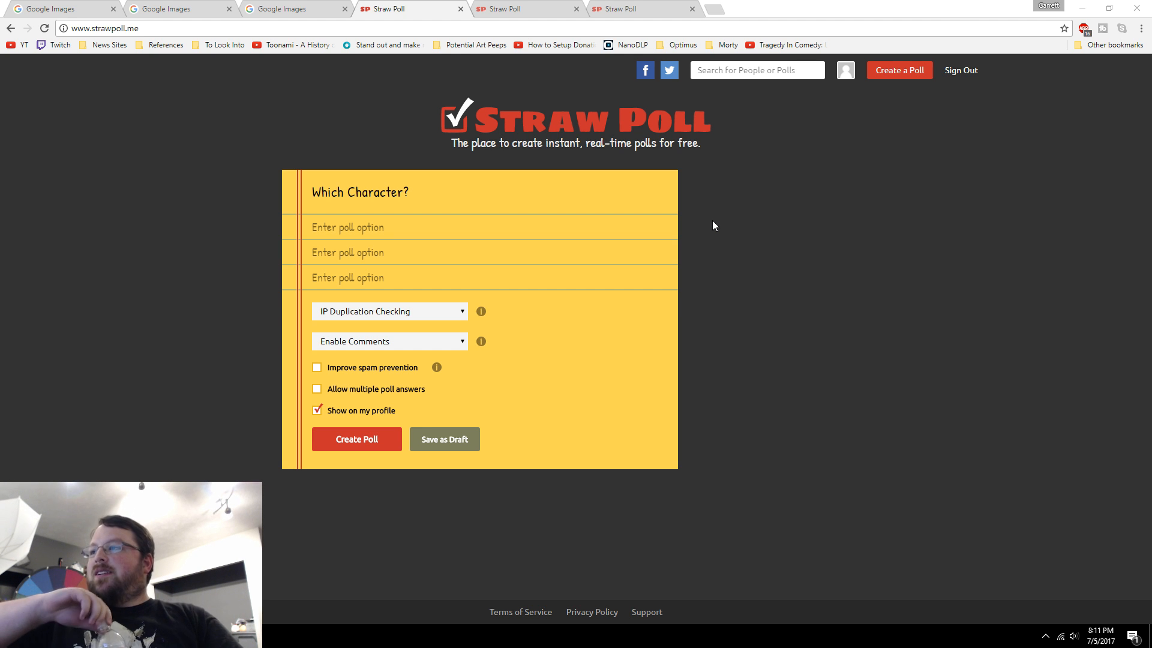
- Enter Mario, Eevee and A Watermelon as the first three options of the "Which Character?" poll
left_click(362, 223)
type("Mario")
key("Tab")
type("Eevee")
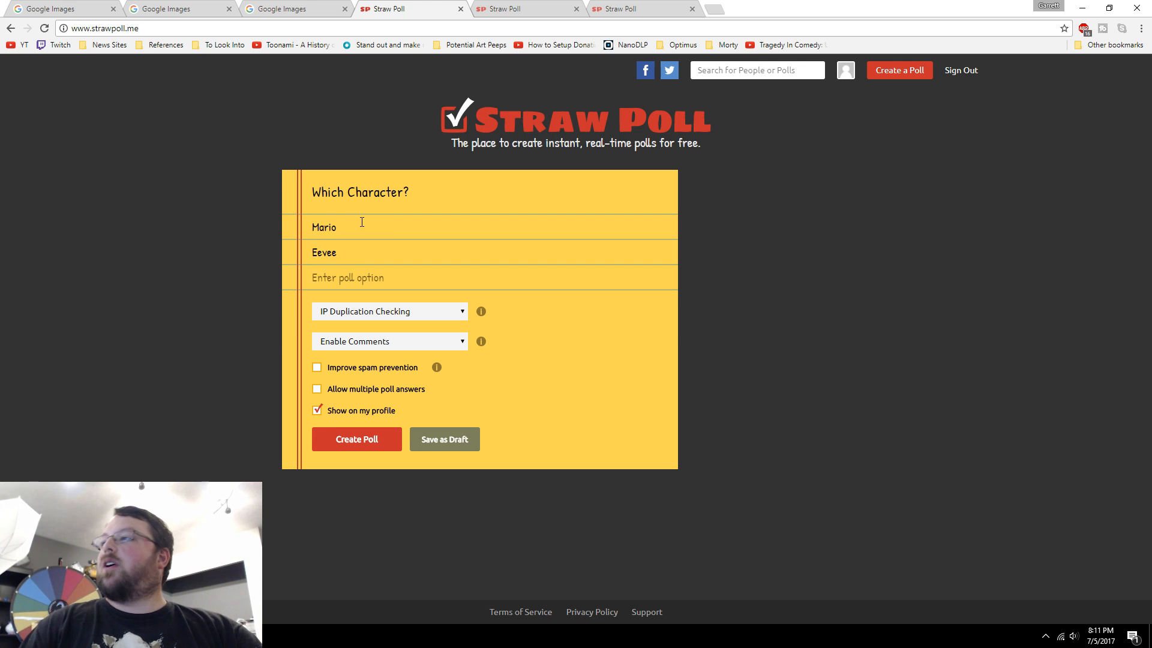
key("Tab")
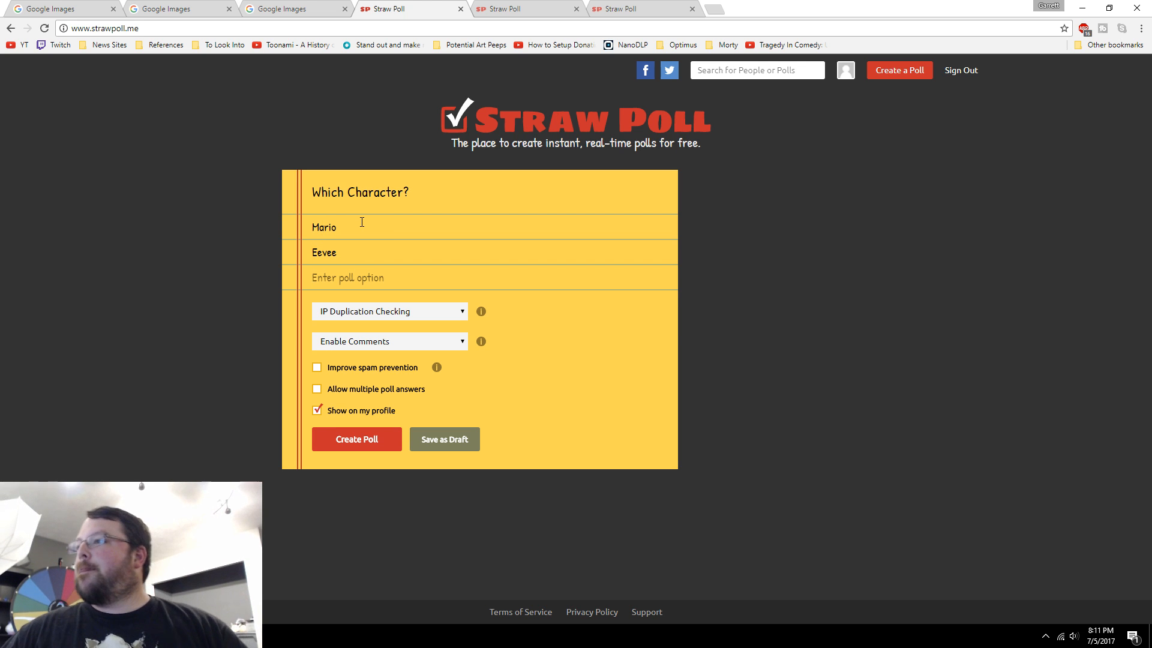
type("A ")
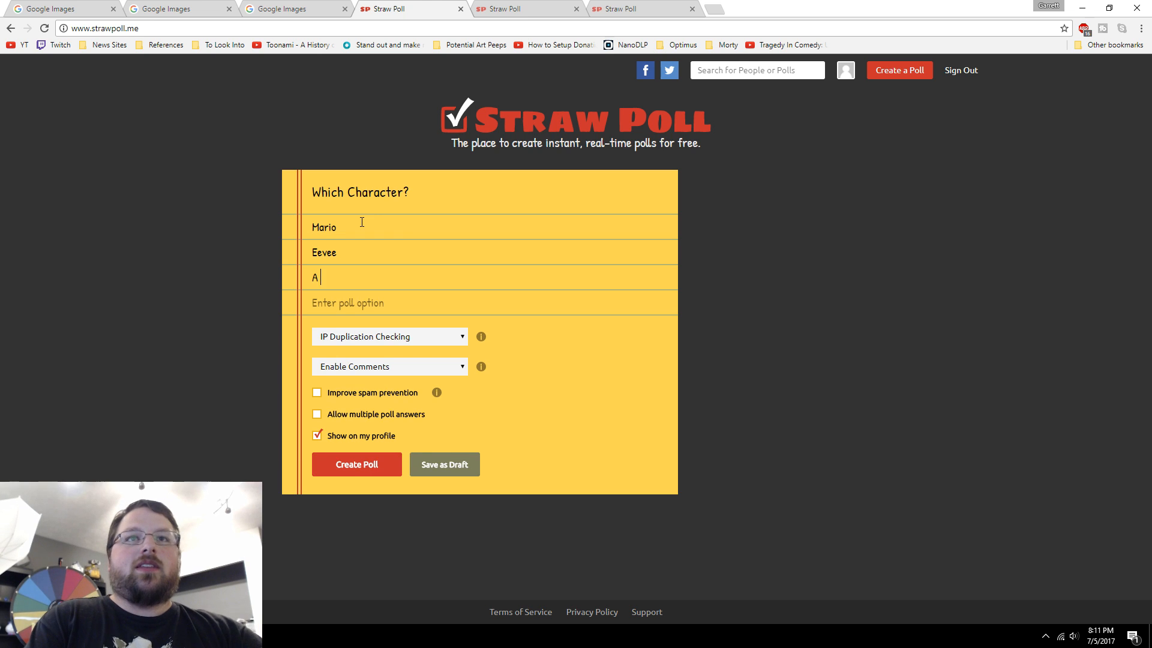
type("Watermelon")
- Add Betty Boop, Rabbids and Crash Bandicoot as the next options of the character poll
key("Tab")
type("B")
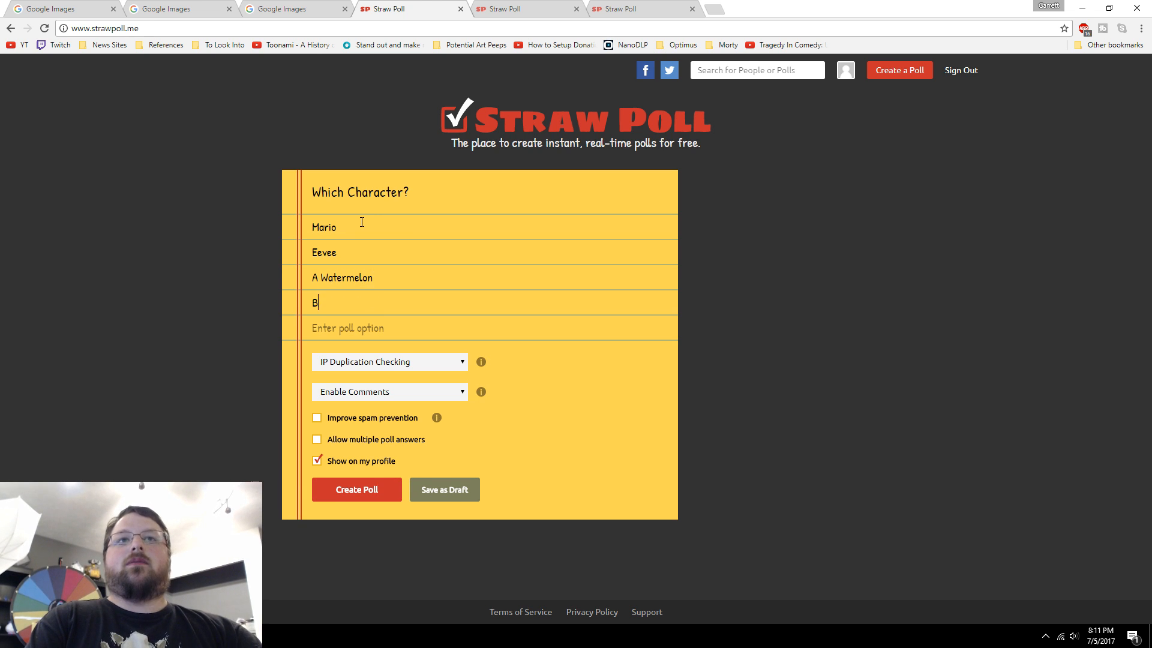
type("etty Boop")
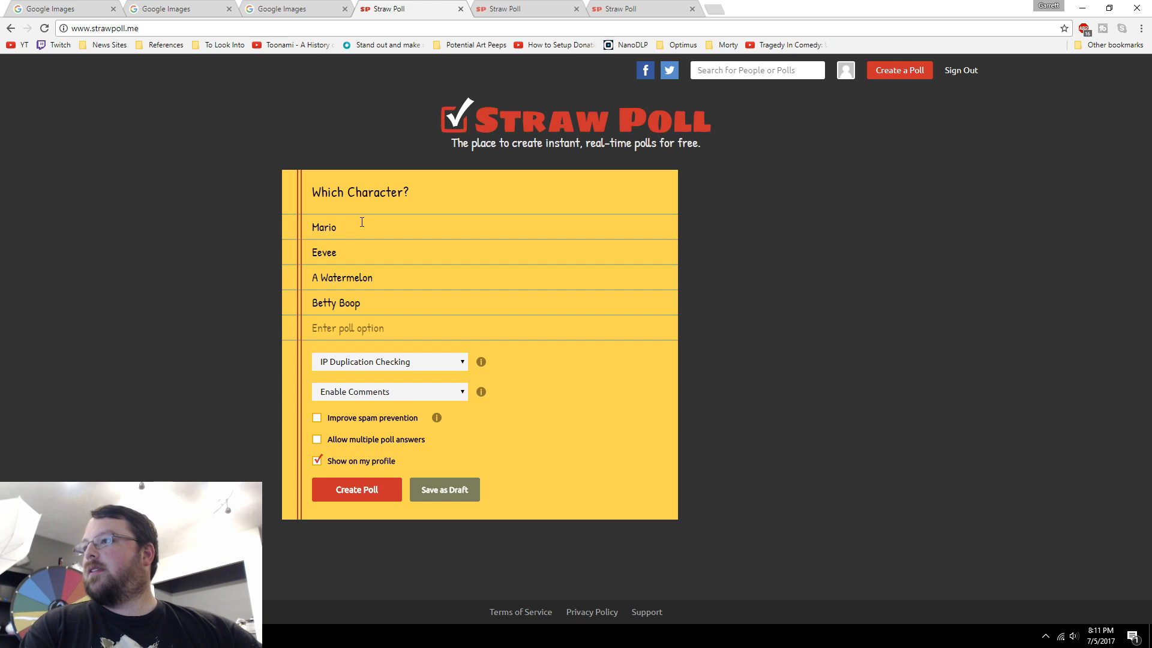
key("Tab")
type("Rabbids")
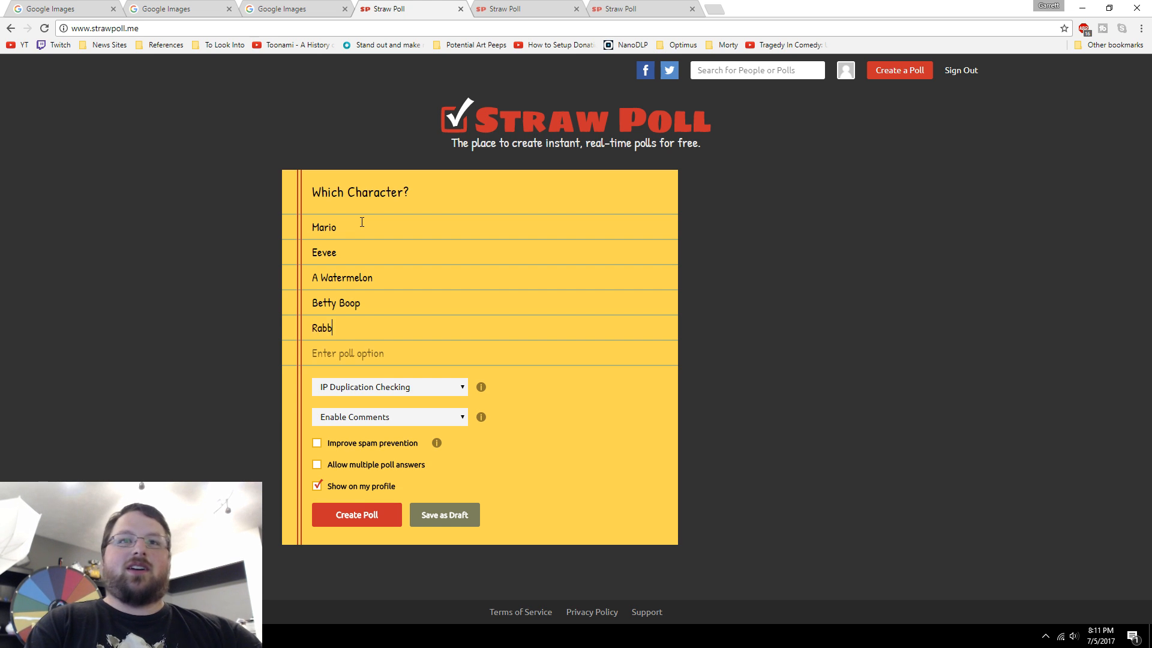
key("Tab")
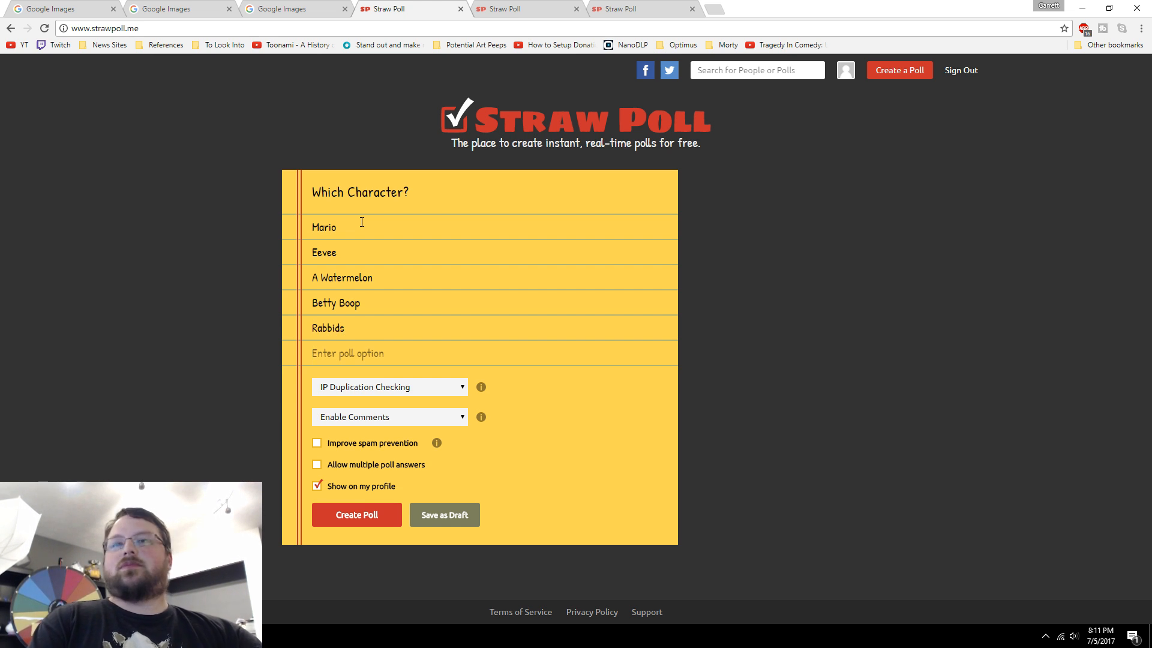
type("Cras")
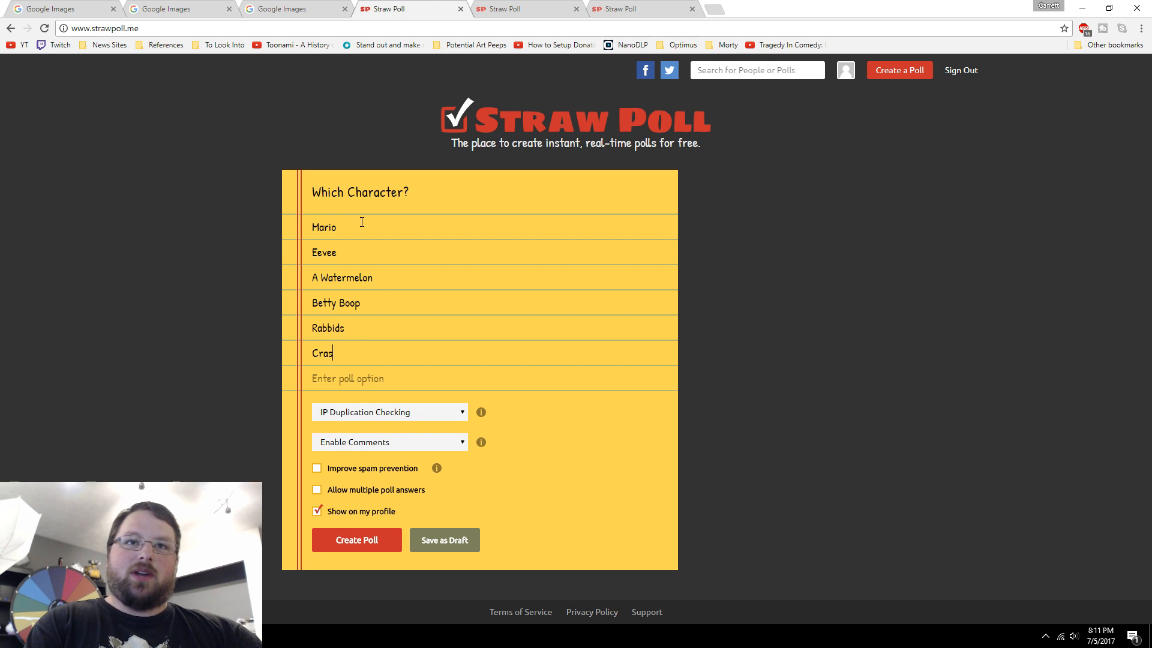
type("h Bandicoot")
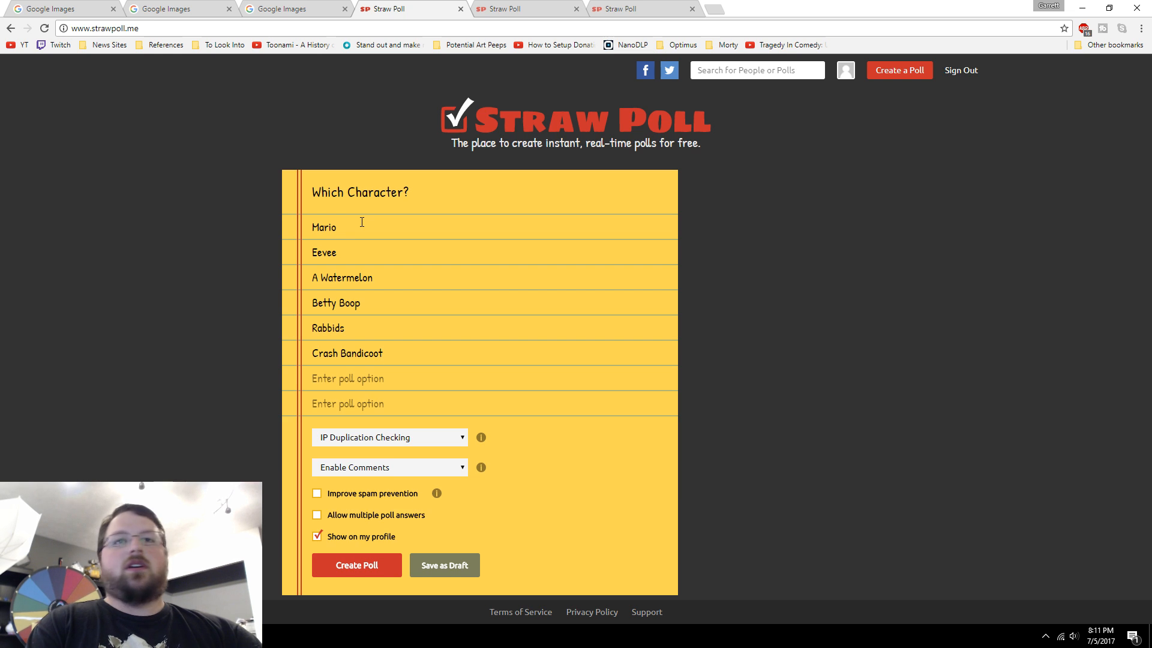
- Add Duck, Claptrap and Frog as the last three options of the character poll
type("Dick")
key("BackSpace")
key("BackSpace")
key("BackSpace")
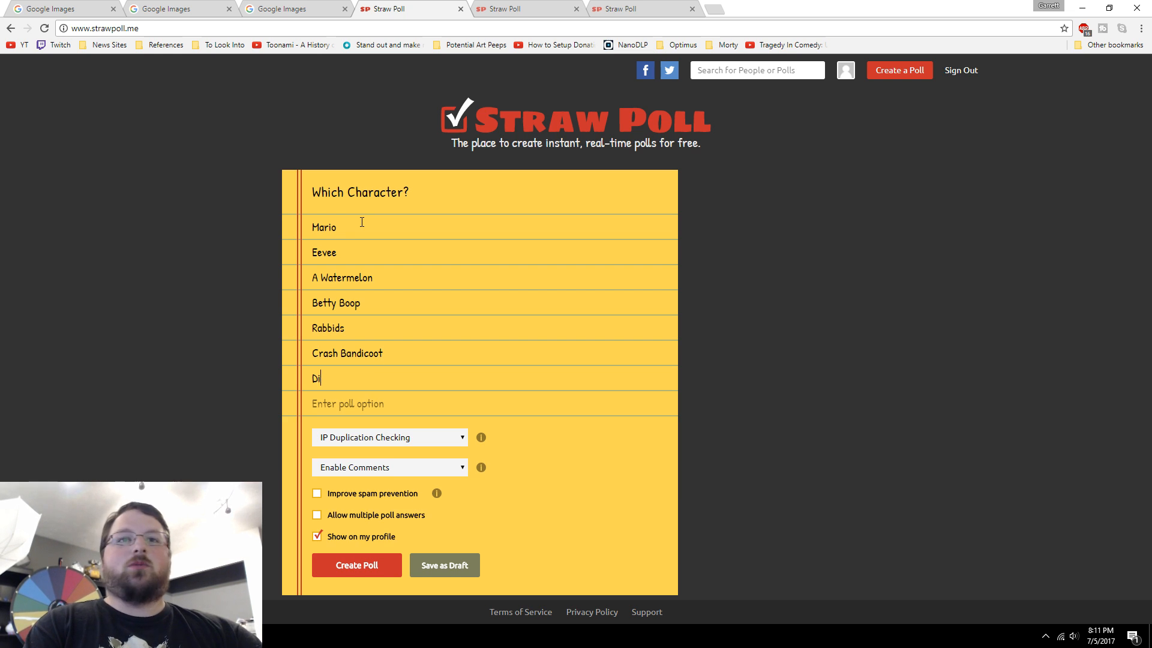
type("uck")
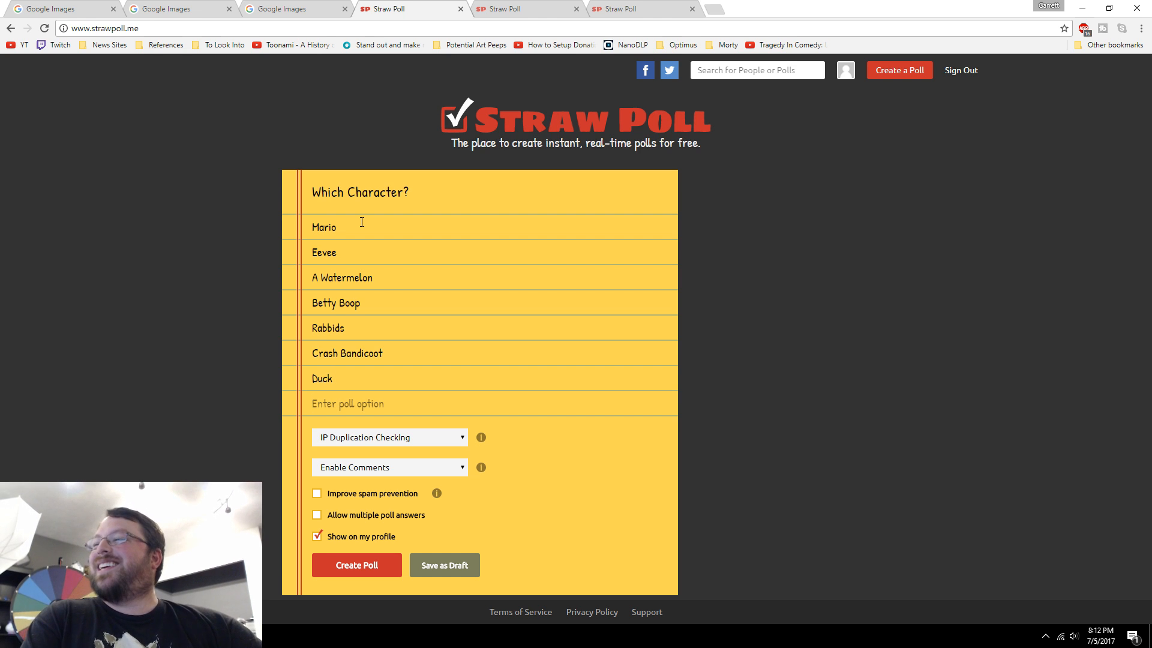
key("Tab")
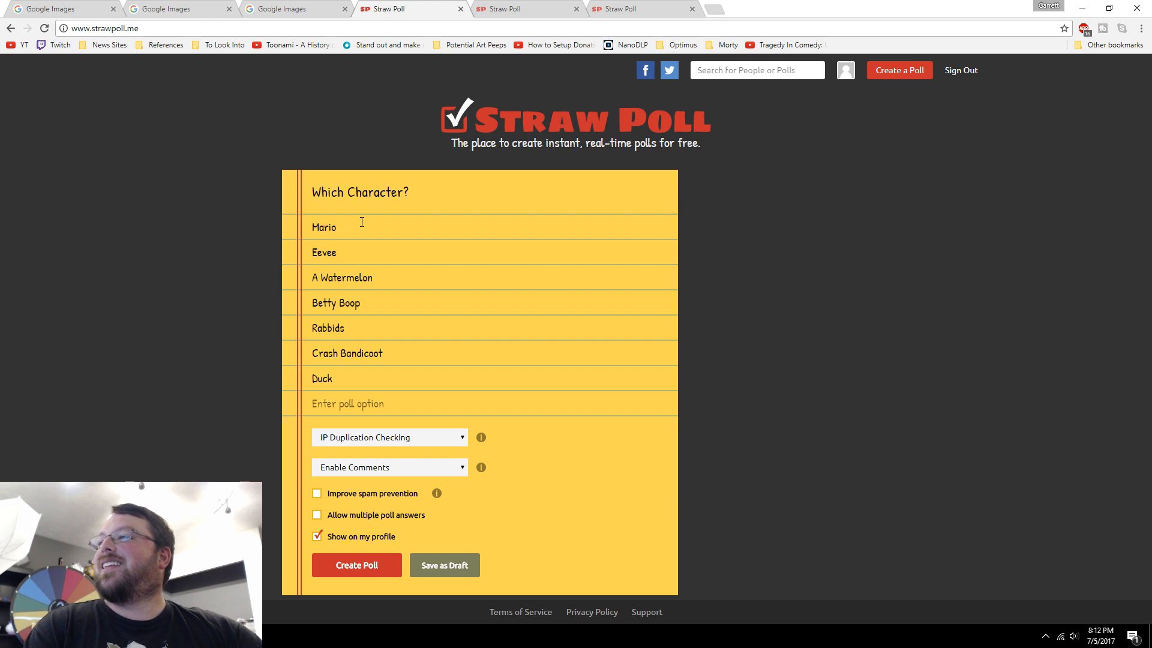
type("Claptrap")
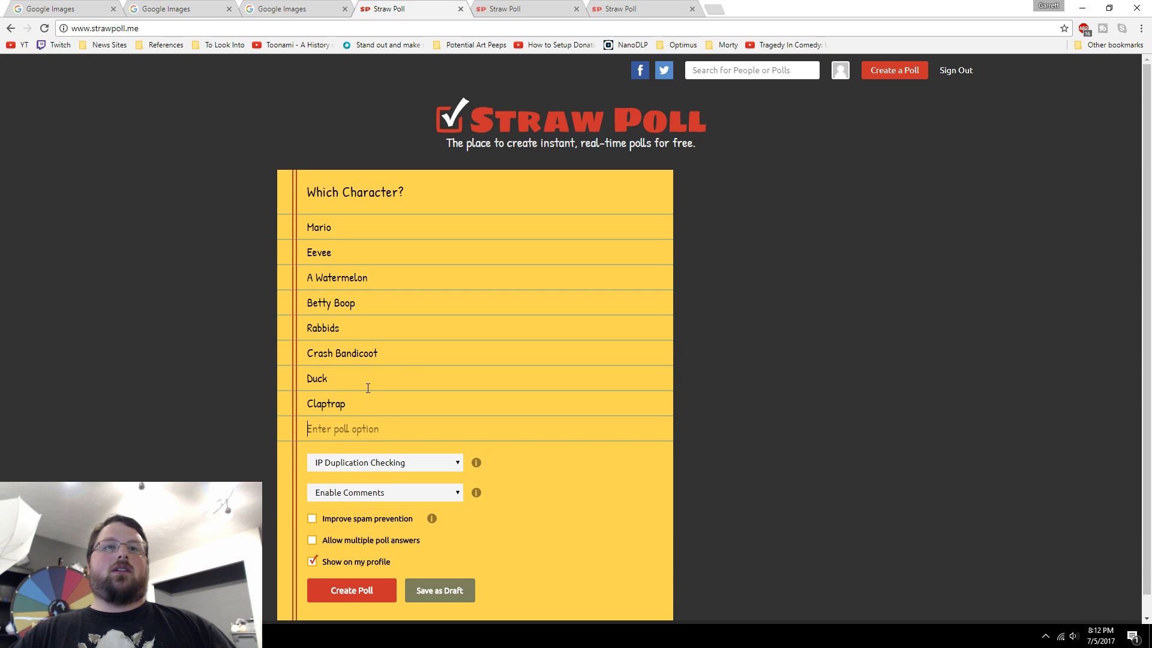
type("Frog")
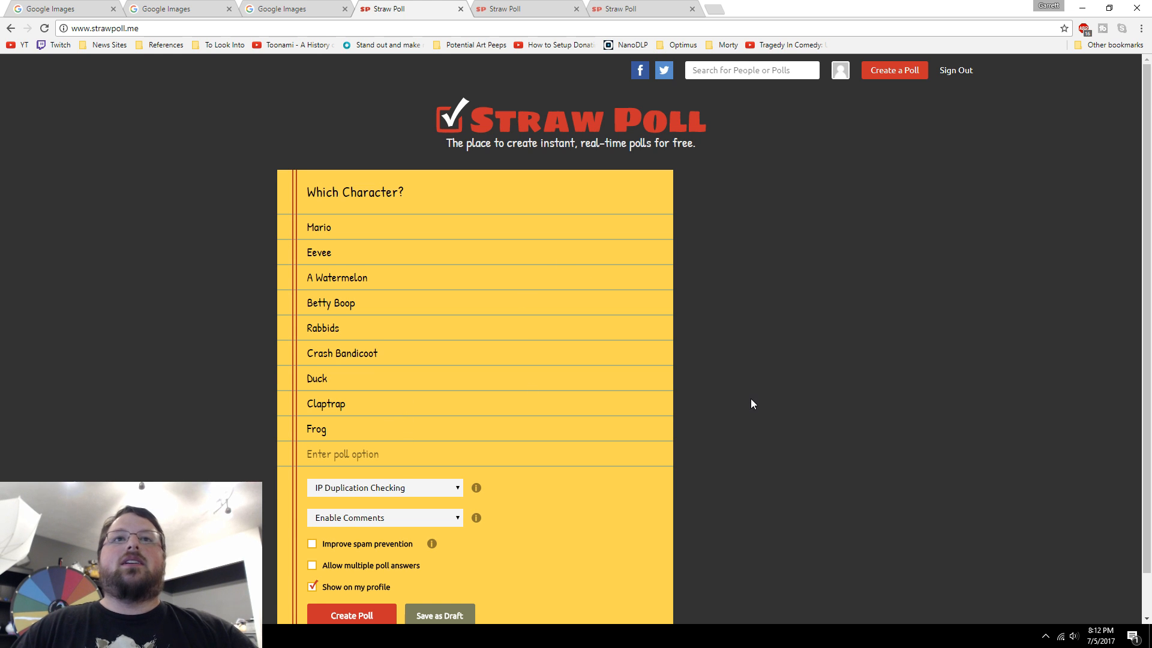
- Create the "Which Character?" poll and switch to the "Which Theme?" poll draft
scroll(754, 401, "down", 1)
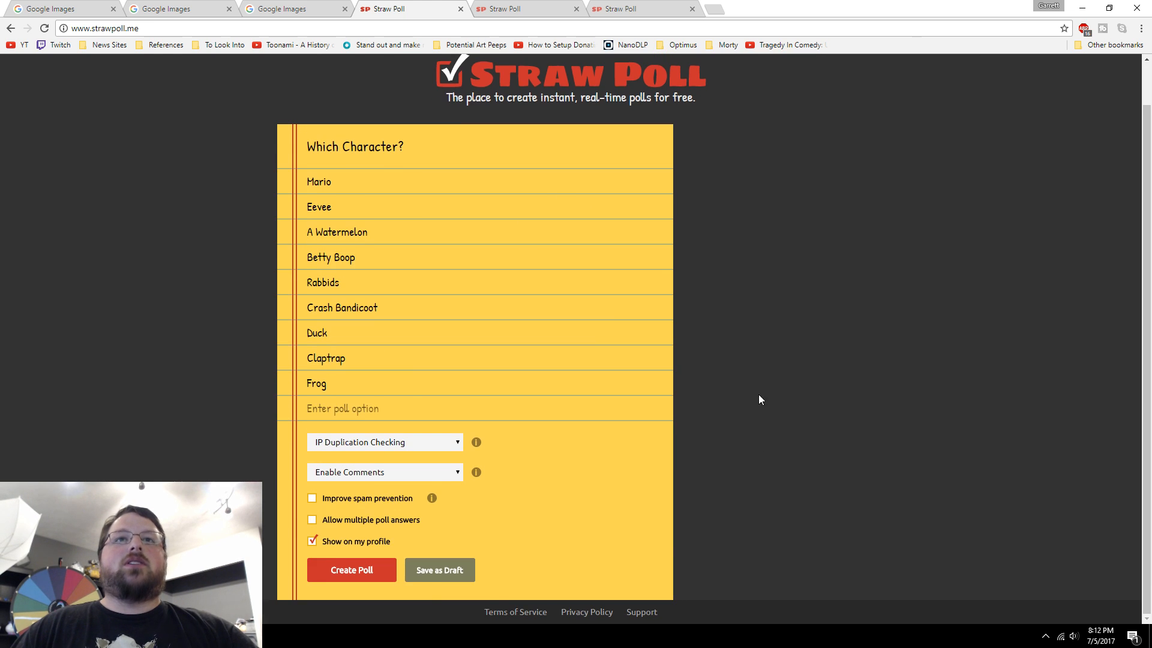
left_click(369, 575)
left_click(510, 8)
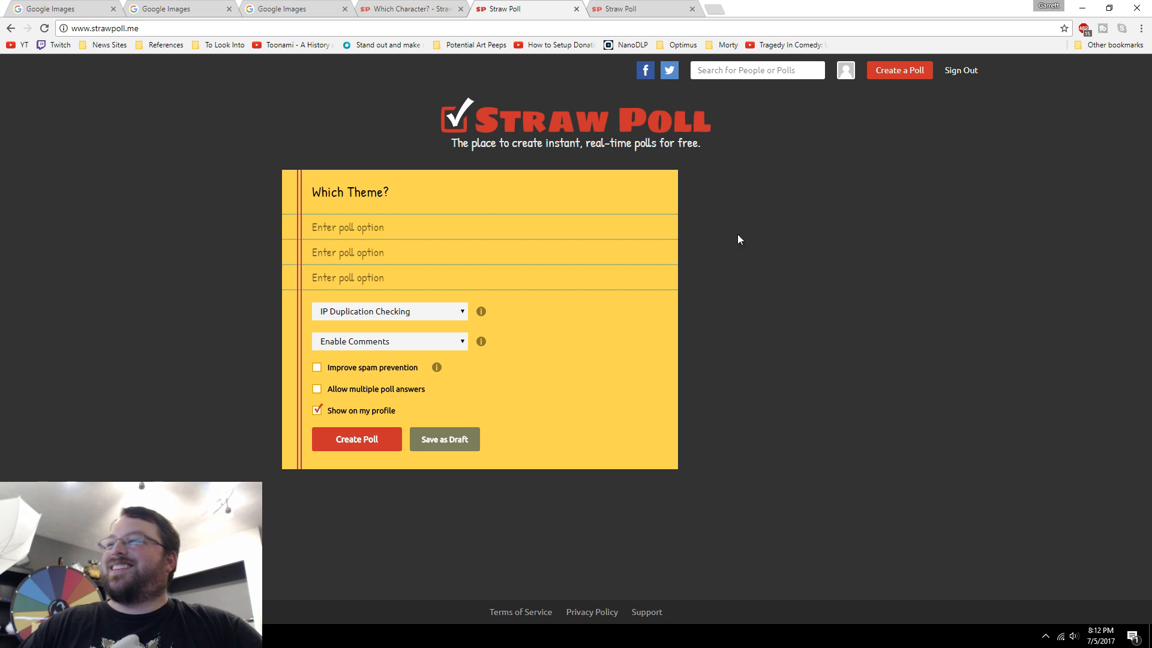
- Enter Swamp, Minecraft and Punk as the first three options of the "Which Theme?" poll
left_click(352, 231)
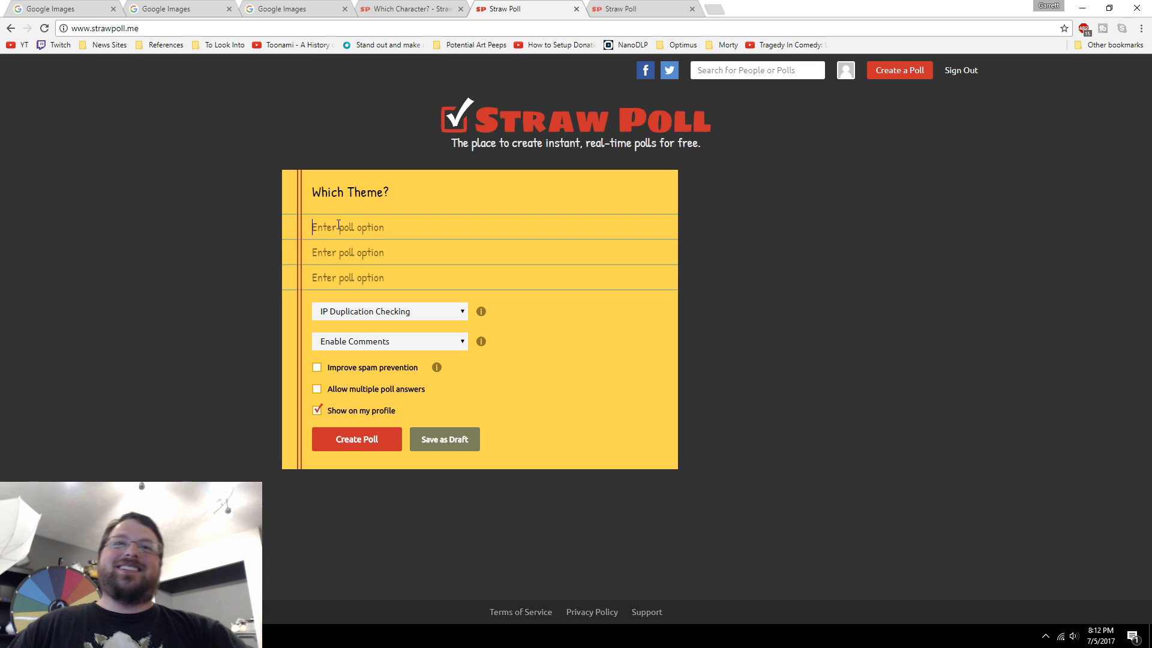
left_click(365, 228)
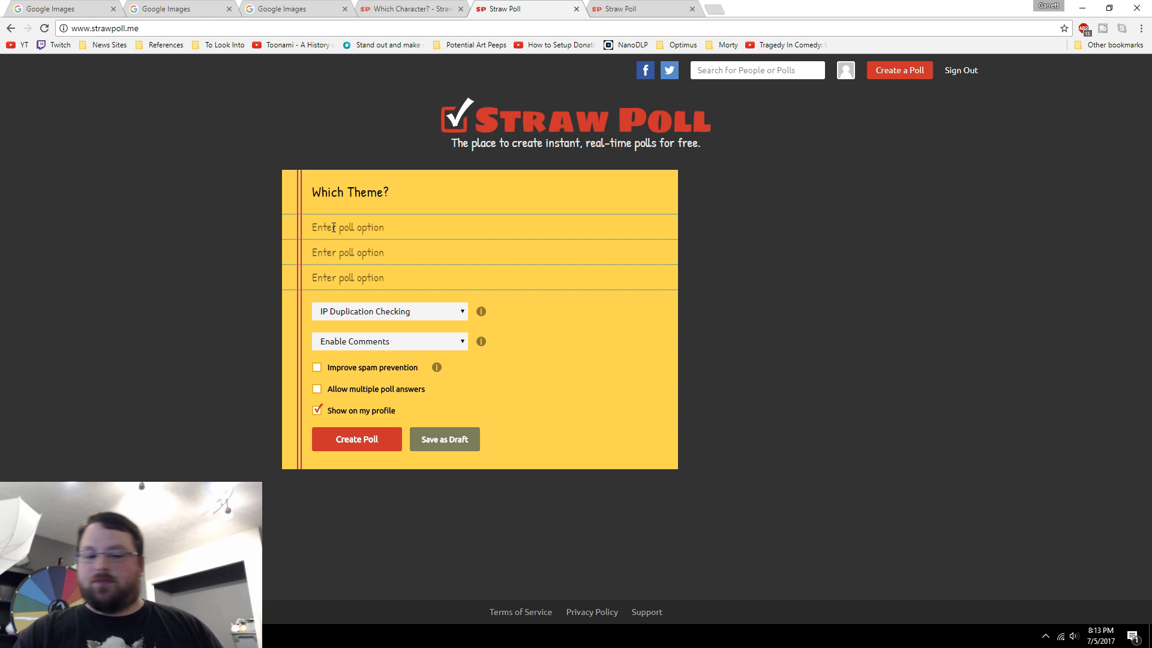
type("Swamp")
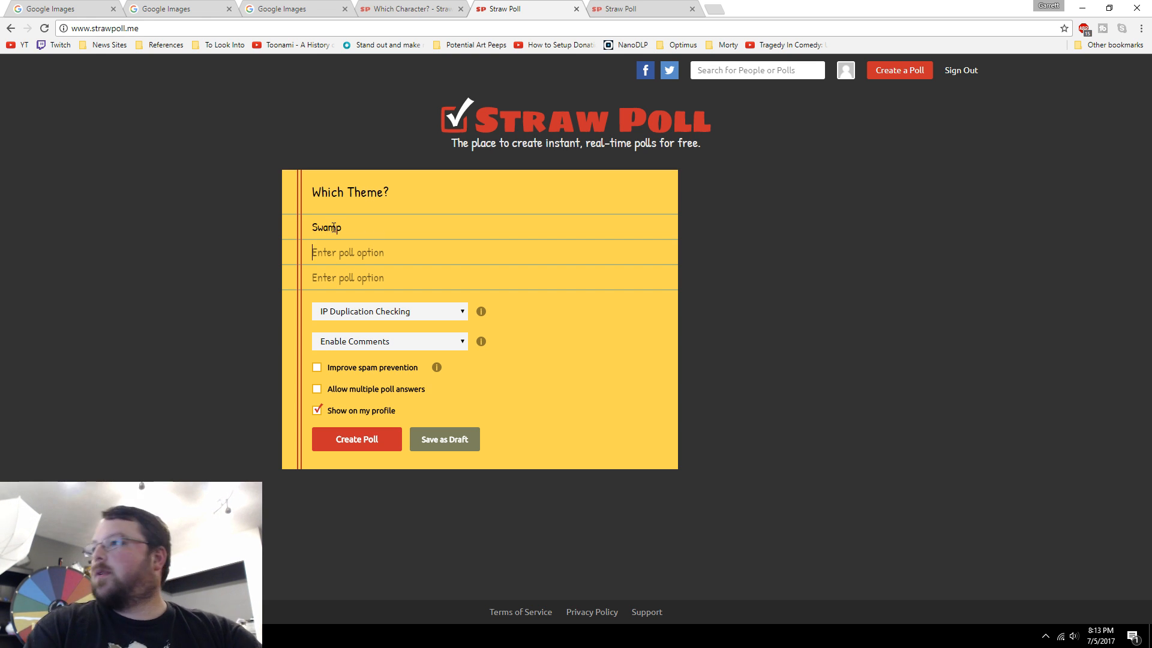
type("Min")
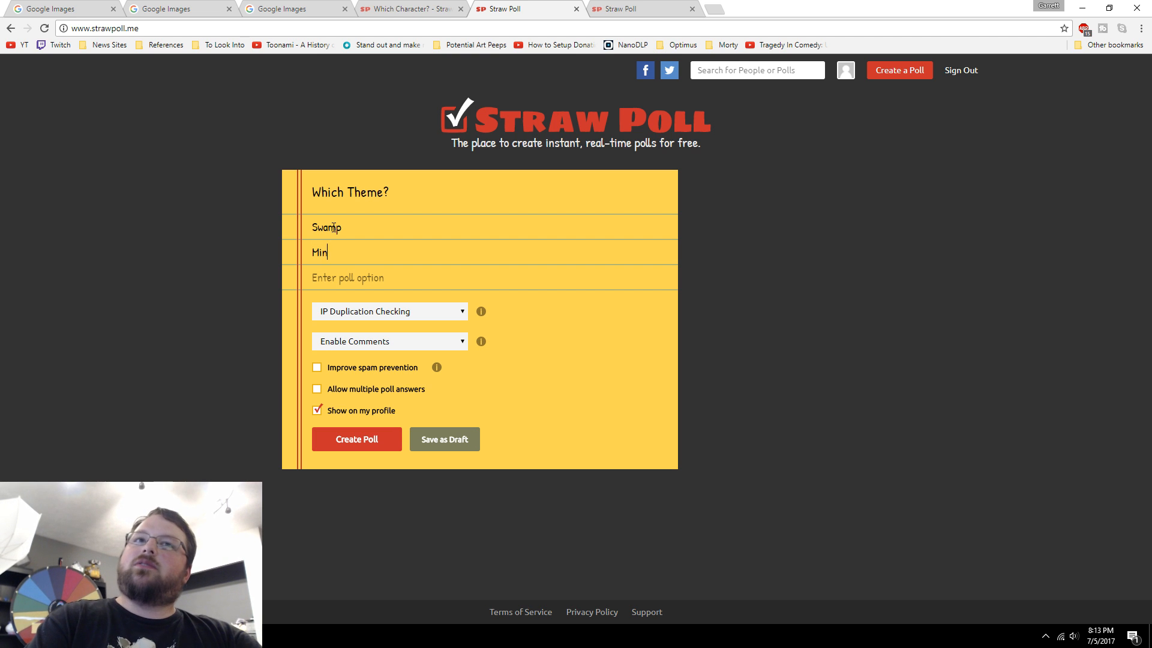
type("ccraft")
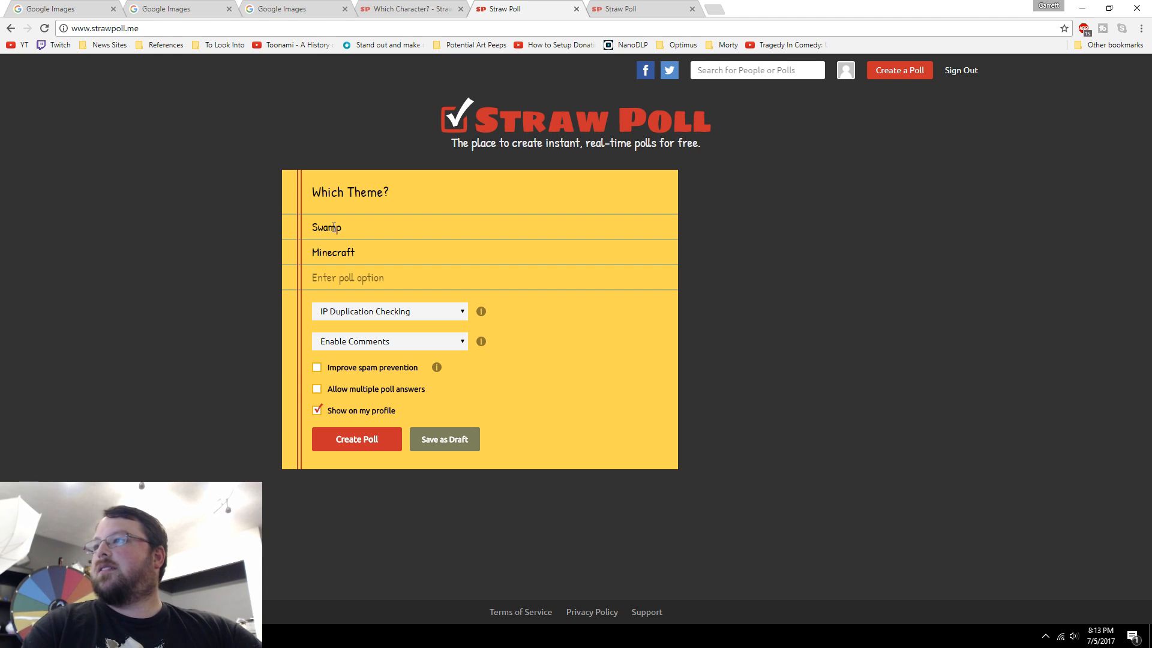
type("Punk")
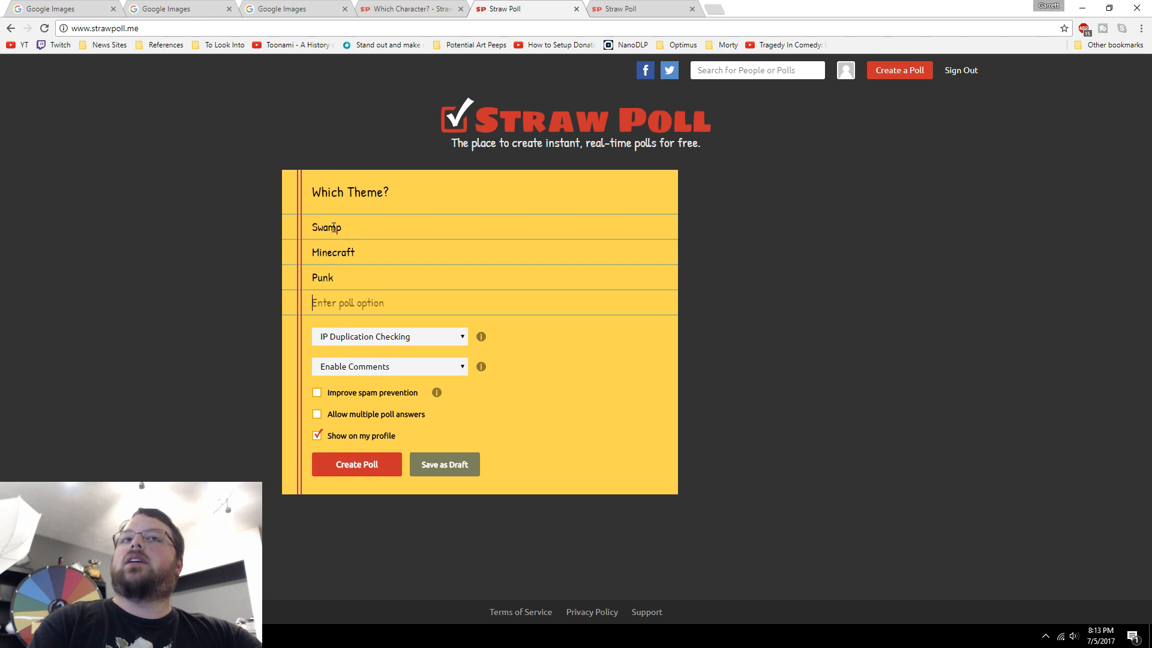
- Add Lost in Space and Comic Book as the fourth and fifth options of the theme poll
key("Tab")
type("Lost in Space")
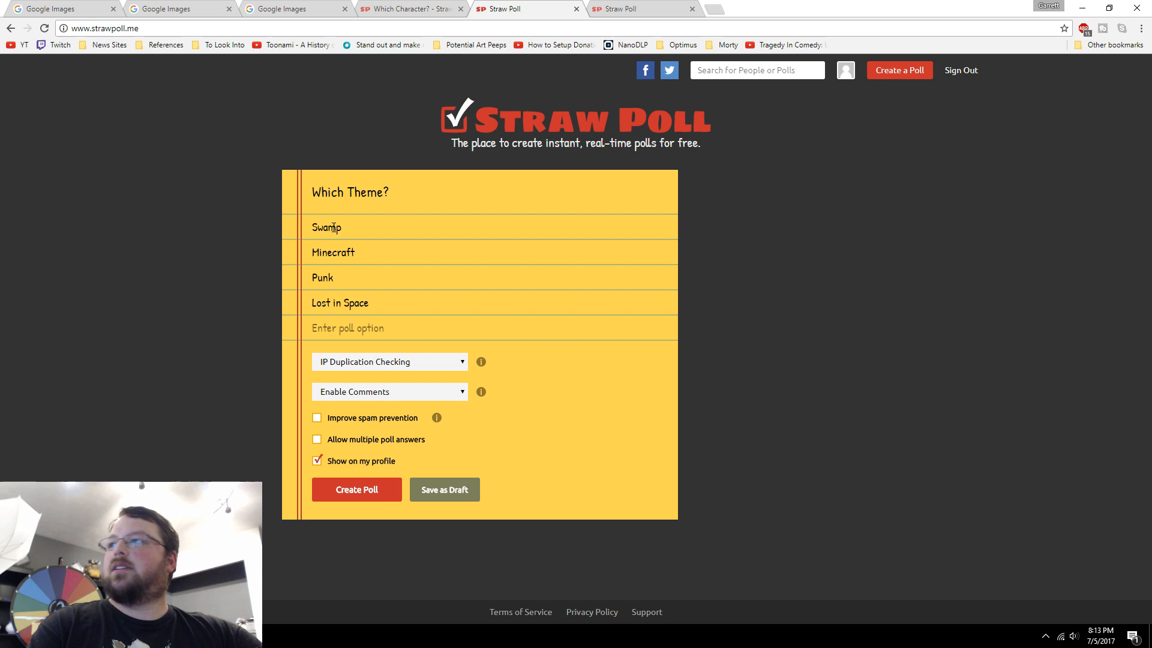
key("Tab")
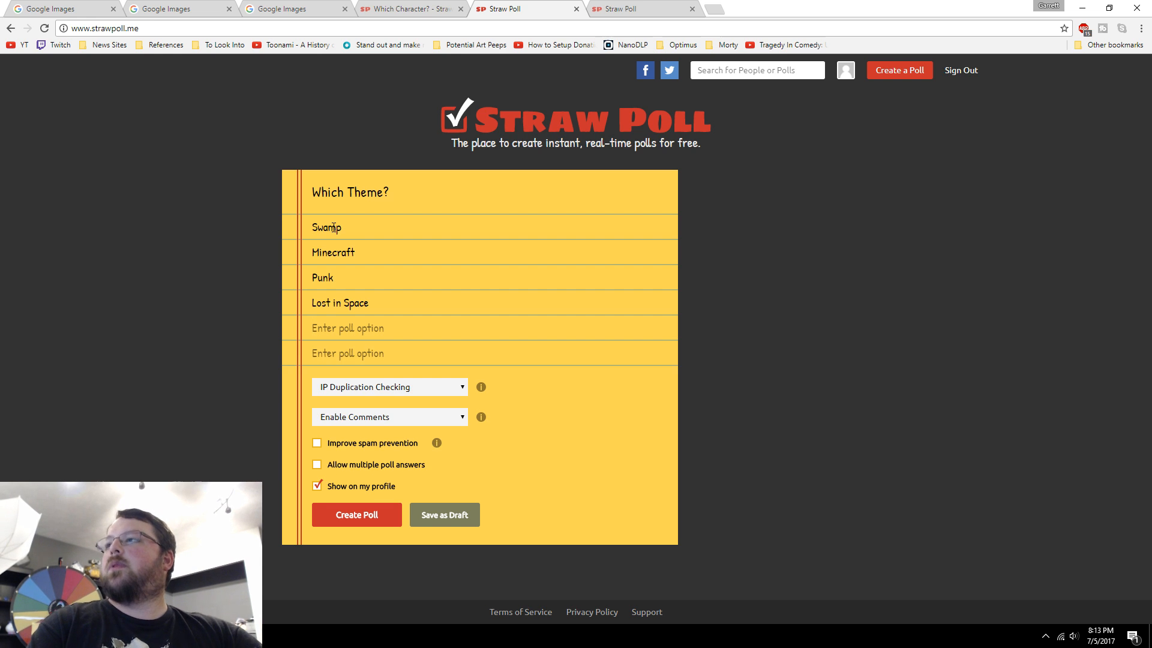
type("Comic Book")
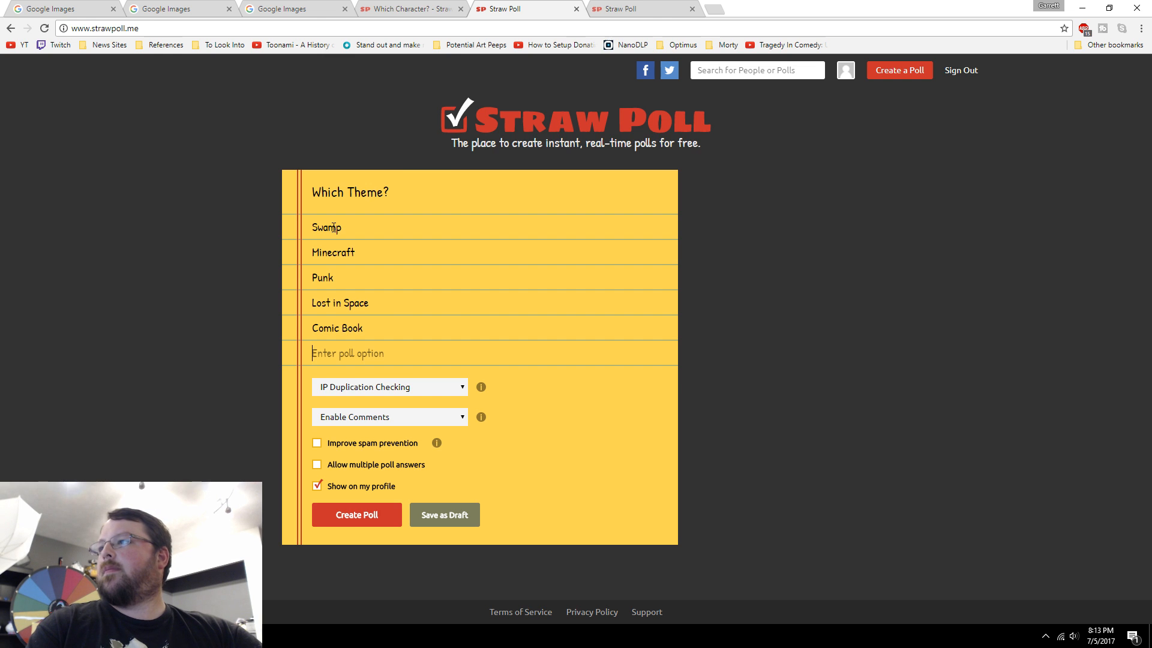
type("Rainbor")
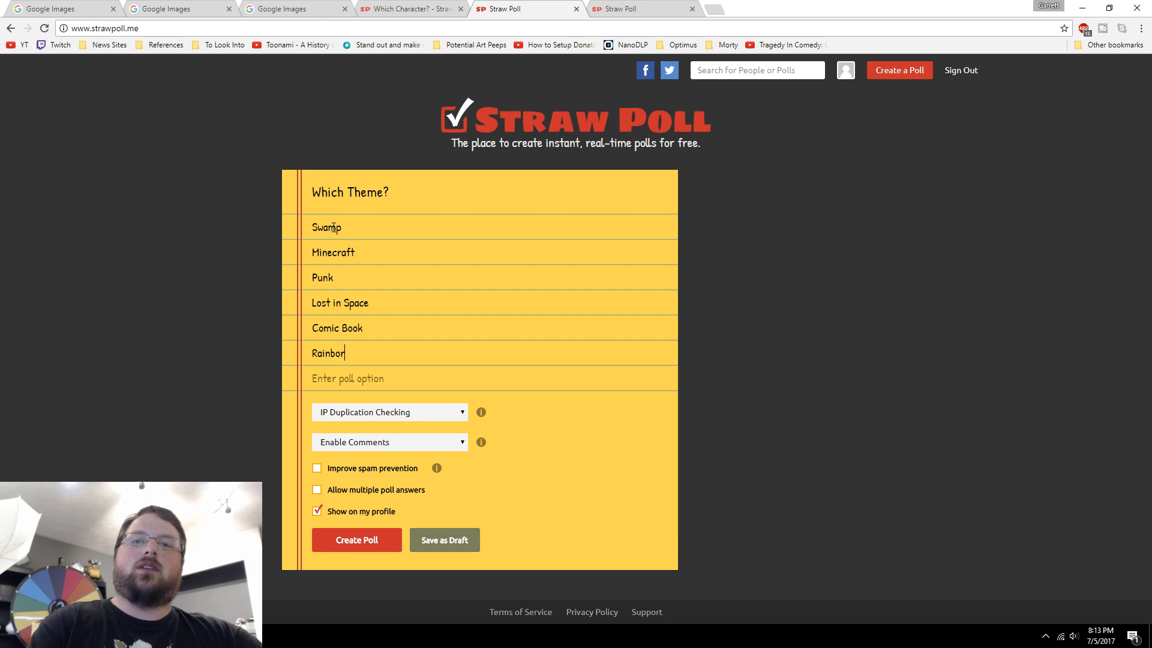
key("BackSpace")
type("ws")
key("BackSpace")
key("BackSpace")
key("BackSpace")
key("BackSpace")
key("BackSpace")
key("BackSpace")
key("BackSpace")
key("BackSpace")
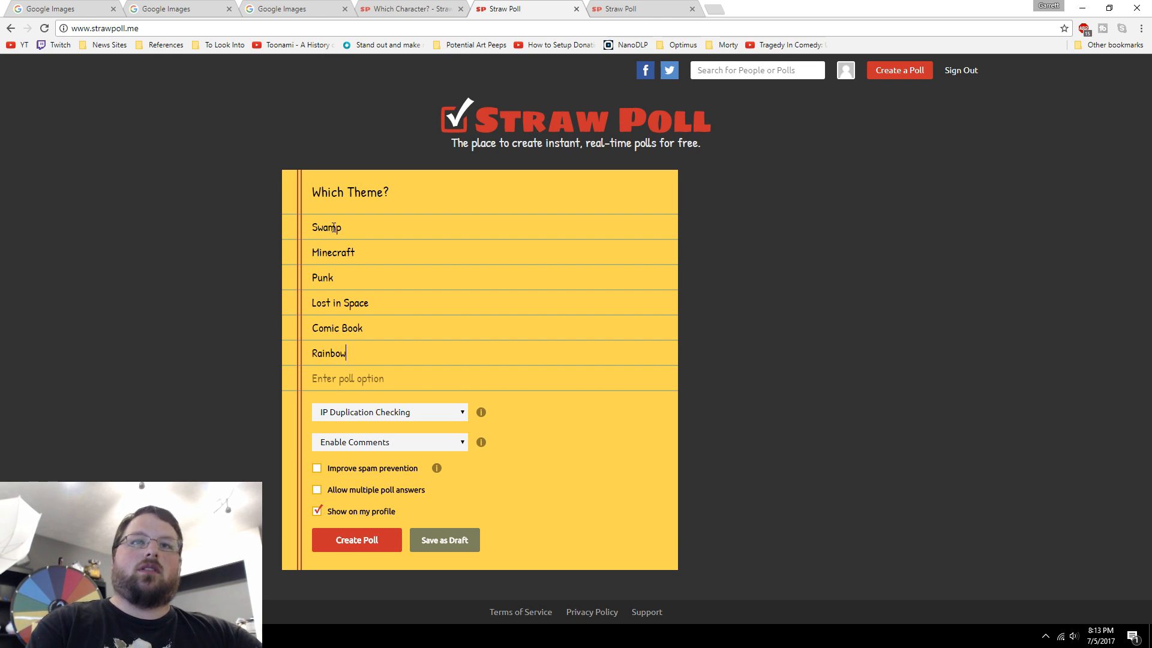
- Enter "Candy Land (Rainbows and Lollipops)" as the sixth option of the theme poll
type("Cna")
key("BackSpace")
key("BackSpace")
type("and")
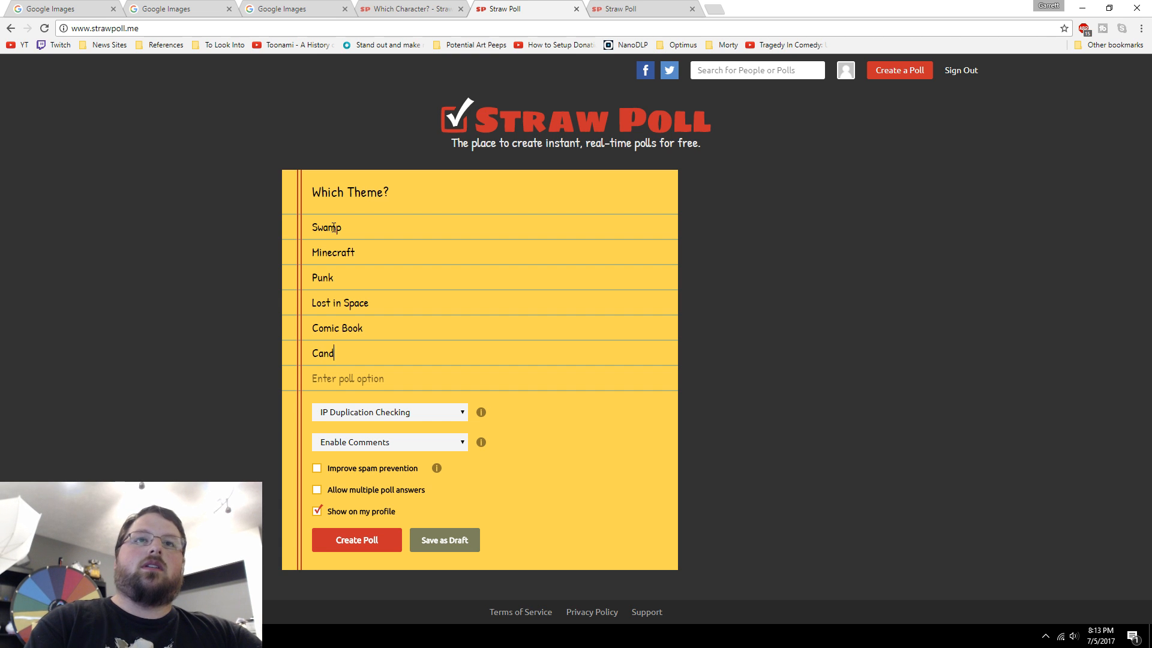
type("y Land (")
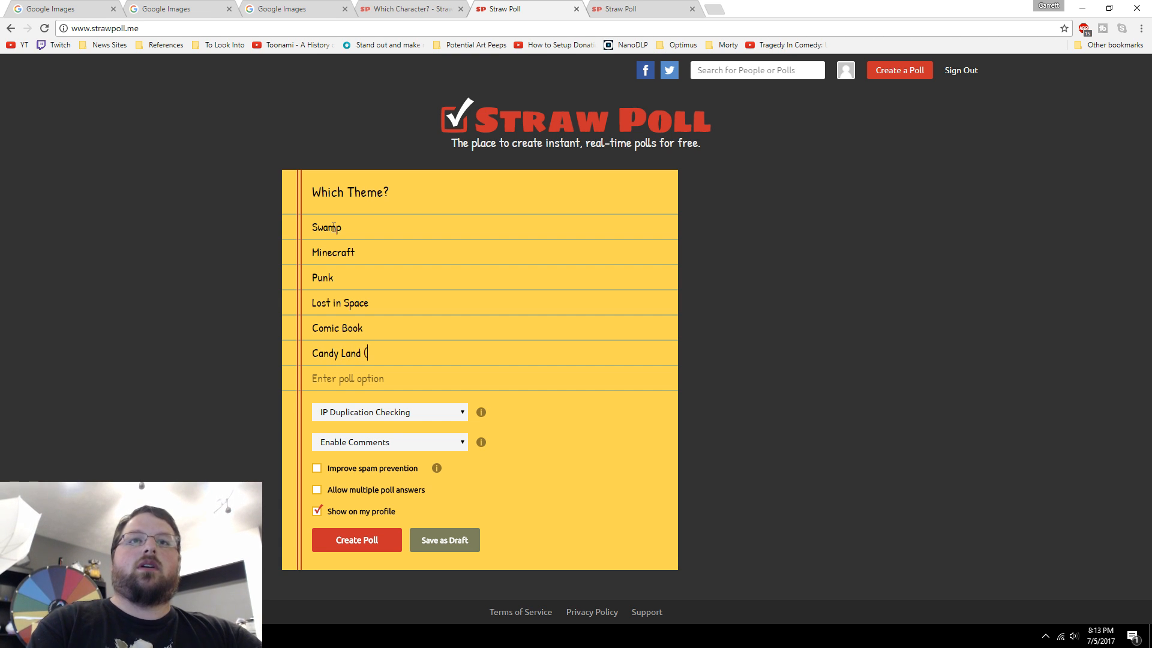
type("Rainbows a")
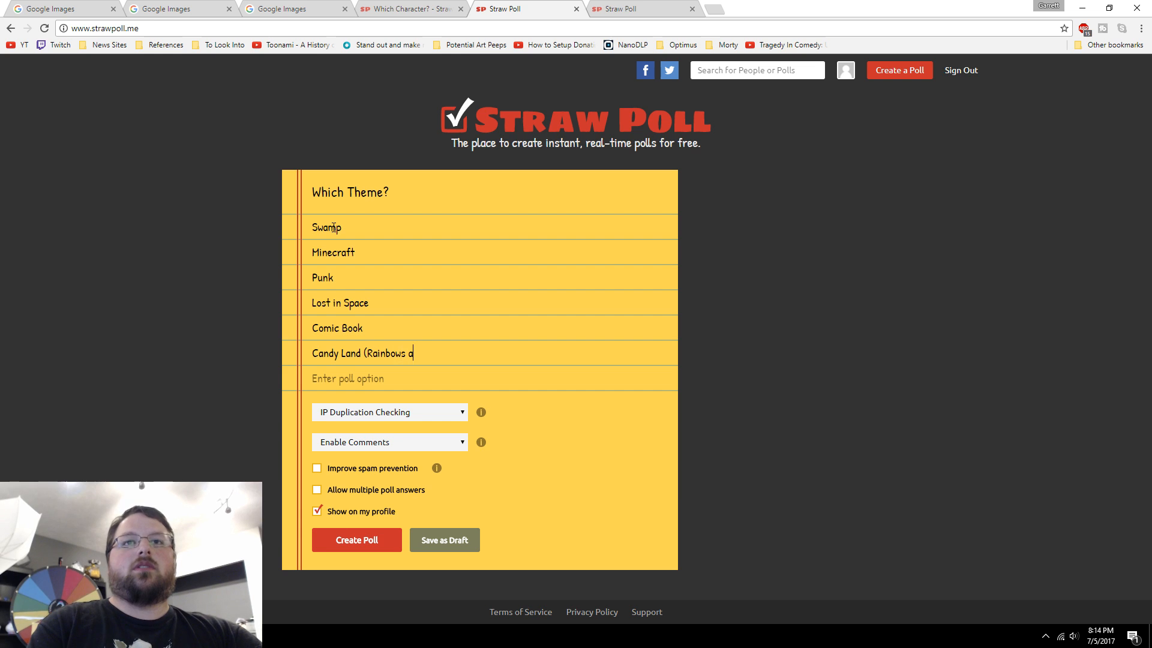
type("nd Lollipo")
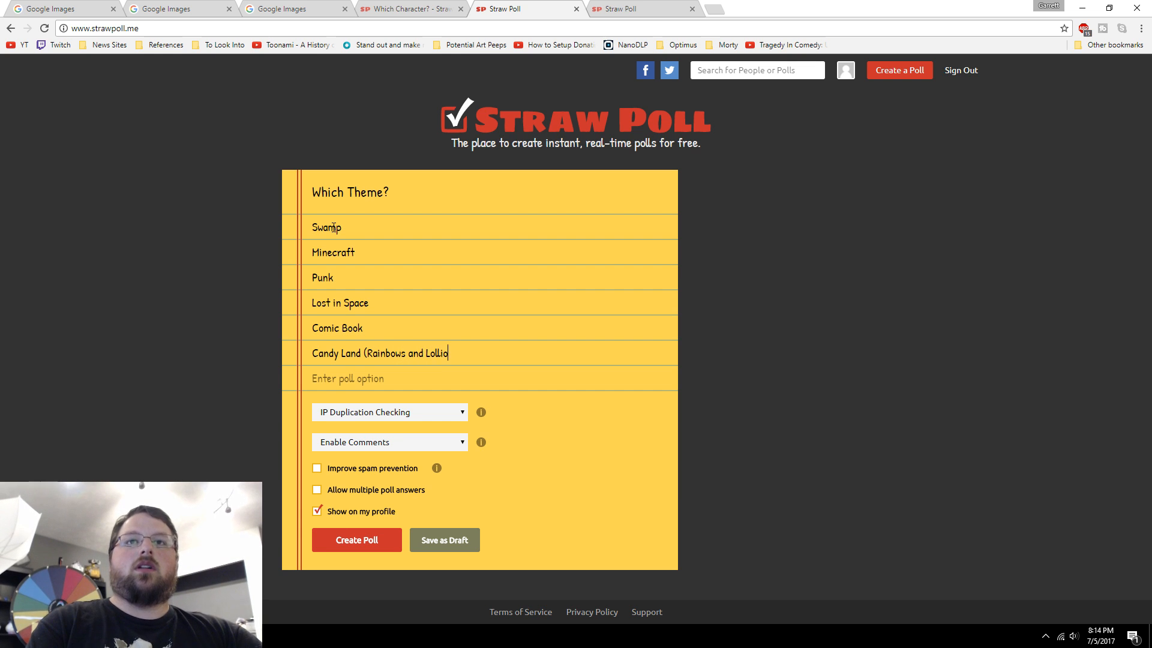
type("ps)")
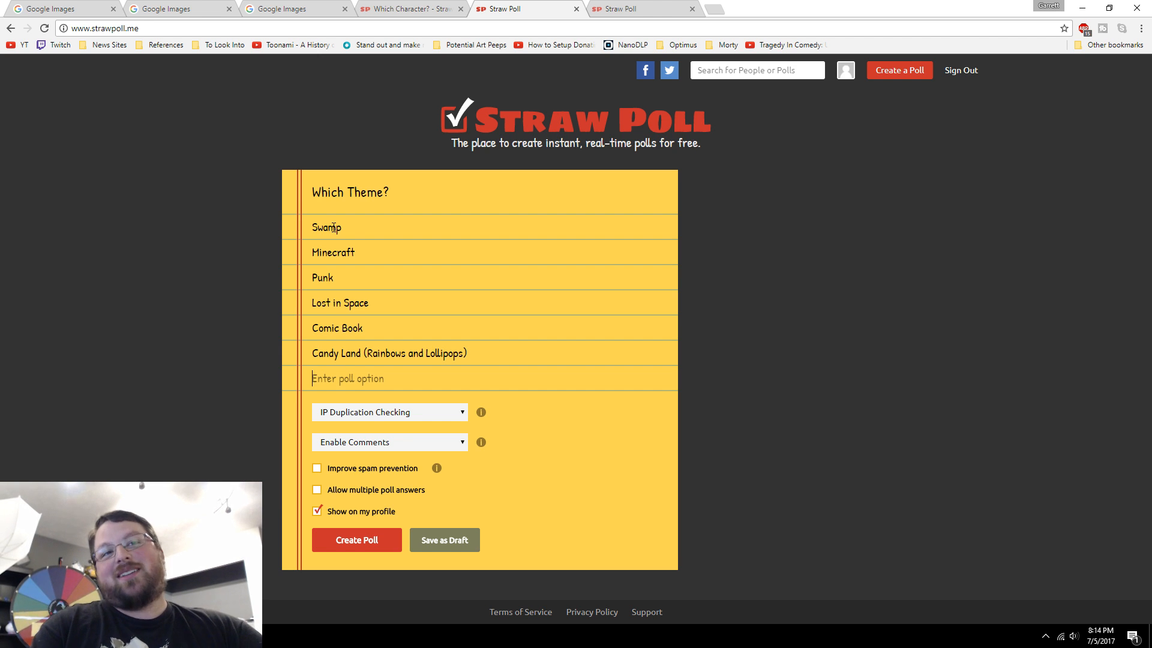
- Add LEGO, written in capitals, as the seventh option of the theme poll
type("L")
key("BackSpace")
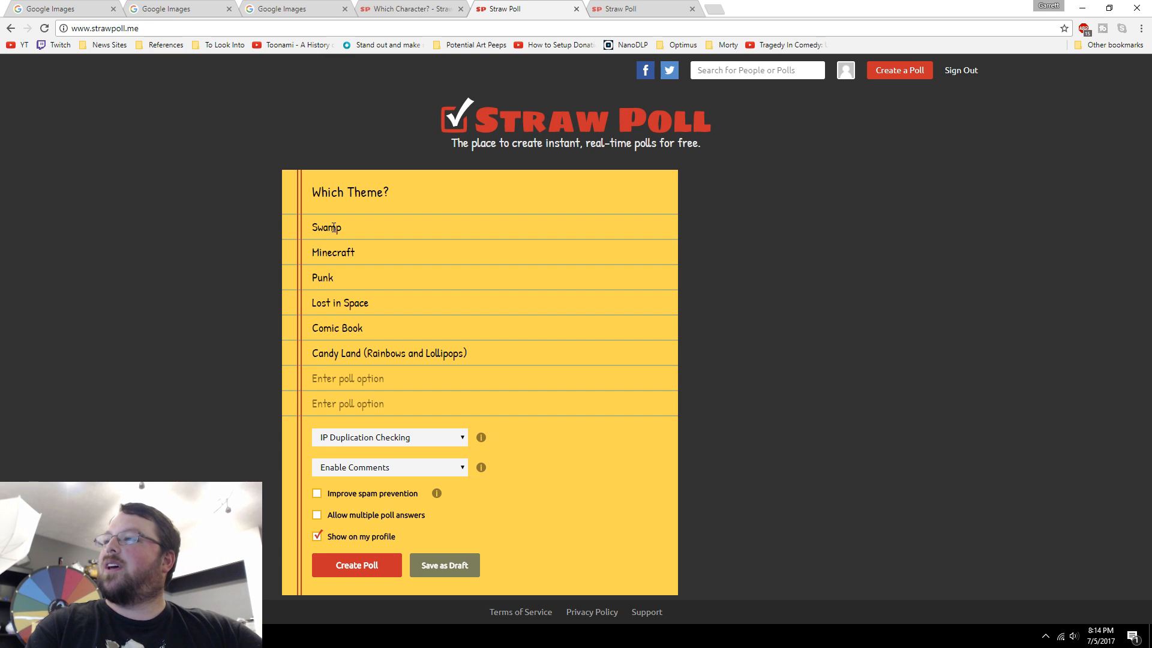
type("Lego")
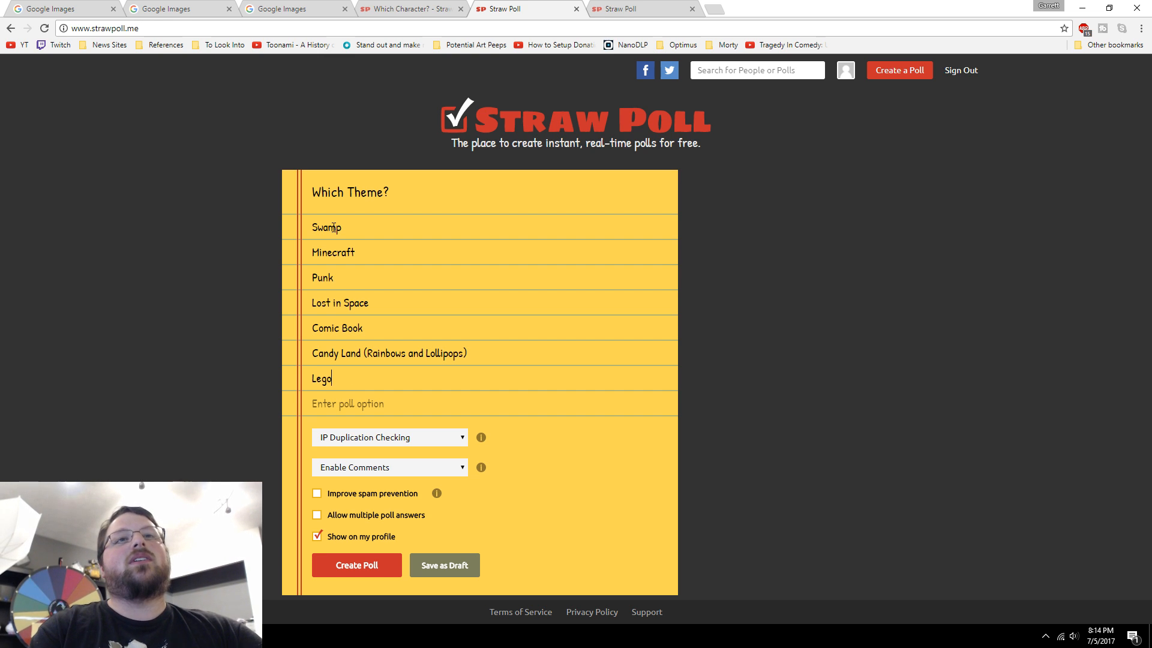
key("BackSpace")
key("BackSpace")
type("EGO")
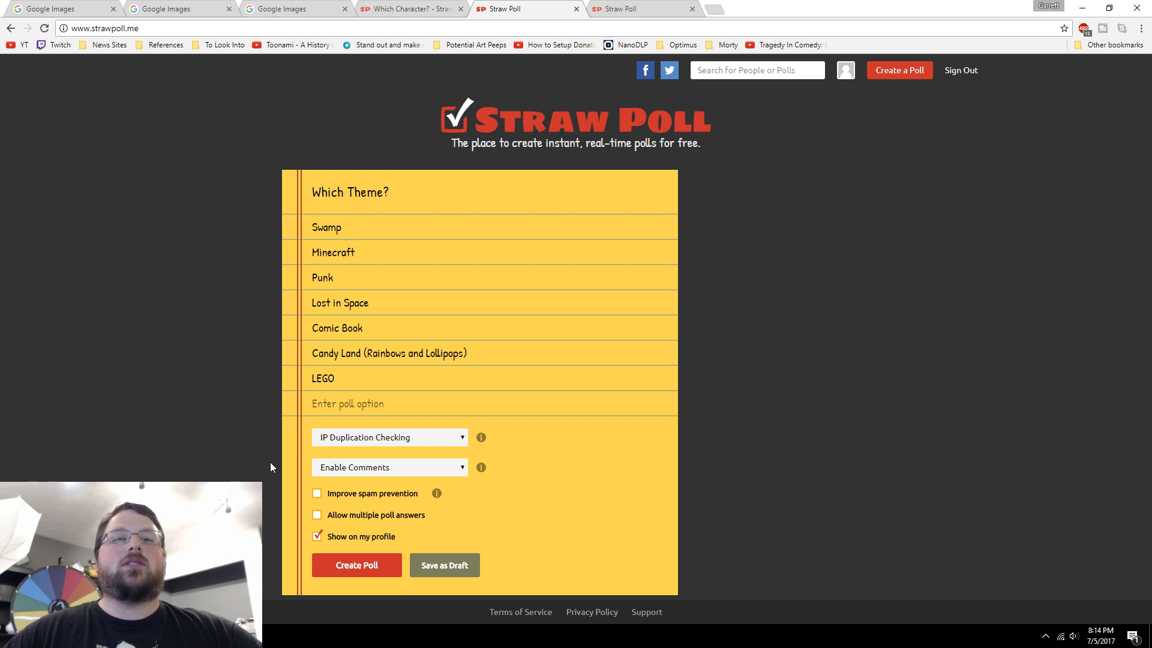
- Create the theme poll and enter "Has Minions" as the first option of the "Which Attribute?" poll
left_click(366, 570)
key("ctrl+Tab")
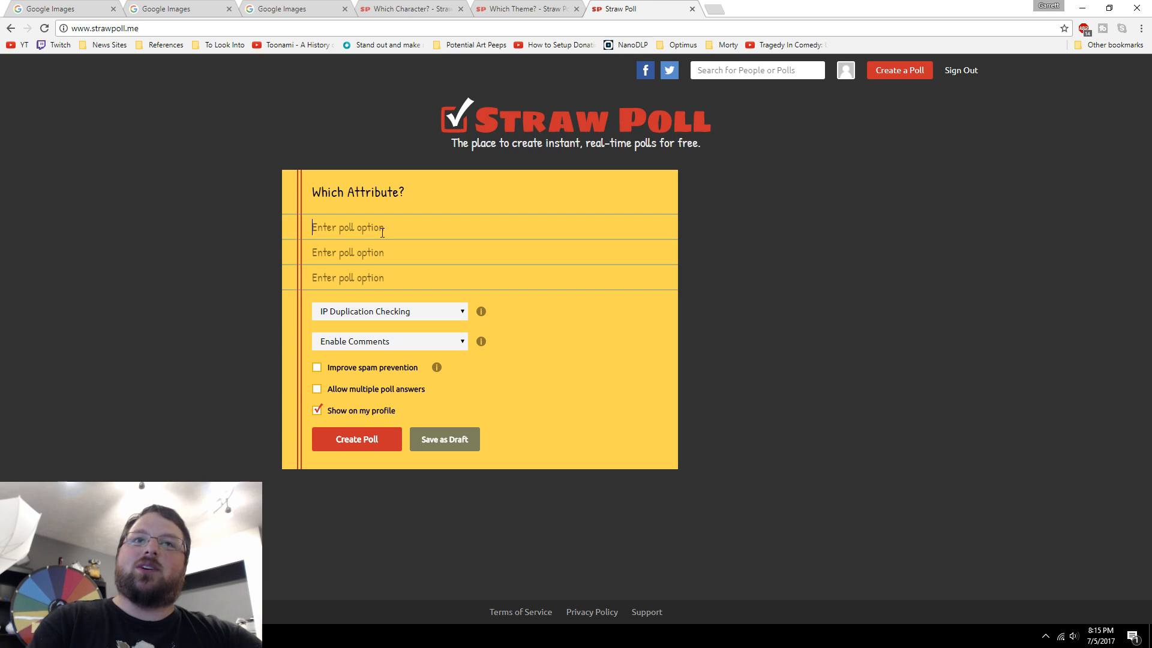
type("Has mini")
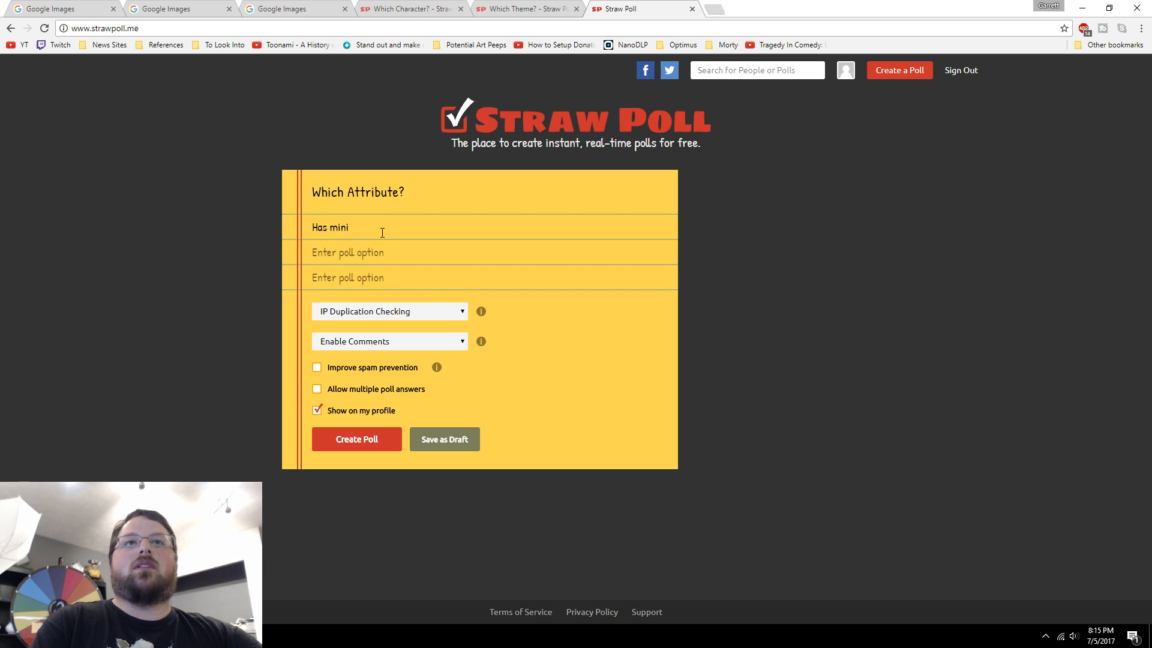
type("ons")
key("BackSpace")
key("BackSpace")
key("BackSpace")
key("BackSpace")
key("BackSpace")
key("BackSpace")
key("BackSpace")
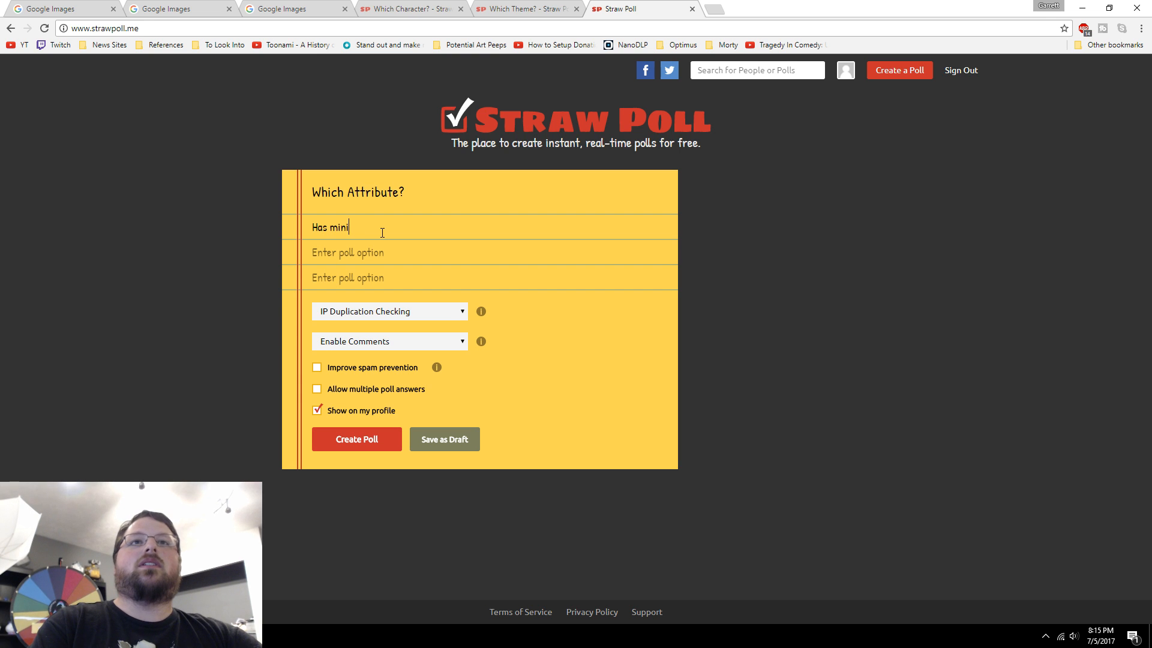
type("Minions")
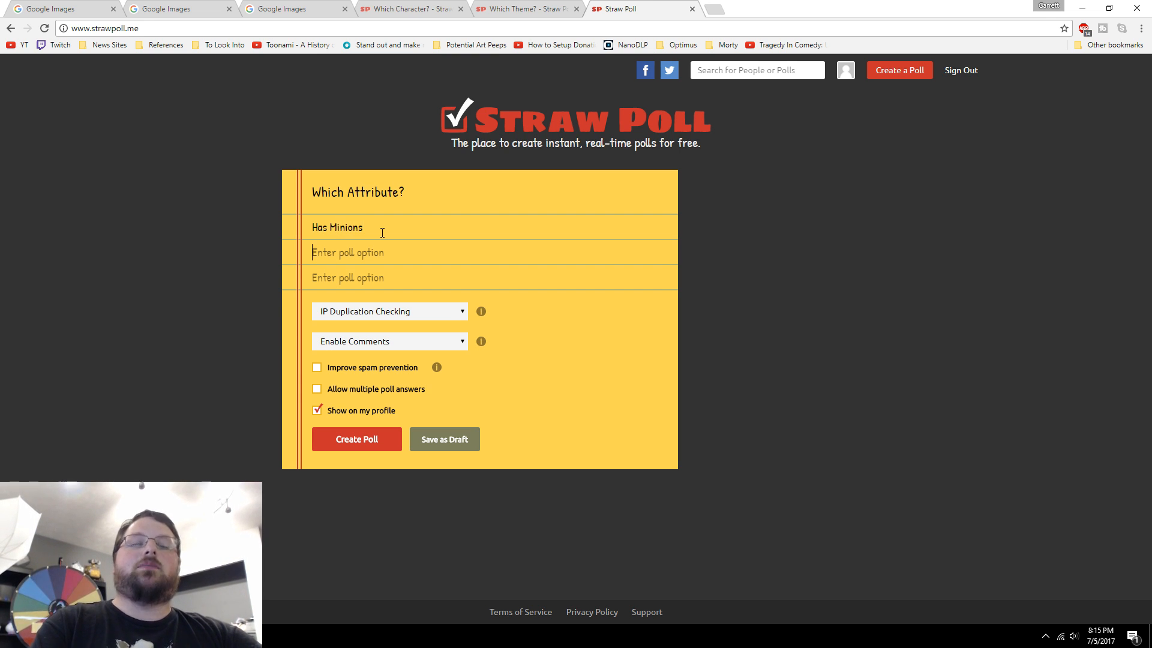
- Enter "Big Eyes" as the second option of the attribute poll
key("Tab")
type("Big eye")
key("BackSpace")
key("BackSpace")
key("BackSpace")
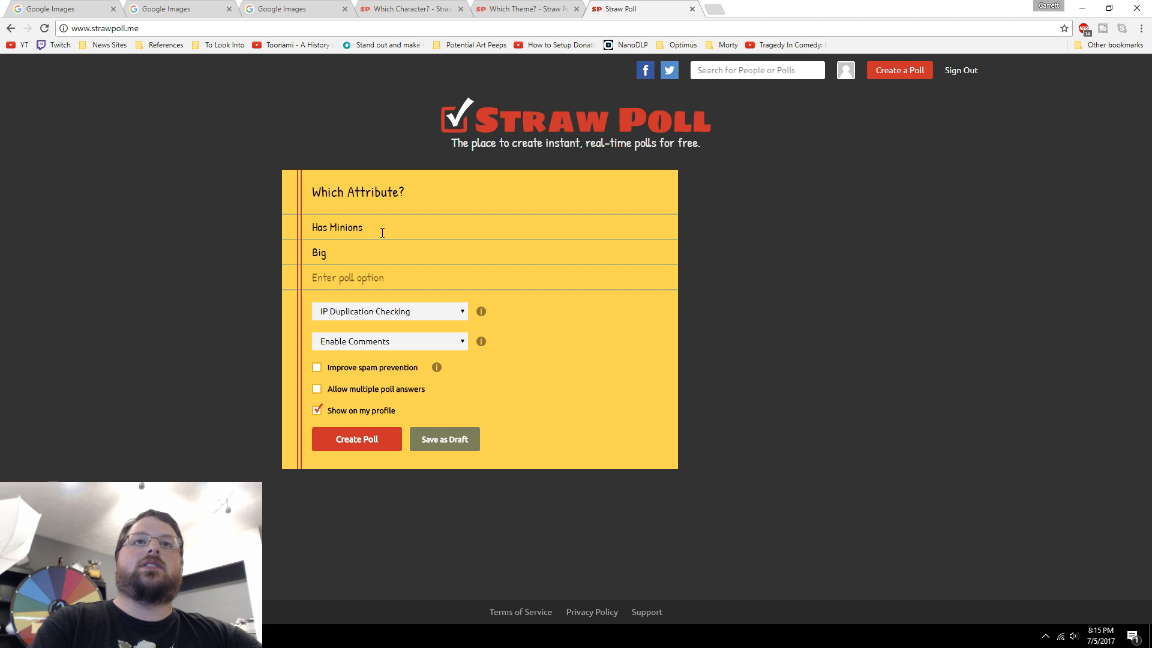
type("Eyes")
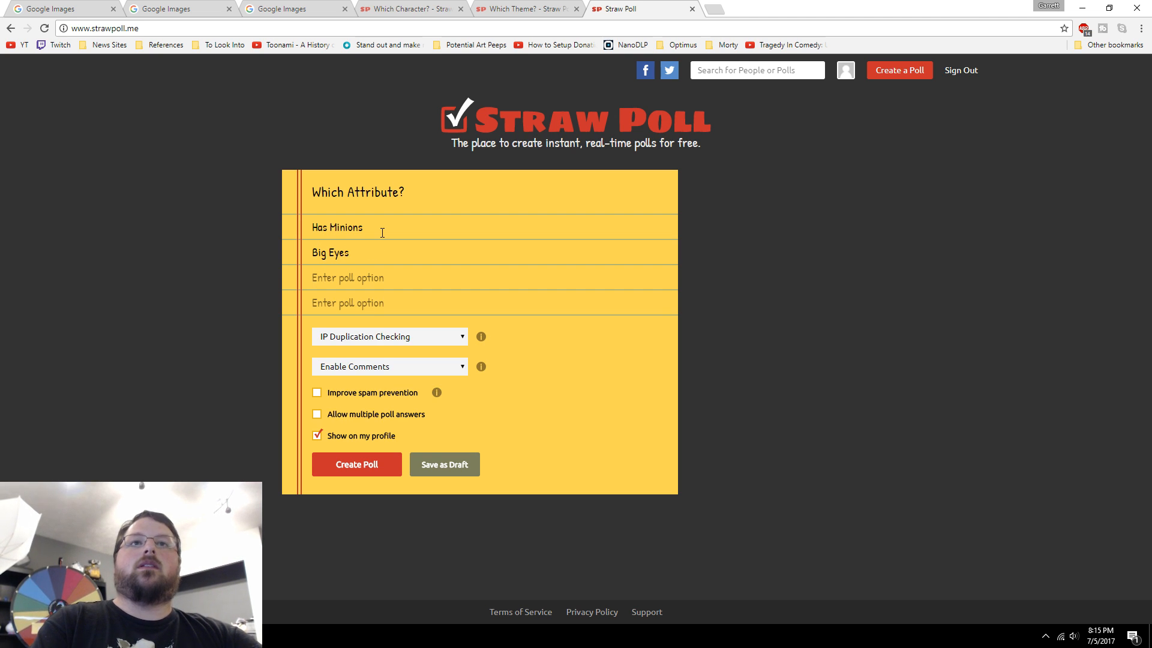
- Add "Snakes for Hair" and "Wearing the Sorting Hat" as the third and fourth options of the attribute poll
type("Snakes for Hair")
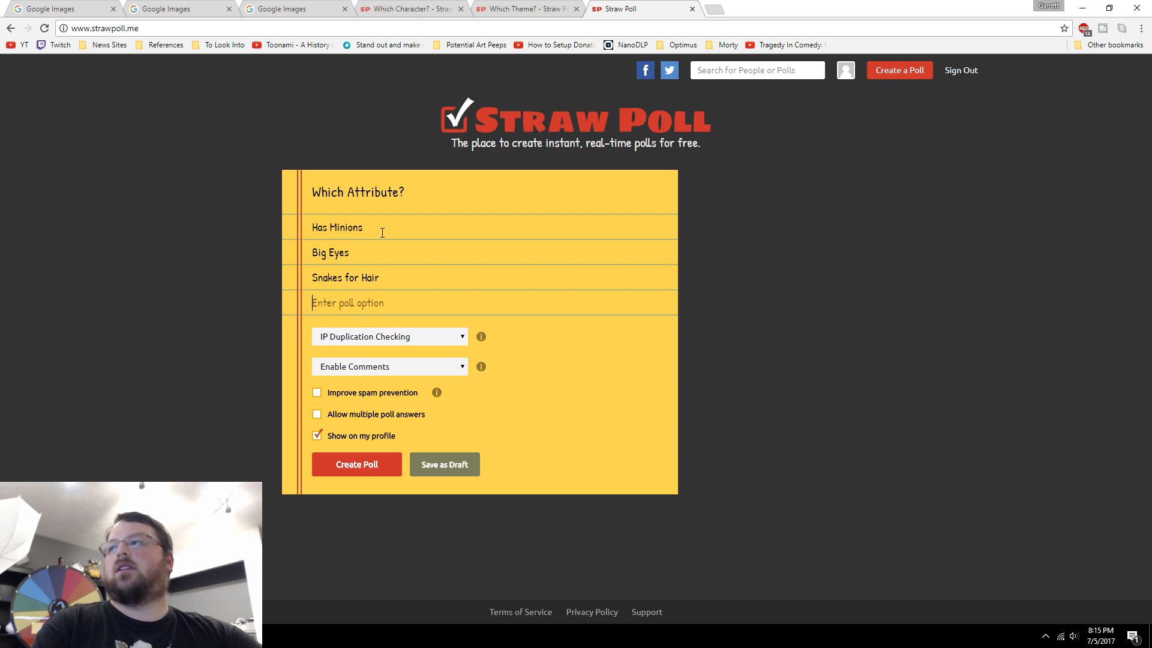
type("Wearing the ")
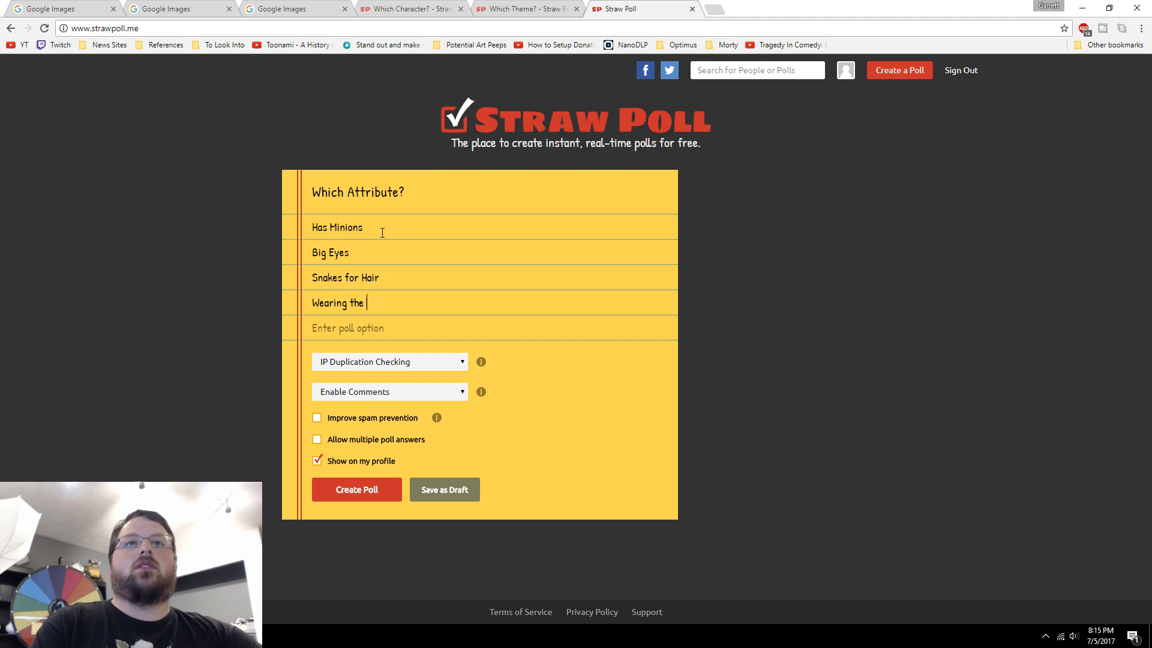
type("Sorting Hat")
key("Tab")
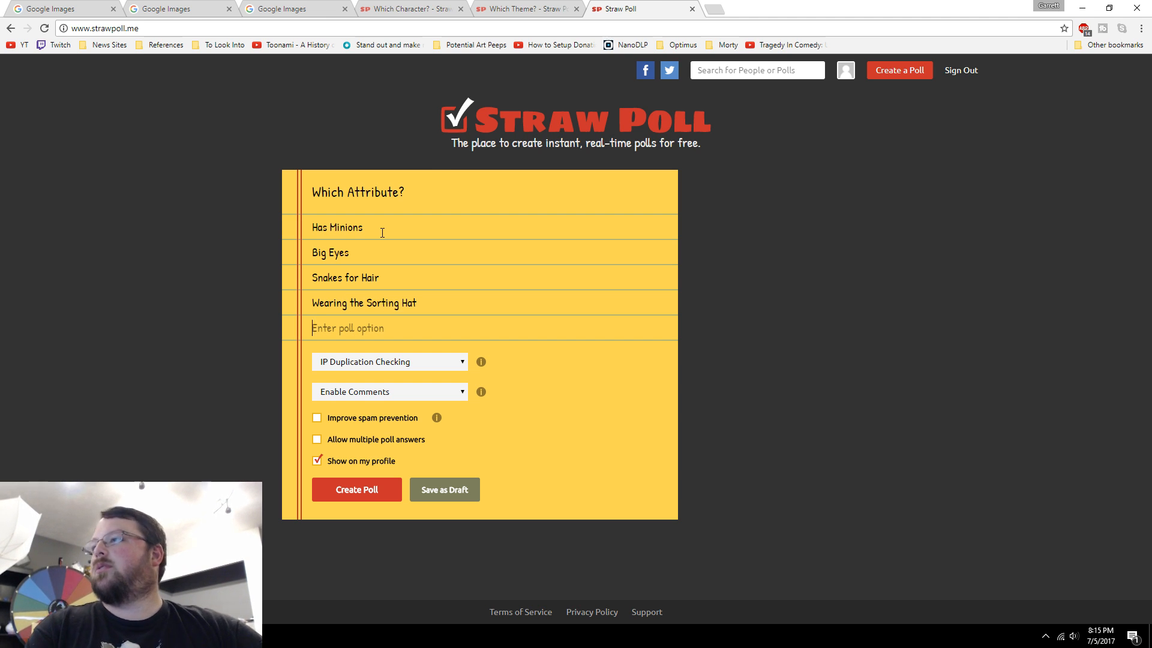
- Add "Big Ears" and "On a Pogo Stick" as the fifth and sixth options of the attribute poll
type("Big Ears")
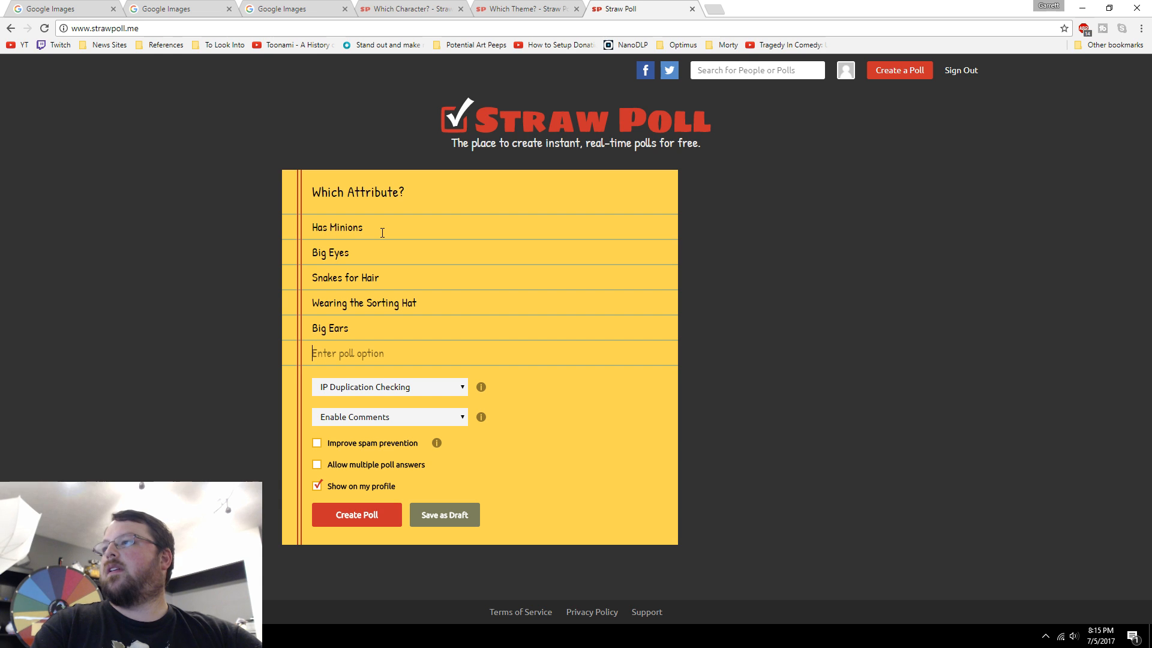
type("Pega")
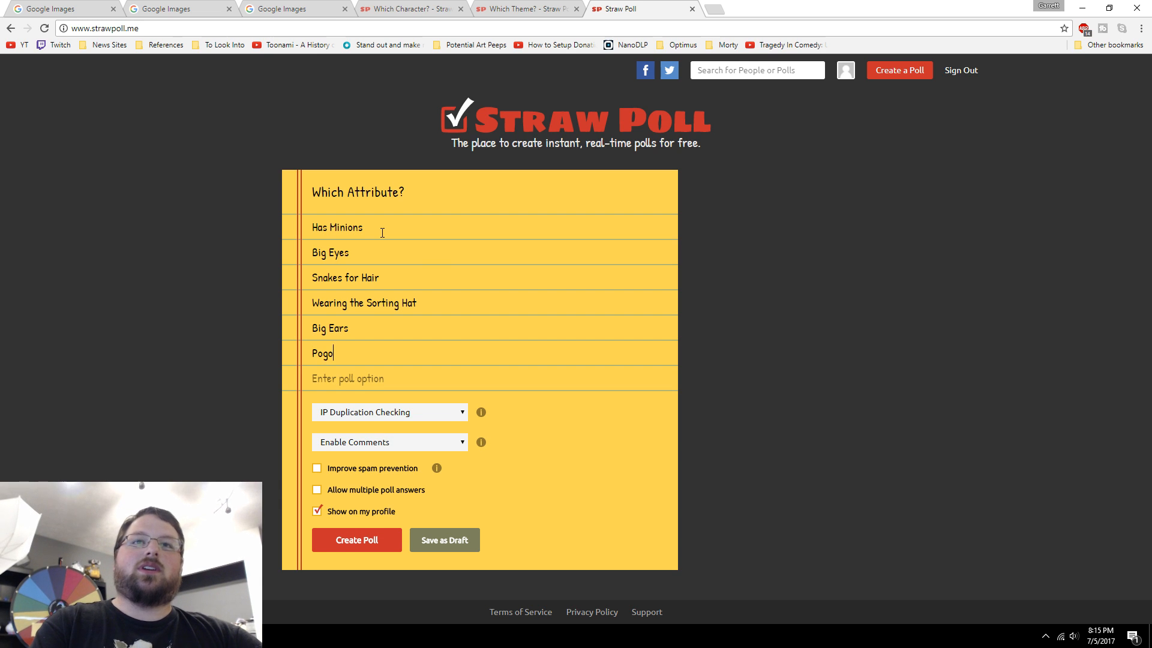
key("BackSpace")
key("BackSpace")
key("BackSpace")
key("BackSpace")
type("On a Pogo S")
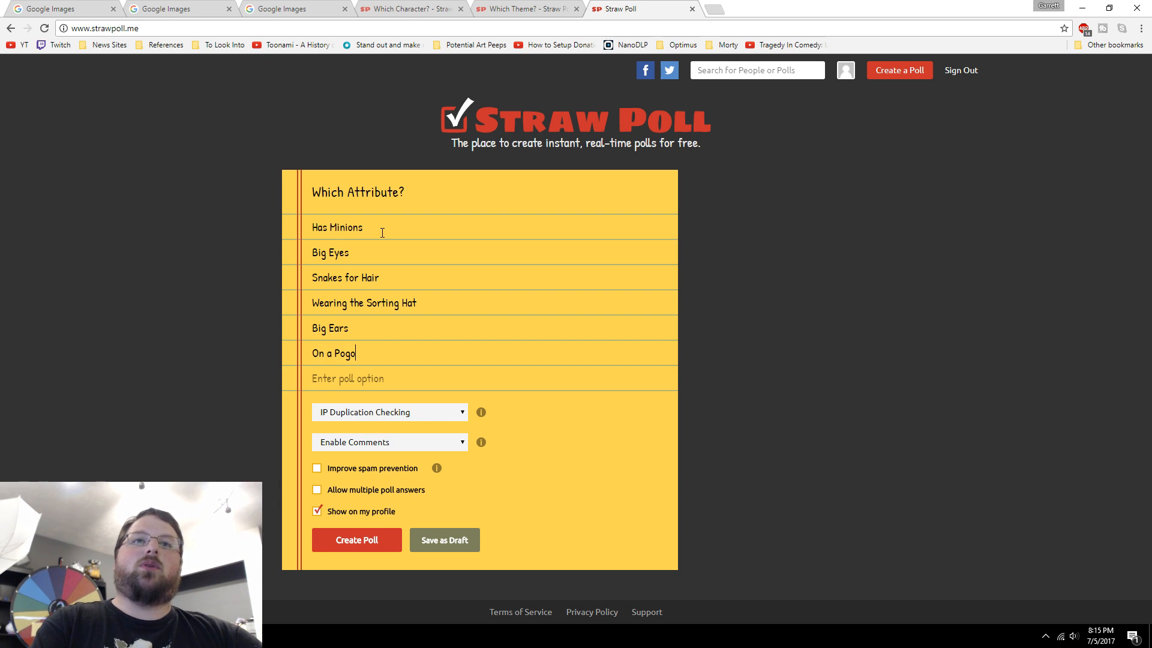
type("tick")
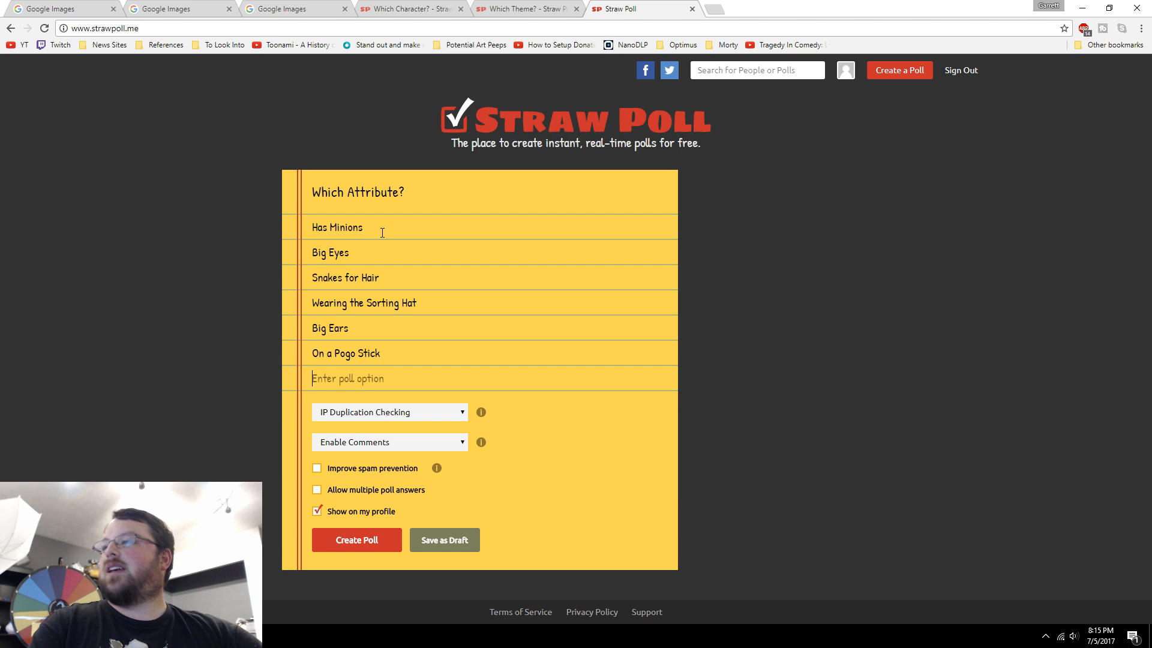
- Enter "Tattoos/Piercings" as the seventh option and create the attribute poll
type("Tattoos")
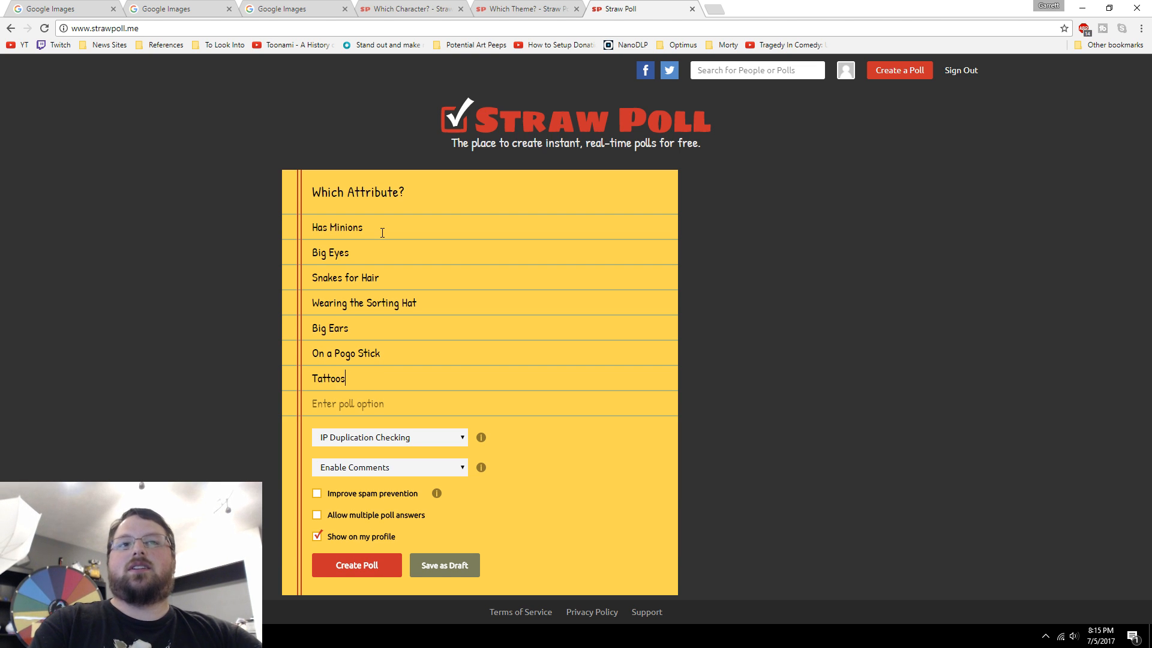
type("/Pier")
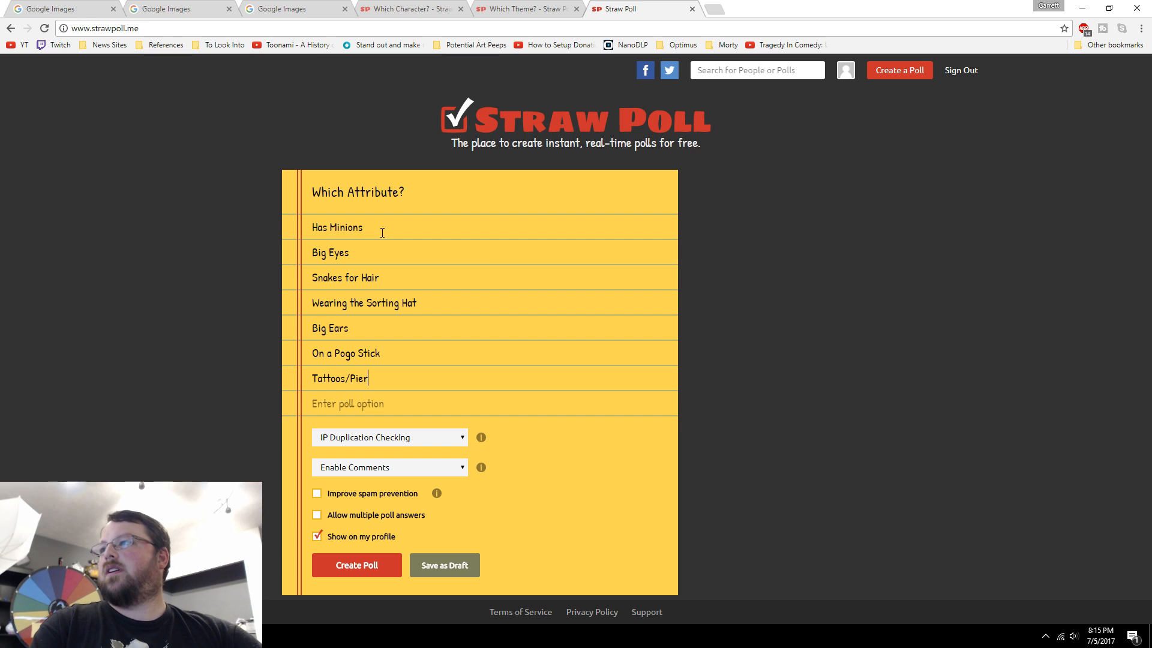
type("cings")
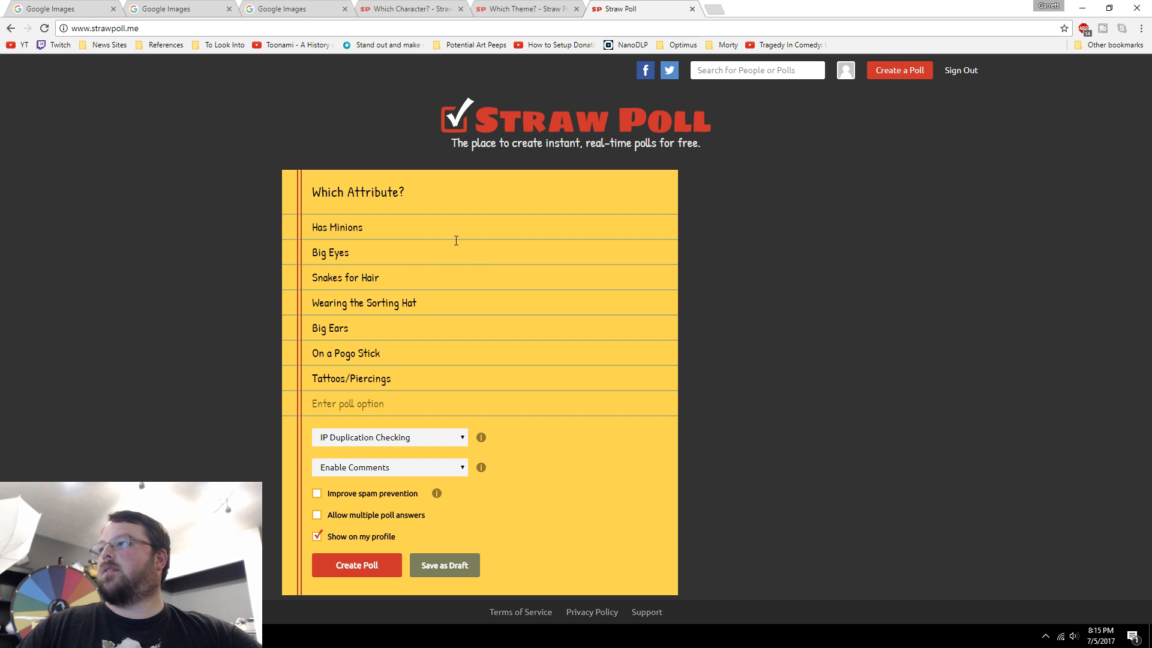
left_click(355, 575)
- Select the web address of the "Which Character?" poll and open its results down to the last option
left_click(414, 8)
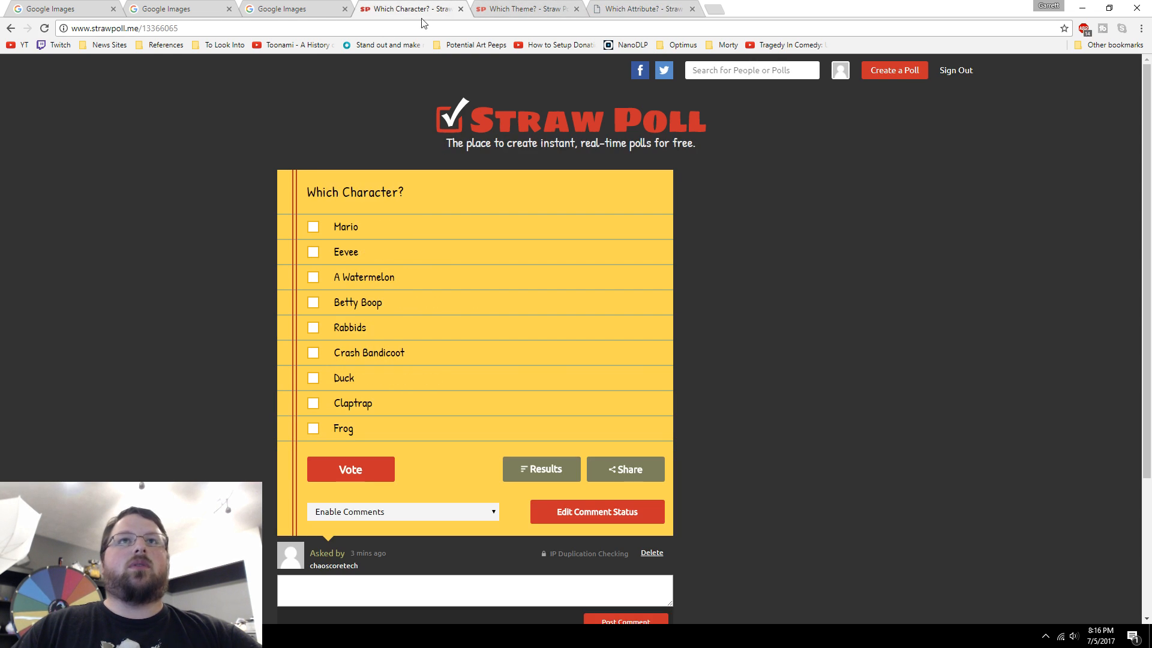
left_click(365, 28)
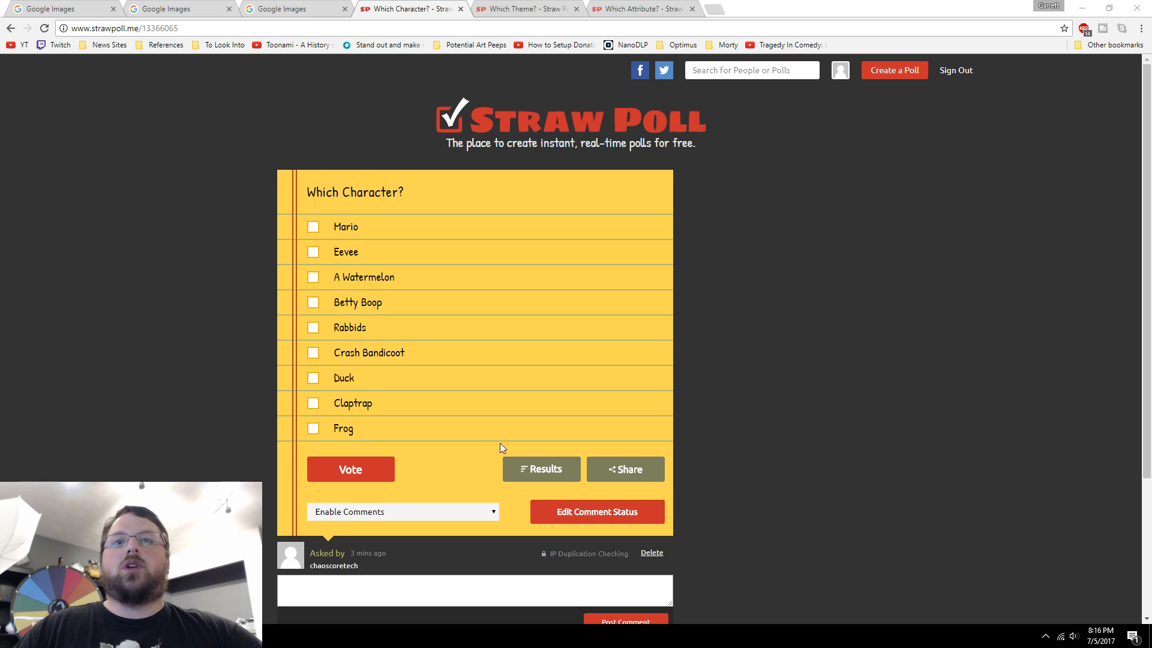
left_click(538, 468)
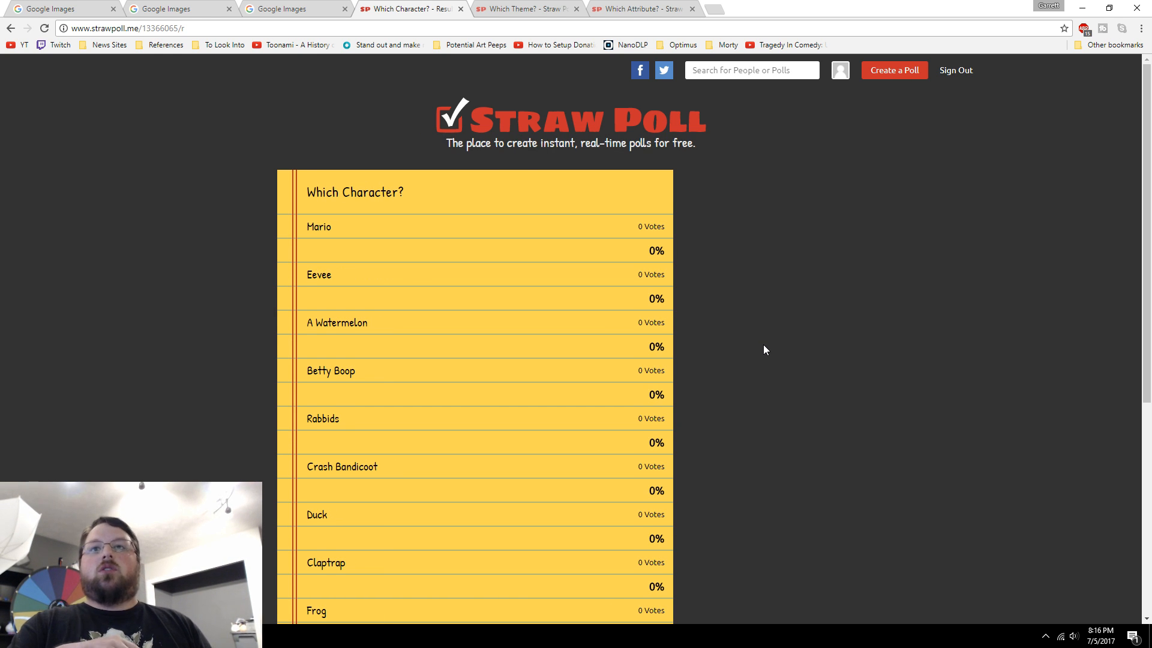
scroll(964, 278, "down", 1)
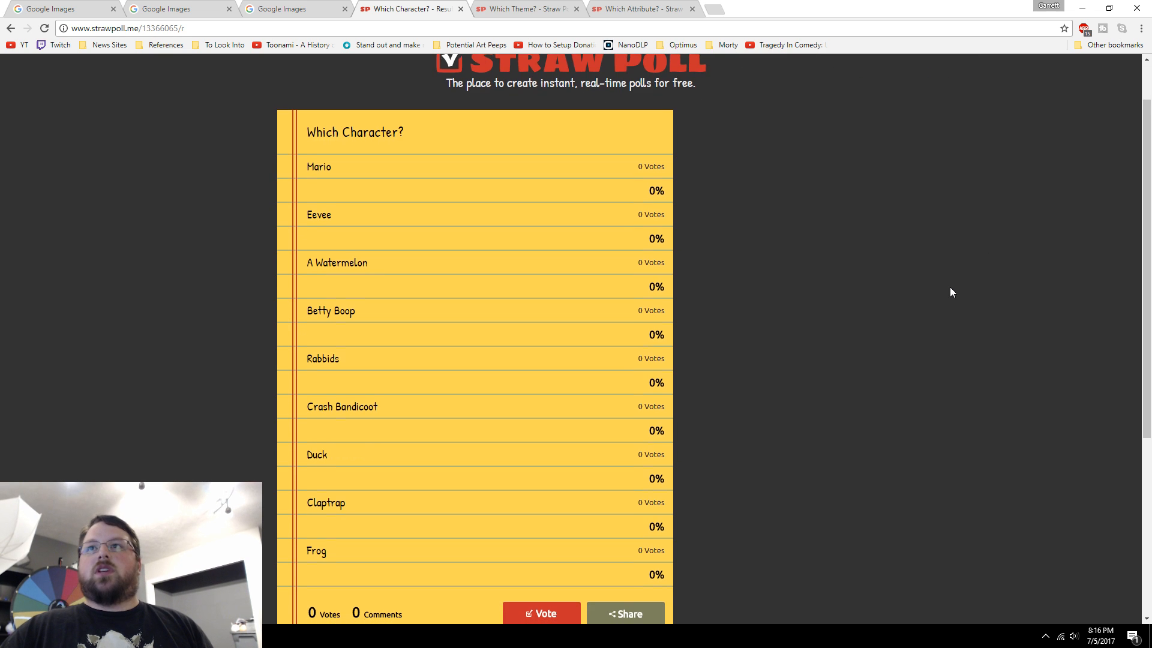
- Disable Adblock Plus on the poll site and reload the character poll's results
left_click(1083, 29)
left_click(1039, 107)
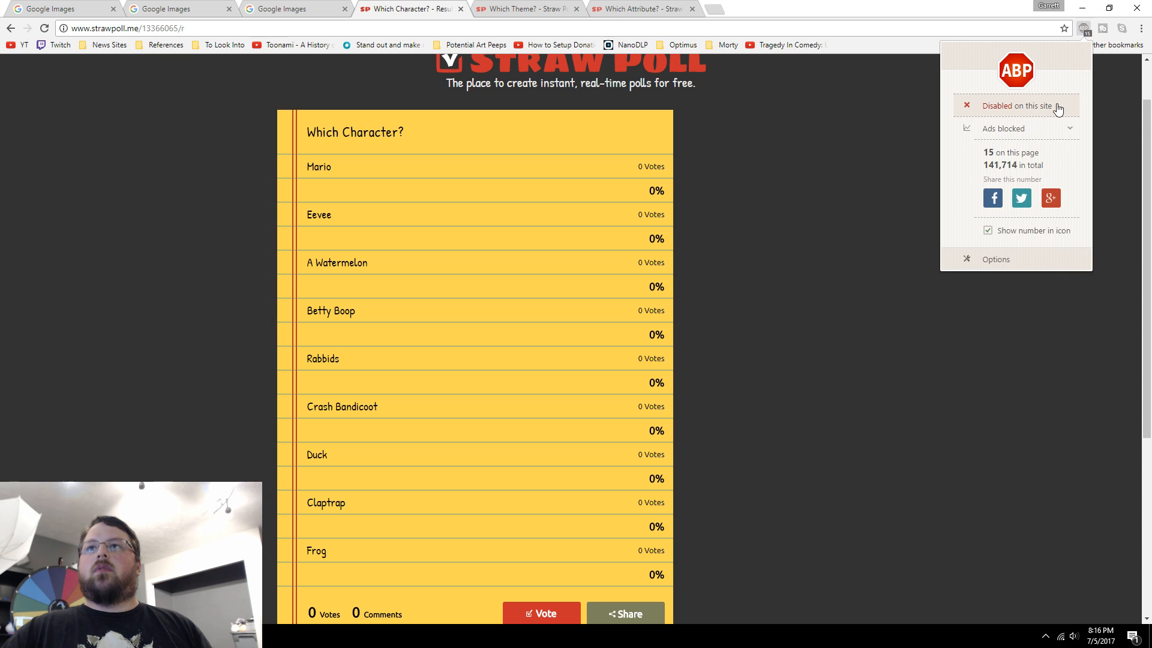
left_click(963, 364)
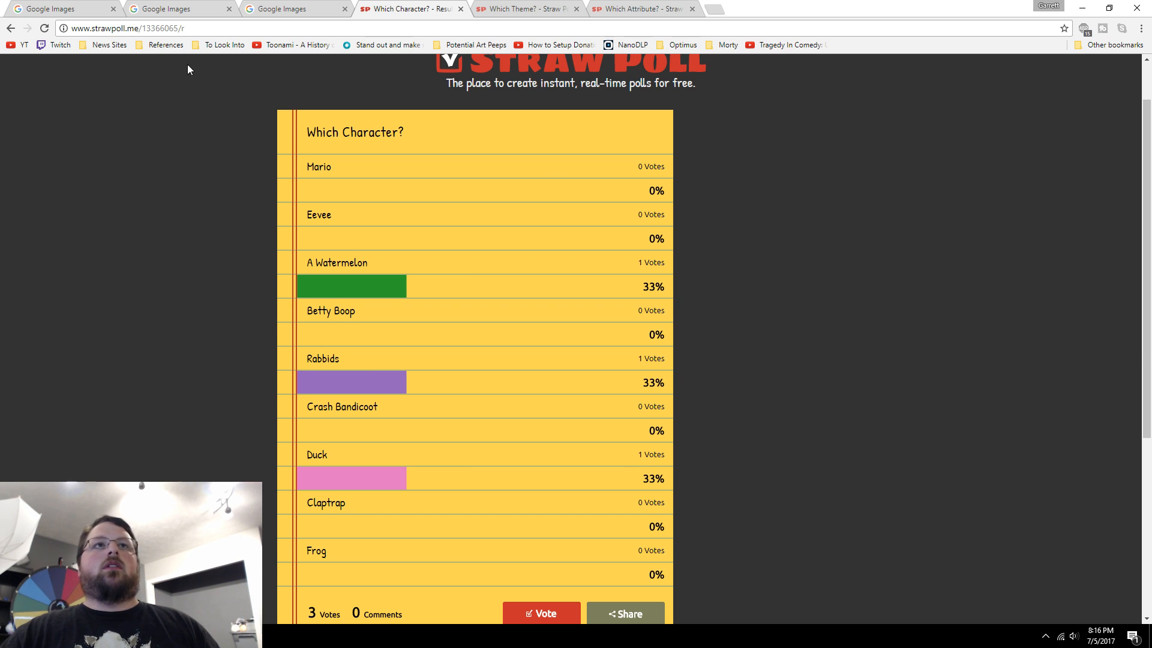
left_click(44, 28)
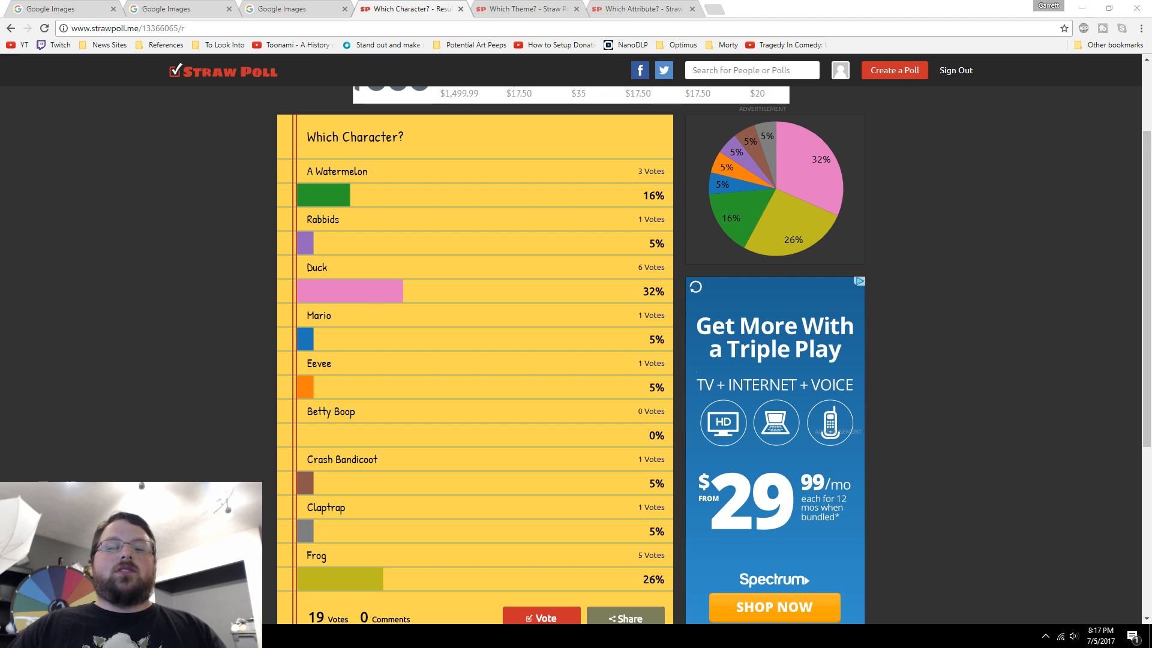
key("F5")
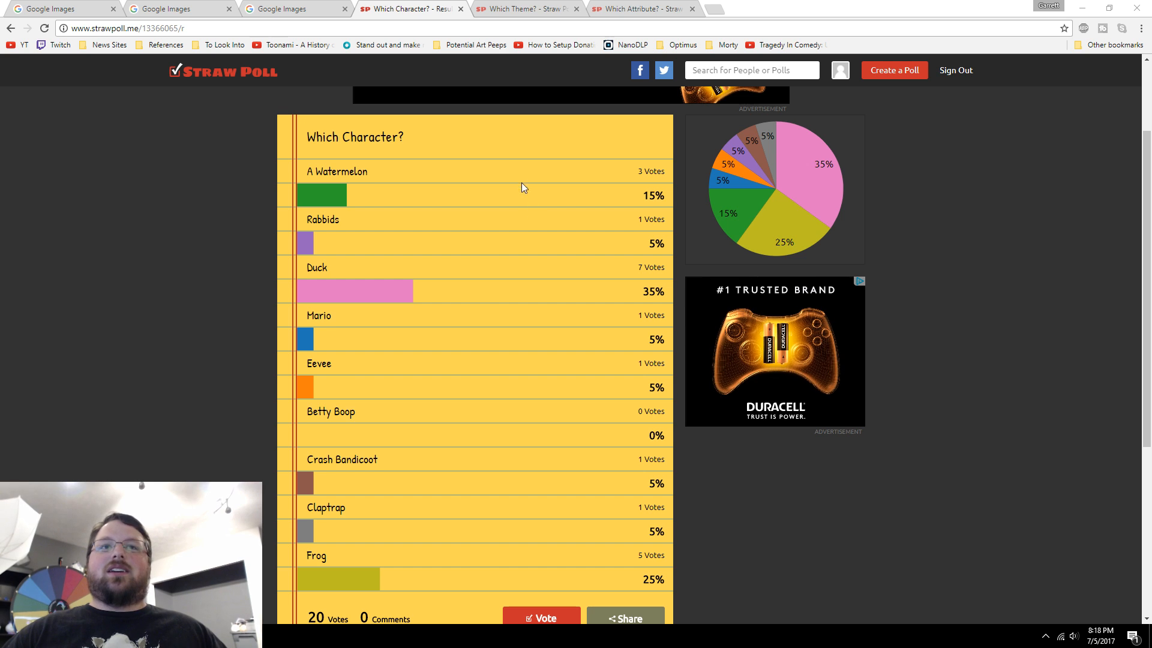
- Select the web address of the "Which Theme?" poll and view its voting results
left_click(528, 8)
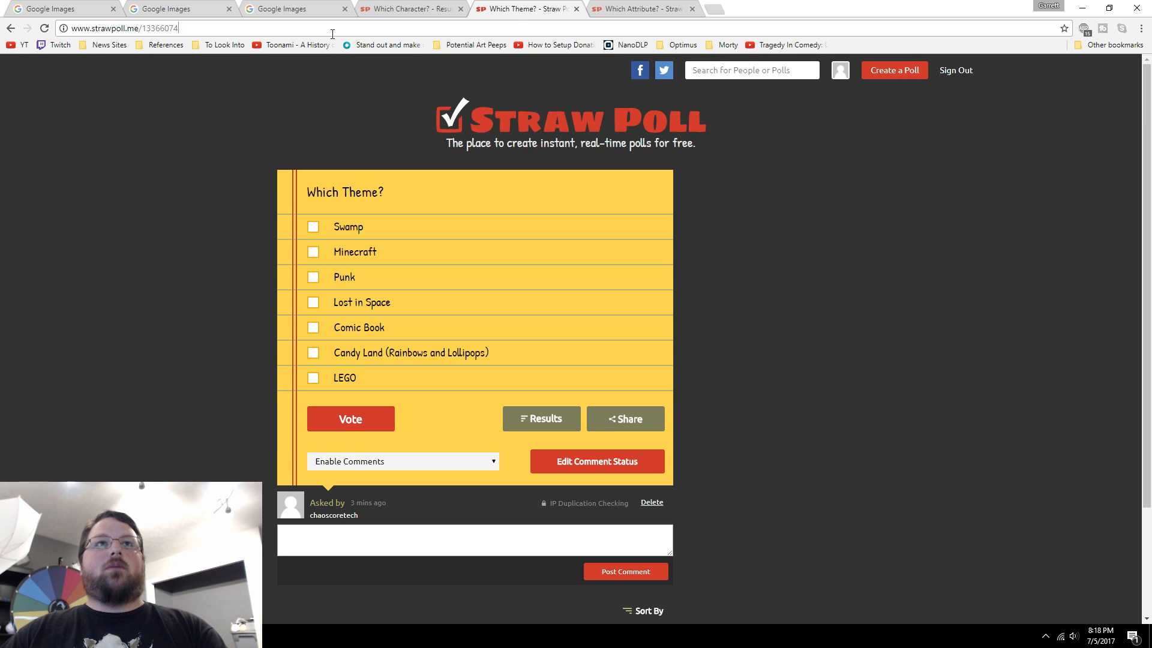
left_click(335, 28)
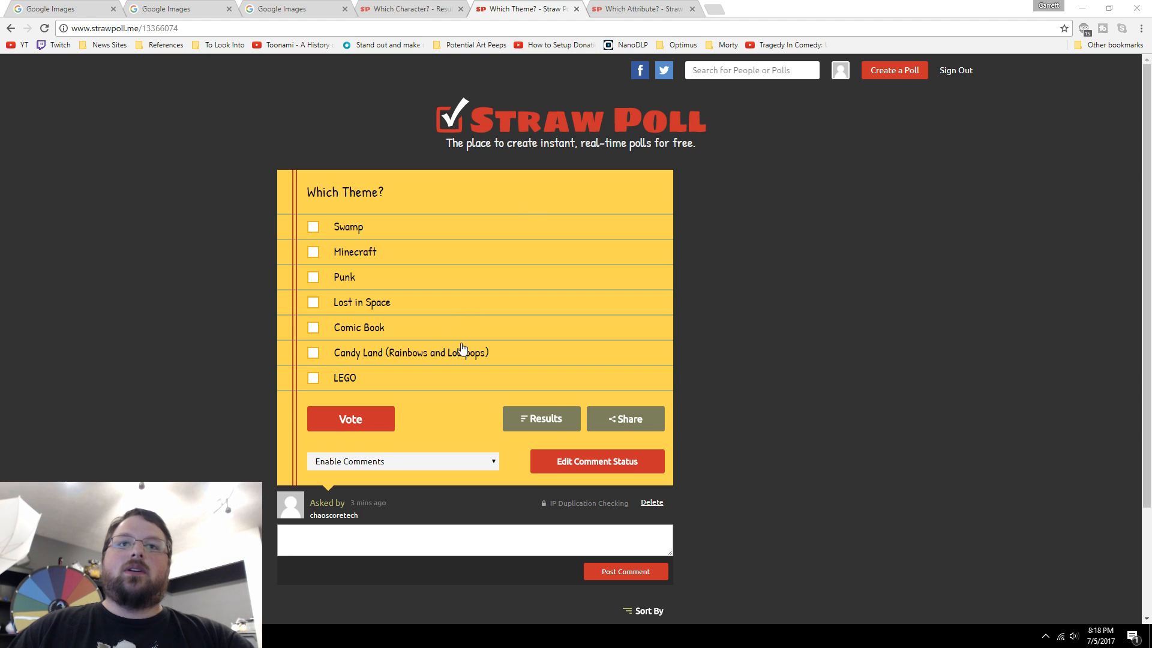
left_click(538, 414)
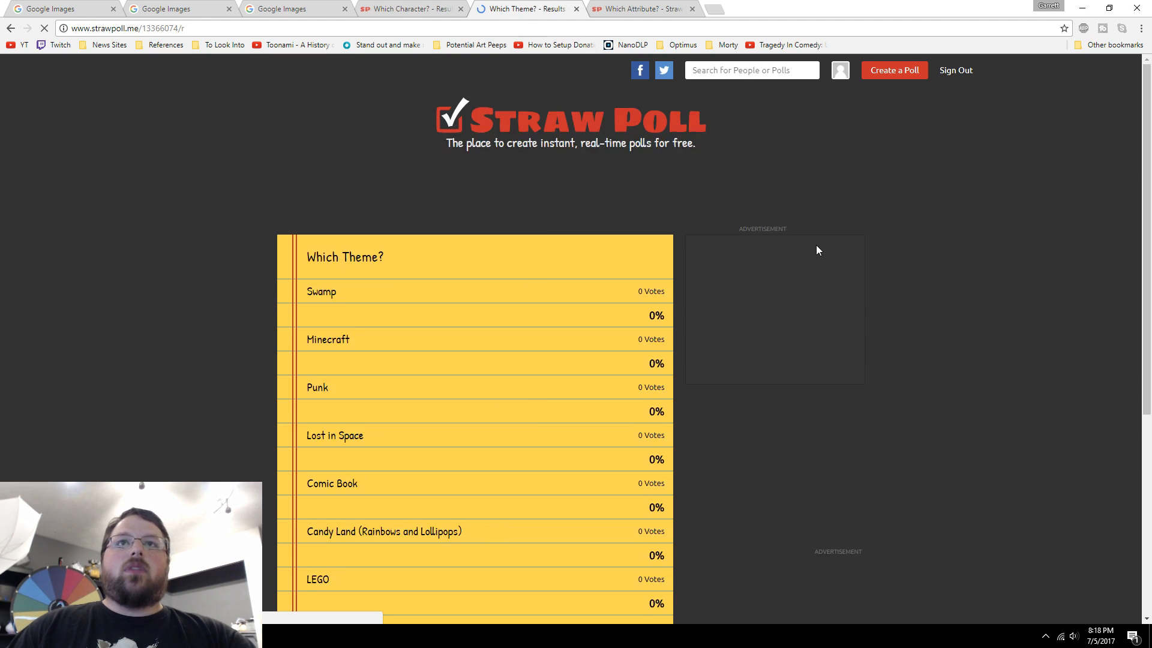
scroll(960, 228, "down", 1)
scroll(981, 240, "down", 1)
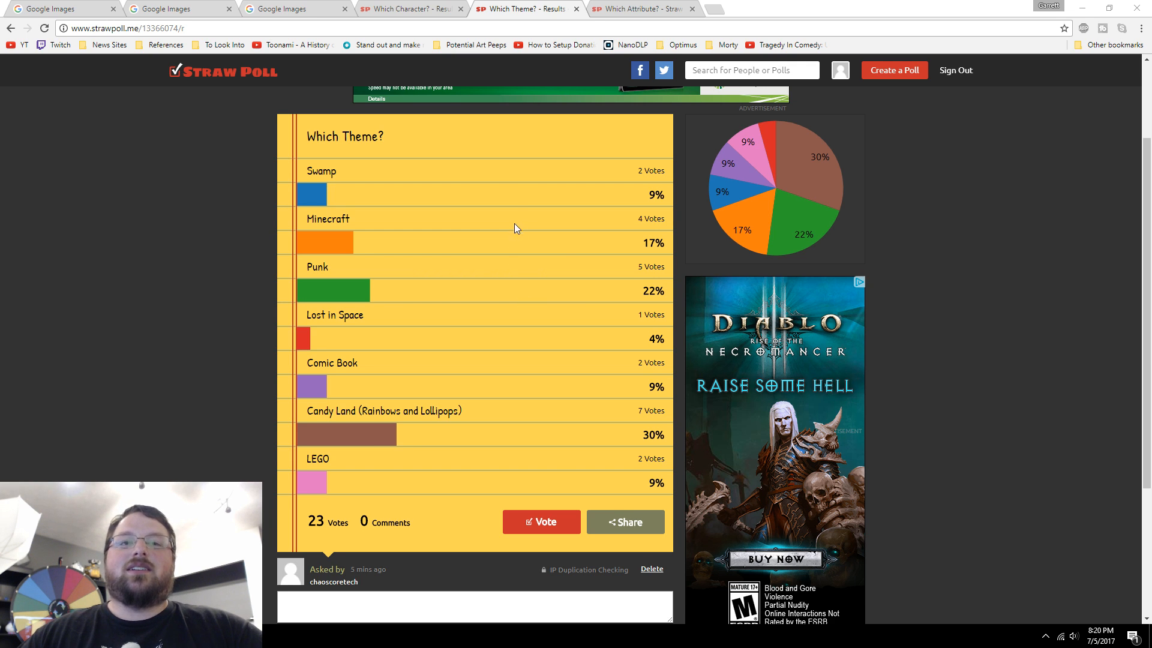
- Select the web address of the "Which Attribute?" poll and view its voting results
left_click(649, 4)
left_click(212, 25)
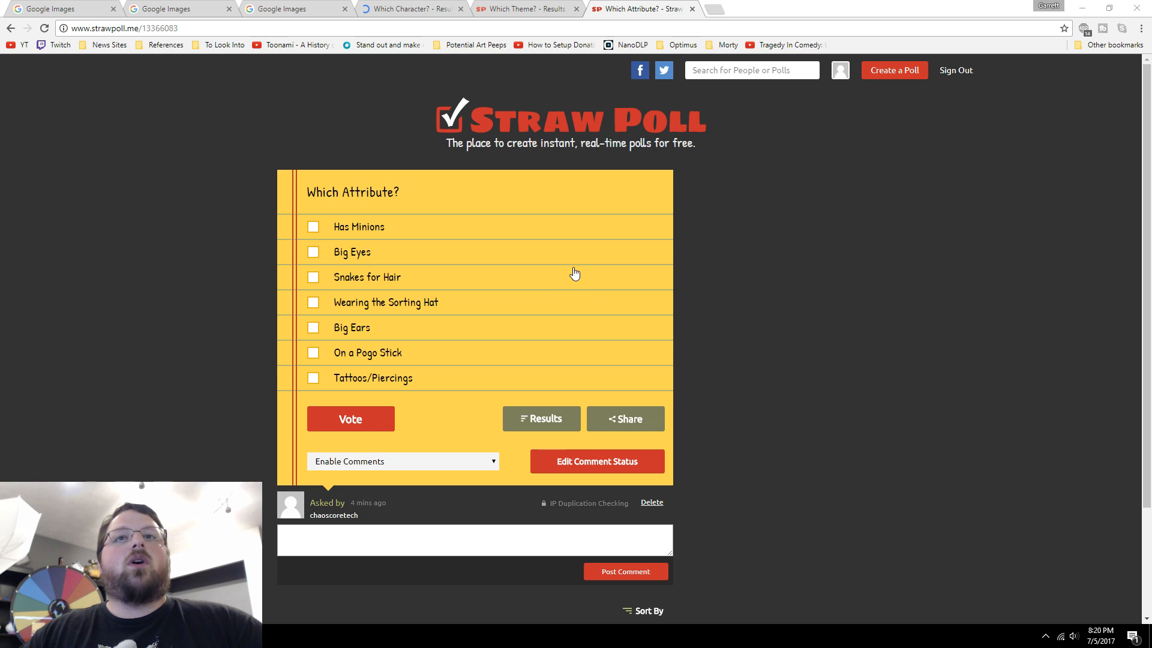
left_click(546, 420)
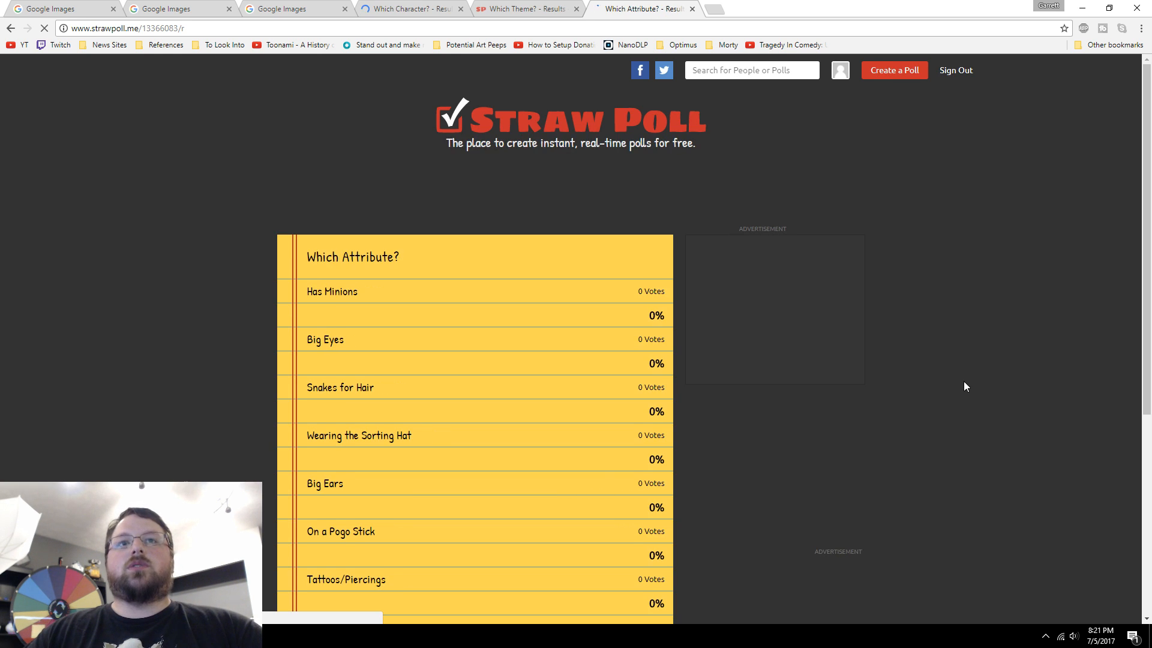
scroll(966, 379, "down", 1)
scroll(966, 382, "down", 1)
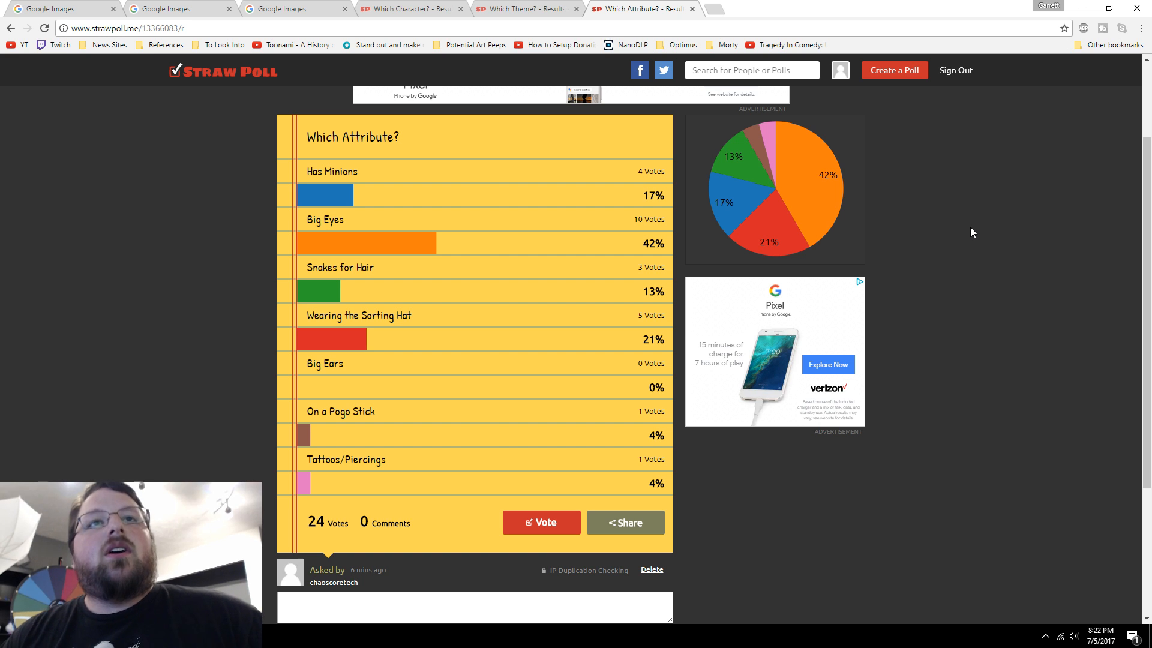
- Review the results of the character, theme and attribute polls again and return to the first Google Images page
left_click(419, 7)
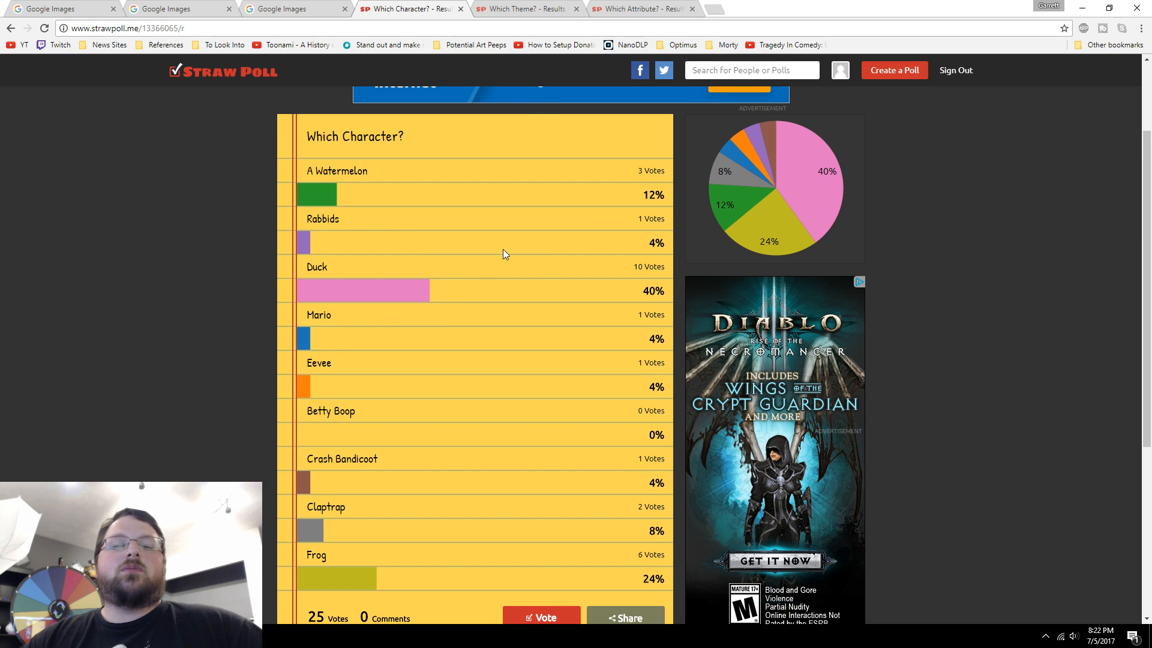
left_click(517, 4)
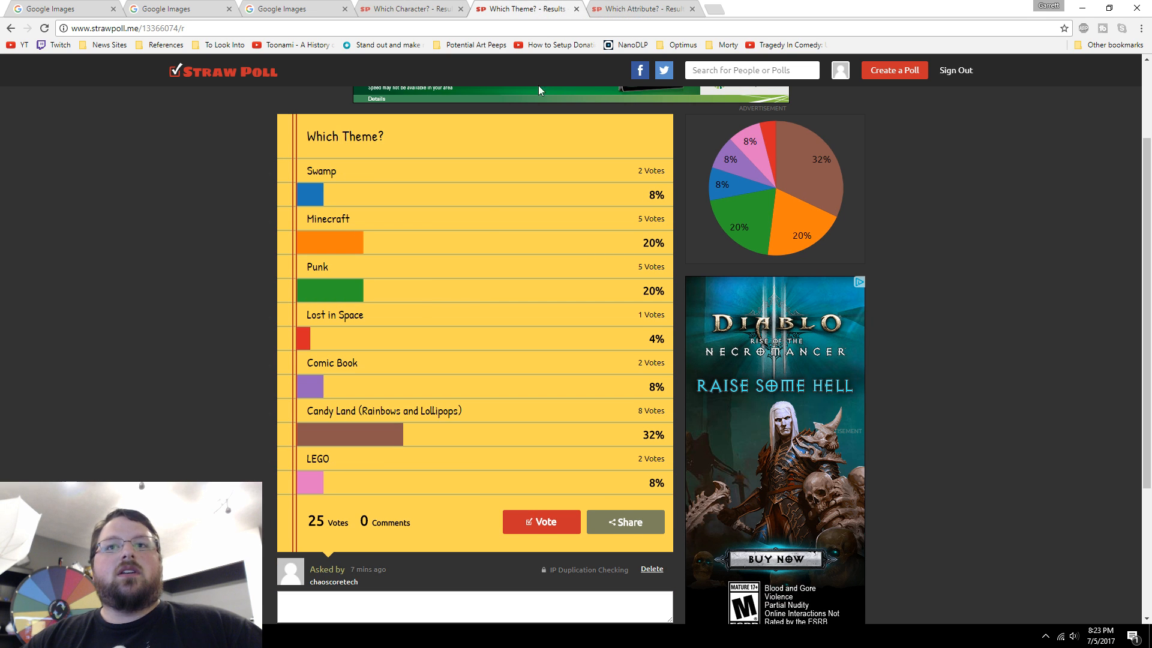
left_click(657, 5)
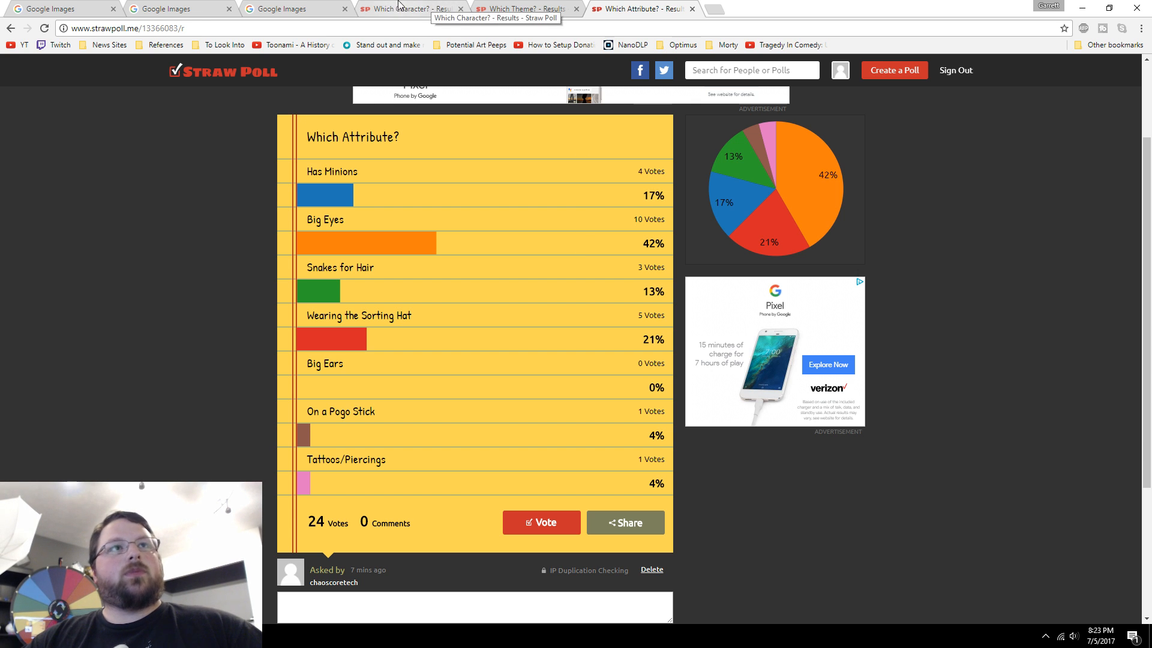
left_click(93, 6)
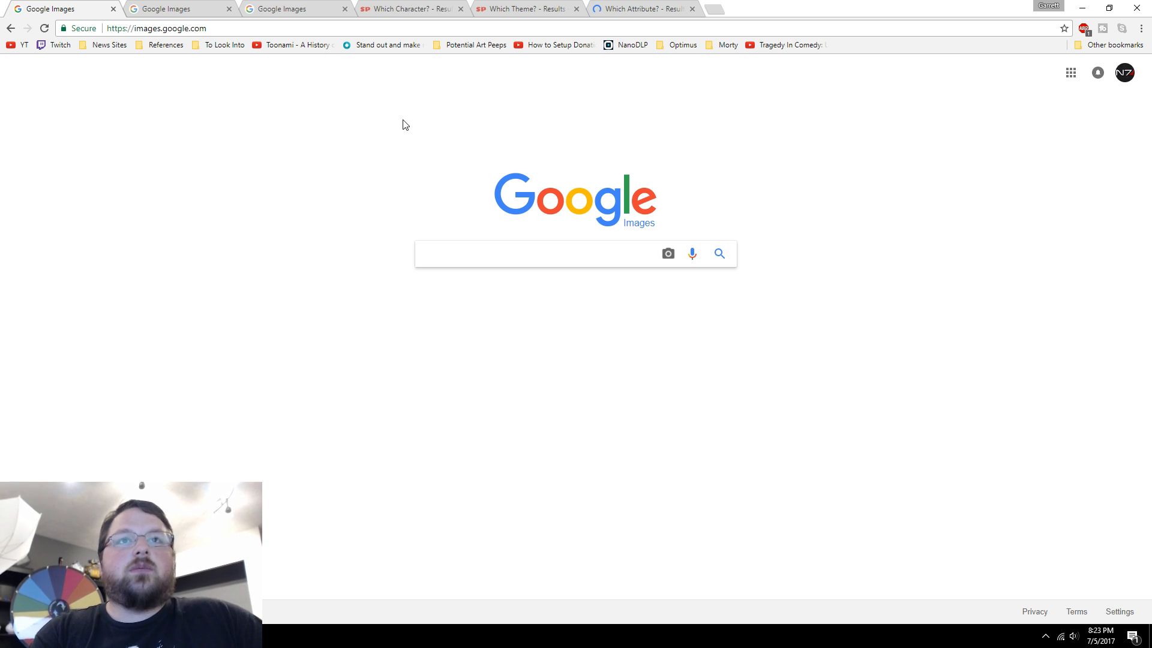
- Search Google Images for "cartoon duck"
type("cartoon ")
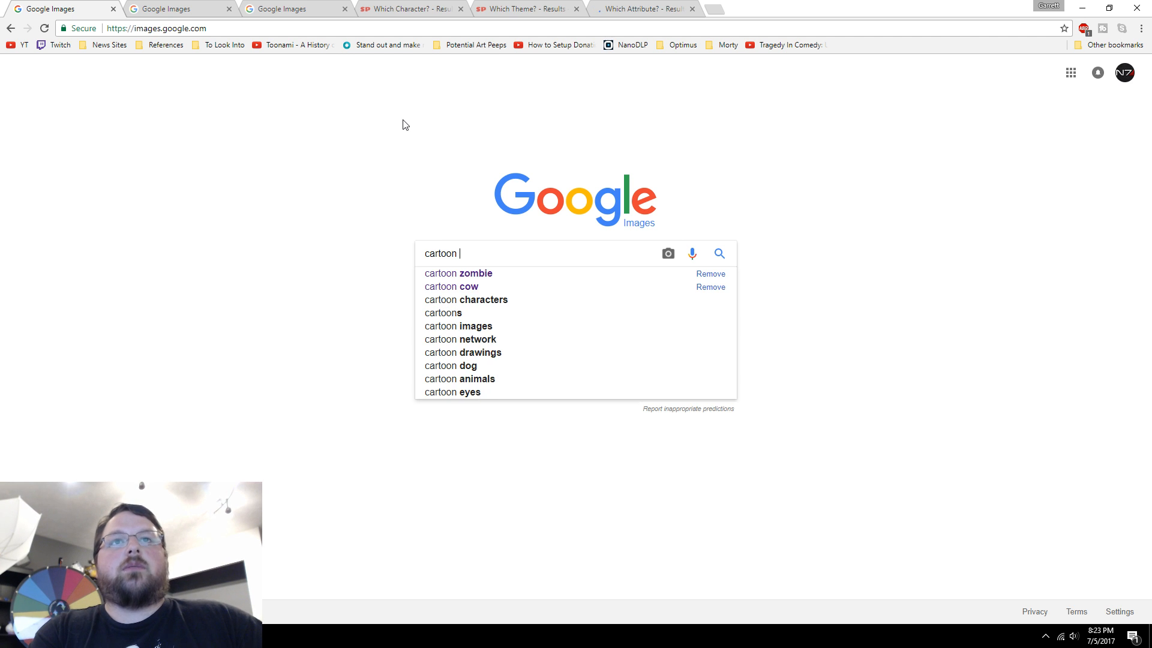
type("duck")
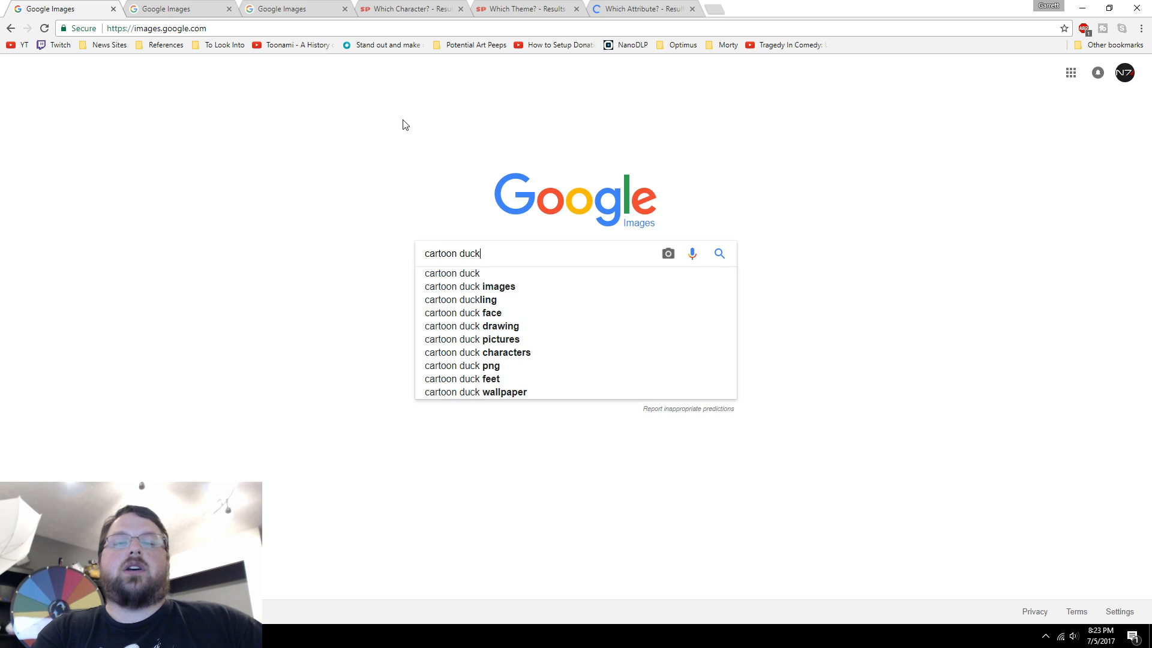
key("Return")
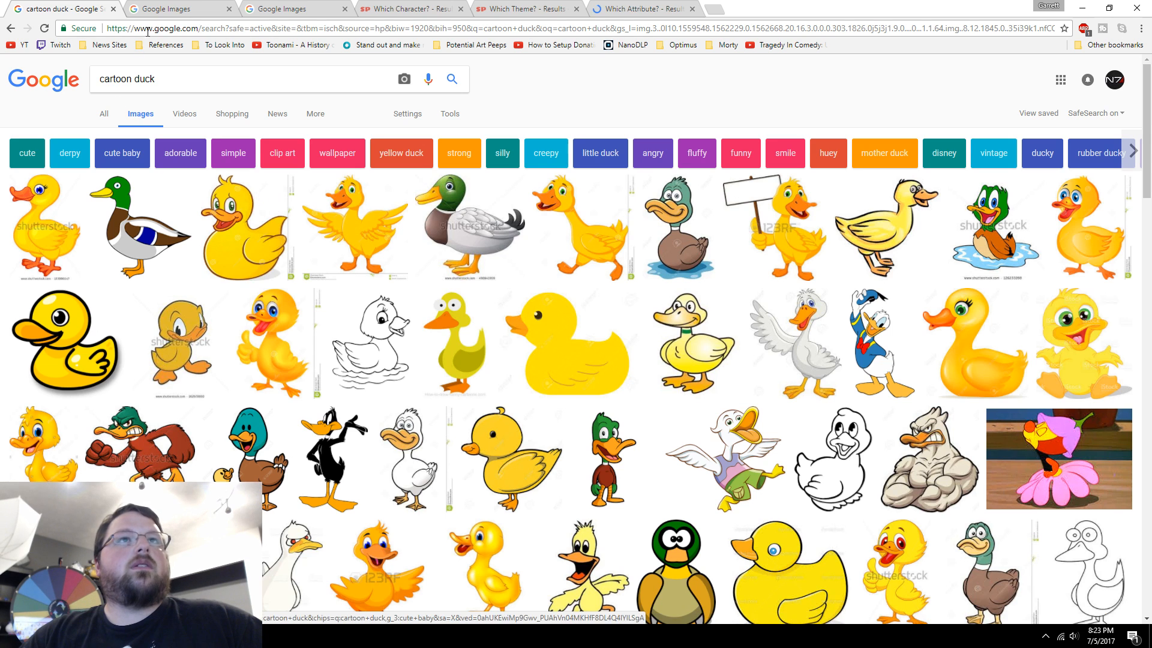
- Search for "candy land" on the second Google Images page
key("ctrl+Tab")
type("candy land")
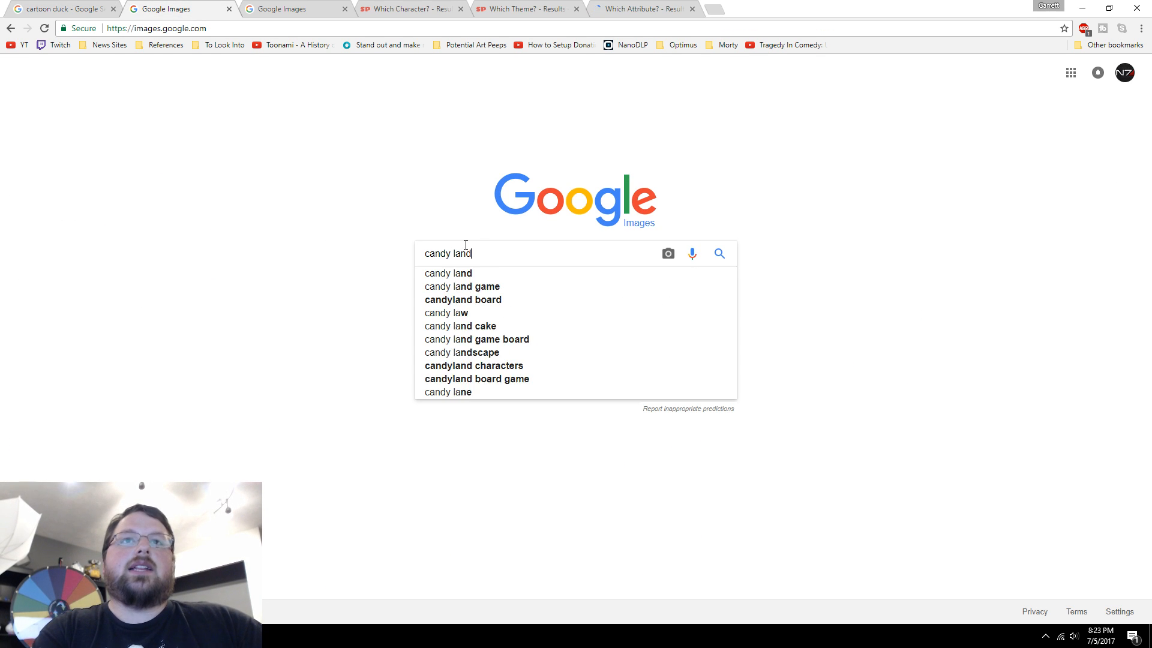
key("Return")
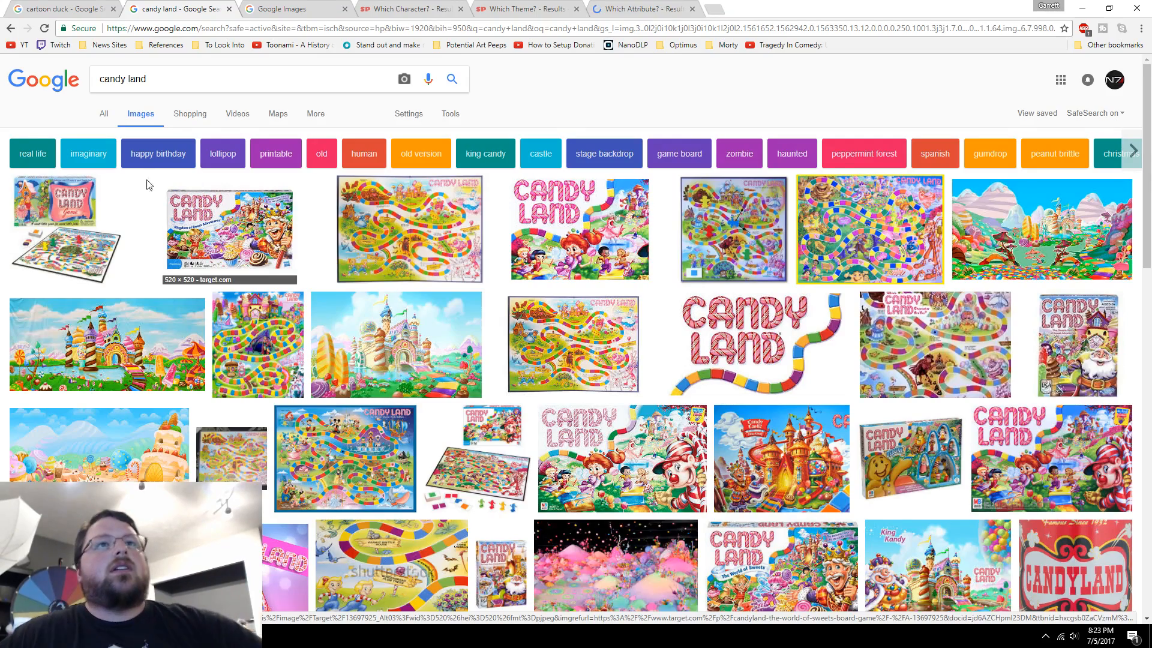
- Preview the Candy Land game box and the 1990's Candy Land board, and look through the other image results
left_click(197, 231)
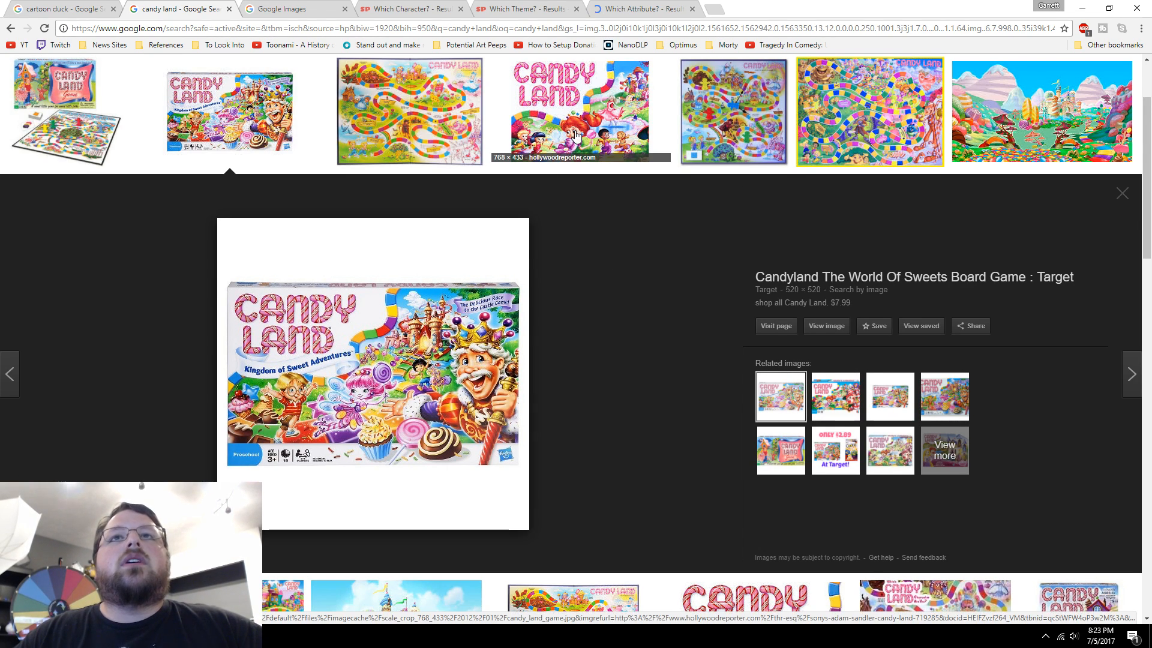
left_click(444, 123)
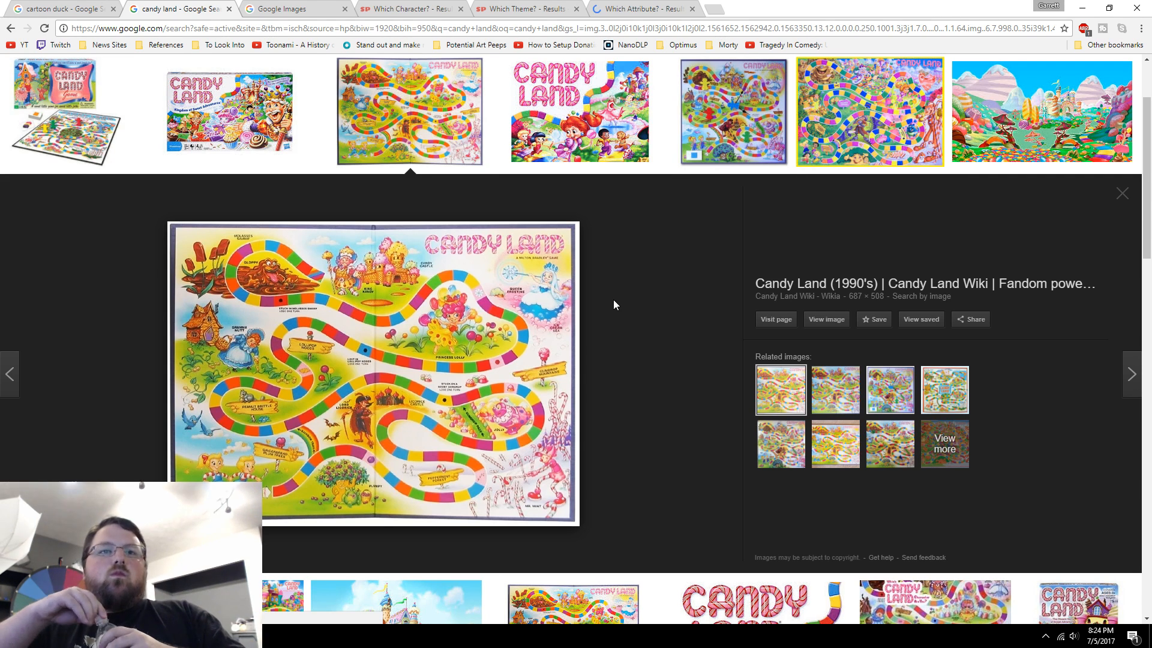
scroll(638, 325, "down", 2)
scroll(639, 325, "down", 6)
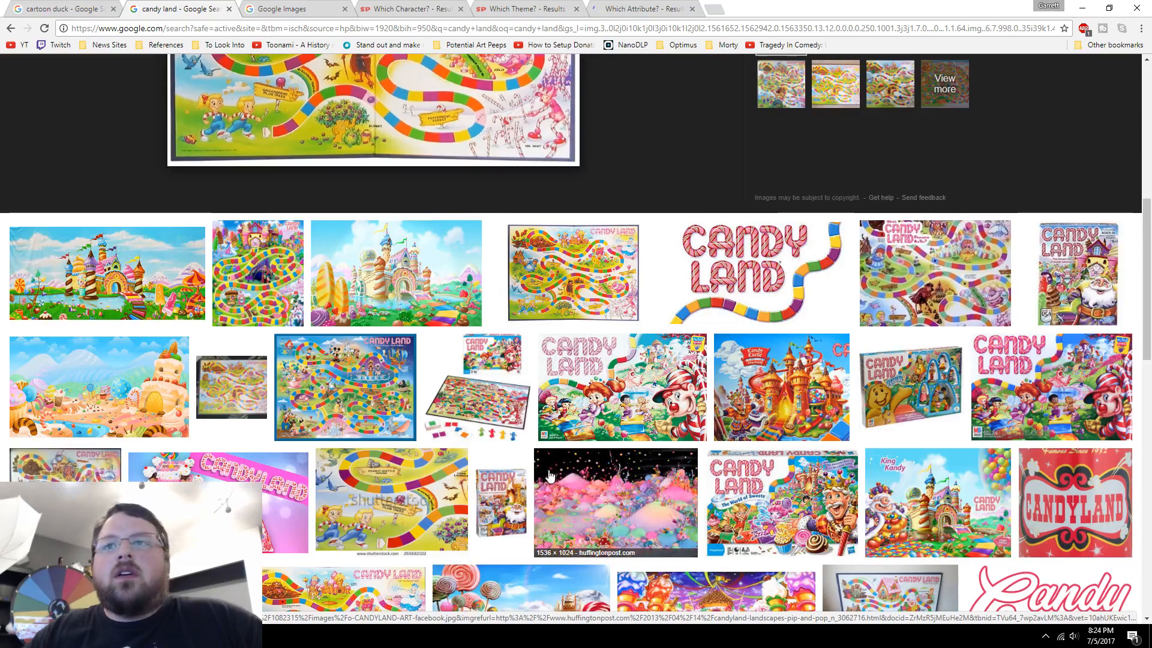
scroll(556, 462, "down", 6)
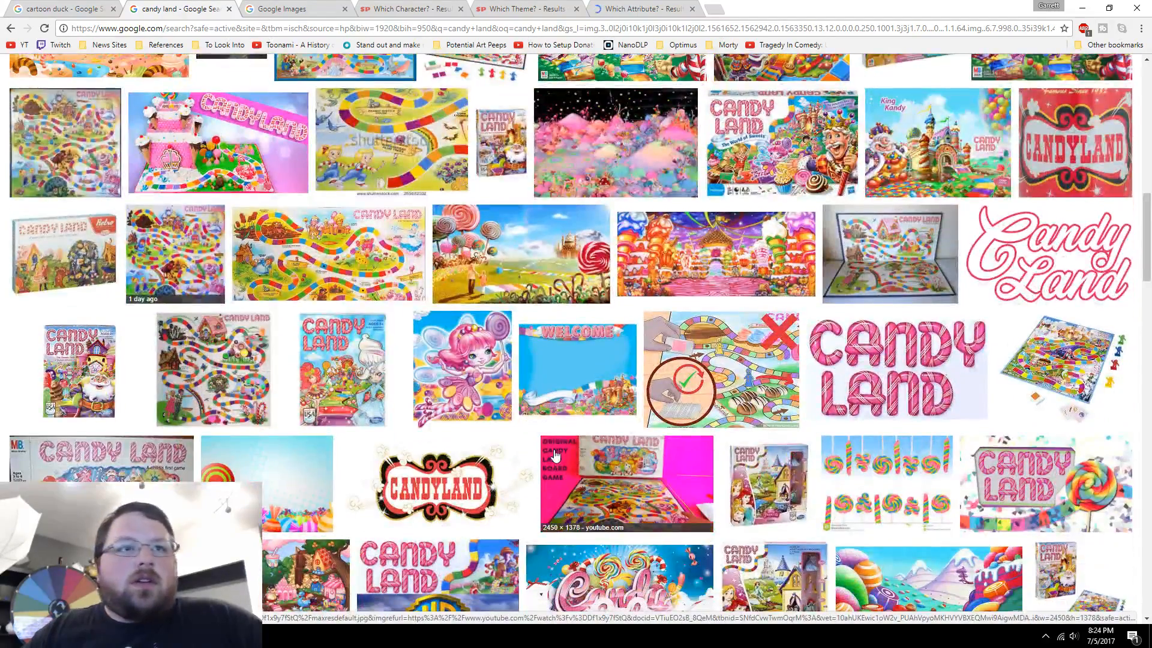
scroll(555, 457, "down", 1)
scroll(555, 456, "down", 1)
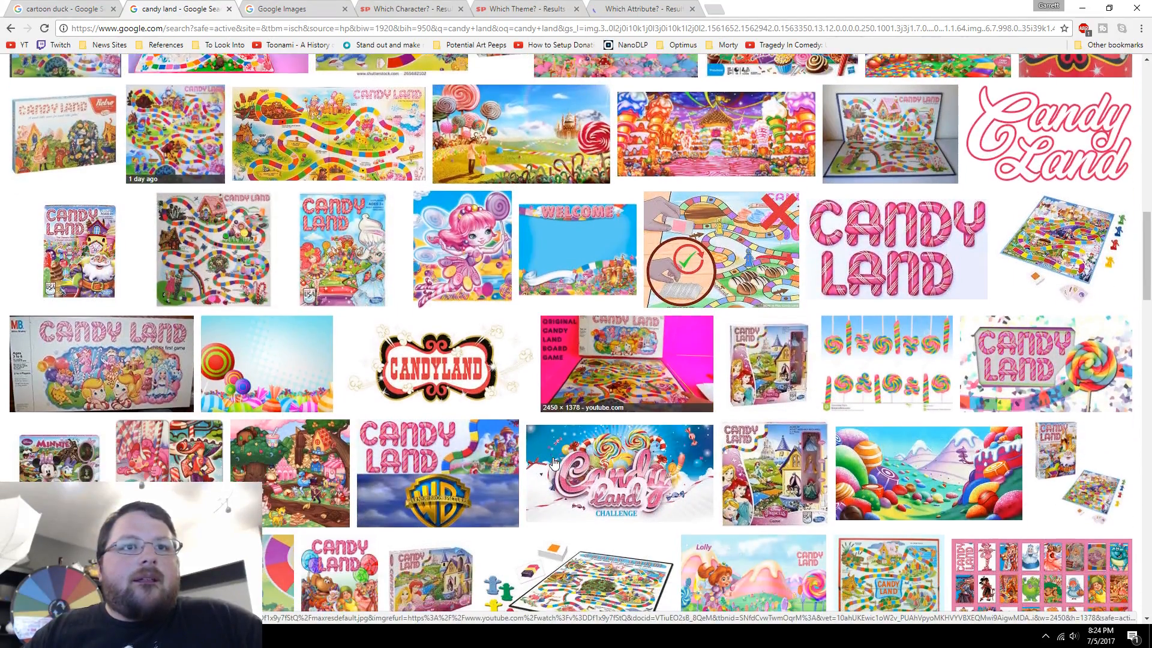
scroll(467, 502, "up", 5)
scroll(467, 502, "up", 10)
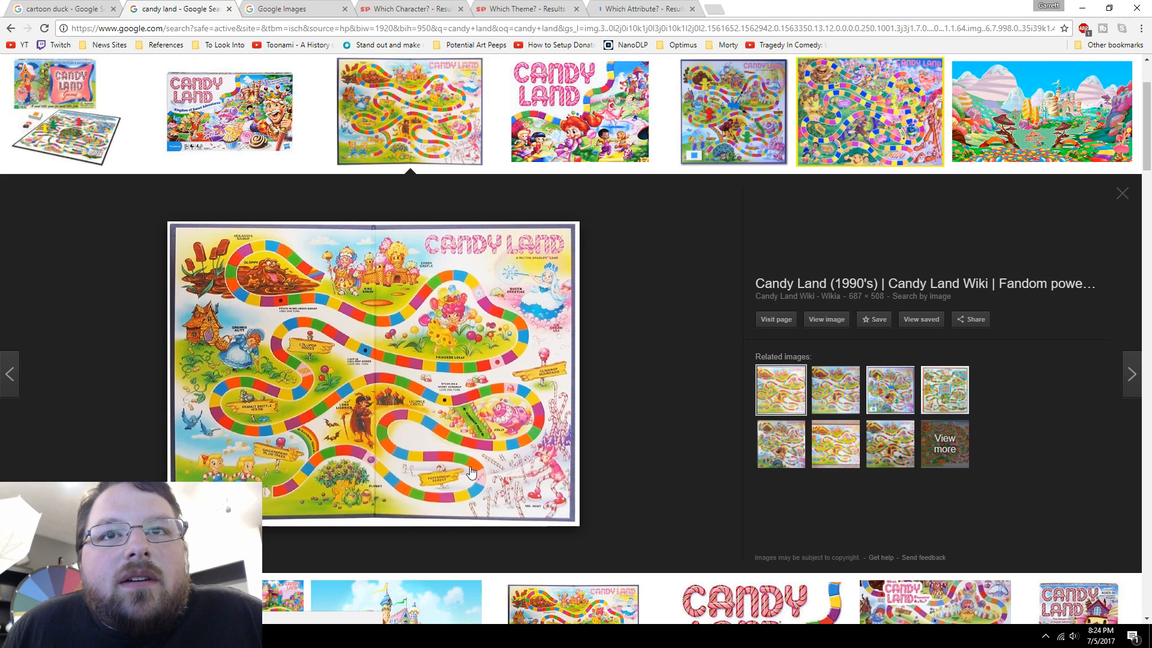
- Open the previewed 1990's Candy Land board image on its own page and enlarge it
middle_click(823, 320)
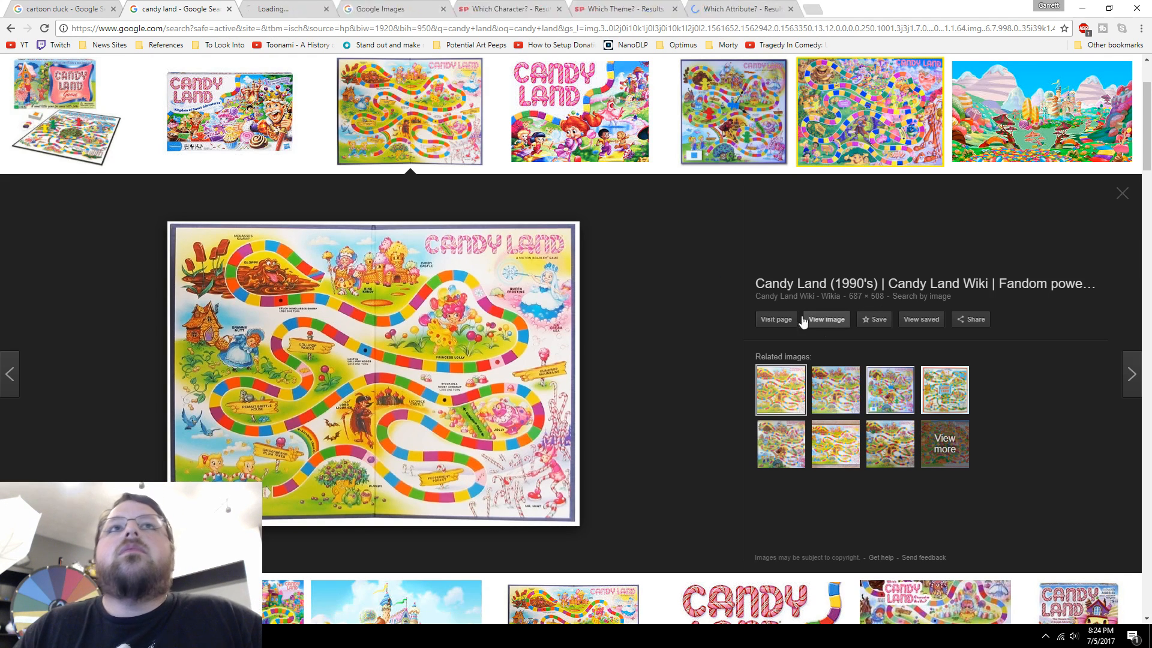
left_click(300, 9)
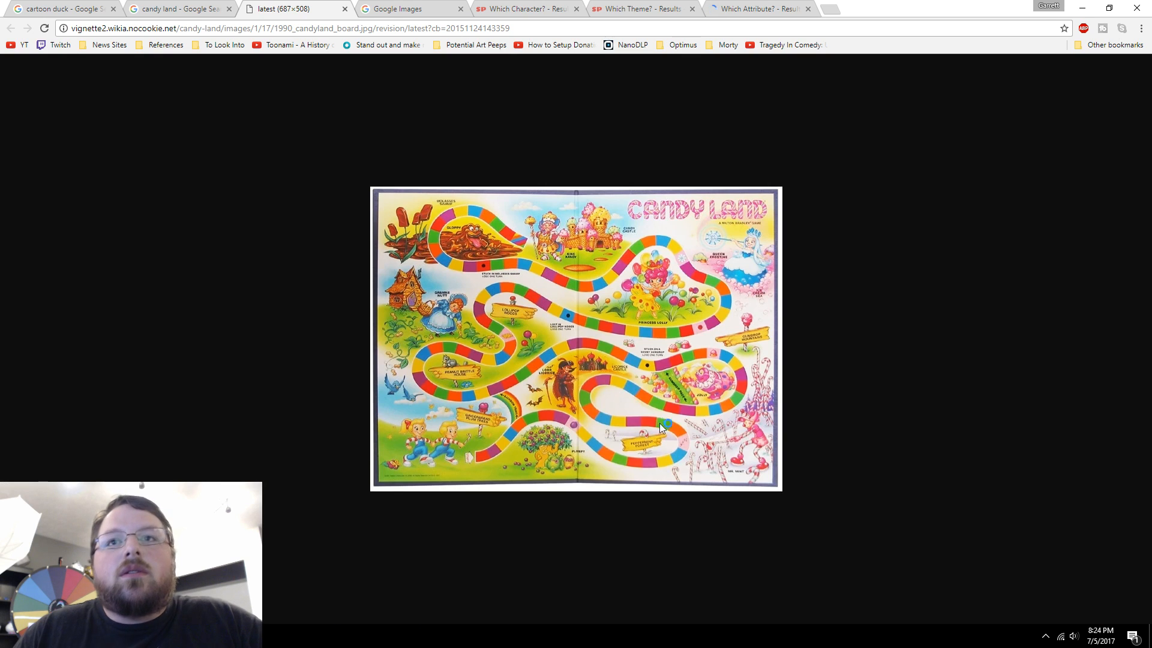
scroll(736, 468, "up", 2, "ctrl")
scroll(744, 472, "up", 2, "ctrl")
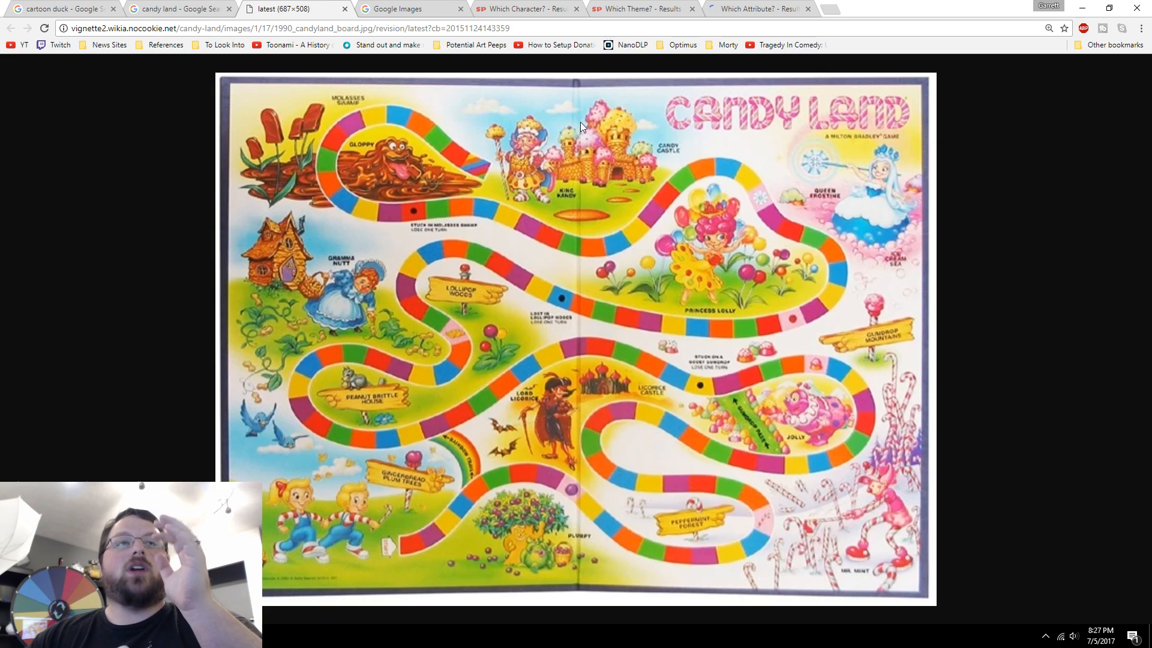
- Look through the cartoon duck results and compare them with the Candy Land board image
left_click(84, 8)
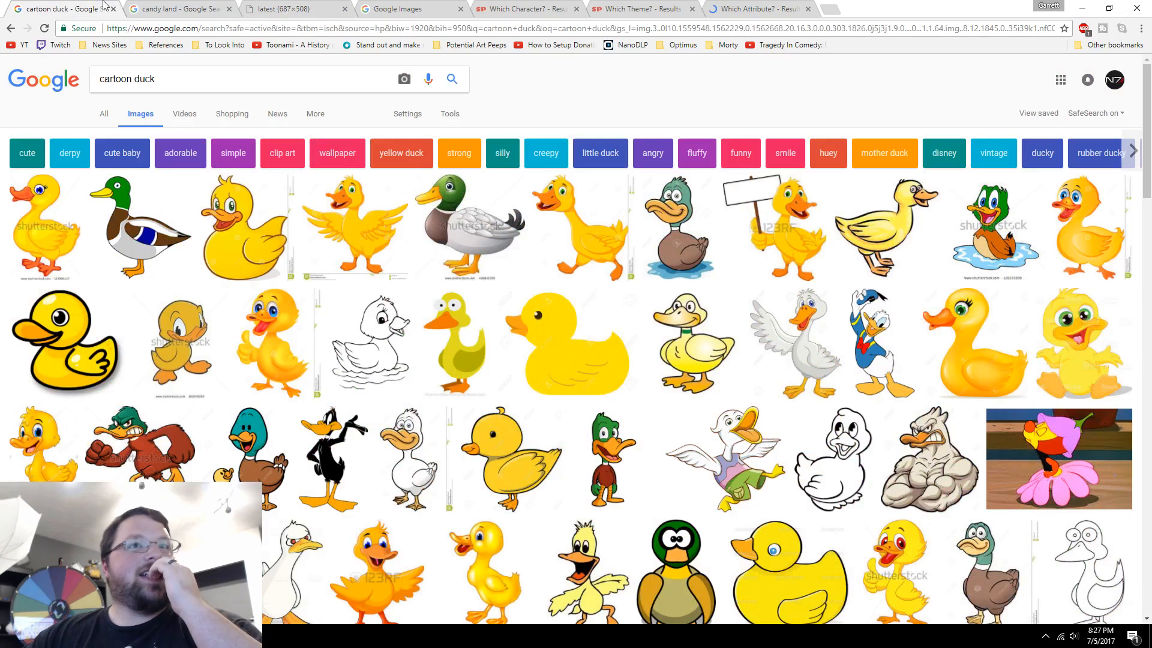
scroll(405, 286, "down", 8)
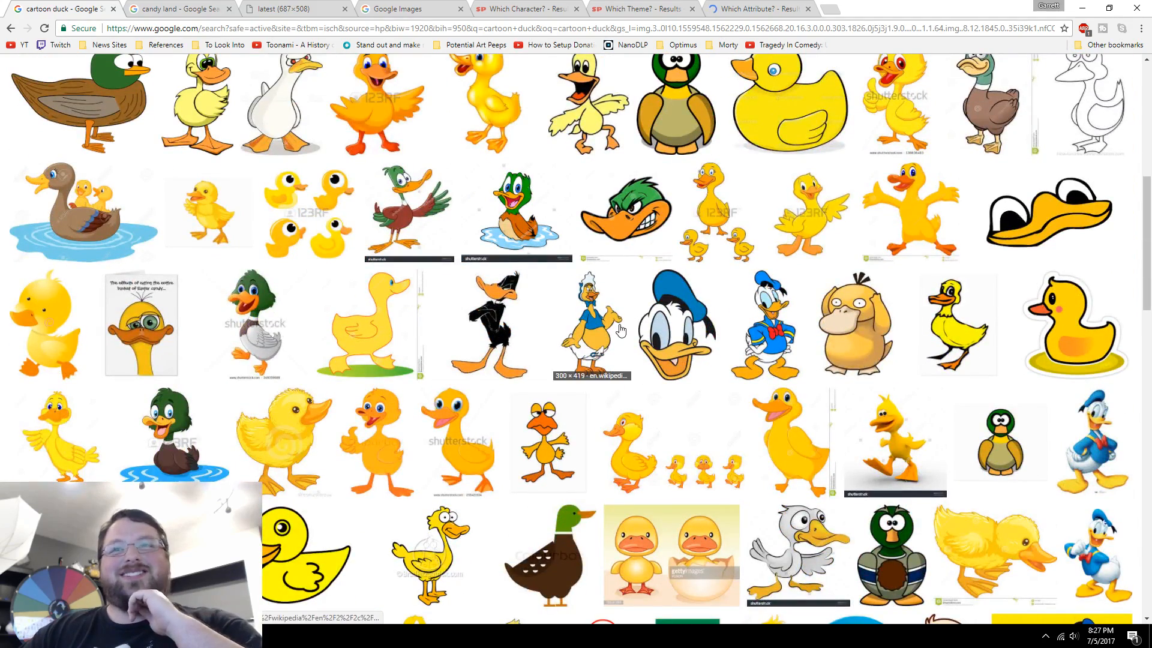
scroll(645, 309, "up", 4)
scroll(645, 309, "up", 3)
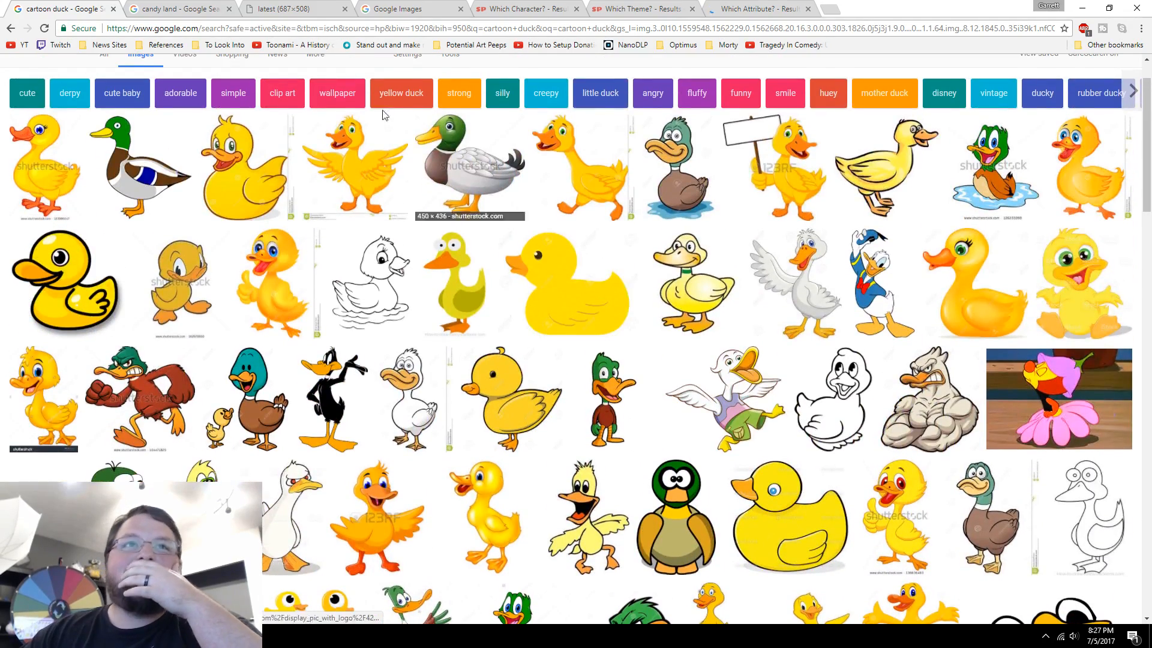
left_click(213, 7)
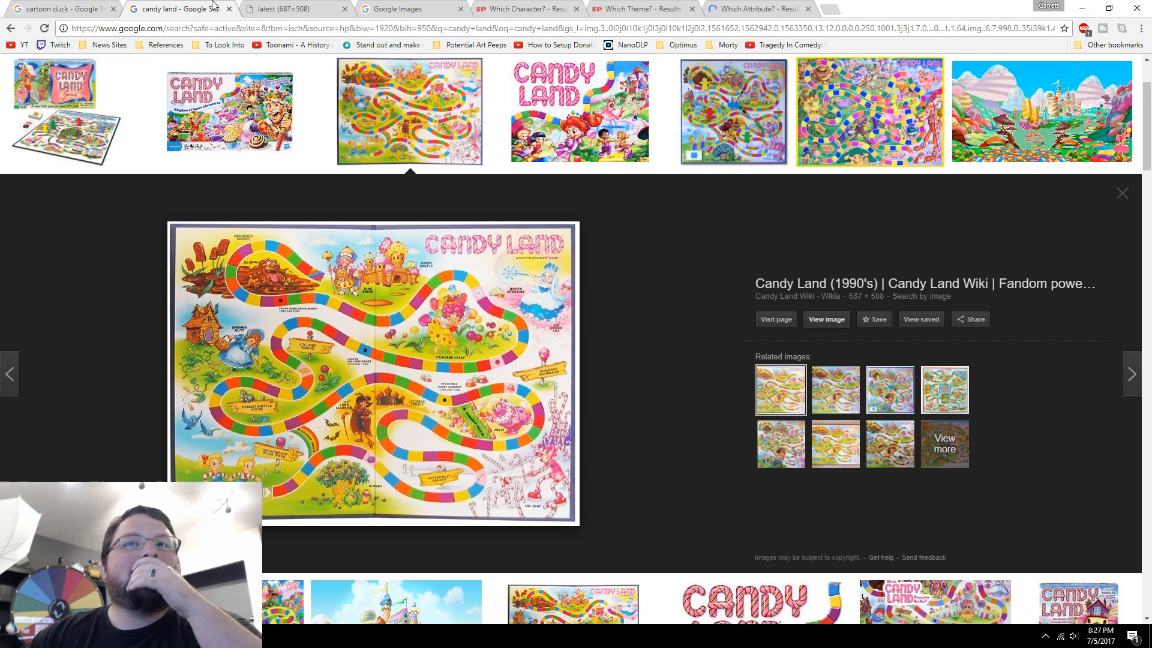
left_click(273, 7)
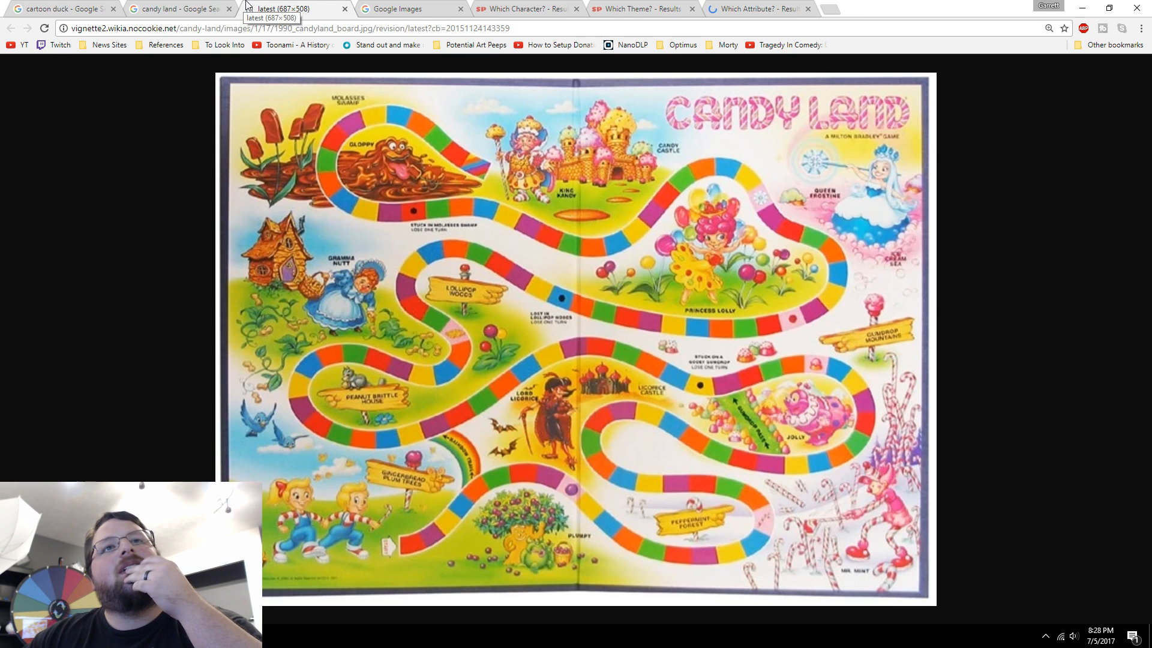
- Preview the cartoon duck holding a blank sign and view the enlarged Candy Land board again
left_click(74, 5)
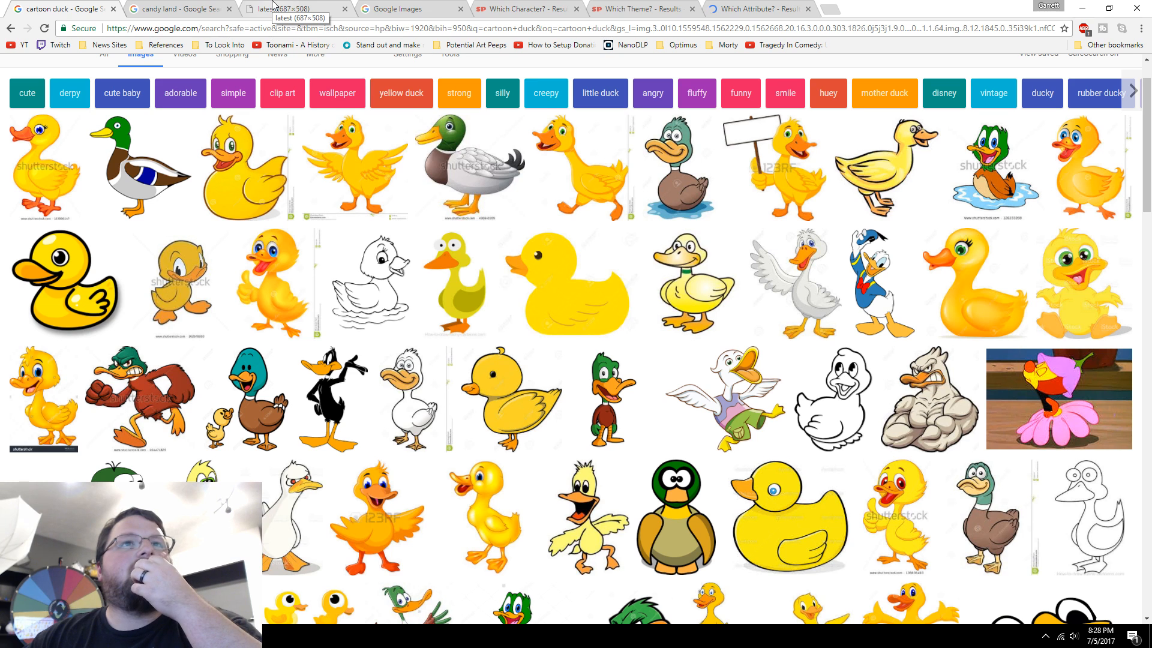
left_click(801, 191)
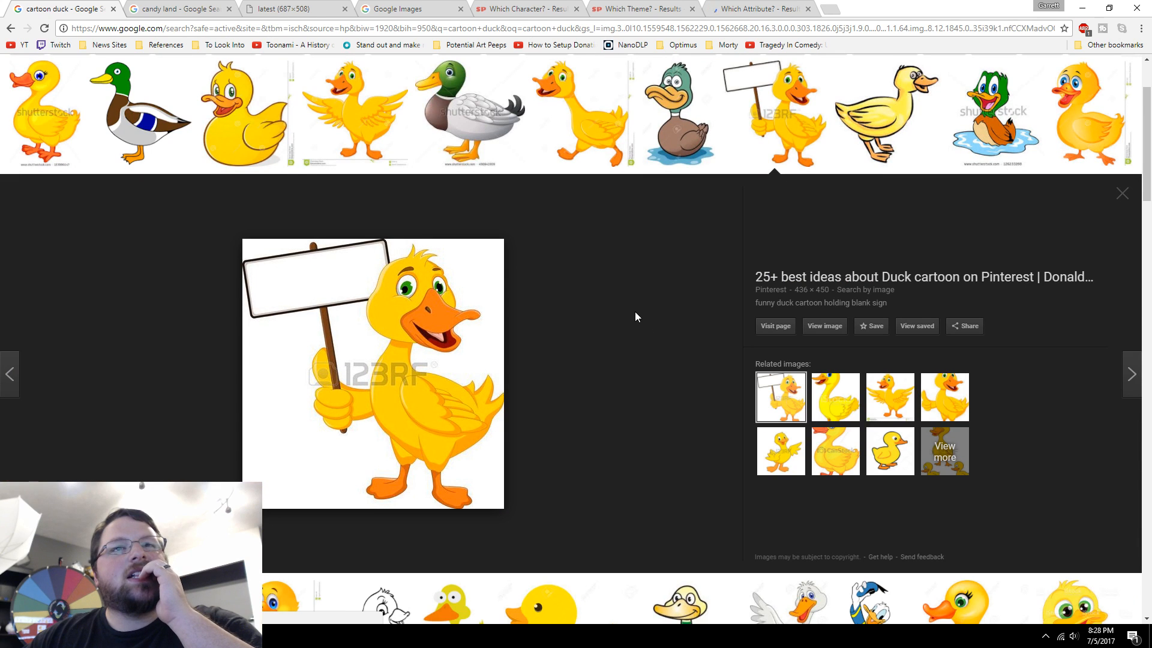
left_click(213, 5)
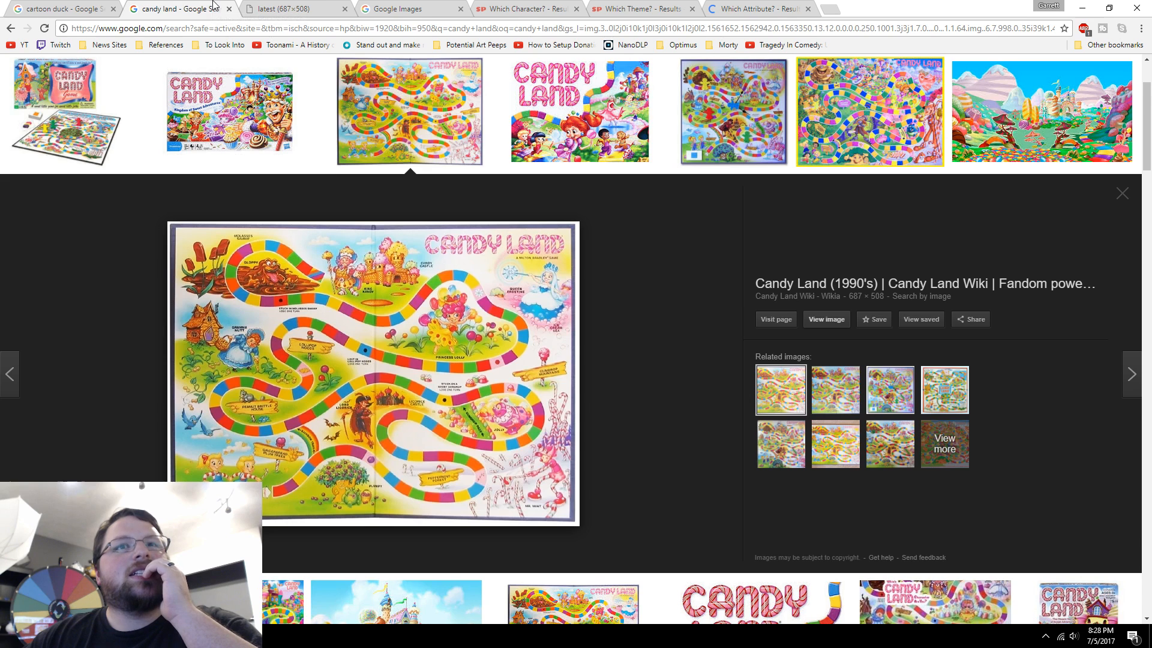
left_click(324, 6)
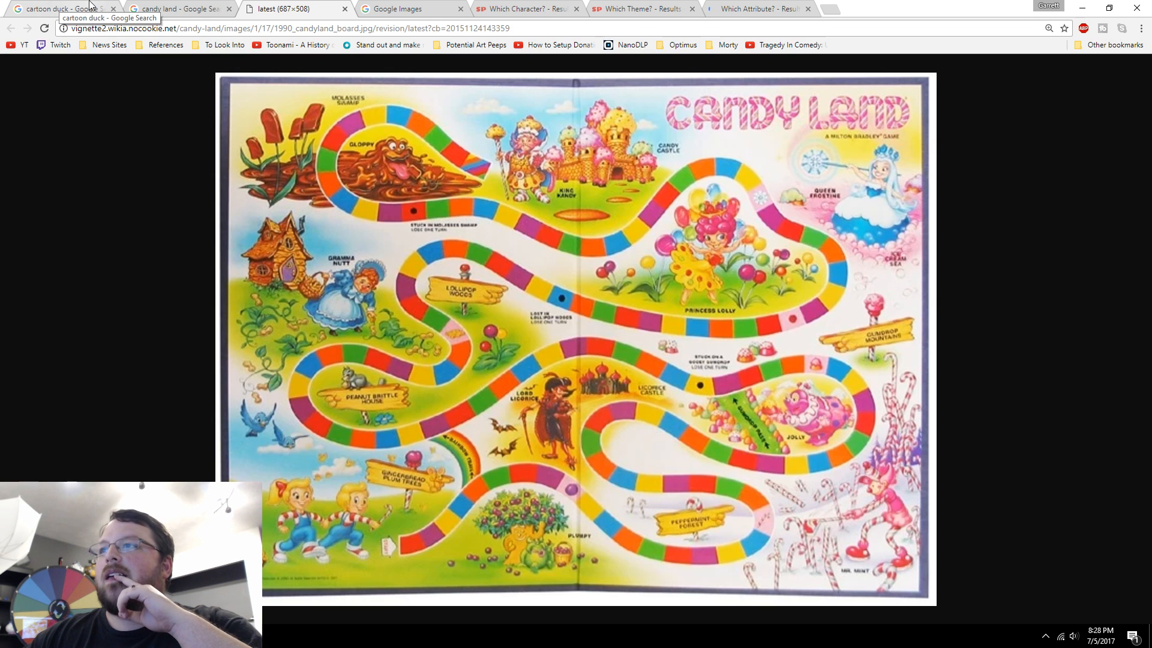
- Search the unused Google Images page for "princess lolli candyland" and preview the first Princess Lolly picture
left_click(380, 6)
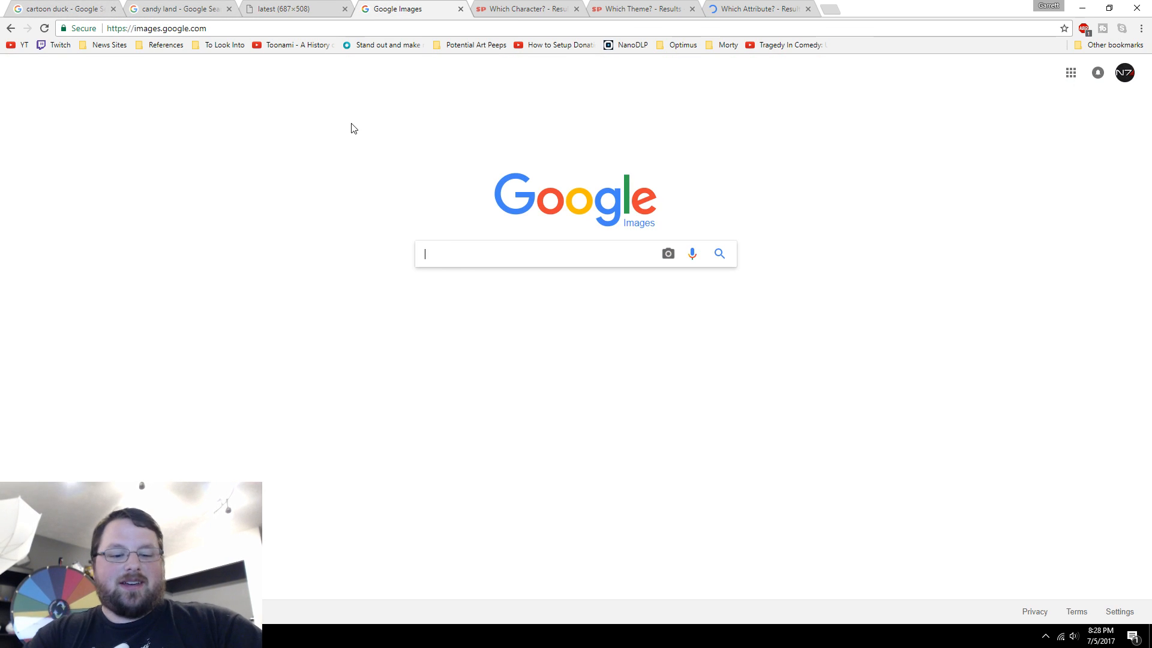
type("princess lol")
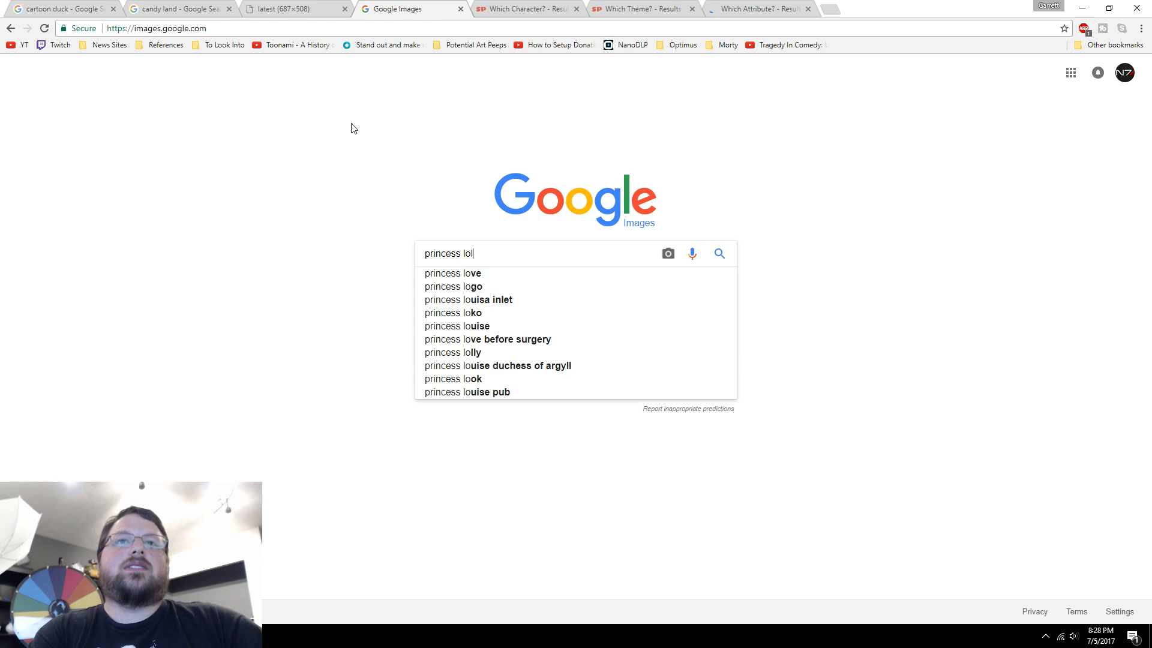
type("li")
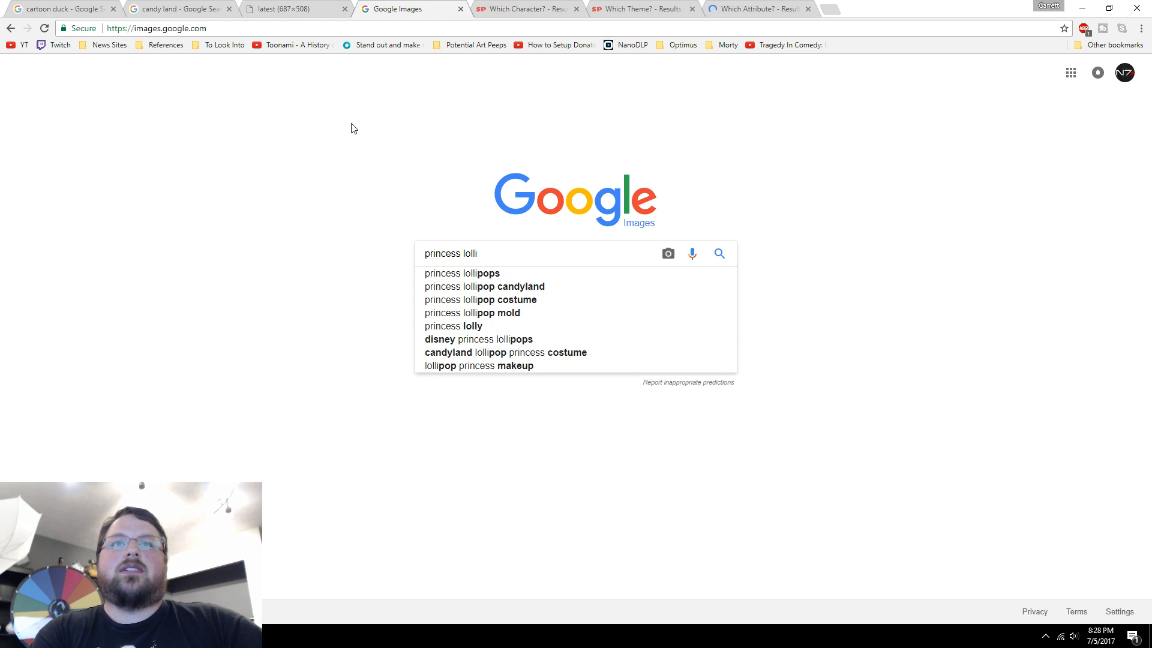
type(" candyland")
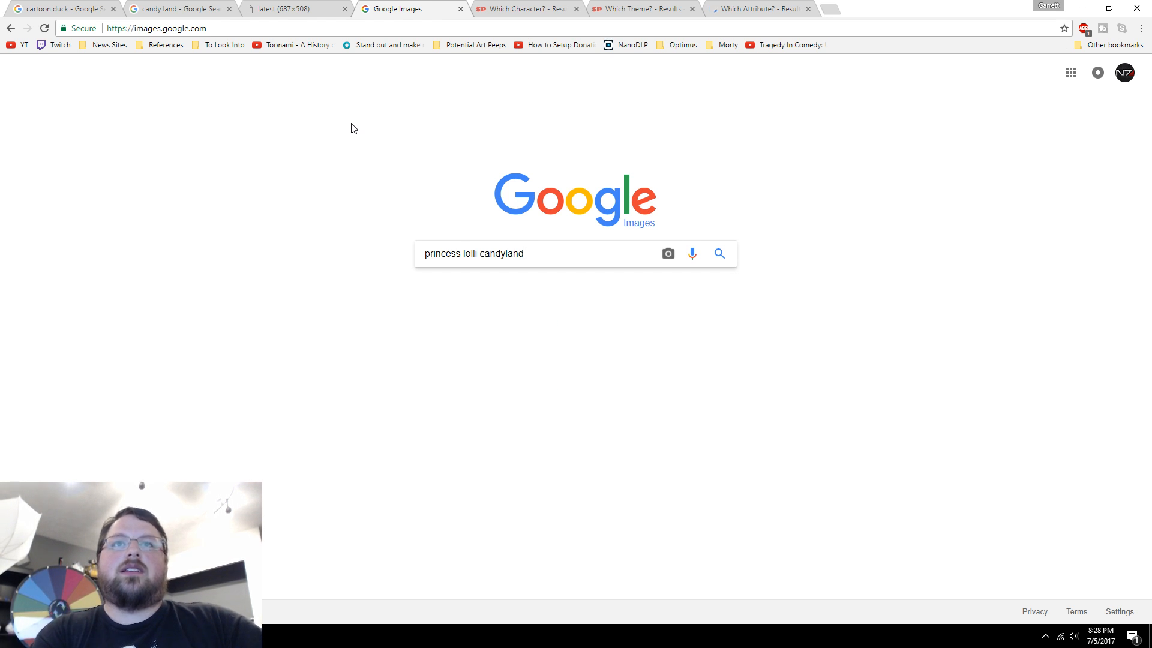
key("Return")
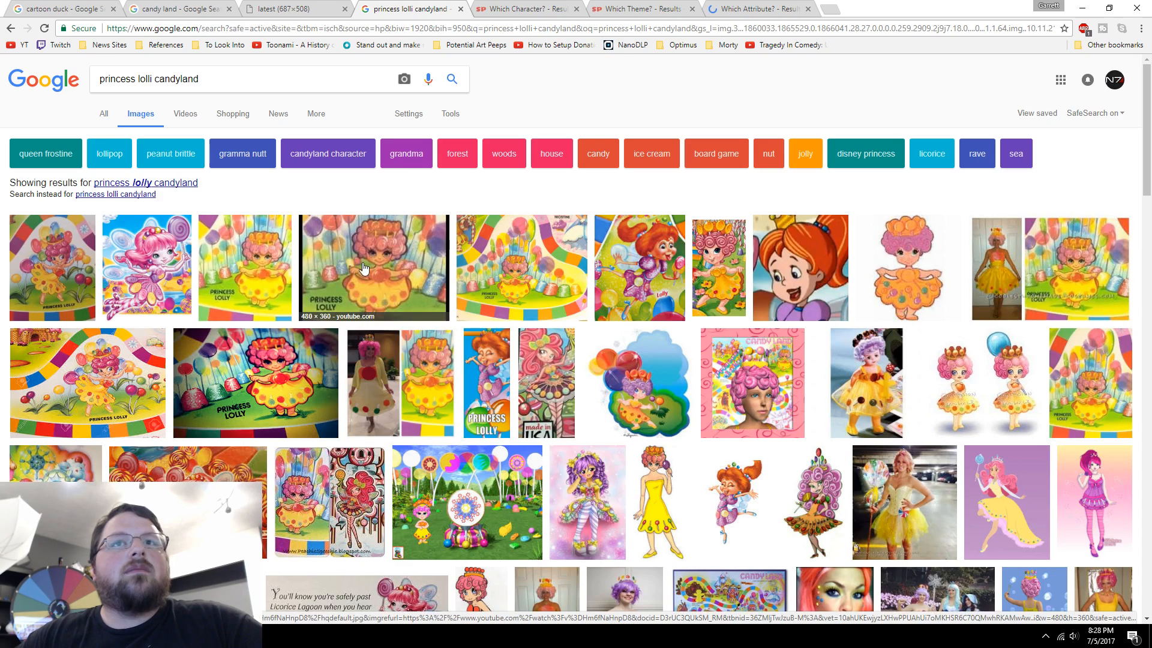
left_click(43, 262)
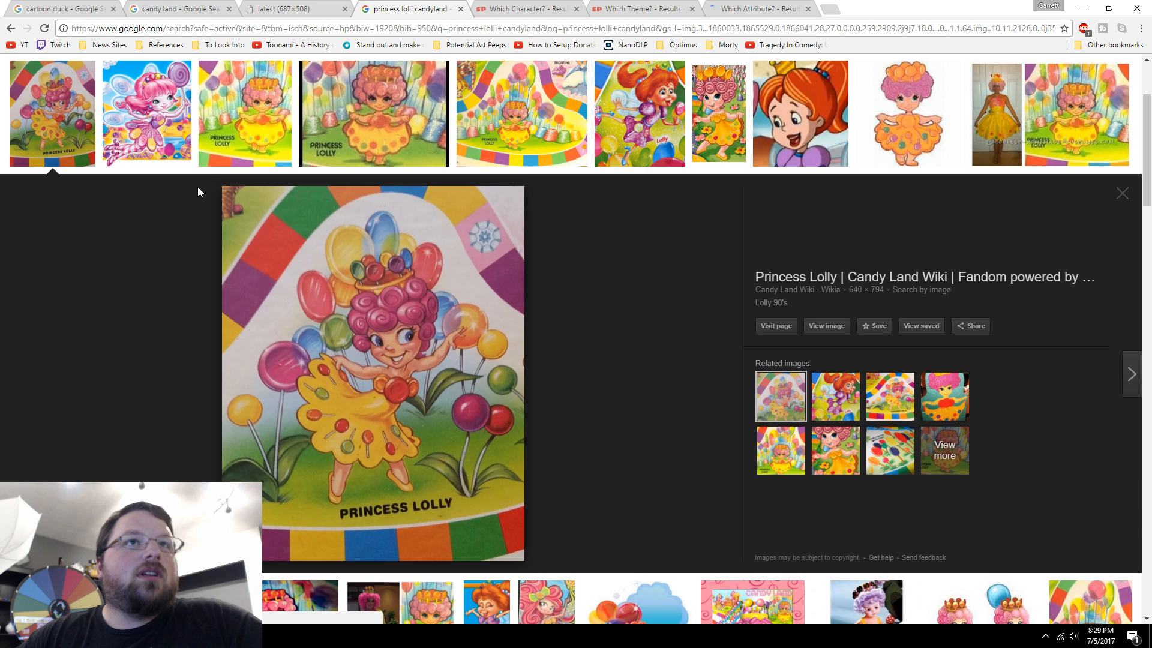
- Compare the sign-holding duck with the Candy Land board and Princess Lolly images, finishing on the duck preview
left_click(195, 9)
left_click(52, 8)
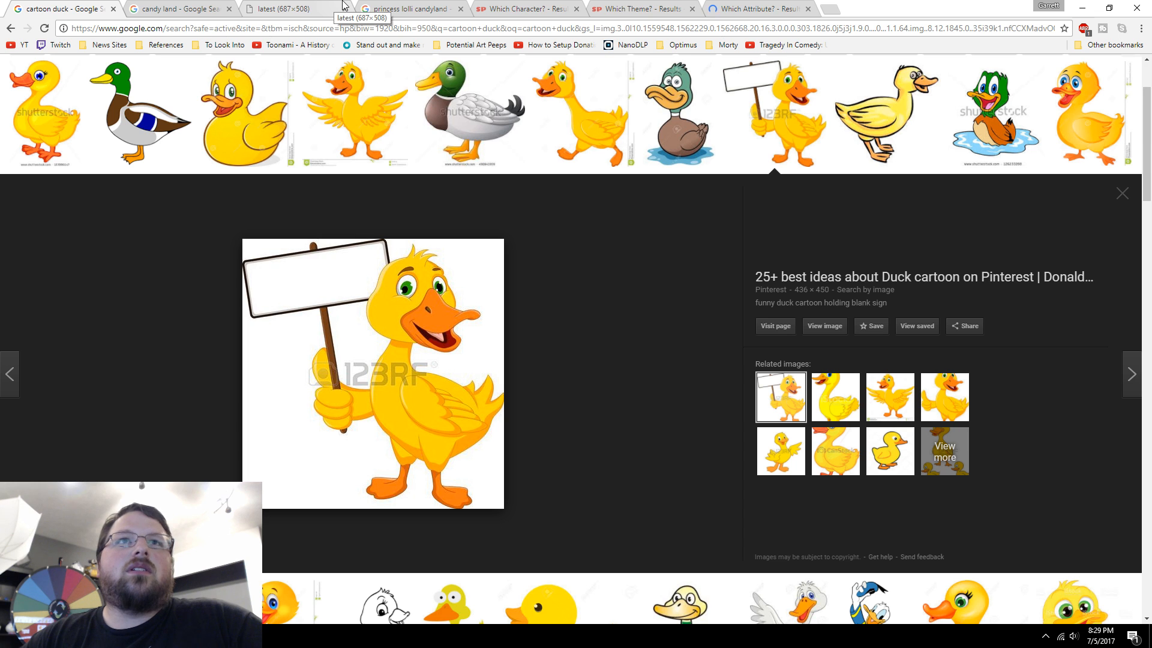
left_click(309, 5)
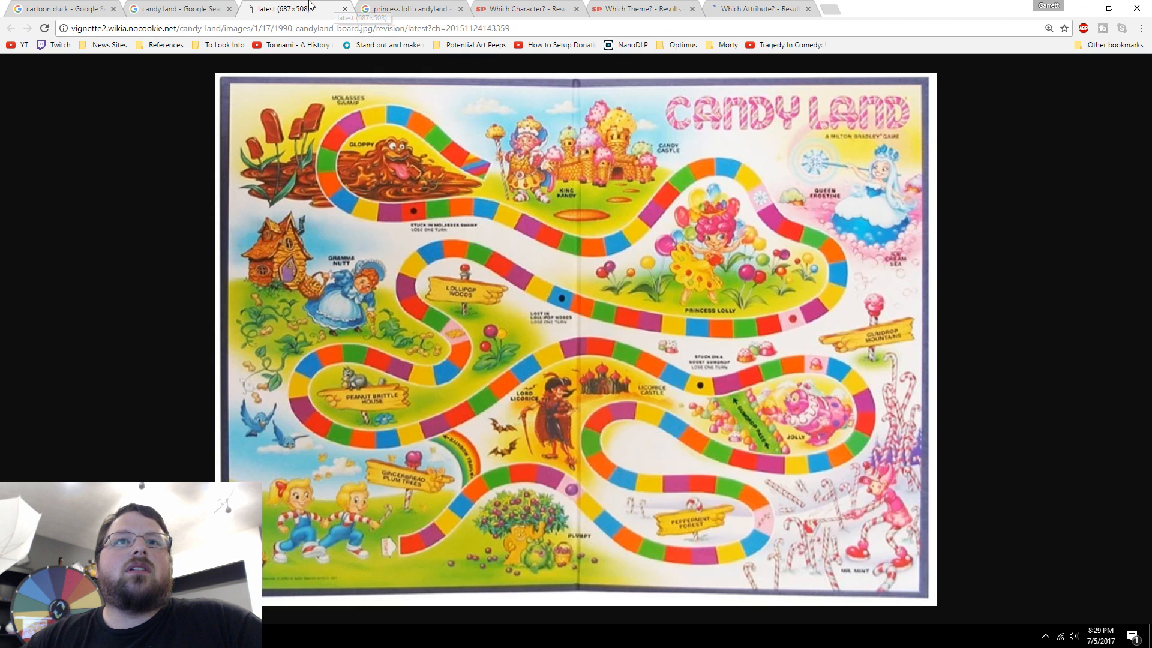
left_click(407, 10)
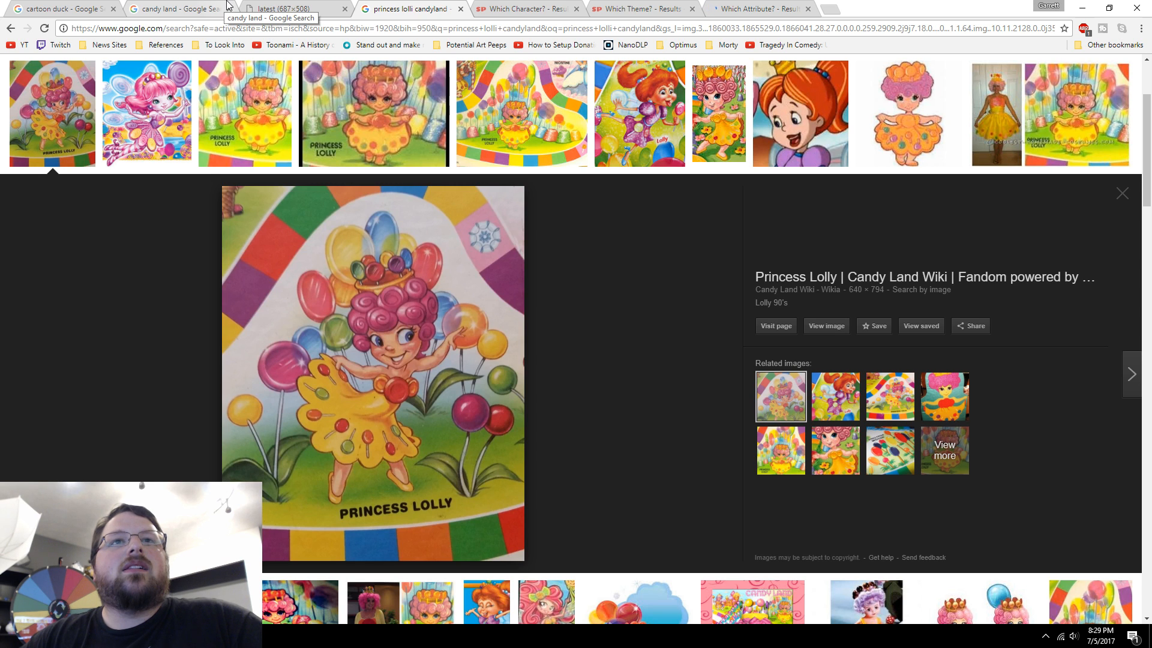
left_click(54, 8)
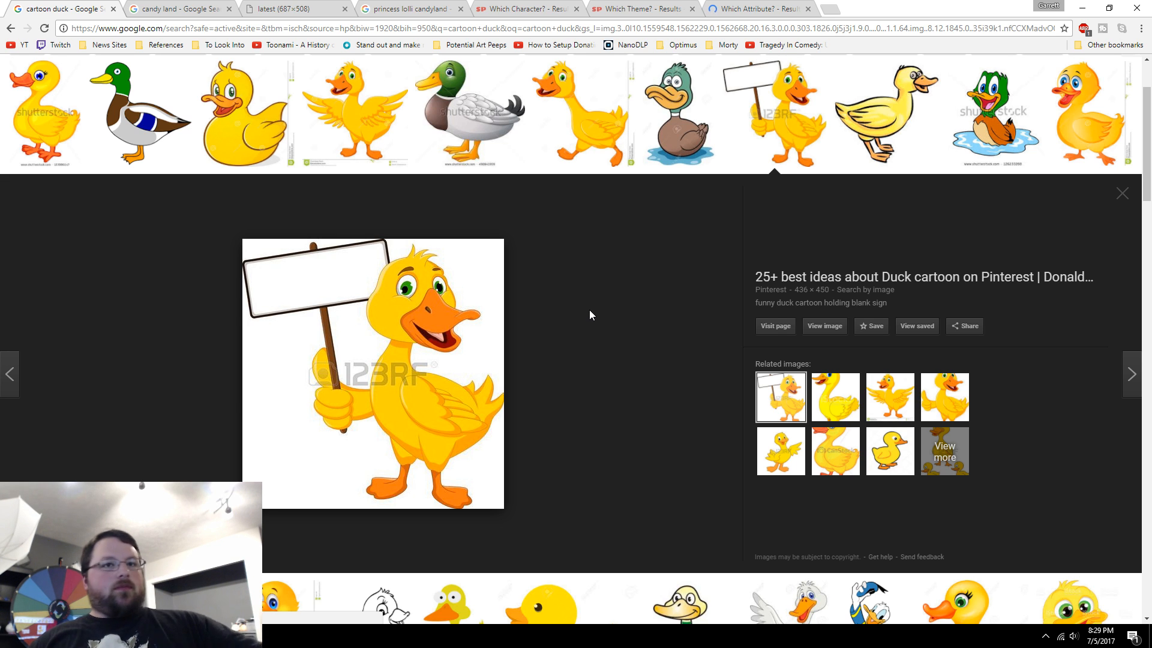
left_click(207, 5)
left_click(389, 6)
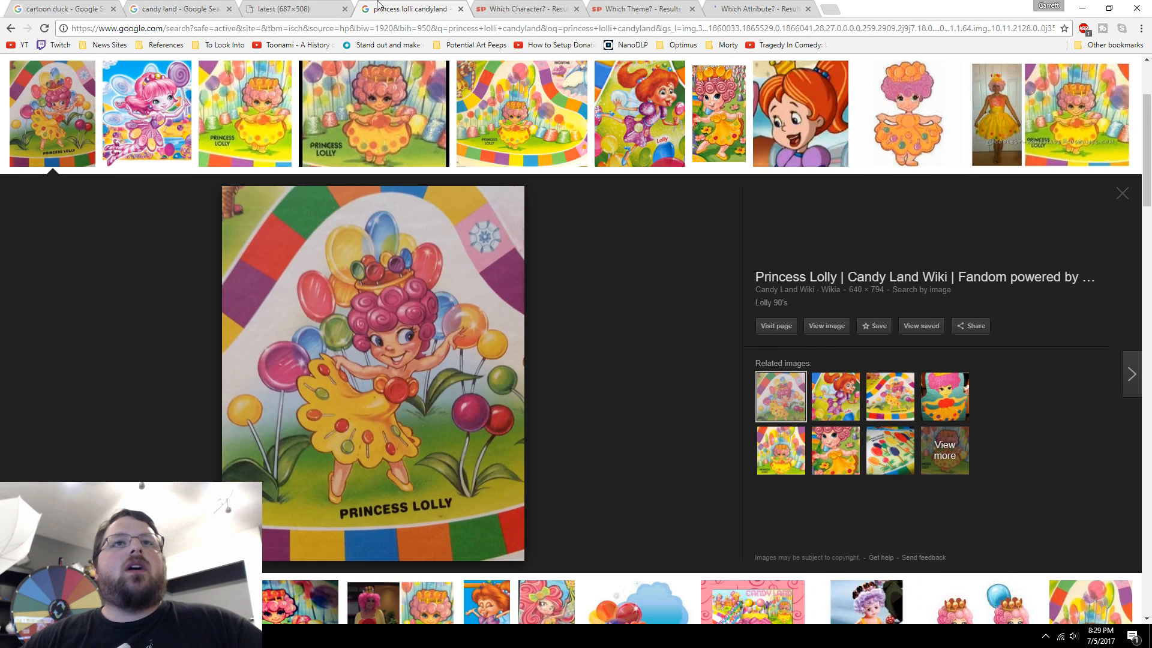
left_click(89, 6)
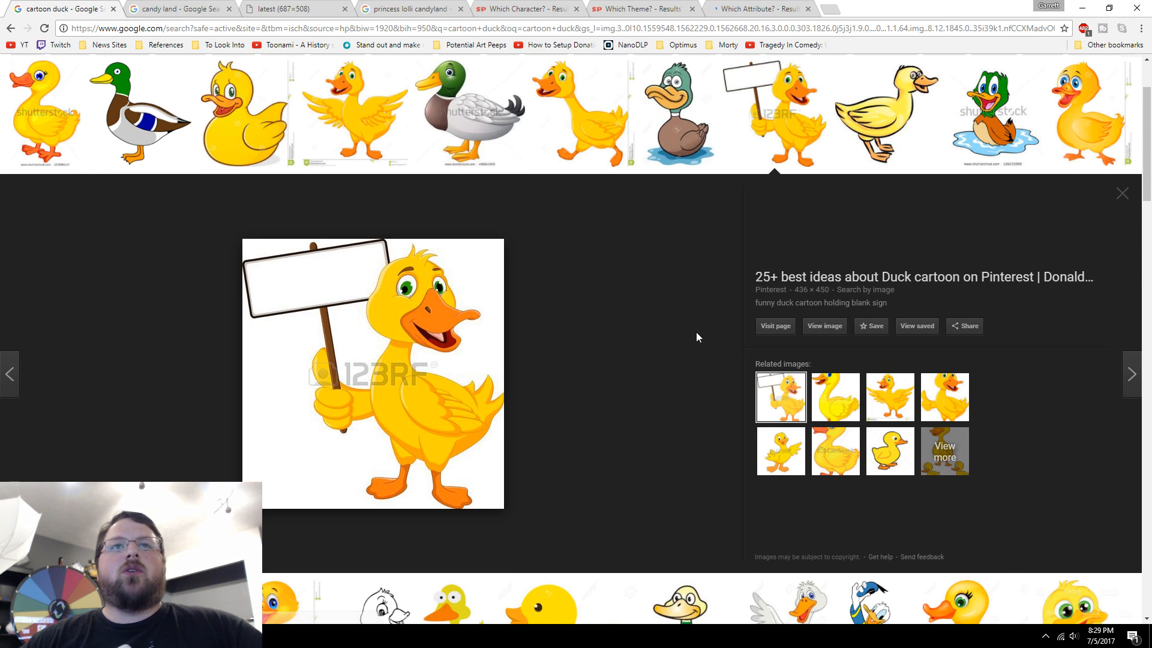
- Launch a small program from the Windows Utilities group
key("super")
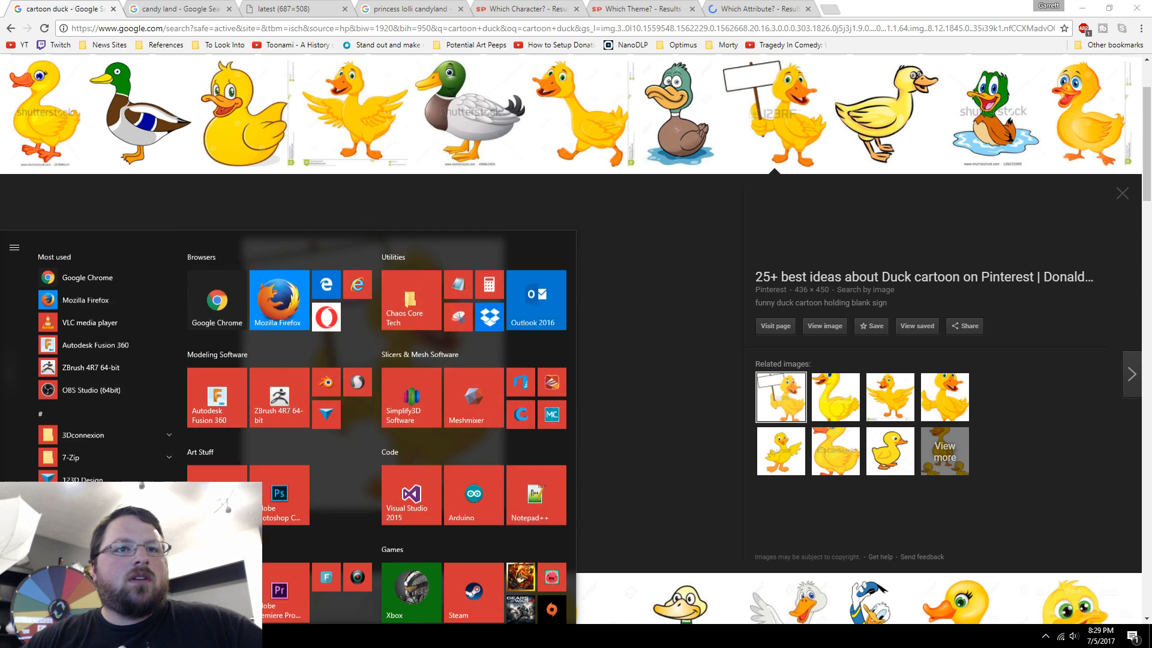
left_click(458, 297)
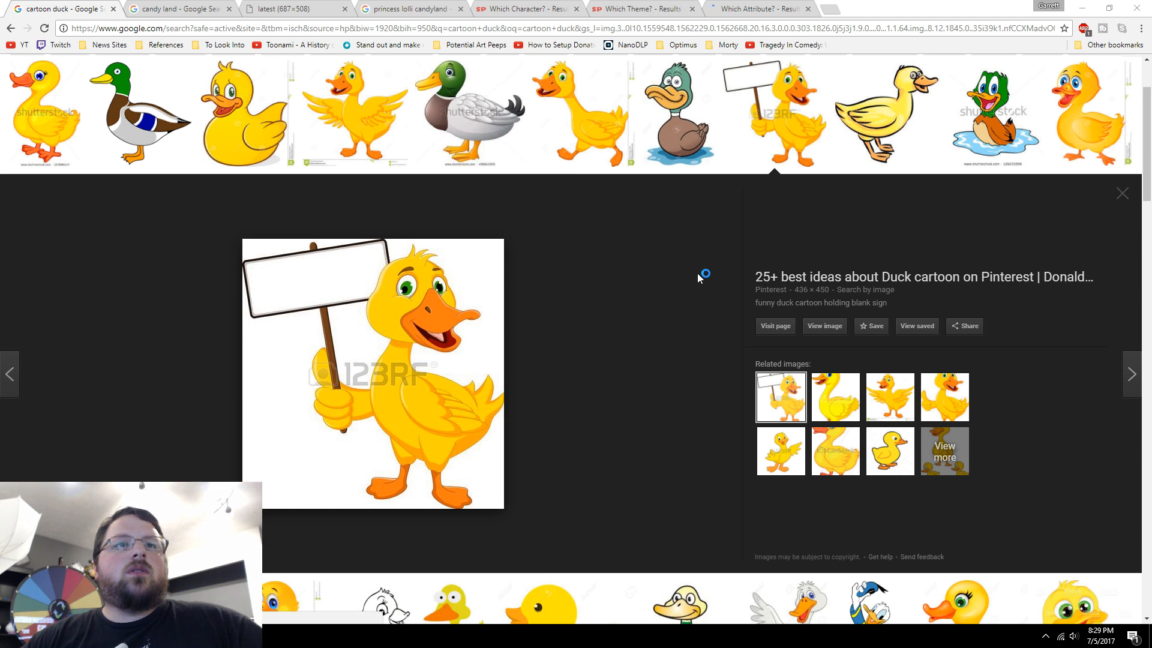
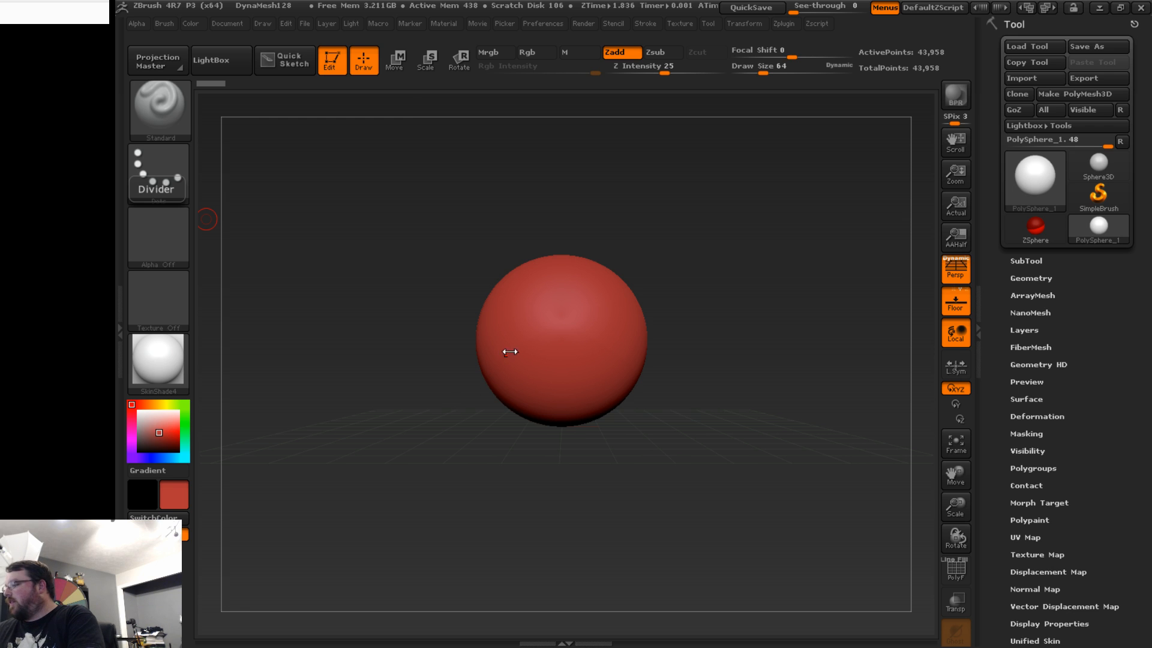
left_click_drag(417, 429, 433, 452)
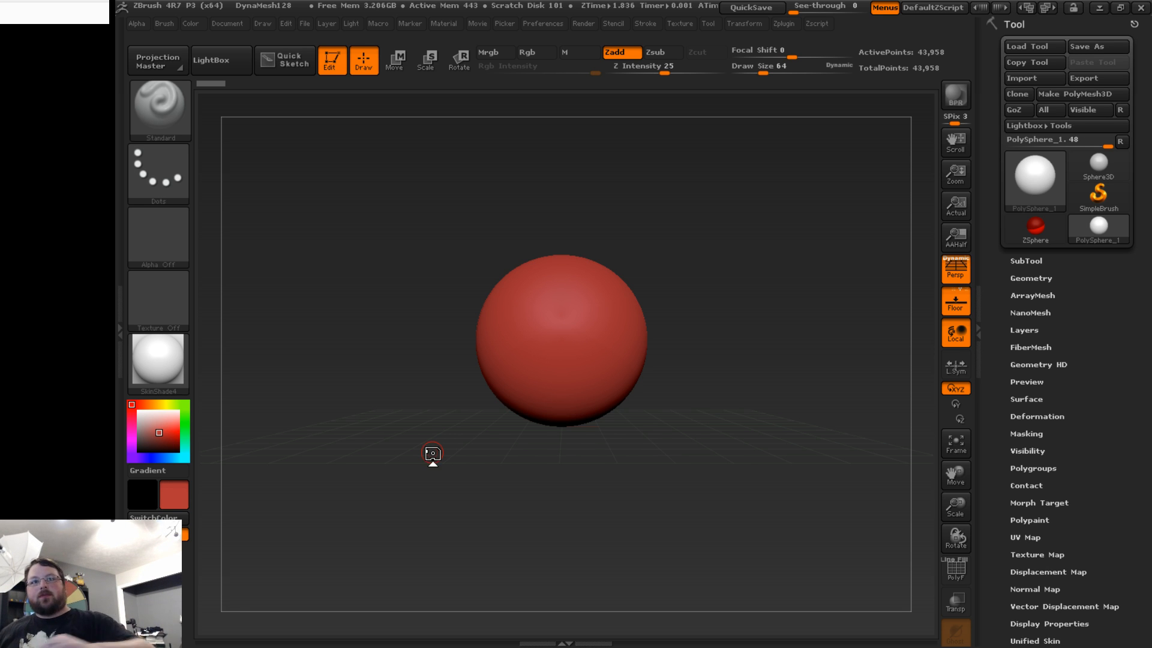
left_click_drag(433, 454, 728, 418)
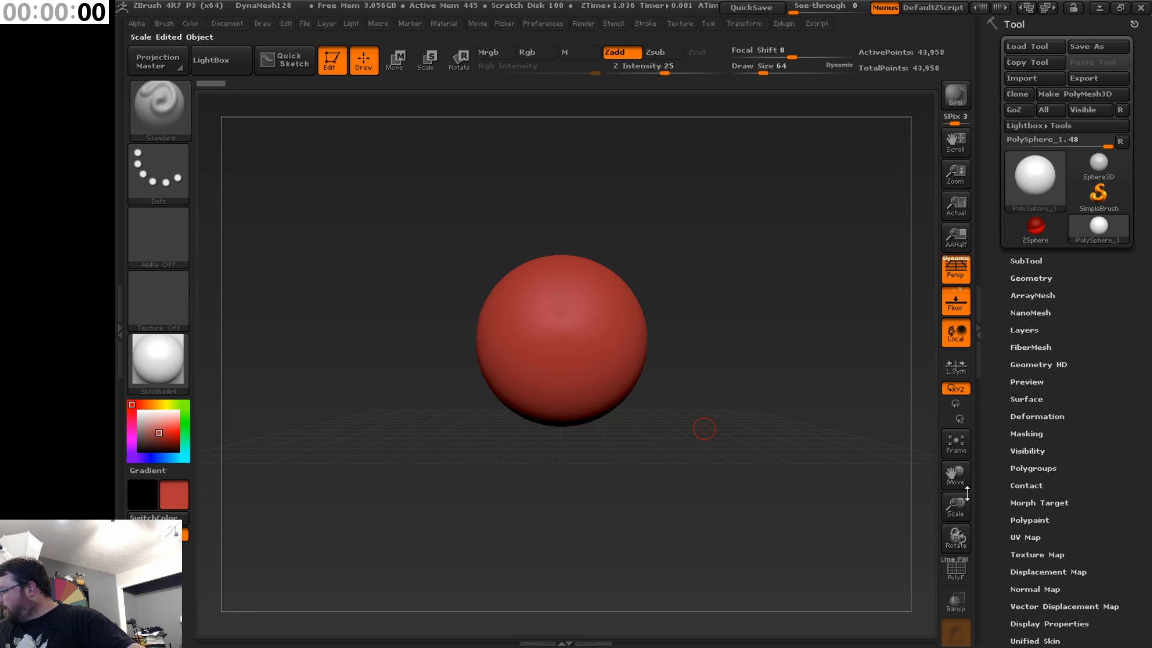
left_click_drag(955, 477, 960, 482)
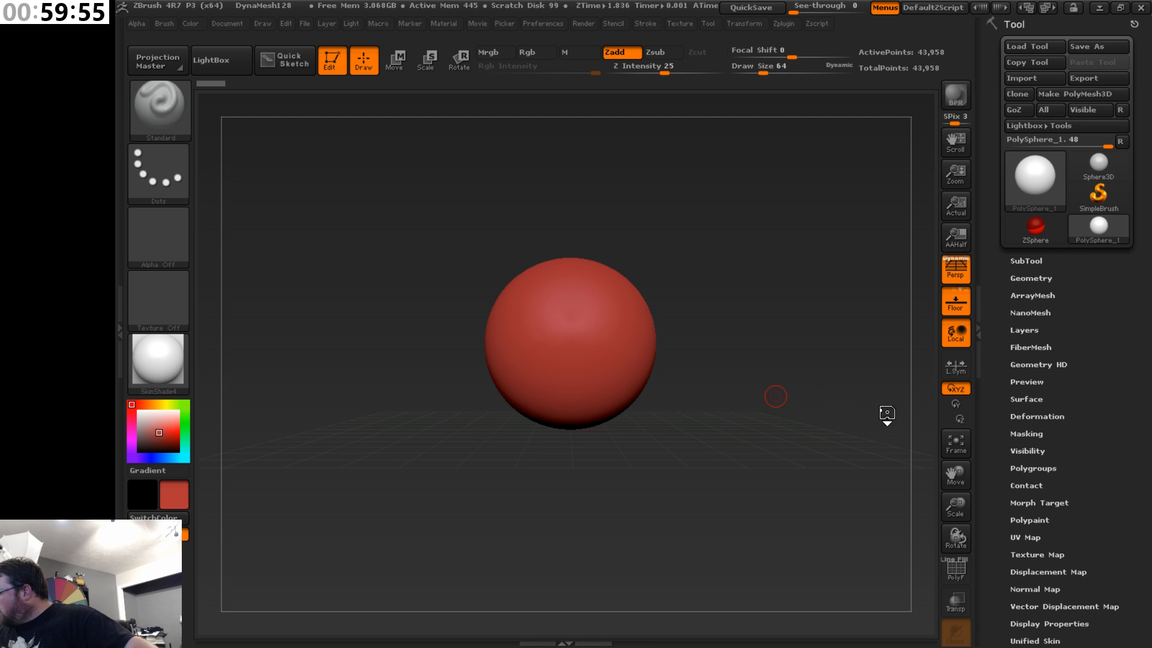
- Select the Move brush and enlarge its draw size to 797
key("b")
key("m")
key("v")
key("s")
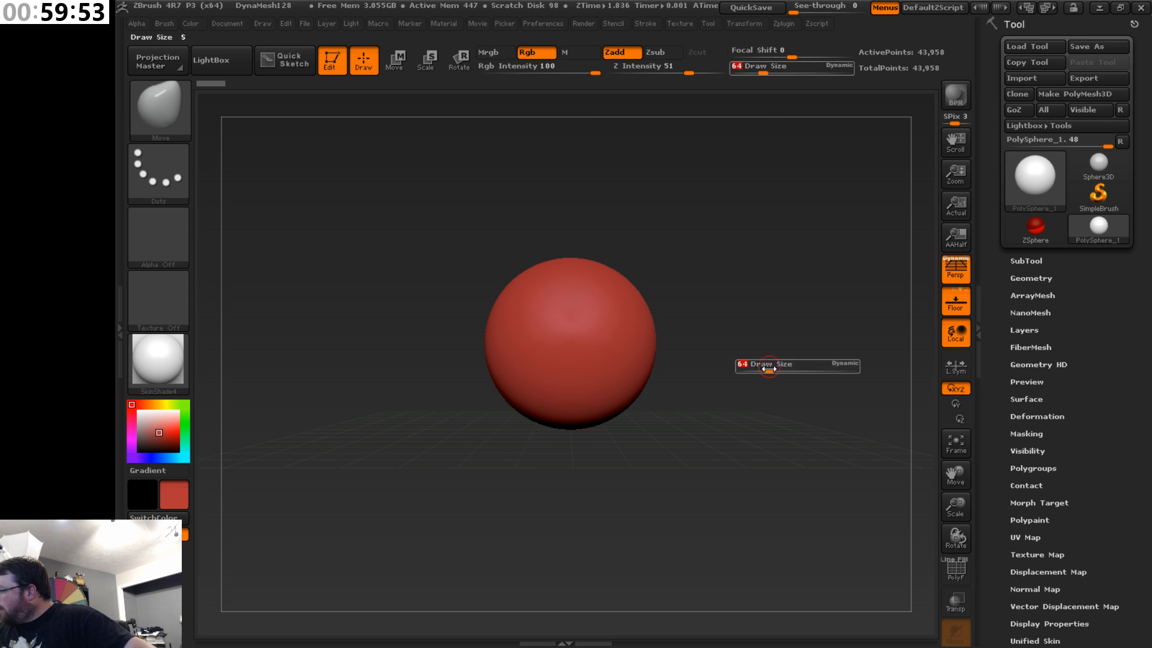
left_click_drag(757, 369, 830, 369)
key("s")
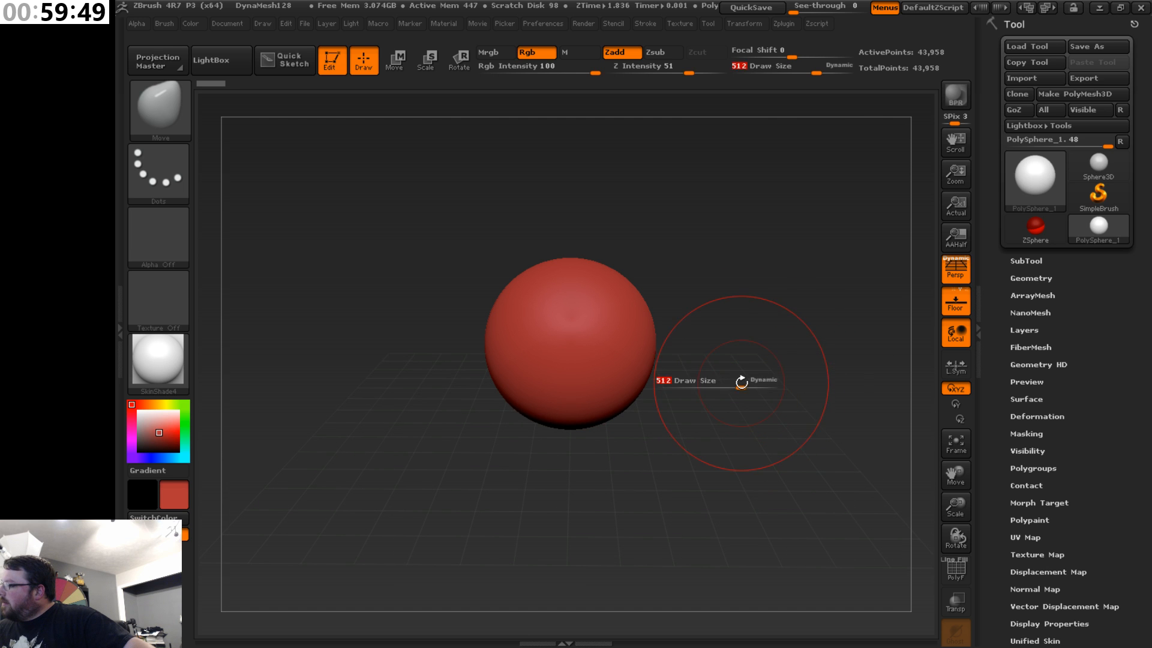
mouse_move(739, 381)
left_mouse_down()
mouse_move(768, 384)
mouse_move(728, 401)
left_mouse_up()
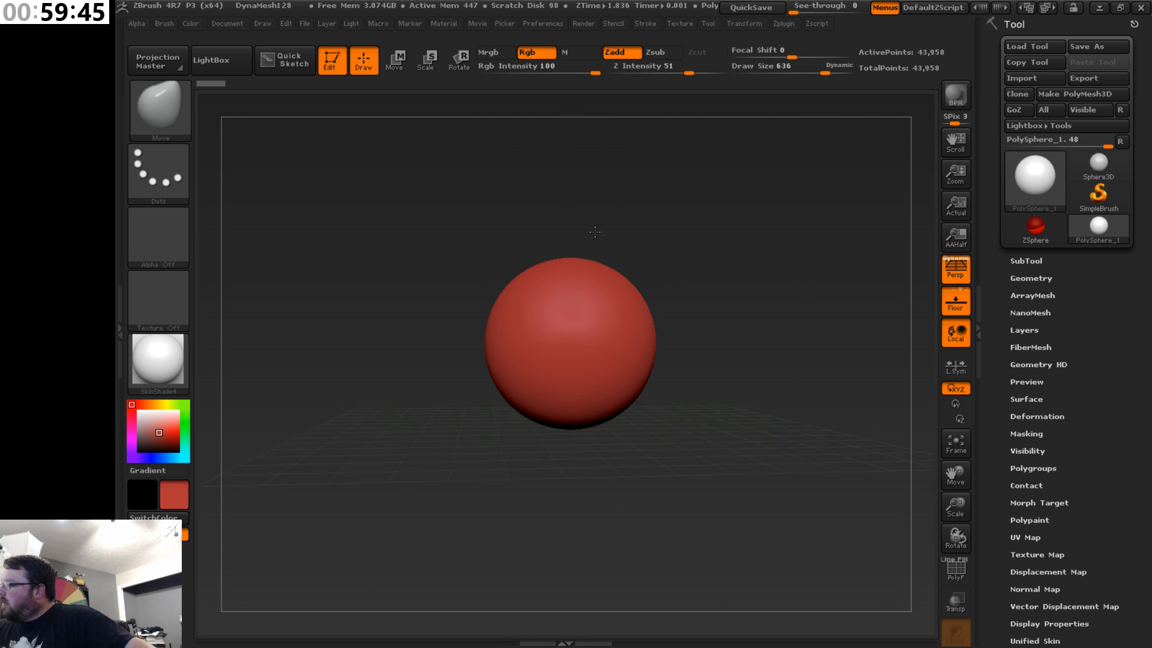
key("s")
left_click_drag(606, 190, 635, 192)
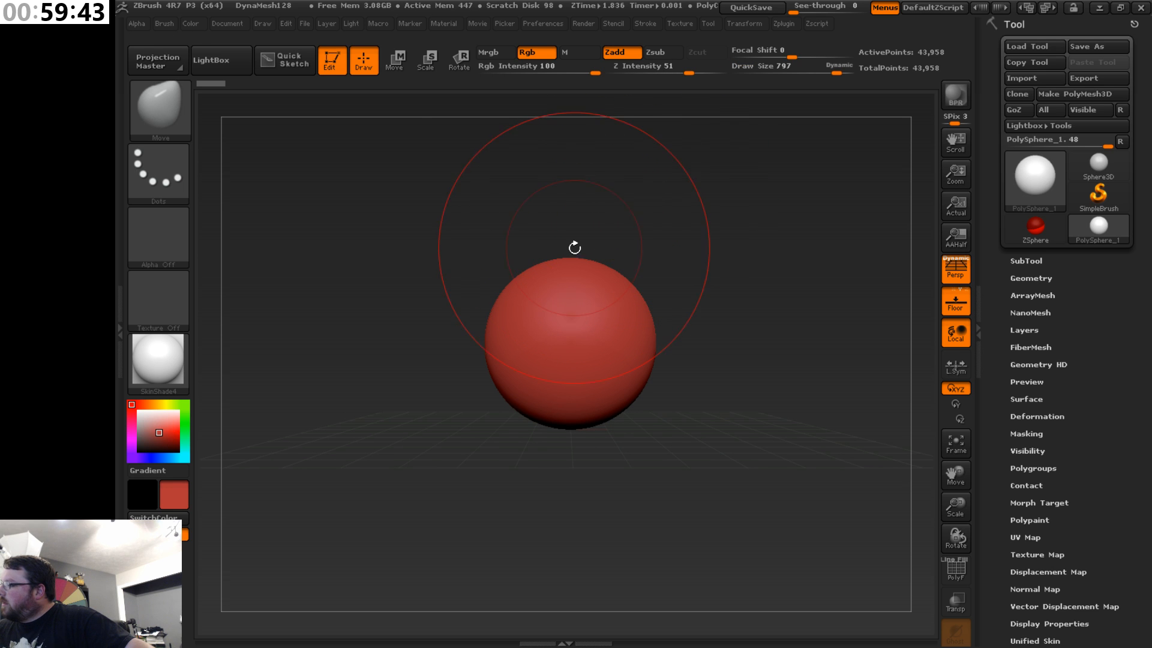
- Pull the sphere's top upward and narrow its upper sides with the Move brush to form an egg shape
mouse_move(570, 257)
left_mouse_down()
mouse_move(571, 242)
mouse_move(669, 233)
mouse_move(720, 244)
left_mouse_up()
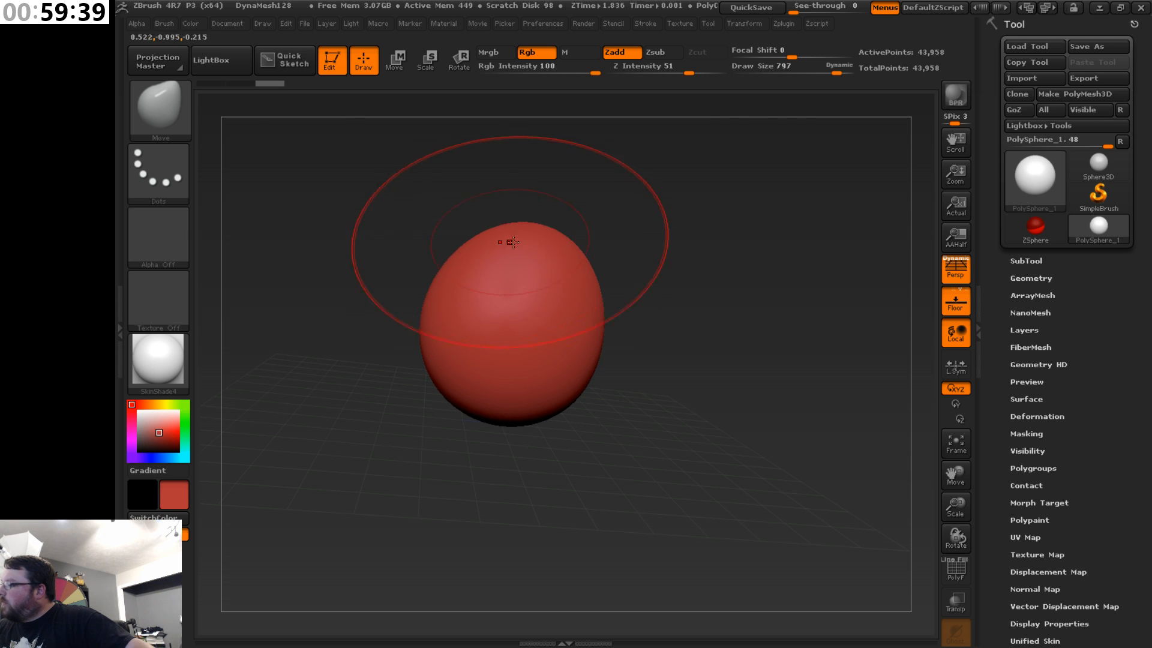
left_click_drag(668, 330, 614, 362, "shift")
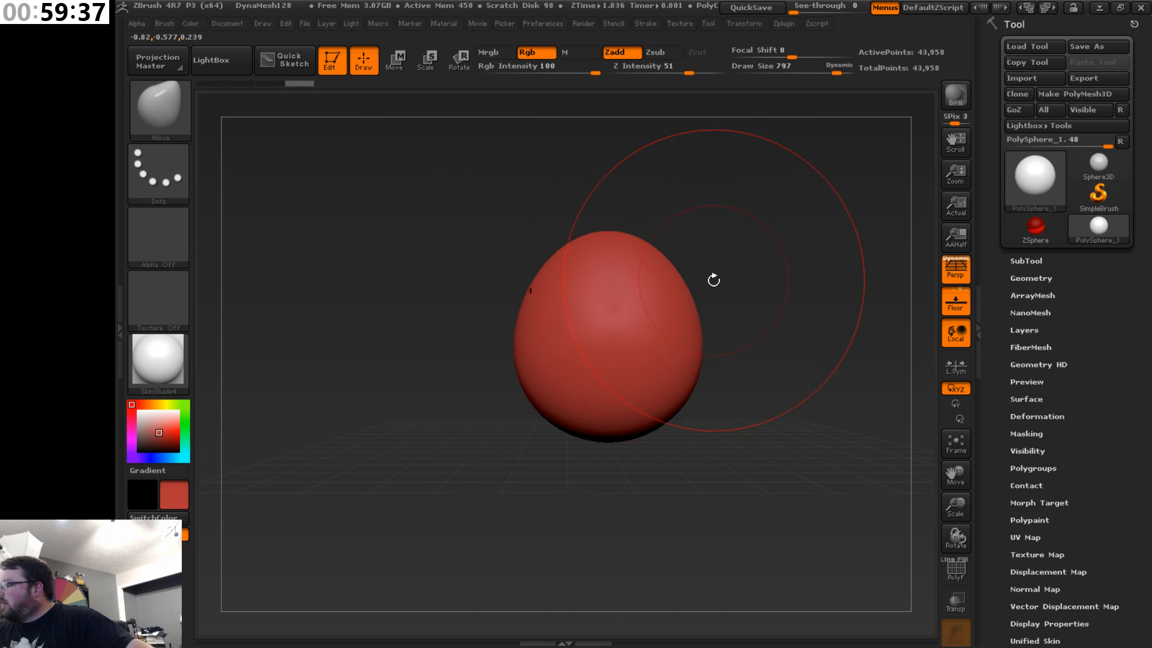
left_click_drag(691, 292, 676, 308)
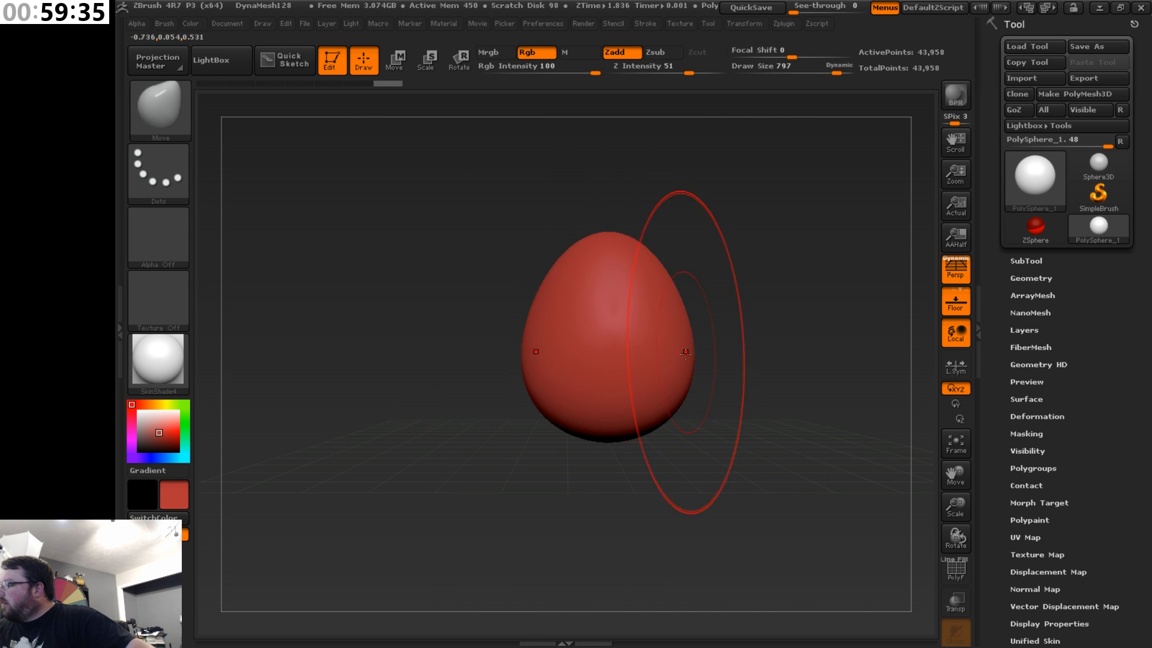
left_click_drag(689, 350, 699, 341)
- Set the draw size to 657 and push in the egg's upper part to give its side profile a slope
key("s")
mouse_move(738, 294)
left_mouse_down()
mouse_move(706, 299)
mouse_move(739, 315)
left_mouse_up()
key("s")
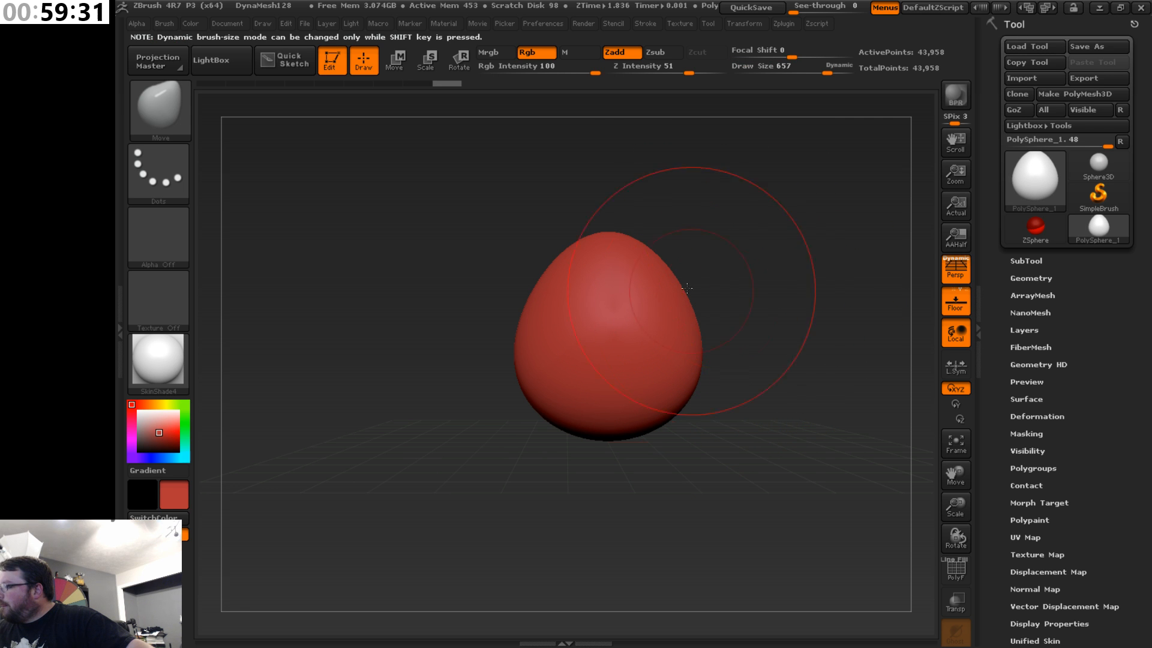
left_click_drag(654, 261, 675, 282)
mouse_move(699, 323)
left_mouse_down()
mouse_move(804, 366)
mouse_move(786, 376)
left_mouse_up()
left_click_drag(774, 272, 762, 278)
left_click_drag(769, 280, 754, 282)
left_click_drag(757, 277, 736, 279)
left_click_drag(653, 252, 632, 265)
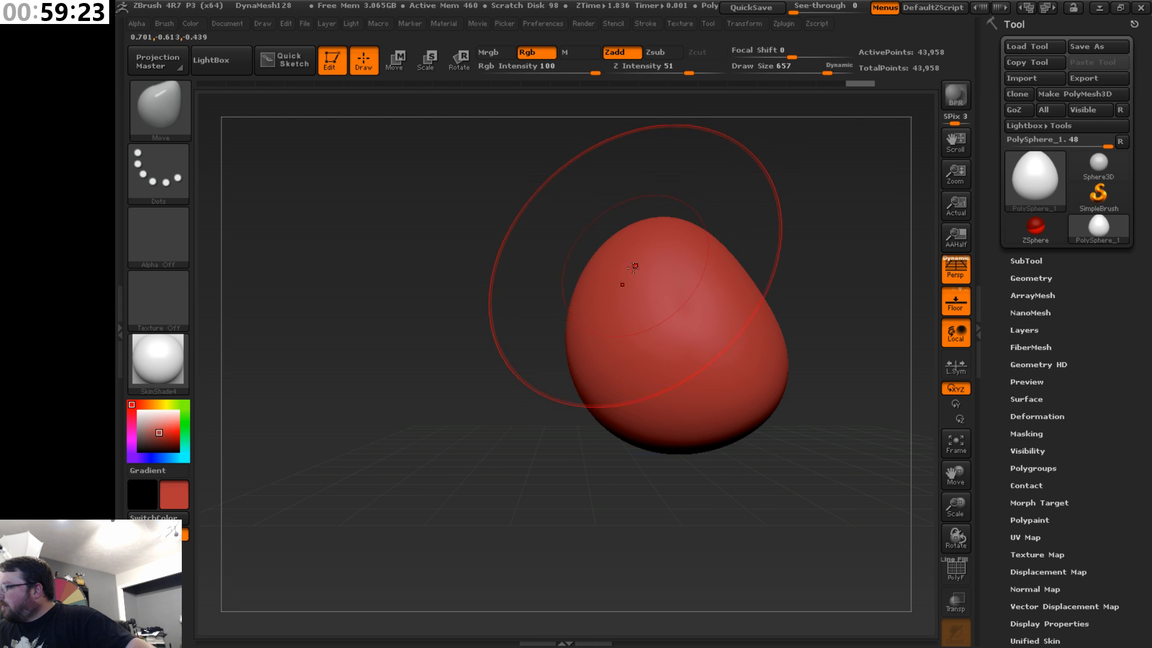
- Examine the egg form from the front and the side
left_click_drag(780, 288, 729, 545)
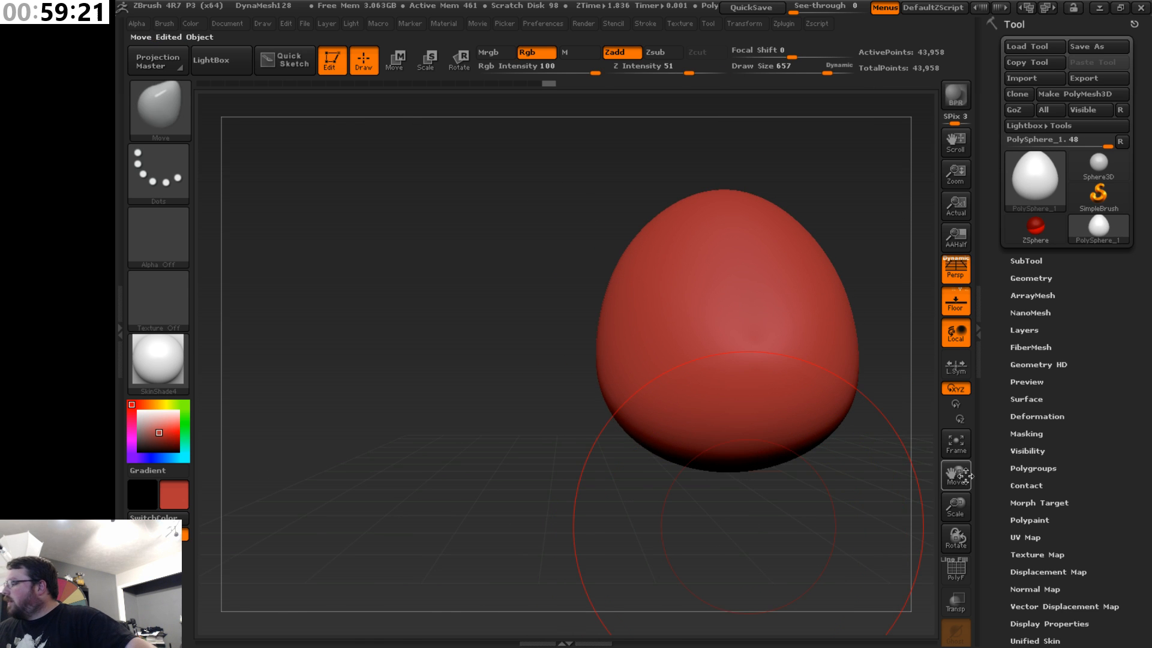
mouse_move(956, 474)
left_mouse_down()
mouse_move(905, 478)
mouse_move(899, 460)
left_mouse_up()
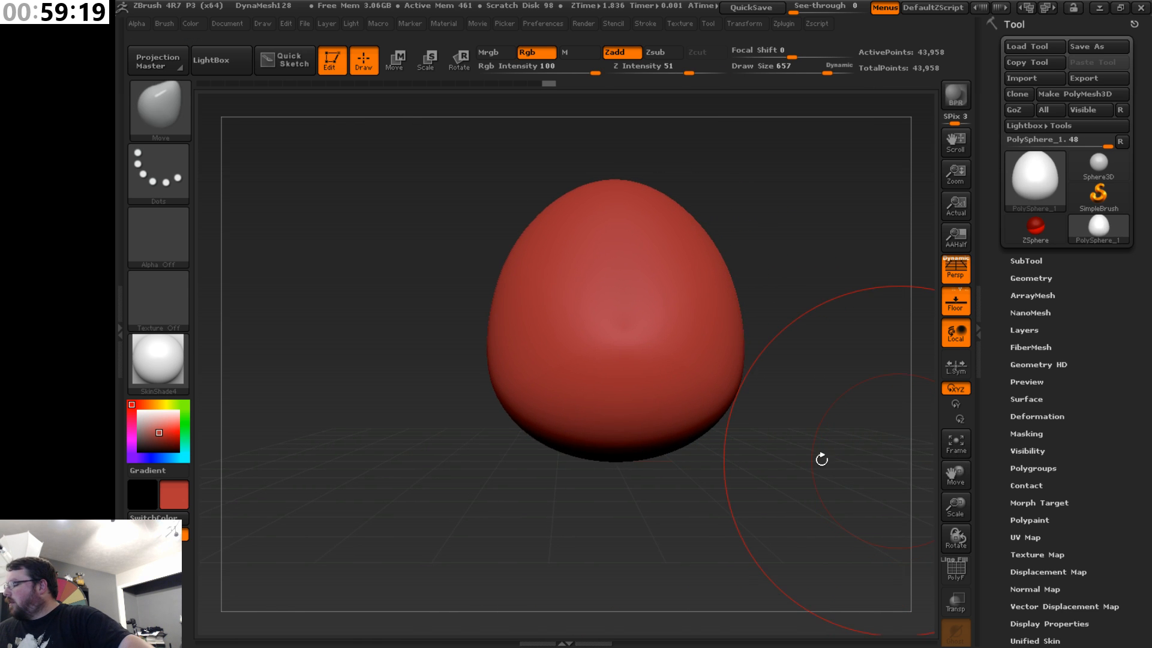
left_click_drag(820, 458, 840, 478)
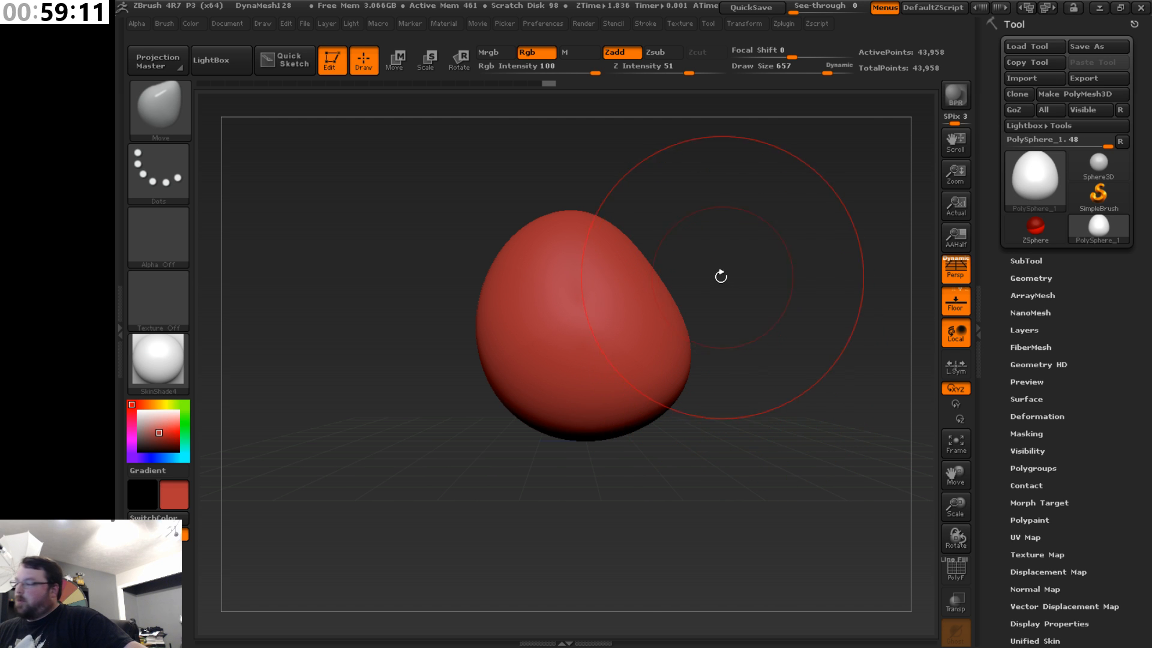
left_click_drag(720, 297, 669, 351)
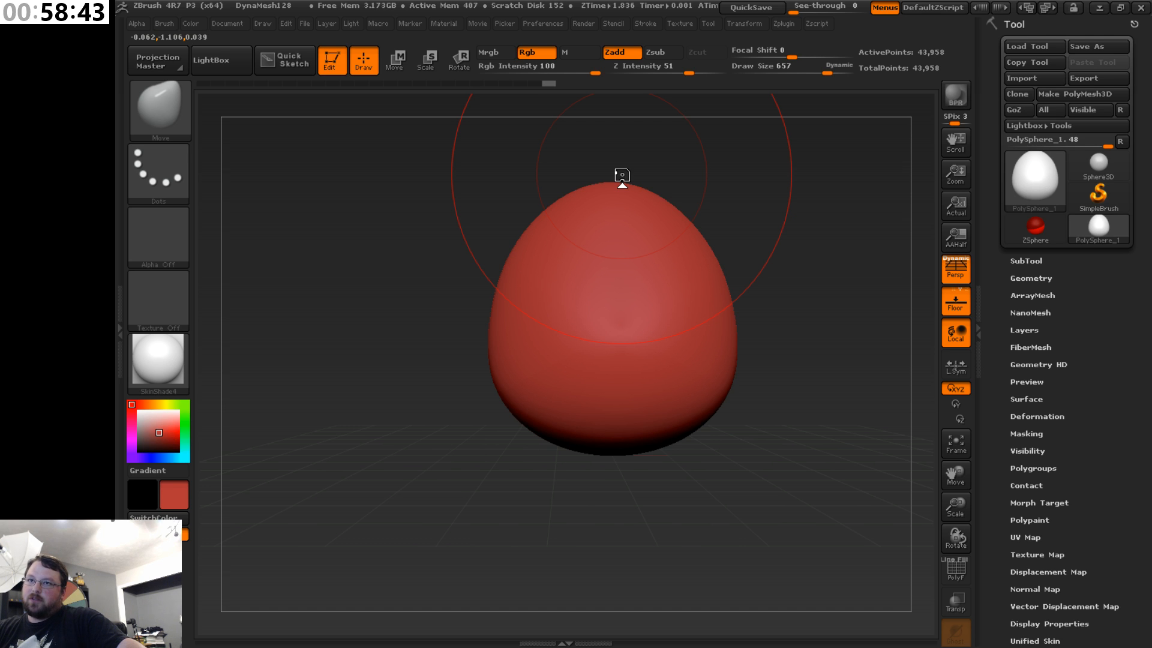
left_click_drag(622, 174, 830, 406)
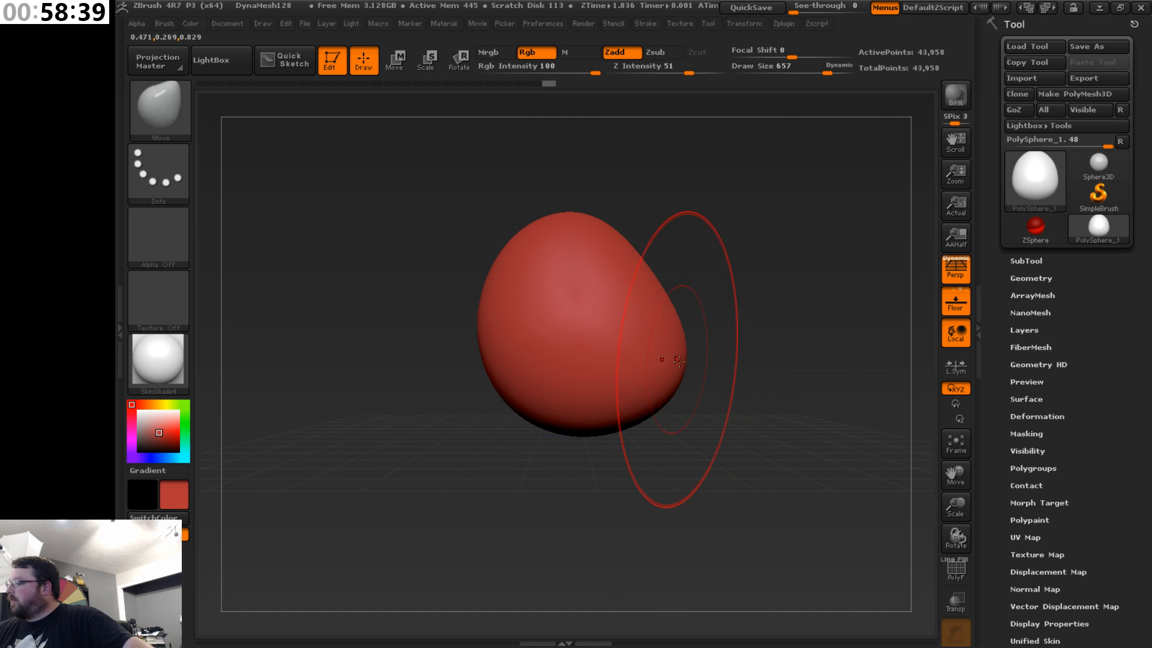
- Set the draw size to 512 and adjust the egg's protruding lower front with the Move brush
key("s")
left_click_drag(730, 251, 710, 250)
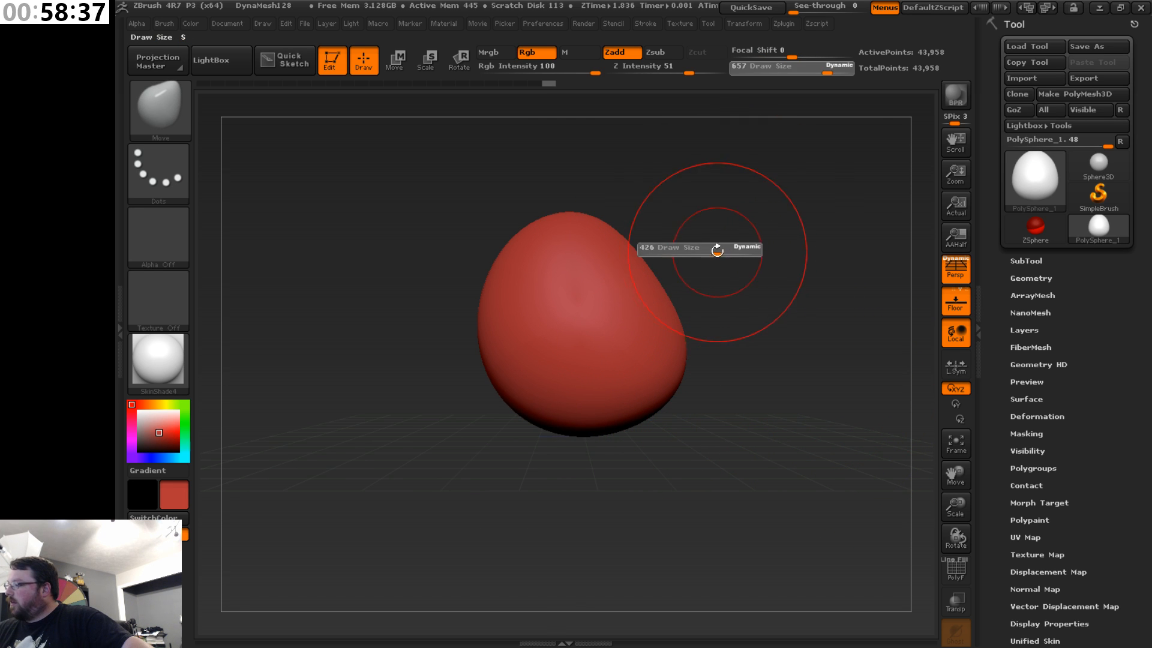
key("s")
left_click_drag(732, 322, 742, 321)
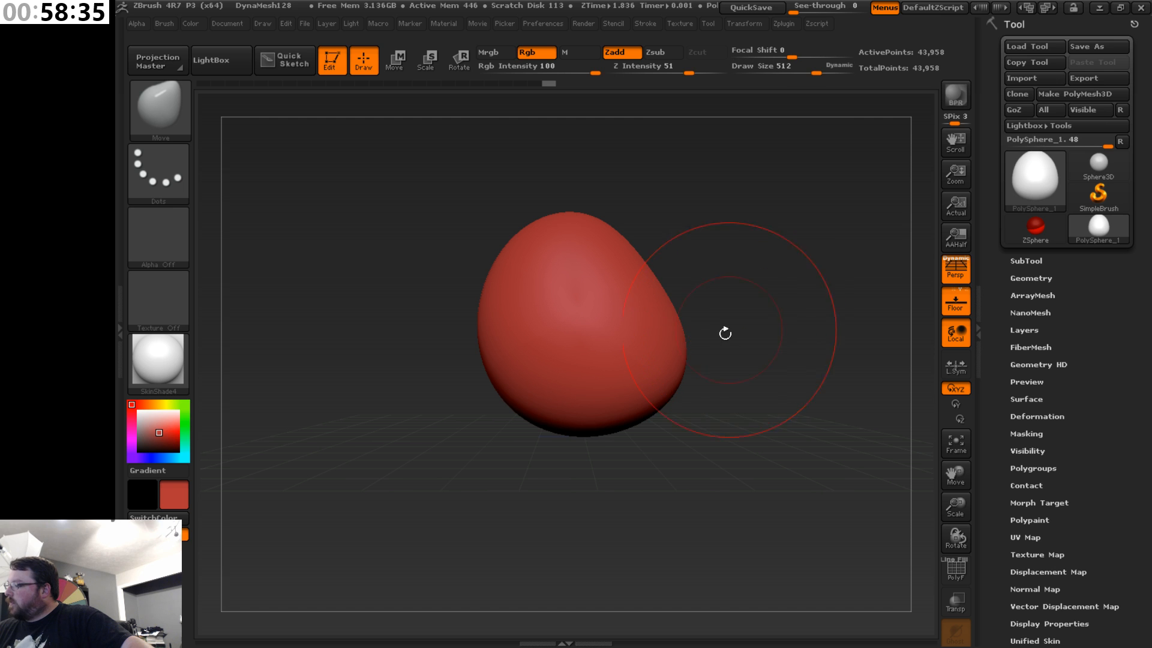
left_click_drag(770, 433, 741, 457)
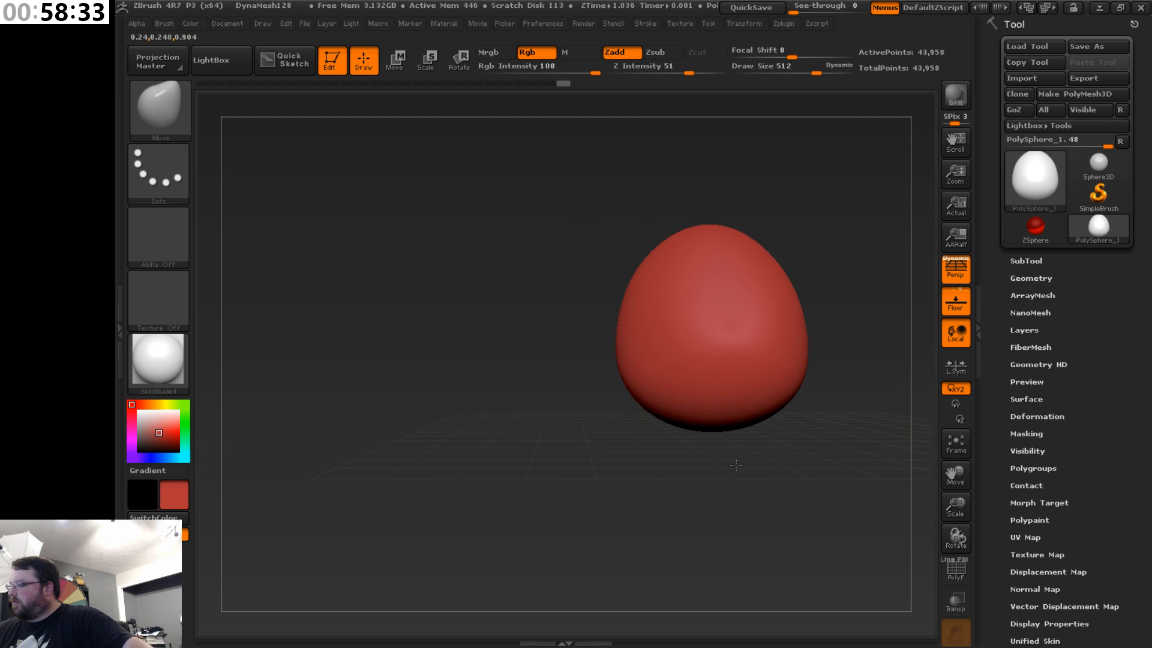
left_click_drag(955, 474, 923, 469)
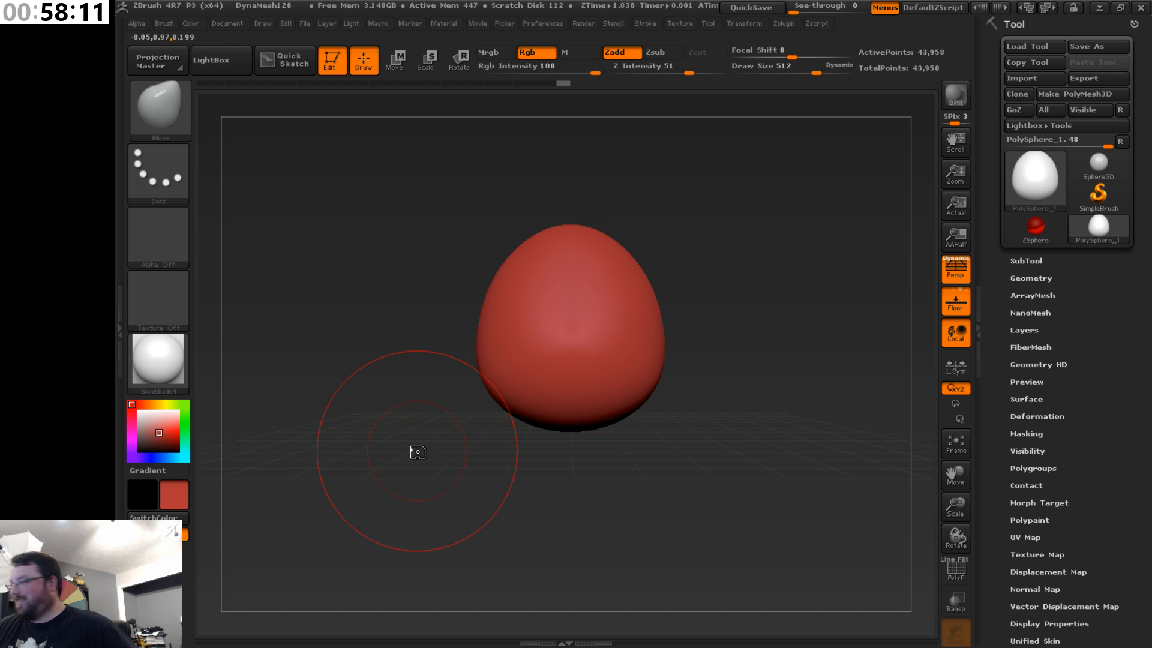
- Set the draw size to 539 and pull the egg's lower sides outward to widen its base
key("s")
left_click_drag(704, 360, 672, 360)
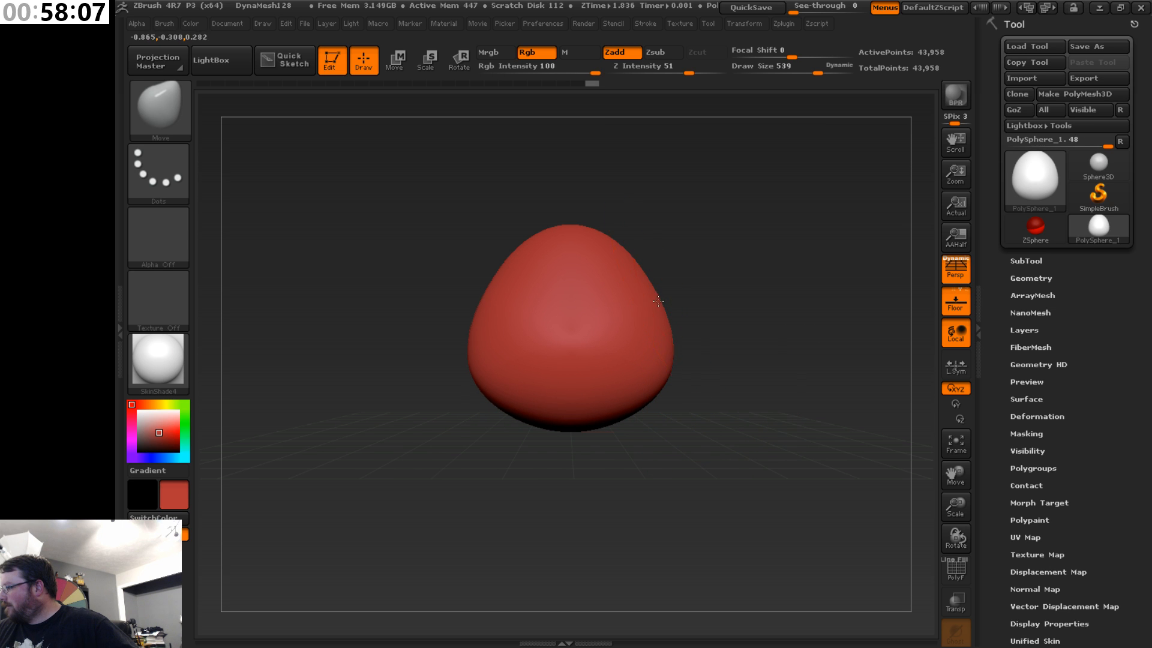
left_click_drag(646, 401, 653, 410)
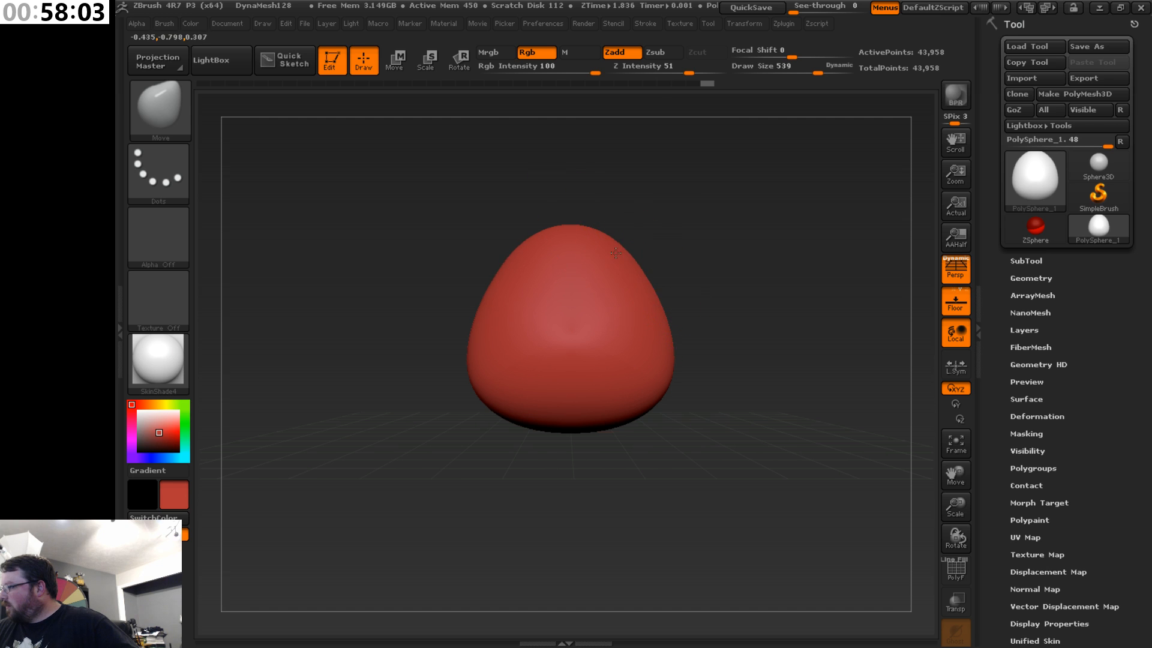
- Set the draw size to 355 and pull the form's upper sides outward with the Move brush to round the top
key("s")
left_click(718, 292)
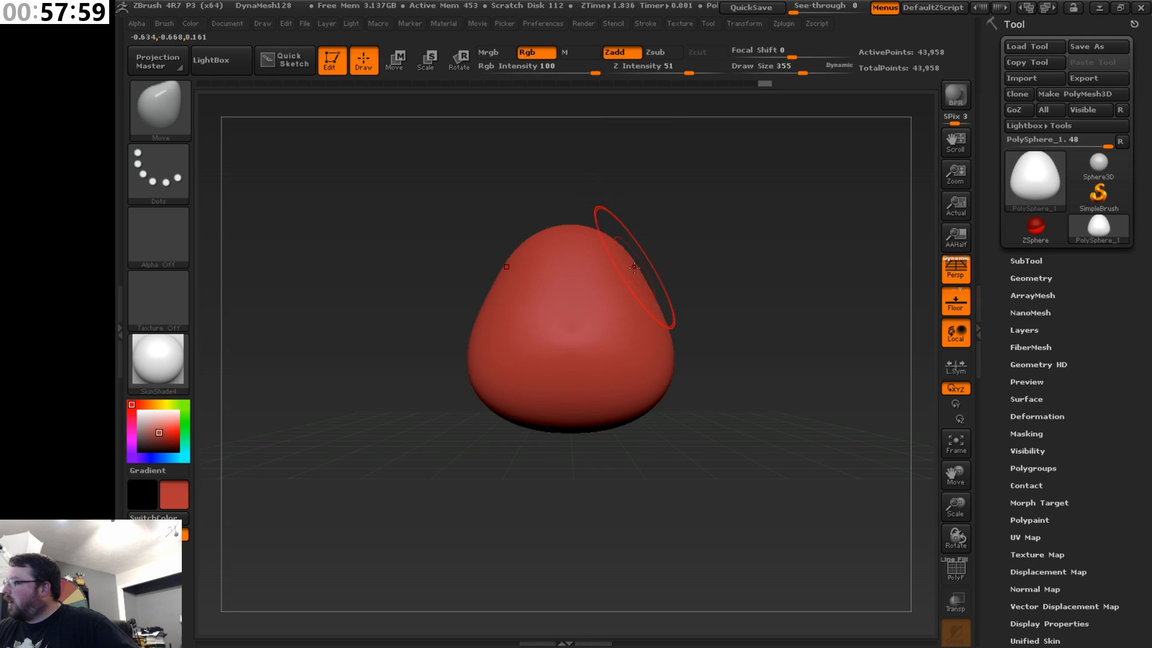
left_click_drag(630, 263, 641, 260)
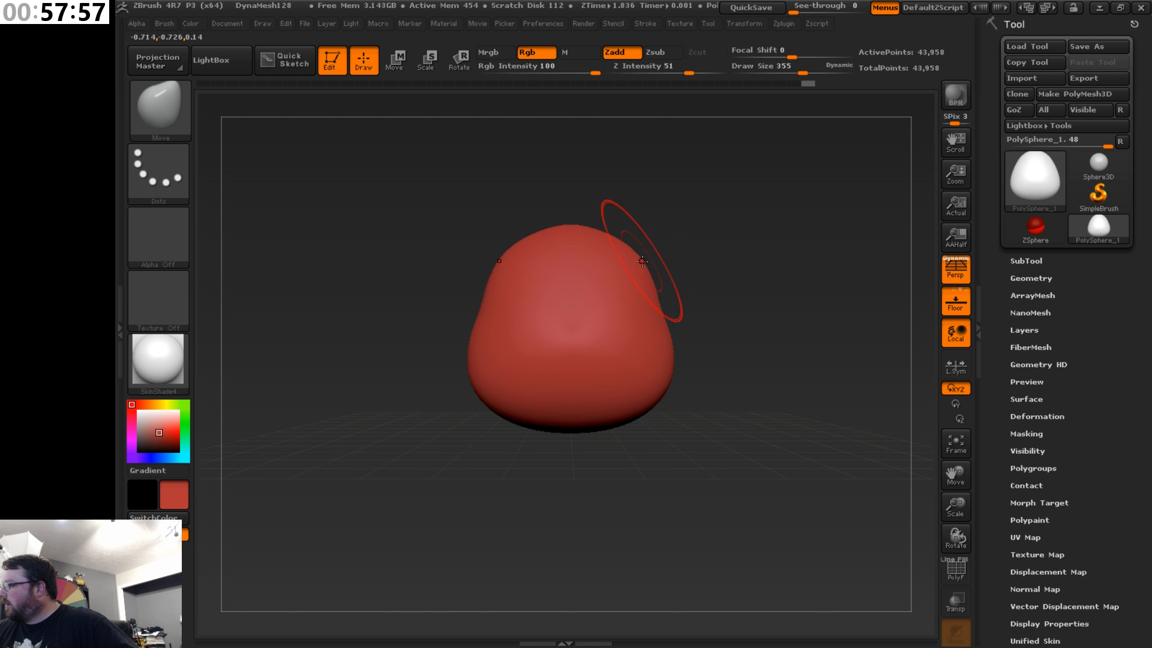
mouse_move(695, 334)
left_mouse_down()
mouse_move(743, 348)
mouse_move(725, 362)
left_mouse_up()
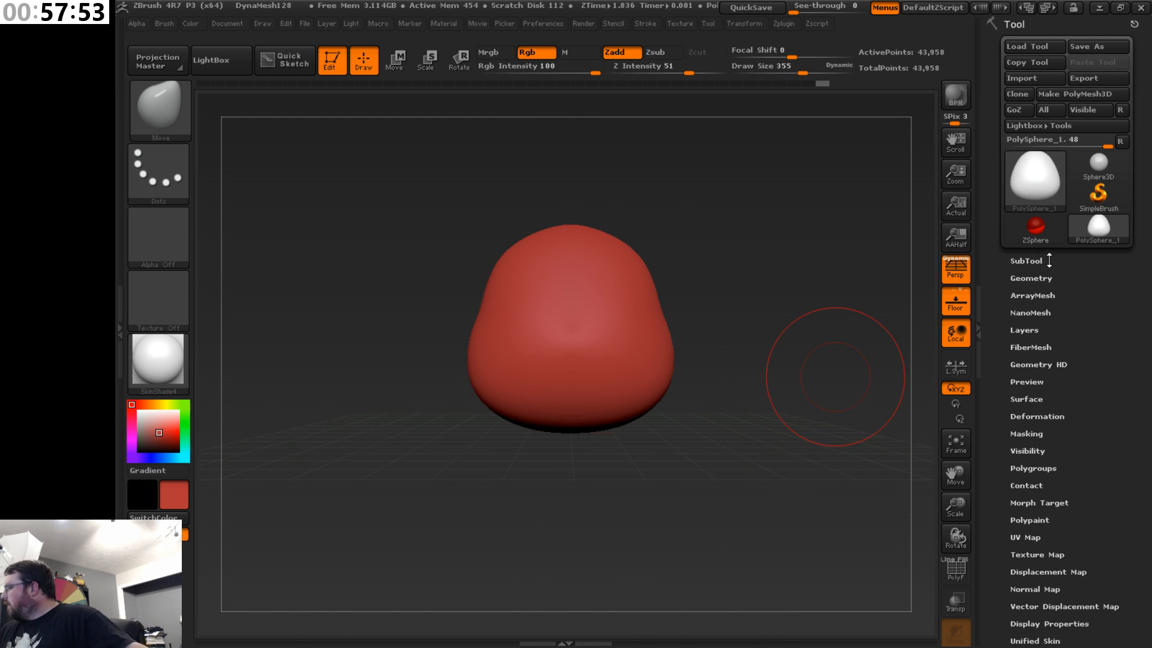
- Insert a Sphere3D as a new subtool and make it the active subtool
left_click(1026, 261)
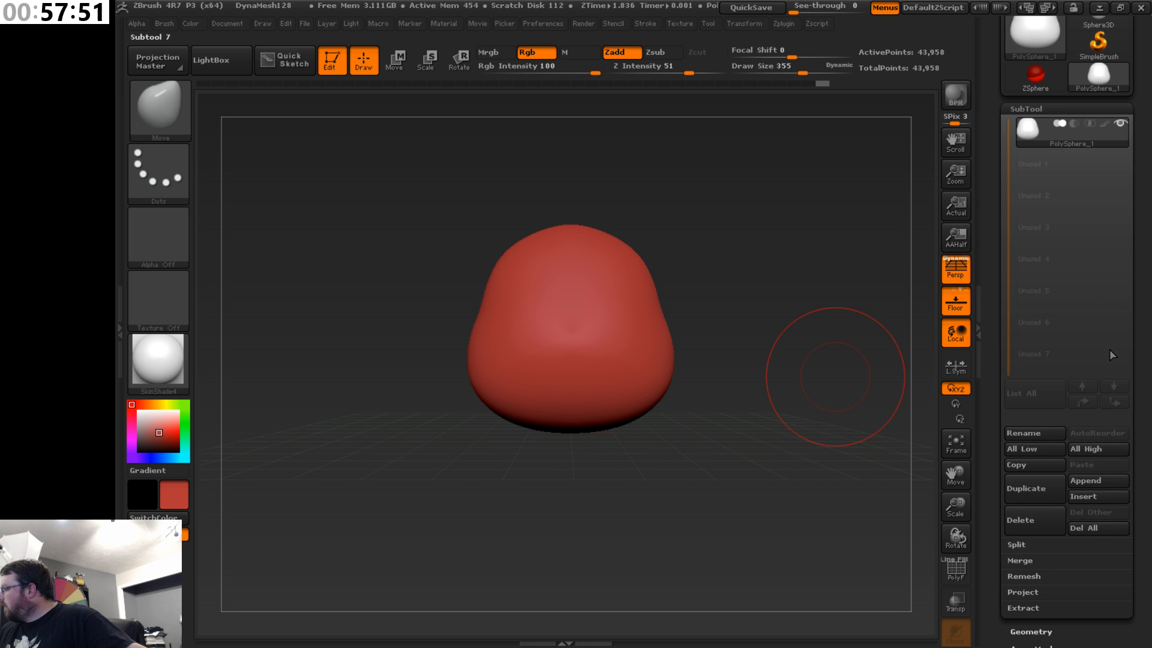
left_click(1105, 498)
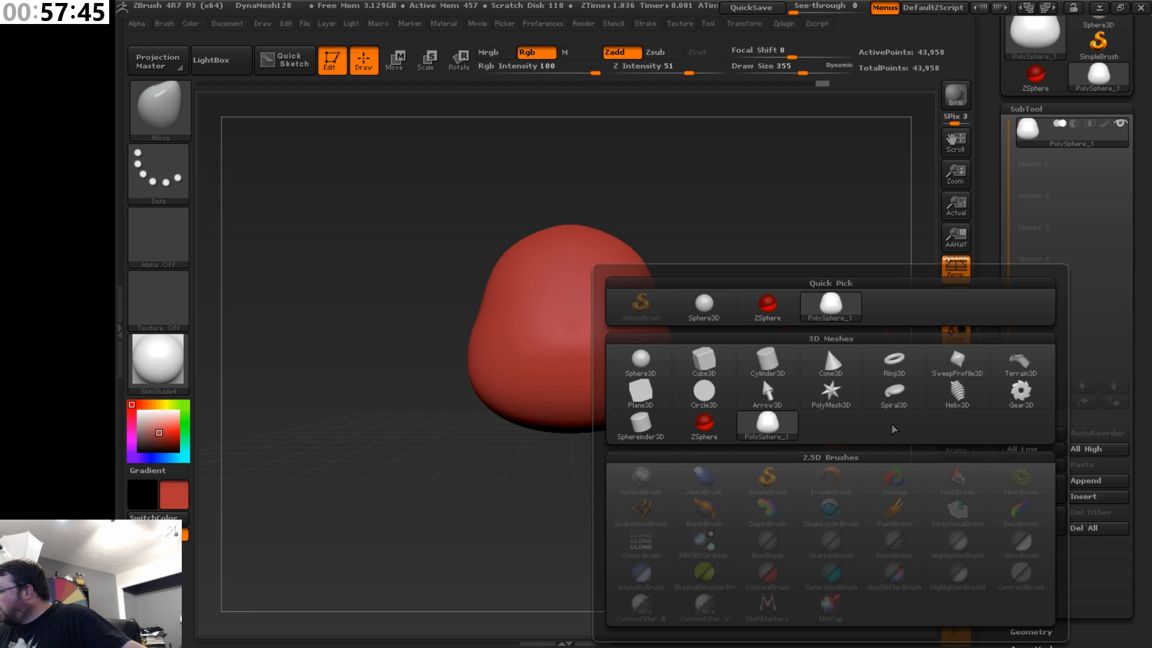
left_click(664, 365)
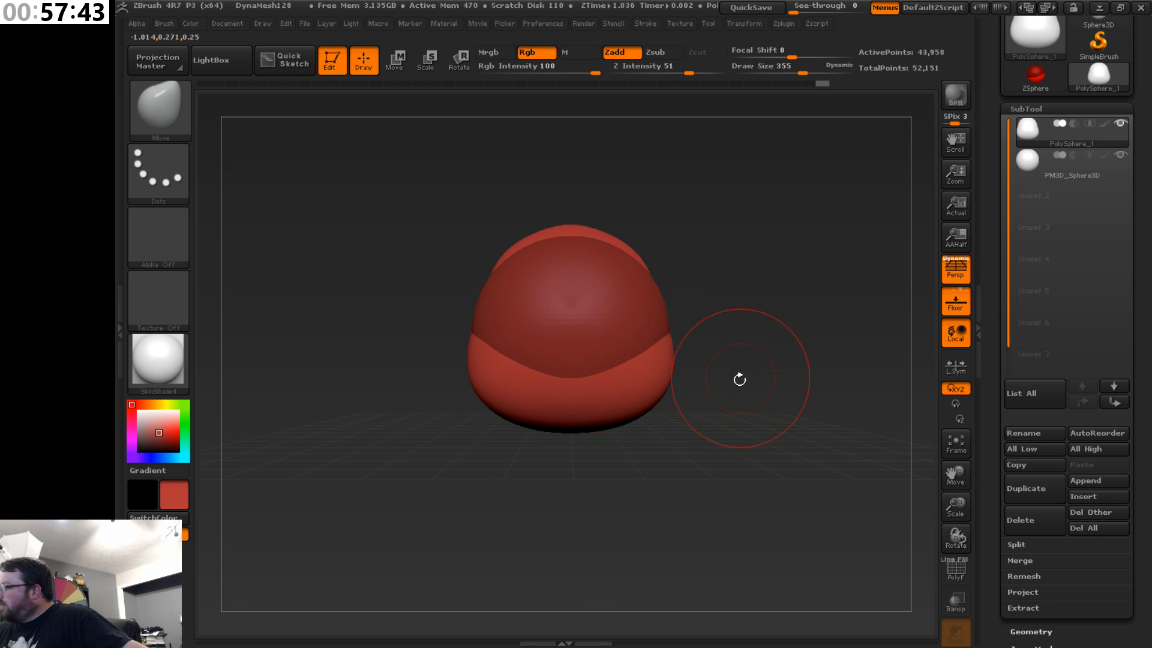
left_click(1089, 171)
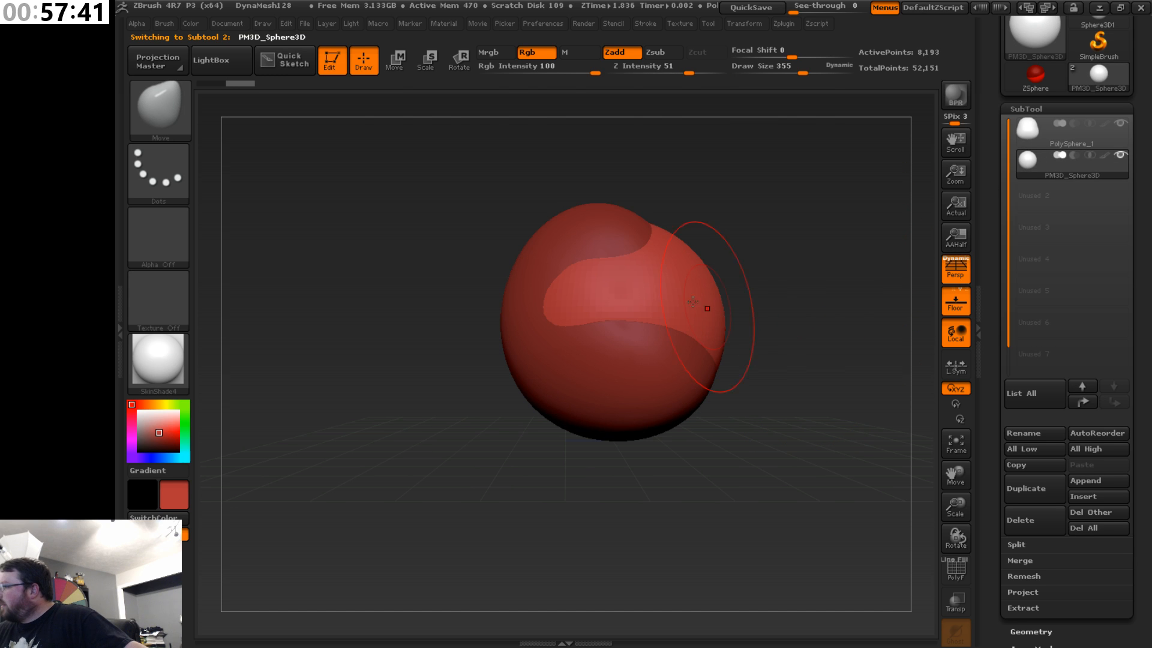
- Convert the inserted sphere to a DynaMesh at resolution 128
left_click_drag(1144, 319, 1138, 165)
left_click(1057, 314)
left_click_drag(1064, 318, 1070, 366)
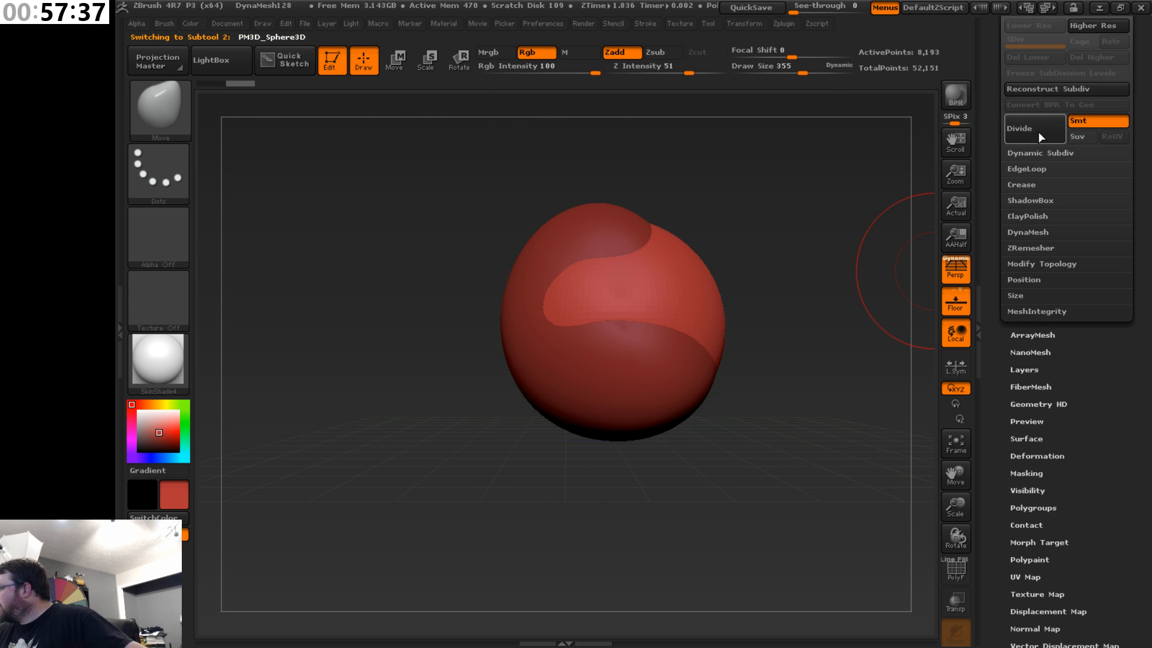
left_click_drag(1143, 192, 1107, 245)
left_click(1042, 287)
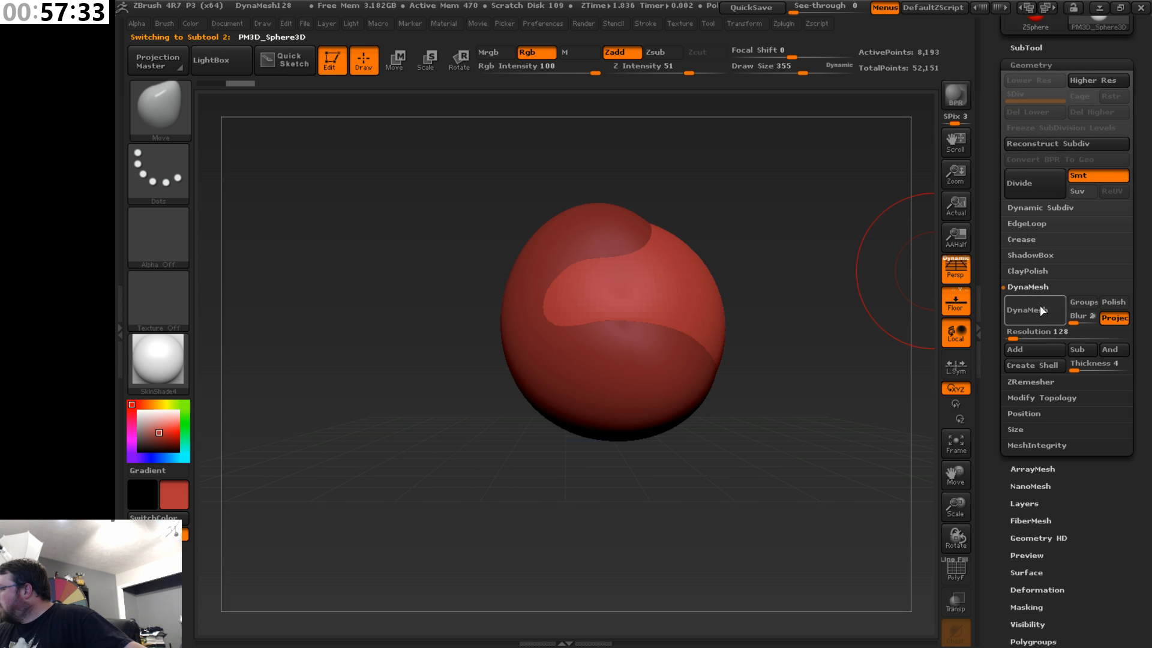
left_click(1039, 309)
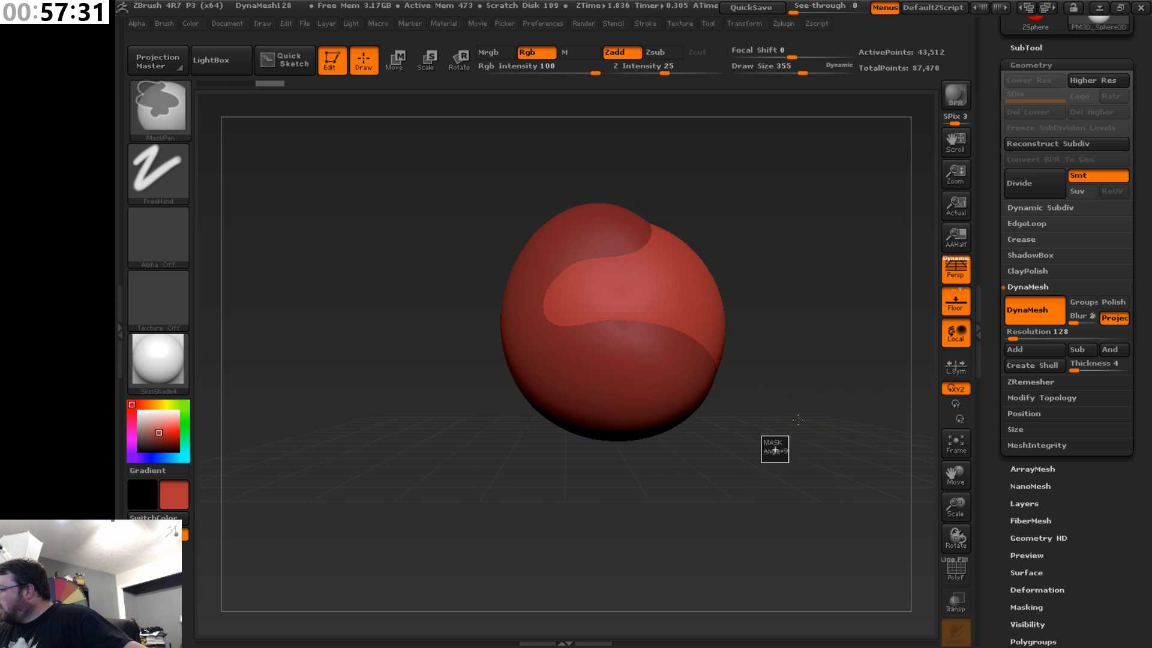
- Examine how the inserted sphere overlaps the egg-shaped form from the front, both sides and up close
key("shift")
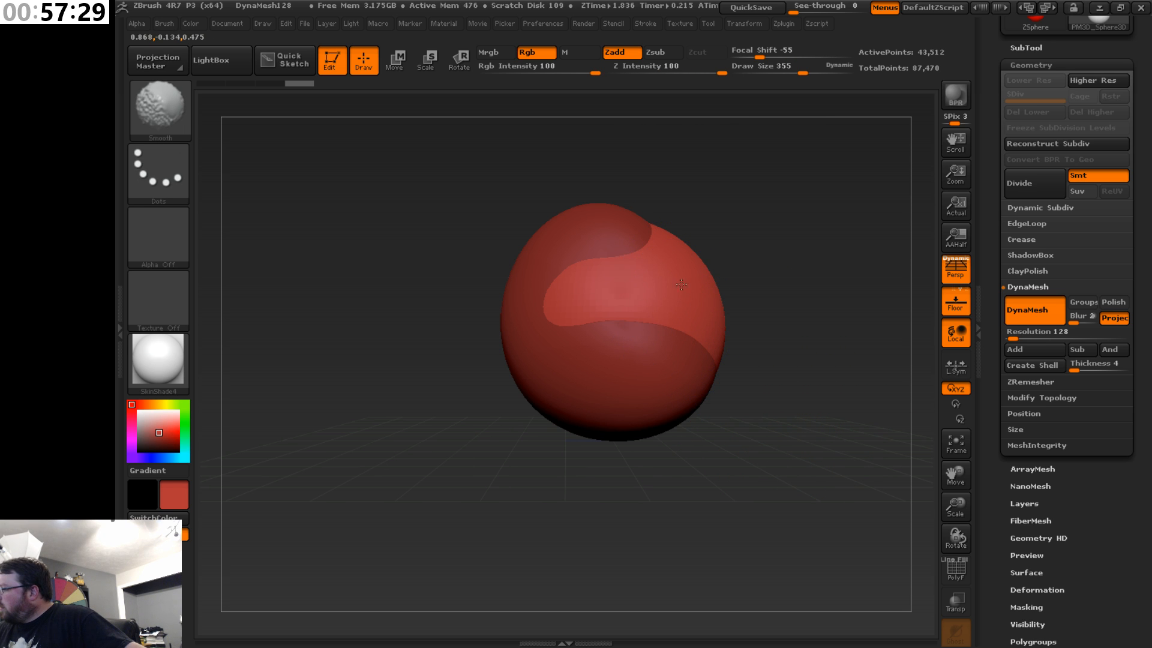
mouse_move(774, 396)
left_mouse_down()
mouse_move(705, 438)
mouse_move(733, 424)
left_mouse_up()
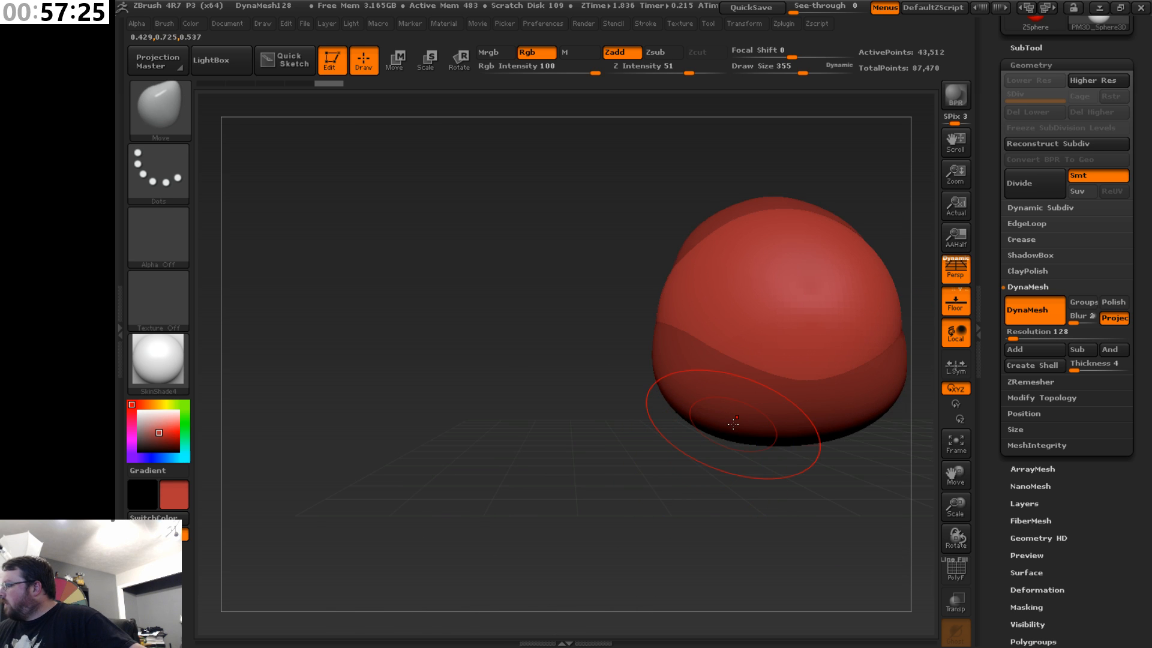
mouse_move(948, 471)
left_mouse_down()
mouse_move(937, 482)
mouse_move(862, 457)
left_mouse_up()
key("shift")
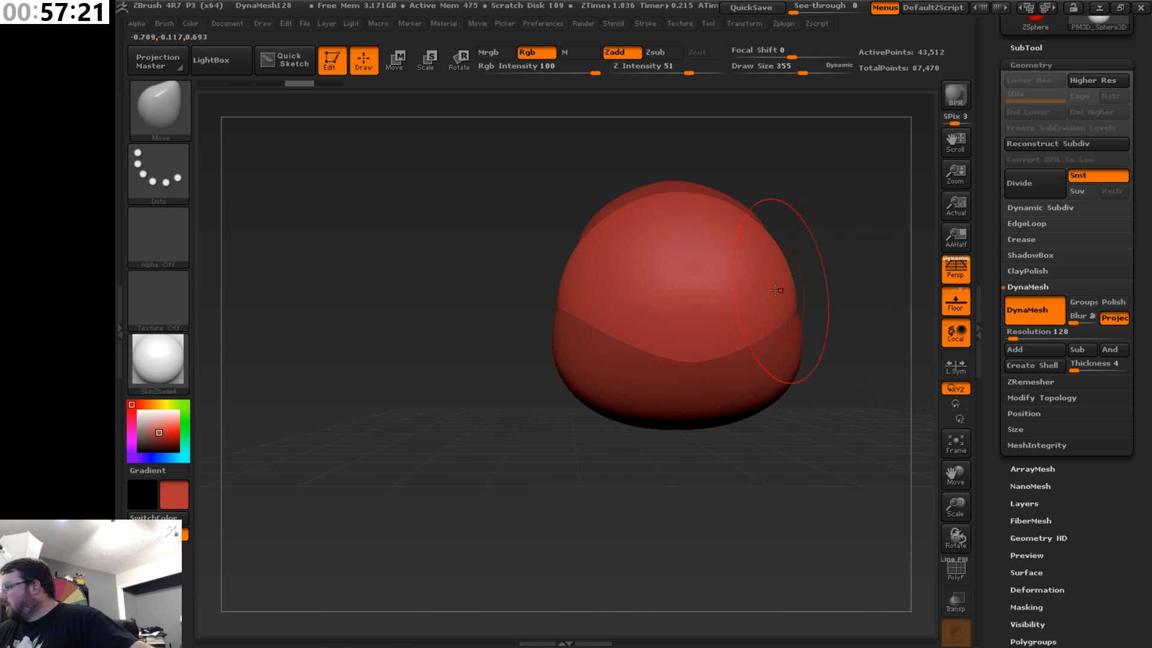
key("shift")
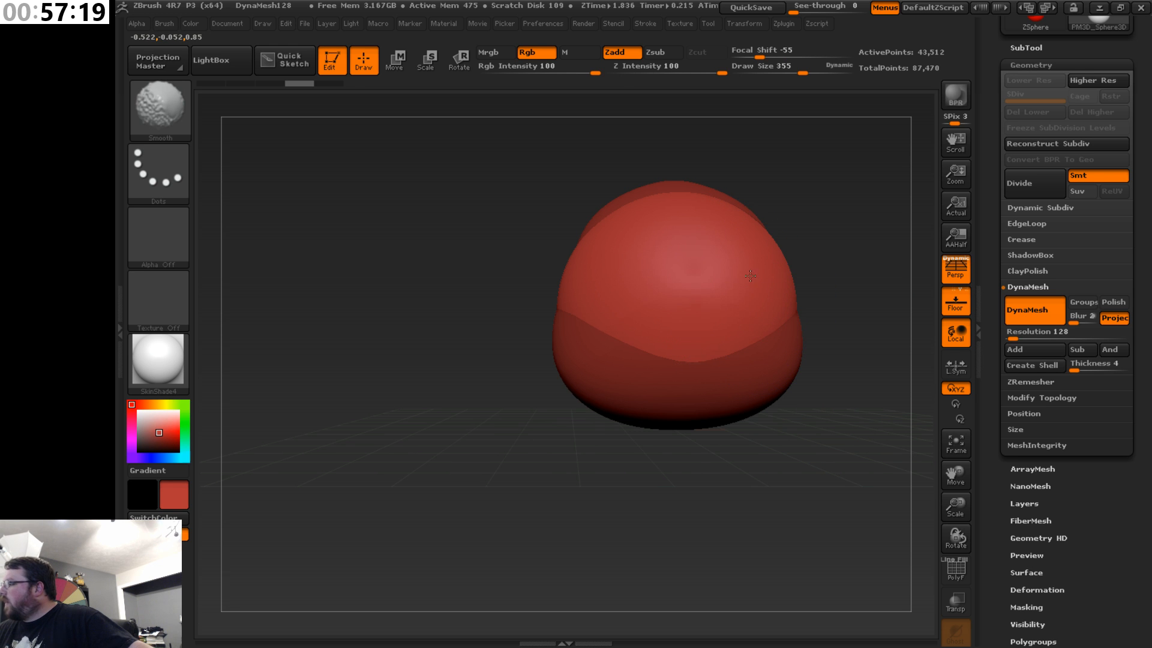
left_click_drag(527, 360, 686, 375)
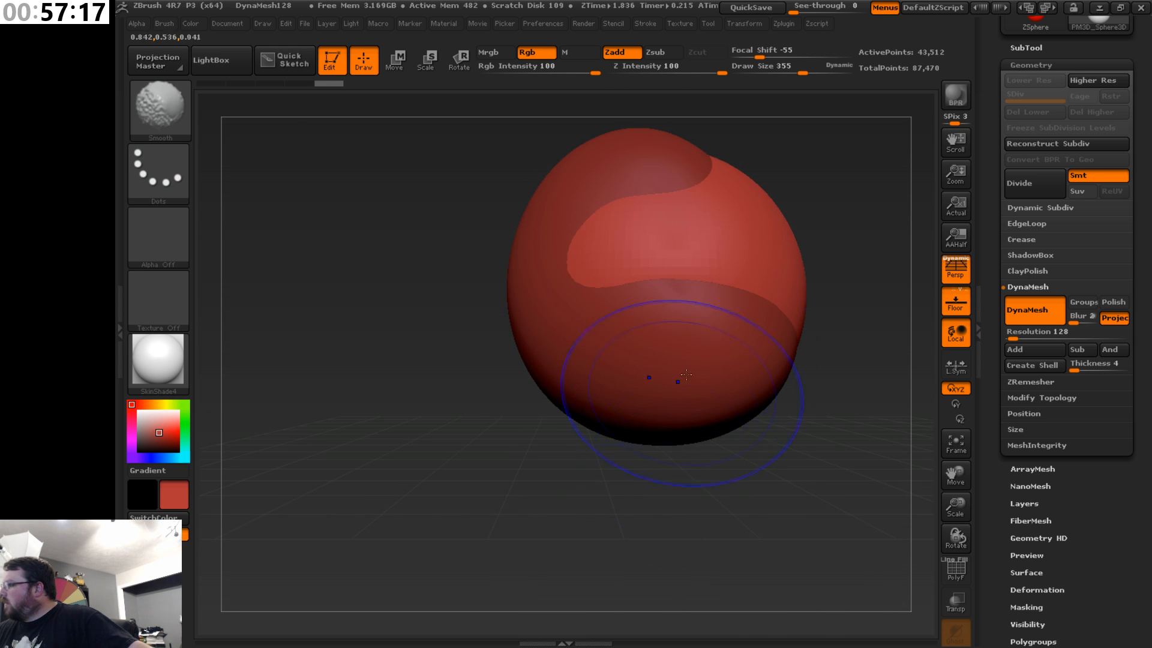
mouse_move(864, 474)
left_mouse_down()
mouse_move(840, 492)
mouse_move(758, 483)
left_mouse_up()
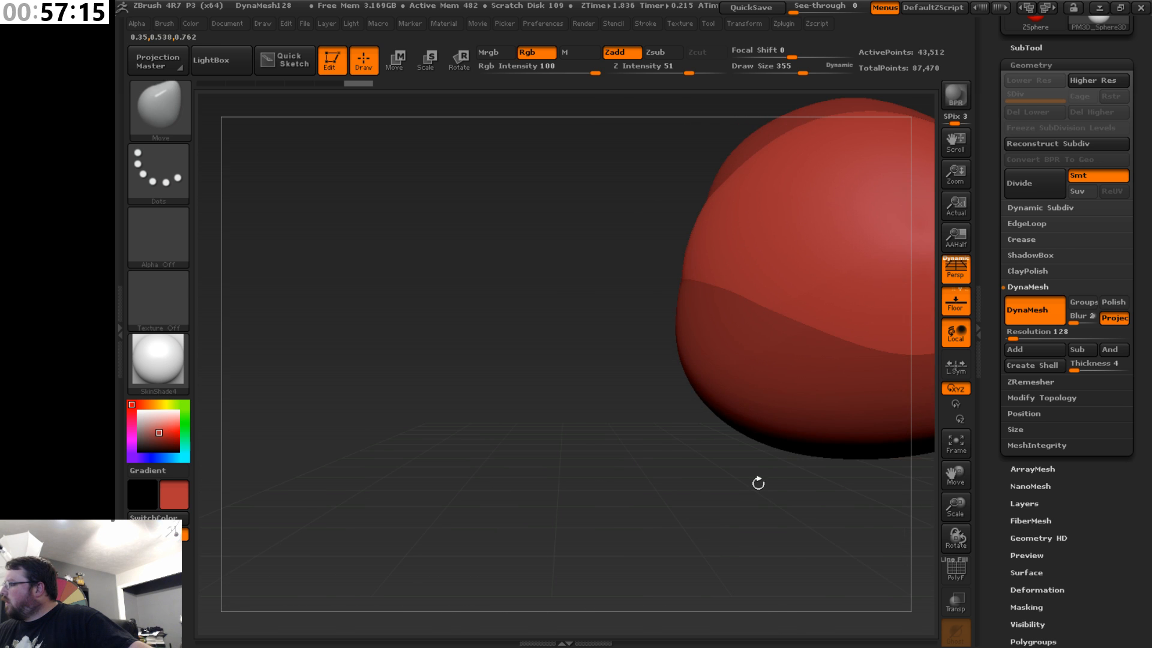
left_click(963, 455)
key("shift")
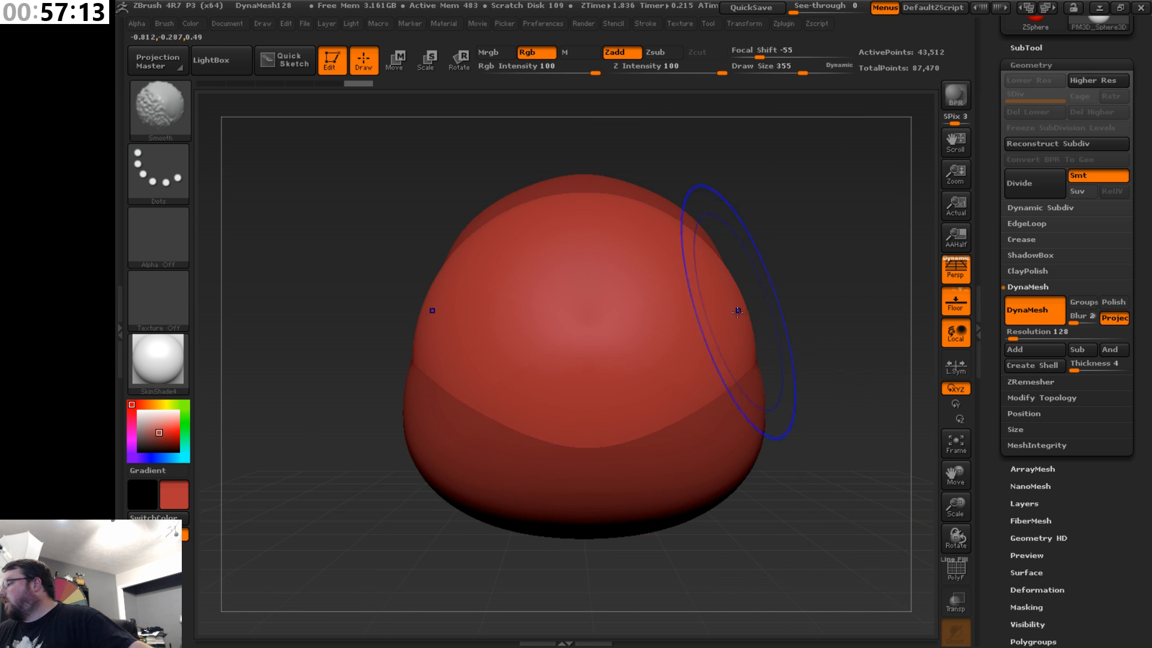
left_click_drag(759, 320, 660, 336)
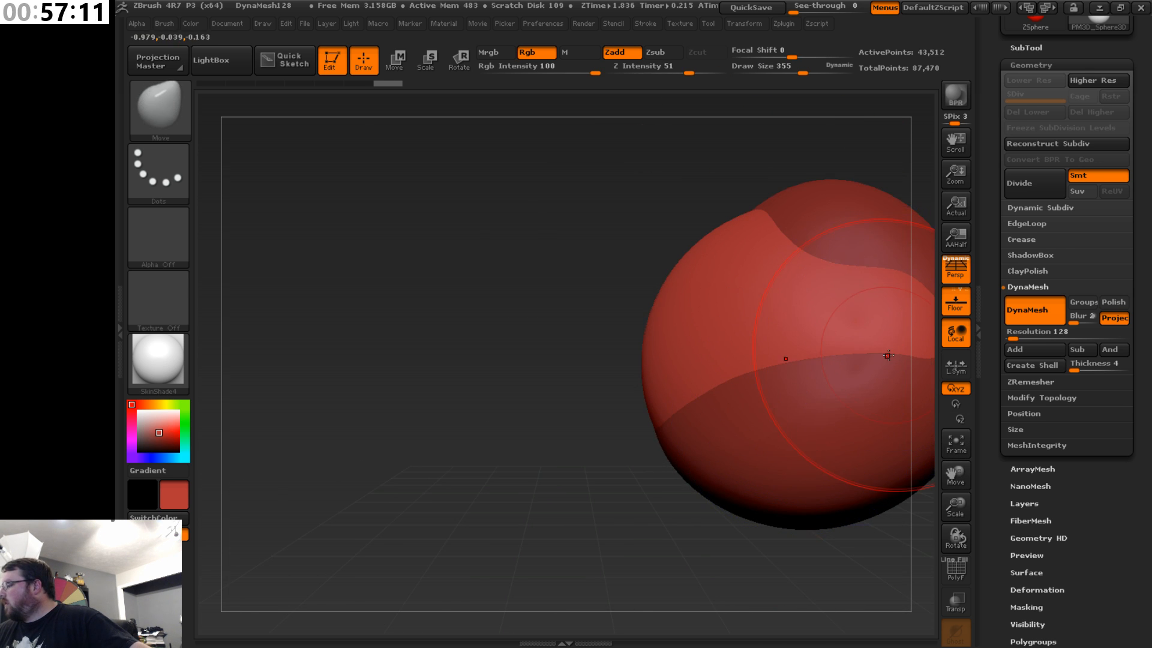
left_click_drag(639, 537, 756, 540)
left_click_drag(954, 507, 949, 453)
left_click_drag(956, 477, 906, 480)
- Move the sphere forward along the depth axis with Transpose so it protrudes from the front of the egg-shaped form
left_click(395, 59)
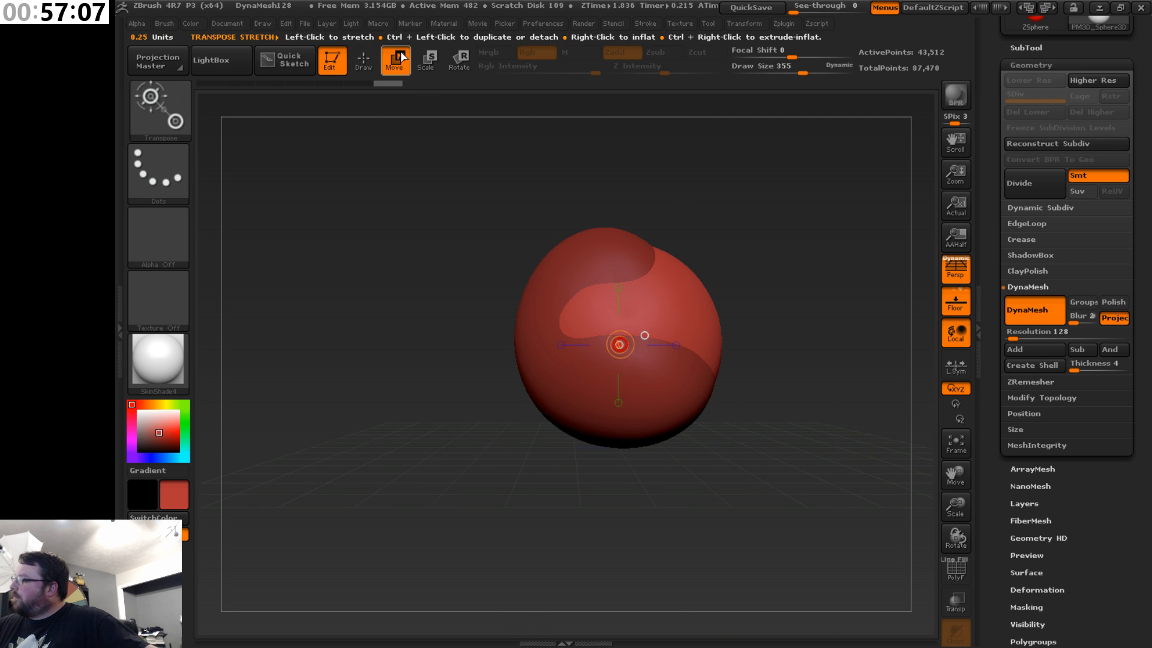
left_click(675, 345)
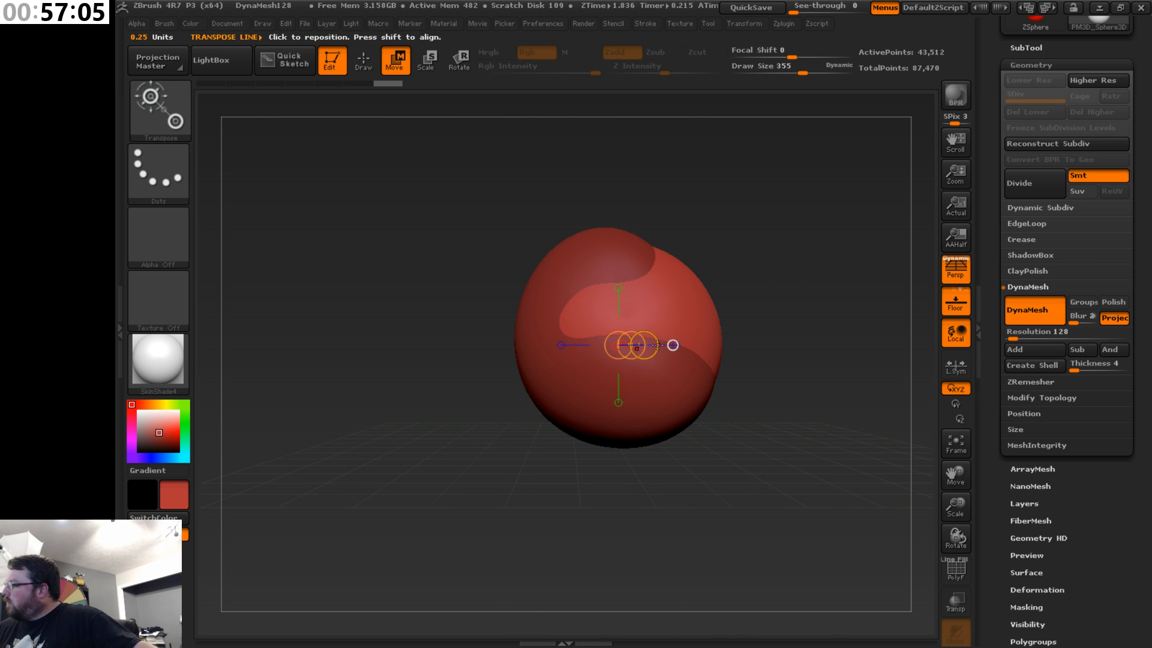
left_click_drag(658, 345, 782, 345)
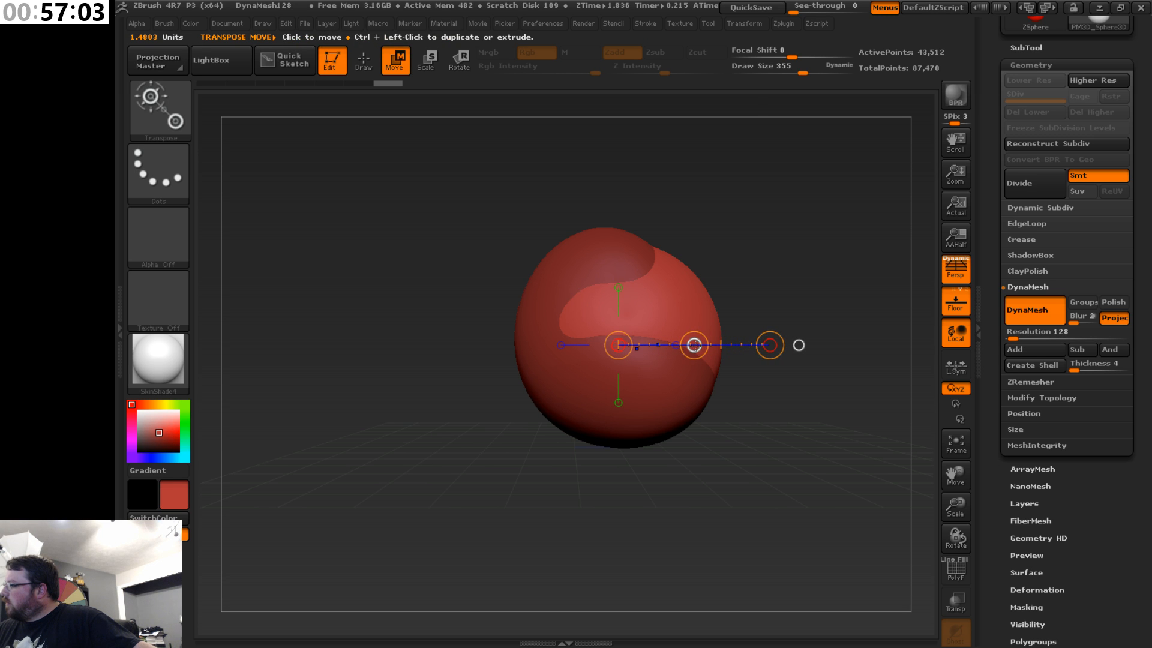
left_click_drag(694, 345, 804, 359, "ctrl")
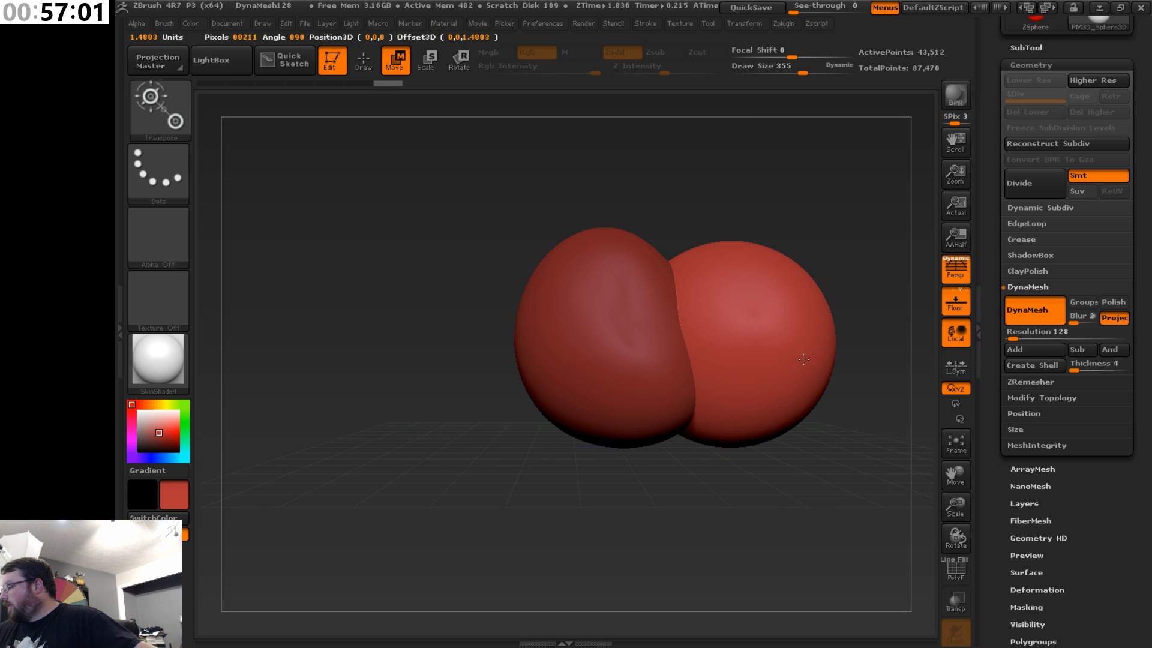
- Flatten the protruding sphere vertically and narrow its width by stretching it with Transpose
left_click(622, 289)
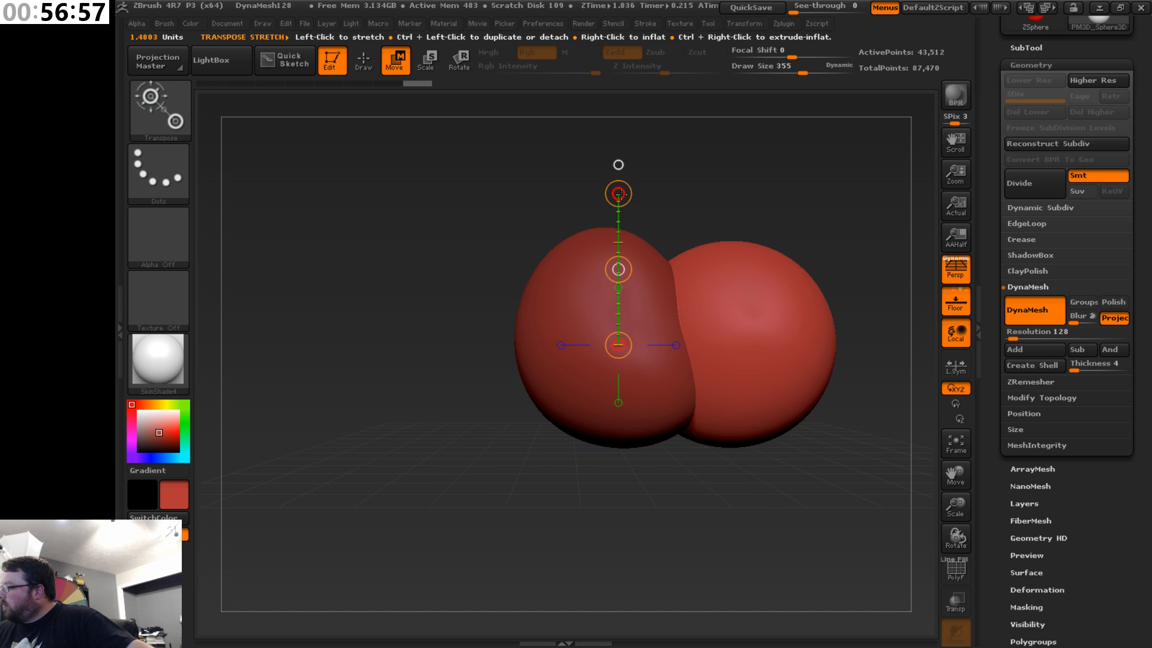
left_click_drag(619, 193, 617, 287)
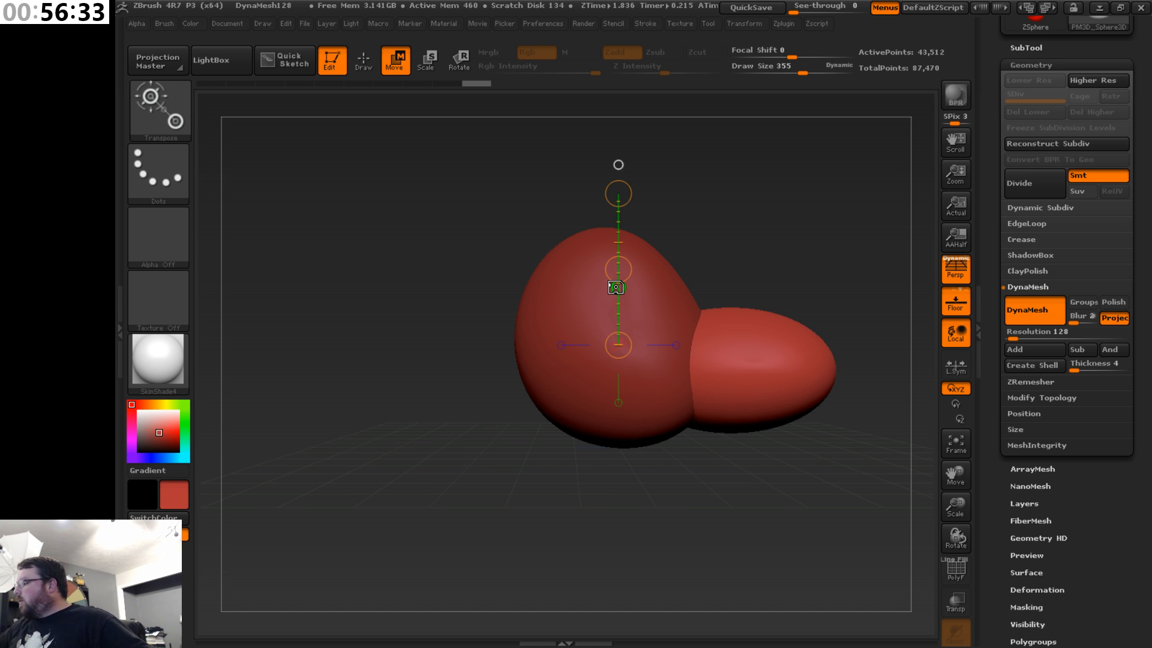
left_click_drag(616, 288, 708, 287)
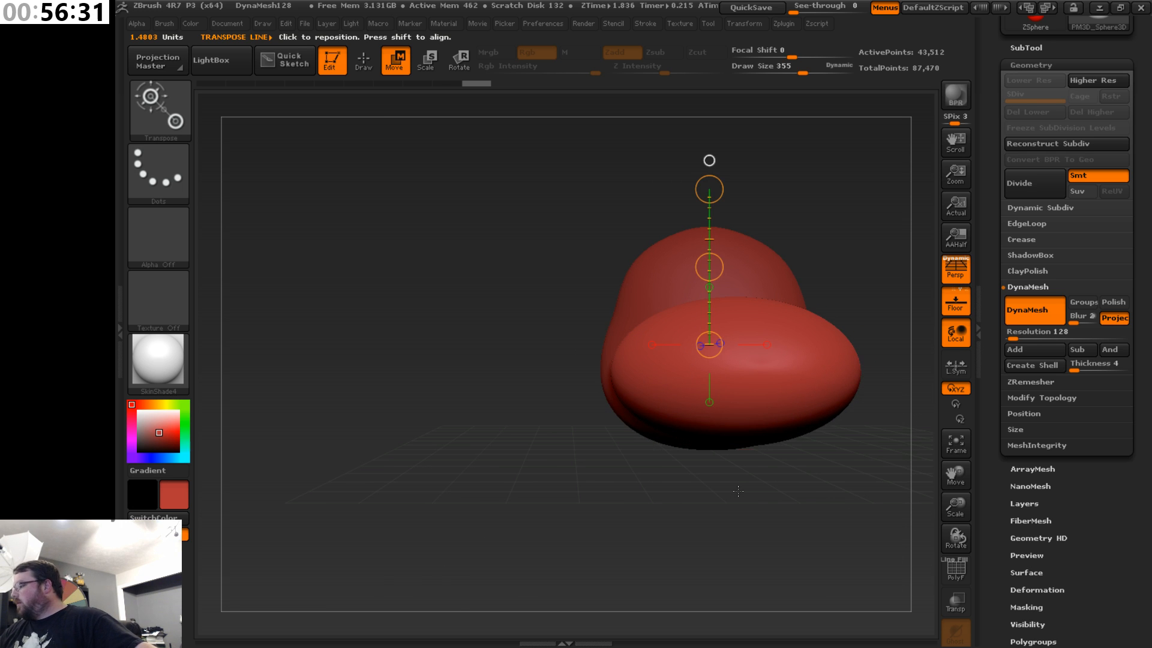
left_click_drag(958, 476, 897, 481)
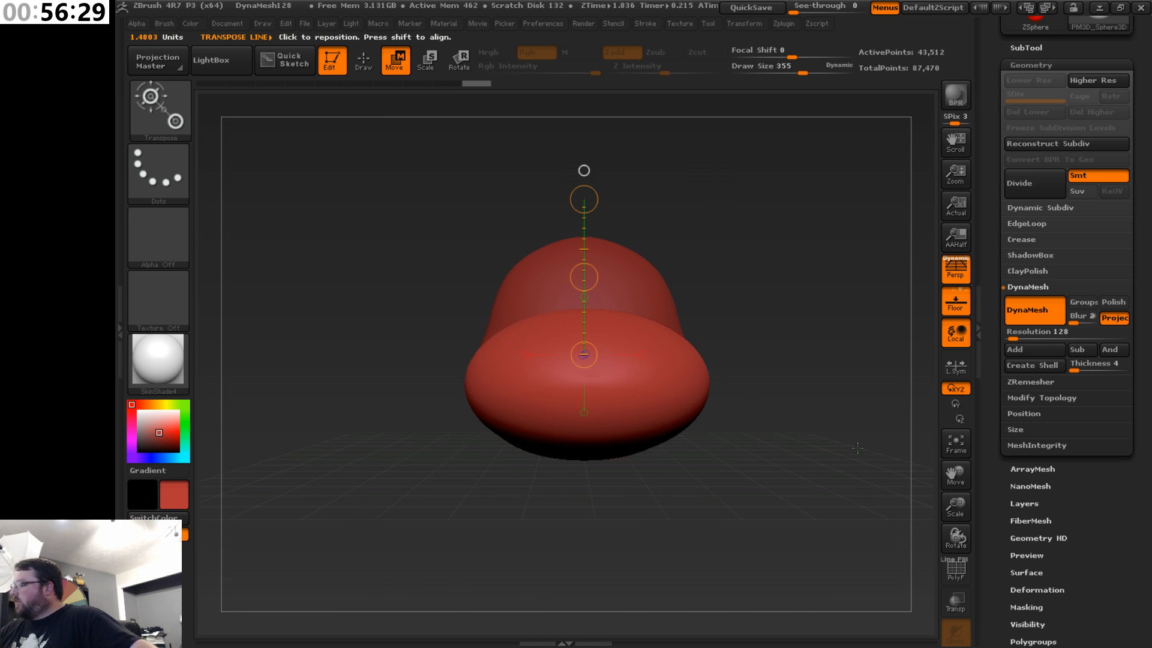
left_click(641, 354)
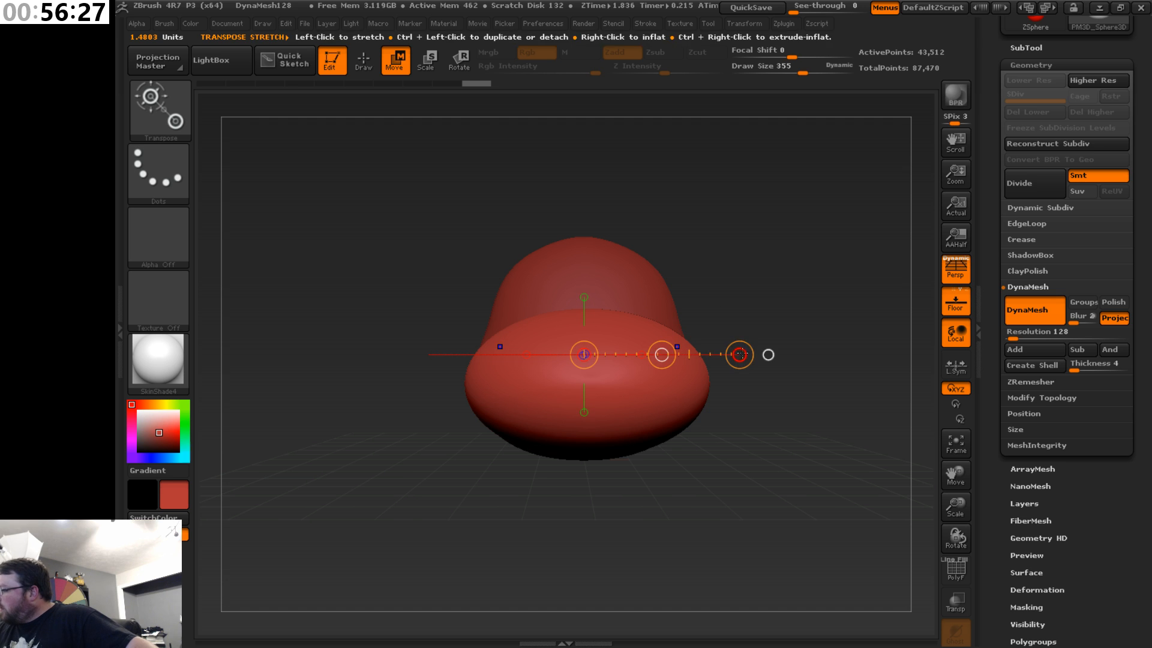
left_click_drag(739, 355, 755, 449)
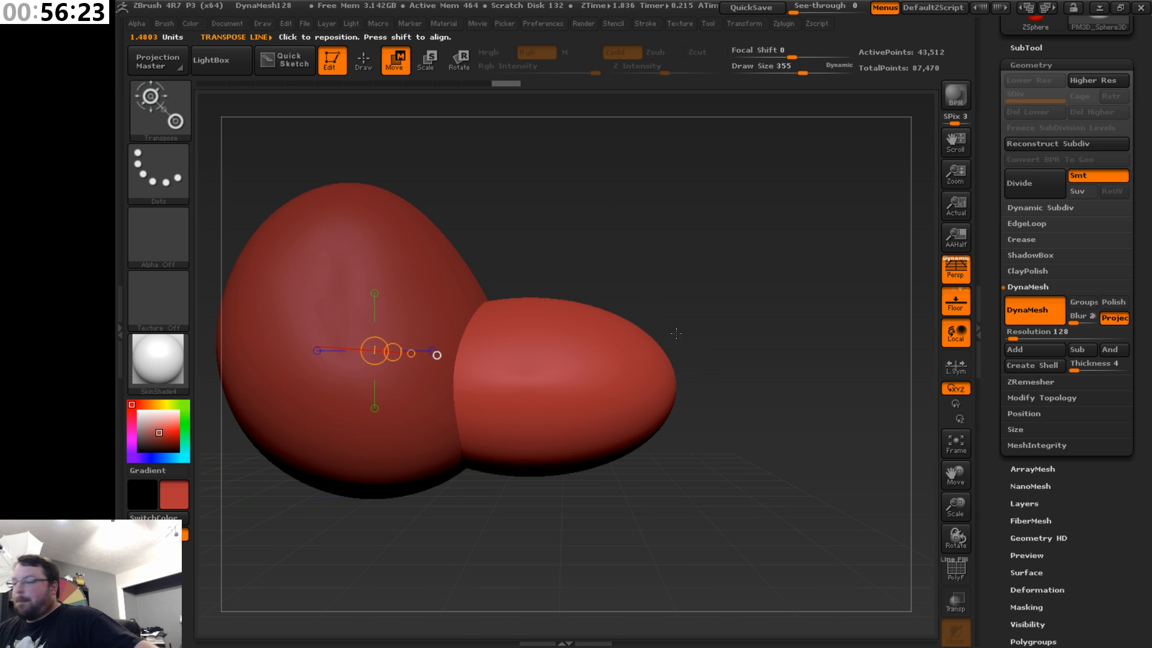
left_click_drag(667, 306, 696, 371)
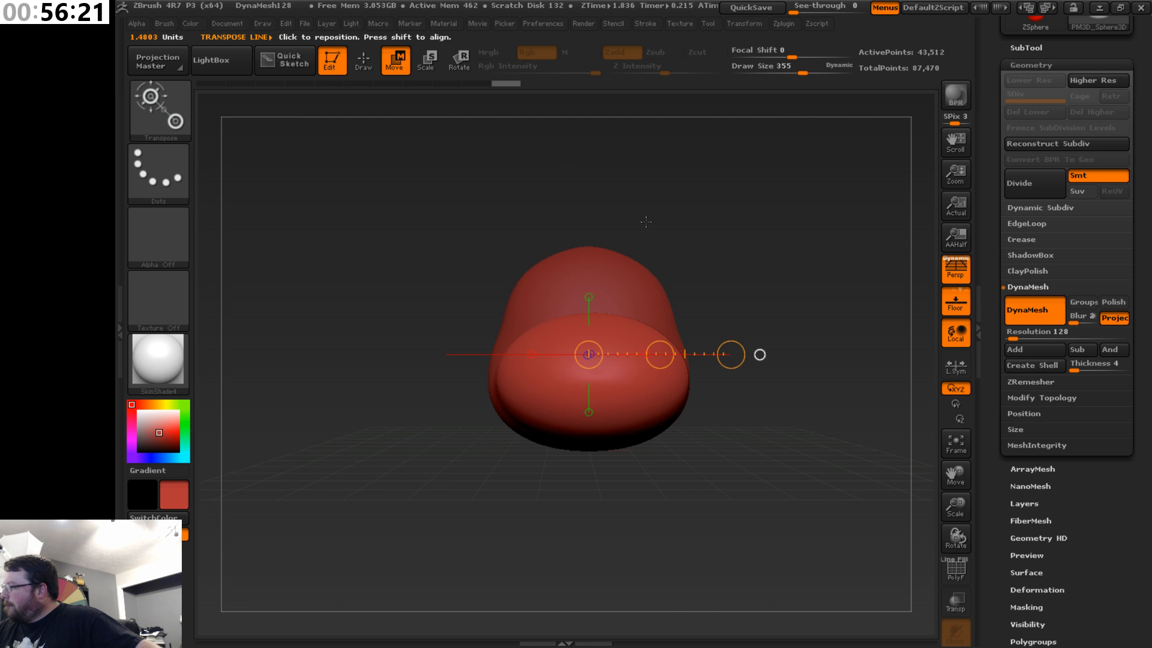
- Shape the sphere into a duck bill with the Move brush, peaking its top centre, hollowing the underside and tapering the front
key("q")
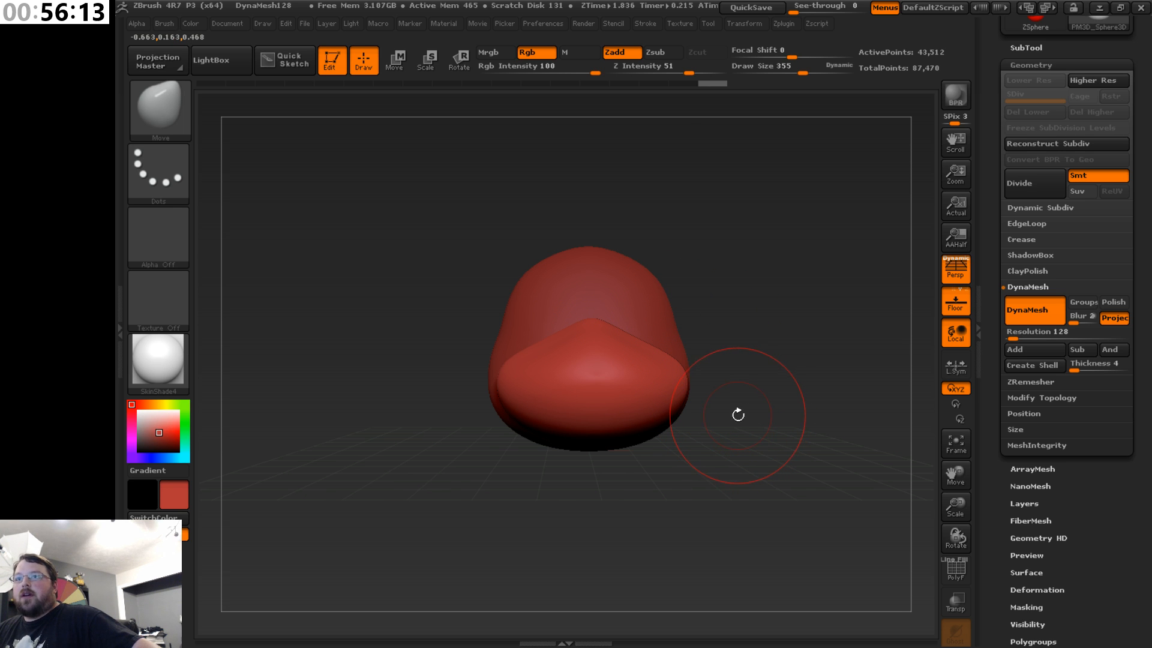
left_click_drag(734, 435, 648, 435)
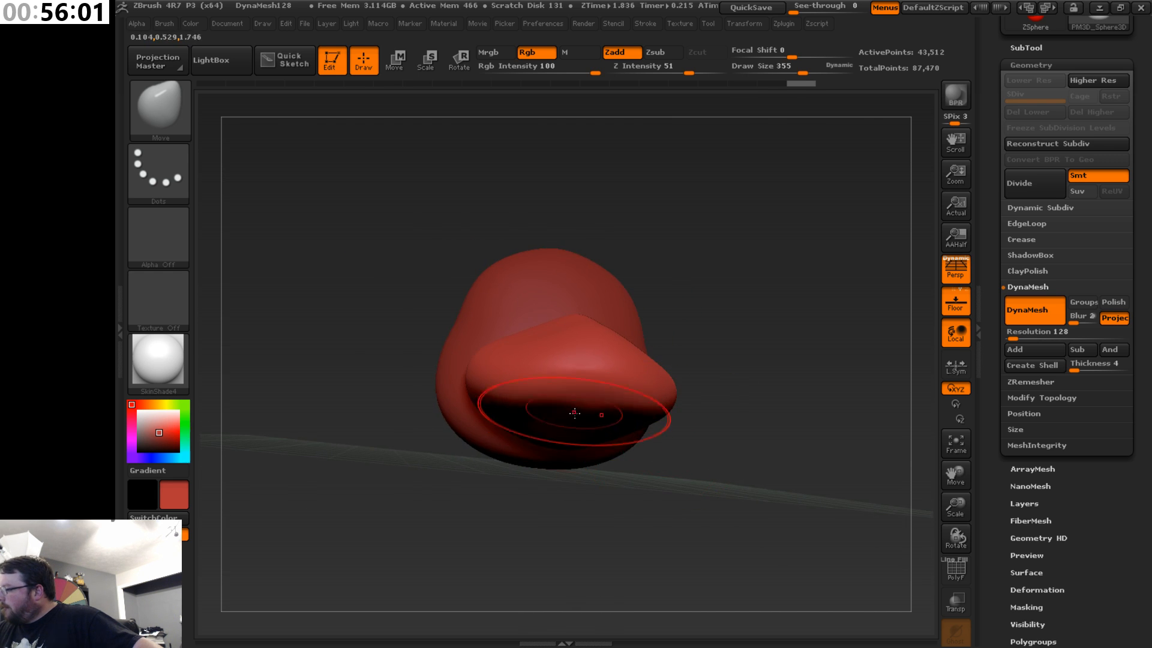
left_click_drag(693, 357, 572, 425)
mouse_move(720, 389)
left_mouse_down()
mouse_move(690, 423)
mouse_move(602, 420)
mouse_move(708, 372)
mouse_move(675, 391)
left_mouse_up()
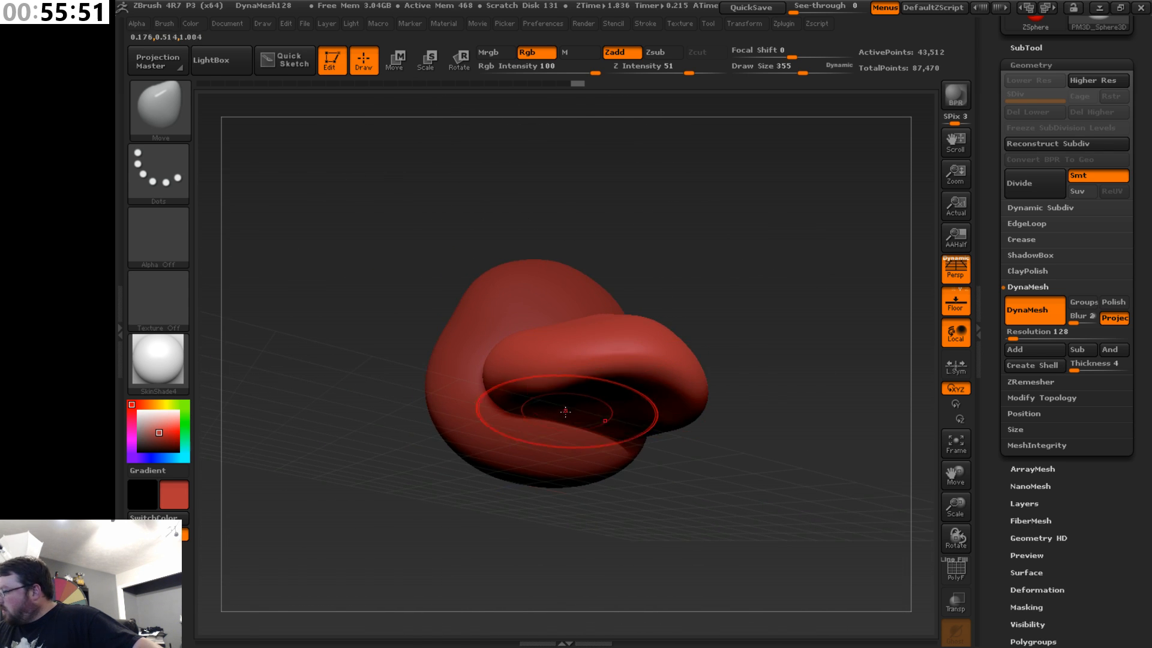
left_click_drag(569, 388, 658, 420)
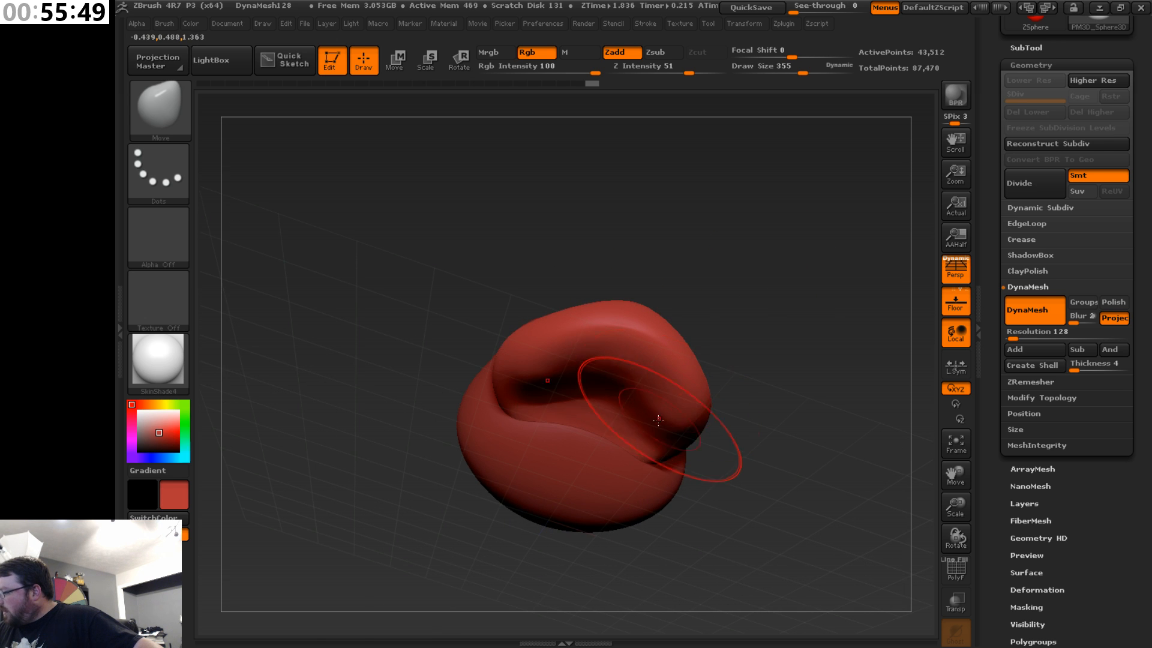
mouse_move(751, 314)
left_mouse_down()
mouse_move(779, 371)
mouse_move(728, 422)
mouse_move(750, 414)
mouse_move(701, 400)
mouse_move(760, 355)
mouse_move(802, 451)
mouse_move(797, 386)
left_mouse_up()
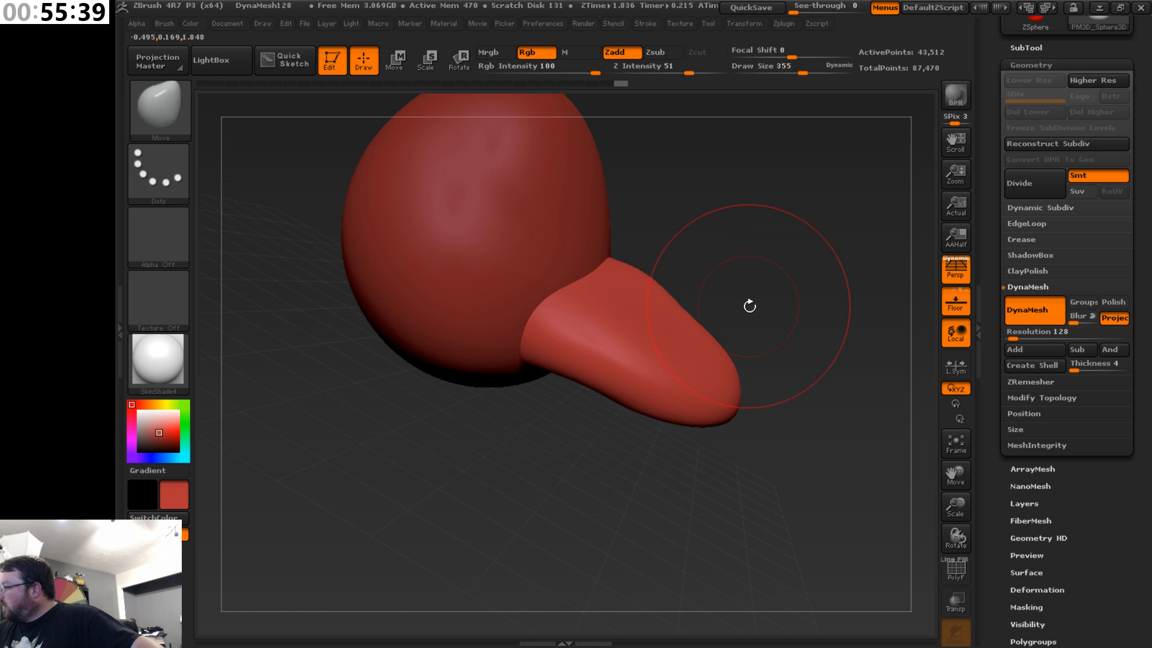
- Set the draw size to 244 and pull up the top of the bill where it meets the head
key("s")
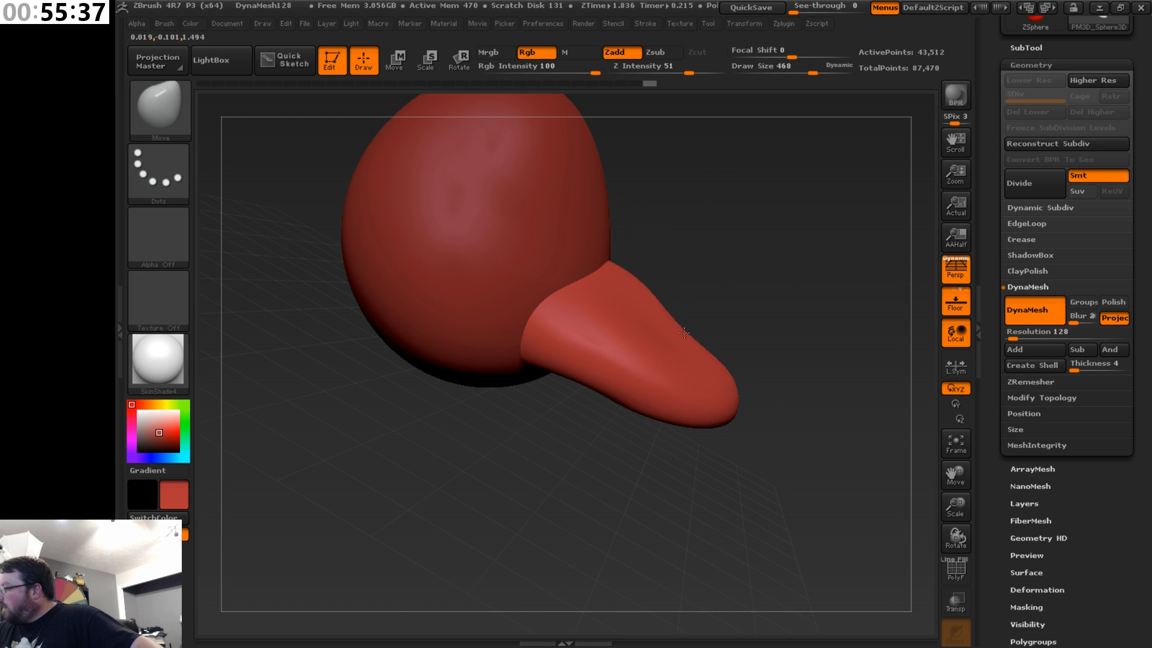
key("s")
left_click_drag(700, 238, 678, 238)
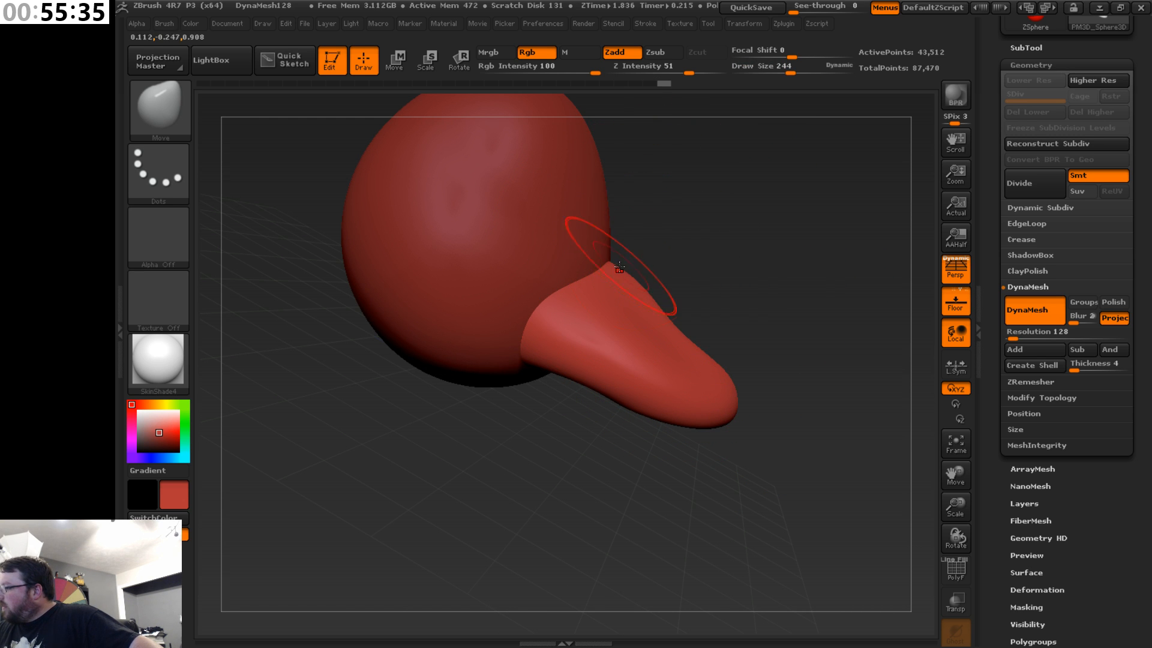
left_click_drag(619, 268, 628, 254)
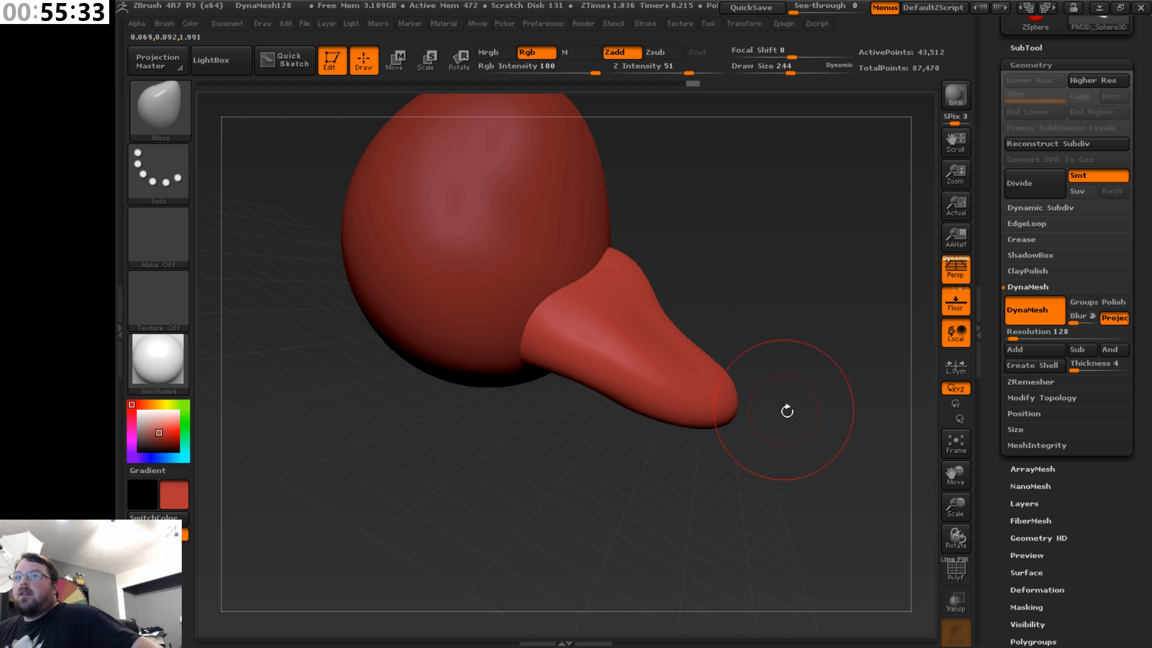
- Set the draw size to 355 and pull the bill's tip upward and forward with the Move brush
mouse_move(815, 410)
left_mouse_down()
mouse_move(774, 410)
mouse_move(802, 399)
mouse_move(828, 414)
left_mouse_up()
key("s")
left_click_drag(791, 320, 797, 316)
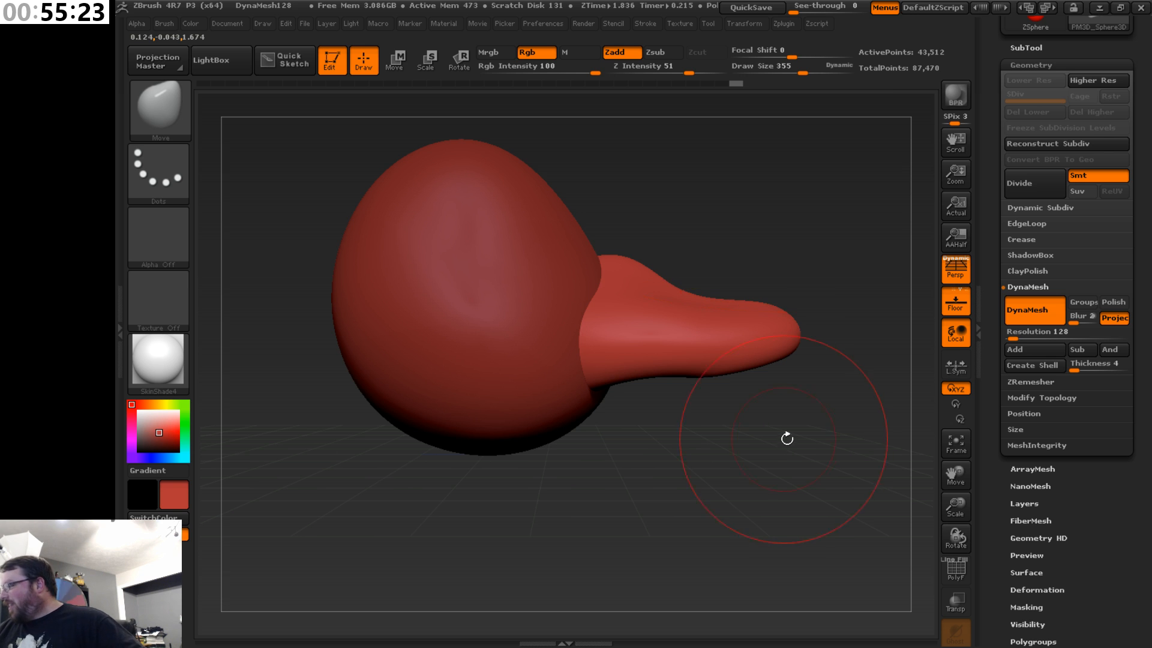
mouse_move(787, 438)
left_mouse_down()
mouse_move(798, 396)
mouse_move(802, 477)
mouse_move(823, 402)
mouse_move(792, 310)
mouse_move(802, 307)
left_mouse_up()
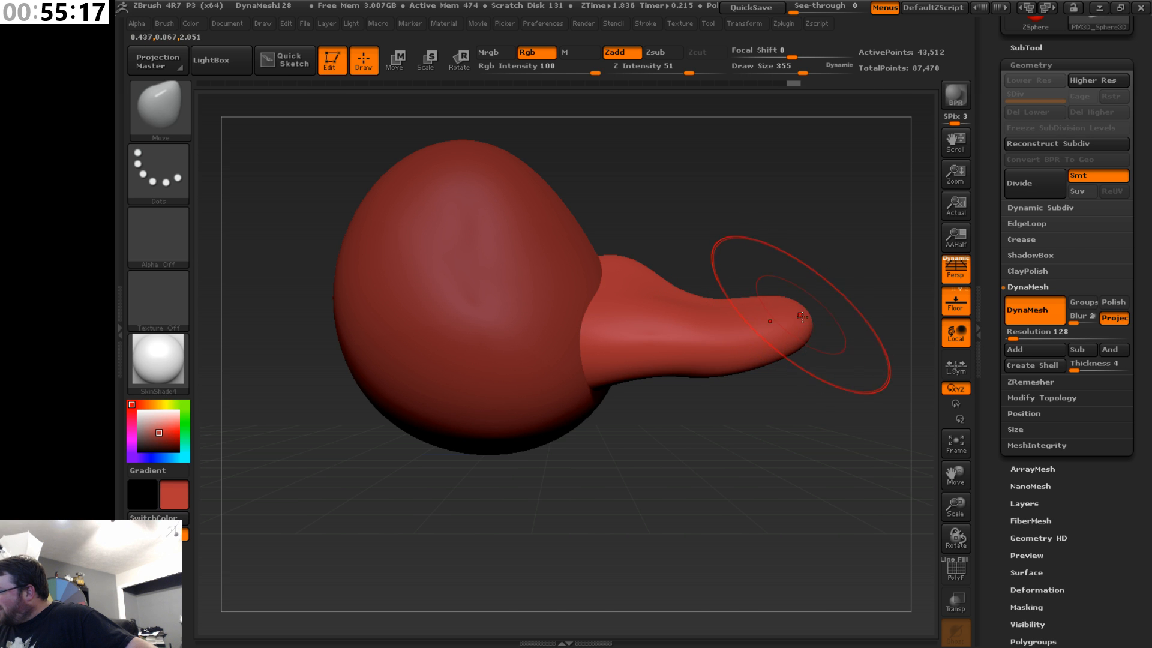
- Examine the bill's shape from above, from below and in profile
left_click_drag(852, 372, 725, 465)
left_click_drag(956, 482, 823, 501)
left_click_drag(725, 394, 713, 268)
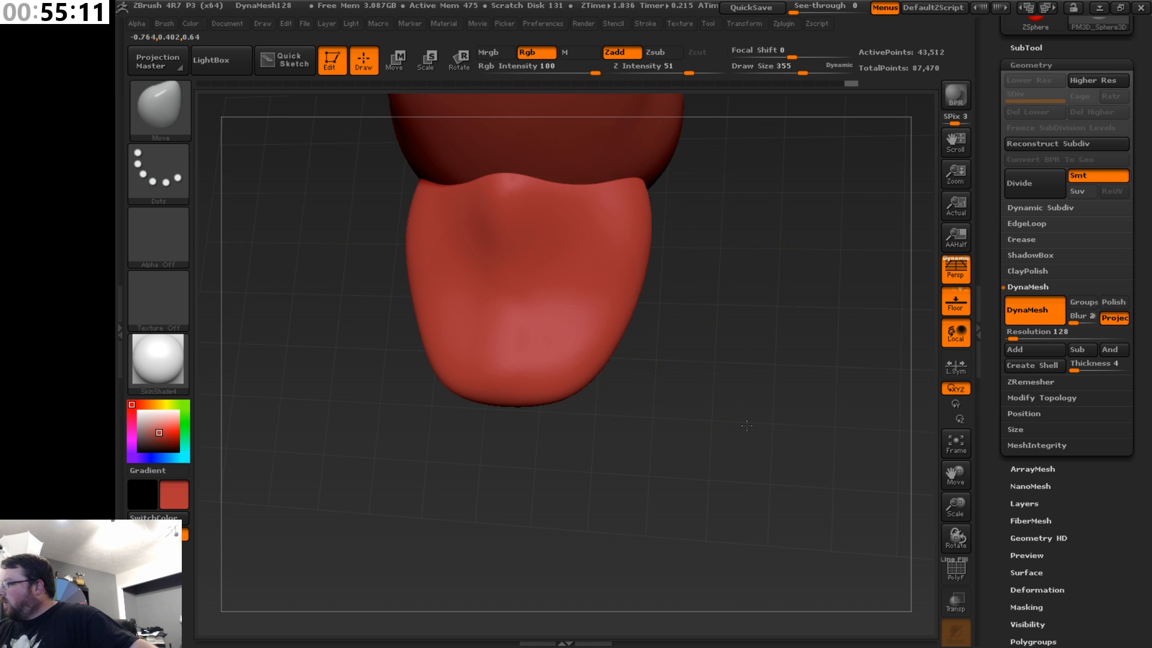
left_click_drag(746, 425, 802, 312)
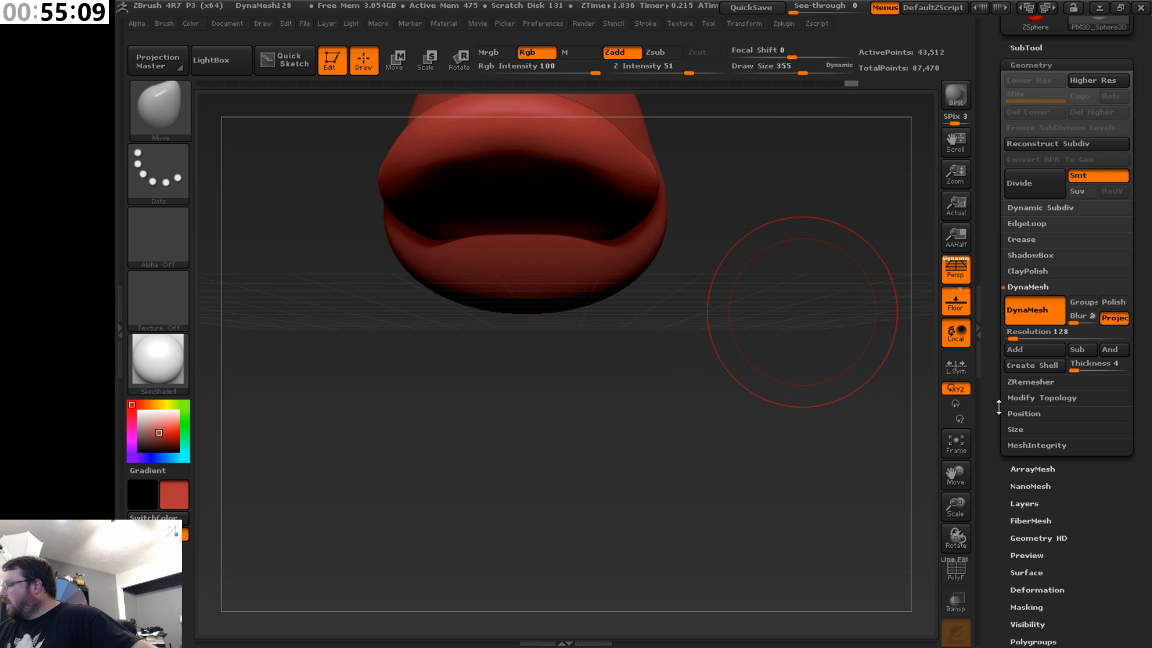
left_click_drag(956, 475, 957, 549)
left_click_drag(736, 438, 793, 441)
left_click_drag(960, 478, 893, 477)
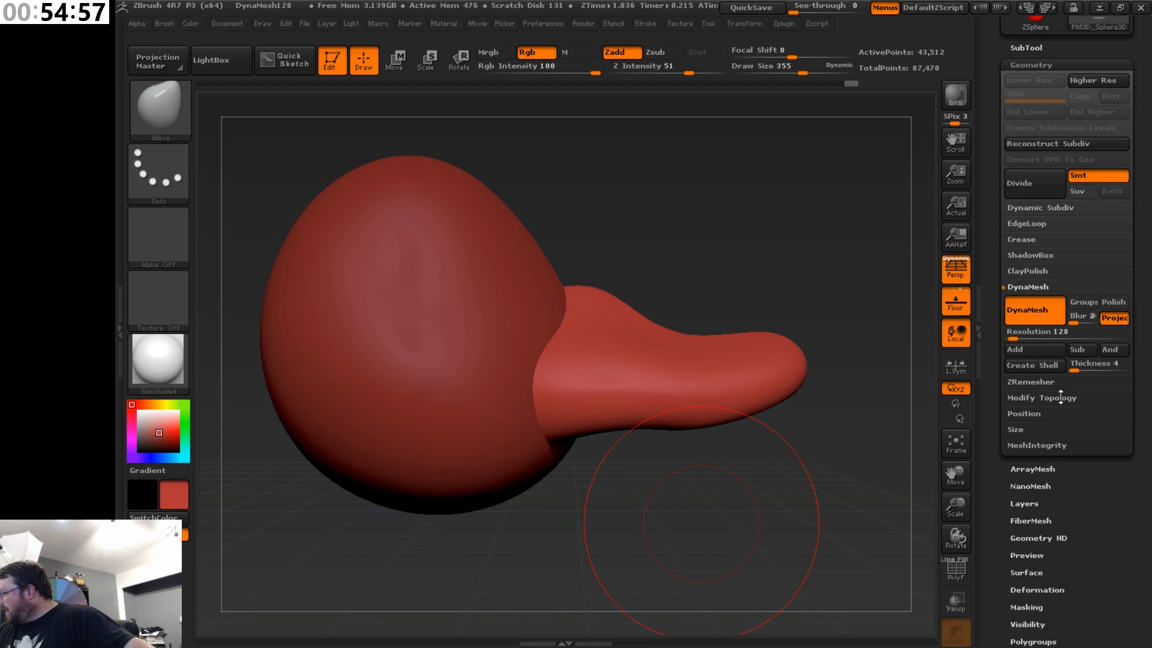
- Duplicate the bill subtool
scroll(1139, 363, "up", 5)
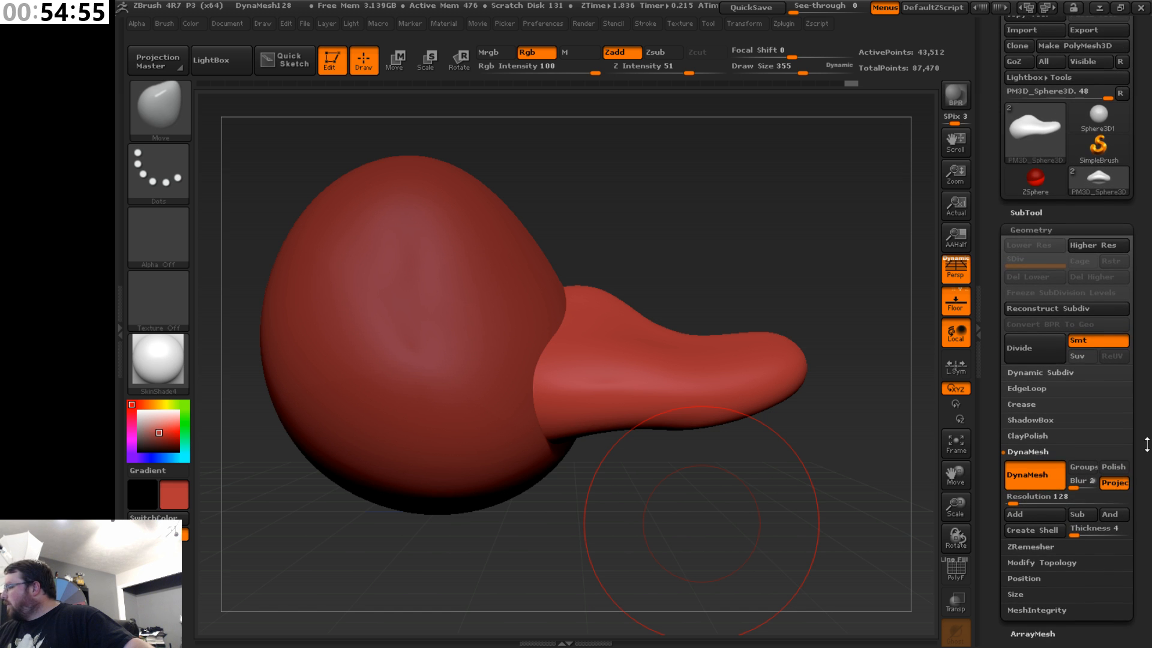
left_click_drag(1143, 402, 1119, 354)
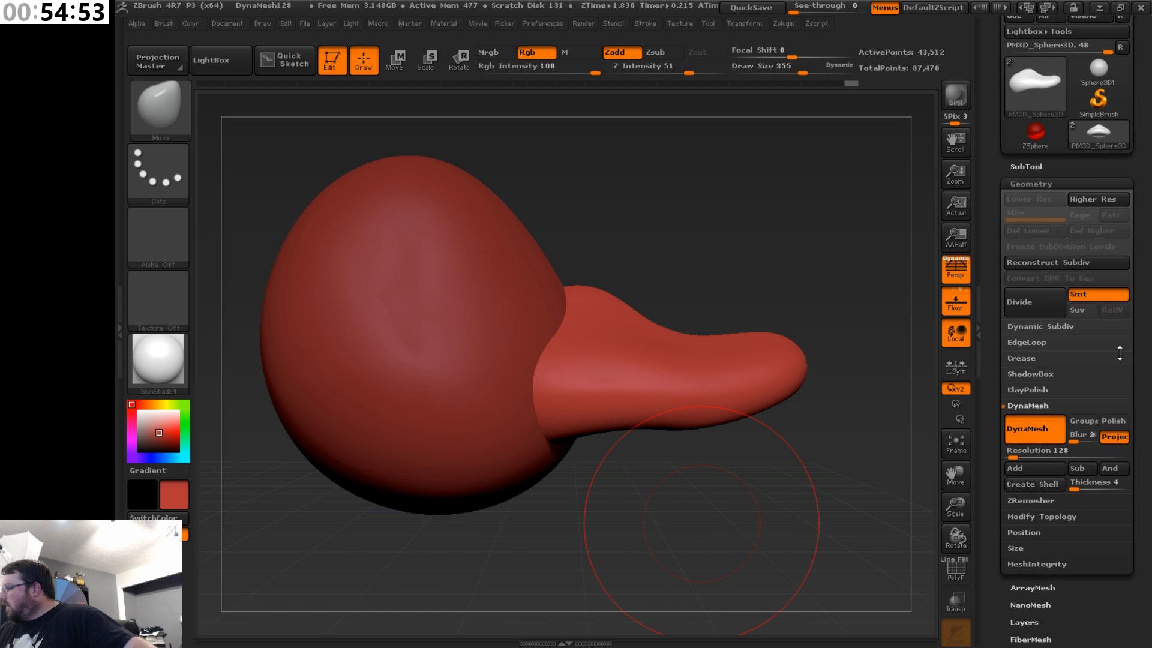
left_click_drag(870, 432, 825, 412)
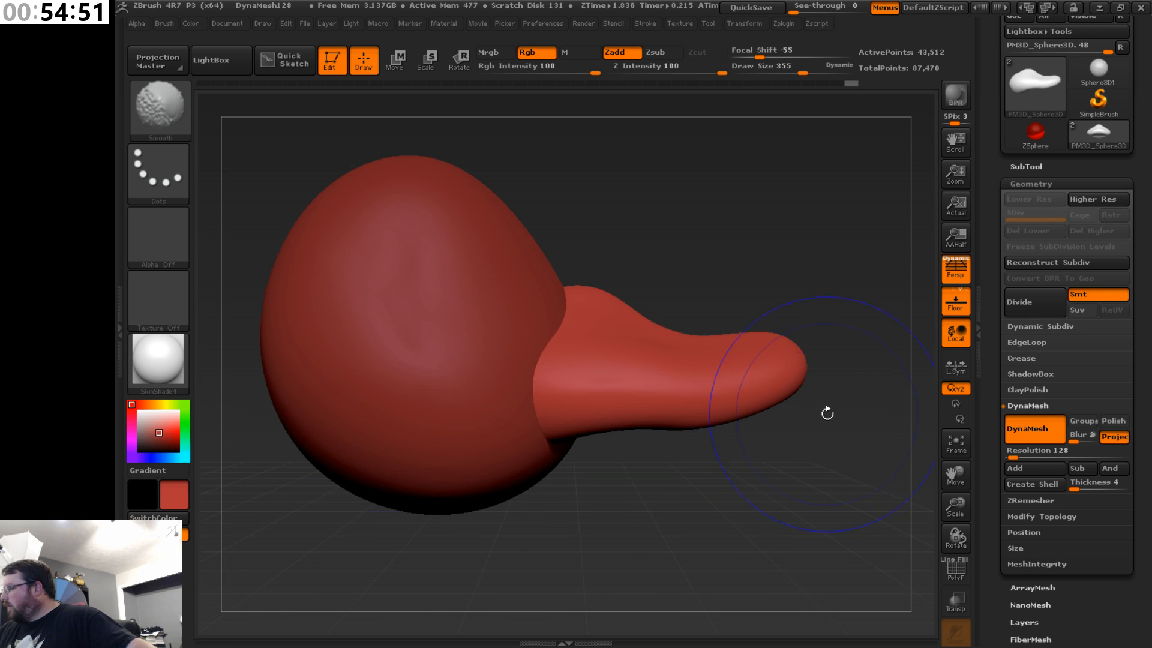
left_click_drag(1038, 167, 1038, 171)
left_click(1071, 172)
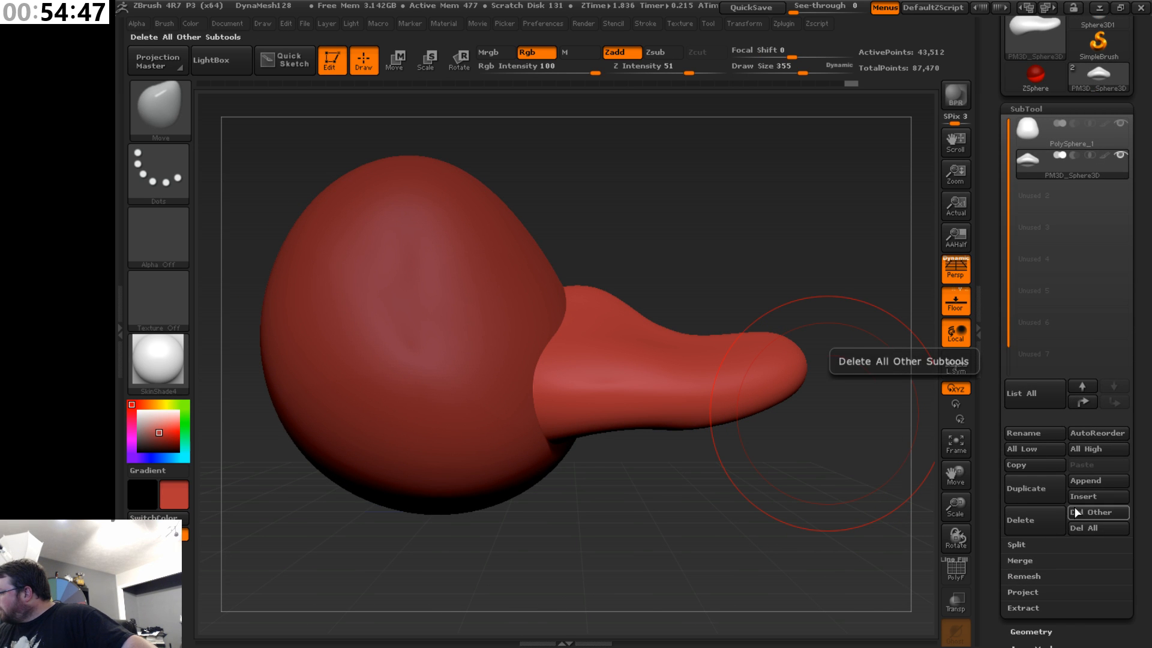
left_click(1042, 488)
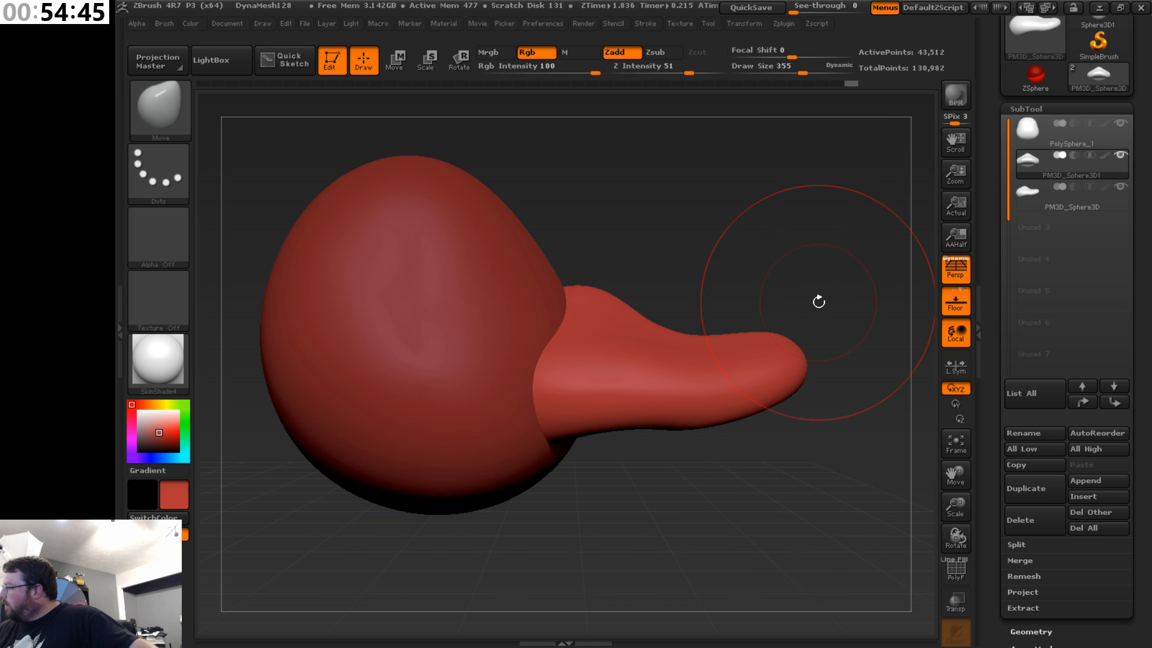
- Move the duplicated bill straight down beneath the original as the lower bill and return to Draw mode
left_click(396, 60)
left_click_drag(435, 346, 436, 592)
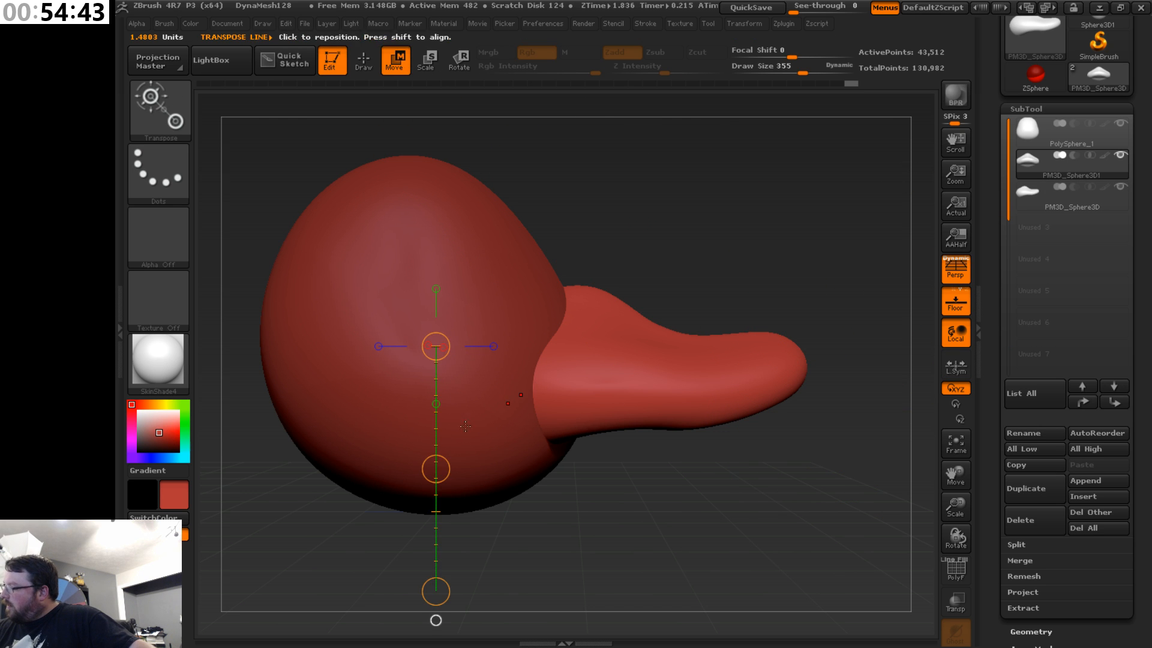
left_click_drag(436, 469, 433, 533)
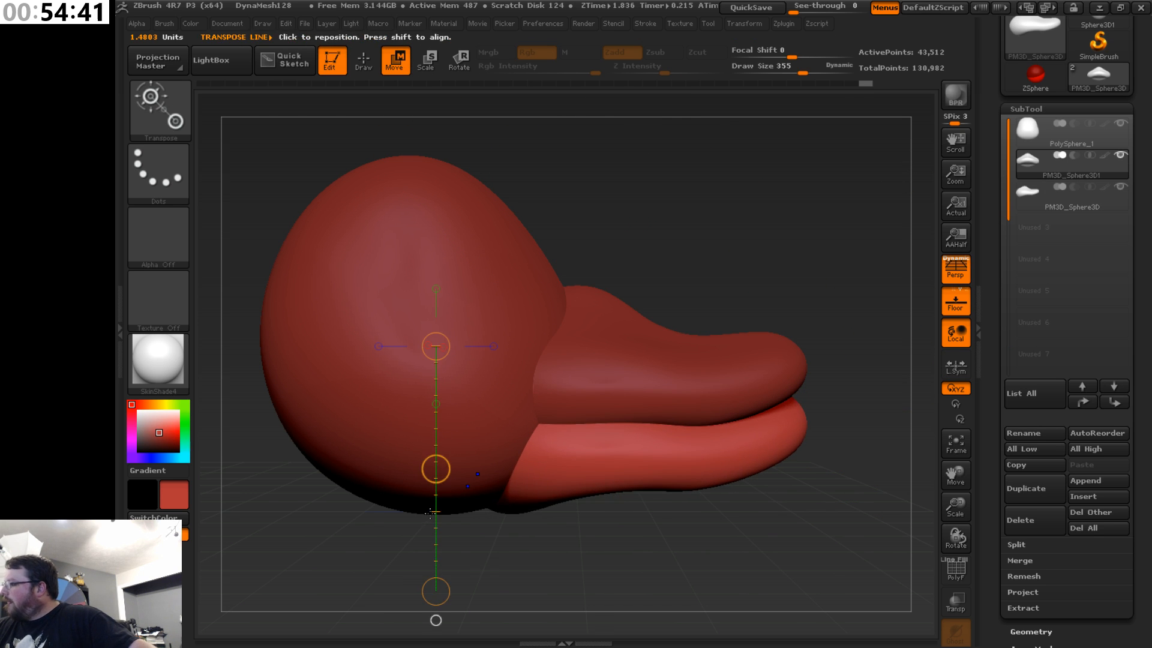
left_click_drag(846, 531, 788, 510)
left_click(363, 60)
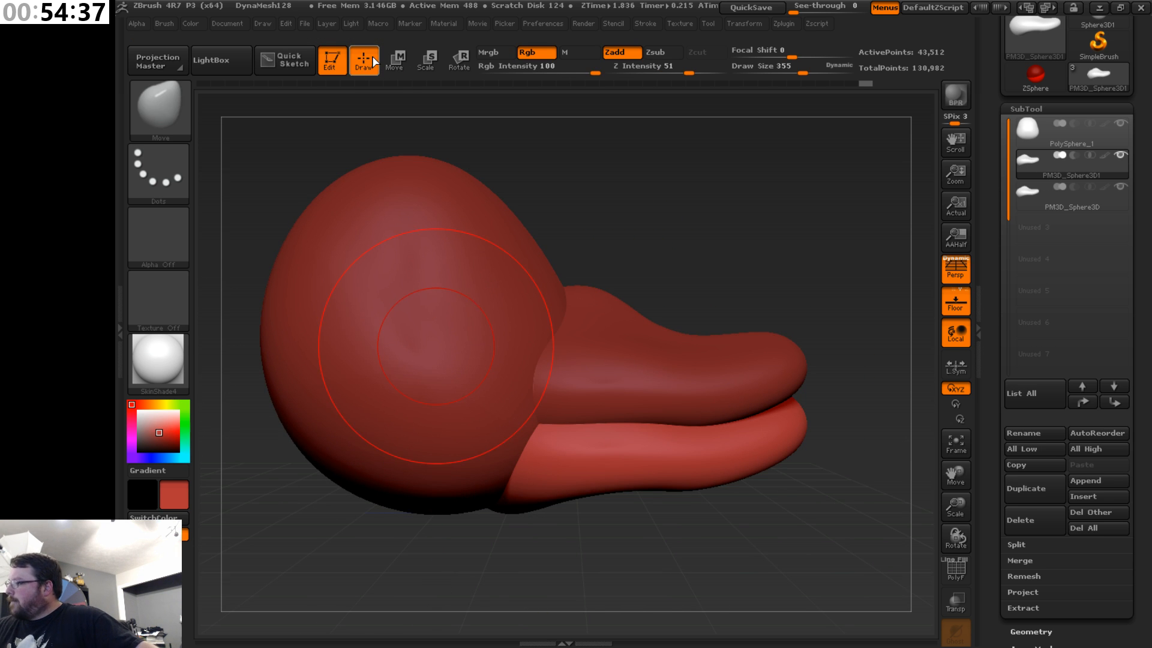
- Push the lower bill's top surface down with the Move brush, thinning its front and opening a gap below the upper bill
left_click_drag(751, 425, 744, 443)
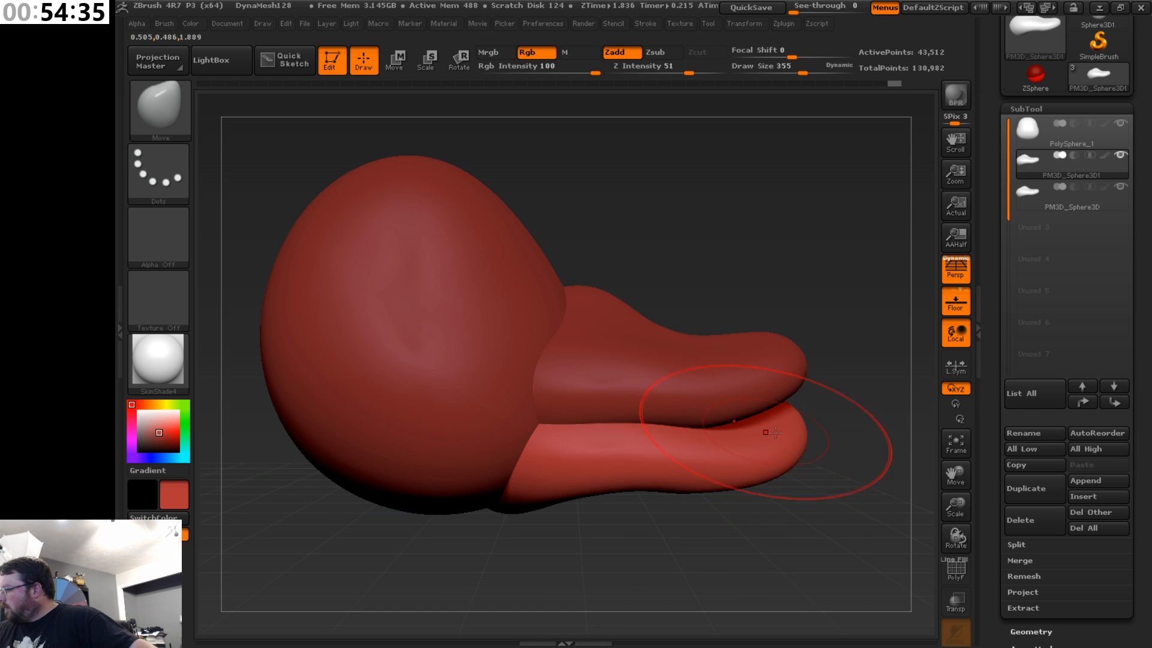
left_click_drag(839, 510, 744, 474)
left_click_drag(960, 479, 768, 459)
left_click_drag(648, 456, 648, 474)
left_click_drag(599, 419, 602, 442)
mouse_move(720, 408)
left_mouse_down()
mouse_move(810, 360)
mouse_move(800, 357)
left_mouse_up()
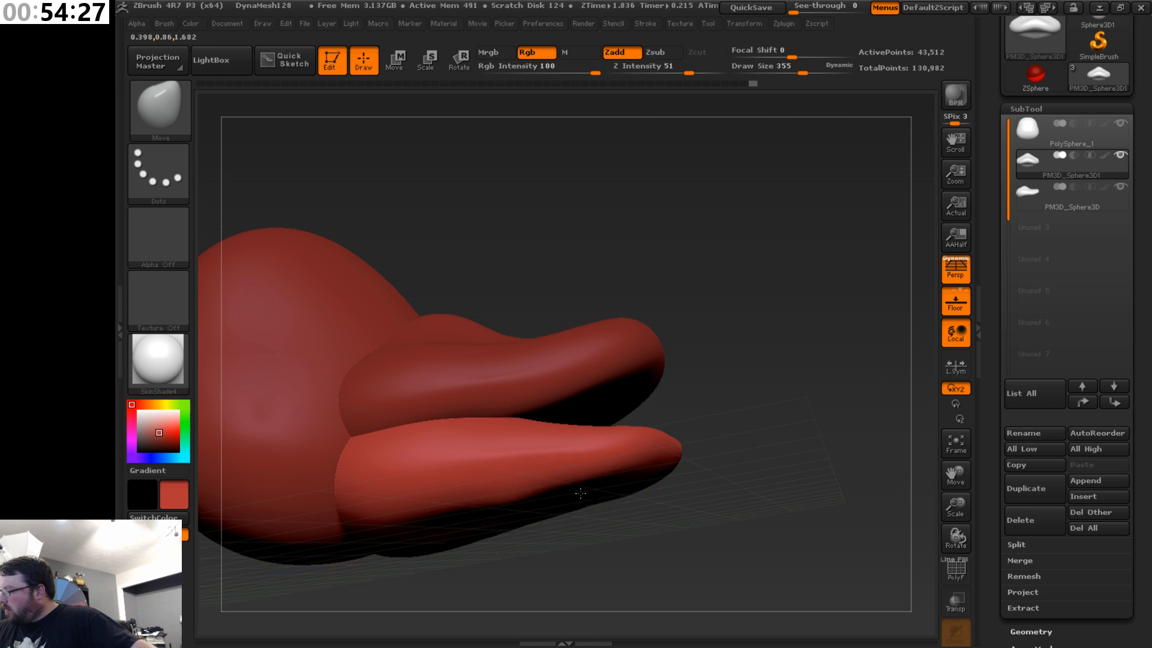
- Shape the lower bill's rear corners against the head and taper its profile toward a thinner, lower tip
right_click_drag(611, 459, 613, 412)
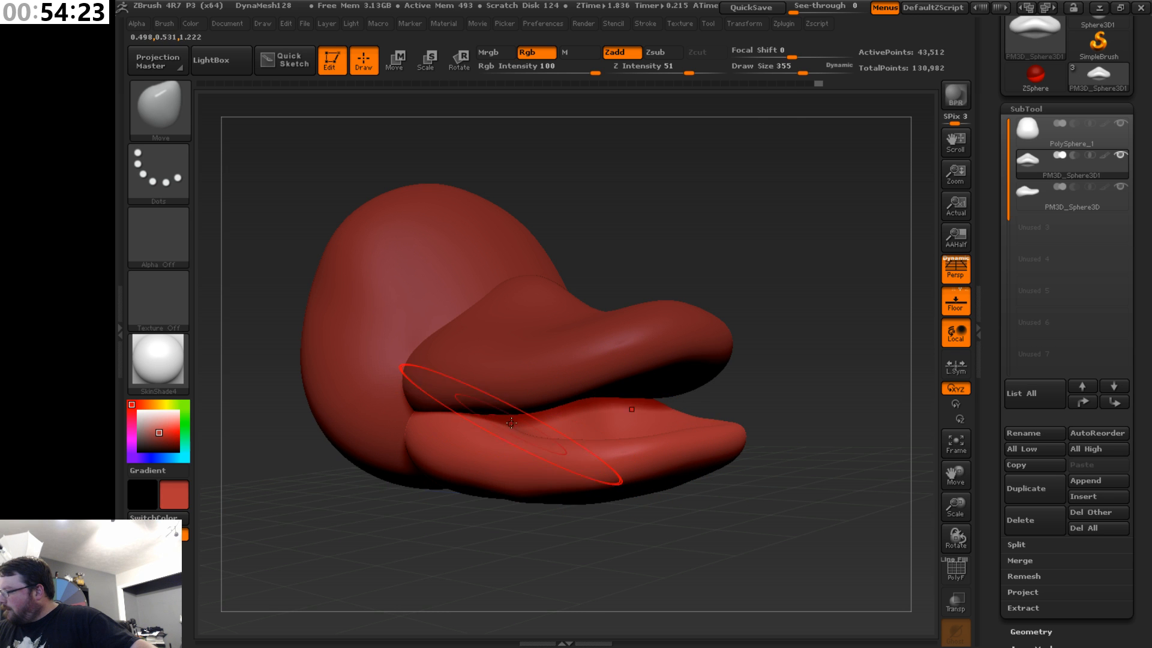
mouse_move(744, 360)
right_mouse_down()
mouse_move(540, 360)
mouse_move(744, 342)
right_mouse_up()
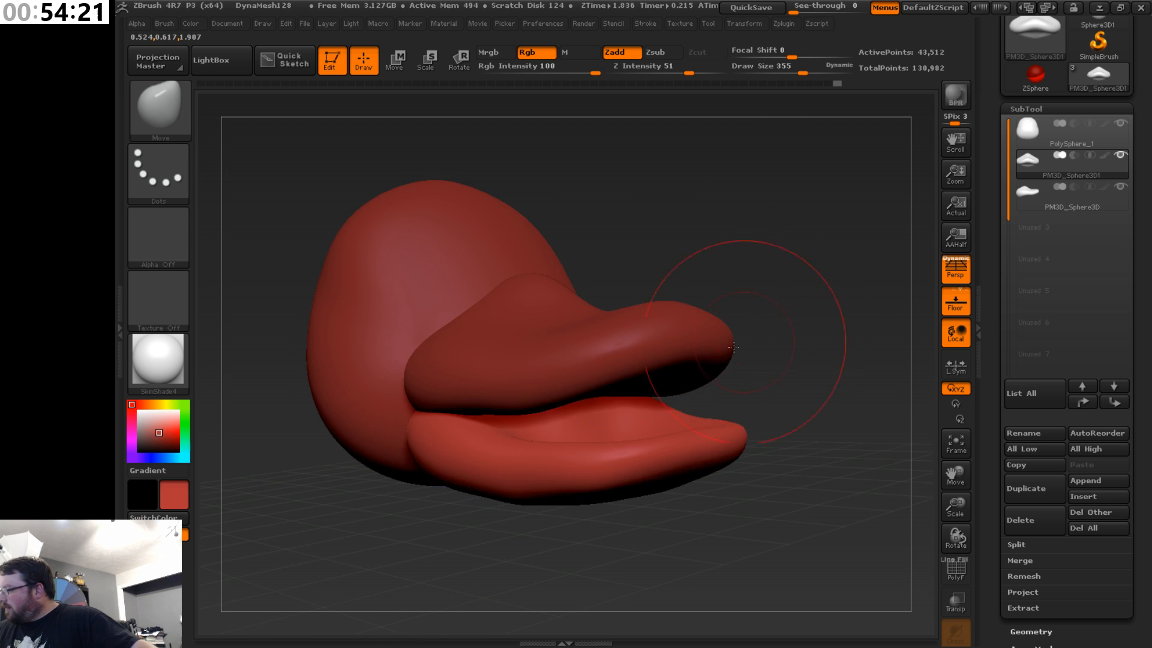
mouse_move(796, 369)
right_mouse_down()
mouse_move(678, 389)
mouse_move(759, 439)
mouse_move(616, 503)
right_mouse_up()
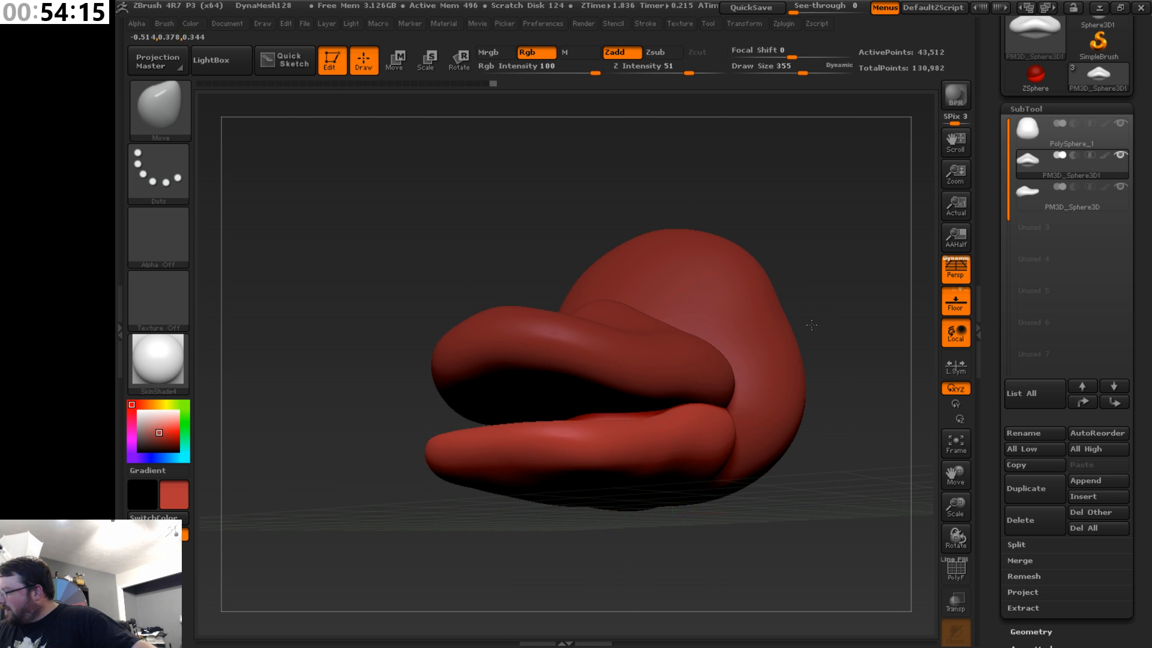
right_click_drag(838, 312, 623, 483)
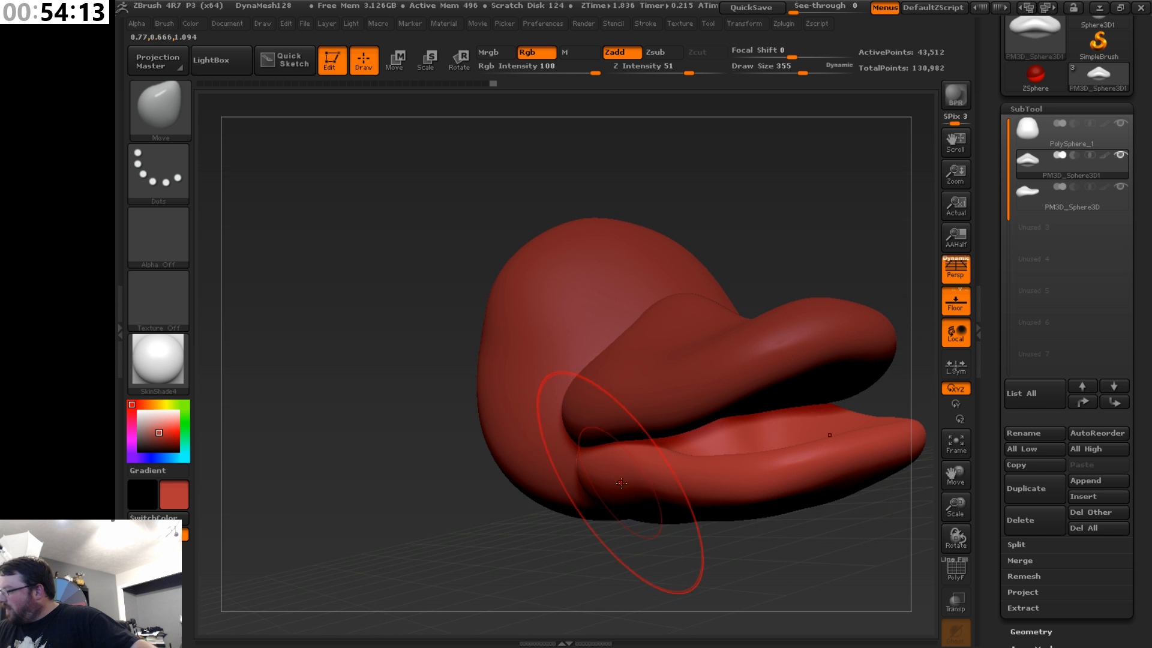
left_click_drag(955, 475, 769, 423)
left_click_drag(840, 432, 783, 432, "shift")
mouse_move(702, 398)
left_mouse_down()
mouse_move(768, 356)
mouse_move(646, 461)
mouse_move(568, 477)
mouse_move(562, 505)
left_mouse_up()
left_click_drag(483, 498, 490, 496)
mouse_move(666, 451)
left_mouse_down()
mouse_move(652, 422)
mouse_move(743, 367)
mouse_move(820, 385)
mouse_move(825, 373)
left_mouse_up()
- Set the draw size to 197 and narrow the lower bill from its wide rear corners to its front with the Move brush
key("s")
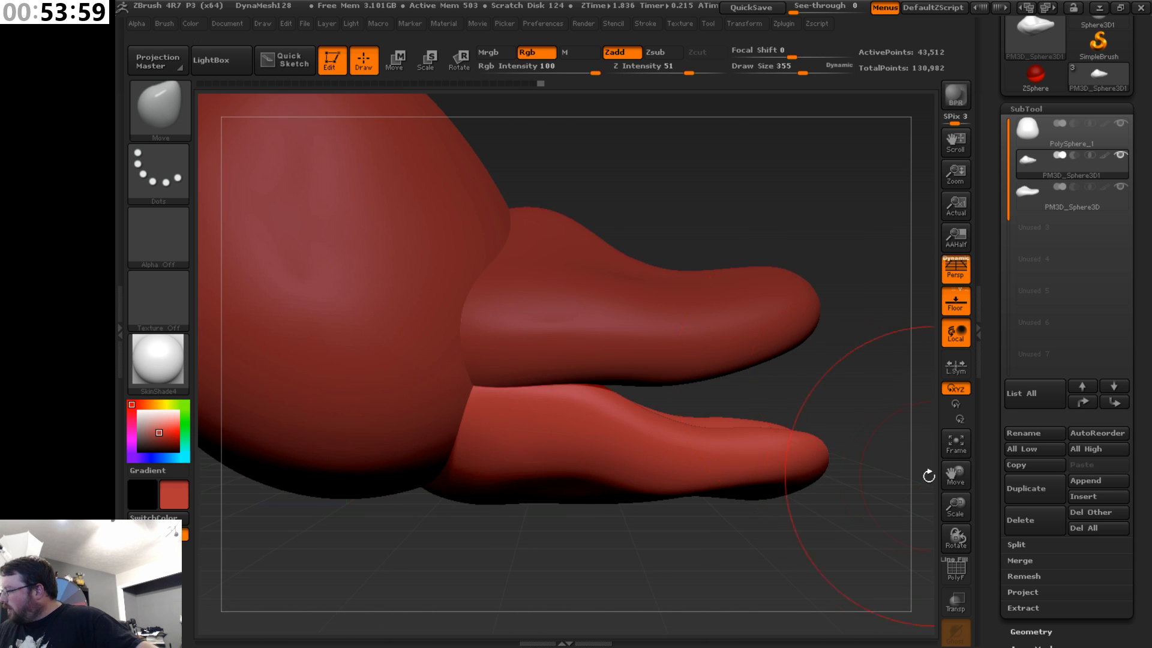
key("s")
left_click_drag(846, 500, 860, 504)
left_click_drag(814, 468, 774, 465)
mouse_move(540, 509)
left_mouse_down()
mouse_move(489, 486)
mouse_move(561, 501)
mouse_move(510, 482)
mouse_move(521, 466)
mouse_move(484, 542)
mouse_move(458, 532)
left_mouse_up()
key("s")
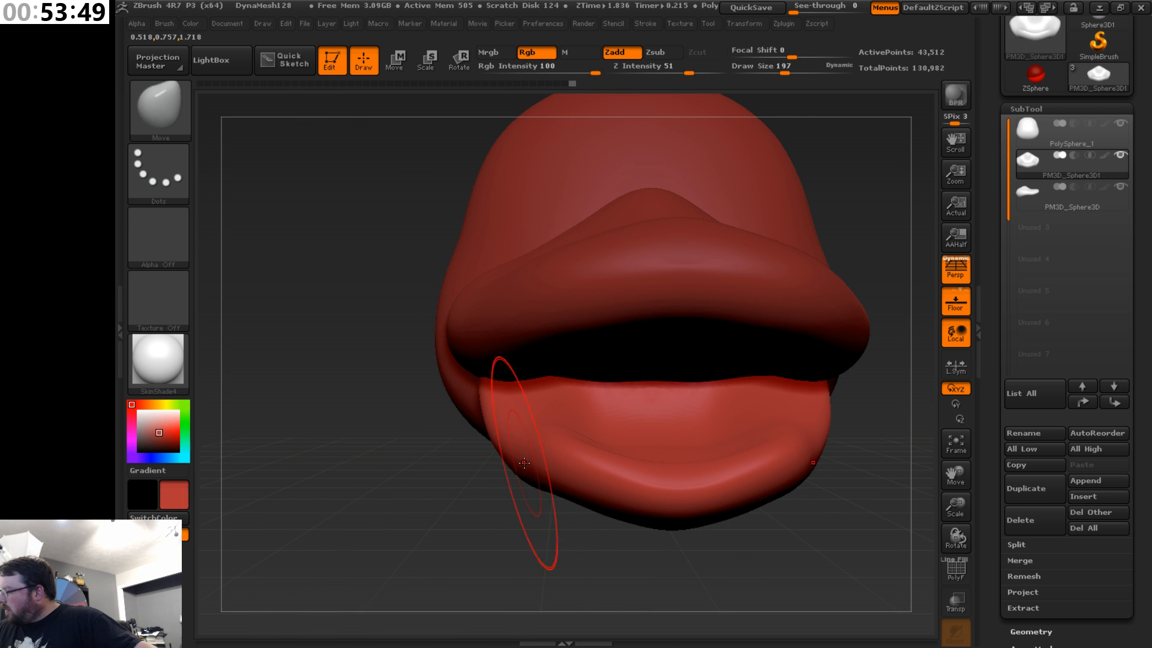
left_click_drag(524, 462, 501, 428)
mouse_move(423, 498)
left_mouse_down()
mouse_move(522, 517)
mouse_move(474, 480)
left_mouse_up()
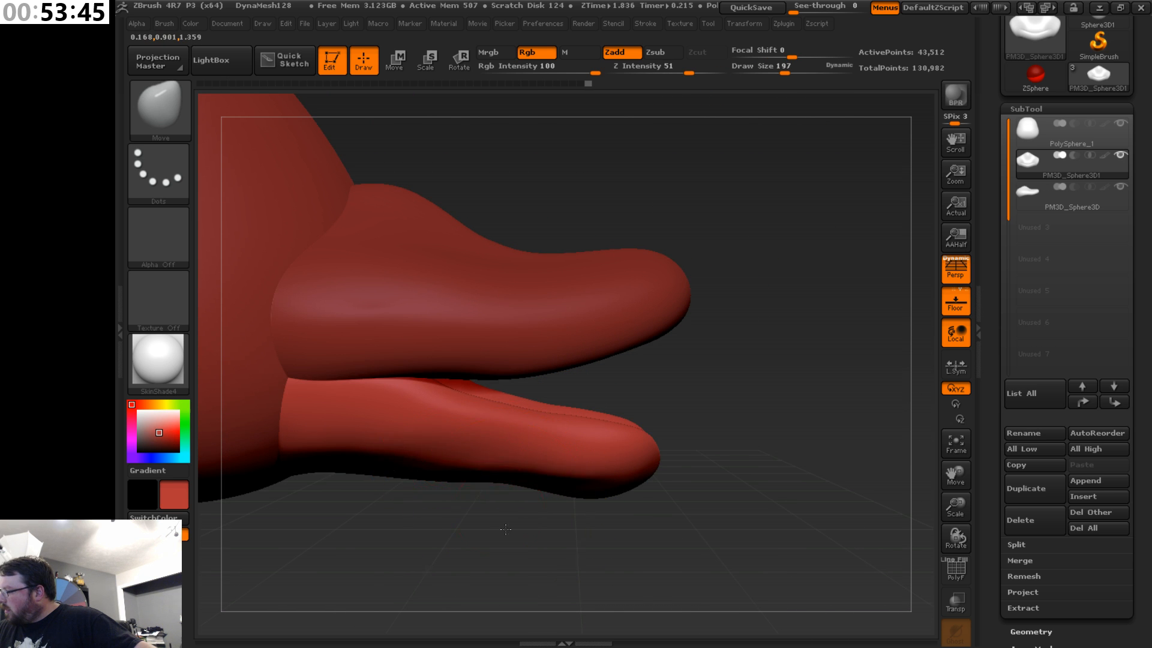
left_click_drag(506, 528, 460, 521)
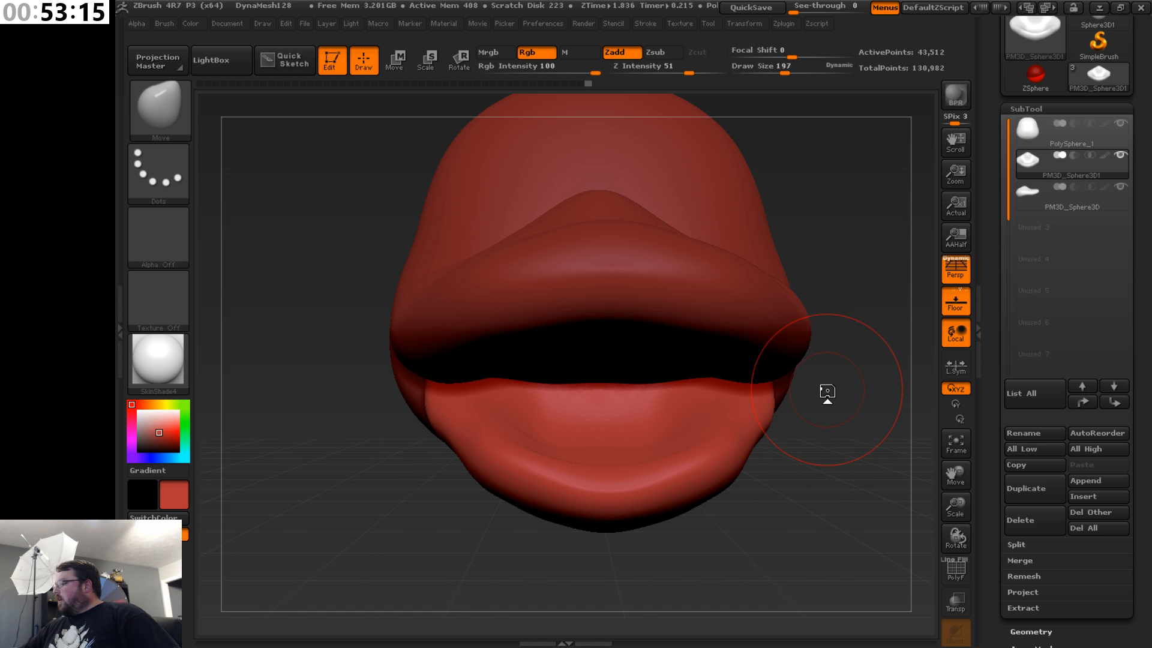
mouse_move(818, 444)
left_mouse_down()
mouse_move(791, 420)
mouse_move(774, 456)
mouse_move(810, 441)
mouse_move(830, 451)
mouse_move(777, 420)
left_mouse_up()
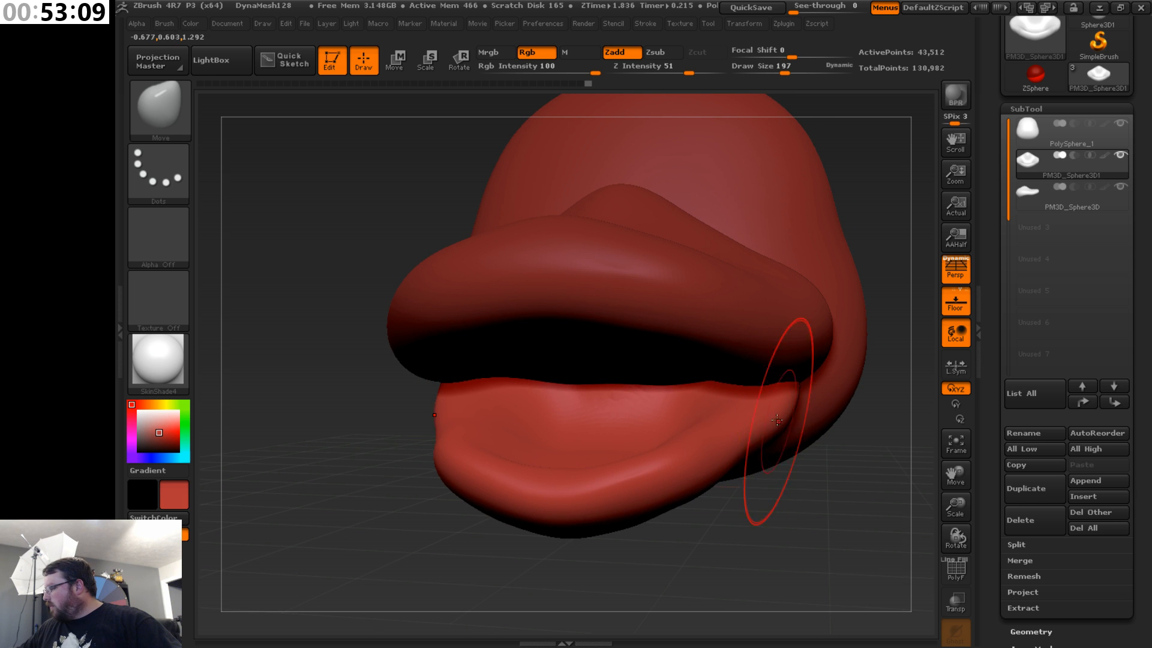
mouse_move(750, 504)
left_mouse_down()
mouse_move(810, 498)
mouse_move(840, 420)
mouse_move(828, 456)
mouse_move(851, 483)
mouse_move(849, 506)
left_mouse_up()
- Set the draw size to 362 and push up the lower bill's underside and tip to even out its profile
key("s")
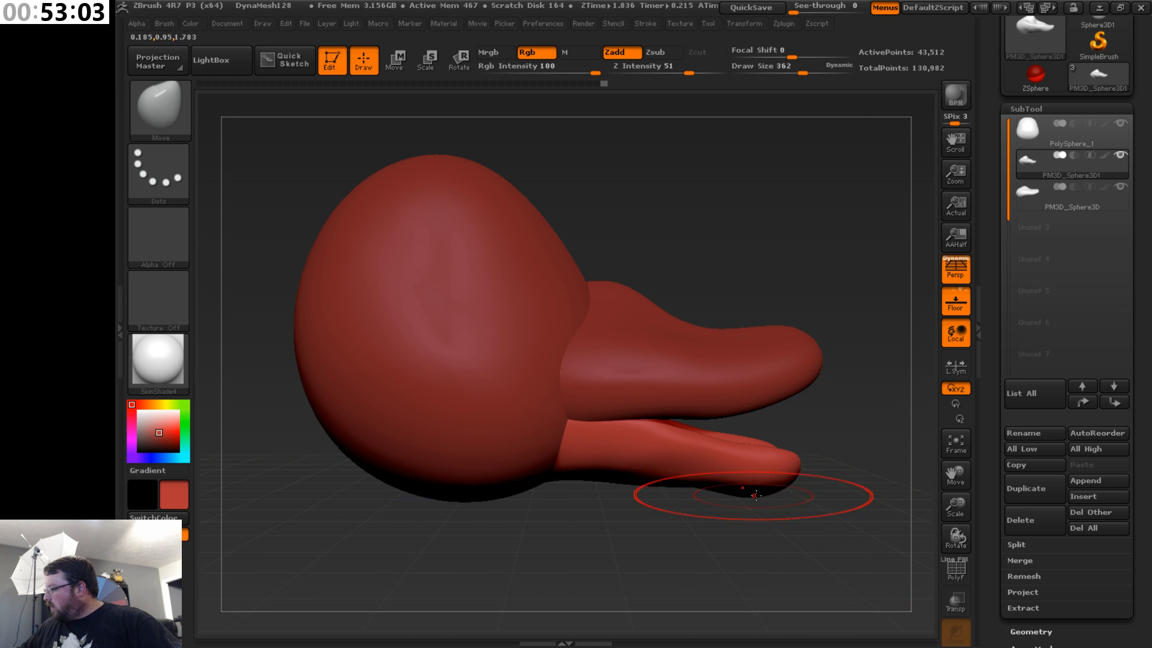
left_click_drag(725, 489, 808, 377)
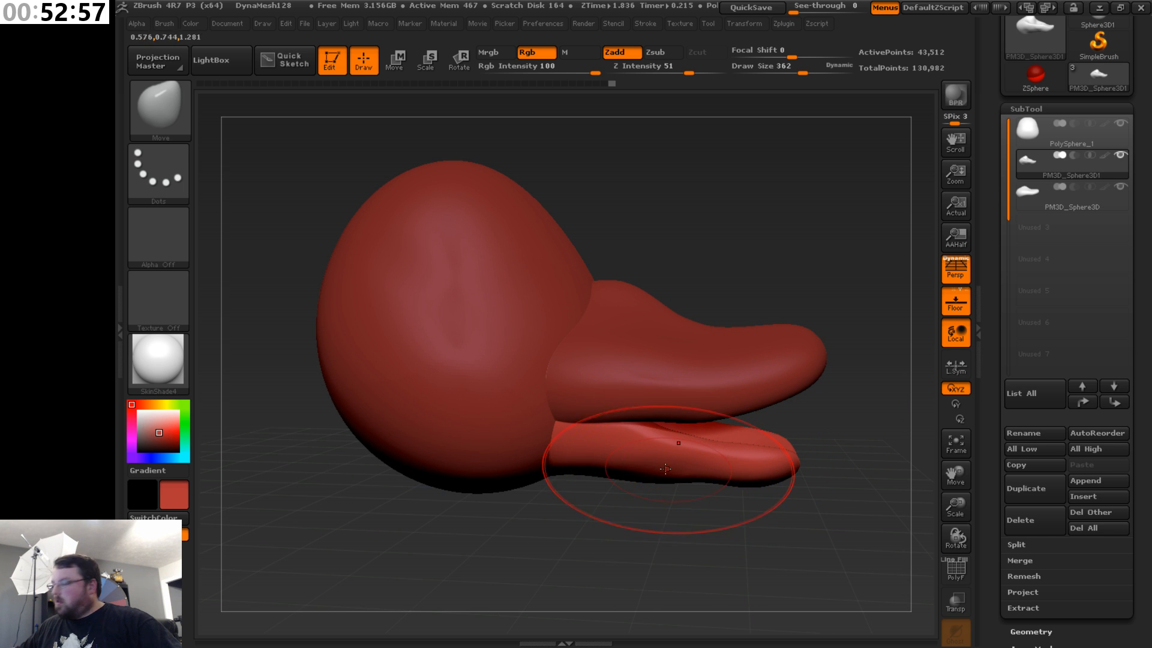
mouse_move(624, 475)
left_mouse_down()
mouse_move(848, 441)
mouse_move(852, 424)
left_mouse_up()
left_click_drag(810, 488, 819, 495)
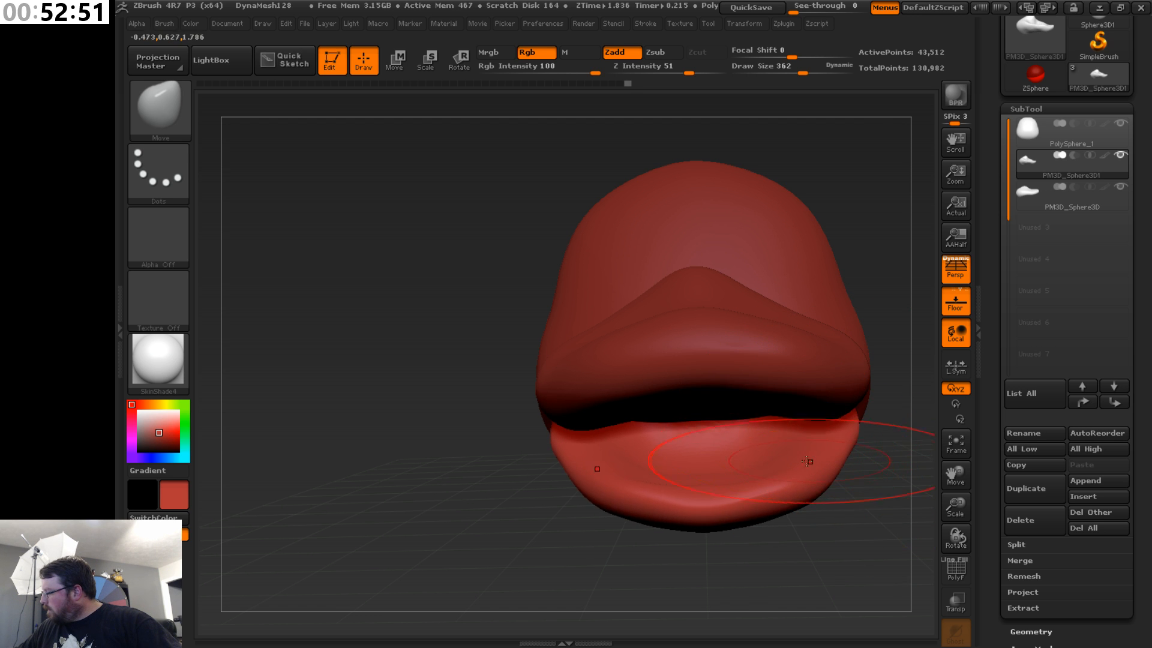
left_click_drag(522, 474, 774, 437)
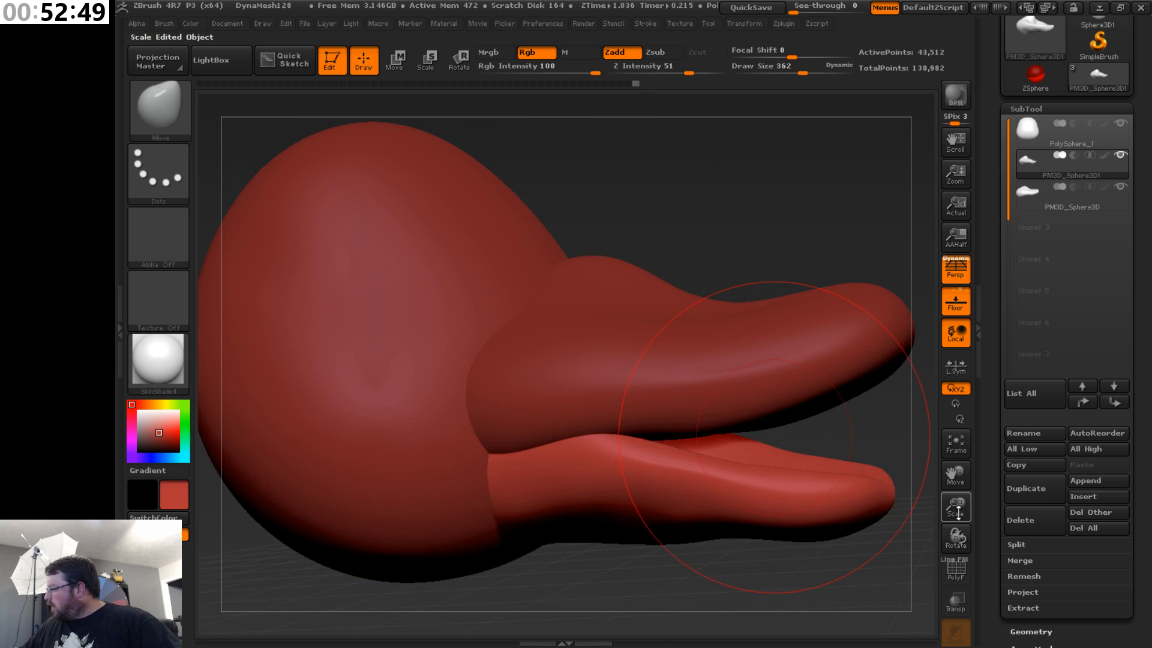
- Remesh the lower bill with DynaMesh and check both bill halves from the front
left_click_drag(958, 513, 846, 402)
left_click_drag(838, 456, 777, 432)
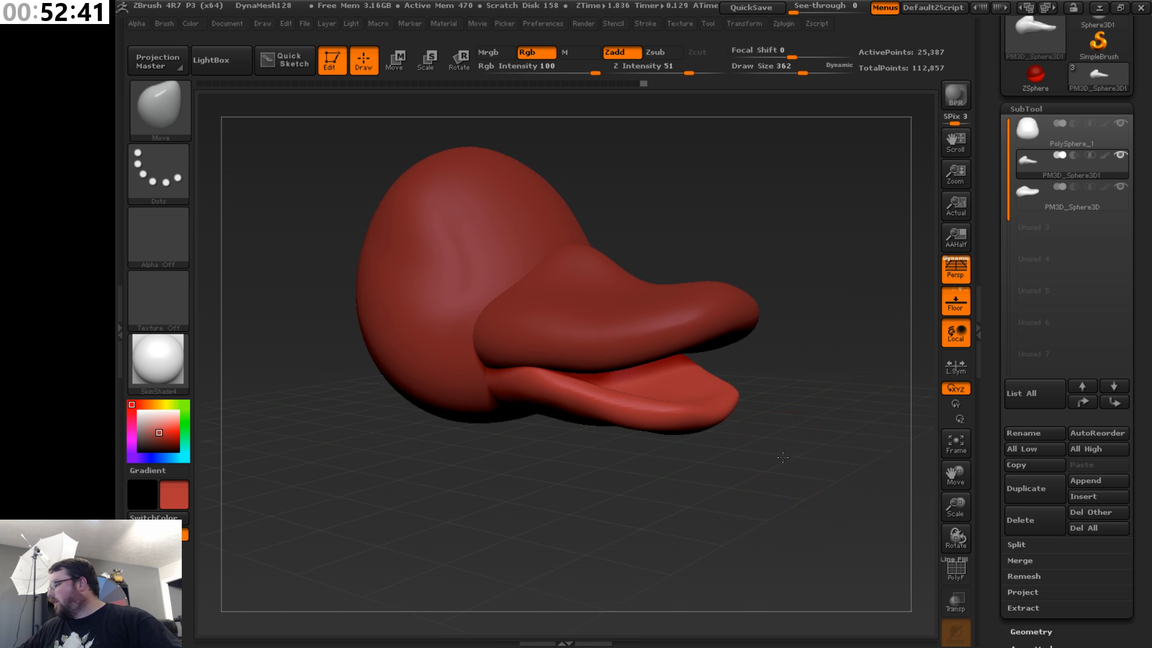
left_click_drag(783, 457, 788, 453)
left_click_drag(716, 524, 734, 382)
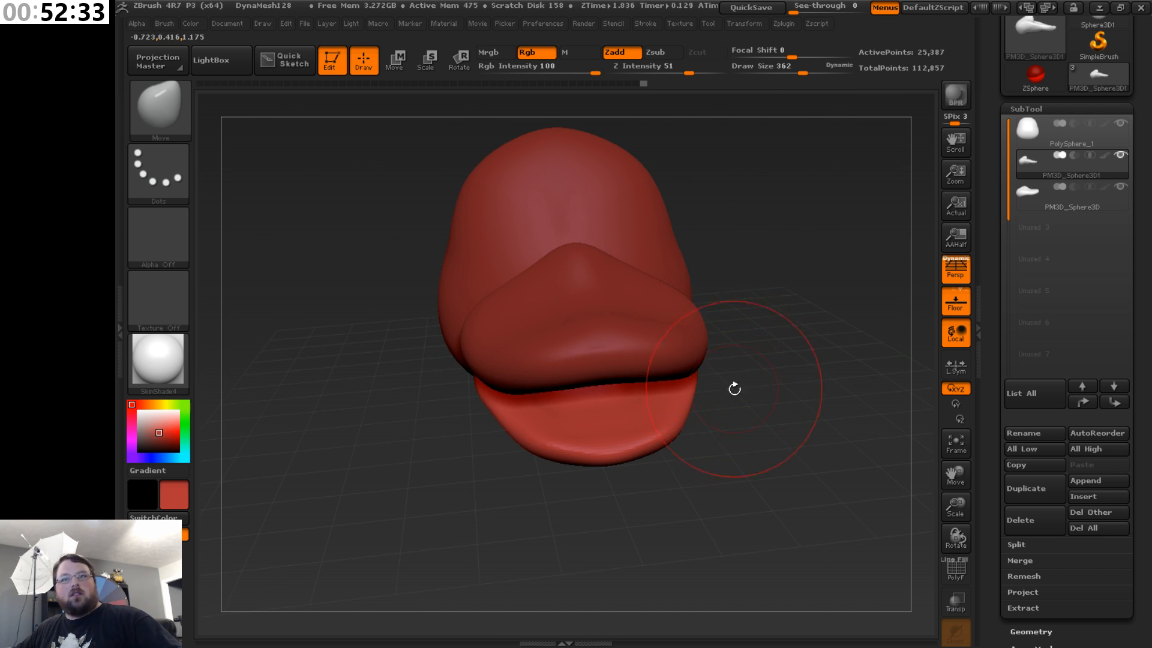
- Refine the lower bill with the Move brush, adjusting its rear underside and filling out its front lip
left_click_drag(732, 430, 677, 414)
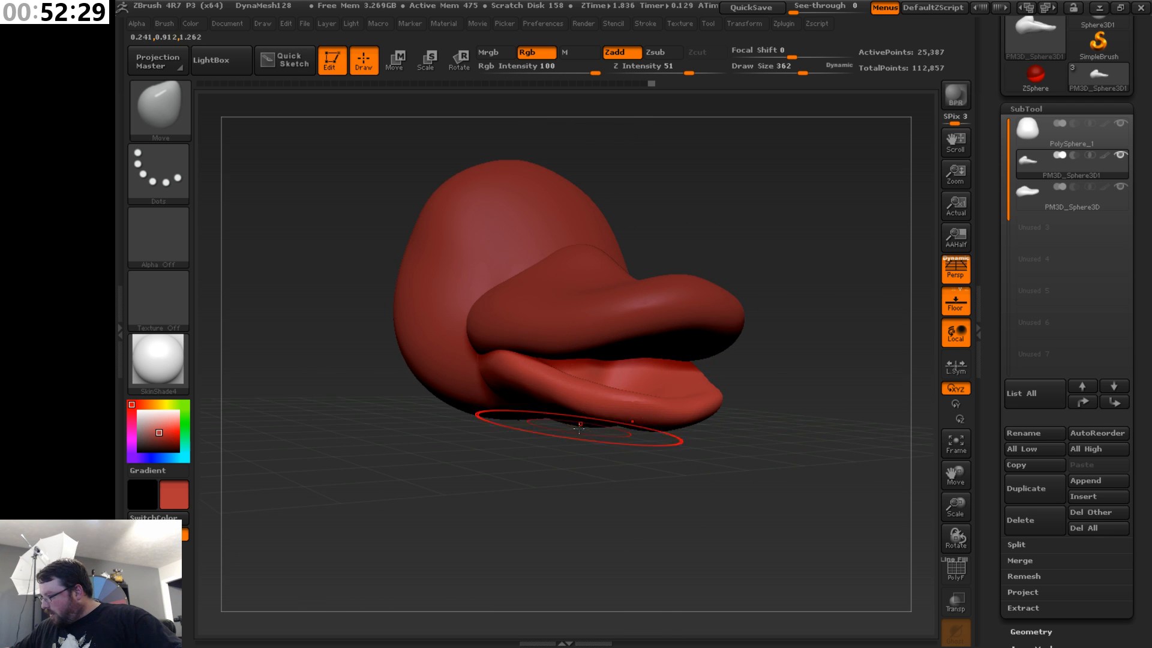
left_click_drag(577, 415, 556, 411)
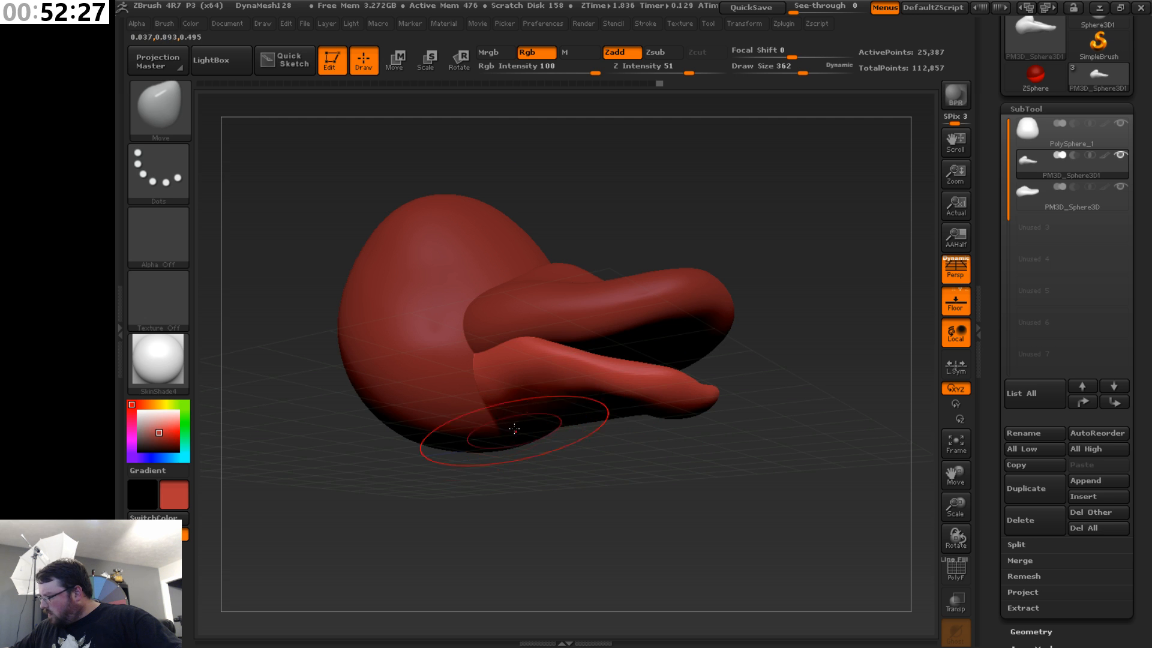
left_click_drag(528, 465, 663, 497)
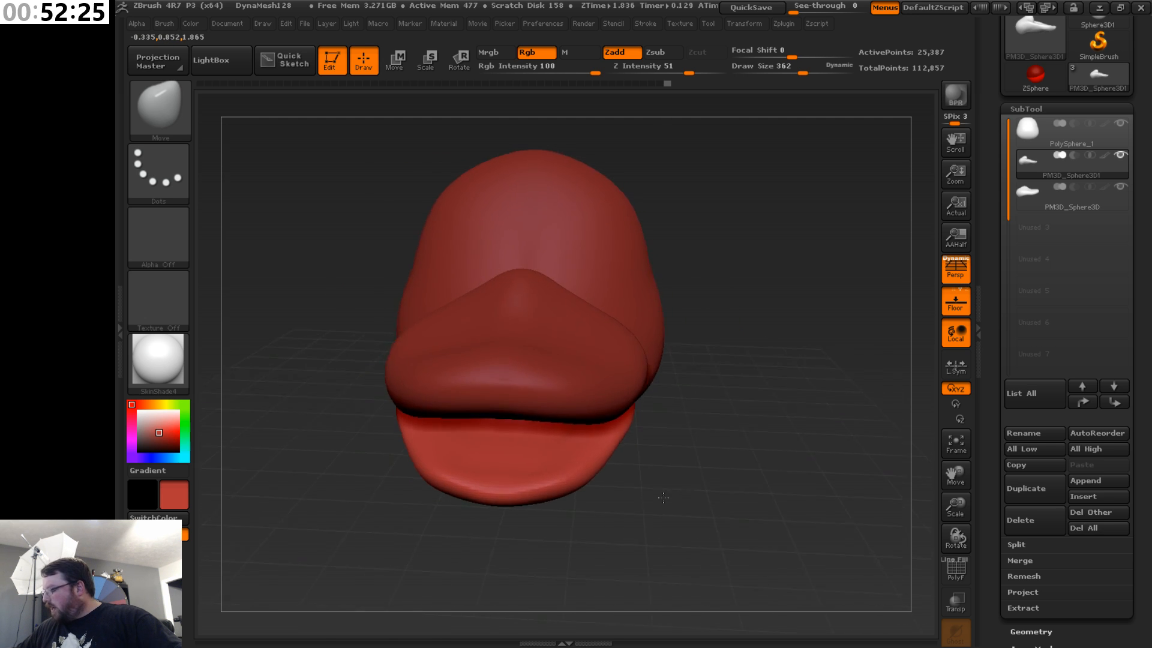
left_click_drag(687, 445, 686, 431)
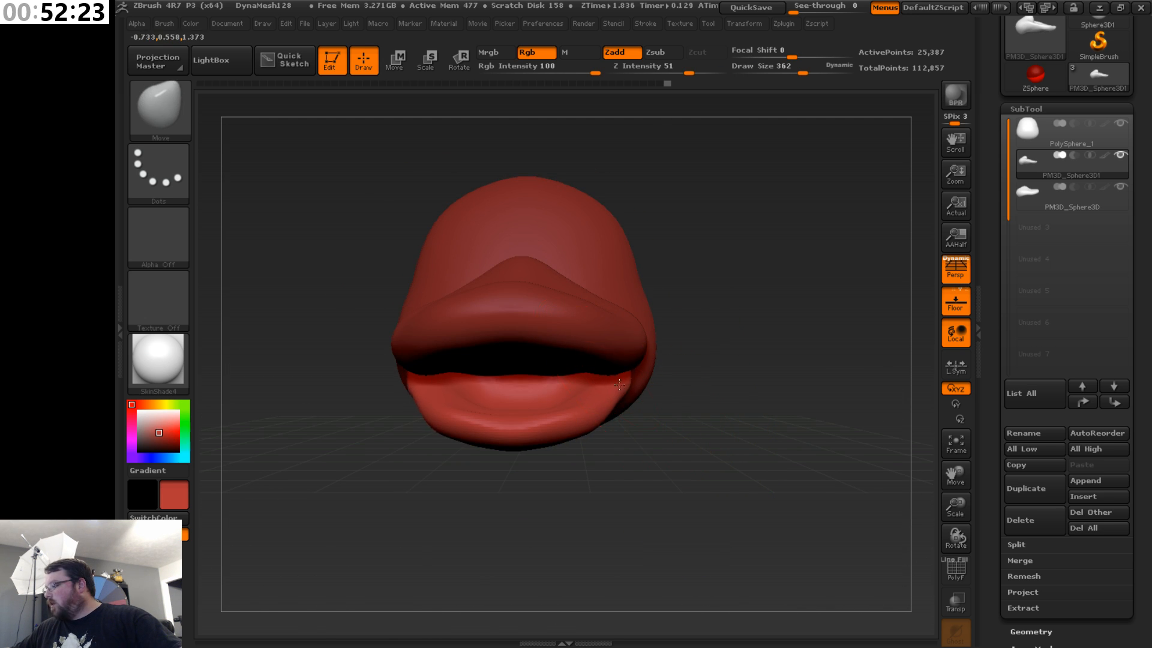
left_click_drag(574, 422, 564, 430)
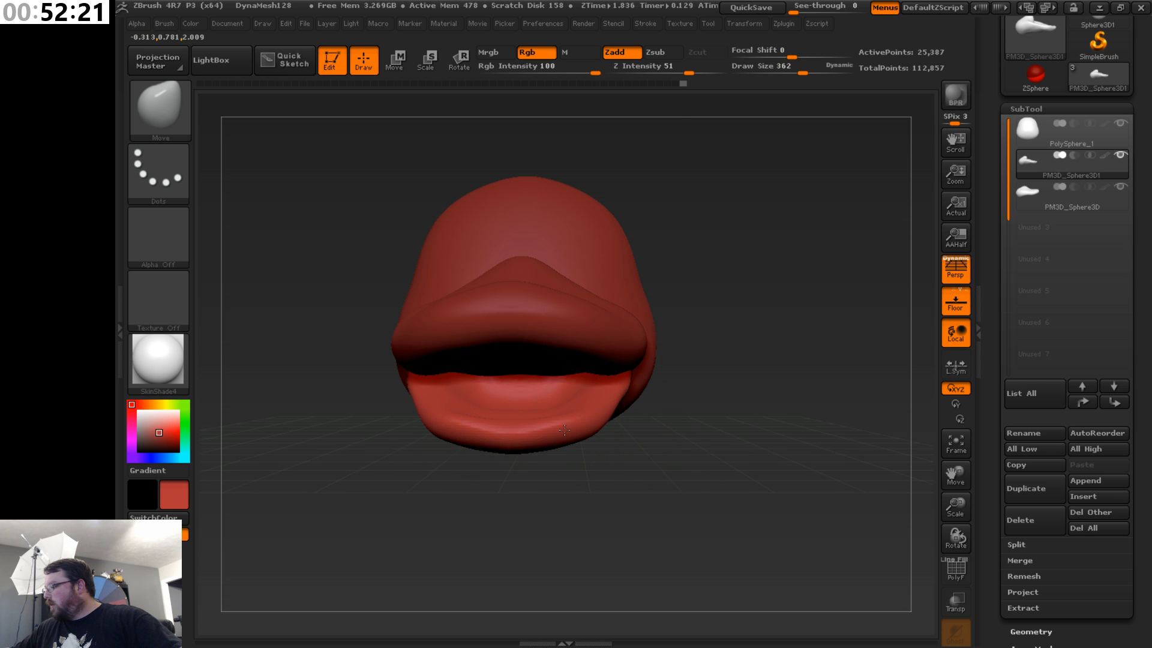
left_click_drag(701, 409, 732, 434)
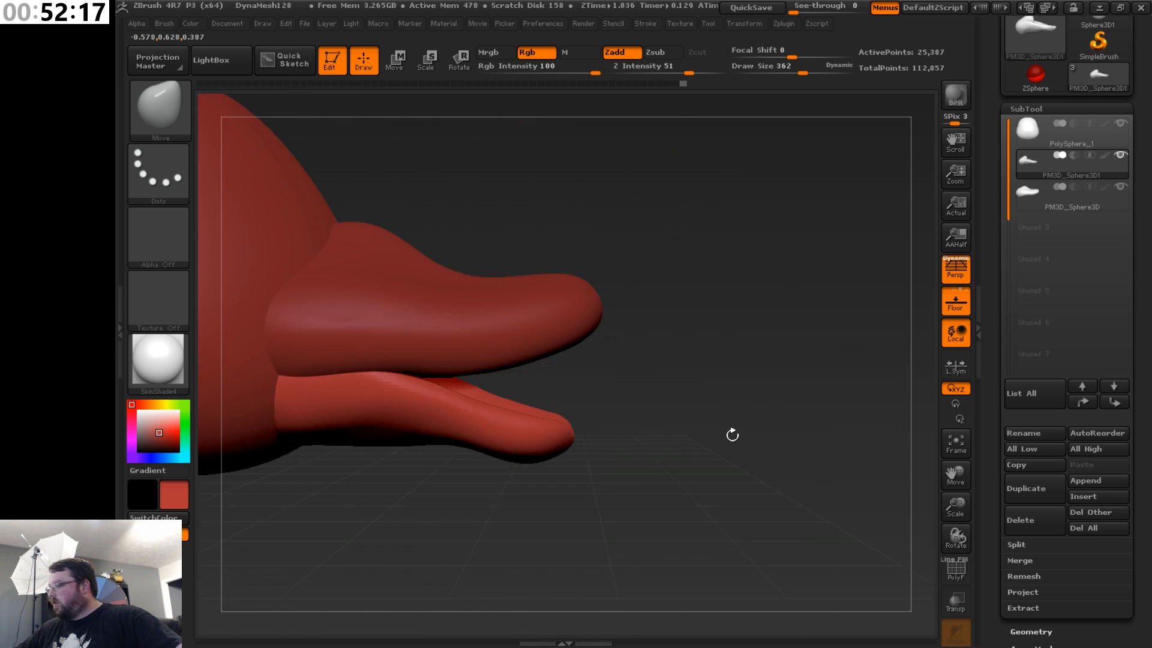
- Select the upper bill, set the draw size to 232, and curl its front tip upward with the Move brush
left_click(1070, 204)
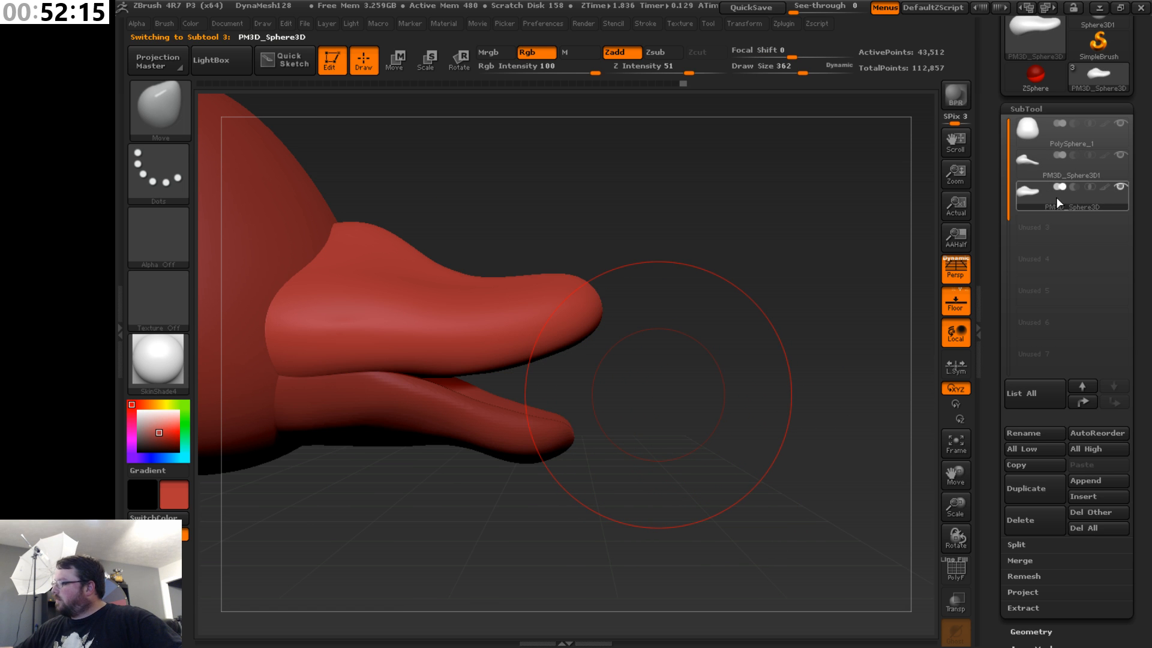
left_click_drag(599, 318, 628, 306)
mouse_move(668, 345)
left_mouse_down()
mouse_move(630, 375)
mouse_move(609, 353)
mouse_move(856, 234)
left_mouse_up()
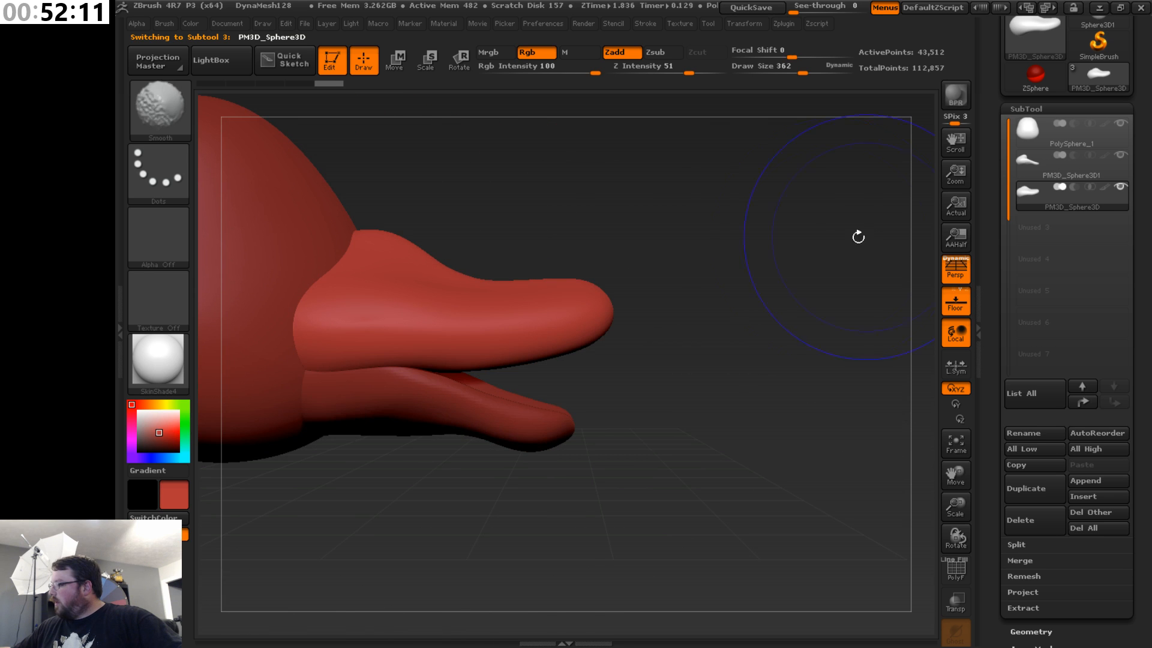
mouse_move(738, 276)
left_mouse_down()
mouse_move(744, 291)
mouse_move(720, 303)
mouse_move(660, 279)
mouse_move(604, 285)
mouse_move(675, 265)
left_mouse_up()
key("s")
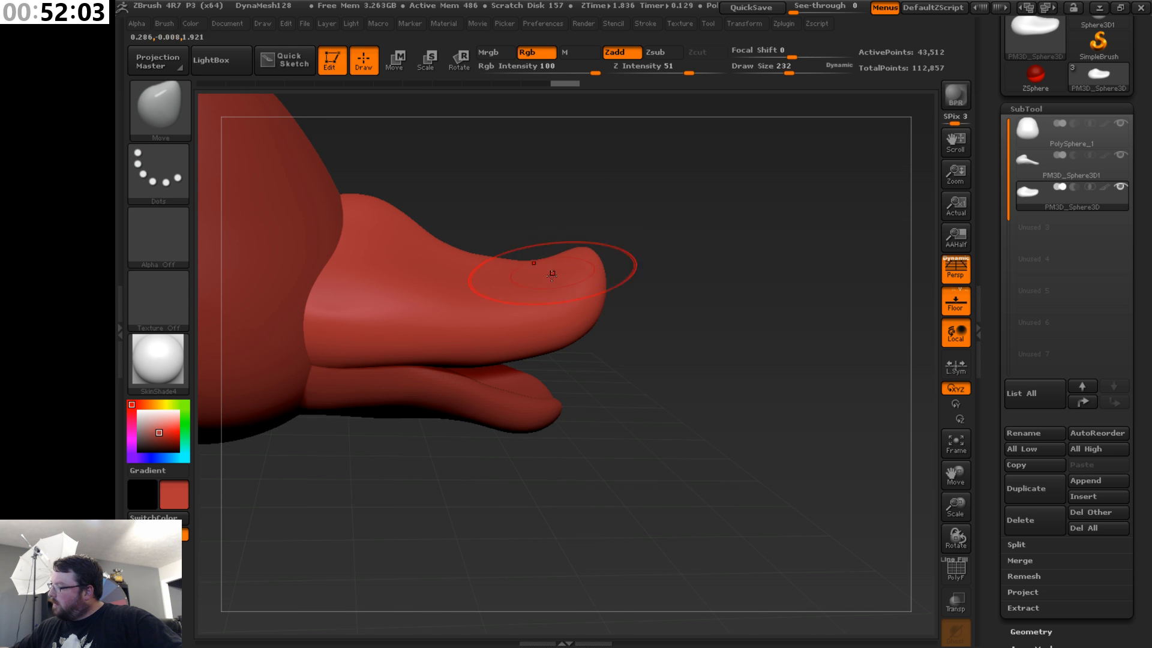
left_click_drag(657, 306, 695, 301)
- Set the draw size to 409 and refine the upper bill's upturned tip and side edges with the Move brush
key("s")
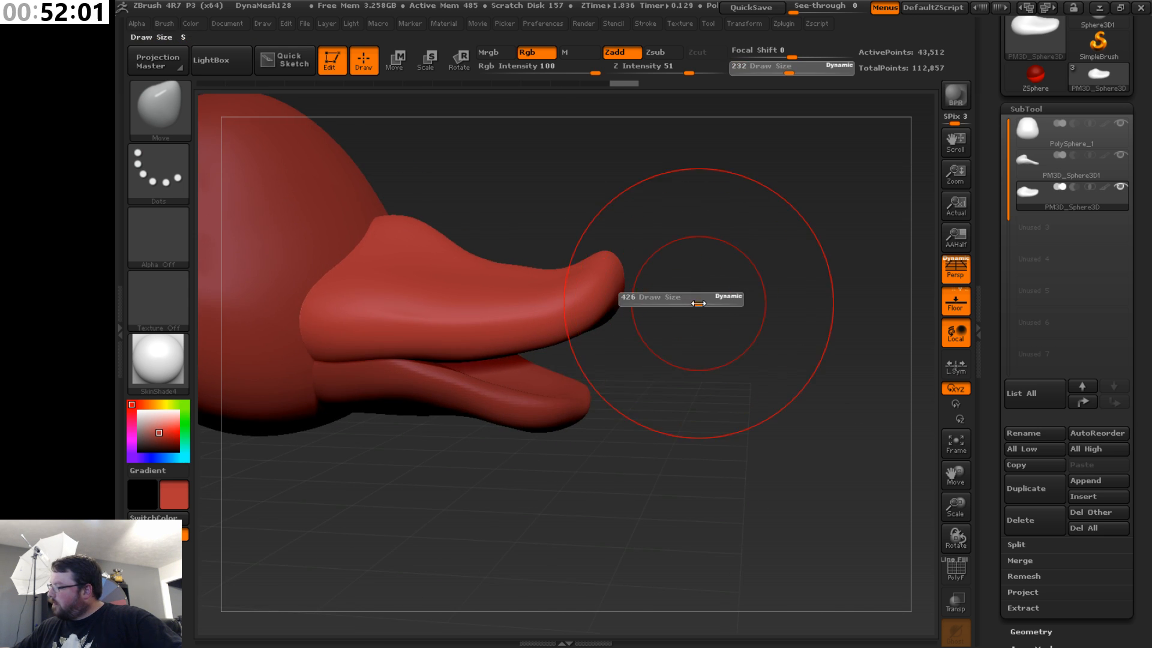
left_click_drag(600, 291, 630, 288)
mouse_move(677, 312)
left_mouse_down()
mouse_move(695, 353)
mouse_move(693, 336)
mouse_move(624, 375)
mouse_move(576, 447)
mouse_move(543, 457)
left_mouse_up()
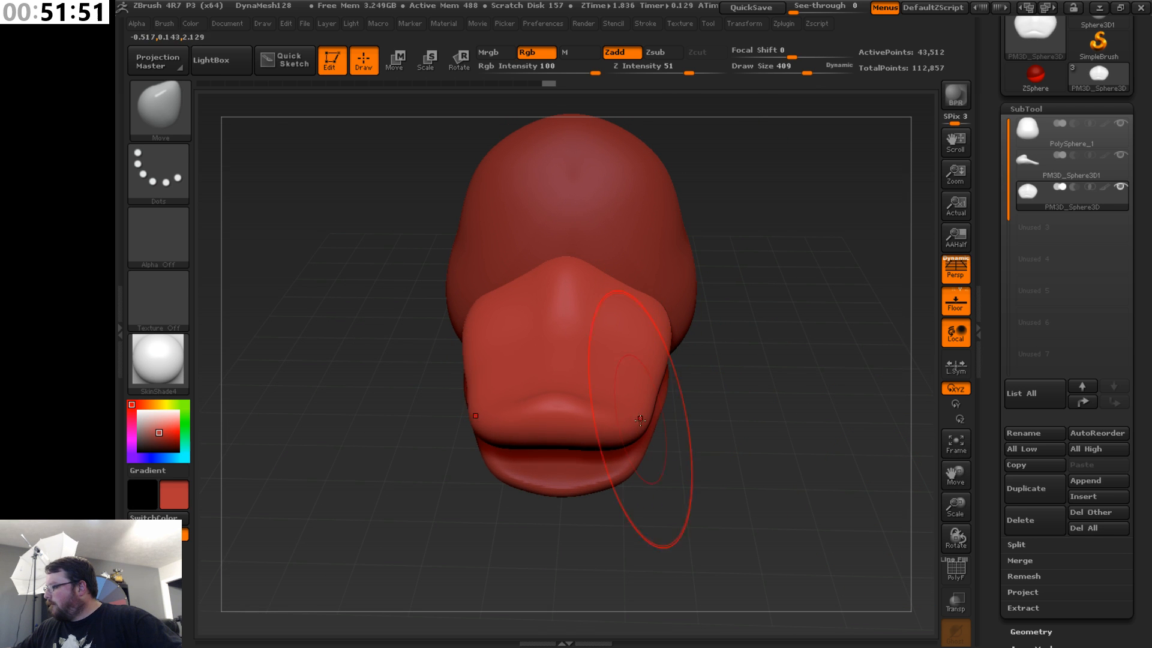
left_click_drag(717, 381, 765, 299)
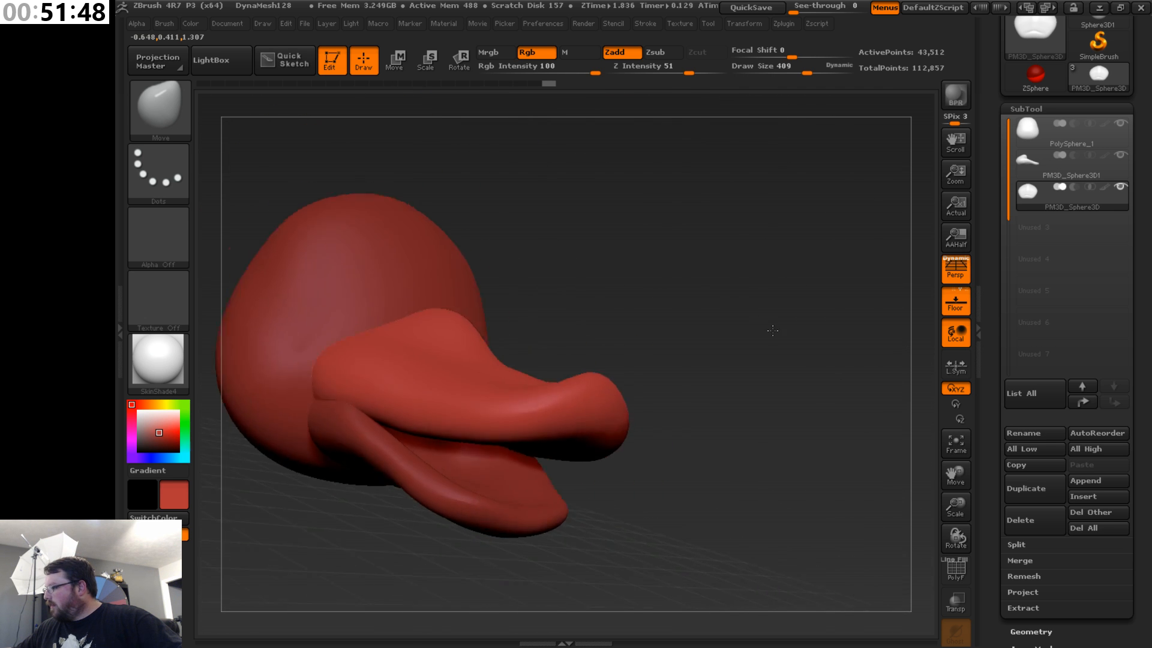
left_click_drag(772, 329, 734, 367)
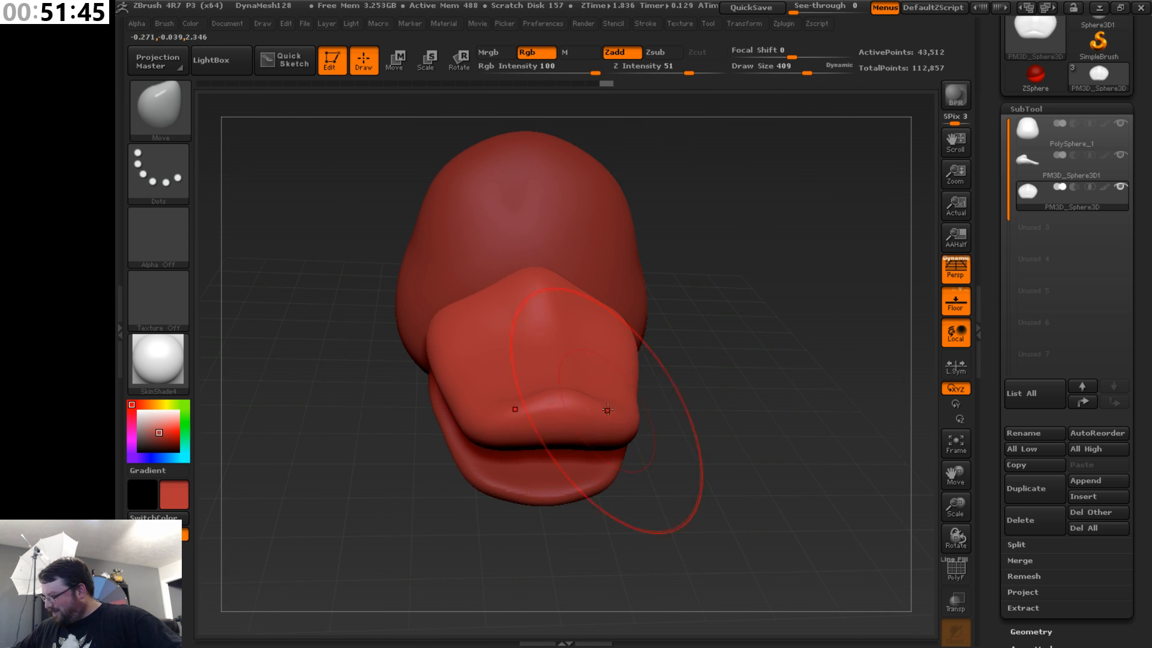
- Set the draw size to 318 and adjust the top rear of the upper bill where it meets the head
key("s")
mouse_move(669, 393)
left_mouse_down()
mouse_move(657, 392)
mouse_move(730, 373)
mouse_move(780, 377)
left_mouse_up()
left_click(955, 442)
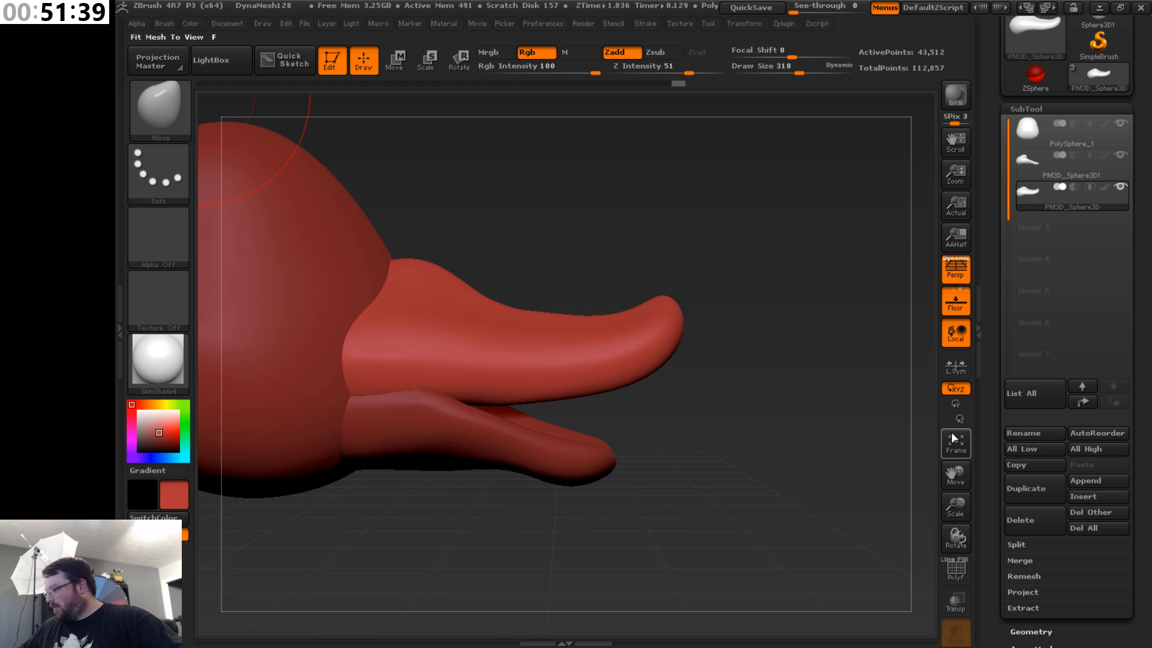
left_click_drag(779, 384, 747, 450)
left_click_drag(439, 261, 425, 252)
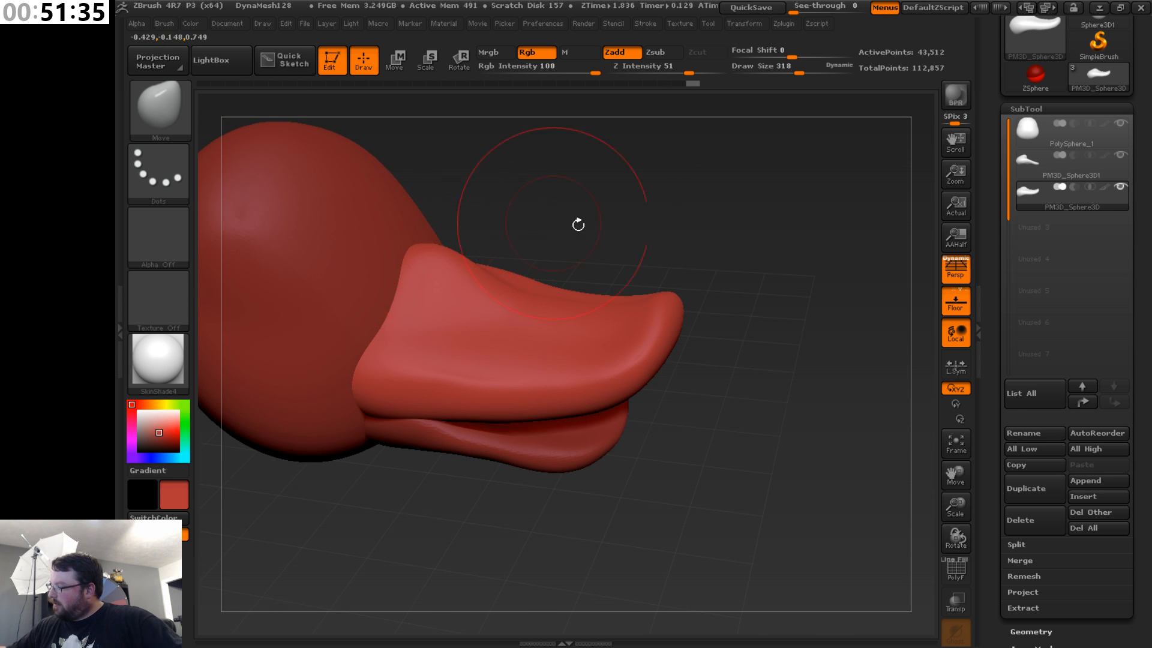
mouse_move(579, 224)
left_mouse_down()
mouse_move(738, 379)
mouse_move(804, 373)
mouse_move(726, 384)
mouse_move(772, 376)
mouse_move(702, 407)
mouse_move(720, 360)
mouse_move(738, 349)
left_mouse_up()
- Select the head, set the draw size to 393, and pull the cheeks outward with the Move brush
left_click(1065, 145)
key("s")
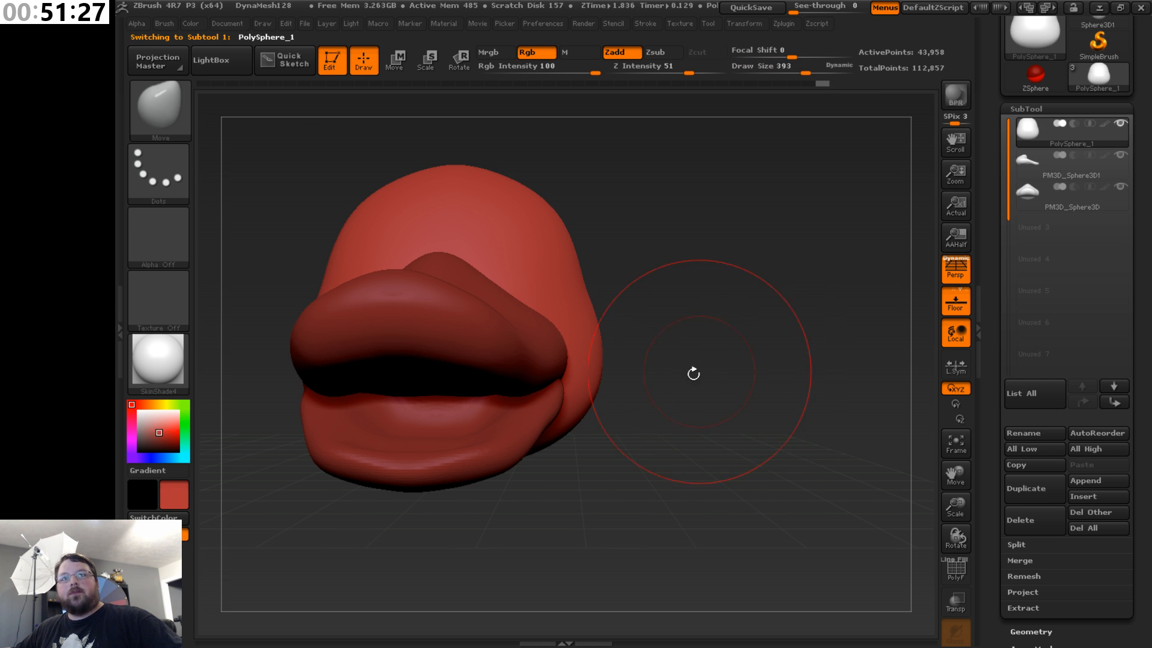
left_click_drag(585, 375, 611, 380)
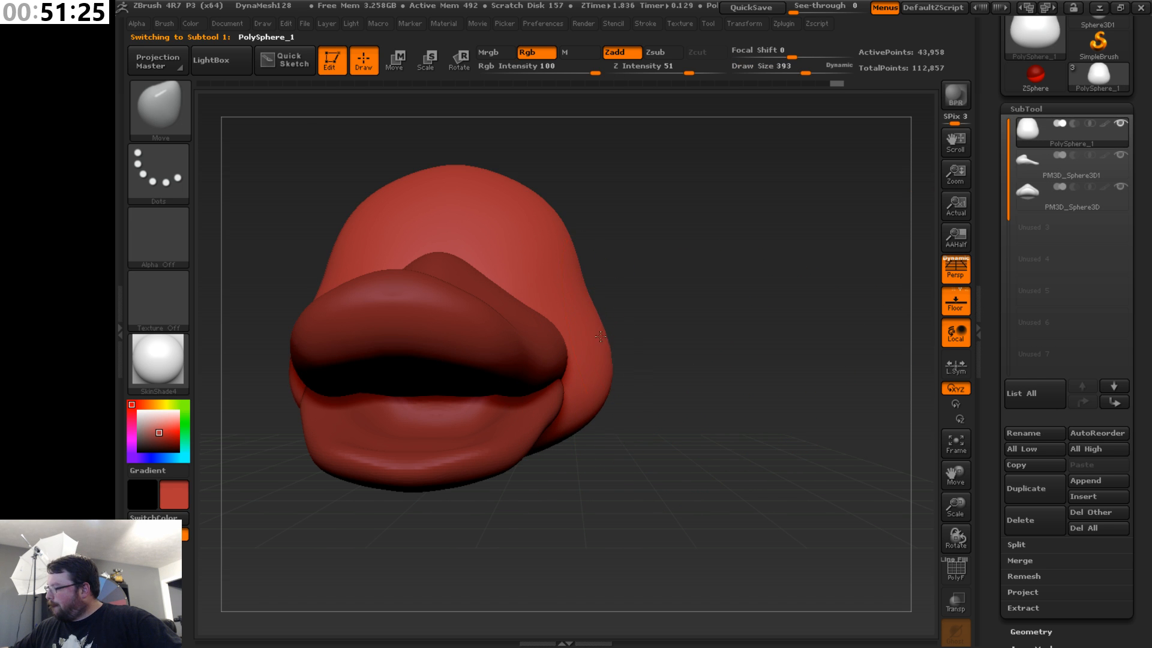
left_click_drag(601, 336, 606, 327)
left_click_drag(582, 414, 599, 423)
left_click_drag(594, 307, 606, 306)
- Push in the upper back of the head from the side and check the head shape from the front
mouse_move(654, 333)
left_mouse_down()
mouse_move(780, 345)
mouse_move(707, 336)
left_mouse_up()
mouse_move(636, 420)
left_mouse_down()
mouse_move(712, 444)
mouse_move(664, 411)
left_mouse_up()
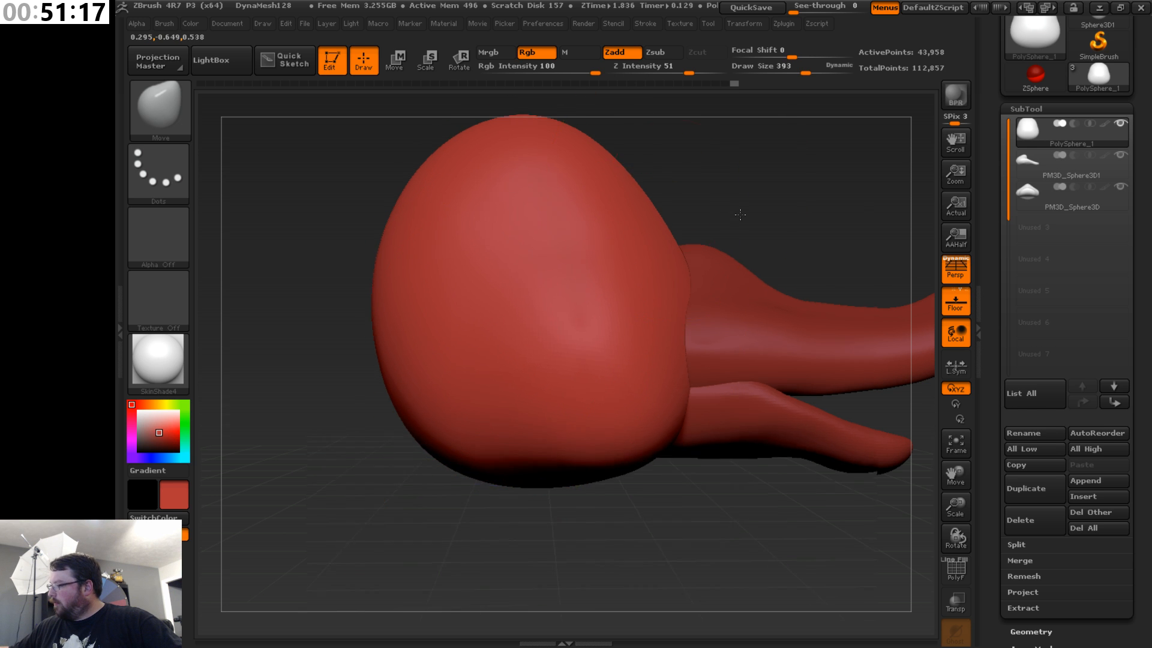
mouse_move(740, 214)
left_mouse_down()
mouse_move(672, 237)
mouse_move(755, 229)
mouse_move(745, 223)
left_mouse_up()
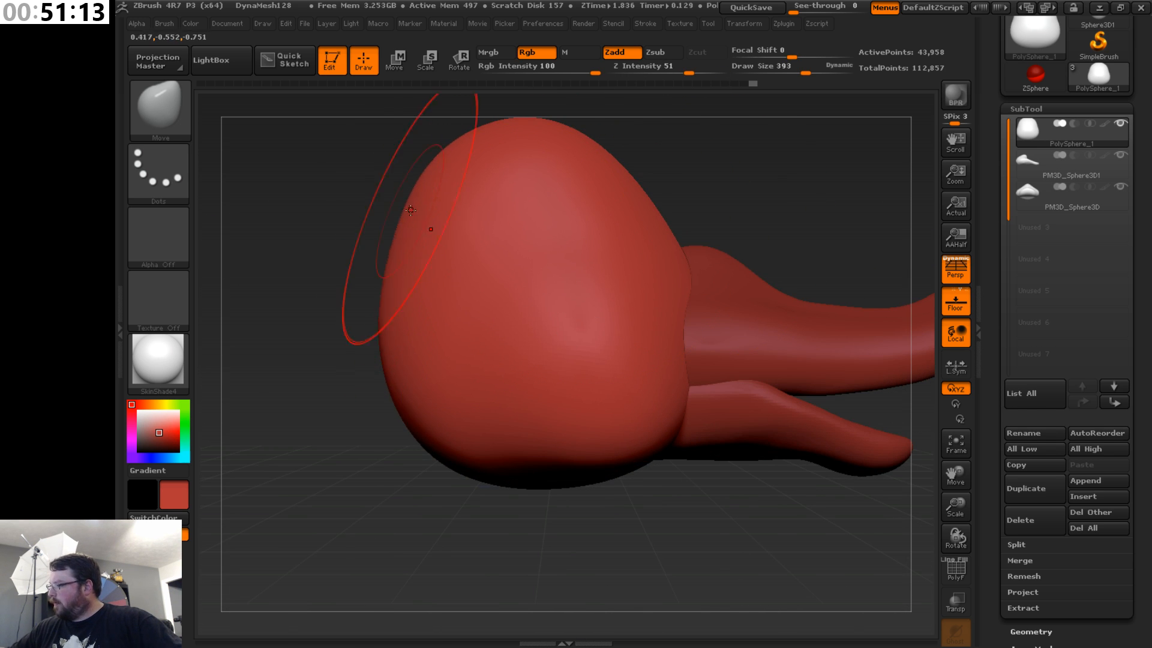
left_click_drag(956, 506, 771, 488)
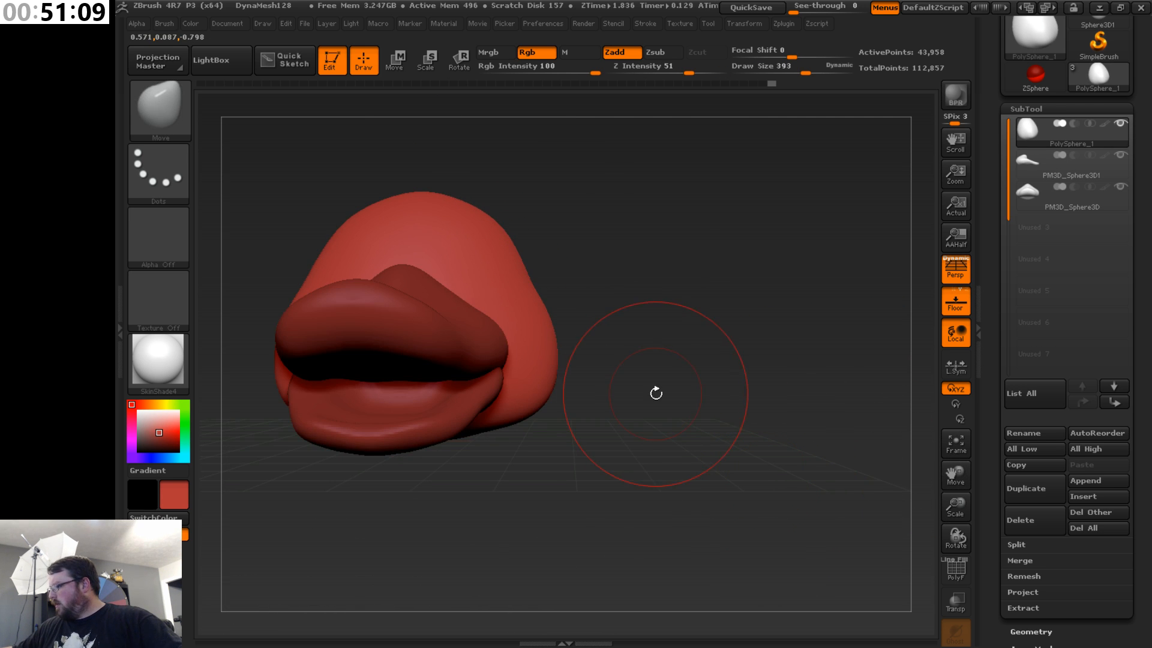
left_click_drag(956, 470, 965, 438)
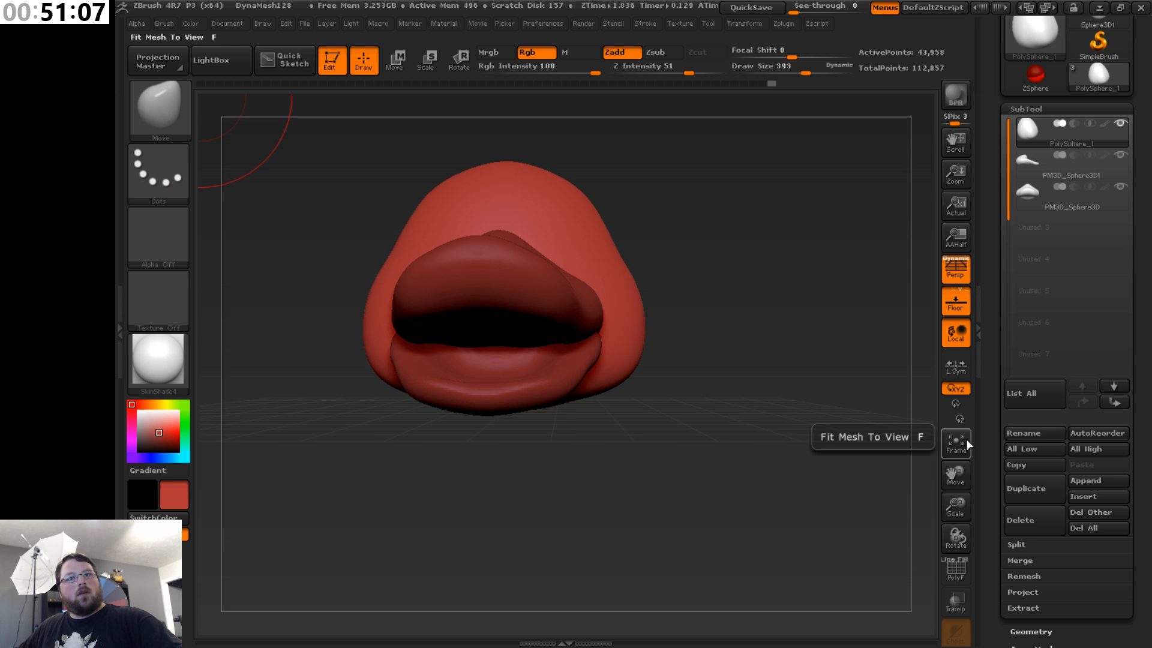
left_click_drag(707, 404, 877, 250)
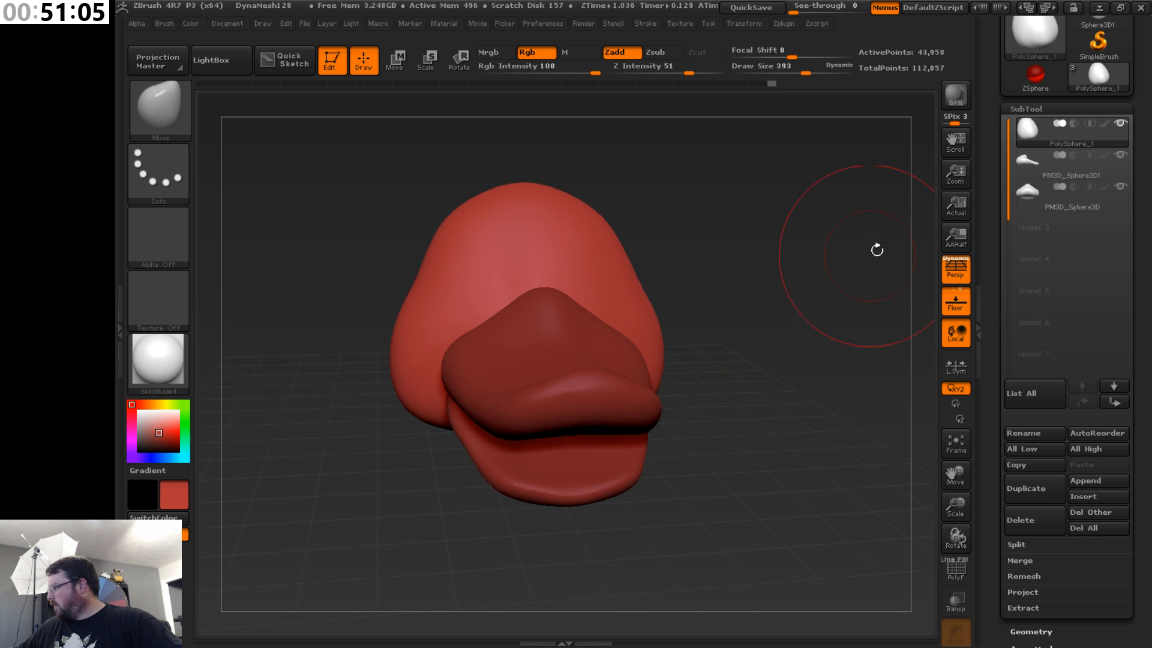
- Select the lower bill and narrow its front end with the Move brush
left_click(1064, 169)
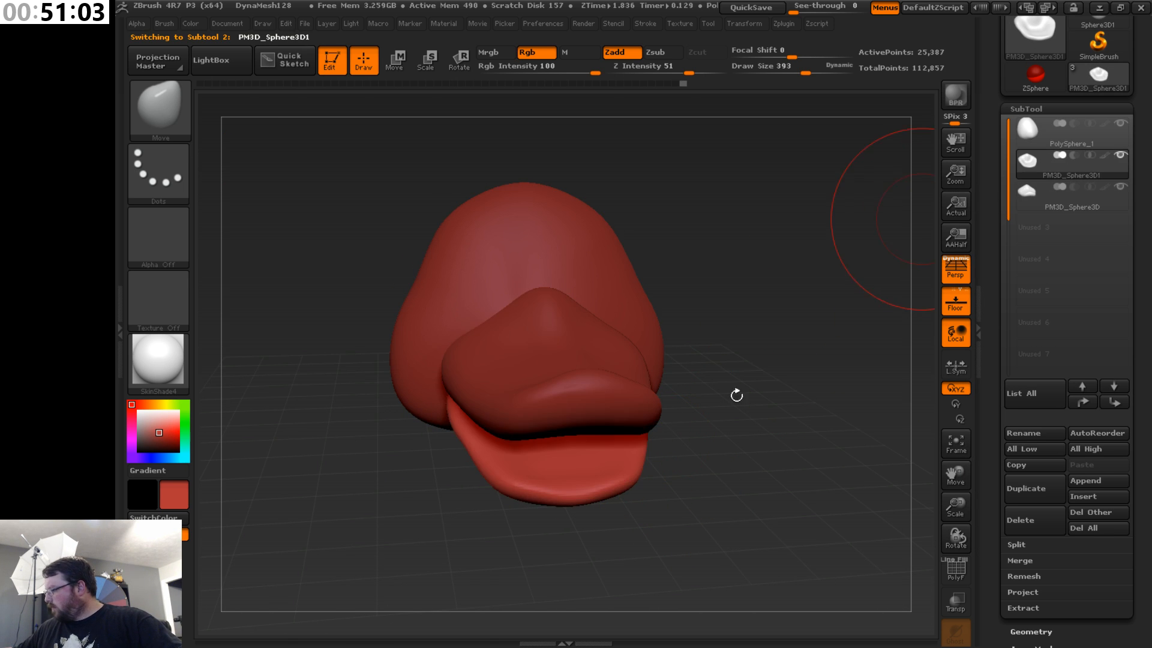
left_click_drag(736, 393, 699, 381)
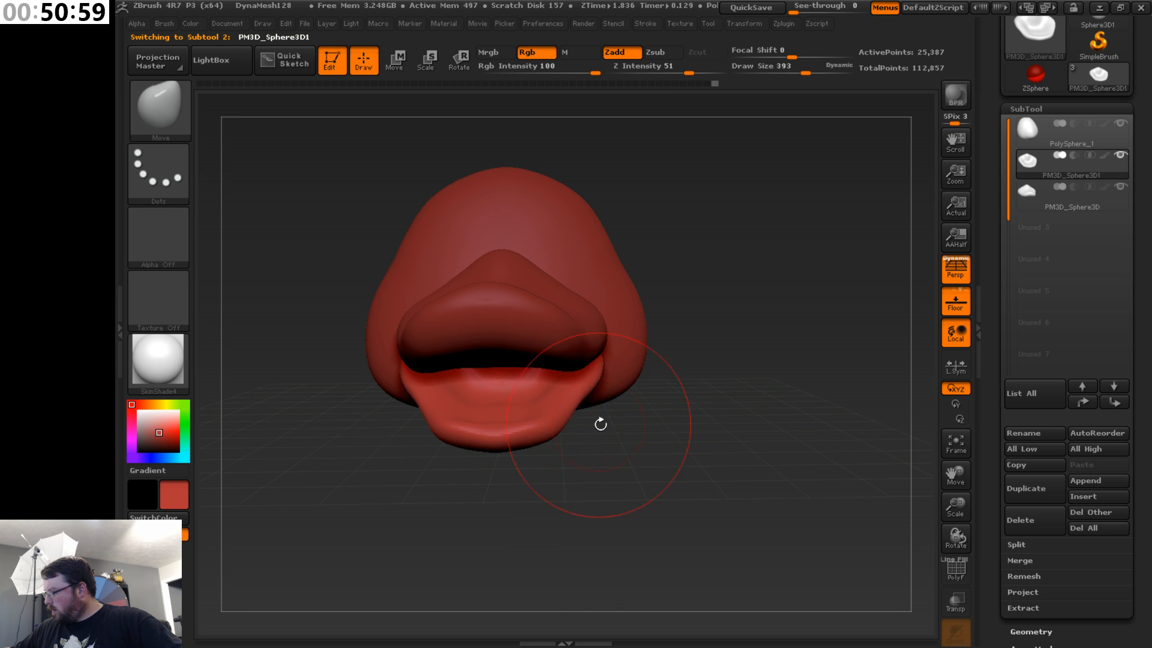
left_click_drag(600, 424, 696, 427)
left_click_drag(958, 506, 959, 489)
left_click_drag(879, 483, 804, 477)
left_click_drag(811, 419, 778, 435)
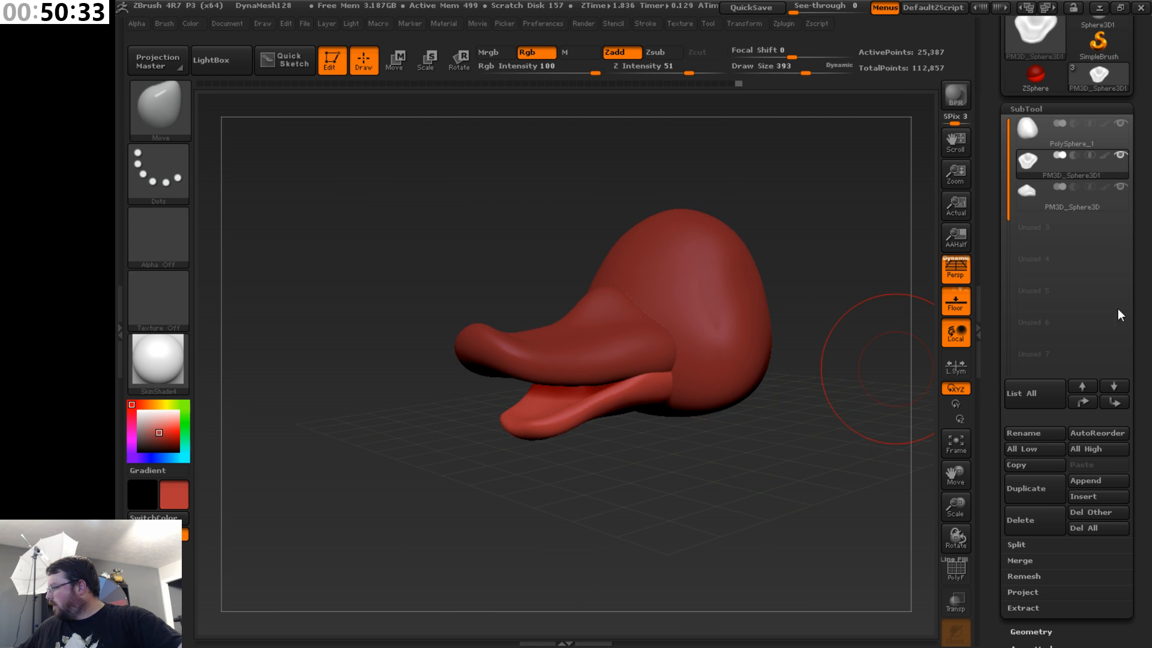
- Insert a Sphere3D subtool for the body, select it, and convert it with DynaMesh at resolution 128
left_click(1095, 496)
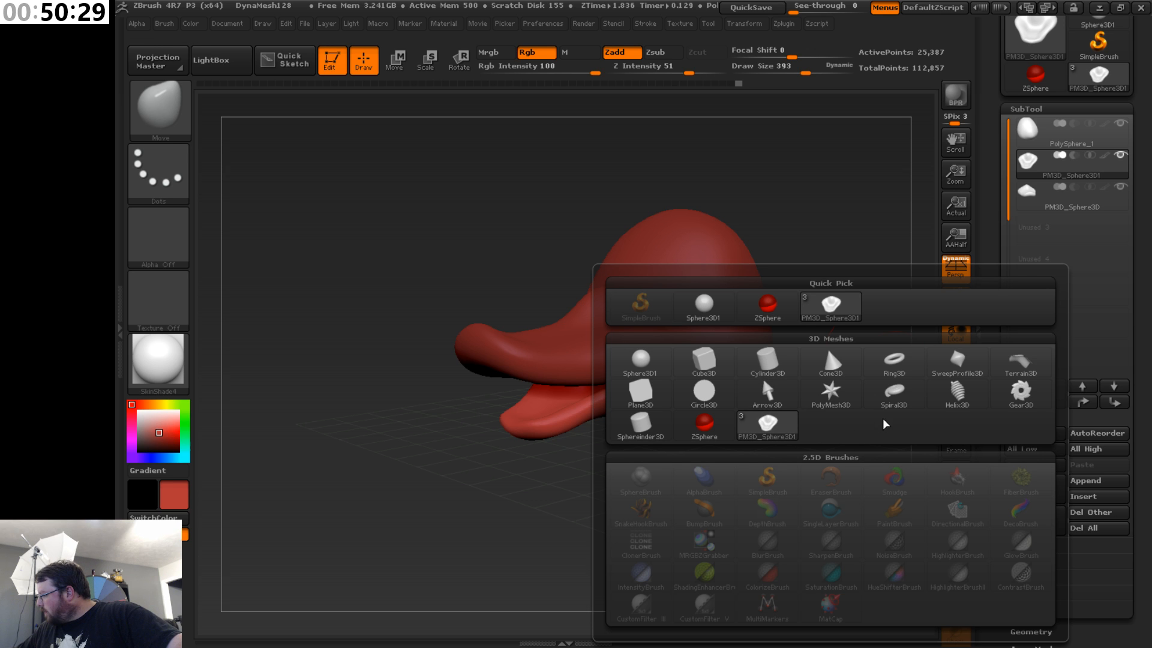
left_click(657, 354)
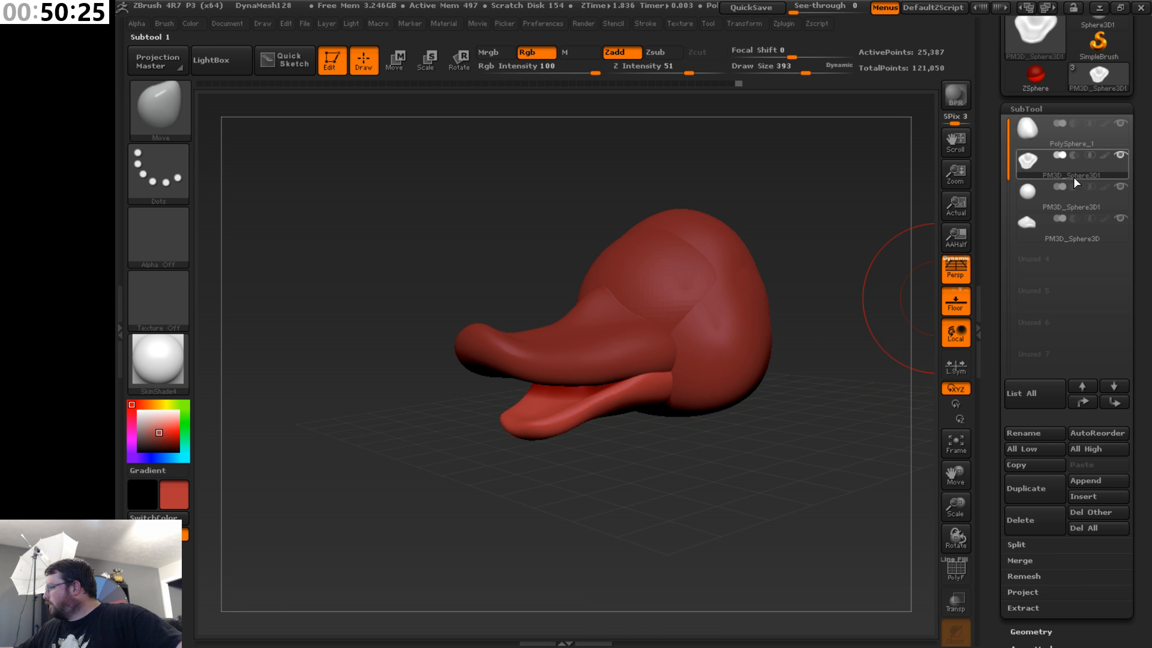
left_click(1070, 203)
left_click_drag(1147, 354, 1146, 146)
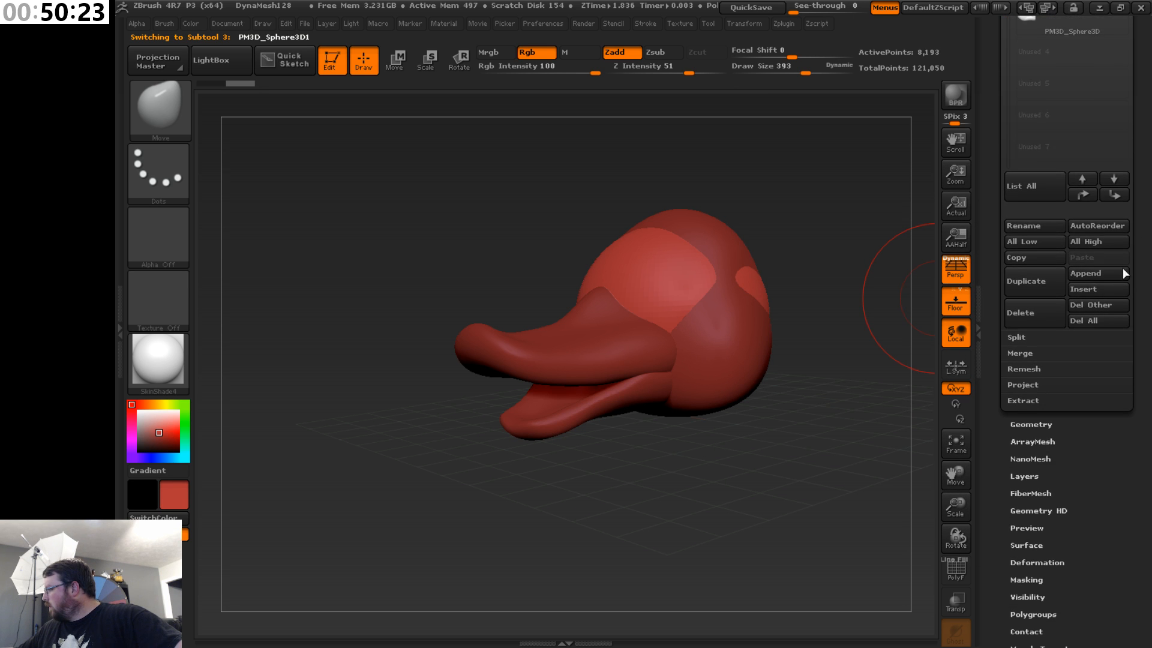
left_click(1033, 425)
left_click(1046, 271)
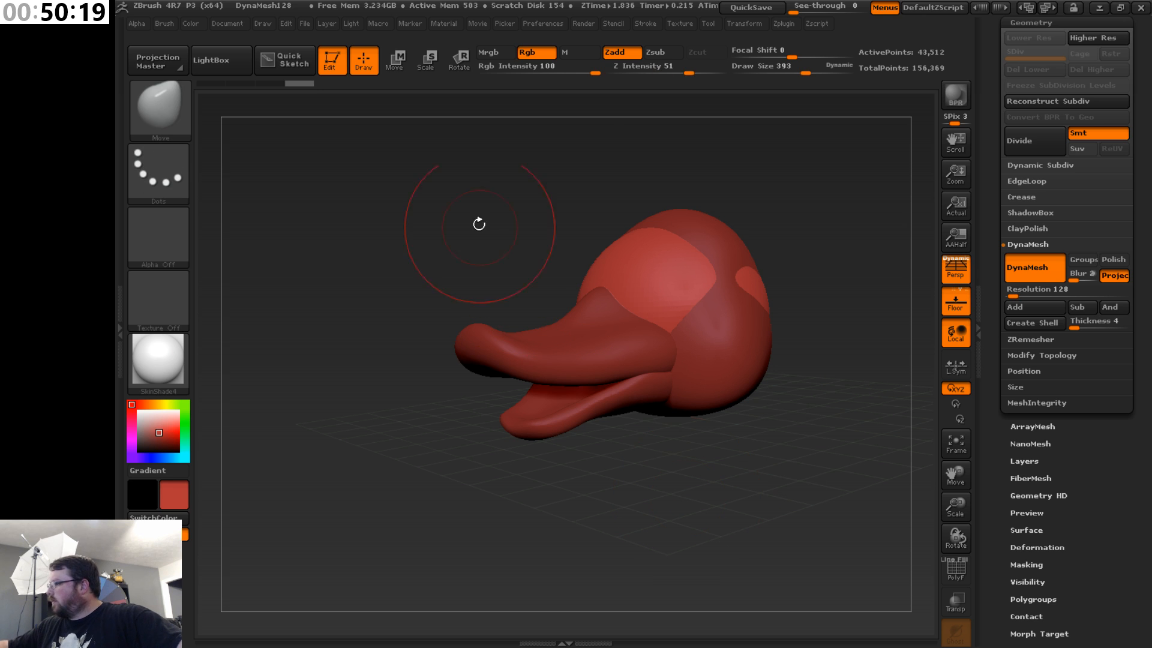
- Move the new sphere straight down until it sits directly beneath the head
left_click(401, 65)
left_click_drag(674, 388, 674, 558)
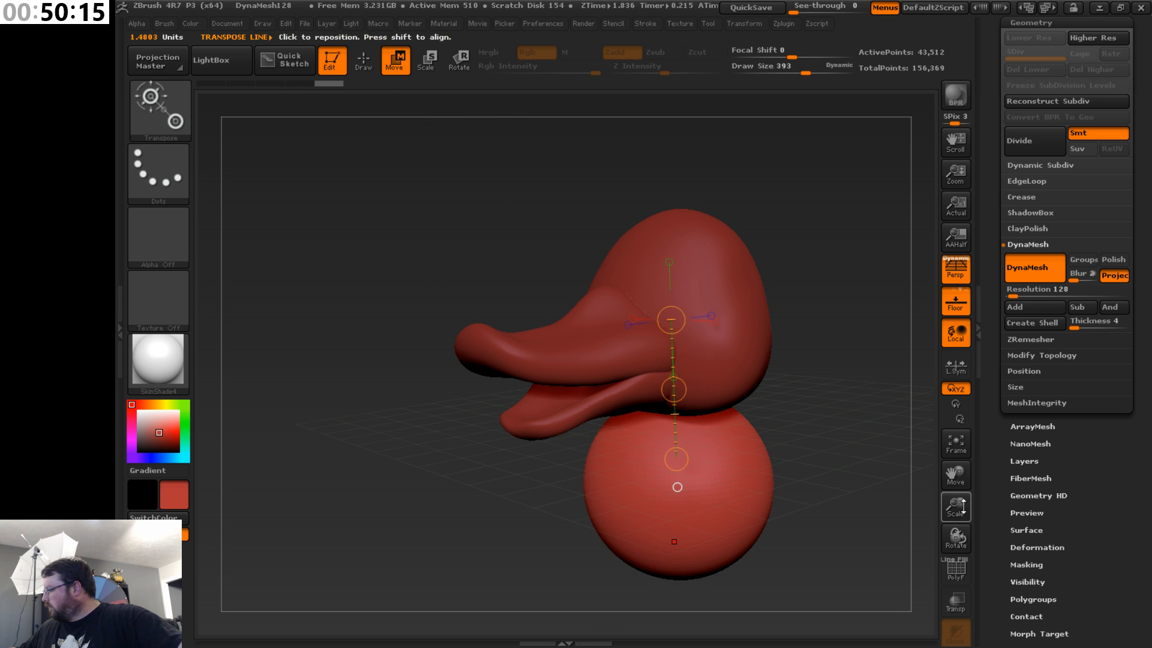
left_click_drag(962, 506, 963, 486)
left_click_drag(852, 517, 827, 516, "shift")
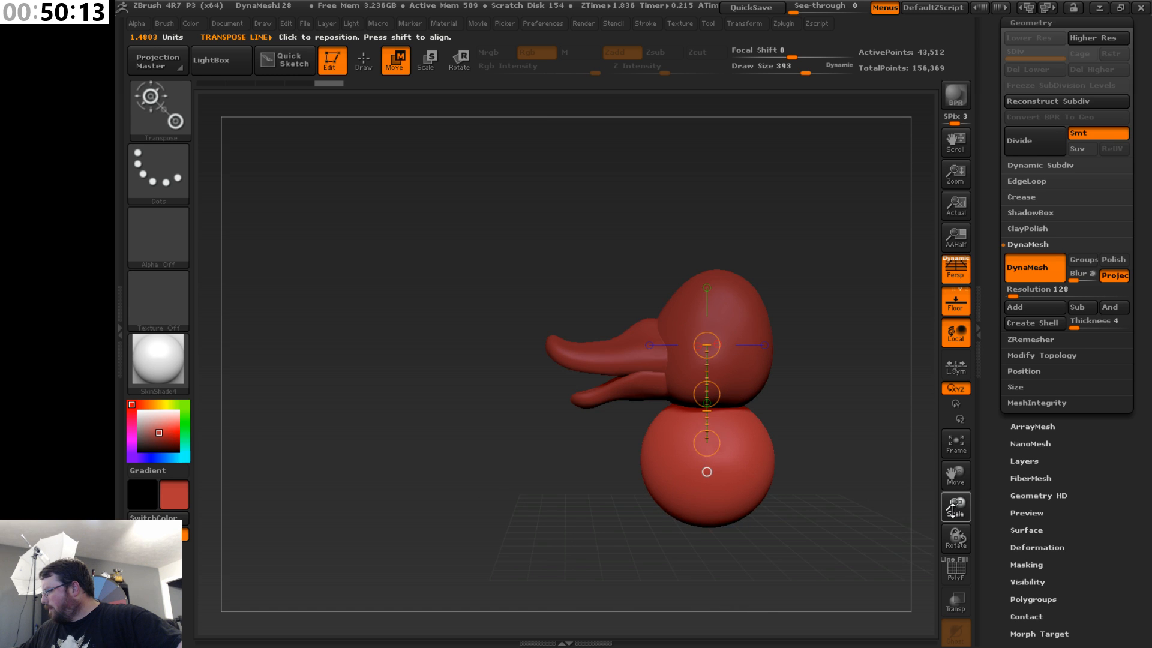
left_click_drag(953, 510, 877, 463)
left_click_drag(846, 503, 803, 528)
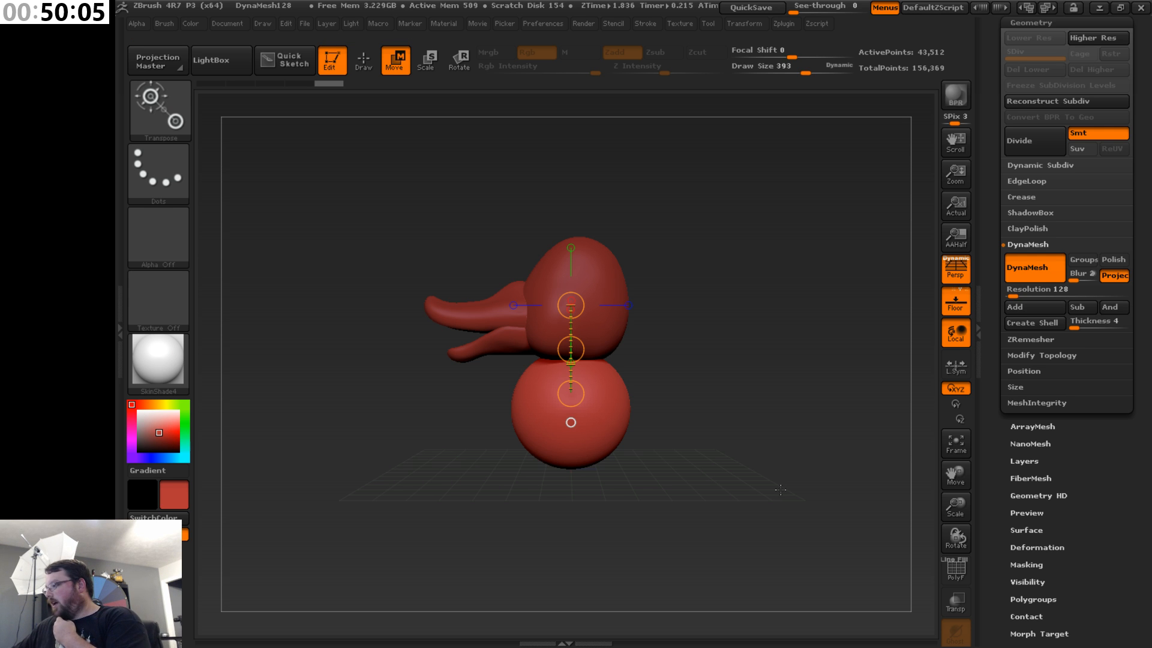
mouse_move(736, 403)
left_mouse_down()
mouse_move(768, 432)
mouse_move(783, 391)
mouse_move(733, 411)
left_mouse_up()
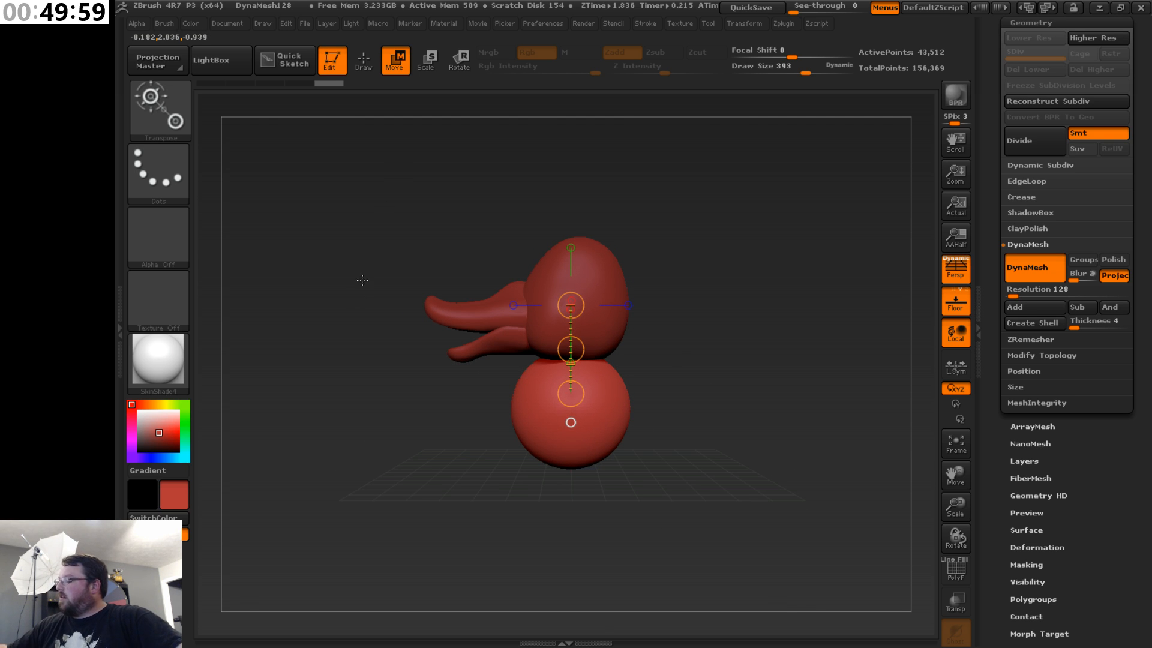
mouse_move(674, 326)
left_mouse_down()
mouse_move(728, 313)
mouse_move(658, 313)
left_mouse_up()
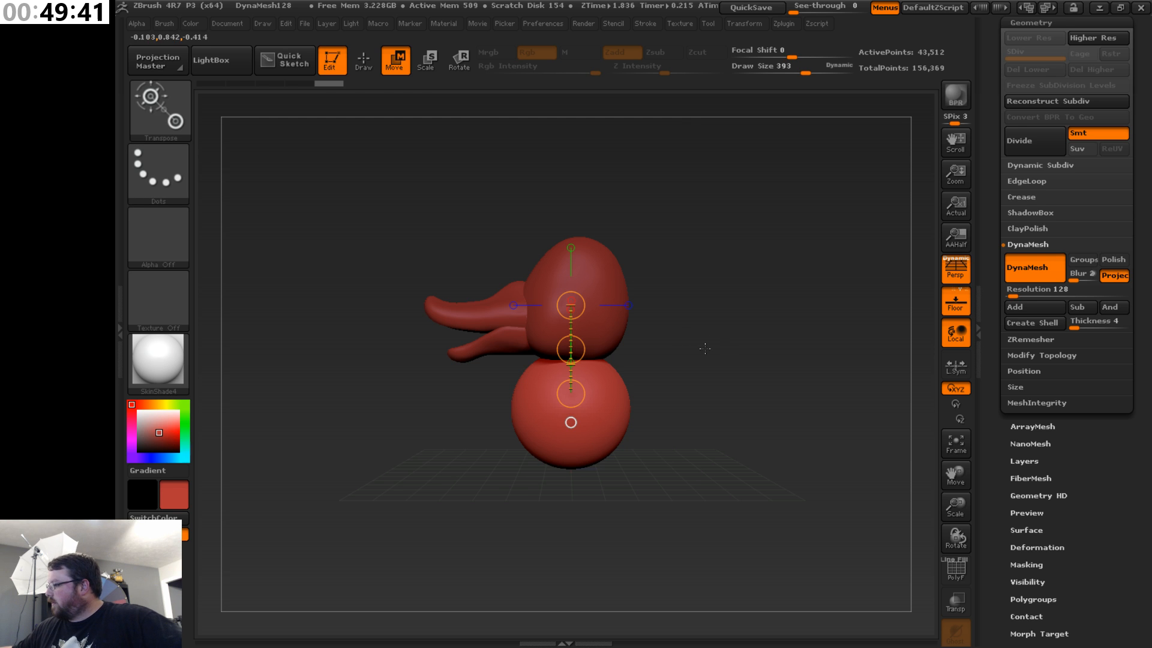
- Return to the Move brush for the body sphere and set the draw size to 962
left_click(363, 60)
key("s")
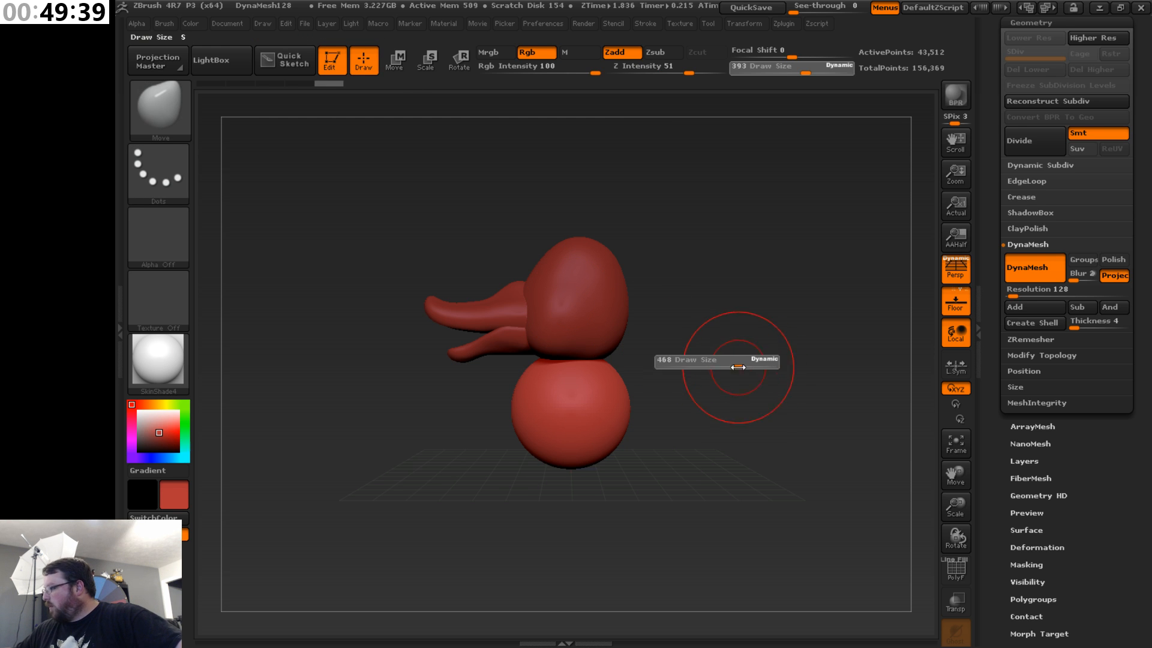
left_click_drag(737, 367, 775, 367)
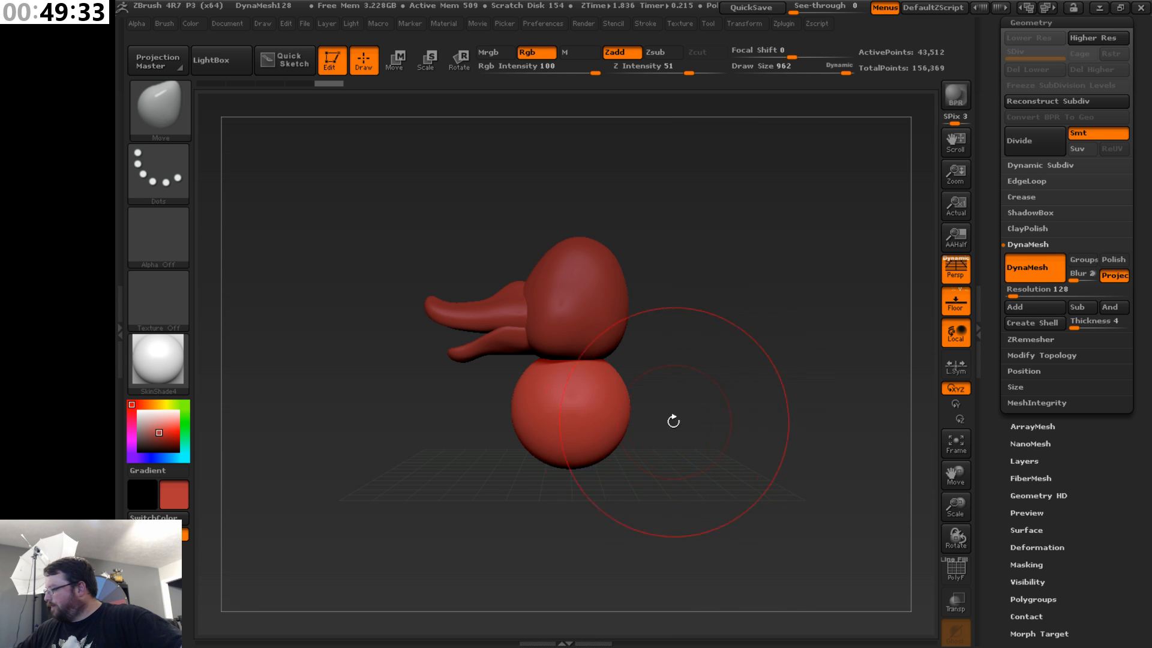
- Try to stretch the body sphere downward and backward with the Move brush
left_click_drag(610, 376, 597, 386)
mouse_move(564, 453)
left_mouse_down()
mouse_move(610, 468)
mouse_move(570, 468)
mouse_move(606, 484)
mouse_move(649, 466)
left_mouse_up()
left_click_drag(593, 521, 684, 524)
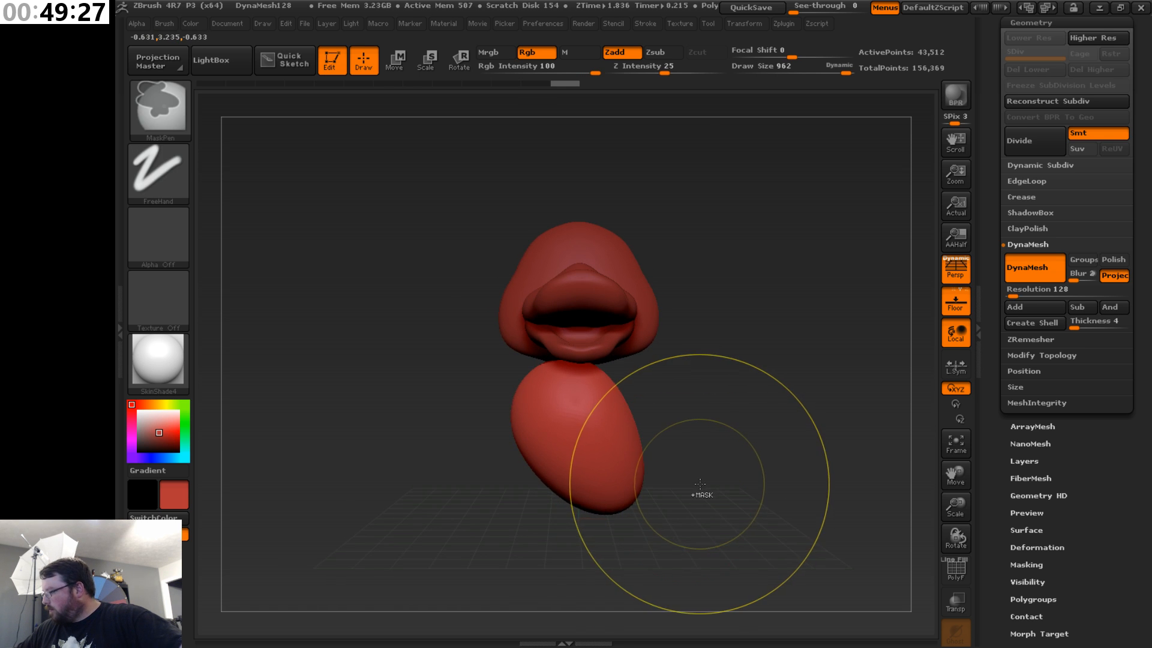
- Undo the body sphere's stretch, restoring the round sphere placed beneath the head
key("ctrl+z")
key("ctrl+z")
key("ctrl+z")
key("ctrl+z")
key("ctrl+z")
key("ctrl+z")
key("ctrl+z")
key("ctrl+z")
key("ctrl+z")
key("ctrl+z")
key("ctrl+z")
key("ctrl+z")
key("ctrl+z")
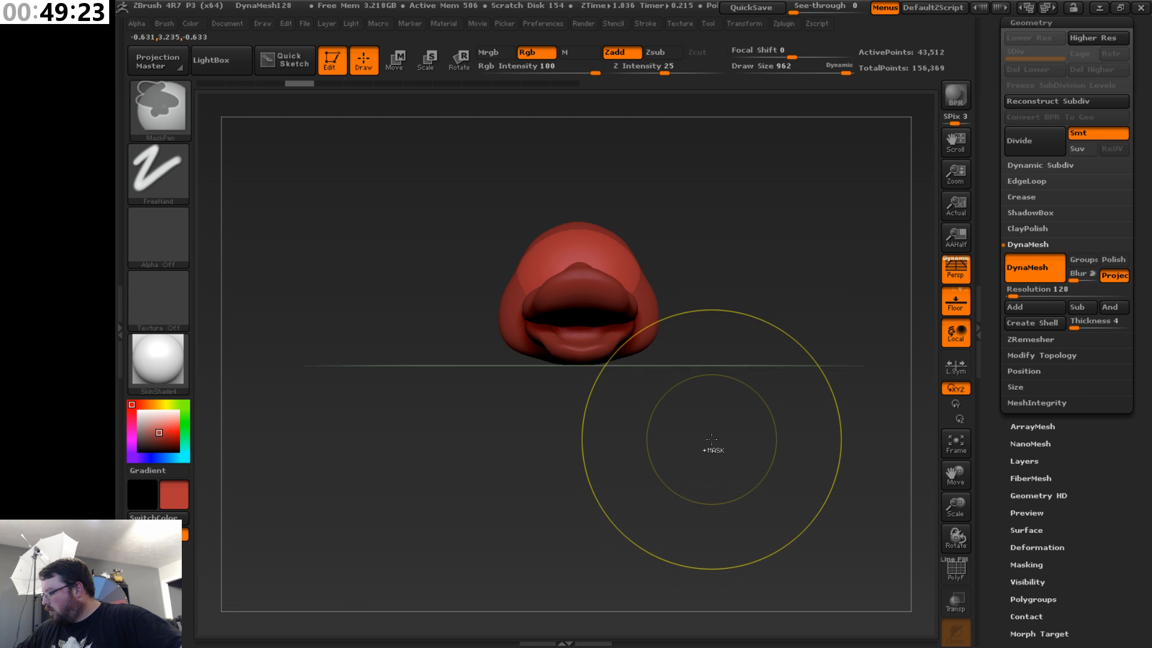
key("ctrl+shift+z")
key("ctrl+shift+z")
key("ctrl+shift+z")
key("ctrl+shift+z")
key("ctrl+shift+z")
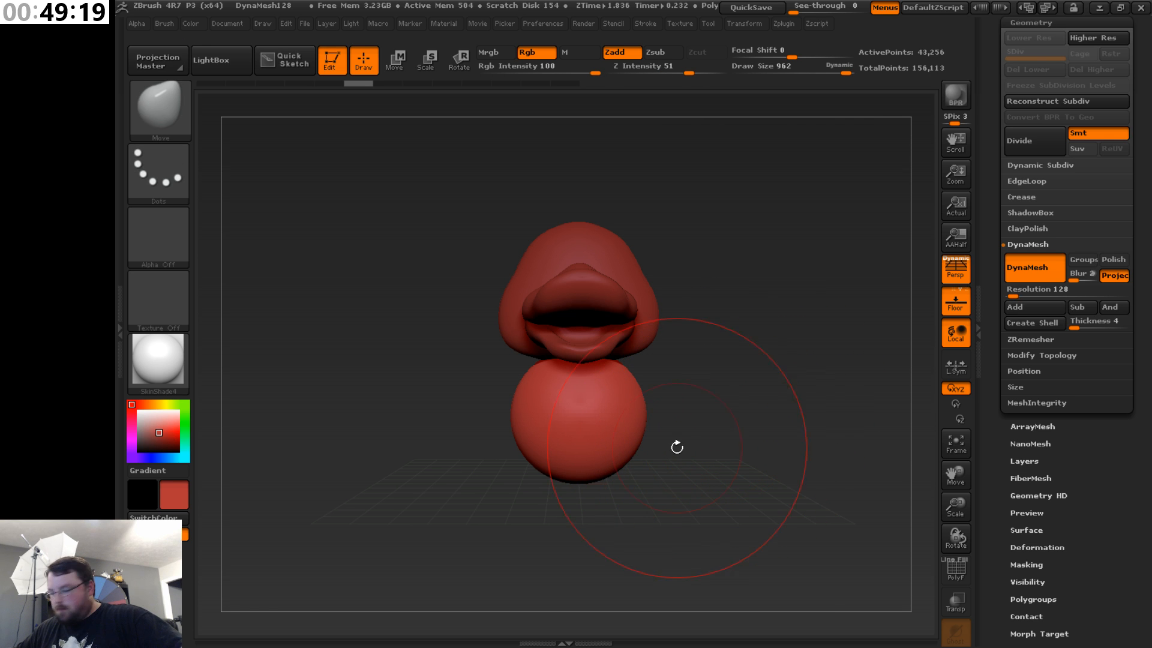
- Stretch the body sphere downward and backward into a slanted egg shape
key("ctrl+shift+z")
key("ctrl+shift+z")
key("ctrl+shift+z")
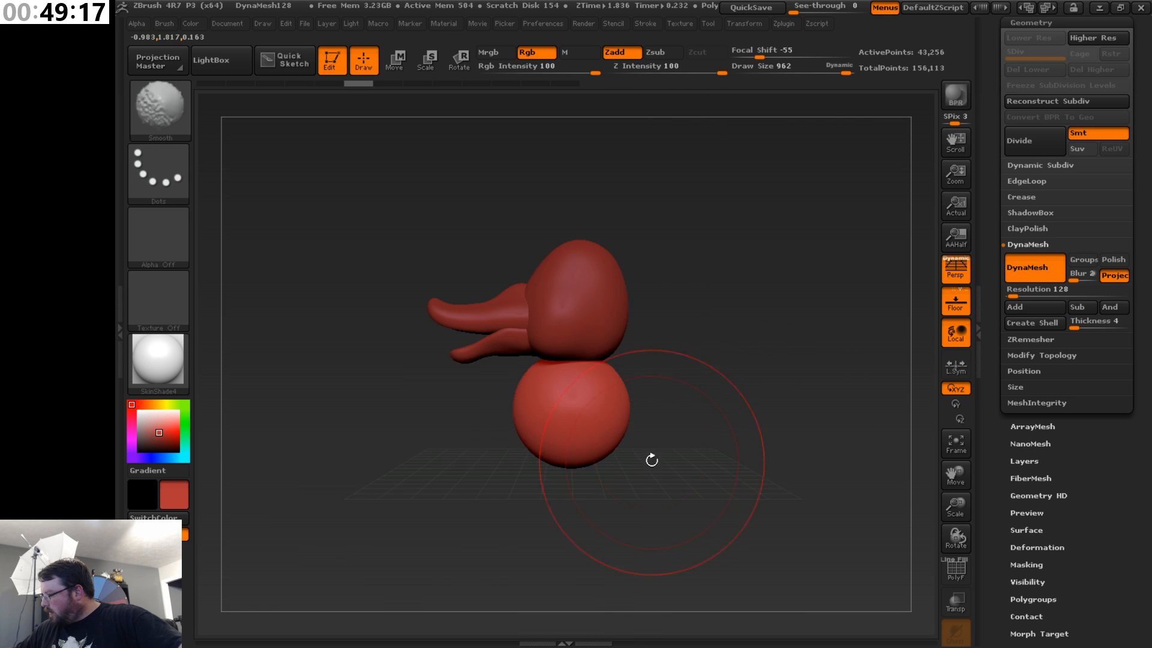
key("ctrl+shift+z")
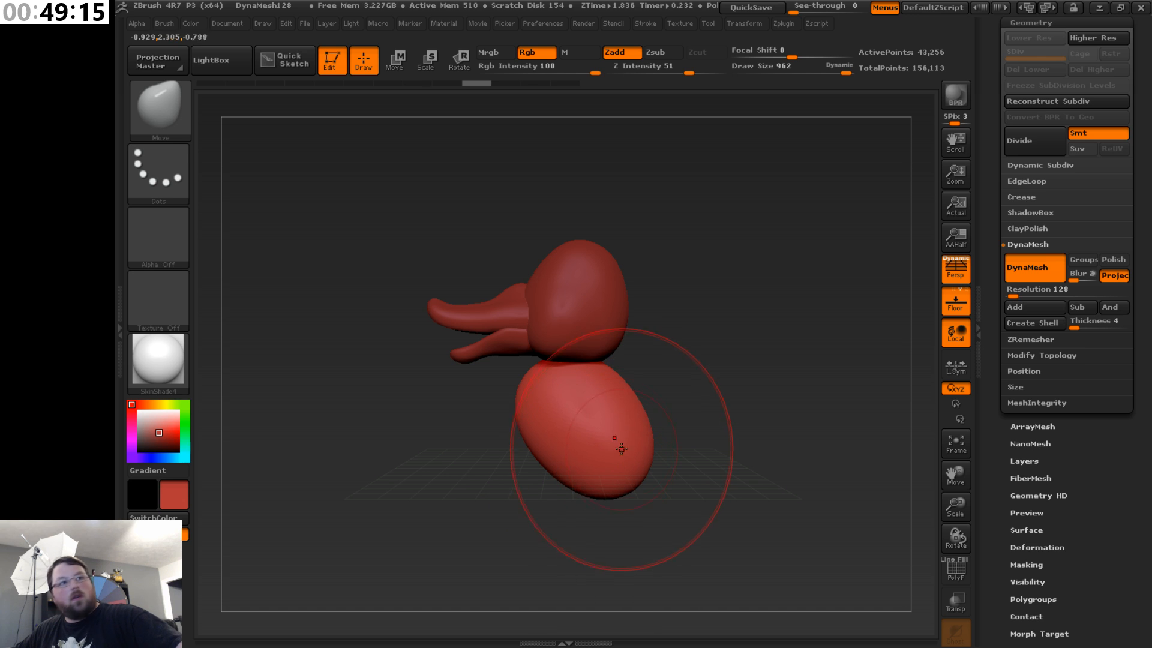
- Reshape the egg-shaped body by lowering its top away from the head, flattening its upper back and extending the lower rear
key("ctrl+shift+z")
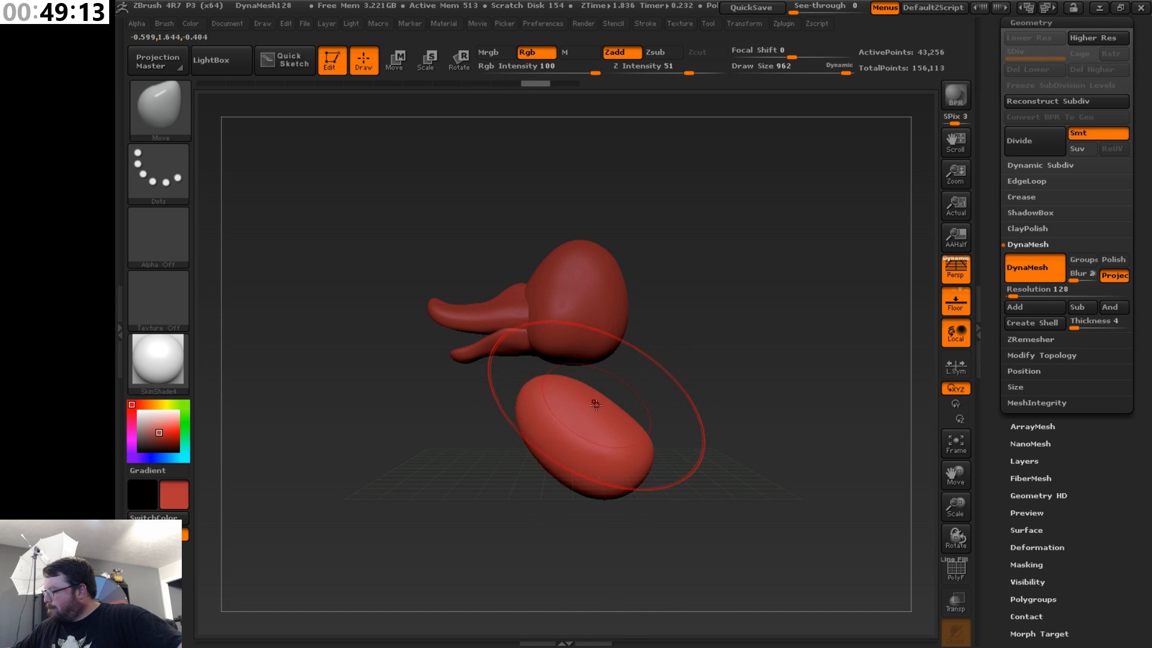
key("ctrl+shift+z")
key("ctrl+shift+z")
key("ctrl+shift+z")
key("ctrl+shift+z")
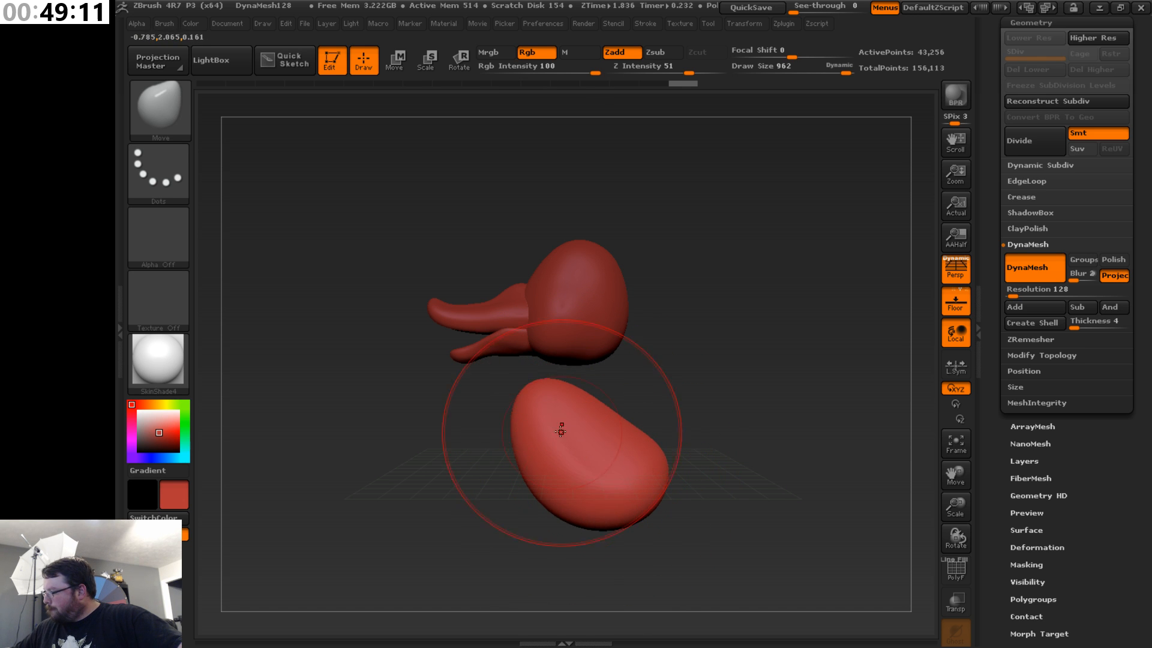
- Push in the front of the body and round out its lower rear and underside into a slanted pear shape
left_click_drag(631, 524, 645, 529)
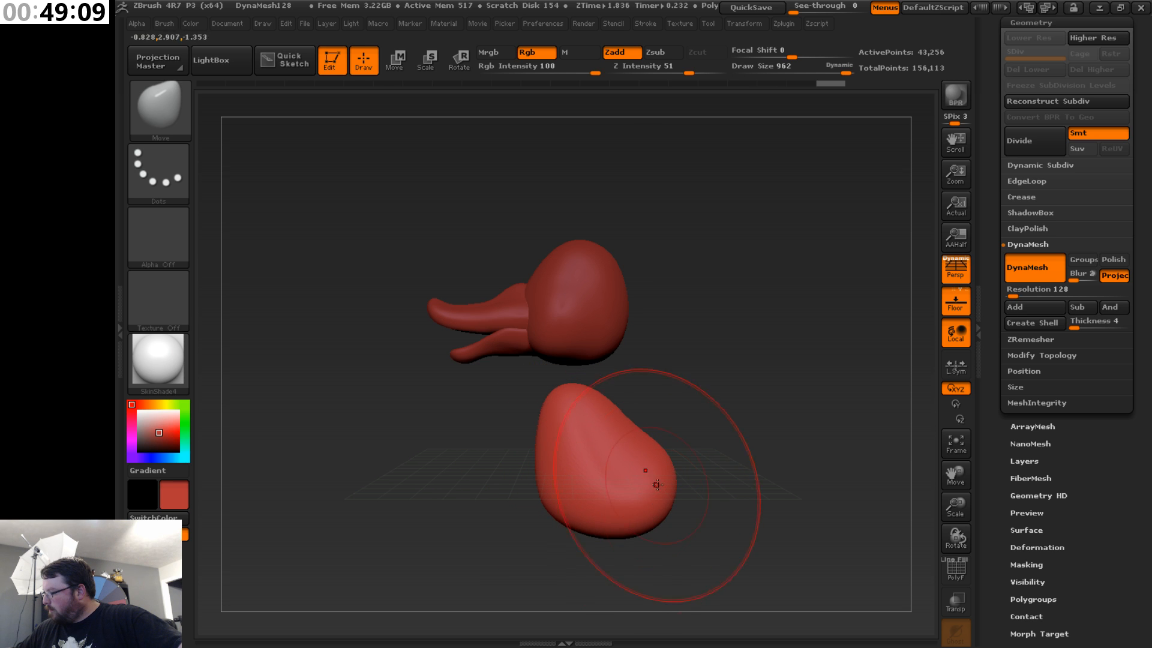
left_click_drag(652, 478, 658, 486)
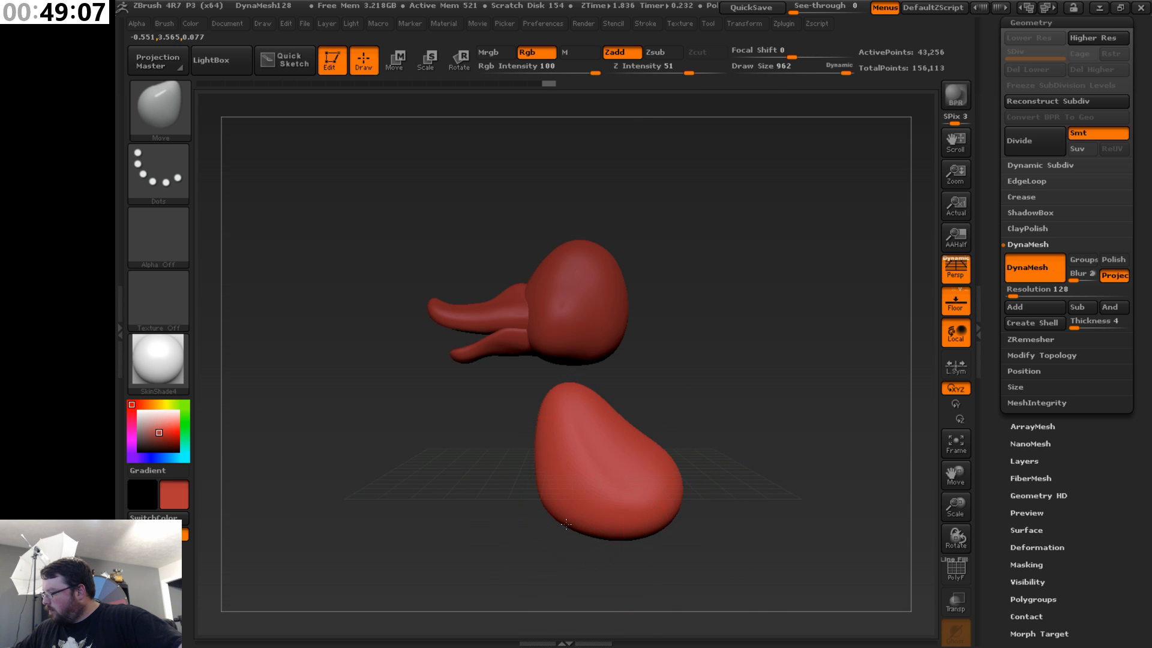
left_click_drag(566, 525, 591, 537)
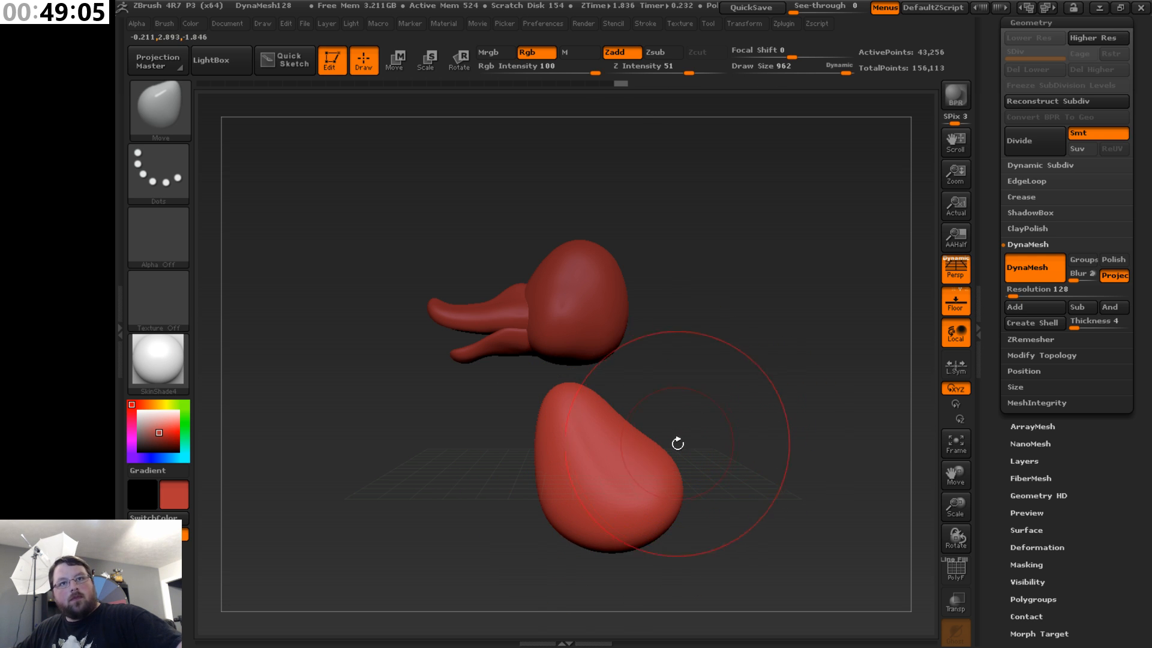
mouse_move(666, 509)
left_mouse_down()
mouse_move(668, 522)
mouse_move(614, 539)
left_mouse_up()
mouse_move(708, 423)
left_mouse_down()
mouse_move(741, 418)
mouse_move(777, 438)
mouse_move(659, 476)
left_mouse_up()
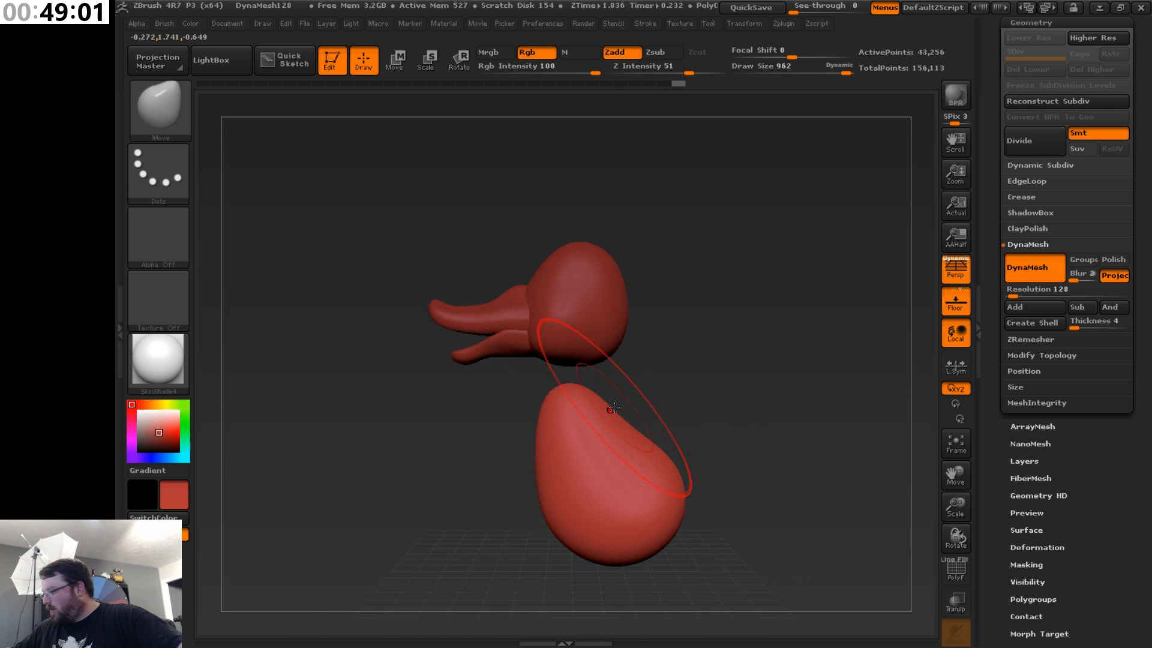
- Set the draw size to 355, pull the body's top up into a narrow neck meeting the head, and refine the shoulders
key("s")
left_click_drag(735, 346, 687, 349)
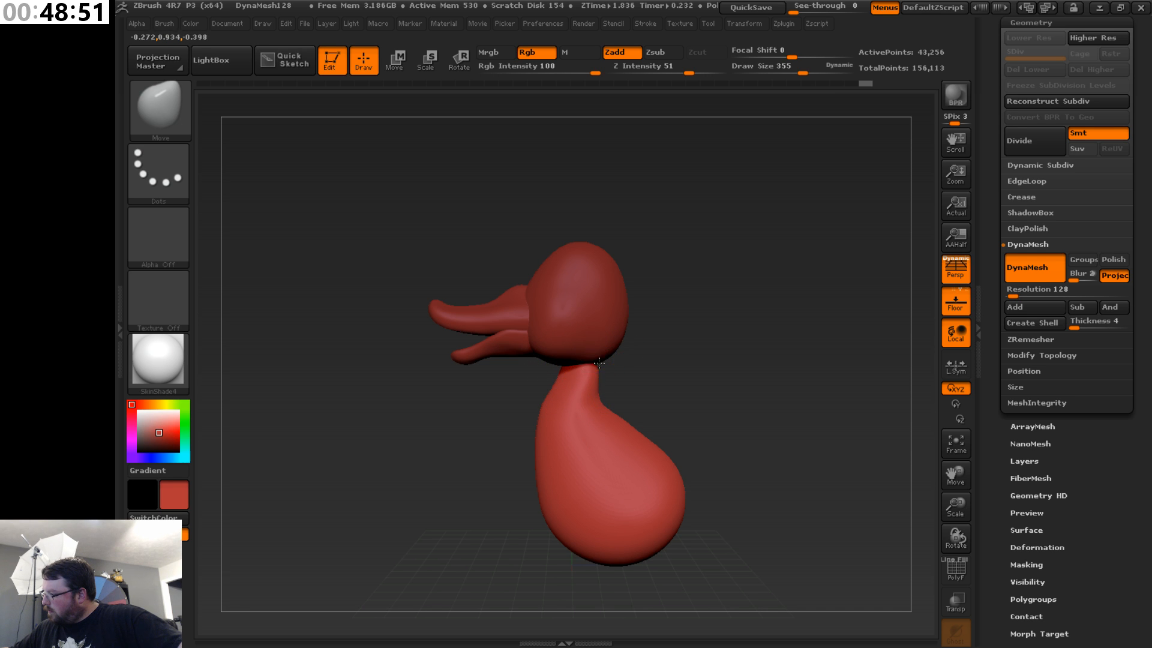
left_click_drag(607, 368, 698, 370)
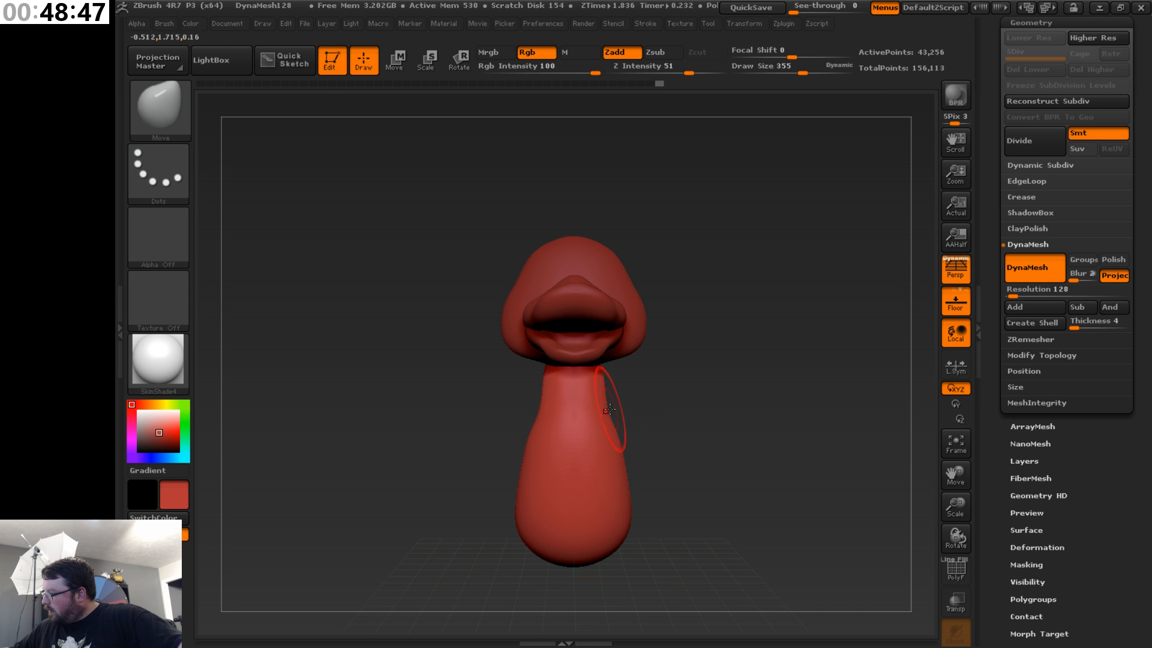
mouse_move(609, 410)
left_mouse_down()
mouse_move(605, 386)
mouse_move(620, 414)
left_mouse_up()
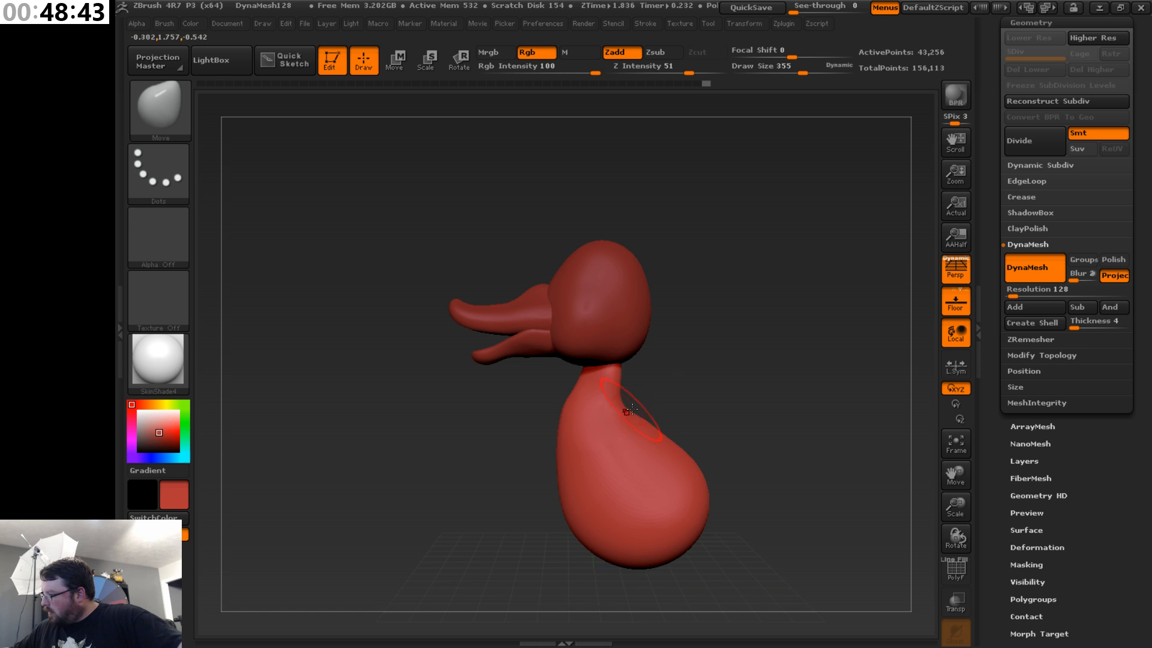
mouse_move(675, 378)
left_mouse_down()
mouse_move(727, 380)
mouse_move(641, 381)
mouse_move(640, 370)
mouse_move(741, 373)
left_mouse_up()
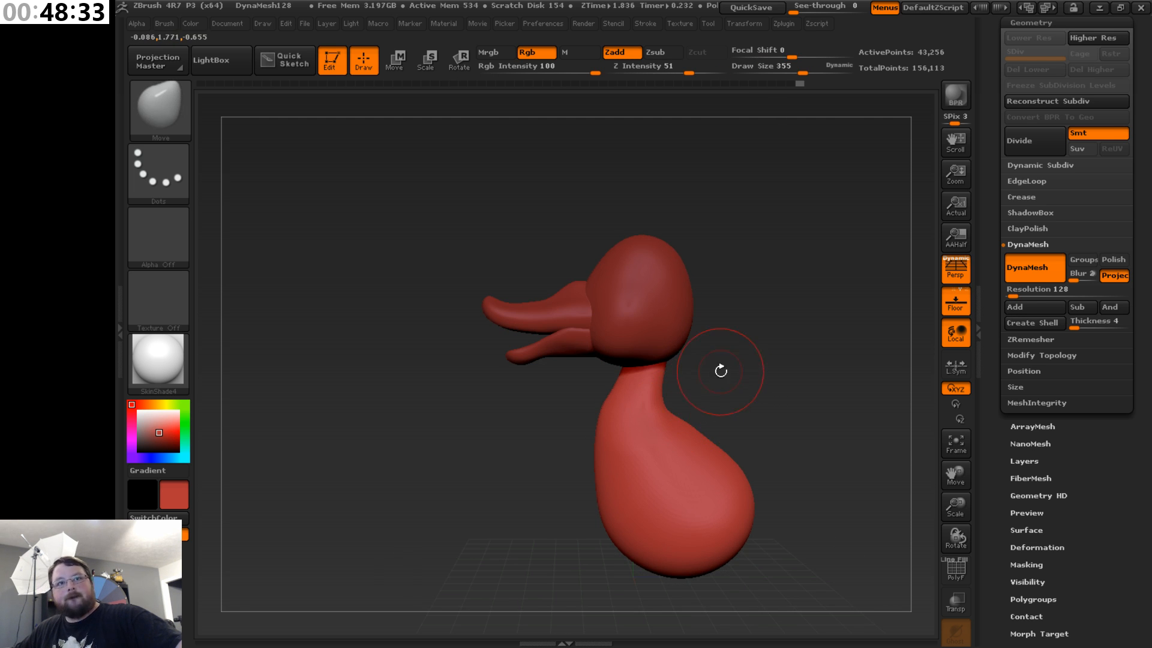
- Set the draw size to 476 and pull the lower rear of the body out into a tapered tail
key("s")
left_click_drag(733, 388, 750, 391)
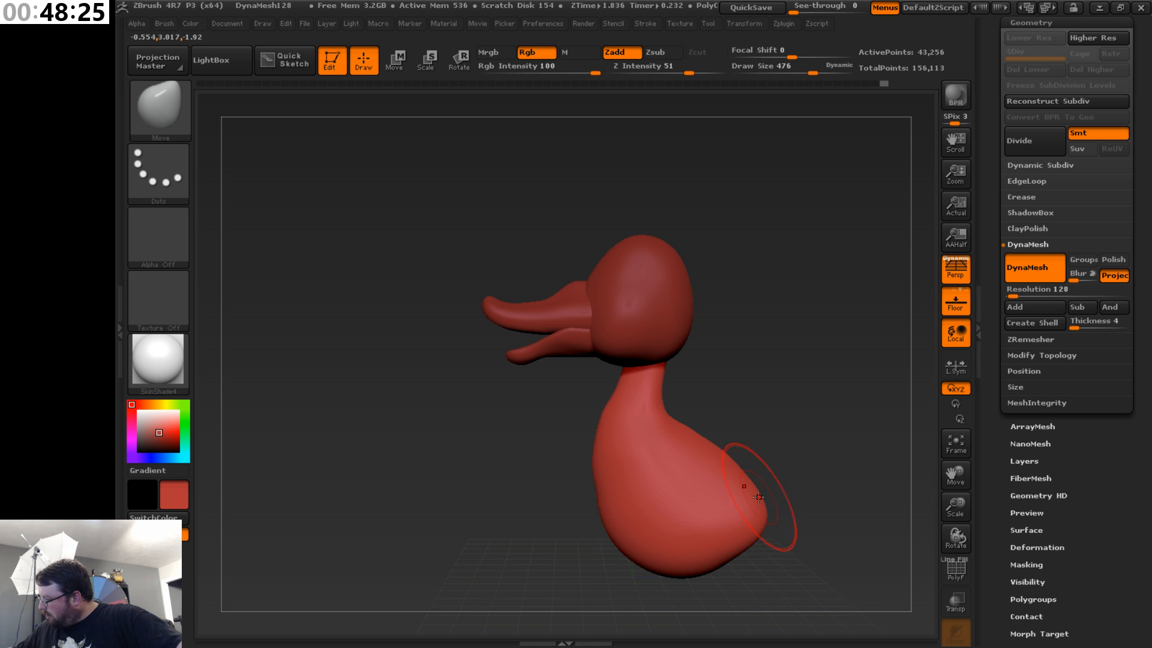
mouse_move(733, 567)
left_mouse_down()
mouse_move(823, 553)
mouse_move(884, 462)
mouse_move(816, 492)
mouse_move(839, 501)
mouse_move(838, 519)
left_mouse_up()
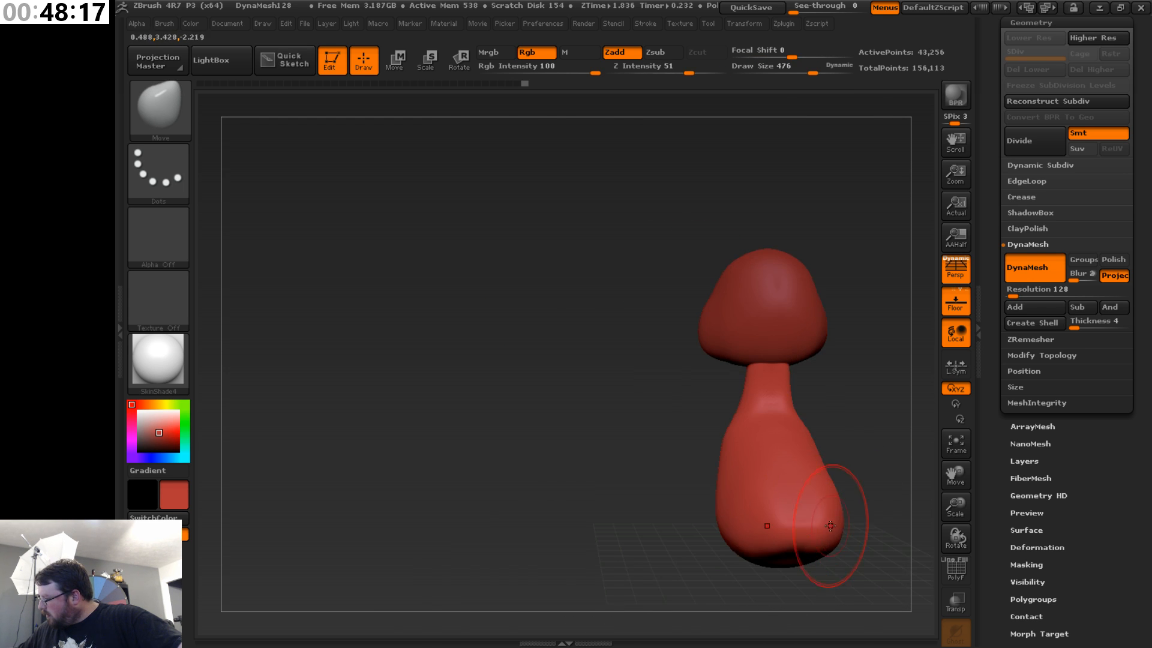
mouse_move(662, 507)
left_mouse_down()
mouse_move(798, 510)
mouse_move(666, 509)
left_mouse_up()
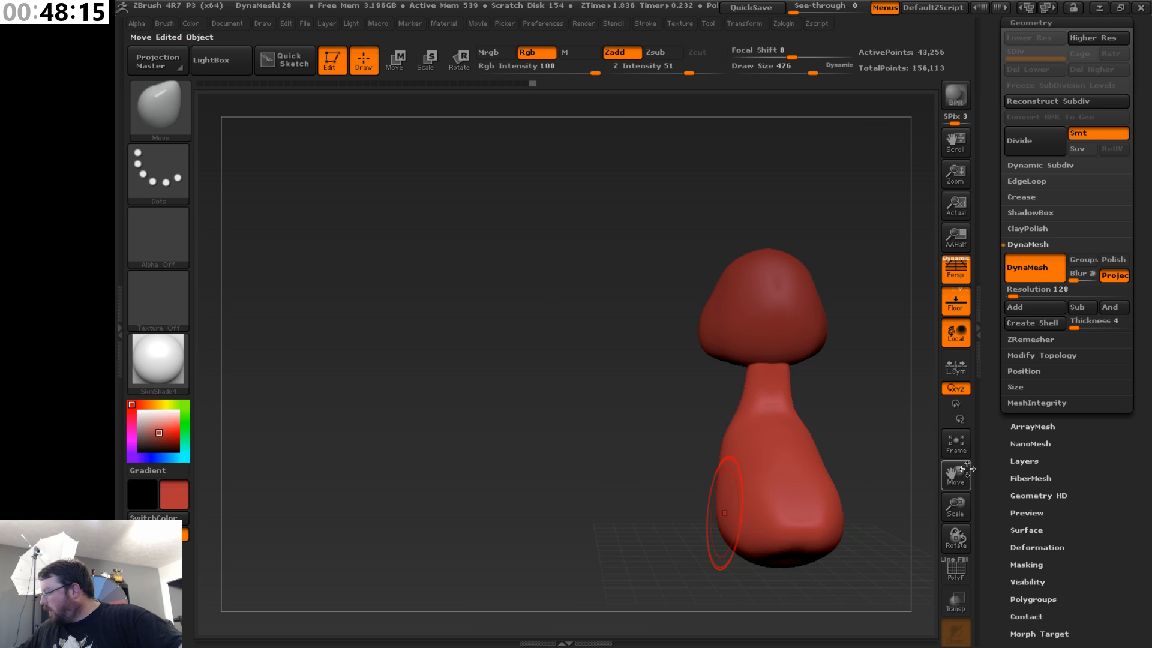
left_click_drag(955, 483, 923, 470)
mouse_move(774, 480)
left_mouse_down()
mouse_move(724, 552)
mouse_move(624, 482)
left_mouse_up()
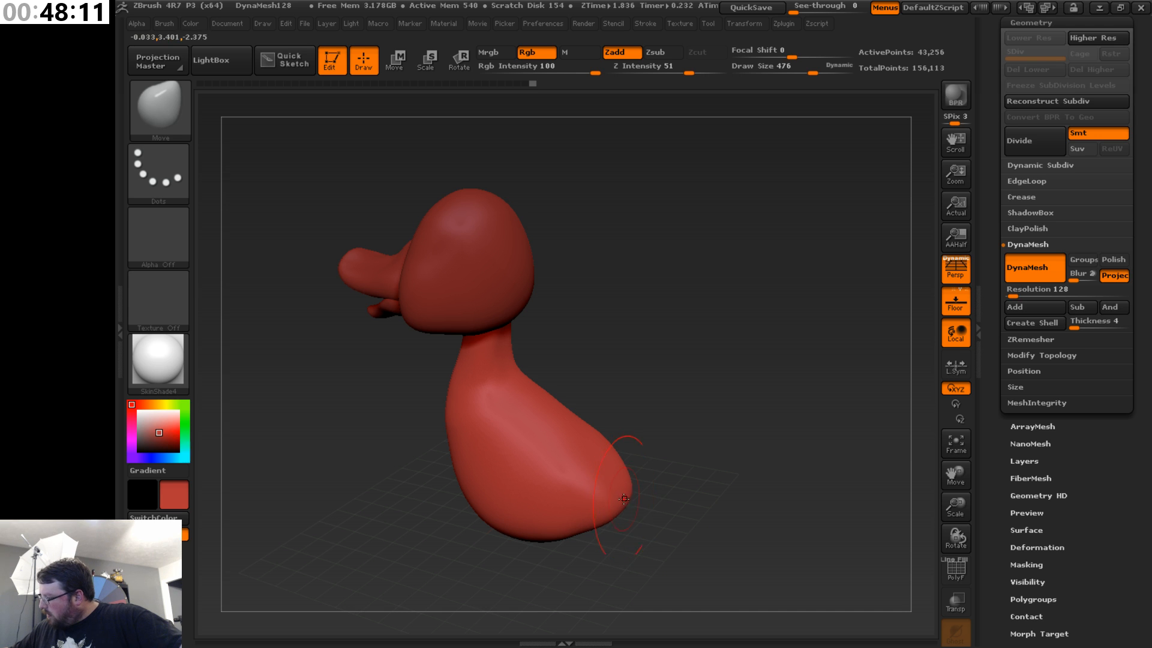
mouse_move(673, 449)
left_mouse_down()
mouse_move(655, 477)
mouse_move(700, 413)
left_mouse_up()
key("shift")
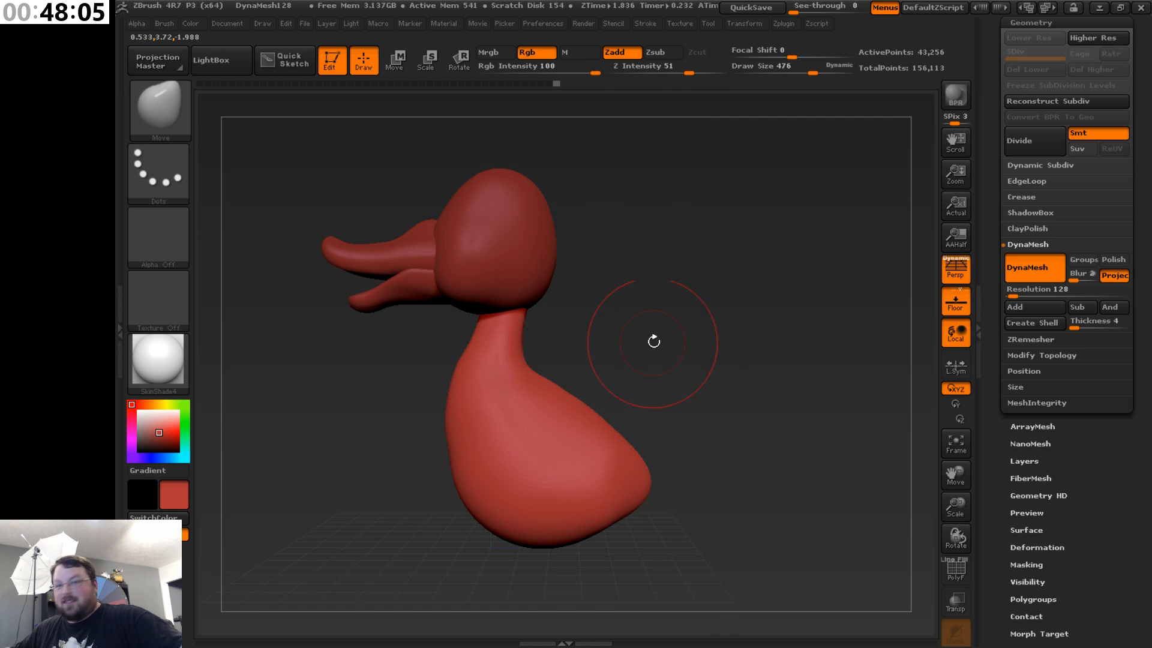
- Adjust the body's lower front at draw size 597, and widen the sides symmetrically at draw size 720
key("s")
left_click(617, 340)
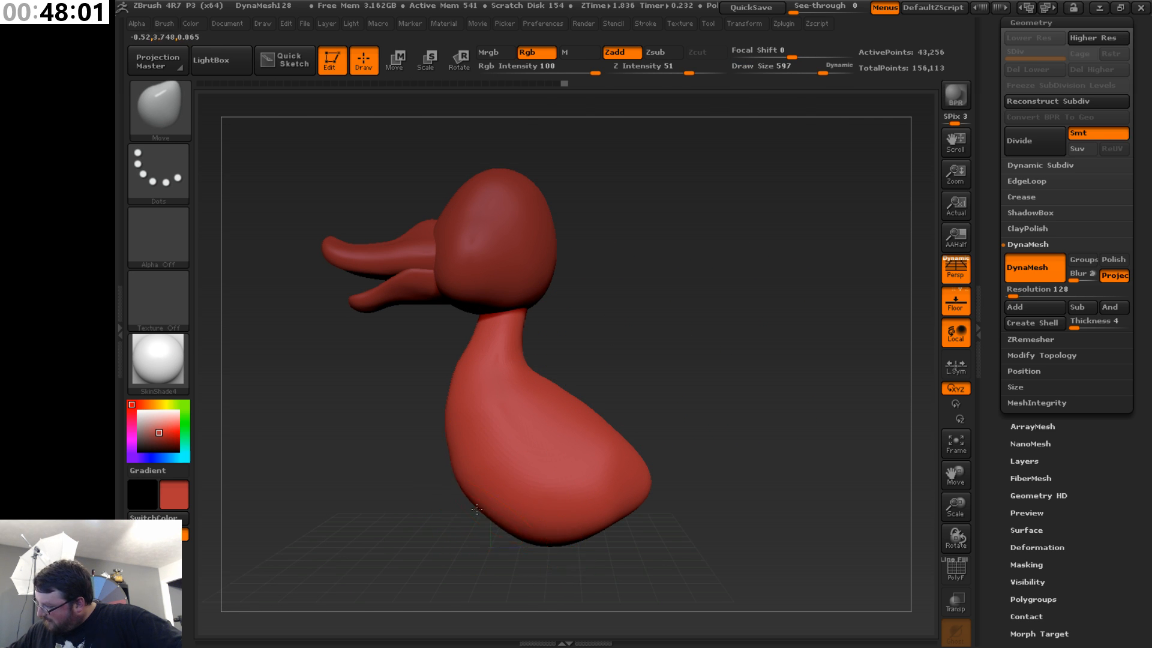
mouse_move(694, 355)
left_mouse_down()
mouse_move(722, 388)
mouse_move(694, 398)
left_mouse_up()
key("s")
left_click(657, 435)
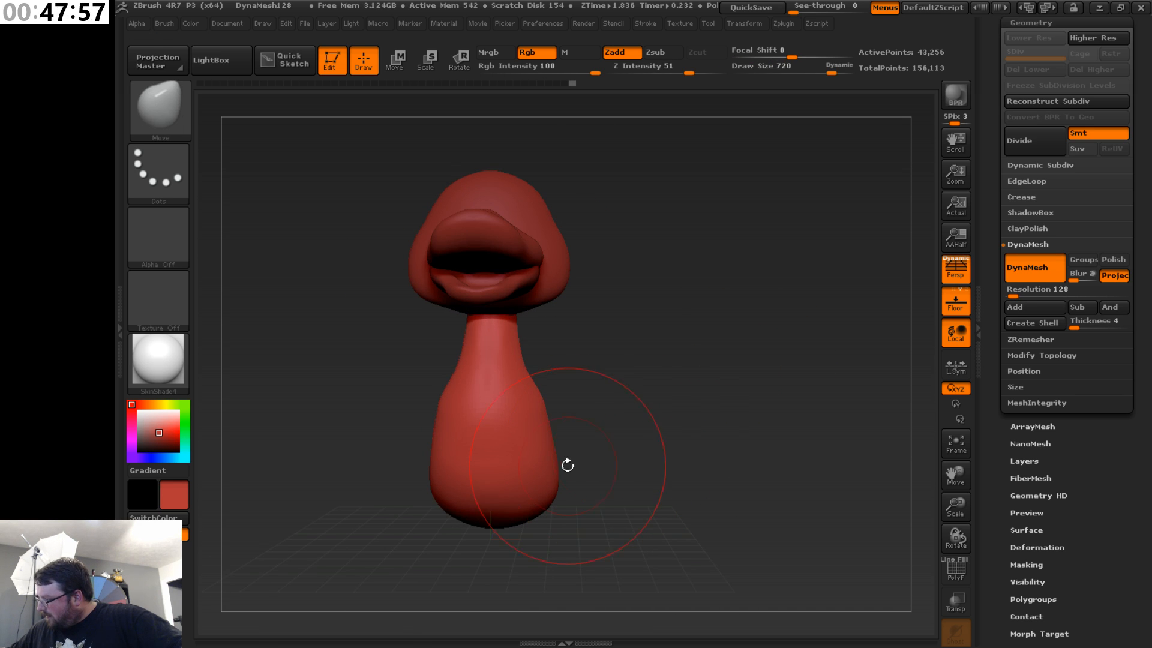
left_click_drag(554, 464, 557, 439)
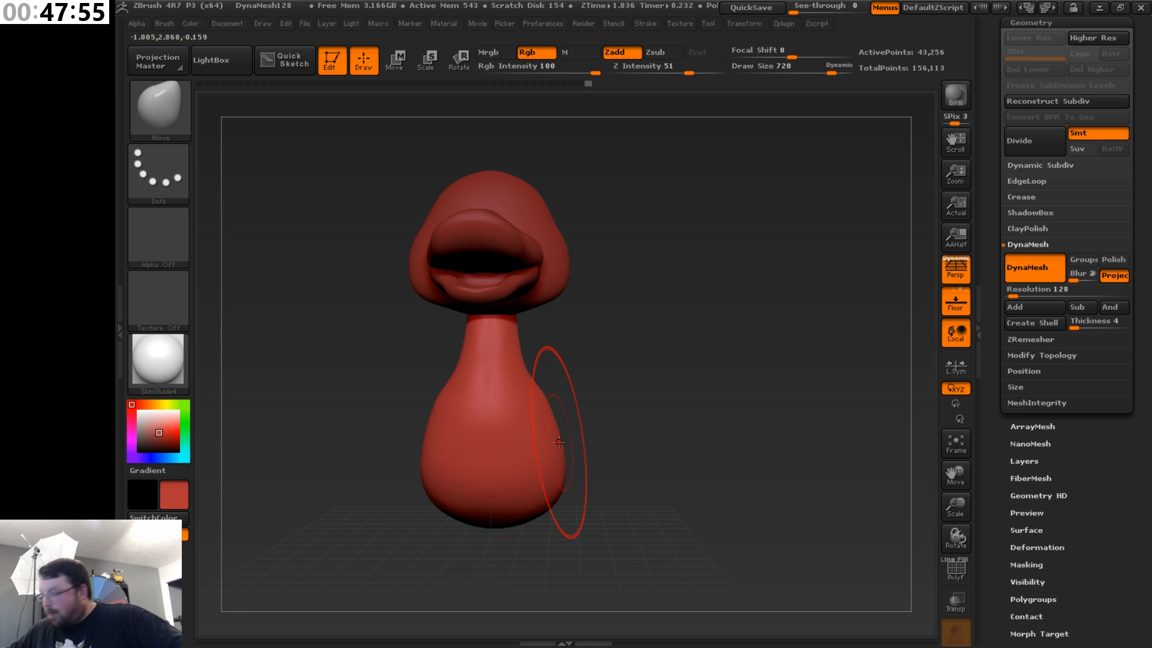
left_click_drag(540, 396, 545, 398)
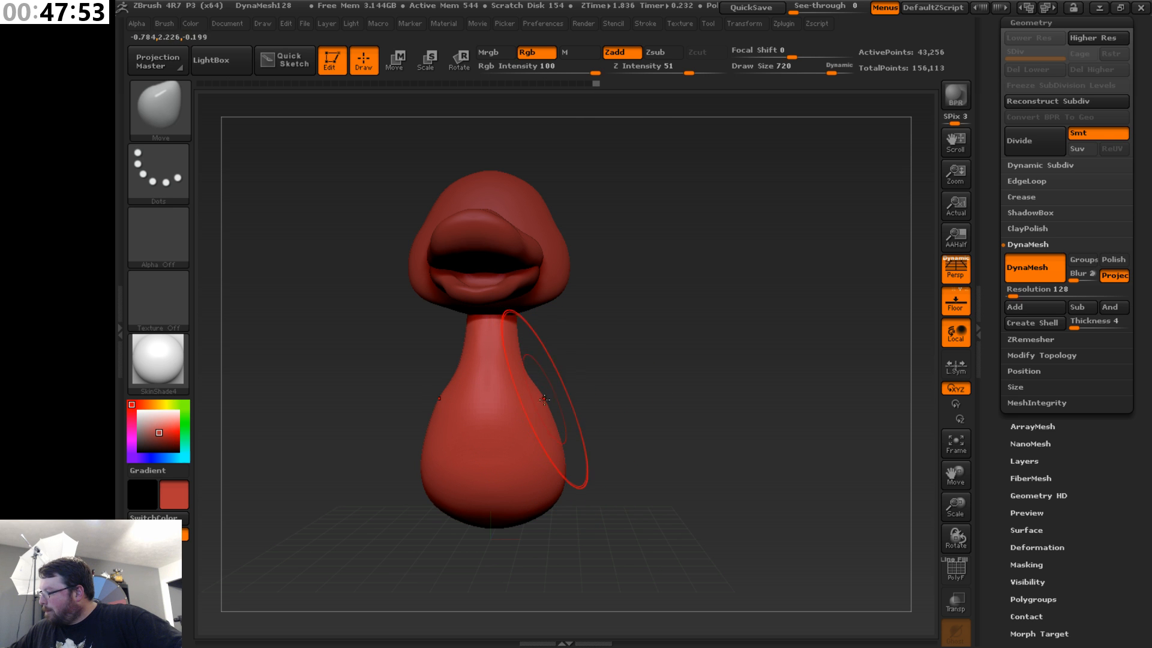
left_click_drag(630, 395, 563, 406)
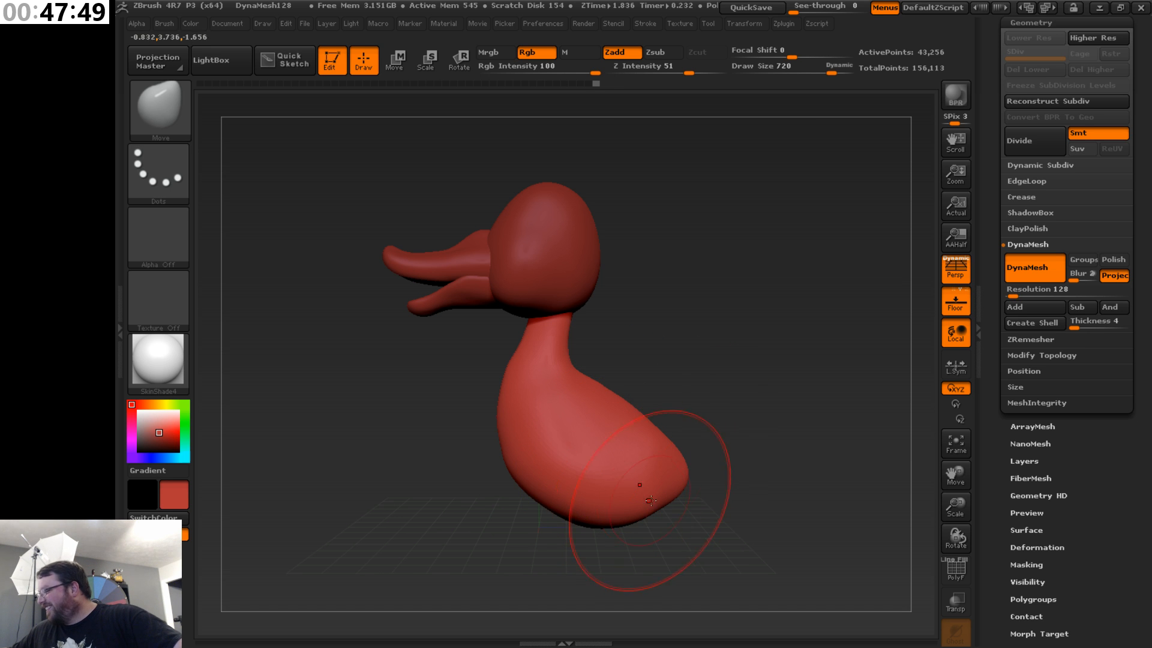
- Set the draw size to 290 and refine the tail tip into a more pronounced point
mouse_move(697, 392)
left_mouse_down()
mouse_move(738, 414)
mouse_move(720, 425)
mouse_move(746, 420)
mouse_move(745, 440)
left_mouse_up()
key("s")
key("s")
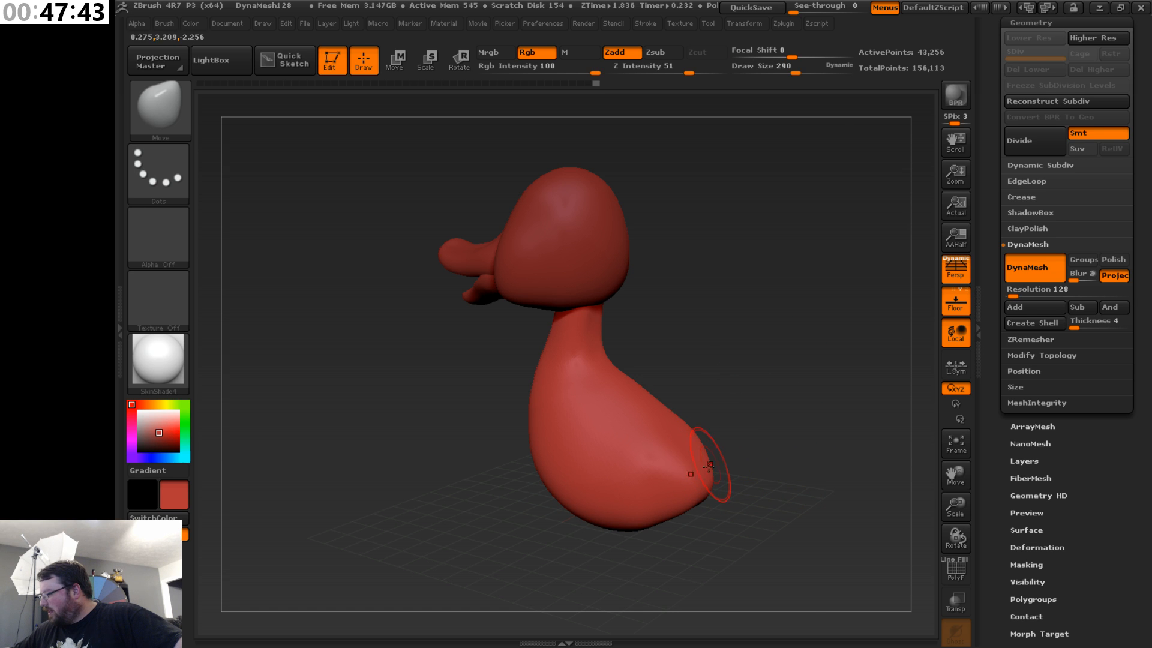
left_click_drag(764, 357, 783, 378)
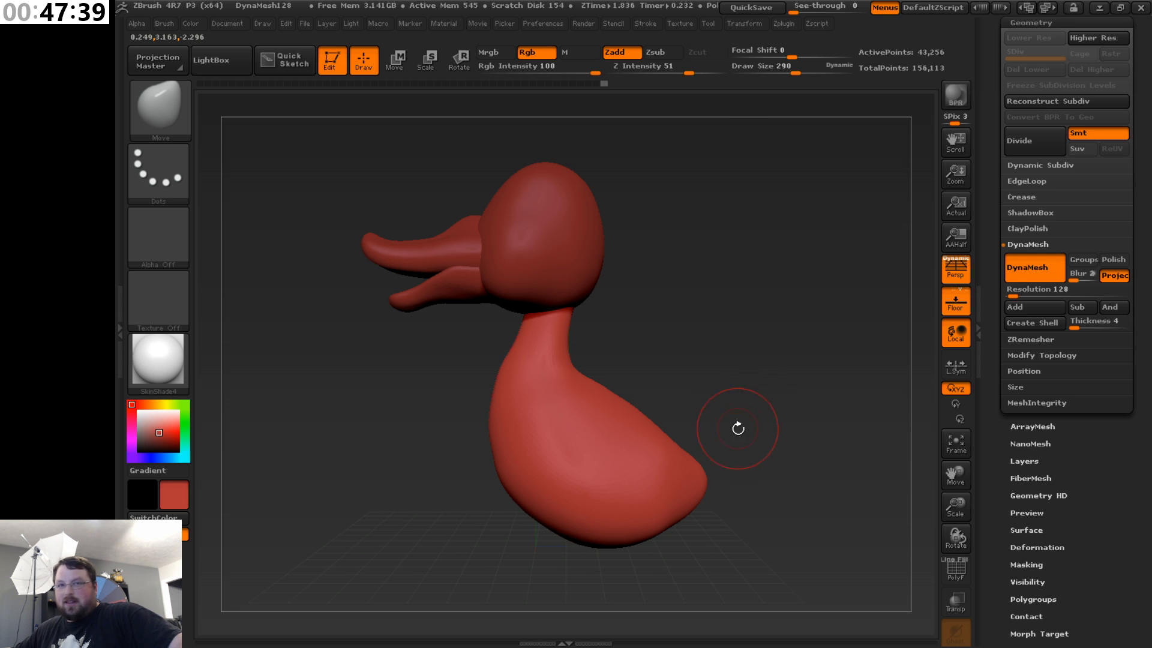
- Fill out the duck's back at draw size 476 and remesh the reshaped body with DynaMesh
key("s")
left_click_drag(714, 398, 740, 419)
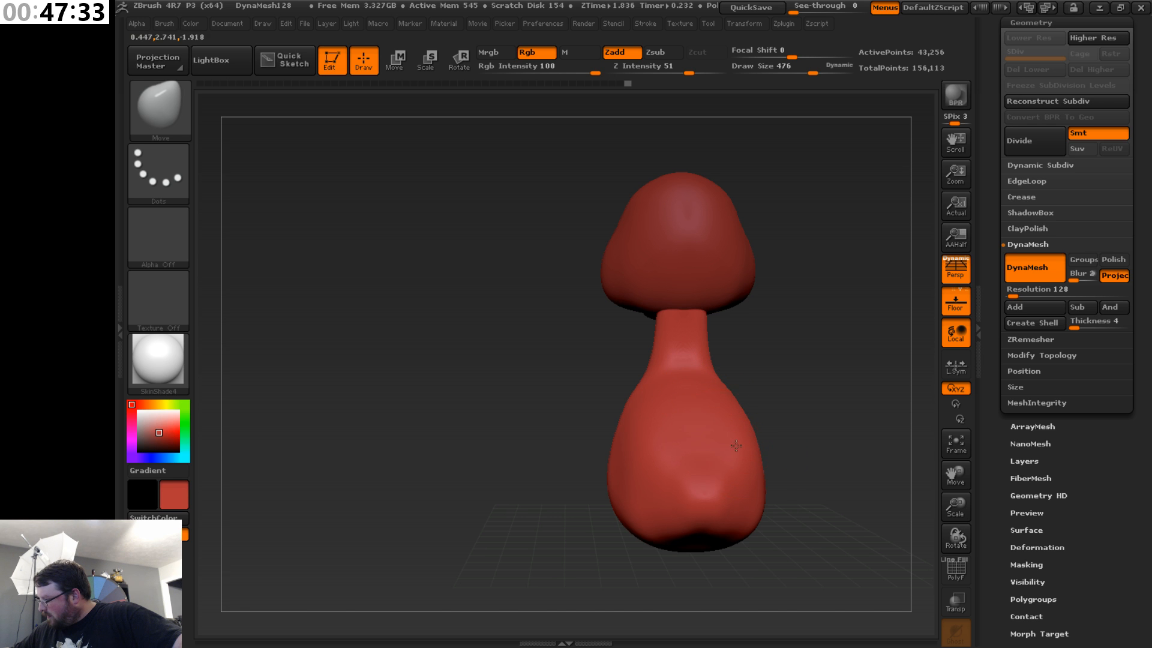
left_click_drag(785, 368, 867, 336)
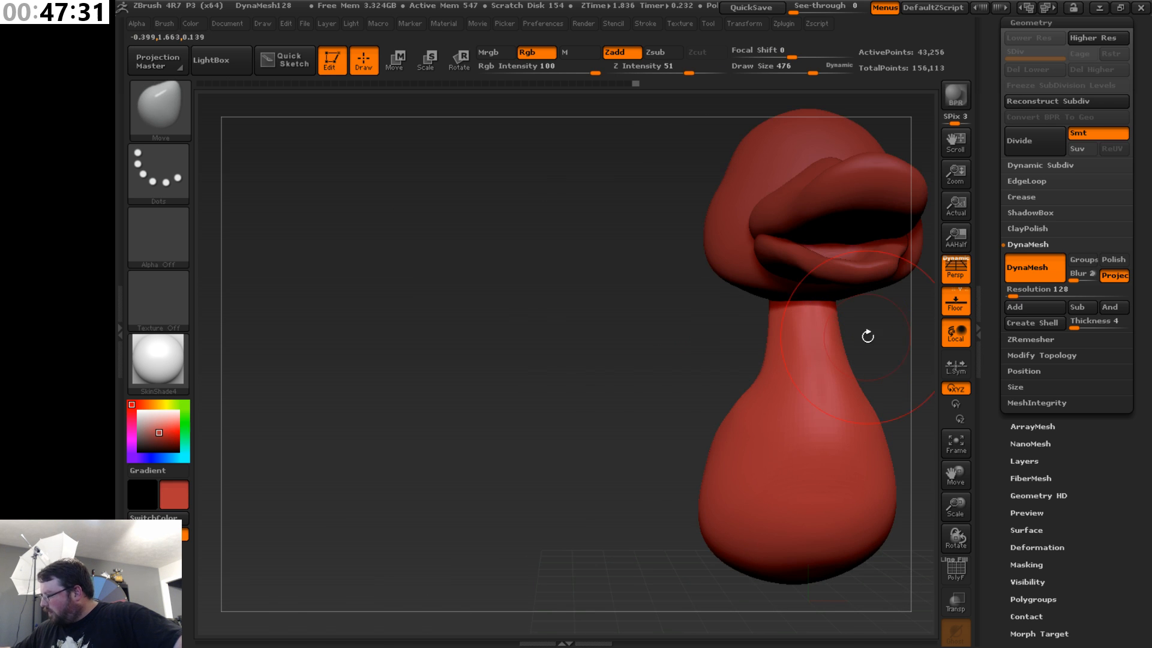
left_click_drag(956, 474, 854, 470)
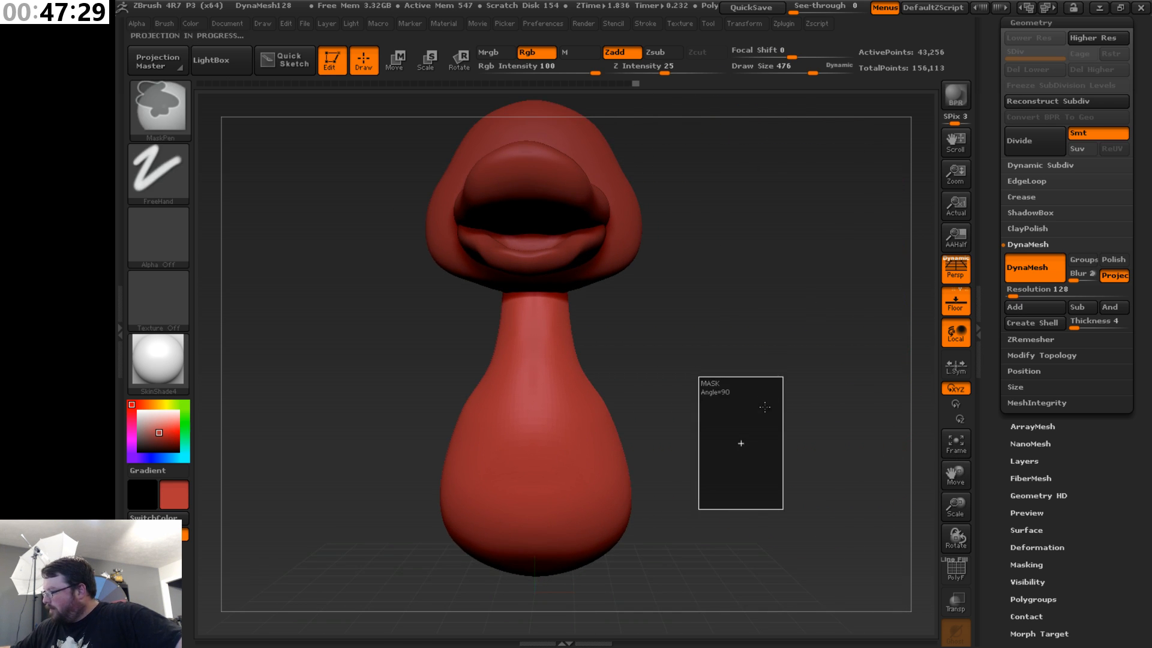
left_click_drag(747, 422, 636, 413)
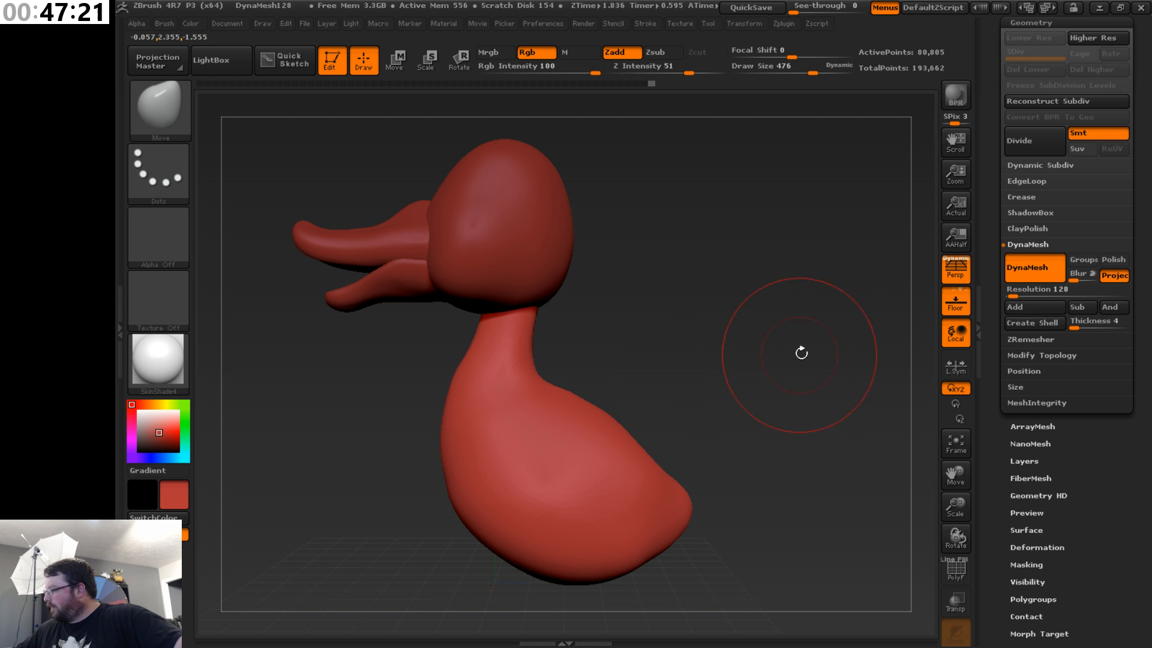
- Insert a Cylinder3D mesh as a new subtool below the body subtool
scroll(1146, 344, "up", 5)
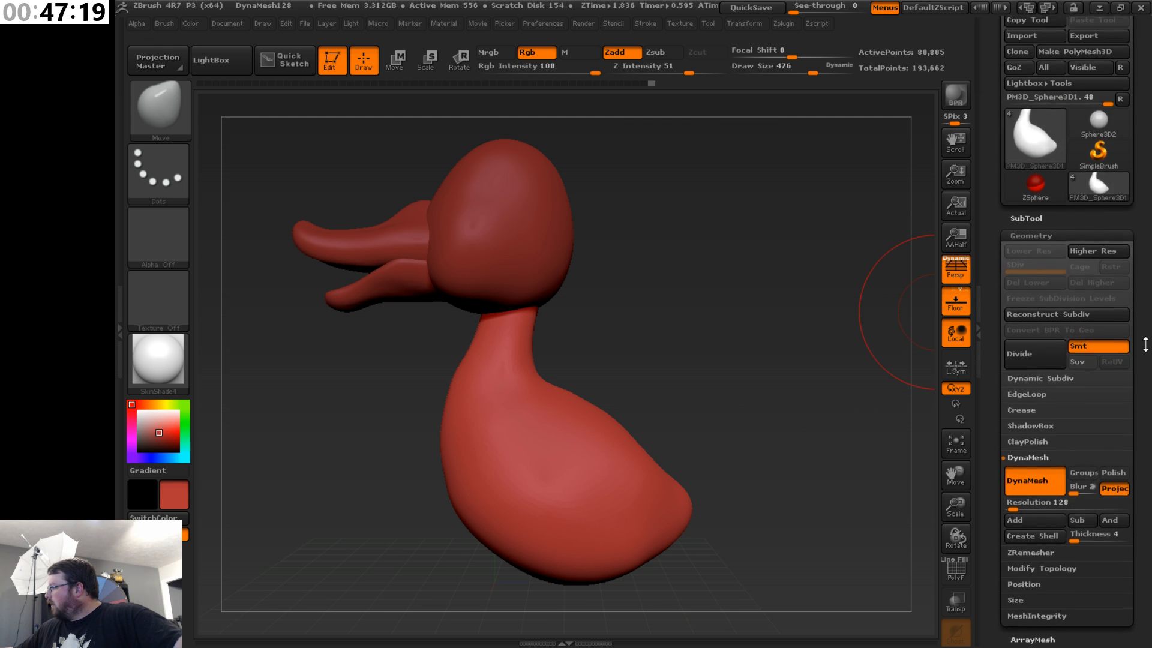
left_click(1083, 240)
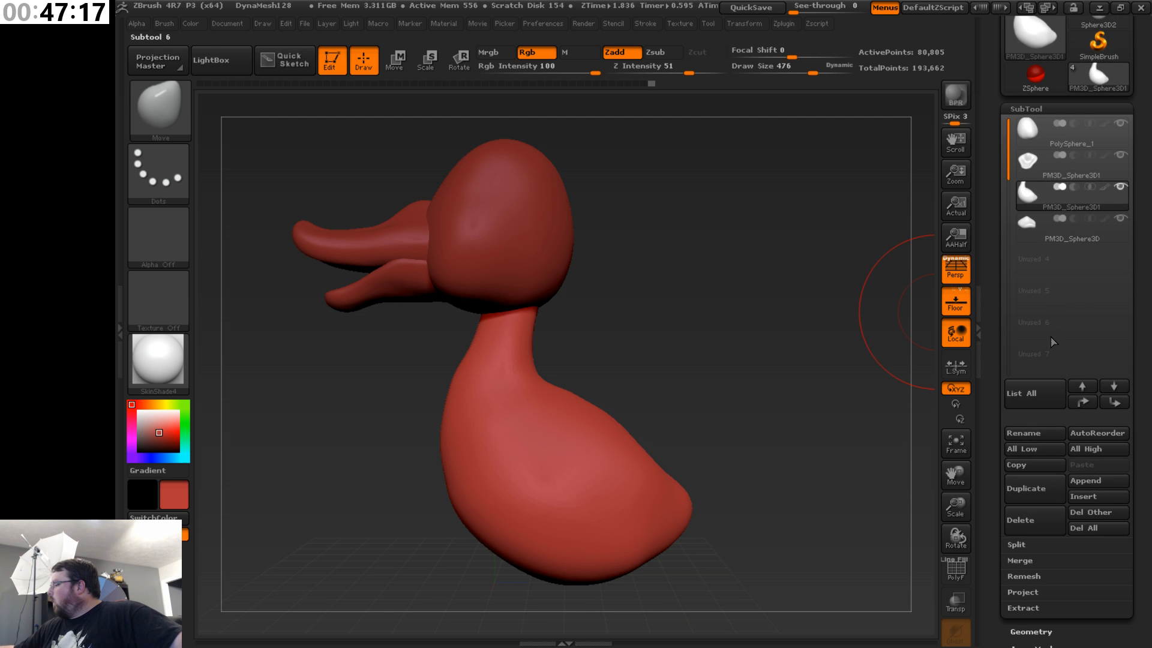
left_click(1095, 496)
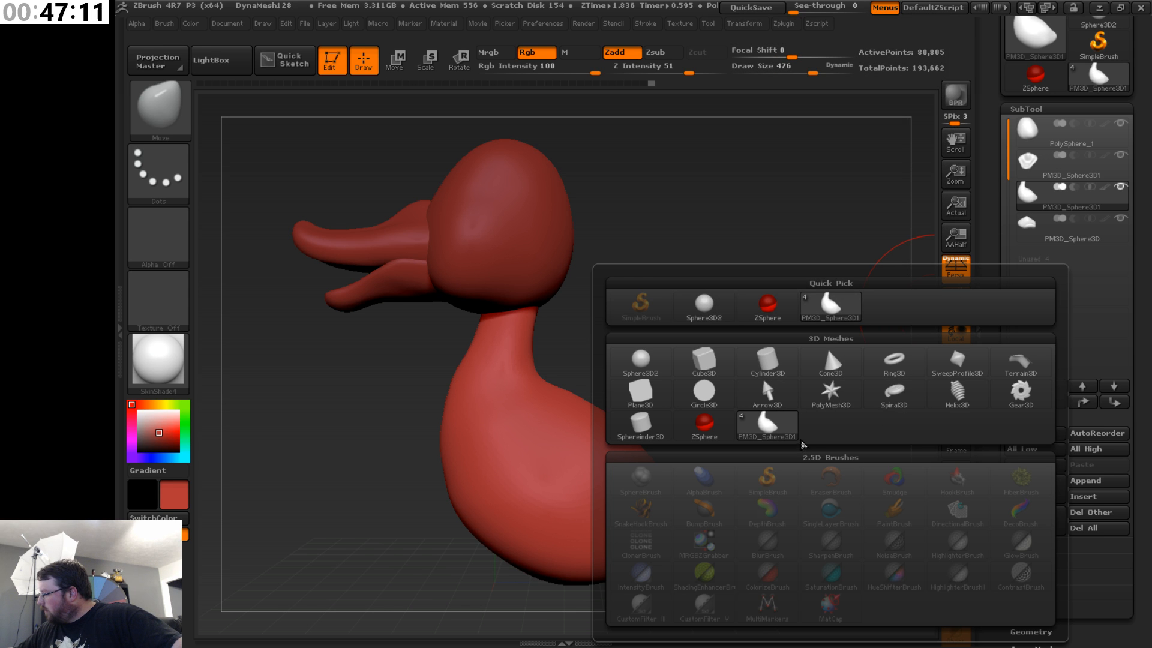
mouse_move(712, 433)
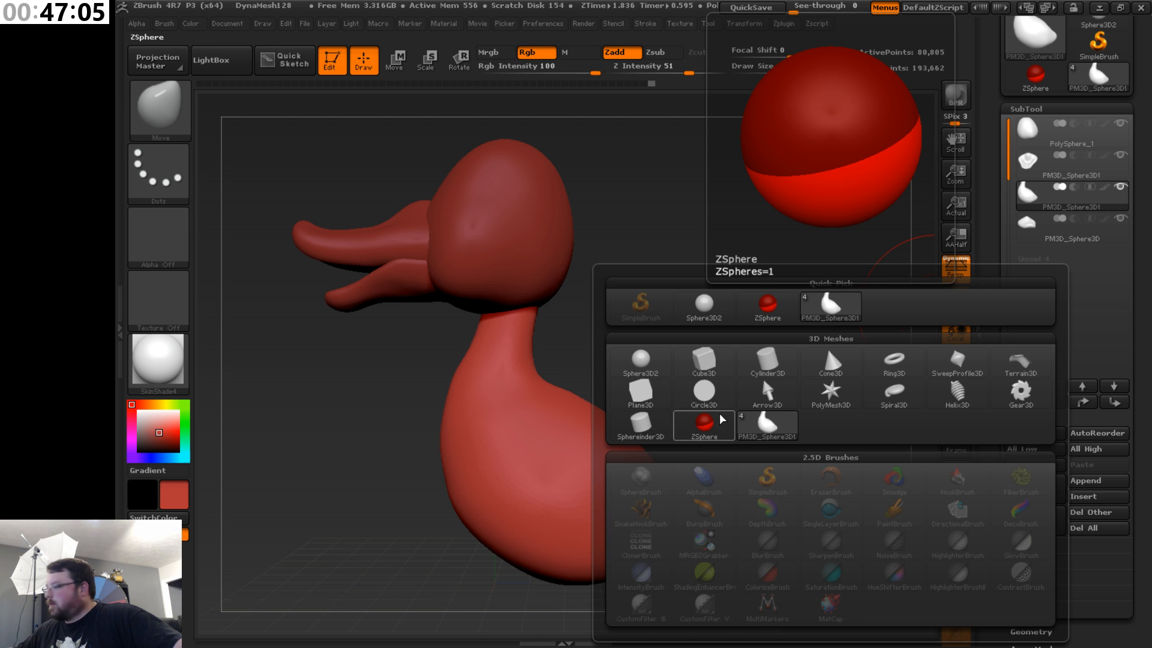
mouse_move(698, 402)
mouse_move(752, 391)
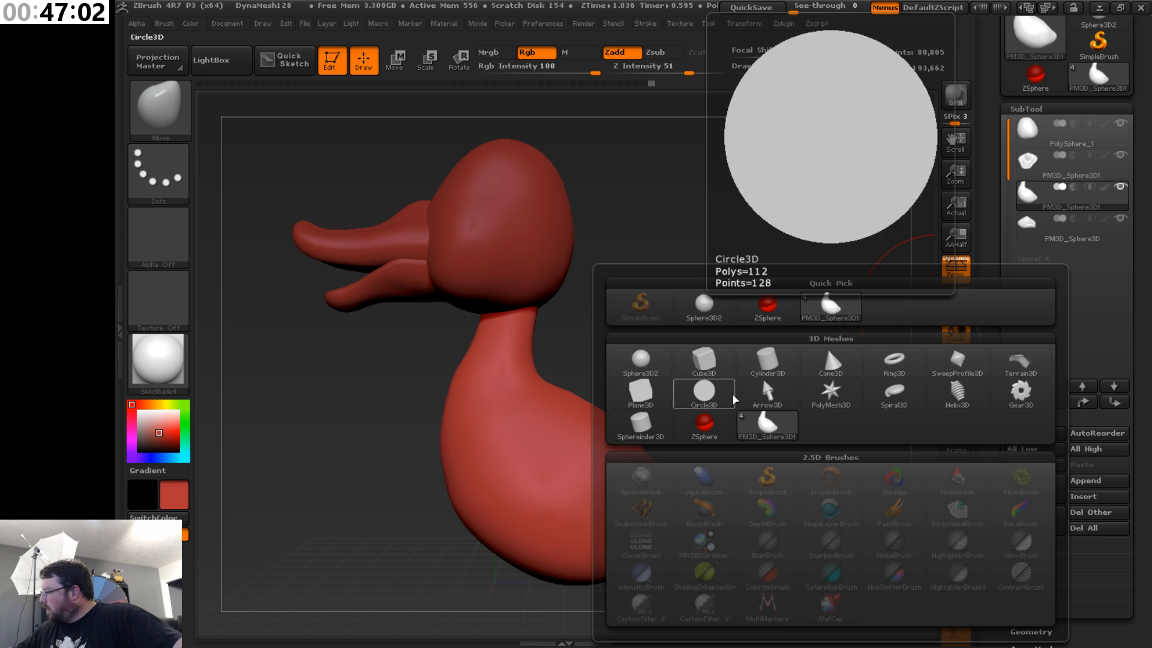
left_click(767, 360)
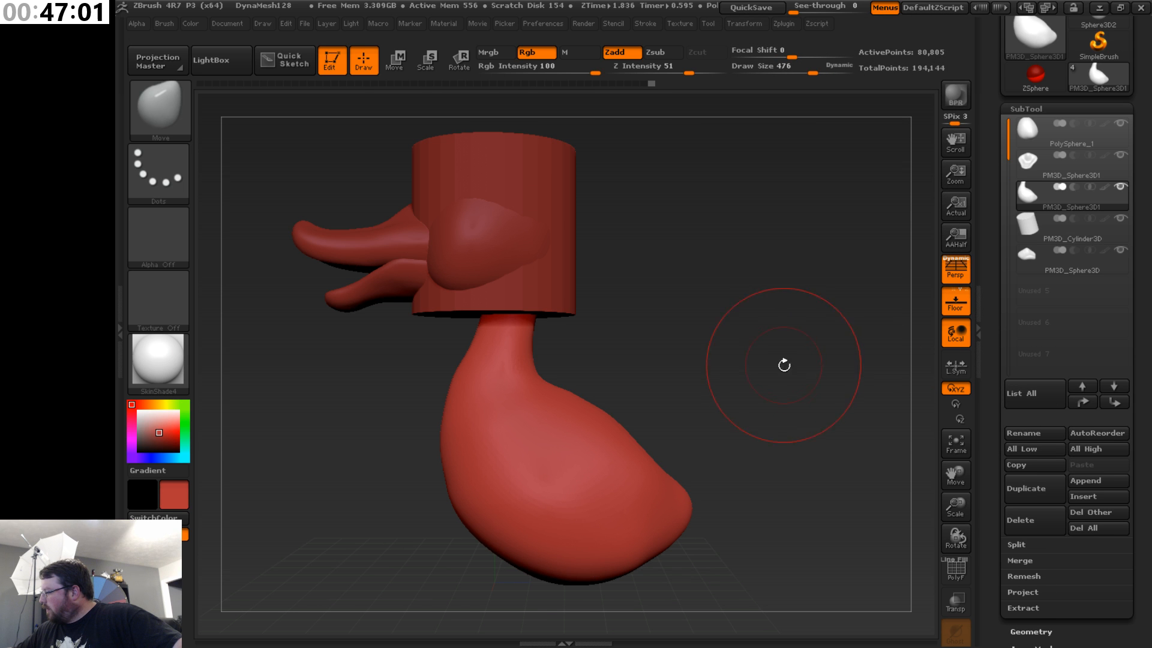
- Switch to Transpose Move, select the cylinder subtool, and convert it to a DynaMesh at resolution 128
left_click(395, 60)
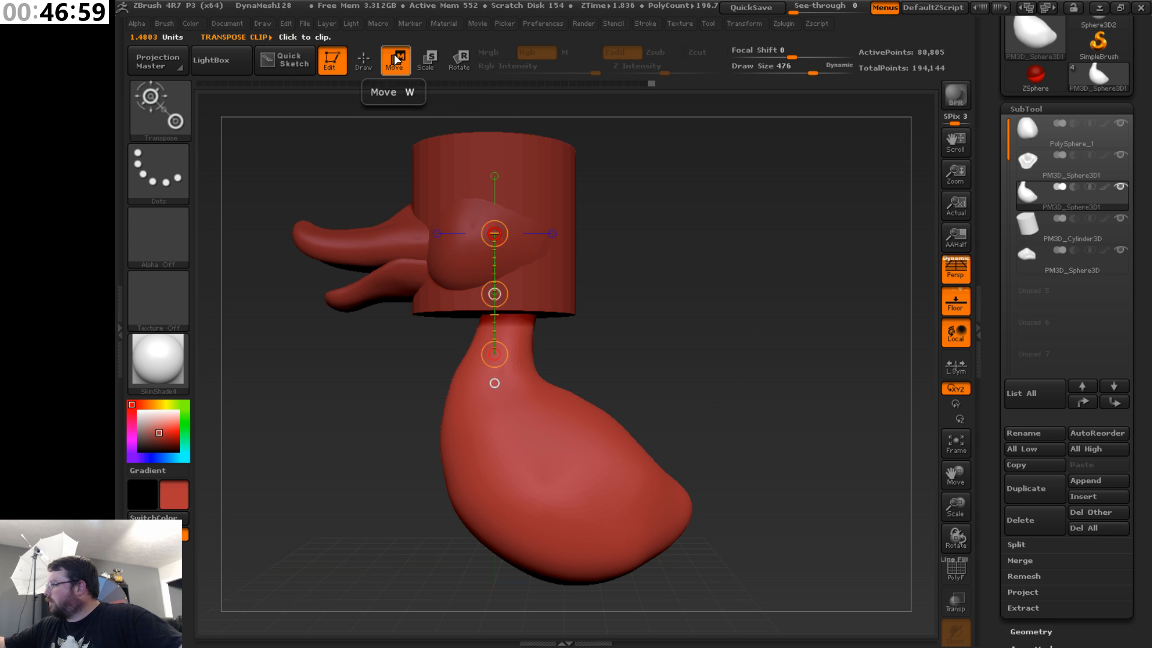
left_click(1056, 239)
left_click_drag(1144, 286, 1103, 218)
left_click(1030, 311)
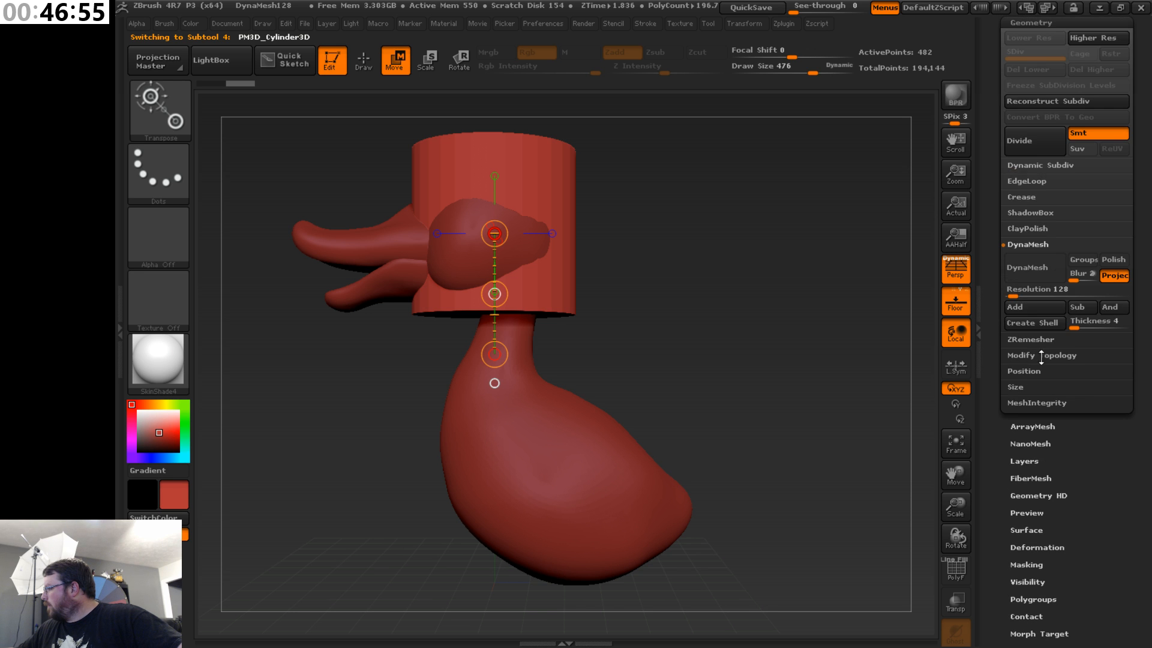
left_click(1043, 270)
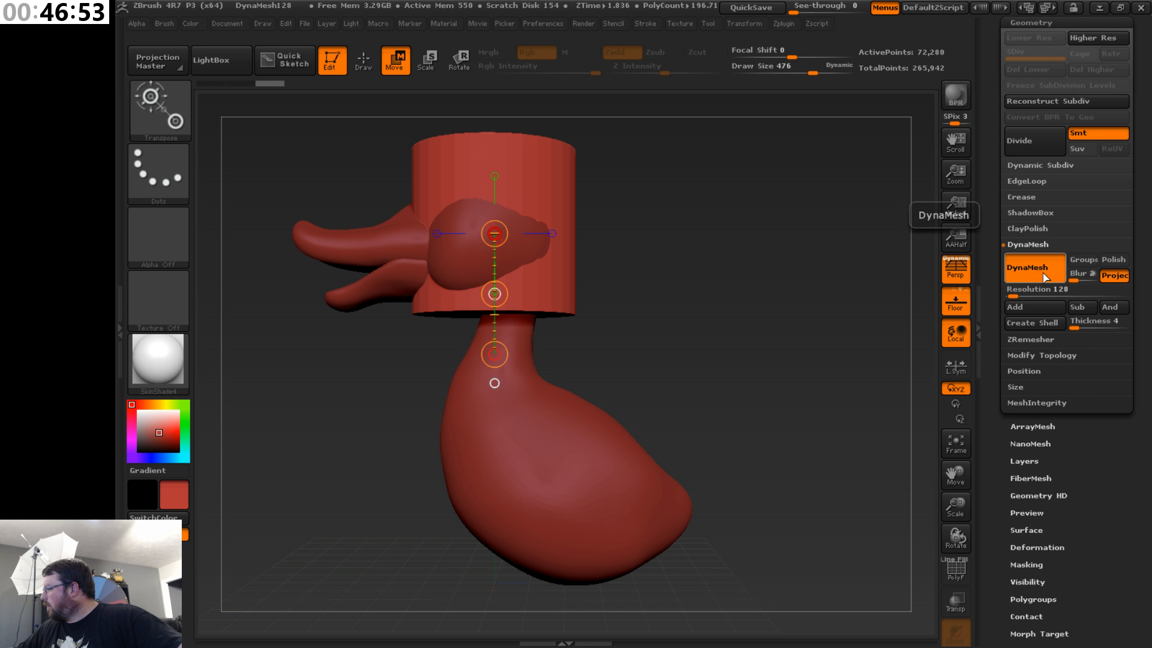
- Lower the cylinder from the head to the bottom of the duck's body and prepare a transpose line on it for resizing
left_click_drag(494, 294, 482, 629, "shift")
left_click_drag(956, 474, 966, 406)
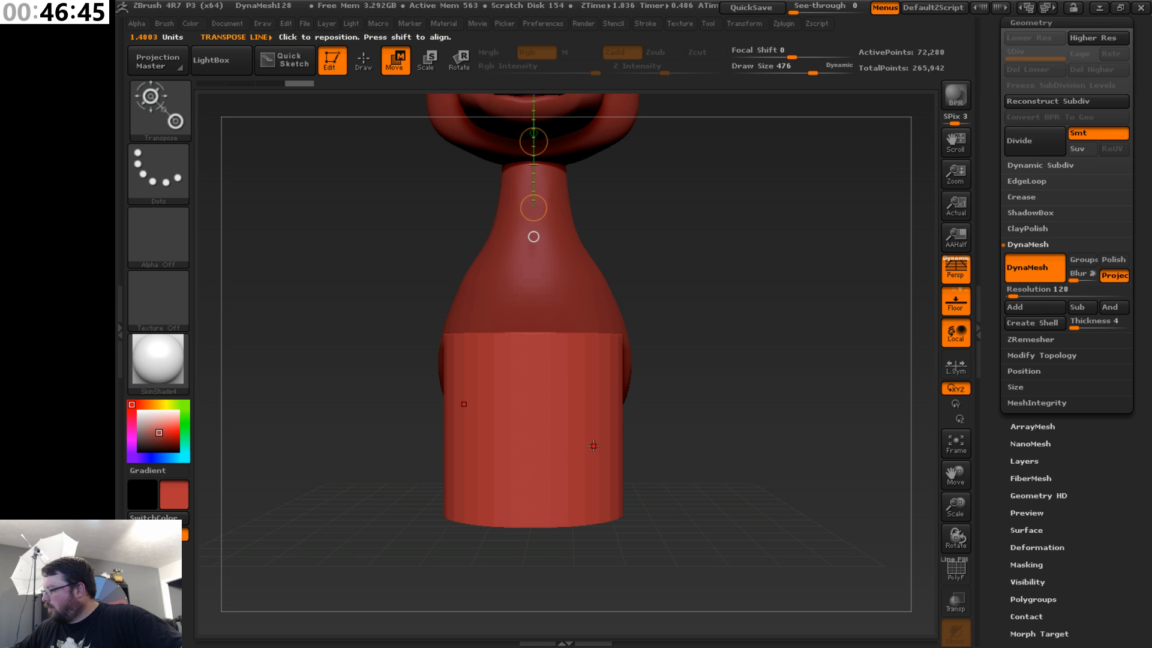
left_click(366, 65)
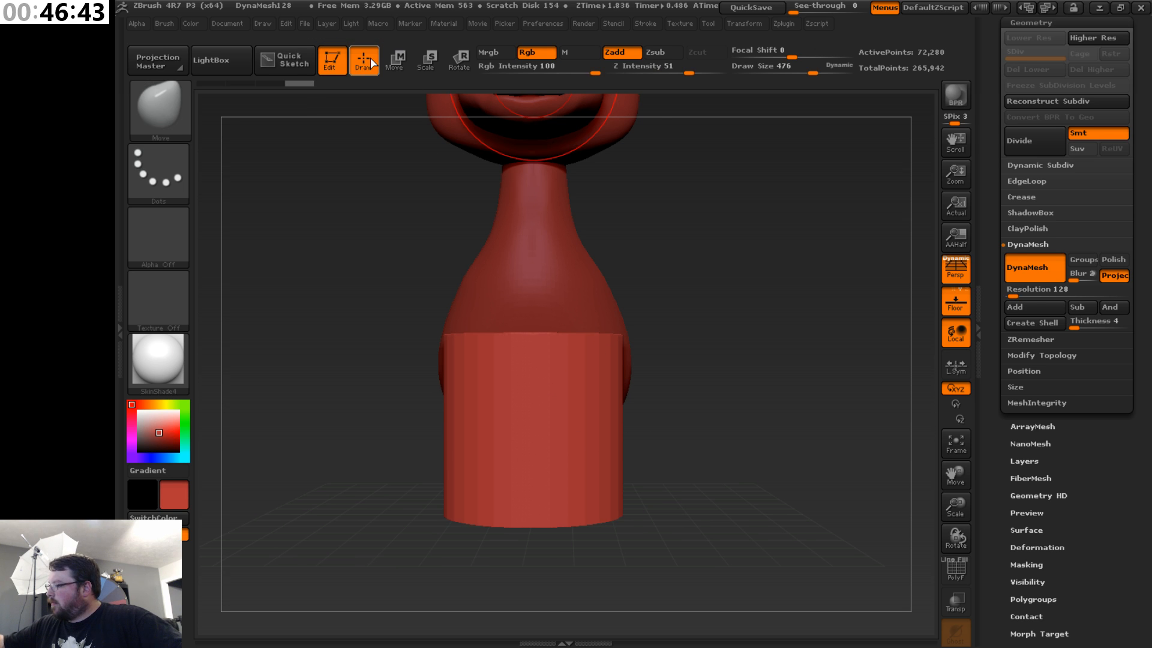
left_click(397, 62)
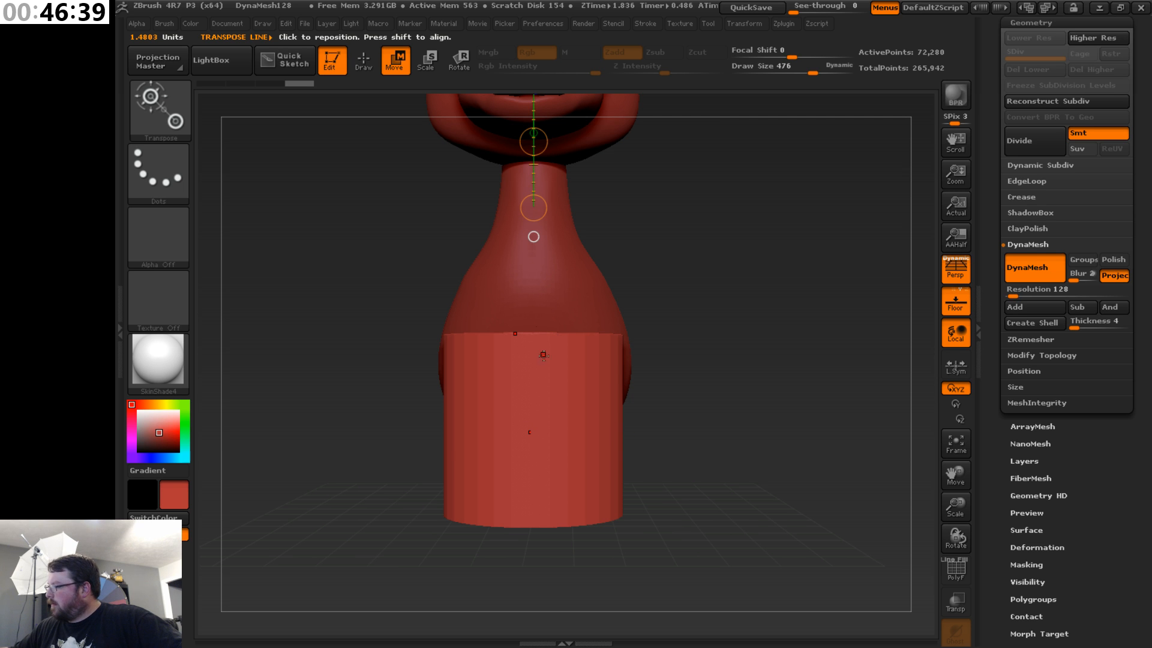
mouse_move(519, 421)
left_mouse_down()
mouse_move(764, 426)
mouse_move(651, 468)
mouse_move(654, 489)
mouse_move(600, 532)
left_mouse_up()
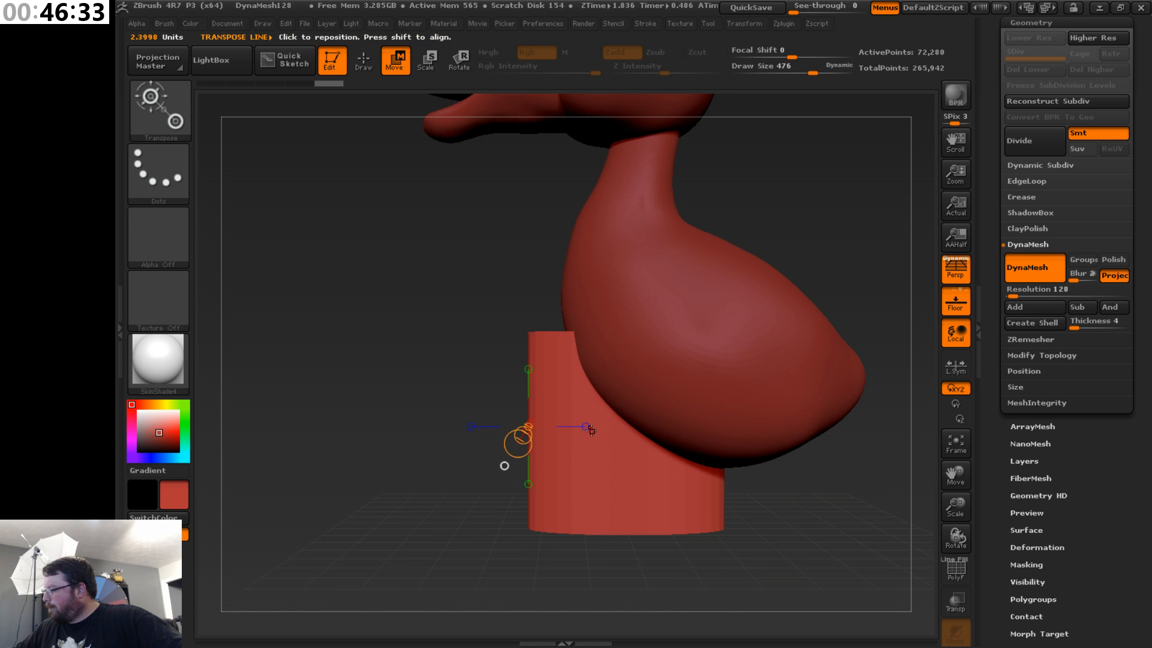
- Narrow the cylinder in both depth and width to form a slim, round leg post
mouse_move(591, 430)
left_mouse_down()
mouse_move(763, 426)
mouse_move(585, 430)
left_mouse_up()
left_click_drag(615, 487, 726, 487)
left_click(772, 439)
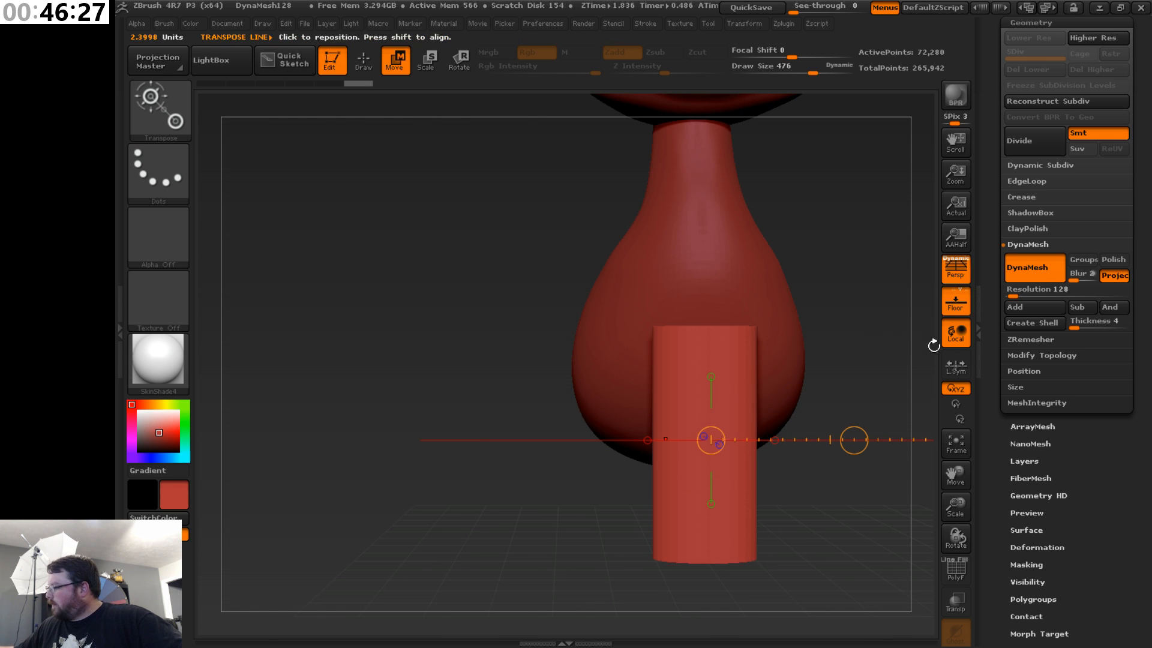
left_click_drag(956, 474, 690, 455)
left_click_drag(798, 527, 660, 544)
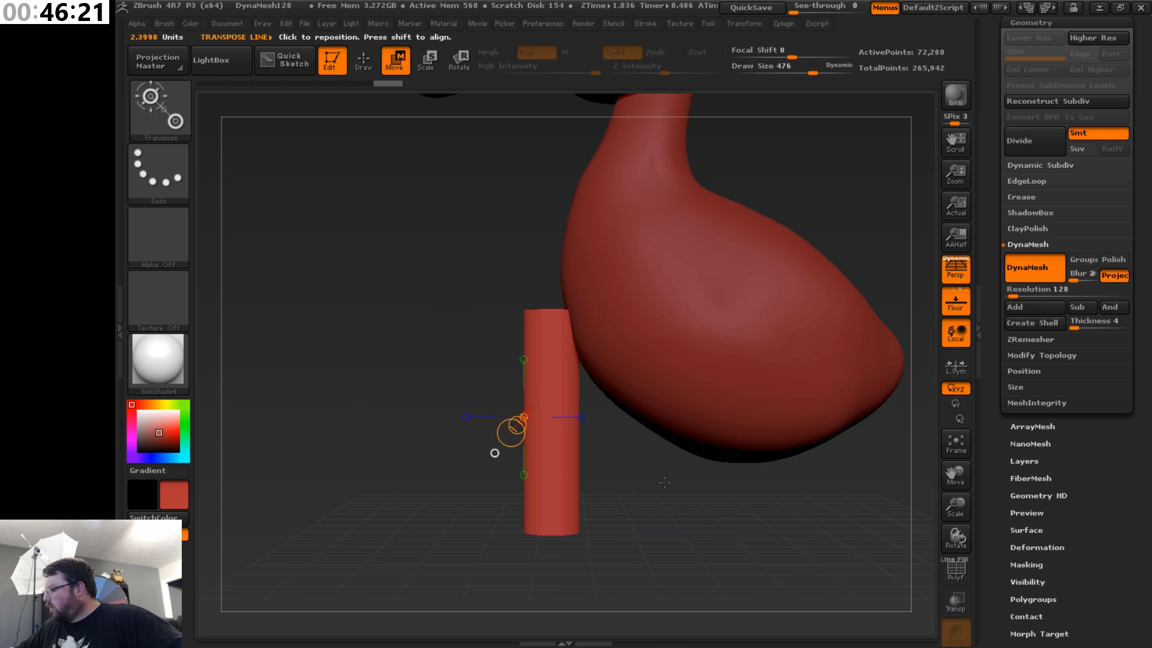
- Reposition the slim cylinder back and down so it stands directly beneath the duck's belly
left_click(580, 414)
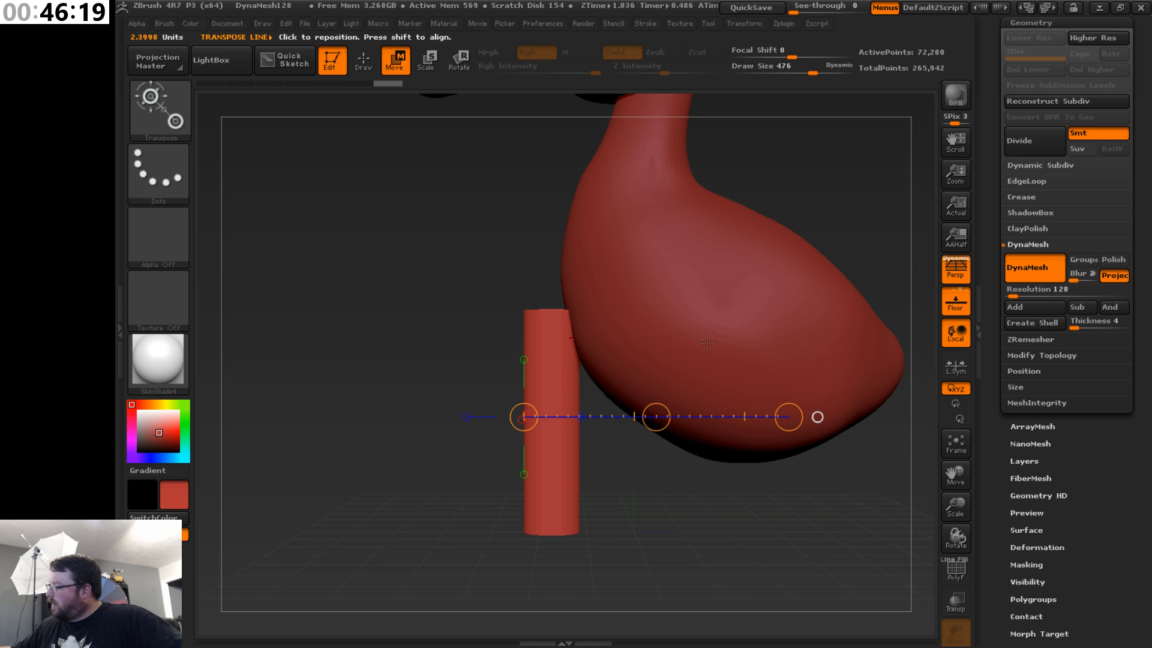
left_click_drag(657, 416, 617, 543)
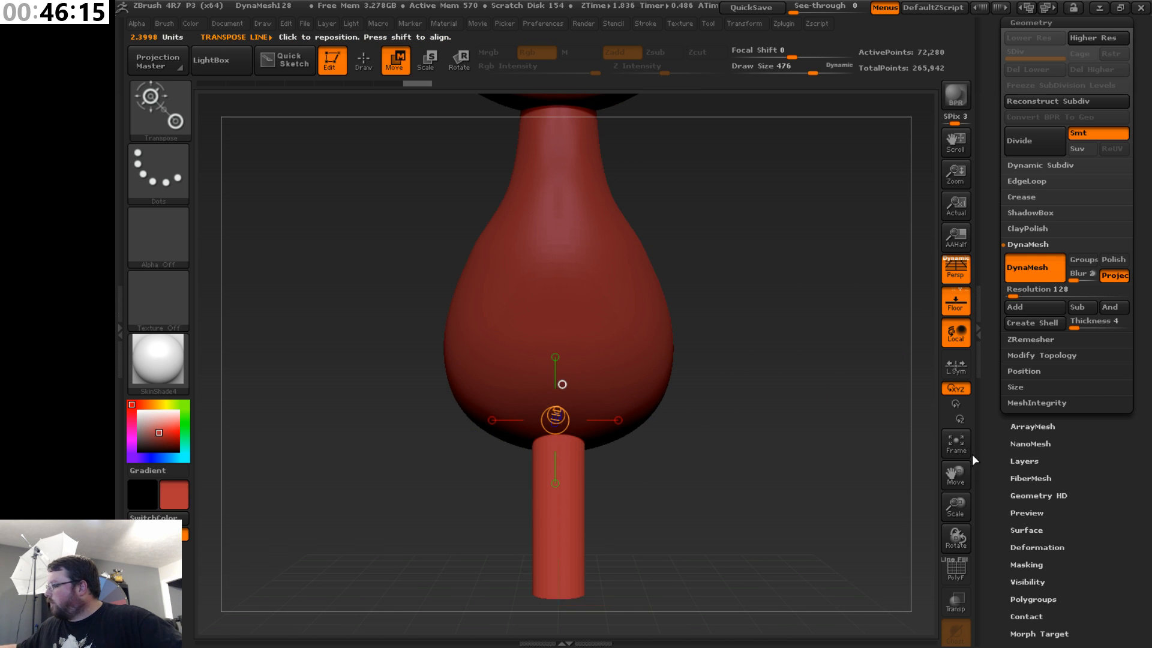
left_click_drag(964, 476, 967, 450)
left_click_drag(888, 420, 738, 396, "shift")
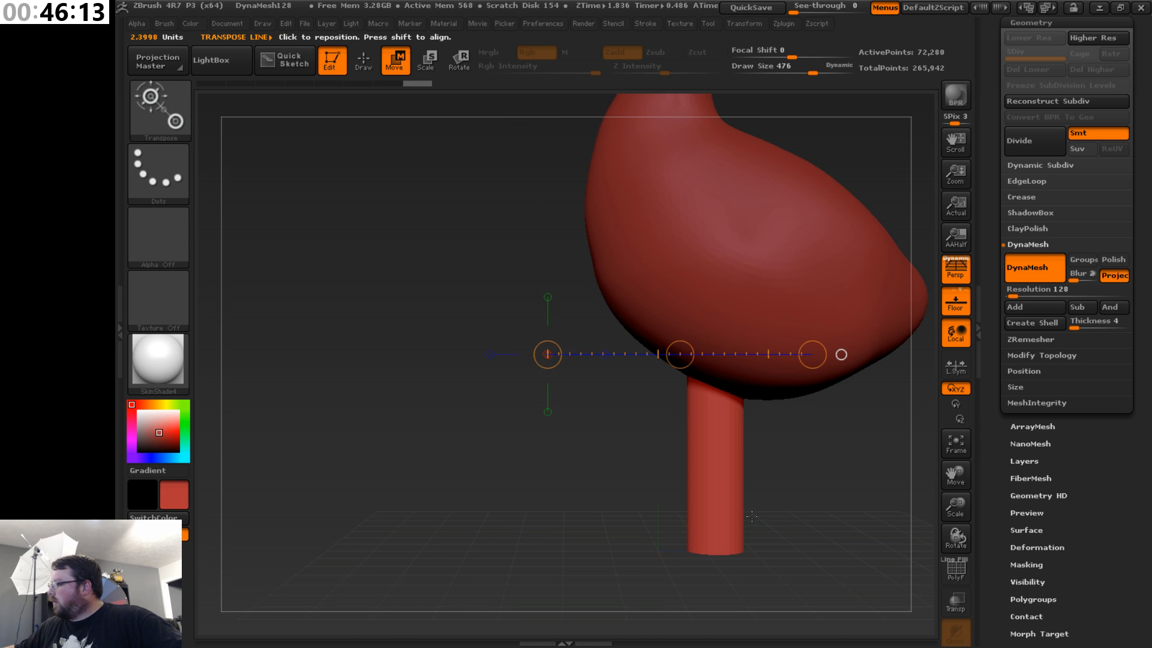
left_click_drag(680, 354, 716, 354)
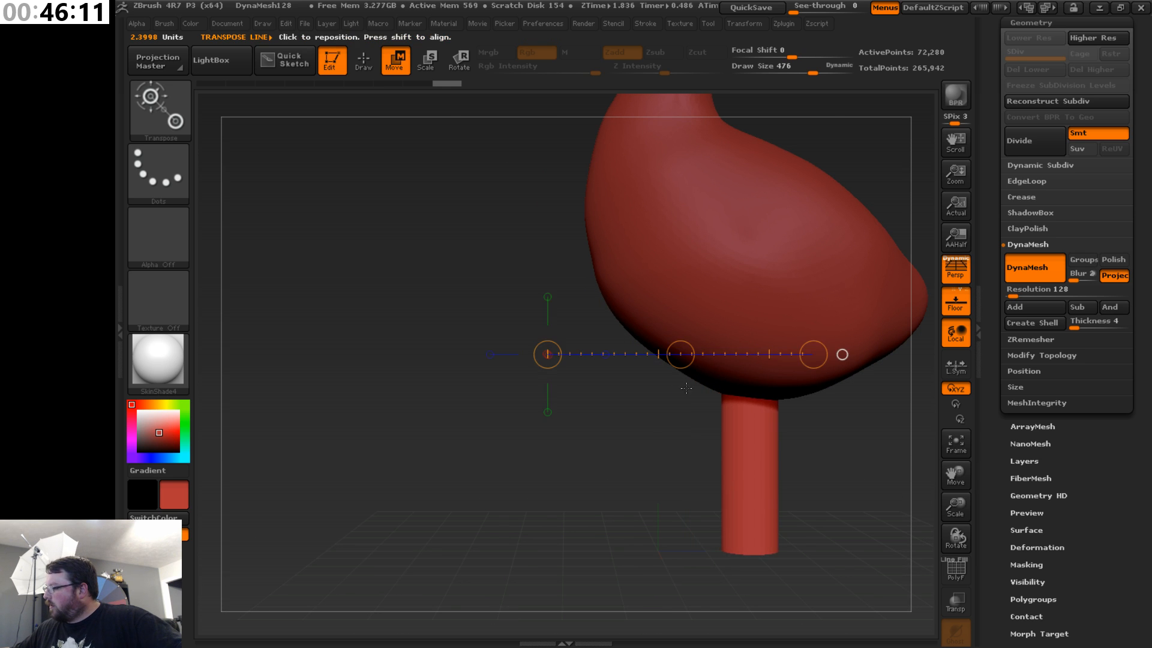
left_click_drag(810, 516, 668, 527)
- Return to Draw mode and soften the cylinder's end edges with the Smooth brush at draw size 476
key("q")
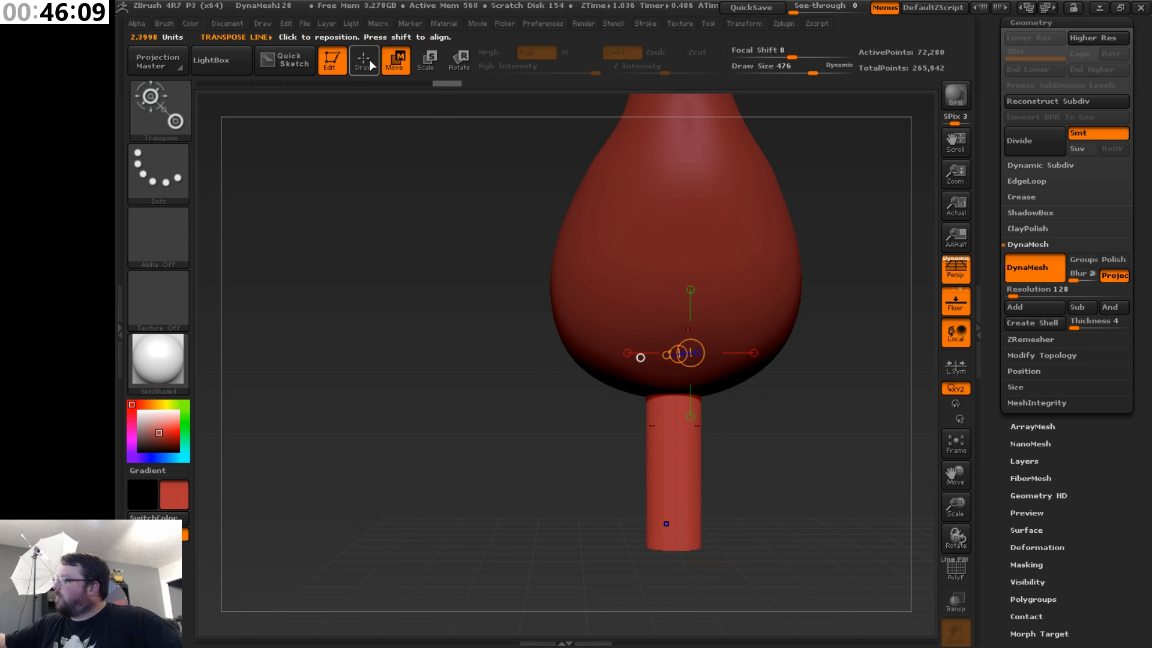
left_click(394, 60)
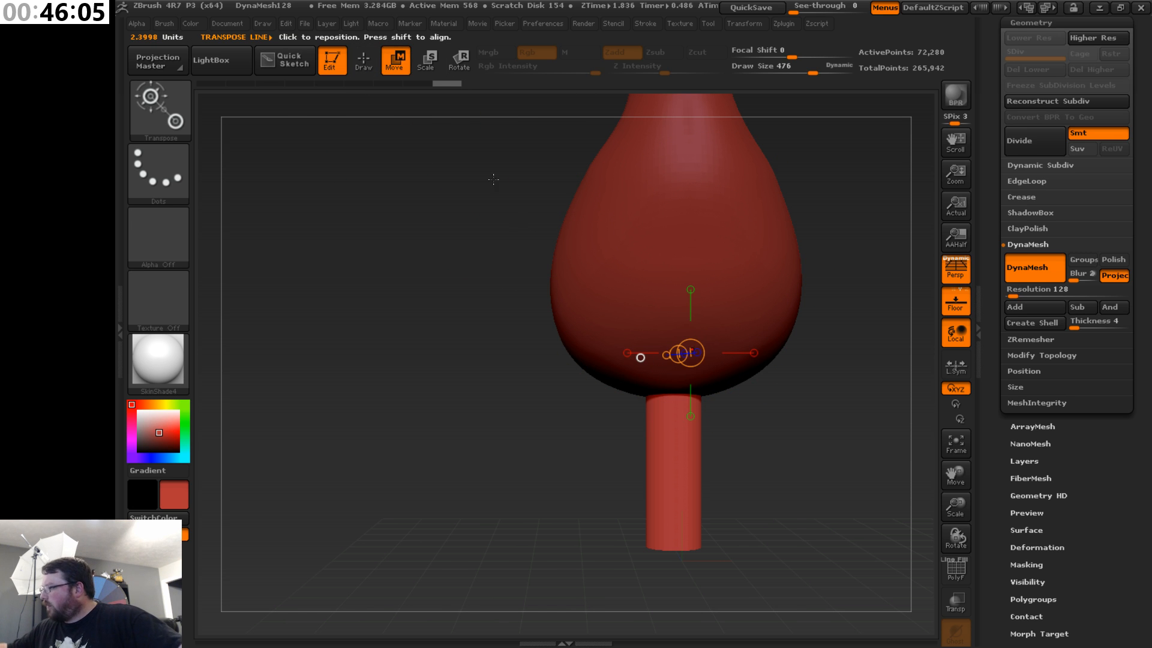
key("q")
key("shift")
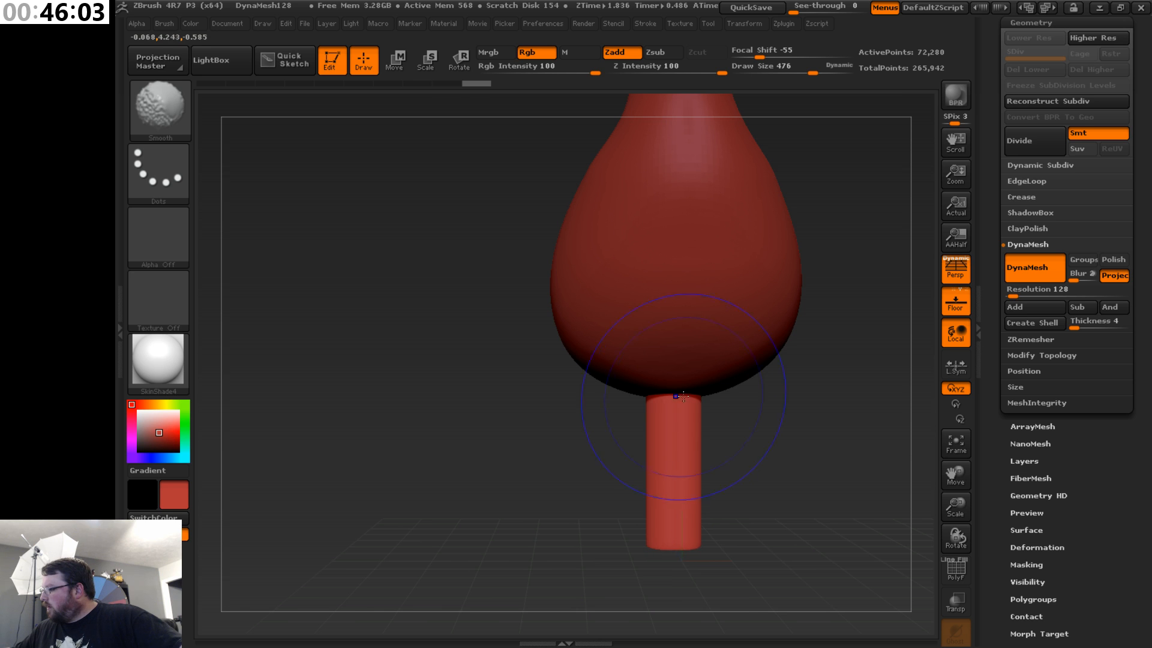
left_click_drag(714, 414, 776, 434)
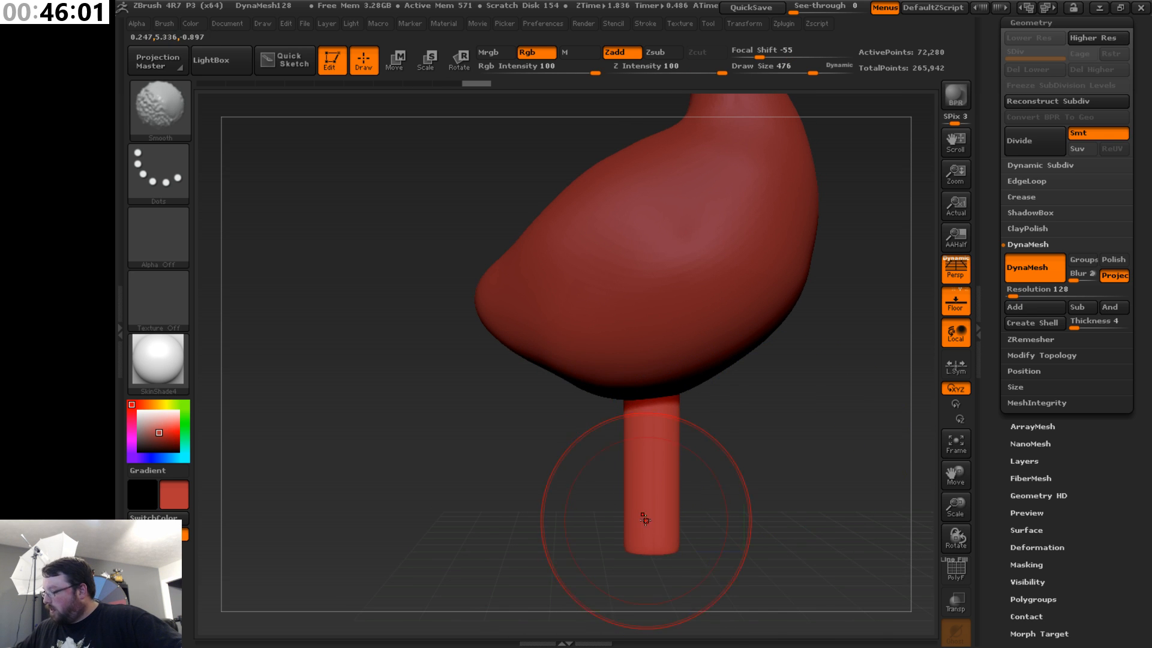
left_click_drag(645, 520, 734, 406)
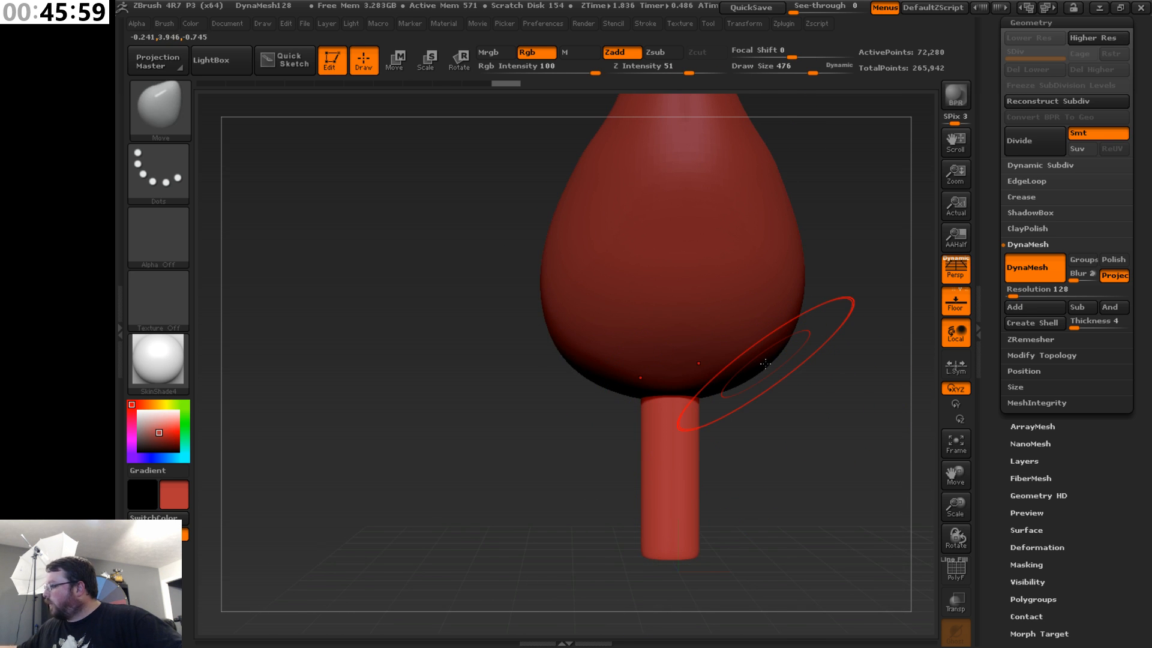
left_click_drag(956, 474, 893, 417)
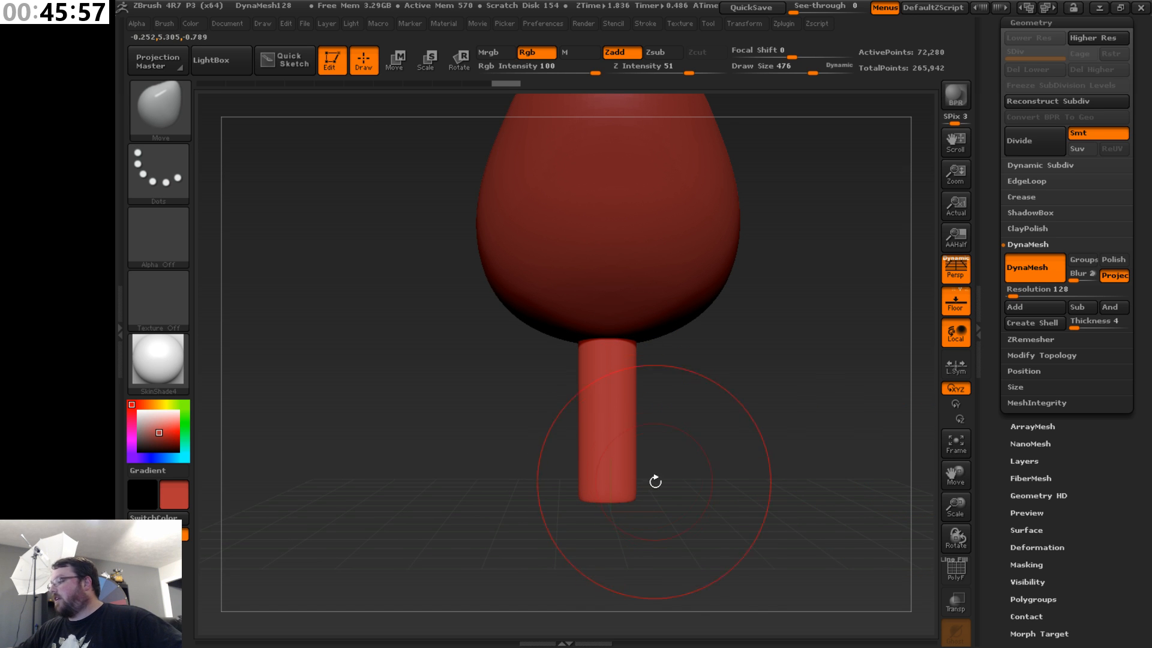
left_click_drag(664, 517, 700, 498)
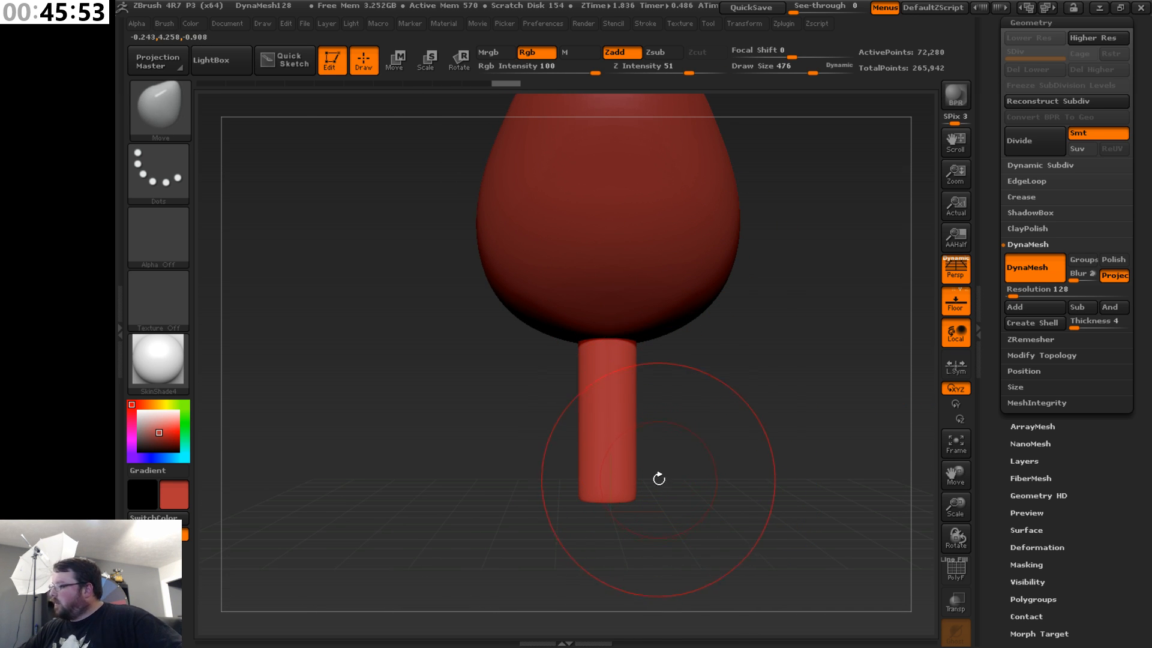
- Set the draw size to 118 and scale the leg cylinder down to a thinner post beneath the body
key("s")
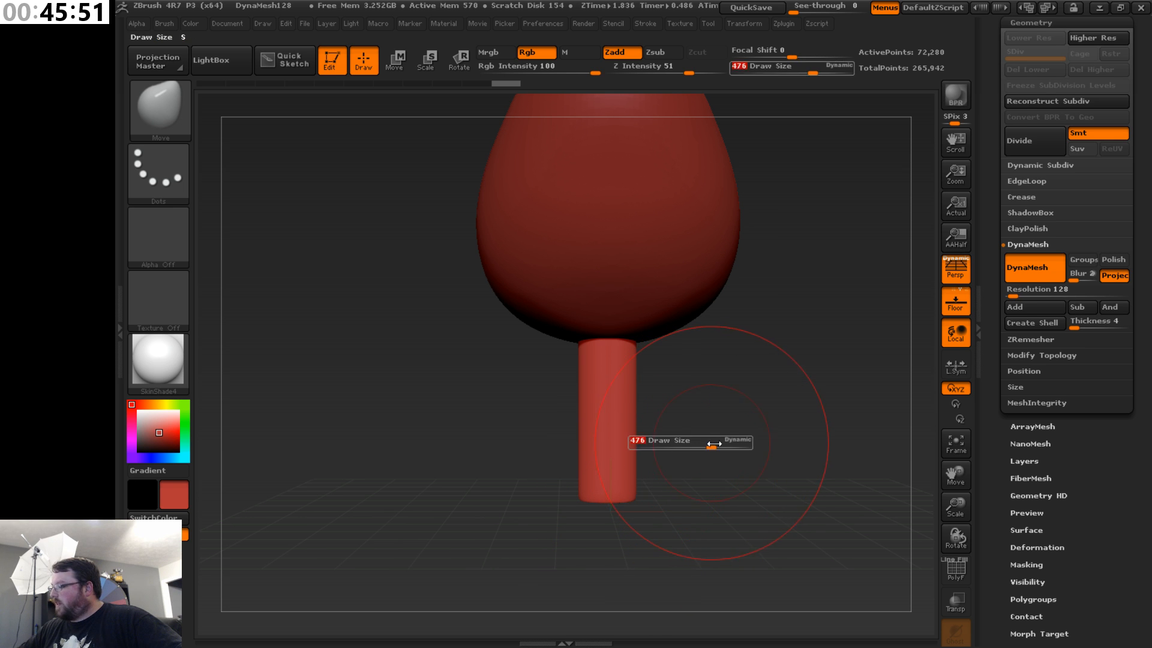
mouse_move(712, 445)
left_mouse_down()
mouse_move(684, 450)
mouse_move(697, 453)
left_mouse_up()
key("s")
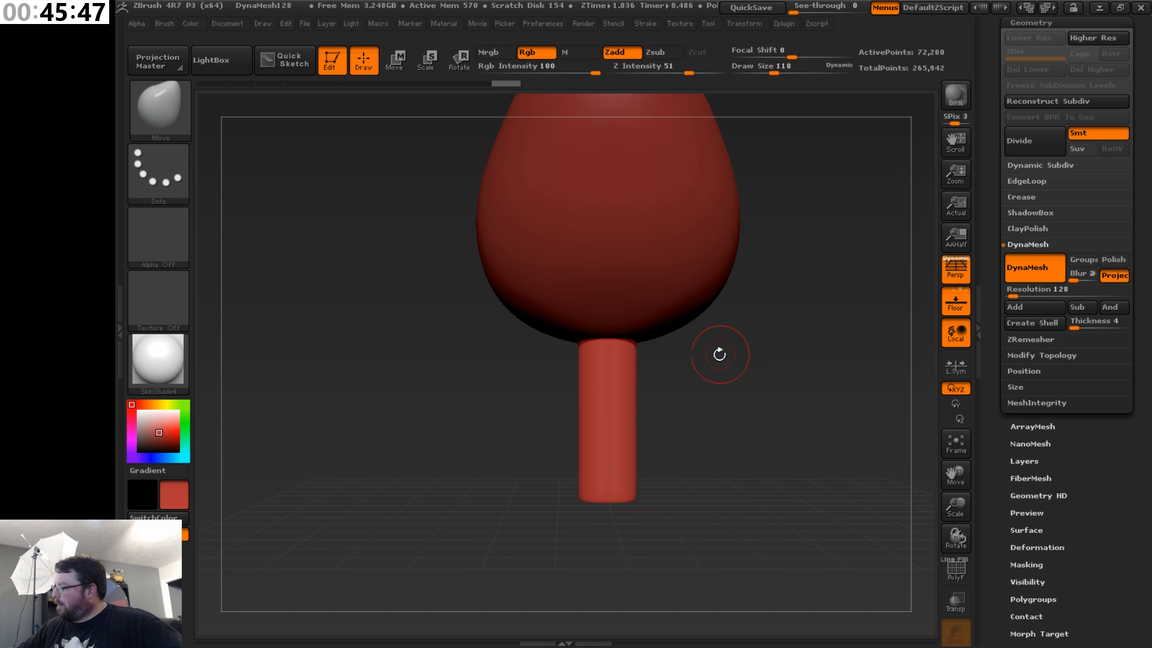
left_click(401, 63)
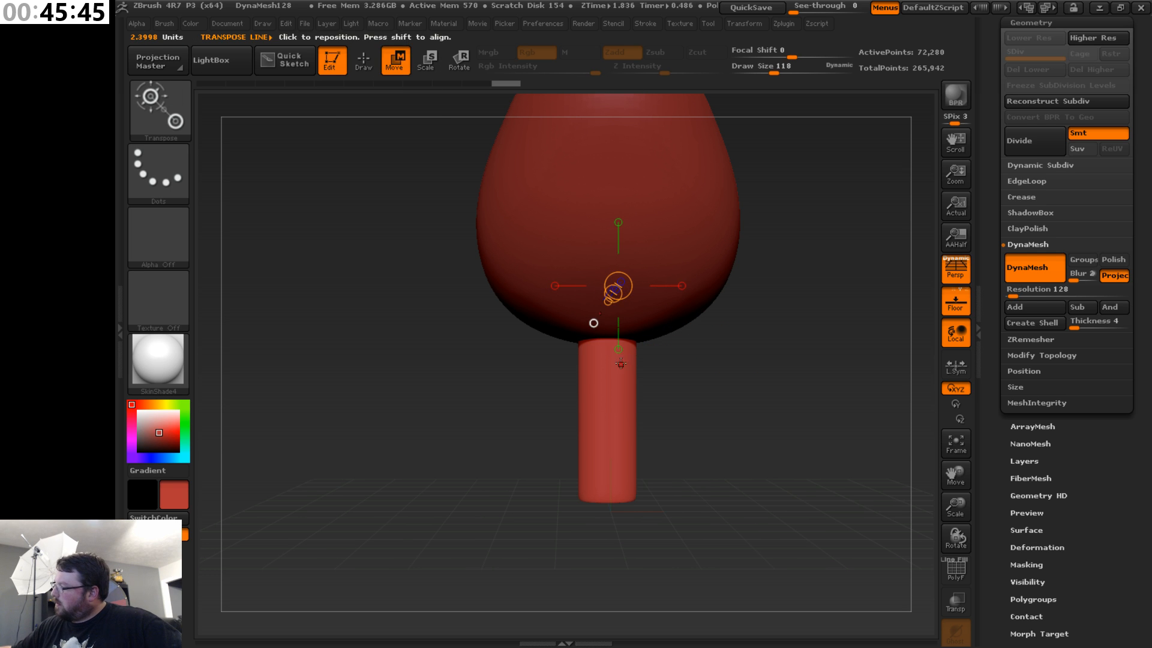
left_click(459, 58)
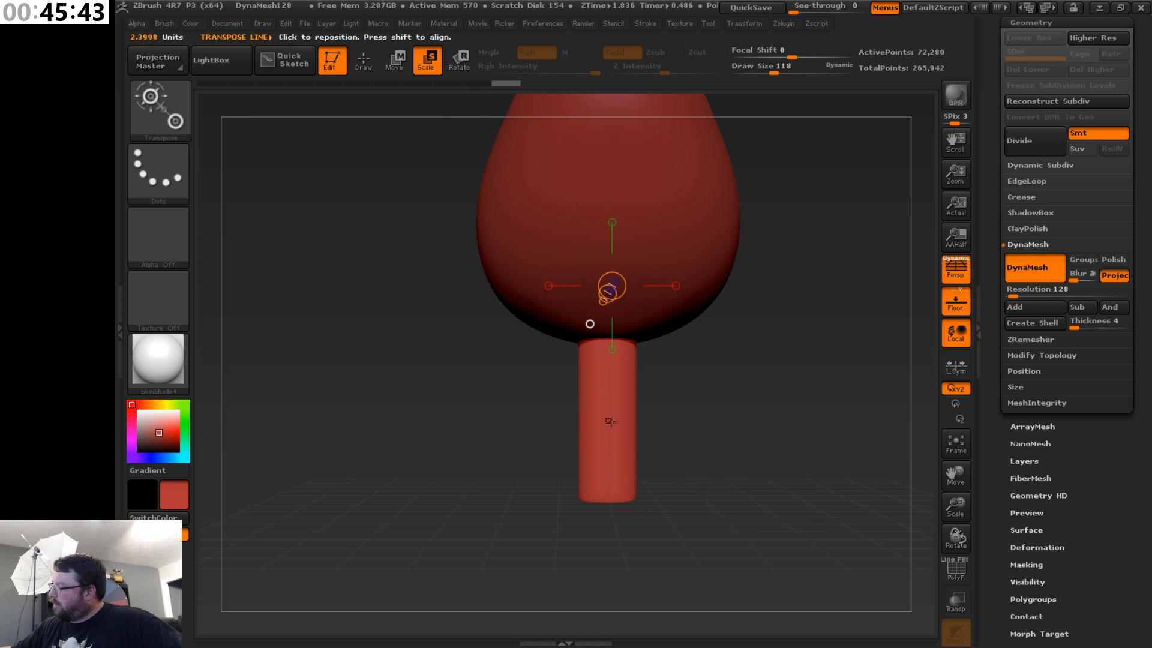
mouse_move(609, 433)
left_mouse_down()
mouse_move(761, 433)
mouse_move(574, 436)
left_mouse_up()
key("ctrl+shift+z")
mouse_move(761, 432)
left_mouse_down()
mouse_move(731, 433)
mouse_move(755, 432)
left_mouse_up()
left_click_drag(678, 391, 744, 390)
key("q")
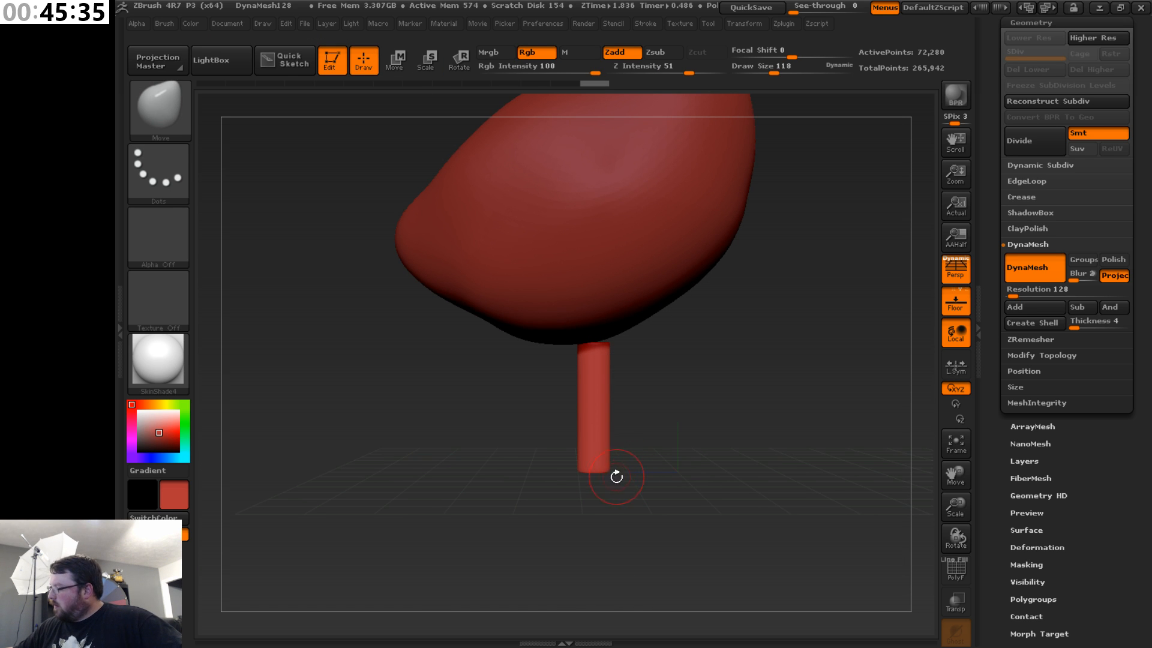
- Remesh the thin leg and pull its lower end forward and outward into a foot with the Move brush
mouse_move(608, 470)
left_mouse_down()
mouse_move(668, 467)
mouse_move(669, 522)
mouse_move(655, 495)
mouse_move(635, 487)
mouse_move(644, 493)
mouse_move(796, 397)
left_mouse_up()
key("ctrl+z")
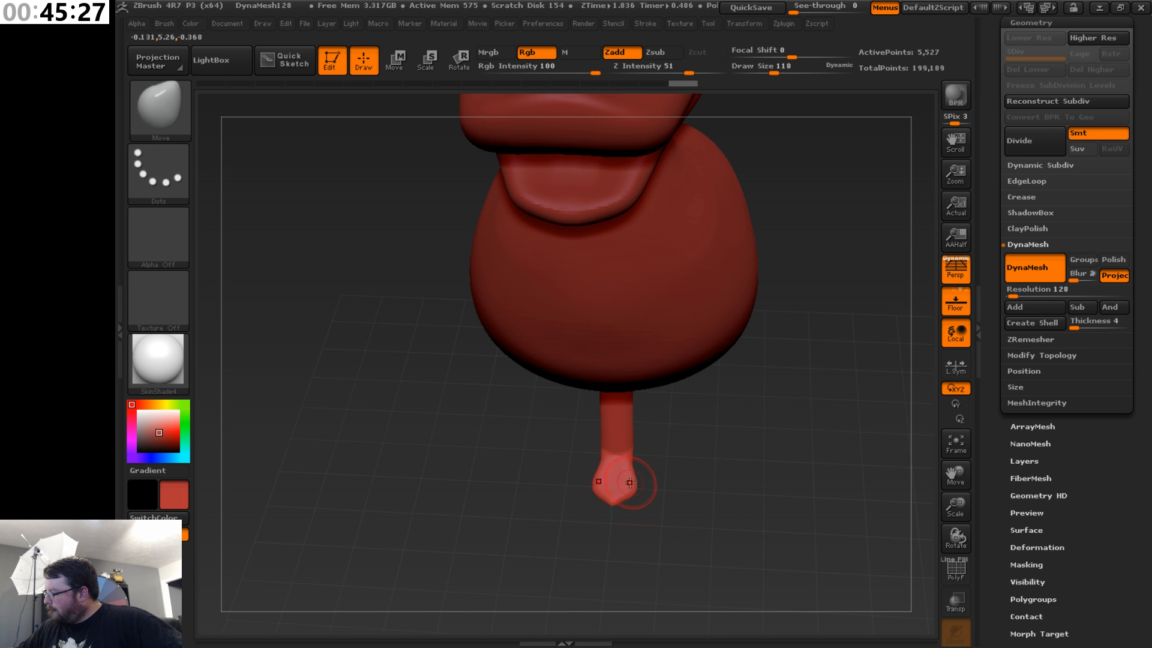
left_click_drag(628, 484, 637, 491)
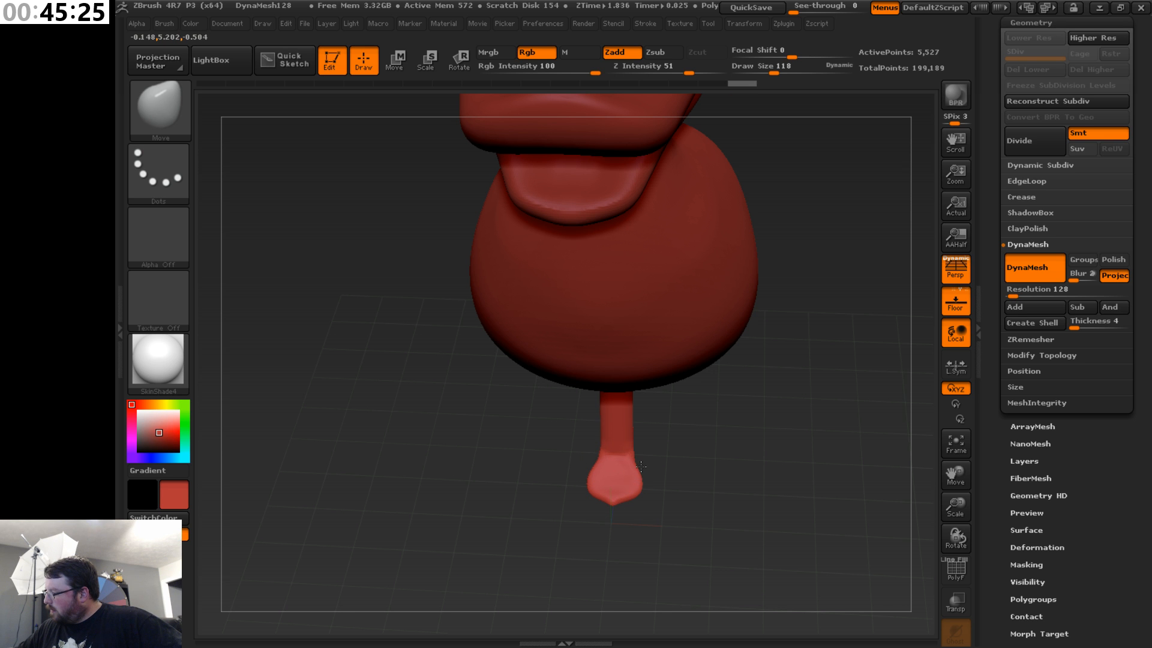
mouse_move(724, 465)
left_mouse_down()
mouse_move(703, 460)
mouse_move(653, 481)
mouse_move(719, 486)
mouse_move(711, 475)
mouse_move(733, 468)
mouse_move(719, 454)
mouse_move(765, 475)
left_mouse_up()
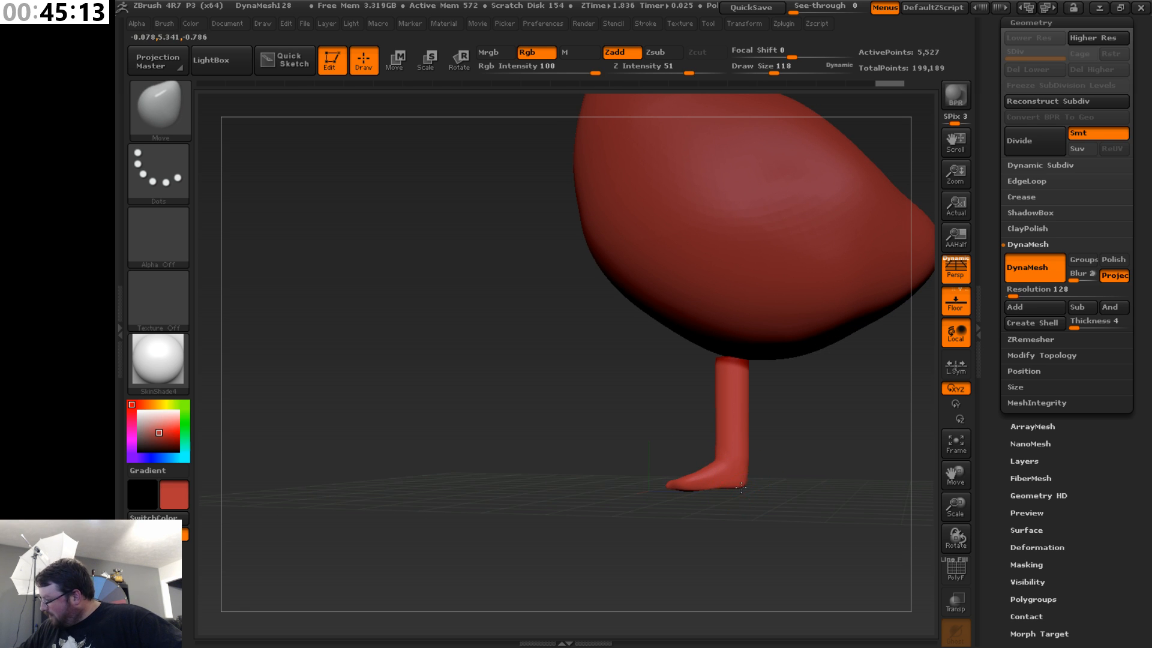
- Set the draw size to 93 and refine the foot's front and sides with the Move brush
left_click_drag(774, 496, 789, 521)
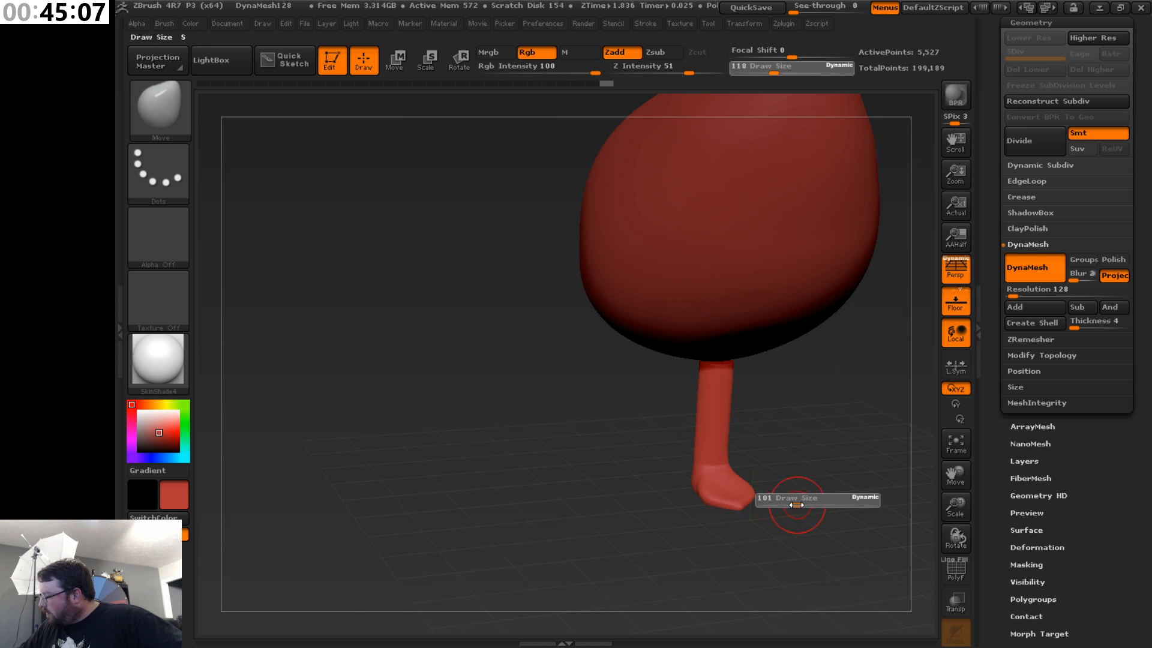
left_click_drag(796, 505, 794, 504)
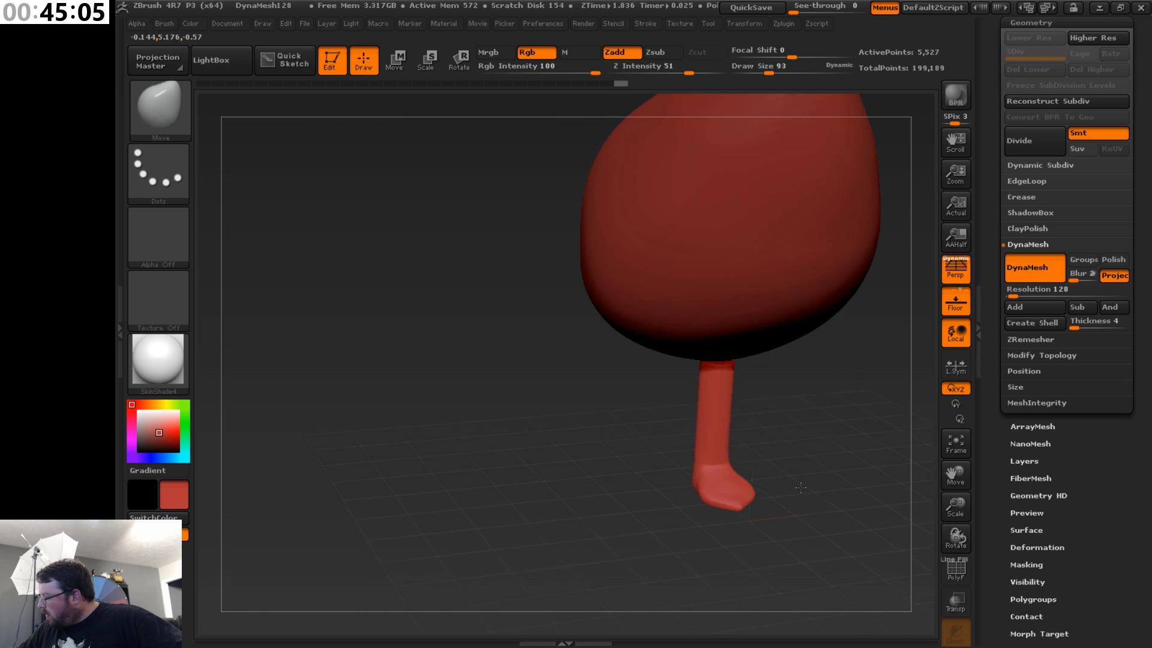
left_click_drag(768, 459, 818, 442)
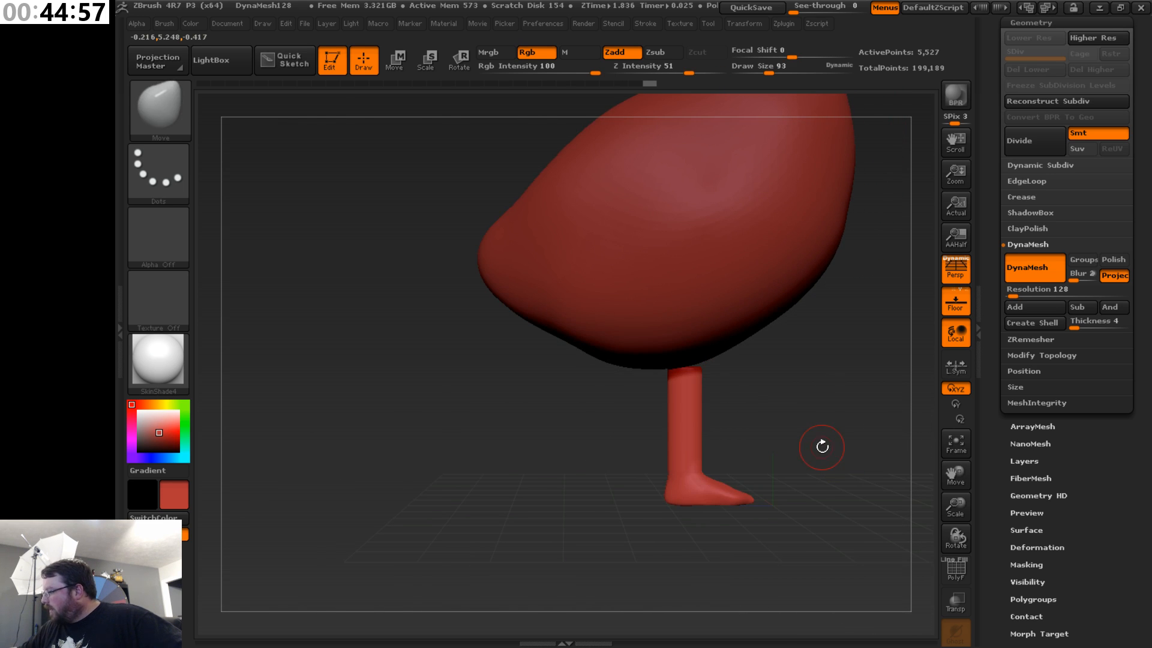
- Set the draw size to 155 and smooth the leg shaft and ankle, undoing a smoothing stroke that thins the leg
key("s")
left_click_drag(761, 399, 772, 401)
left_click_drag(689, 423, 694, 407, "shift")
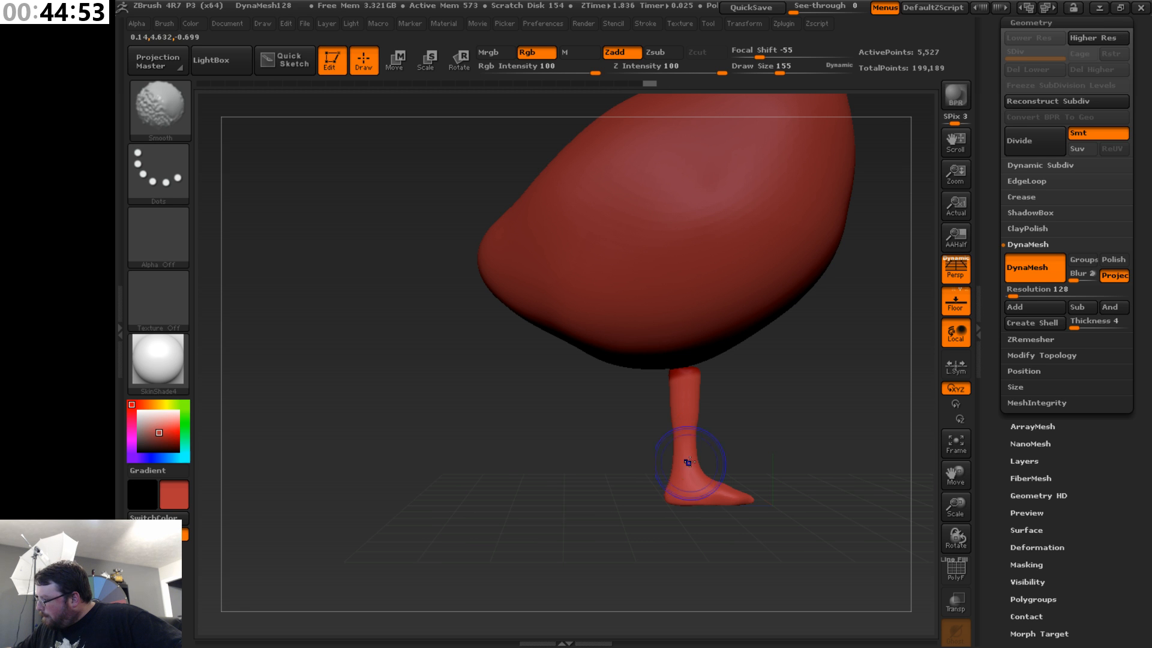
key("ctrl+z")
mouse_move(740, 419)
left_mouse_down()
mouse_move(723, 443)
mouse_move(714, 370)
mouse_move(830, 416)
left_mouse_up()
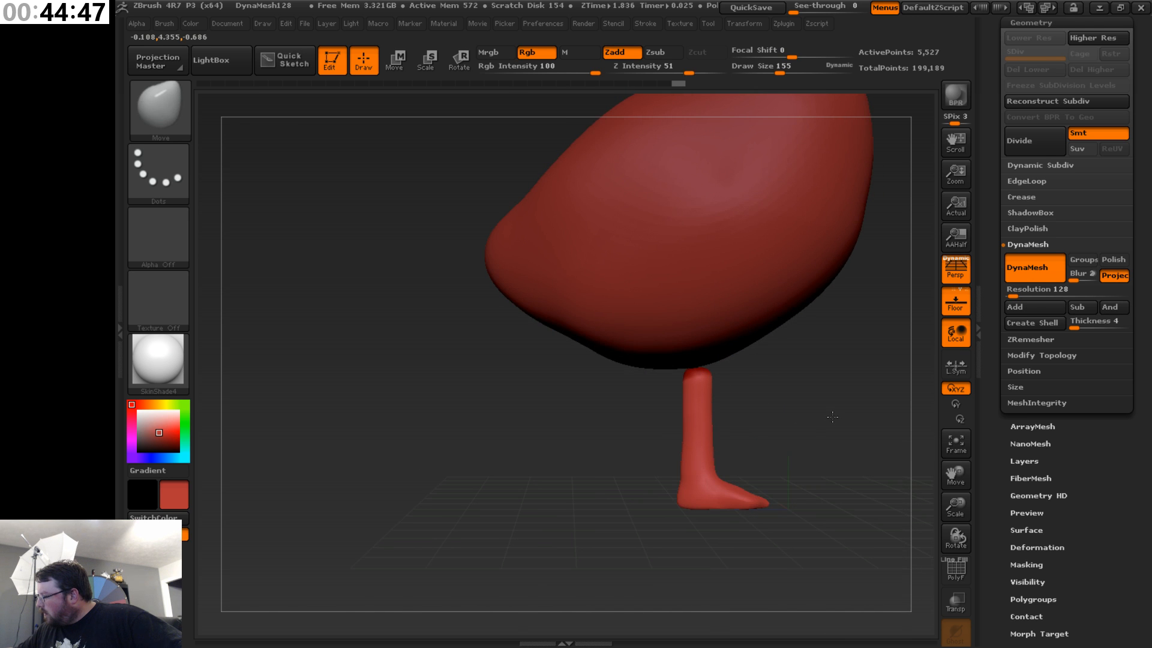
mouse_move(763, 471)
left_mouse_down()
mouse_move(759, 509)
mouse_move(768, 498)
mouse_move(753, 468)
mouse_move(850, 444)
mouse_move(788, 449)
mouse_move(768, 470)
mouse_move(797, 442)
left_mouse_up()
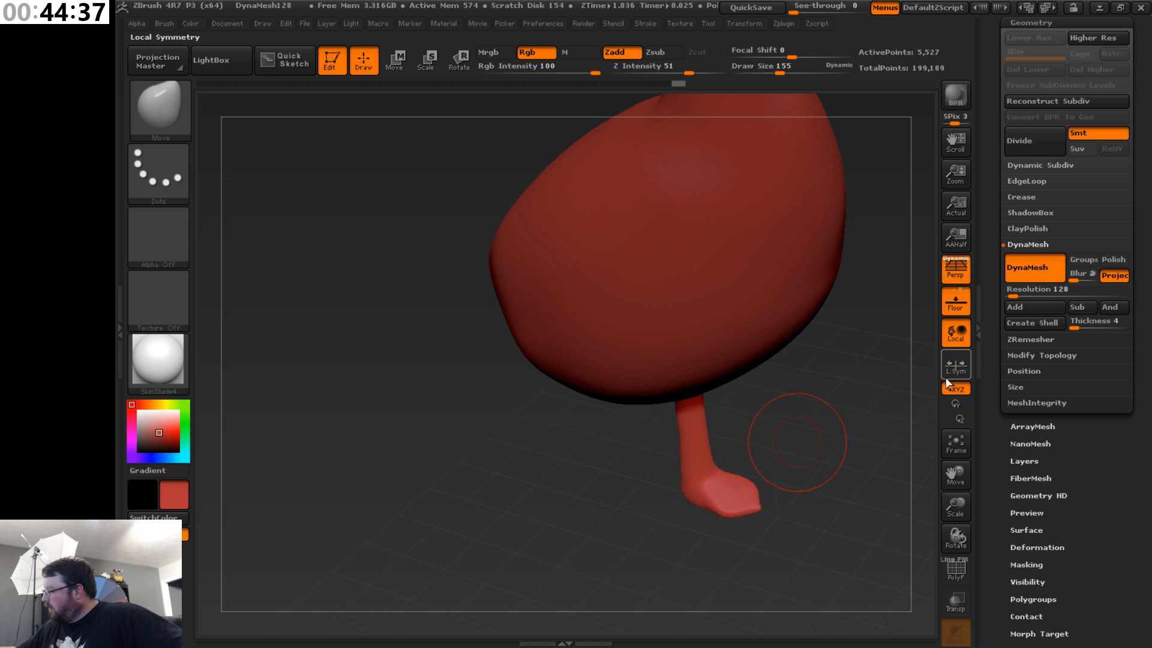
- Set the draw size to 93 and refine the lower leg where it flares into the foot
left_click_drag(965, 516, 948, 554)
mouse_move(956, 477)
left_mouse_down()
mouse_move(888, 420)
mouse_move(790, 367)
mouse_move(791, 354)
mouse_move(740, 373)
left_mouse_up()
key("s")
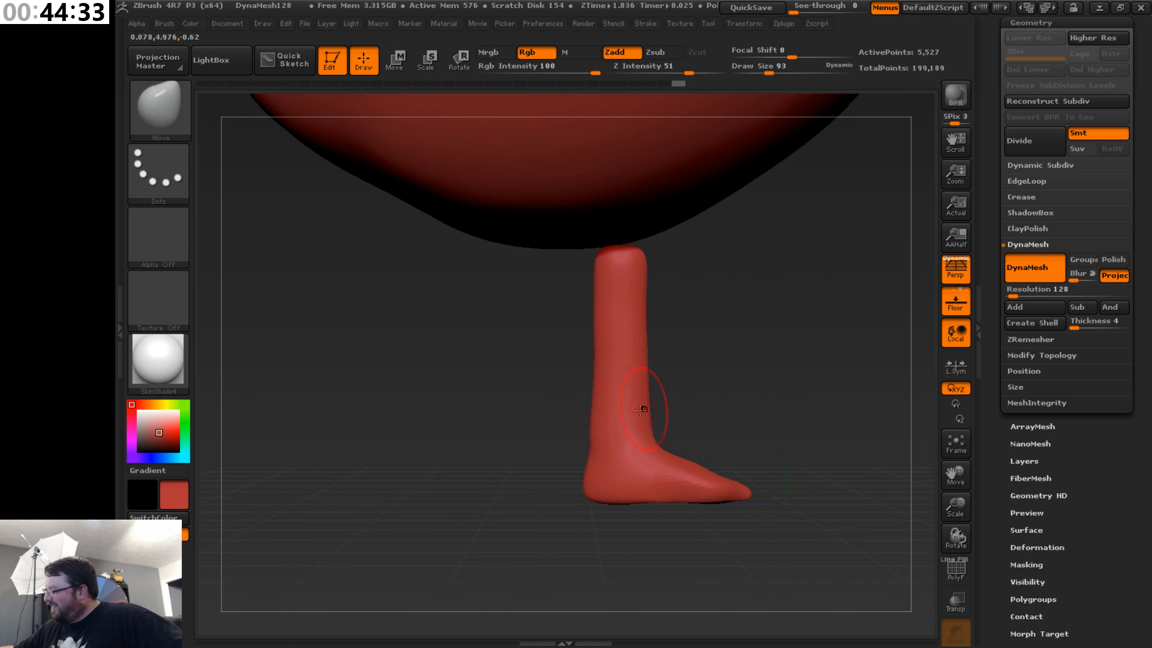
left_click_drag(613, 415, 600, 408, "shift")
mouse_move(798, 384)
left_mouse_down()
mouse_move(758, 420)
mouse_move(719, 427)
left_mouse_up()
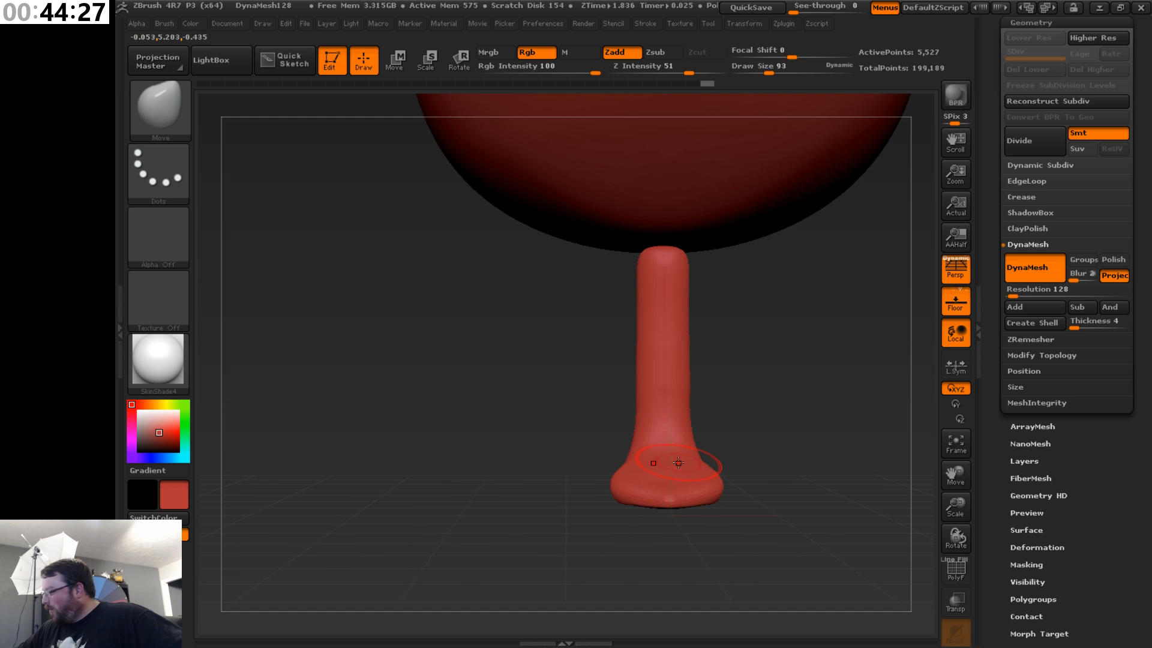
- Set the draw size to 78 and shape the foot's front edge into blunt toe points with the Move brush
key("s")
mouse_move(756, 407)
left_mouse_down()
mouse_move(864, 462)
mouse_move(798, 472)
mouse_move(780, 420)
mouse_move(797, 429)
mouse_move(795, 403)
mouse_move(748, 400)
left_mouse_up()
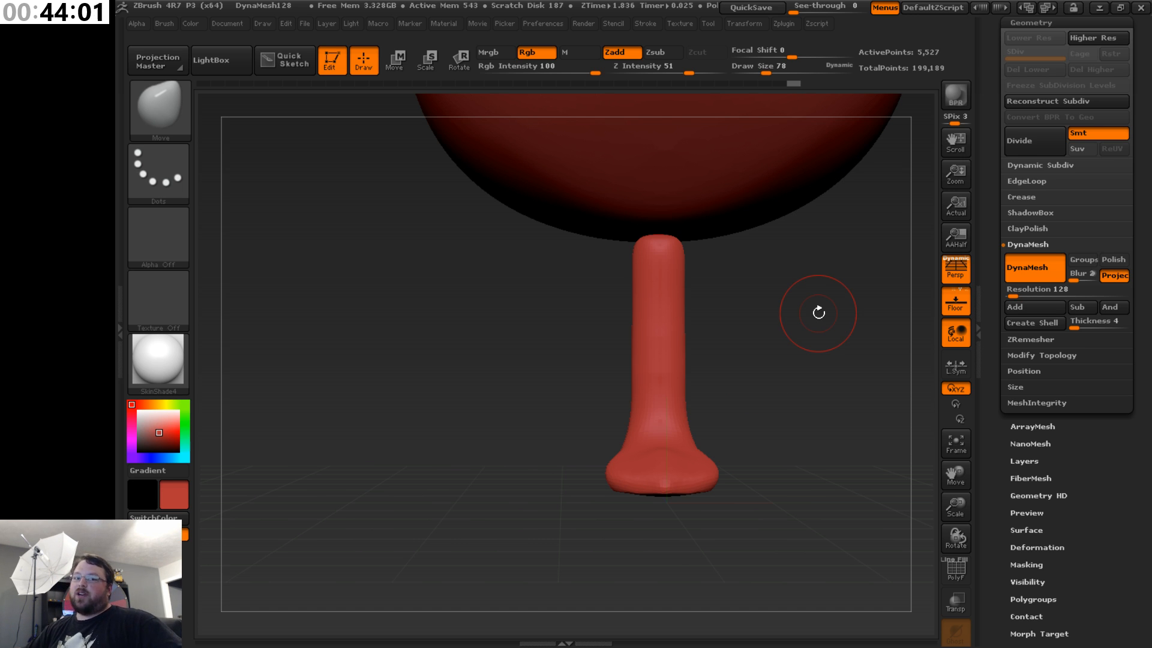
mouse_move(785, 447)
left_mouse_down()
mouse_move(779, 534)
mouse_move(771, 512)
mouse_move(806, 505)
mouse_move(728, 483)
mouse_move(720, 467)
mouse_move(709, 487)
left_mouse_up()
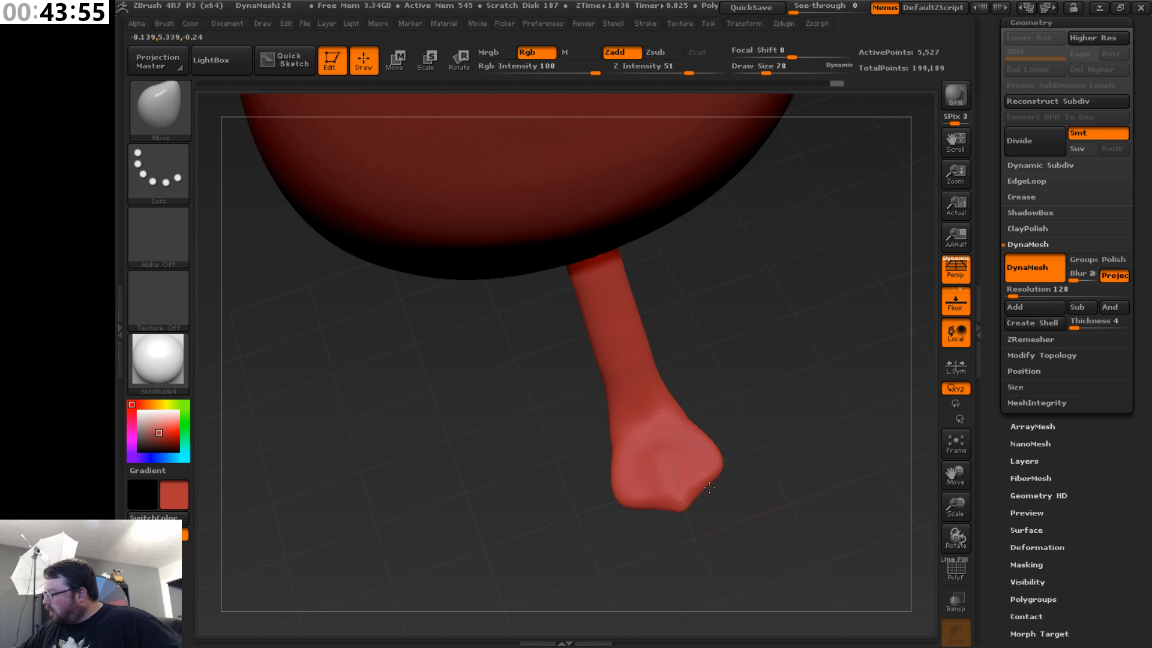
- Examine the leg and foot's shape and proportions against the duck's body from the side and end-on
left_click_drag(963, 506, 941, 504)
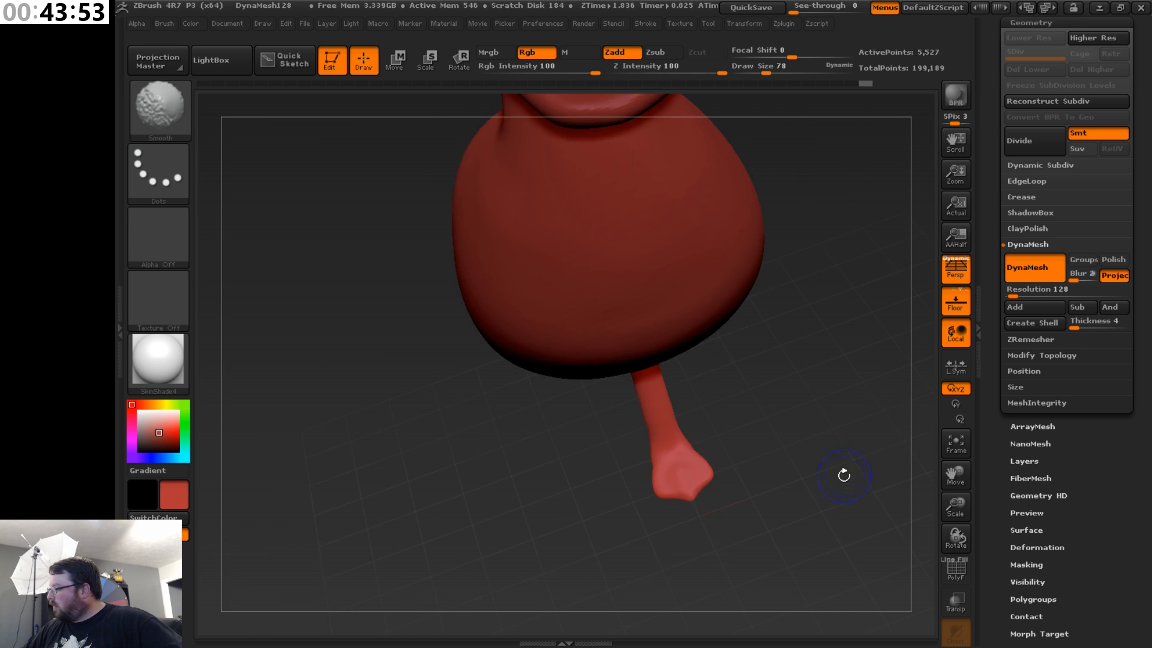
left_click_drag(843, 474, 867, 473, "shift")
left_click_drag(957, 520, 864, 441)
left_click_drag(963, 473, 1003, 437)
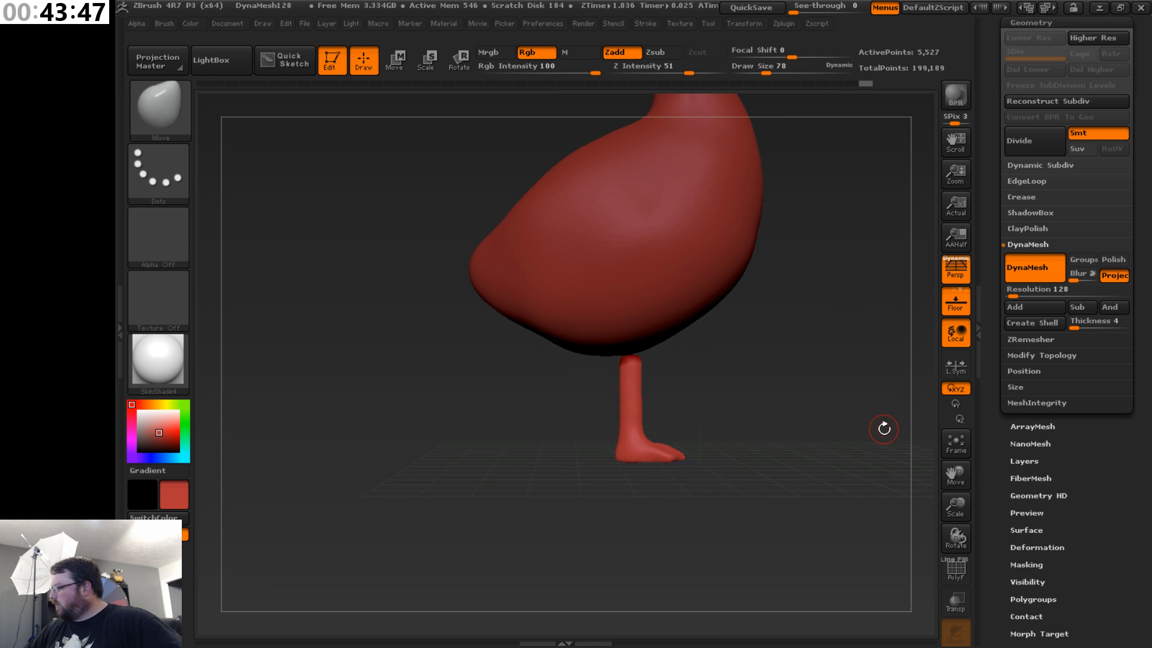
left_click_drag(802, 467, 740, 447)
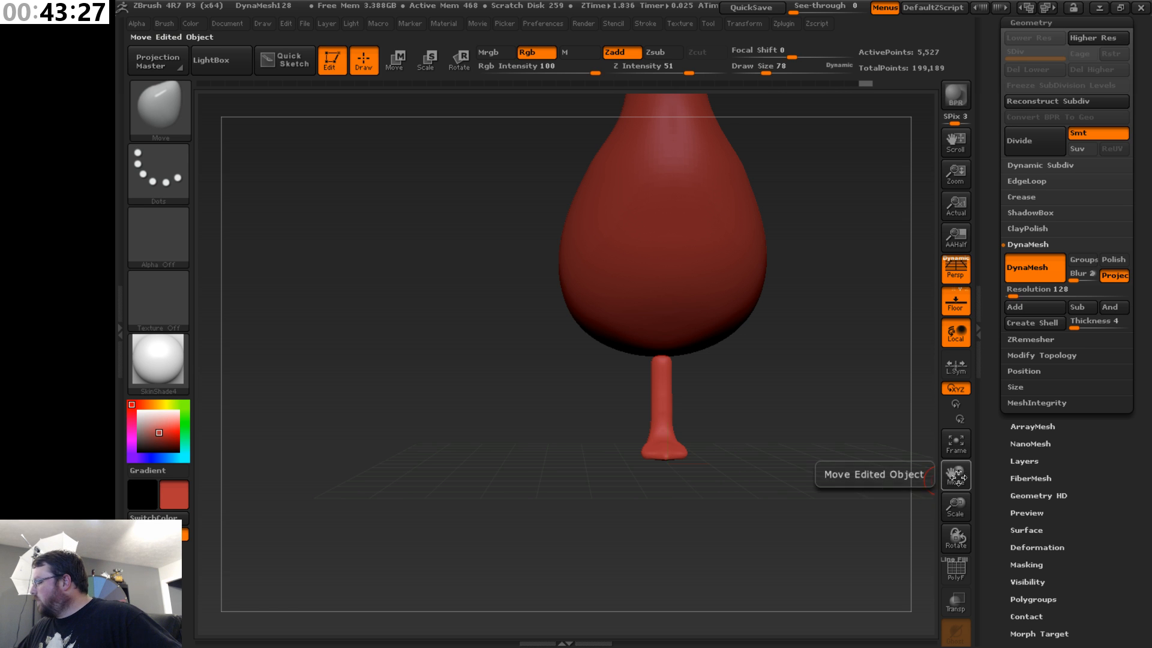
left_click_drag(955, 475, 911, 472)
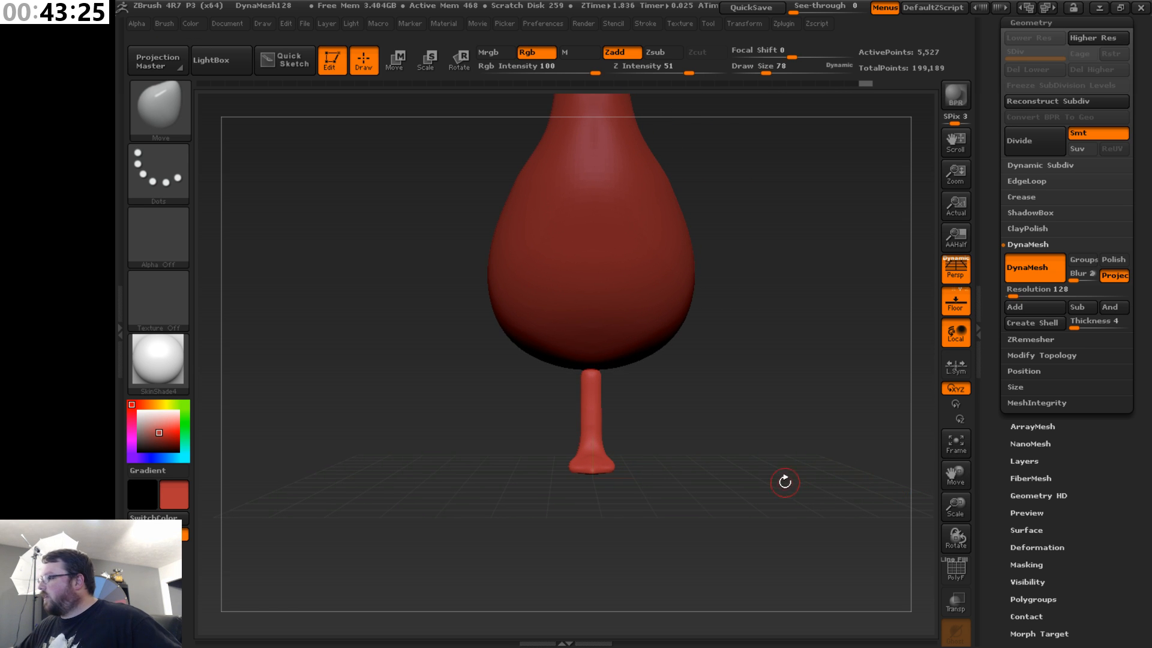
mouse_move(755, 471)
left_mouse_down()
mouse_move(780, 459)
mouse_move(745, 477)
left_mouse_up()
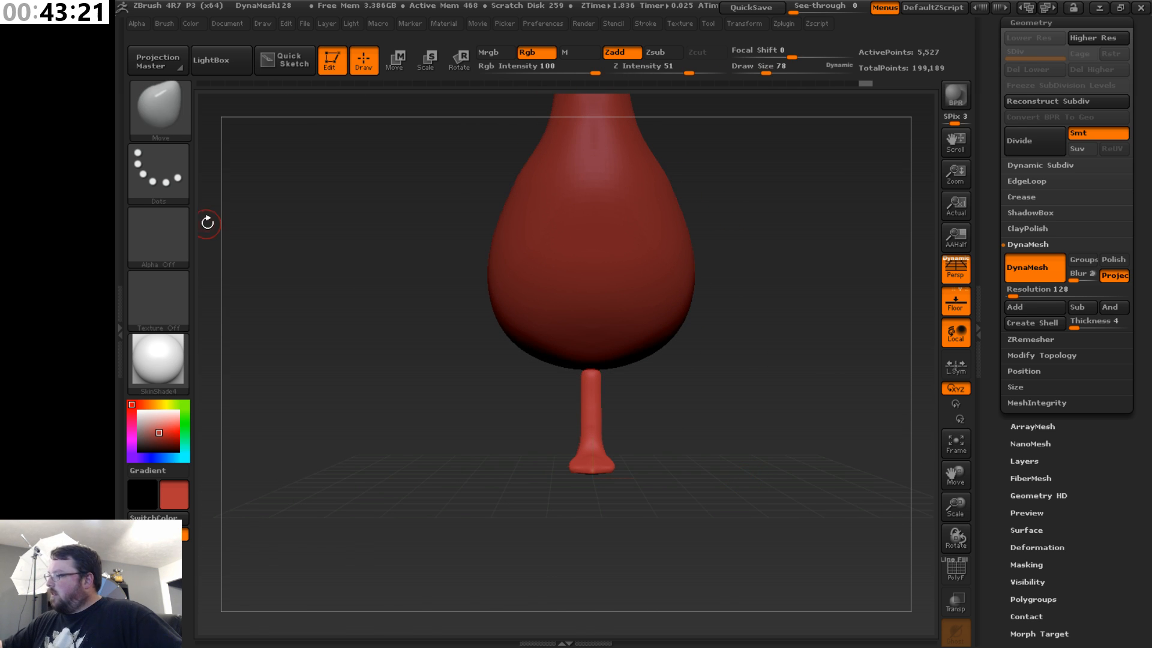
left_click_drag(1135, 391, 1144, 356)
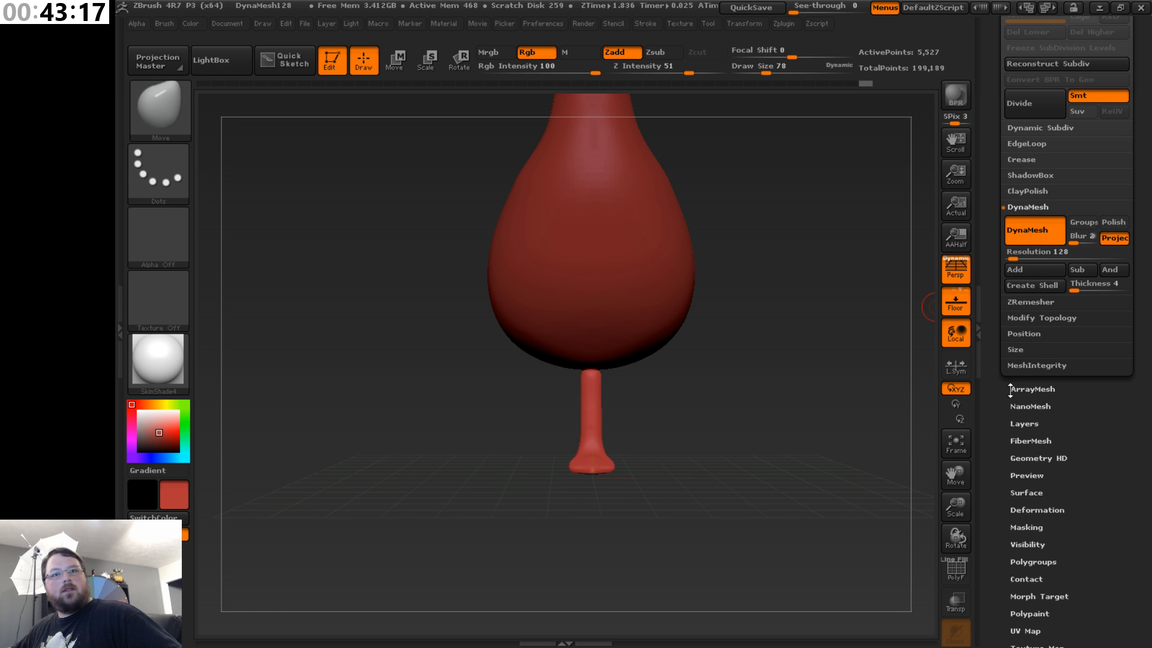
mouse_move(729, 483)
left_mouse_down()
mouse_move(630, 484)
mouse_move(724, 485)
left_mouse_up()
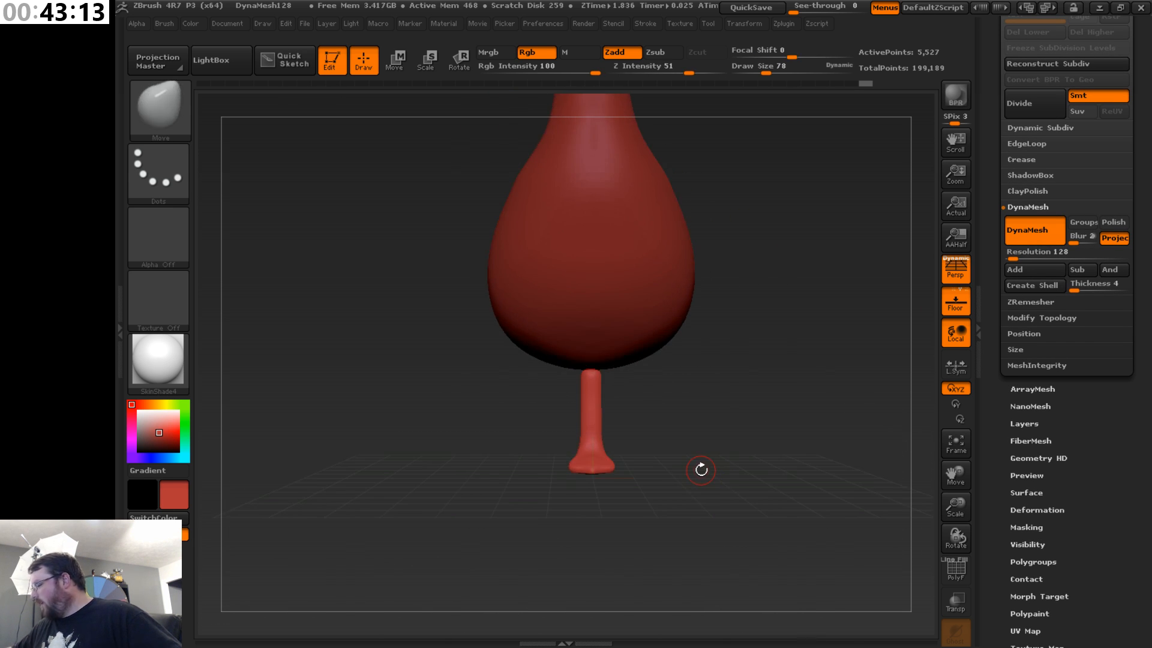
- Mask the leg shaft down to the ankle, leaving the foot unmasked, and activate Transpose Scale for the foot
left_click_drag(677, 443, 661, 485)
mouse_move(652, 416)
left_mouse_down("ctrl")
mouse_move(648, 441)
mouse_move(648, 390)
mouse_move(639, 422)
left_mouse_up("ctrl")
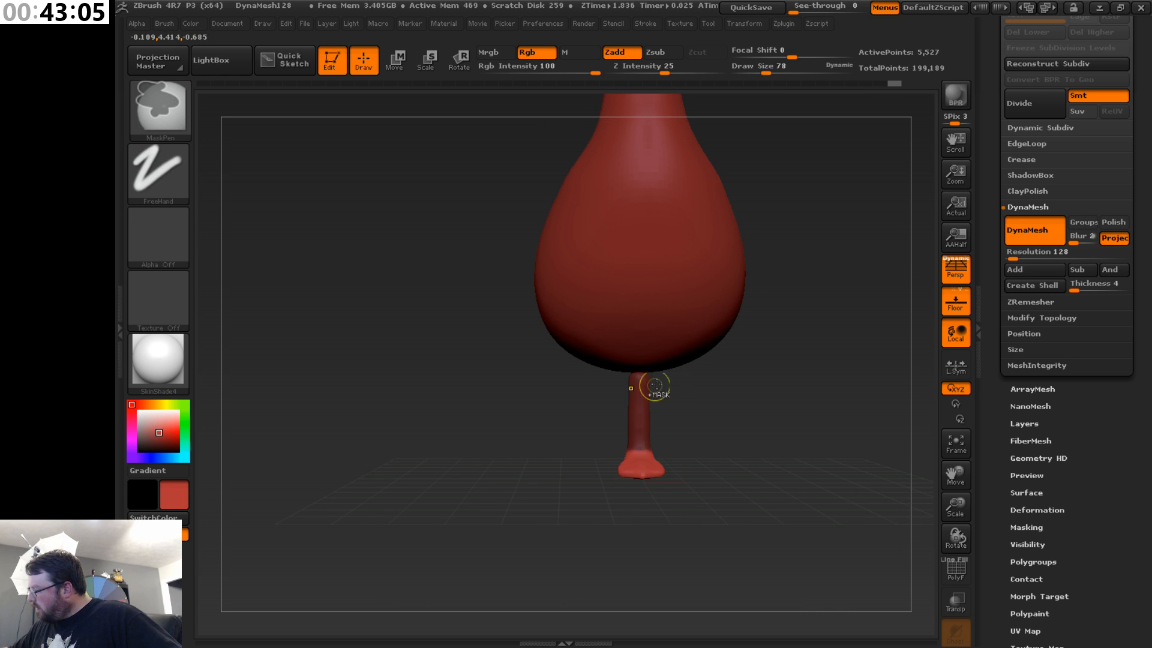
left_click_drag(664, 385, 663, 432, "shift")
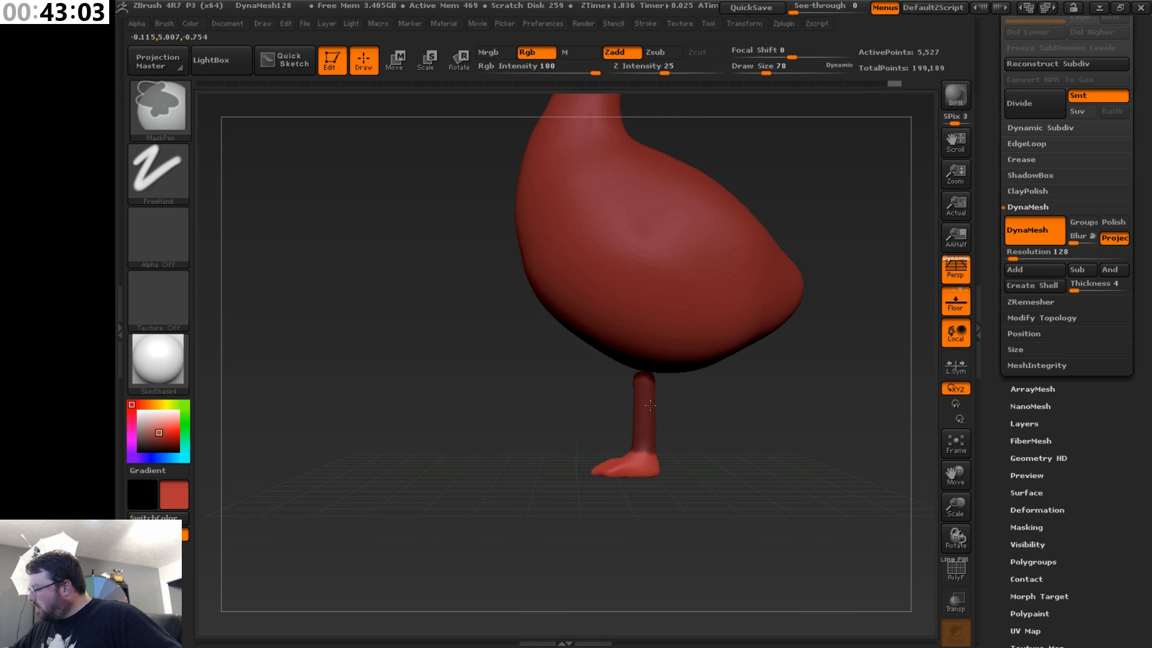
key("ctrl")
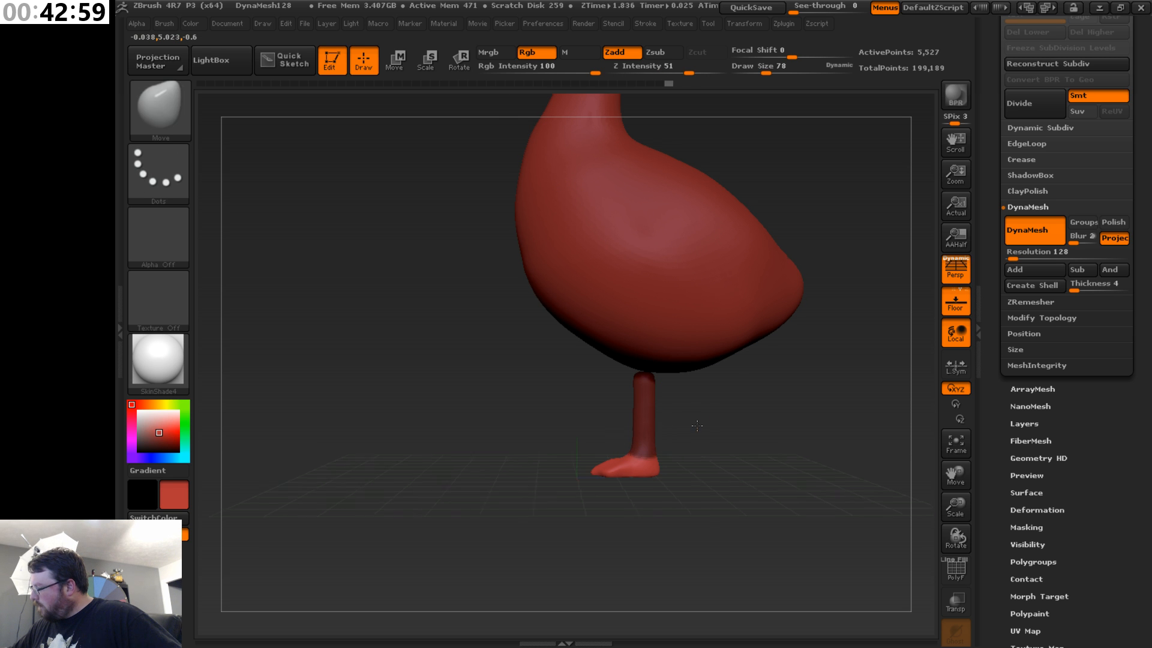
mouse_move(622, 438)
left_mouse_down()
mouse_move(763, 439)
mouse_move(718, 409)
left_mouse_up()
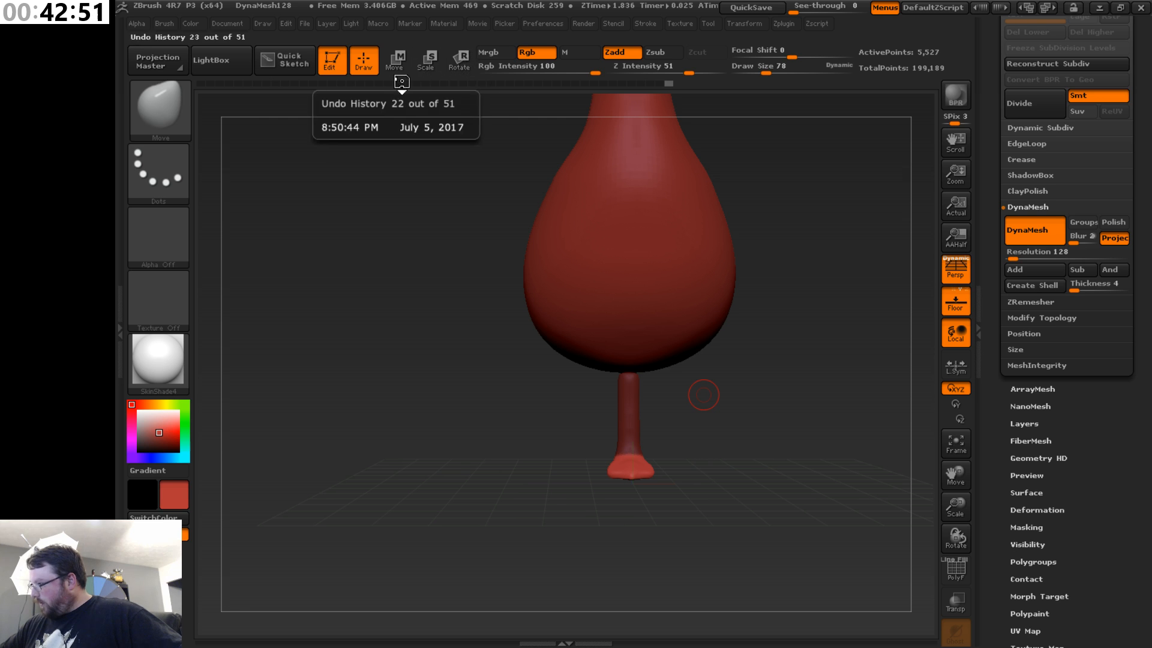
left_click(431, 60)
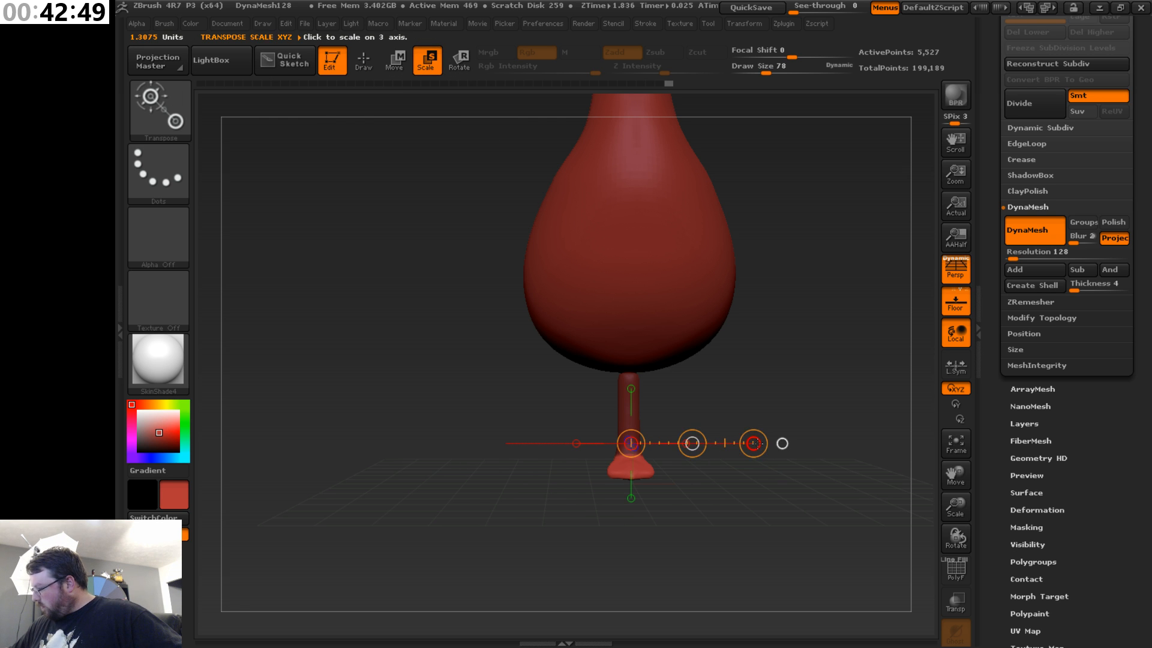
- Shift the unmasked foot slightly forward relative to the leg with Transpose Move, clear the mask and return to Draw mode
left_click_drag(781, 445, 707, 521)
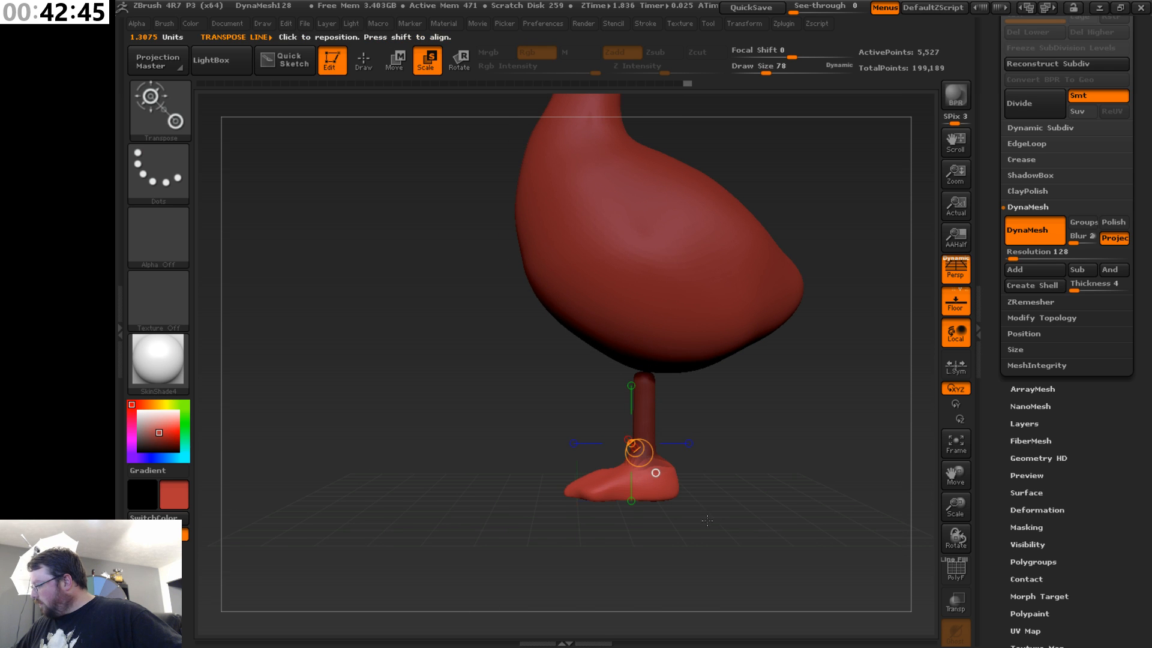
mouse_move(631, 443)
left_mouse_down()
mouse_move(753, 443)
mouse_move(683, 447)
left_mouse_up()
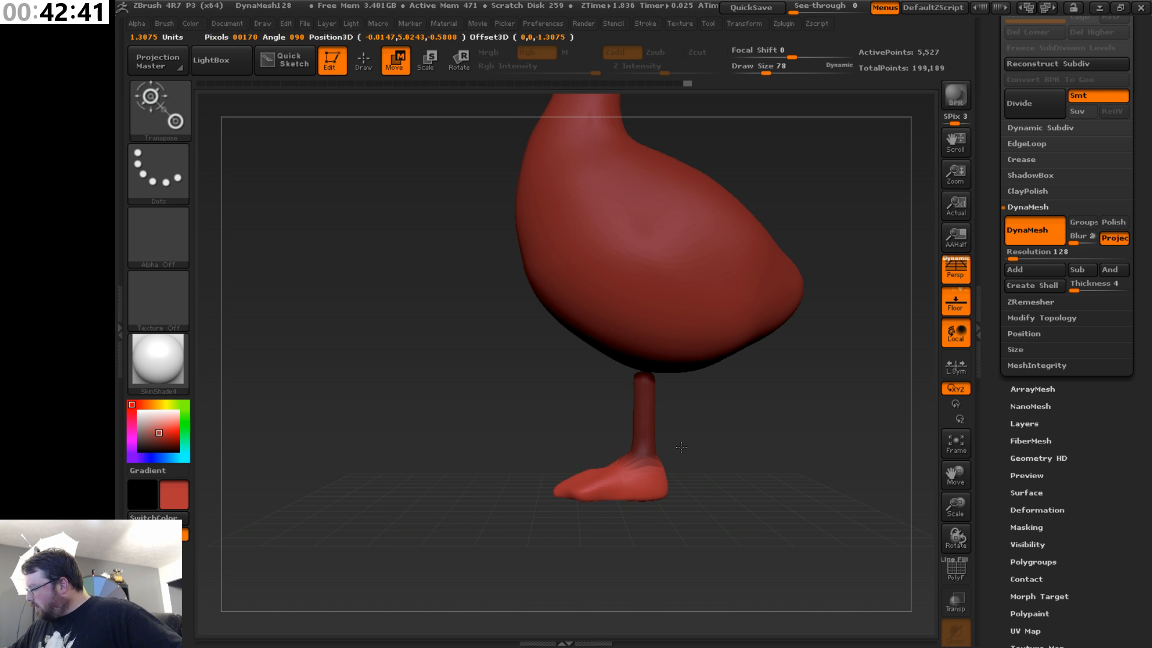
left_click_drag(681, 486, 768, 468)
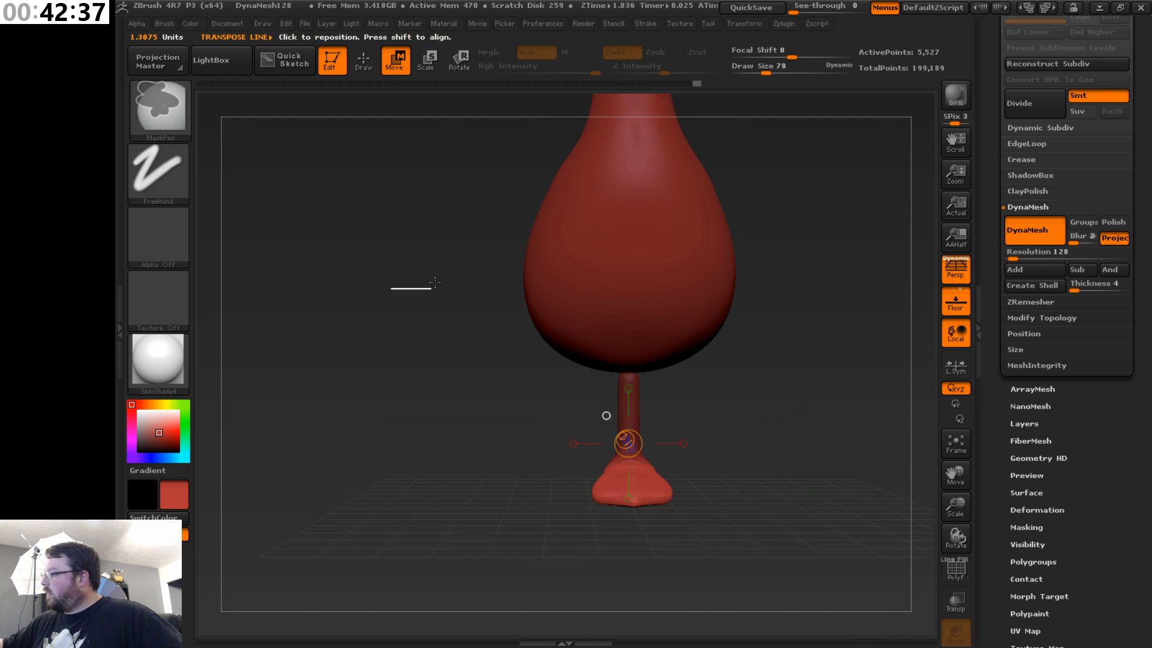
left_click(363, 61)
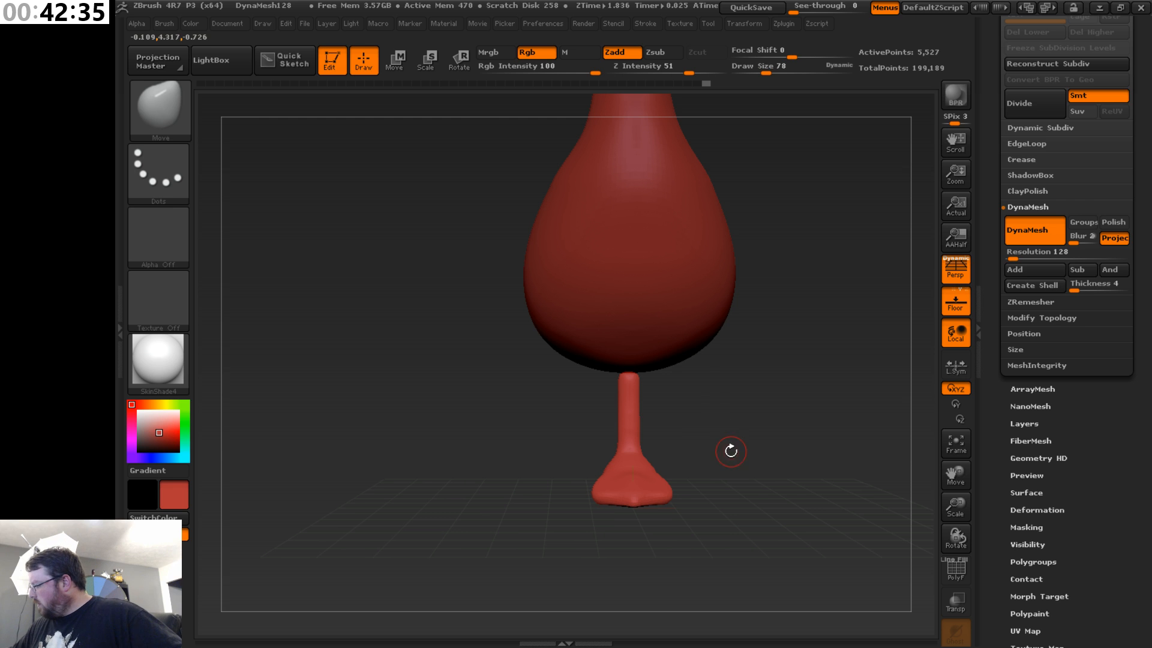
- Reshape the ankle transition between leg and foot with the Move brush at draw size 160, and smooth the leg
key("s")
mouse_move(728, 446)
left_mouse_down()
mouse_move(738, 452)
mouse_move(669, 456)
mouse_move(710, 455)
mouse_move(686, 467)
mouse_move(712, 484)
mouse_move(781, 430)
left_mouse_up()
key("s")
left_click_drag(715, 482, 735, 483)
mouse_move(650, 457)
left_mouse_down()
mouse_move(685, 487)
mouse_move(666, 460)
mouse_move(649, 463)
mouse_move(737, 440)
mouse_move(710, 438)
left_mouse_up()
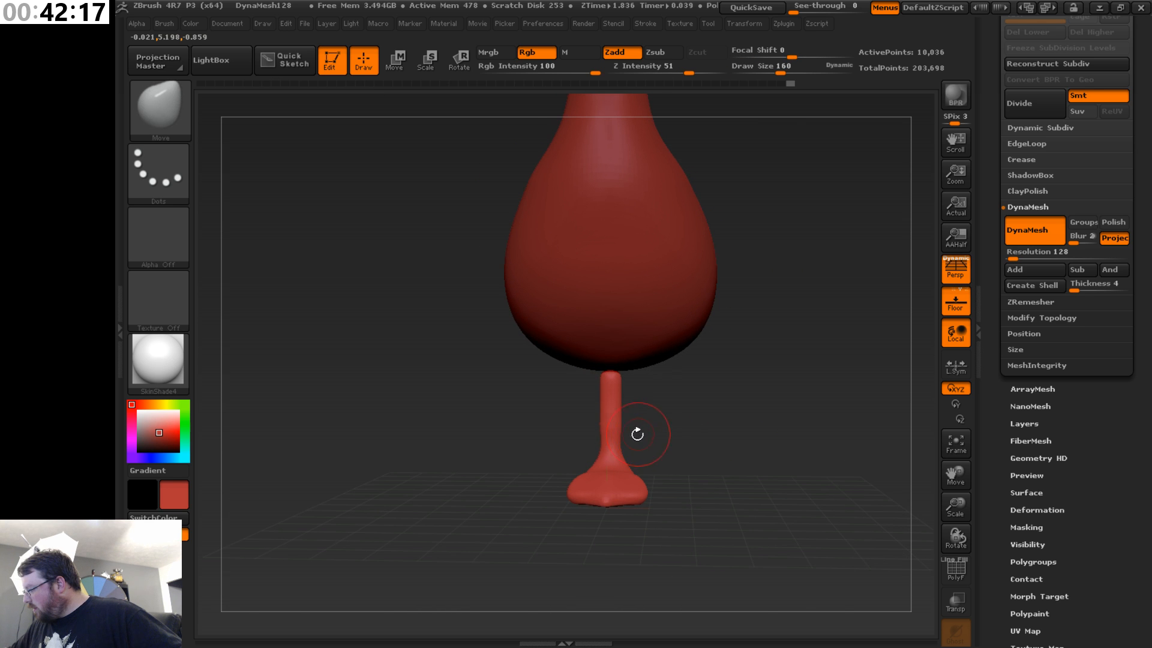
mouse_move(630, 441)
left_mouse_down()
mouse_move(722, 445)
mouse_move(708, 443)
left_mouse_up()
key("shift")
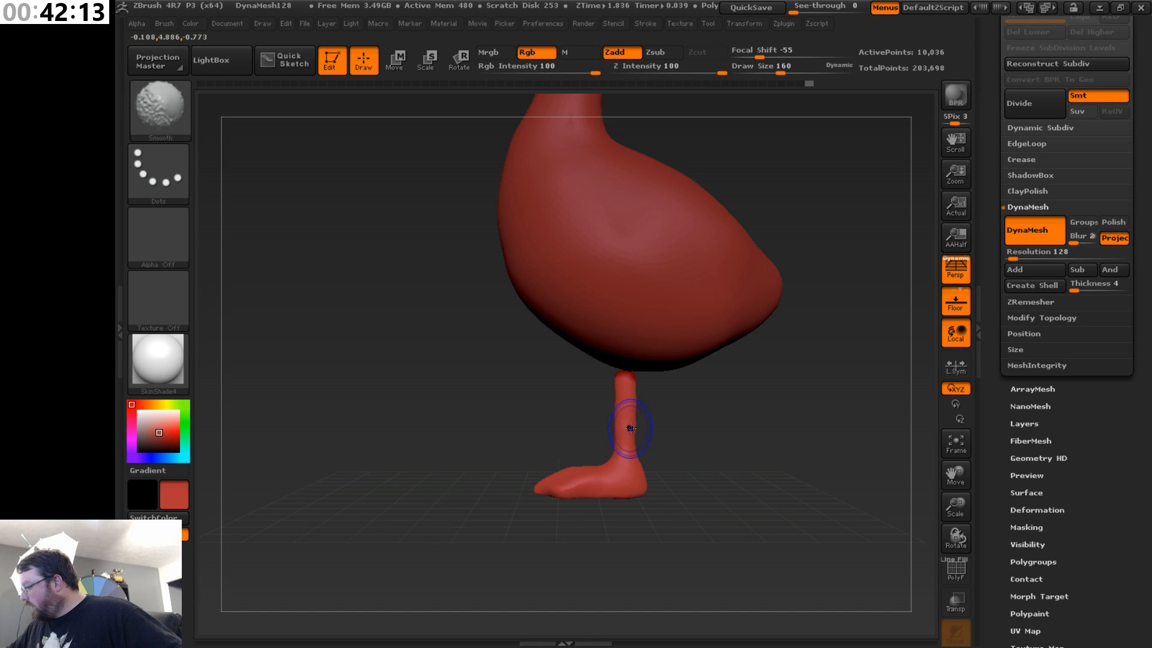
mouse_move(656, 385)
left_mouse_down("shift")
mouse_move(762, 466)
mouse_move(692, 527)
mouse_move(659, 457)
mouse_move(684, 465)
mouse_move(596, 470)
mouse_move(655, 462)
mouse_move(694, 439)
mouse_move(725, 445)
left_mouse_up("shift")
- Shape the outer toe corners of the foot symmetrically with the Move brush at draw size 122
mouse_move(657, 427)
left_mouse_down()
mouse_move(653, 457)
mouse_move(665, 430)
mouse_move(633, 431)
mouse_move(692, 424)
mouse_move(682, 401)
mouse_move(678, 456)
mouse_move(655, 497)
left_mouse_up()
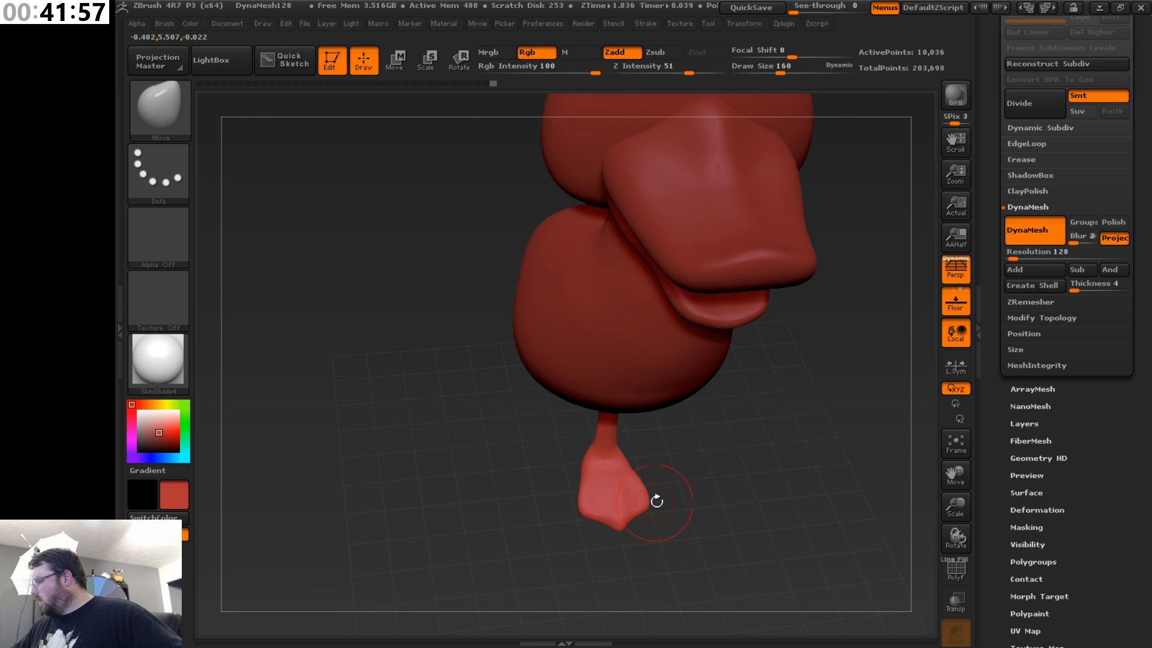
key("s")
left_click_drag(738, 480, 731, 480)
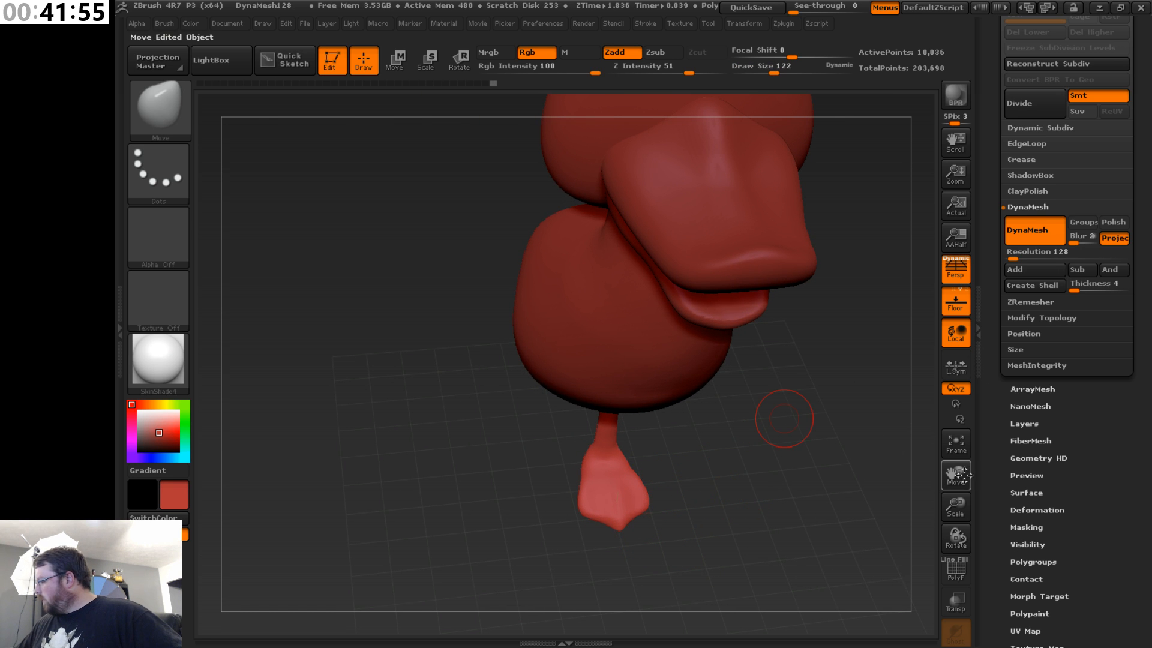
left_click_drag(957, 477, 966, 444)
left_click_drag(942, 531, 645, 451)
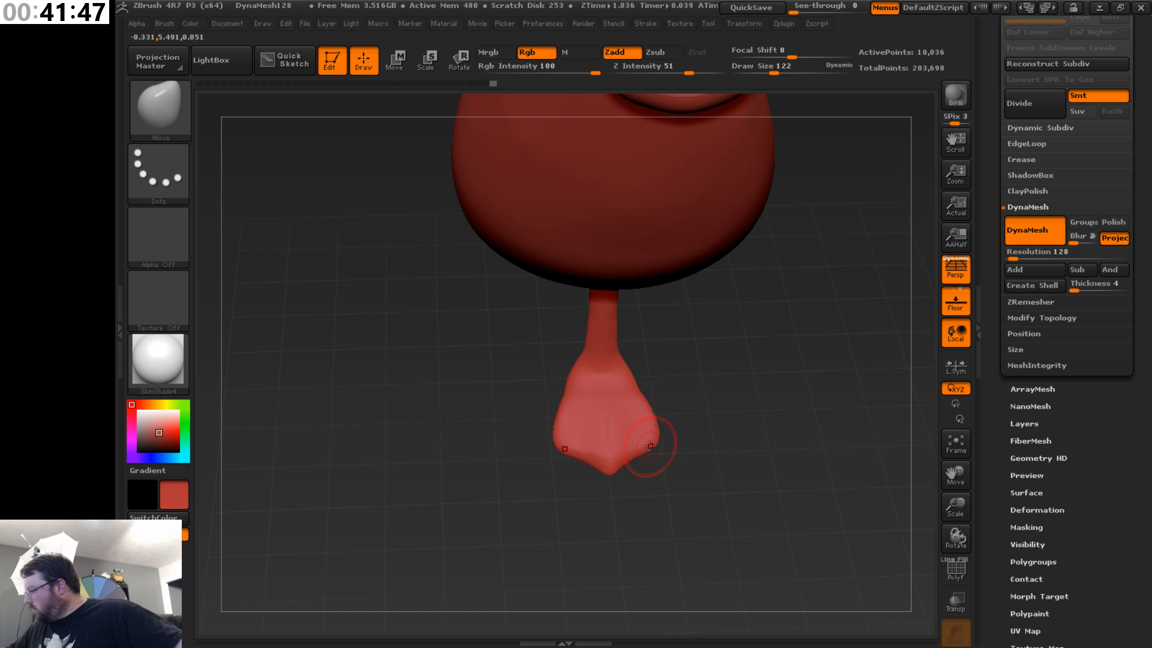
left_click_drag(673, 432, 678, 398)
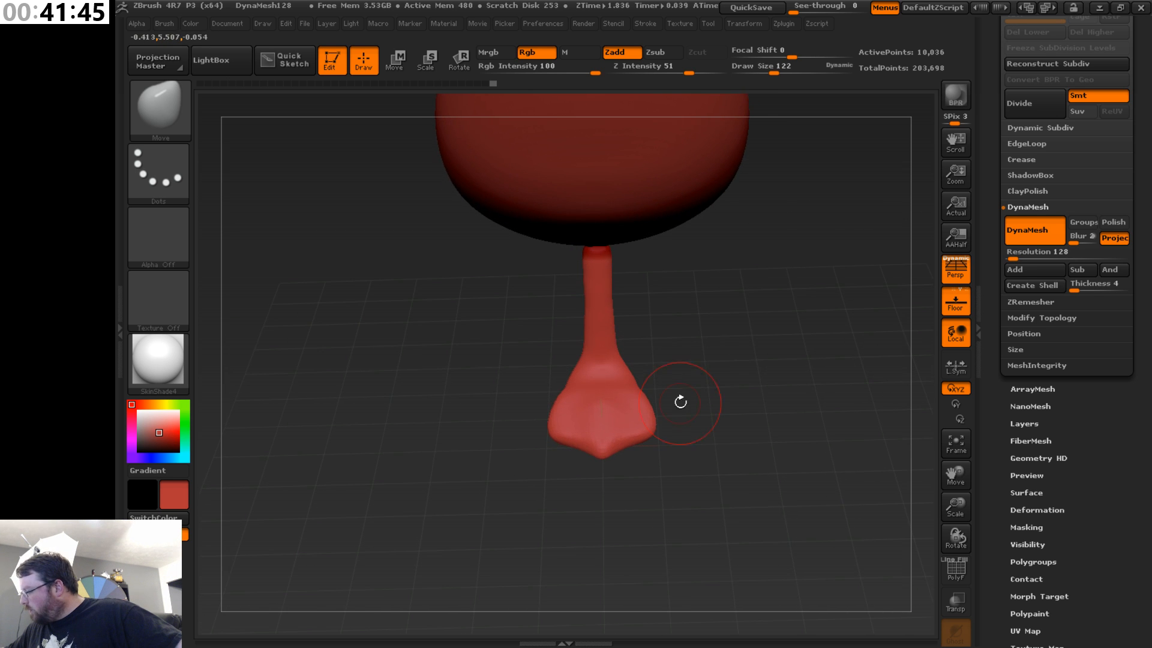
- Push grooves into the top of the foot between the toes with the Move brush at draw size 82
left_click_drag(956, 507, 958, 570)
key("s")
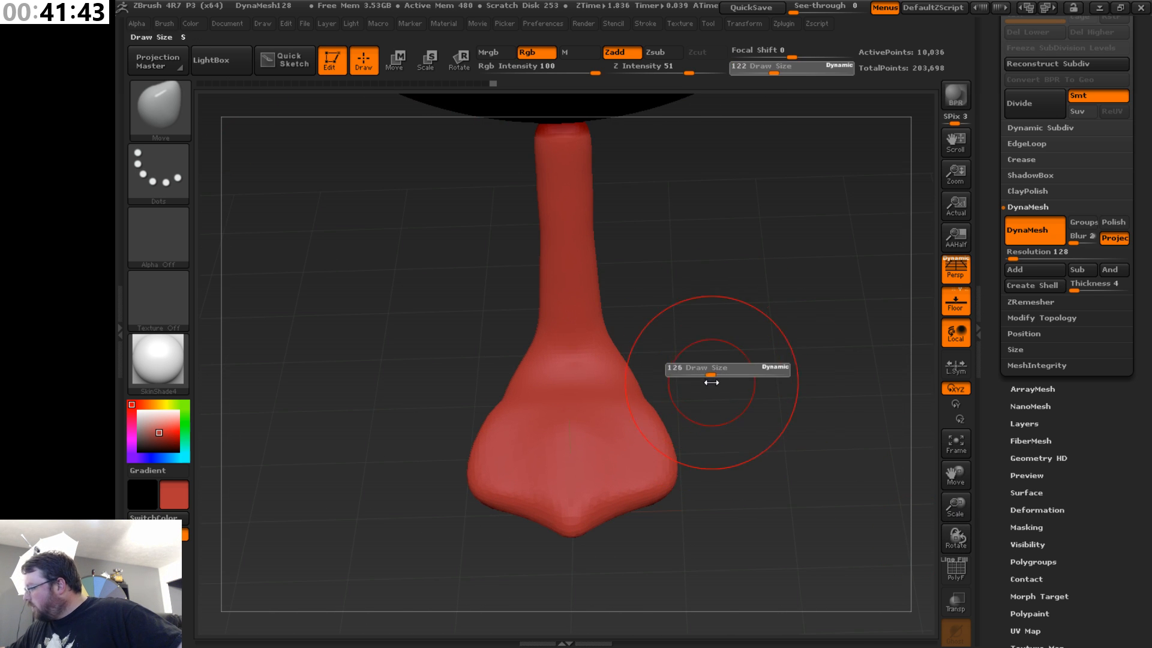
left_click_drag(711, 378, 661, 432)
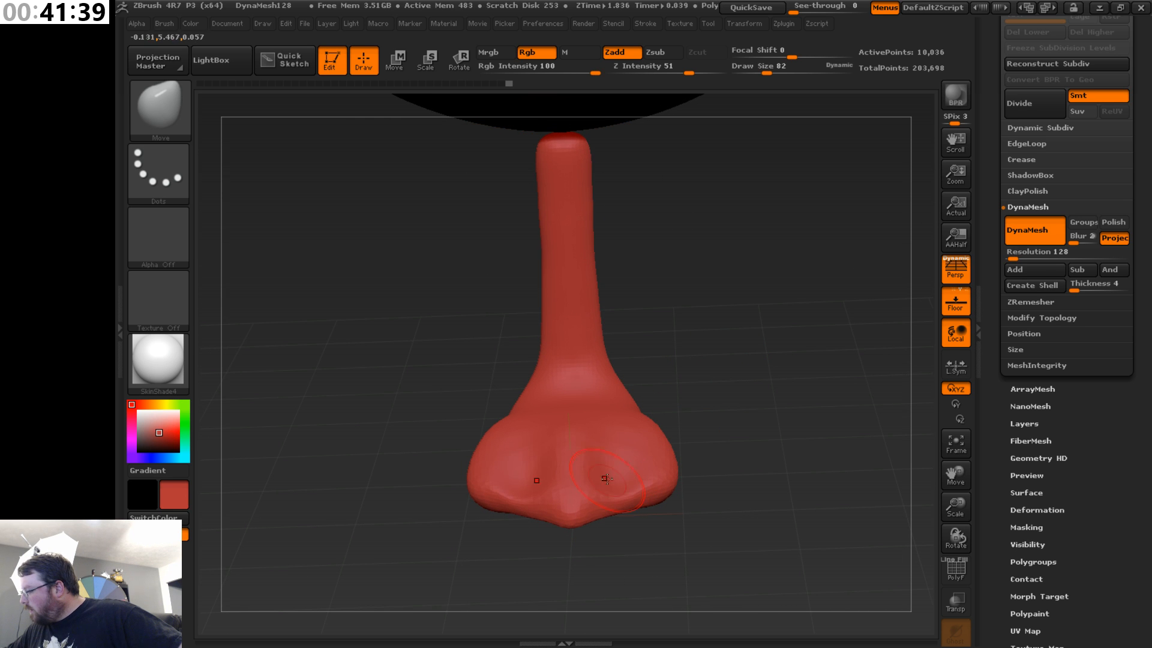
left_click_drag(607, 478, 607, 453)
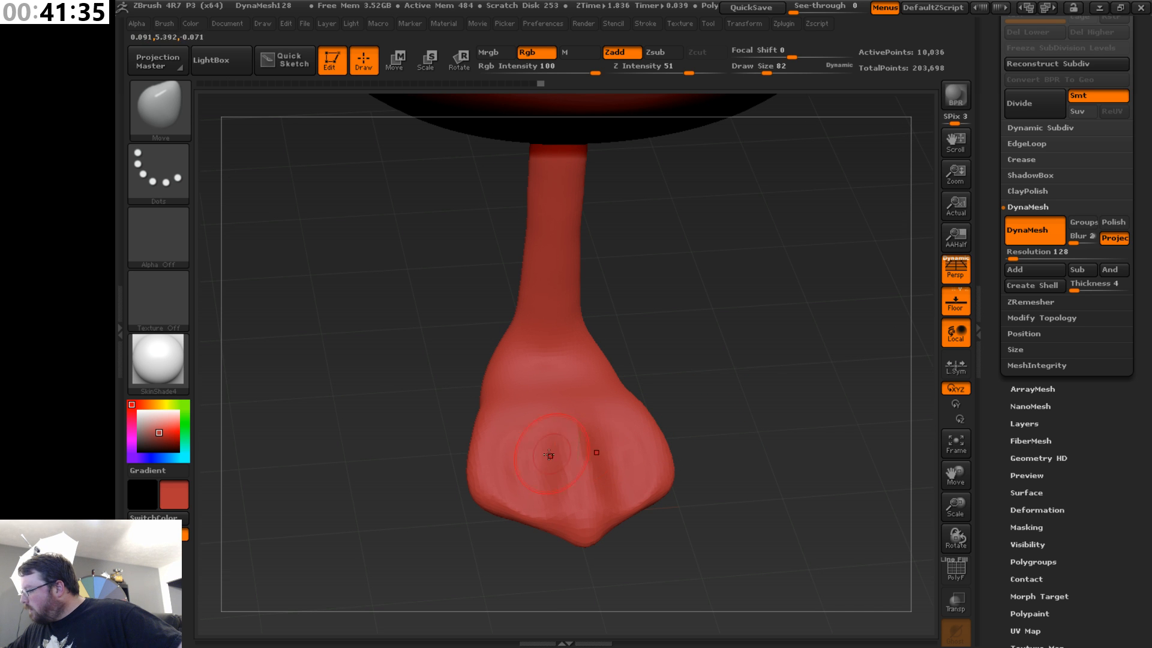
left_click_drag(522, 442, 513, 451)
mouse_move(707, 390)
left_mouse_down()
mouse_move(693, 375)
mouse_move(722, 345)
mouse_move(672, 408)
mouse_move(596, 459)
mouse_move(599, 450)
mouse_move(619, 516)
left_mouse_up()
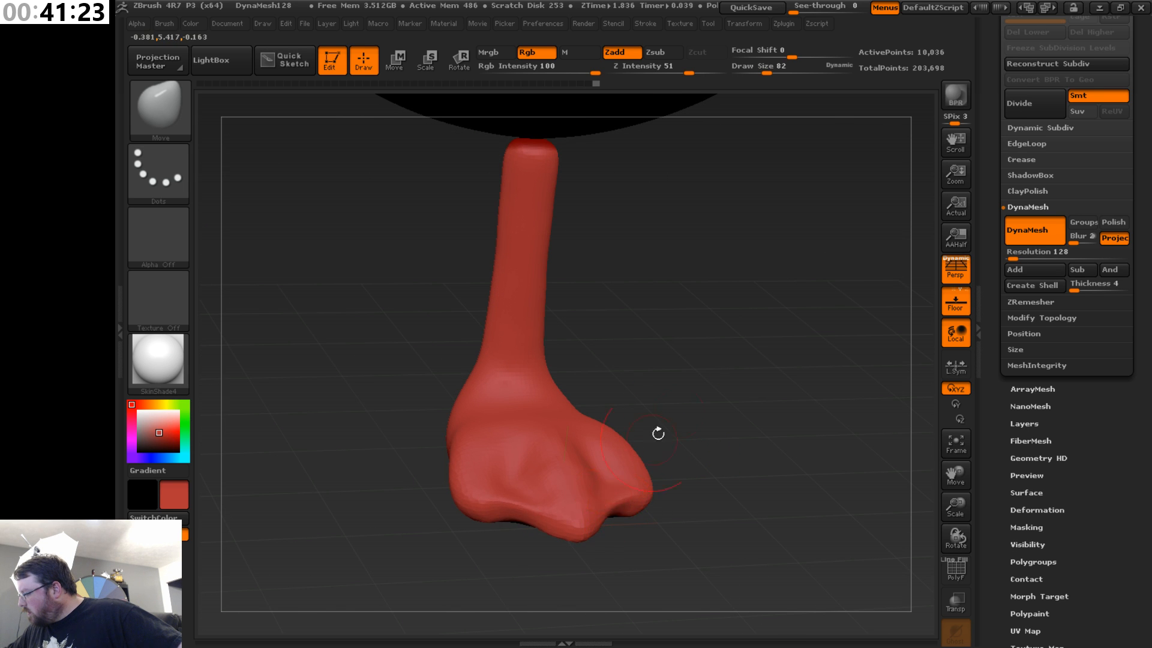
- Notch the front edge of the webbing between the toes and shape the underside of the foot
mouse_move(658, 433)
left_mouse_down()
mouse_move(618, 501)
mouse_move(594, 456)
mouse_move(678, 357)
mouse_move(707, 366)
mouse_move(666, 389)
left_mouse_up()
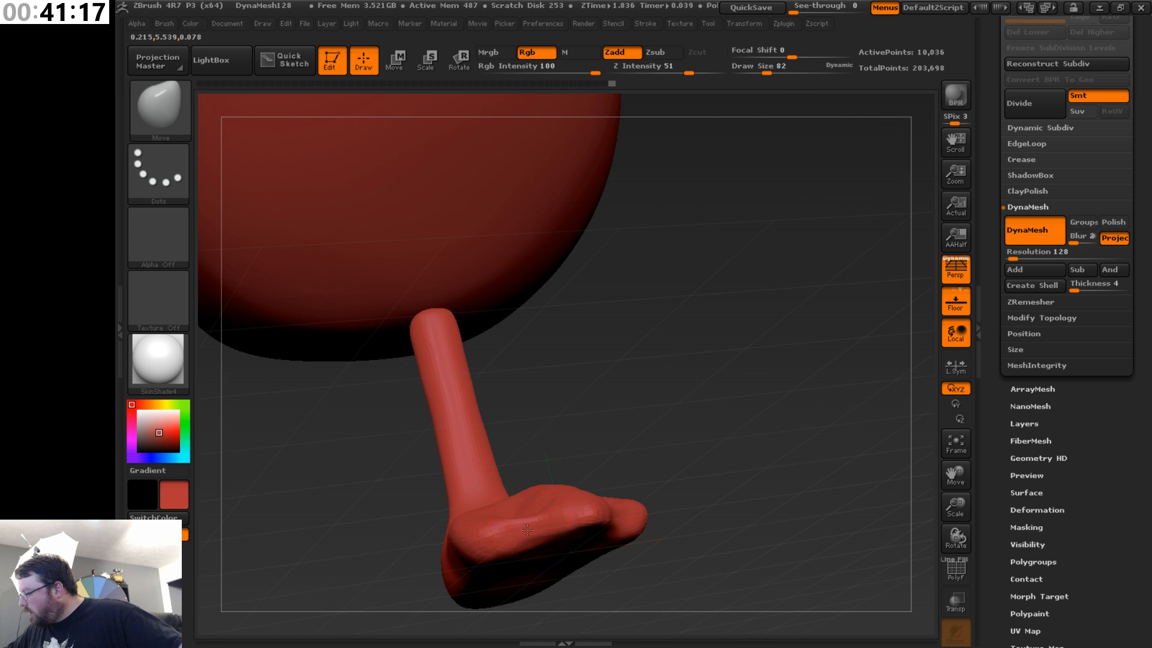
left_click_drag(660, 434, 621, 510)
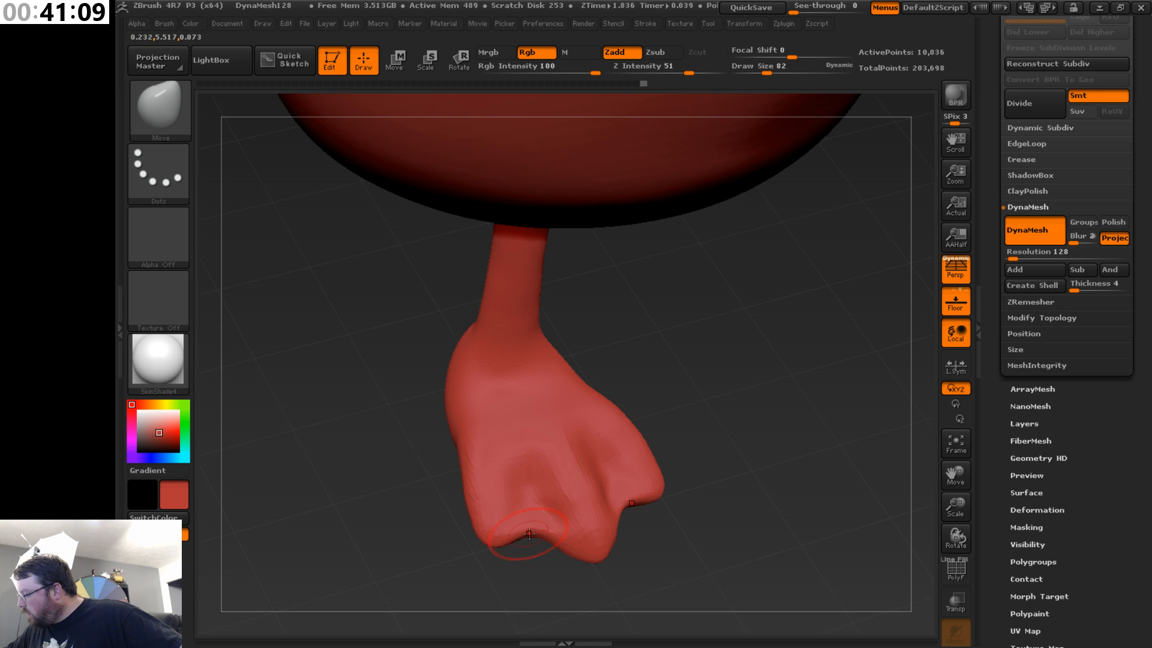
left_click_drag(656, 433, 639, 374)
left_click_drag(541, 443, 610, 392)
mouse_move(660, 336)
left_mouse_down()
mouse_move(728, 263)
mouse_move(714, 267)
mouse_move(722, 324)
mouse_move(738, 239)
left_mouse_up()
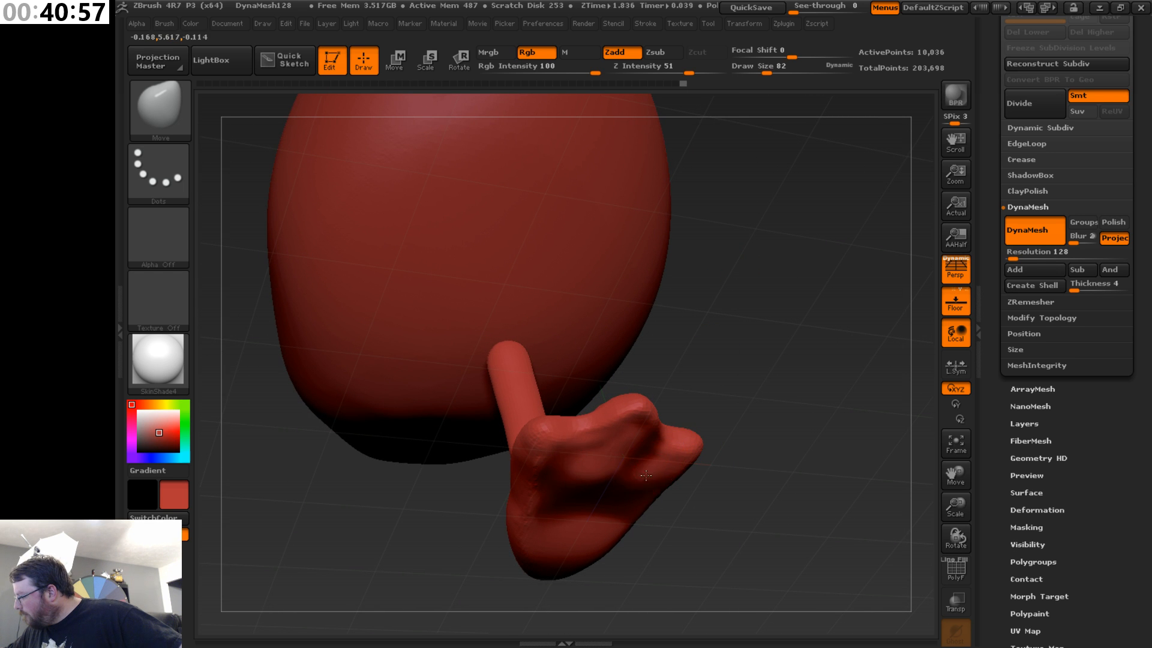
- Remesh the leg and foot with DynaMesh at resolution 128
left_click_drag(735, 366, 751, 454)
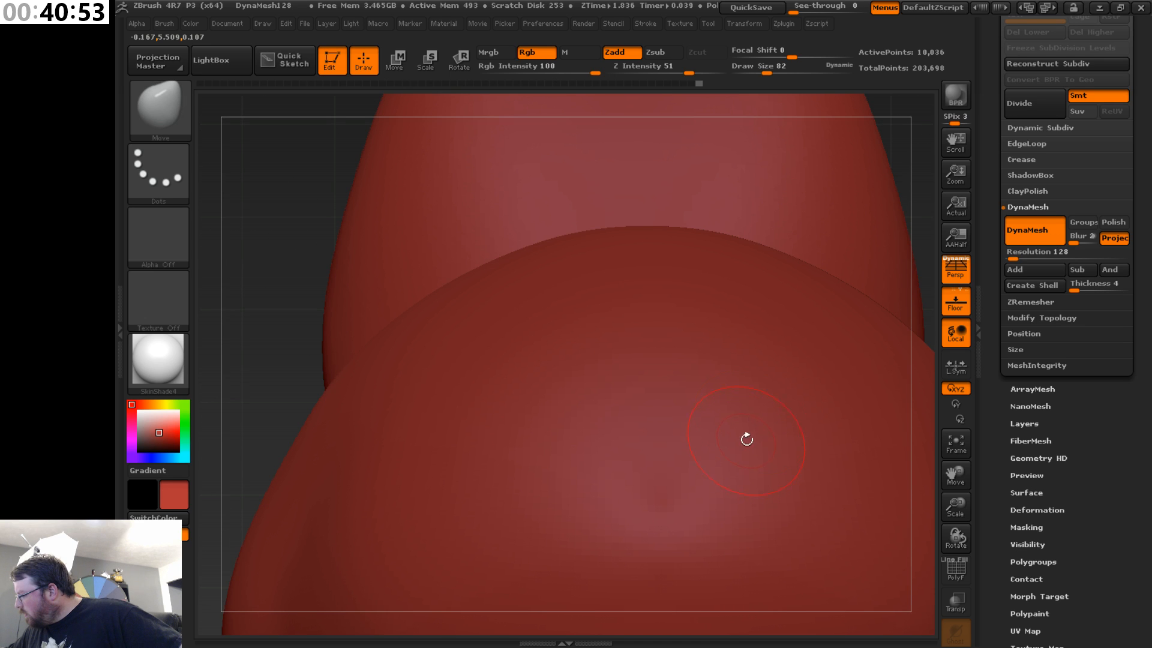
left_click_drag(956, 507, 946, 403)
left_click_drag(956, 477, 956, 312)
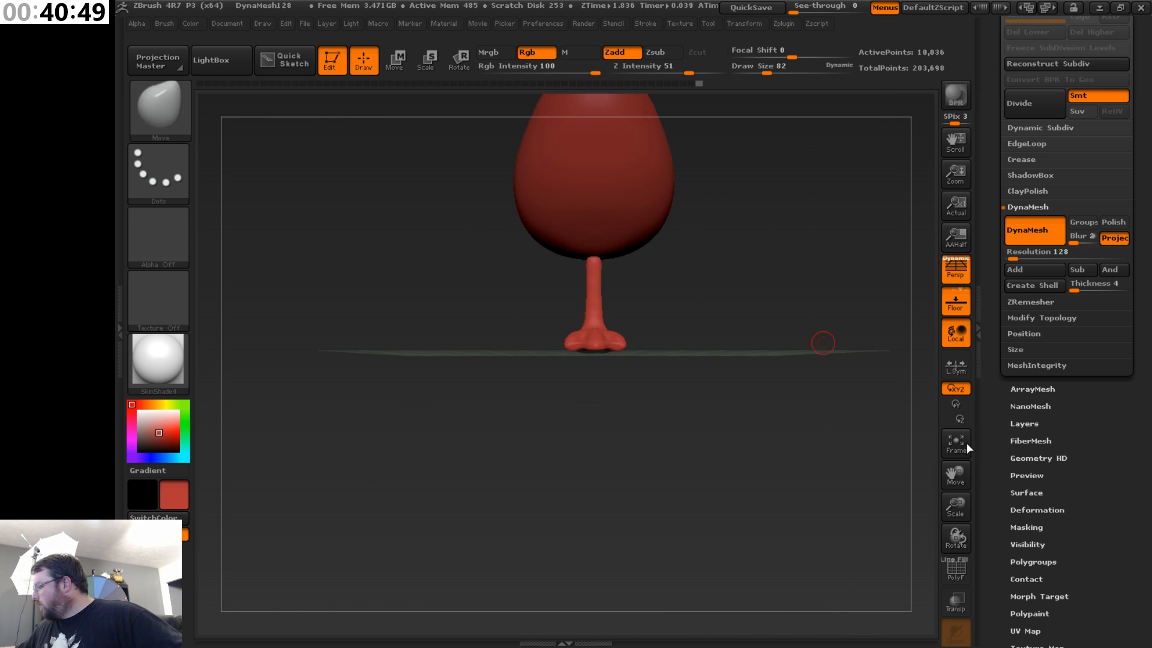
left_click(956, 444)
left_click_drag(956, 537, 962, 570)
left_click_drag(790, 513, 759, 565)
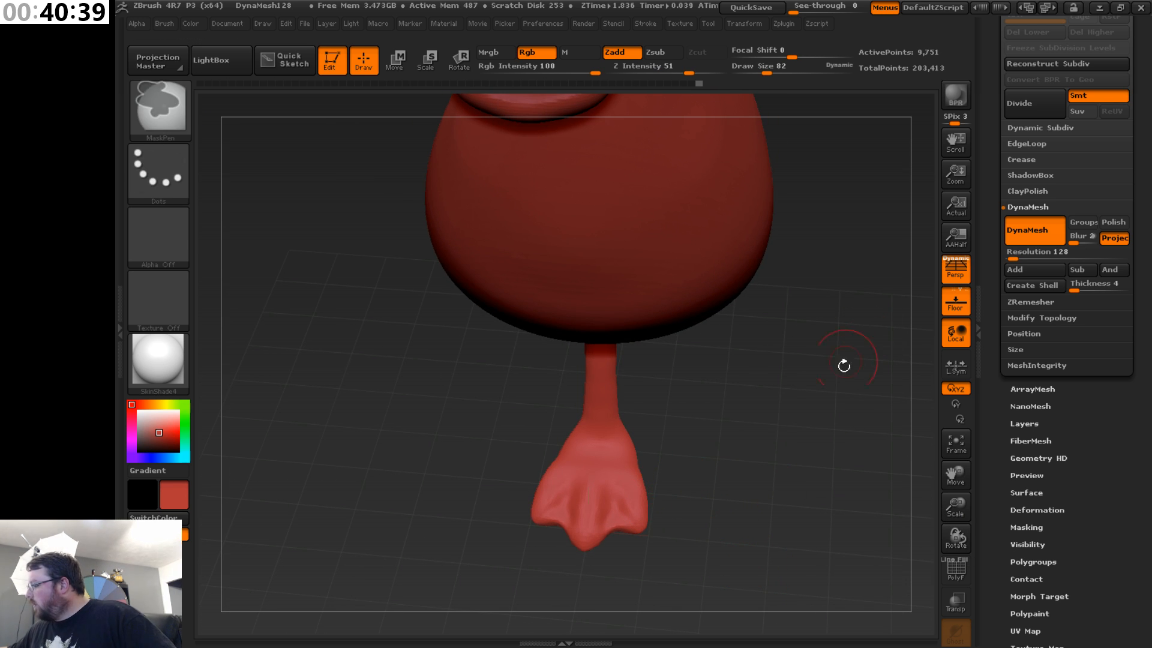
left_click_drag(1137, 350, 1142, 420)
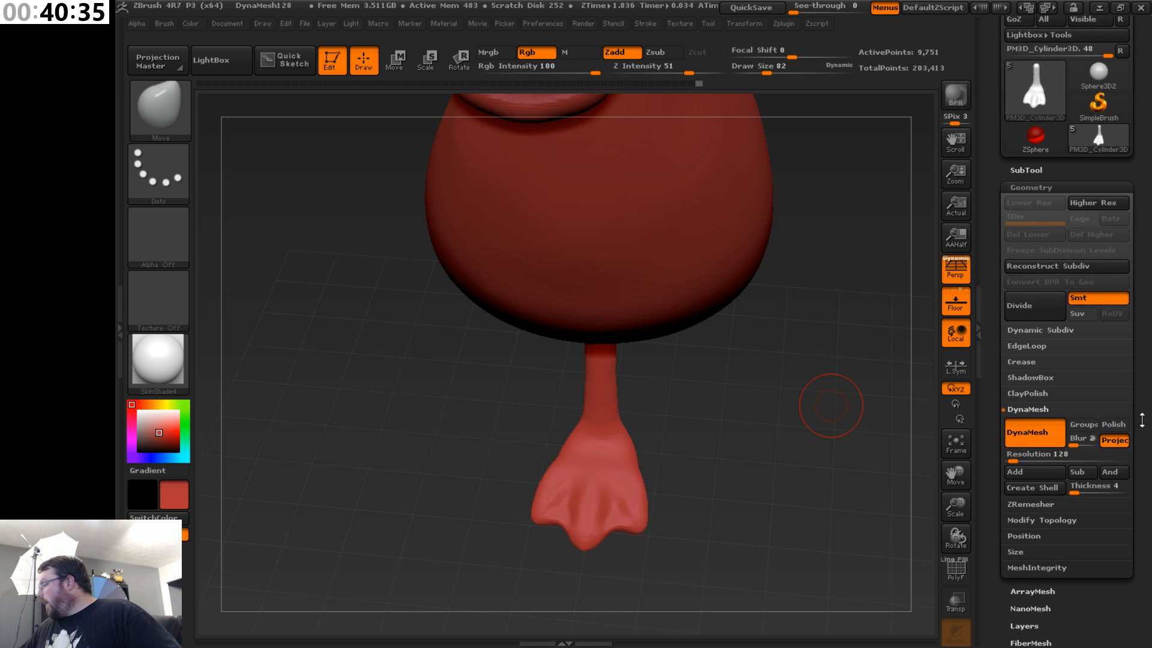
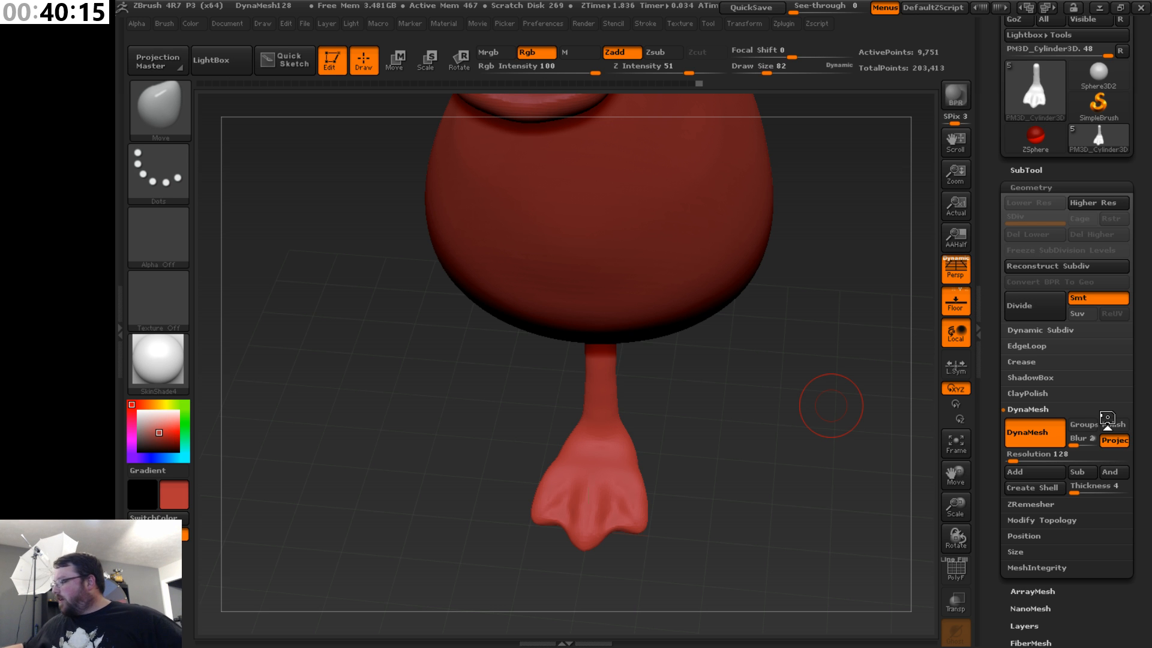
mouse_move(728, 431)
left_mouse_down()
mouse_move(729, 455)
mouse_move(731, 432)
mouse_move(717, 452)
mouse_move(686, 442)
mouse_move(684, 451)
mouse_move(697, 443)
mouse_move(696, 473)
mouse_move(691, 399)
mouse_move(753, 355)
left_mouse_up()
key("s")
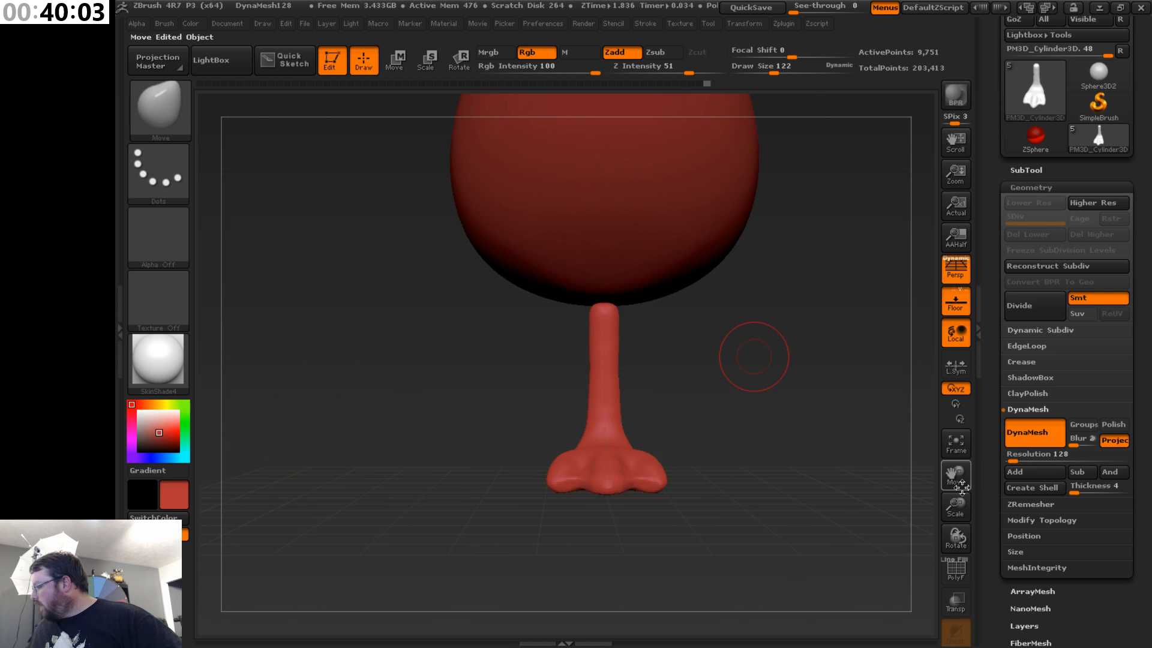
left_click_drag(959, 502, 960, 501)
left_click_drag(961, 463, 935, 480)
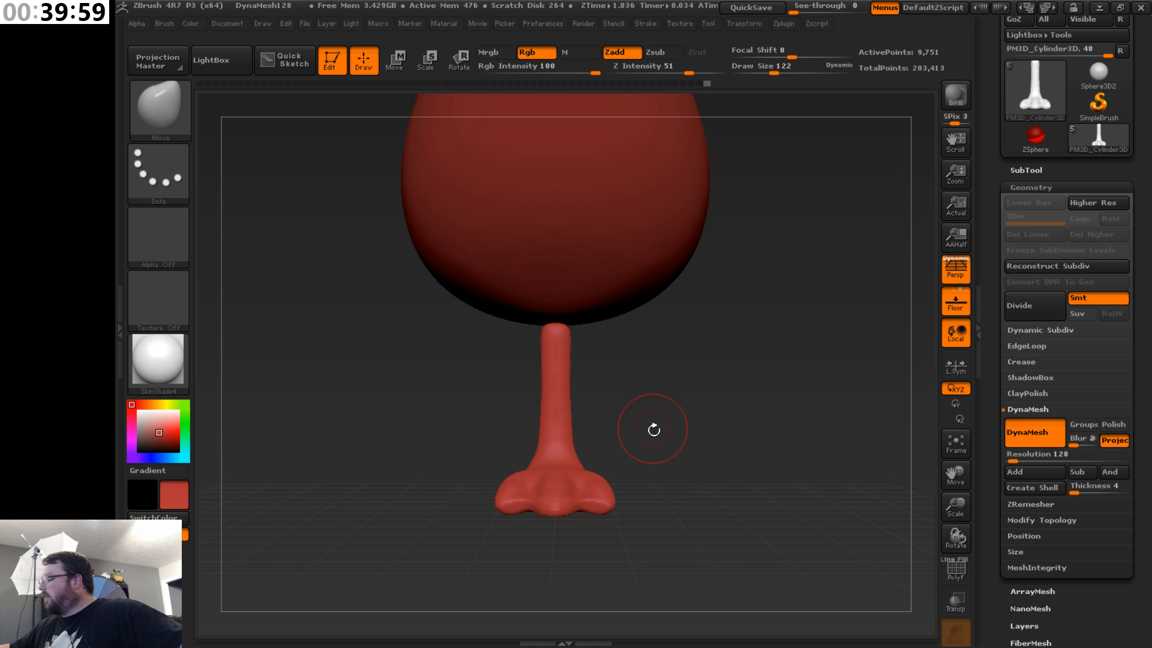
left_click_drag(656, 429, 632, 452)
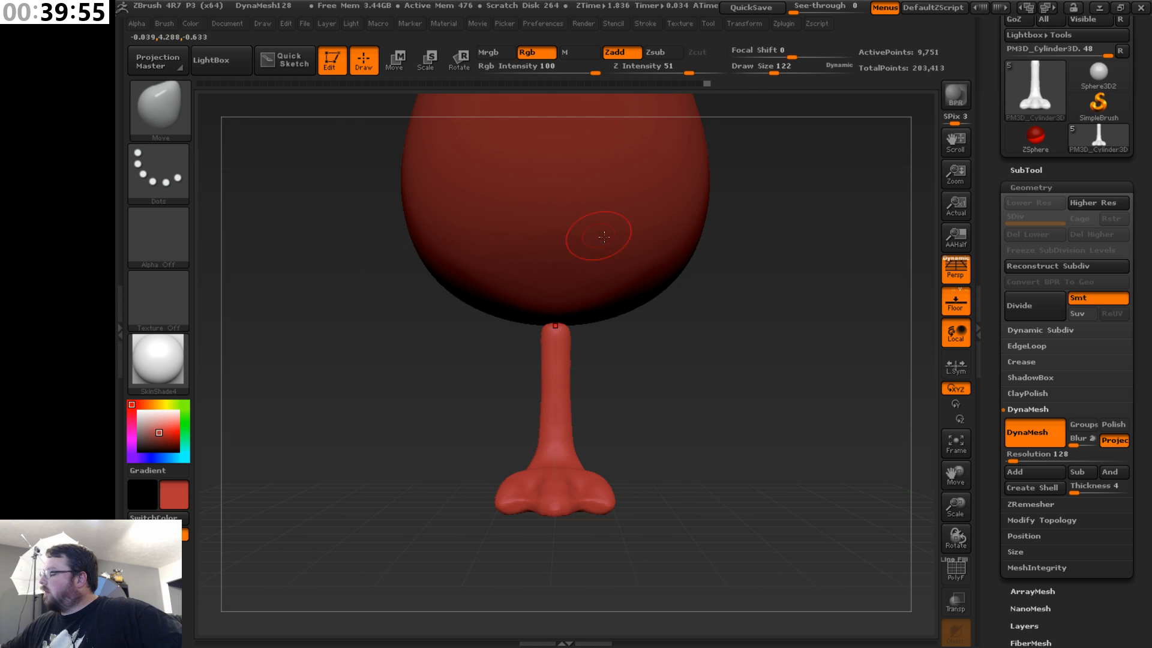
left_click_drag(688, 353, 744, 359)
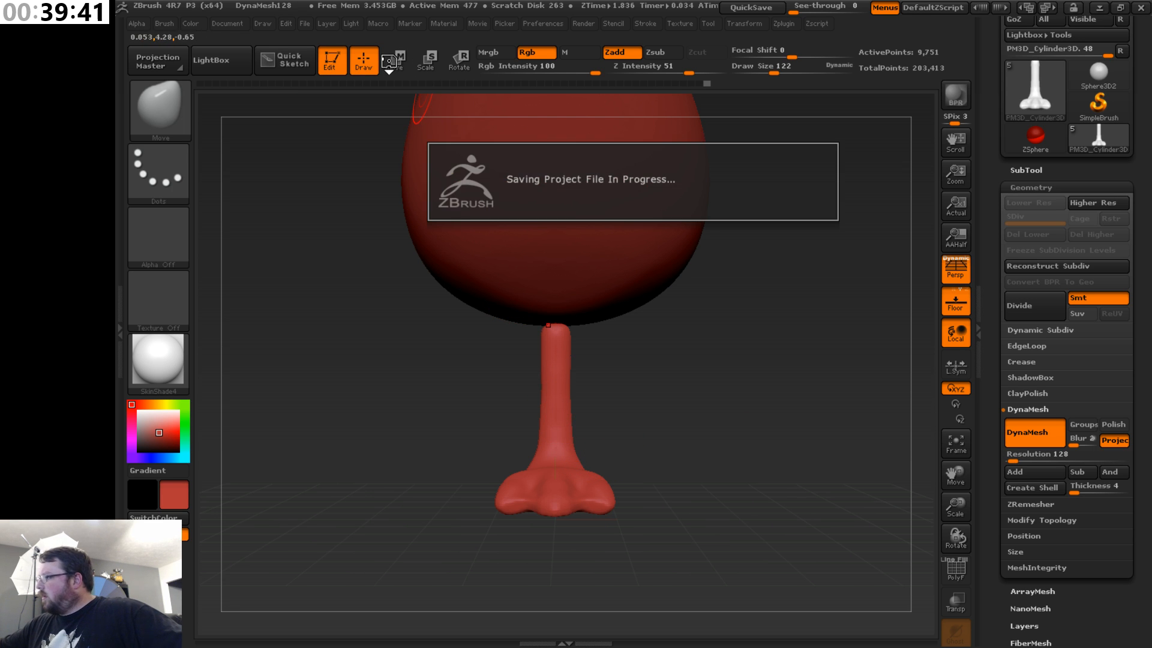
- Move the leg and foot sideways off the body's centre line and backward under the body with Transpose Move
key("w")
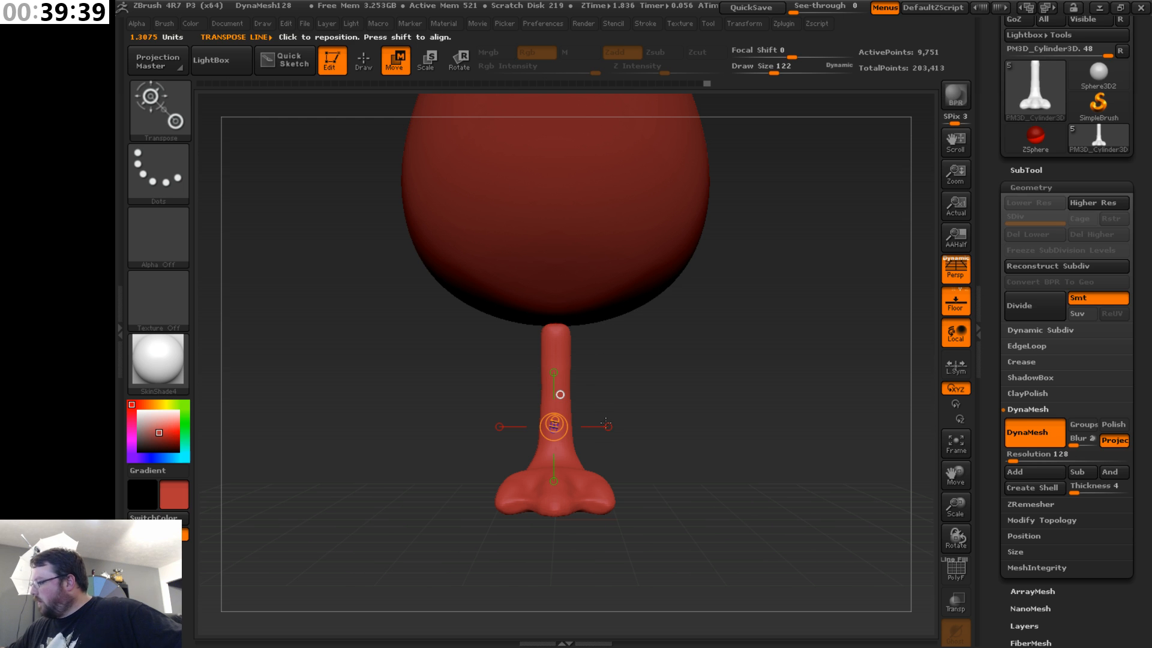
left_click_drag(605, 421, 651, 395)
left_click_drag(639, 434, 716, 434)
left_click_drag(771, 370, 729, 377)
left_click_drag(608, 458, 797, 424, "shift")
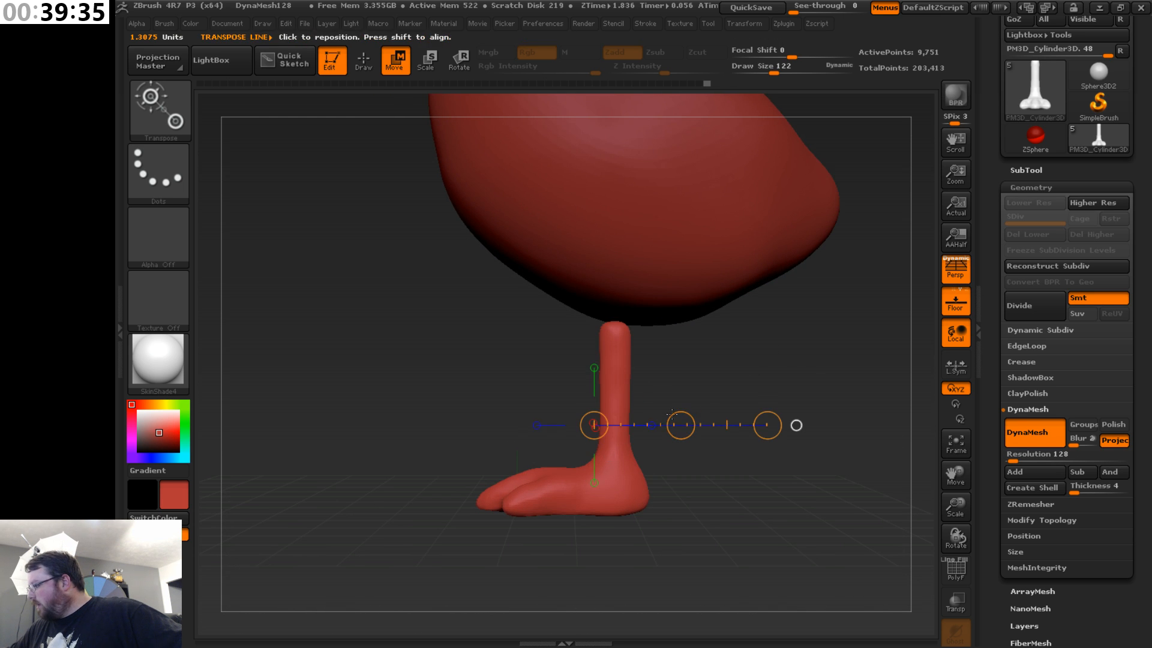
left_click_drag(680, 425, 712, 428)
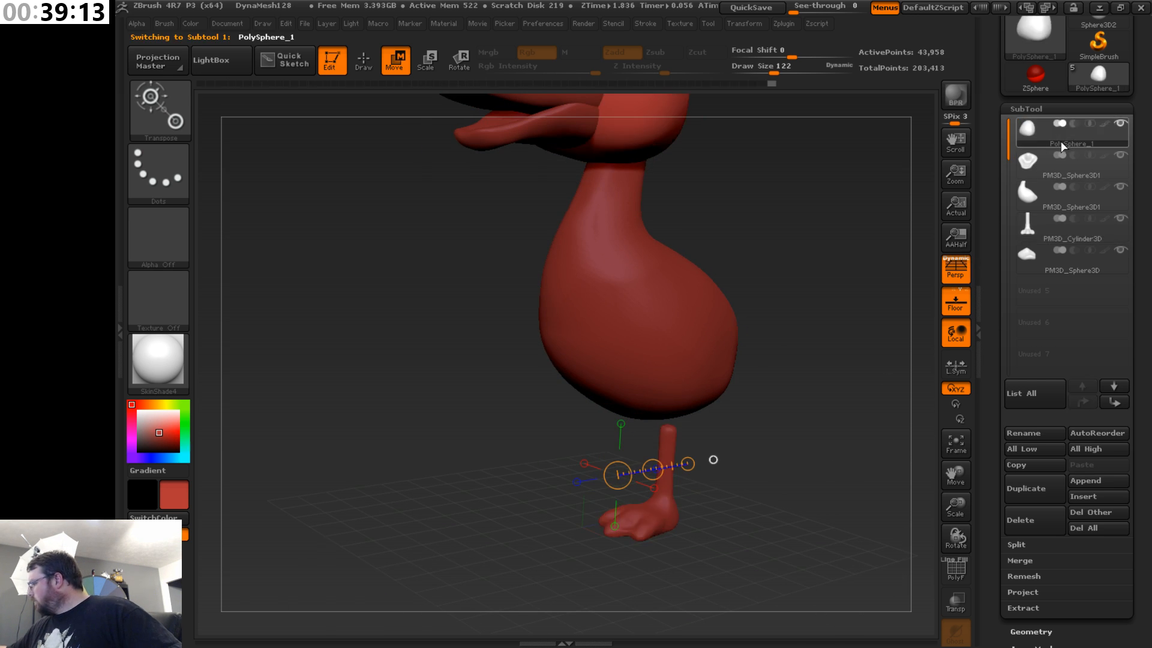
- Select the body subtool and widen its lower sides symmetrically with the Move brush at draw size 417
left_click(1077, 202)
left_click_drag(798, 285, 819, 309)
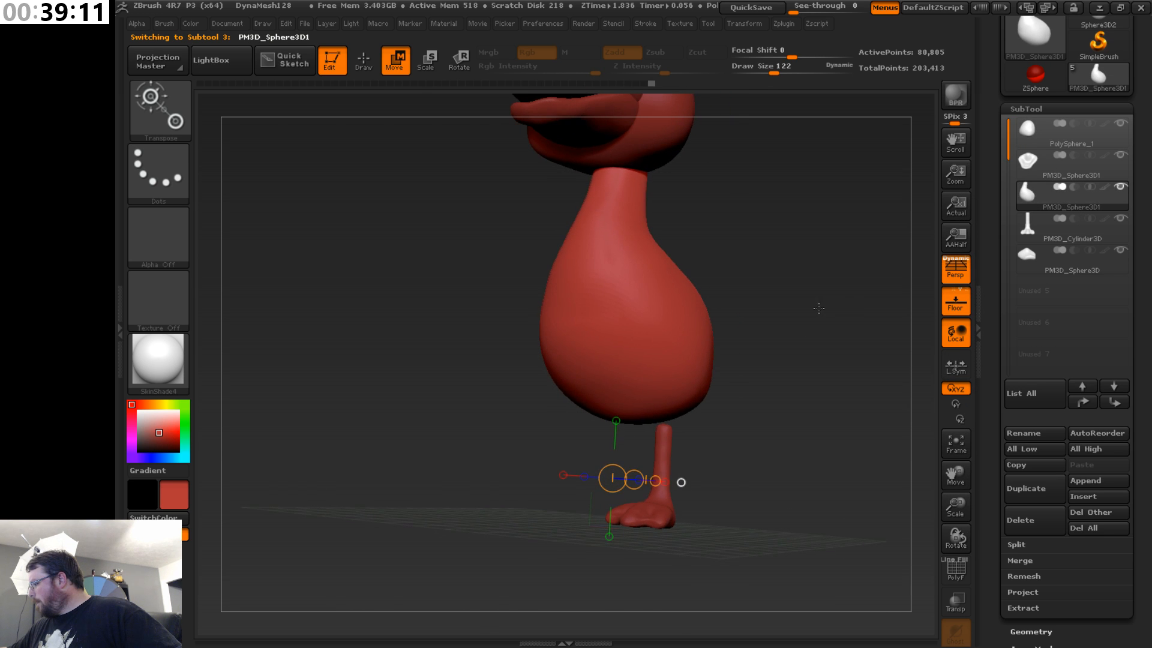
left_click(376, 59)
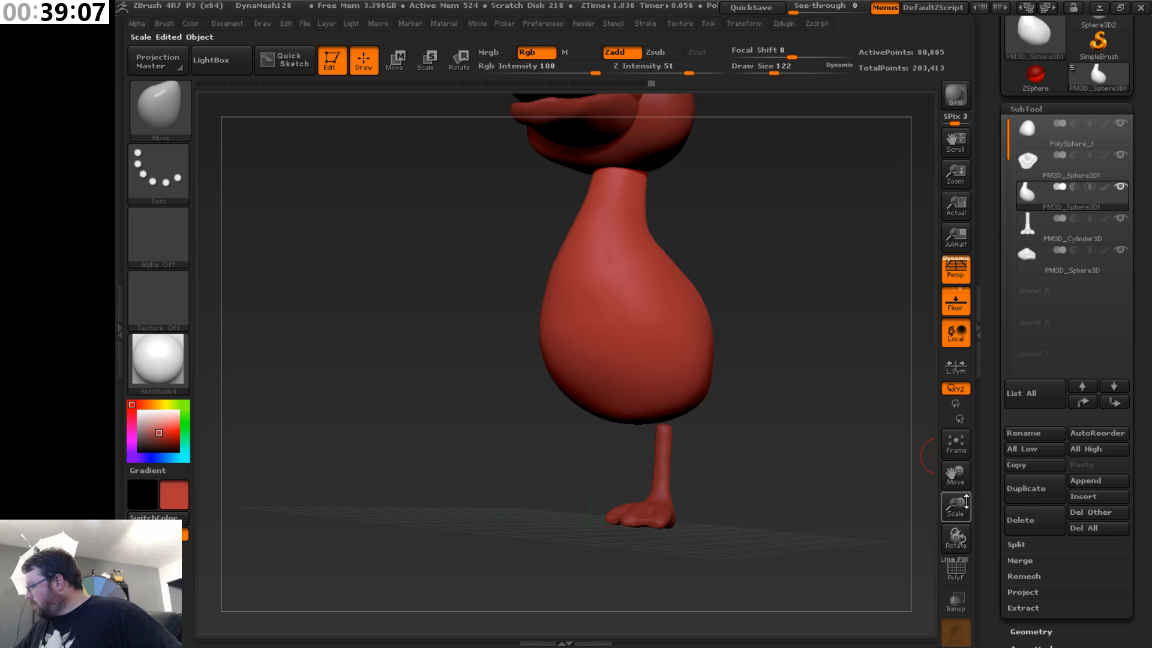
left_click_drag(956, 507, 962, 553)
mouse_move(841, 407)
left_mouse_down()
mouse_move(937, 429)
mouse_move(858, 442)
left_mouse_up()
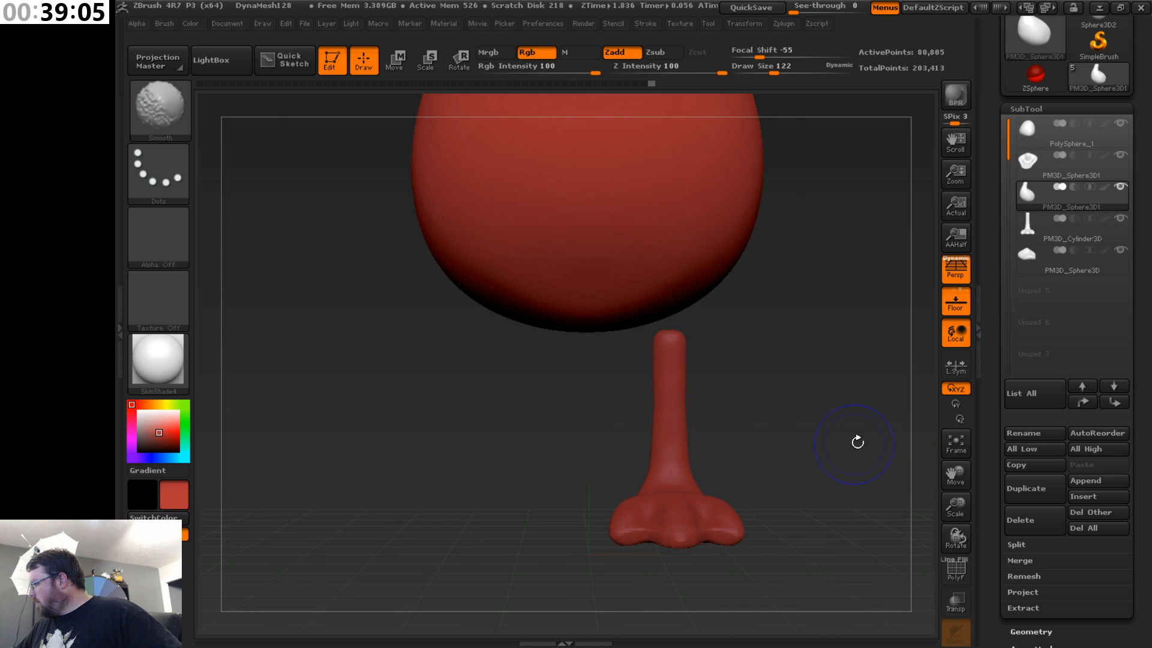
left_click_drag(955, 506, 936, 451)
key("s")
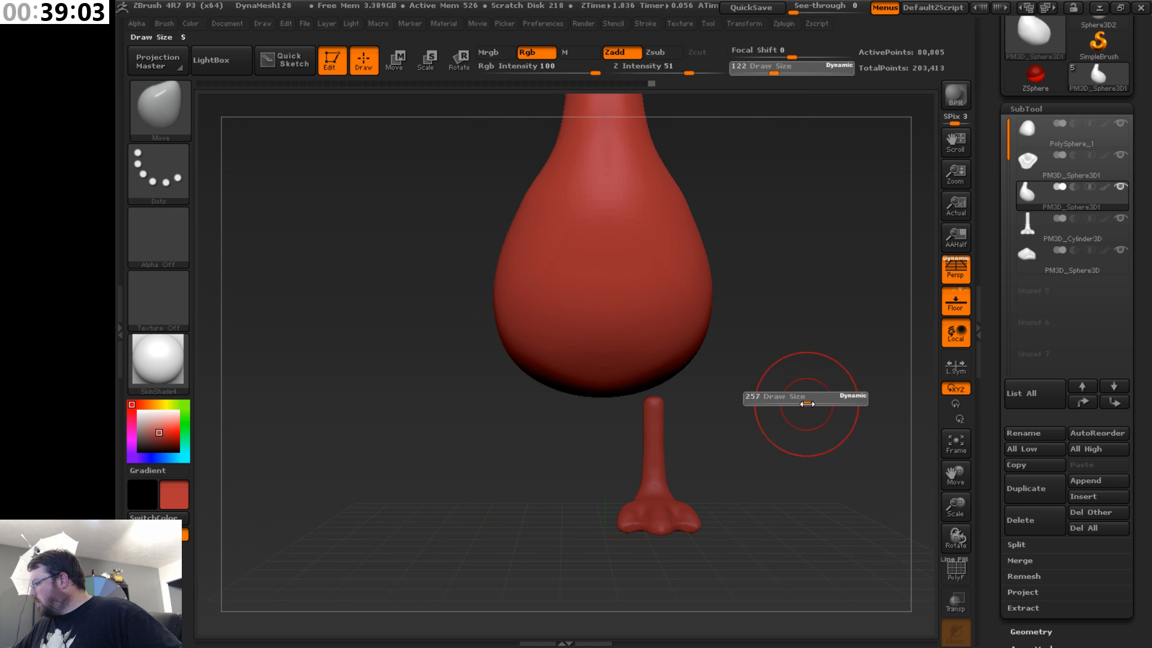
left_click_drag(807, 403, 827, 403)
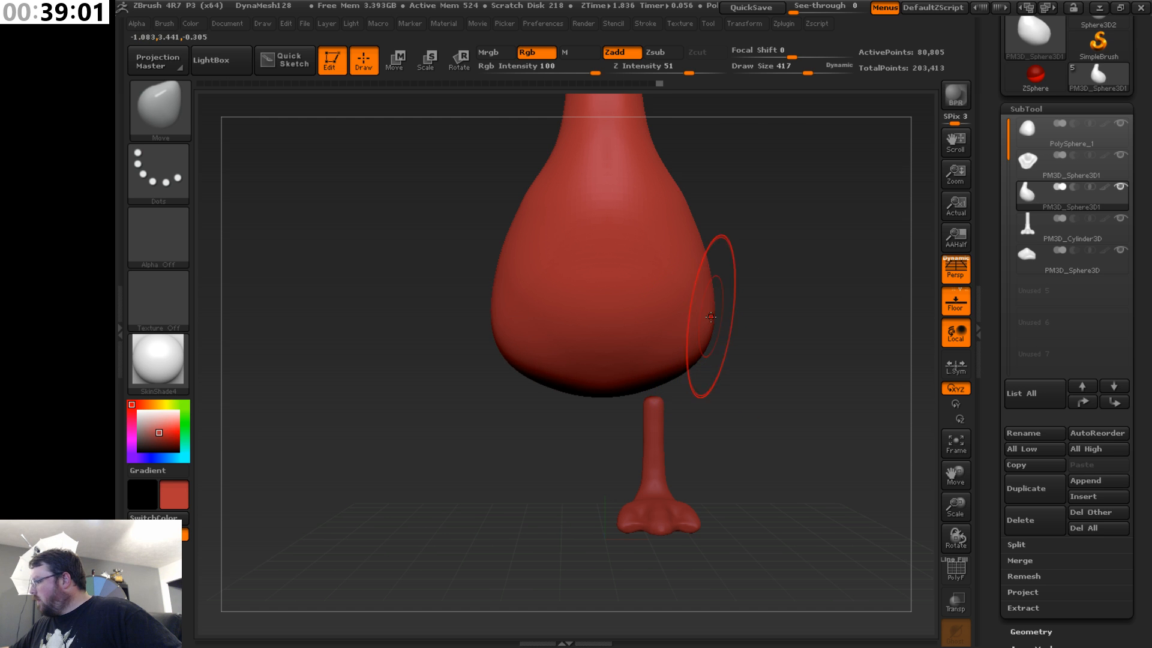
mouse_move(750, 370)
left_mouse_down()
mouse_move(710, 381)
mouse_move(736, 369)
mouse_move(735, 389)
left_mouse_up()
mouse_move(780, 423)
left_mouse_down()
mouse_move(819, 420)
mouse_move(763, 435)
mouse_move(717, 429)
mouse_move(774, 419)
left_mouse_up()
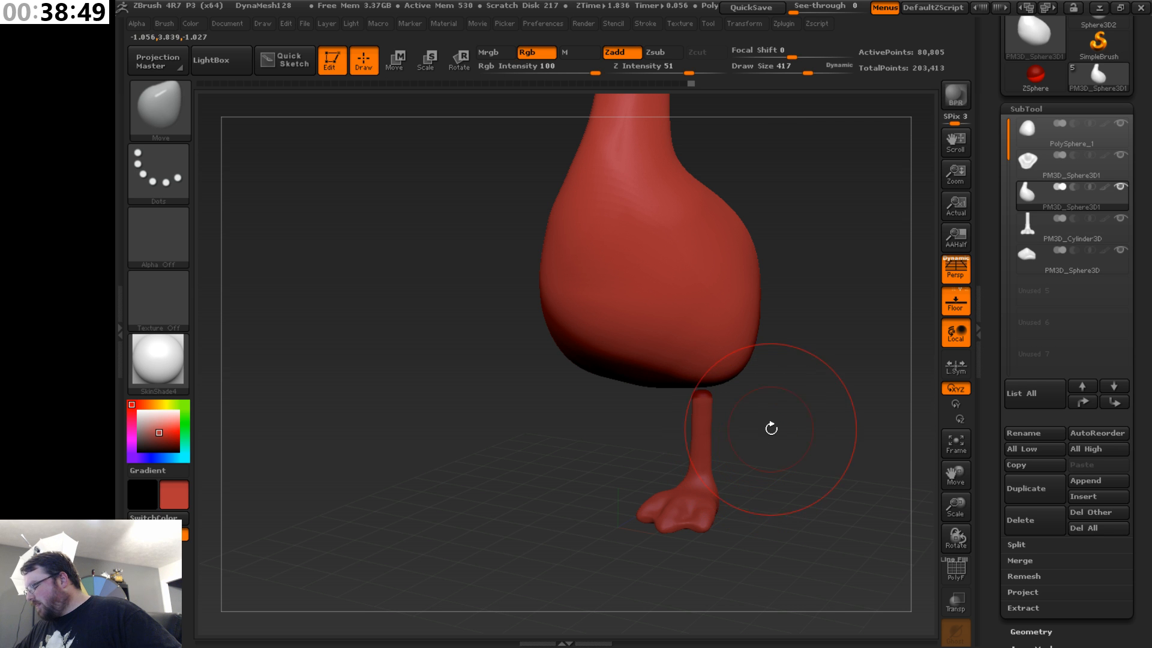
- Pull symmetrical thighs down from the body's underside over the top of the leg with the Move brush at draw size 244
mouse_move(777, 417)
left_mouse_down()
mouse_move(779, 394)
mouse_move(745, 425)
left_mouse_up()
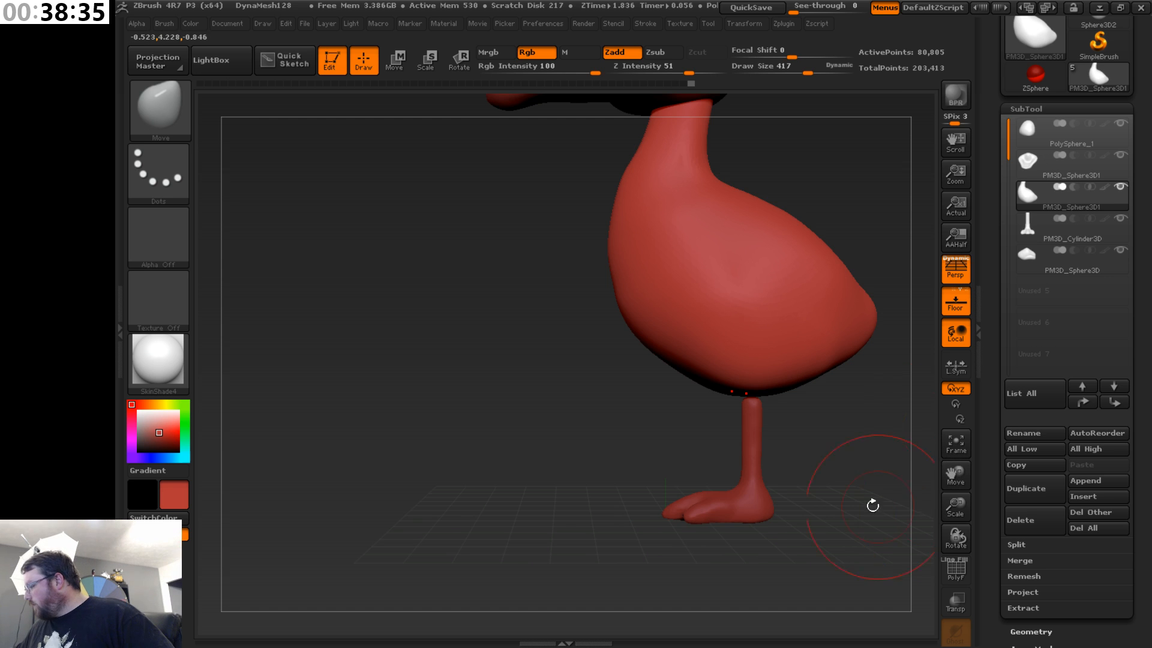
left_click_drag(874, 504, 882, 470)
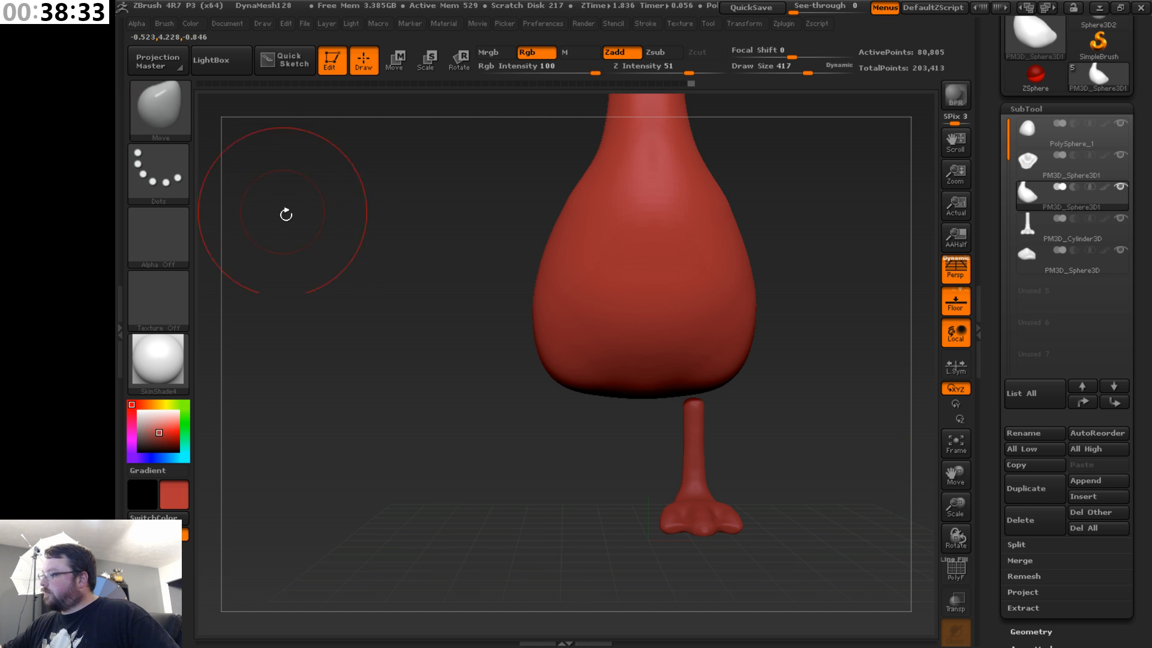
key("s")
left_click_drag(400, 292, 386, 292)
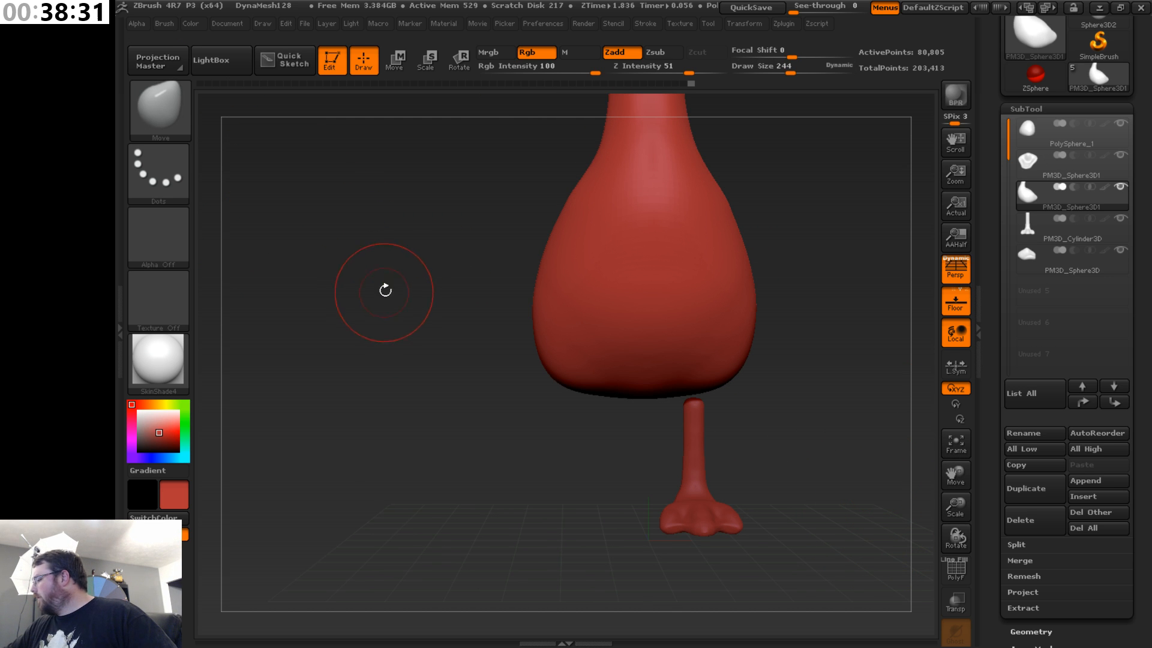
left_click_drag(812, 420, 799, 342)
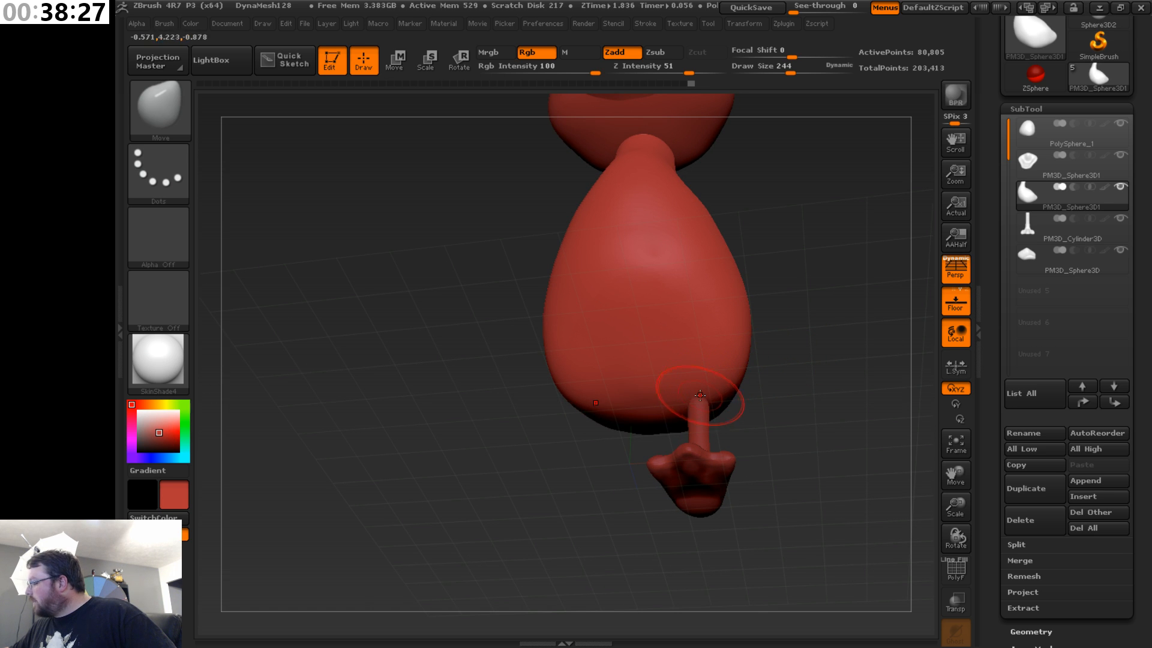
left_click_drag(703, 396, 703, 420)
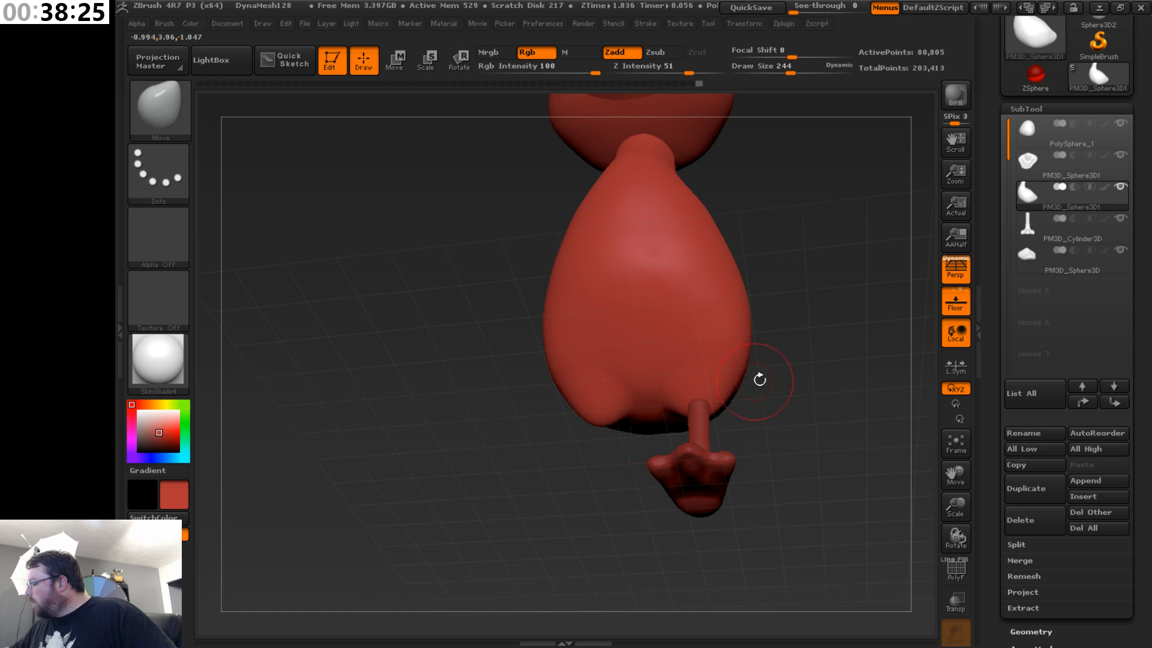
mouse_move(758, 378)
left_mouse_down()
mouse_move(642, 414)
mouse_move(718, 422)
mouse_move(687, 436)
mouse_move(803, 443)
mouse_move(624, 451)
left_mouse_up()
mouse_move(712, 433)
left_mouse_down()
mouse_move(708, 456)
mouse_move(756, 463)
left_mouse_up()
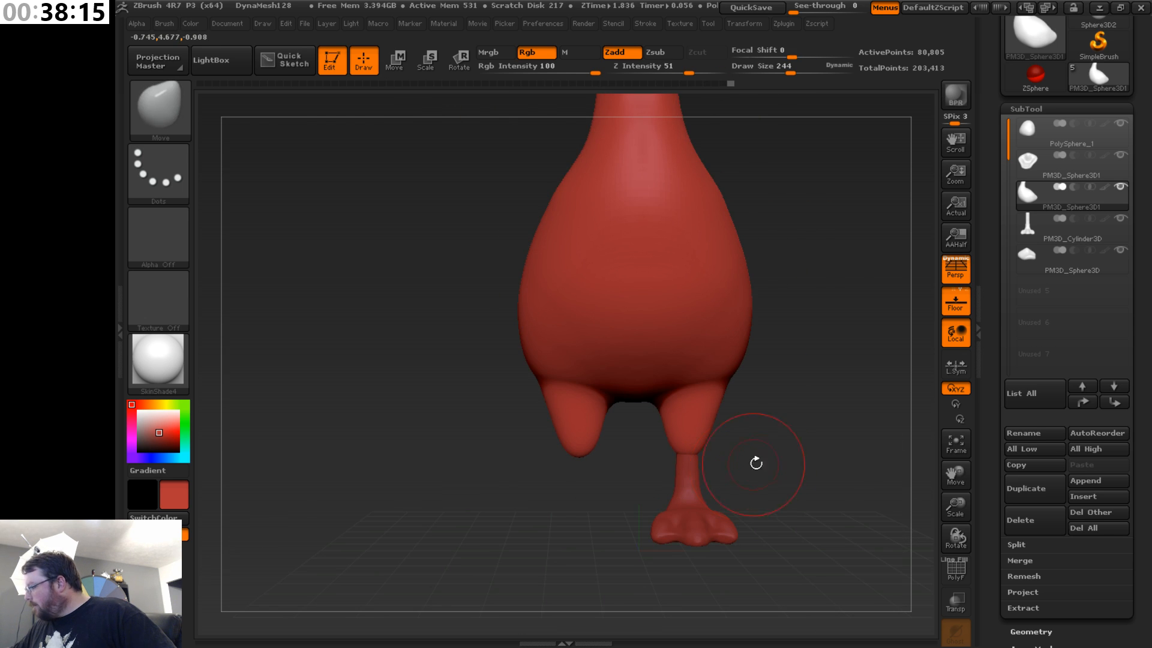
- Duplicate the leg-and-foot subtool and mirror the active one across to the opposite side of the body
mouse_move(863, 347)
left_mouse_down()
mouse_move(861, 334)
mouse_move(852, 481)
mouse_move(773, 512)
mouse_move(777, 483)
mouse_move(834, 479)
mouse_move(763, 538)
mouse_move(805, 473)
left_mouse_up()
left_click(1081, 235)
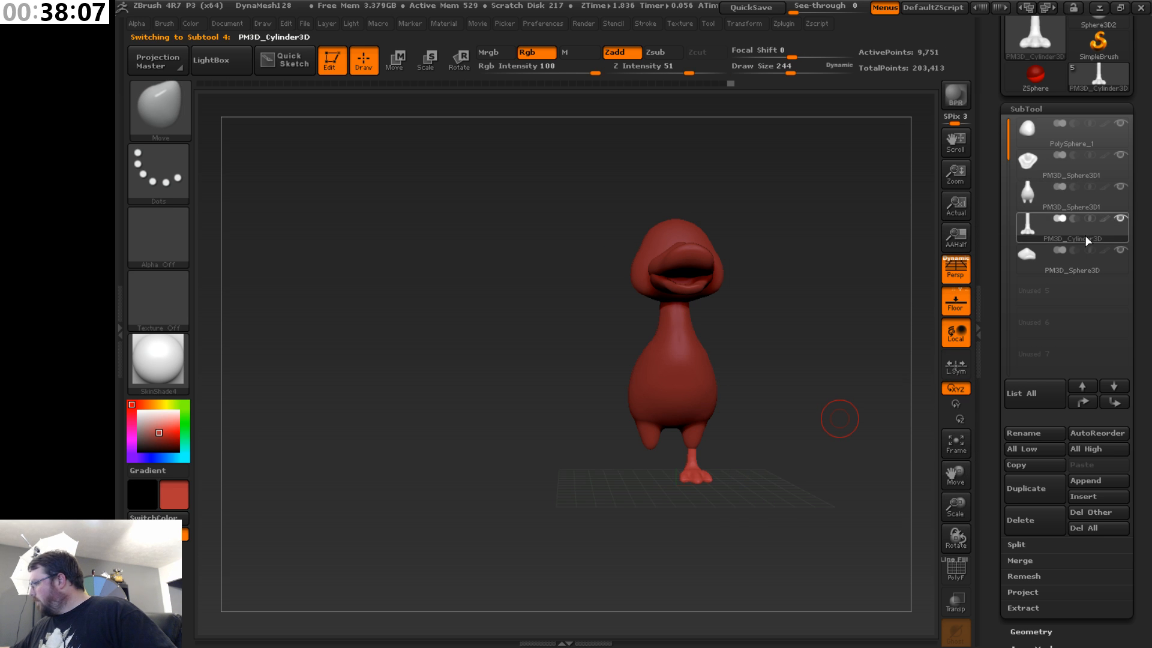
left_click_drag(1140, 433, 1131, 383)
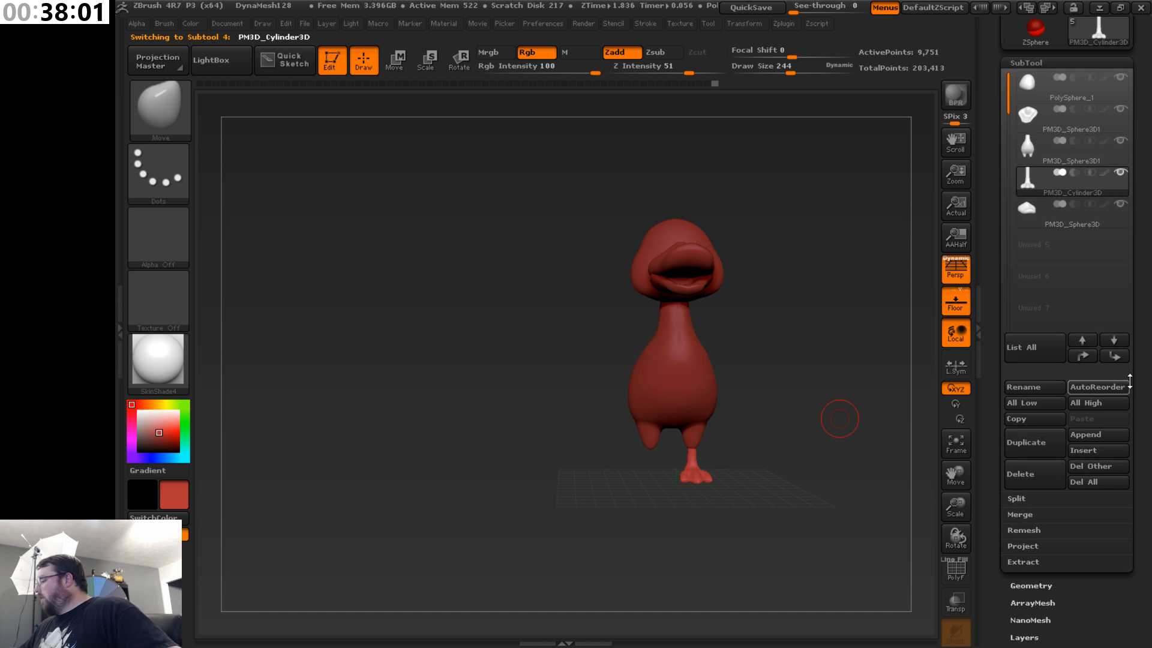
left_click_drag(955, 476, 912, 467)
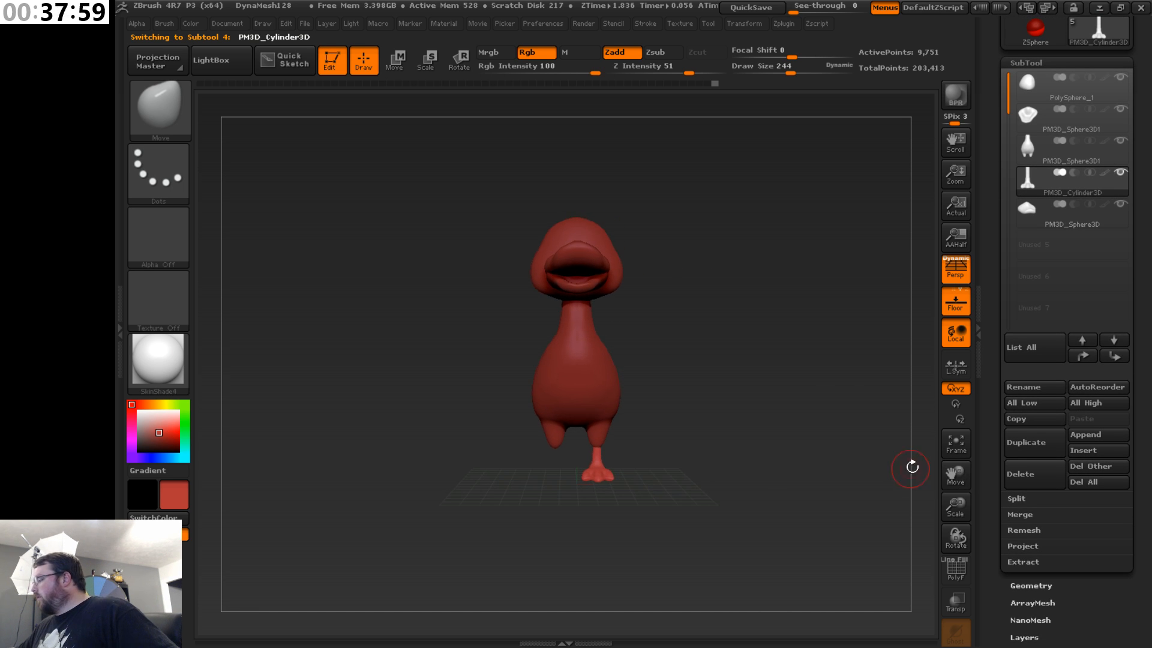
left_click_drag(1141, 374, 1140, 360)
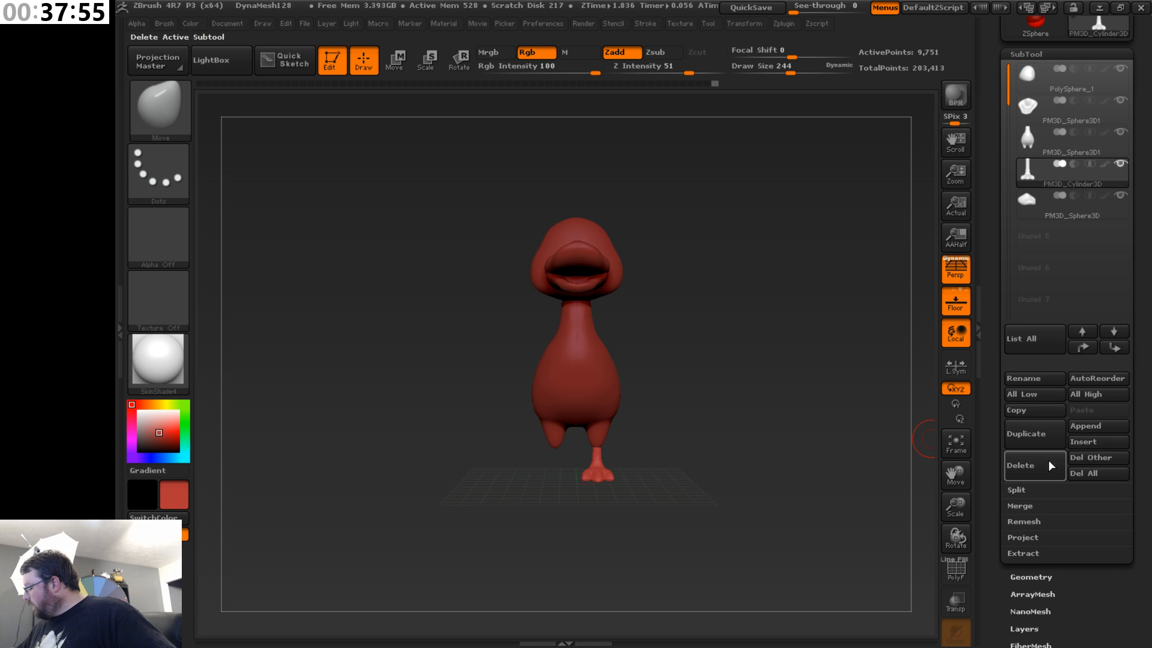
left_click(1045, 435)
left_click_drag(1143, 492, 1146, 320)
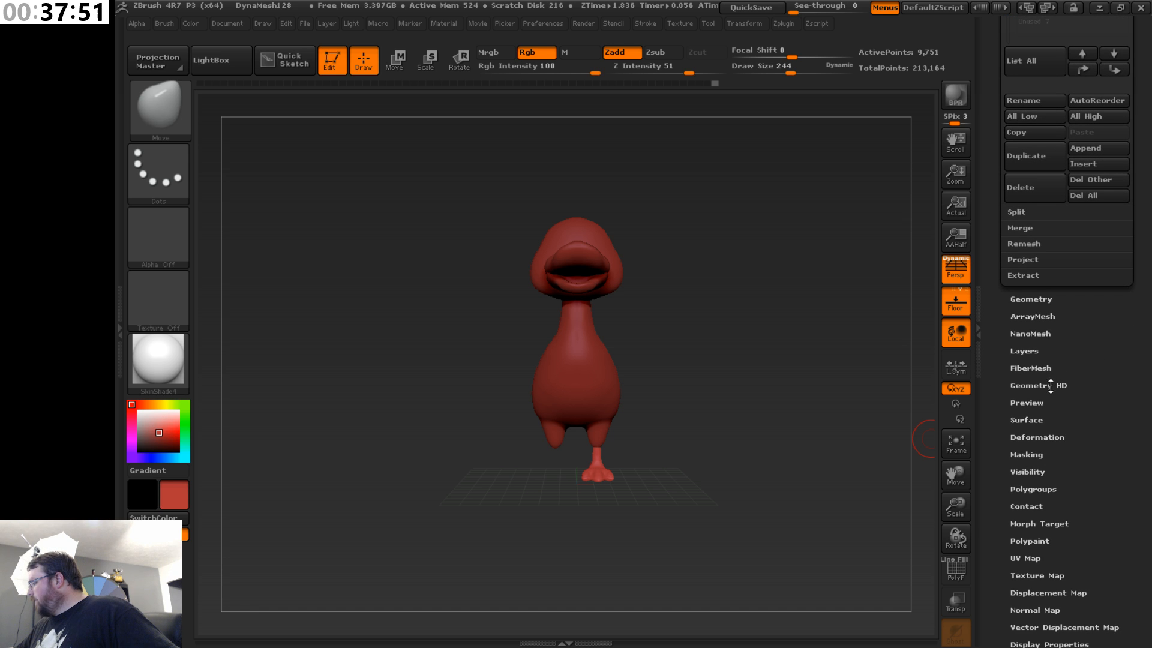
left_click(1055, 437)
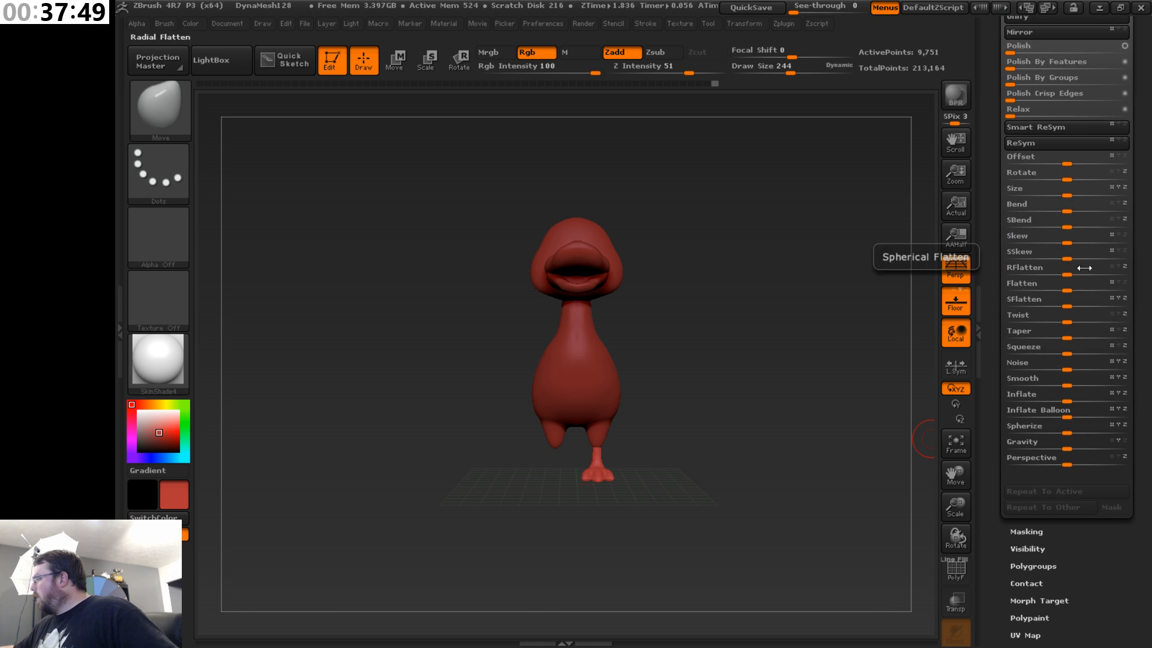
left_click_drag(1140, 145, 1140, 246)
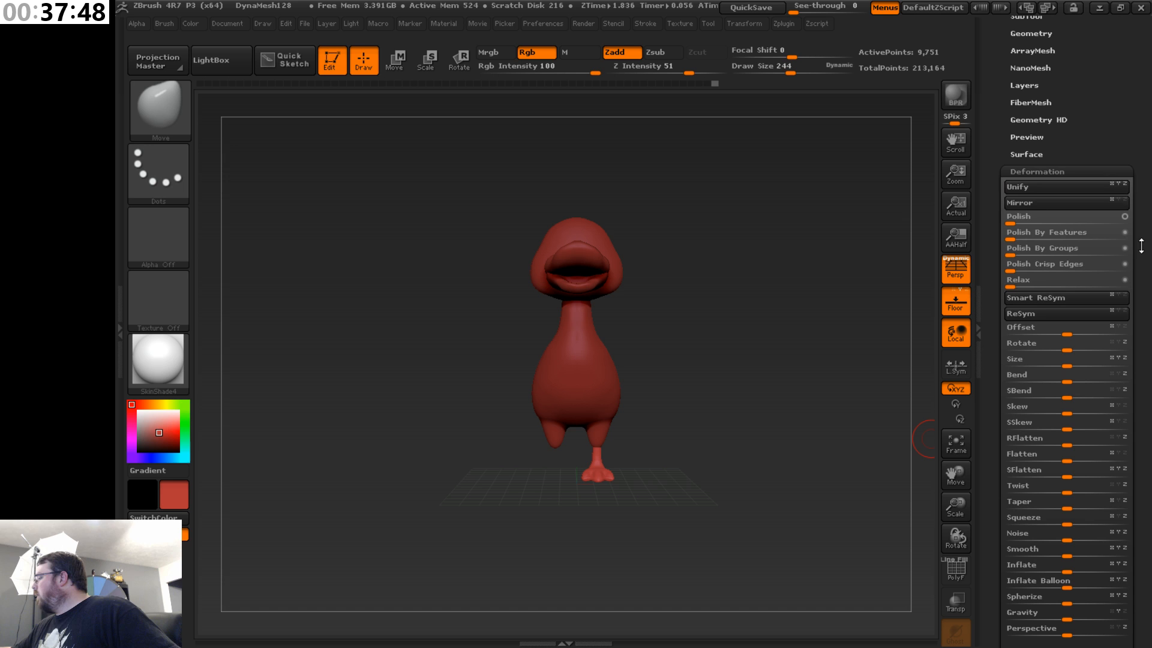
left_click(1075, 203)
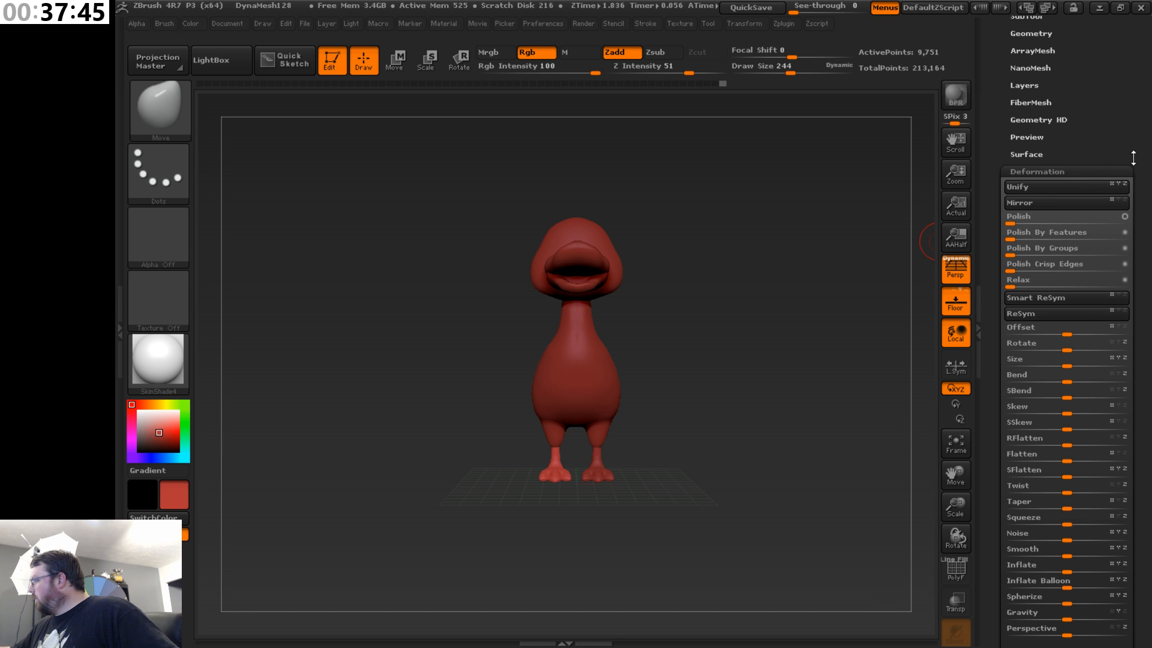
- Merge the two leg subtools into a single subtool with MergeDown
left_click_drag(1148, 166, 1102, 265)
left_click(1051, 260)
left_click_drag(1133, 216, 1134, 245)
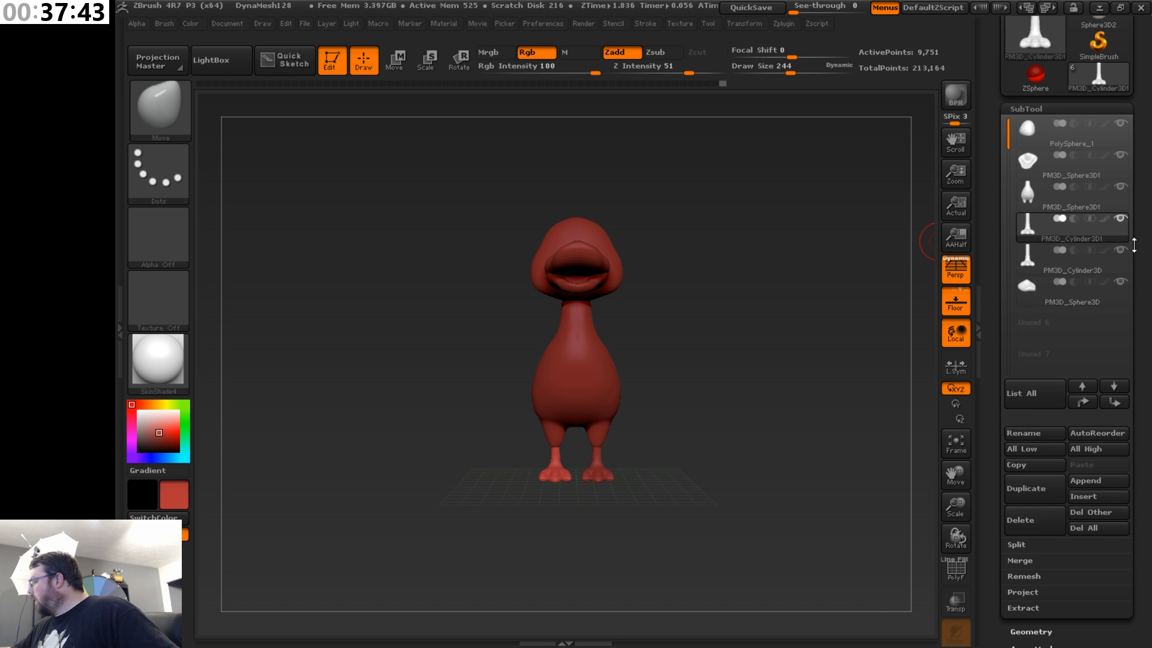
left_click_drag(1136, 350, 1141, 291)
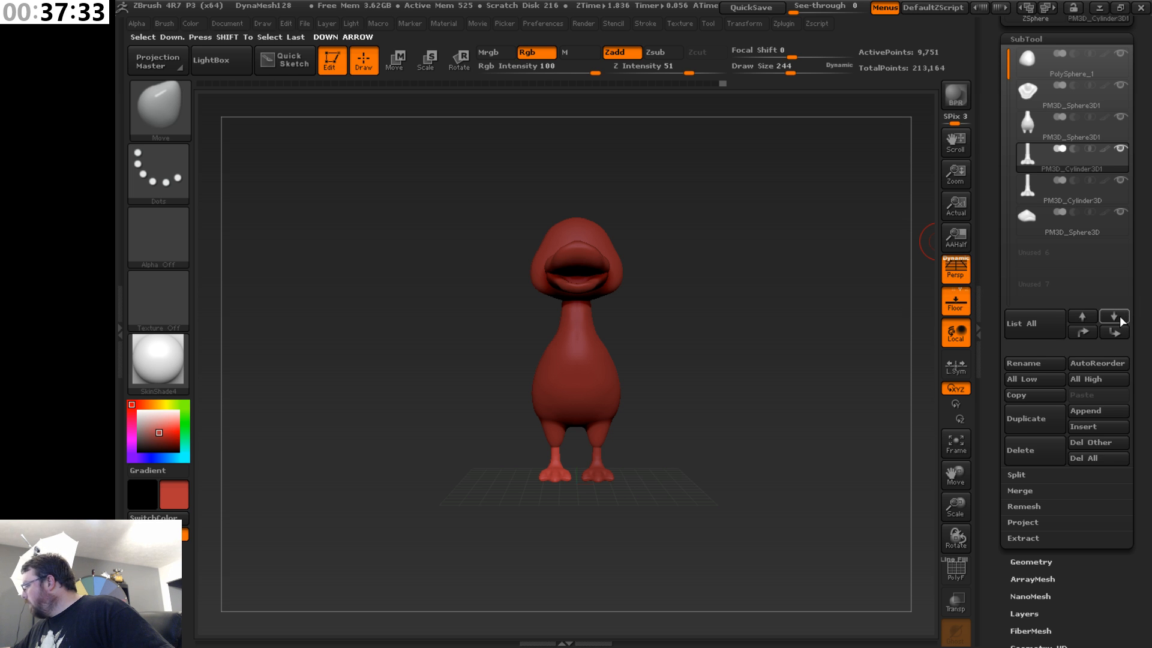
left_click(1024, 491)
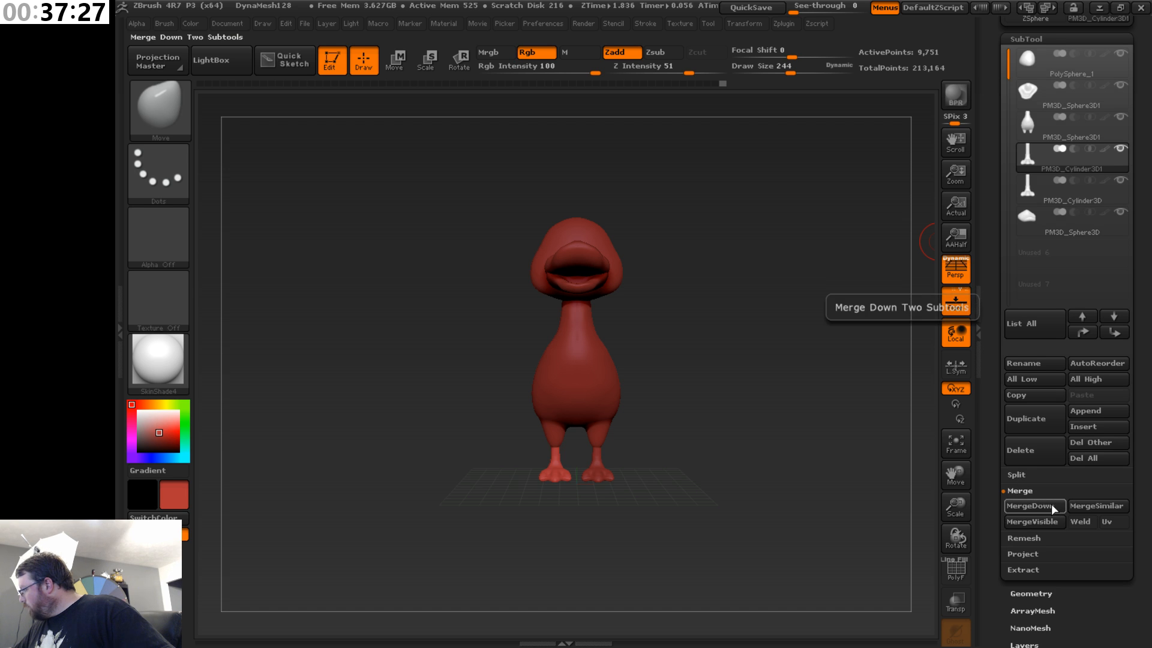
left_click(1051, 504)
left_click(879, 533)
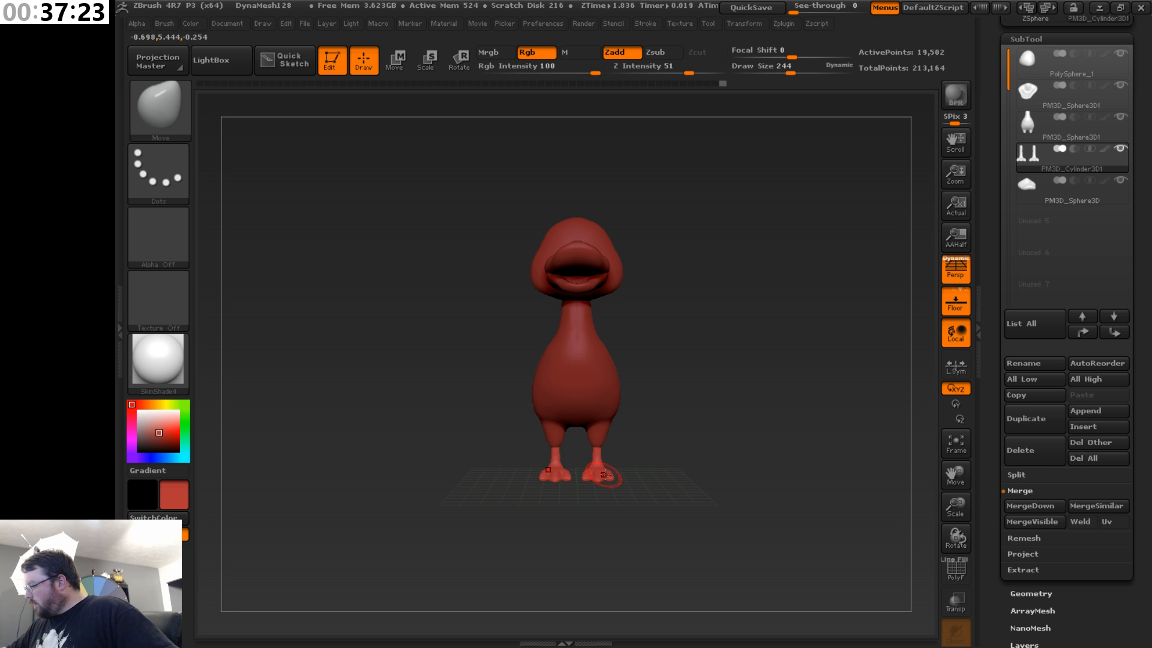
- Save the project as "candy land duck"
key("ctrl")
key("ctrl+s")
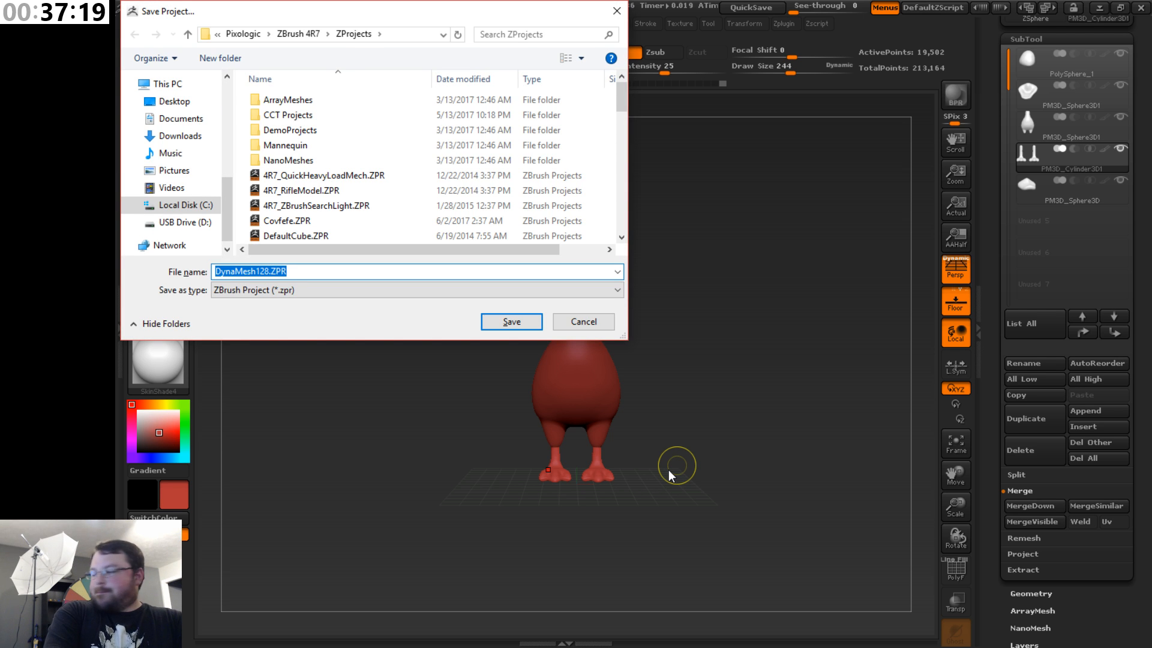
type("da")
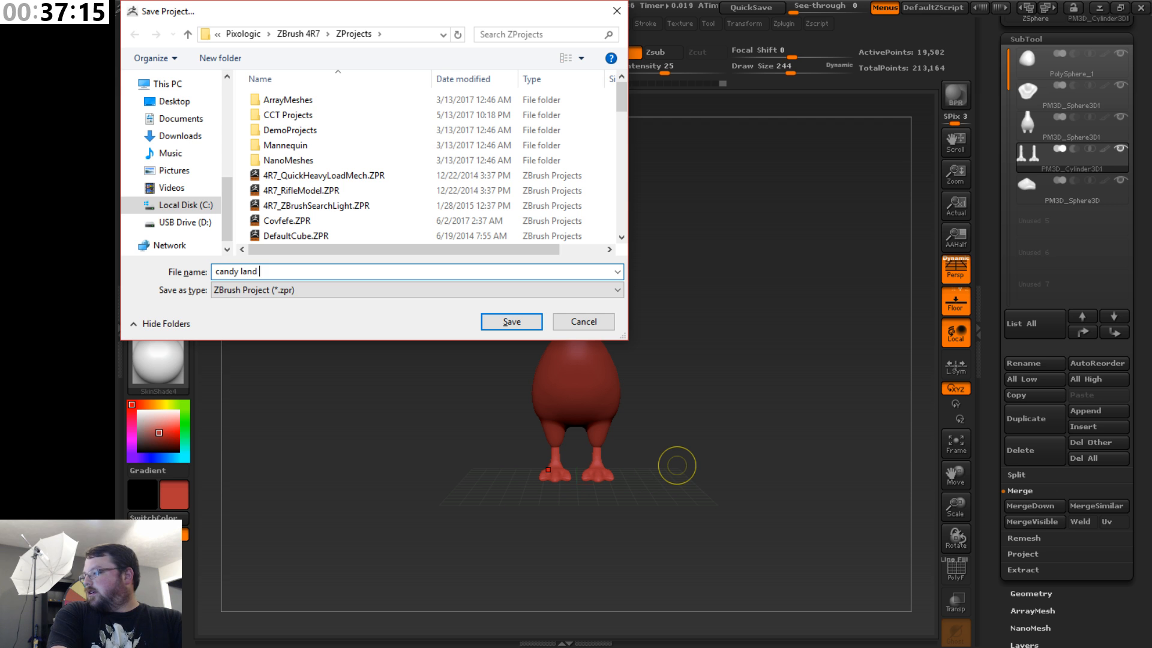
key("Return")
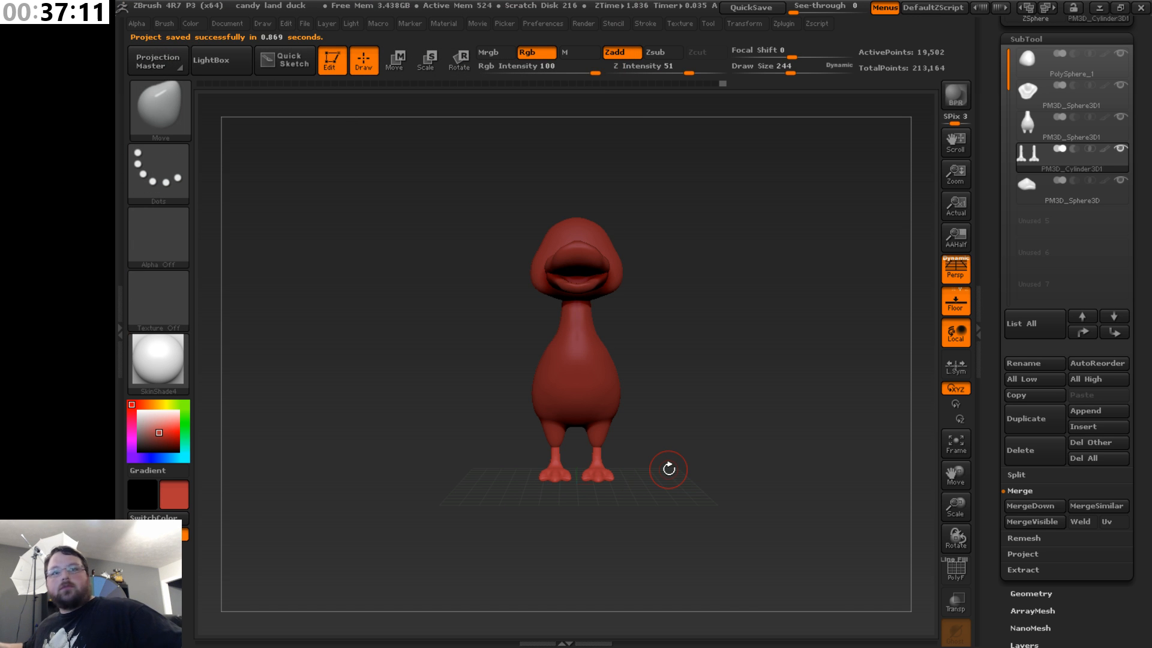
- Insert a Sphere3D as a new subtool below the legs and select it
mouse_move(787, 408)
left_mouse_down()
mouse_move(709, 450)
mouse_move(776, 442)
mouse_move(789, 408)
left_mouse_up()
left_click_drag(1145, 247, 1145, 244)
left_click(1087, 421)
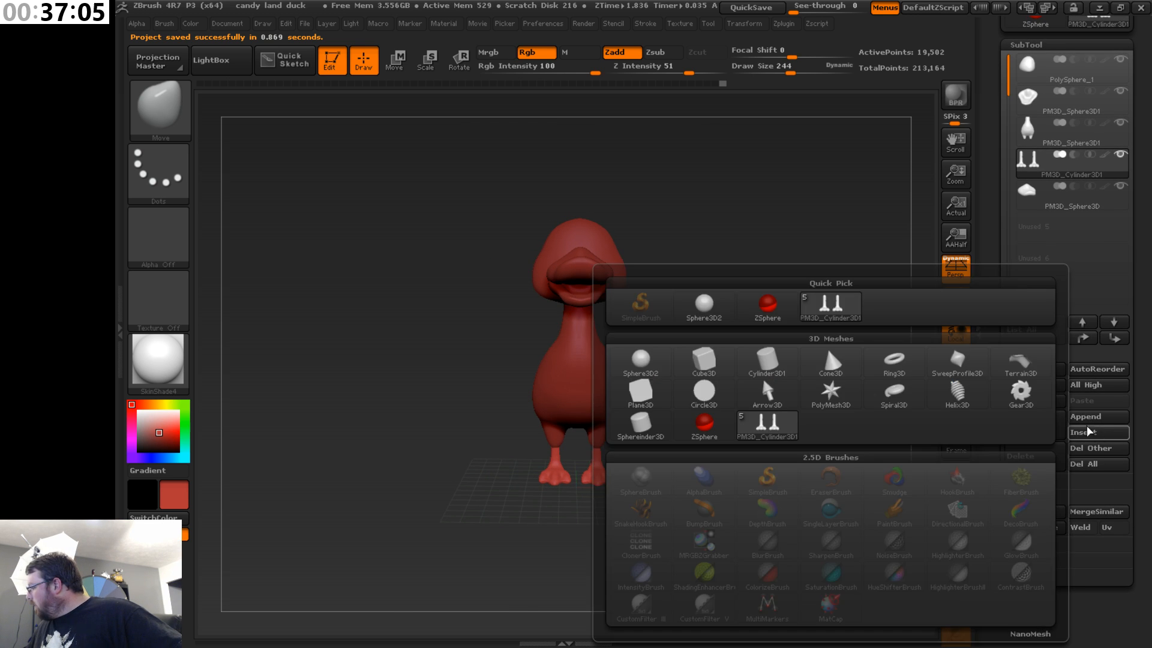
left_click(1093, 433)
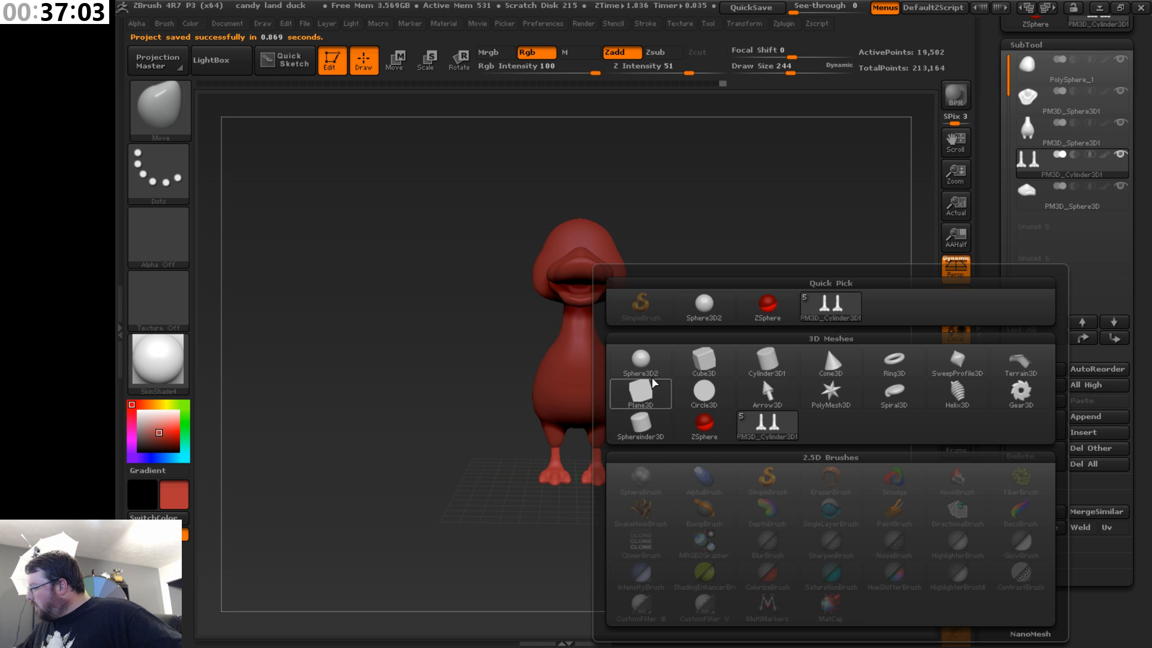
left_click(658, 361)
left_click_drag(692, 382, 690, 368)
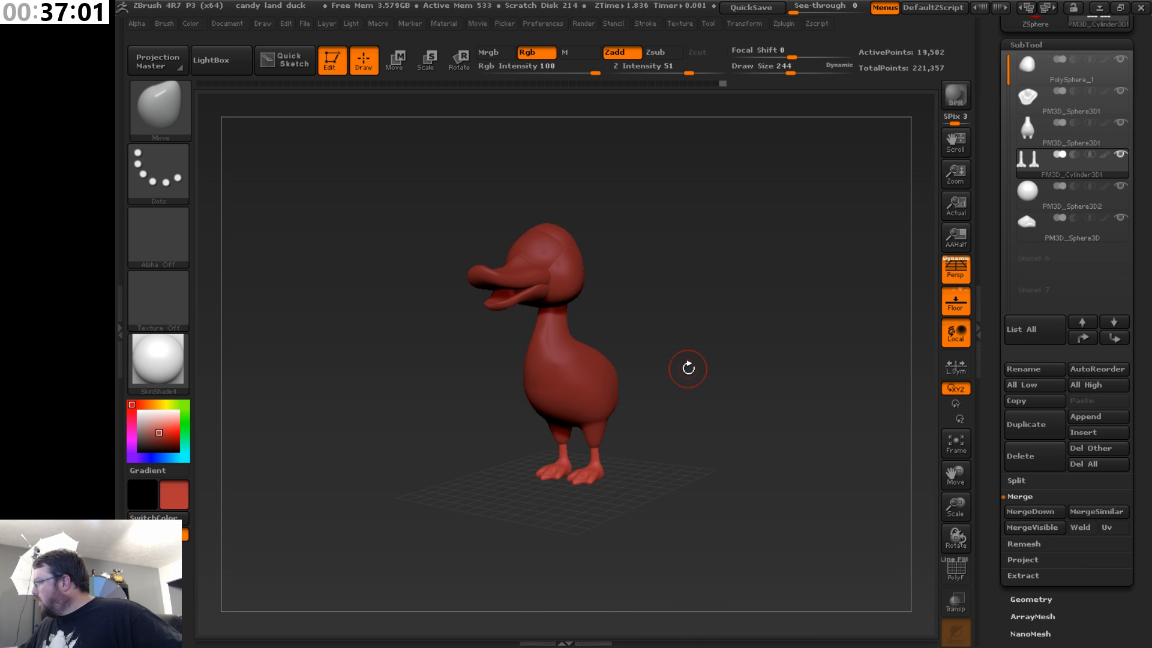
left_click(1083, 202)
- Move the sphere down from the head and out to the side of the body with Transpose Move, adjusting it in front and side views
left_click(395, 58)
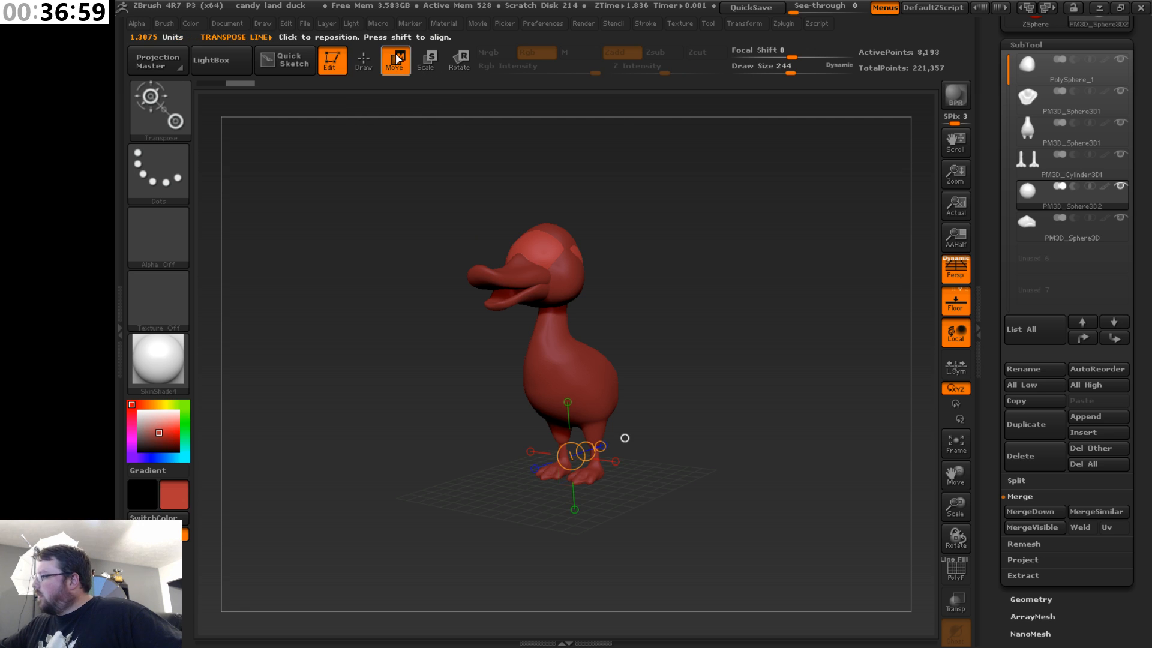
left_click_drag(618, 375, 678, 384)
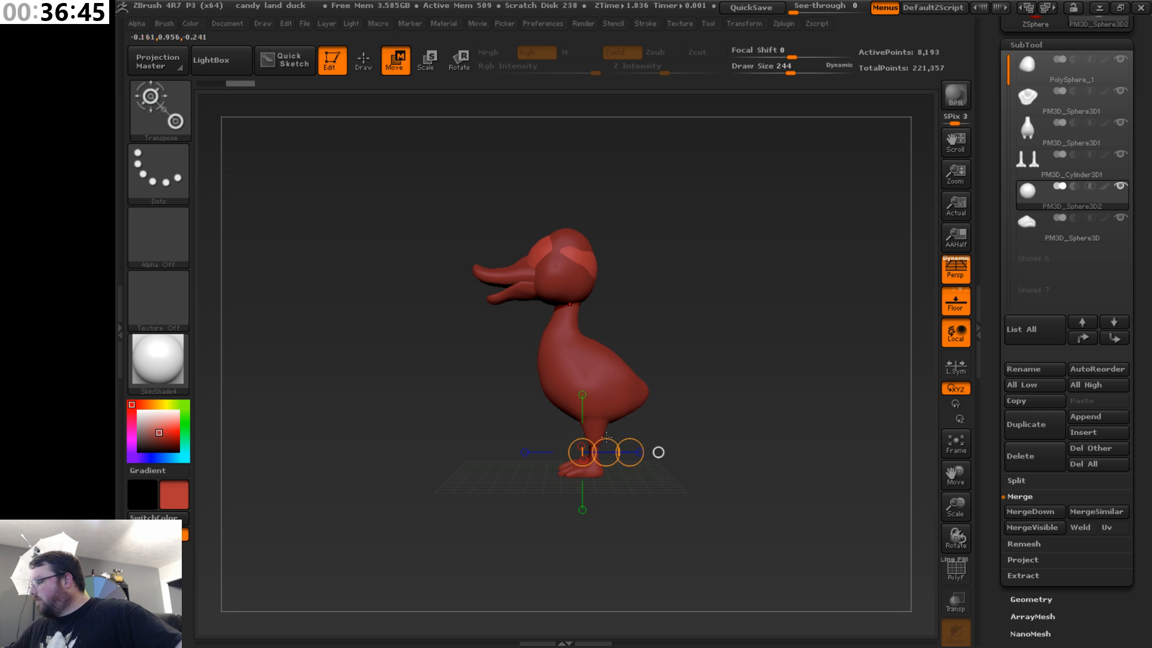
left_click_drag(606, 452, 614, 572)
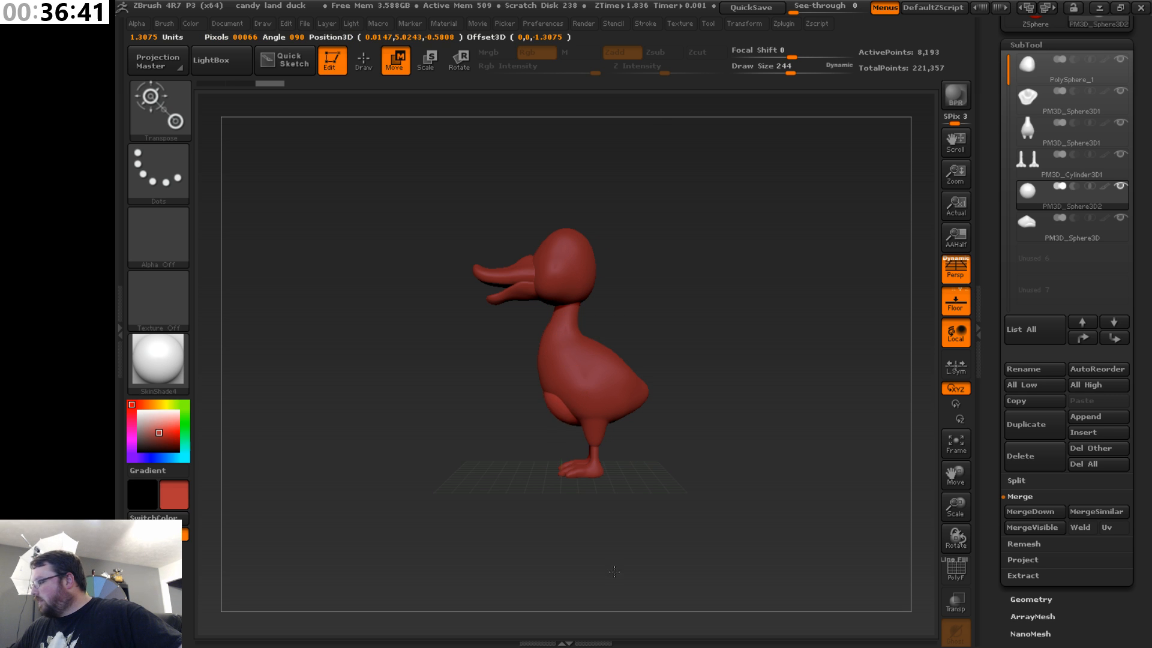
left_click_drag(678, 375, 798, 364, "shift")
left_click(632, 457)
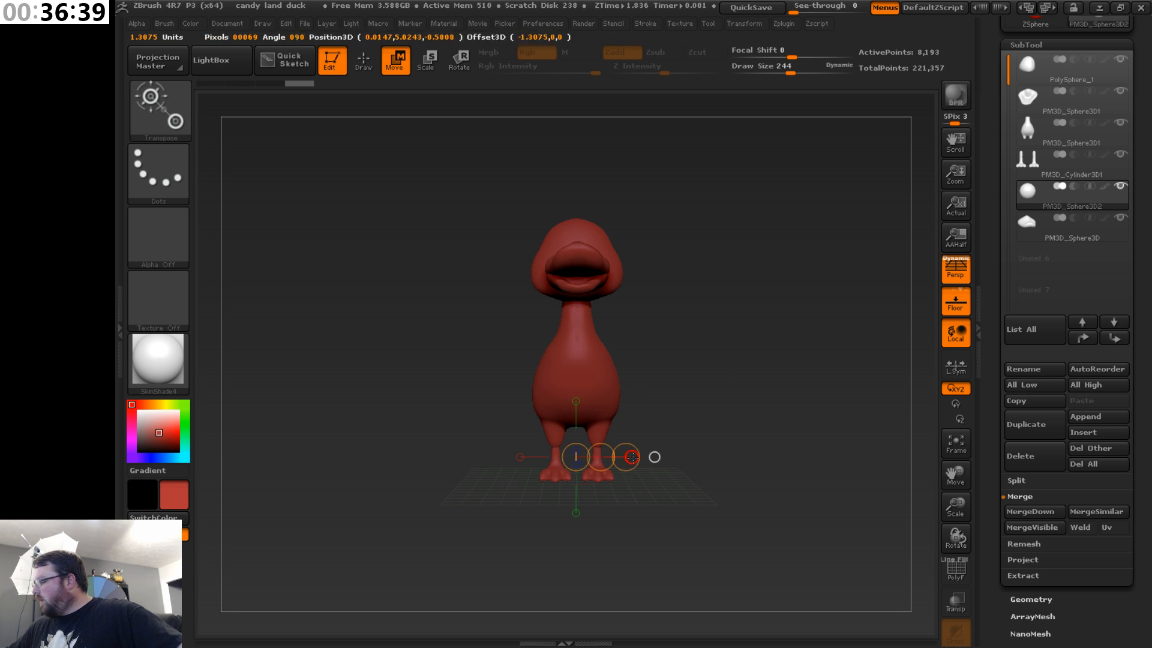
left_click_drag(601, 456, 647, 456)
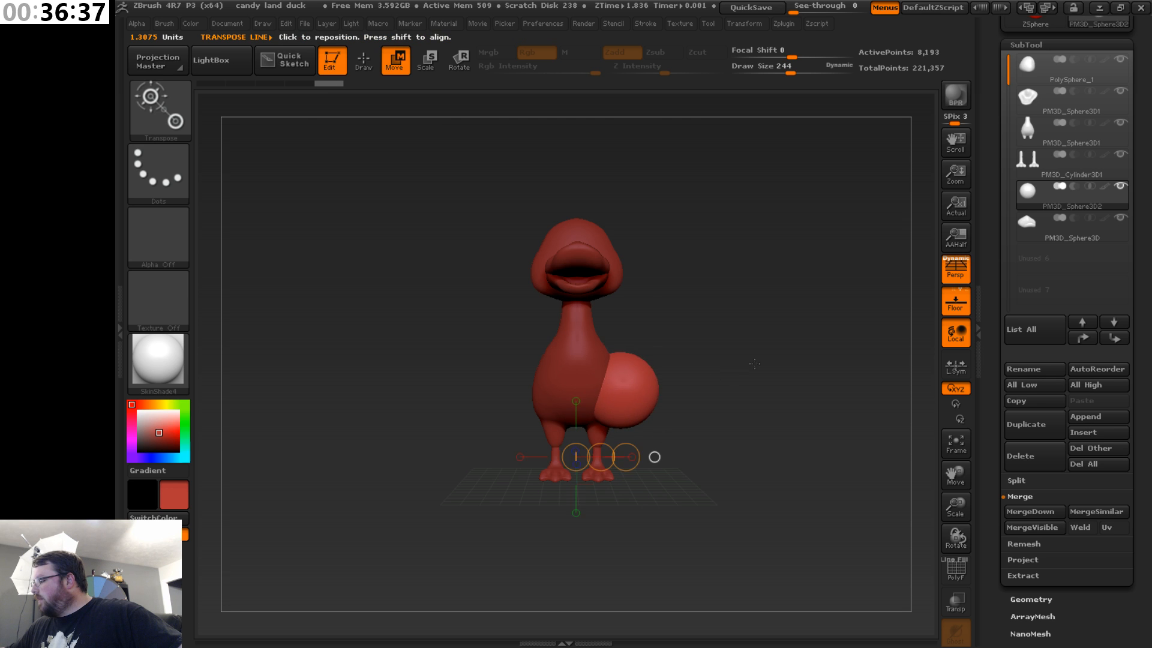
left_click_drag(757, 378, 690, 406, "shift")
left_click(643, 456)
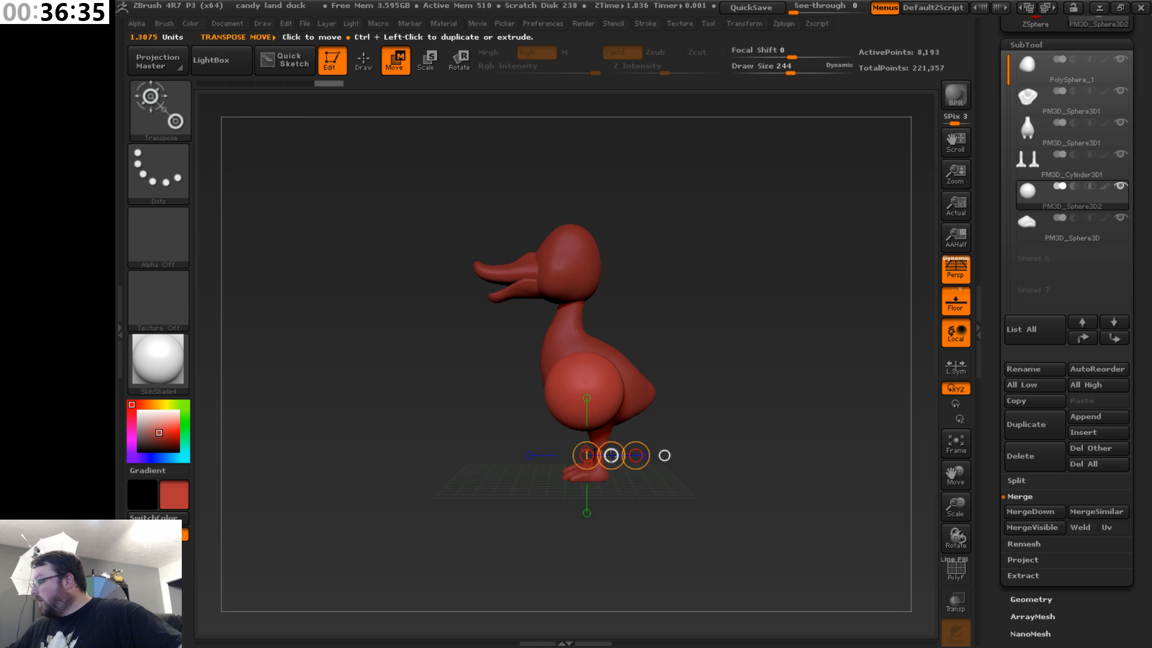
left_click_drag(611, 456, 625, 457)
- Flatten the sphere in width and height with Transpose Move to form an elongated wing shape against the body's side
left_click_drag(707, 351, 895, 521)
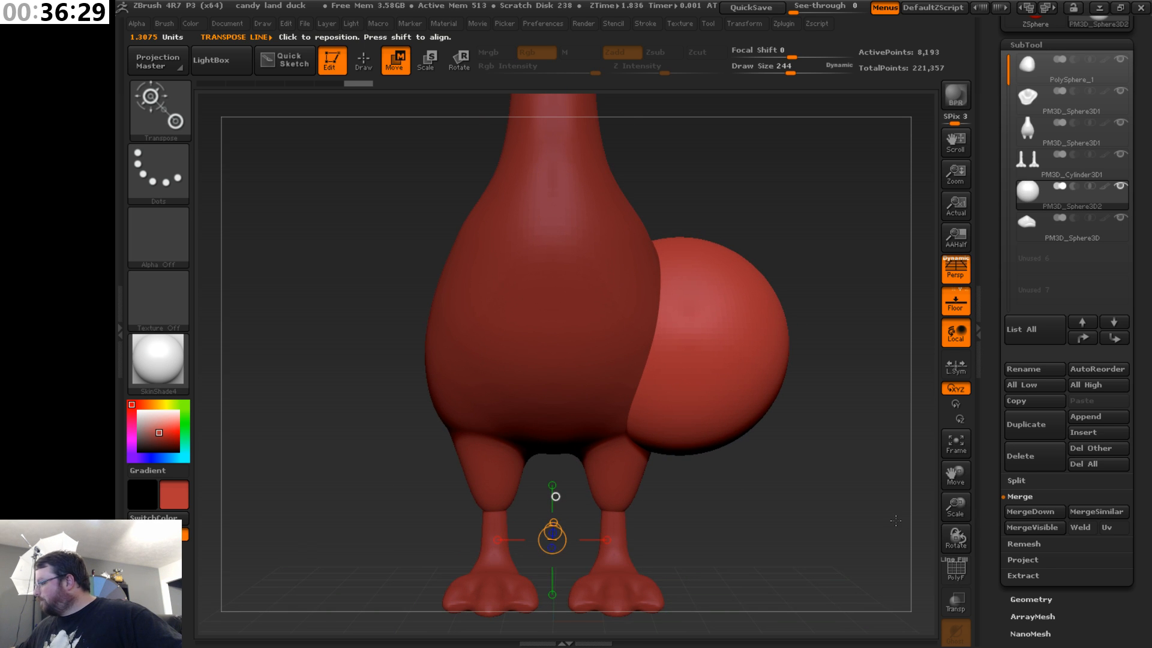
mouse_move(689, 351)
left_mouse_down()
mouse_move(876, 354)
mouse_move(760, 363)
mouse_move(776, 363)
left_mouse_up()
left_click_drag(774, 441, 698, 468)
left_click_drag(962, 467, 864, 474)
left_click_drag(612, 336, 823, 339)
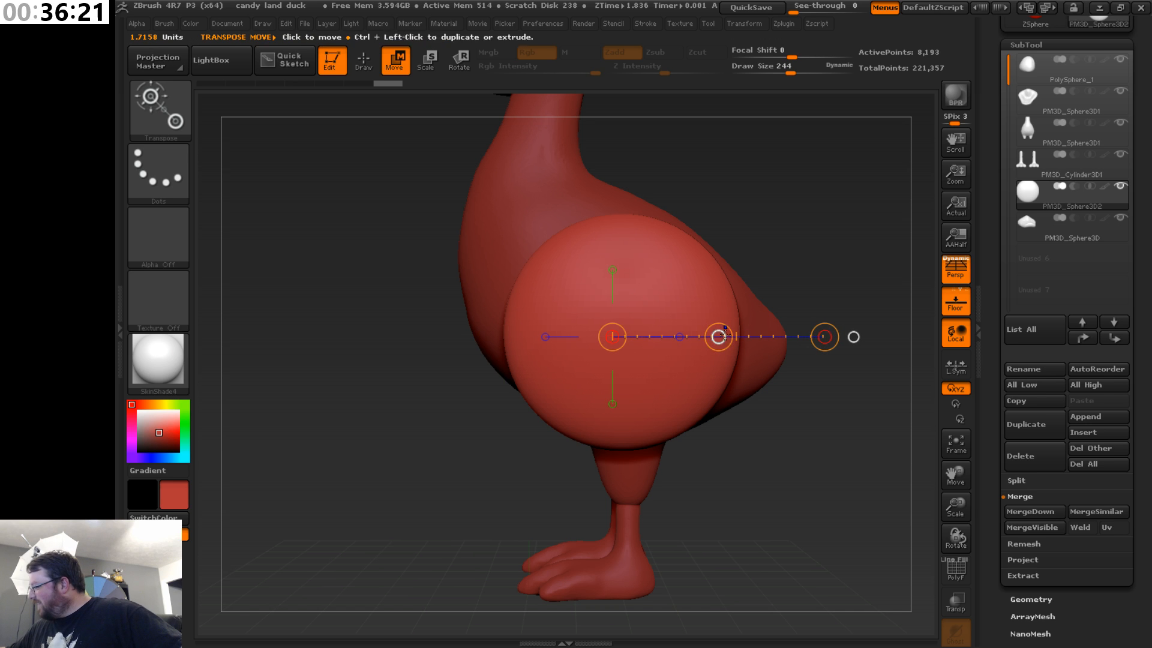
mouse_move(612, 337)
left_mouse_down("shift")
mouse_move(612, 123)
mouse_move(621, 210)
mouse_move(797, 488)
mouse_move(774, 462)
left_mouse_up("shift")
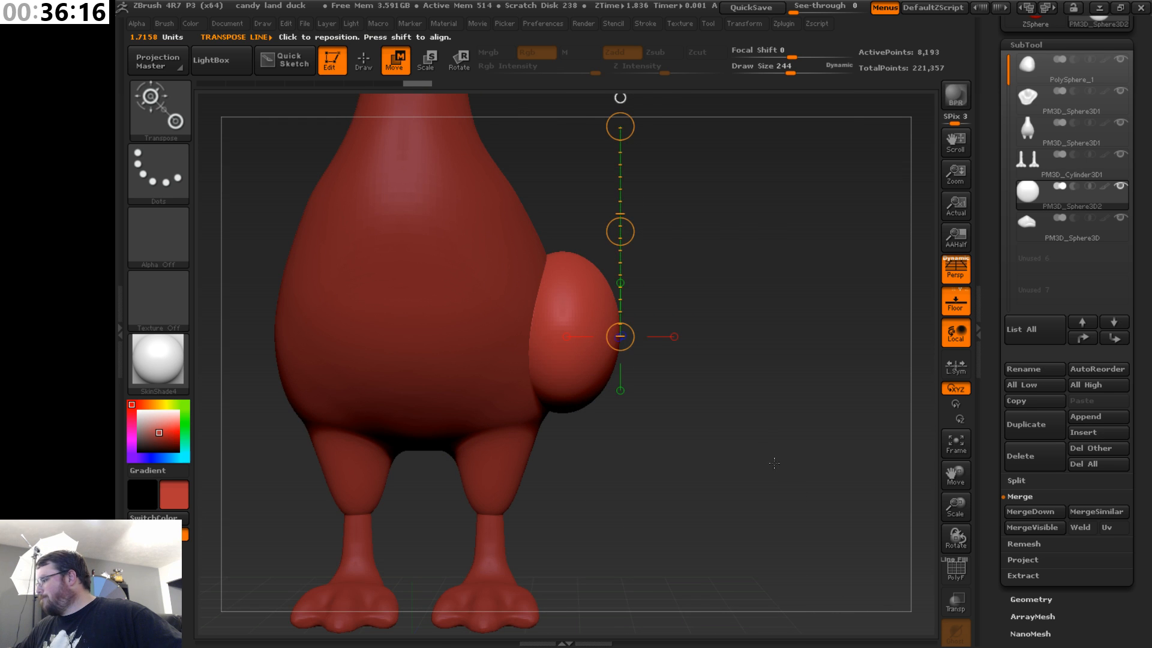
left_click(364, 60)
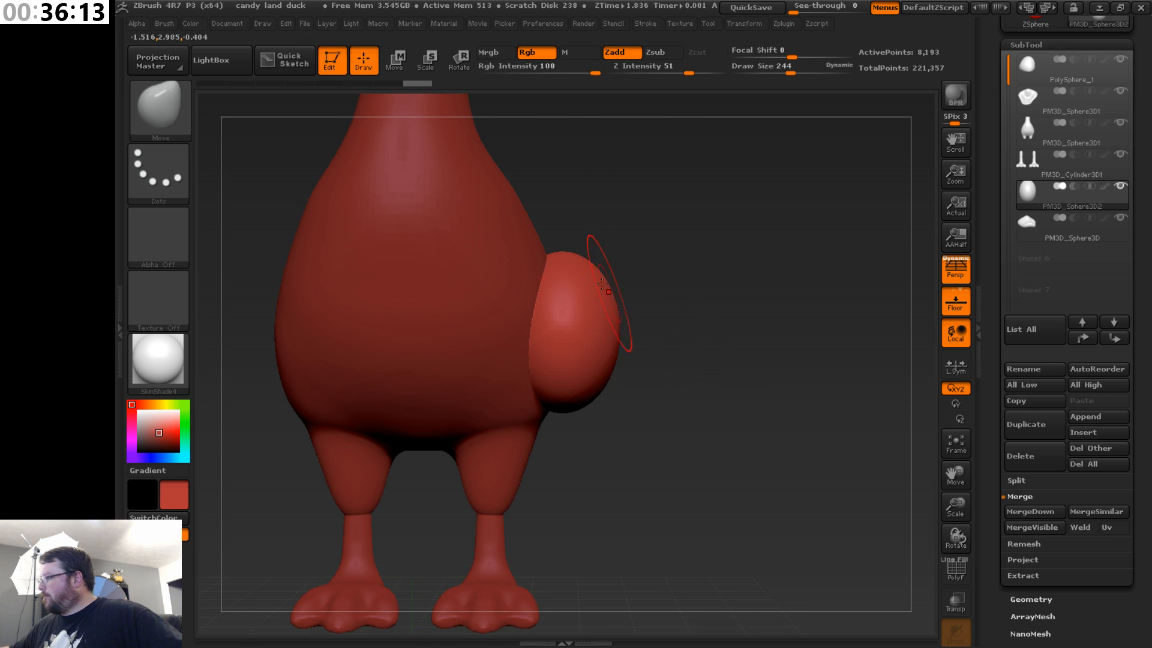
- Tilt the wing in side view with Transpose Rotate so its rear end slopes down toward the tail
left_click(459, 60)
left_click_drag(774, 300, 685, 372)
left_click(679, 336)
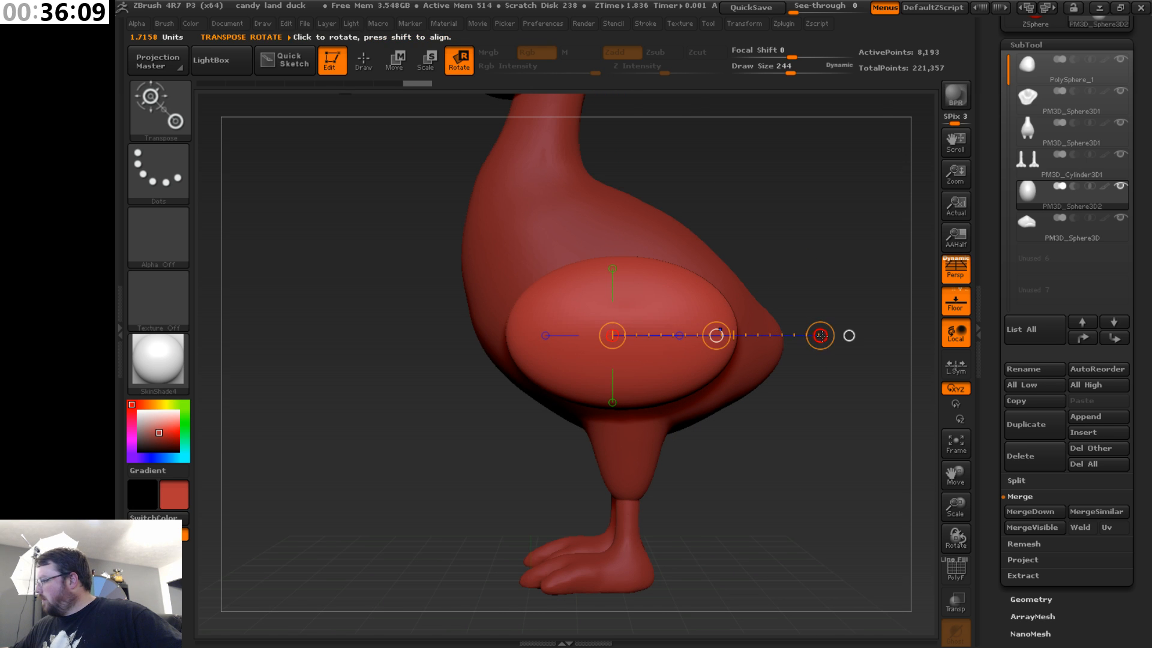
left_click_drag(819, 336, 811, 388)
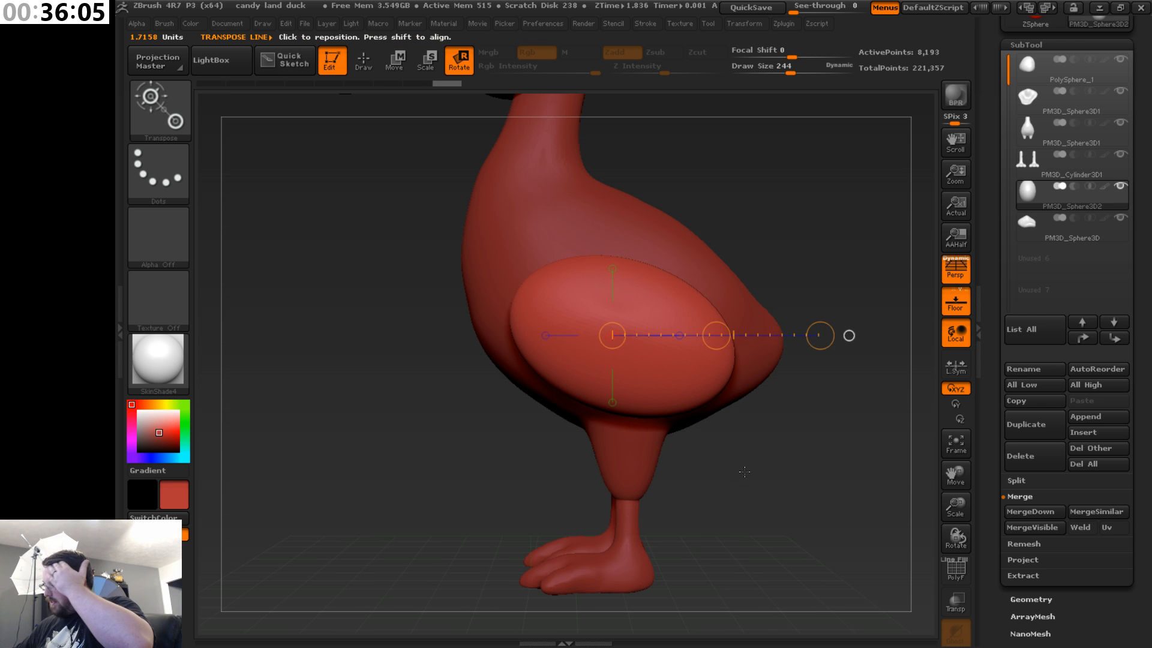
left_click_drag(741, 487, 838, 417)
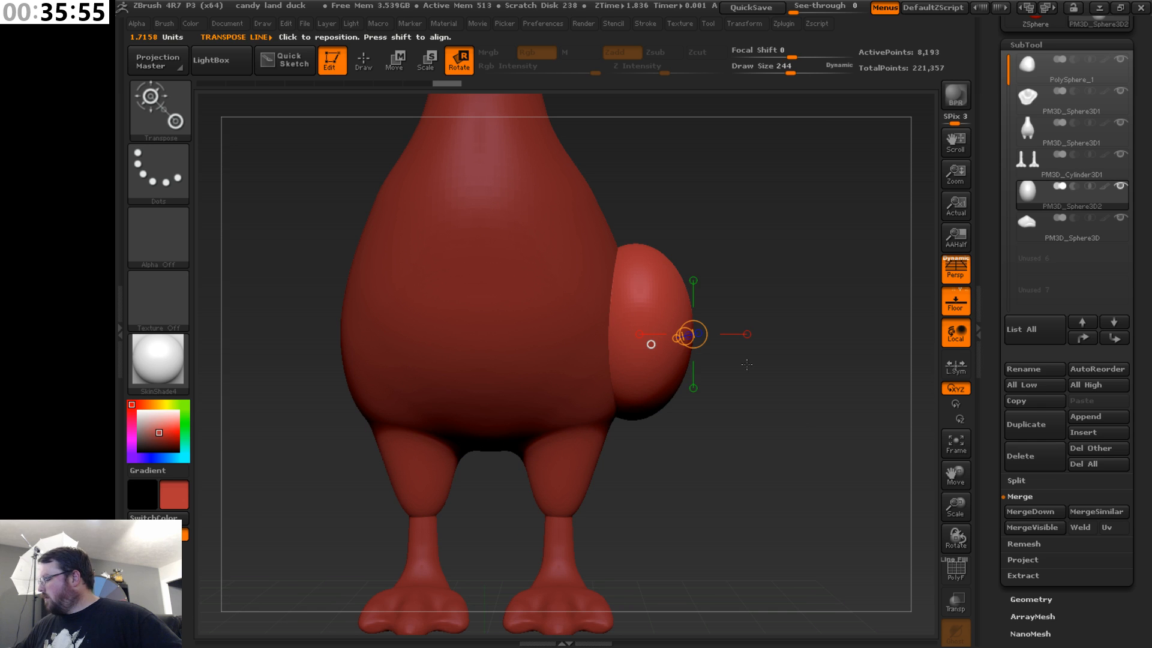
- Set the Move brush's draw size to 304 and push the wing's upper part inward against the body
left_click(399, 66)
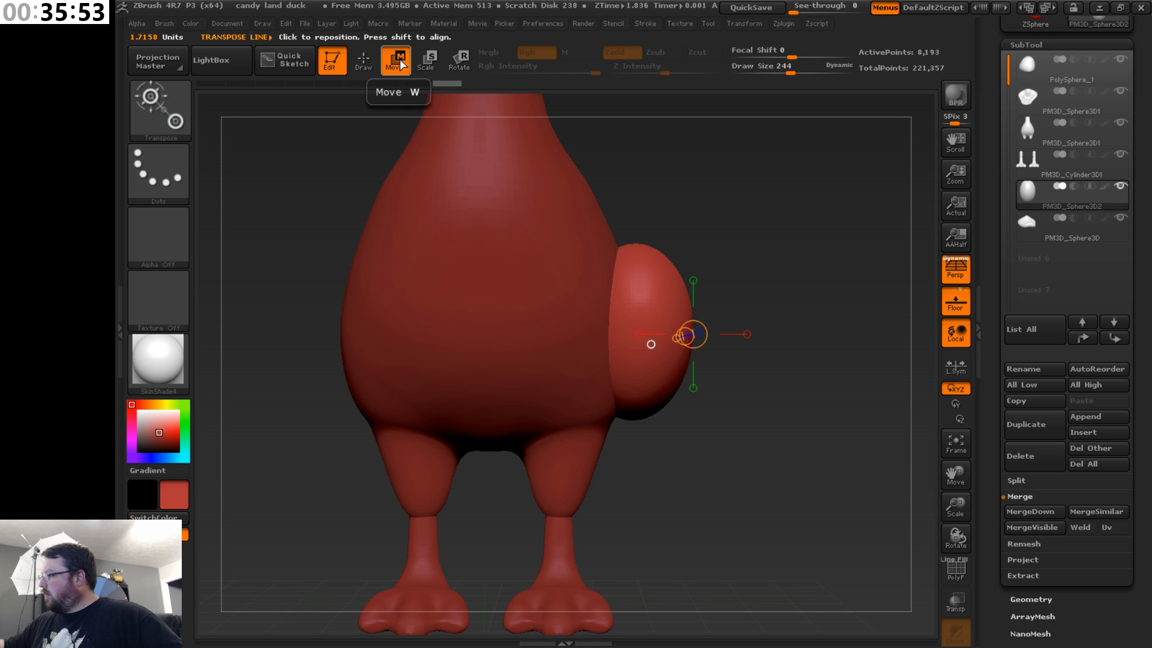
left_click(364, 60)
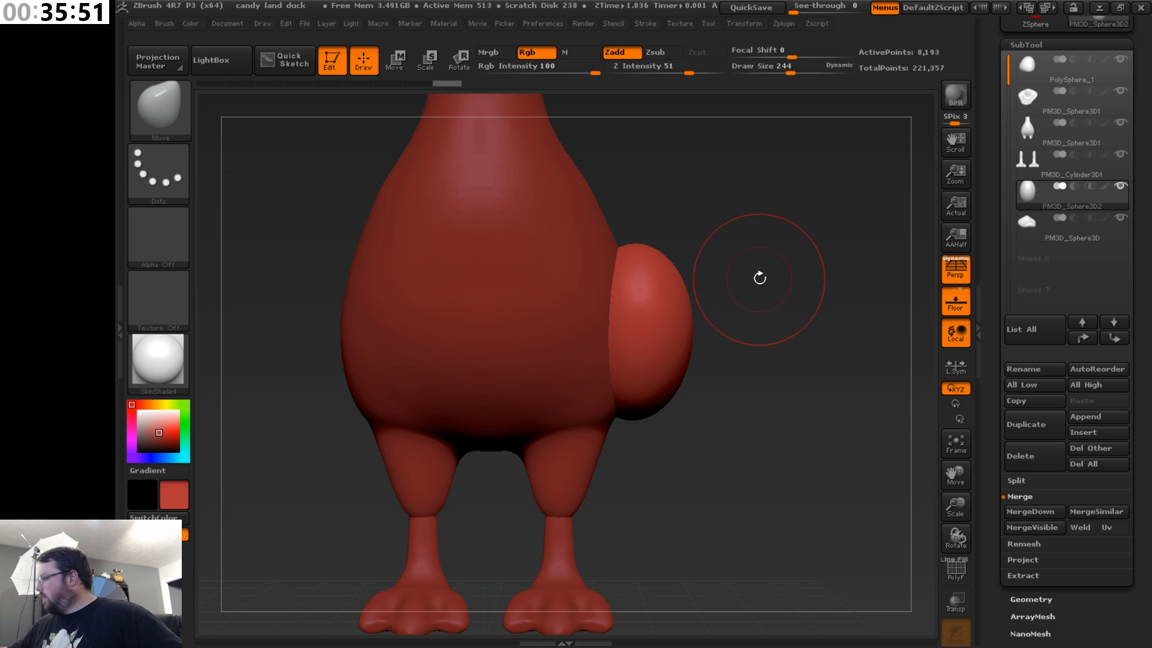
key("s")
left_click_drag(770, 282, 777, 283)
left_click_drag(652, 270, 635, 250)
mouse_move(725, 296)
left_mouse_down()
mouse_move(691, 354)
mouse_move(672, 318)
left_mouse_up()
left_click_drag(683, 241, 640, 203)
- Raise the wing's front end into a rounded shoulder and dip the upper edge behind it with the Move brush
mouse_move(585, 372)
left_mouse_down()
mouse_move(518, 440)
mouse_move(502, 434)
mouse_move(552, 384)
mouse_move(650, 211)
mouse_move(810, 256)
mouse_move(748, 274)
left_mouse_up()
mouse_move(624, 288)
left_mouse_down()
mouse_move(606, 270)
mouse_move(609, 303)
left_mouse_up()
left_click_drag(627, 211, 605, 206)
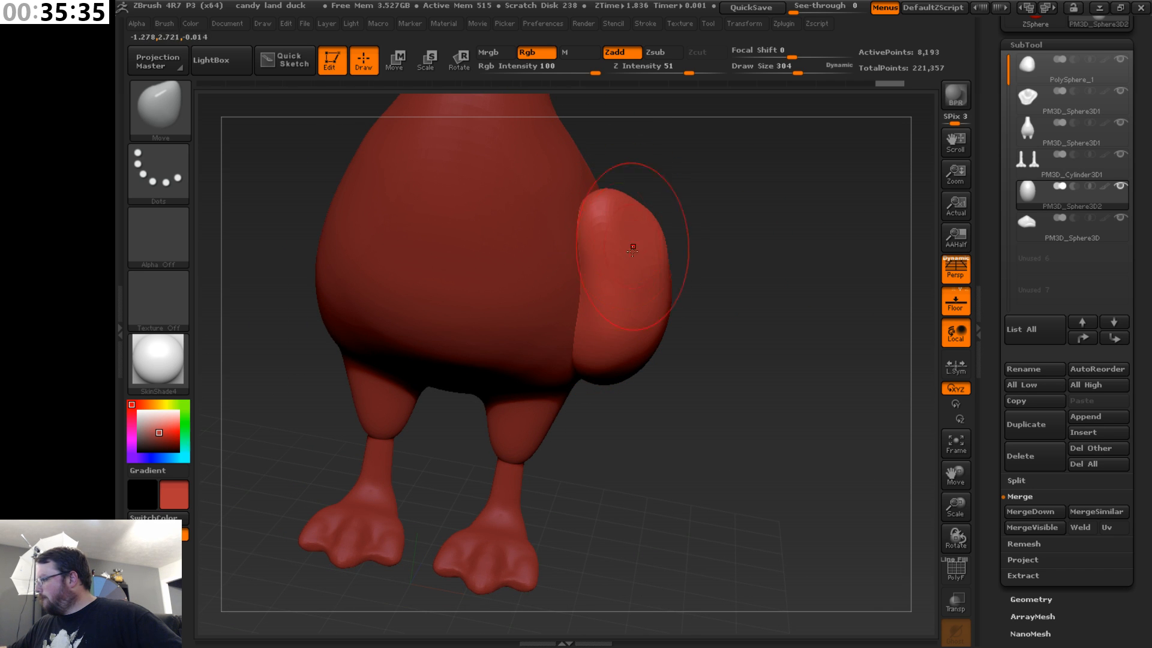
left_click_drag(700, 309, 531, 282)
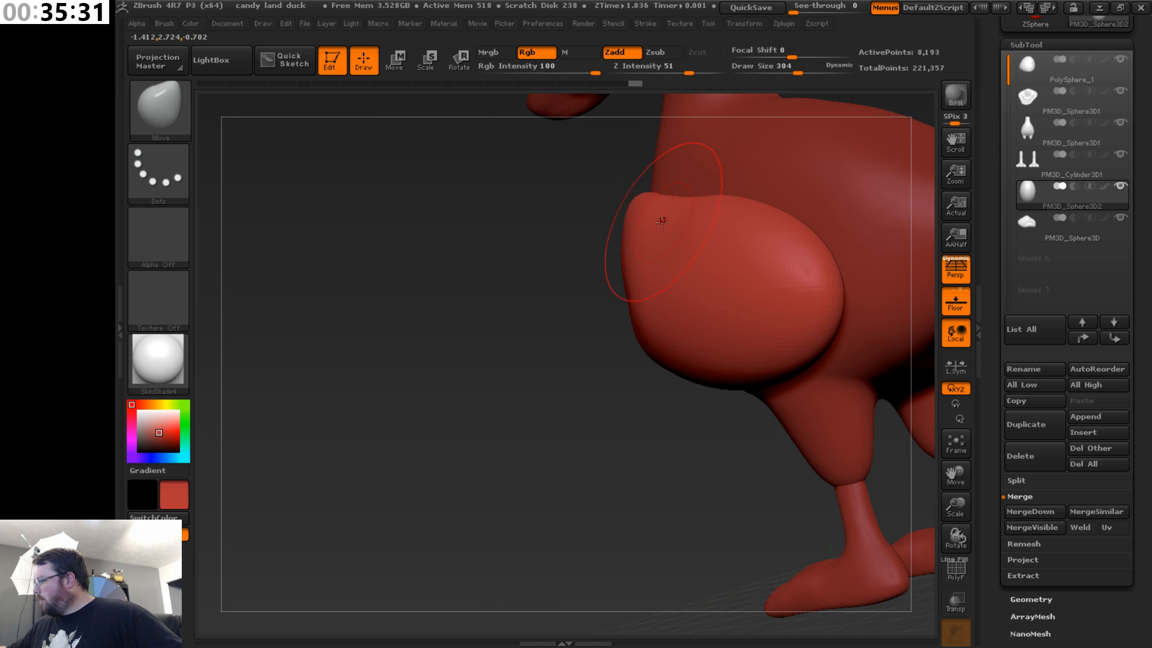
mouse_move(662, 221)
left_mouse_down()
mouse_move(738, 288)
mouse_move(685, 380)
mouse_move(723, 294)
left_mouse_up()
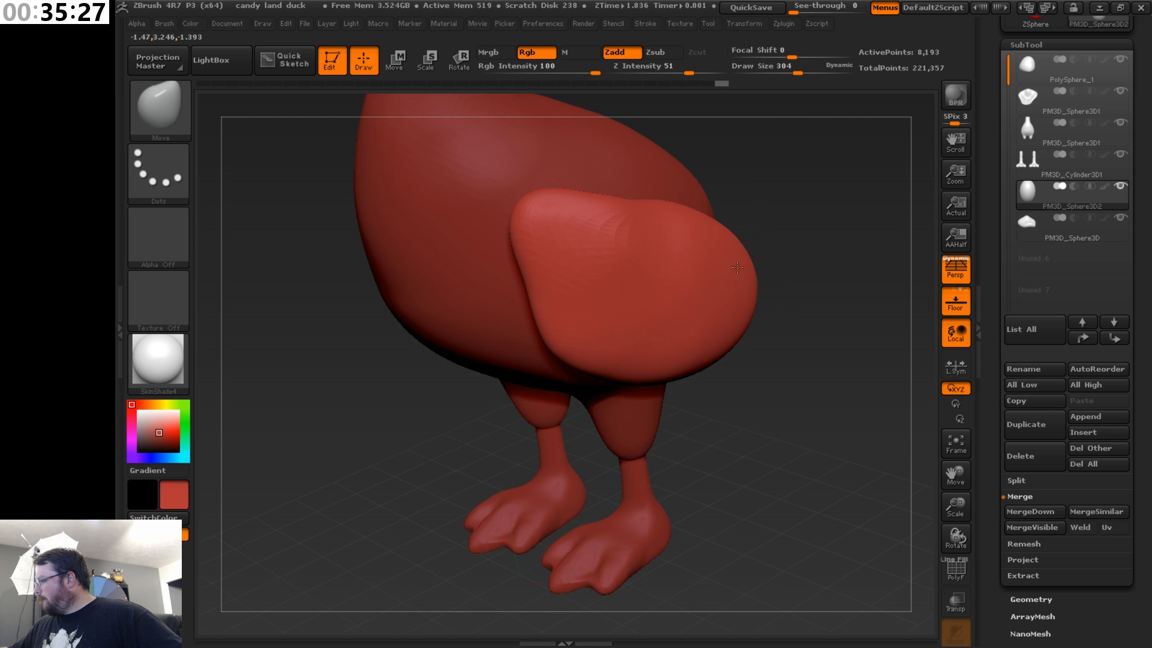
- Remesh the reshaped wing with DynaMesh at resolution 128
mouse_move(785, 267)
left_mouse_down()
mouse_move(700, 353)
mouse_move(723, 321)
mouse_move(759, 309)
mouse_move(540, 204)
left_mouse_up()
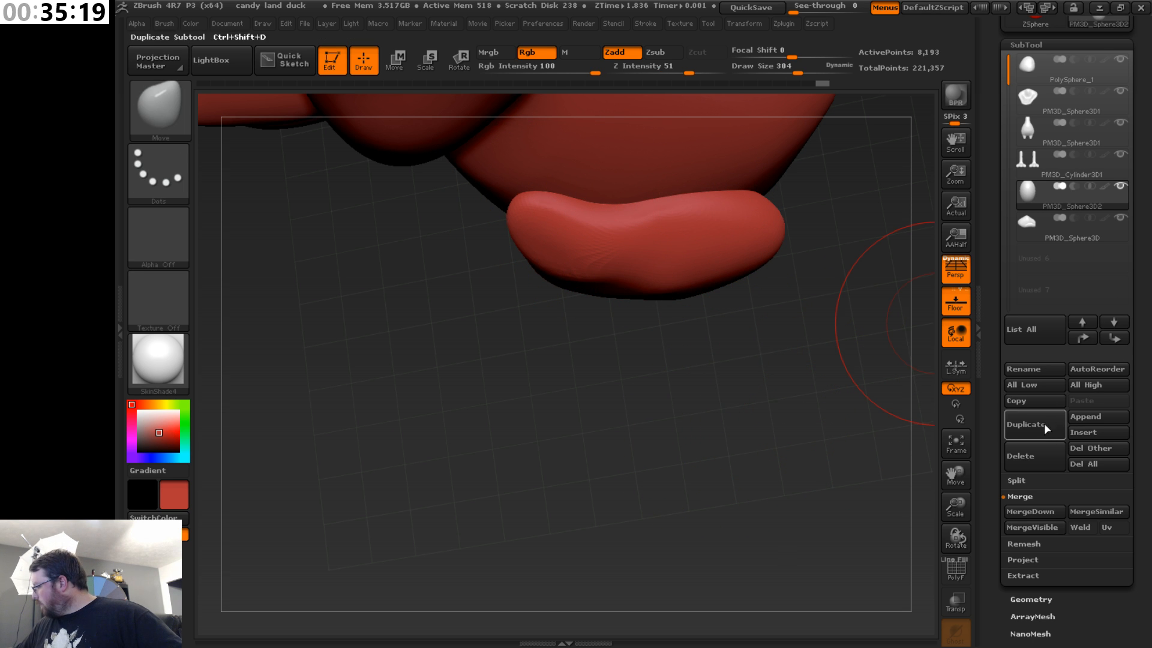
left_click(1044, 599)
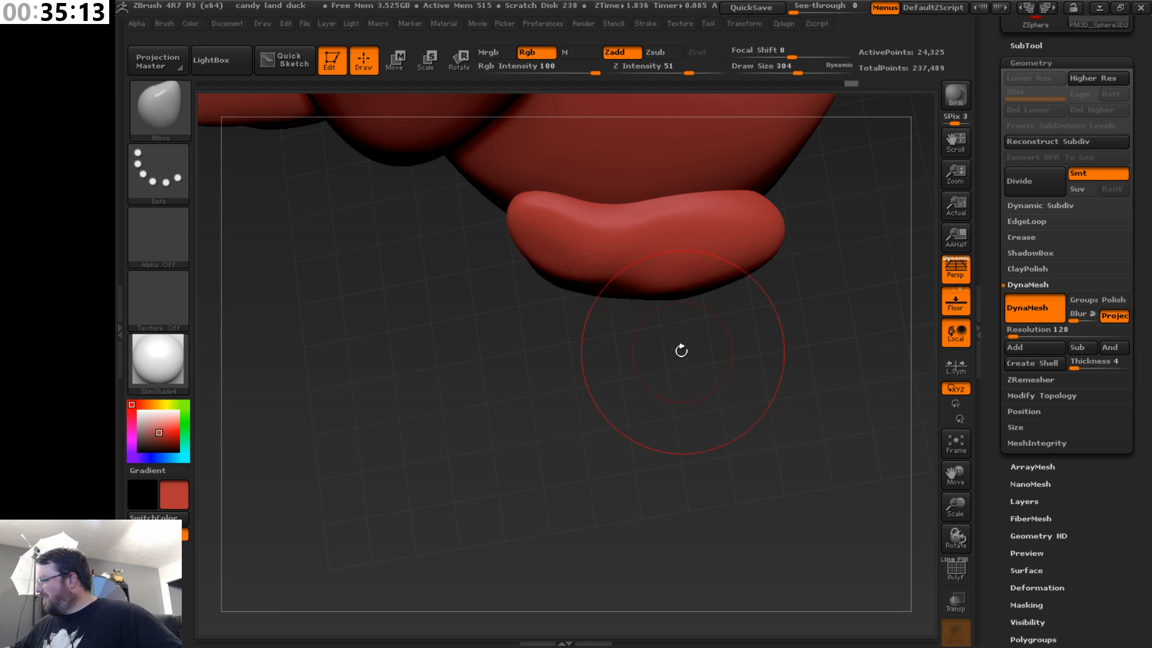
key("shift")
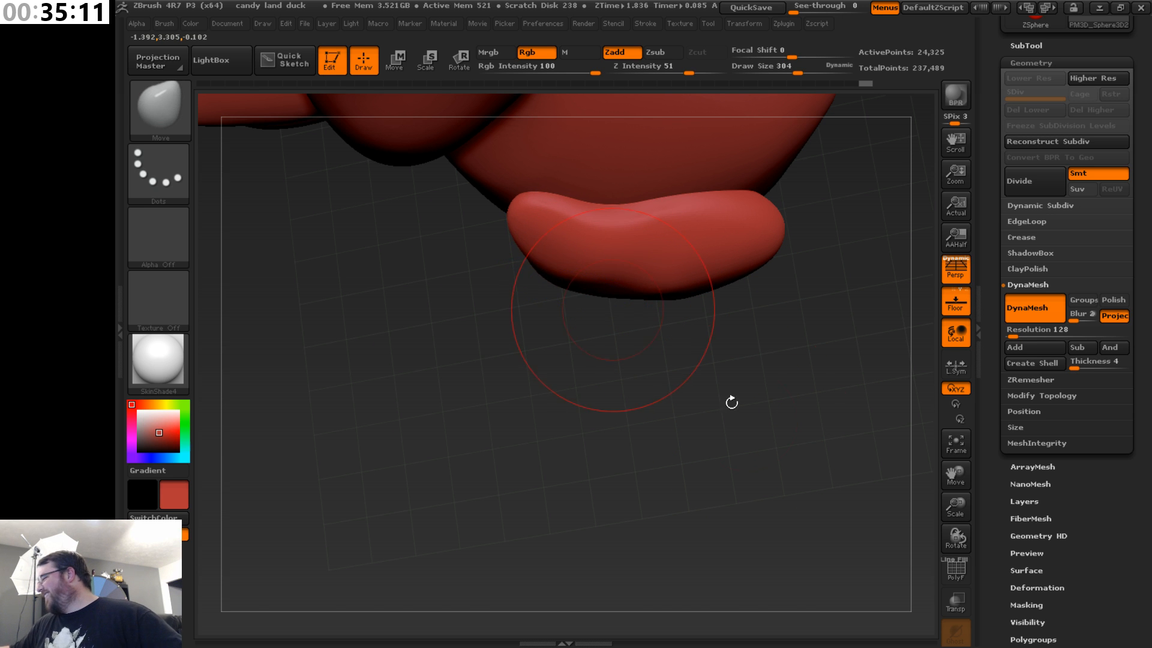
- Enlarge the Move brush's draw size to 426 and refine the wing's side outline, lifting its lower rear edge
mouse_move(731, 401)
left_mouse_down()
mouse_move(779, 286)
mouse_move(813, 380)
mouse_move(803, 456)
mouse_move(563, 320)
left_mouse_up()
left_click_drag(503, 400, 507, 400)
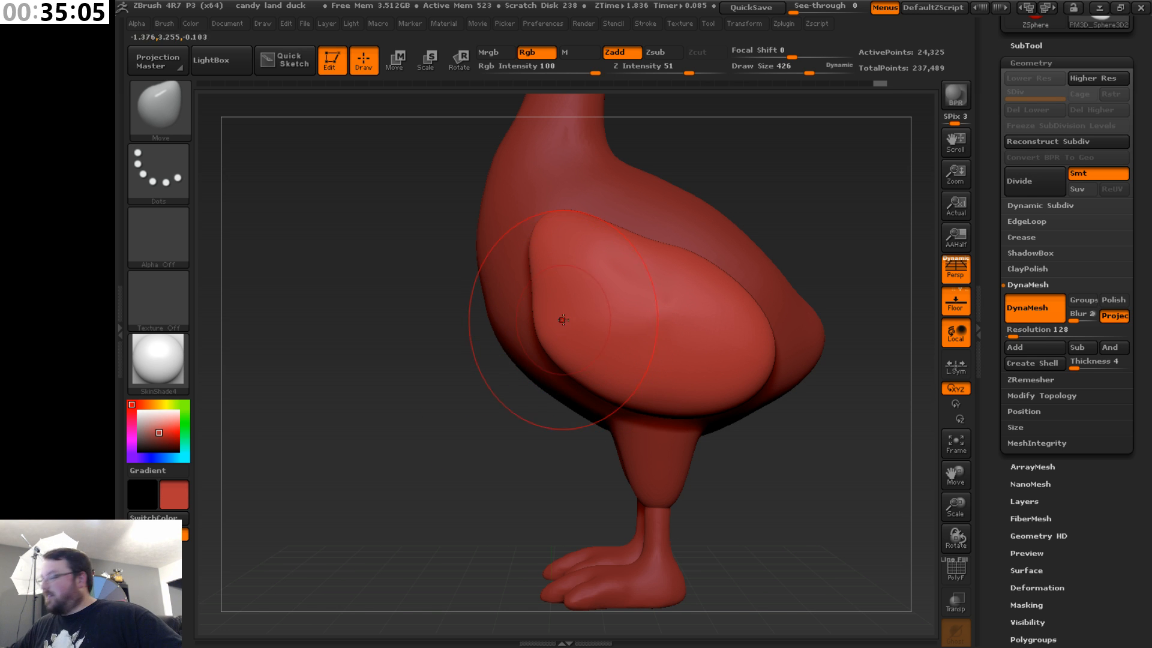
key("ctrl+z")
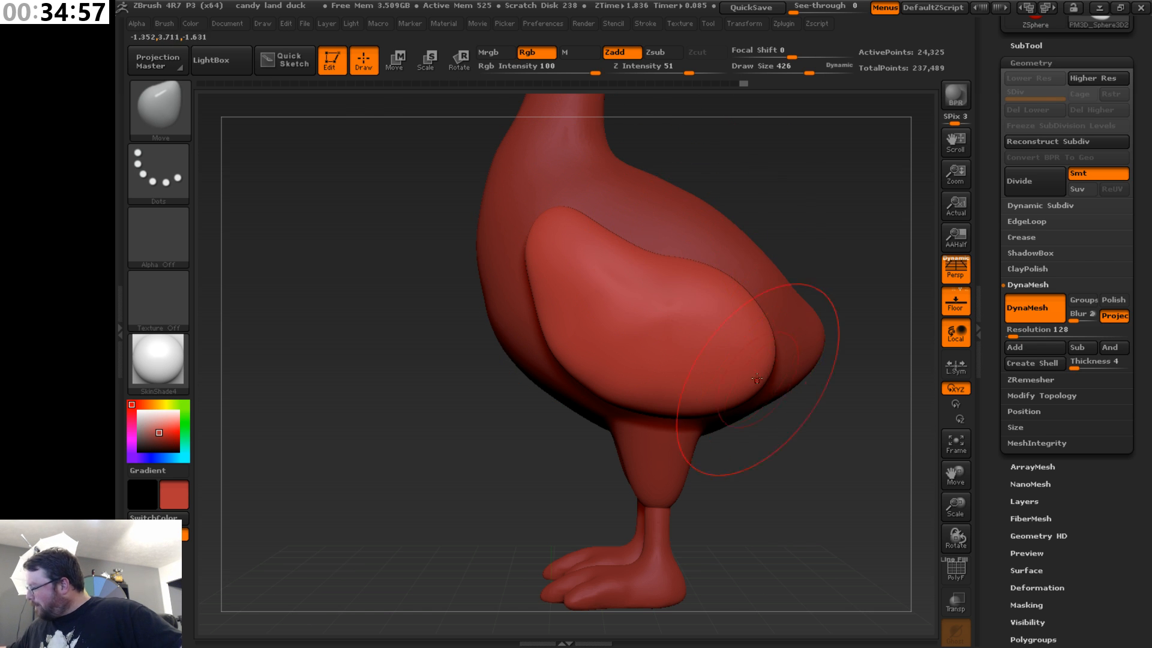
left_click_drag(757, 378, 744, 366)
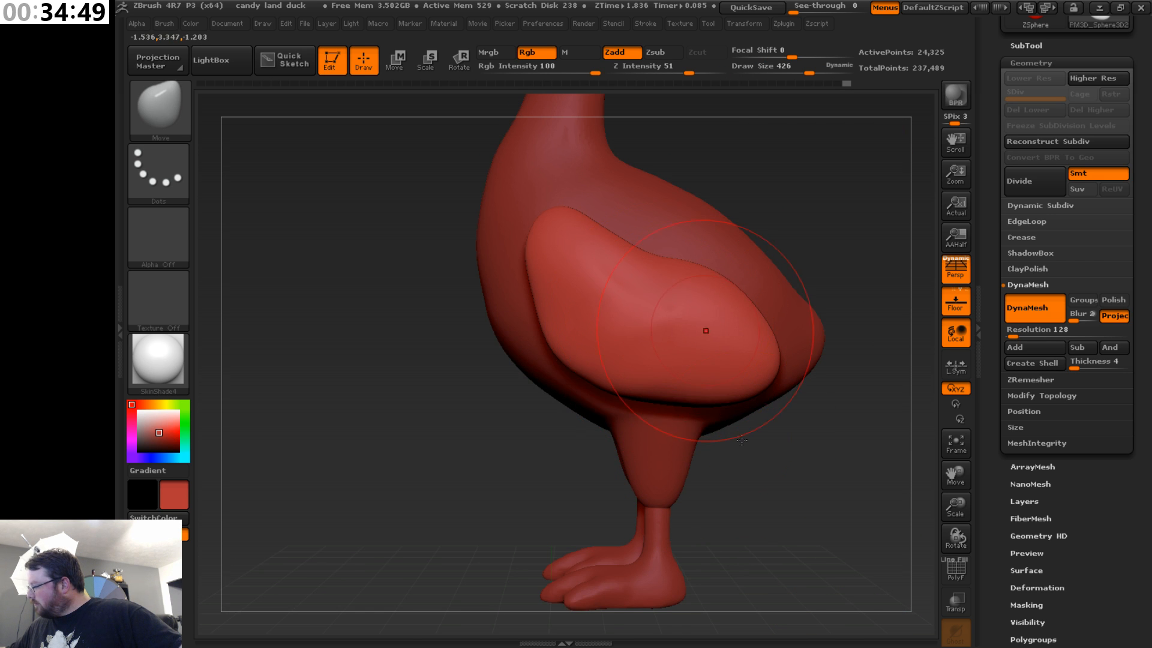
left_click_drag(742, 441, 652, 311)
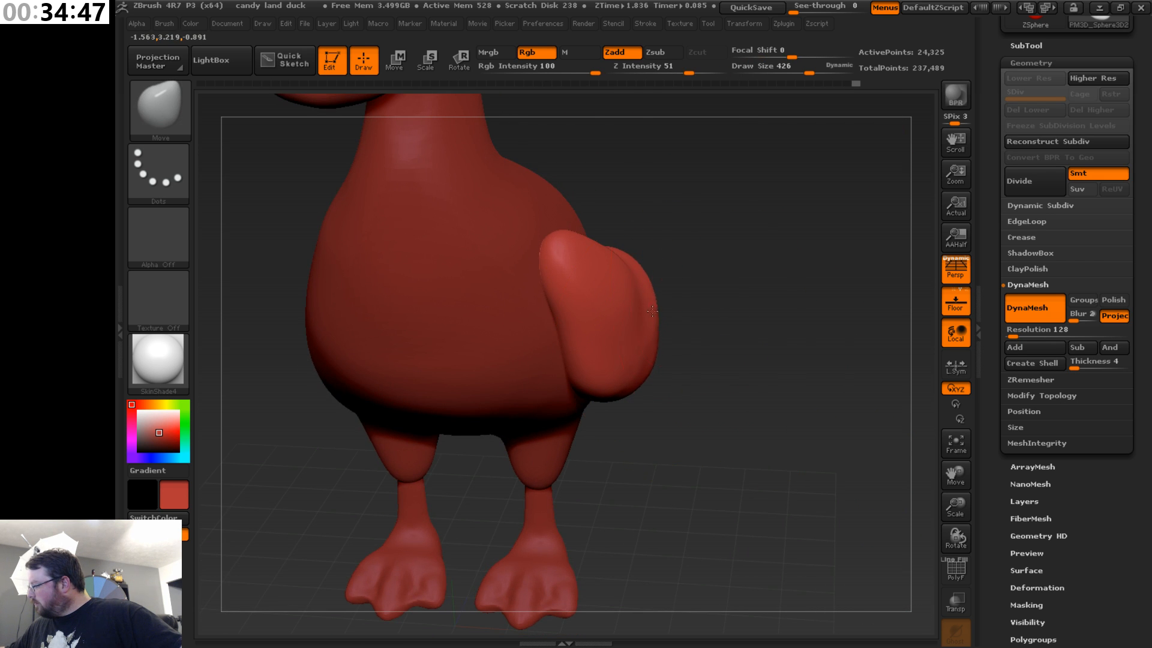
- Thin the wing from the outside and pull it closer to the body with the Move brush
key("ctrl+z")
key("ctrl+z")
key("ctrl+z")
key("ctrl+z")
key("ctrl+z")
key("ctrl+z")
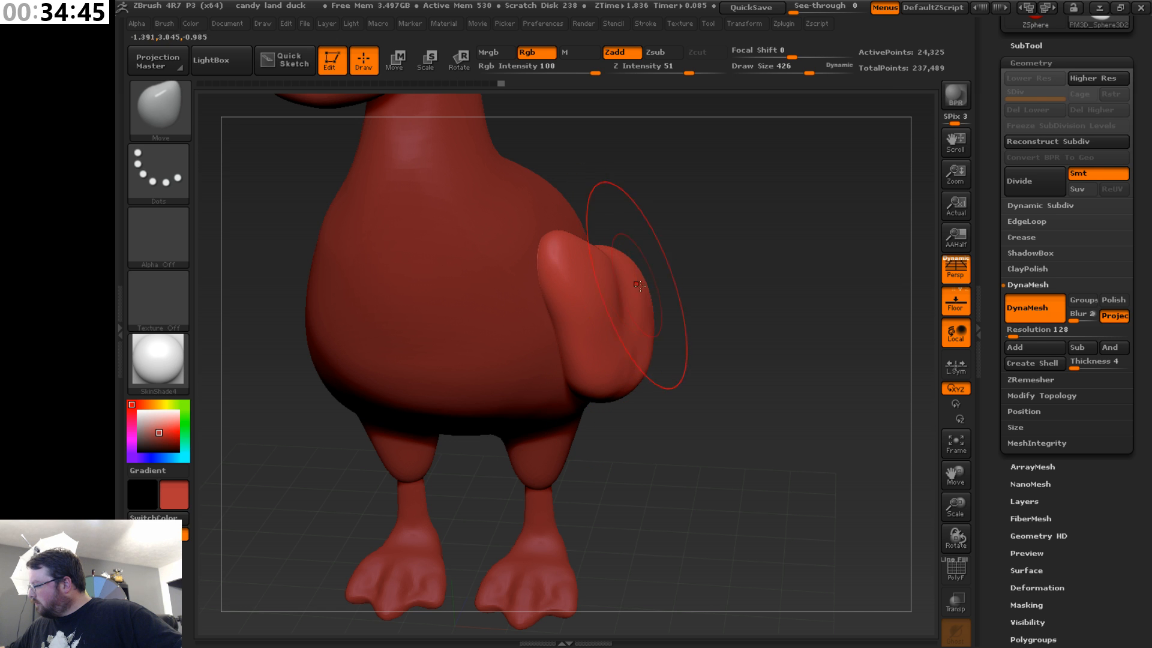
left_click_drag(677, 231, 667, 284)
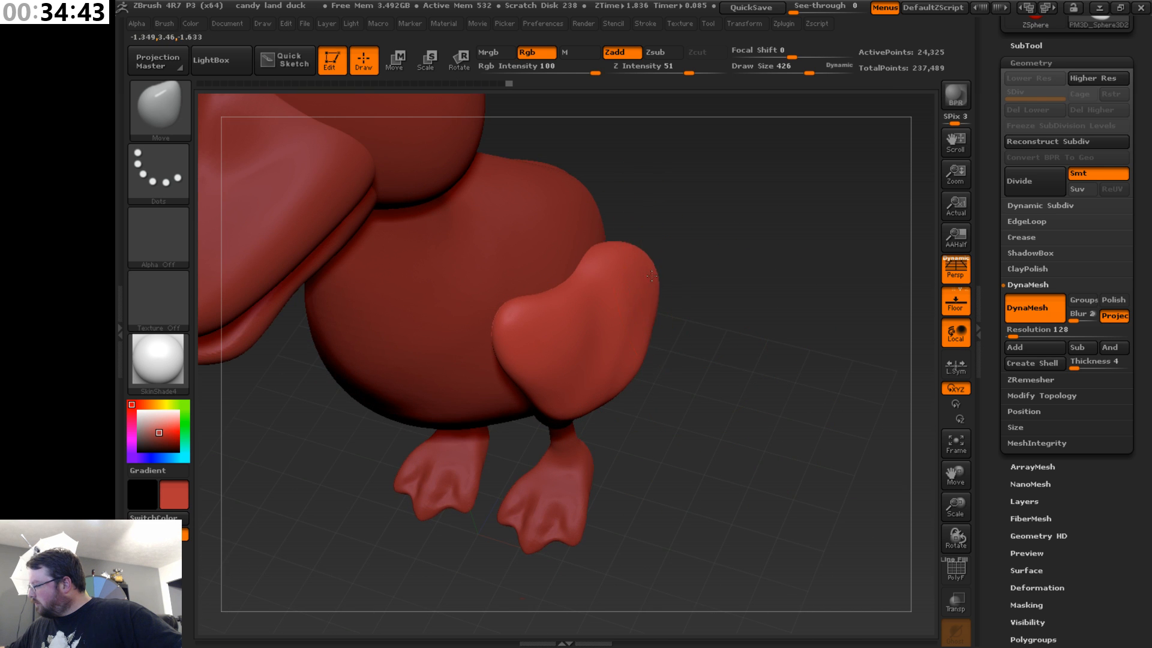
mouse_move(653, 348)
left_mouse_down()
mouse_move(642, 312)
mouse_move(631, 348)
mouse_move(656, 326)
left_mouse_up()
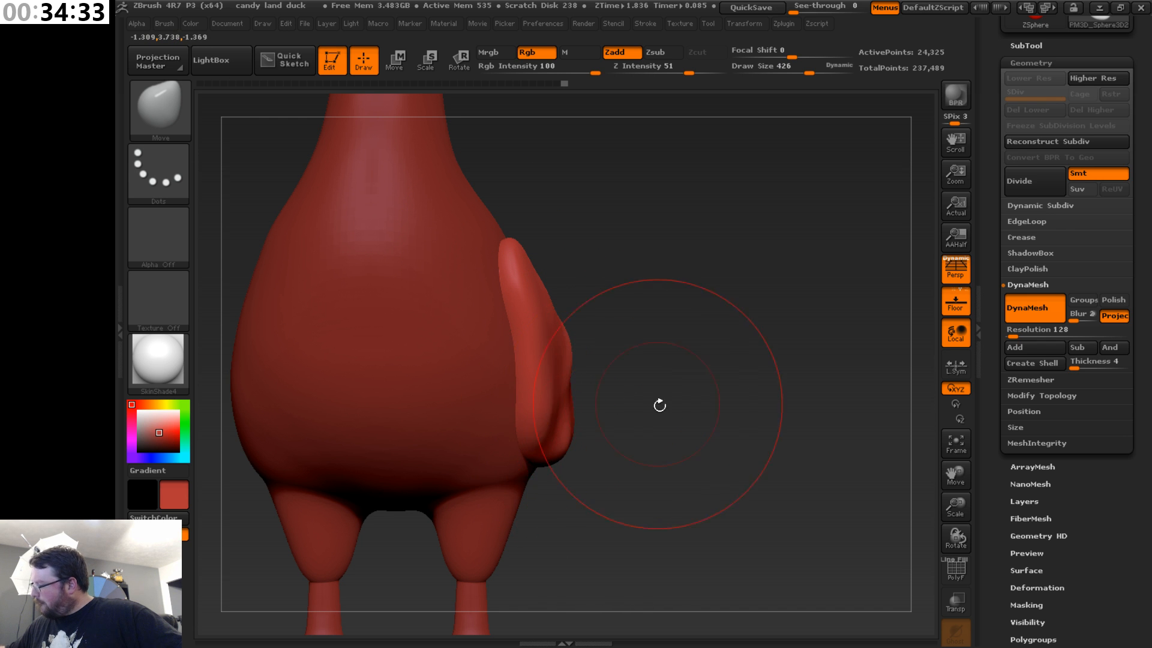
- Reduce the draw size to 283 and shape the wing's rear and outer edges to follow the body
mouse_move(660, 406)
left_mouse_down()
mouse_move(591, 348)
mouse_move(630, 343)
left_mouse_up()
key("s")
left_click_drag(548, 333, 574, 395)
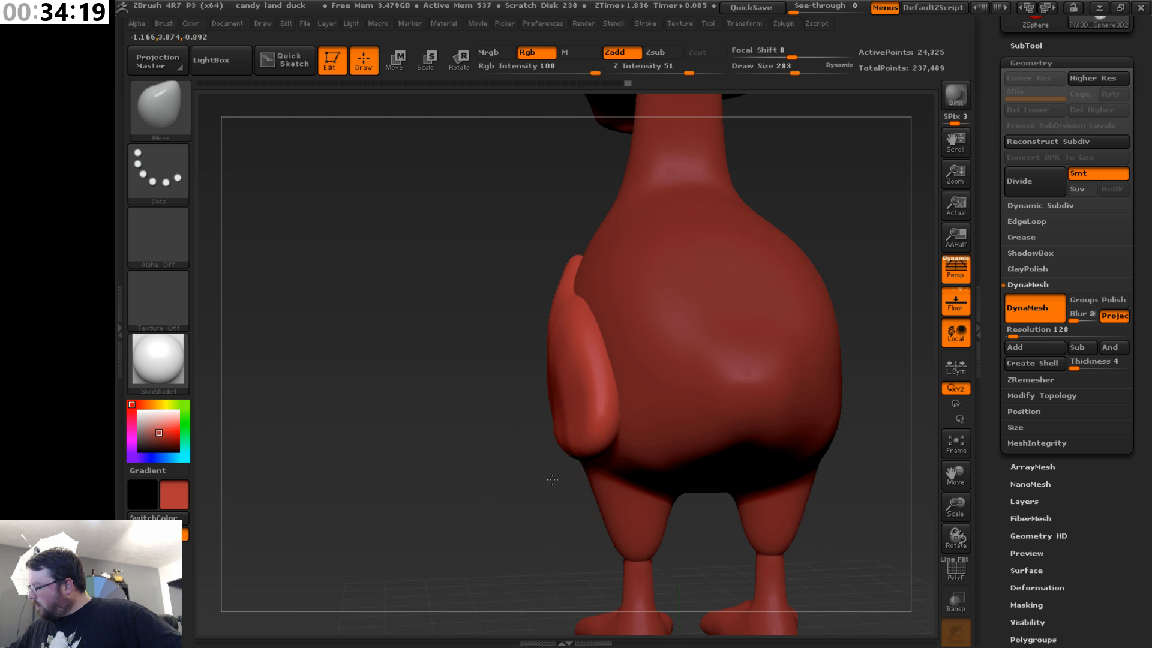
left_click_drag(552, 479, 541, 485)
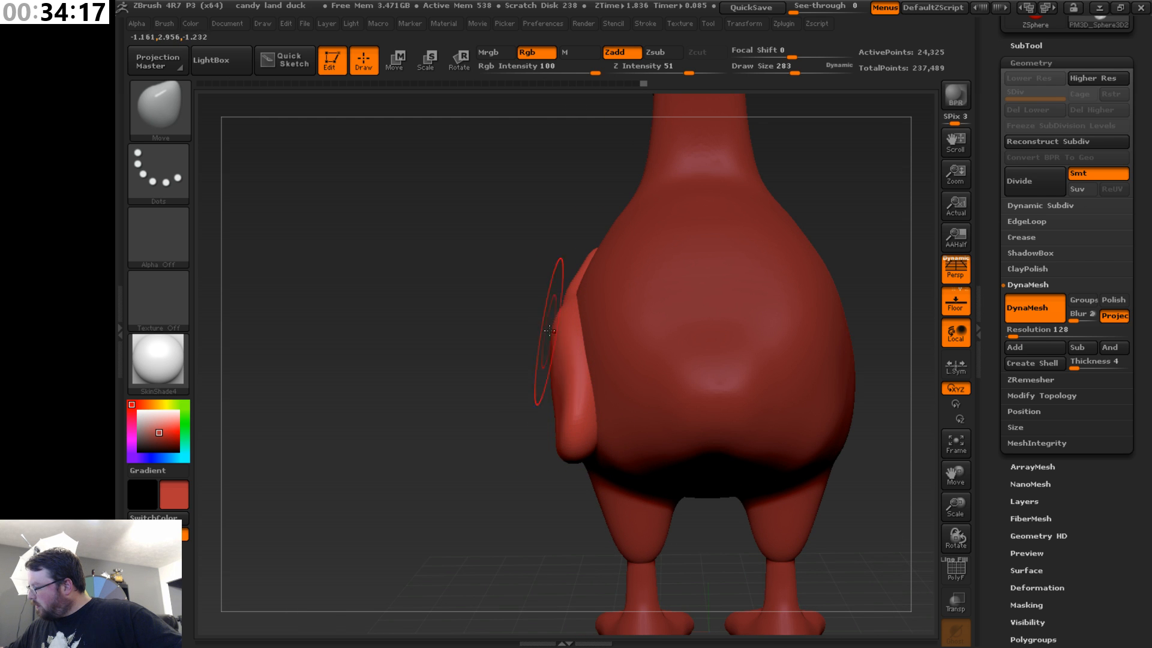
left_click_drag(518, 425, 712, 374)
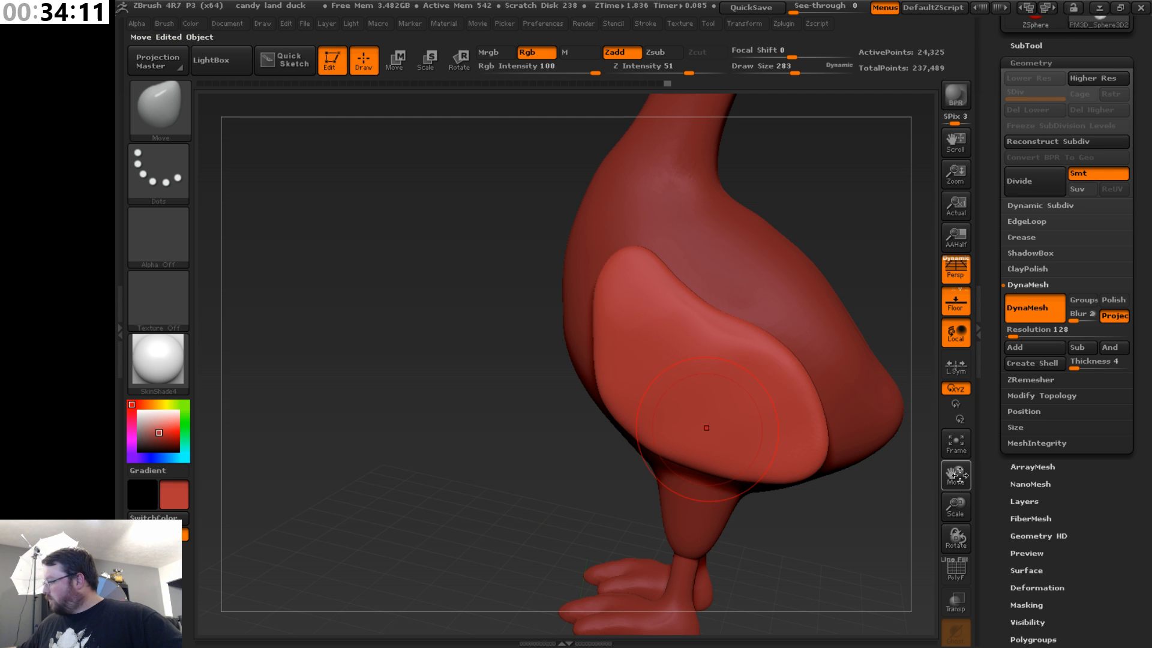
- Press the wing flatter against the body with a larger Move brush, then reshape its rear end at draw size 277
left_click_drag(949, 483, 775, 439)
key("s")
left_click_drag(805, 304, 820, 310)
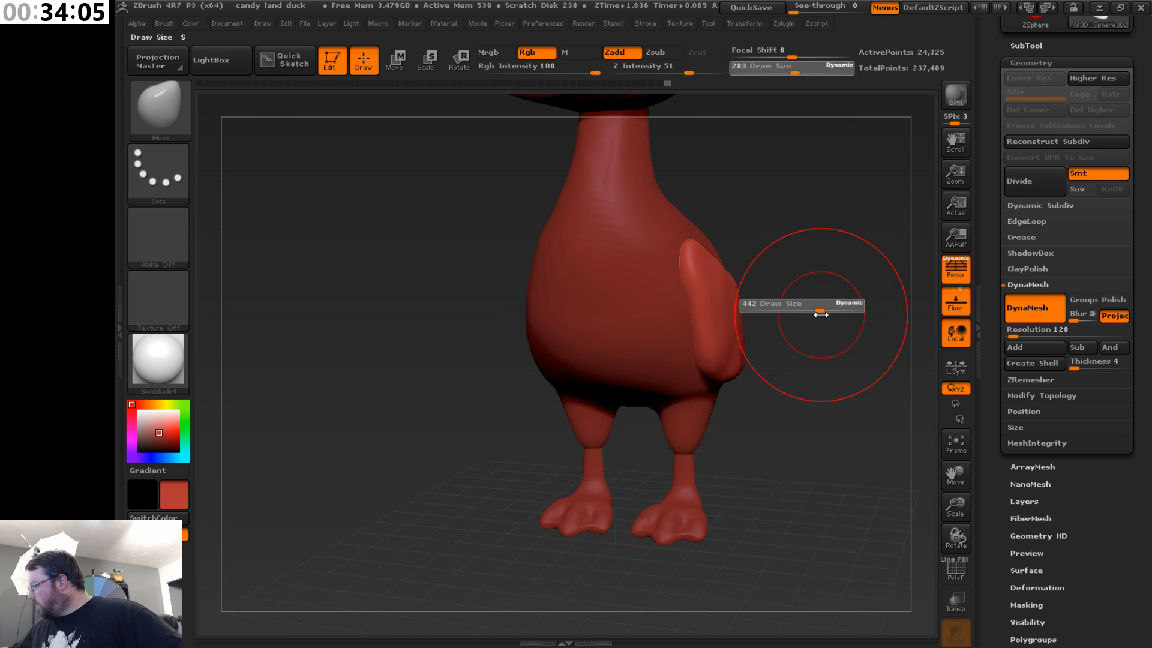
mouse_move(810, 366)
left_mouse_down()
mouse_move(677, 357)
mouse_move(810, 352)
mouse_move(780, 347)
mouse_move(771, 420)
mouse_move(833, 421)
left_mouse_up()
key("shift")
key("s")
left_click_drag(852, 420, 798, 408)
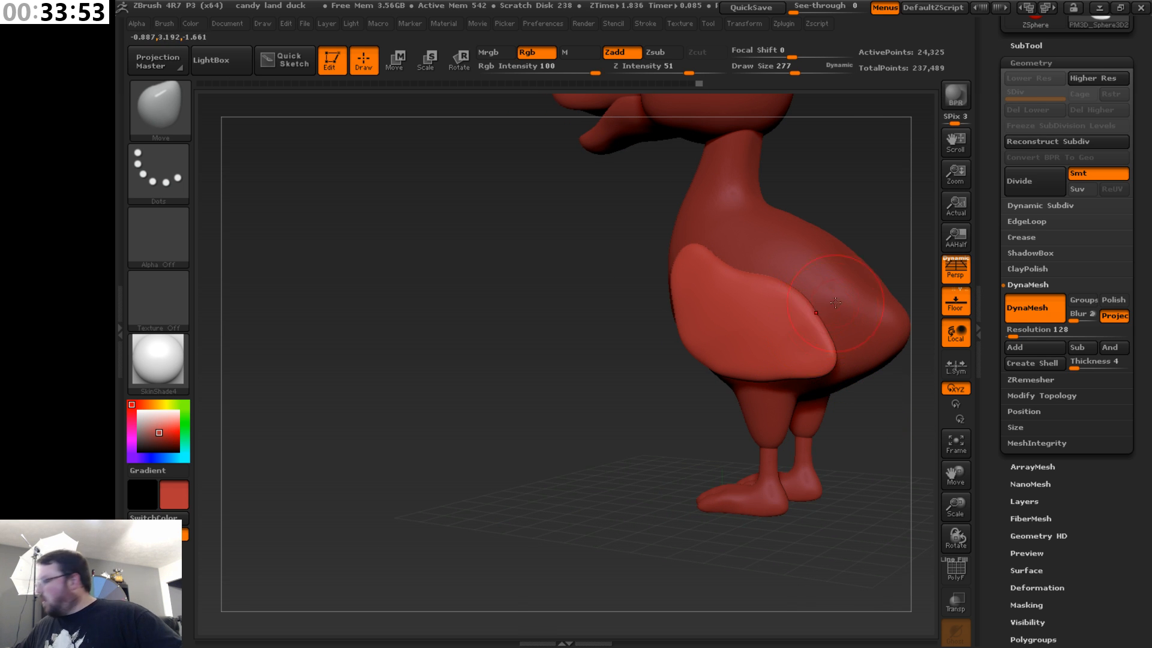
- Fine-tune the wing's thickness and edges with the Move brush so it hugs the body in side and front views
left_click_drag(677, 395, 856, 379)
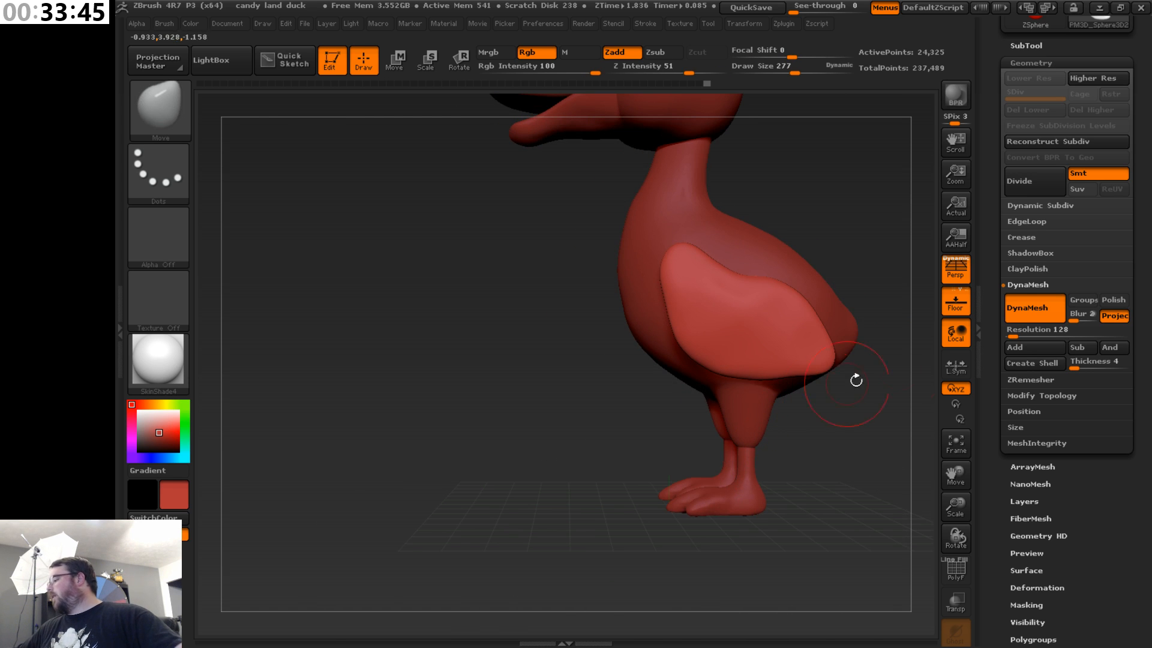
mouse_move(959, 471)
left_mouse_down()
mouse_move(725, 501)
mouse_move(788, 478)
mouse_move(780, 453)
mouse_move(832, 454)
mouse_move(735, 488)
mouse_move(734, 520)
mouse_move(730, 450)
mouse_move(667, 398)
left_mouse_up()
left_click_drag(690, 463, 654, 355)
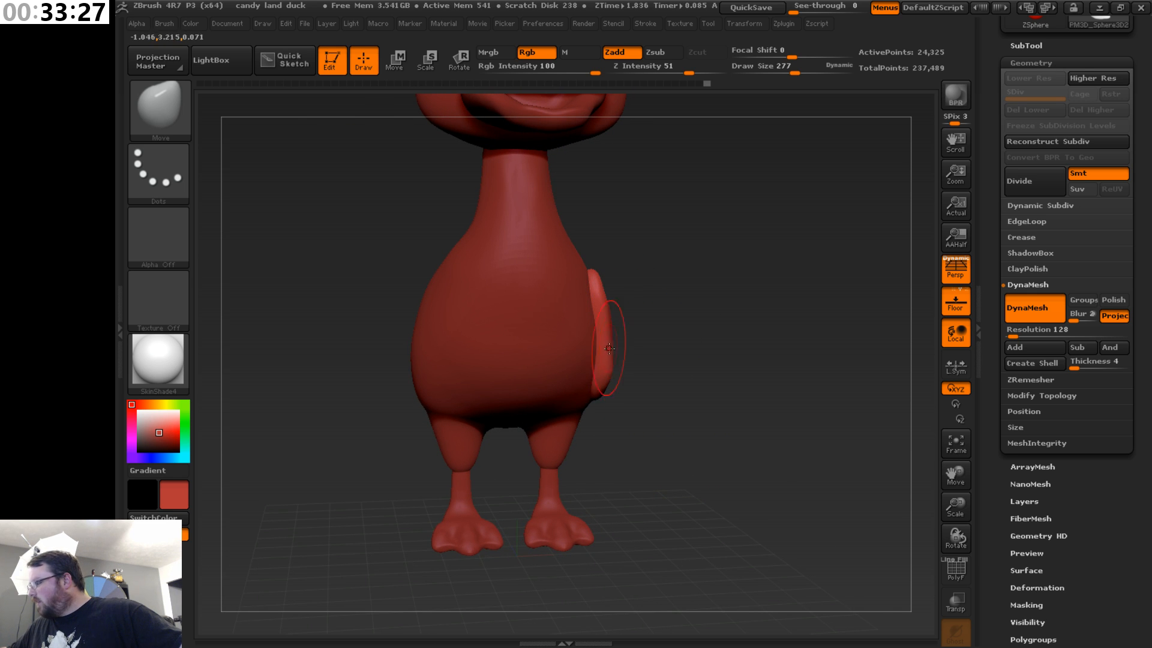
left_click_drag(688, 354, 696, 418)
left_click_drag(720, 358, 840, 496)
left_click_drag(955, 473, 836, 478)
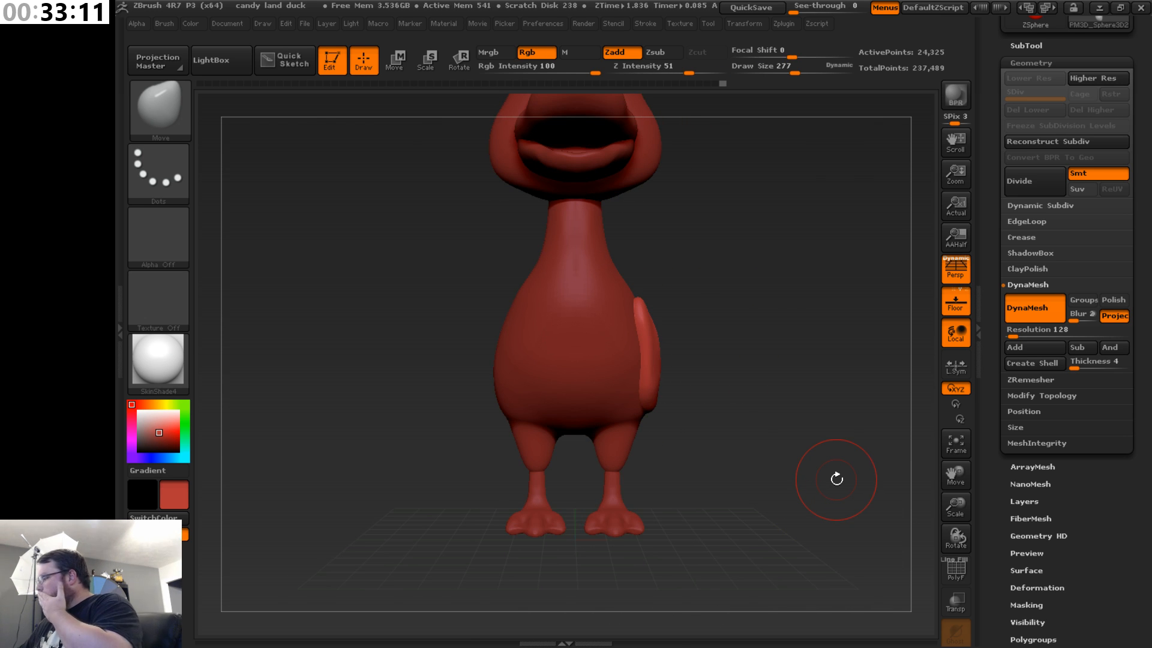
- Duplicate the wing subtool
left_click_drag(1140, 360, 1146, 467)
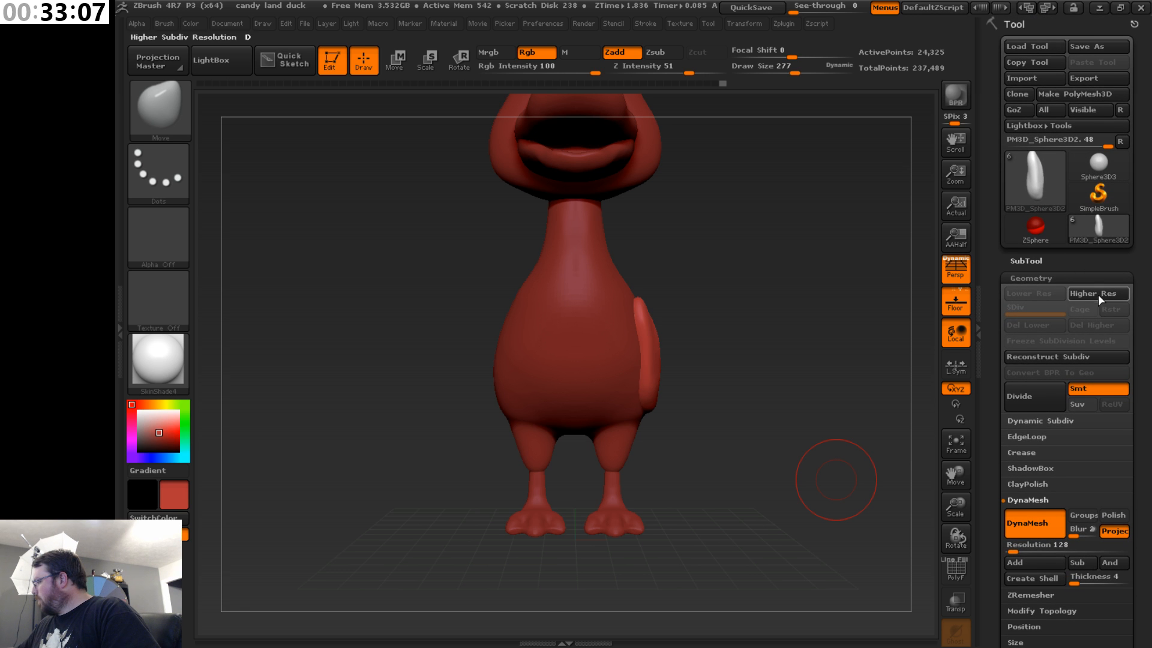
left_click(1110, 263)
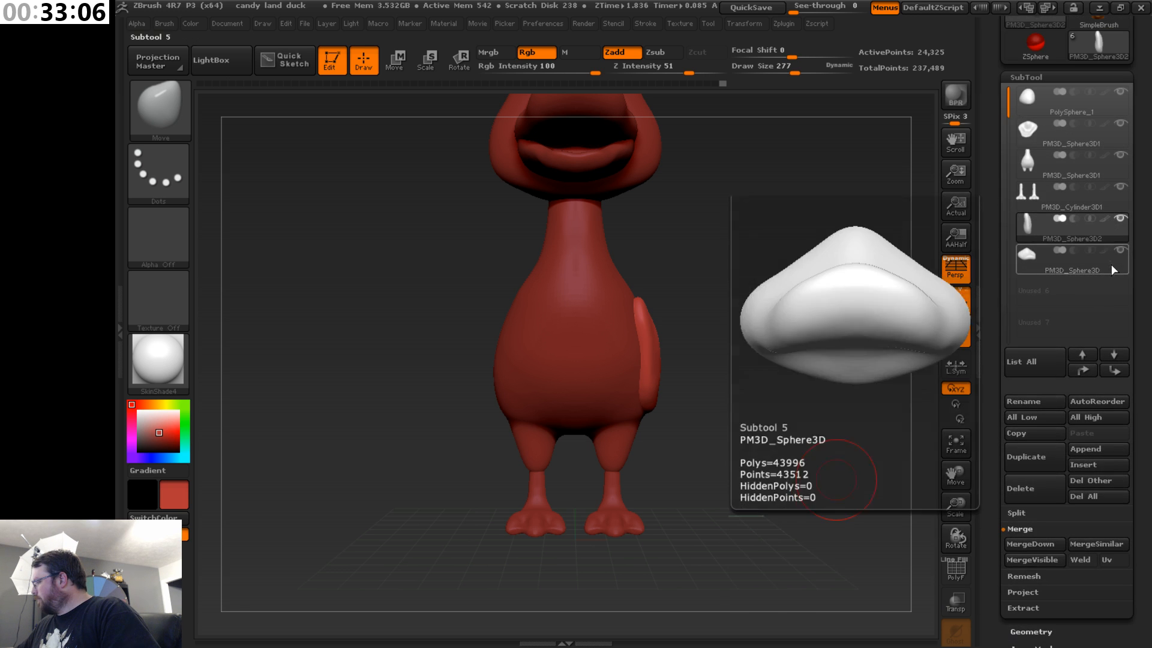
left_click(1044, 457)
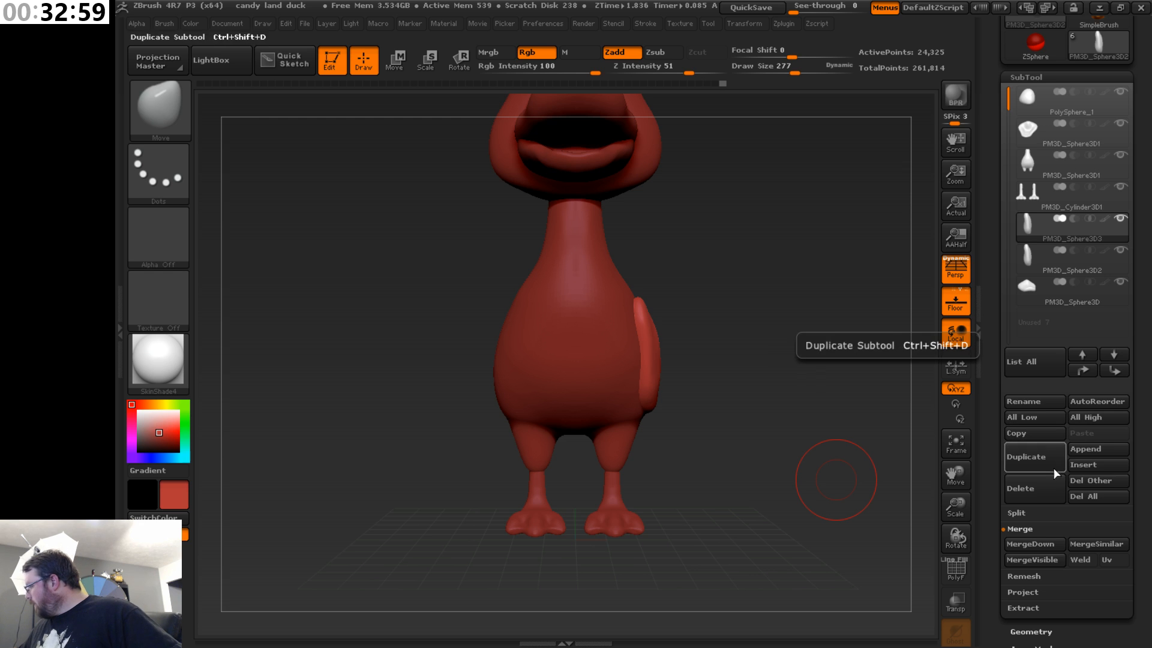
- Move the duplicate wing straight across to the opposite side of the body with Transpose Move
left_click(408, 60)
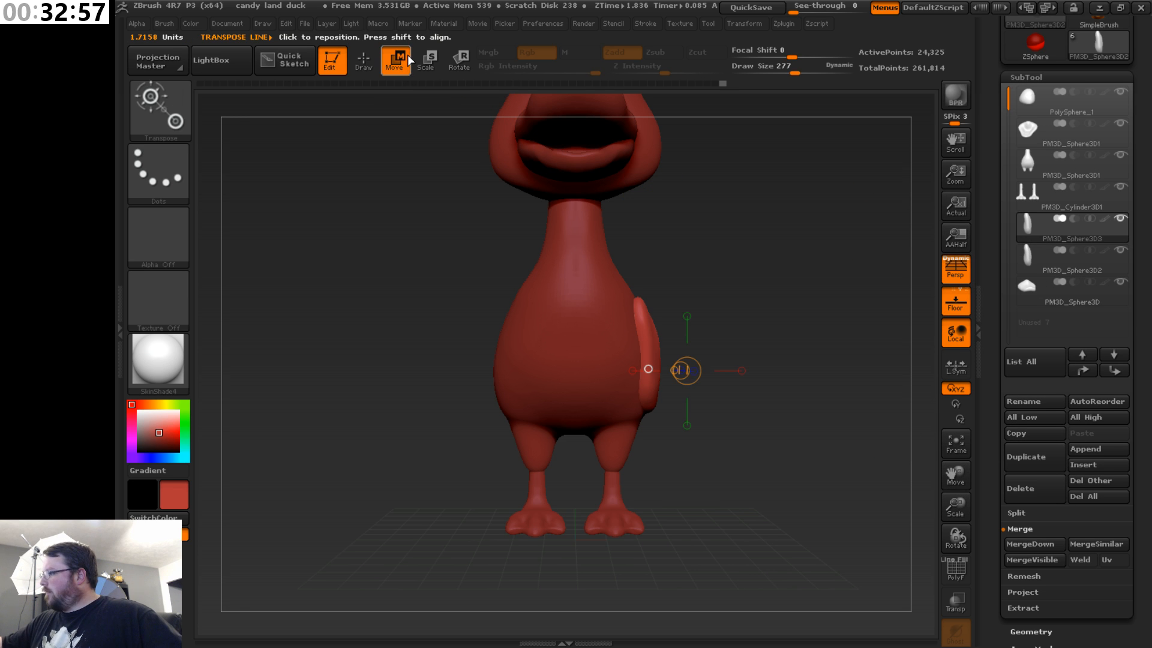
left_click(741, 371)
left_click_drag(746, 370, 582, 389, "shift")
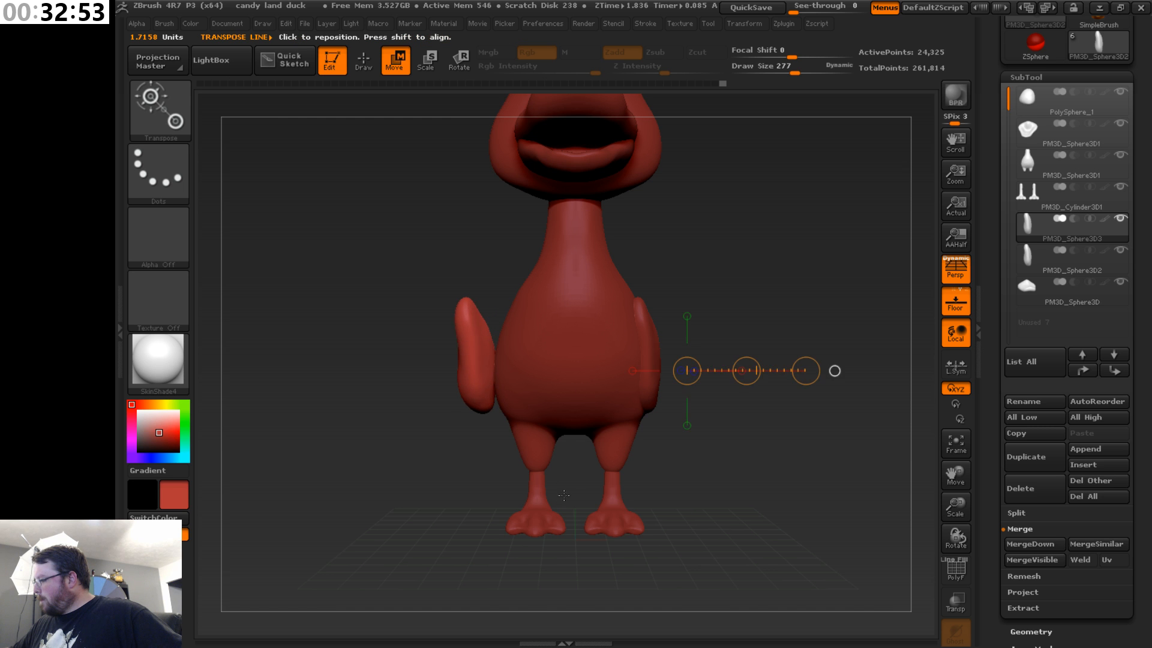
left_click_drag(564, 495, 598, 476)
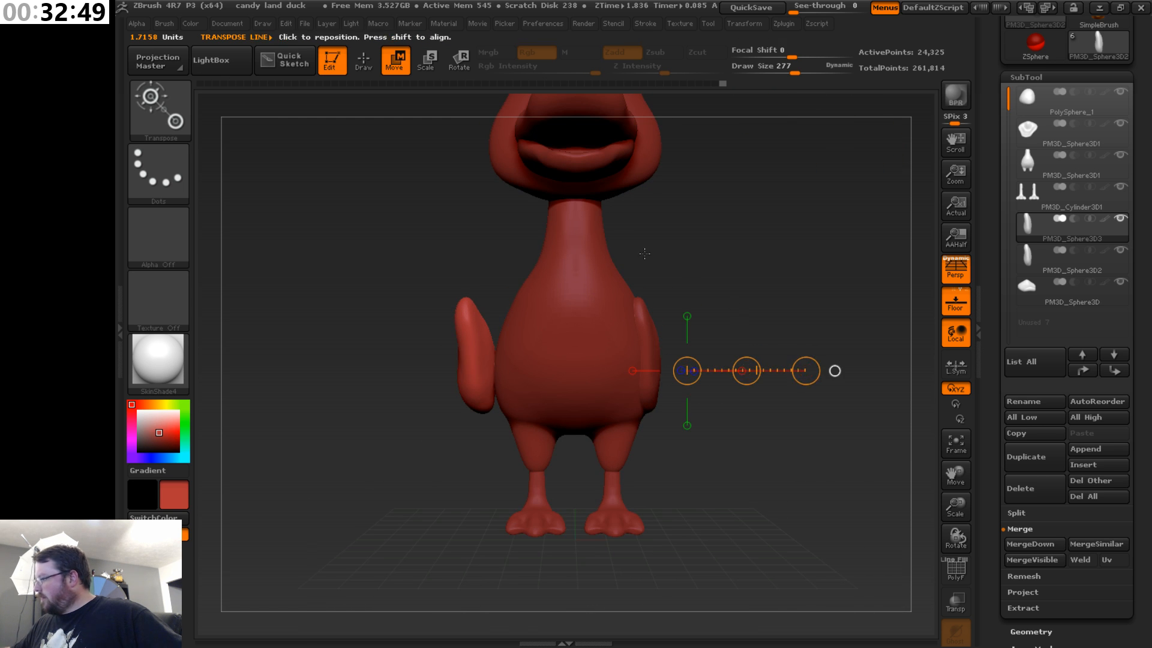
- Rotate the duplicate wing about its upper end so it swings up and away from the body
left_click(462, 60)
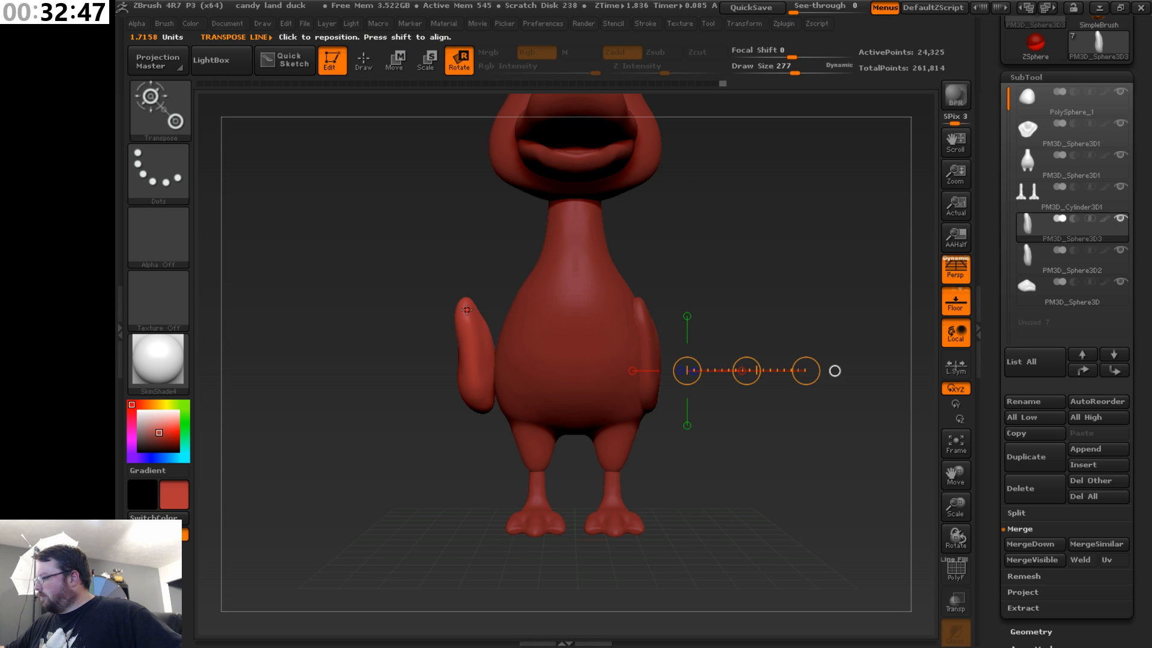
mouse_move(467, 310)
left_mouse_down()
mouse_move(634, 311)
mouse_move(564, 440)
mouse_move(426, 443)
mouse_move(471, 431)
mouse_move(439, 412)
mouse_move(464, 483)
left_mouse_up()
left_click_drag(629, 372, 567, 233)
left_click_drag(725, 429, 730, 352)
left_click_drag(696, 397, 759, 404)
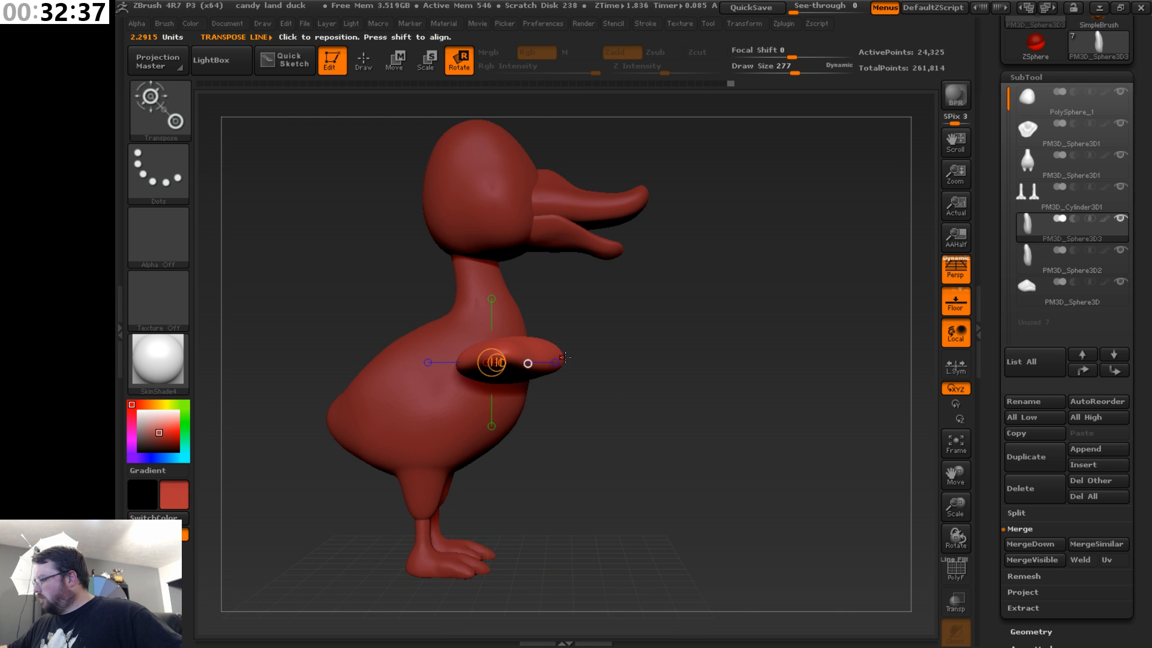
- Tilt the outstretched wing's tip upward and forward with Transpose Rotate, working from front, top and back views
left_click_drag(565, 357, 390, 495)
left_click_drag(666, 459, 600, 468)
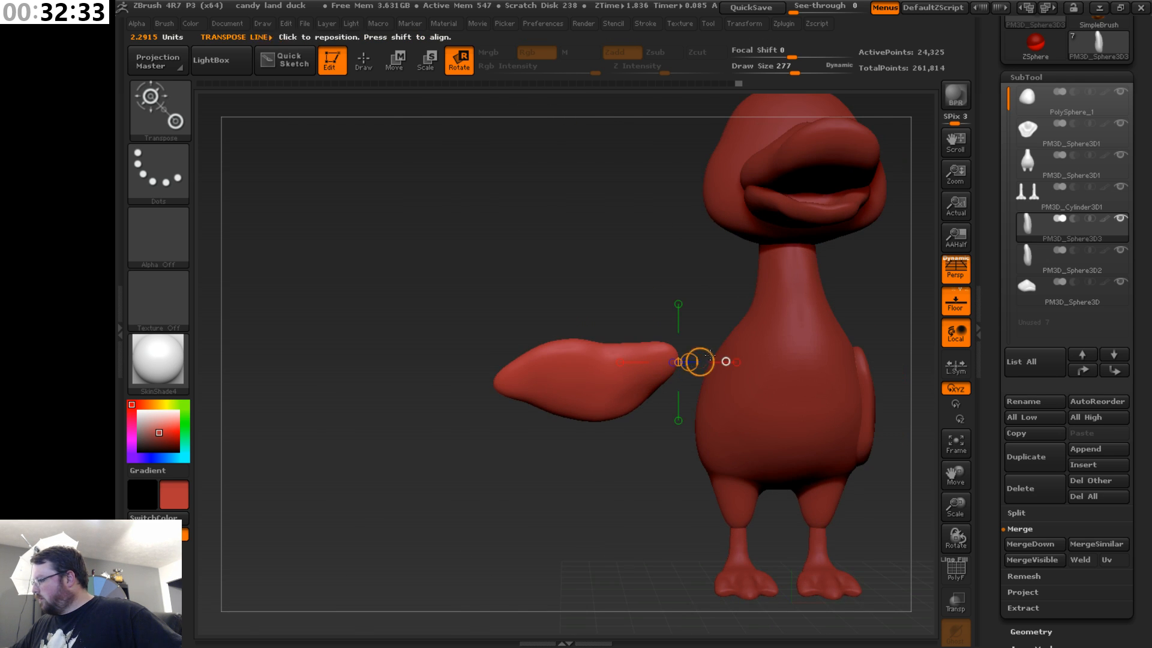
left_click_drag(737, 361, 762, 437)
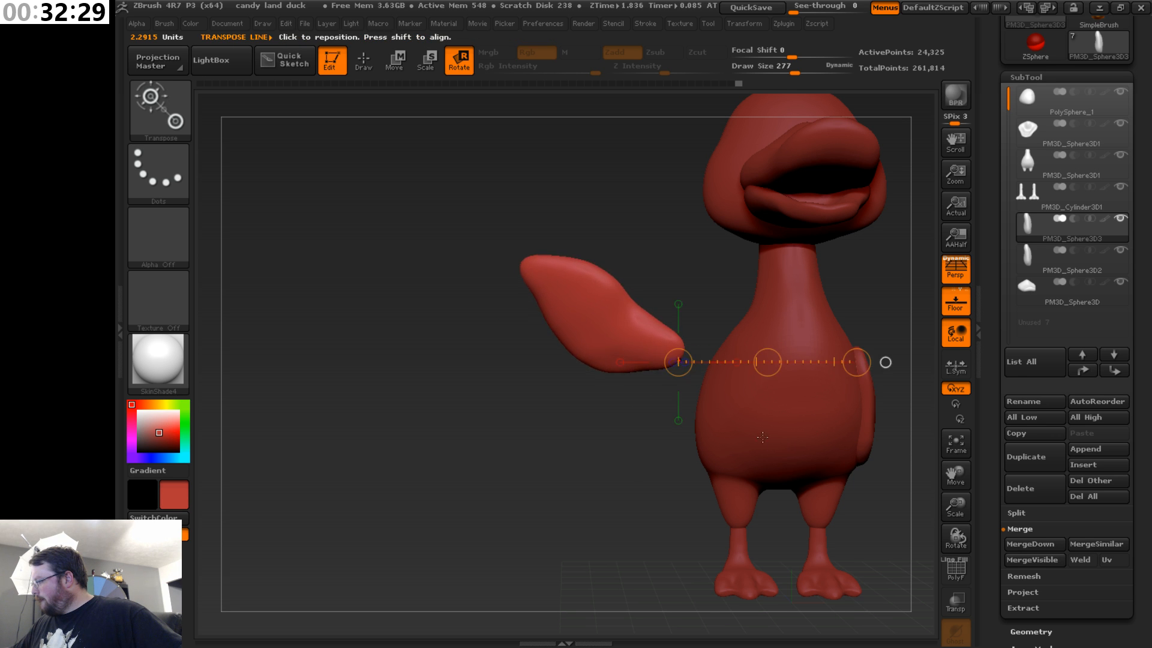
left_click_drag(591, 437, 777, 245)
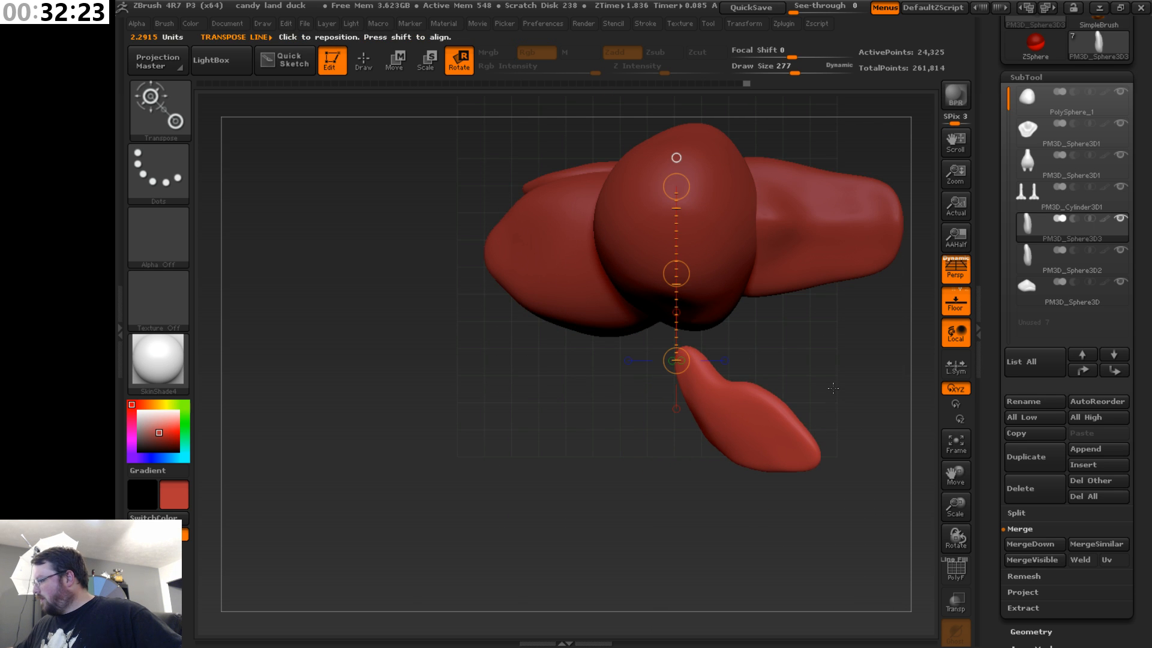
left_click_drag(832, 388, 817, 469)
mouse_move(536, 507)
left_mouse_down()
mouse_move(515, 519)
mouse_move(529, 488)
left_mouse_up()
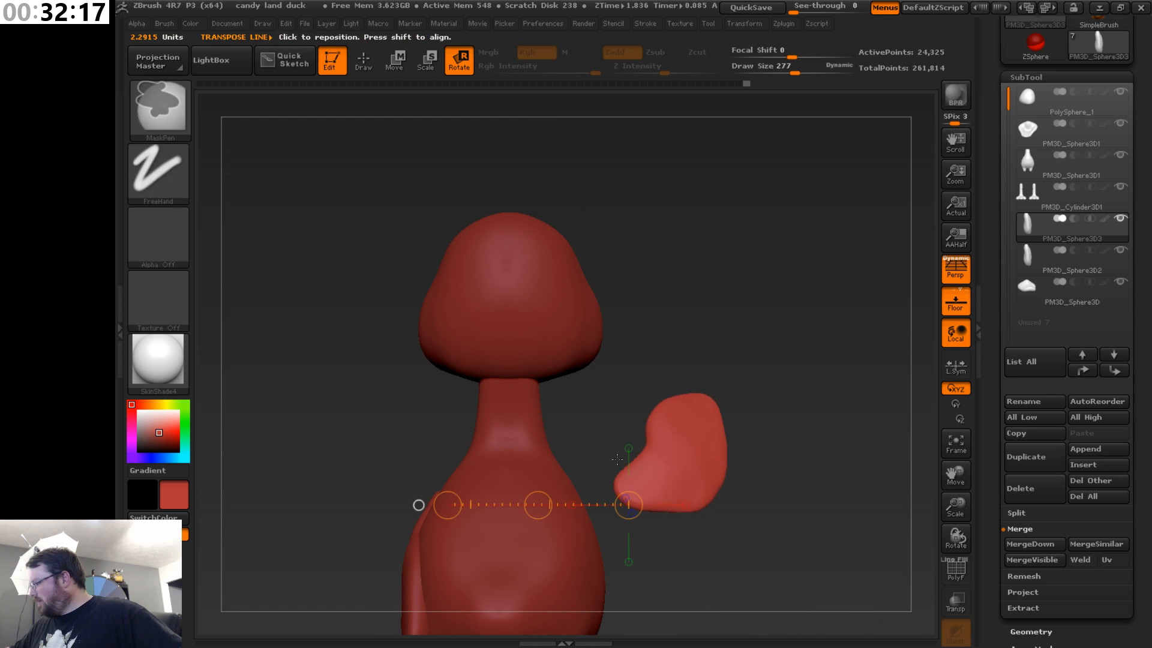
- Move the outstretched wing straight inward with Transpose Move until its root meets the side of the body
key("w")
left_click_drag(538, 505, 490, 505)
left_click_drag(834, 457, 700, 471)
left_click_drag(959, 472, 914, 444)
left_click_drag(819, 445, 744, 452)
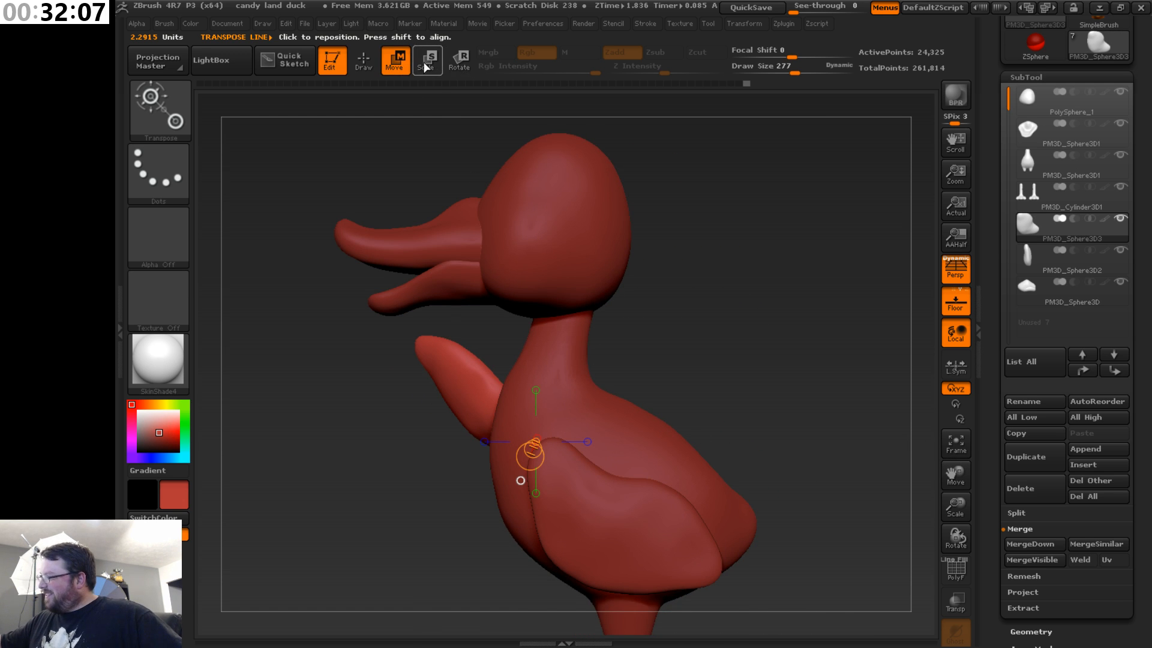
- Rotate the wing in side view so it lies nearly level and points forward
left_click(588, 441)
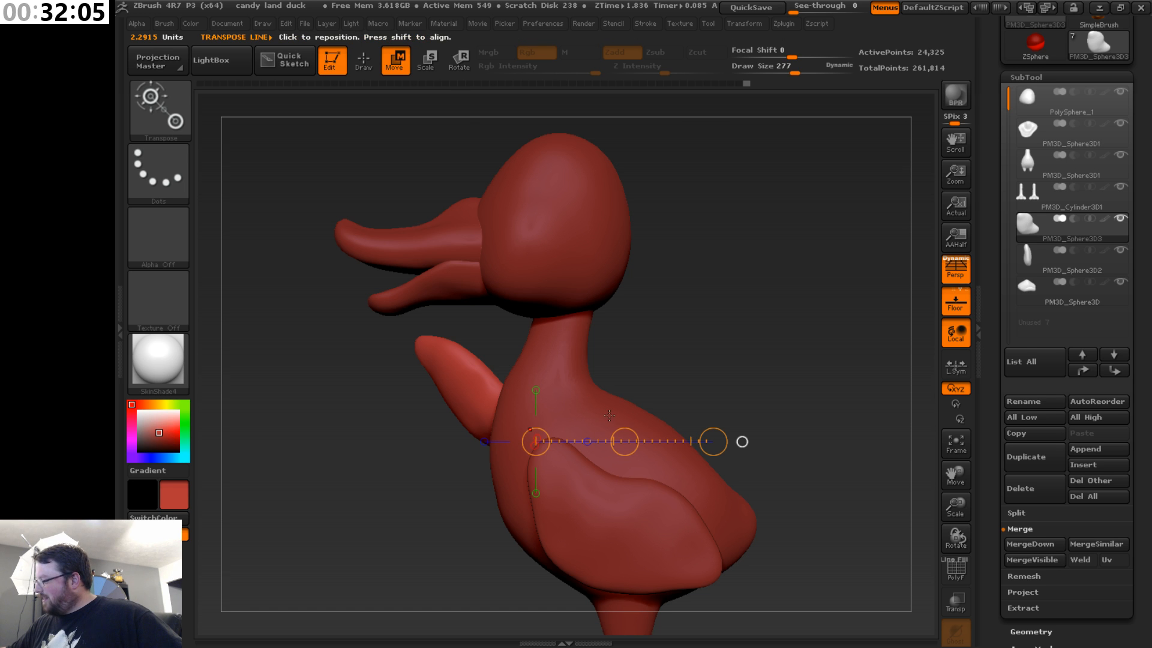
key("r")
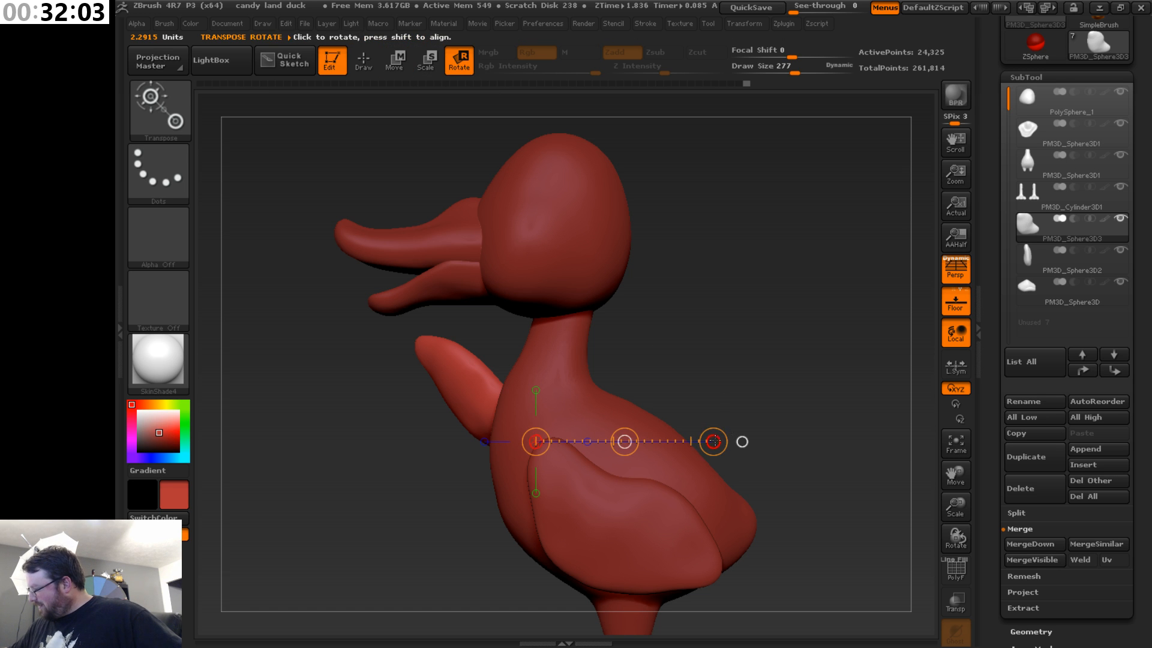
left_click_drag(713, 441, 815, 283)
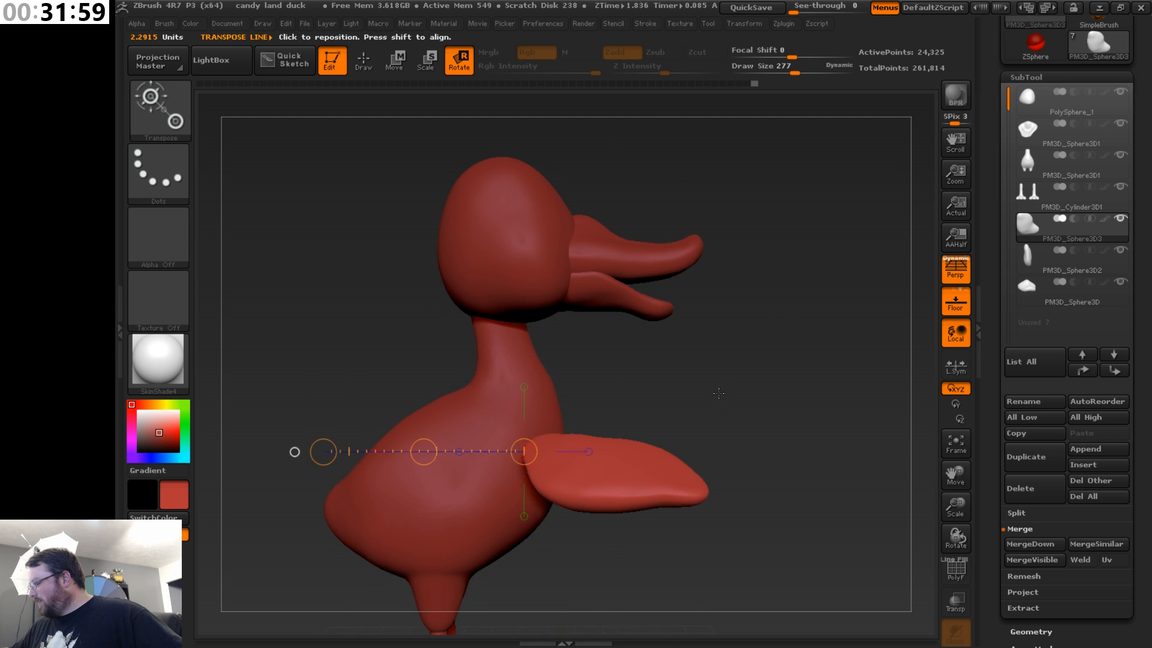
- Move the wing straight back in side view so its root overlaps the shoulder area
left_click(394, 62)
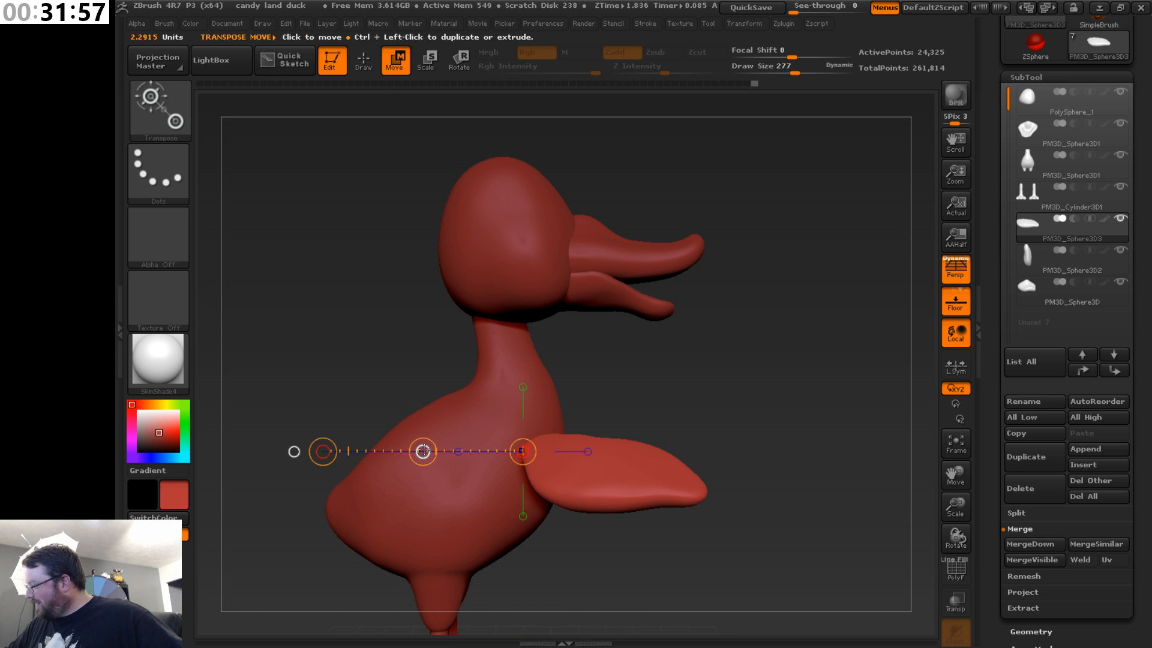
left_click_drag(422, 451, 406, 451)
left_click_drag(664, 363, 654, 447)
left_click_drag(427, 451, 415, 451)
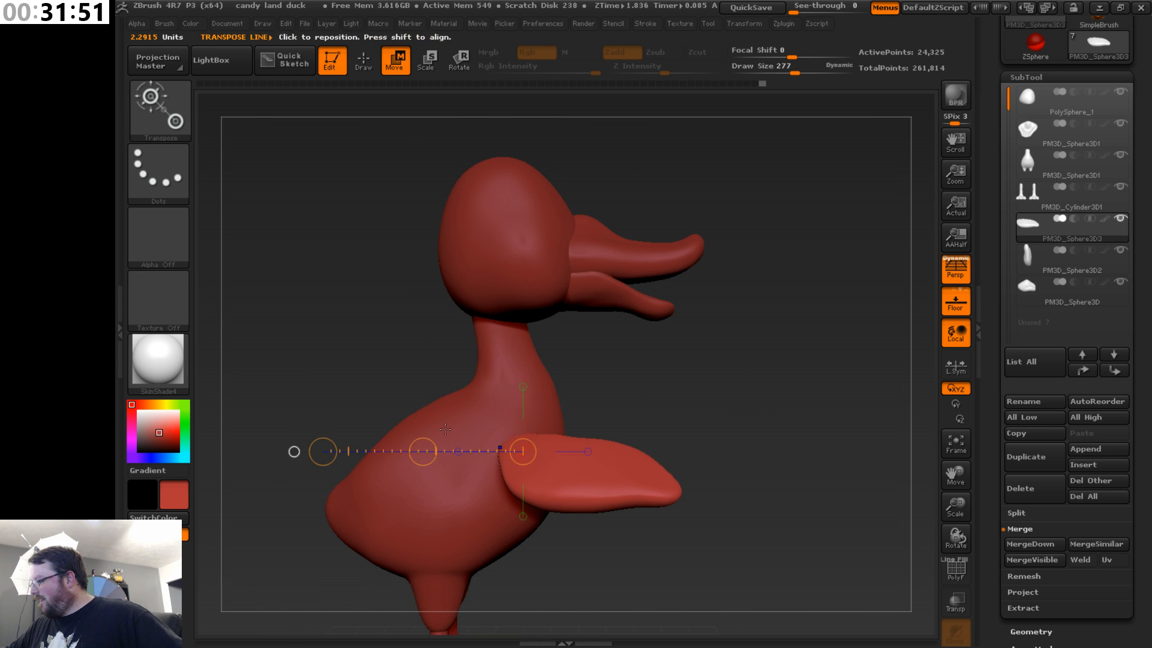
left_click_drag(696, 414, 670, 401)
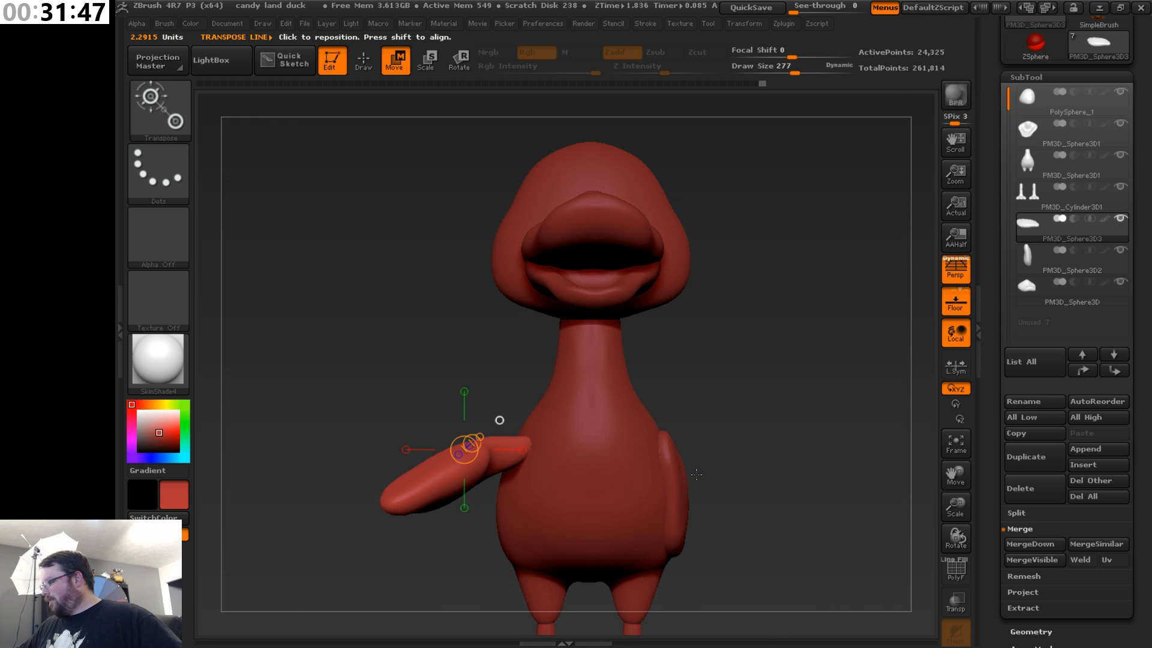
- Reposition the transpose line to the shoulder and rotate the wing downward beside the body in front view
left_click(522, 449)
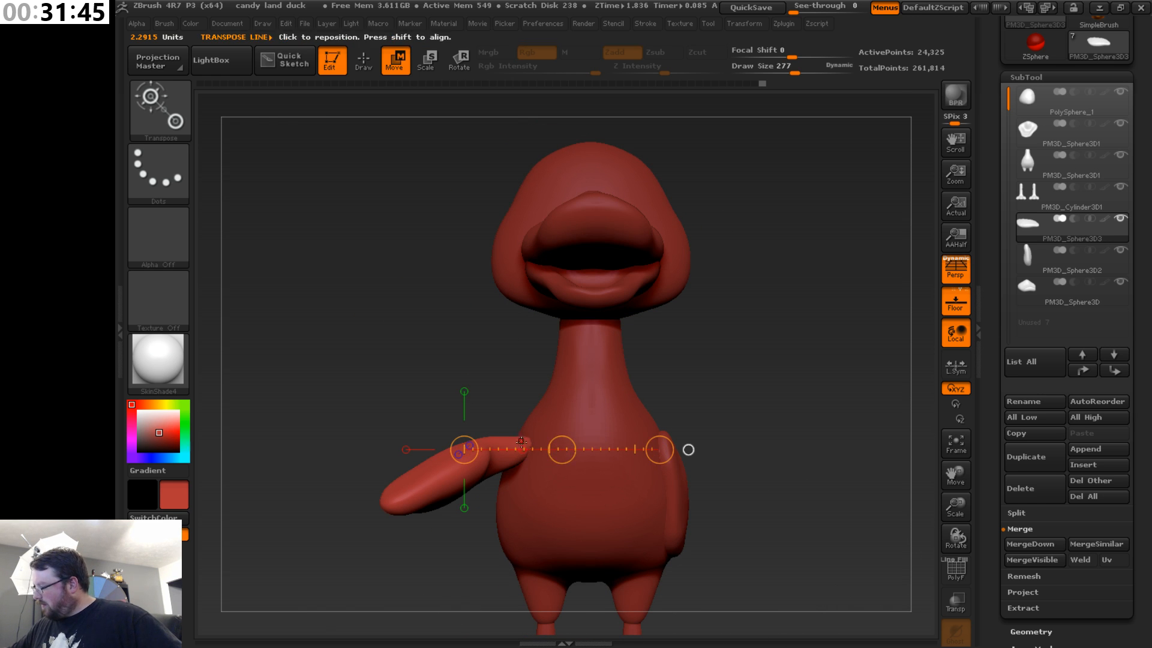
left_click_drag(516, 441, 682, 441, "shift")
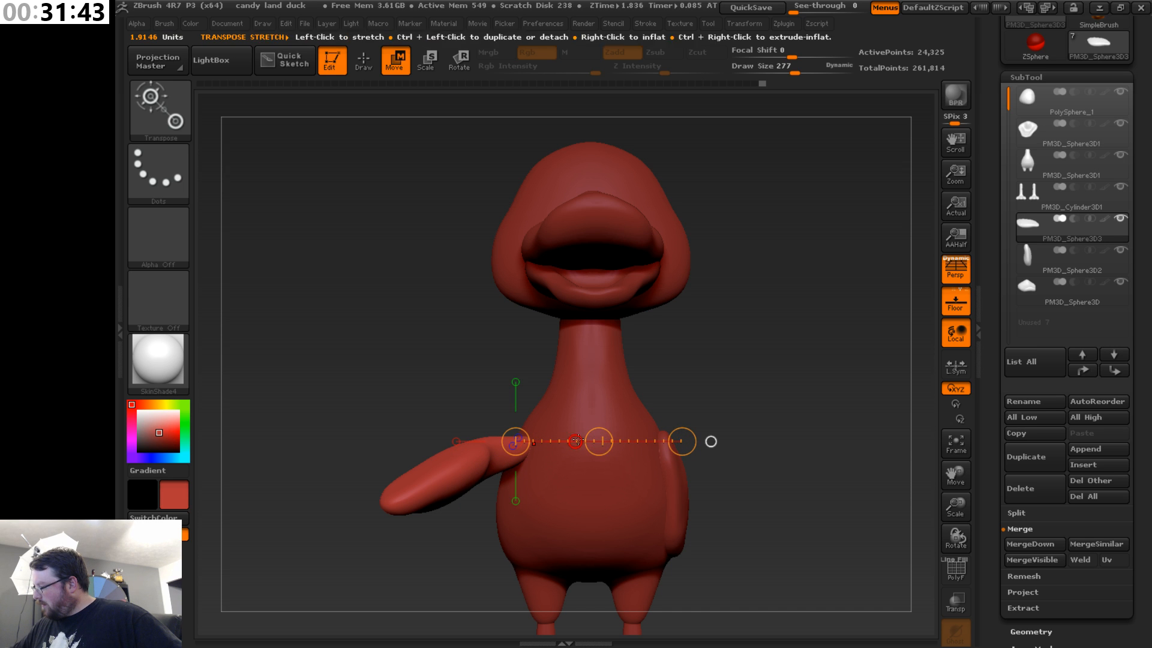
left_click_drag(576, 441, 582, 443)
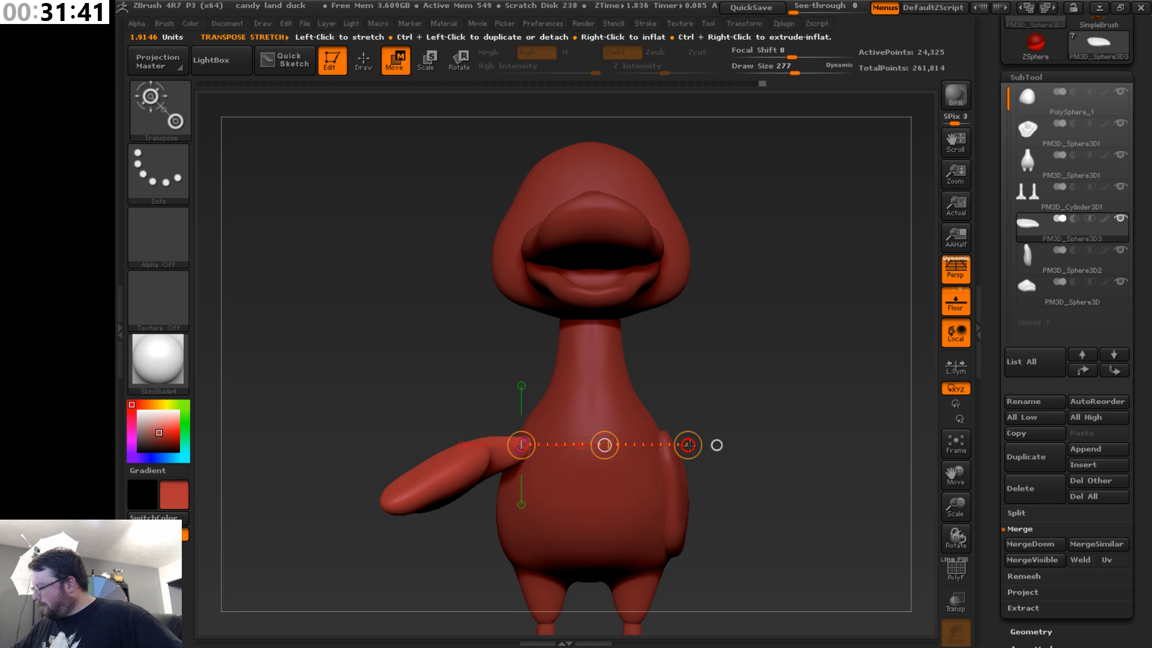
left_click_drag(688, 445, 655, 354)
key("r")
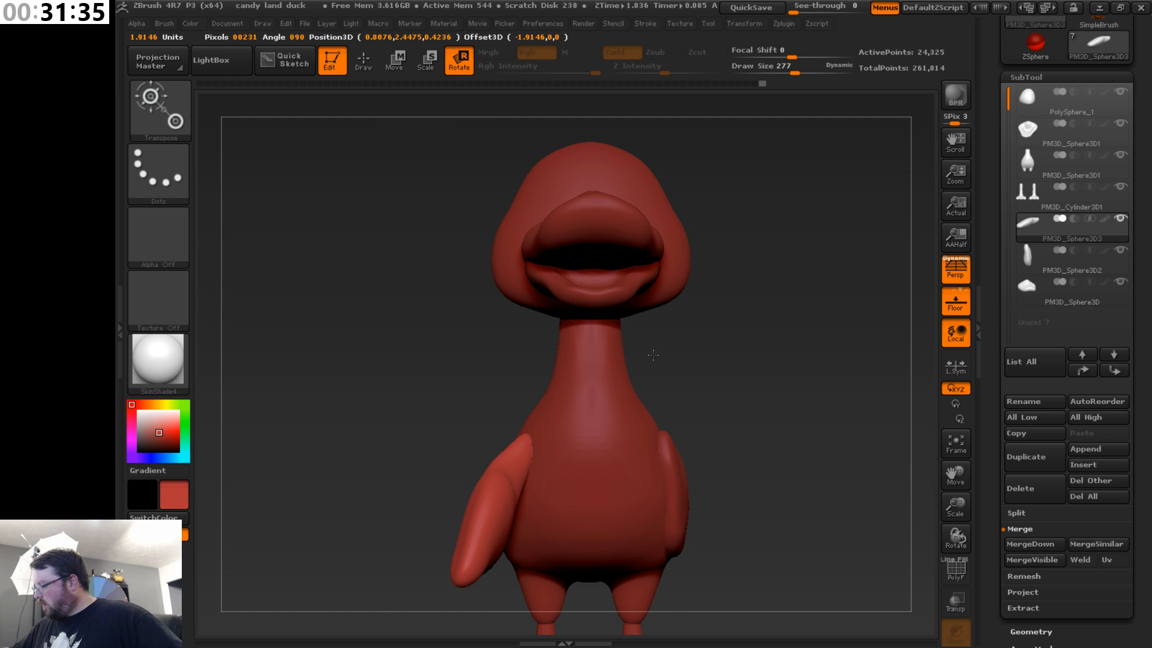
key("ctrl+z")
key("ctrl+shift+z")
- Swing the wing outward from the top view and raise it in front view so it reaches out sideways
left_click_drag(649, 351, 696, 363)
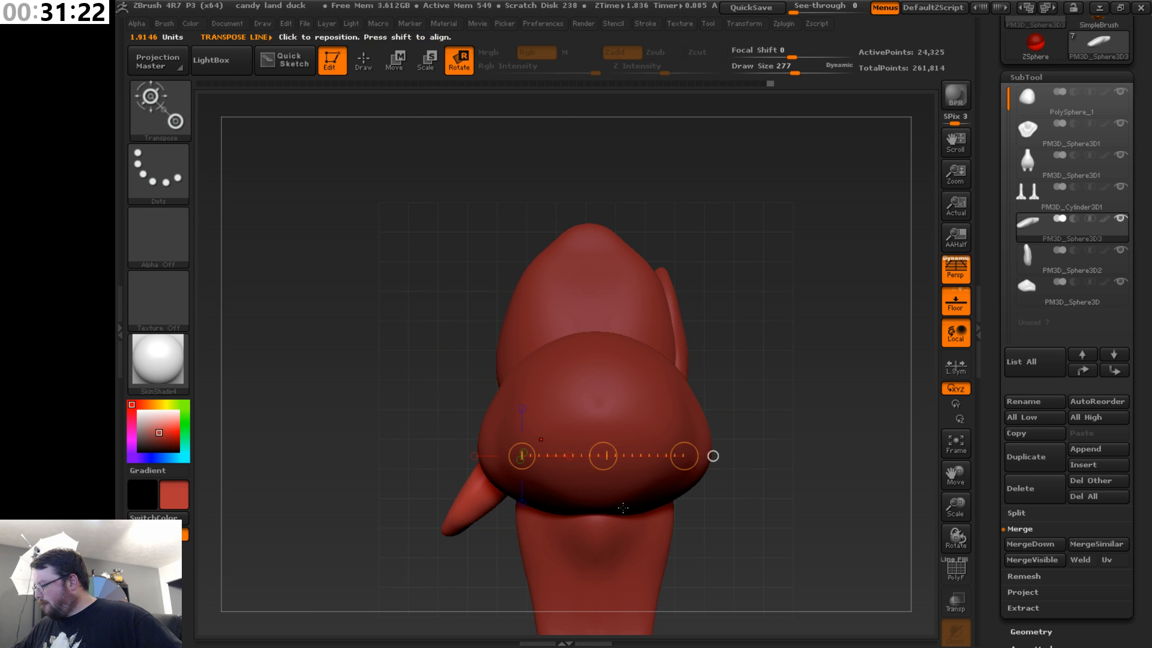
left_click_drag(772, 478, 770, 288)
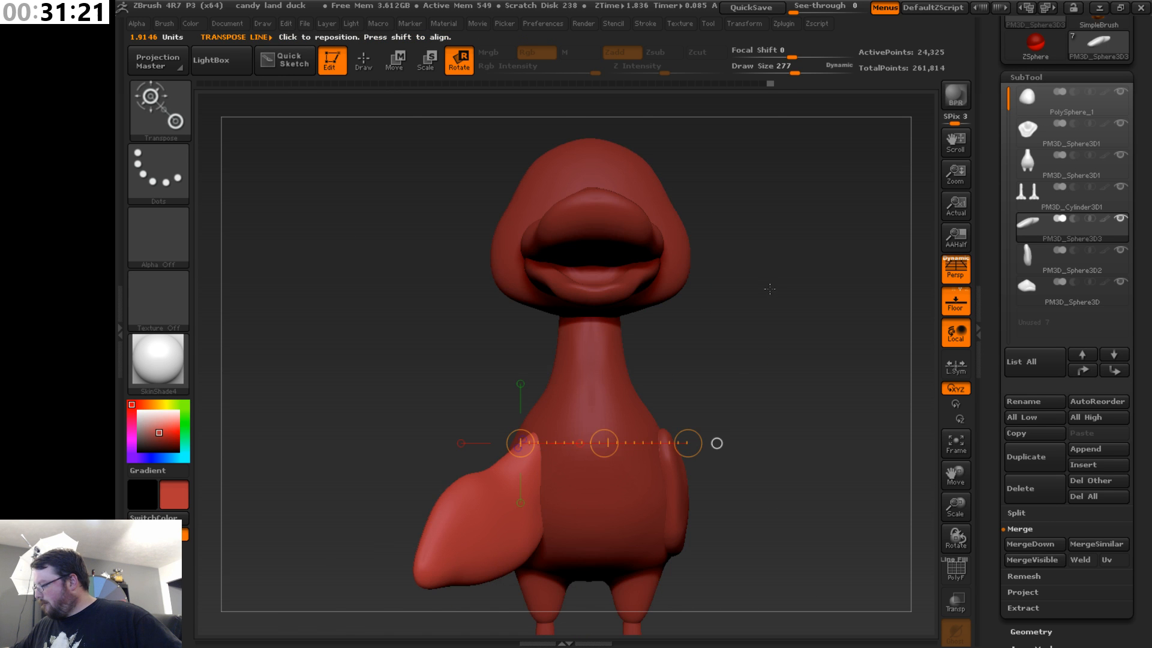
left_click_drag(692, 453, 665, 535)
left_click_drag(663, 387, 649, 497)
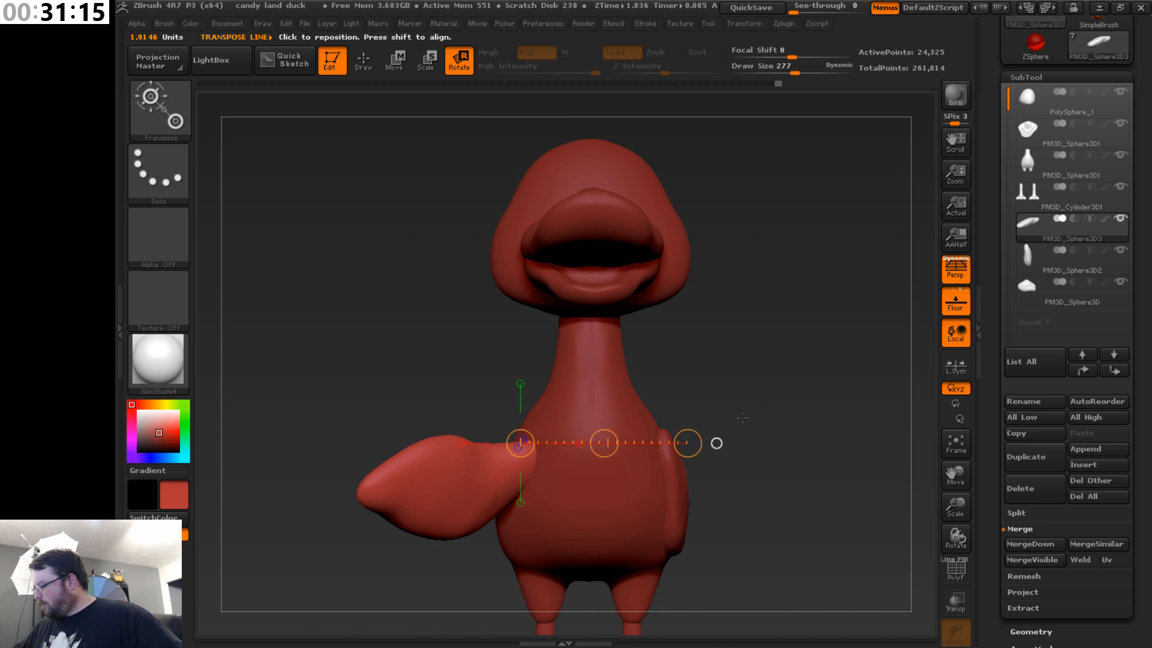
- Move the wing back along the body's depth so its root attaches at the shoulder, checking it from the front
left_click_drag(739, 425, 584, 444)
key("w")
left_click_drag(702, 366, 798, 366)
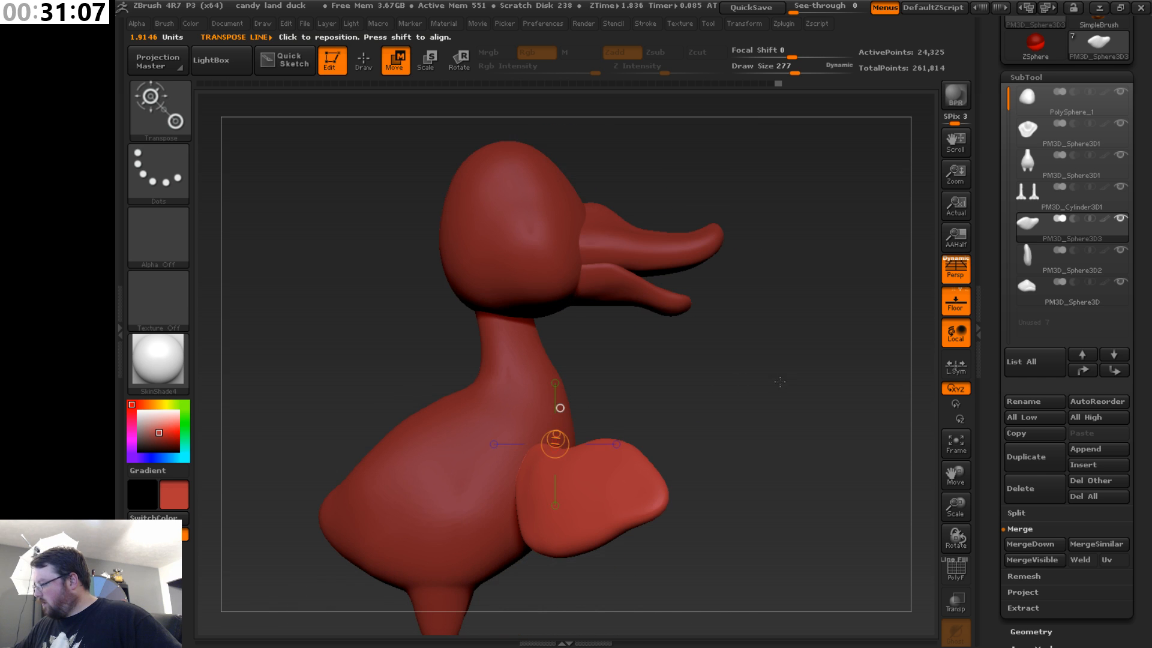
left_click(617, 444)
left_click_drag(640, 444, 623, 444)
mouse_move(720, 378)
left_mouse_down()
mouse_move(686, 424)
mouse_move(709, 392)
left_mouse_up()
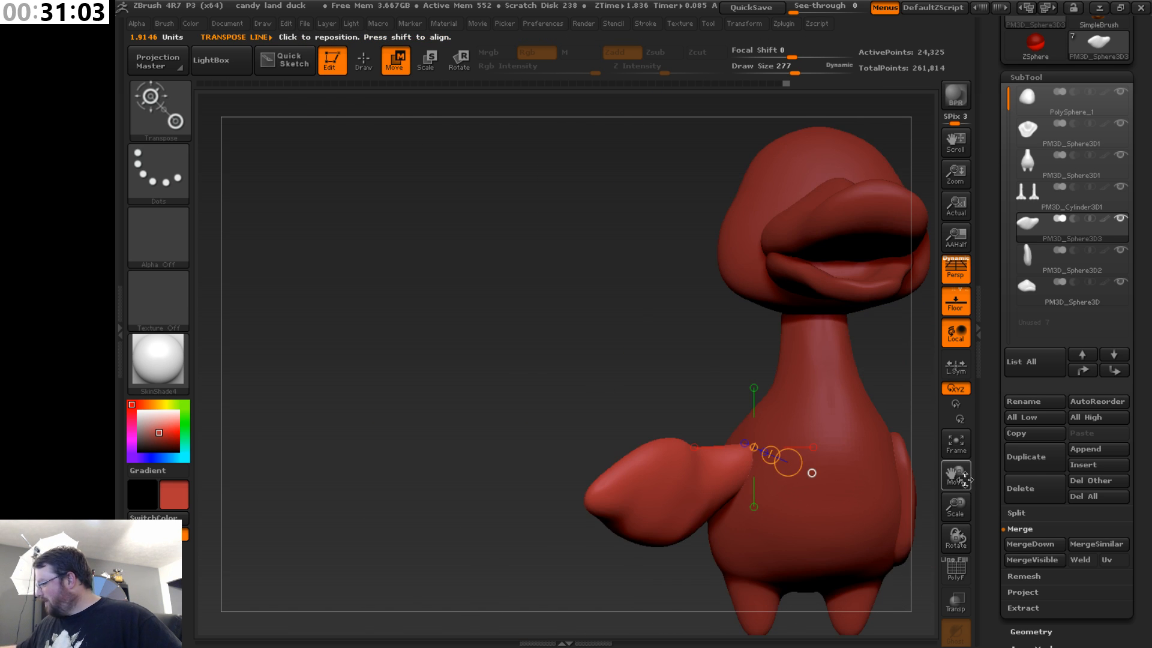
left_click_drag(965, 479, 843, 425)
left_click_drag(804, 473, 780, 499)
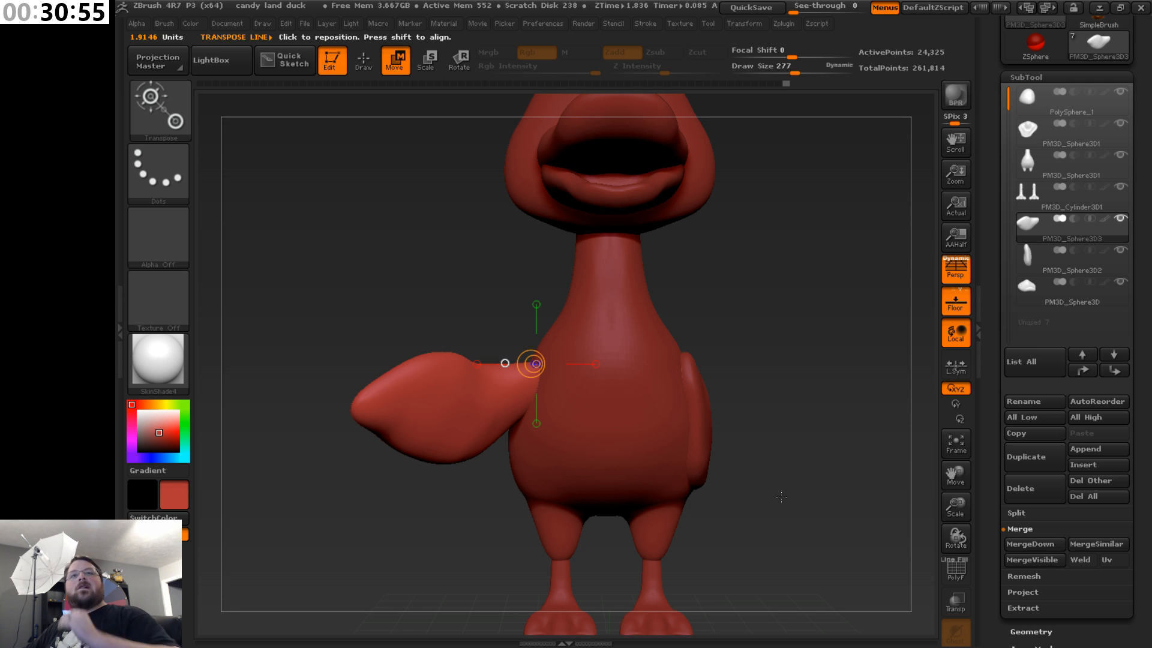
- Select the head subtool and insert a Sphere3D as a new subtool for an eye
left_click_drag(960, 478, 949, 549)
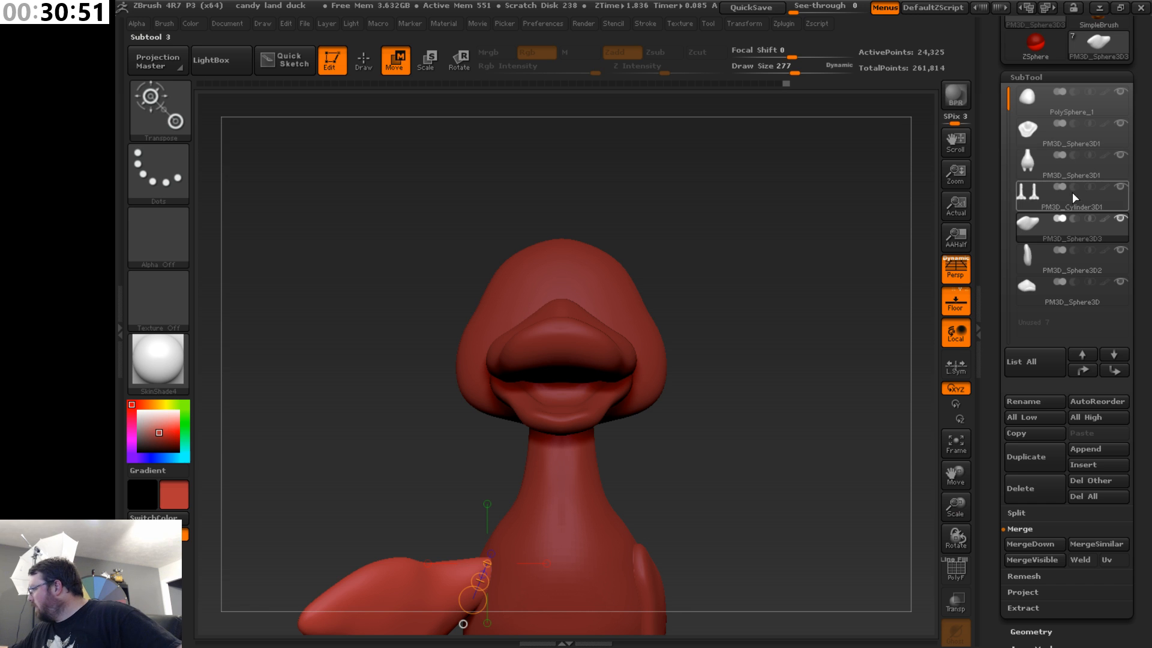
mouse_move(1065, 145)
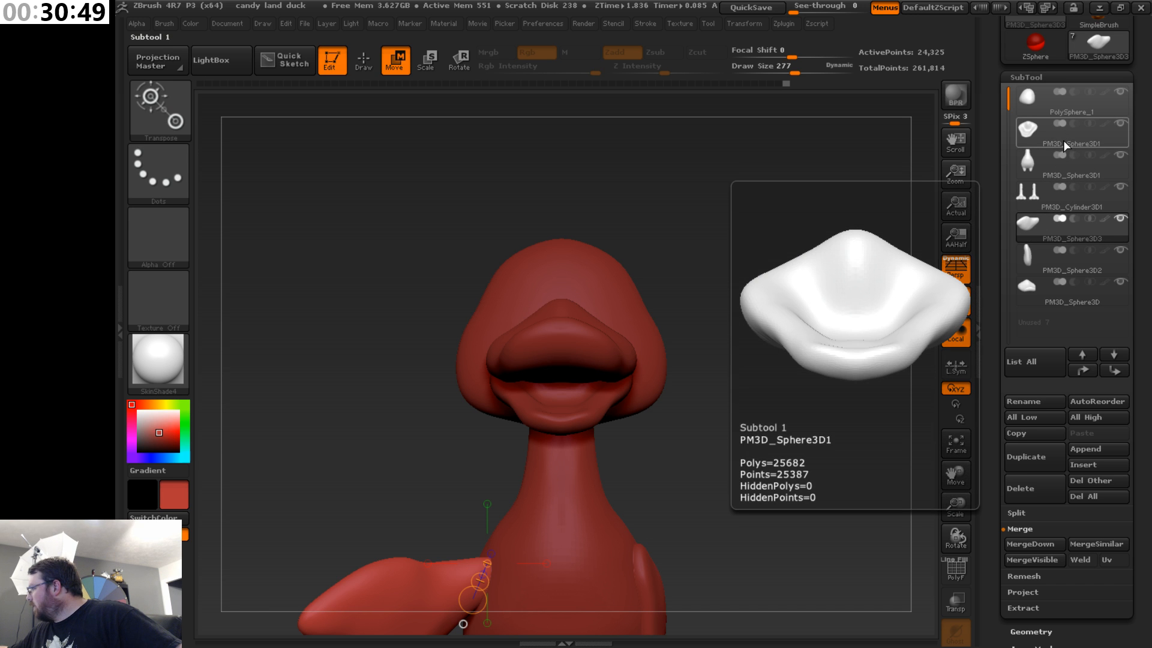
left_click(1055, 108)
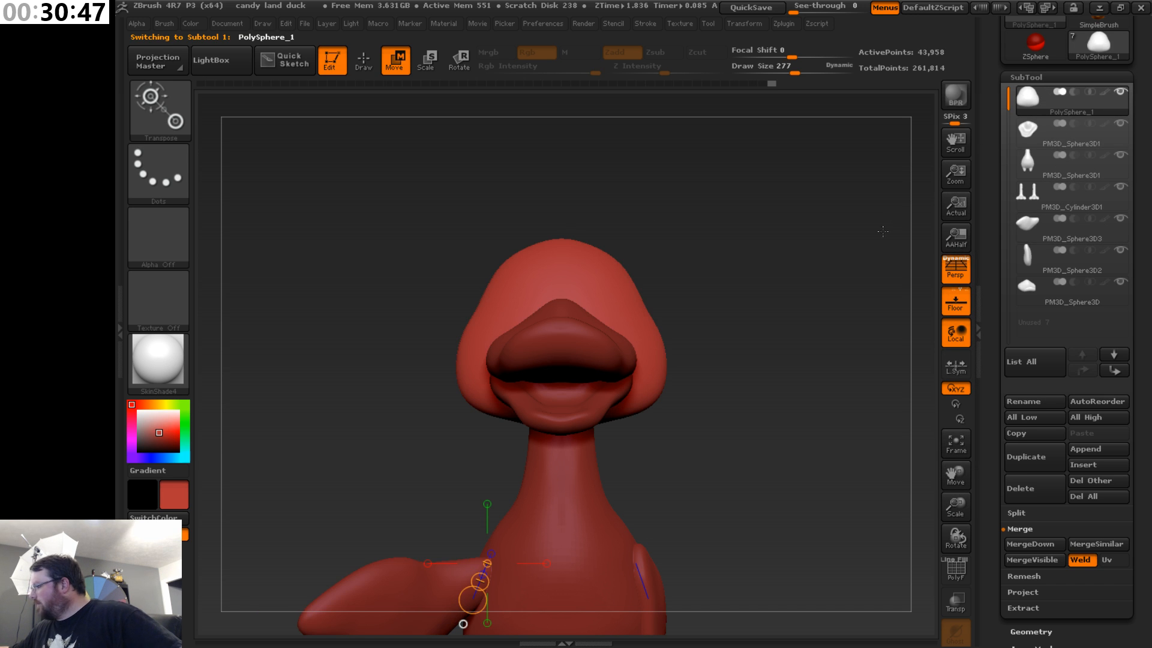
left_click_drag(955, 504, 954, 528)
left_click_drag(954, 477, 905, 552)
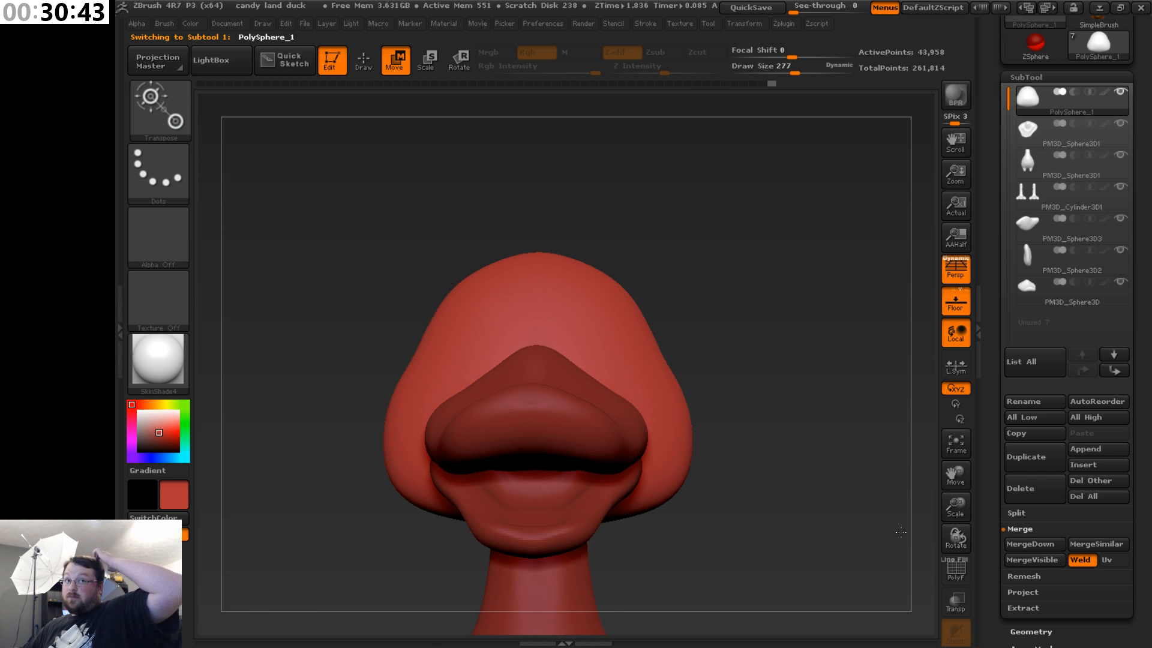
left_click_drag(900, 531, 755, 354)
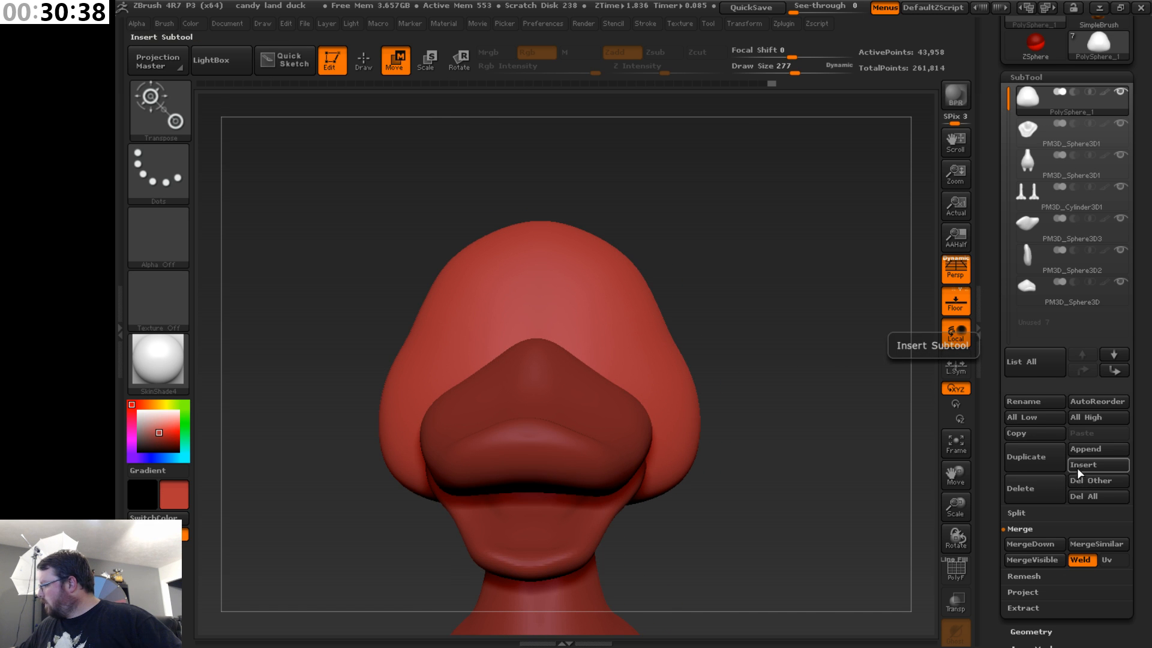
left_click(1087, 468)
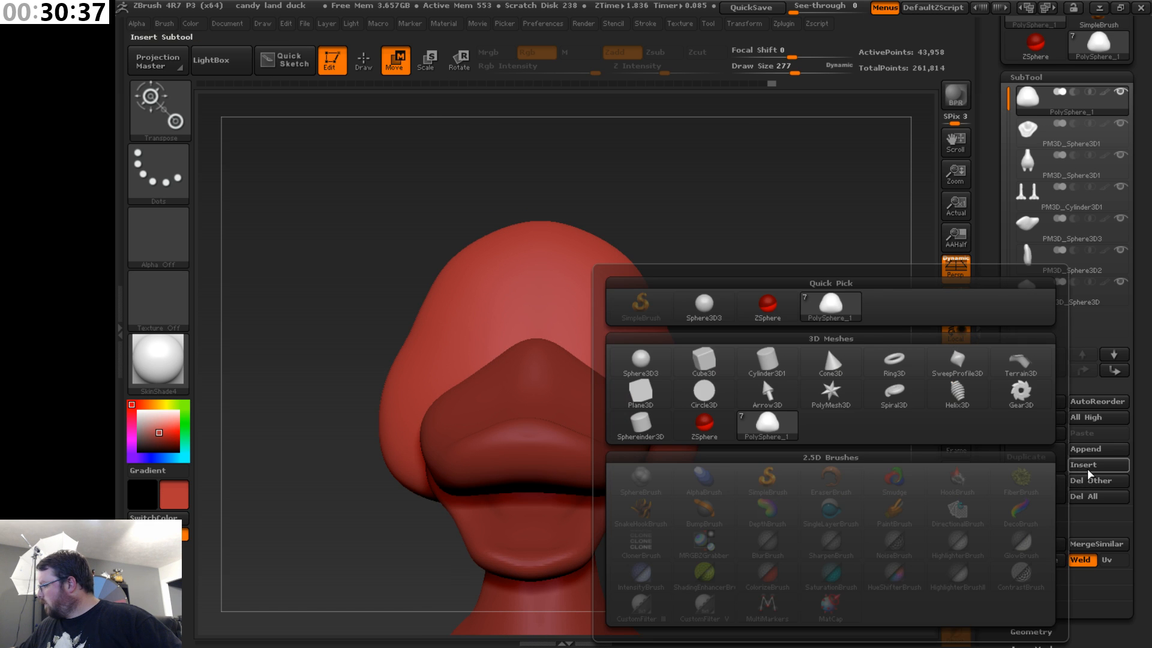
left_click(641, 361)
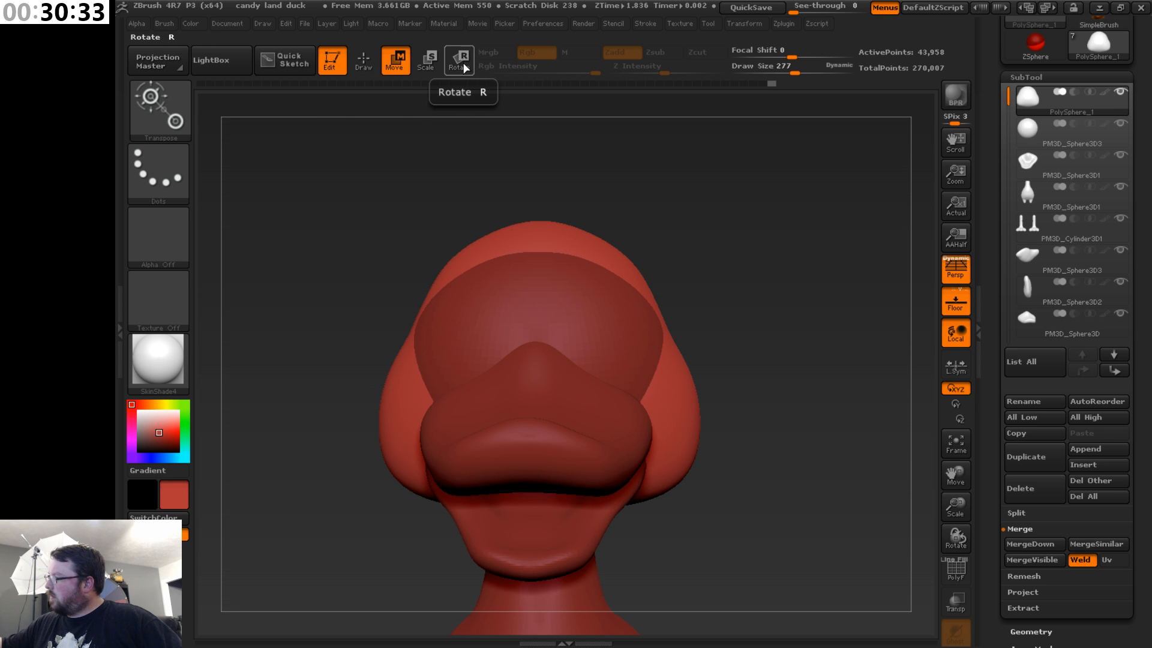
- Move the new sphere up to the duck's left side of the head and scale it down with Transpose
left_click(1052, 127)
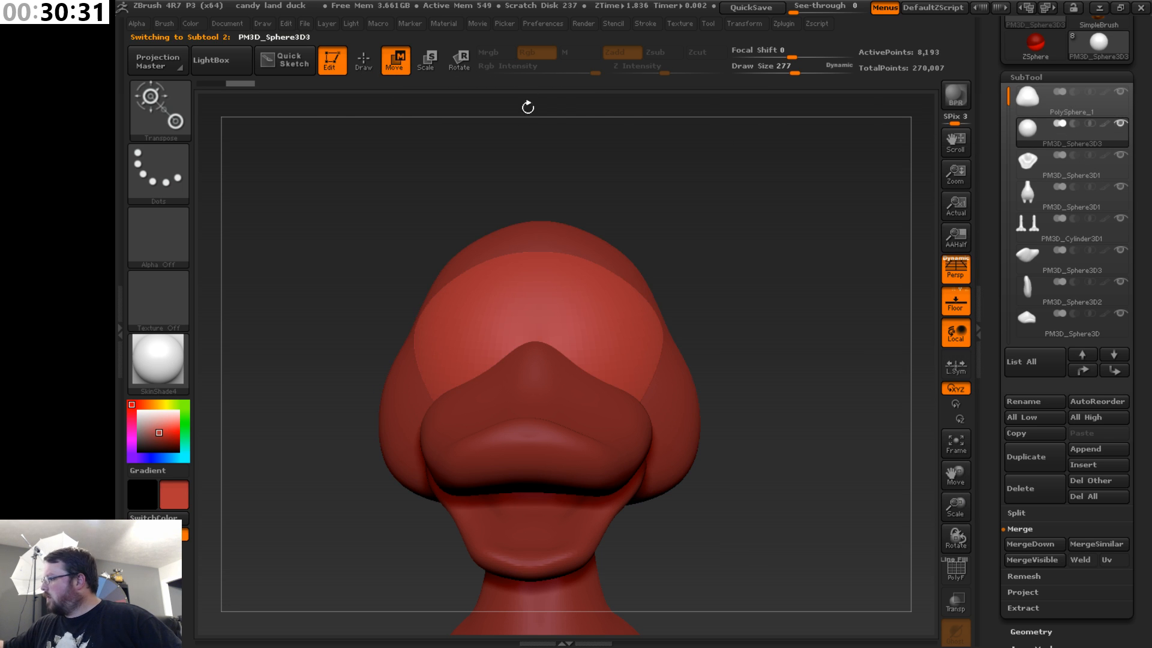
left_click_drag(535, 303, 757, 327, "shift")
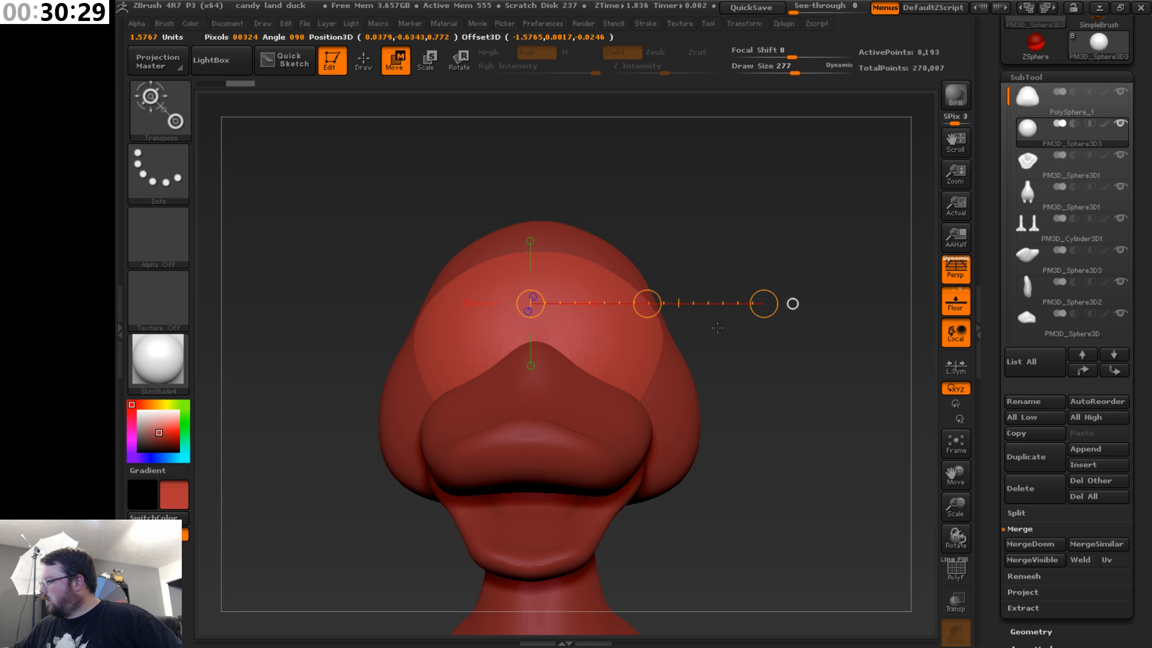
left_click_drag(646, 304, 737, 243)
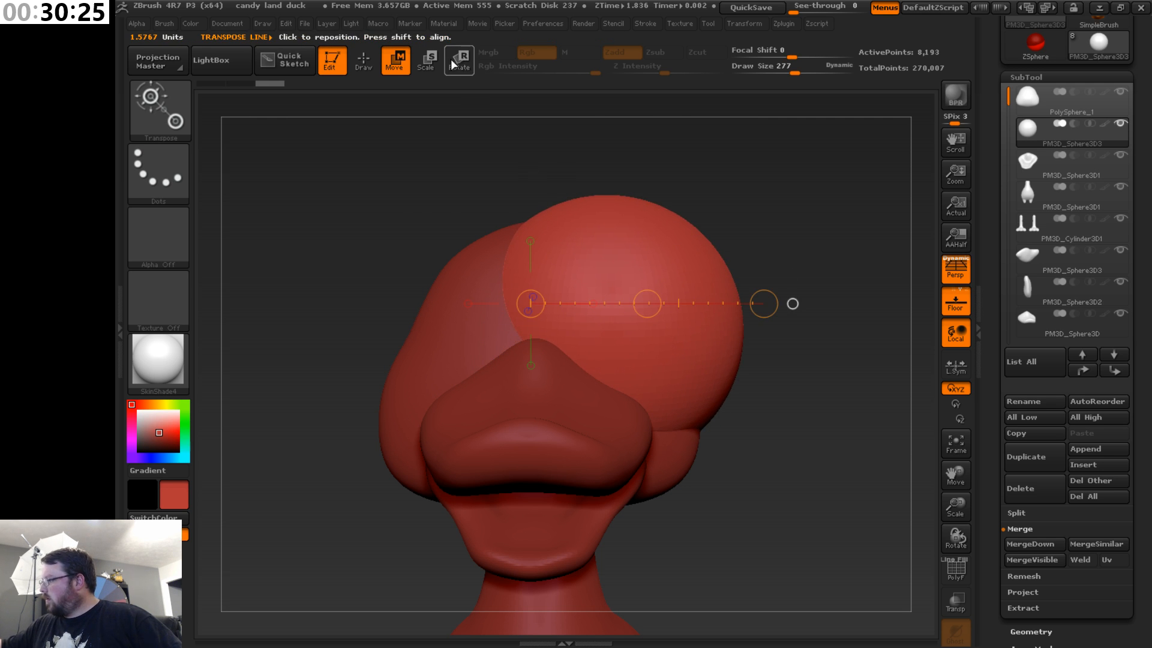
left_click(425, 60)
left_click_drag(763, 303, 591, 330)
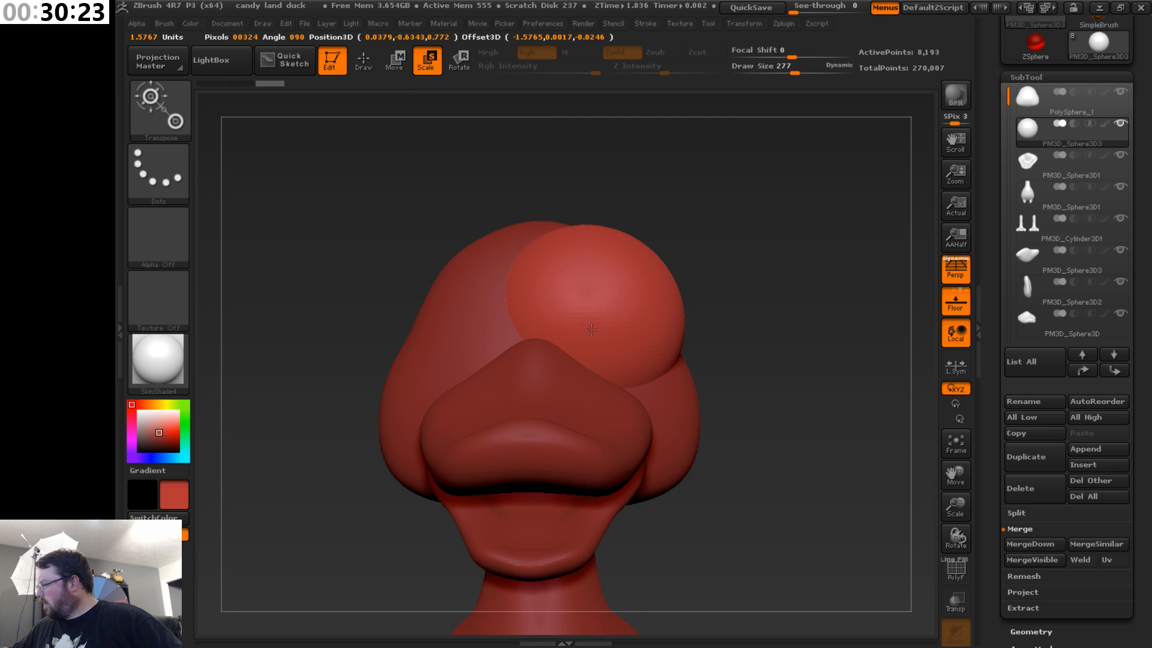
left_click_drag(763, 304, 694, 312)
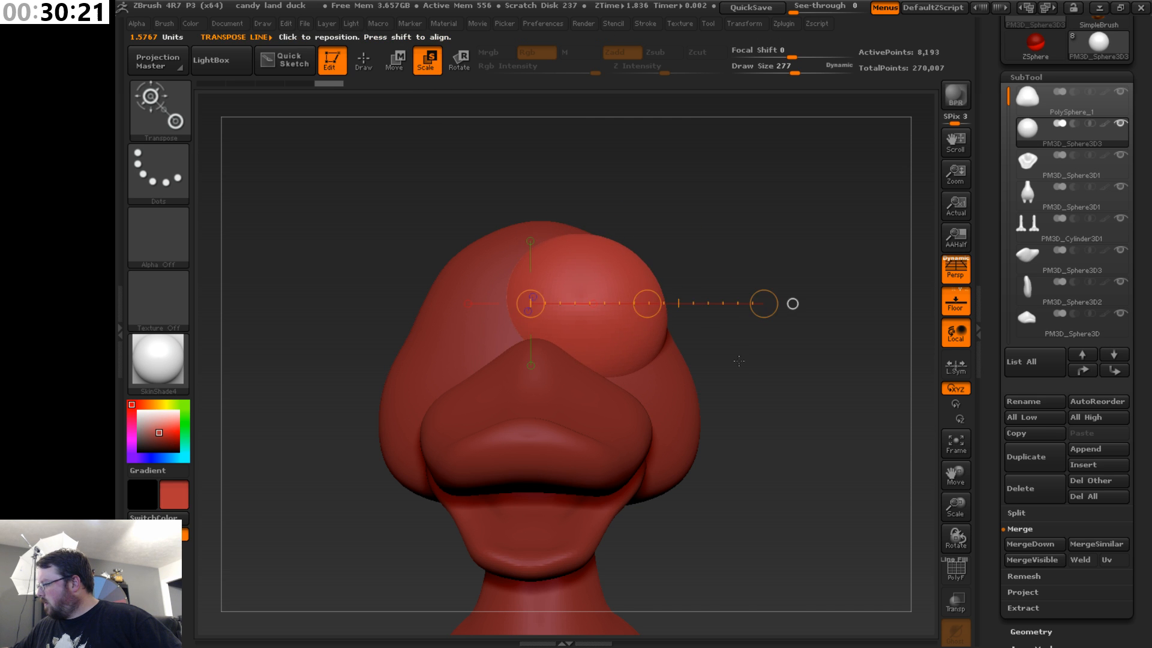
- Narrow the eye sphere from side to side in front view and flatten its depth in side view
left_click_drag(739, 360, 754, 376)
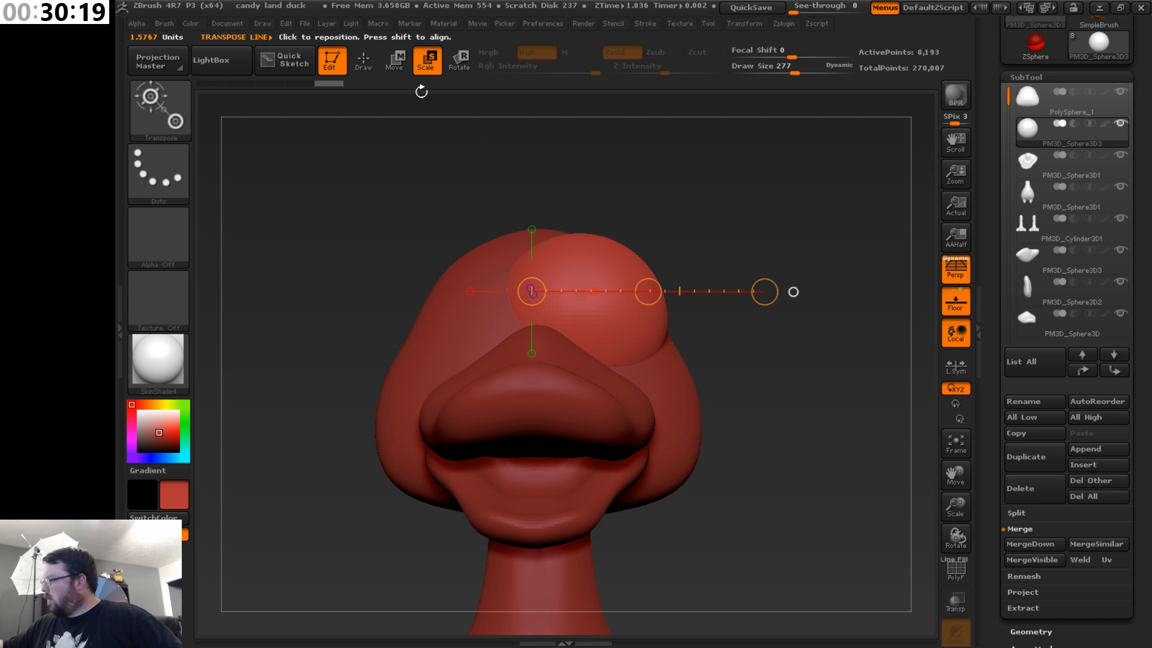
left_click(396, 60)
left_click_drag(763, 292, 709, 297)
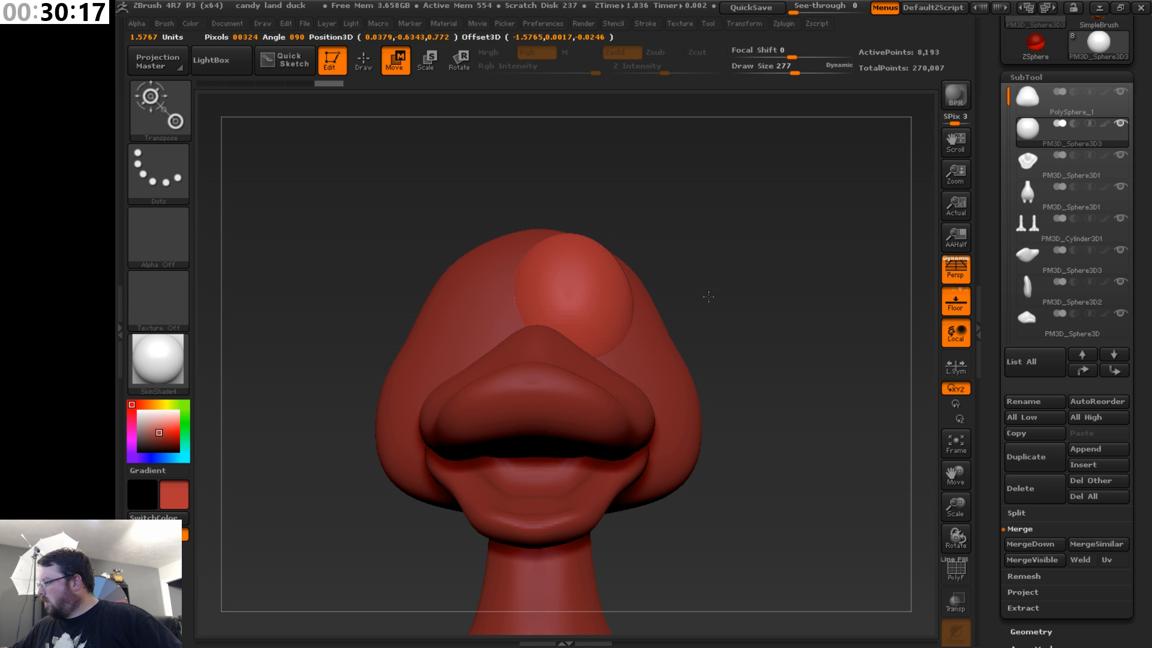
left_click_drag(757, 340, 647, 350)
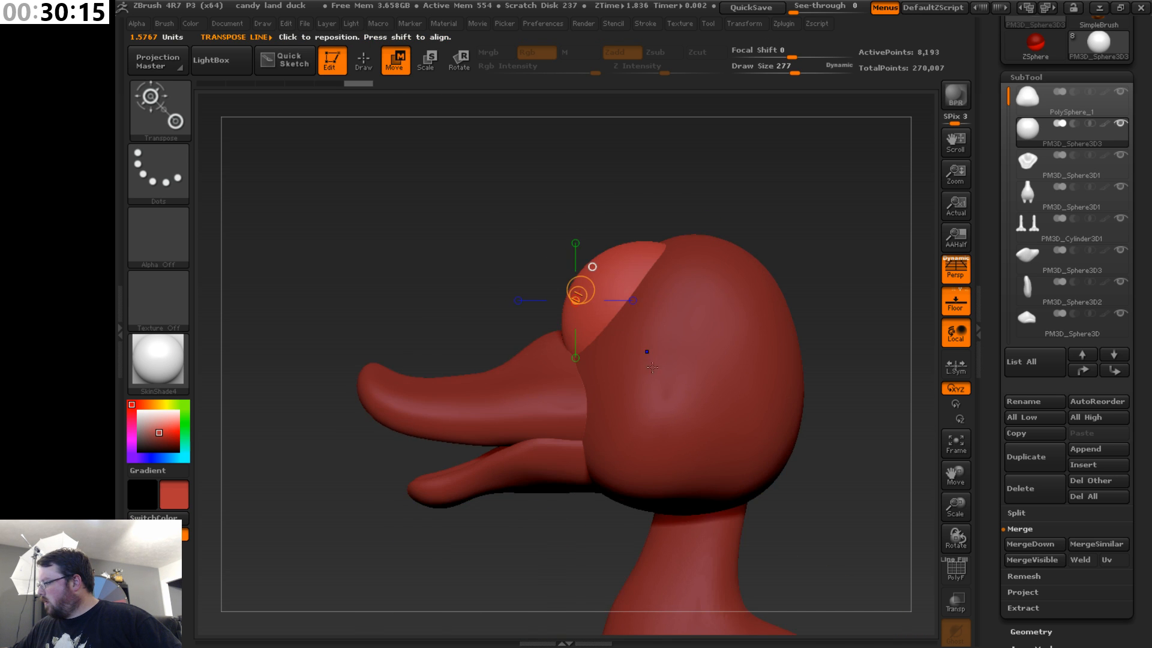
mouse_move(576, 300)
left_mouse_down()
mouse_move(779, 300)
mouse_move(762, 302)
left_mouse_up()
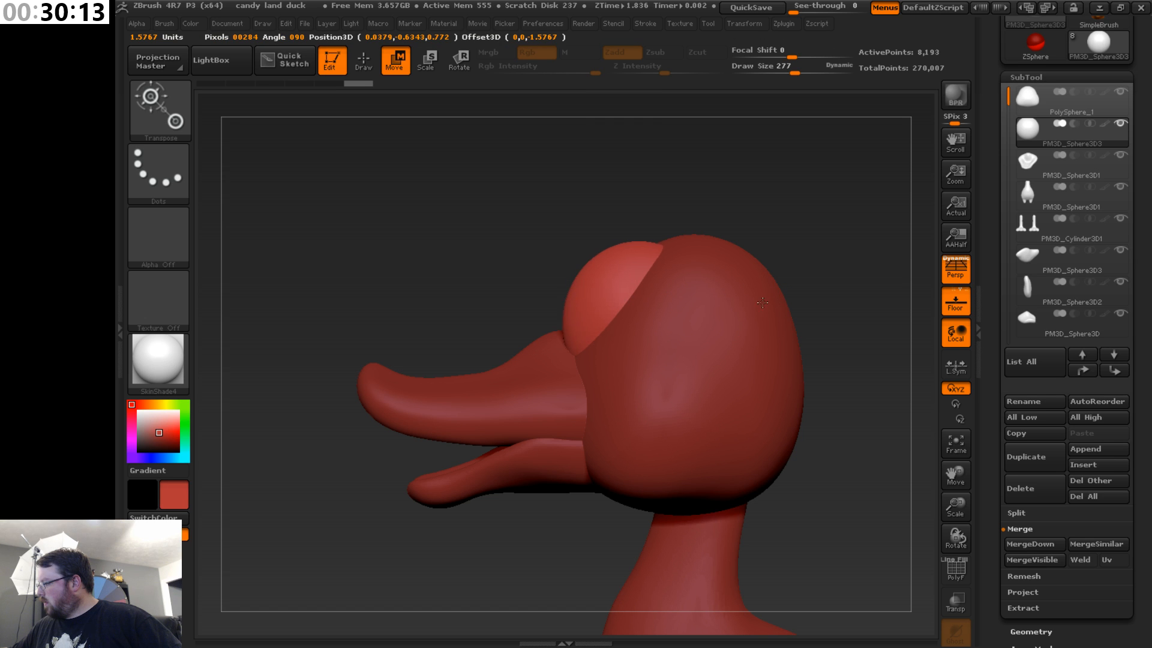
left_click_drag(682, 307, 681, 298)
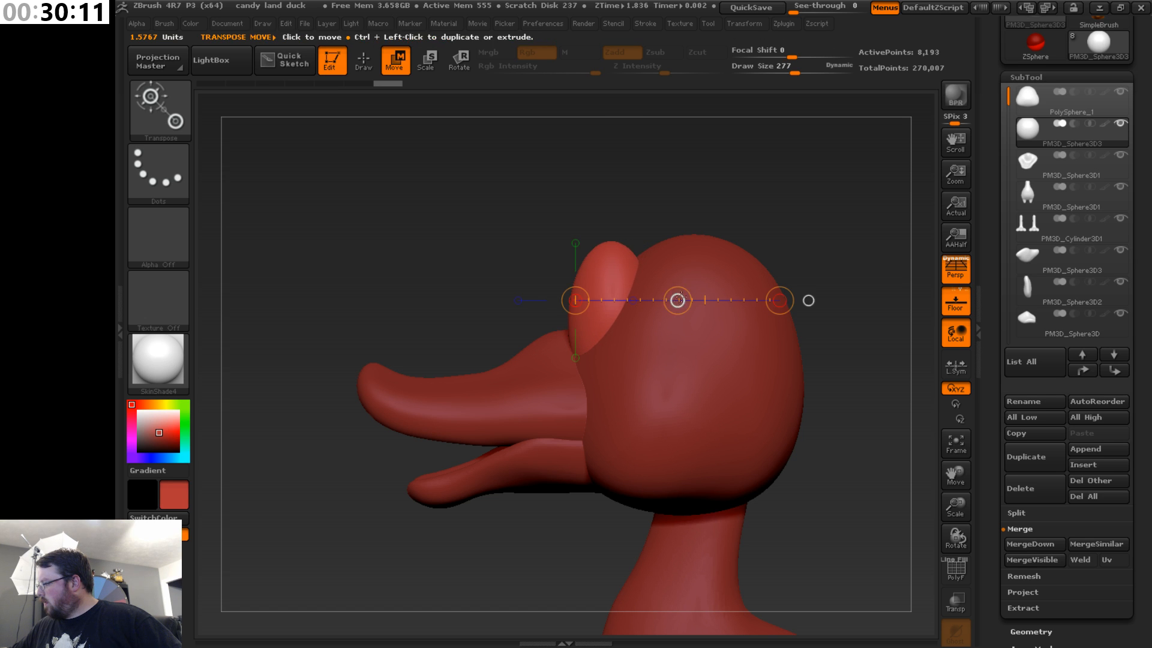
- Tilt the flattened eye backward in side view so it follows the slope of the forehead
mouse_move(609, 290)
left_mouse_down()
mouse_move(741, 290)
mouse_move(736, 327)
left_mouse_up()
key("r")
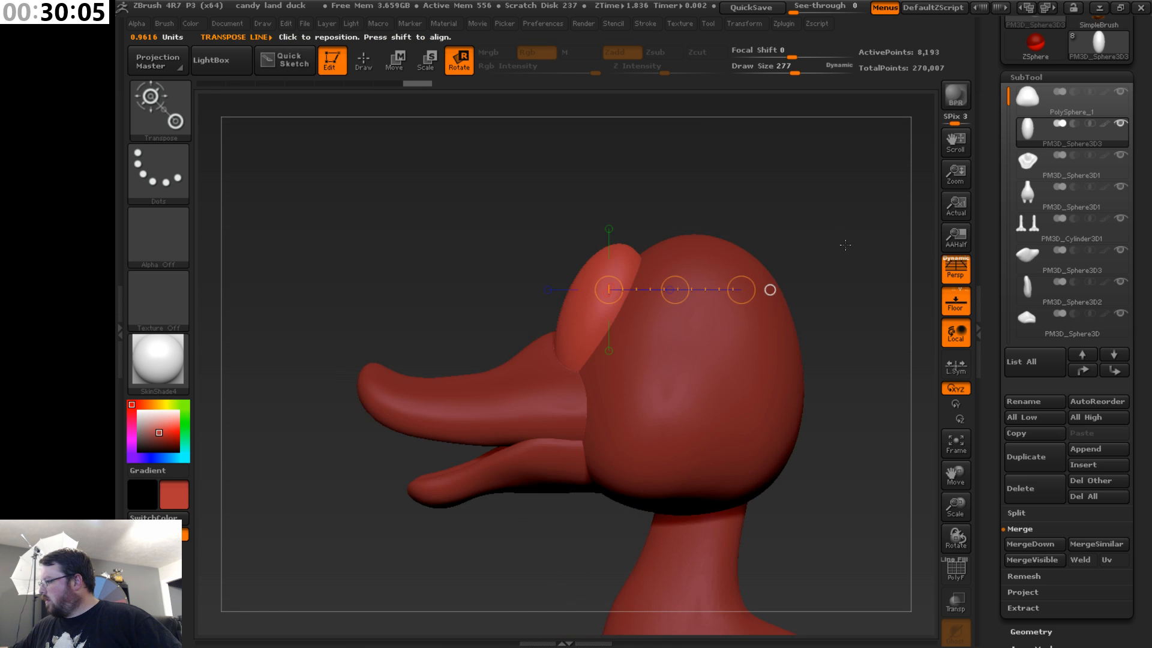
left_click_drag(816, 271, 869, 271, "shift")
- Shift the eye outward from the head's centre in front view and adjust its depth in side view
left_click(405, 57)
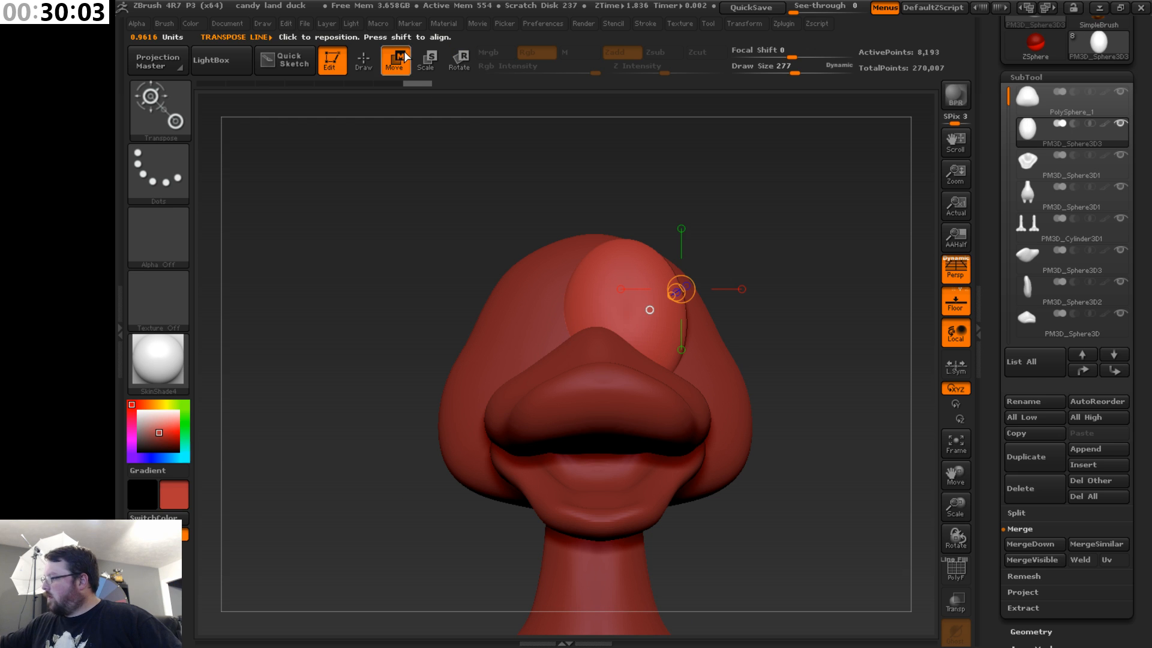
left_click(742, 289)
left_click_drag(748, 289, 792, 290)
left_click_drag(805, 337, 720, 384)
left_click(669, 289)
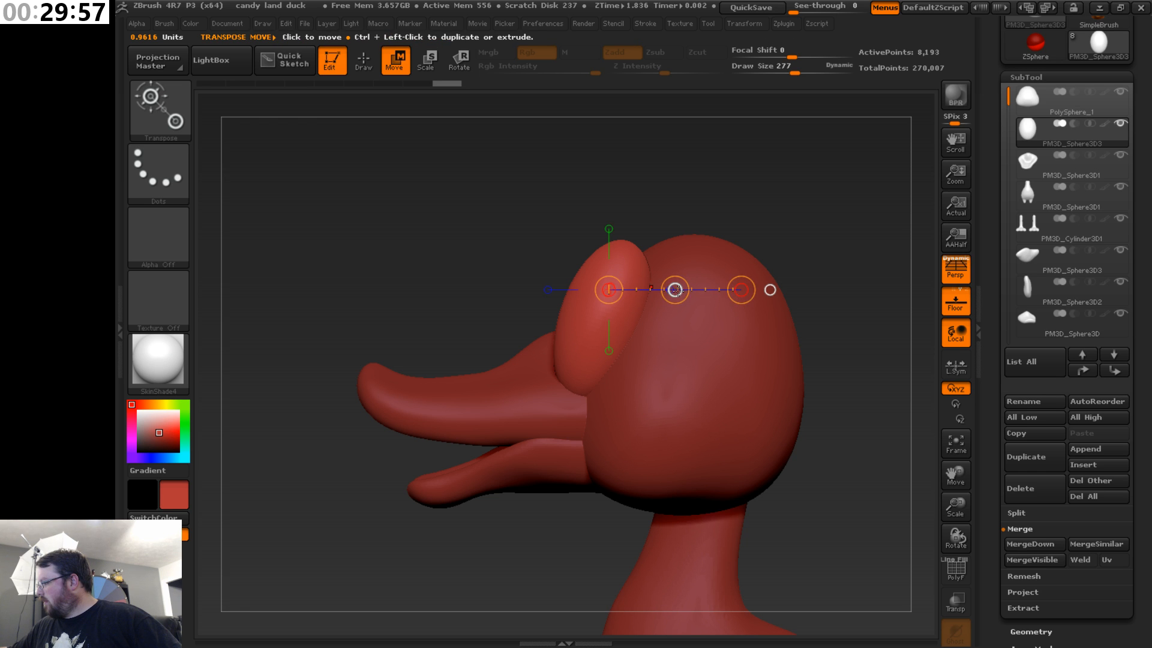
mouse_move(674, 290)
left_mouse_down()
mouse_move(746, 298)
mouse_move(723, 275)
mouse_move(691, 292)
left_mouse_up()
- Tilt the eye in front view so its lower end leans outward, and adjust its placement on the head
left_click(459, 58)
left_click(394, 60)
mouse_move(804, 221)
left_mouse_down()
mouse_move(862, 221)
mouse_move(812, 242)
left_mouse_up()
left_click(708, 286)
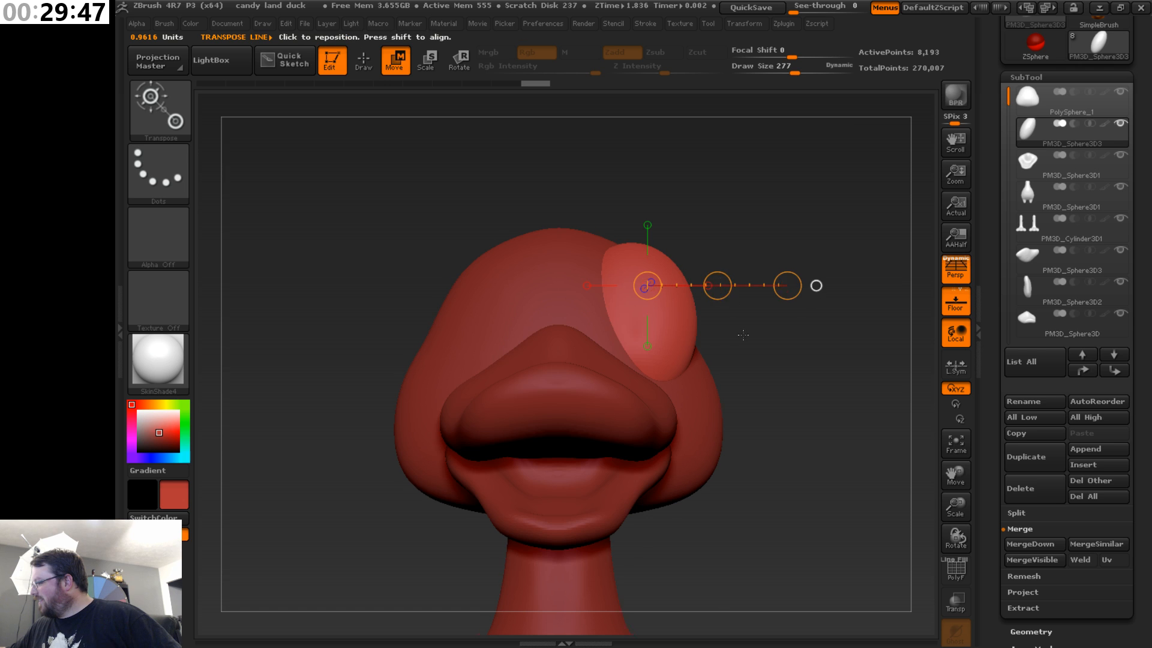
- Rotate the eye from the top view so it turns outward and follows the curve of the head
left_click_drag(739, 334, 722, 397)
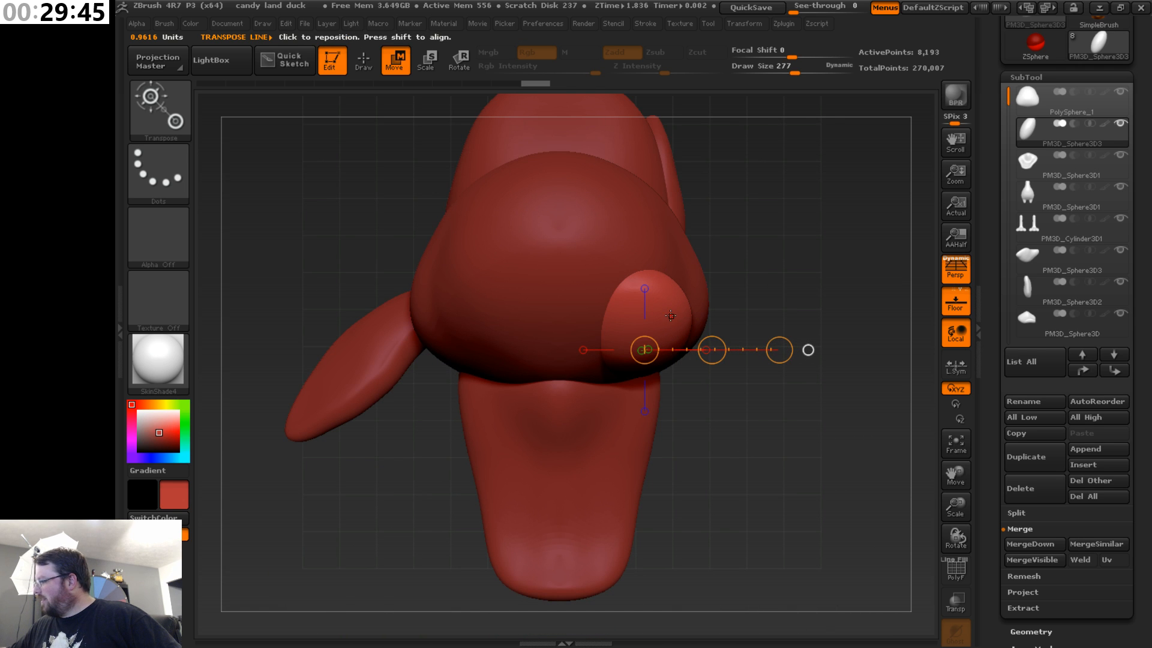
left_click(472, 57)
left_click_drag(781, 348, 754, 245)
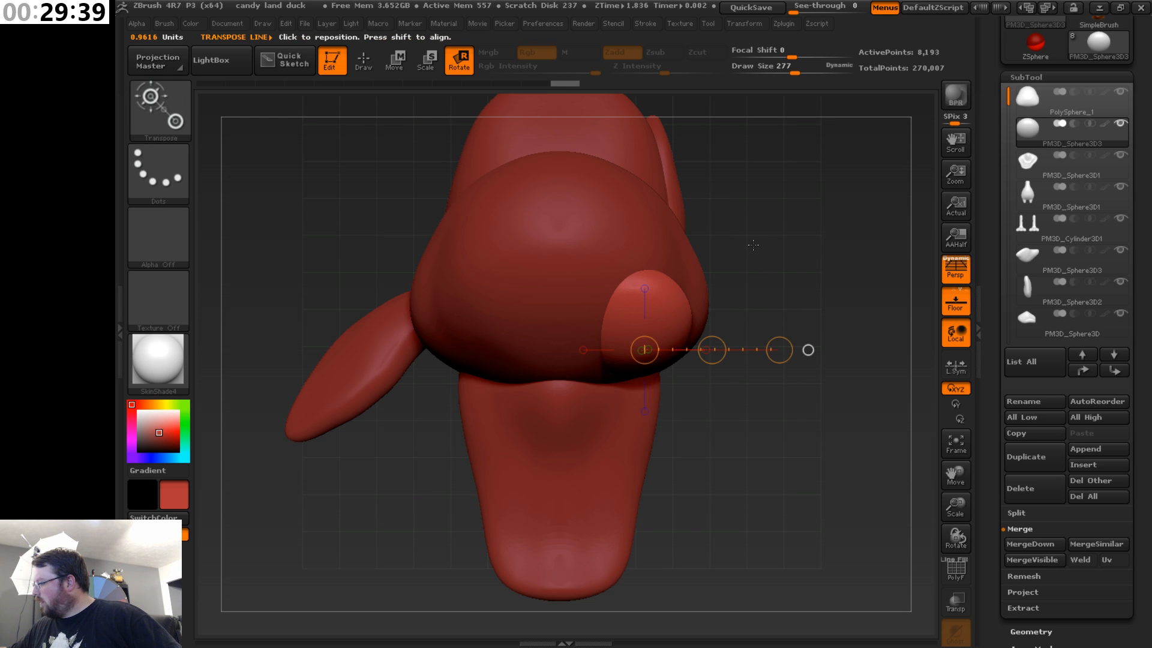
mouse_move(652, 309)
left_mouse_down()
mouse_move(779, 310)
mouse_move(752, 227)
left_mouse_up()
mouse_move(756, 444)
left_mouse_down()
mouse_move(689, 384)
mouse_move(726, 360)
mouse_move(734, 439)
left_mouse_up()
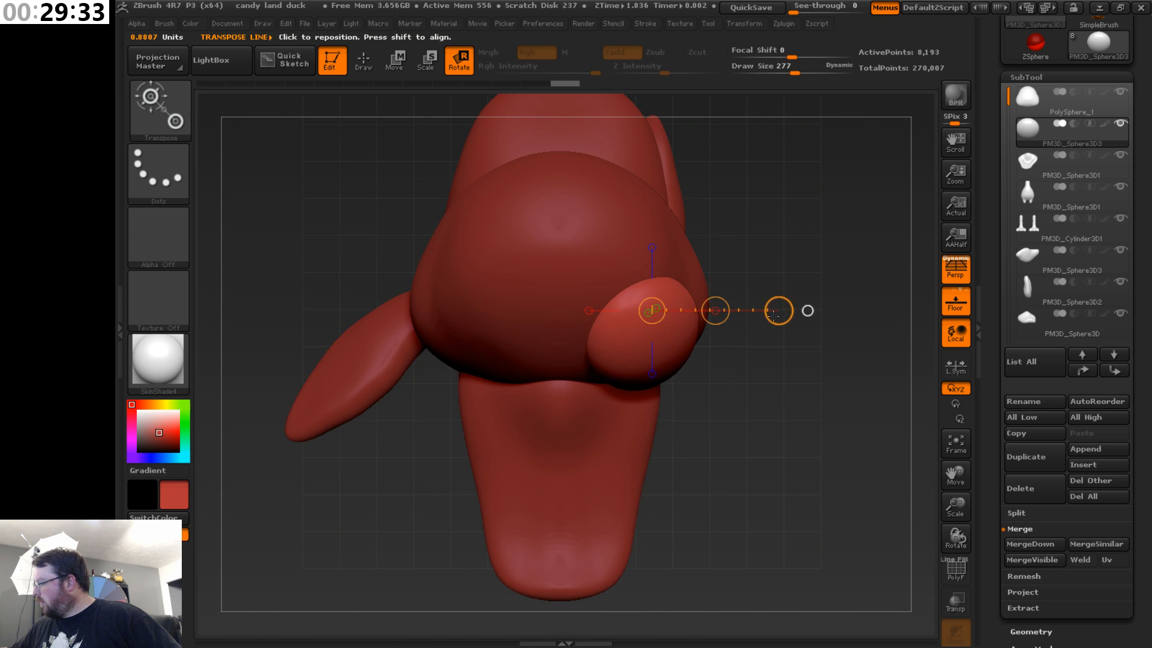
left_click_drag(773, 315, 697, 307)
- Raise the eye slightly above the brow and nudge it outward in front view
key("w")
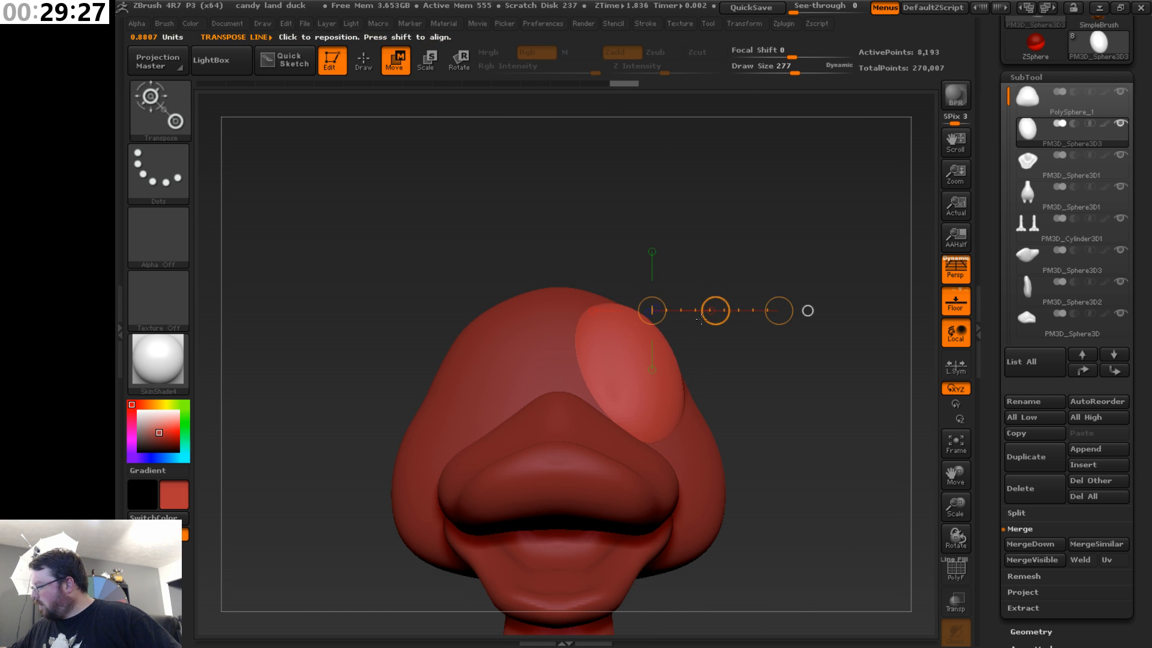
left_click_drag(840, 360, 706, 441)
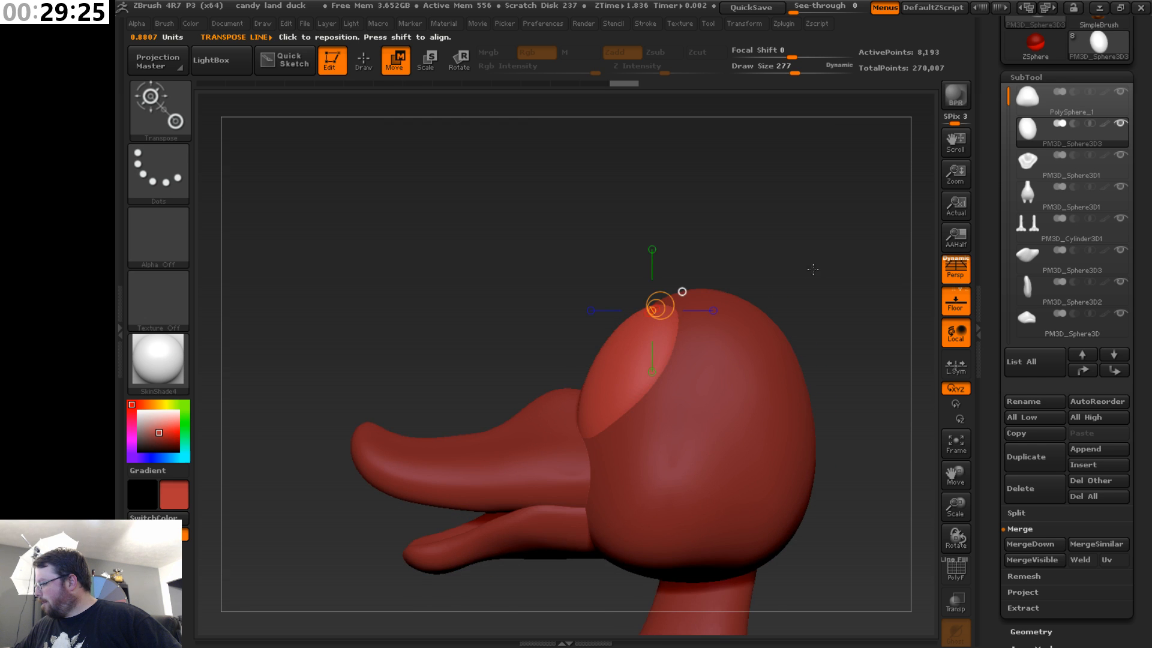
left_click_drag(812, 269, 845, 305)
left_click(652, 251)
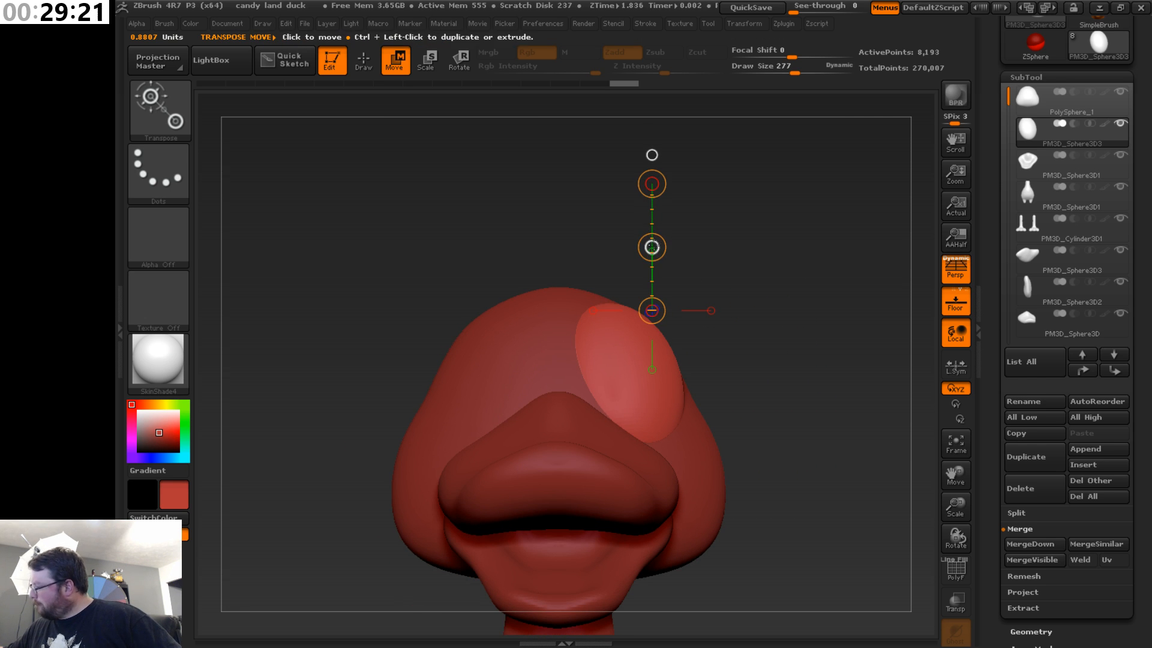
left_click_drag(652, 247, 654, 214)
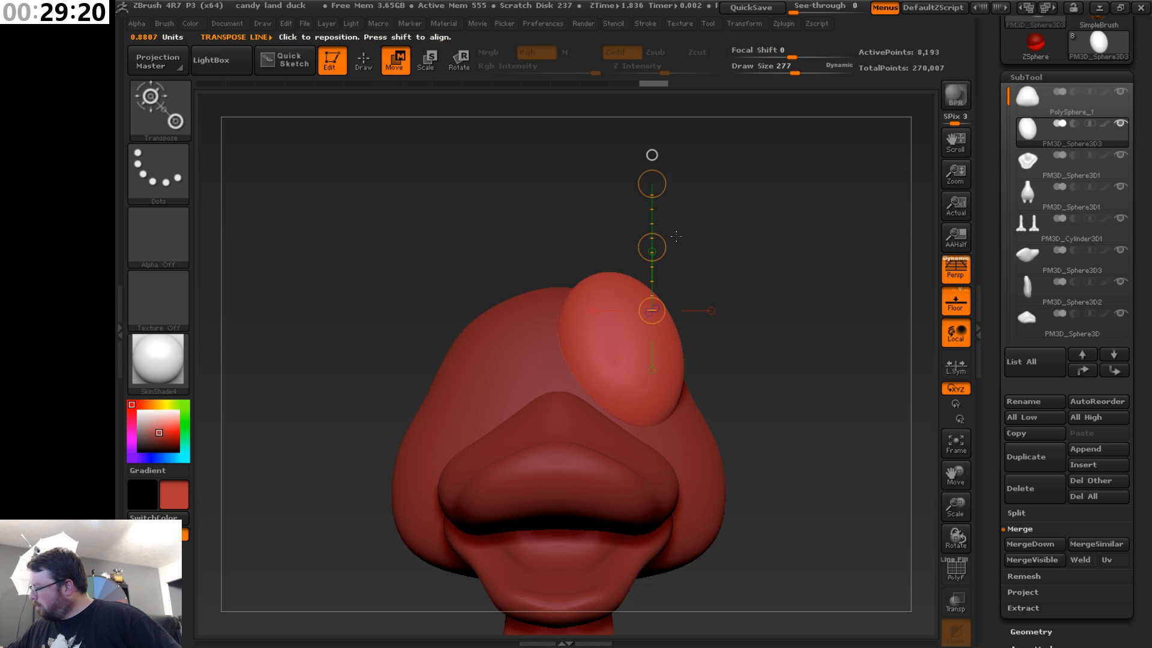
left_click(702, 311)
left_click_drag(716, 311, 727, 312)
left_click_drag(863, 413, 905, 348)
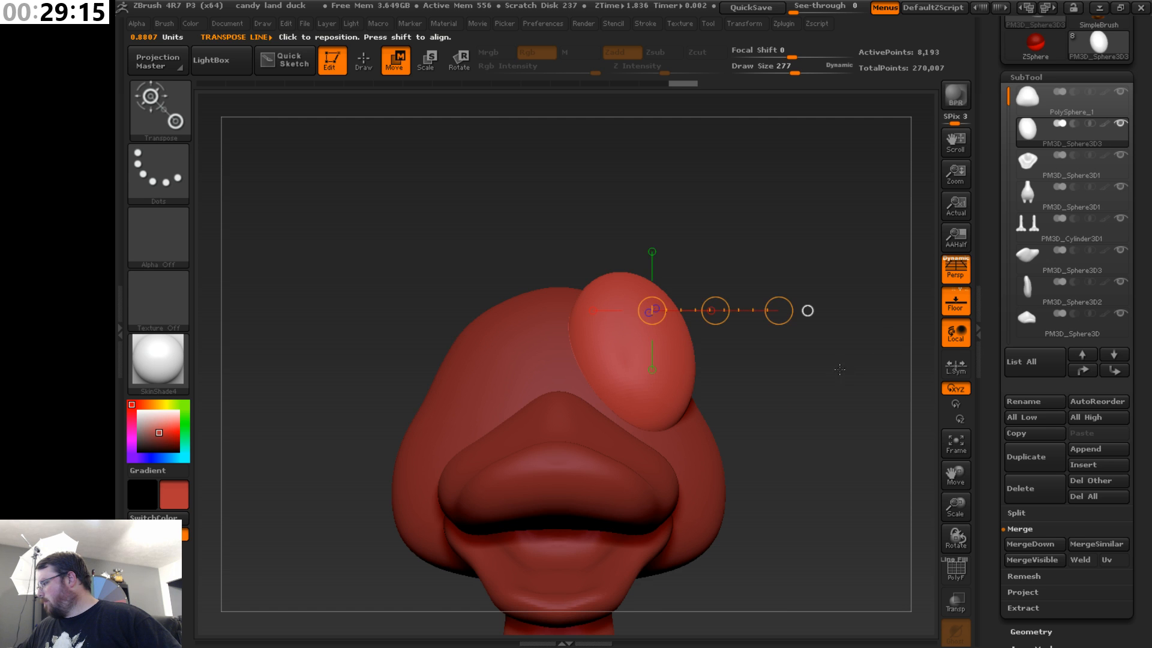
left_click_drag(840, 368, 812, 436)
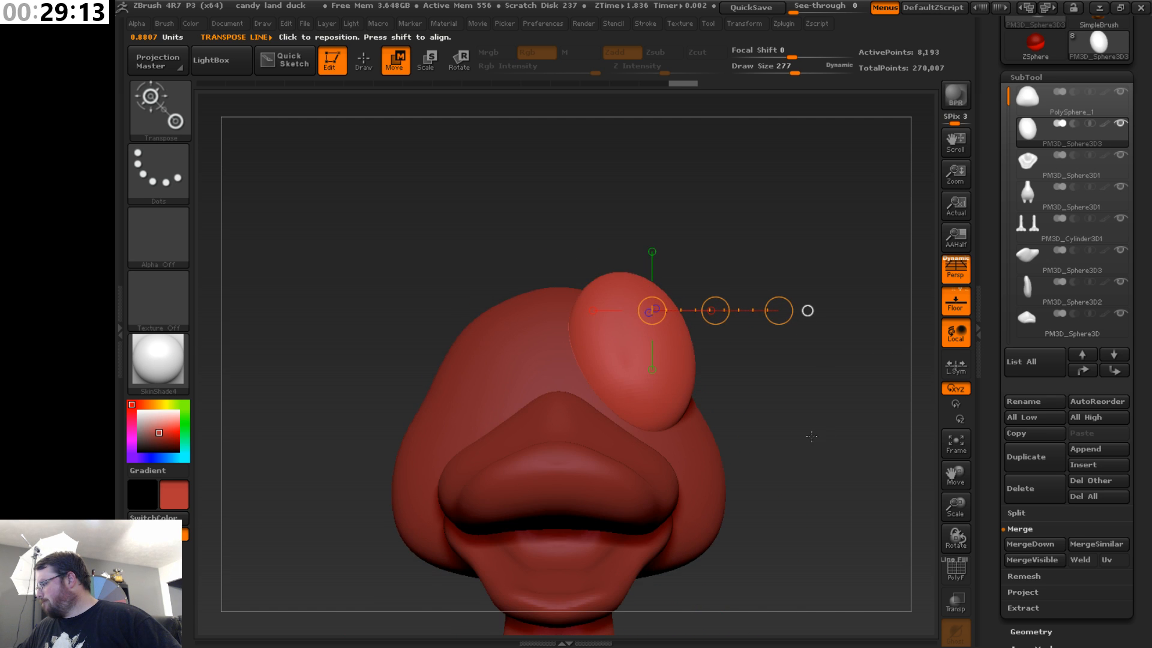
- Scale the eye down slightly and check its fit against the head from the side and front
left_click(427, 60)
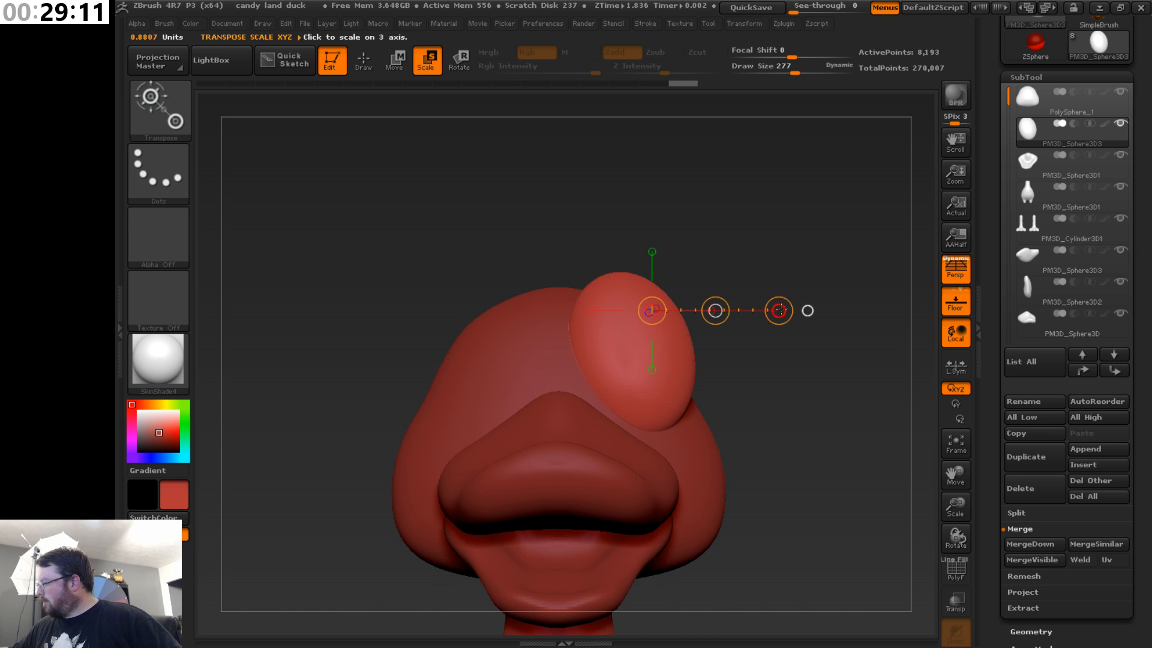
mouse_move(779, 310)
left_mouse_down()
mouse_move(749, 312)
mouse_move(775, 309)
left_mouse_up()
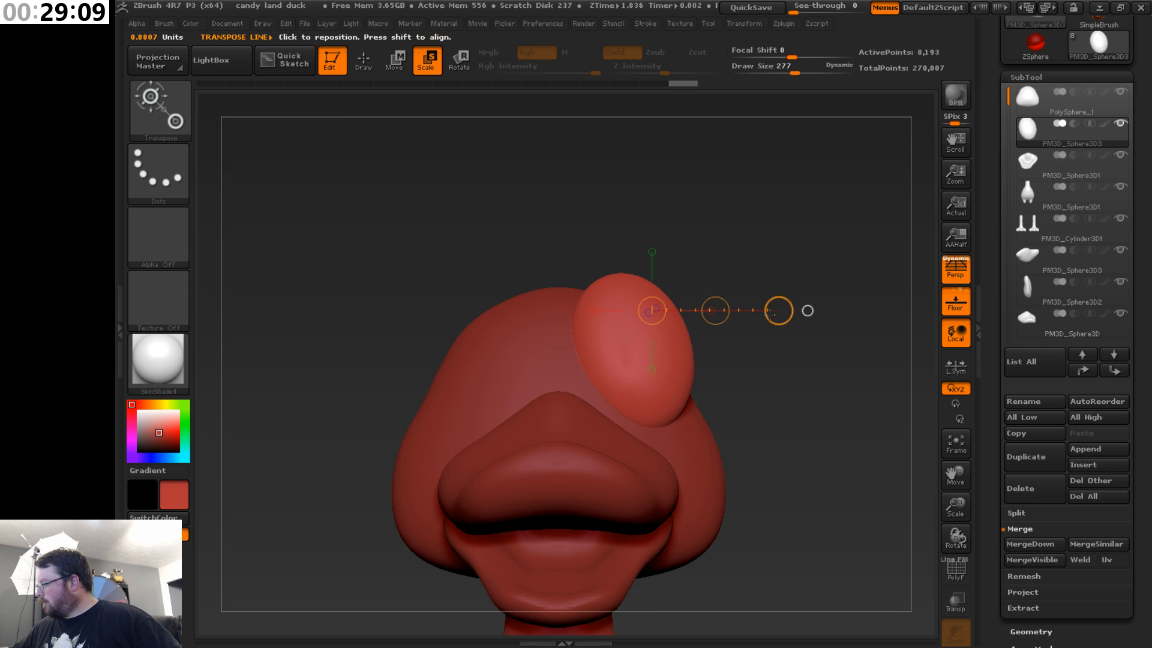
left_click_drag(846, 378, 724, 417)
left_click_drag(823, 309, 900, 264)
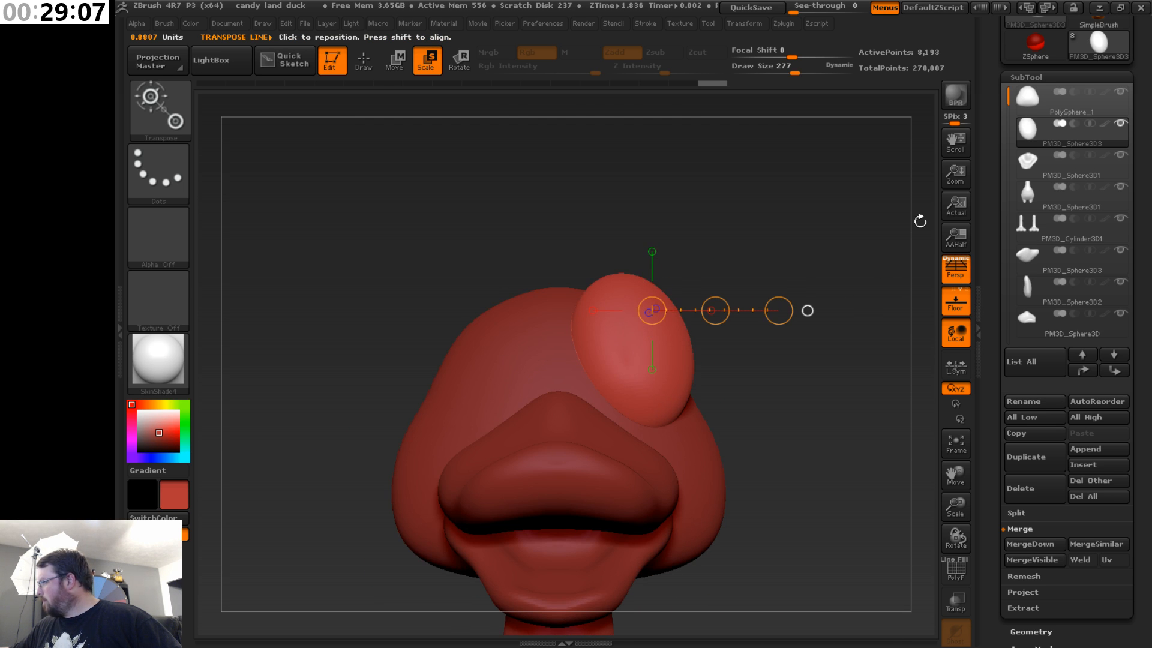
- Select the head subtool and pull the top of the head upward with the Move brush at draw size 568
left_click(1071, 110)
left_click_drag(711, 321, 649, 282)
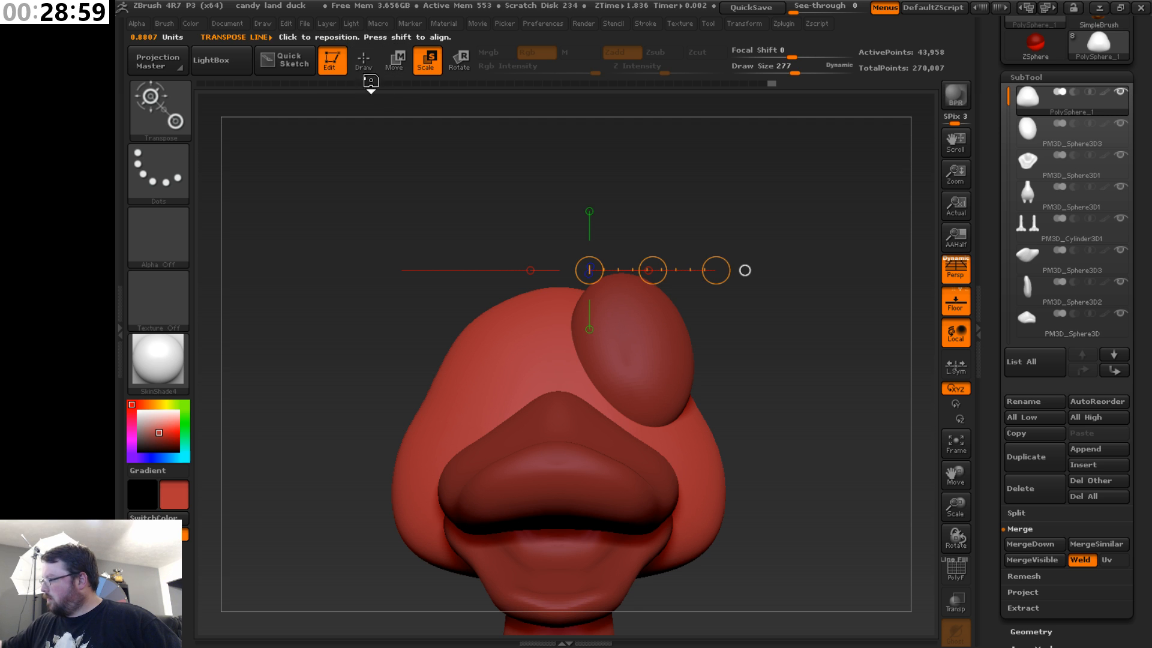
left_click(364, 61)
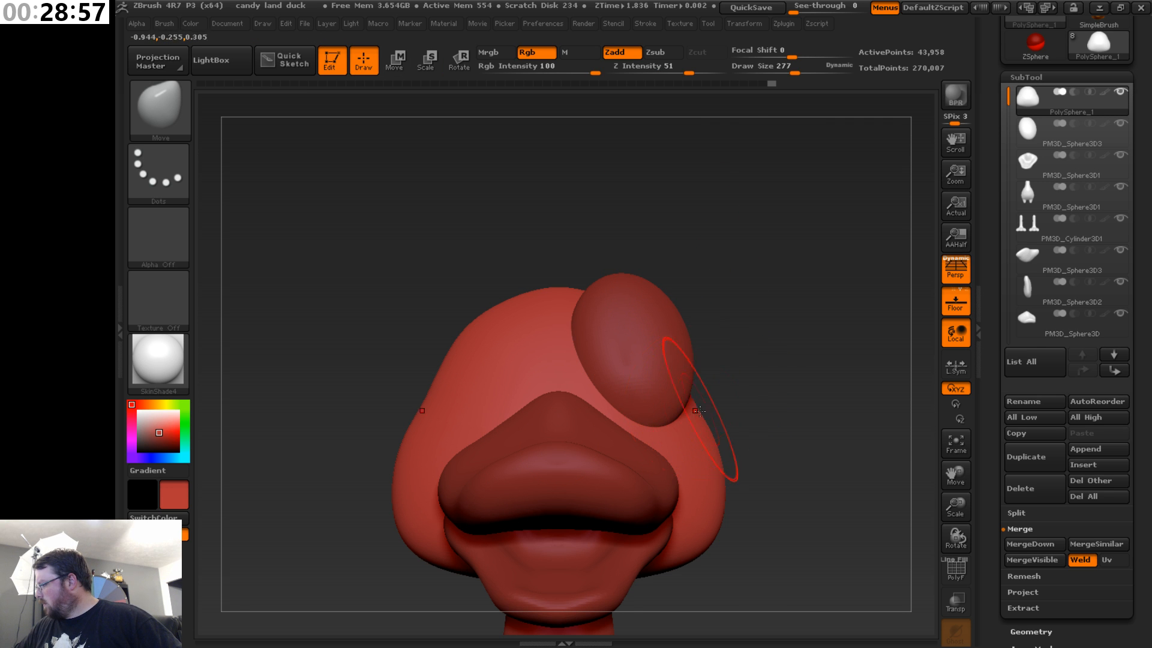
right_click_drag(696, 397, 789, 319)
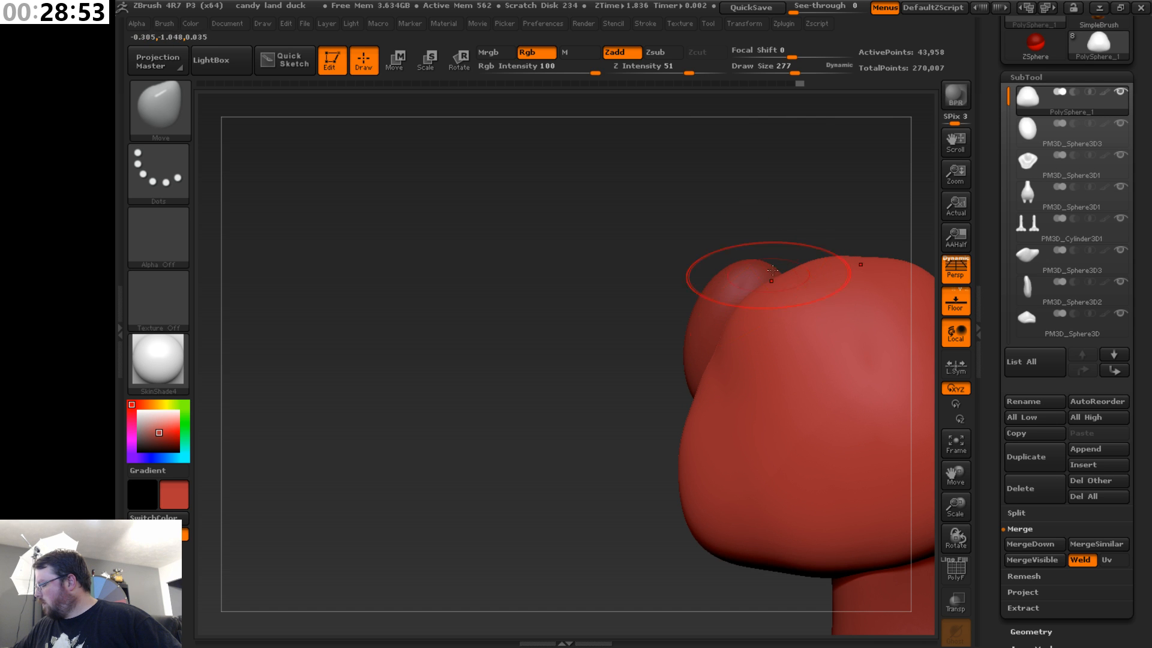
key("s")
left_click_drag(785, 226, 810, 224)
mouse_move(792, 339)
left_mouse_down()
mouse_move(777, 318)
mouse_move(725, 308)
left_mouse_up()
mouse_move(686, 342)
right_mouse_down()
mouse_move(720, 351)
mouse_move(673, 354)
right_mouse_up()
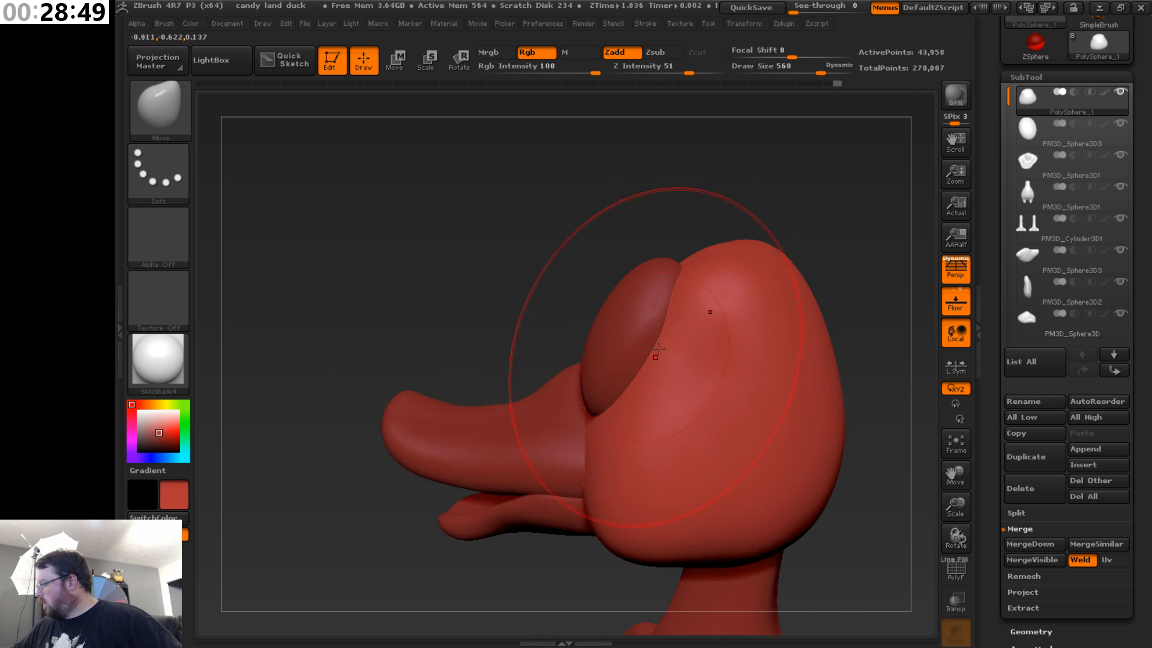
mouse_move(750, 315)
right_mouse_down()
mouse_move(807, 247)
mouse_move(819, 177)
right_mouse_up()
left_click_drag(955, 474, 651, 433)
right_click_drag(838, 411, 630, 249, "shift")
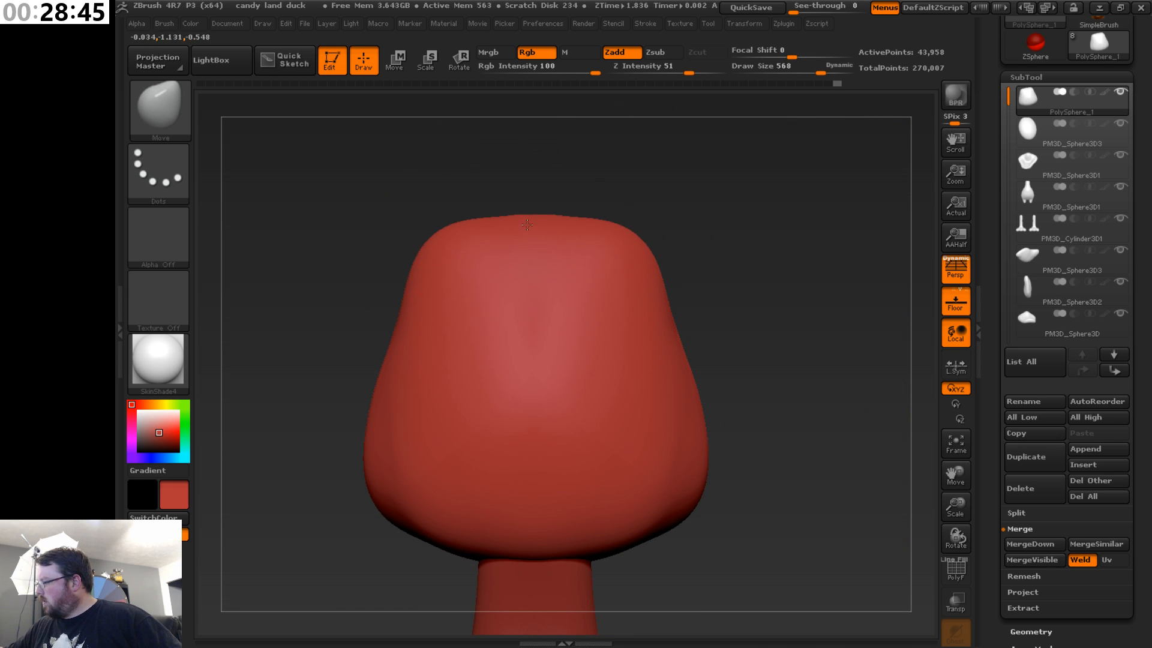
- Set the draw size to 290 and round off the flat top of the head from the back view
mouse_move(713, 240)
right_mouse_down()
mouse_move(700, 277)
mouse_move(707, 247)
mouse_move(732, 252)
right_mouse_up()
key("s")
left_click_drag(733, 257, 711, 260)
left_click_drag(494, 218, 497, 212)
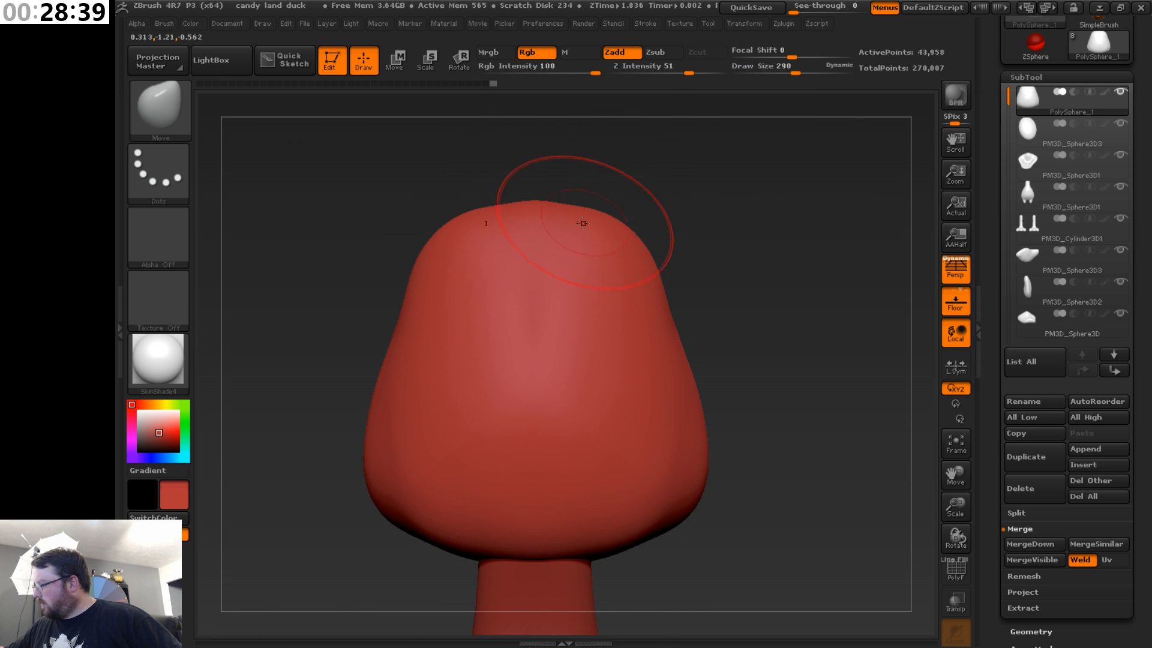
mouse_move(582, 223)
left_mouse_down()
mouse_move(585, 213)
mouse_move(613, 229)
left_mouse_up()
left_click_drag(644, 280, 648, 281)
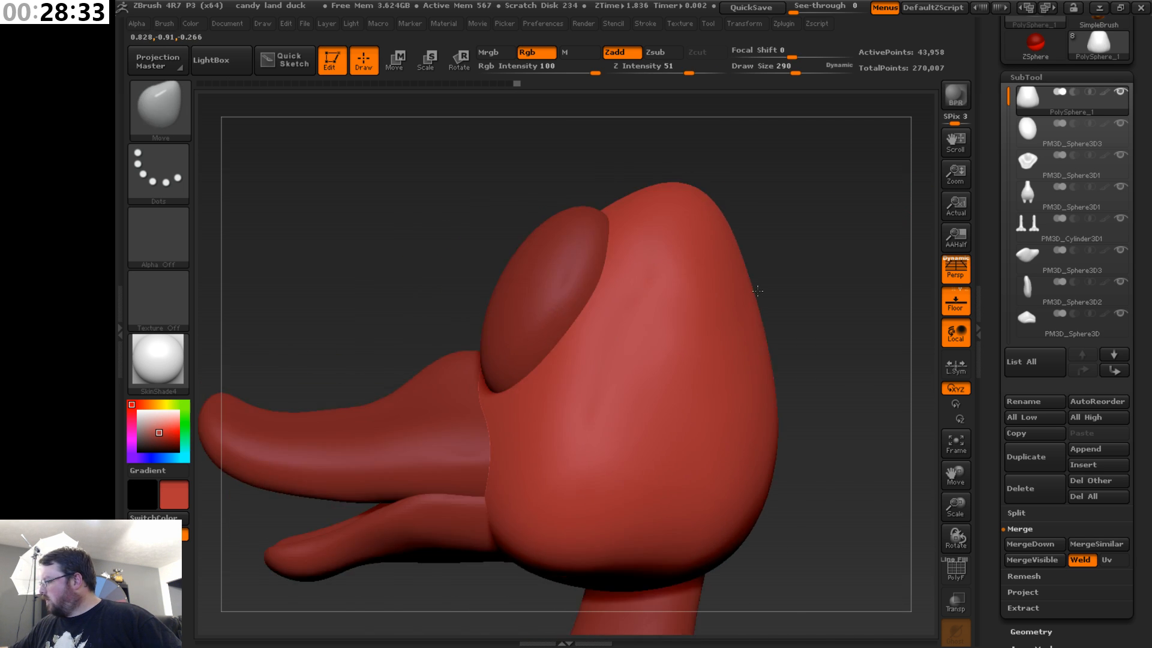
- Pull the back of the head outward and fill out the forehead above the eye, using draw size 426
left_click_drag(817, 318, 836, 317)
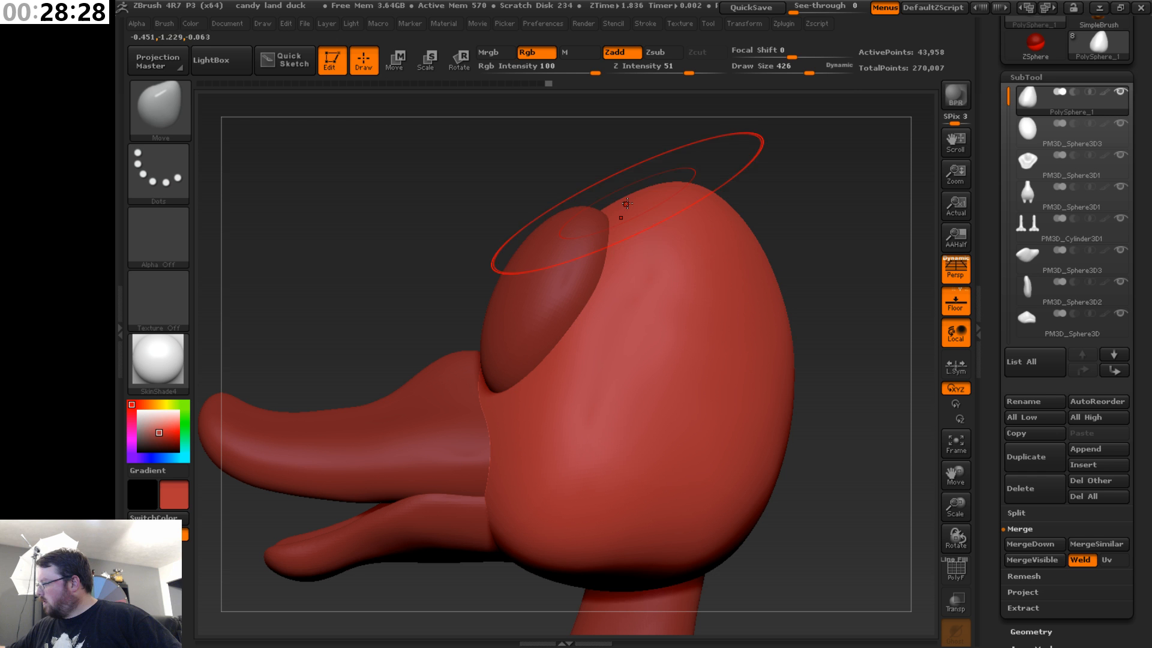
left_click_drag(626, 203, 621, 193)
mouse_move(757, 157)
left_mouse_down()
mouse_move(799, 170)
mouse_move(835, 220)
mouse_move(645, 298)
left_mouse_up()
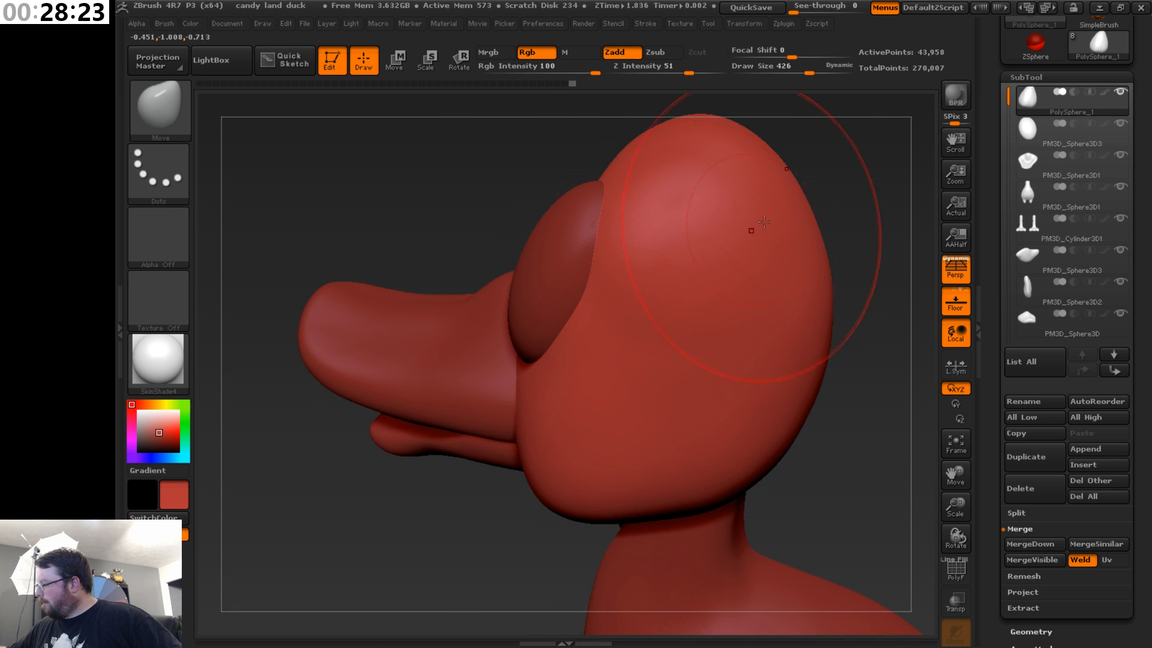
left_click_drag(843, 147, 884, 163)
- Set the draw size to 677 and reshape the back of the head with broad Move brush strokes
key("s")
left_click_drag(789, 408, 808, 408)
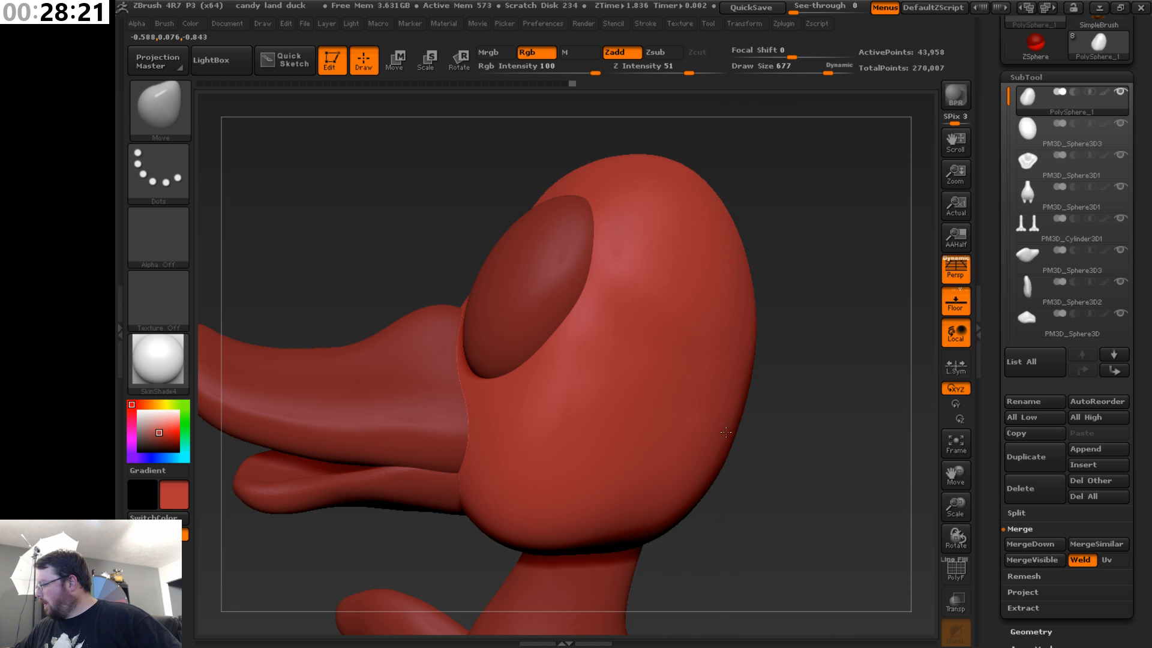
left_click_drag(726, 432, 736, 441)
left_click_drag(738, 340, 752, 338)
- Examine the reshaped head and eye from several angles and distances, reducing the draw size to 283
mouse_move(794, 420)
left_mouse_down()
mouse_move(822, 395)
mouse_move(798, 462)
left_mouse_up()
key("s")
mouse_move(798, 462)
left_mouse_down()
mouse_move(771, 459)
mouse_move(807, 444)
mouse_move(820, 456)
mouse_move(761, 380)
mouse_move(746, 329)
mouse_move(795, 457)
mouse_move(876, 378)
mouse_move(864, 306)
left_mouse_up()
left_click_drag(961, 505, 962, 433)
mouse_move(795, 555)
left_mouse_down()
mouse_move(846, 368)
mouse_move(777, 376)
mouse_move(590, 533)
left_mouse_up()
left_click_drag(955, 475, 930, 325)
mouse_move(866, 434)
left_mouse_down()
mouse_move(778, 453)
mouse_move(810, 459)
mouse_move(793, 429)
mouse_move(803, 342)
mouse_move(744, 303)
left_mouse_up()
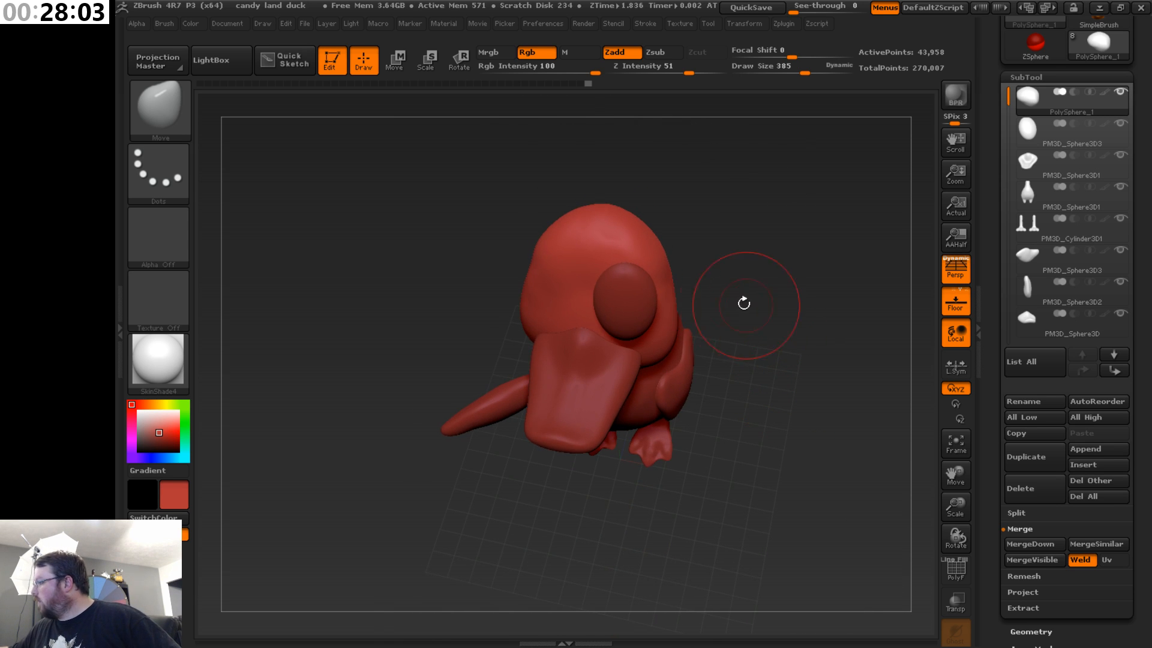
key("s")
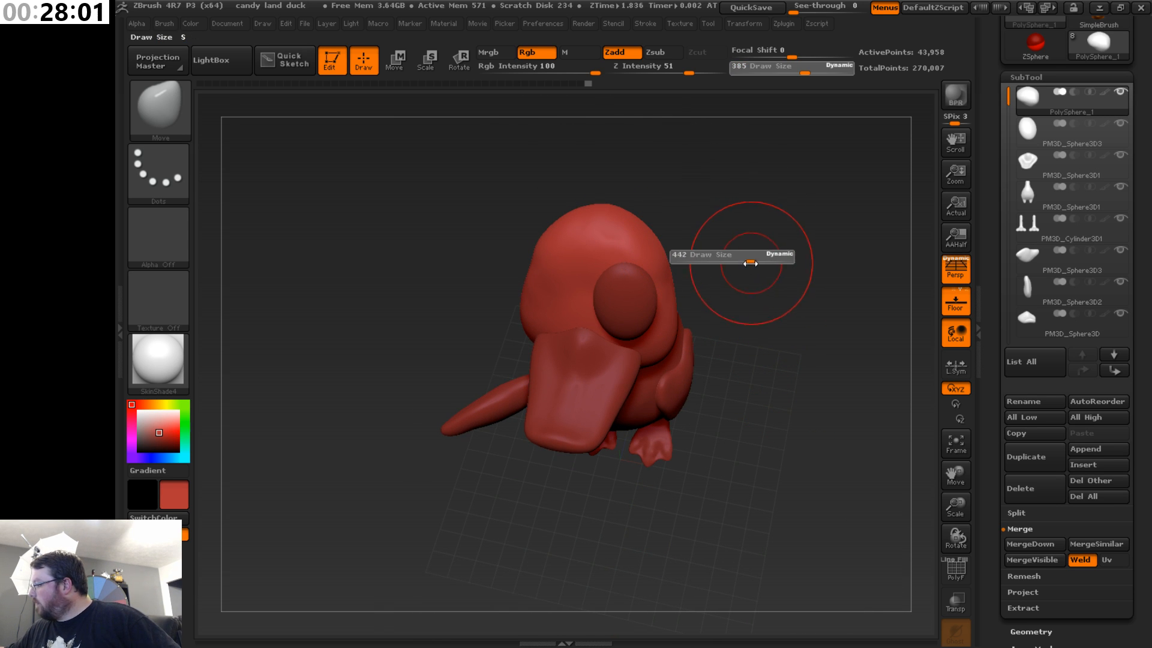
left_click_drag(740, 264, 756, 252)
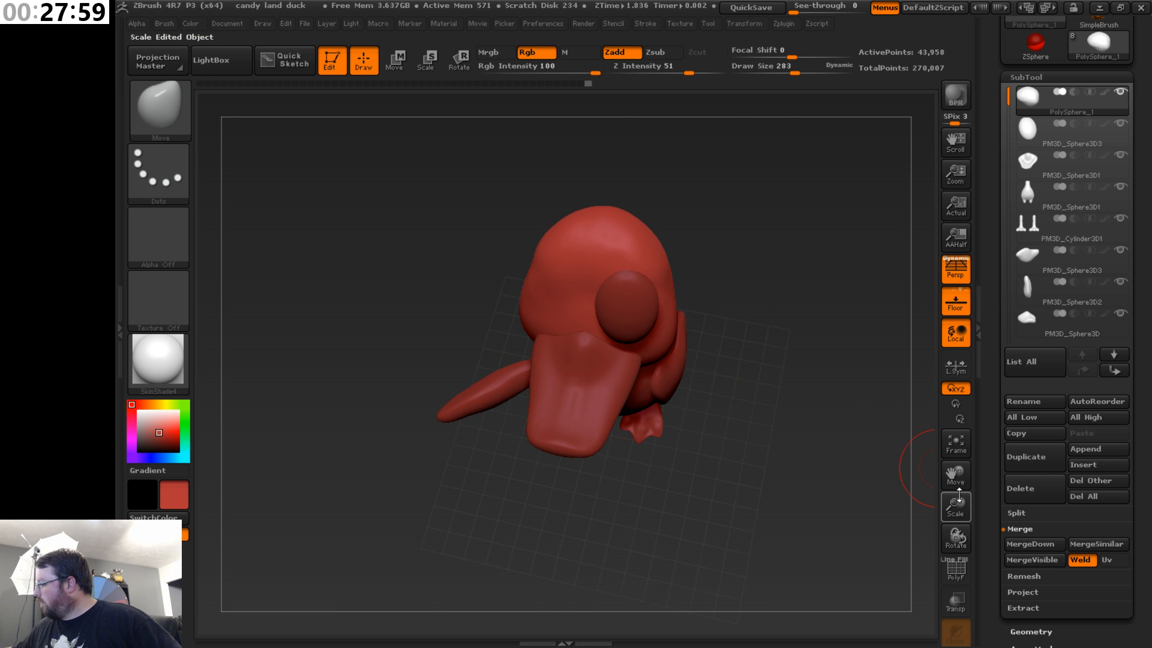
left_click_drag(959, 505, 960, 543)
left_click_drag(956, 475, 954, 480)
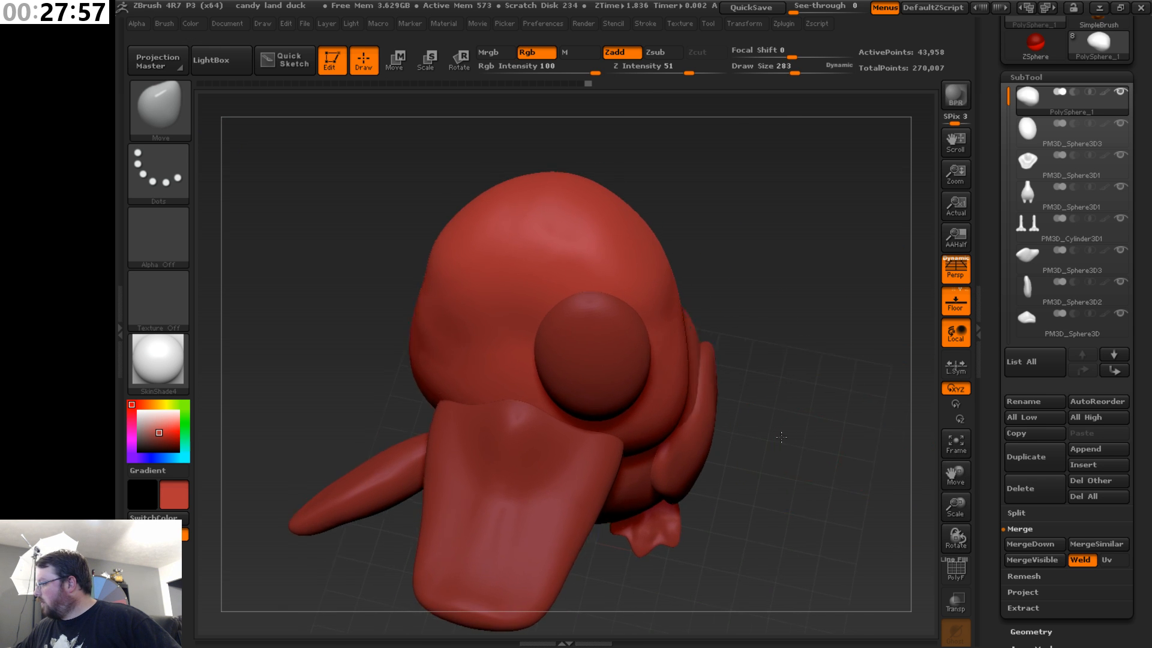
- Mask the head around the eye symmetrically with MaskPen at draw size 283, covering both eye socket areas
left_click_drag(786, 450, 762, 341)
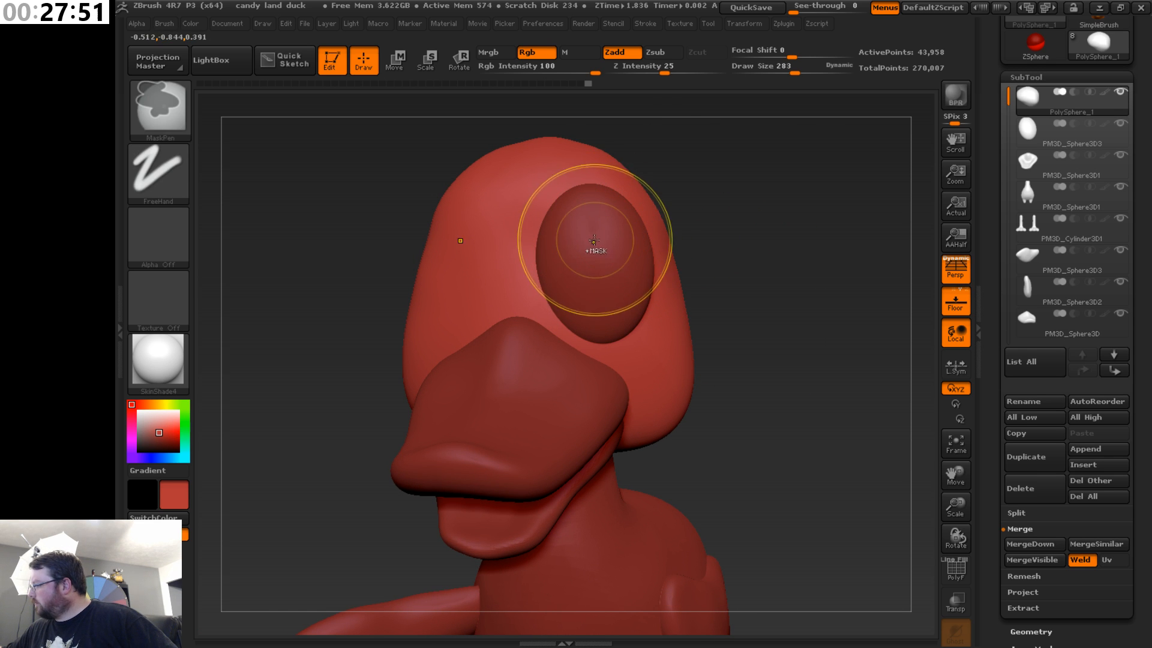
left_click_drag(594, 240, 603, 288, "ctrl")
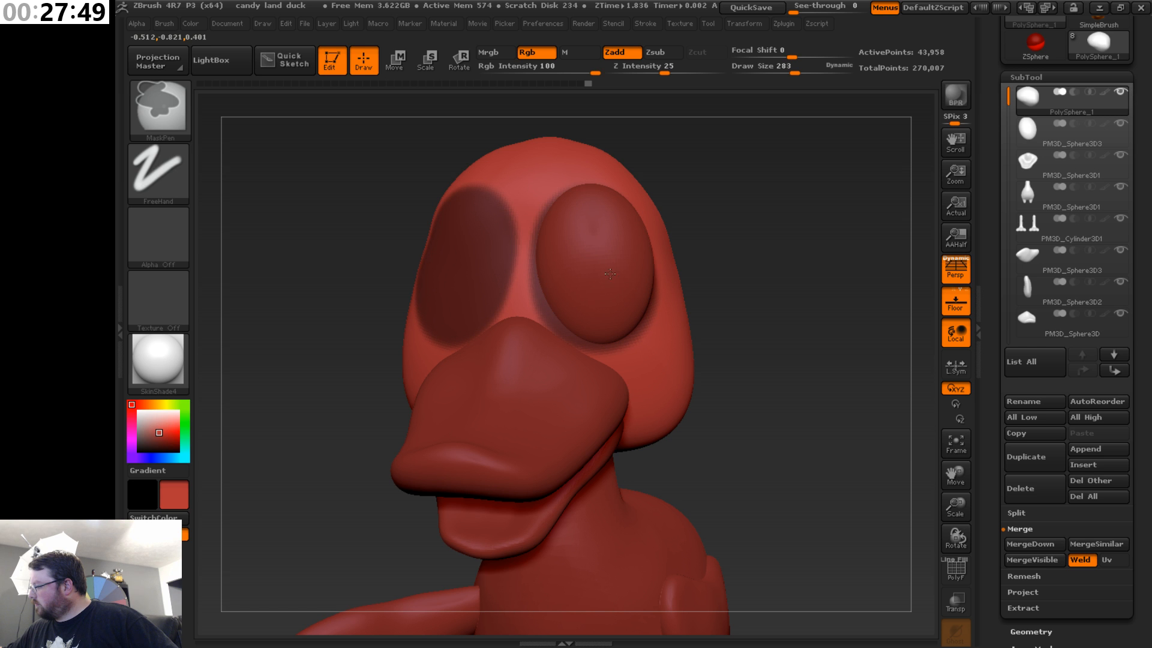
left_click_drag(603, 229, 594, 225, "ctrl")
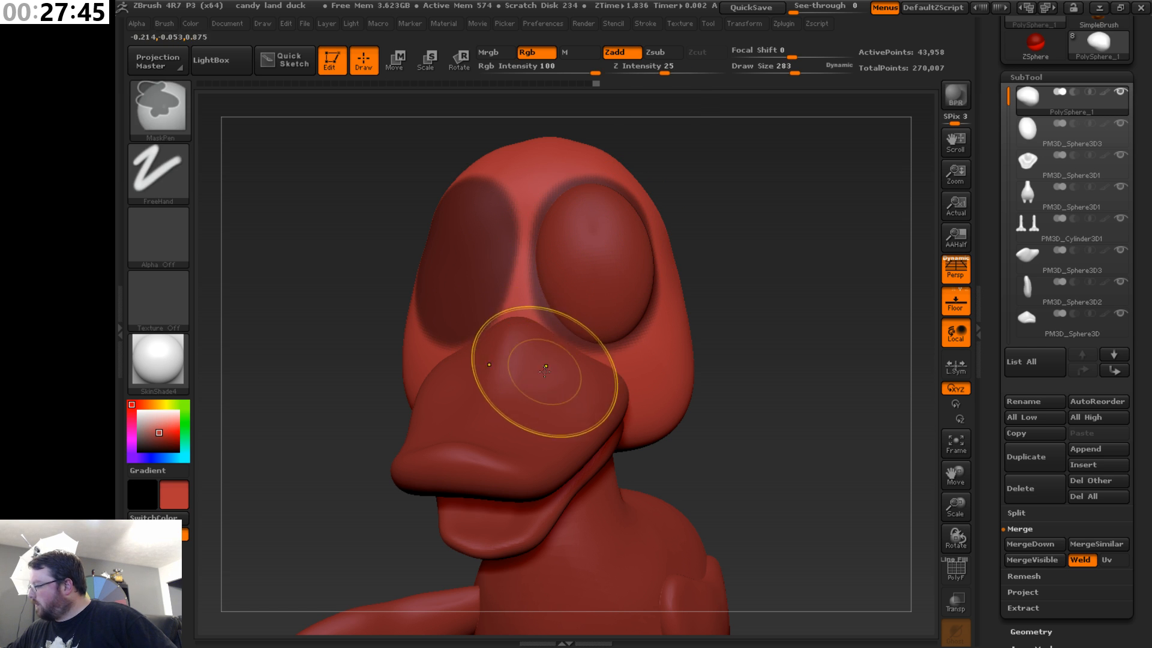
left_click_drag(544, 371, 488, 303, "ctrl+alt")
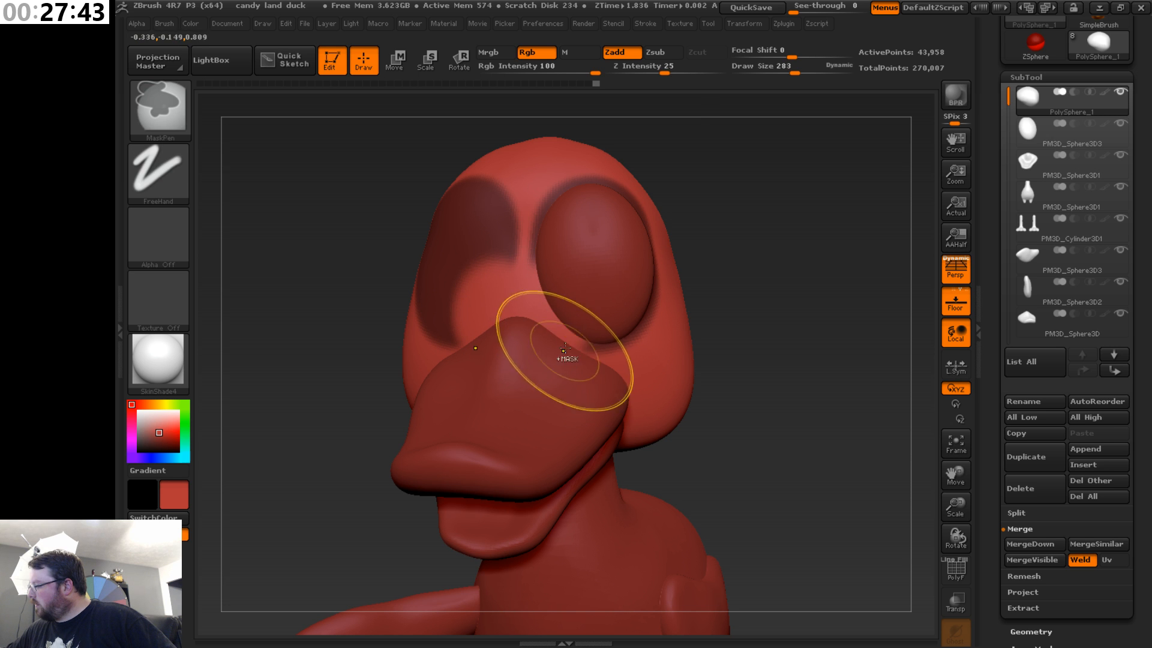
mouse_move(588, 300)
left_mouse_down("ctrl")
mouse_move(577, 304)
mouse_move(569, 280)
mouse_move(593, 272)
left_mouse_up("ctrl")
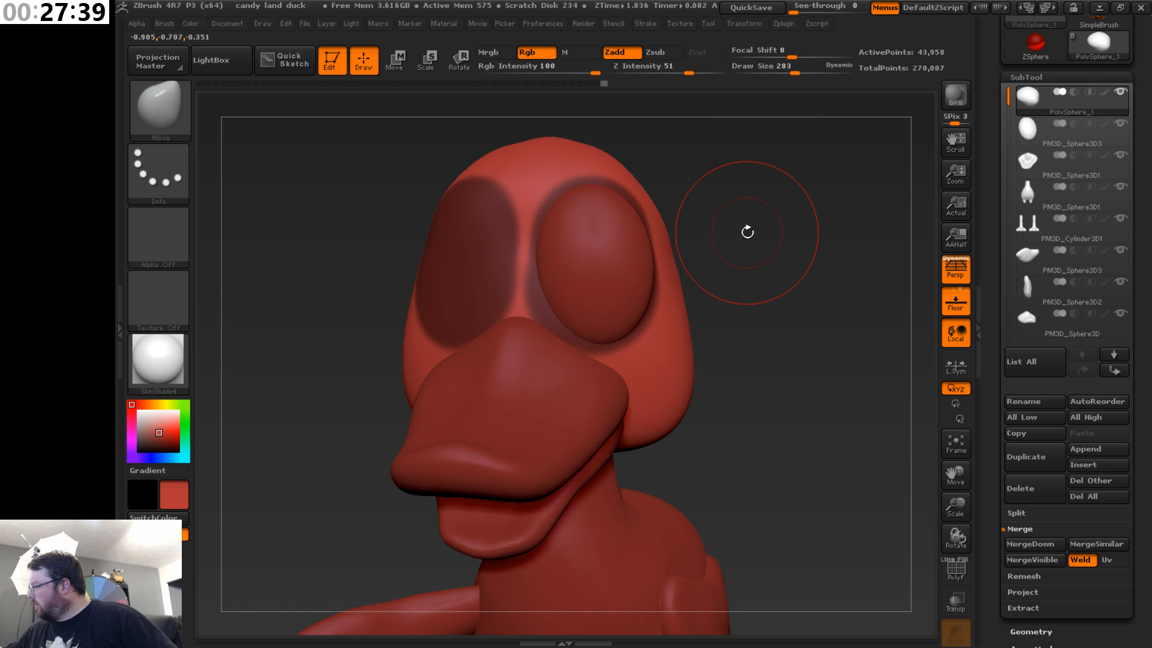
- Set the draw size to 105, trim the eye socket mask near the beak and along the eye's edges, and invert the mask
key("s")
left_click_drag(747, 240, 725, 245)
key("ctrl+shift")
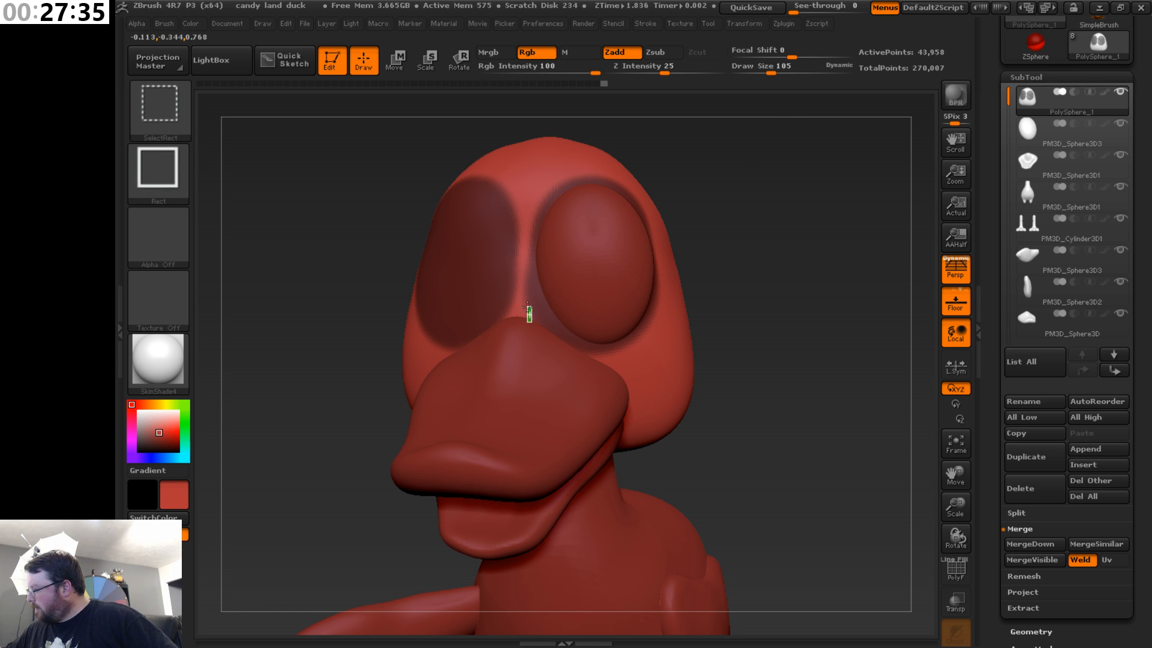
left_click(528, 312, "ctrl+shift")
left_click(690, 247, "ctrl+shift")
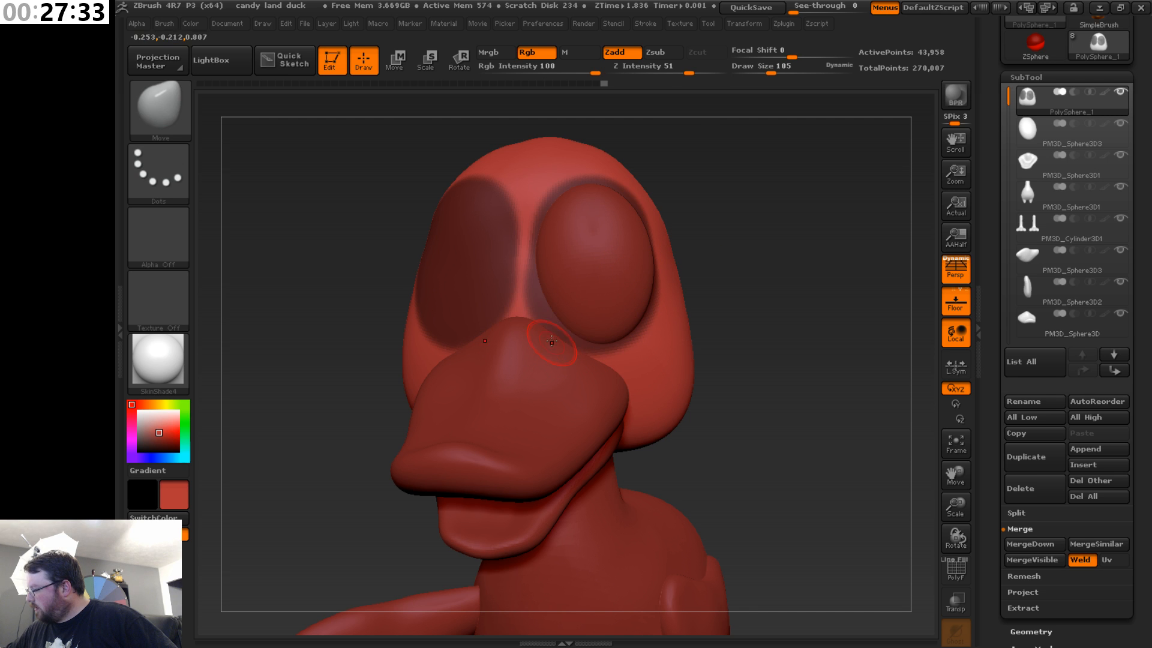
key("ctrl")
key("ctrl")
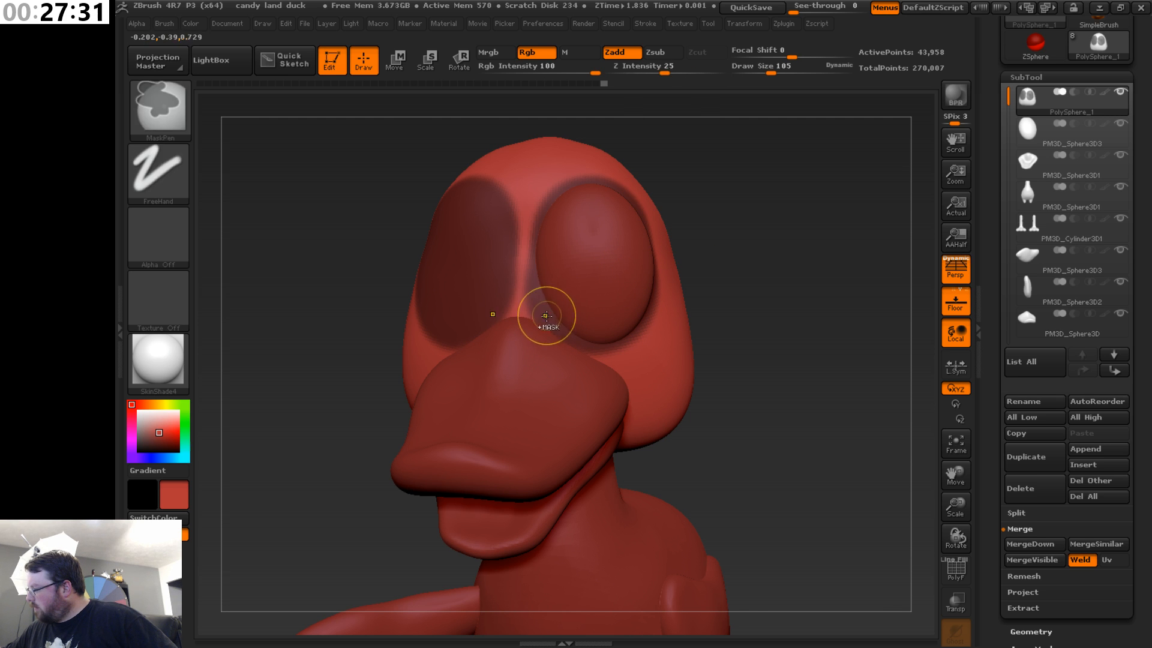
left_click_drag(535, 339, 528, 306, "ctrl+alt")
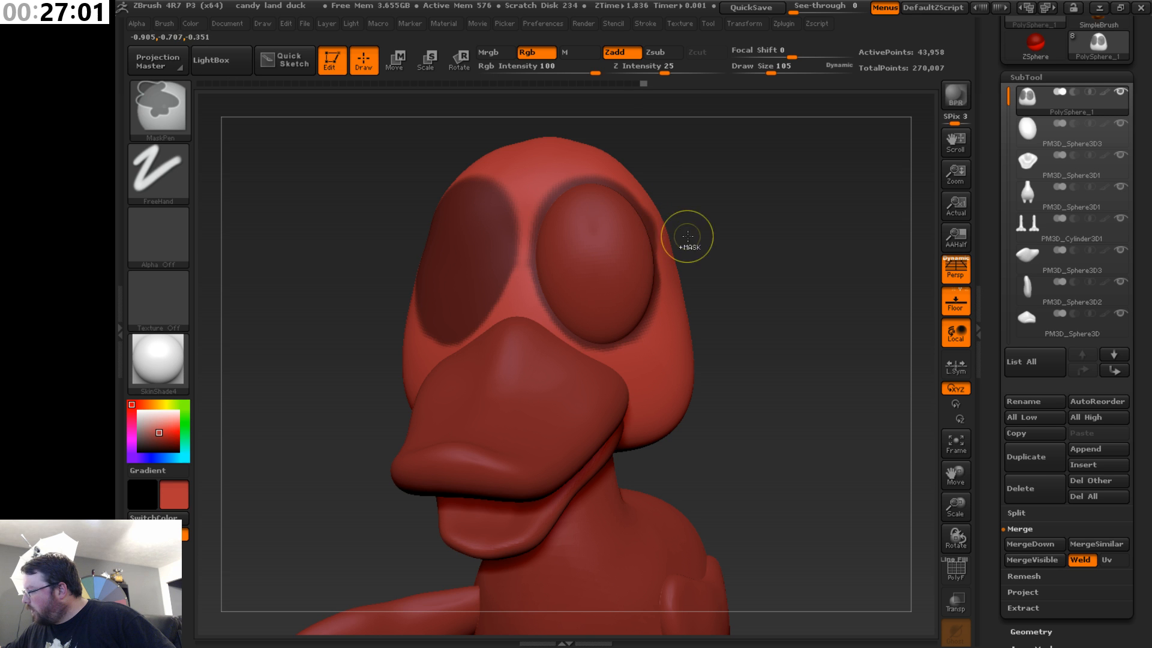
left_click_drag(723, 233, 671, 225)
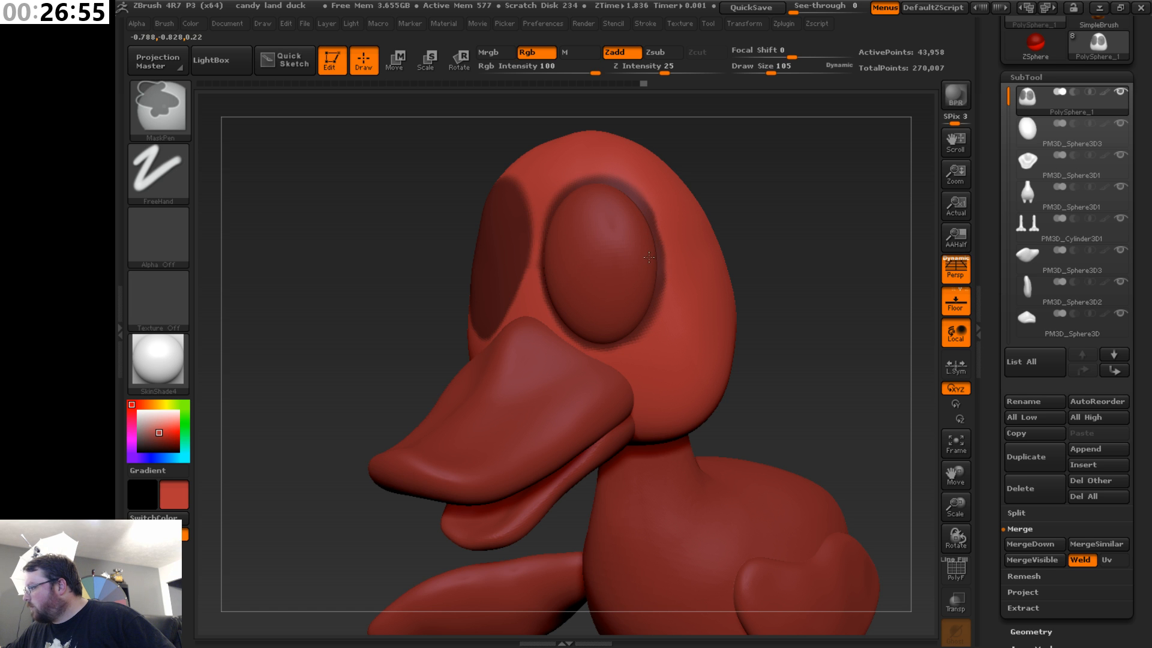
mouse_move(717, 210)
left_mouse_down()
mouse_move(800, 206)
mouse_move(751, 271)
mouse_move(686, 304)
mouse_move(671, 294)
left_mouse_up()
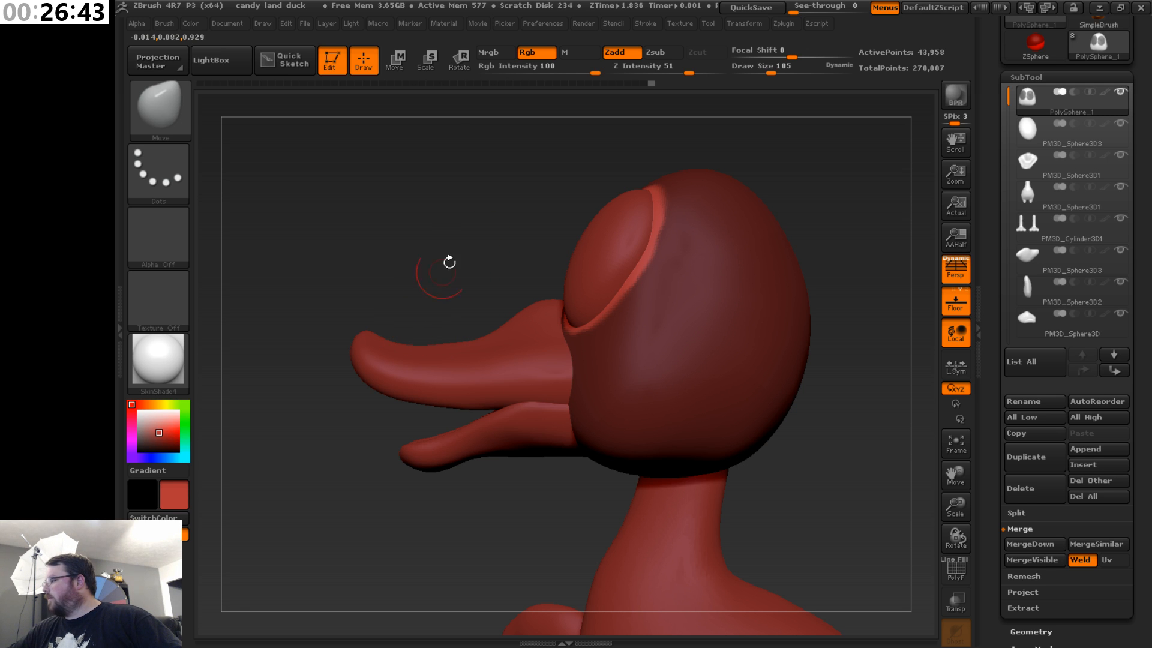
- Push the unmasked eye sockets back into the head with Transpose Move and clear the mask
left_click(399, 58)
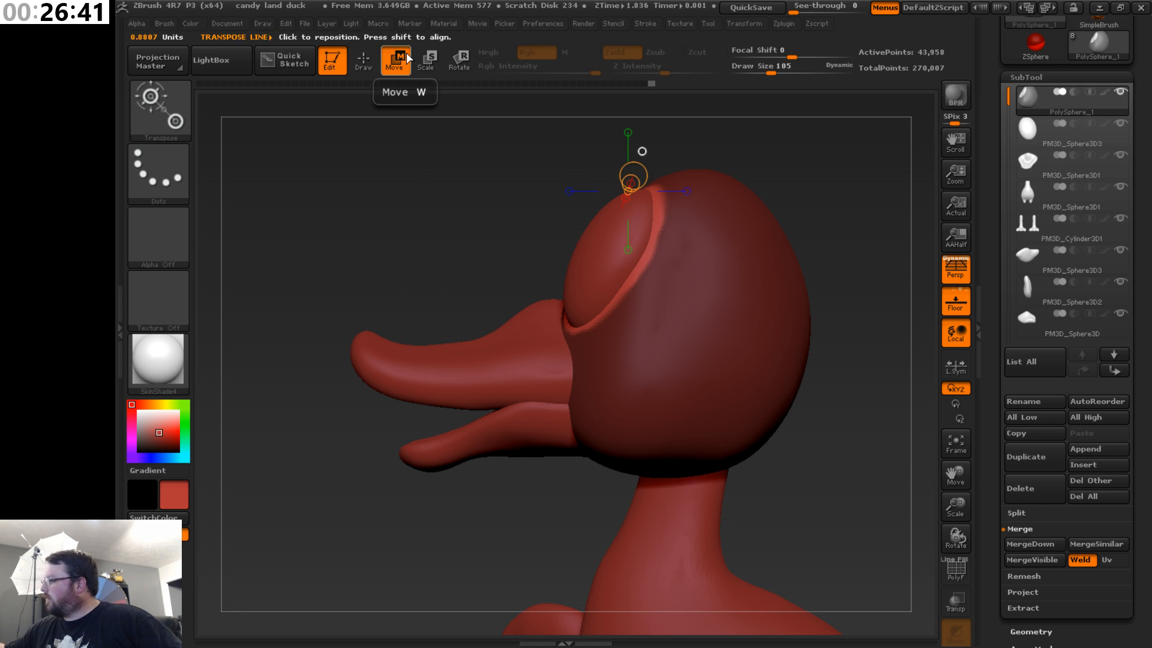
mouse_move(601, 253)
left_mouse_down()
mouse_move(712, 286)
mouse_move(672, 287)
left_mouse_up()
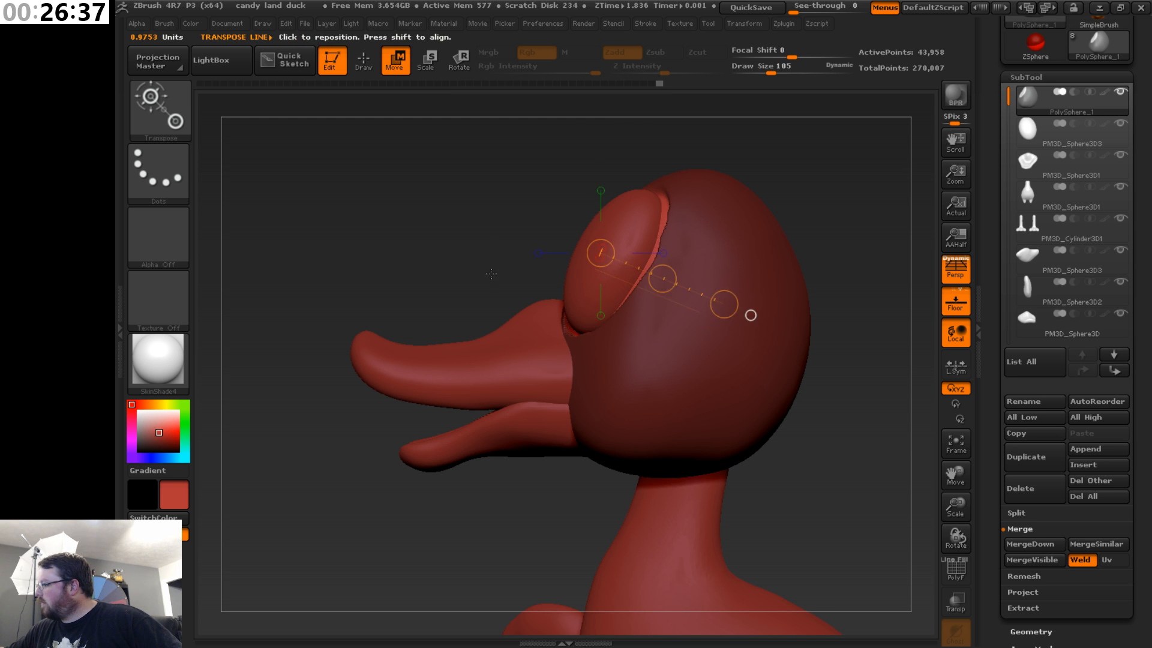
left_click_drag(494, 273, 588, 260)
mouse_move(782, 338)
left_mouse_down("ctrl")
mouse_move(722, 266)
mouse_move(722, 327)
left_mouse_up("ctrl")
key("s")
key("q")
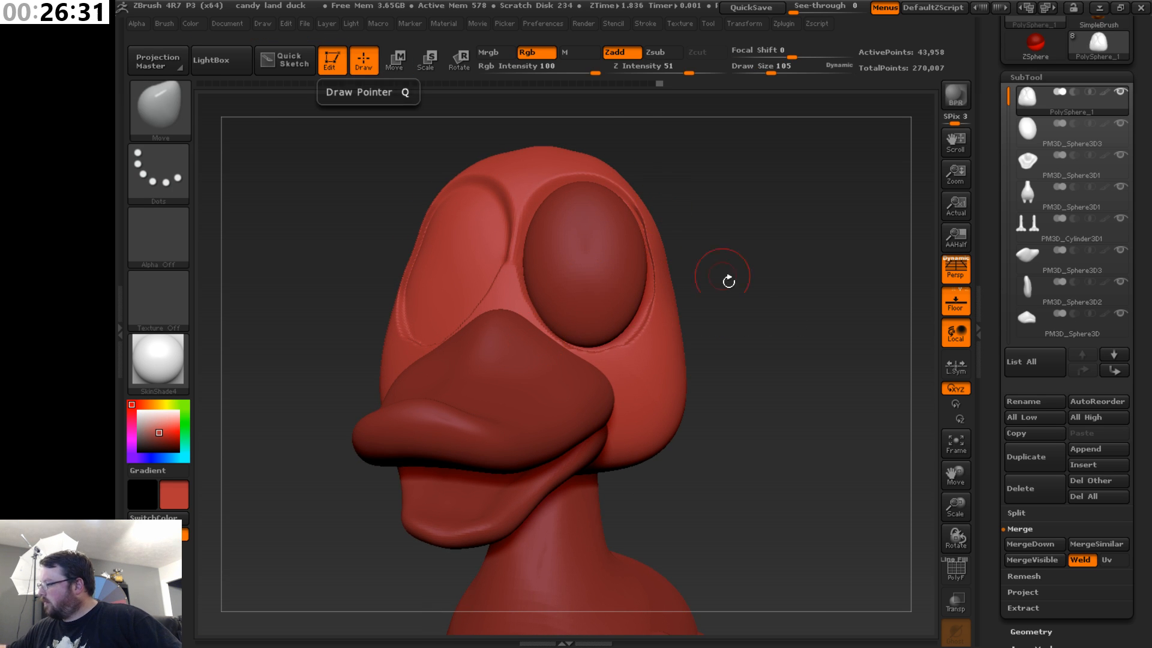
- Smooth the hard rims of the eye sockets using draw size 150
key("s")
key("shift")
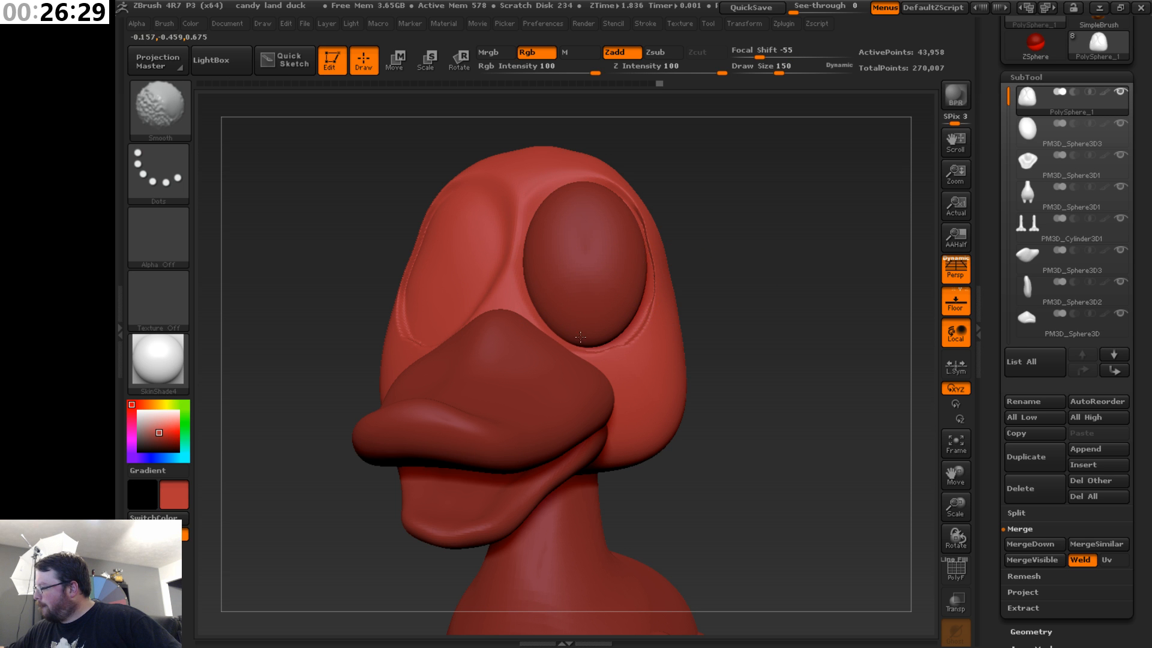
left_click_drag(580, 337, 624, 204, "shift")
- Set the draw size to 503 and pull the brow and socket edge forward around the eye with the Move brush
mouse_move(744, 279)
left_mouse_down()
mouse_move(754, 278)
mouse_move(710, 274)
mouse_move(766, 271)
mouse_move(688, 309)
left_mouse_up()
key("s")
left_click_drag(805, 184, 834, 185)
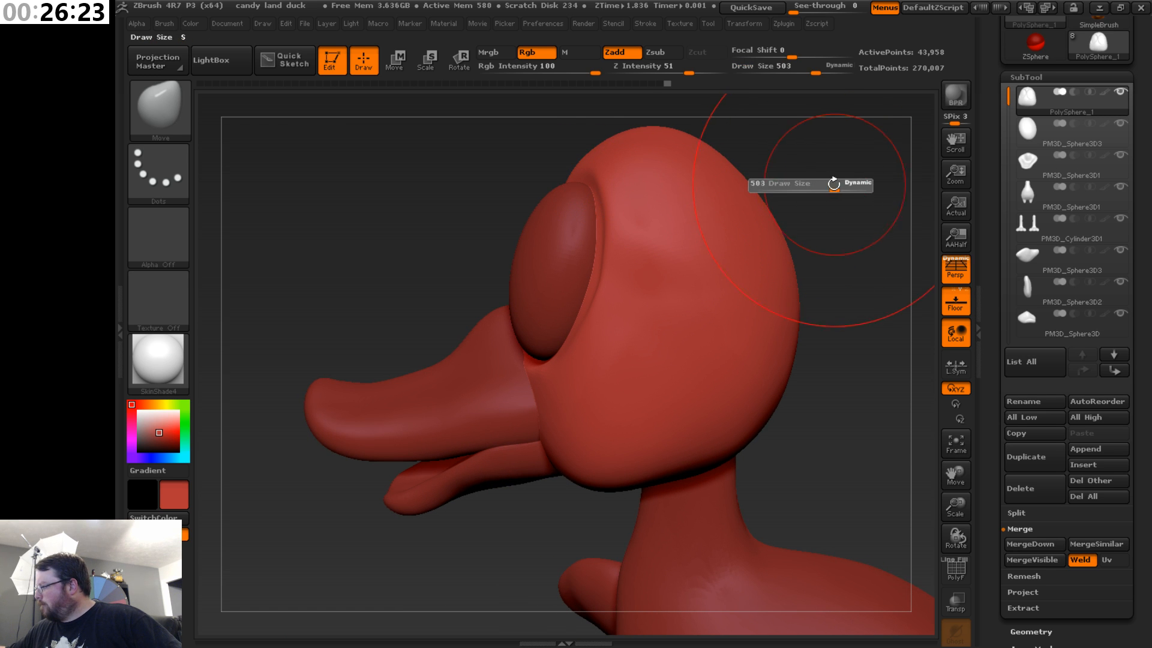
left_click_drag(585, 168, 575, 186)
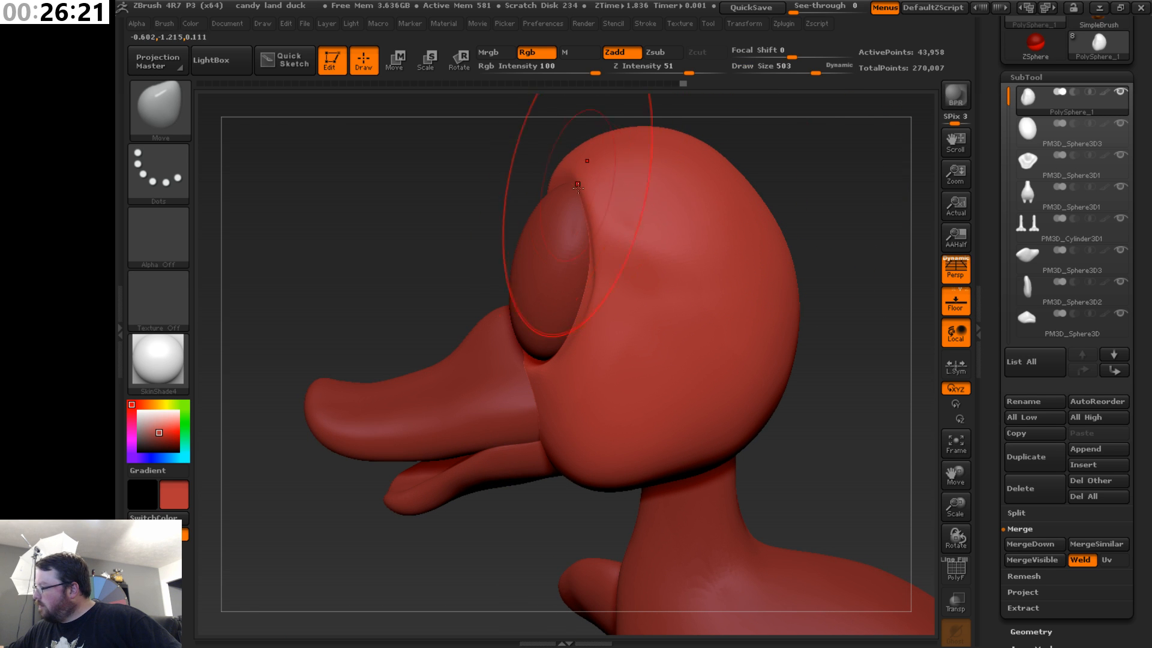
left_click_drag(455, 293, 482, 259)
left_click_drag(587, 196, 592, 253)
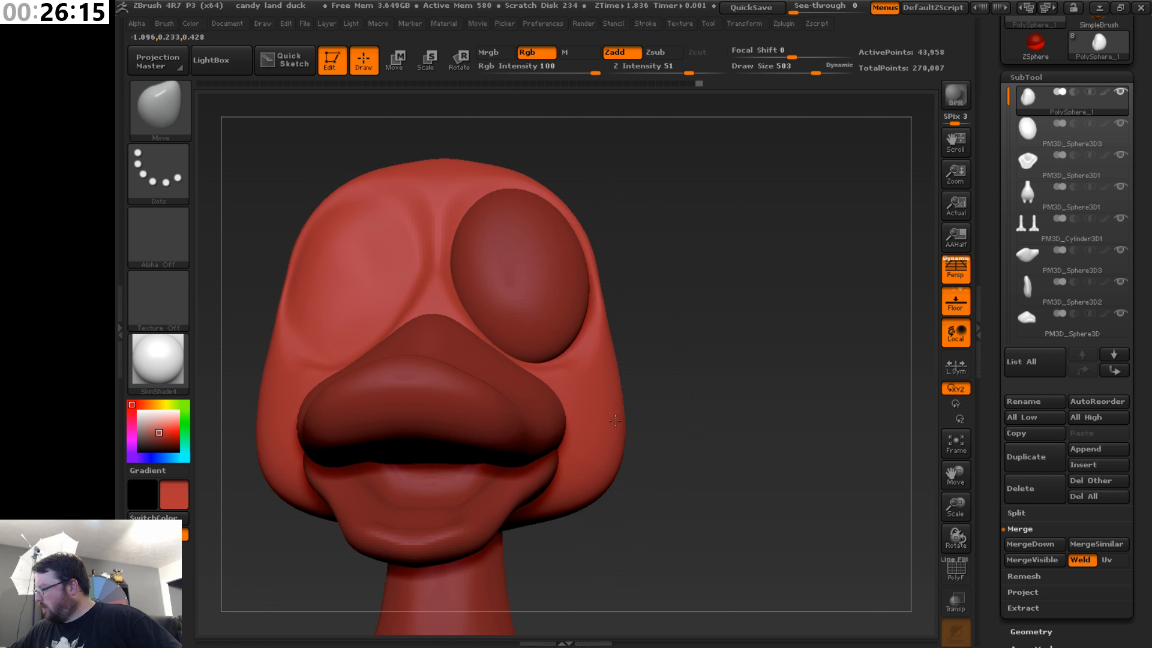
- Pull the lower cheeks outward and downward beside the beak, and smooth the widened sides of the head
left_click_drag(615, 420, 624, 433)
left_click_drag(585, 499, 545, 539)
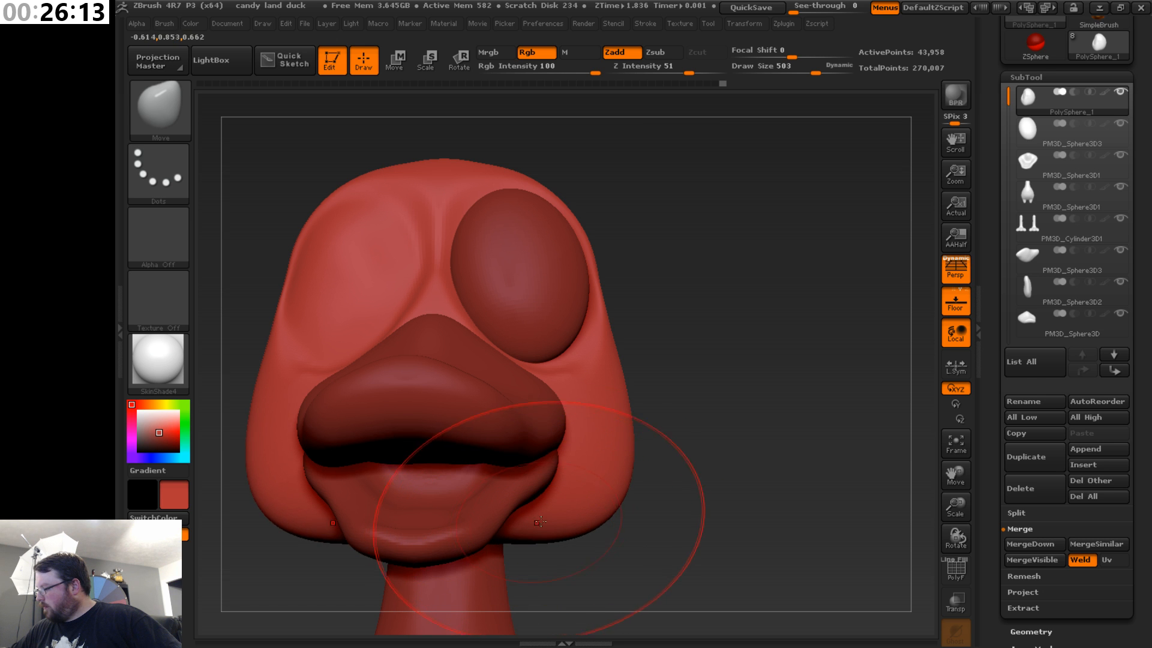
left_click_drag(657, 422, 621, 411)
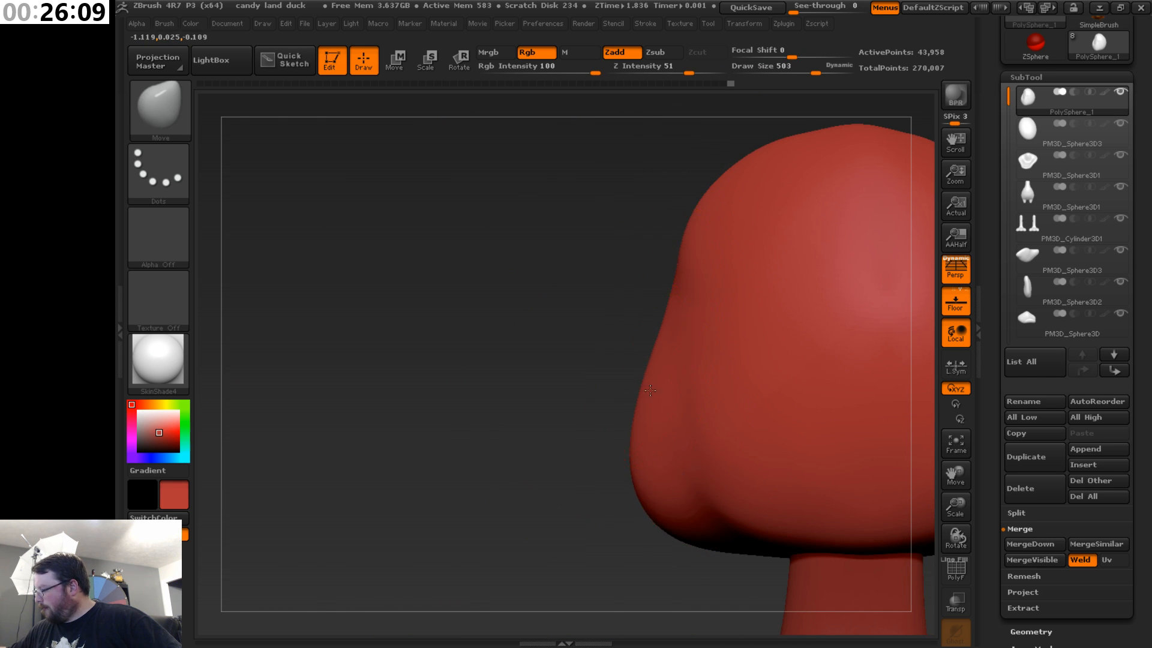
left_click_drag(624, 359, 658, 422, "shift")
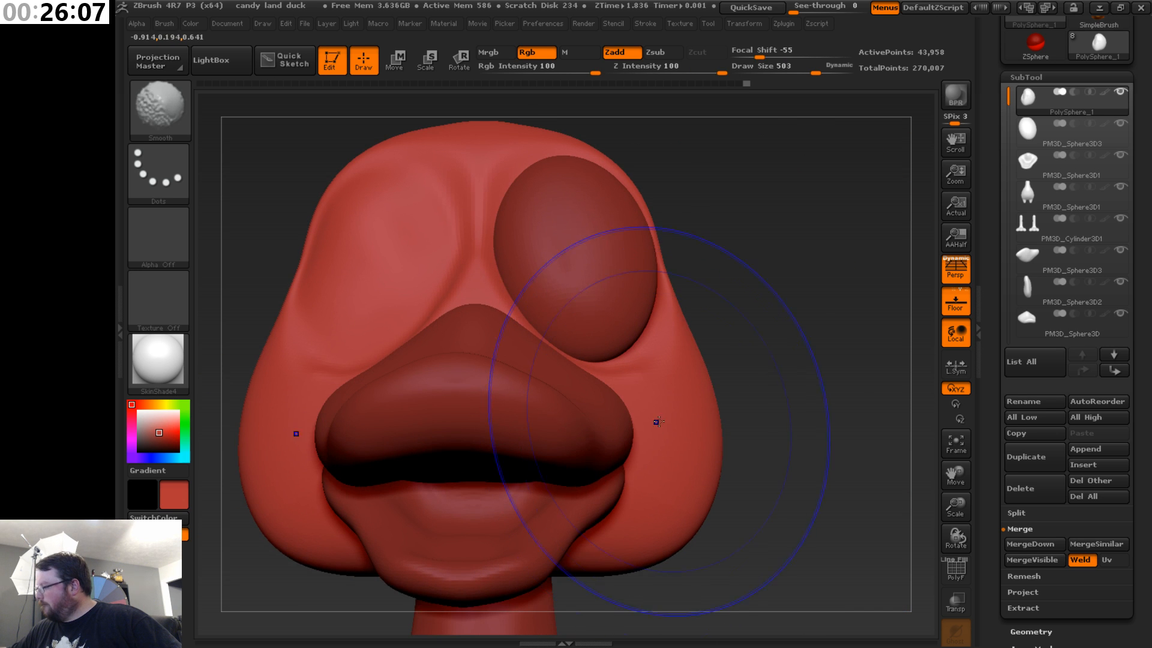
- Adjust the head surface beside and above the eye with the Move brush from the front and side views
mouse_move(682, 312)
left_mouse_down()
mouse_move(663, 318)
mouse_move(656, 342)
left_mouse_up()
mouse_move(718, 306)
left_mouse_down()
mouse_move(702, 330)
mouse_move(510, 321)
mouse_move(540, 312)
left_mouse_up()
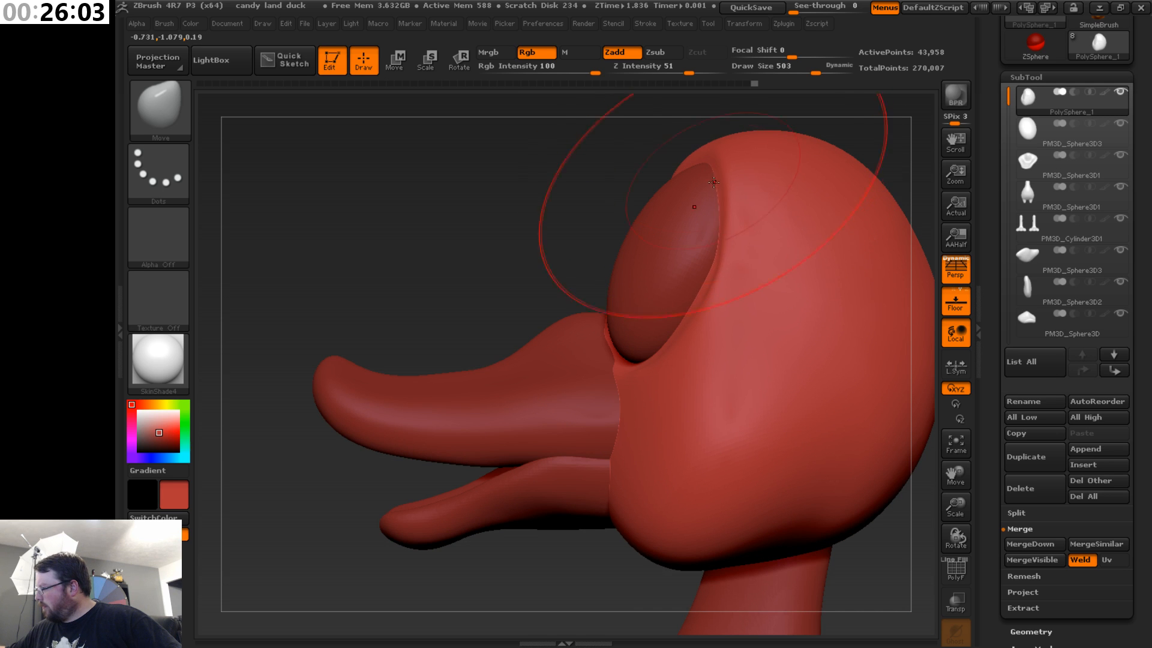
left_click_drag(713, 182, 712, 230)
right_click_drag(671, 276, 592, 290)
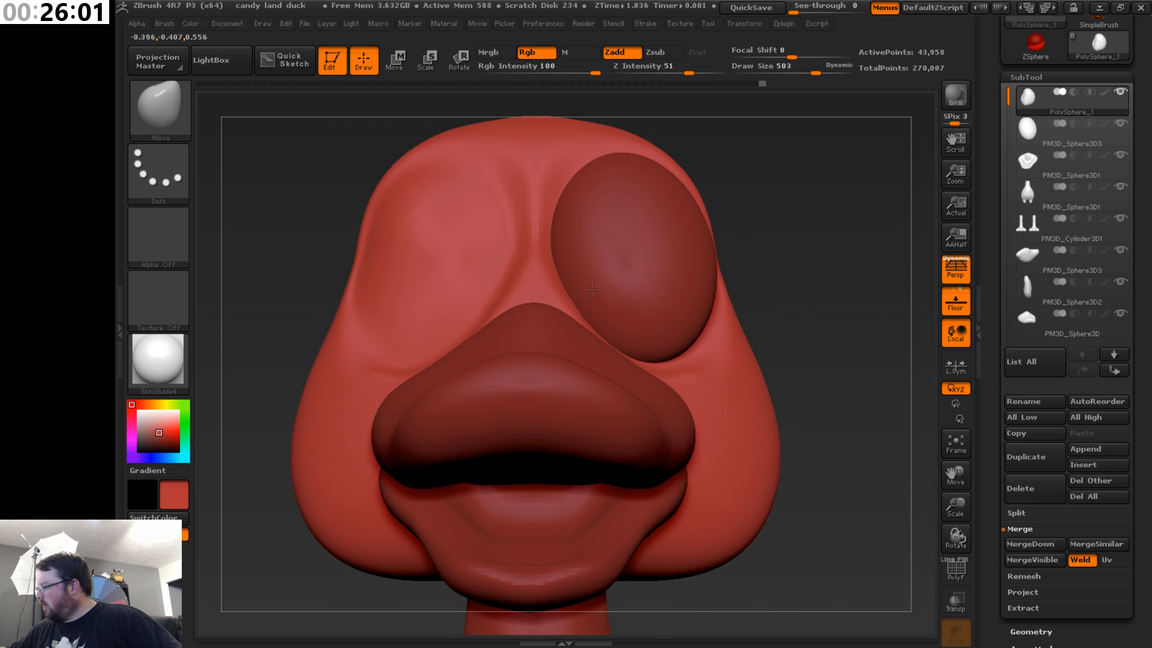
- Refine the overall head shape against the full body, raising the draw size to 720, and check it from several sides
left_click_drag(956, 506, 956, 543)
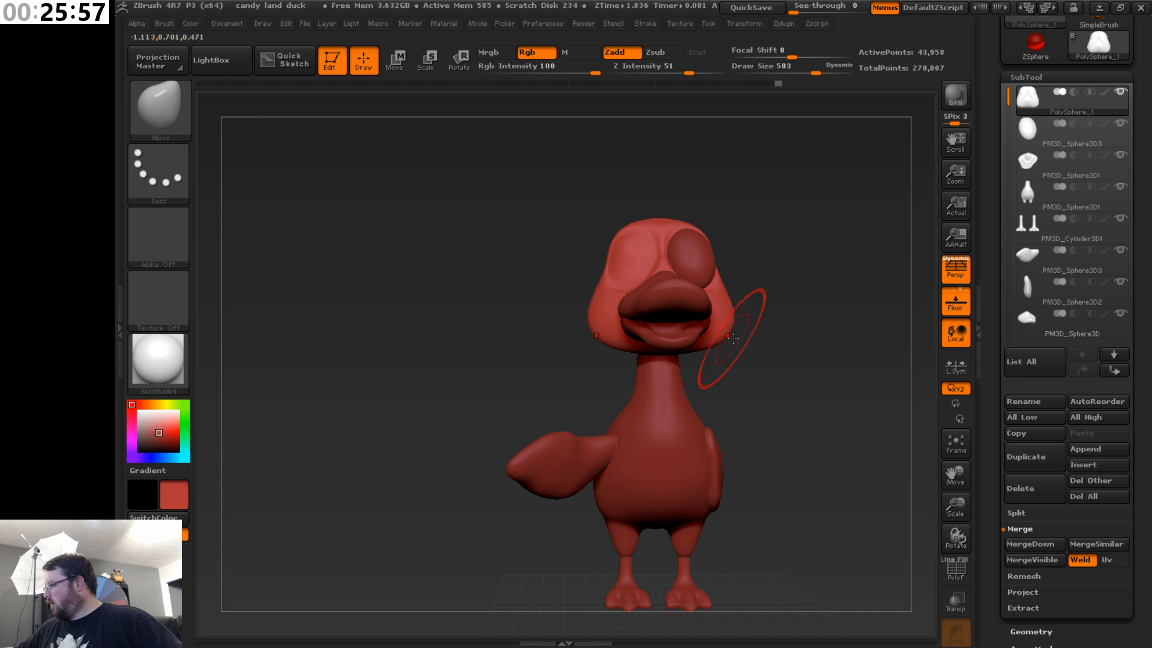
mouse_move(731, 312)
right_mouse_down()
mouse_move(657, 416)
mouse_move(637, 401)
right_mouse_up()
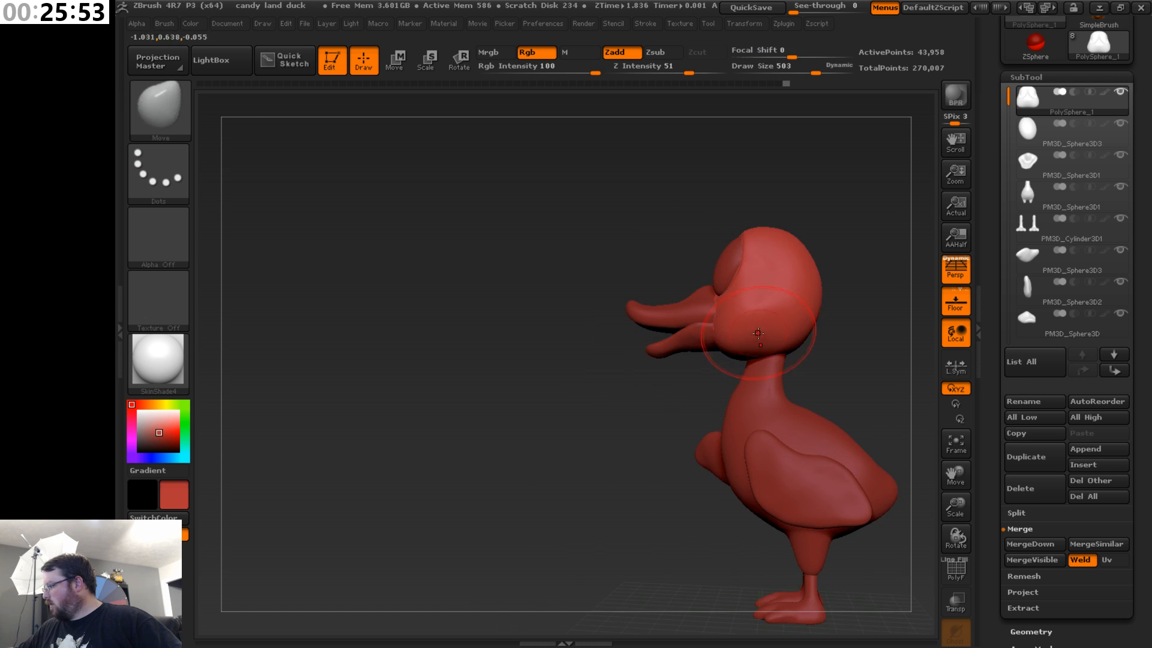
key("s")
left_click_drag(838, 360, 857, 360)
mouse_move(752, 333)
right_mouse_down()
mouse_move(898, 393)
mouse_move(771, 436)
right_mouse_up()
right_click_drag(660, 484, 733, 533)
left_click_drag(964, 538, 894, 463)
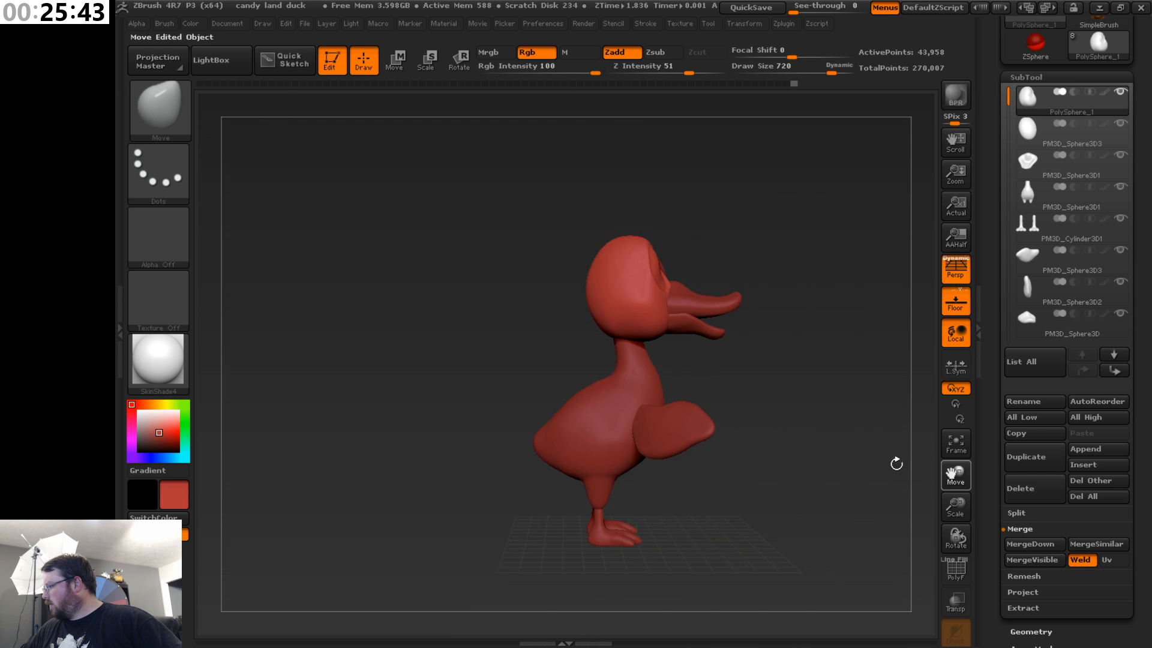
right_click_drag(894, 462, 717, 491)
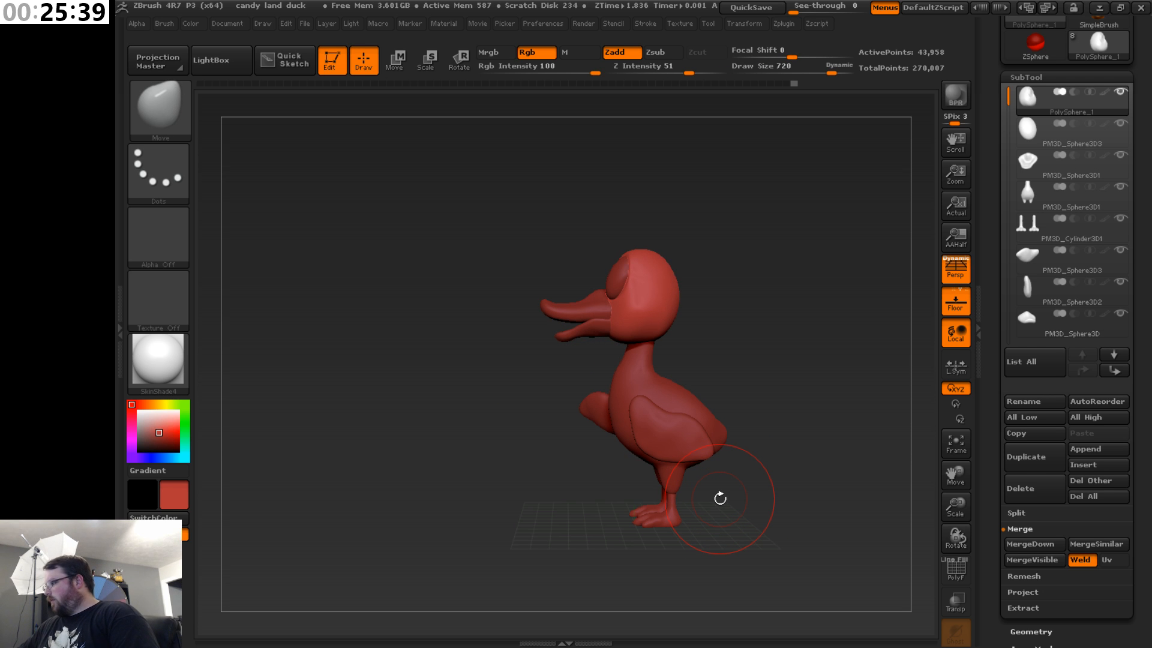
right_click_drag(783, 450, 822, 444)
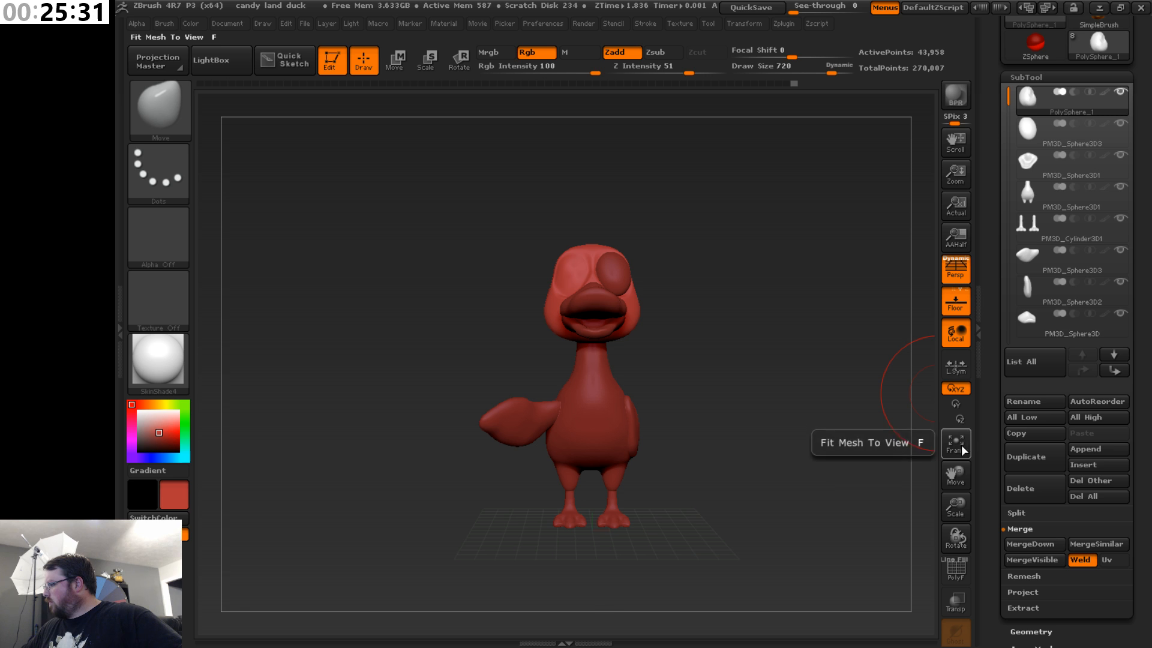
- Select the eye subtool and adjust its sideways fit in the socket with the Transpose Move line
left_click_drag(956, 507, 1001, 393)
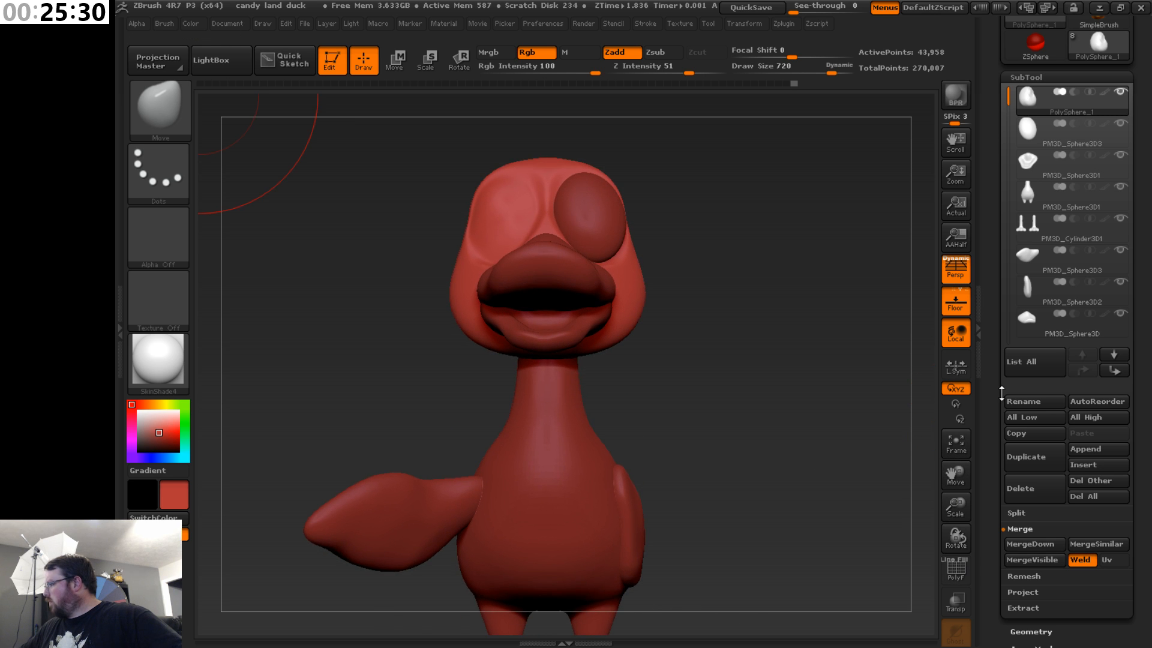
left_click(1072, 139)
left_click(400, 58)
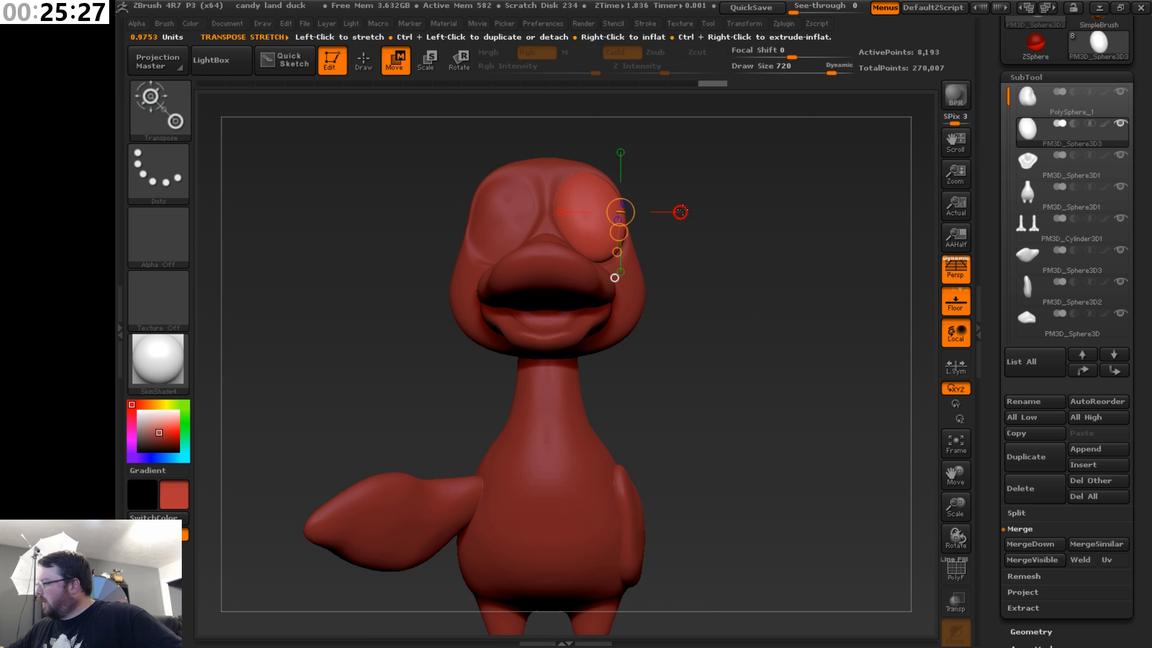
left_click_drag(662, 212, 685, 292)
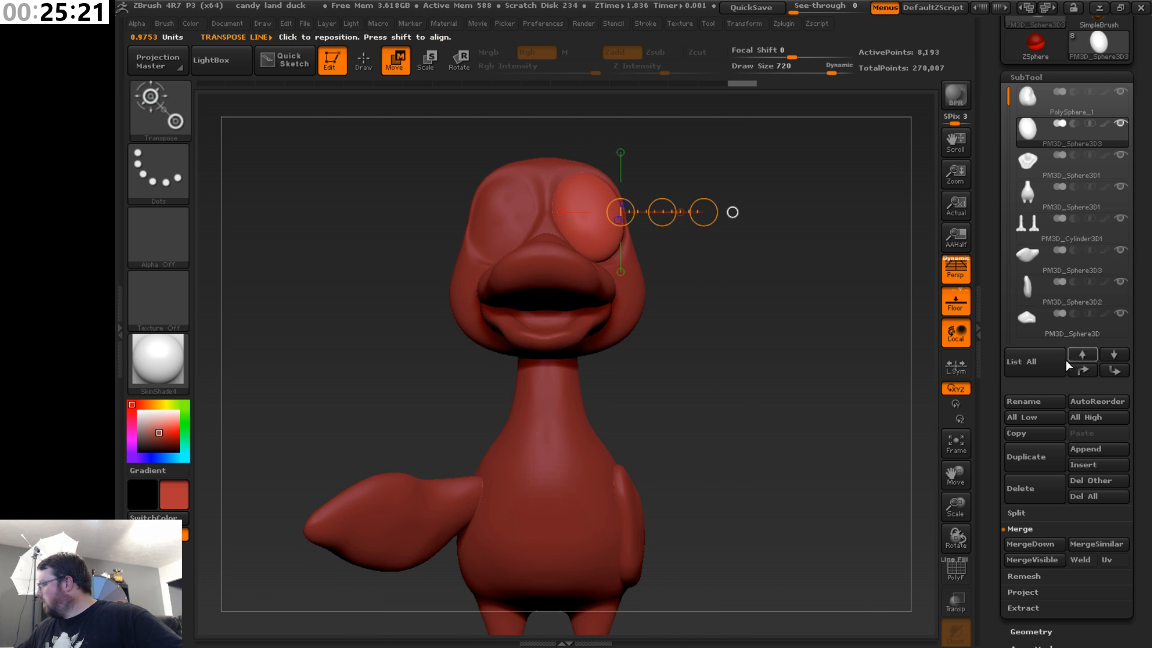
- Duplicate the eye subtool and mirror the copy across X into the opposite socket, then return to the subtool list
left_click(1059, 469)
left_click_drag(1133, 440, 1061, 147)
left_click(1037, 105)
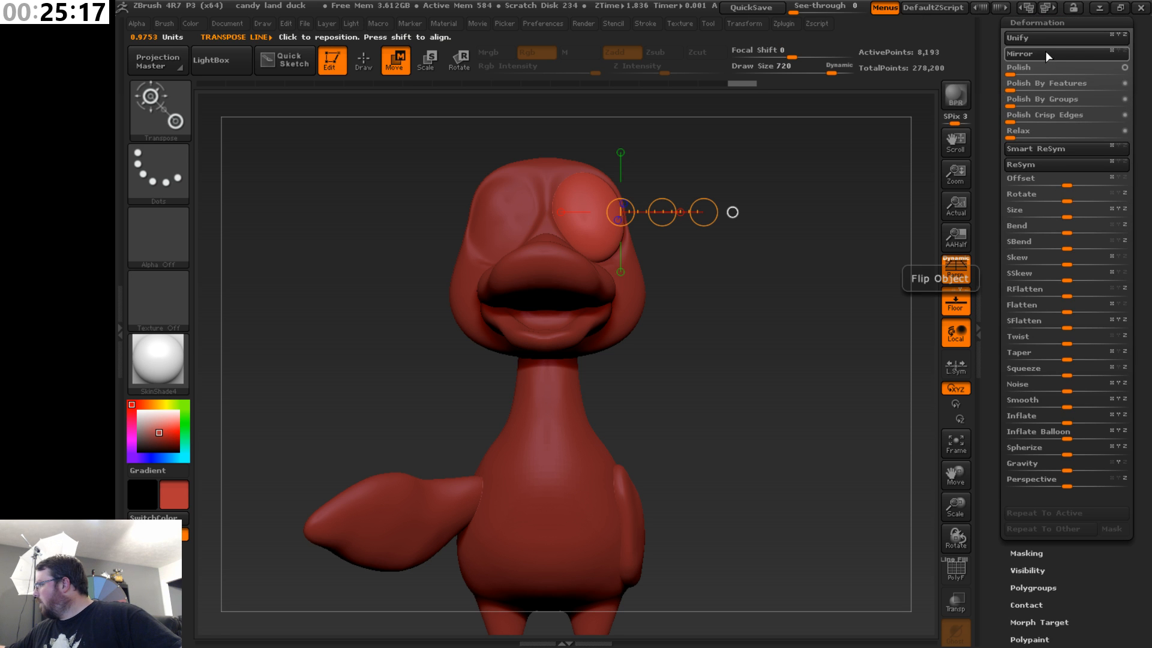
left_click(1055, 54)
left_click_drag(1134, 144, 1147, 302)
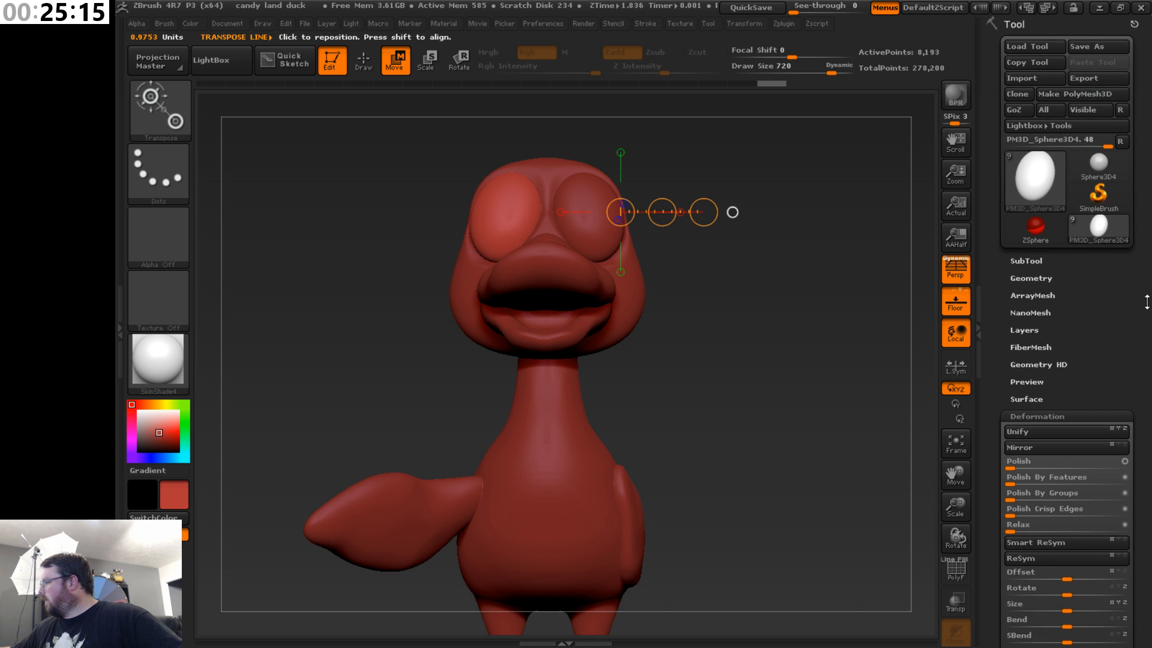
mouse_move(780, 372)
left_mouse_down()
mouse_move(708, 375)
mouse_move(852, 372)
mouse_move(780, 372)
left_mouse_up()
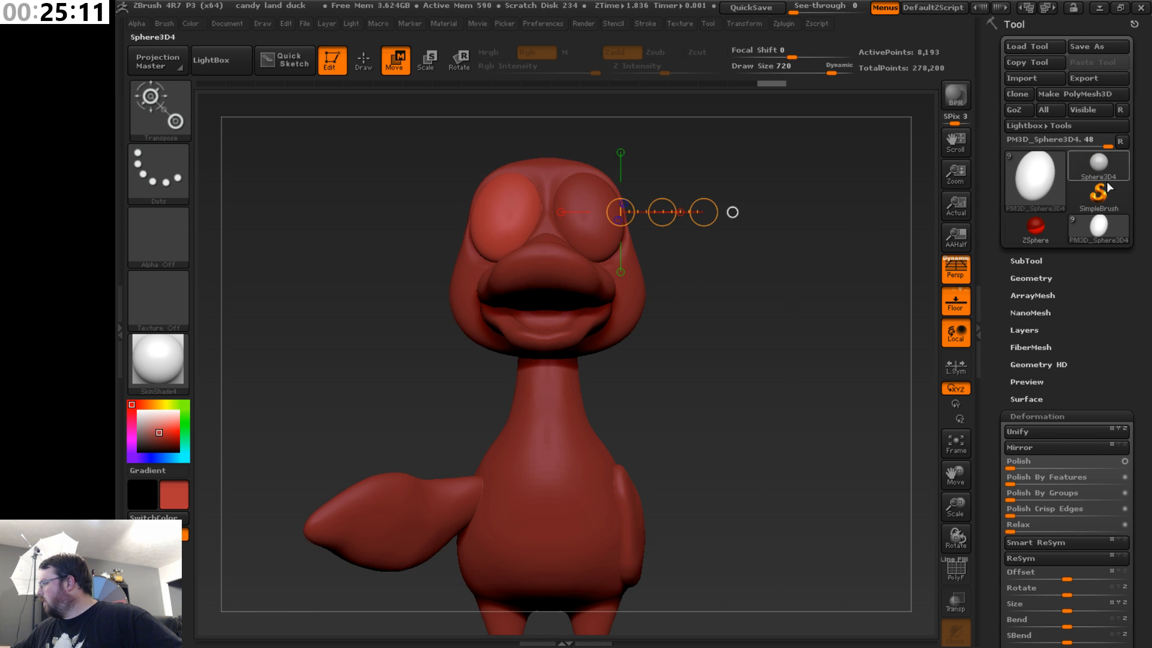
left_click(1043, 259)
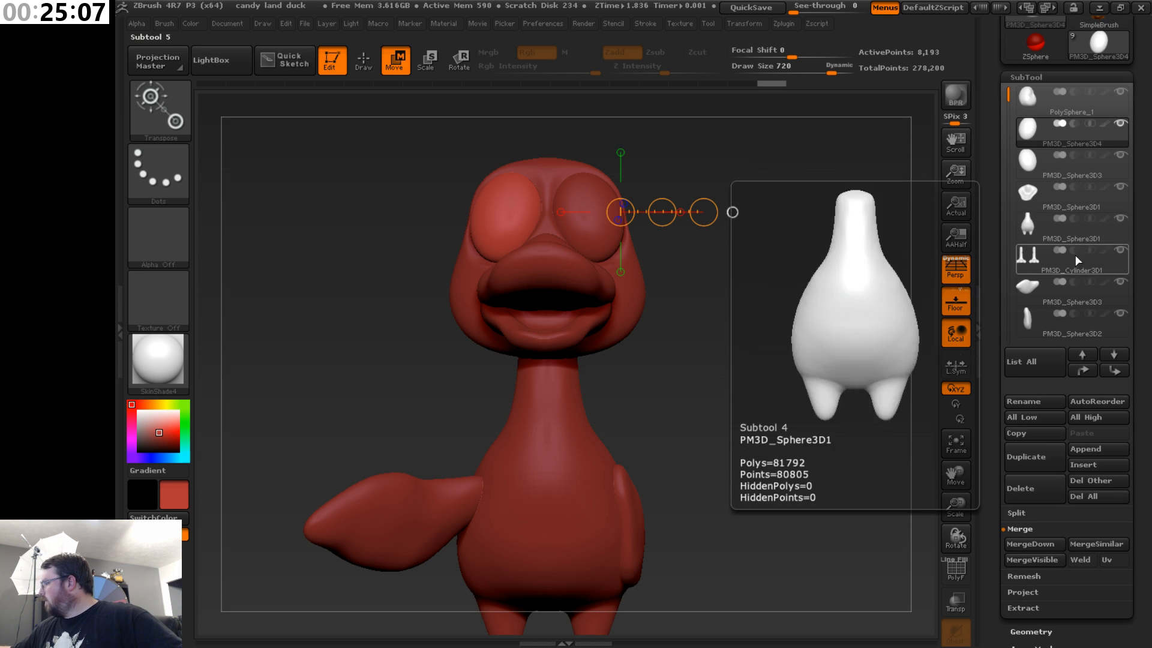
- Merge the two eye subtools into one and save the project over candy land duck.ZPR
left_click(1027, 542)
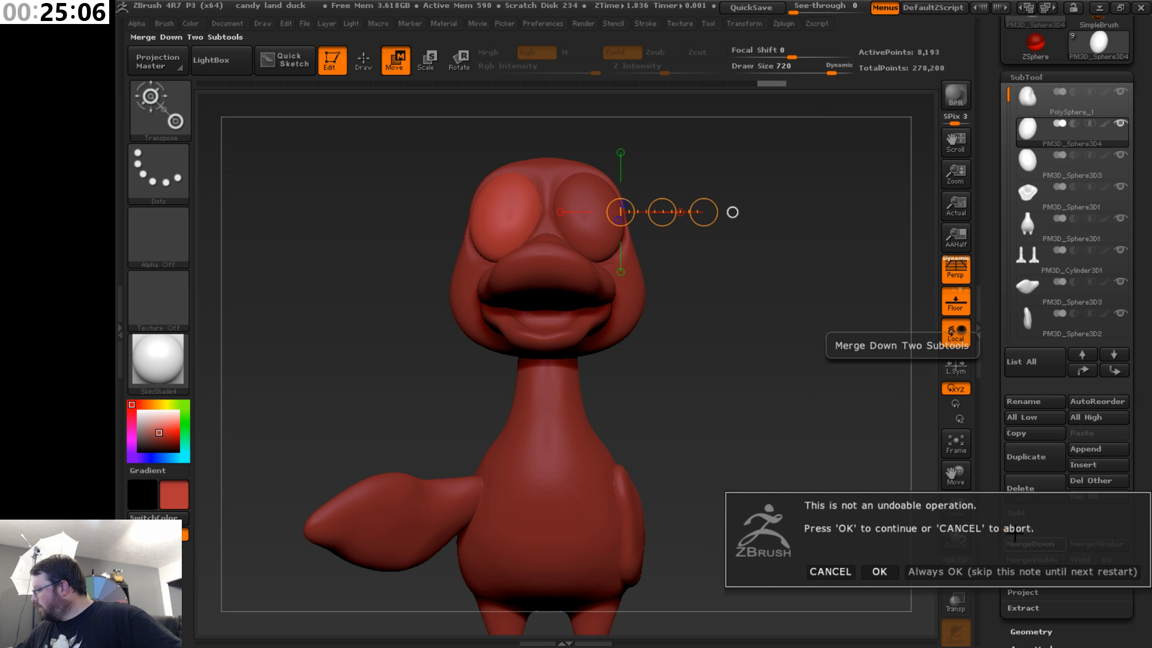
left_click(887, 570)
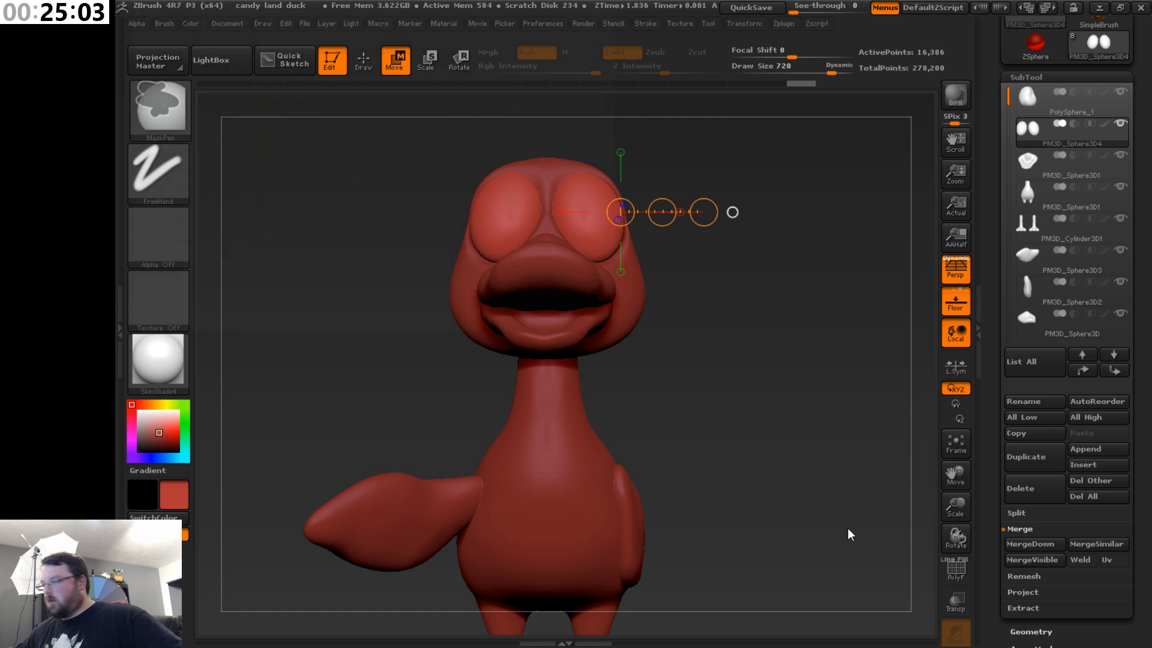
key("ctrl+s")
key("Return")
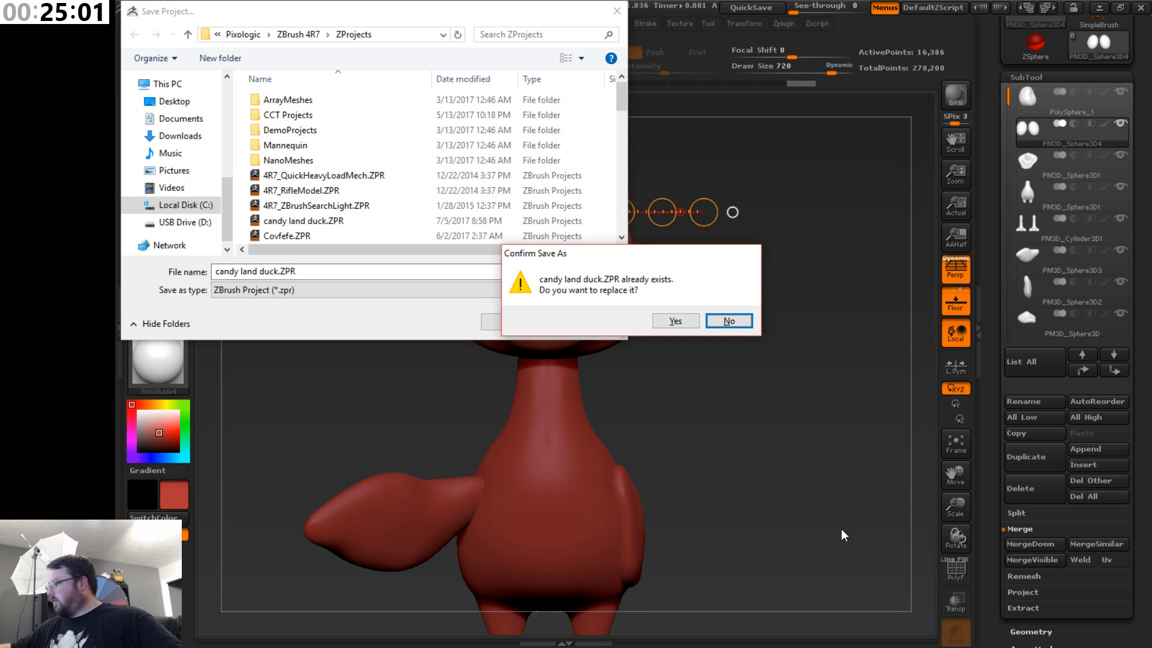
left_click(689, 320)
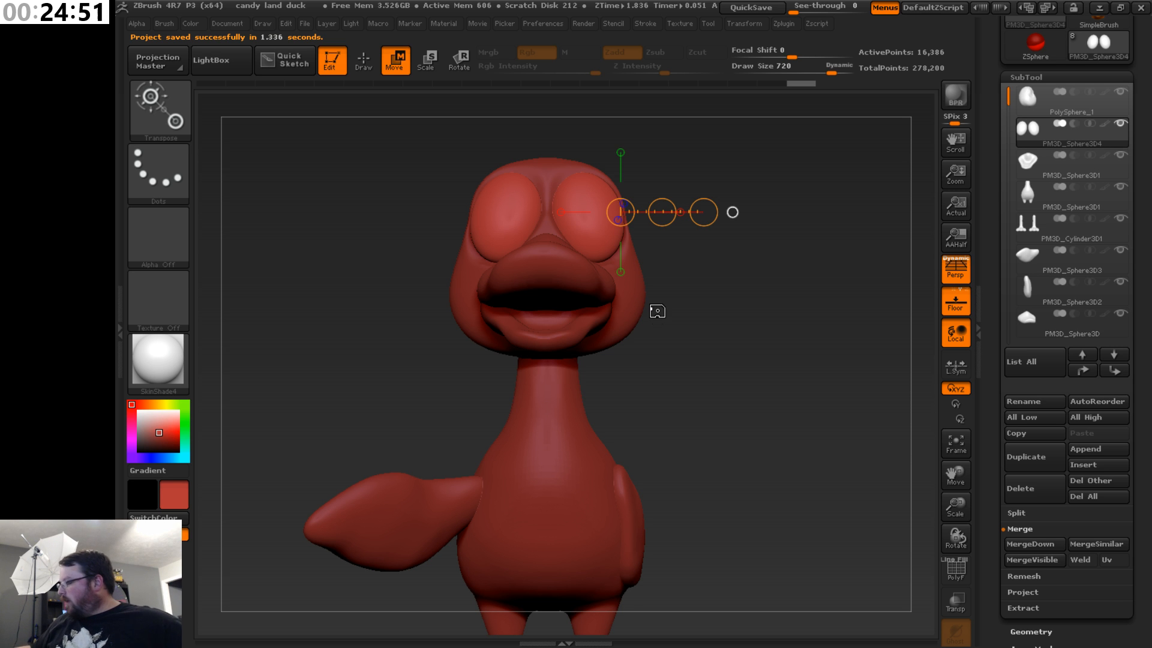
- Select the body subtool and pull the rear end up into a tail tip with the Move brush at draw size 214
mouse_move(798, 430)
left_mouse_down()
mouse_move(756, 437)
mouse_move(798, 432)
left_mouse_up()
left_click_drag(955, 474, 963, 424)
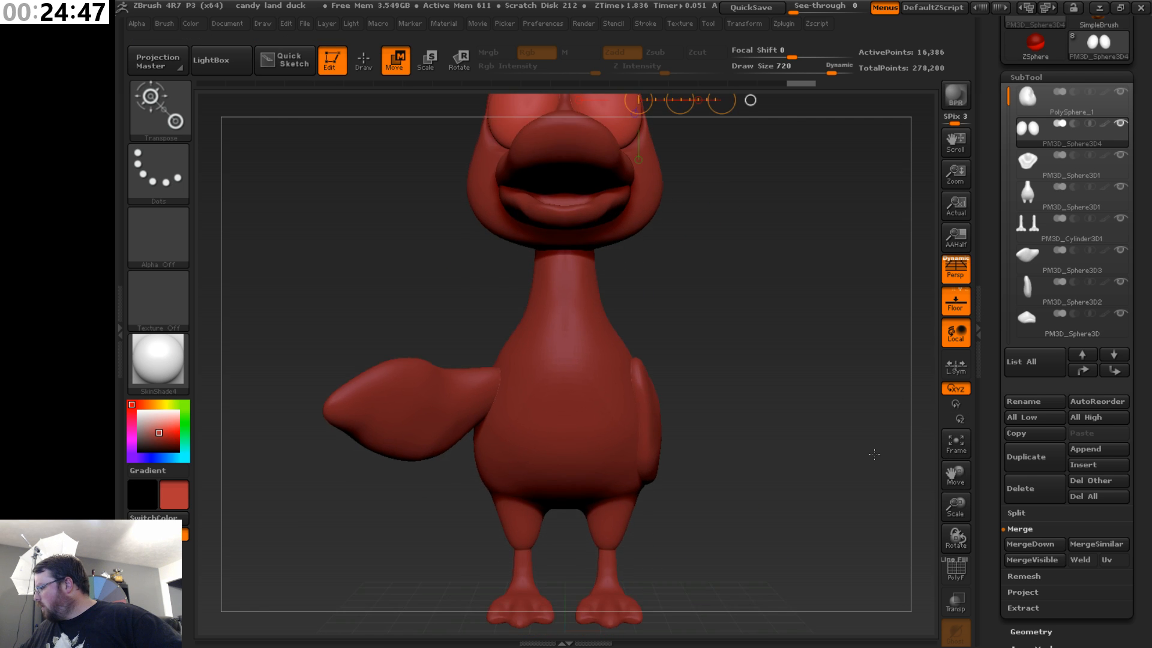
left_click_drag(874, 452, 750, 482)
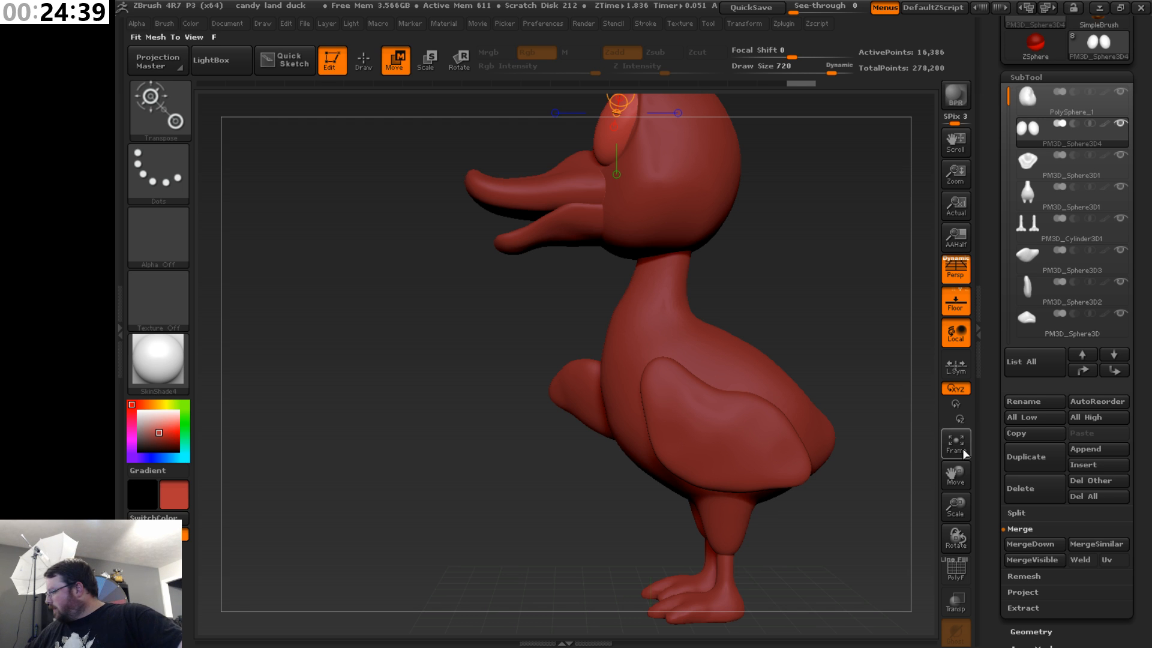
left_click_drag(964, 471, 831, 467)
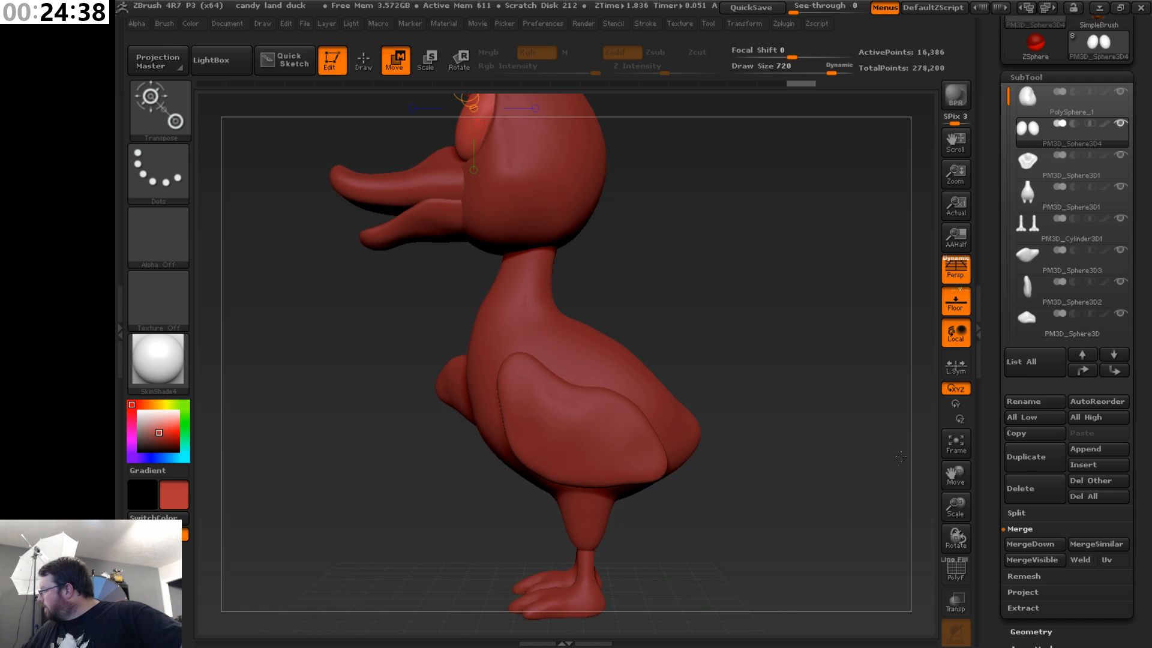
left_click(1069, 201)
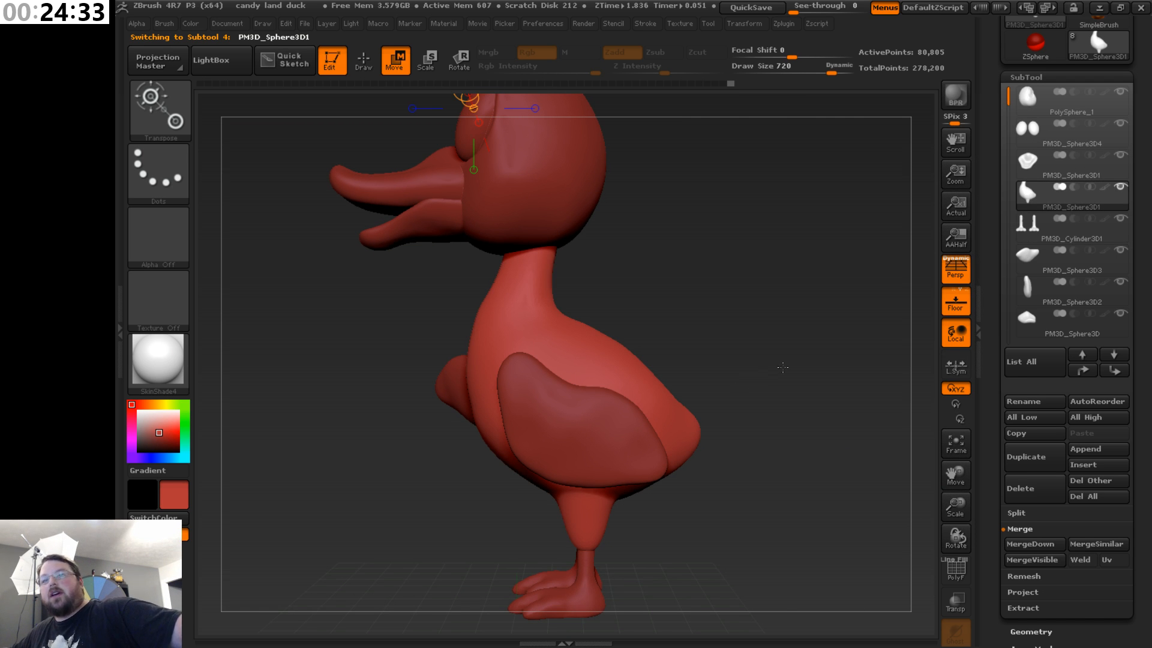
mouse_move(800, 403)
left_mouse_down()
mouse_move(744, 407)
mouse_move(790, 406)
left_mouse_up()
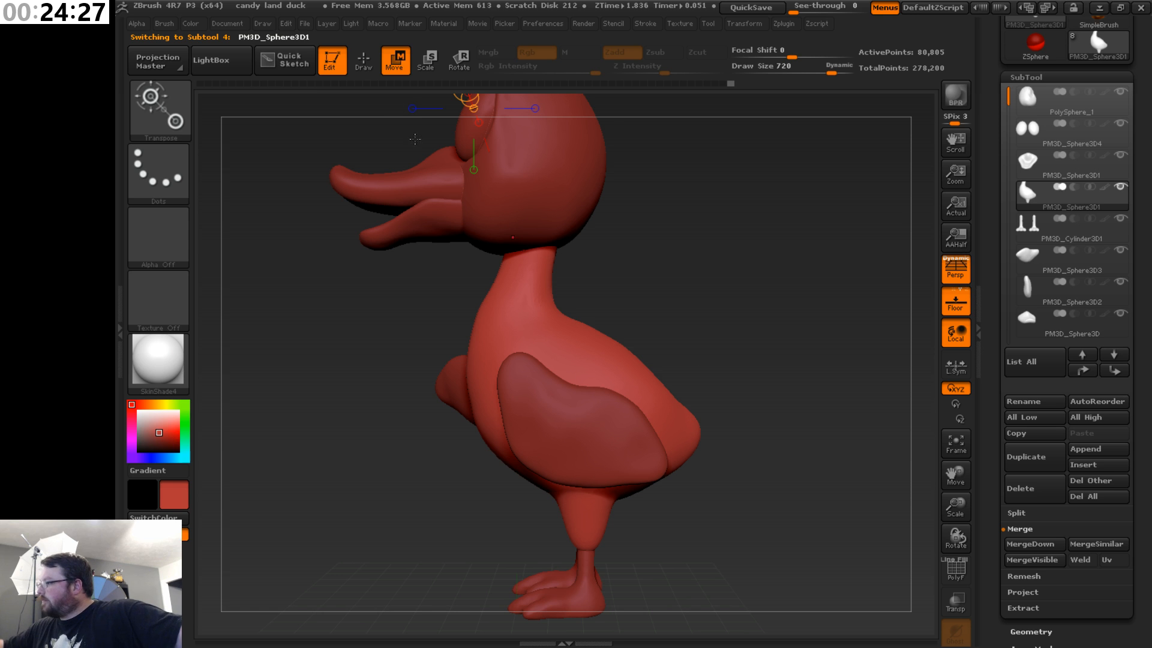
key("q")
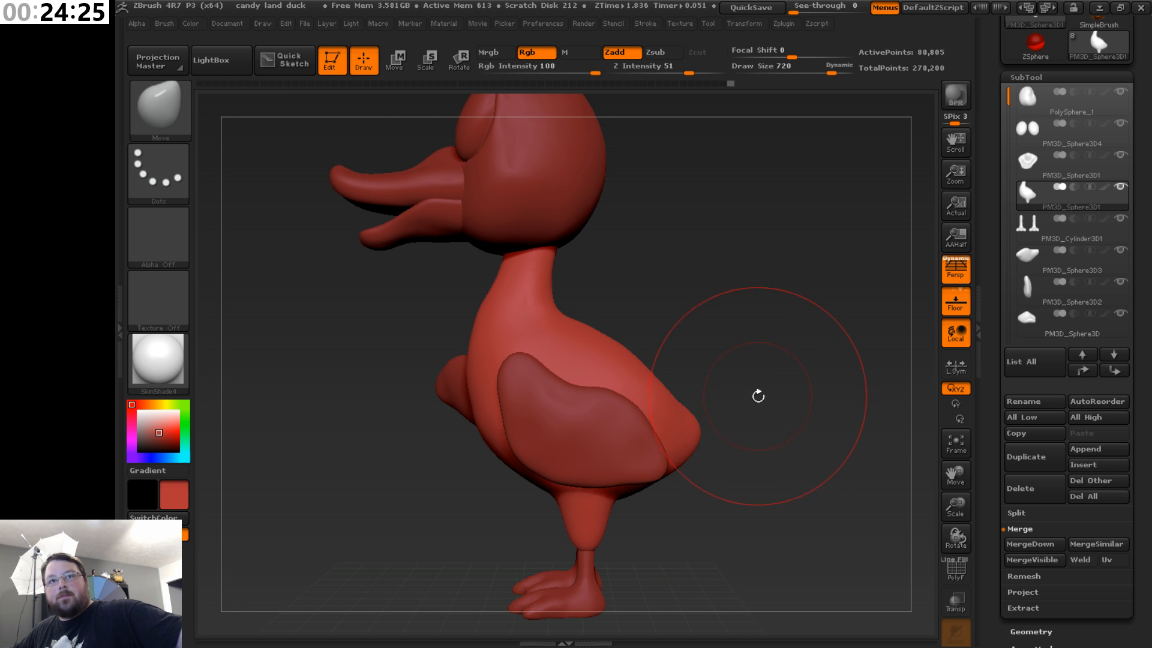
key("s")
left_click_drag(757, 401, 713, 414)
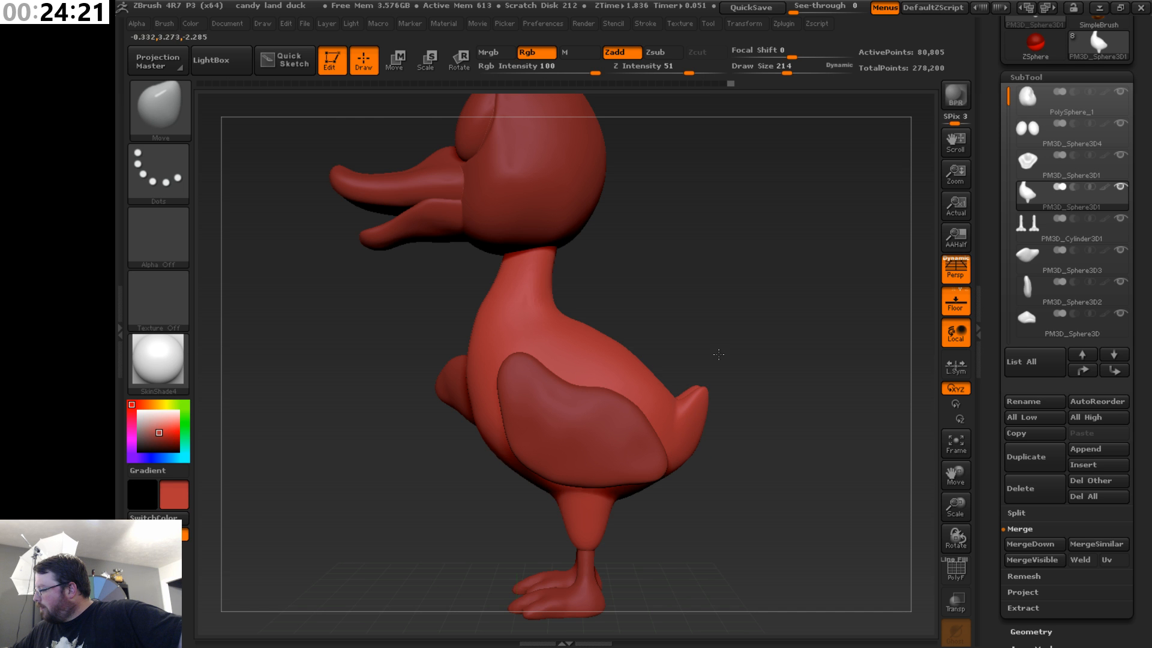
- Pull the tail into three pointed feathers and refine their profile from the back and side with the Move brush
mouse_move(718, 354)
left_mouse_down()
mouse_move(775, 393)
mouse_move(761, 387)
mouse_move(767, 377)
left_mouse_up()
left_click_drag(718, 422, 719, 351)
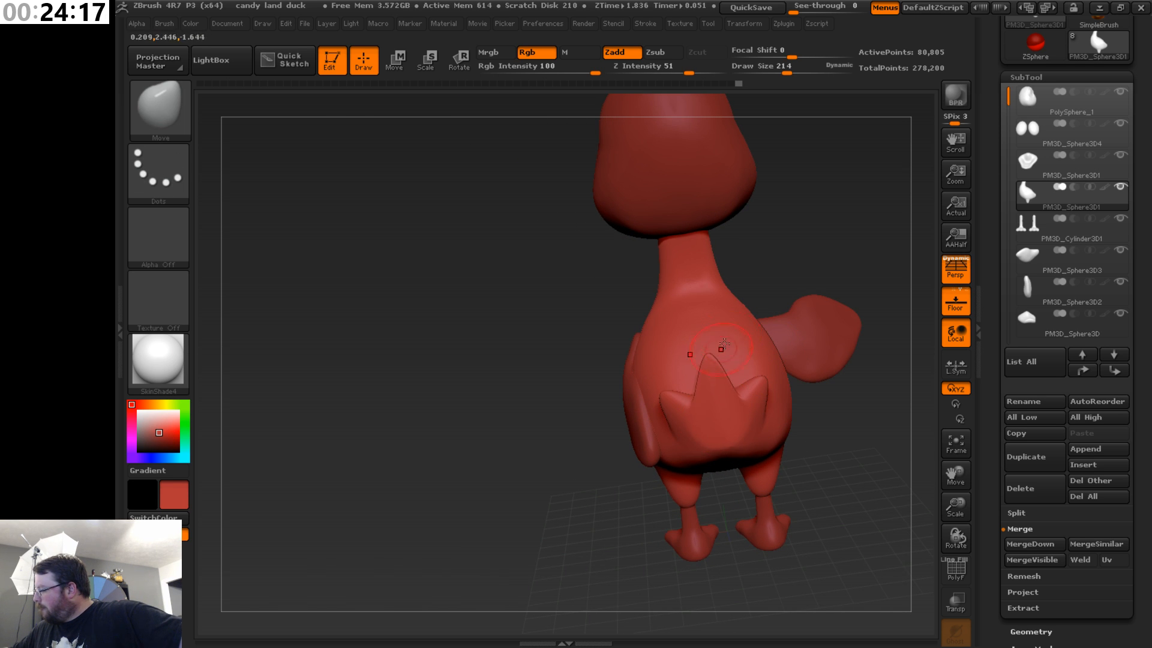
left_click_drag(801, 270, 874, 257)
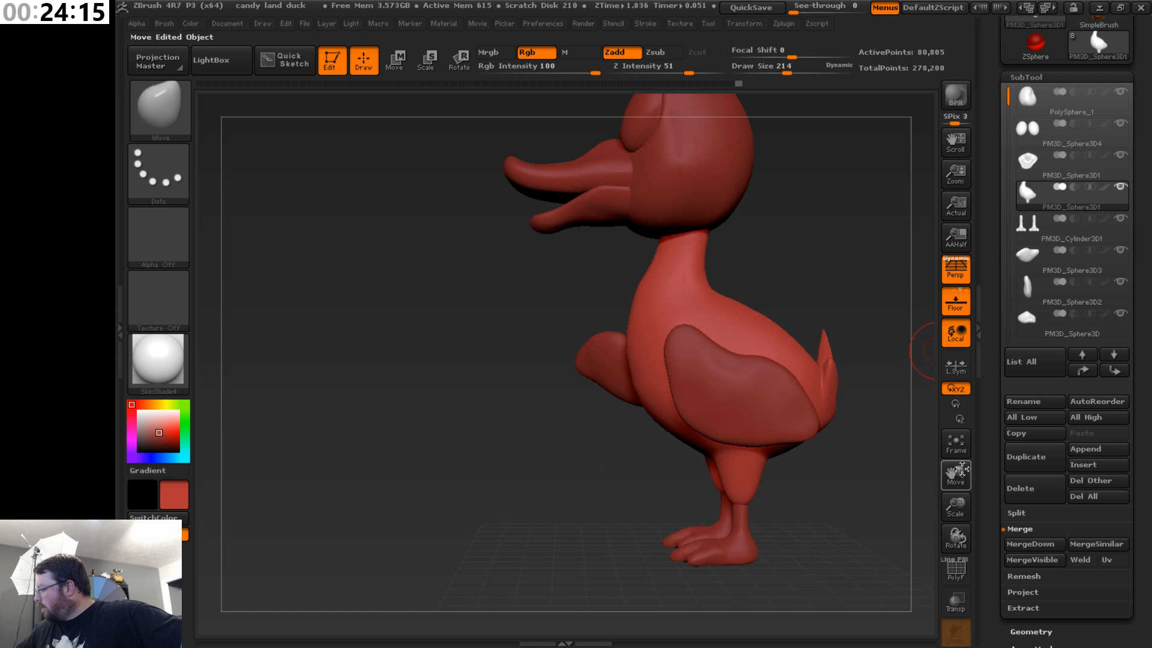
left_click_drag(960, 470, 852, 474)
left_click_drag(958, 504, 897, 438)
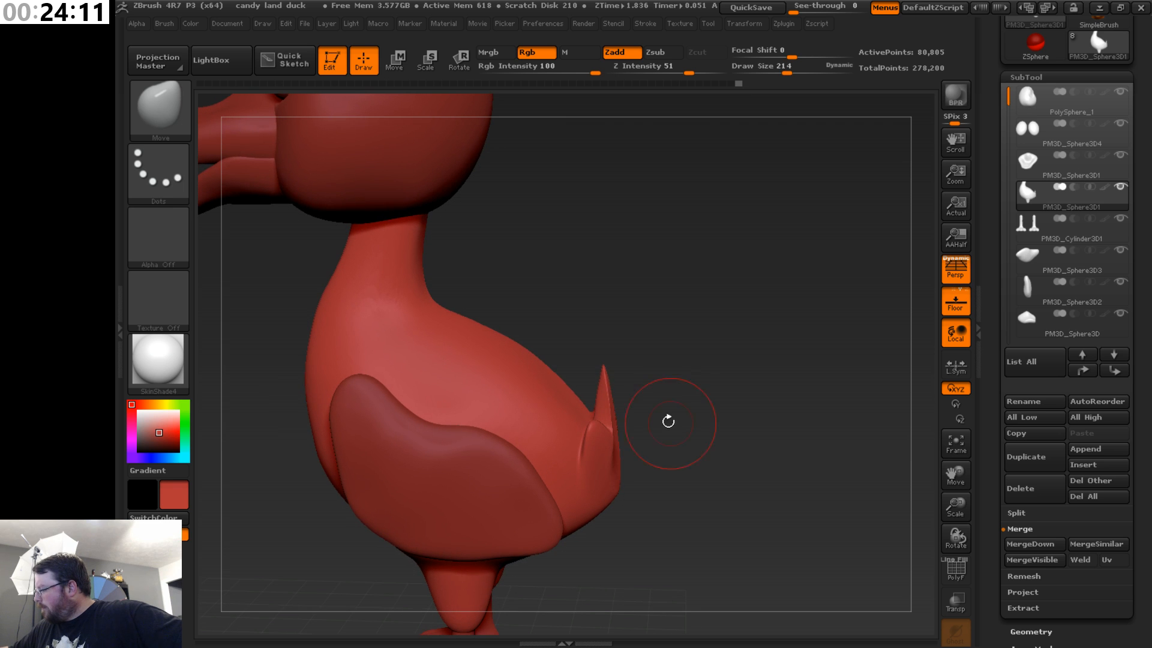
key("s")
mouse_move(658, 387)
left_mouse_down()
mouse_move(621, 389)
mouse_move(637, 444)
left_mouse_up()
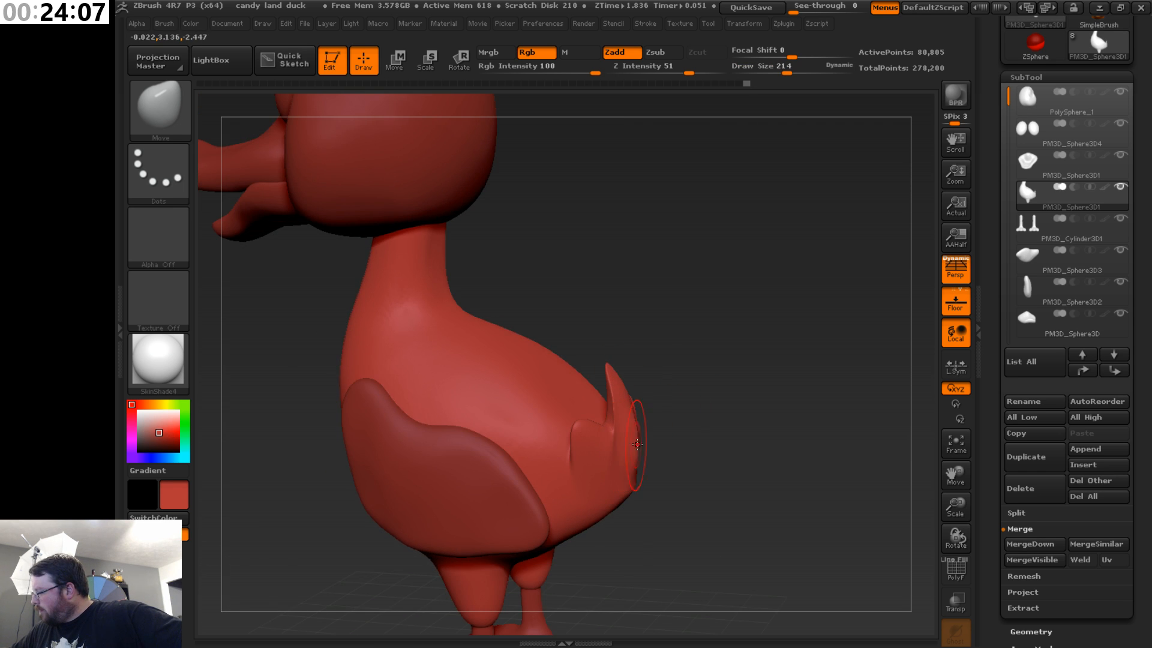
left_click_drag(682, 412, 705, 401)
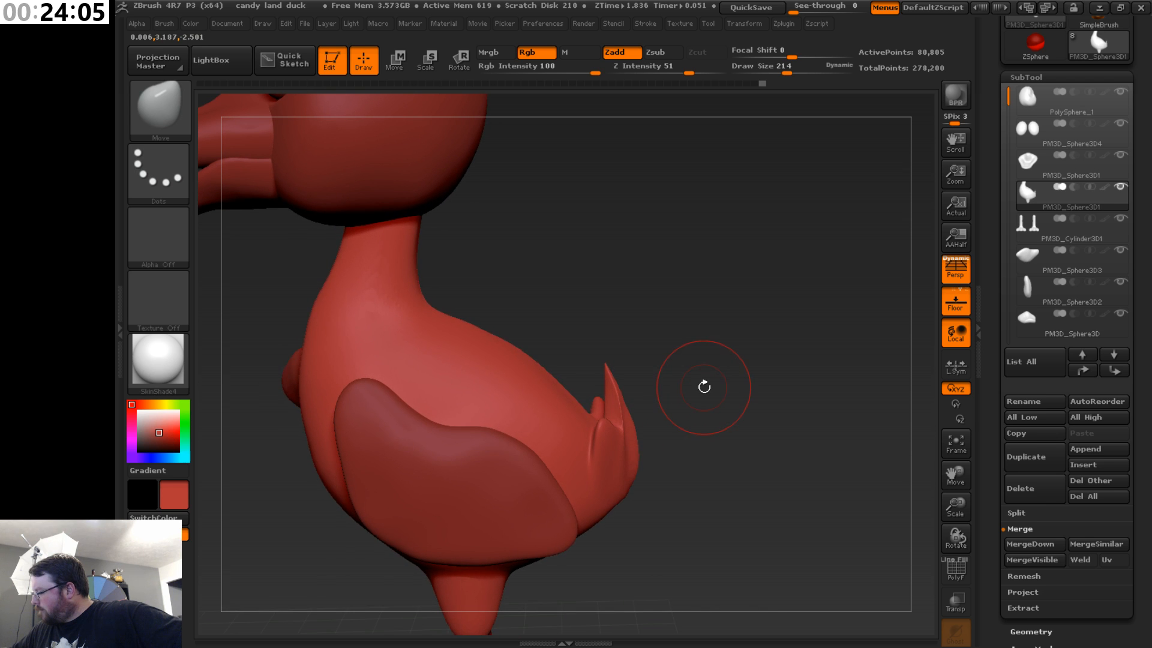
- Thicken the thin tail feathers with the Inflate brush and remesh the body with DynaMesh
key("b")
left_click(542, 444)
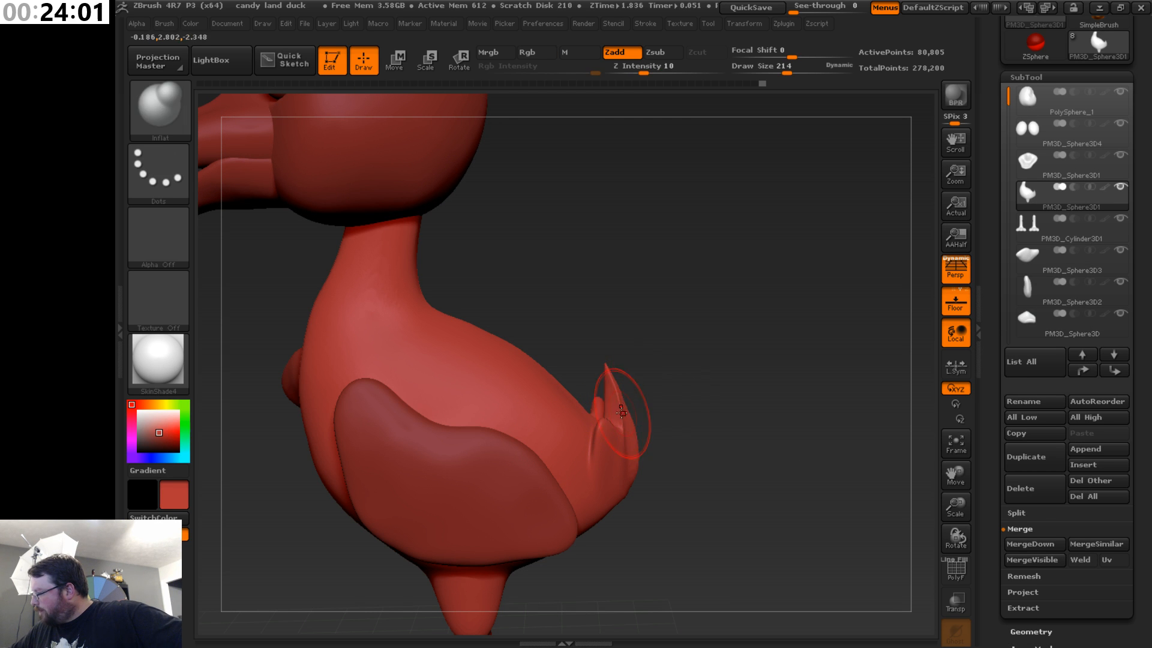
left_click_drag(679, 392, 643, 367)
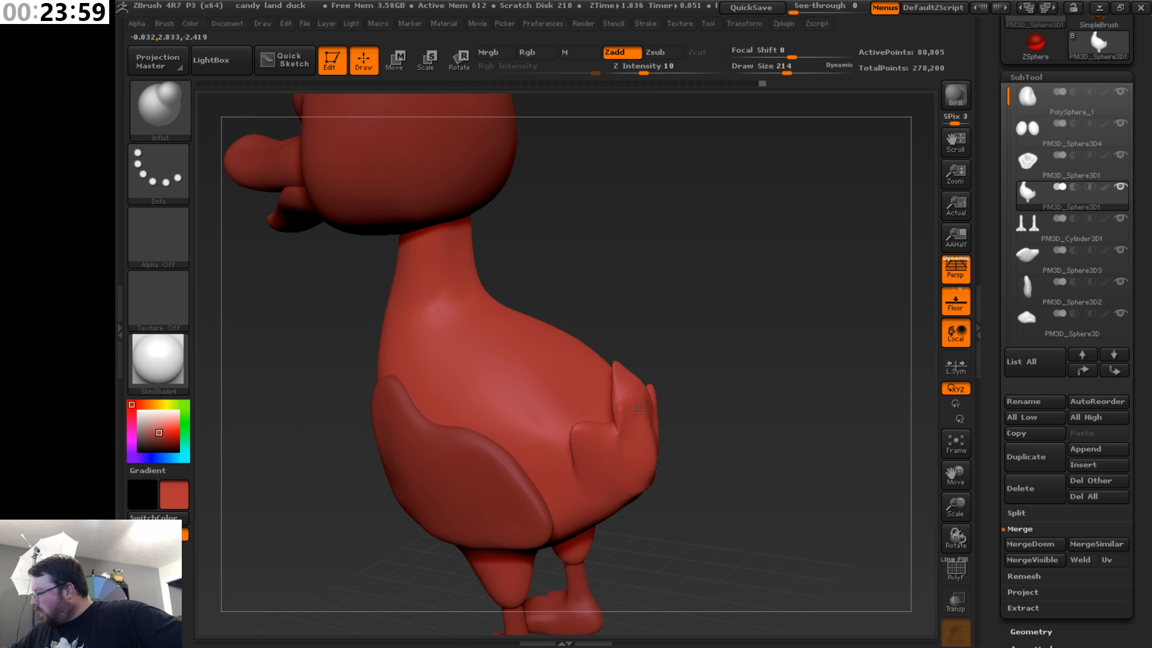
mouse_move(643, 414)
left_mouse_down()
mouse_move(640, 396)
mouse_move(629, 438)
left_mouse_up()
left_click_drag(740, 391, 716, 414)
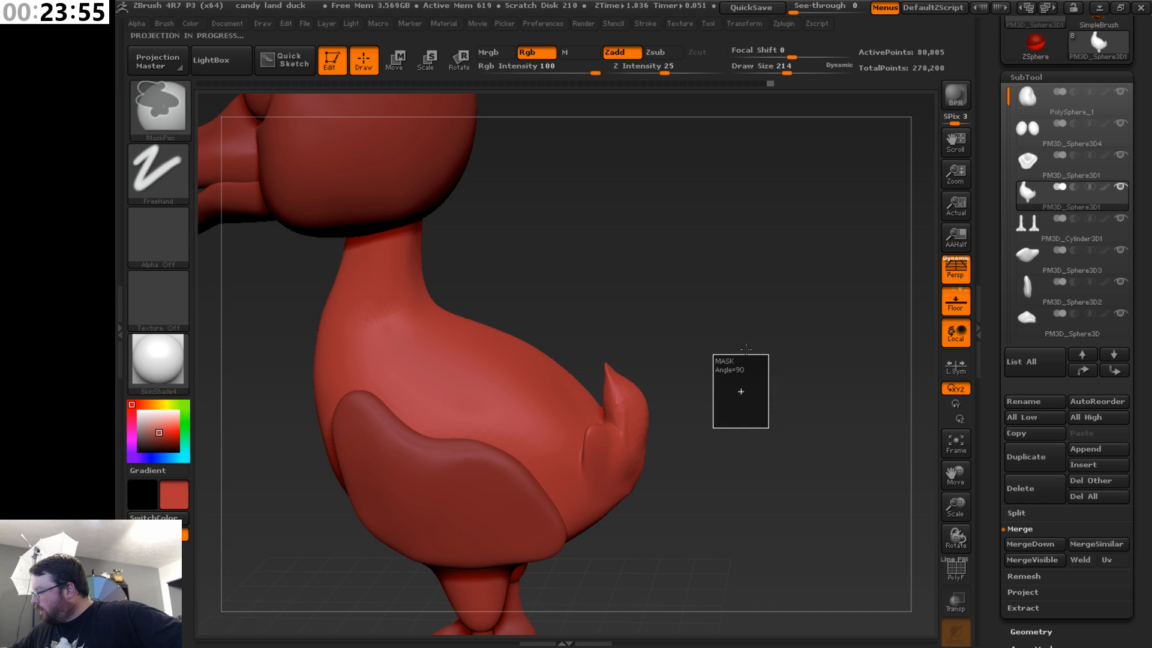
- Return to the Move brush and smooth the tail feathers from their tips down to the base
mouse_move(699, 362)
left_mouse_down()
mouse_move(708, 403)
mouse_move(786, 340)
left_mouse_up()
key("b")
left_click(964, 475)
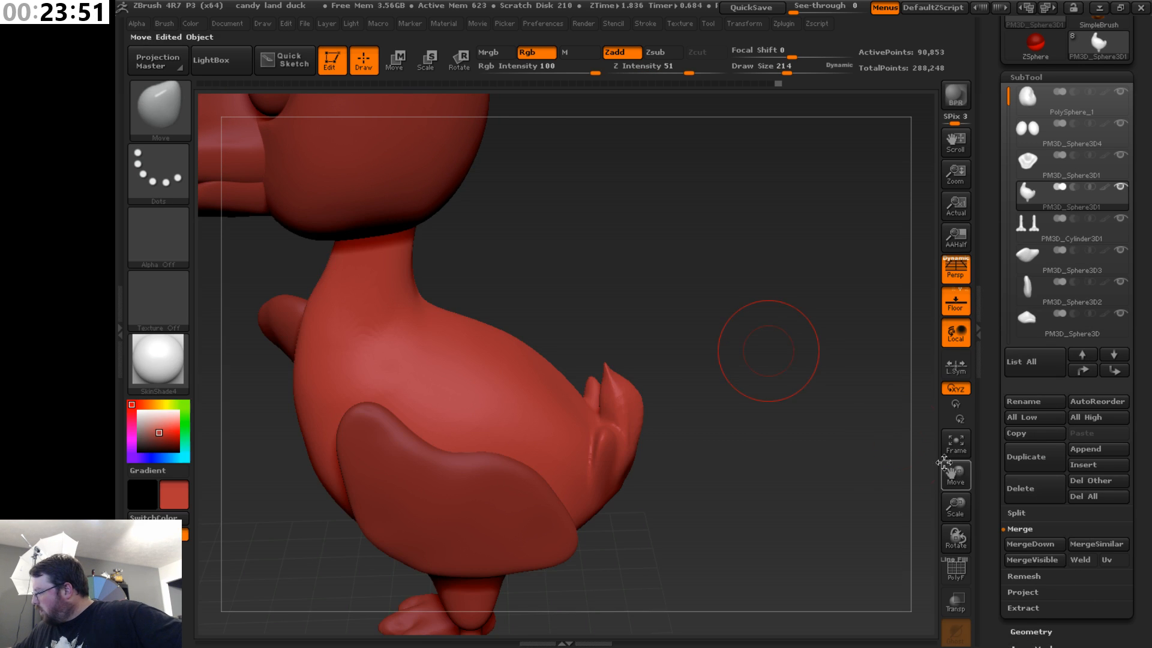
left_click_drag(633, 428, 625, 411, "shift")
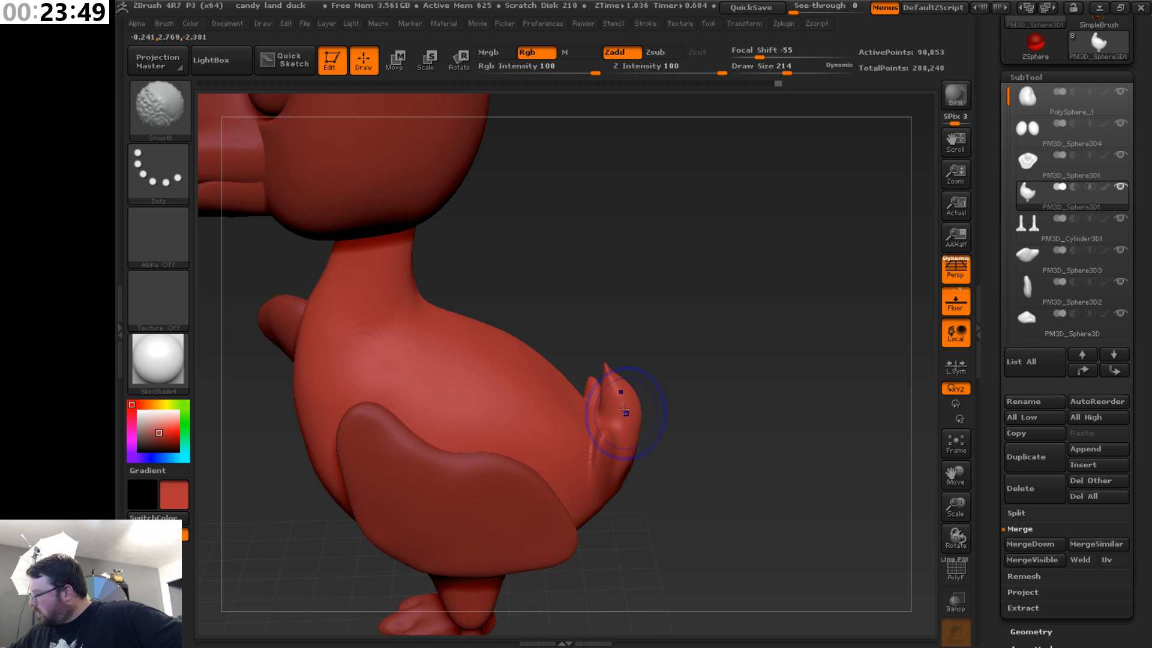
mouse_move(694, 391)
left_mouse_down()
mouse_move(660, 417)
mouse_move(671, 352)
mouse_move(628, 362)
left_mouse_up()
key("shift")
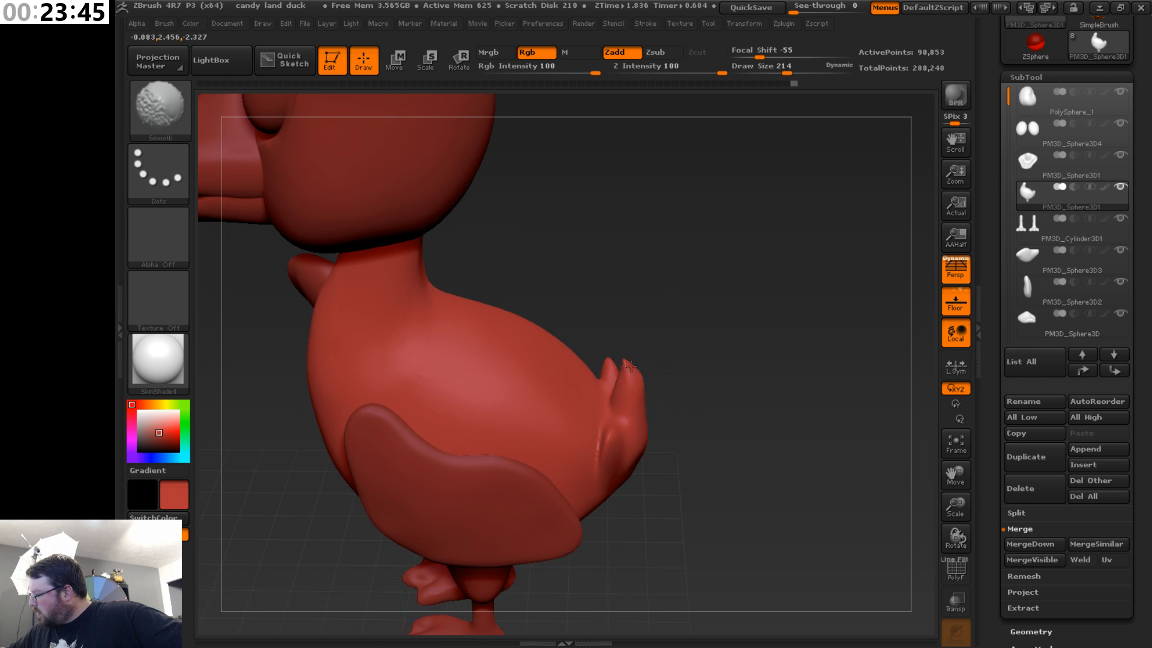
mouse_move(631, 408)
left_mouse_down("shift")
mouse_move(612, 450)
mouse_move(665, 418)
mouse_move(662, 408)
mouse_move(632, 450)
mouse_move(637, 461)
left_mouse_up("shift")
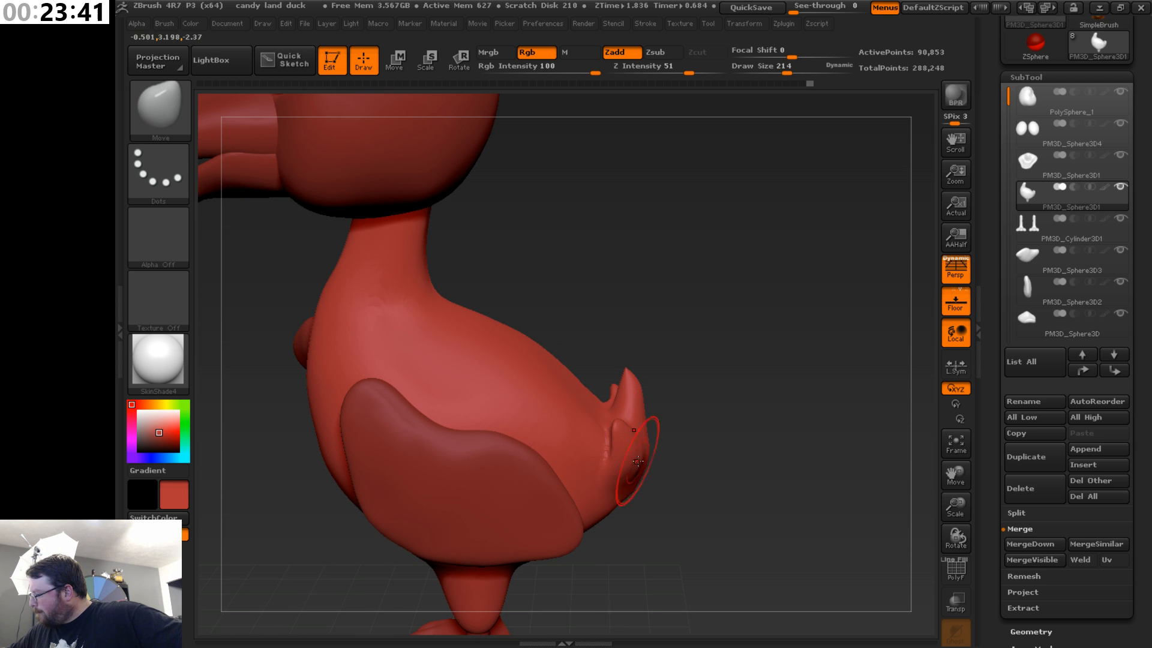
- Shape the base of the outer tail feathers from behind so they stand out from the rump
mouse_move(714, 447)
left_mouse_down()
mouse_move(504, 438)
mouse_move(666, 429)
mouse_move(633, 413)
mouse_move(645, 433)
mouse_move(634, 440)
mouse_move(775, 379)
left_mouse_up()
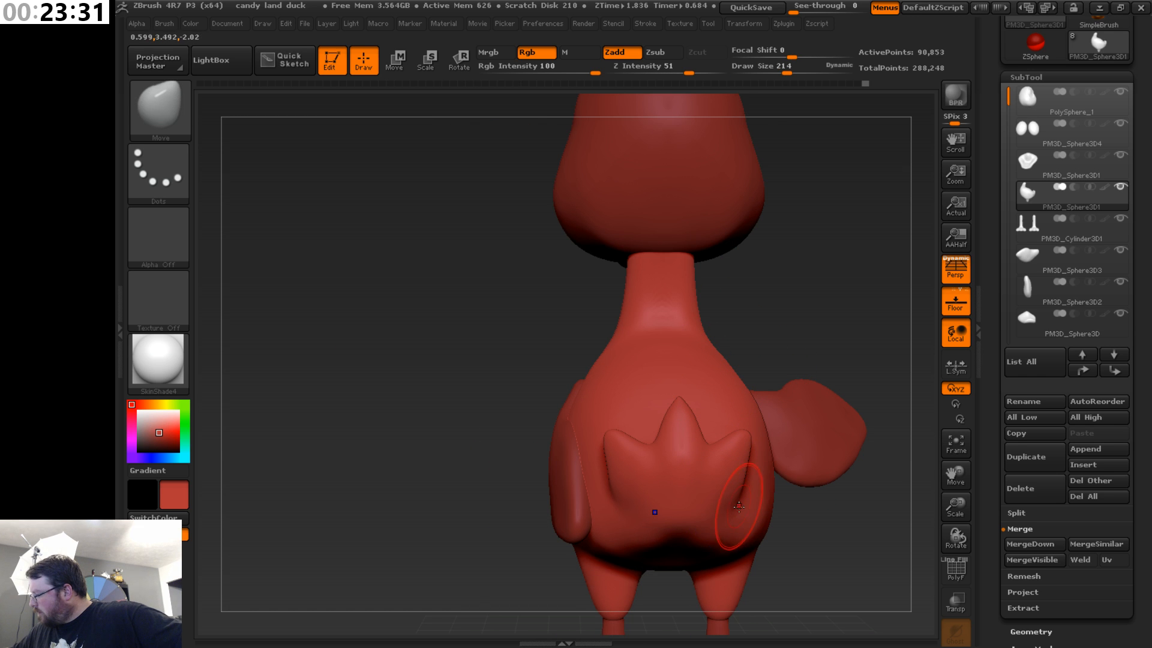
right_click_drag(761, 402, 830, 367)
right_click_drag(798, 426, 728, 427)
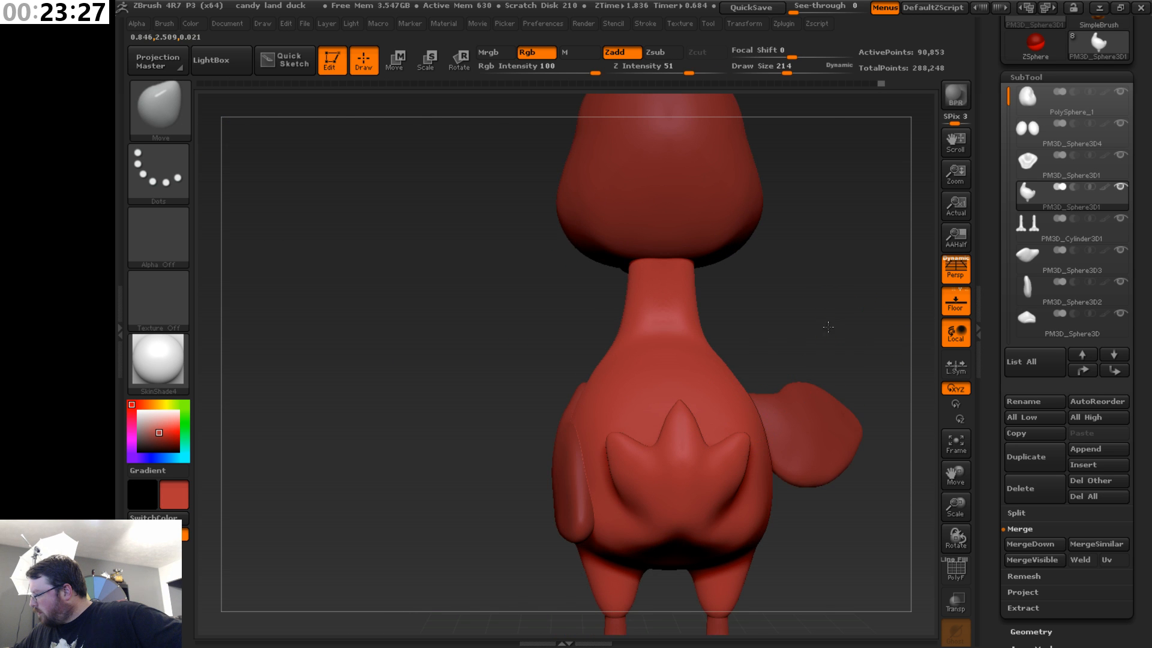
mouse_move(830, 327)
left_mouse_down()
mouse_move(817, 332)
mouse_move(891, 336)
left_mouse_up()
left_click_drag(804, 413, 795, 412)
- Reshape the outer tail feathers with the Move brush at draw sizes 136 and 170, lifting their tips
key("s")
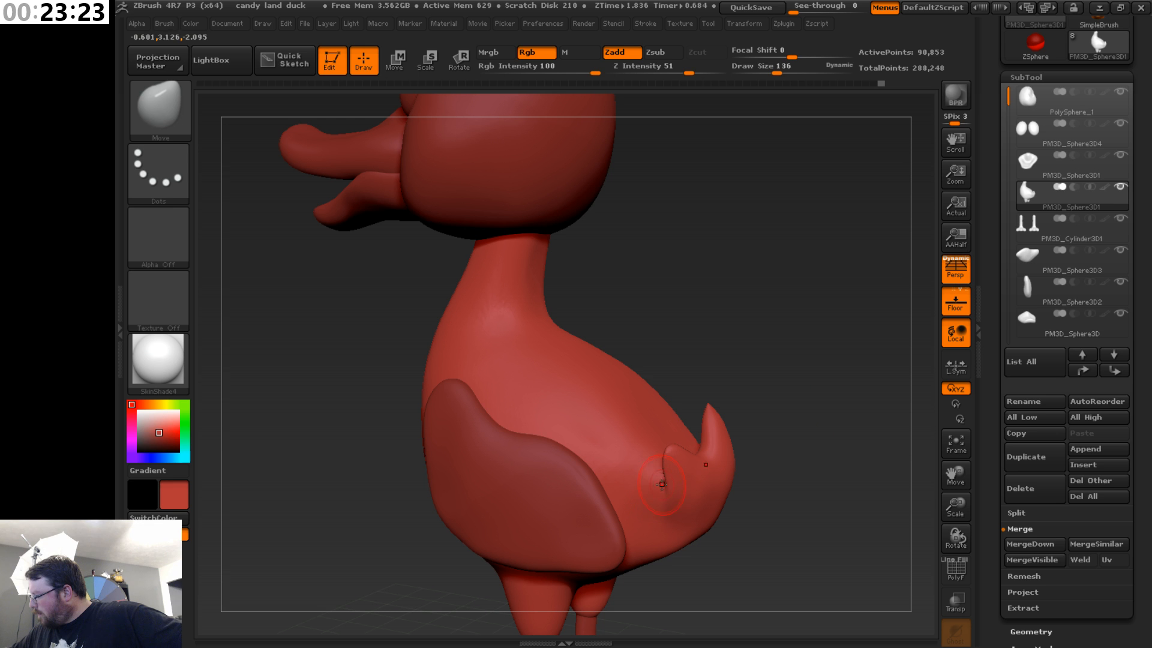
left_click_drag(812, 478, 763, 483)
mouse_move(533, 564)
left_mouse_down()
mouse_move(774, 417)
mouse_move(784, 451)
mouse_move(795, 451)
mouse_move(744, 460)
mouse_move(778, 483)
mouse_move(765, 483)
left_mouse_up()
key("s")
key("s")
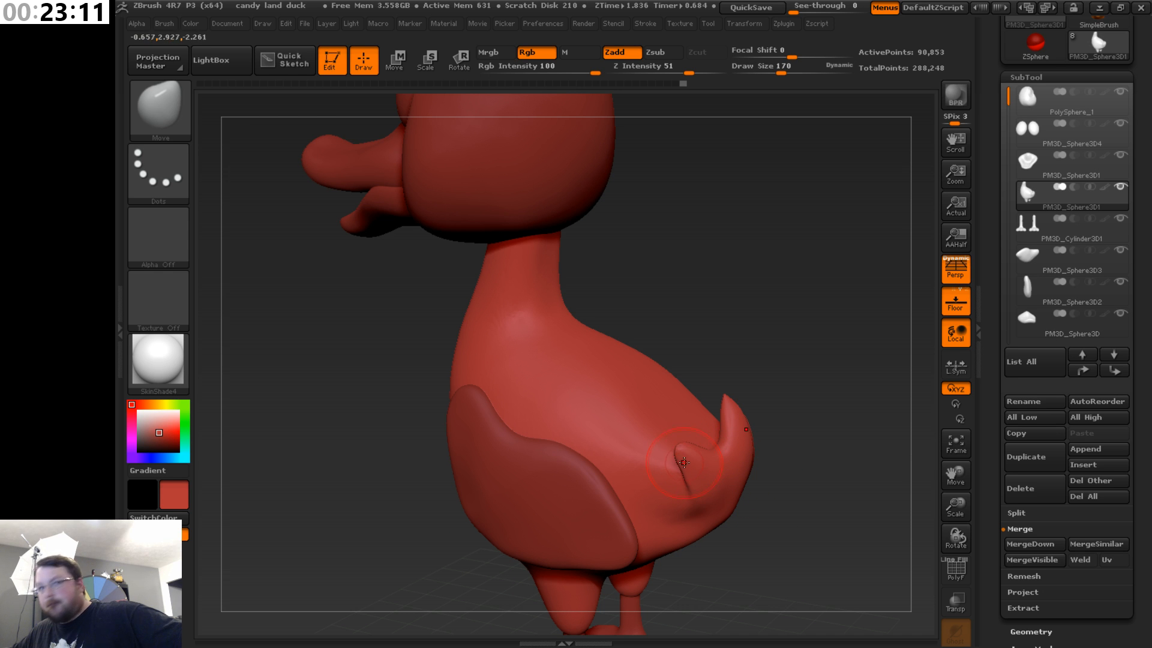
left_click_drag(678, 454, 678, 448)
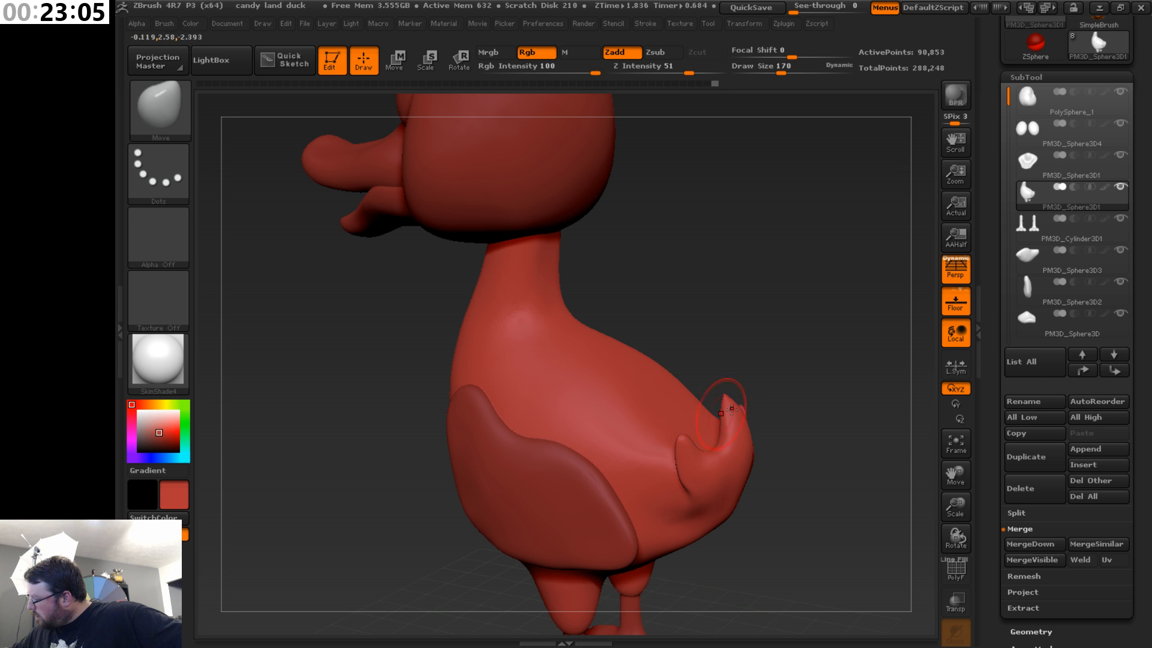
- Deepen the gaps between the tail feathers with the Move brush at draw size 93 and remesh the body
left_click_drag(732, 409, 795, 407)
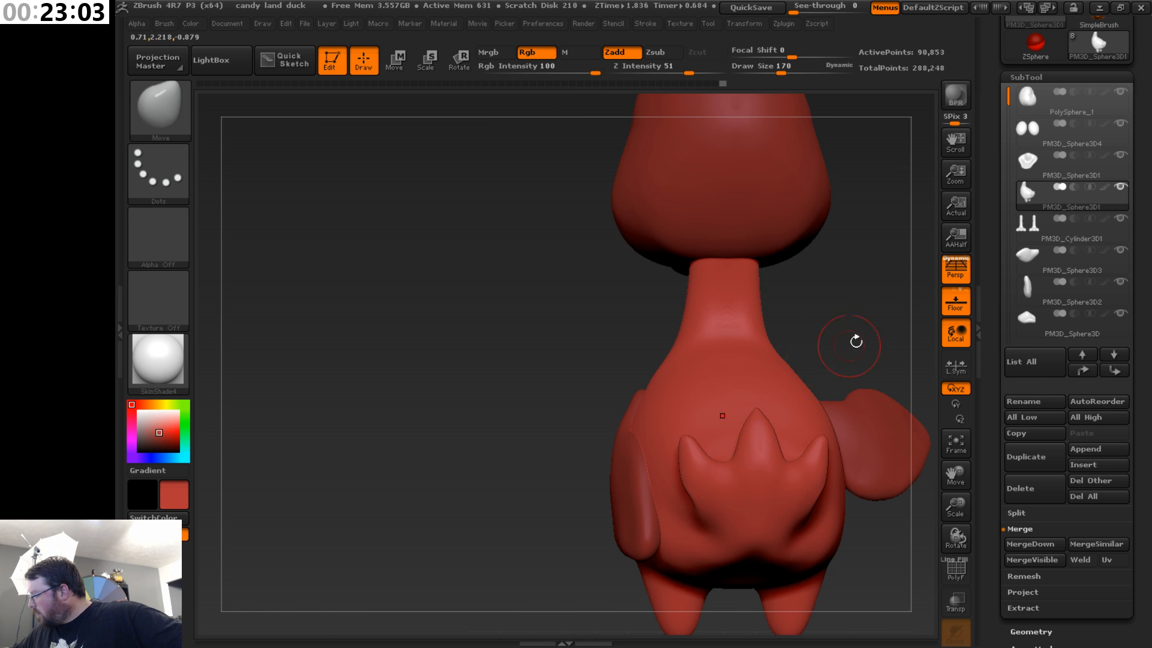
left_click_drag(856, 340, 886, 287)
left_click_drag(962, 508, 815, 425)
left_click_drag(787, 459, 781, 428)
key("s")
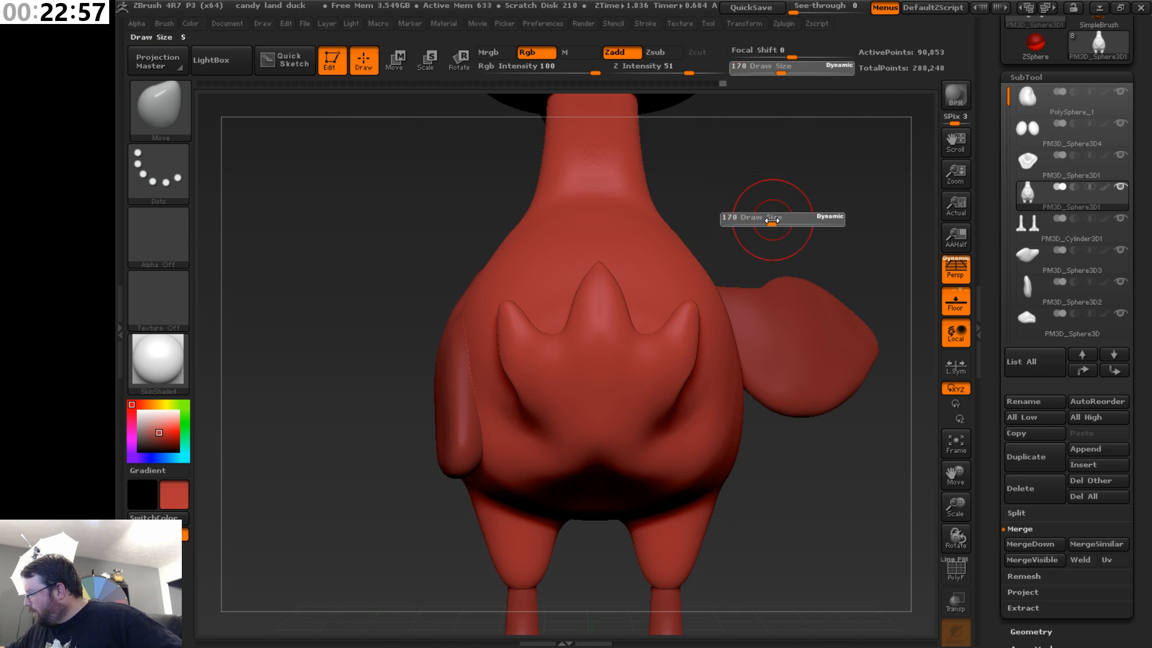
left_click(759, 220)
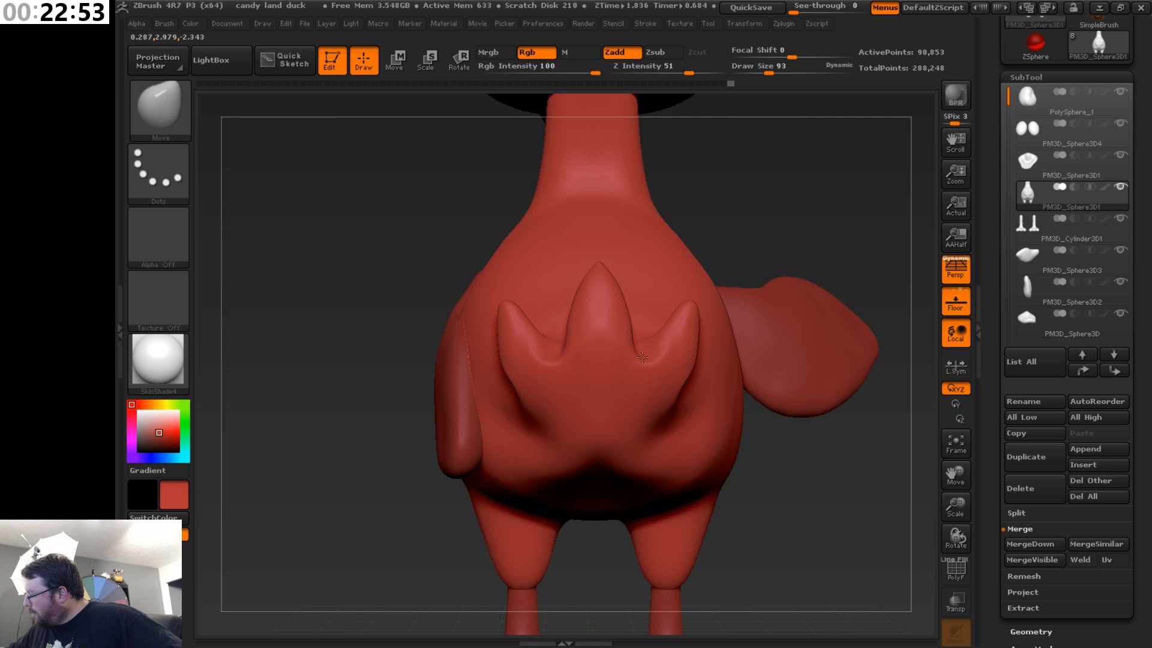
left_click_drag(642, 357, 646, 375)
mouse_move(729, 255)
left_mouse_down()
mouse_move(800, 260)
mouse_move(767, 304)
left_mouse_up()
left_click_drag(749, 407, 723, 364, "ctrl")
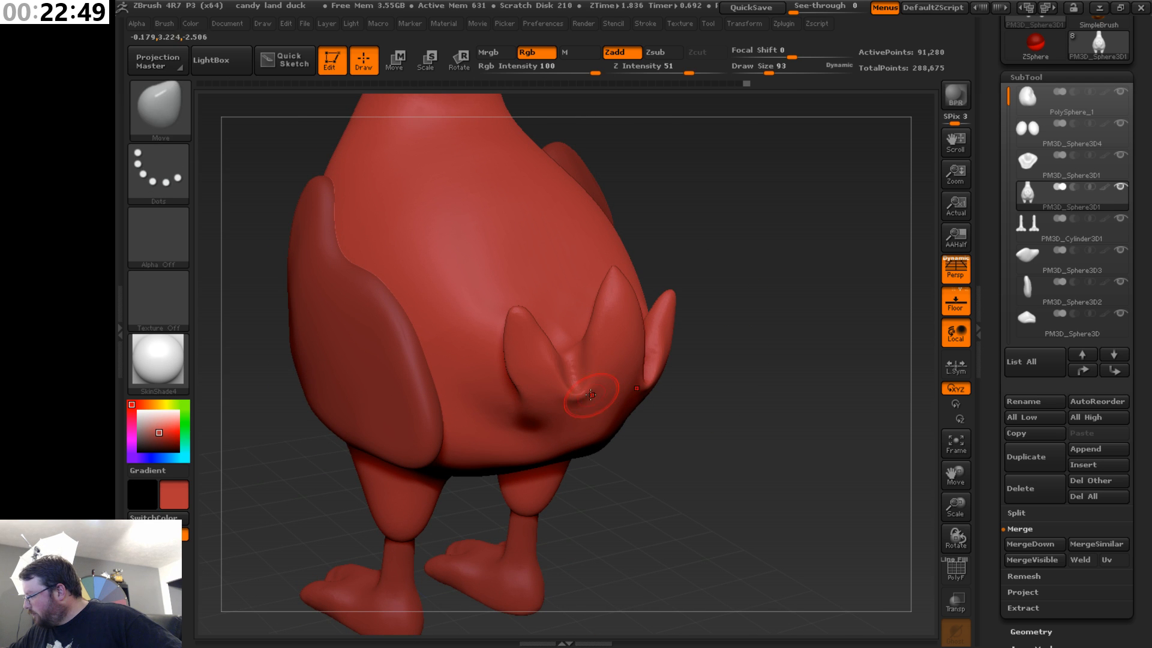
- Smooth the notches between the three tail feathers, working from several angles
left_click_drag(573, 368, 576, 392, "shift")
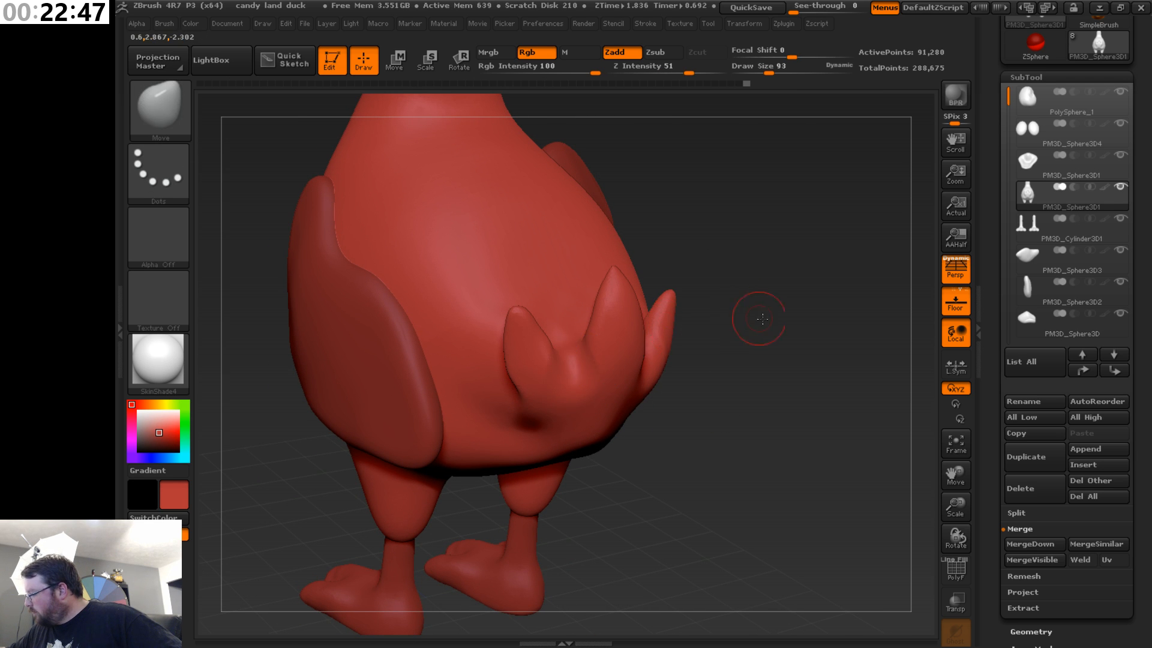
mouse_move(753, 314)
left_mouse_down()
mouse_move(743, 257)
mouse_move(690, 312)
mouse_move(816, 306)
left_mouse_up()
left_click_drag(594, 392, 627, 384, "shift")
left_click_drag(762, 316, 690, 336)
left_click_drag(577, 359, 594, 376, "shift")
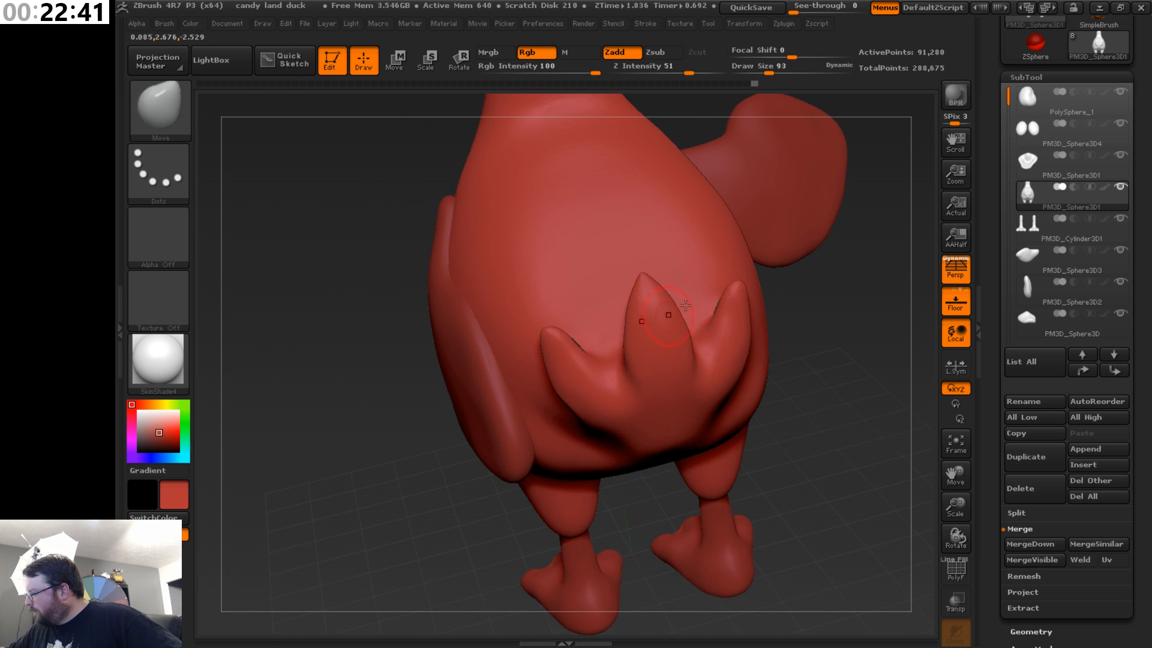
left_click_drag(851, 294, 733, 430)
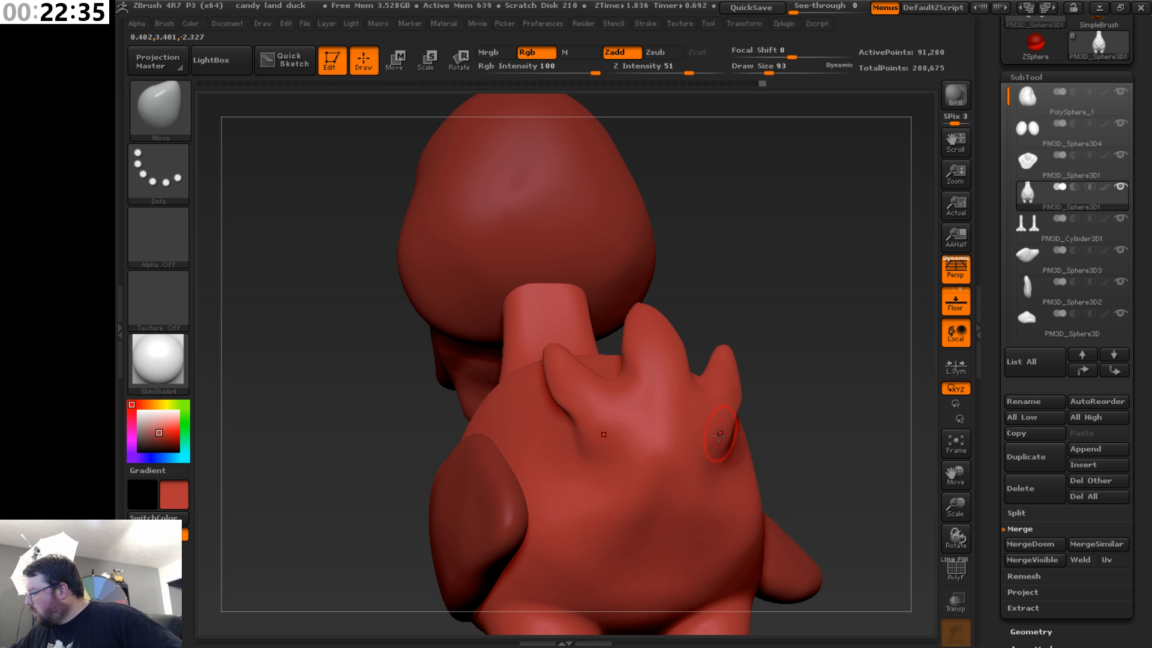
- Smooth the rump beneath the tail feathers and along its side, working from behind and at an angle
key("shift")
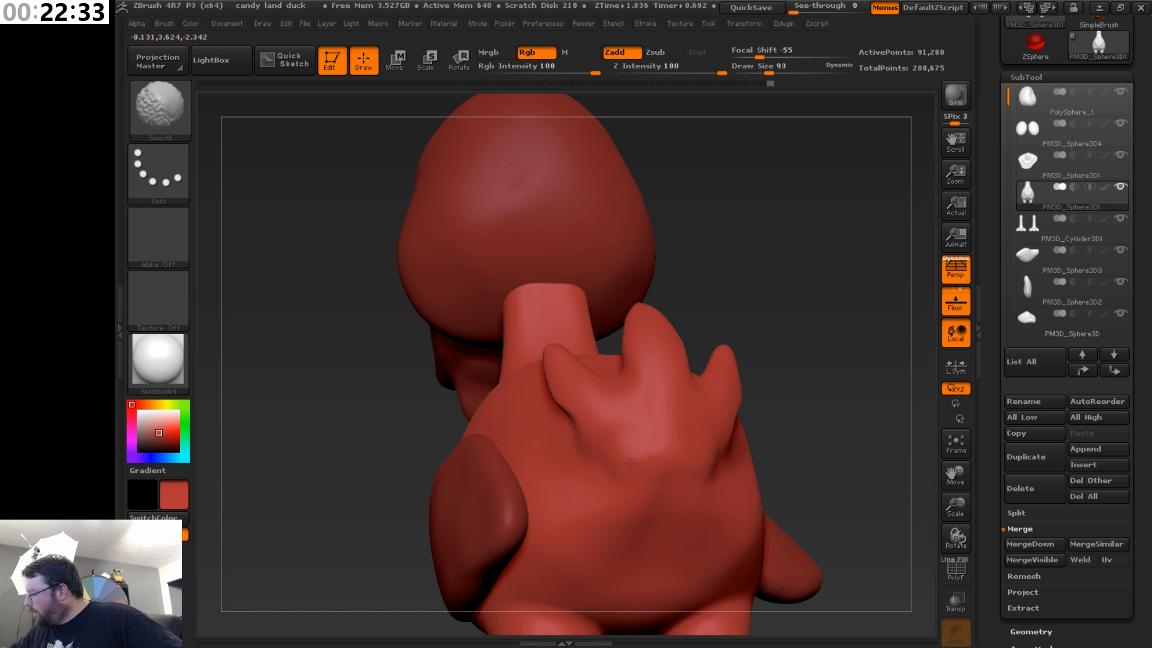
mouse_move(750, 342)
left_mouse_down()
mouse_move(798, 308)
mouse_move(808, 366)
left_mouse_up()
mouse_move(804, 144)
left_mouse_down()
mouse_move(848, 194)
mouse_move(816, 252)
left_mouse_up()
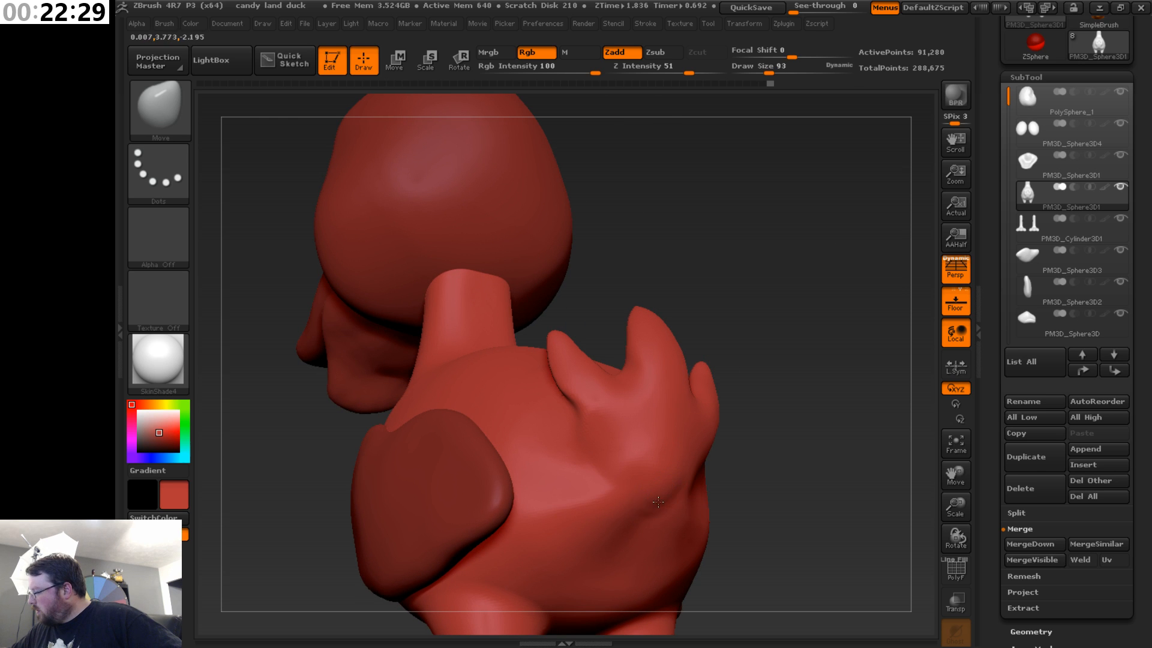
key("shift")
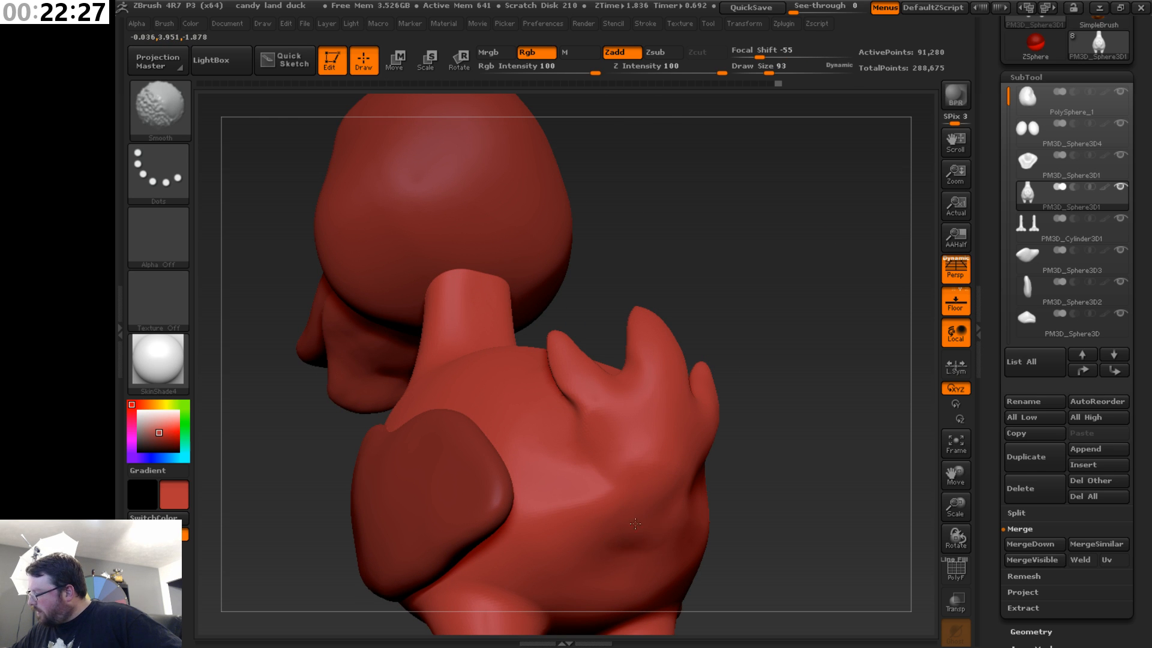
left_click_drag(612, 558, 627, 564)
key("shift")
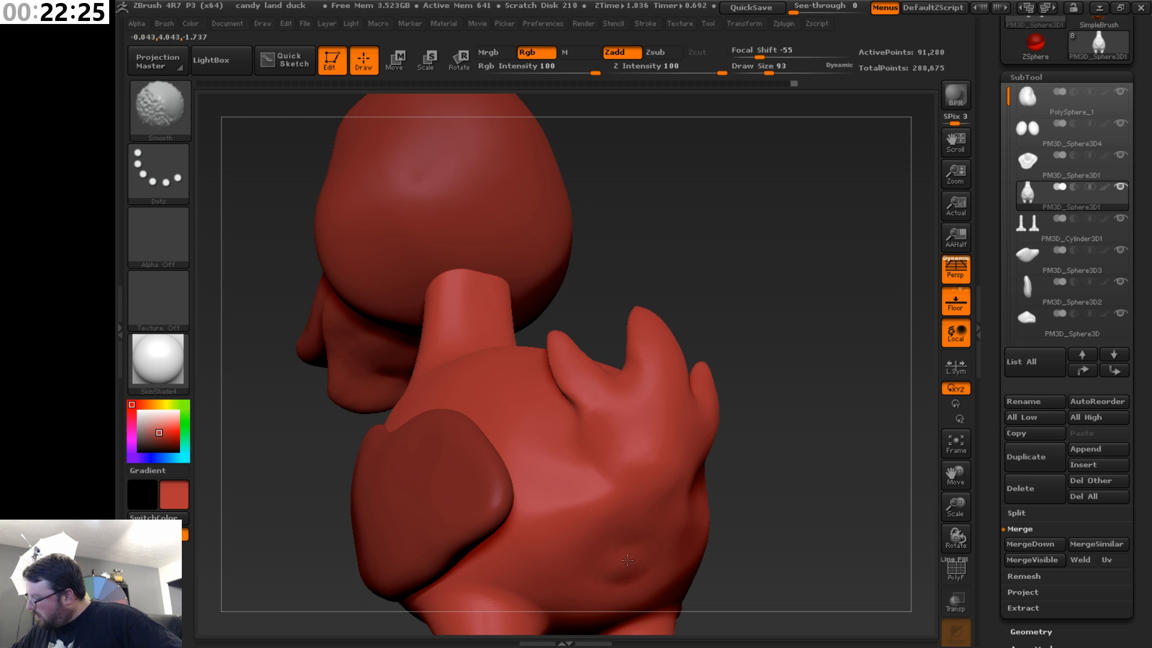
mouse_move(795, 322)
left_mouse_down()
mouse_move(782, 407)
mouse_move(758, 398)
left_mouse_up()
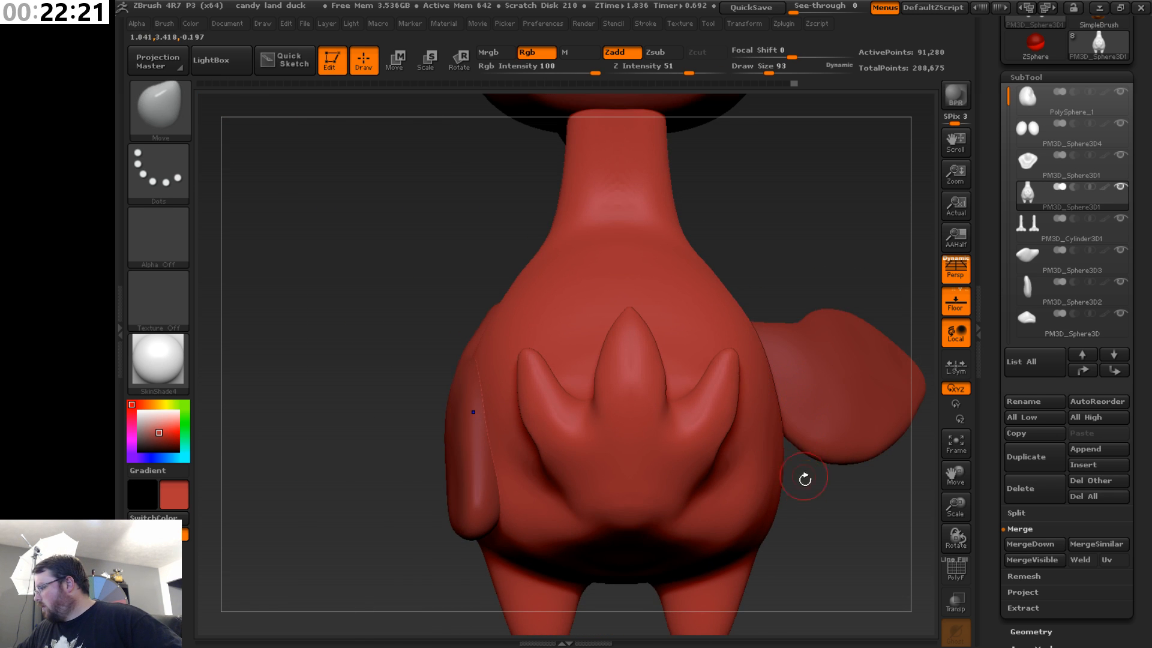
- Pull the outer tail feathers in toward the middle one from behind with the Move brush at draw size 283
key("s")
mouse_move(810, 483)
left_mouse_down()
mouse_move(816, 500)
mouse_move(842, 502)
left_mouse_up()
key("s")
left_click_drag(839, 503, 825, 507, "shift")
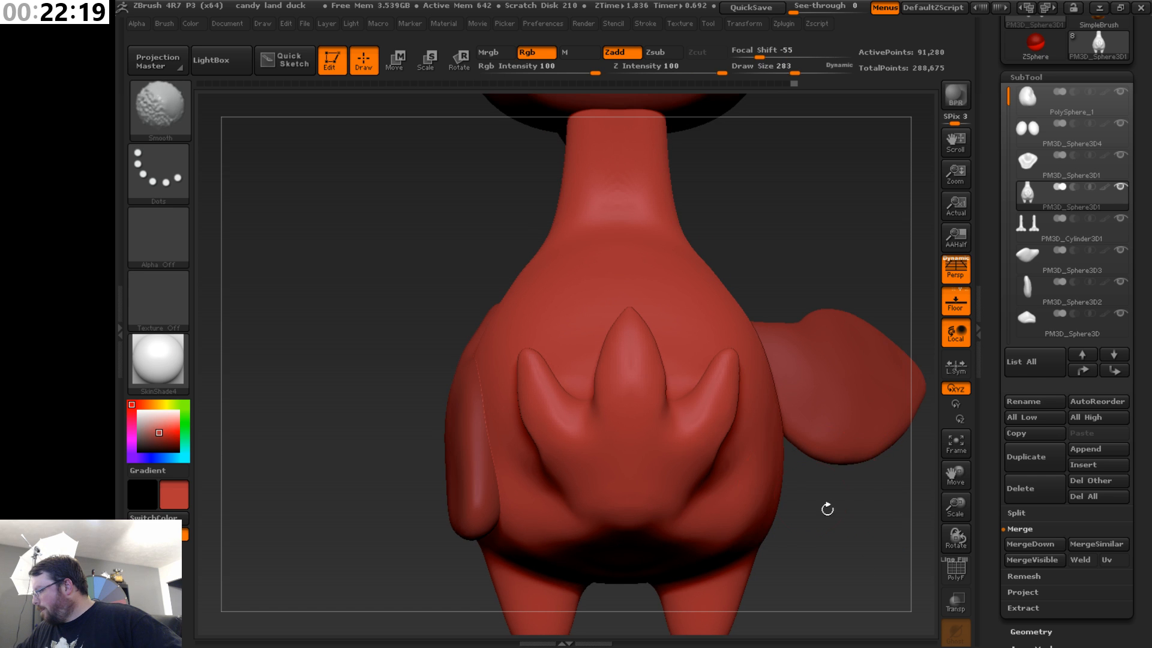
left_click_drag(728, 366, 700, 361)
left_click_drag(712, 435, 698, 440)
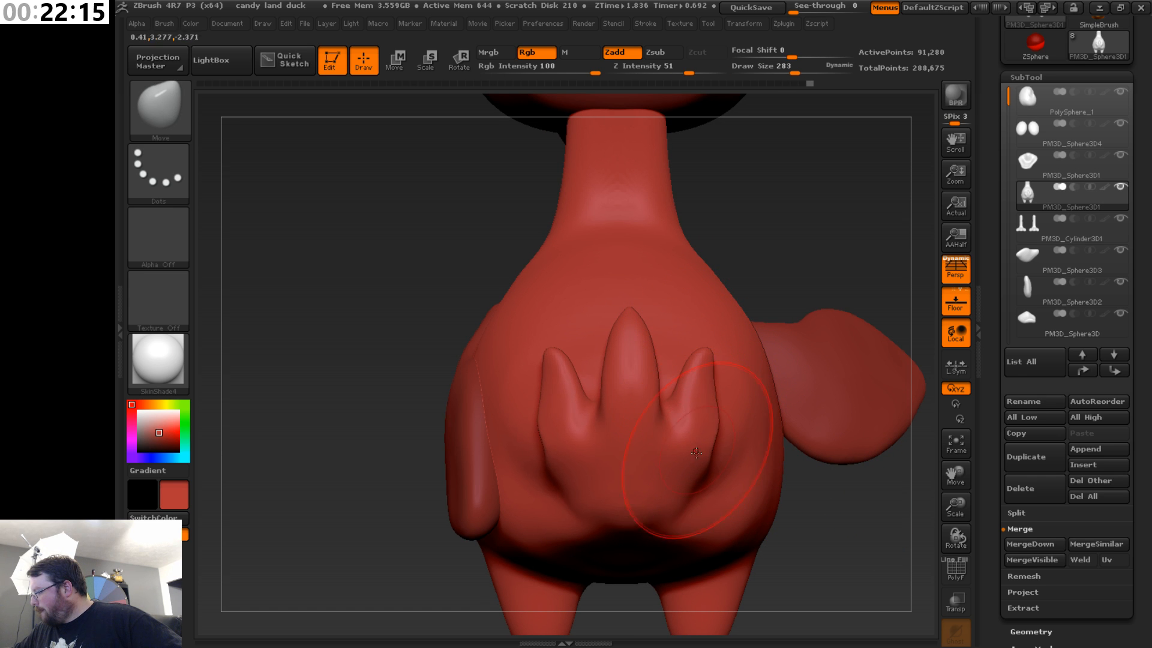
left_click_drag(705, 498, 693, 487)
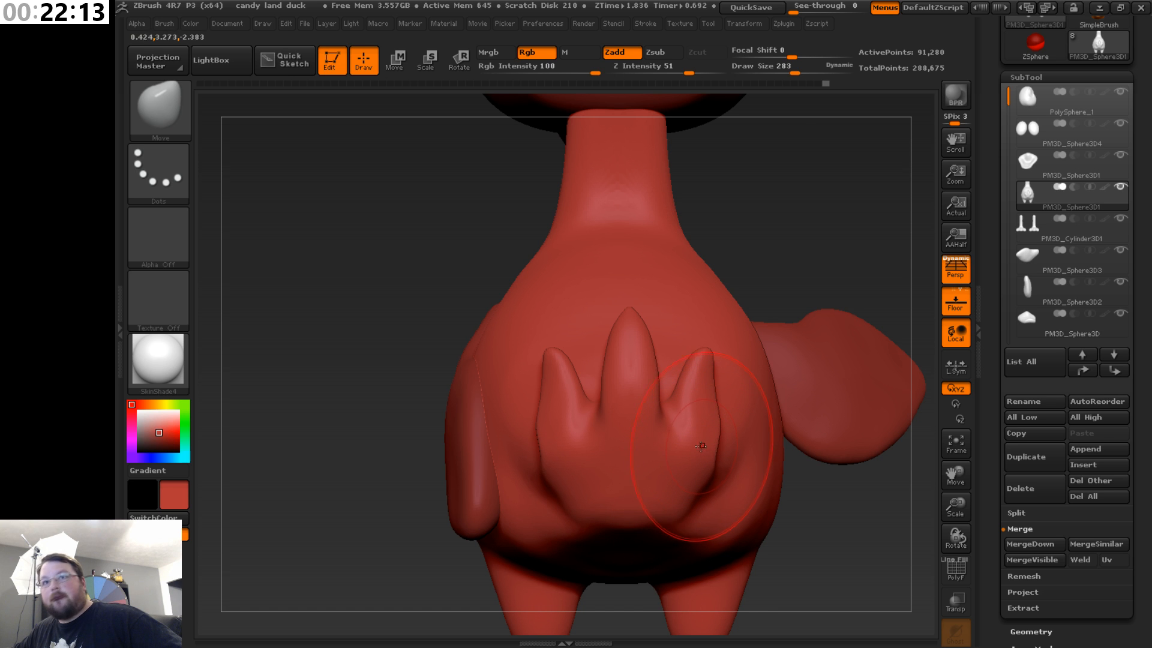
- Reshape the outer feathers and the hollow in front of them from the side at draw sizes 165 and 113, smoothing the hollow
left_click_drag(827, 252, 852, 299)
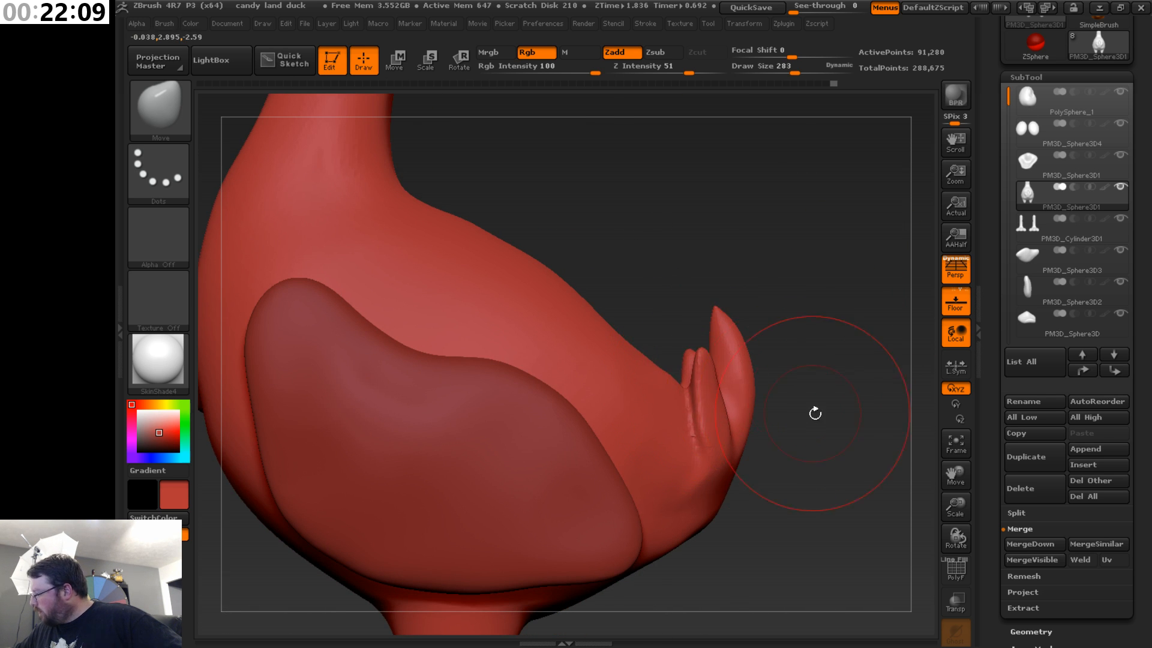
key("s")
mouse_move(797, 414)
left_mouse_down()
mouse_move(704, 390)
mouse_move(735, 408)
mouse_move(699, 360)
mouse_move(715, 361)
left_mouse_up()
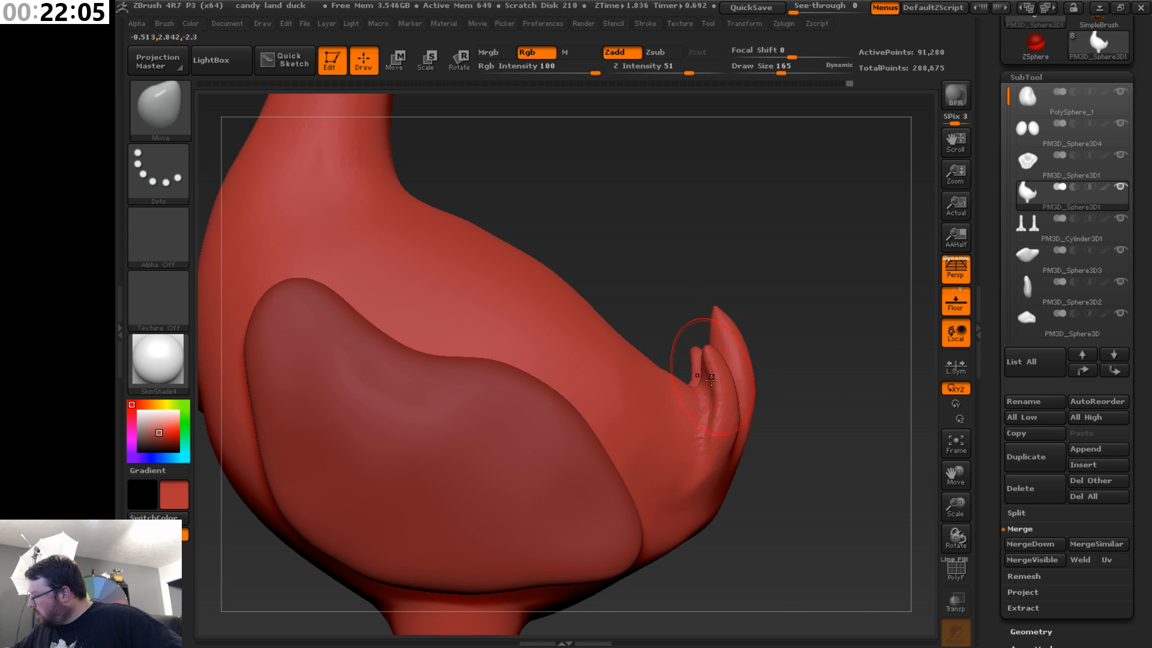
key("s")
left_click_drag(801, 351, 791, 351)
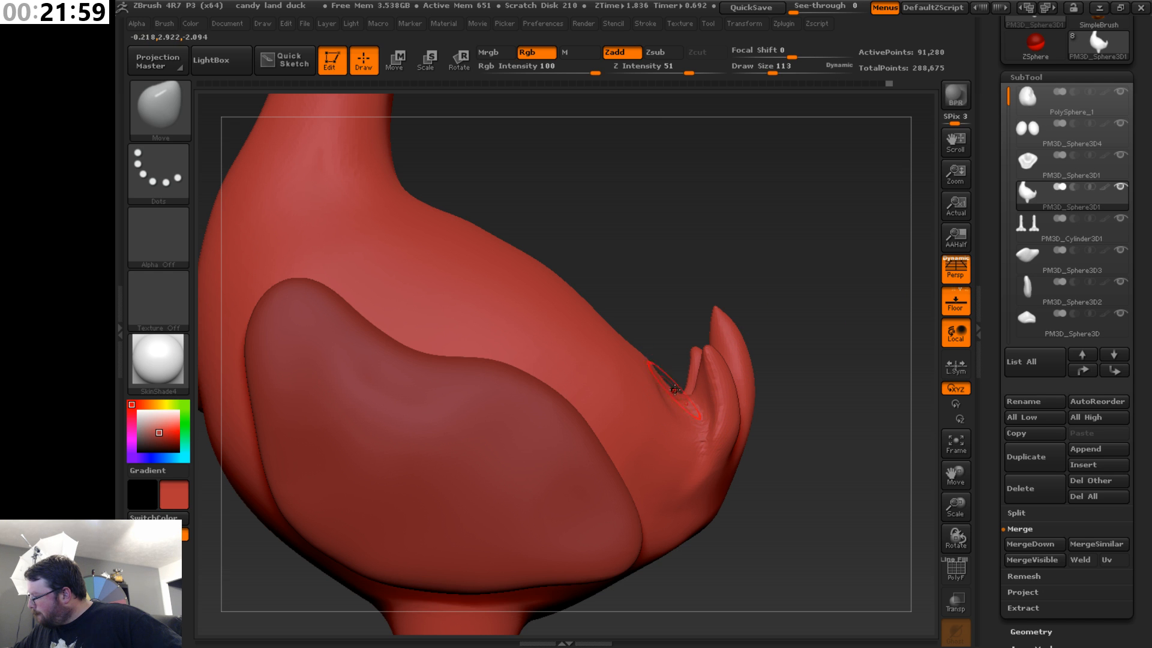
key("shift")
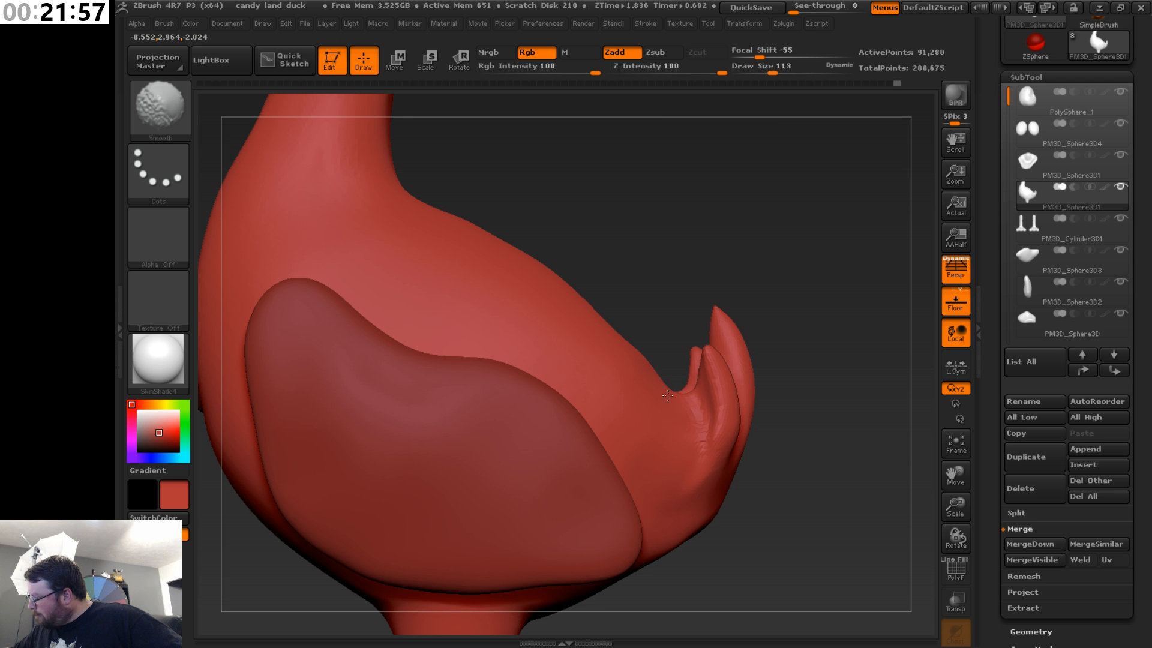
mouse_move(668, 395)
left_mouse_down("shift")
mouse_move(711, 414)
mouse_move(696, 425)
left_mouse_up("shift")
- Remesh the body and reshape the base and back of the tail with the Move brush at draw sizes 197 and 370
mouse_move(814, 341)
left_mouse_down("ctrl")
mouse_move(836, 410)
mouse_move(774, 432)
mouse_move(787, 448)
mouse_move(600, 516)
mouse_move(579, 537)
left_mouse_up("ctrl")
key("s")
mouse_move(711, 447)
left_mouse_down()
mouse_move(729, 459)
mouse_move(730, 489)
left_mouse_up()
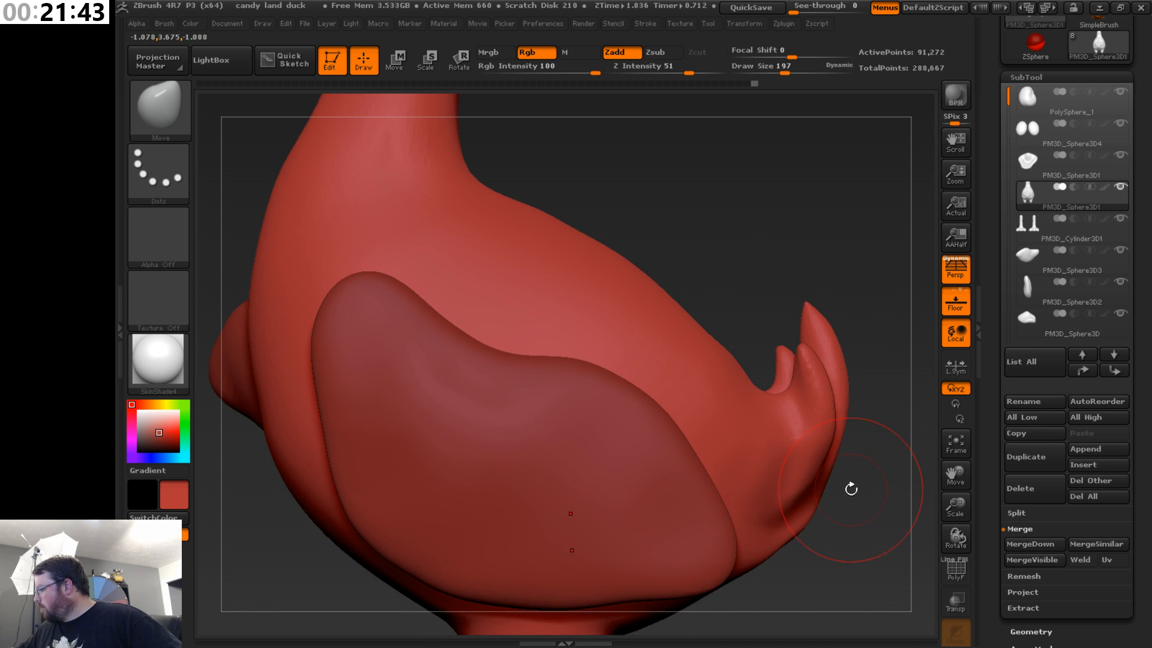
key("s")
left_click_drag(852, 491, 867, 490)
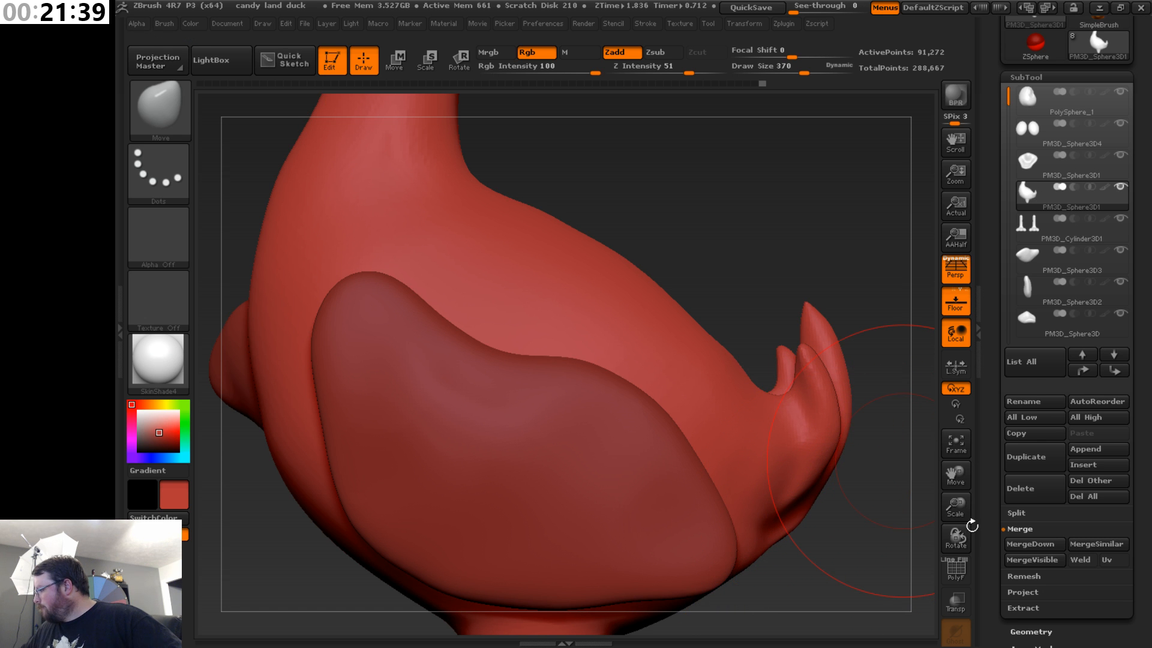
- Adjust the outer tail feathers from behind with the Move brush at draw size 264
left_click_drag(964, 511, 941, 418)
mouse_move(840, 528)
left_mouse_down()
mouse_move(869, 558)
mouse_move(762, 543)
mouse_move(816, 528)
mouse_move(880, 394)
mouse_move(870, 391)
left_mouse_up()
key("s")
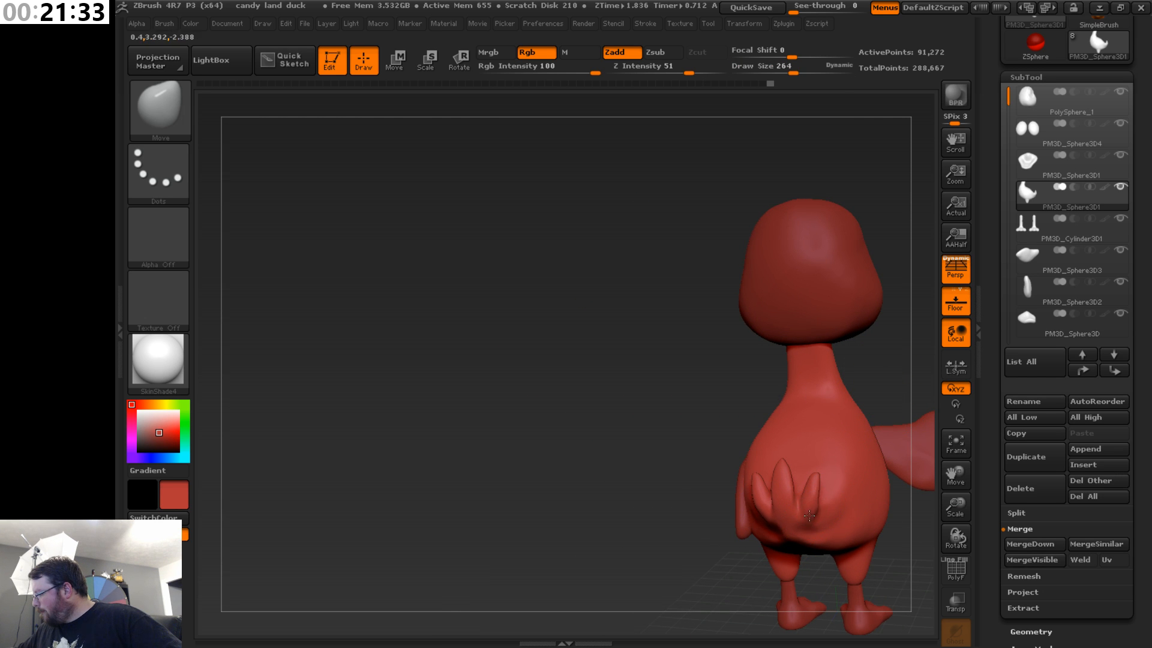
left_click_drag(740, 531, 819, 477)
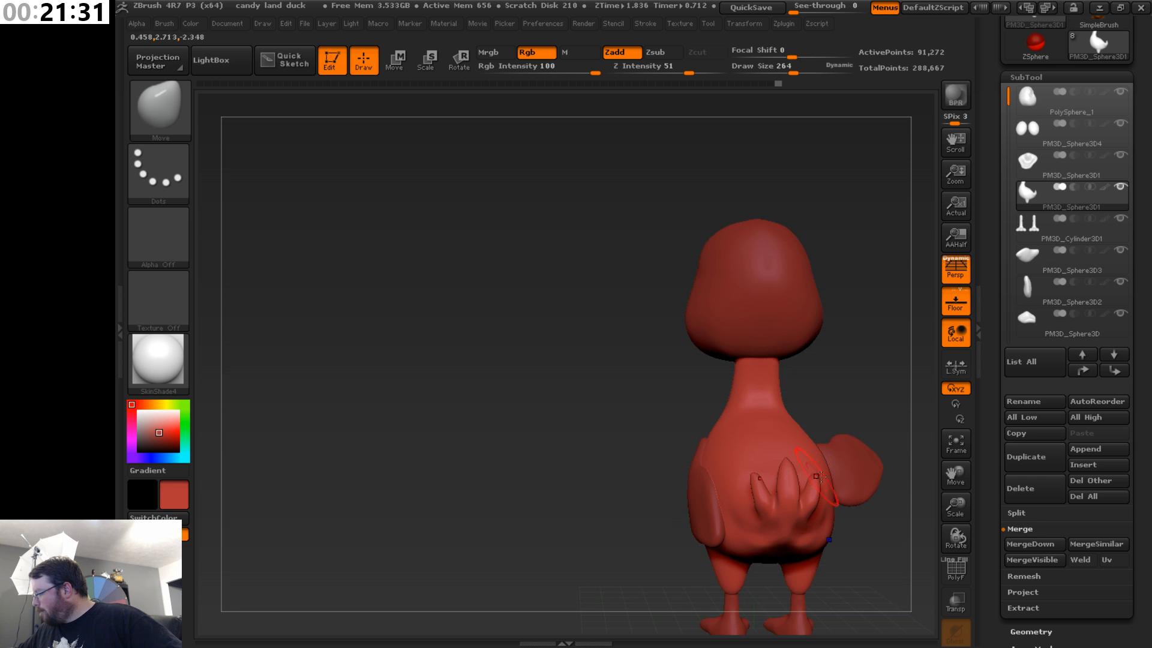
left_click_drag(968, 502, 962, 473)
- Refine the curves of the outer and middle tail feathers up close with the Move brush at draw size 122
key("s")
left_click_drag(618, 296, 597, 298)
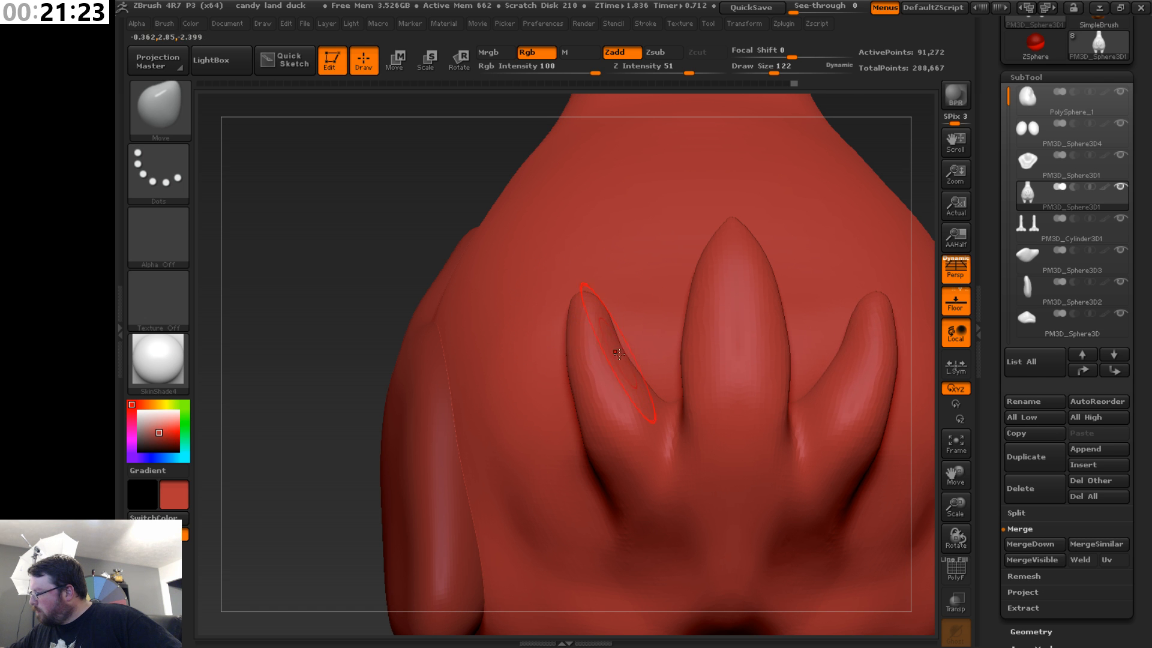
left_click_drag(376, 473, 427, 437)
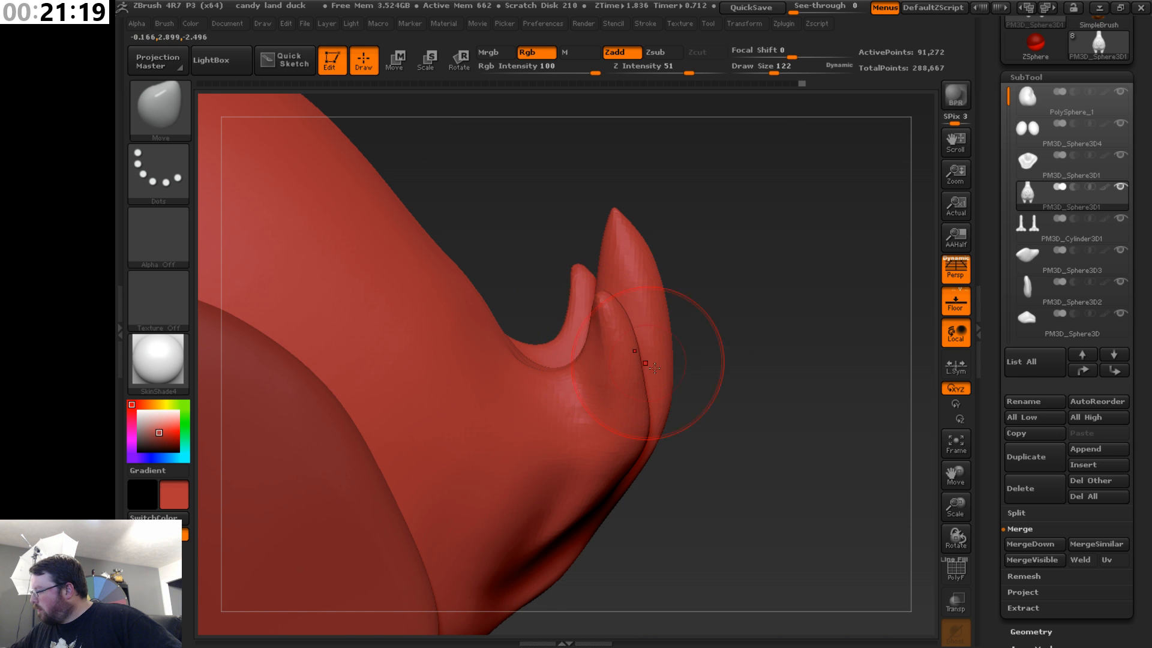
left_click_drag(655, 367, 681, 431)
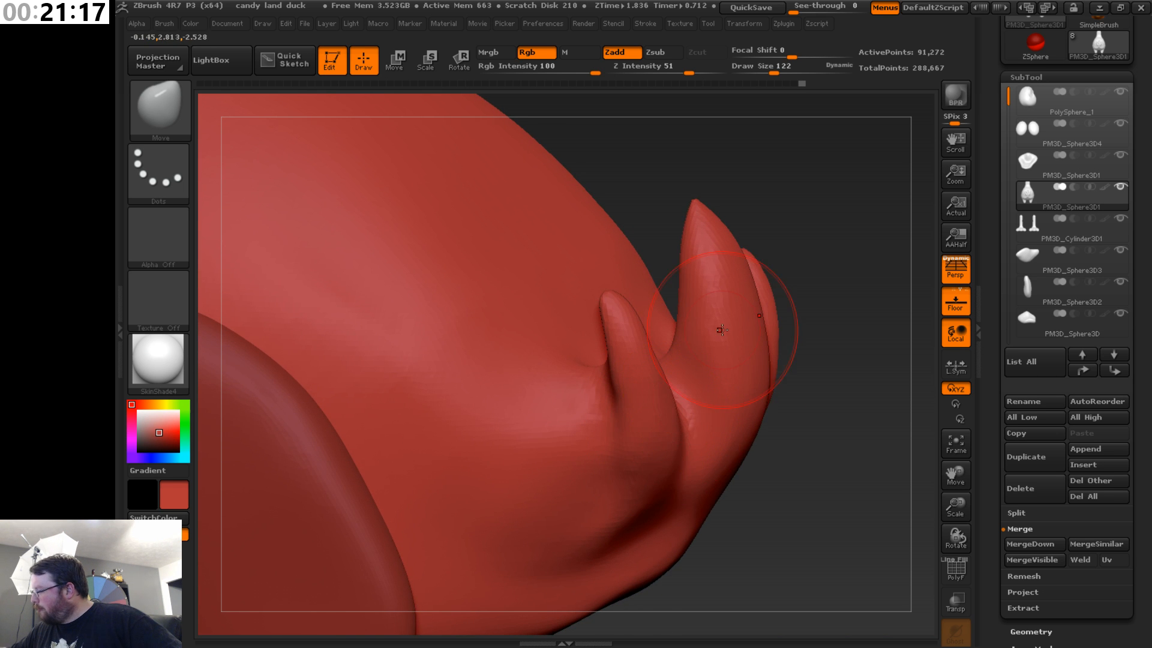
mouse_move(722, 329)
left_mouse_down()
mouse_move(830, 467)
mouse_move(822, 434)
mouse_move(744, 414)
left_mouse_up()
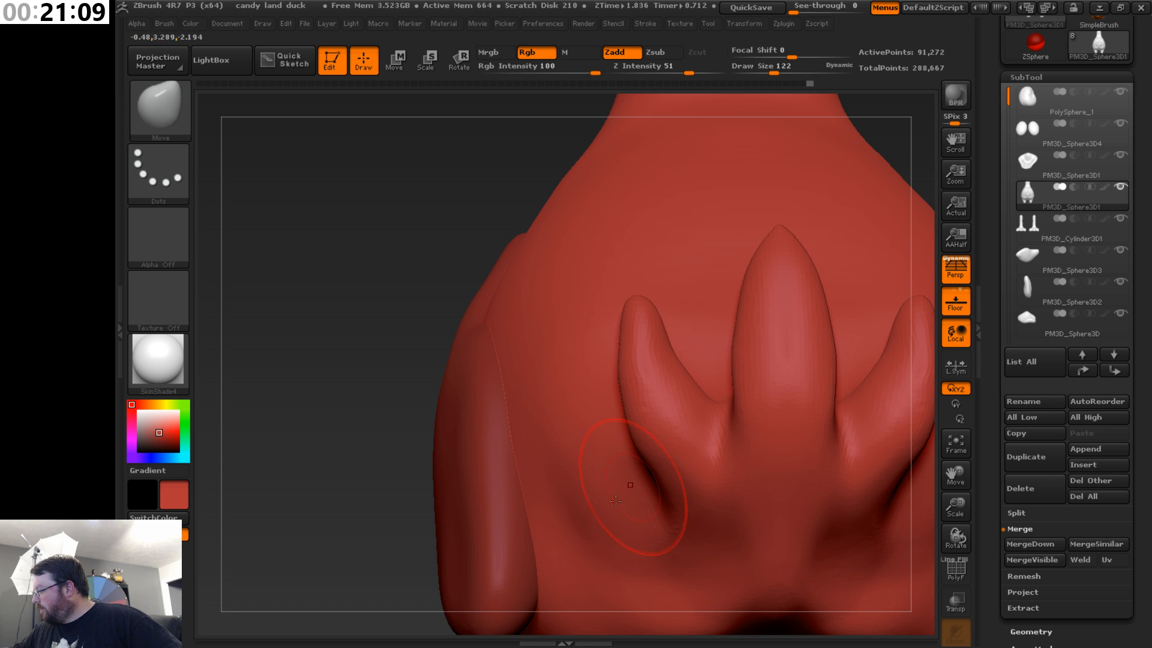
- Set the draw size to 160 and smooth the rump below the tail feathers
left_click_drag(960, 505, 959, 479)
mouse_move(852, 528)
left_mouse_down()
mouse_move(831, 555)
mouse_move(844, 571)
mouse_move(888, 510)
mouse_move(831, 445)
mouse_move(847, 446)
left_mouse_up()
key("s")
key("b")
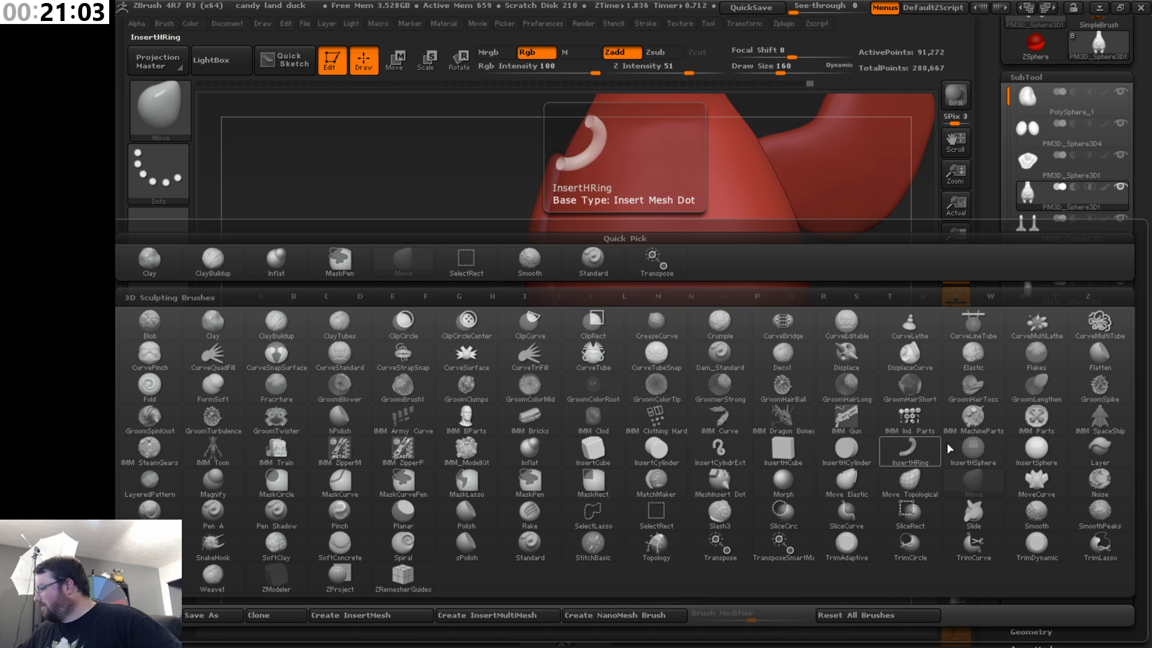
key("Escape")
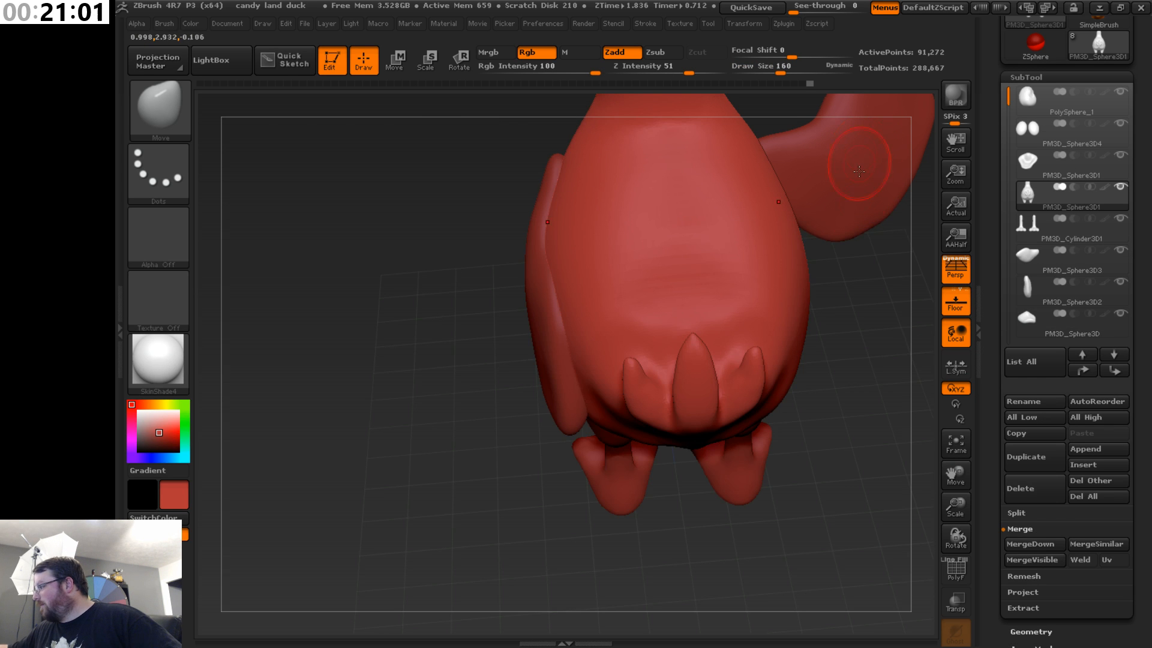
mouse_move(848, 350)
left_mouse_down()
mouse_move(856, 263)
mouse_move(871, 259)
left_mouse_up()
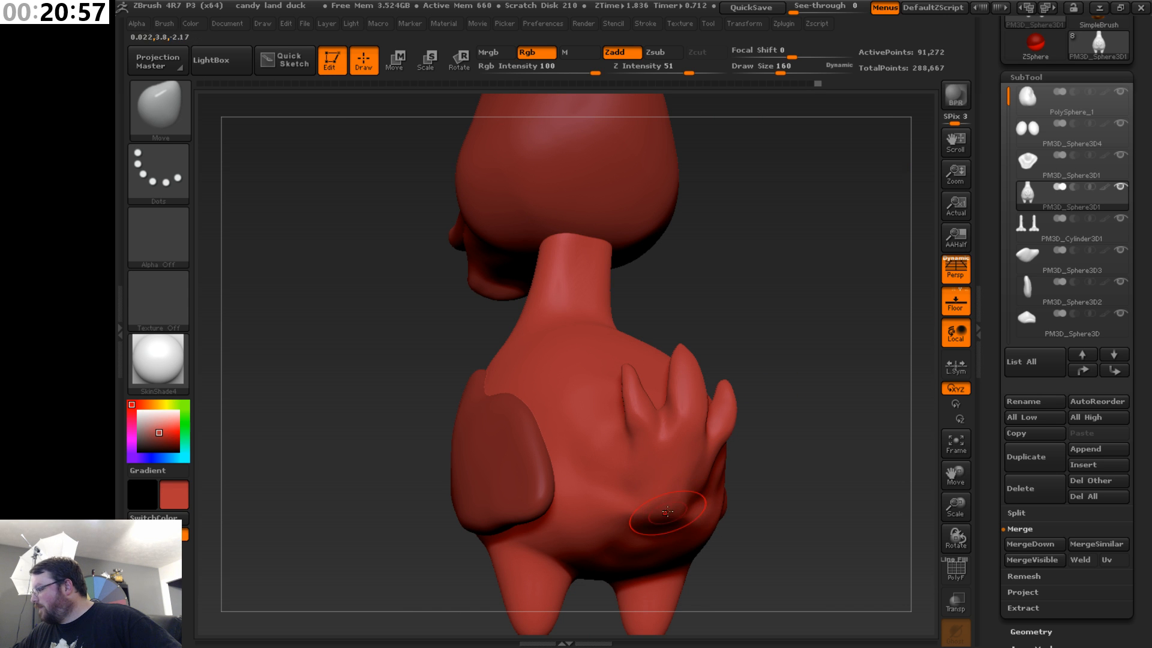
key("shift")
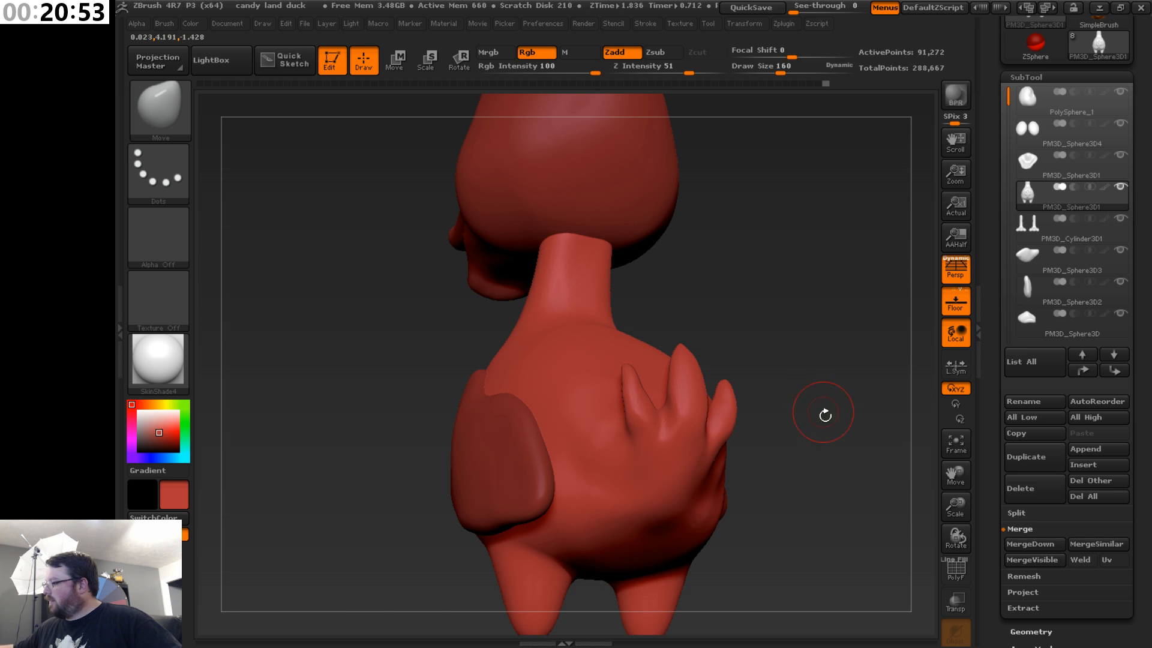
mouse_move(825, 414)
left_mouse_down()
mouse_move(771, 471)
mouse_move(873, 497)
mouse_move(808, 495)
mouse_move(813, 484)
left_mouse_up()
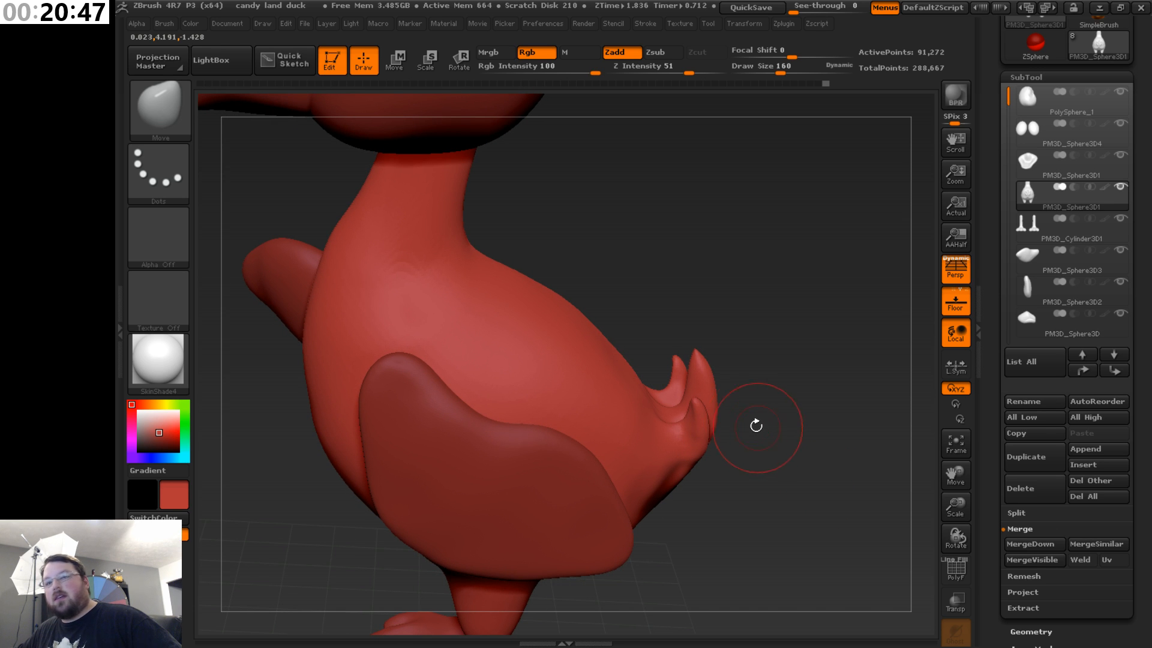
- Shape the underside of the tail from the side at draw size 122 and smooth the rump and outer feather base
mouse_move(763, 399)
left_mouse_down()
mouse_move(791, 418)
mouse_move(749, 405)
mouse_move(751, 423)
left_mouse_up()
key("s")
key("s")
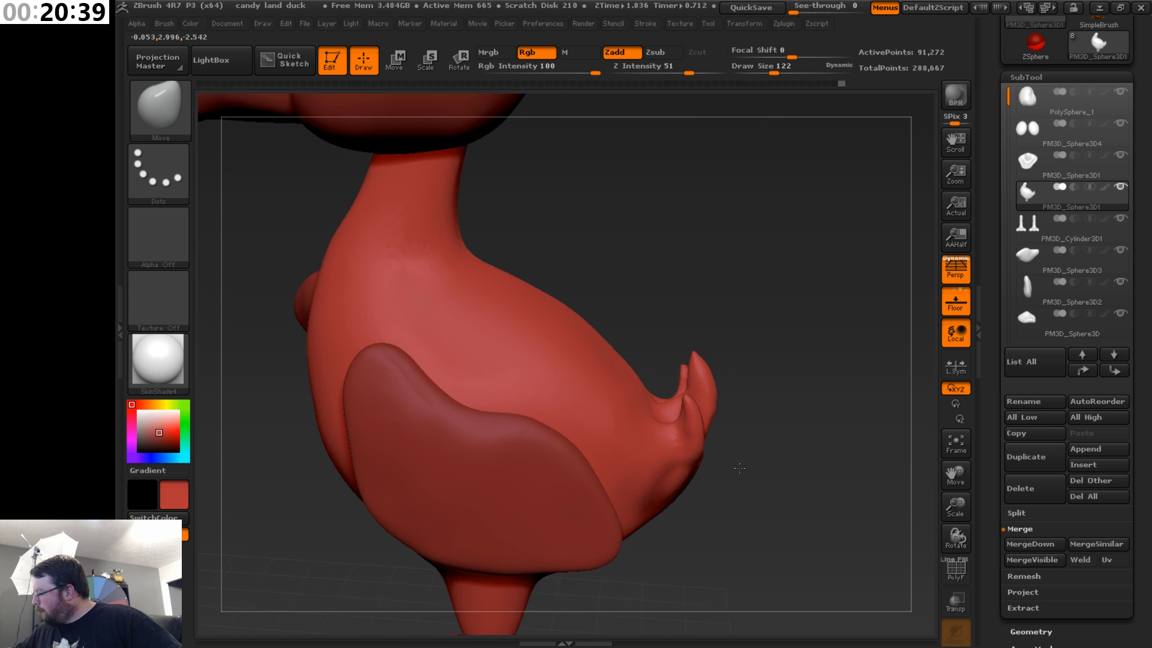
mouse_move(713, 418)
left_mouse_down()
mouse_move(708, 462)
mouse_move(680, 510)
left_mouse_up()
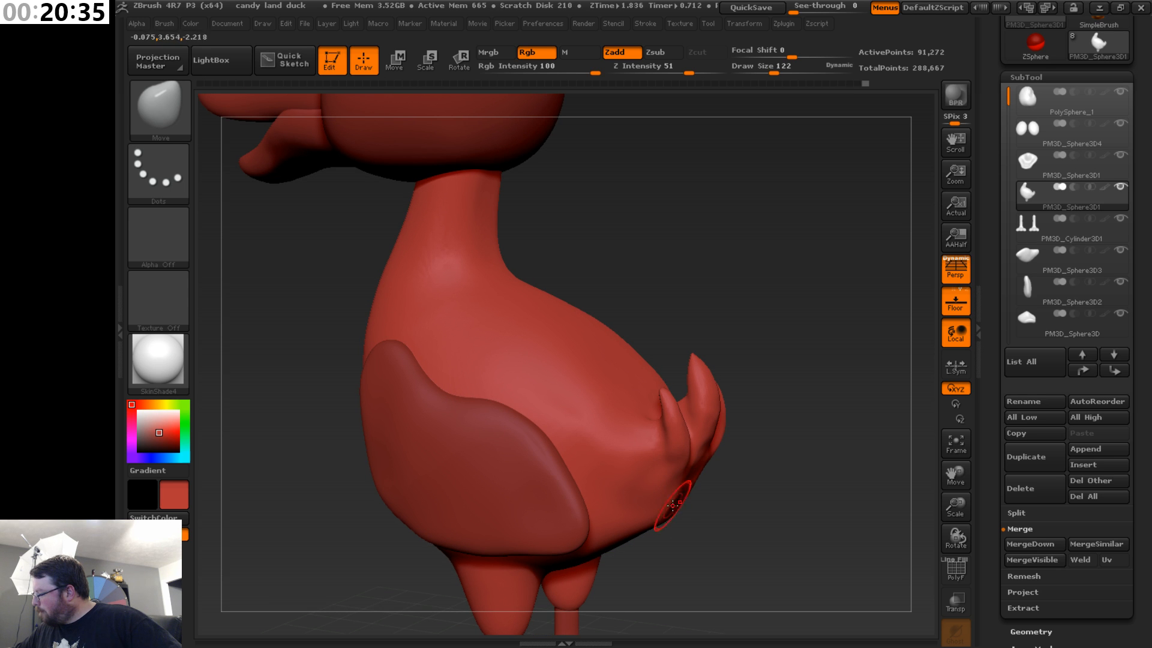
key("shift")
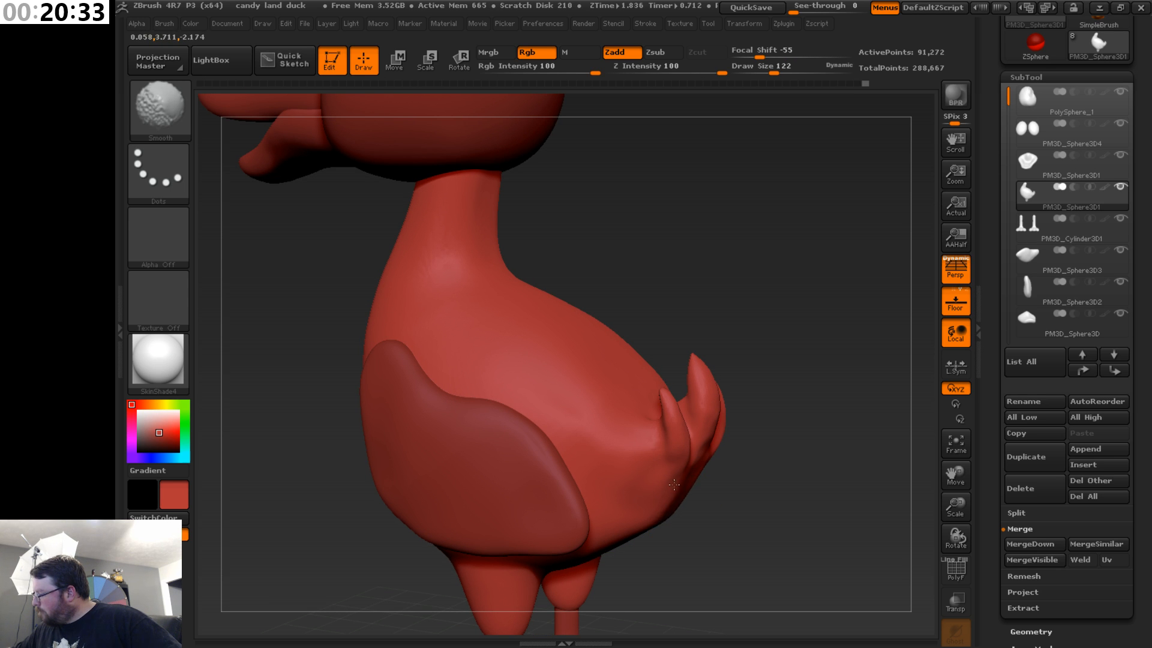
mouse_move(690, 504)
left_mouse_down()
mouse_move(780, 497)
mouse_move(666, 447)
left_mouse_up()
key("shift")
left_click_drag(656, 399, 660, 366, "shift")
- Slim the outer tail feathers and broaden the middle one with the Move brush at draw sizes 160 and 244
left_click_drag(756, 369, 873, 374)
left_click_drag(802, 438, 707, 485)
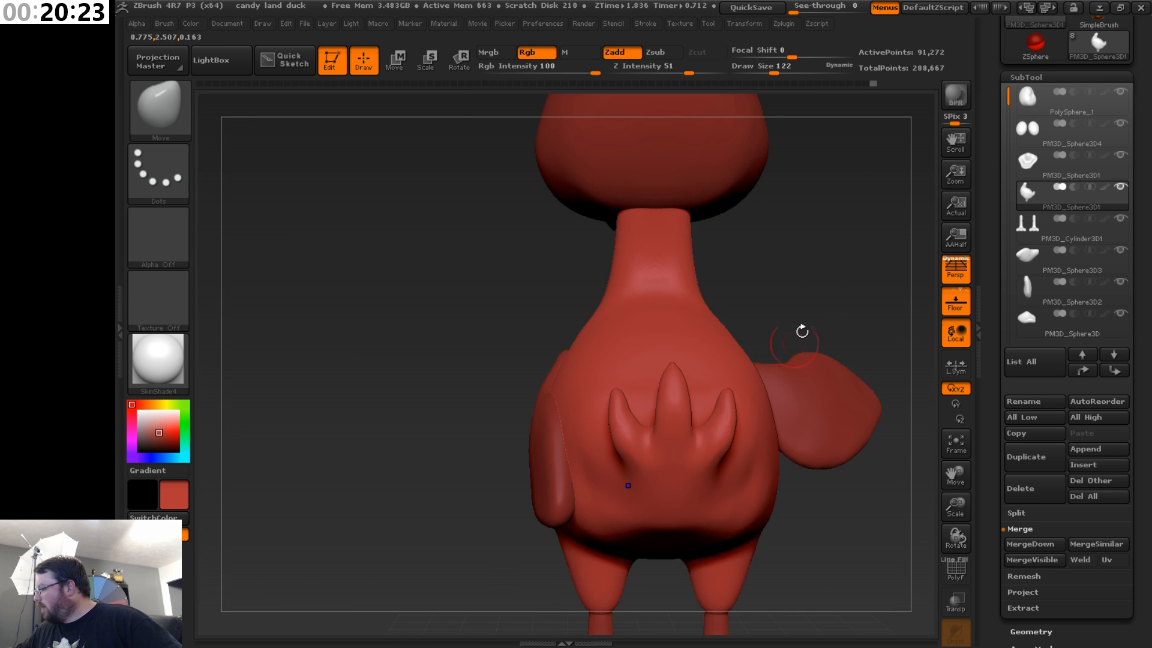
key("s")
mouse_move(827, 301)
left_mouse_down()
mouse_move(879, 304)
mouse_move(783, 302)
left_mouse_up()
key("s")
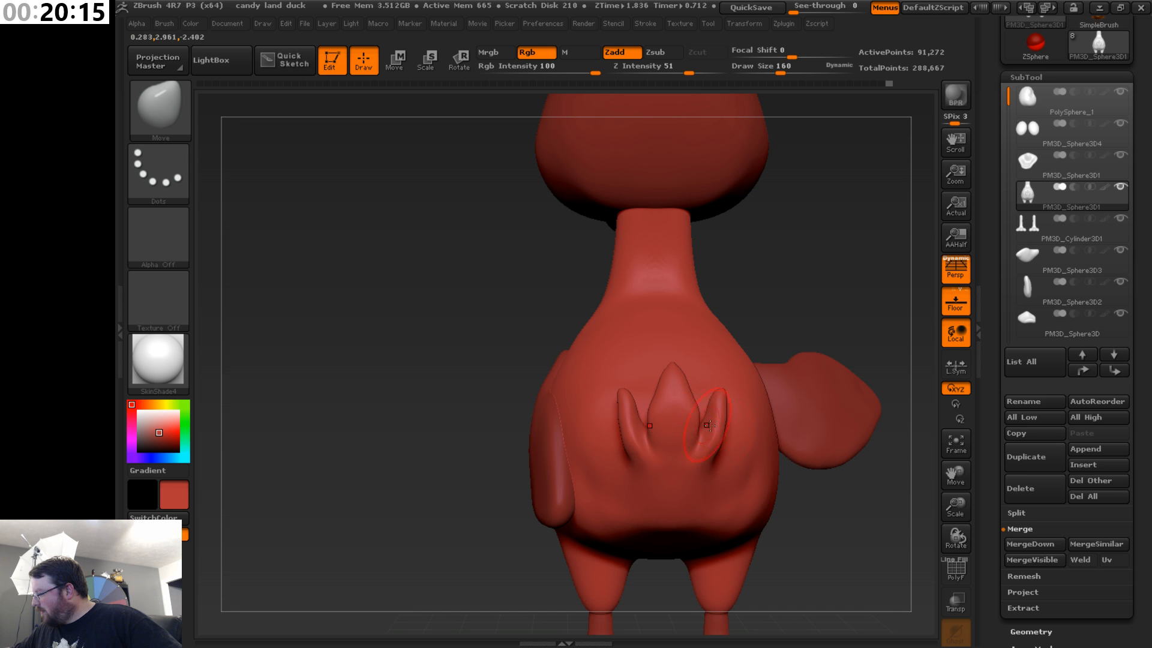
left_click_drag(783, 303, 876, 378)
mouse_move(733, 453)
left_mouse_down()
mouse_move(729, 496)
mouse_move(684, 498)
mouse_move(716, 493)
mouse_move(720, 450)
mouse_move(660, 447)
mouse_move(666, 420)
left_mouse_up()
key("s")
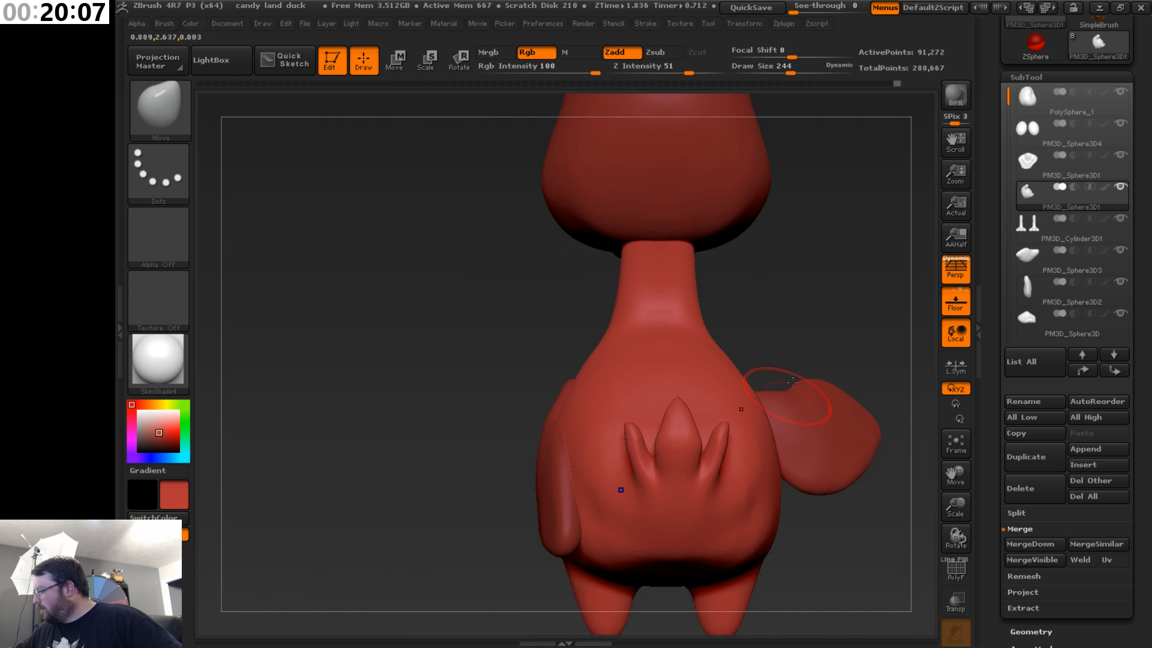
- Examine the whole duck from the side and the front to judge the tail against its overall proportions
left_click_drag(787, 375, 890, 360)
left_click_drag(955, 507, 959, 372)
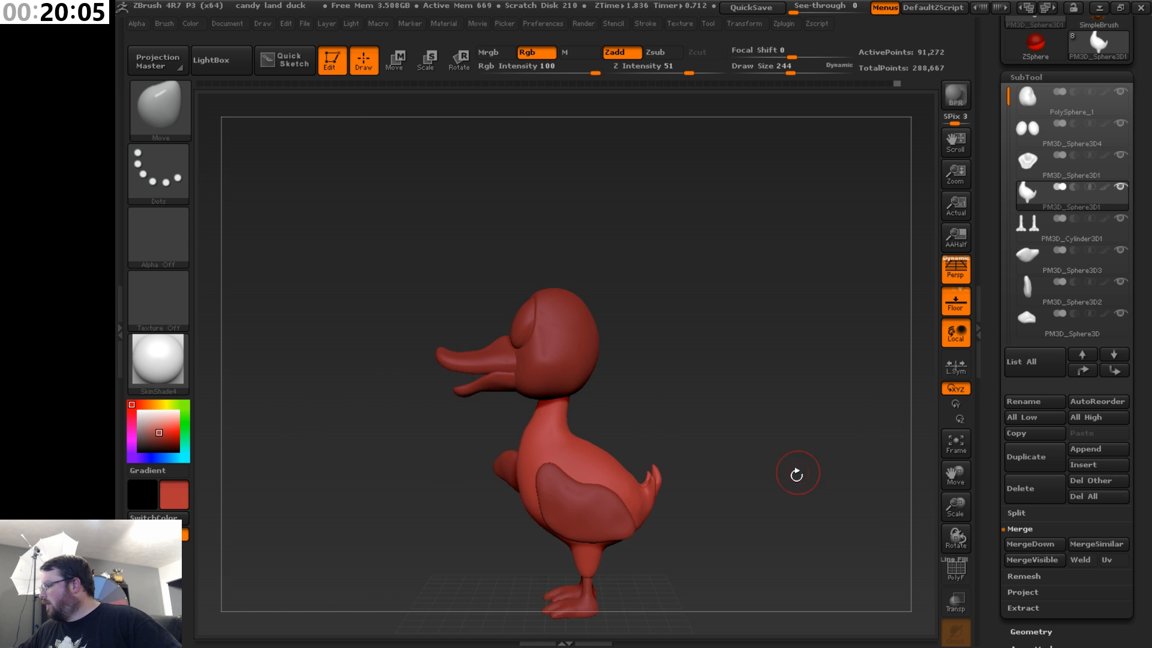
left_click_drag(796, 473, 870, 492)
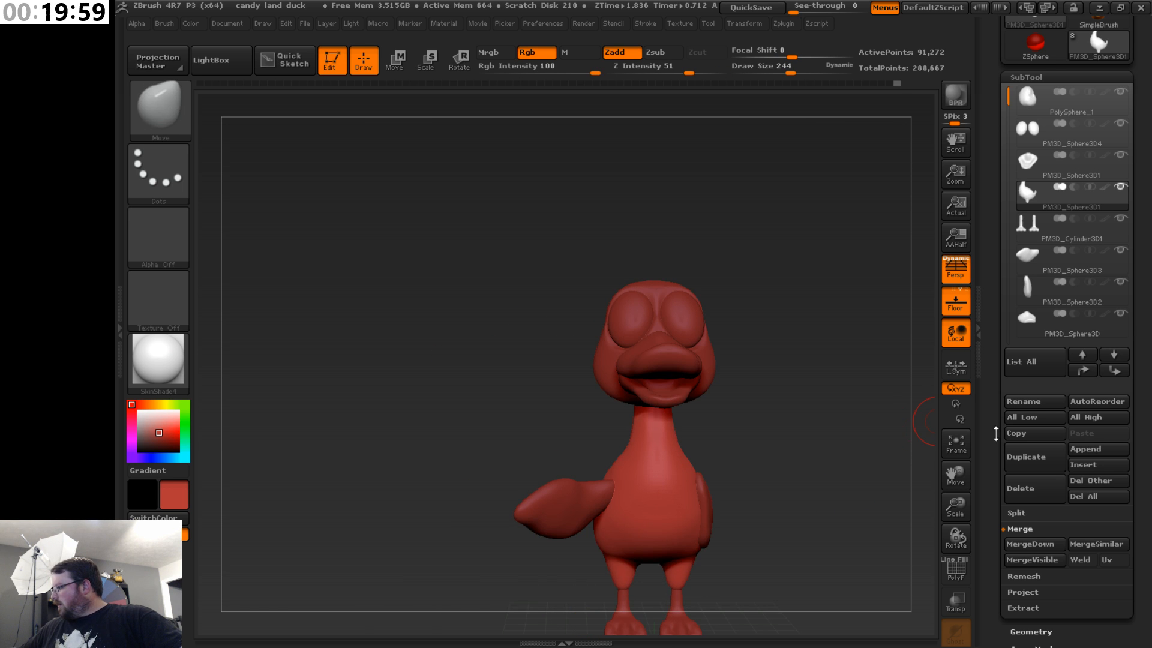
left_click_drag(953, 477, 862, 455)
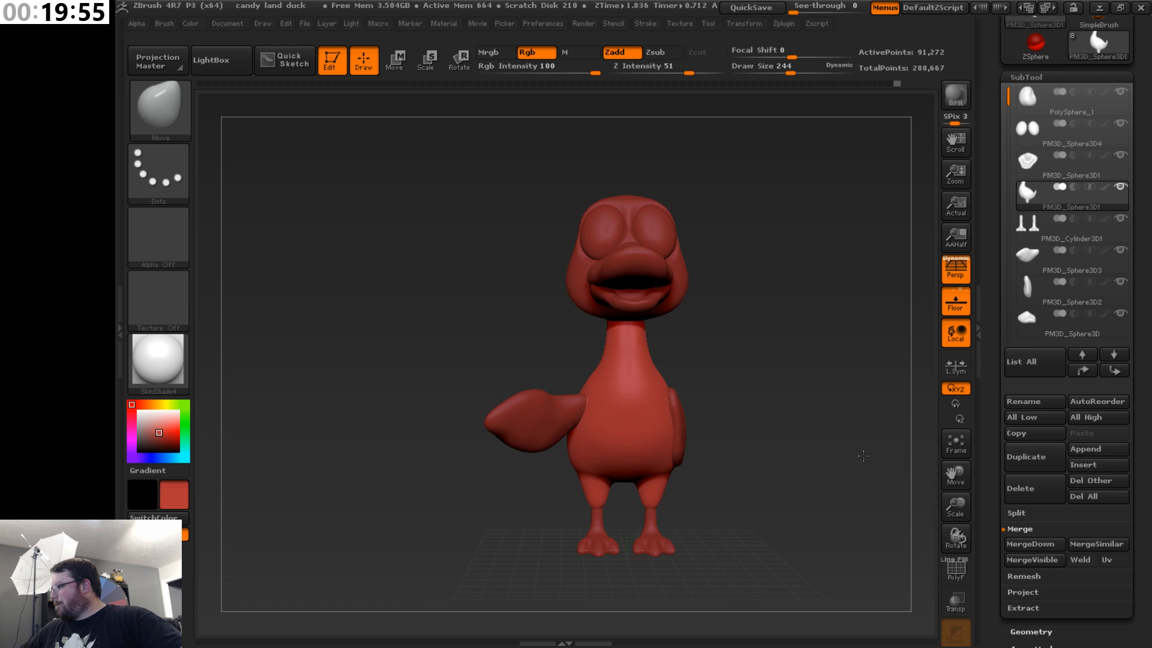
left_click_drag(1142, 271, 1133, 235)
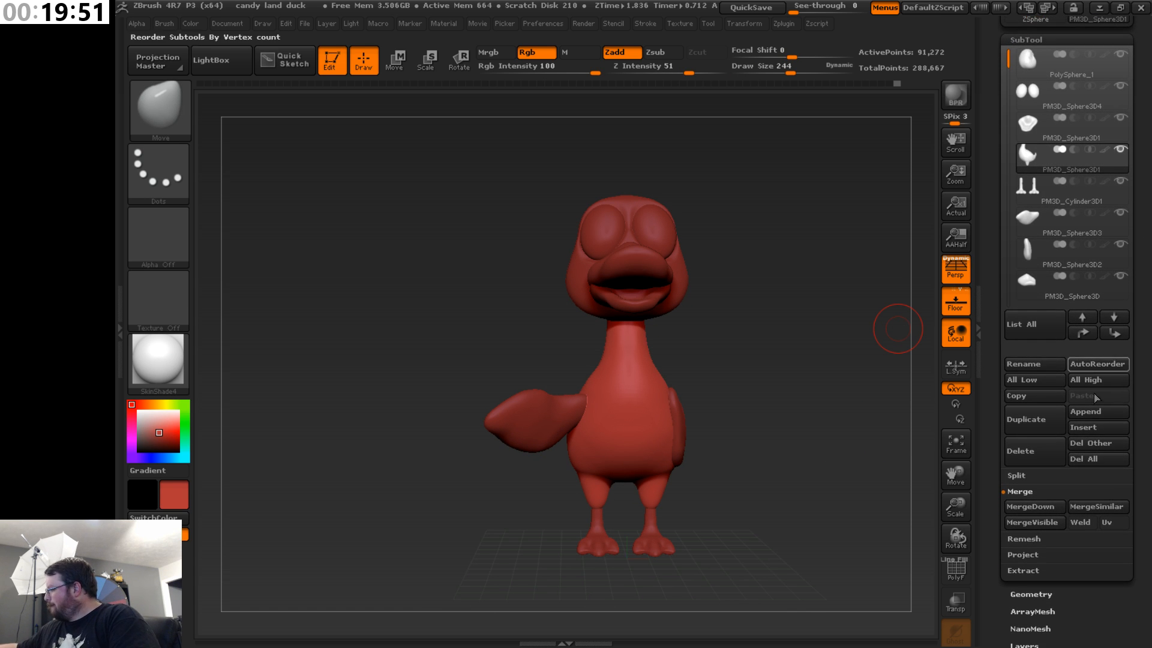
- Append a Cylinder3D primitive to the duck and make the new cylinder the active subtool
left_click(1096, 428)
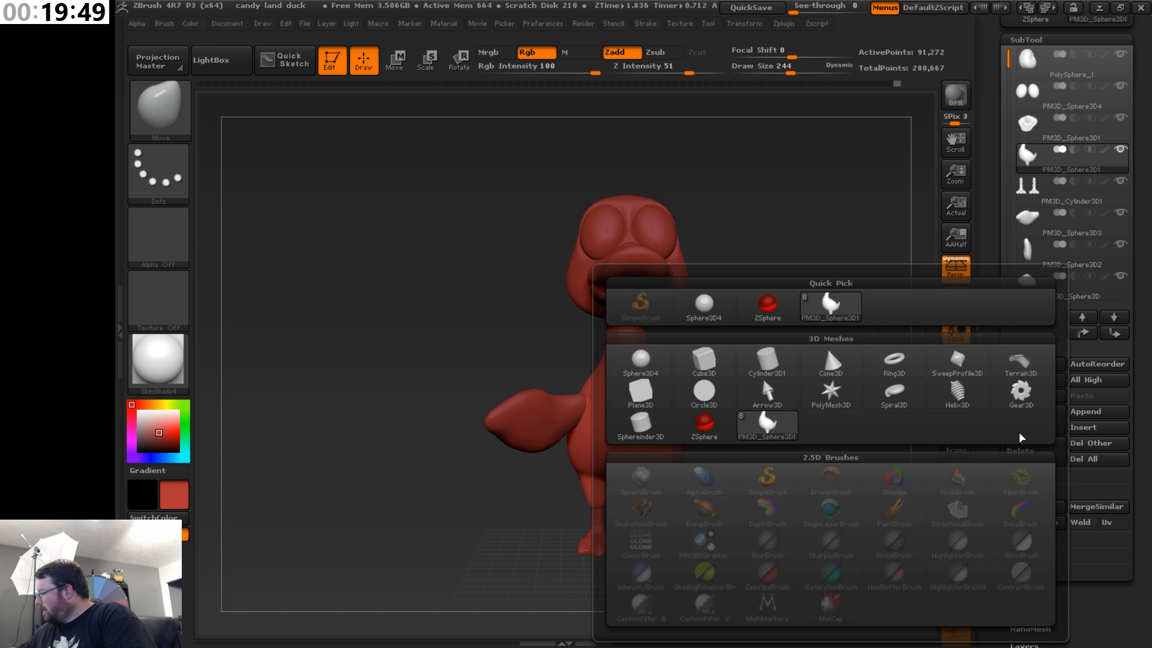
left_click(770, 362)
left_click(1072, 199)
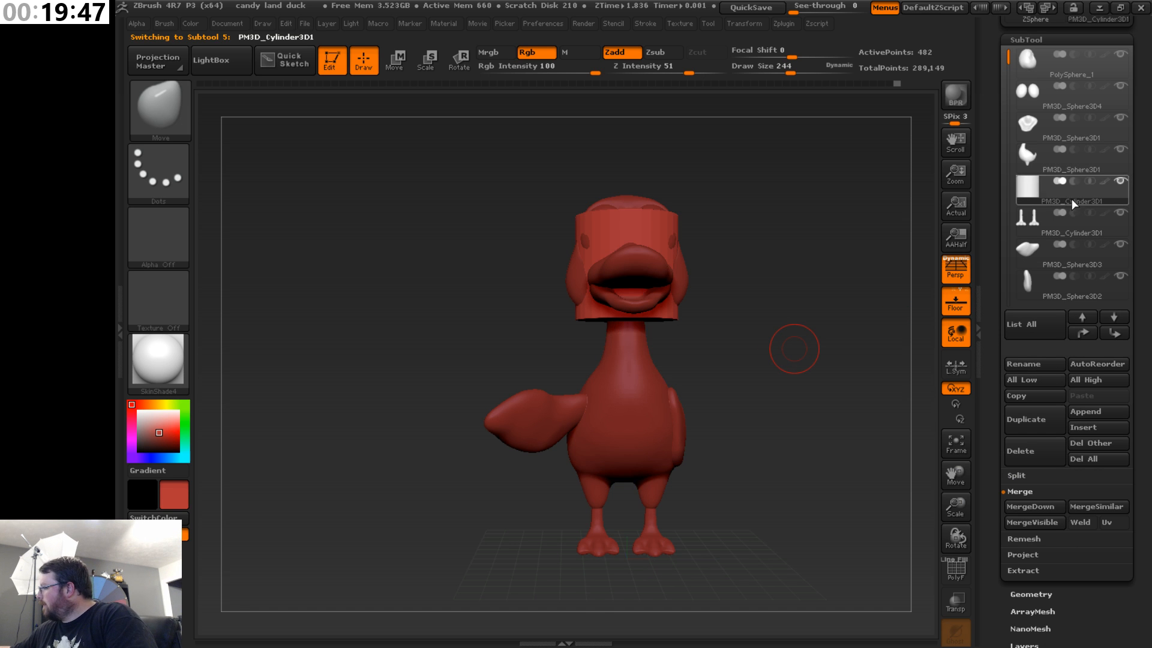
- Convert the new cylinder to a DynaMesh at resolution 128
left_click(395, 58)
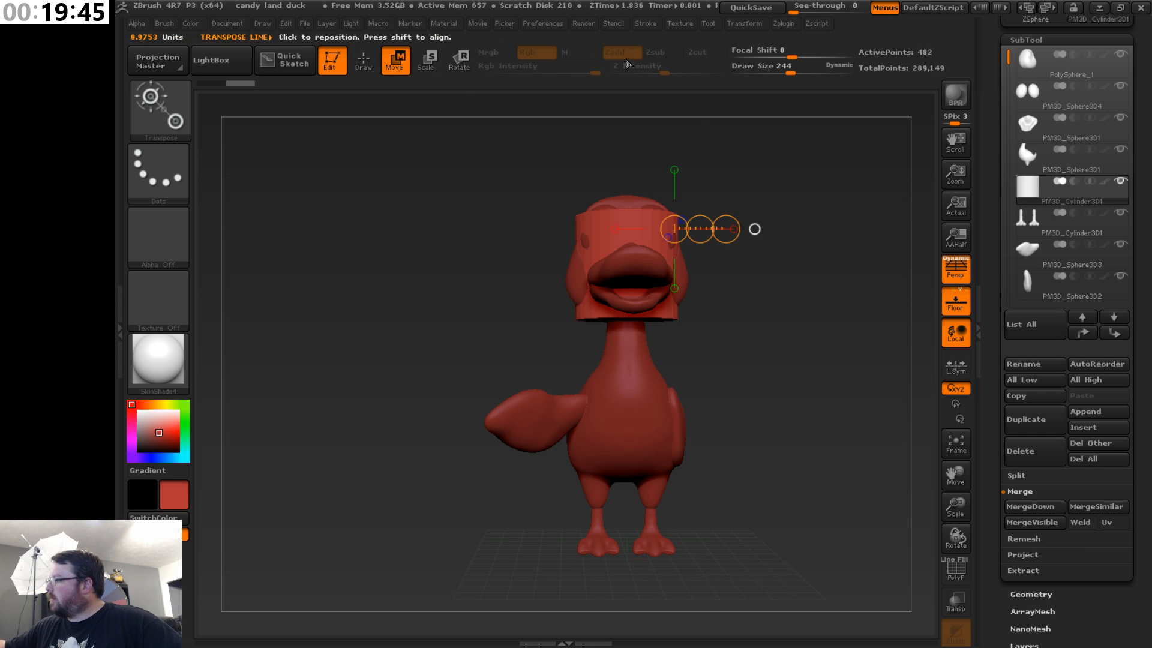
left_click_drag(1145, 407, 1123, 291)
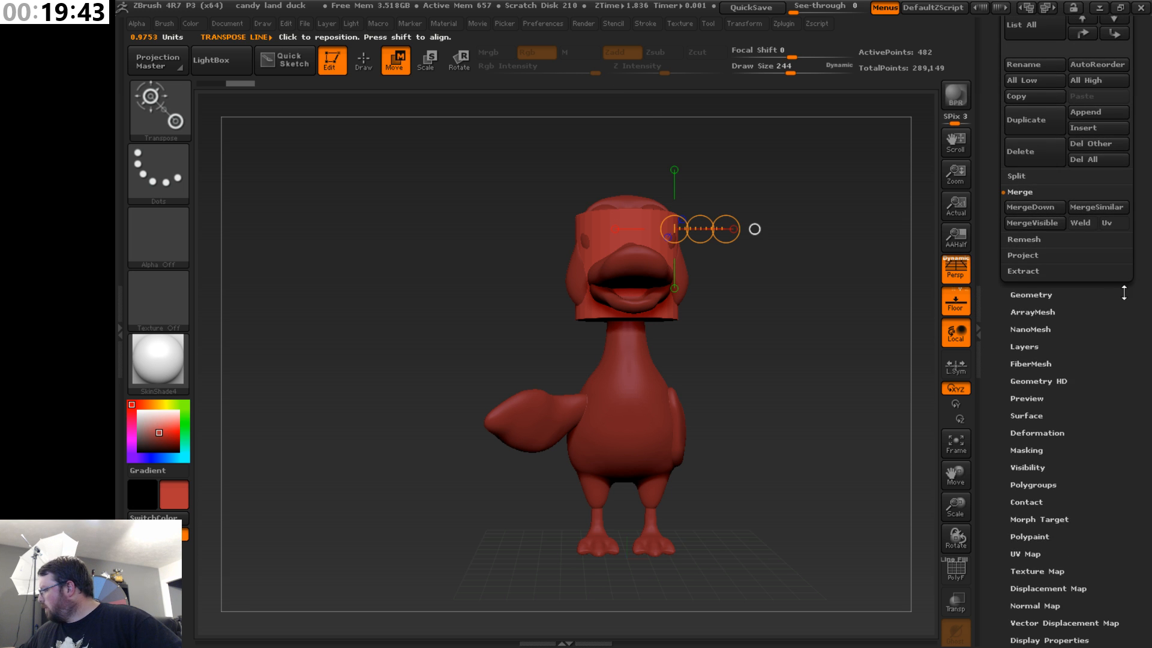
left_click(1053, 296)
left_click(1051, 272)
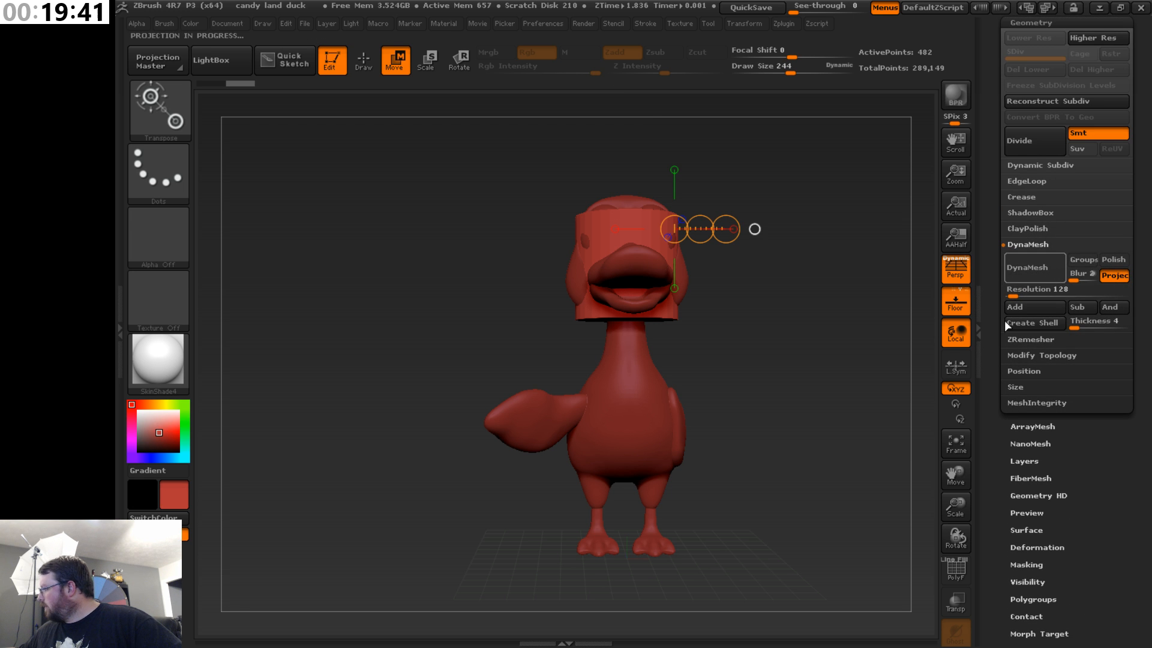
- Stretch the cylinder vertically into a long column and scale it down uniformly to a thin rod beside the head
left_click_drag(738, 229, 661, 437)
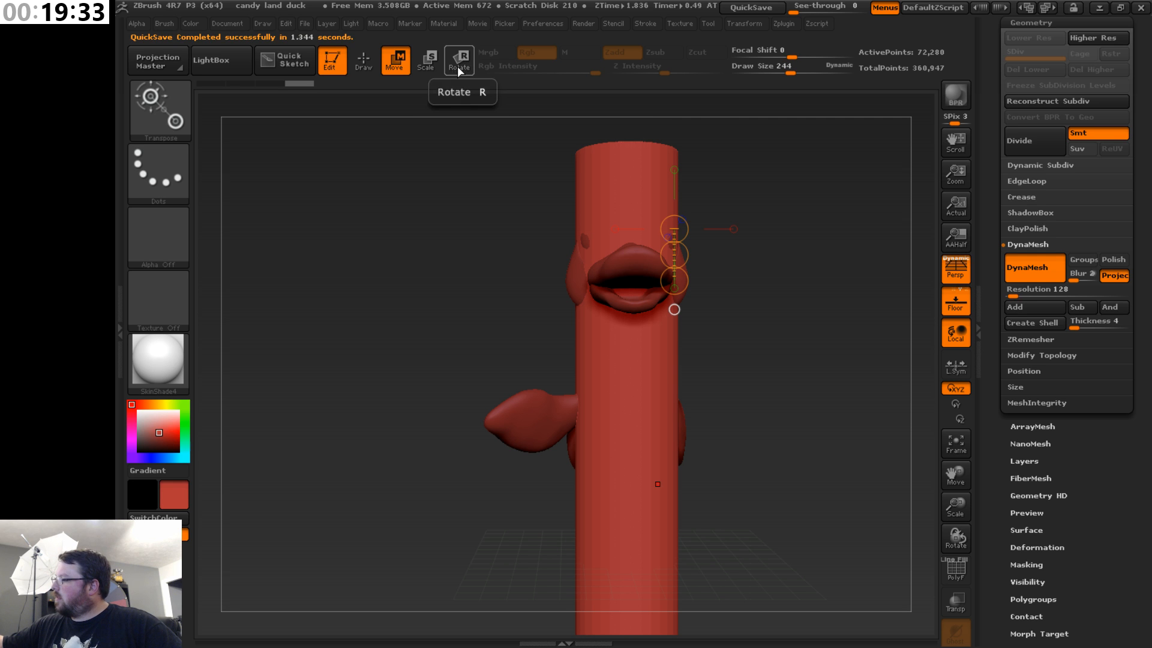
key("e")
left_click_drag(674, 281, 675, 274)
left_click(733, 229)
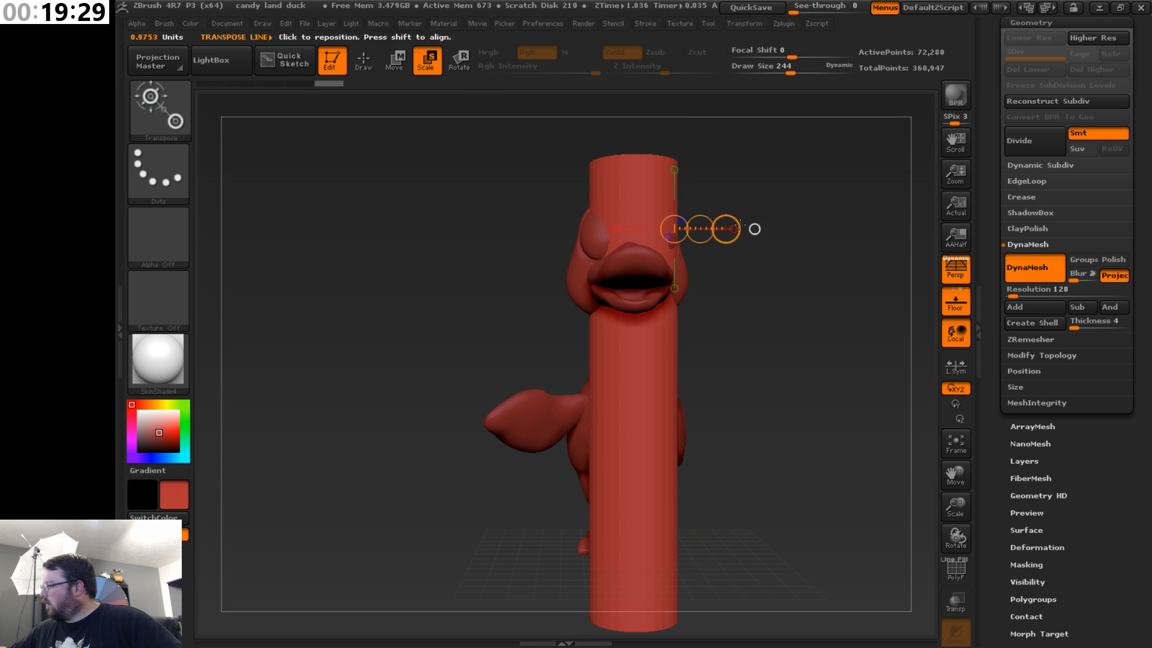
mouse_move(735, 226)
right_mouse_down()
mouse_move(828, 235)
mouse_move(736, 226)
right_mouse_up()
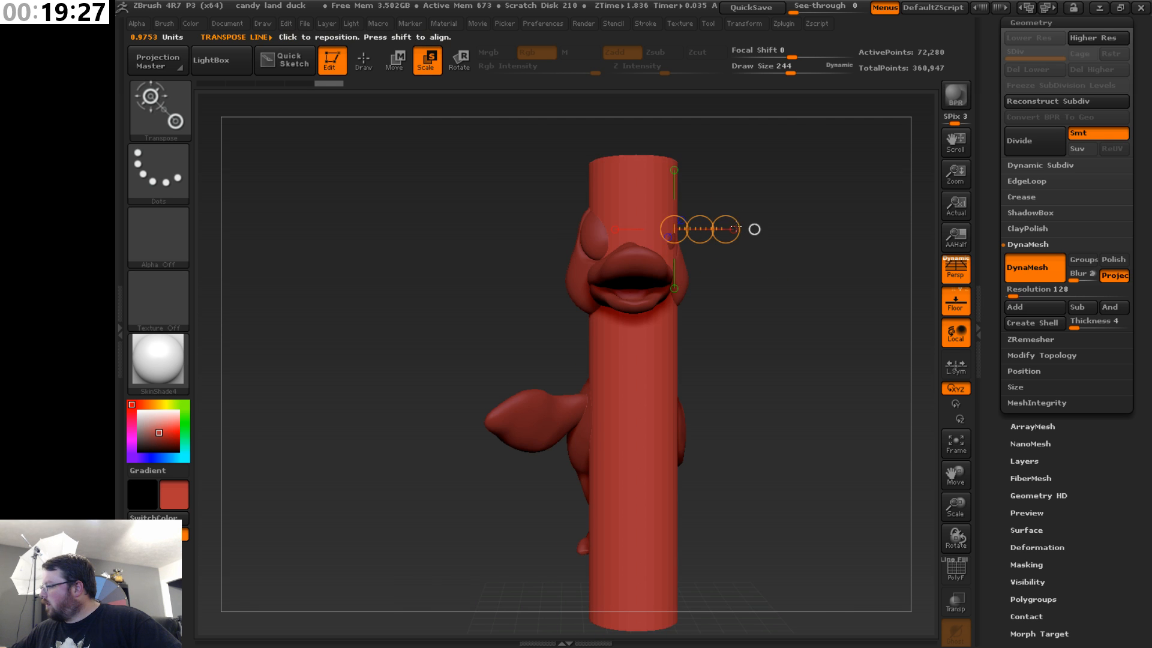
left_click_drag(739, 219, 717, 243)
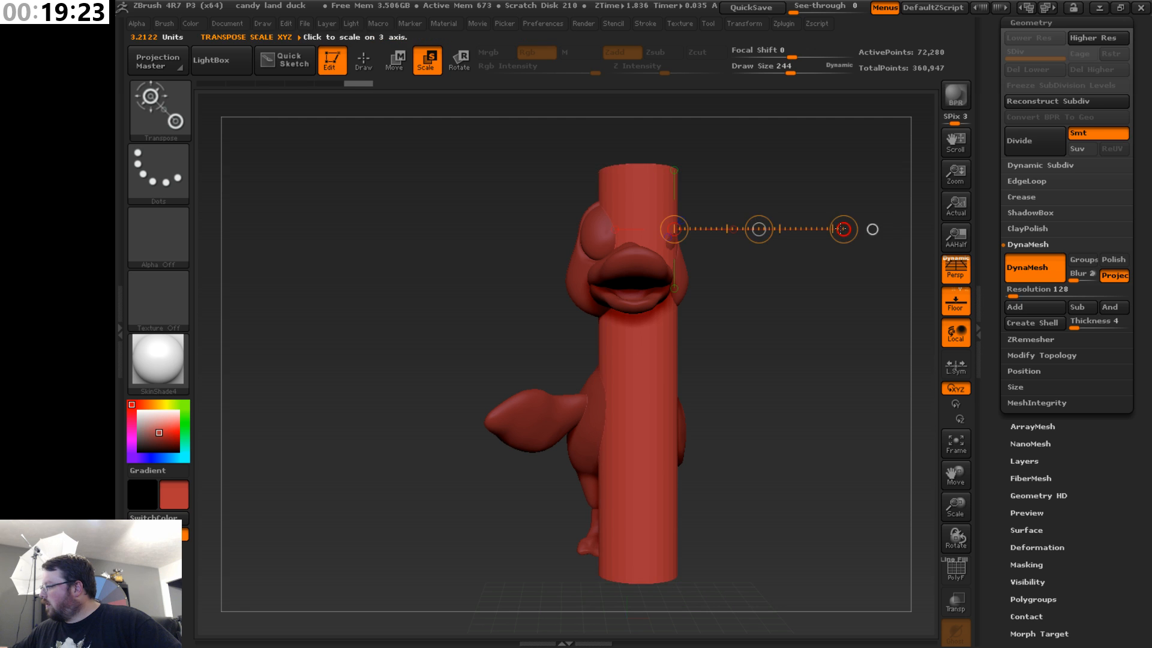
left_click_drag(850, 224, 745, 230)
left_click_drag(844, 229, 689, 237)
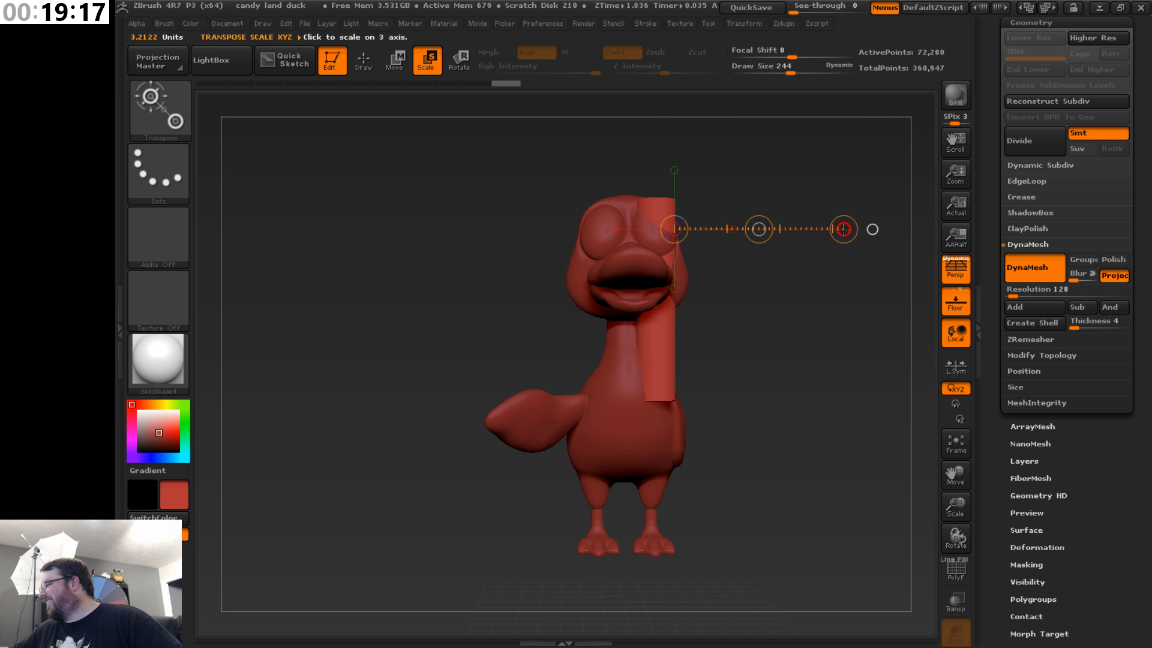
left_click_drag(844, 228, 763, 228)
left_click_drag(842, 228, 750, 234)
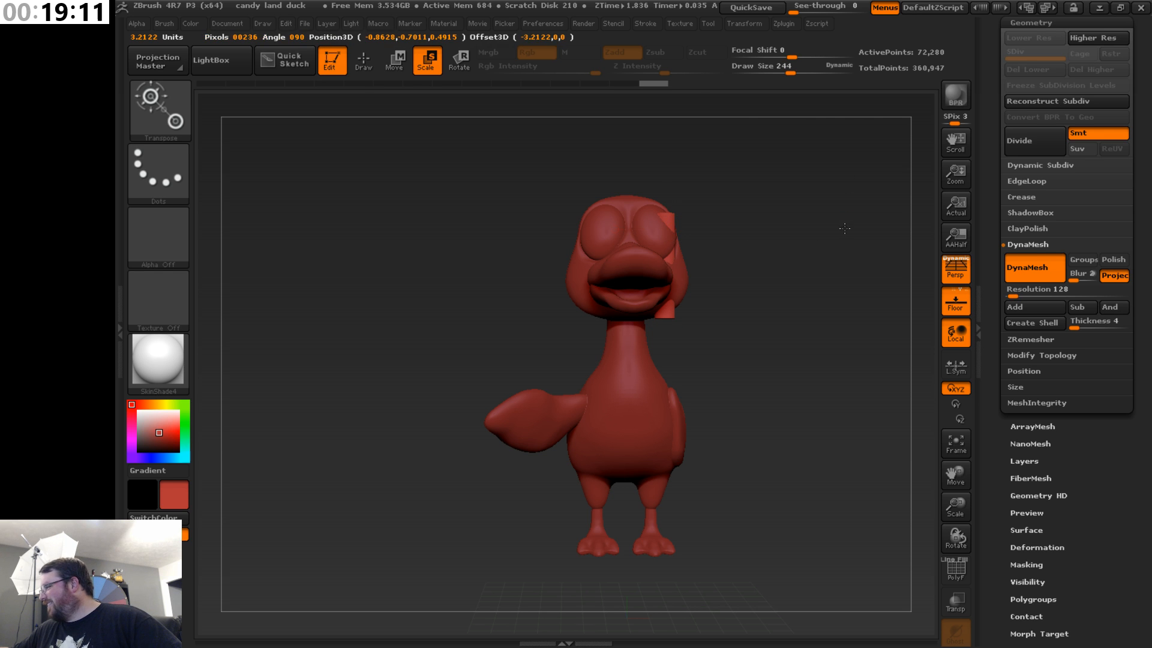
left_click_drag(844, 228, 777, 236)
- Lengthen the thin rod vertically with the Move transpose line so it reaches well down the body
left_click(364, 61)
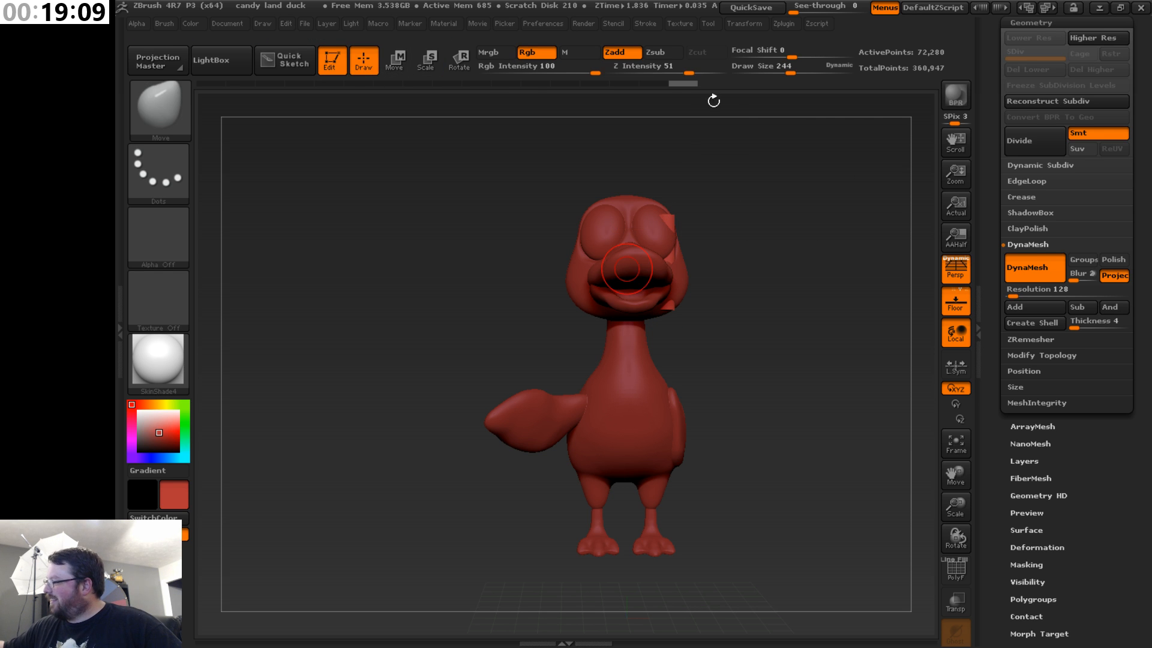
left_click(400, 58)
left_click(674, 288)
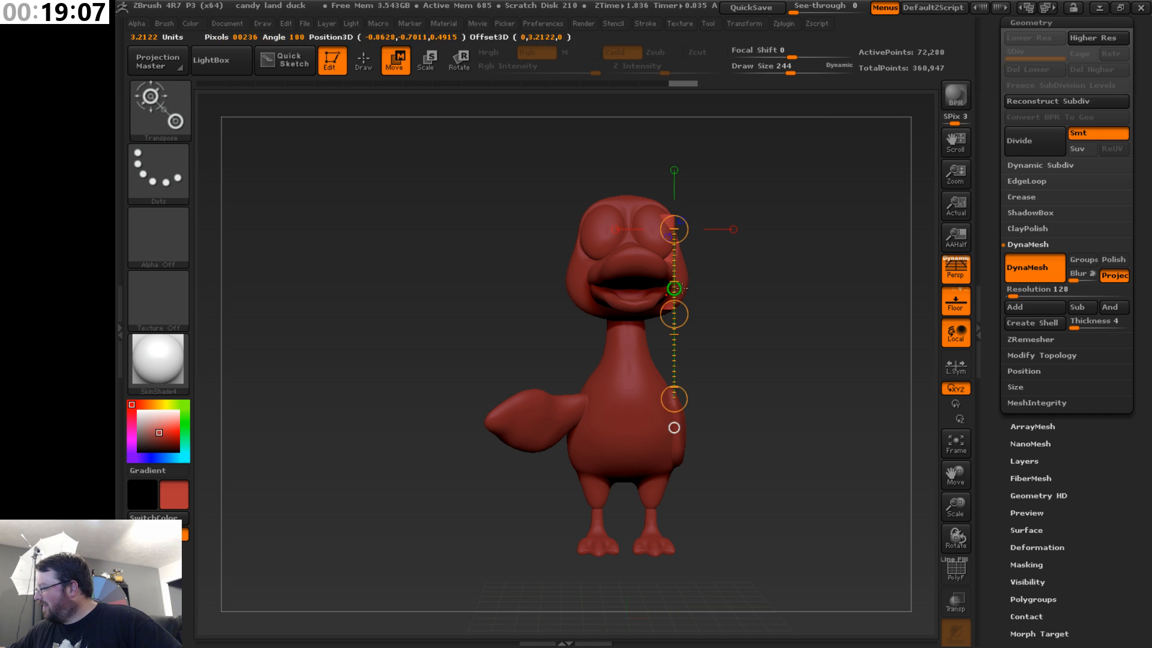
left_click_drag(674, 399, 665, 469)
key("ctrl+shift+z")
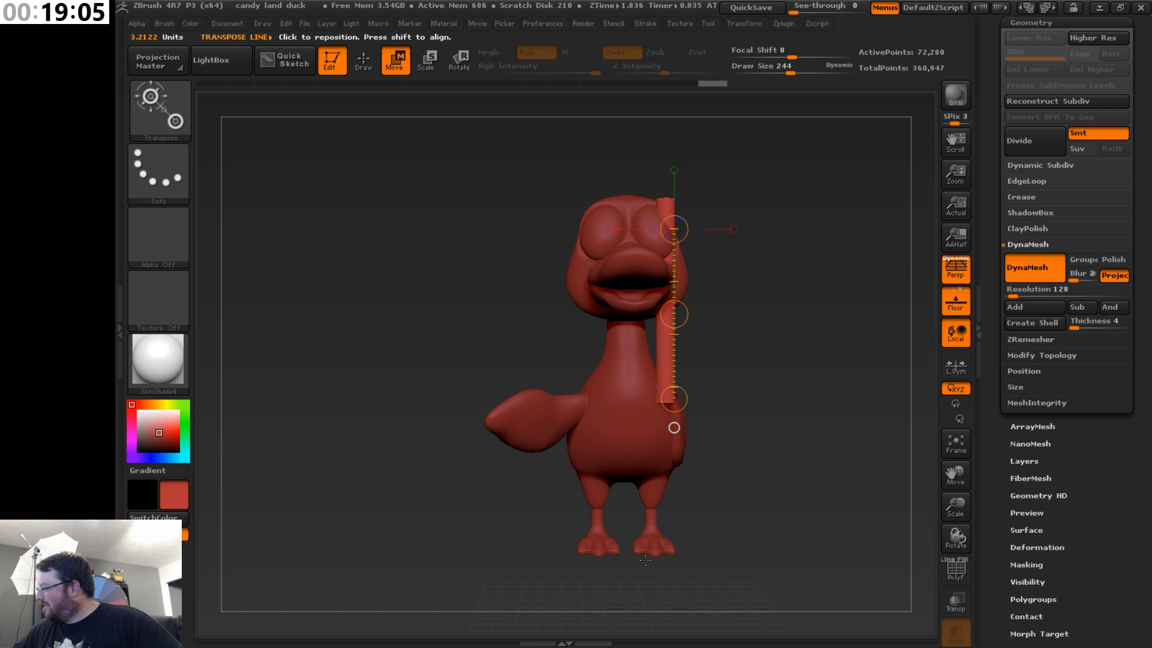
left_click_drag(674, 399, 675, 427)
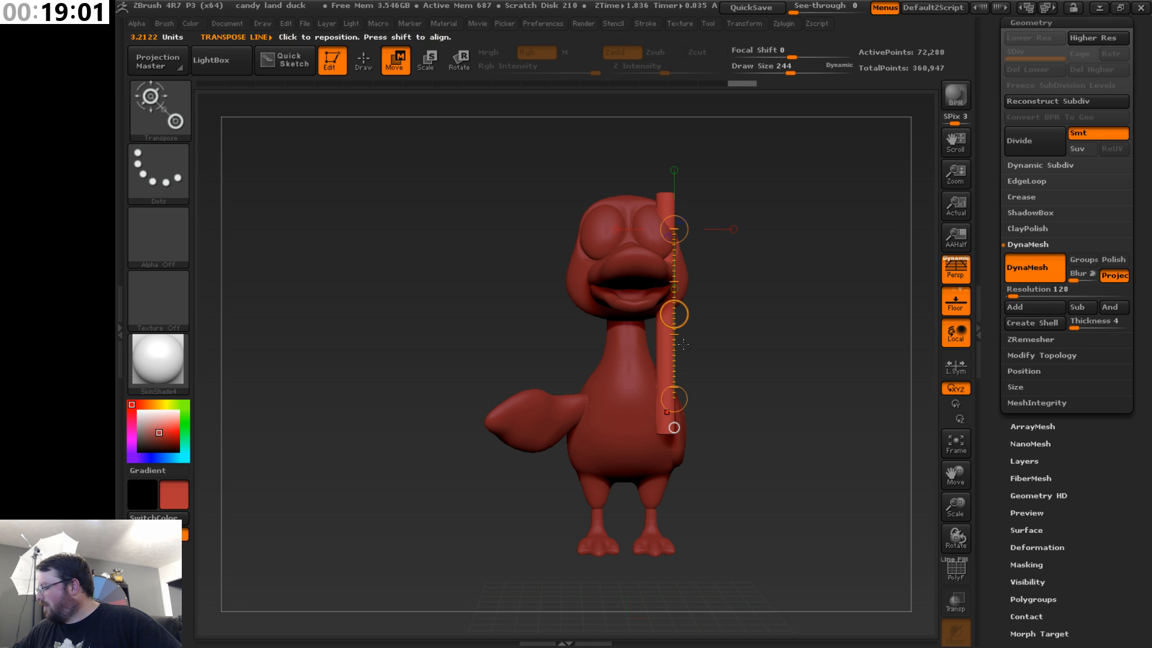
- Move the rod down to the outstretched wing, shift it forward against the wing and check its placement
left_click_drag(674, 313, 532, 436)
left_click_drag(557, 354, 757, 350, "shift")
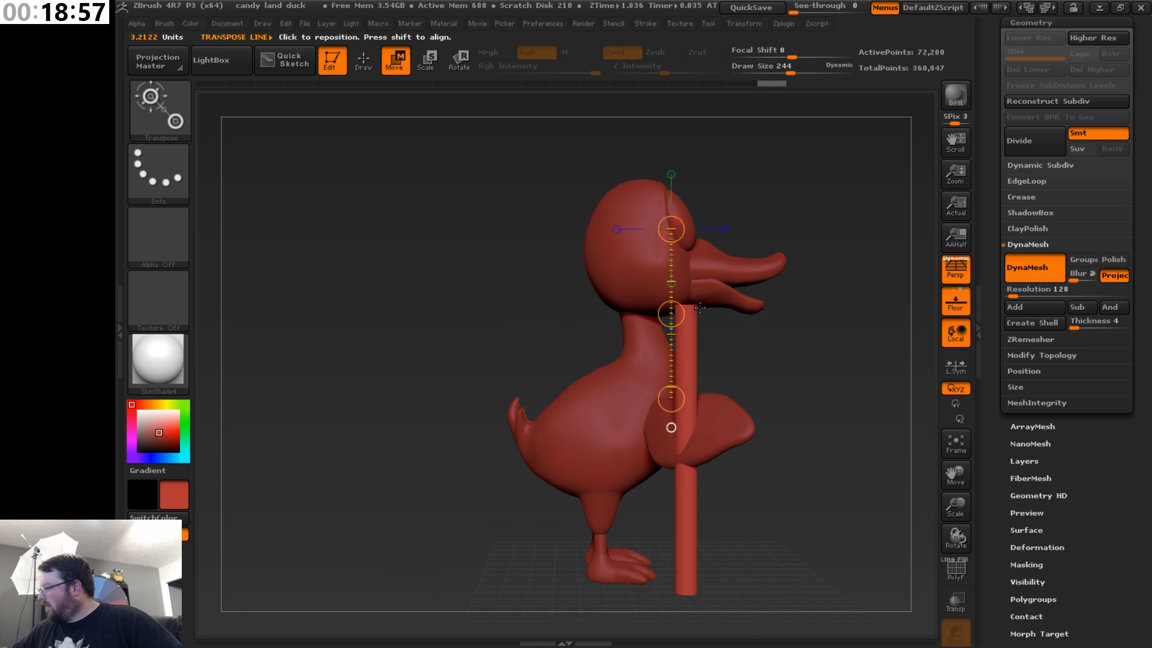
left_click(726, 229)
left_click_drag(755, 230, 787, 231)
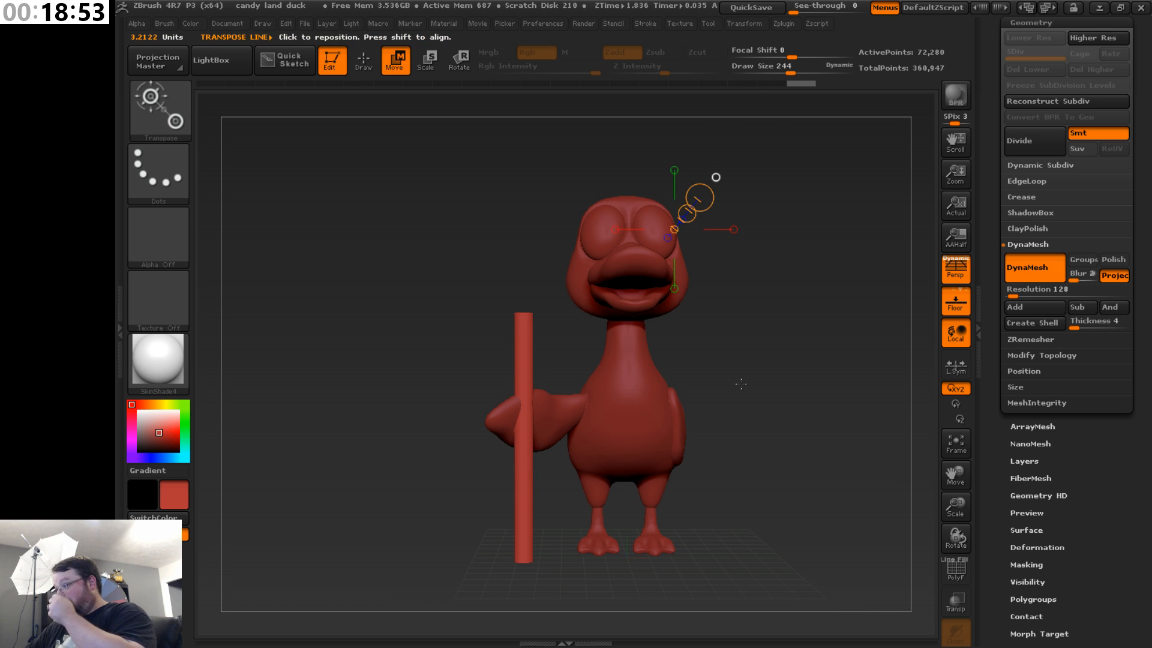
left_click_drag(864, 420, 839, 465)
left_click_drag(959, 480, 907, 449)
left_click_drag(801, 489, 772, 492)
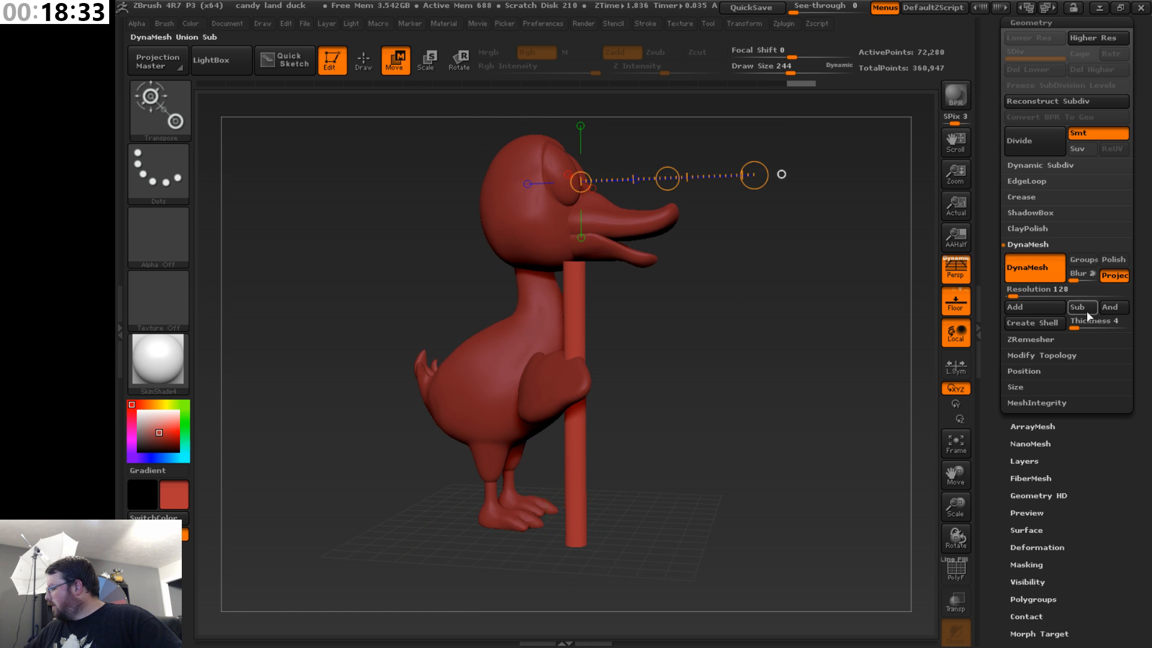
- Select the outstretched wing subtool and start bending its outer part around the rod with the Move brush at draw size 409
left_click_drag(1141, 353, 1138, 428)
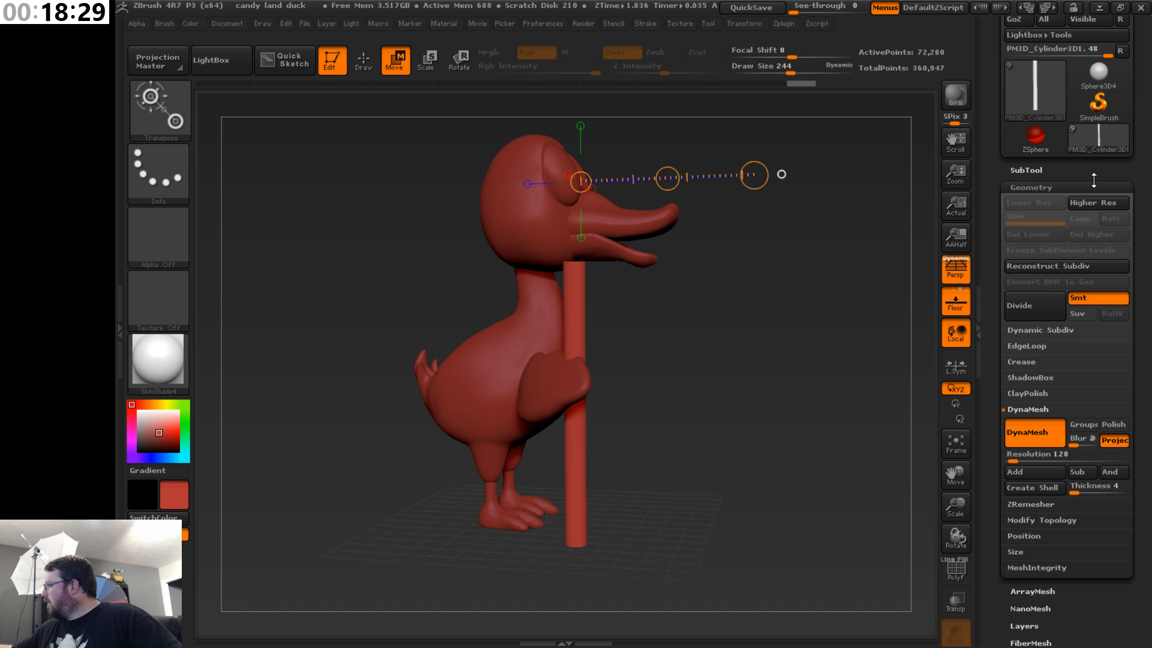
left_click(1025, 170)
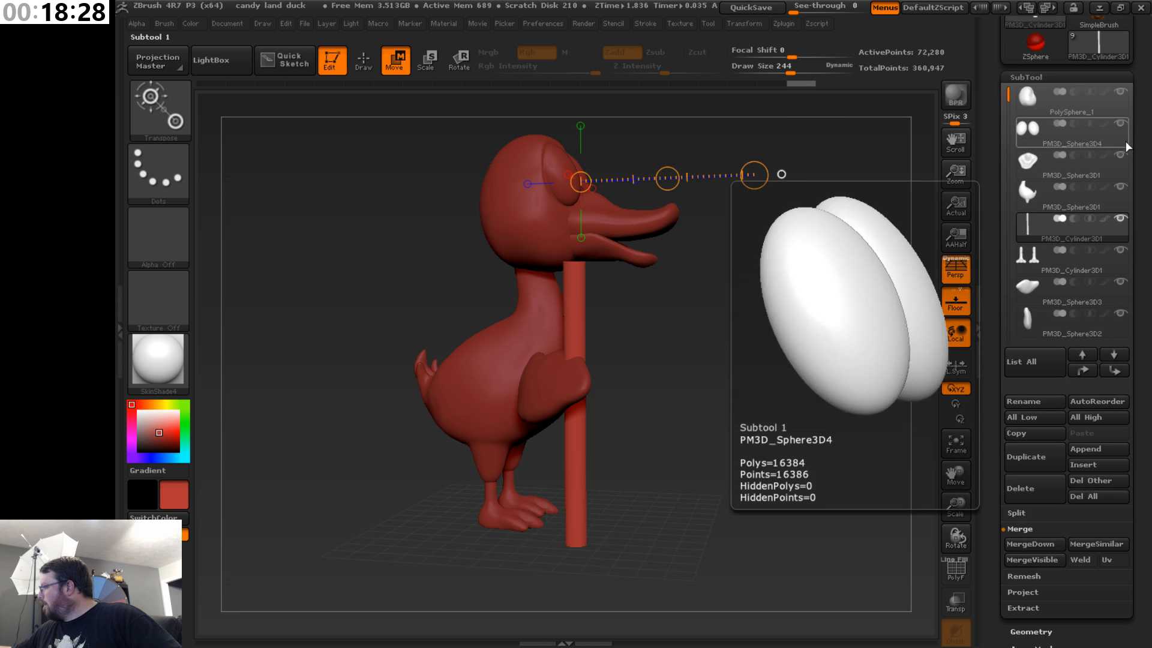
left_click(1069, 294)
mouse_move(888, 348)
left_mouse_down("shift")
mouse_move(760, 430)
mouse_move(615, 347)
mouse_move(648, 355)
mouse_move(521, 395)
left_mouse_up("shift")
key("q")
key("s")
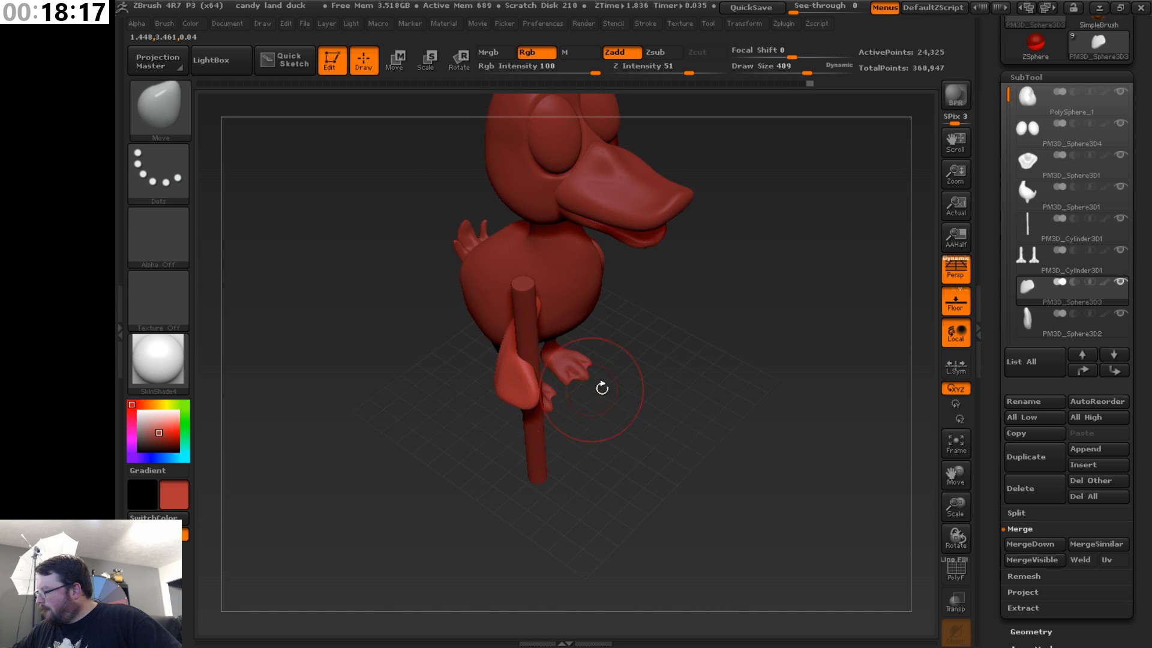
left_click_drag(601, 388, 525, 347)
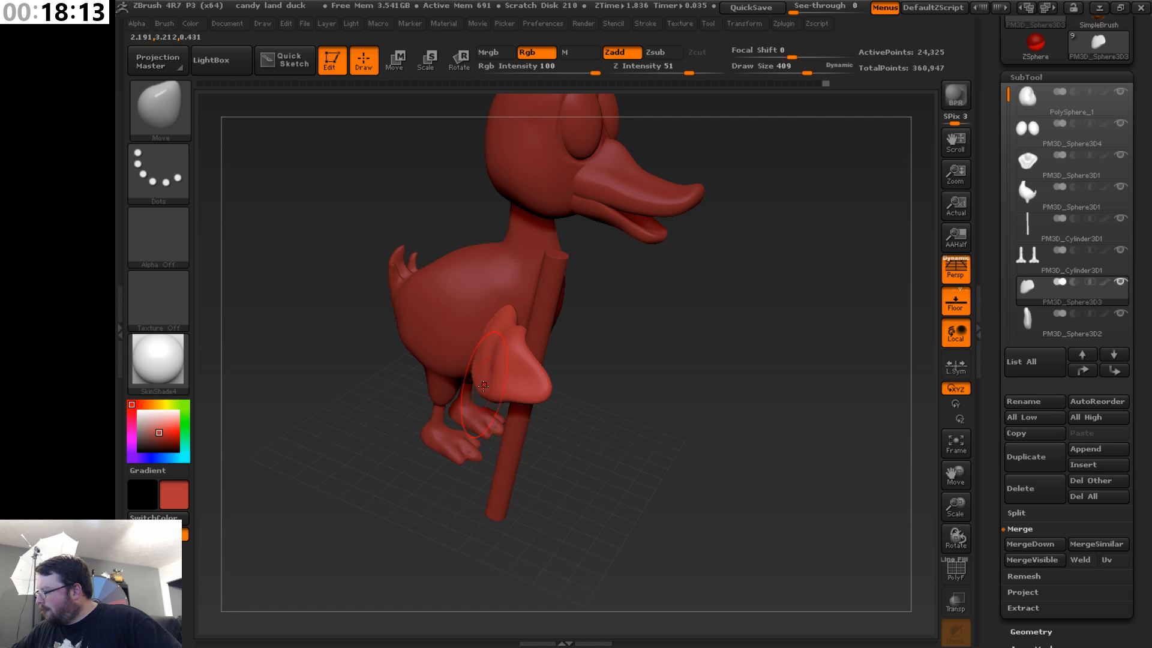
left_click_drag(514, 393, 579, 361)
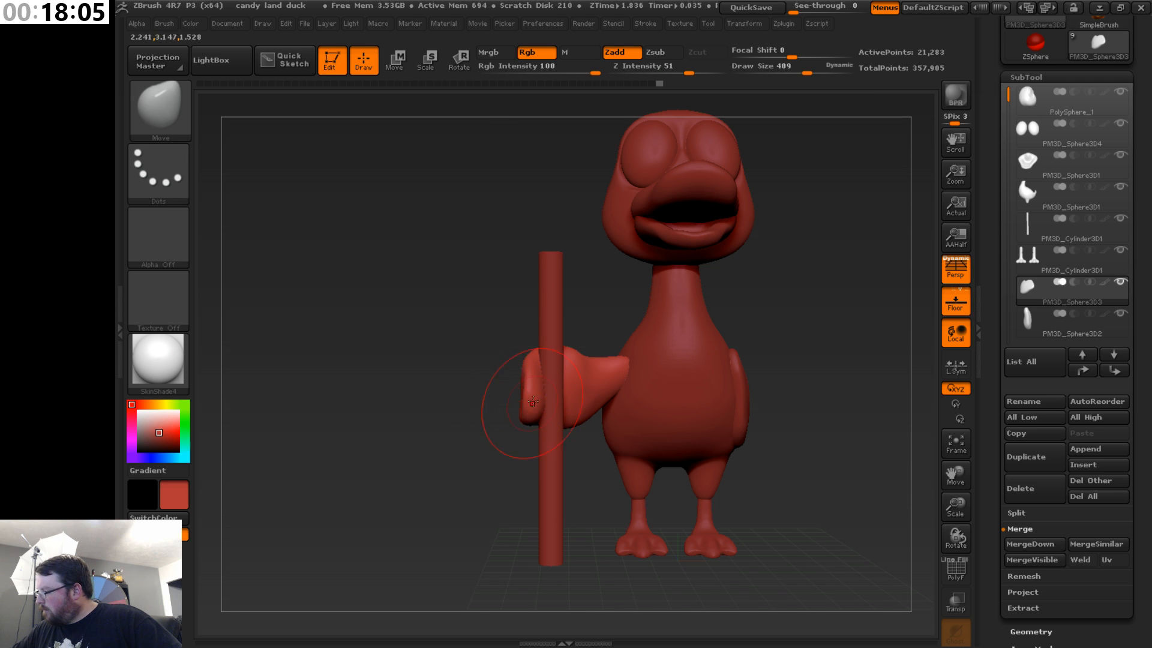
- Curl the wing tip around the front of the rod with the Move brush at draw sizes 311, 332 and 186
mouse_move(462, 408)
left_mouse_down()
mouse_move(527, 444)
mouse_move(474, 459)
left_mouse_up()
key("s")
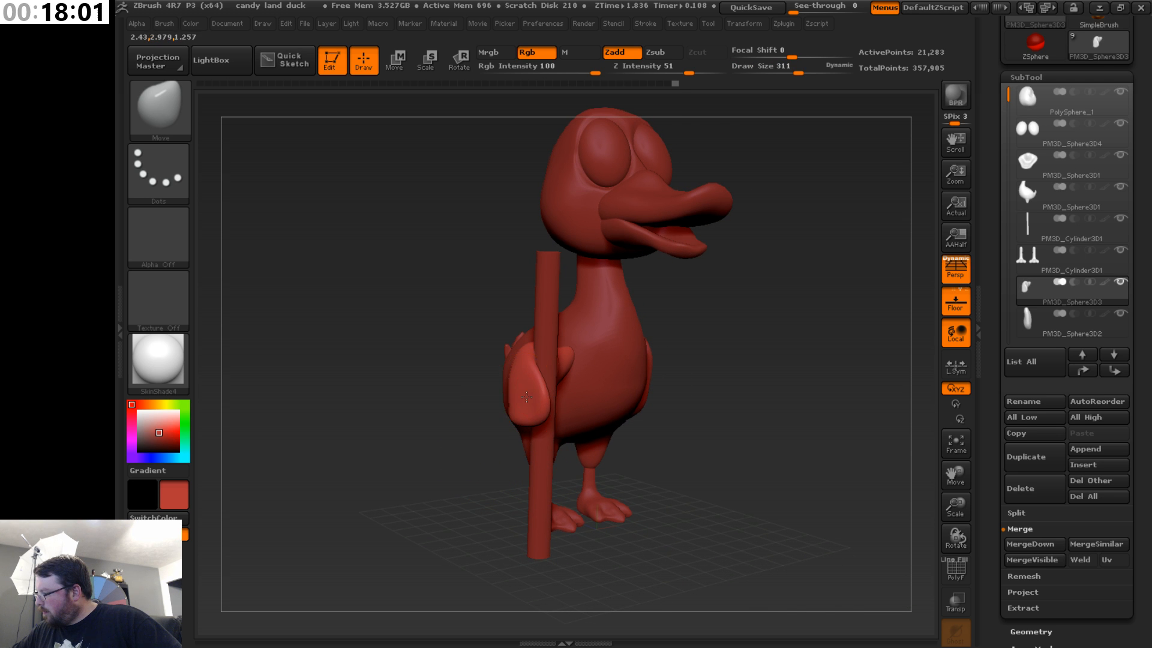
left_click_drag(674, 310, 619, 478)
key("s")
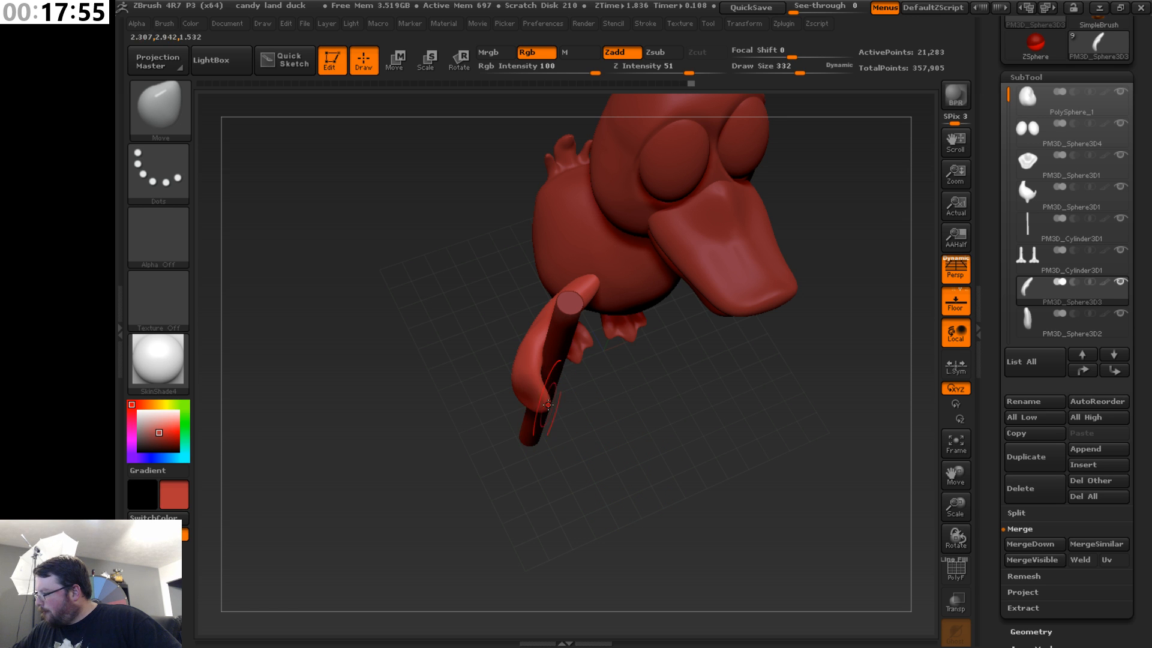
key("s")
left_click_drag(599, 417, 563, 403)
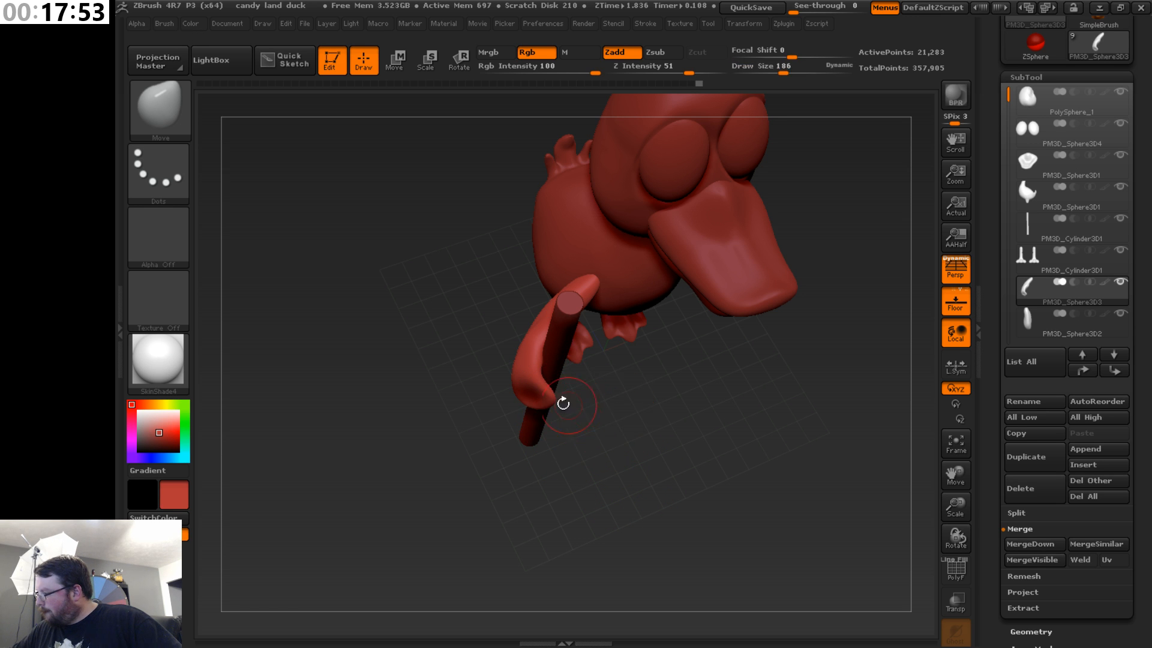
mouse_move(531, 397)
right_mouse_down()
mouse_move(396, 378)
mouse_move(524, 387)
right_mouse_up()
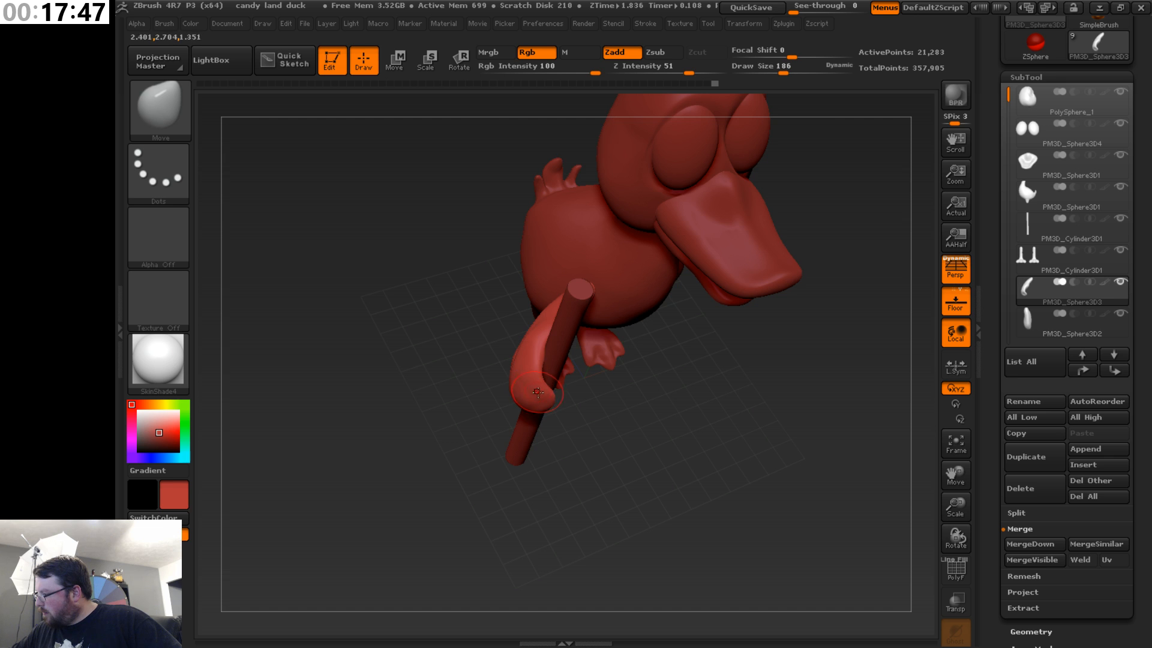
right_click_drag(538, 392, 599, 450)
- Wrap the wing tip closer around the rod like gripping fingers with the Move brush at draw sizes 355 and 192
key("s")
left_click_drag(617, 443, 633, 442)
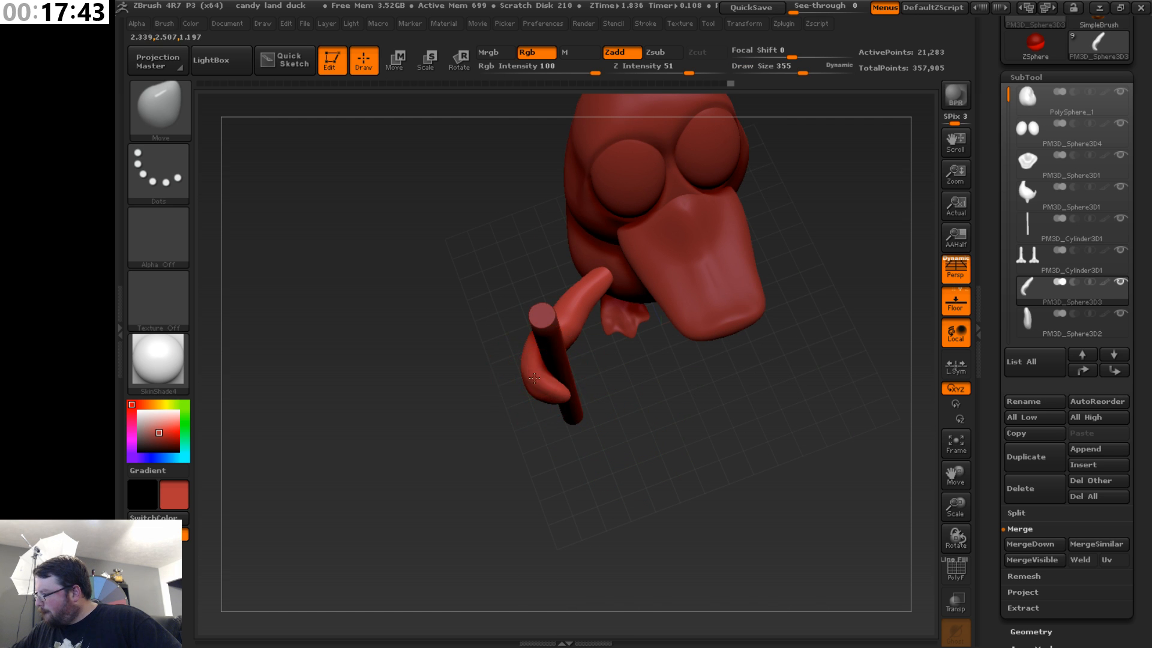
mouse_move(575, 396)
right_mouse_down()
mouse_move(558, 384)
mouse_move(594, 390)
mouse_move(570, 387)
right_mouse_up()
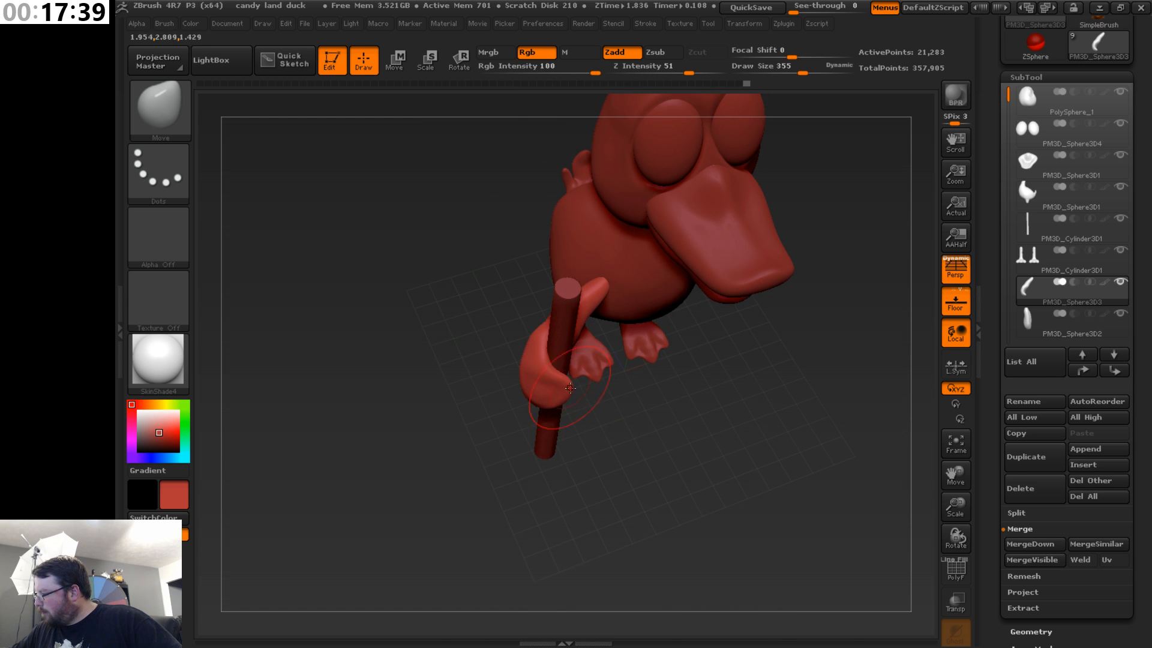
key("s")
left_click_drag(601, 429, 586, 428)
right_click_drag(604, 419, 555, 393)
mouse_move(545, 434)
right_mouse_down()
mouse_move(558, 397)
mouse_move(543, 393)
mouse_move(540, 411)
mouse_move(564, 412)
mouse_move(567, 462)
mouse_move(539, 498)
mouse_move(522, 485)
right_mouse_up()
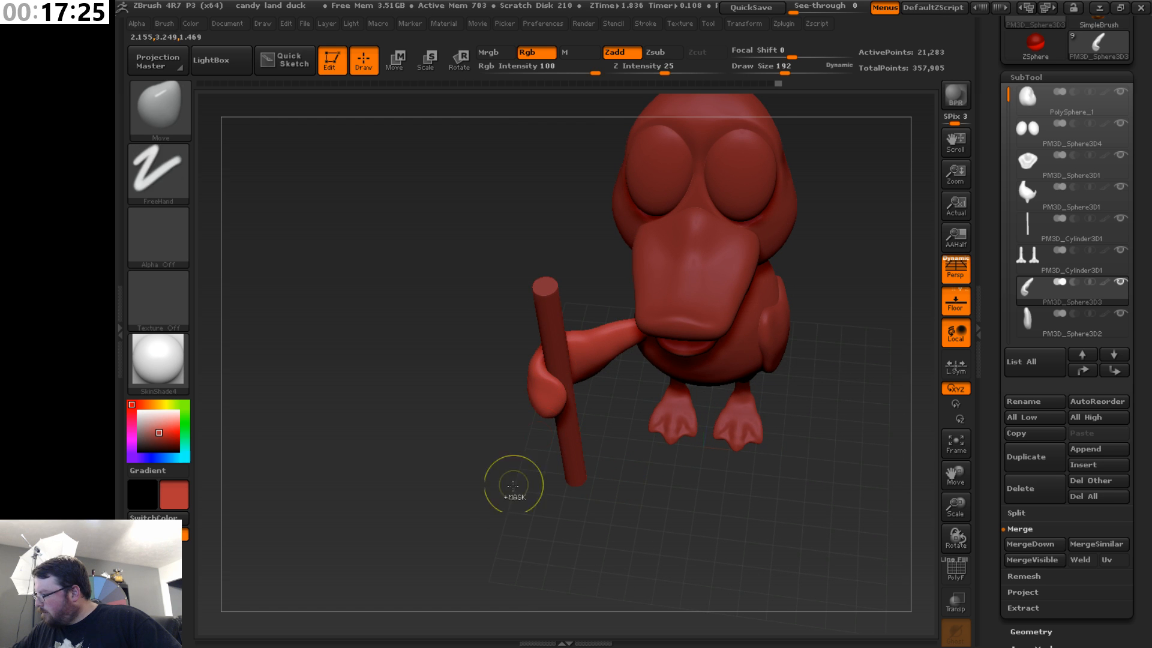
- Shape a thumb-like feather on the wing's inner side and refine the grip on the rod at draw size 160
right_click_drag(544, 391, 606, 406)
key("s")
left_click_drag(607, 408, 602, 409)
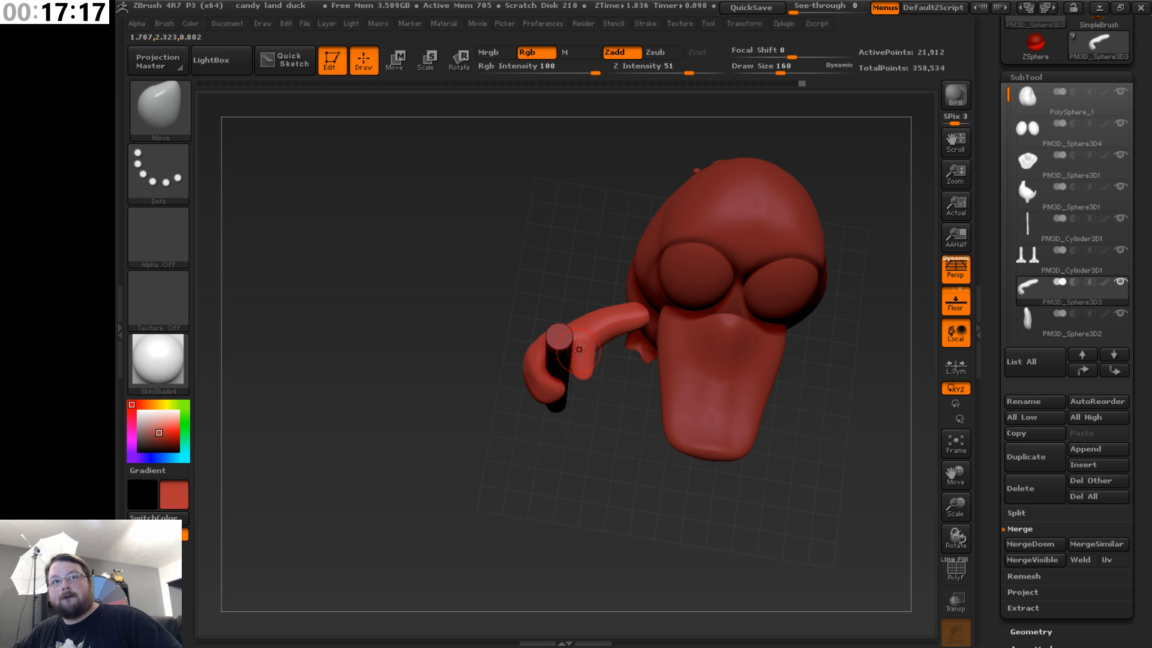
right_click_drag(621, 413, 541, 428)
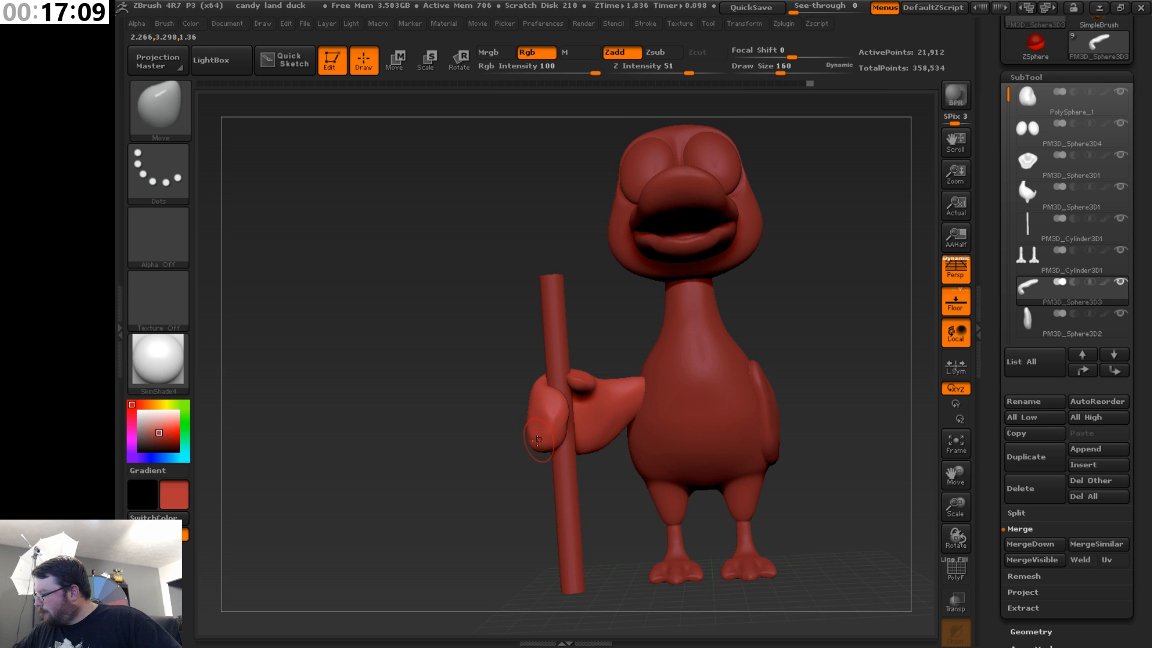
right_click_drag(610, 470, 588, 456)
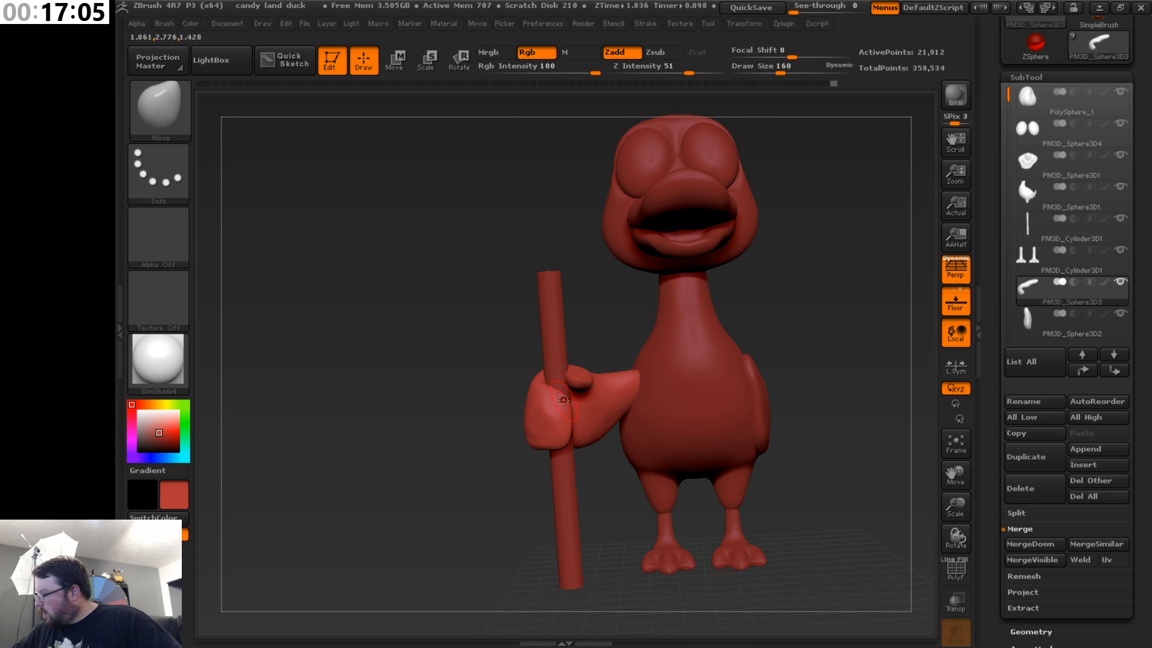
right_click_drag(563, 400, 573, 441)
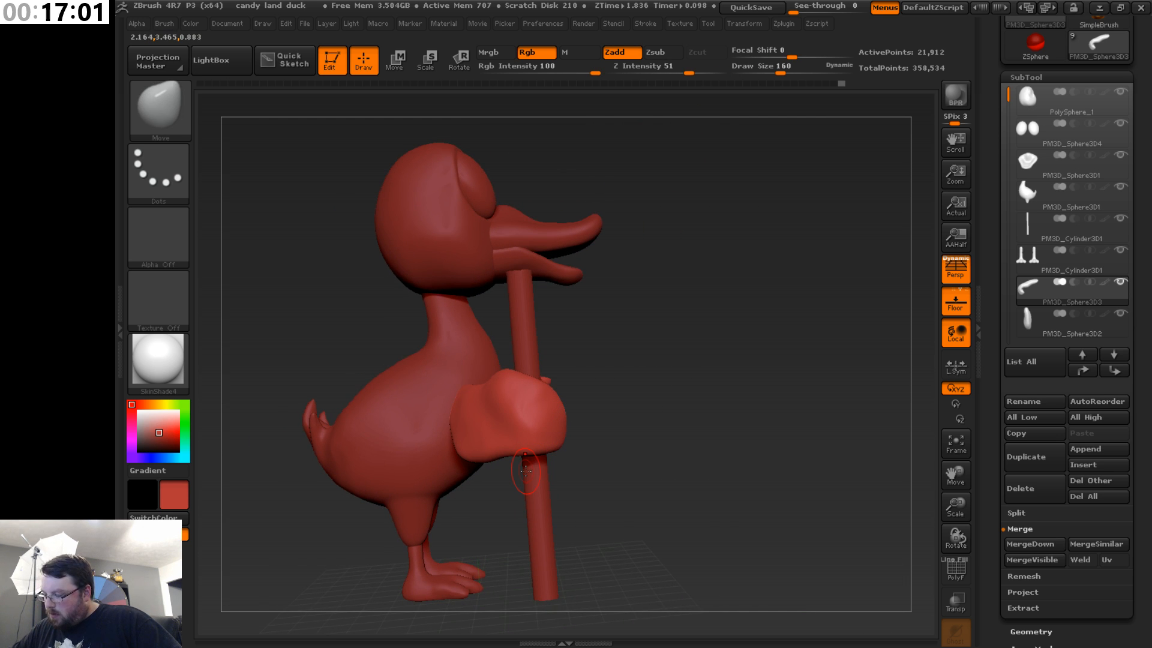
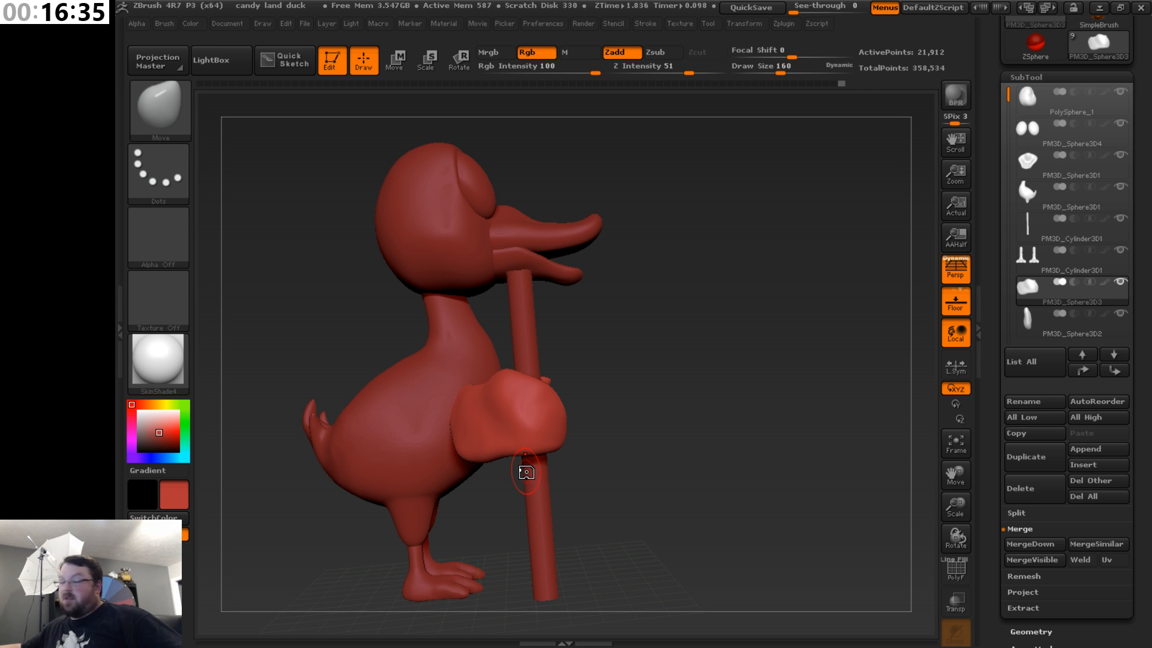
- Shape the wing's gripping end around the rod with the Move brush at draw size 290 and re-DynaMesh the wing
left_click_drag(666, 468, 724, 458)
key("s")
mouse_move(594, 435)
left_mouse_down()
mouse_move(610, 438)
mouse_move(535, 425)
left_mouse_up()
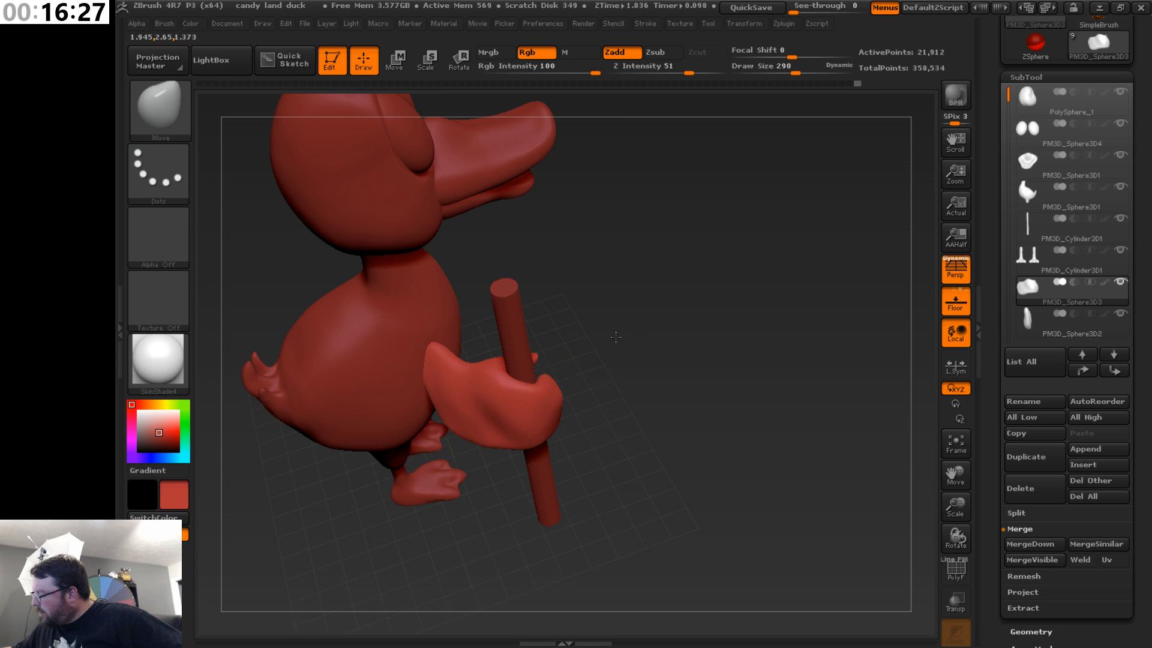
left_click_drag(610, 334, 566, 334)
left_click_drag(511, 384, 521, 388)
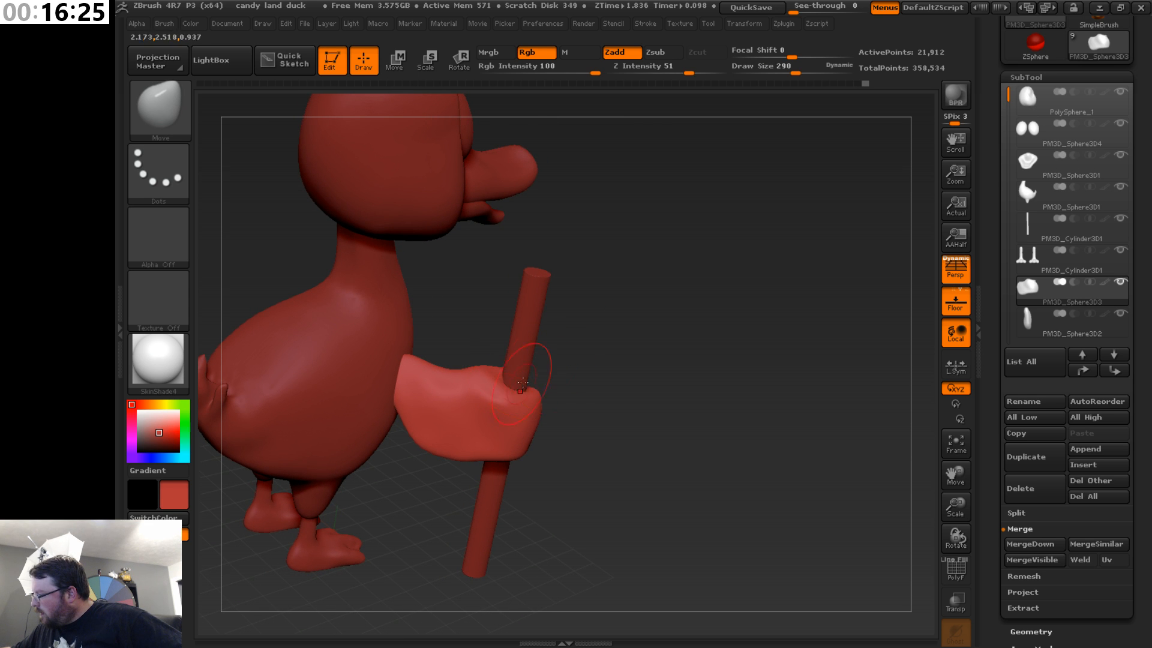
mouse_move(641, 392)
left_mouse_down()
mouse_move(572, 389)
mouse_move(591, 393)
mouse_move(520, 409)
left_mouse_up()
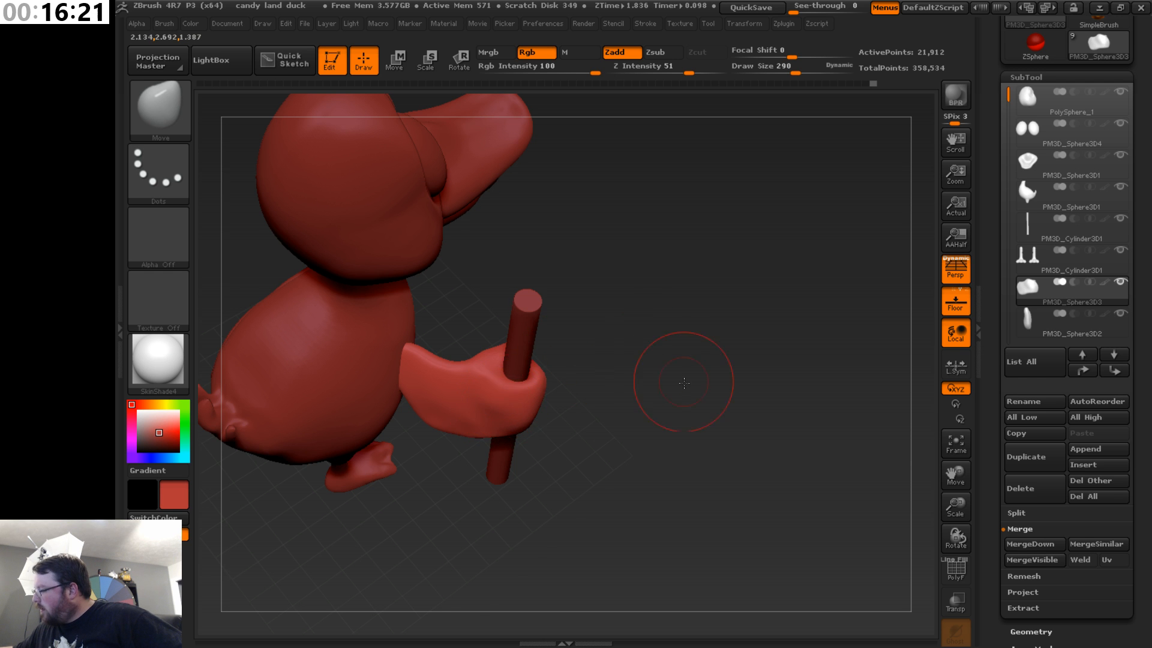
left_click_drag(681, 380, 707, 364)
left_click_drag(784, 284, 813, 432, "ctrl")
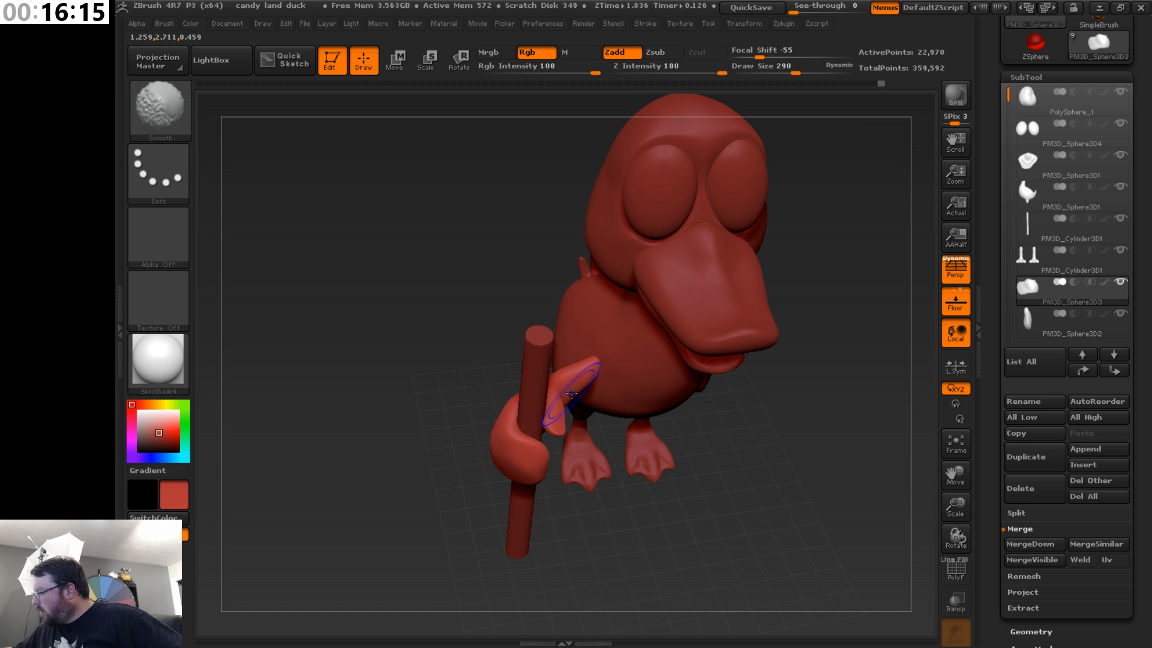
- Refine the thumb-like feather on the wing's inner side with the Move brush at draw sizes 170 and 109
left_click_drag(756, 387, 572, 427)
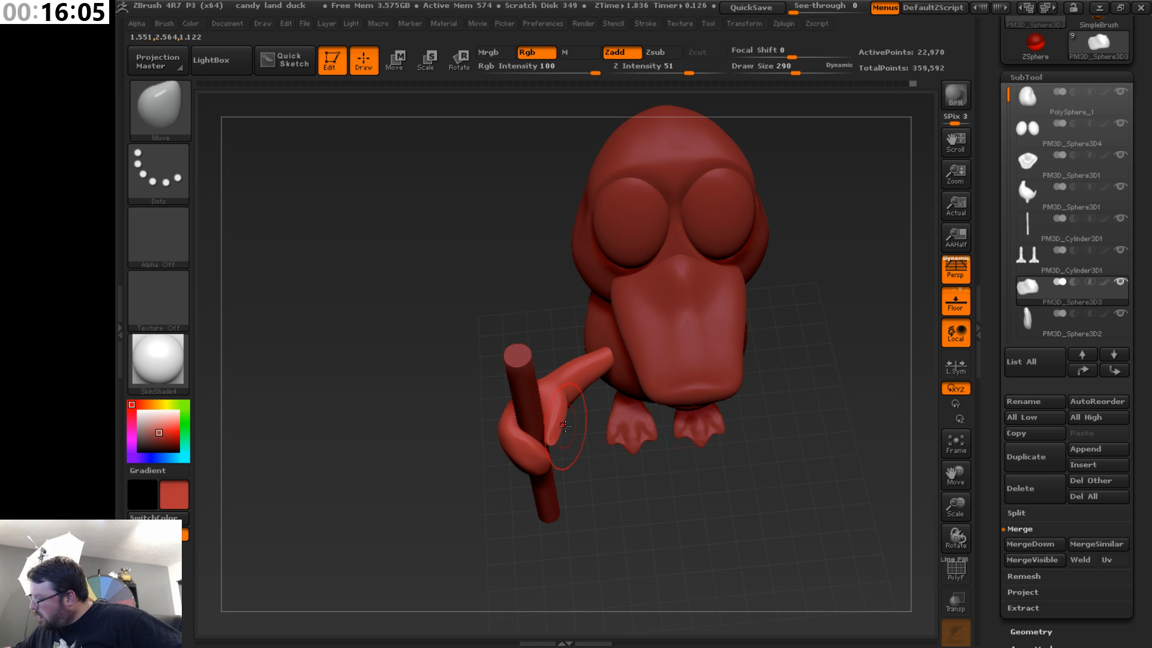
key("s")
left_click_drag(581, 442, 563, 443)
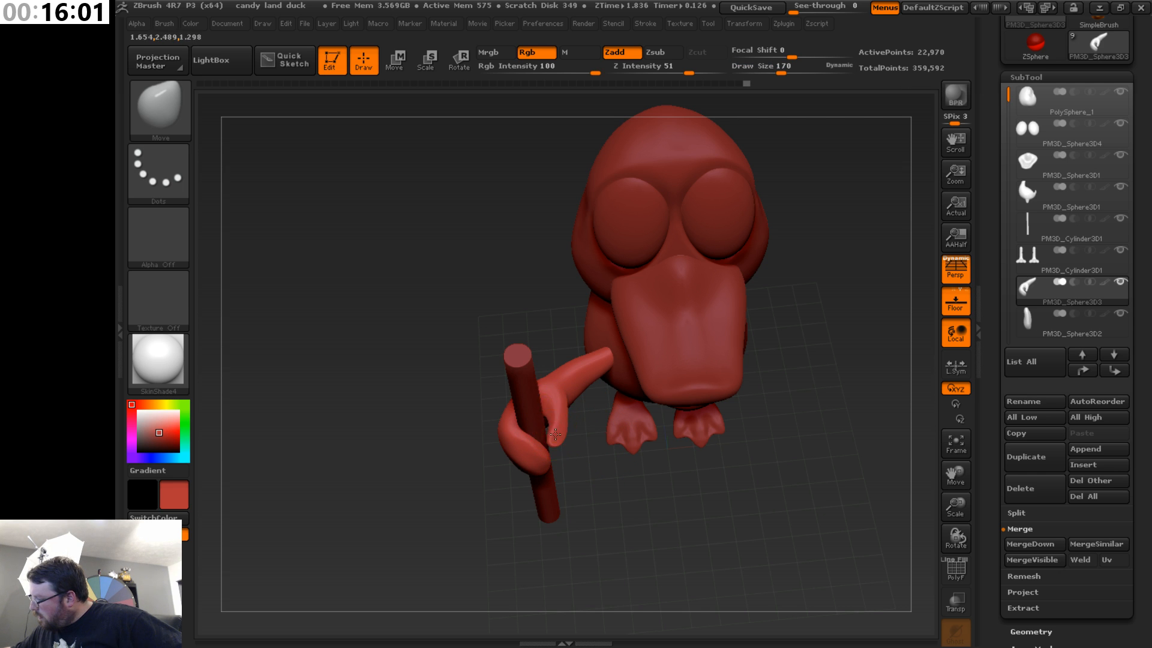
right_click_drag(546, 426, 579, 488)
key("s")
left_click_drag(575, 493, 566, 495)
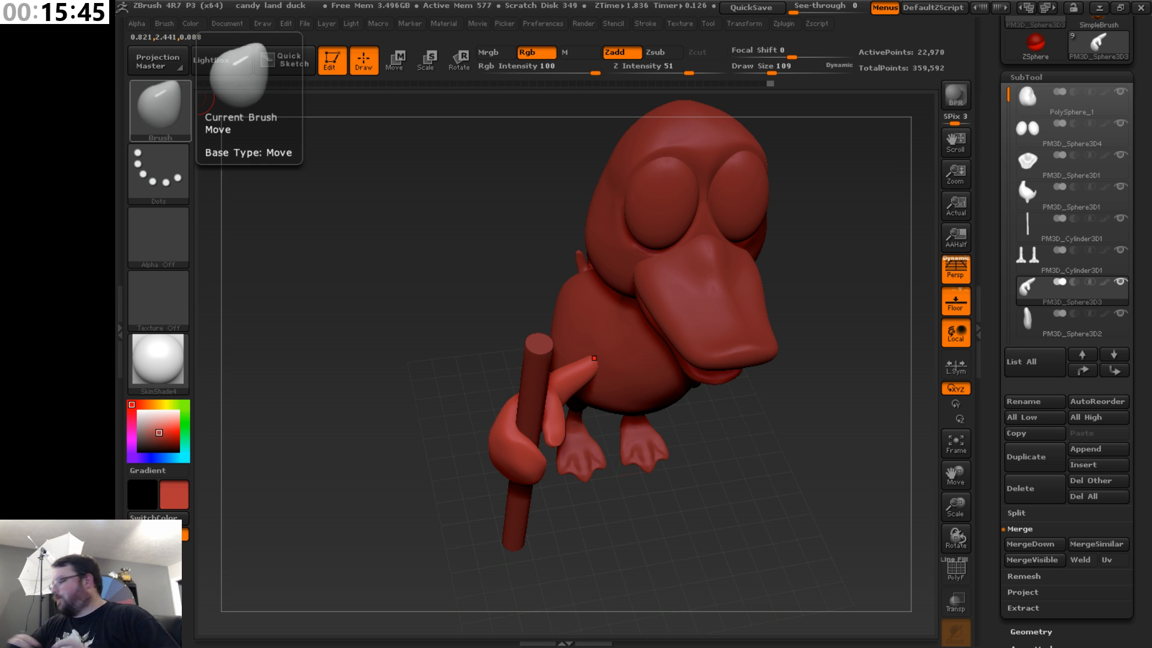
left_click_drag(781, 451, 833, 499)
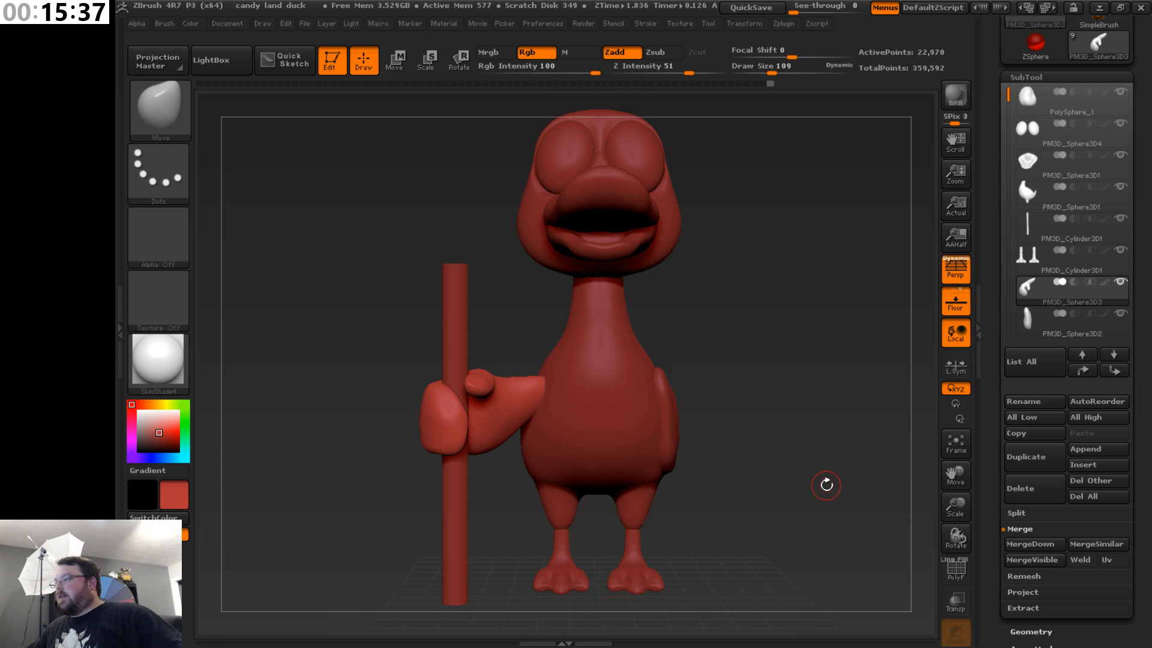
left_click_drag(960, 476, 957, 463)
left_click_drag(959, 505, 965, 492)
left_click_drag(846, 475, 835, 512)
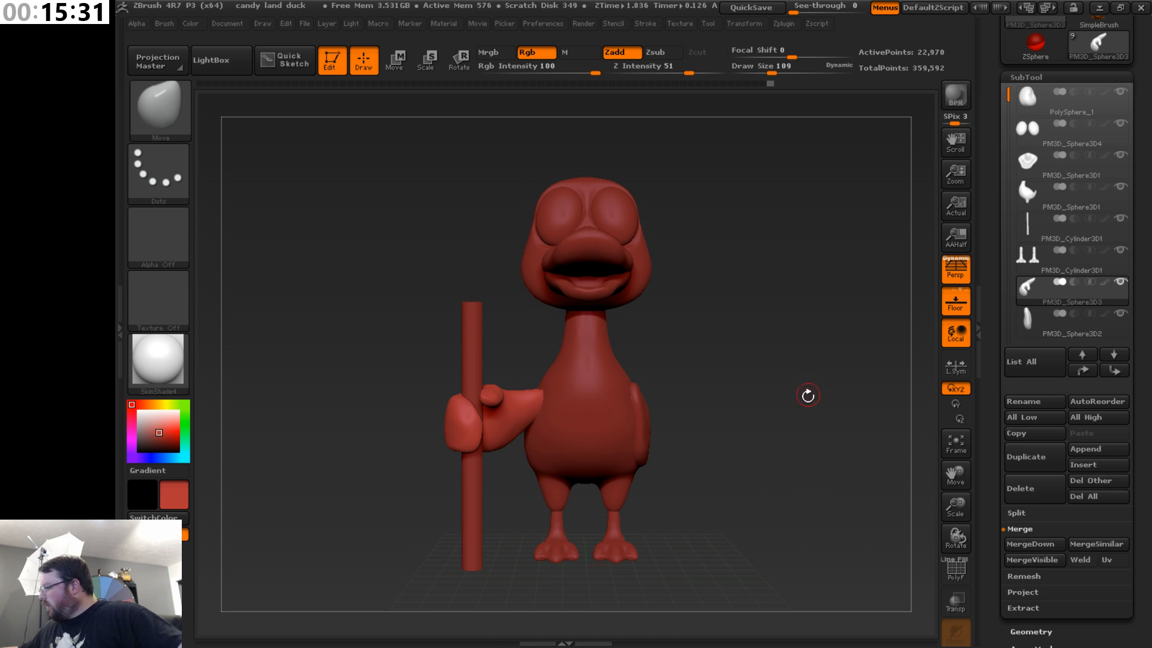
mouse_move(808, 394)
left_mouse_down()
mouse_move(852, 424)
mouse_move(825, 379)
left_mouse_up()
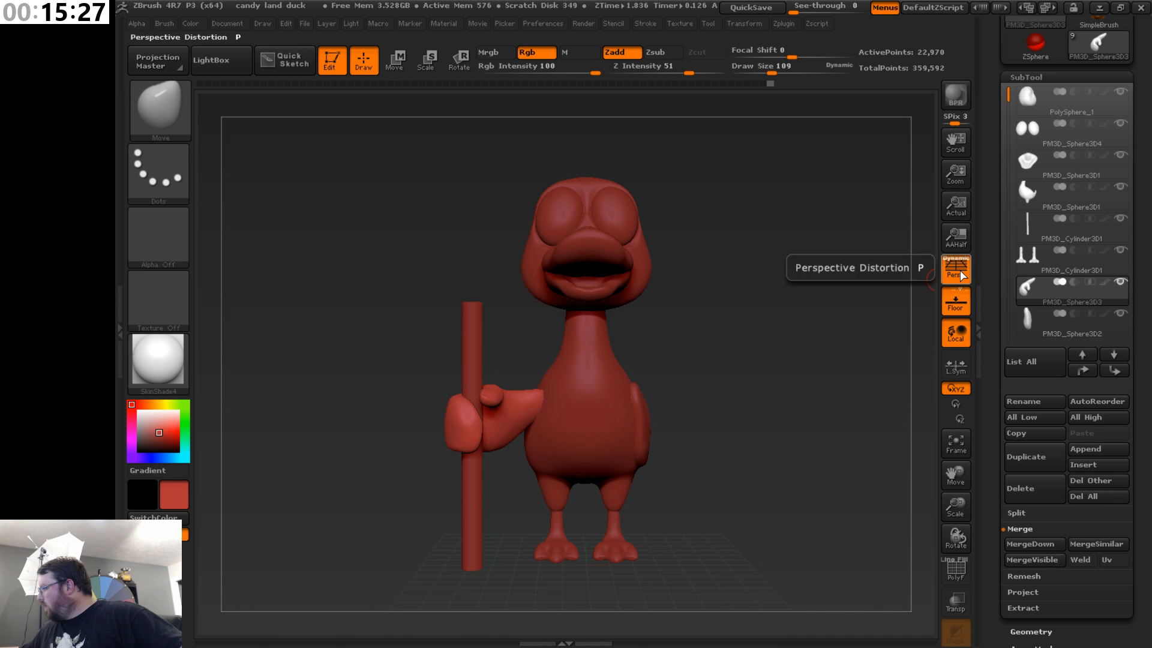
- Select the PM3D_Sphere3D2 wing subtool and carve a vertical crease across the middle of the wing with the Dam_Standard brush
left_click_drag(1142, 261, 1141, 322)
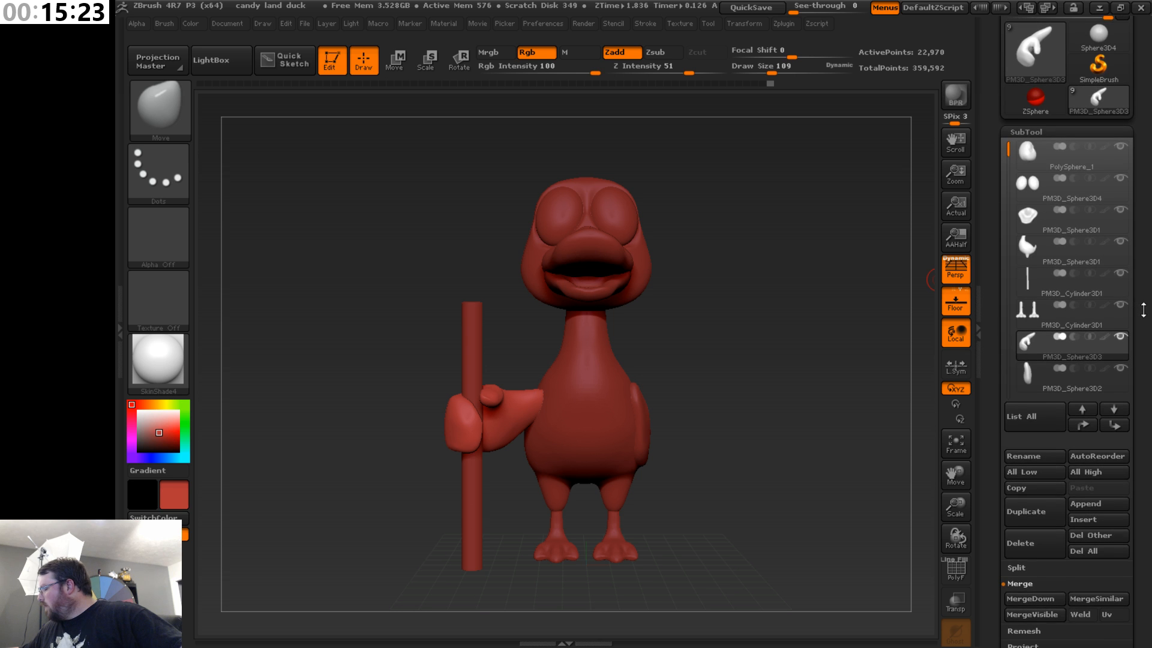
left_click_drag(792, 444, 729, 462)
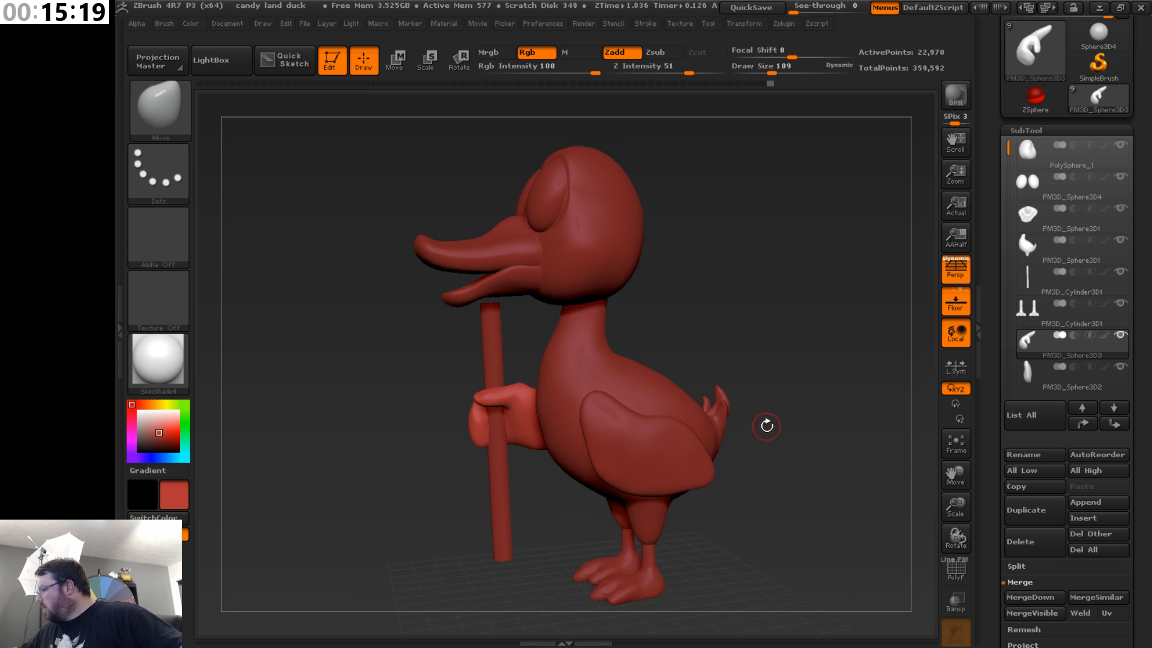
mouse_move(763, 441)
left_mouse_down()
mouse_move(814, 434)
mouse_move(737, 463)
left_mouse_up()
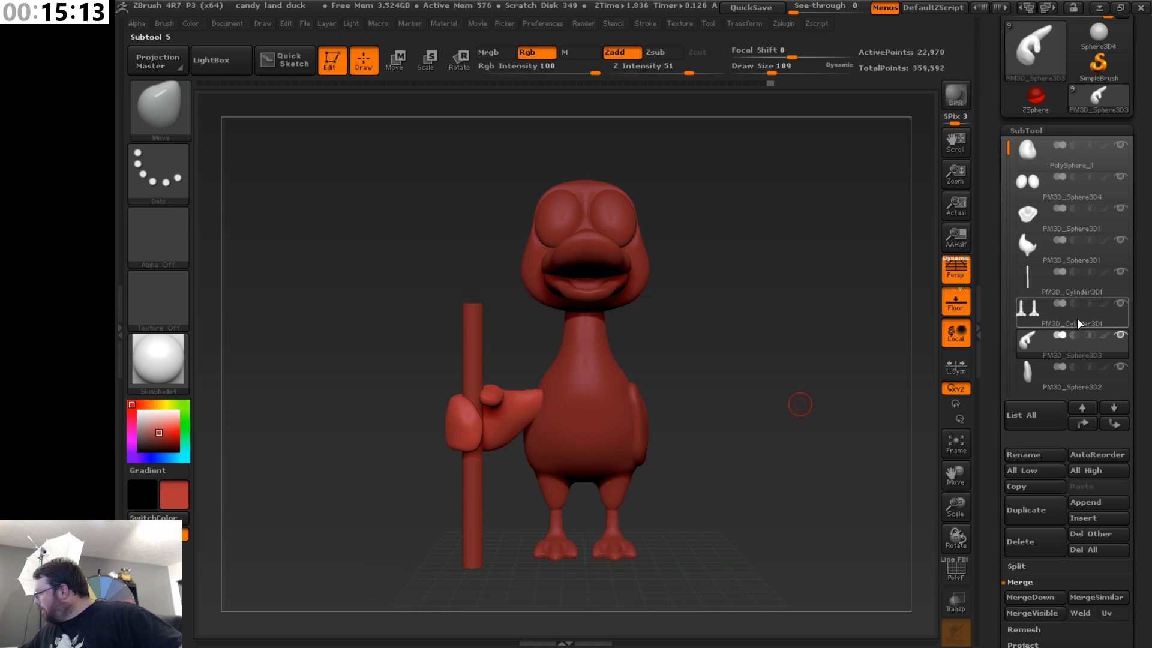
mouse_move(1078, 324)
left_click(1074, 367)
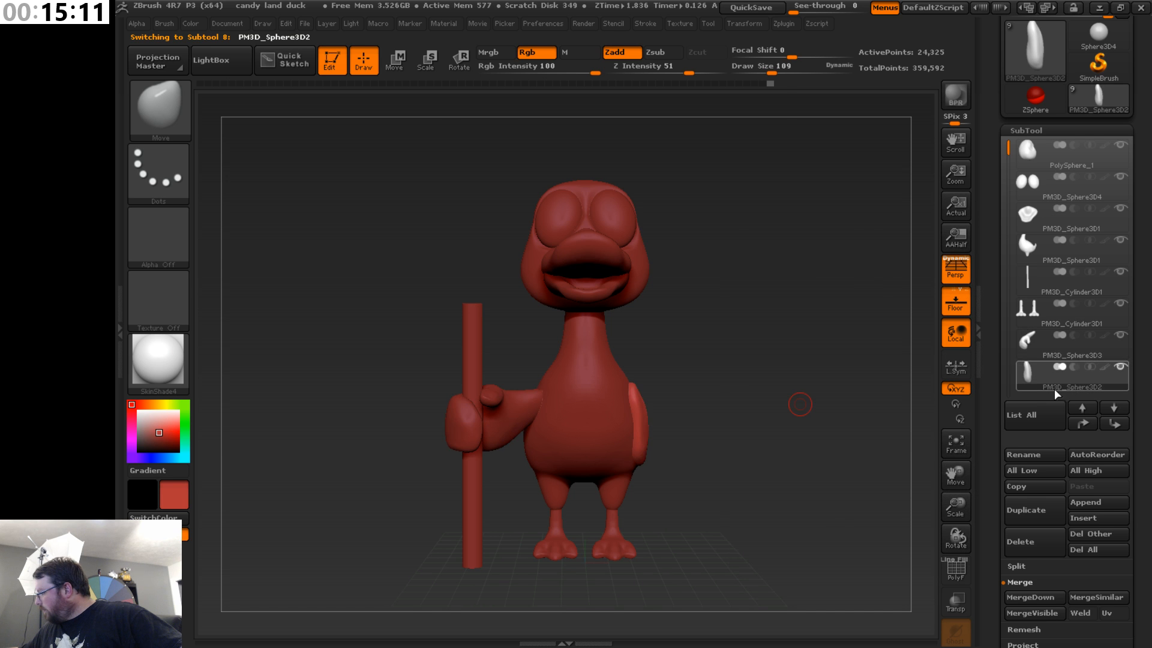
left_click_drag(800, 404, 747, 476)
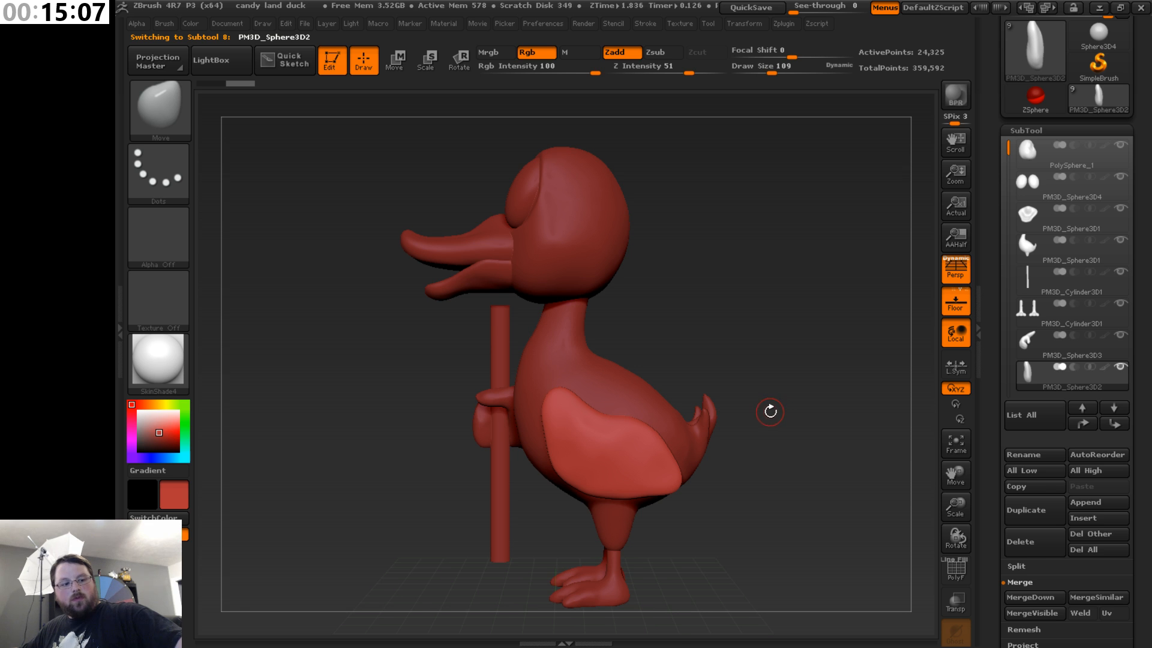
key("b")
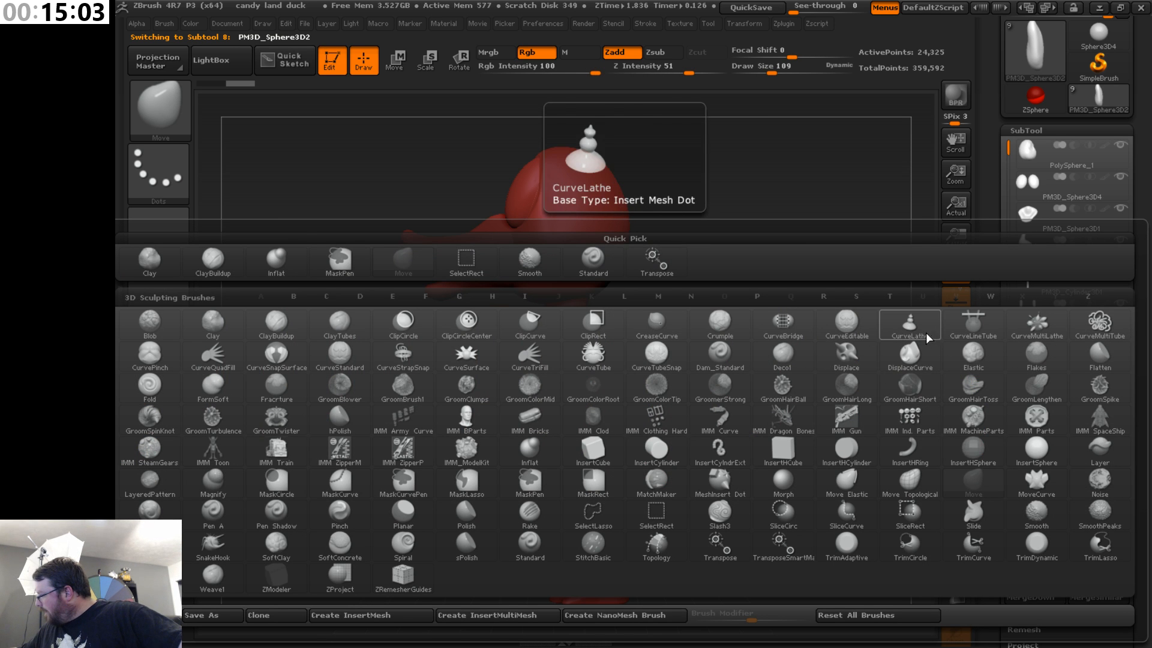
left_click(722, 355)
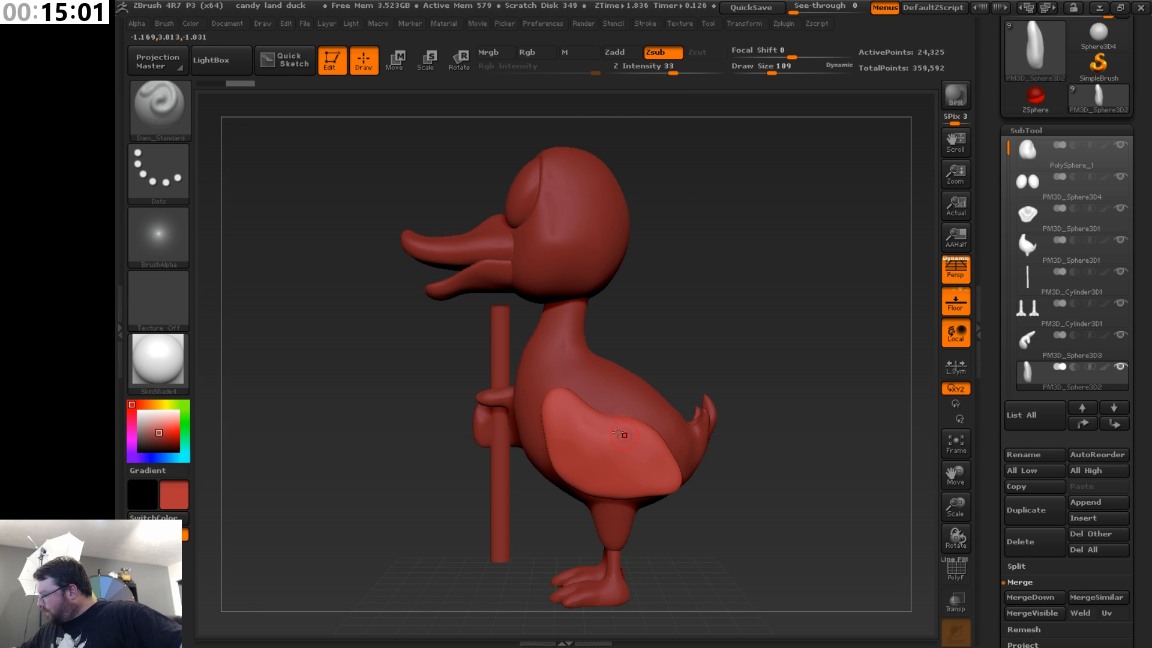
left_click_drag(619, 443, 632, 499)
left_click_drag(614, 425, 612, 412)
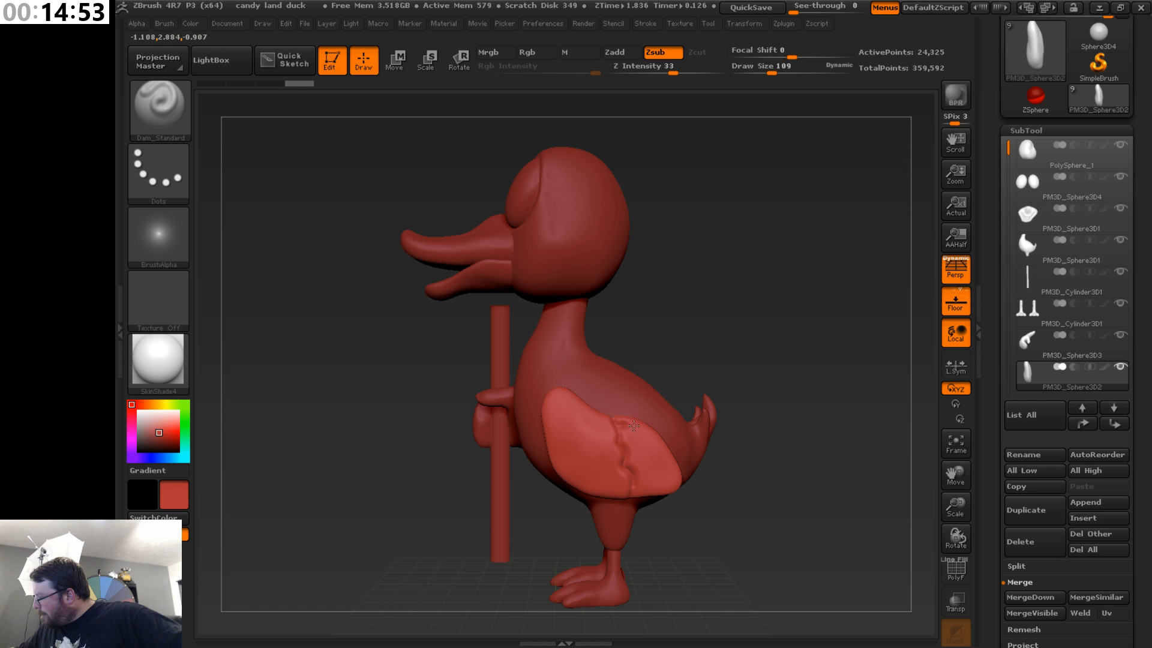
- Carve a row of feather grooves from the crease to the wing's rear edge, undoing and redrawing strokes as needed
left_click_drag(633, 426, 646, 427)
key("ctrl+z")
left_click_drag(624, 442, 671, 442)
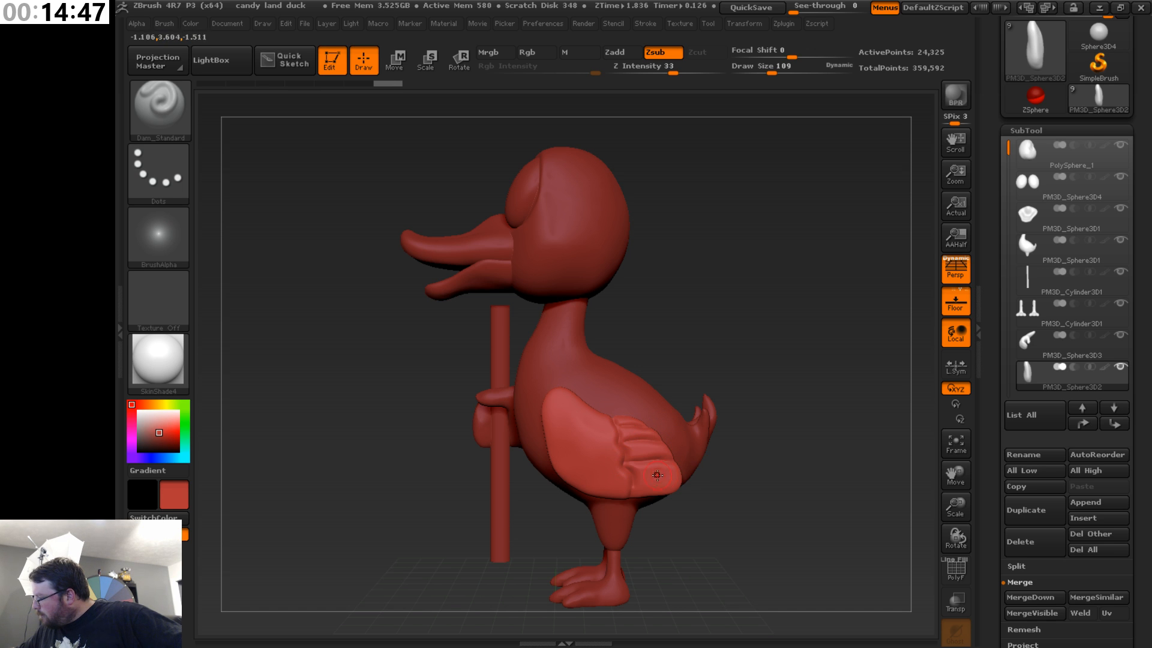
key("ctrl+z")
key("ctrl+z")
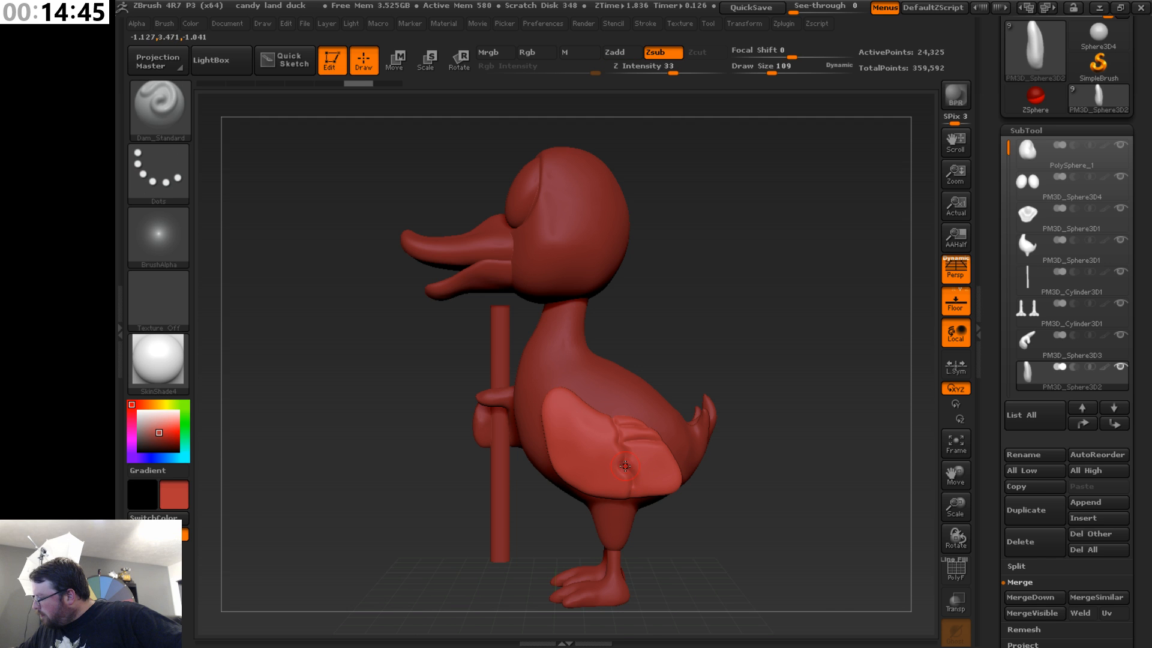
left_click_drag(651, 469, 693, 479)
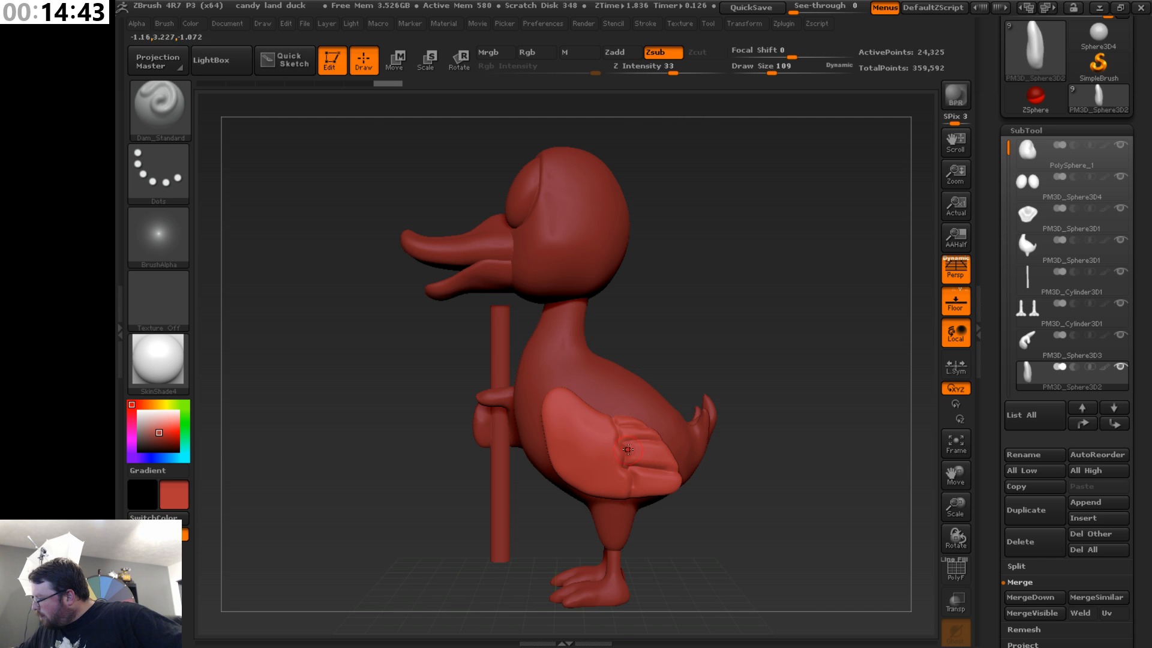
key("ctrl+z")
key("ctrl+z")
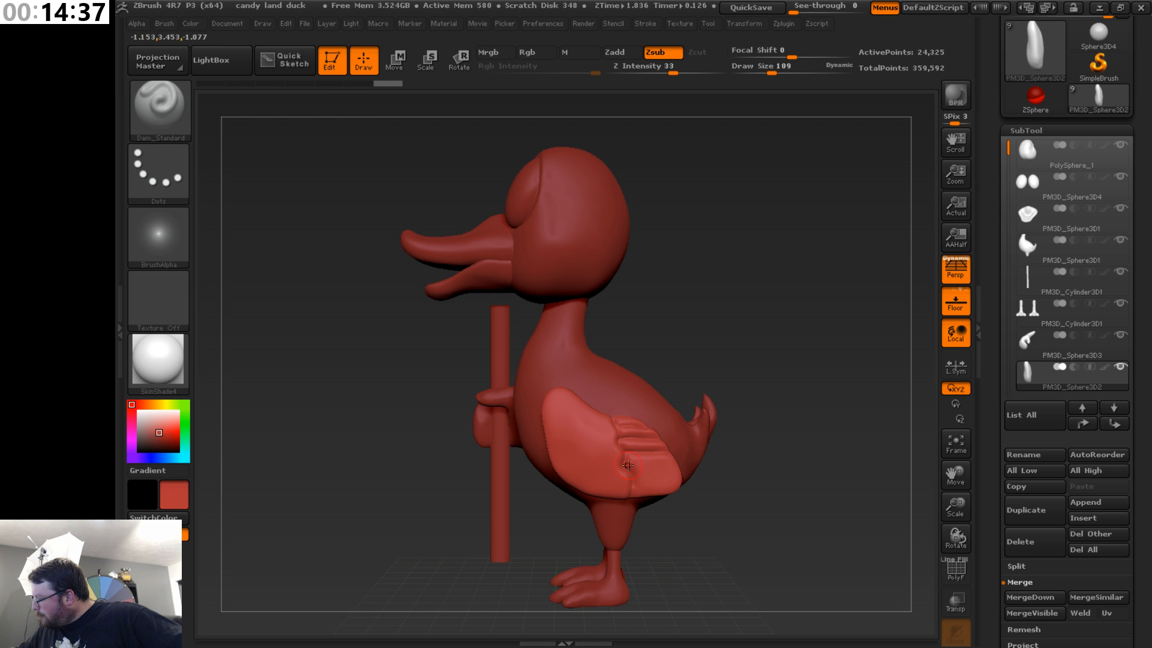
key("ctrl+shift+z")
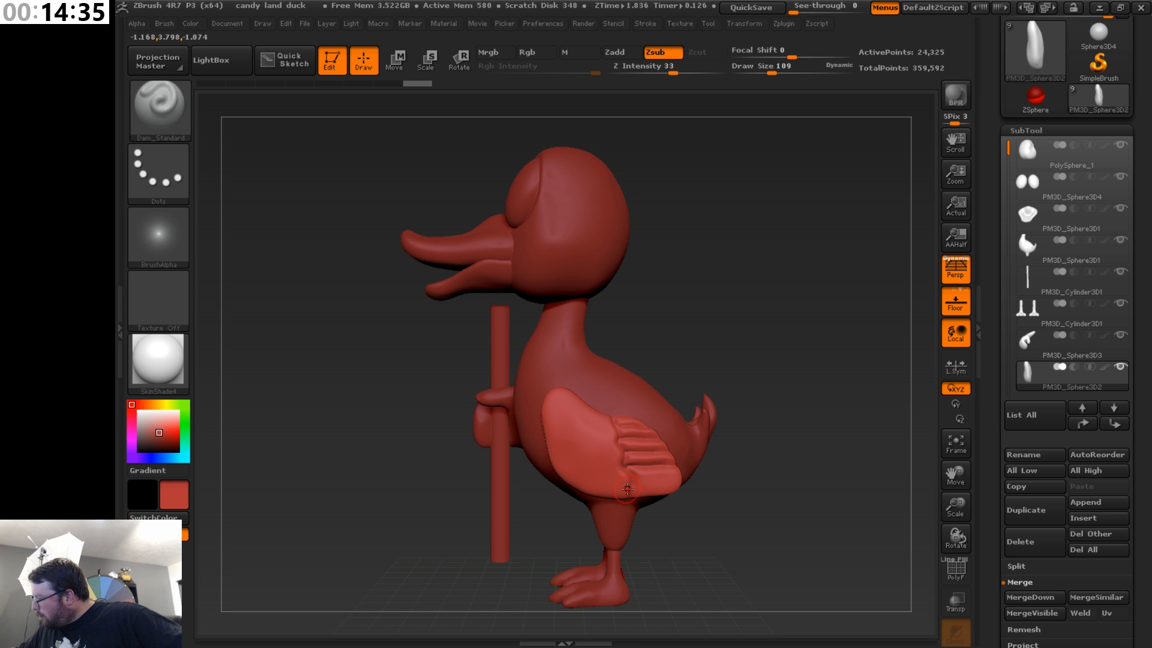
mouse_move(646, 487)
left_mouse_down()
mouse_move(733, 448)
mouse_move(709, 498)
mouse_move(731, 529)
mouse_move(737, 506)
mouse_move(699, 497)
mouse_move(773, 503)
mouse_move(763, 481)
left_mouse_up()
key("s")
- Reshape the wing's outline and curvature from the side and front with the Move brush, using a draw size of up to 401
key("b")
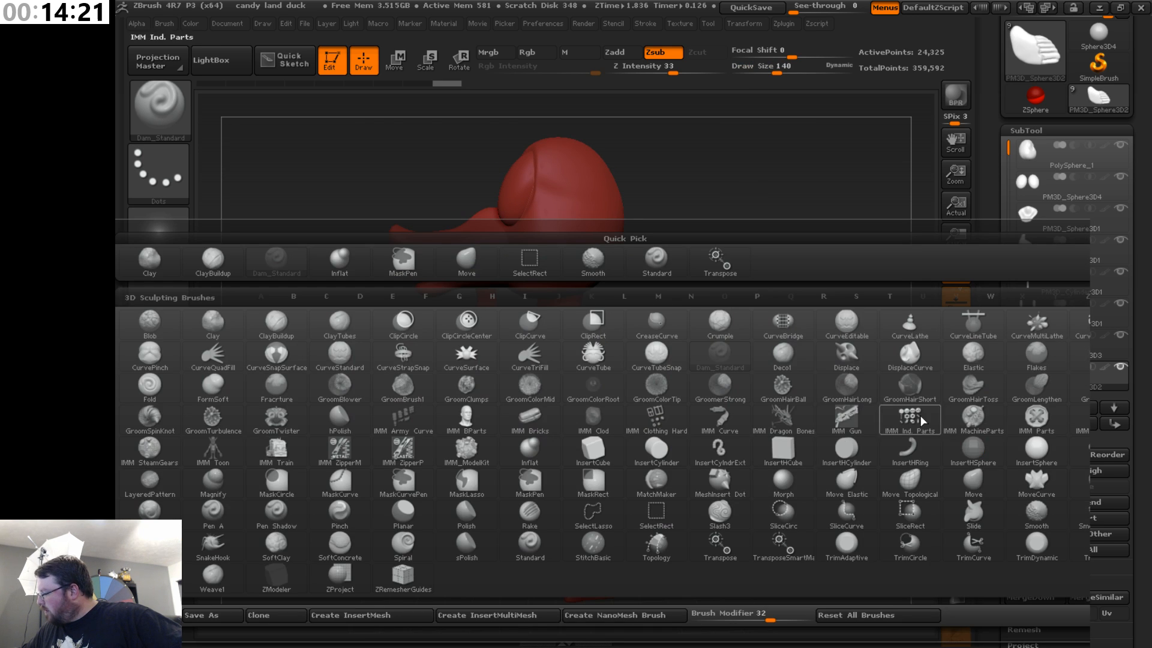
left_click(973, 485)
key("s")
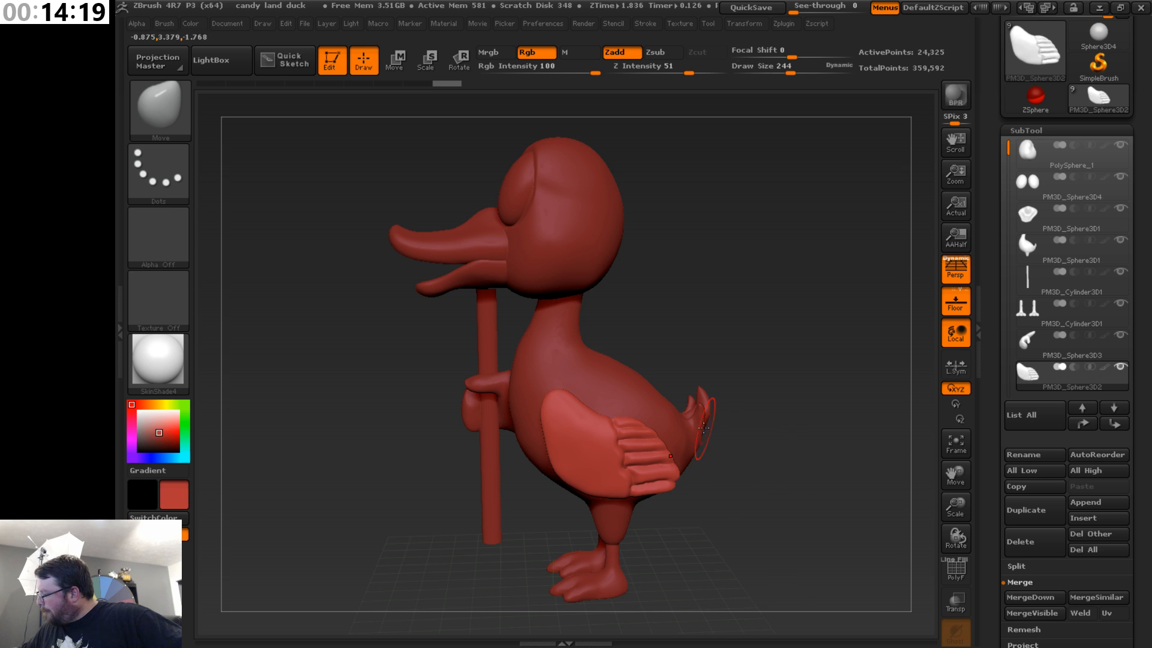
mouse_move(775, 479)
left_mouse_down()
mouse_move(758, 460)
mouse_move(778, 464)
left_mouse_up()
key("s")
left_click_drag(613, 434, 609, 425)
mouse_move(719, 369)
left_mouse_down()
mouse_move(728, 391)
mouse_move(773, 397)
mouse_move(724, 401)
left_mouse_up()
left_click_drag(549, 430, 539, 429)
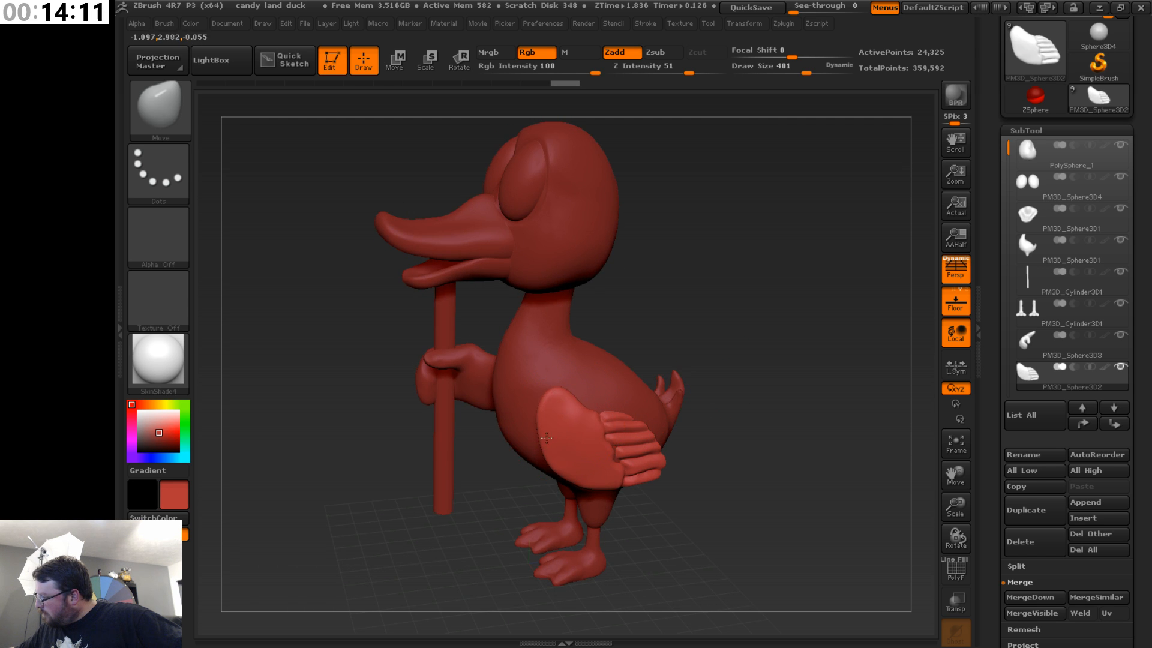
mouse_move(712, 329)
left_mouse_down()
mouse_move(674, 322)
mouse_move(600, 438)
left_mouse_up()
left_click_drag(607, 372, 609, 381)
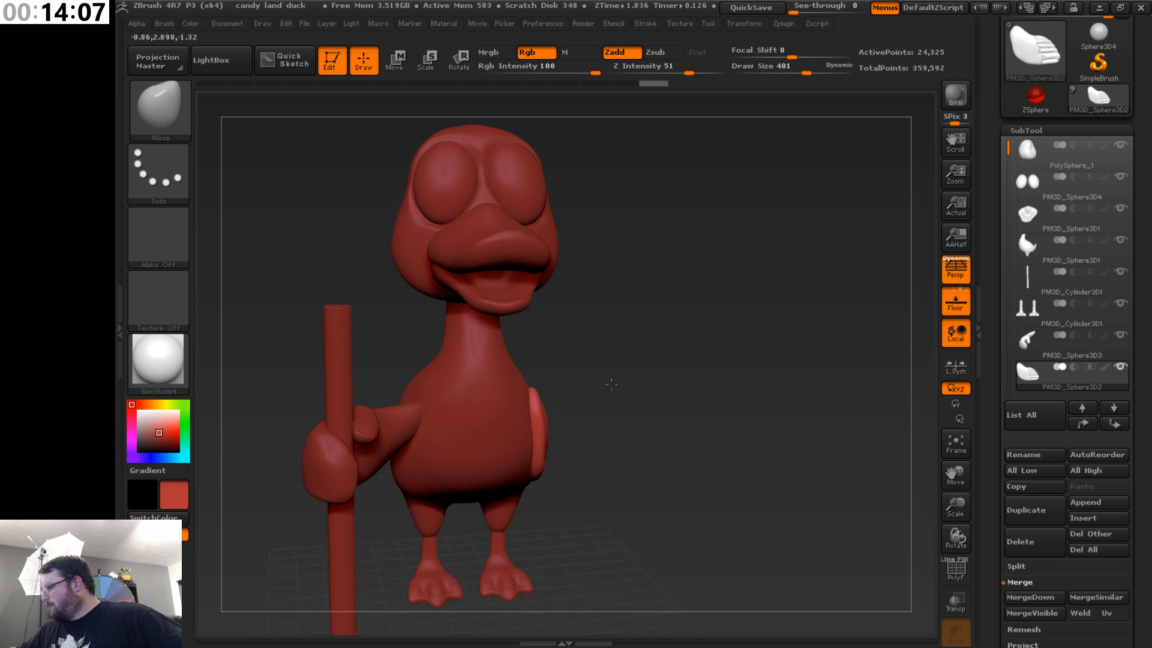
left_click_drag(543, 425, 669, 427, "shift")
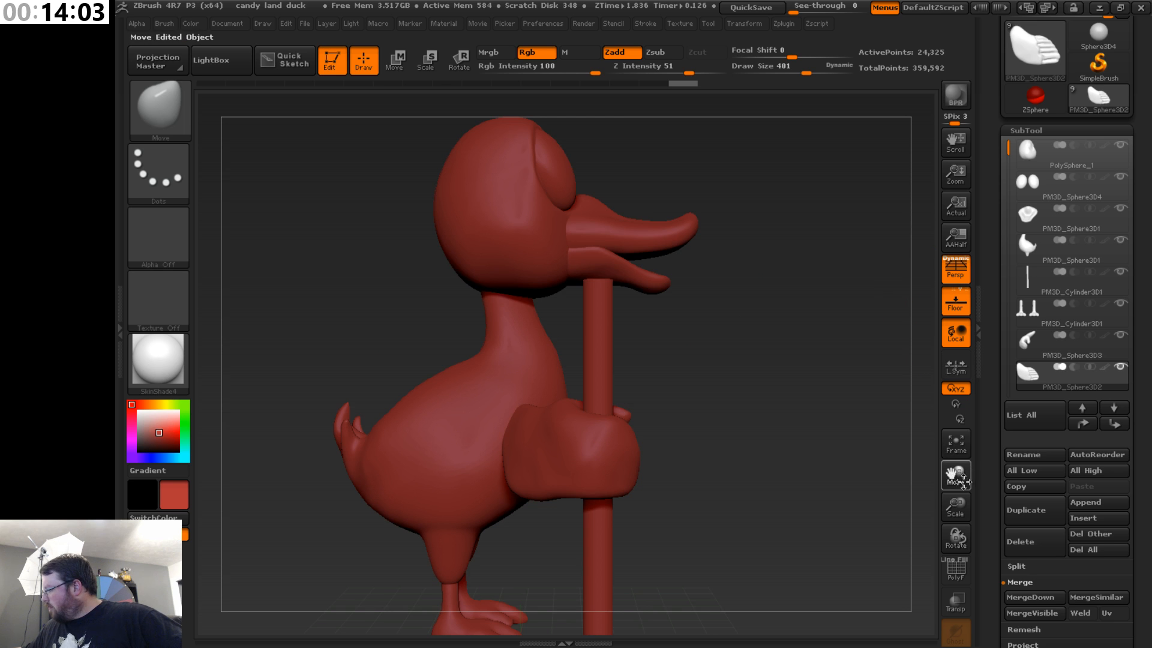
- Select the staff subtool and scale it down along a horizontal transpose line, making it shorter and slightly thinner
left_click_drag(956, 477, 928, 440)
left_click_drag(804, 444, 701, 508)
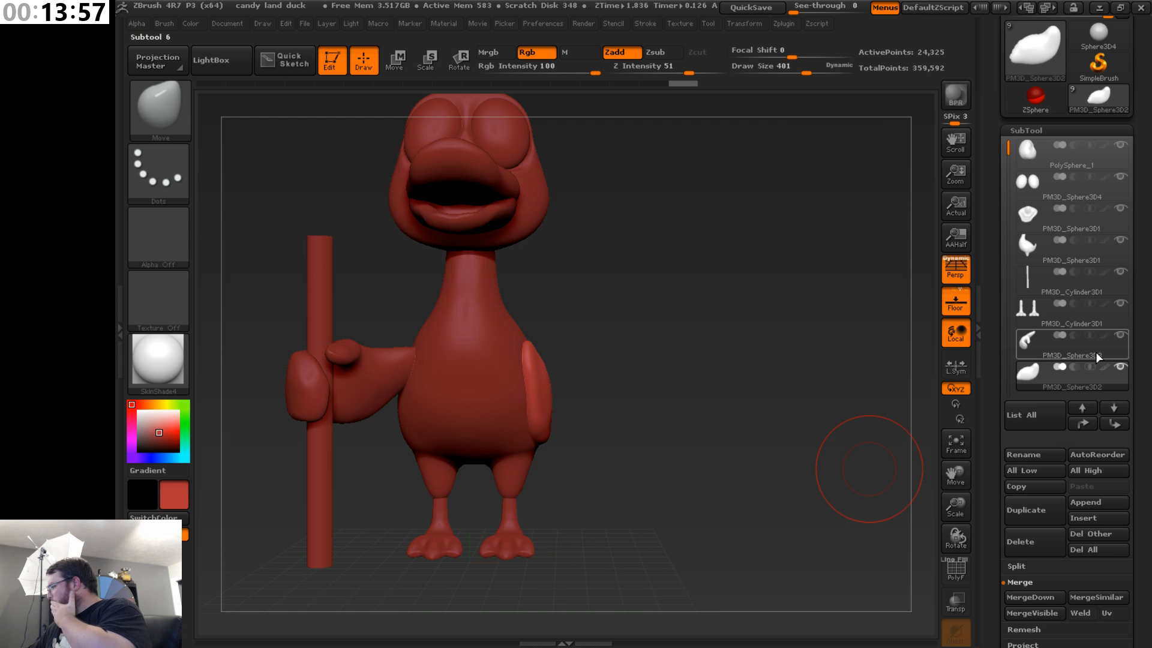
left_click(1107, 279)
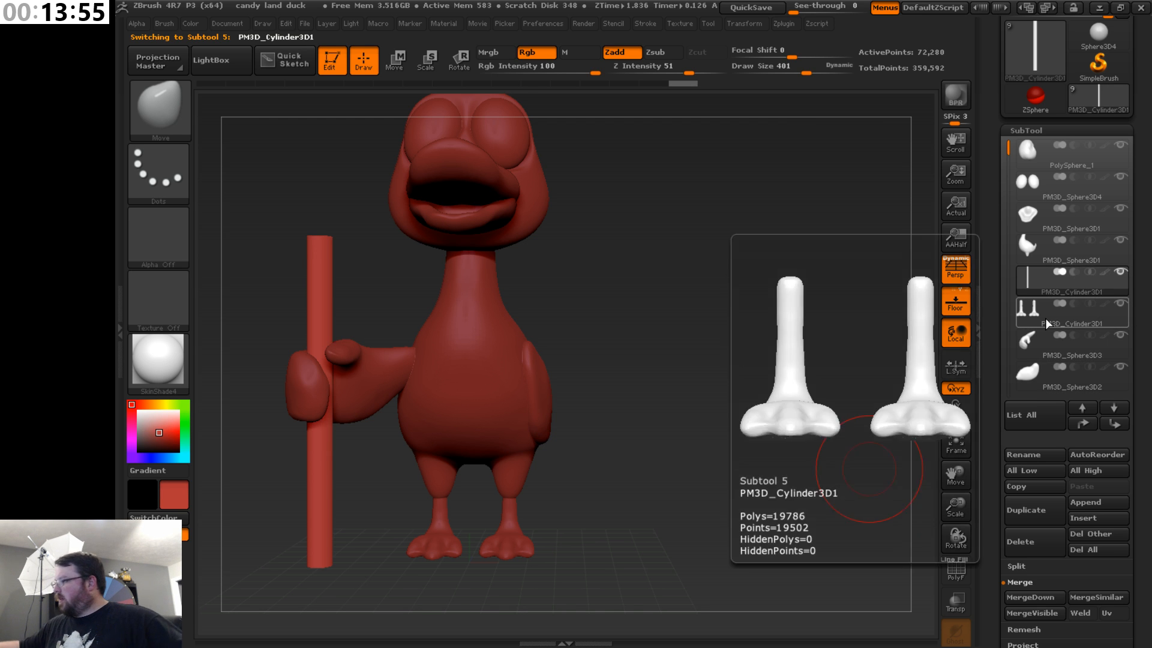
left_click(426, 59)
left_click_drag(316, 298, 543, 302)
left_click_drag(434, 312, 428, 307)
left_click_drag(545, 304, 460, 313)
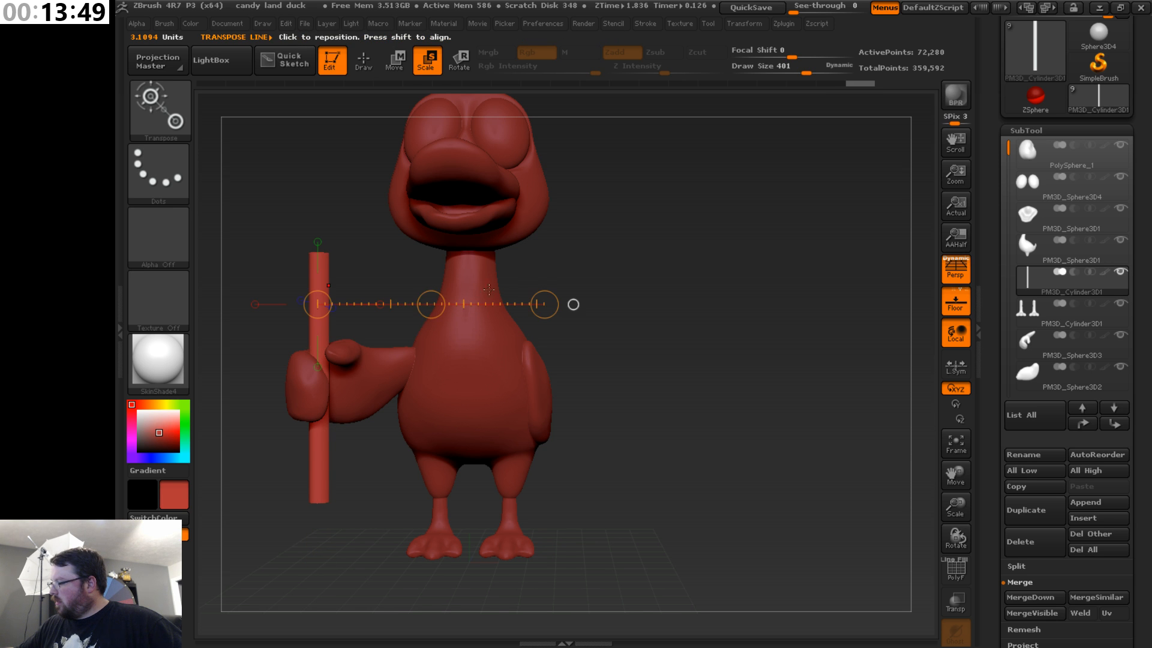
left_click_drag(693, 340, 706, 392)
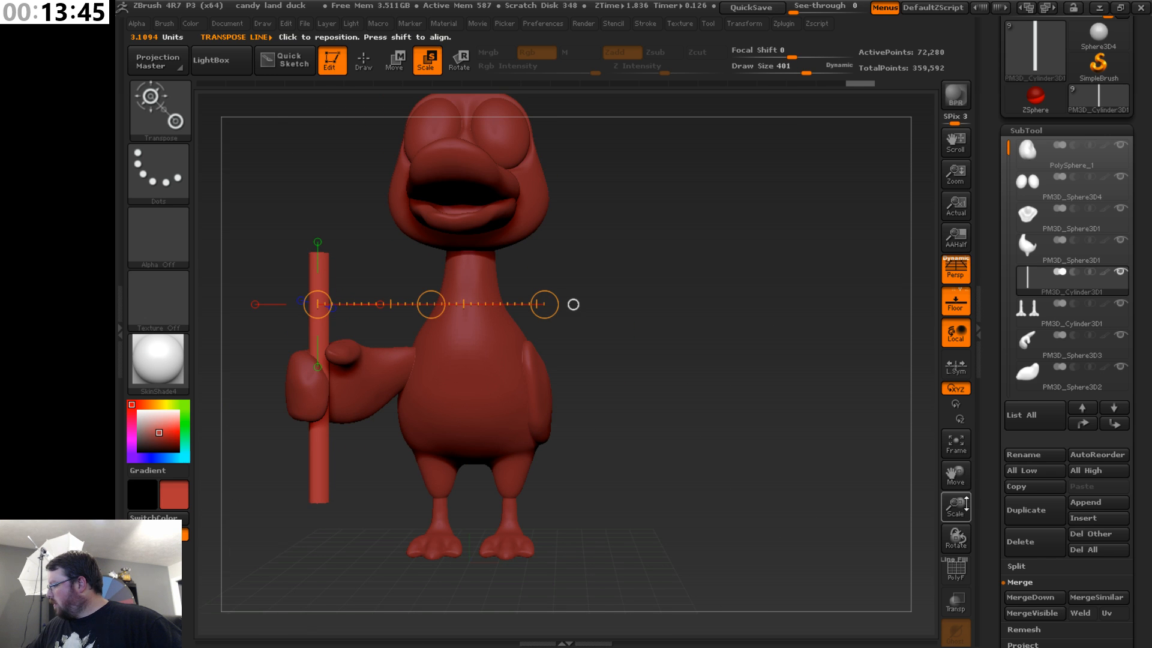
left_click_drag(966, 504, 963, 517)
left_click_drag(963, 474, 1041, 488)
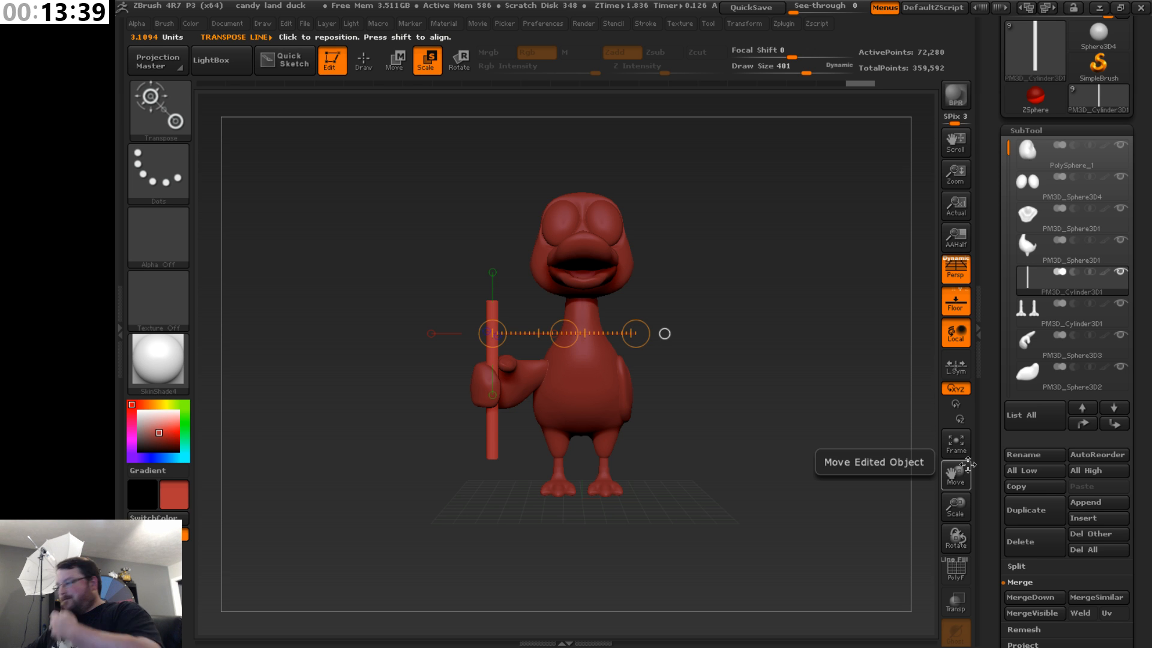
- Insert a Cylinder3D mesh as a new subtool directly after the staff
mouse_move(1130, 327)
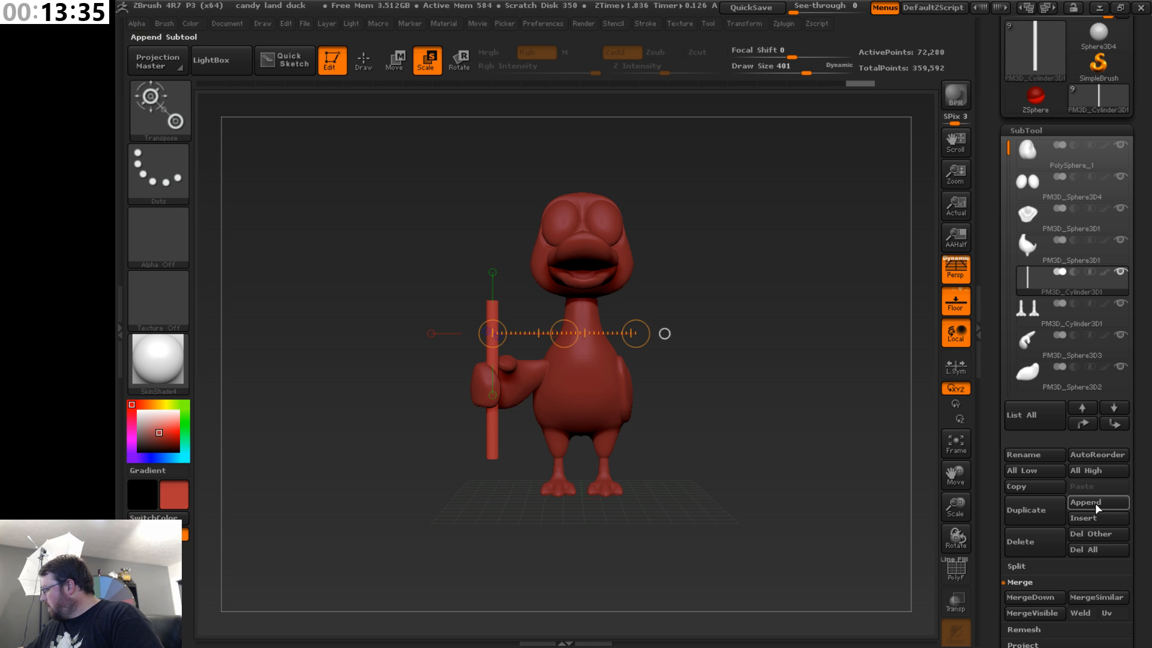
left_click(1086, 519)
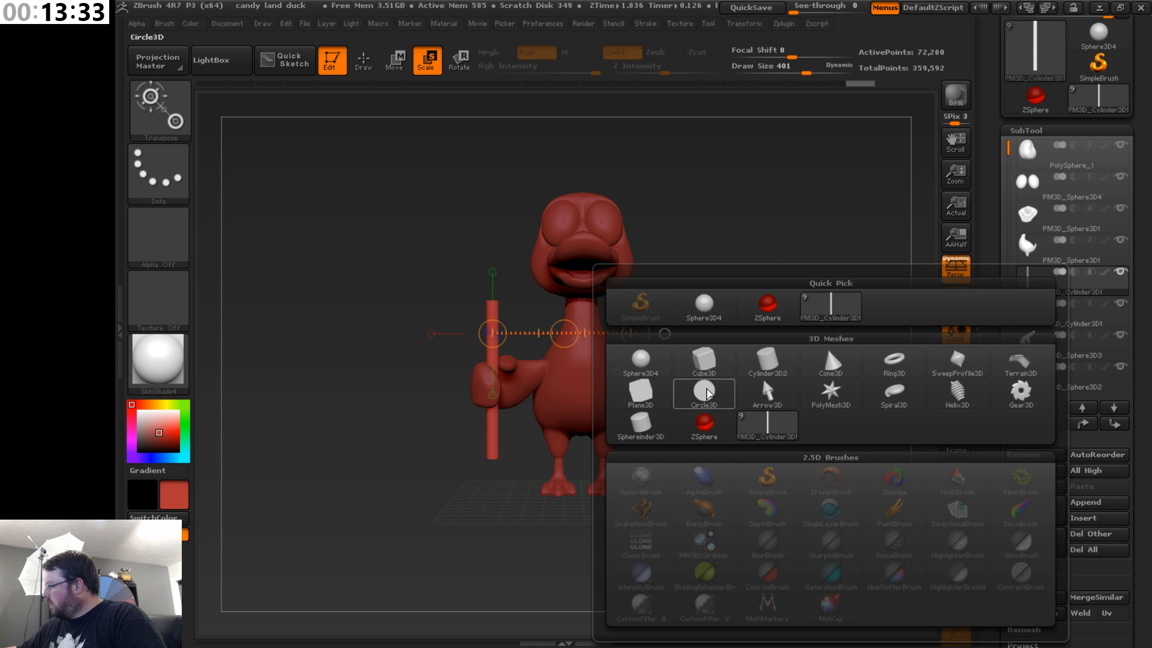
left_click(768, 360)
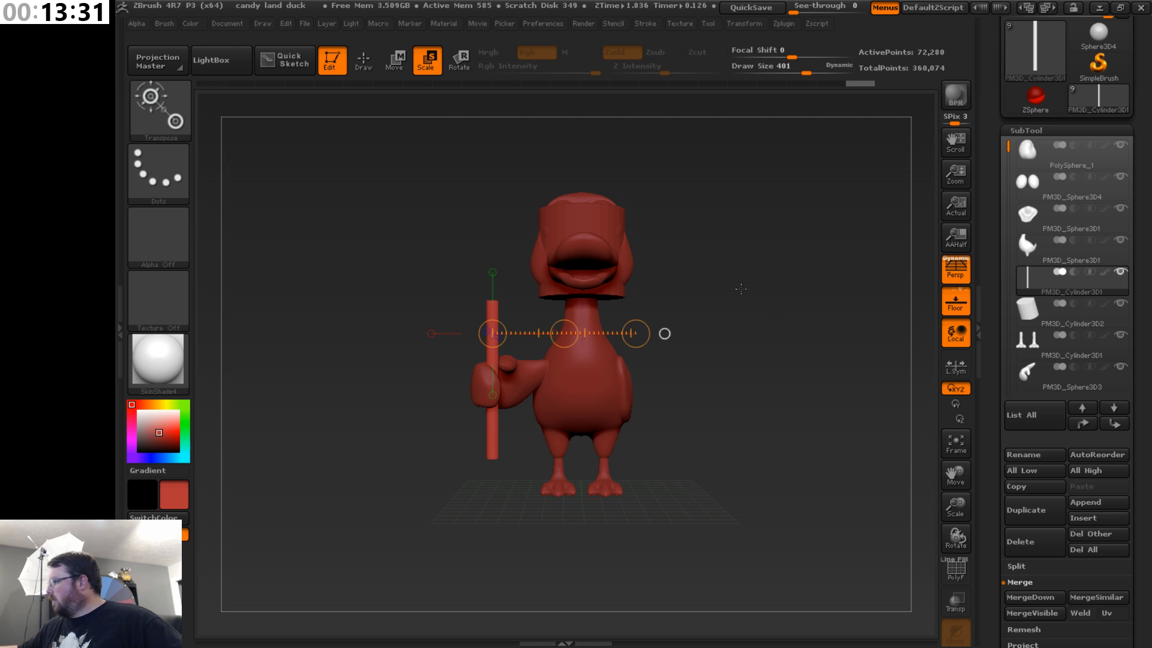
- Select the new cylinder subtool around the duck's head and convert it to a DynaMesh at resolution 128
left_click(369, 59)
left_click(395, 57)
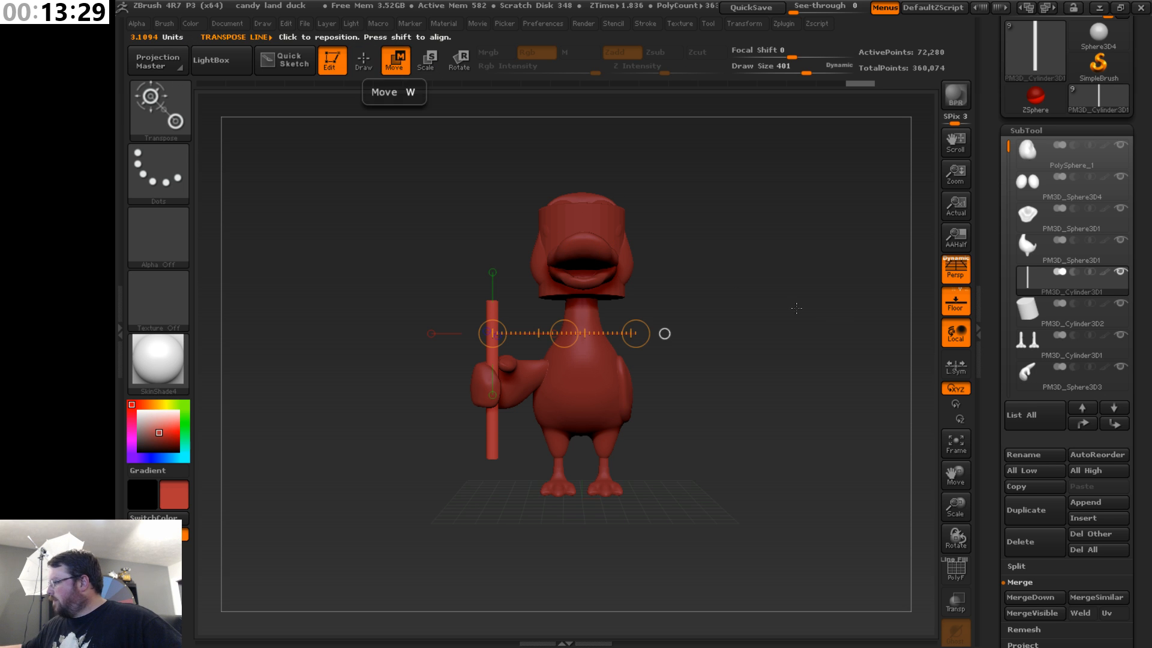
left_click(1086, 313)
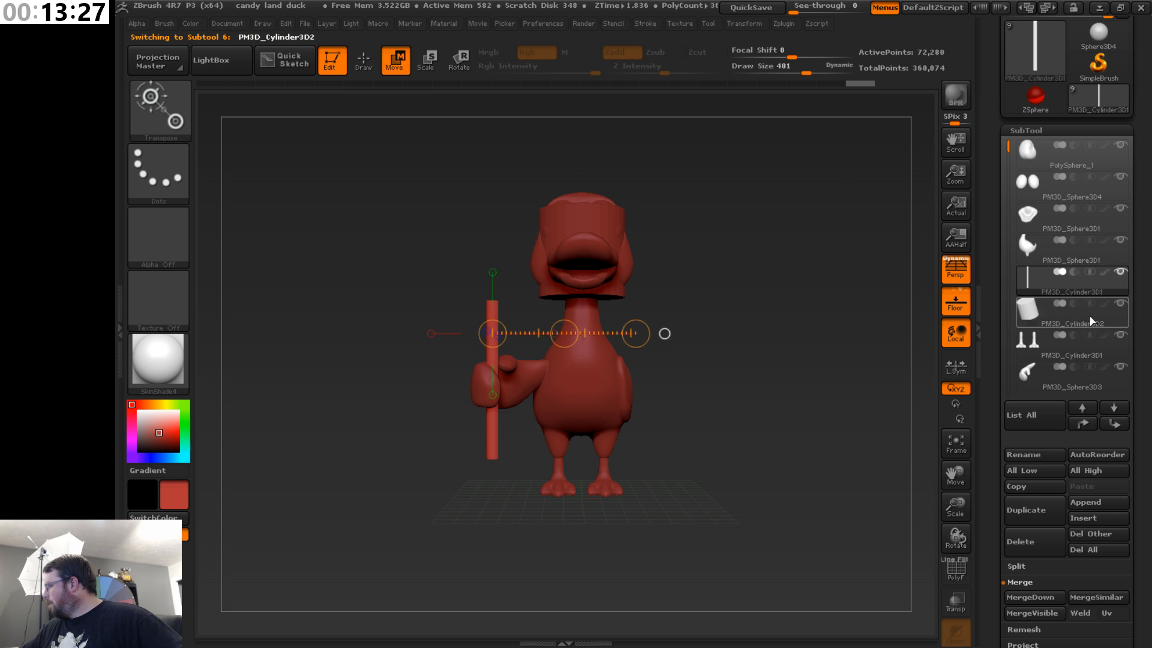
left_click_drag(1147, 322, 1149, 197)
left_click(1056, 337)
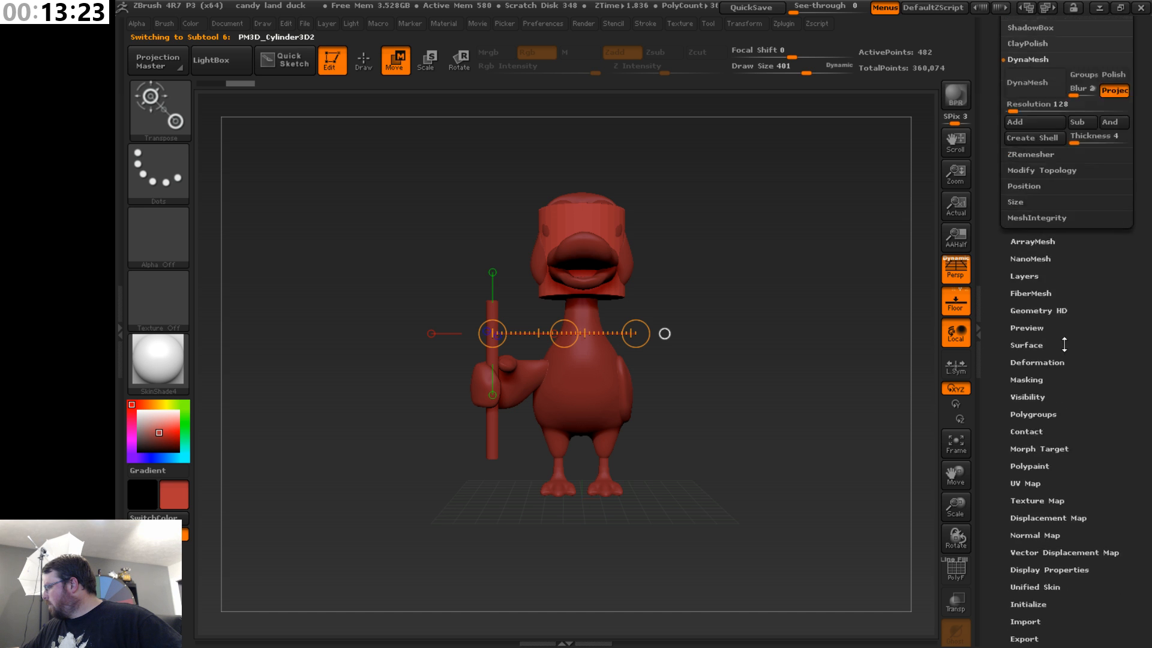
left_click(1029, 244)
left_click(1044, 268)
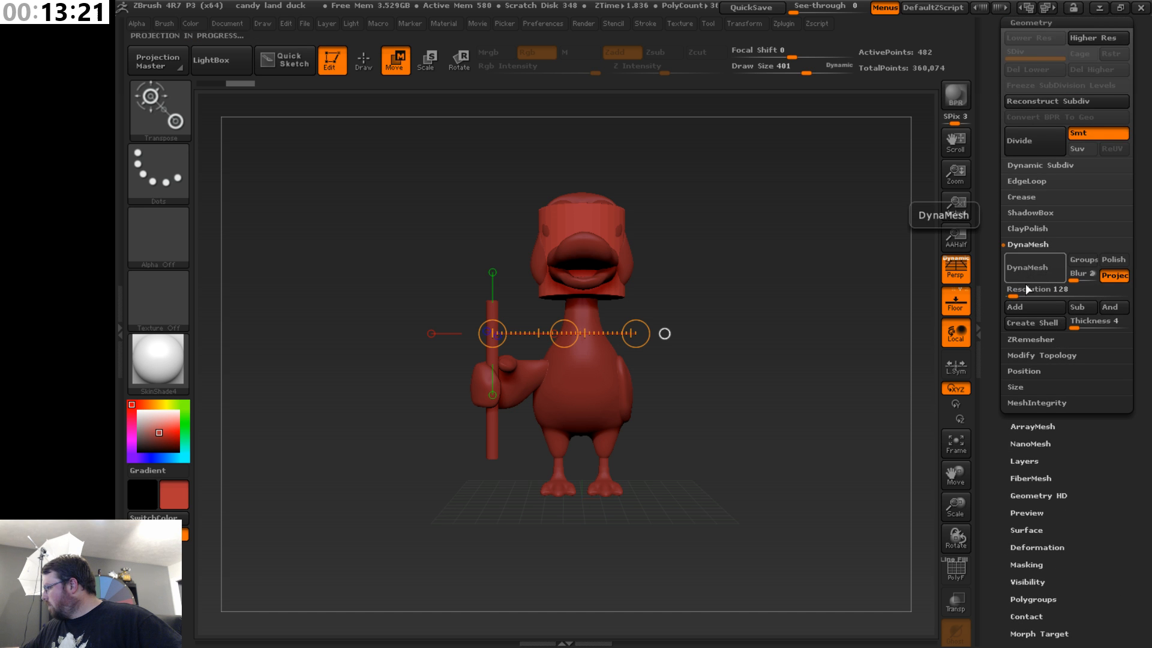
key("ctrl")
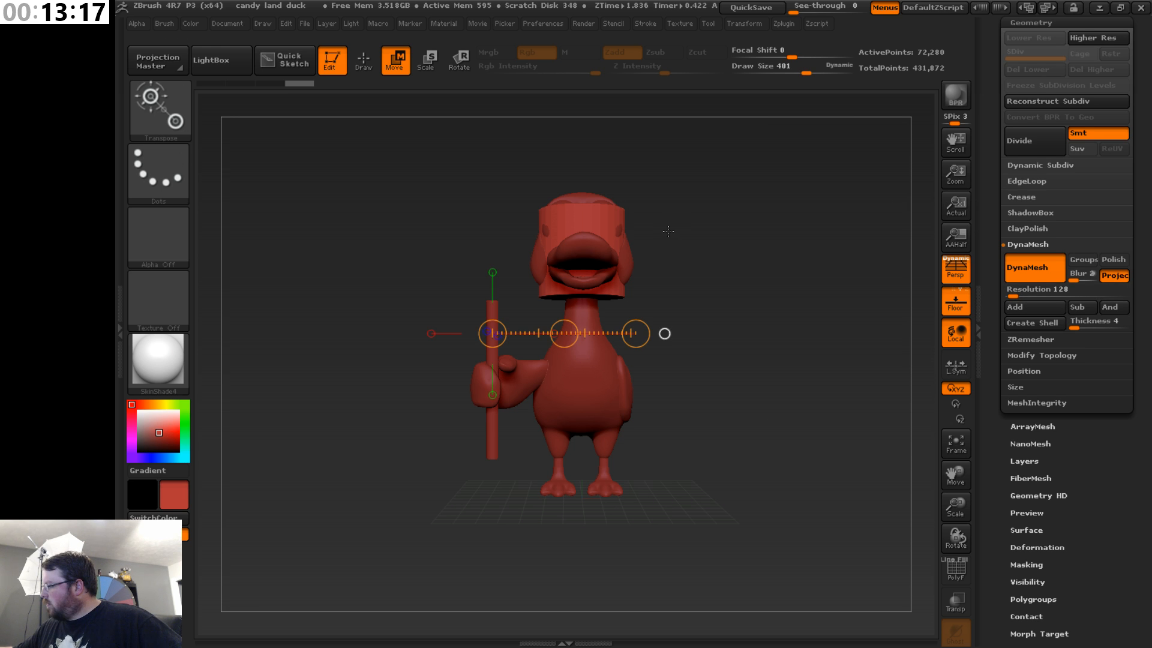
- Smooth the cylinder around the head from several sides with the Smooth brush at draw size 401
left_click(373, 65)
key("shift")
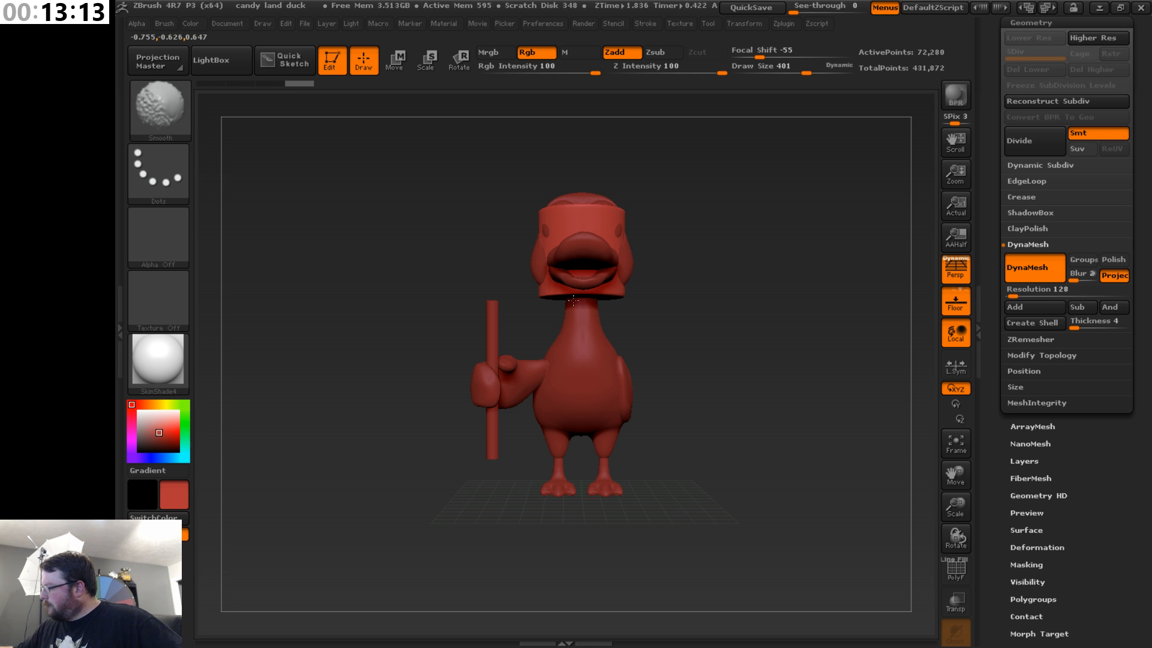
mouse_move(573, 220)
left_mouse_down("shift")
mouse_move(732, 237)
mouse_move(560, 212)
left_mouse_up("shift")
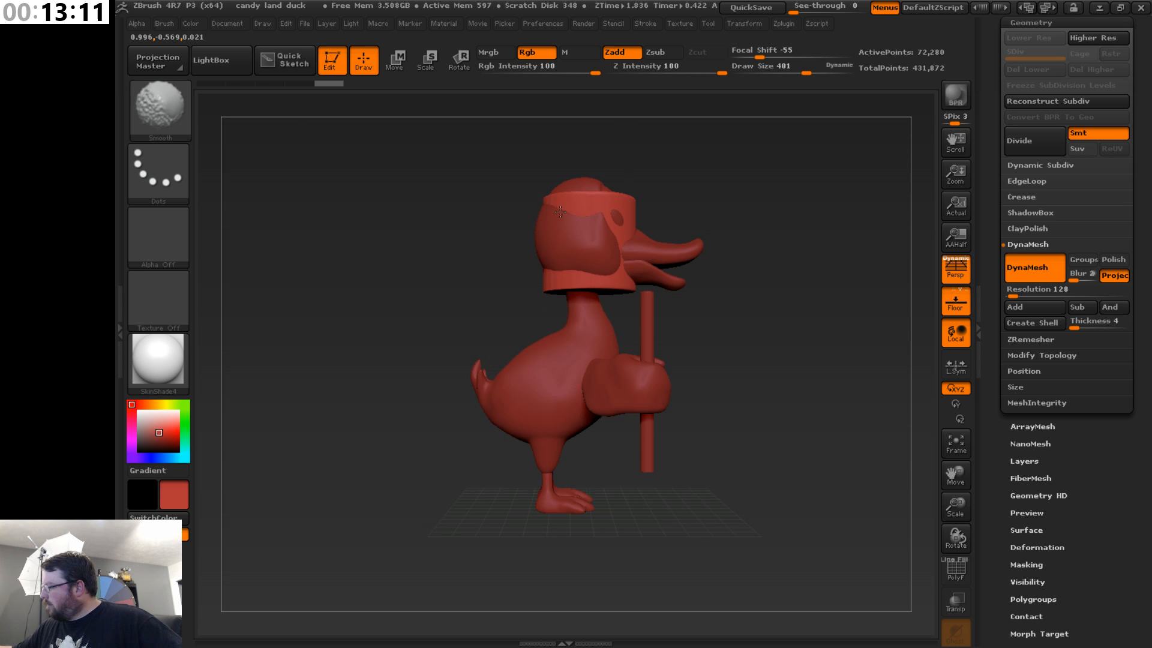
left_click_drag(563, 270, 564, 270, "shift")
left_click_drag(689, 180, 725, 190, "shift")
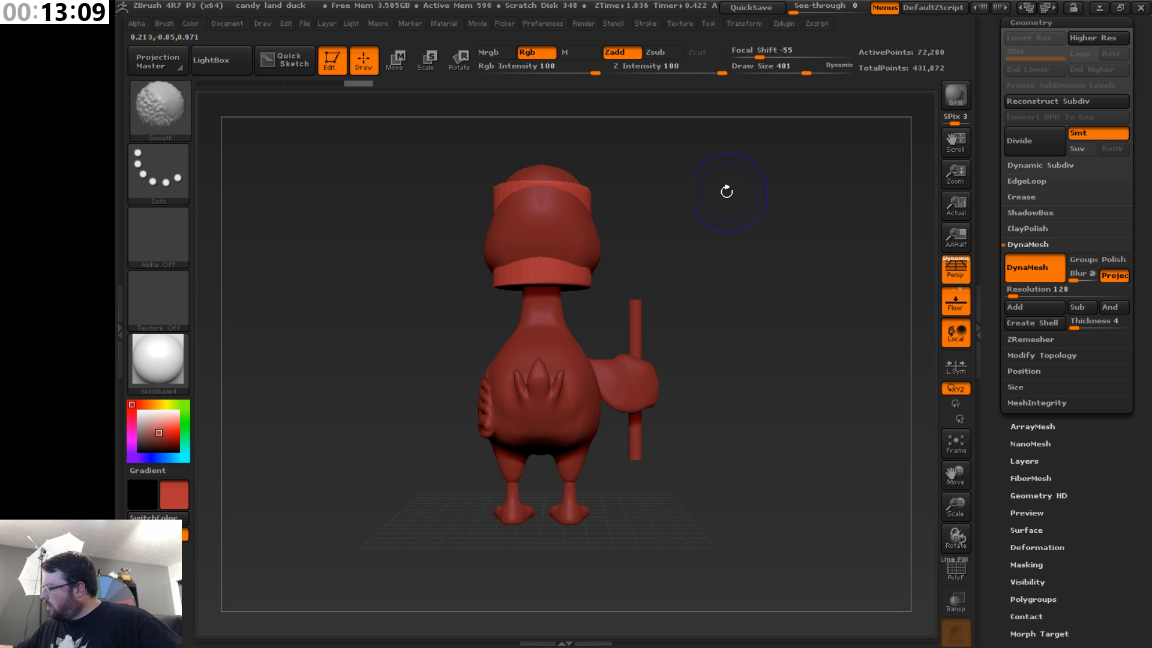
left_click_drag(539, 201, 509, 227, "shift")
left_click_drag(490, 273, 491, 271, "shift")
left_click_drag(635, 187, 705, 198, "shift")
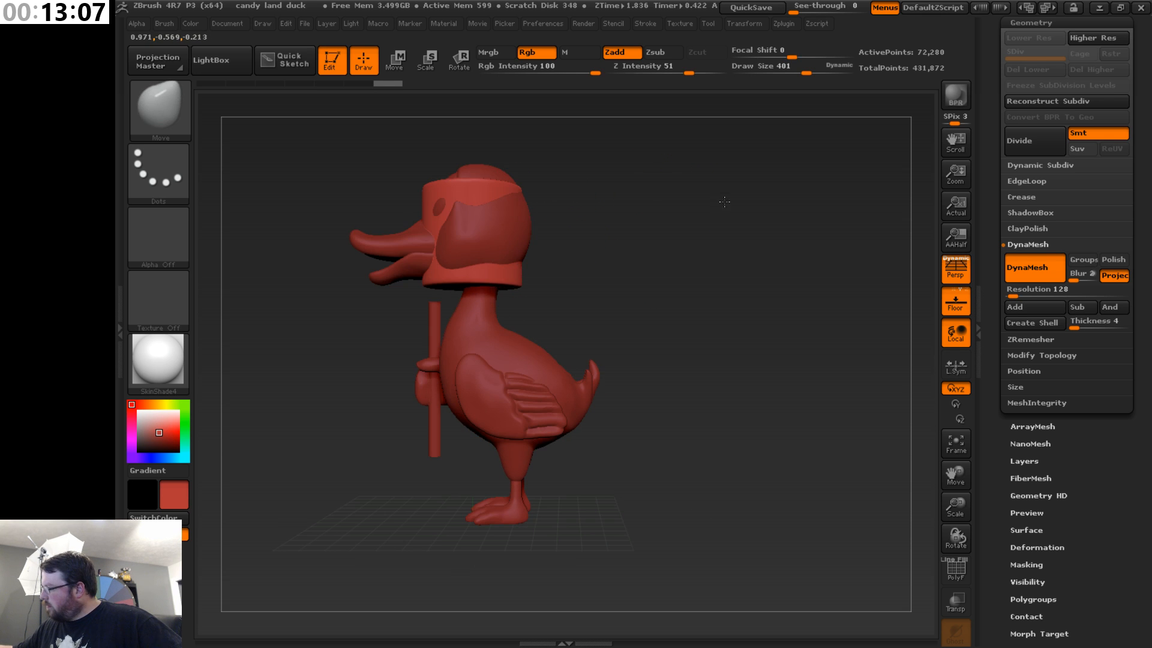
- Lower the cylinder from the duck's head to its chest and rotate it so its round face points forward
left_click_drag(501, 217, 498, 237, "shift")
left_click_drag(612, 219, 678, 219, "shift")
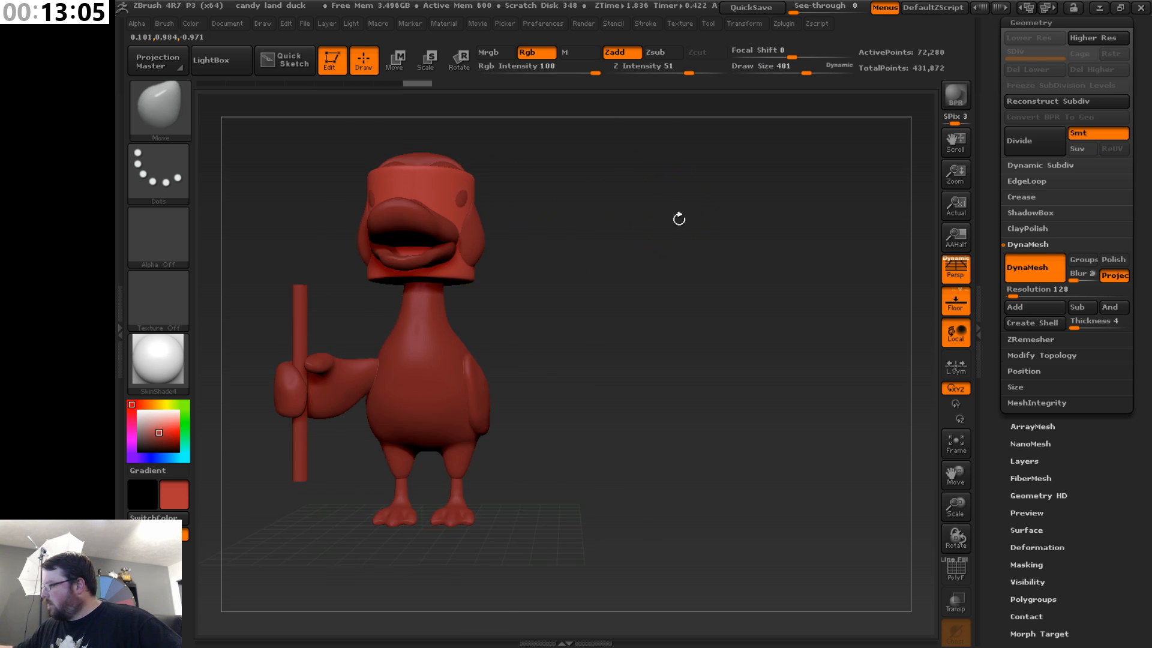
key("w")
left_click_drag(386, 324, 379, 432)
left_click_drag(570, 276, 643, 275, "shift")
left_click(495, 325)
left_click_drag(521, 324, 430, 505, "shift")
left_click(459, 58)
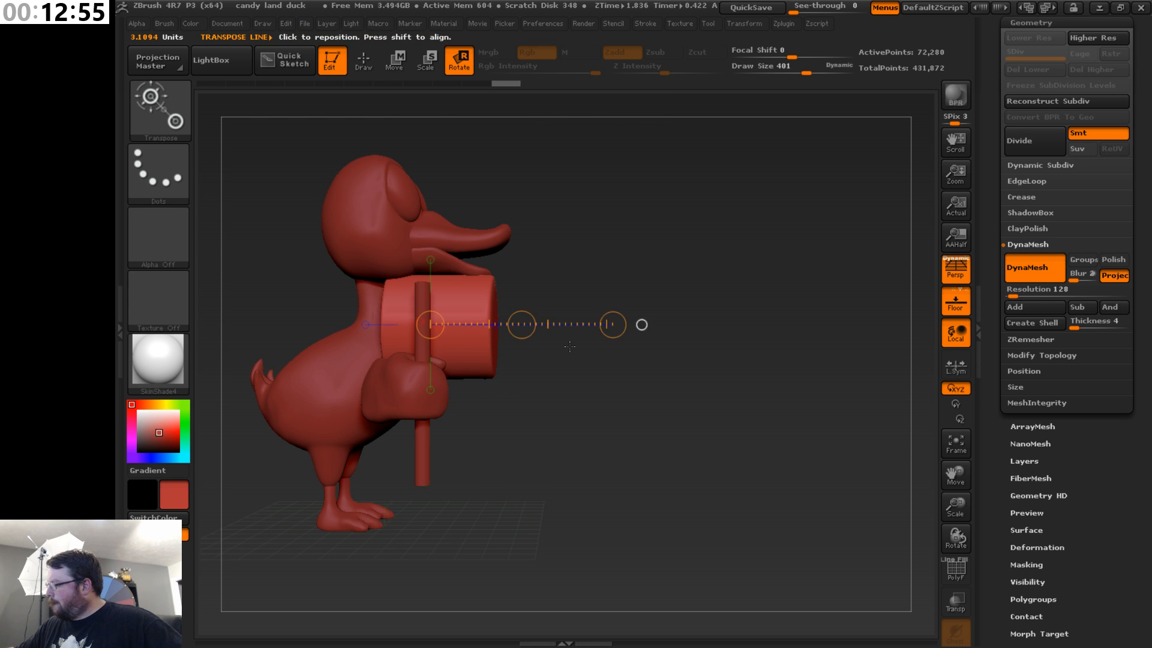
- Flatten the cylinder front to back into a thin disc with the transpose stretch
left_click_drag(559, 401, 594, 376)
left_click_drag(958, 480, 1001, 456)
left_click(401, 71)
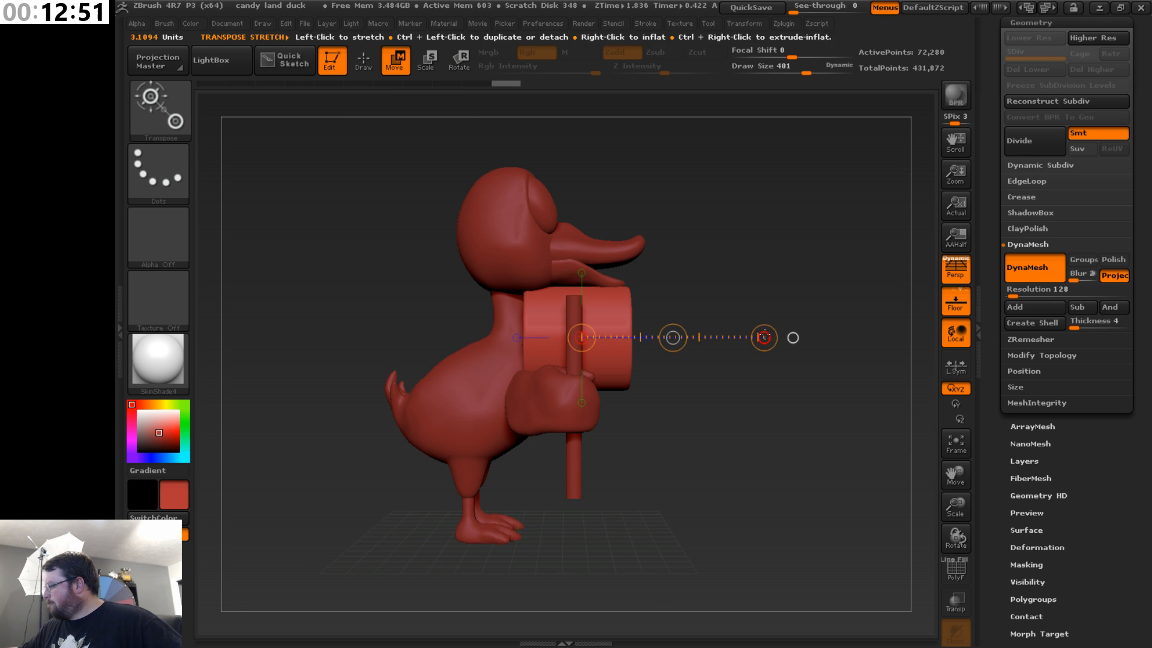
left_click_drag(763, 337, 620, 357)
- Draw a transpose line from the disc's centre and move the disc onto the upper end of the staff
left_click_drag(714, 438, 644, 436)
left_click(428, 60)
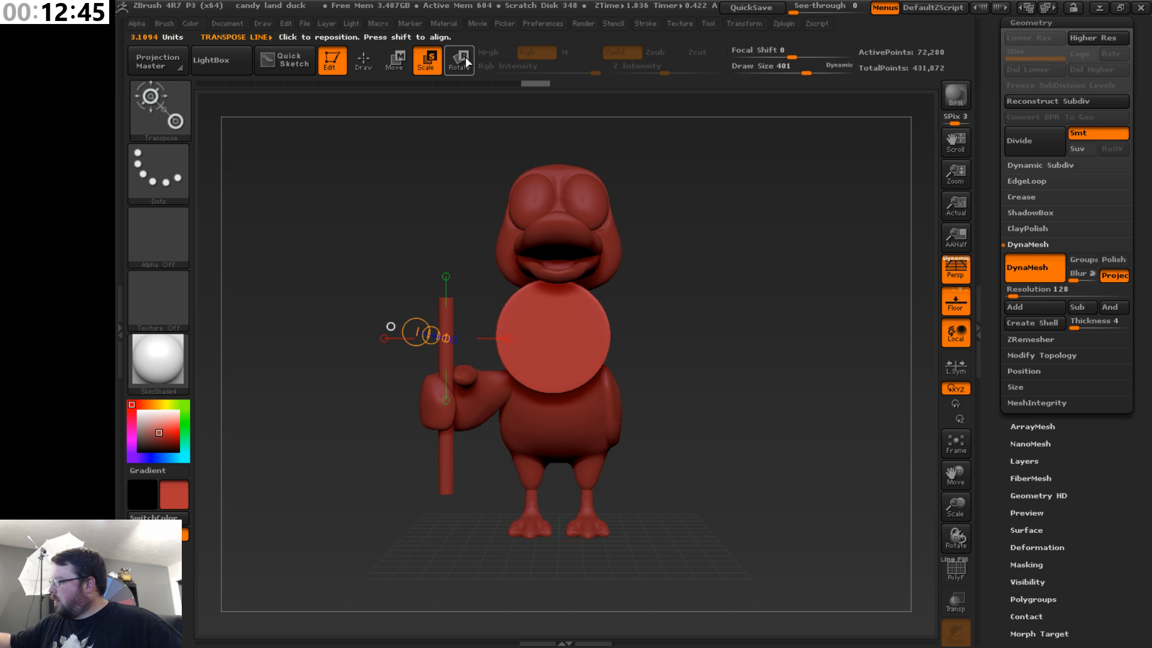
left_click(400, 62)
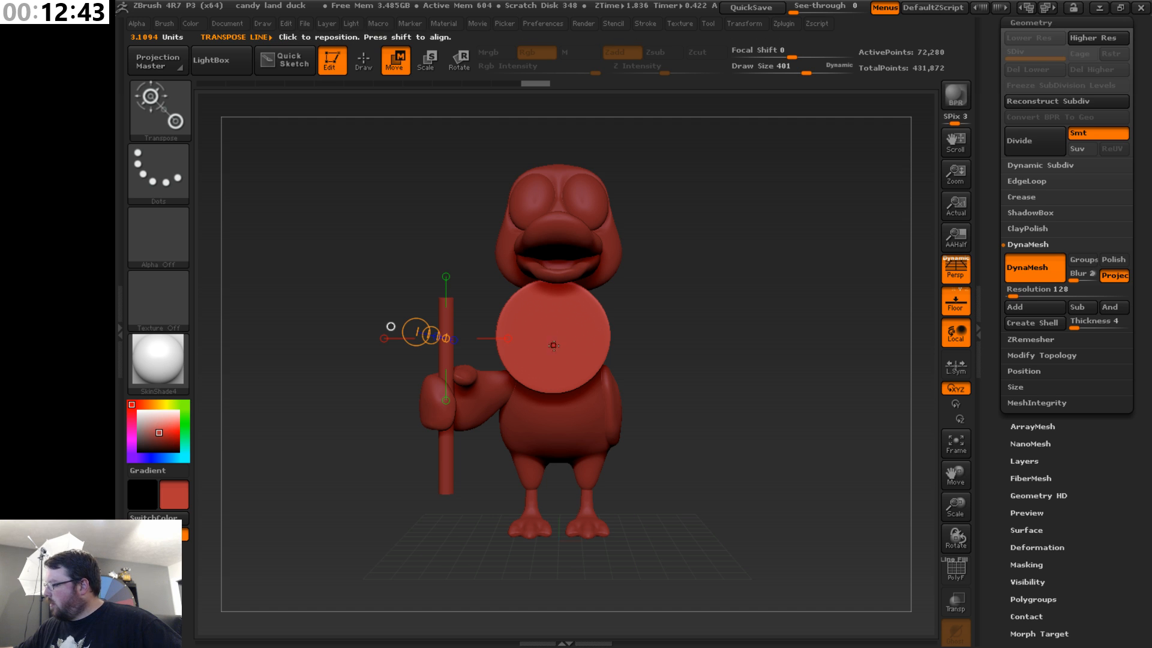
left_click_drag(557, 334, 731, 329)
mouse_move(625, 329)
left_mouse_down()
mouse_move(514, 282)
mouse_move(519, 253)
left_mouse_up()
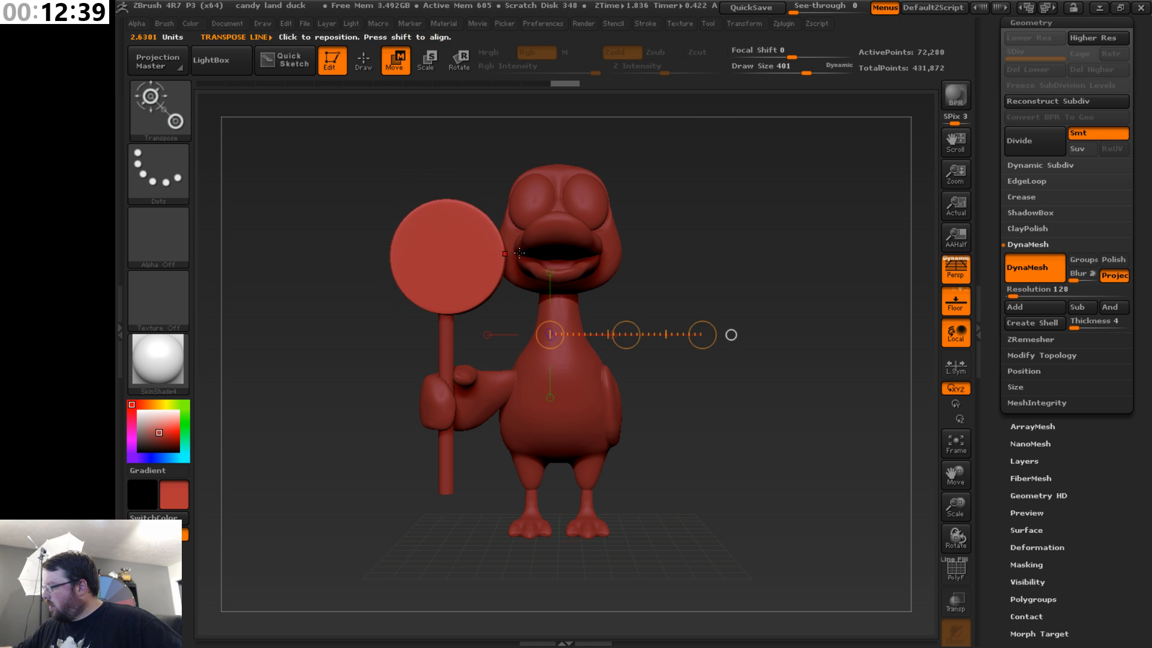
- Shift the disc backward in side view until its thickness is centred on the staff
left_click_drag(666, 250, 766, 259)
left_click(609, 335)
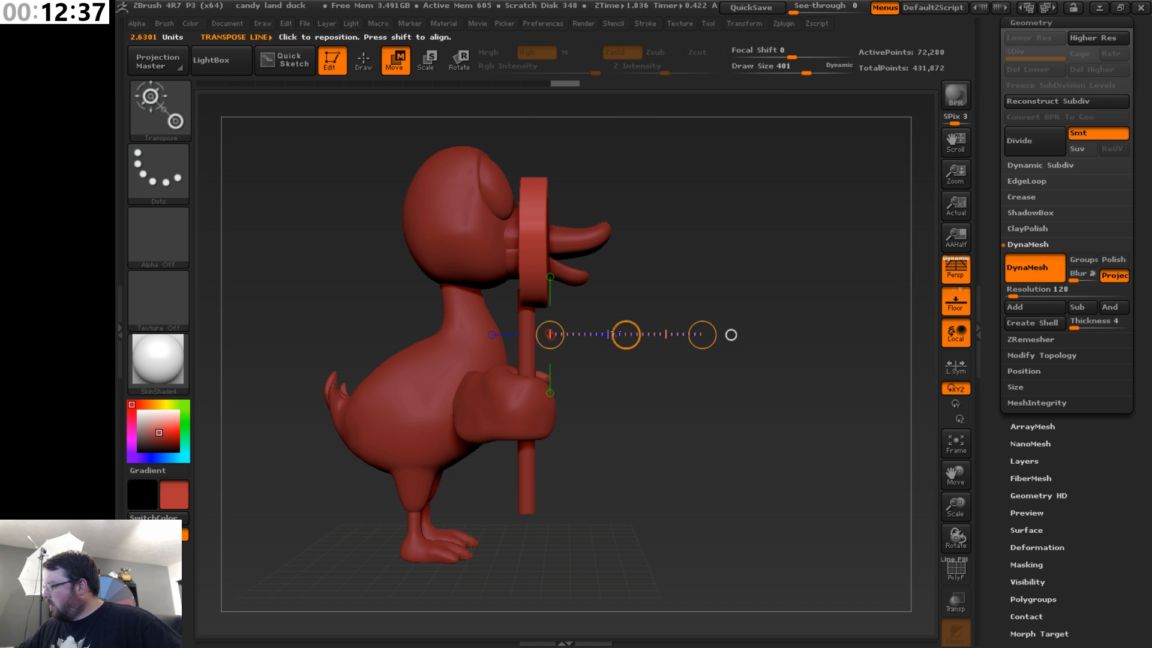
left_click_drag(626, 335, 619, 337)
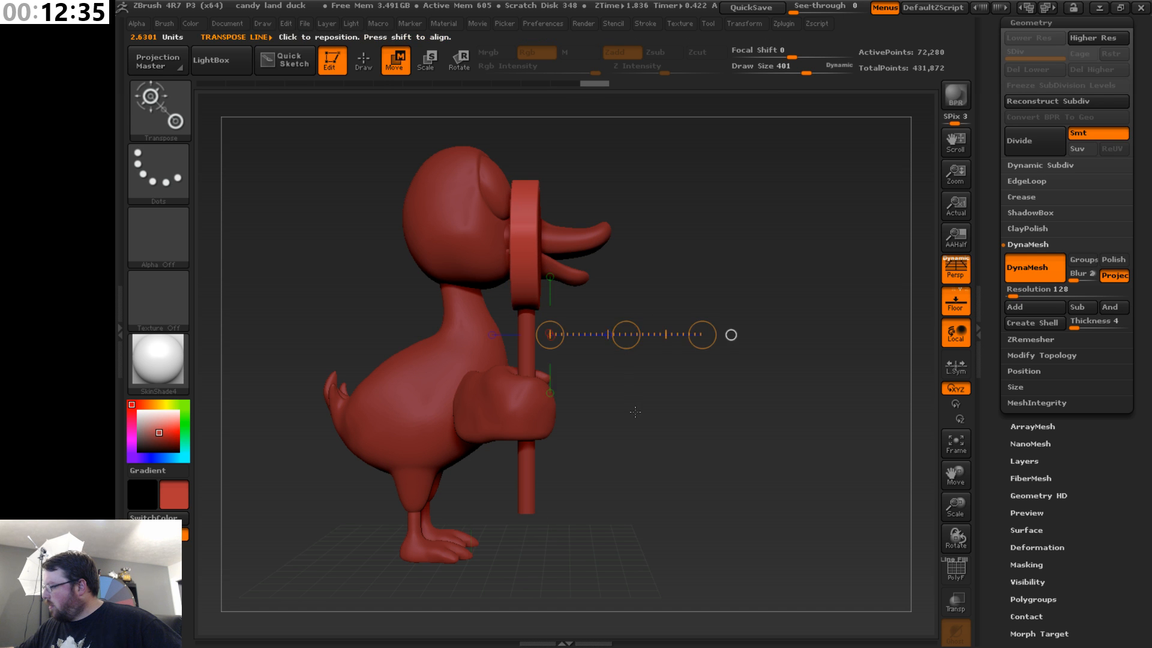
left_click_drag(738, 354, 619, 335)
left_click(613, 334)
mouse_move(682, 268)
left_mouse_down()
mouse_move(698, 267)
mouse_move(687, 278)
left_mouse_up()
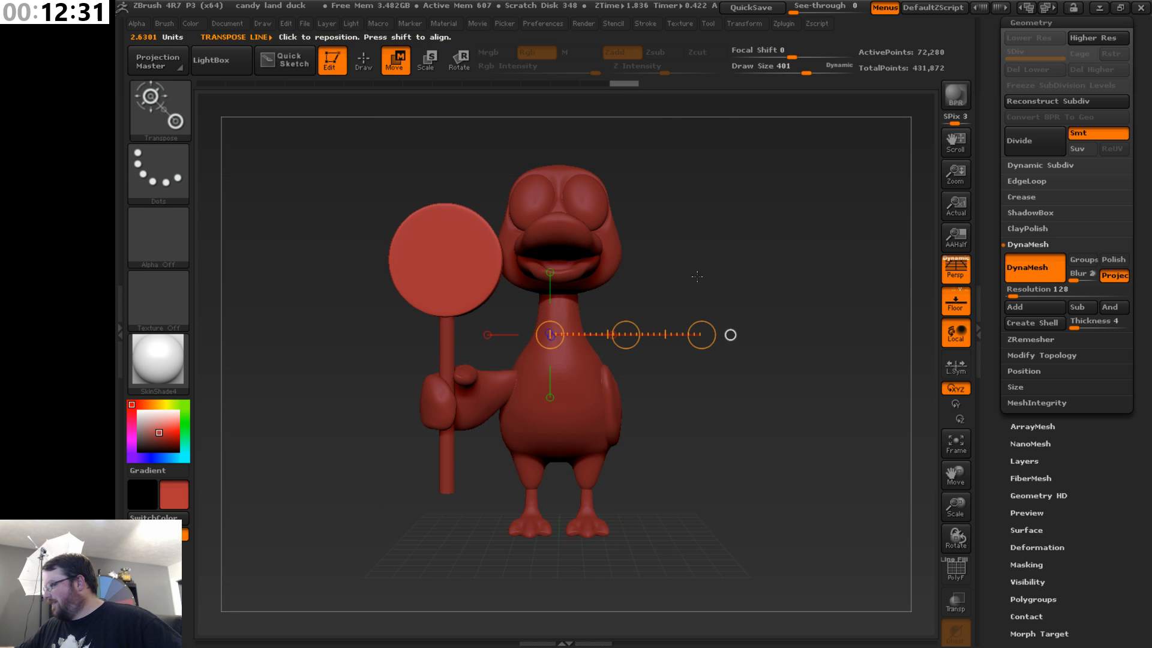
- Return from transposing to Draw mode and check the disc on the staff from the side and front
left_click_drag(708, 480, 735, 477)
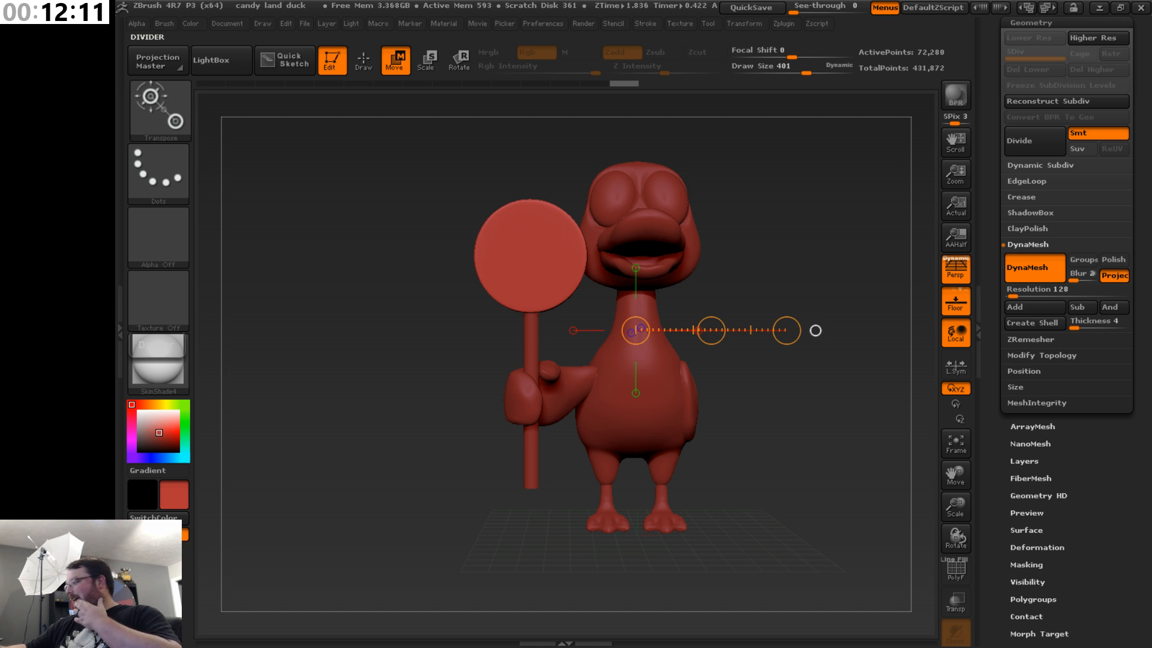
left_click_drag(798, 426, 884, 448)
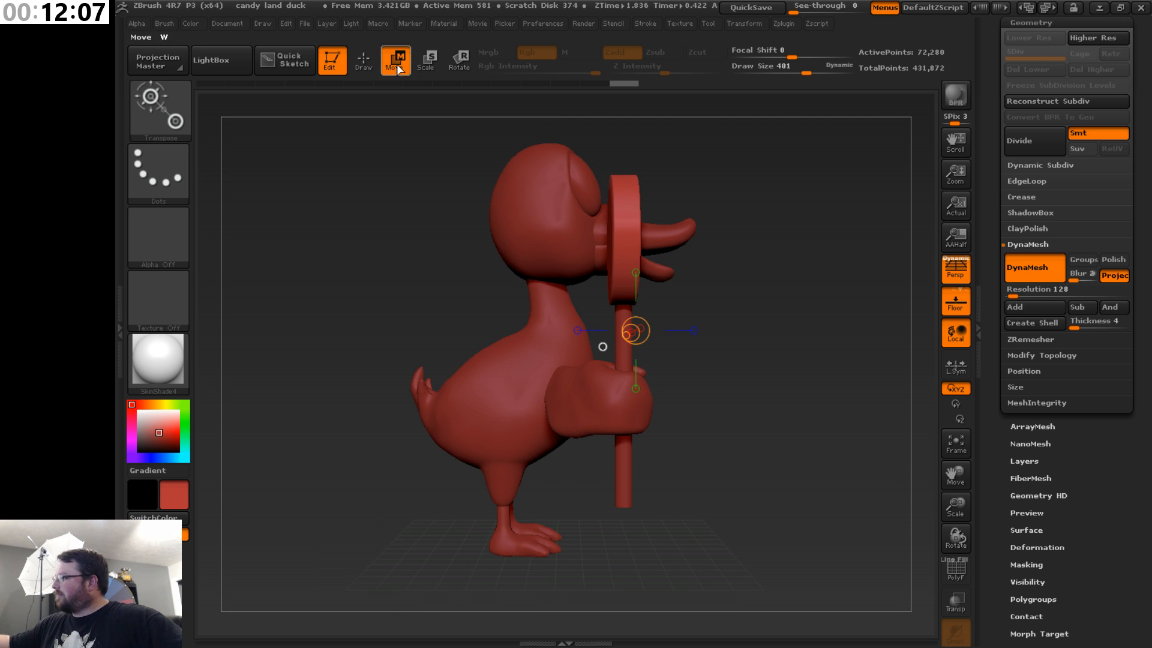
left_click(373, 57)
mouse_move(787, 305)
left_mouse_down()
mouse_move(753, 359)
mouse_move(766, 361)
mouse_move(749, 356)
left_mouse_up()
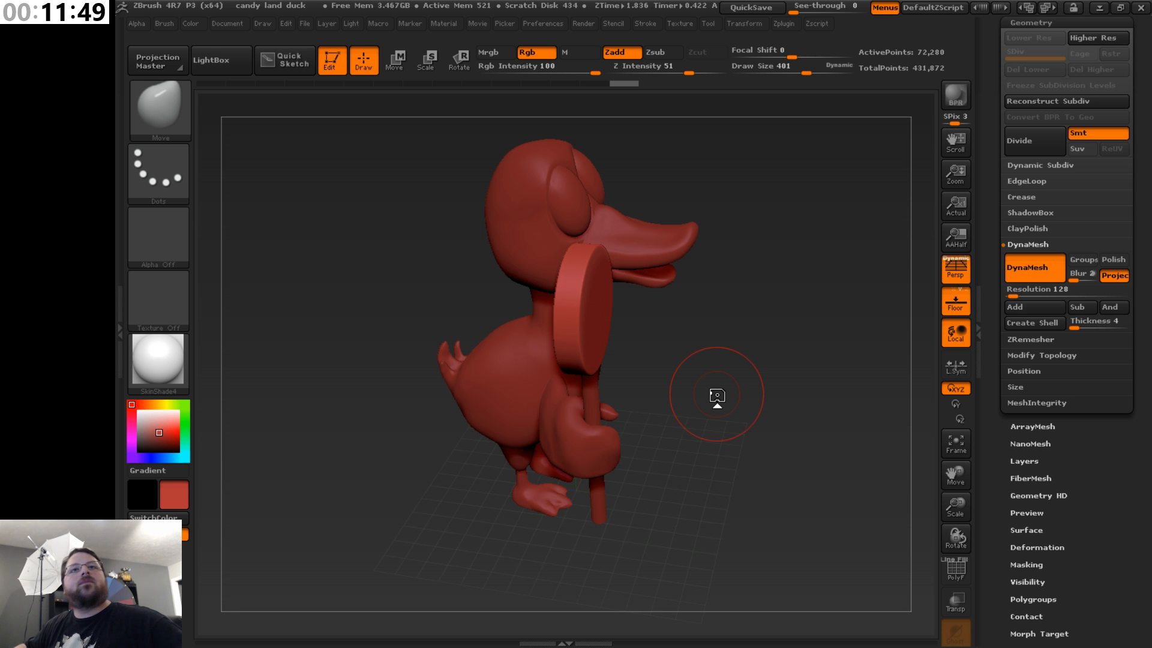
left_click_drag(801, 391, 772, 378, "shift")
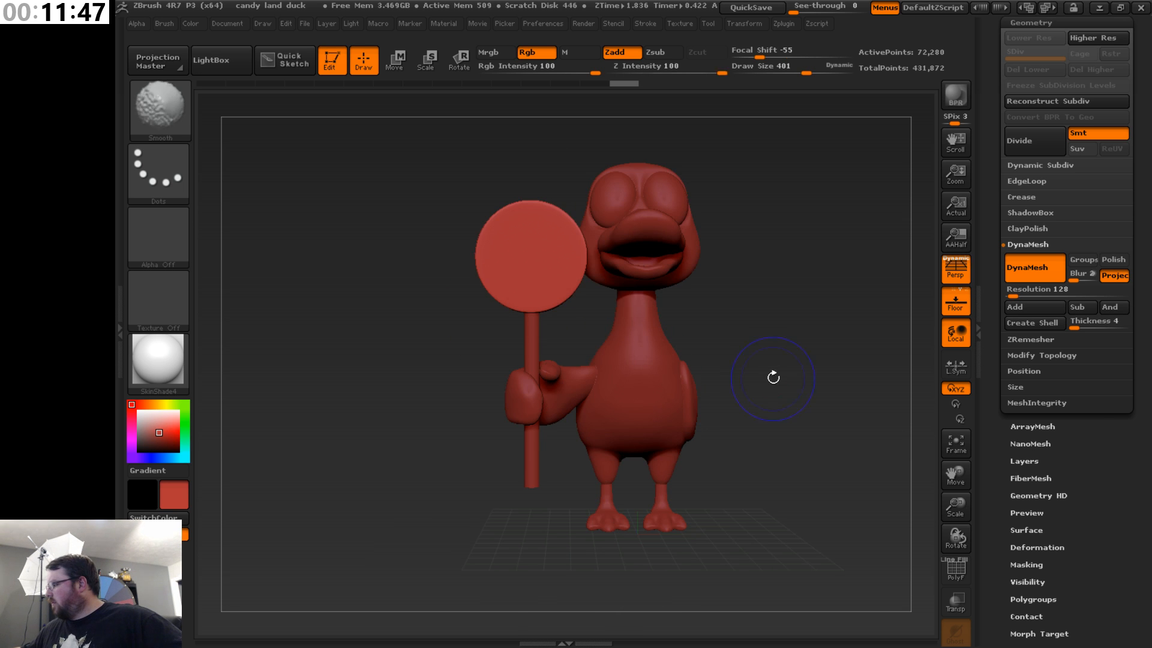
- Try carving a spiral into the disc's front face with the Dam_Standard brush at draw size 264
key("b")
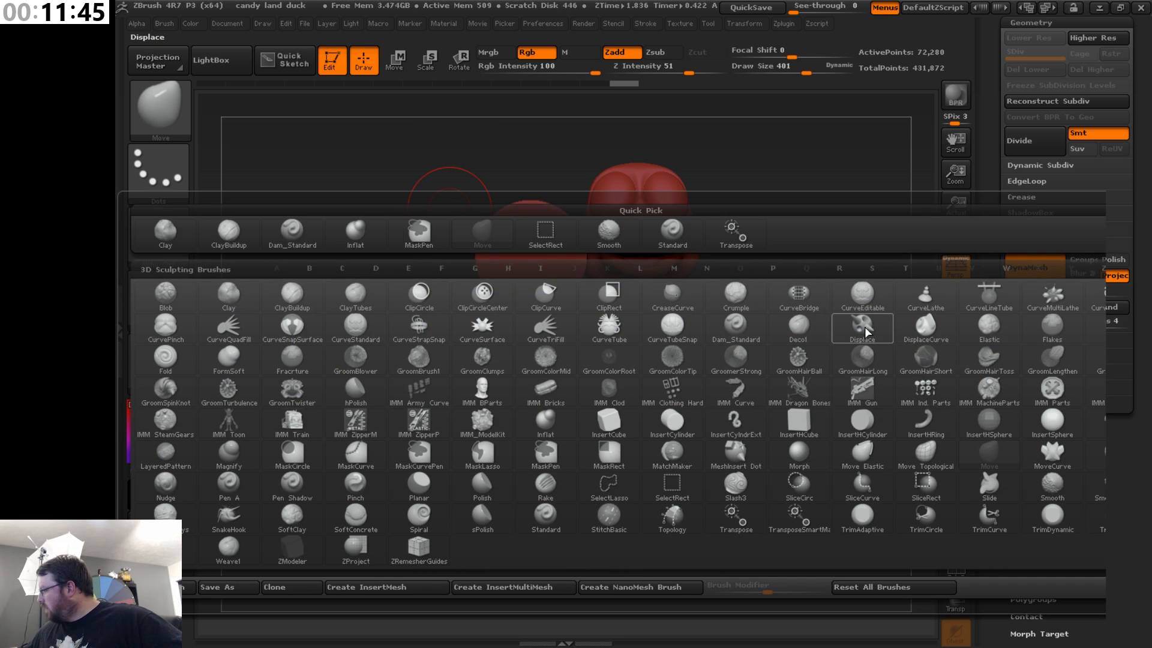
left_click(738, 327)
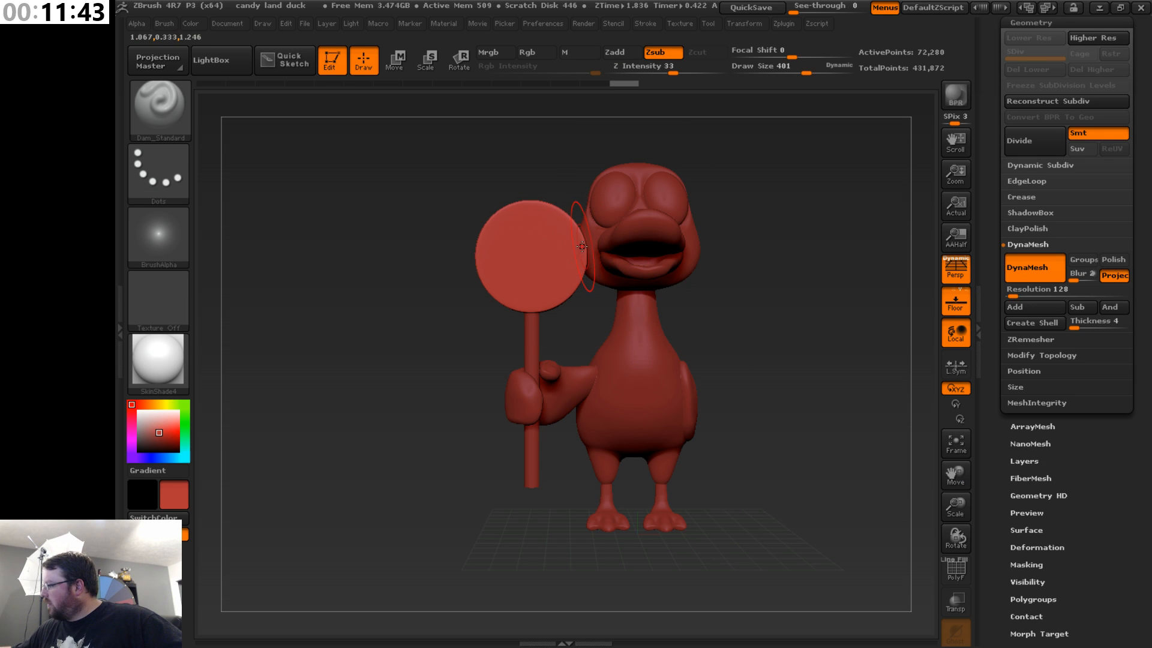
key("s")
left_click_drag(762, 213, 748, 215)
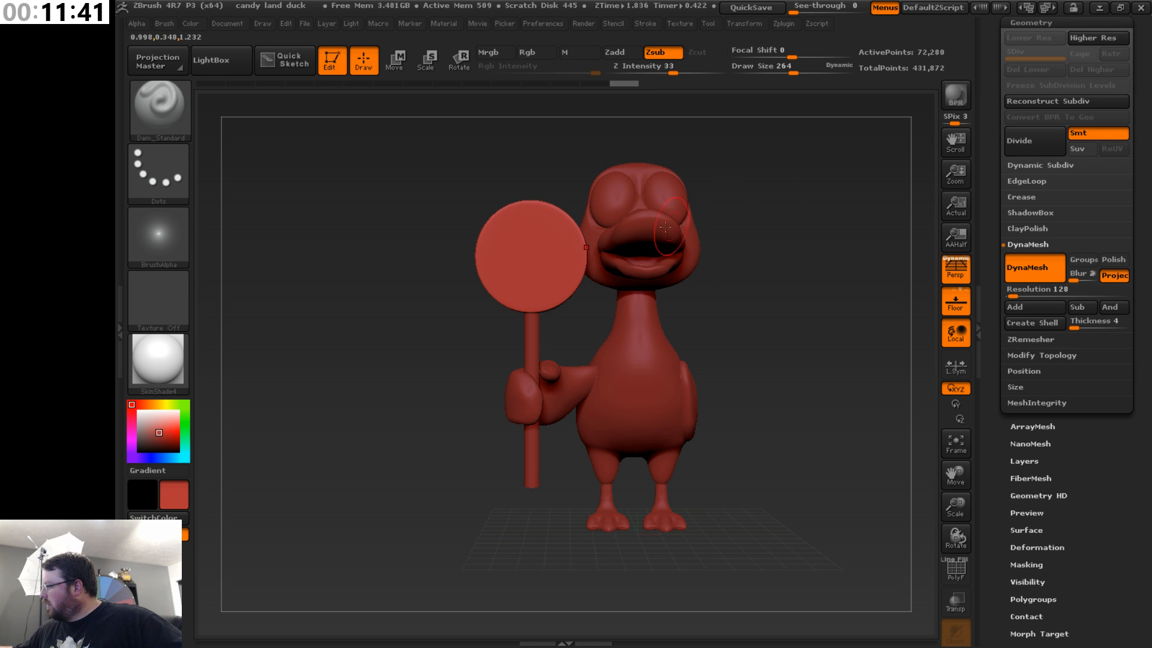
mouse_move(571, 233)
left_mouse_down()
mouse_move(509, 231)
mouse_move(499, 287)
mouse_move(557, 251)
mouse_move(527, 259)
left_mouse_up()
key("ctrl+z")
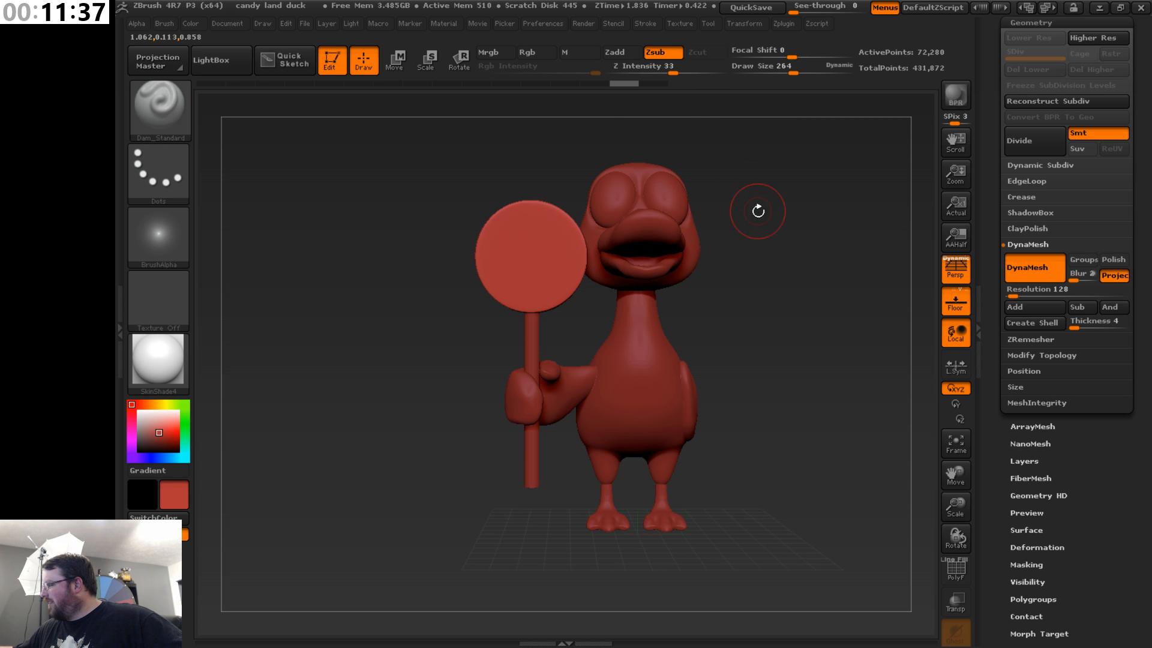
- Try a fainter spiral on the disc with draw size 203 and a reduced Z Intensity
key("s")
left_click_drag(751, 219, 742, 219)
left_click_drag(673, 72, 640, 75)
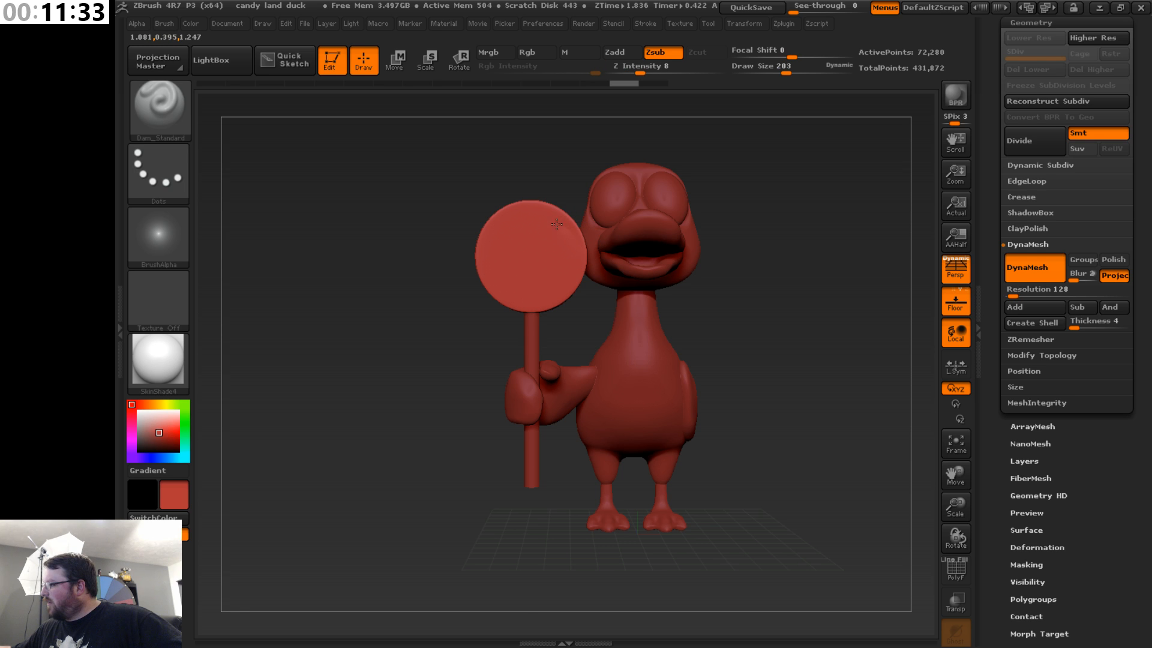
key("ctrl+z")
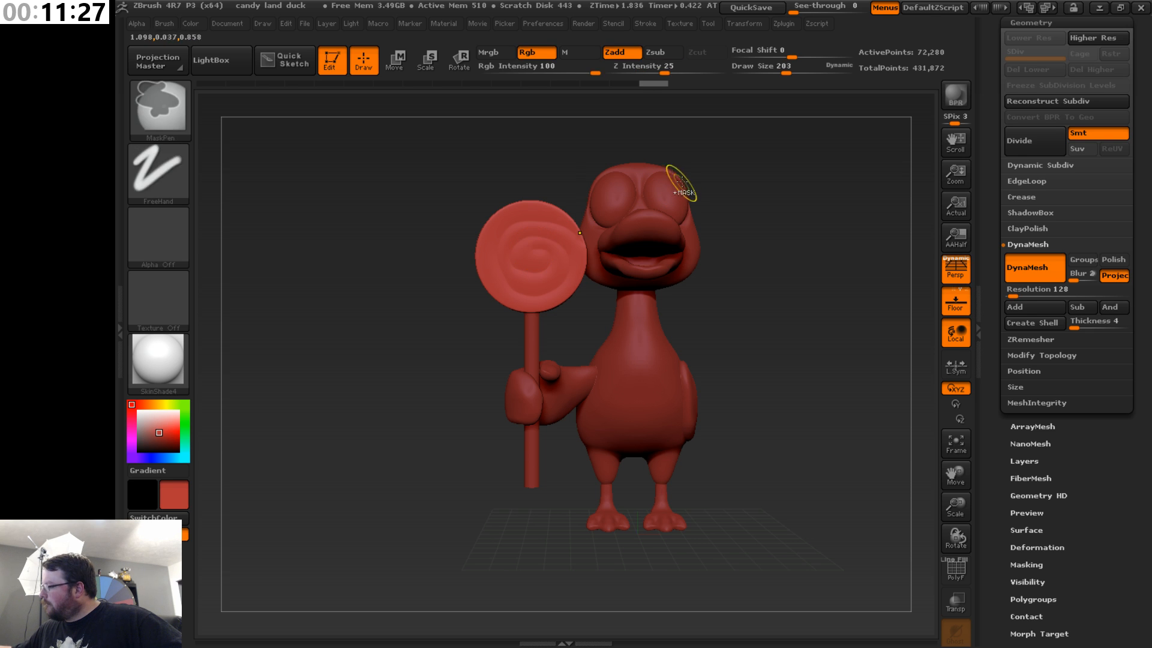
key("ctrl+z")
- Try several spiral grooves on the disc's face at draw size 203 and Z Intensity 15, undoing each attempt
left_click_drag(640, 72, 652, 72)
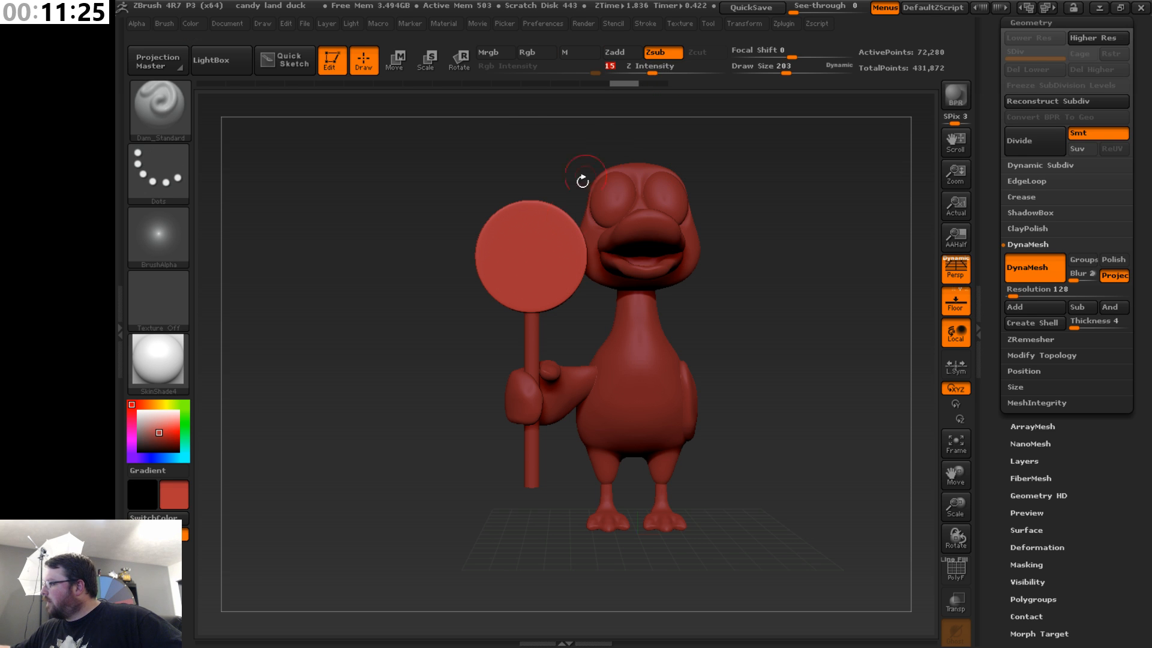
left_click_drag(568, 227, 506, 223)
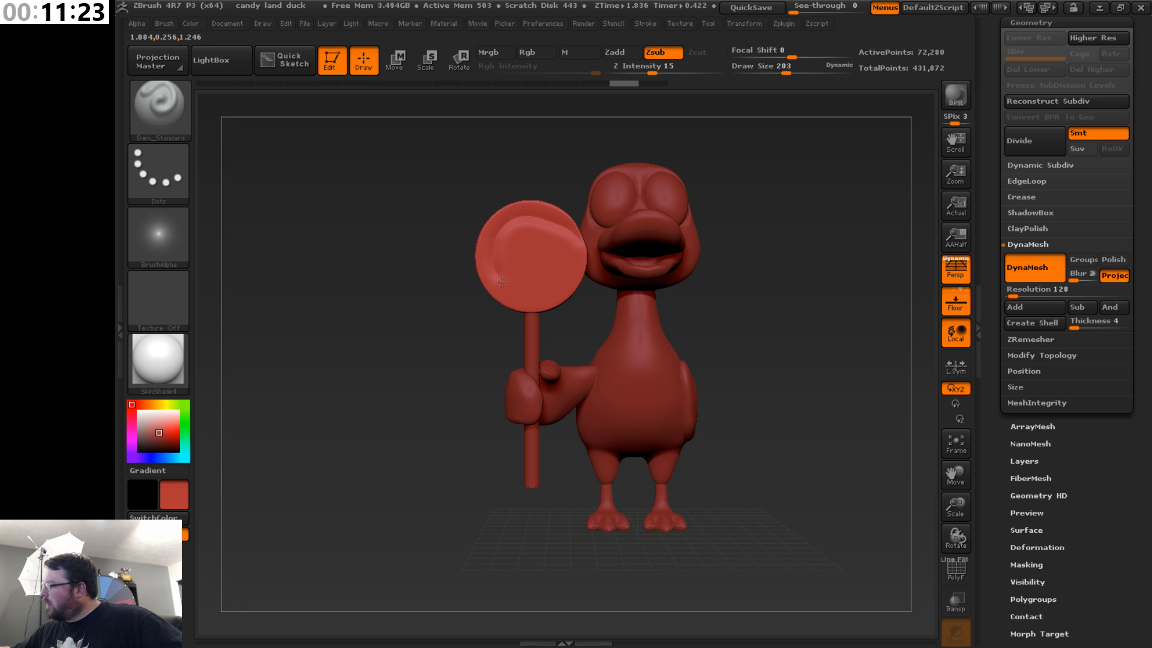
mouse_move(564, 251)
left_mouse_down()
mouse_move(521, 234)
mouse_move(541, 241)
left_mouse_up()
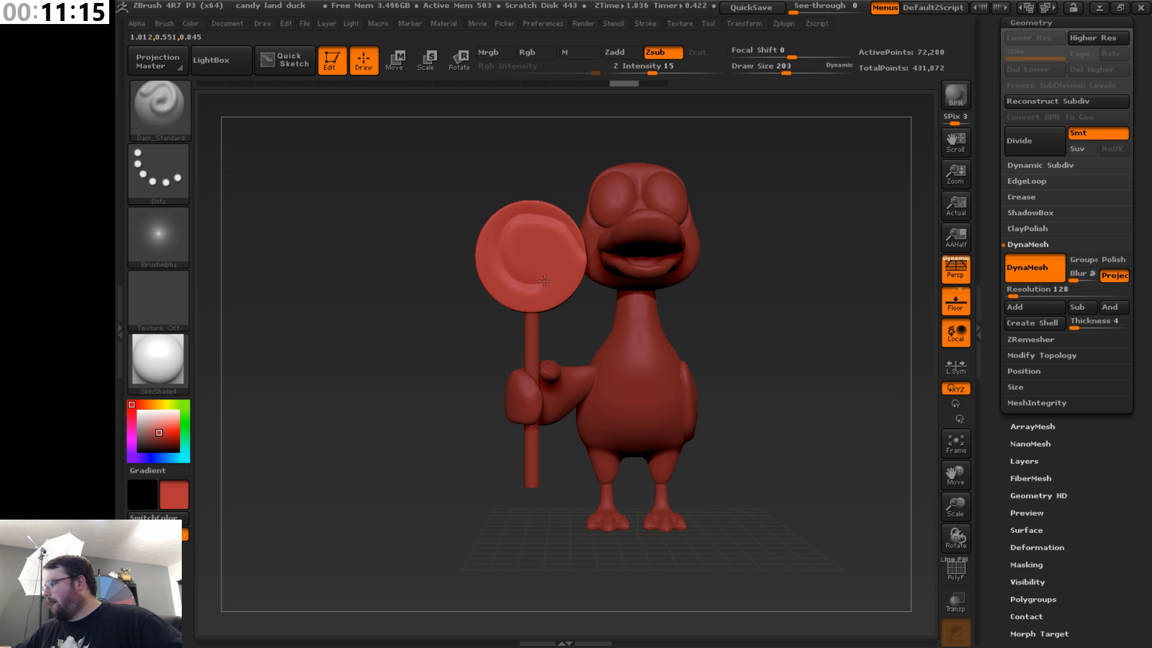
key("ctrl+z")
left_click_drag(582, 267, 565, 242)
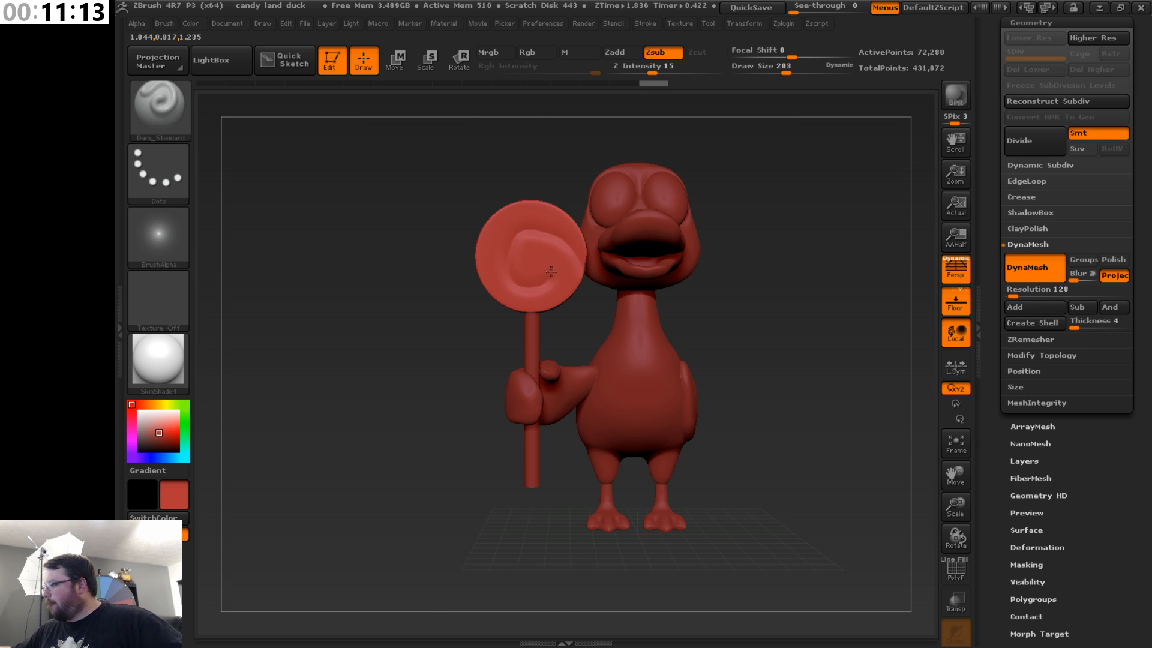
key("ctrl+z")
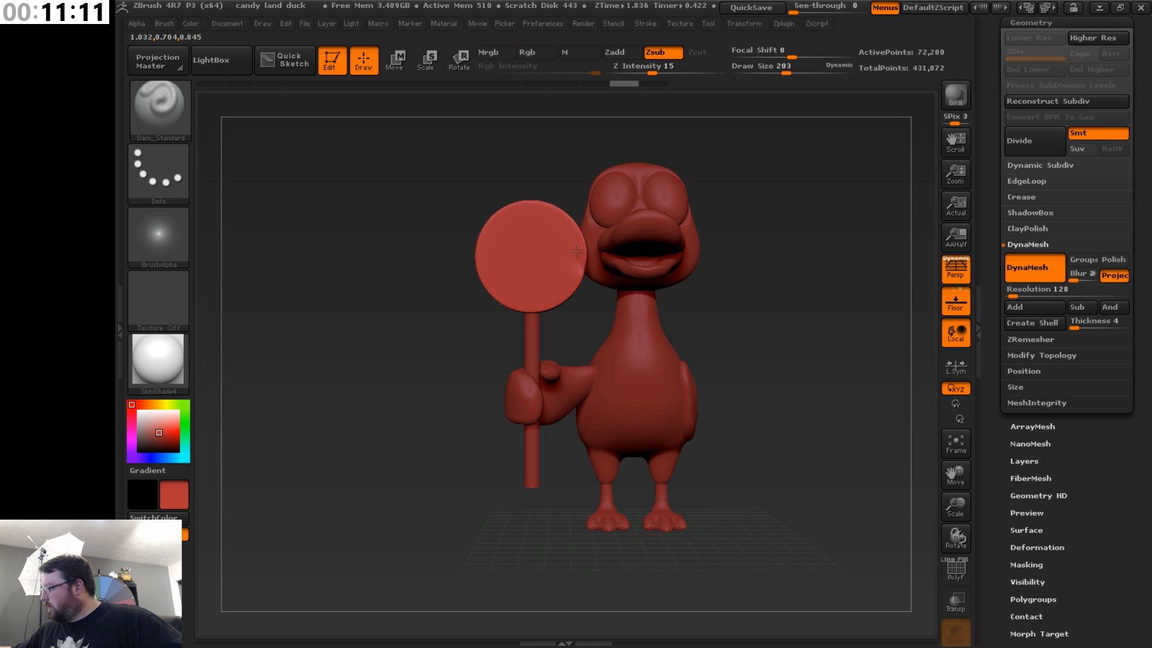
left_click_drag(516, 228, 532, 281)
left_click_drag(527, 240, 546, 252)
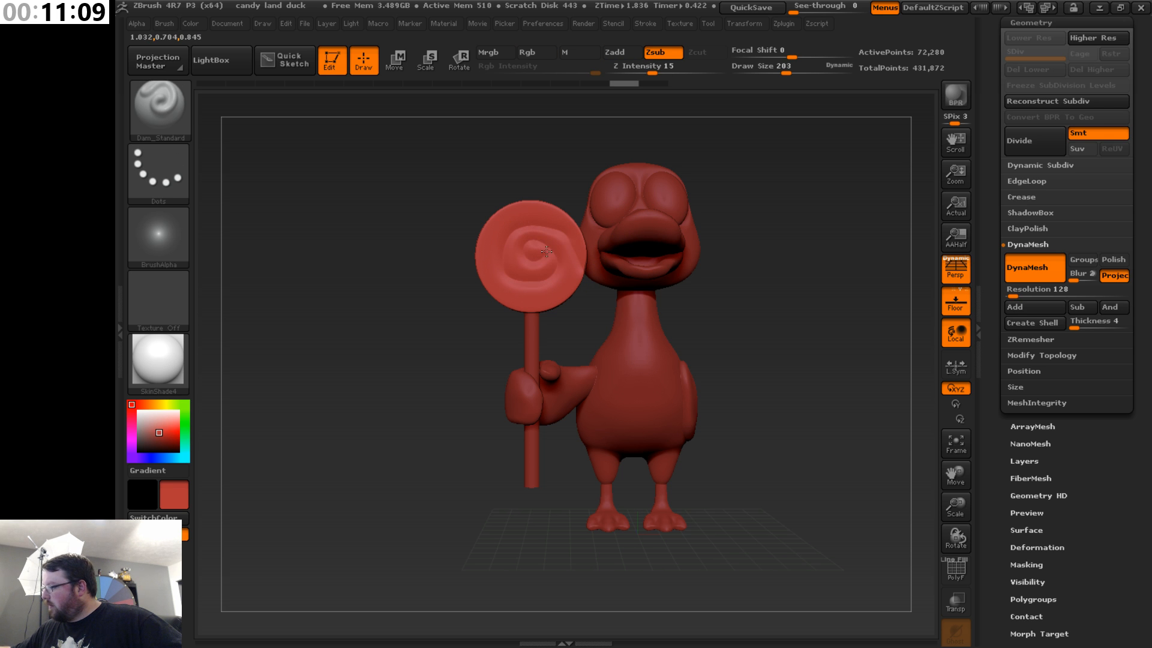
mouse_move(762, 214)
left_mouse_down()
mouse_move(776, 288)
mouse_move(764, 256)
left_mouse_up()
key("ctrl+z")
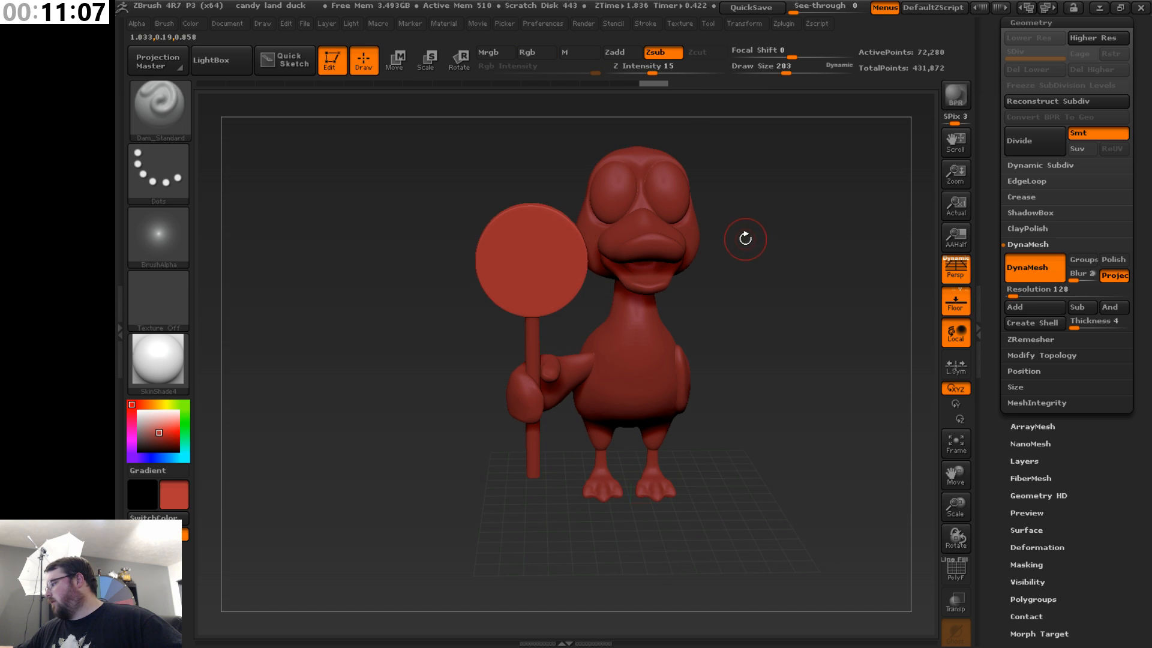
key("ctrl+z")
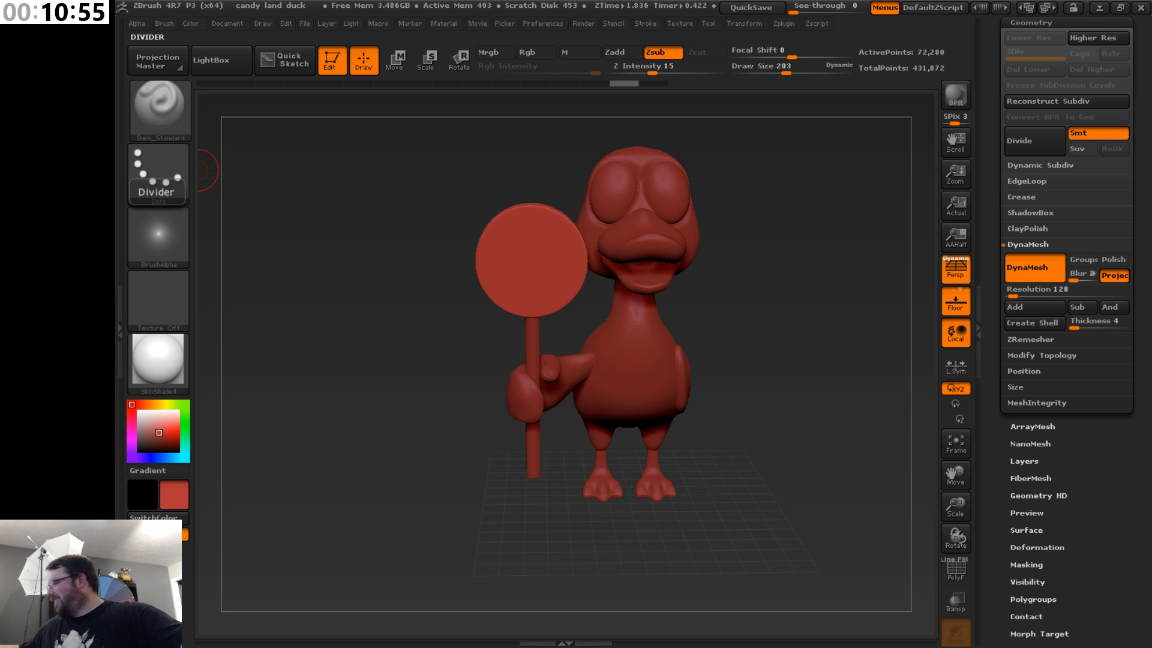
- Switch the sculpting brush from Dam_Standard to Move with the duck facing front
mouse_move(750, 312)
left_mouse_down()
mouse_move(798, 313)
mouse_move(760, 315)
left_mouse_up()
key("b")
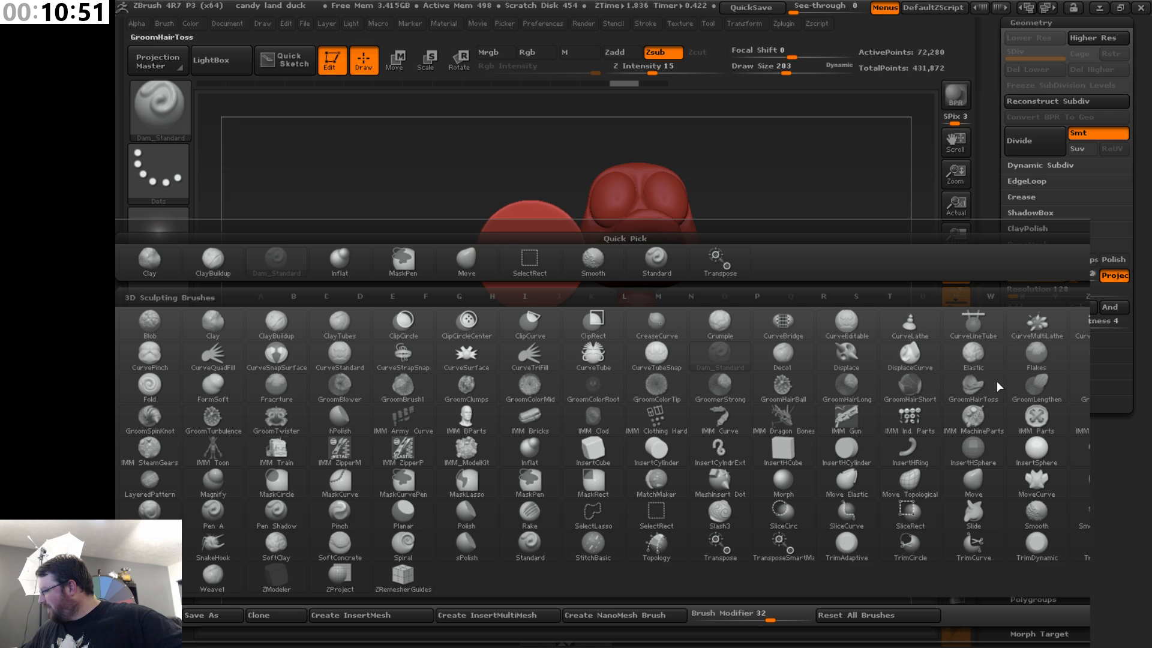
left_click(987, 486)
mouse_move(778, 349)
left_mouse_down("shift")
mouse_move(768, 339)
mouse_move(786, 345)
left_mouse_up("shift")
- Try masking the disc's face with MaskPen at draw size 332 and again at 530, undoing both masks
key("s")
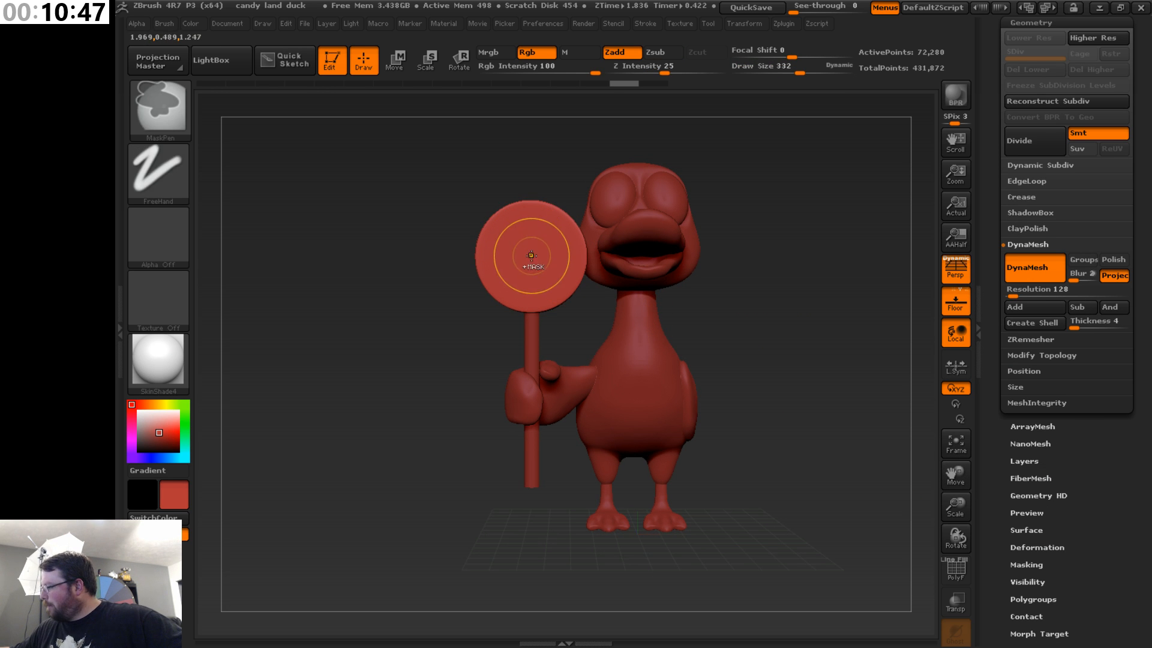
left_click_drag(533, 252, 526, 248, "ctrl")
key("ctrl+z")
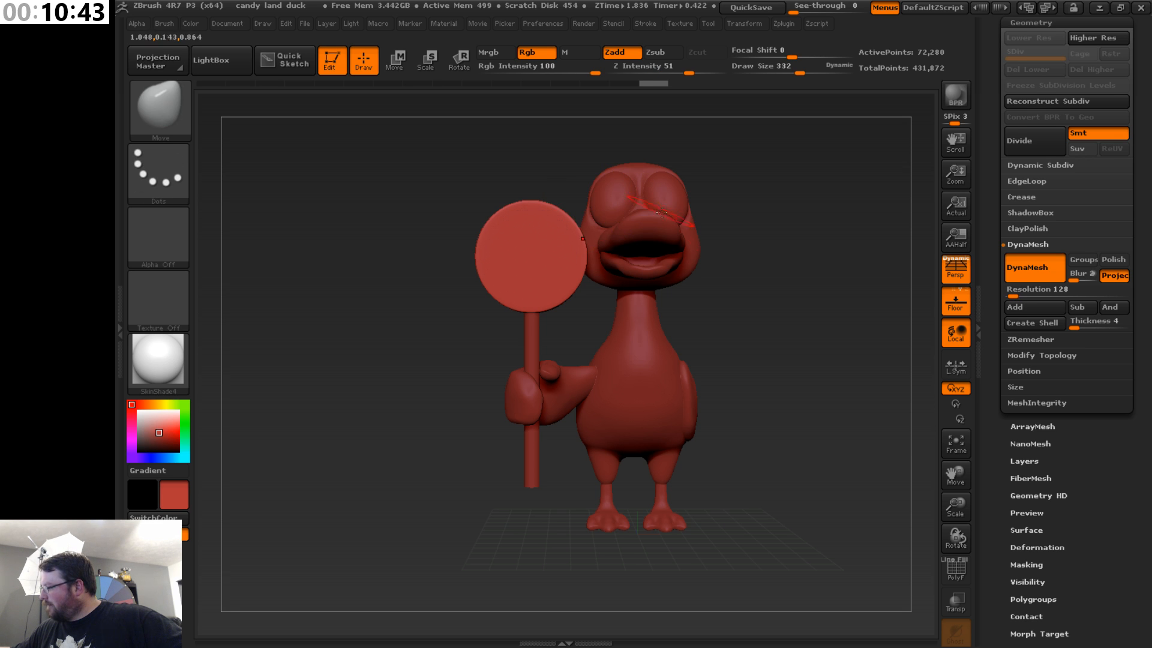
key("s")
left_click_drag(728, 239, 753, 239)
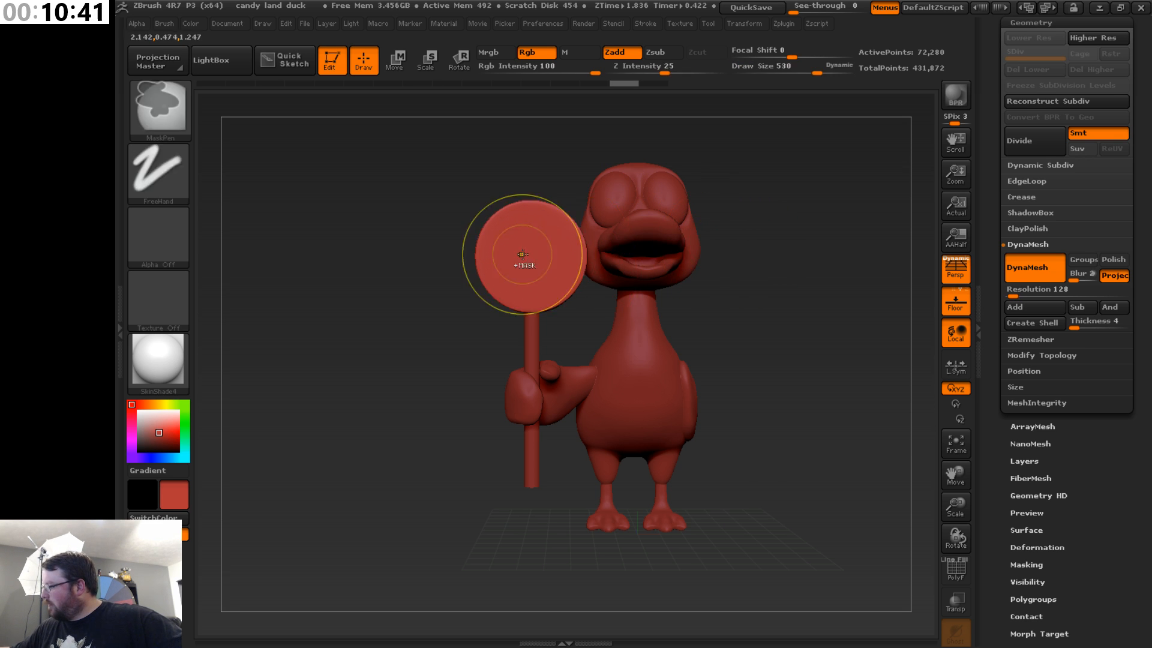
left_click_drag(532, 254, 531, 254, "ctrl")
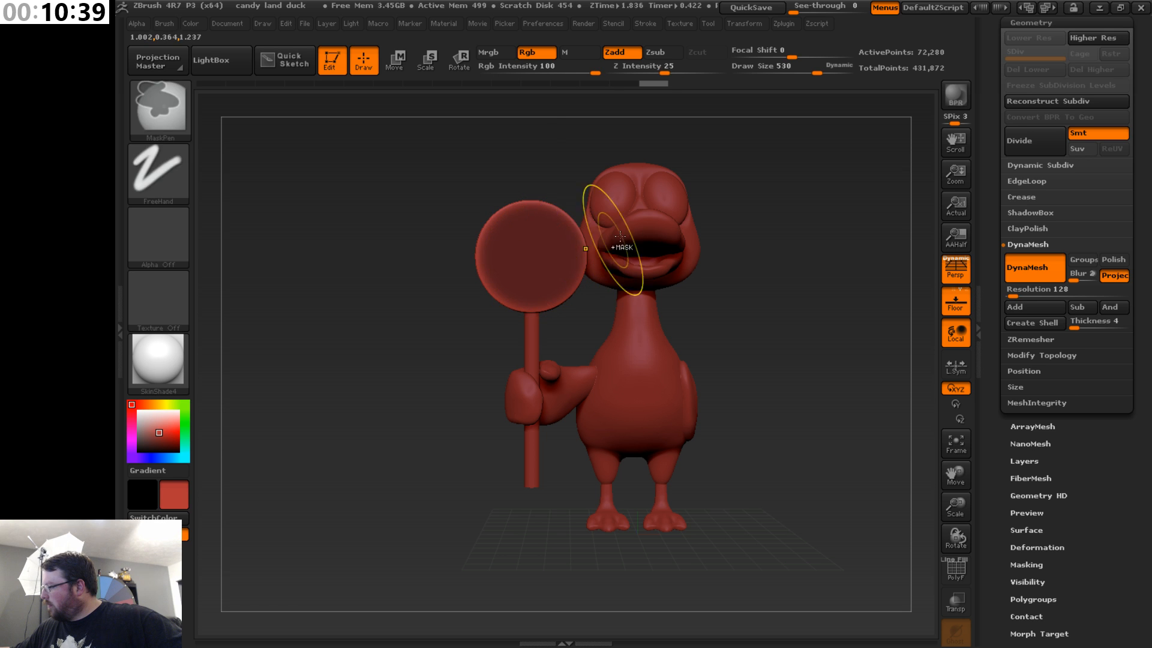
key("ctrl+z")
- Mask the centre of the disc's front face at draw size 459, leaving the rim free, and invert the mask
key("s")
left_click_drag(736, 224, 726, 224)
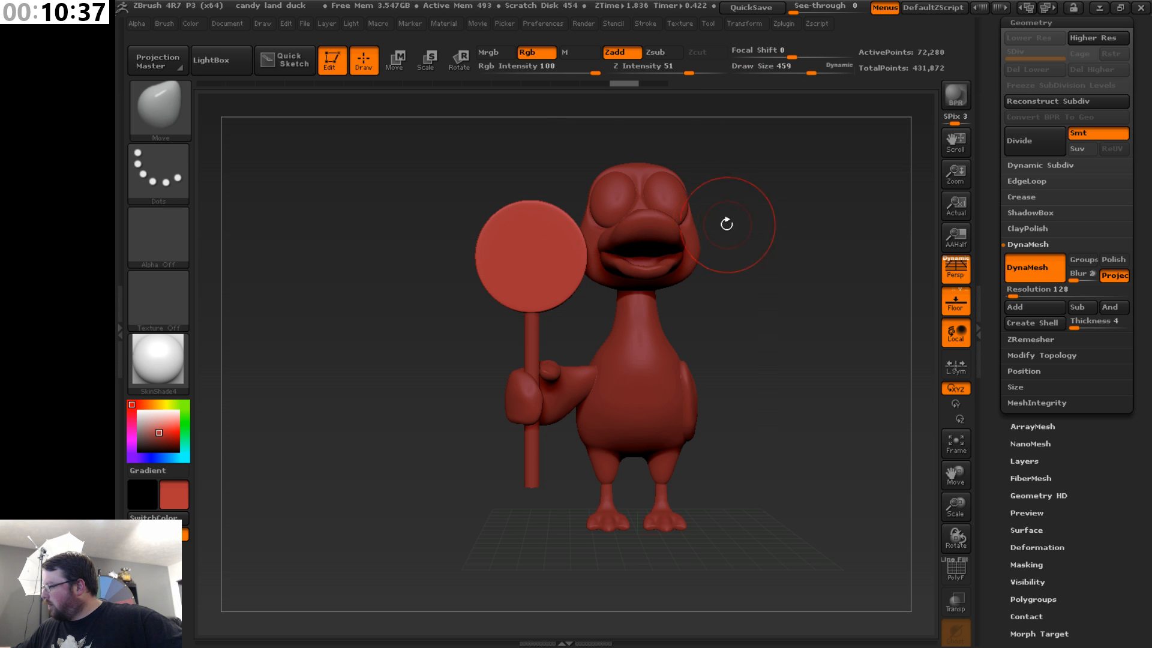
left_click_drag(535, 258, 531, 256, "ctrl")
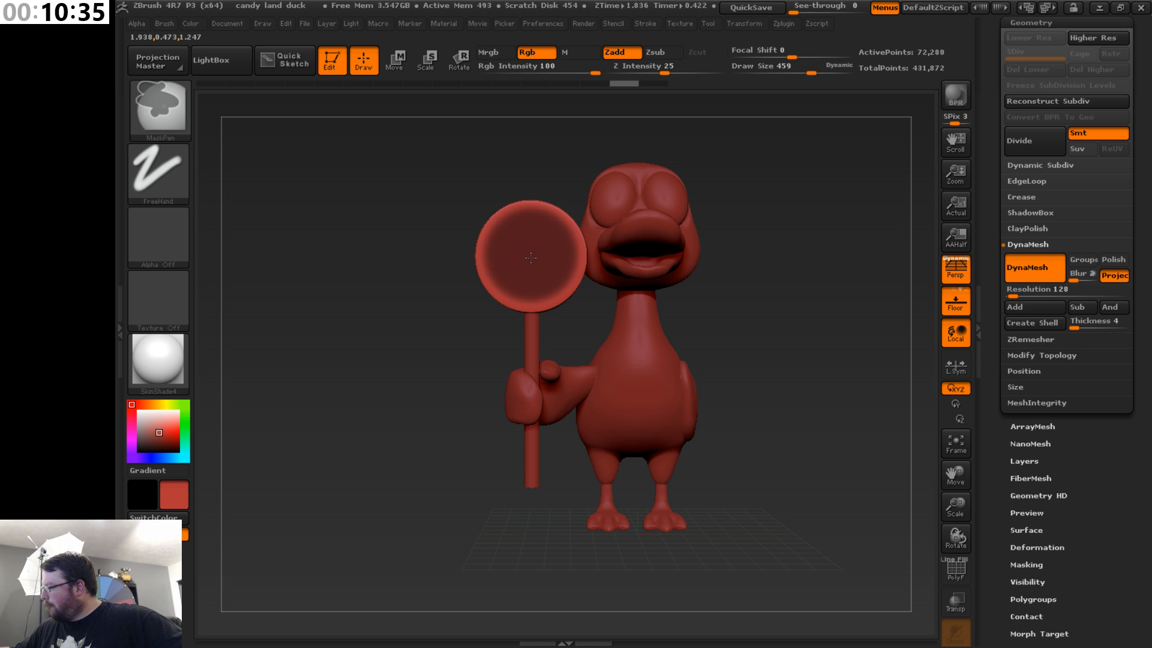
left_click(751, 236, "ctrl")
mouse_move(741, 234)
left_mouse_down()
mouse_move(762, 253)
mouse_move(752, 217)
left_mouse_up()
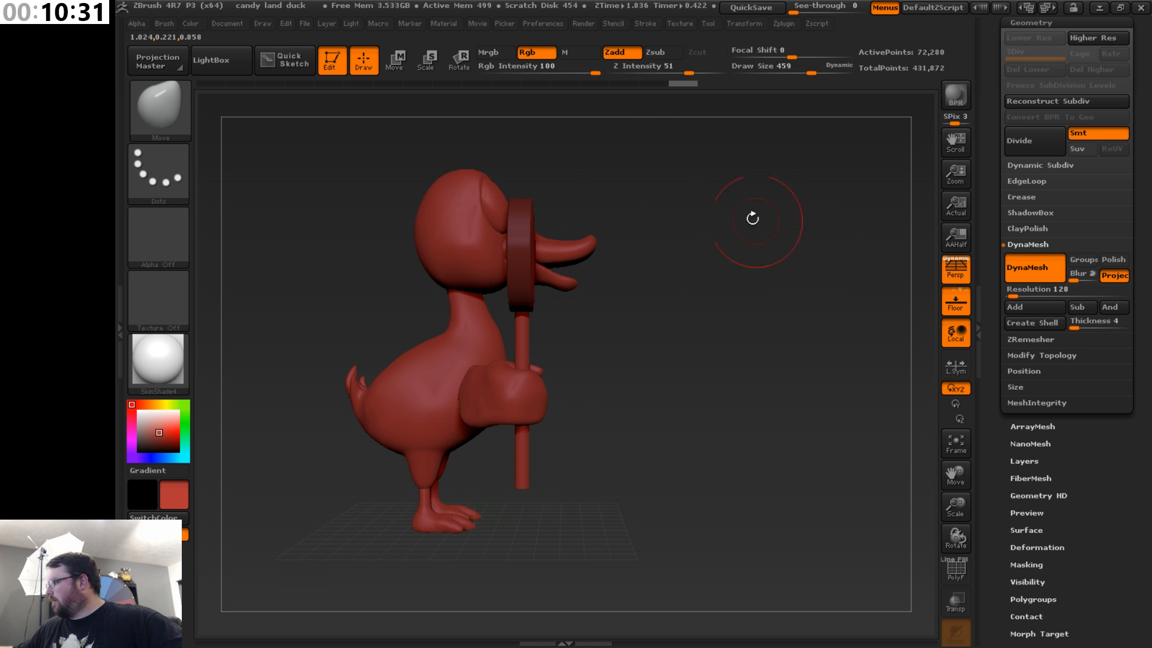
- Push the unmasked centre of the disc's front face inward with Transpose Move and clear the mask
left_click(399, 60)
mouse_move(542, 334)
left_mouse_down()
mouse_move(676, 334)
mouse_move(607, 334)
left_mouse_up()
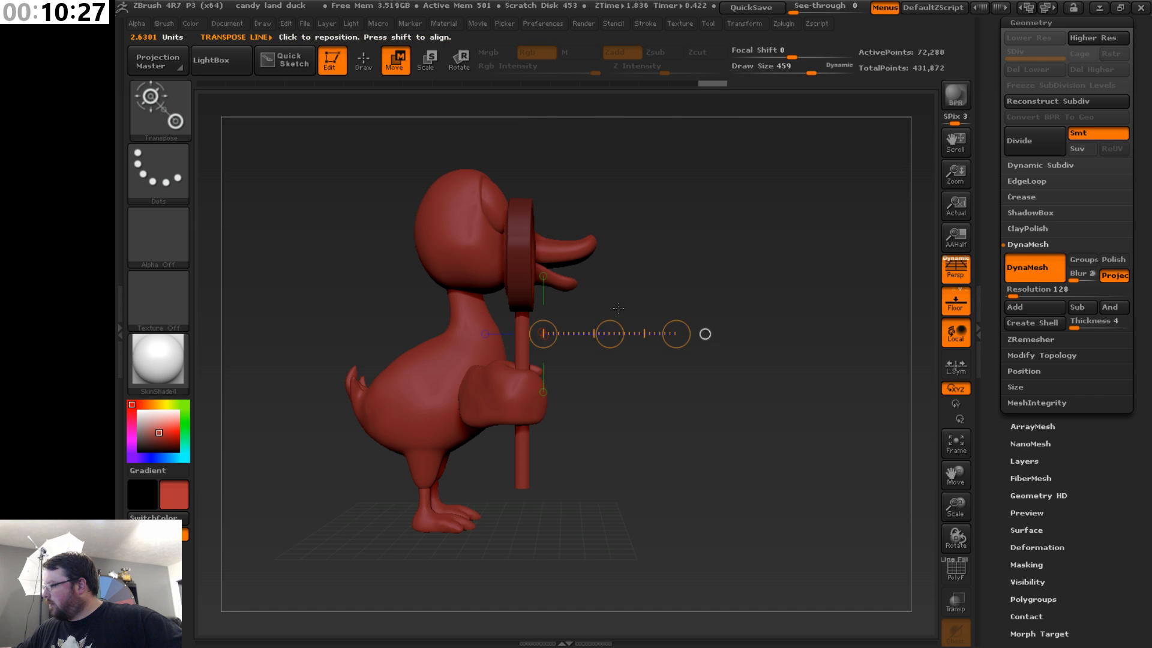
left_click_drag(660, 294, 678, 246)
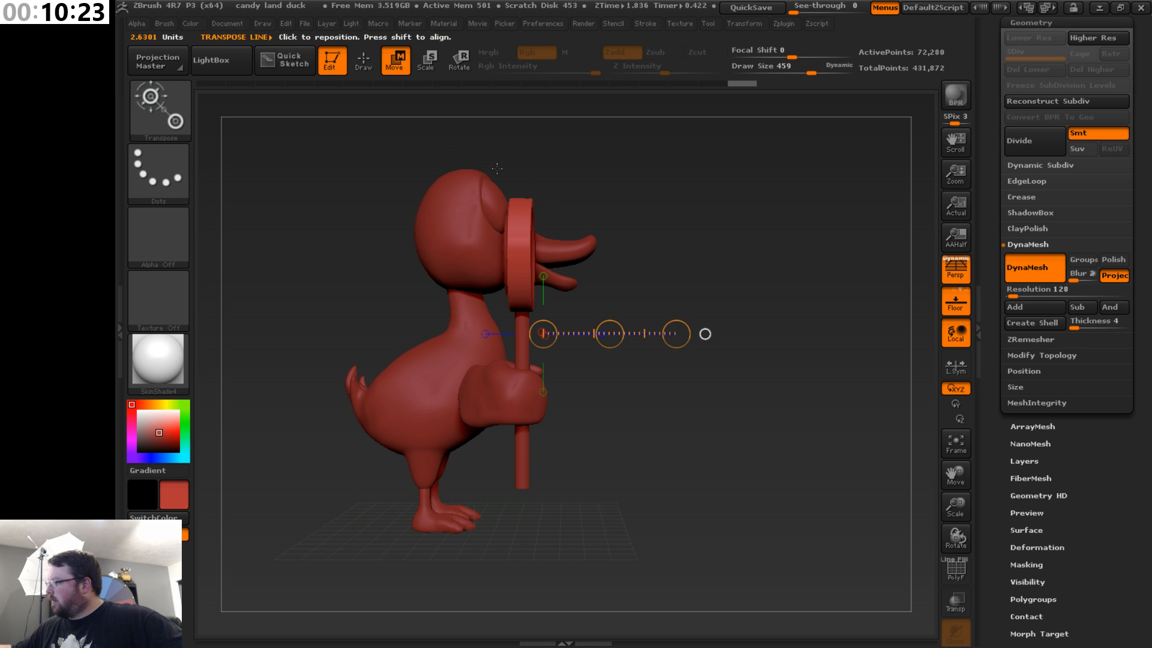
- Set the draw size to 709, update the disc's DynaMesh and smooth its rim and recessed face
key("q")
key("s")
left_click(673, 333)
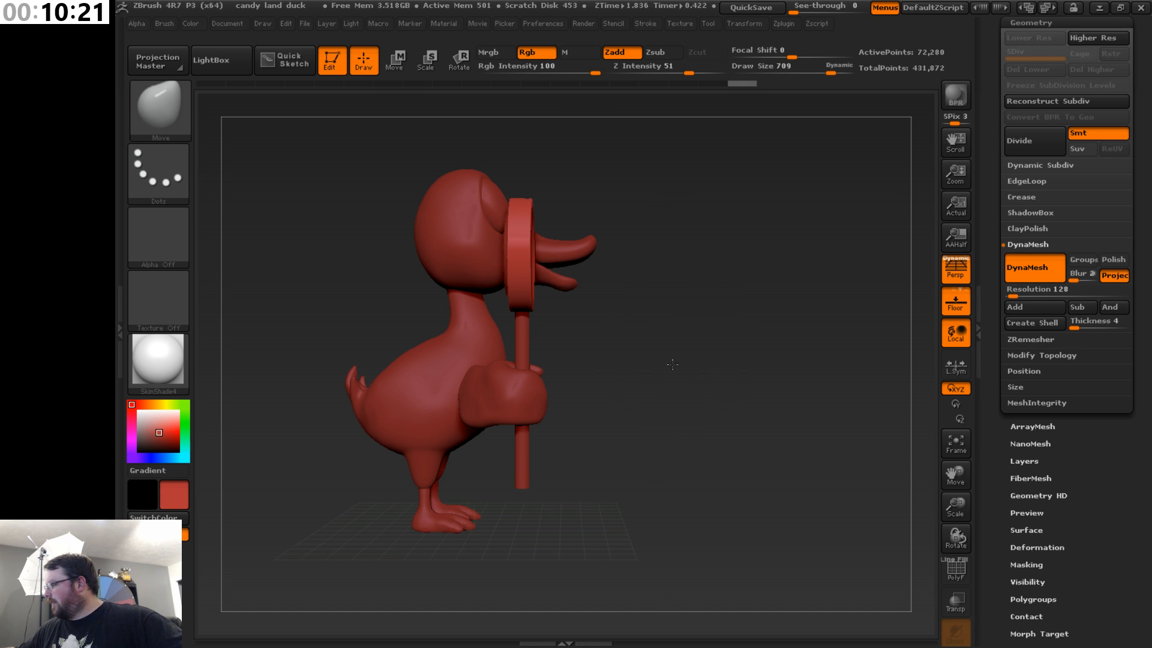
mouse_move(673, 364)
left_mouse_down()
mouse_move(690, 336)
mouse_move(630, 294)
mouse_move(640, 280)
mouse_move(593, 303)
mouse_move(686, 239)
left_mouse_up()
left_click_drag(533, 271, 511, 274, "shift")
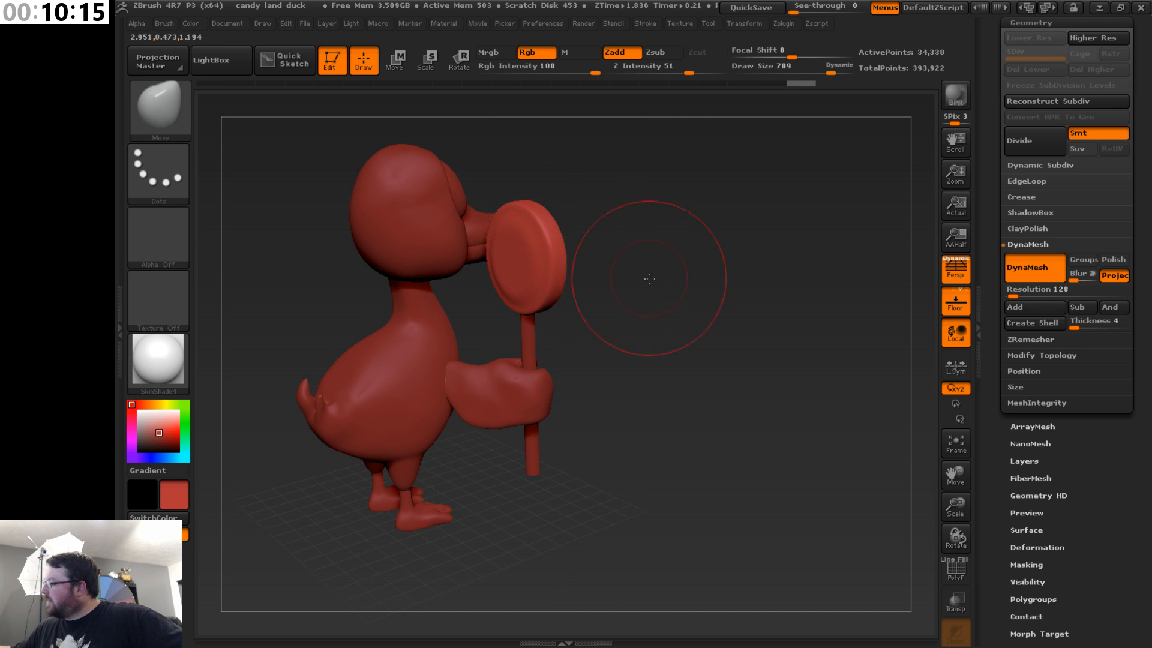
left_click_drag(650, 278, 561, 280)
left_click_drag(558, 274, 545, 240, "shift")
left_click_drag(843, 336, 829, 355)
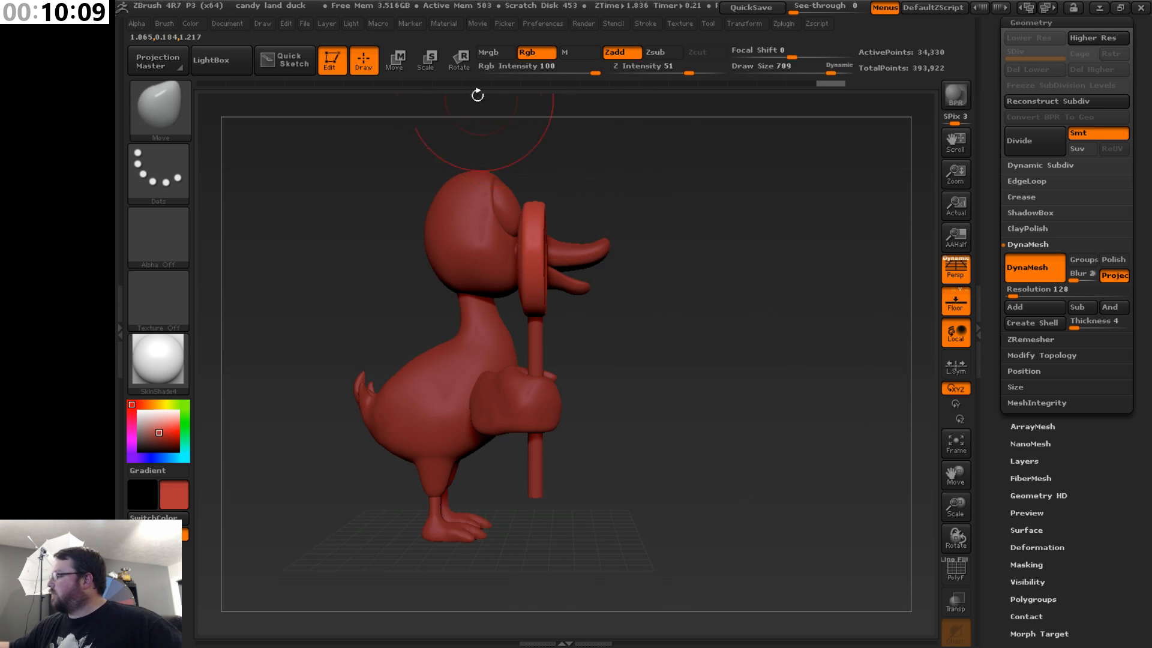
- Switch to Transpose Move and merge the staff subtool with the disc below it into one lollipop subtool
left_click(394, 59)
left_click_drag(623, 339, 624, 340)
left_click_drag(738, 261, 627, 275)
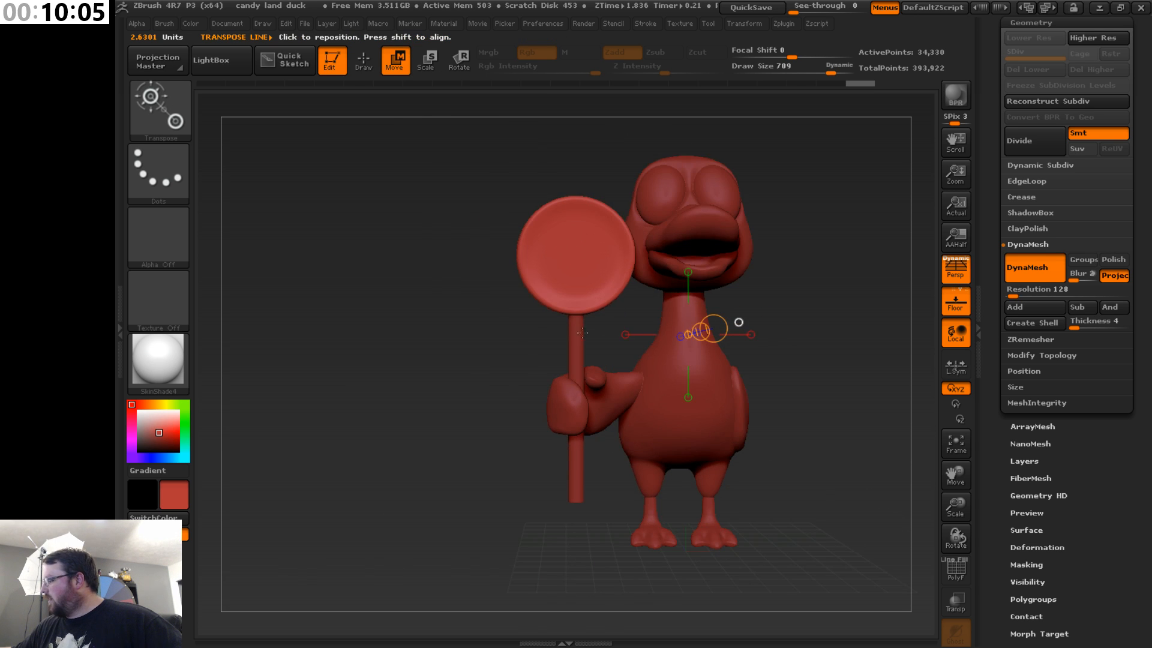
left_click_drag(423, 450, 559, 434)
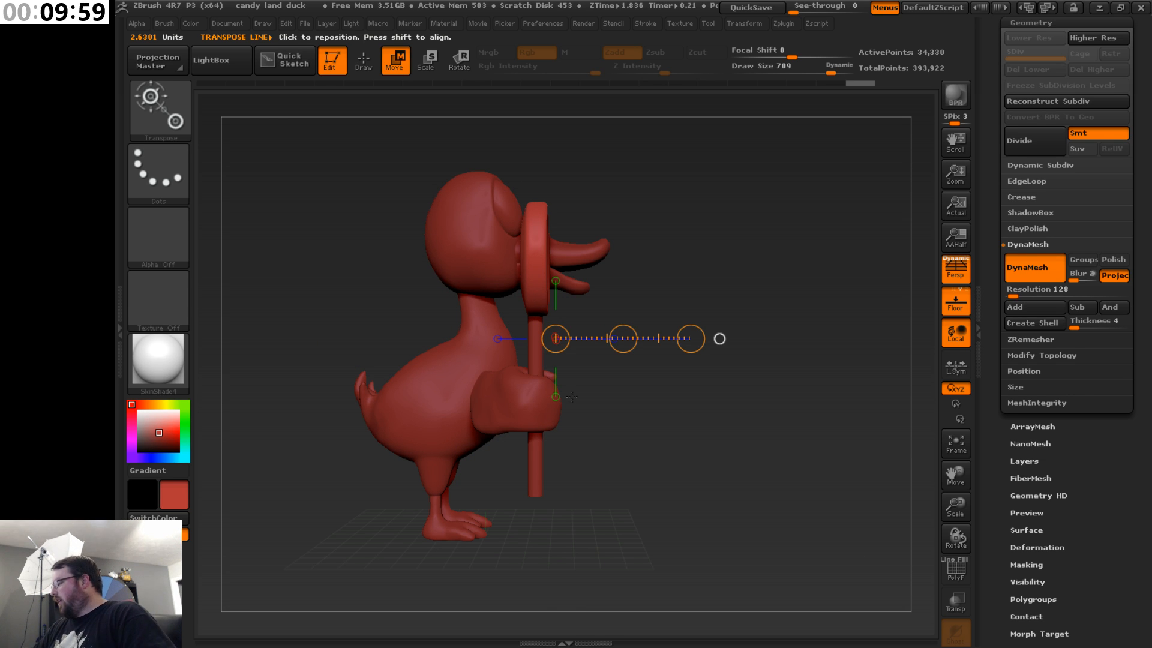
left_click_drag(843, 468, 710, 498)
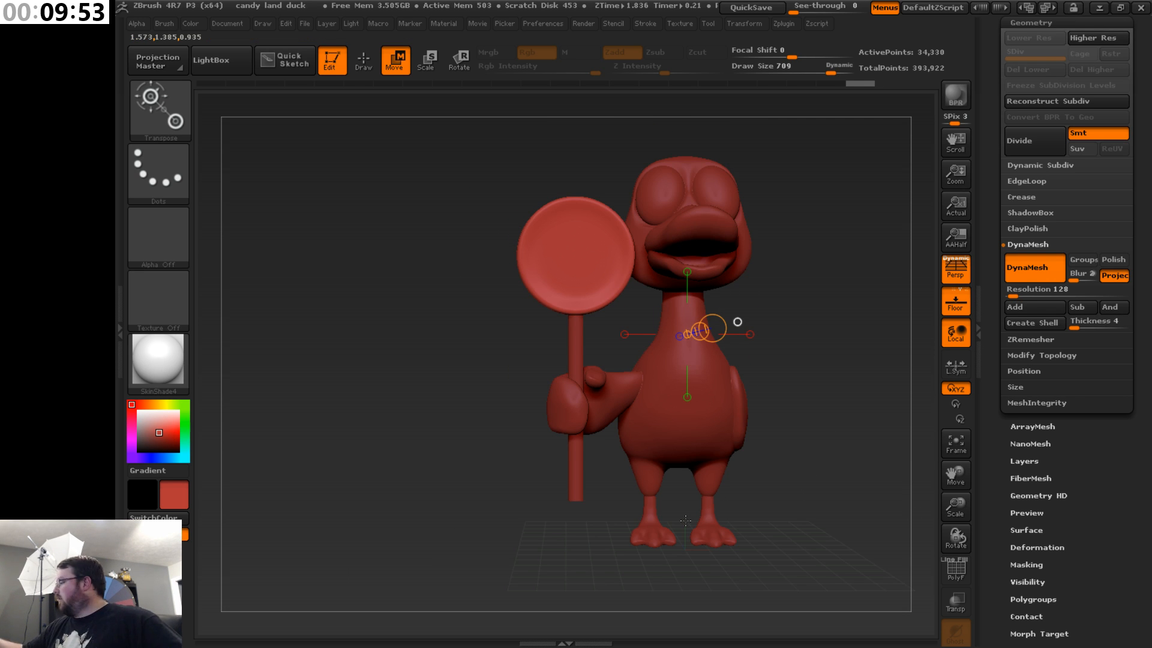
left_click_drag(1144, 420, 1118, 401)
left_click_drag(1138, 358, 1143, 454)
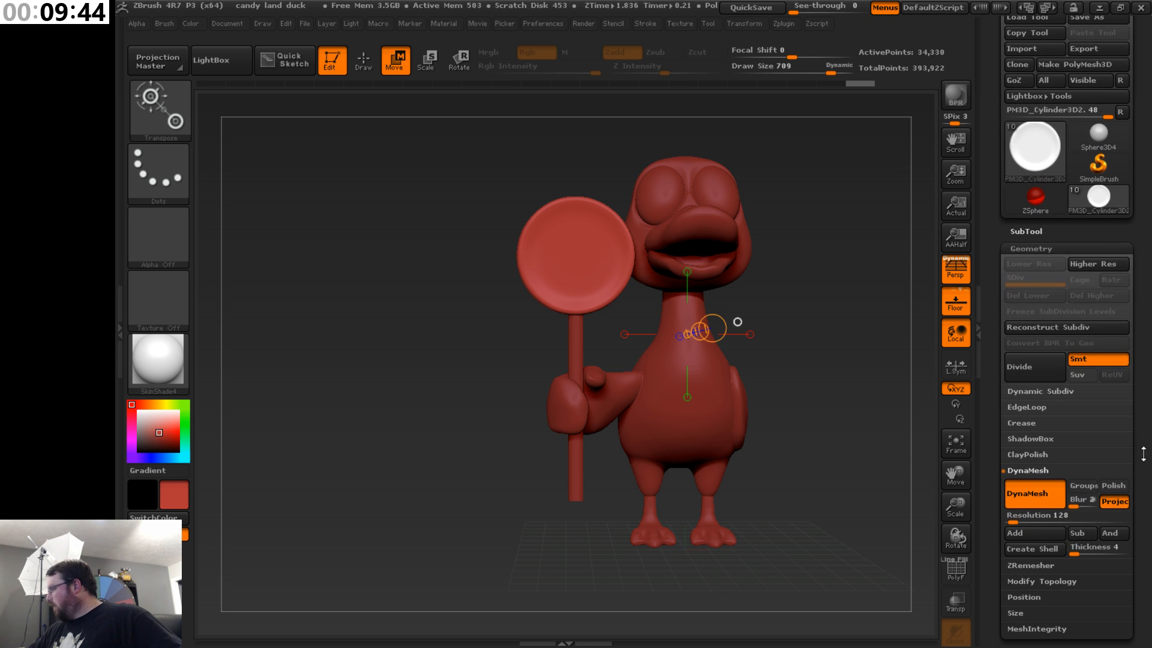
left_click(1112, 233)
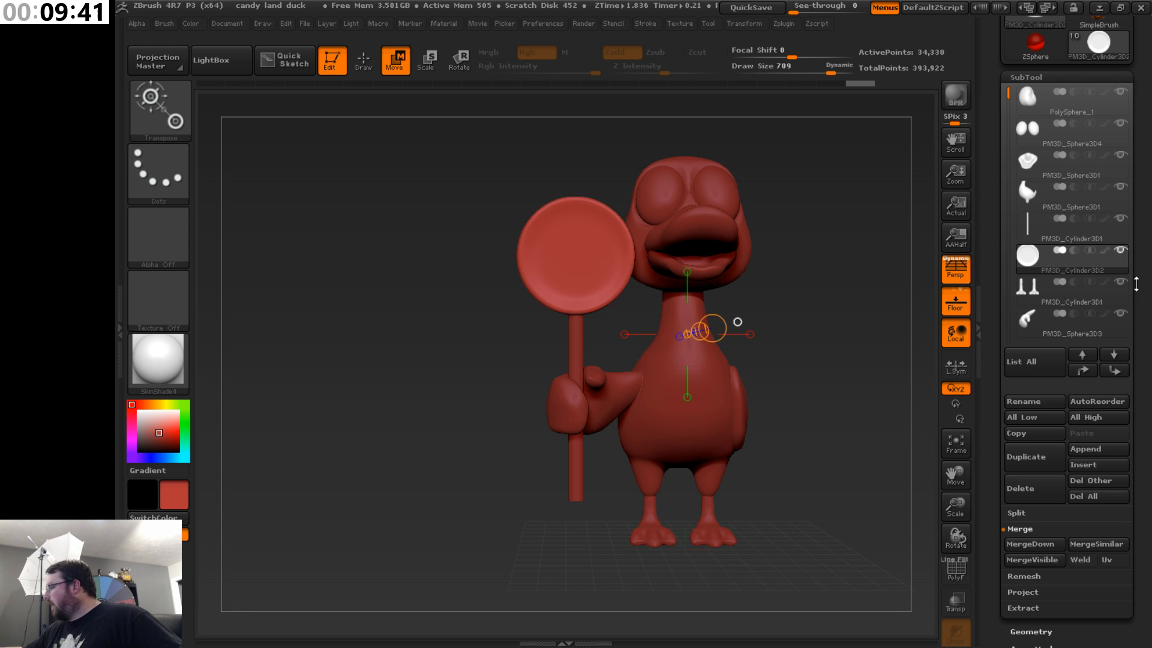
left_click(1085, 229)
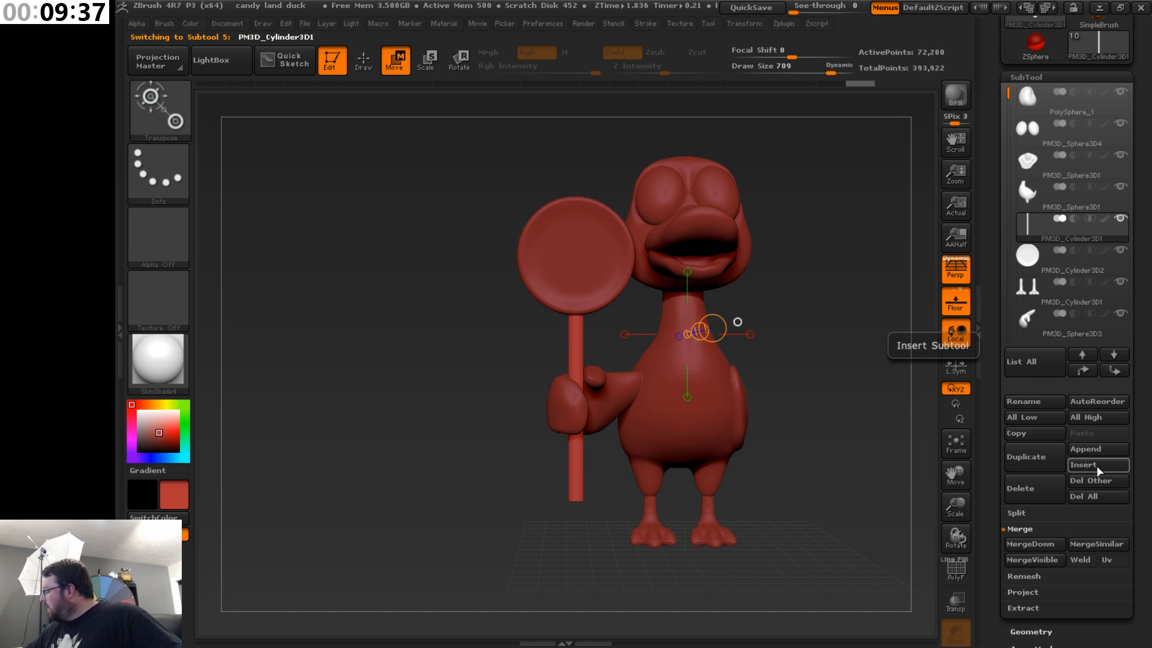
left_click(1045, 542)
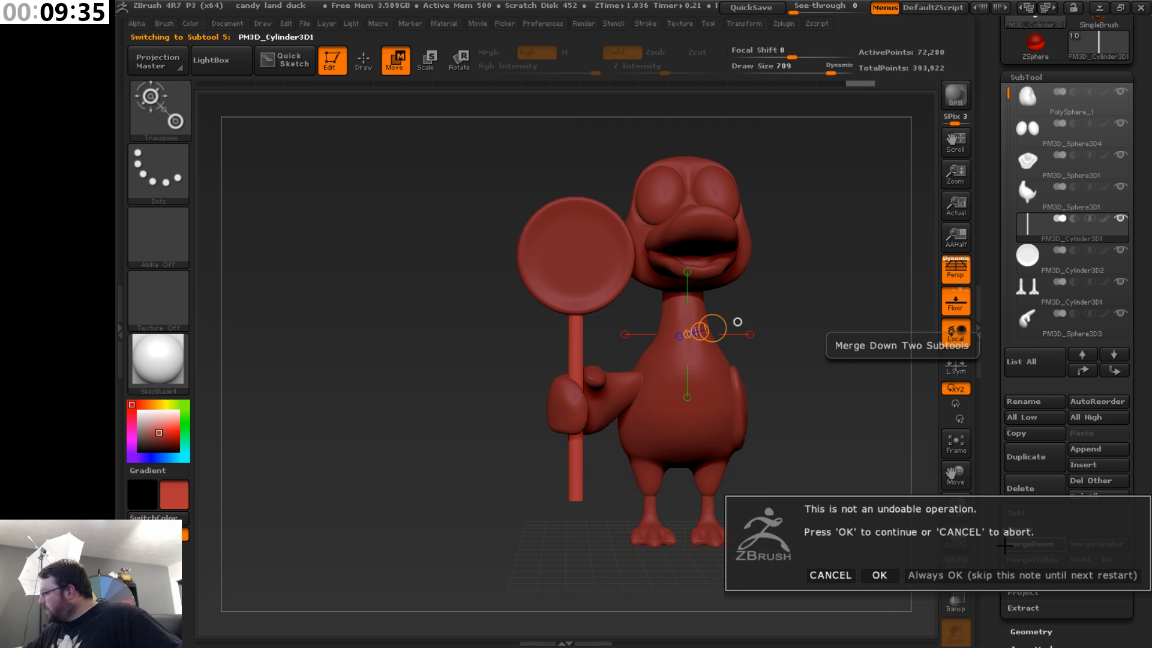
left_click(881, 575)
- Move the merged lollipop slightly up and back in the duck's hand from the side view
left_click_drag(851, 518, 934, 493)
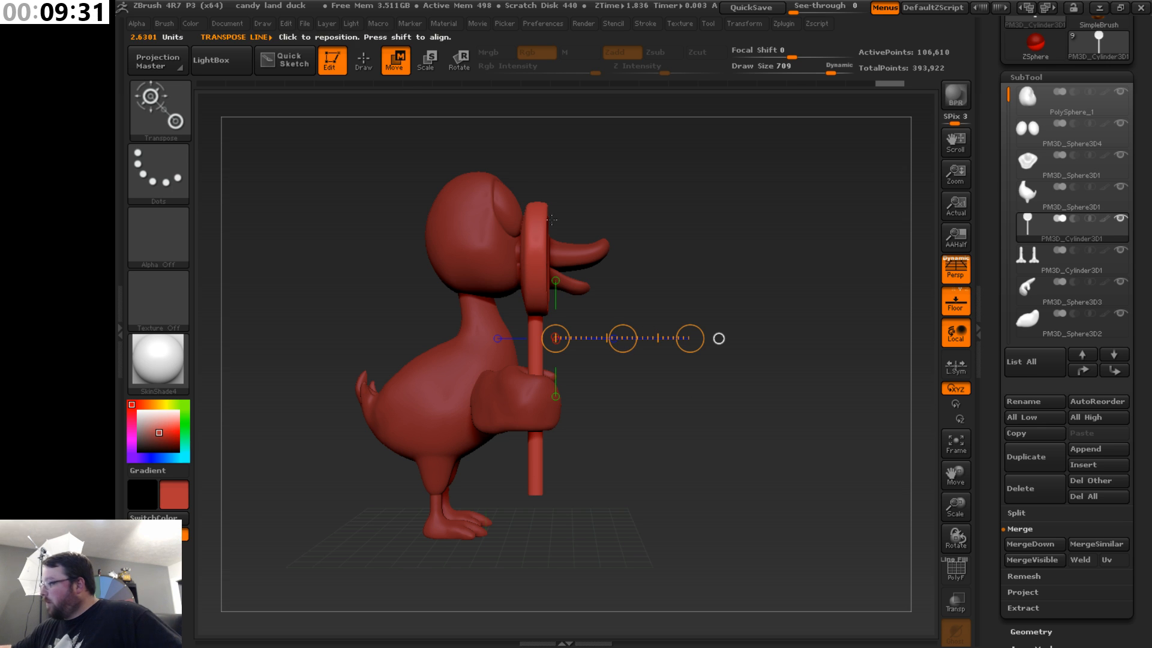
left_click_drag(622, 338, 614, 329)
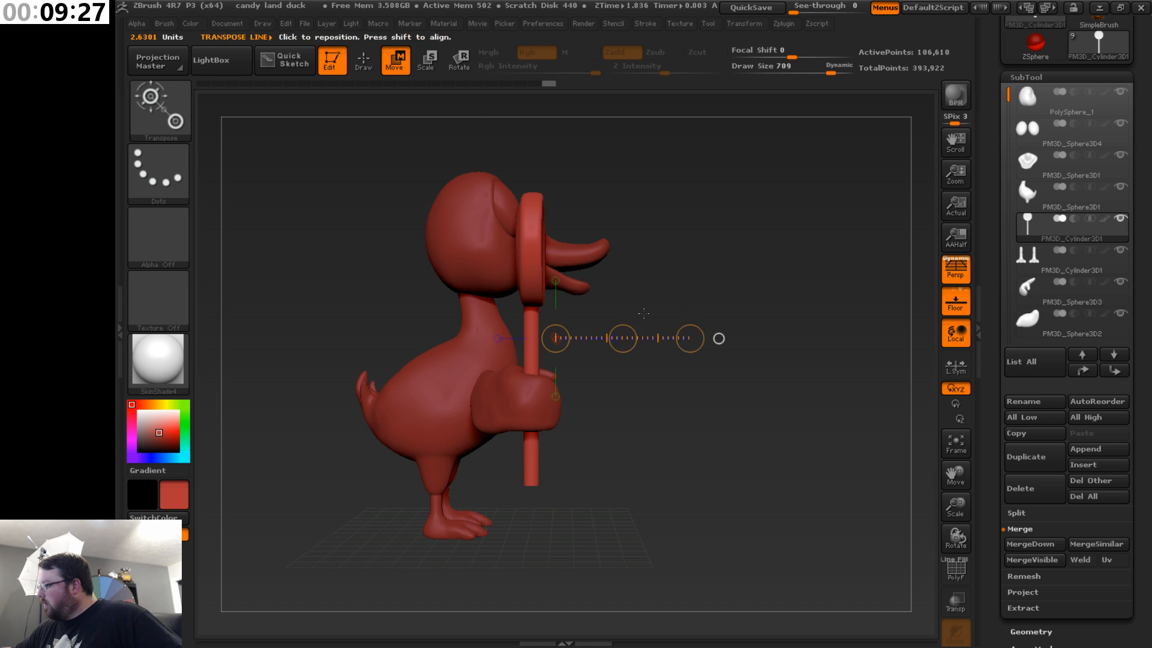
left_click_drag(780, 354, 668, 363)
mouse_move(780, 261)
left_mouse_down()
mouse_move(789, 319)
mouse_move(794, 255)
left_mouse_up()
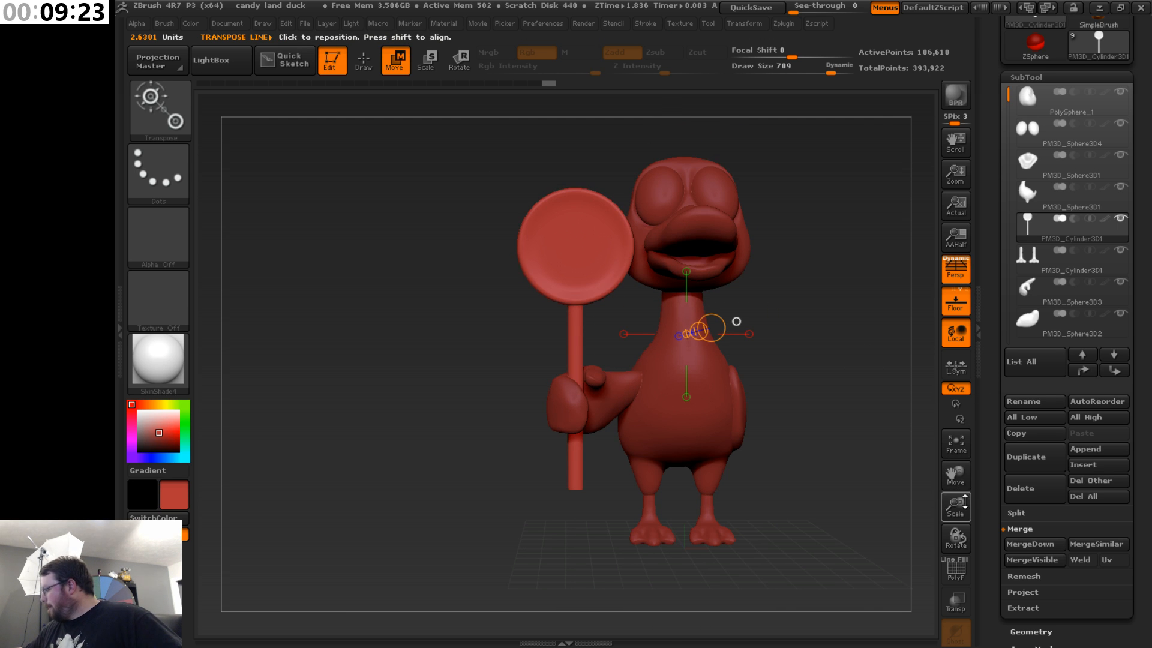
- Select the duck's head subtool, PolySphere_1, and insert a cylinder as a new subtool below it
left_click_drag(955, 505, 820, 505)
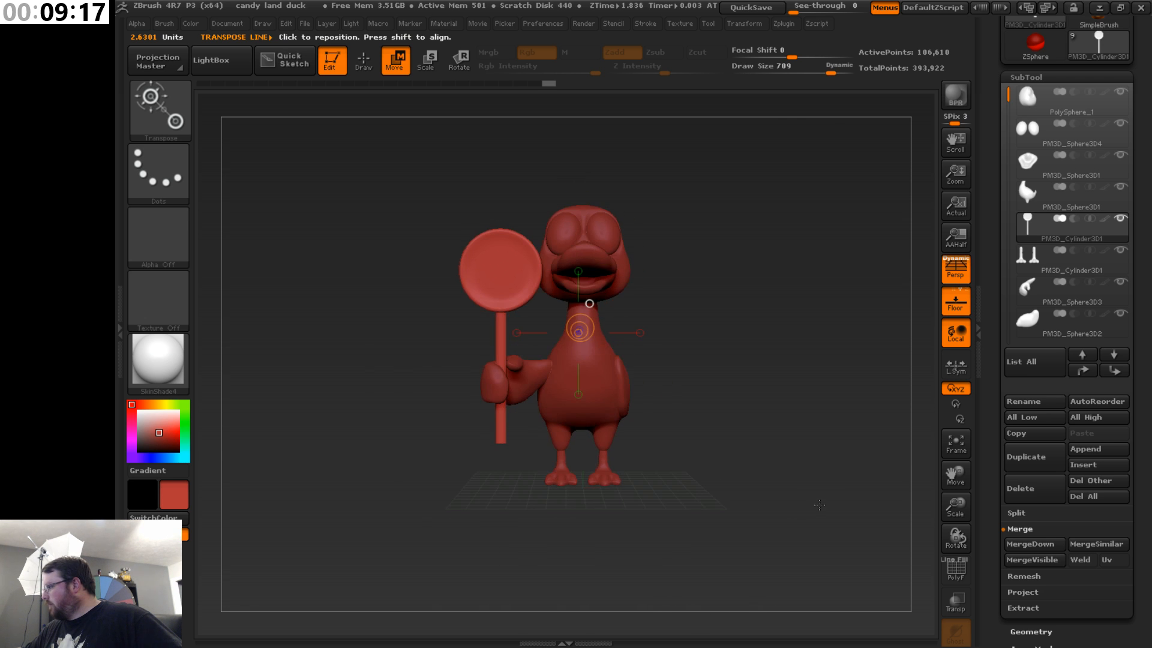
left_click(1068, 109)
left_click_drag(798, 373, 760, 318)
left_click_drag(955, 472, 951, 480)
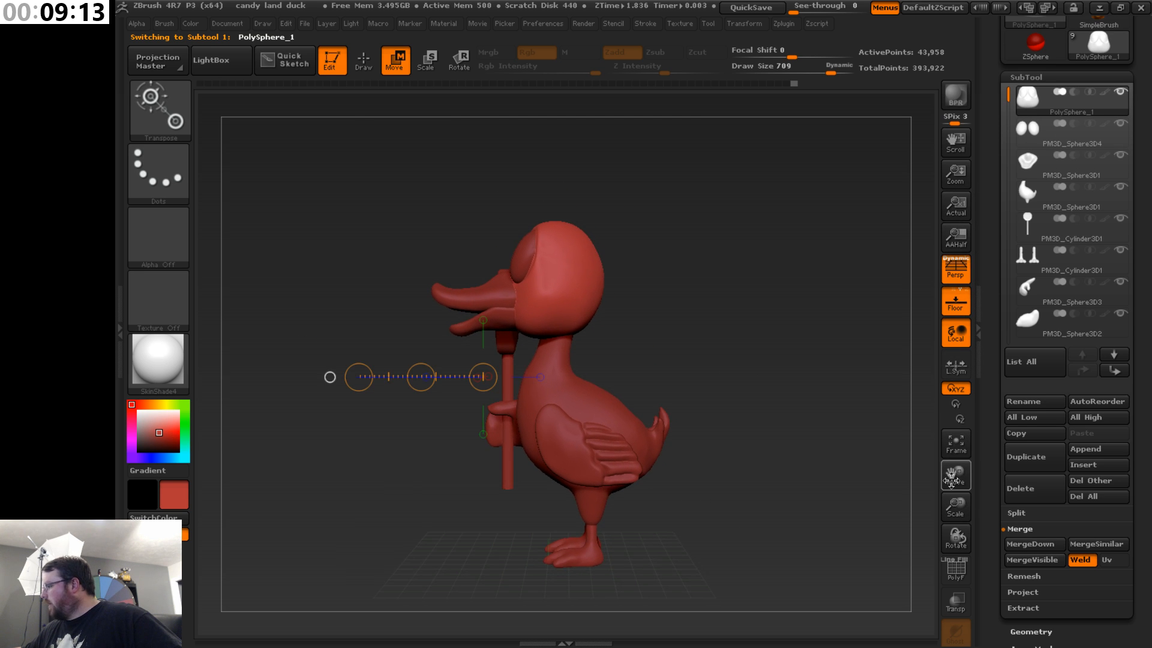
left_click_drag(757, 447, 824, 444)
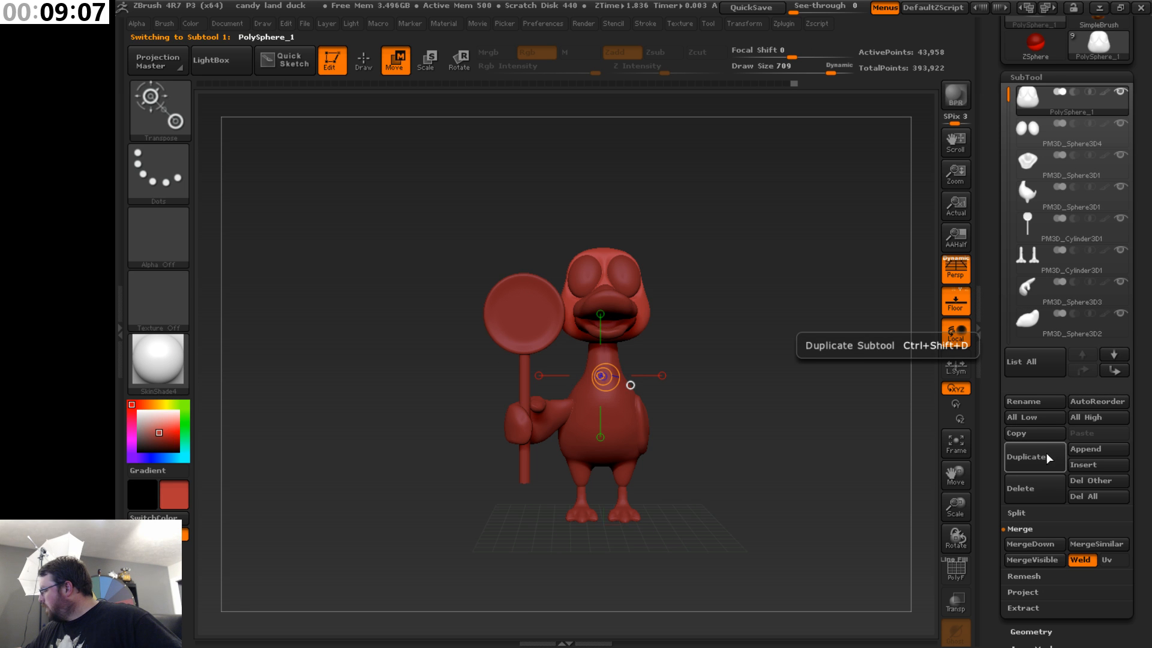
left_click(1100, 466)
left_click(768, 362)
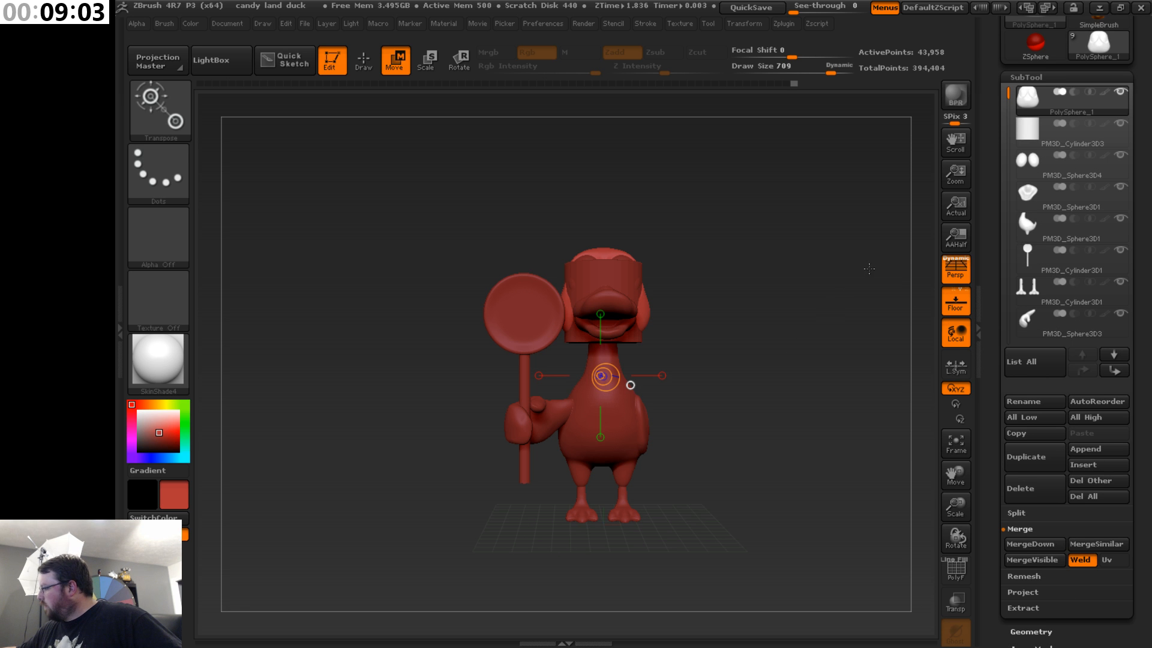
- Select the new cylinder subtool and convert it to DynaMesh at resolution 128
left_click(1076, 137)
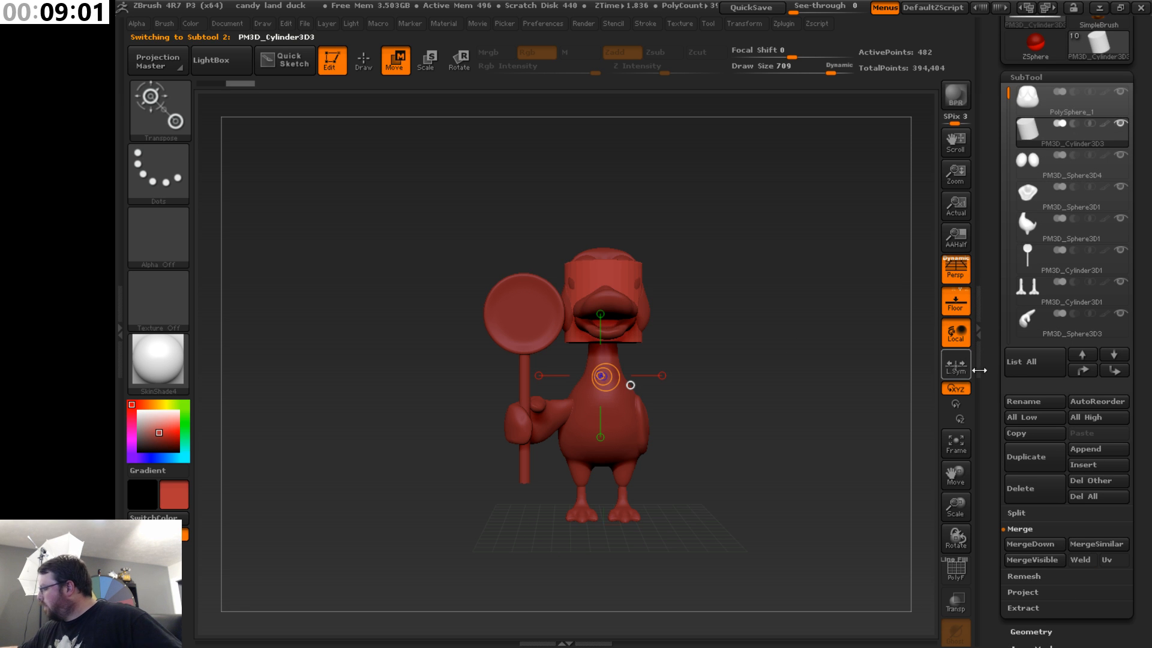
left_click_drag(1140, 480, 1146, 390)
left_click(1044, 450)
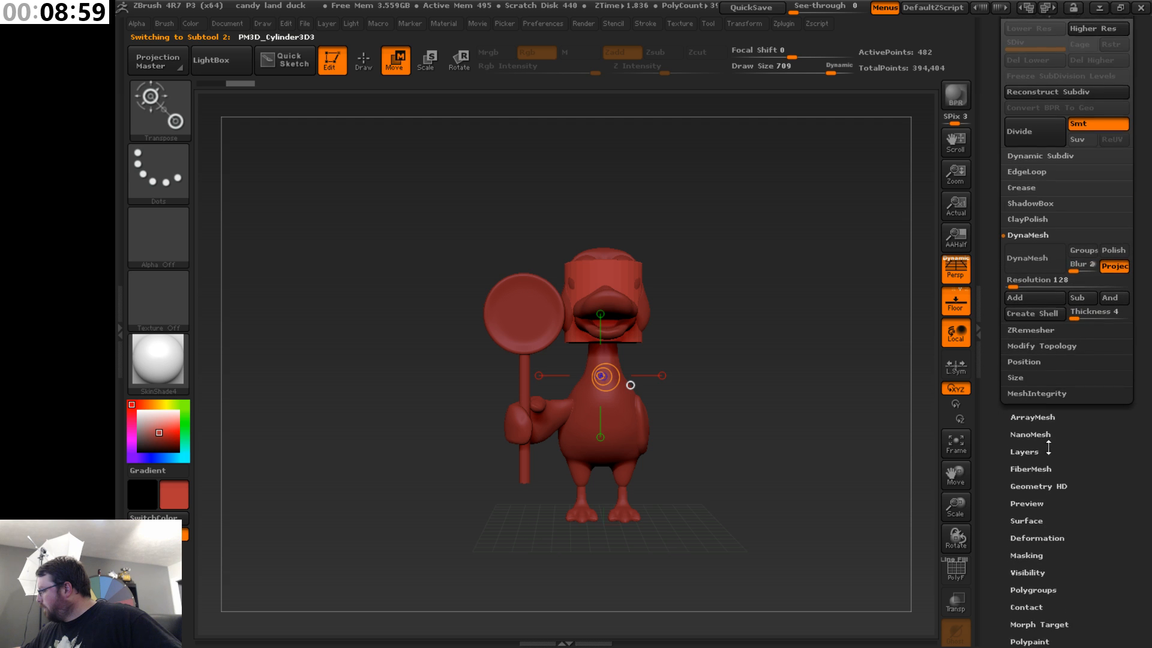
left_click(1032, 272)
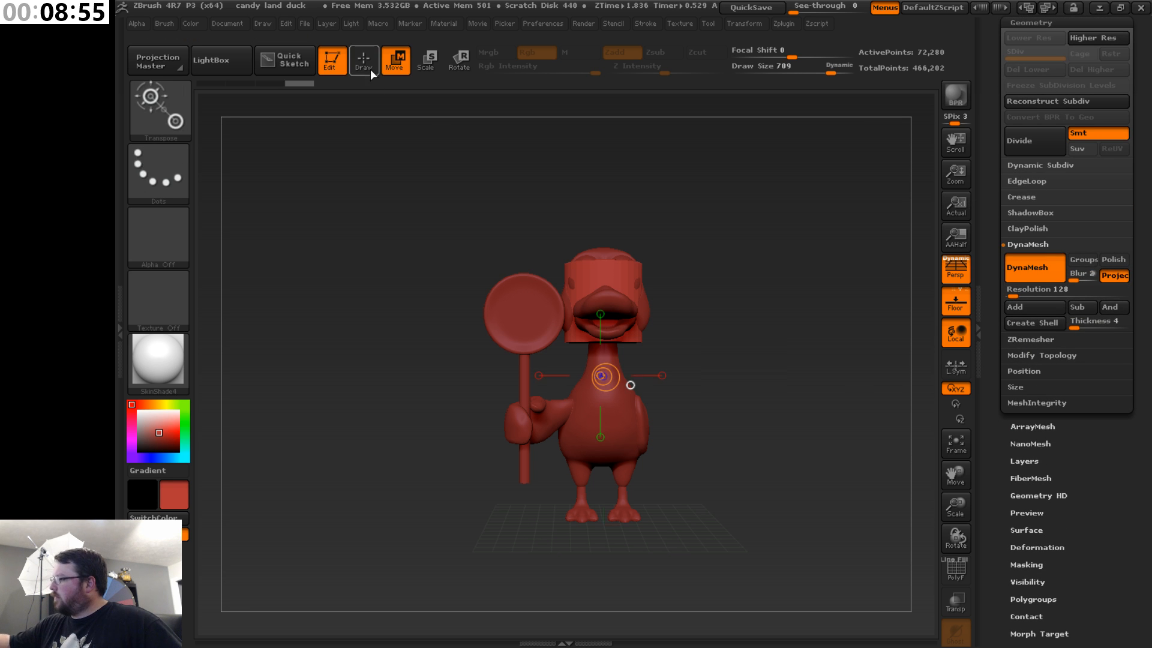
- Raise the cylinder onto the top of the duck's head and flatten it into a thin disc
key("q")
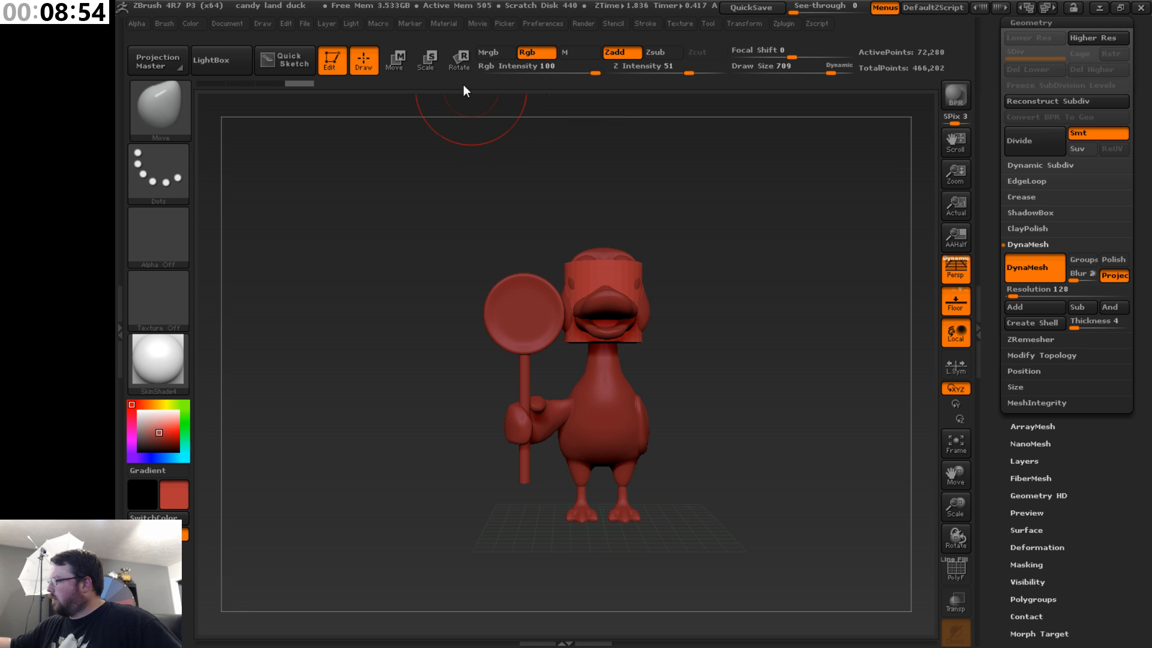
left_click(395, 60)
left_click(602, 315)
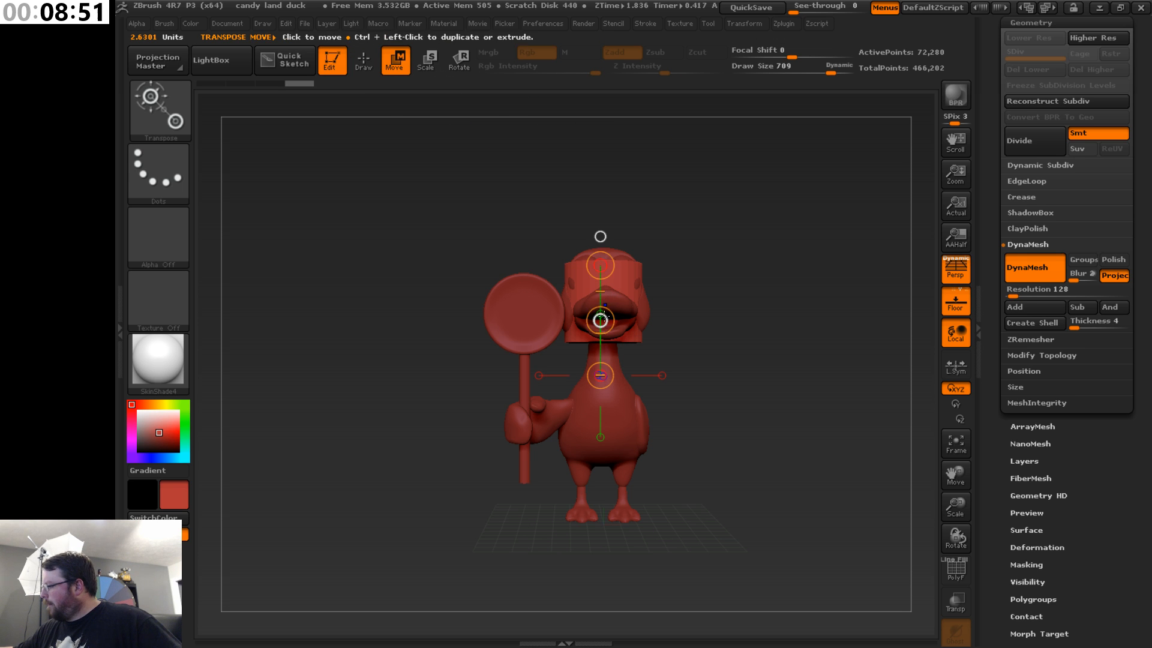
mouse_move(605, 310)
left_mouse_down()
mouse_move(605, 245)
mouse_move(666, 210)
mouse_move(724, 218)
left_mouse_up()
mouse_move(714, 300)
left_mouse_down()
mouse_move(691, 319)
mouse_move(651, 256)
mouse_move(615, 240)
mouse_move(728, 240)
left_mouse_up()
left_click(607, 180)
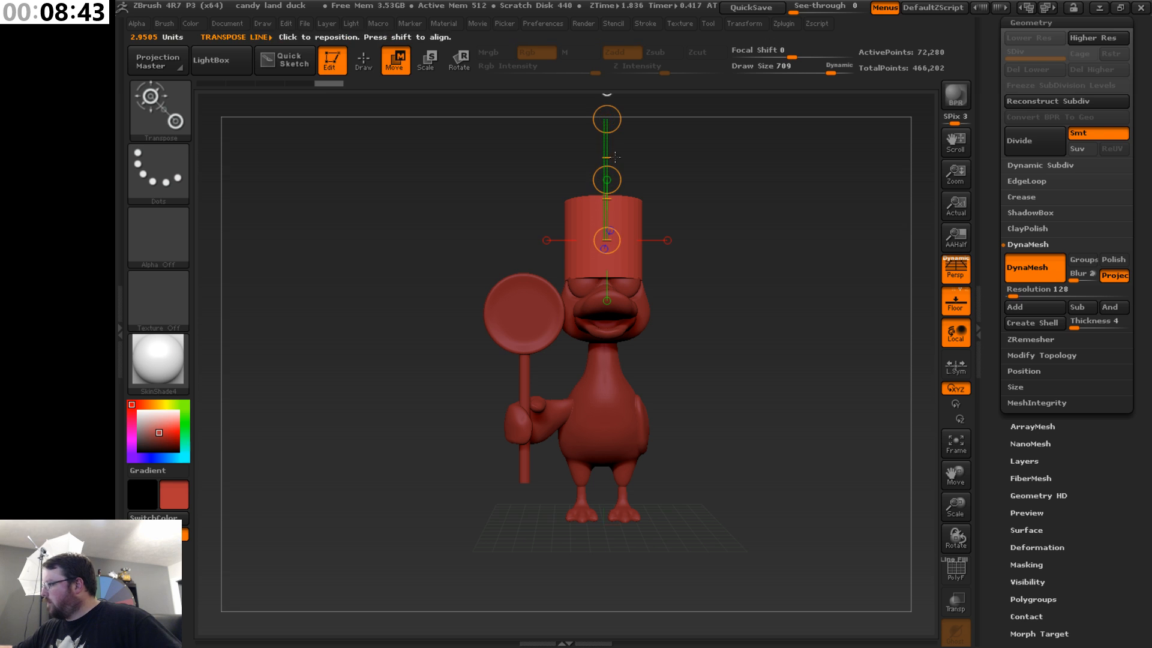
left_click_drag(607, 119, 729, 221)
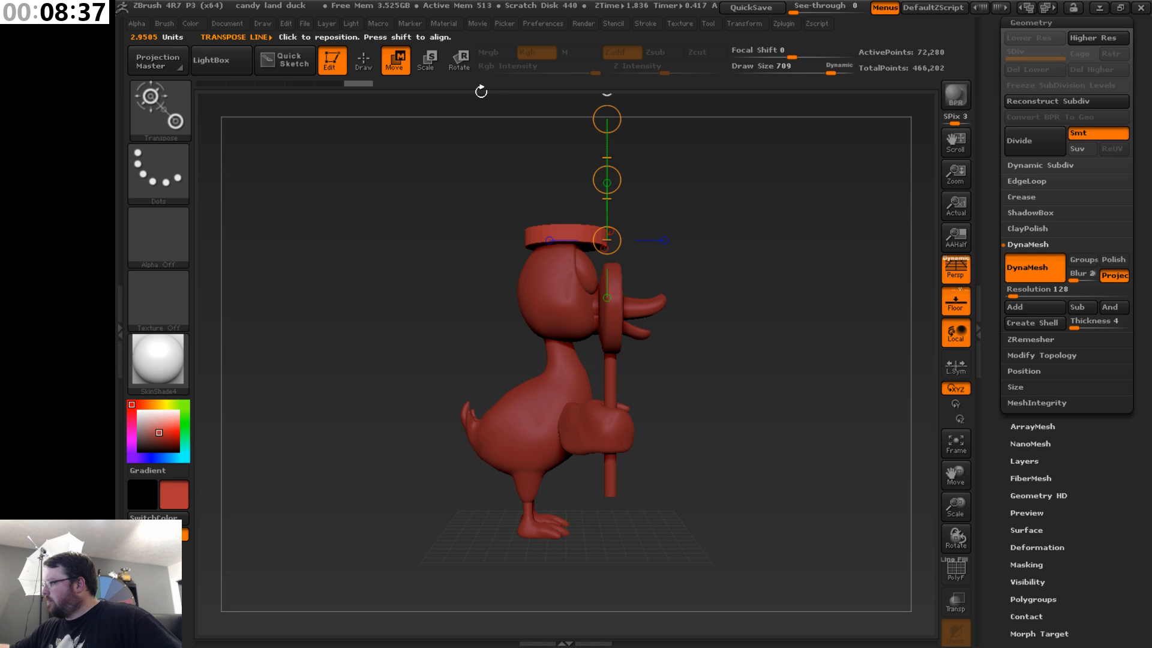
- Scale the flattened disc on the head slightly smaller with a horizontal Transpose line drawn from its centre in top view
key("r")
mouse_move(567, 230)
left_mouse_down()
mouse_move(586, 252)
mouse_move(708, 230)
left_mouse_up()
left_click(425, 55)
left_click_drag(681, 150, 622, 223)
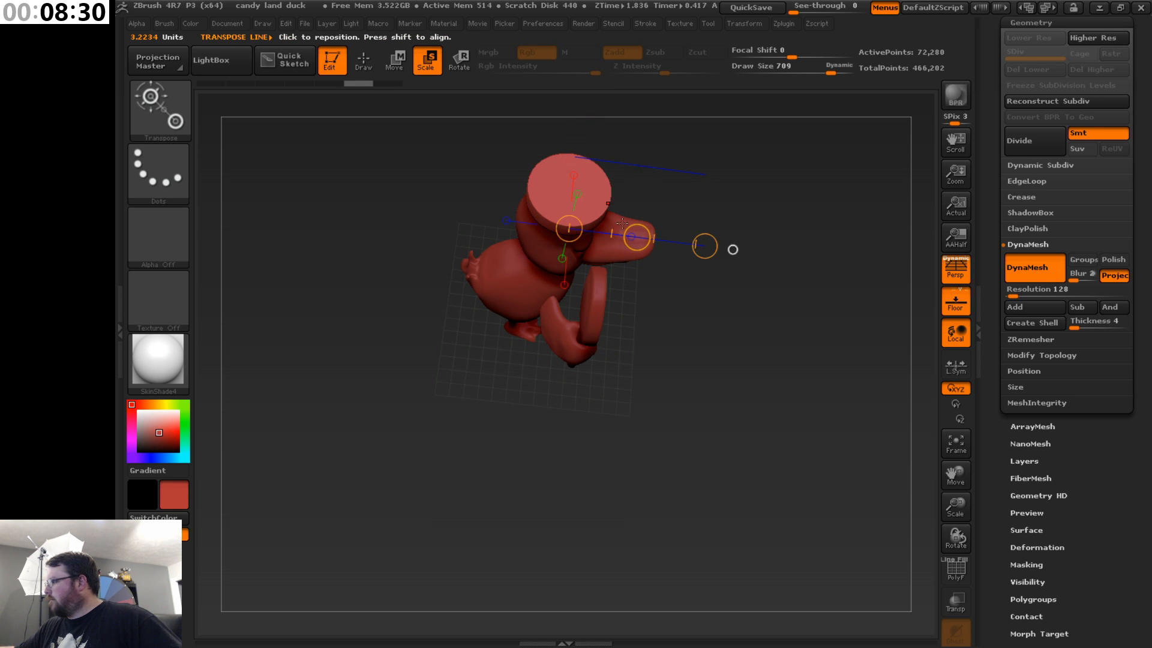
left_click(568, 189)
left_click_drag(663, 195, 678, 204)
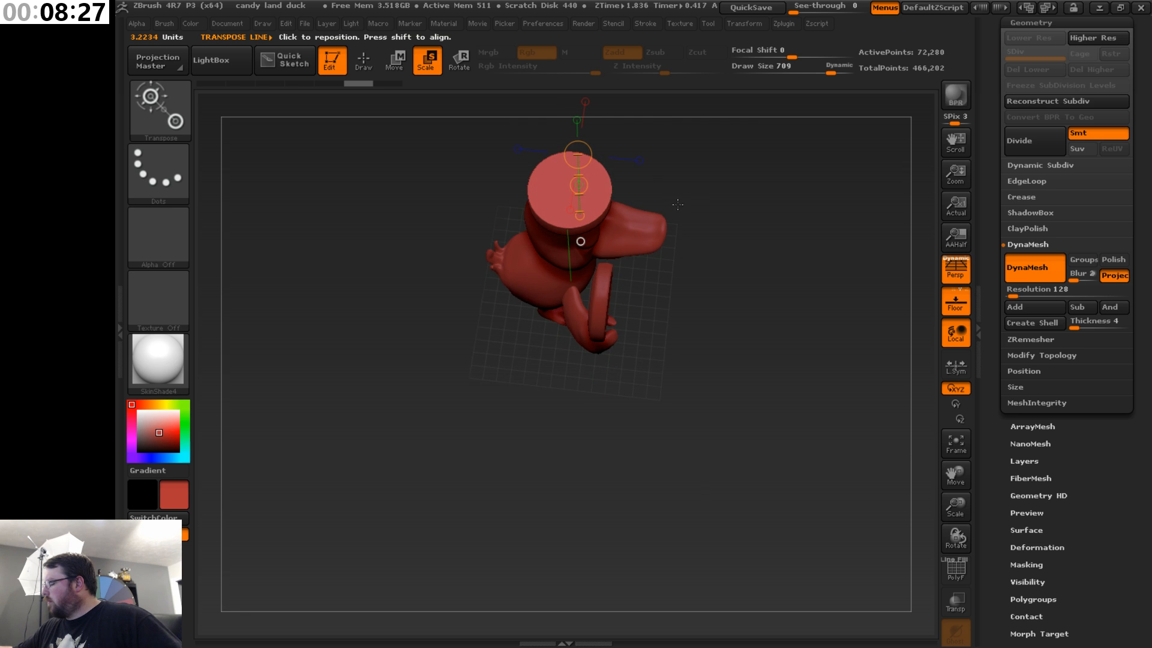
mouse_move(565, 189)
left_mouse_down()
mouse_move(587, 202)
mouse_move(705, 189)
mouse_move(706, 223)
mouse_move(773, 288)
left_mouse_up()
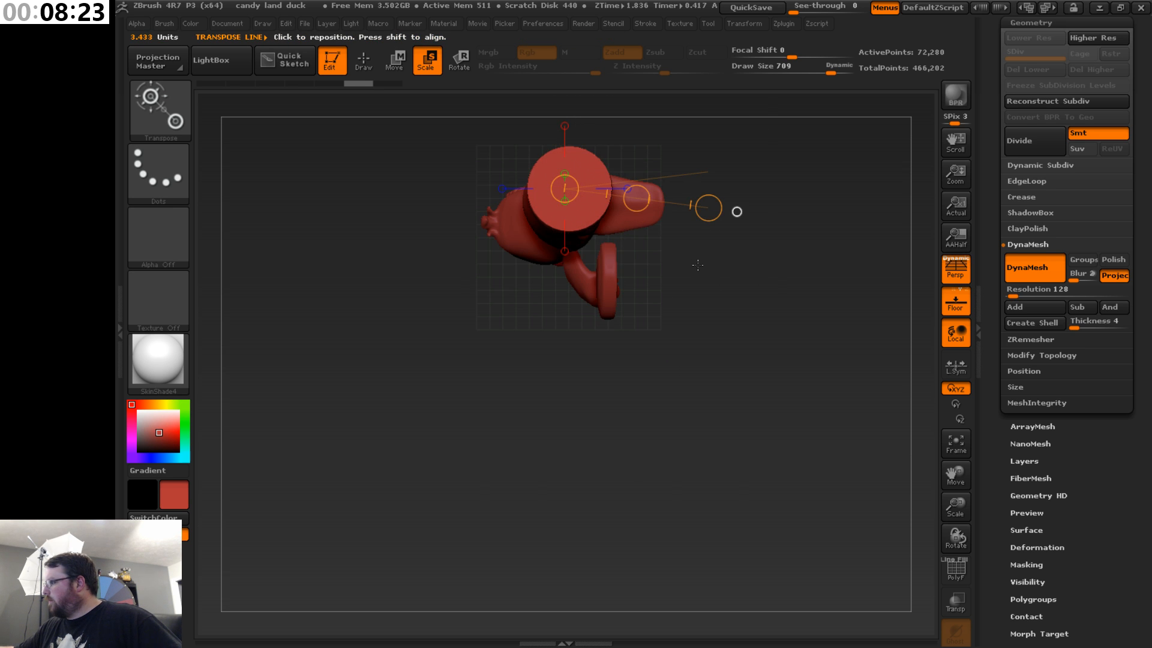
left_click_drag(955, 476, 942, 621)
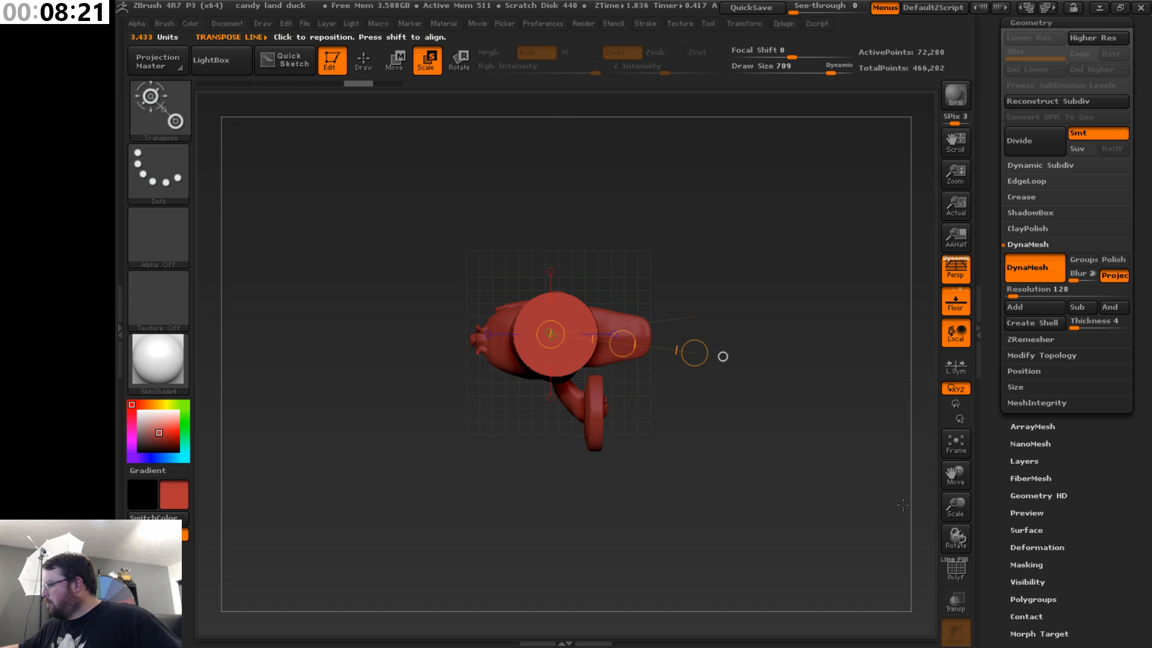
left_click_drag(605, 329, 594, 235)
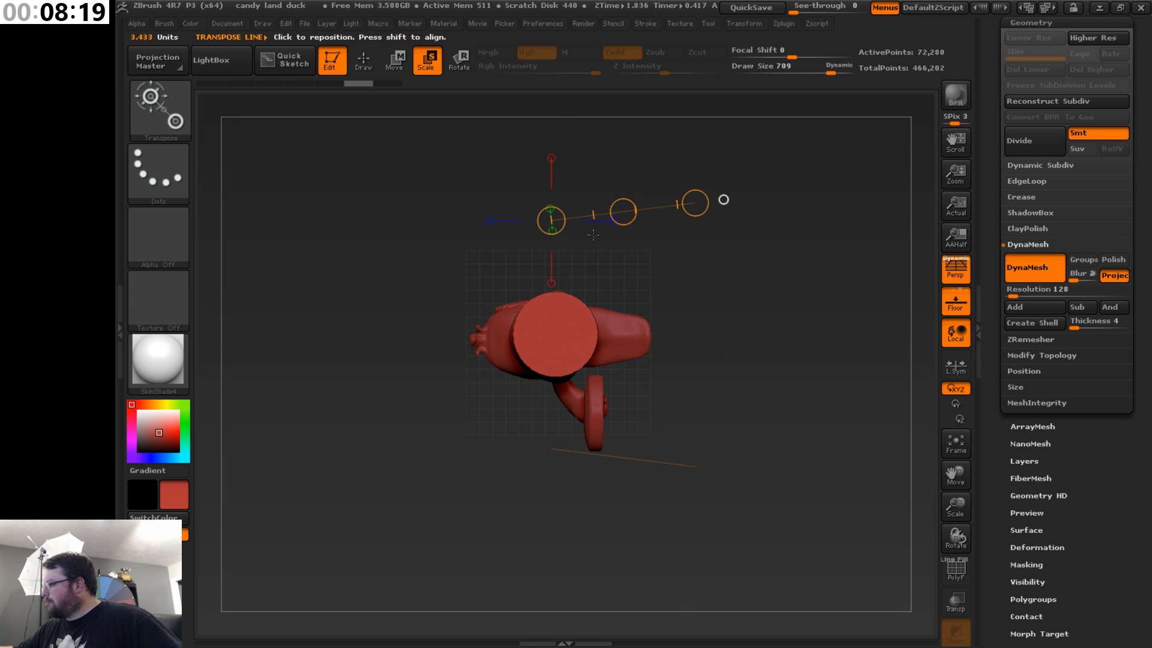
left_click_drag(554, 334, 689, 335)
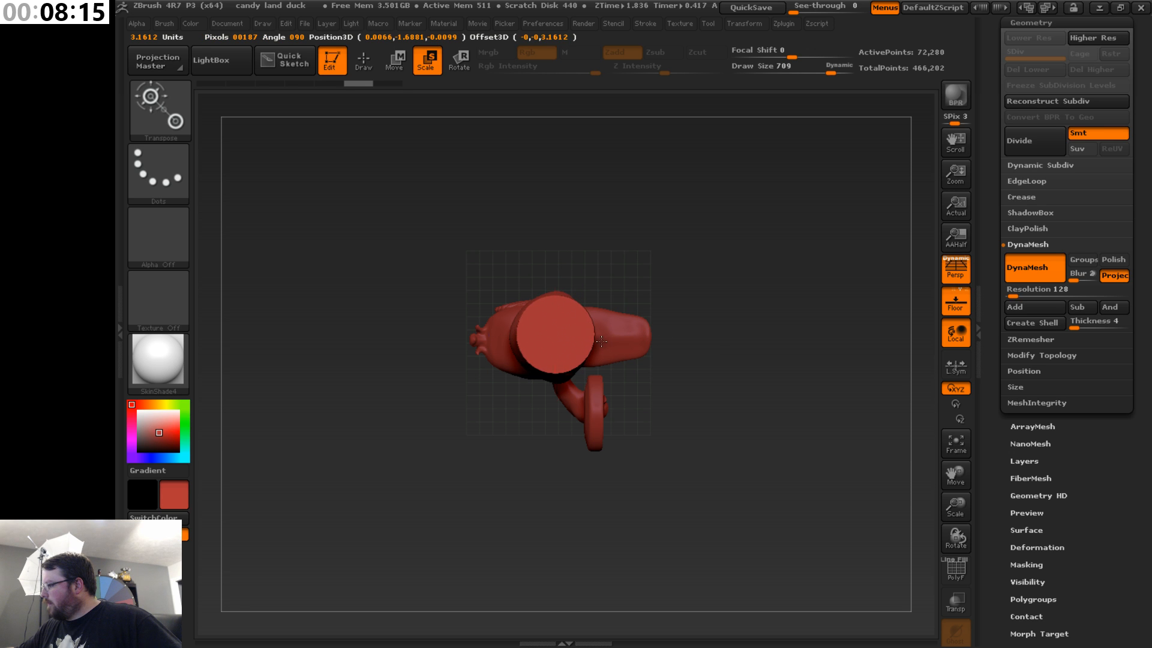
left_click_drag(601, 342, 602, 341)
left_click_drag(689, 335, 681, 335)
- Move the flattened disc slightly back and down on the duck's head in side view, and switch to Transpose Rotate
left_click_drag(660, 423, 654, 268)
key("w")
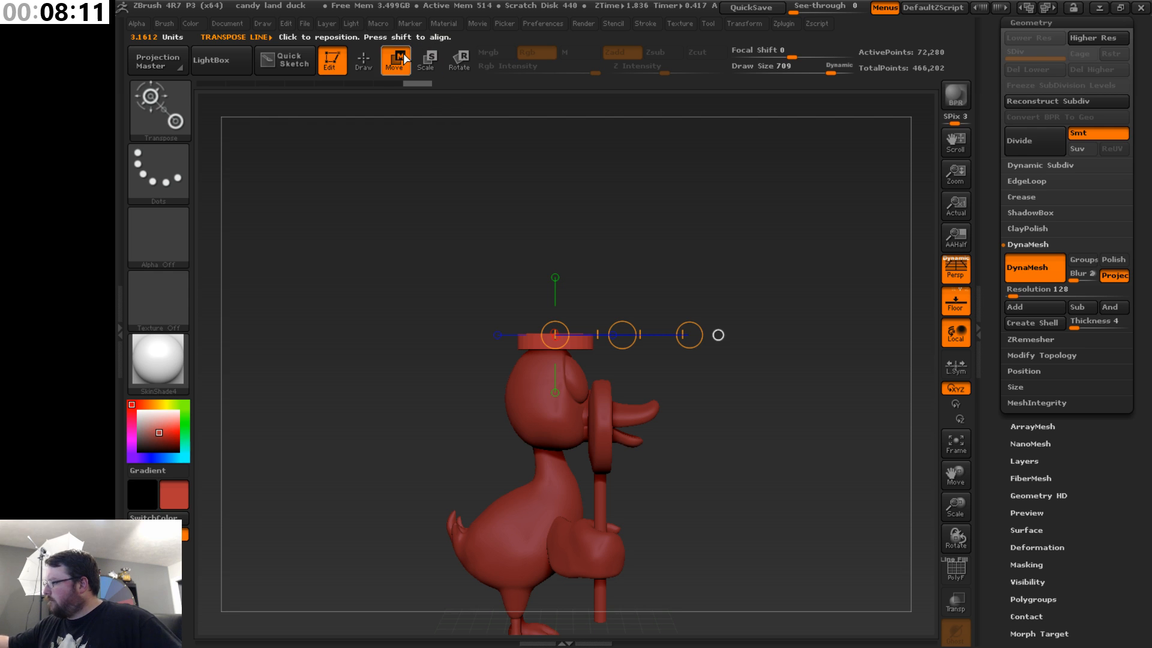
left_click_drag(622, 334, 612, 346)
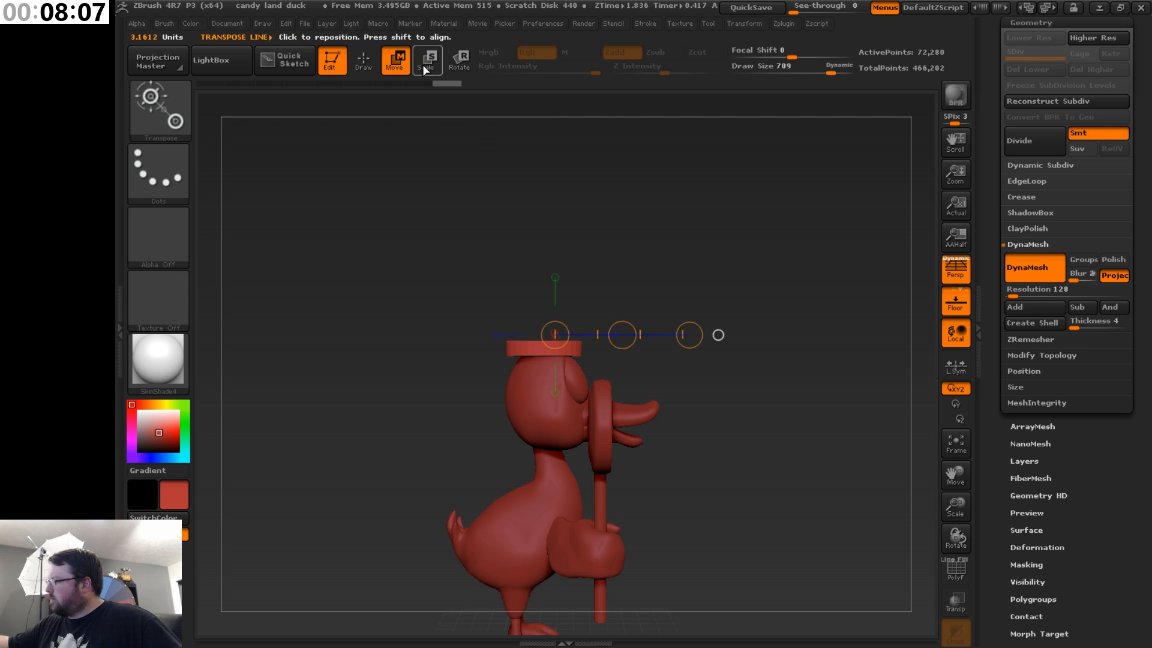
left_click(467, 63)
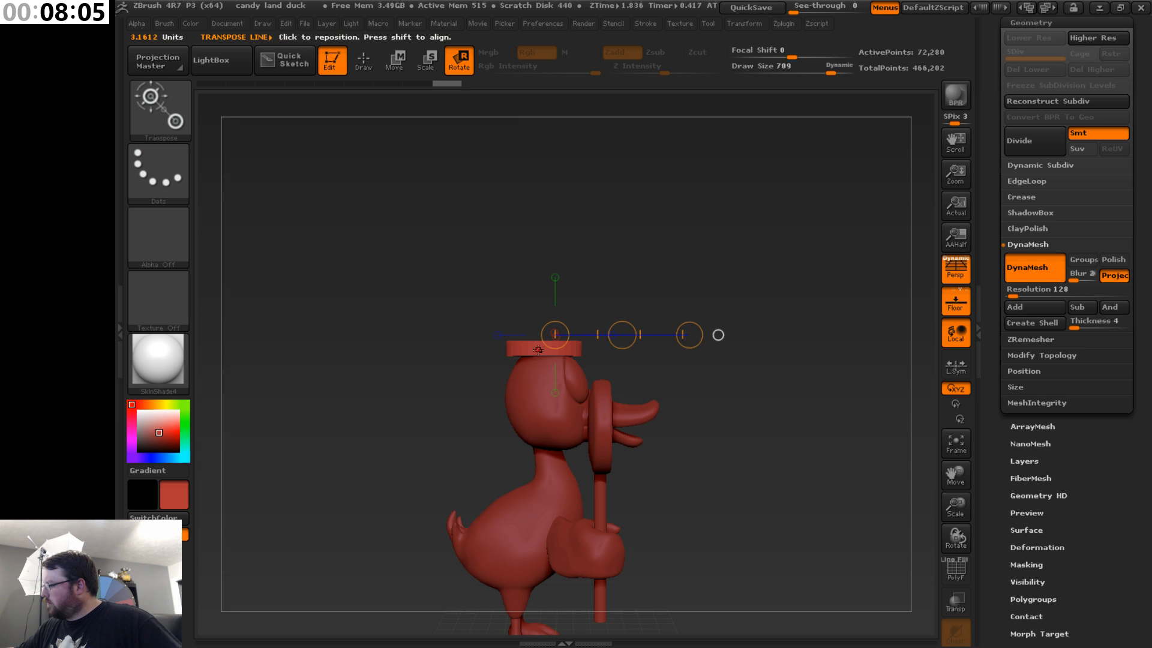
- Tilt the disc backwards in side view and shift it back and down on the duck's head in two passes
mouse_move(538, 349)
left_mouse_down()
mouse_move(702, 350)
mouse_move(687, 296)
left_mouse_up()
left_click(396, 60)
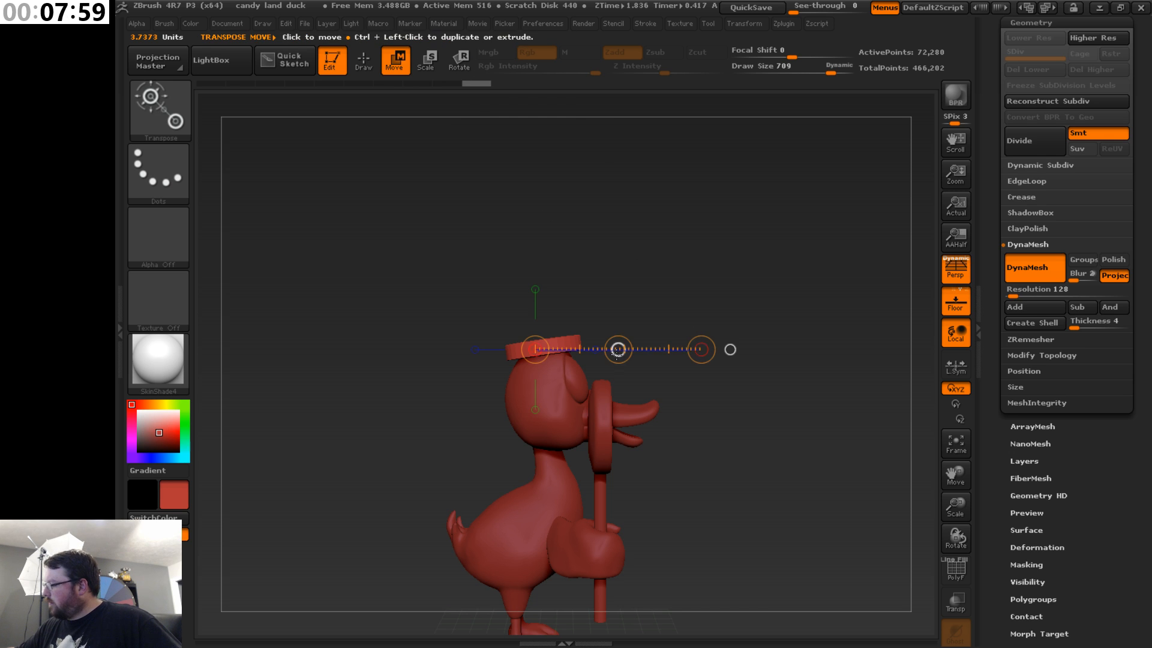
left_click_drag(618, 349, 612, 354)
key("r")
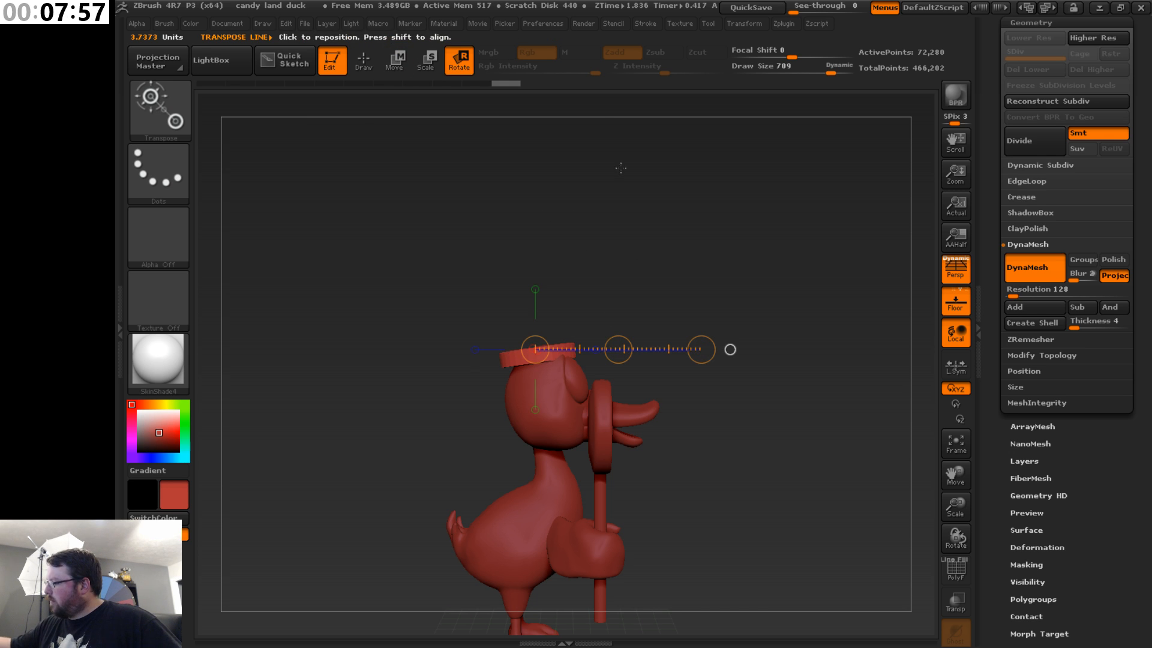
left_click_drag(701, 349, 699, 331)
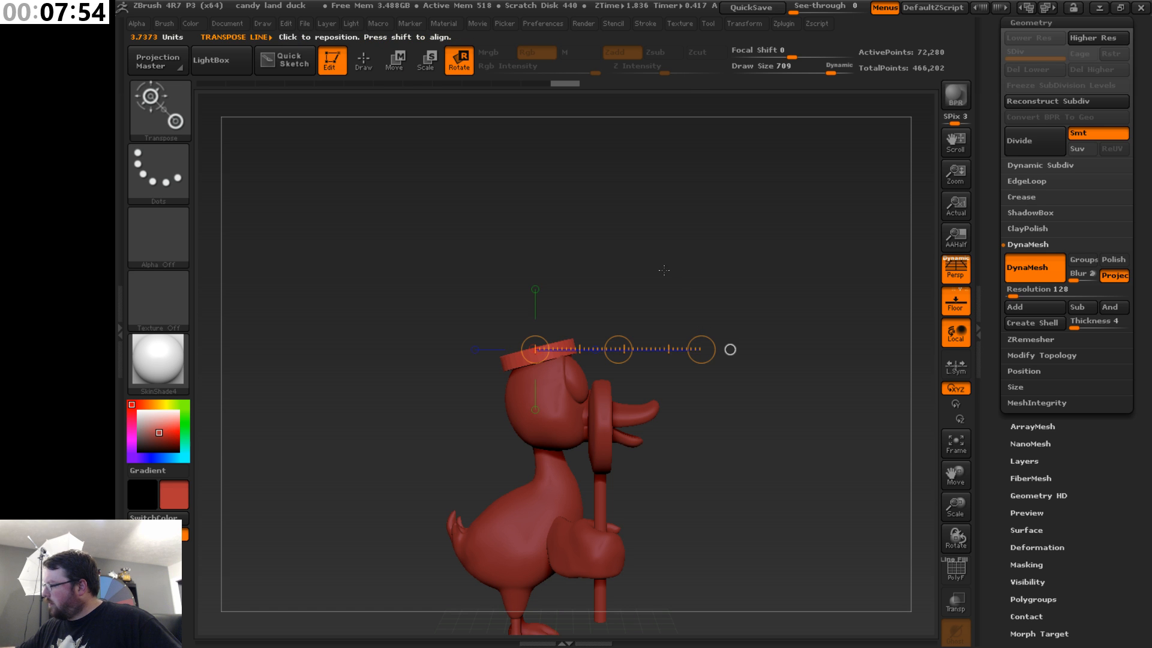
left_click(395, 63)
left_click_drag(618, 349, 613, 352)
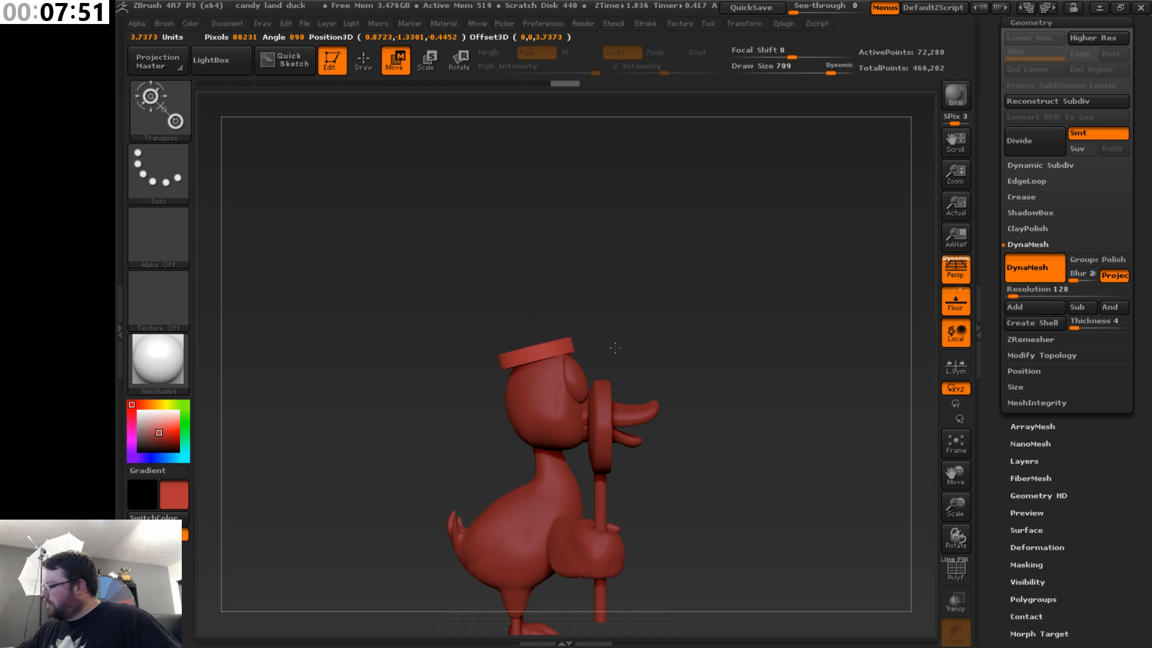
- Draw a Transpose line perpendicular to the tilted disc and sink the disc slightly into the top of the head
left_click_drag(735, 271, 672, 365)
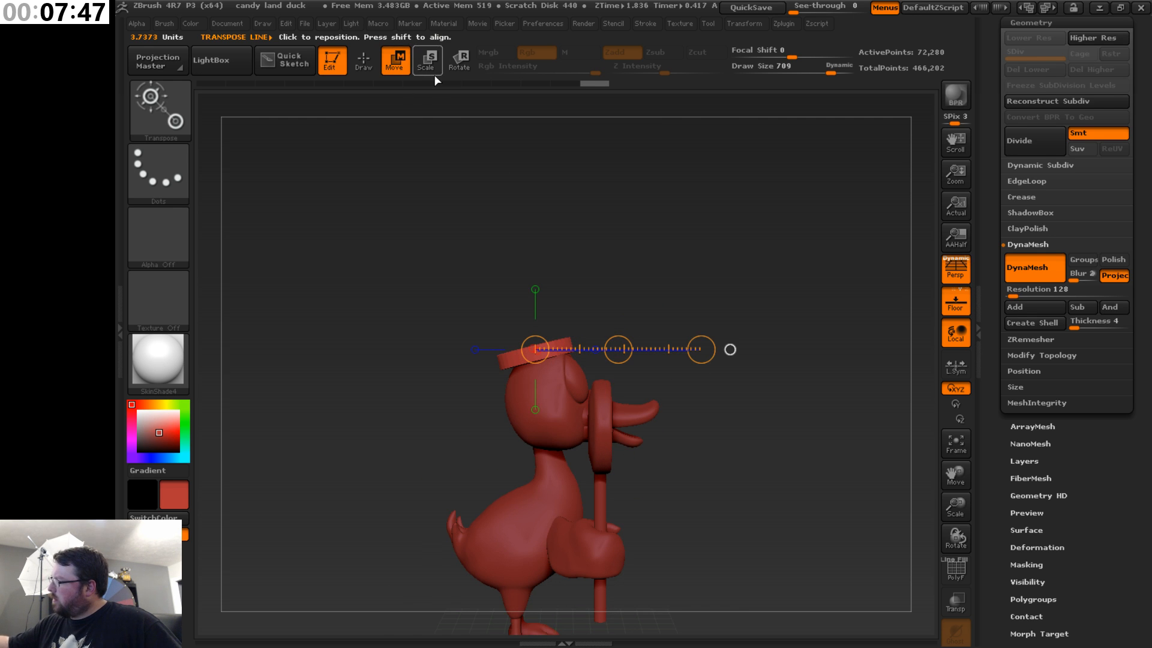
mouse_move(516, 362)
left_mouse_down()
mouse_move(472, 265)
mouse_move(492, 246)
mouse_move(496, 255)
left_mouse_up()
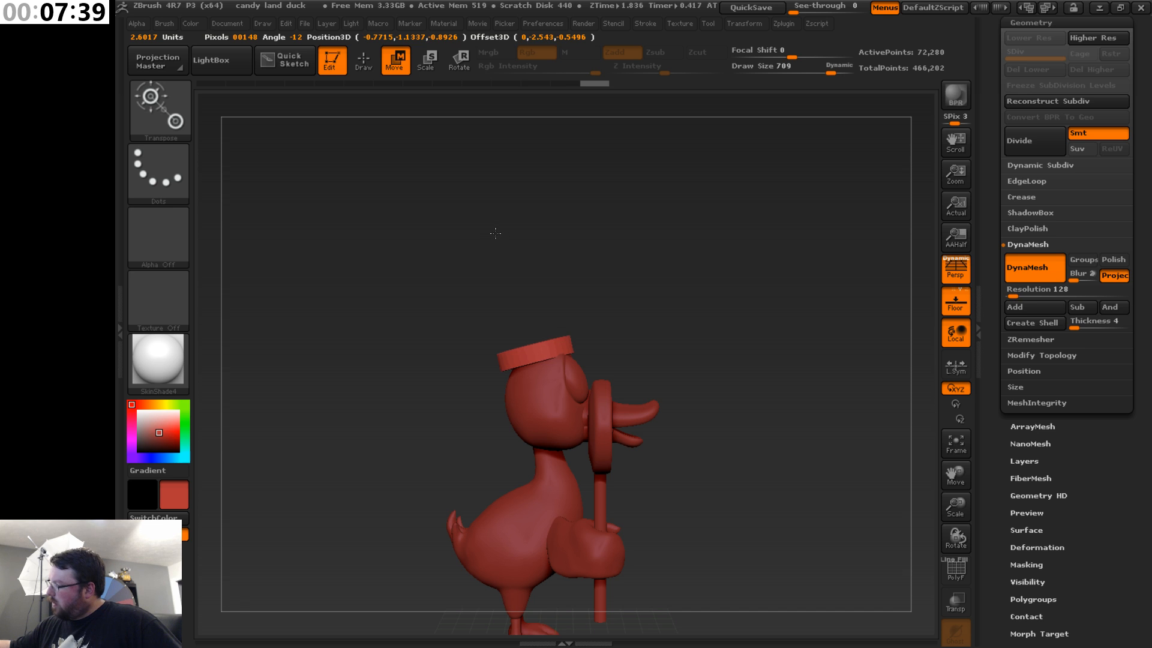
mouse_move(696, 312)
left_mouse_down()
mouse_move(717, 414)
mouse_move(720, 344)
mouse_move(707, 318)
left_mouse_up()
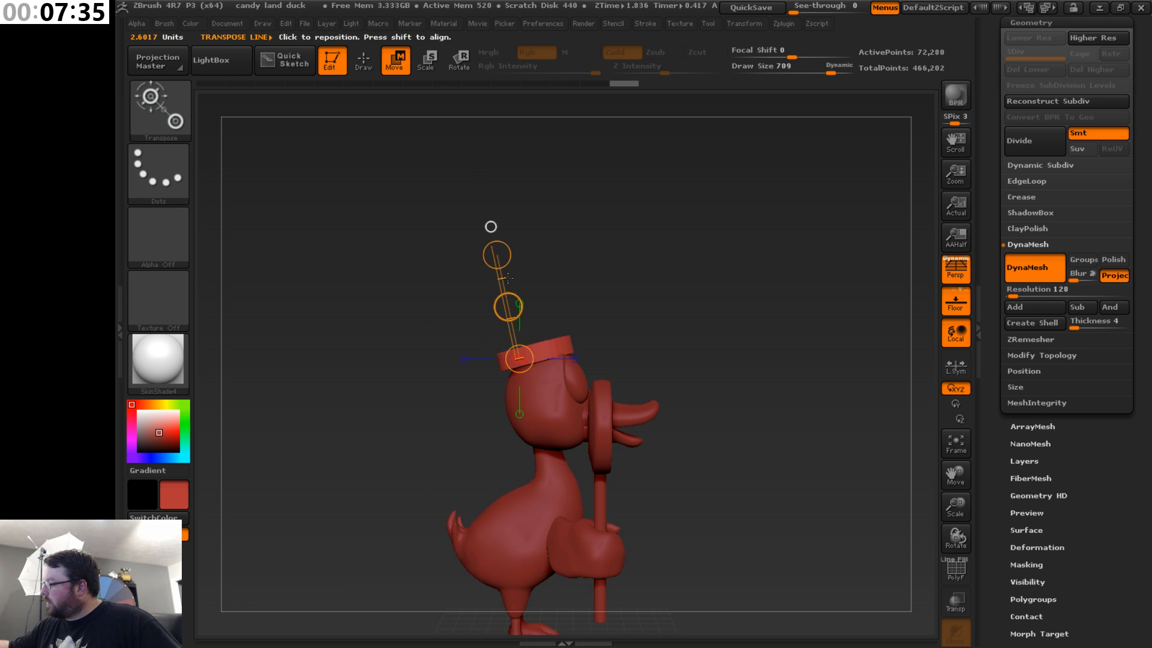
left_click_drag(508, 306, 510, 312)
mouse_move(690, 294)
left_mouse_down()
mouse_move(600, 298)
mouse_move(674, 303)
left_mouse_up()
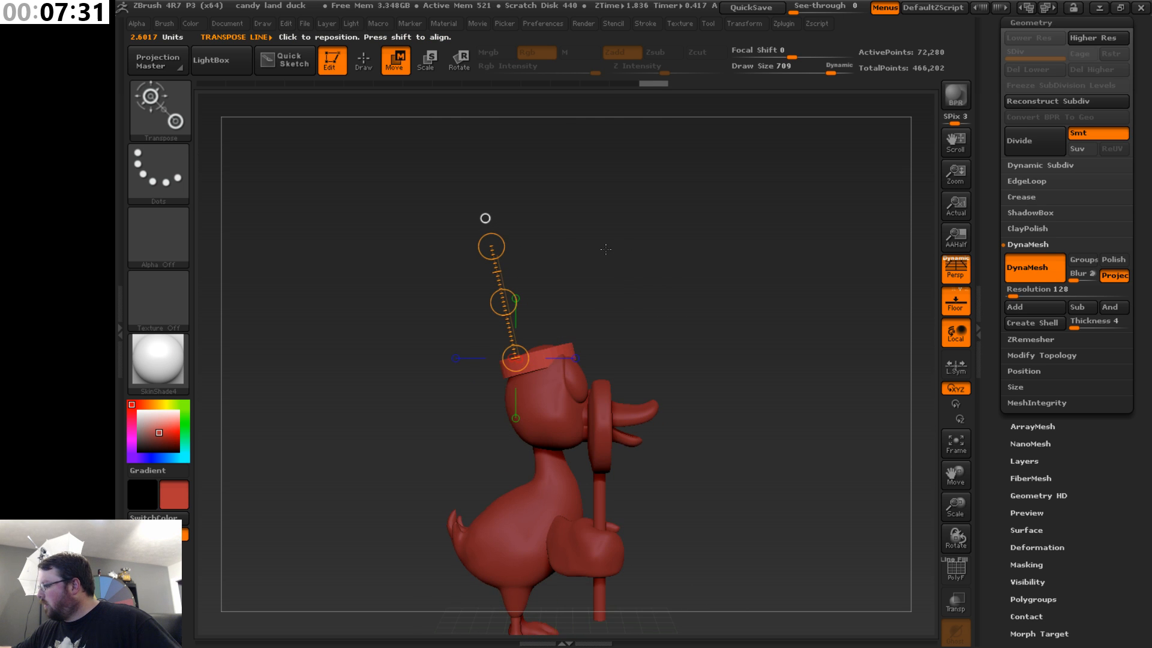
- Rotate the disc slightly further backwards about its centre with a horizontal Transpose line, and nudge it back on the head
left_click(578, 356)
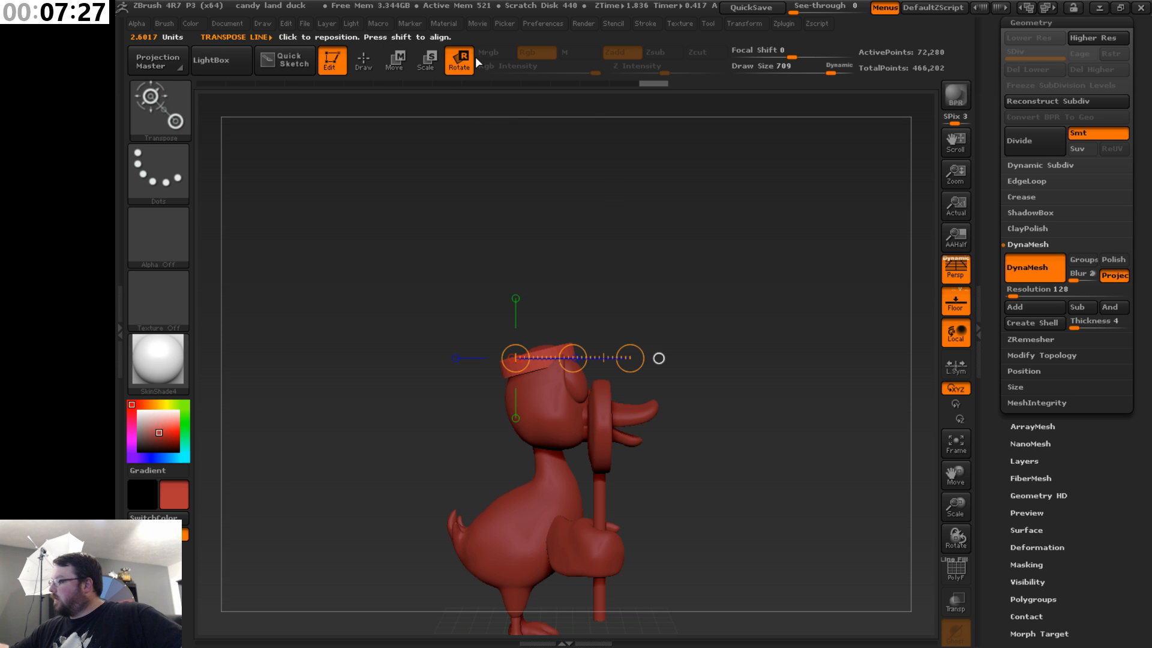
left_click_drag(537, 358, 559, 366)
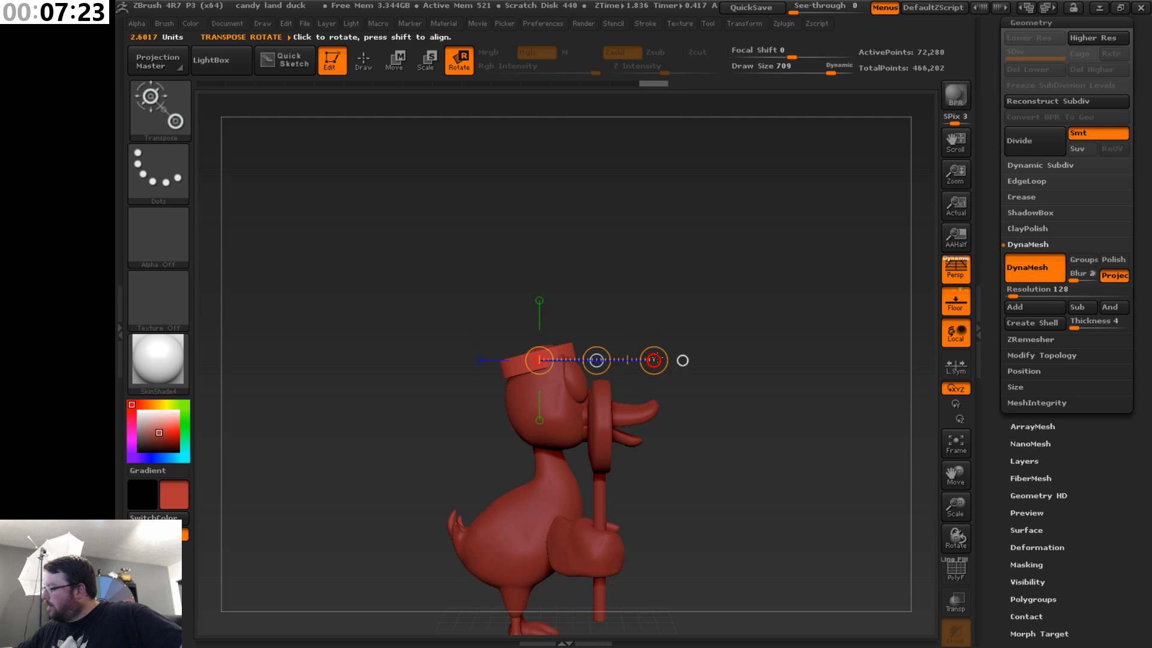
left_click_drag(656, 358, 654, 359)
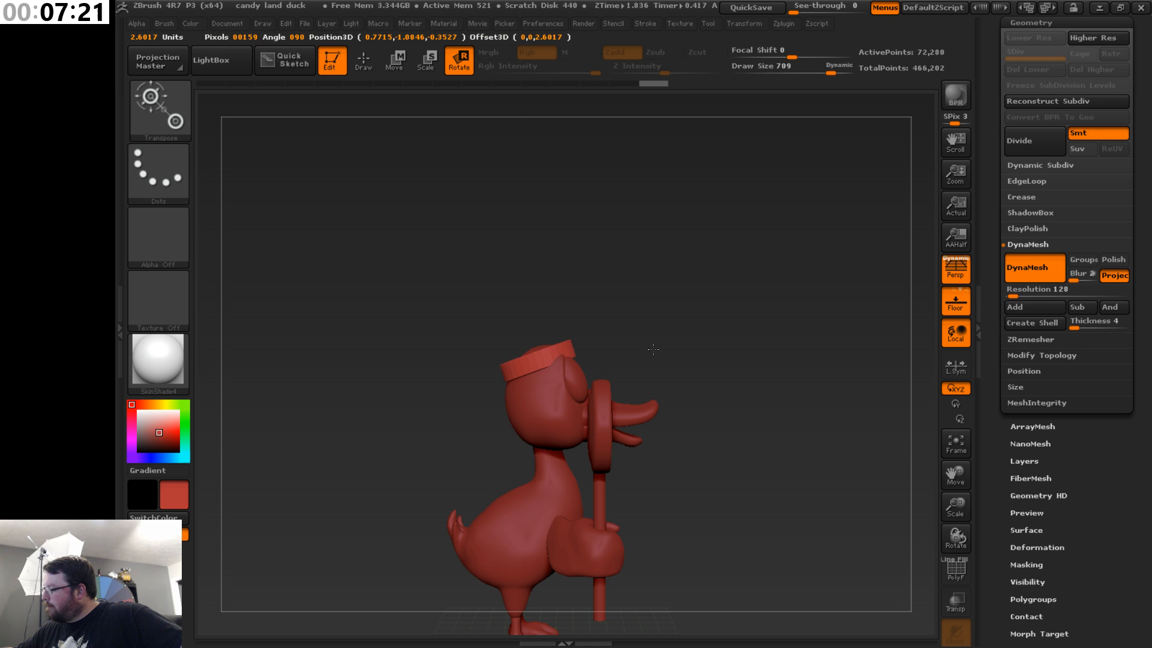
mouse_move(676, 278)
left_mouse_down()
mouse_move(630, 317)
mouse_move(673, 291)
left_mouse_up()
left_click(540, 300)
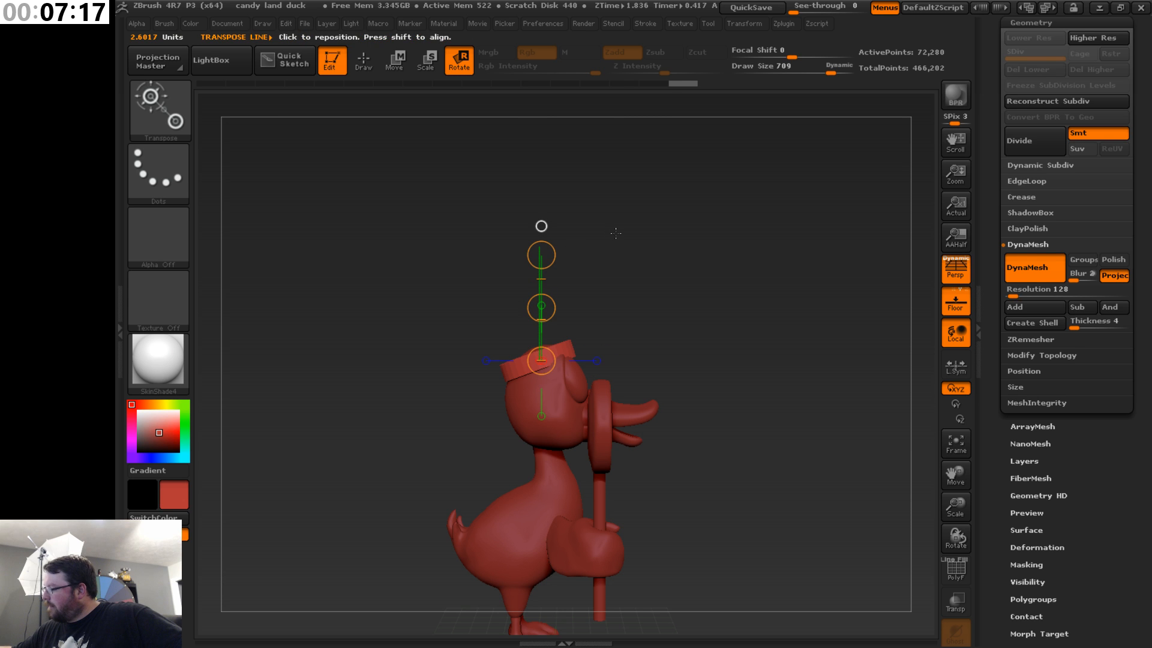
left_click_drag(540, 309, 540, 304)
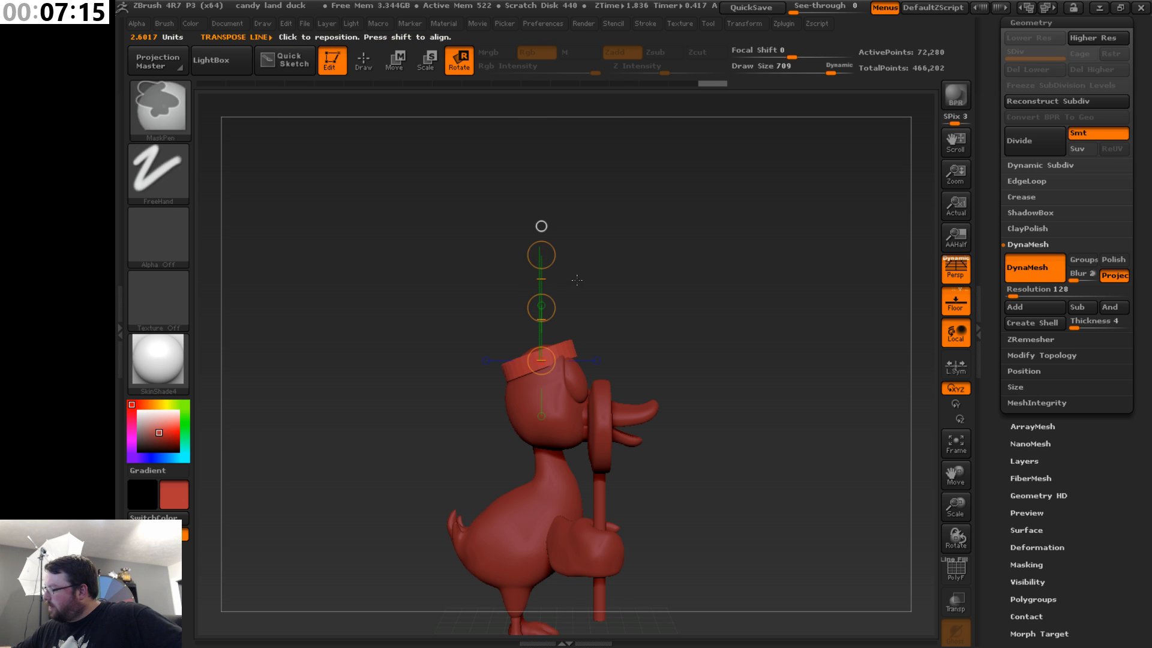
key("w")
left_click_drag(543, 302, 536, 300)
- Mask the centre of the disc's top face at draw size 370 and invert the mask, leaving the rim protected
left_click_drag(576, 264, 529, 377, "shift")
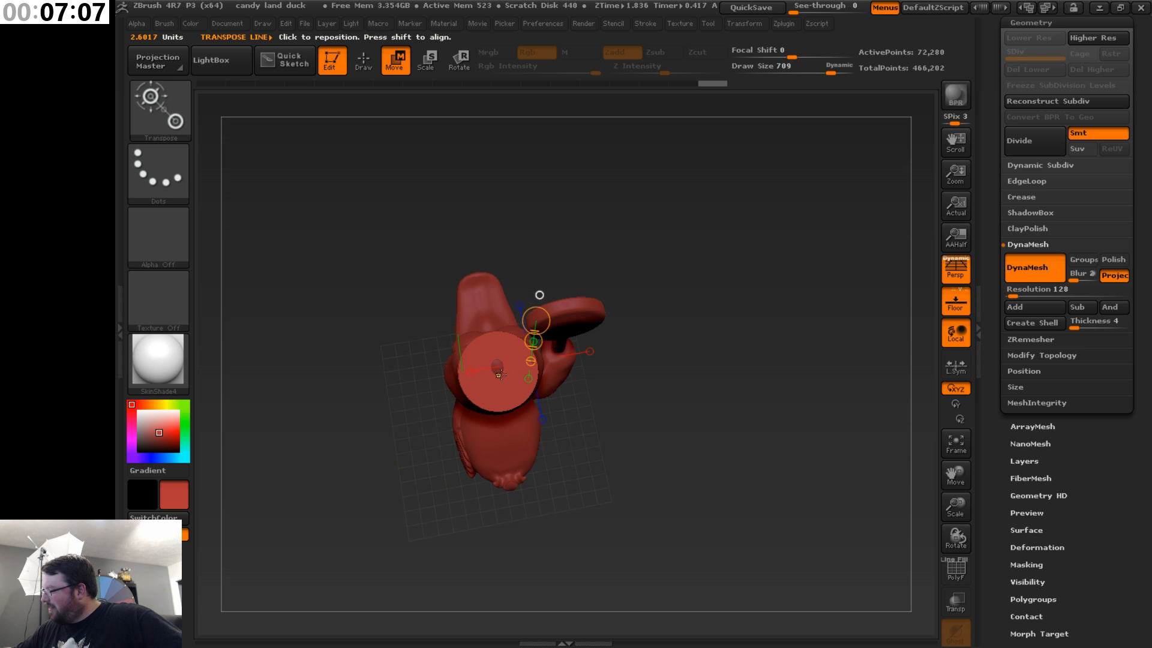
left_click(365, 60)
key("s")
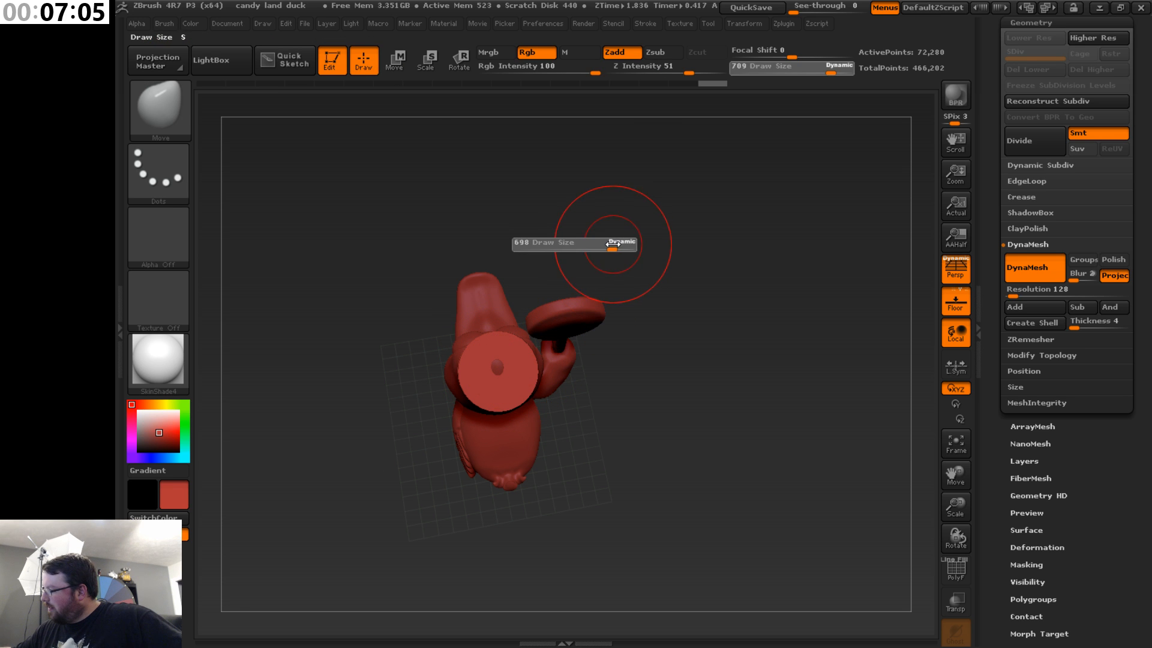
left_click_drag(604, 246, 602, 245)
left_click_drag(496, 372, 525, 344, "ctrl")
key("ctrl+z")
key("s")
left_click_drag(594, 245, 578, 245)
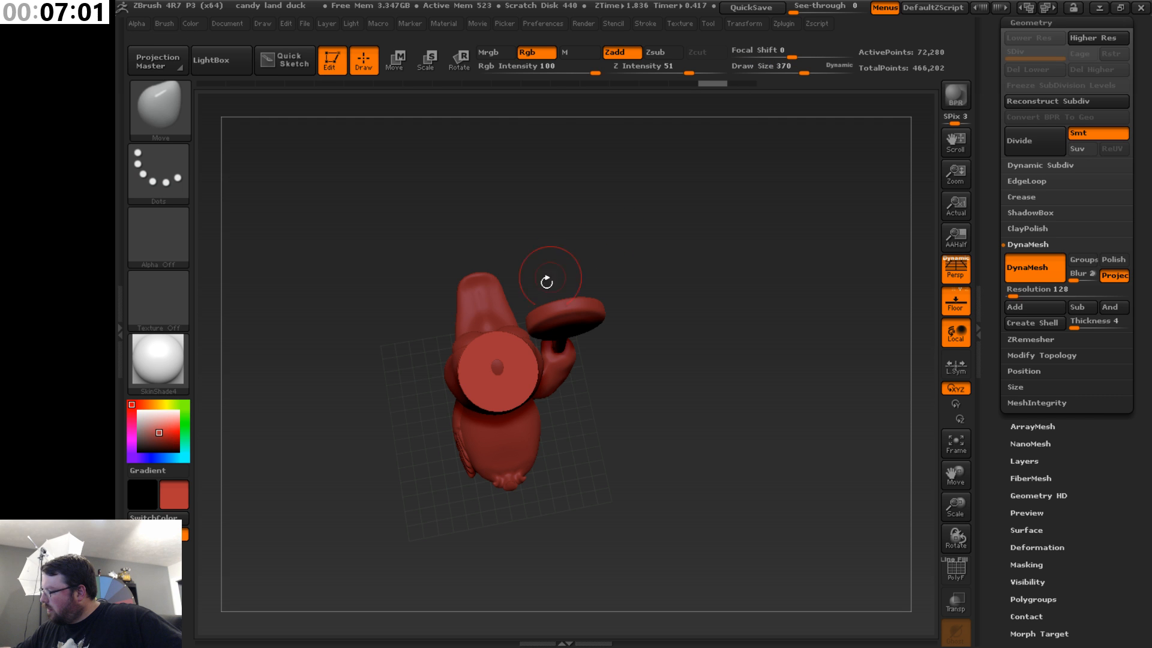
left_click_drag(496, 372, 497, 371, "ctrl")
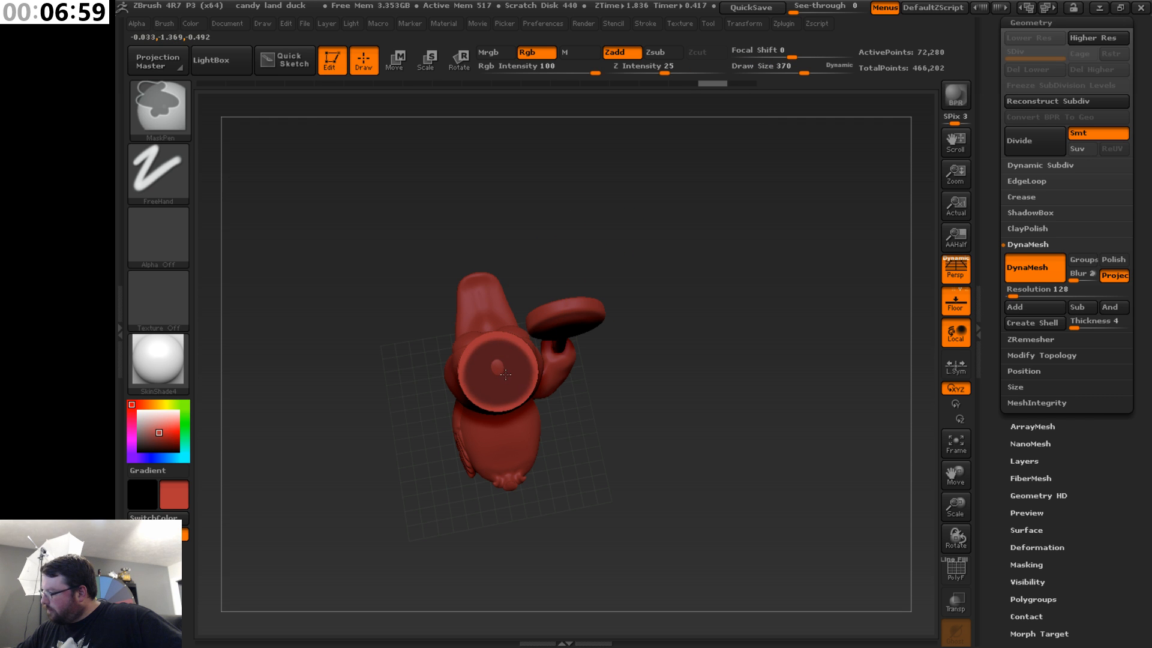
key("ctrl+z")
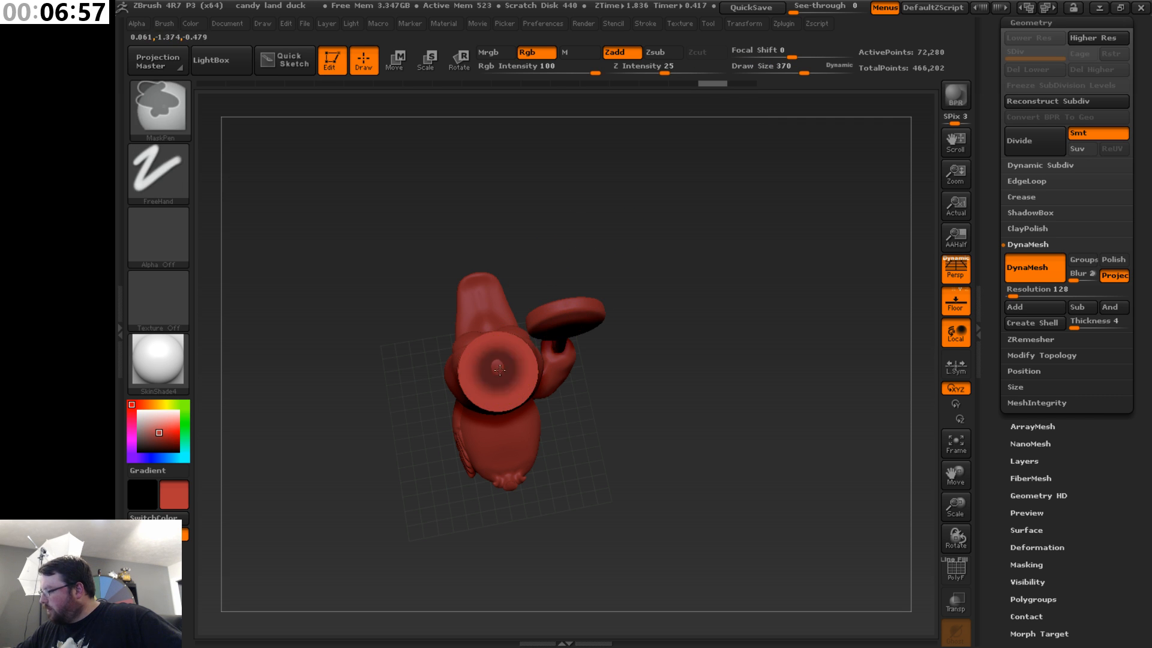
mouse_move(624, 276)
left_mouse_down()
mouse_move(642, 244)
mouse_move(596, 162)
left_mouse_up()
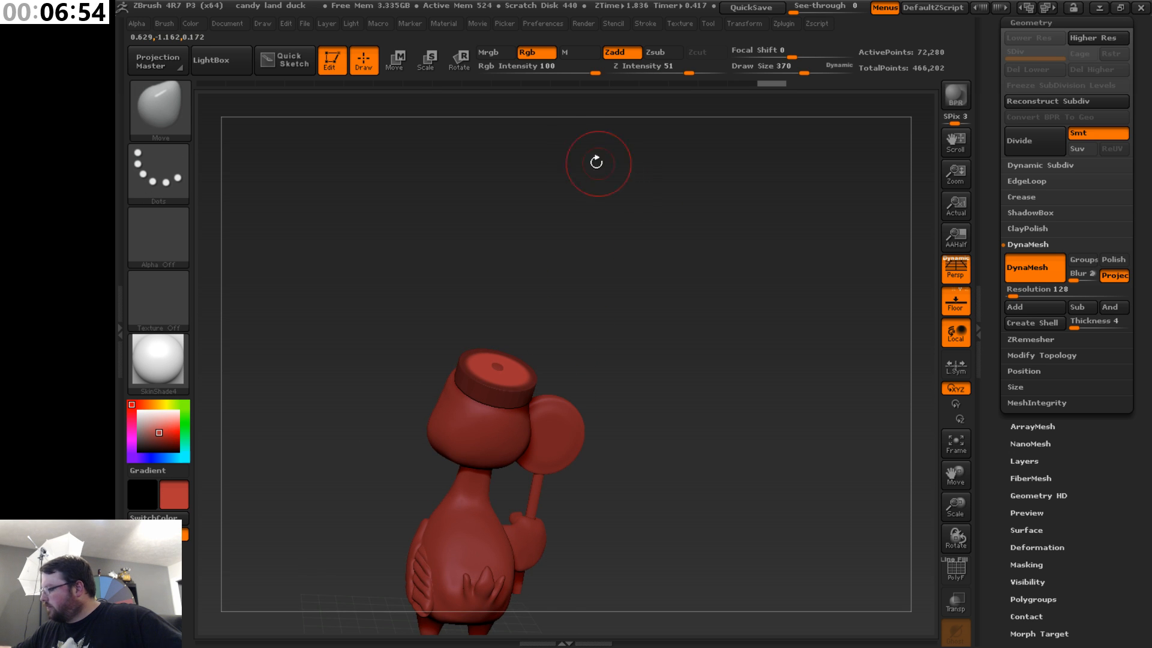
- Push the unmasked centre of the disc down along its tilted axis to hollow the top inside a rim, and clear the mask
left_click(402, 66)
left_click_drag(651, 315, 586, 344)
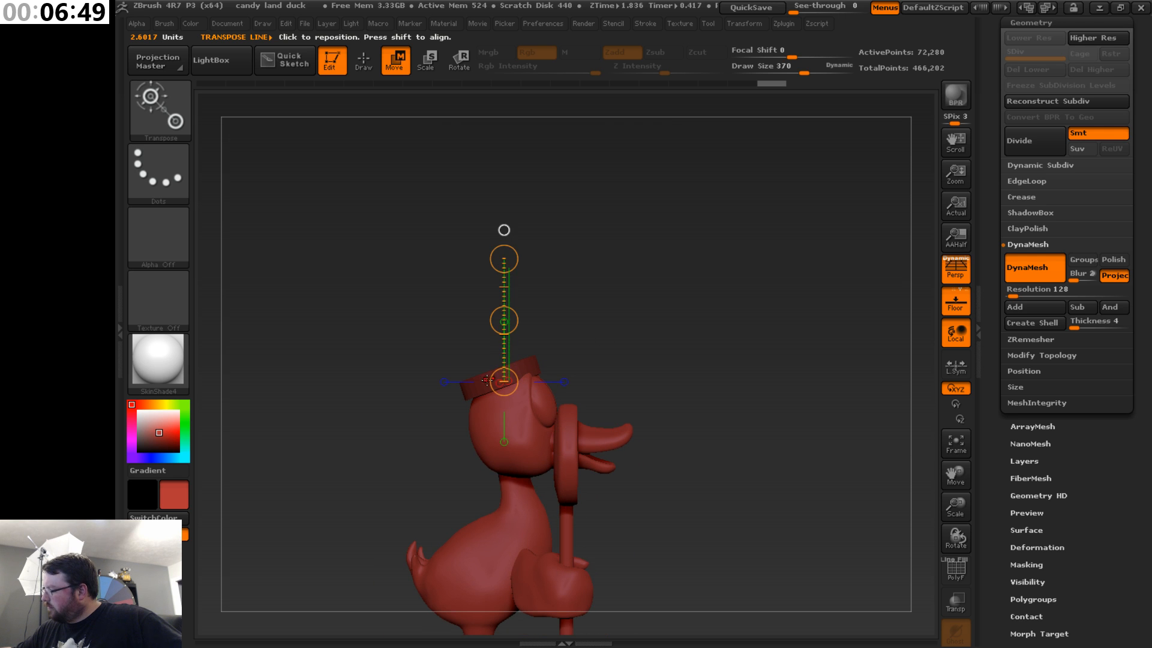
left_click(509, 380)
left_click_drag(521, 324, 689, 262)
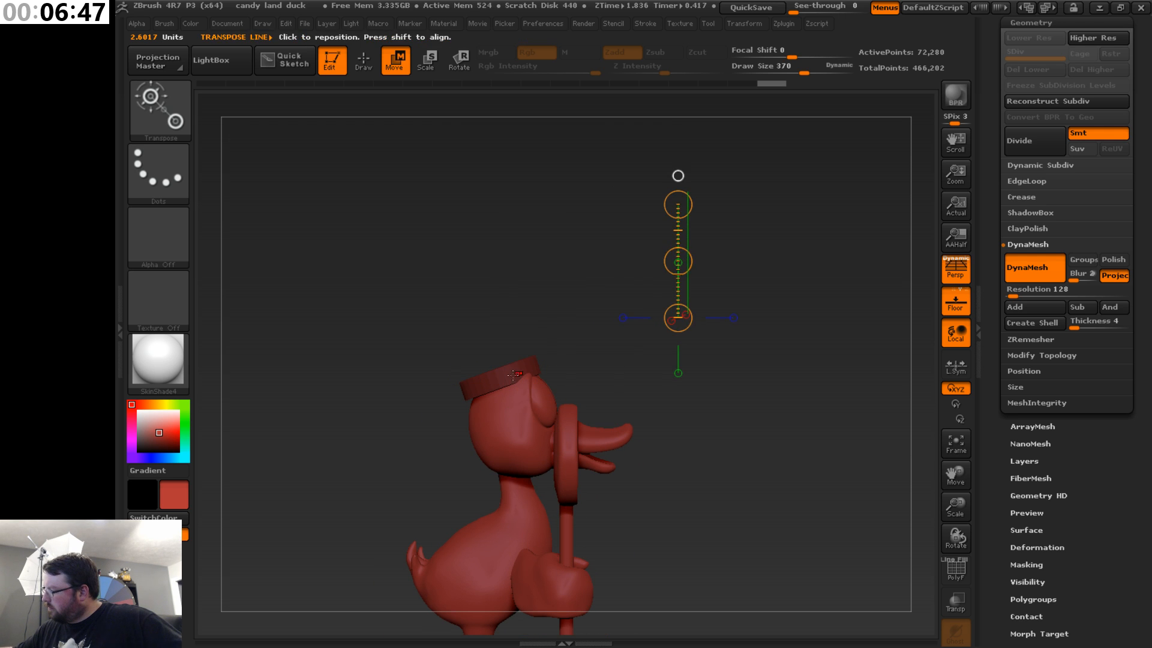
mouse_move(504, 378)
left_mouse_down()
mouse_move(486, 359)
mouse_move(474, 282)
left_mouse_up()
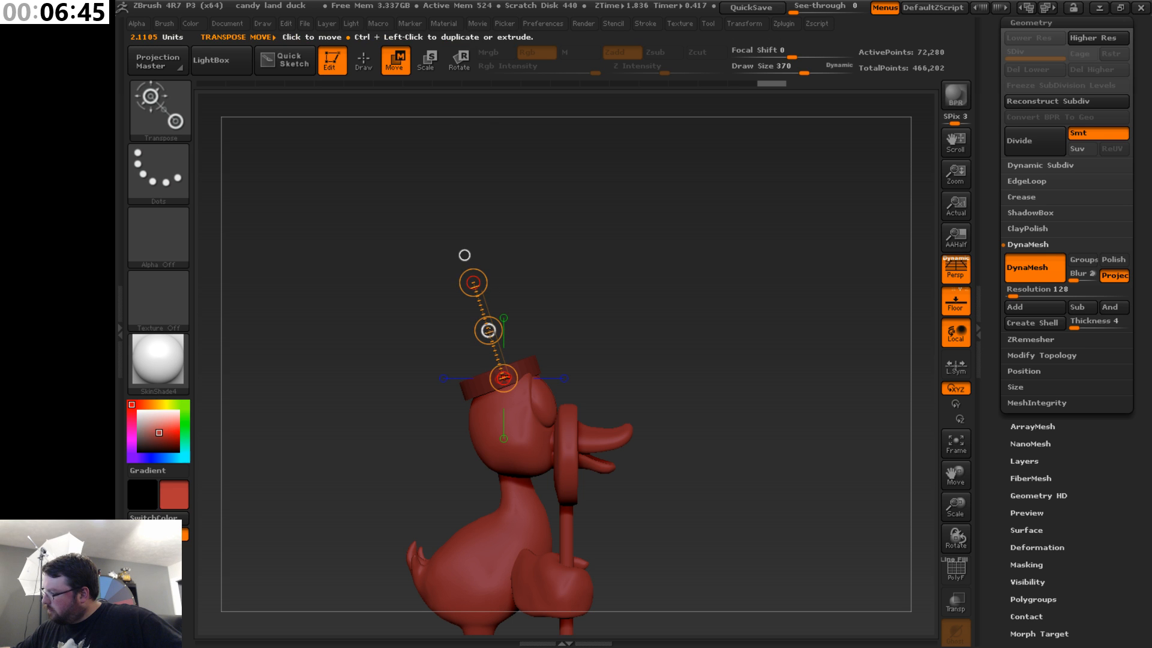
left_click_drag(488, 330, 493, 339)
left_click_drag(536, 277, 644, 282)
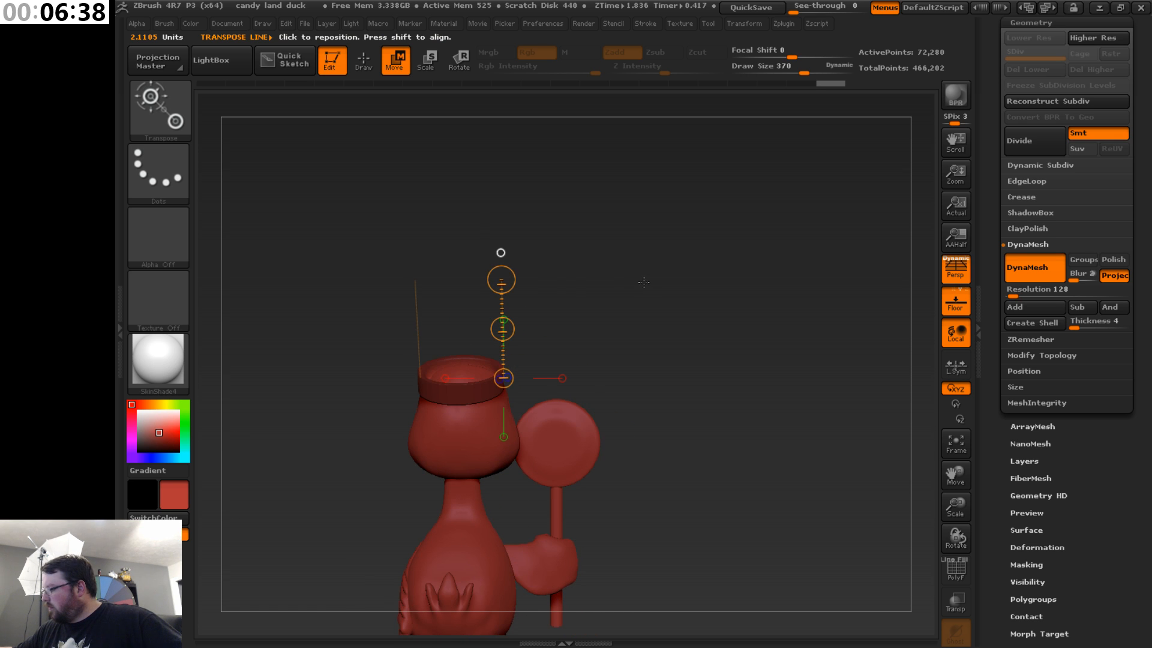
left_click(363, 60)
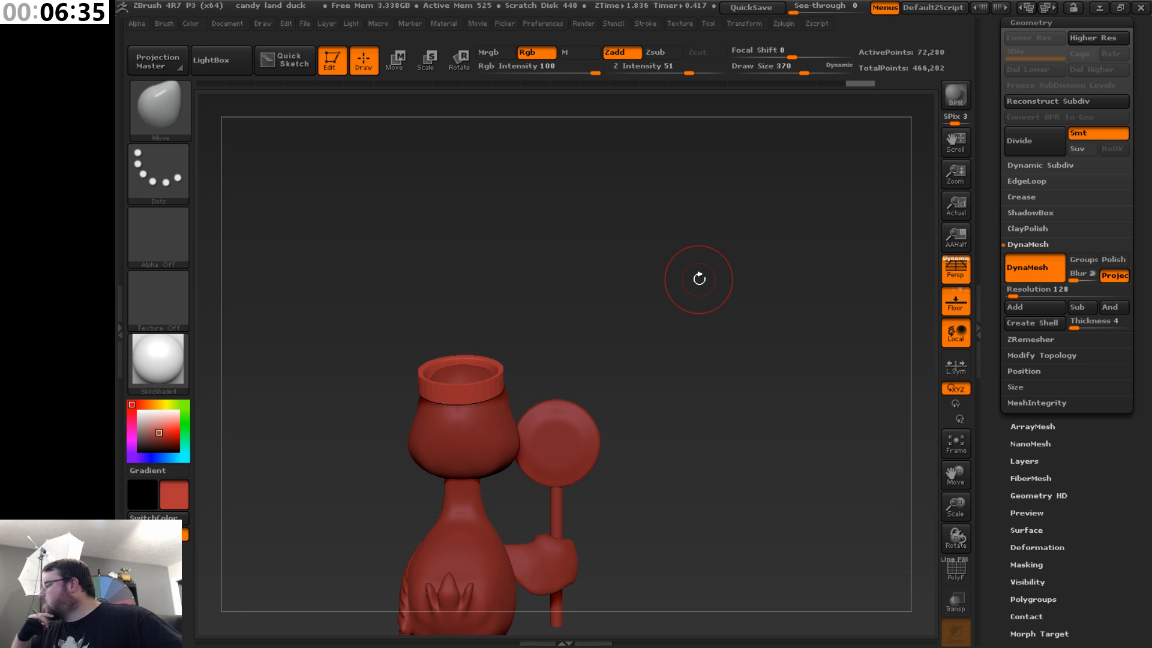
- Smooth the recessed surface inside the hat's rim
key("shift")
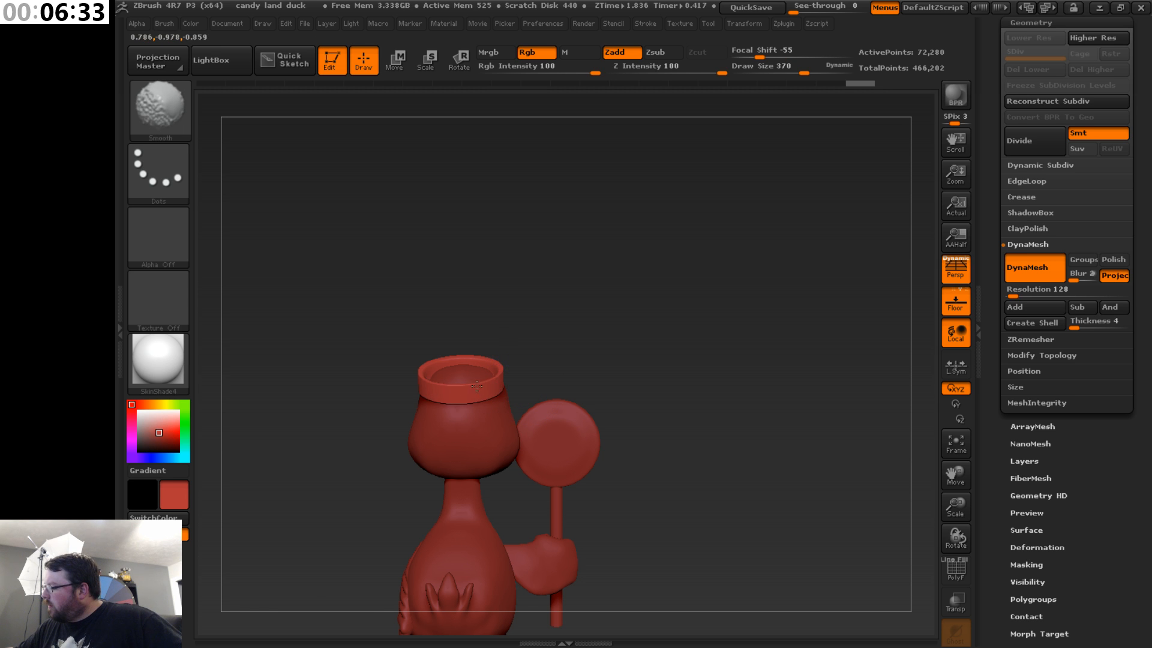
mouse_move(573, 363)
left_mouse_down()
mouse_move(602, 446)
mouse_move(677, 370)
mouse_move(666, 373)
left_mouse_up()
mouse_move(606, 312)
left_mouse_down()
mouse_move(630, 384)
mouse_move(609, 306)
left_mouse_up()
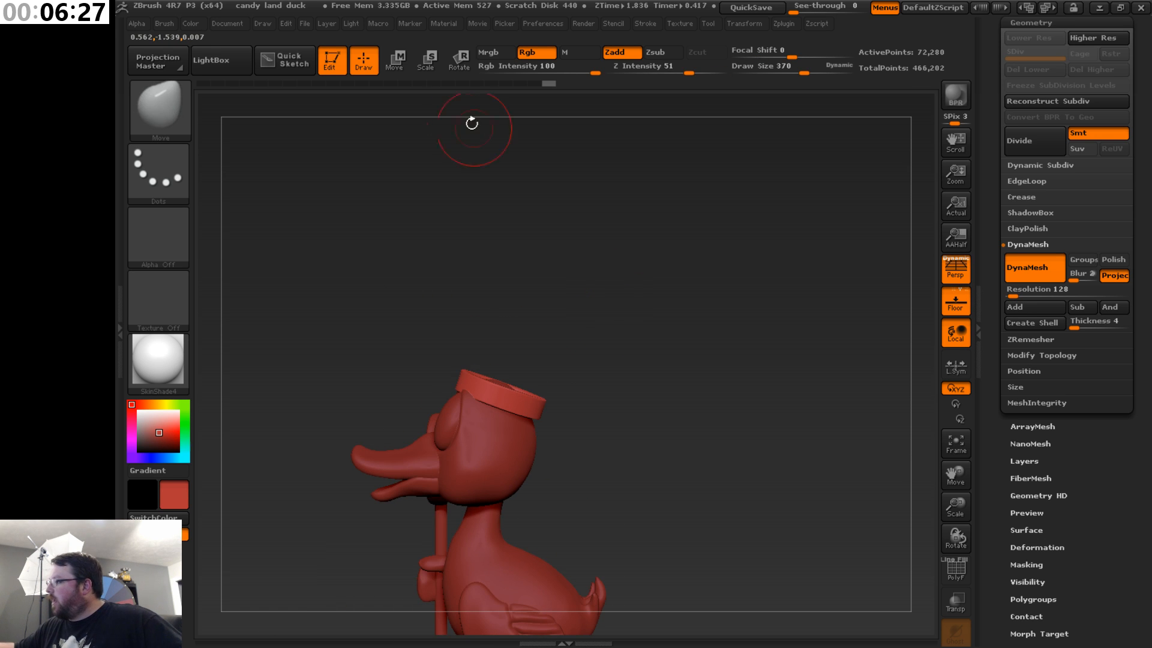
- Lower the hollowed hat slightly onto the head with Transpose Move in side view
left_click(396, 58)
left_click_drag(512, 343, 511, 347)
left_click_drag(594, 298, 583, 349)
left_click_drag(513, 344, 514, 346)
left_click_drag(560, 308, 578, 250)
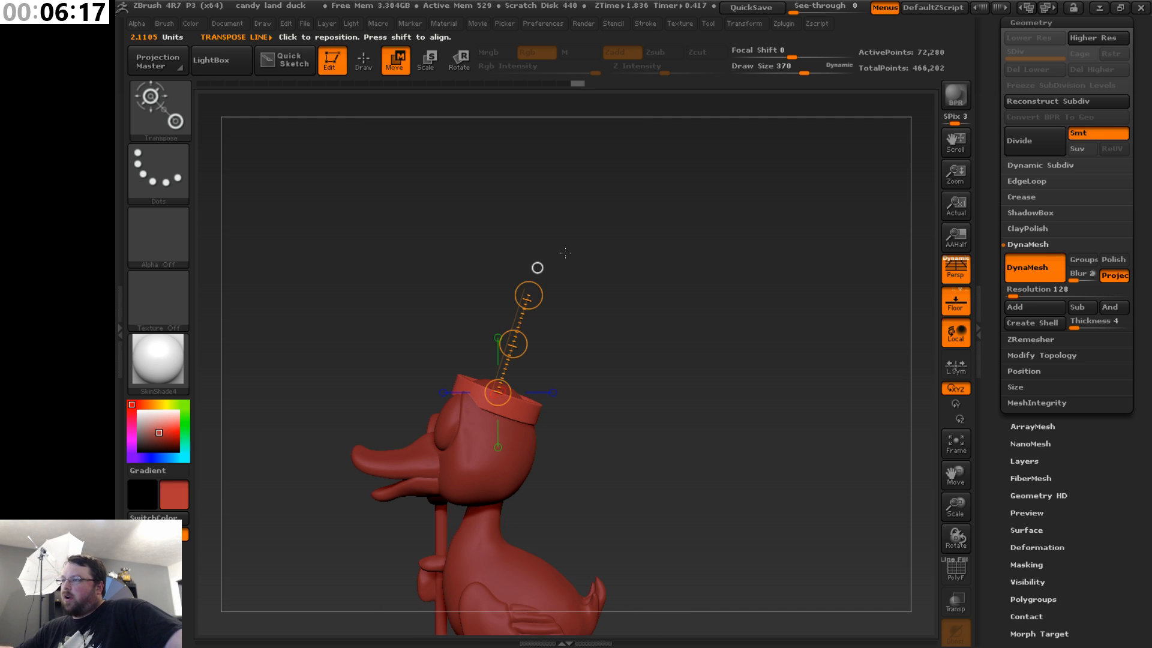
- Tilt the hat a little further backwards and move it slightly back and down on the head
key("r")
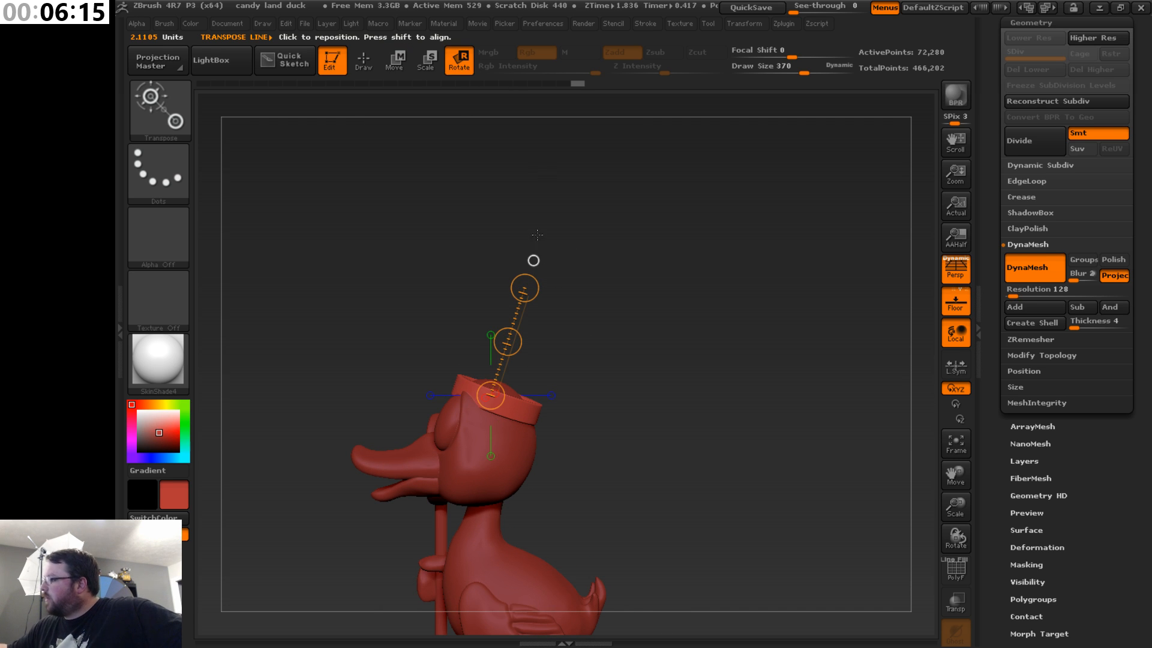
left_click(531, 287)
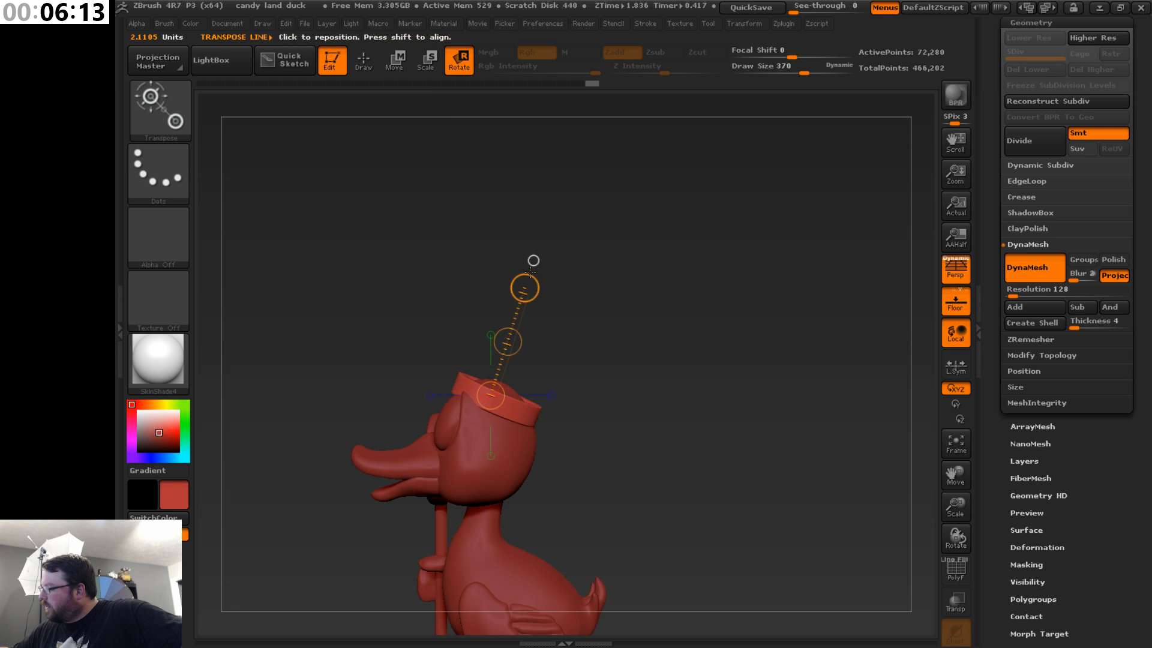
key("w")
left_click_drag(508, 340, 513, 343)
- Stretch the hat slightly wider in front view with a horizontal Transpose line drawn from its centre
left_click_drag(564, 291, 654, 294)
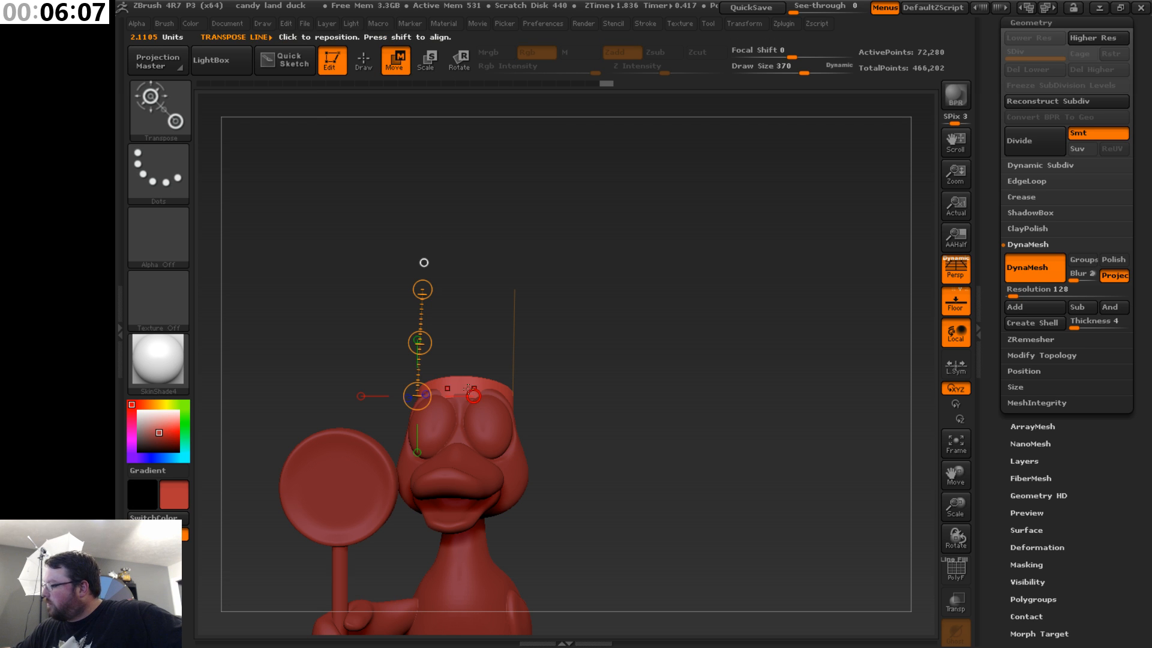
left_click_drag(464, 387, 603, 386, "shift")
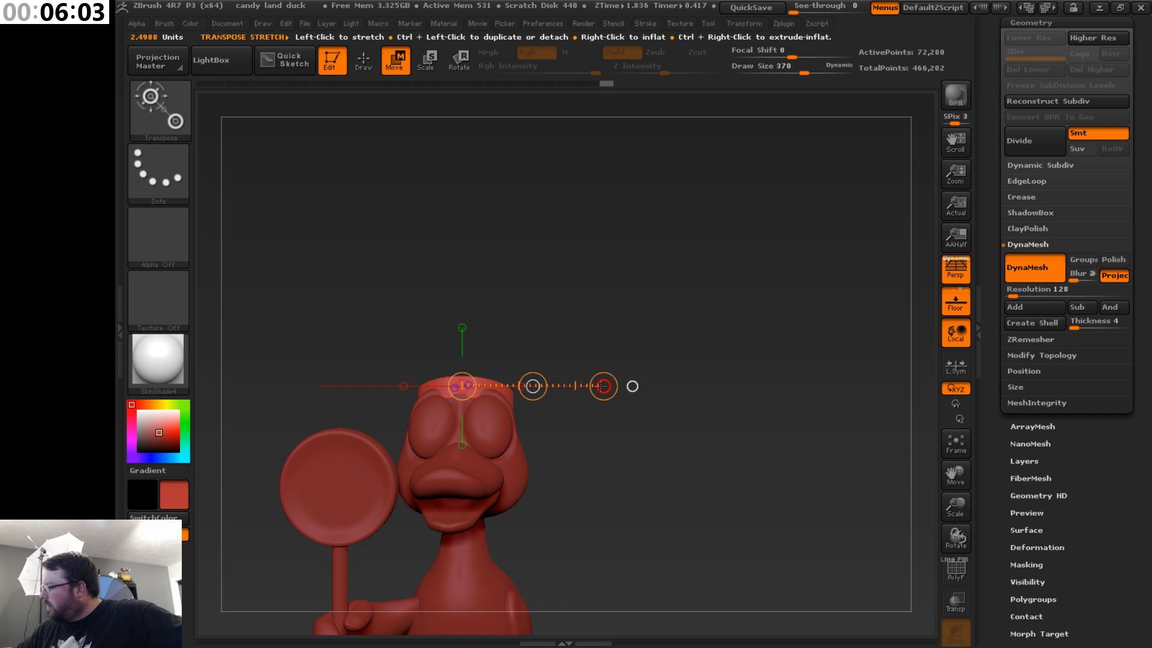
left_click_drag(603, 385, 609, 387)
- Nudge the widened hat slightly forward and up on the head in side view
left_click_drag(666, 333, 563, 318)
left_click(520, 386)
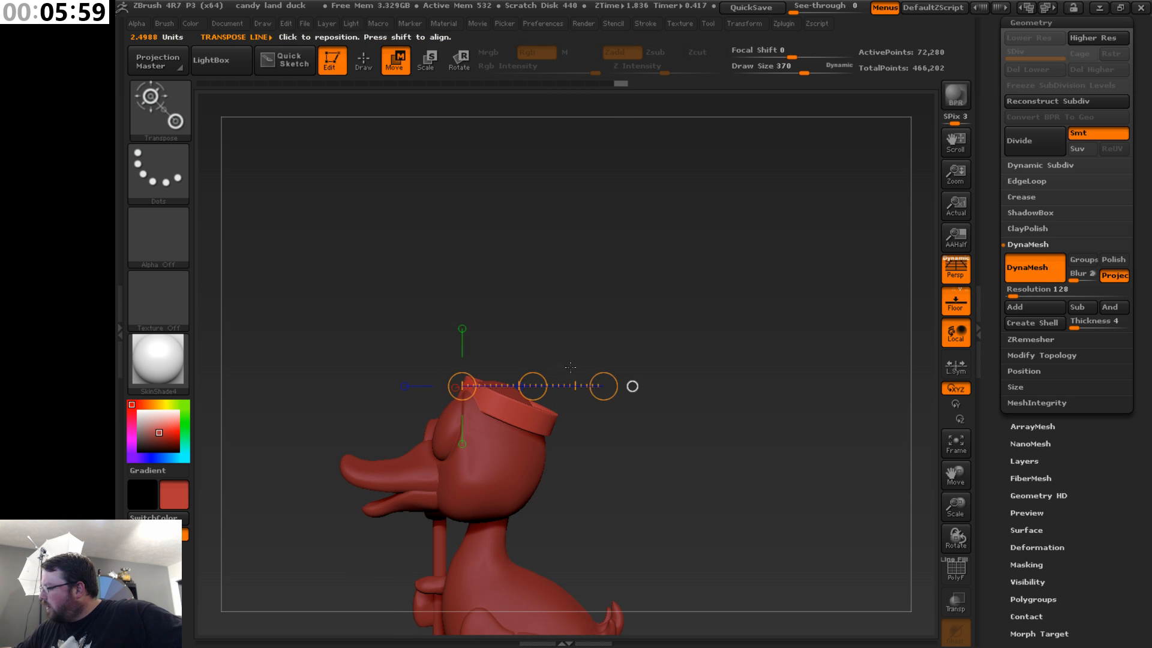
left_click_drag(532, 385, 530, 382)
left_click_drag(534, 337, 660, 371)
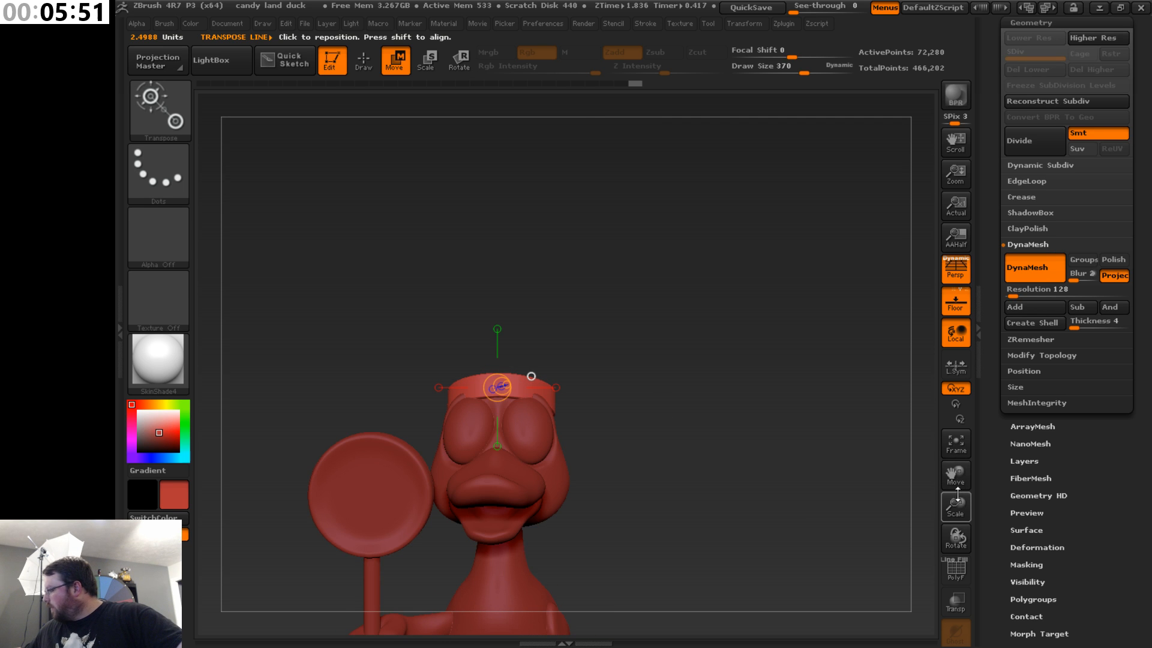
- Show the whole duck in the view and open the list of subtools
left_click_drag(955, 507, 1007, 406)
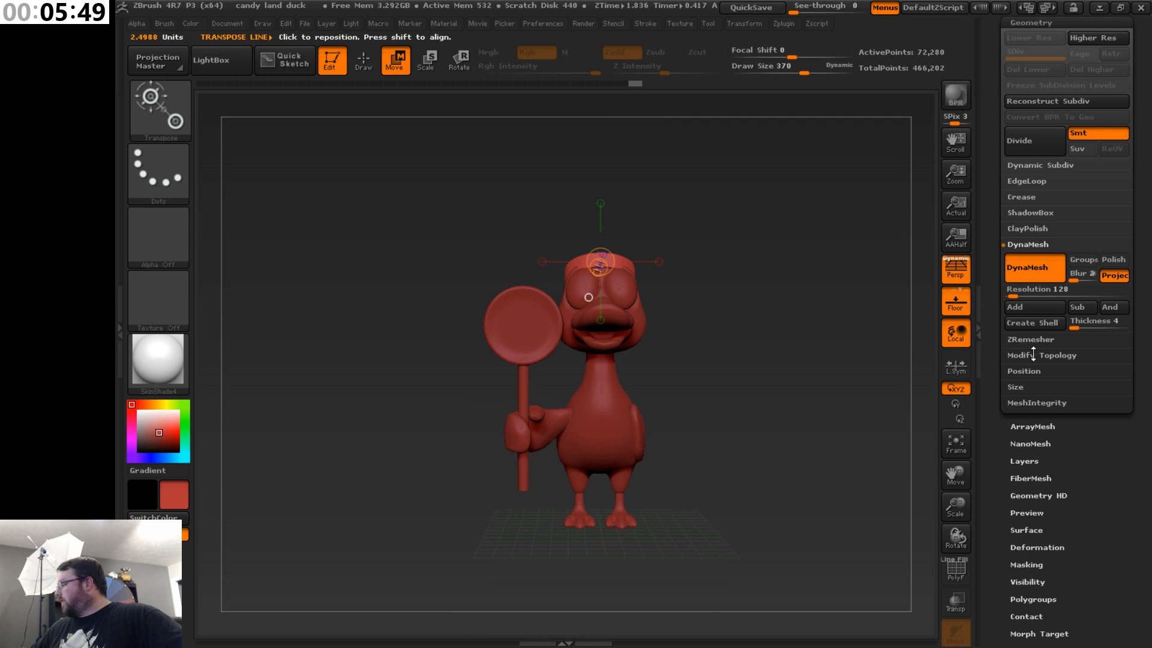
left_click_drag(1146, 251, 1147, 366)
left_click(1101, 261)
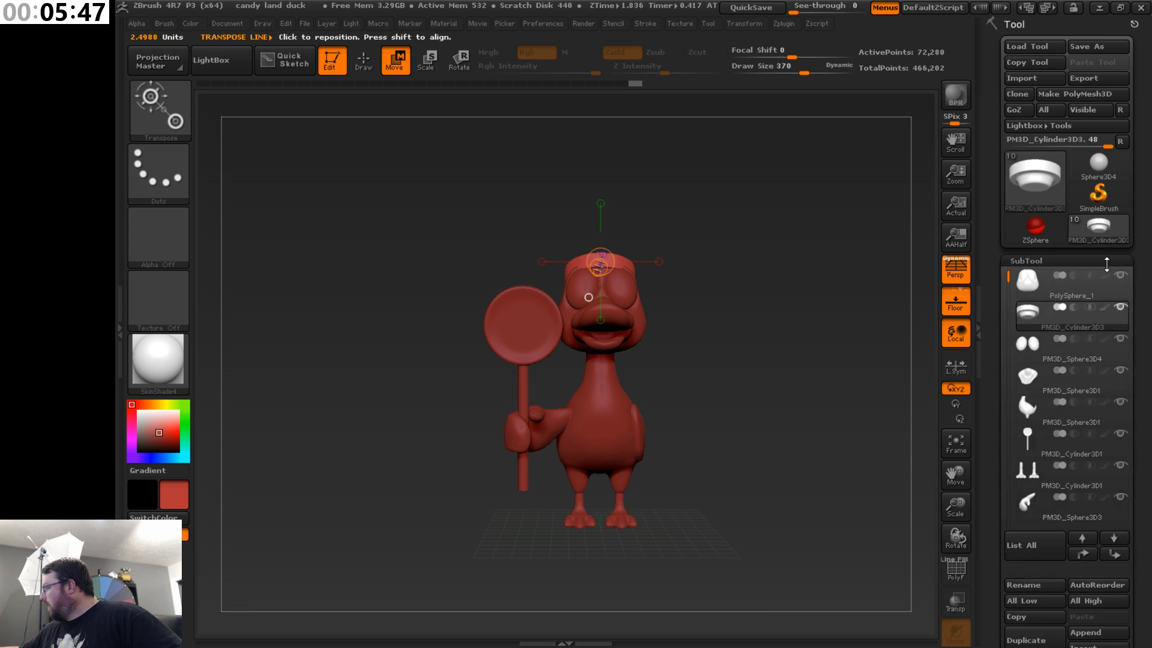
- Duplicate the held lollipop subtool and move the copy straight up above the duck's head
left_click(1060, 264)
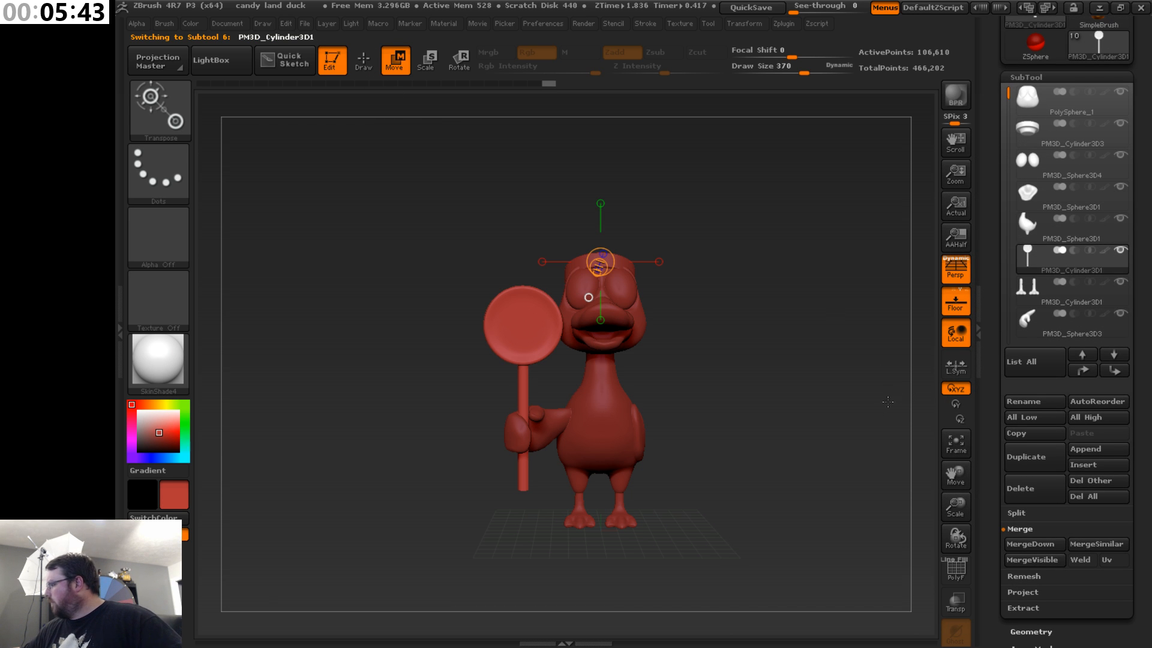
left_click(1032, 472)
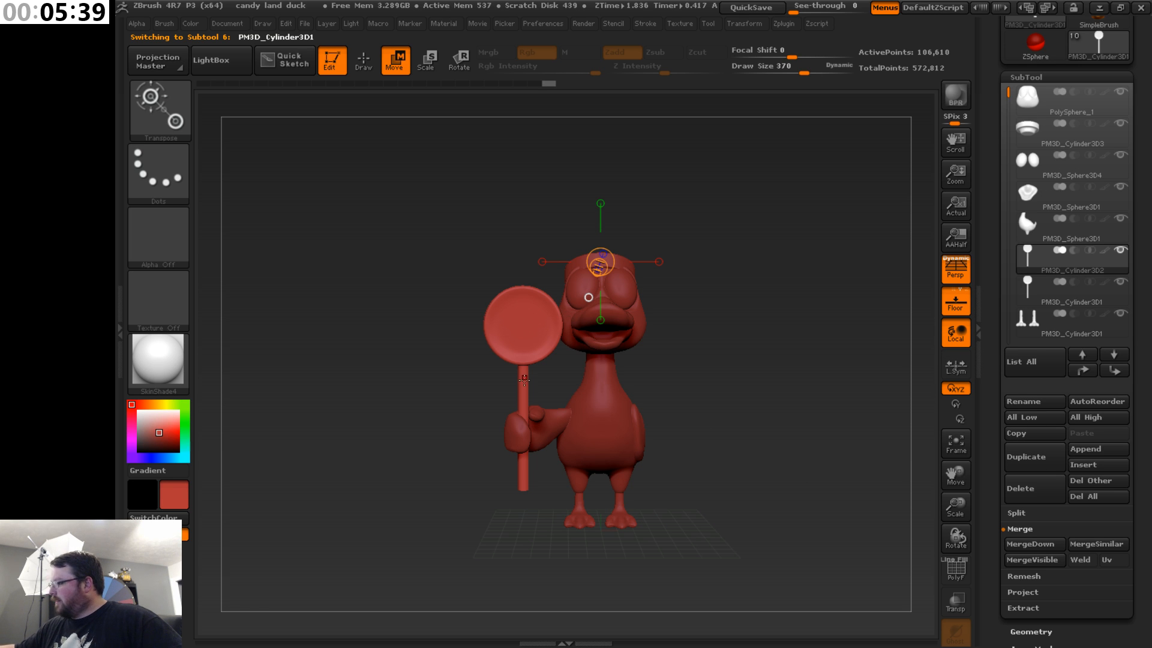
left_click_drag(525, 397, 525, 289)
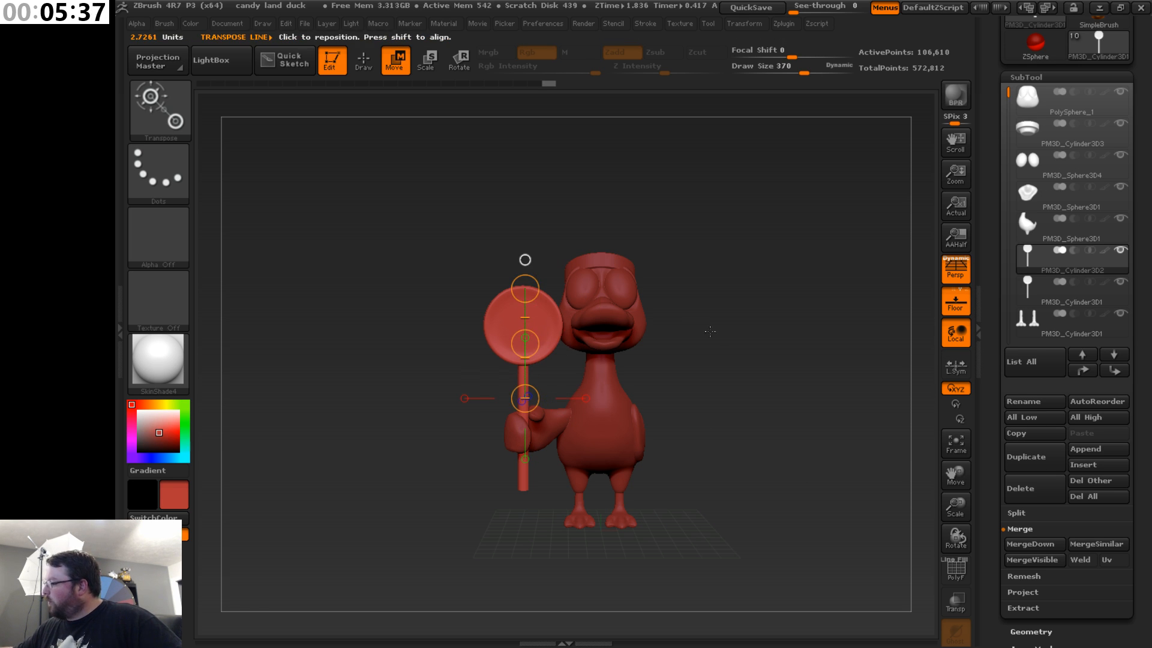
left_click_drag(710, 332, 645, 367)
left_click_drag(525, 344, 525, 345)
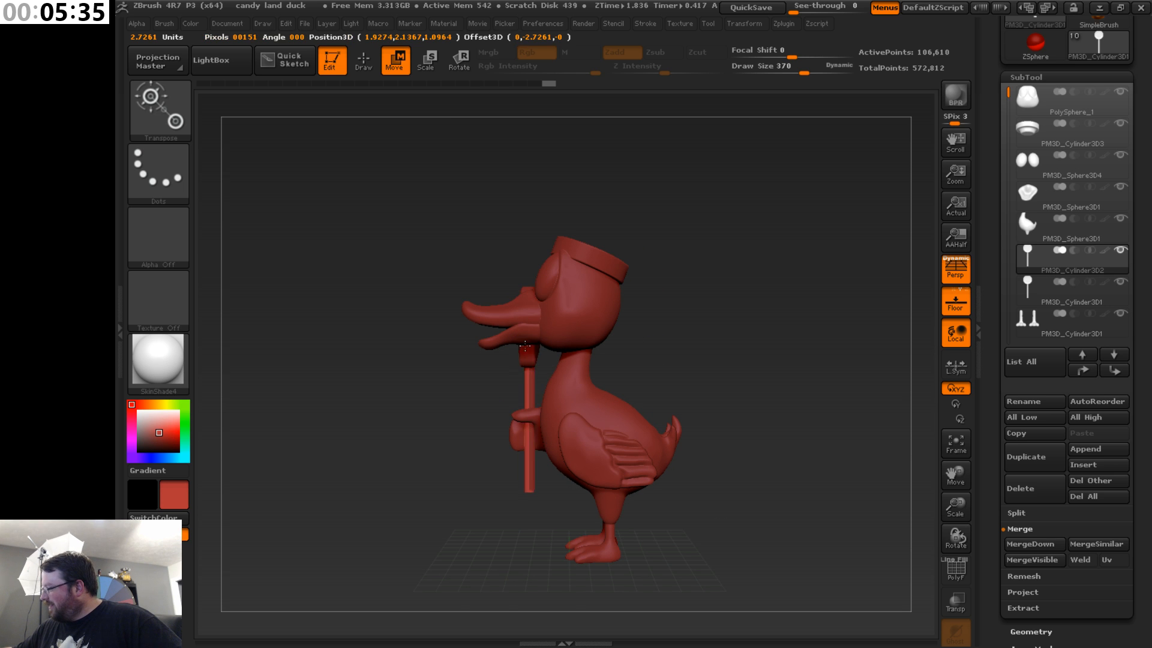
left_click_drag(589, 263, 589, 196, "shift")
left_click_drag(689, 343, 758, 331)
mouse_move(492, 399)
left_mouse_down()
mouse_move(634, 388)
mouse_move(668, 327)
left_mouse_up()
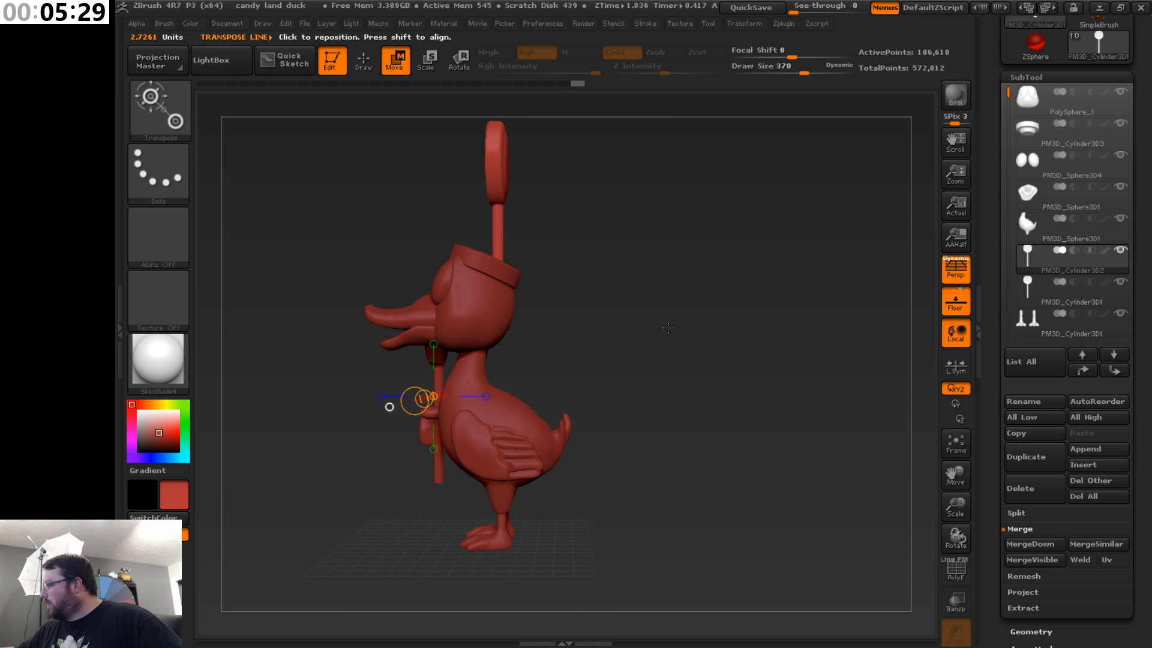
- Scale the duplicated lollipop down to a small, thin one standing just above the hat, using a horizontal Transpose line from its stick
left_click(430, 62)
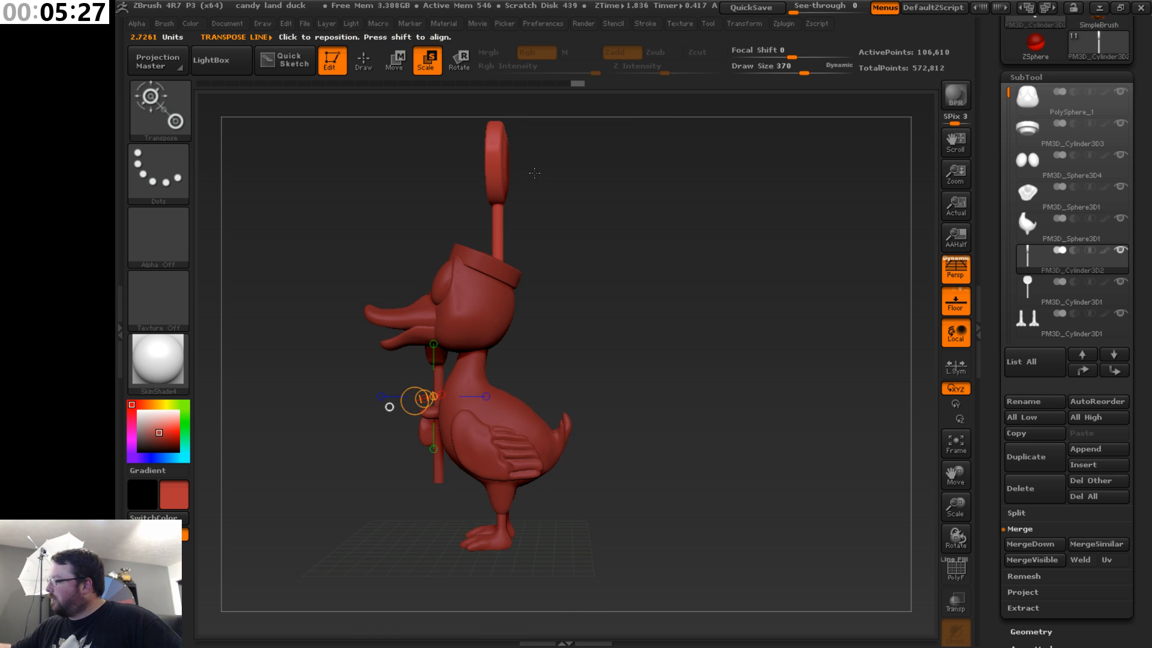
left_click_drag(496, 219, 647, 216)
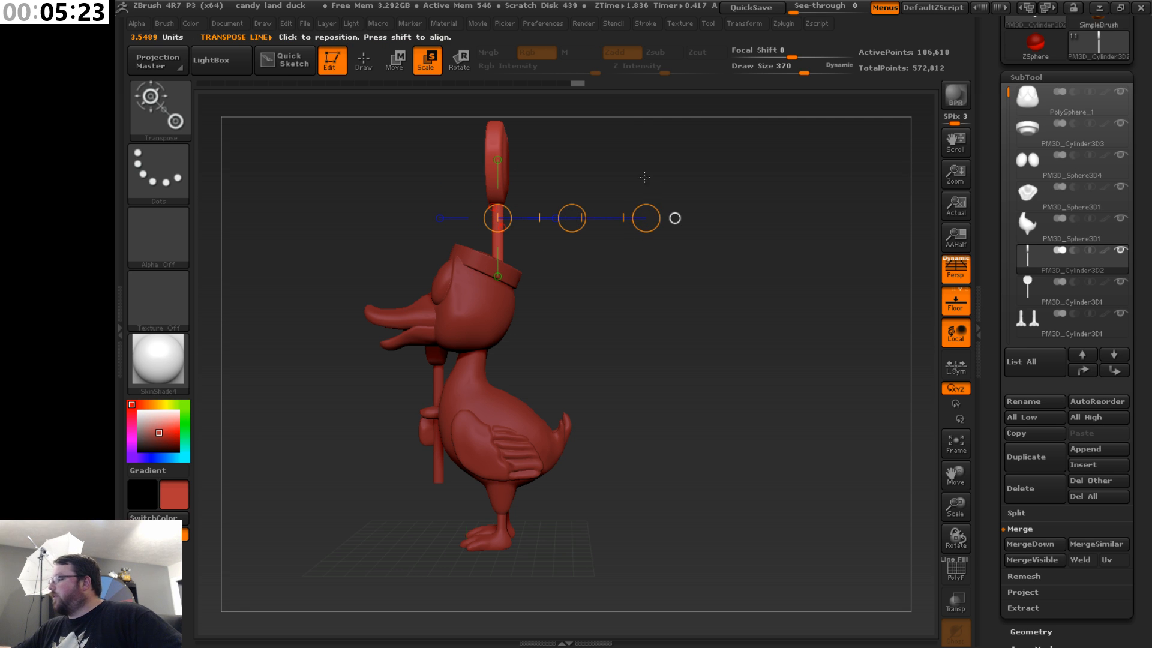
mouse_move(646, 218)
left_mouse_down()
mouse_move(612, 215)
mouse_move(649, 217)
left_mouse_up()
left_click_drag(529, 220, 527, 221)
left_click_drag(646, 219, 580, 220)
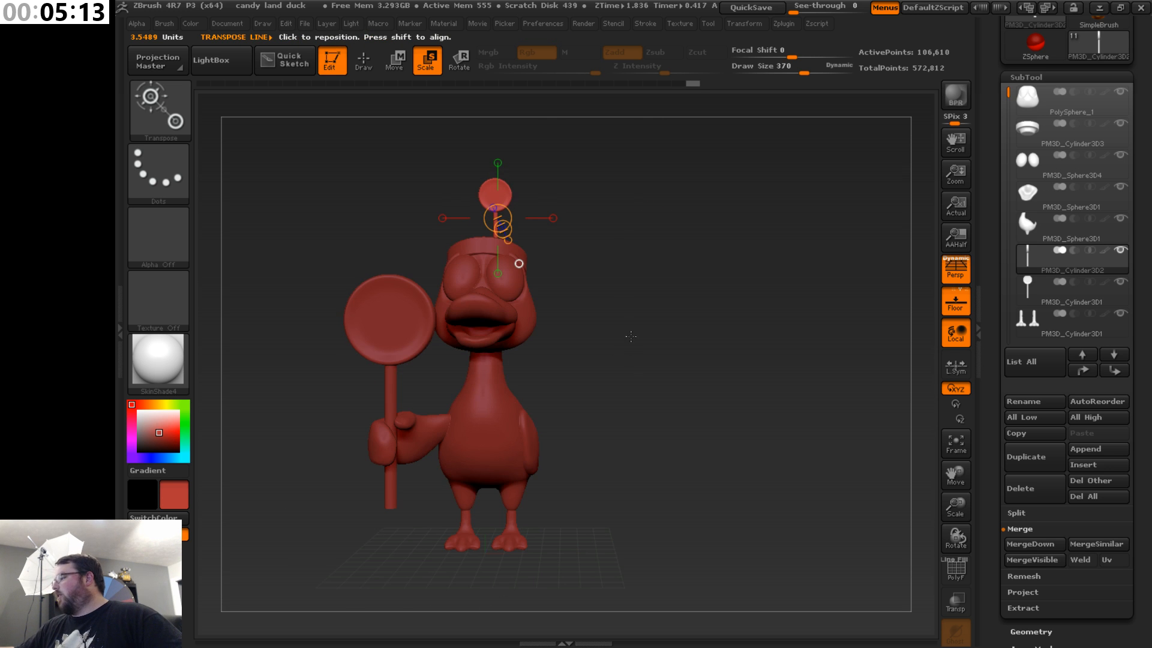
- Rotate the small lollipop in side view so its top leans backwards like the hat
left_click_drag(612, 245, 684, 299)
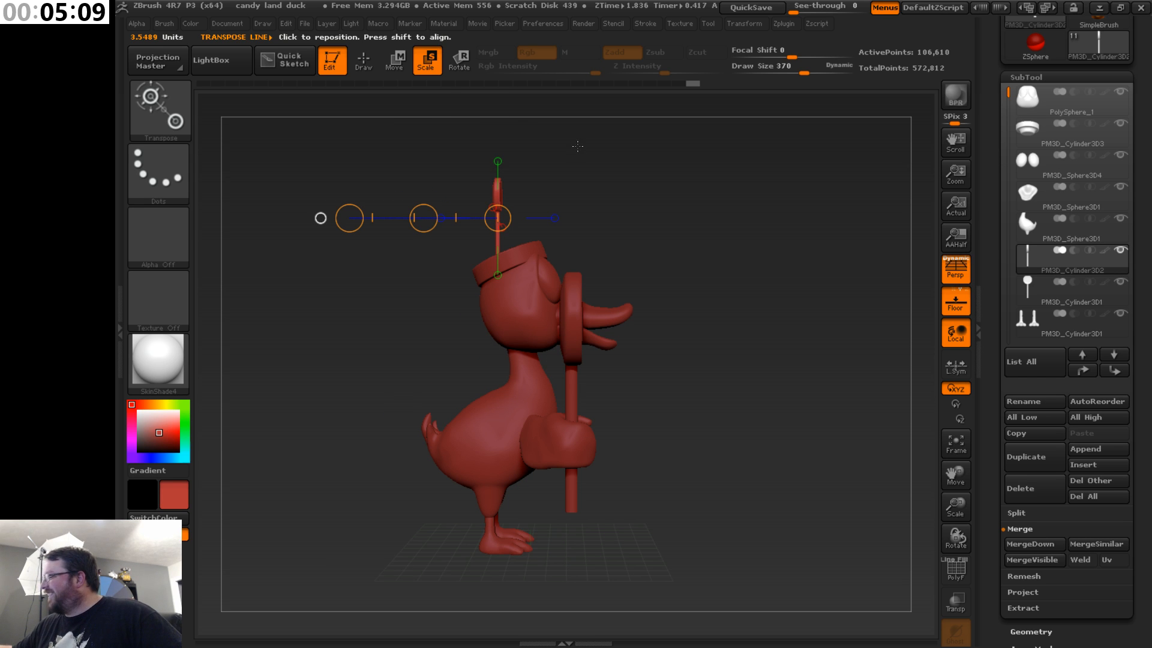
left_click(459, 67)
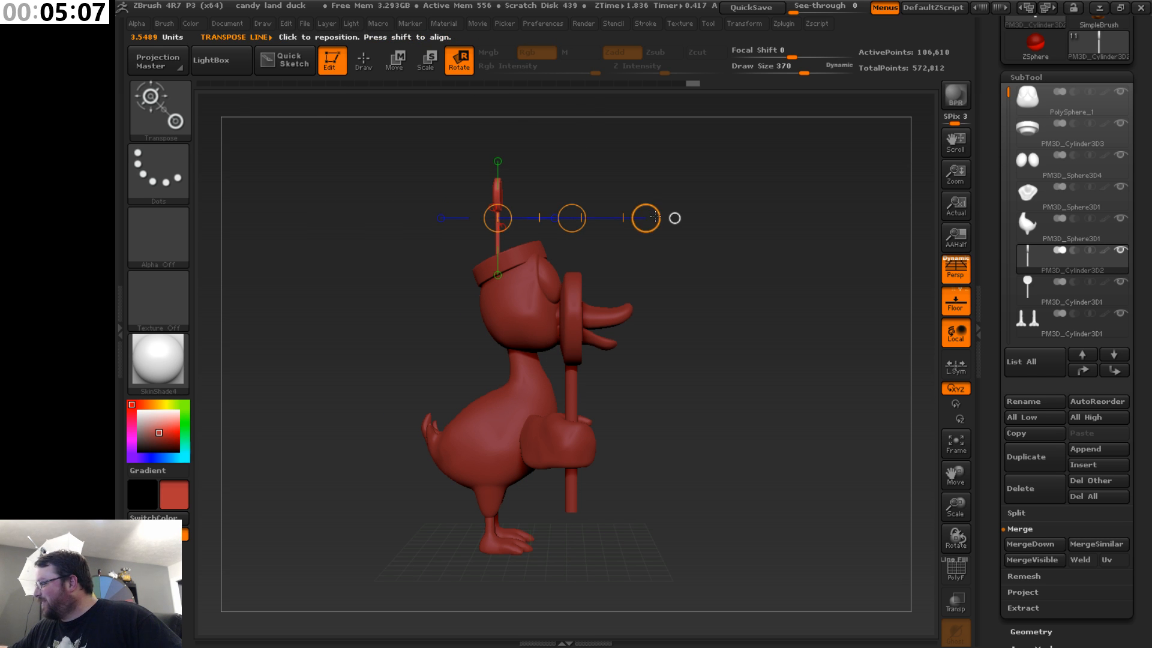
left_click_drag(645, 218, 625, 170)
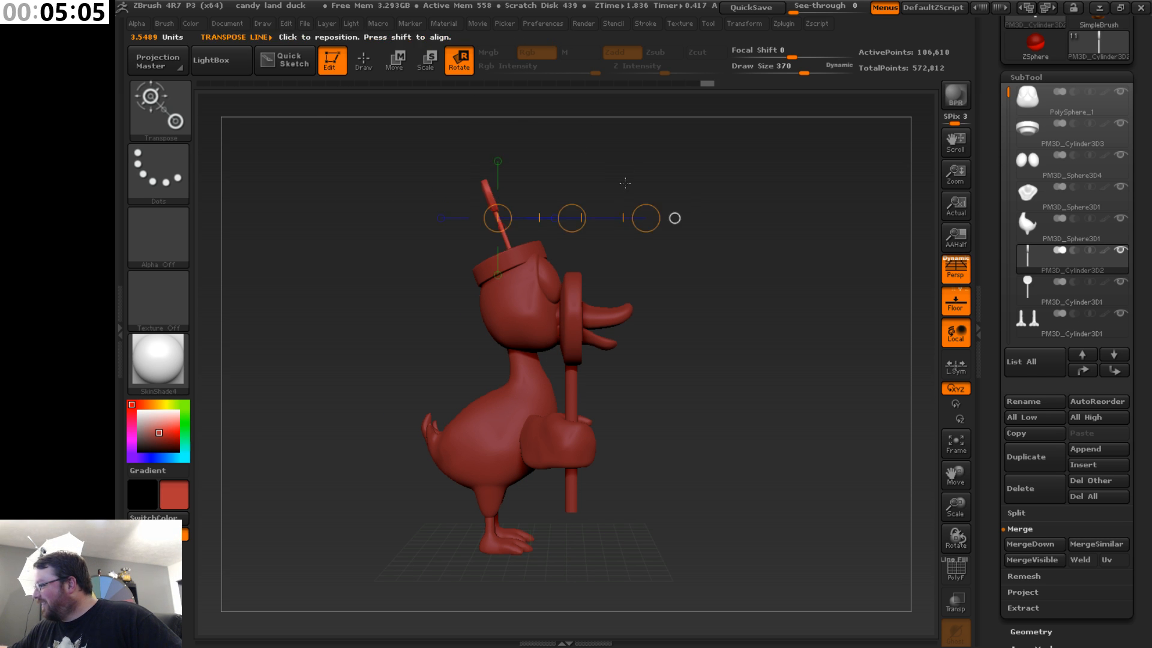
left_click_drag(717, 273, 606, 283)
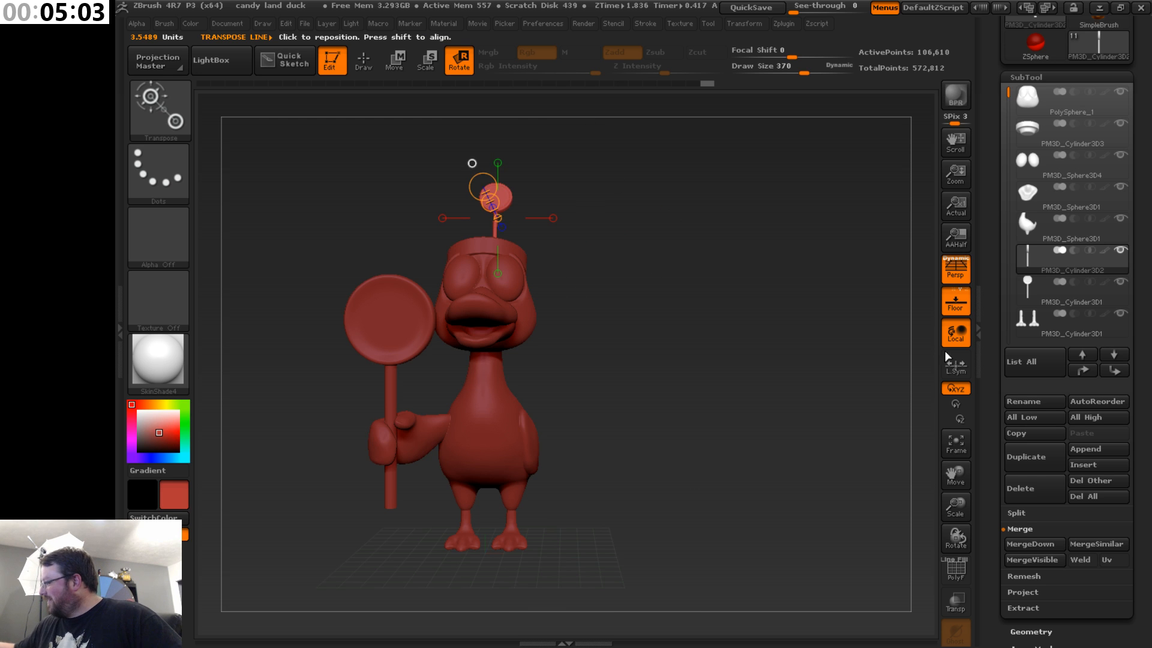
- Shift the small lollipop slightly sideways in front view to centre it on the hat
left_click_drag(951, 476, 1020, 507)
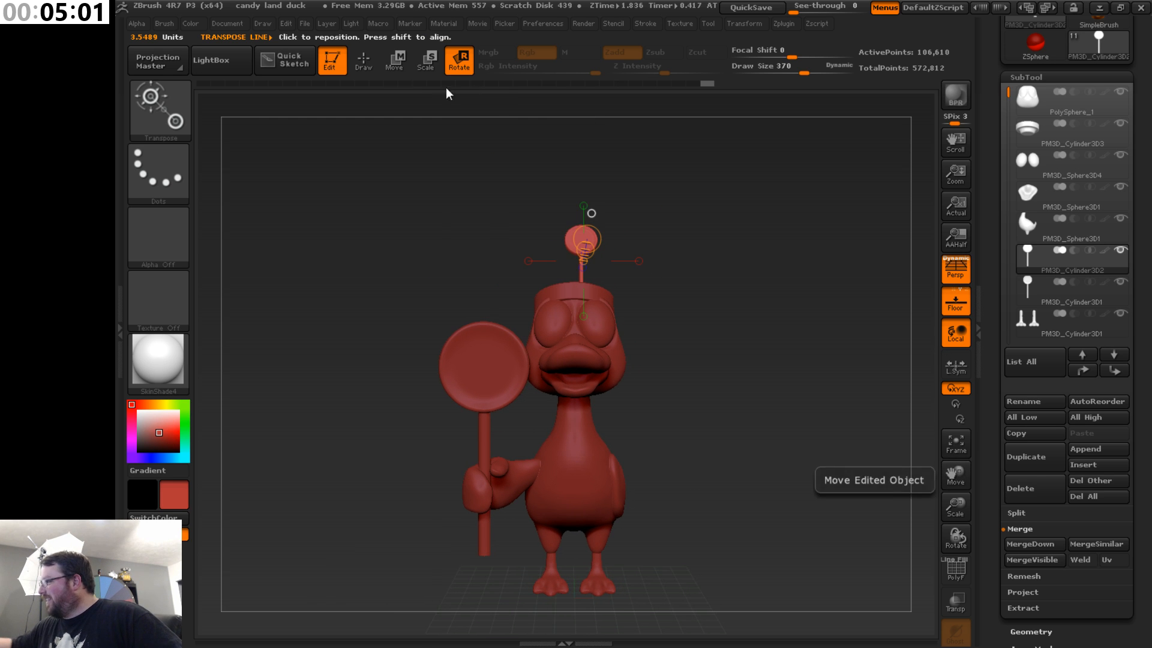
left_click(400, 57)
left_click(638, 261)
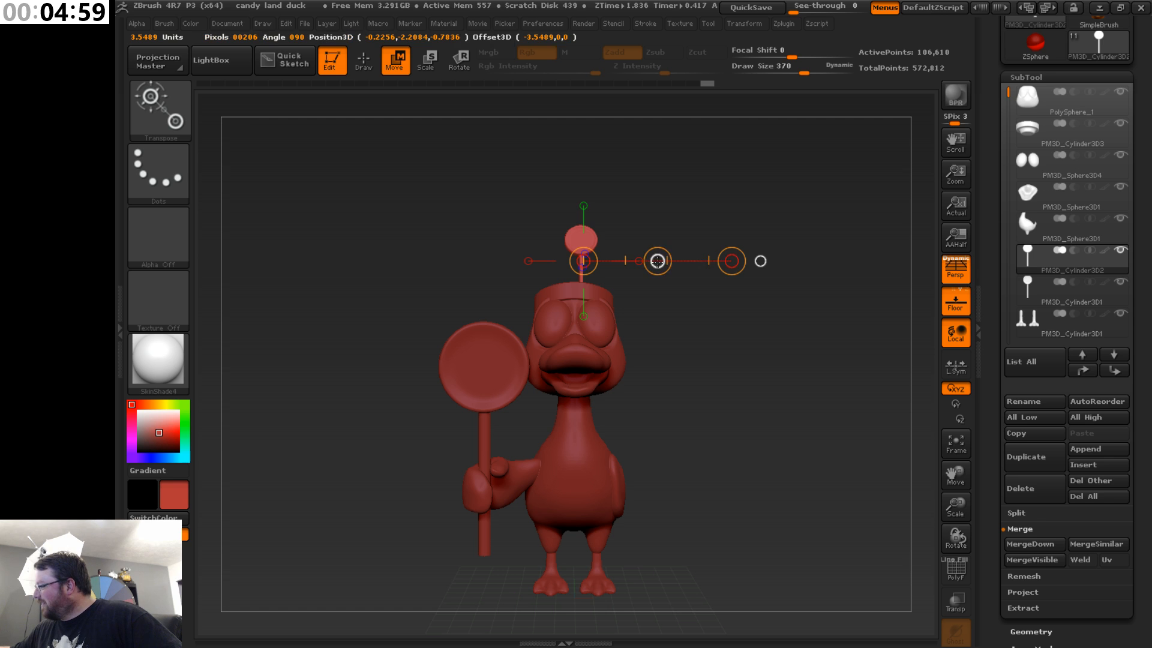
left_click_drag(657, 261, 650, 260)
- Move the small lollipop forward and slightly down in side view to the front rim of the hat
left_click_drag(654, 348, 714, 348, "shift")
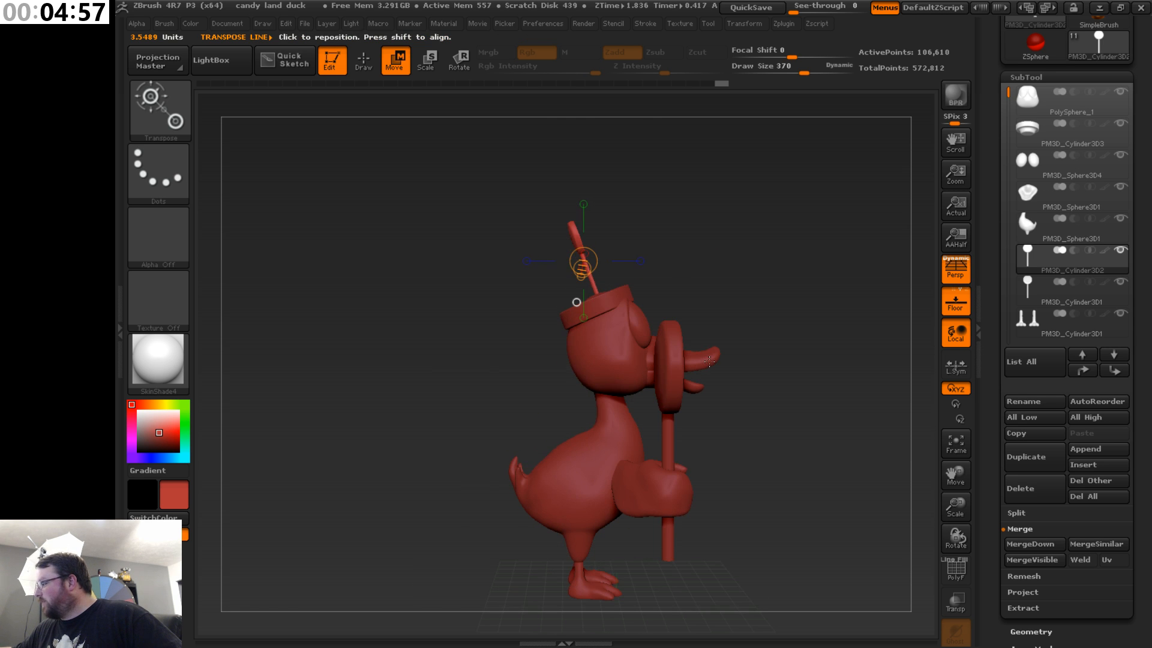
left_click(639, 261)
left_click_drag(658, 261, 693, 270)
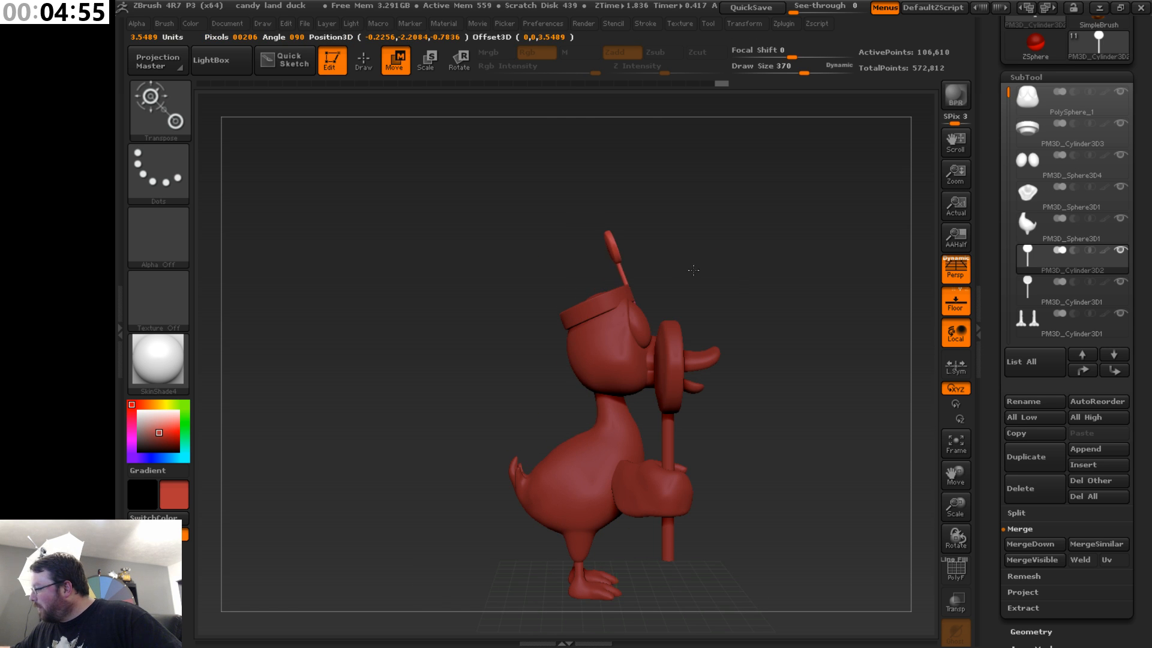
left_click_drag(768, 338, 742, 348, "shift")
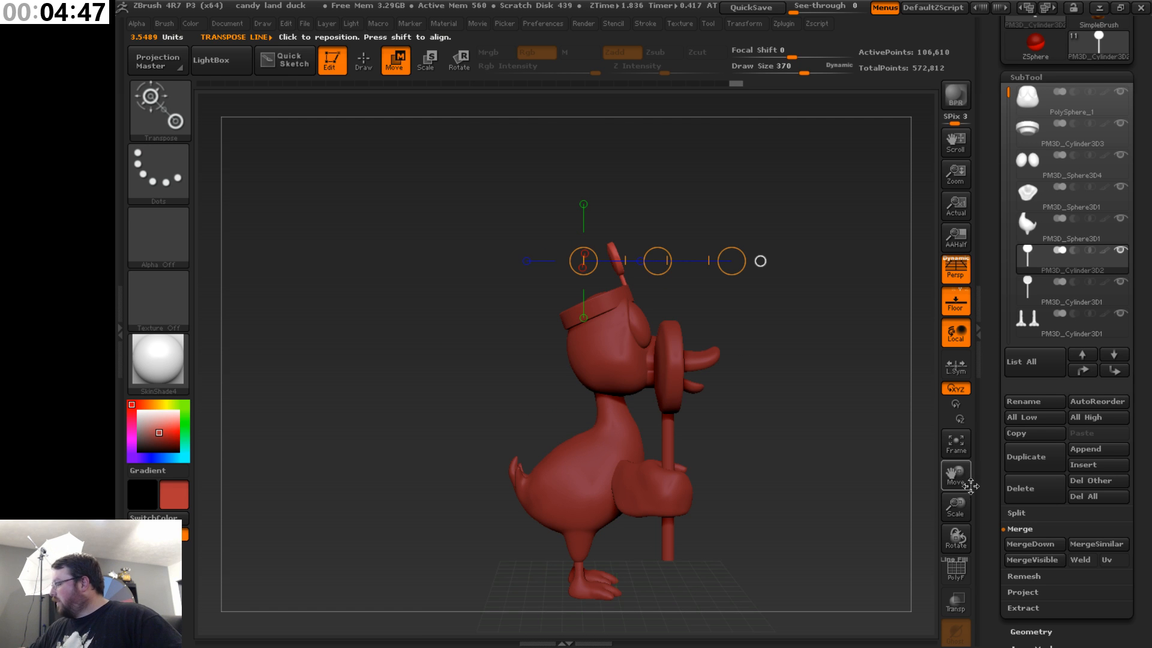
left_click_drag(956, 506, 961, 522)
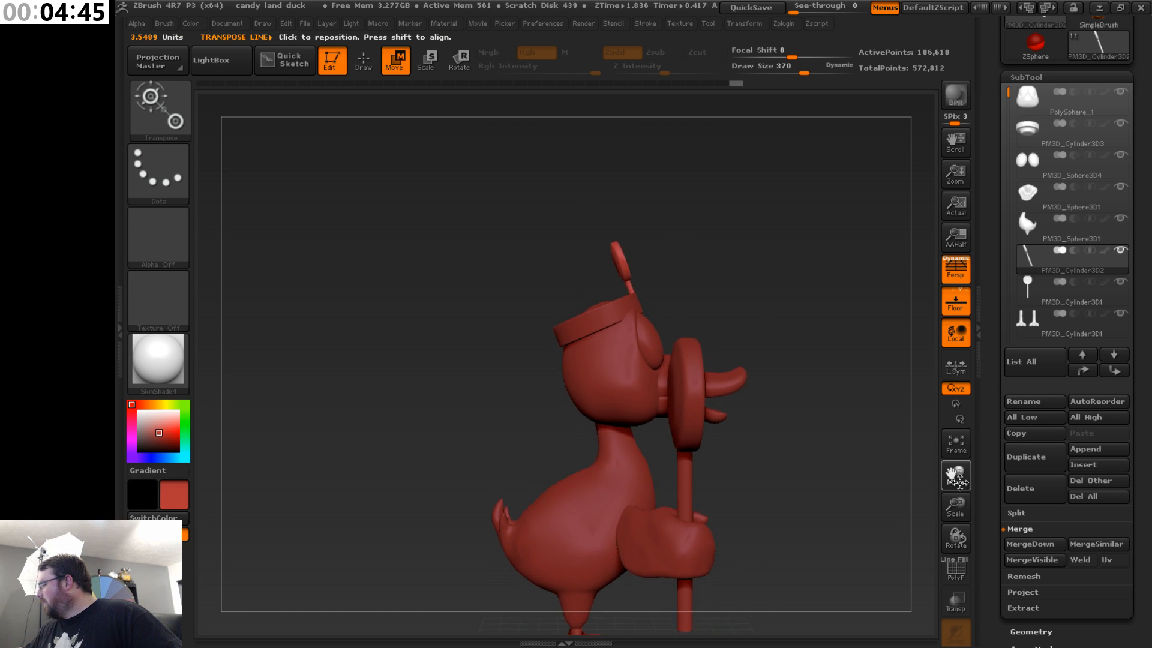
left_click_drag(956, 476, 890, 501)
mouse_move(828, 522)
left_mouse_down()
mouse_move(781, 539)
mouse_move(829, 519)
left_mouse_up()
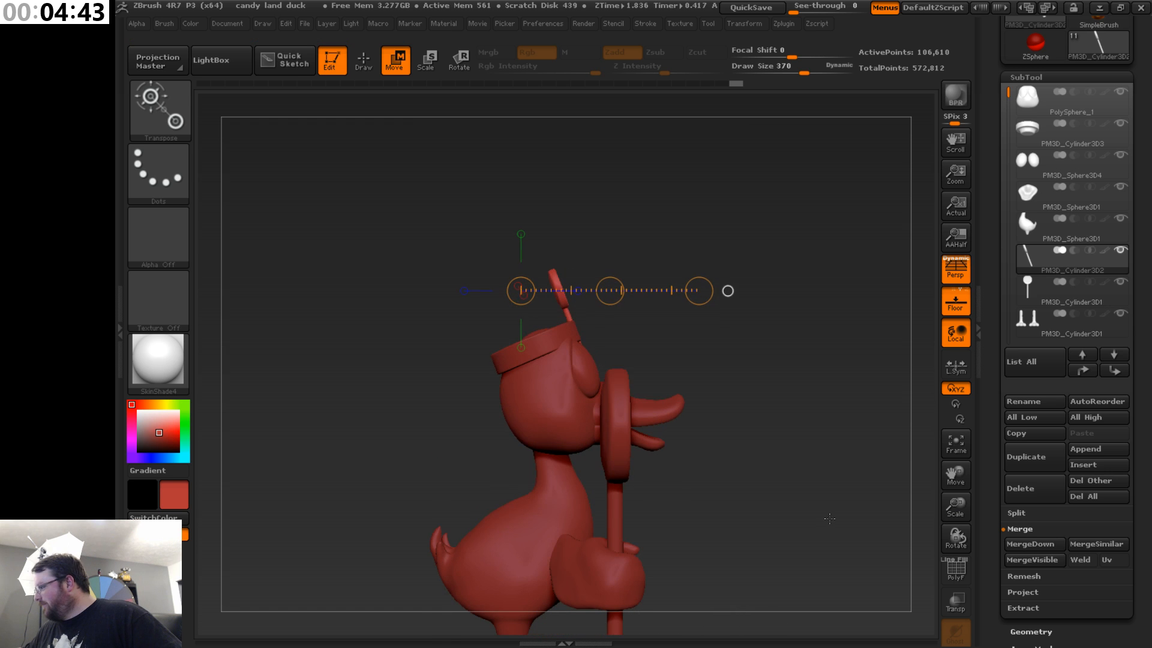
left_click_drag(834, 467, 768, 394)
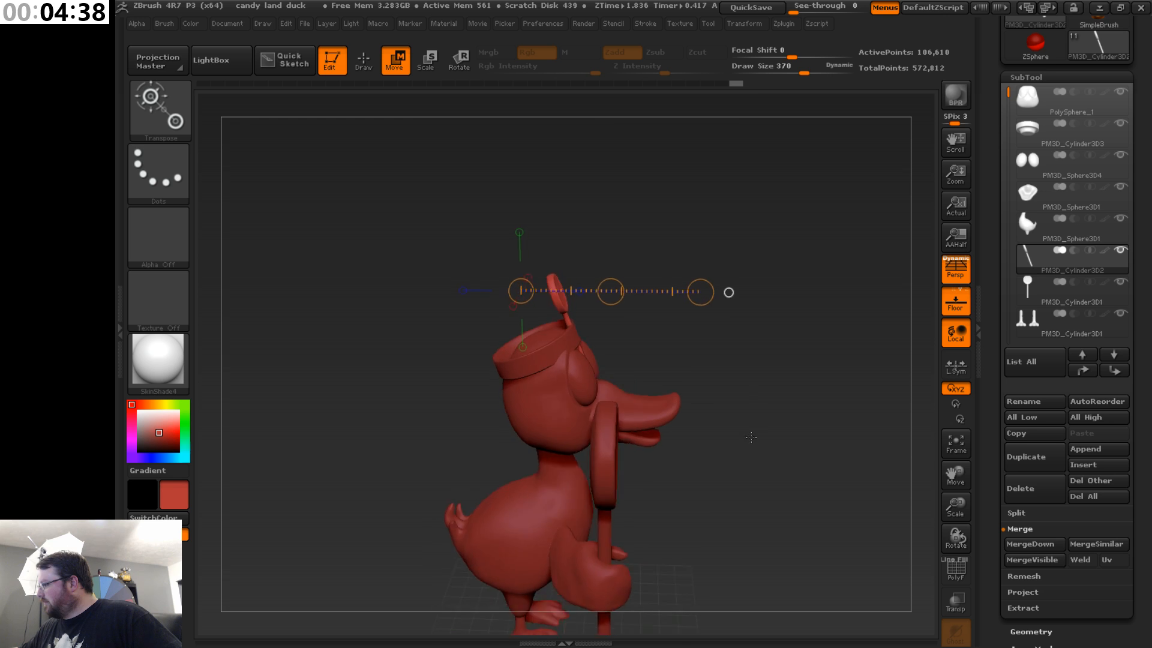
left_click_drag(745, 423, 745, 447, "shift")
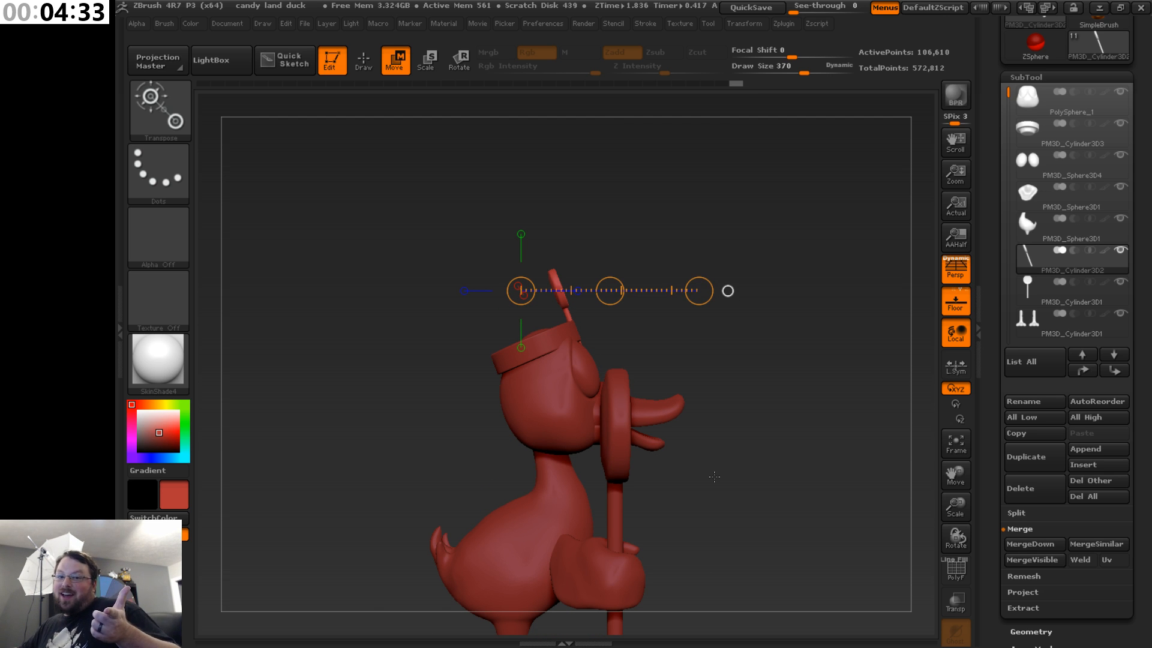
left_click_drag(715, 479, 744, 492)
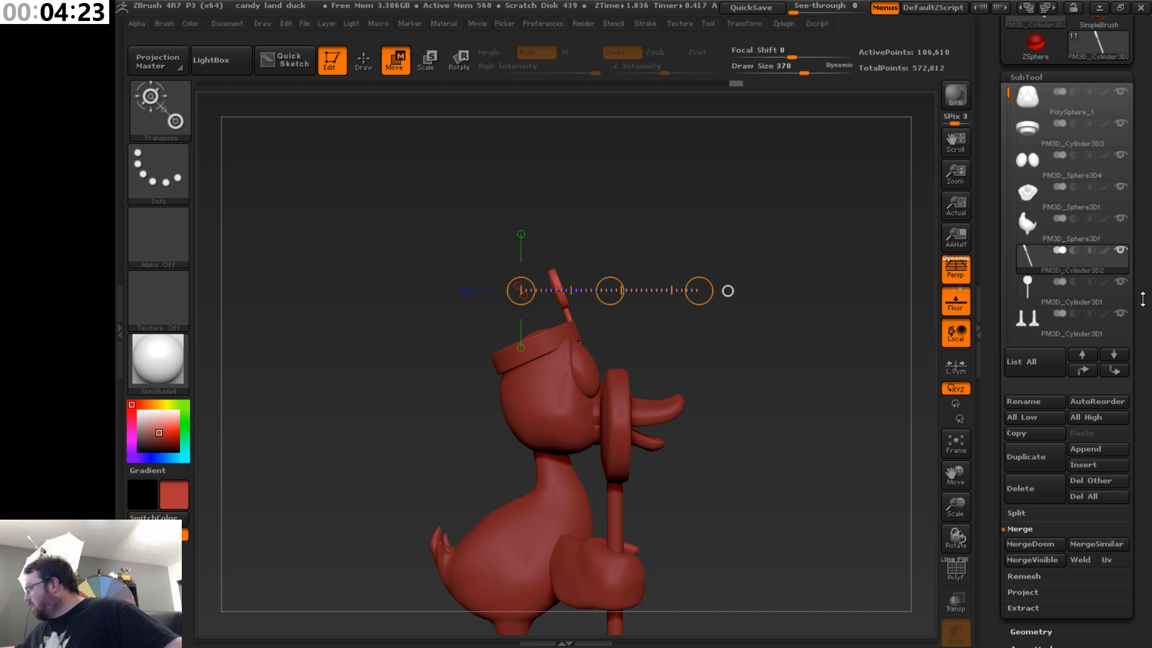
- Duplicate the small lollipop and, viewed from above, rotate the copy about the hat's centre to the front-left part of the rim
left_click_drag(1142, 298, 1146, 241)
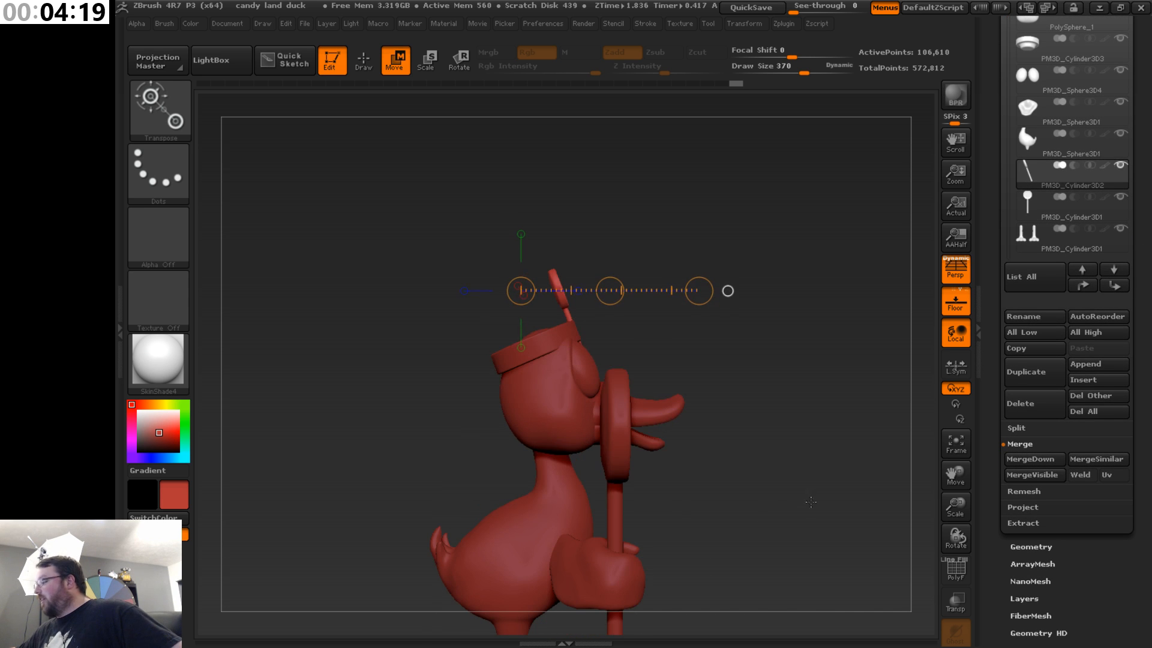
left_click(1041, 380)
left_click_drag(850, 401, 839, 539)
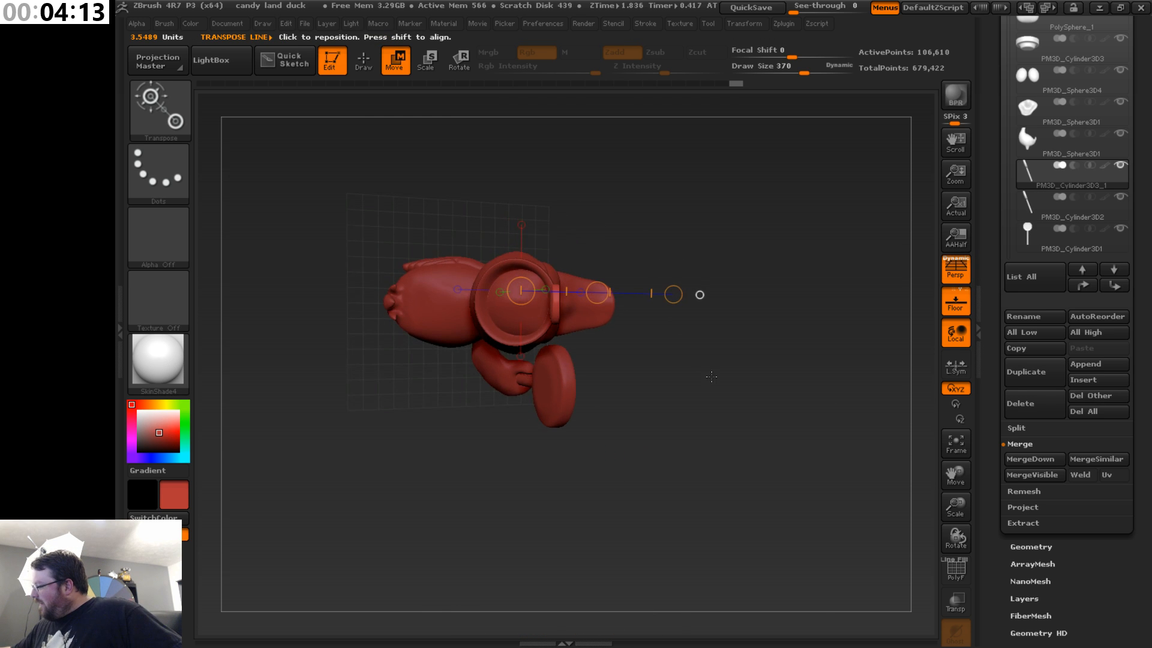
left_click_drag(711, 377, 716, 373)
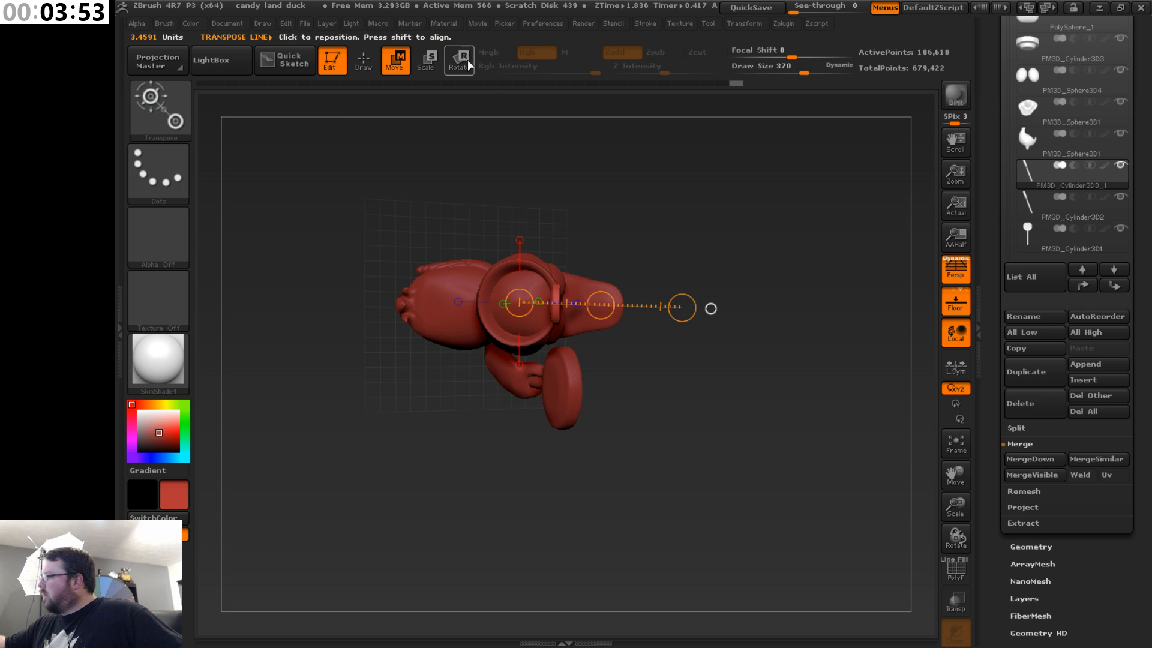
key("r")
left_click_drag(681, 308, 685, 292)
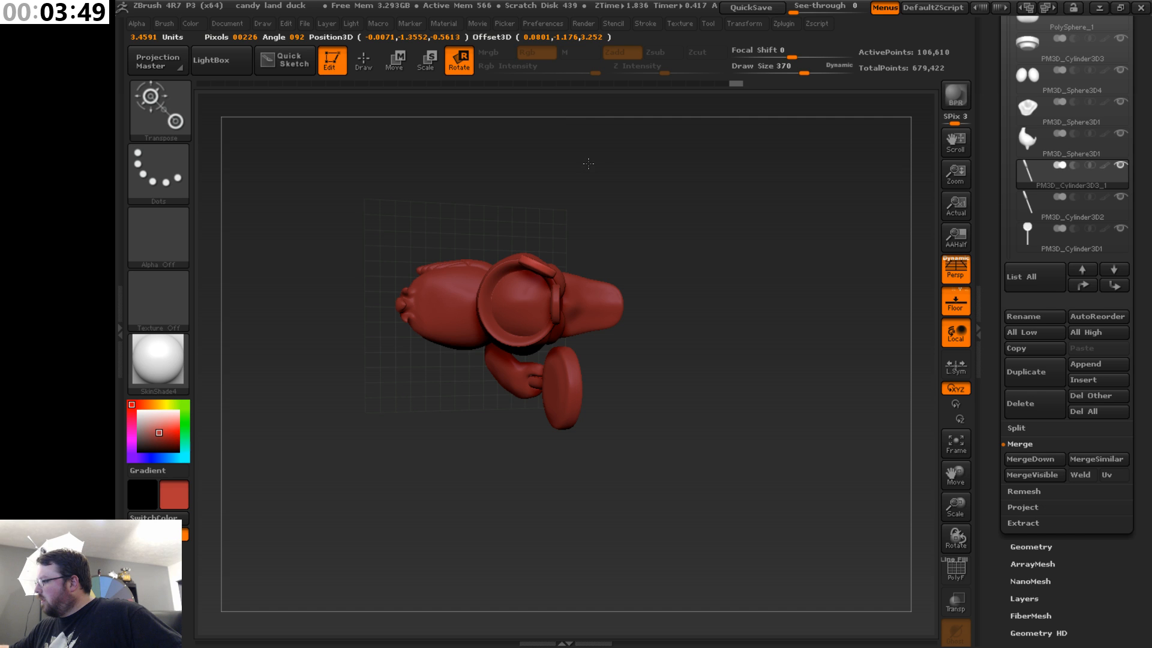
left_click_drag(588, 163, 587, 162)
- Add two further small lollipop copies, rotating them about the hat's centre to the back-left and back of the rim
left_click(1025, 372)
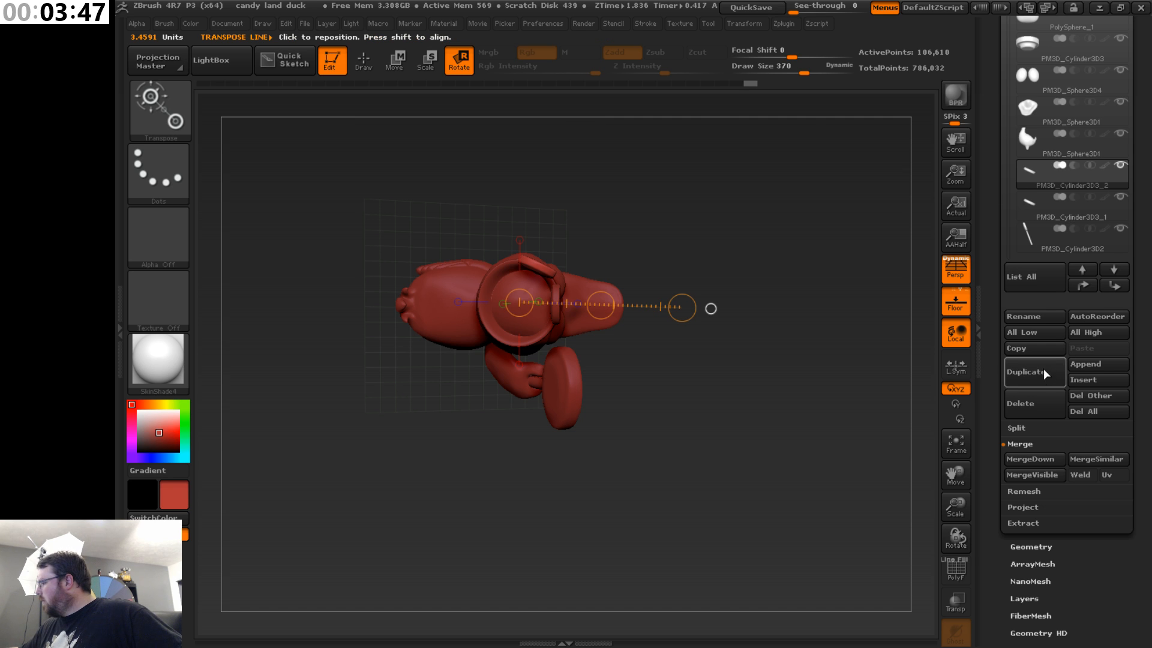
left_click_drag(682, 307, 682, 294)
left_click_drag(630, 228, 556, 205)
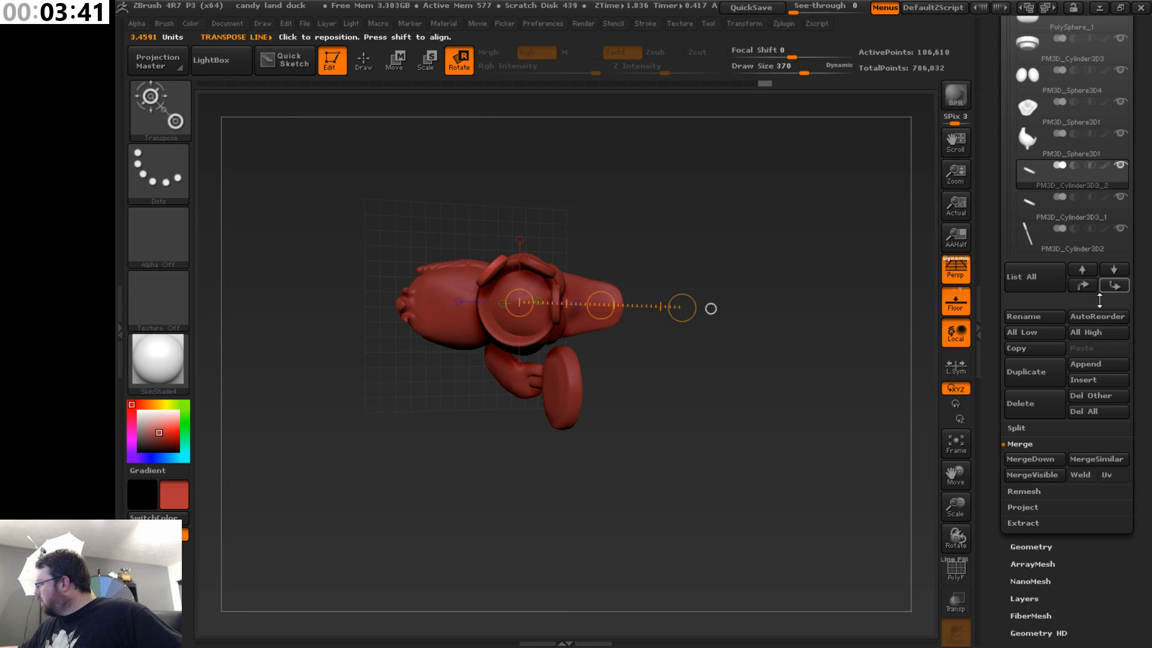
mouse_move(682, 307)
left_mouse_down()
mouse_move(682, 322)
mouse_move(682, 304)
left_mouse_up()
left_click(1056, 379)
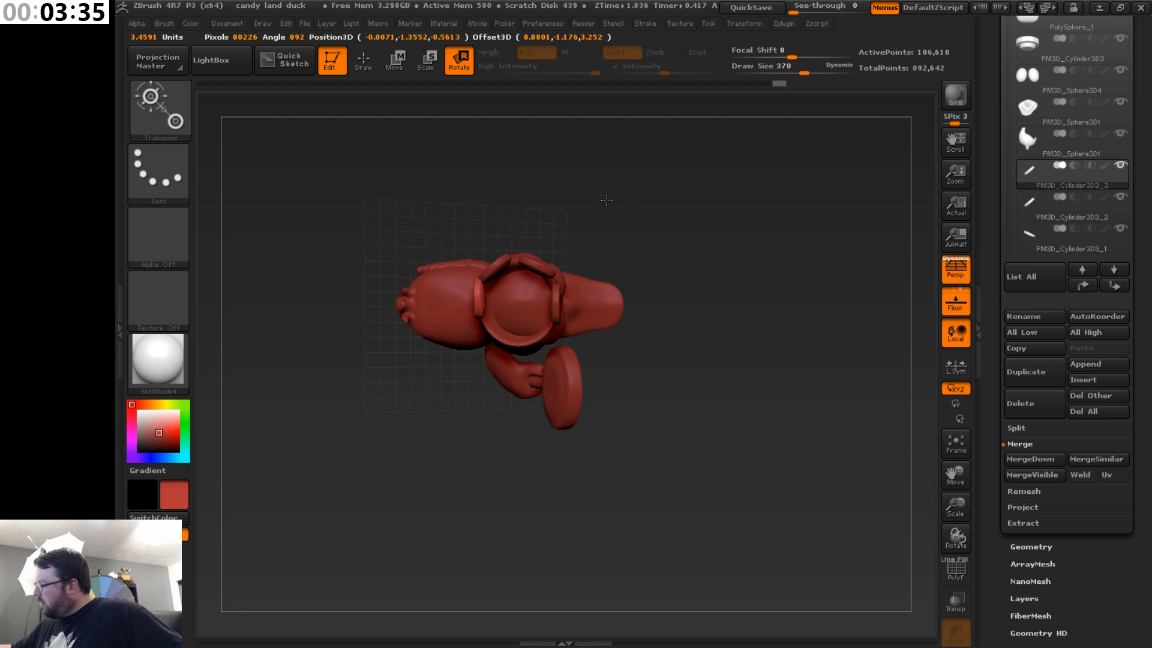
left_click_drag(604, 197, 604, 197)
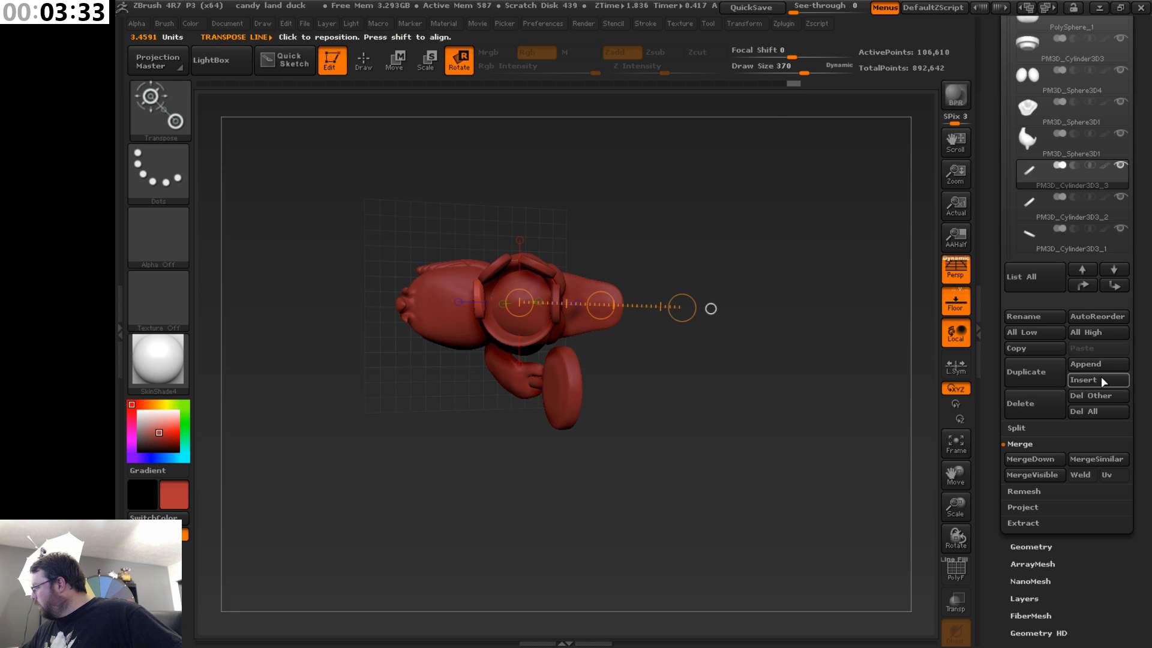
- Duplicate the small lollipop twice more, rotating the copies to the hat's back-right and front-right rim, and return to front view
left_click(1014, 373)
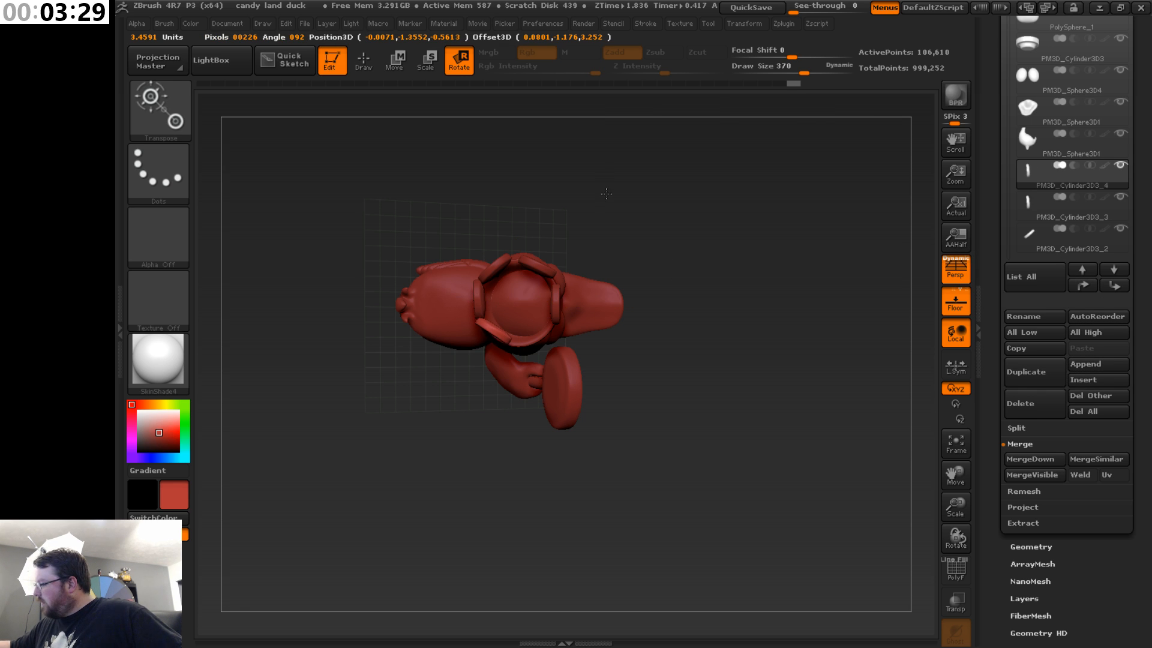
left_click_drag(605, 192, 605, 191)
left_click_drag(698, 293, 682, 307)
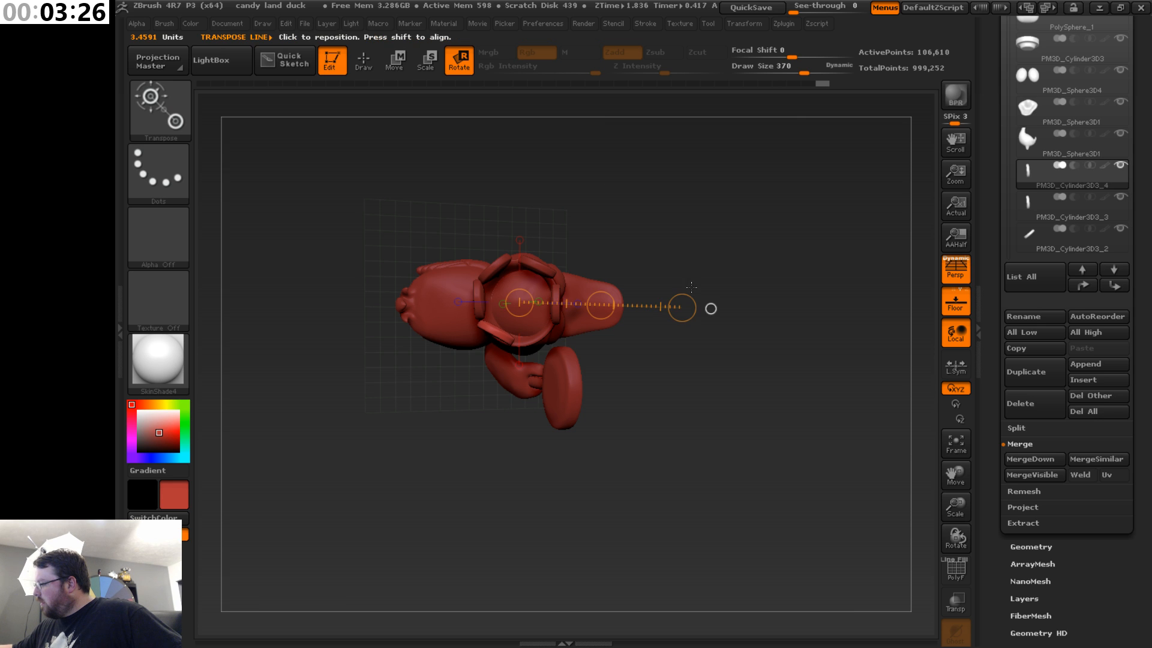
left_click(1097, 381)
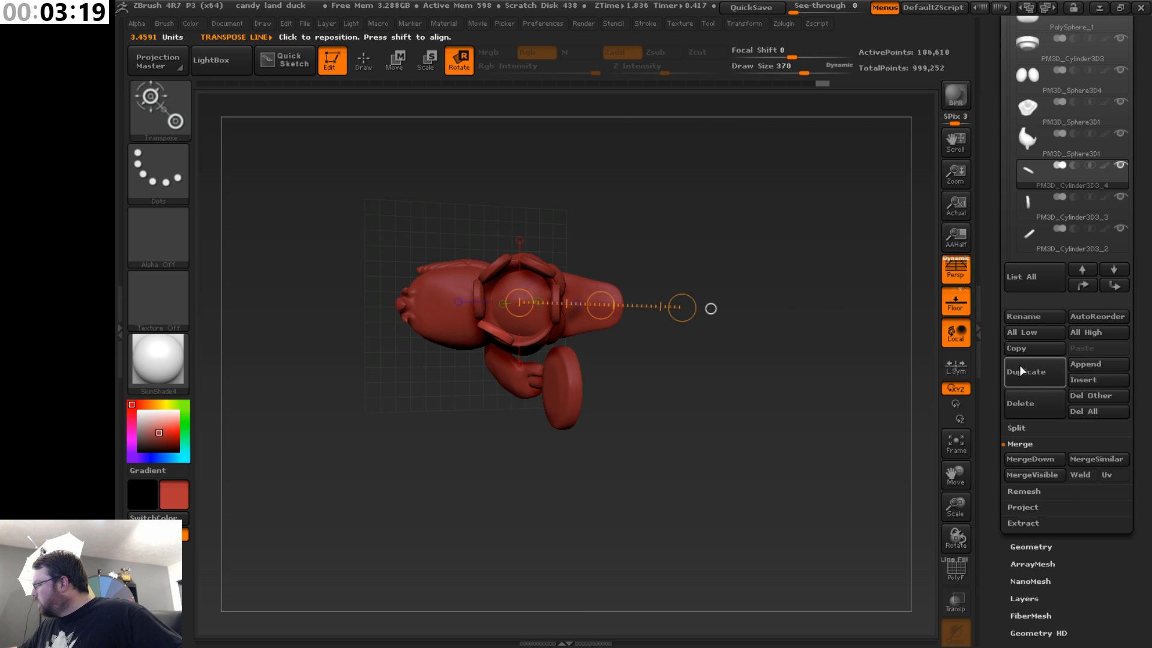
left_click(1033, 373)
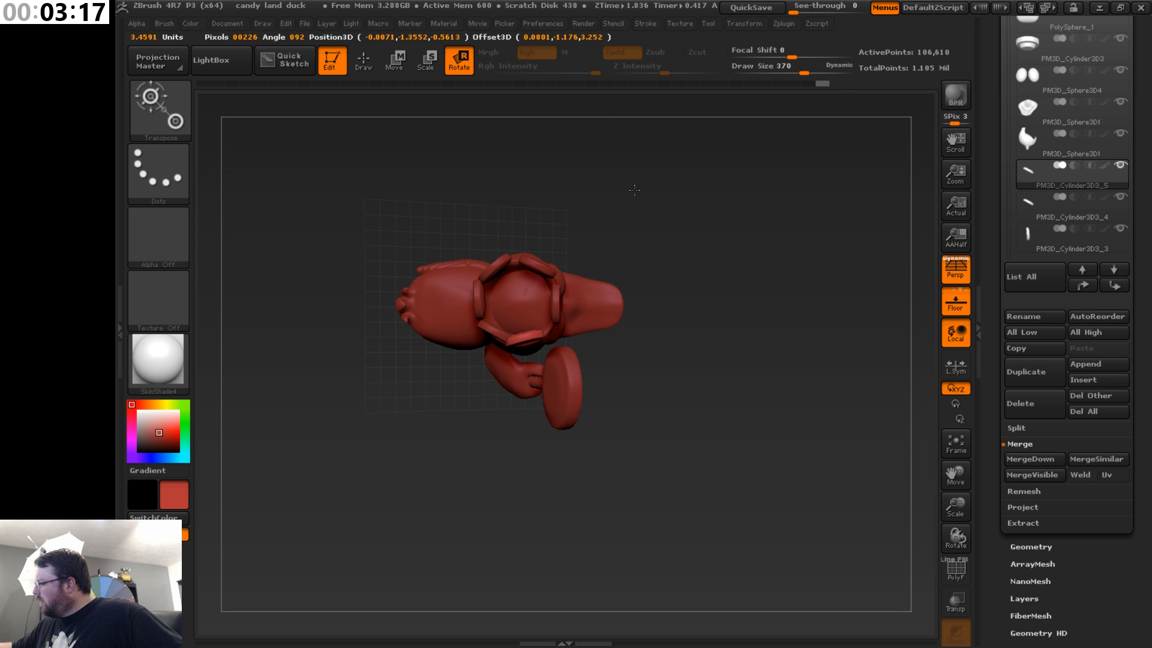
left_click_drag(606, 161, 691, 454)
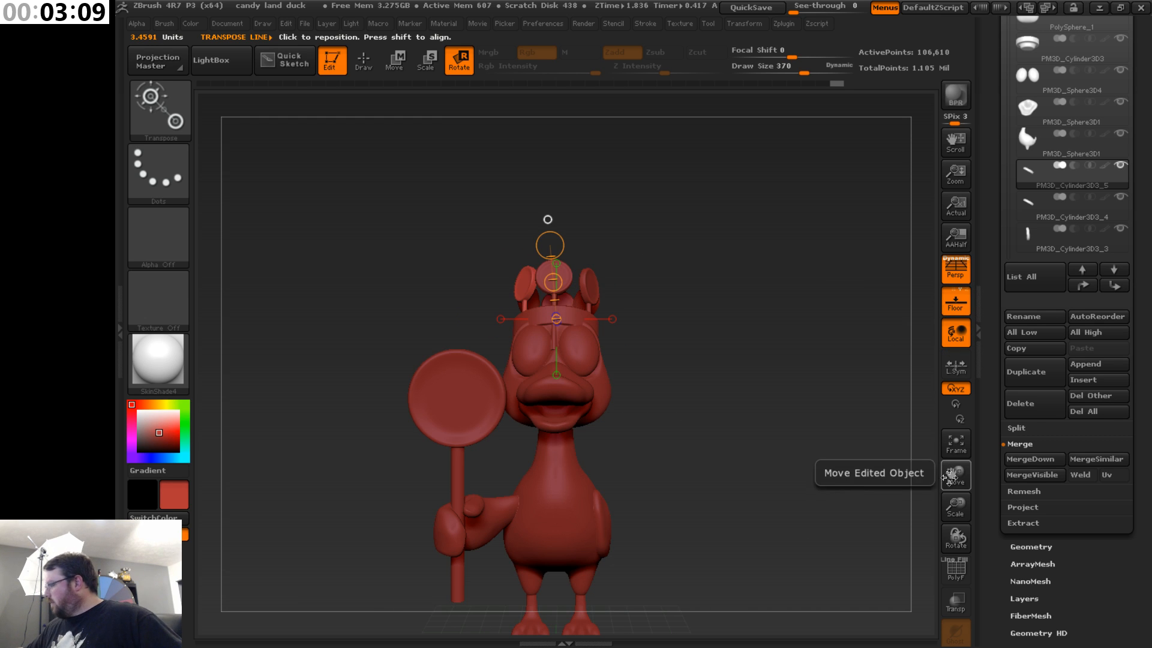
- Tuck the protruding stick end of the front small lollipop (PM3D_Cylinder3D2) into the duck's head with the Move brush
left_click_drag(956, 474, 982, 442)
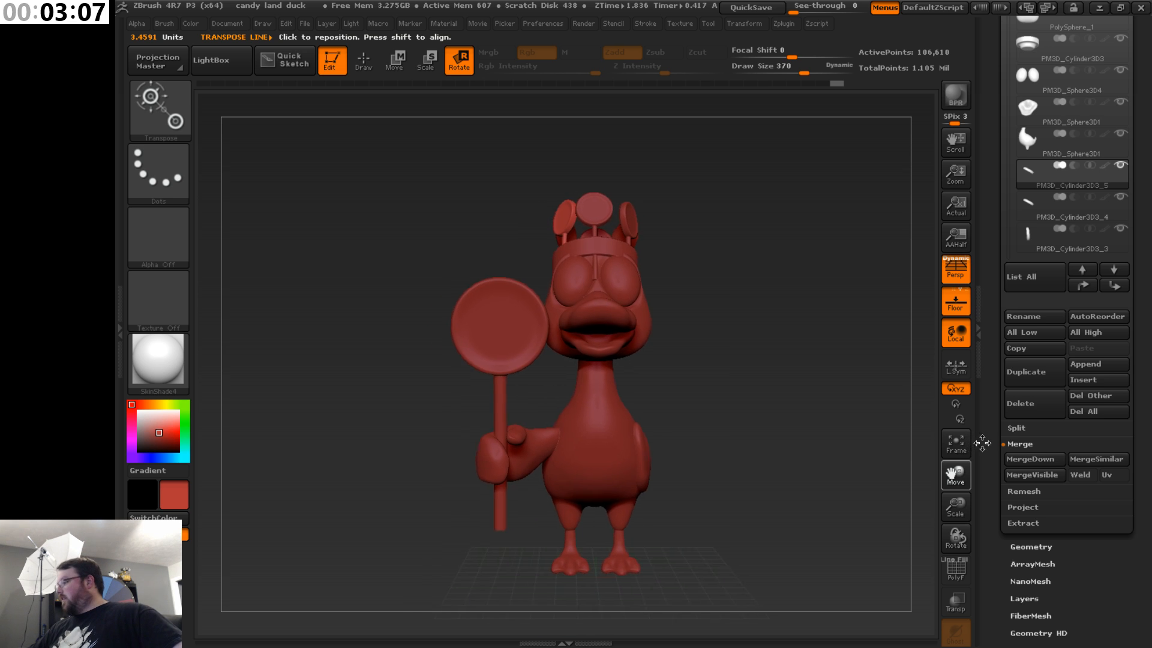
left_click_drag(852, 474, 780, 510)
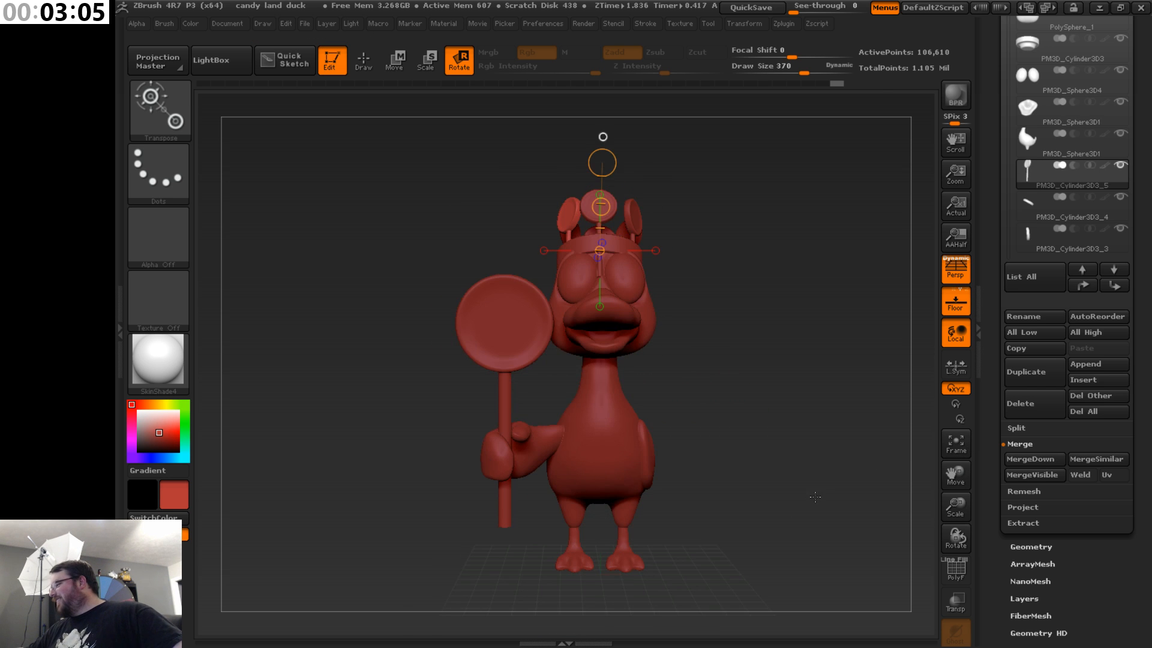
left_click_drag(792, 449, 802, 485)
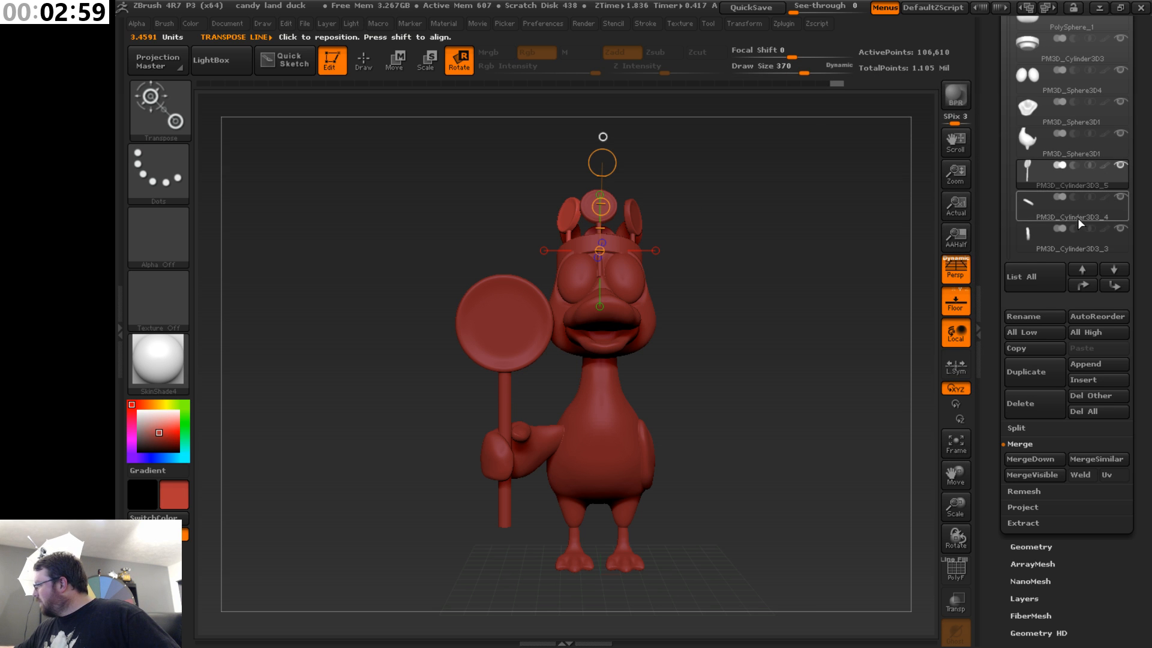
left_click_drag(1010, 198, 1009, 119)
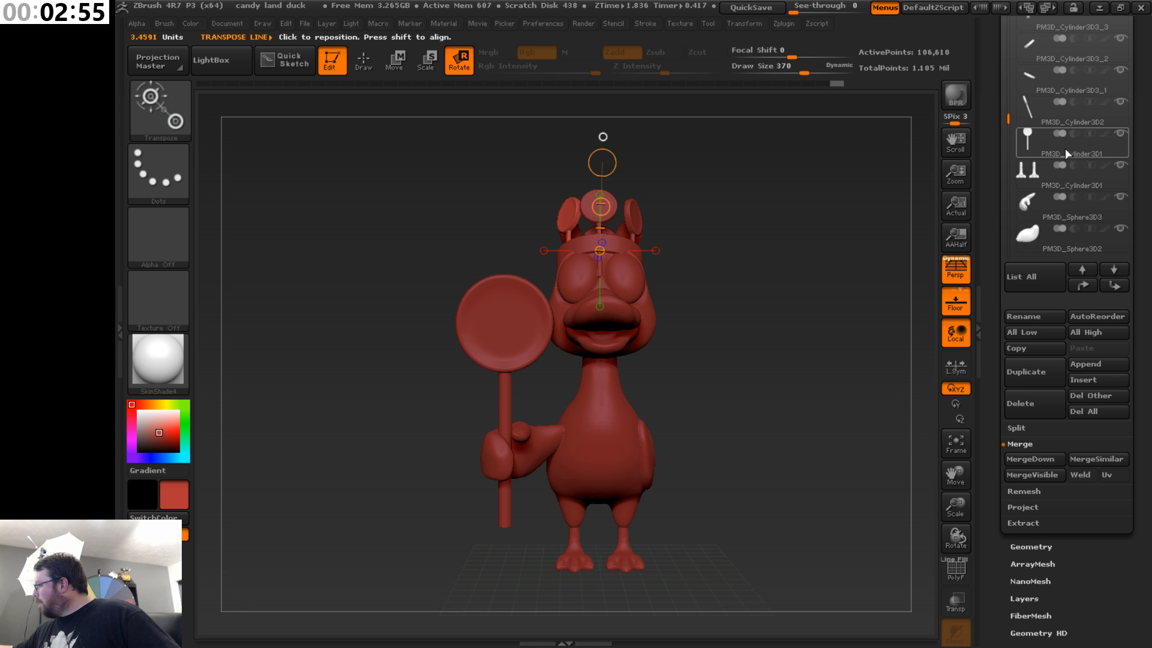
left_click(1062, 111)
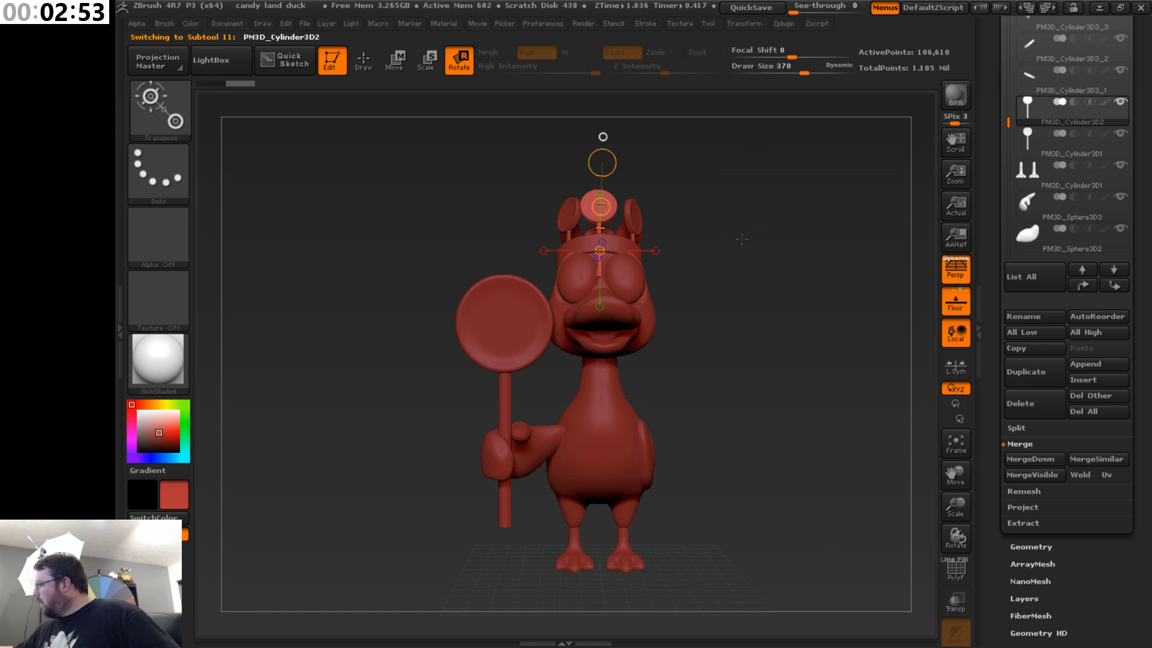
left_click_drag(682, 258, 758, 267)
key("b")
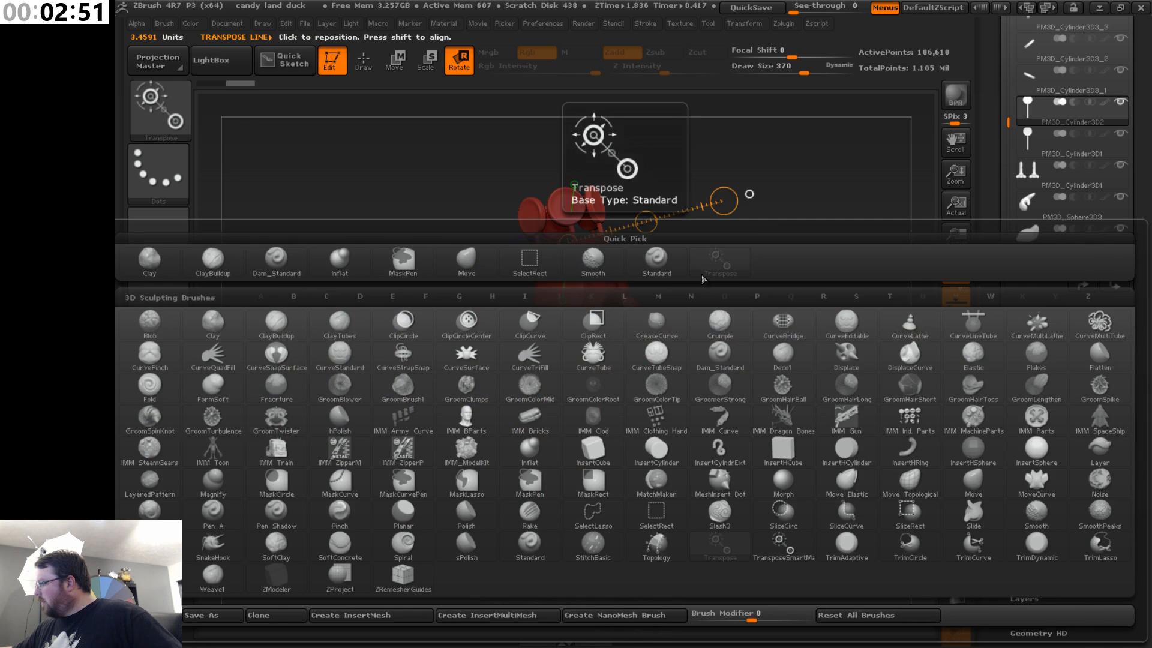
key("b")
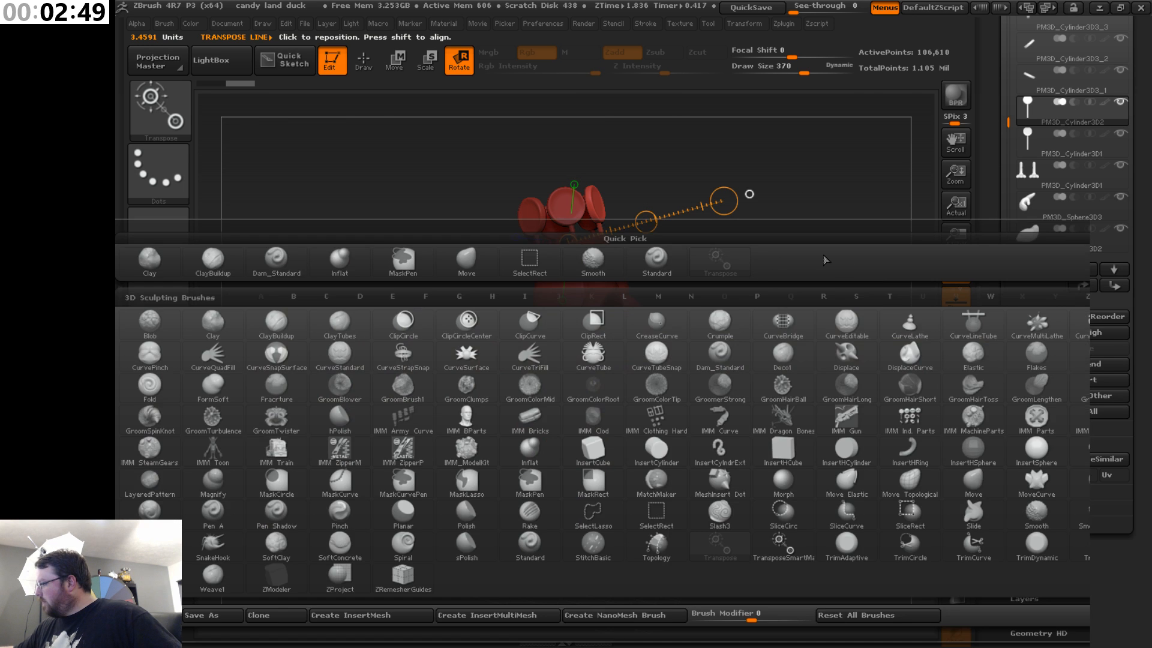
key("m")
key("v")
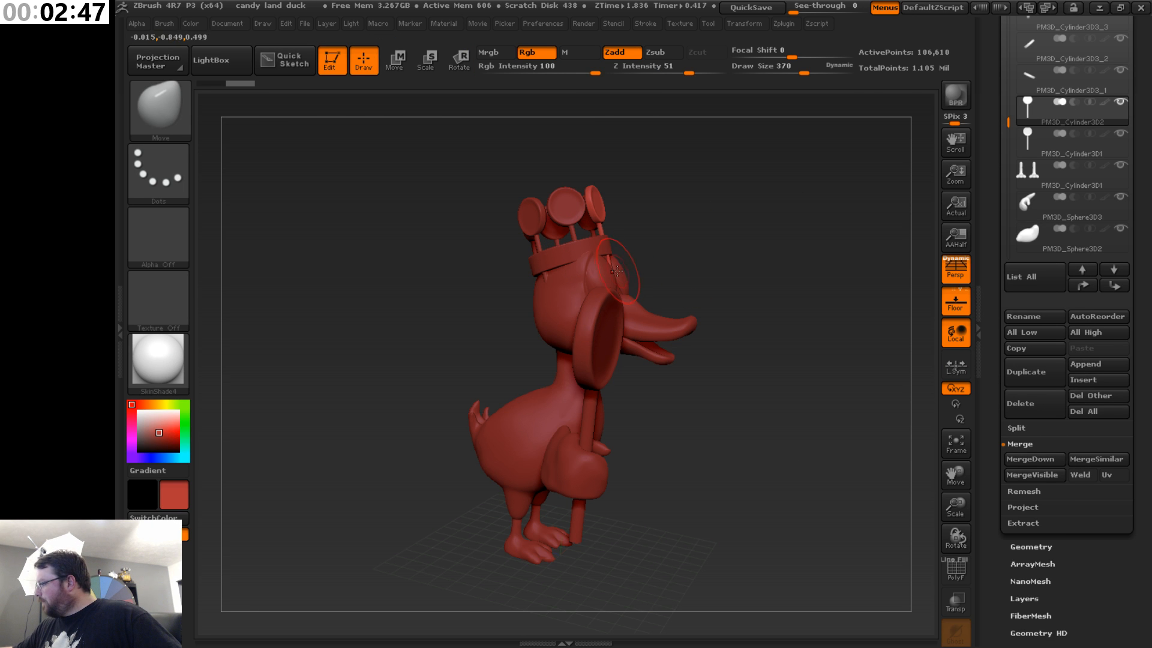
left_click(611, 270)
left_click_drag(713, 269, 761, 229)
left_click(611, 276)
left_click(598, 275)
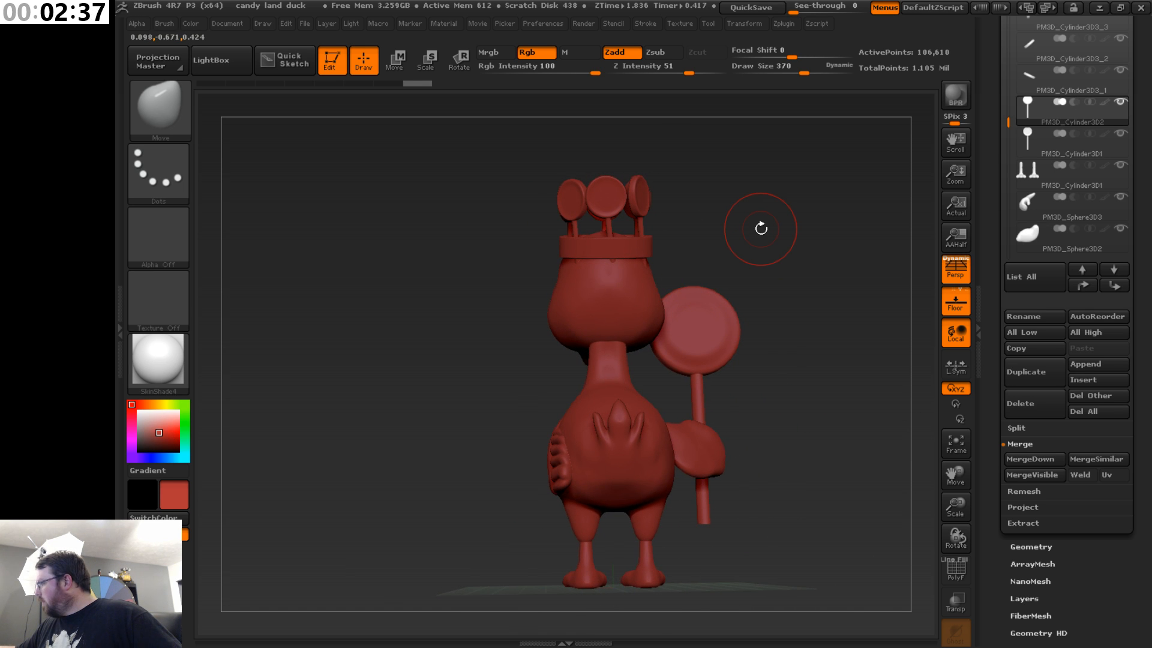
- Push the protruding stick ends of rim lollipops PM3D_Cylinder3D3_1 and PM3D_Cylinder3D3_2 inside the head with the Move brush
left_click(1059, 90)
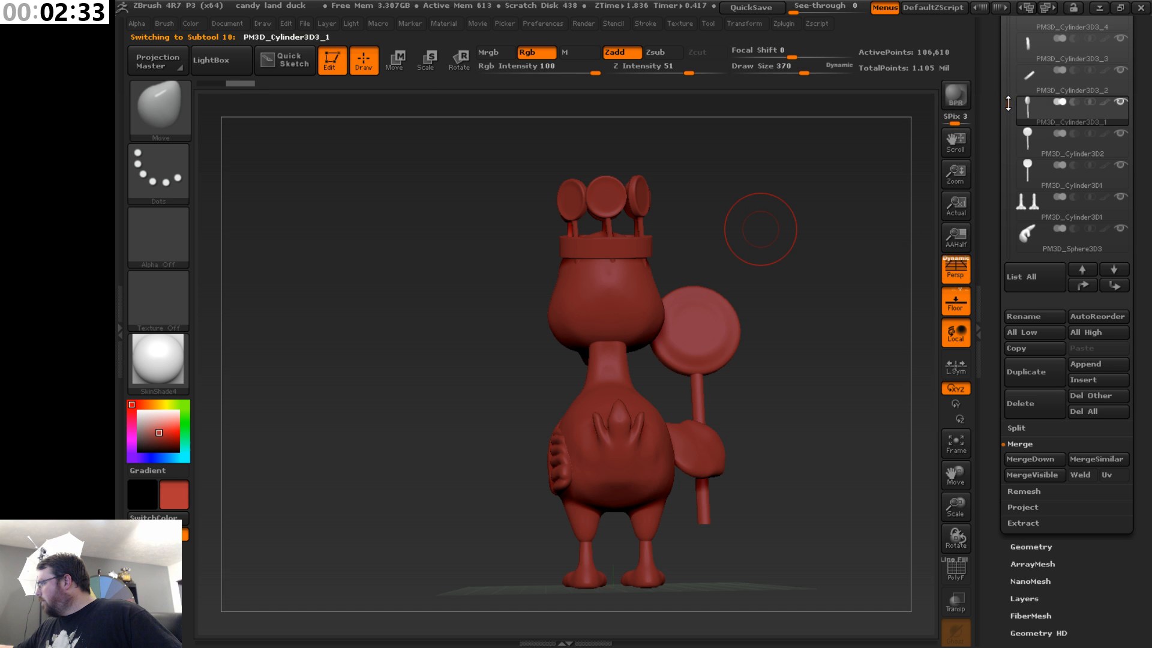
mouse_move(1051, 89)
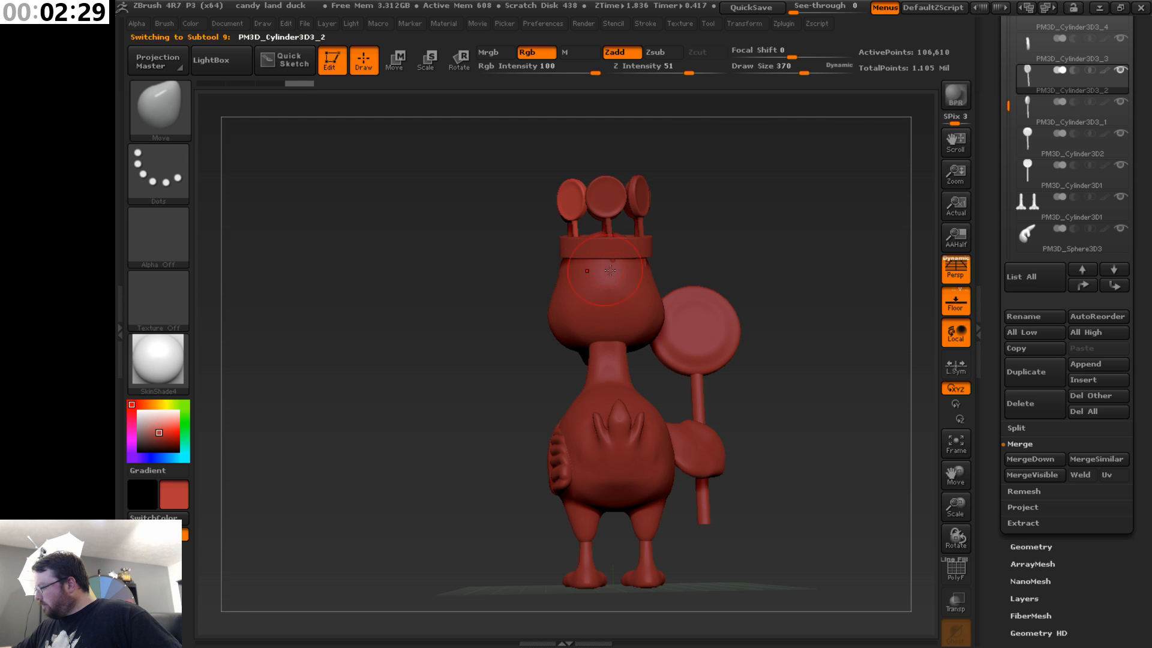
left_click(1065, 118)
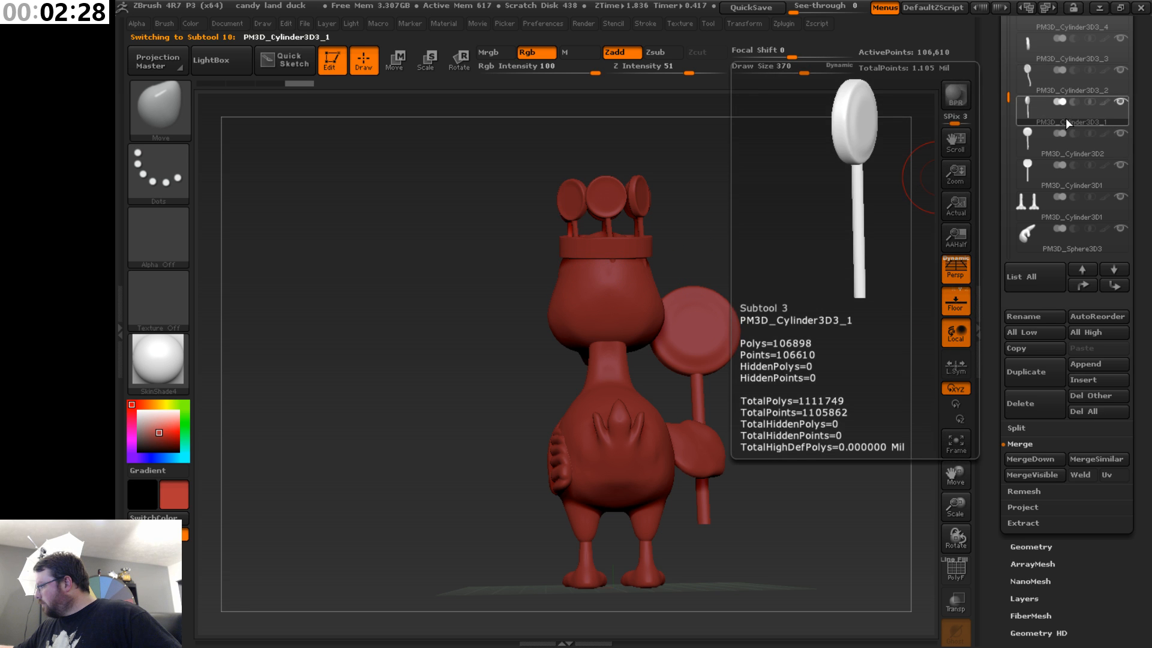
left_click(1060, 88)
- Push the protruding stick ends of rim lollipops PM3D_Cylinder3D3_3 and PM3D_Cylinder3D3_4 inside the head and return to a front view
left_click(1057, 59)
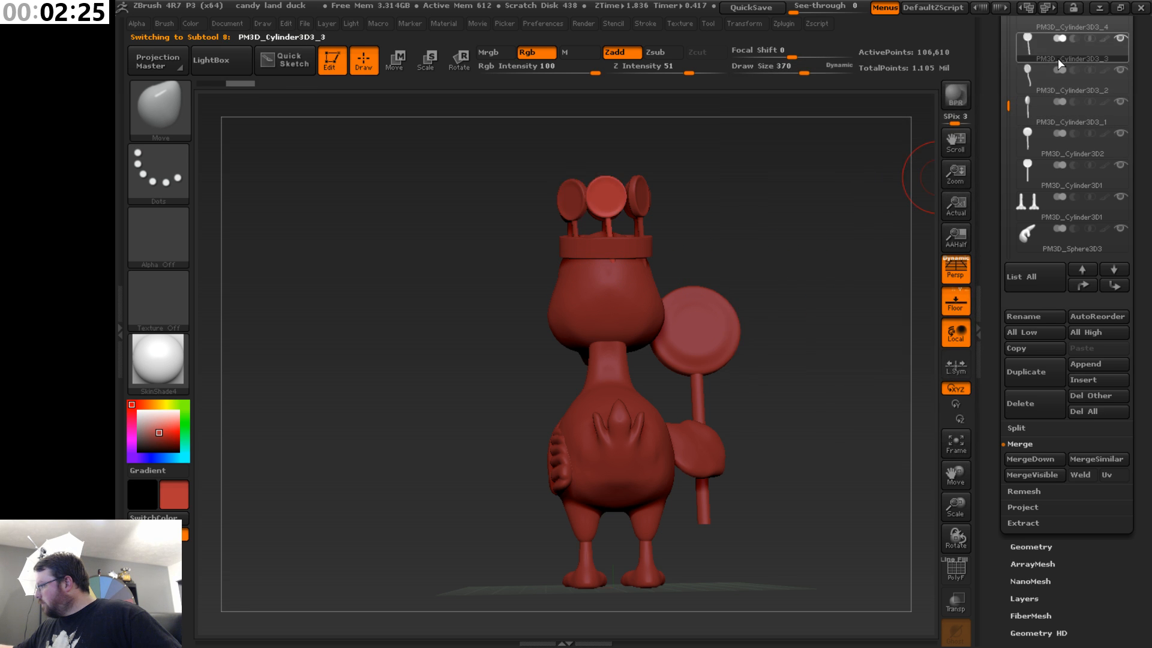
left_click_drag(840, 264, 581, 268)
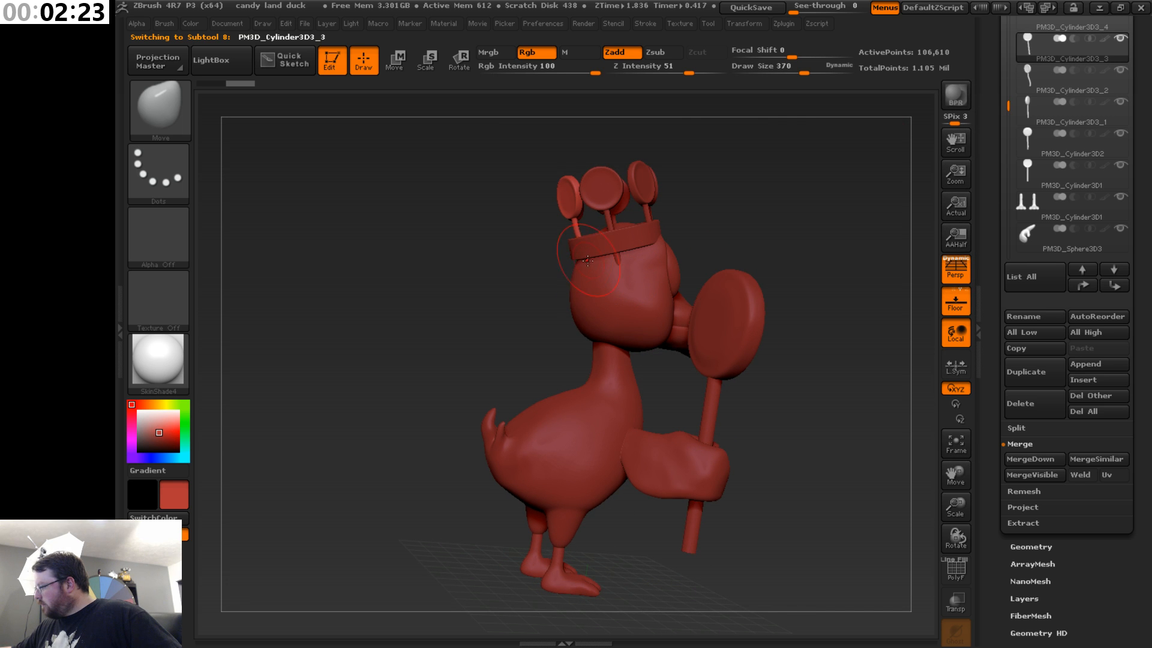
left_click(588, 260)
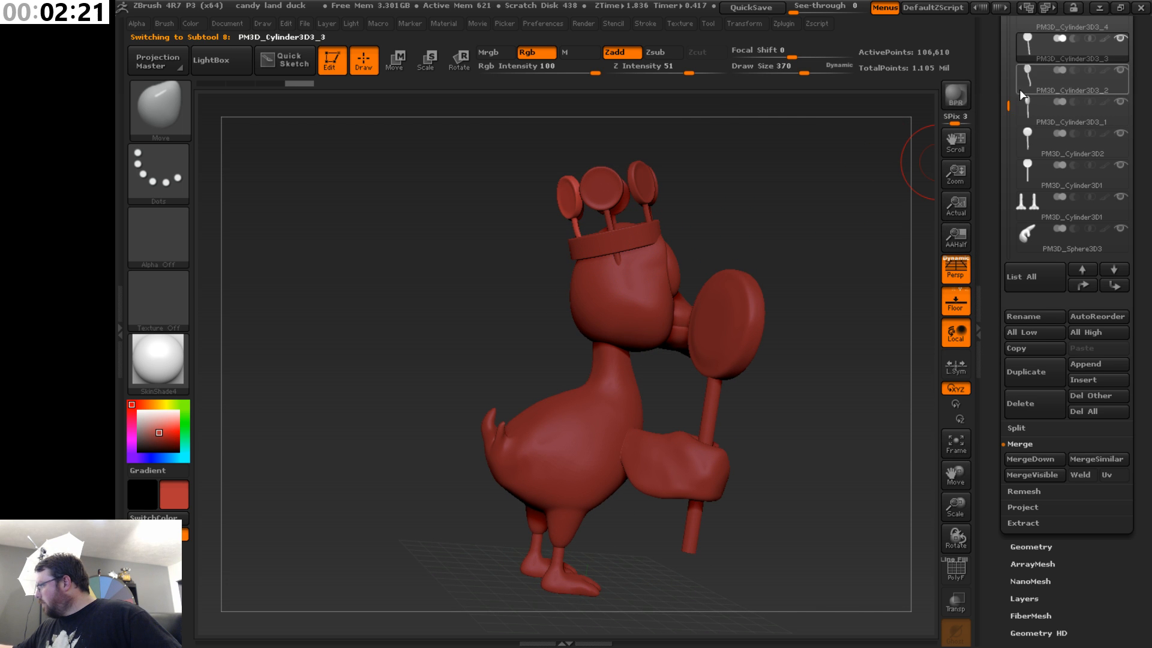
key("Up")
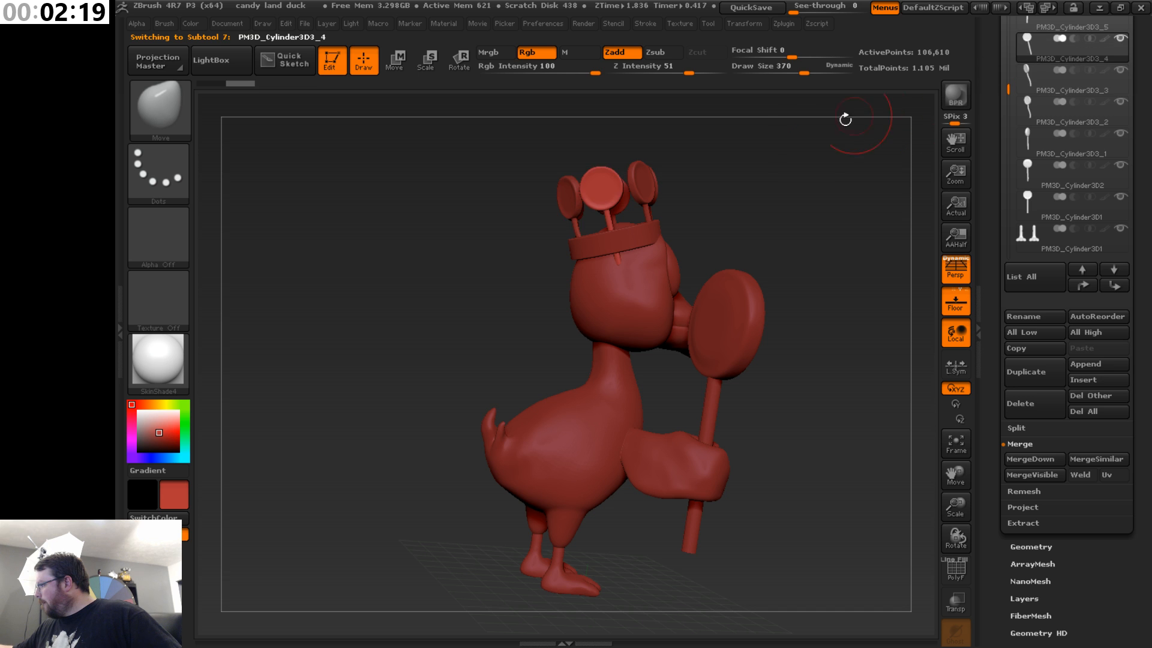
mouse_move(845, 119)
left_mouse_down()
mouse_move(584, 266)
mouse_move(624, 300)
mouse_move(792, 318)
mouse_move(798, 329)
mouse_move(660, 361)
mouse_move(672, 318)
left_mouse_up()
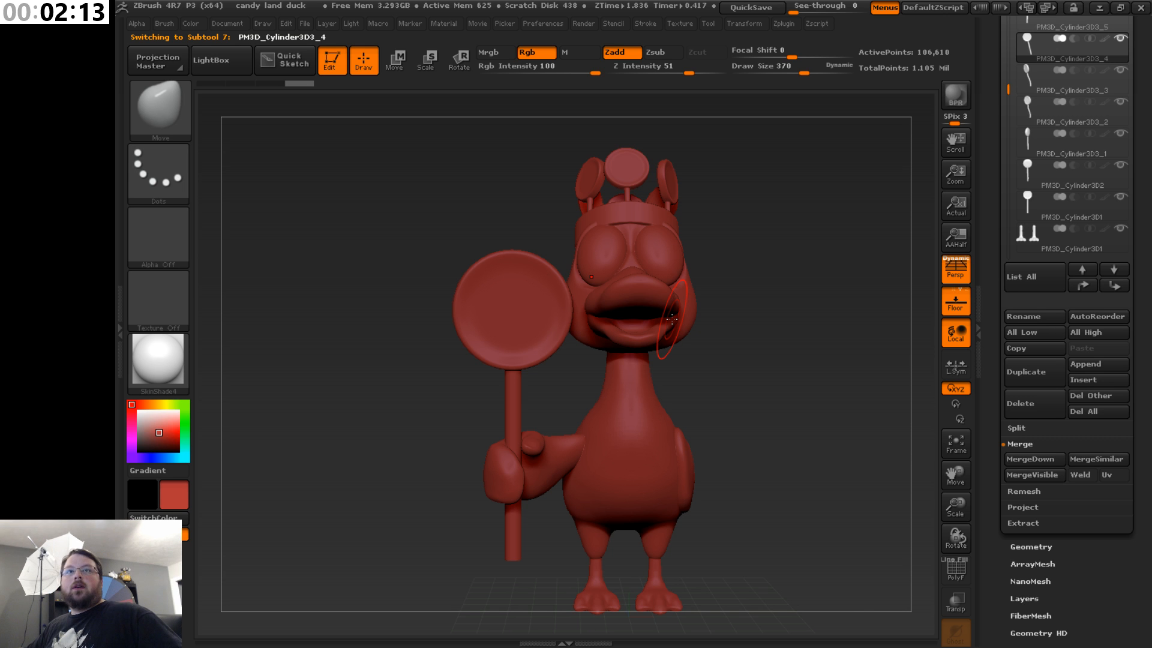
mouse_move(804, 352)
left_mouse_down()
mouse_move(807, 384)
mouse_move(805, 334)
left_mouse_up()
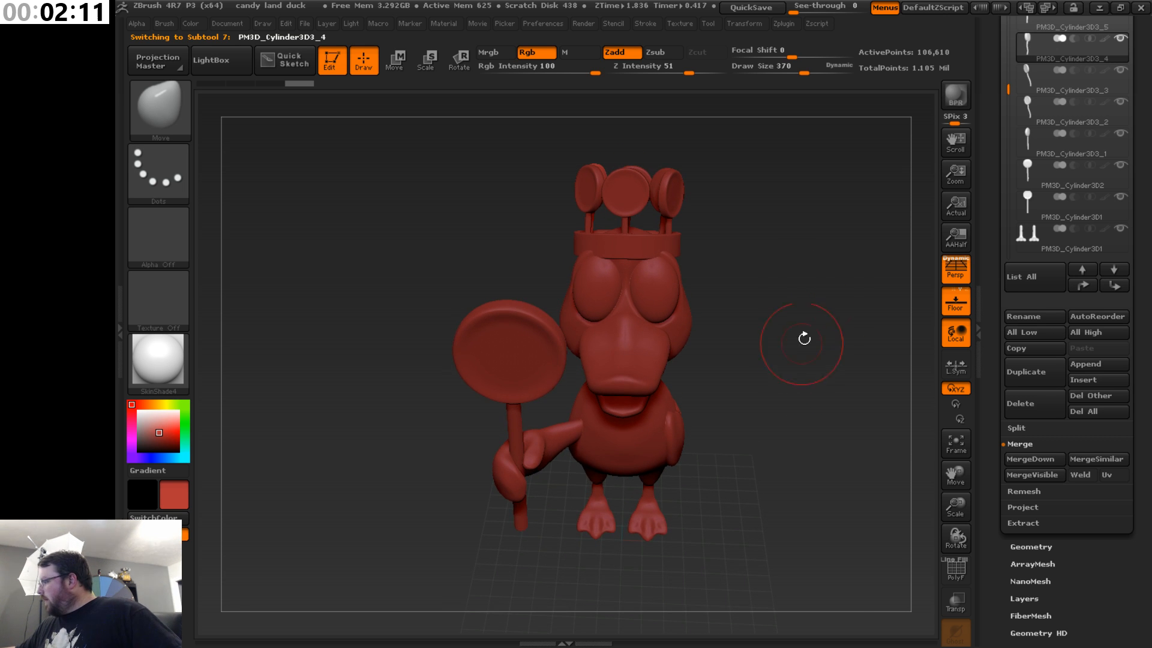
- Make the hat band subtool PM3D_Cylinder3D3 active and face the duck from the front
left_click_drag(1010, 89, 1020, 10)
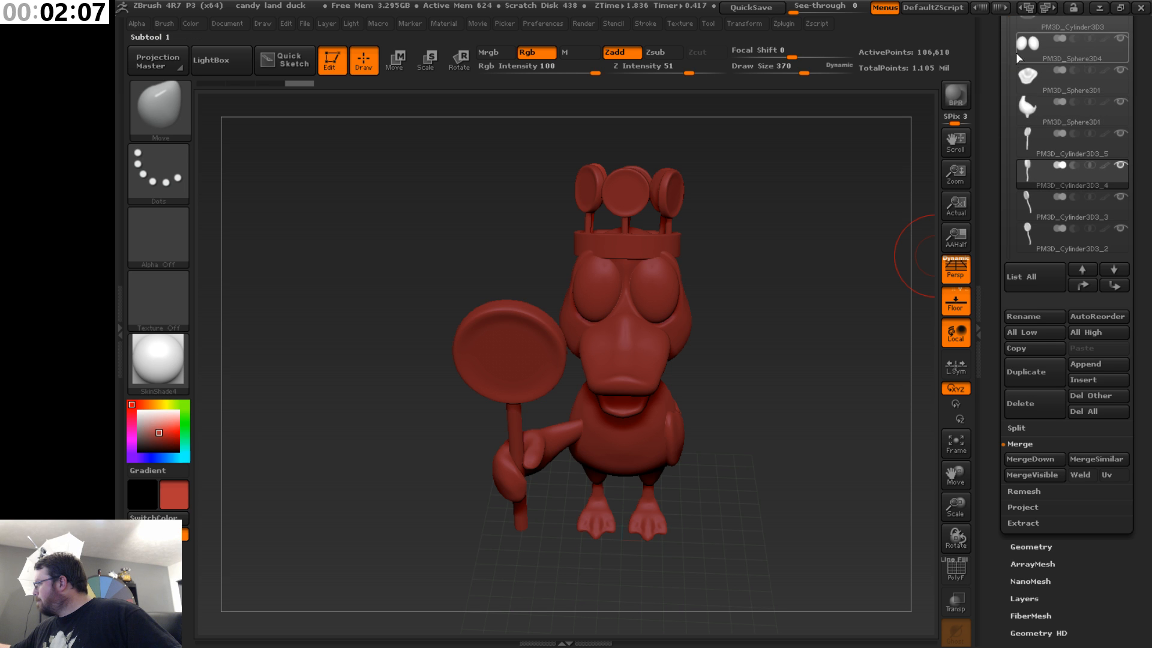
left_click_drag(1141, 95, 1142, 192)
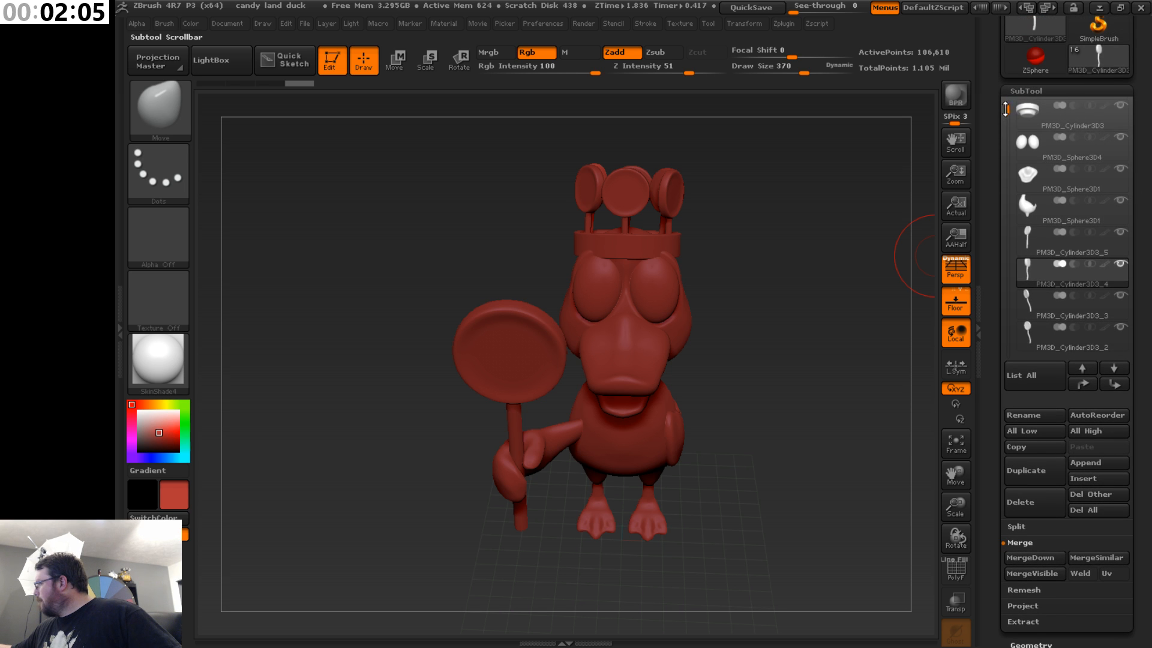
left_click_drag(1008, 112, 1018, 85)
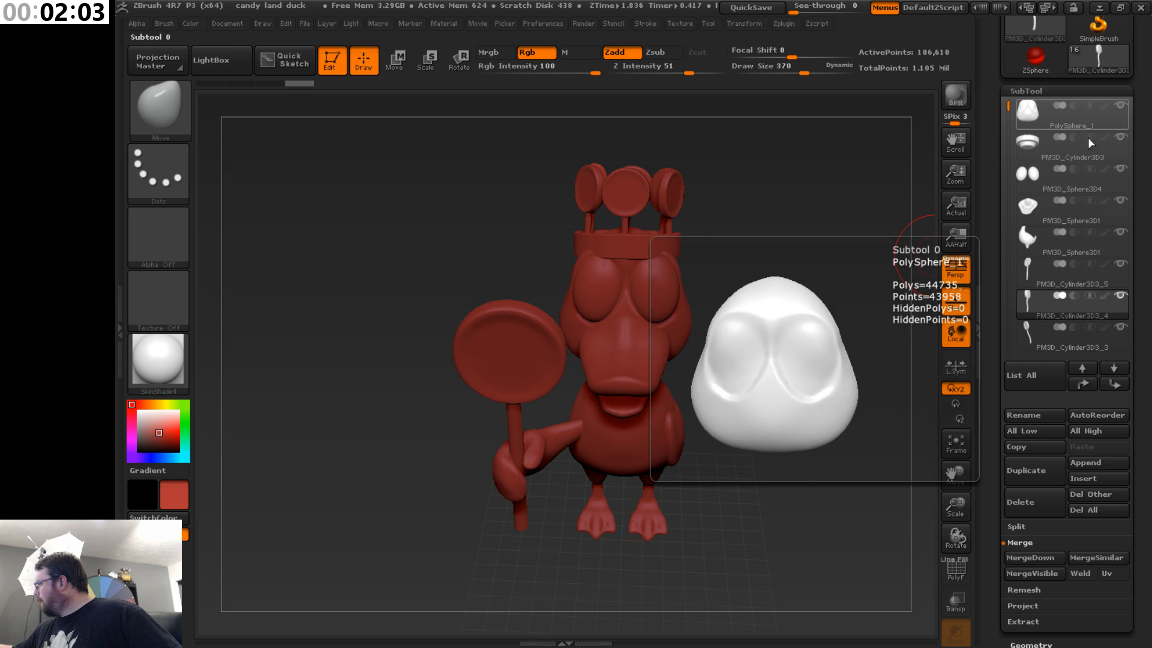
left_click(1066, 149)
left_click_drag(870, 224, 754, 240)
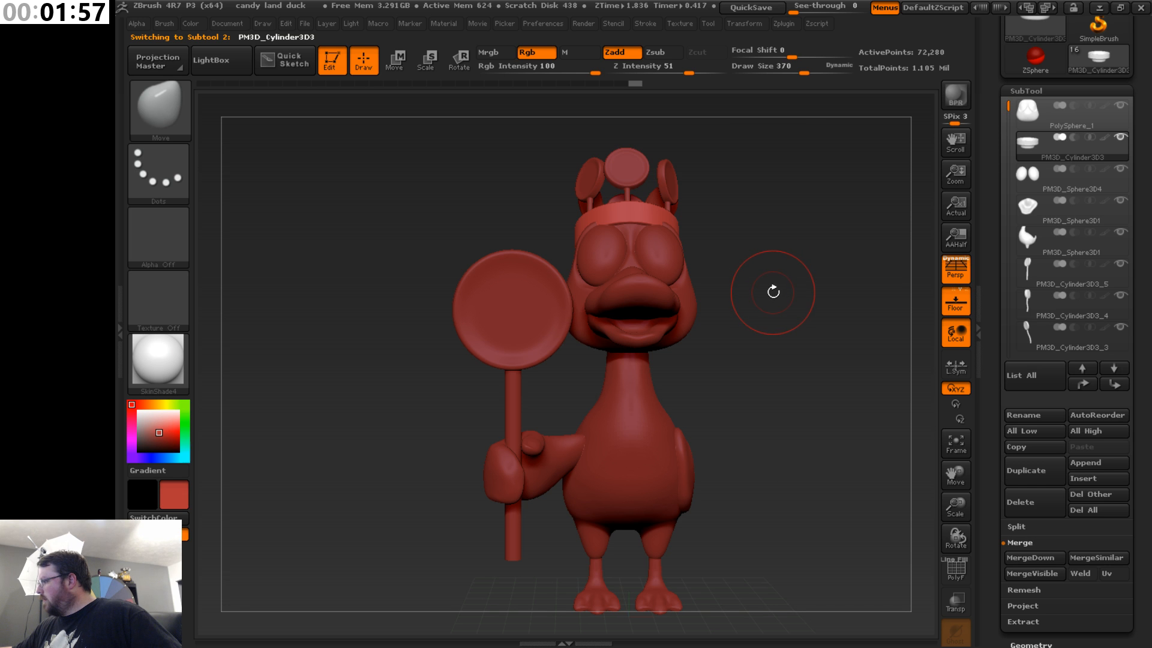
- Try a ClayBuildup stroke across the front of the hat band in a close-up view, and undo it
key("b")
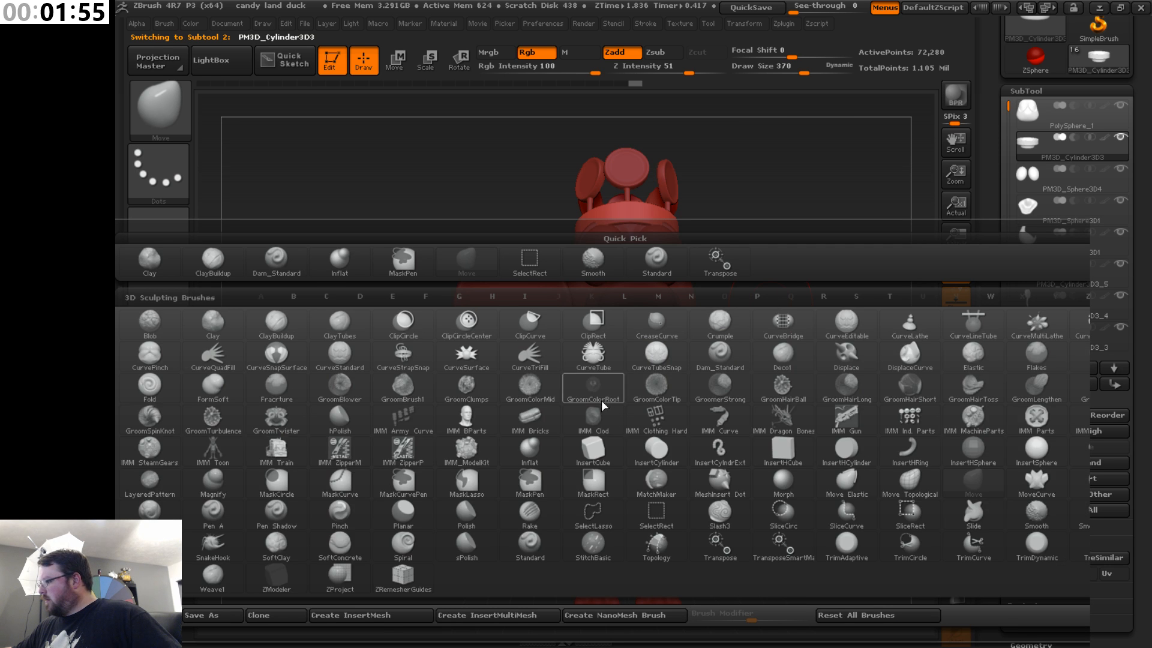
key("c")
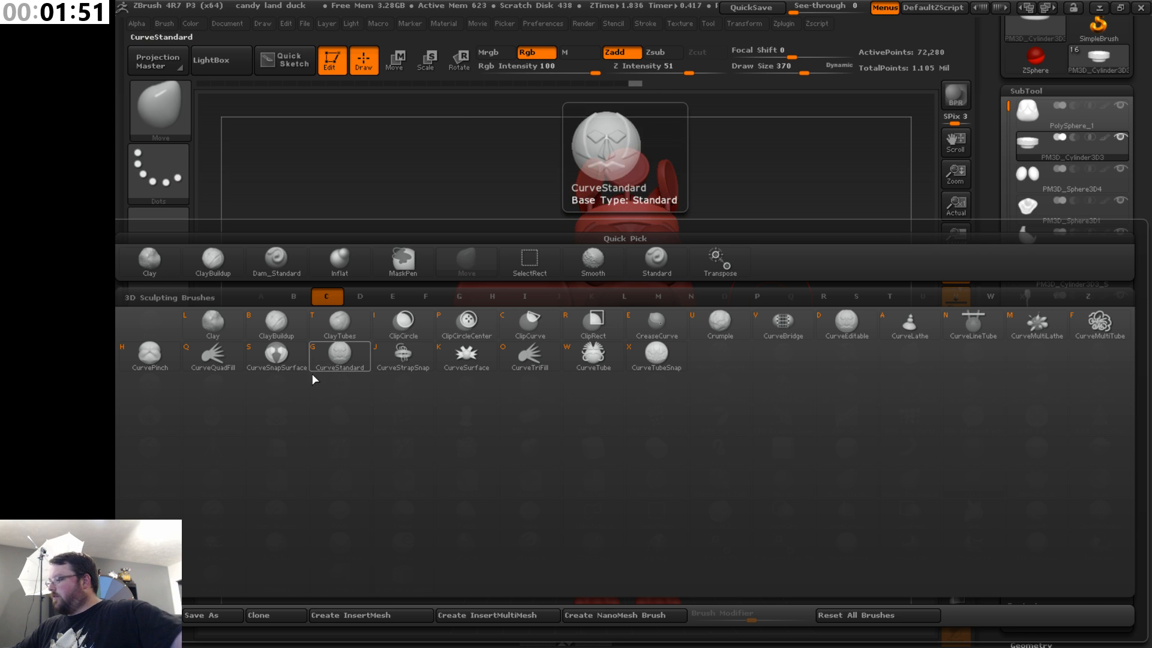
left_click(291, 328)
key("s")
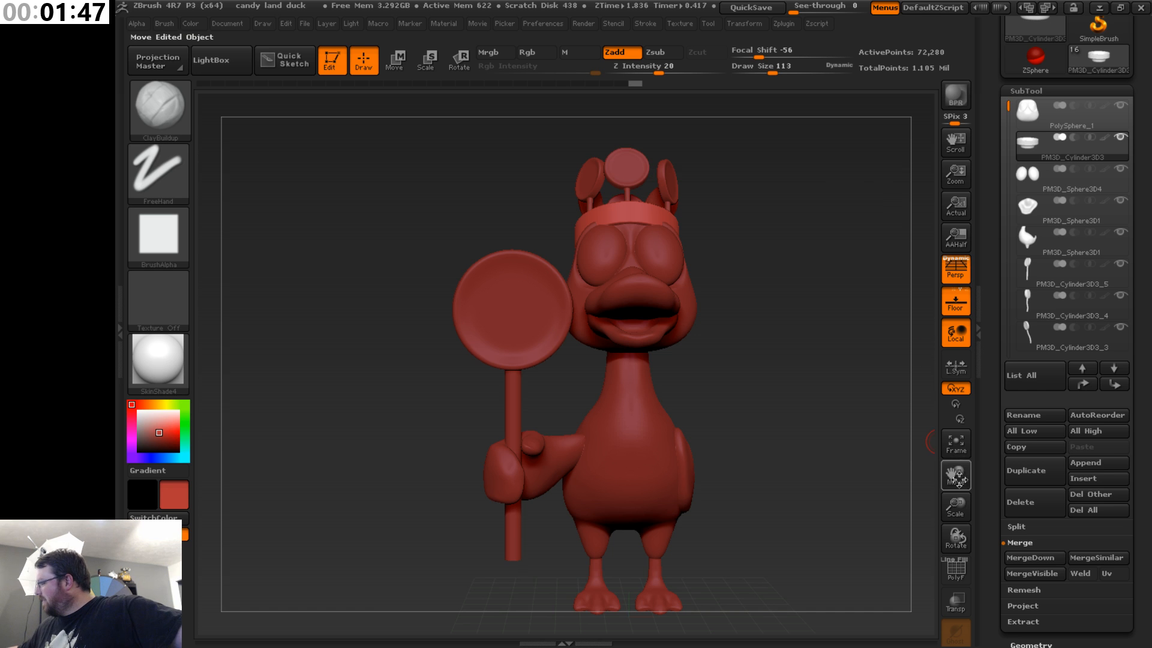
left_click_drag(956, 505, 956, 591)
left_click_drag(954, 474, 914, 543)
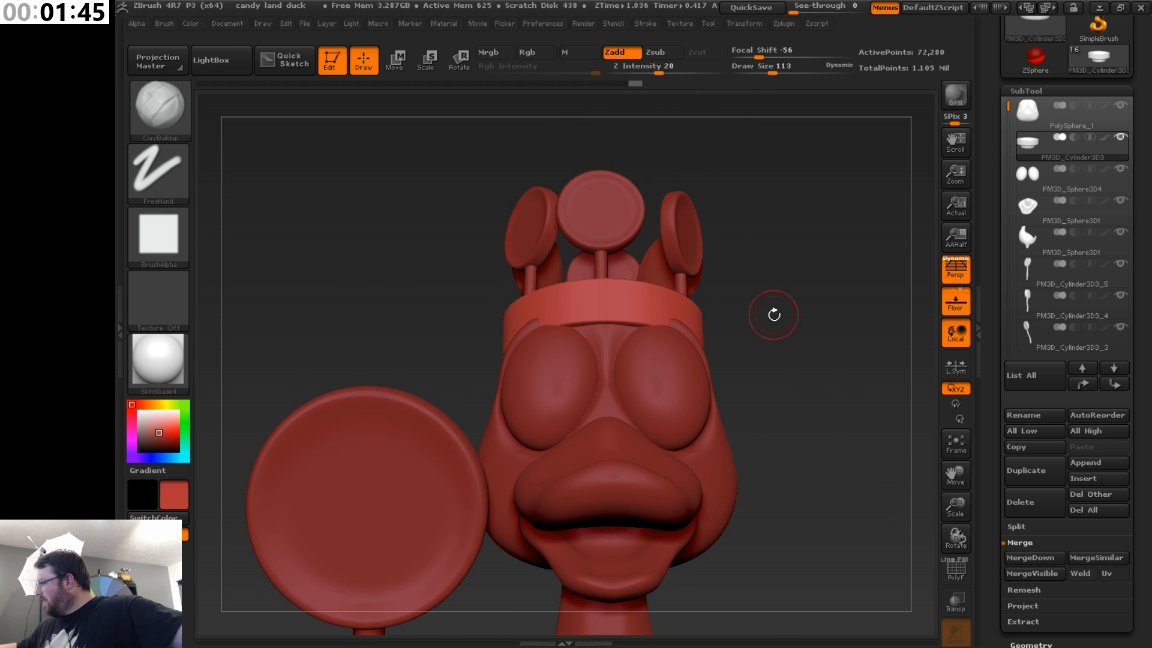
left_click_drag(774, 314, 765, 360)
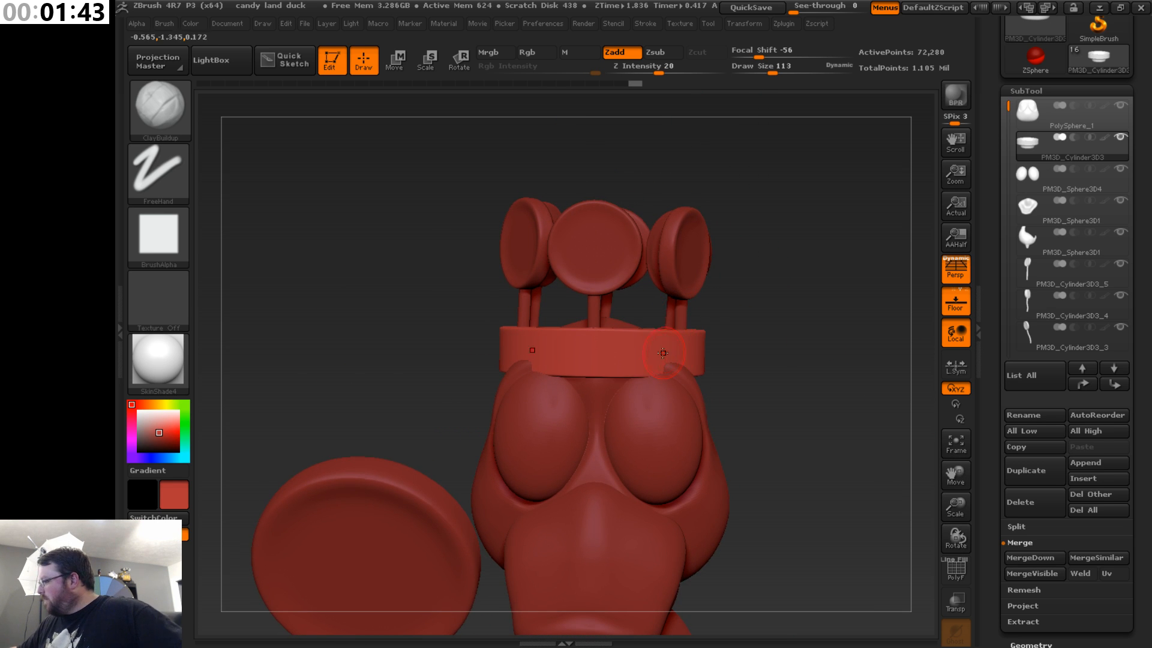
left_click_drag(608, 353, 653, 352)
key("ctrl+z")
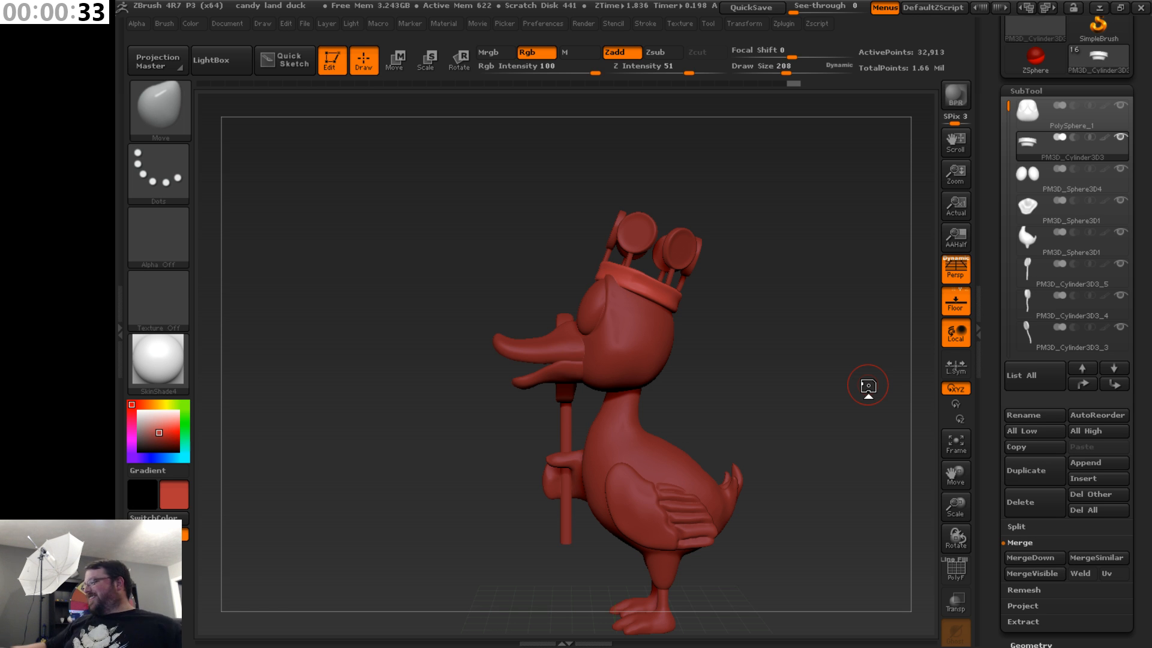
- Examine the whole duck, its hat and its lollipops from the front and side at several zoom levels
left_click_drag(744, 380, 792, 424)
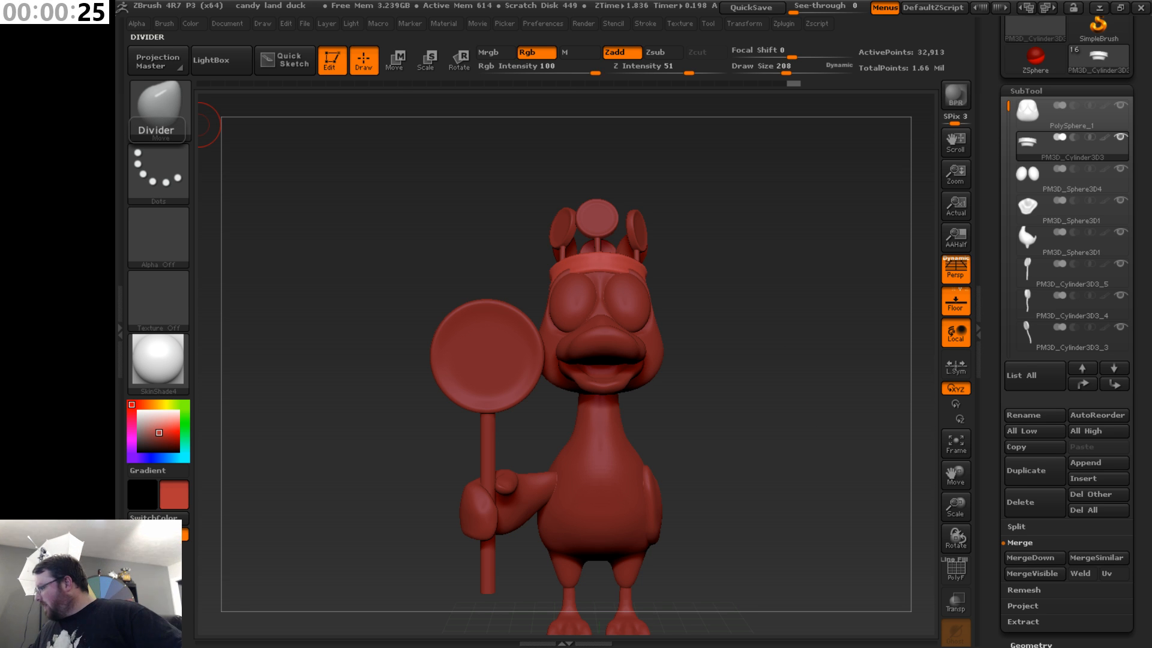
left_click_drag(775, 412, 854, 352)
left_click_drag(953, 506, 954, 534)
left_click_drag(843, 489, 767, 499)
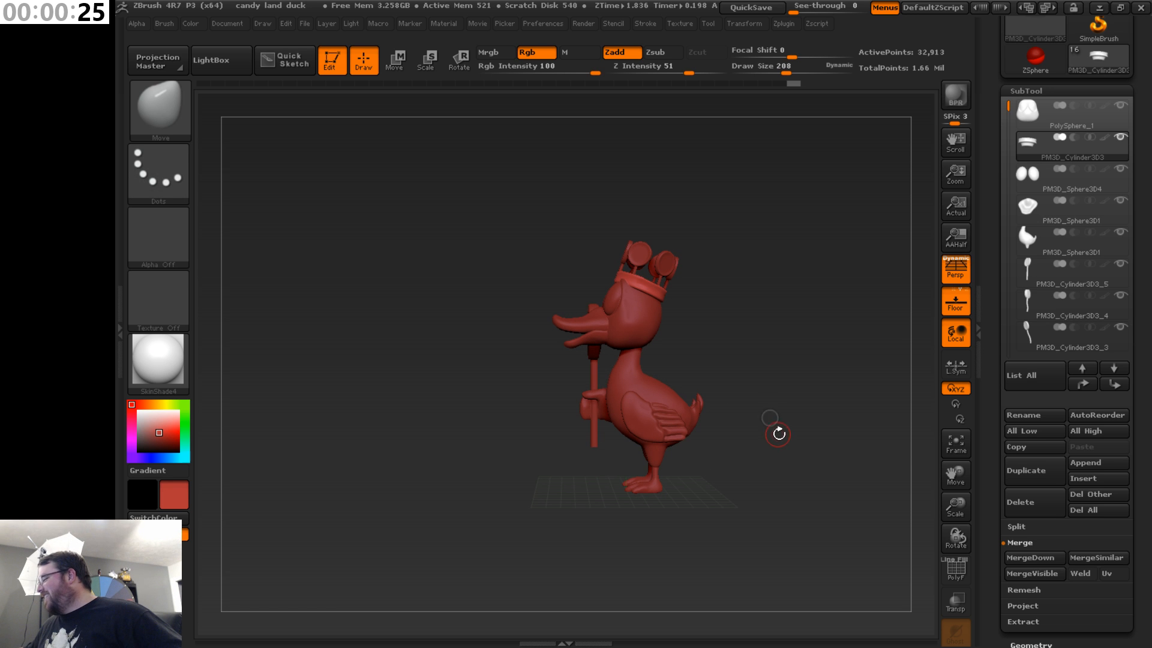
left_click_drag(766, 430, 668, 457)
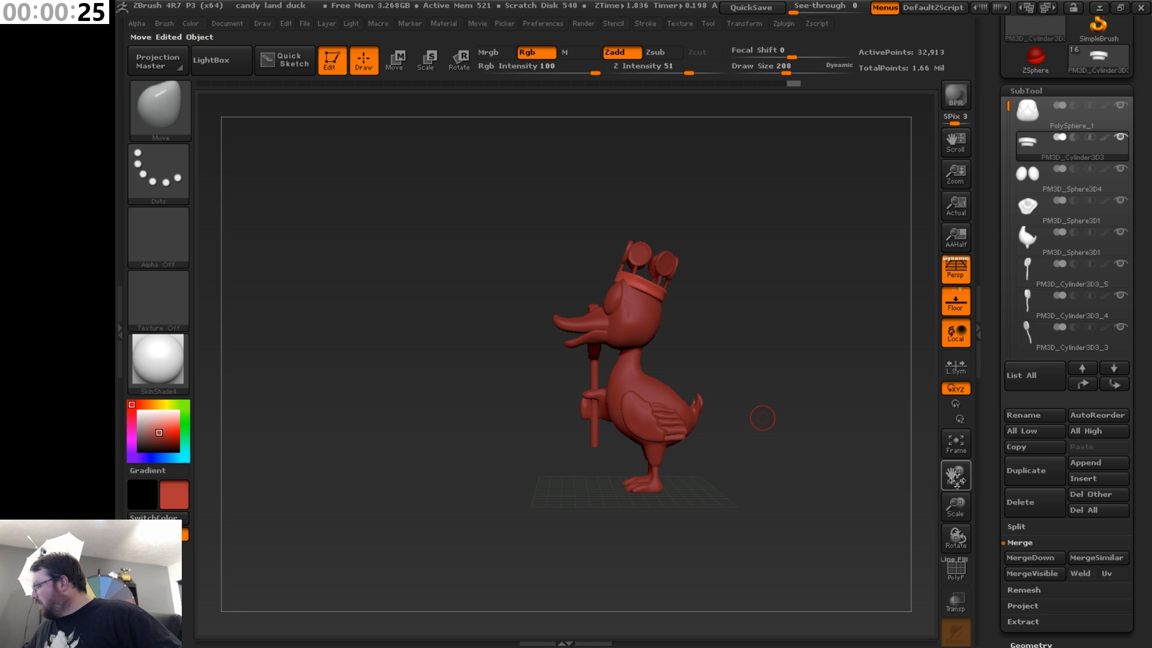
left_click_drag(955, 505, 960, 527)
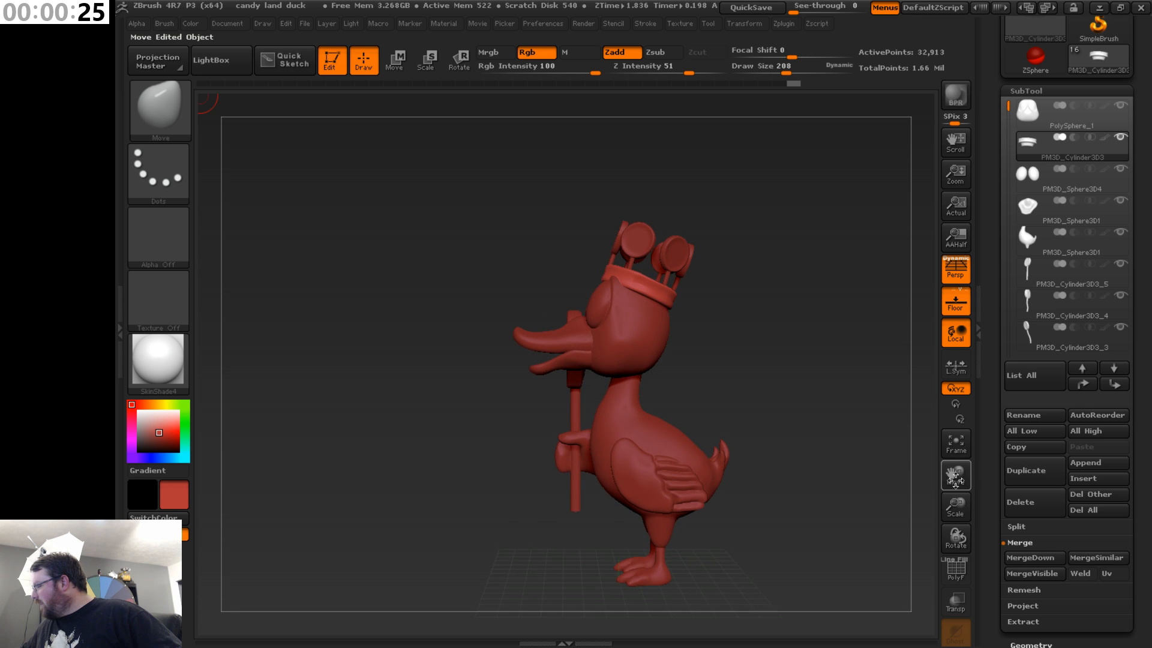
left_click_drag(954, 478, 905, 452)
mouse_move(828, 483)
left_mouse_down()
mouse_move(741, 485)
mouse_move(821, 490)
left_mouse_up()
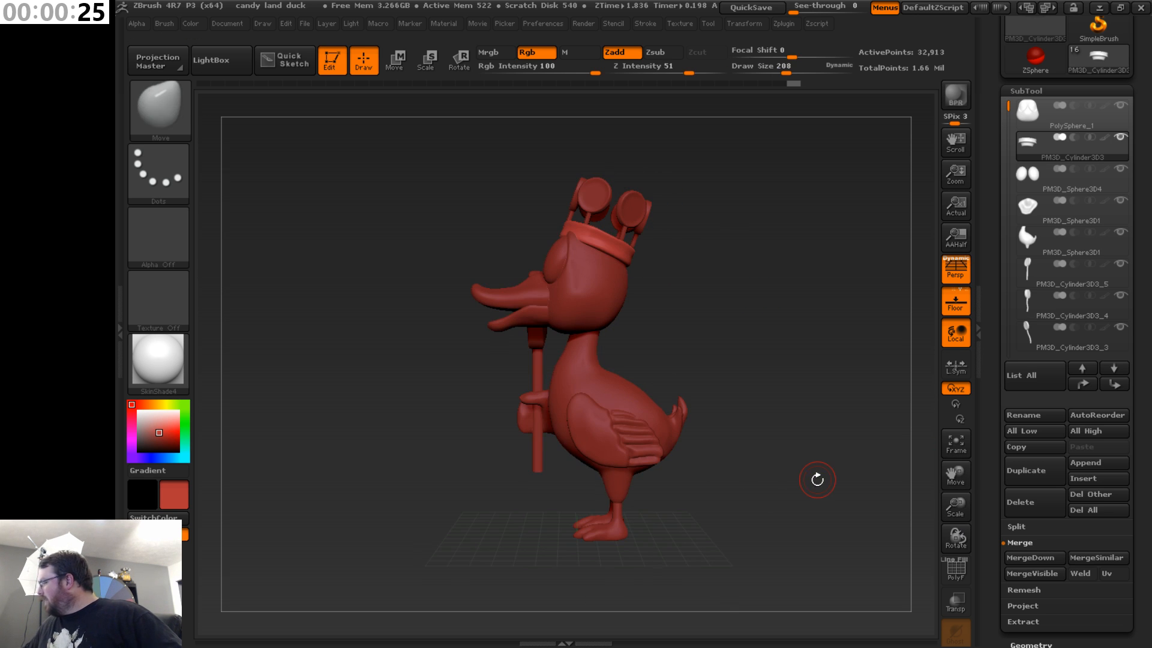
- Save the project over the existing candy land duck.ZPR file
left_click_drag(1144, 357, 1140, 313)
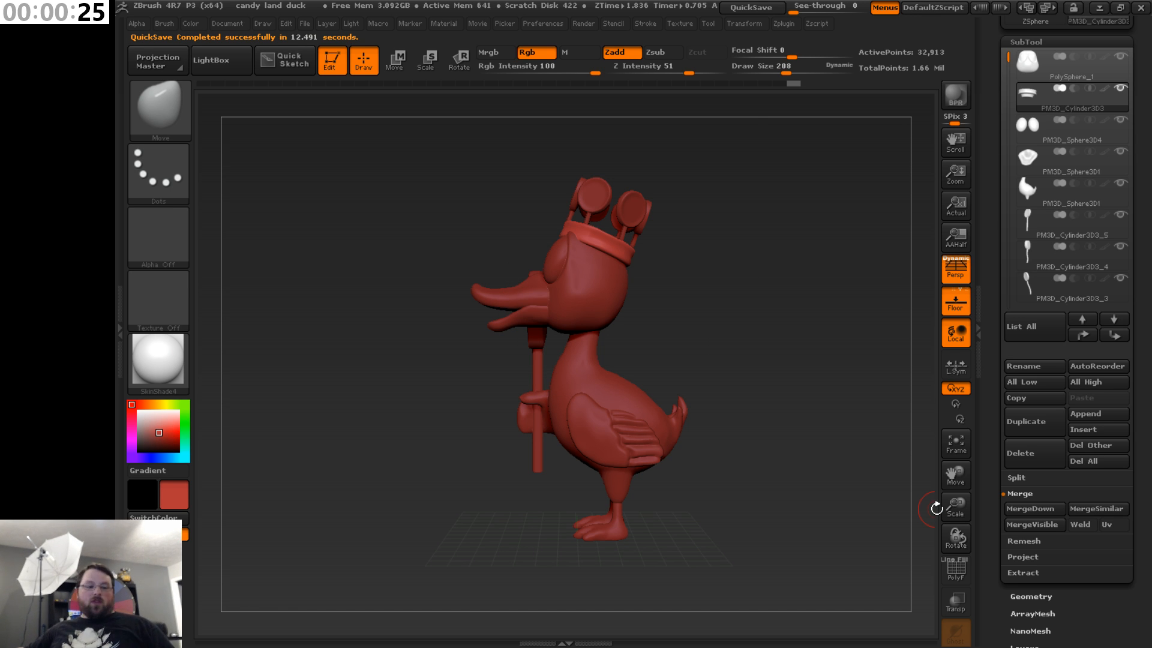
key("ctrl+s")
key("Return")
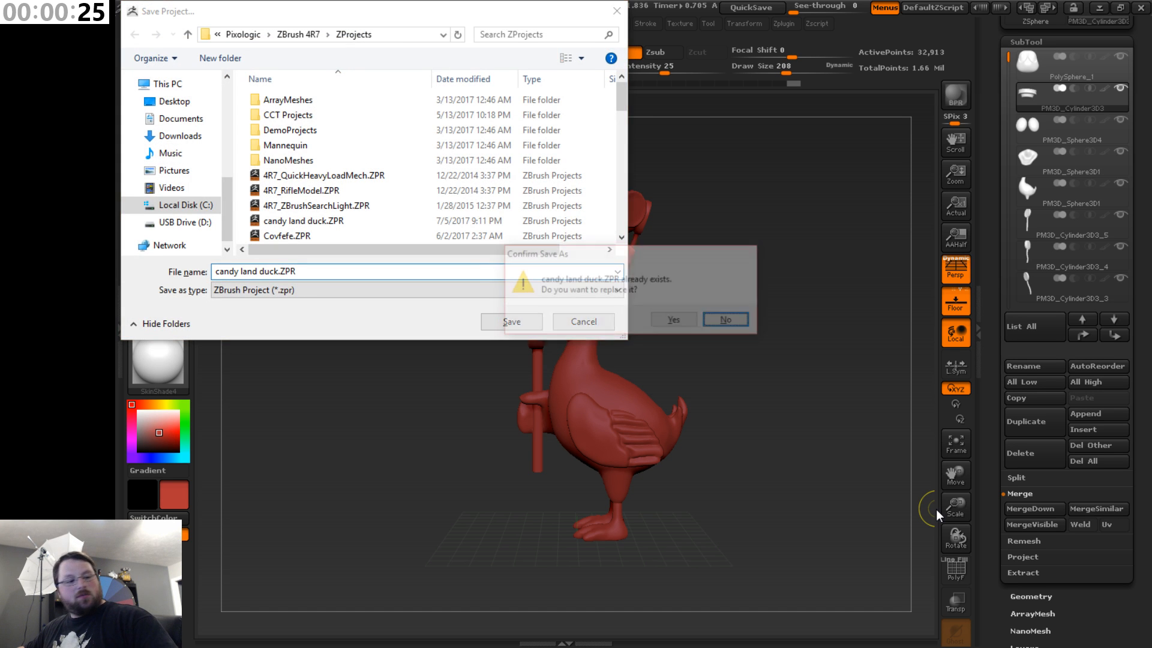
key("Left")
key("Return")
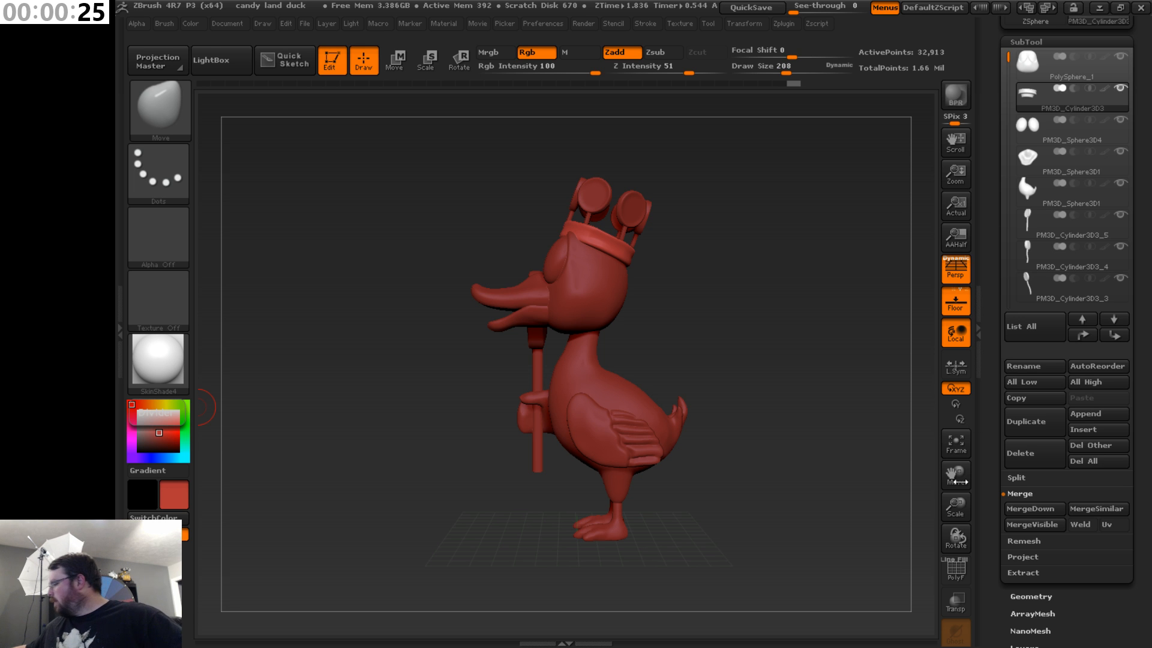
- Insert a Cylinder3D subtool below the hat band and move the new cylinder down to the duck's feet
left_click_drag(959, 512, 957, 485)
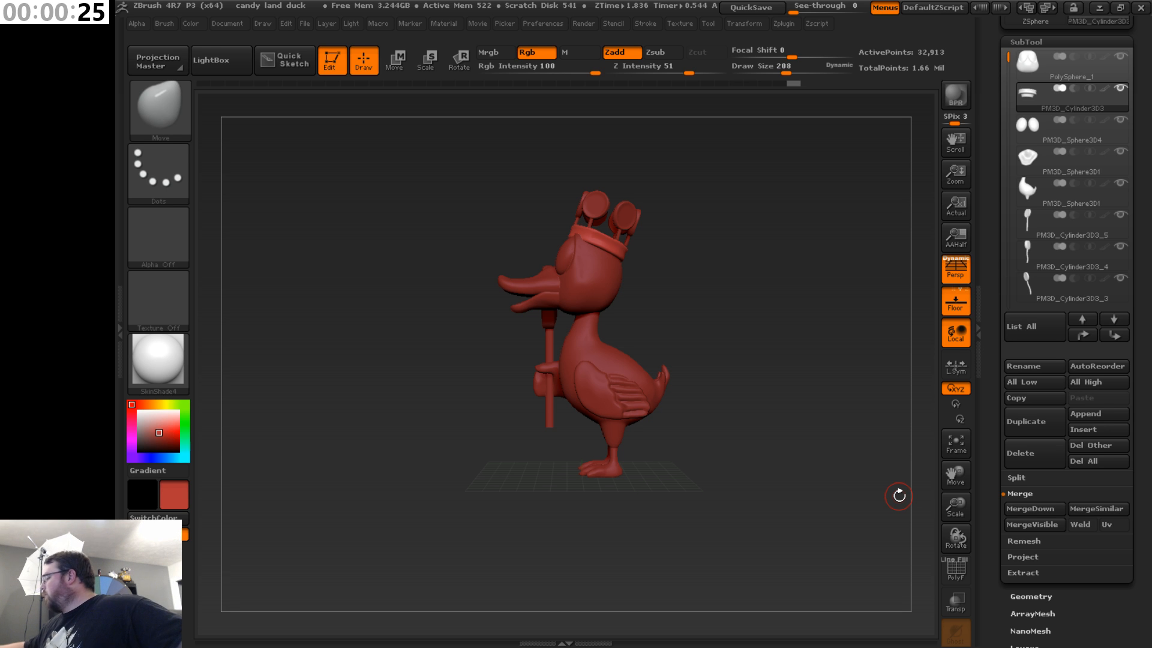
left_click_drag(1137, 367, 1140, 390)
left_click(1091, 460)
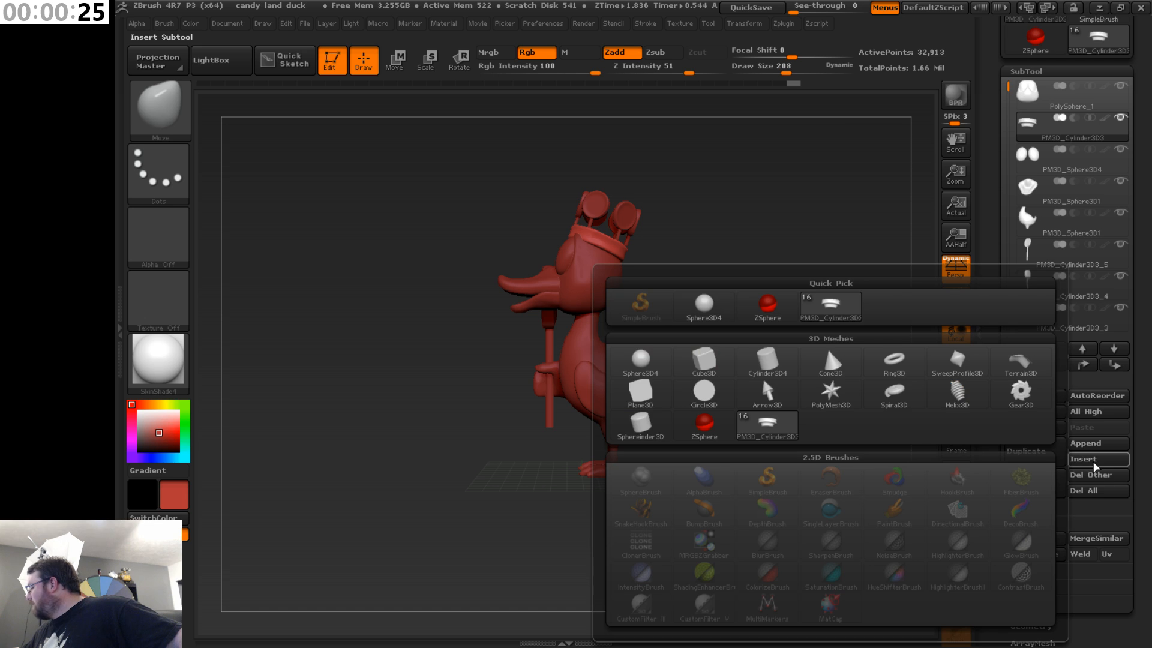
left_click(769, 362)
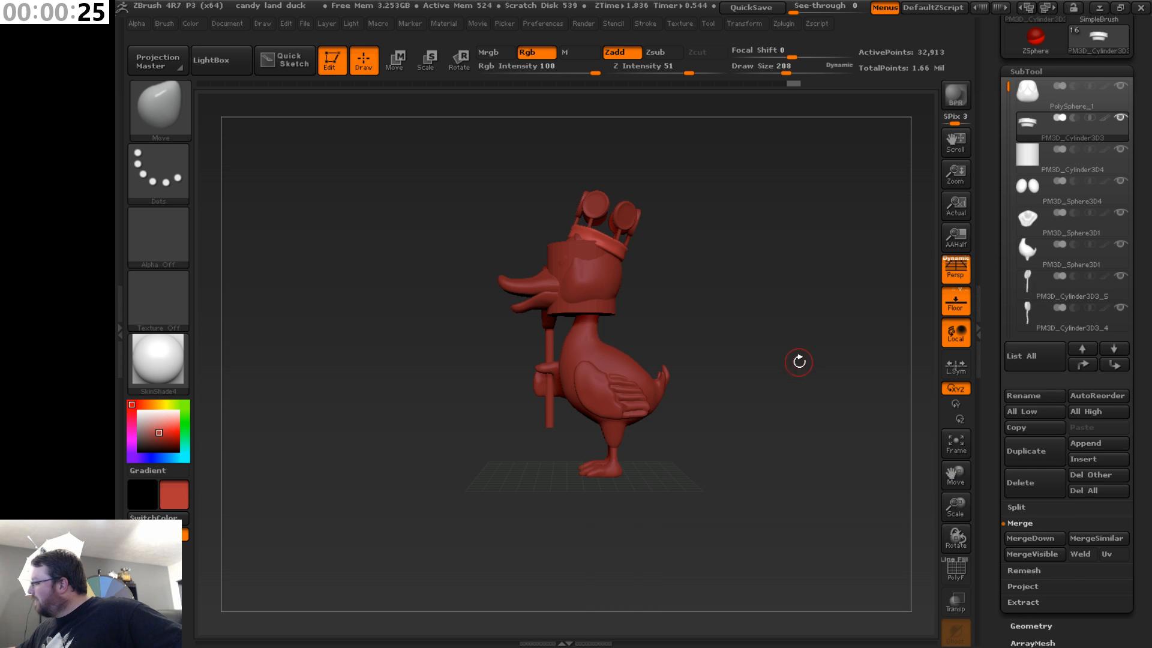
left_click(395, 60)
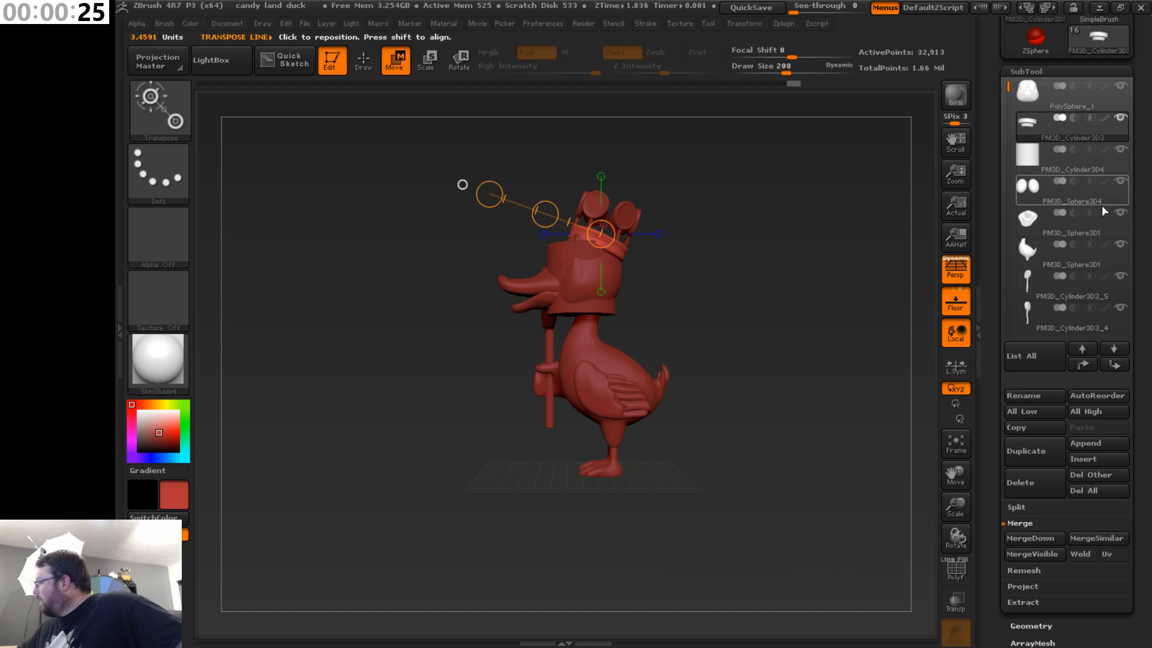
left_click(1087, 167)
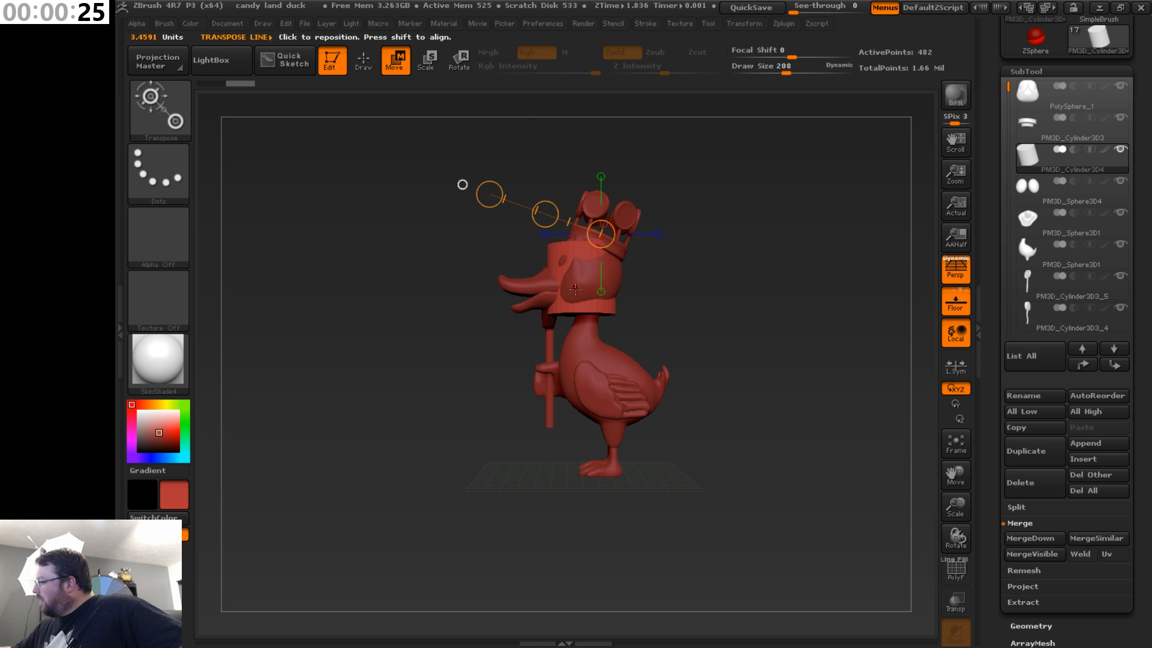
left_click_drag(579, 305, 579, 506)
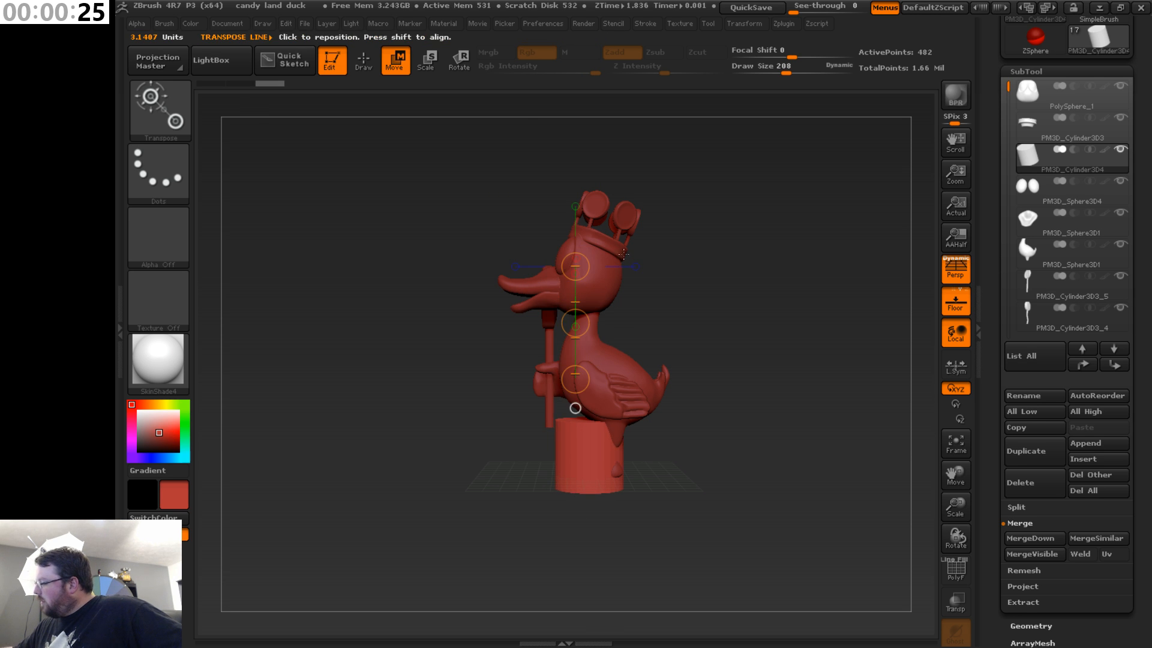
- Rotate the new cylinder so it lies horizontally at the duck's feet, and convert it to a DynaMesh at resolution 128
left_click(461, 69)
mouse_move(583, 442)
left_mouse_down("shift")
mouse_move(751, 442)
mouse_move(617, 527)
mouse_move(608, 488)
left_mouse_up("shift")
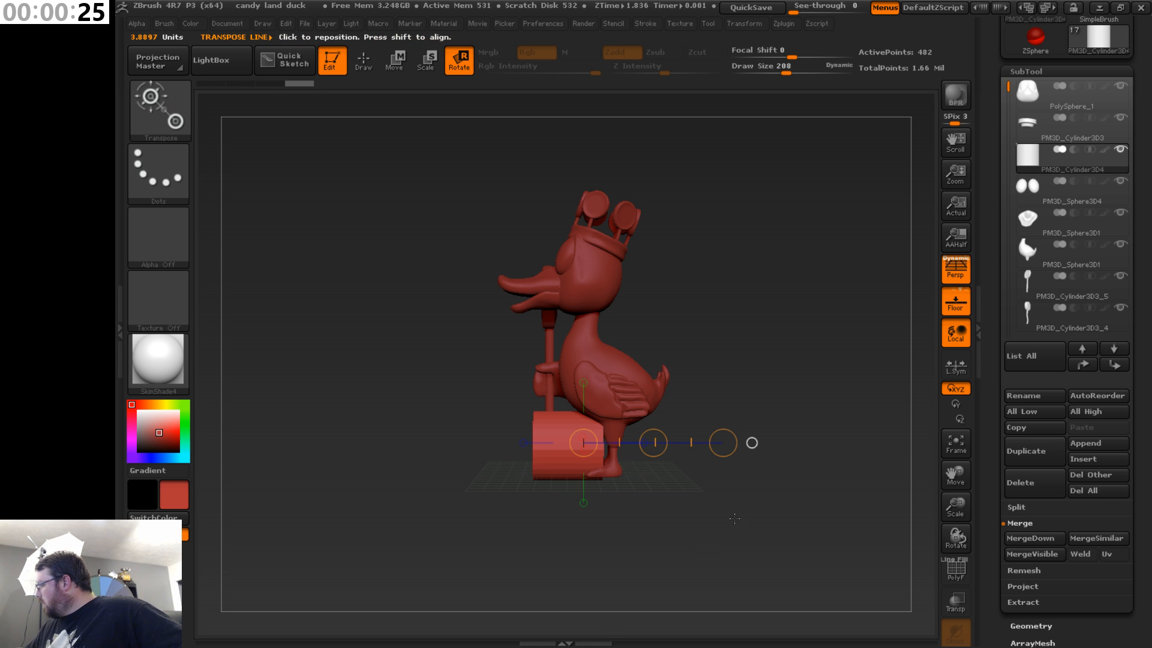
left_click_drag(1143, 414, 1145, 344)
left_click(1047, 423)
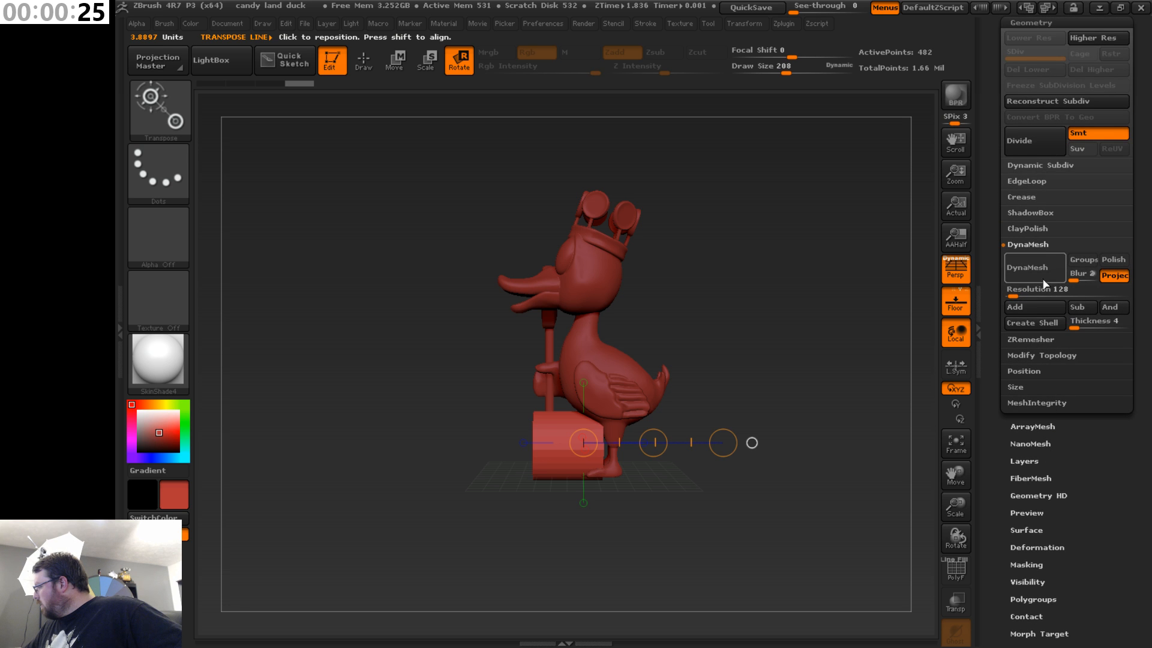
left_click(1043, 284)
key("ctrl")
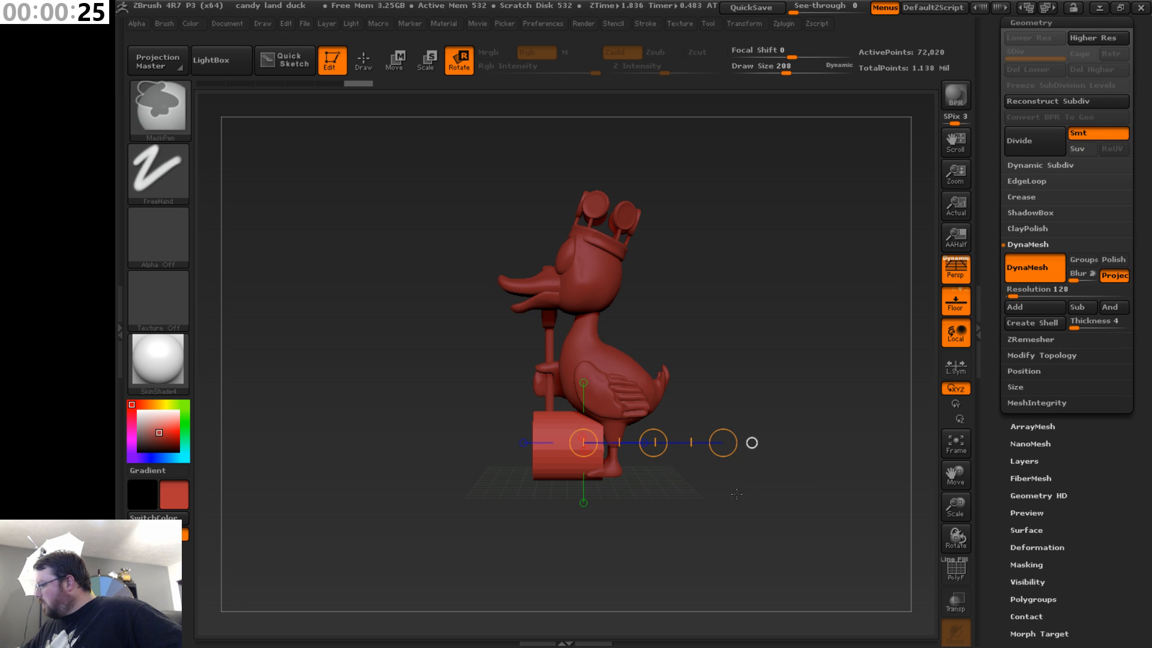
- Smooth the horizontal cylinder's edges from both sides with a brush draw size of 1000
key("q")
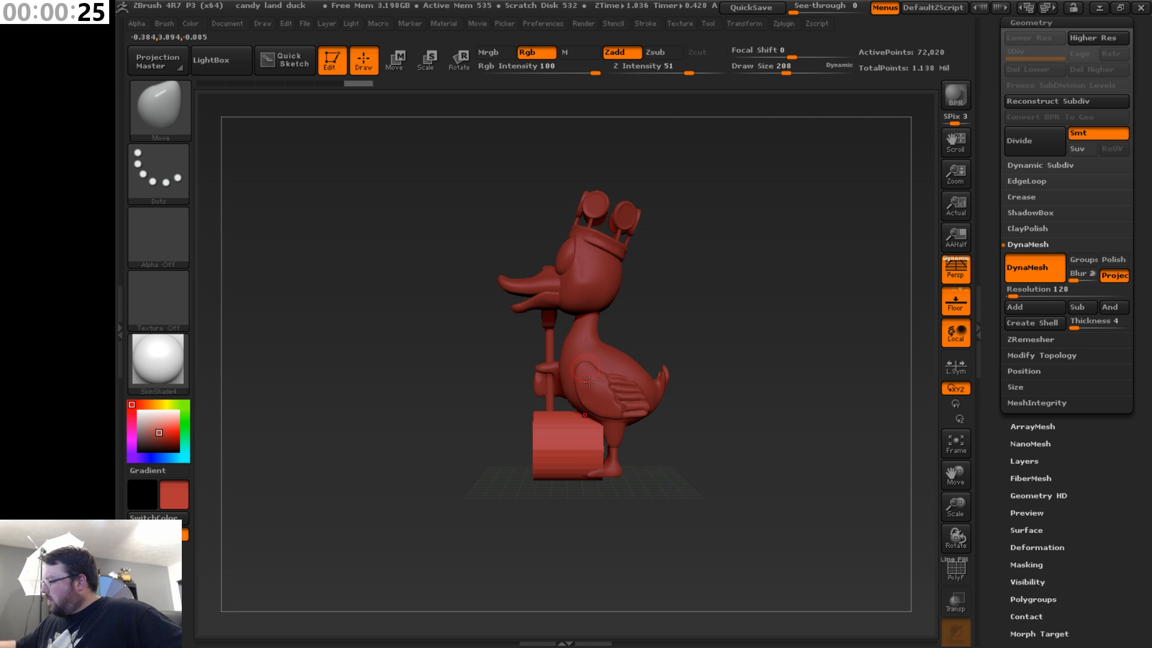
key("s")
left_click_drag(694, 450, 759, 457)
left_click_drag(591, 465, 533, 468, "shift")
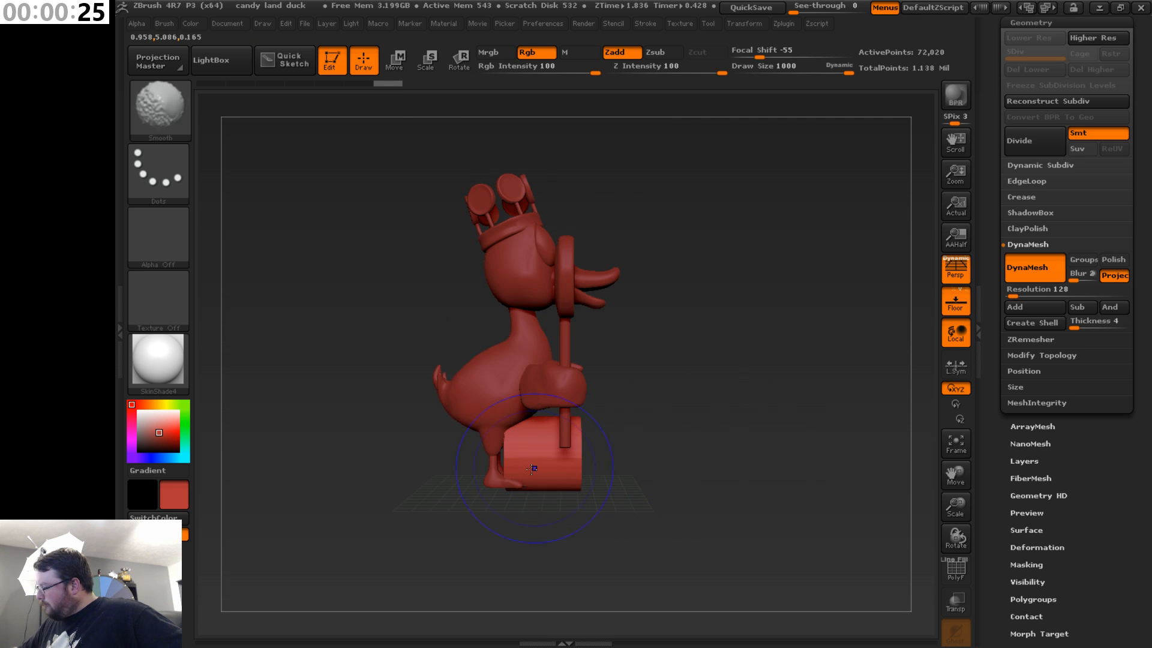
mouse_move(670, 447)
left_mouse_down()
mouse_move(658, 470)
mouse_move(671, 517)
mouse_move(672, 478)
mouse_move(687, 488)
mouse_move(617, 504)
left_mouse_up()
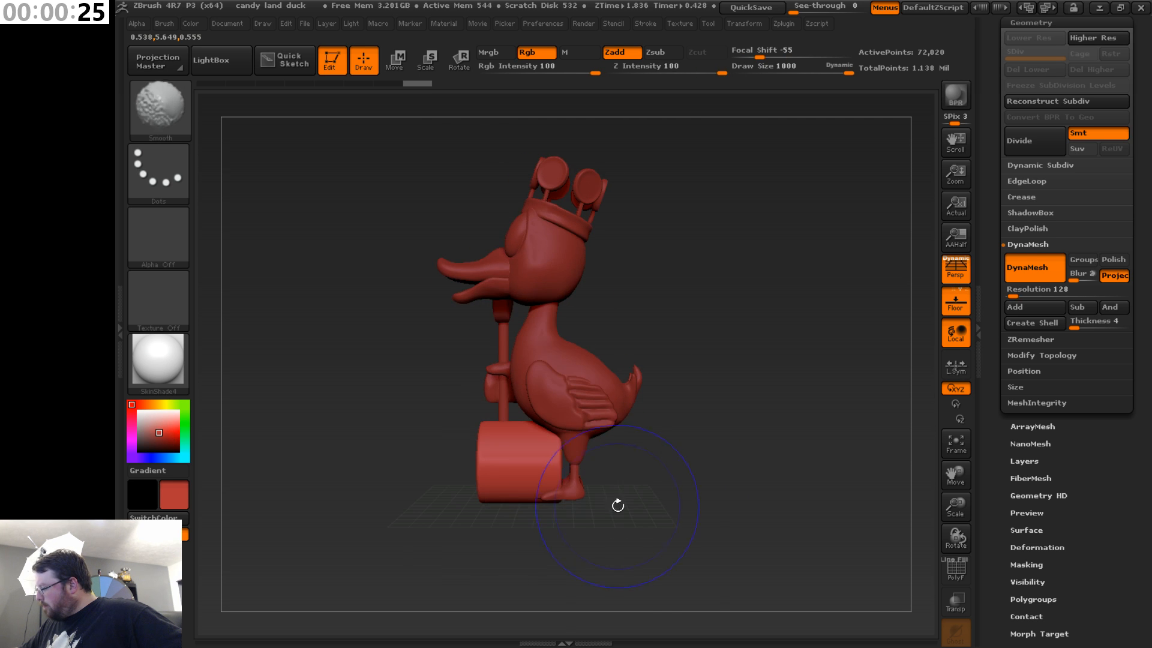
- Stretch the cylinder into a long horizontal log and slide it back so it extends mostly behind the duck
left_click(394, 60)
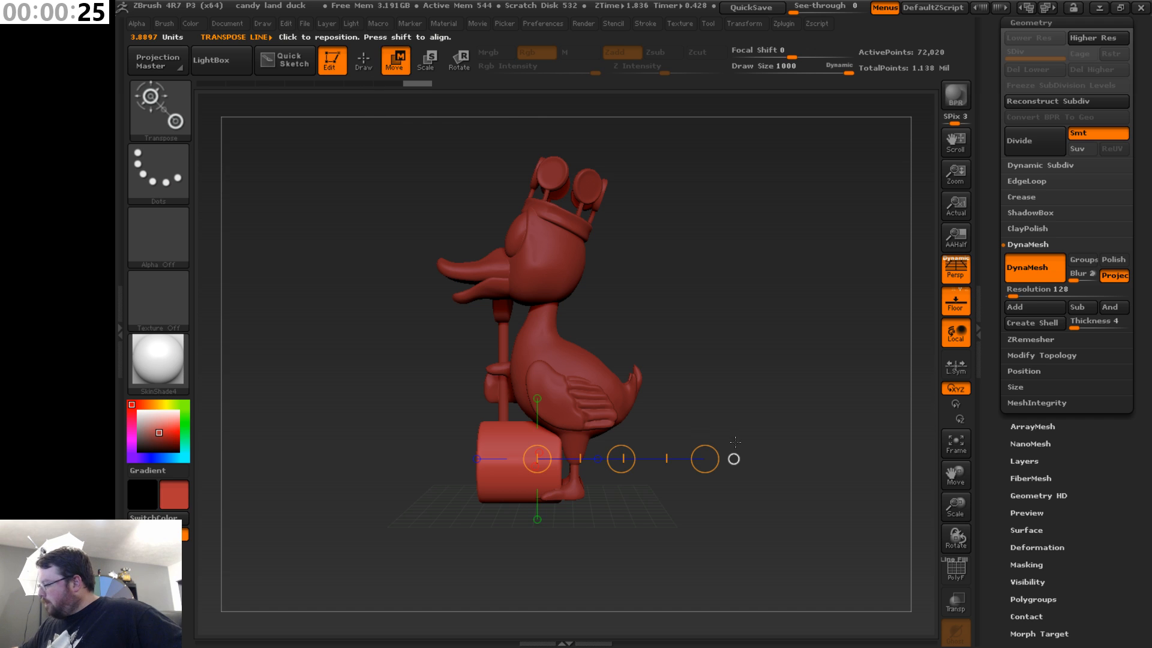
left_click_drag(708, 459, 932, 462)
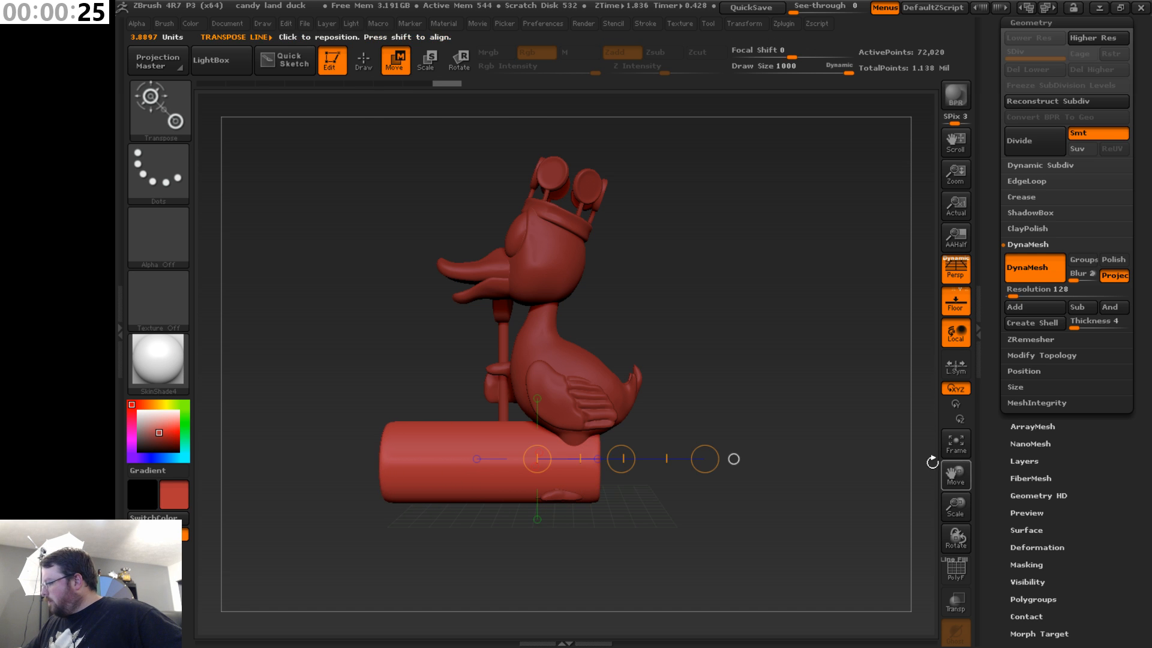
left_click_drag(709, 459, 850, 451)
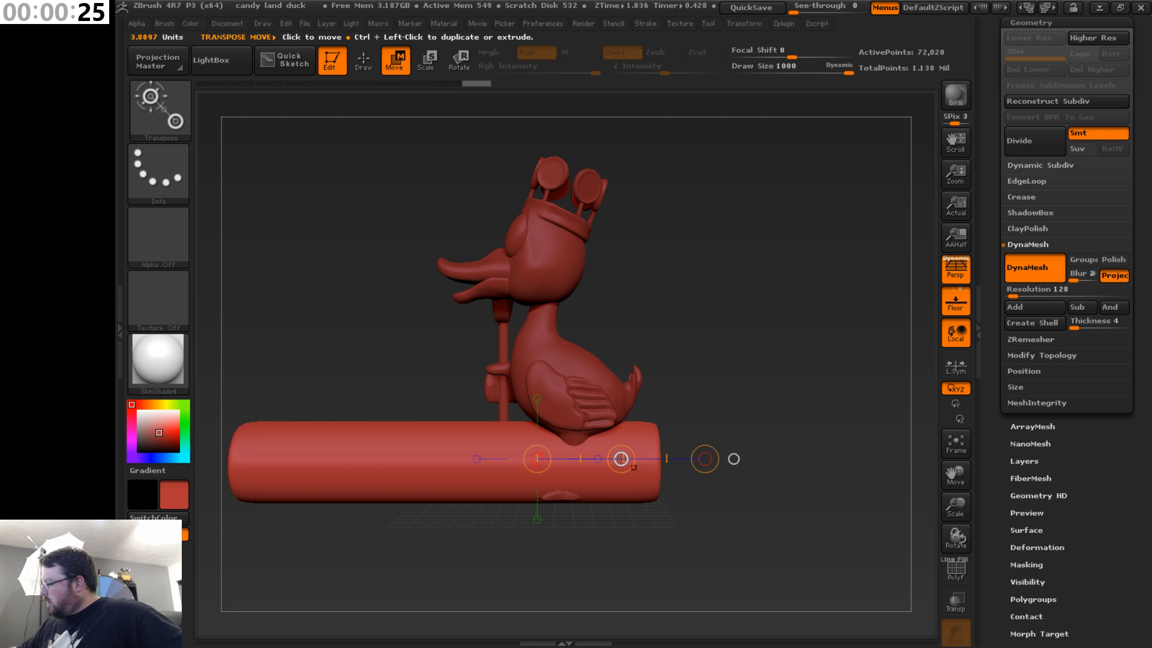
left_click_drag(624, 447, 837, 444)
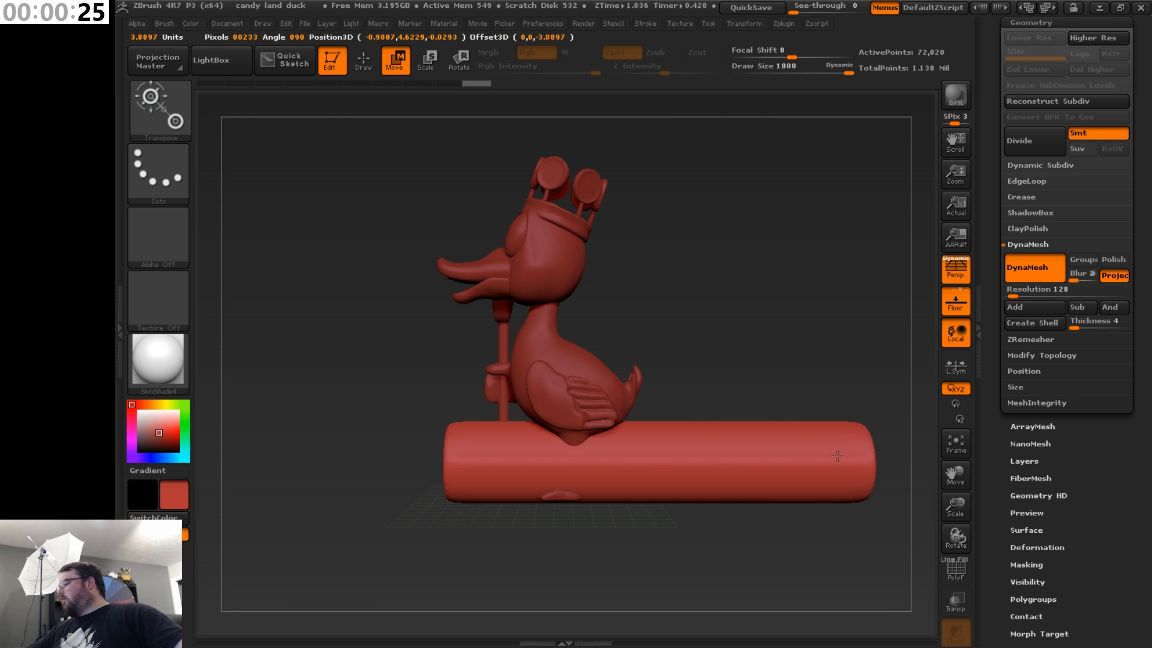
- Lengthen the log further, keeping its front end just ahead of the duck and extending it far behind the tail
left_click_drag(960, 494, 950, 472)
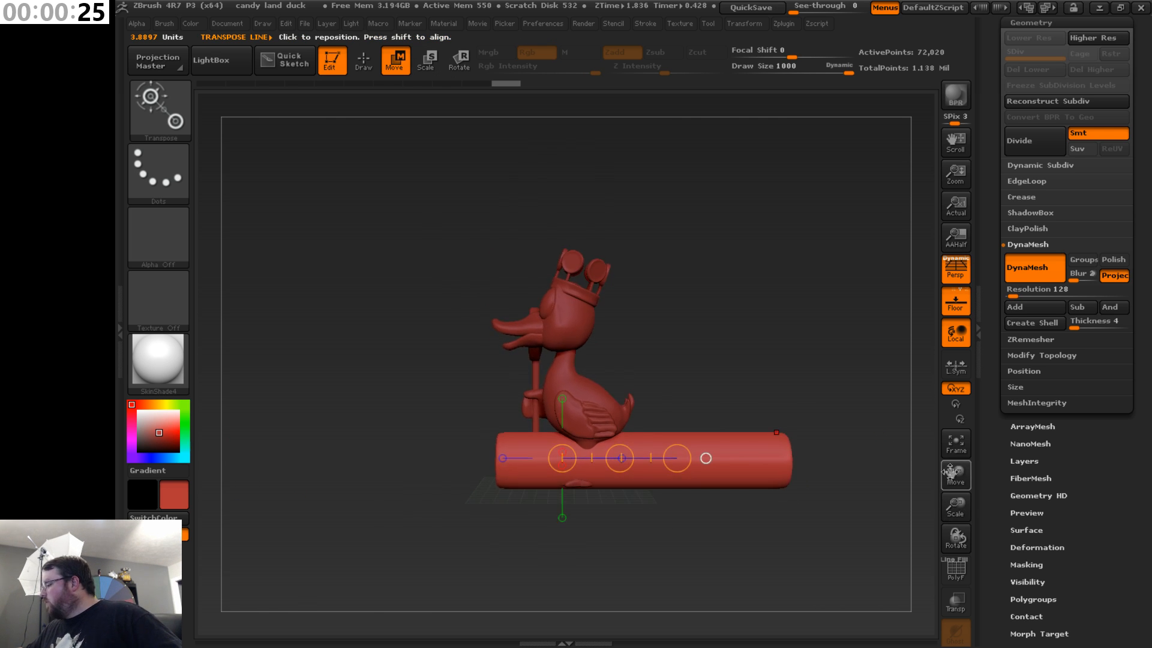
left_click_drag(677, 459, 743, 464)
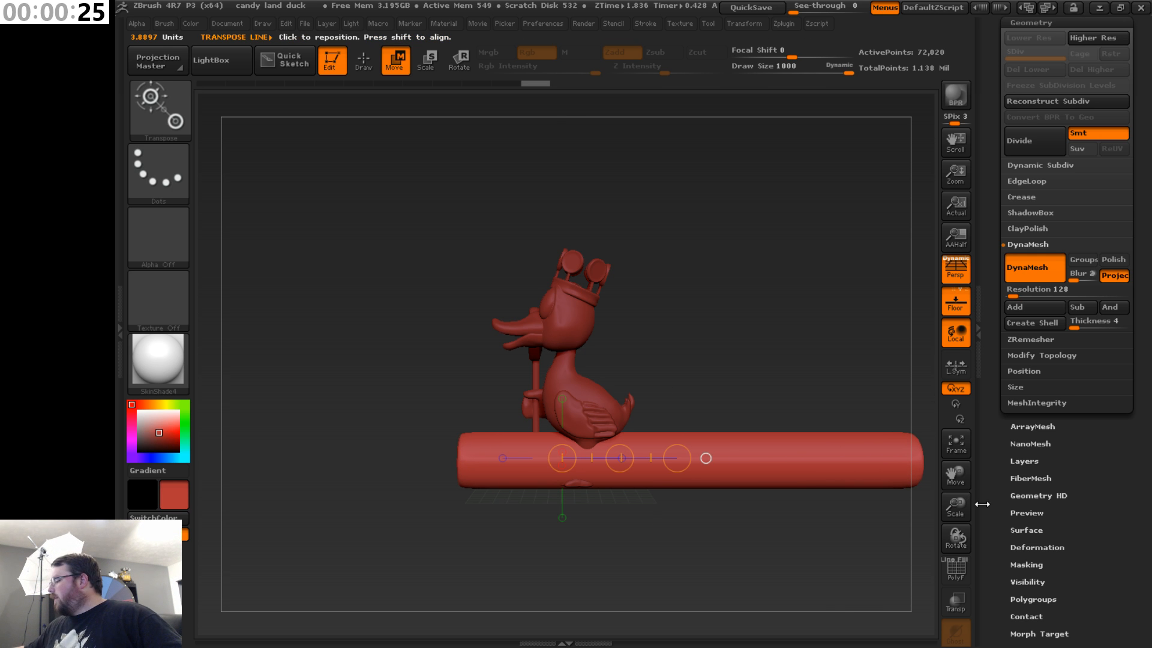
left_click_drag(958, 507, 953, 486)
left_click_drag(957, 476, 880, 489)
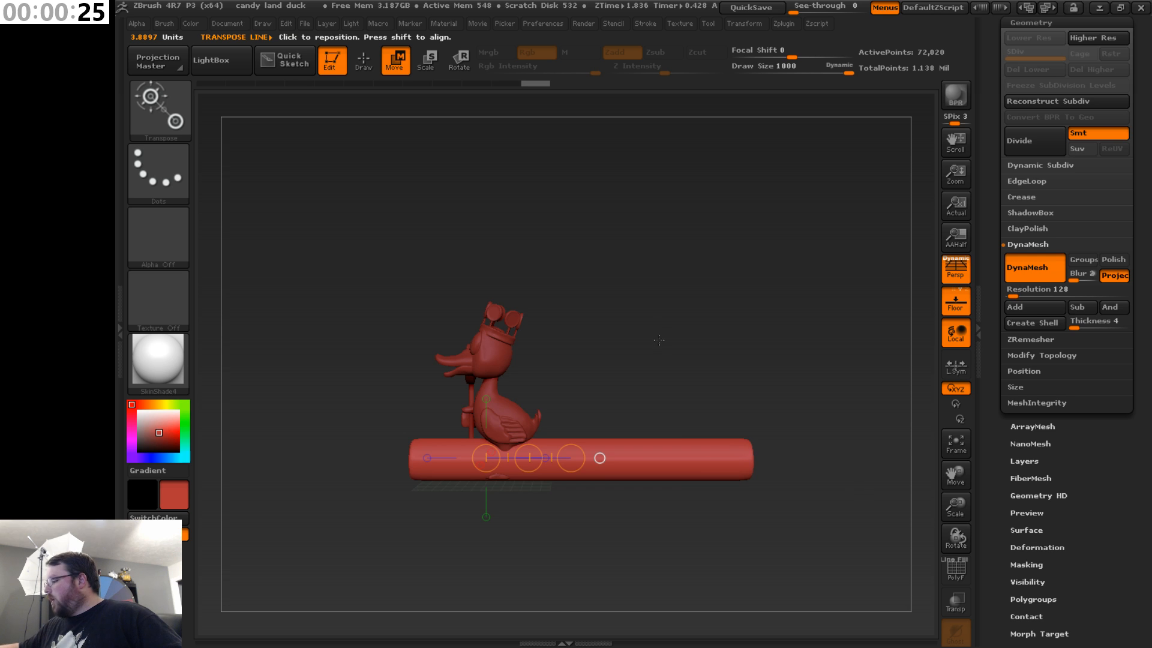
left_click_drag(658, 340, 670, 313)
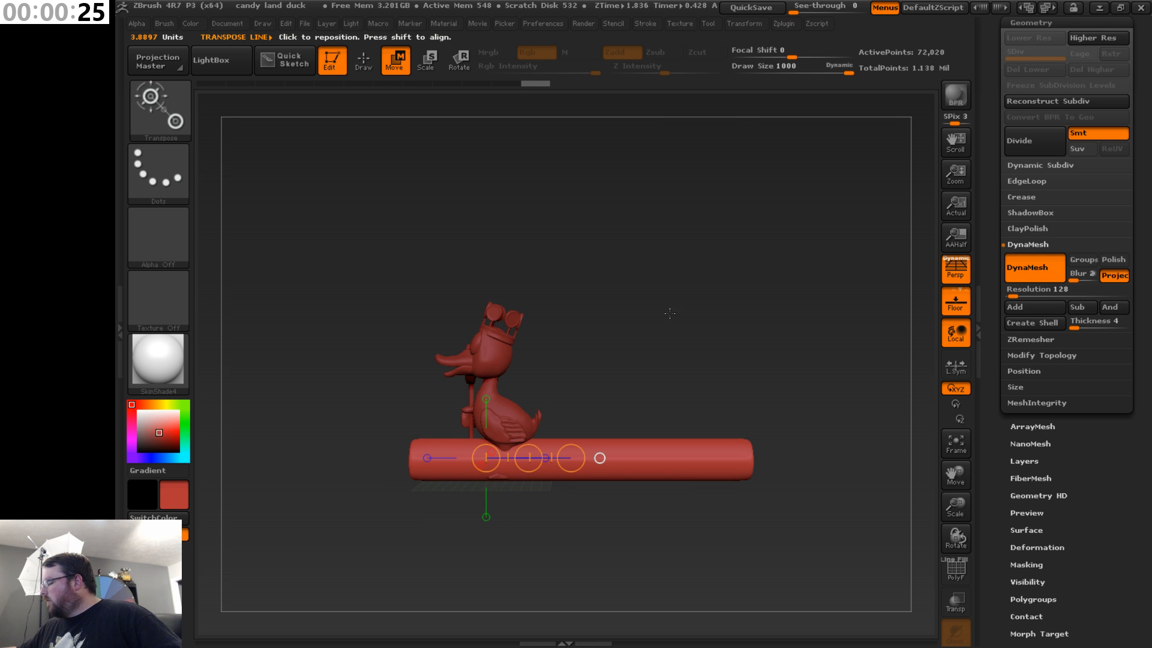
left_click_drag(575, 450, 633, 407)
left_click_drag(958, 478, 934, 443)
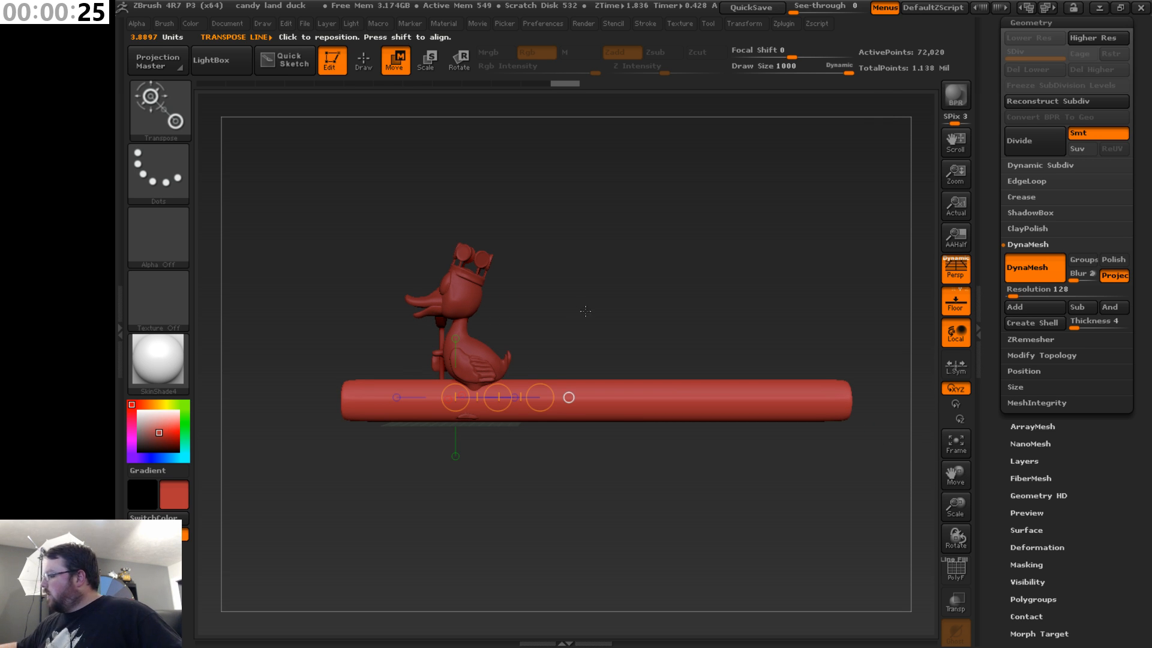
- Round off the log's front end with the Smooth brush and return to a side view
left_click_drag(585, 311, 631, 327)
left_click(365, 63)
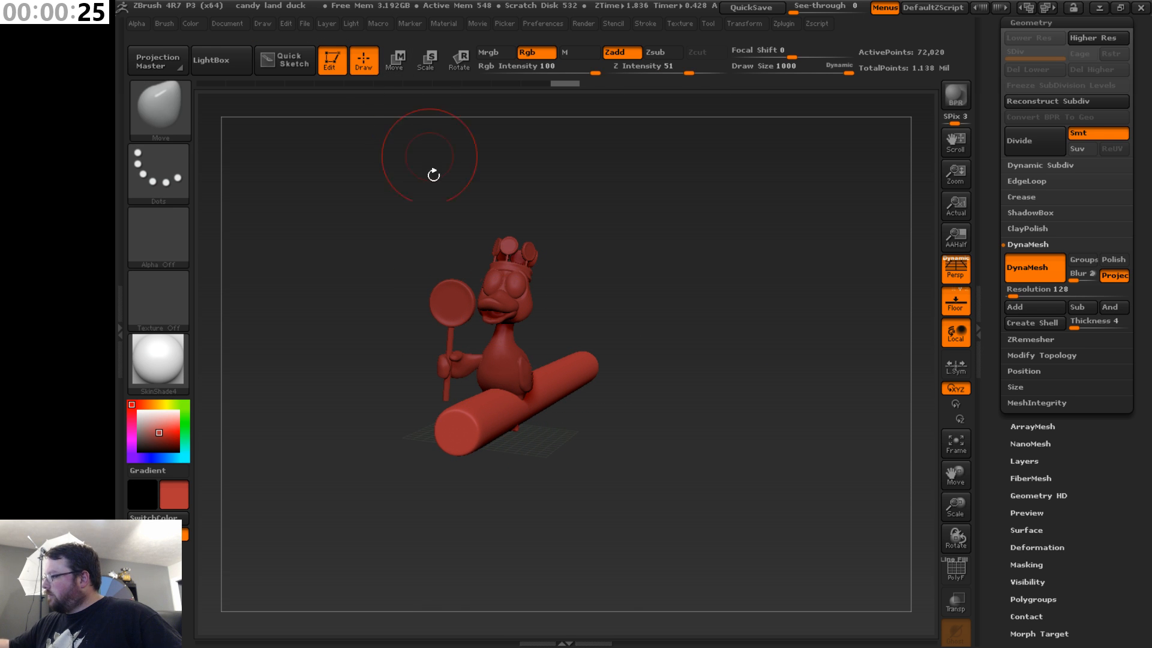
key("shift")
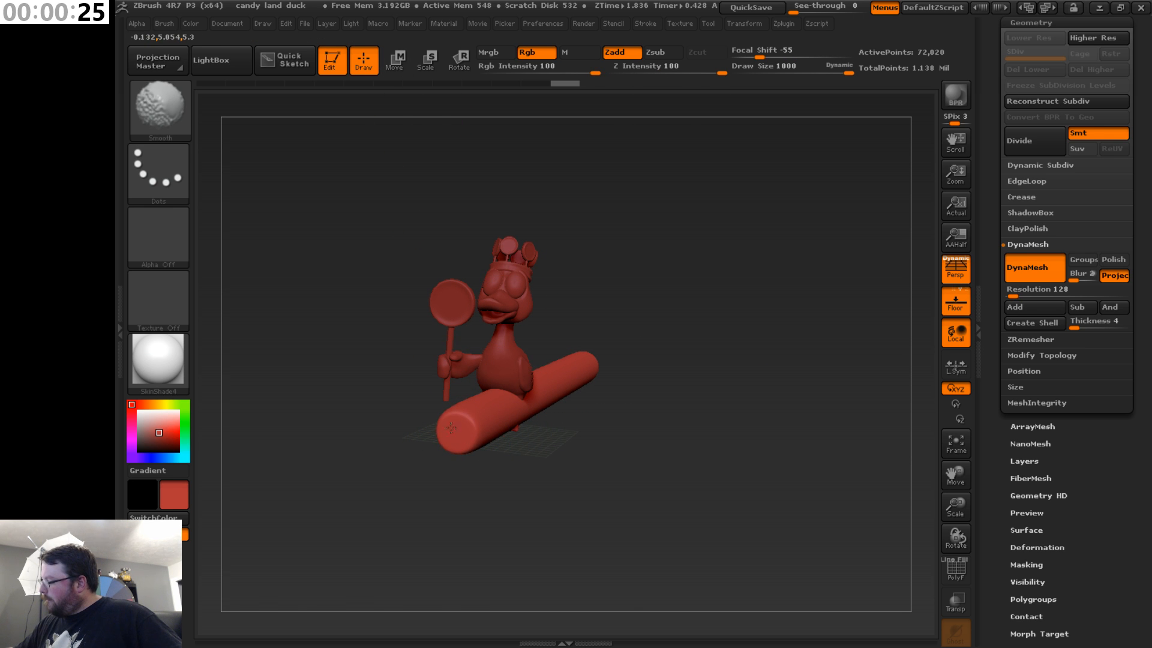
left_click_drag(451, 427, 492, 425, "shift")
left_click_drag(720, 423, 597, 402)
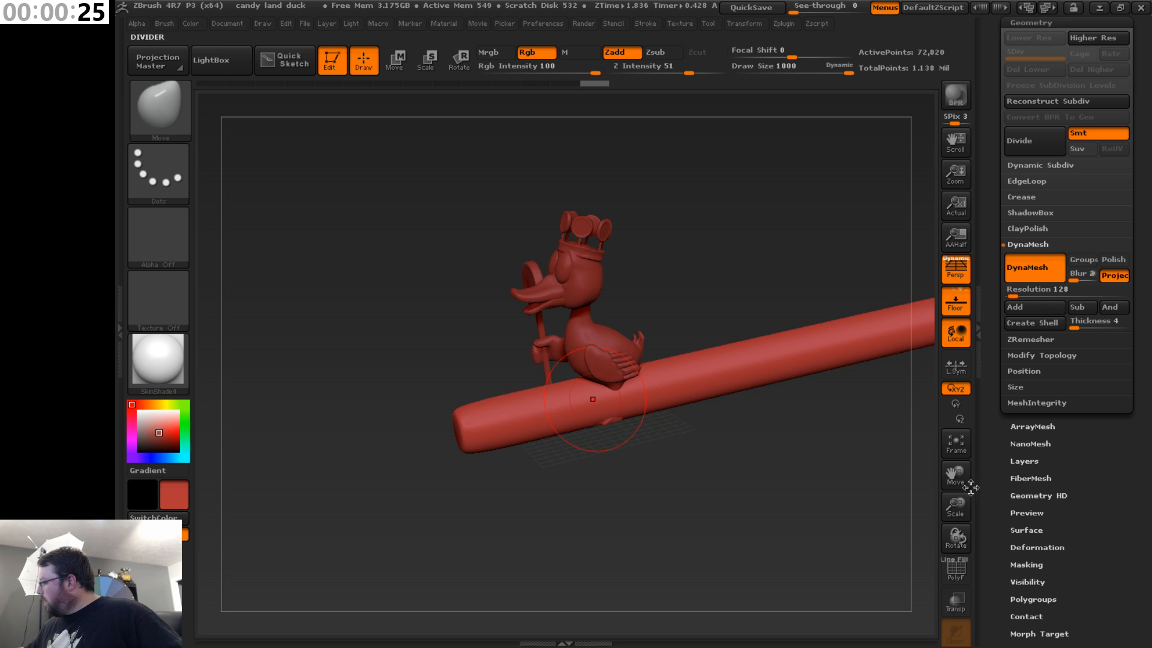
left_click_drag(966, 483, 757, 532)
mouse_move(819, 373)
left_mouse_down("shift")
mouse_move(814, 359)
mouse_move(755, 475)
mouse_move(717, 483)
left_mouse_up("shift")
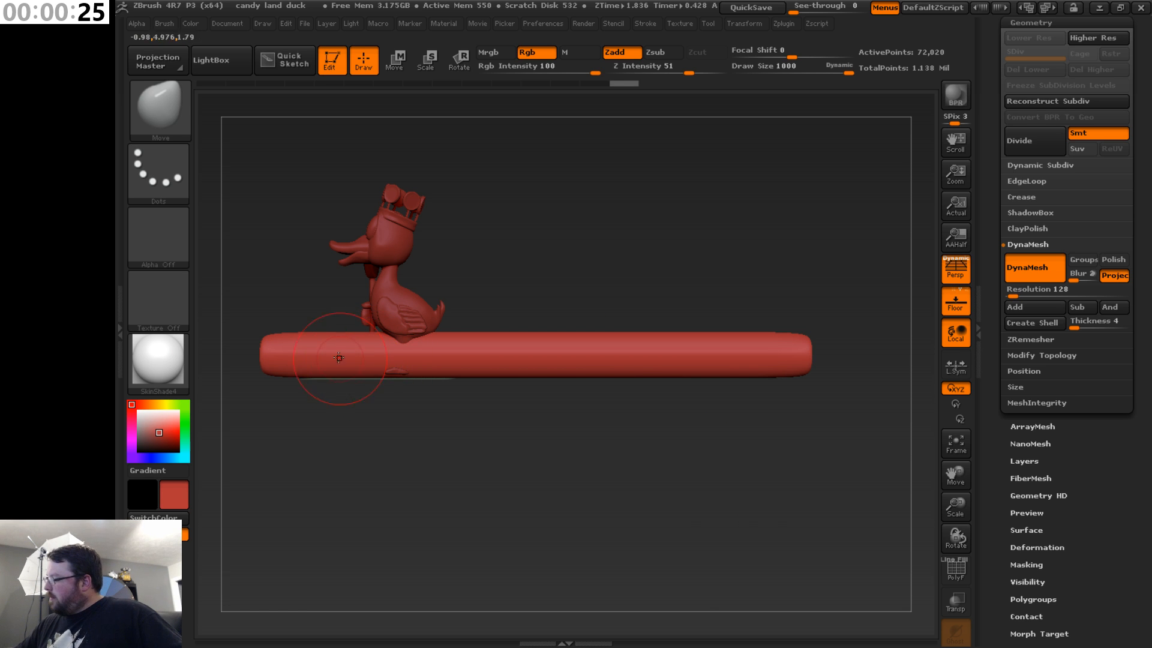
- Mask the front section of the log beneath the duck, up to just behind the tail
left_click_drag(270, 357, 415, 352, "ctrl")
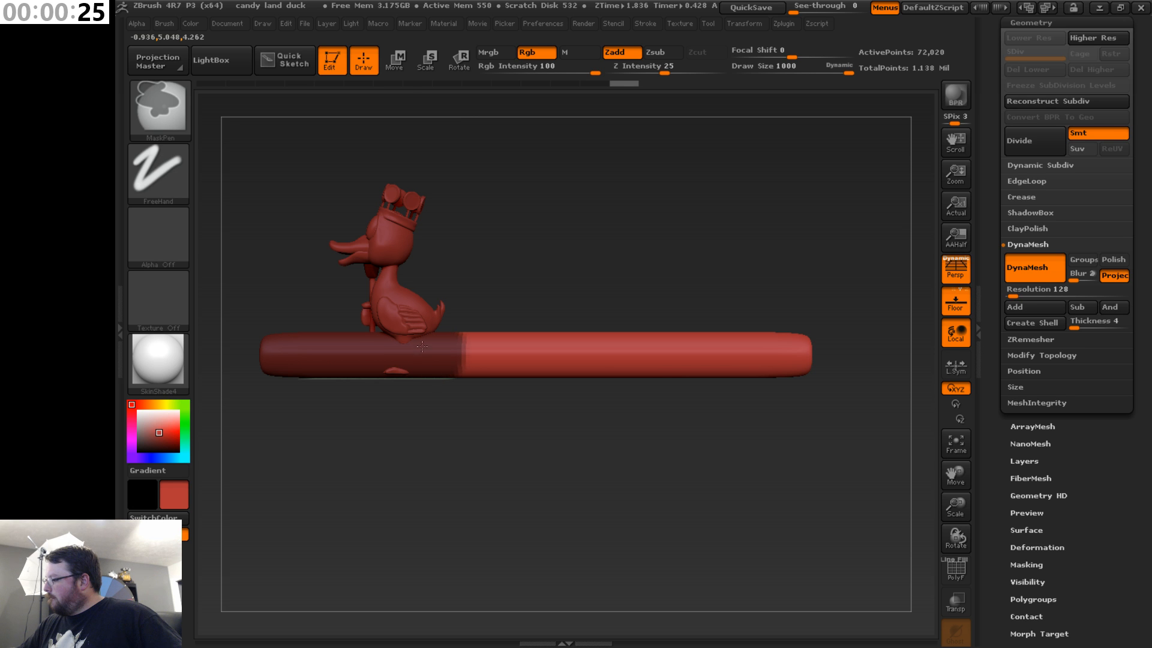
left_click(526, 236, "ctrl")
left_click(561, 210, "ctrl")
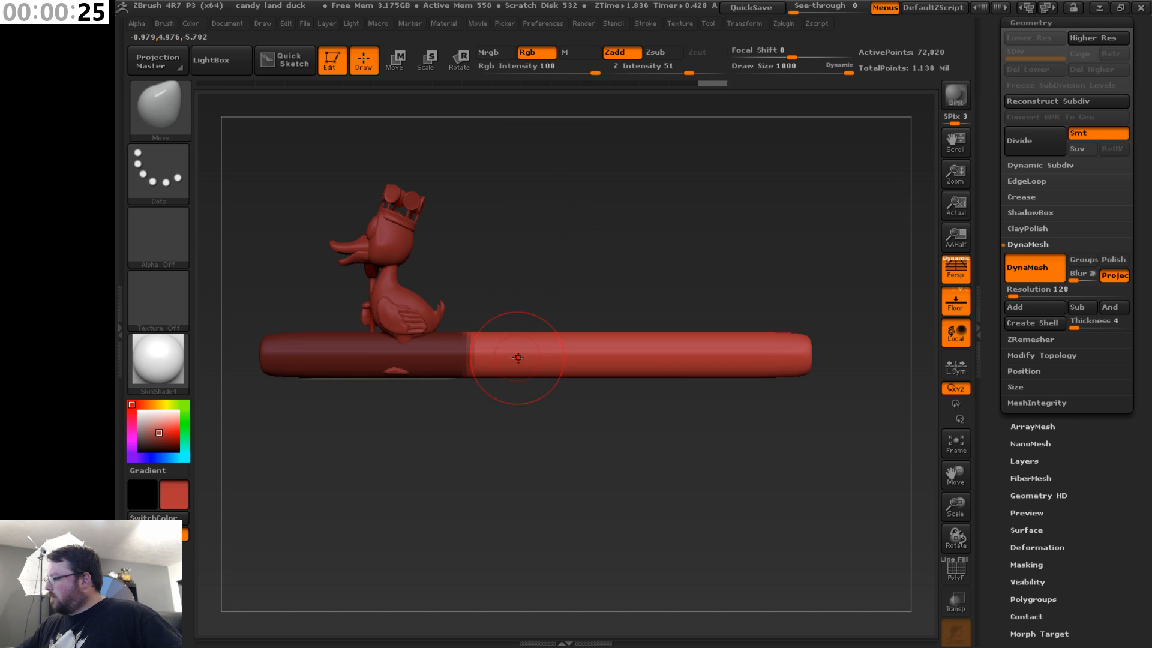
- Place the transpose line at the mask's edge, try to rotate the log's unmasked part, and undo the rotation
left_click(398, 58)
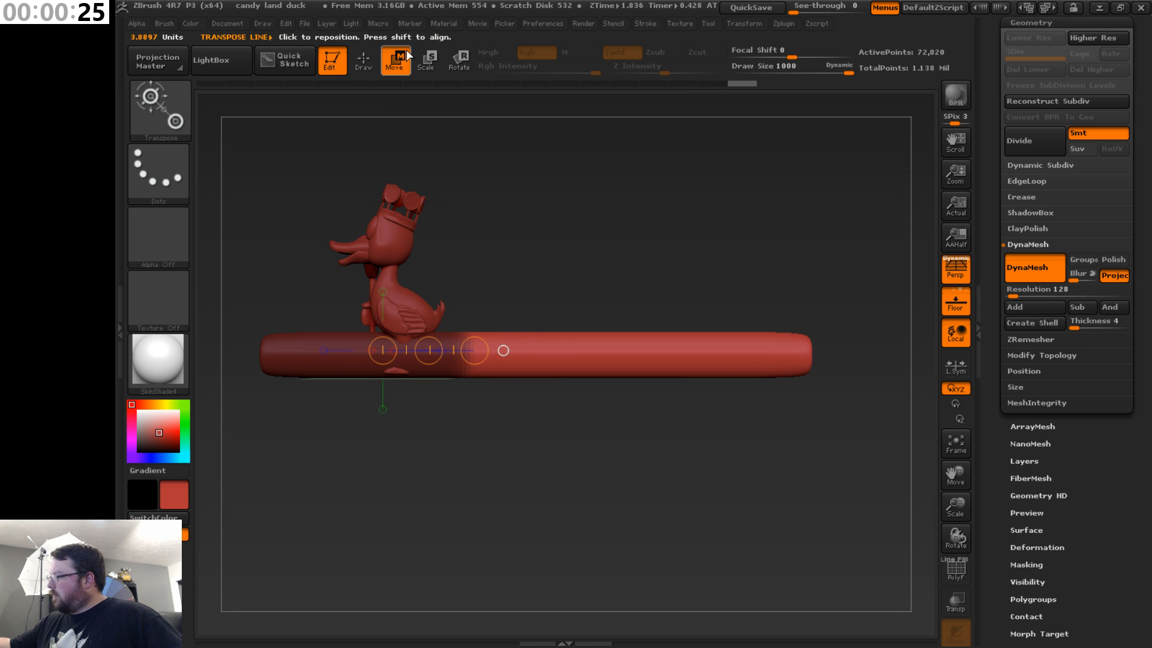
left_click_drag(450, 350, 555, 419)
key("r")
key("ctrl+z")
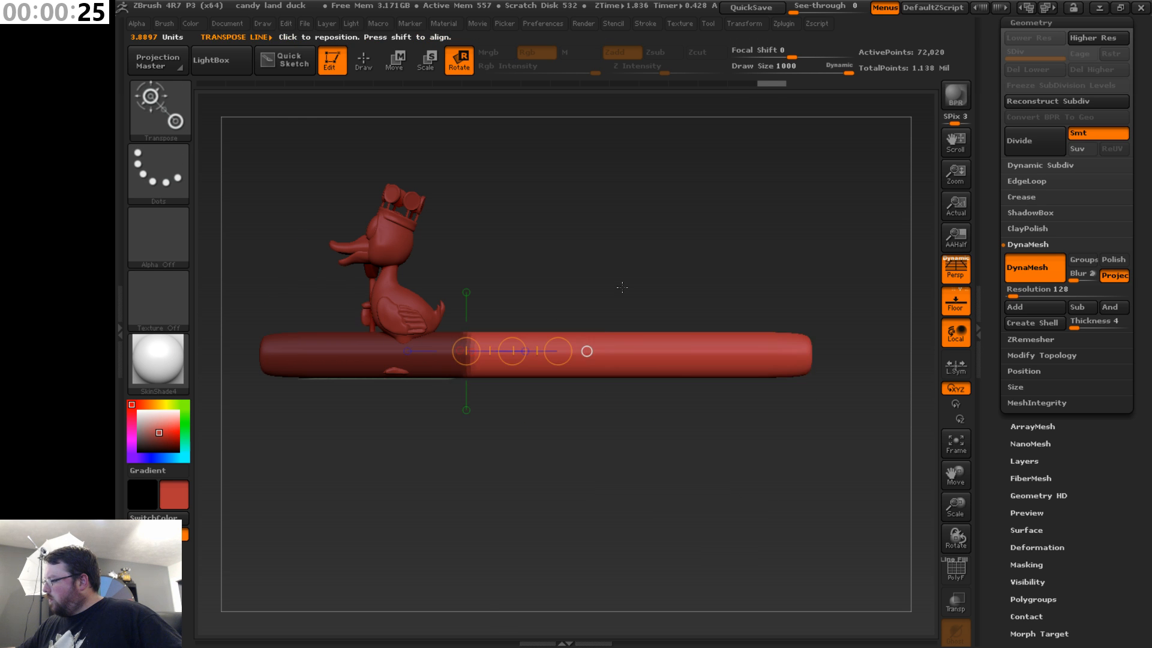
- Extend the mask over the log's front section on the opposite side of the duck
left_click_drag(622, 286, 732, 268)
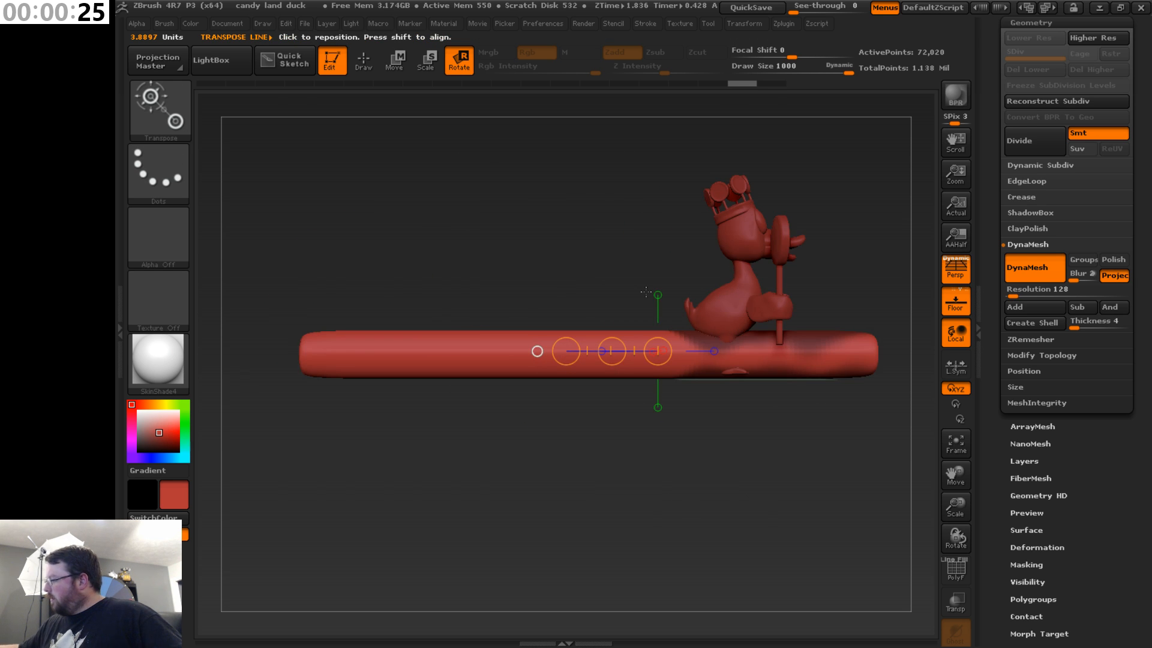
left_click(363, 60)
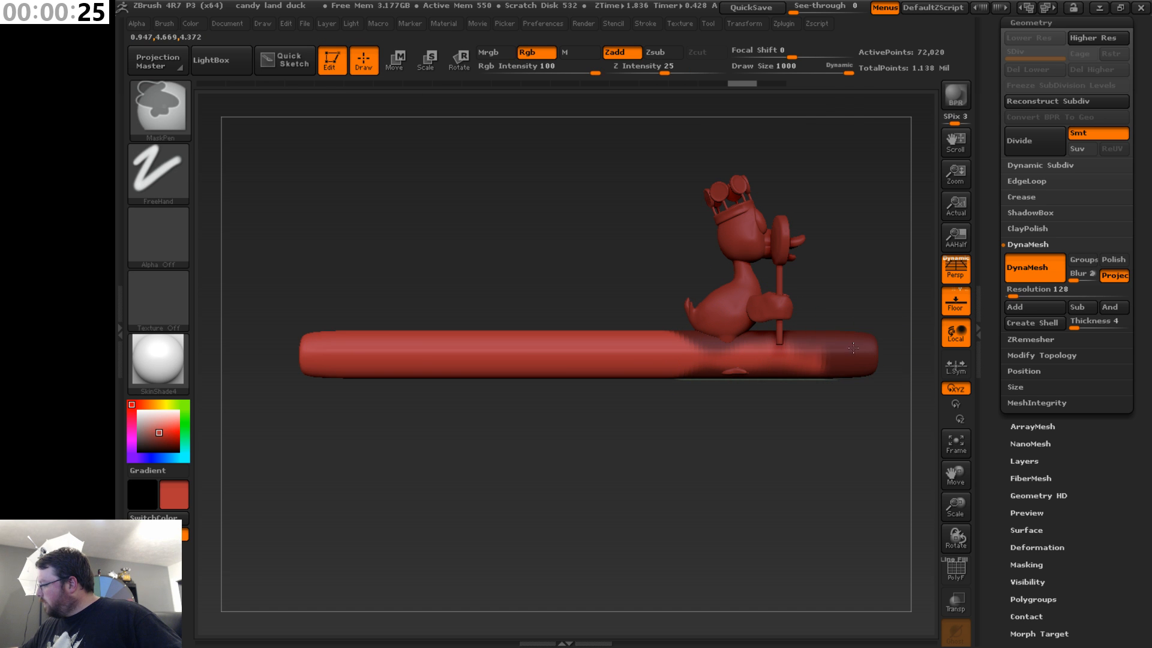
left_click_drag(853, 348, 717, 342, "ctrl")
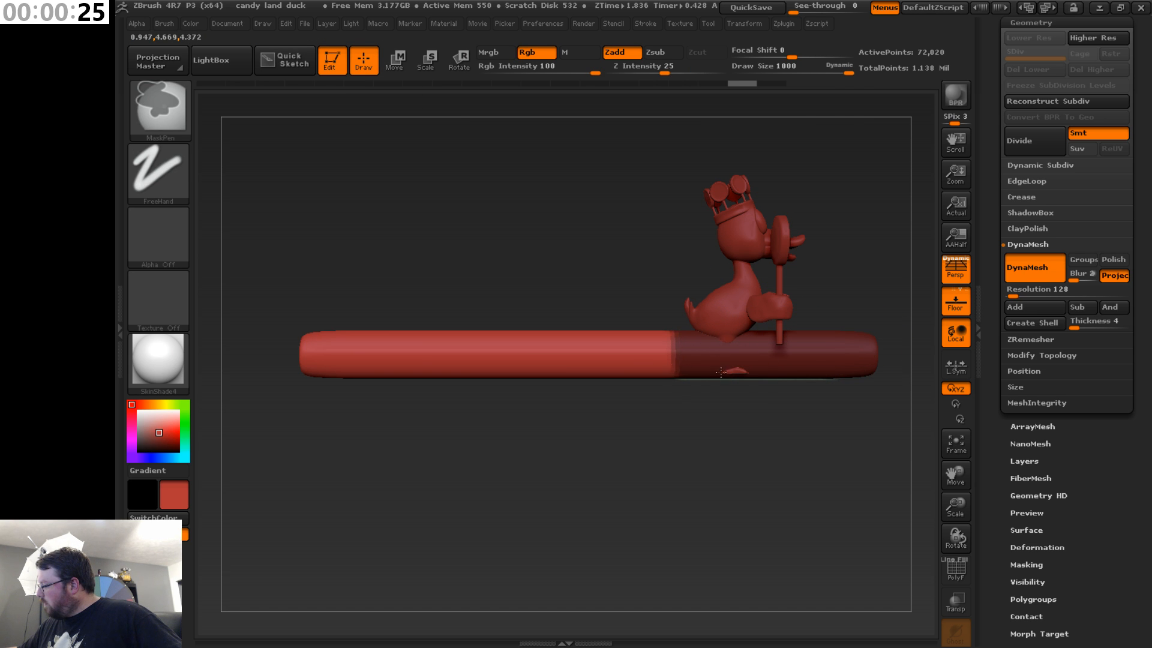
- Extend the mask on both sides of the log behind the duck's tail and soften its edge
left_click_drag(697, 444, 681, 491)
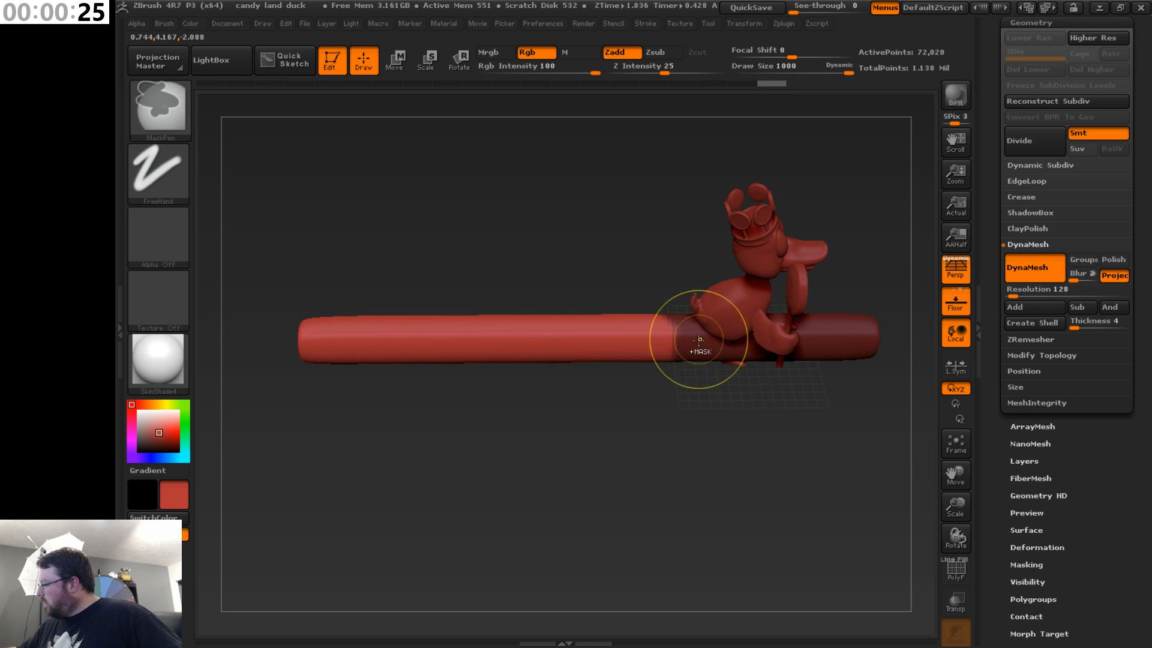
mouse_move(700, 339)
left_mouse_down("ctrl")
mouse_move(695, 356)
mouse_move(660, 324)
mouse_move(698, 351)
mouse_move(706, 335)
left_mouse_up("ctrl")
mouse_move(651, 429)
left_mouse_down()
mouse_move(766, 440)
mouse_move(709, 459)
mouse_move(707, 426)
left_mouse_up()
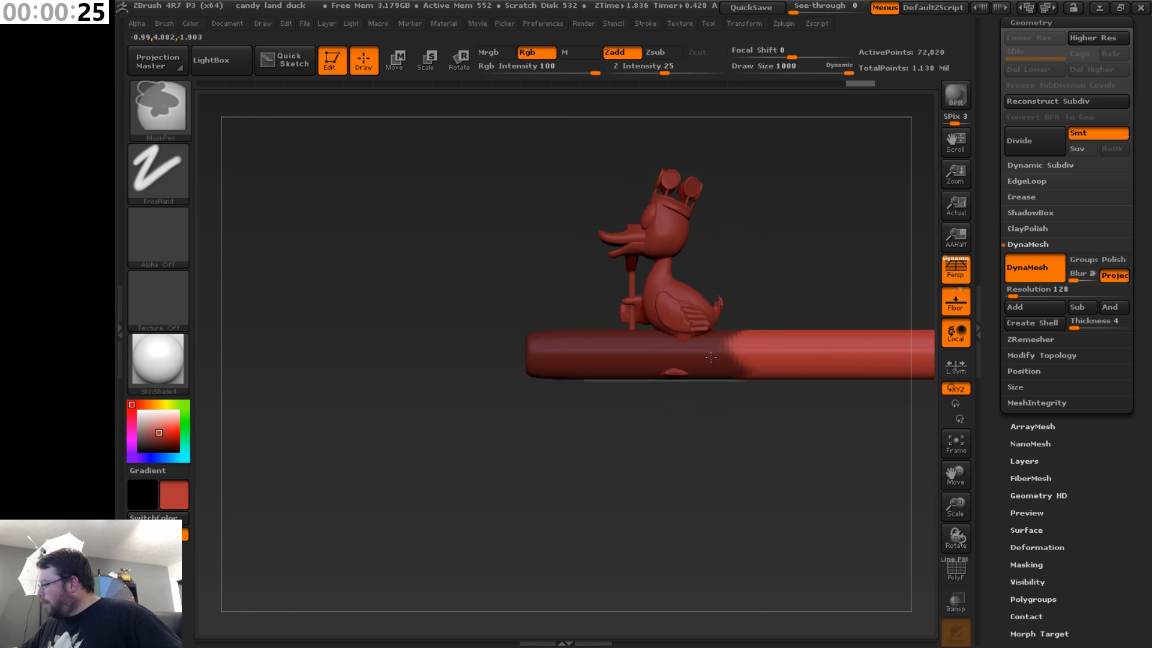
left_click_drag(725, 351, 744, 351, "ctrl")
left_click(787, 359, "ctrl")
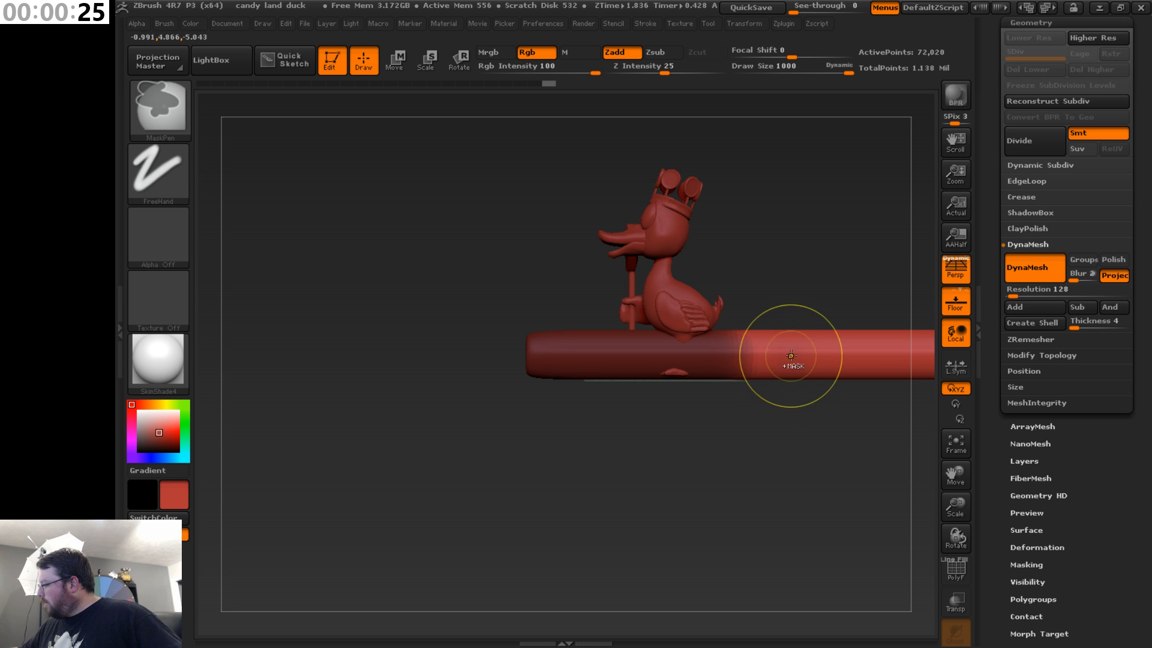
- Rotate the log's unmasked part diagonally downward behind the duck and move it outward to round the bend
left_click(458, 60)
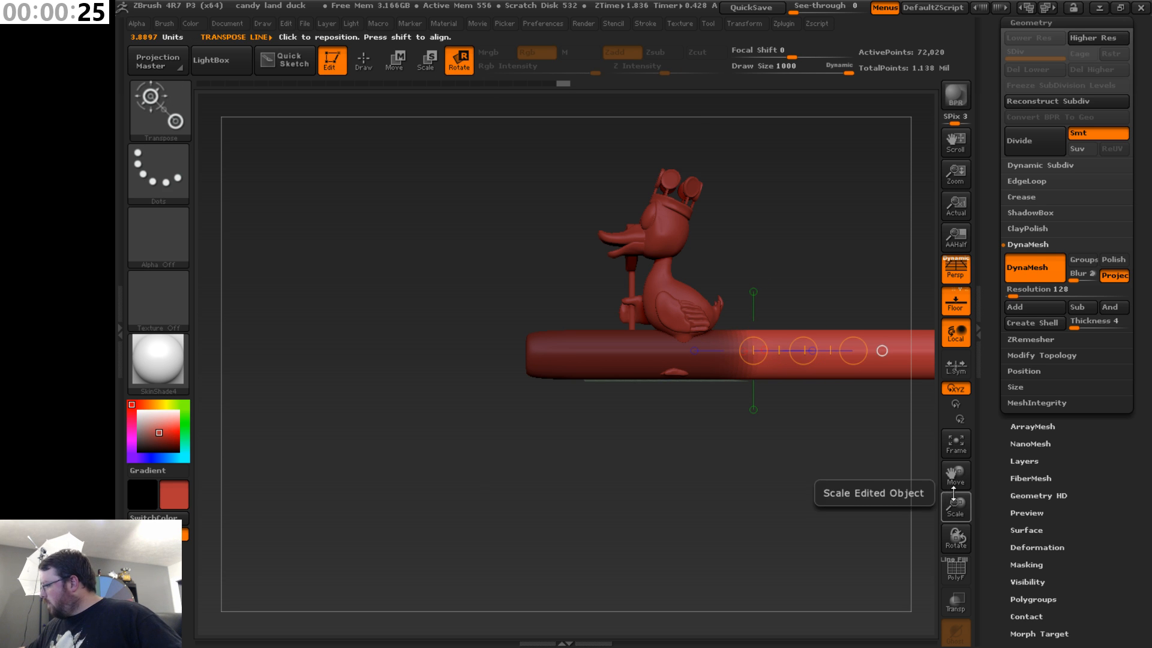
left_click_drag(956, 474, 846, 453)
left_click_drag(632, 335, 591, 429)
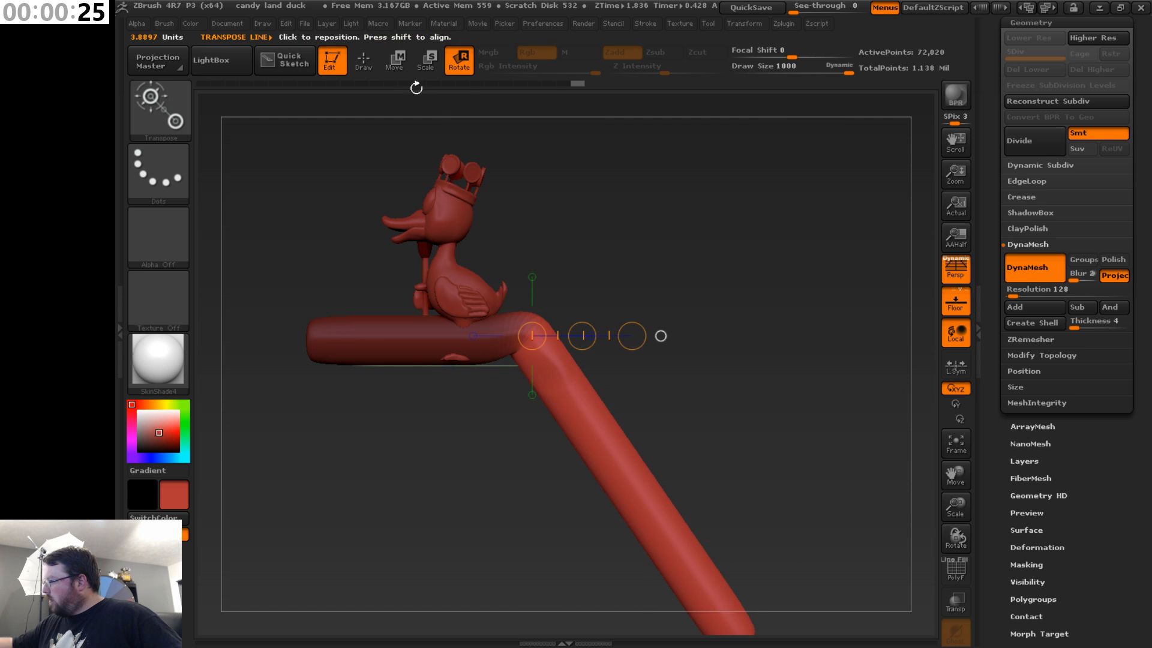
key("w")
left_click_drag(582, 335, 631, 348)
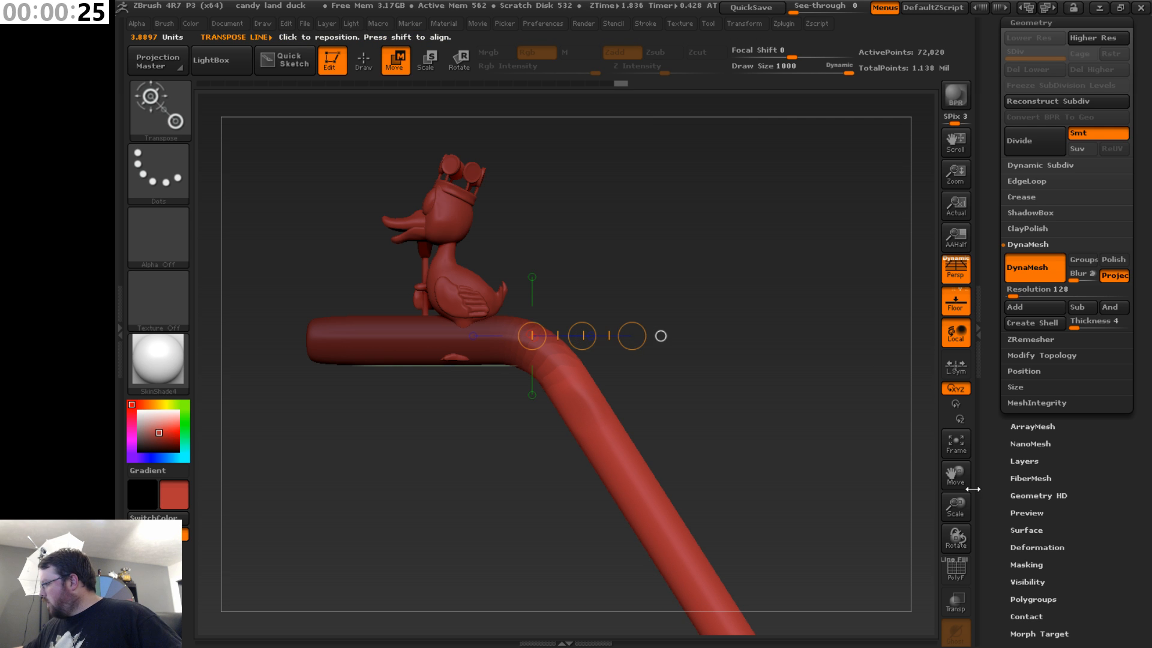
mouse_move(959, 477)
left_mouse_down()
mouse_move(974, 463)
mouse_move(973, 424)
left_mouse_up()
- Extend the mask around the bend on both sides of the log, down to the start of the sloping part, and soften its edge
left_click(363, 60)
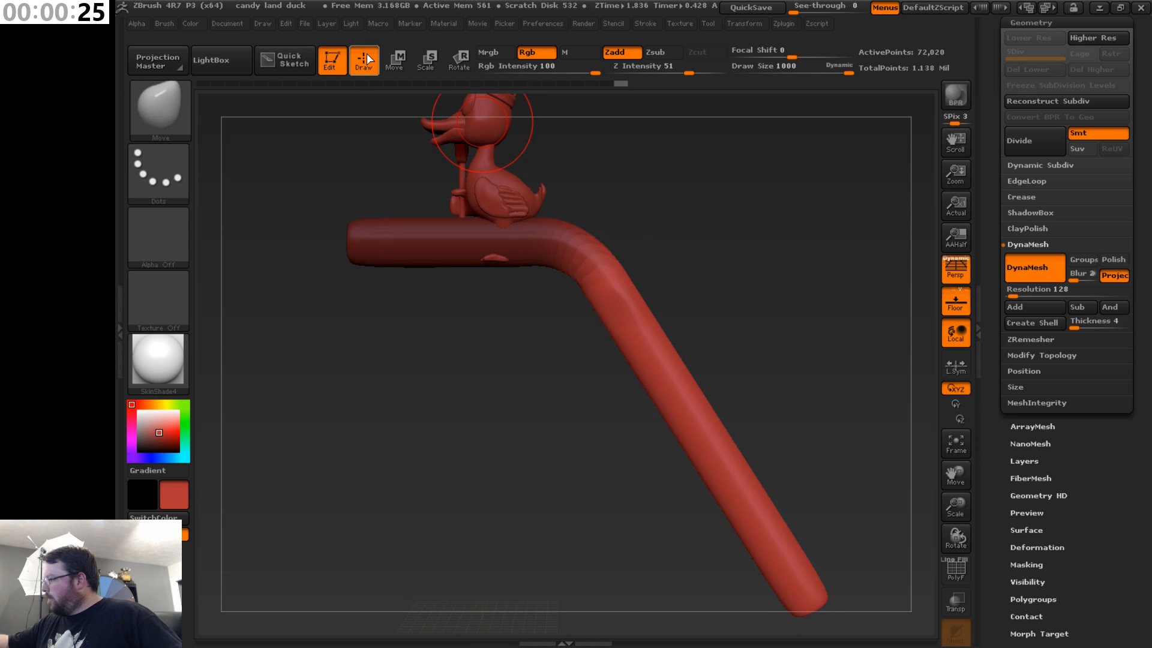
left_click_drag(588, 272, 588, 234, "ctrl")
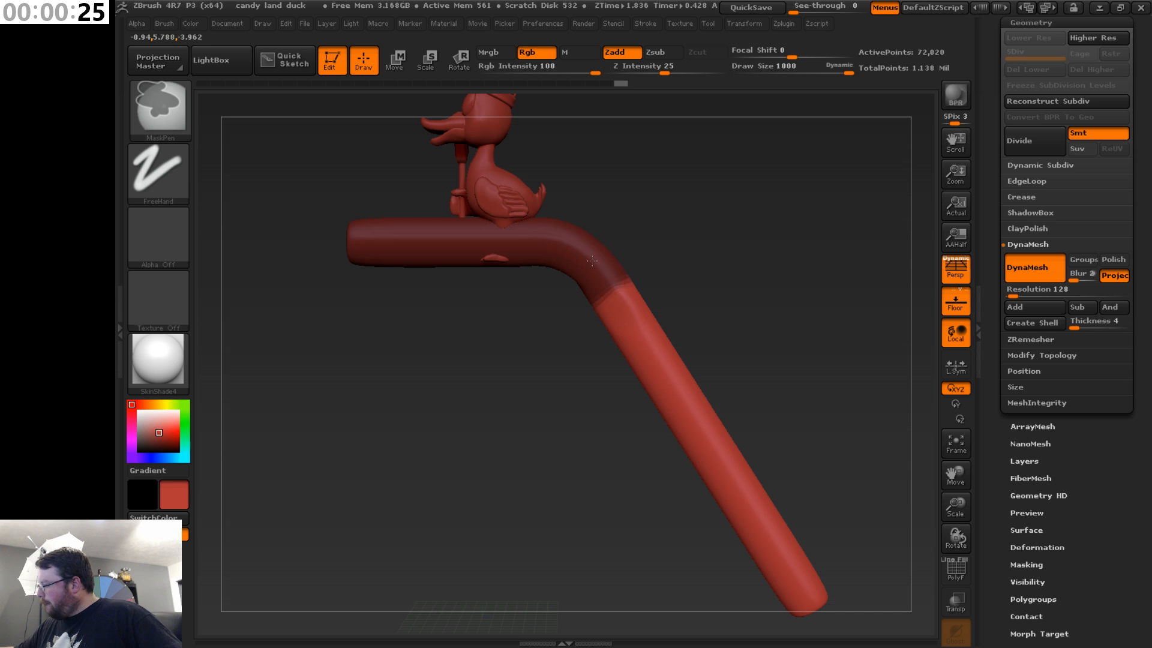
left_click_drag(702, 252, 603, 256)
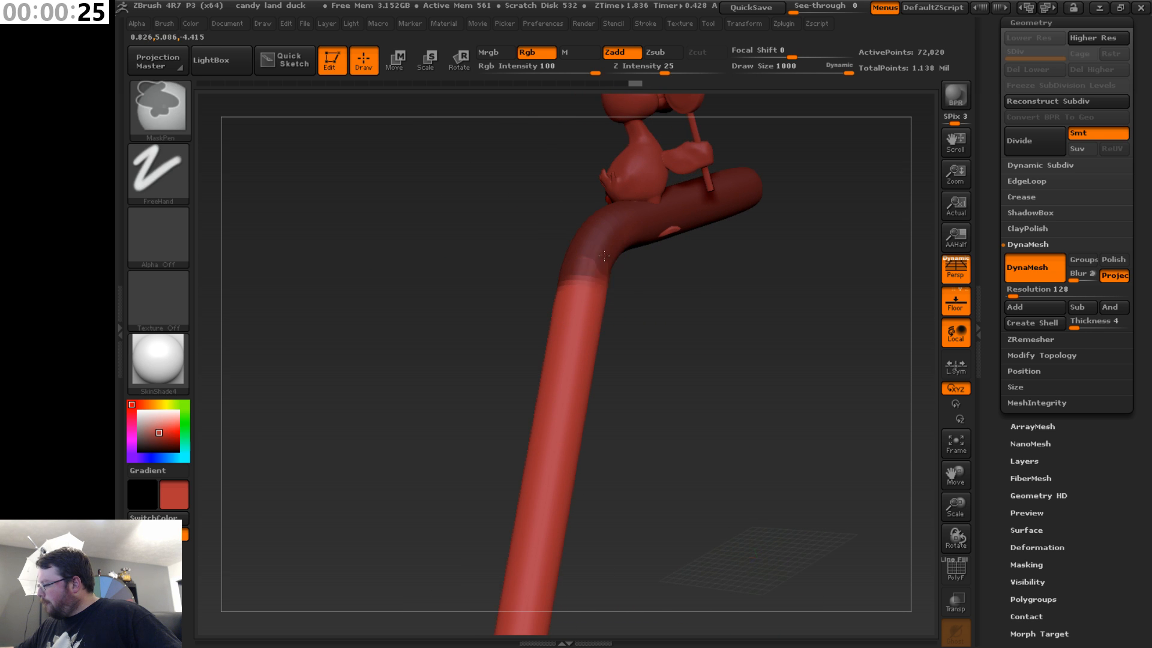
mouse_move(671, 276)
left_mouse_down()
mouse_move(724, 284)
mouse_move(634, 368)
left_mouse_up()
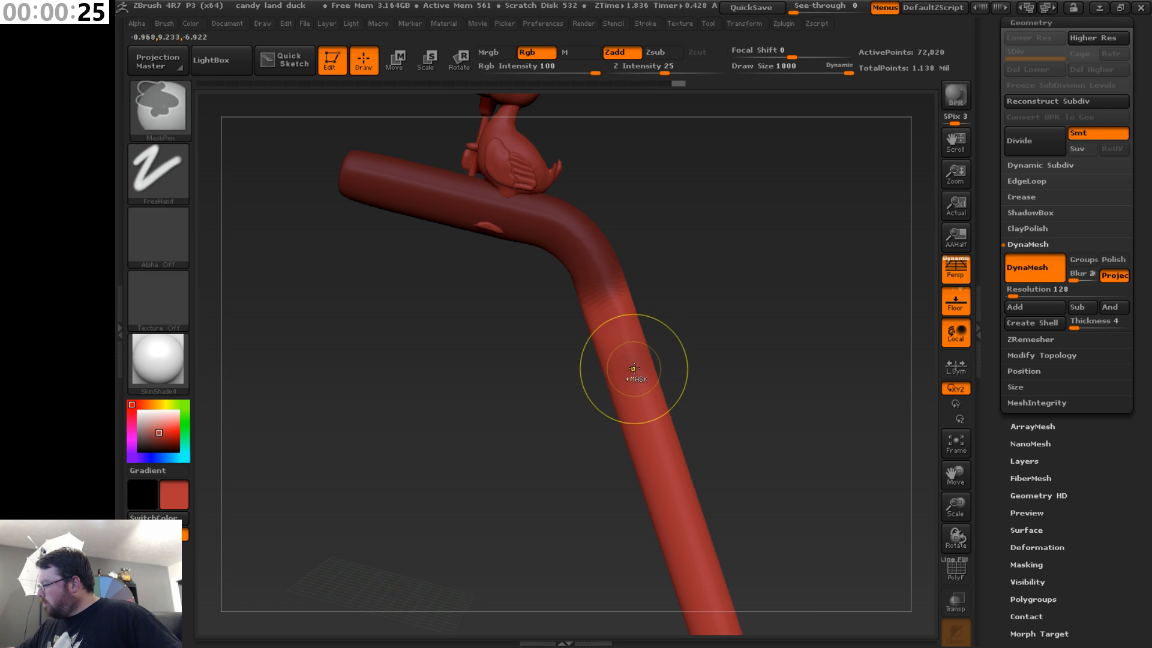
left_click_drag(741, 314, 690, 258)
- Rotate the log's unmasked part from the bend down to nearly vertical, try to adjust its position, and undo the adjustment
left_click(459, 60)
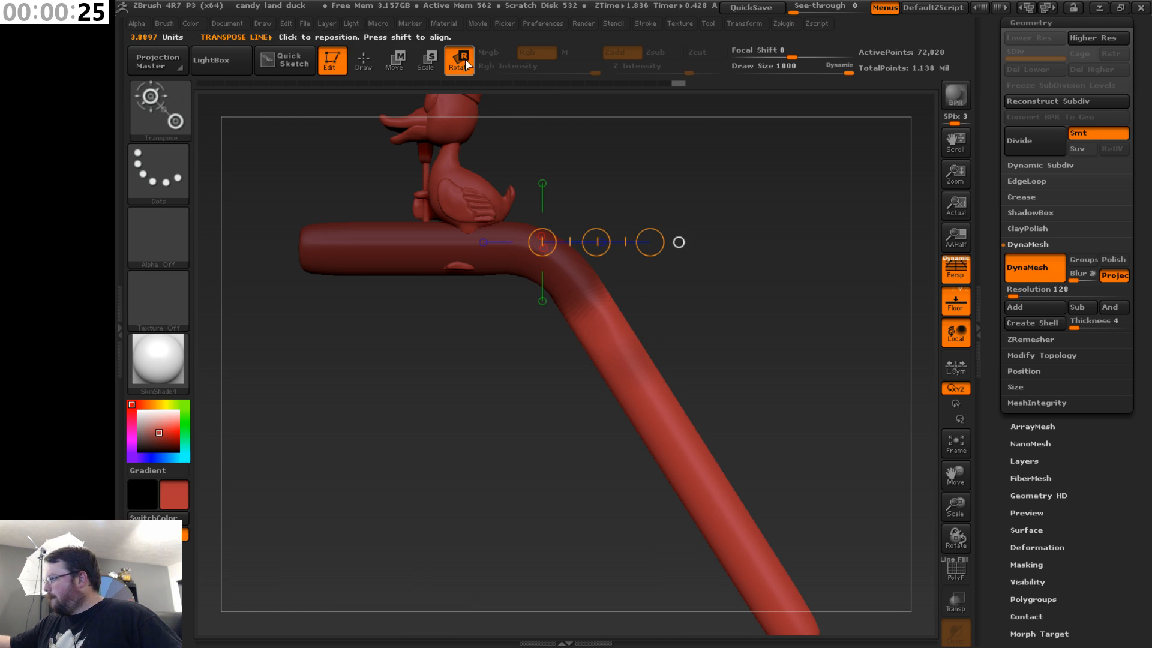
left_click_drag(581, 303, 622, 464)
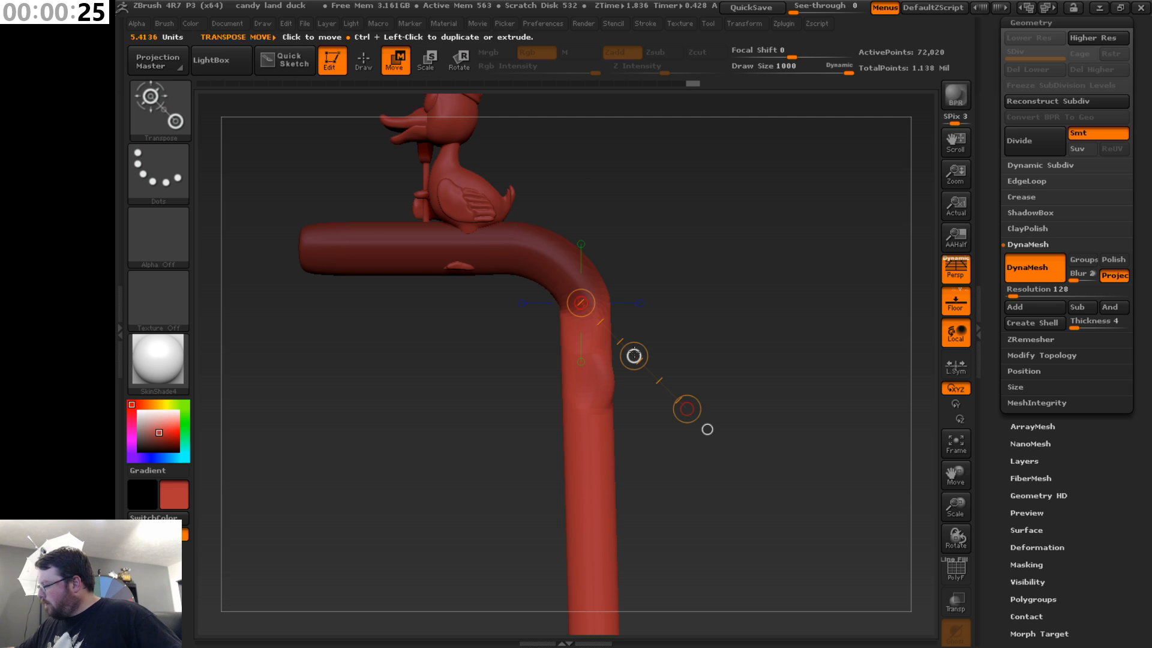
left_click_drag(633, 356, 636, 361)
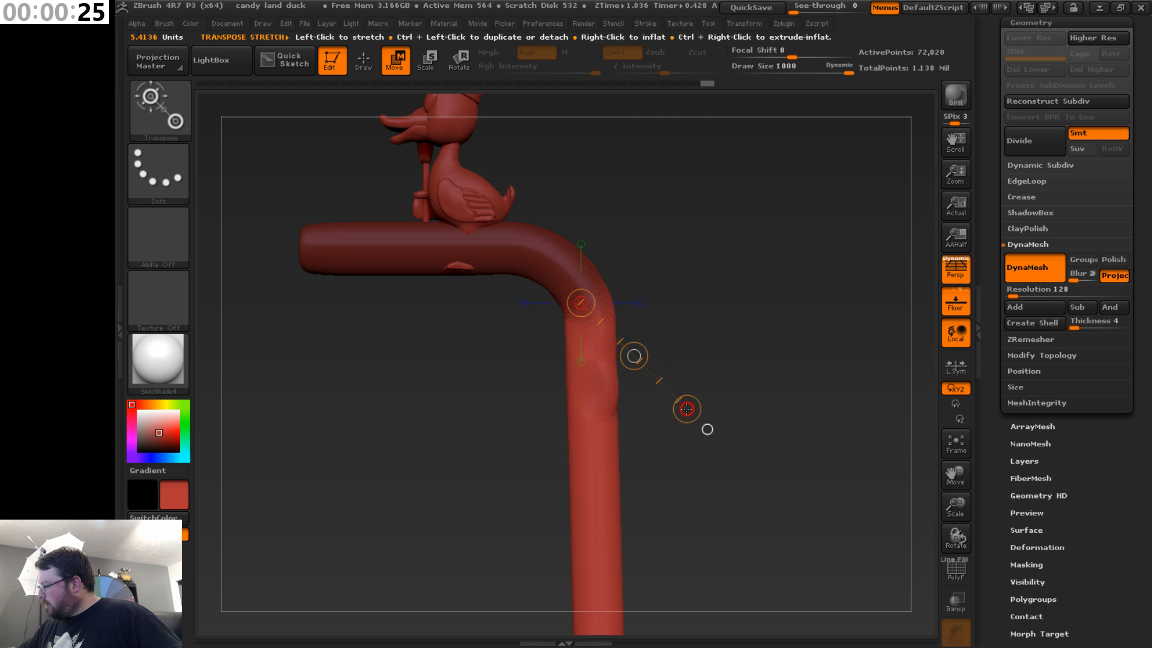
left_click_drag(687, 408, 605, 415)
key("ctrl+z")
left_click_drag(708, 351, 723, 324)
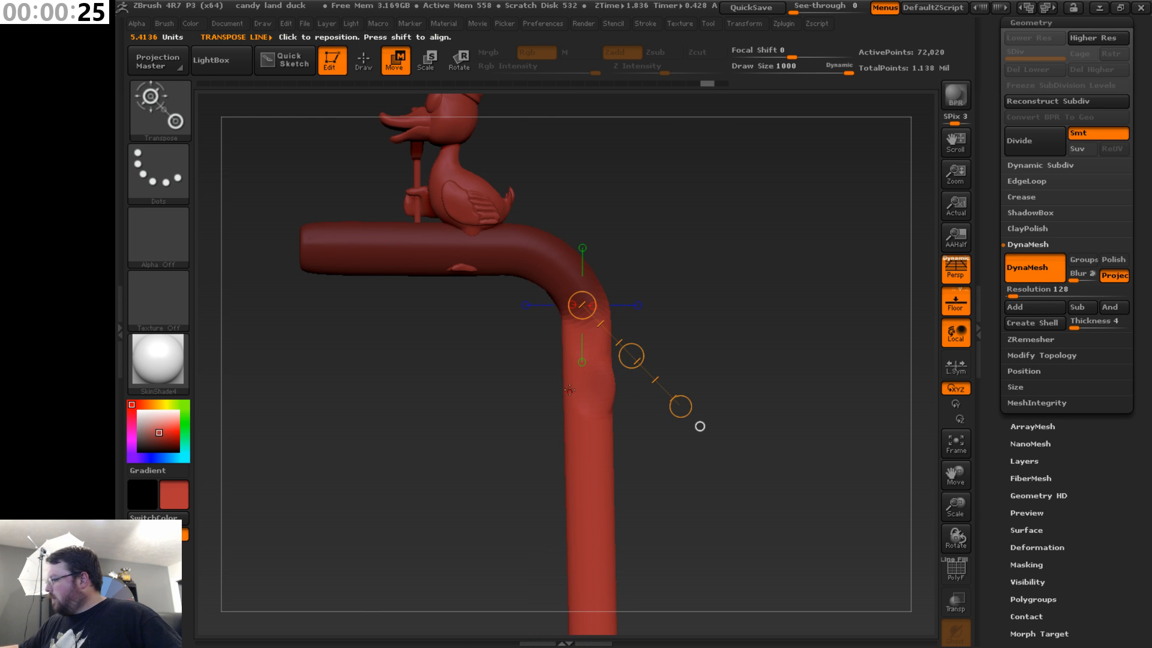
- Smooth the bulge below the bend and extend the mask down the upper part of the vertical section on both sides
left_click(370, 61)
mouse_move(616, 396)
left_mouse_down("shift")
mouse_move(611, 385)
mouse_move(685, 363)
left_mouse_up("shift")
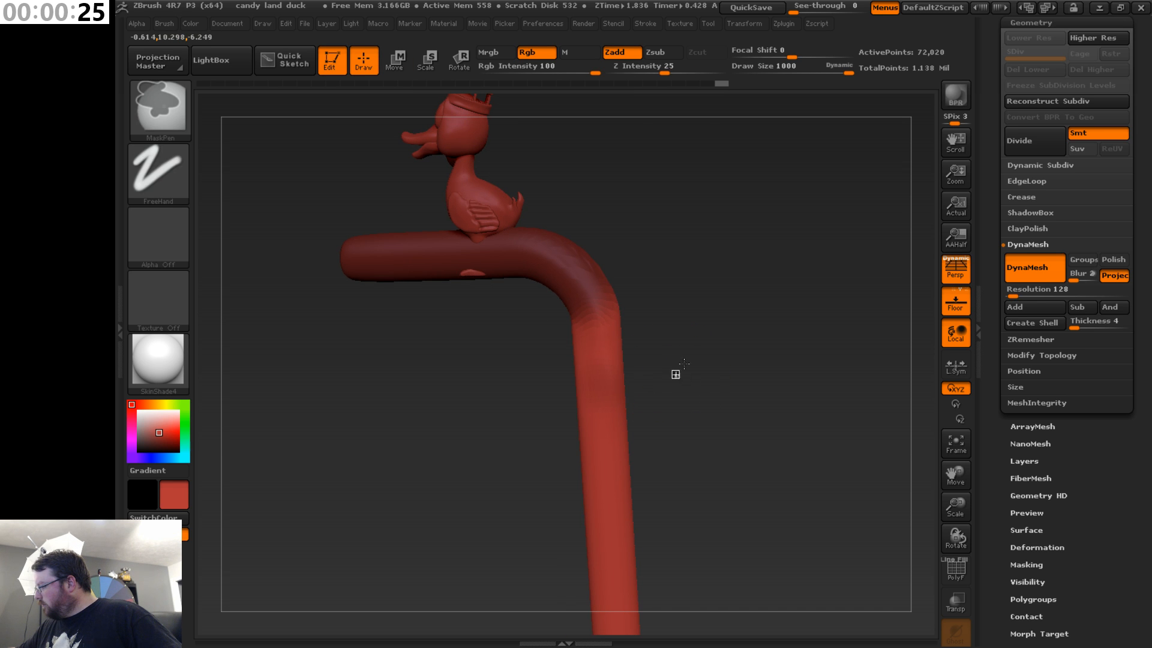
mouse_move(360, 255)
left_mouse_down("ctrl")
mouse_move(488, 232)
mouse_move(573, 258)
mouse_move(618, 337)
left_mouse_up("ctrl")
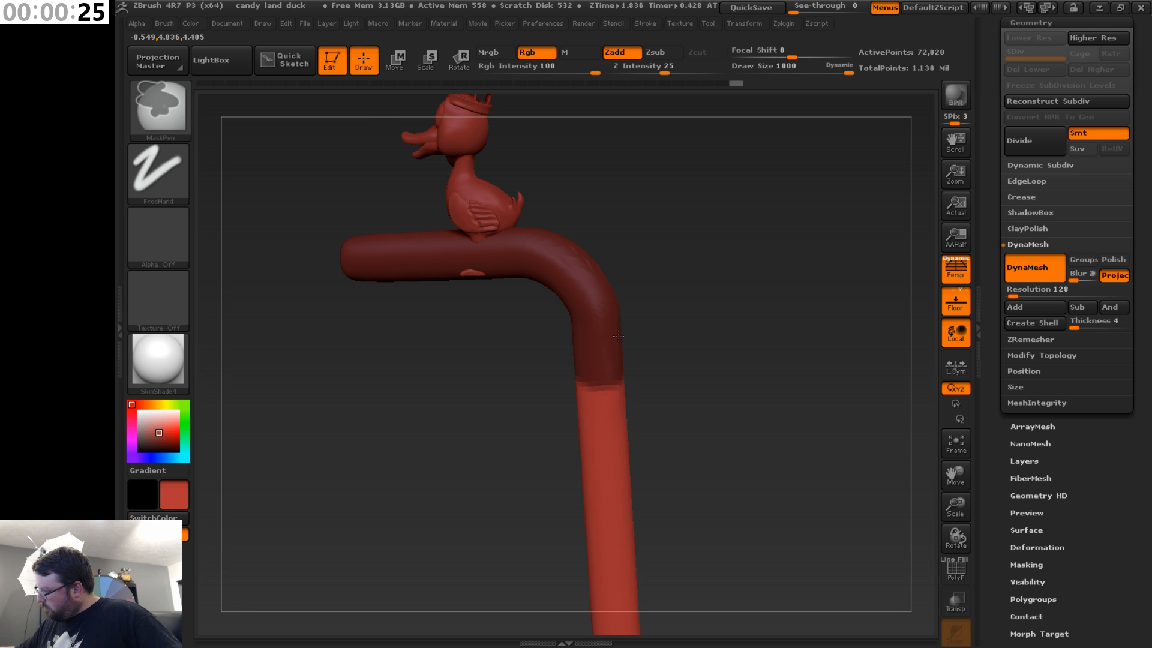
left_click_drag(694, 276, 612, 255)
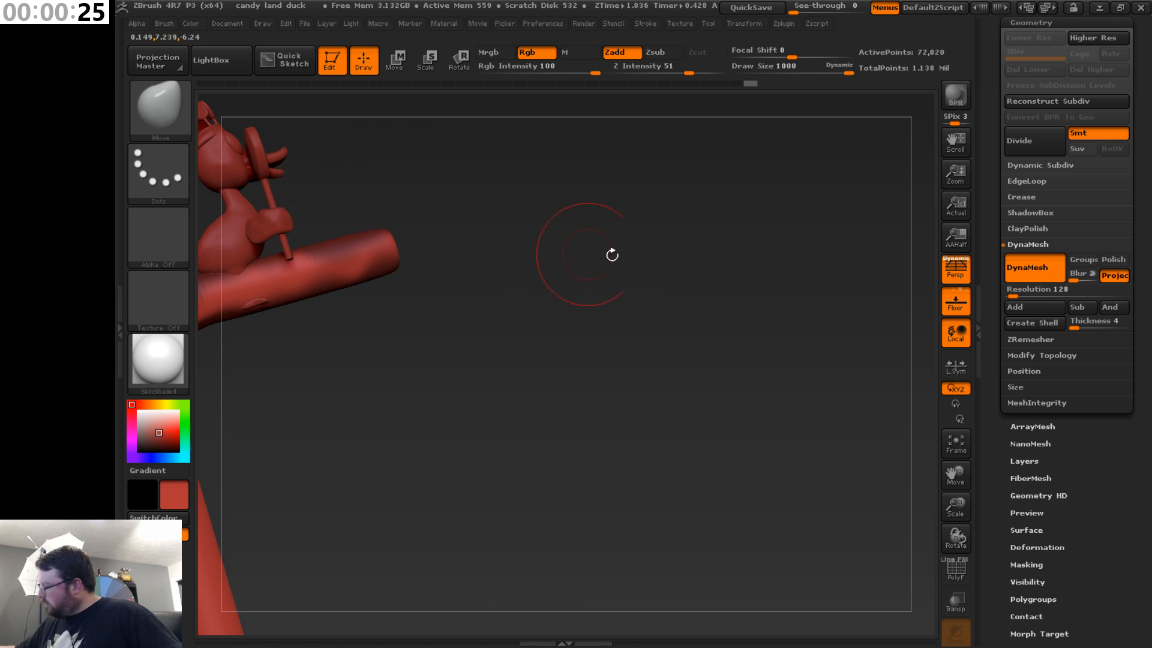
left_click_drag(957, 475, 1040, 464)
left_click_drag(696, 399, 666, 393, "shift")
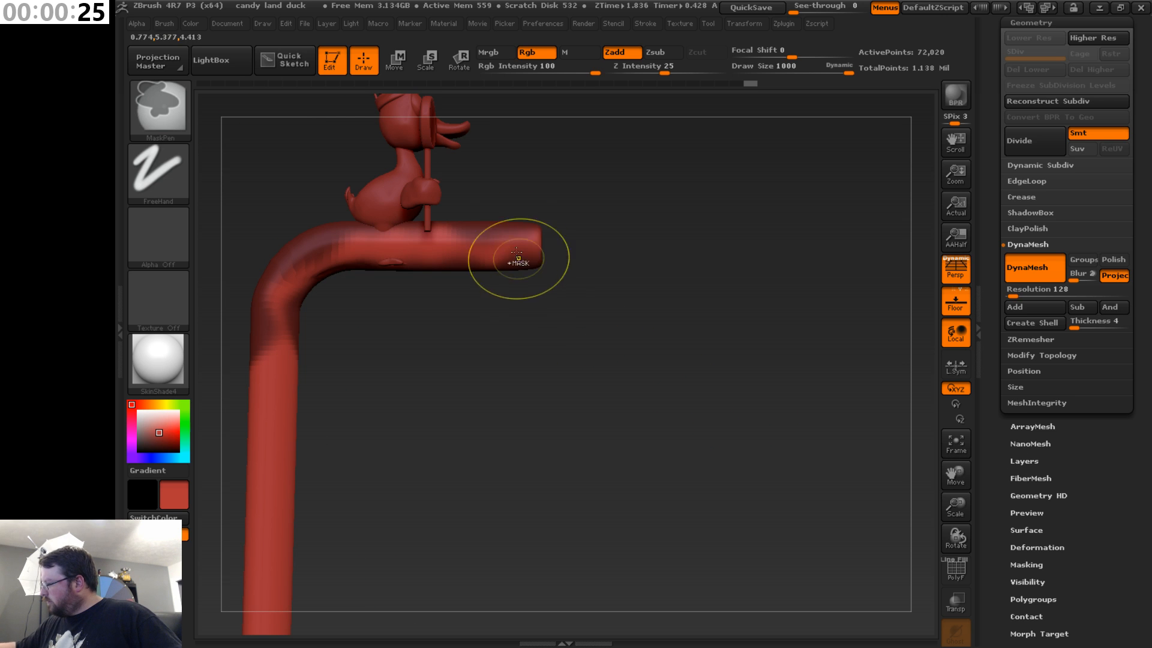
mouse_move(518, 258)
left_mouse_down("ctrl")
mouse_move(341, 253)
mouse_move(281, 306)
mouse_move(280, 333)
mouse_move(456, 360)
mouse_move(566, 396)
left_mouse_up("ctrl")
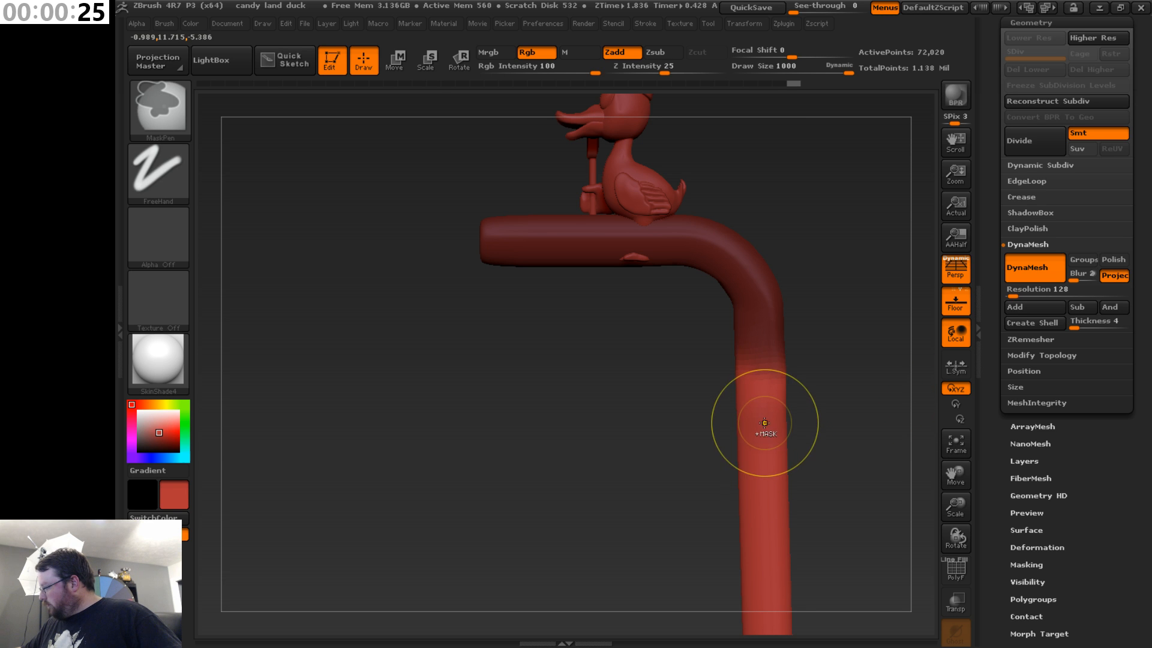
- Place the transpose line down the vertical section from the mask's edge and soften that edge for rotation
left_click(451, 69)
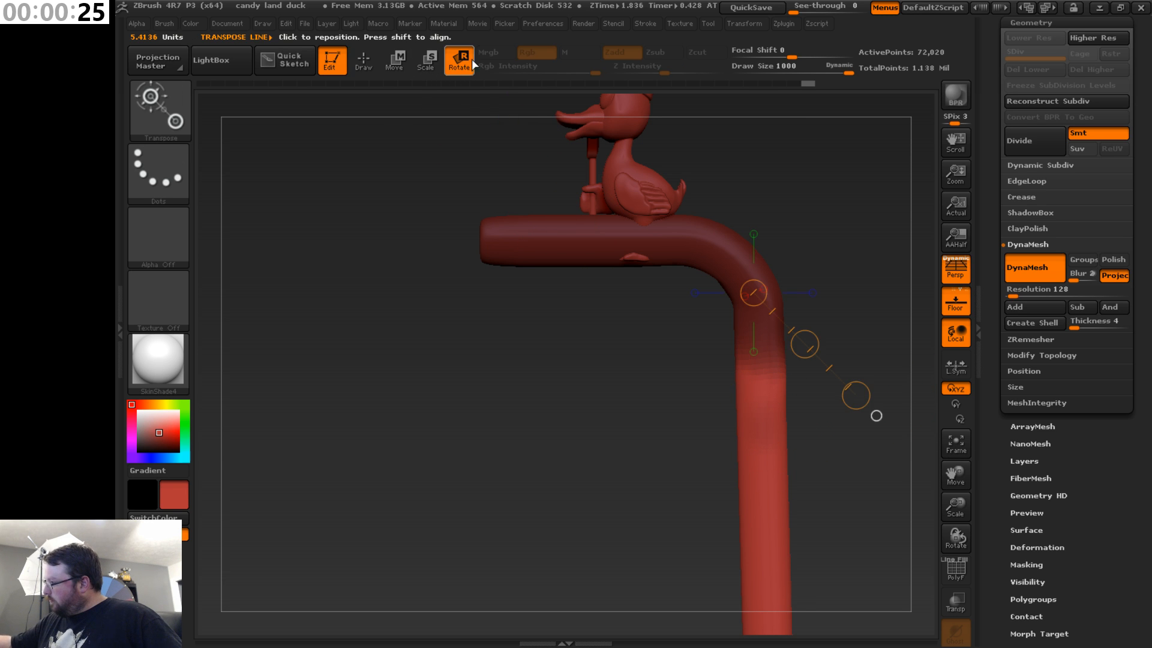
left_click_drag(762, 365, 766, 455)
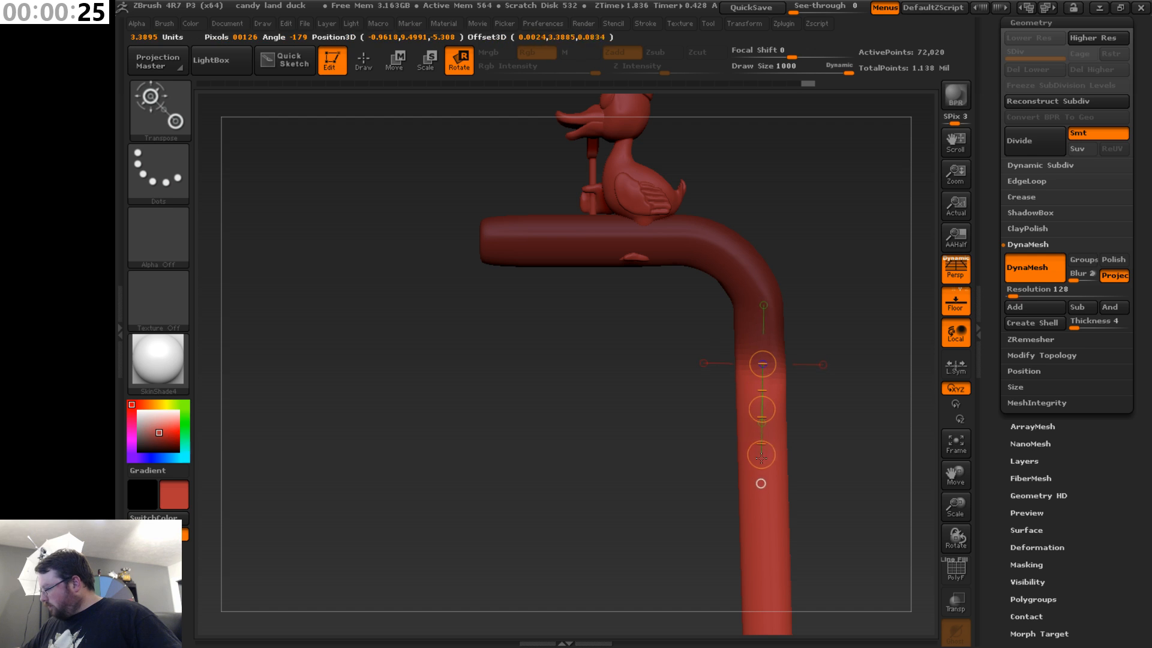
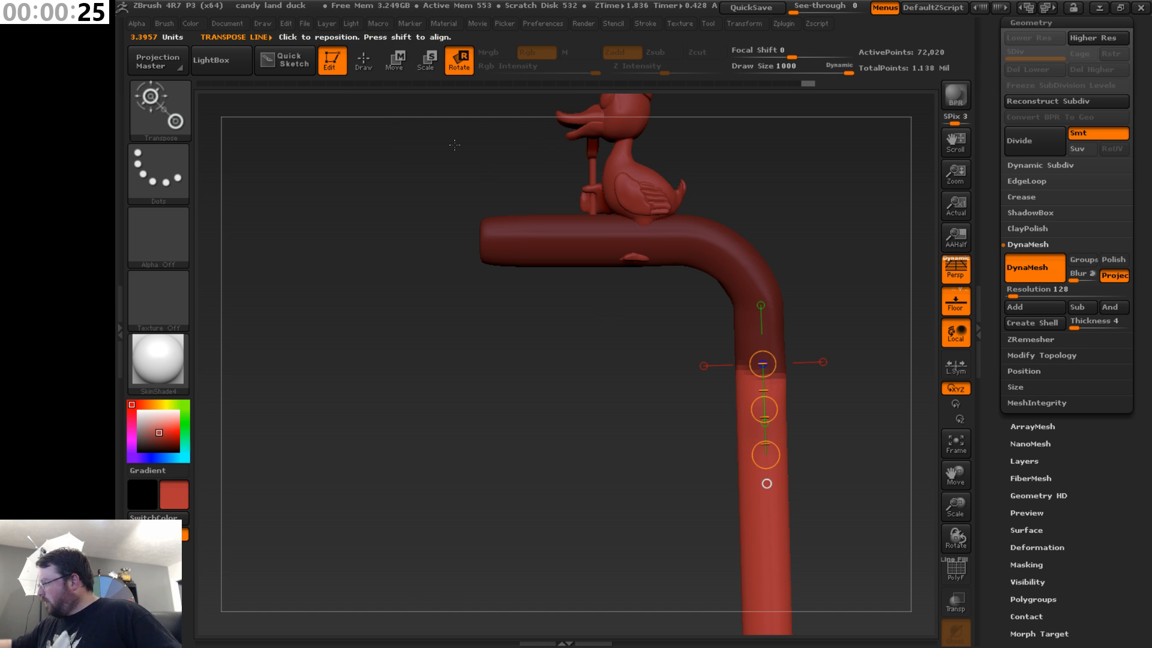
left_click(363, 60)
left_click(766, 434, "ctrl")
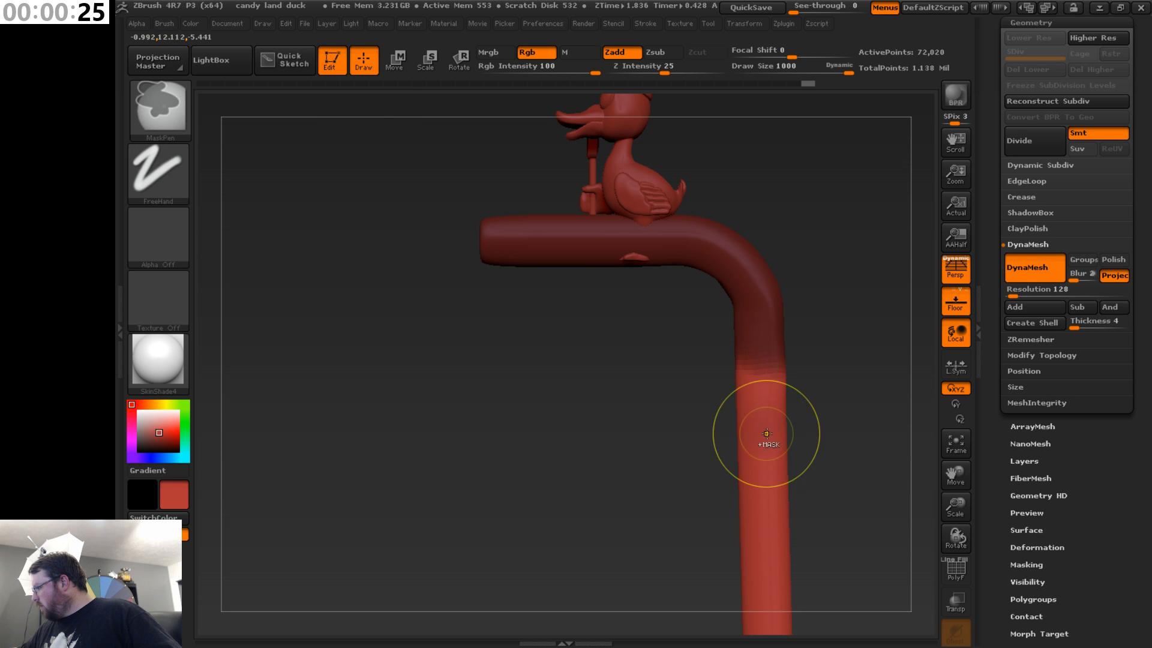
left_click(767, 433, "ctrl")
left_click(769, 433, "ctrl")
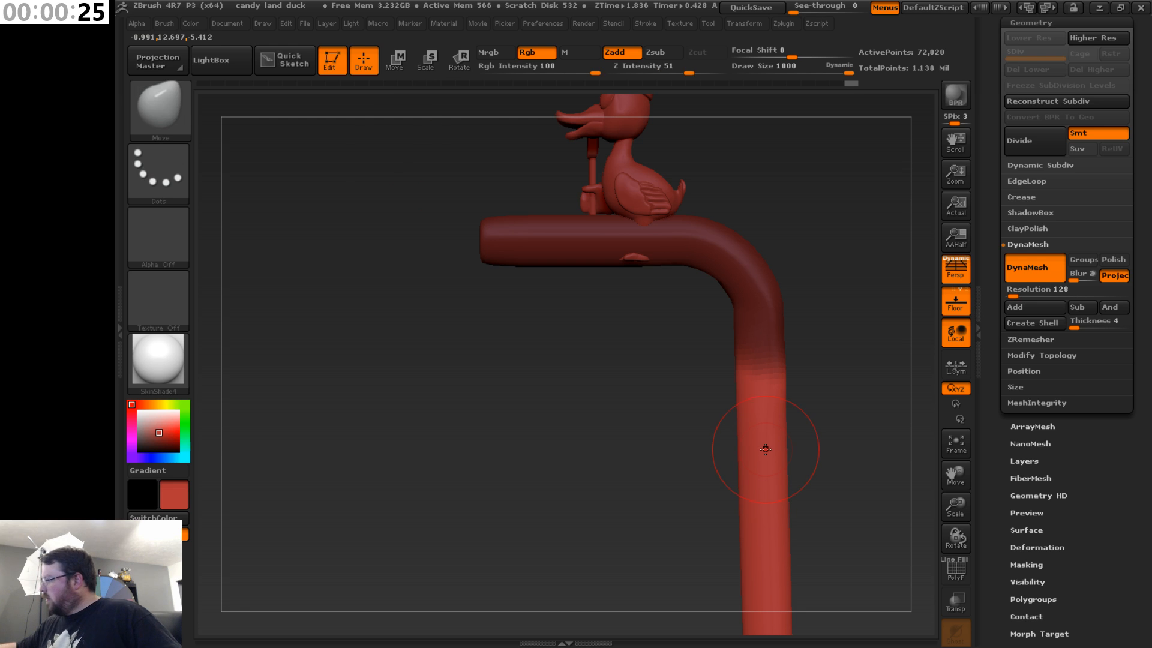
left_click(458, 60)
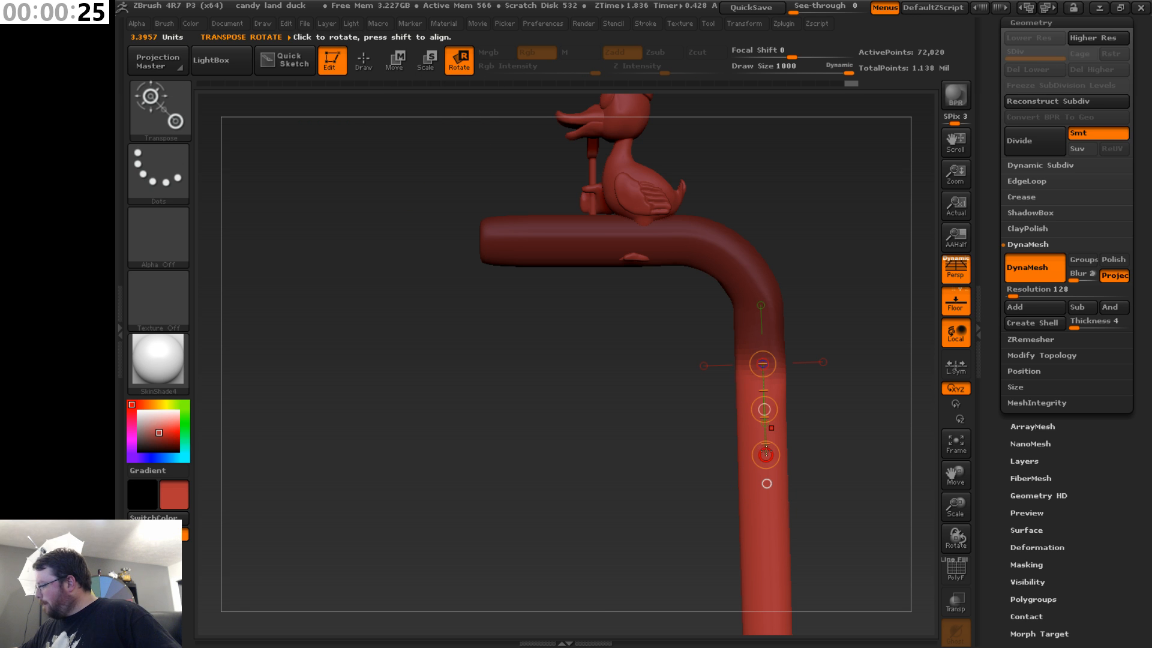
mouse_move(762, 483)
left_mouse_down()
mouse_move(750, 462)
mouse_move(717, 467)
mouse_move(666, 445)
mouse_move(710, 474)
mouse_move(766, 483)
left_mouse_up()
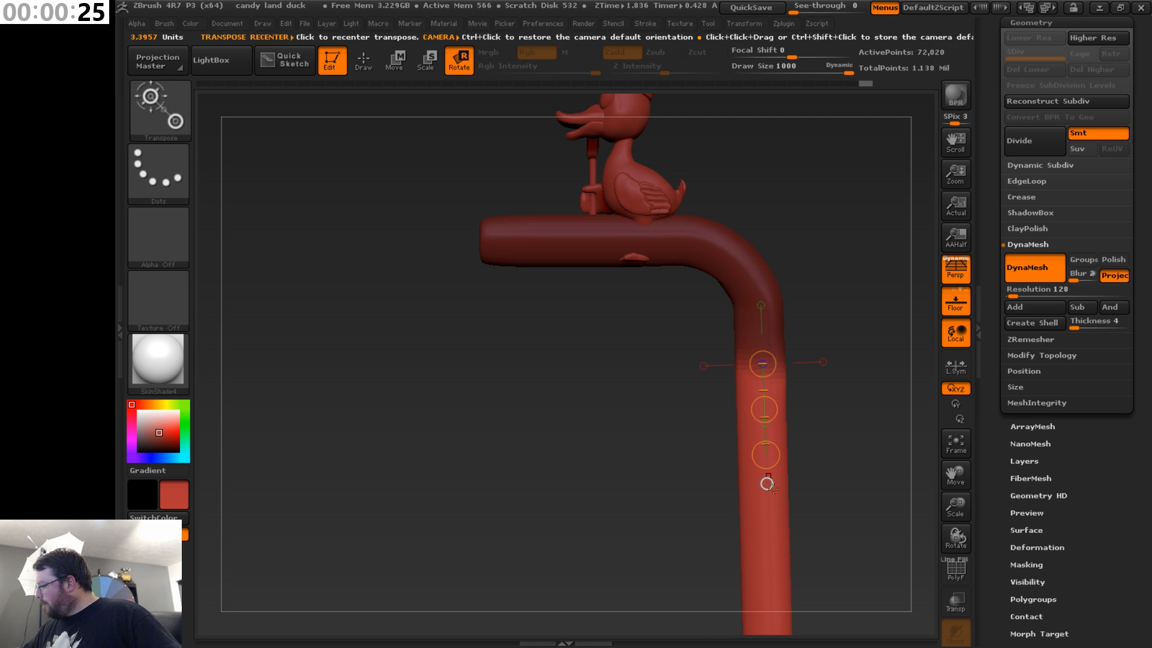
key("ctrl+z")
key("ctrl+z")
key("ctrl+z")
key("ctrl+z")
key("ctrl+z")
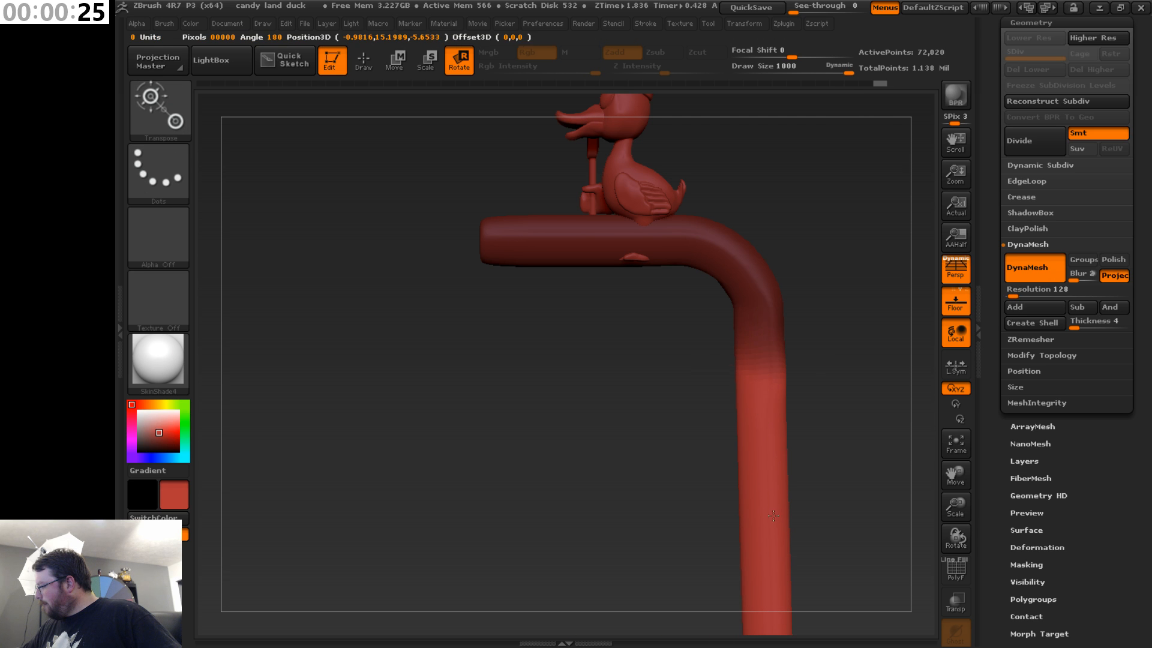
- Rotate the log's unmasked part forward to slope down beneath the duck, and move it slightly to even out the second bend
left_click_drag(746, 461, 665, 440)
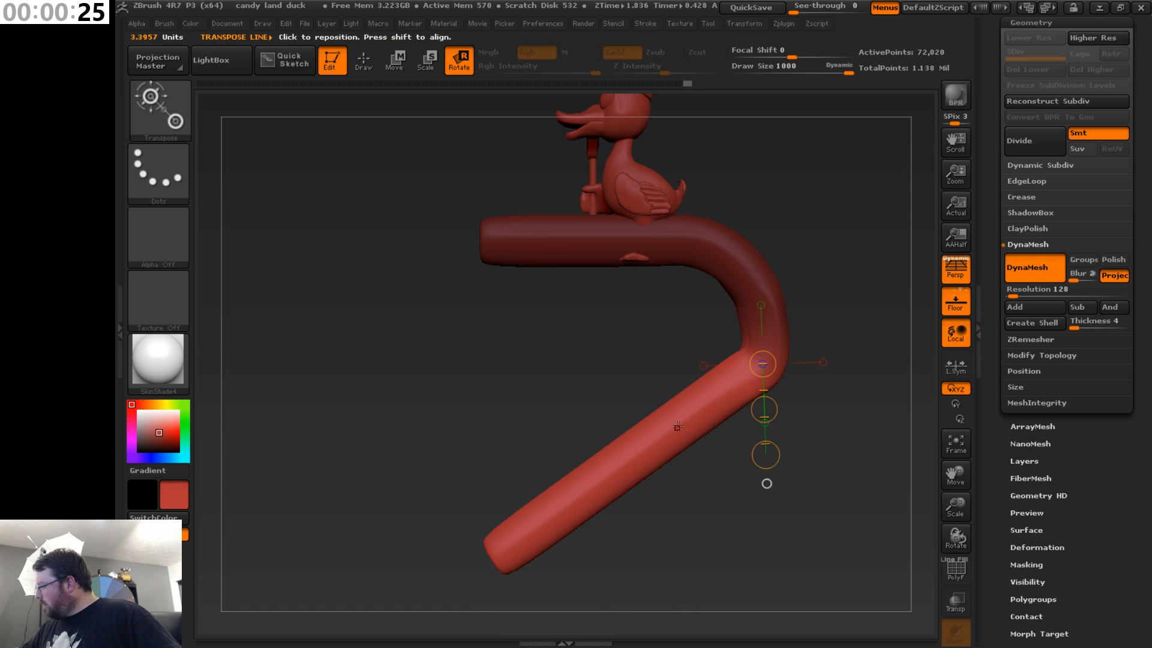
key("w")
left_click_drag(764, 409, 738, 406)
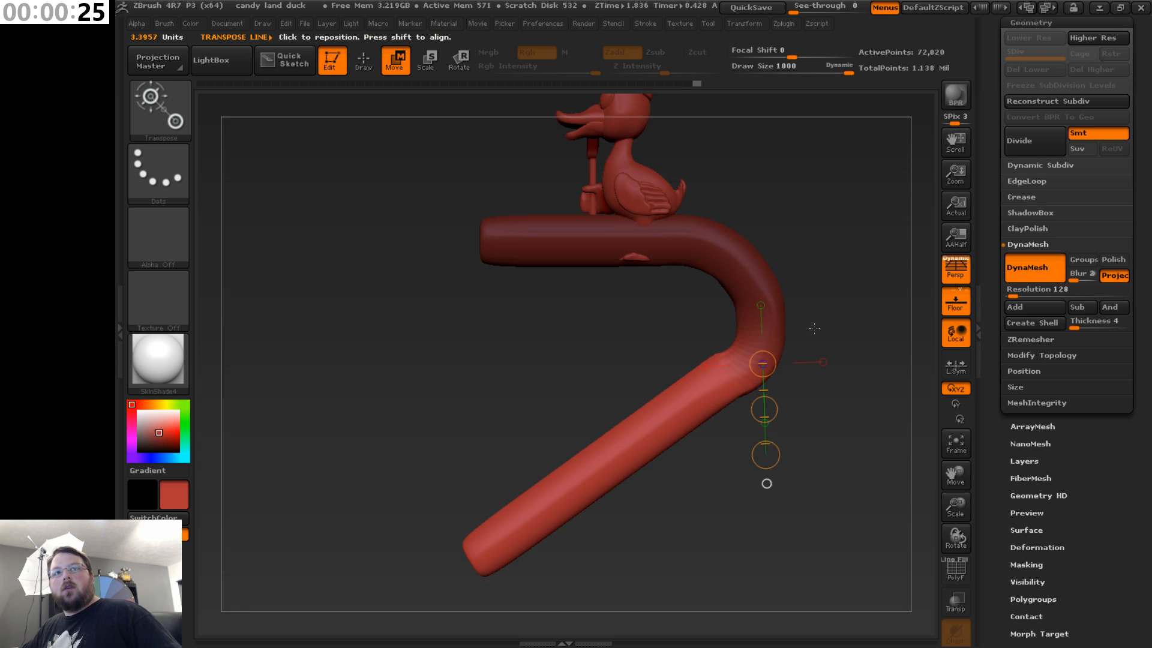
left_click_drag(841, 314, 844, 325)
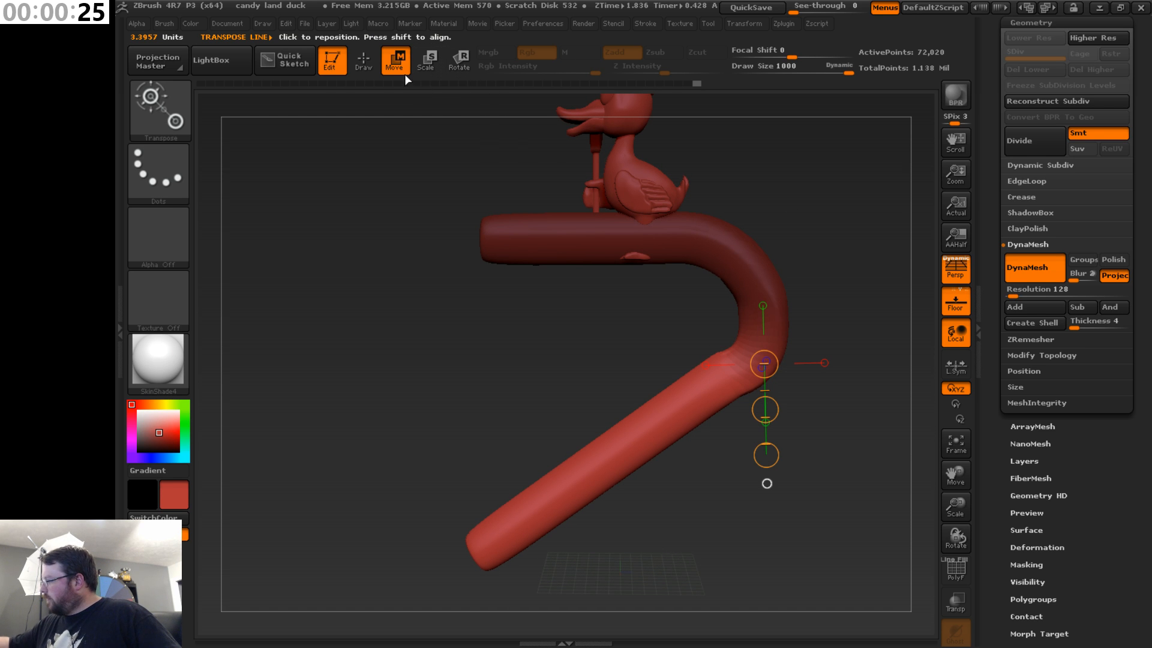
- Extend the mask around the second bend on both sides of the log, soften its edge, and switch to Rotate mode
left_click(365, 58)
left_click_drag(760, 353, 757, 357, "ctrl")
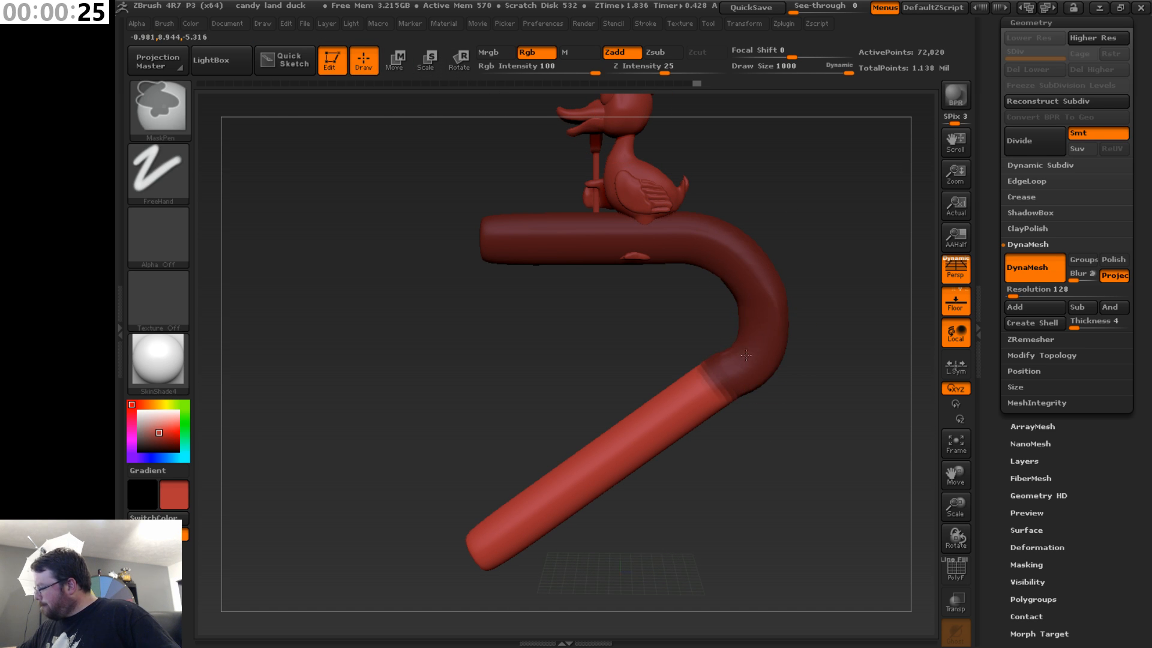
left_click_drag(784, 416, 899, 414)
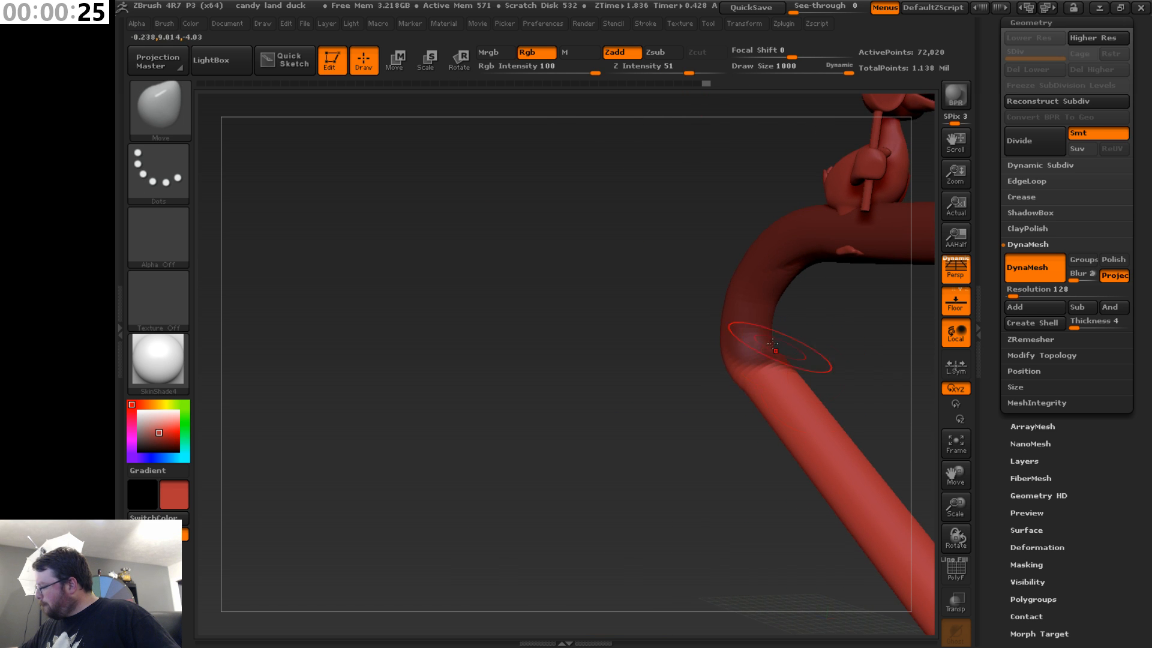
mouse_move(762, 359)
left_mouse_down("ctrl")
mouse_move(733, 345)
mouse_move(738, 336)
left_mouse_up("ctrl")
left_click_drag(708, 447, 594, 447)
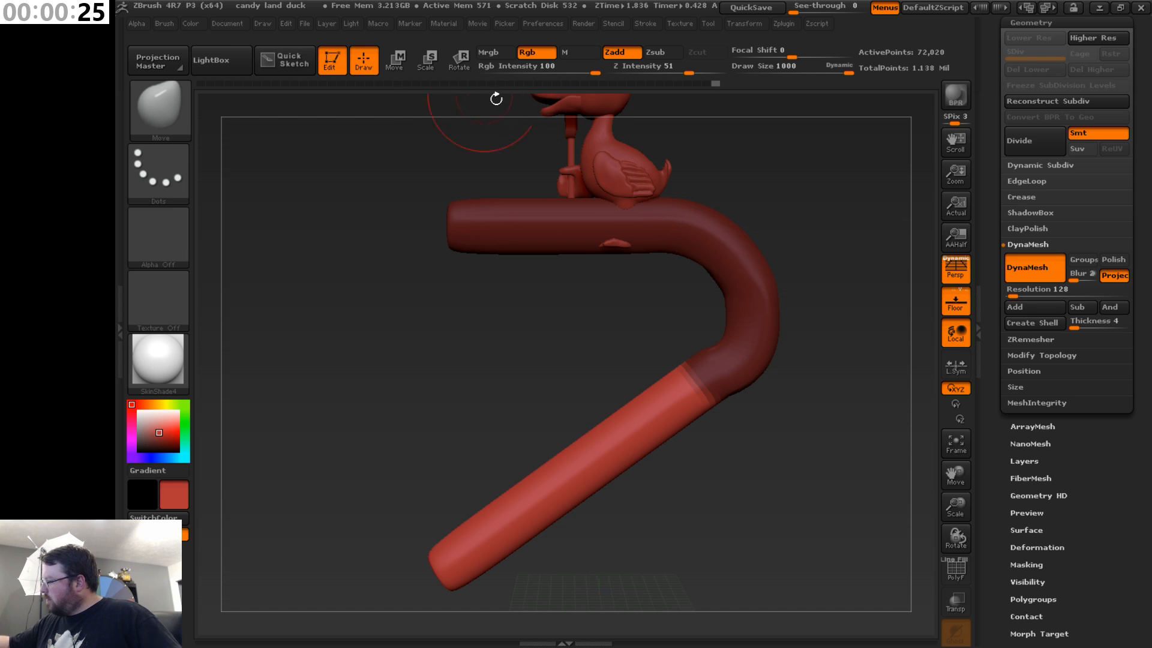
left_click(746, 358, "ctrl")
left_click(747, 357, "ctrl")
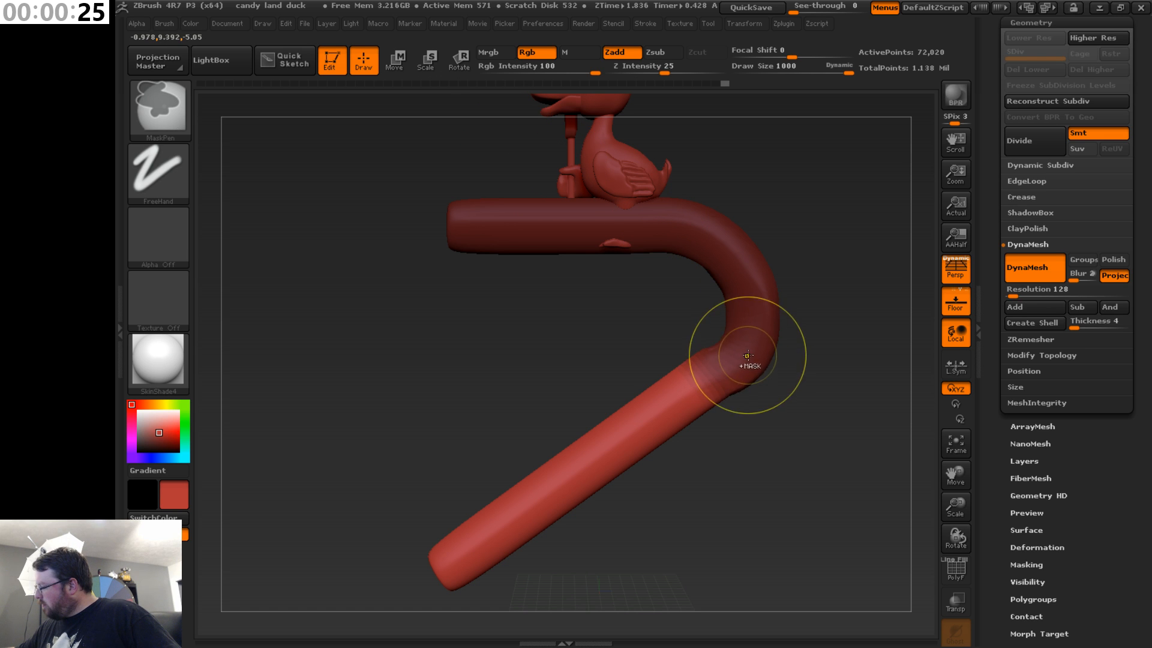
left_click(463, 61)
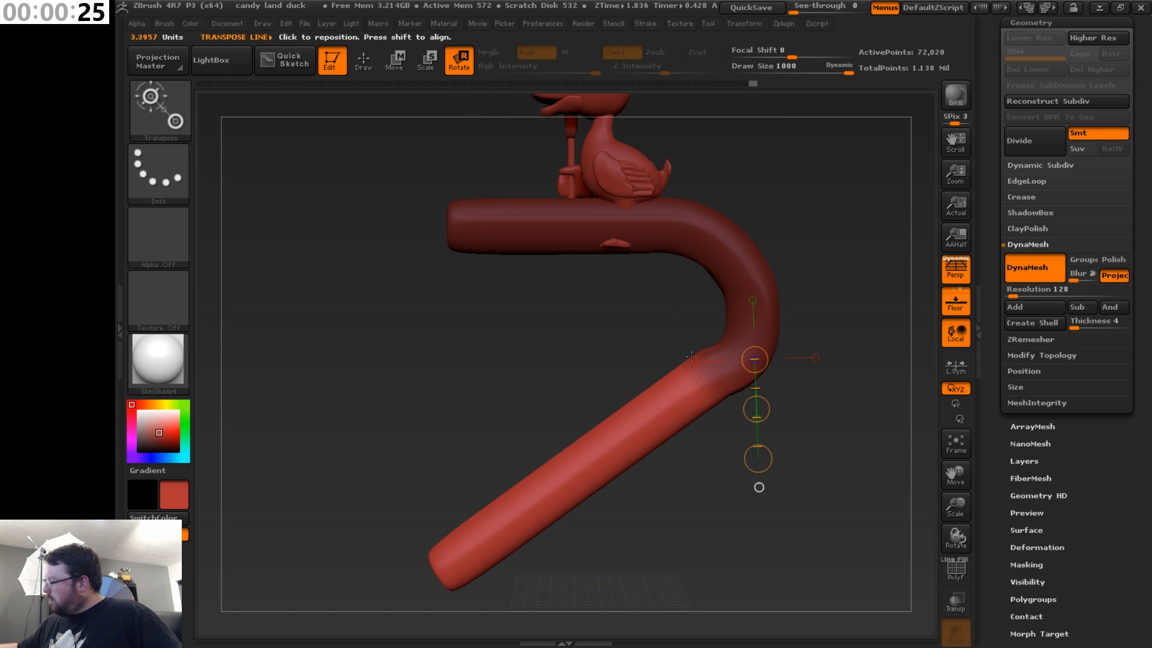
- Rotate the log's unmasked part back to nearly vertical and move it slightly forward to even out the bend
mouse_move(709, 382)
left_mouse_down()
mouse_move(611, 443)
mouse_move(634, 473)
mouse_move(612, 447)
left_mouse_up()
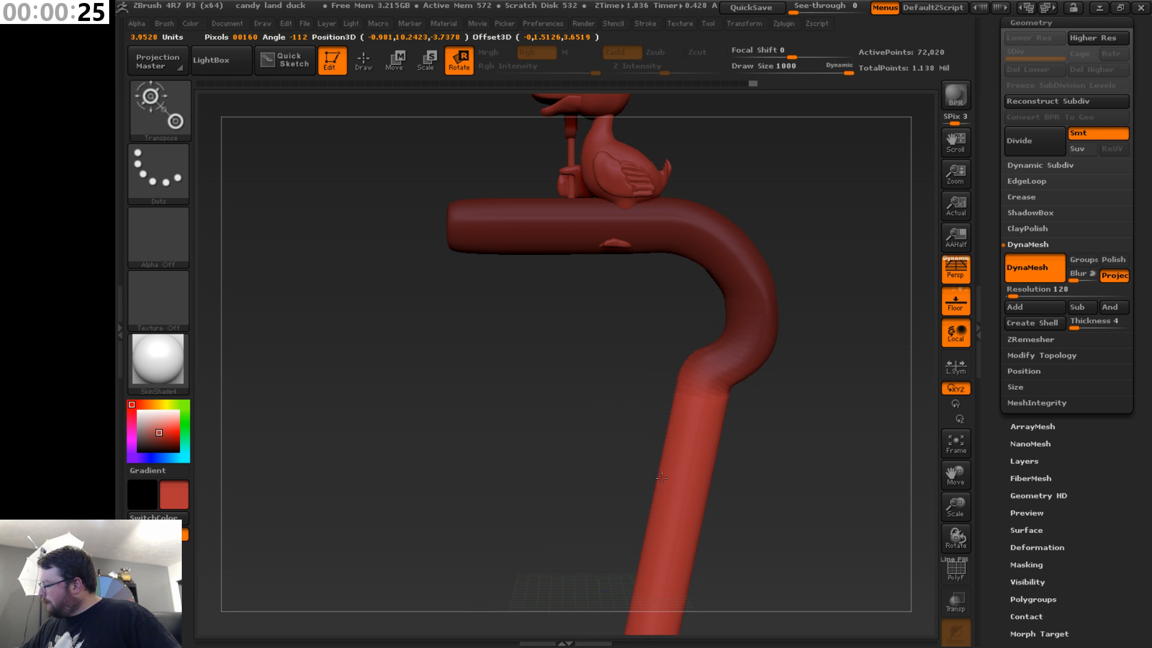
left_click(405, 56)
left_click_drag(662, 404, 628, 421)
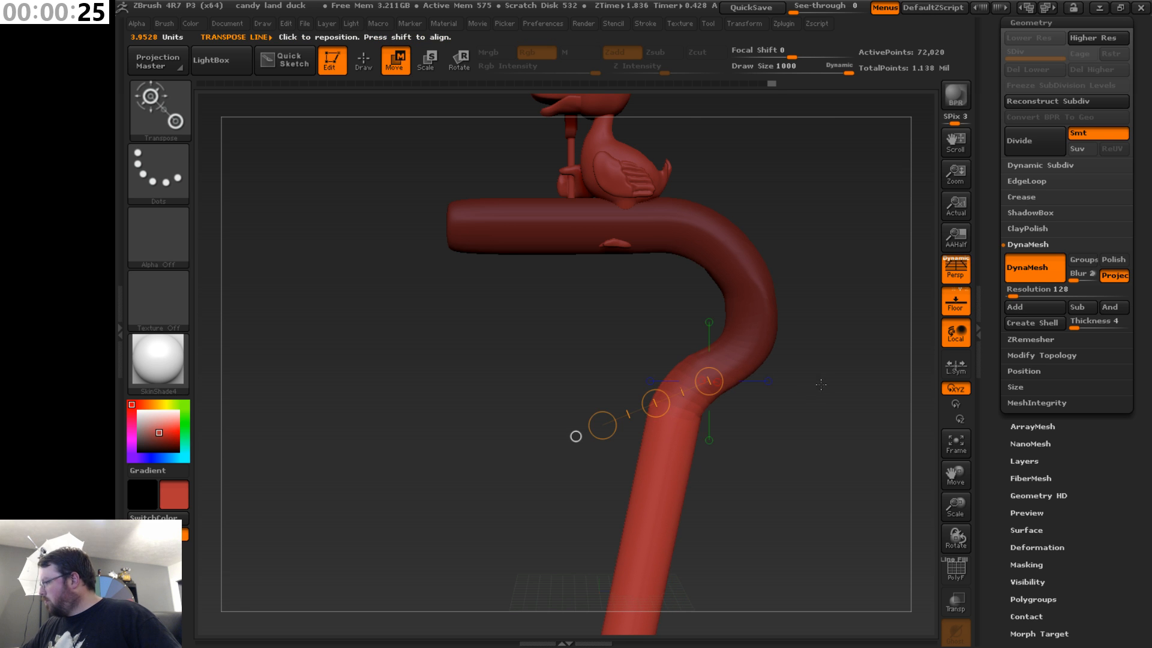
left_click_drag(830, 384, 808, 416)
left_click_drag(958, 501, 937, 454)
left_click_drag(740, 462, 754, 436)
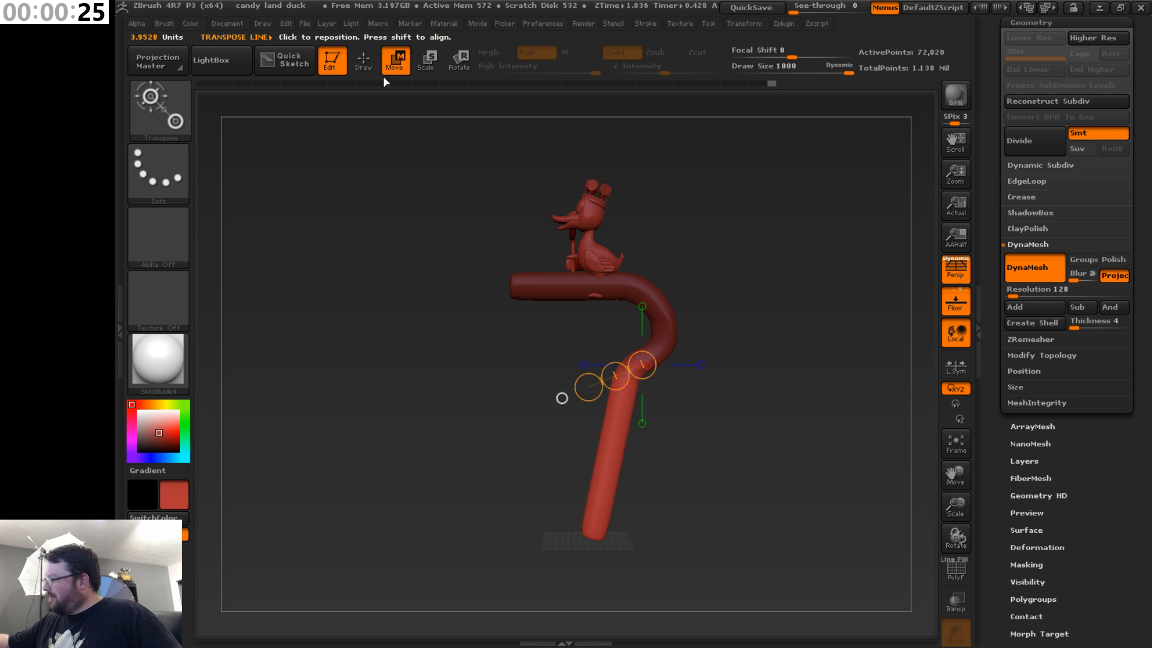
- Extend the mask around the lower bend to the top of the nearly vertical section on both sides and soften its edge
left_click(376, 55)
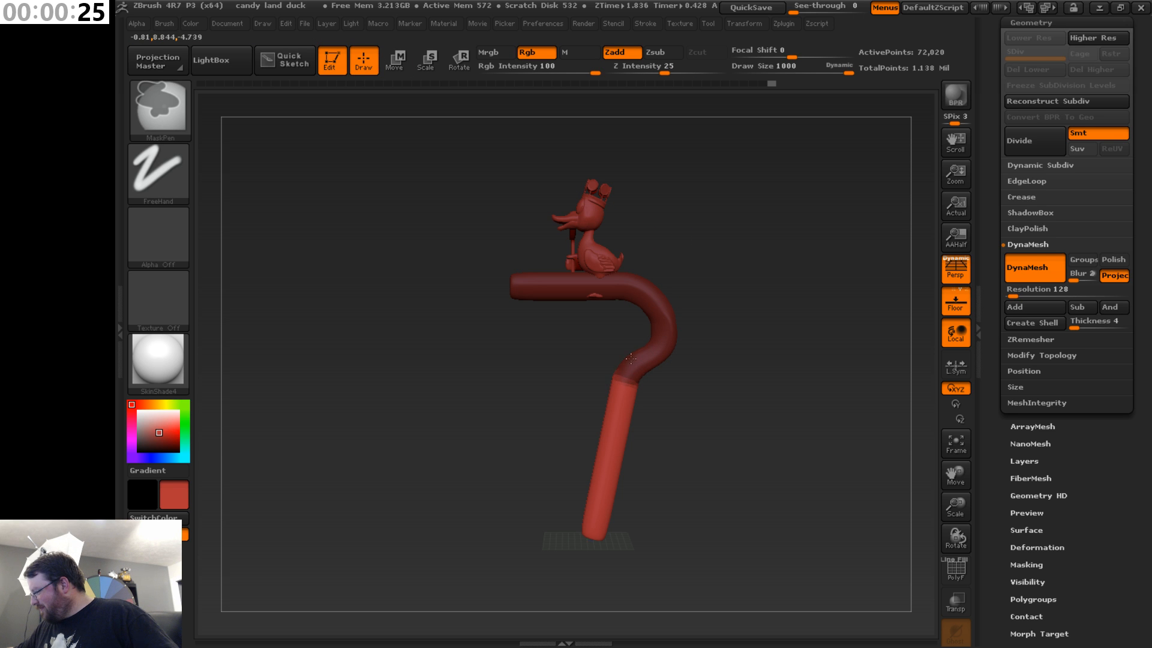
left_click_drag(715, 372, 776, 360, "shift")
mouse_move(630, 372)
left_mouse_down()
mouse_move(731, 385)
mouse_move(663, 404)
mouse_move(720, 406)
mouse_move(684, 408)
left_mouse_up()
key("ctrl")
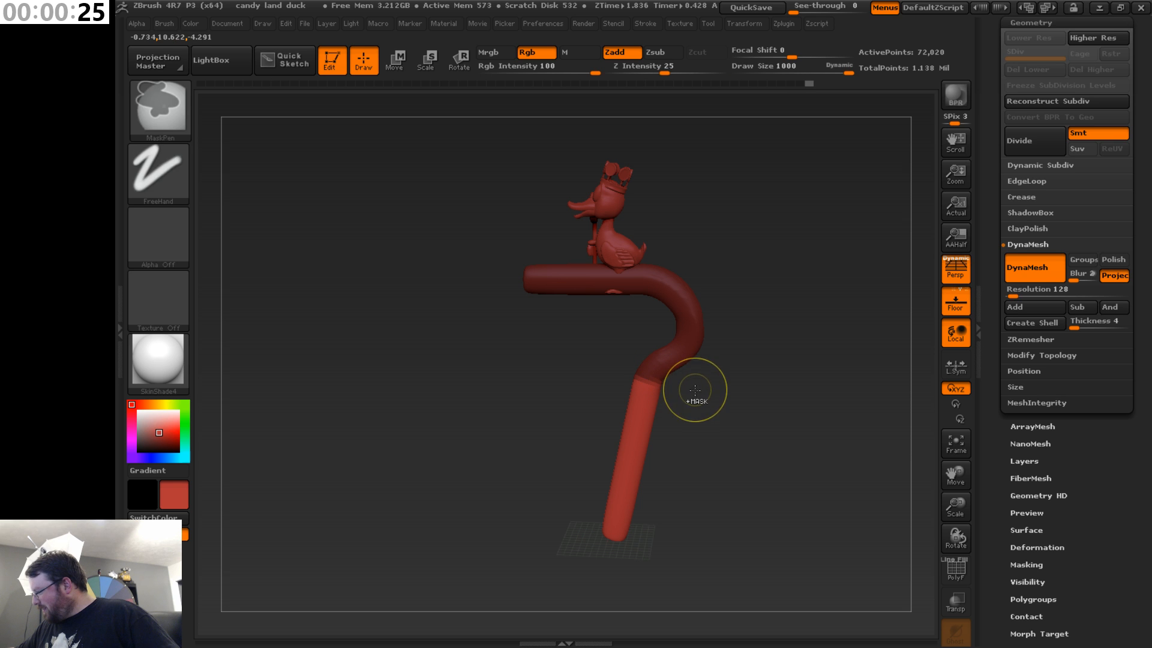
key("ctrl")
mouse_move(650, 356)
left_mouse_down()
mouse_move(643, 364)
mouse_move(717, 386)
mouse_move(675, 410)
left_mouse_up()
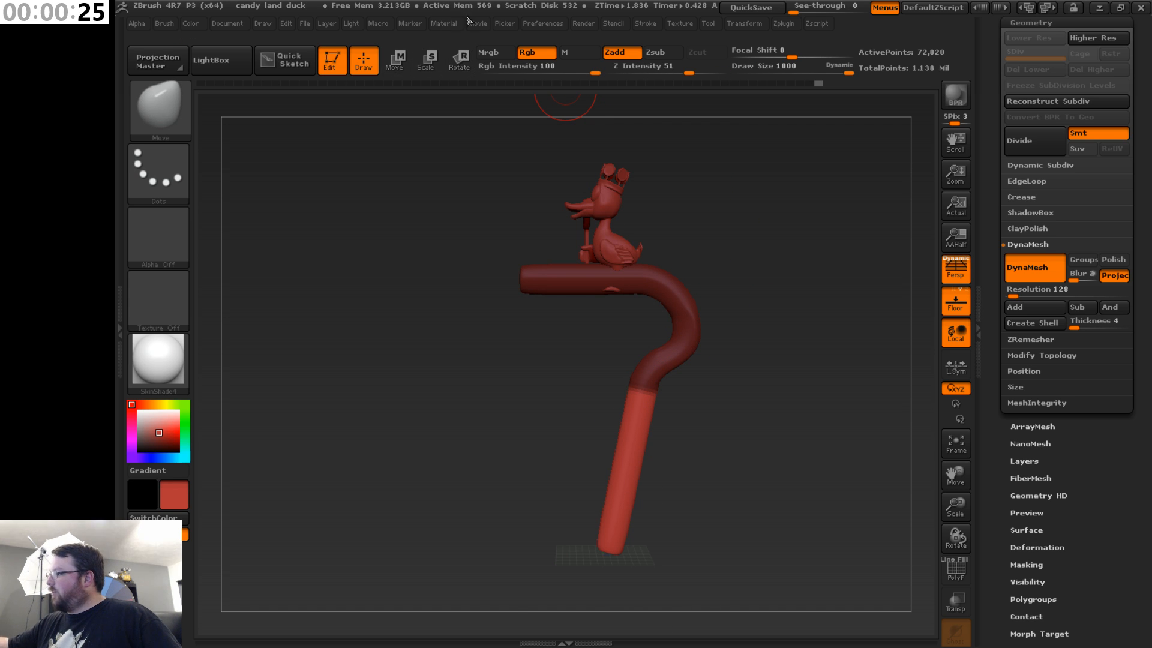
- Rotate the unmasked section backward from the mask's edge with a transpose line, and move it slightly forward to round the bend
left_click(460, 60)
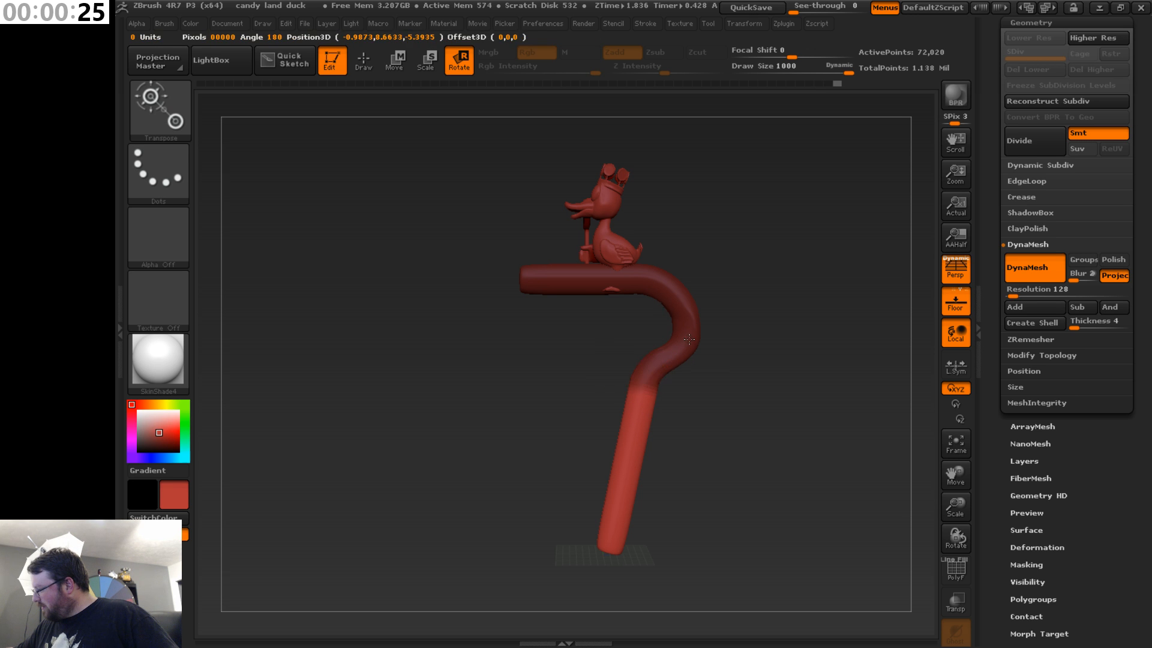
left_click_drag(651, 390, 635, 463)
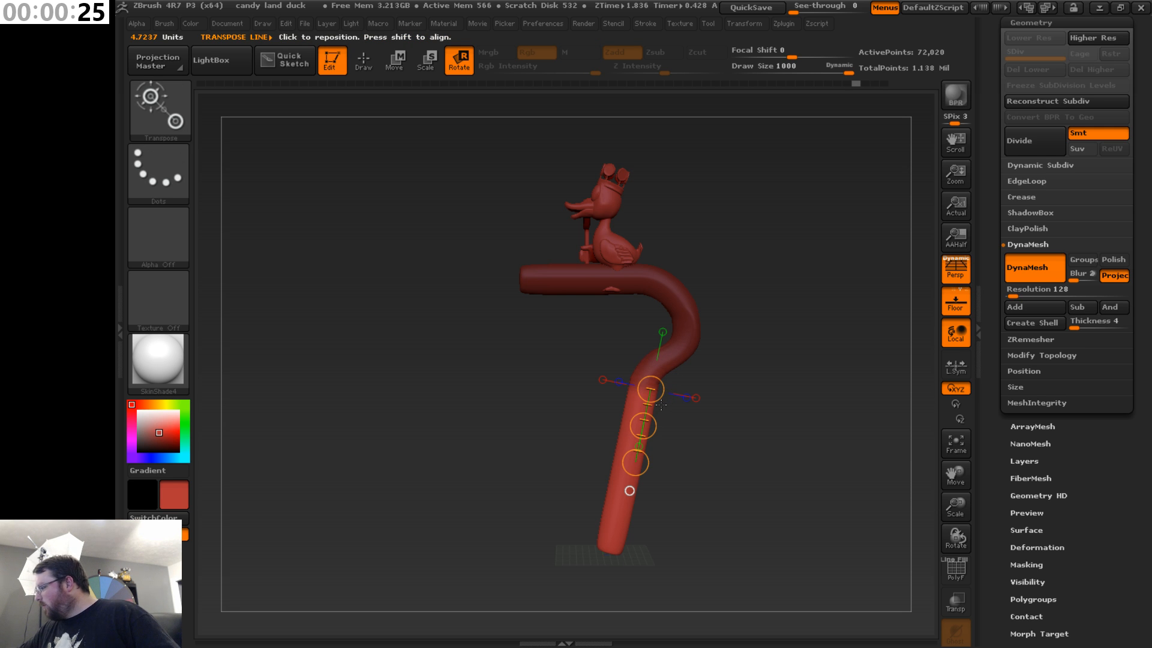
left_click_drag(648, 409, 642, 403)
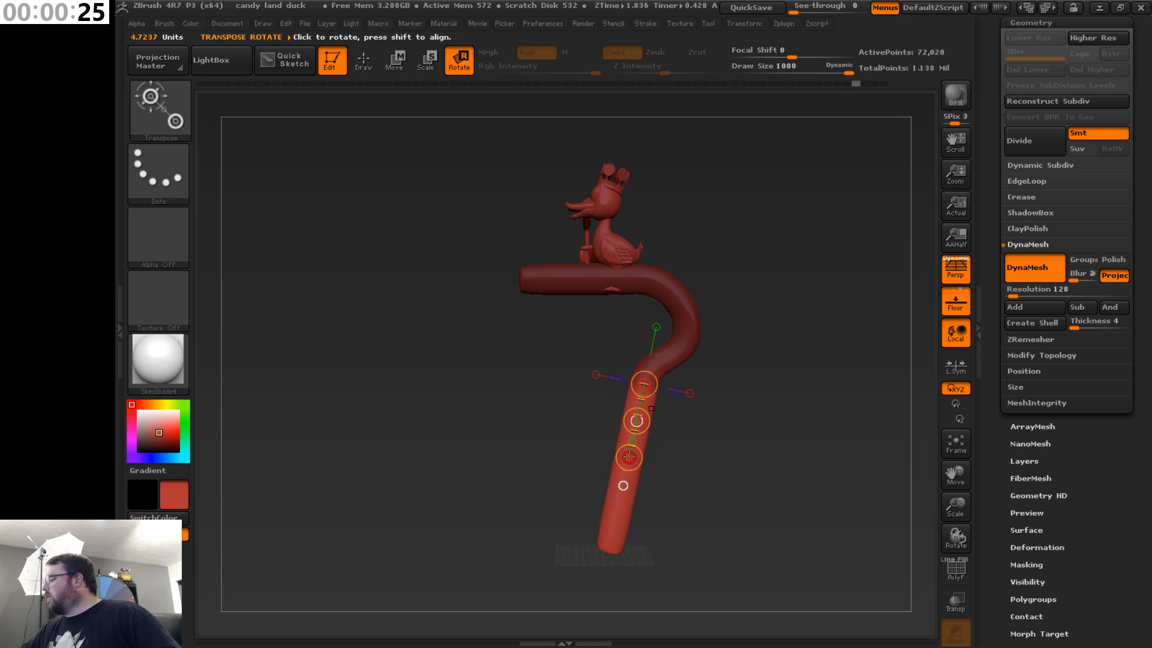
left_click_drag(629, 458, 693, 471)
key("ctrl+z")
left_click(395, 60)
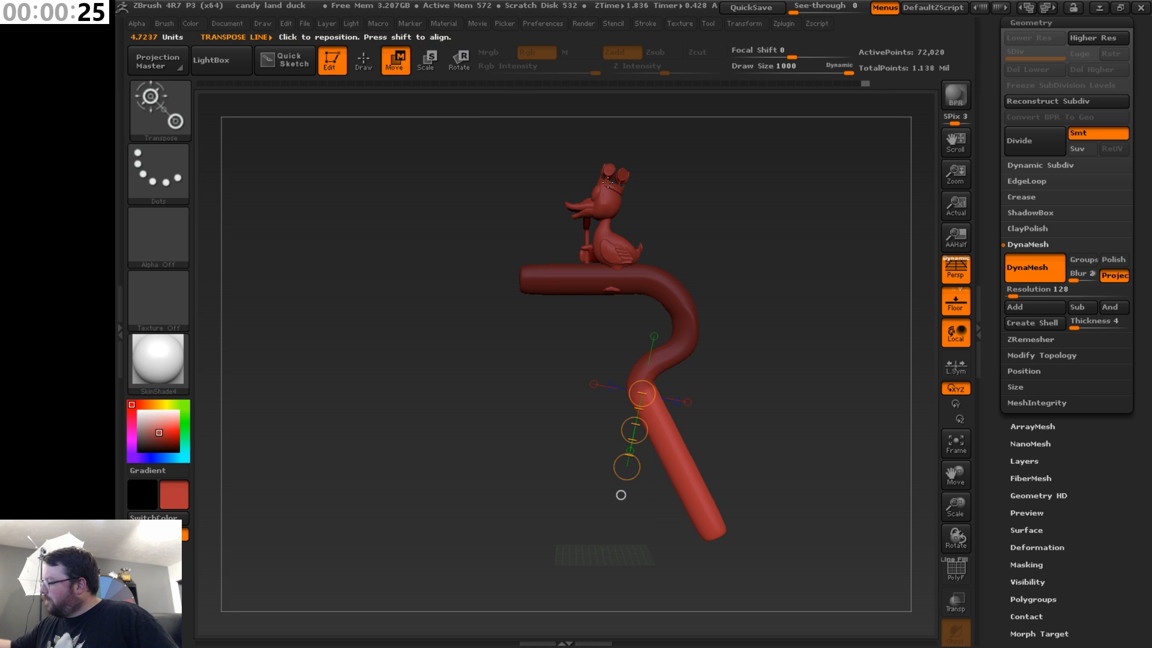
left_click_drag(633, 430, 627, 433)
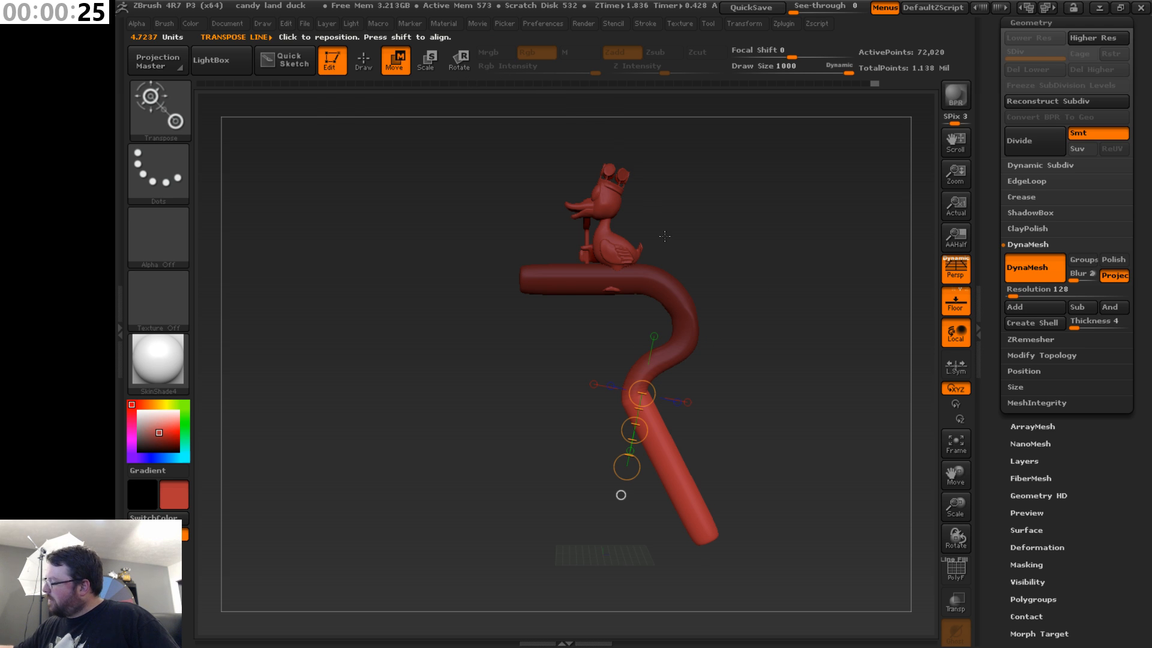
- Extend the mask over the new bend on both sides of the log, down to the straight slanted section
left_click(372, 60)
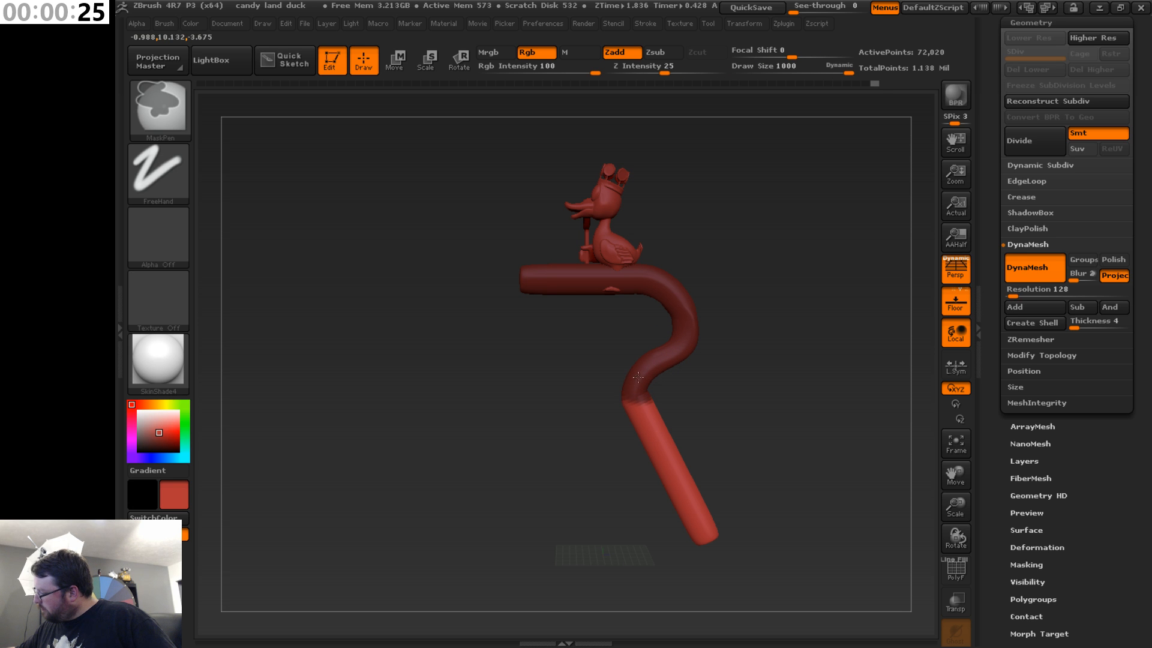
mouse_move(746, 354)
left_mouse_down()
mouse_move(837, 360)
mouse_move(730, 372)
left_mouse_up()
left_click(678, 360, "ctrl")
key("ctrl")
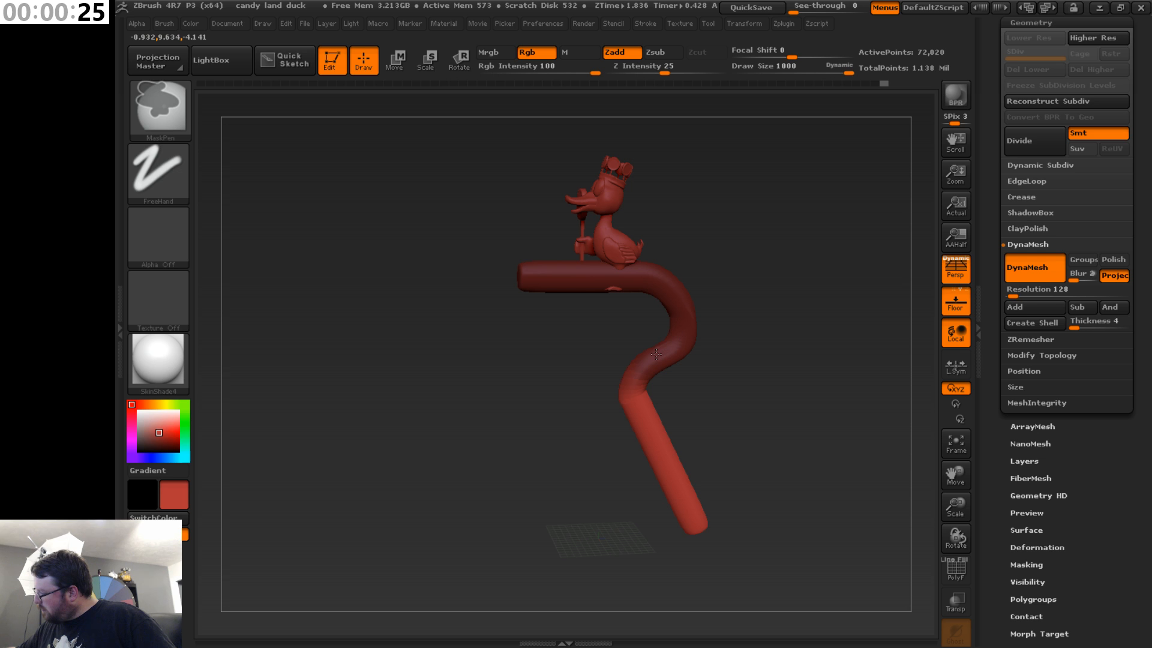
mouse_move(622, 376)
left_mouse_down()
mouse_move(772, 364)
mouse_move(804, 252)
mouse_move(791, 317)
mouse_move(762, 358)
mouse_move(864, 367)
left_mouse_up()
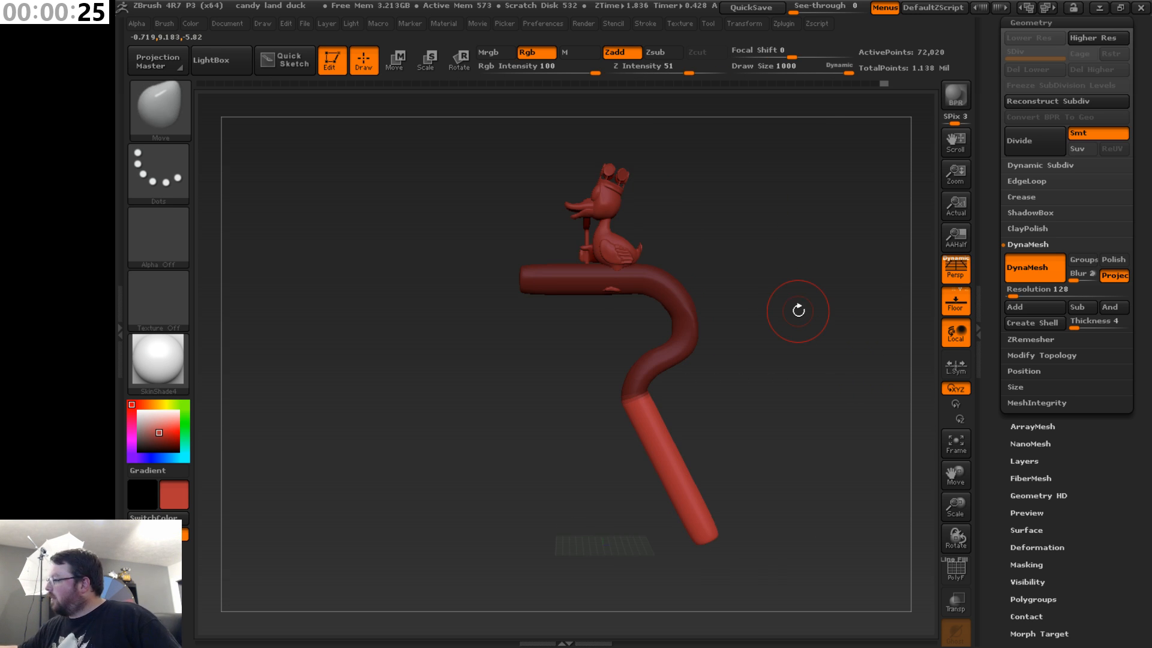
- Place the transpose line along the slanted section from the mask's edge and rotate that section farther backward
left_click(456, 71)
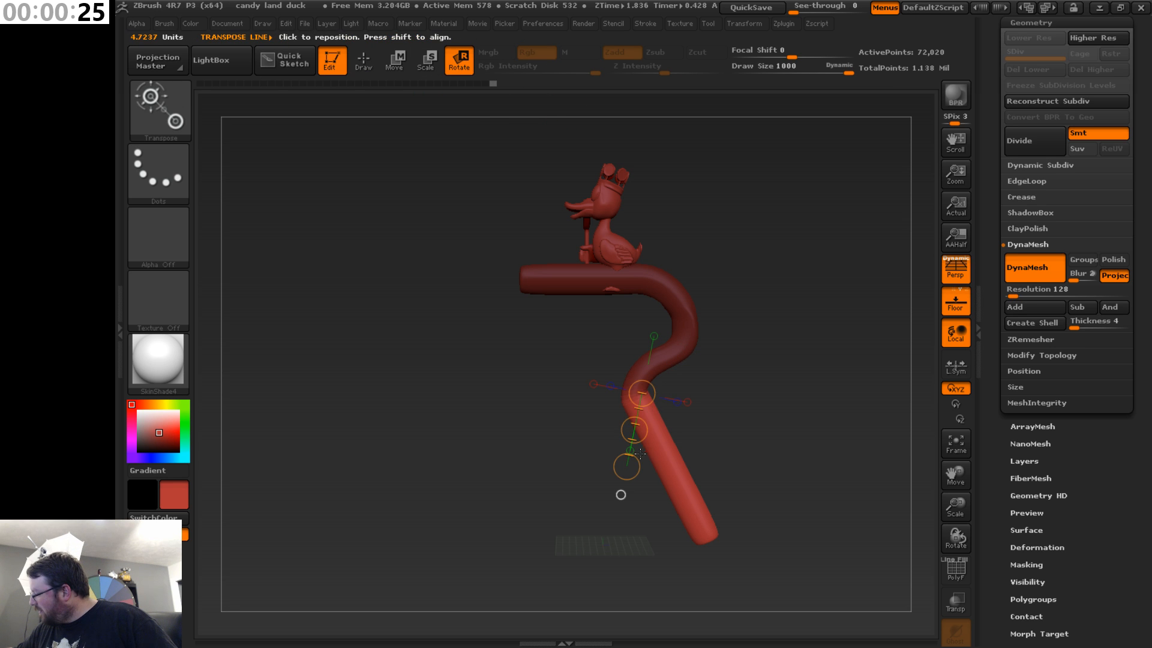
left_click_drag(638, 410, 534, 384)
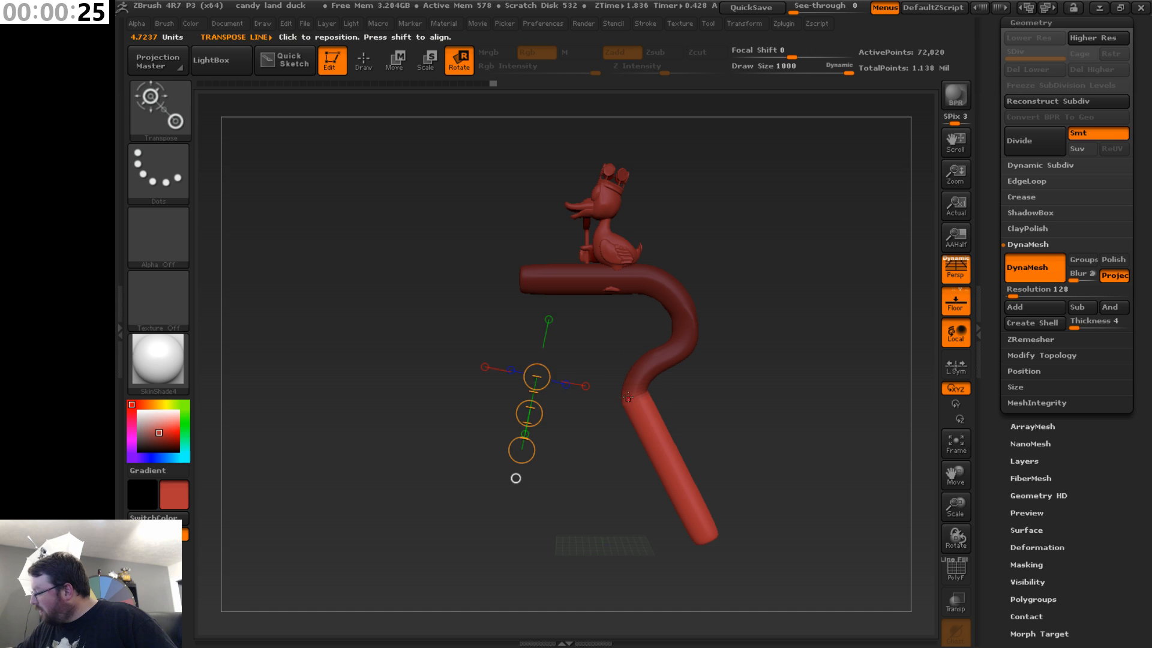
mouse_move(628, 397)
left_mouse_down()
mouse_move(667, 478)
mouse_move(684, 480)
mouse_move(699, 462)
left_mouse_up()
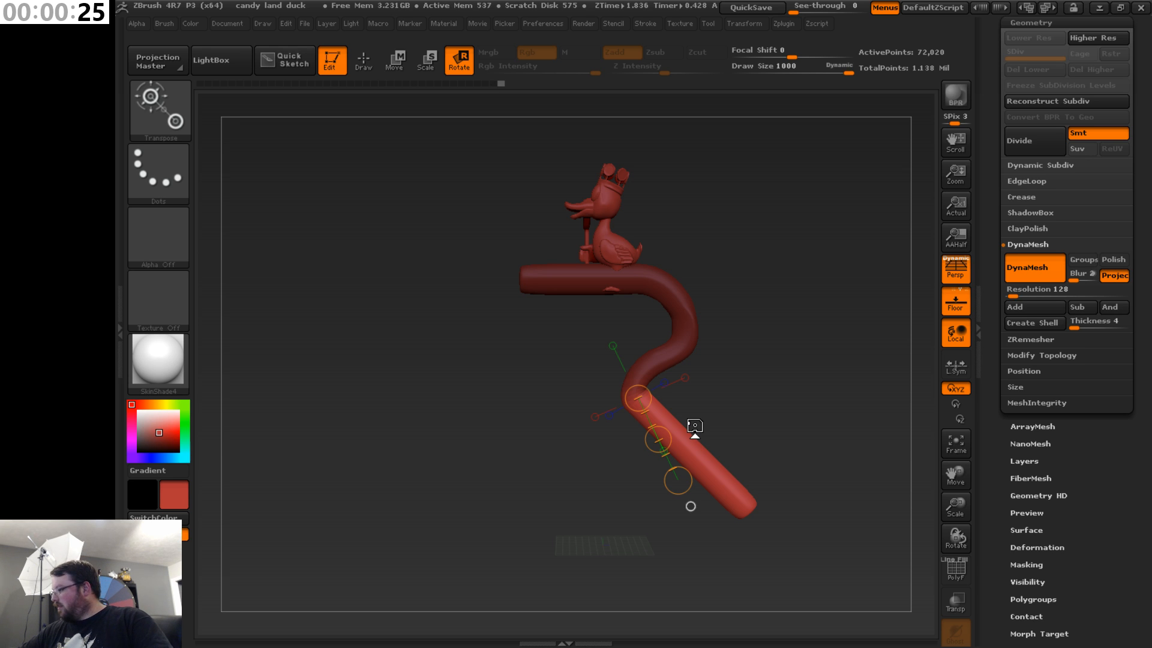
mouse_move(503, 469)
left_mouse_down()
mouse_move(594, 480)
mouse_move(503, 476)
left_mouse_up()
left_click_drag(473, 487, 466, 520)
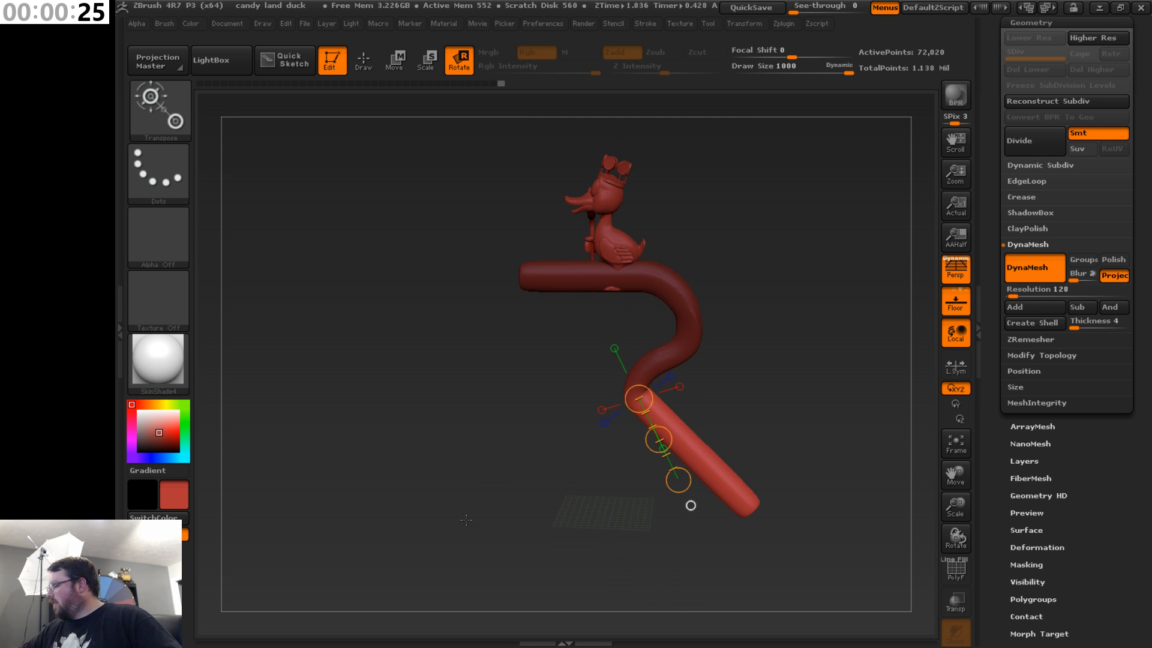
- Clear the mask and reshape the lower bend, the slanted section and the log's end into softer curves with the Move brush
key("q")
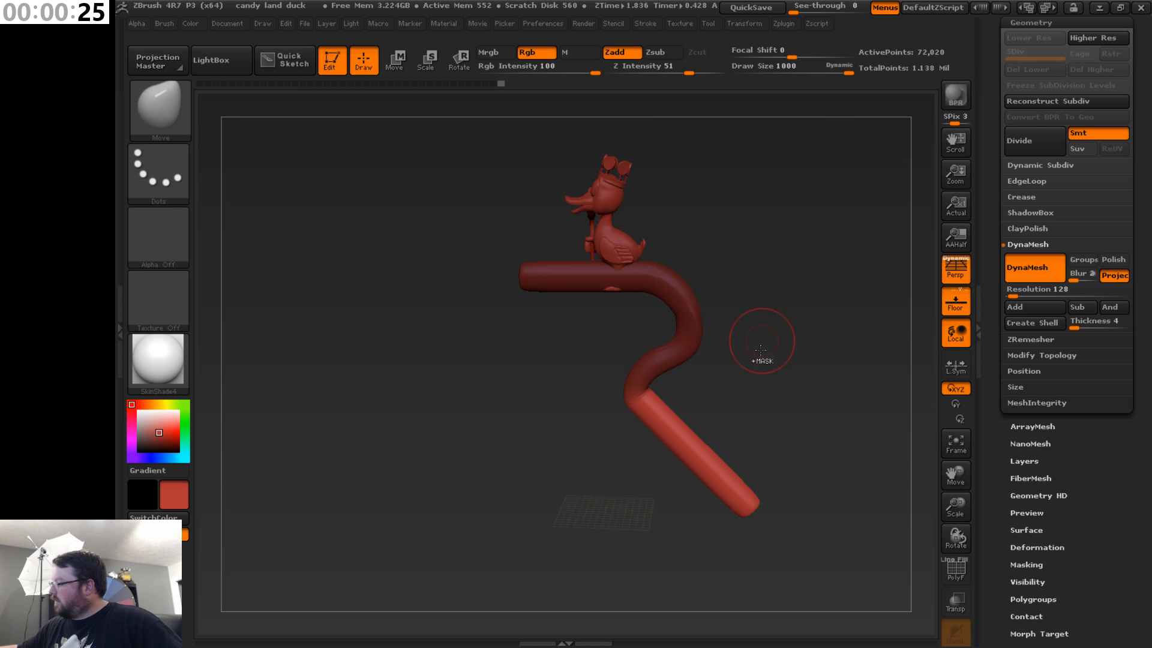
left_click(892, 227, "ctrl")
key("s")
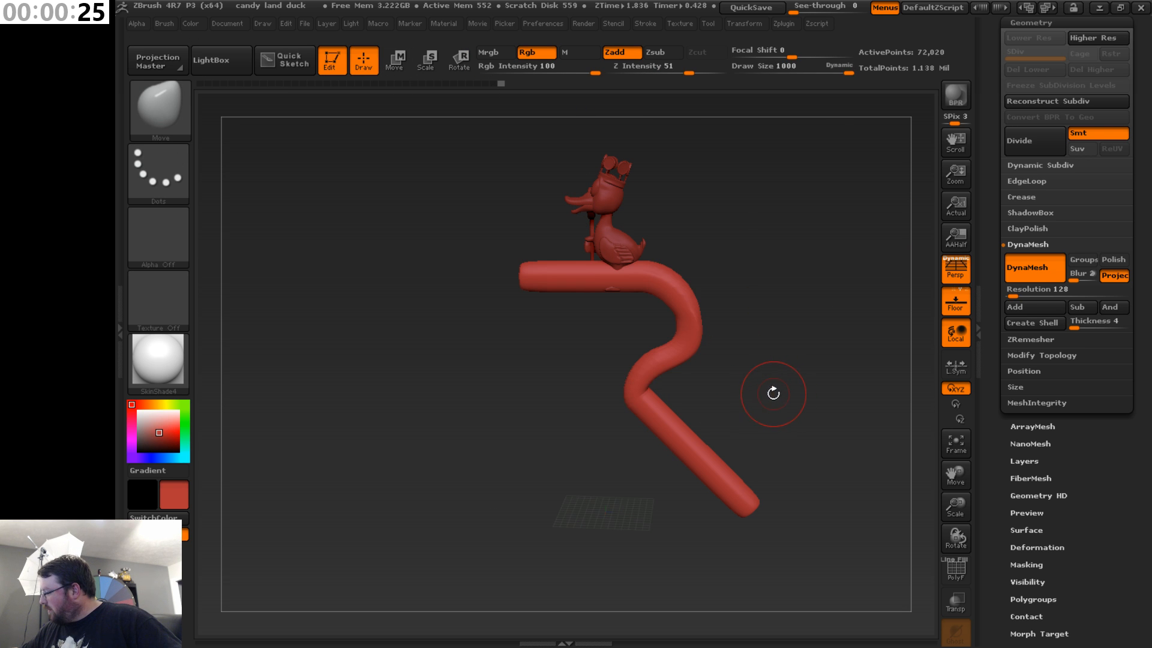
key("s")
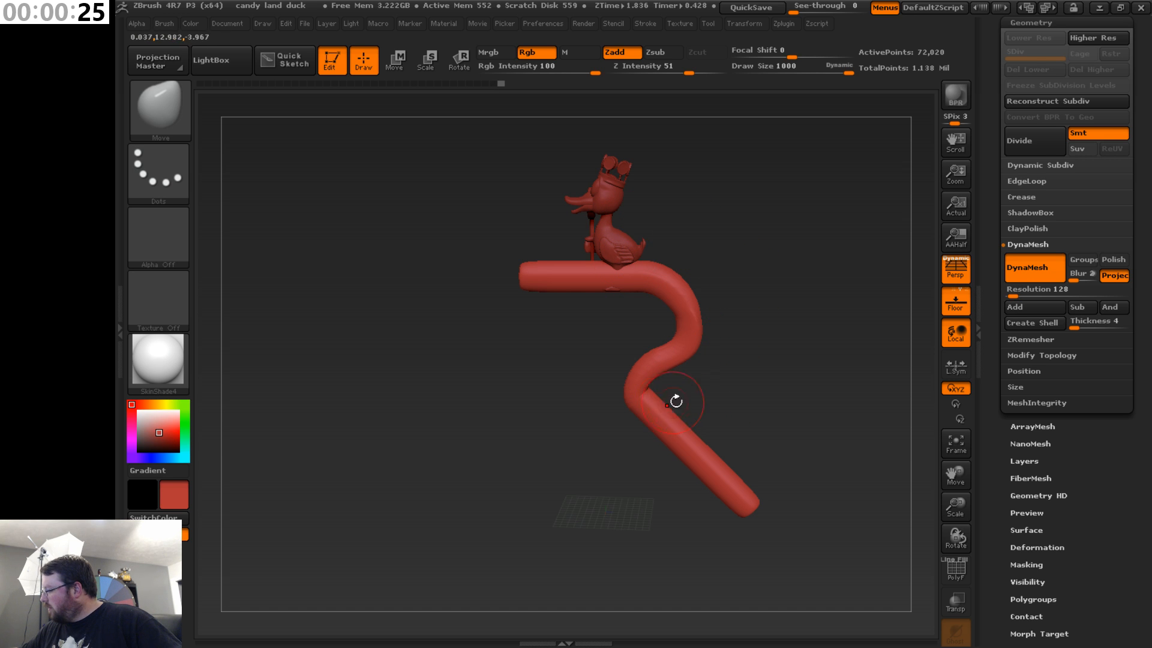
mouse_move(657, 422)
left_mouse_down()
mouse_move(673, 454)
mouse_move(669, 404)
left_mouse_up()
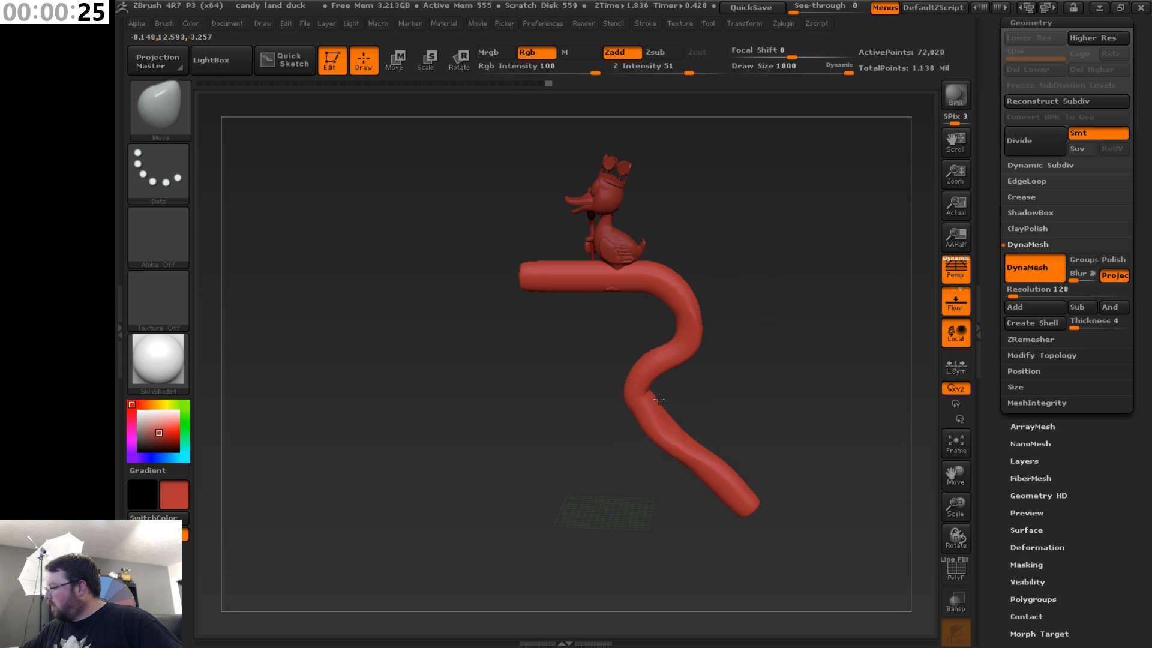
left_click_drag(661, 397, 650, 401)
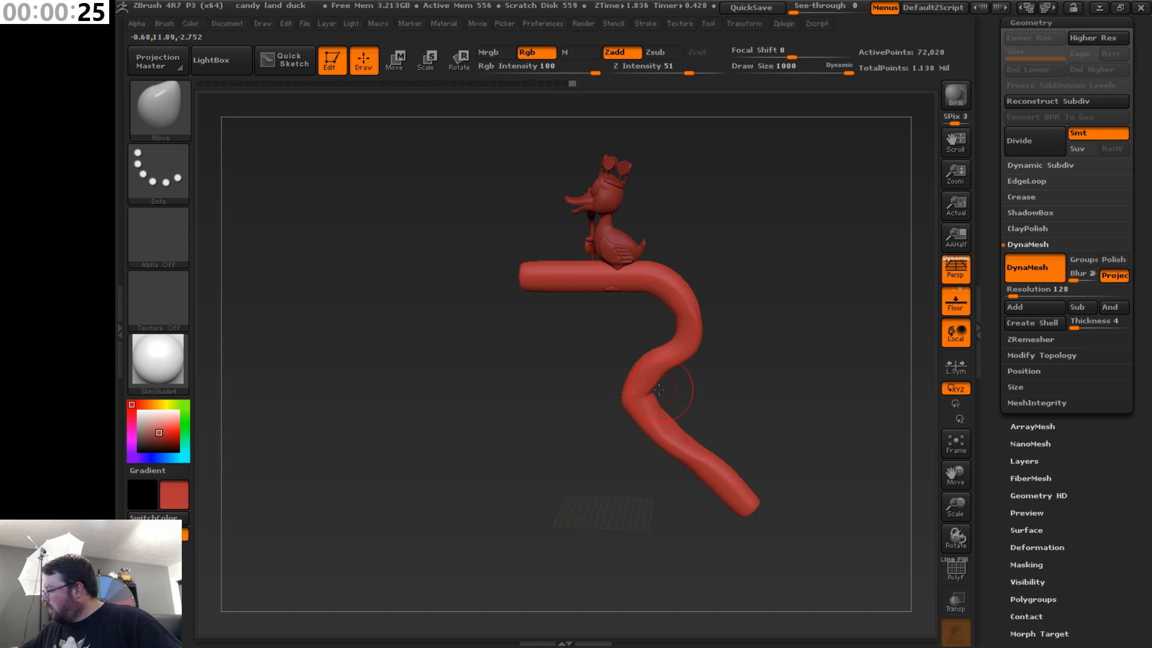
mouse_move(665, 427)
left_mouse_down()
mouse_move(654, 400)
mouse_move(663, 387)
left_mouse_up()
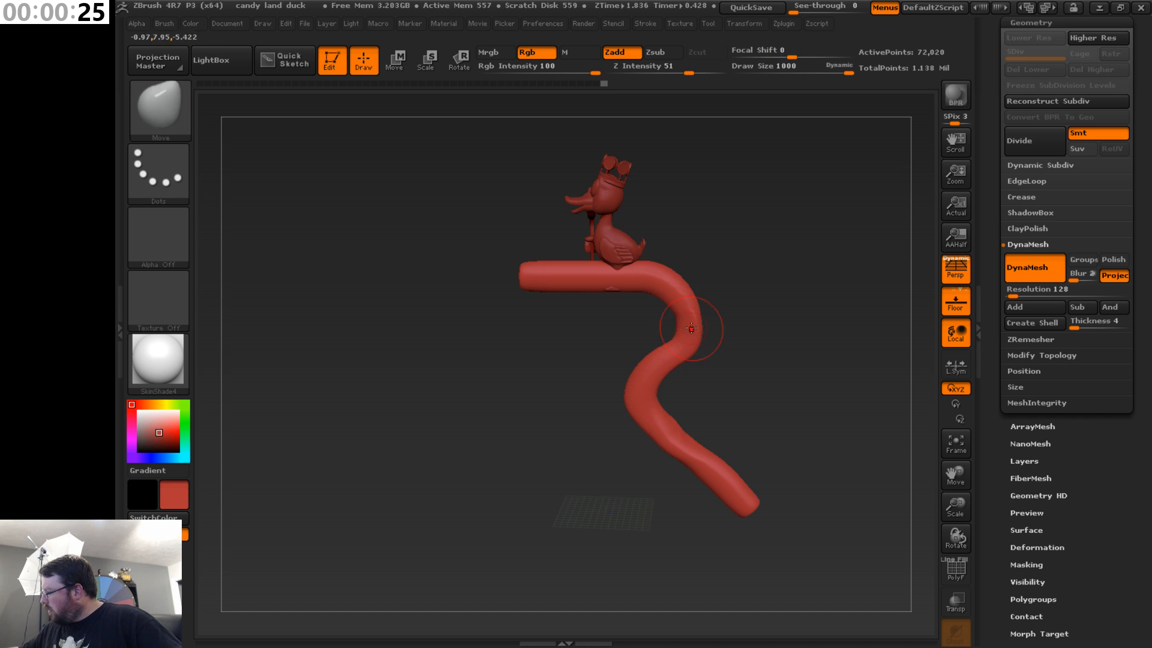
mouse_move(690, 330)
left_mouse_down()
mouse_move(677, 327)
mouse_move(689, 398)
left_mouse_up()
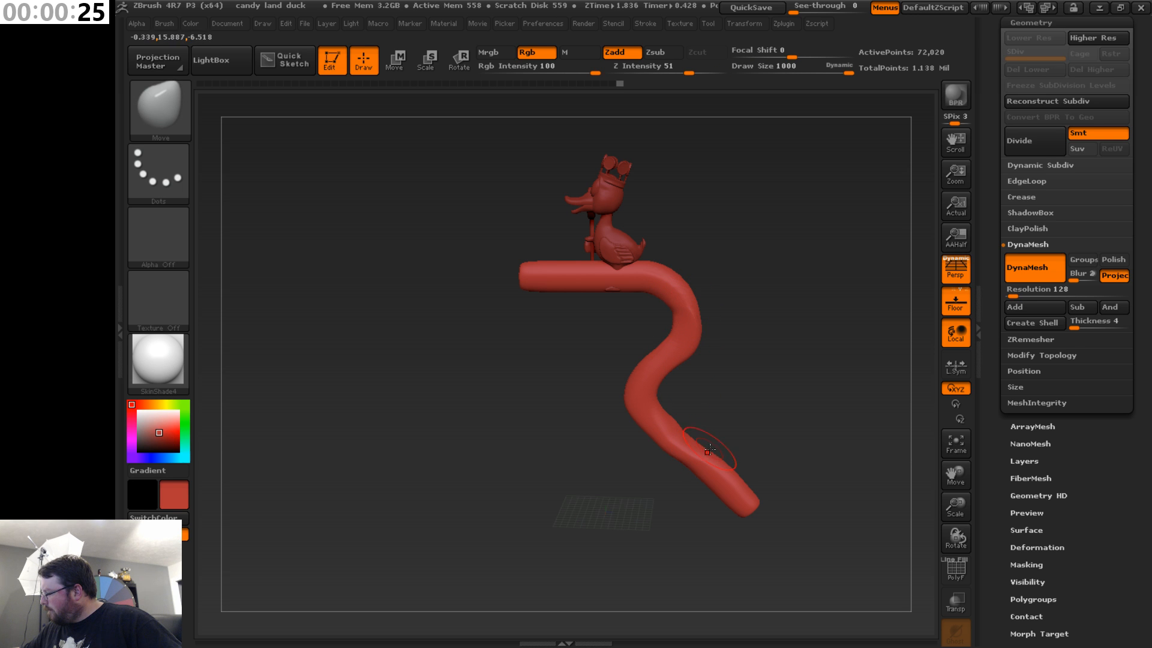
left_click_drag(740, 513, 762, 489)
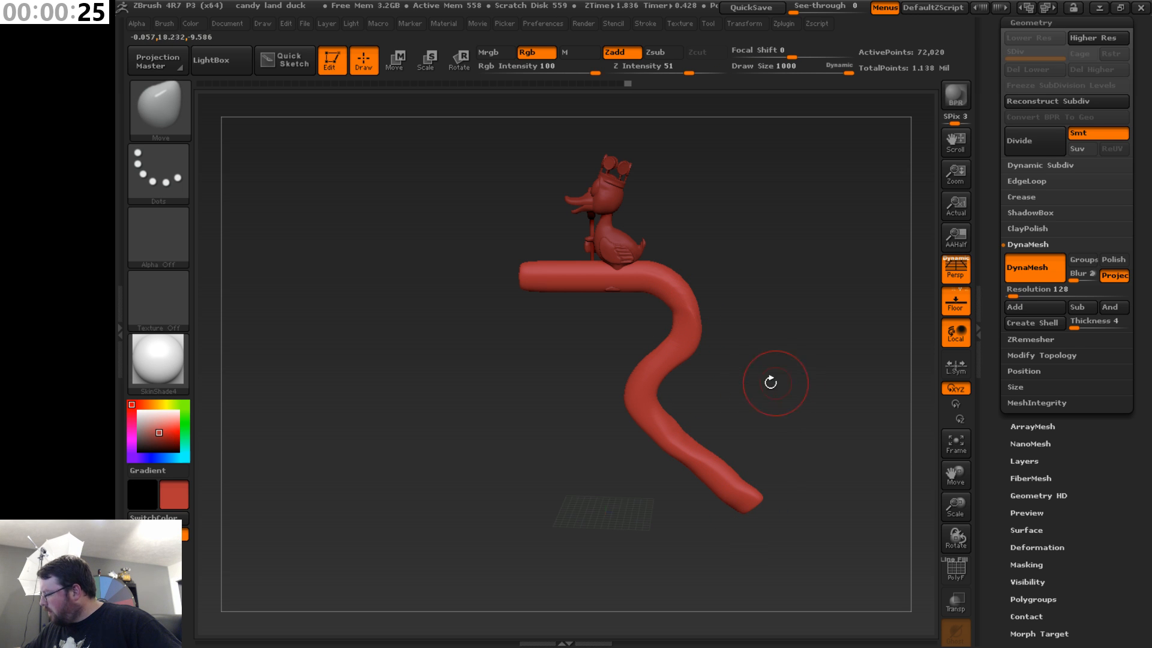
- Mask the log from its front end through the lower bend and soften the mask's edge above the slanted section
mouse_move(642, 391)
left_mouse_down("ctrl")
mouse_move(684, 348)
mouse_move(666, 282)
mouse_move(562, 269)
mouse_move(553, 282)
left_mouse_up("ctrl")
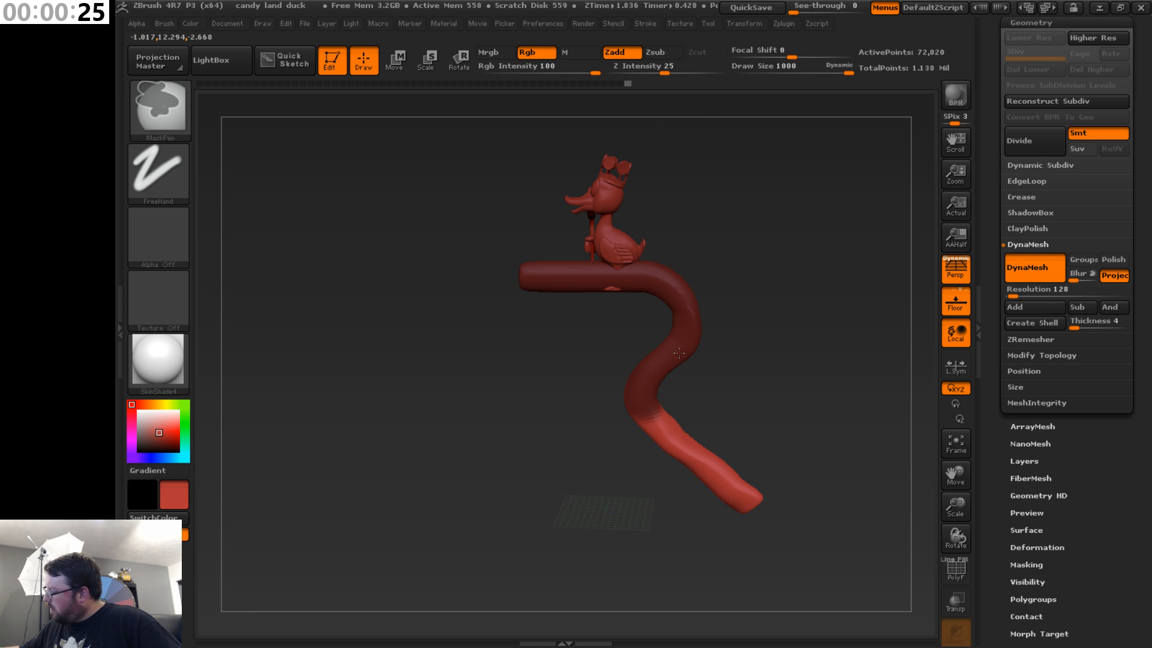
mouse_move(727, 264)
left_mouse_down()
mouse_move(661, 279)
mouse_move(612, 351)
mouse_move(659, 396)
mouse_move(651, 414)
mouse_move(754, 350)
mouse_move(831, 354)
left_mouse_up()
left_click_drag(786, 405, 777, 420, "ctrl")
mouse_move(705, 407)
left_mouse_down()
mouse_move(685, 415)
mouse_move(774, 351)
left_mouse_up()
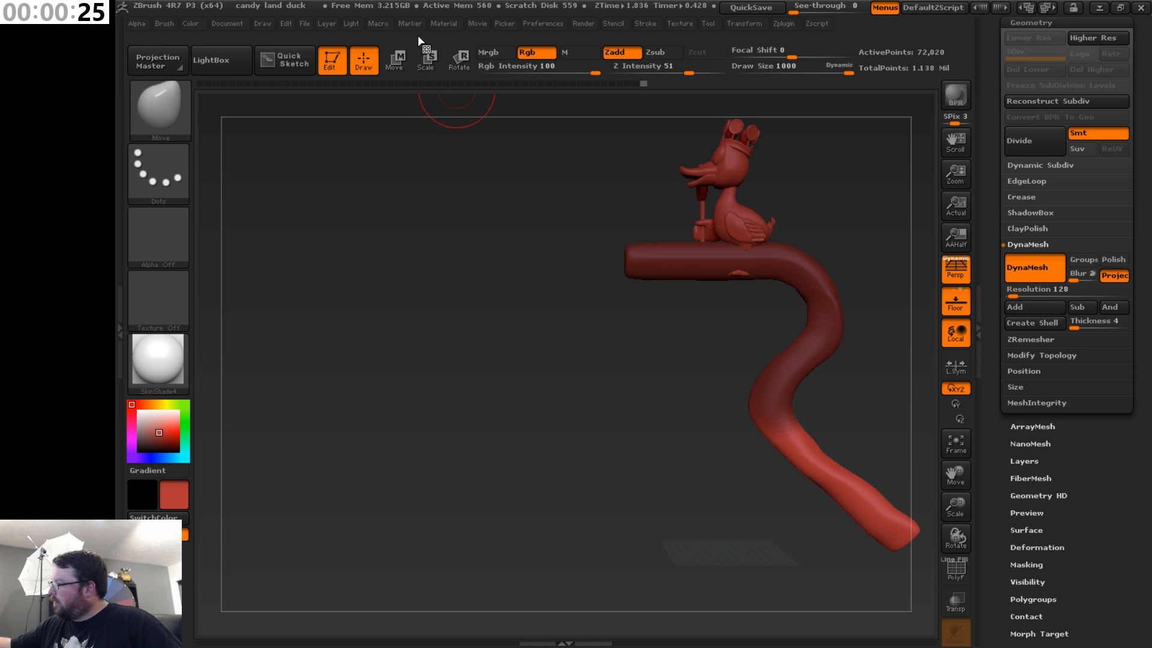
- Place the transpose line along the slanted section to the log's end and rotate that section up to horizontal
left_click(460, 60)
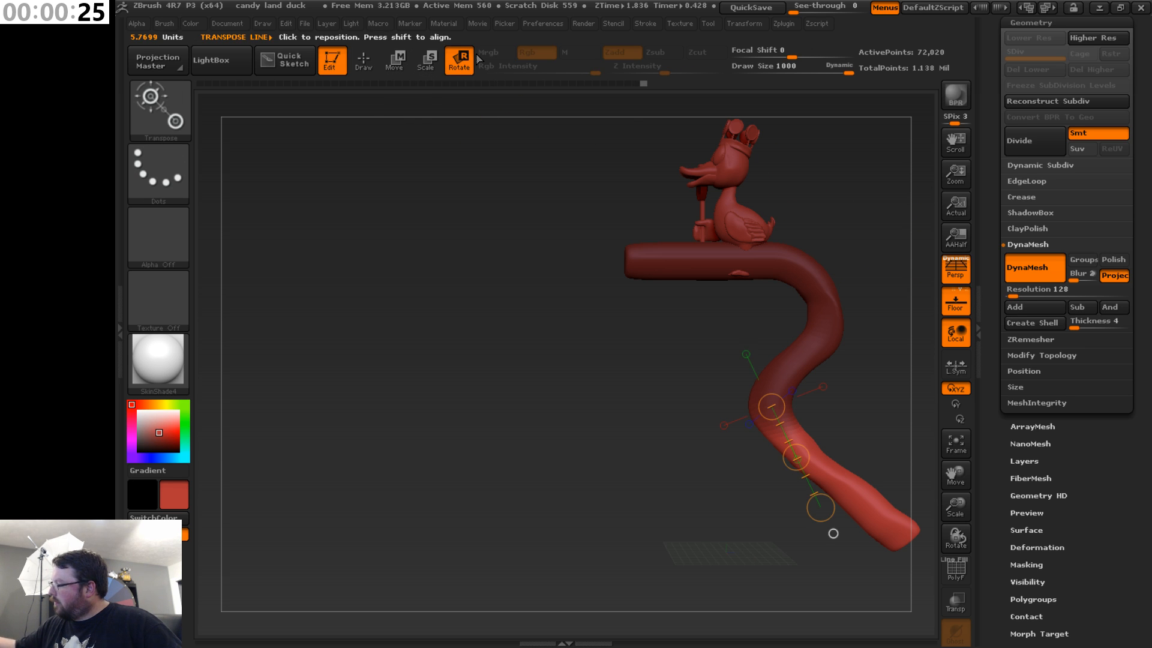
left_click_drag(789, 426, 891, 525)
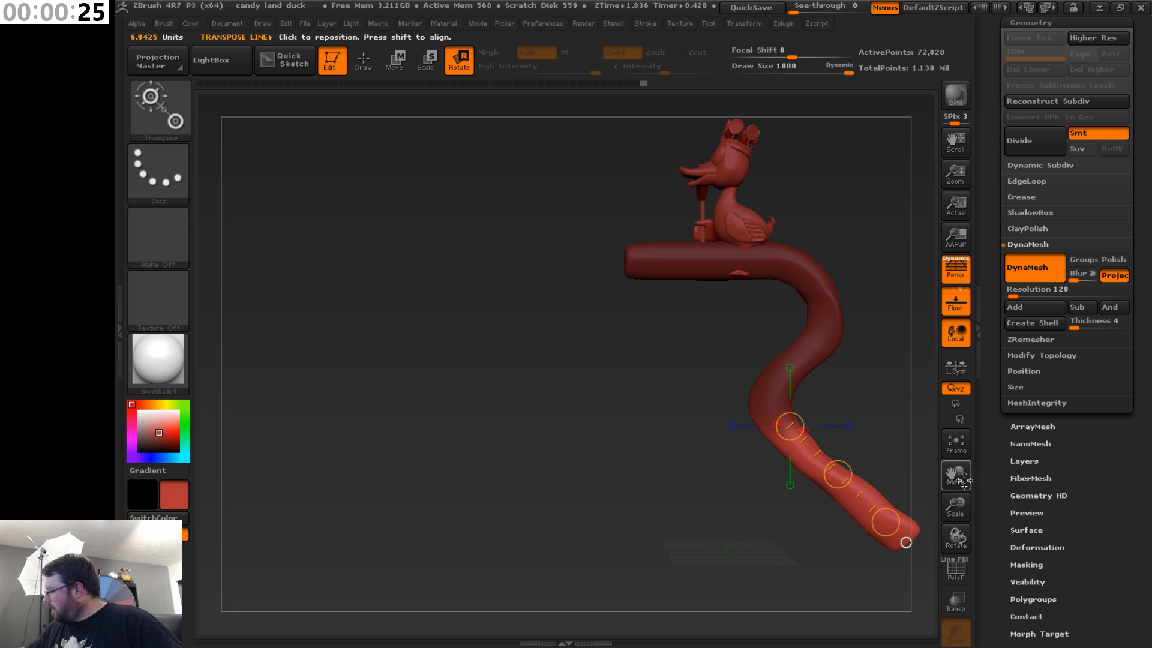
left_click_drag(955, 507, 748, 478)
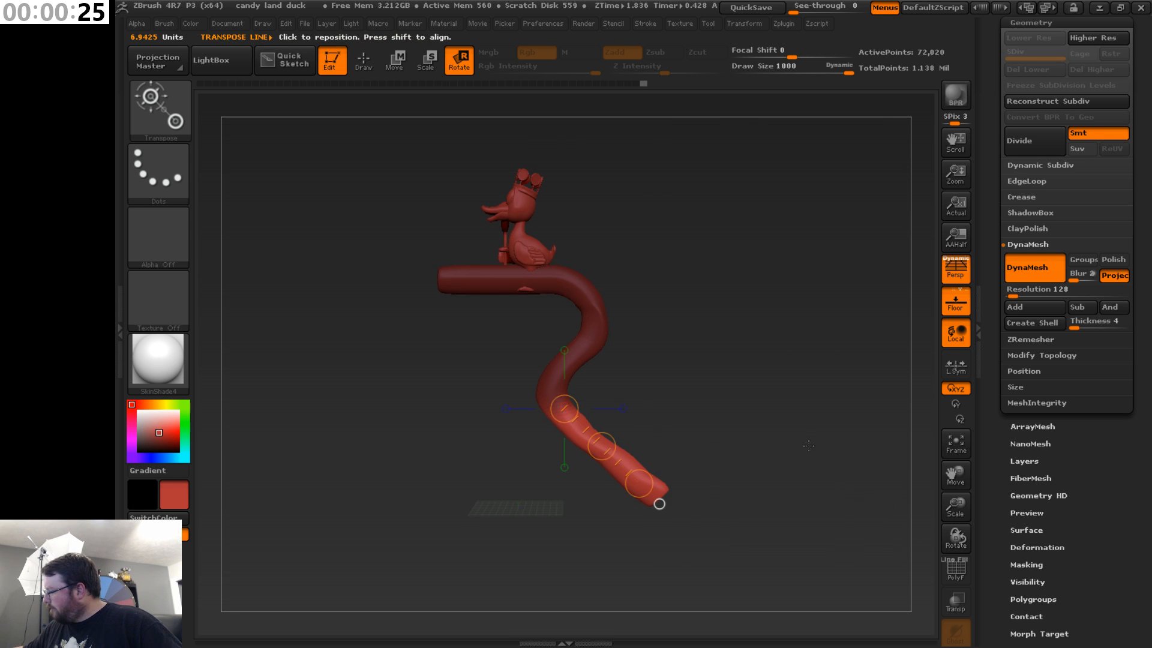
left_click_drag(641, 484, 694, 421)
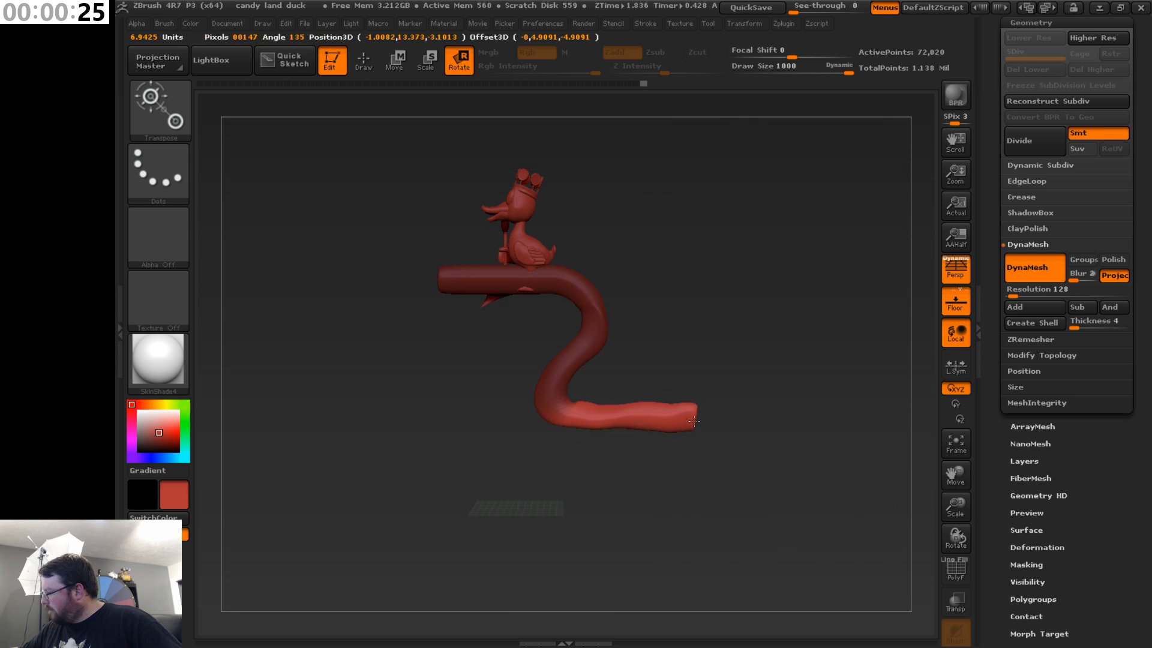
- Clear the mask, smooth the log's lower bend and back end, and remesh the log with DynaMesh
left_click_drag(696, 307, 768, 243, "ctrl")
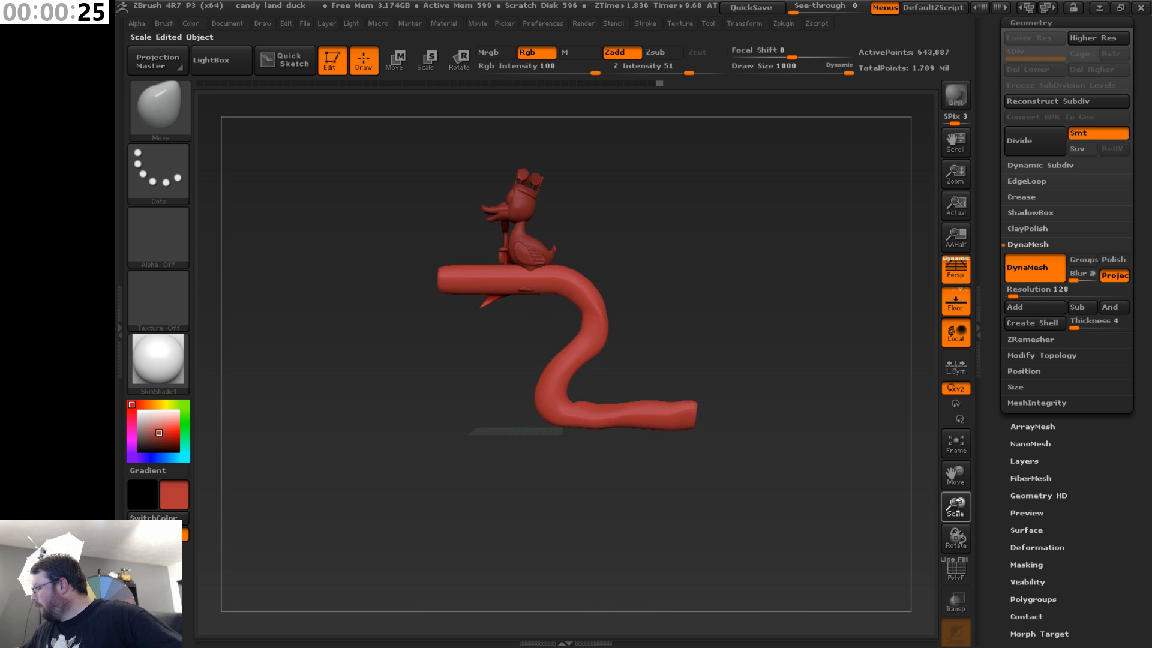
left_click_drag(956, 507, 747, 405)
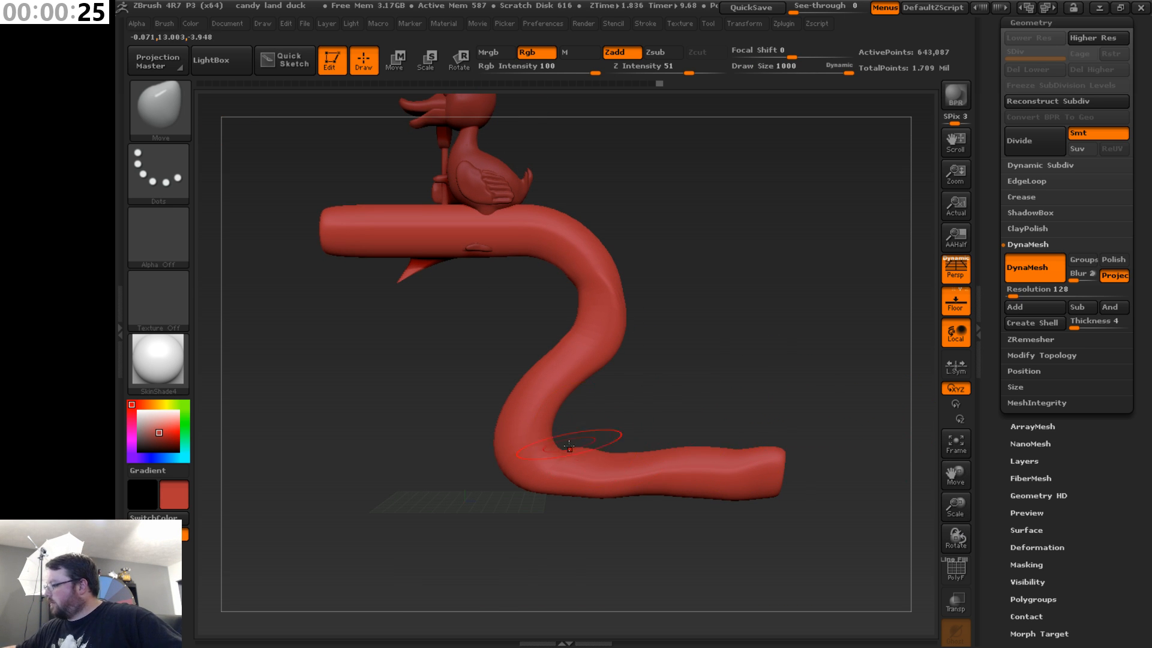
key("shift")
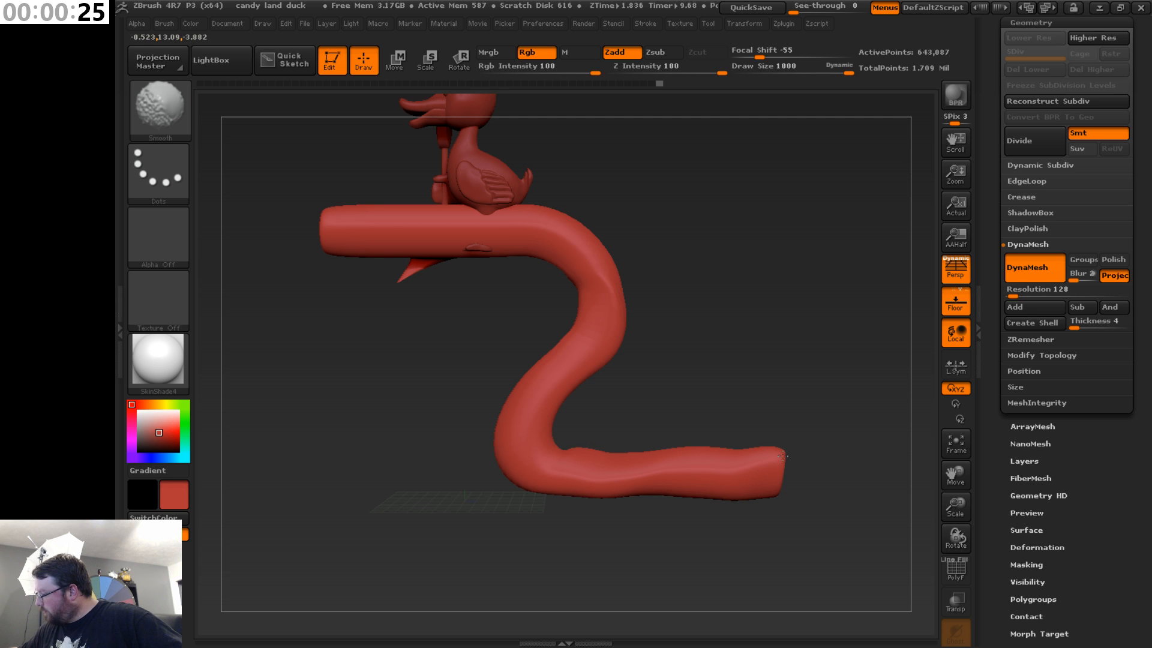
mouse_move(805, 444)
left_mouse_down()
mouse_move(802, 513)
mouse_move(803, 457)
left_mouse_up()
left_click_drag(700, 366, 813, 255, "ctrl")
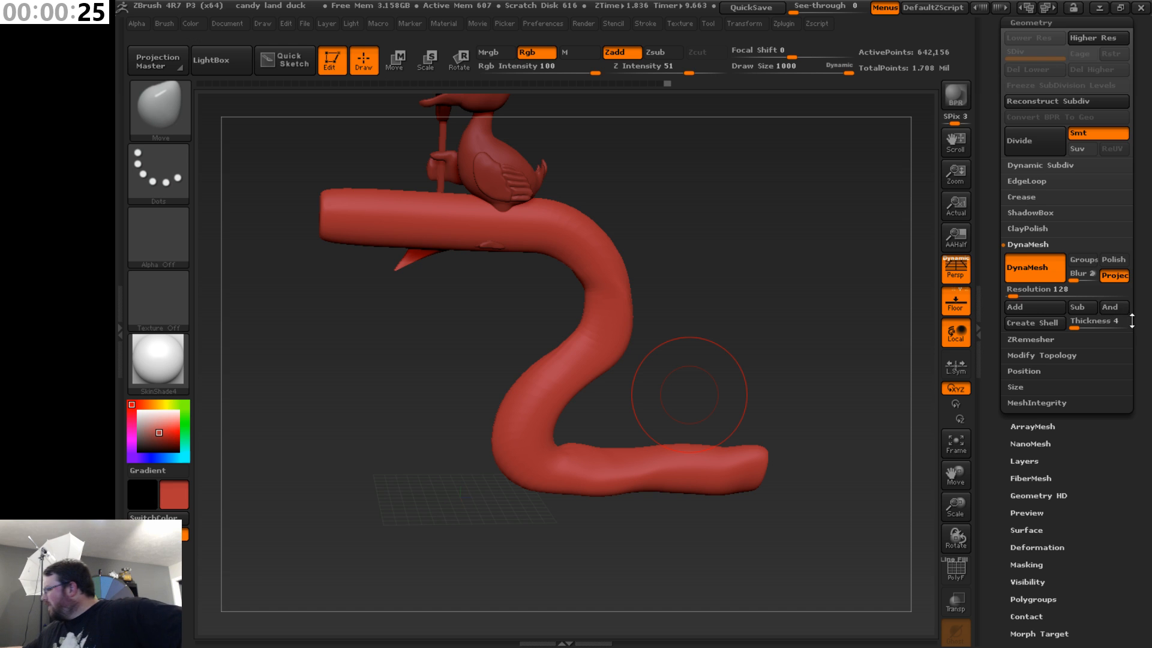
- Set the DynaMesh resolution to 32 and try to remesh the curved log
scroll(1096, 401, "up", 5)
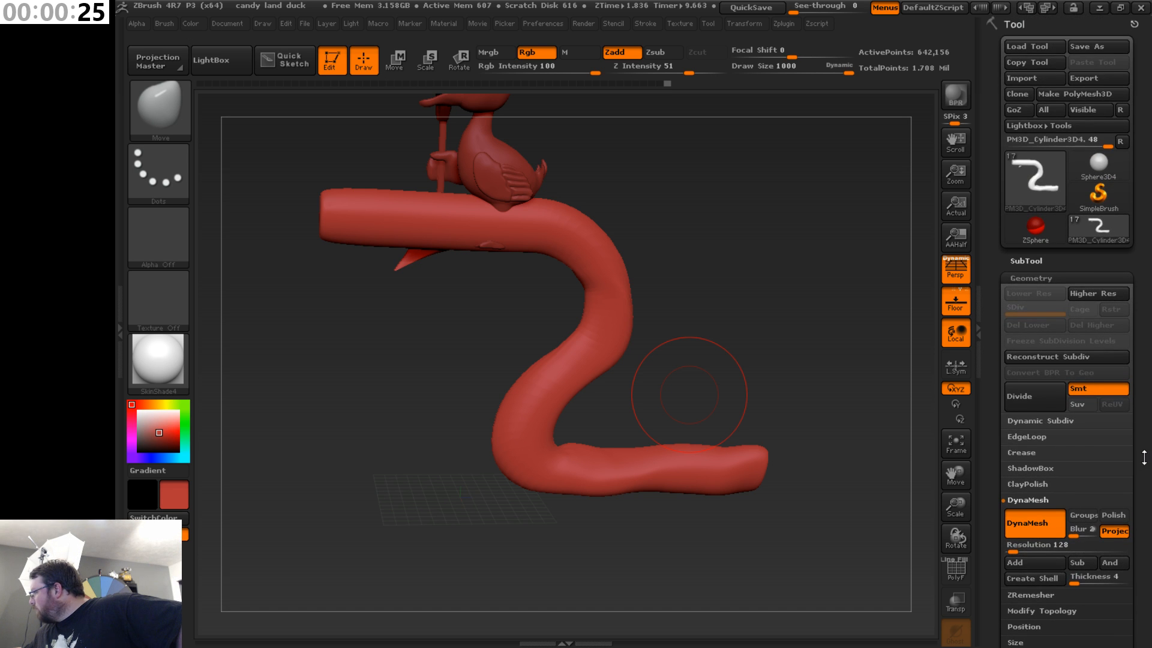
scroll(1056, 366, "down", 4)
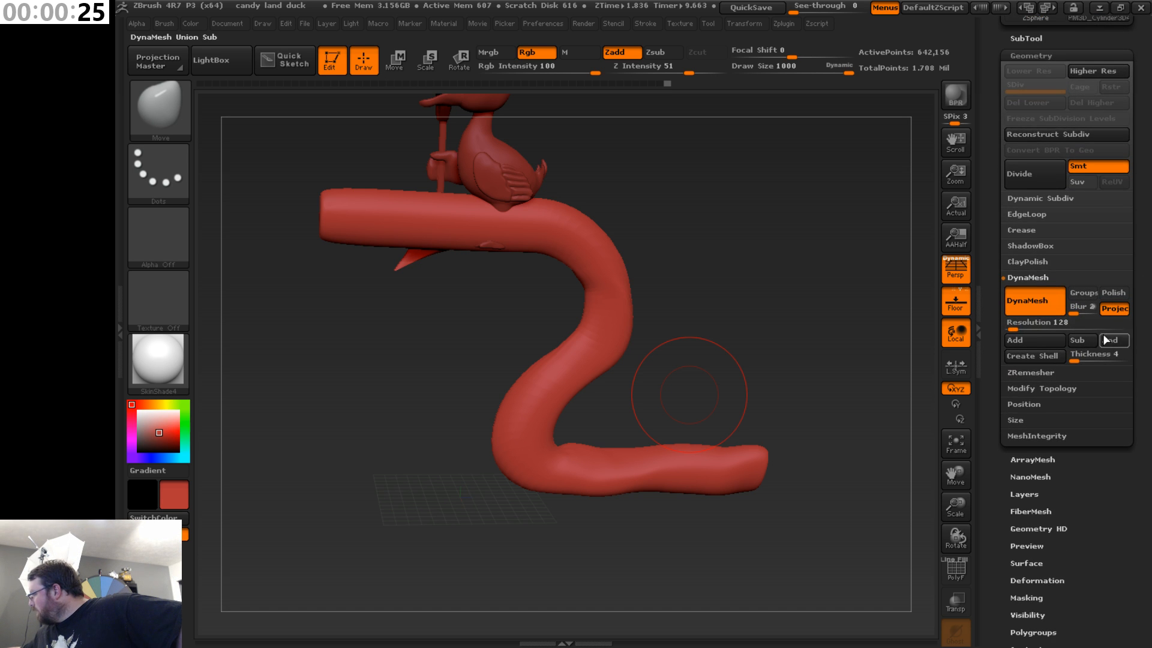
left_click_drag(1014, 326, 1010, 331)
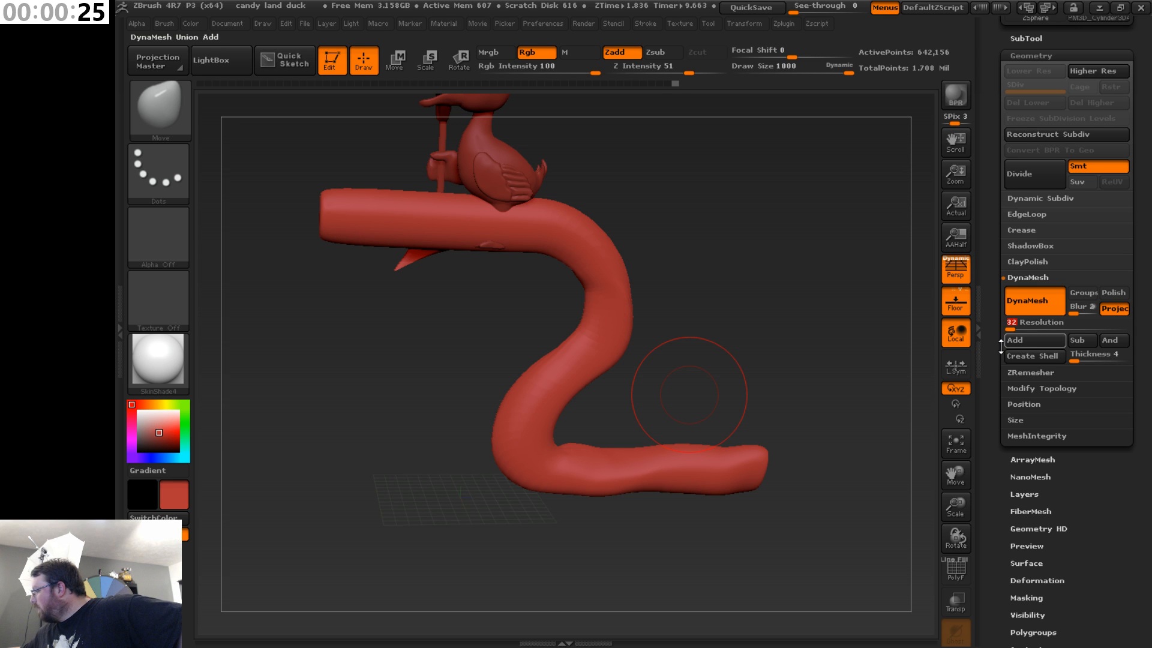
left_click_drag(754, 307, 775, 307, "ctrl")
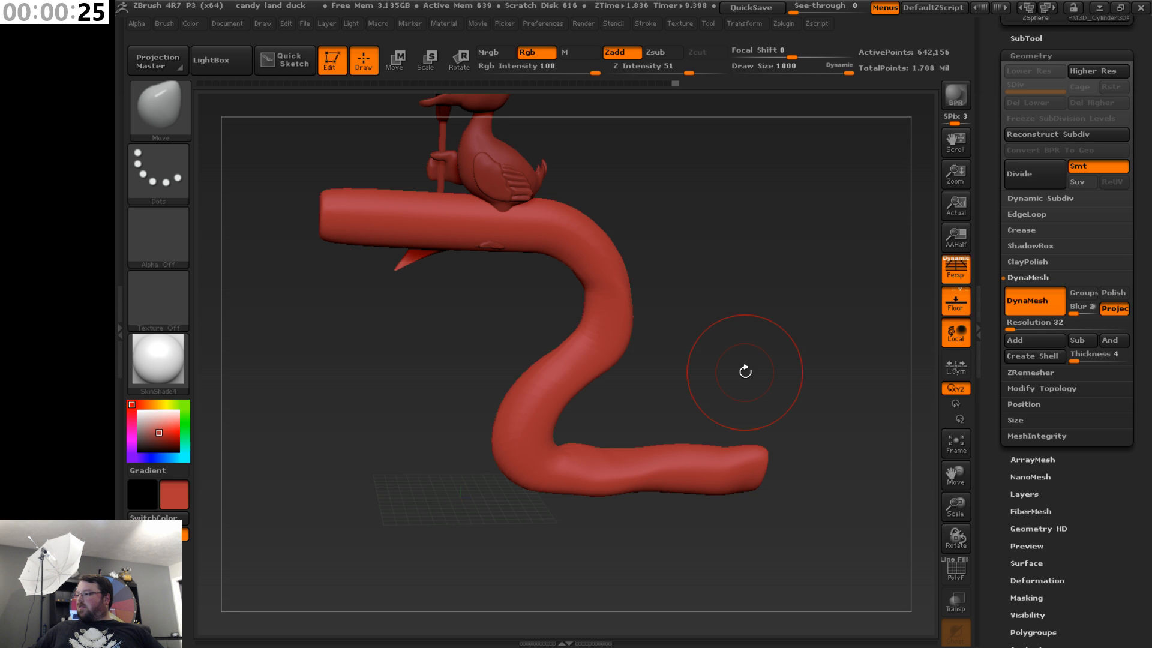
- Delete the curved log subtool beneath the duck and return to the straight front view
mouse_move(745, 372)
left_mouse_down()
mouse_move(955, 377)
mouse_move(798, 420)
mouse_move(952, 433)
mouse_move(883, 452)
mouse_move(891, 412)
left_mouse_up()
left_click_drag(1139, 313, 1138, 435)
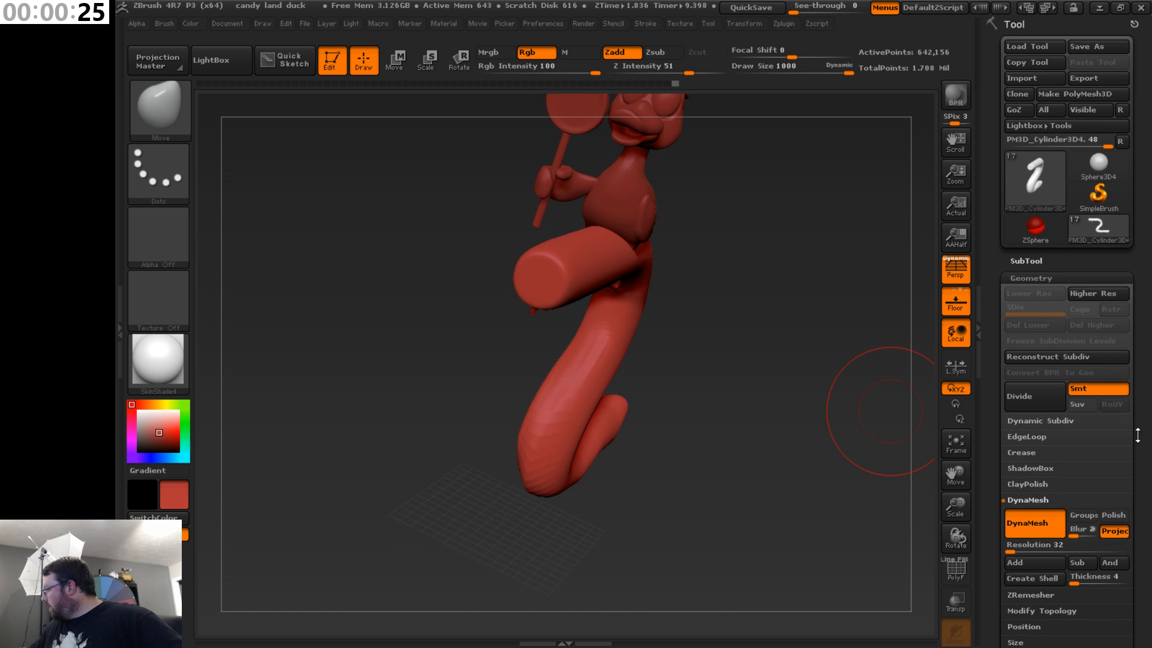
left_click(1118, 261)
mouse_move(1118, 261)
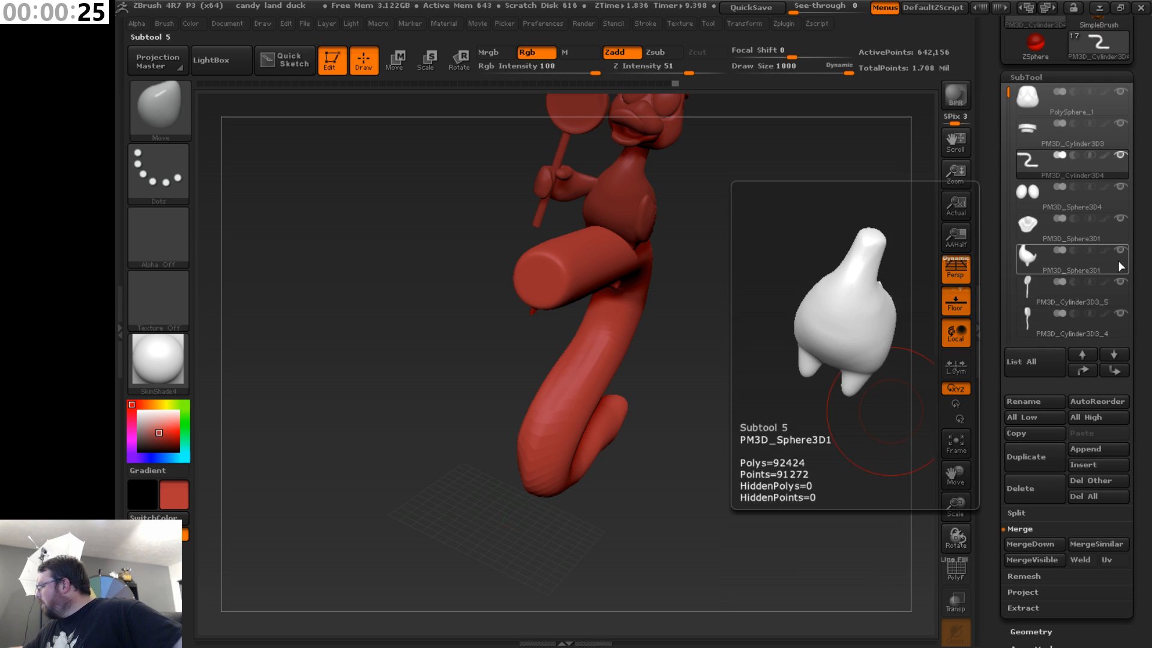
left_click(1056, 482)
left_click(877, 526)
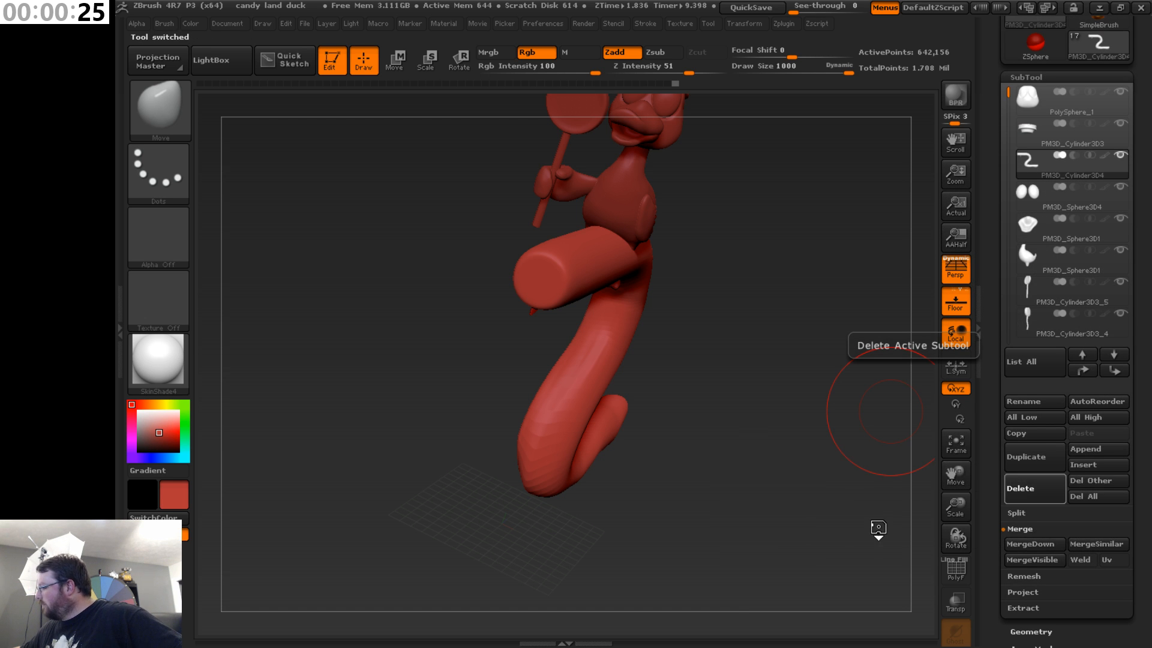
left_click_drag(808, 504, 800, 490, "shift")
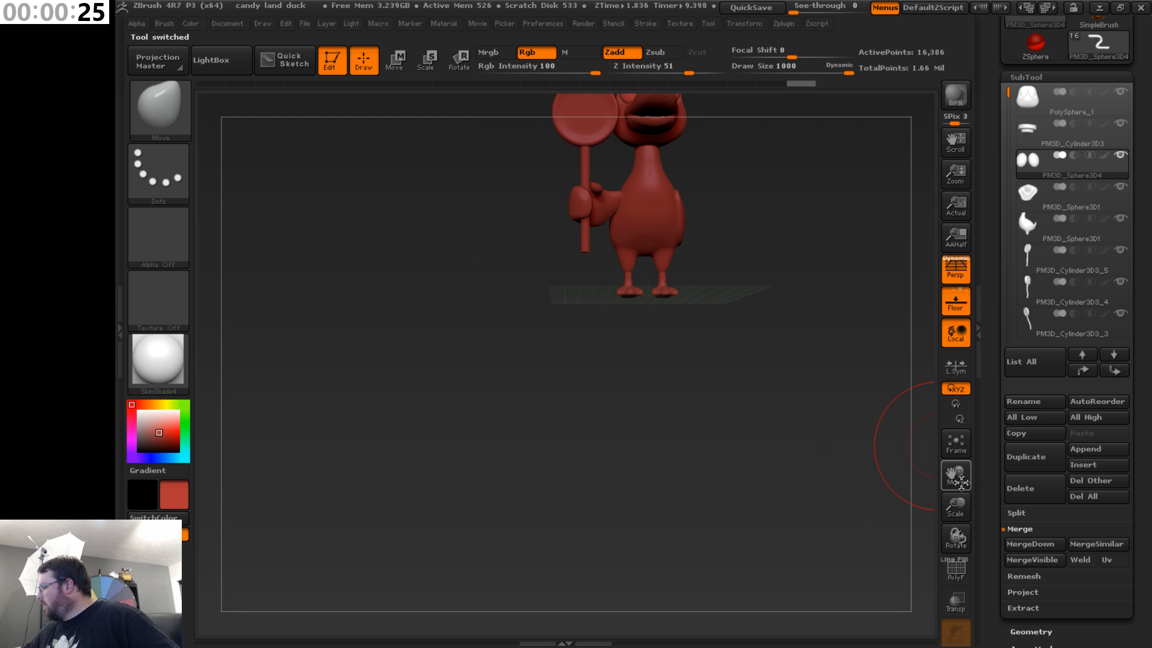
- Examine the duck model holding its lollipop from the front, side and three-quarter views
left_click_drag(959, 481, 925, 560)
left_click_drag(869, 496, 836, 483)
left_click_drag(1145, 264, 1147, 390)
mouse_move(1022, 354)
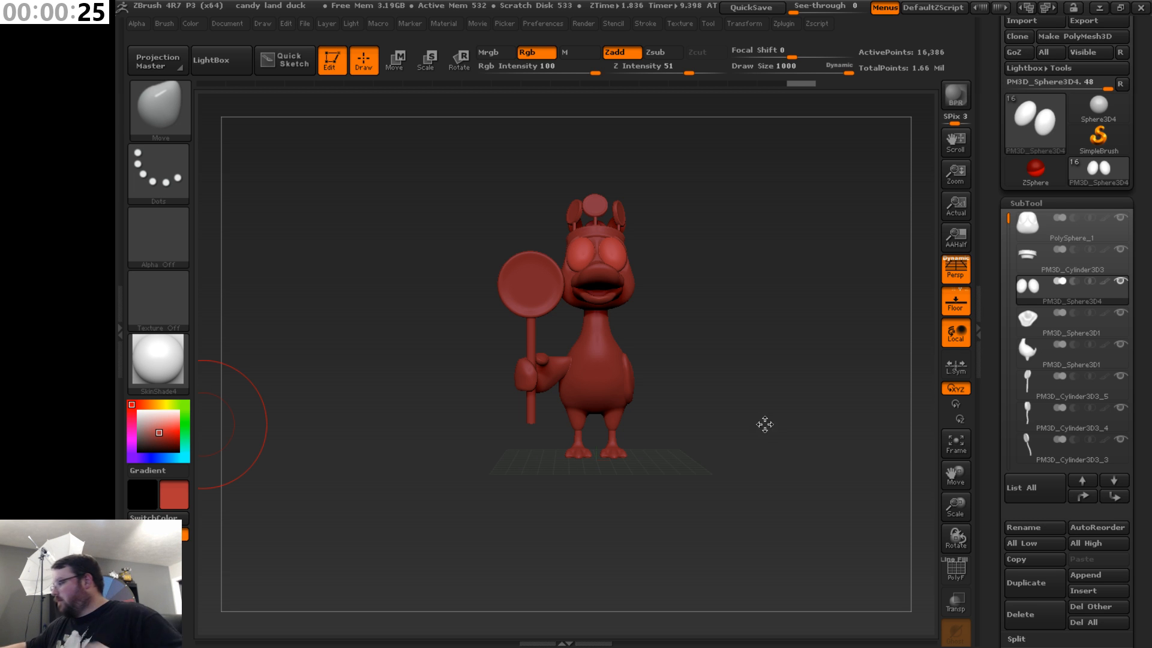
left_click_drag(764, 424, 765, 472)
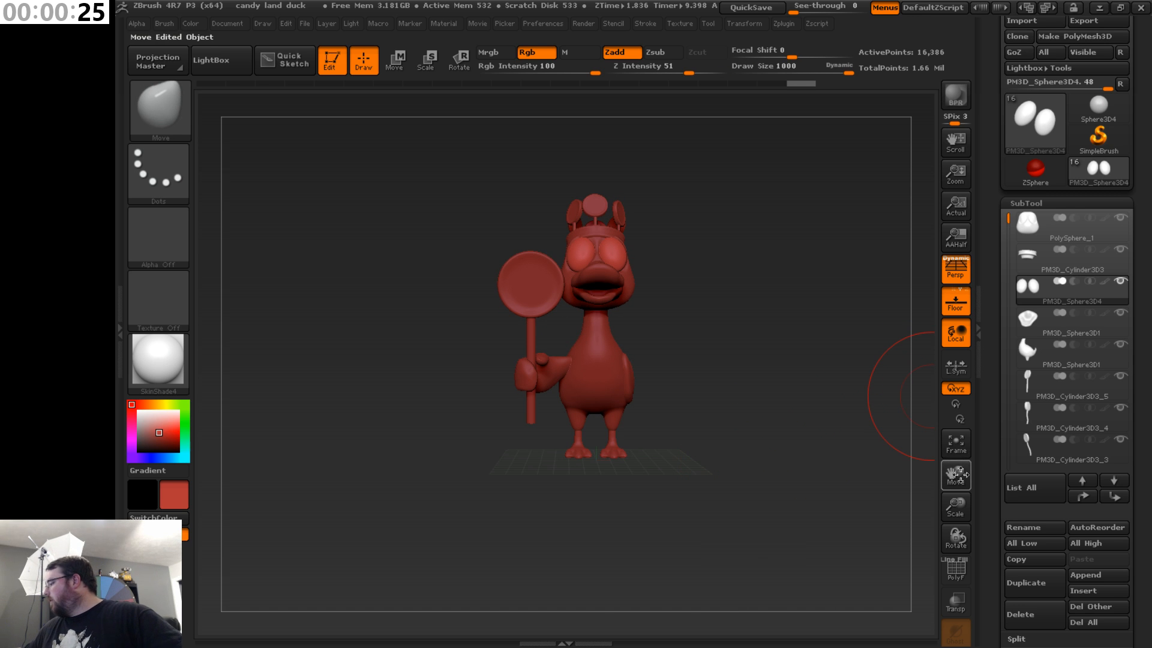
mouse_move(797, 466)
left_mouse_down()
mouse_move(744, 471)
mouse_move(794, 478)
left_mouse_up()
left_click_drag(955, 507, 959, 461)
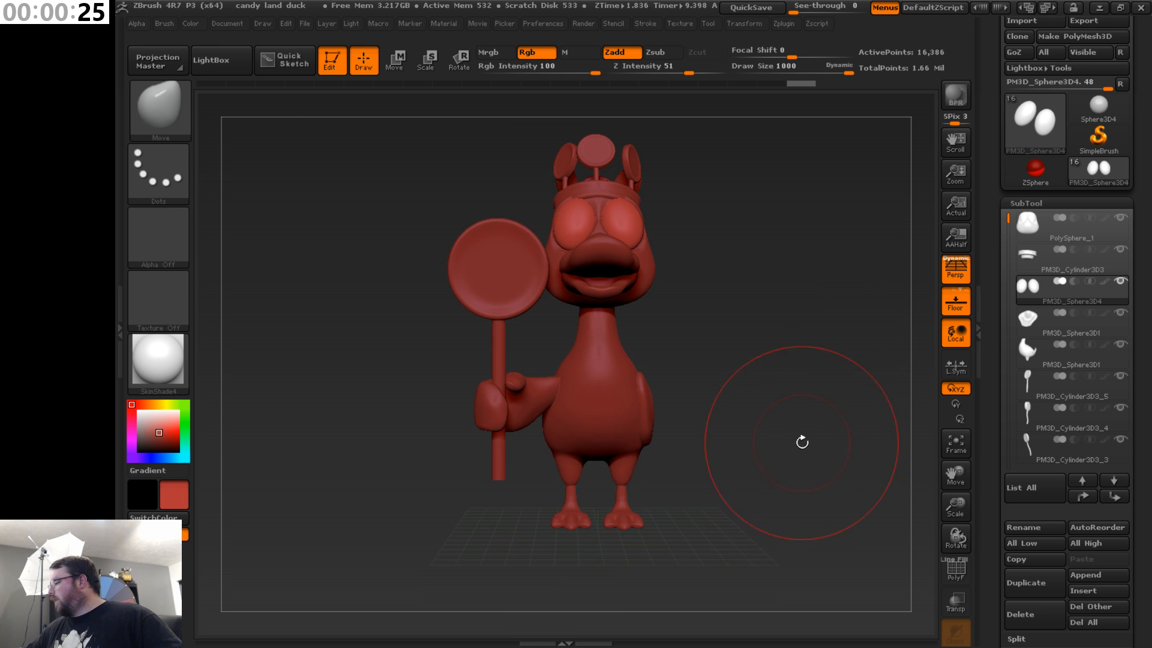
left_click_drag(802, 442, 814, 468)
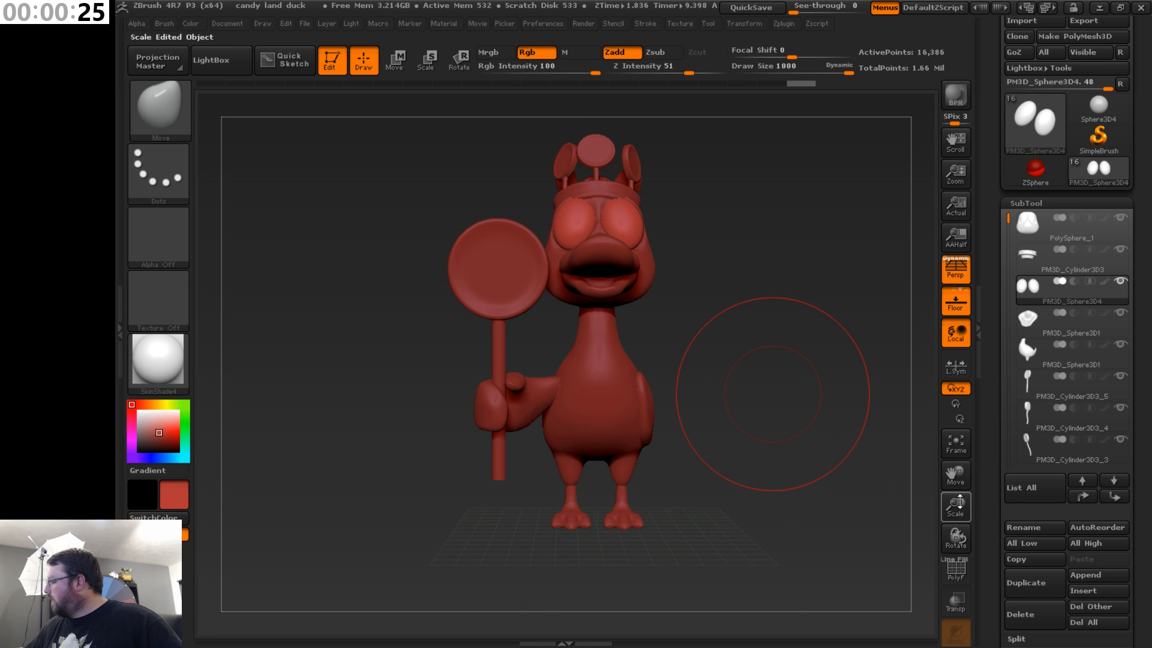
left_click_drag(961, 503, 961, 521)
left_click_drag(959, 475, 967, 407)
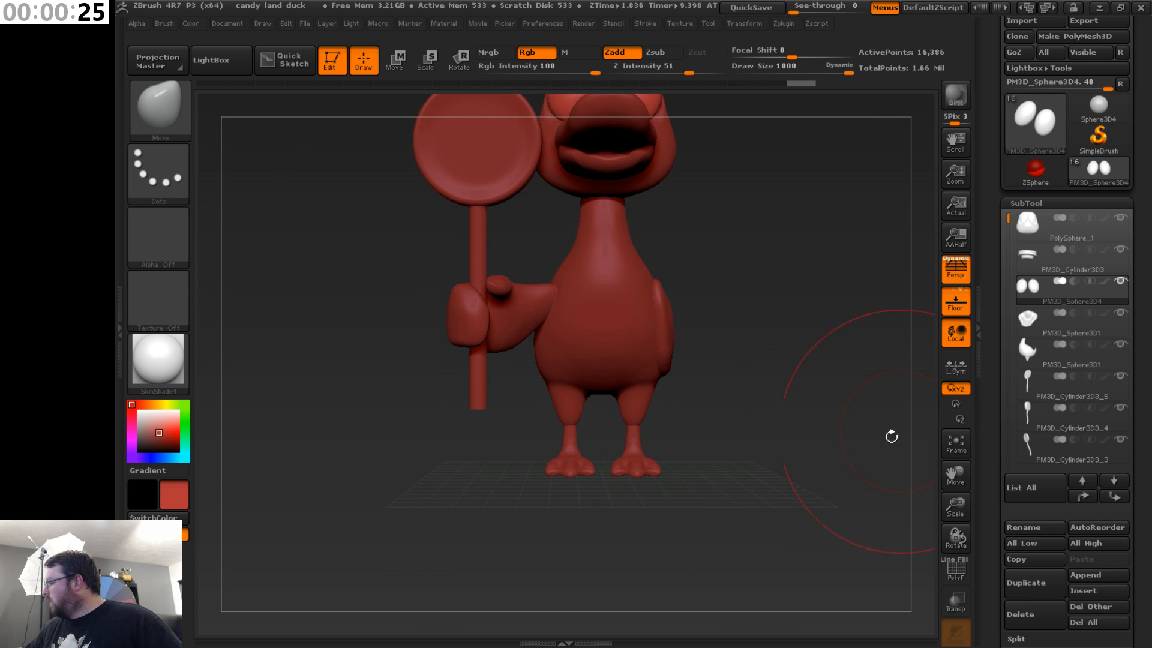
mouse_move(890, 435)
left_mouse_down()
mouse_move(830, 473)
mouse_move(795, 462)
left_mouse_up()
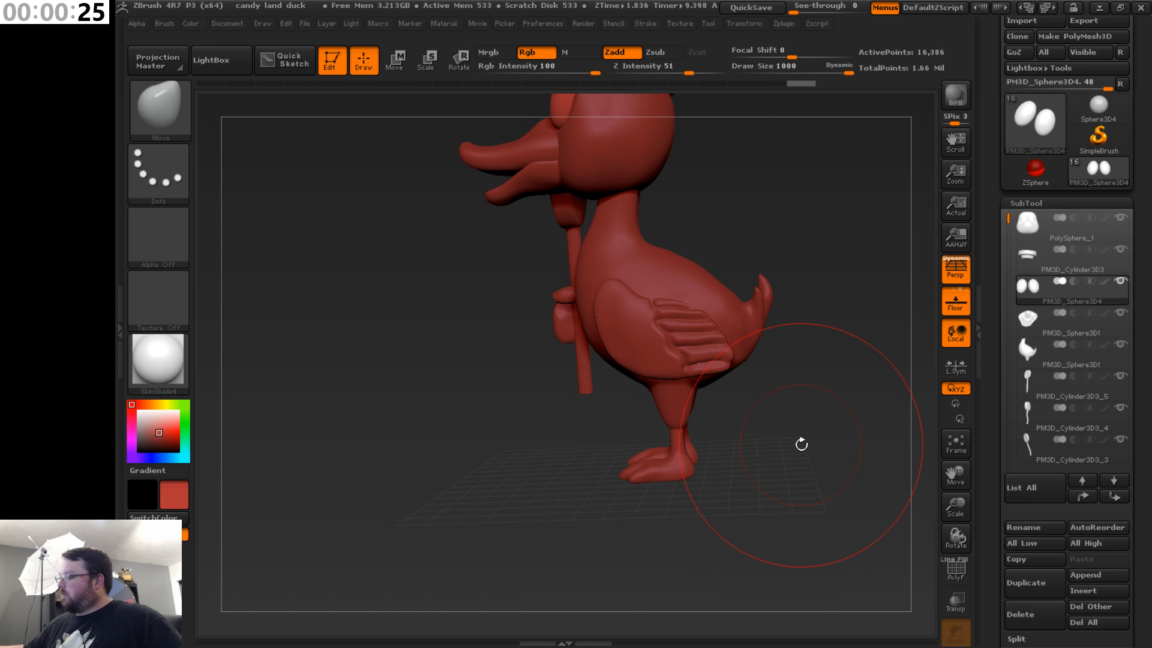
mouse_move(374, 372)
left_mouse_down()
mouse_move(417, 391)
mouse_move(342, 418)
left_mouse_up()
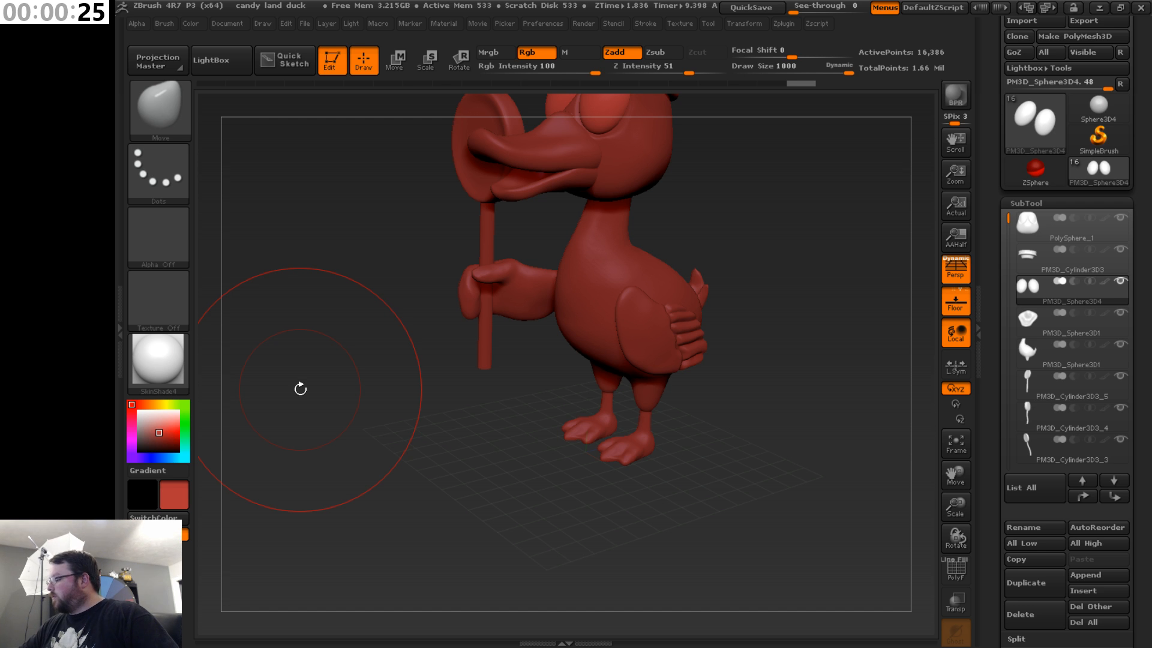
left_click_drag(402, 441, 402, 443)
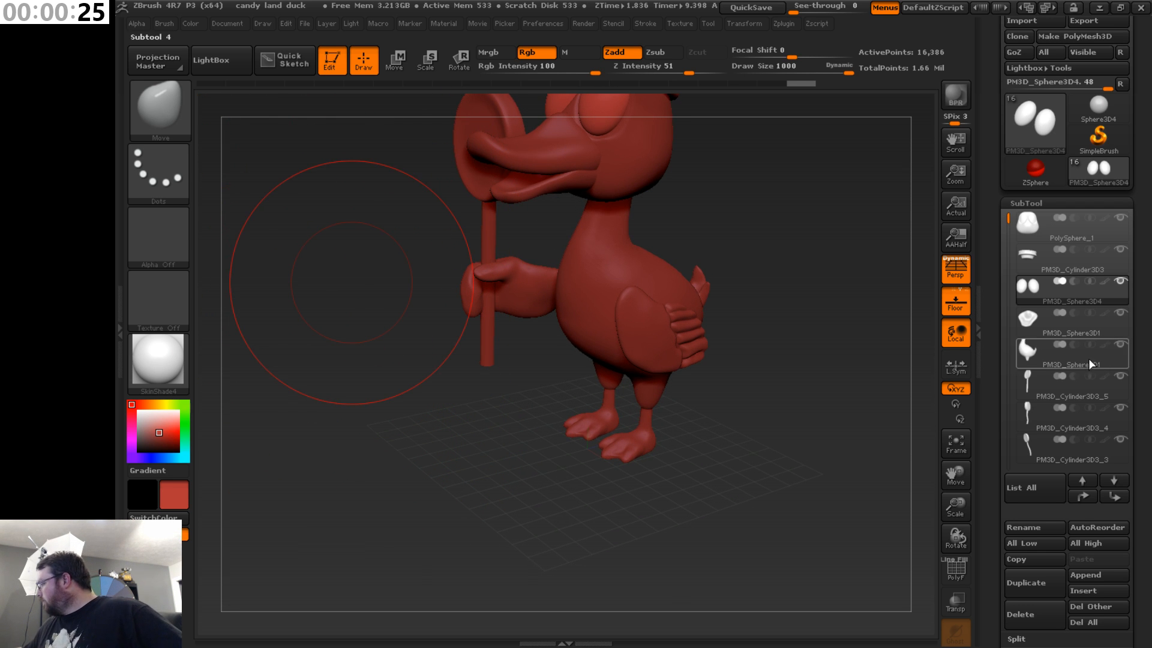
- Select the subtool of the large lollipop in the duck's hand and duplicate it
left_click_drag(1144, 369, 1140, 308)
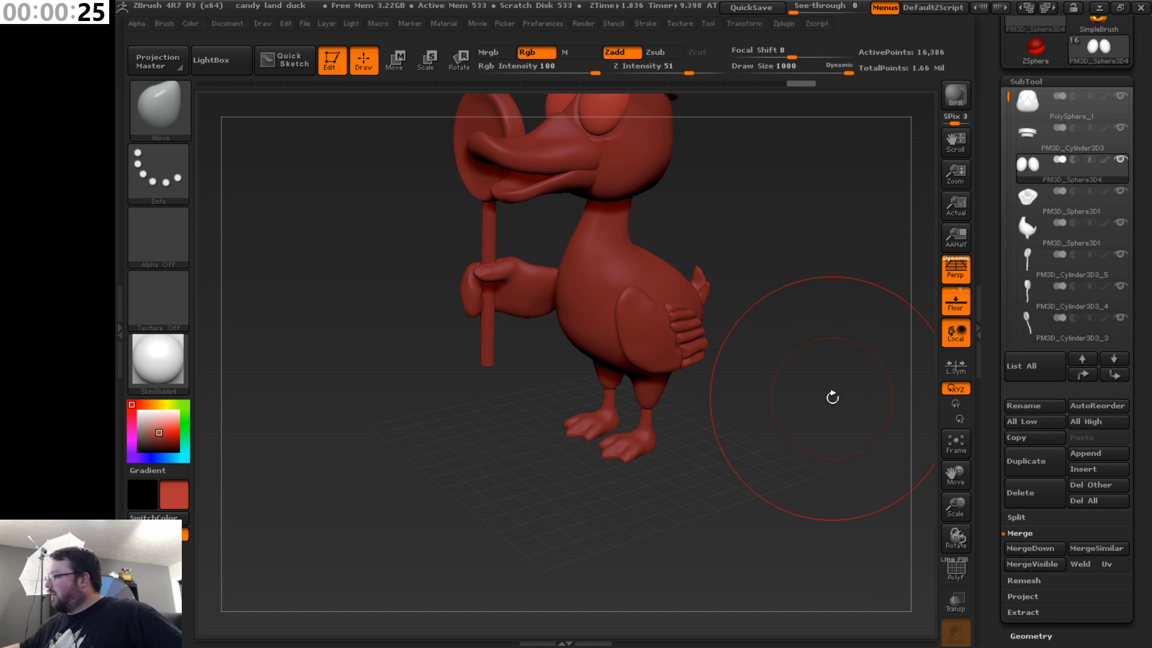
left_click_drag(1145, 288, 1140, 255)
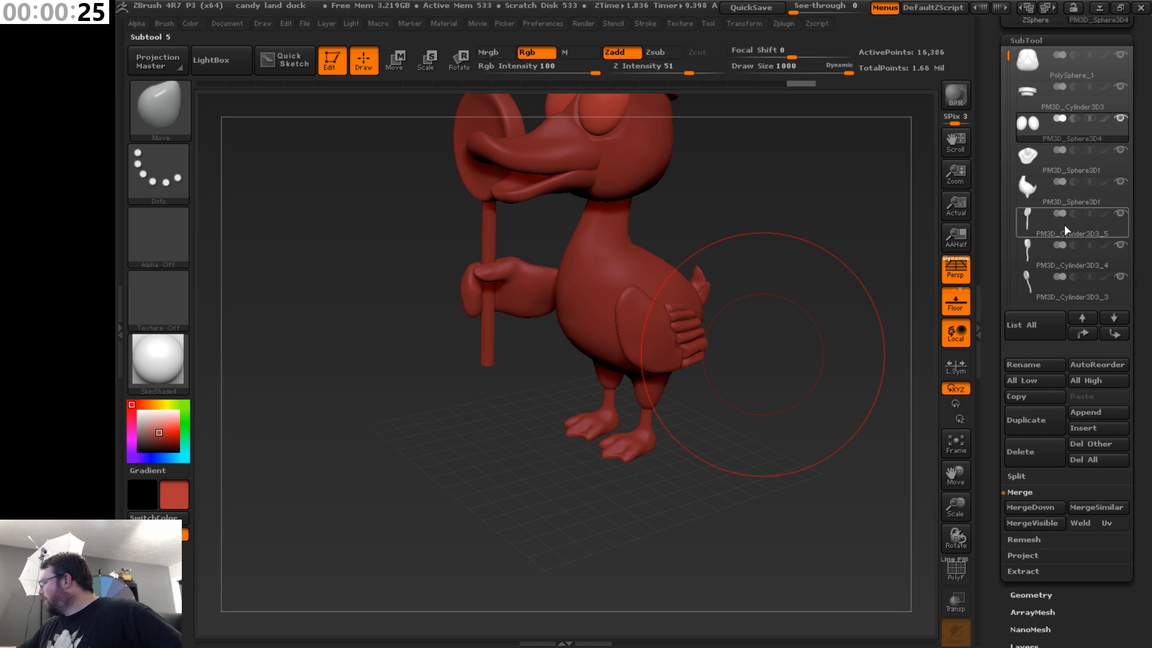
left_click_drag(1010, 202, 1010, 216)
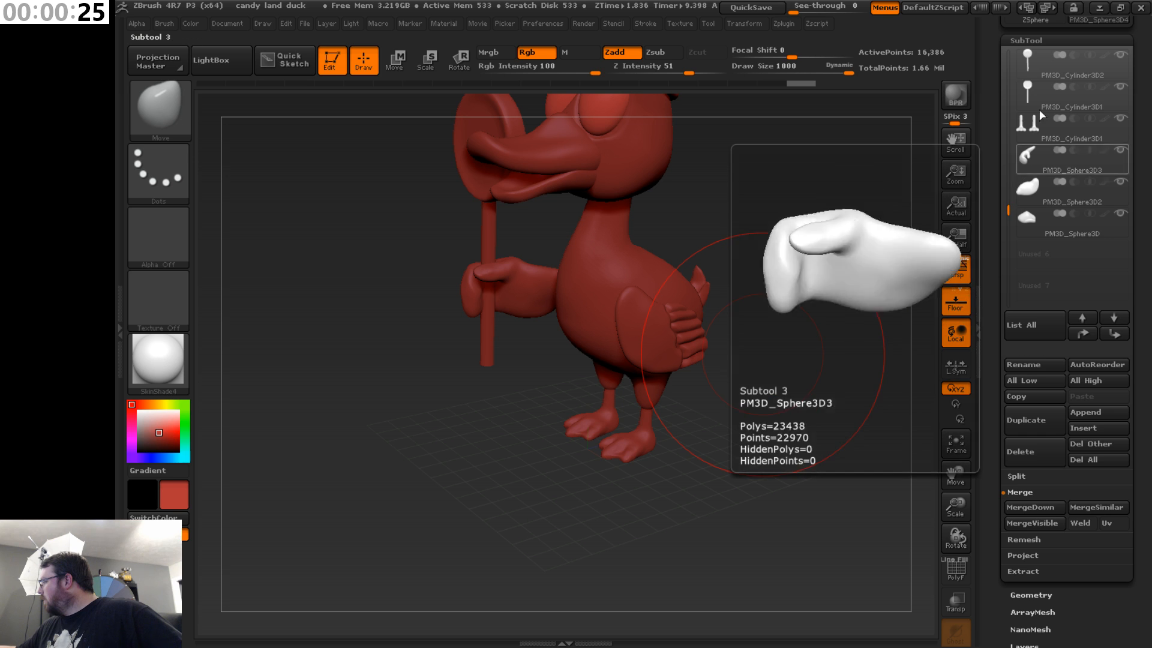
left_click(1062, 99)
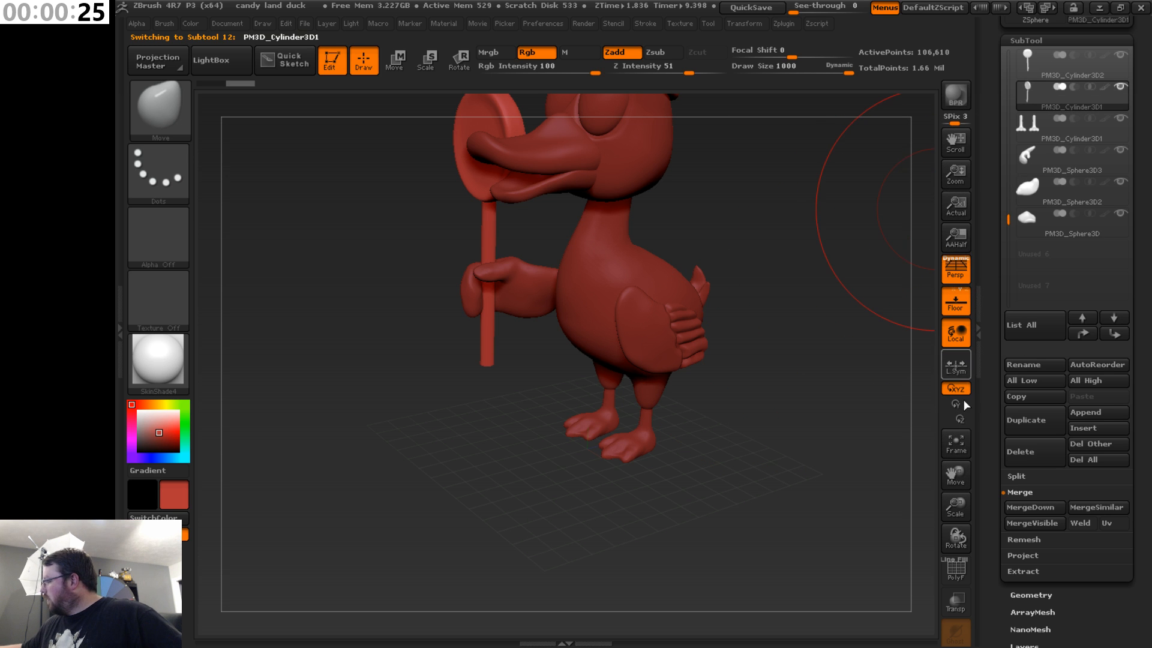
left_click_drag(956, 473, 959, 547)
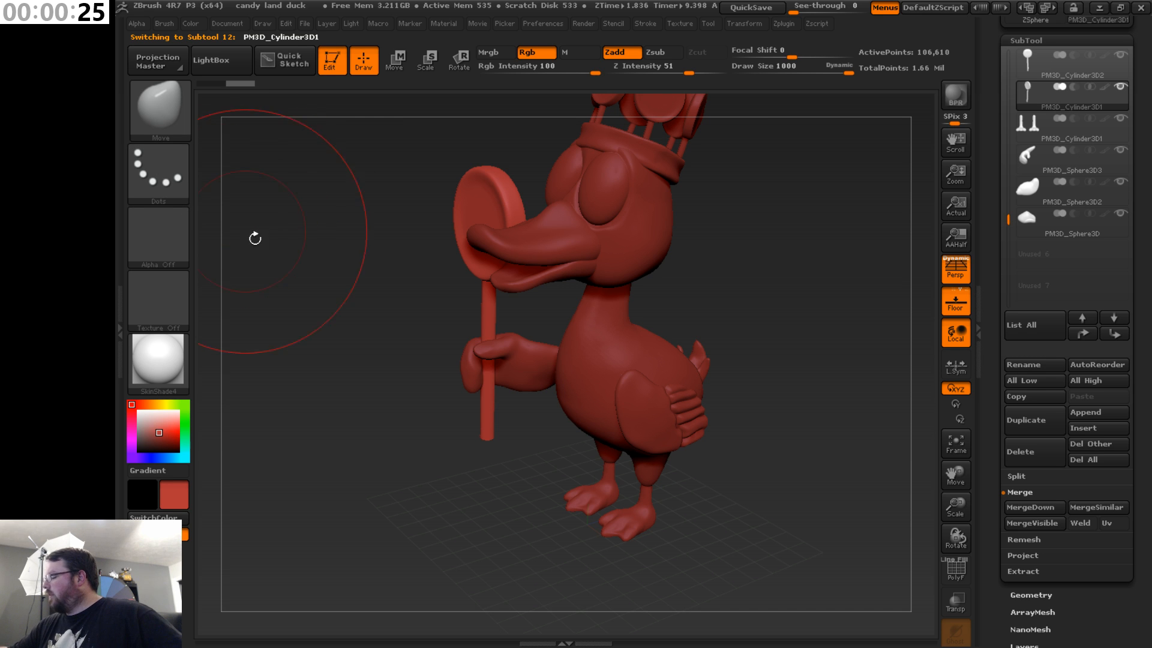
left_click(1032, 417)
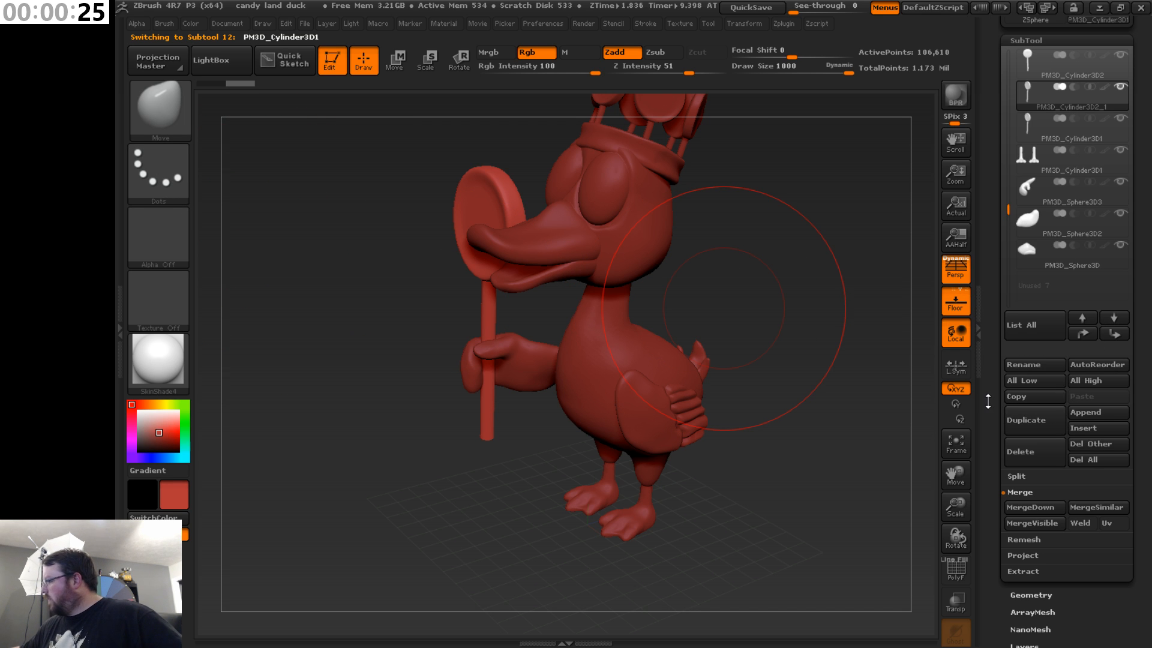
- Move the lollipop copy behind the duck and out beyond the held lollipop, lowered toward the floor
key("w")
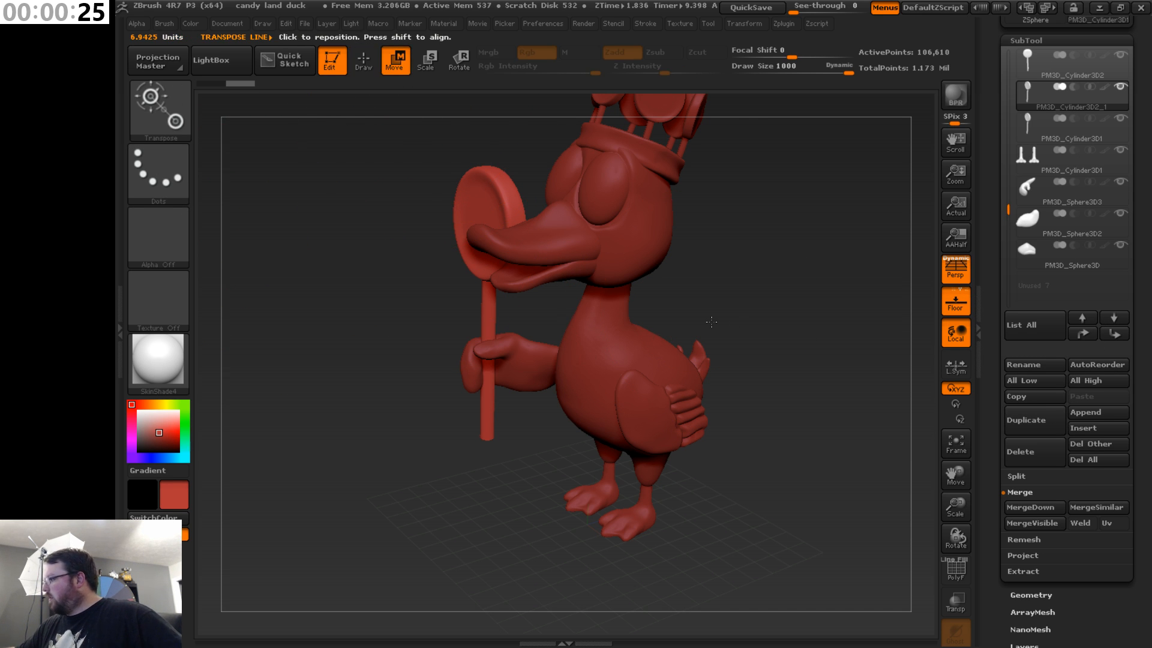
left_click_drag(711, 322, 757, 325)
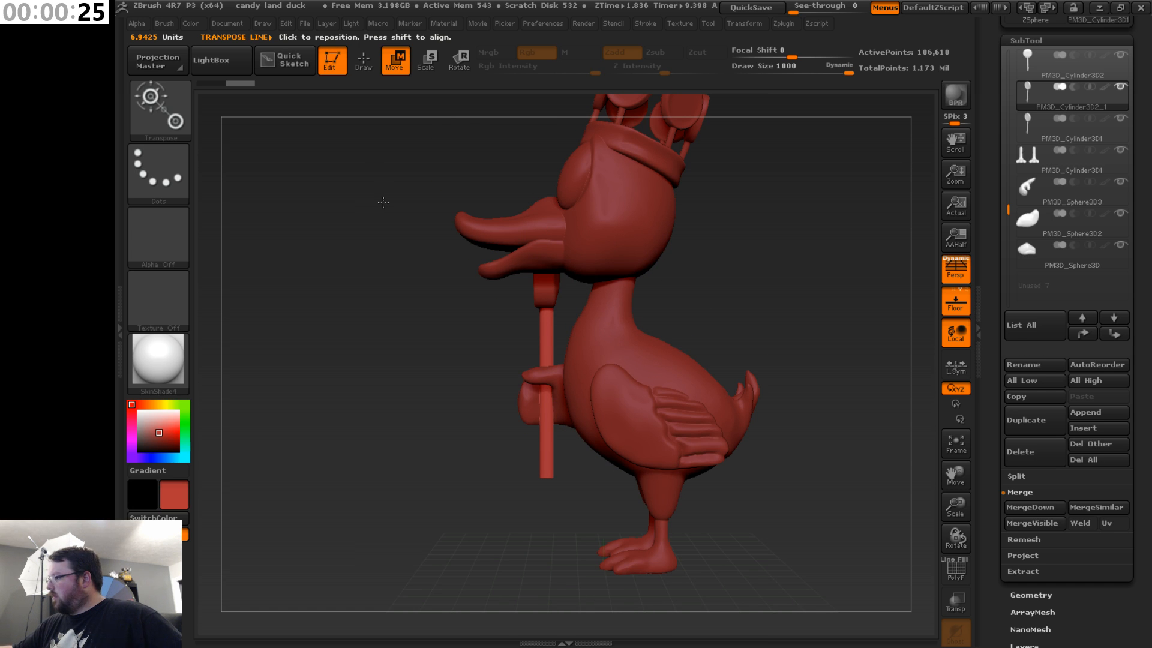
left_click_drag(545, 334, 792, 334)
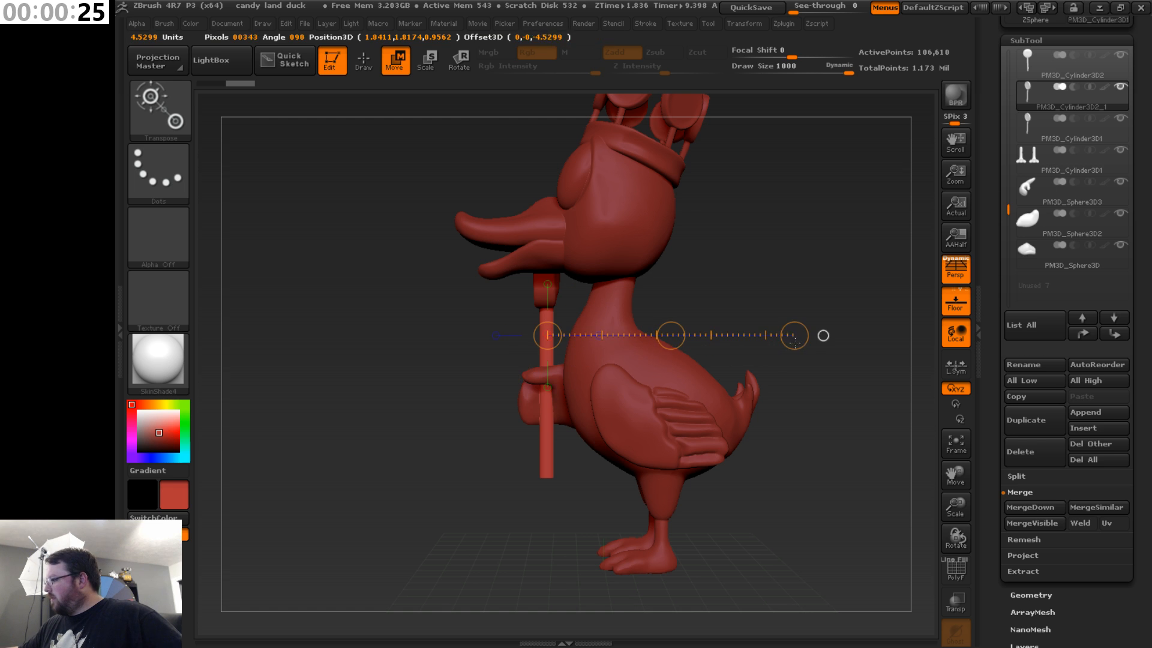
mouse_move(668, 335)
left_mouse_down()
mouse_move(807, 327)
mouse_move(831, 360)
mouse_move(834, 414)
mouse_move(832, 400)
left_mouse_up()
left_click_drag(492, 498, 777, 498)
left_click(609, 336)
left_click_drag(670, 335, 576, 342)
left_click_drag(330, 520, 740, 460)
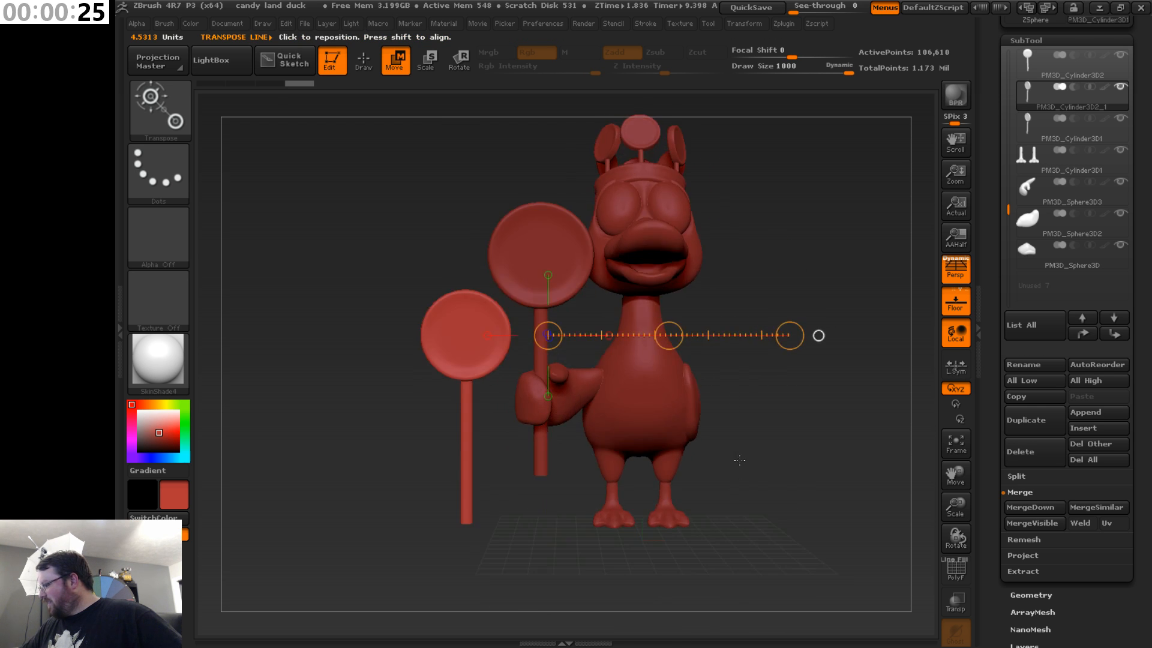
- Insert a Cube3D as a new subtool and make it the active one
left_click(1109, 430)
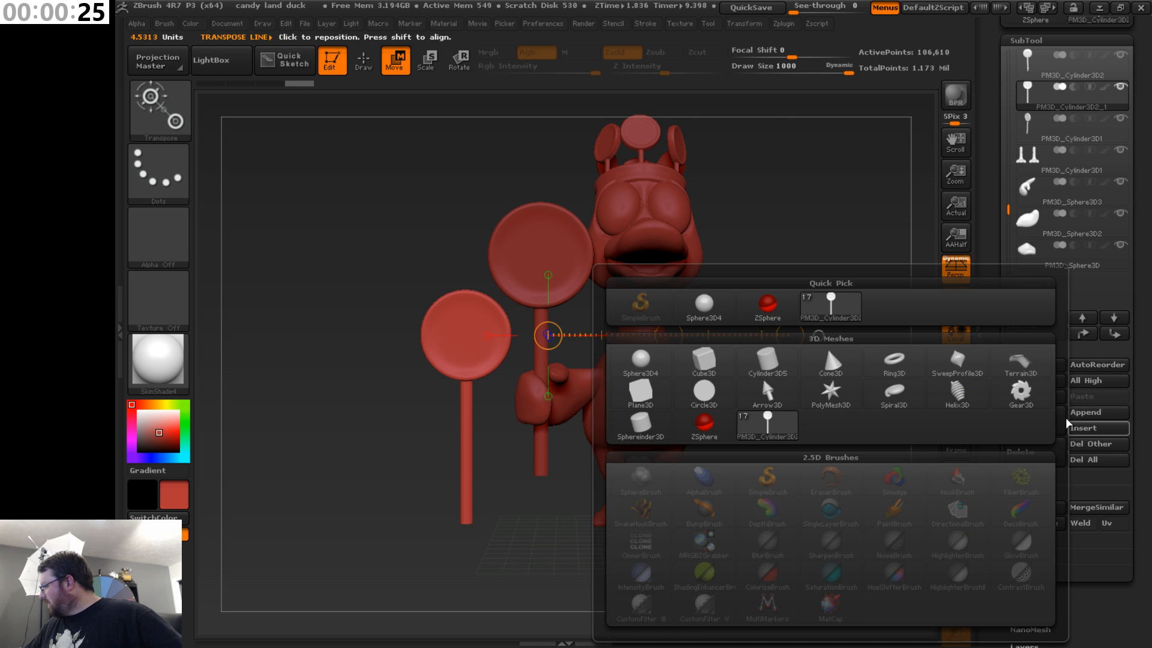
left_click(704, 362)
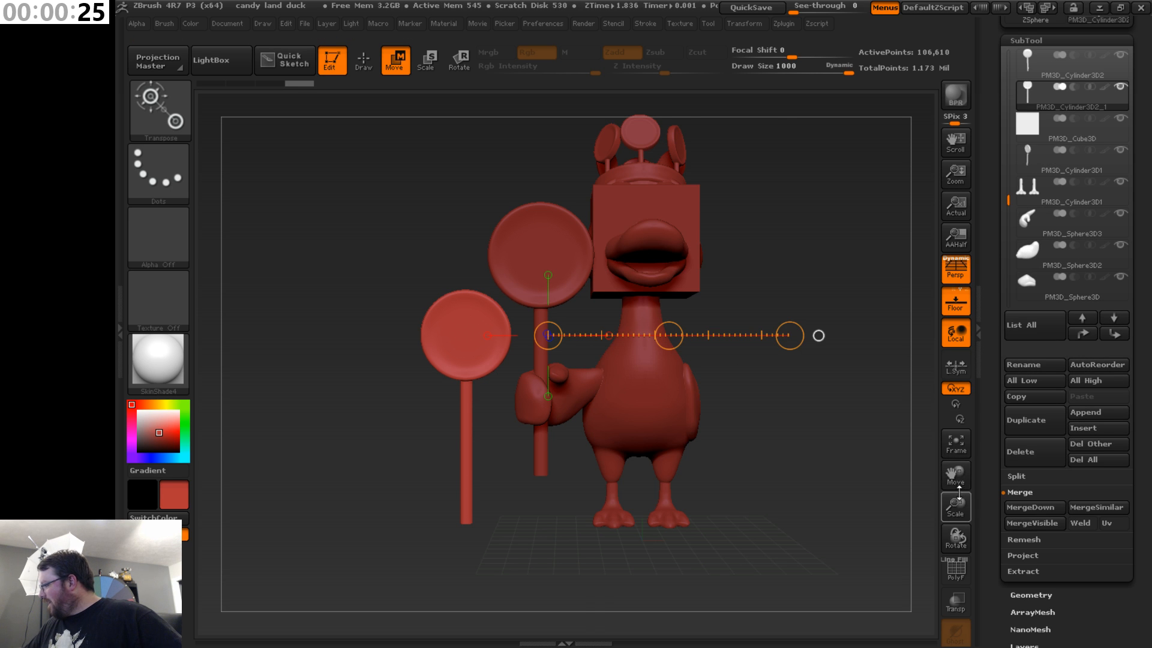
left_click(1065, 126)
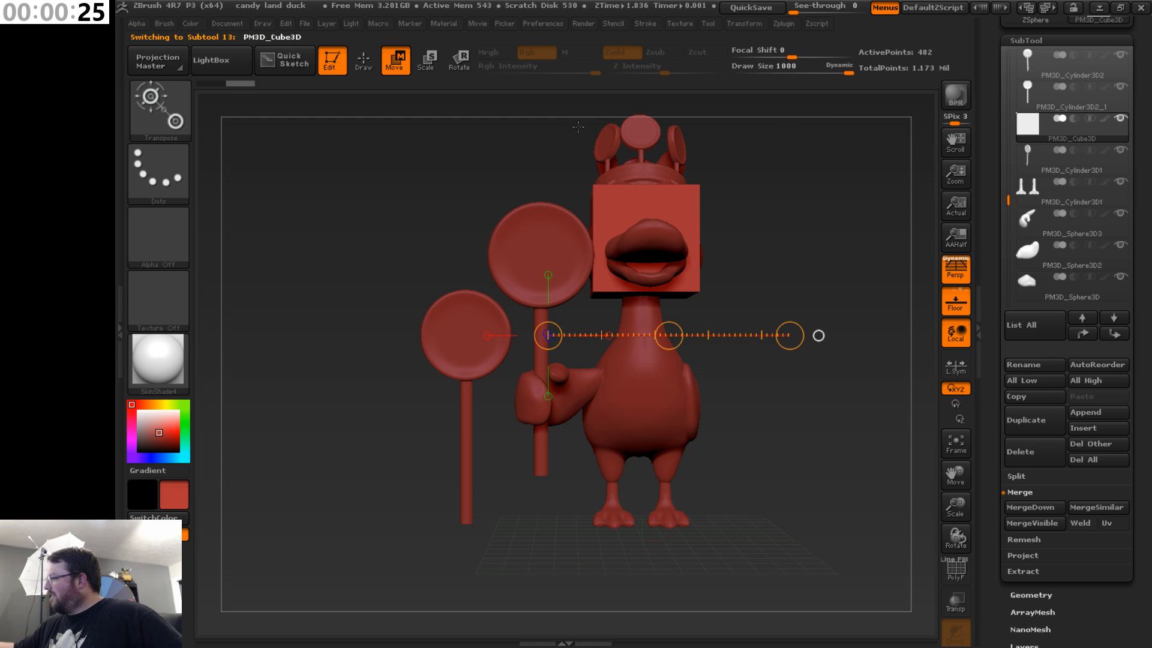
- Flatten the cube vertically into a thin slab and lower it beneath the duck's feet
left_click_drag(951, 474, 913, 511)
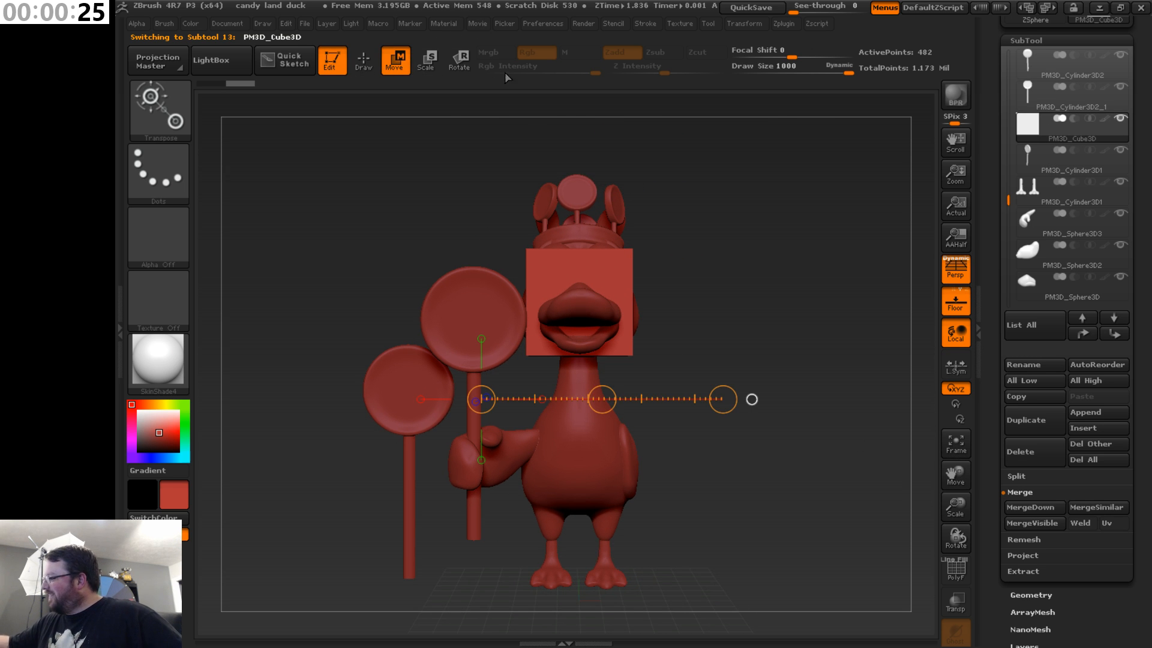
left_click_drag(579, 276, 579, 168)
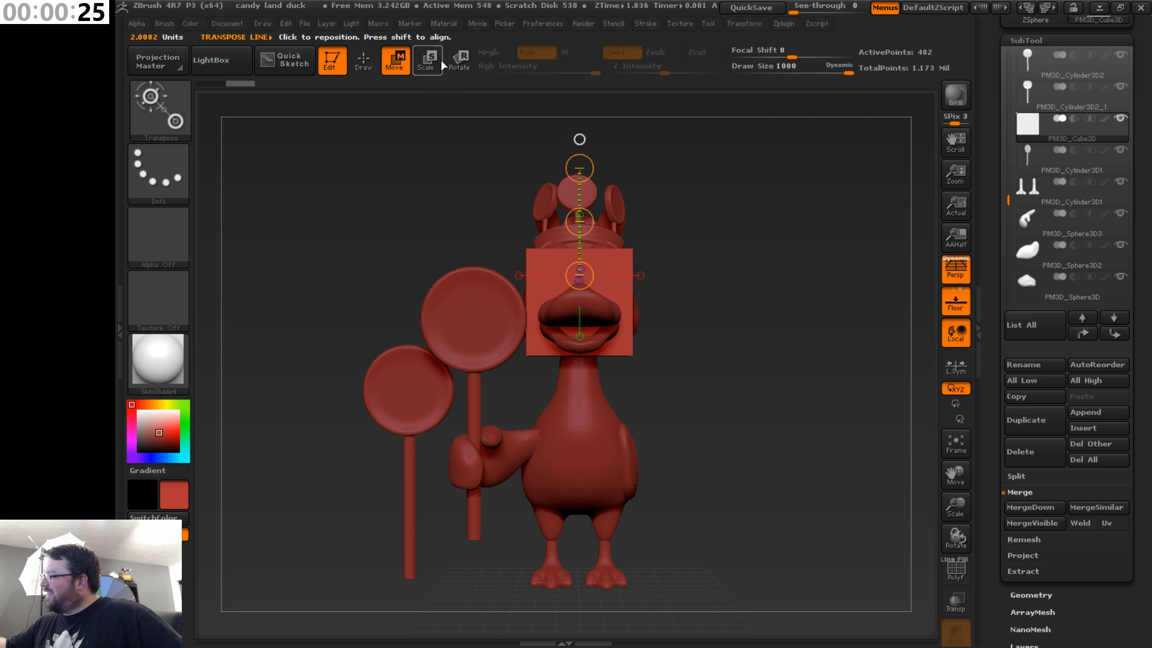
left_click_drag(579, 221, 592, 262)
left_click_drag(580, 168, 588, 131)
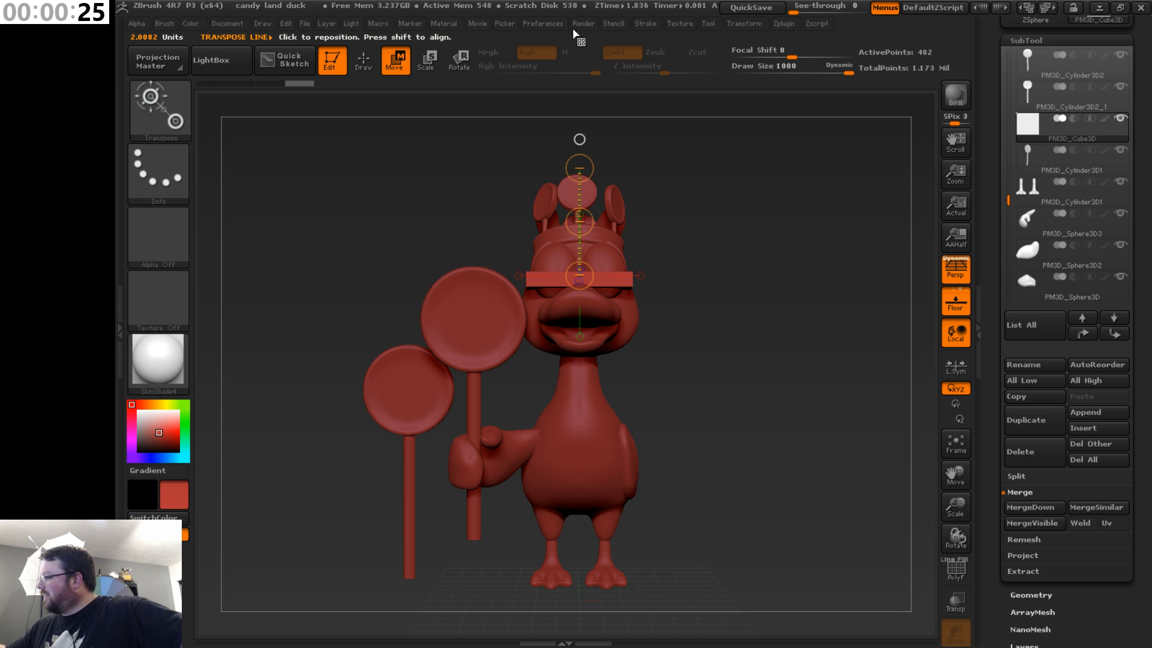
left_click_drag(579, 217, 577, 549)
left_click_drag(960, 484, 938, 499)
- Stretch the slab sideways beneath the duck to make it wider than the figure
left_click_drag(810, 492, 807, 553)
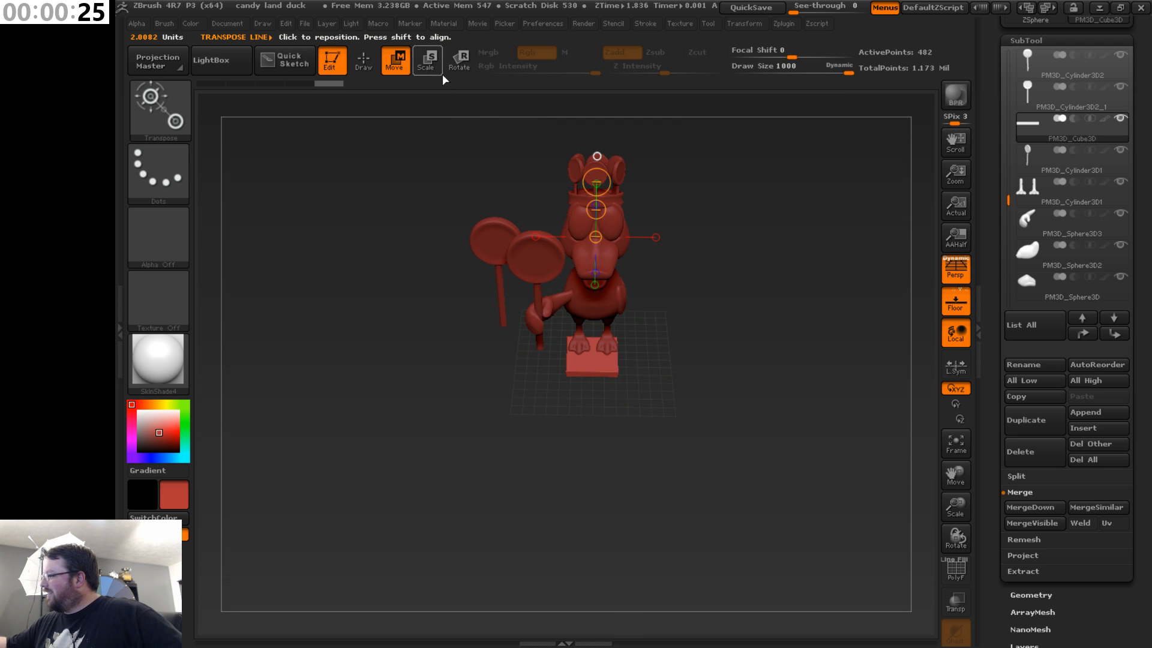
left_click_drag(591, 358, 749, 358)
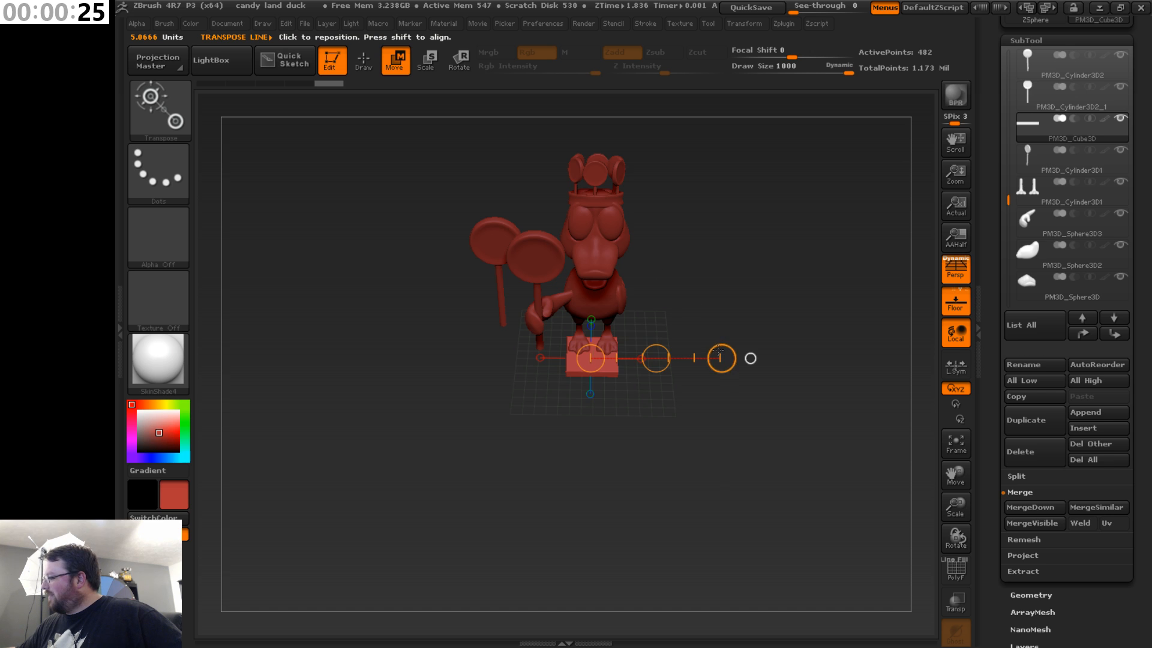
left_click_drag(696, 404, 659, 474)
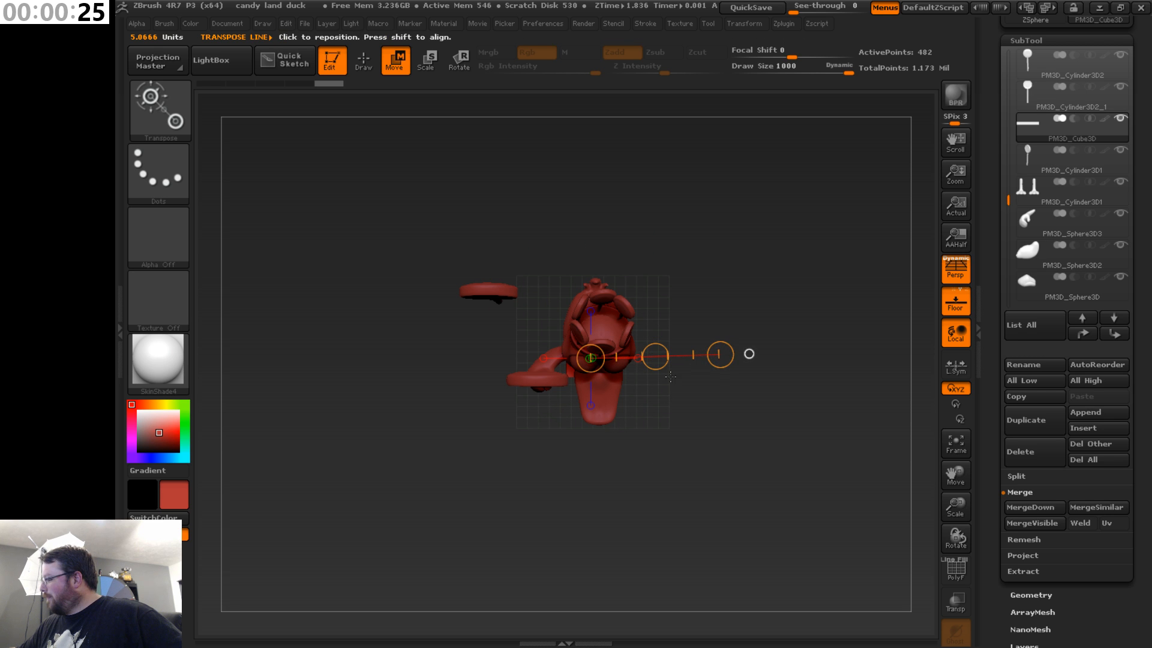
left_click_drag(678, 420, 660, 258)
left_click_drag(595, 366, 891, 369)
mouse_move(684, 414)
left_mouse_down()
mouse_move(689, 489)
mouse_move(762, 462)
mouse_move(684, 409)
left_mouse_up()
- Enlarge the slab in depth and width into a large, nearly square ground platform
left_click_drag(592, 370, 592, 113, "shift")
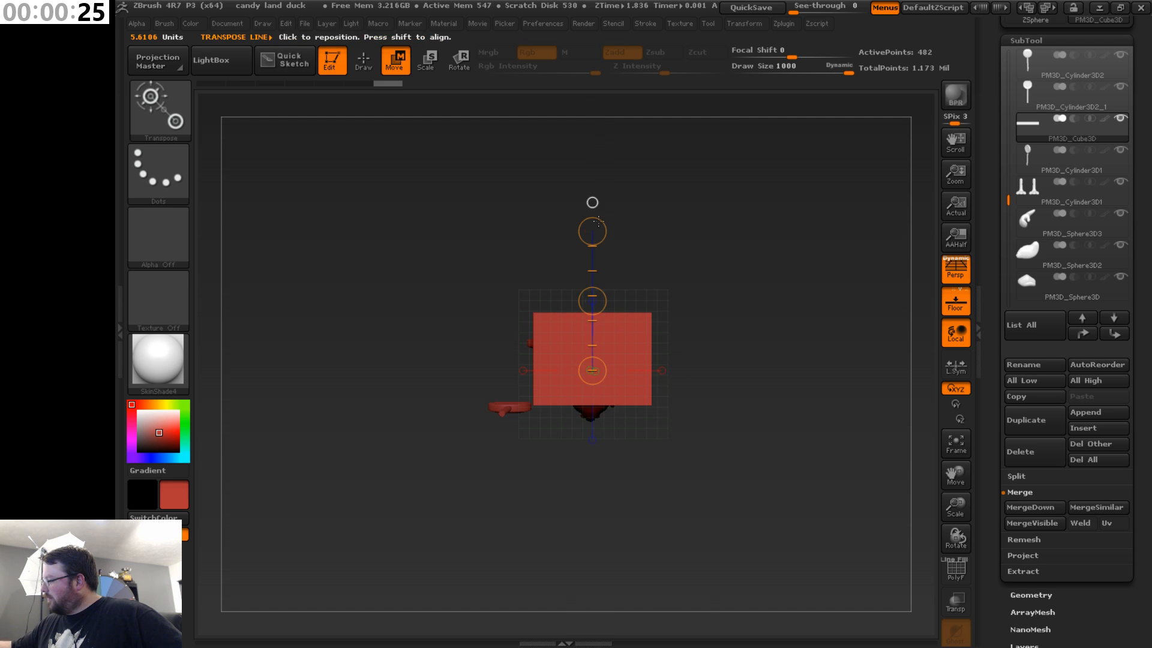
left_click_drag(592, 231, 597, 151)
left_click_drag(594, 222, 591, 178)
left_click_drag(592, 369, 867, 379, "shift")
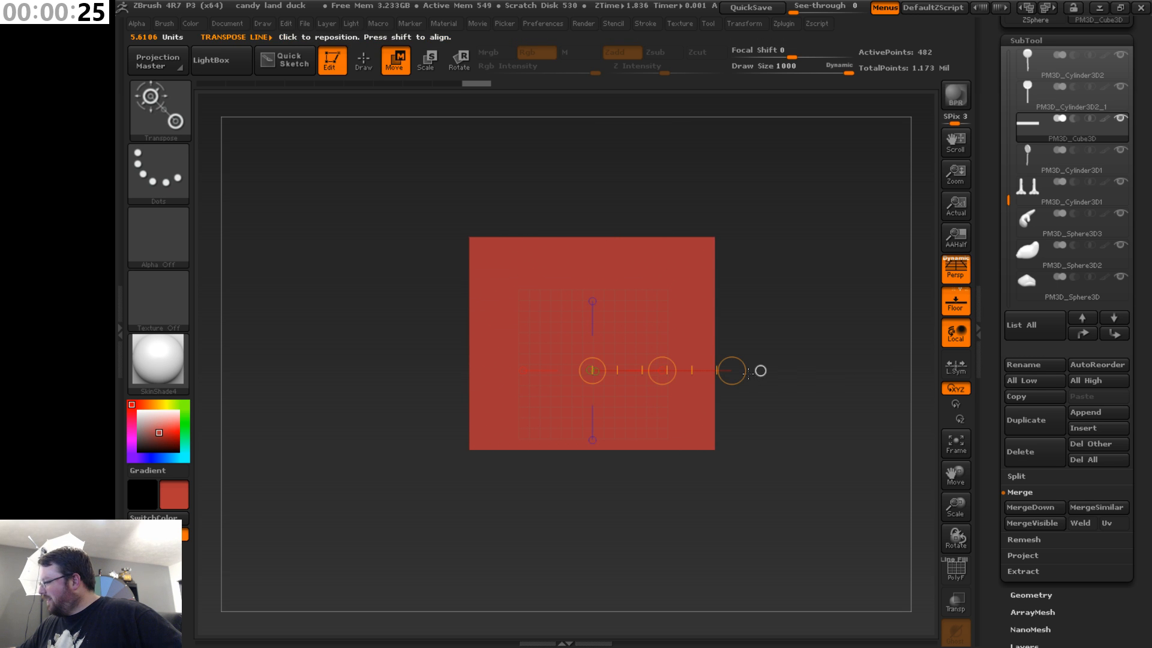
left_click_drag(748, 373, 789, 394)
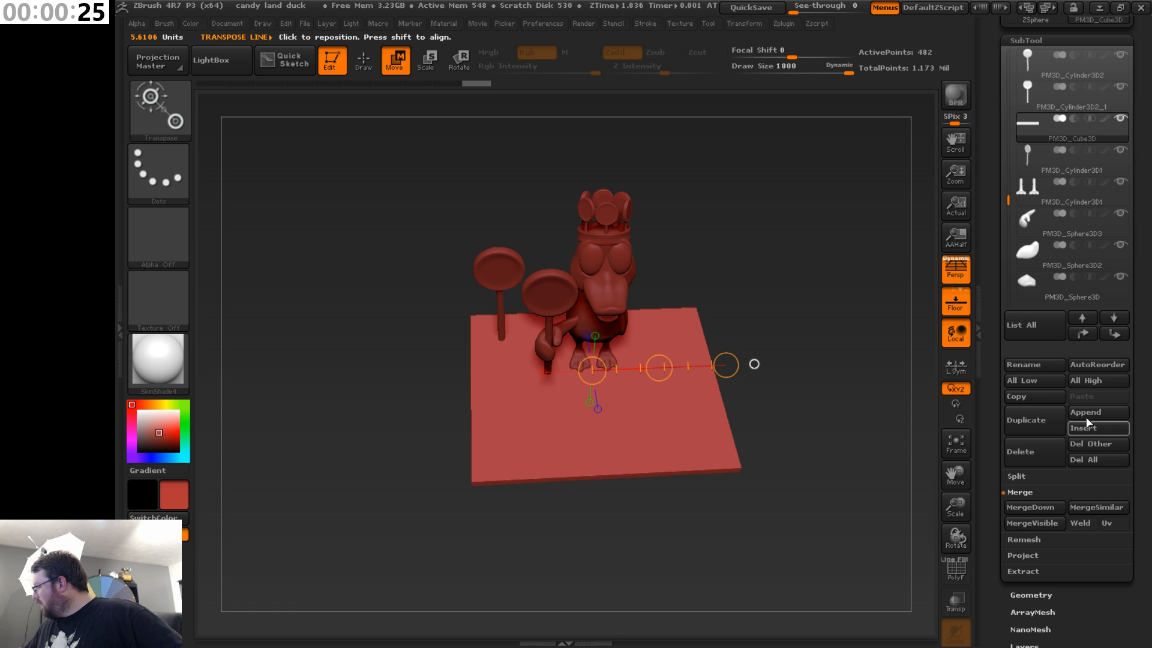
- Shift the platform backward and slightly toward the second lollipop so it lies under both objects, keeping its subtool active
left_click_drag(735, 207, 735, 252, "shift")
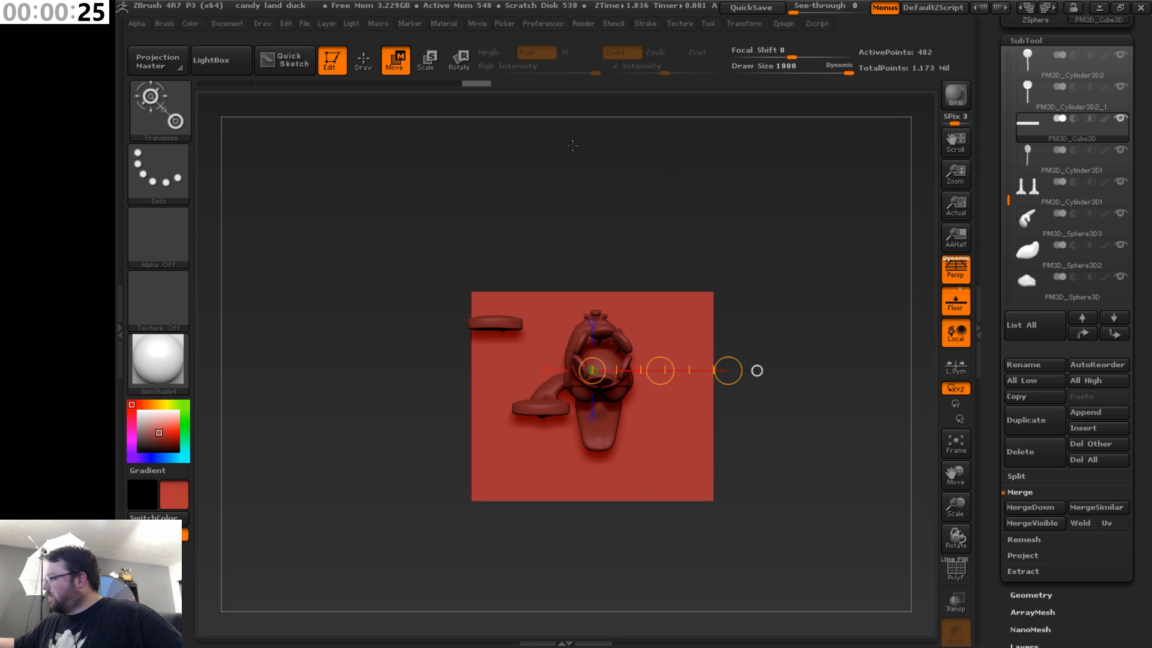
left_click(592, 323)
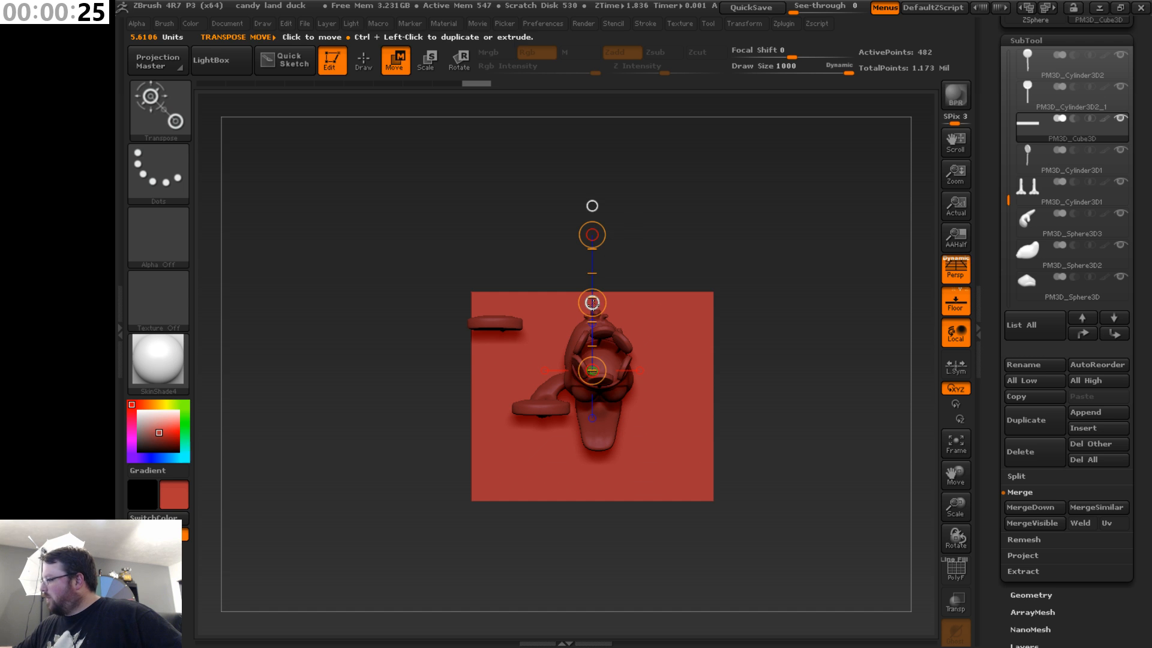
left_click_drag(592, 302, 582, 281)
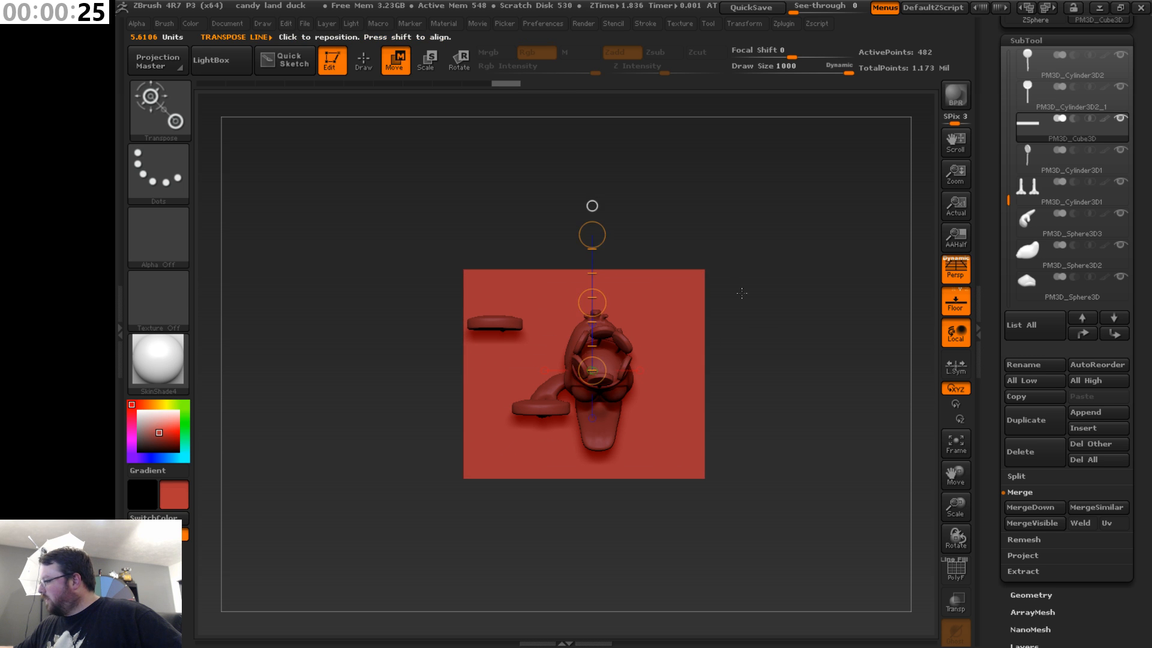
left_click_drag(742, 292, 768, 244)
left_click_drag(954, 468, 962, 623)
left_click_drag(796, 423, 889, 356)
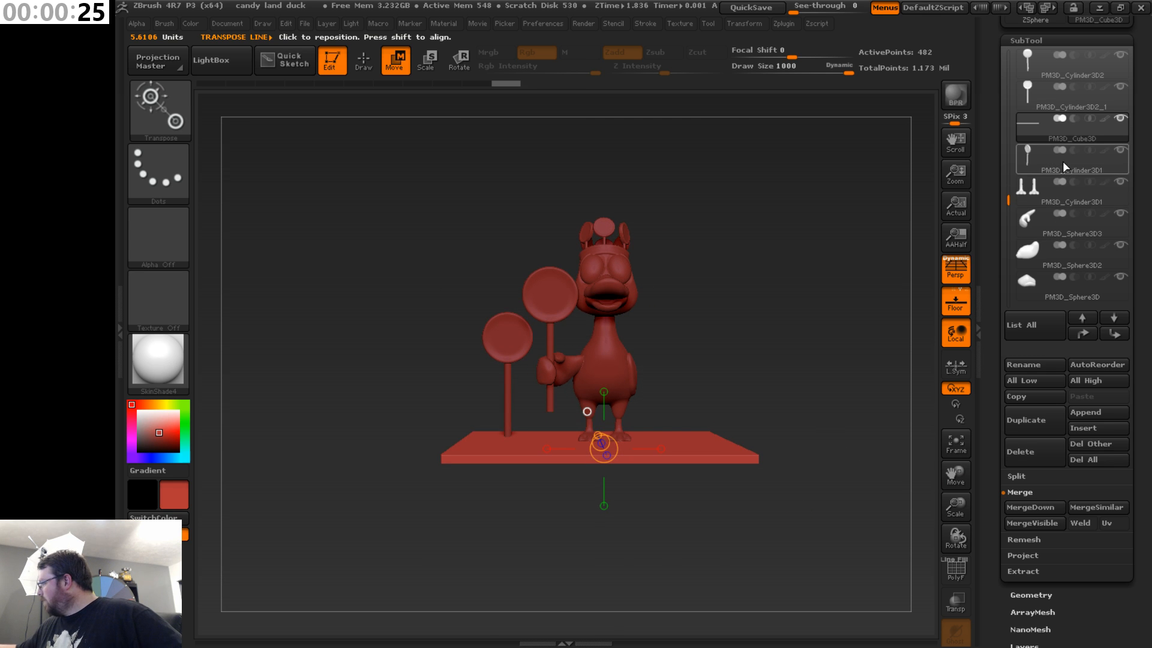
left_click(1044, 160)
left_click(1069, 135)
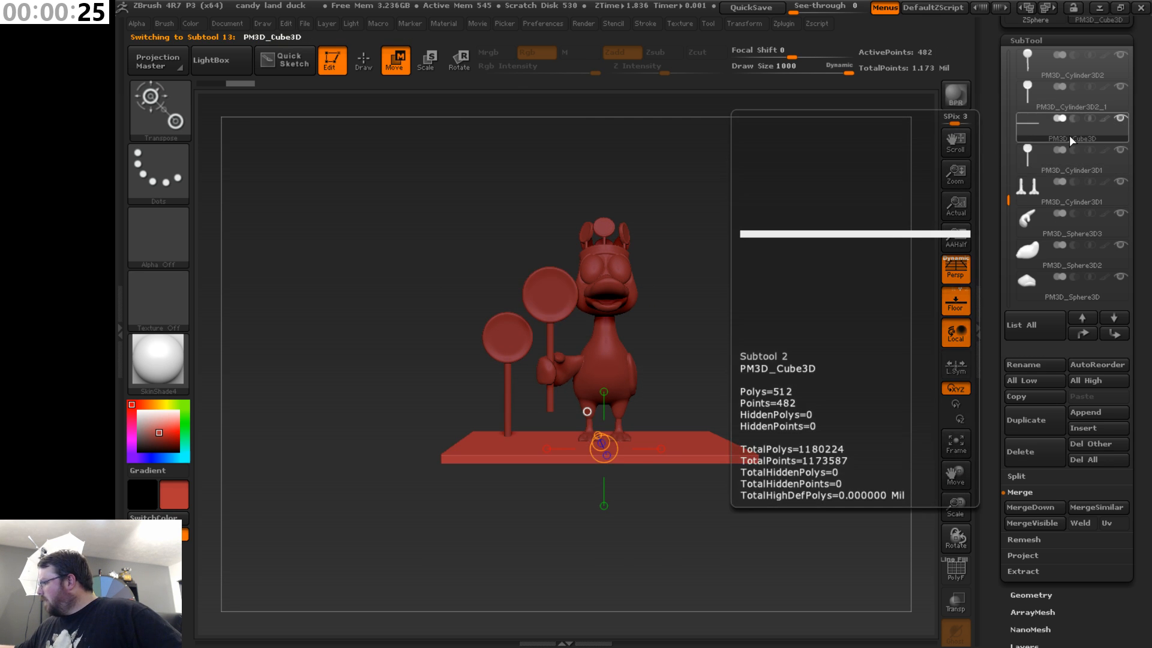
- Rotate the standing lollipop beside the duck about the base of its stick so it leans outward, away from the duck
left_click(1072, 108)
left_click_drag(768, 303, 775, 307)
left_click(470, 63)
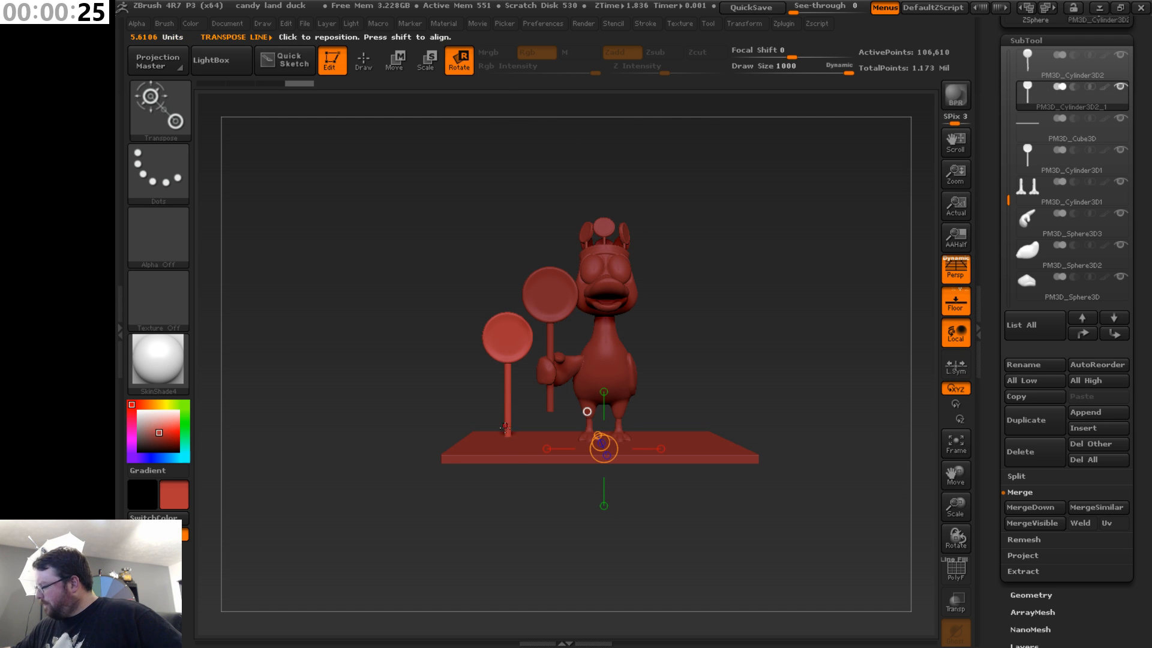
mouse_move(507, 434)
left_mouse_down()
mouse_move(508, 326)
mouse_move(507, 342)
left_mouse_up()
left_click_drag(508, 342, 470, 332)
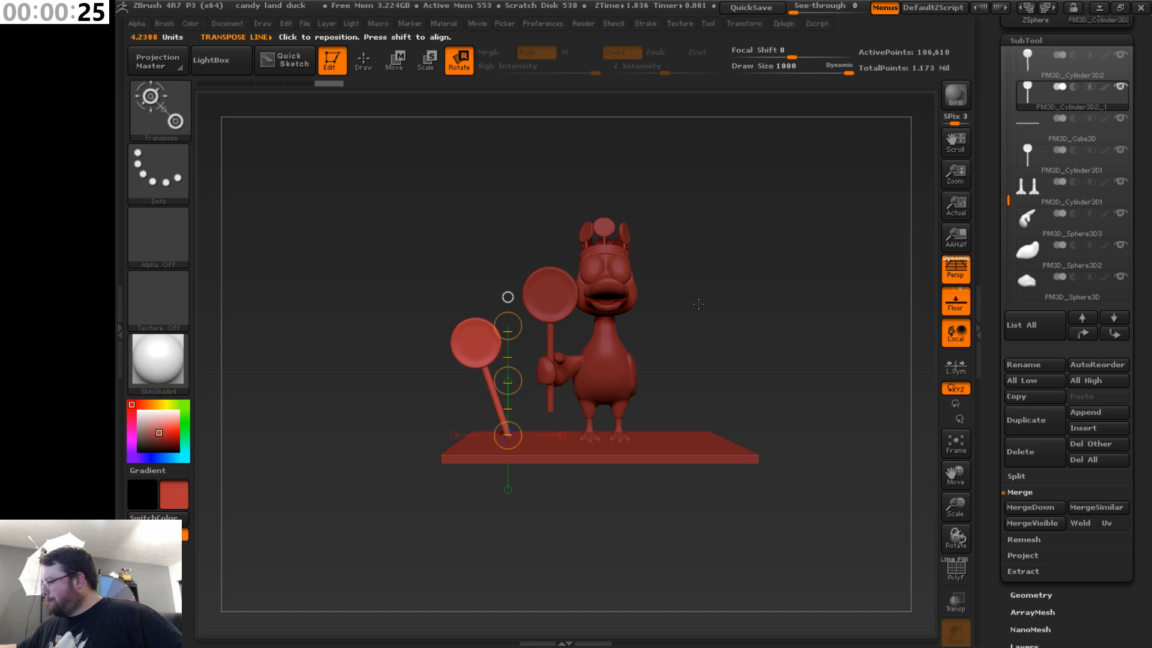
- Add a smaller duplicate of the leaning lollipop, tilted toward the duck from the same base point
left_click(1042, 419)
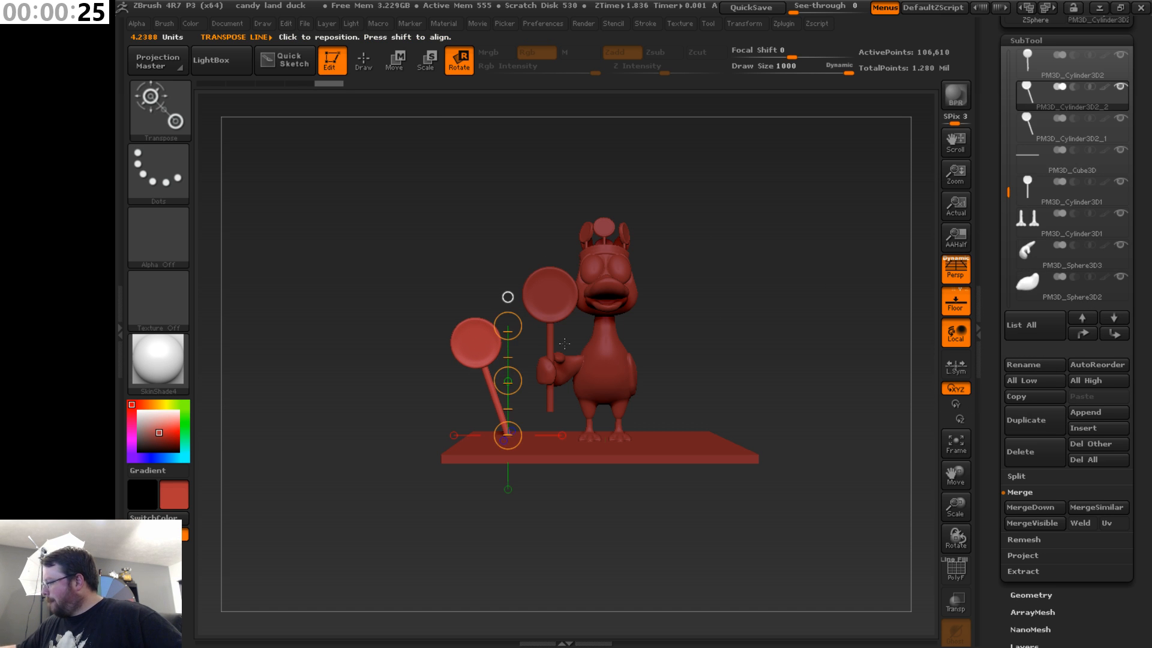
left_click_drag(508, 327, 568, 347)
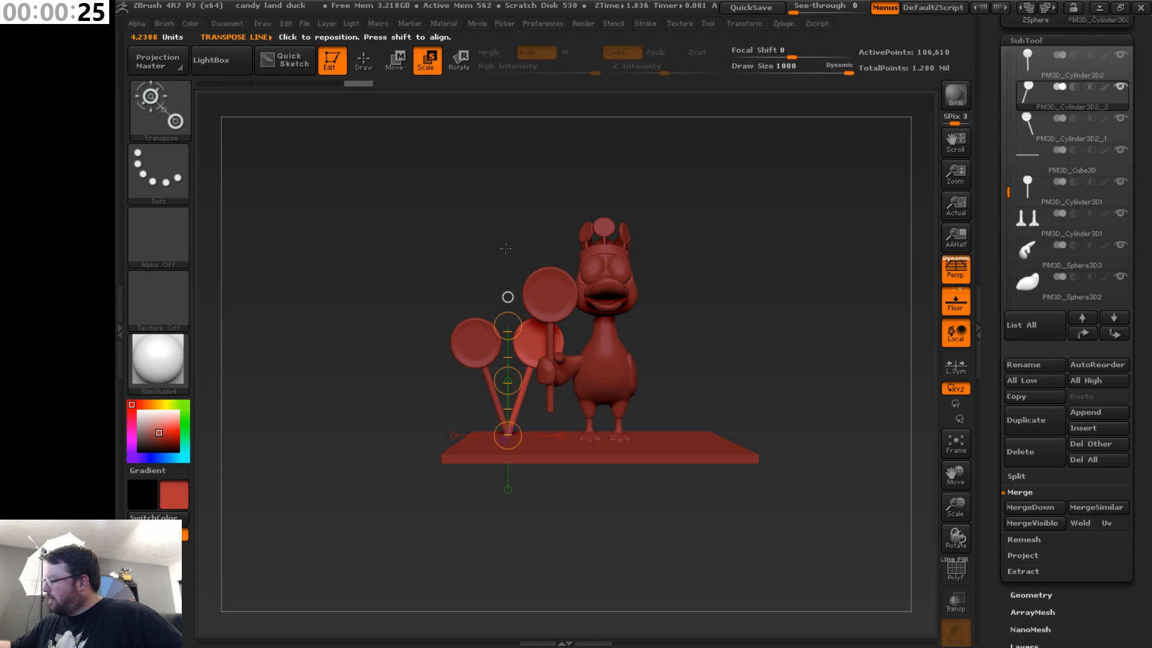
left_click_drag(509, 329, 508, 338)
left_click_drag(507, 388, 508, 385)
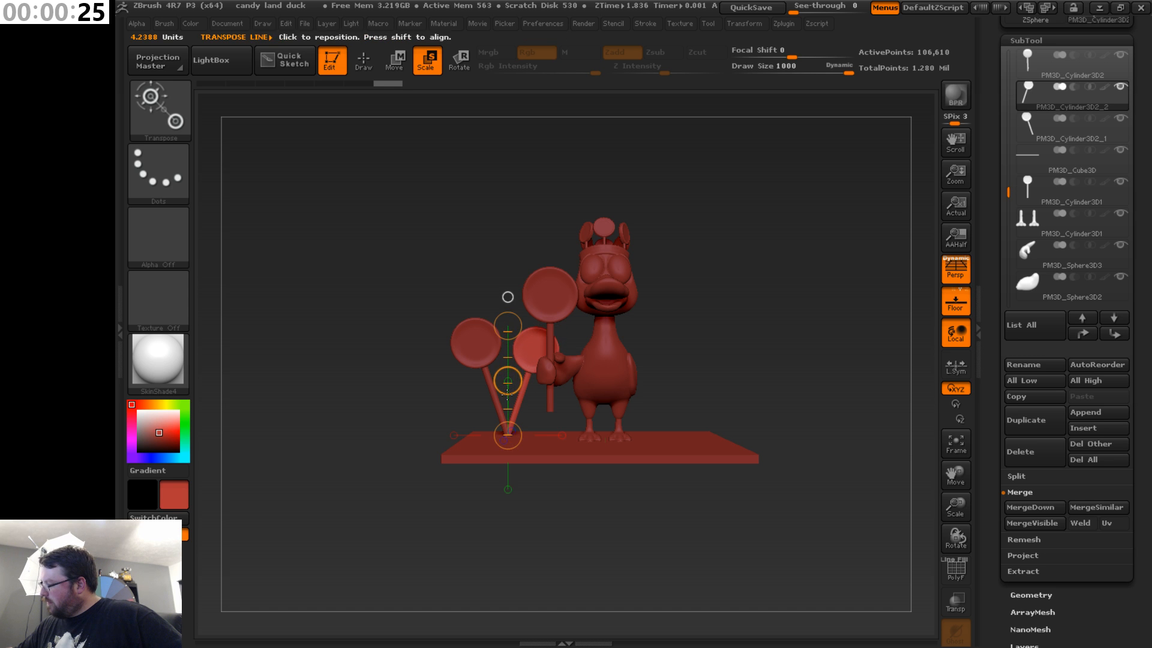
left_click_drag(508, 329, 508, 372)
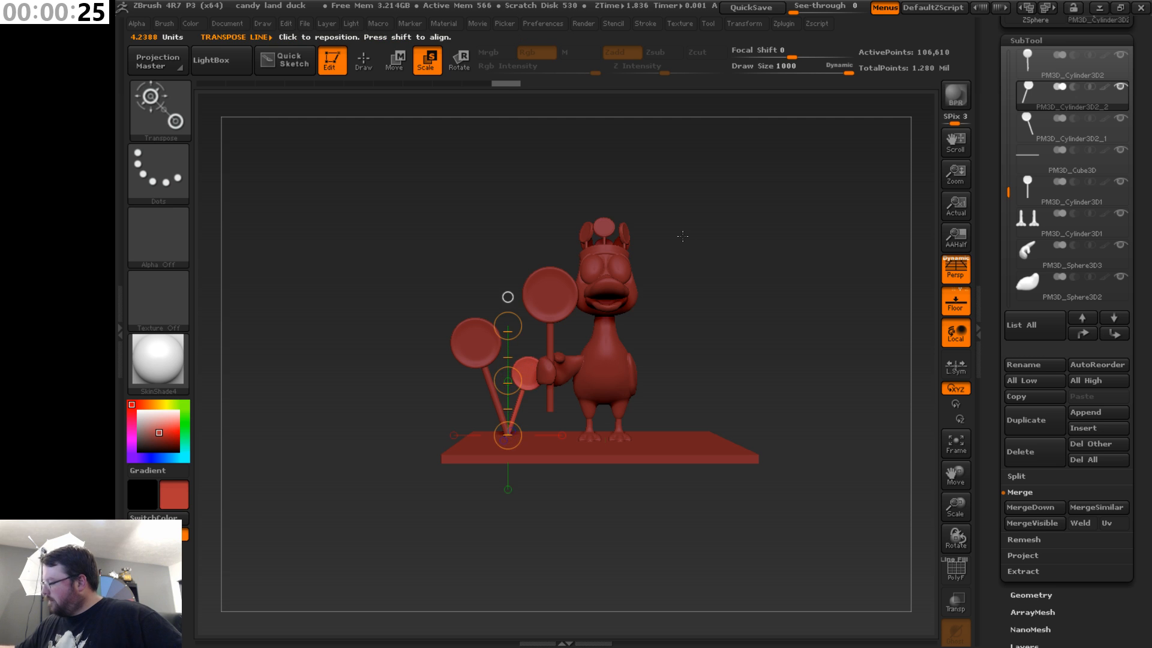
- Duplicate the larger leaning lollipop and move the copy sideways to the opposite side of the duck on the platform
left_click_drag(681, 236, 690, 282)
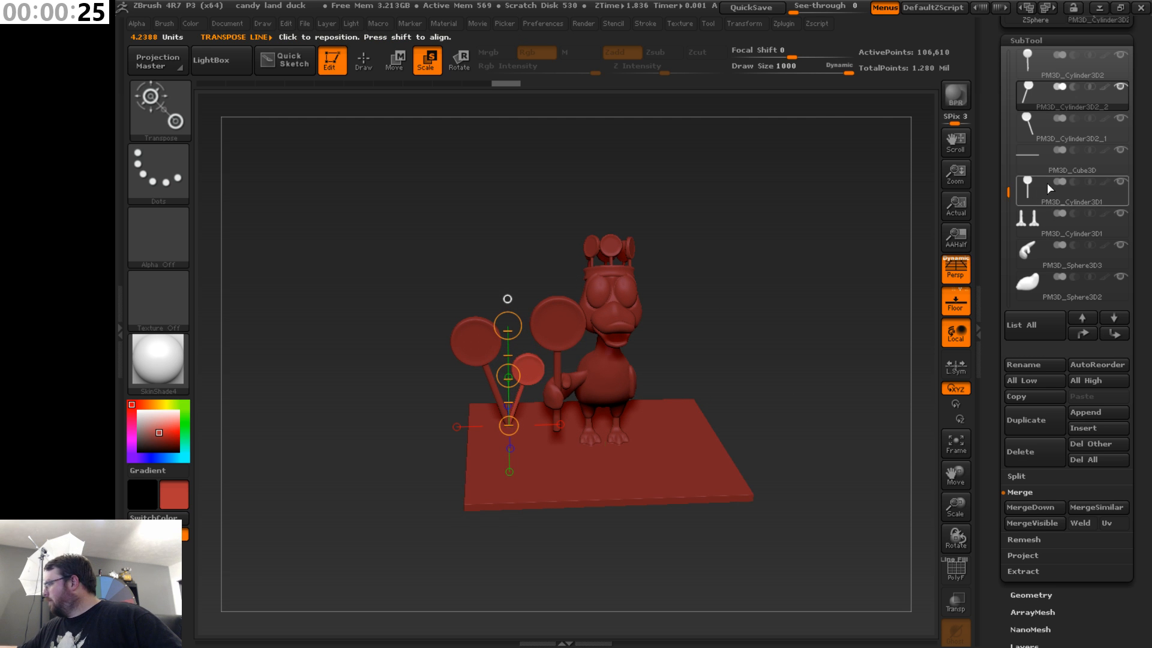
left_click(1056, 136)
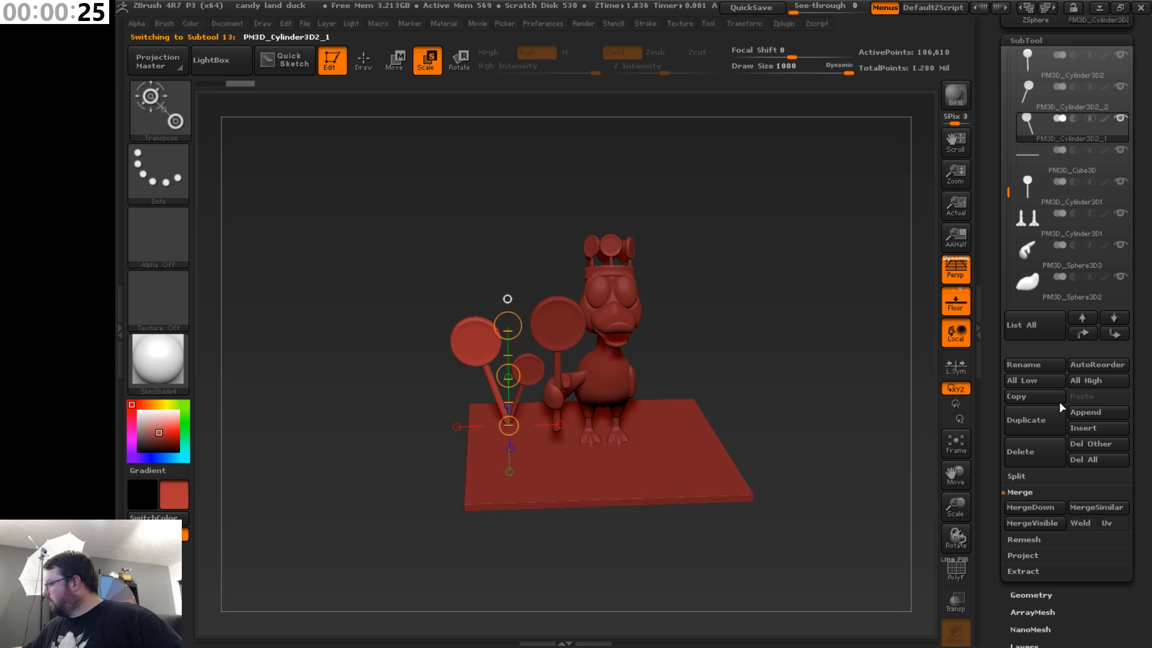
left_click(1018, 408)
key("w")
left_click_drag(801, 399, 804, 361)
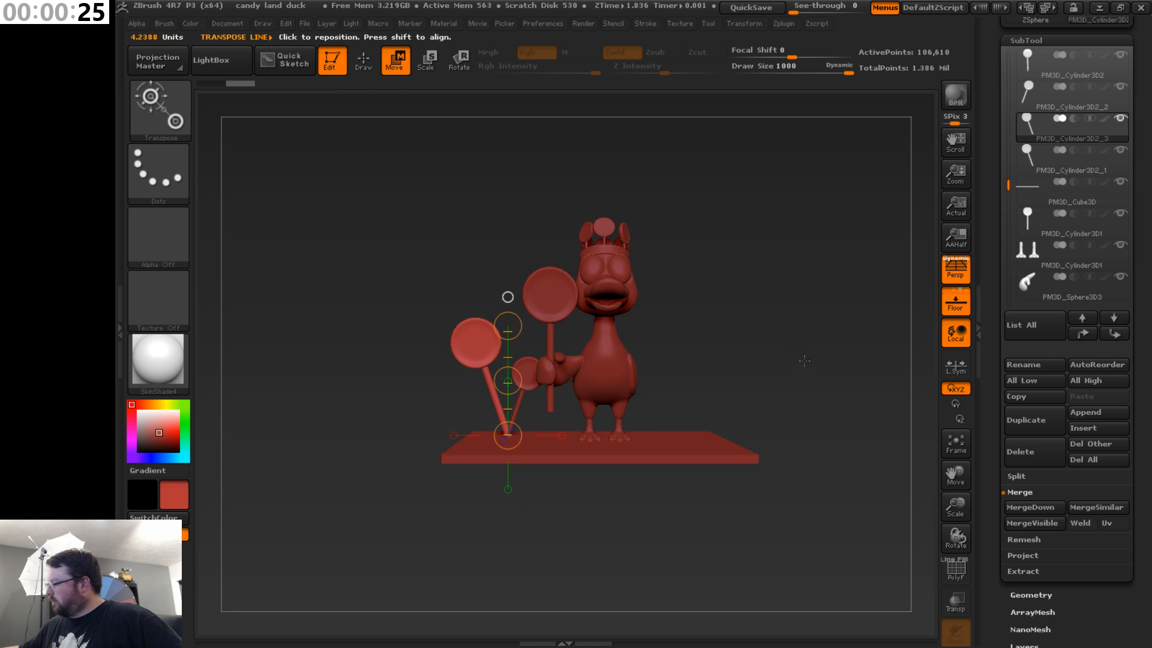
left_click(562, 435)
left_click_drag(573, 435, 737, 433)
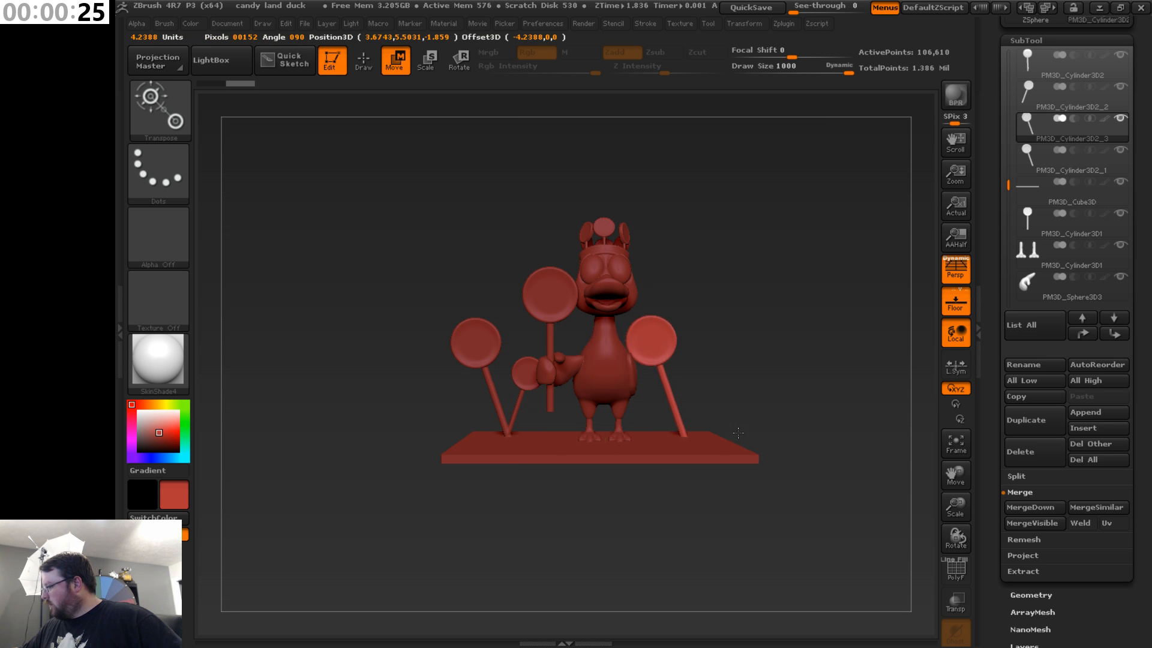
- Scale down the moved lollipop from the base of its stick so its head sits lower beside the duck's body
left_click_drag(815, 371, 696, 296)
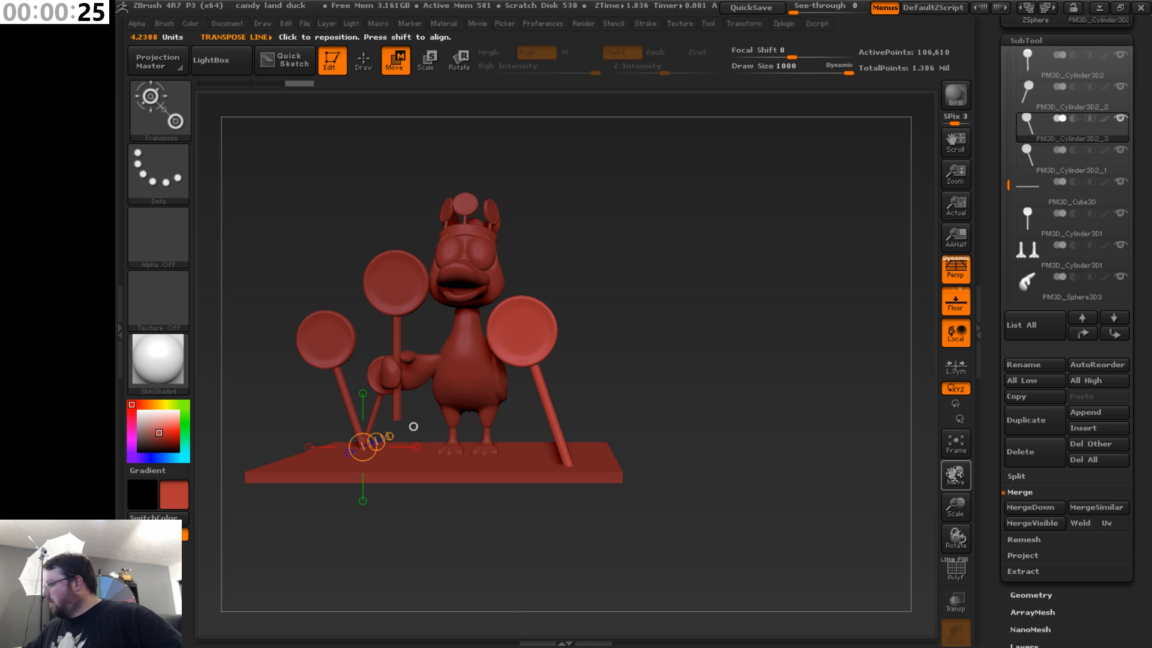
left_click_drag(954, 474, 977, 424)
left_click(436, 67)
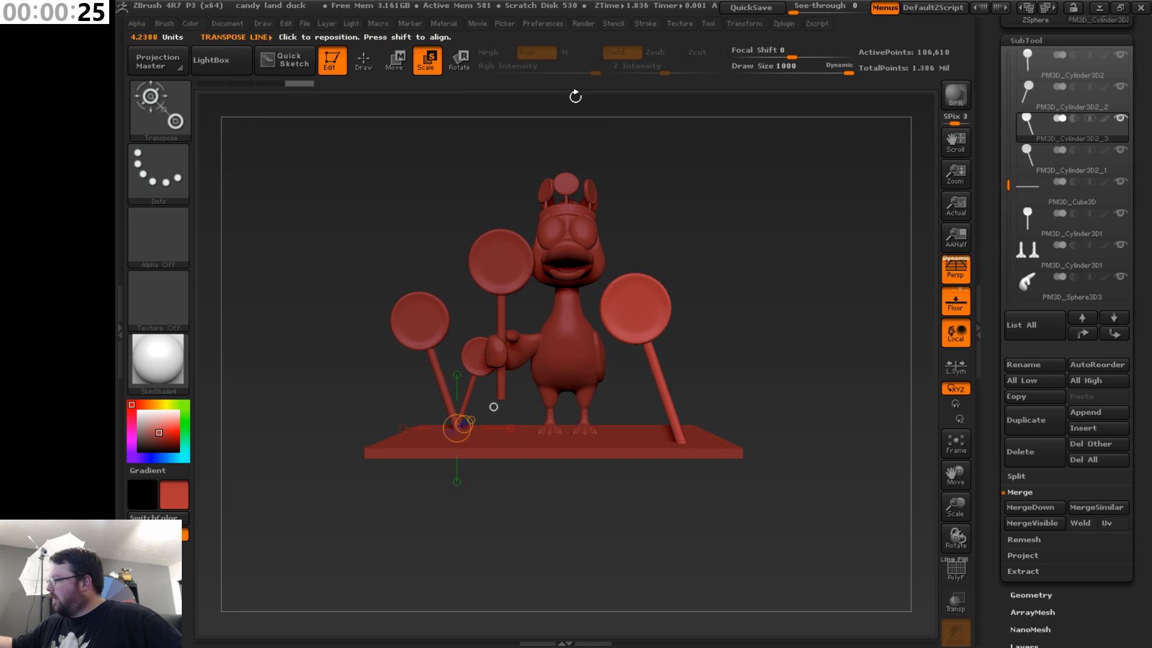
mouse_move(681, 442)
left_mouse_down()
mouse_move(638, 309)
mouse_move(652, 351)
left_mouse_up()
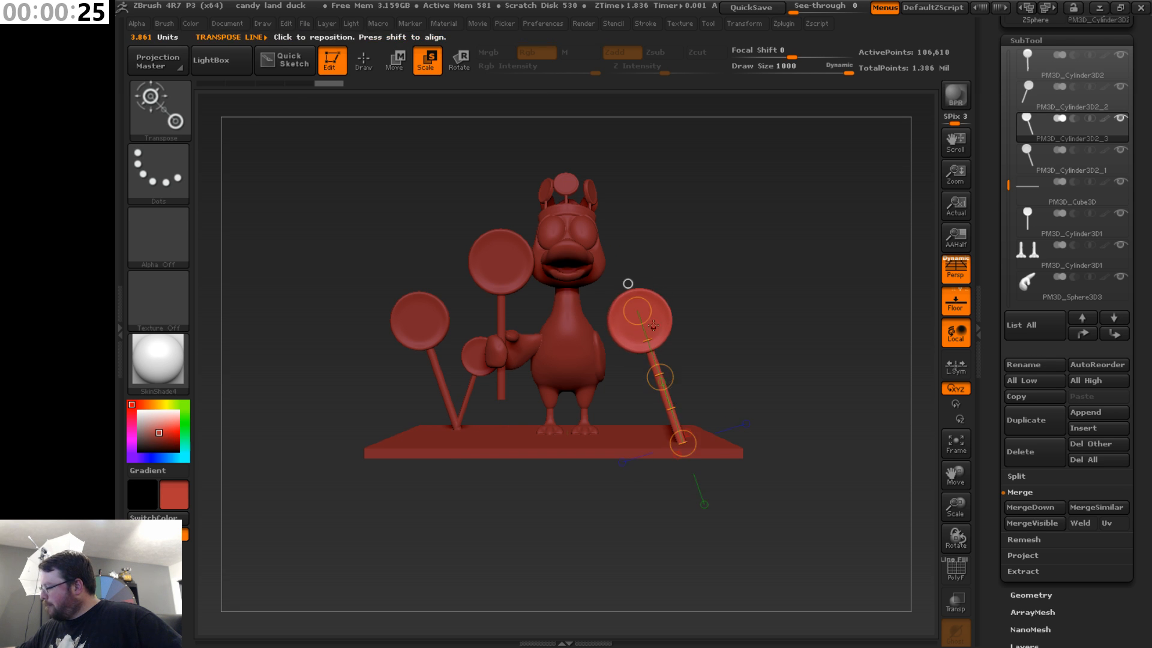
left_click_drag(637, 311, 652, 351)
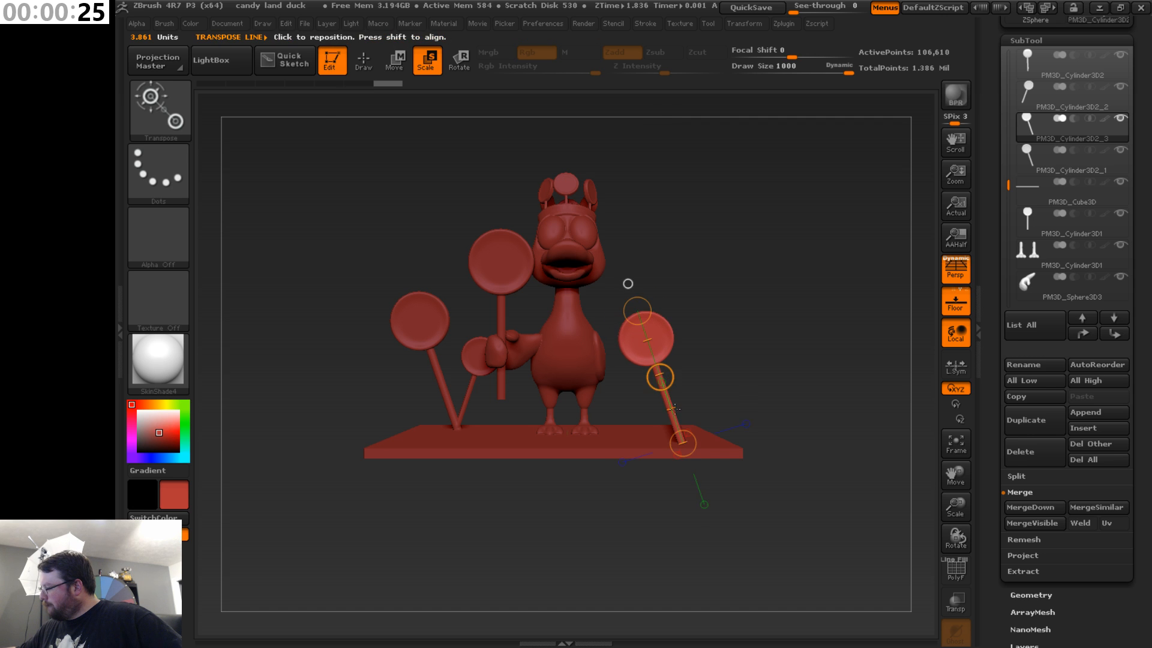
left_click_drag(638, 311, 652, 348)
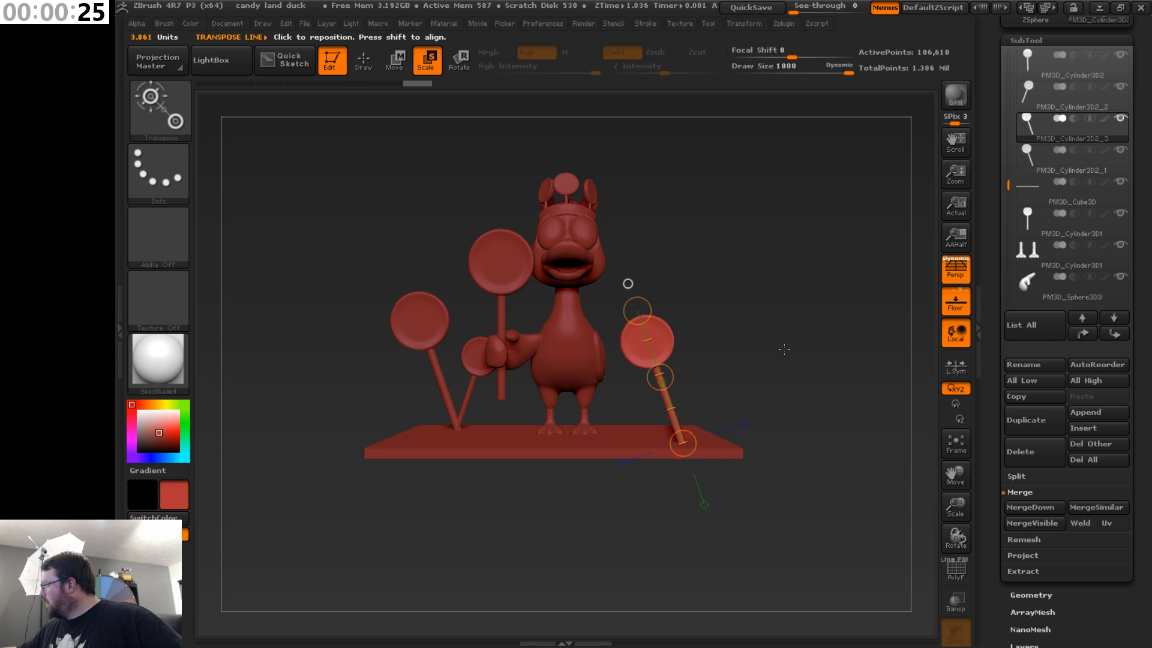
- Add a smaller duplicate of this lollipop, leaning outward over the platform's edge from the same base point
mouse_move(774, 361)
left_mouse_down()
mouse_move(750, 384)
mouse_move(792, 354)
mouse_move(780, 336)
mouse_move(776, 370)
left_mouse_up()
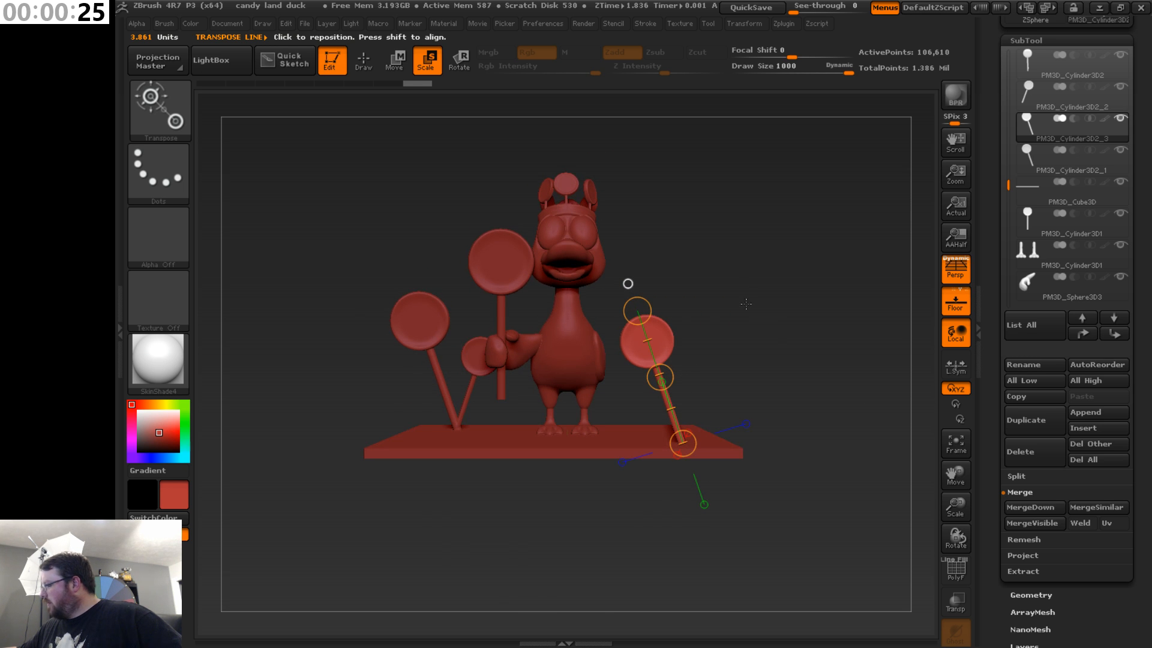
left_click(1037, 419)
key("r")
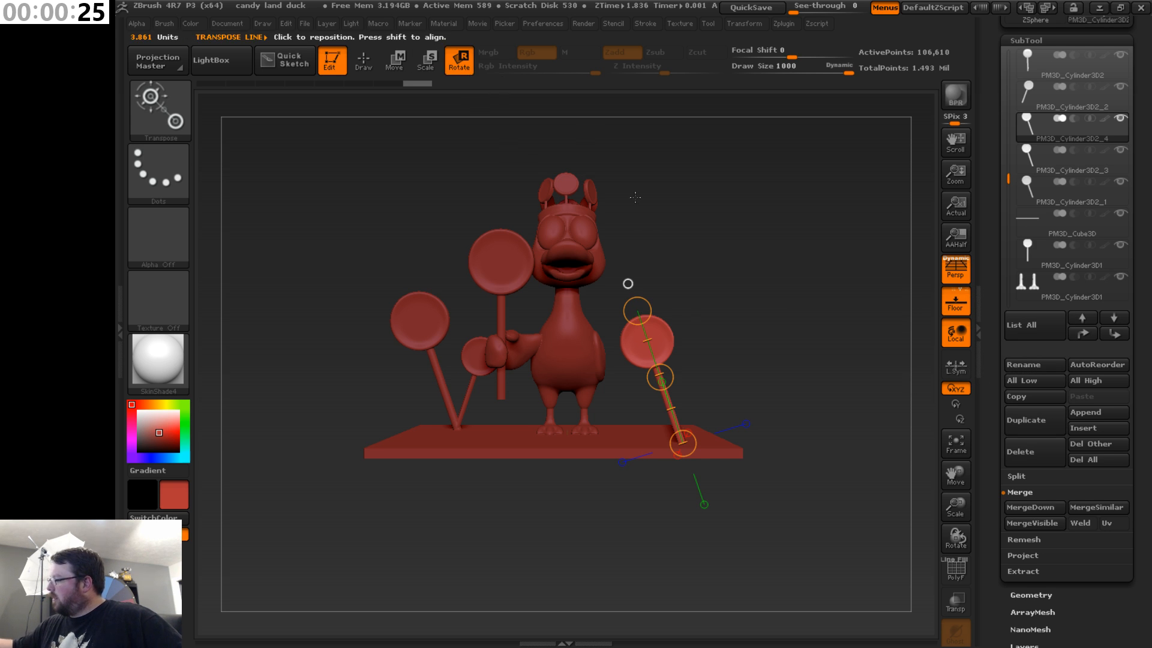
left_click_drag(637, 310, 742, 346)
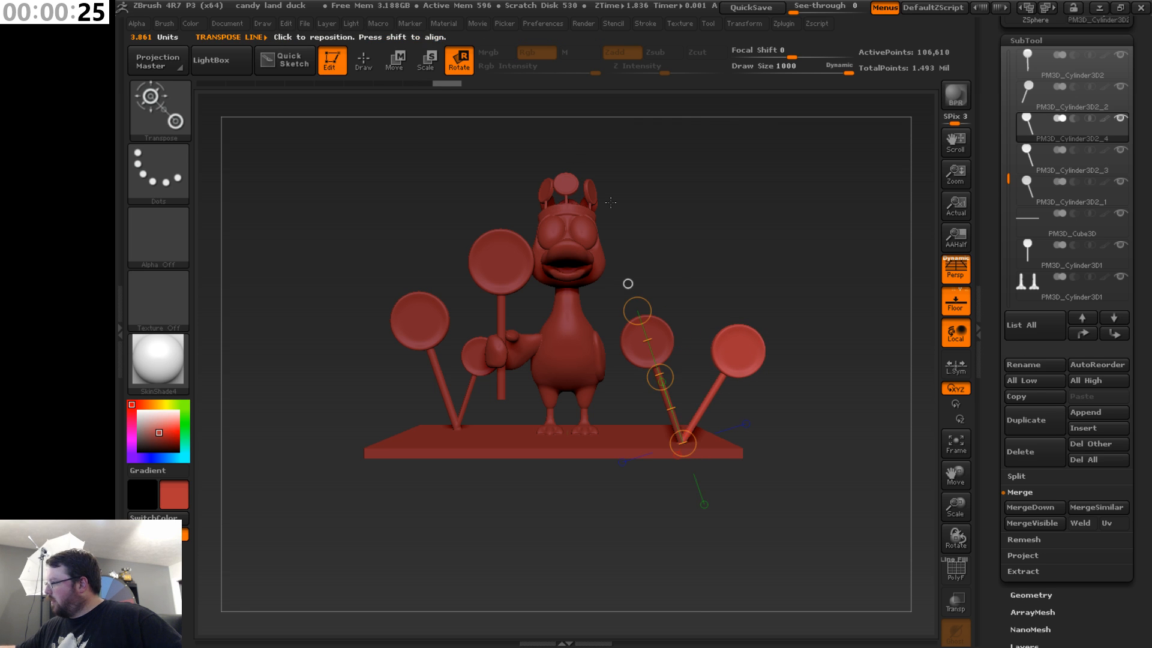
key("e")
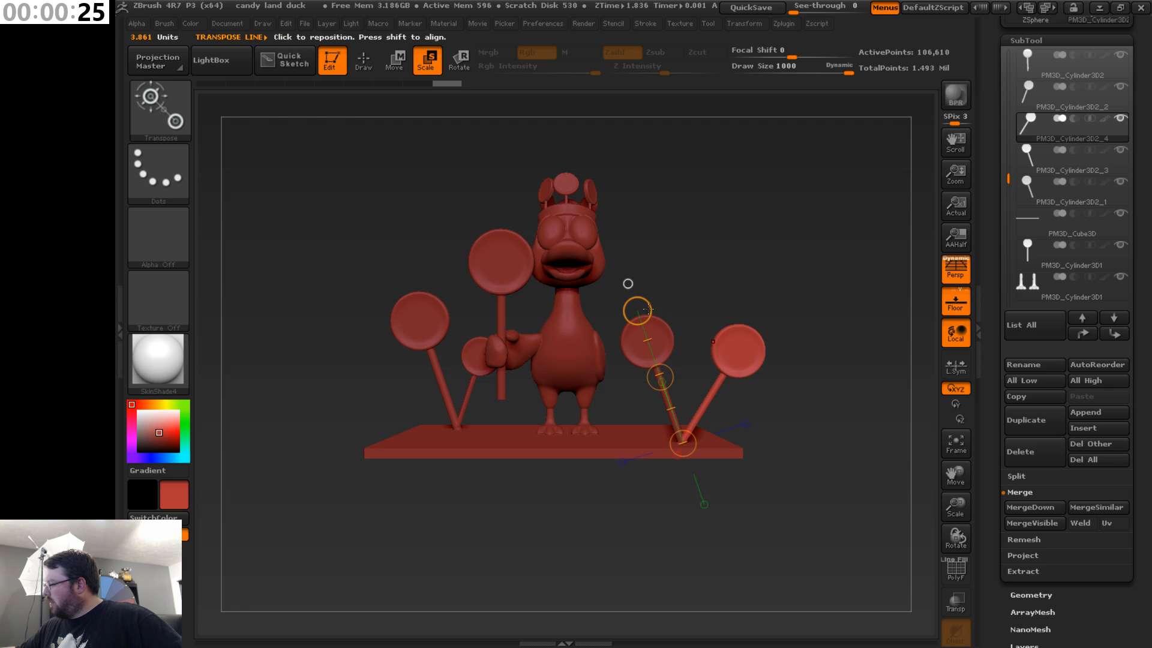
left_click_drag(638, 311, 740, 357)
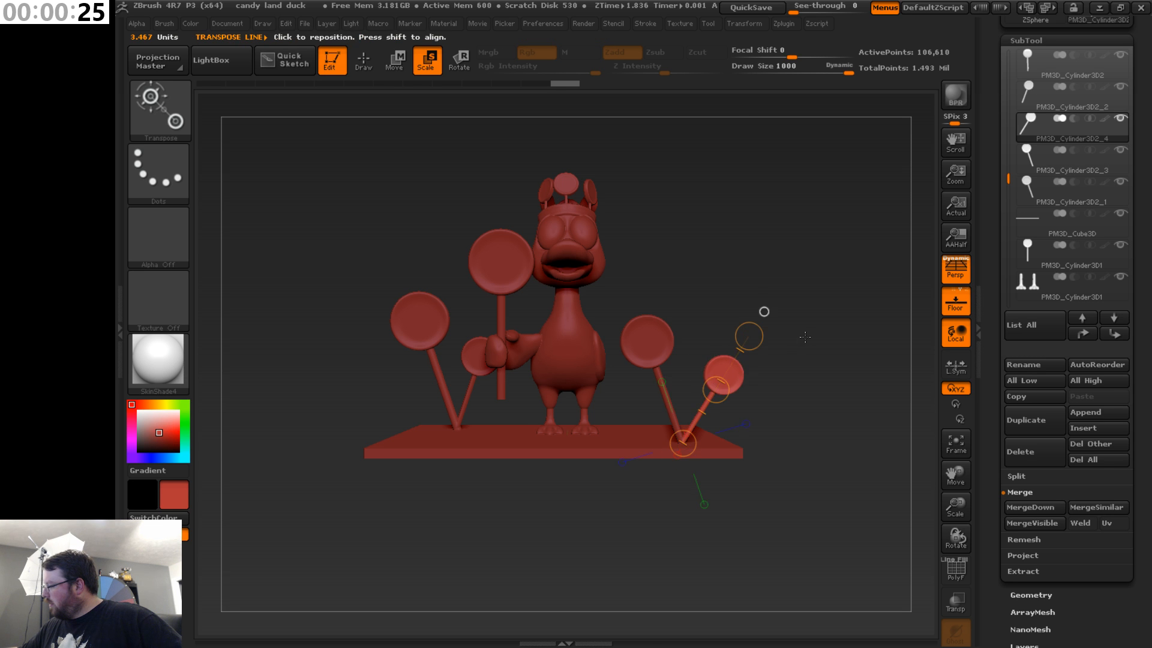
- Rotate the small outer lollipop about its base to stand slightly more upright and lean forward
left_click_drag(834, 344, 800, 354)
left_click(471, 60)
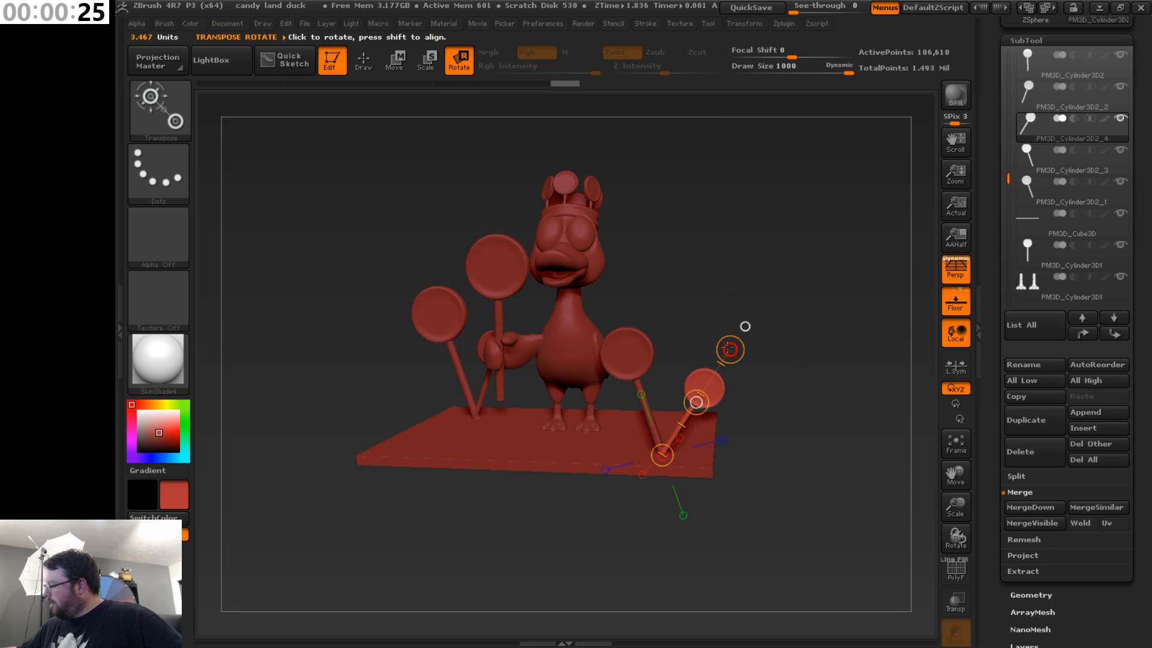
left_click_drag(729, 349, 704, 338)
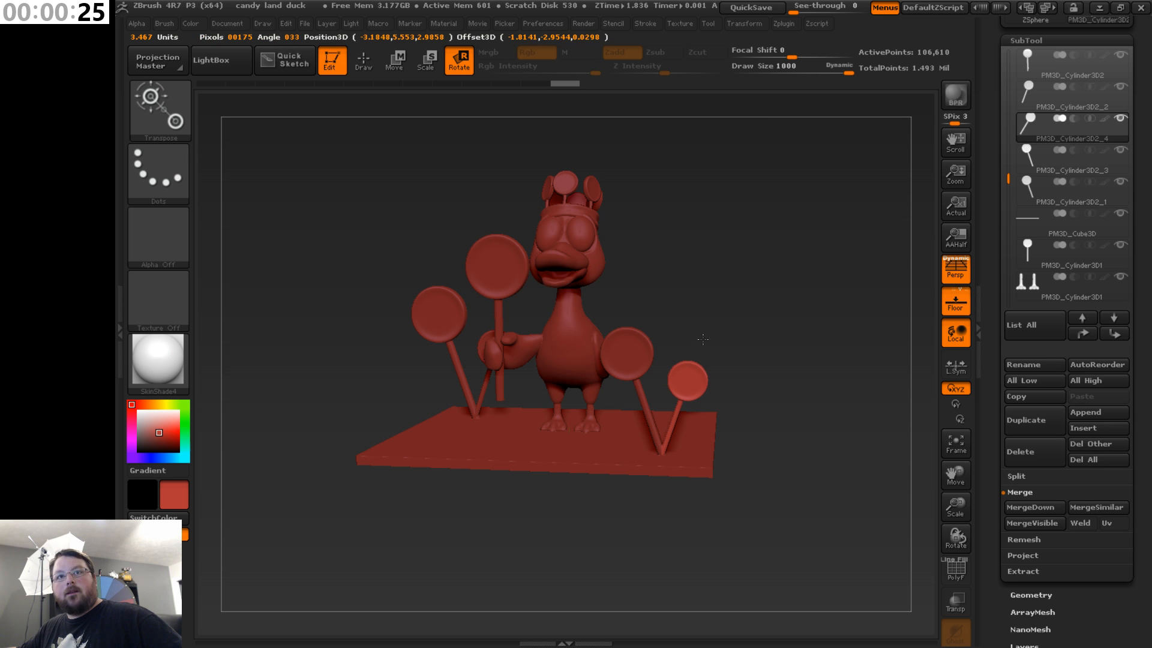
left_click_drag(831, 366, 750, 424)
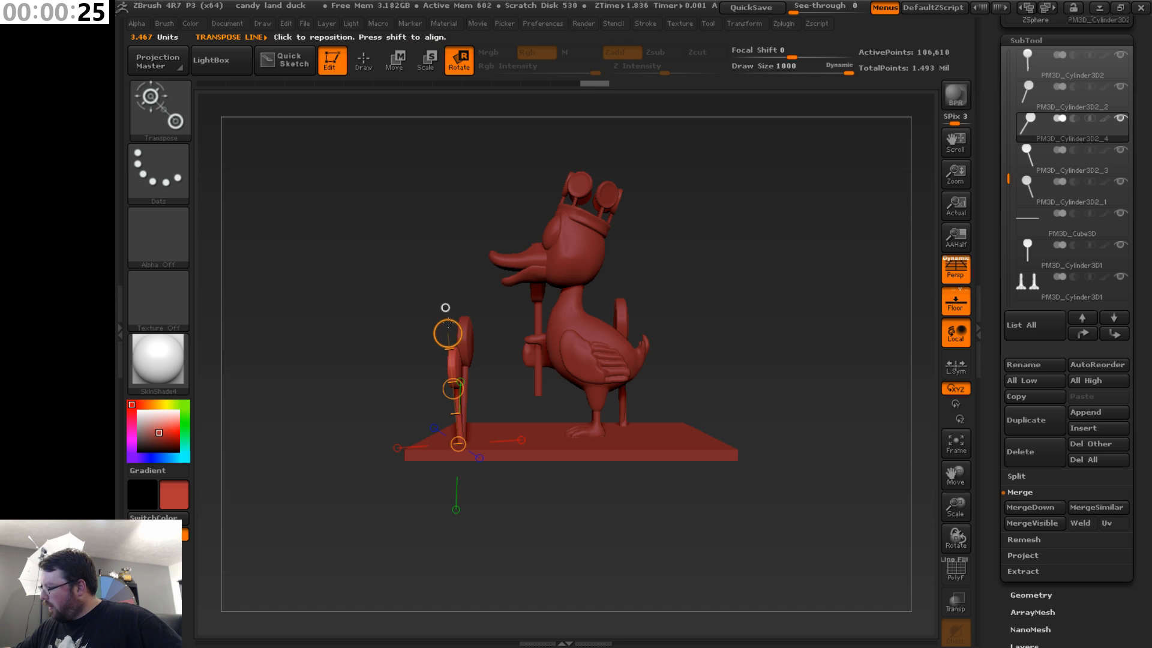
left_click_drag(448, 324, 431, 348)
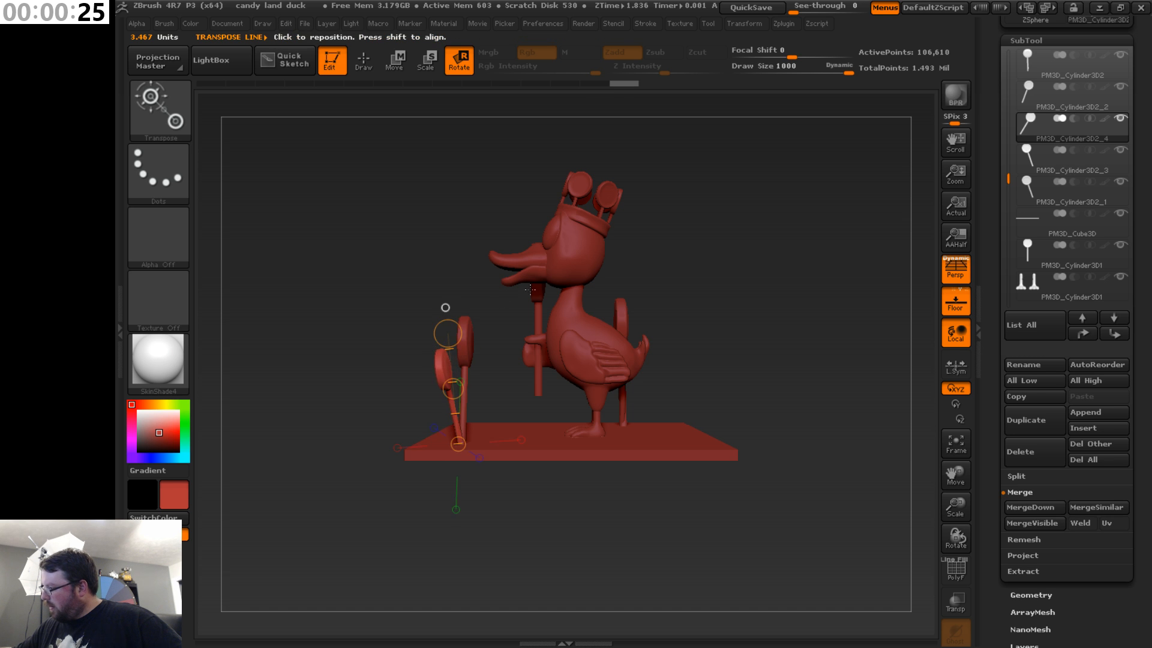
- Select the larger lollipop of the new pair (PM3D_Cylinder3D2_3) and tilt it slightly backward about its base
left_click_drag(677, 282, 775, 296)
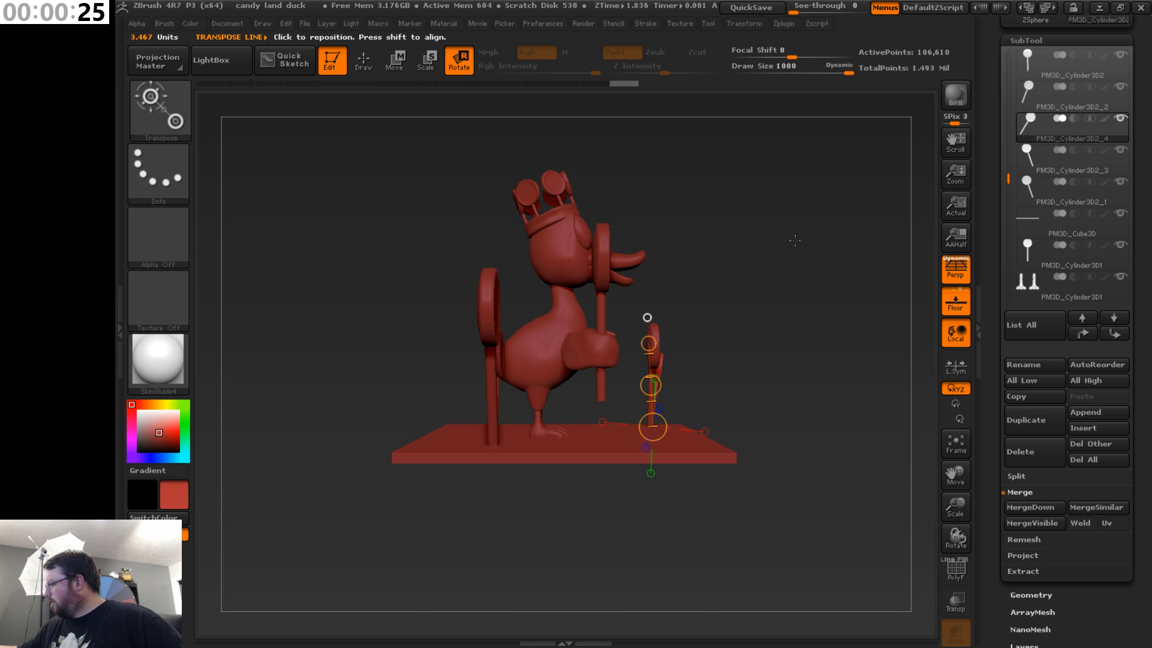
left_click(1050, 193)
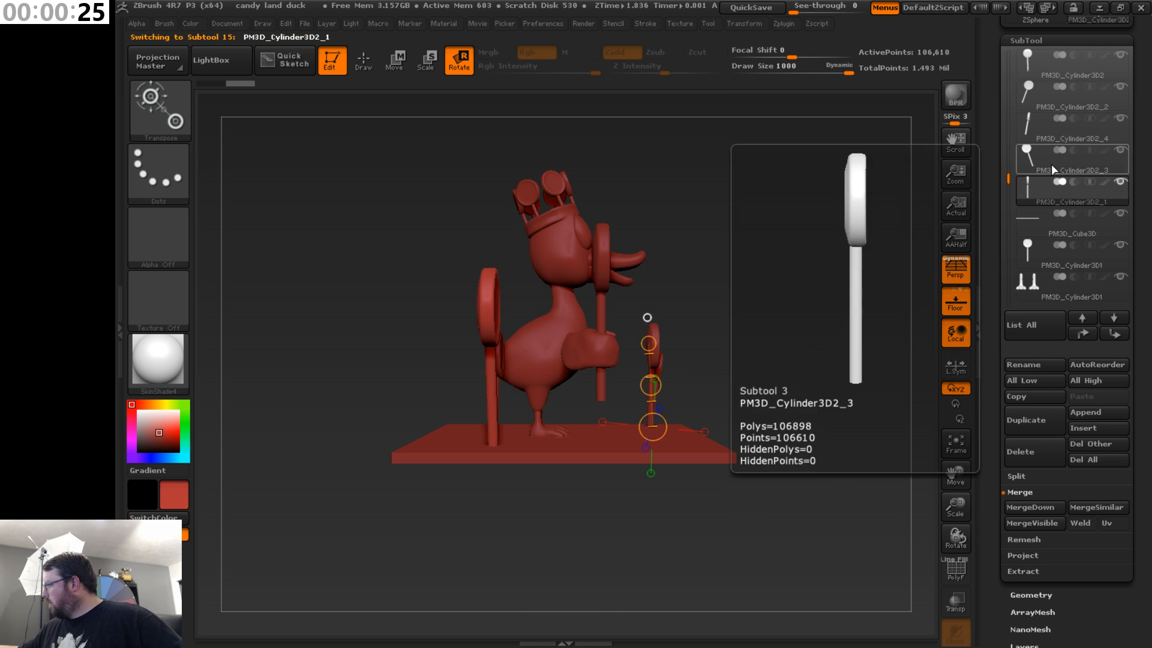
left_click(1051, 169)
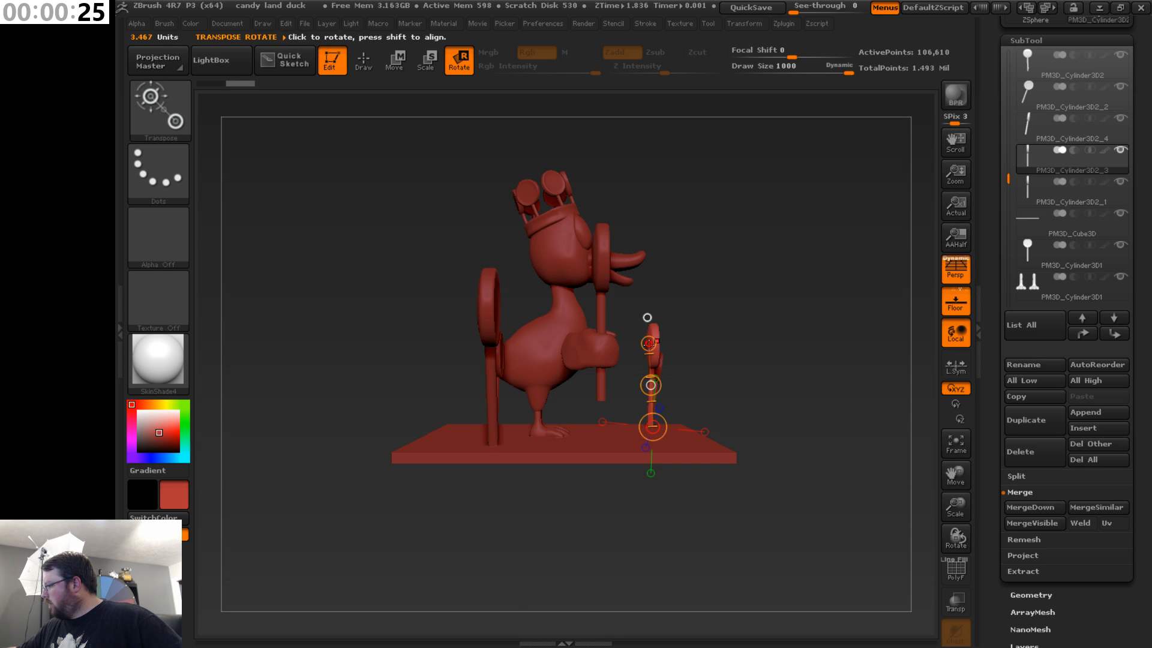
left_click_drag(649, 344, 639, 345)
left_click_drag(798, 348, 722, 385)
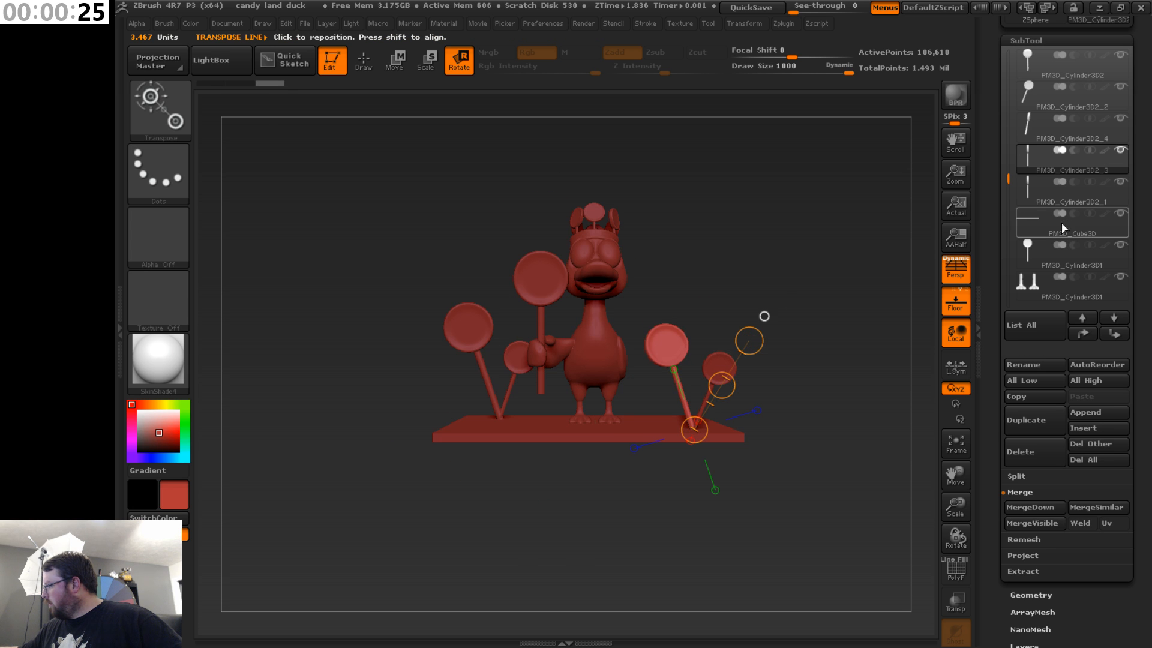
- Check the lollipop subtools one after another to identify which one is the small outer lollipop
left_click(1059, 198)
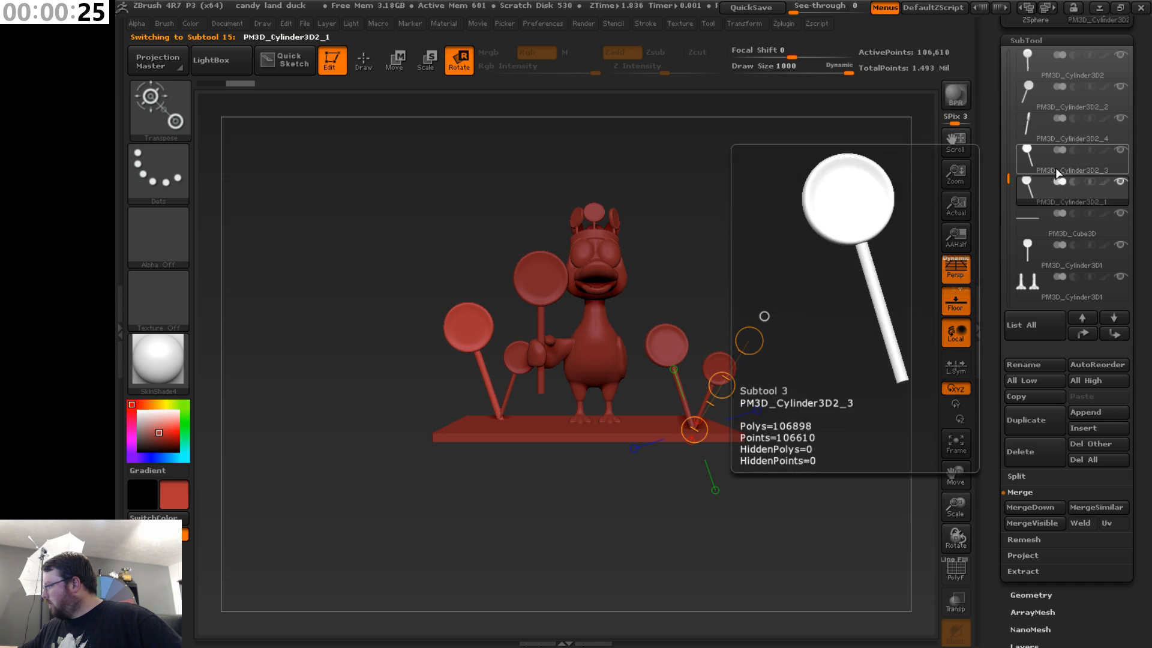
left_click(1054, 257)
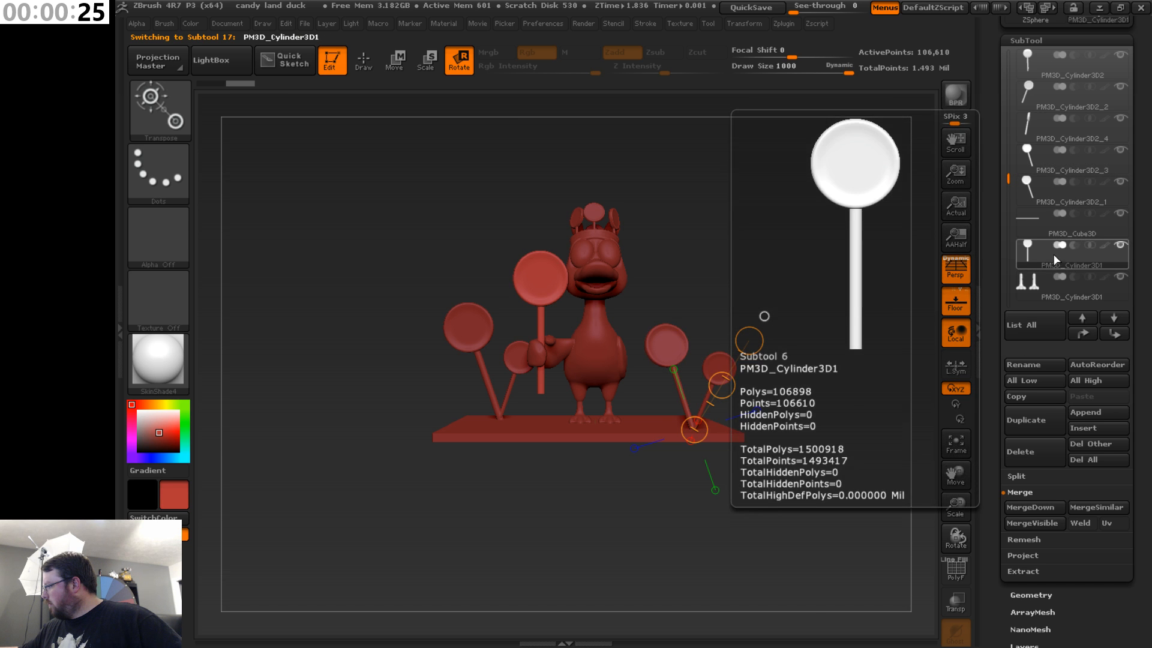
left_click(1055, 108)
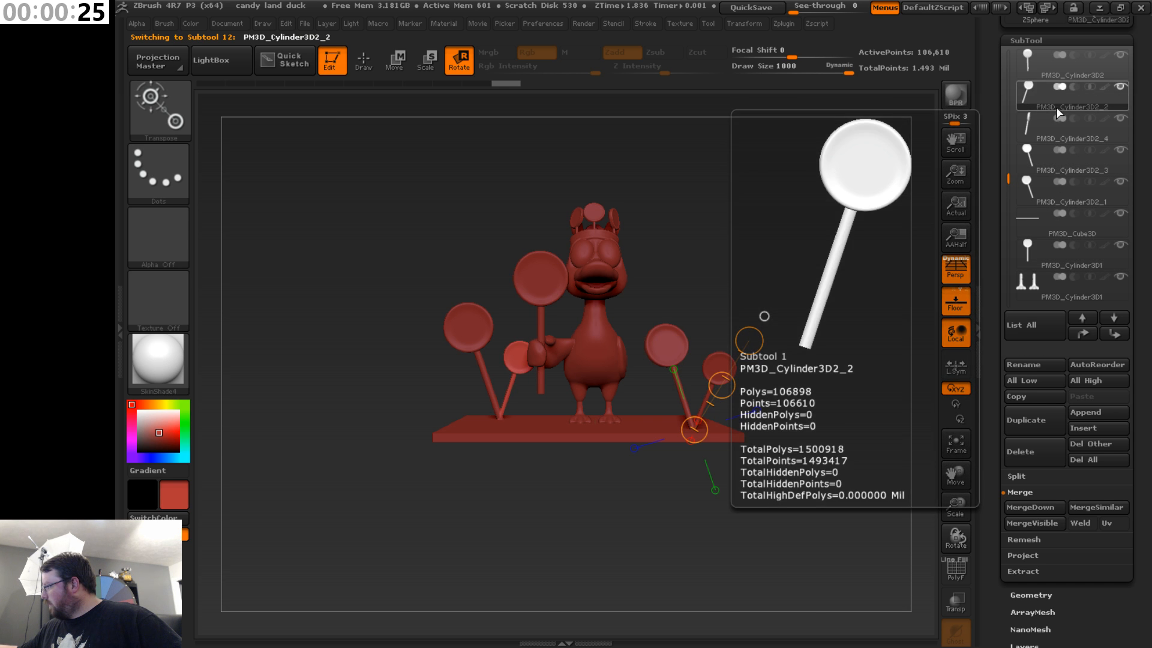
left_click(1061, 166)
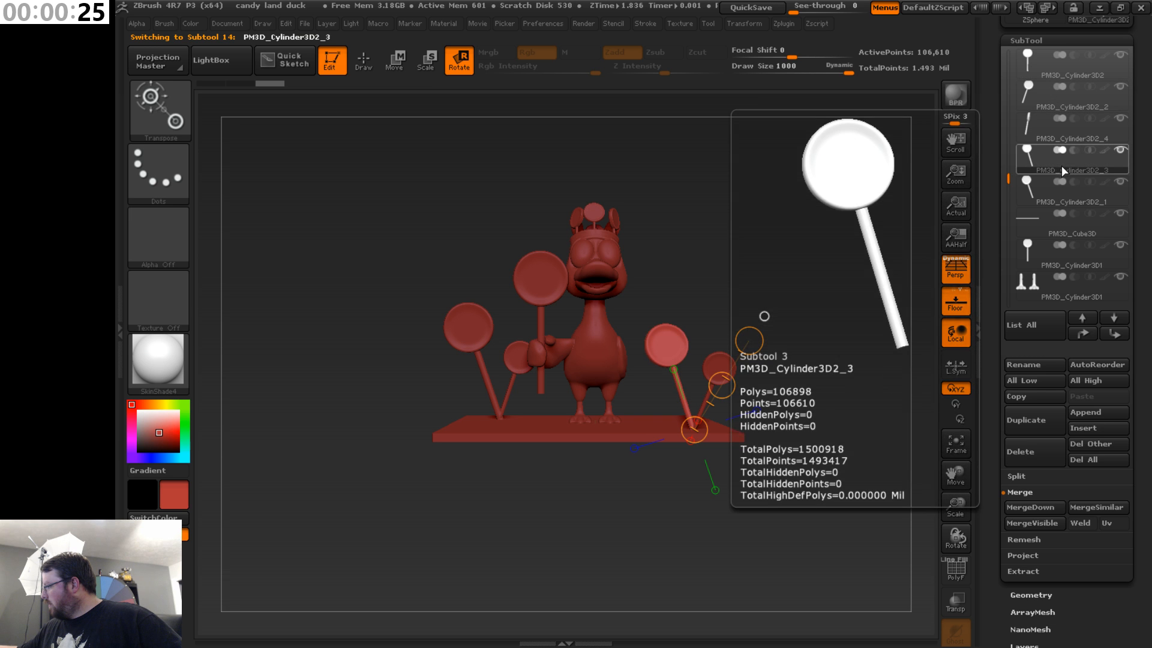
left_click(1057, 228)
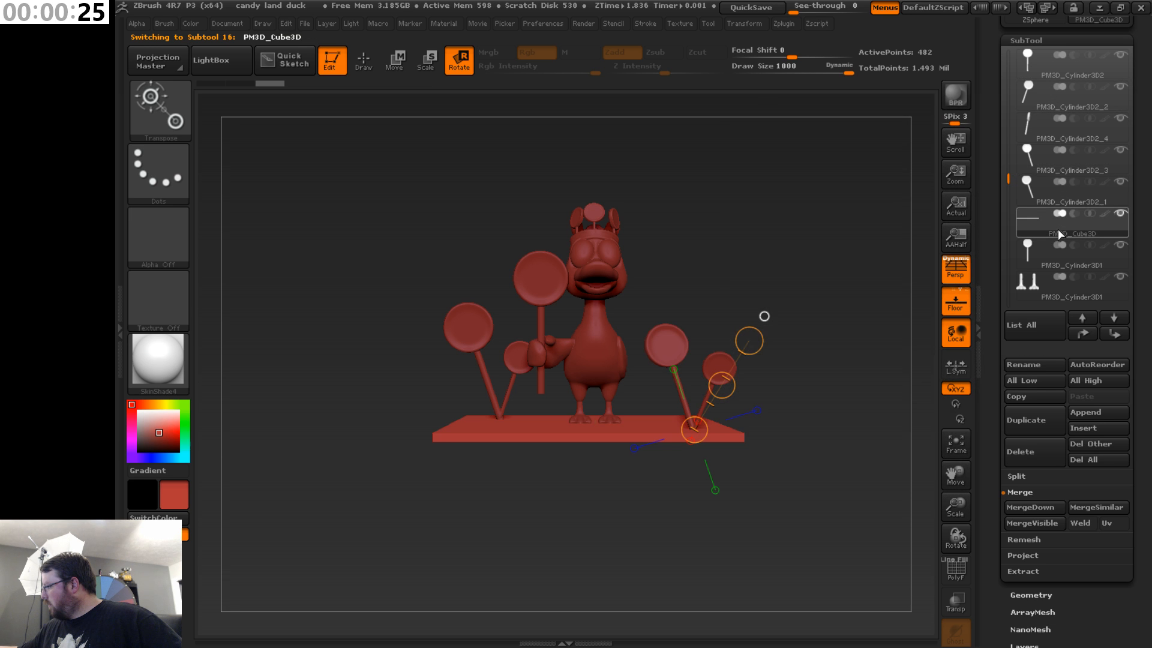
left_click(1056, 263)
left_click(1057, 198)
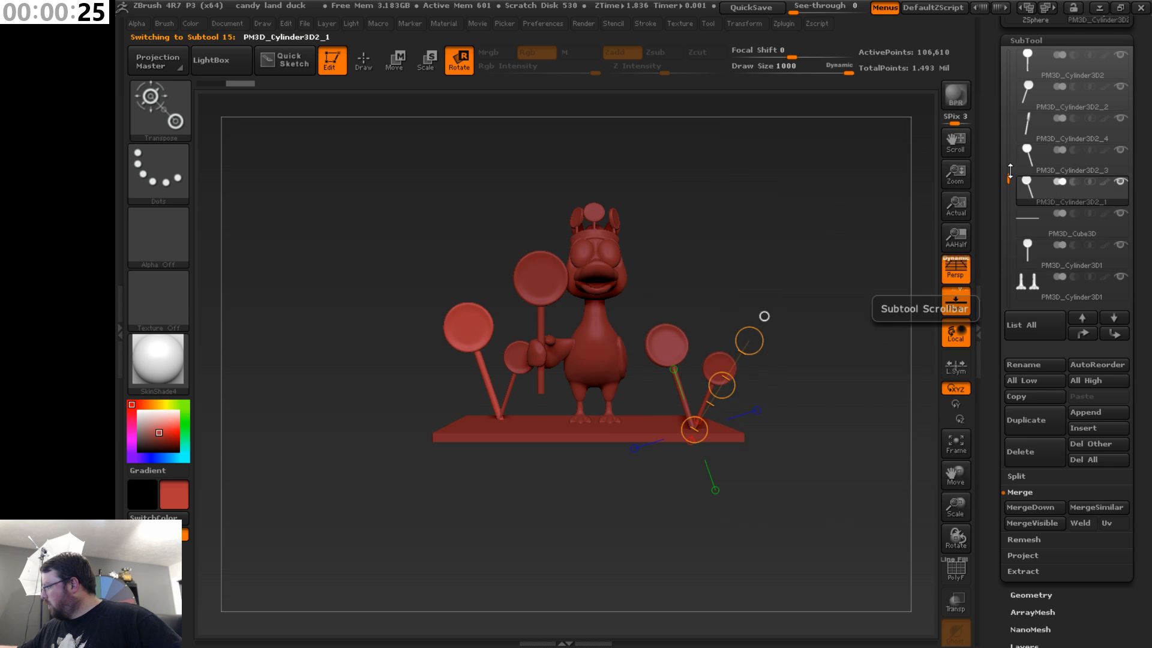
left_click_drag(1010, 175, 1010, 165)
left_click(1050, 104)
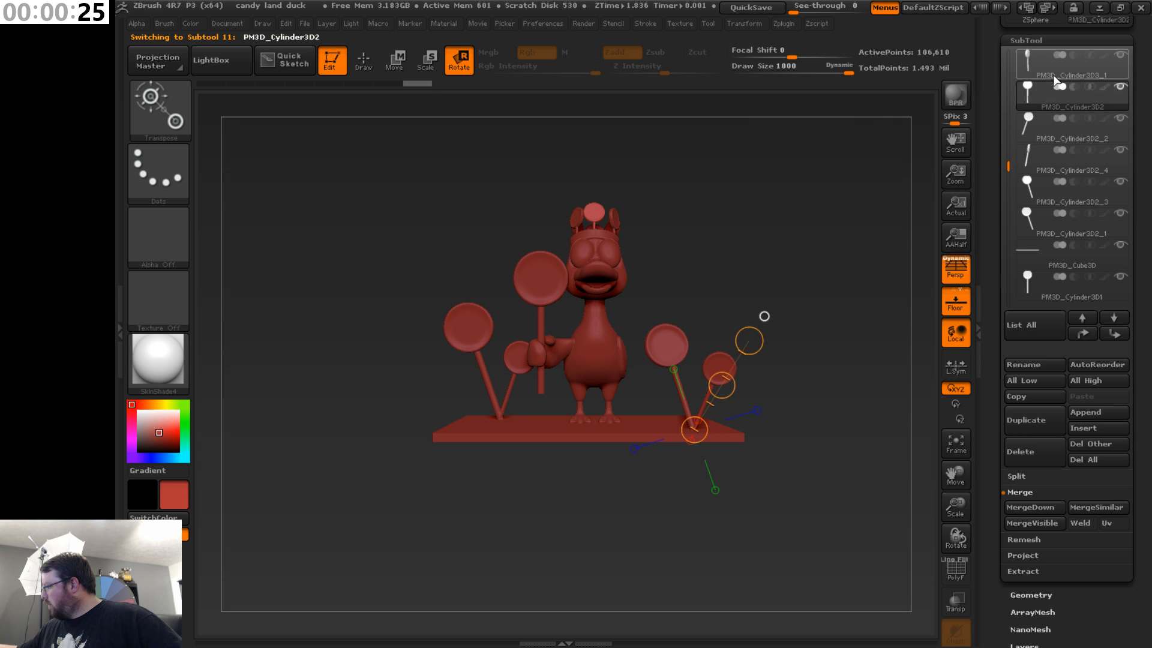
left_click(1055, 77)
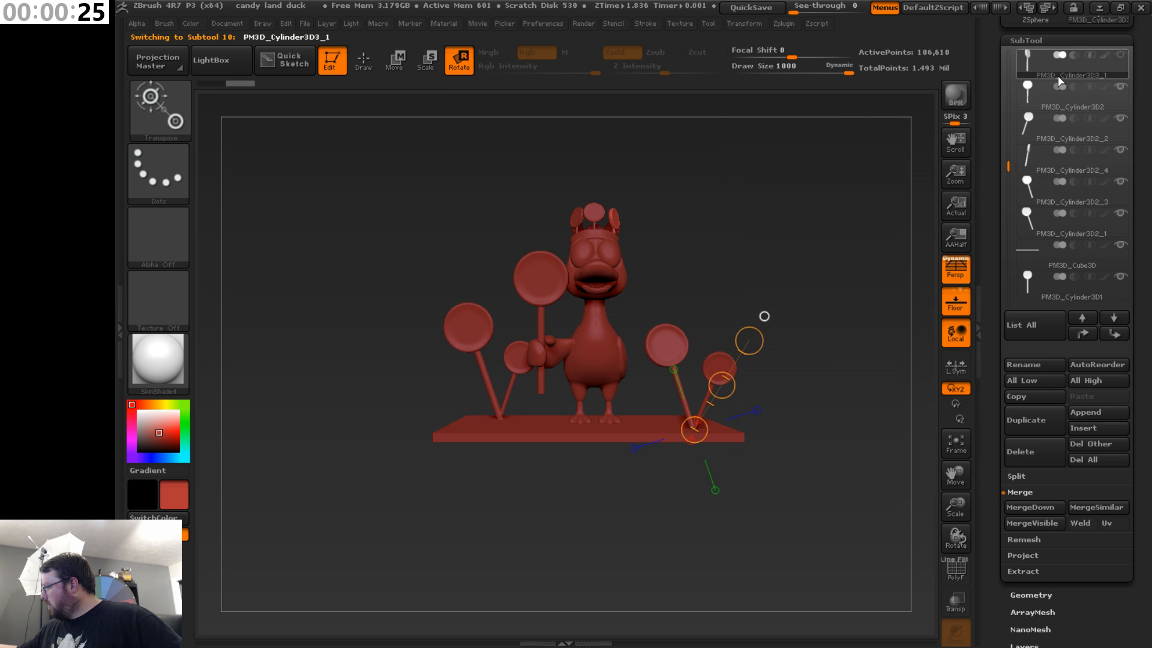
- Select the small outer lollipop (PM3D_Cylinder3D2_4) and rotate it about its base from above toward the platform's front corner
left_click(1065, 166)
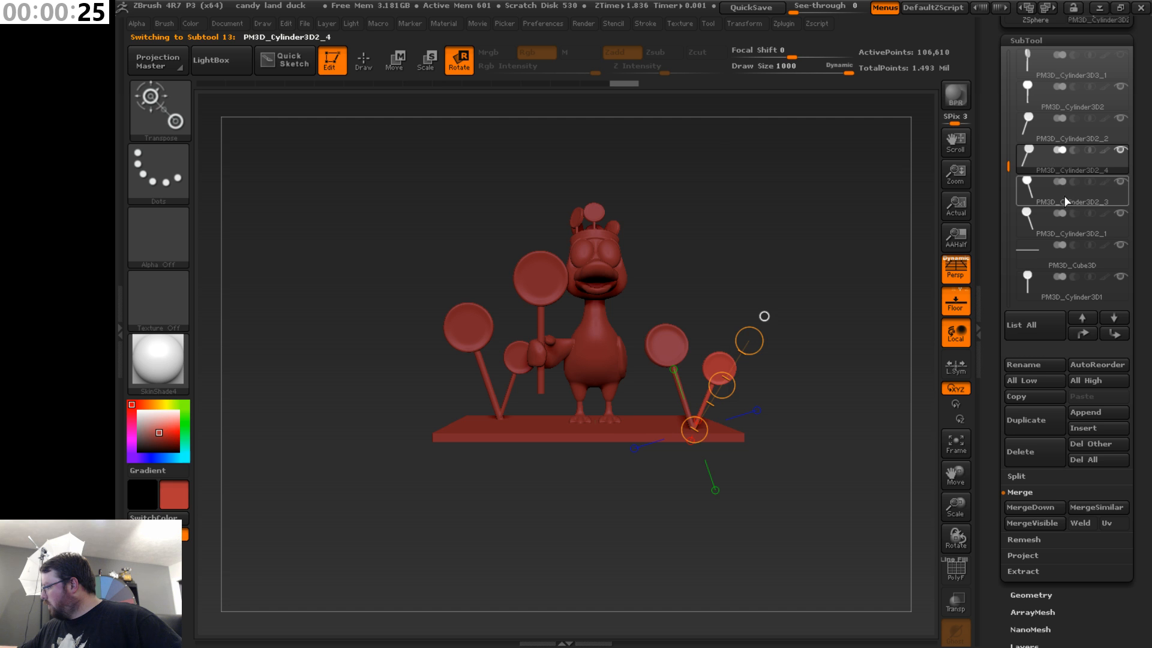
left_click_drag(852, 252, 672, 264)
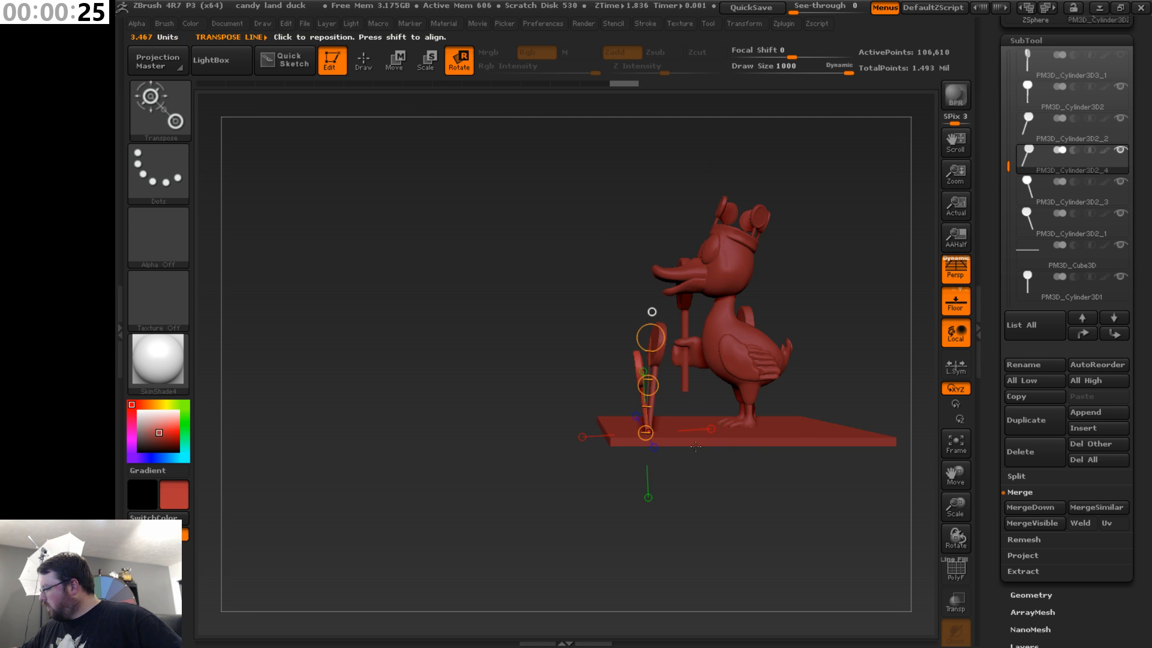
left_click_drag(696, 446, 702, 543)
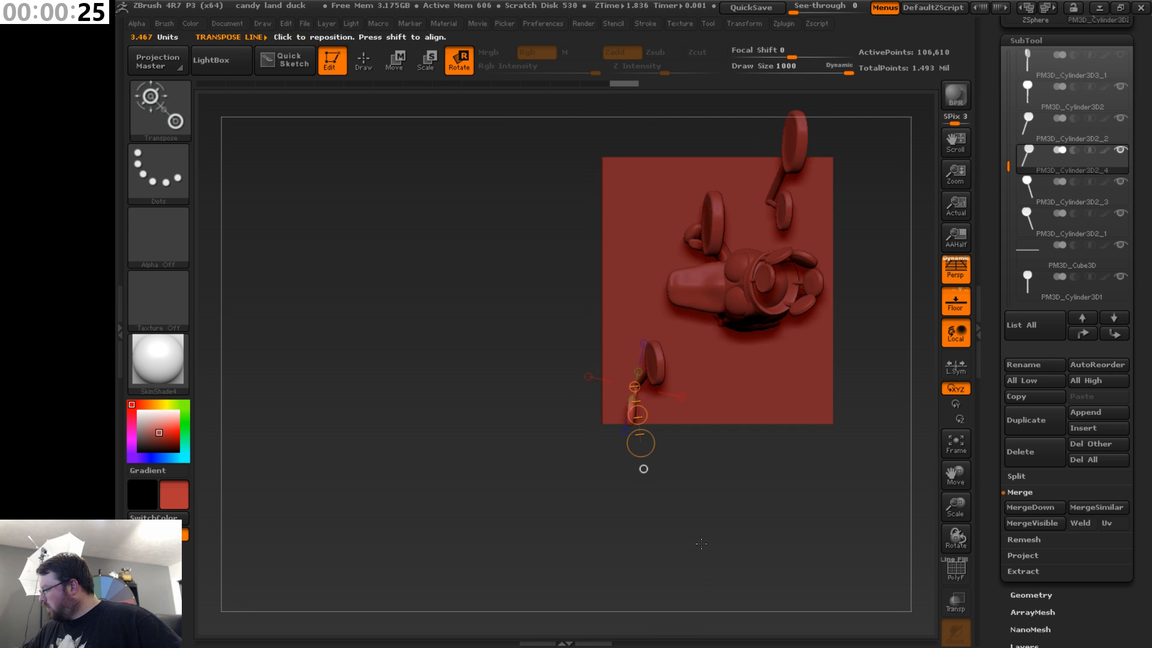
left_click(682, 397)
mouse_move(727, 407)
left_mouse_down()
mouse_move(728, 418)
mouse_move(687, 414)
mouse_move(695, 382)
mouse_move(729, 396)
left_mouse_up()
left_click_drag(671, 444, 753, 453)
left_click_drag(726, 367, 730, 377)
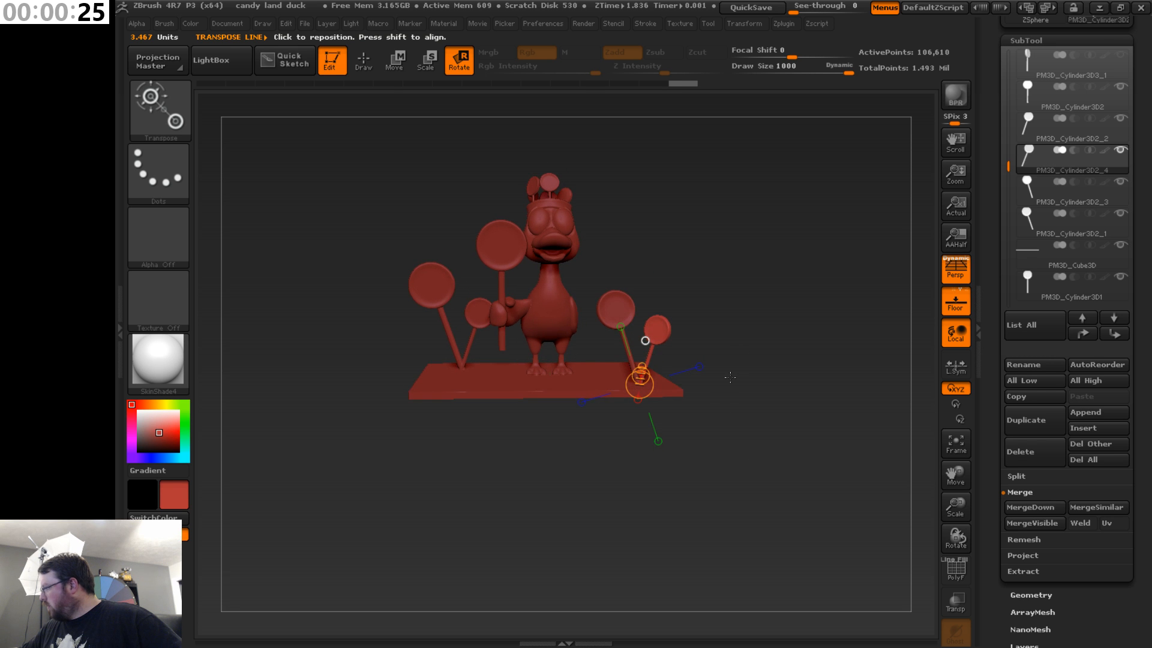
- Turn the larger lollipop PM3D_Cylinder3D2_3 at an angle from above and move it slightly forward to line up with the small one
left_click(1069, 200)
mouse_move(798, 336)
left_mouse_down()
mouse_move(798, 394)
mouse_move(766, 406)
left_mouse_up()
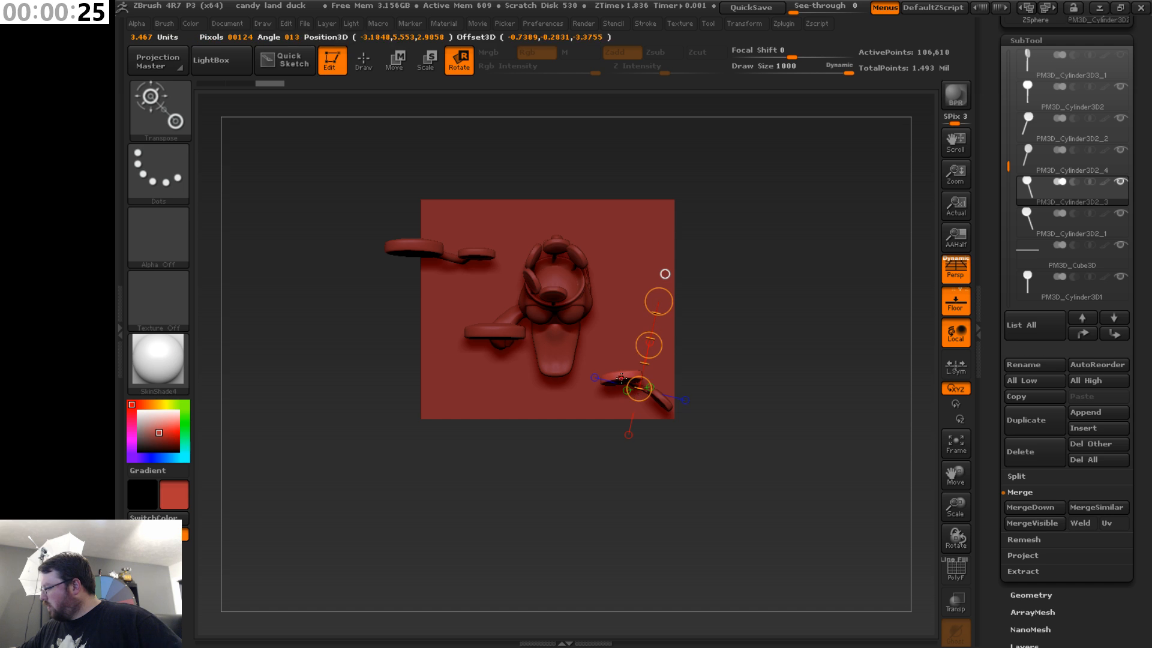
left_click_drag(622, 378, 643, 472)
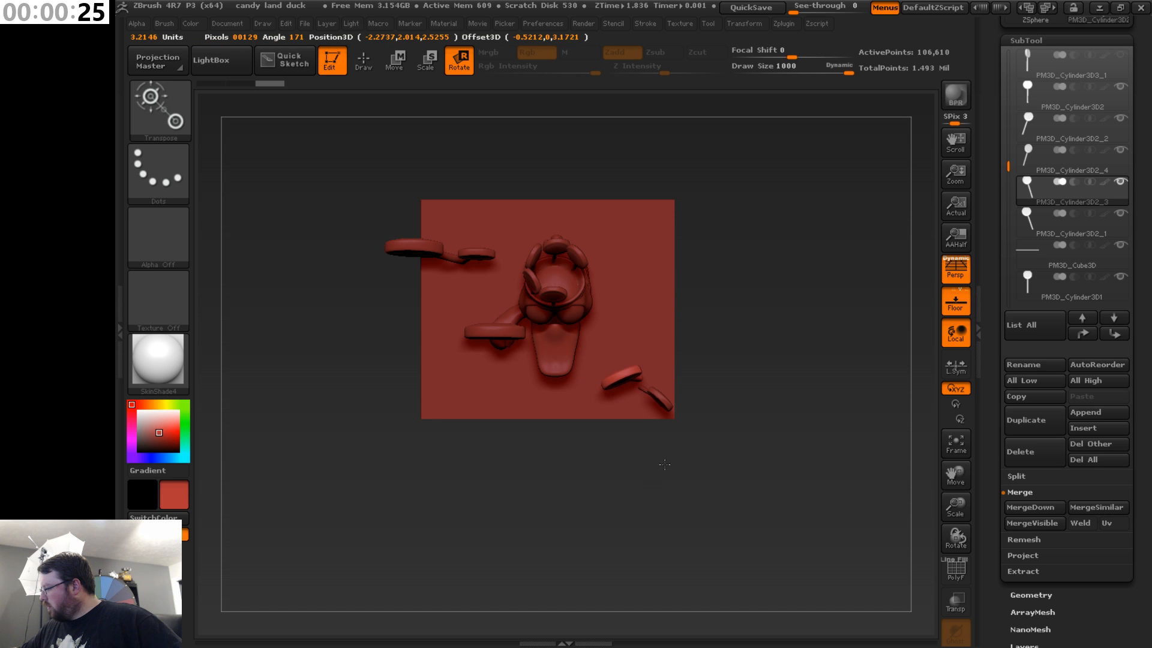
key("w")
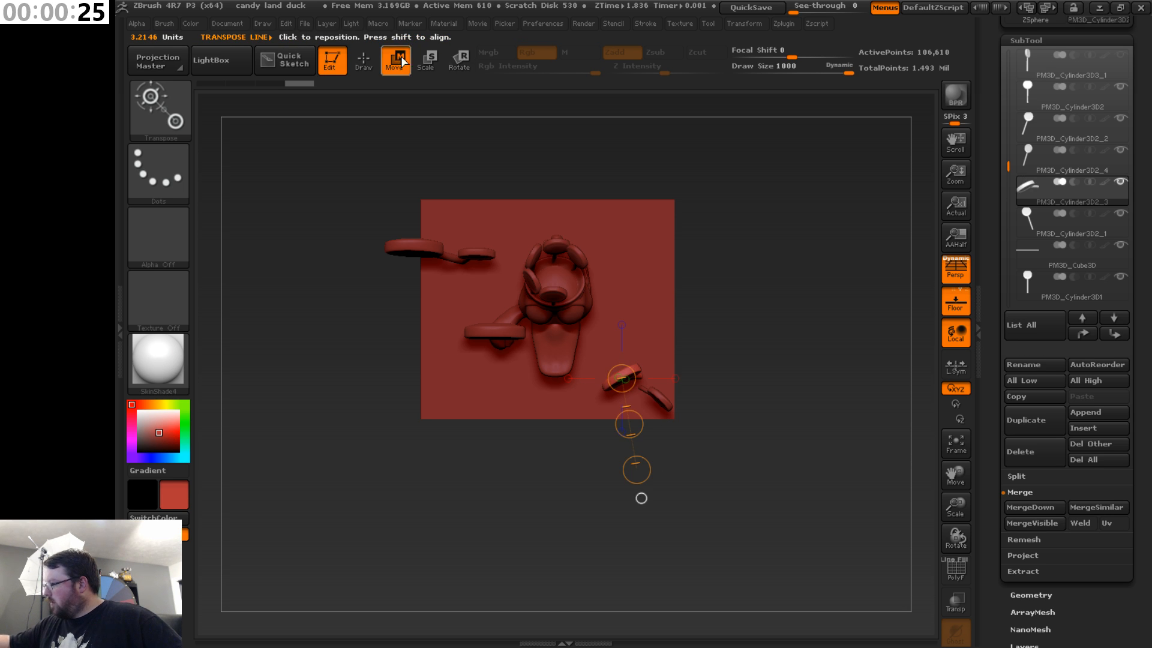
left_click_drag(629, 424, 628, 427)
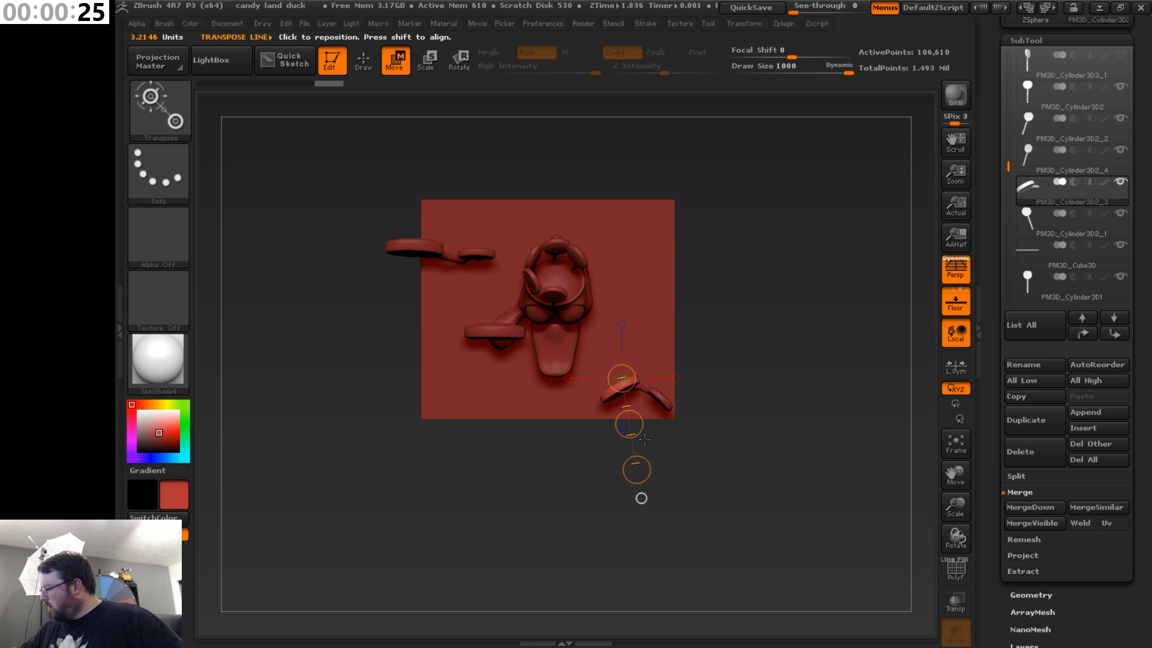
left_click_drag(741, 428, 759, 324)
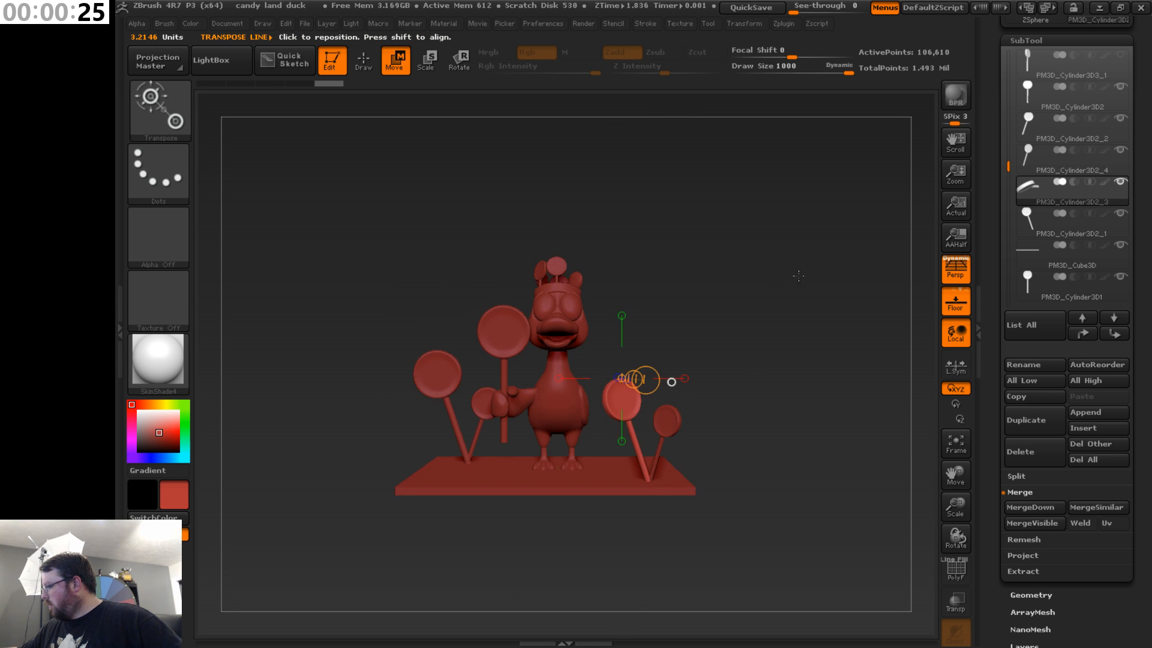
- Duplicate the large lollipop PM3D_Cylinder3D2_1 and move the copy straight across to the opposite side of the duck
left_click(1054, 99)
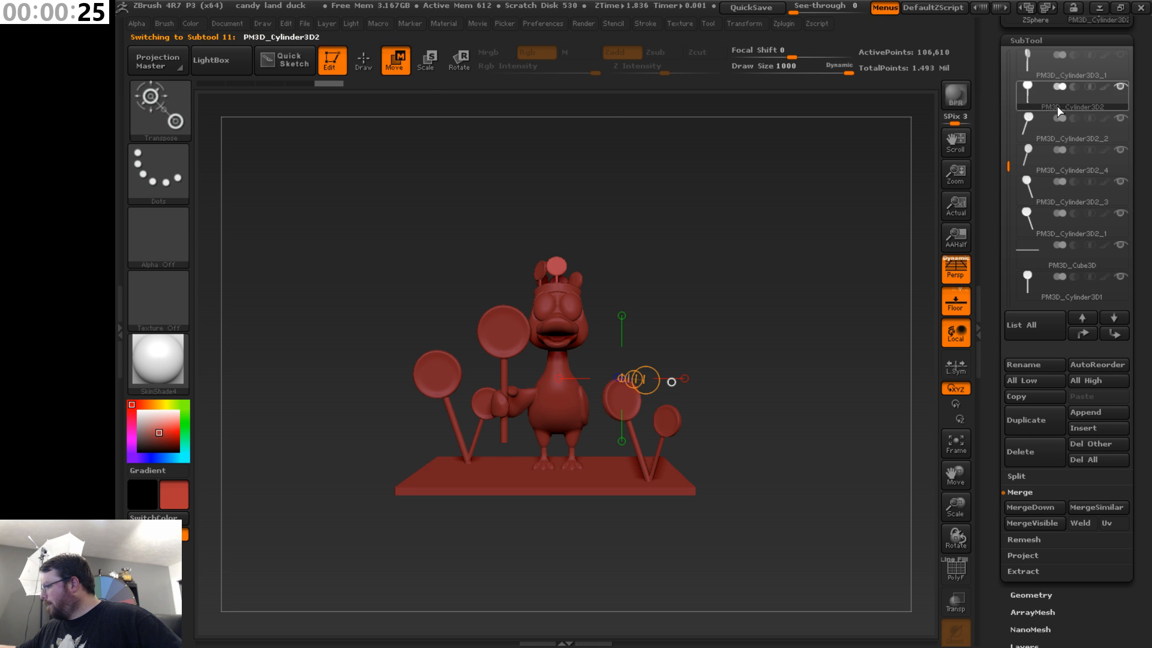
left_click(1058, 149)
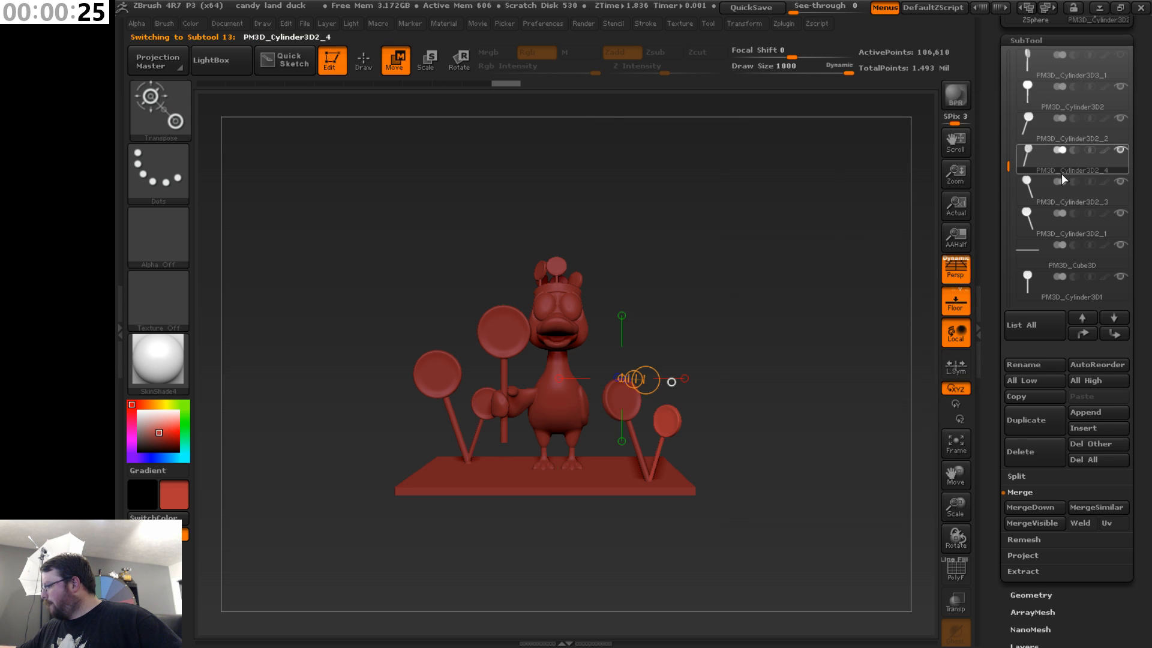
left_click(1063, 222)
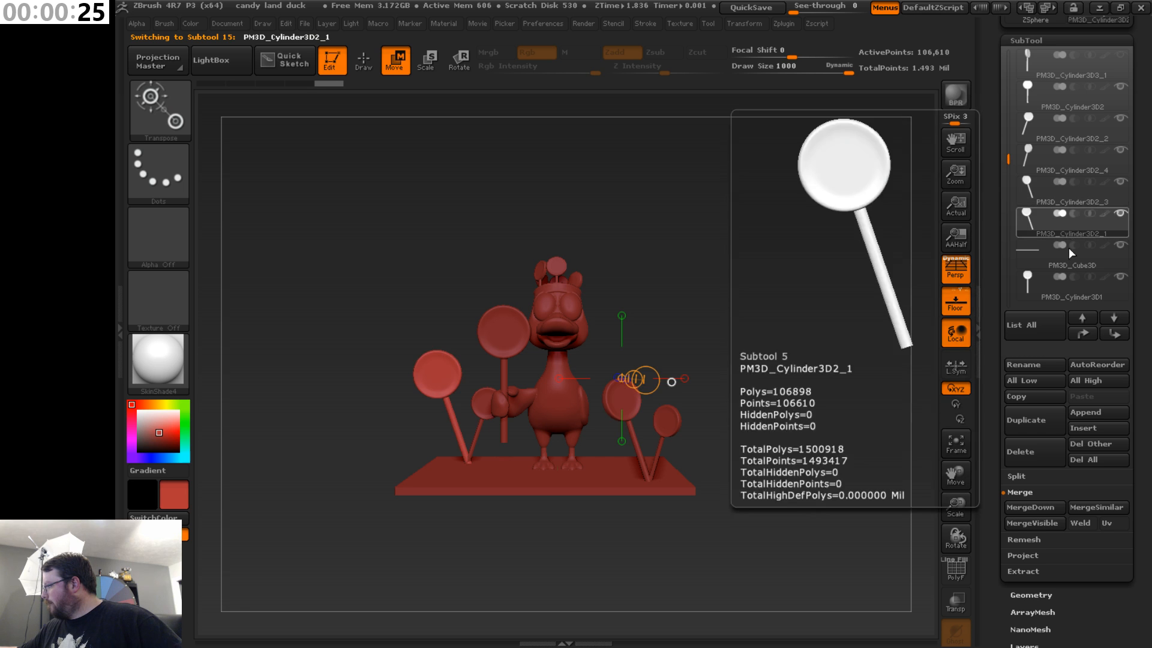
left_click(1066, 289)
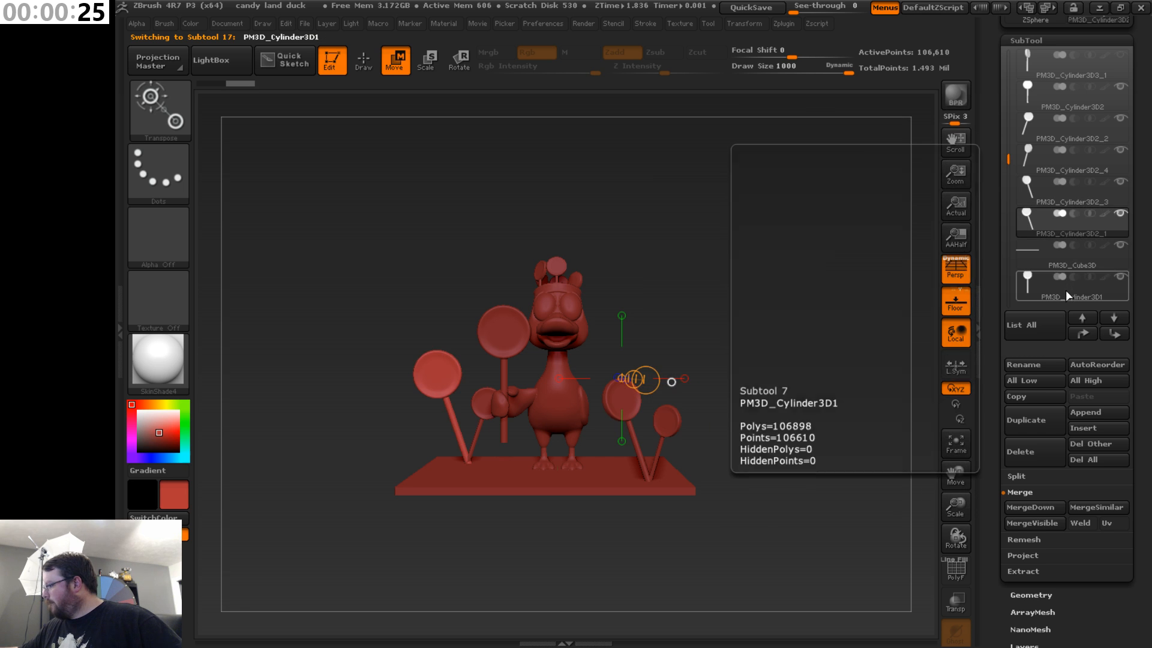
left_click(1063, 231)
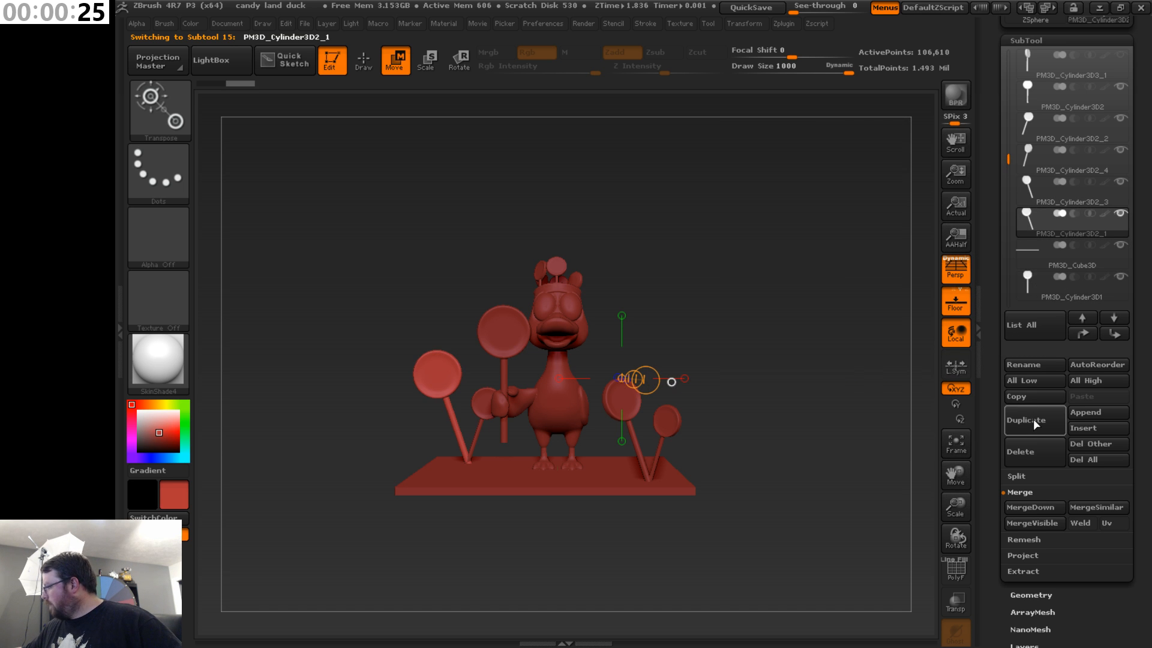
left_click_drag(440, 381, 641, 384)
left_click_drag(541, 382, 698, 346, "ctrl")
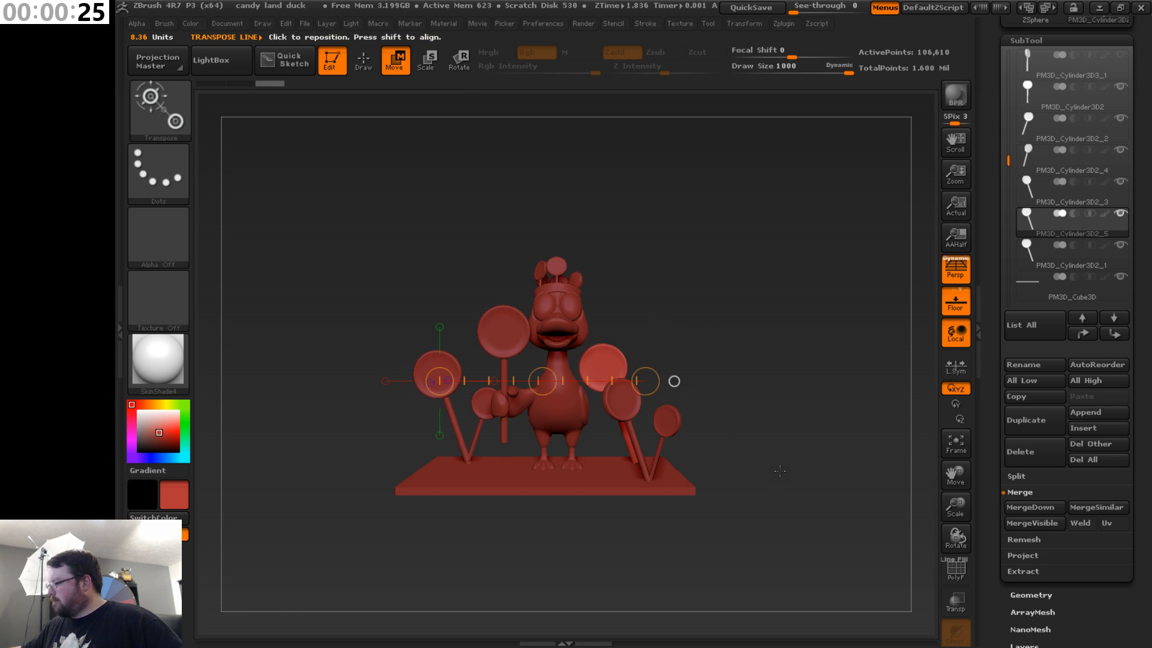
- Rotate the duplicated lollipop about the base of its stick so it leans toward the platform's back edge
left_click_drag(780, 470, 630, 496)
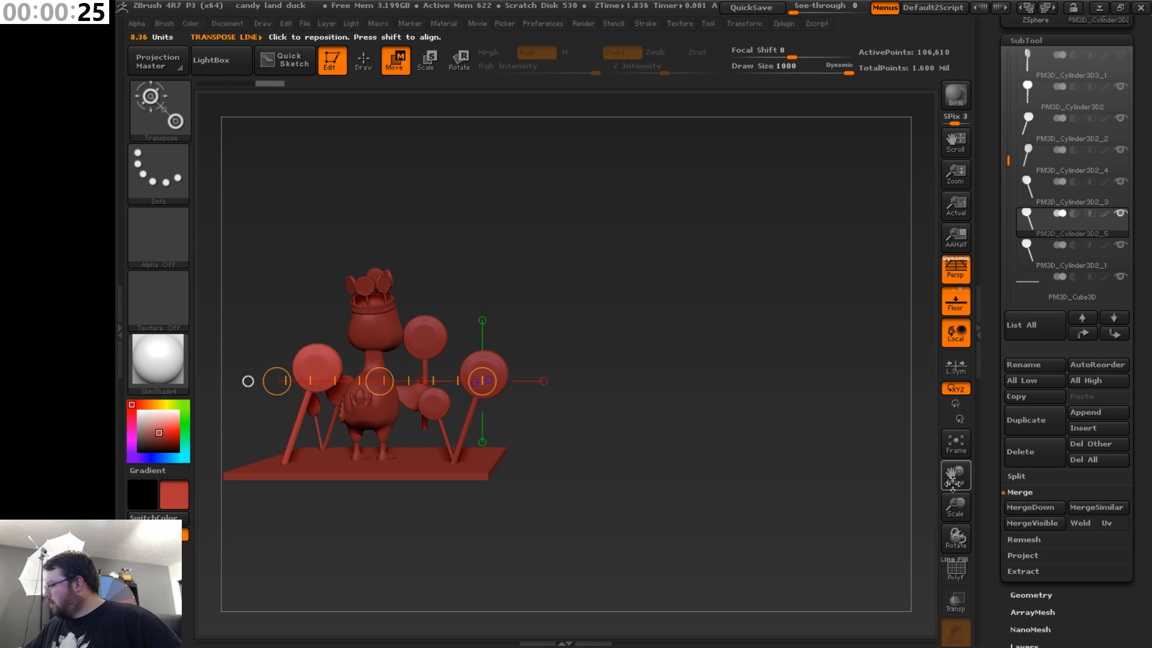
left_click_drag(954, 480, 1029, 423)
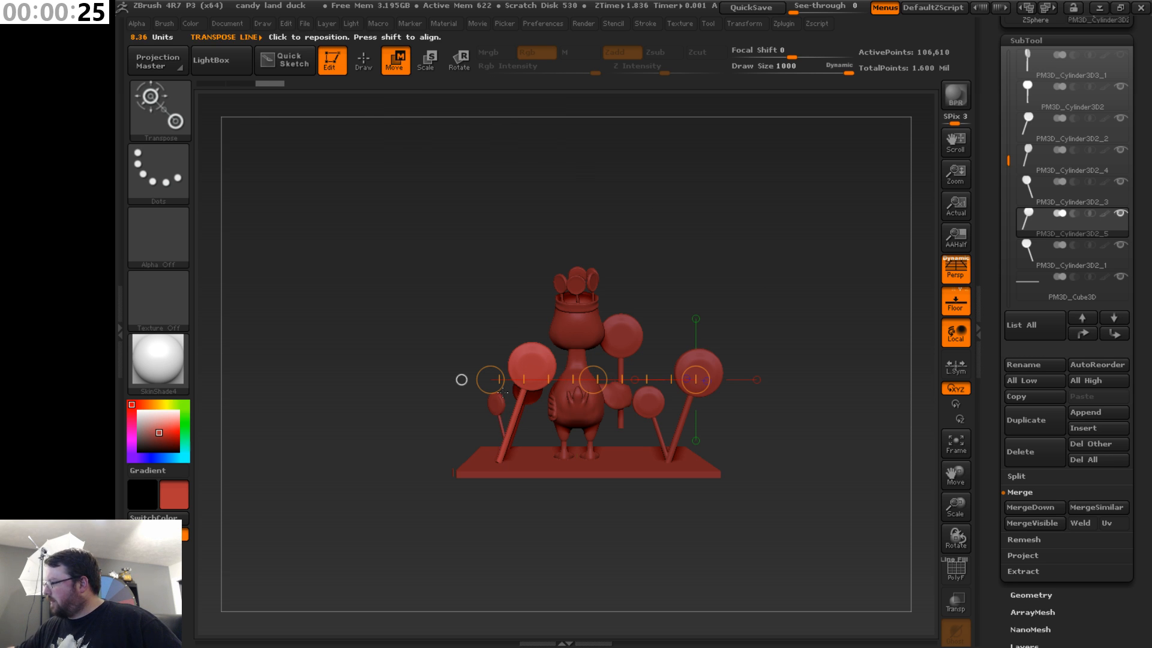
key("e")
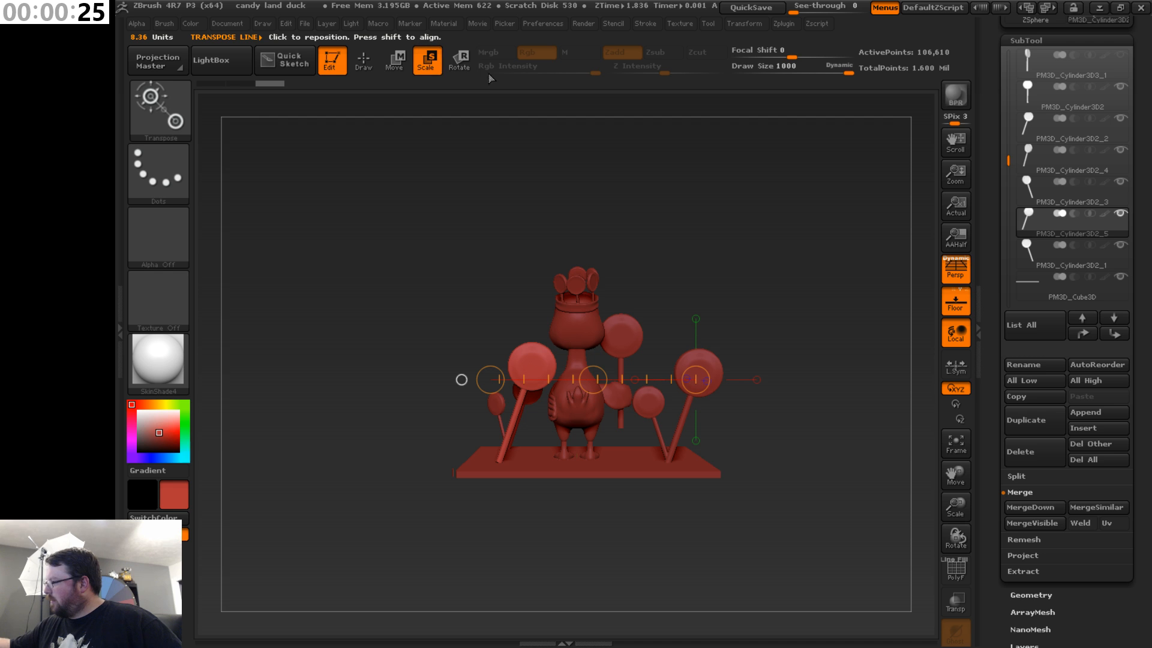
left_click(460, 65)
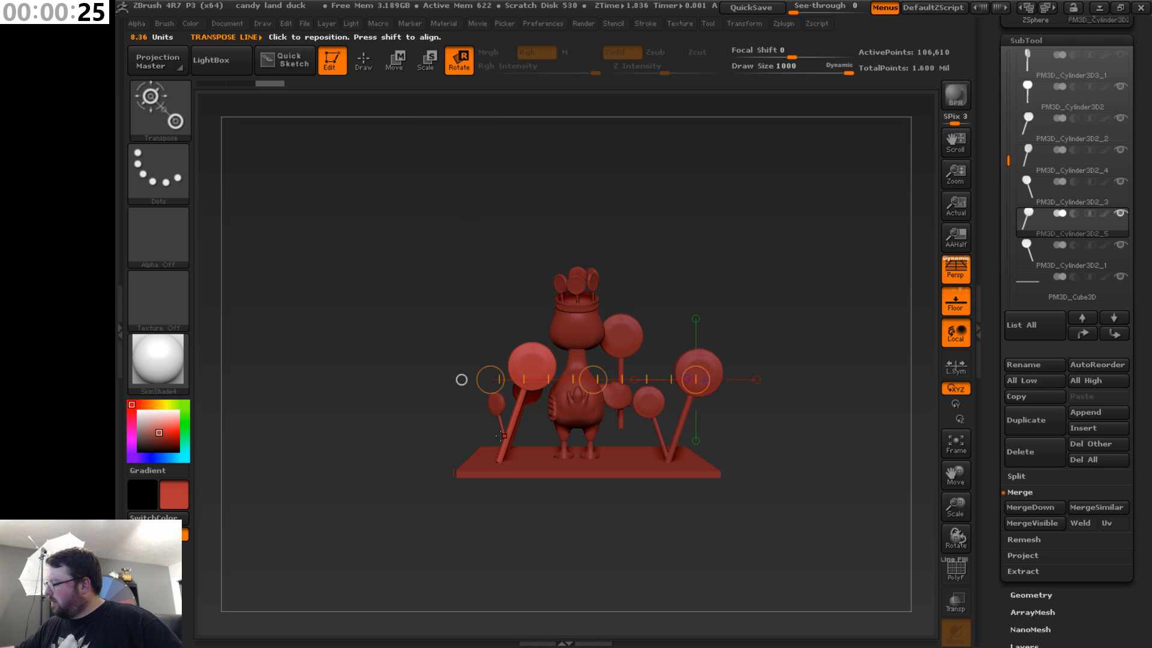
left_click_drag(496, 467, 535, 356)
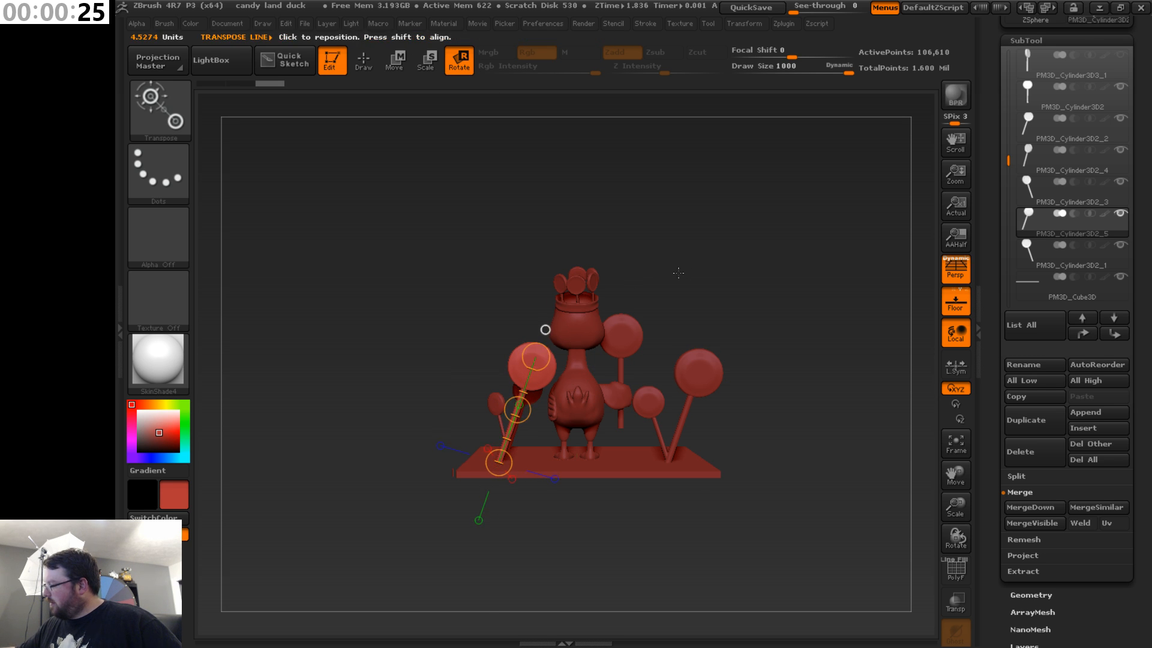
left_click_drag(678, 272, 750, 296)
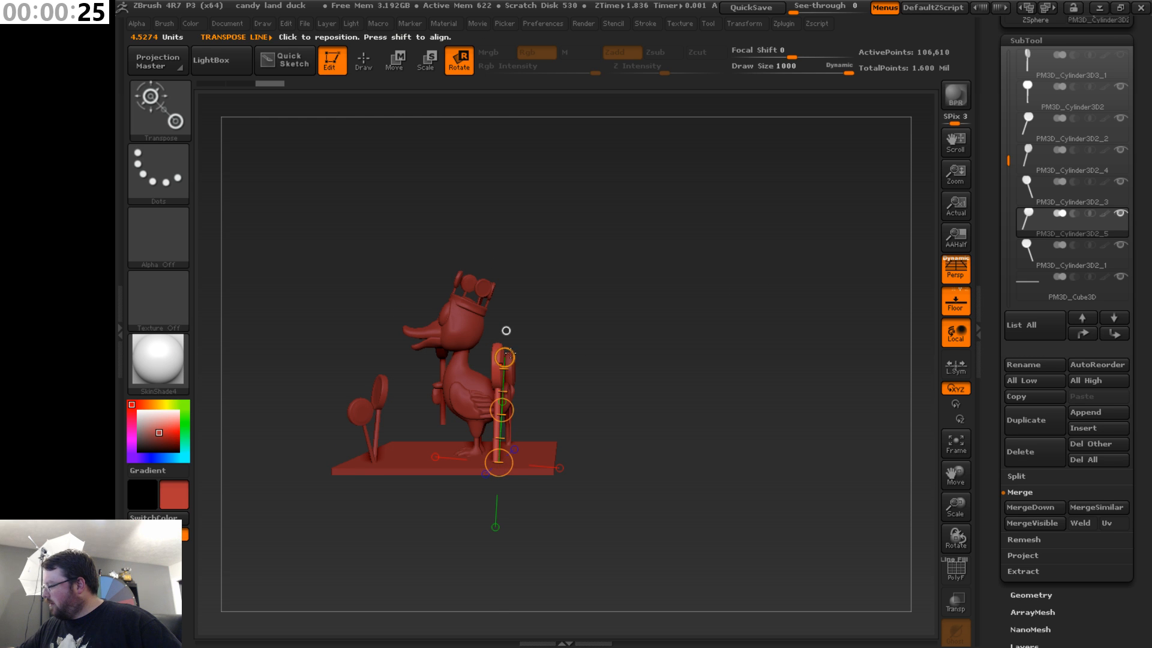
left_click_drag(509, 353, 671, 361)
left_click(556, 417)
left_click_drag(597, 393, 593, 380)
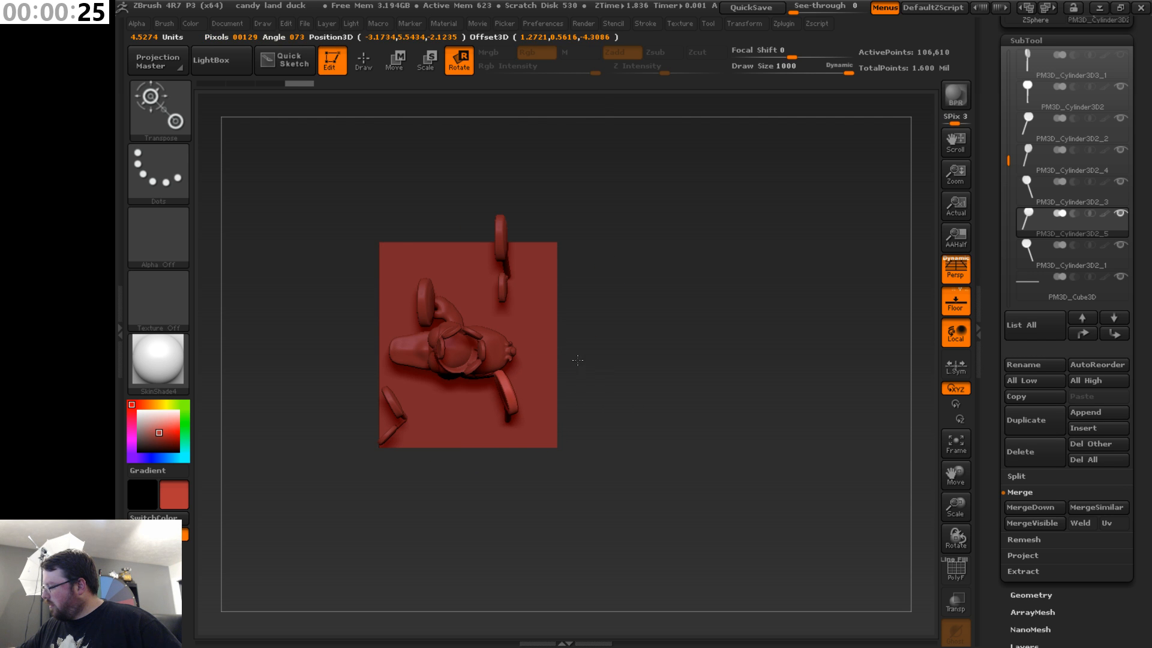
left_click_drag(612, 427, 617, 457)
left_click_drag(597, 393, 590, 473)
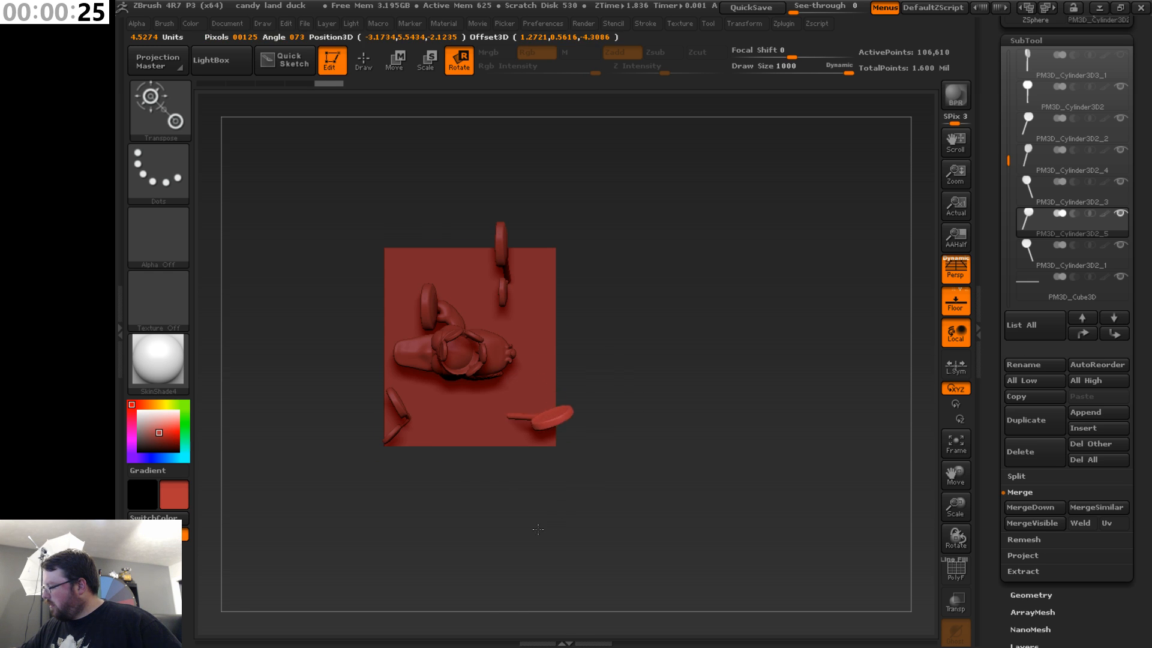
- Rotate the duplicated lollipop further from above so it leans diagonally over the platform's back corner
left_click_drag(538, 529, 534, 529)
left_click_drag(596, 392, 569, 486)
left_click_drag(622, 390, 560, 362)
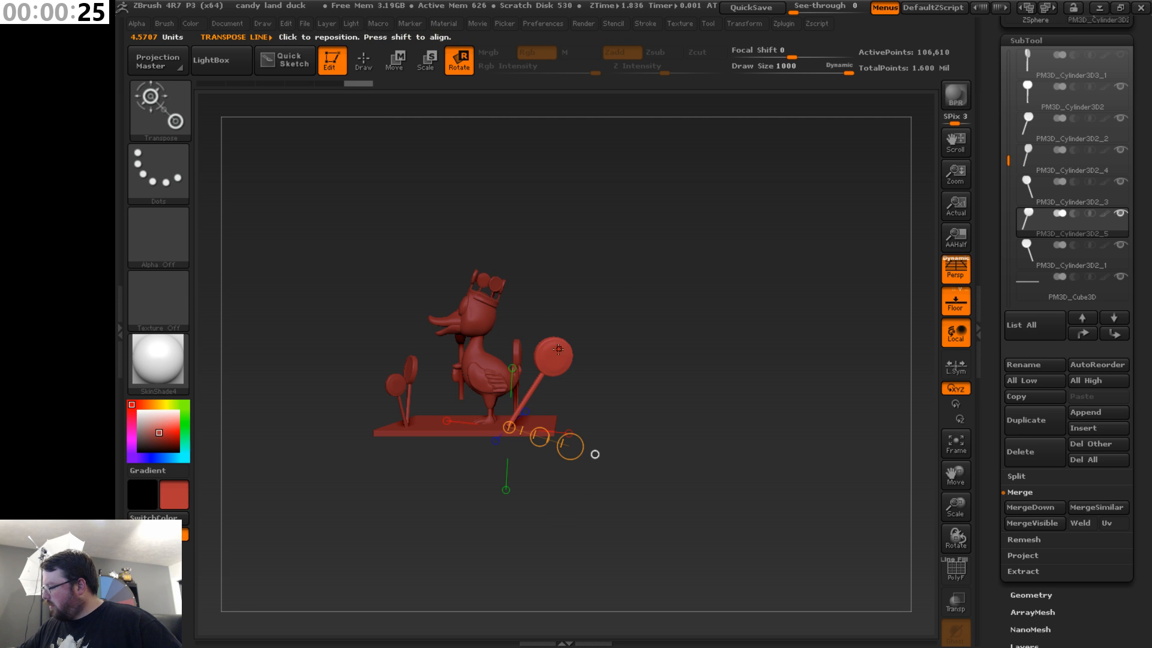
left_click_drag(579, 436, 657, 331)
- Try another rotation of the duplicated lollipop from above and undo it
left_click_drag(653, 384, 580, 432)
left_click_drag(640, 347, 630, 411)
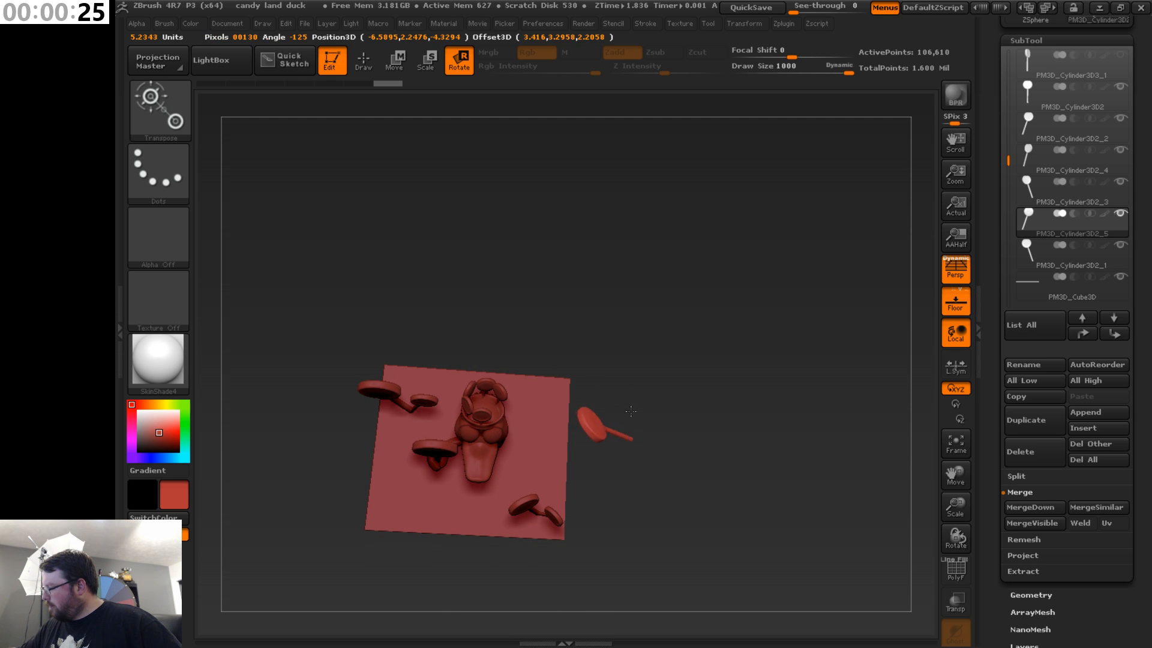
key("ctrl+z")
- Rotate the duplicated lollipop about the base of its stick so its head leans outward over the platform's side edge
left_click_drag(551, 442, 606, 451)
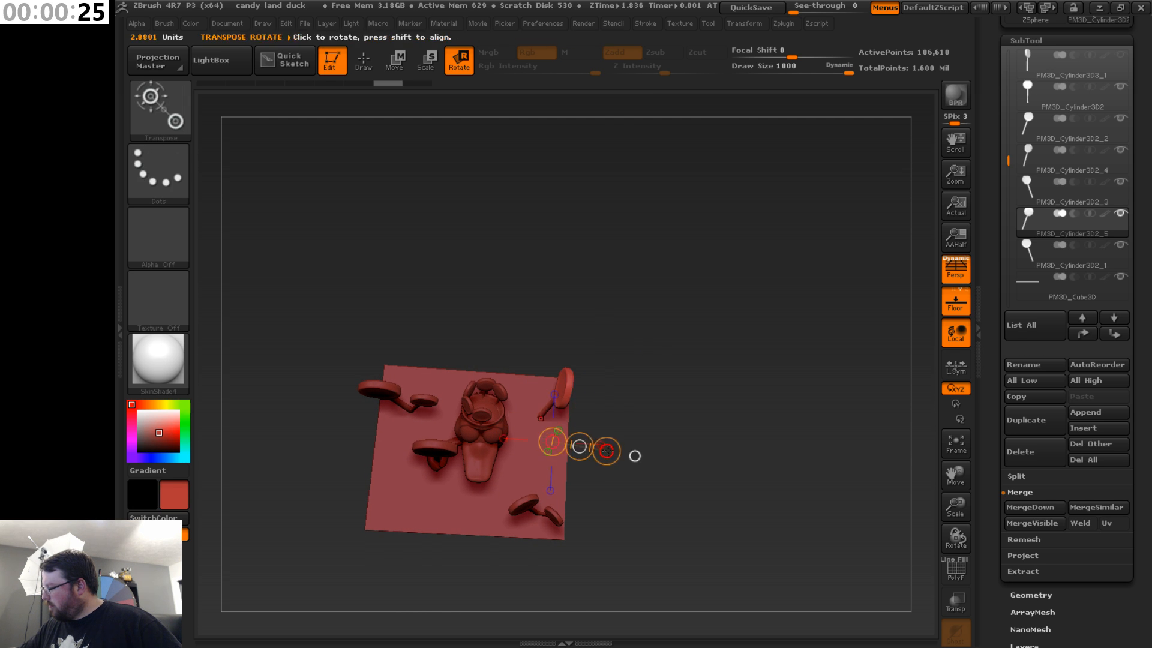
mouse_move(538, 414)
left_mouse_down()
mouse_move(651, 415)
mouse_move(653, 399)
left_mouse_up()
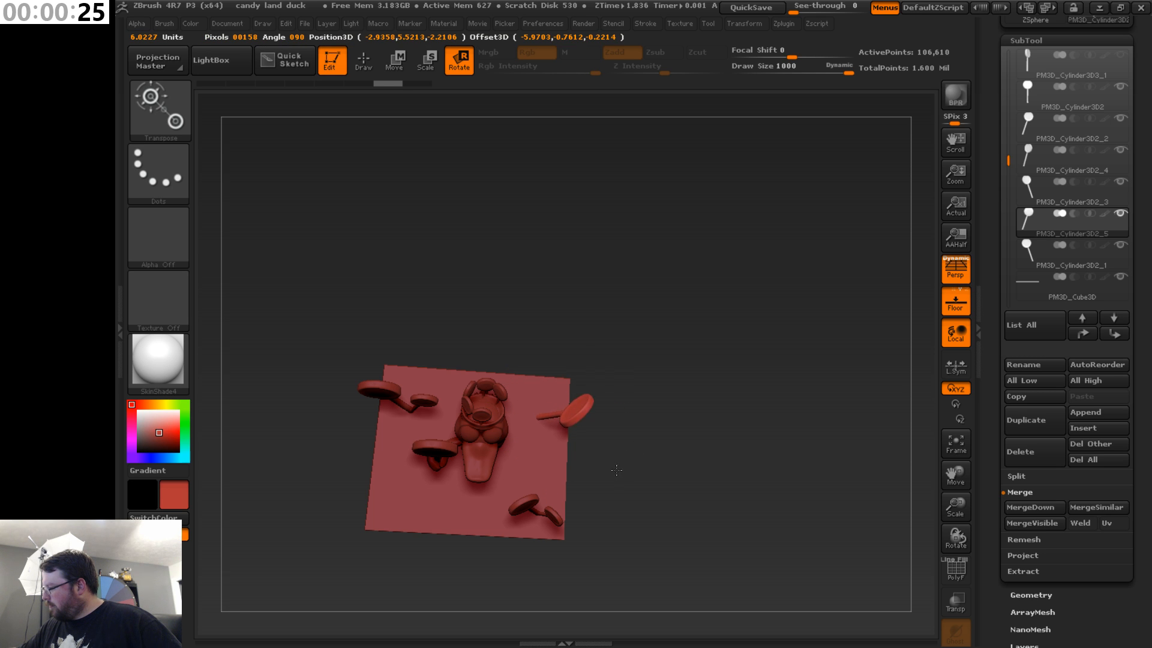
- Duplicate the outward-leaning lollipop and rotate the copy about the base of its stick so it leans inward toward the duck
left_click_drag(601, 483, 649, 388)
left_click_drag(637, 426, 632, 504)
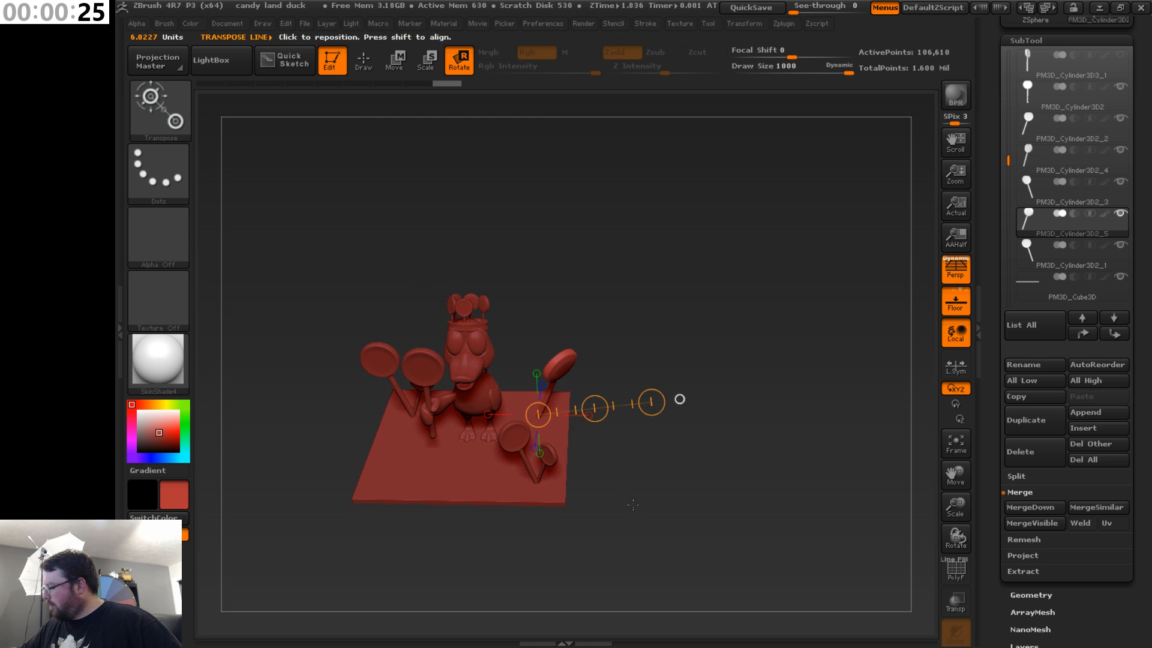
left_click(1023, 420)
left_click_drag(681, 539, 680, 465)
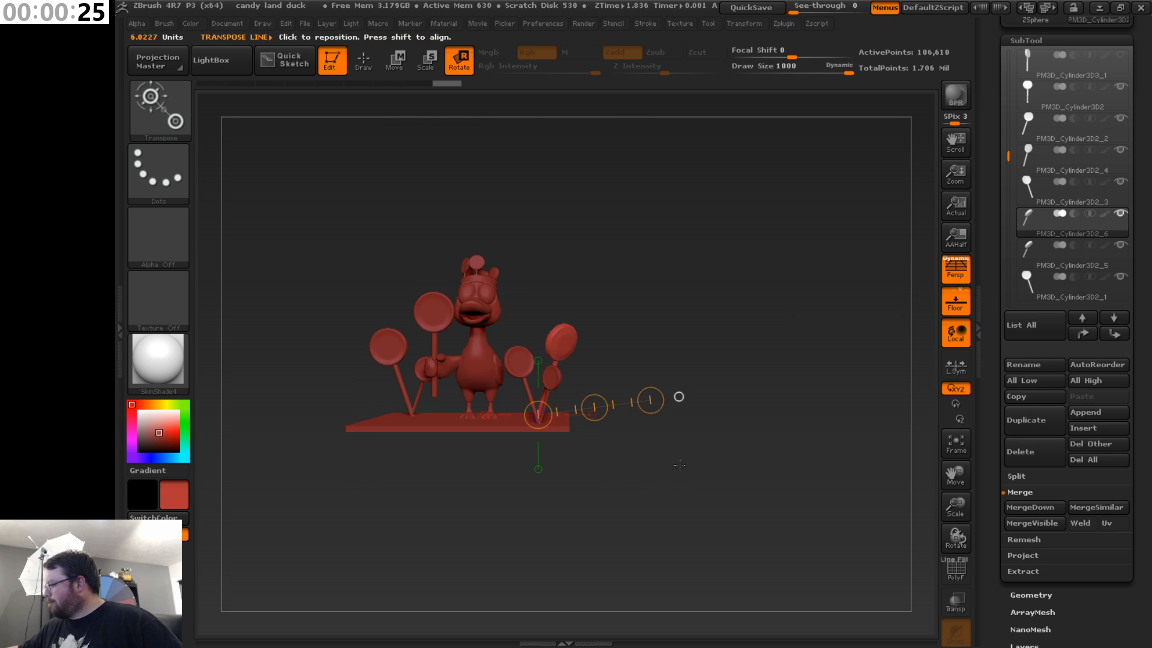
left_click_drag(650, 400, 609, 348)
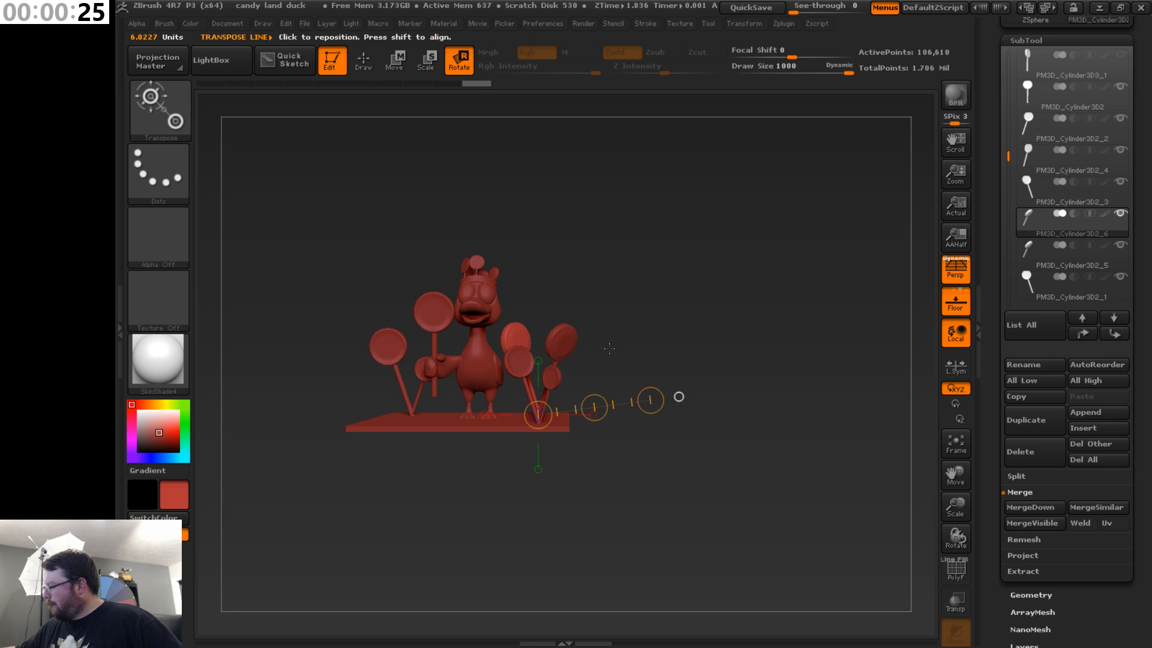
- Scale up the lollipop leaning outward over the platform's side edge from the base of its stick
left_click(425, 60)
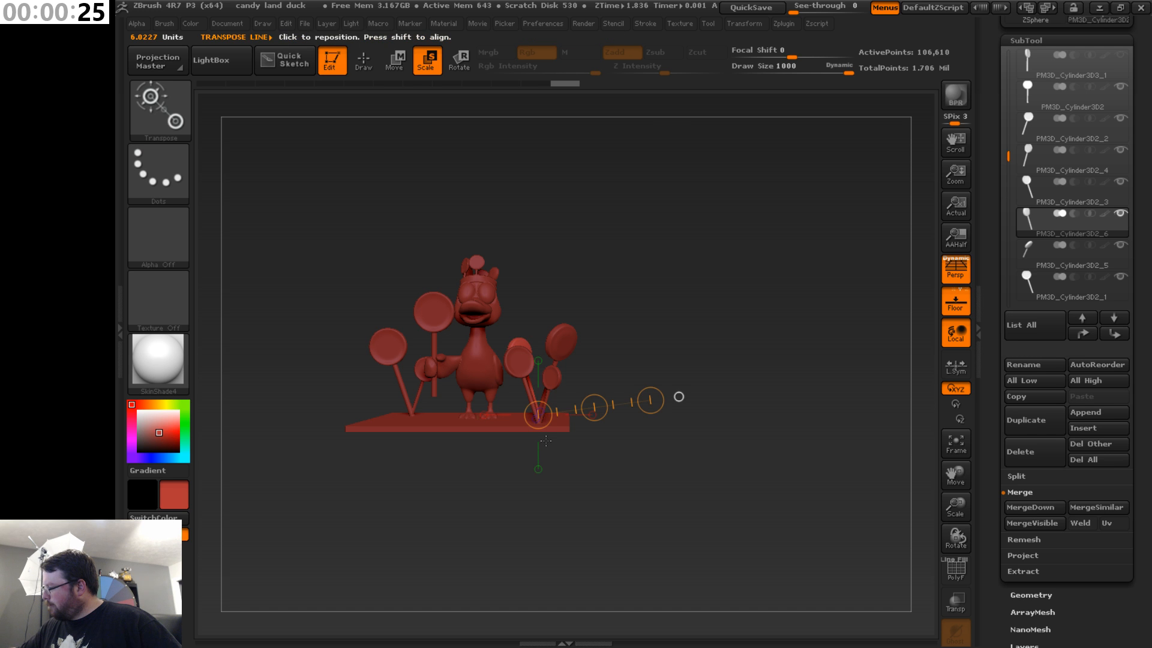
left_click(1063, 261)
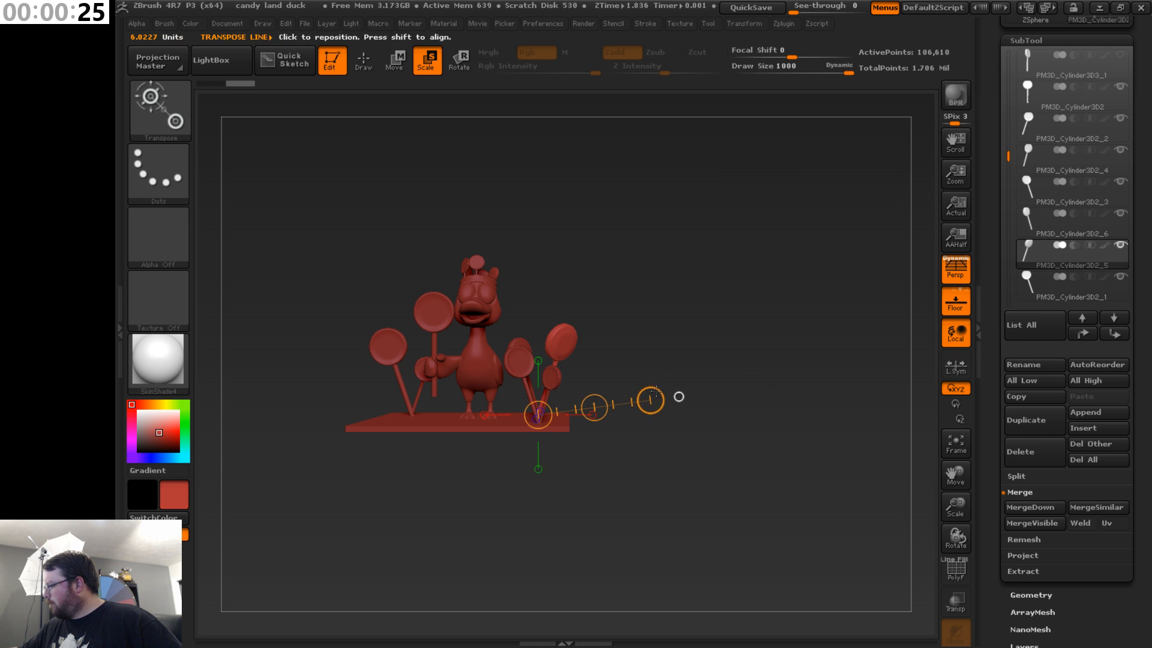
left_click_drag(674, 393, 689, 440)
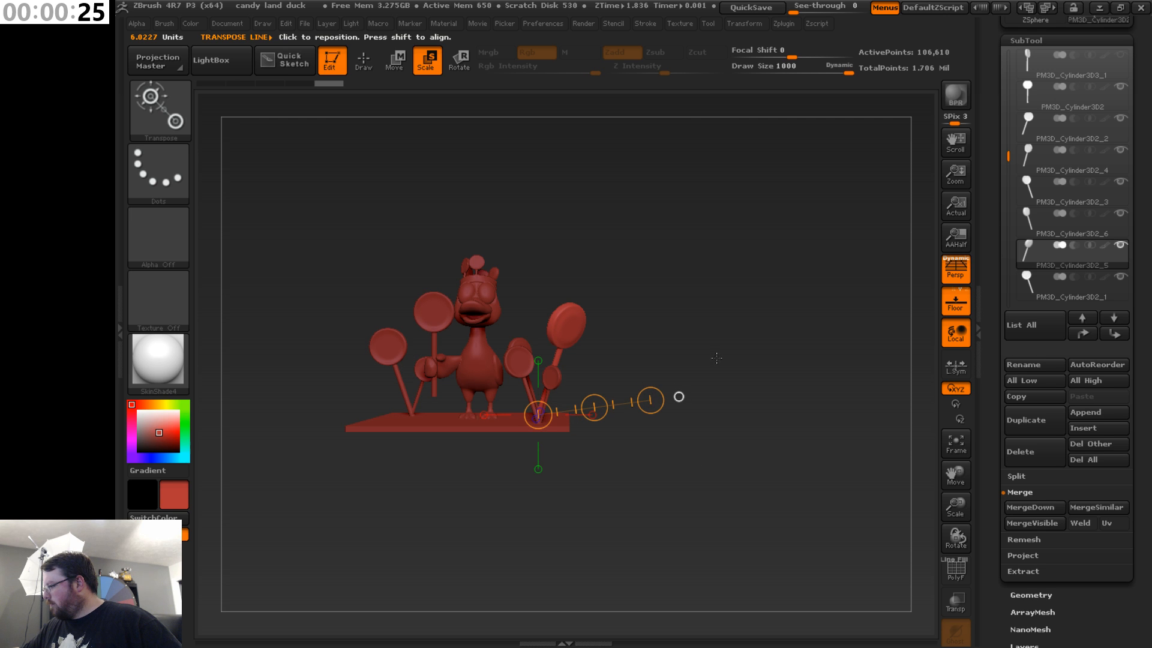
- Insert a 3D sphere as a new subtool and make it the active subtool
left_click_drag(961, 474, 1000, 459)
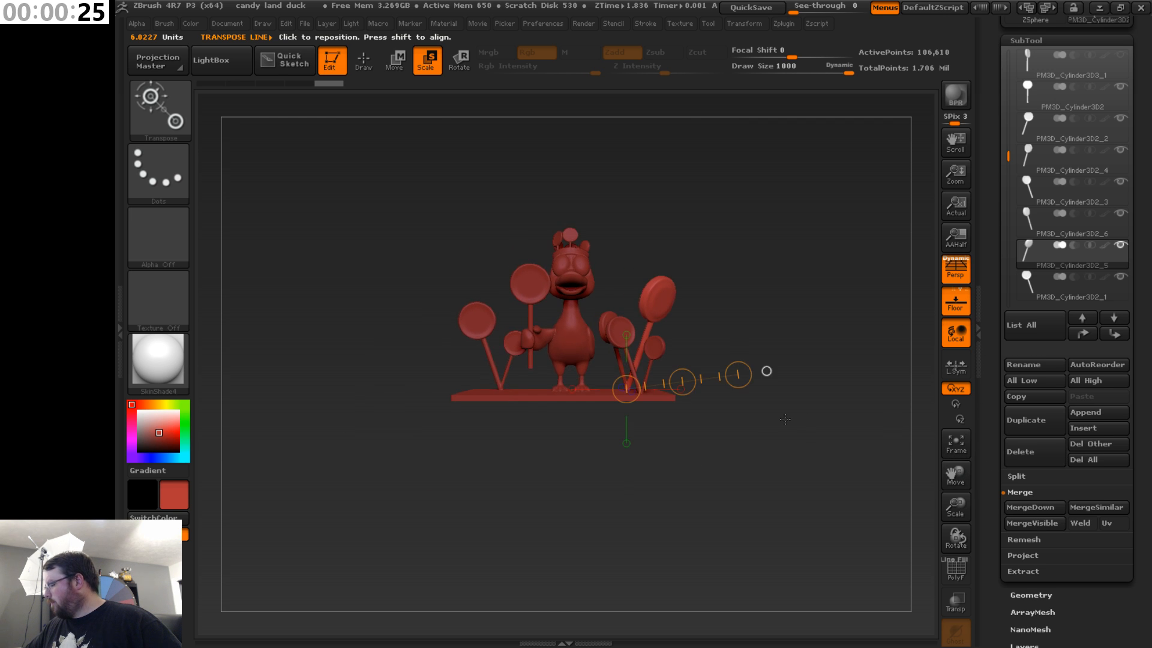
left_click_drag(924, 225, 932, 259)
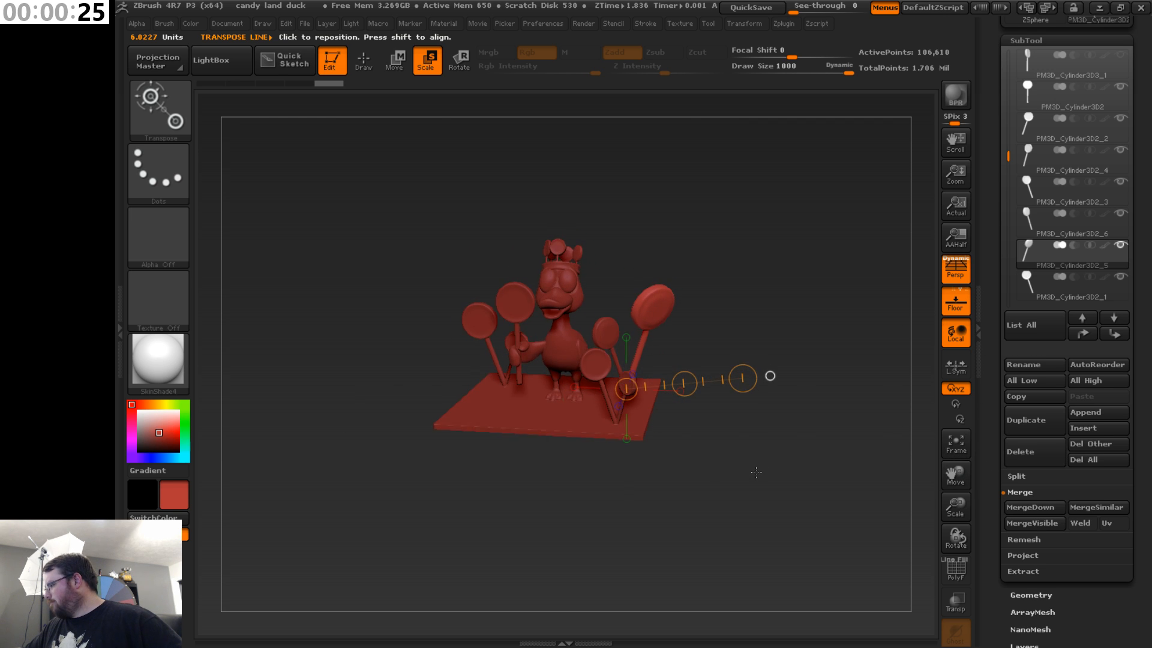
left_click(1102, 429)
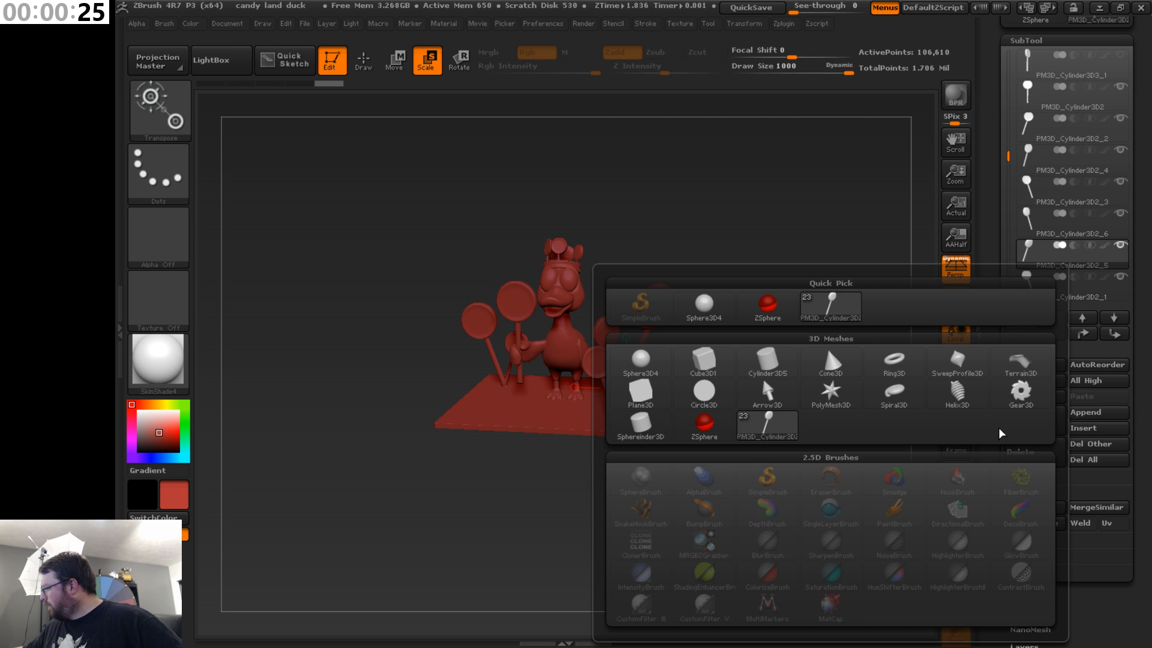
left_click(660, 360)
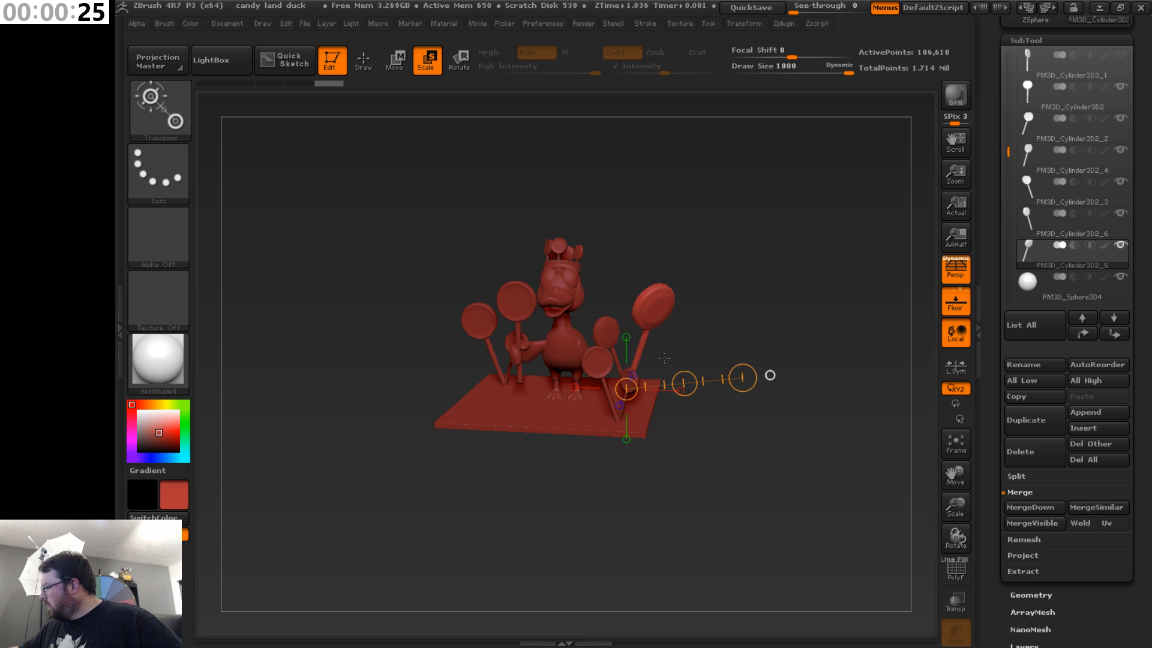
left_click(1065, 293)
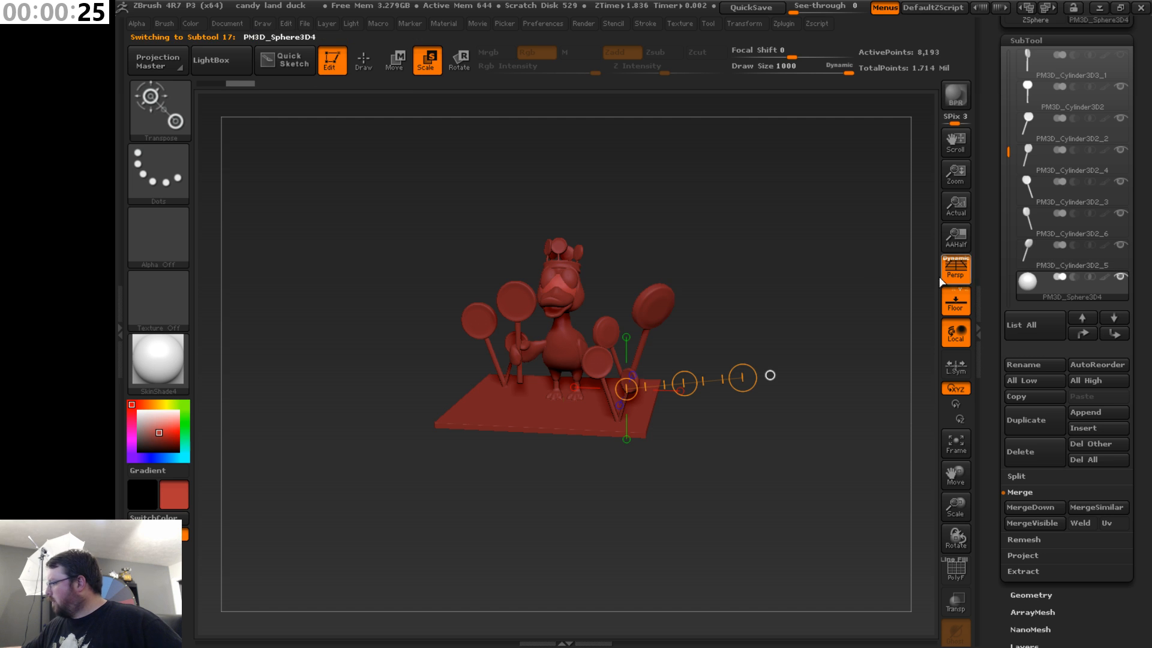
- Move the sphere sideways and back so it sits on the platform at the base of the lollipop group beside the duck
left_click(397, 60)
left_click_drag(745, 272, 696, 268, "shift")
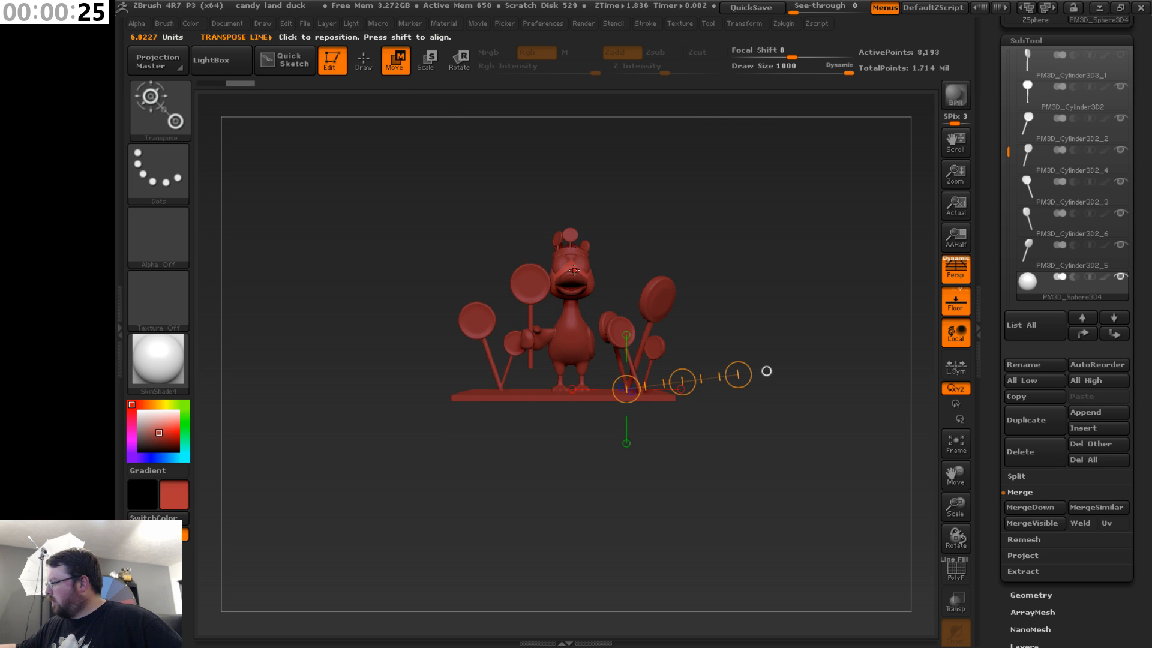
left_click_drag(574, 276, 644, 284, "shift")
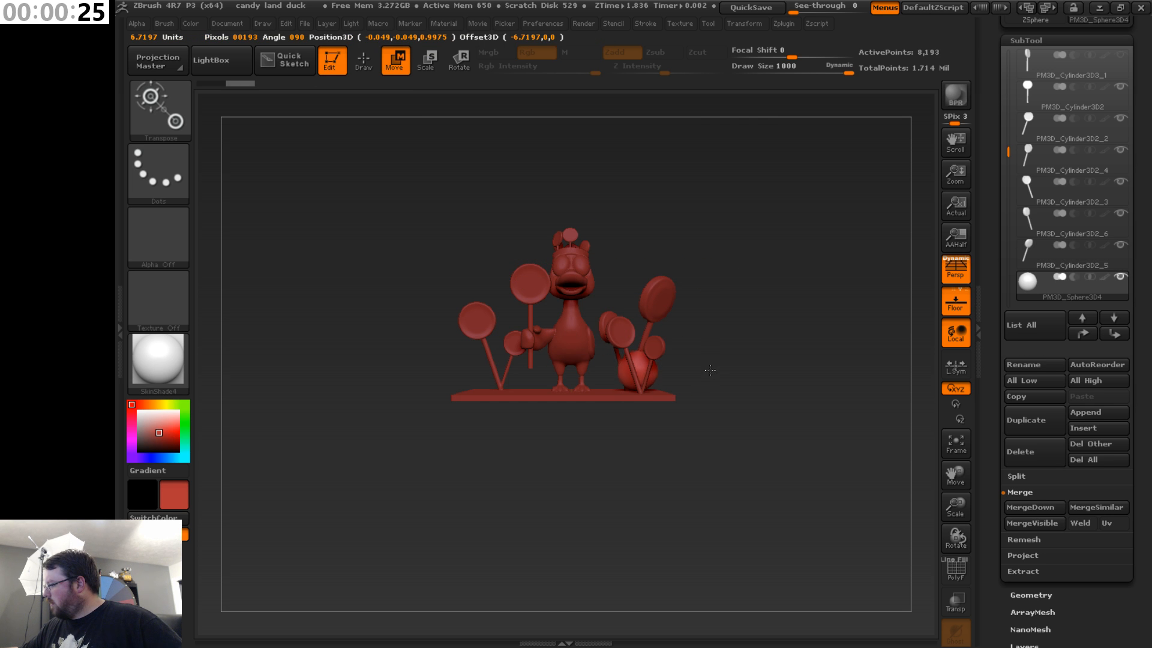
left_click_drag(740, 277, 660, 458, "shift")
left_click(627, 281)
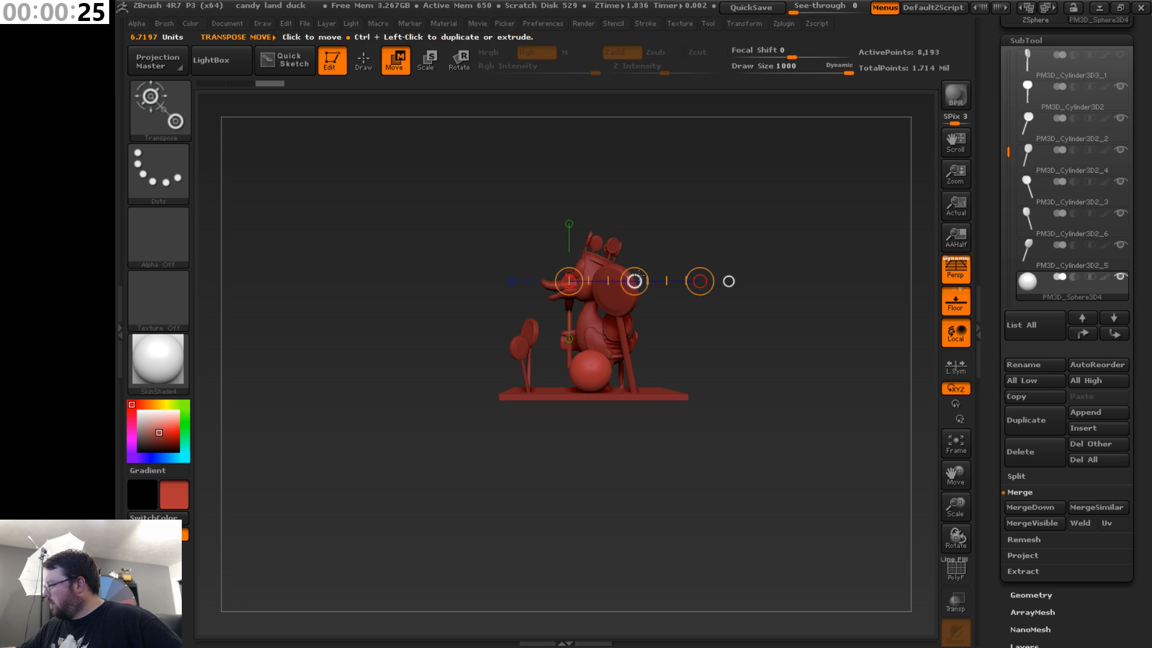
left_click_drag(635, 280, 683, 433)
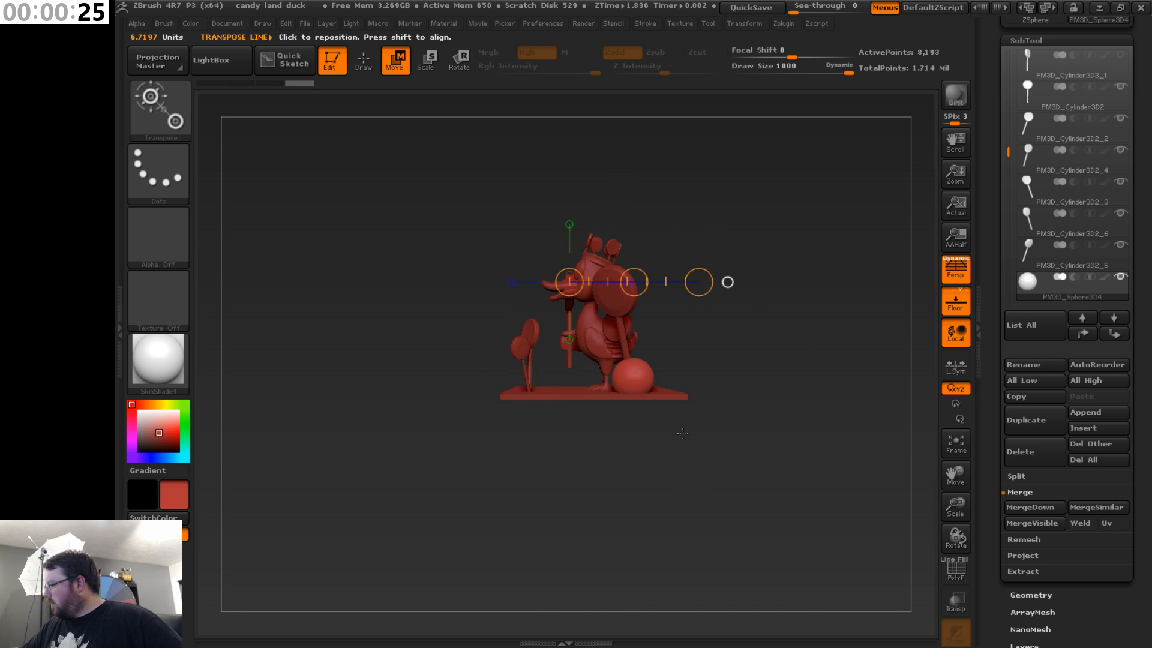
- Scale the sphere into a thin, tall ellipsoid by flattening it front to back and stretching it vertically
left_click_drag(637, 376, 747, 377)
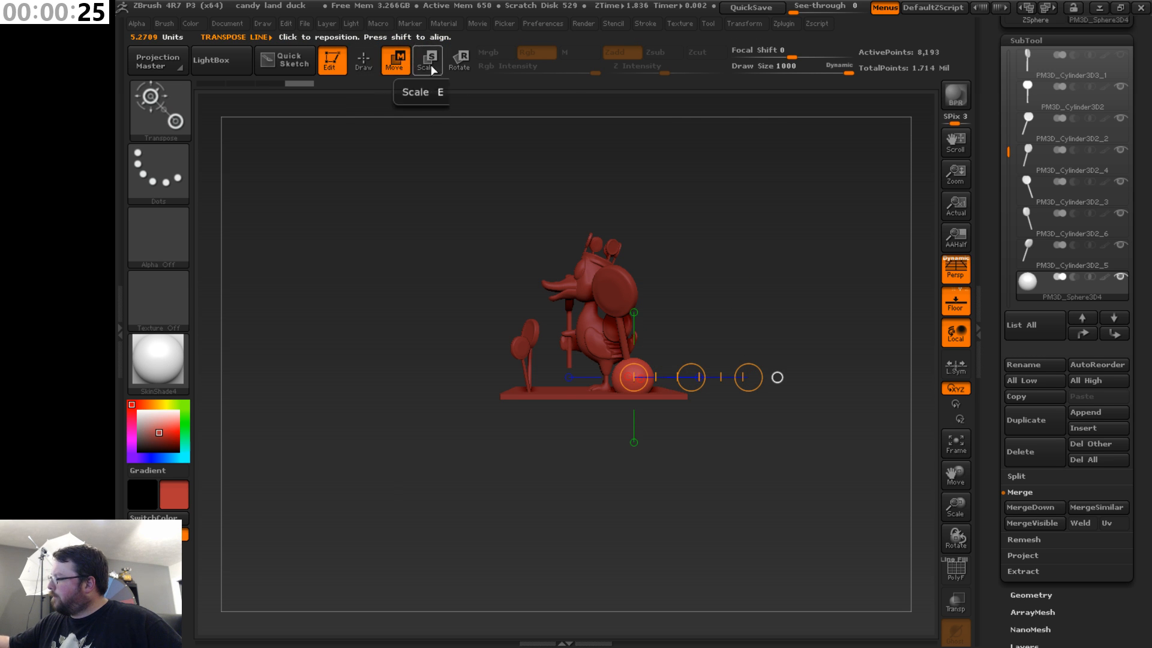
left_click_drag(748, 376, 711, 381)
left_click(688, 376)
left_click_drag(740, 433, 658, 445)
left_click(634, 312)
left_click_drag(634, 264, 634, 236)
left_click_drag(585, 420, 611, 437)
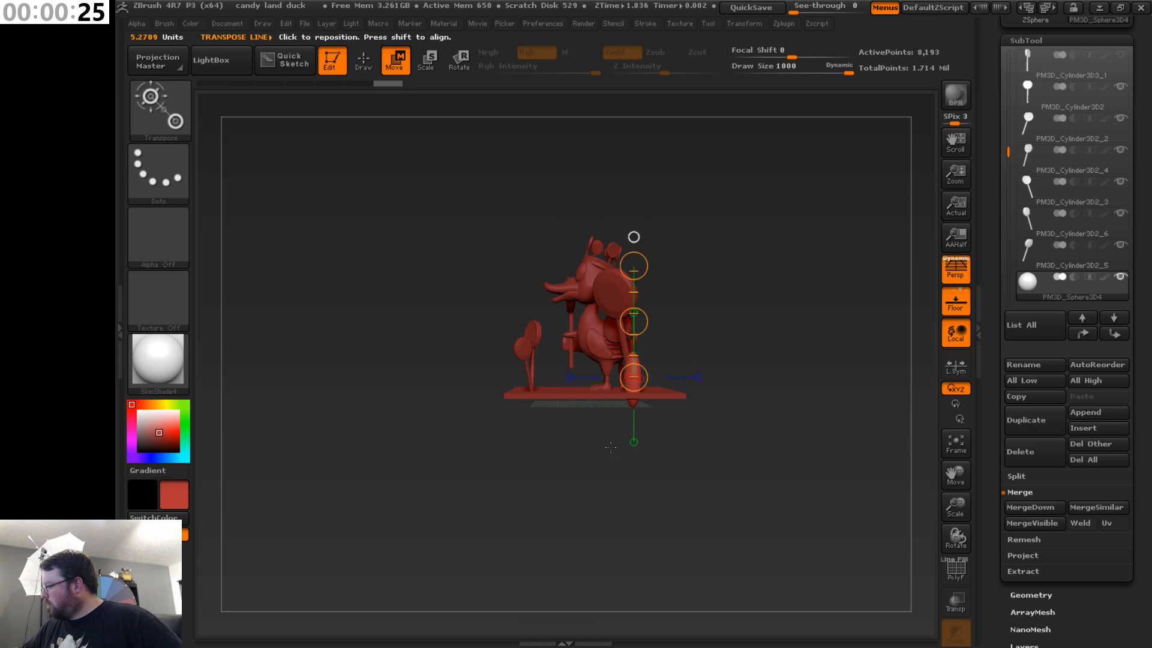
- Bend the ellipsoid into a curved leaf shape from the side with the Move brush at draw size 797
left_click_drag(959, 503, 956, 600)
left_click_drag(959, 533, 959, 490)
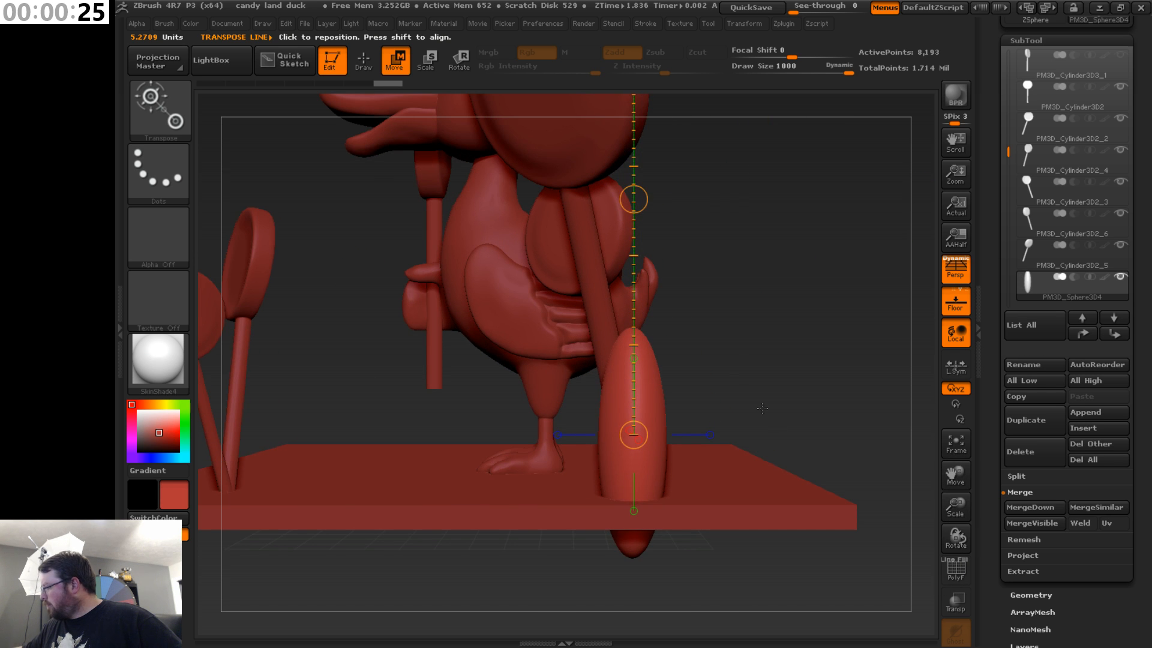
key("q")
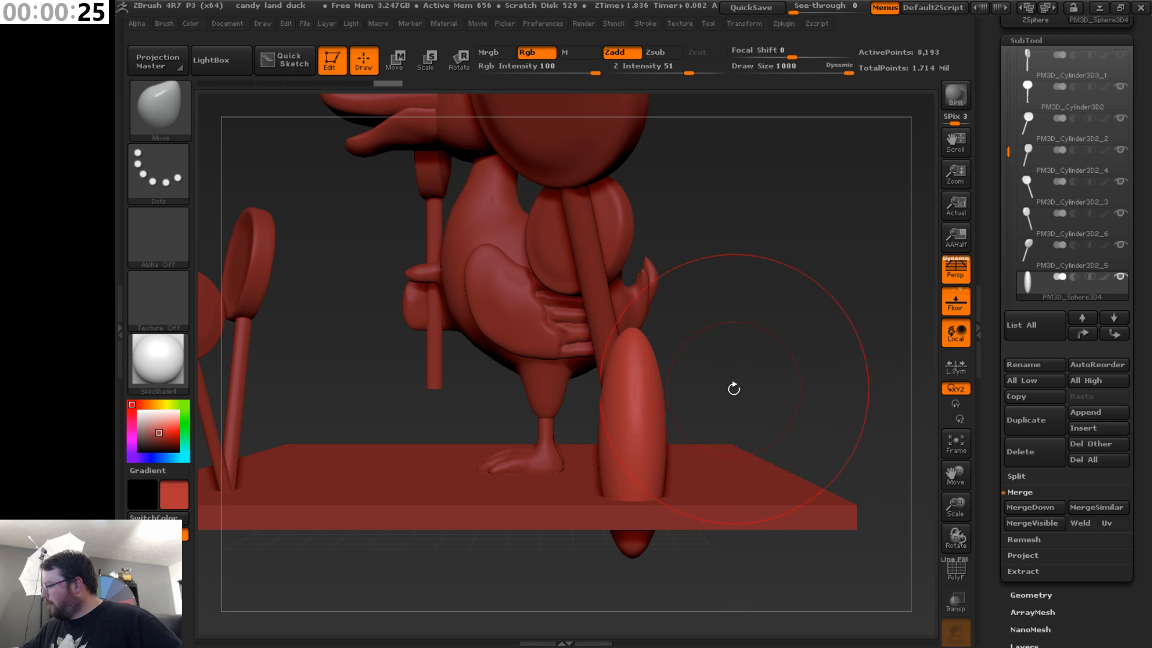
key("s")
left_click_drag(759, 355, 717, 356)
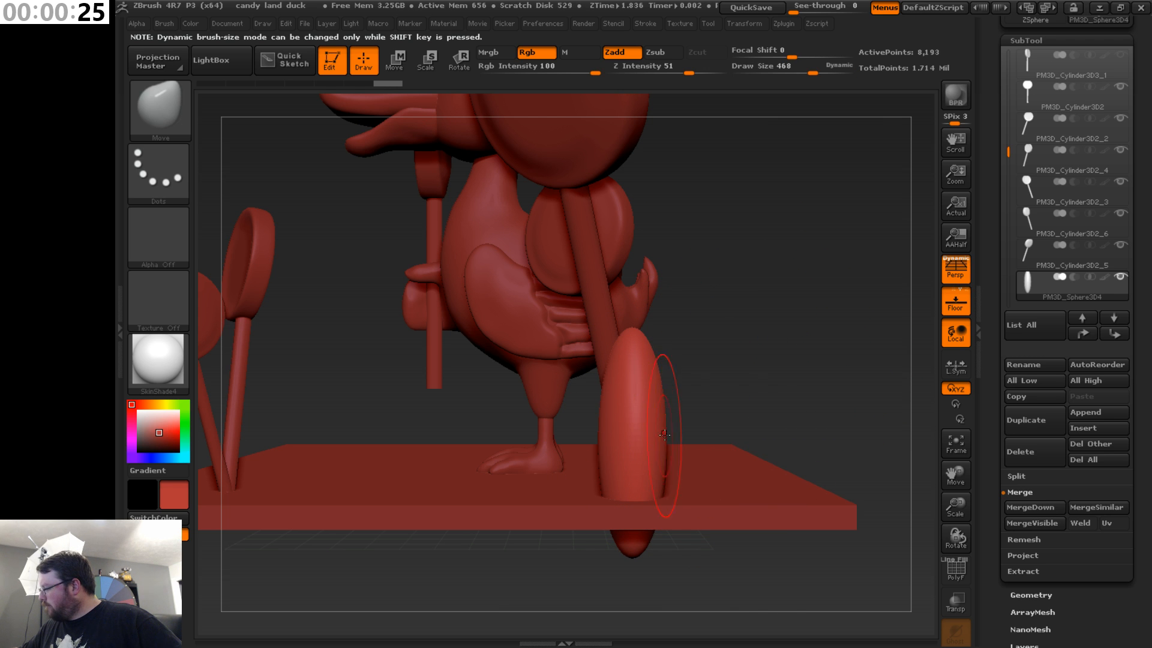
key("s")
left_click_drag(674, 394, 716, 395)
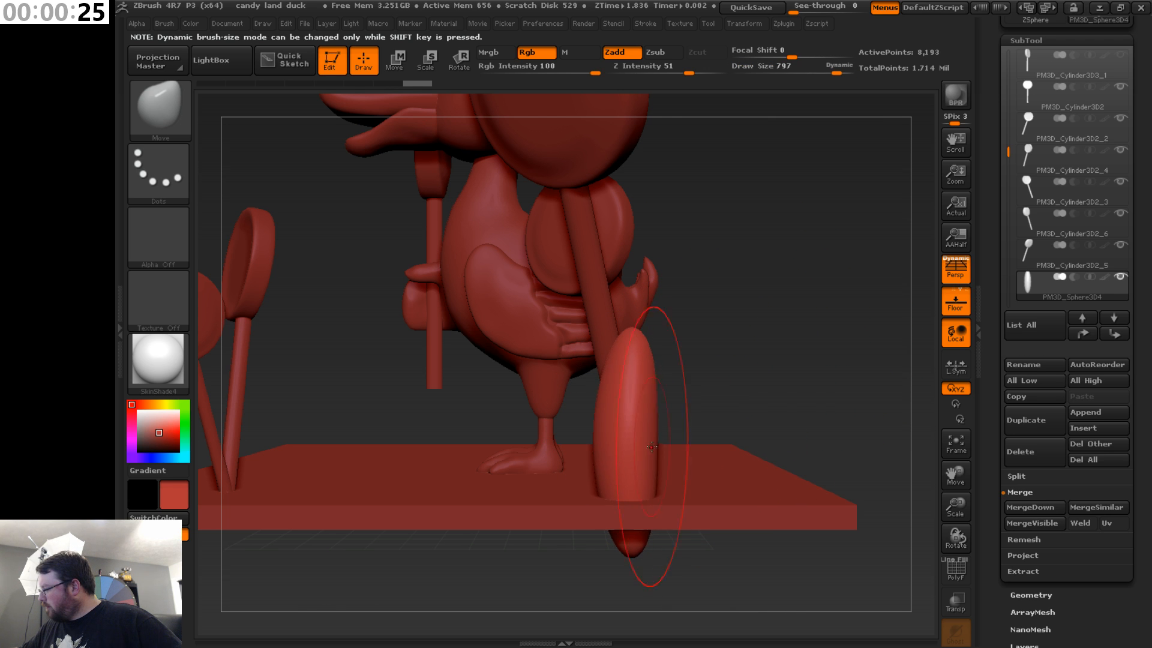
left_click_drag(653, 372, 646, 347)
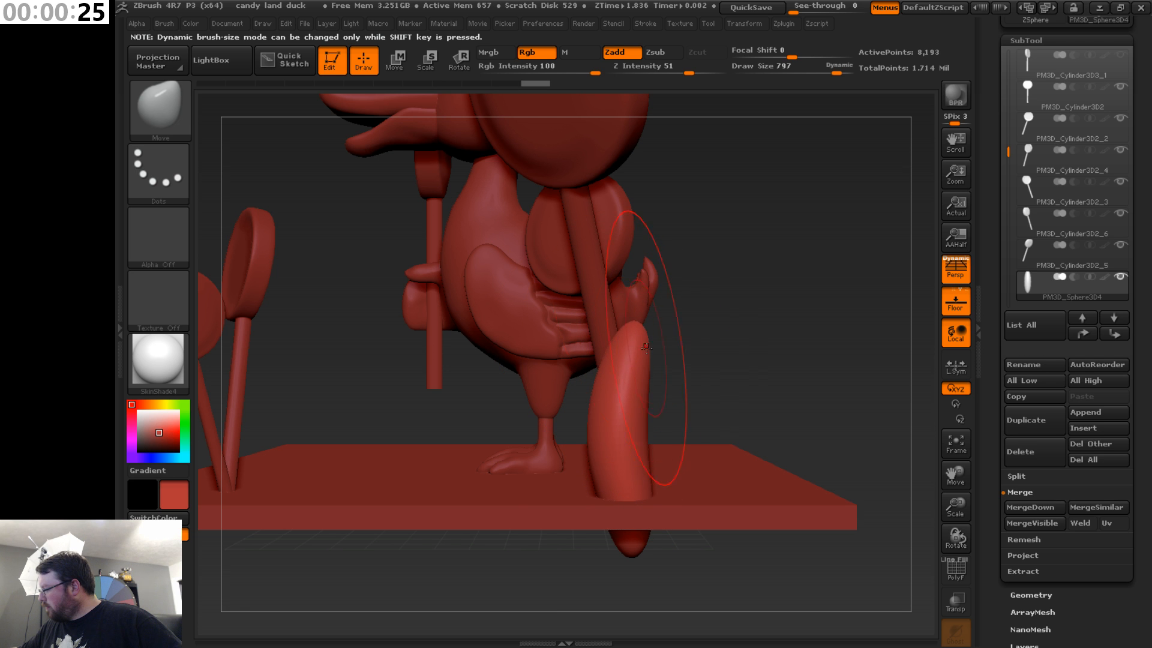
left_click_drag(638, 465, 635, 474)
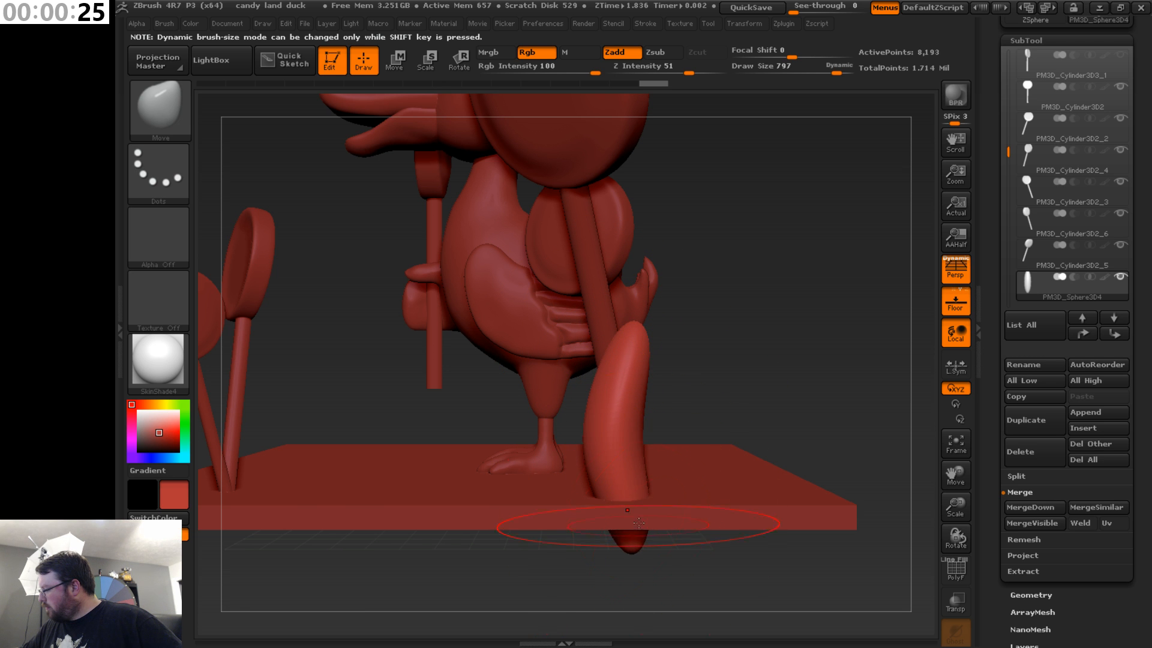
mouse_move(651, 418)
left_mouse_down()
mouse_move(758, 411)
mouse_move(731, 387)
mouse_move(764, 331)
mouse_move(661, 375)
left_mouse_up()
- Shape the leaf's broad face into a cupped form with the Move brush at draw size 468
key("s")
key("s")
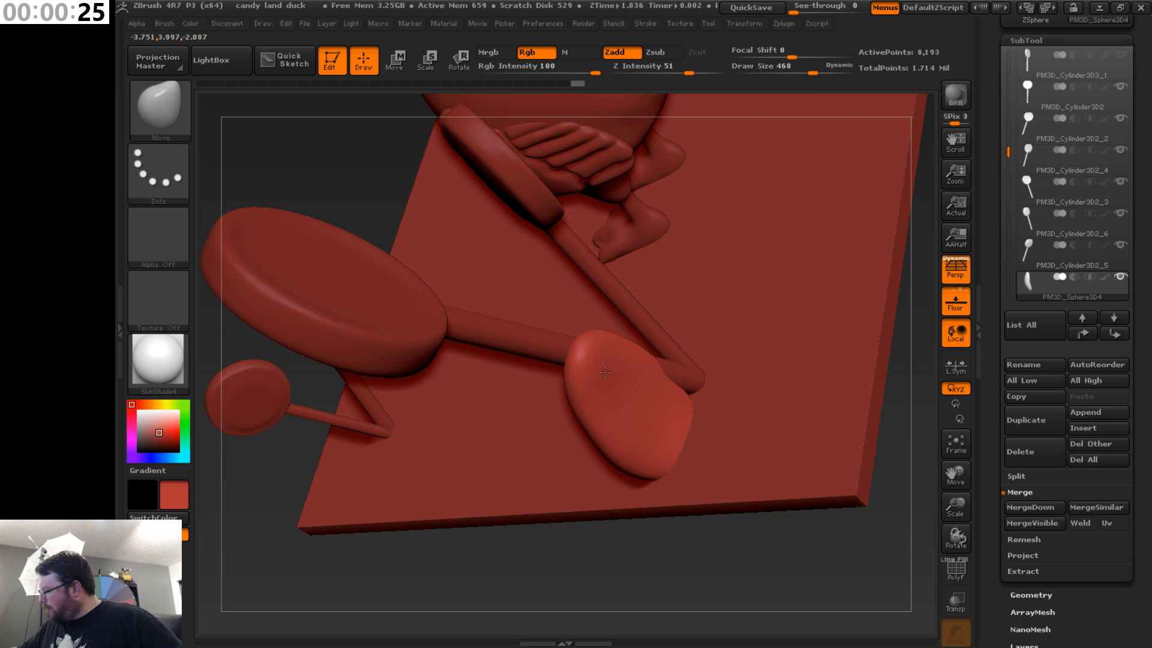
left_click_drag(709, 541, 637, 465)
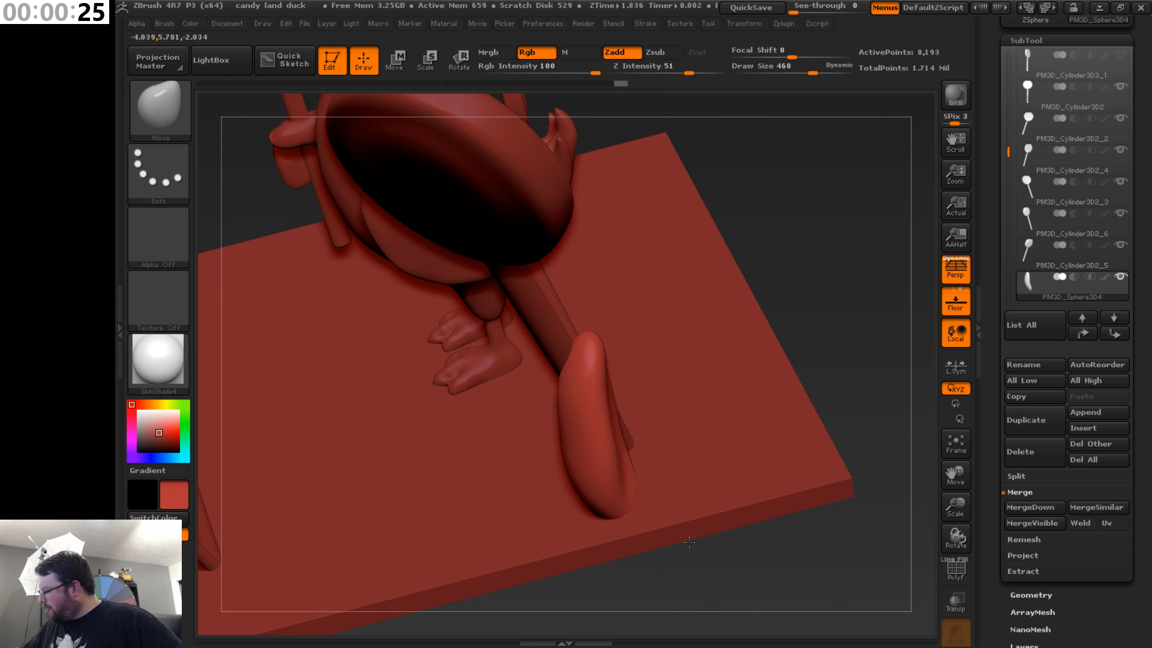
left_click_drag(690, 543, 606, 431)
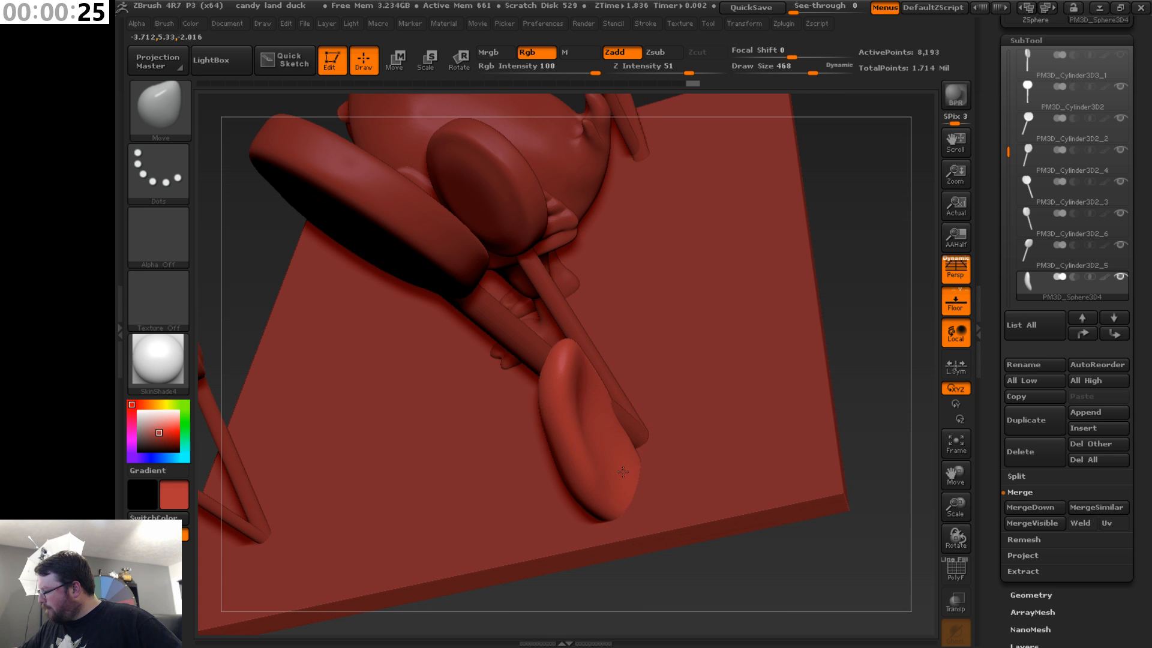
left_click_drag(848, 306, 654, 481)
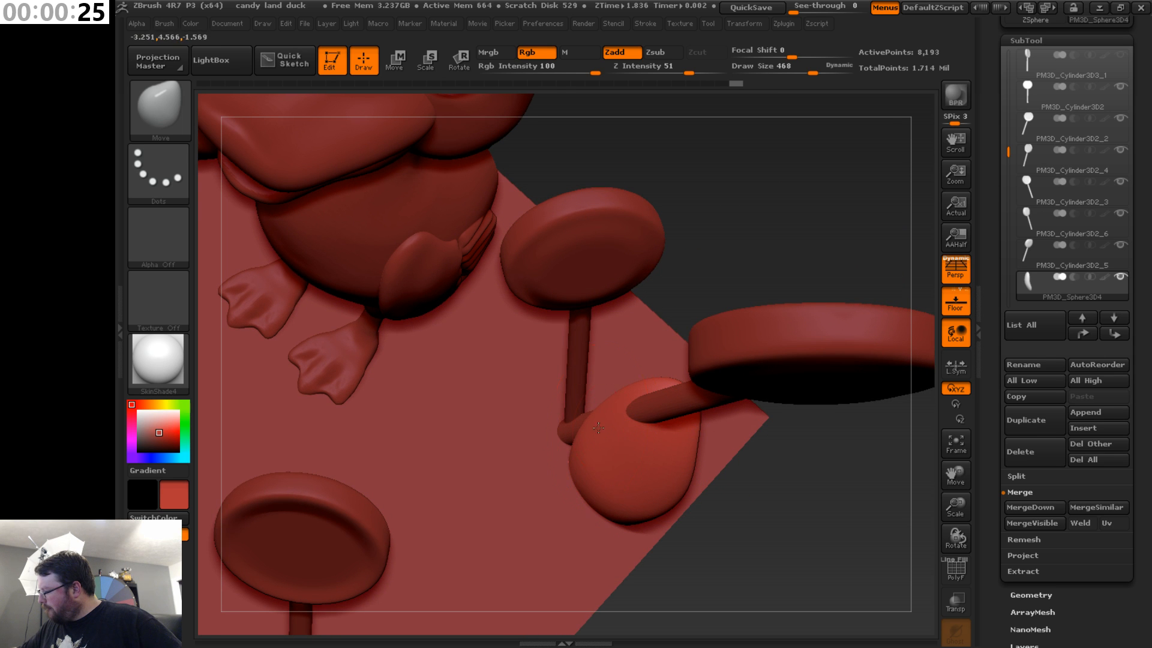
mouse_move(720, 297)
left_mouse_down()
mouse_move(811, 310)
mouse_move(796, 308)
left_mouse_up()
- Taper the leaf's tip toward a point and refine its side edges with the Move brush at draw size 203
key("s")
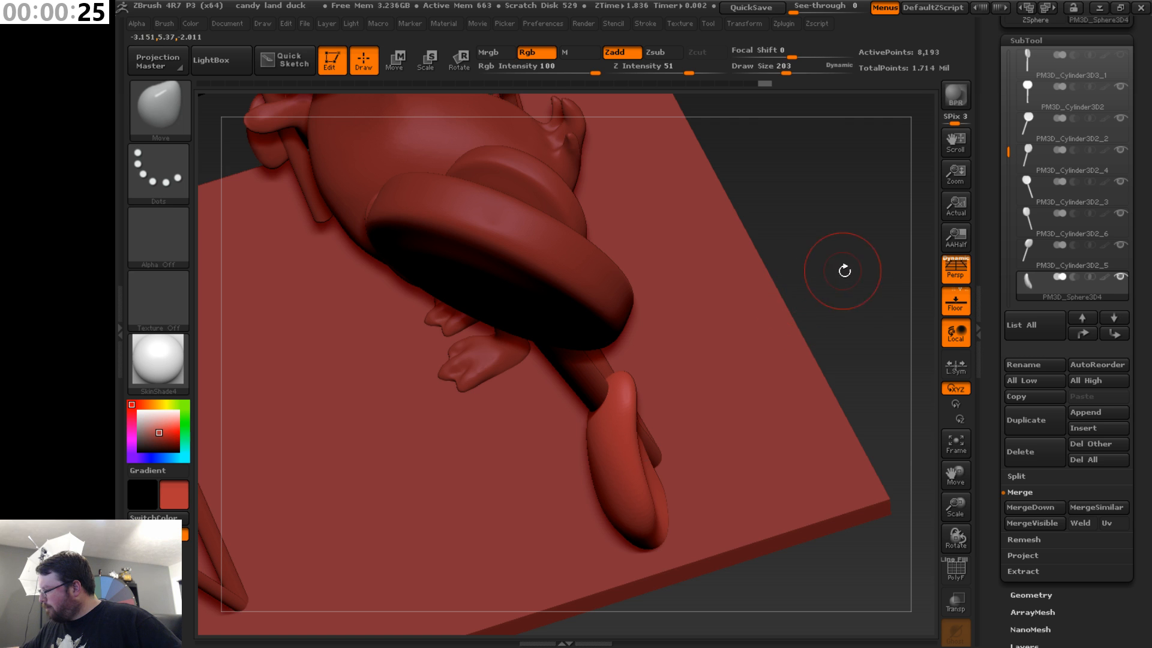
left_click_drag(849, 332, 631, 354)
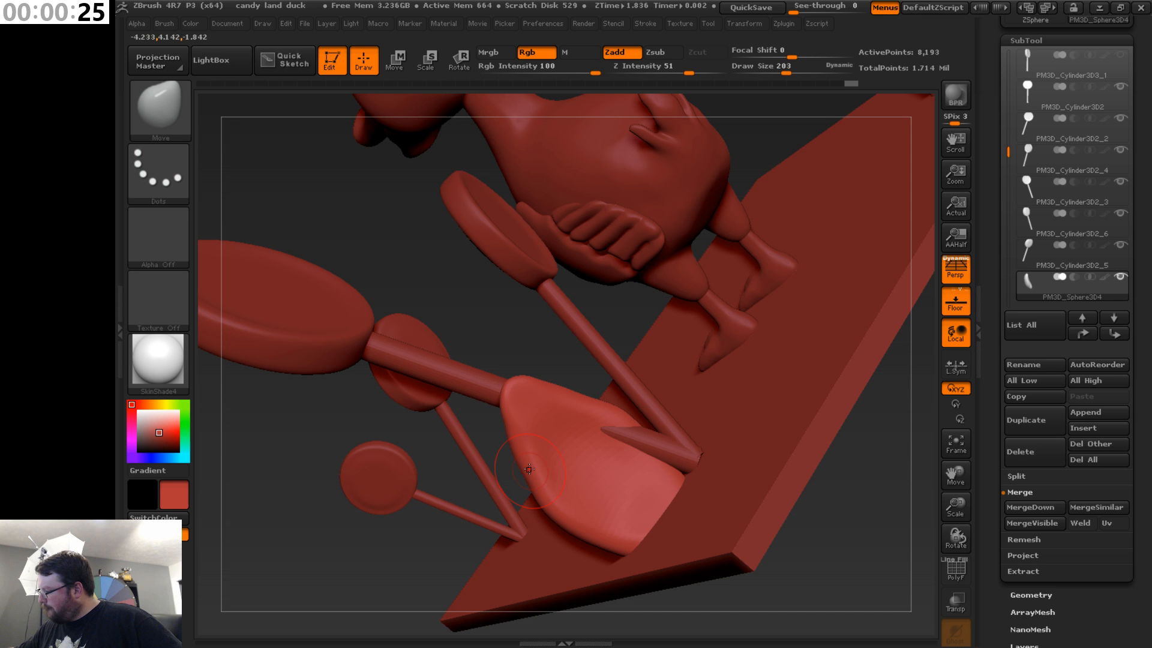
left_click_drag(517, 390, 525, 376)
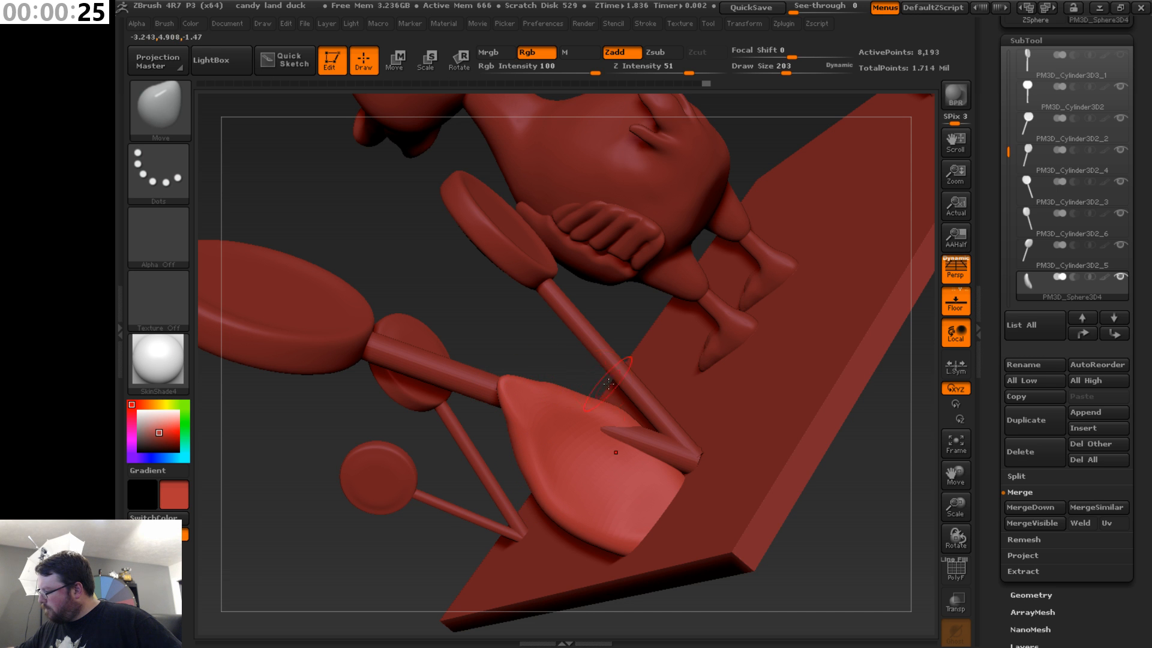
left_click_drag(846, 493, 819, 408)
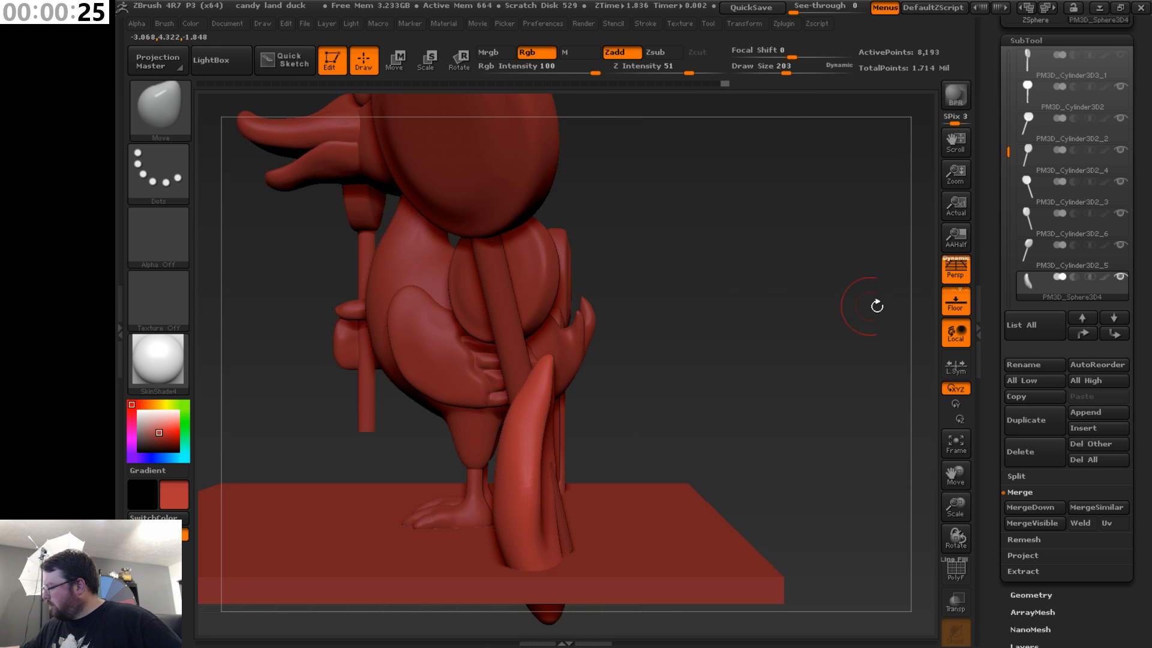
- Set a vertical transpose line along the leaf and bend its middle forward toward the front of the platform
left_click_drag(956, 476, 1006, 445)
left_click_drag(962, 501, 956, 435)
left_click_drag(958, 476, 926, 507)
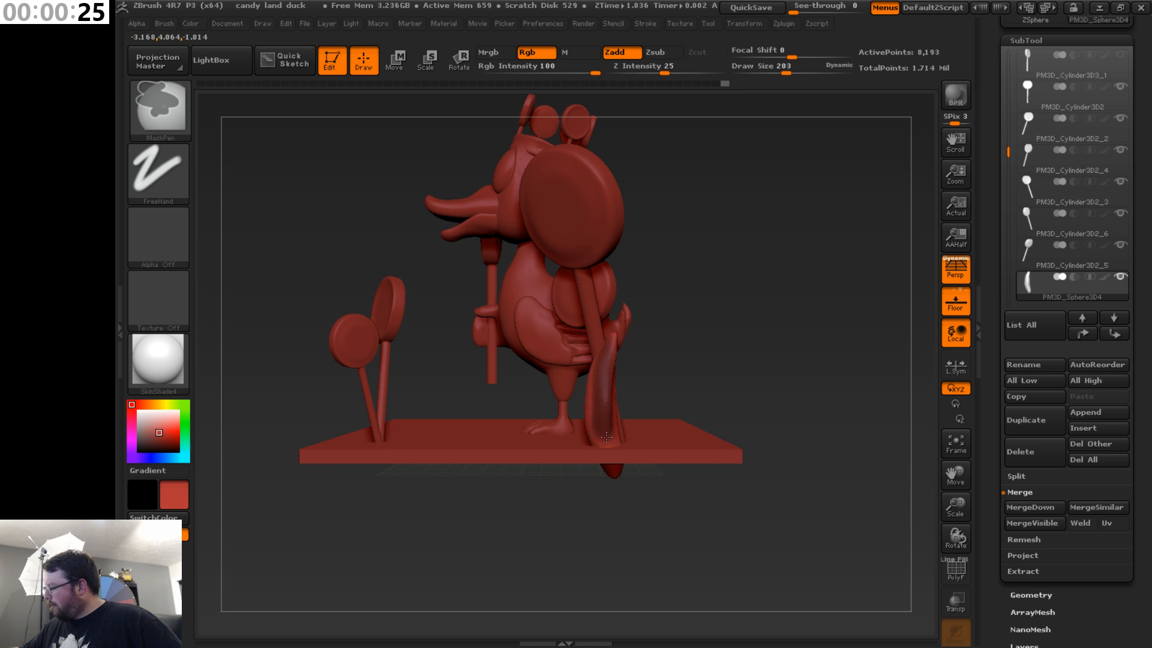
key("w")
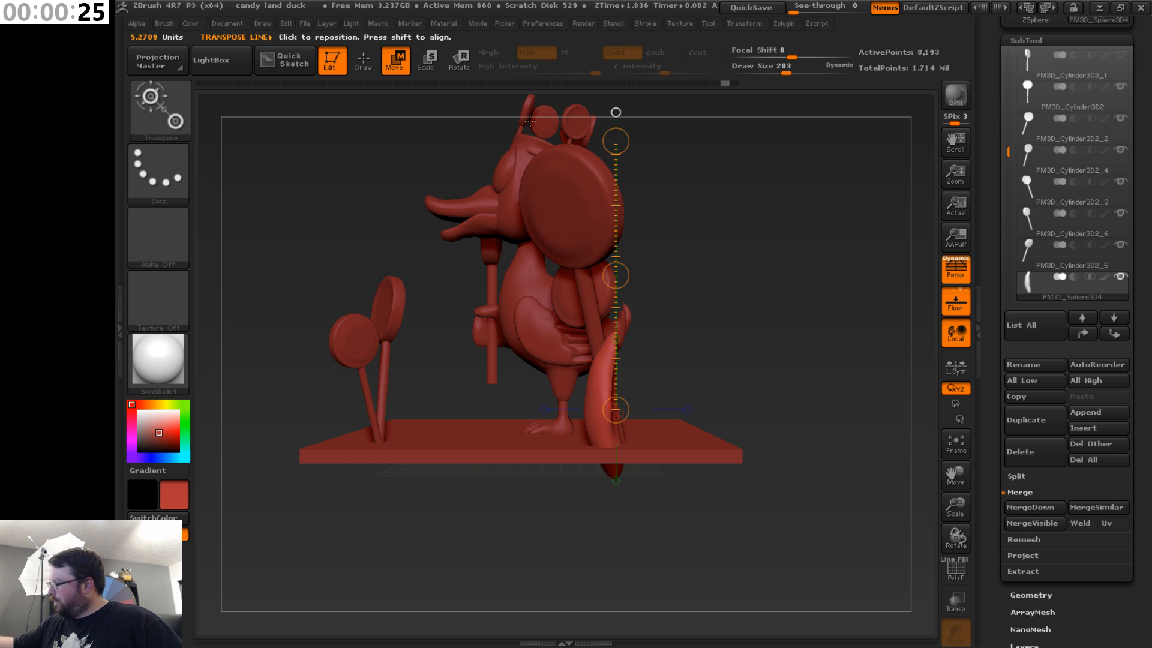
left_click_drag(608, 467, 606, 305)
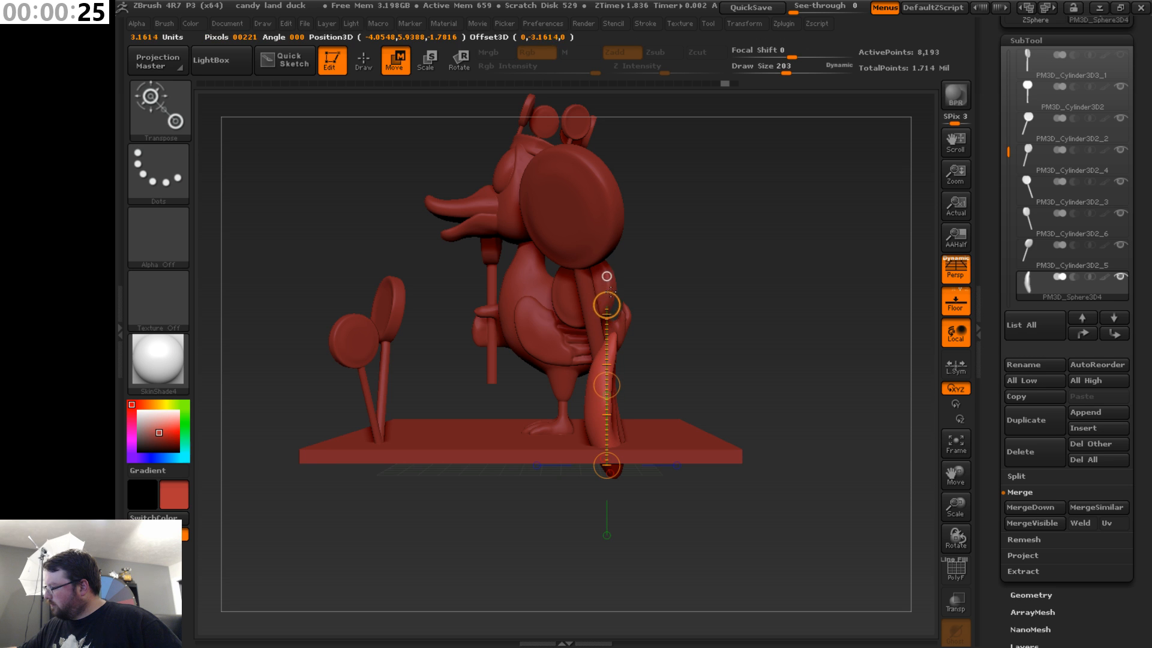
left_click_drag(608, 350, 598, 395)
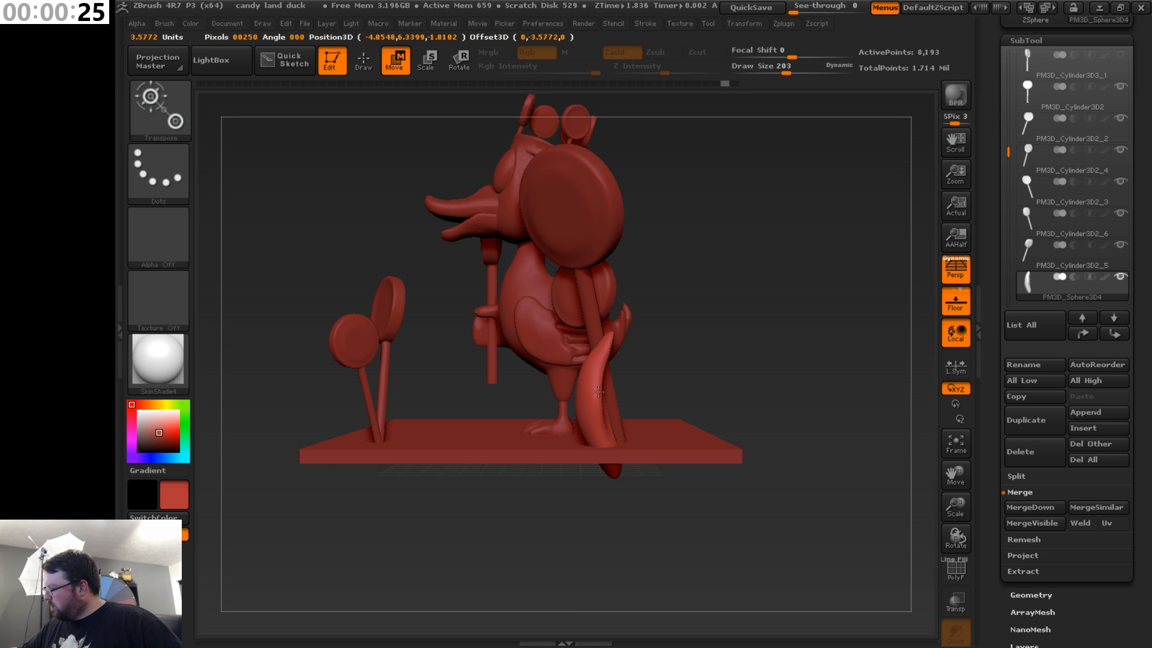
- Pull the leaf's lower end up toward the platform with the Move brush at draw size 626
left_click_drag(609, 372, 602, 430)
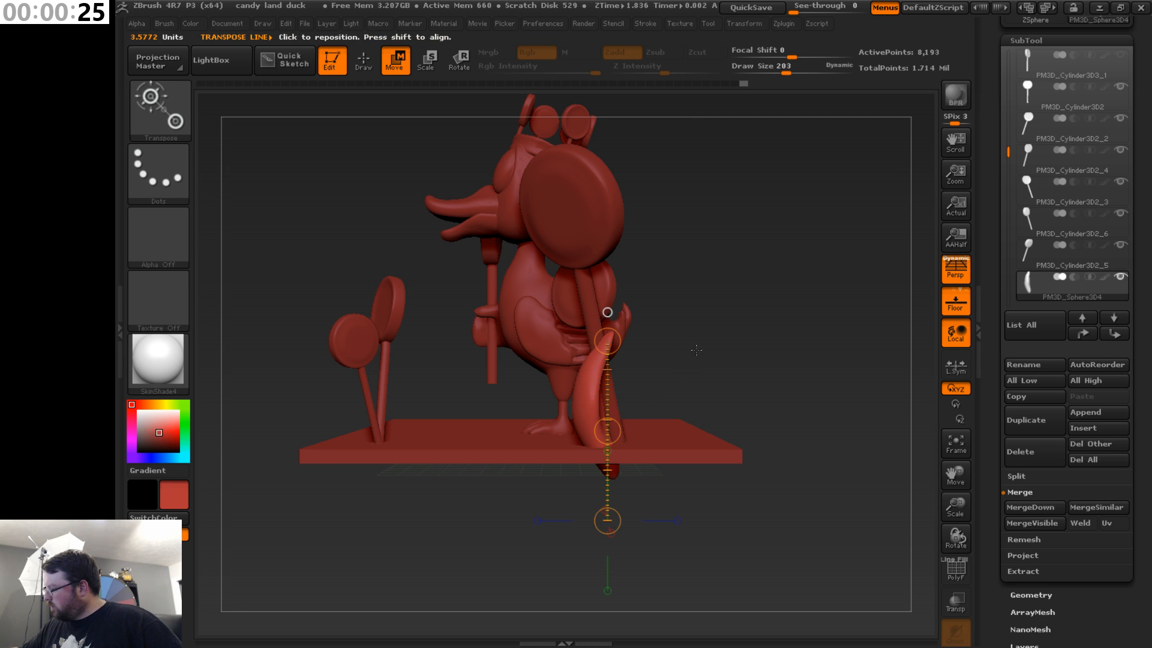
left_click(363, 60)
key("s")
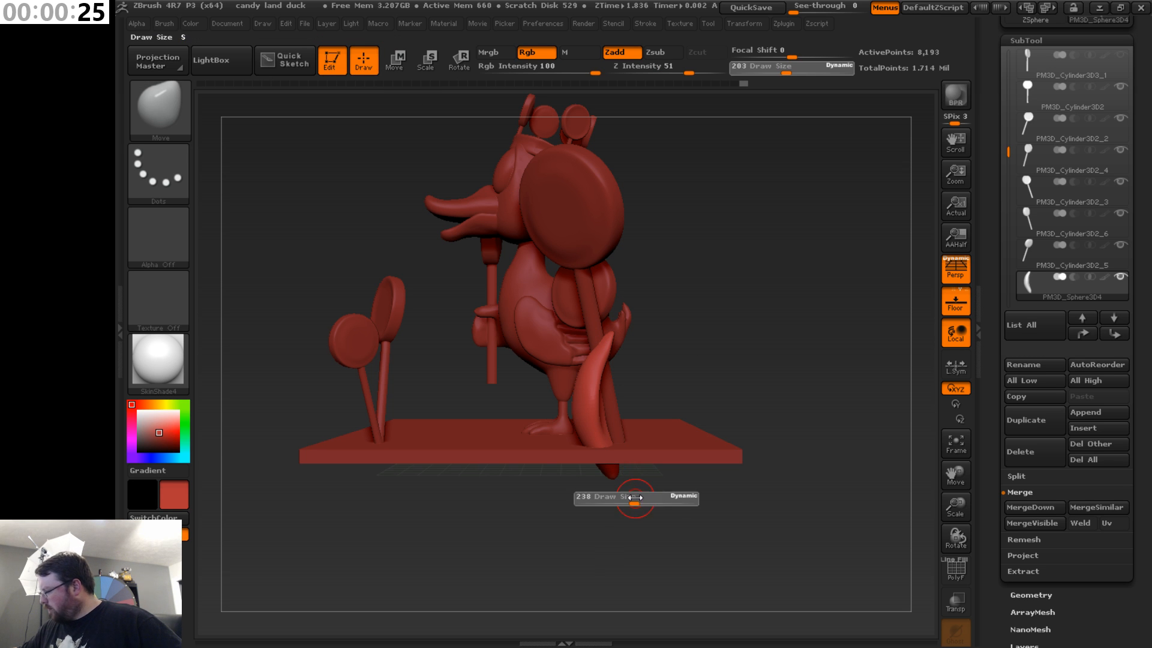
left_click_drag(660, 502, 669, 502)
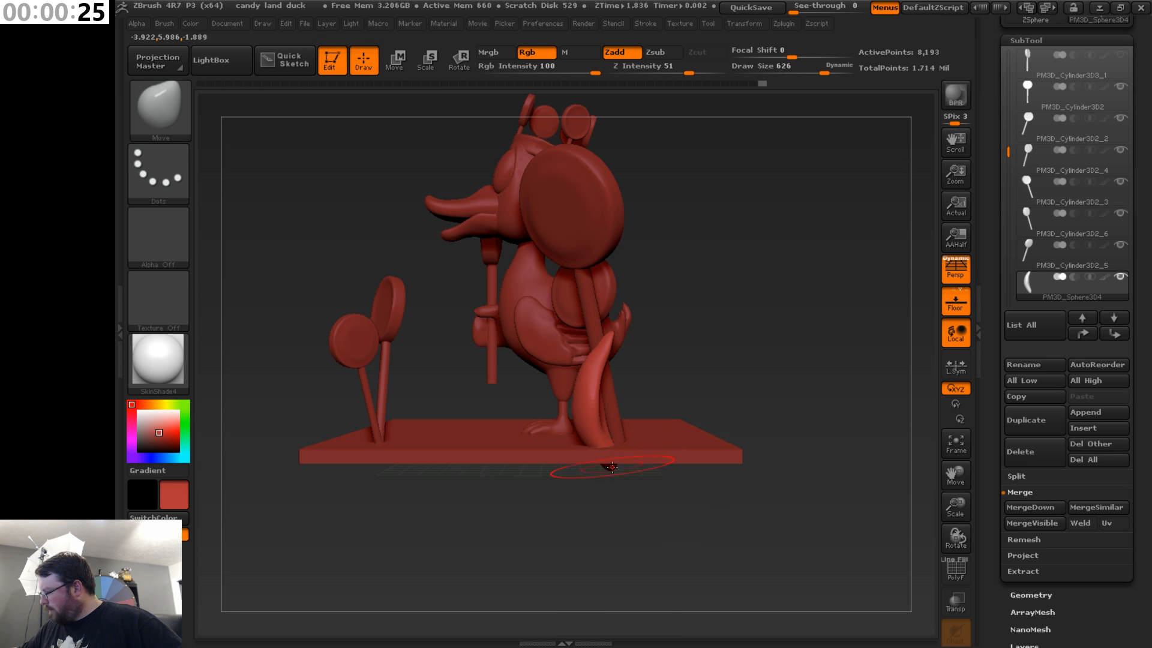
mouse_move(738, 383)
left_mouse_down()
mouse_move(795, 394)
mouse_move(726, 401)
mouse_move(717, 390)
left_mouse_up()
- Carve a central vein along the leaf's broad face with the Dam_Standard brush at draw size 626
key("b")
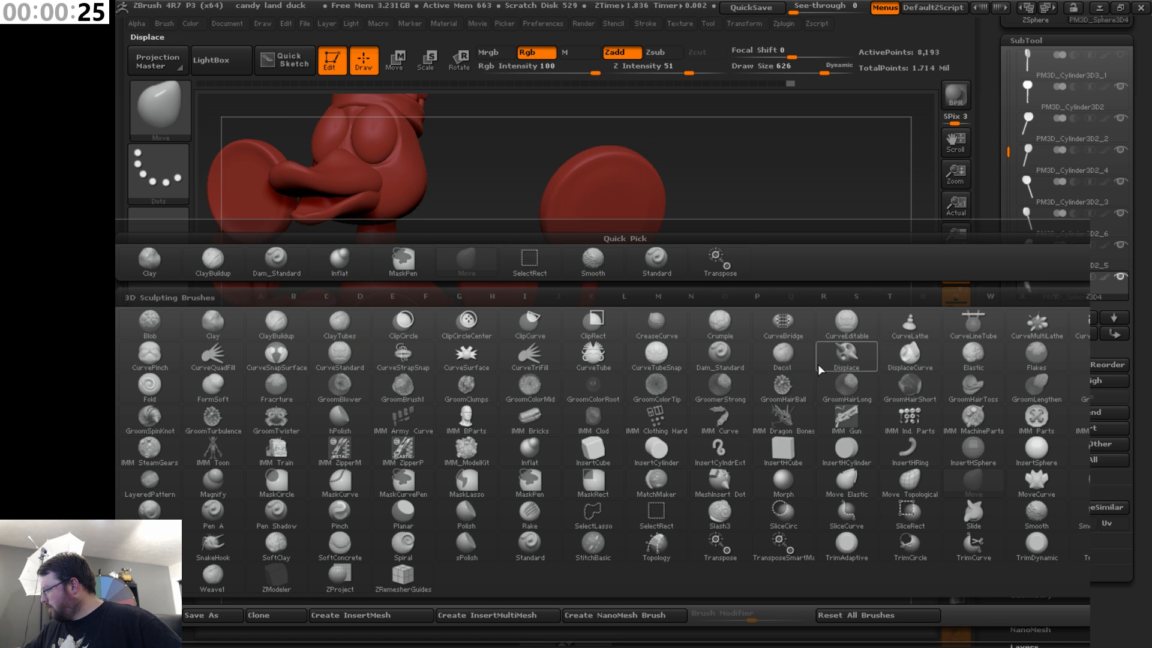
left_click(728, 366)
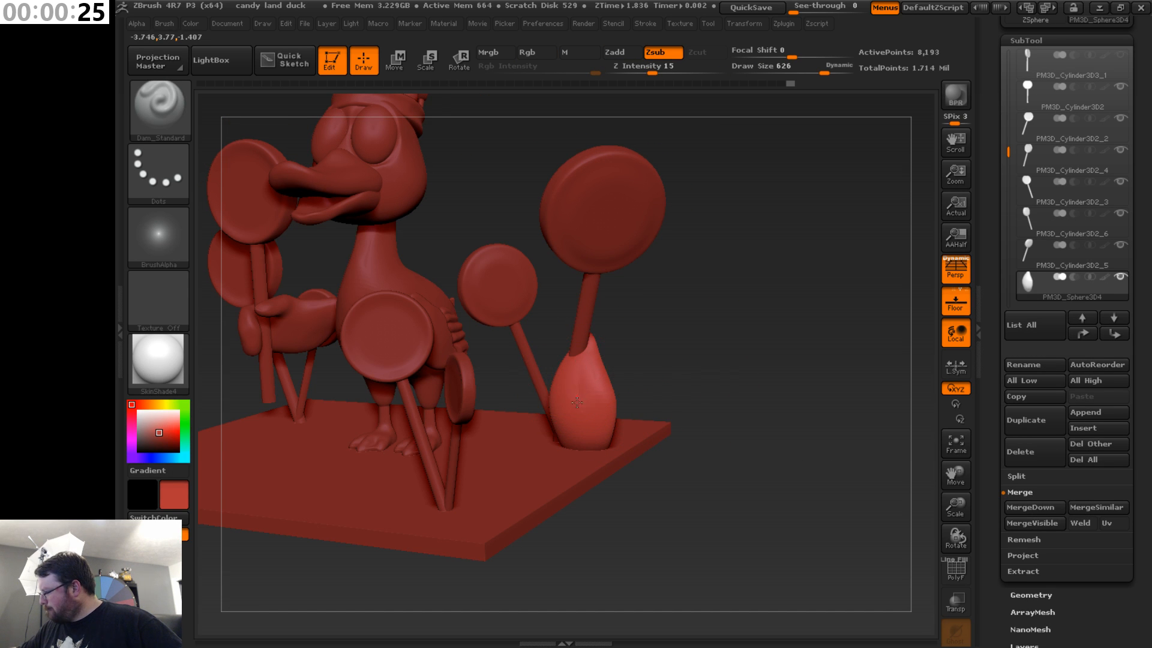
left_click_drag(633, 377, 762, 303)
- Move the leaf to the base of the lollipop group and tilt its tip outward toward the platform's side edge
key("w")
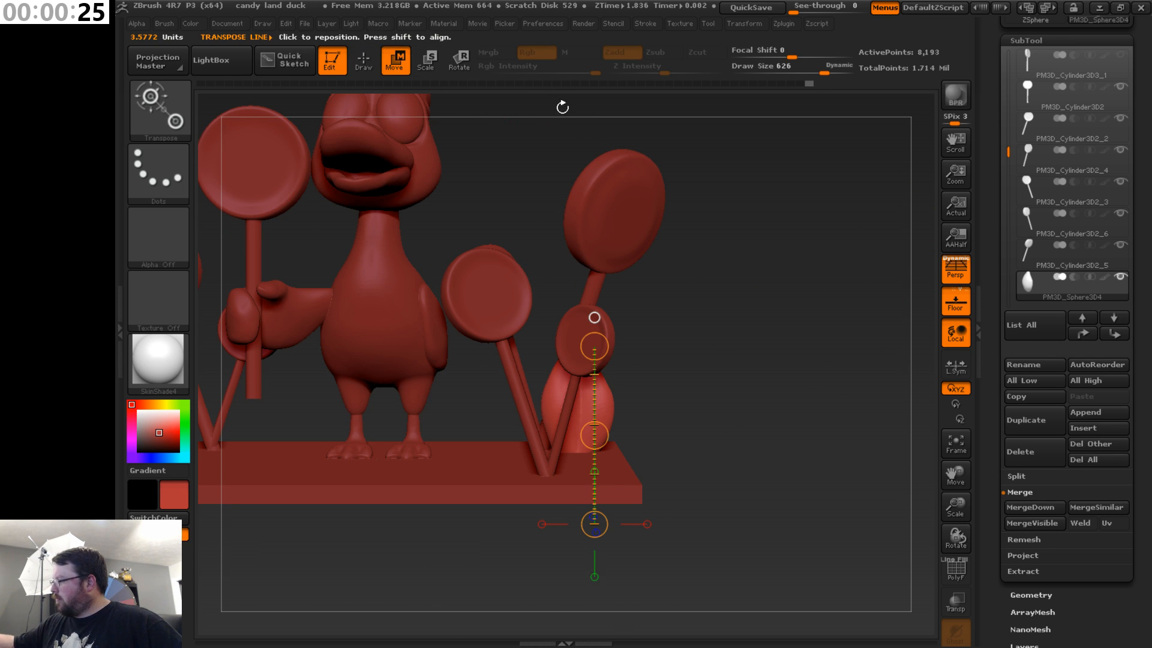
left_click_drag(581, 358, 621, 332)
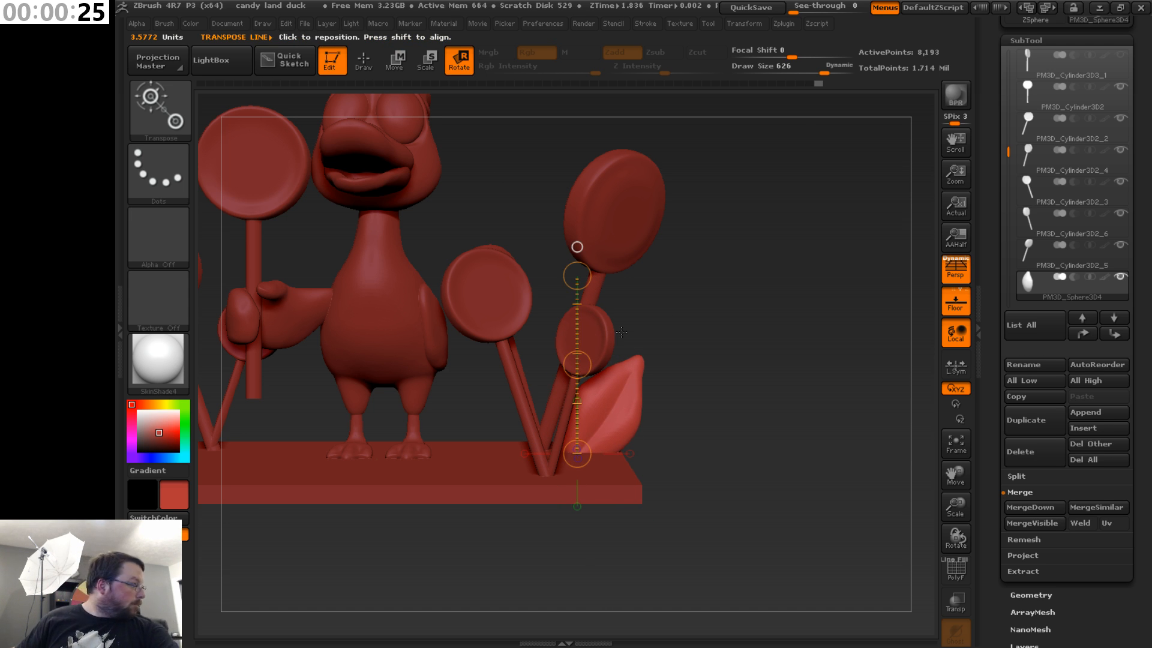
left_click_drag(767, 417, 710, 482)
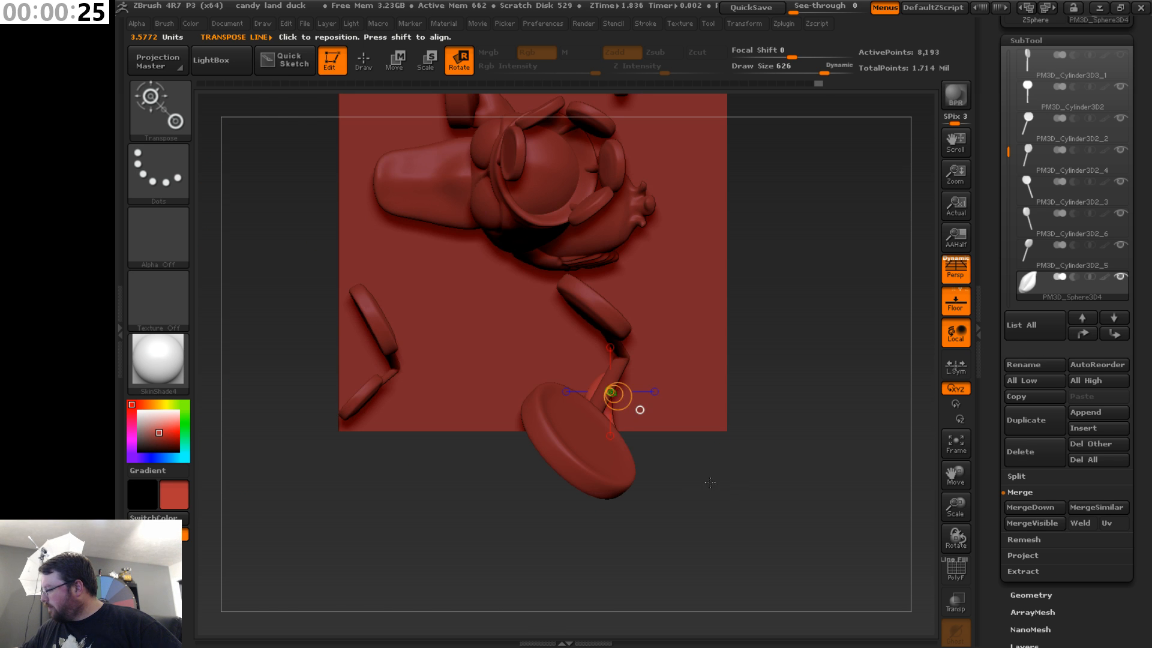
- Rotate the leaf about its base with axis-aligned transpose lines so it lies low behind the lollipop group
left_click(612, 438)
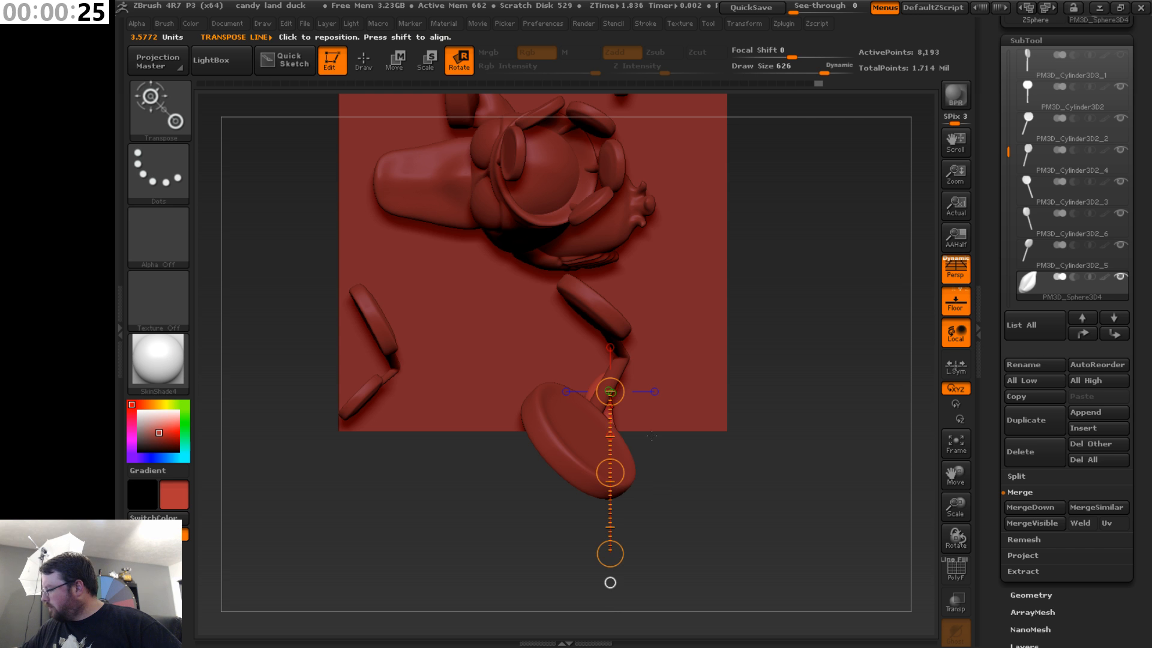
left_click_drag(652, 436, 701, 436)
left_click_drag(621, 570, 630, 636, "shift")
left_click_drag(720, 456, 728, 483)
left_click(674, 535)
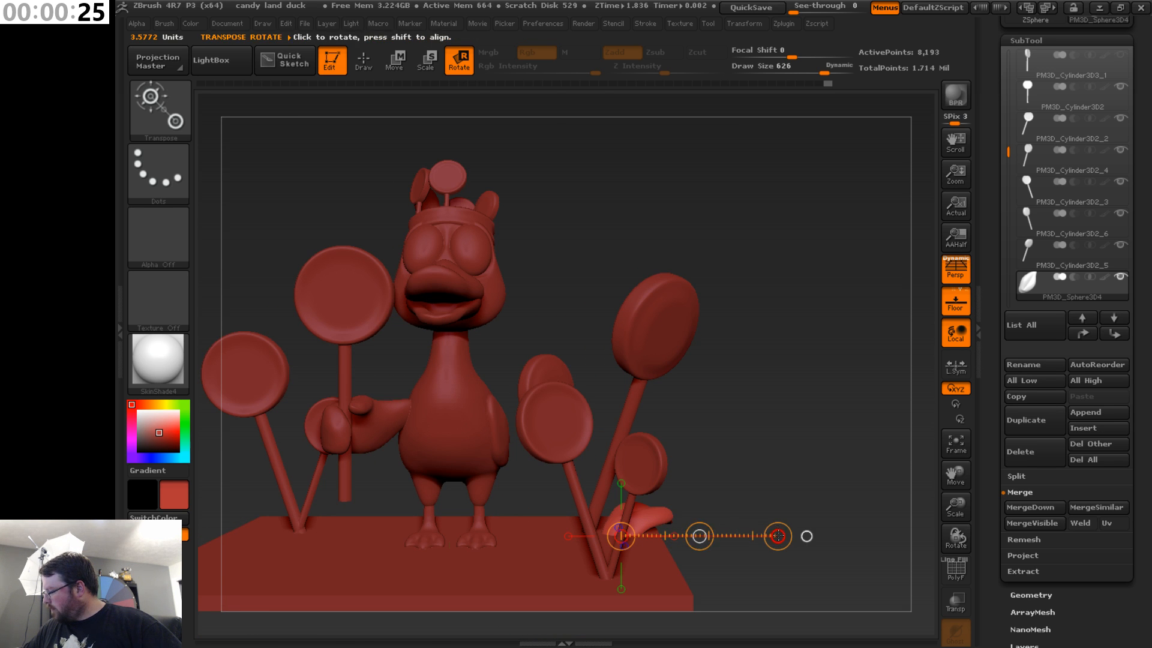
mouse_move(777, 535)
left_mouse_down()
mouse_move(783, 511)
mouse_move(709, 534)
mouse_move(762, 534)
mouse_move(762, 523)
mouse_move(783, 556)
left_mouse_up()
left_click_drag(754, 483, 769, 511)
- Shift the leaf slightly with the transpose Move line from above so its base sits at the lollipop sticks
left_click_drag(931, 491, 885, 372, "alt")
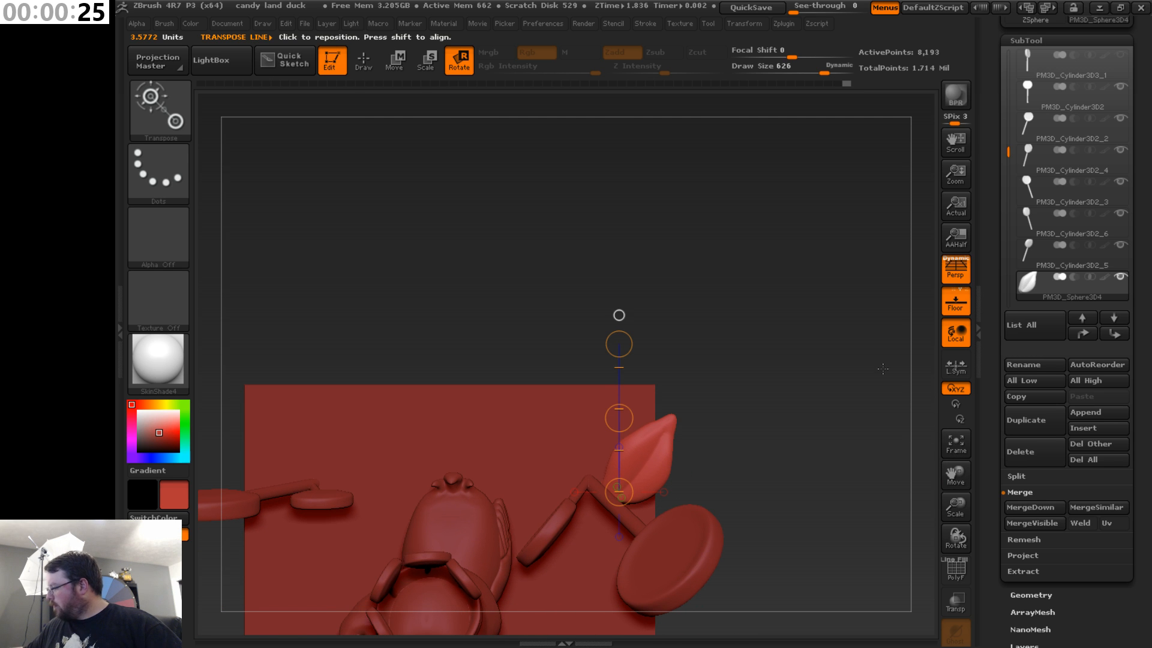
left_click(373, 63)
left_click(395, 59)
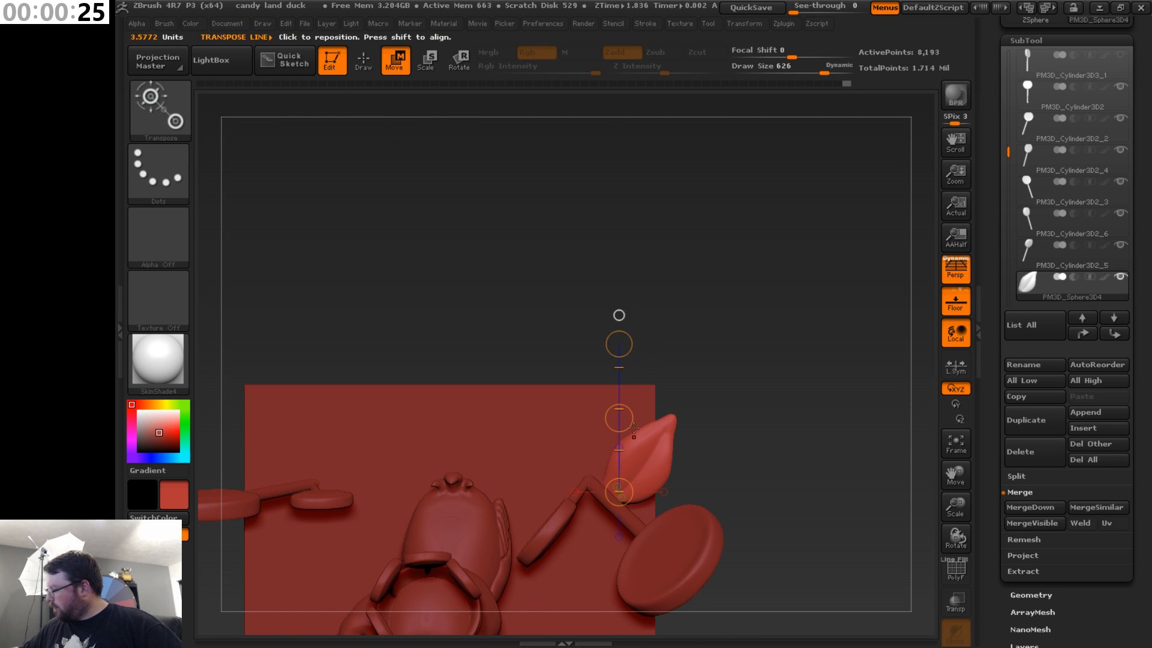
left_click_drag(619, 418, 602, 405)
left_click_drag(618, 314, 642, 447)
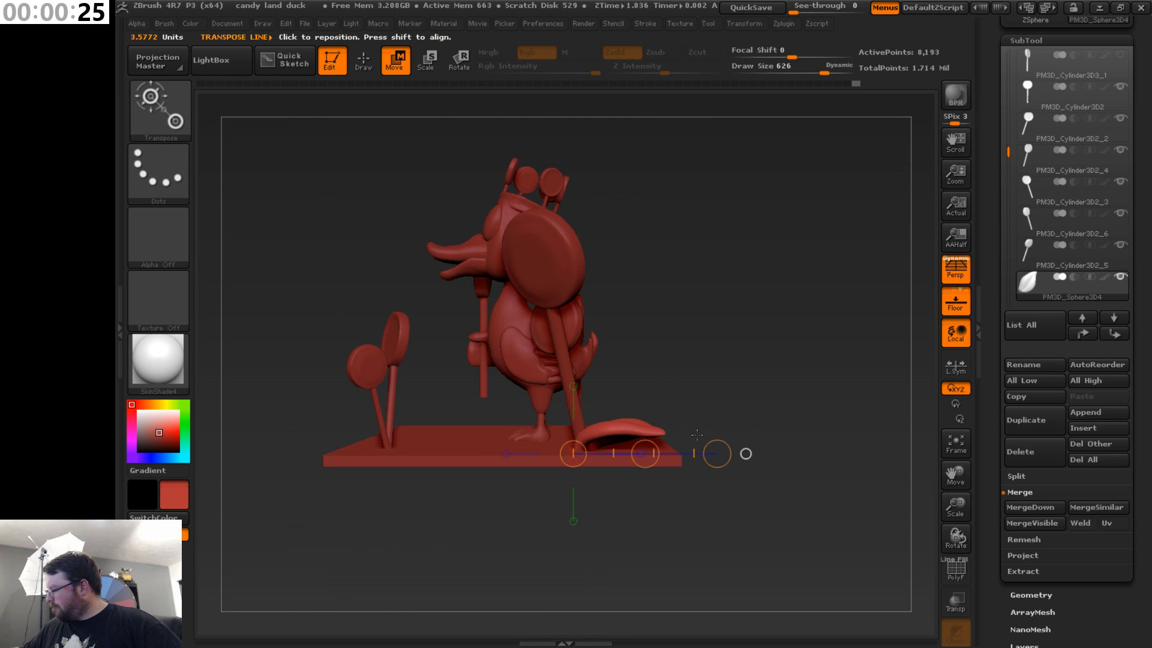
- Rotate the leaf from the side and from above so it rises and leans outward behind the lollipops
left_click(468, 58)
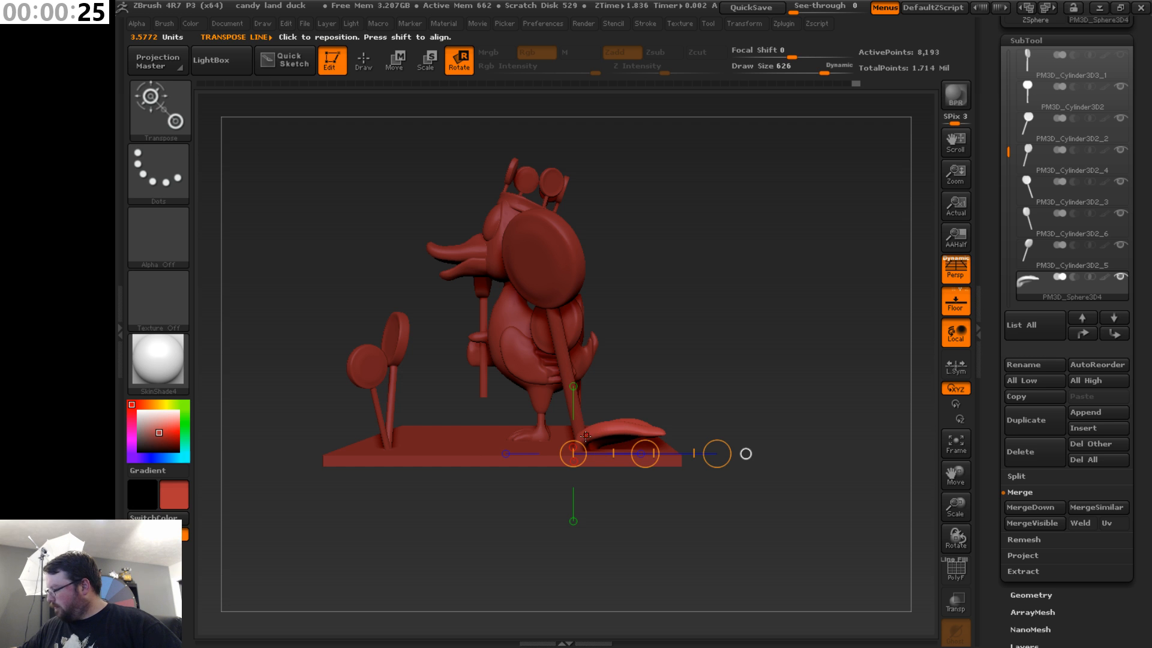
left_click(737, 435)
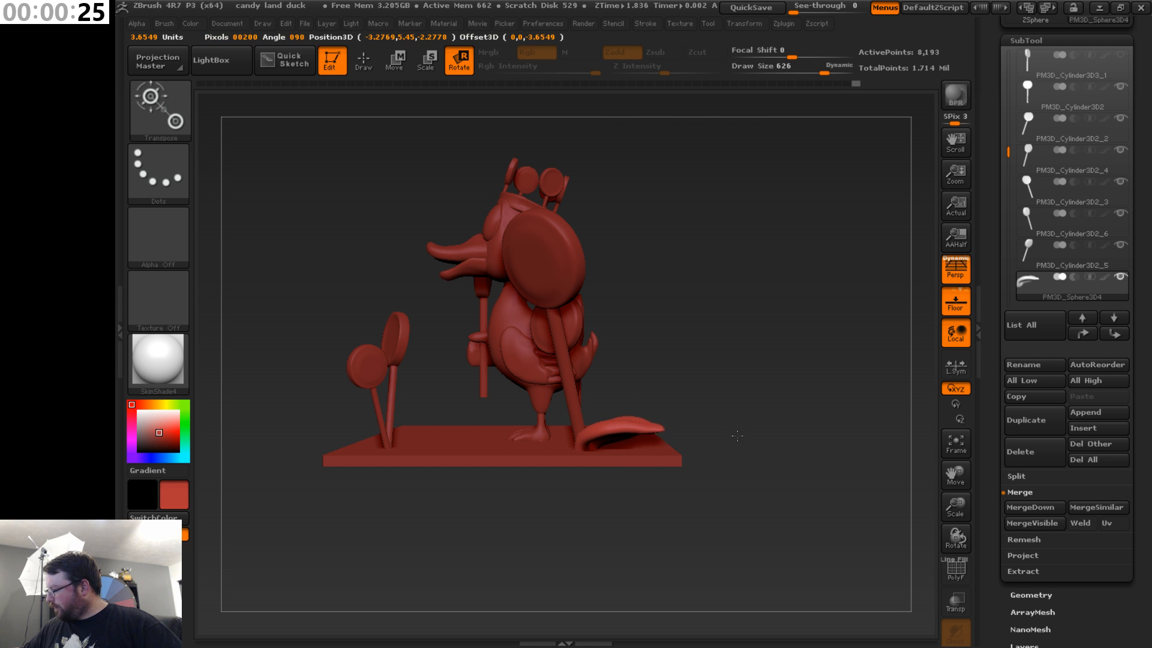
left_click_drag(645, 480, 687, 444)
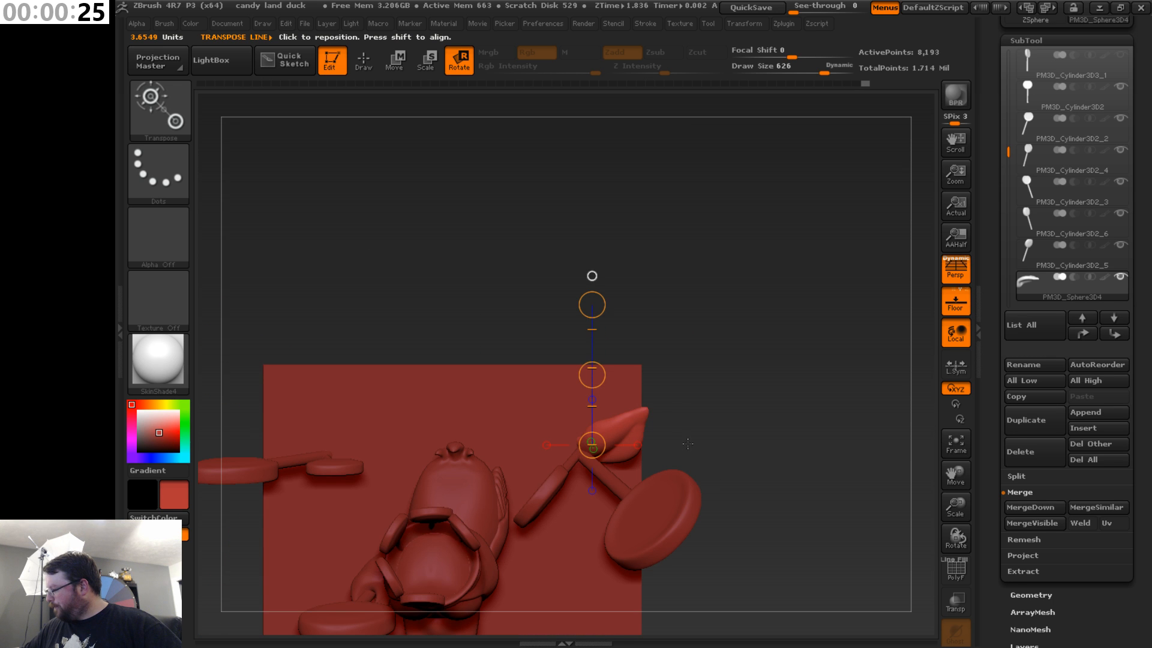
left_click_drag(594, 305, 712, 487)
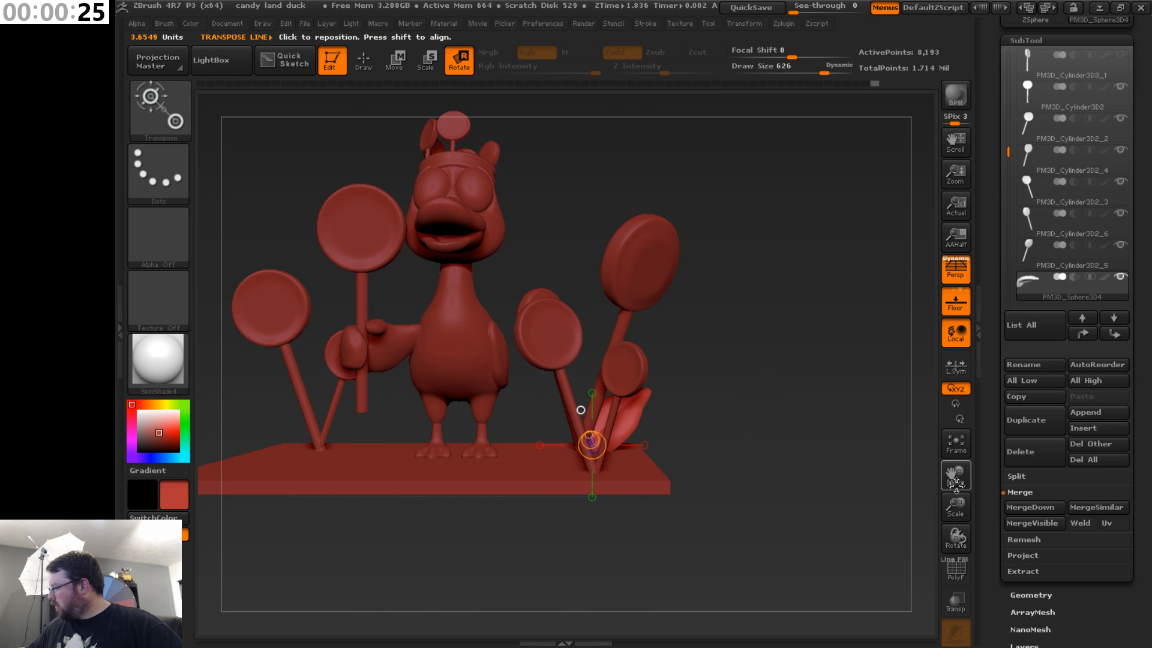
left_click_drag(956, 483, 790, 520)
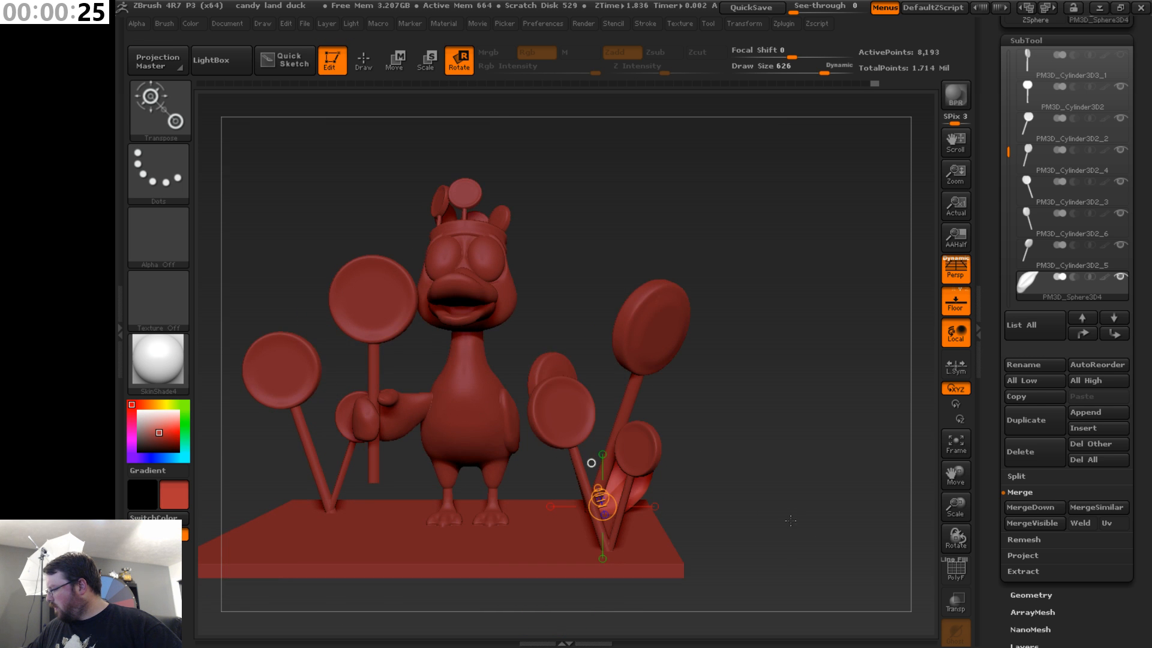
- Duplicate the leaf subtool and turn the copy inward toward the duck
left_click(1037, 423)
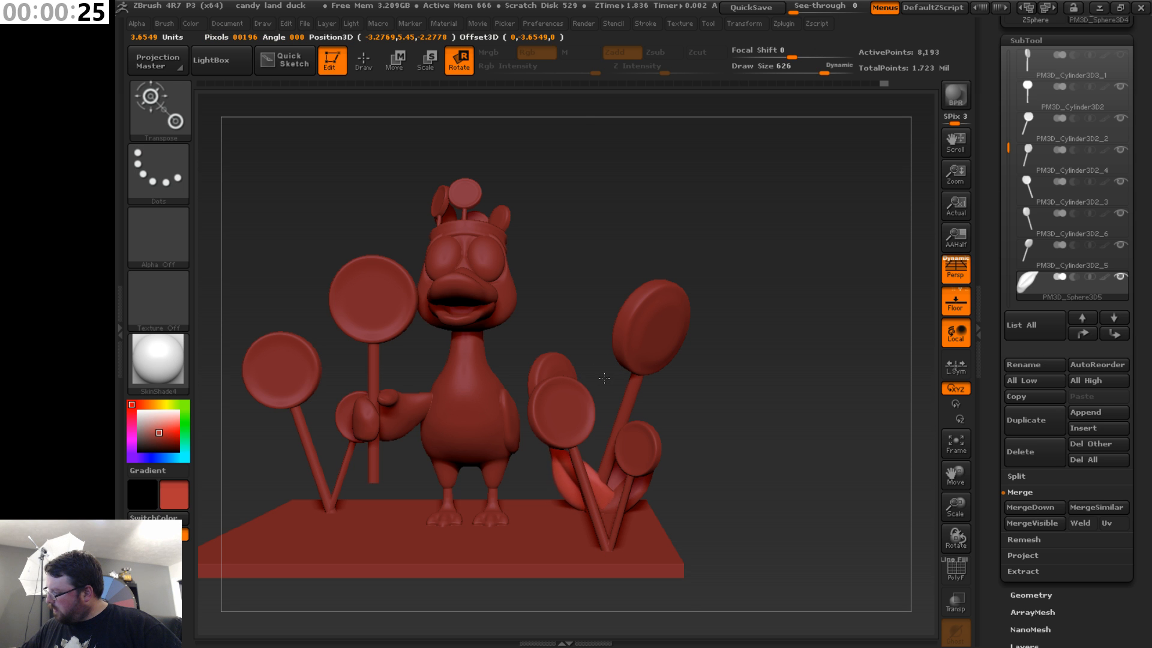
left_click_drag(605, 378, 618, 418)
left_click_drag(613, 512, 664, 397)
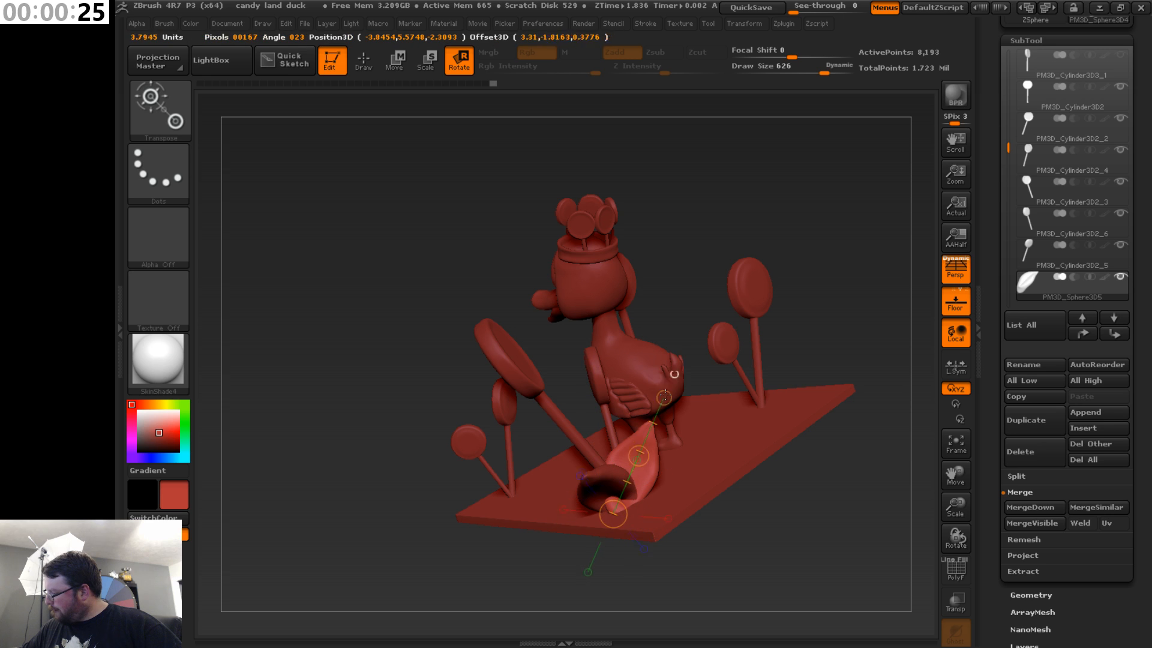
- Rotate the copied leaf around its base with diagonal transpose lines to angle it away from the first leaf
left_click_drag(710, 308, 636, 447)
left_click_drag(705, 286, 717, 360)
left_click_drag(709, 287, 671, 266)
left_click_drag(735, 312, 650, 438)
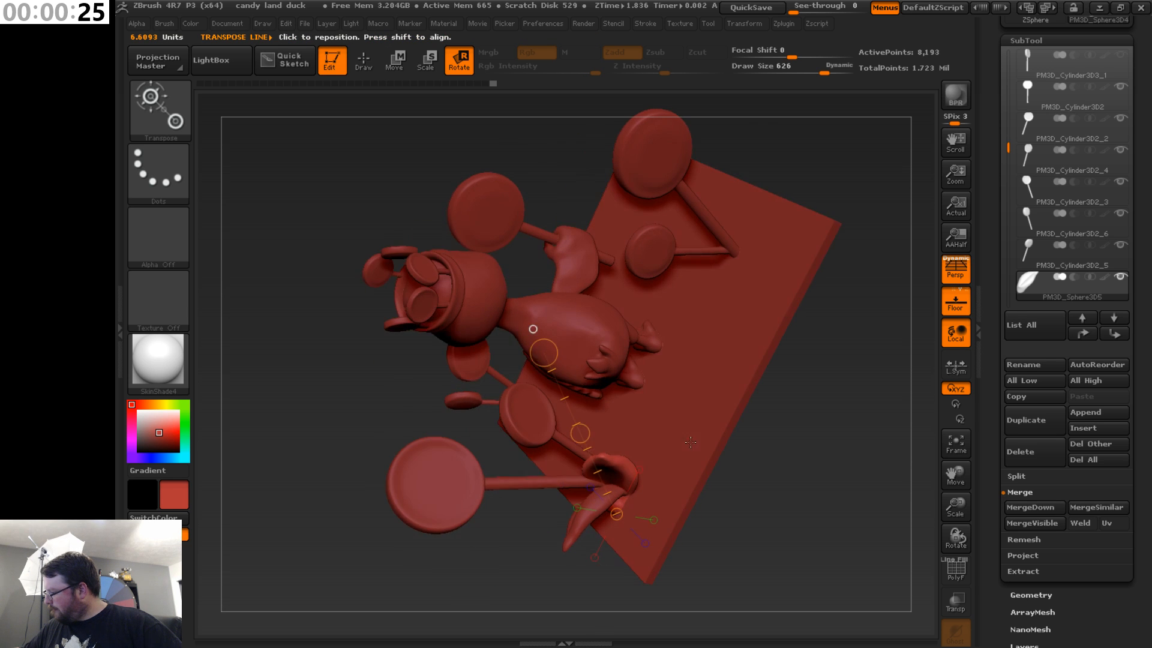
left_click_drag(559, 352, 584, 348)
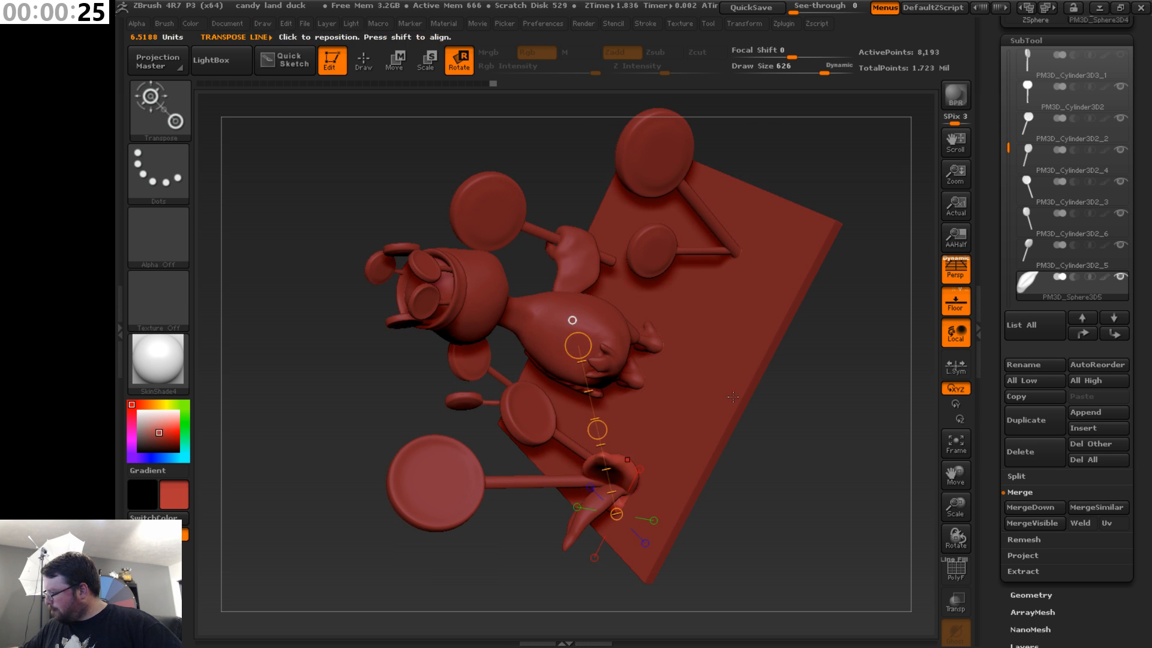
left_click_drag(779, 354, 869, 356)
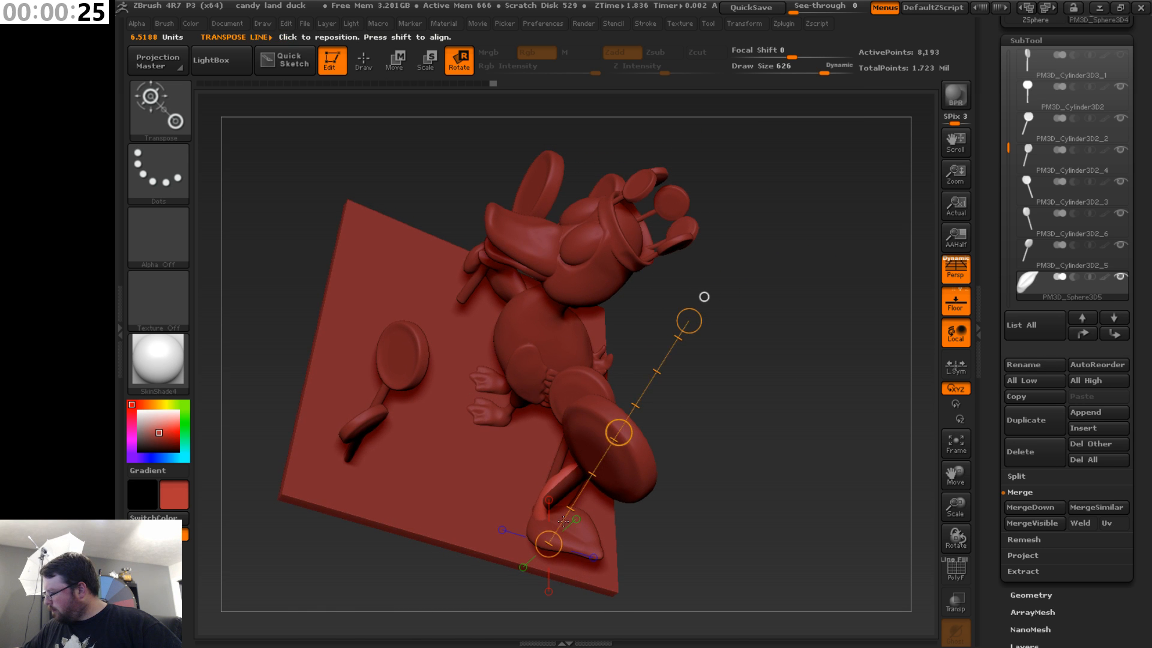
left_click_drag(548, 543, 543, 538)
- Rotate the copied leaf with transpose lines from above and from the side so it tips down behind the lollipops
left_click_drag(750, 465, 764, 404)
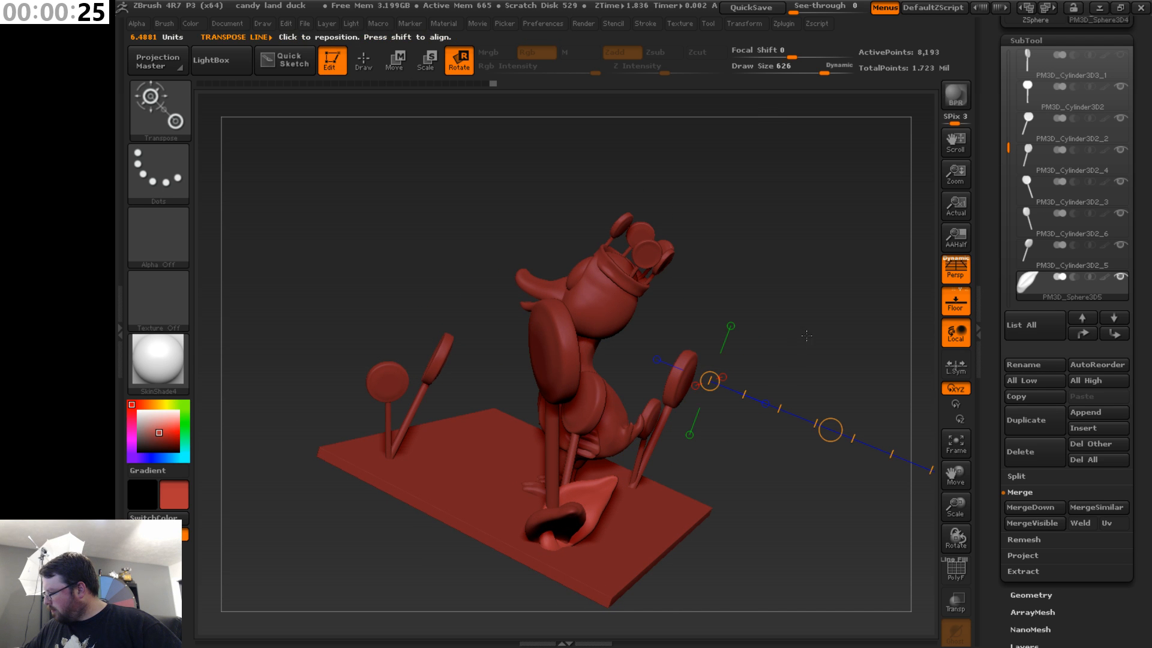
left_click_drag(964, 508, 831, 526)
left_click_drag(797, 457, 762, 442)
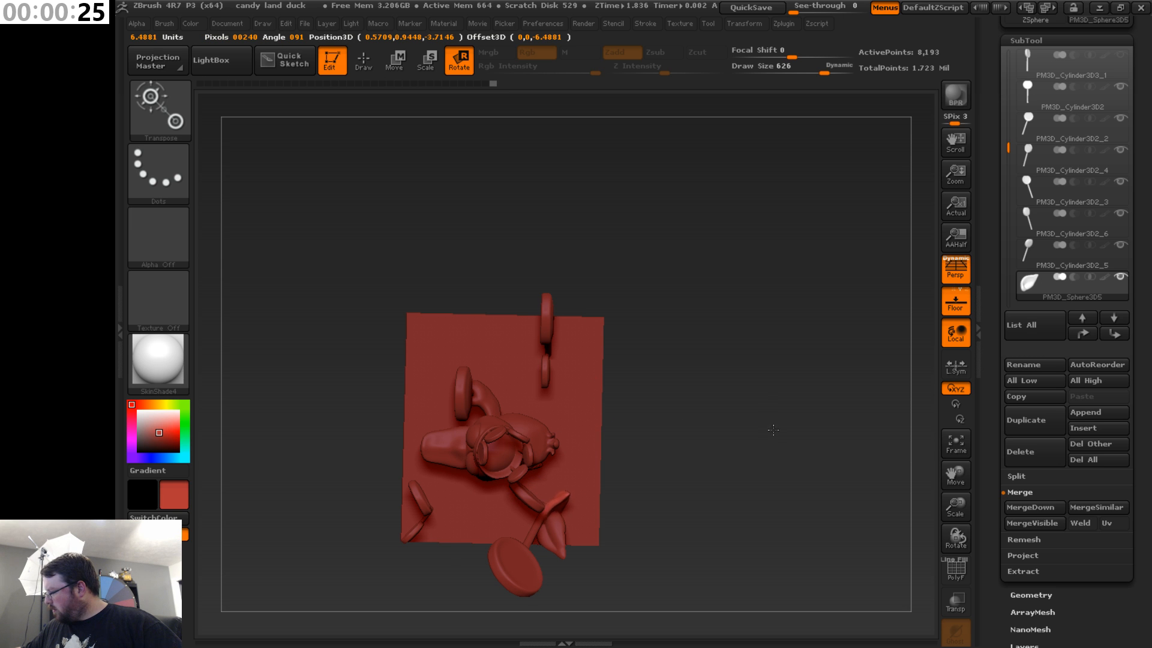
mouse_move(738, 494)
left_mouse_down()
mouse_move(720, 432)
mouse_move(695, 497)
mouse_move(698, 476)
left_mouse_up()
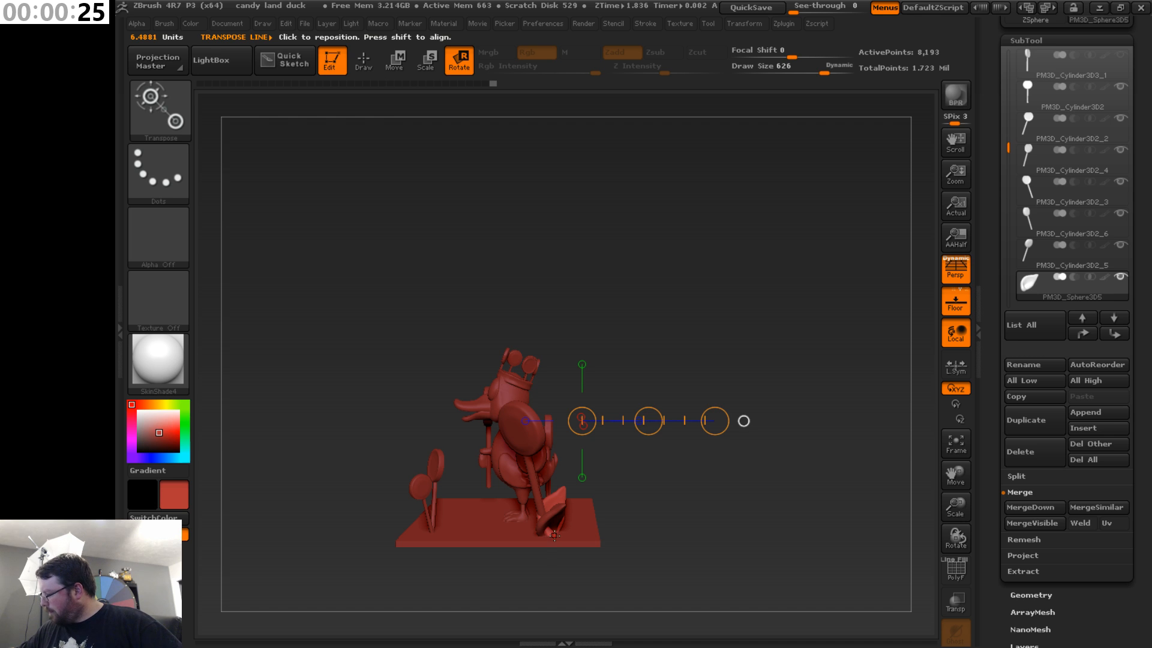
left_click_drag(552, 532, 560, 492)
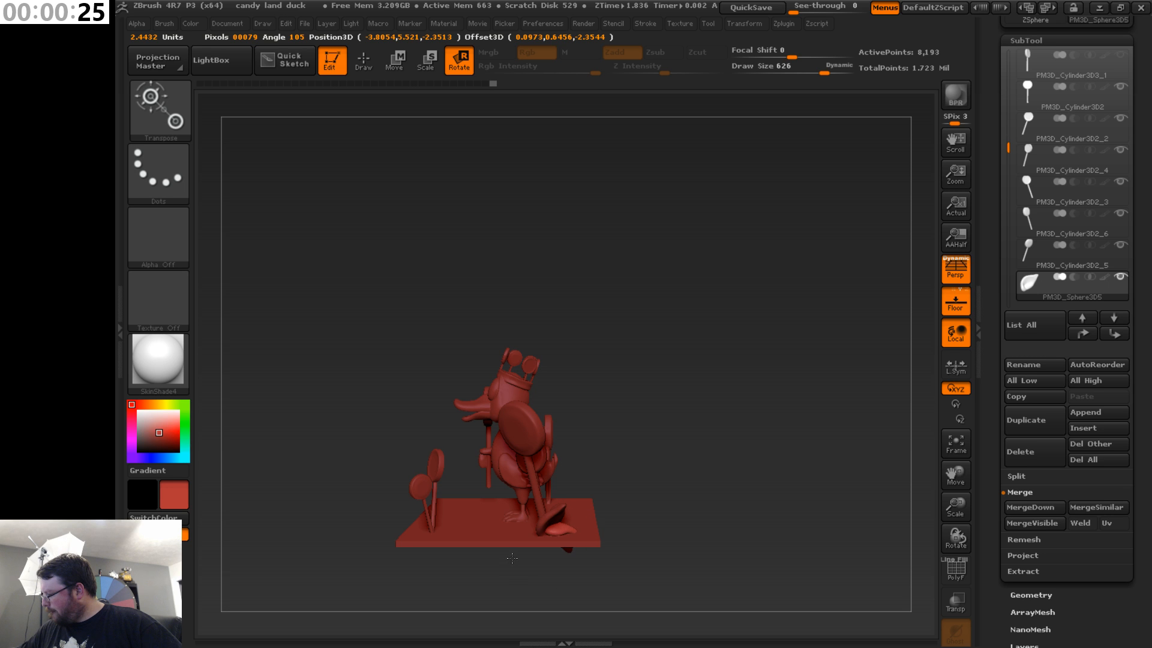
- Rotate the copied leaf from behind so it lies flat on the platform with its tip toward the duck
left_click_drag(512, 558, 619, 515)
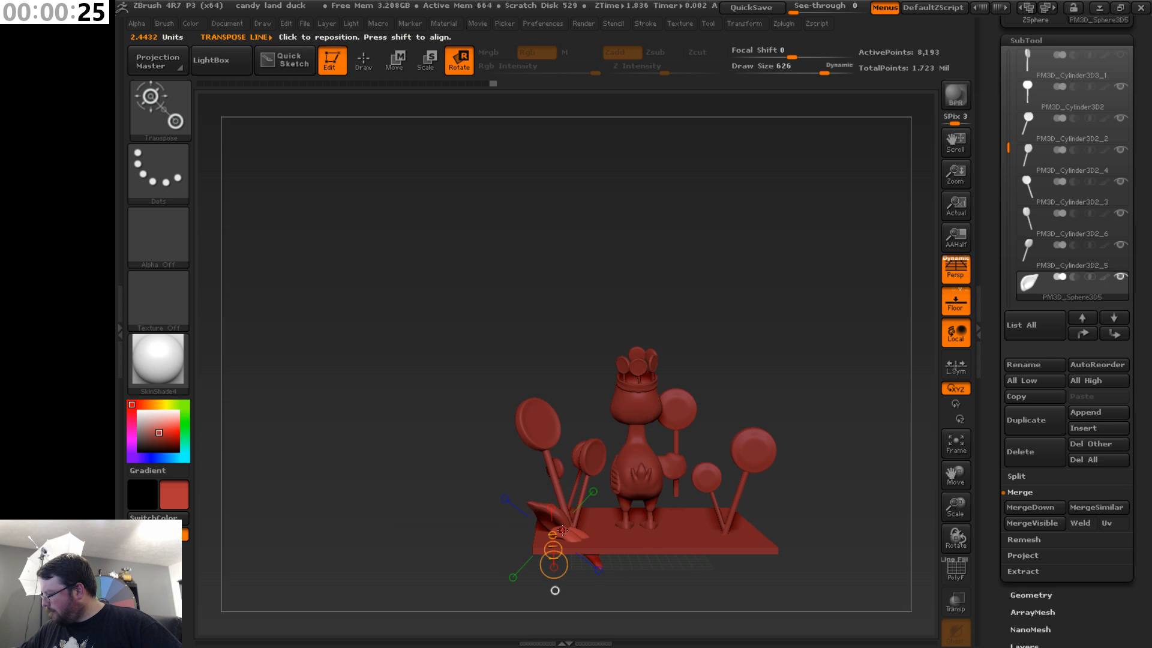
mouse_move(600, 559)
left_mouse_down()
mouse_move(610, 562)
mouse_move(616, 523)
left_mouse_up()
left_click_drag(630, 585, 672, 563)
left_click_drag(556, 537, 605, 533)
- Move the copied leaf against the first leaf's base with the transpose line
key("w")
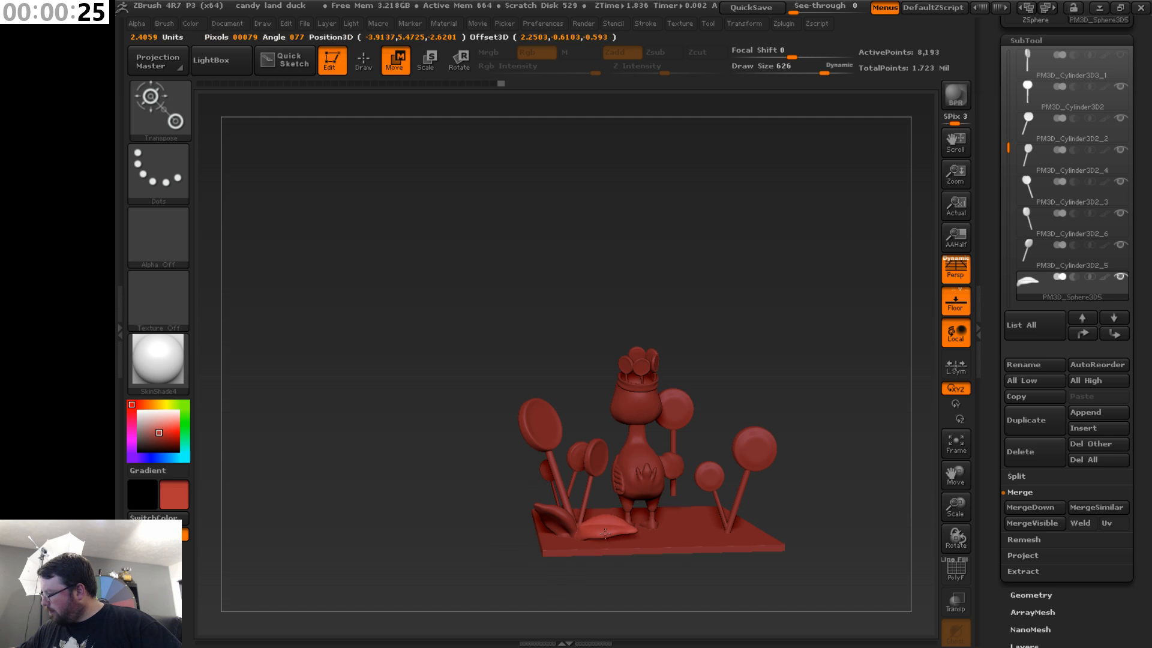
left_click_drag(480, 429, 664, 455)
left_click_drag(594, 527, 588, 527)
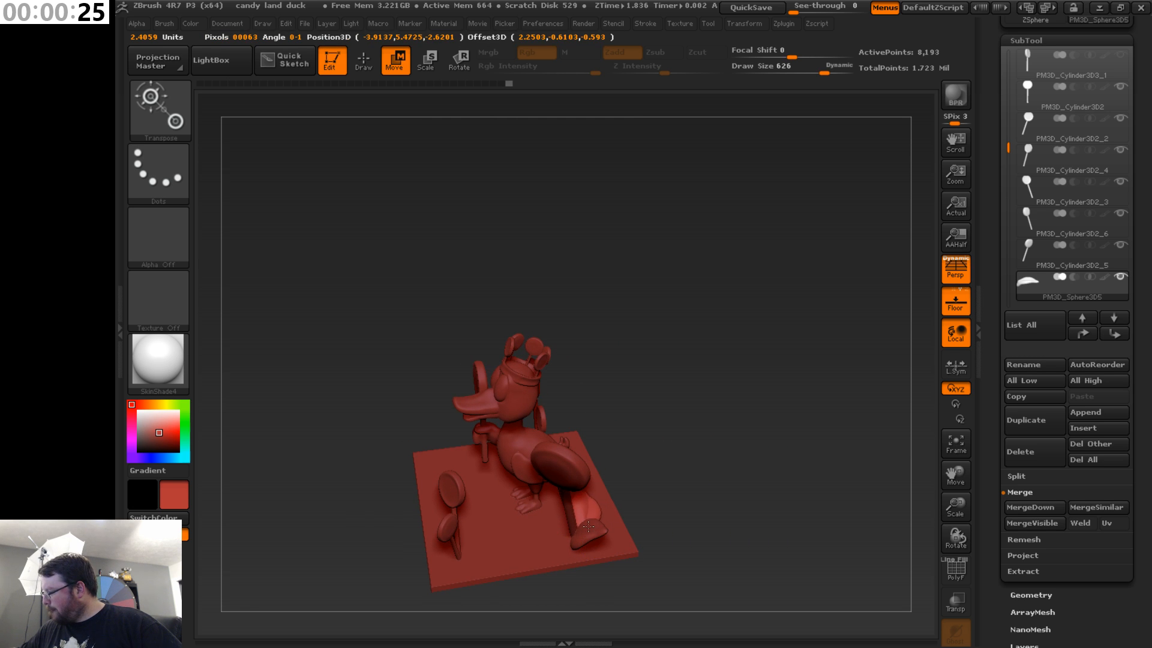
left_click_drag(743, 456, 605, 416)
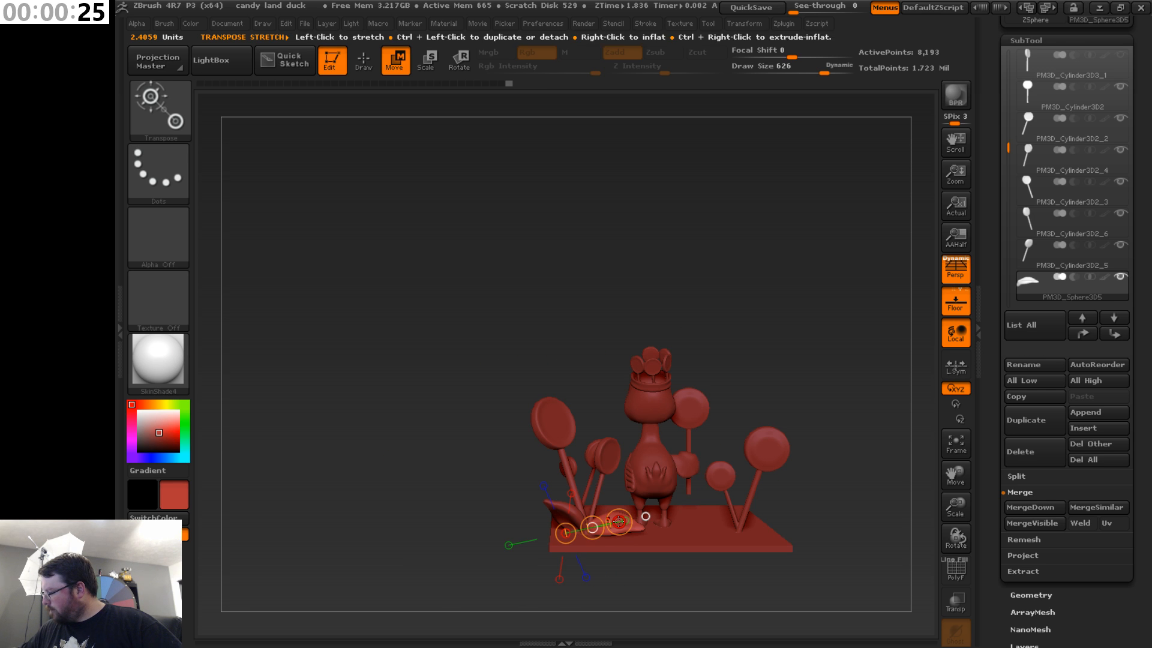
- Rotate the copied leaf's tip upward from behind and lower the leaf so its base meets the platform
key("r")
left_click_drag(619, 521, 605, 486)
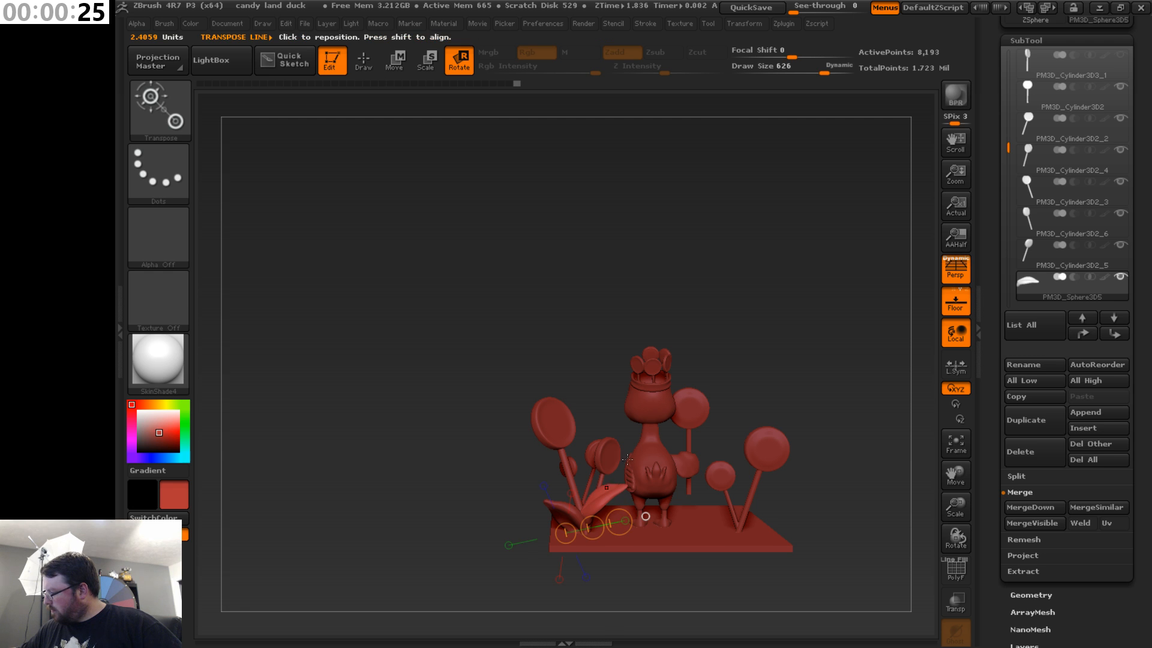
left_click(398, 62)
left_click_drag(592, 528, 595, 538)
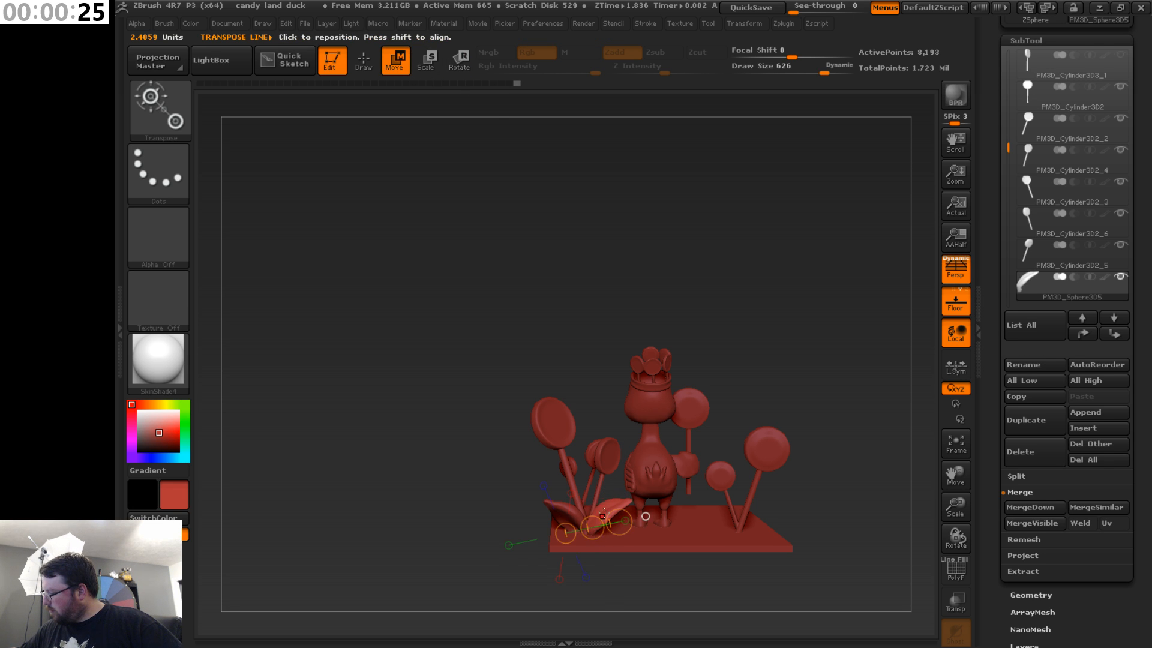
- Shift the copied leaf from the side and rotate it from above so it fits against the rear lollipops' bases
left_click_drag(720, 336, 723, 395)
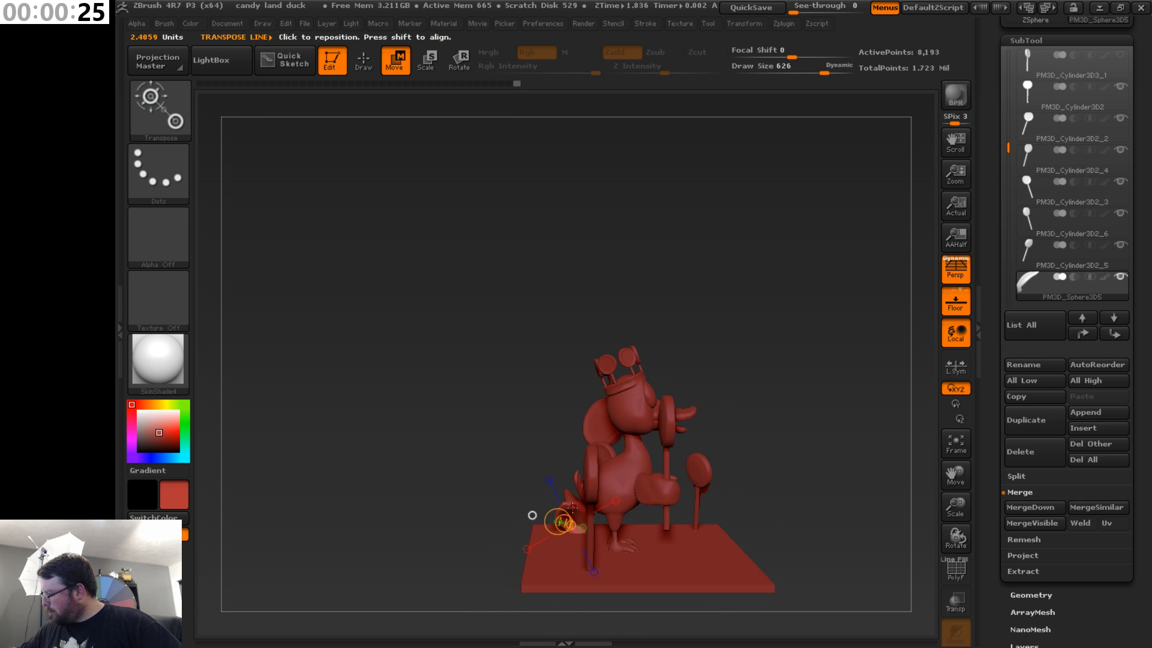
mouse_move(562, 503)
left_mouse_down()
mouse_move(599, 558)
mouse_move(512, 535)
left_mouse_up()
left_click_drag(669, 362, 659, 392)
left_click_drag(564, 480, 569, 506)
key("r")
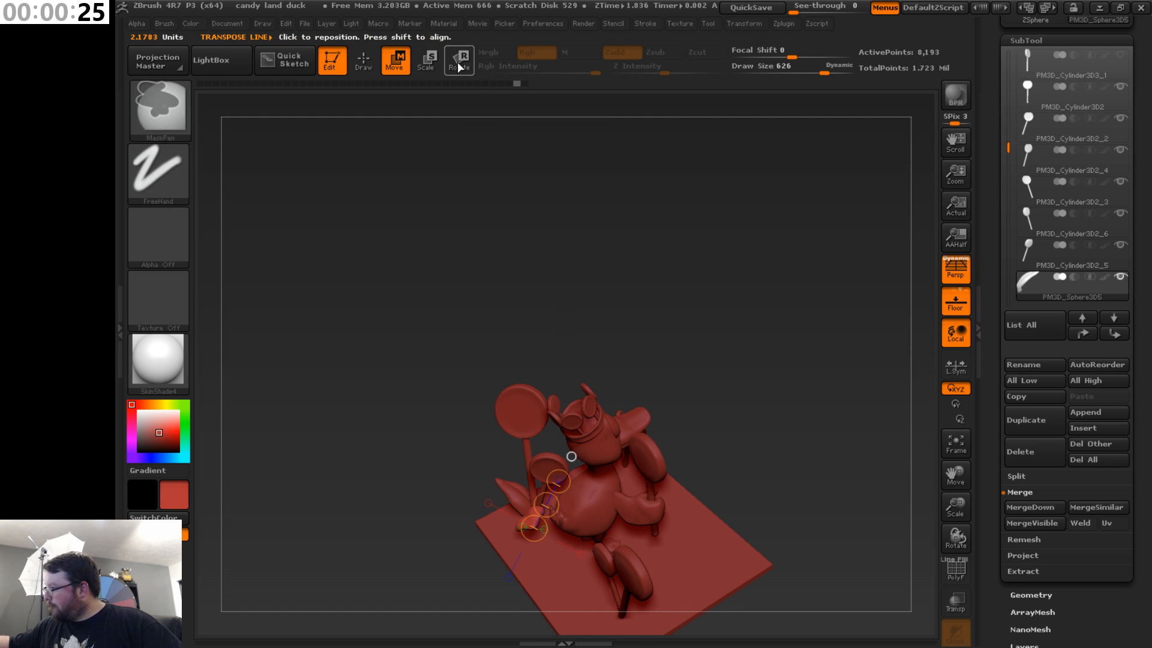
left_click_drag(546, 505, 573, 525)
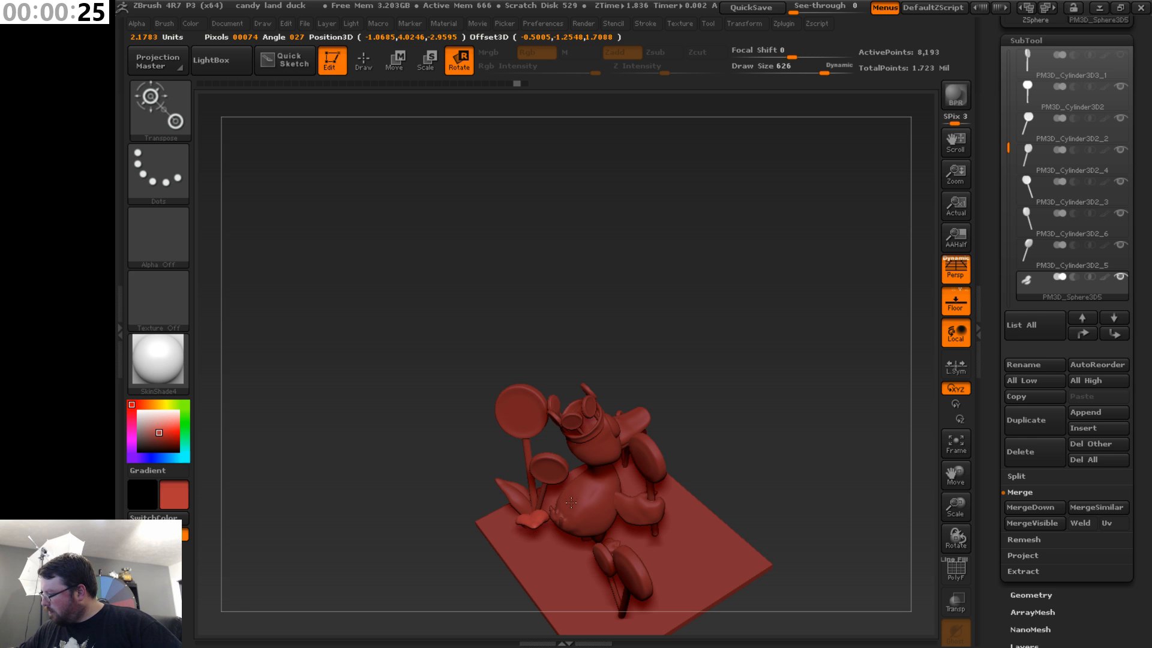
left_click_drag(678, 342, 748, 352)
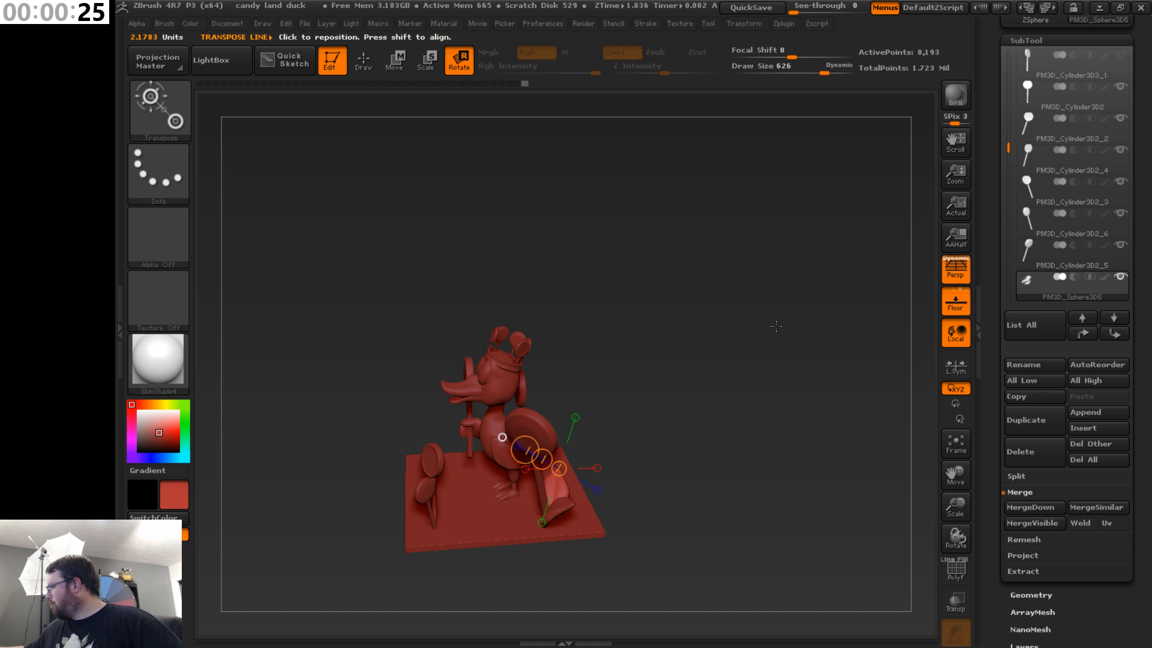
- Merge the copied leaf PM3D_Sphere3D5 down with the first leaf PM3D_Sphere3D4 into one subtool
mouse_move(1083, 275)
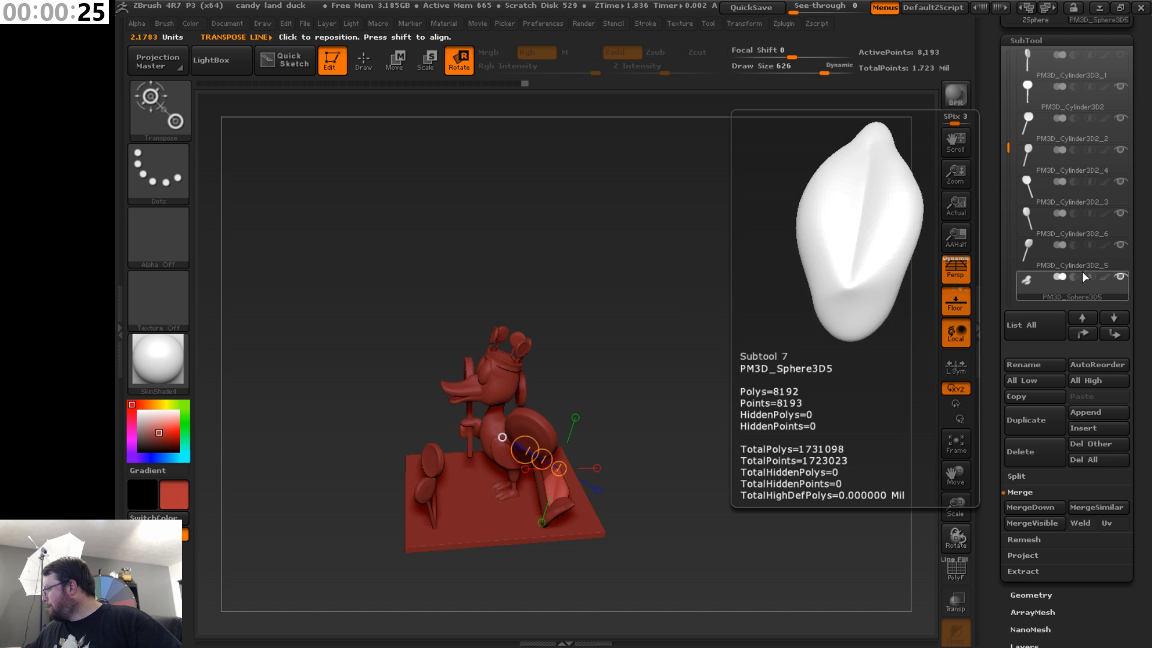
mouse_move(1032, 162)
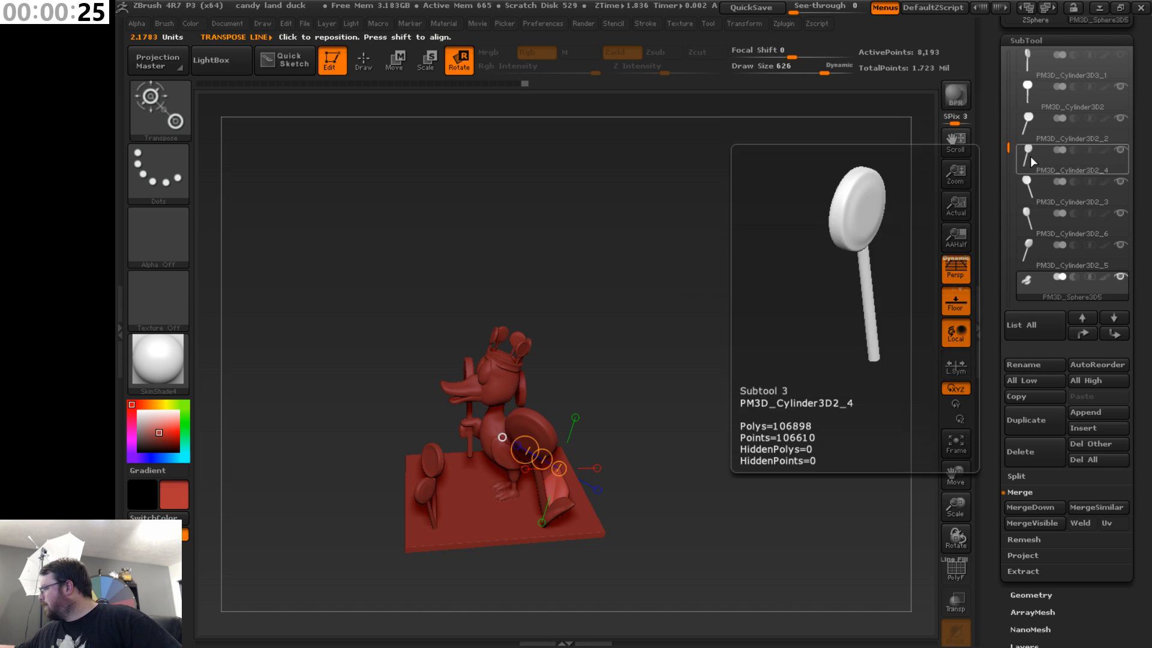
scroll(1062, 180, "down", 3)
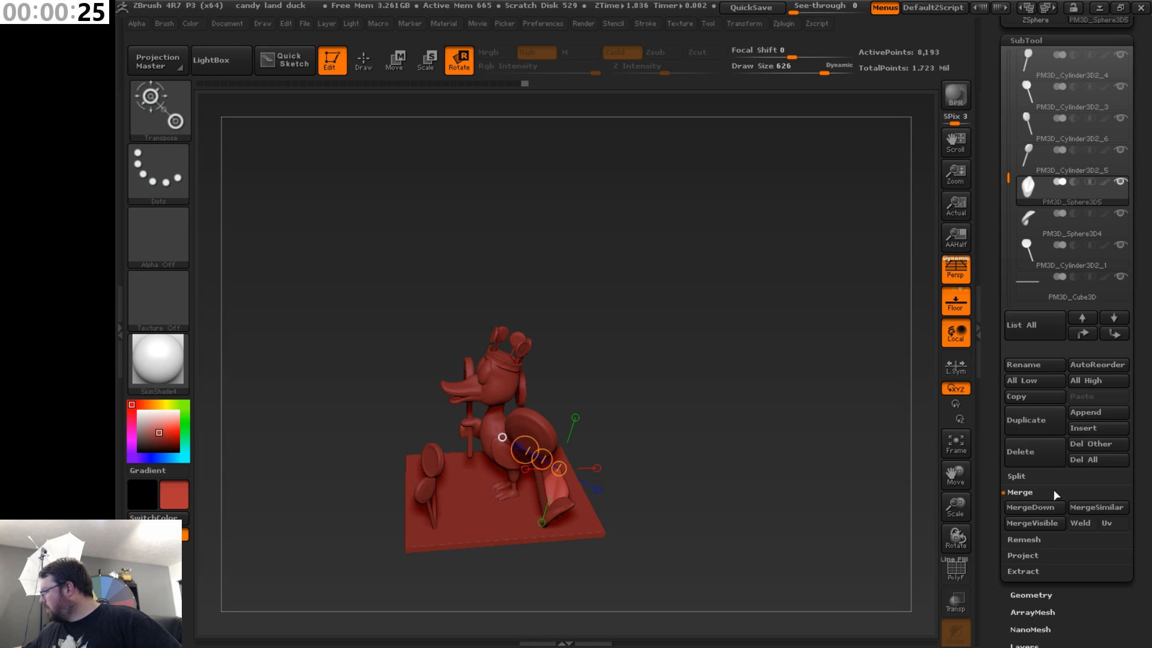
left_click(1050, 507)
left_click(874, 535)
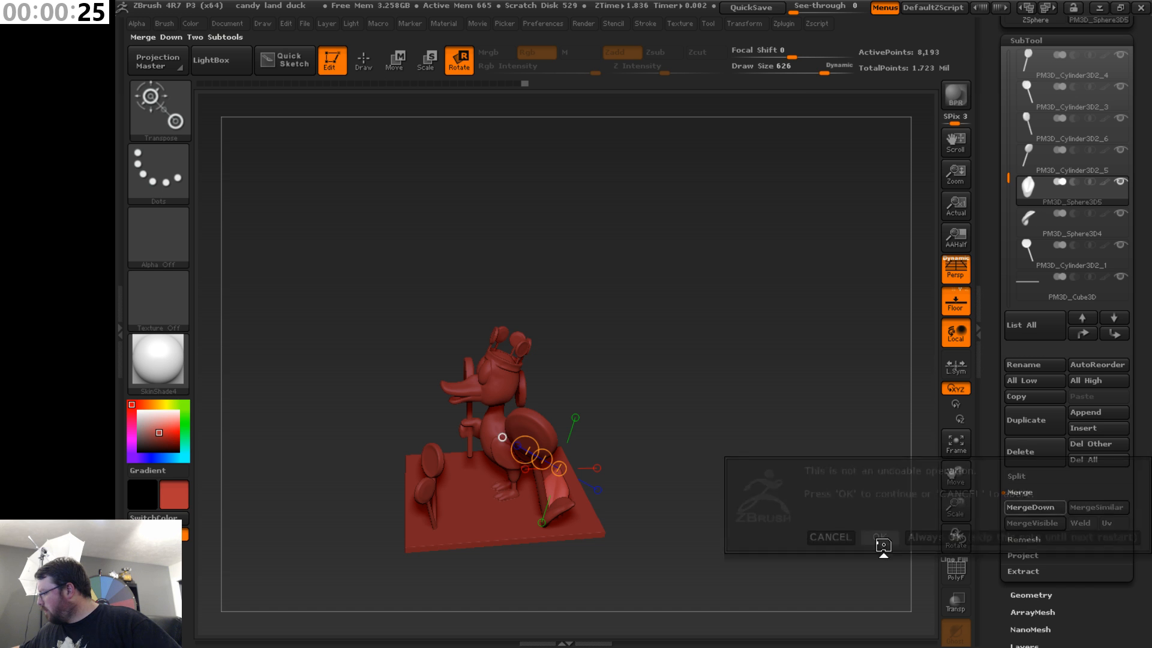
mouse_move(868, 527)
left_mouse_down()
mouse_move(804, 531)
mouse_move(851, 542)
mouse_move(852, 517)
left_mouse_up()
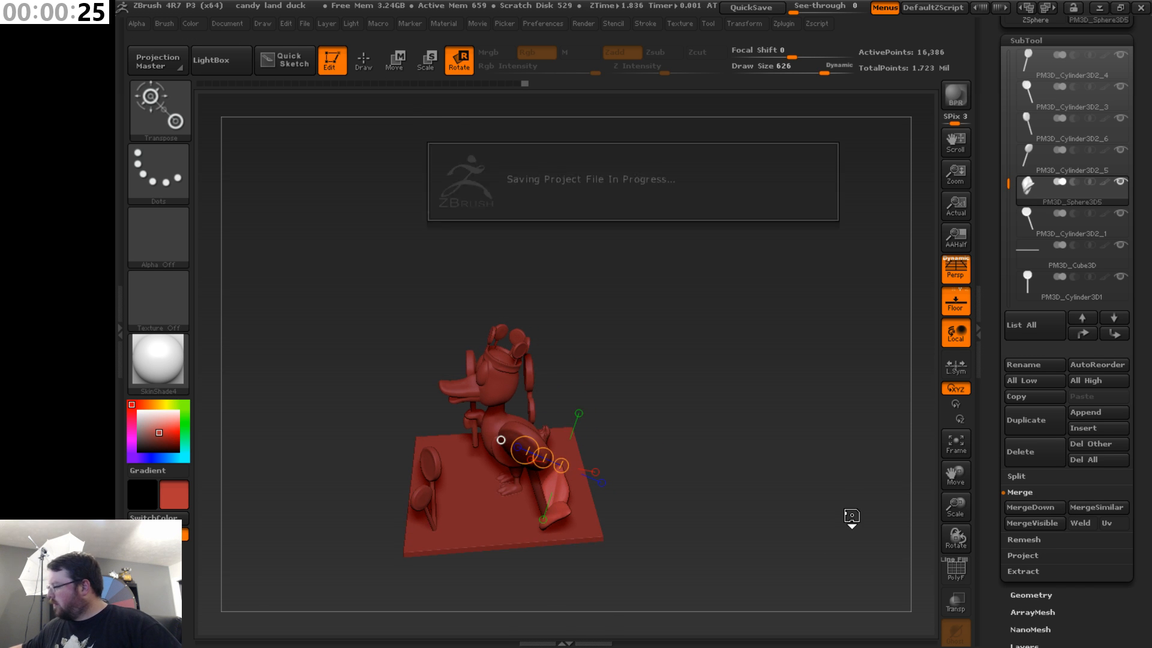
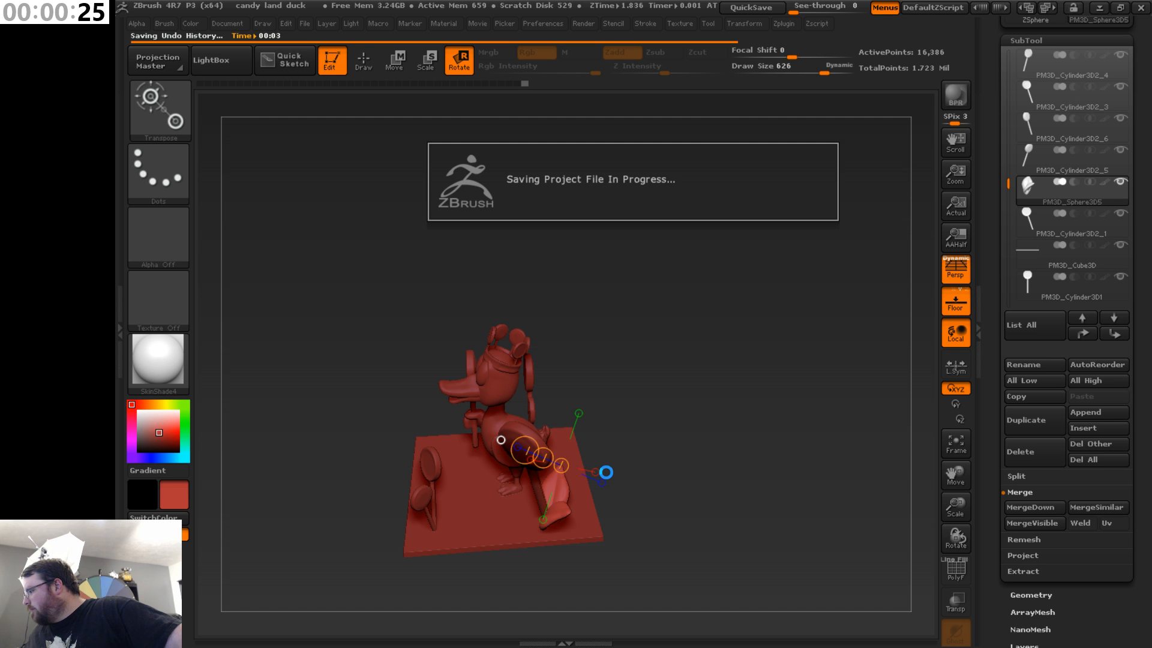
- Duplicate the merged leaf pair and move the copy across the platform toward the small front lollipops
left_click_drag(723, 459, 731, 502)
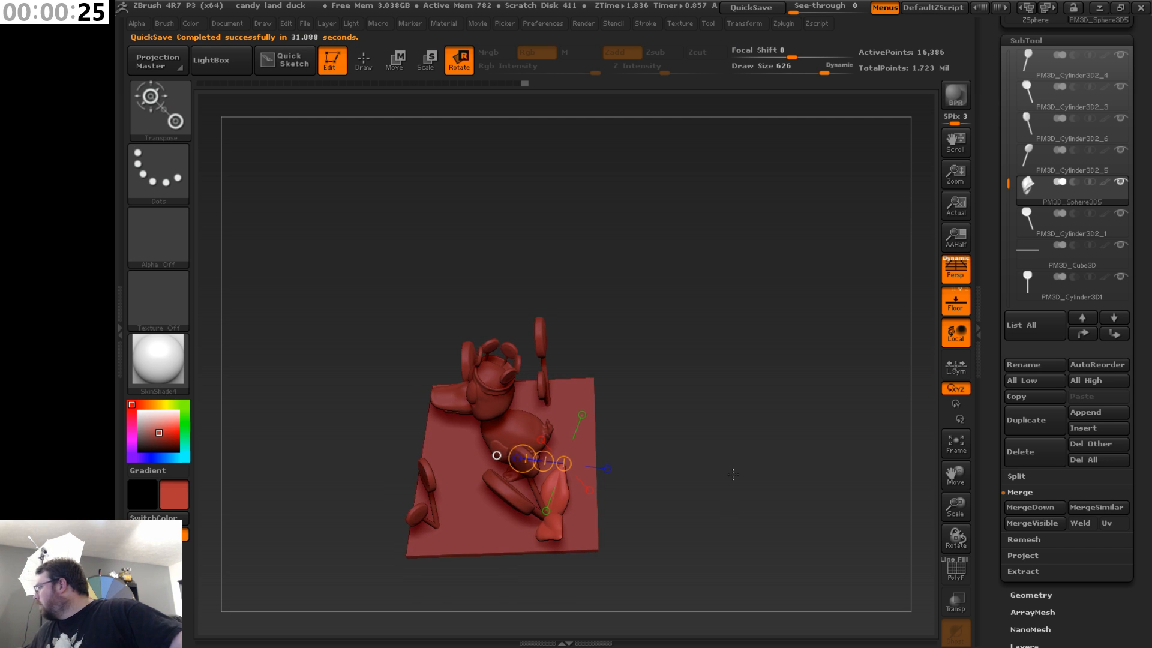
mouse_move(1008, 184)
left_mouse_down()
mouse_move(1008, 118)
mouse_move(1009, 196)
left_mouse_up()
left_click_drag(699, 490, 734, 435)
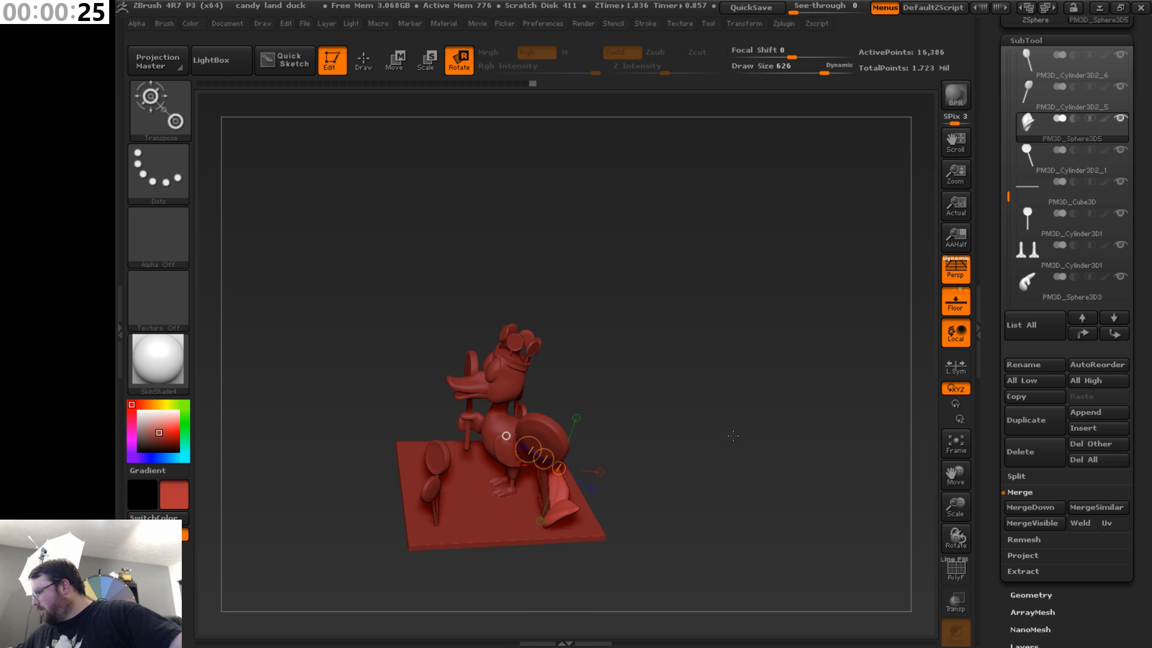
left_click(1040, 420)
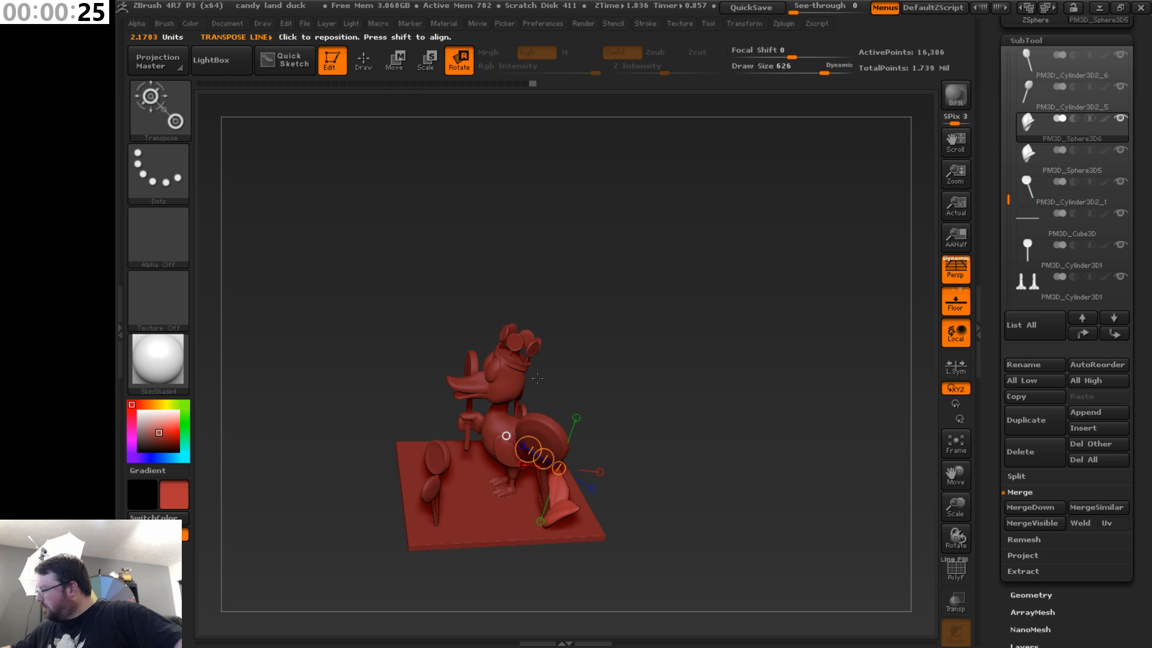
key("w")
mouse_move(494, 513)
left_mouse_down()
mouse_move(686, 512)
mouse_move(658, 512)
left_mouse_up()
mouse_move(574, 512)
left_mouse_down()
mouse_move(472, 519)
mouse_move(479, 502)
left_mouse_up()
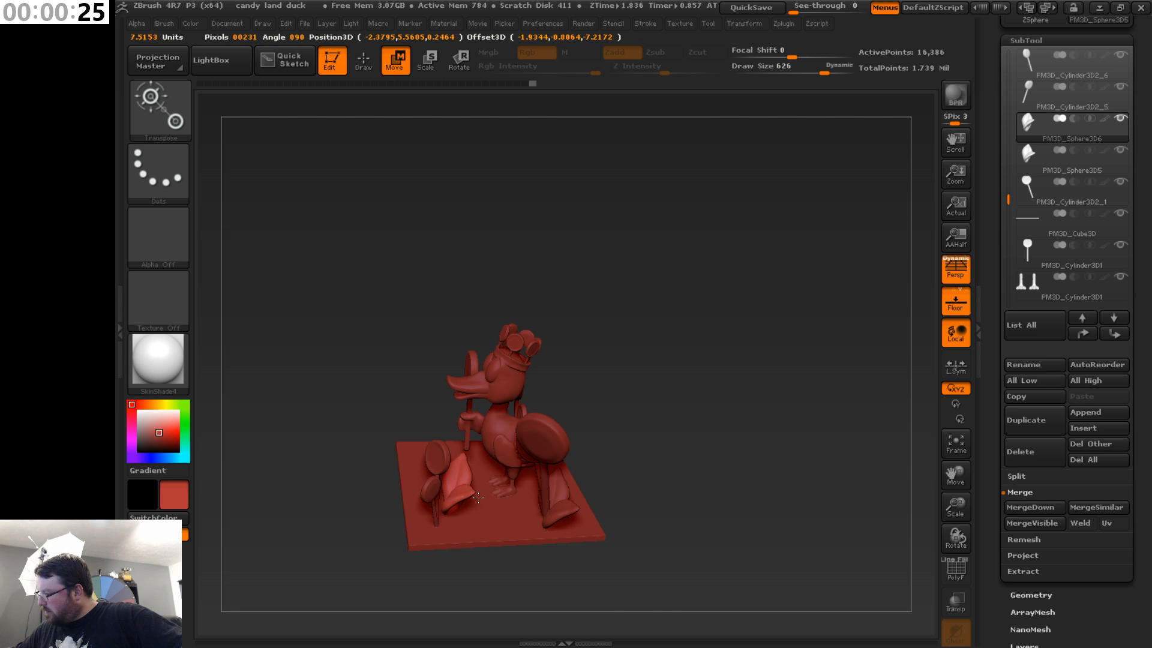
- Align the copied leaf pair with the front lollipops' bases by moving it in the front and side views
left_click_drag(644, 349, 709, 332)
left_click(609, 531)
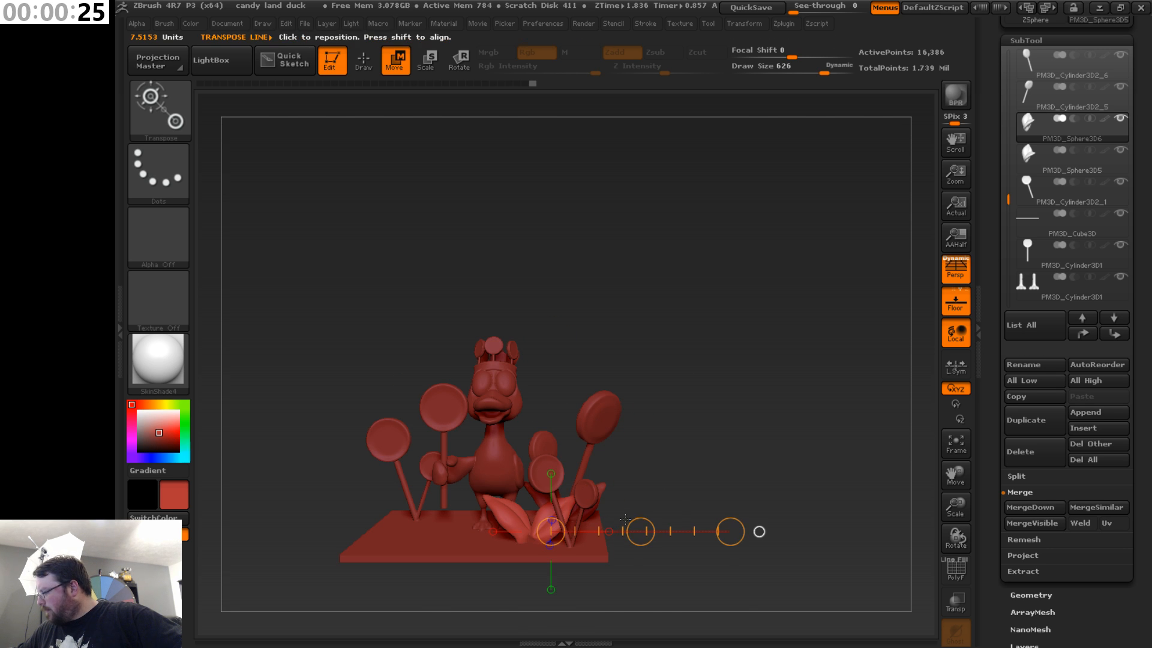
left_click_drag(640, 531, 674, 530)
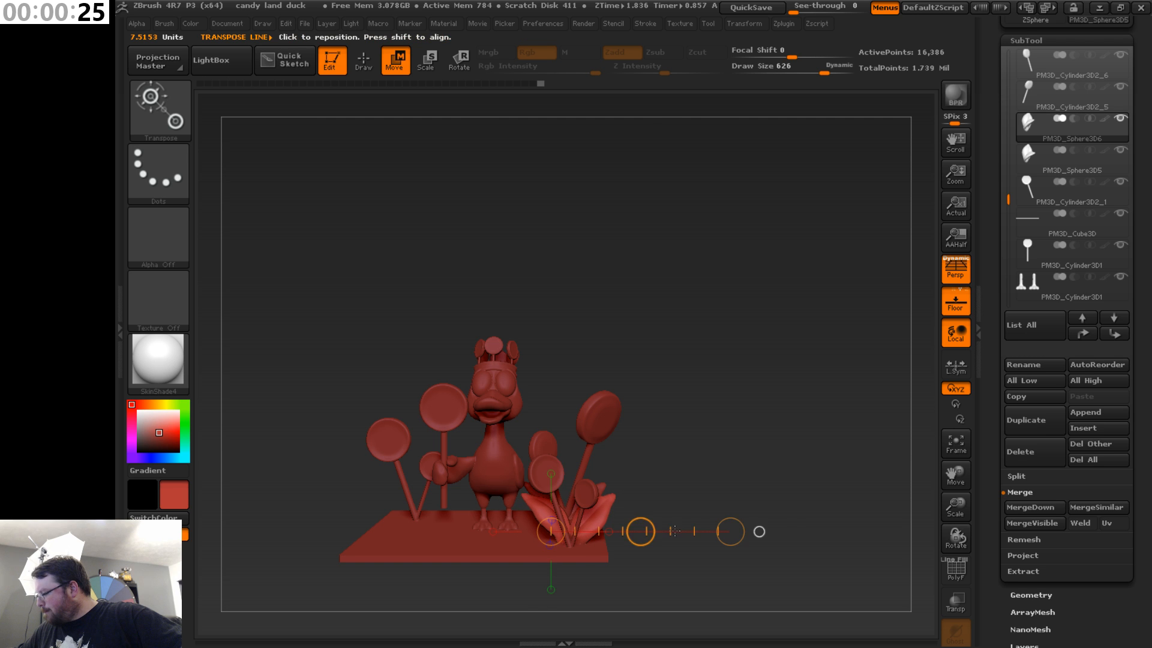
left_click_drag(690, 456, 594, 462)
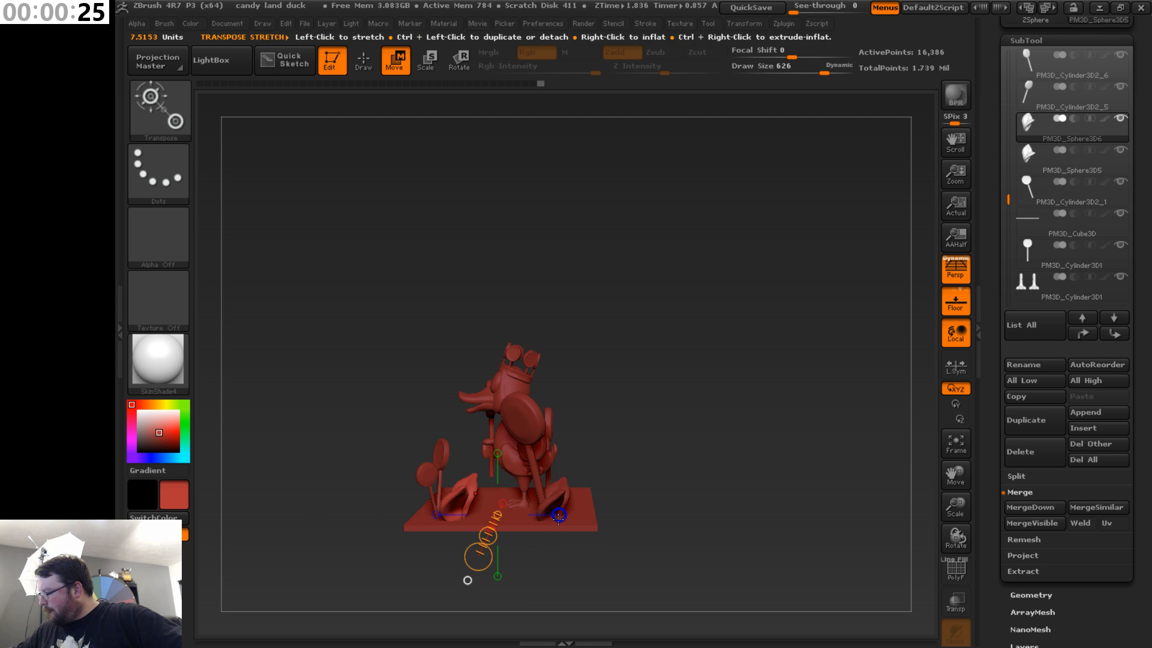
left_click(560, 515)
left_click_drag(579, 514, 558, 510)
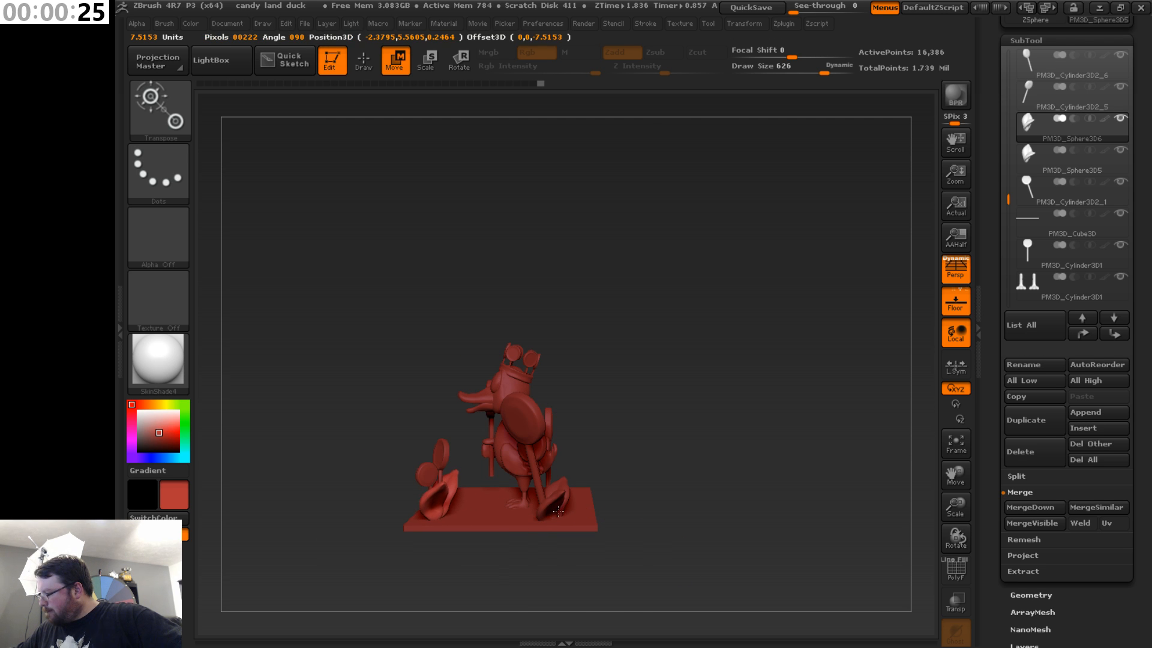
left_click_drag(495, 549, 585, 538)
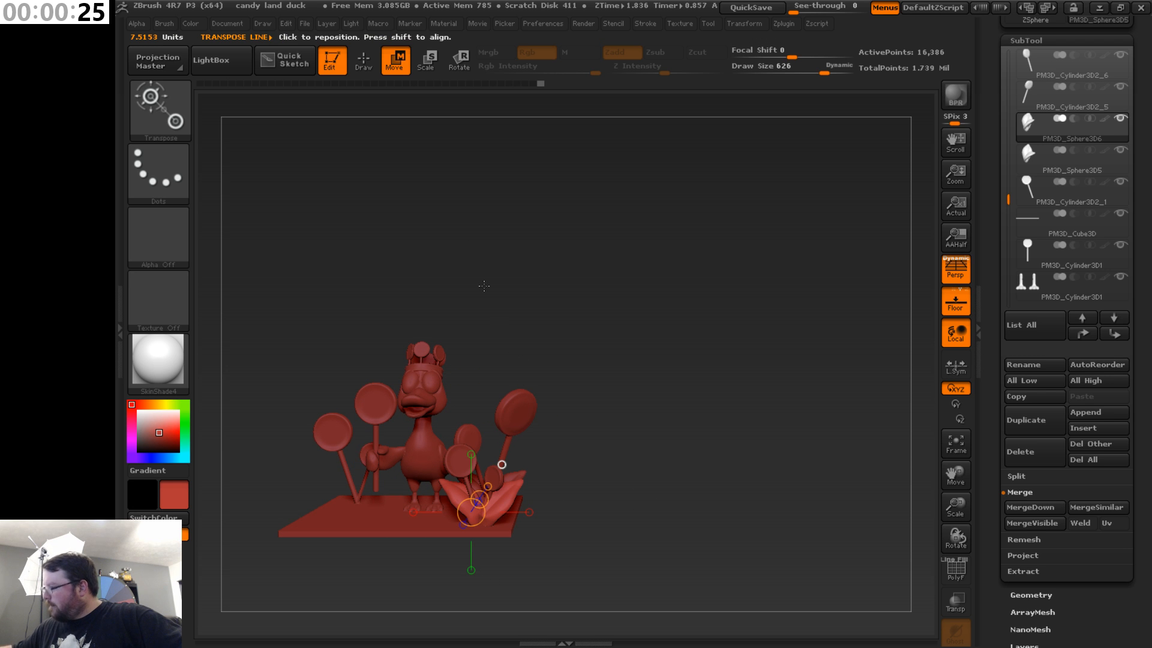
- Scale down the copied leaf pair around its base at the front lollipops
left_click(429, 62)
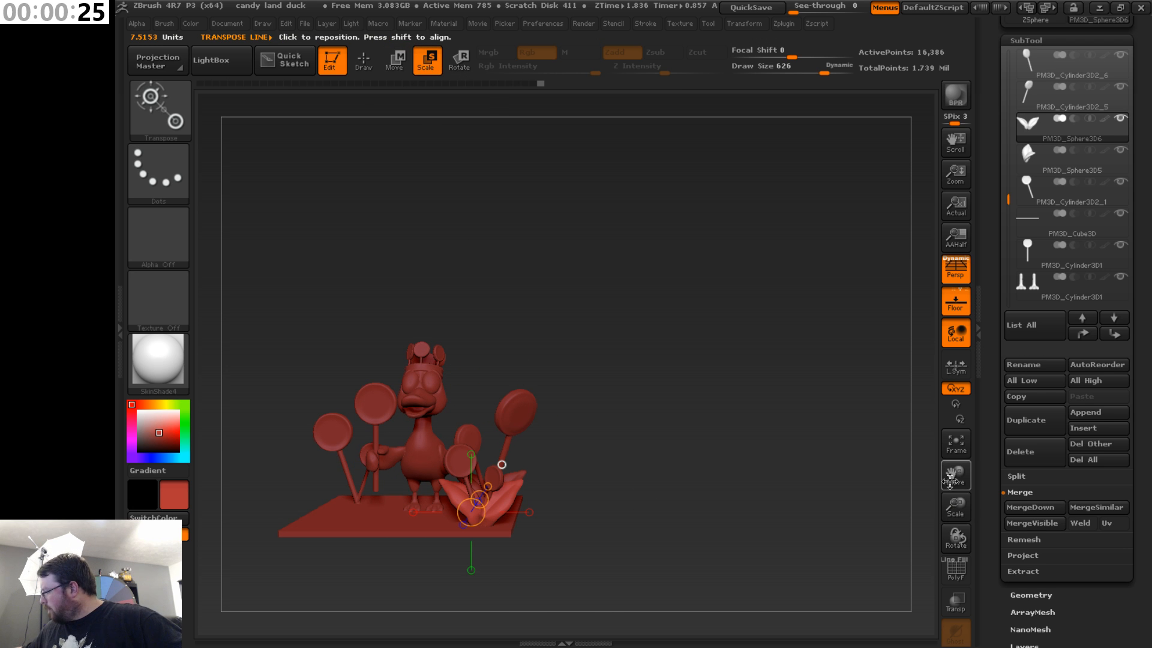
left_click_drag(950, 481, 1055, 458)
left_click_drag(959, 502, 956, 522)
left_click_drag(954, 475, 947, 443)
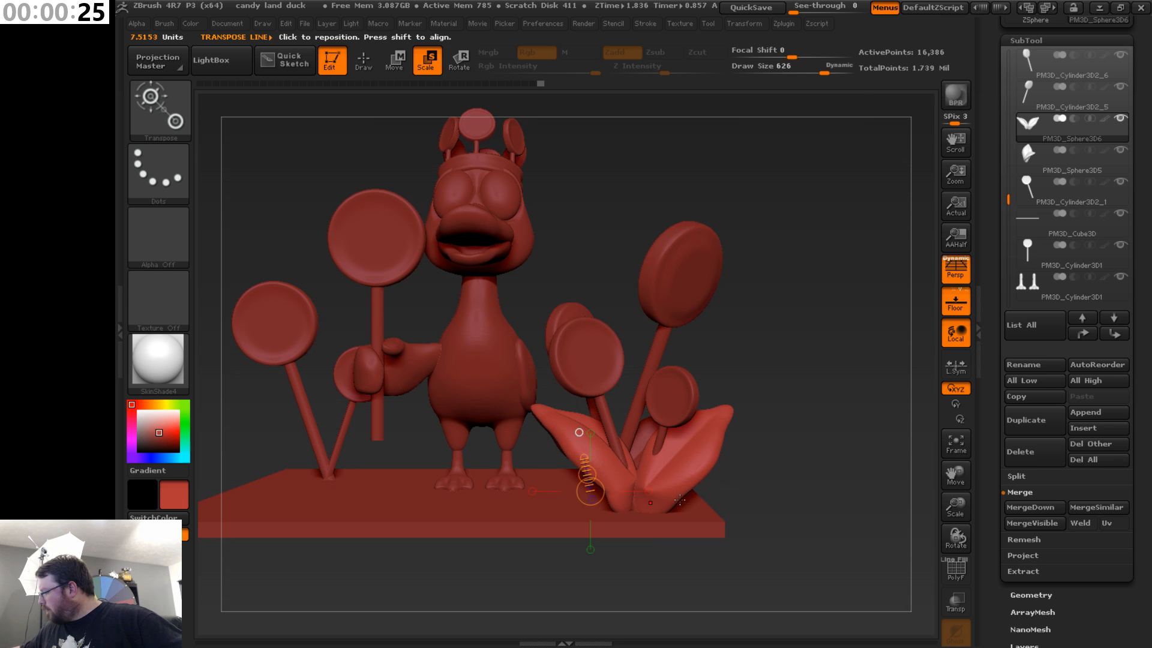
mouse_move(632, 506)
left_mouse_down("shift")
mouse_move(826, 506)
mouse_move(797, 505)
mouse_move(798, 521)
mouse_move(710, 569)
left_mouse_up("shift")
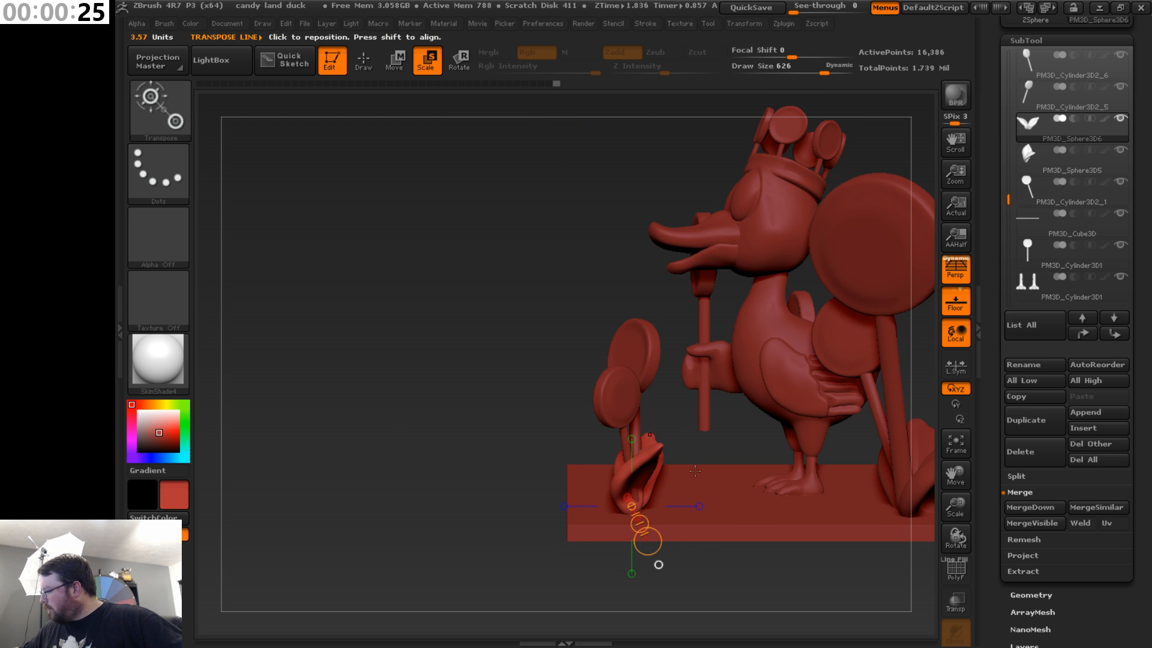
- Tilt the smaller leaf pair down toward the platform from the side and position its base at the front lollipop sticks
left_click(458, 60)
left_click_drag(631, 506, 707, 579, "shift")
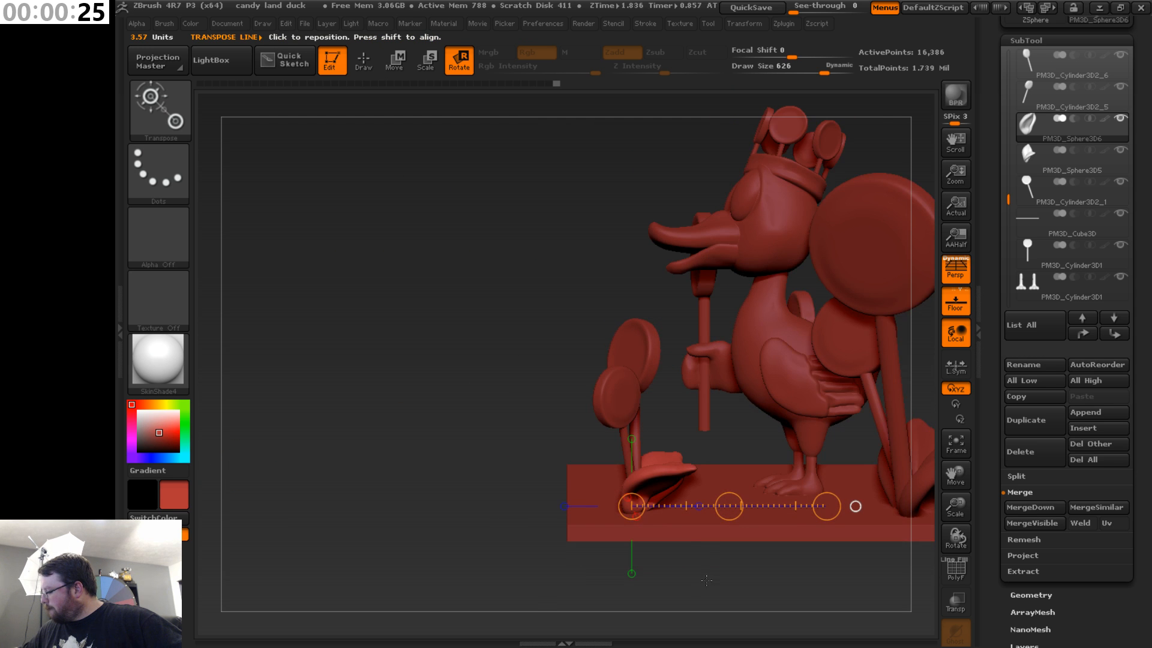
key("w")
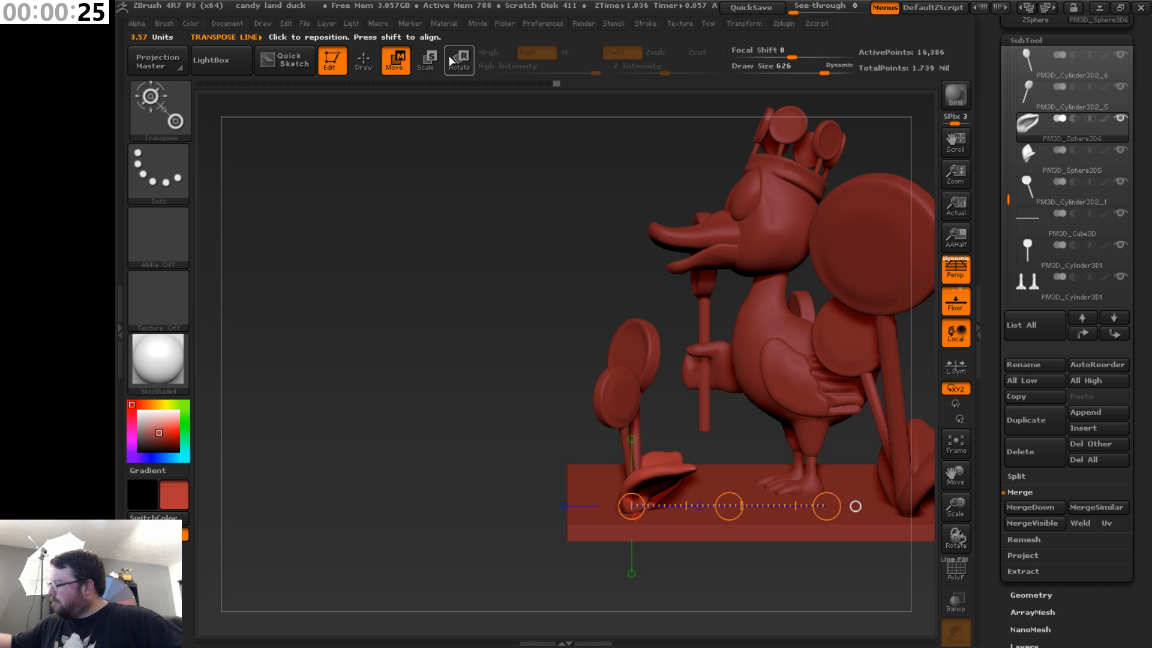
left_click_drag(729, 505, 814, 497)
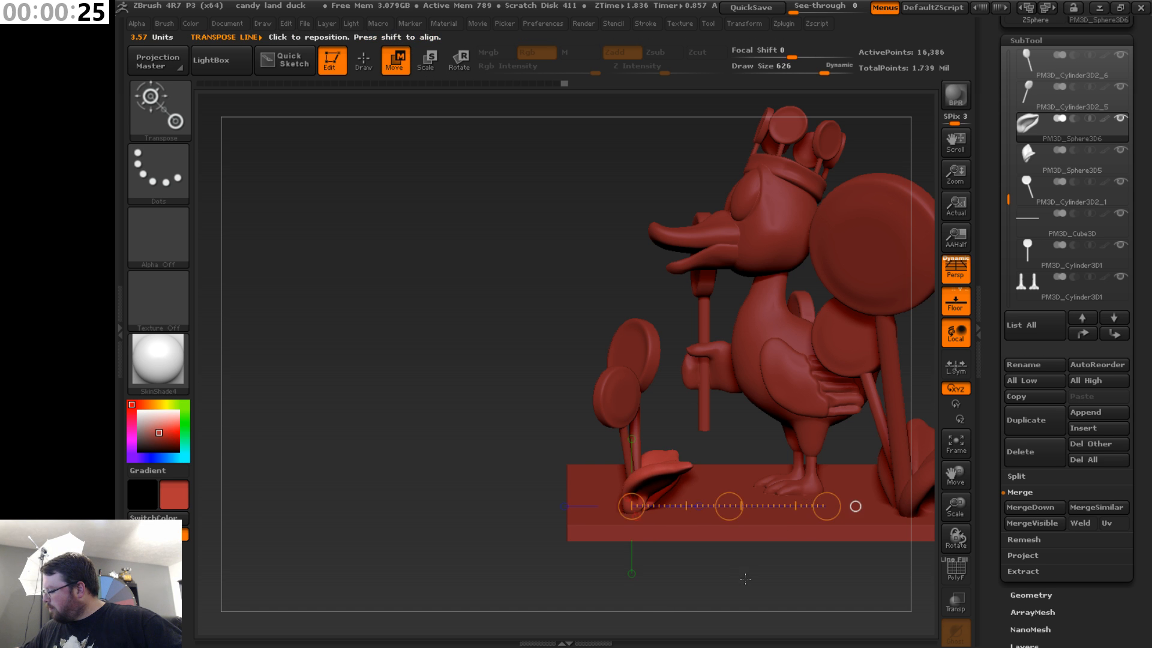
mouse_move(738, 567)
left_mouse_down()
mouse_move(858, 600)
mouse_move(774, 597)
mouse_move(744, 577)
left_mouse_up()
left_click(633, 443)
left_click_drag(632, 410, 633, 417)
left_click_drag(508, 555, 626, 536)
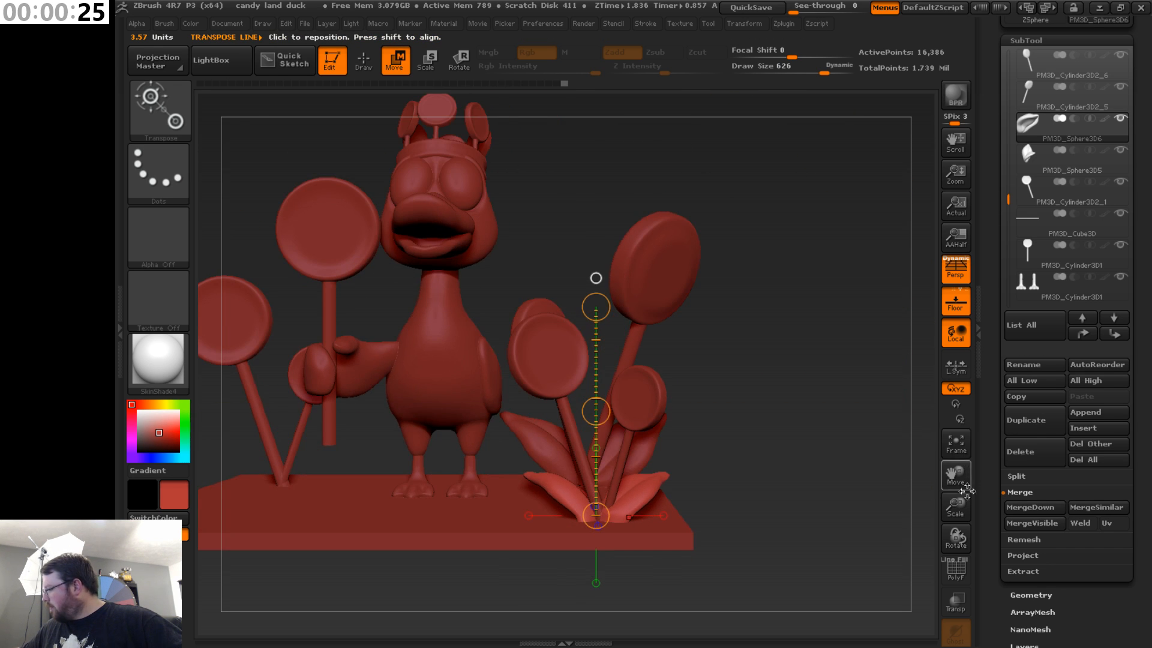
- Duplicate the rear leaf pair PM3D_Sphere3D5 and move the copy to the lollipops on the opposite side of the duck
left_click_drag(958, 504, 1037, 460)
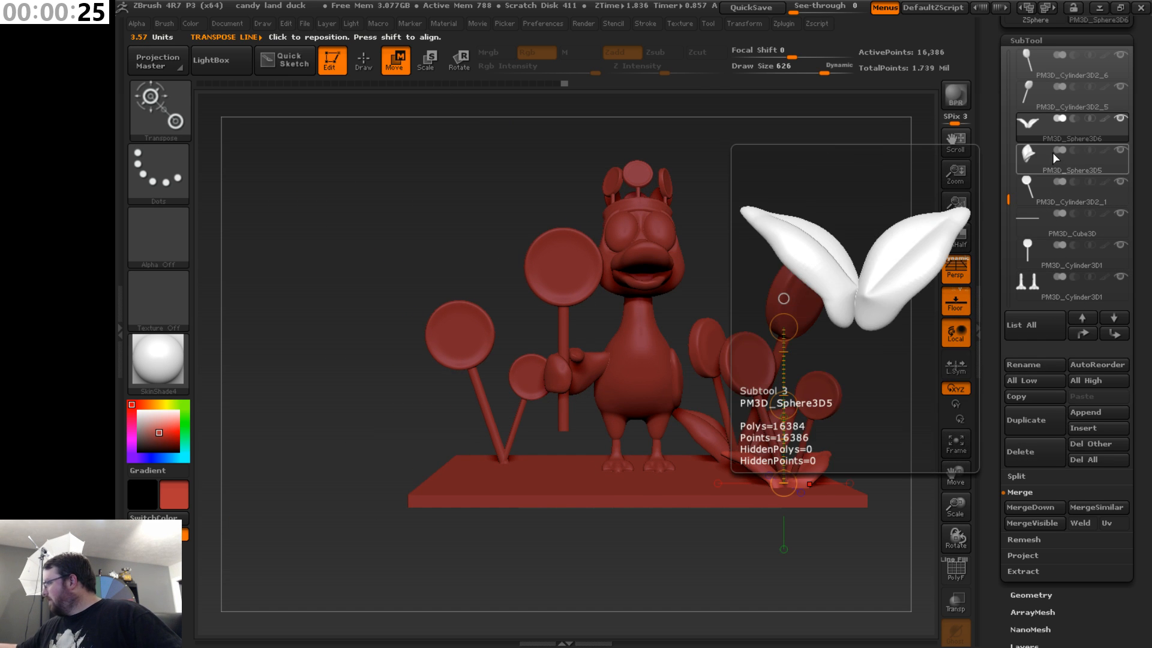
left_click(1059, 172)
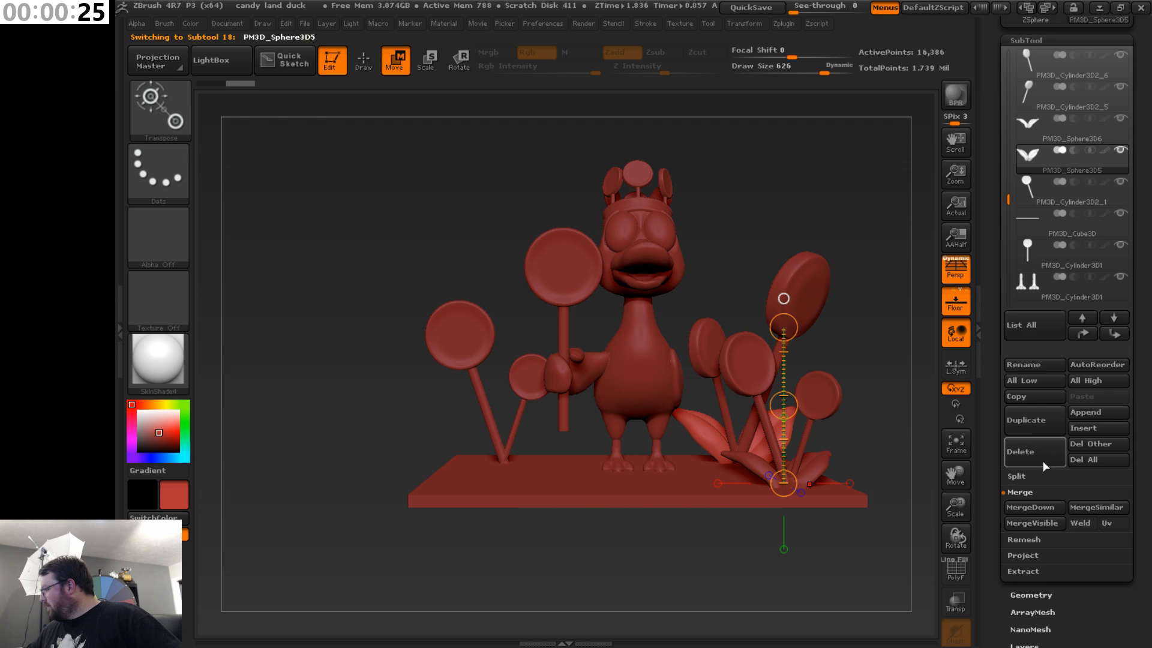
left_click(1039, 421)
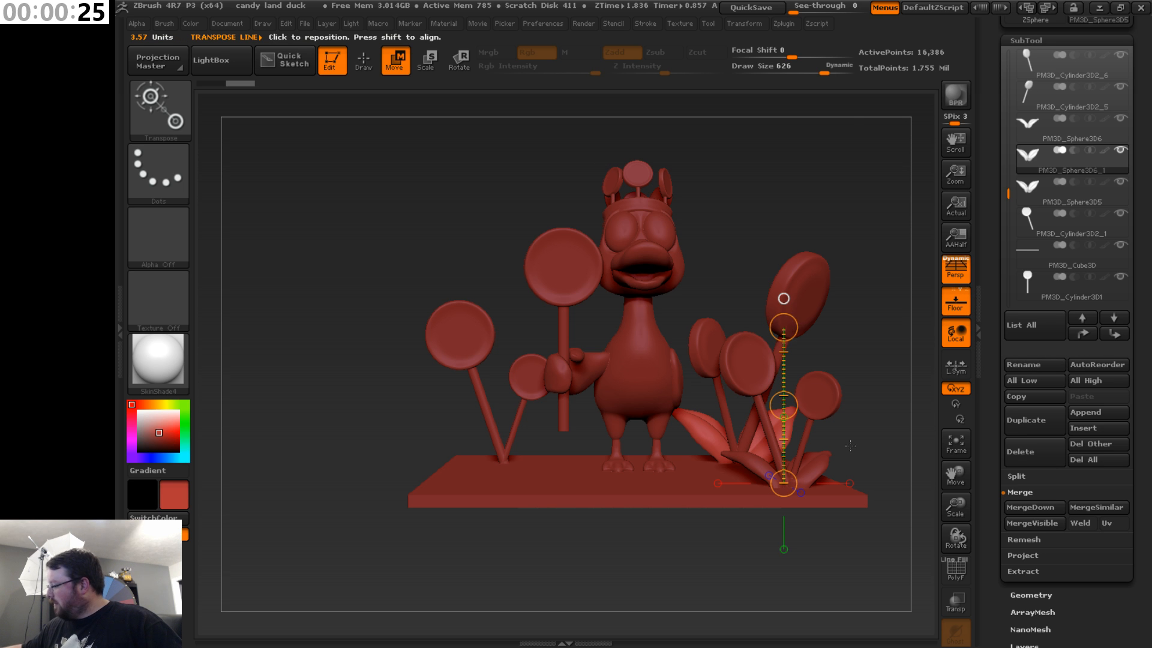
left_click(851, 483)
left_click_drag(861, 483, 659, 547)
left_click_drag(966, 480, 856, 399)
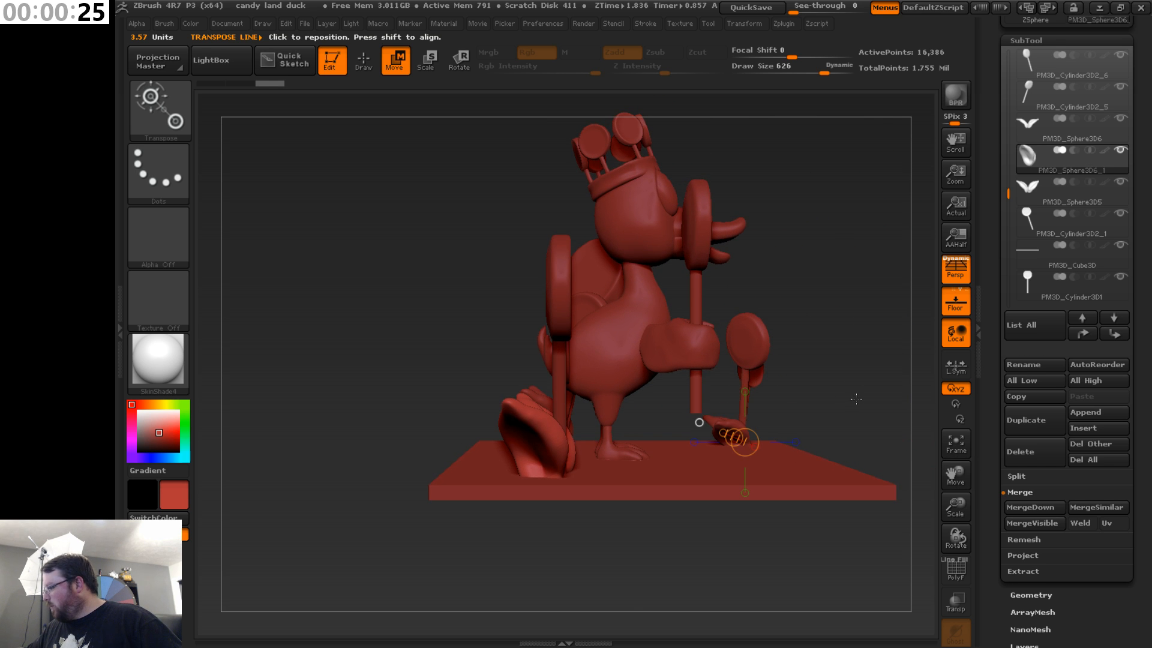
left_click(694, 442)
left_click_drag(678, 443, 696, 443)
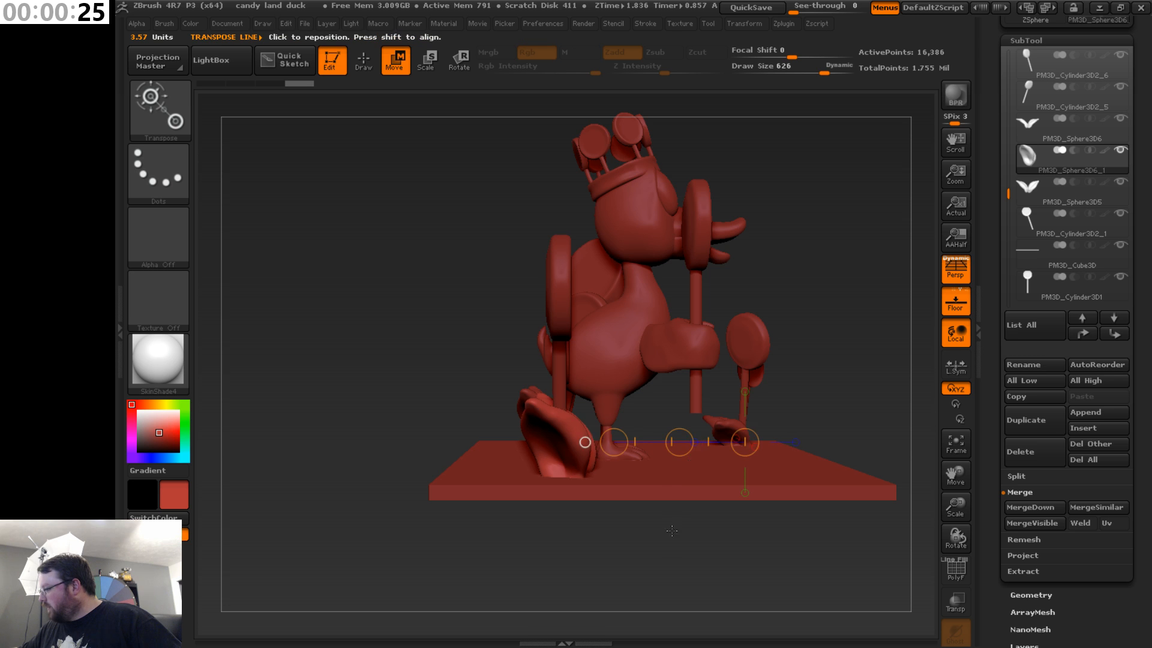
- Rotate the new leaf pair from the front so it leans toward the duck and lower its base onto the platform
left_click_drag(705, 531, 603, 557)
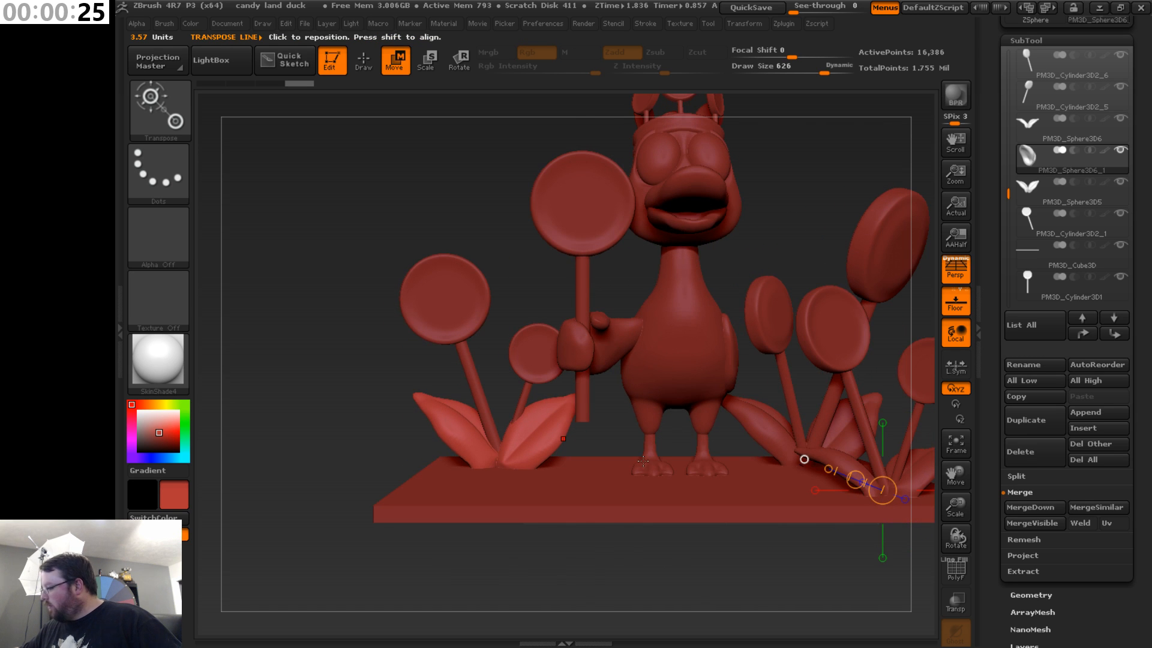
left_click(460, 60)
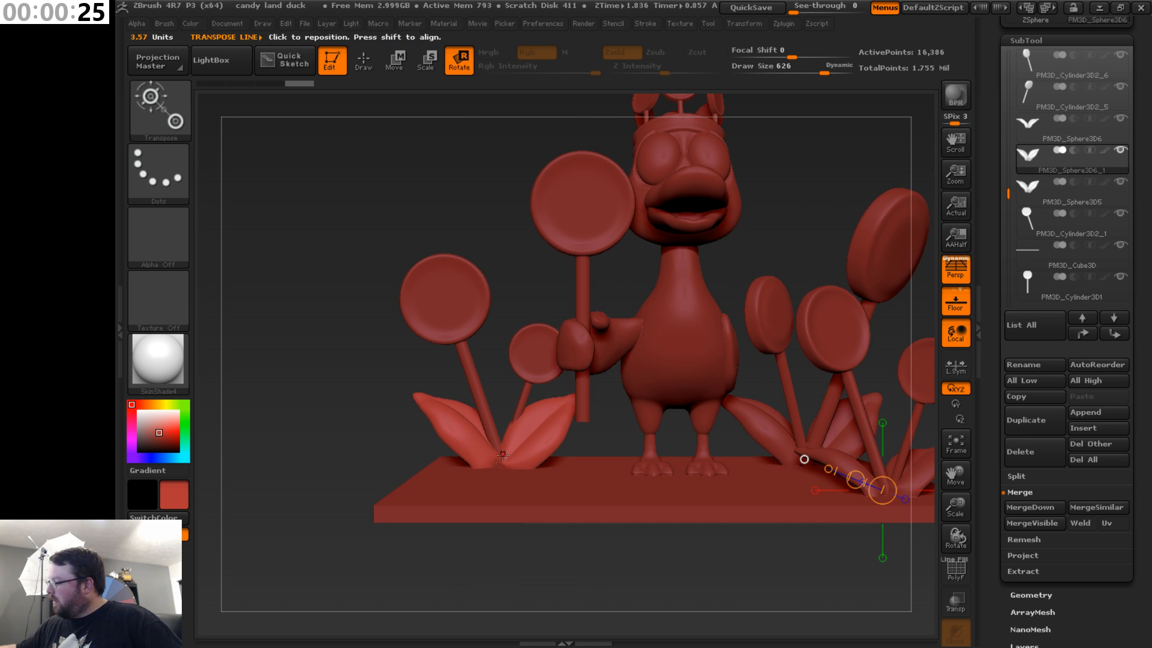
mouse_move(494, 459)
left_mouse_down()
mouse_move(663, 460)
mouse_move(660, 493)
left_mouse_up()
left_click(396, 60)
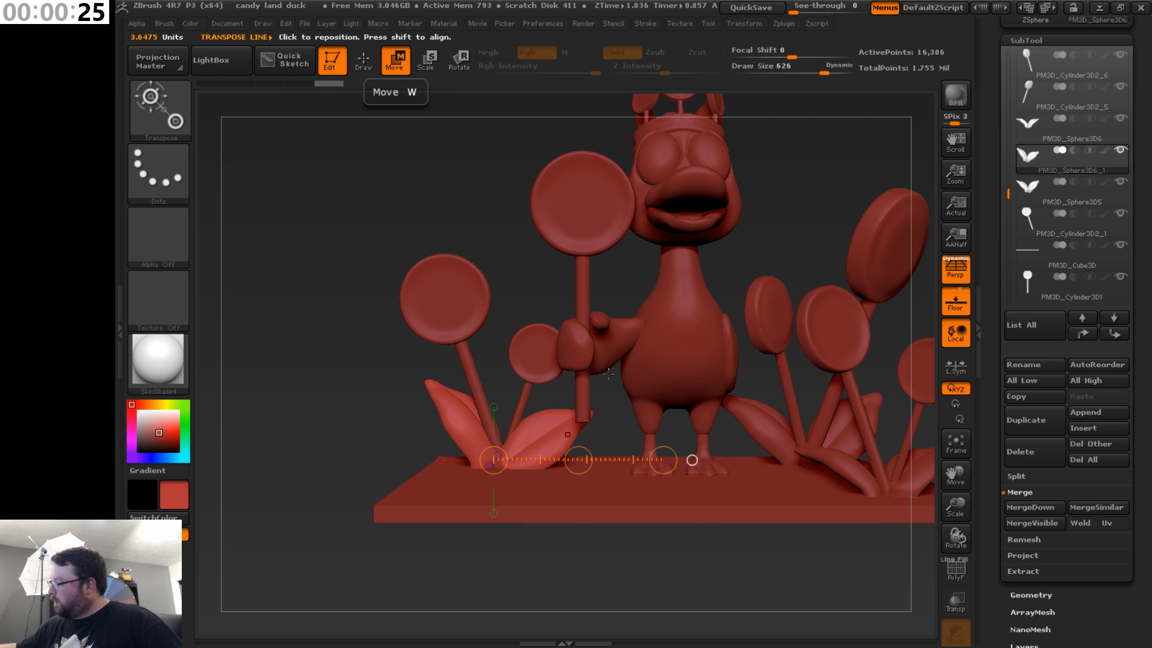
left_click_drag(578, 460, 580, 472)
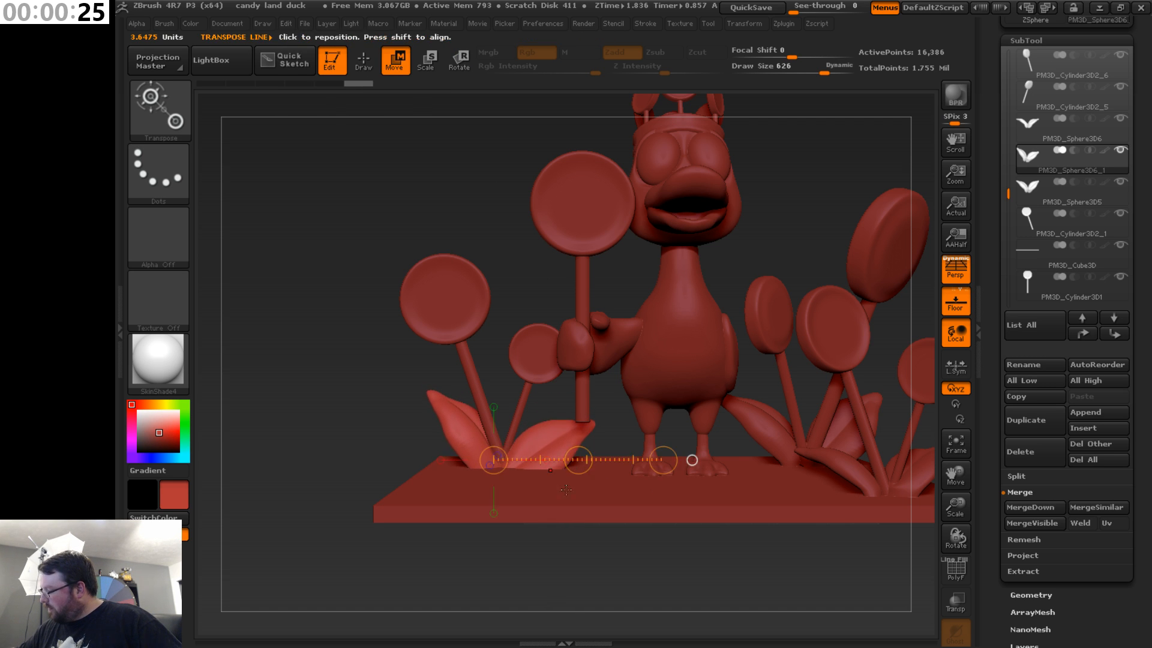
- Examine the new leaf pair's placement from the side, front and slightly above, with transpose editing switched off
left_click_drag(480, 540, 644, 555)
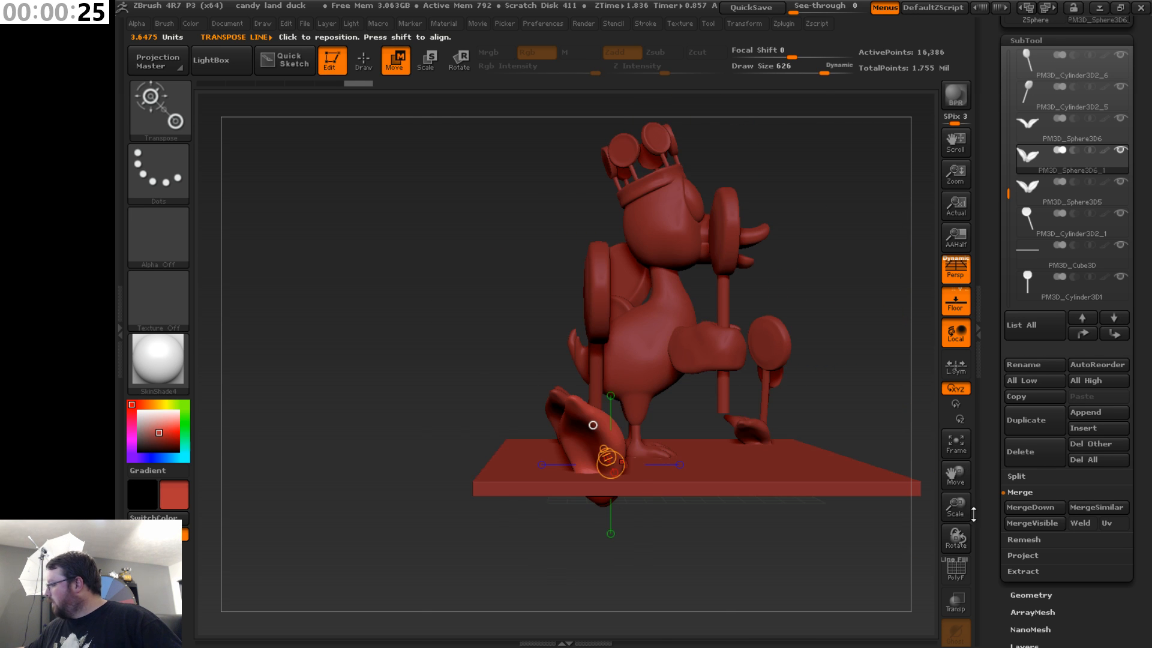
left_click_drag(960, 510, 955, 486)
left_click_drag(900, 516, 789, 523)
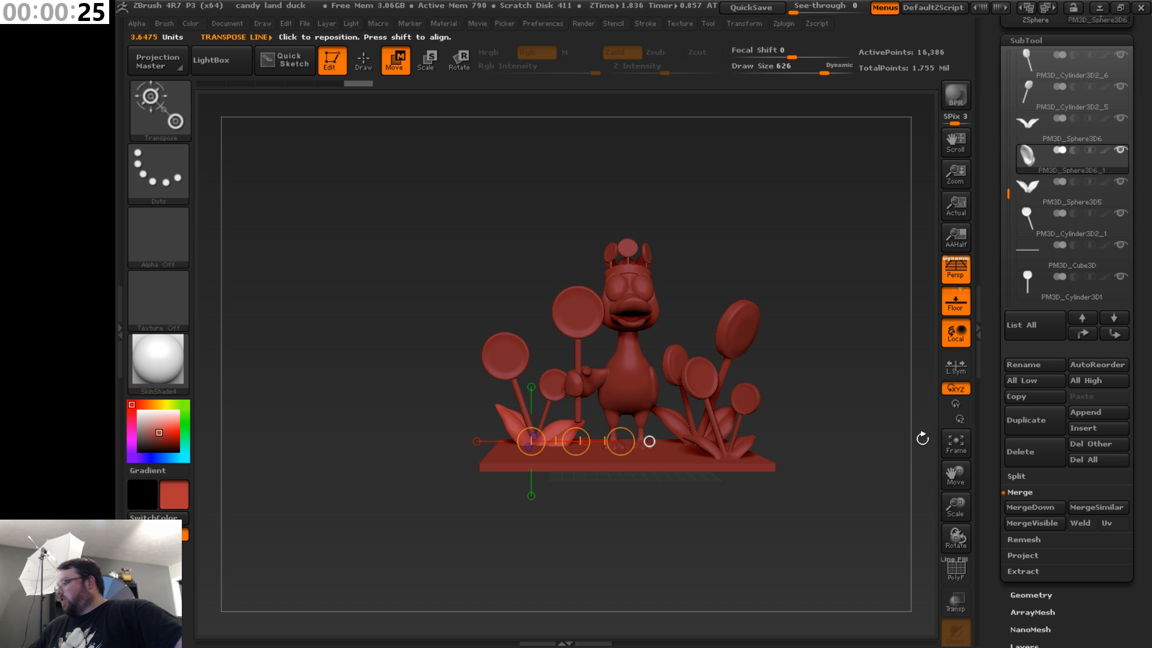
left_click(363, 60)
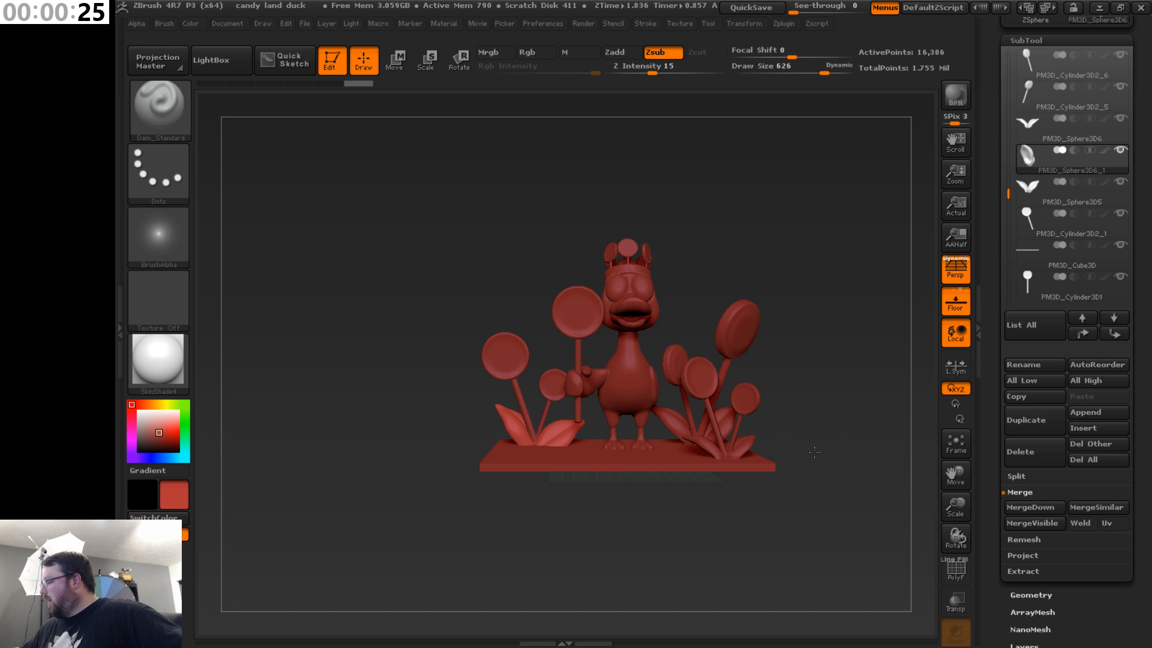
mouse_move(870, 420)
left_mouse_down()
mouse_move(815, 507)
mouse_move(828, 498)
mouse_move(802, 488)
mouse_move(797, 524)
mouse_move(838, 514)
mouse_move(796, 540)
mouse_move(799, 523)
left_mouse_up()
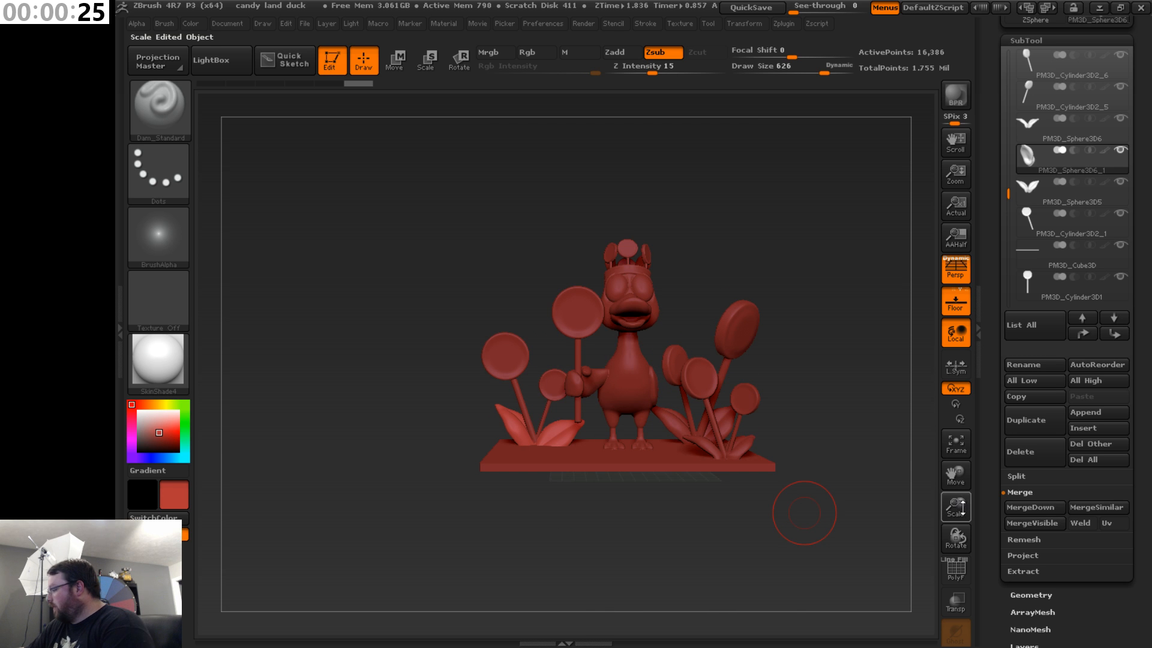
left_click_drag(859, 502, 851, 521)
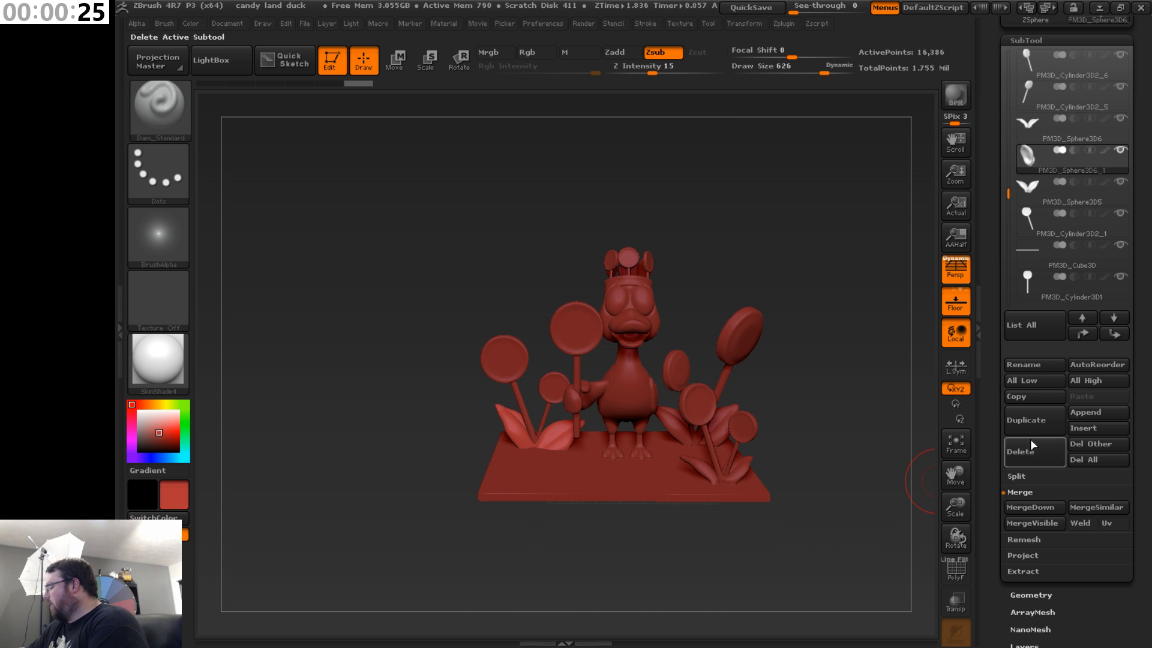
left_click_drag(1143, 400, 1149, 448)
left_click_drag(1148, 483, 1143, 353)
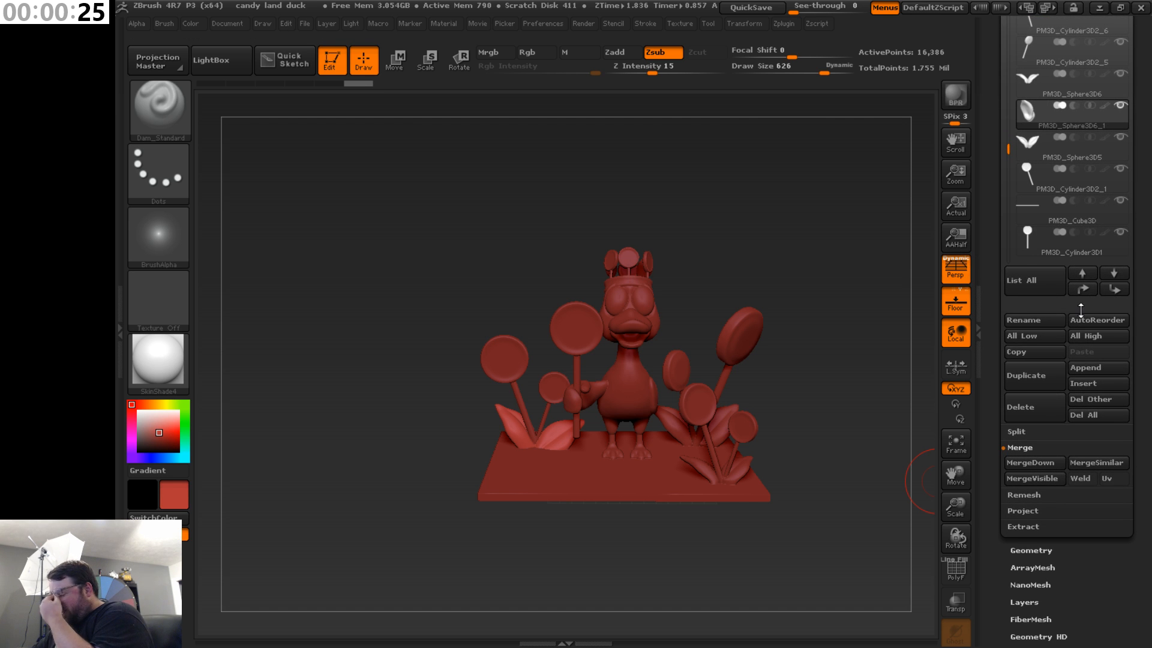
left_click_drag(1147, 319, 1139, 423)
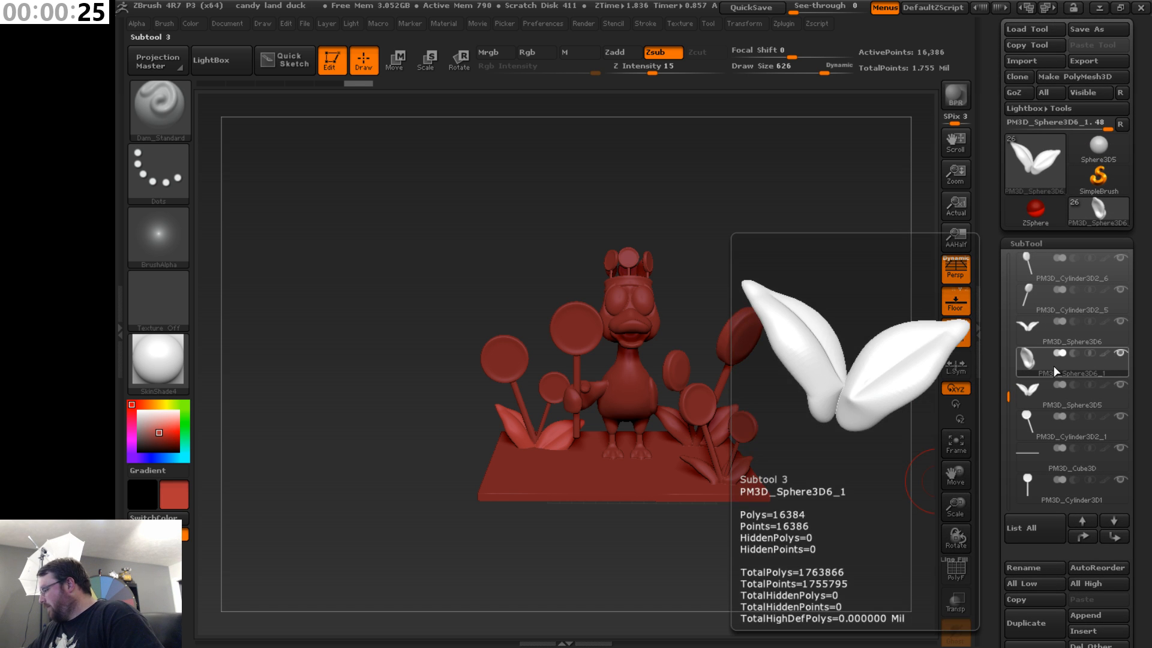
- Push the base of leaf pair PM3D_Sphere3D6_1 up from beneath the platform with the Move brush so it stays inside
left_click_drag(807, 489, 802, 402)
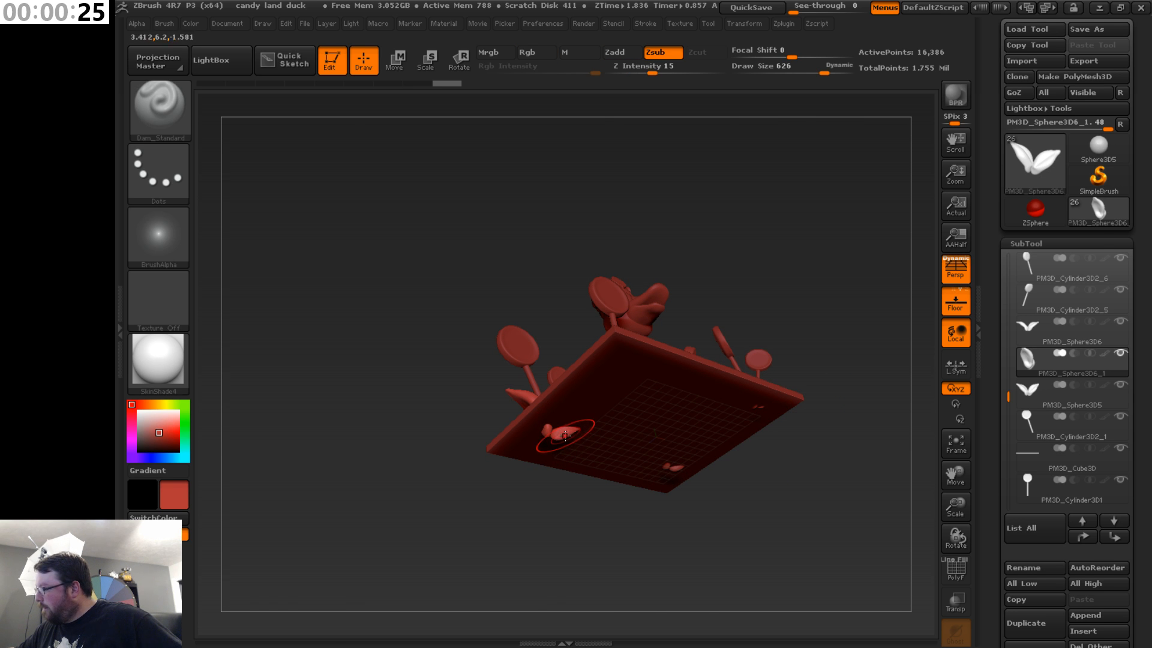
key("b")
left_click(990, 486)
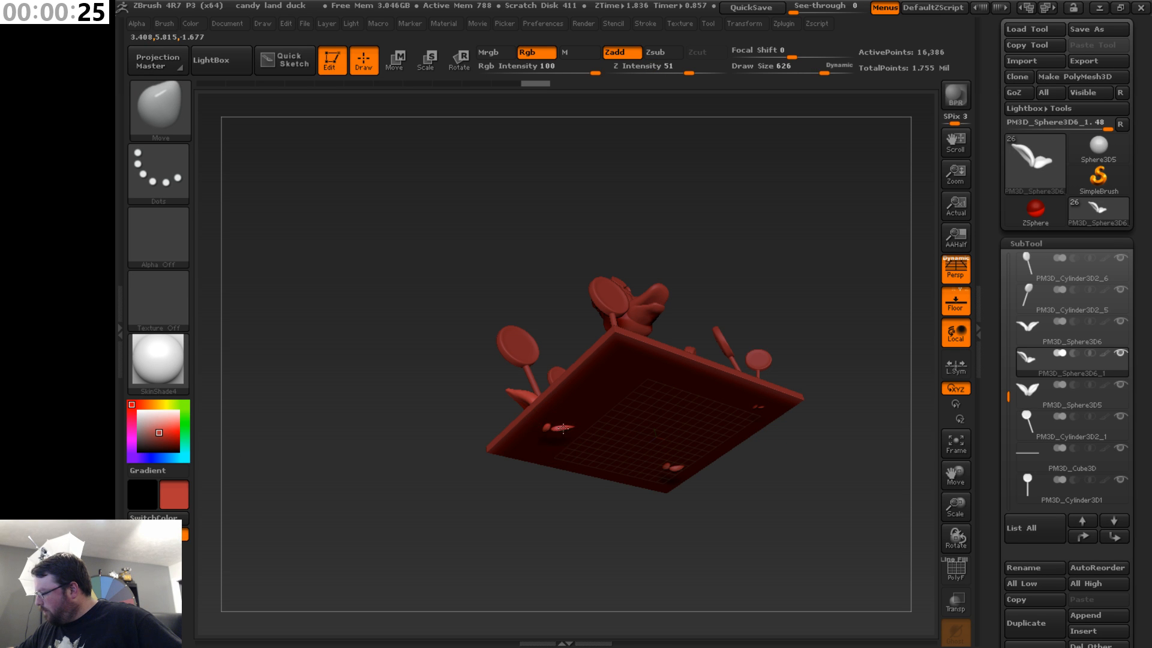
mouse_move(554, 464)
left_mouse_down()
mouse_move(550, 501)
mouse_move(537, 500)
mouse_move(518, 553)
mouse_move(569, 419)
mouse_move(554, 411)
left_mouse_up()
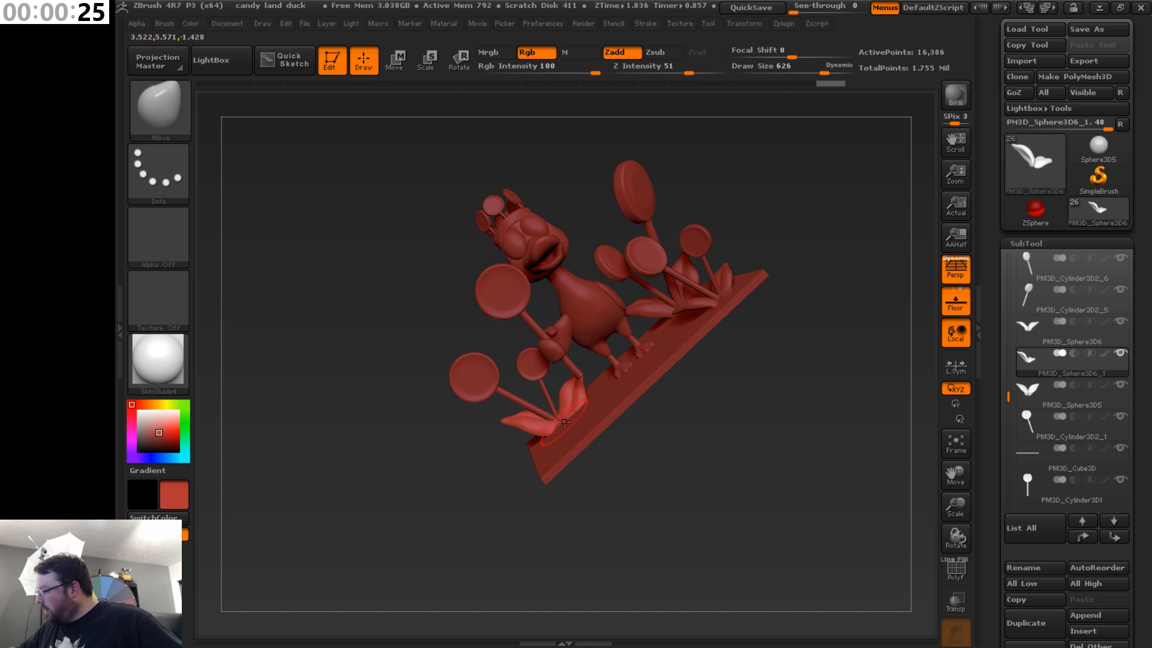
left_click_drag(626, 460, 570, 436)
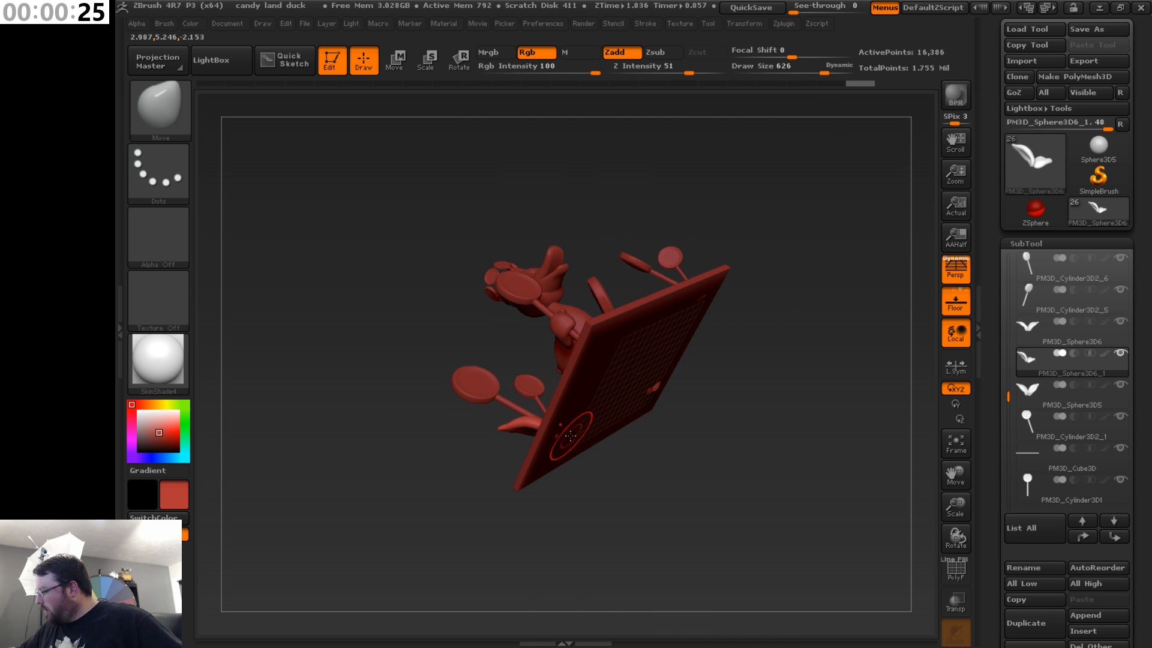
mouse_move(715, 381)
left_mouse_down()
mouse_move(651, 378)
mouse_move(674, 386)
left_mouse_up()
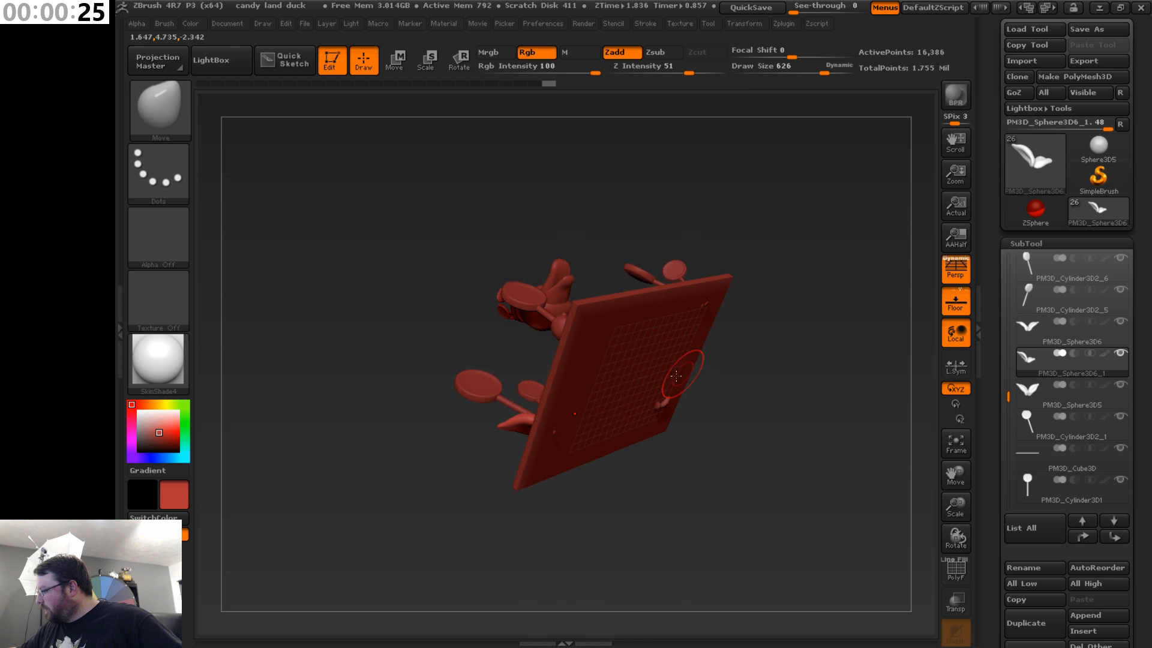
mouse_move(554, 441)
left_mouse_down()
mouse_move(540, 456)
mouse_move(555, 480)
mouse_move(597, 464)
mouse_move(618, 431)
mouse_move(508, 478)
left_mouse_up()
- Push the protruding bases of leaf pairs PM3D_Sphere3D5 and PM3D_Sphere3D6 up into the platform from below with the Move brush
left_click_drag(958, 474, 910, 488)
mouse_move(1143, 384)
left_mouse_down()
mouse_move(1140, 424)
mouse_move(1146, 366)
left_mouse_up()
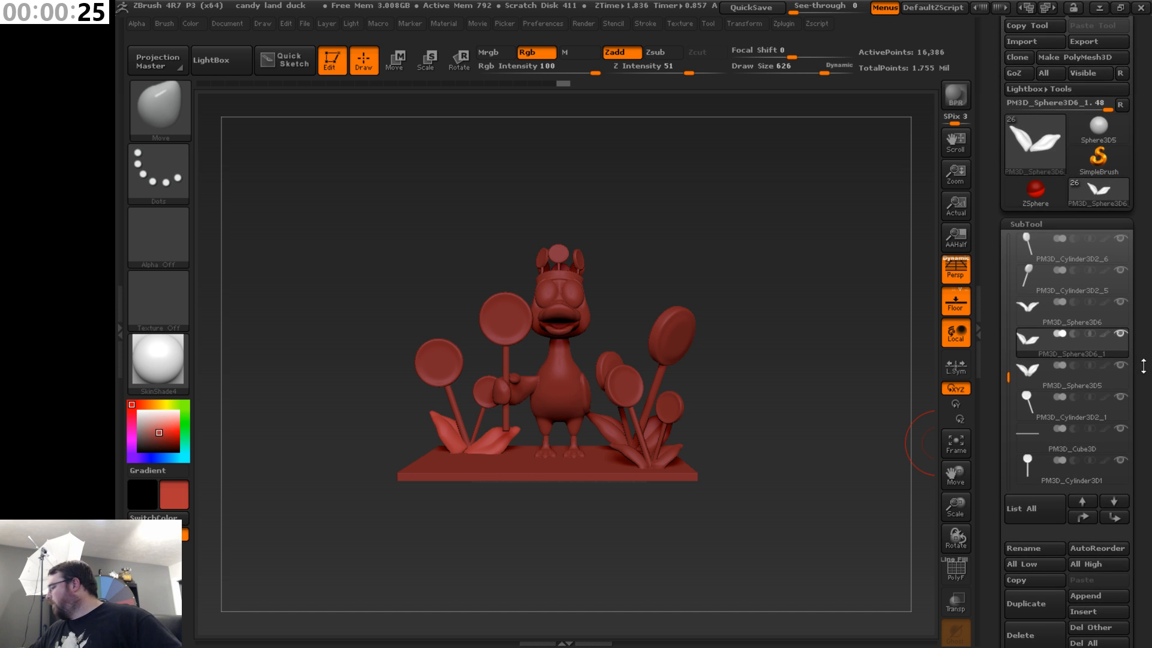
left_click(1093, 386)
mouse_move(882, 510)
left_mouse_down()
mouse_move(755, 509)
mouse_move(748, 473)
mouse_move(624, 436)
left_mouse_up()
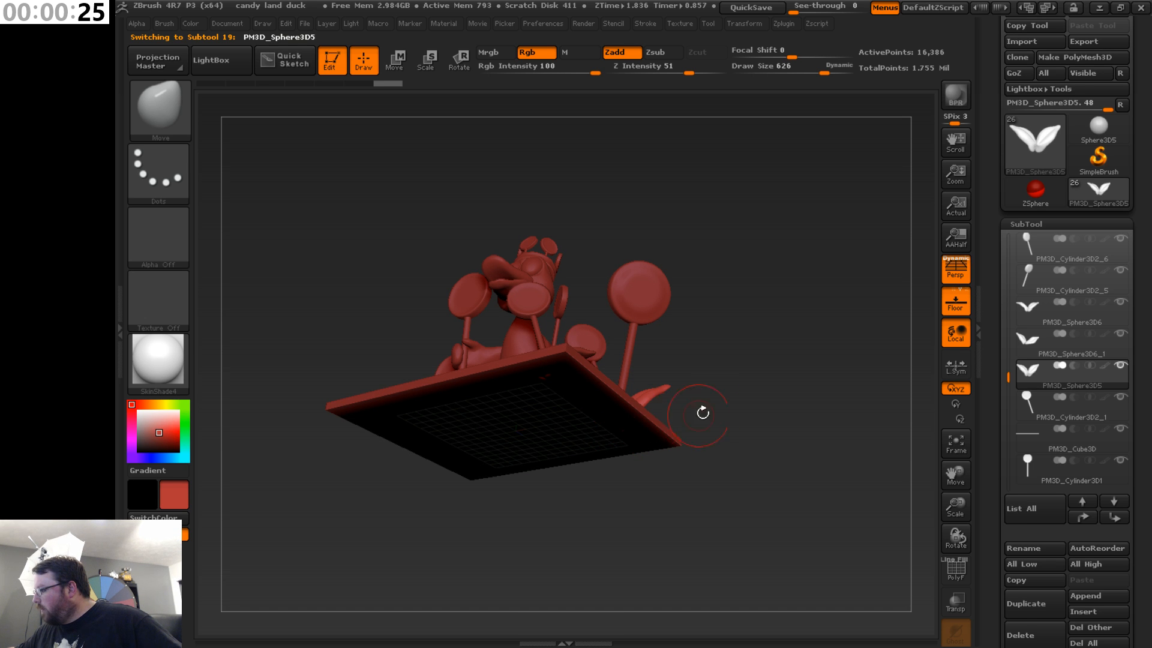
mouse_move(702, 406)
left_mouse_down()
mouse_move(726, 354)
mouse_move(739, 391)
mouse_move(727, 375)
mouse_move(750, 390)
left_mouse_up()
key("shift")
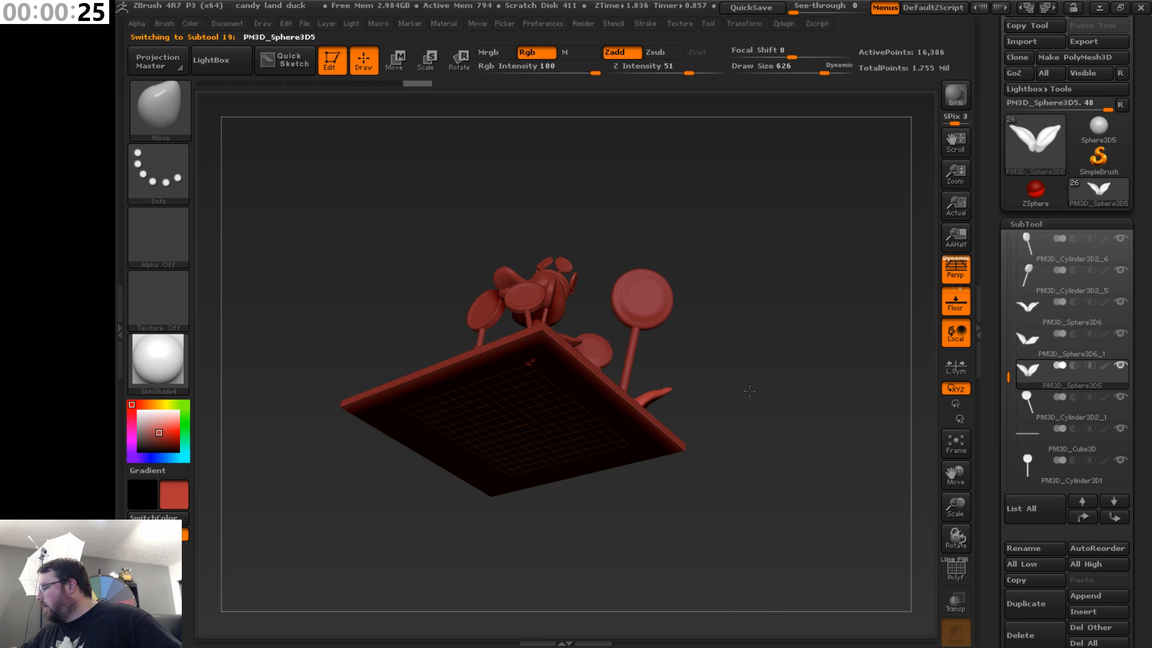
left_click(1073, 313)
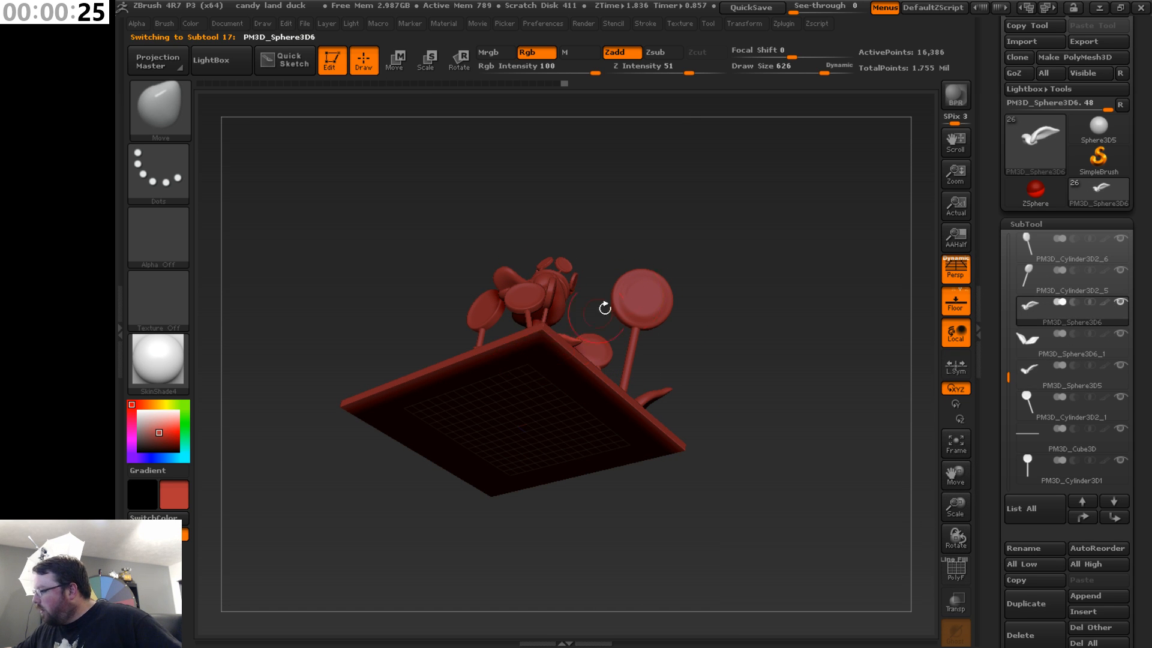
left_click_drag(605, 308, 728, 313)
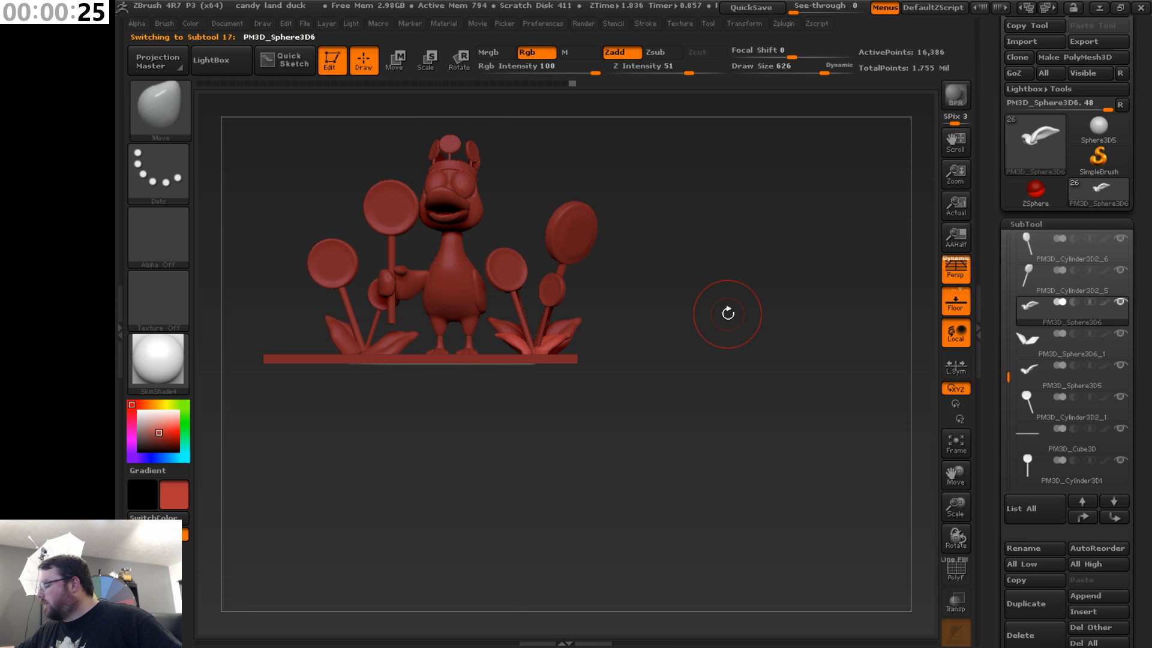
- Examine the whole scene's composition from the front and from above, including the duck's head and crown
left_click_drag(958, 479, 999, 520)
left_click_drag(858, 503, 802, 517)
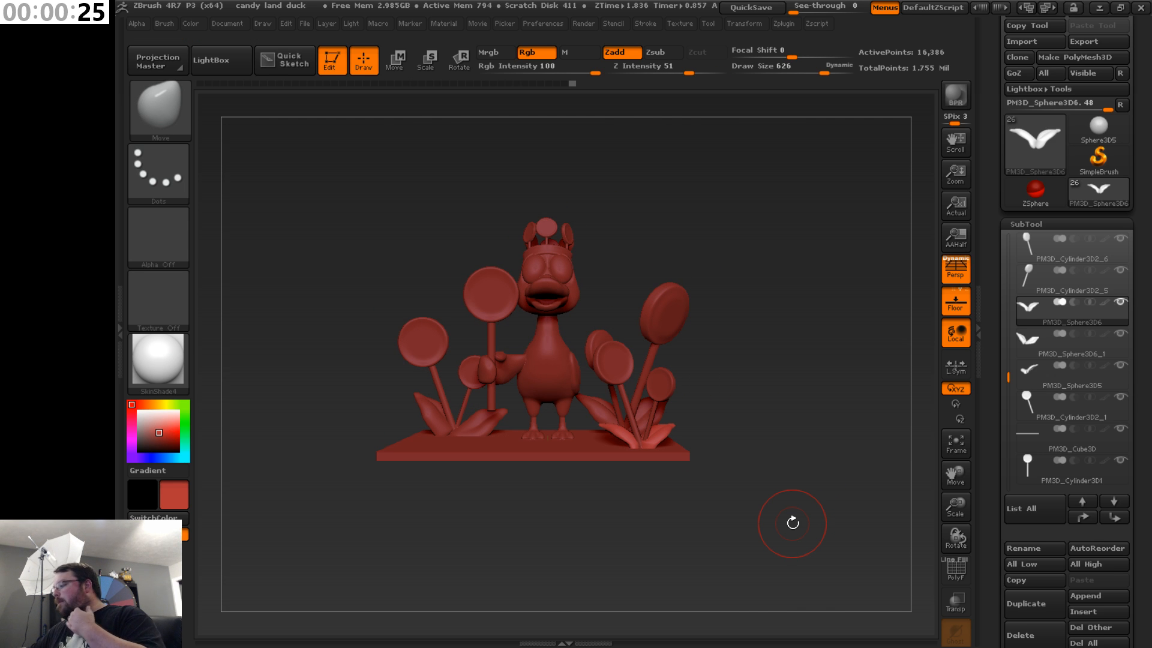
mouse_move(807, 420)
left_mouse_down()
mouse_move(863, 444)
mouse_move(792, 457)
mouse_move(797, 426)
mouse_move(810, 442)
left_mouse_up()
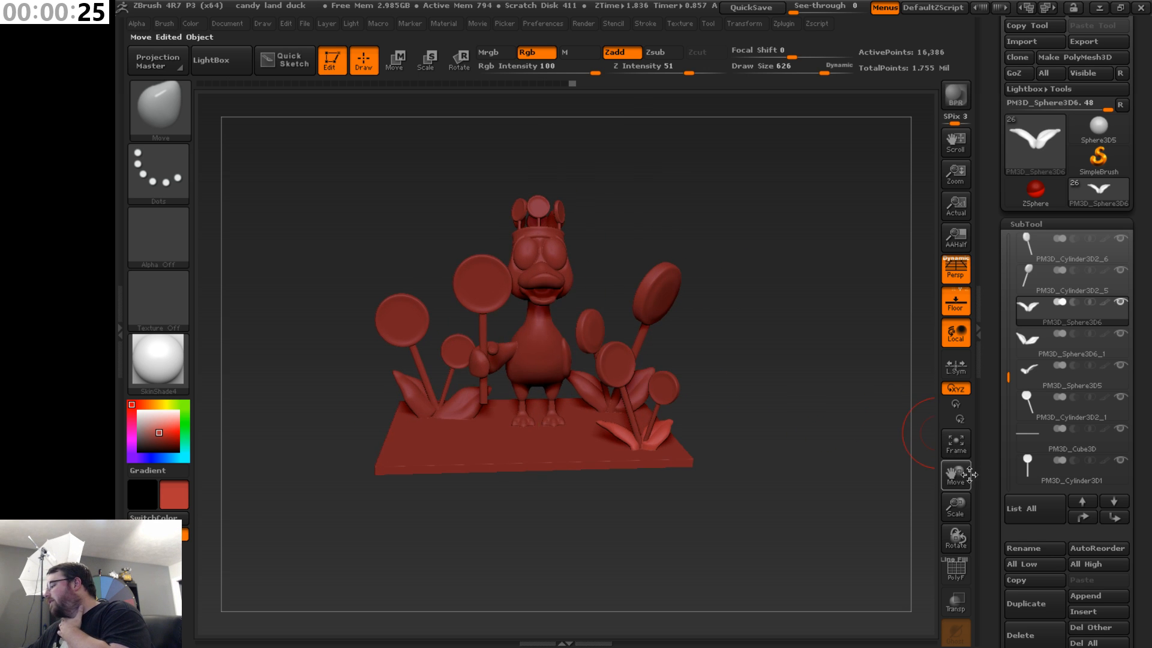
left_click_drag(960, 475, 994, 487)
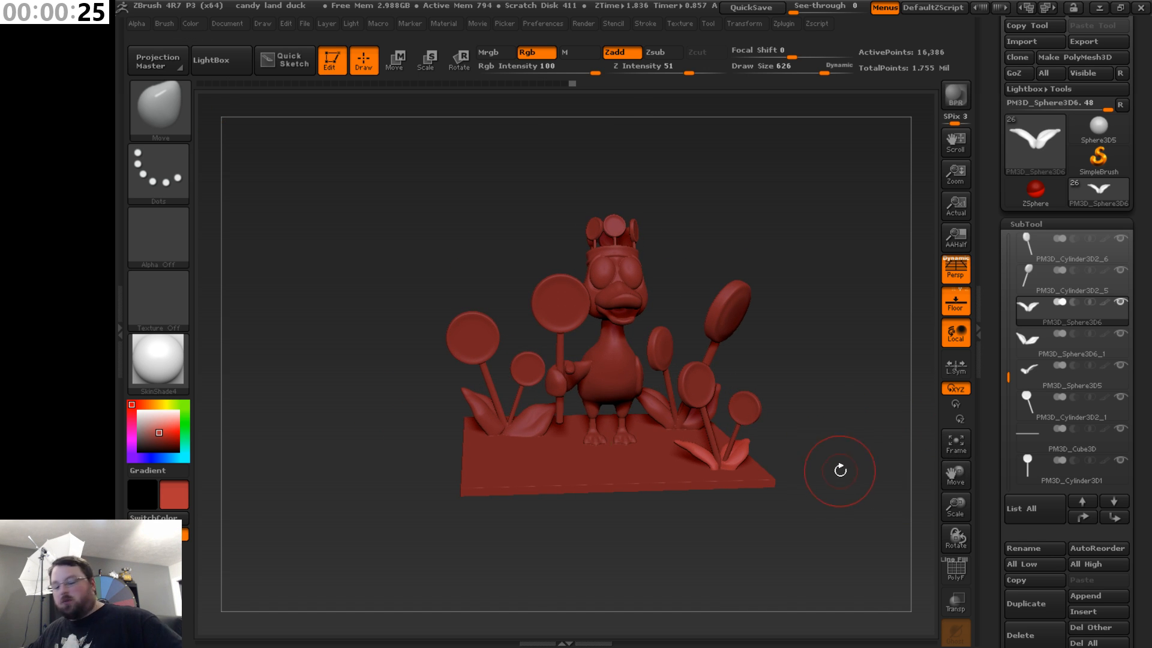
left_click_drag(840, 469, 941, 458, "shift")
left_click_drag(952, 503, 962, 522)
left_click_drag(954, 465, 957, 474)
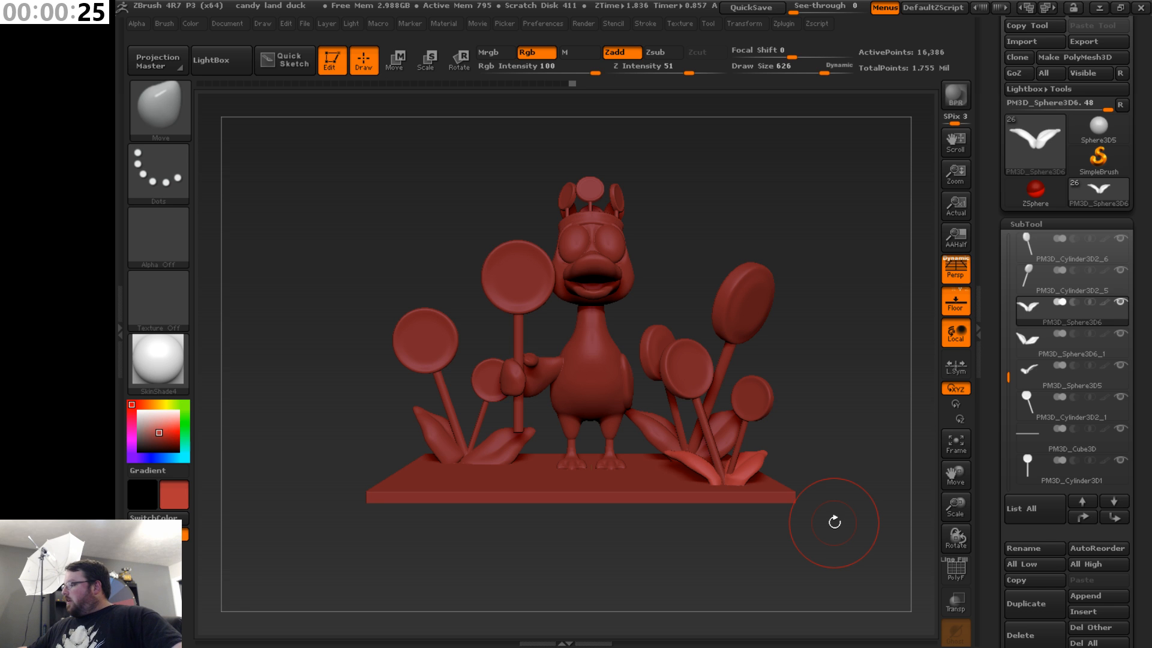
left_click_drag(955, 506, 977, 515)
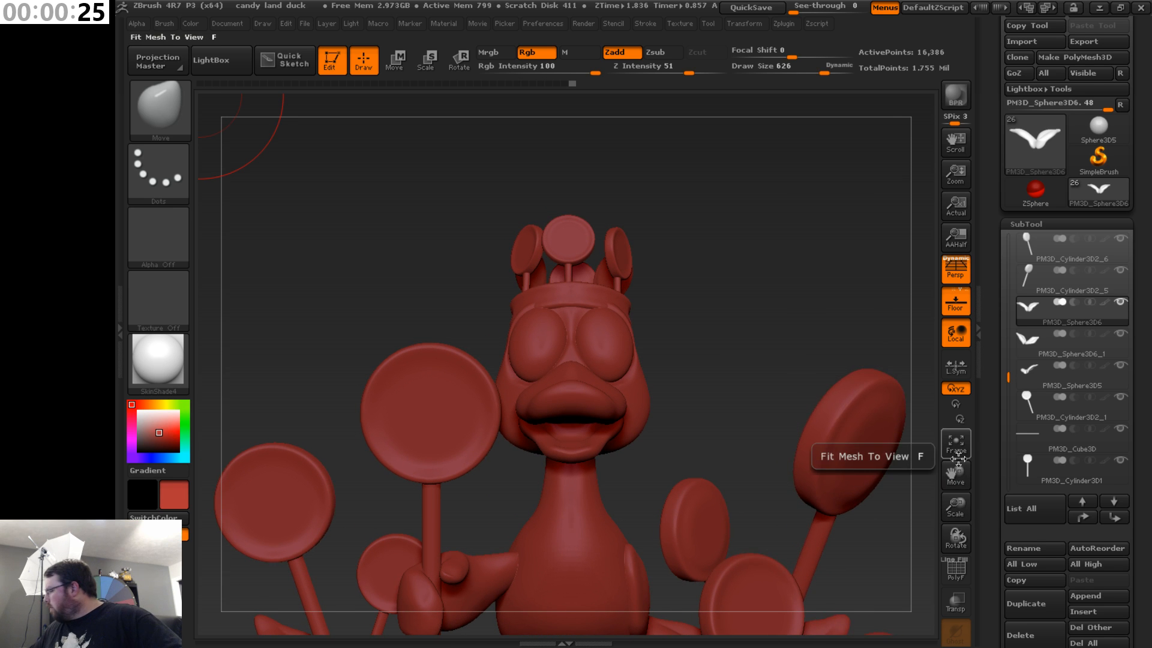
scroll(1142, 303, "down", 5)
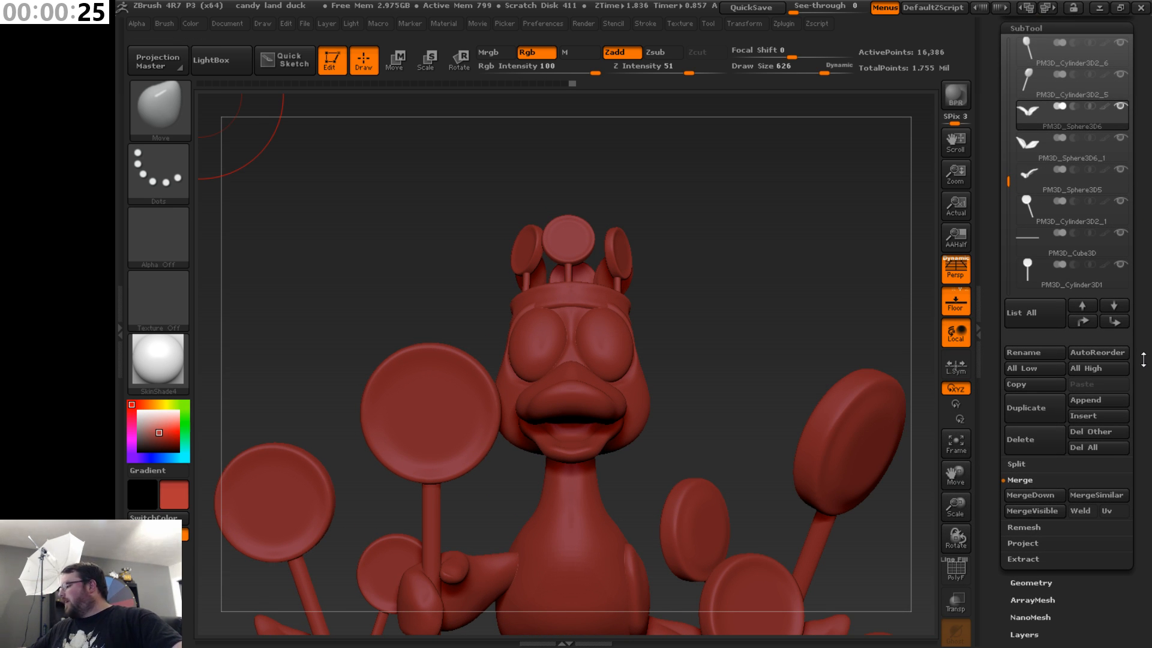
scroll(1144, 346, "up", 1)
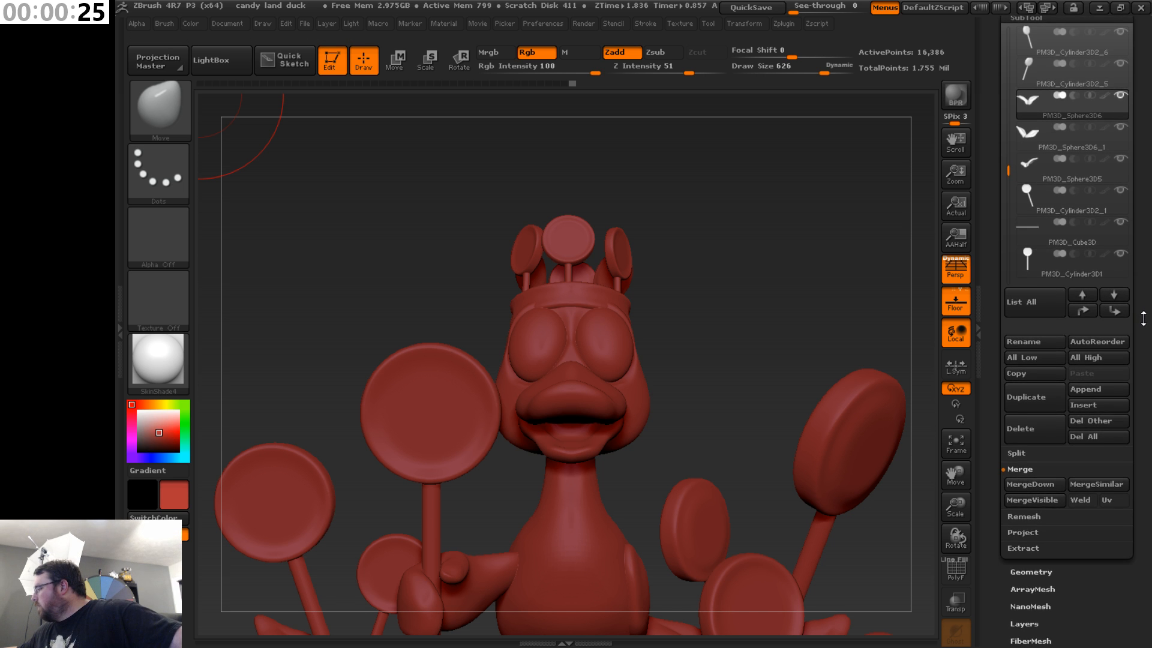
left_click_drag(1144, 347, 1146, 353)
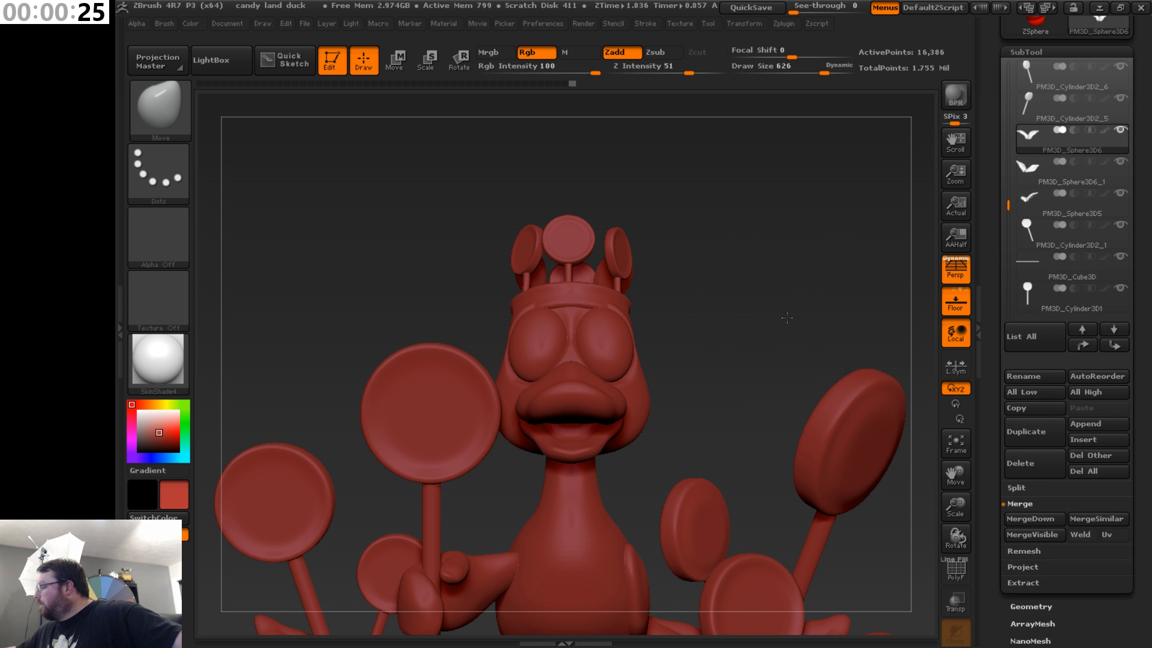
left_click_drag(786, 318, 789, 356)
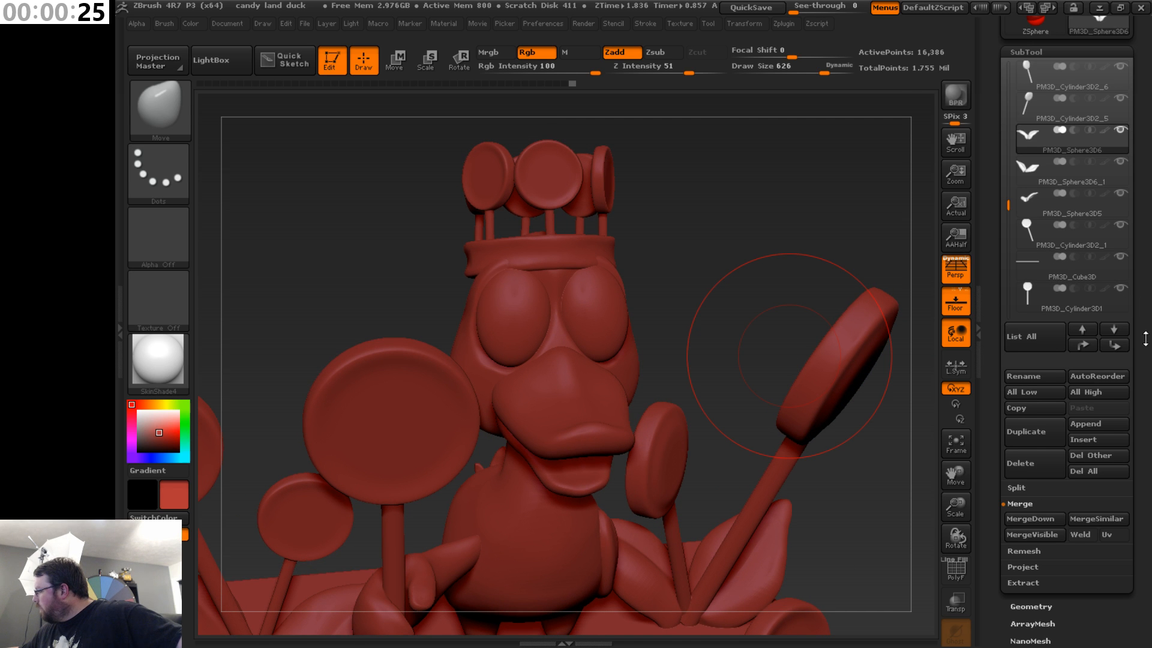
scroll(1144, 339, "down", 2)
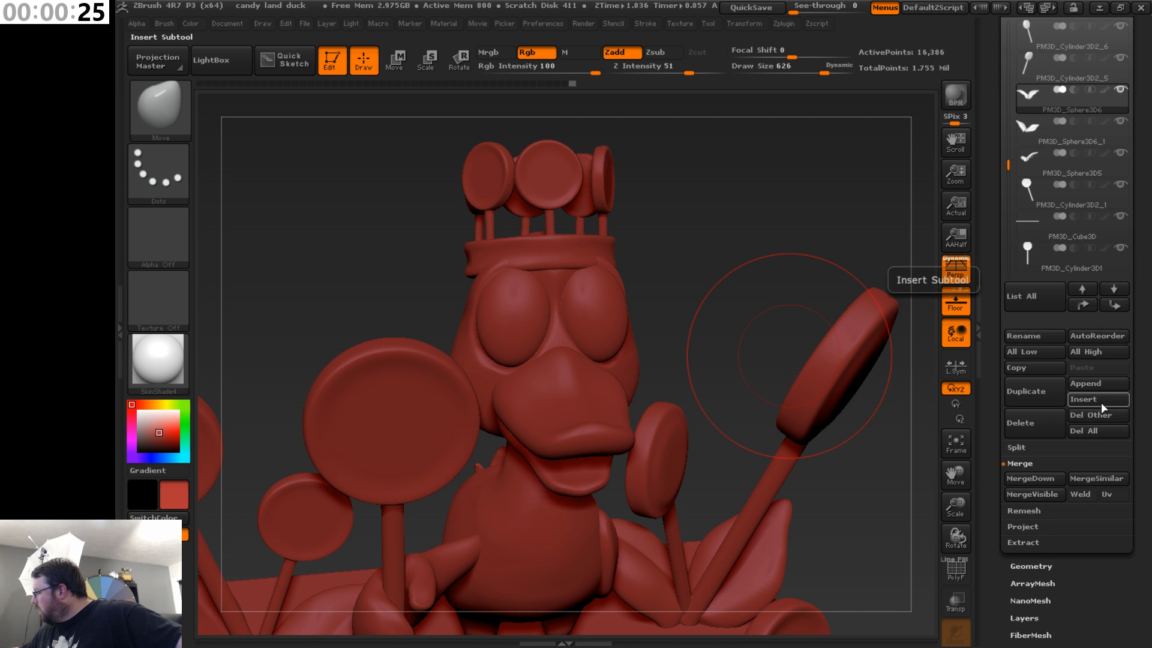
mouse_move(1146, 306)
left_mouse_down()
mouse_move(1149, 457)
mouse_move(1134, 312)
left_mouse_up()
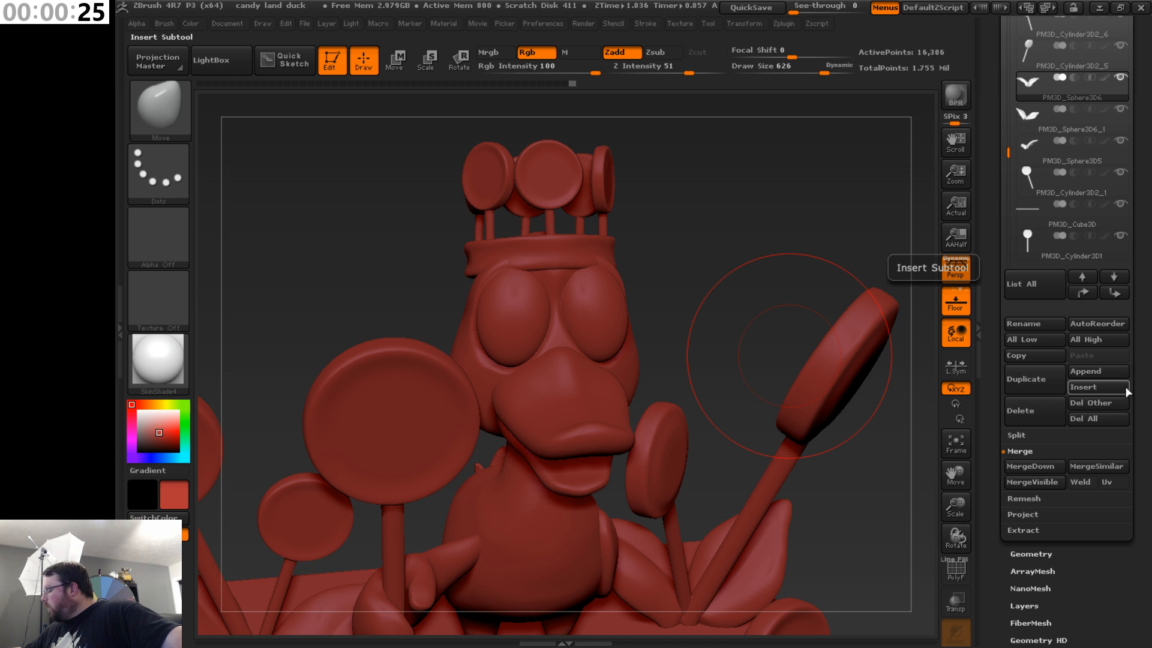
left_click_drag(1145, 386, 1146, 370)
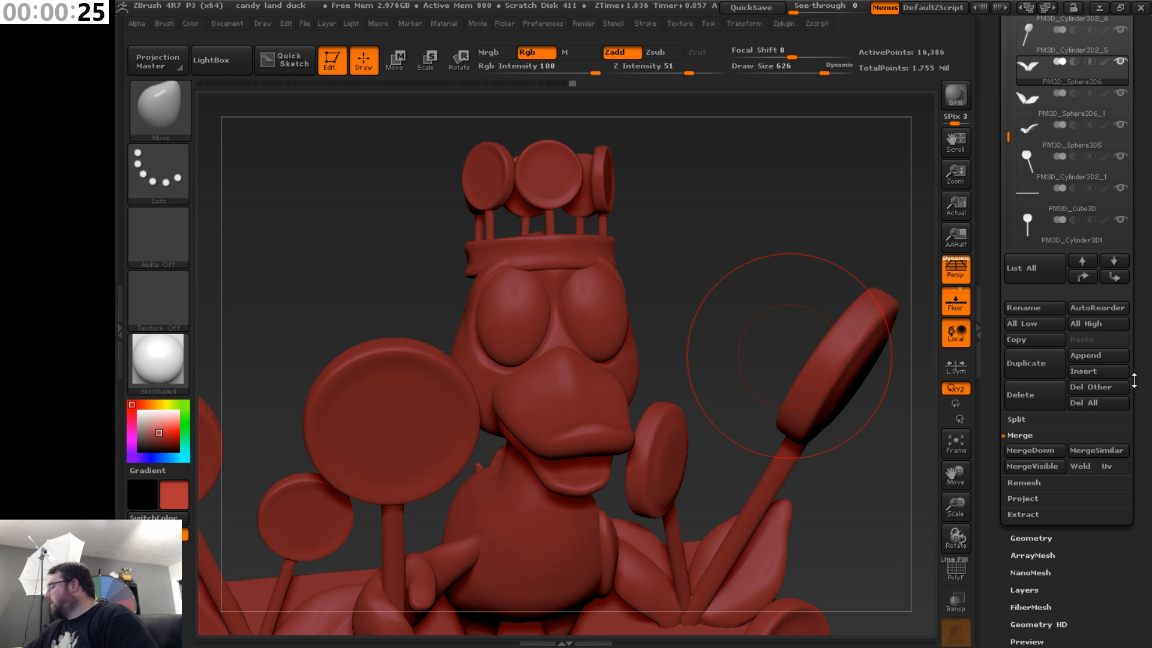
left_click_drag(1142, 371, 1136, 383)
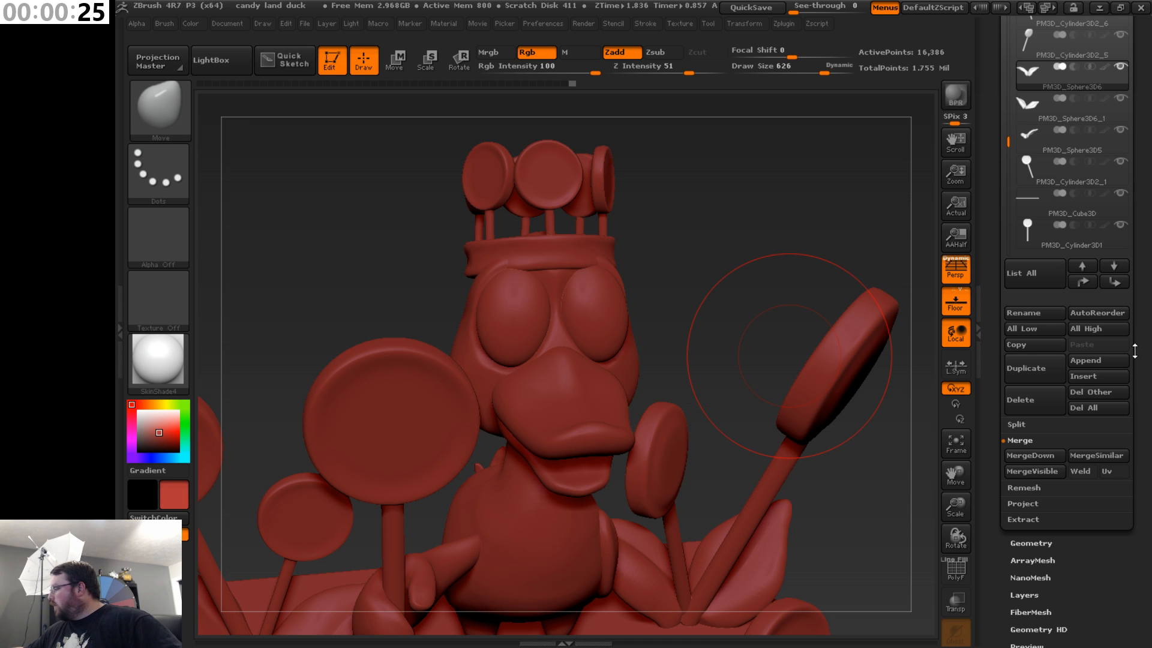
left_click_drag(1141, 332, 1138, 344)
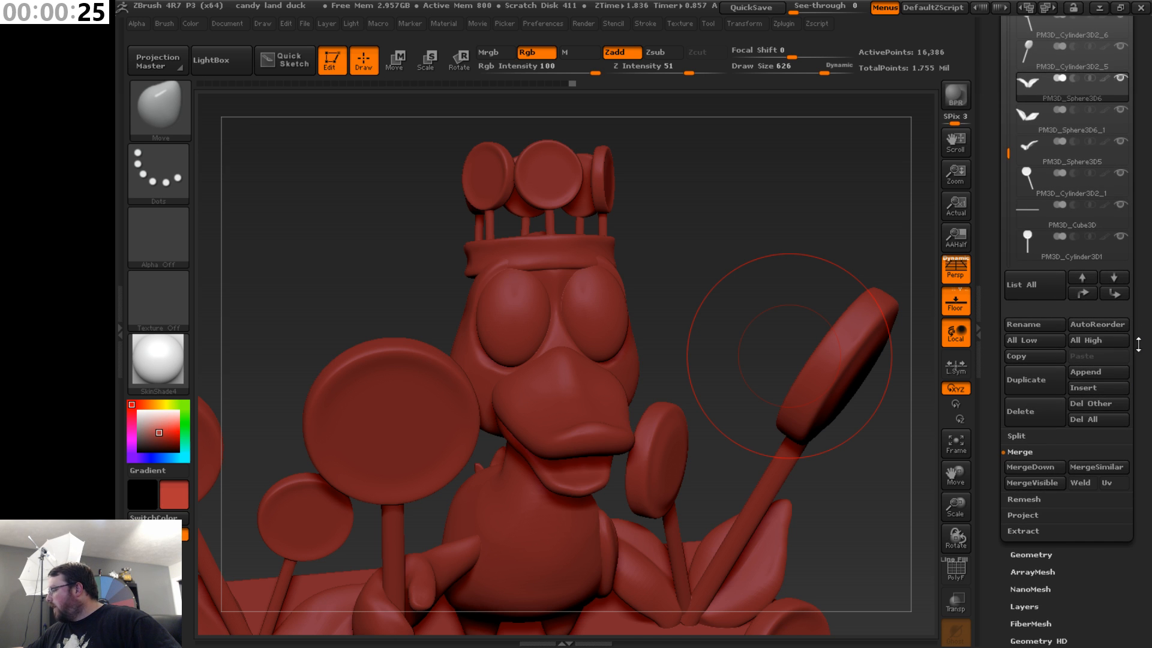
- Insert a Cube3D as a new subtool below leaf pair PM3D_Sphere3D6 and frame the whole scene
left_click(1099, 390)
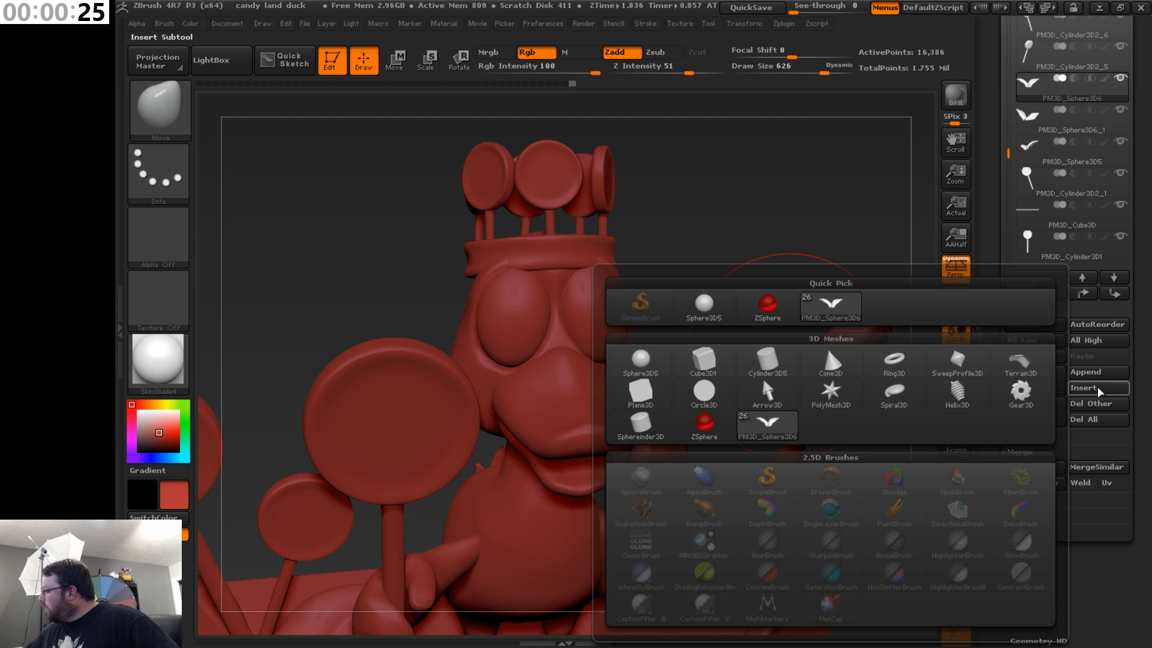
left_click(1091, 393)
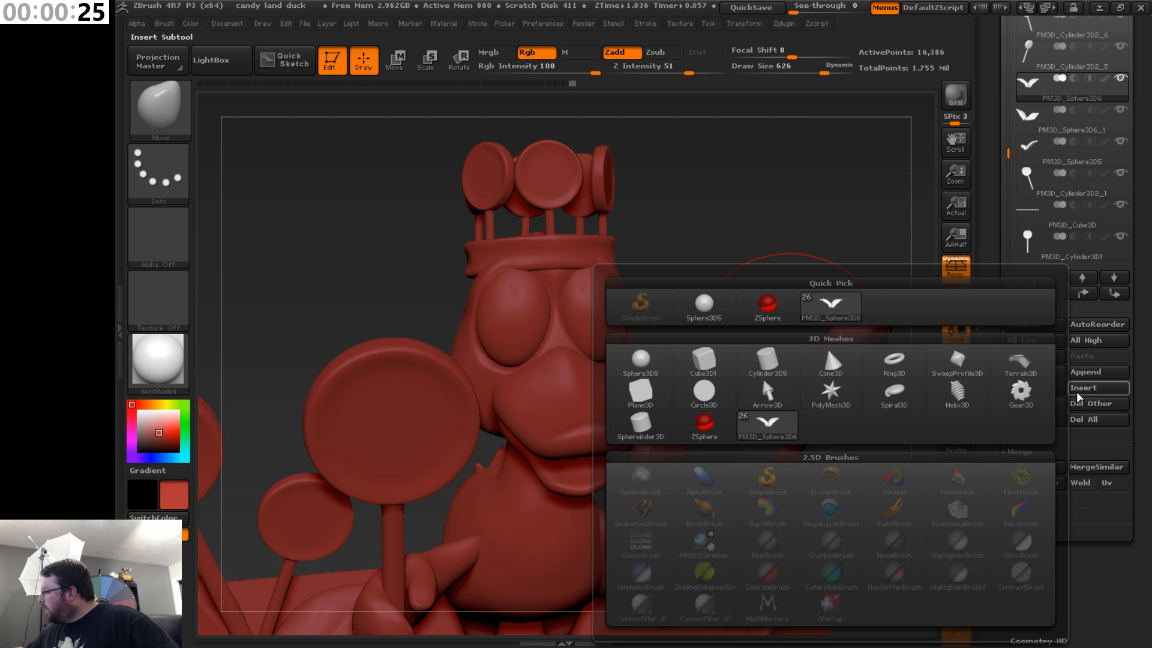
left_click(705, 363)
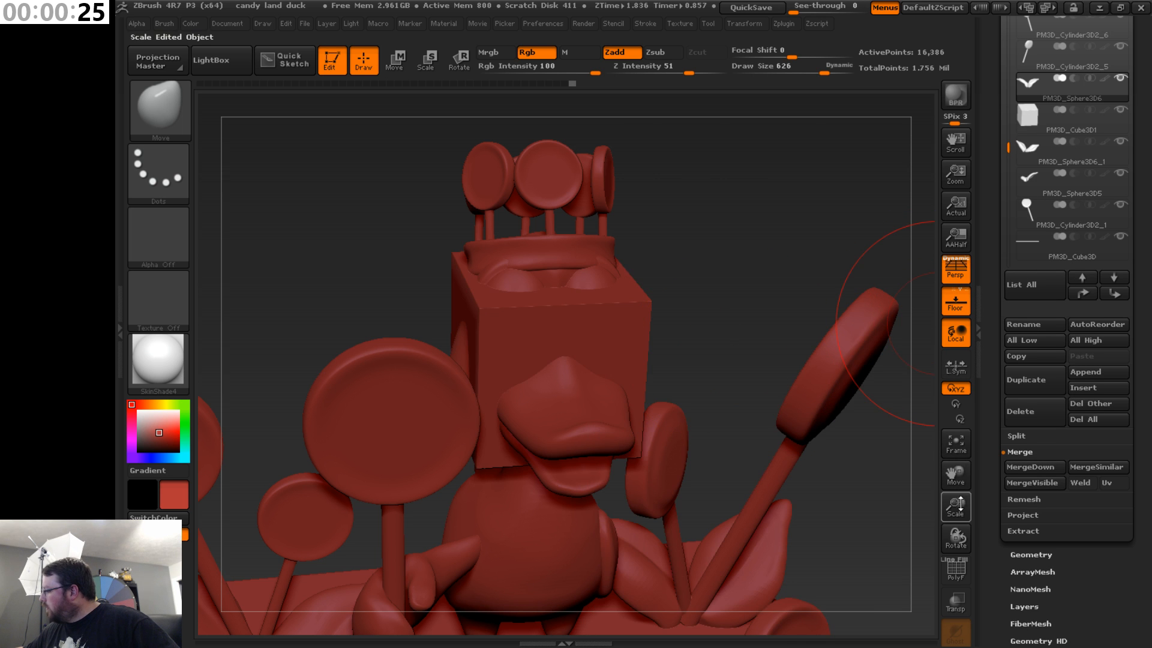
left_click_drag(960, 504, 854, 406)
left_click_drag(957, 508, 960, 528)
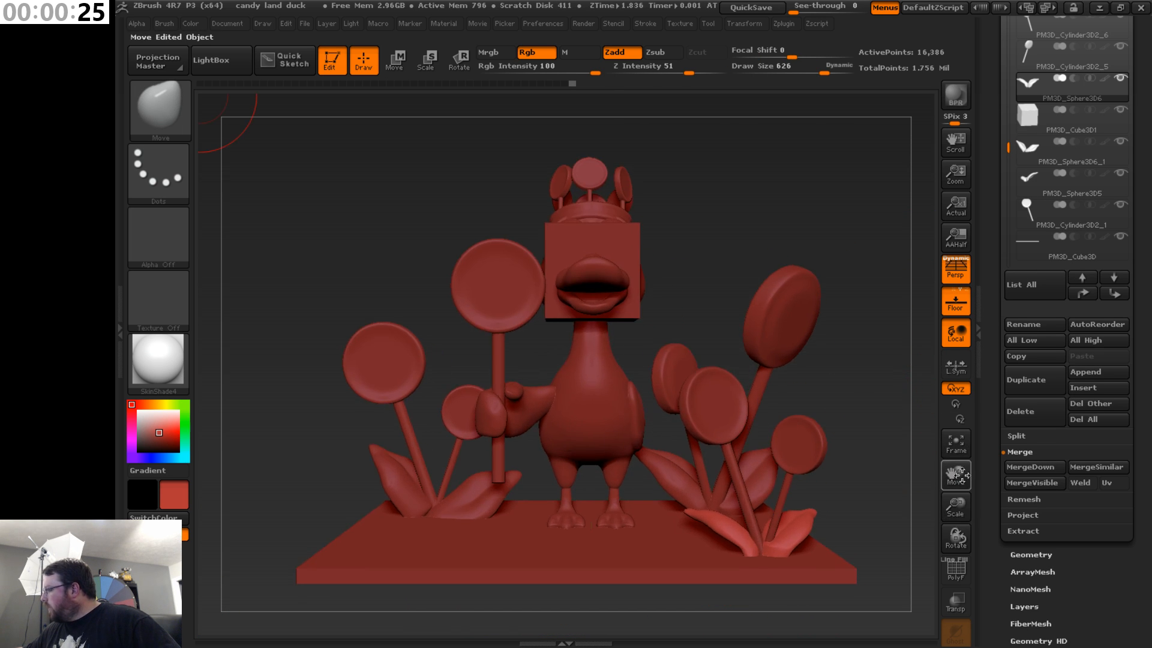
- Select the cube subtool PM3D_Cube3D1 in front of the duck's face and scale its width down to a narrow slab
left_click_drag(962, 476, 924, 496)
left_click(399, 60)
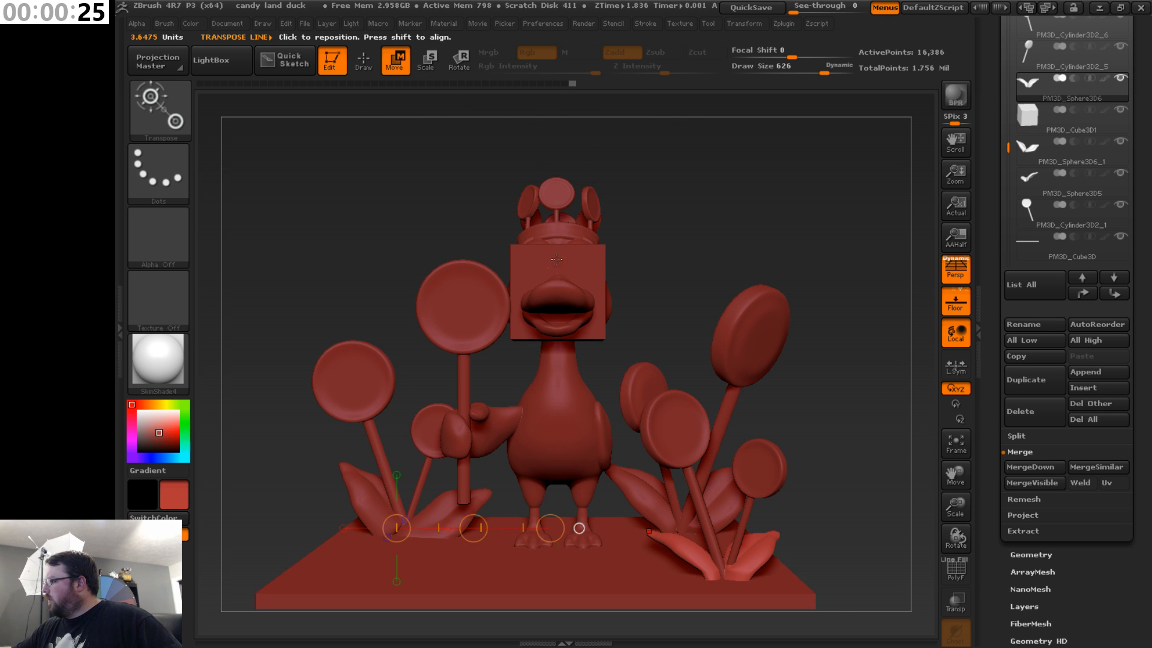
left_click_drag(556, 259, 827, 259)
left_click(1074, 129)
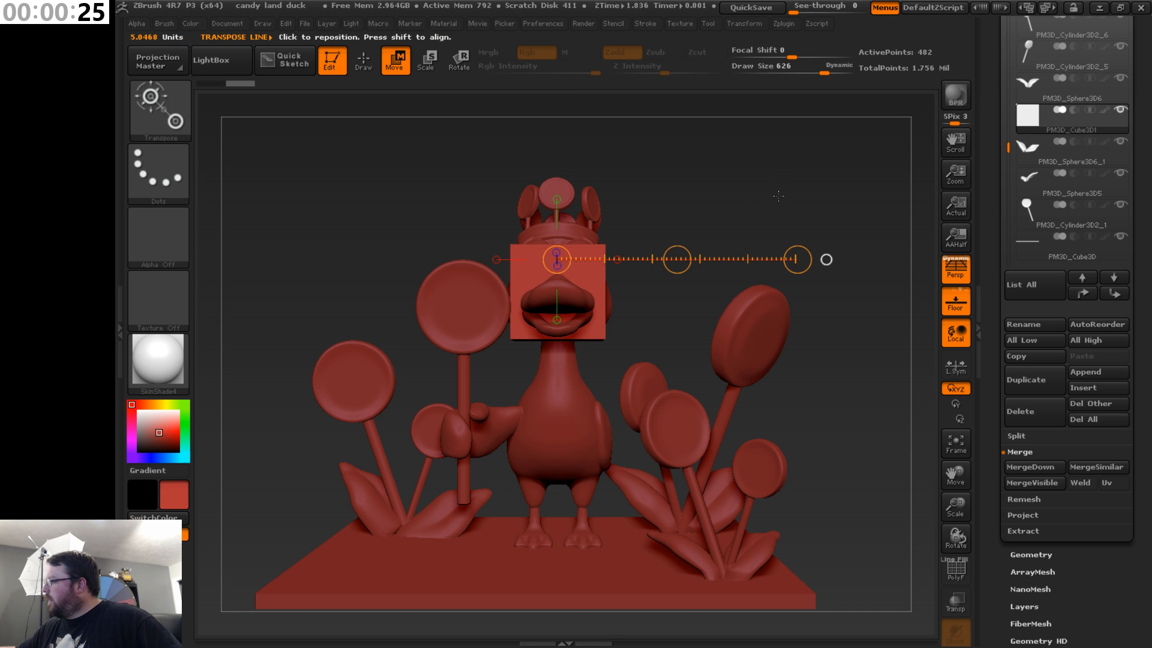
left_click(459, 60)
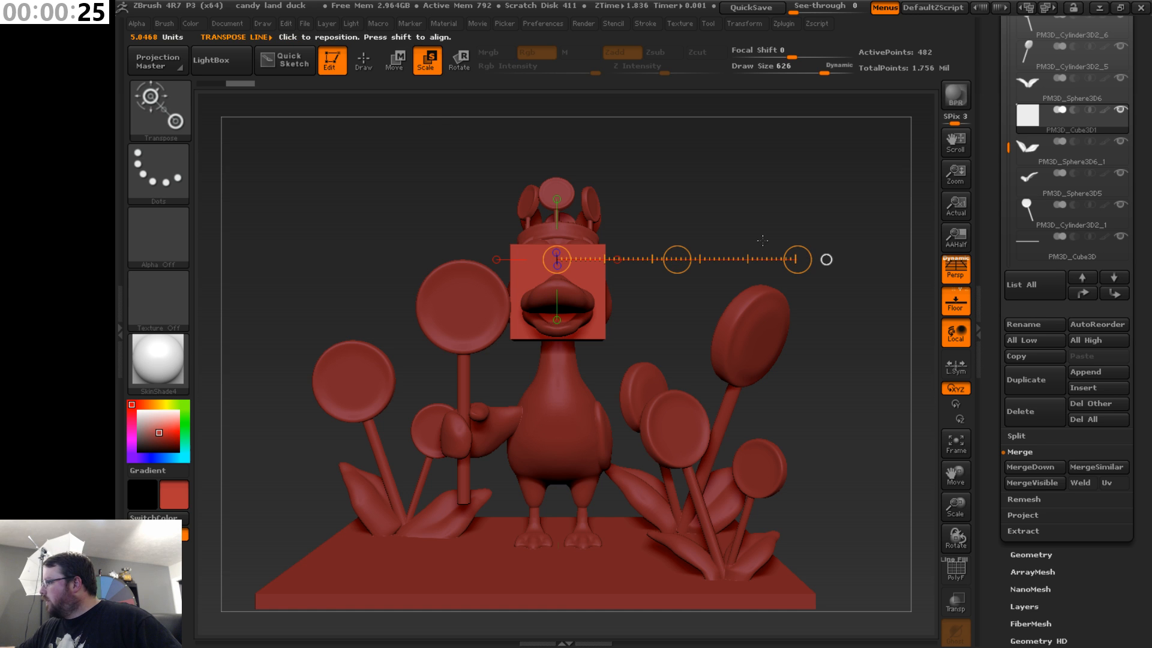
left_click_drag(798, 259, 676, 270)
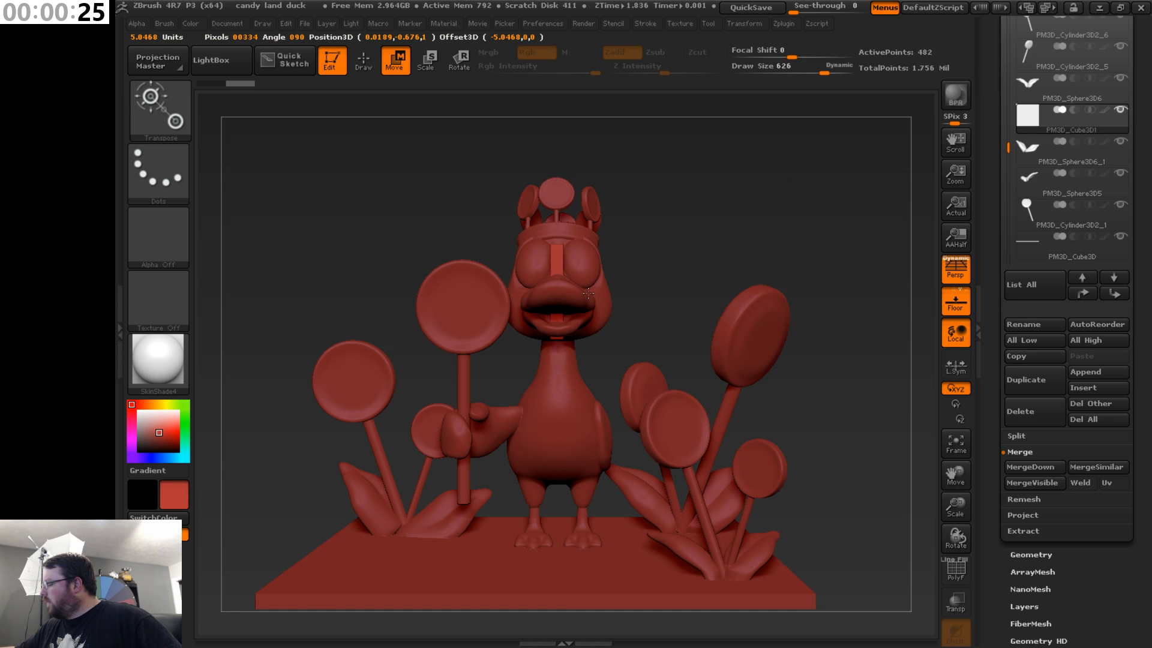
left_click_drag(583, 293, 580, 293)
- Scale down the slab's depth and height to leave a small block between the duck's eyes
left_click_drag(653, 218, 743, 214)
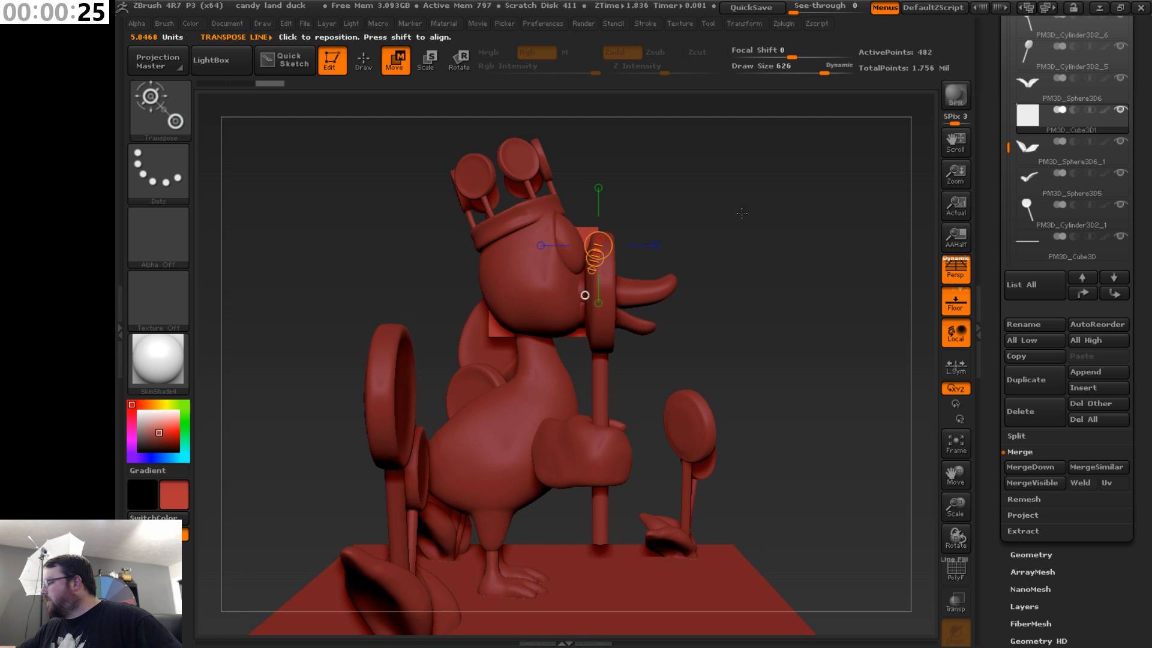
left_click_drag(657, 245, 808, 257)
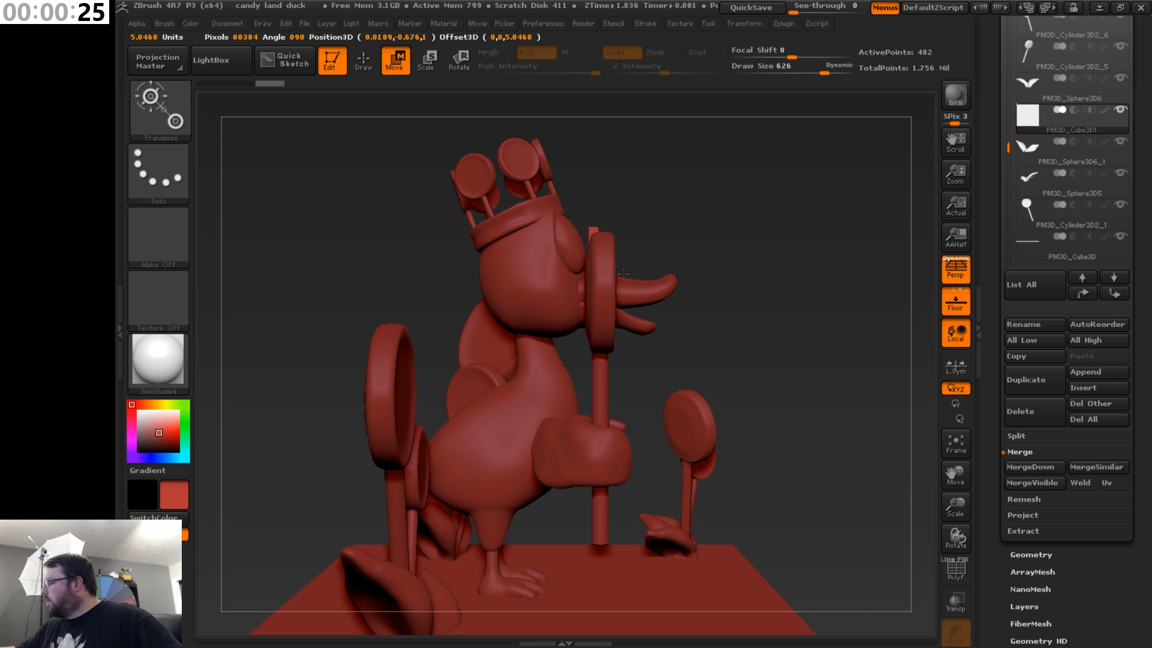
left_click_drag(624, 274, 624, 273)
left_click_drag(717, 306, 664, 277)
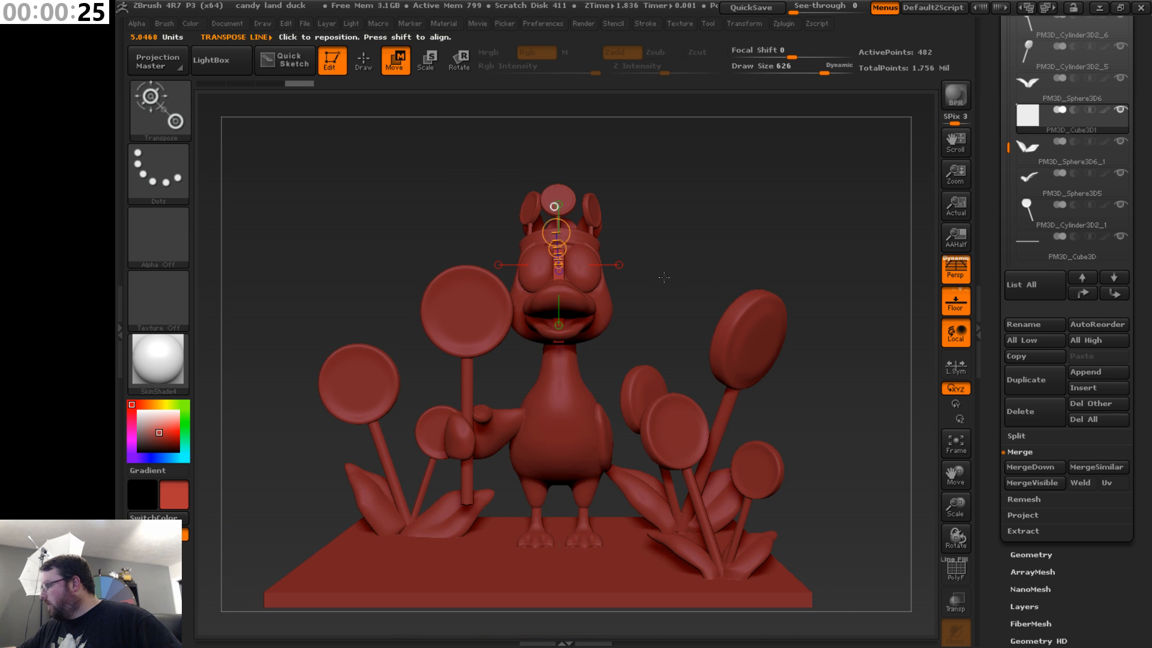
left_click(559, 325)
left_click_drag(558, 381, 559, 482)
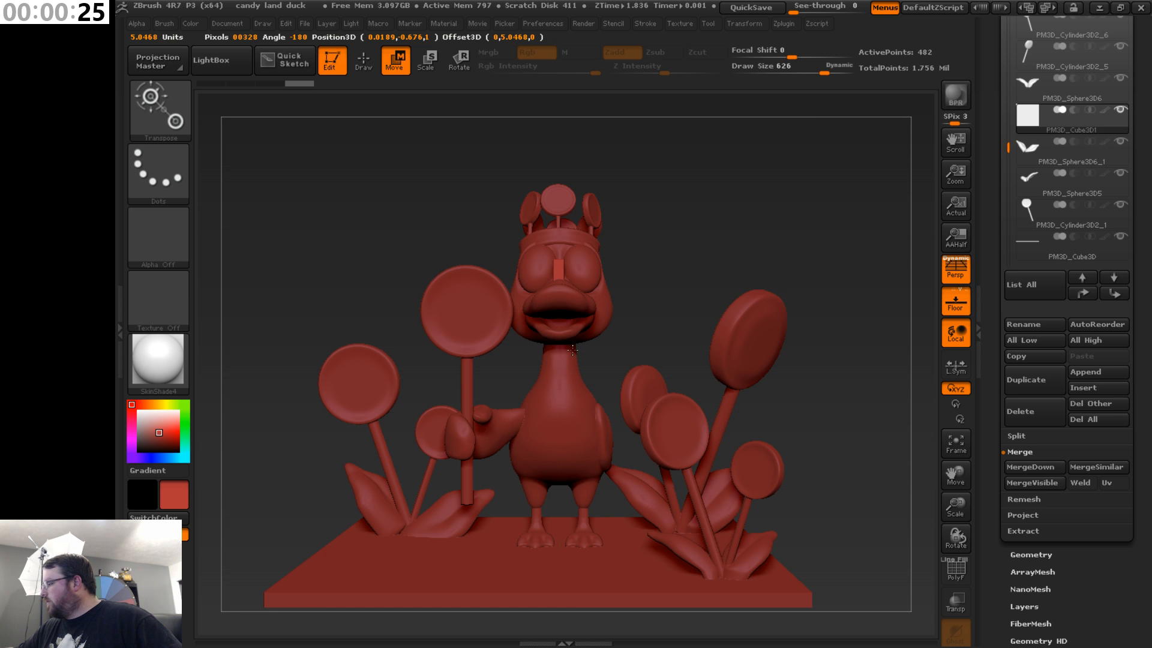
left_click_drag(572, 350, 572, 350)
left_click_drag(666, 258, 731, 249)
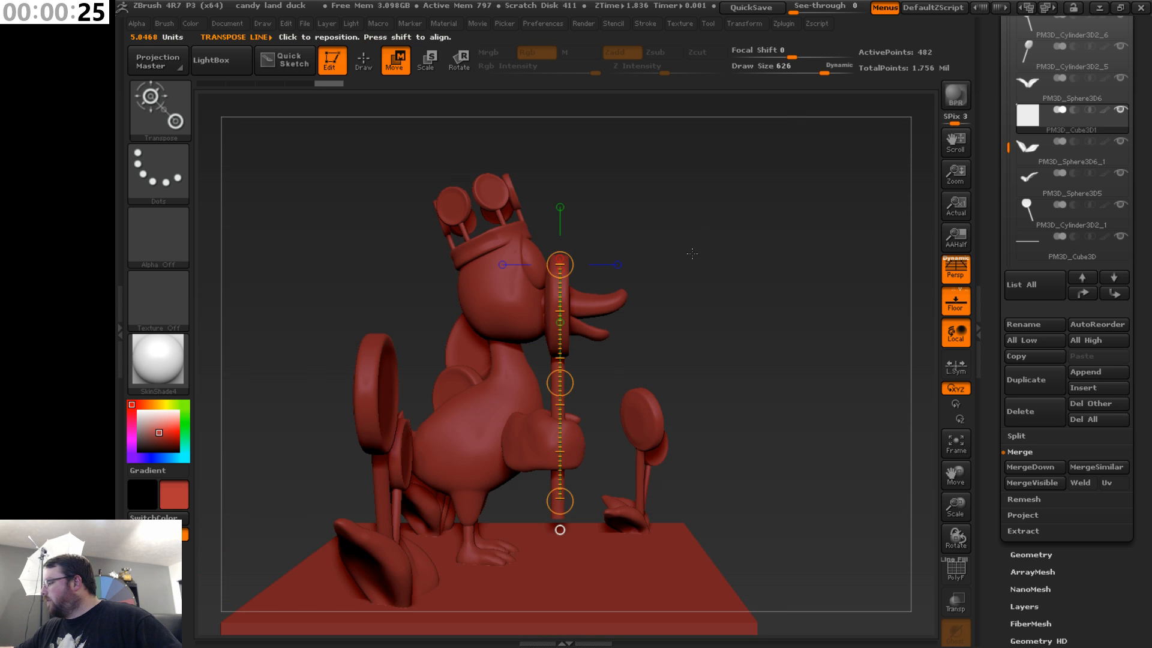
- Narrow the small block further between the duck's eyes into a slim upright strip
left_click_drag(962, 502, 959, 522)
left_click_drag(956, 469, 969, 504)
left_click_drag(836, 424, 759, 309)
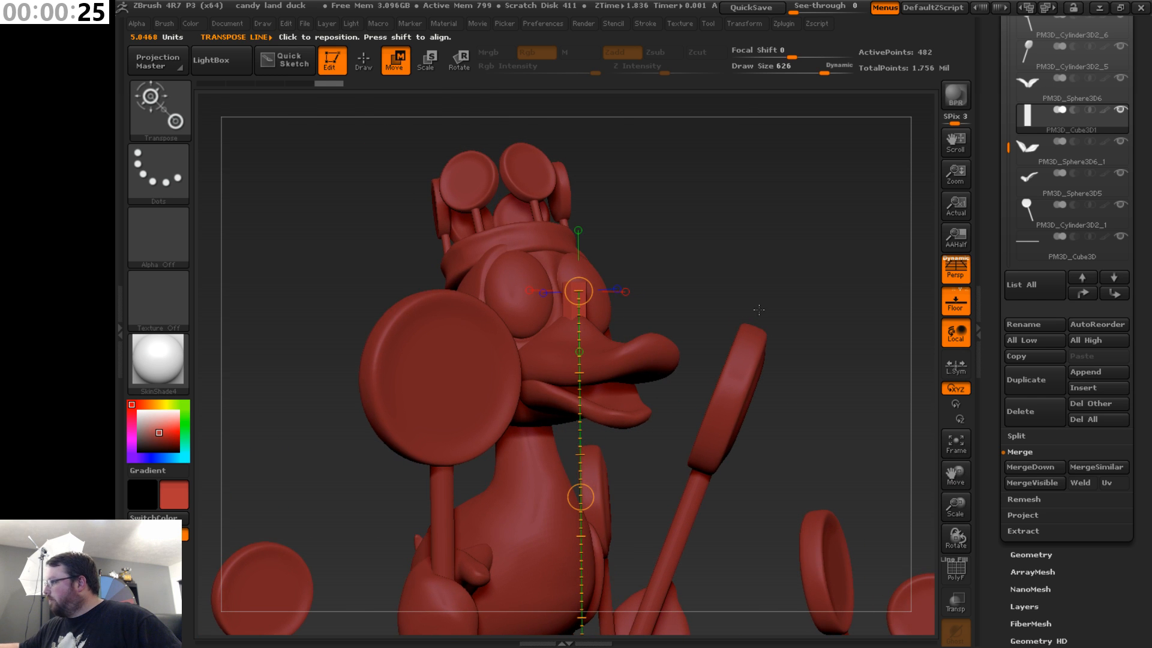
left_click_drag(658, 201, 672, 179)
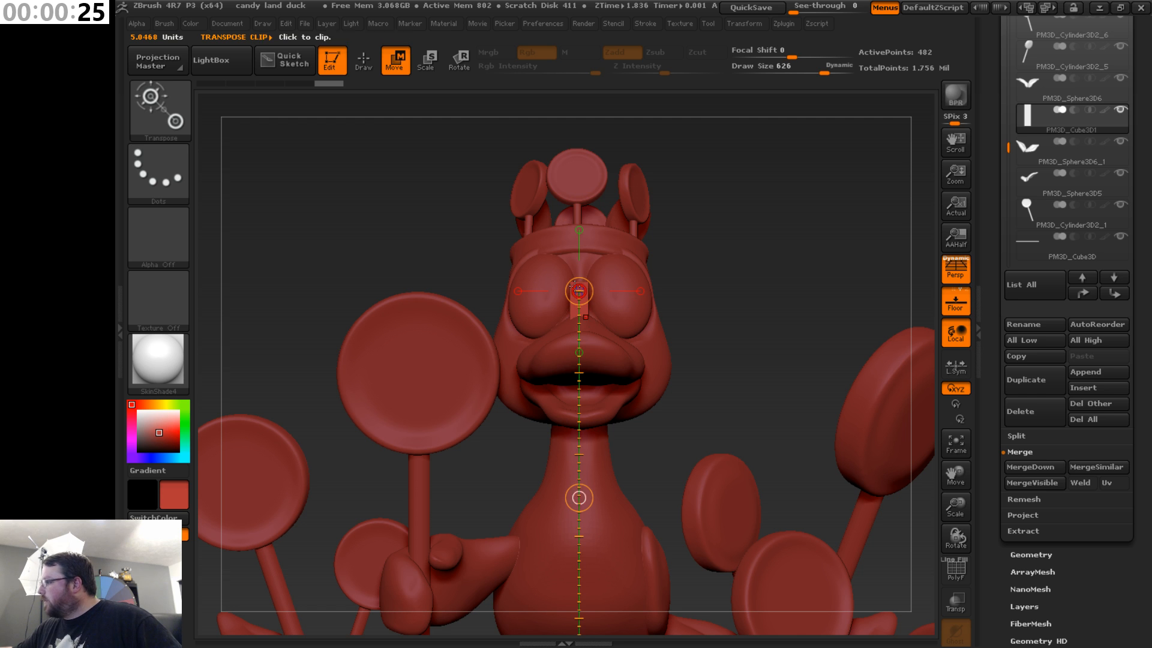
left_click_drag(957, 507, 885, 498)
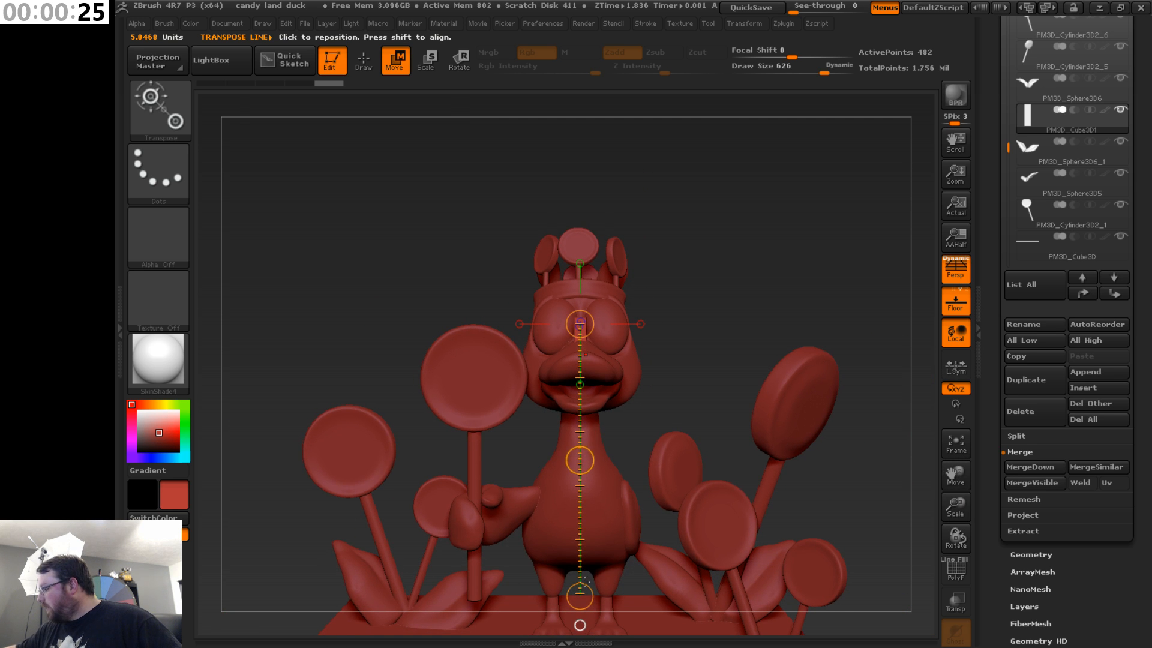
left_click_drag(582, 583, 594, 405)
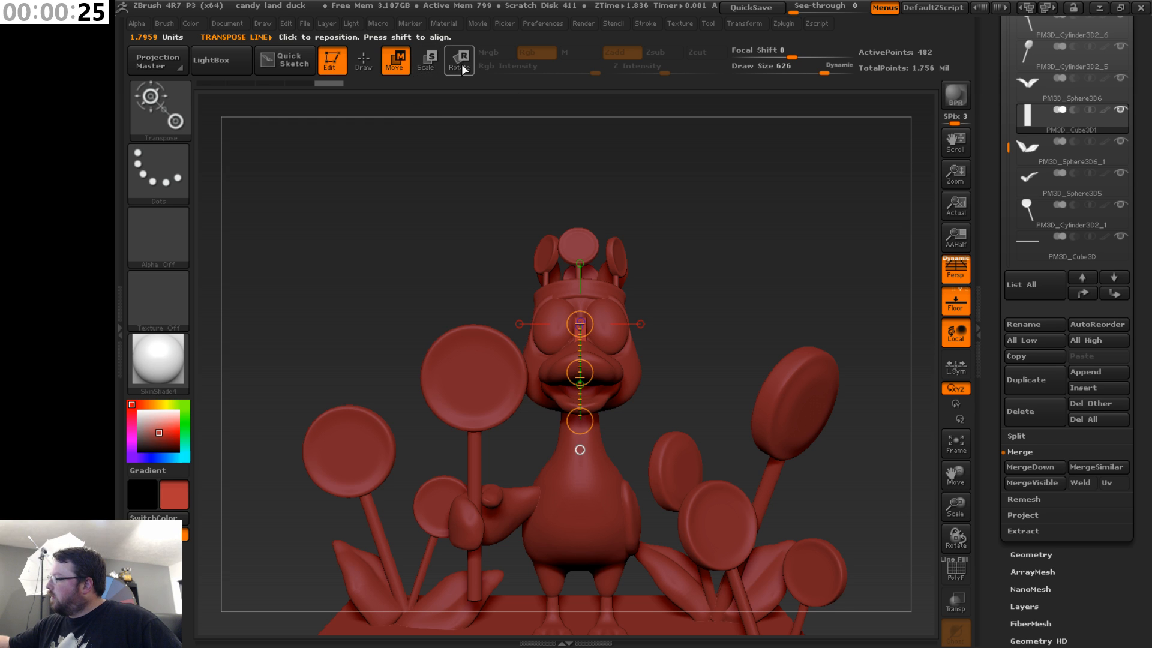
key("e")
left_click_drag(580, 417, 582, 400)
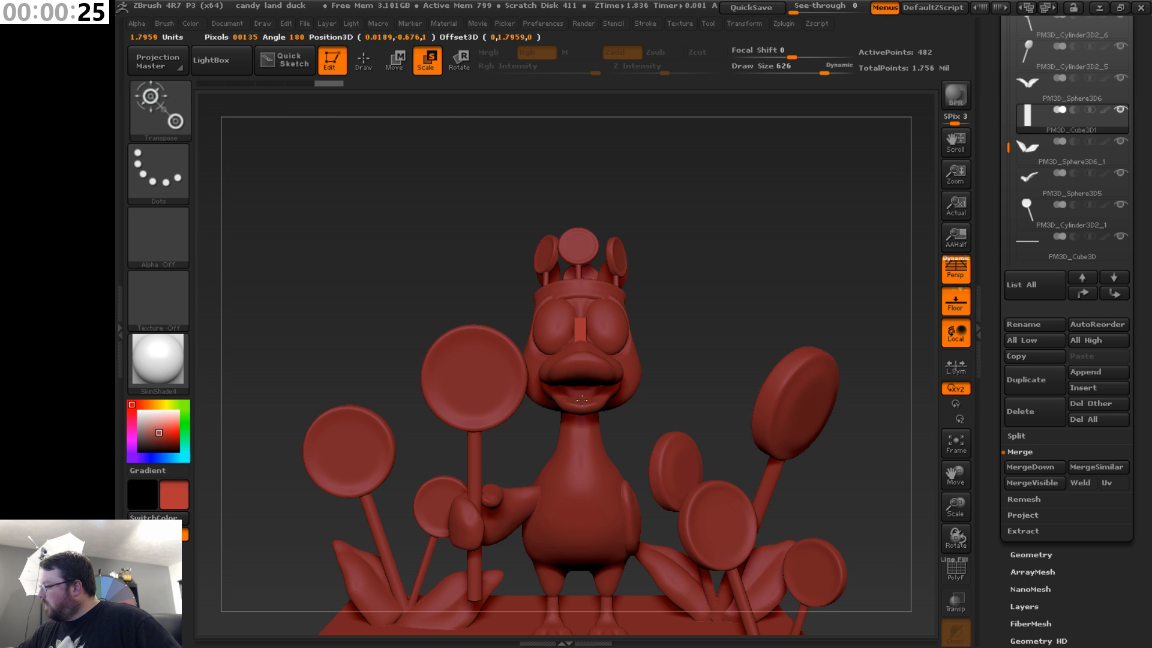
left_click_drag(586, 347, 586, 346)
left_click_drag(580, 420, 583, 409)
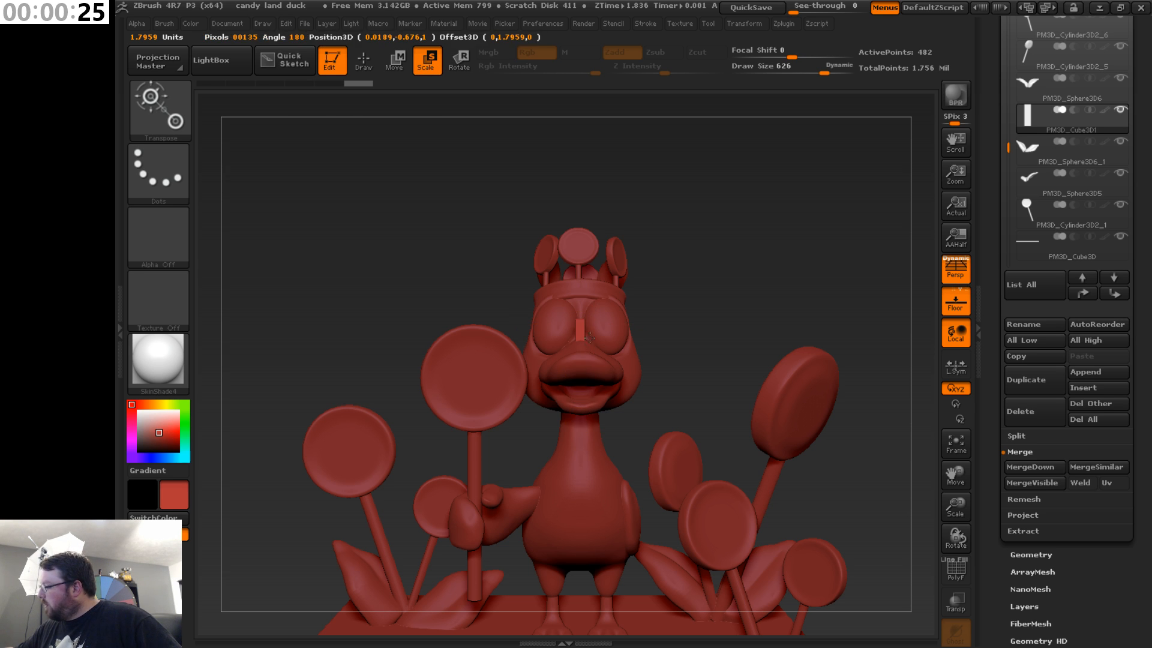
mouse_move(590, 338)
left_mouse_down()
mouse_move(580, 324)
mouse_move(597, 330)
left_mouse_up()
- Flatten the strip's thickness along the front-to-back axis, working from the side of the duck's head
left_click(394, 61)
left_click_drag(710, 246, 695, 297)
left_click_drag(970, 509, 943, 561)
left_click_drag(959, 475, 990, 559)
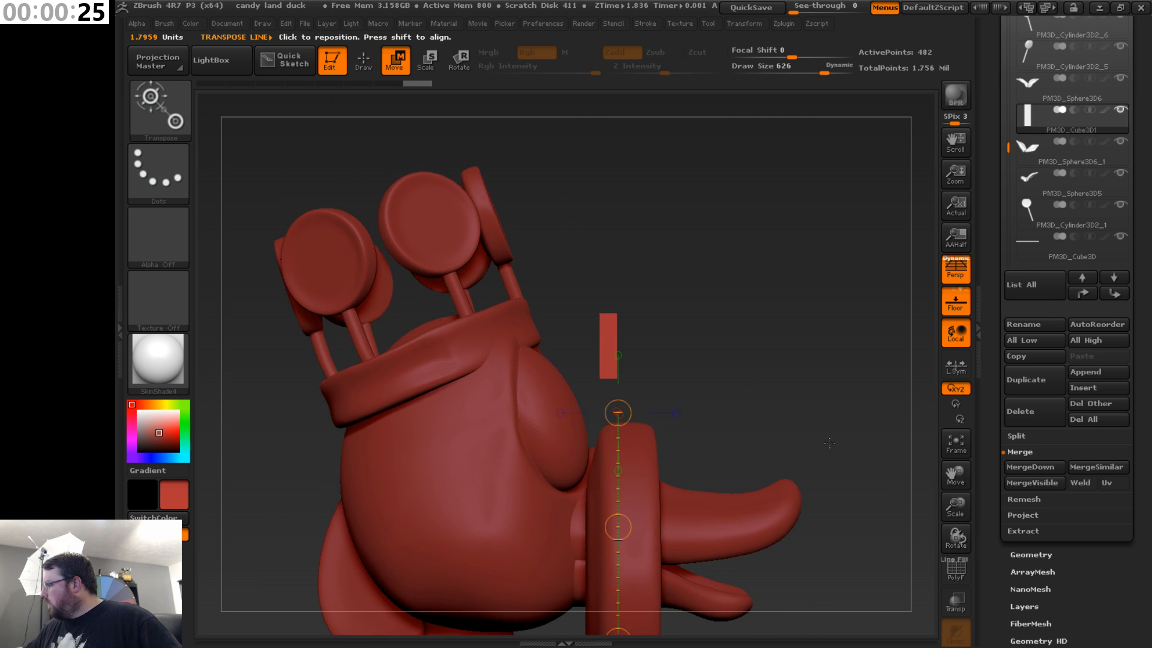
left_click_drag(876, 479, 762, 412)
left_click_drag(671, 342, 672, 342)
left_click_drag(790, 346, 736, 351)
left_click_drag(786, 390, 882, 390)
left_click(727, 346)
left_click_drag(790, 347, 749, 352)
left_click_drag(876, 366, 789, 346)
left_click_drag(804, 384, 833, 363)
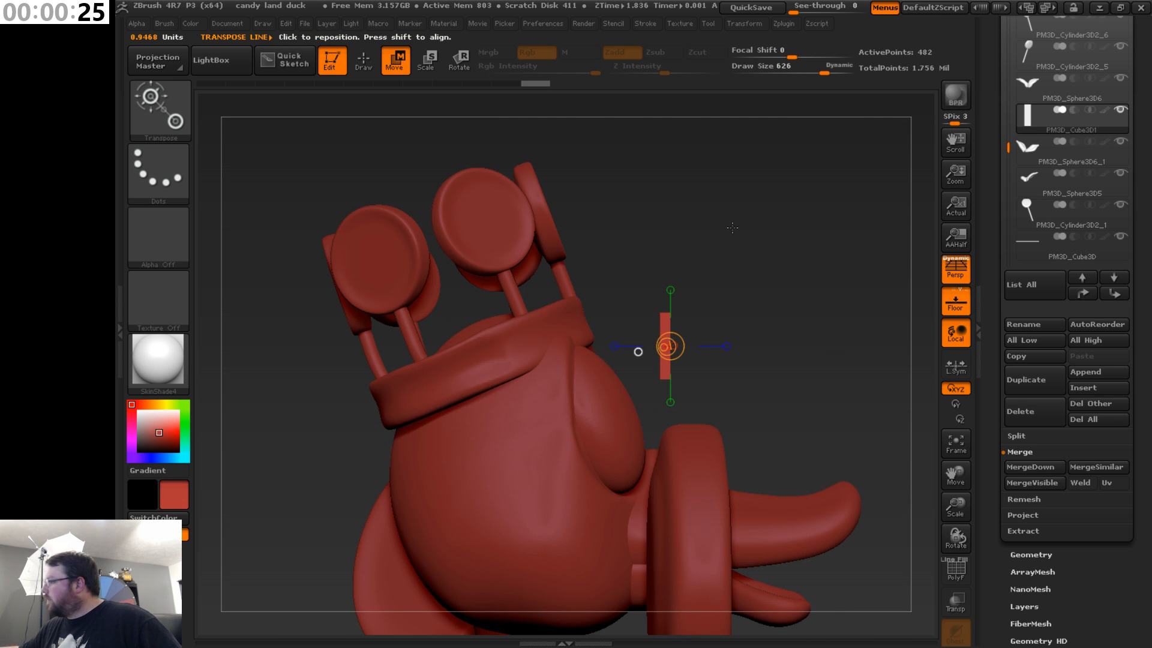
- Move the thin strip back toward the duck's head so it sits above one eye at the crown's rim
left_click(726, 346)
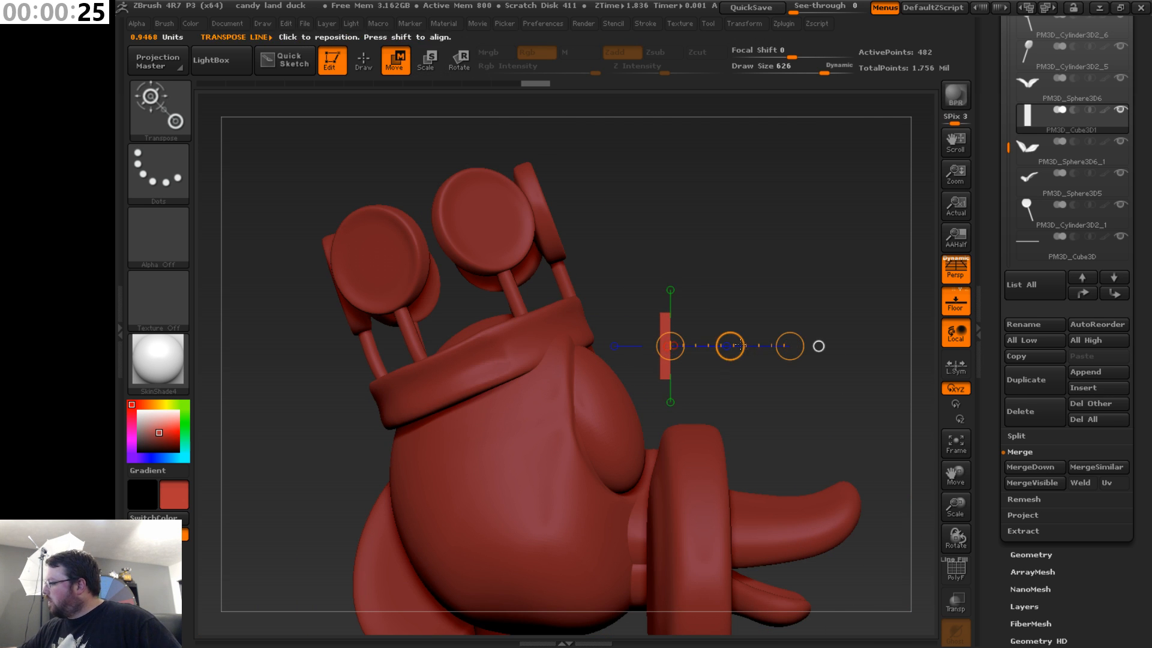
left_click_drag(730, 346, 656, 351)
left_click_drag(793, 300, 720, 284)
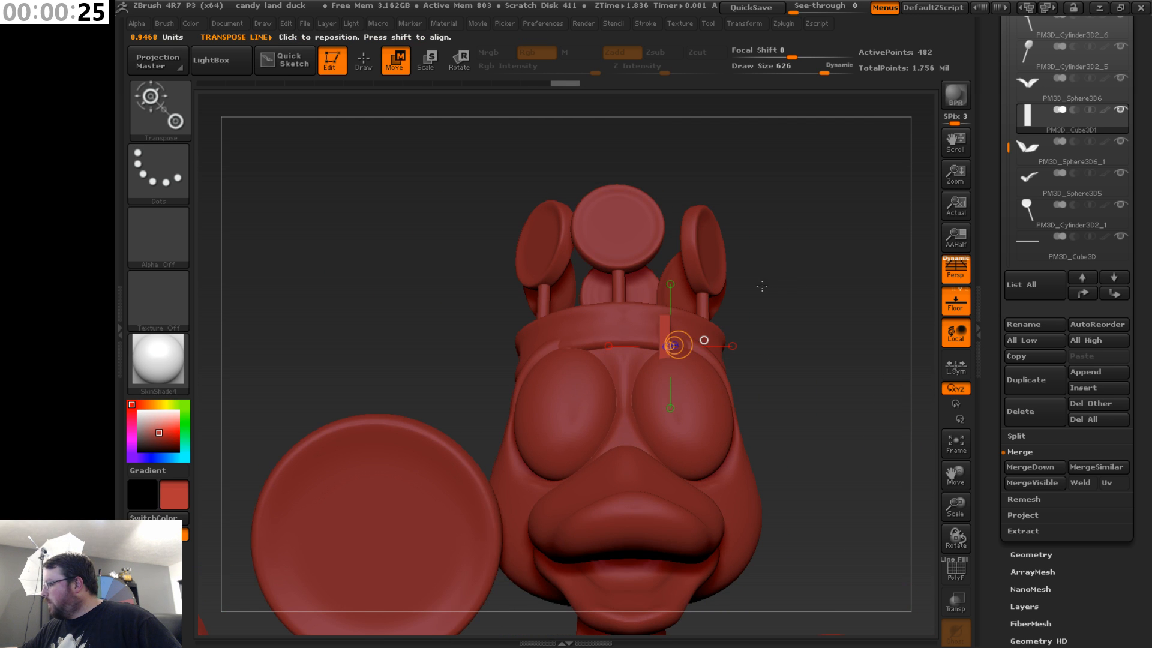
left_click_drag(794, 338, 738, 318)
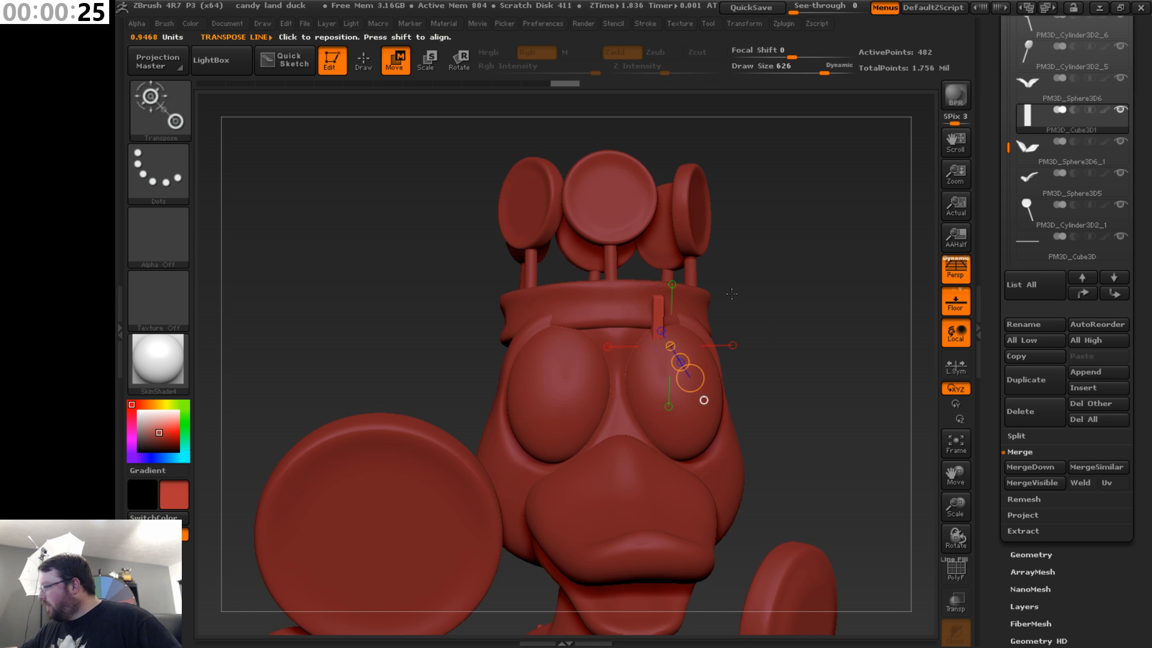
- With Draw Size 165, smooth the strip into a tapered eyelash and adjust its base with the Move brush
left_click(364, 60)
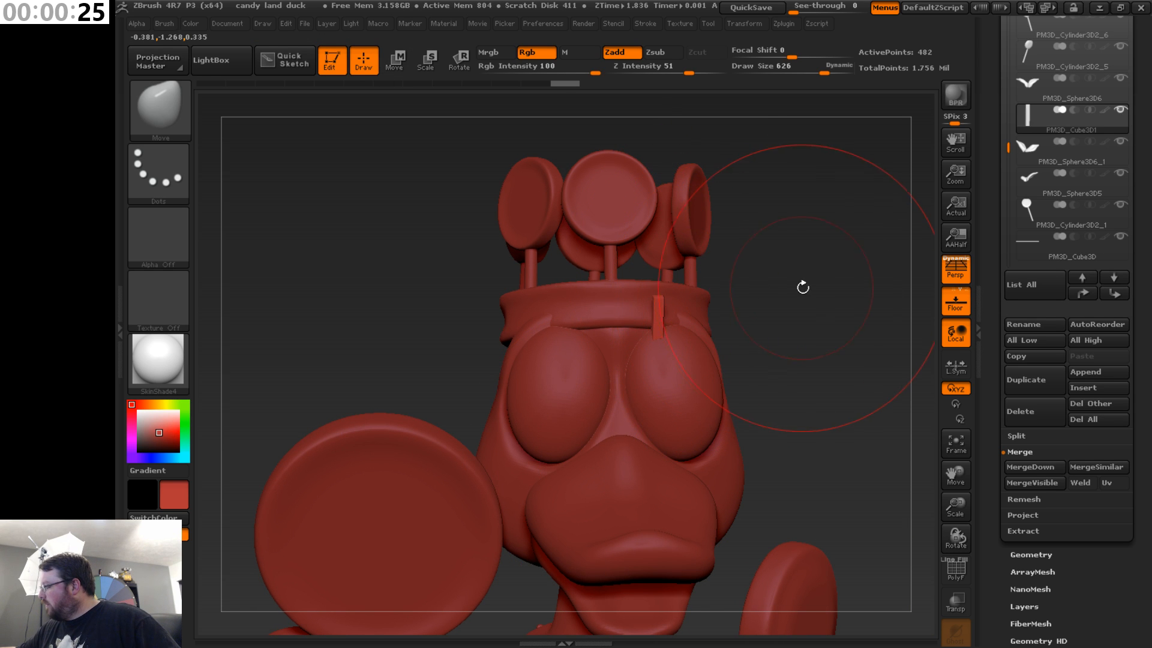
key("s")
left_click_drag(804, 286, 752, 290)
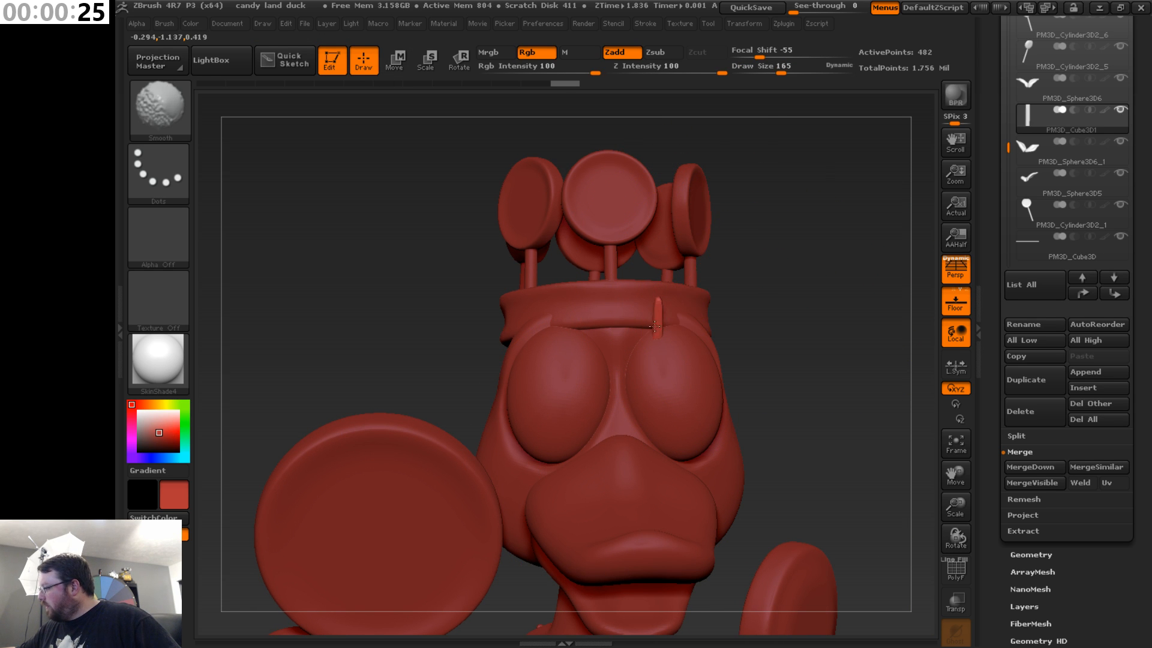
key("shift")
left_click_drag(780, 300, 609, 313)
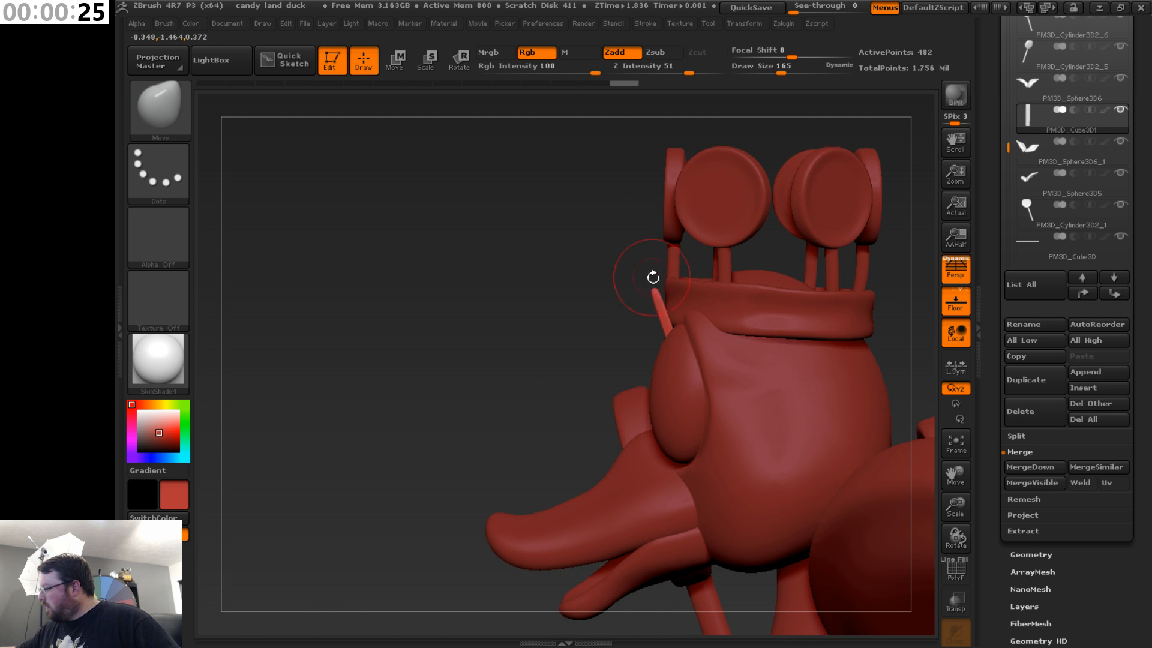
mouse_move(662, 320)
left_mouse_down()
mouse_move(655, 314)
mouse_move(657, 336)
mouse_move(771, 309)
mouse_move(674, 341)
mouse_move(682, 314)
mouse_move(665, 326)
left_mouse_up()
key("f")
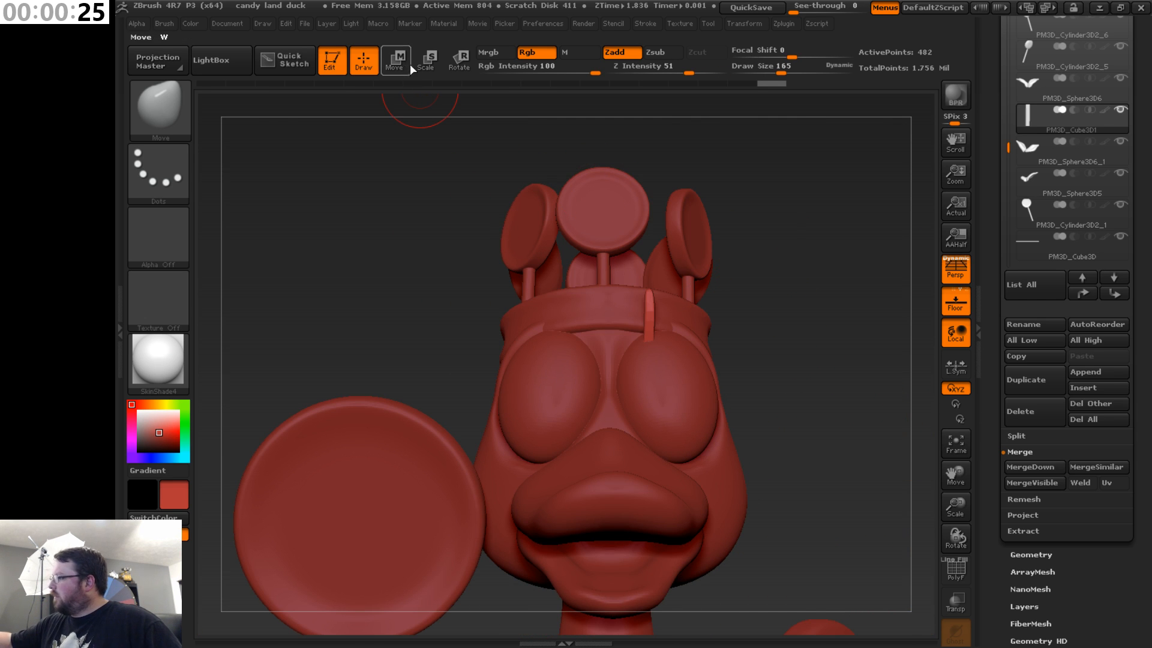
- Move the eyelash to the outer upper edge of the eye and rotate it to slant outward
key("w")
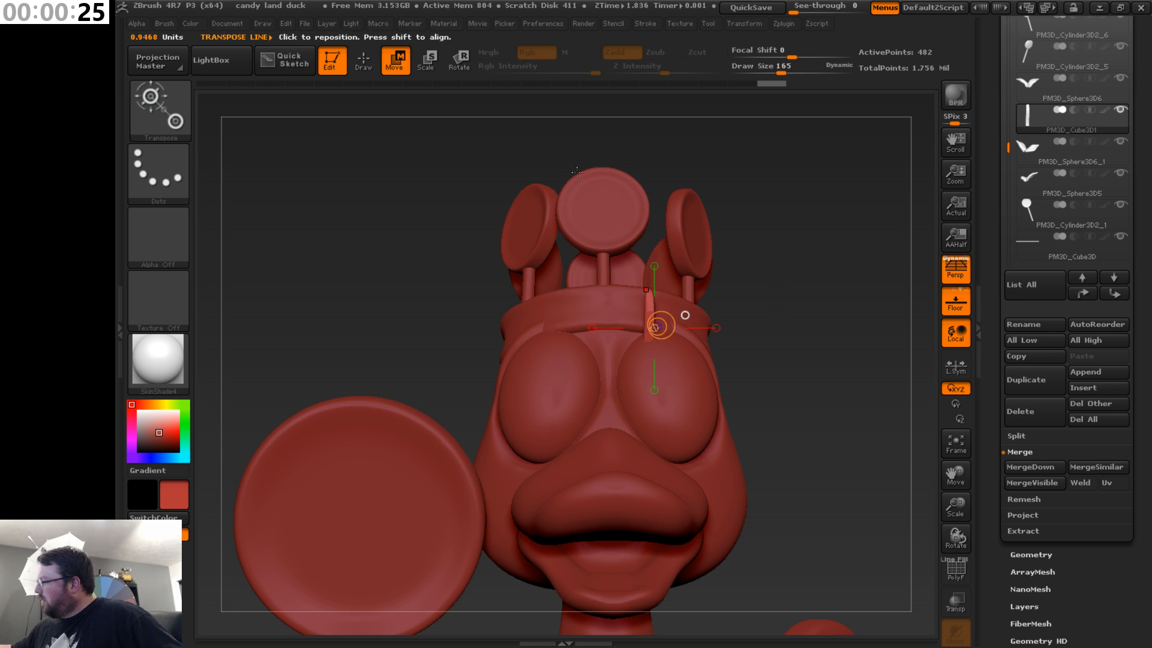
left_click_drag(612, 202, 747, 215)
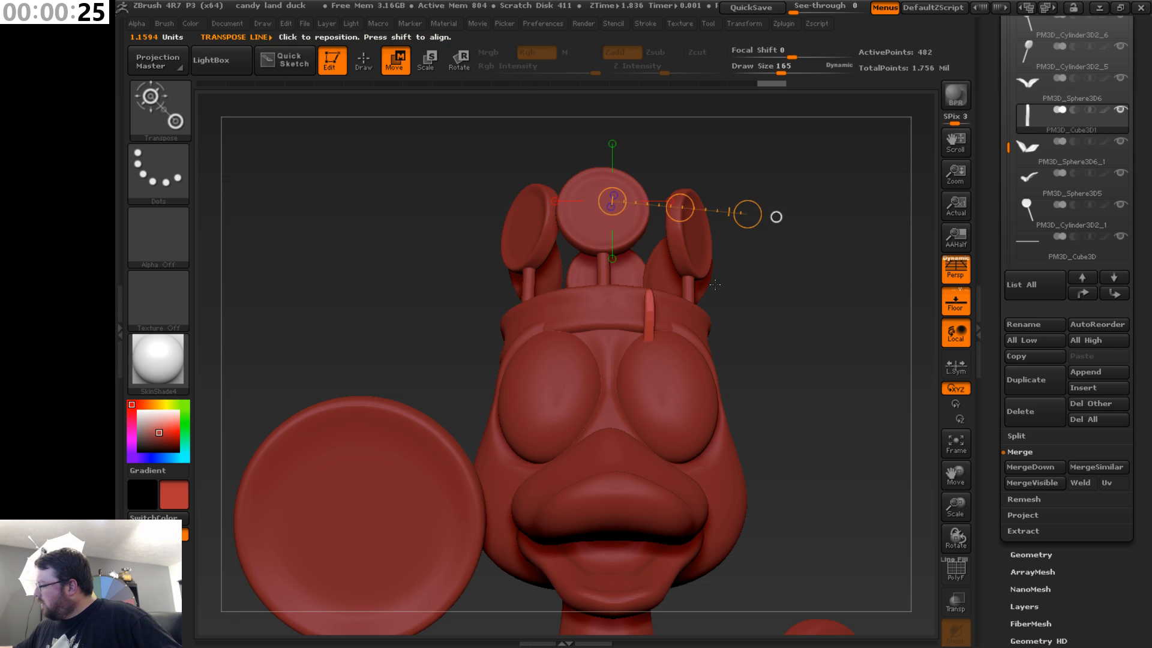
left_click_drag(647, 347, 693, 311)
right_click_drag(693, 311, 705, 358)
left_click_drag(696, 359, 747, 328)
key("r")
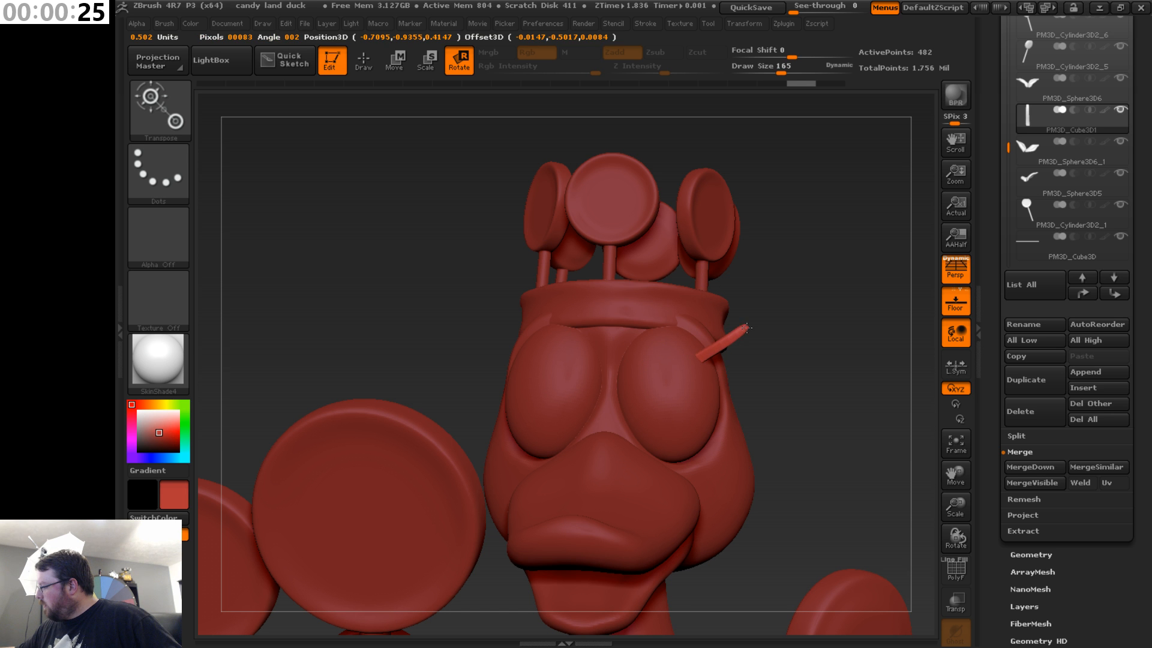
- Rotate the eyelash from the top view so its outer tip swings back toward the side of the head
left_click_drag(791, 240, 791, 348)
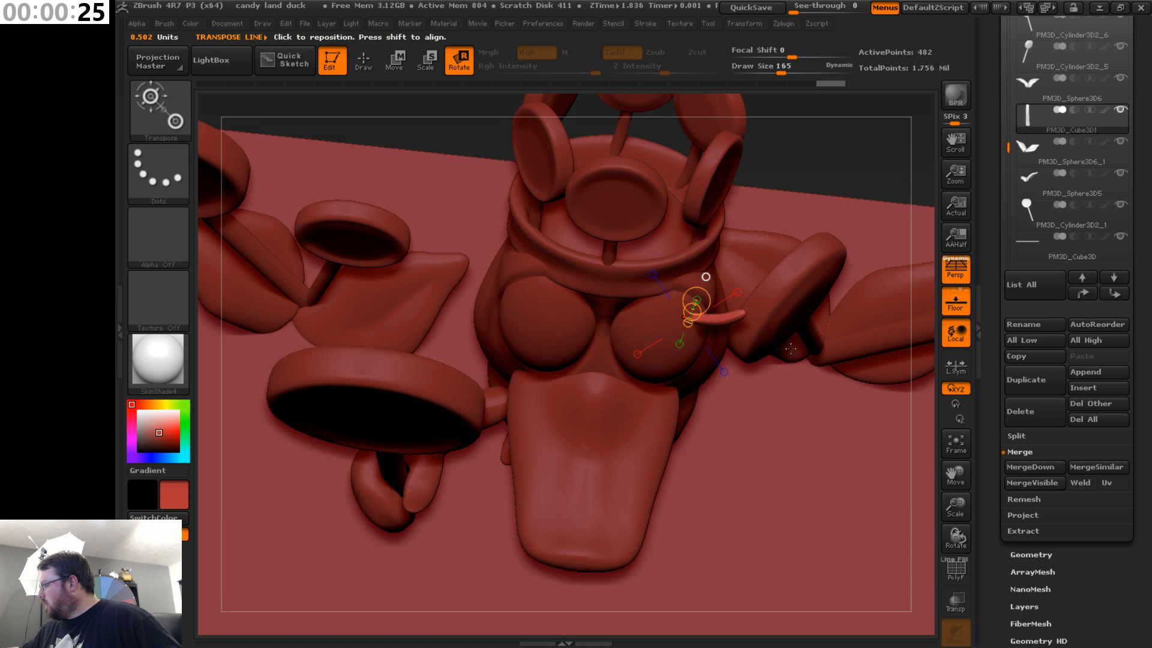
left_click_drag(803, 177, 781, 255)
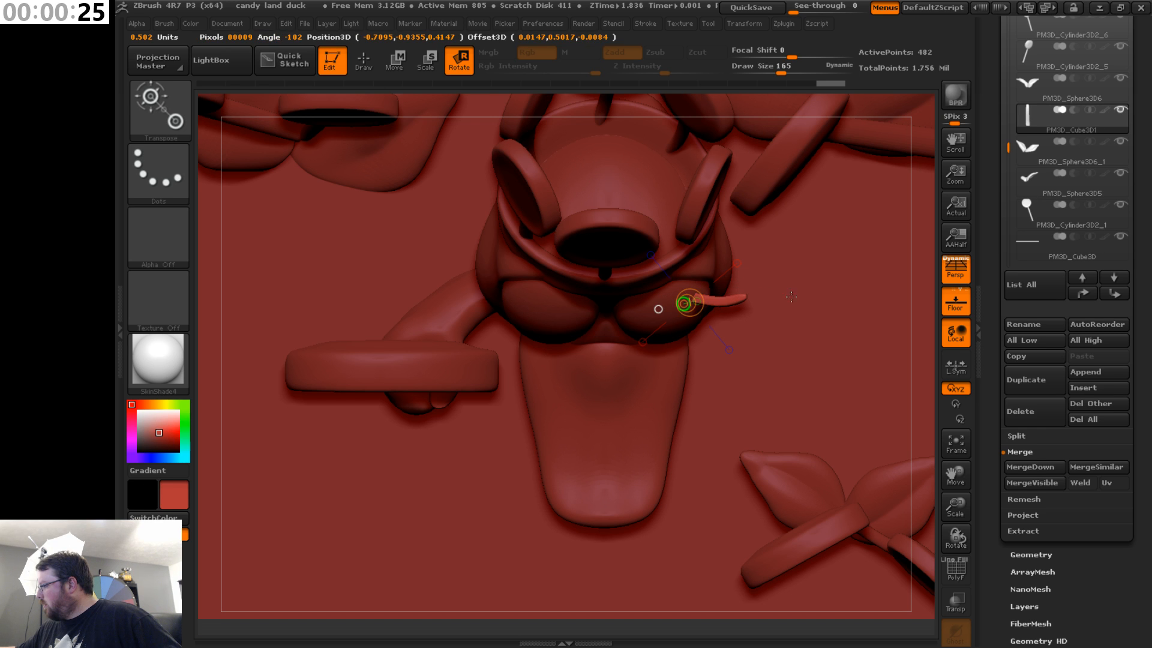
mouse_move(684, 303)
left_mouse_down()
mouse_move(810, 306)
mouse_move(823, 316)
left_mouse_up()
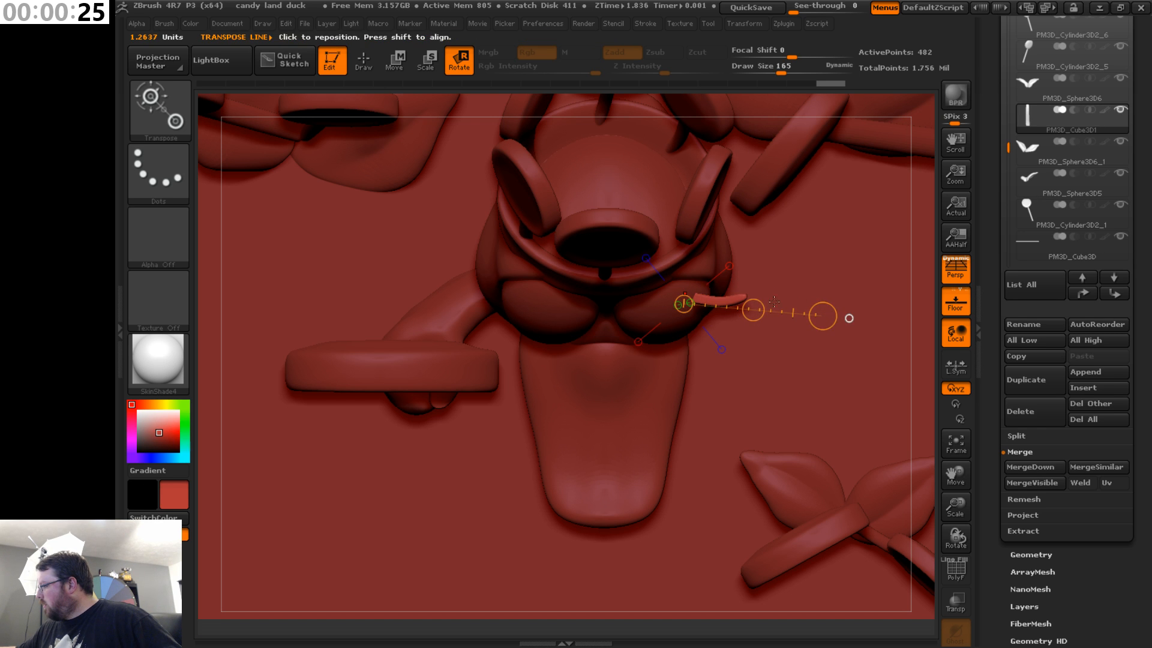
left_click_drag(741, 309, 793, 193)
left_click_drag(688, 299, 902, 299, "shift")
left_click_drag(793, 298, 785, 294)
left_click_drag(749, 372, 756, 305)
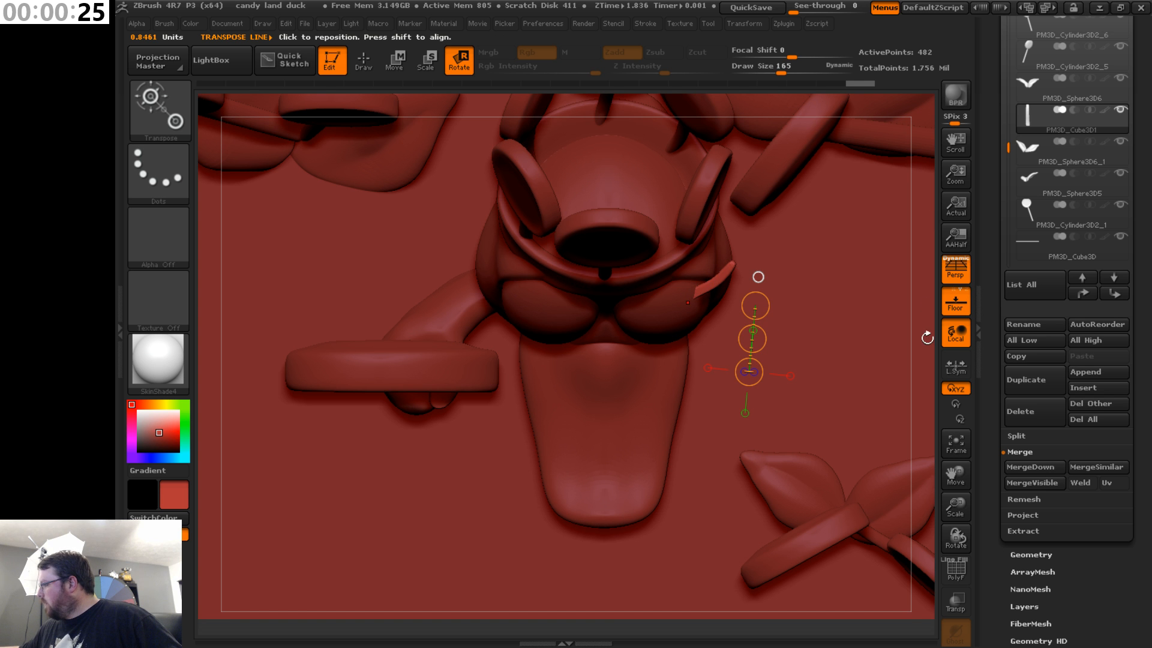
left_click_drag(926, 335, 927, 190)
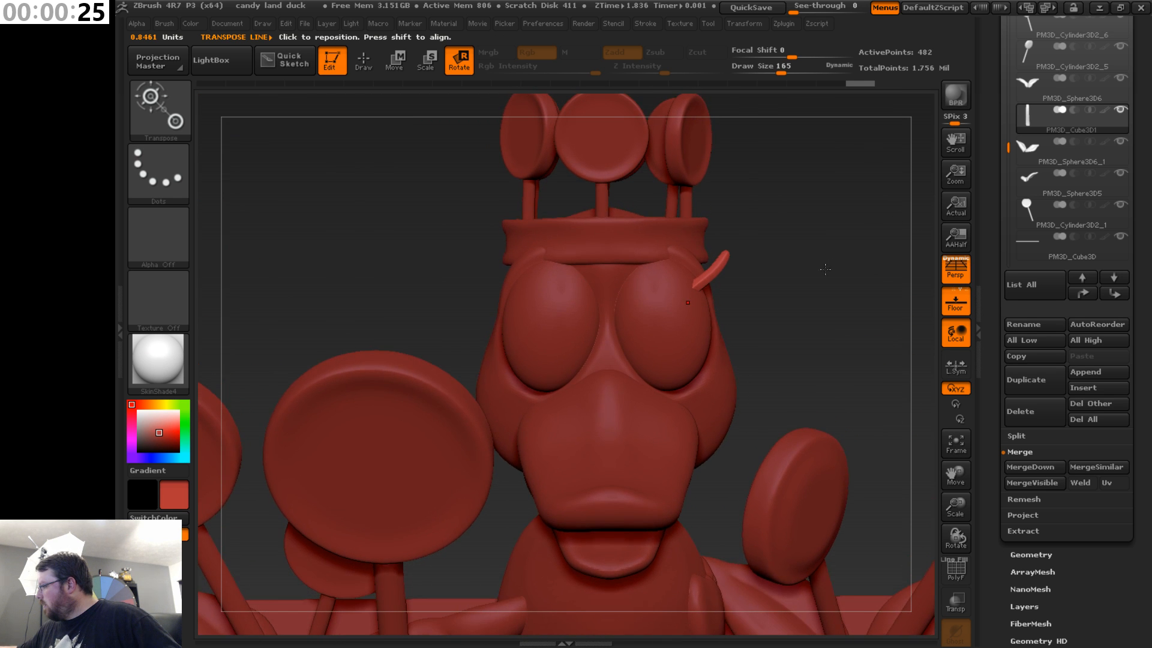
left_click_drag(801, 270, 795, 237)
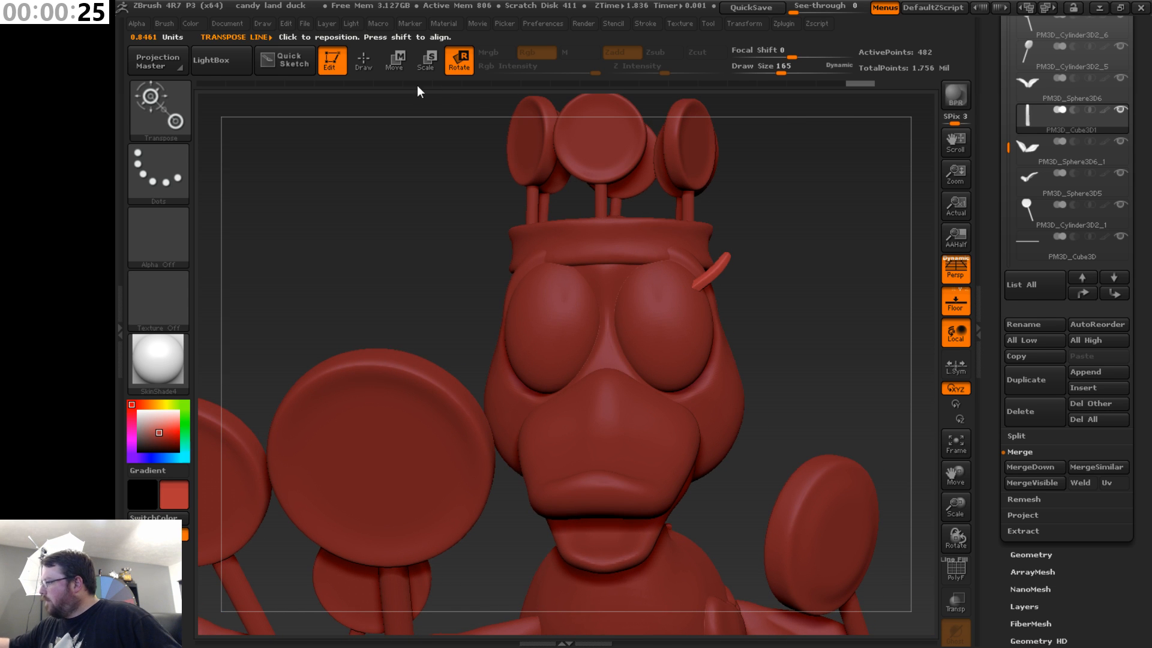
- With Draw Size 181, use the Move brush to pull the eyelash's base in against the outer upper edge of the eye
left_click(396, 61)
left_click_drag(812, 338, 821, 311)
key("s")
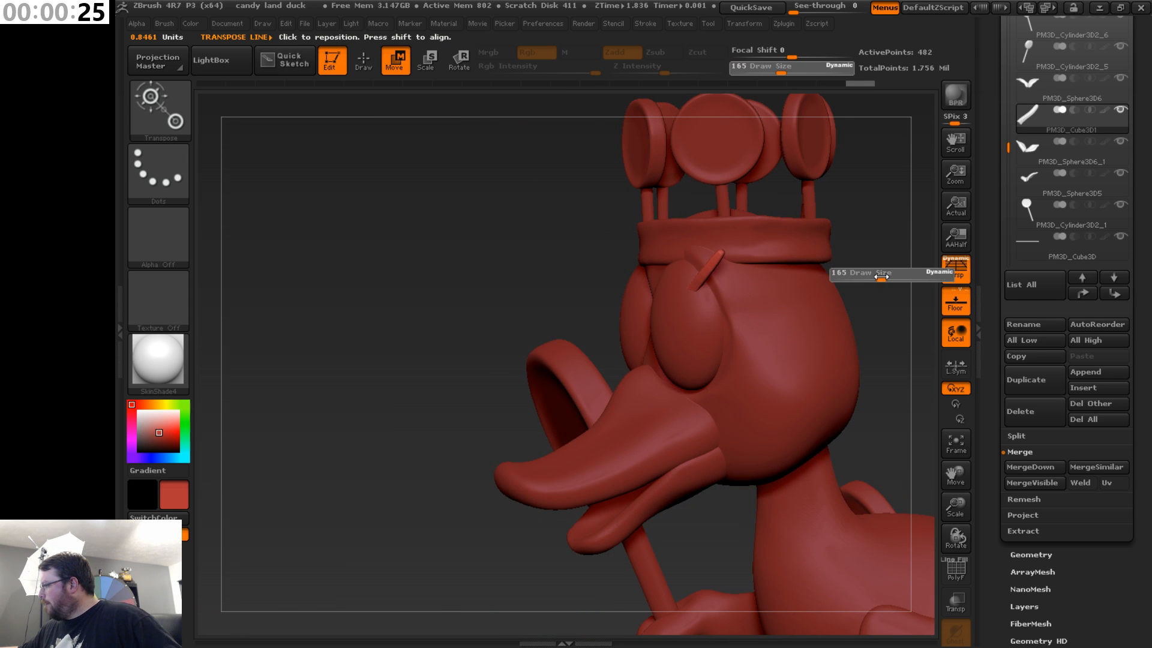
left_click_drag(876, 279, 873, 279)
left_click_drag(957, 470, 873, 459)
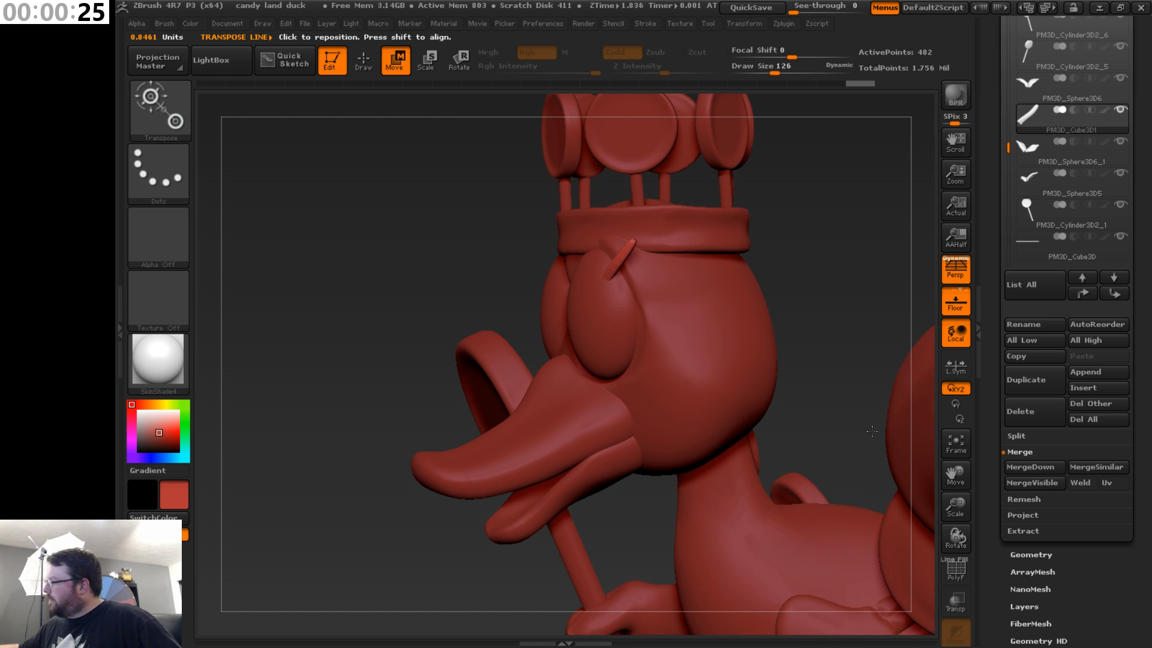
left_click(372, 62)
left_click_drag(792, 285, 676, 242)
key("s")
left_click(774, 230)
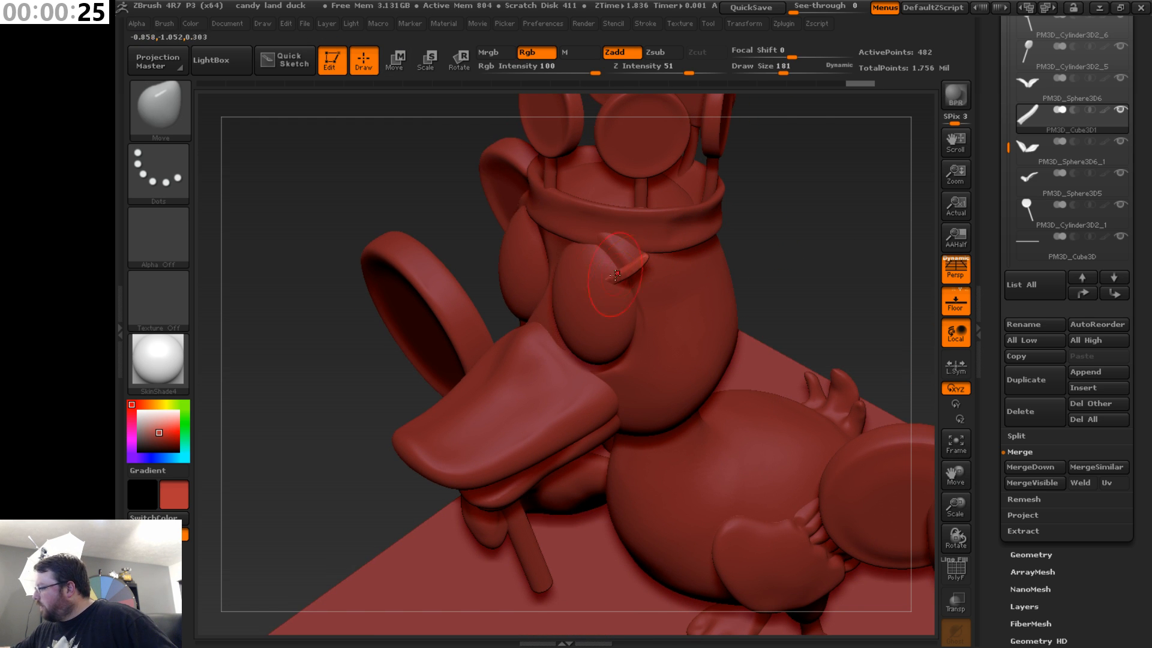
mouse_move(803, 220)
left_mouse_down()
mouse_move(640, 266)
mouse_move(678, 257)
mouse_move(723, 290)
mouse_move(732, 265)
mouse_move(686, 255)
mouse_move(667, 229)
left_mouse_up()
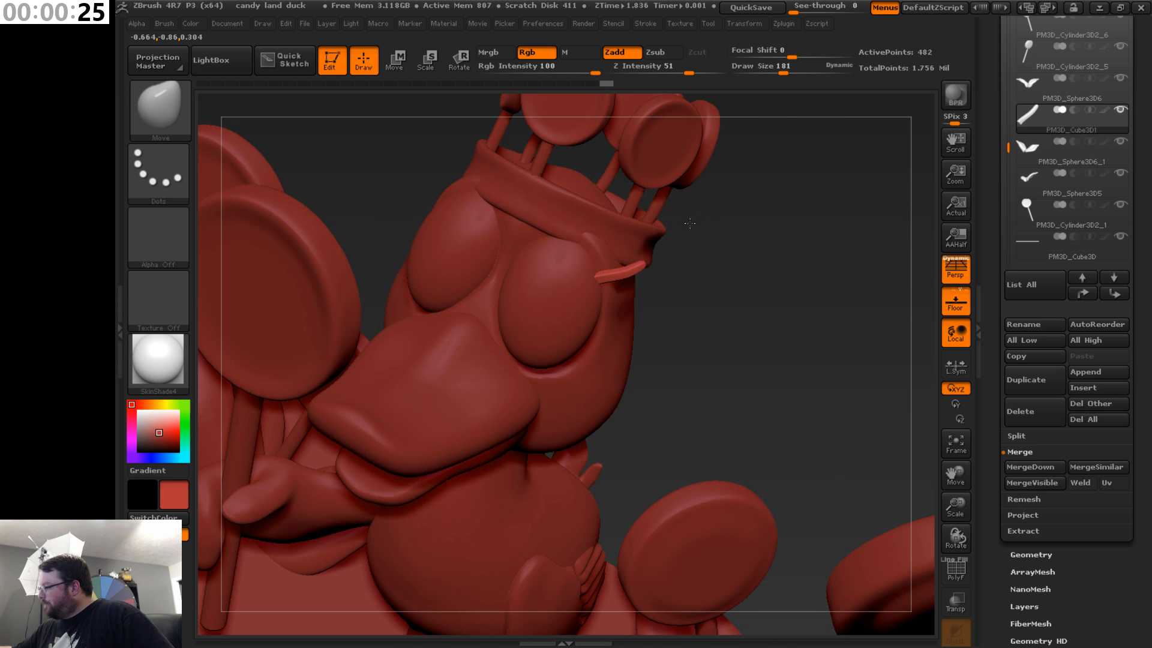
mouse_move(685, 275)
left_mouse_down()
mouse_move(666, 300)
mouse_move(623, 267)
left_mouse_up()
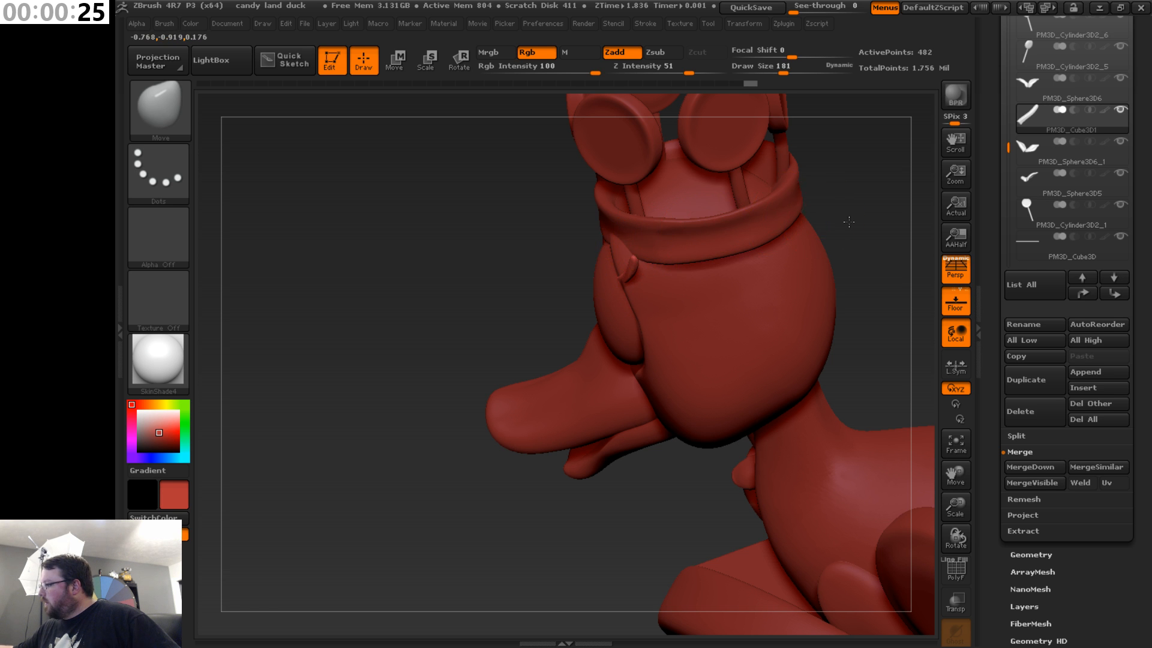
- Smooth the eyelash and bend it with the Move brush so it curves outward and up from the eye
left_click_drag(848, 222, 665, 236)
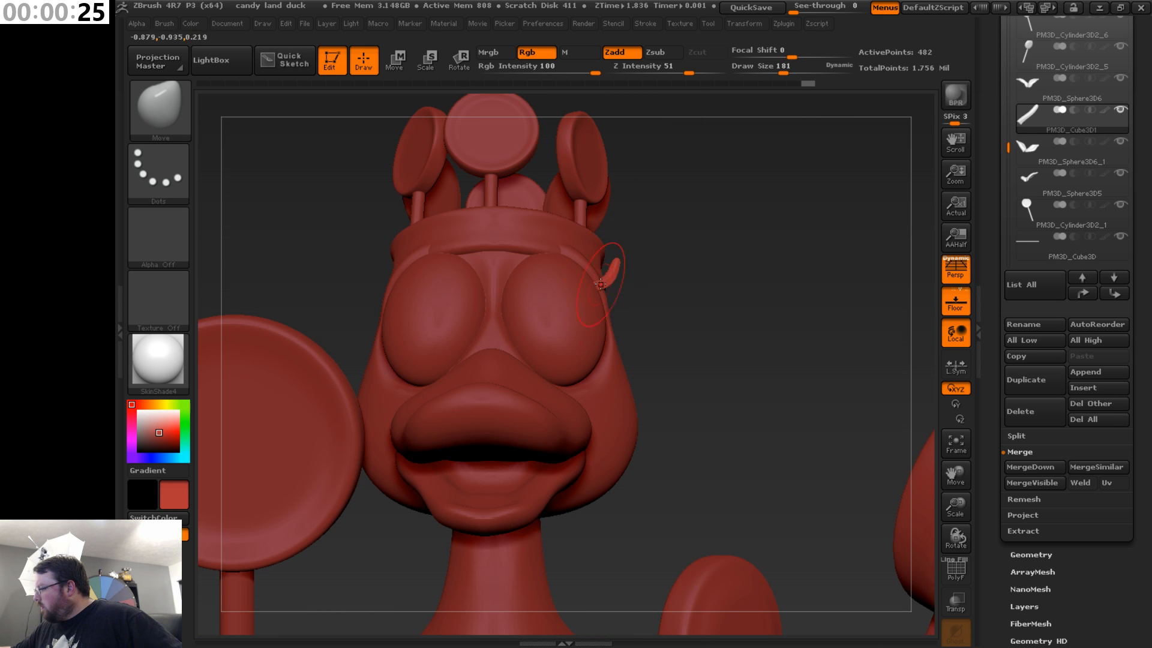
left_click_drag(600, 284, 660, 284)
key("shift")
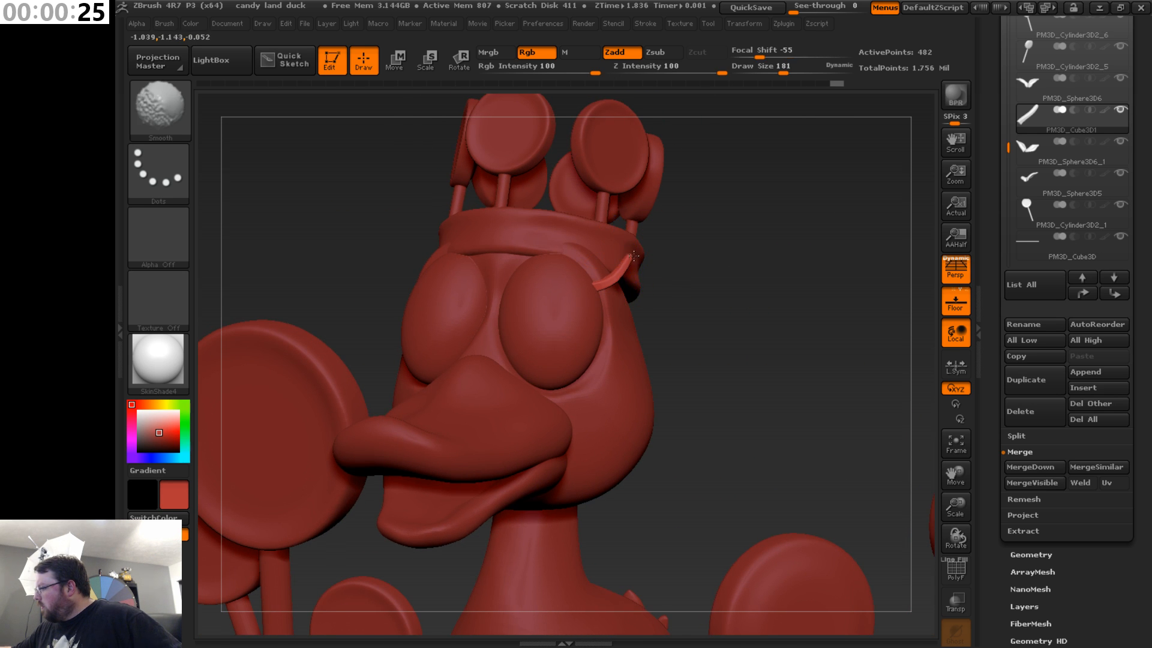
mouse_move(717, 249)
left_mouse_down()
mouse_move(748, 178)
mouse_move(788, 524)
left_mouse_up()
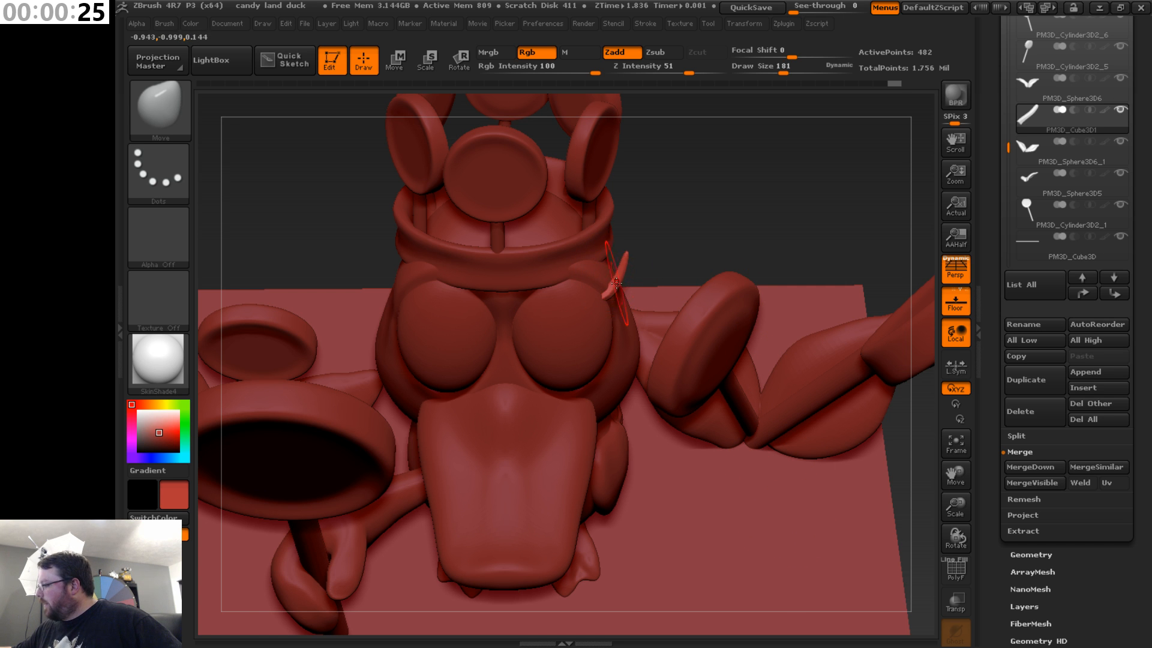
left_click_drag(789, 233, 812, 180)
mouse_move(743, 303)
left_mouse_down()
mouse_move(719, 348)
mouse_move(746, 315)
left_mouse_up()
- Duplicate the eyelash, move the copy just below the first one and rotate it to fan further outward
left_click(1048, 378)
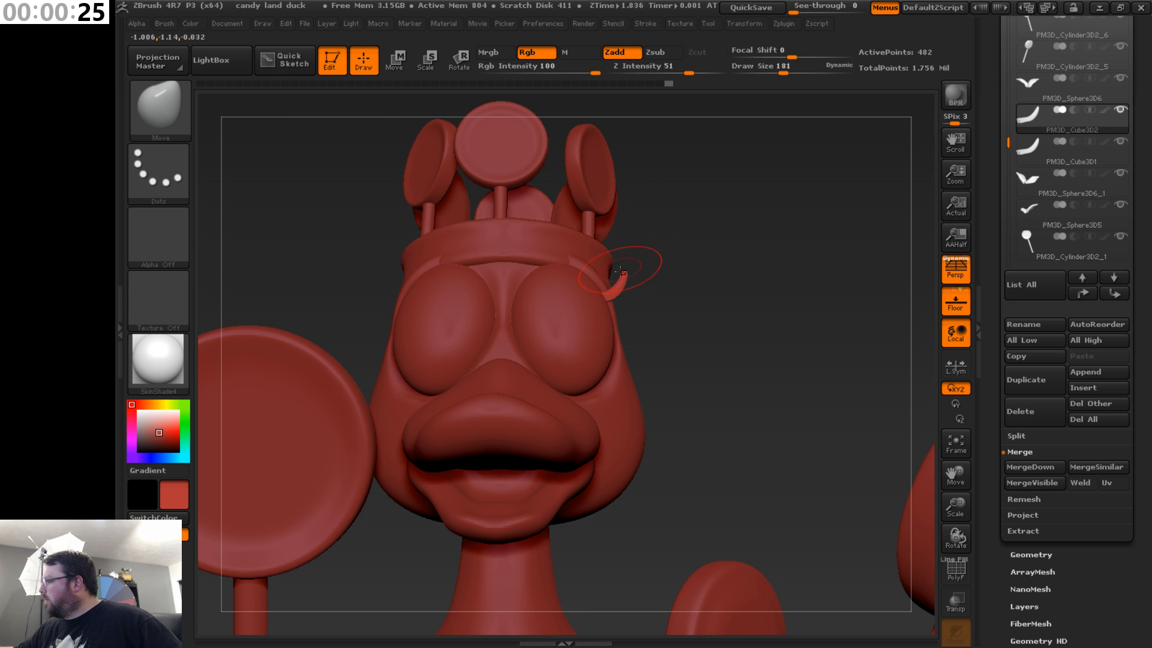
left_click(398, 59)
left_click_drag(588, 298, 640, 291)
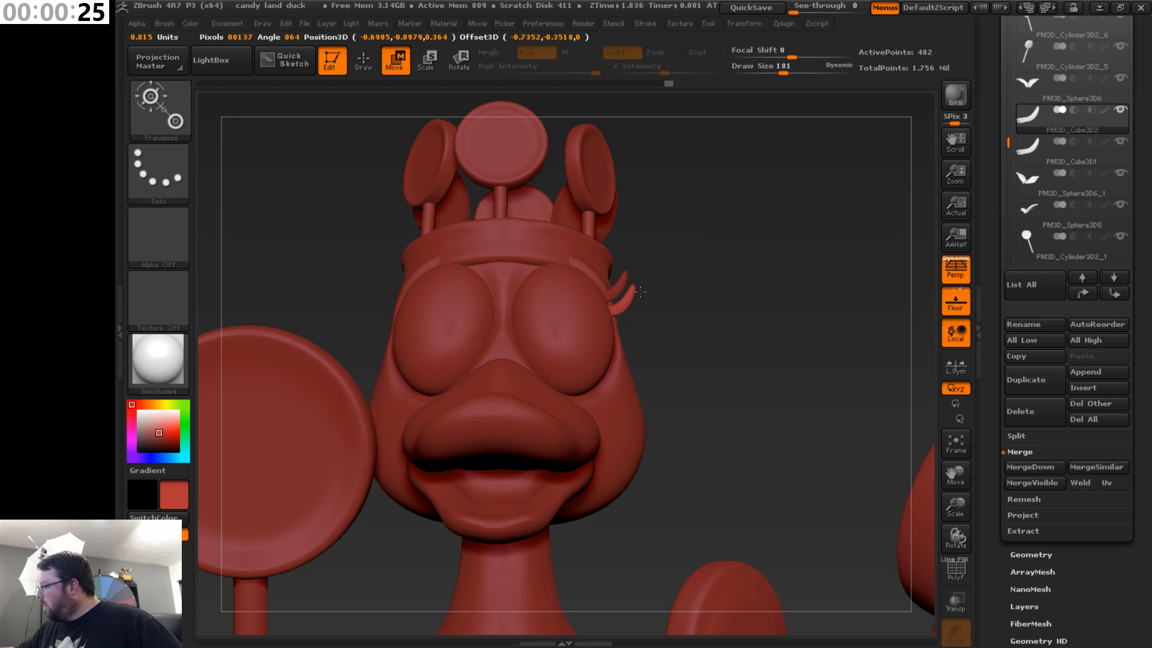
left_click(460, 59)
left_click_drag(681, 259, 656, 285)
- Duplicate the second eyelash, place the copy beneath it and rotate it into a flatter angle
left_click(395, 60)
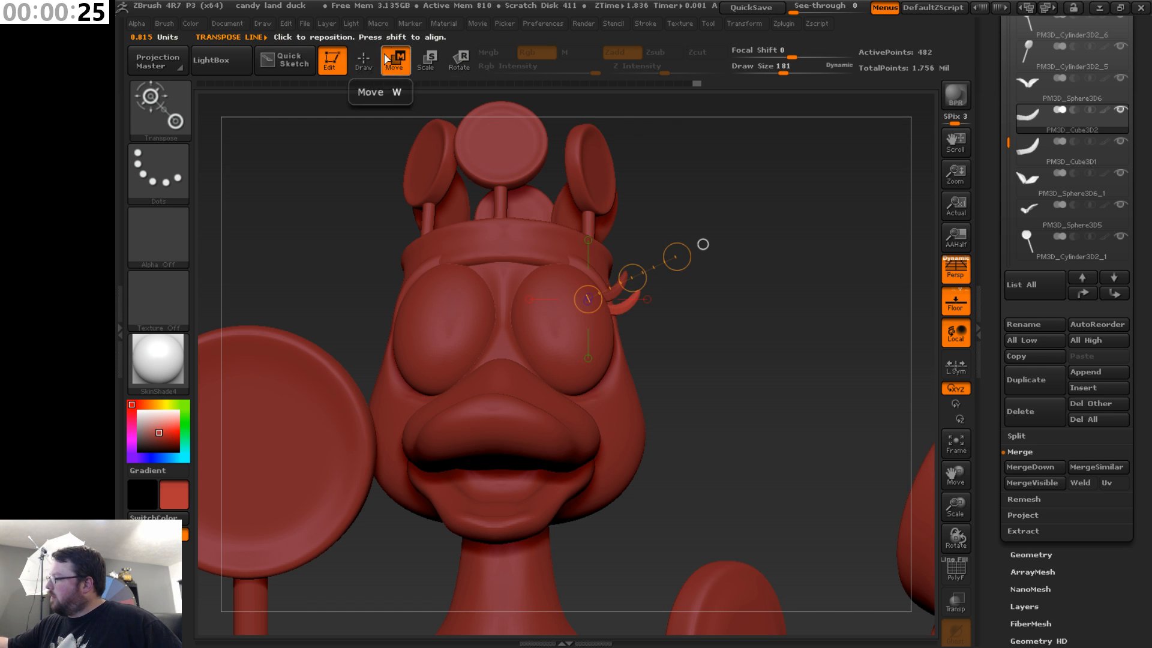
left_click(1043, 389)
mouse_move(638, 281)
left_mouse_down()
mouse_move(643, 297)
mouse_move(681, 267)
mouse_move(685, 275)
mouse_move(640, 268)
left_mouse_up()
left_click(470, 57)
- From the side, move the lowest eyelash slightly forward so its base lines up with the other two along the eye
key("w")
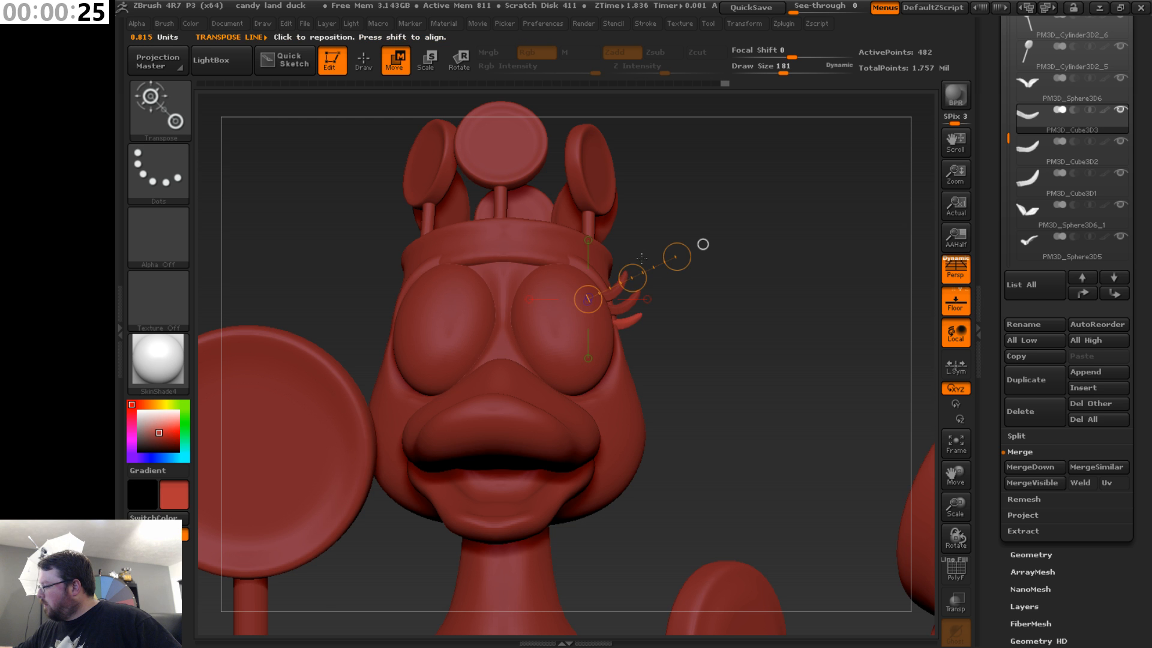
left_click_drag(738, 339, 606, 339)
left_click(649, 299)
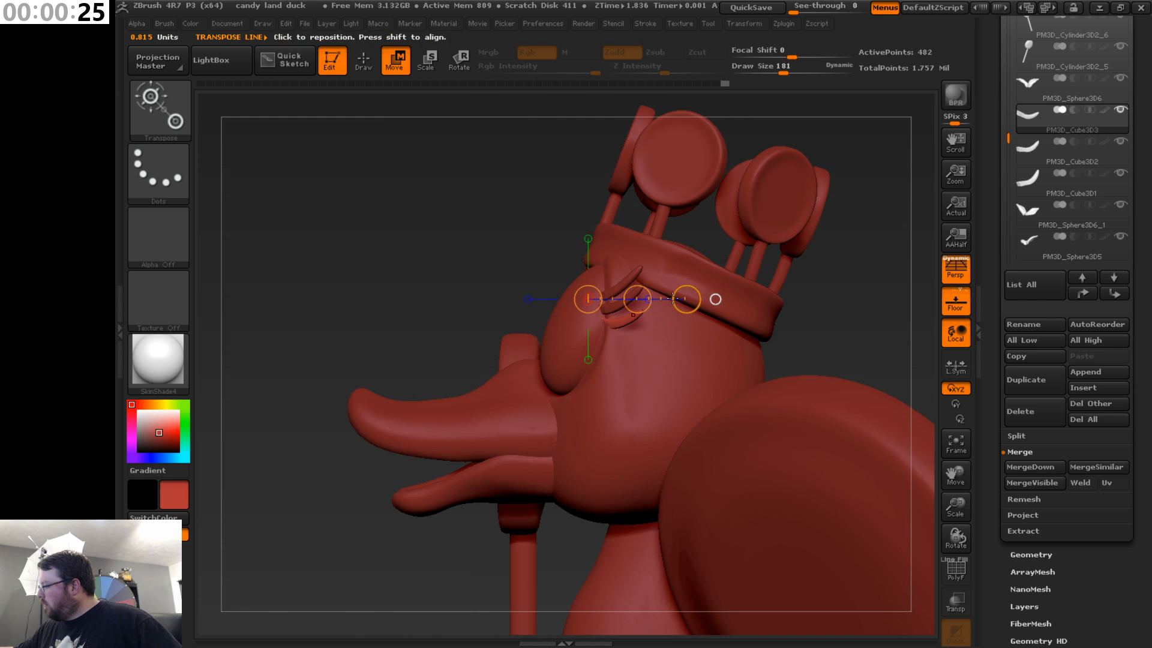
left_click_drag(638, 297, 631, 295)
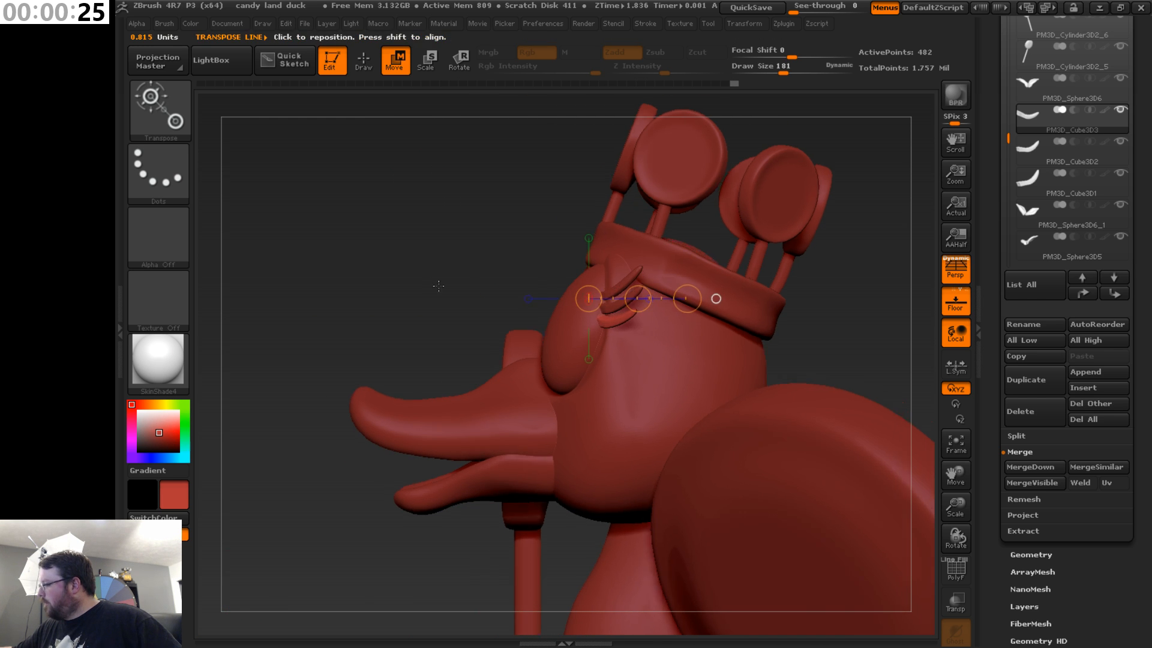
left_click_drag(437, 277, 520, 280)
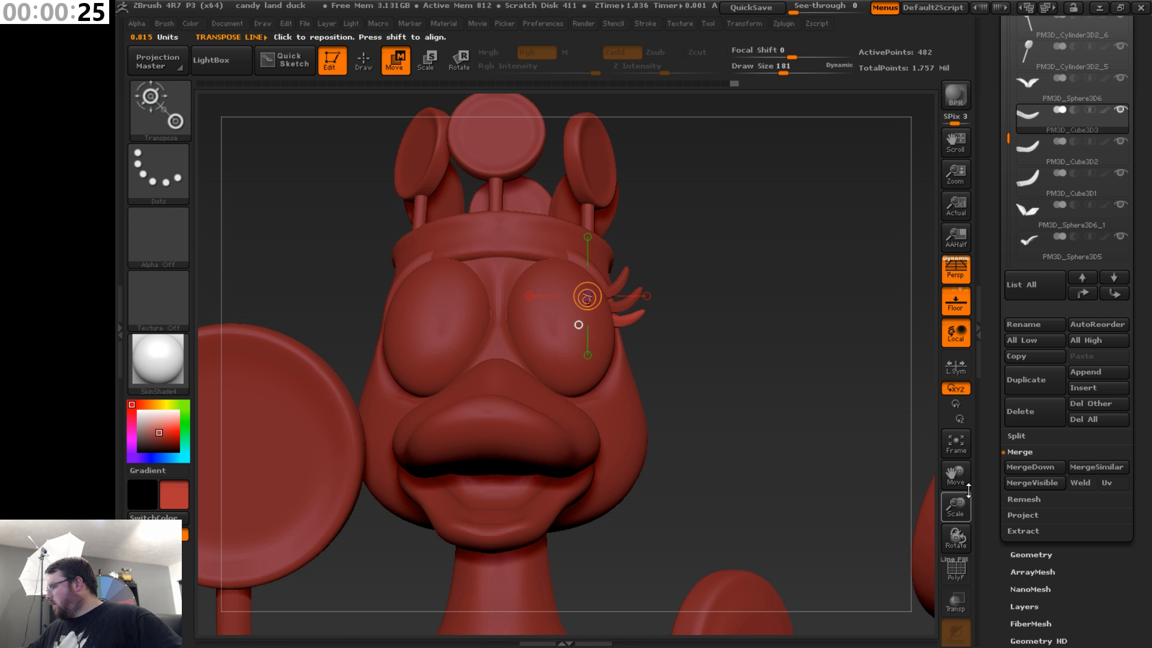
- Merge the three eyelashes into a single subtool with two MergeDown operations, accepting each confirmation
left_click_drag(956, 505, 874, 491)
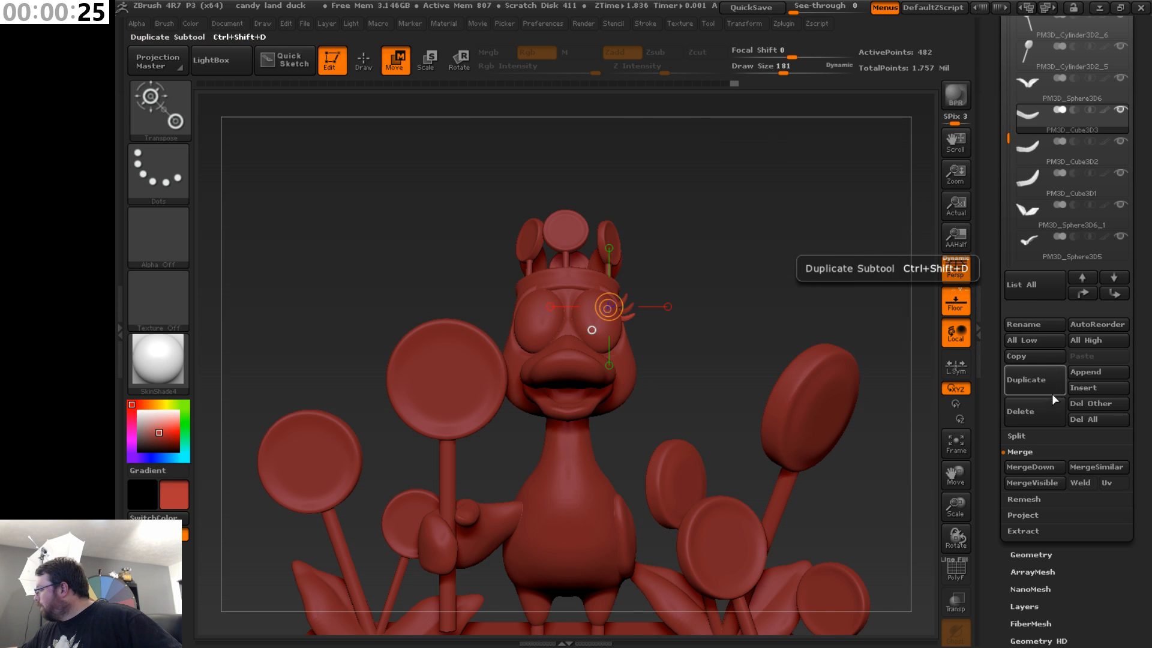
left_click(1049, 469)
left_click(878, 503)
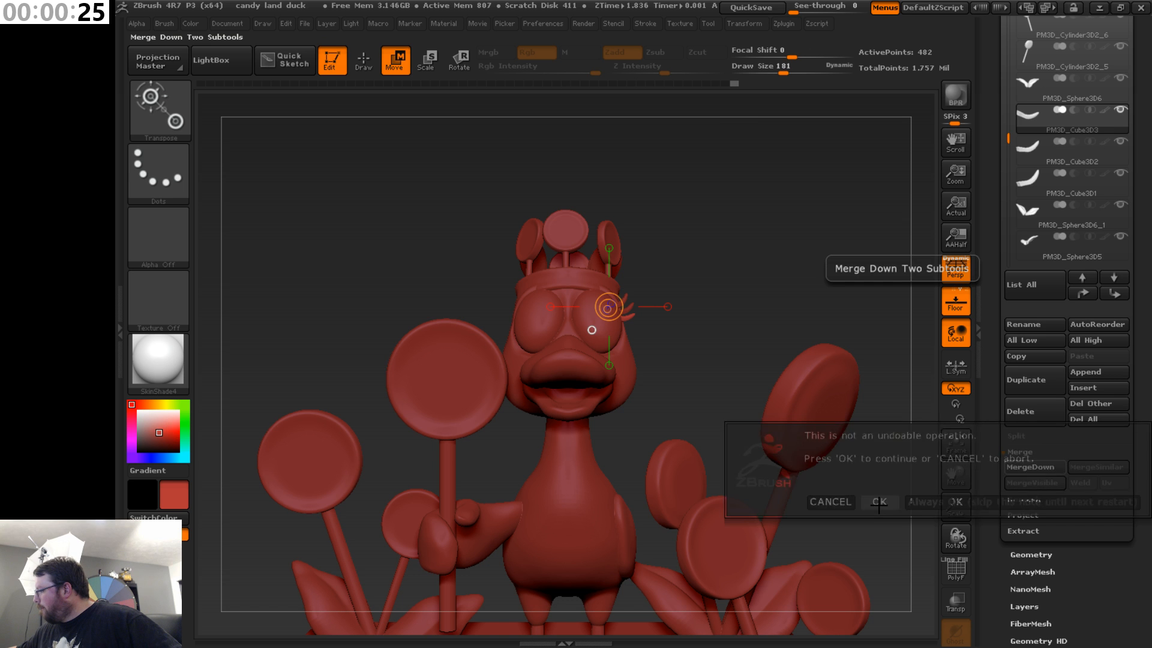
left_click(1055, 466)
left_click(876, 500)
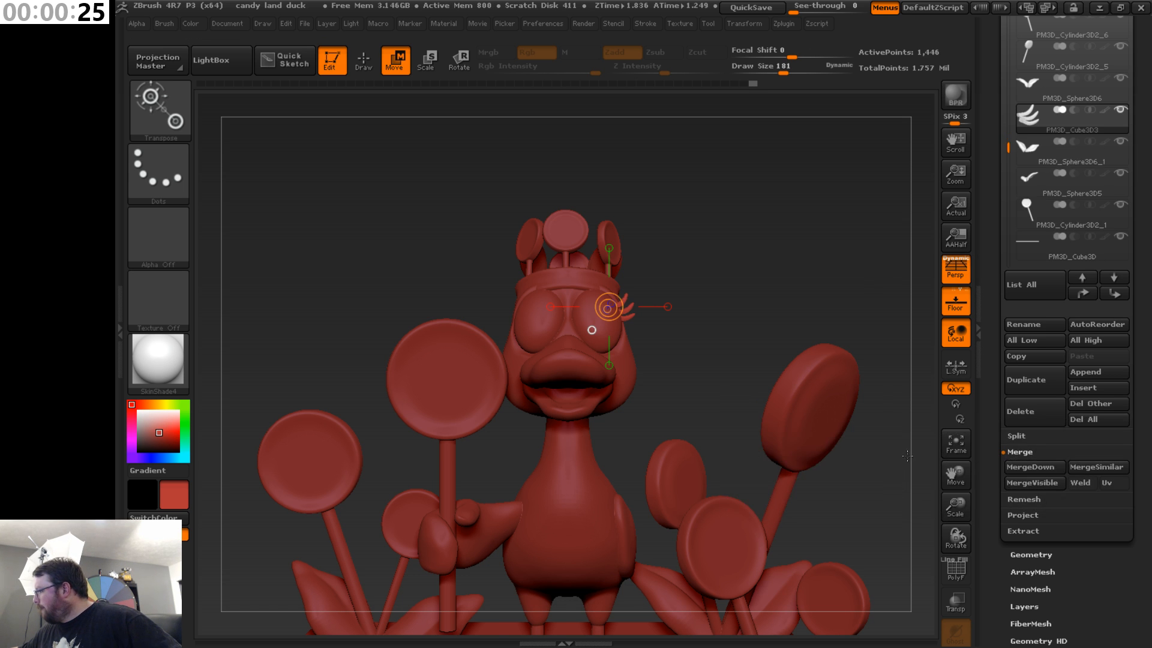
- Duplicate the merged eyelashes and mirror the copy to the duck's other eye with the Deformation Mirror
left_click(1034, 390)
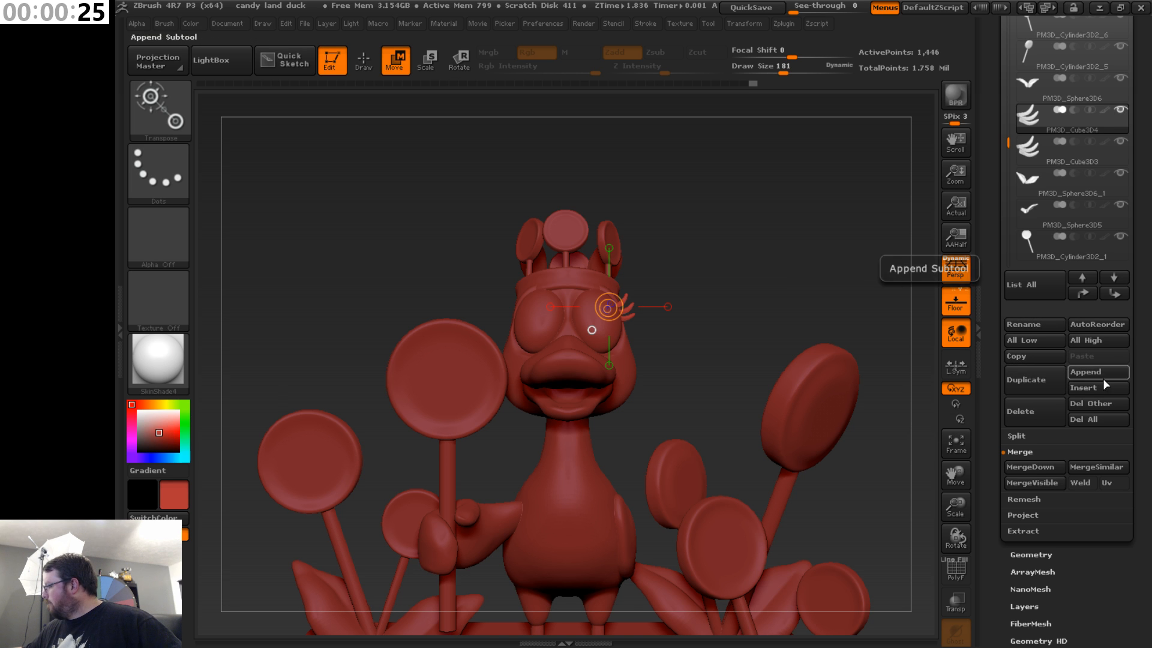
left_click_drag(1144, 385, 1145, 250)
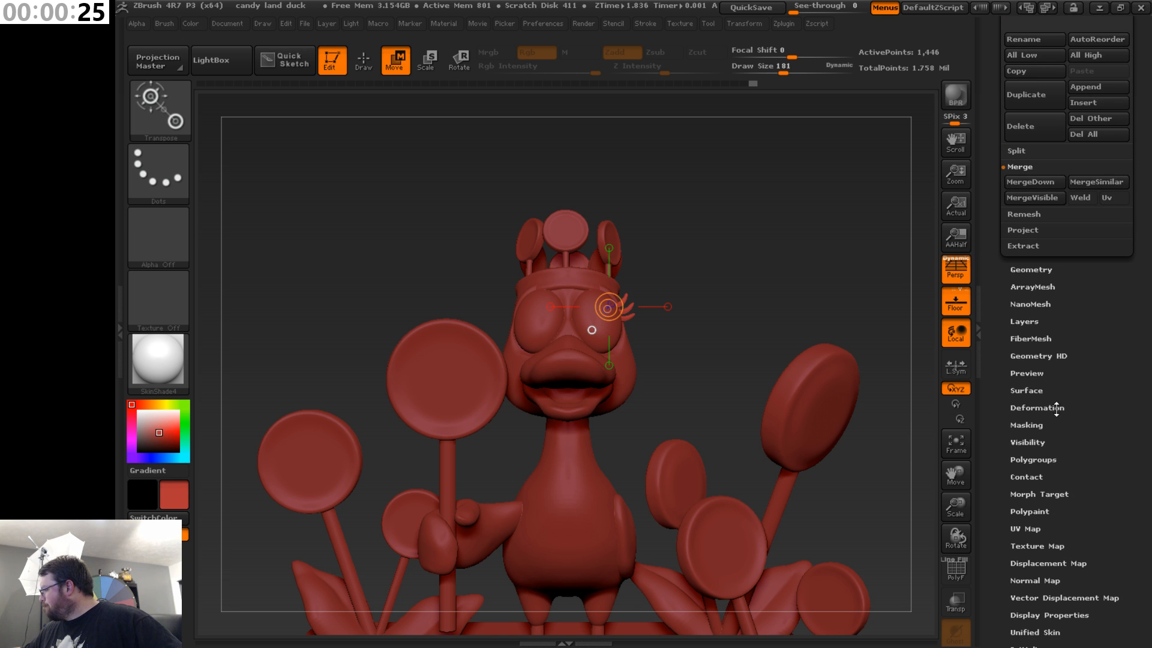
left_click(1056, 407)
left_click(1056, 54)
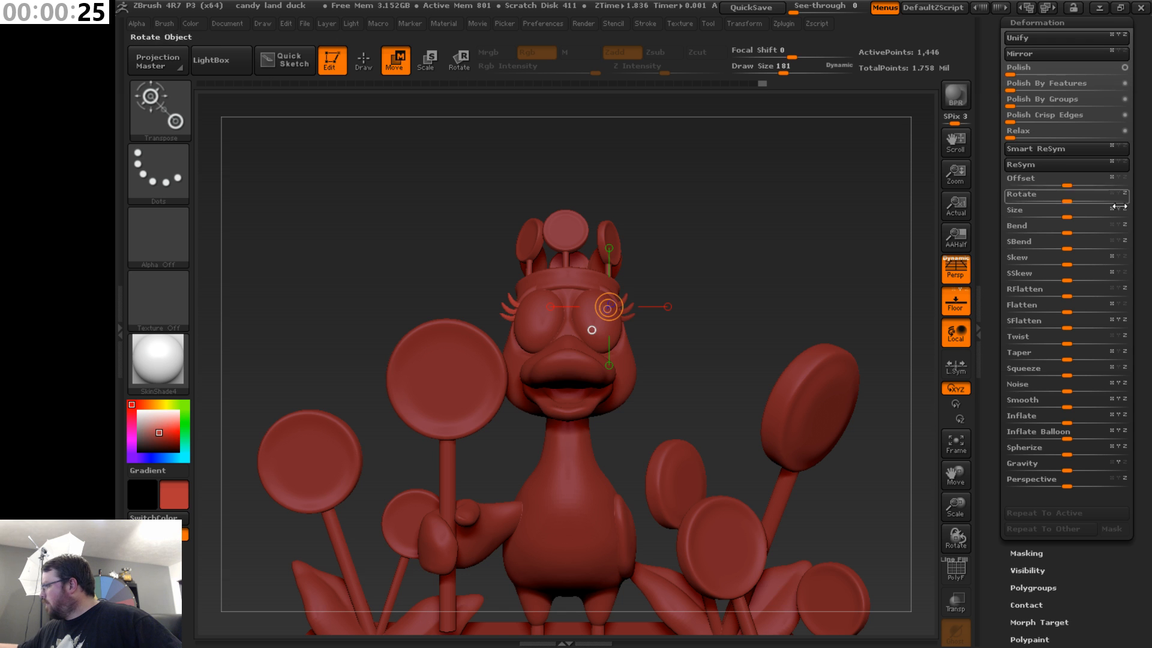
- Insert a Cylinder3D mesh as a new subtool into the duck scene
left_click_drag(1142, 254, 1145, 396)
left_click_drag(749, 318, 747, 355)
left_click_drag(961, 503, 963, 456)
left_click(1072, 258)
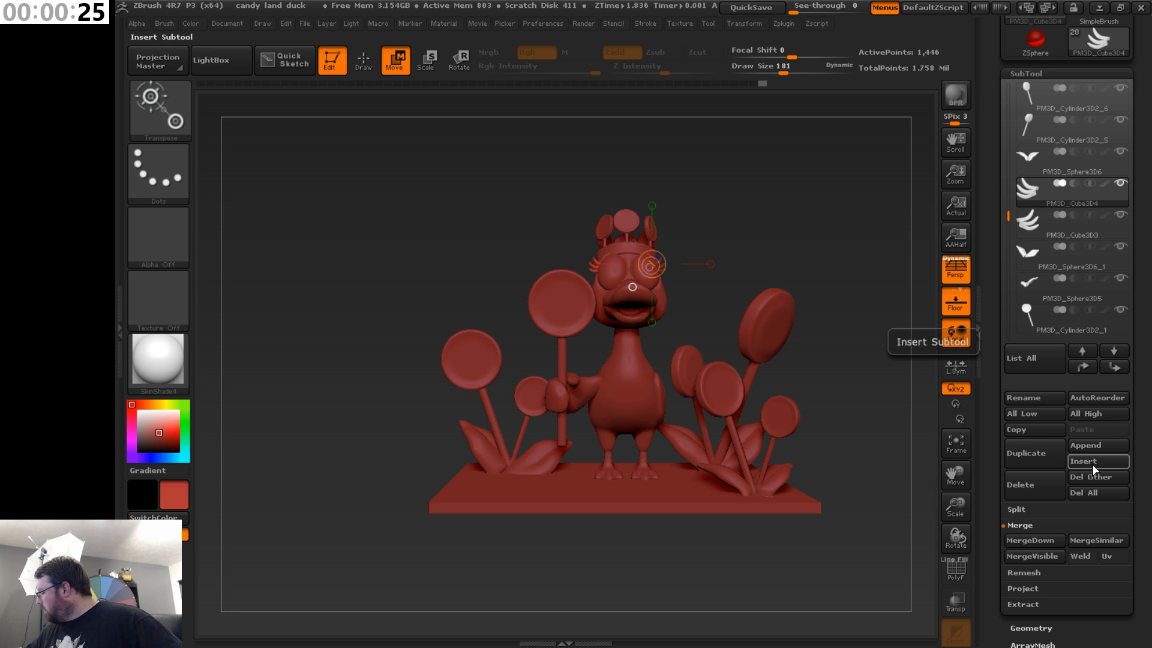
left_click(1086, 462)
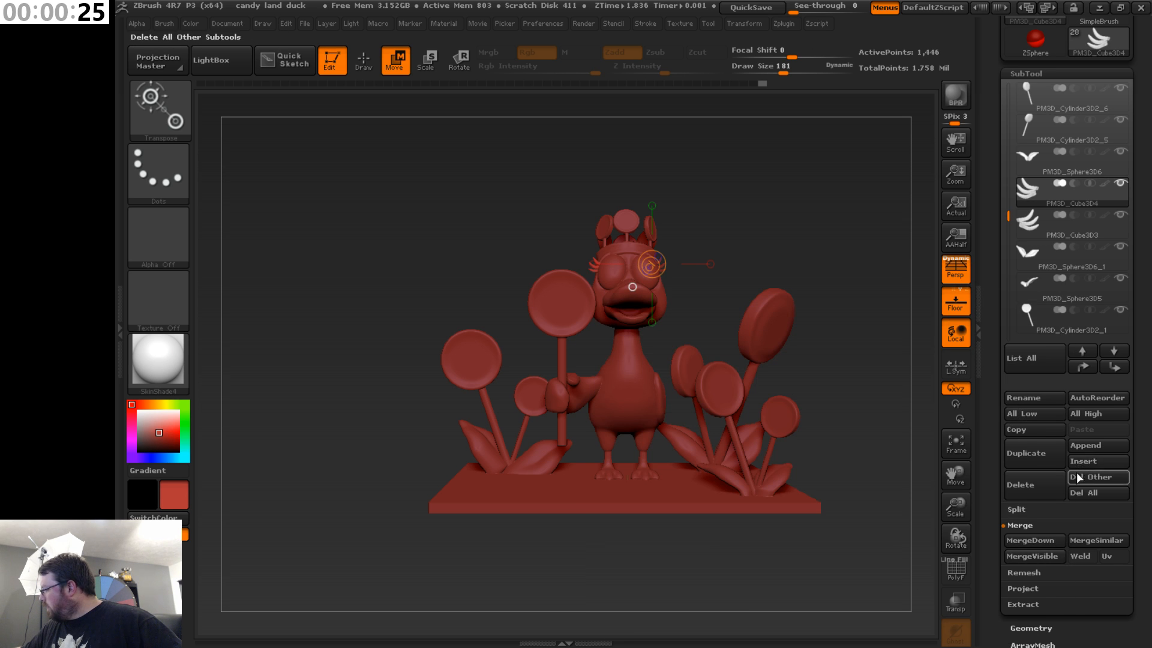
left_click(1083, 462)
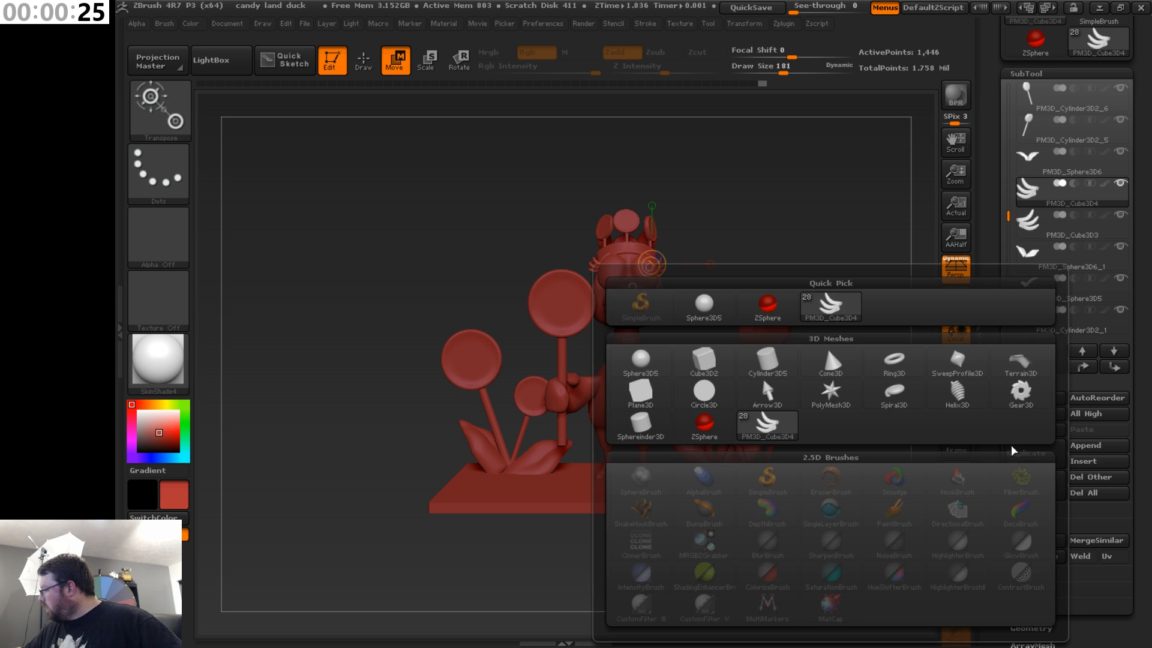
left_click(766, 363)
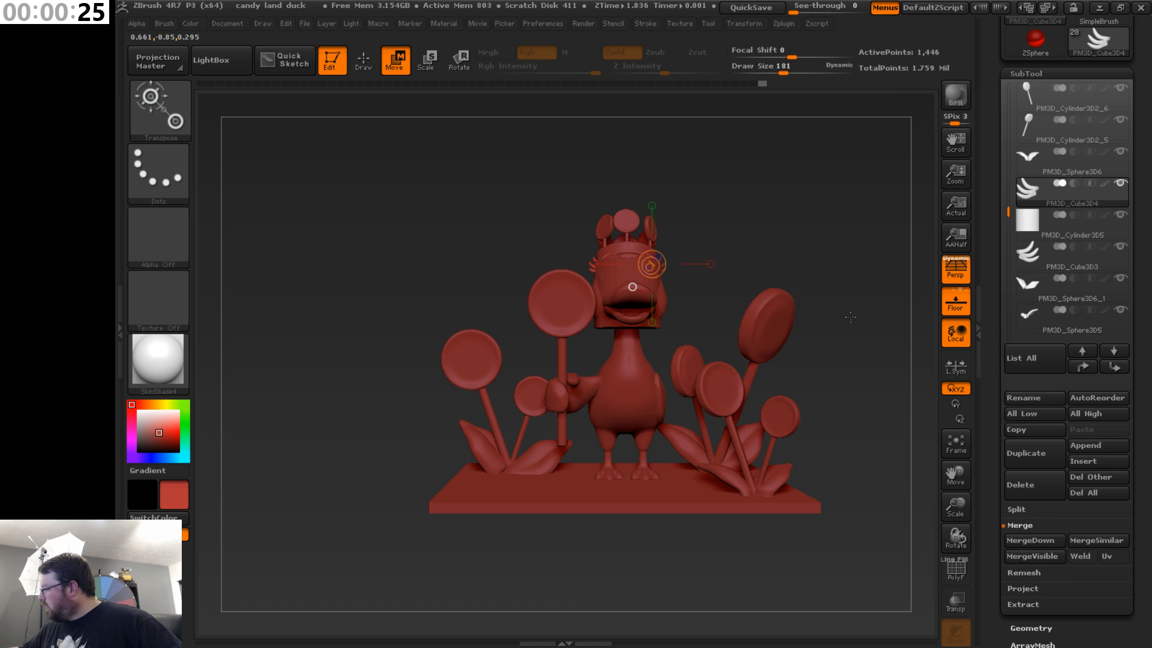
- Select the inserted cylinder subtool and convert it to DynaMesh at resolution 128
left_click(1082, 233)
left_click_drag(1146, 431, 1143, 154)
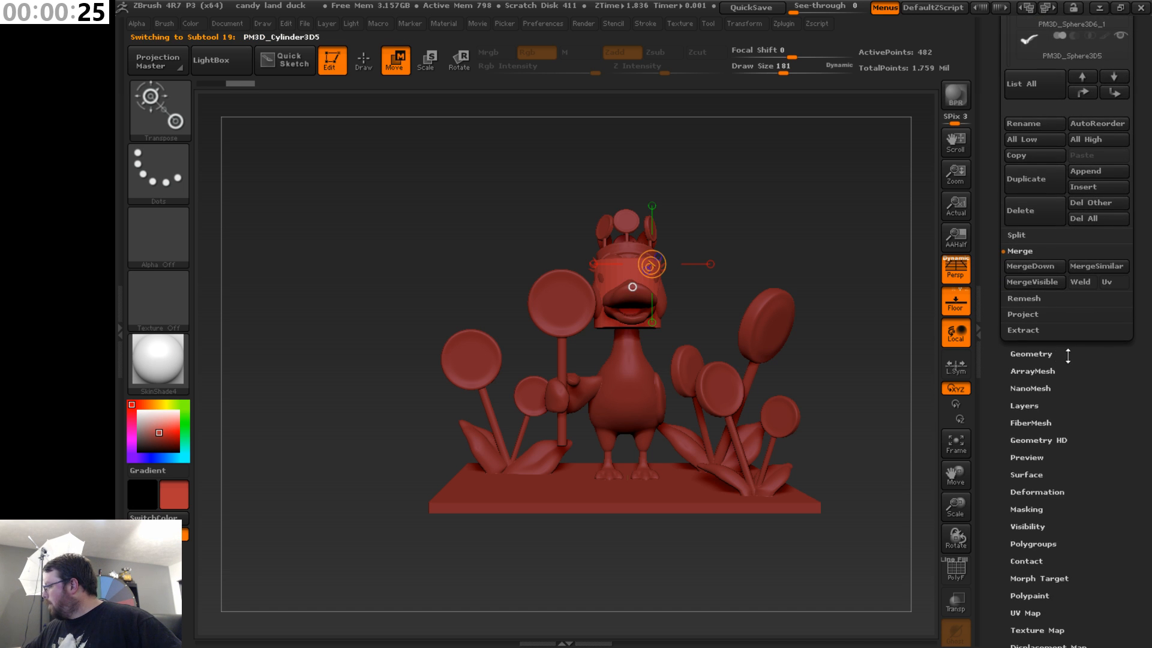
left_click(1057, 357)
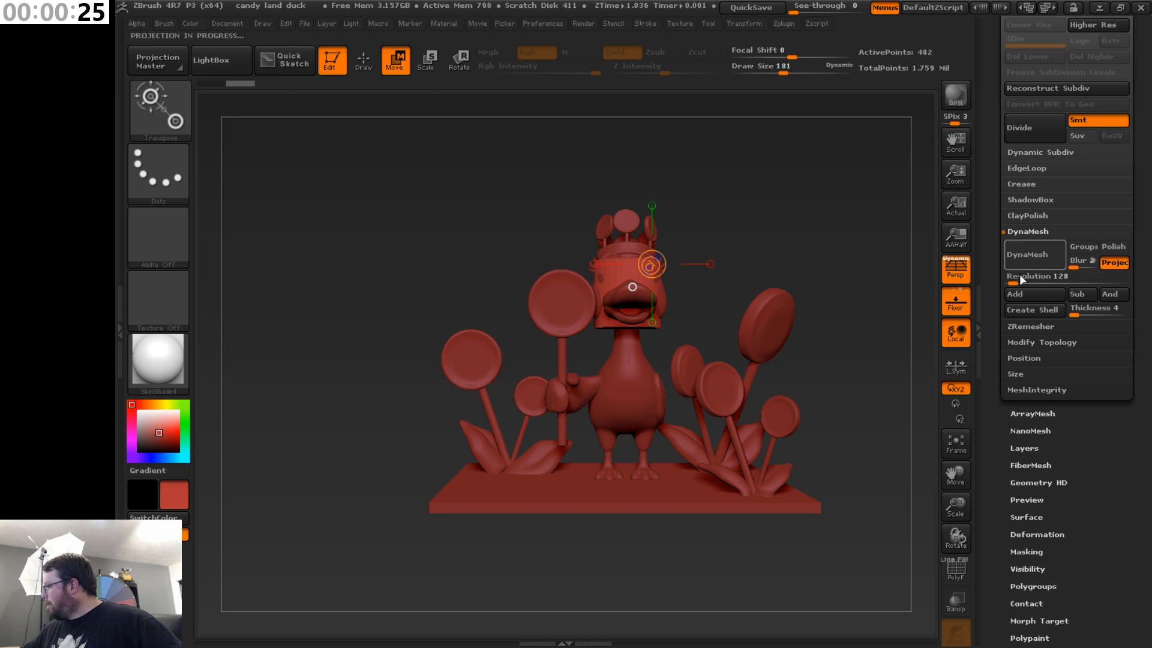
left_click(1038, 255)
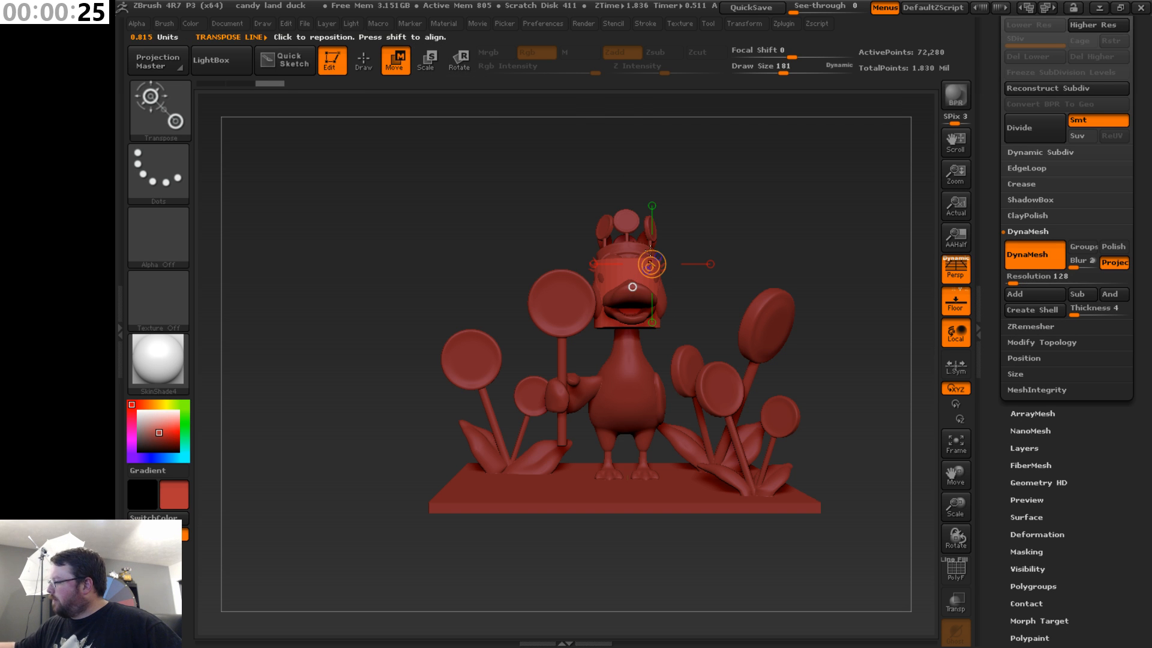
- Move the cylinder from the duck's head down onto the platform beside its feet, adjusting its depth from the side
left_click_drag(623, 278, 792, 278, "shift")
left_click_drag(707, 278, 655, 433)
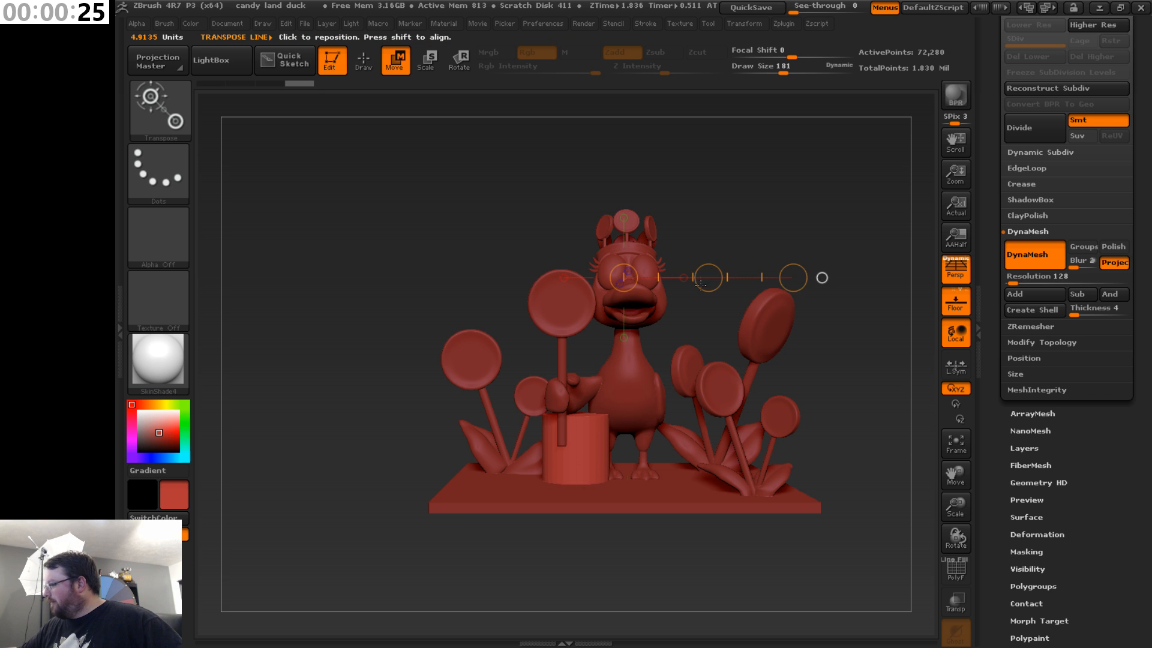
left_click_drag(699, 208, 819, 207)
left_click_drag(589, 450, 786, 450, "shift")
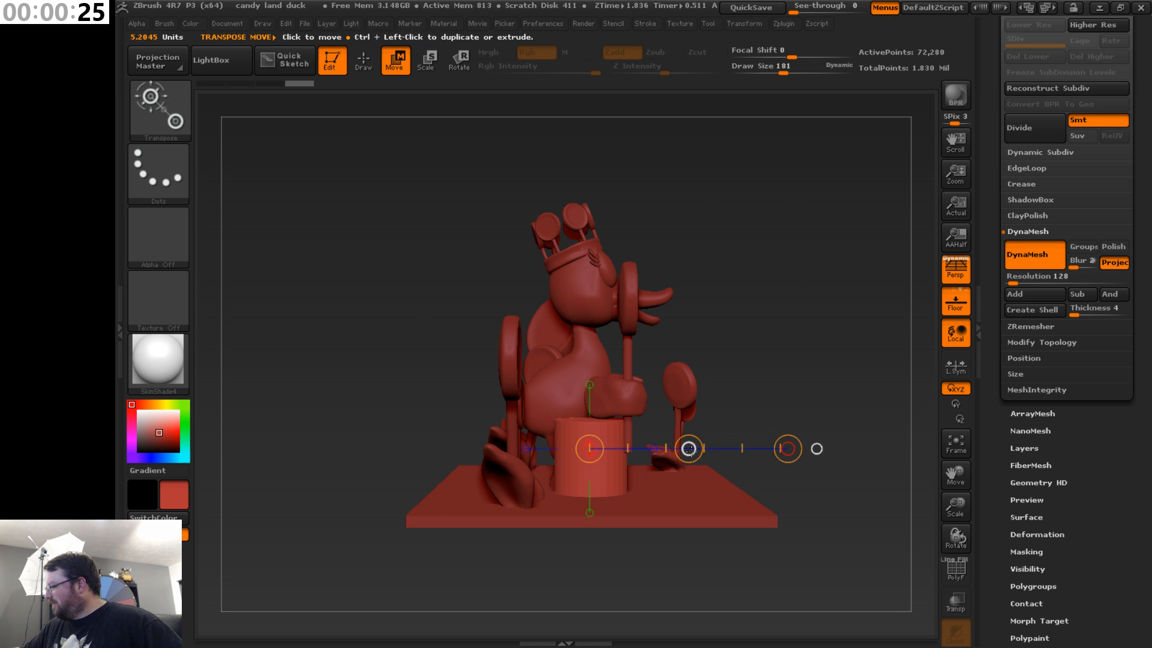
mouse_move(688, 450)
left_mouse_down()
mouse_move(788, 449)
mouse_move(624, 449)
left_mouse_up()
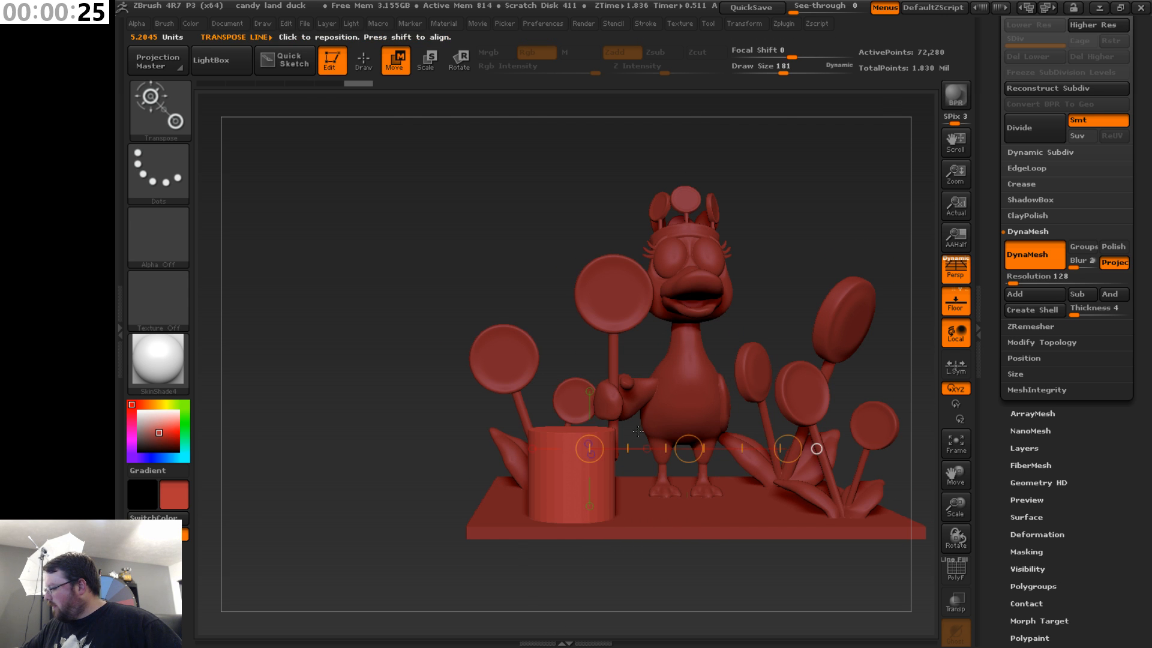
left_click_drag(651, 361, 664, 307, "alt")
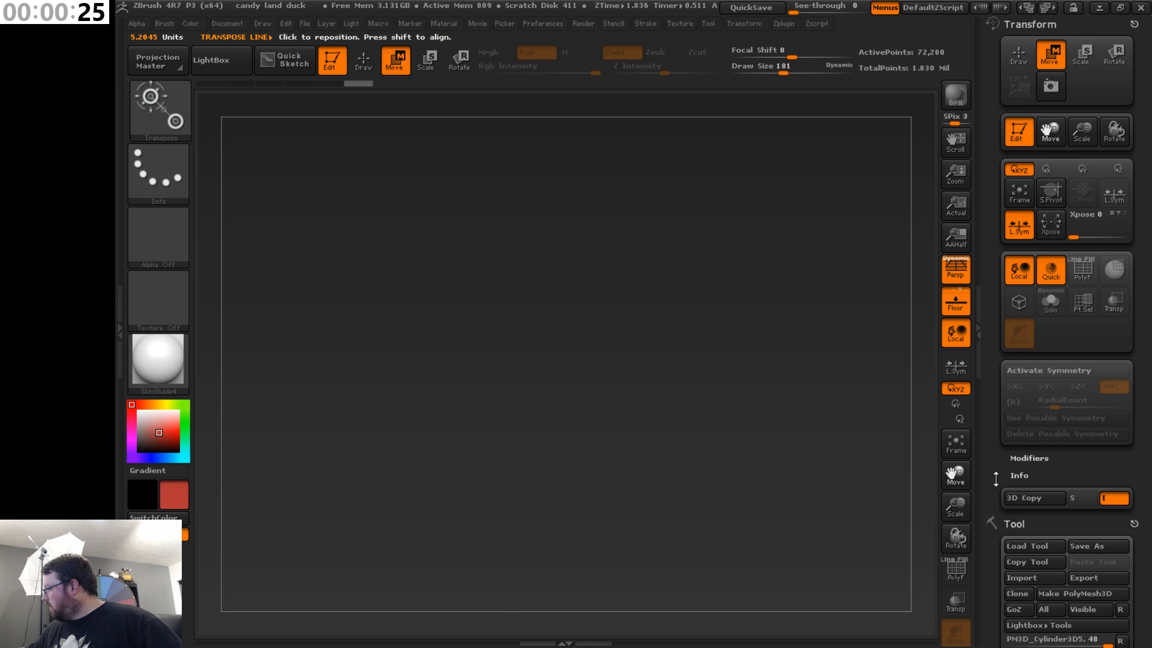
left_click_drag(1144, 465, 1149, 357)
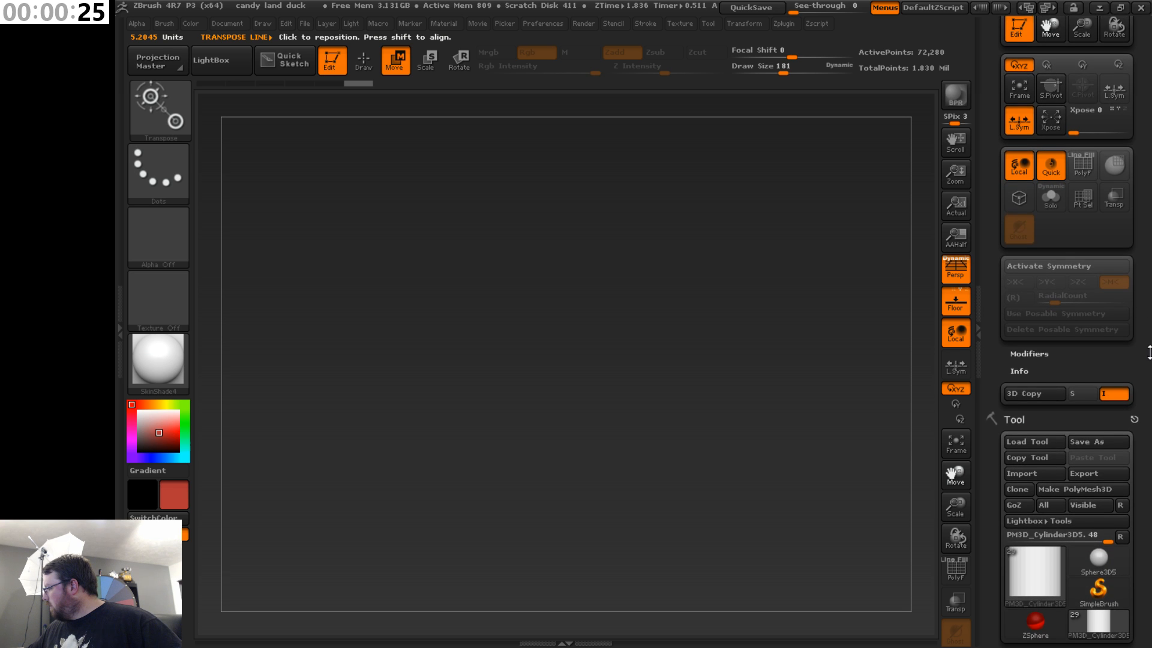
left_click_drag(1147, 306, 1149, 409)
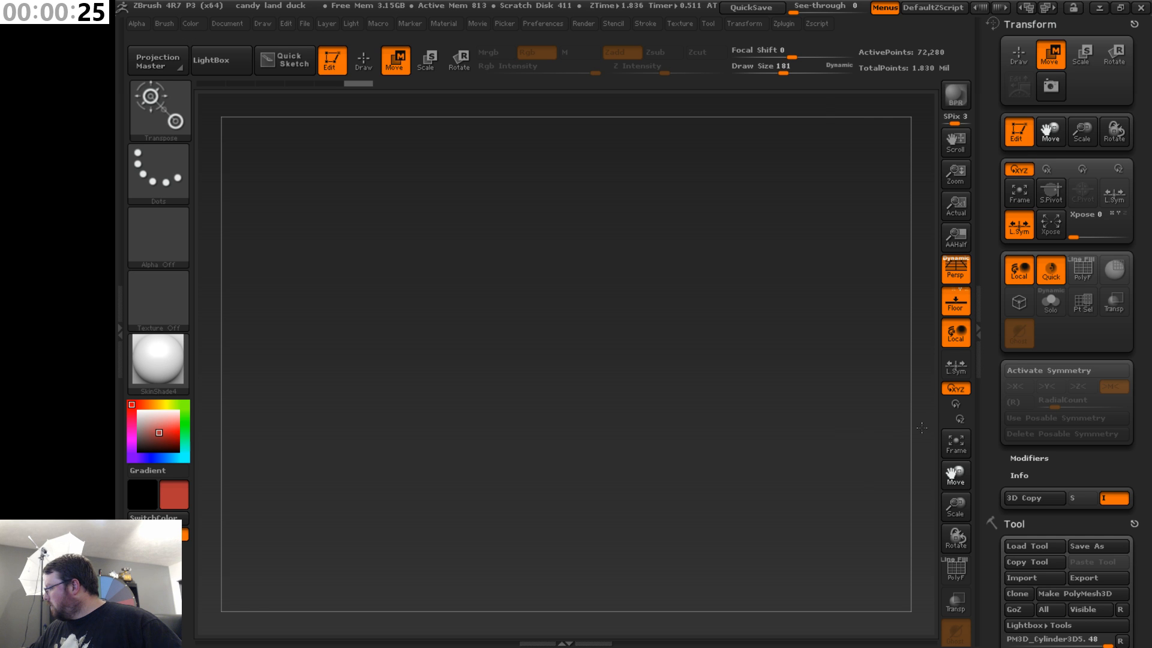
left_click_drag(1137, 345, 1133, 384)
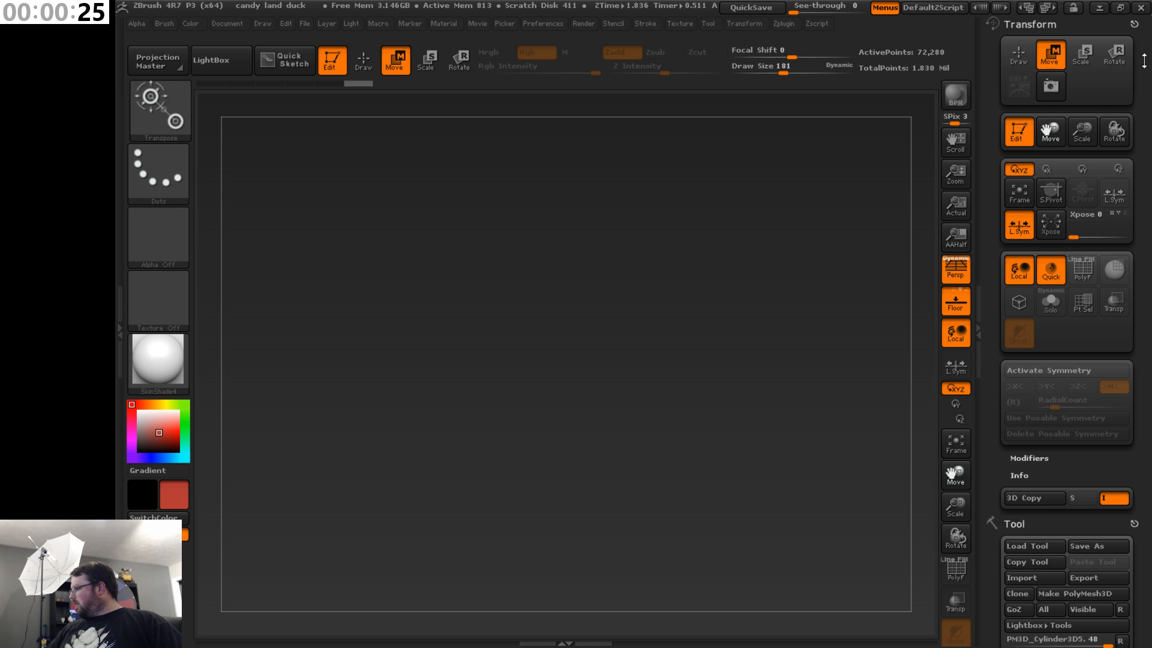
scroll(1146, 542, "down", 15)
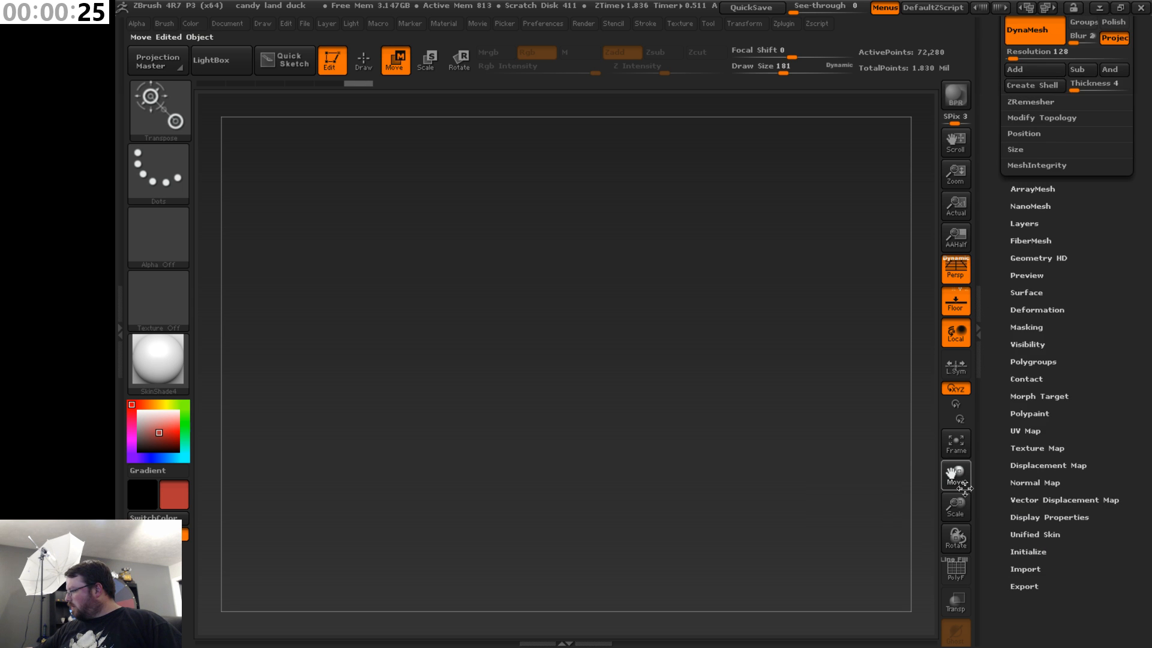
scroll(961, 493, "up", 12)
scroll(961, 498, "down", 6)
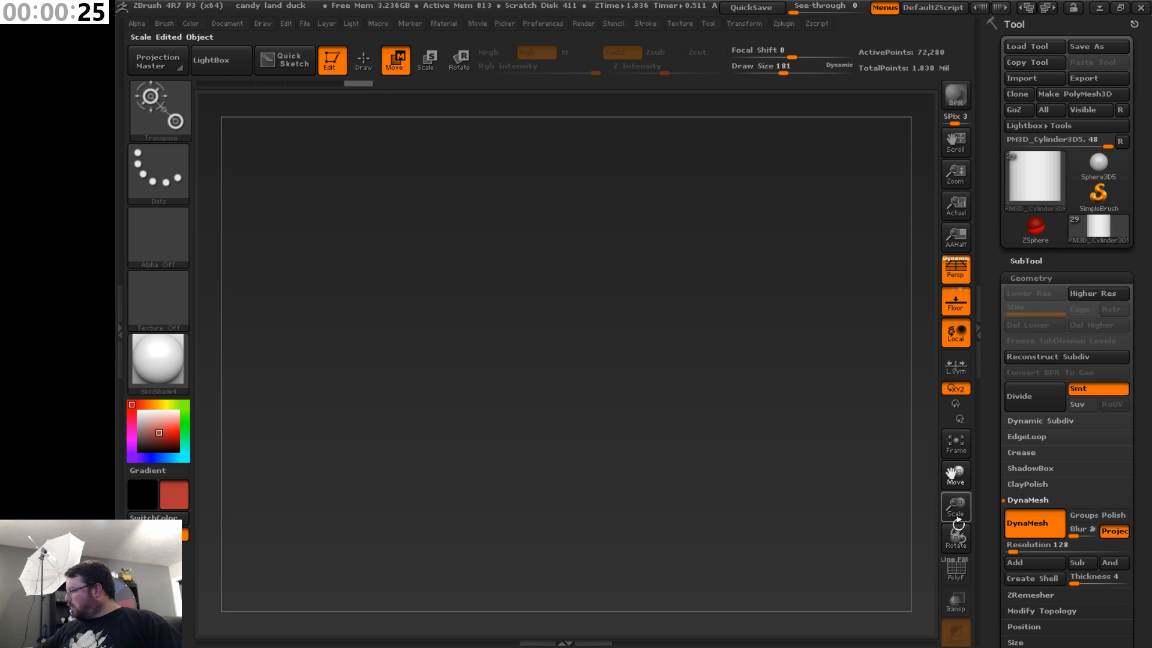
scroll(960, 495, "up", 6)
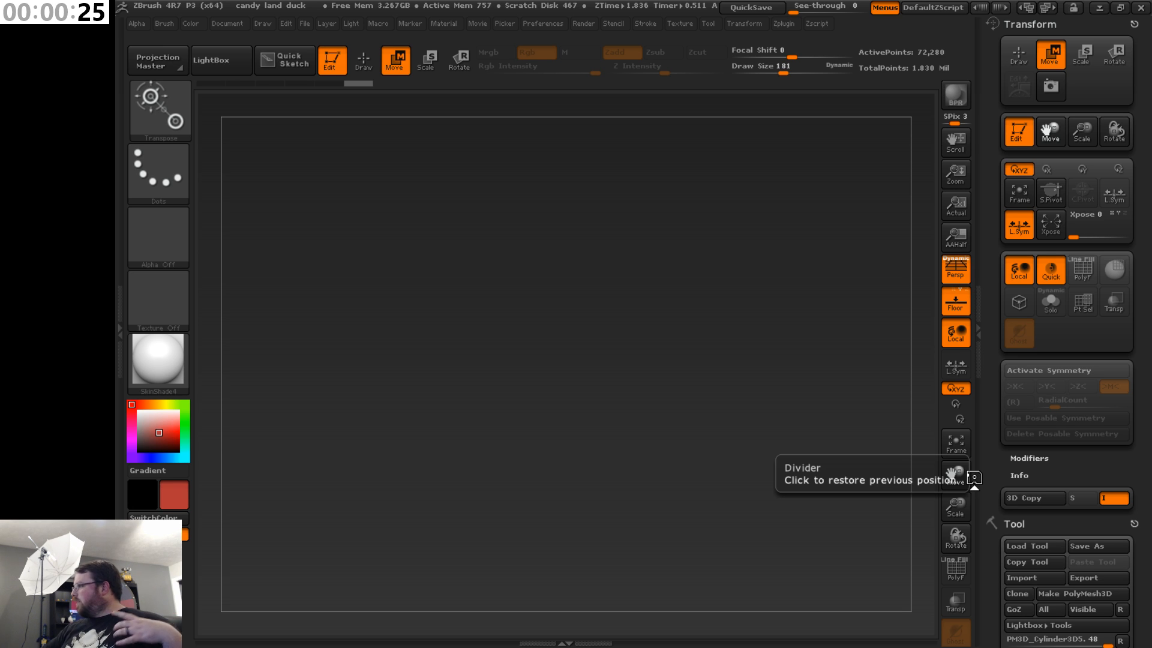
left_click(1134, 24)
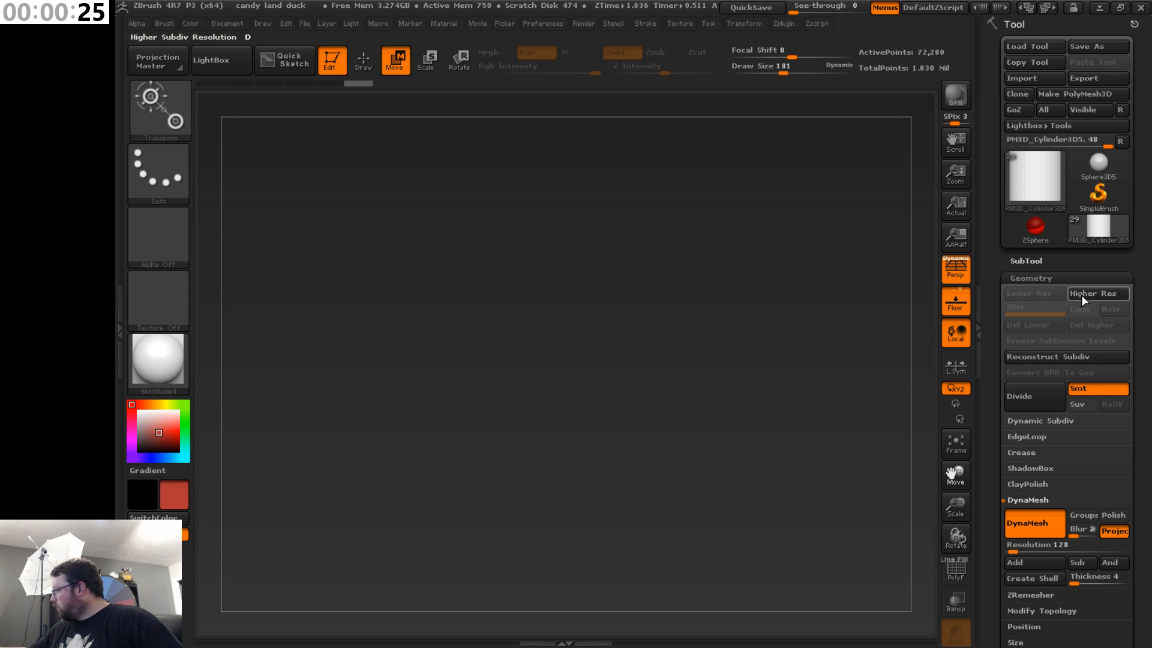
left_click_drag(1143, 319, 1147, 358)
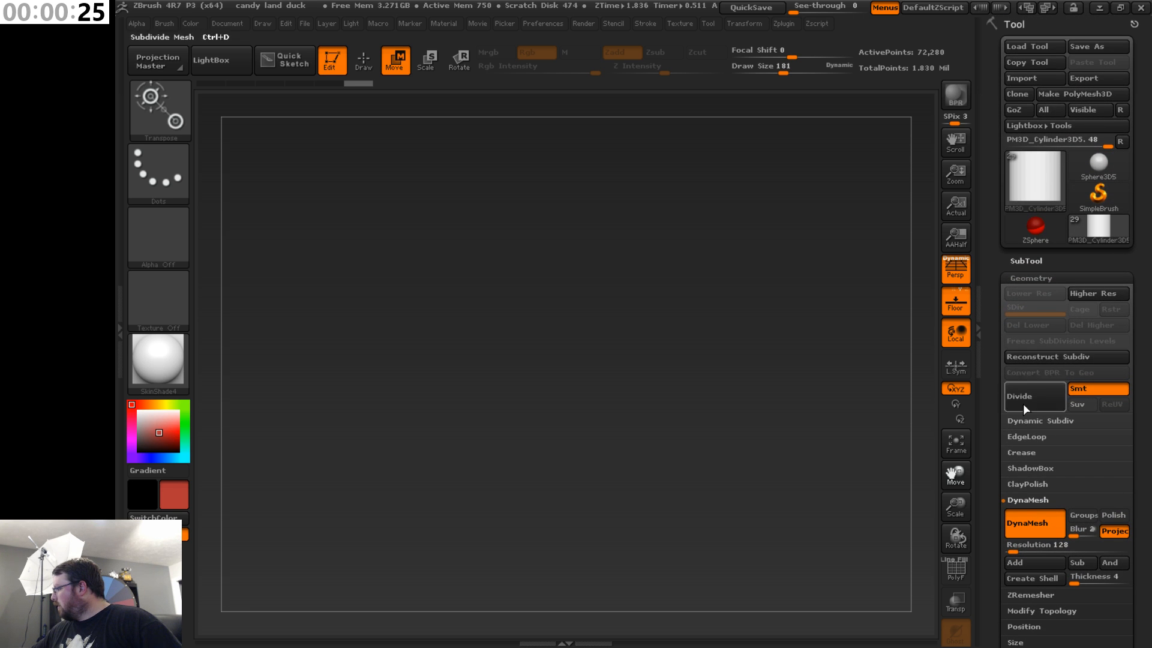
left_click(956, 507)
left_click(957, 507)
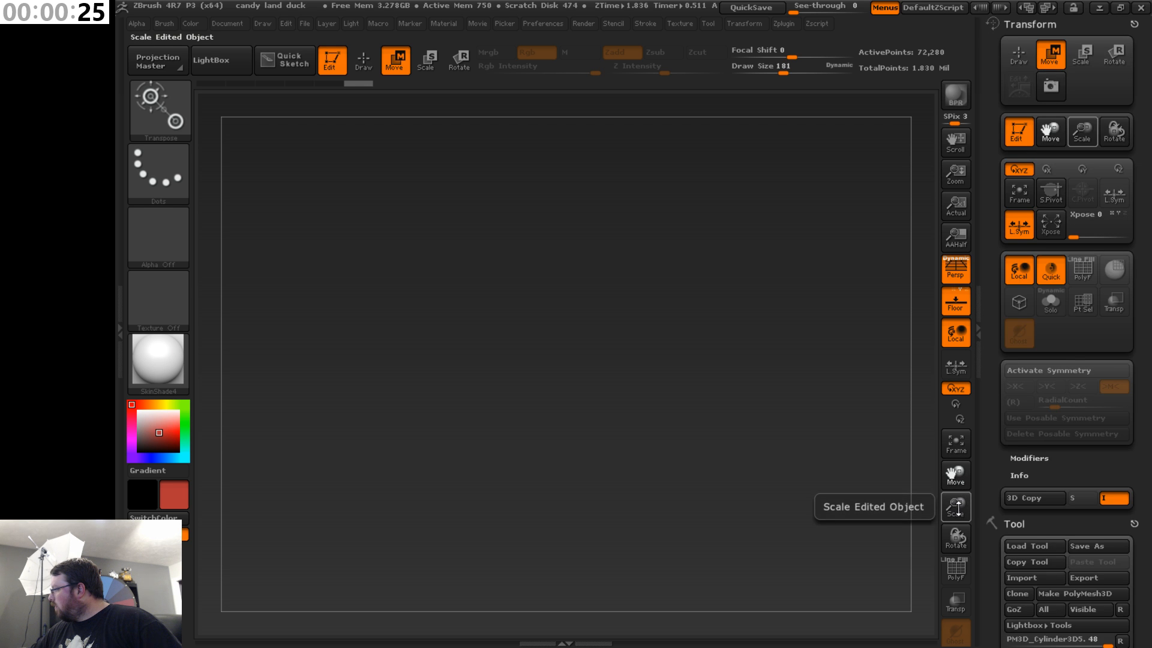
left_click(960, 508)
scroll(1148, 405, "down", 2)
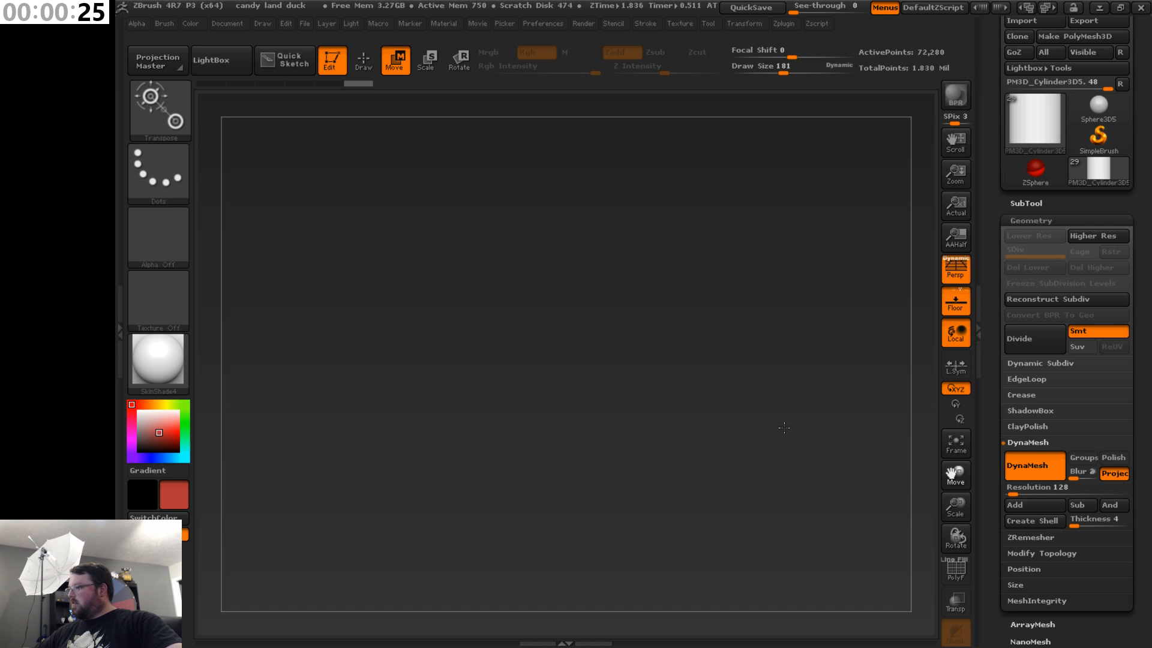
key("ctrl")
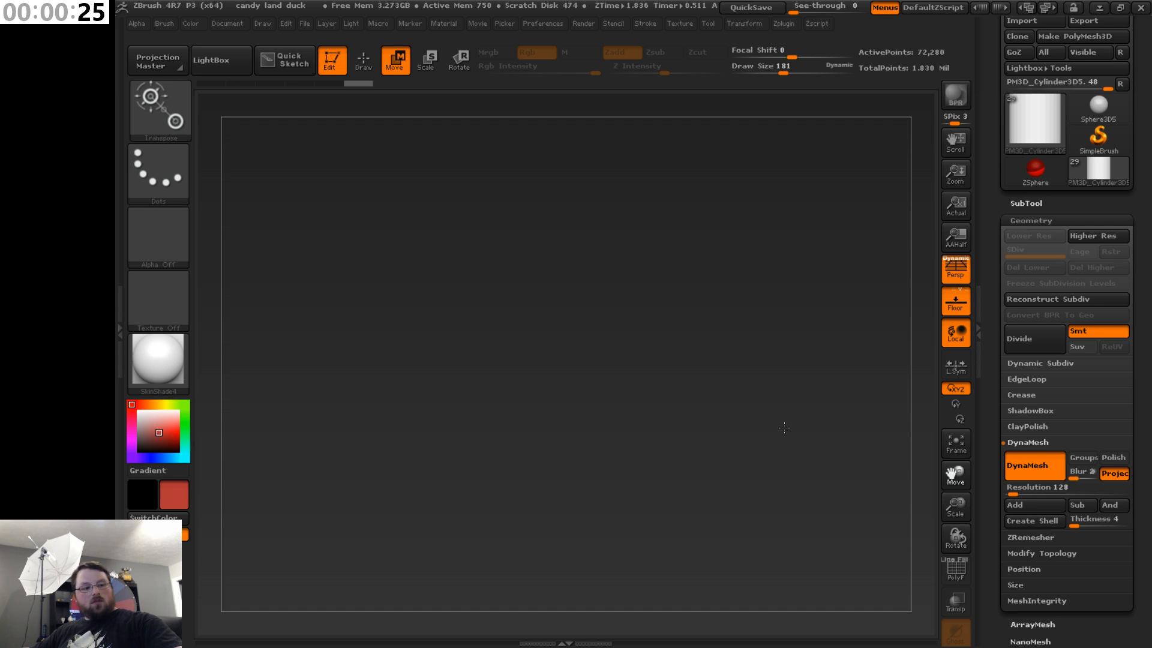
key("ctrl")
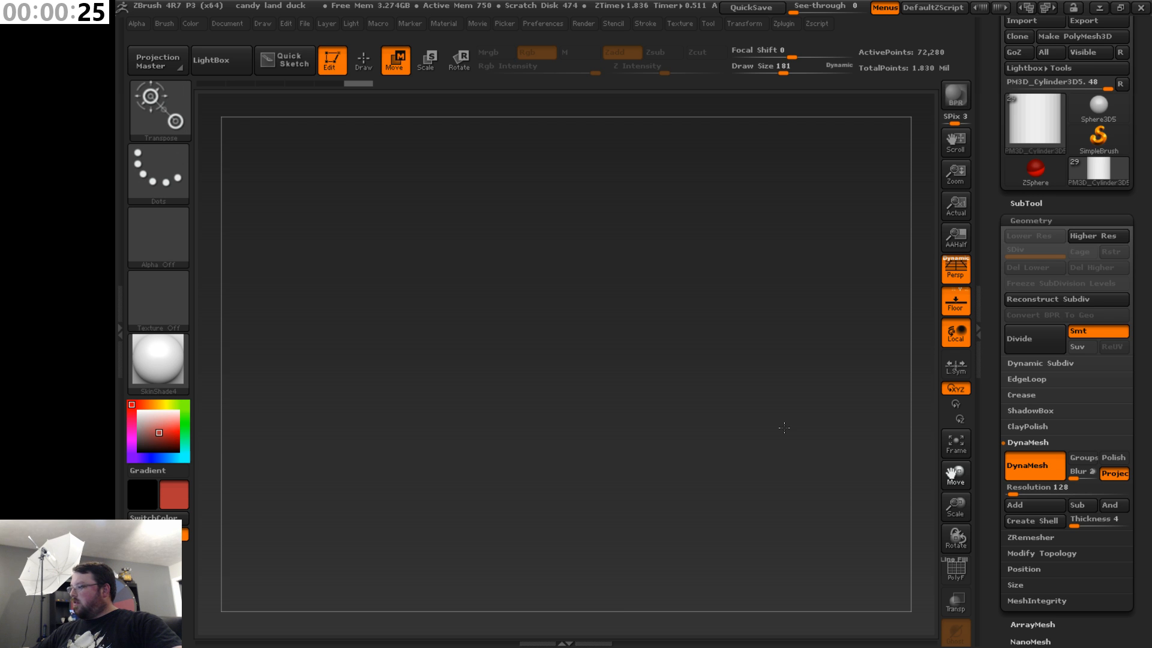
key("ctrl")
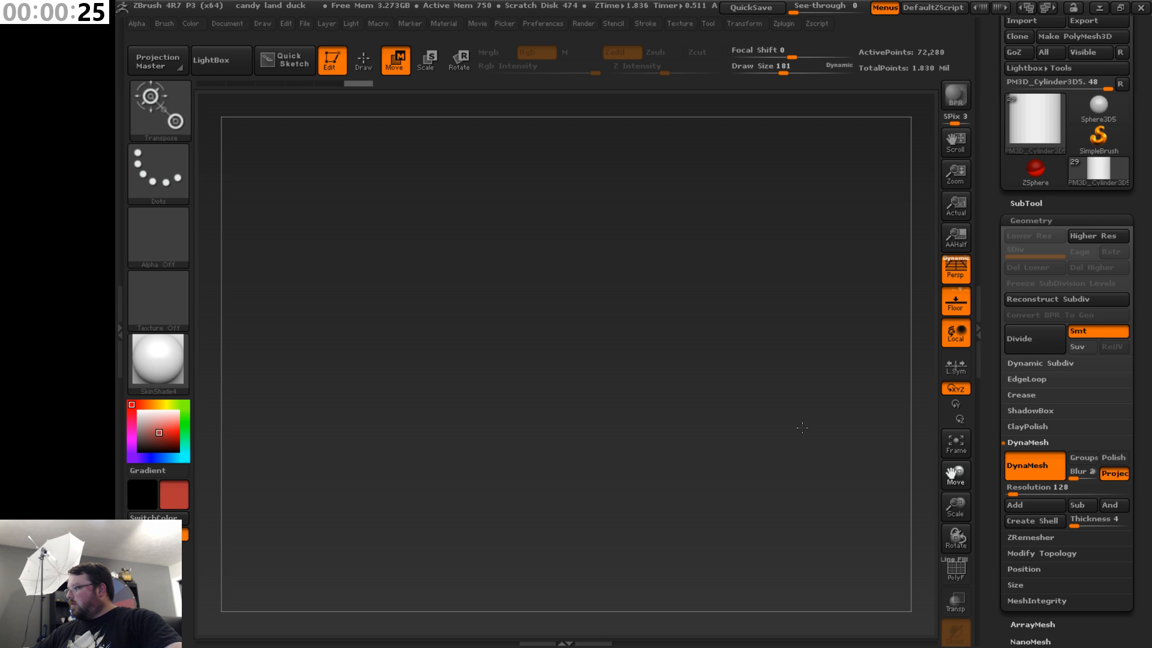
- Save the project over the existing candy land duck.ZPR file and close ZBrush without saving changes again
left_click(384, 24)
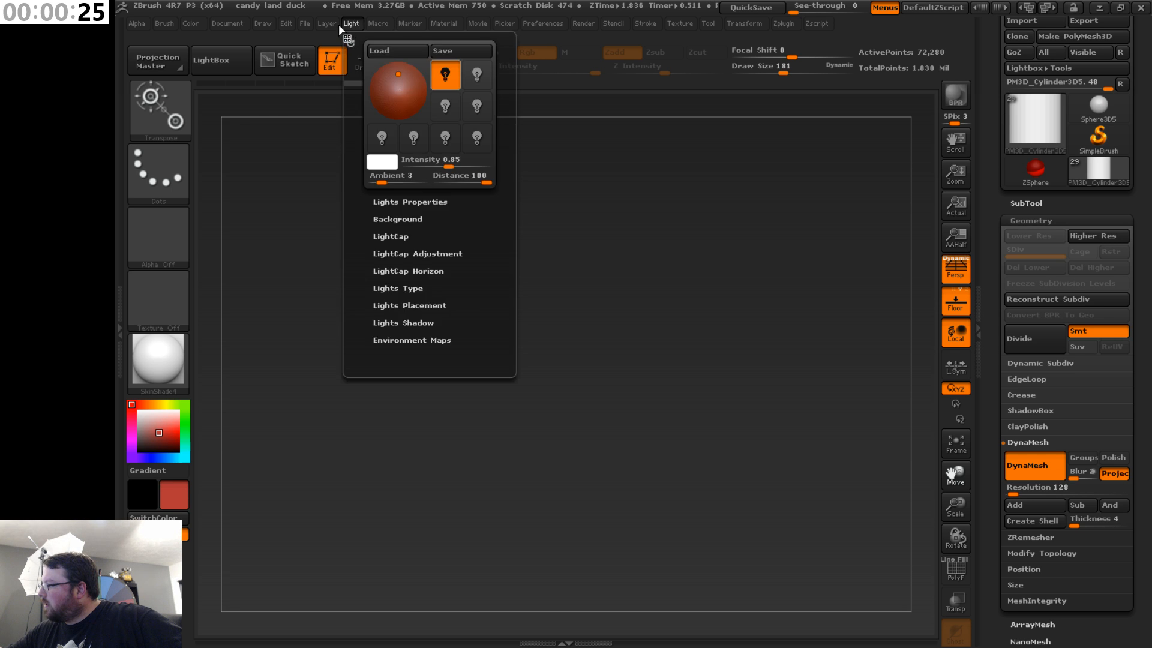
mouse_move(304, 24)
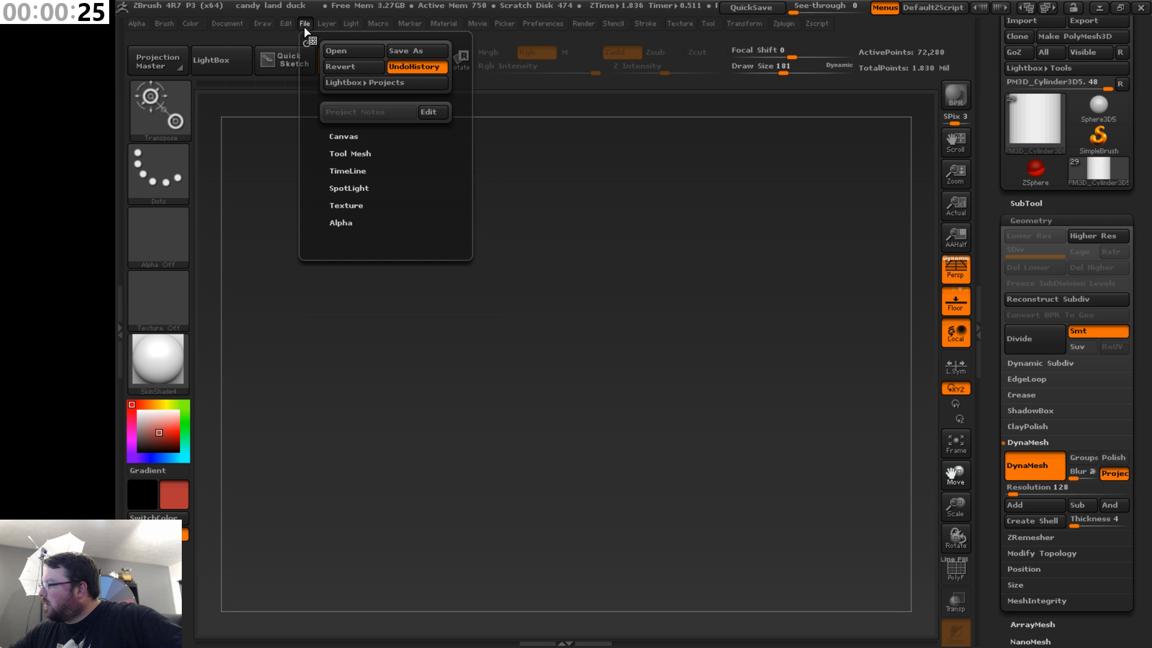
left_click(433, 52)
left_click(507, 320)
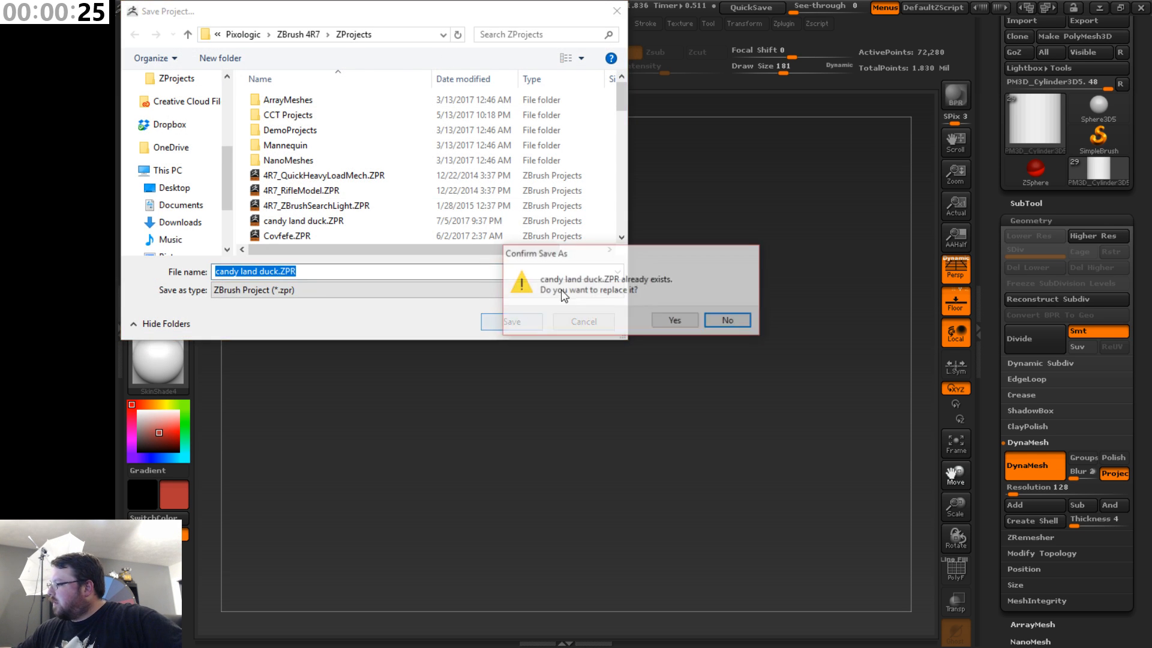
left_click(665, 318)
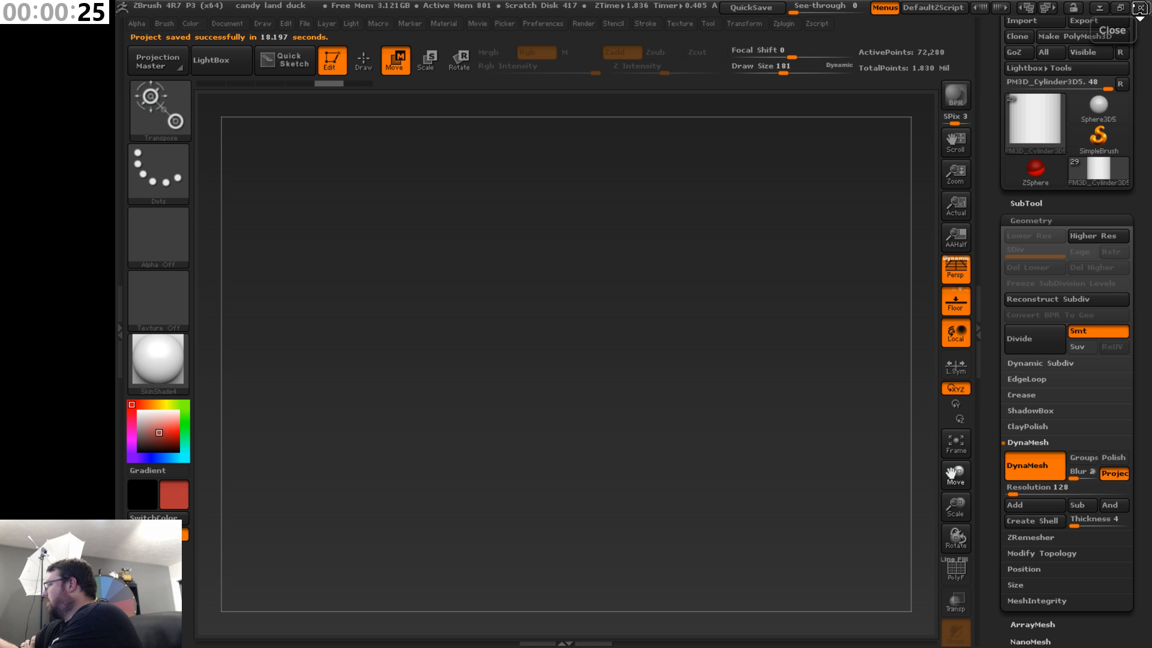
left_click(1141, 10)
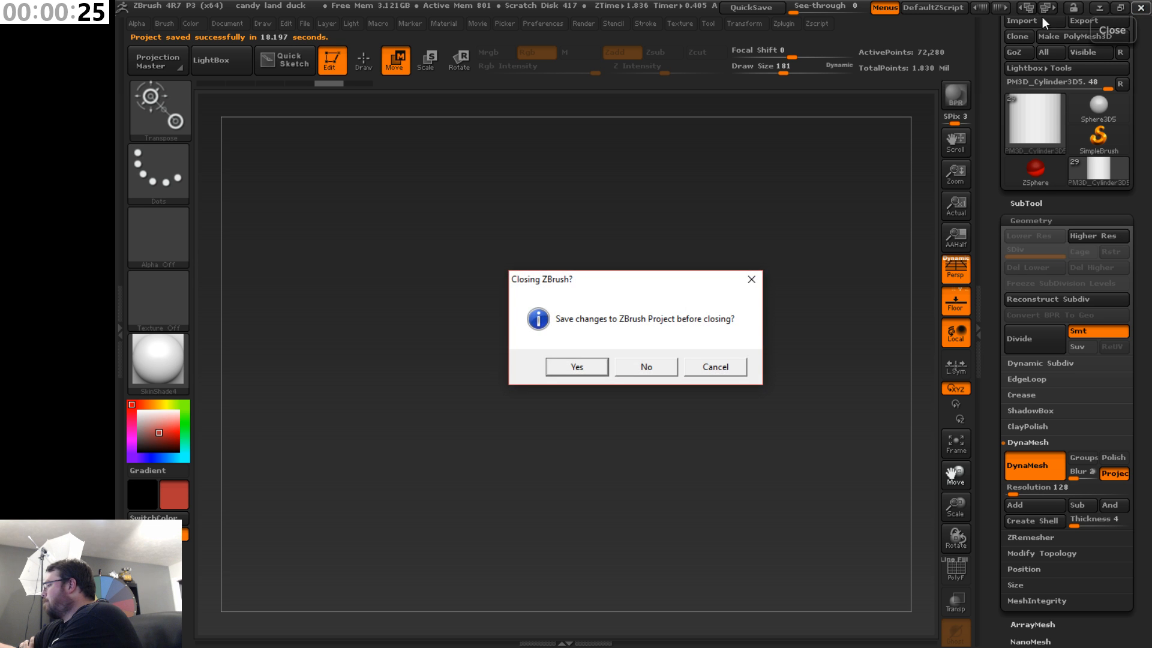
left_click(656, 363)
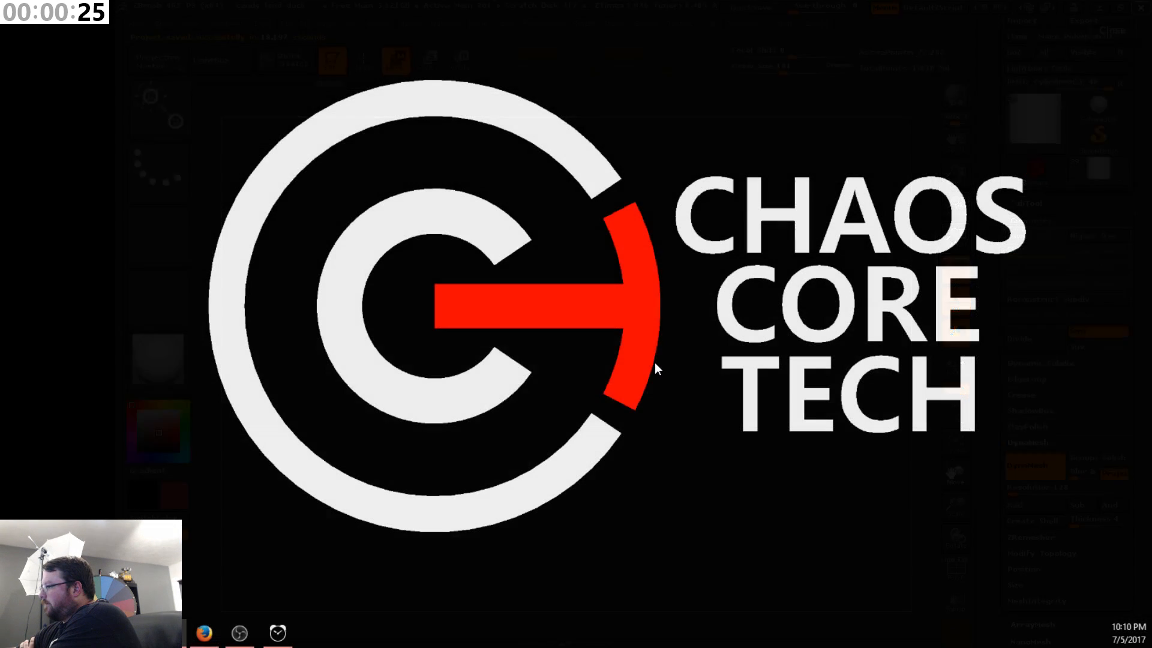
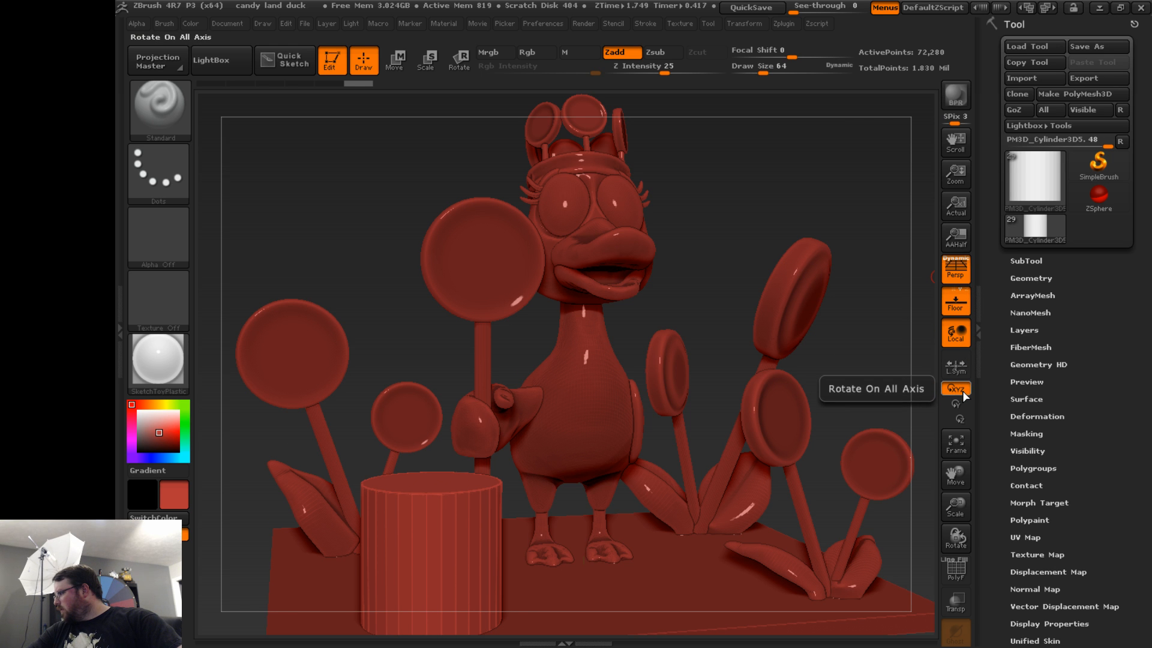
- Examine the duck scene and its new cylinder from several angles, and open the subtool list
left_click_drag(874, 342, 871, 395)
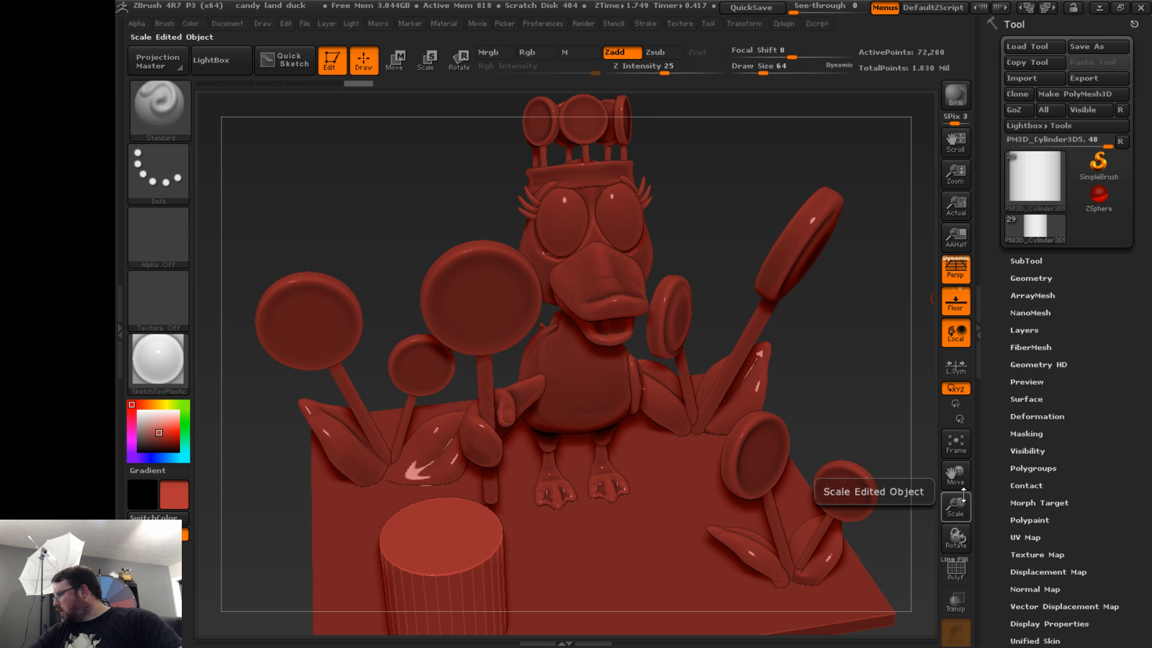
left_click(973, 464)
left_click(1143, 403)
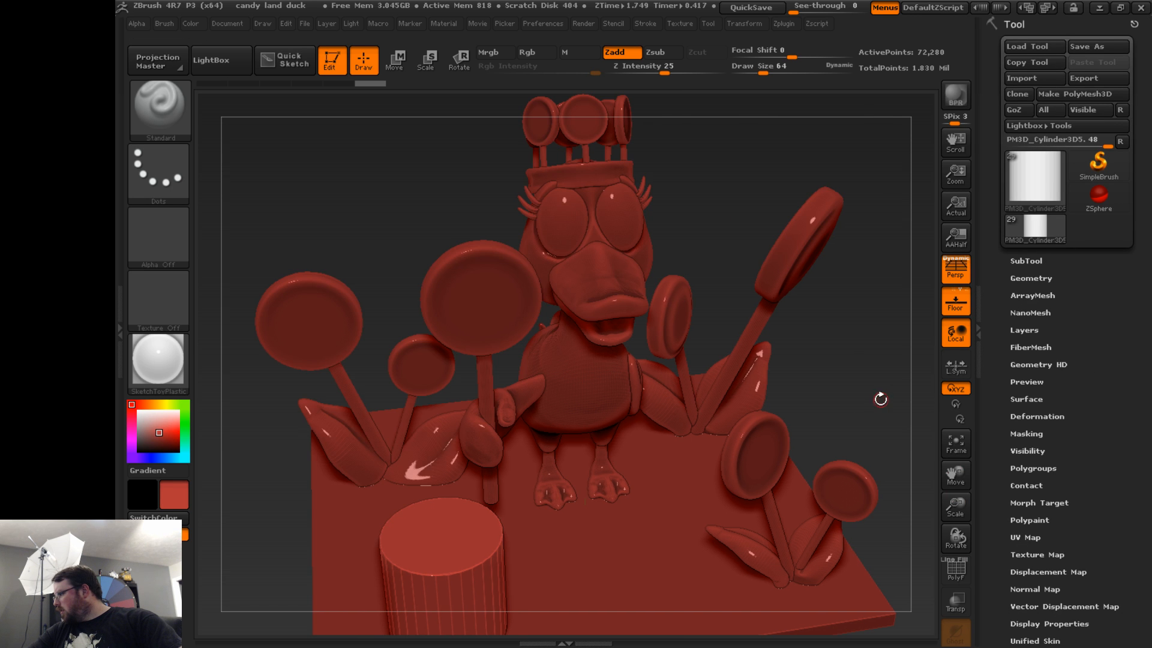
left_click_drag(880, 399, 872, 332)
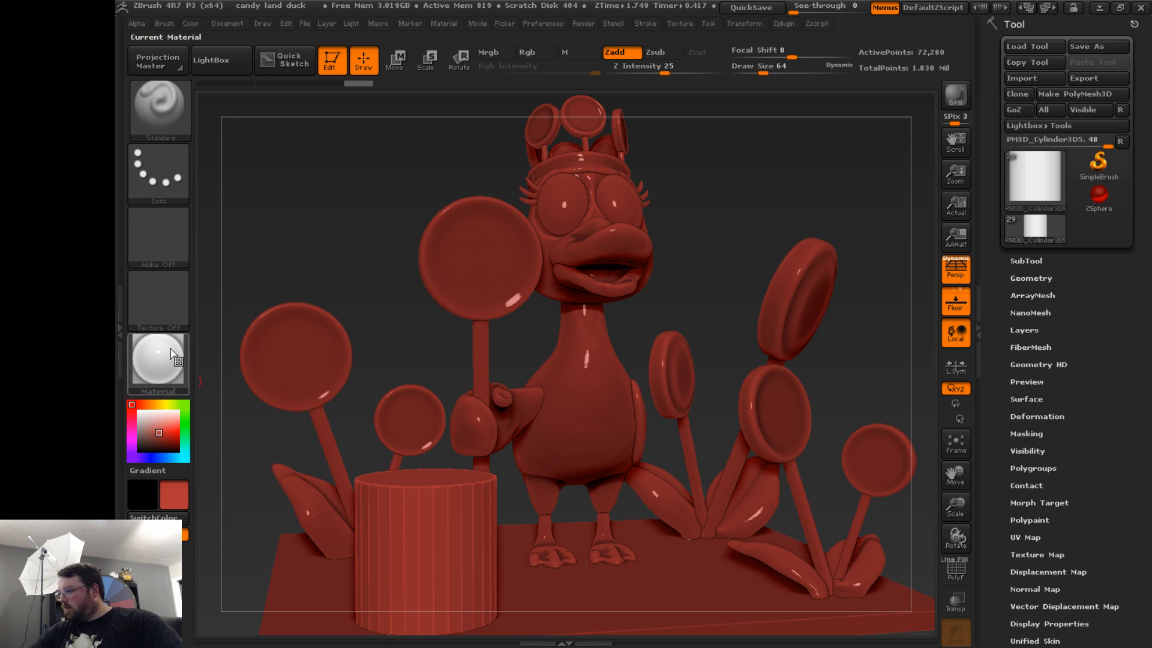
mouse_move(157, 360)
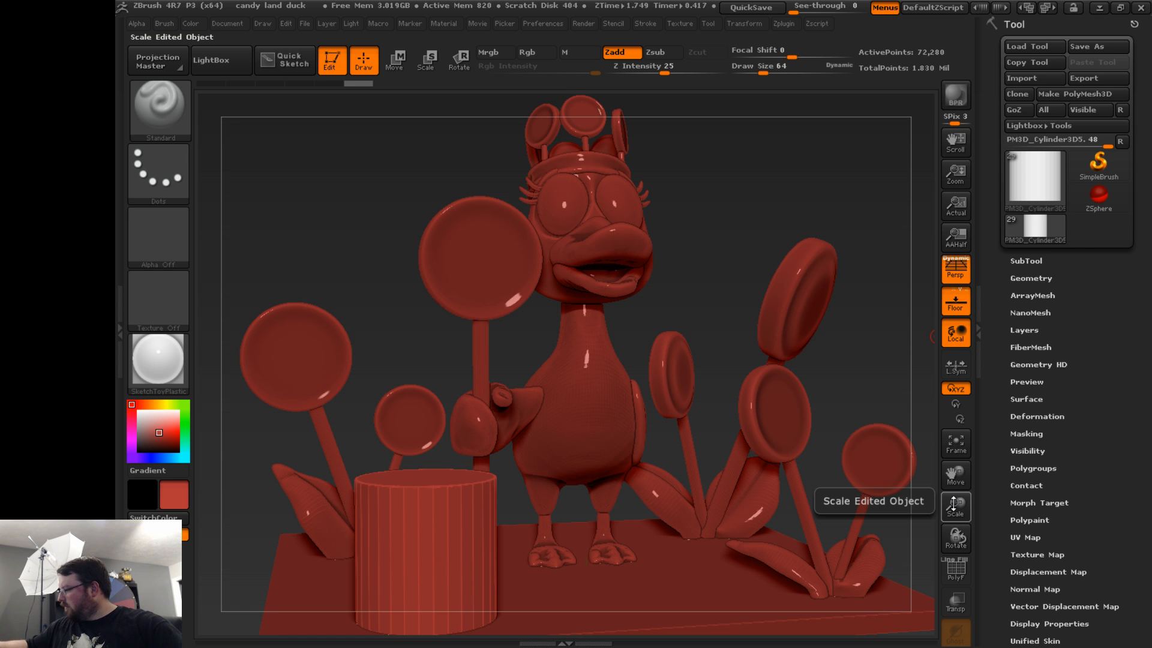
left_click_drag(954, 504, 898, 457)
left_click(1027, 260)
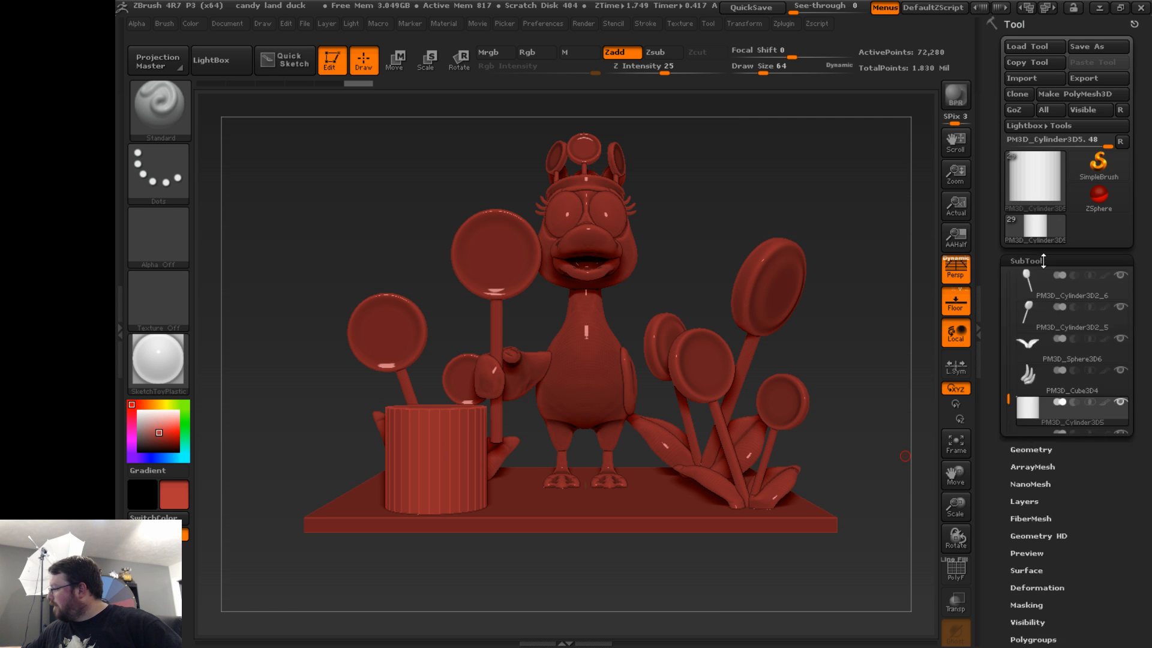
left_click_drag(869, 438, 834, 392)
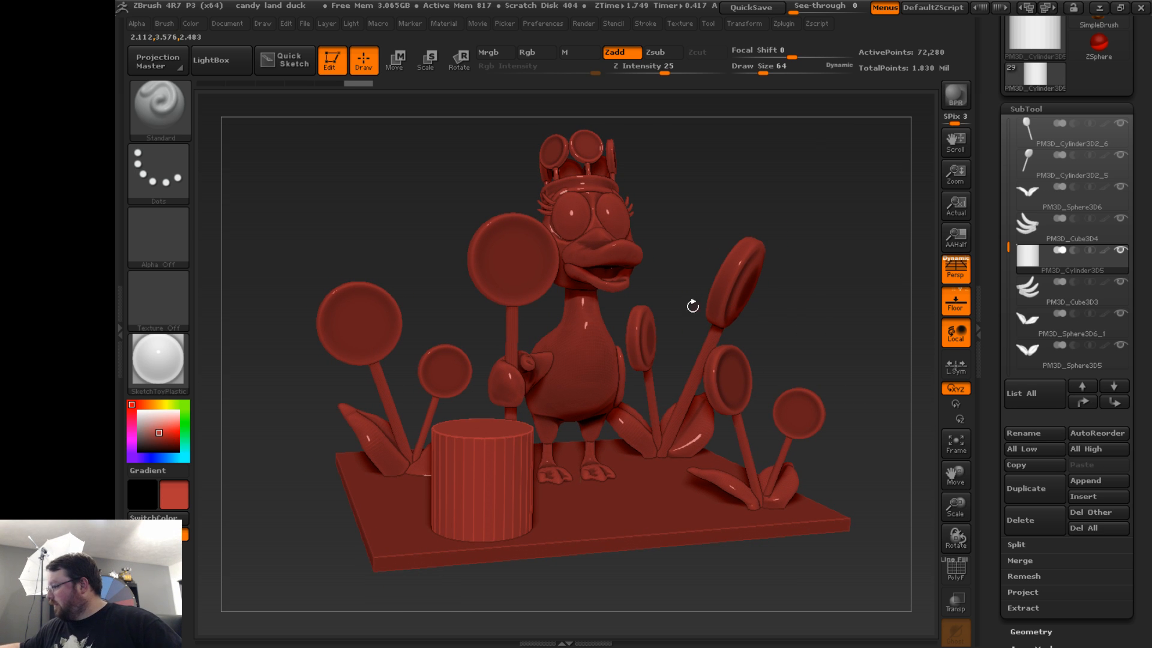
- Set the draw size to 720 and smooth the cylinder's ridged sides and hard edges into a rounded form
key("s")
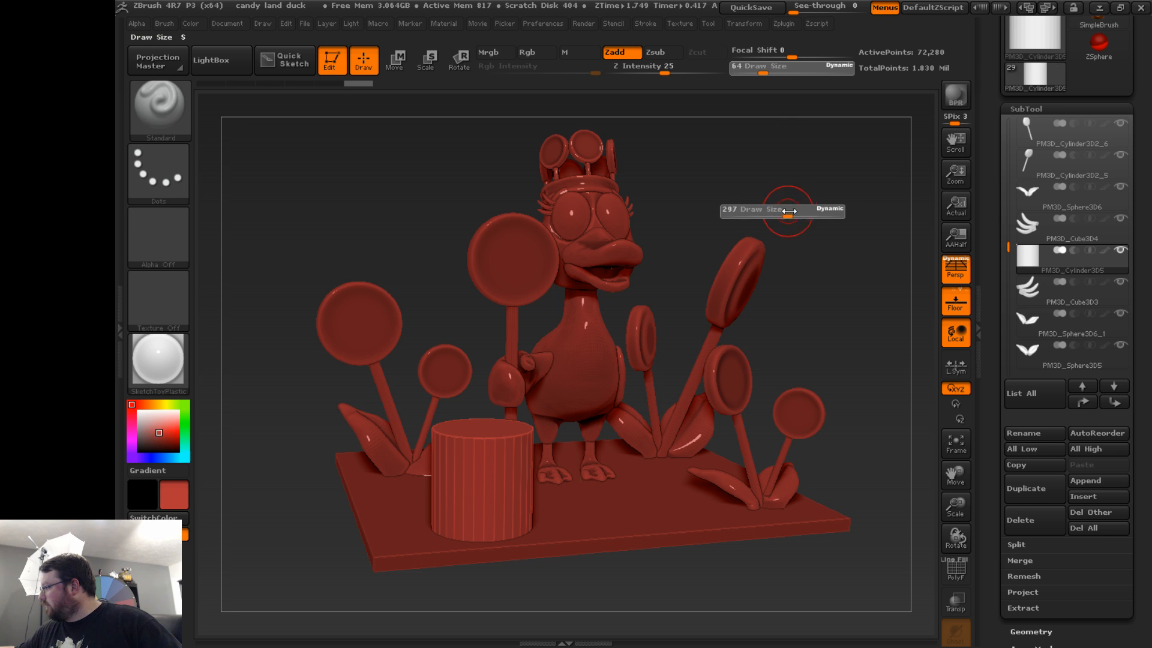
mouse_move(789, 211)
left_mouse_down()
mouse_move(835, 213)
mouse_move(821, 222)
left_mouse_up()
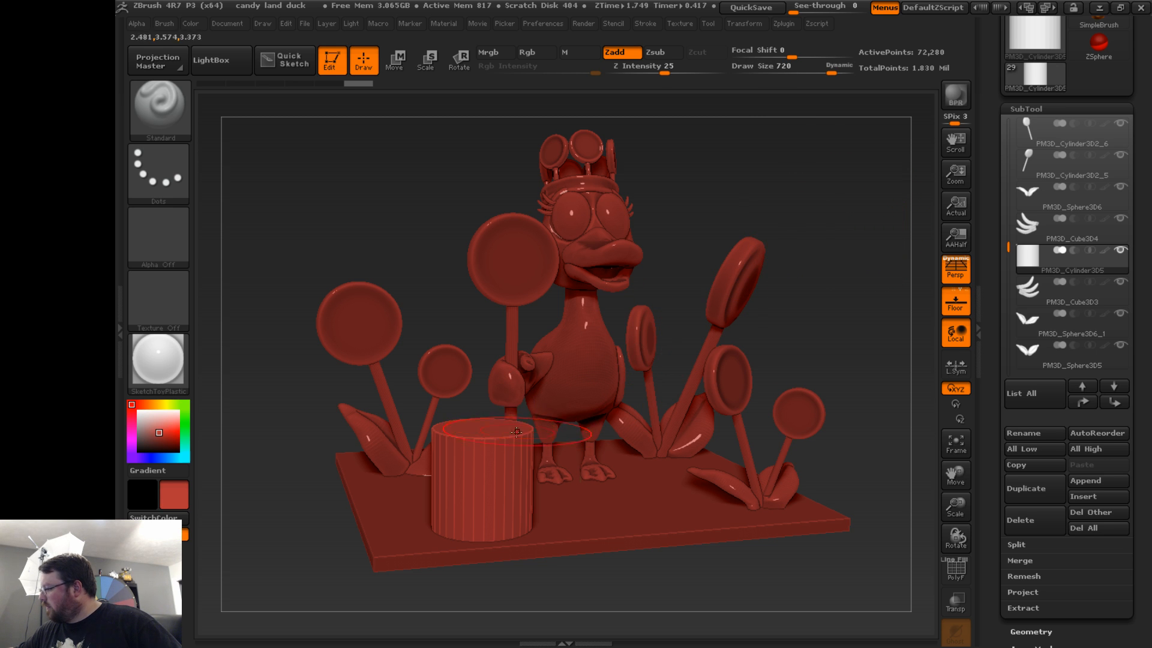
key("shift")
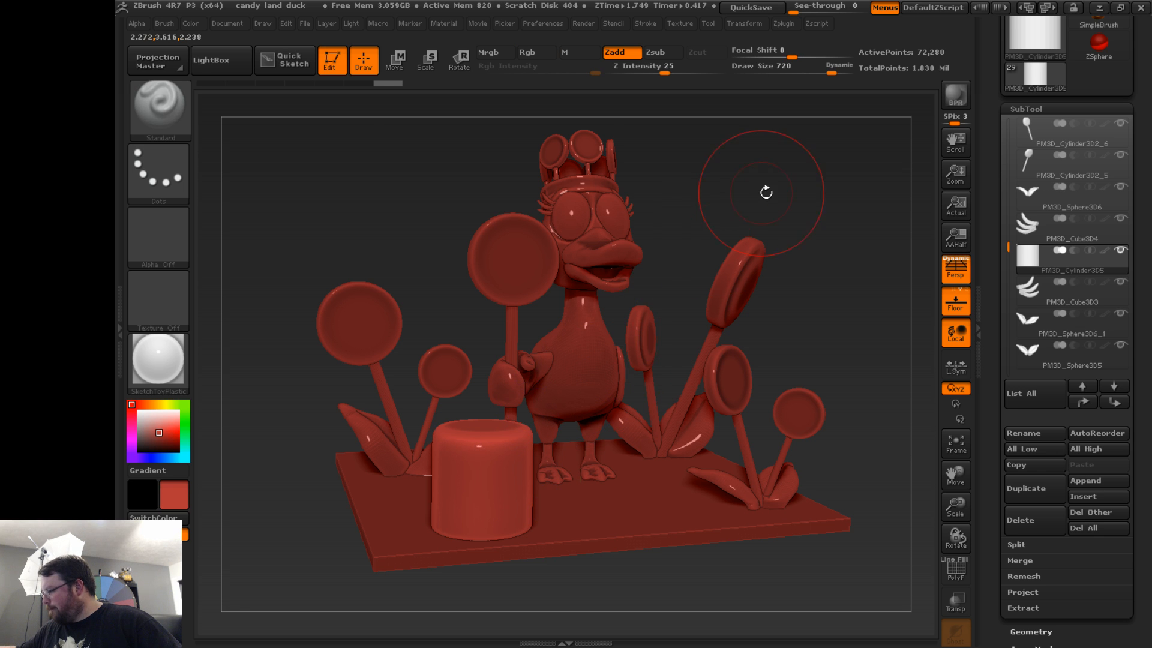
mouse_move(766, 191)
left_mouse_down()
mouse_move(864, 203)
mouse_move(802, 227)
left_mouse_up()
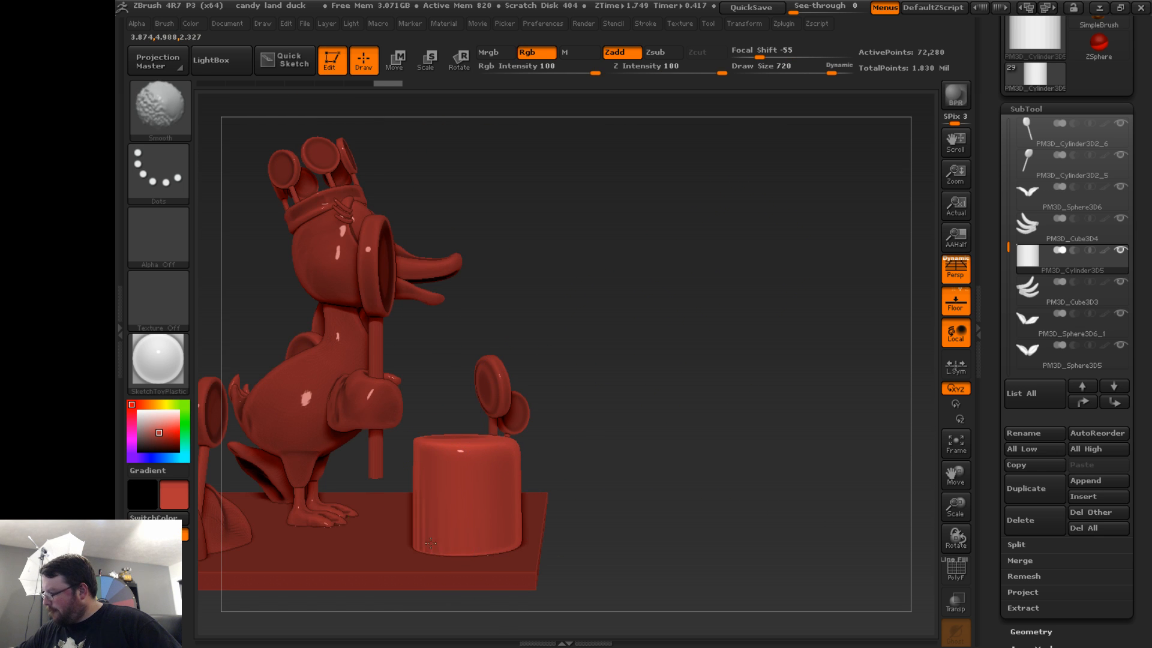
left_click_drag(648, 391, 586, 422)
- Mask the upper part of the cylinder from several sides, leaving a band around its base unmasked
left_click_drag(958, 471, 933, 385)
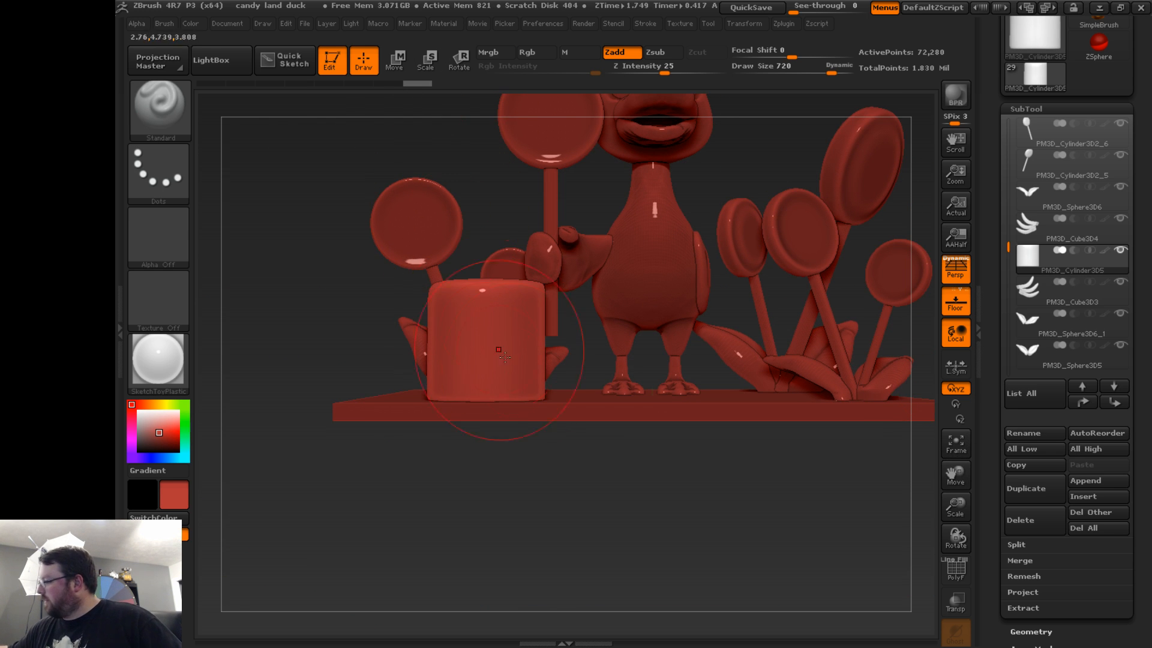
mouse_move(488, 298)
left_mouse_down("ctrl")
mouse_move(498, 318)
mouse_move(507, 289)
left_mouse_up("ctrl")
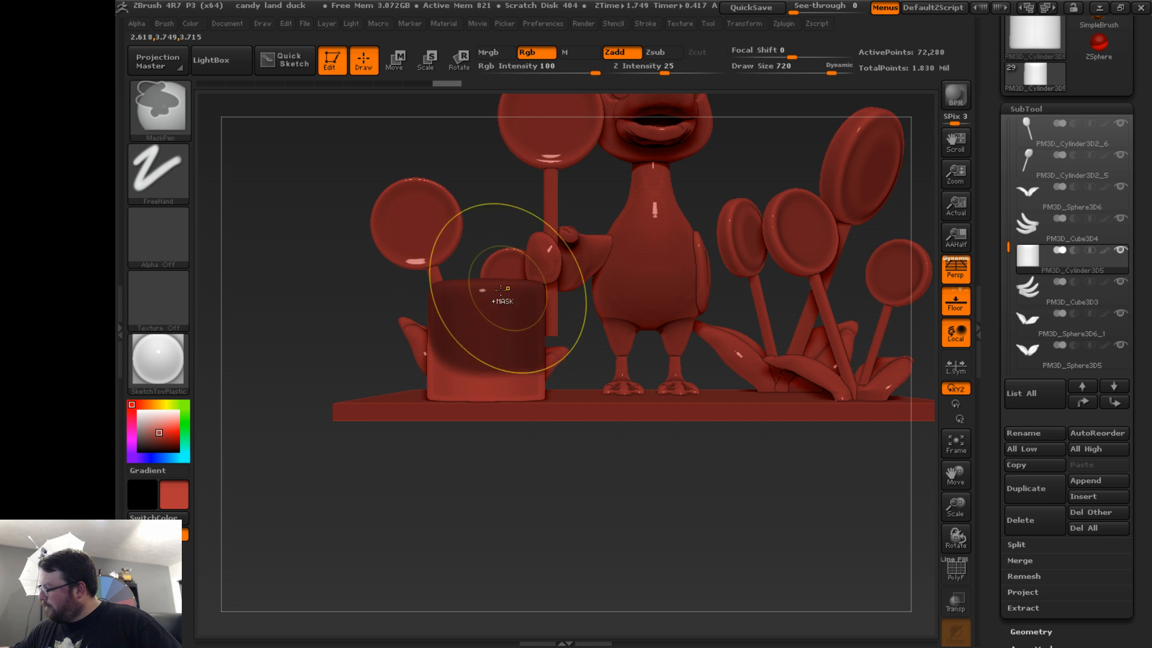
mouse_move(303, 366)
left_mouse_down()
mouse_move(327, 393)
mouse_move(399, 271)
left_mouse_up()
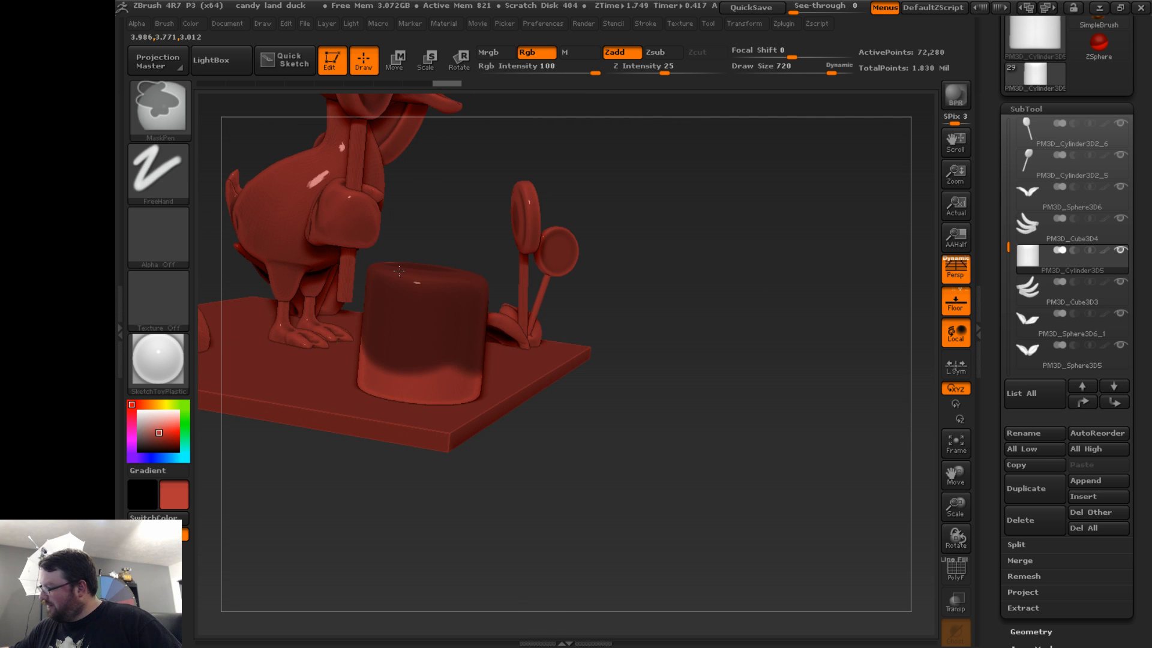
mouse_move(604, 193)
left_mouse_down()
mouse_move(656, 285)
mouse_move(694, 265)
mouse_move(636, 217)
mouse_move(587, 252)
left_mouse_up()
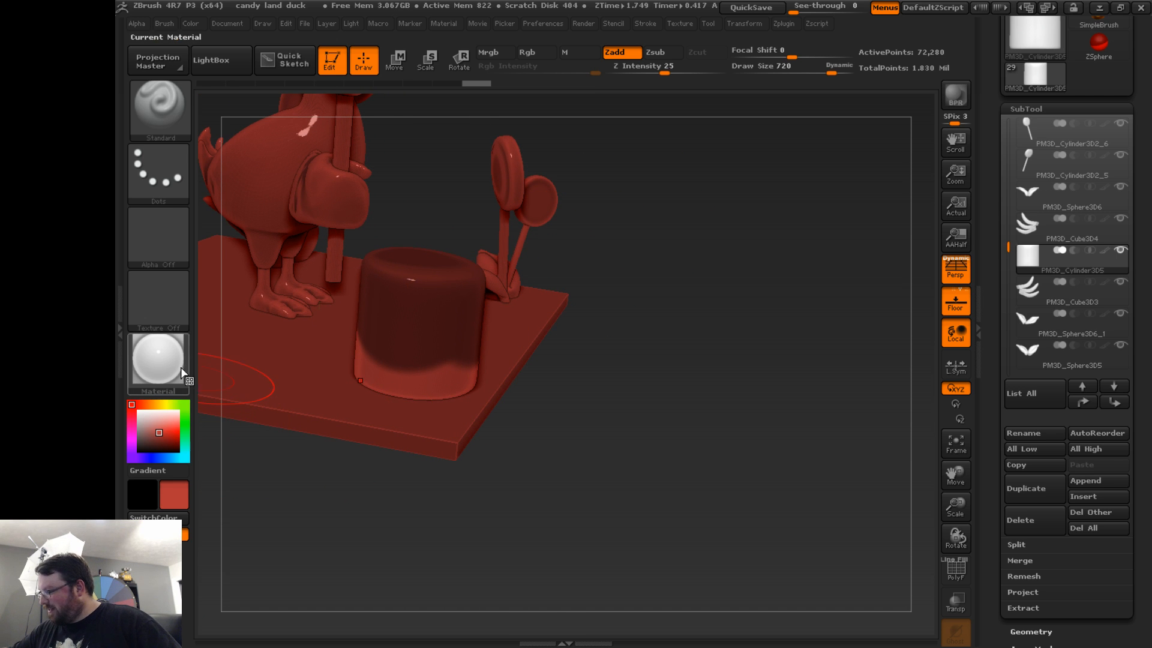
mouse_move(424, 388)
left_mouse_down("ctrl+alt")
mouse_move(399, 375)
mouse_move(447, 378)
mouse_move(449, 393)
left_mouse_up("ctrl+alt")
mouse_move(438, 312)
left_mouse_down("ctrl")
mouse_move(402, 336)
mouse_move(459, 342)
left_mouse_up("ctrl")
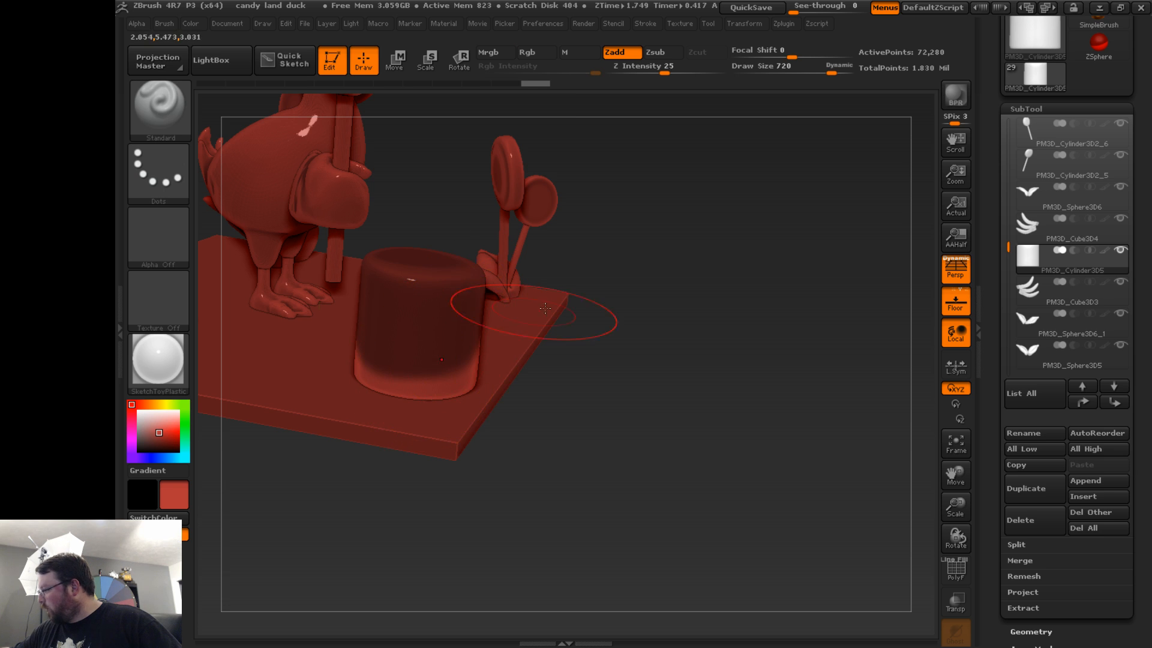
mouse_move(576, 315)
left_mouse_down()
mouse_move(665, 233)
mouse_move(394, 402)
left_mouse_up()
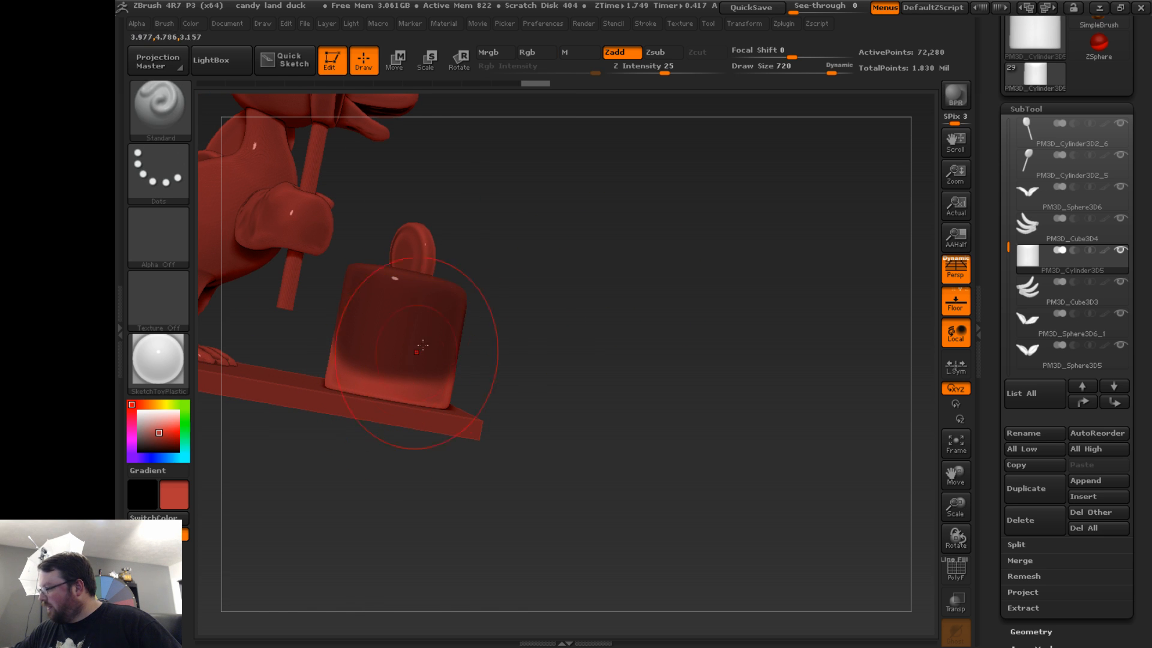
- Try extending the mask over the cylinder's base at draw size 311, then undo that stroke and clear the masking
key("s")
left_click_drag(518, 300, 484, 305)
left_click_drag(343, 378, 413, 390, "ctrl")
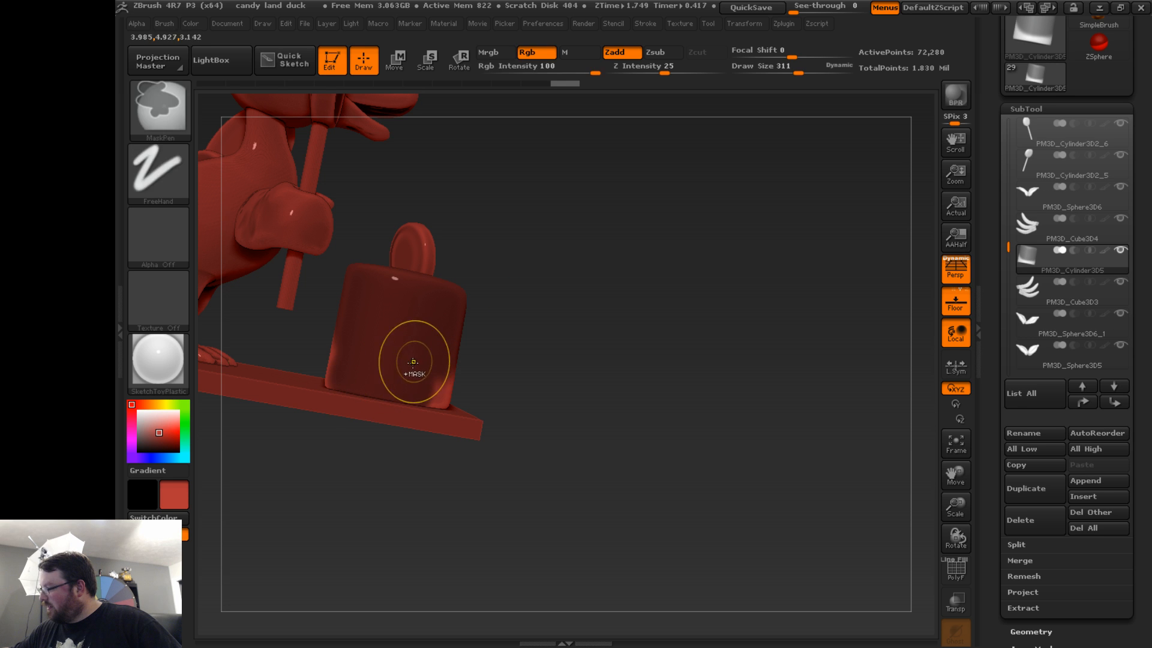
key("ctrl+z")
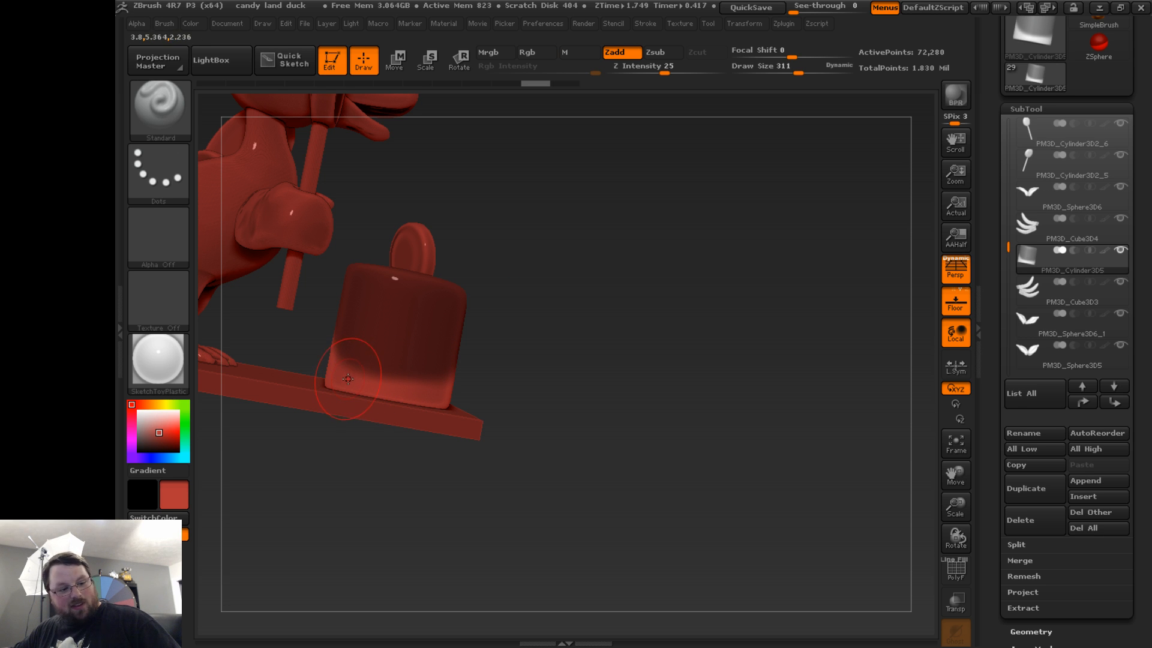
left_click_drag(354, 378, 483, 393, "ctrl+alt")
mouse_move(618, 409)
left_mouse_down()
mouse_move(576, 411)
mouse_move(538, 394)
mouse_move(515, 483)
left_mouse_up()
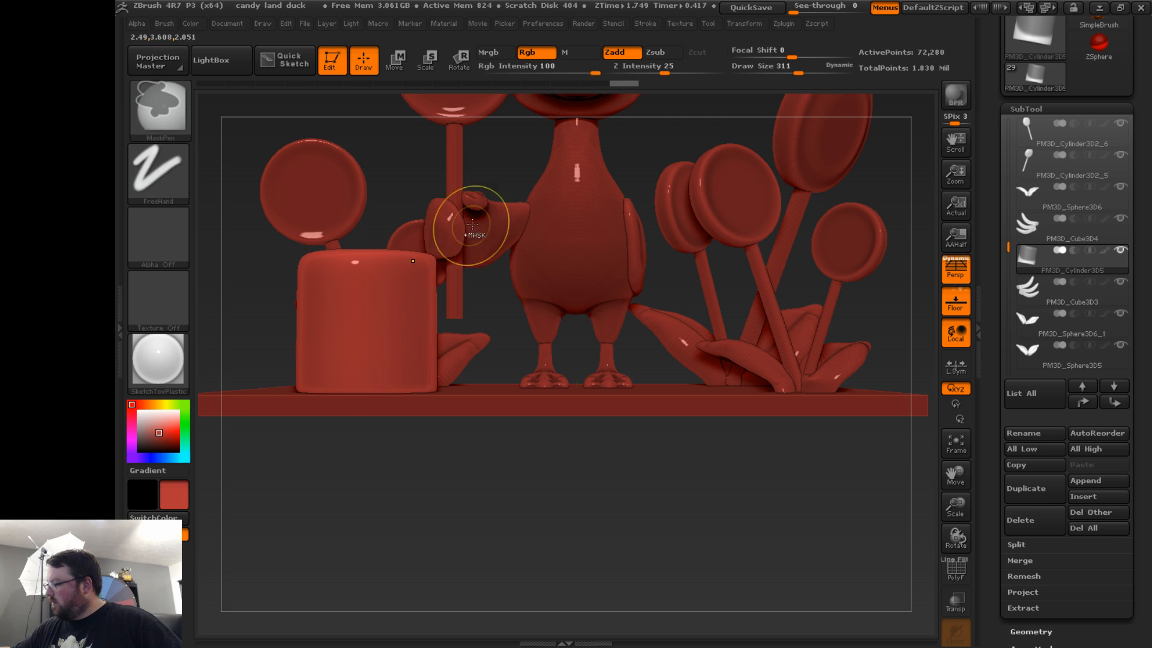
- Place a vertical transpose line through the cylinder and scale its upper end inward and lower into a taper
left_click(393, 67)
mouse_move(370, 250)
left_mouse_down()
mouse_move(370, 399)
mouse_move(358, 414)
mouse_move(370, 427)
left_mouse_up()
mouse_move(378, 241)
left_mouse_down()
mouse_move(371, 187)
mouse_move(366, 251)
left_mouse_up()
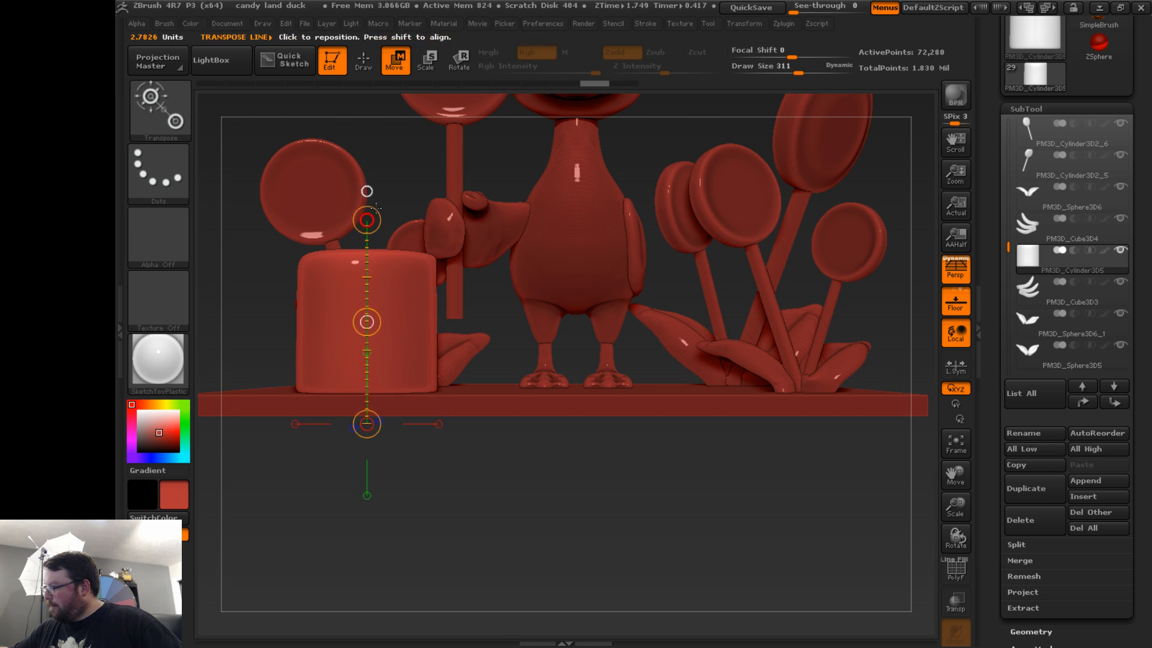
left_click(430, 73)
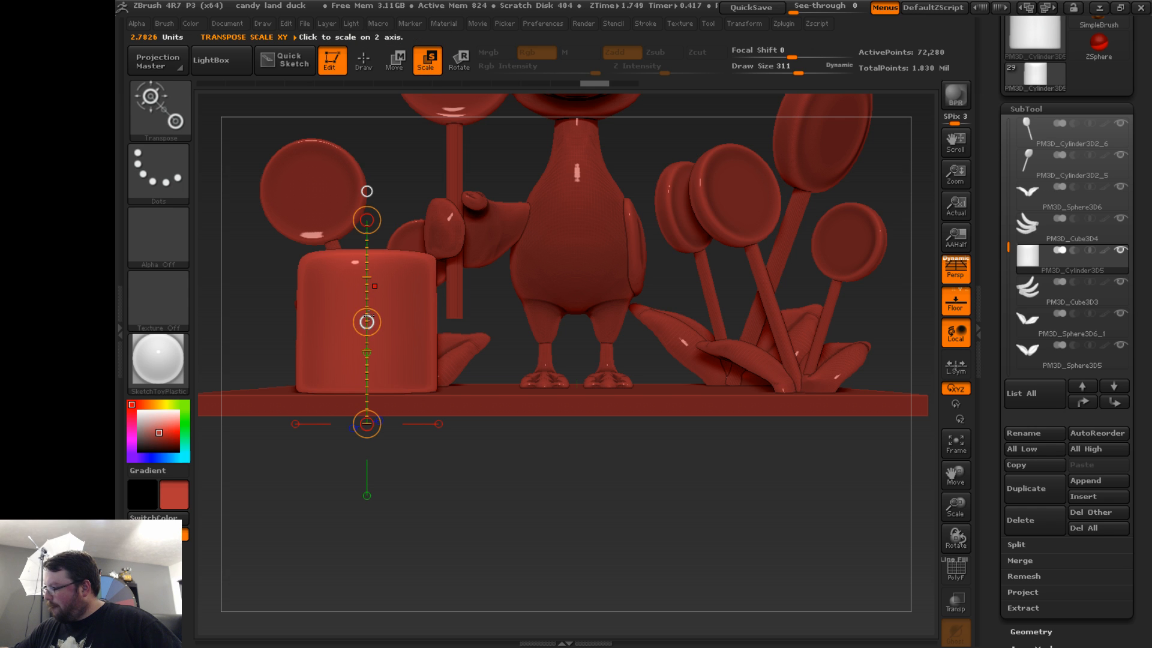
mouse_move(366, 322)
left_mouse_down()
mouse_move(388, 231)
mouse_move(373, 351)
mouse_move(377, 306)
mouse_move(373, 349)
mouse_move(376, 325)
left_mouse_up()
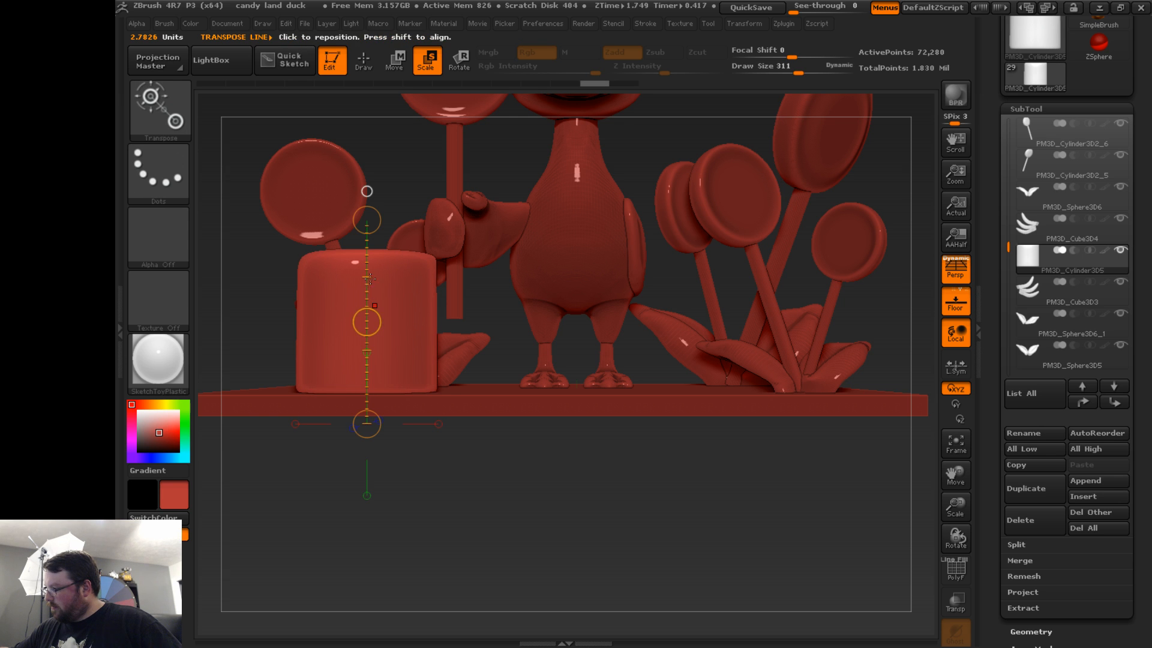
left_click_drag(367, 220, 367, 391)
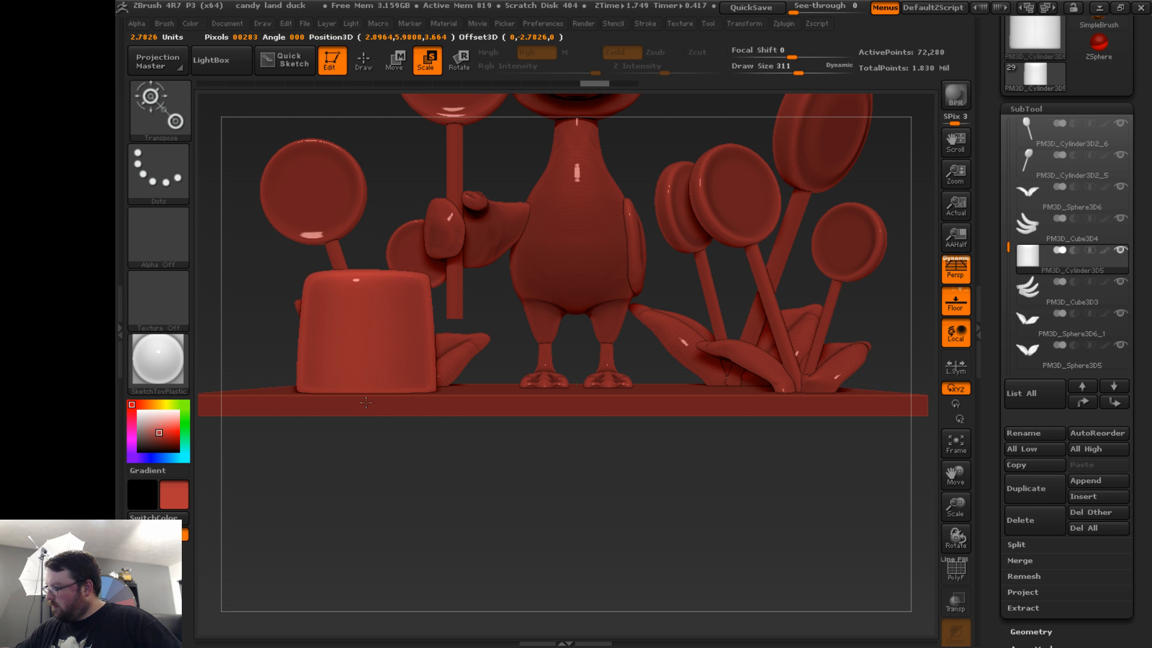
left_click_drag(363, 479, 456, 491)
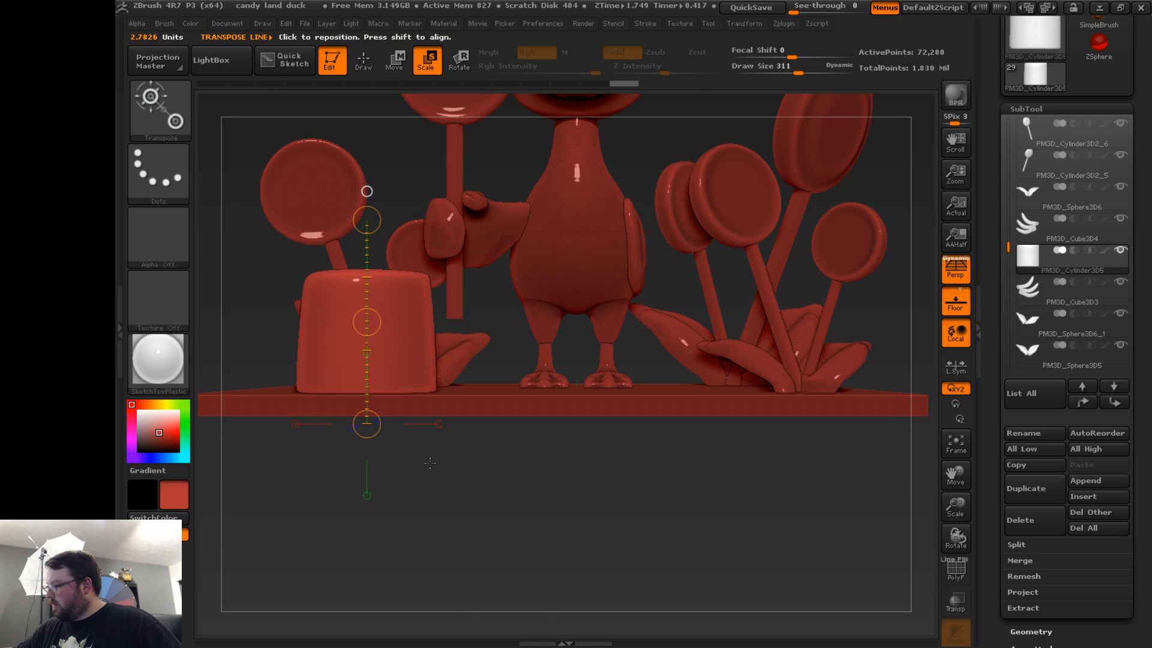
left_click_drag(367, 220, 367, 255)
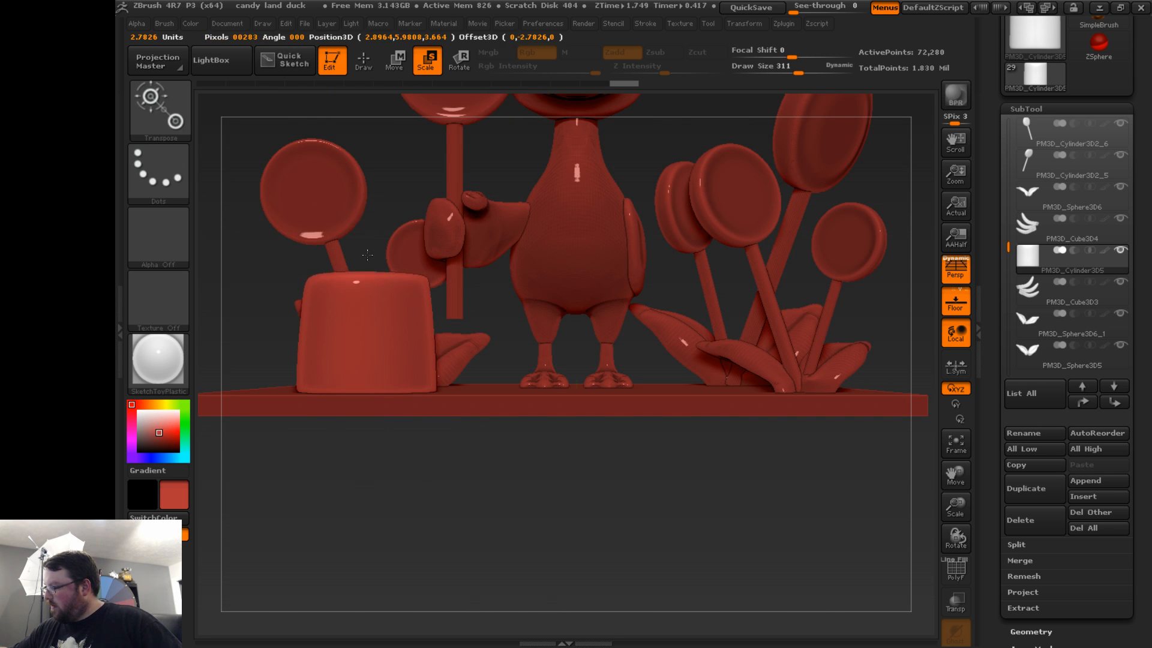
left_click_drag(361, 363, 362, 384)
- Reposition the vertical transpose line onto the tapered cylinder's centre, aligning it from the side
left_click_drag(400, 502, 551, 503)
left_click_drag(554, 423, 575, 424, "shift")
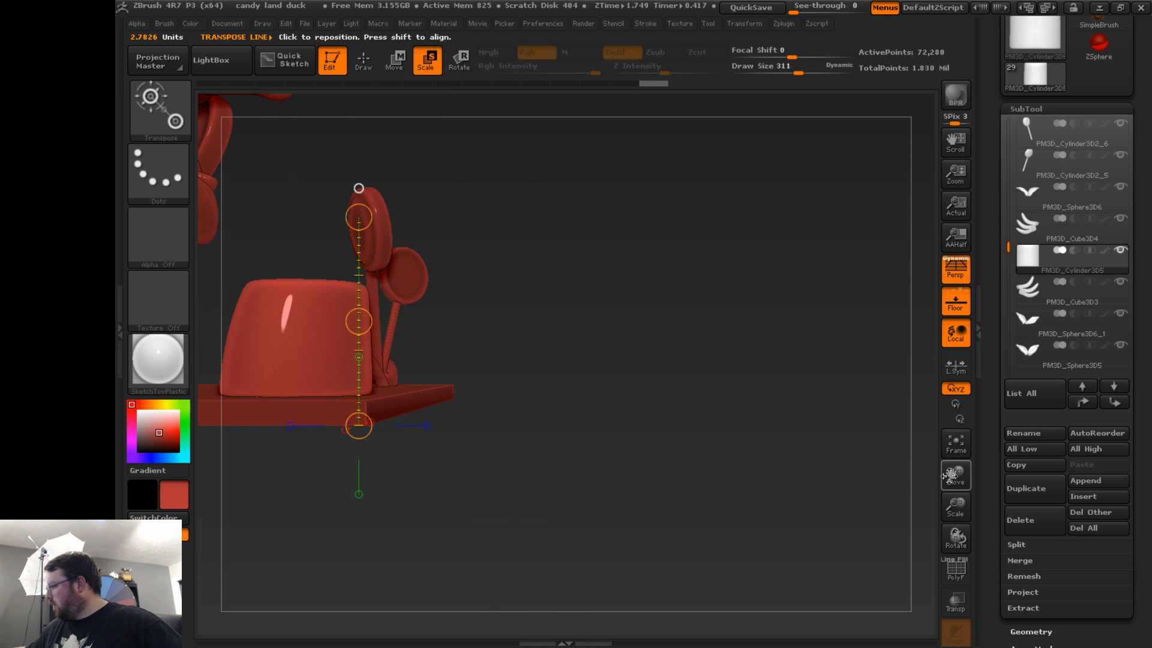
left_click_drag(948, 475, 1140, 496)
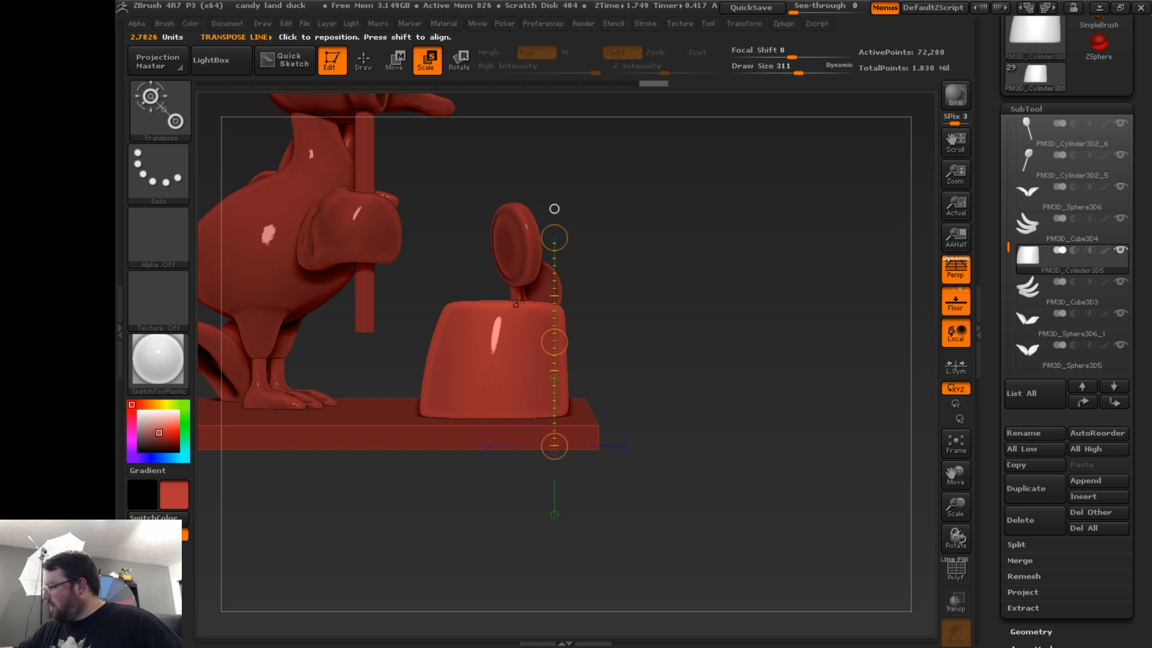
left_click_drag(552, 283, 517, 283)
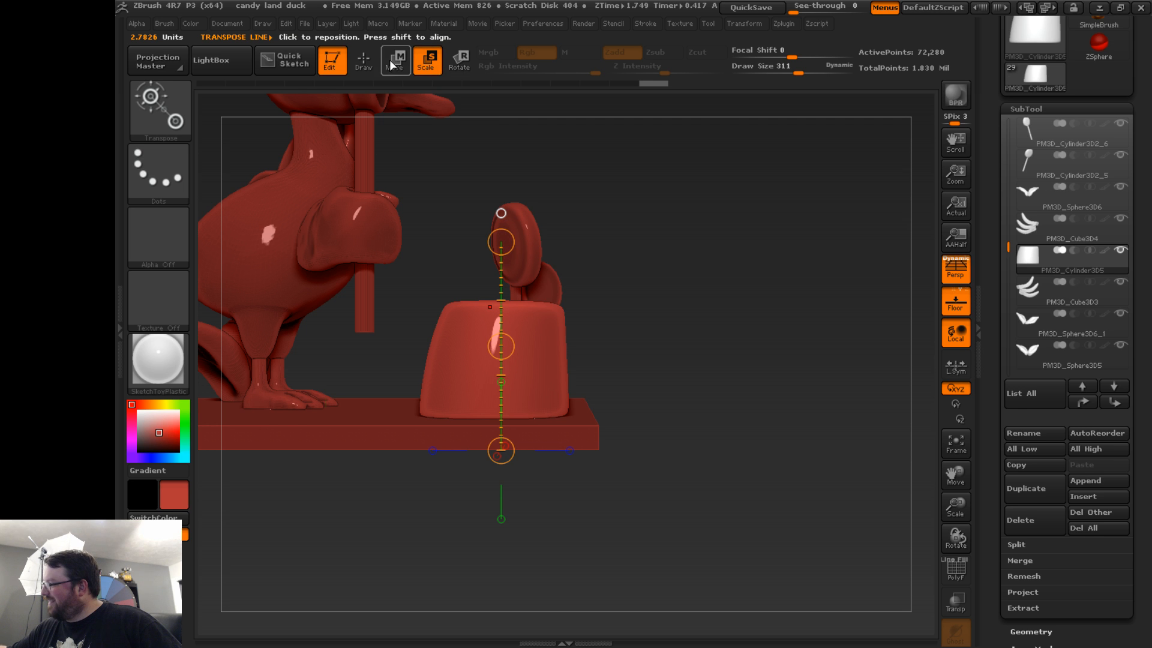
left_click_drag(501, 242, 483, 240)
- Reshape the tapered cylinder with the transpose Move line, squashing its top down and stretching it back up
left_click_drag(750, 390, 600, 425)
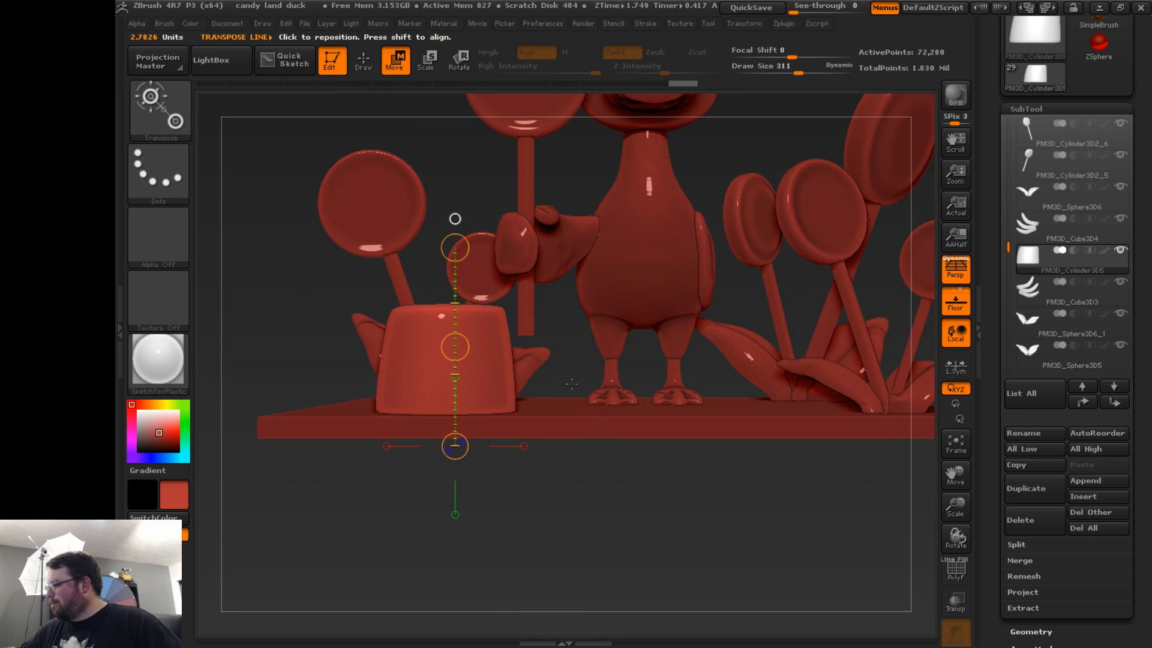
left_click_drag(303, 344, 594, 487)
left_click_drag(501, 242, 495, 244)
left_click_drag(502, 346, 509, 348)
left_click_drag(714, 258, 584, 291)
left_click_drag(414, 558, 576, 314)
left_click_drag(450, 545, 473, 399)
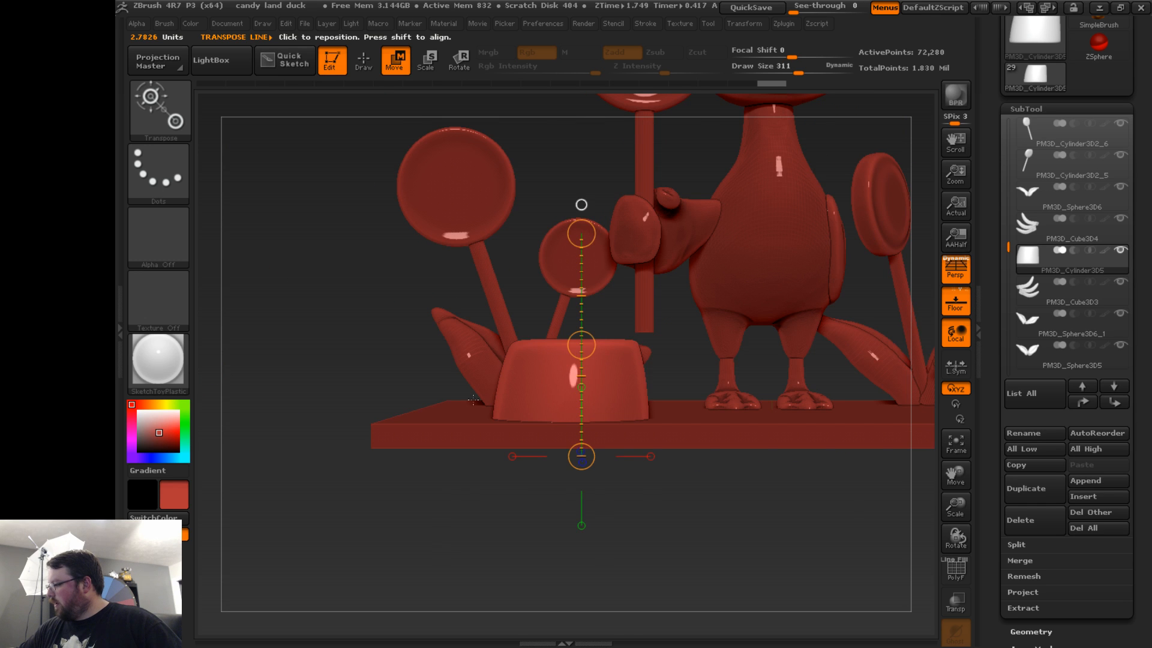
left_click_drag(576, 237, 576, 166)
left_click_drag(384, 498, 356, 509)
- Remesh the tapered cylinder and smooth its upper rim into a rounder gumdrop shape
left_click(364, 60)
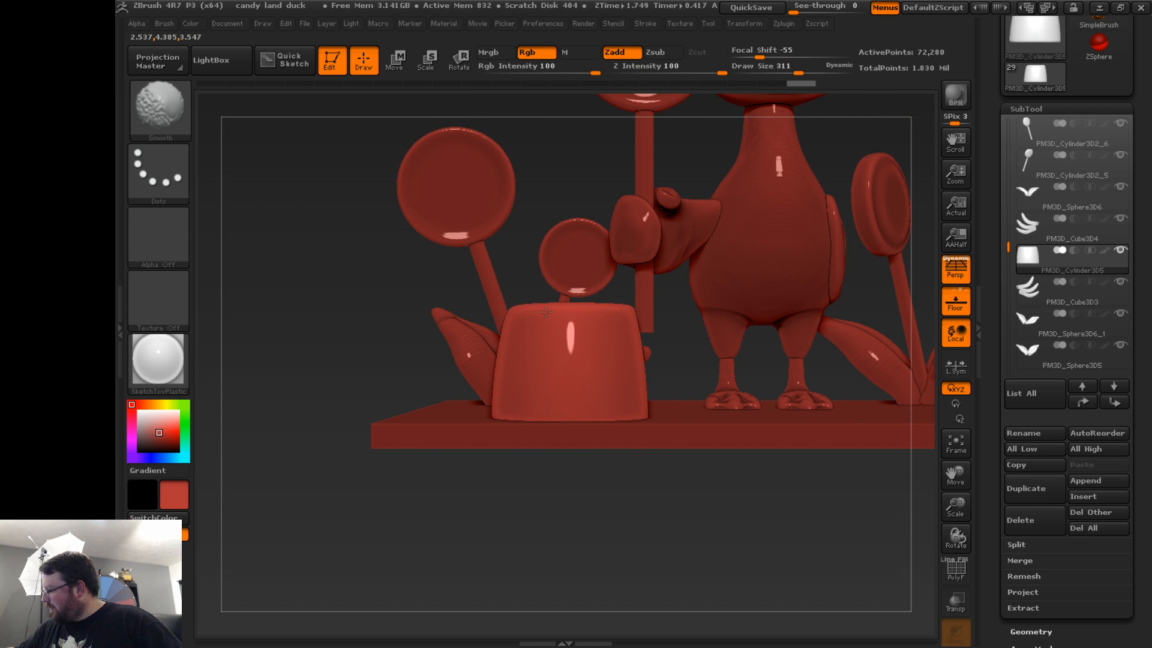
left_click_drag(420, 288, 618, 324)
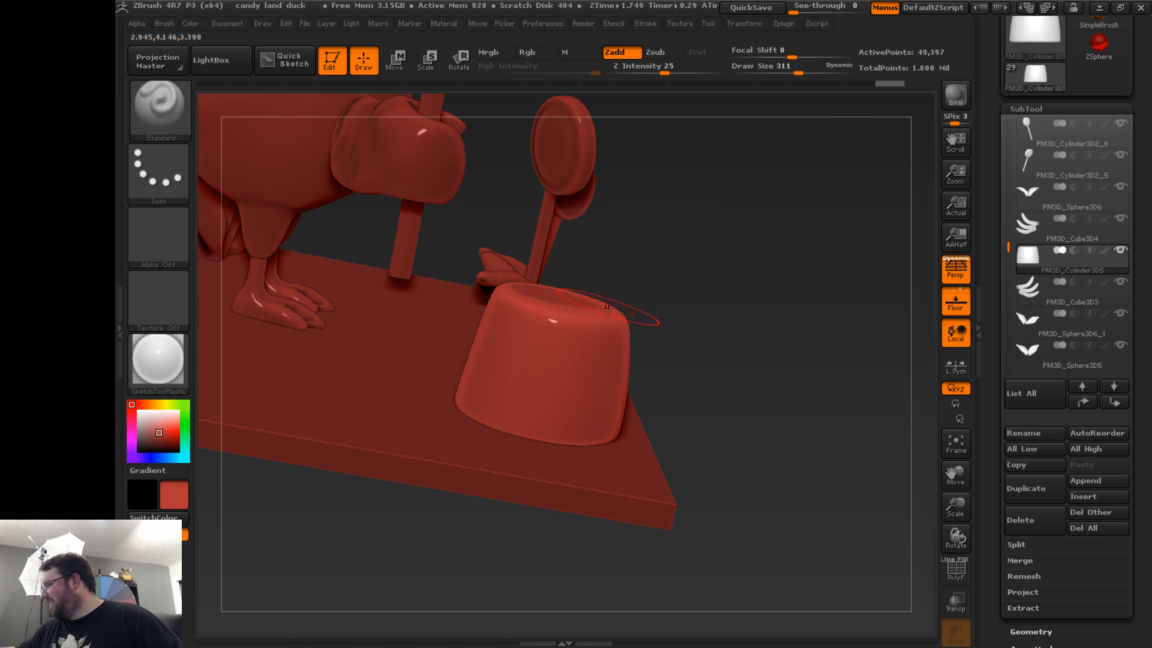
key("shift")
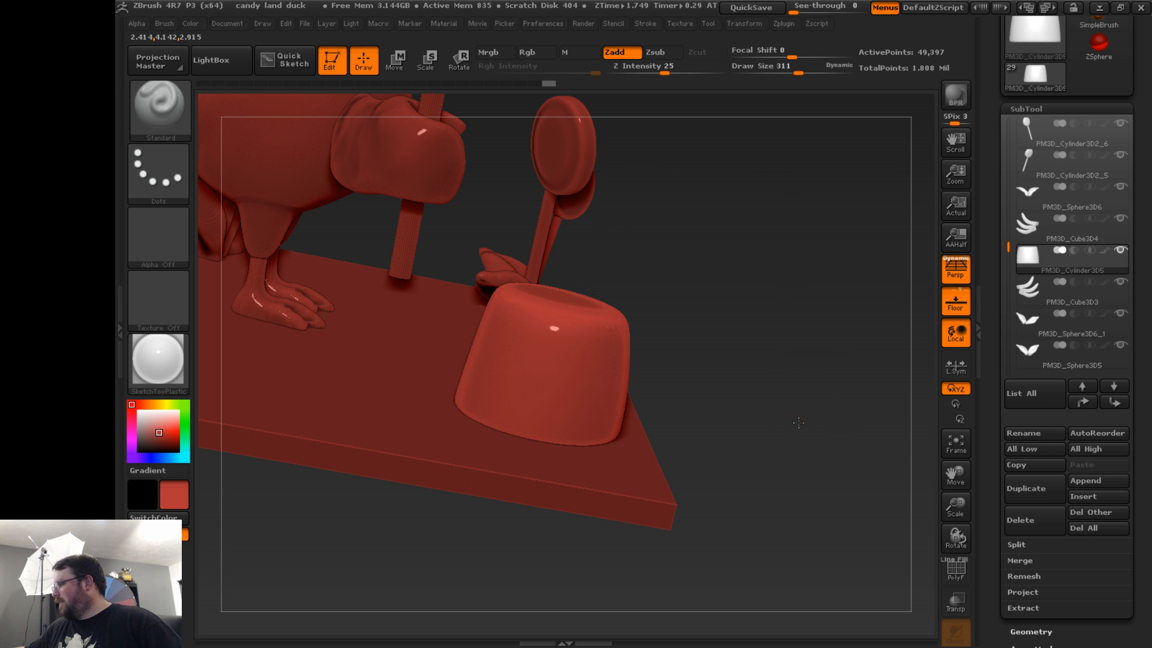
- Choose the Move brush at draw size 819 and smooth the gumdrop's rims from several sides to round its bottom edge
left_click_drag(770, 223, 763, 398)
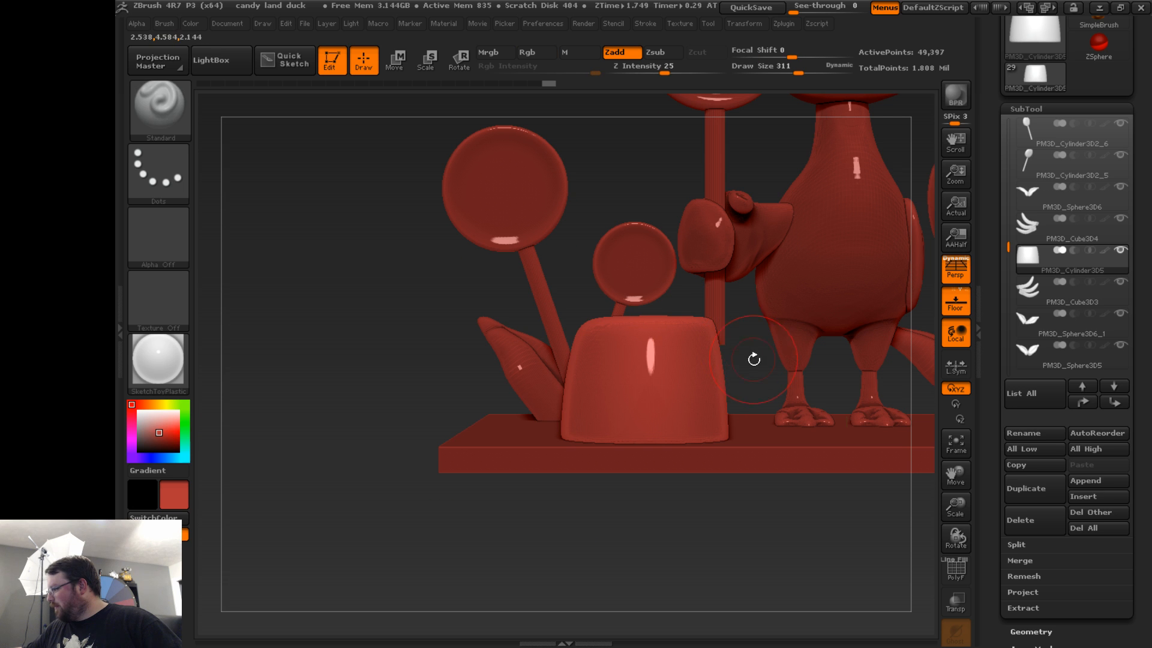
key("s")
left_click_drag(791, 367, 771, 368)
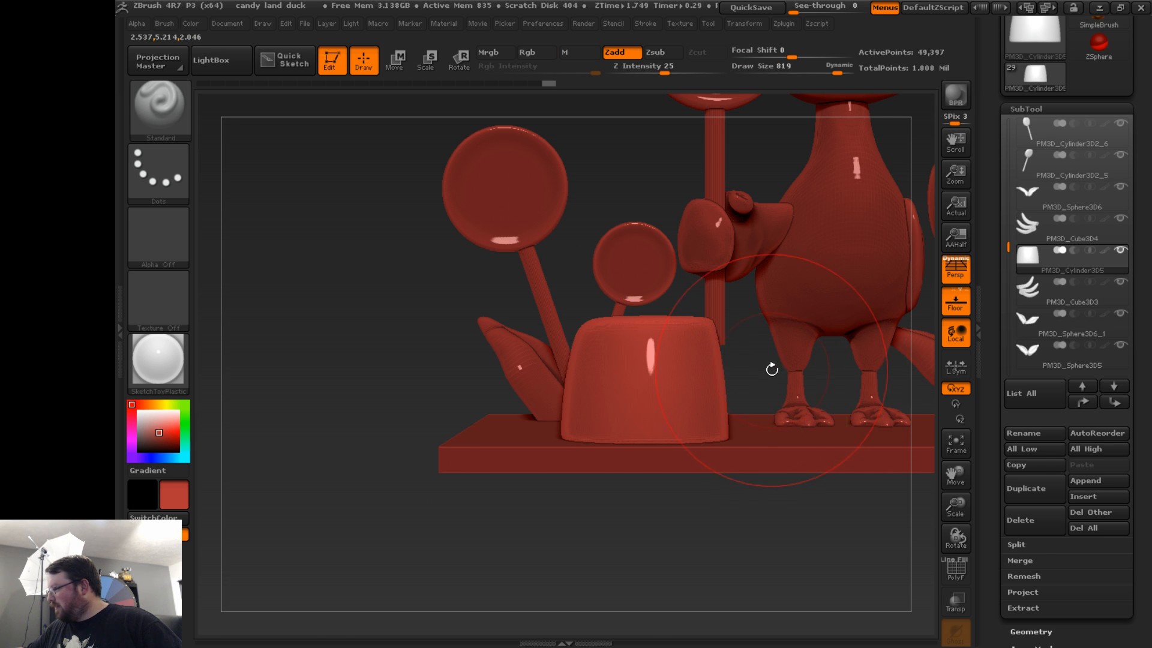
key("b")
key("m")
key("v")
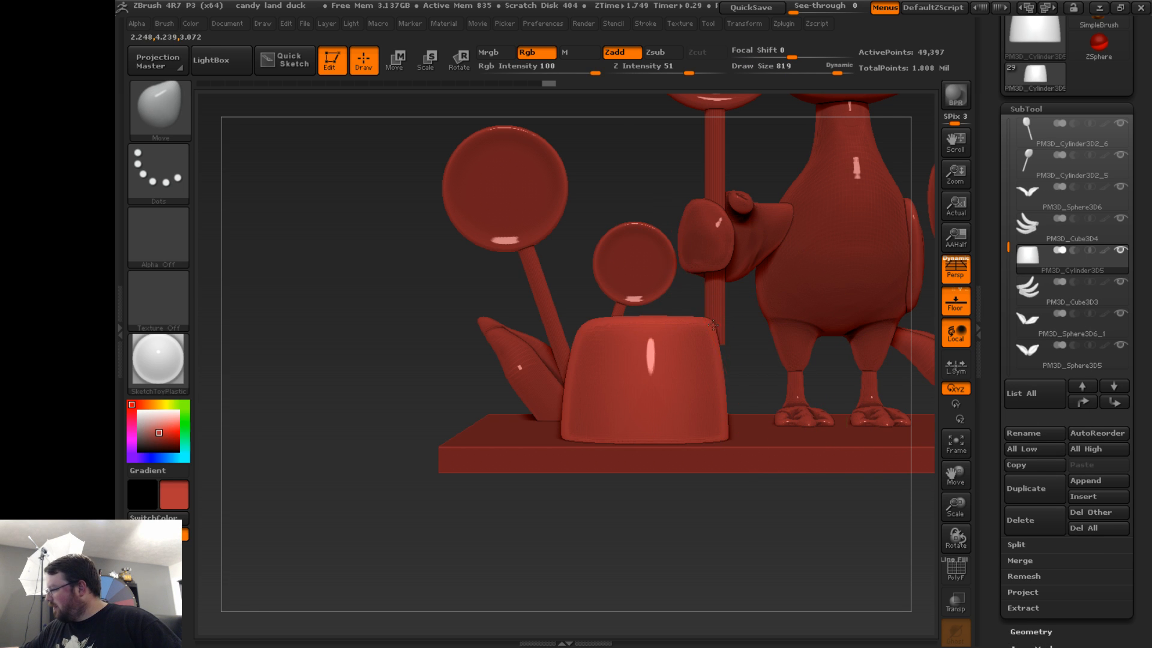
key("shift")
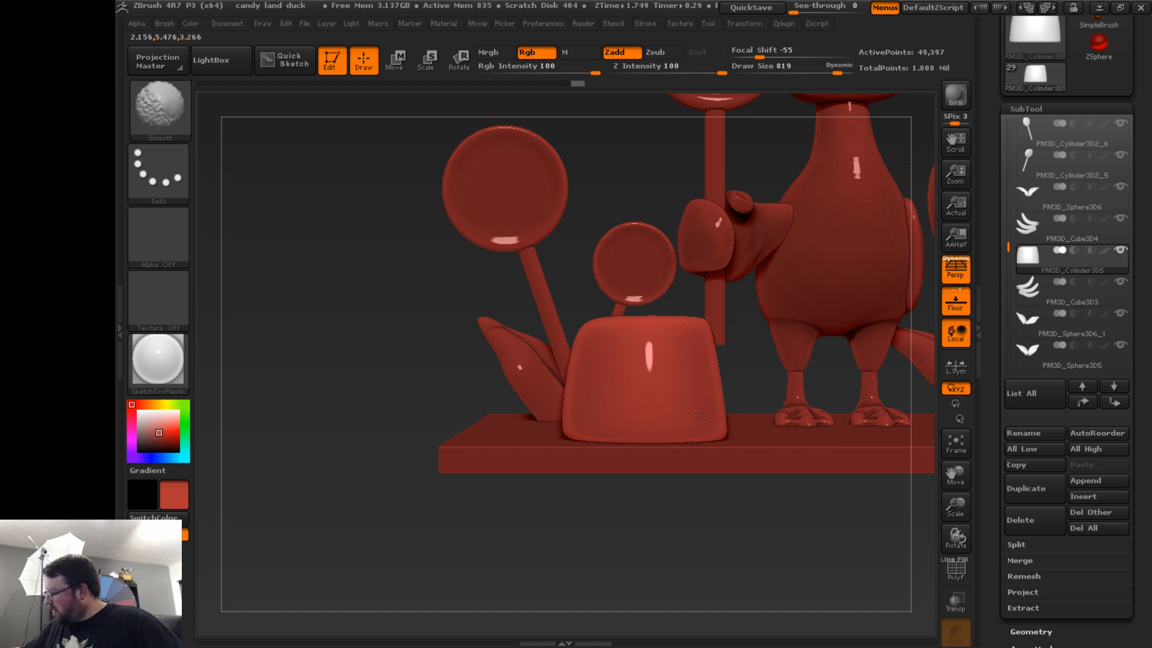
left_click_drag(699, 463, 666, 431)
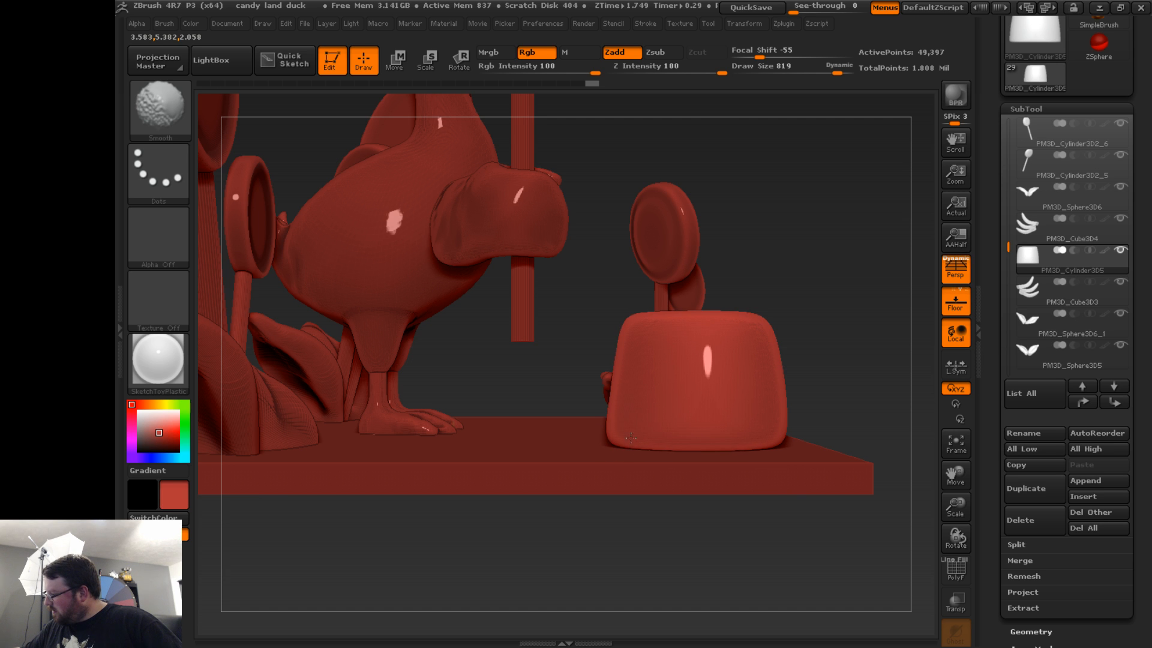
mouse_move(655, 450)
left_mouse_down("shift")
mouse_move(698, 557)
mouse_move(798, 510)
left_mouse_up("shift")
mouse_move(708, 548)
left_mouse_down()
mouse_move(689, 546)
mouse_move(650, 431)
mouse_move(709, 380)
left_mouse_up()
key("shift")
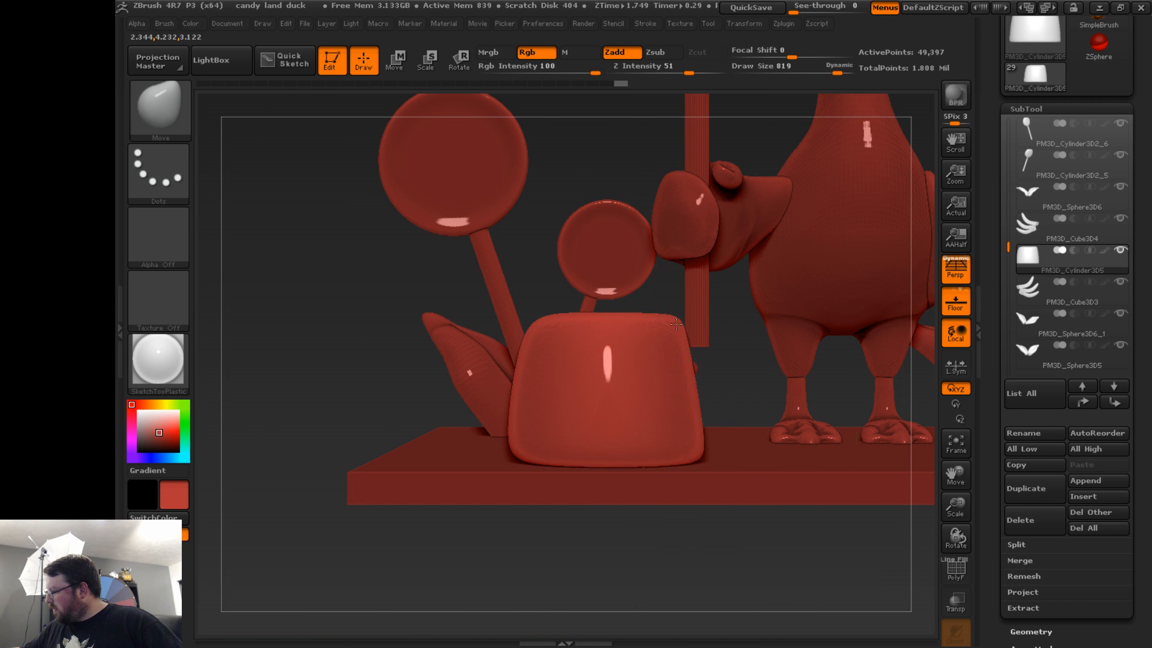
- Reduce the draw size to 468, stretch the gumdrop taller with the transpose Move line and lower it onto the base
key("s")
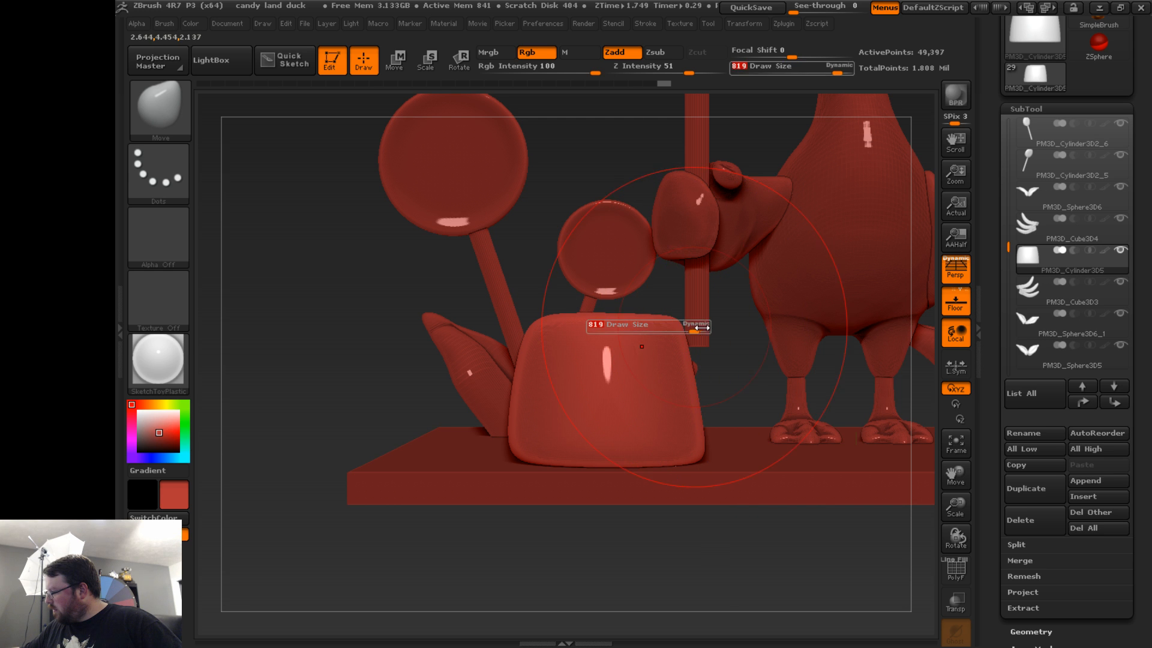
left_click_drag(693, 327, 671, 327)
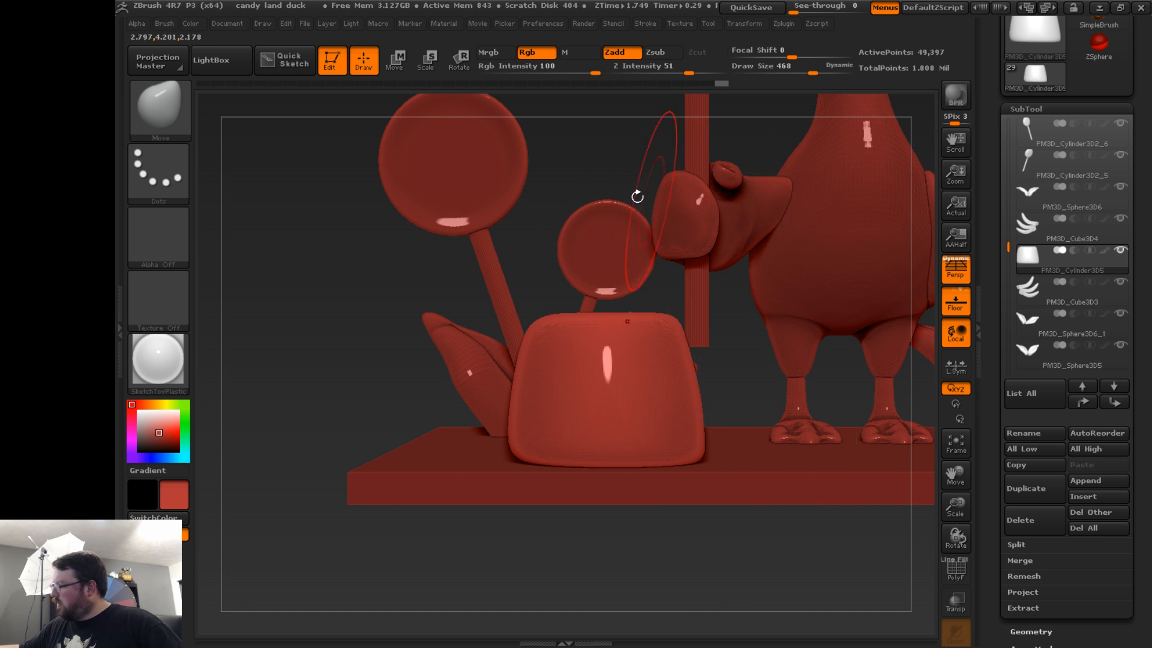
left_click(399, 58)
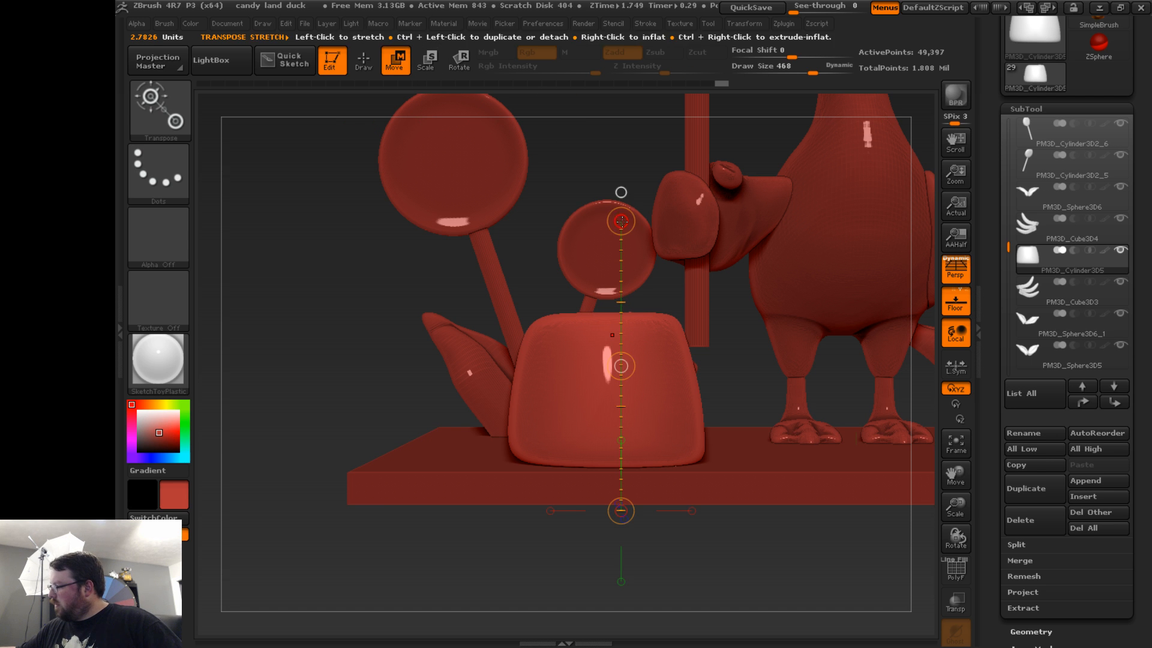
left_click_drag(621, 221, 616, 176)
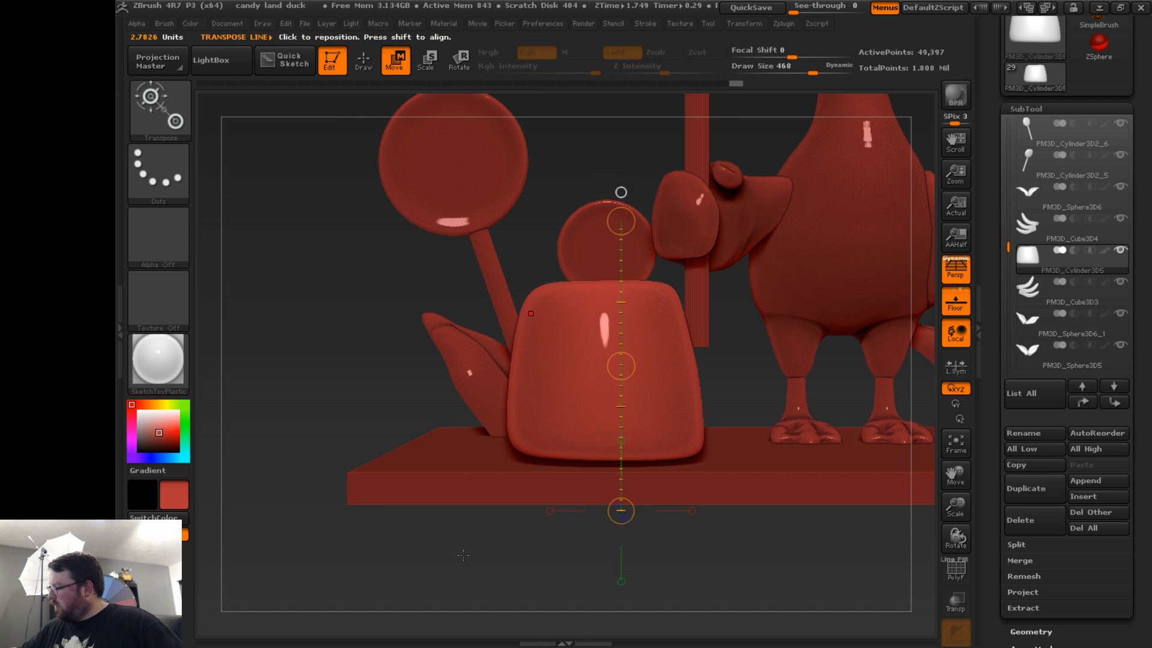
mouse_move(458, 559)
left_mouse_down()
mouse_move(527, 549)
mouse_move(456, 561)
left_mouse_up()
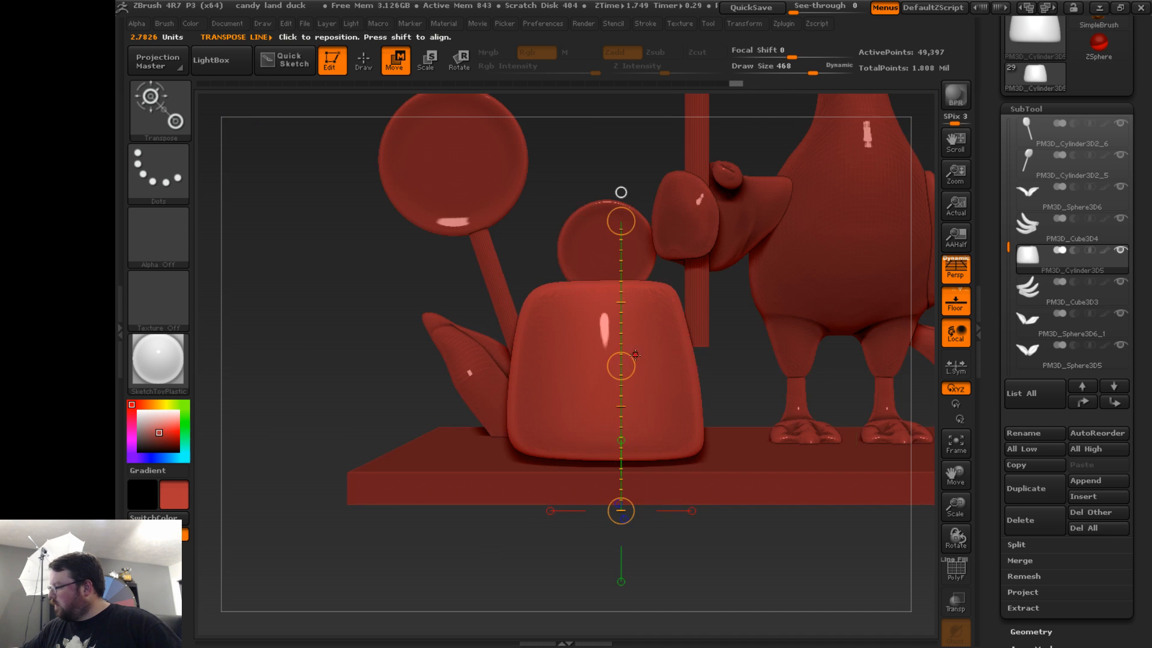
left_click_drag(621, 365, 621, 375)
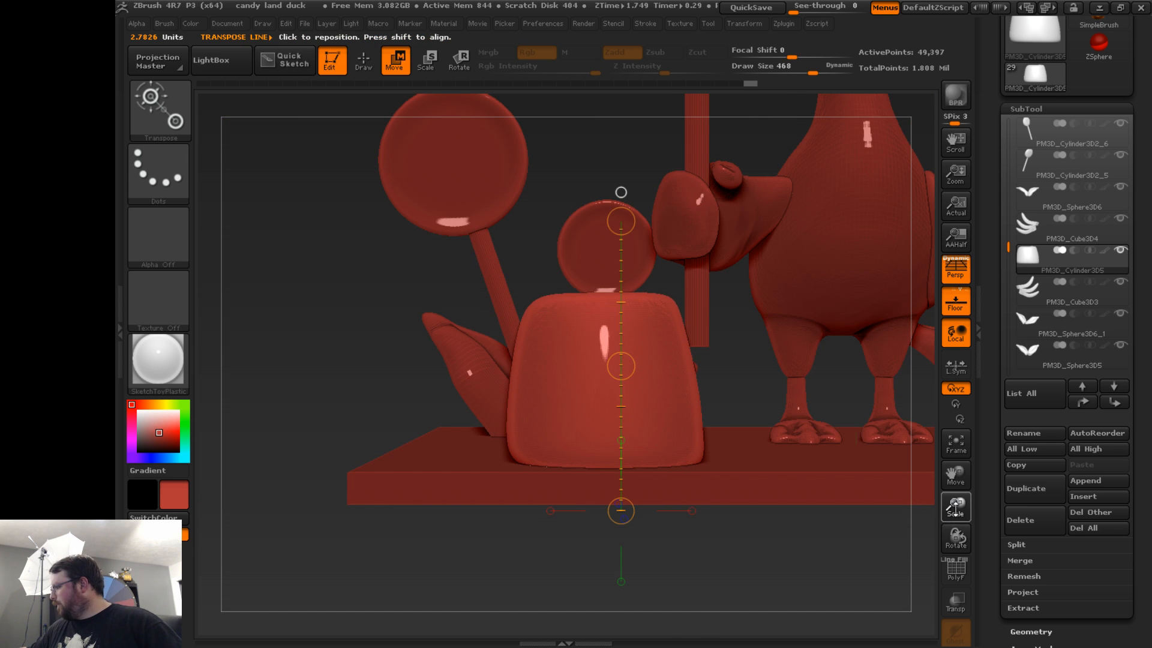
- Shift the gumdrop along the base away from the duck, toward the outer side edge
left_click_drag(955, 508, 929, 466)
left_click_drag(852, 483, 881, 483)
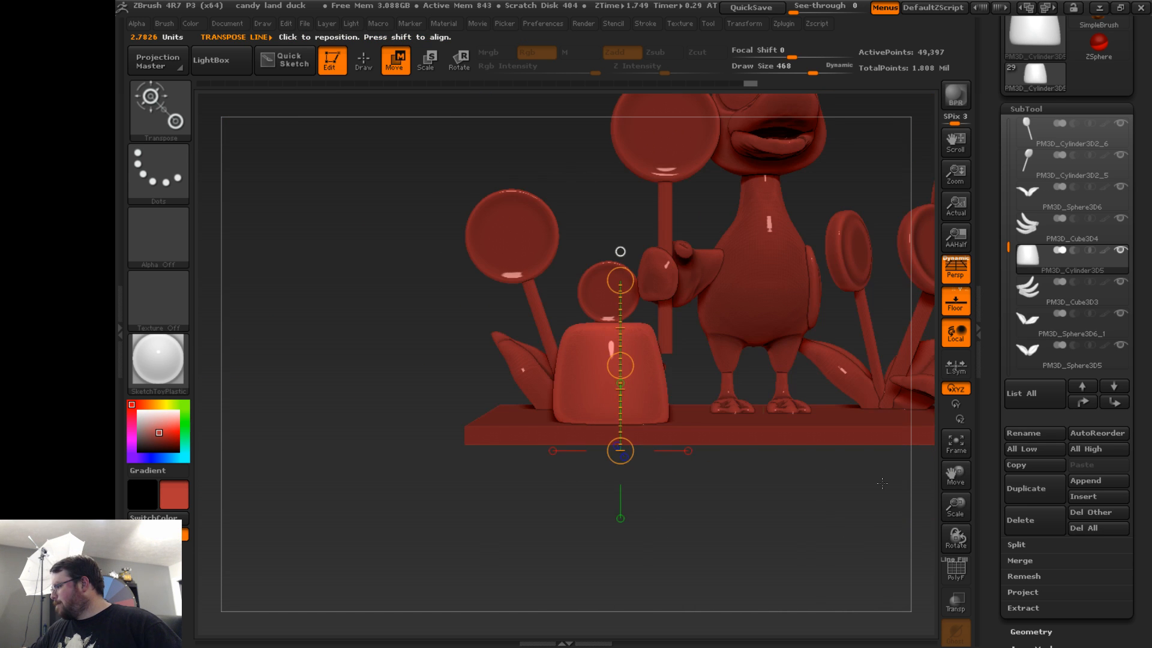
left_click_drag(955, 474, 924, 451)
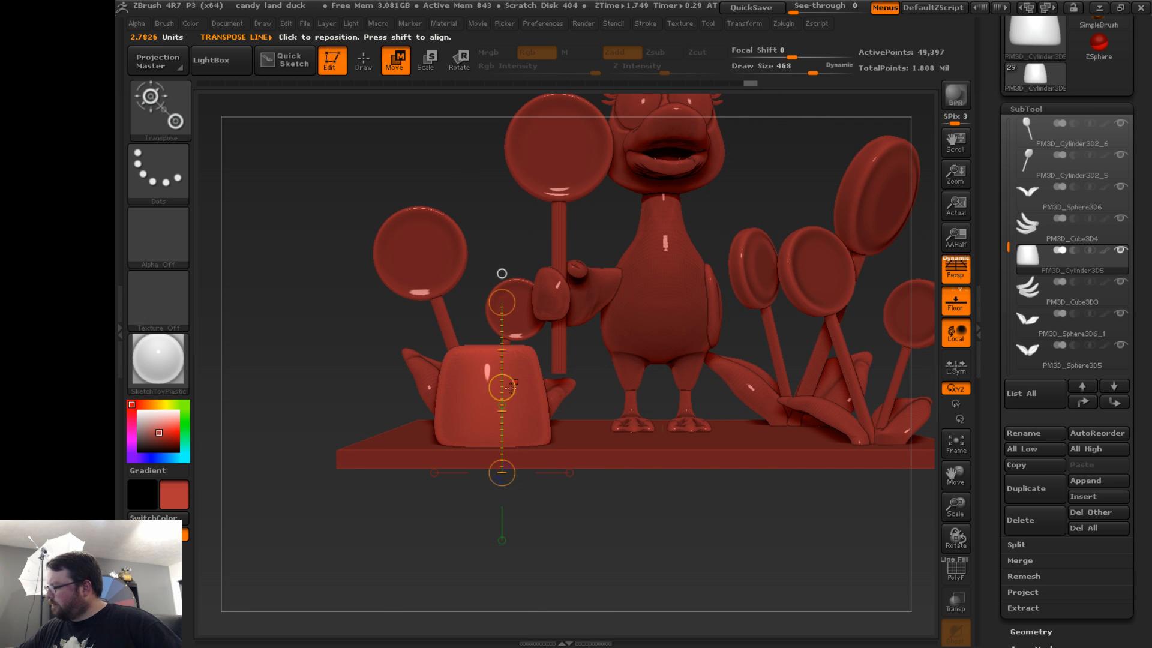
left_click_drag(510, 386, 475, 384)
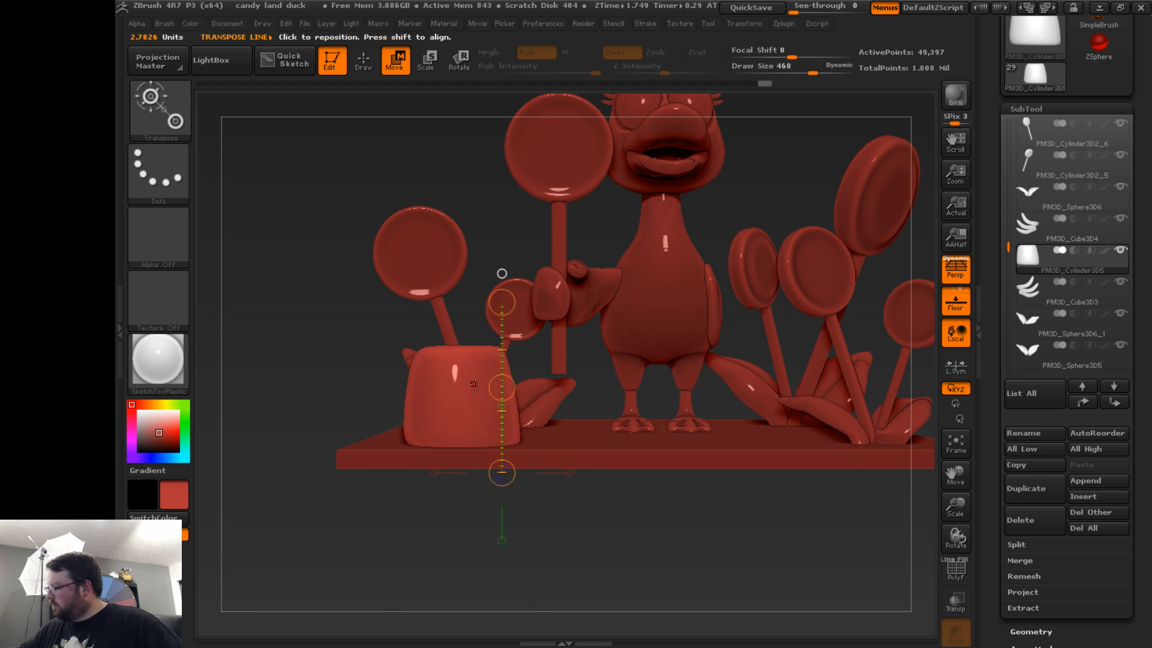
mouse_move(616, 547)
left_mouse_down()
mouse_move(666, 543)
mouse_move(621, 522)
mouse_move(607, 561)
left_mouse_up()
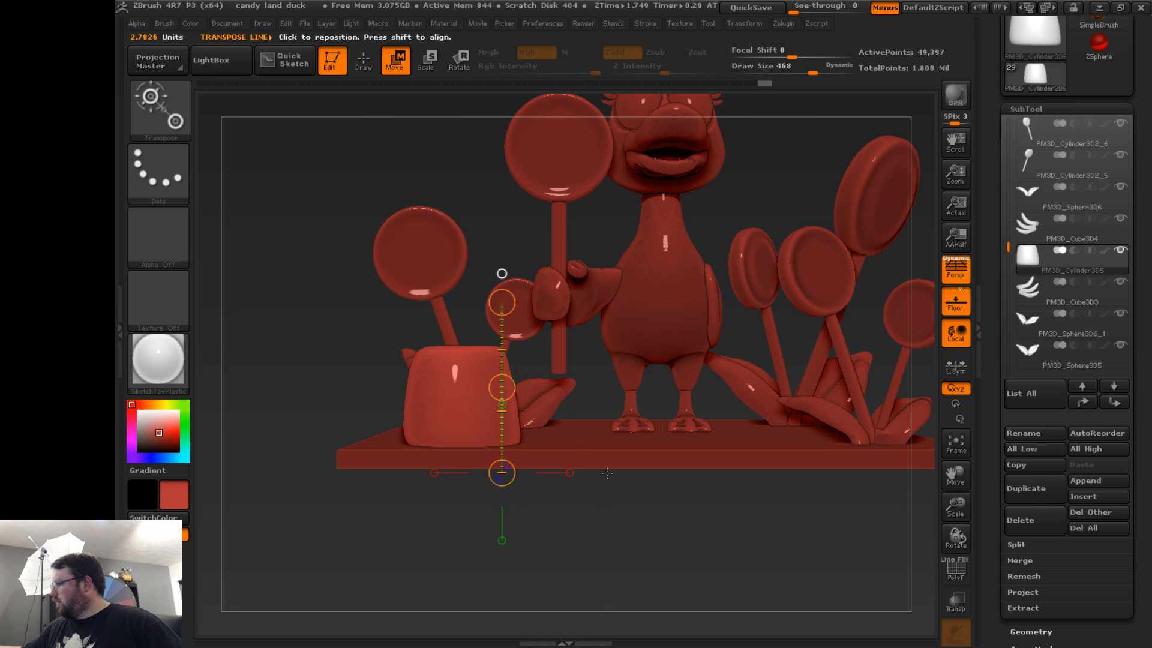
- Duplicate the gumdrop, move the copy beside the original toward the duck, and scale it down to a smaller gumdrop
left_click(1042, 488)
left_click_drag(502, 388, 581, 387)
left_click(428, 62)
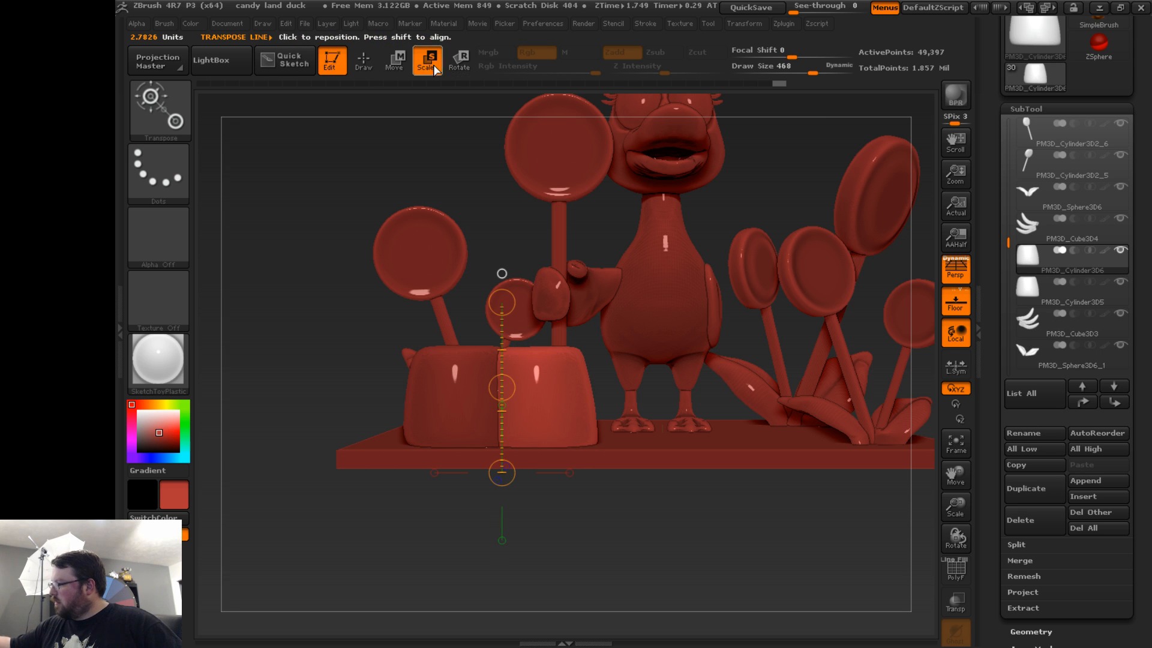
left_click_drag(502, 302, 502, 384)
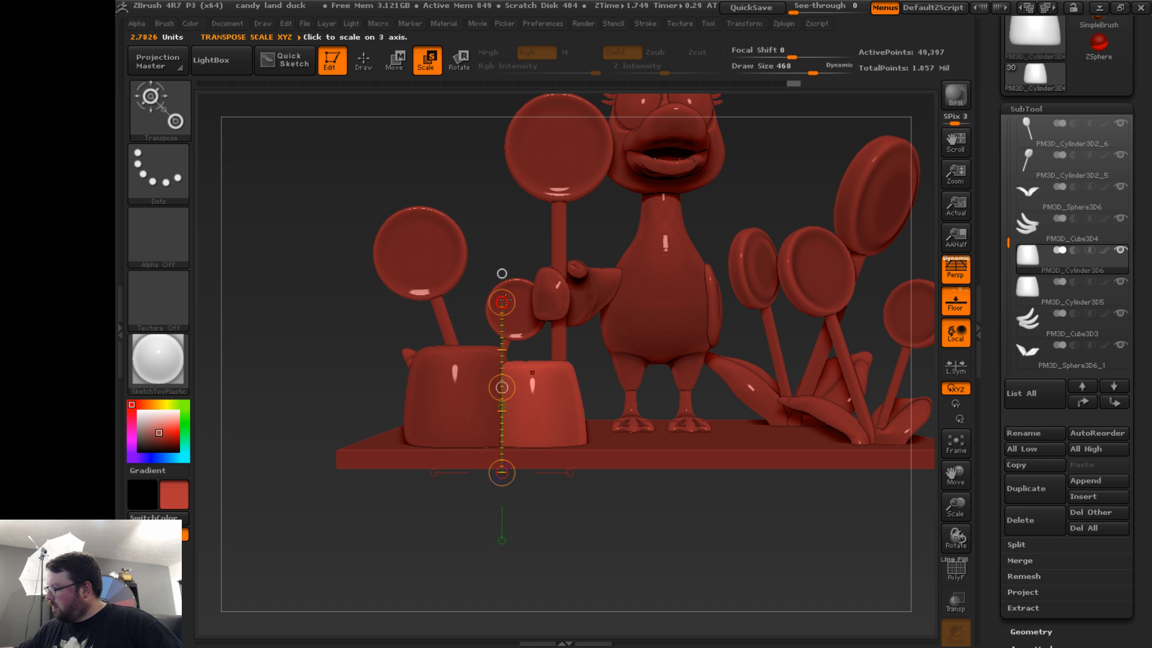
left_click_drag(502, 303, 502, 400)
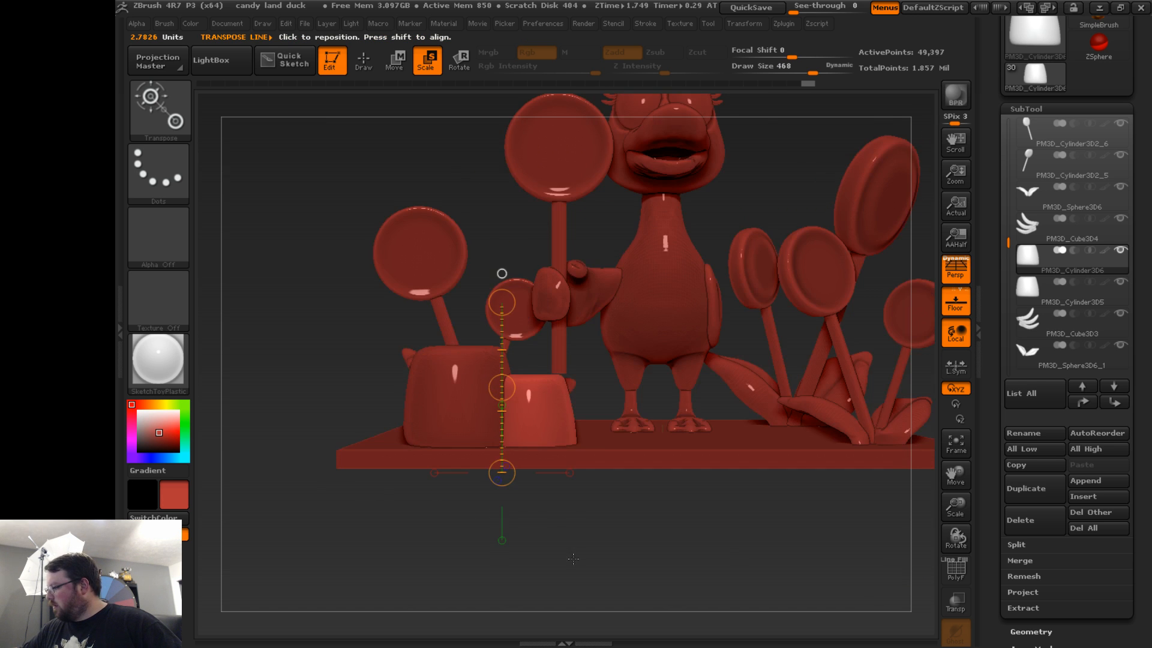
- Move the smaller gumdrop forward toward the front edge of the base, aligning it from above beside the large one
left_click_drag(595, 515, 600, 567)
left_click(558, 469)
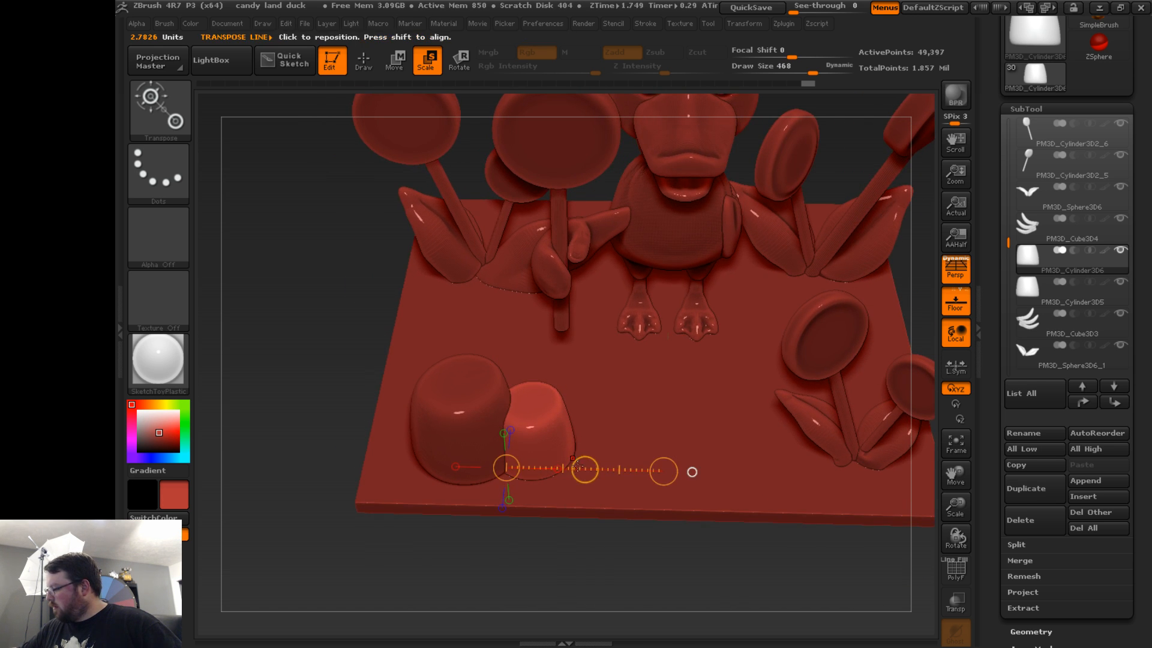
left_click(394, 60)
left_click_drag(585, 468, 590, 486)
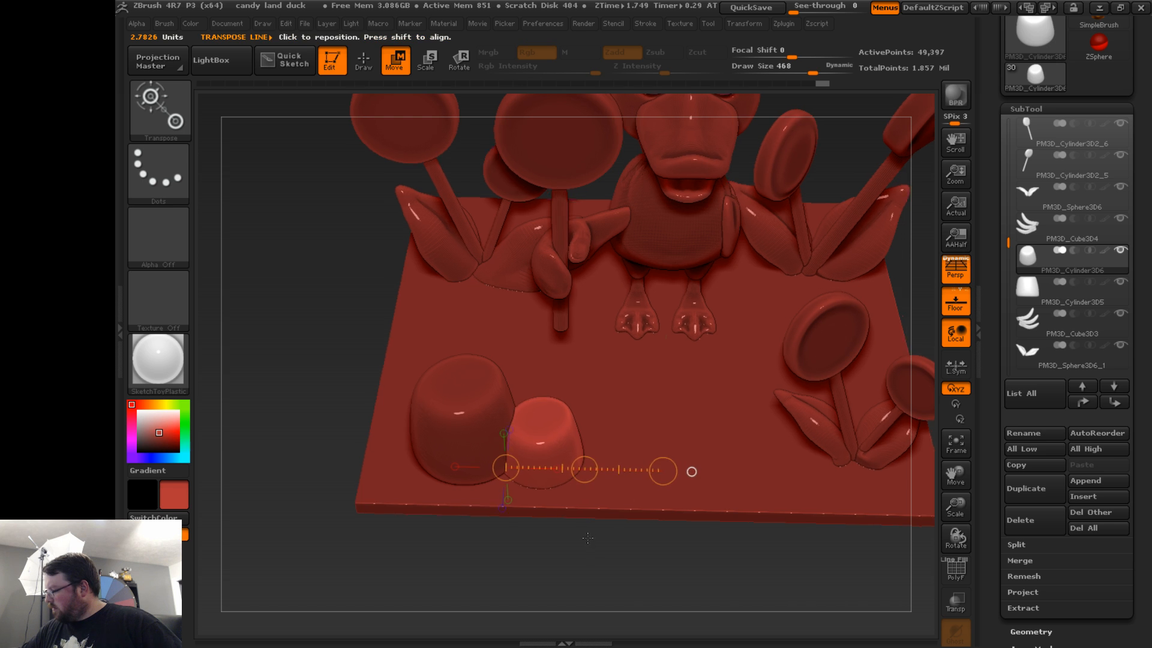
left_click_drag(629, 543, 539, 396)
left_click_drag(702, 332, 719, 356)
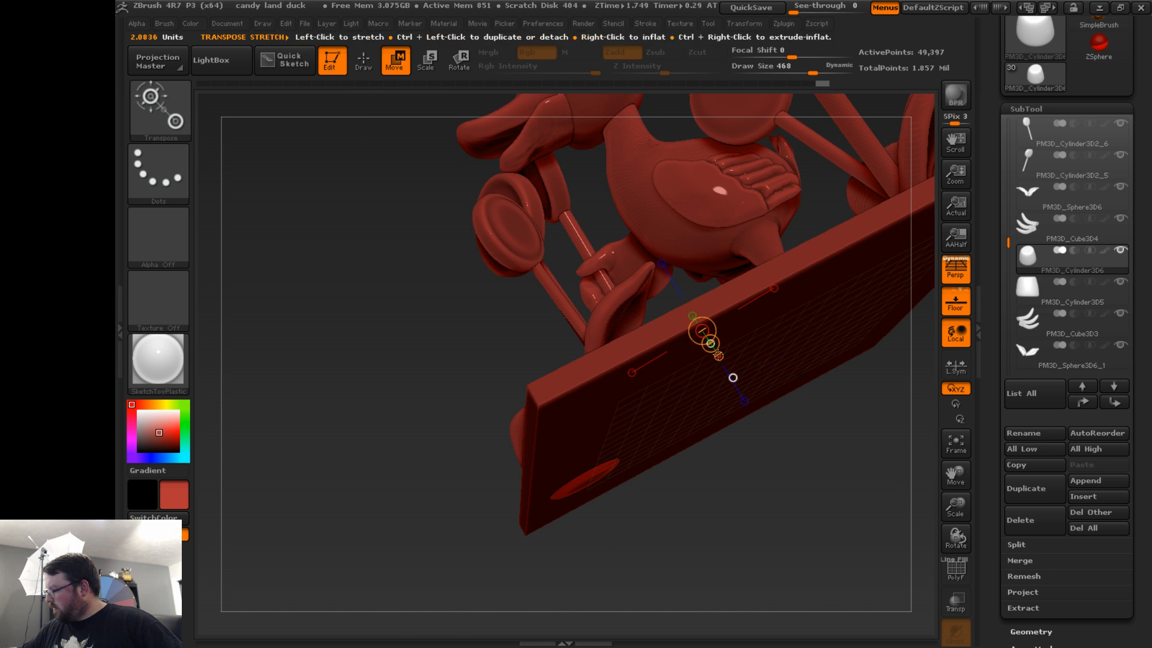
mouse_move(505, 315)
left_mouse_down()
mouse_move(521, 432)
mouse_move(558, 491)
mouse_move(556, 554)
left_mouse_up()
left_click_drag(557, 513, 563, 527)
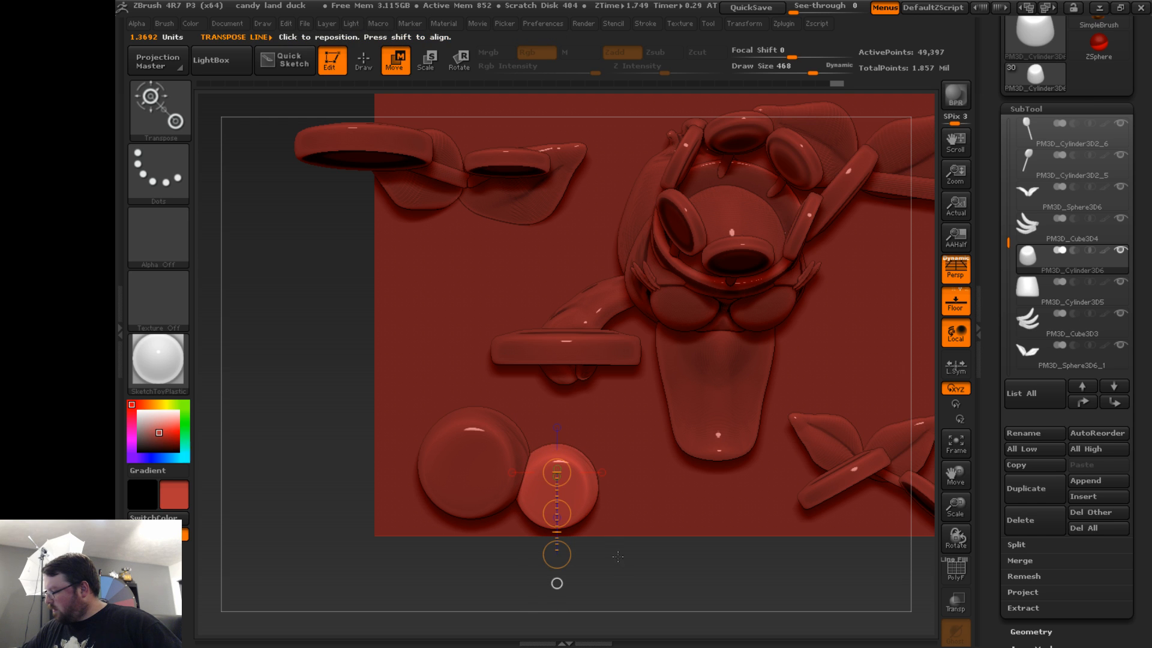
- Duplicate the small gumdrop and move the copy back behind the gap between the two front gumdrops
left_click(1042, 487)
left_click_drag(556, 513, 542, 450)
left_click_drag(632, 571, 639, 393)
left_click_drag(475, 90, 473, 141, "shift")
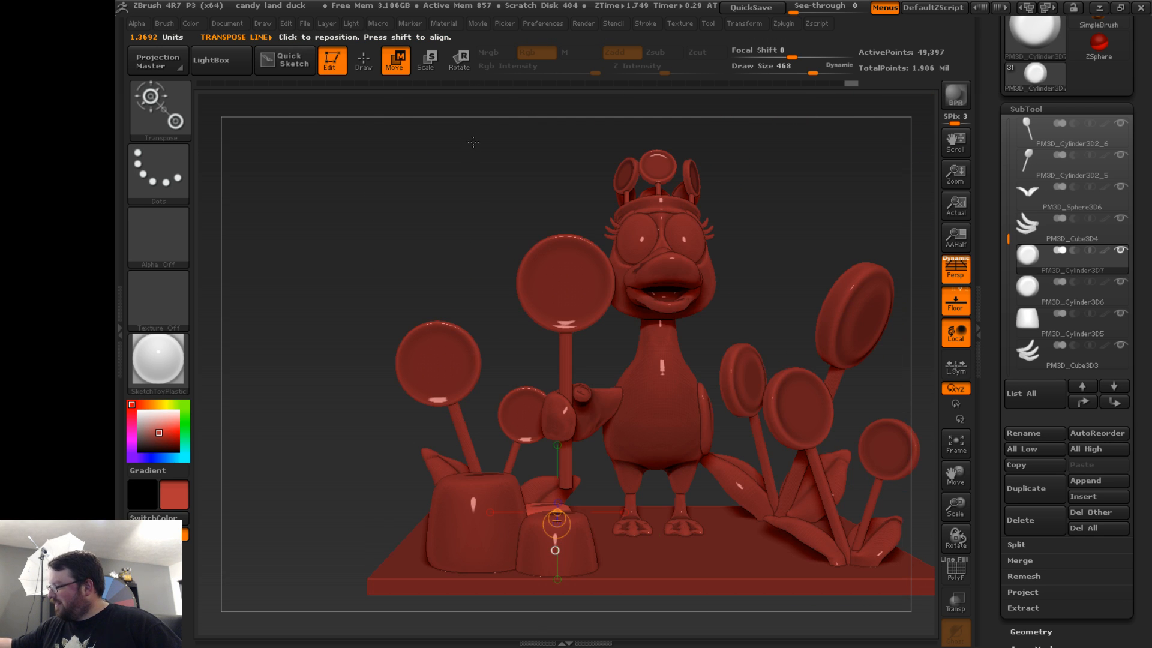
- Enlarge the rear gumdrop copy with transpose Scale and raise it slightly with the Move line
left_click(461, 60)
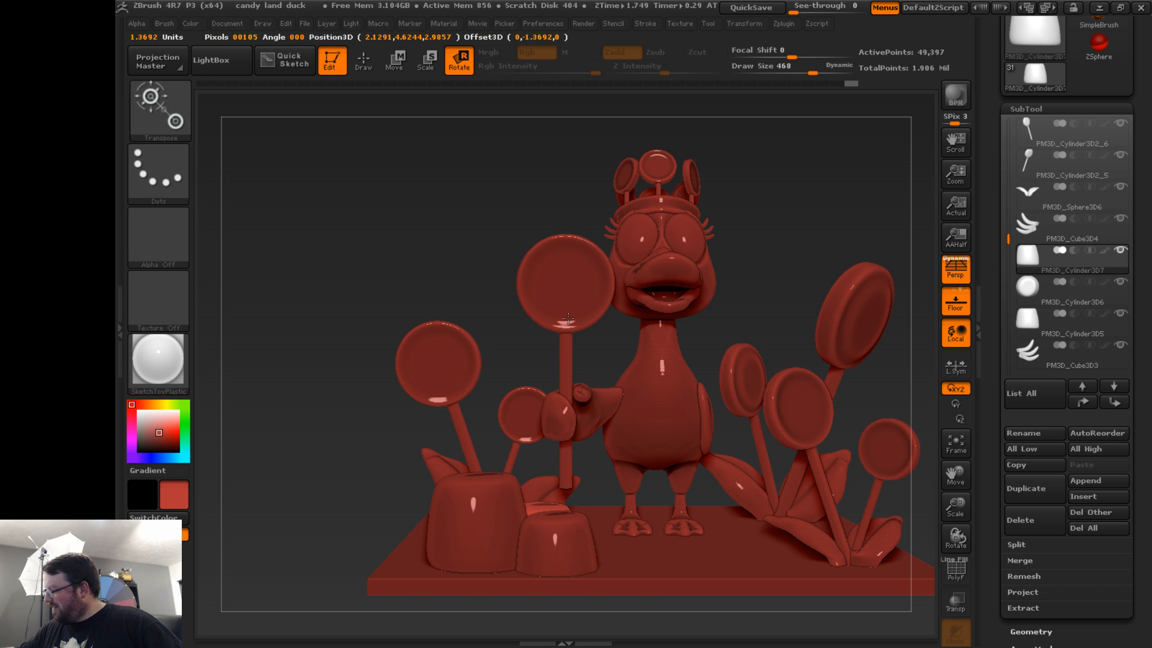
left_click(425, 64)
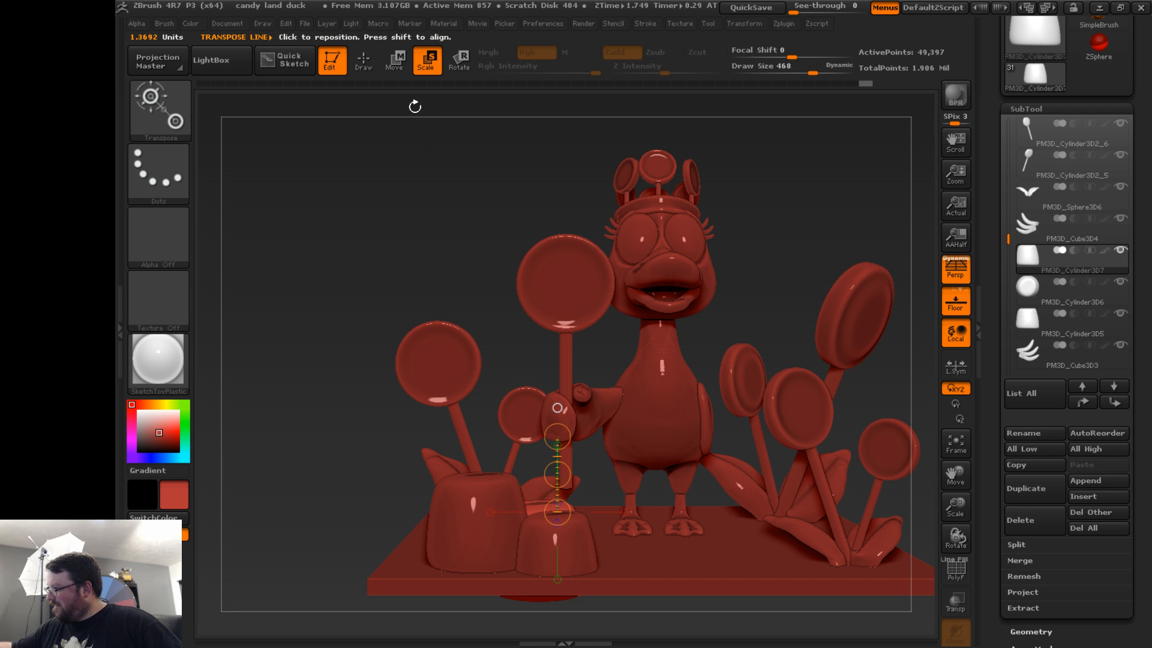
left_click(394, 60)
left_click_drag(558, 474, 807, 174)
left_click_drag(955, 474, 925, 416)
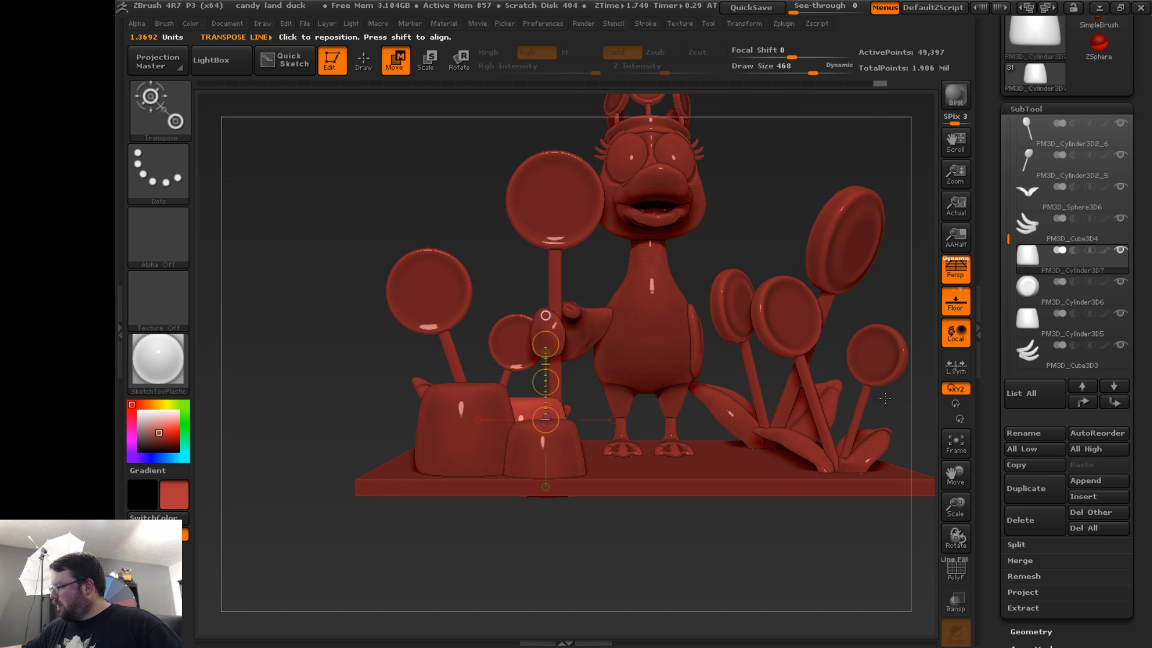
left_click_drag(546, 382, 544, 378)
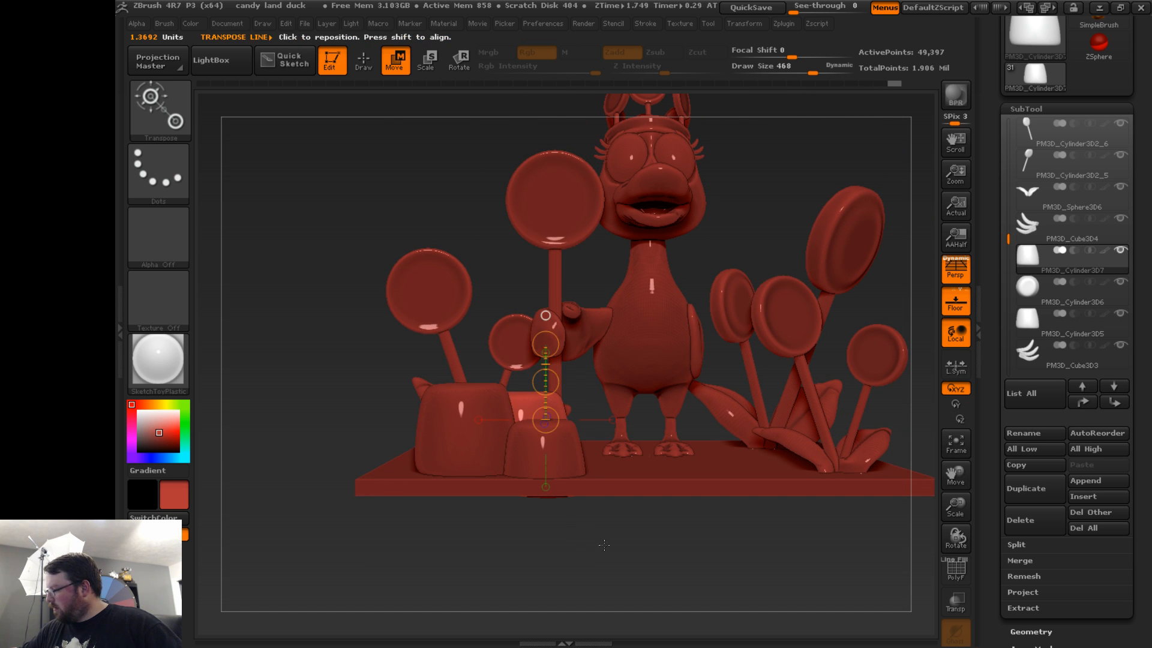
- Select the small front gumdrop and stretch it slightly taller
mouse_move(594, 540)
left_mouse_down()
mouse_move(594, 486)
mouse_move(600, 550)
left_mouse_up()
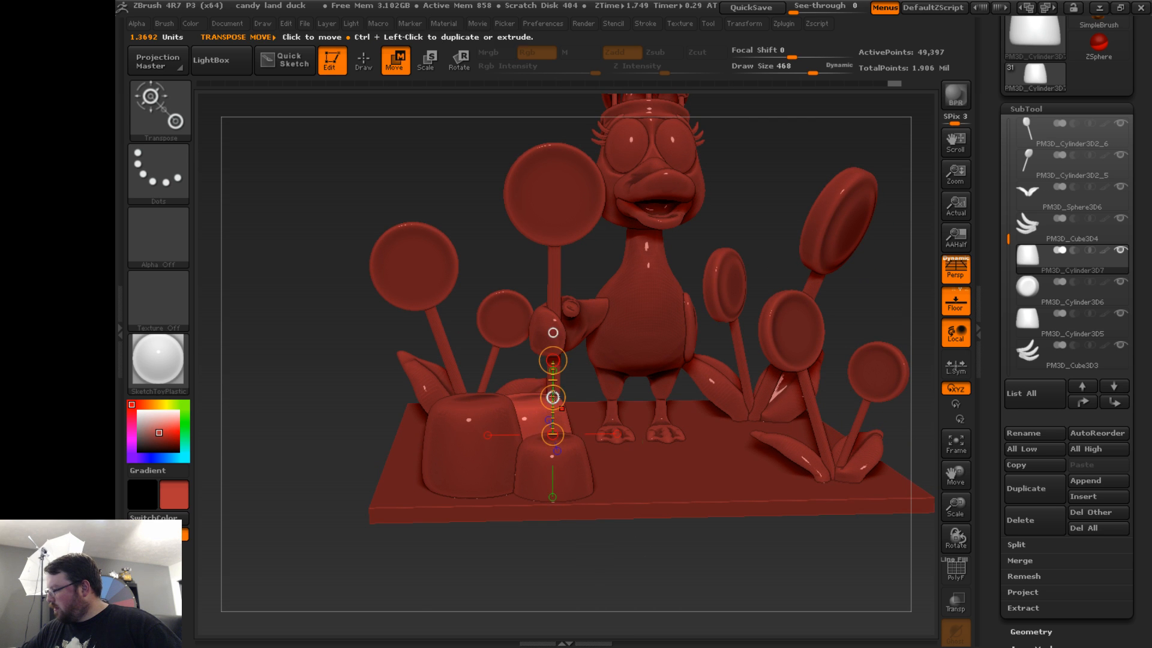
left_click(1055, 293)
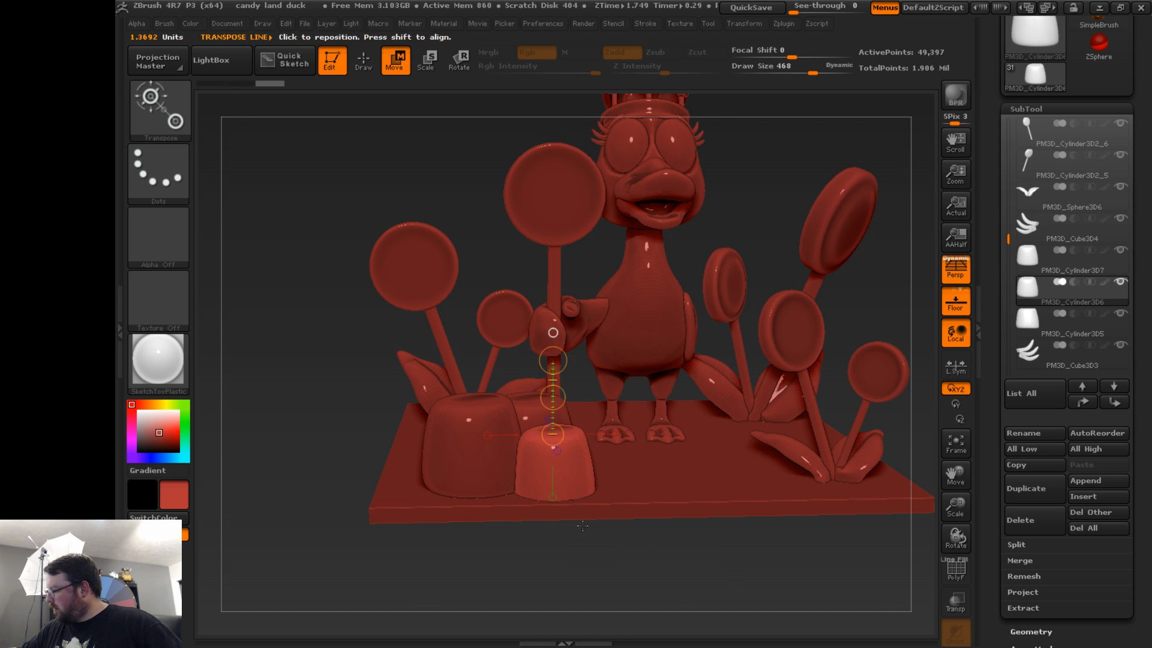
left_click_drag(624, 543, 622, 577)
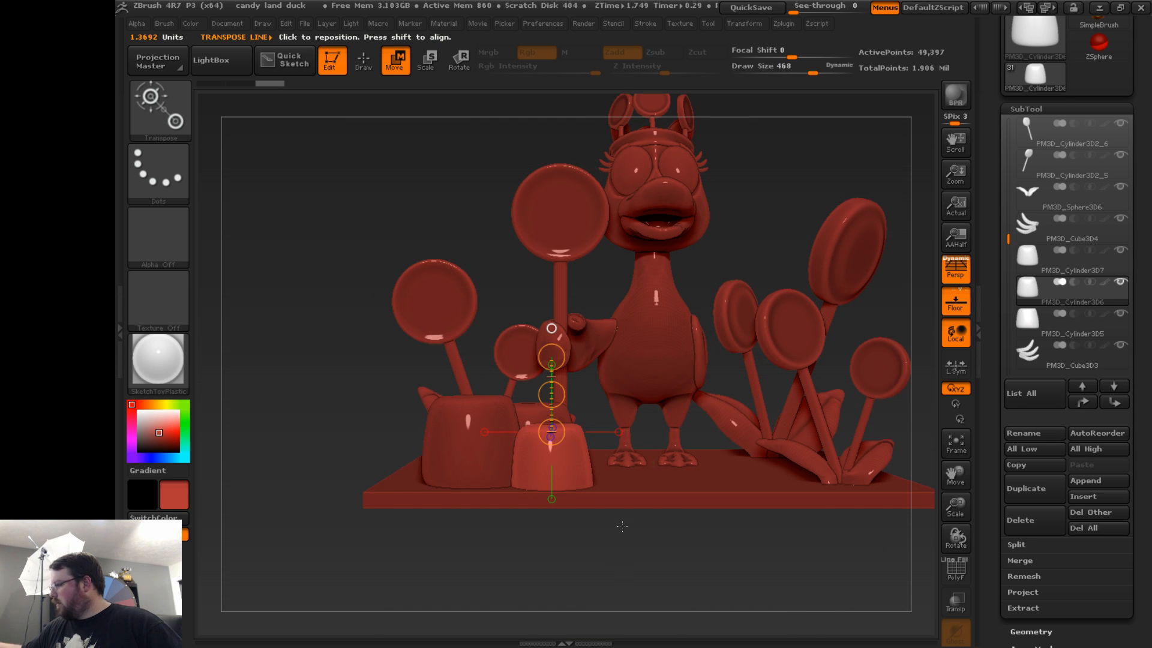
left_click_drag(622, 526, 817, 498)
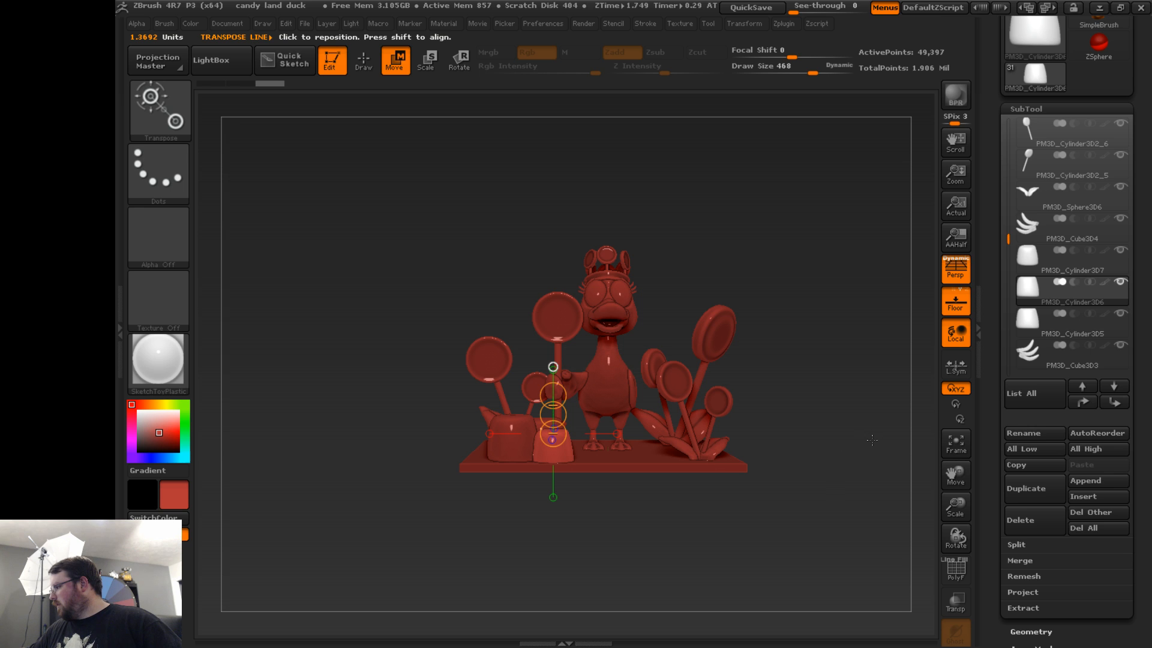
left_click_drag(896, 486, 837, 524)
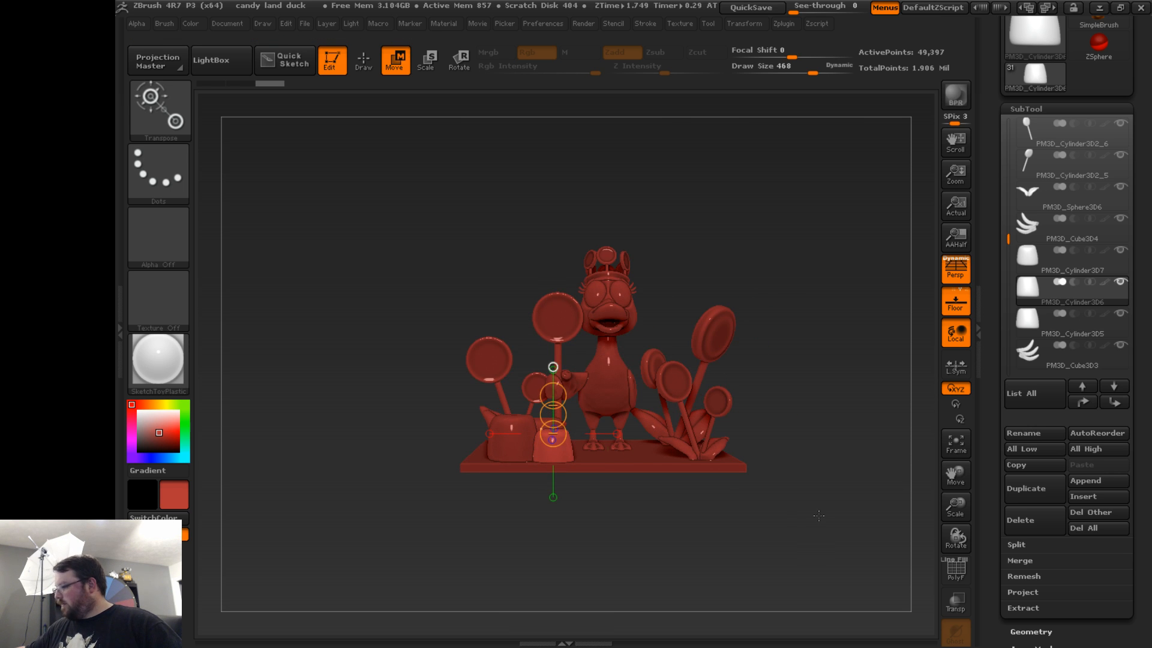
left_click(158, 362)
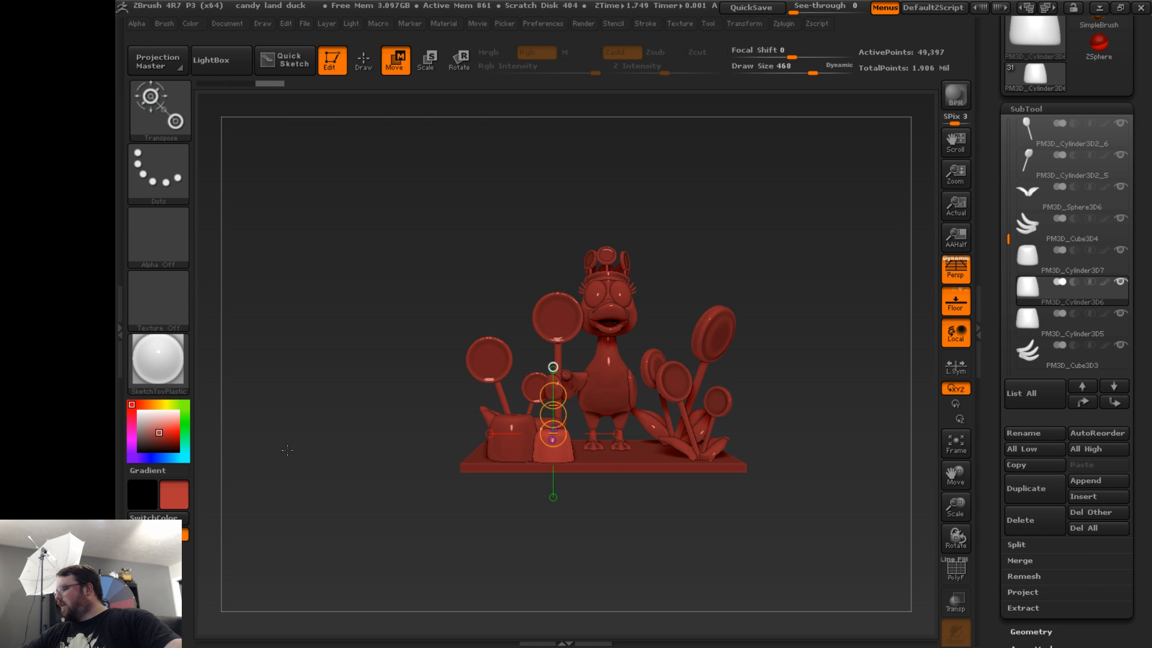
left_click_drag(321, 438, 316, 476)
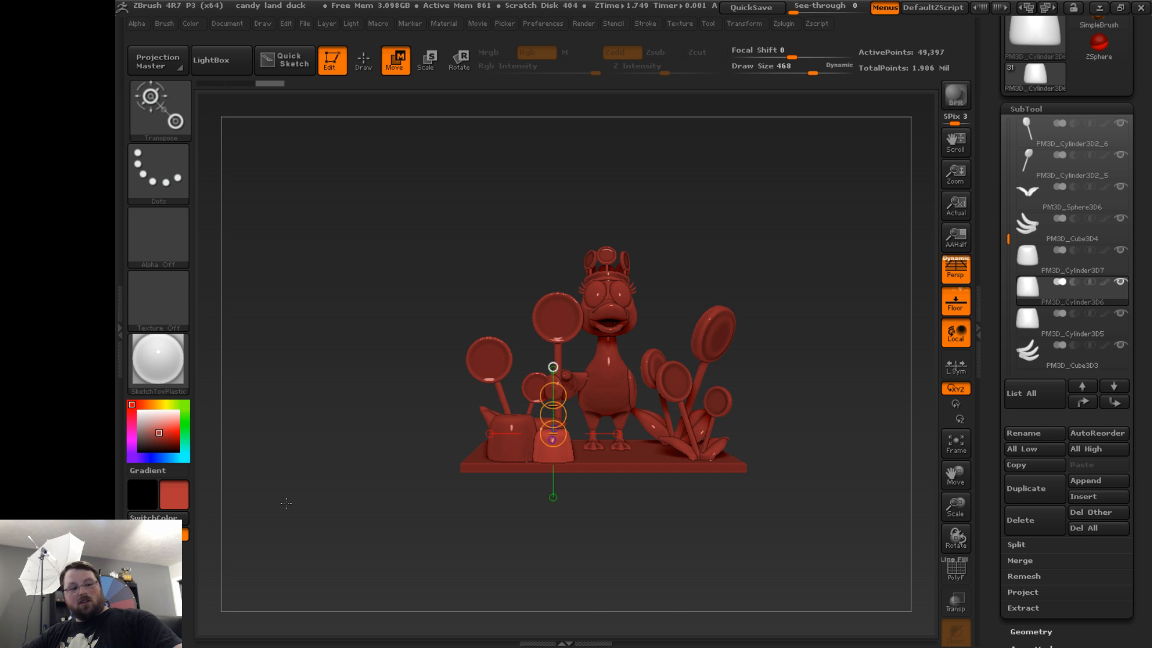
- Save the project over the existing candy land duck.ZPR file
key("ctrl+s")
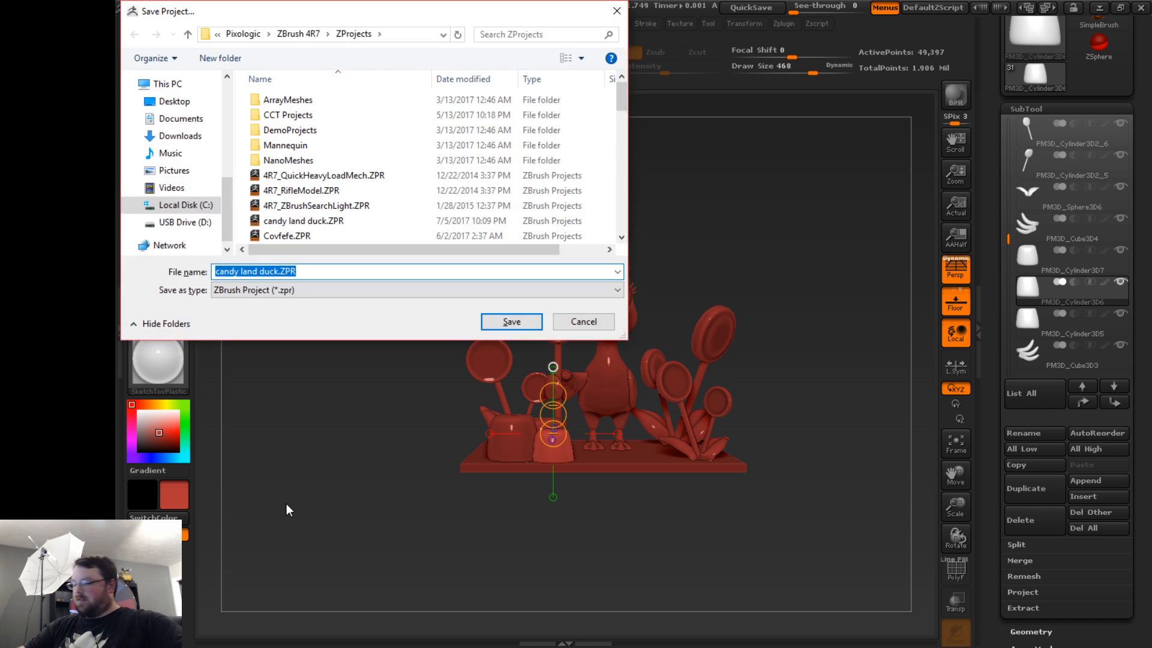
key("Return")
key("Return")
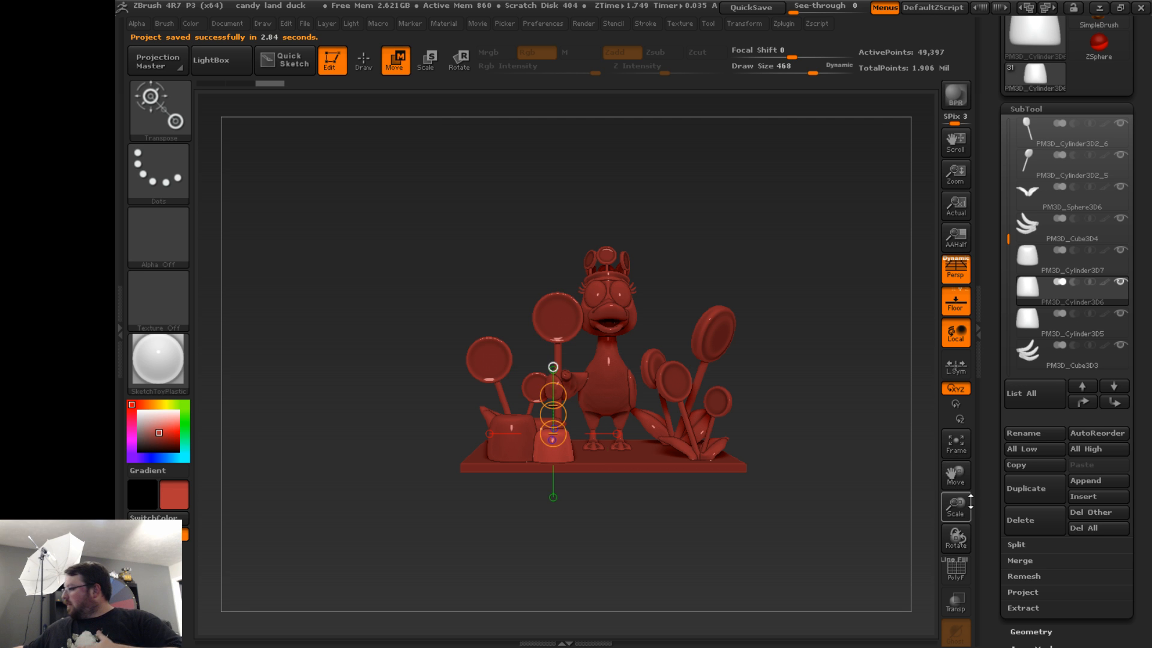
- Examine the gumdrop cluster and the whole candy scene from the front and from raised three-quarter angles
left_click_drag(960, 504, 946, 569)
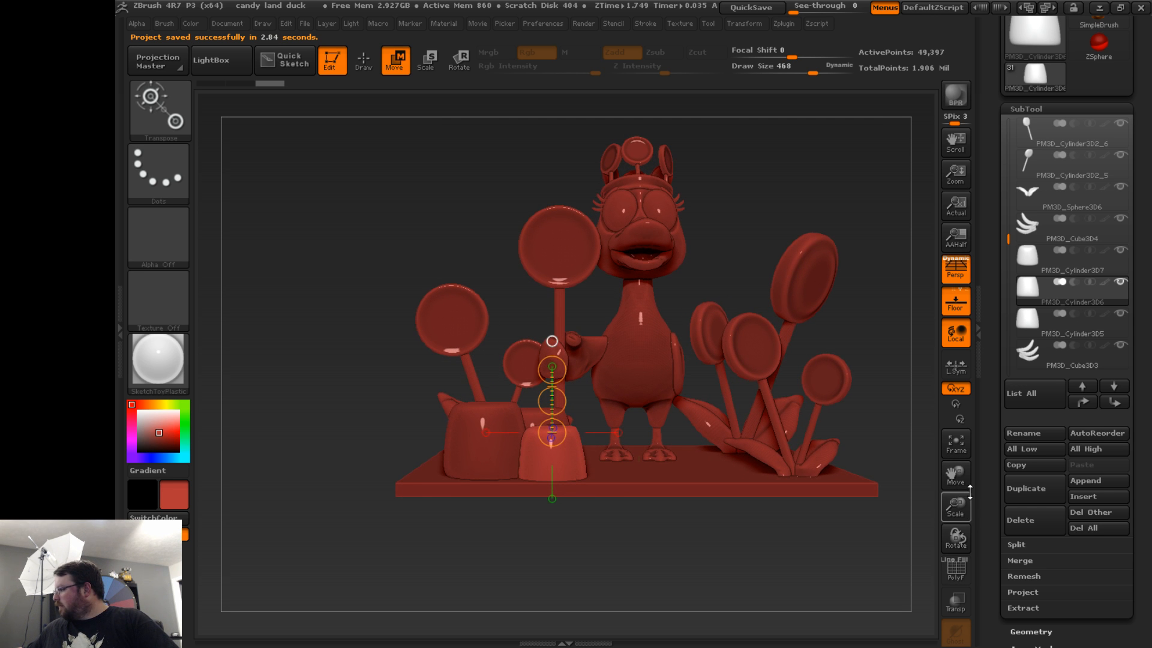
left_click_drag(958, 473, 869, 497)
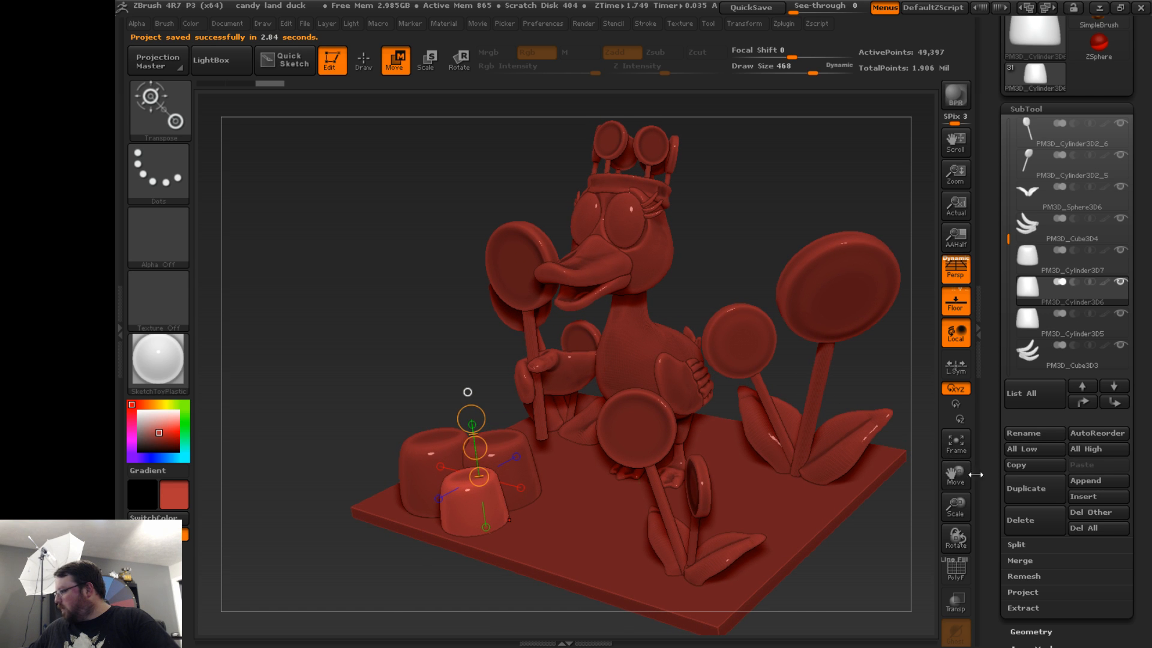
left_click_drag(957, 512, 955, 488)
left_click_drag(962, 478, 917, 429)
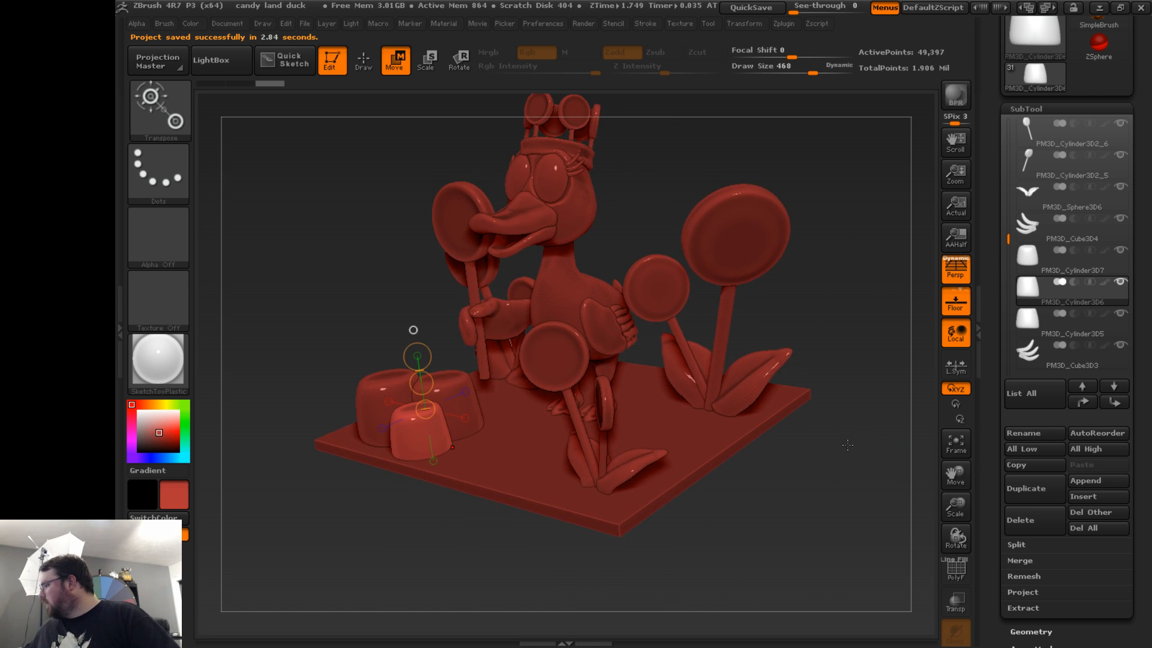
left_click_drag(847, 445, 850, 499)
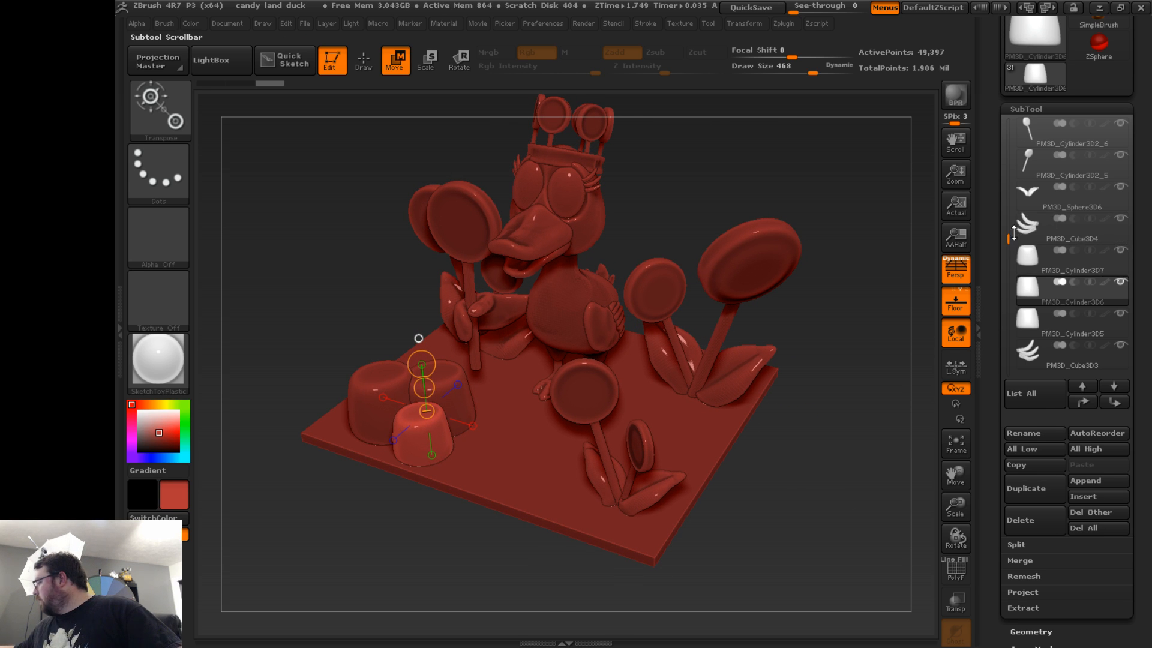
left_click_drag(1008, 239, 1010, 118)
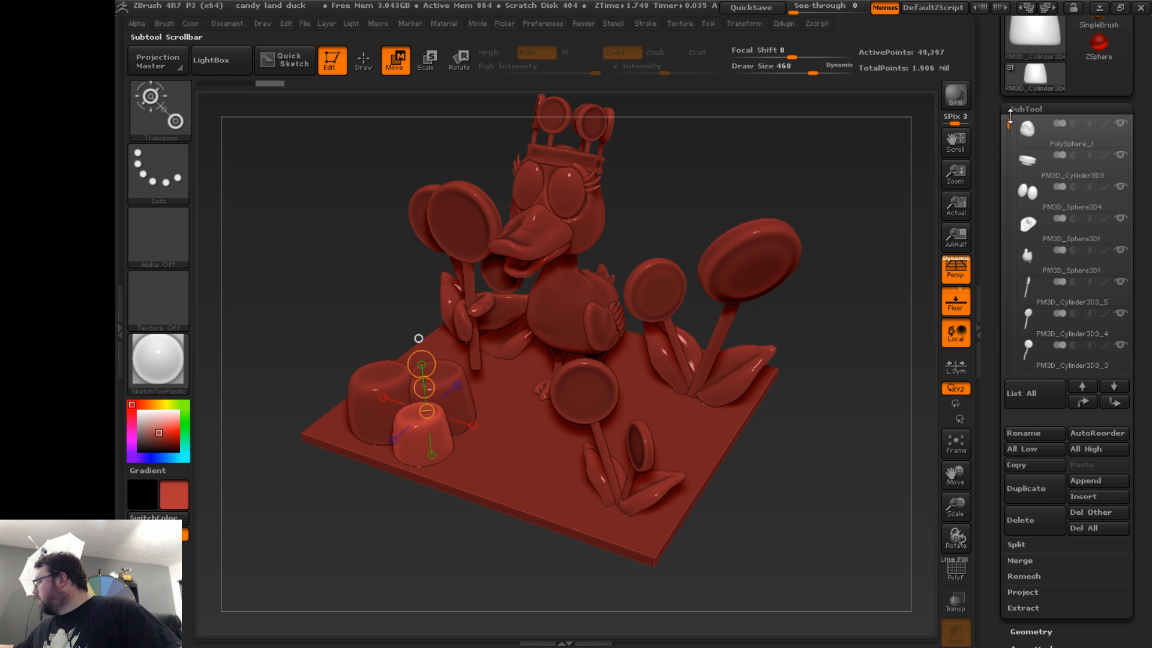
left_click(1062, 137)
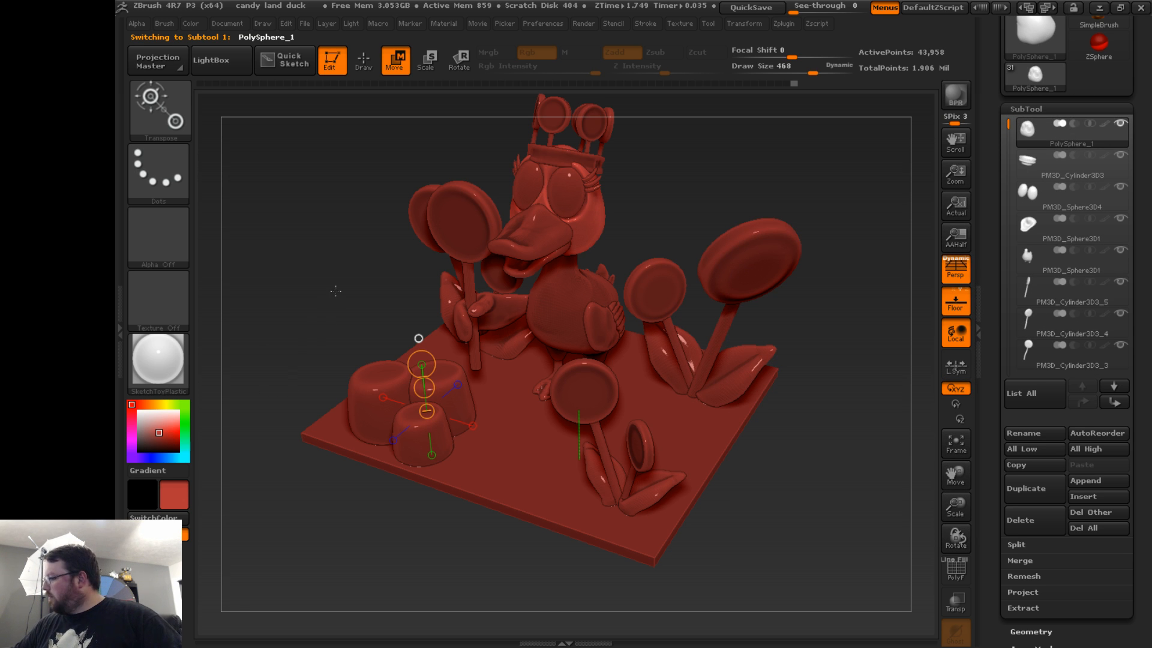
left_click_drag(336, 291, 327, 318)
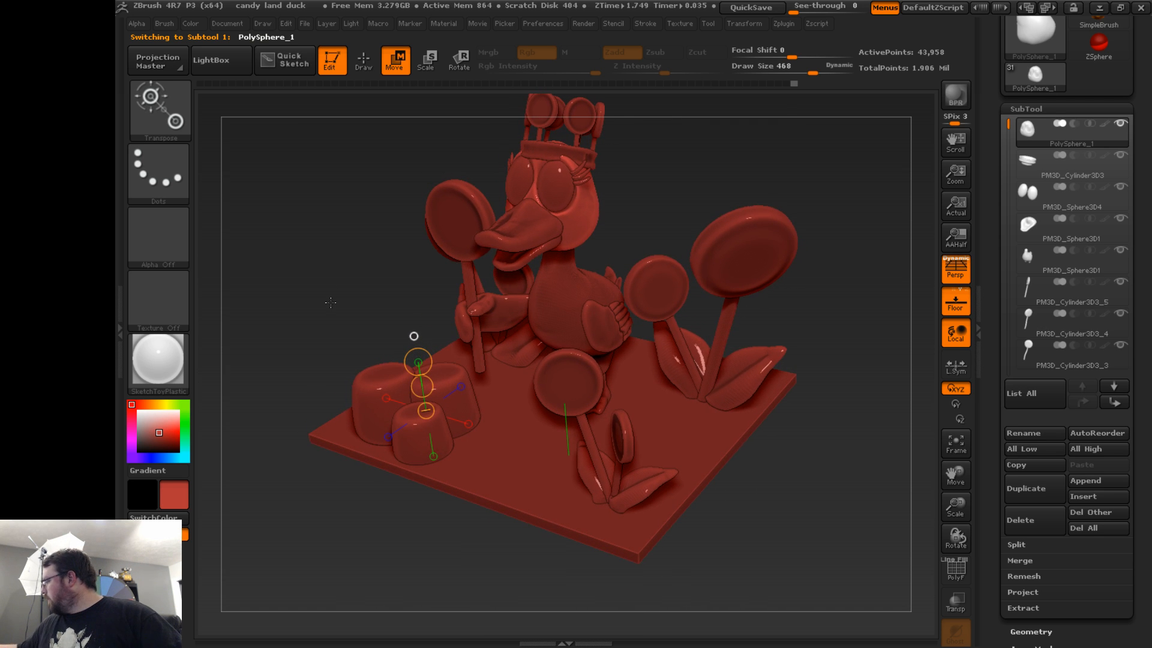
- Select the large lollipop in the duck's hand as the active subtool and frame it from the front
left_click(1059, 301)
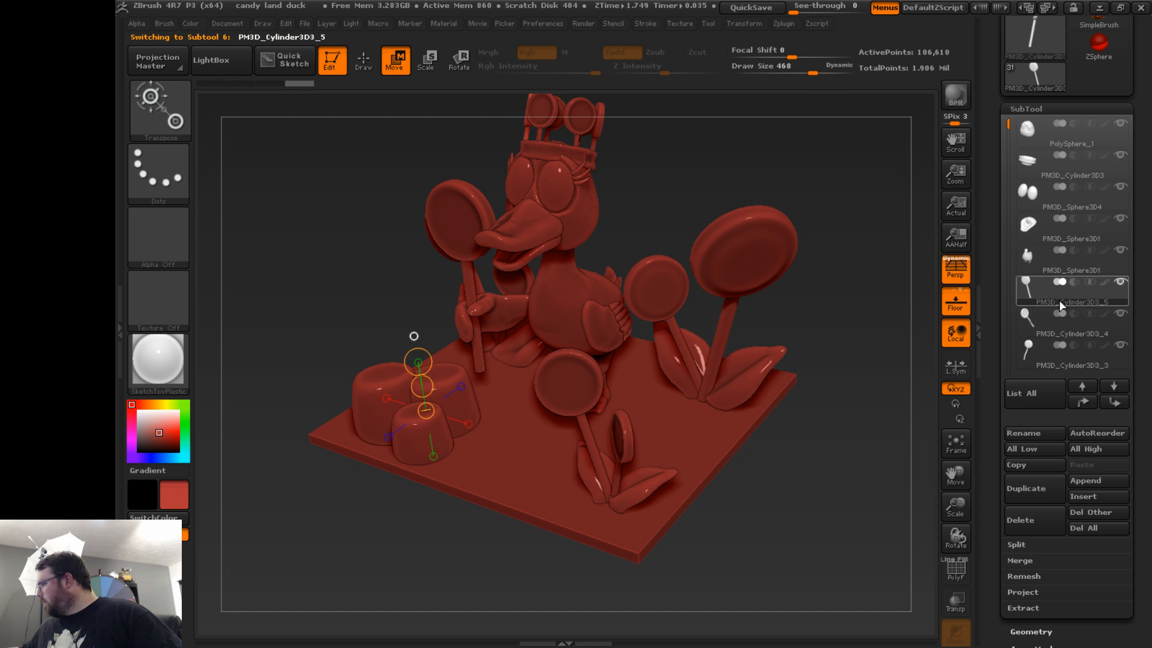
left_click_drag(1011, 243, 1008, 288)
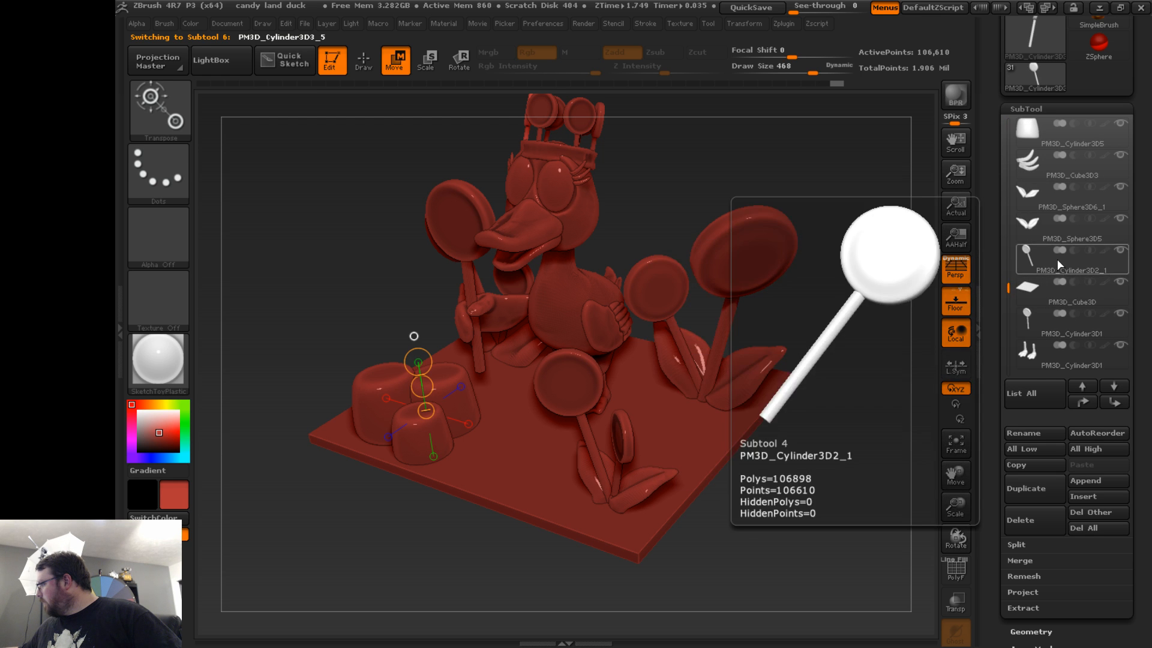
left_click(1054, 270)
left_click(1052, 325)
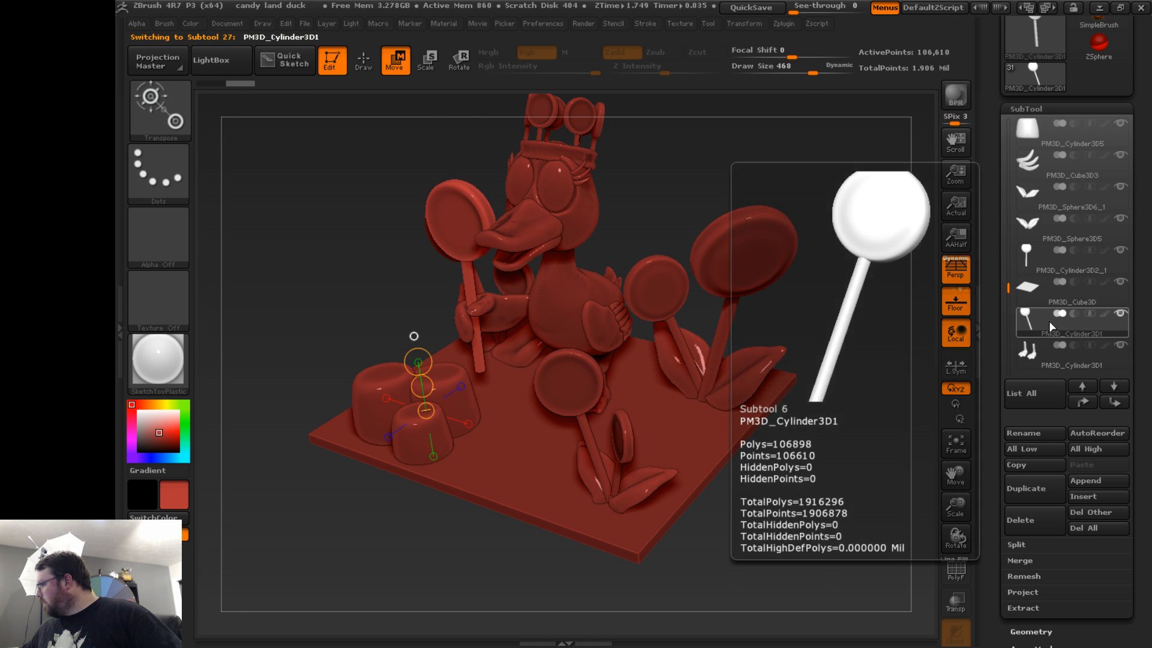
left_click_drag(837, 461, 870, 456, "shift")
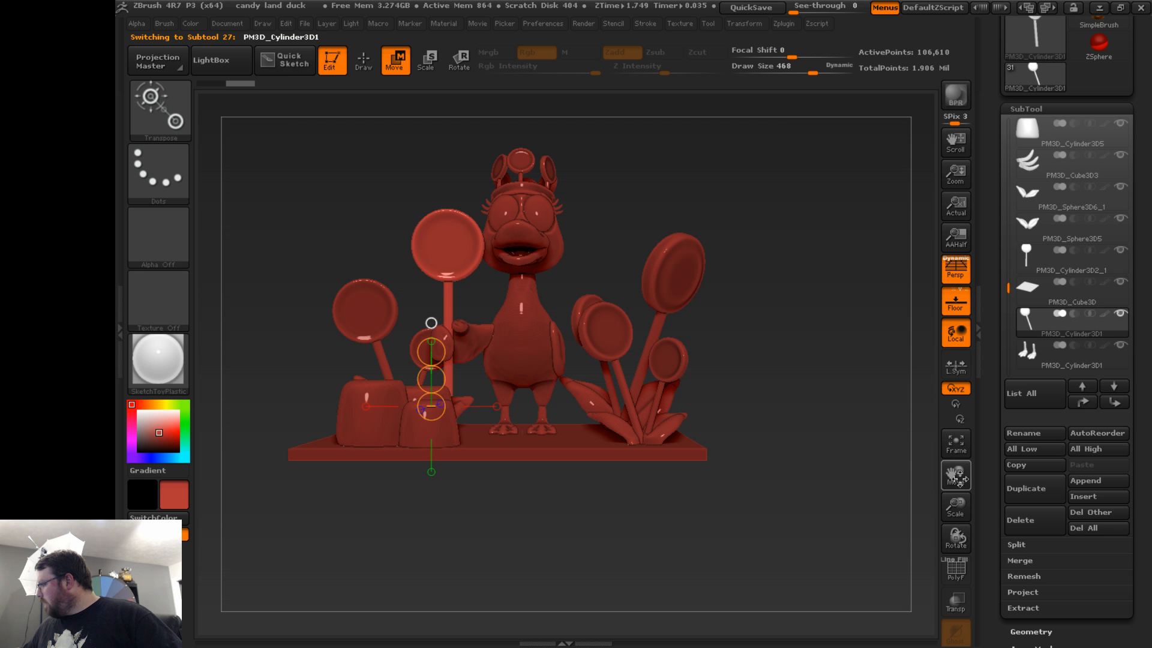
left_click_drag(956, 506, 968, 579)
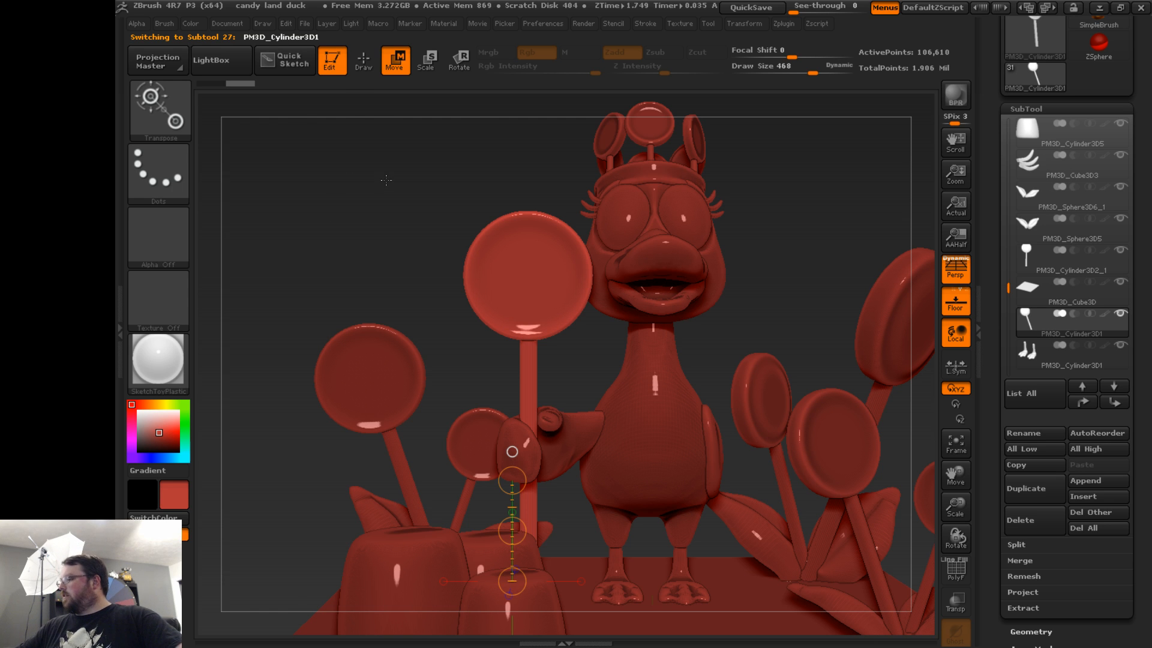
- Switch from transposing to drawing with the Standard brush
left_click(363, 60)
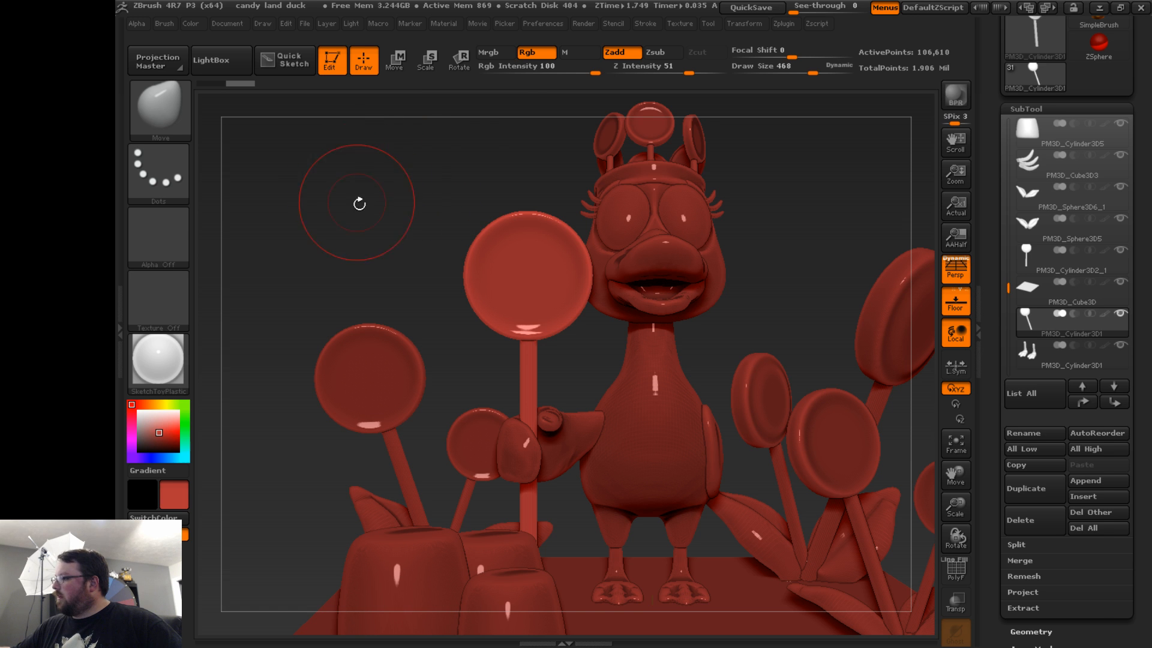
key("b")
key("s")
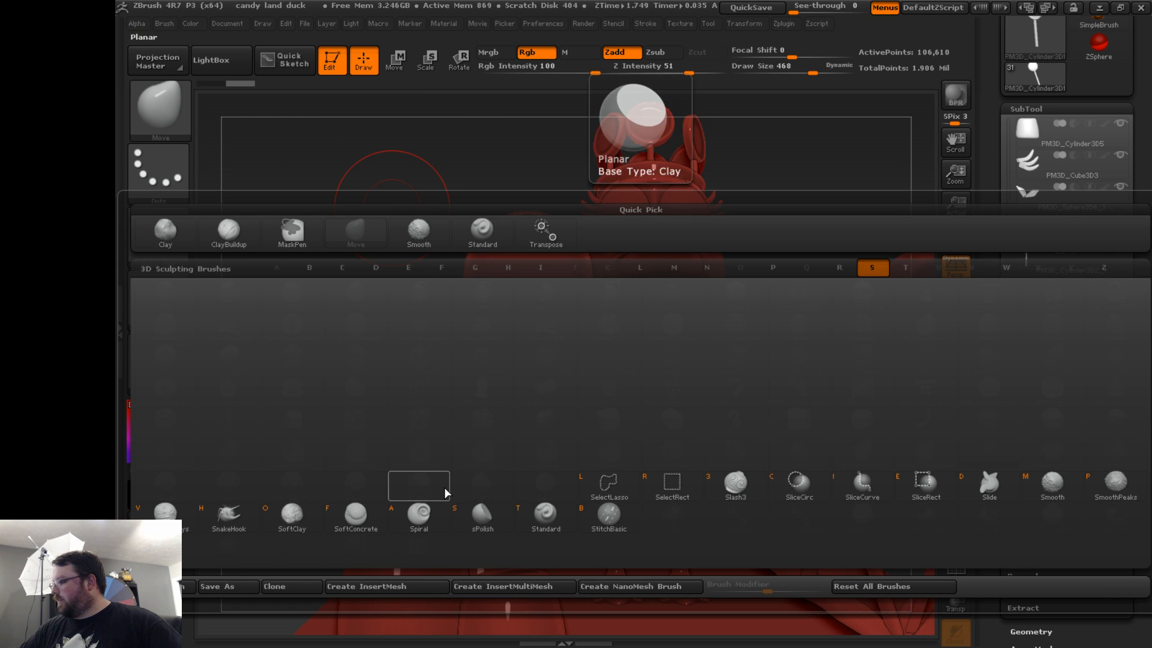
left_click(554, 515)
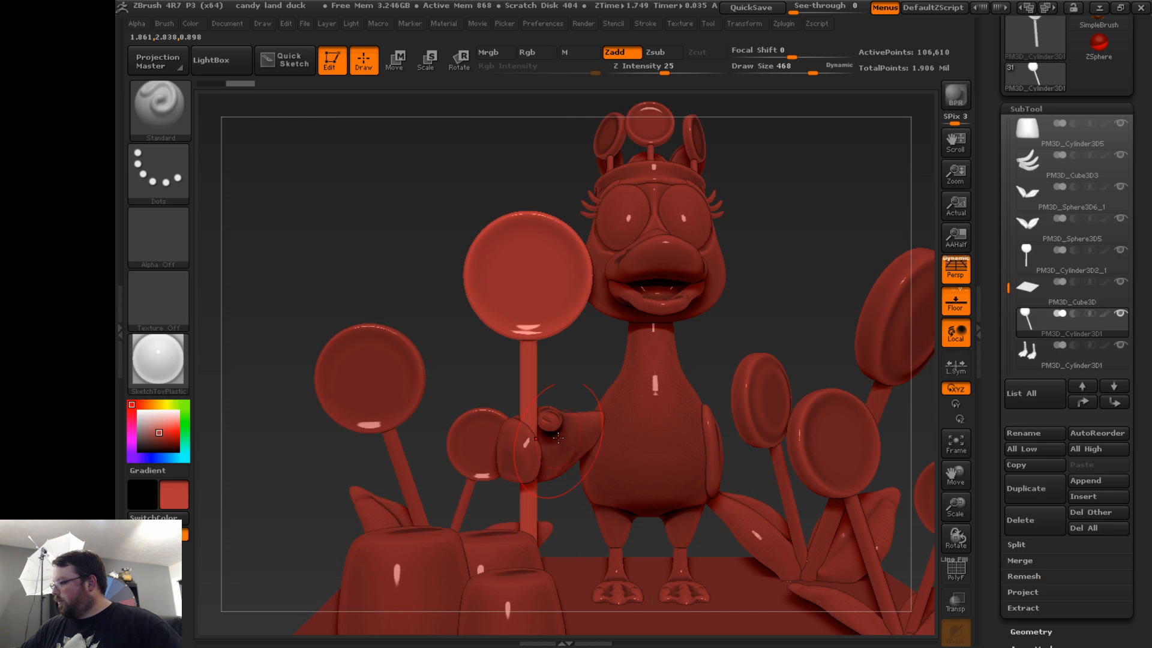
- Set the Standard brush to paint color only, with Rgb on and Zadd off
left_click(535, 53)
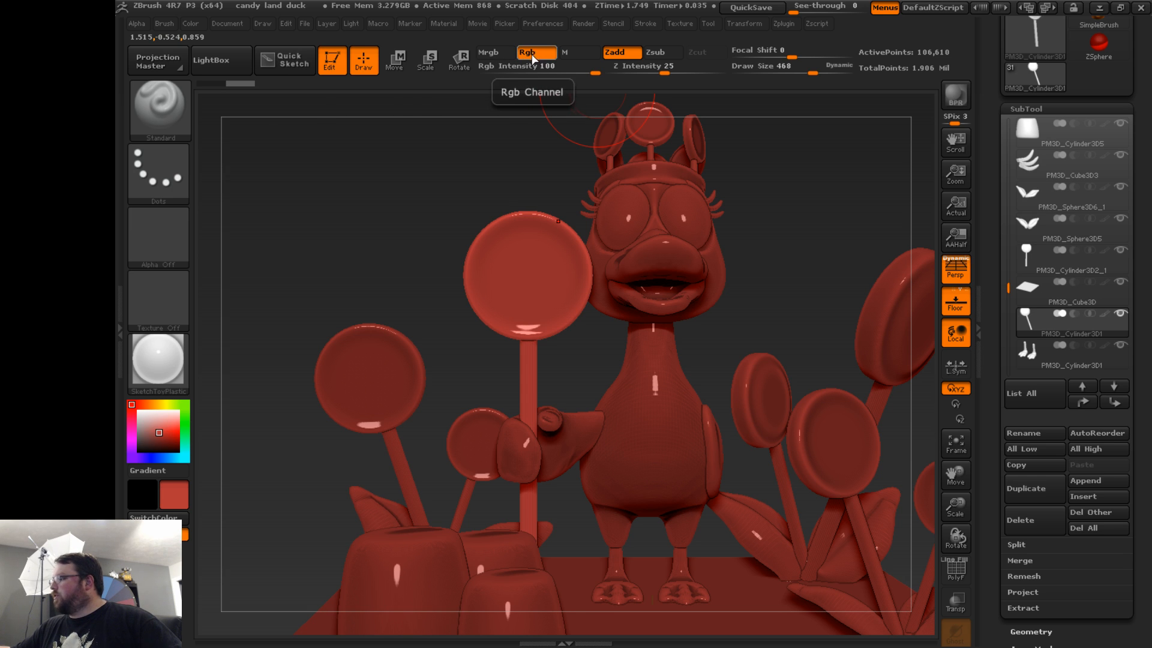
left_click(622, 52)
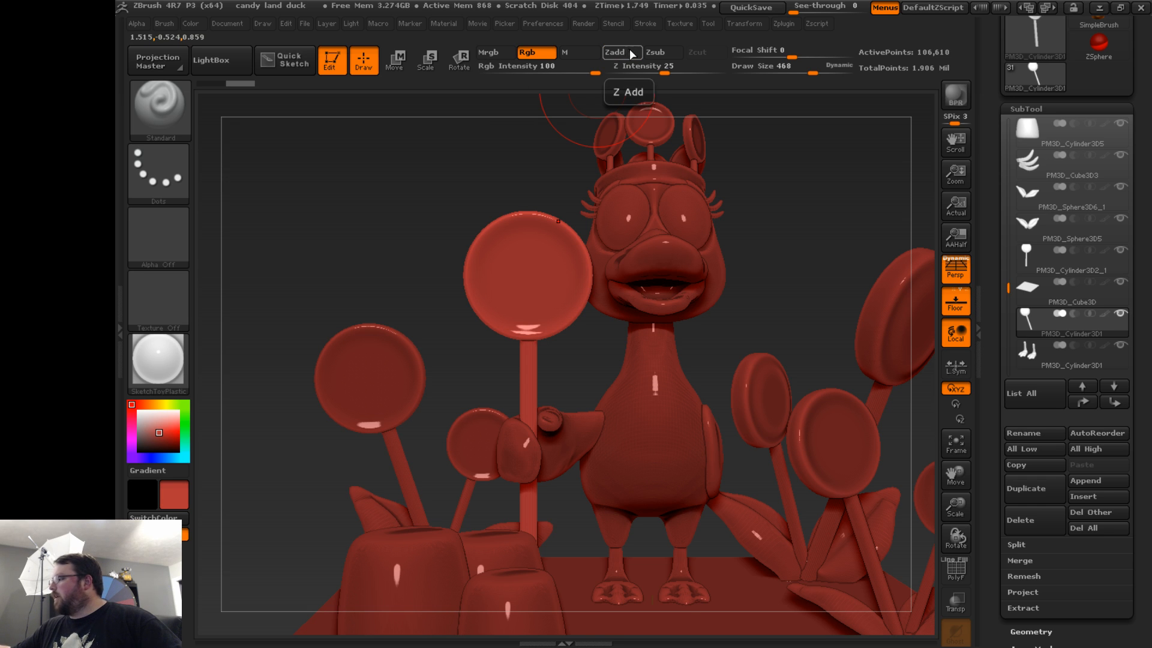
left_click(624, 53)
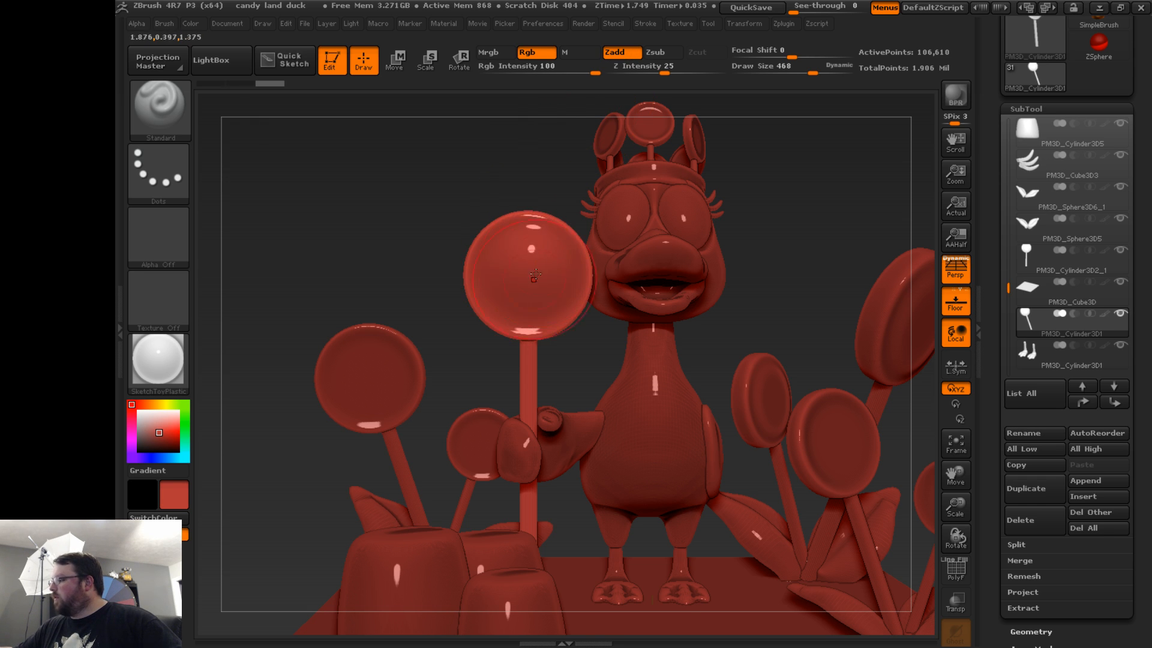
left_click(633, 55)
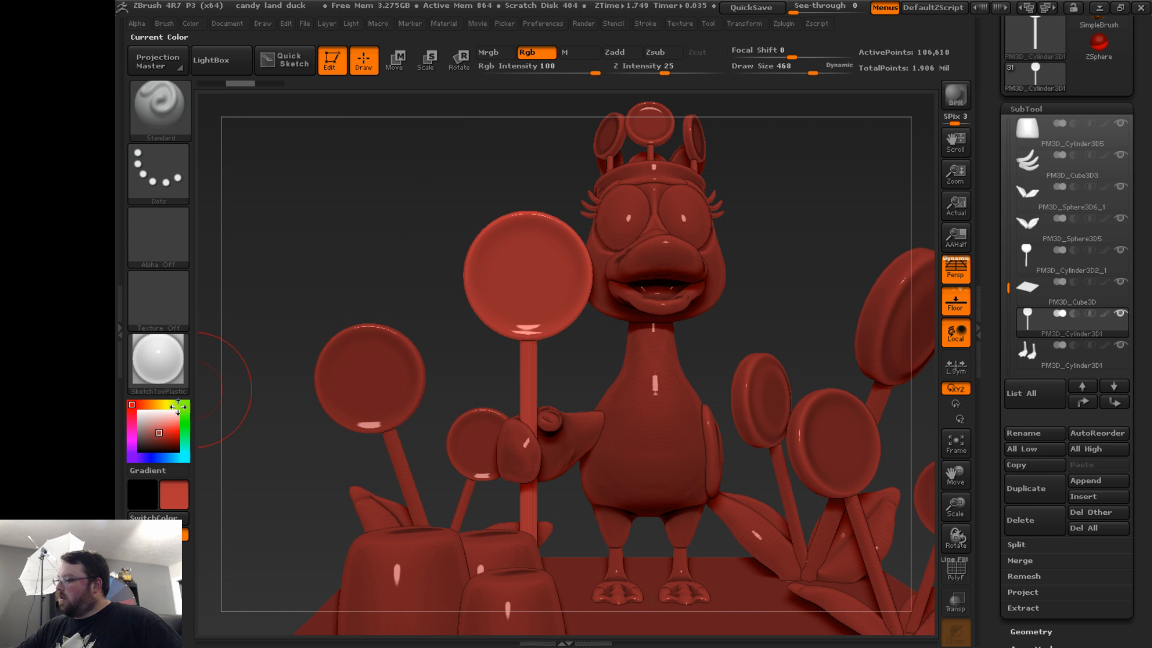
- Try a yellow and an orange-red hue as the current color on the unpainted scene
left_click(162, 404)
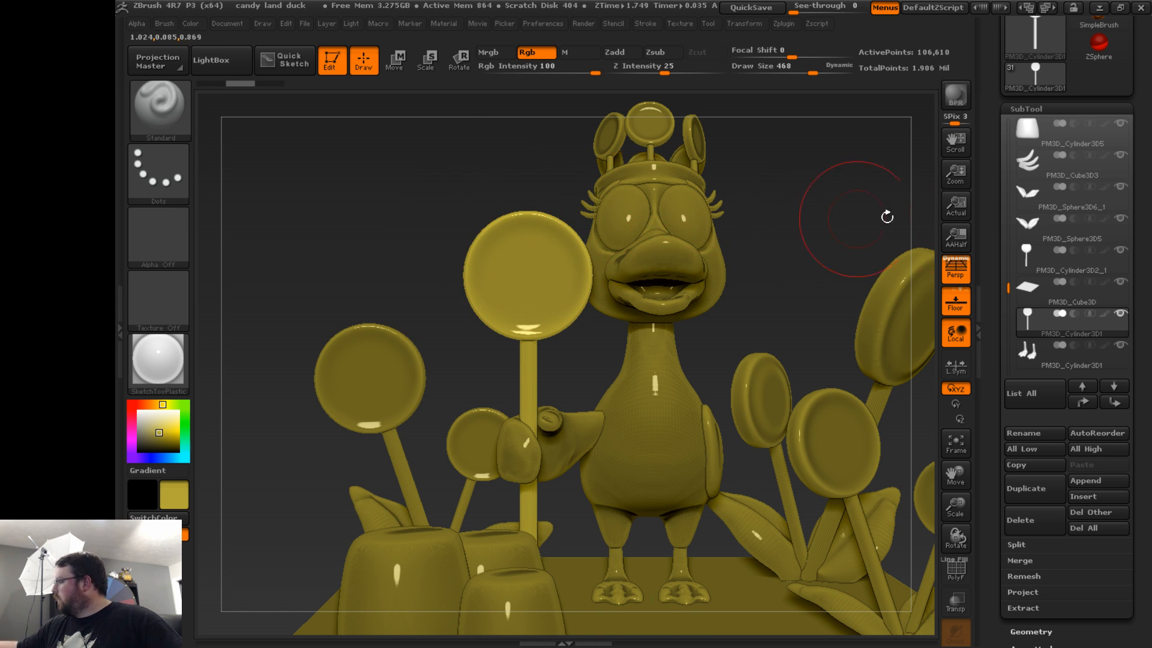
left_click_drag(150, 403, 142, 405)
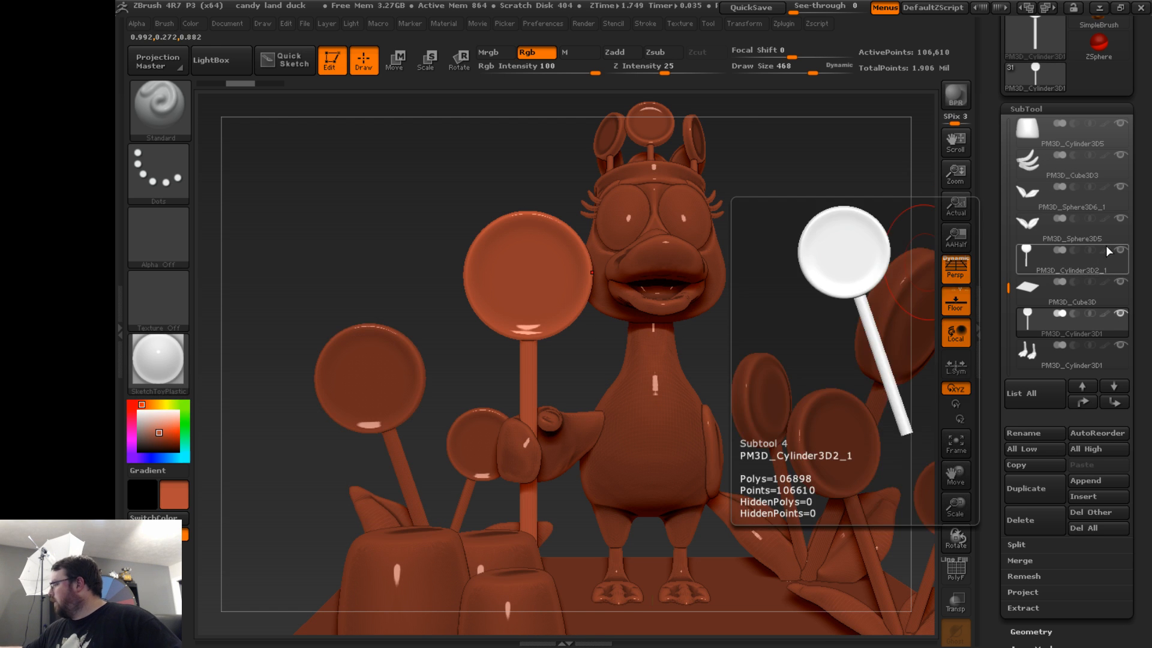
- Select the duck's head subtool and set the current color to a vivid pink, RGB 252, 129, 230
left_click_drag(1140, 195, 1140, 304)
scroll(1022, 336, "up", 6)
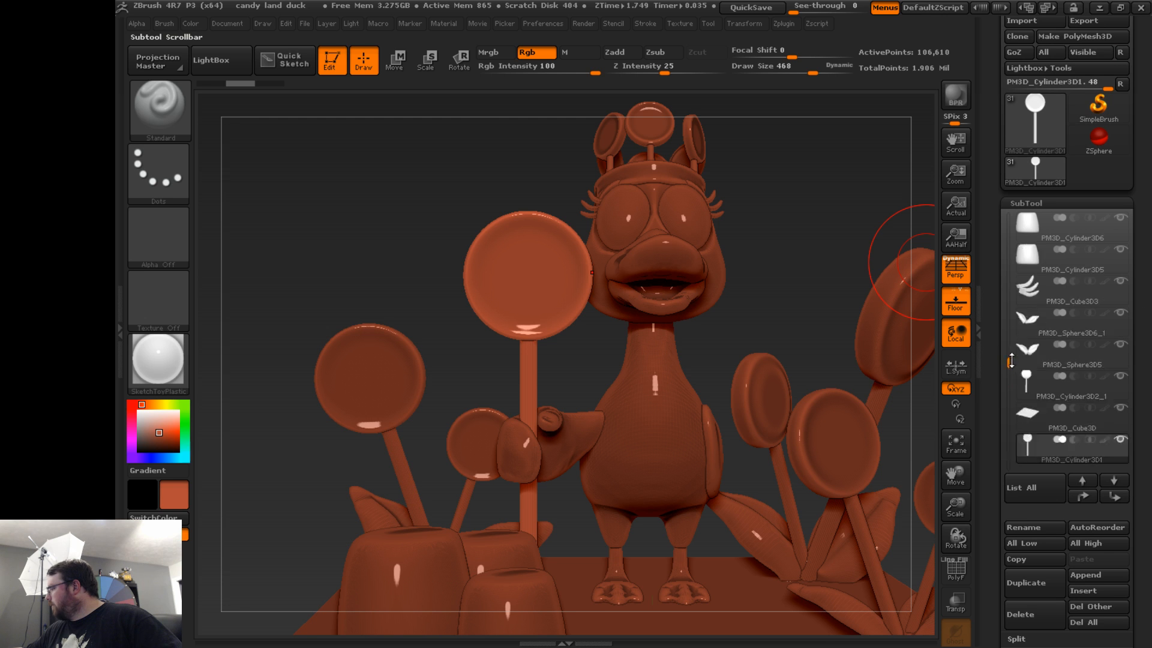
left_click(1062, 236)
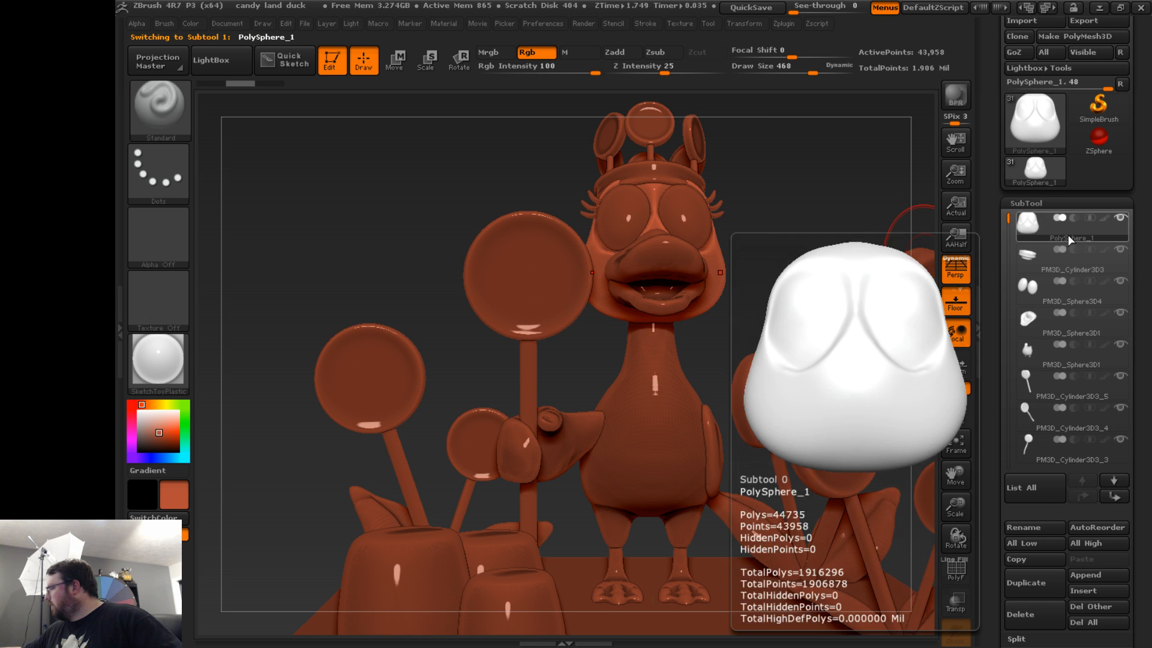
left_click(132, 431)
left_click_drag(151, 442, 151, 431)
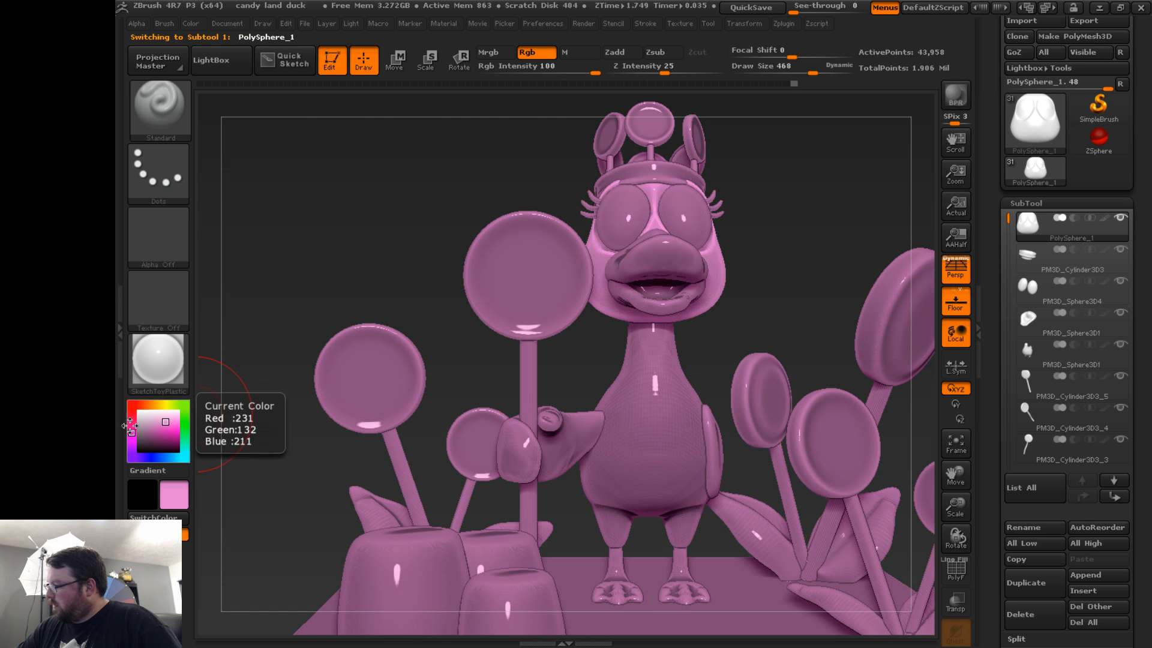
left_click(132, 419)
left_click(133, 437)
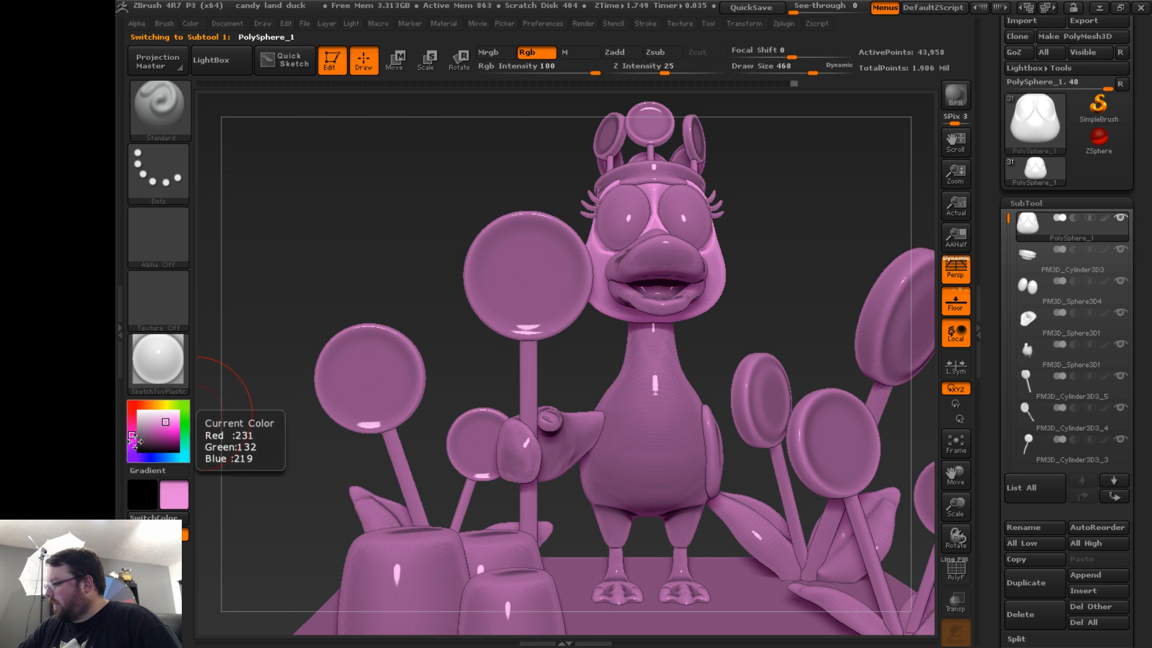
left_click_drag(134, 444, 132, 435)
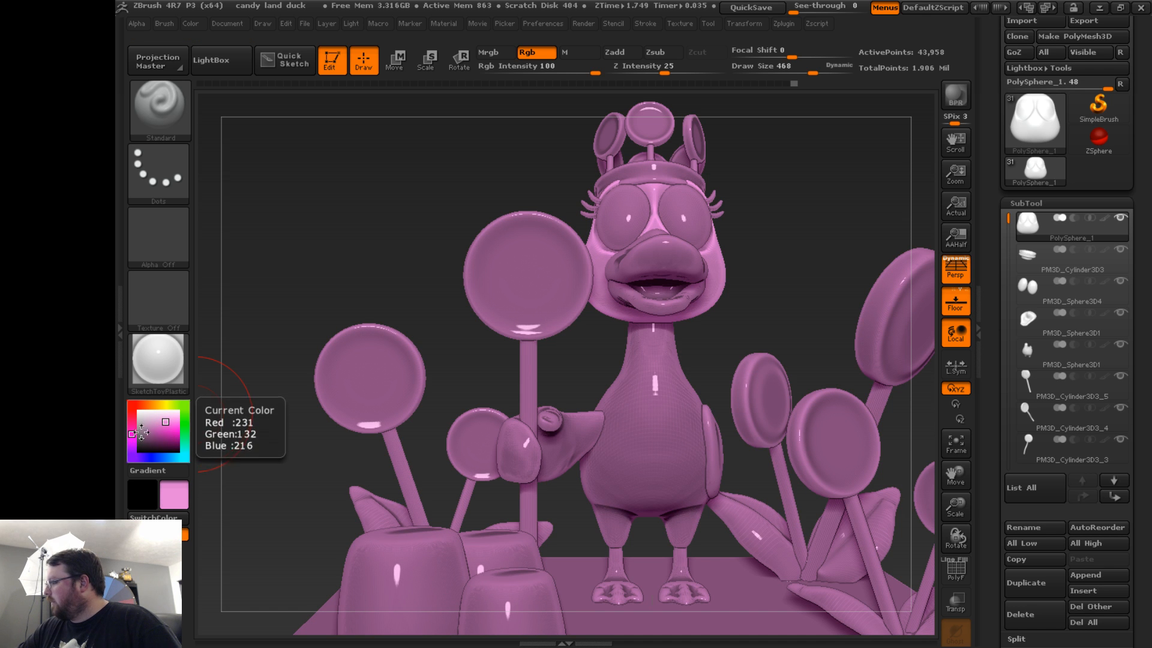
left_click_drag(166, 422, 176, 424)
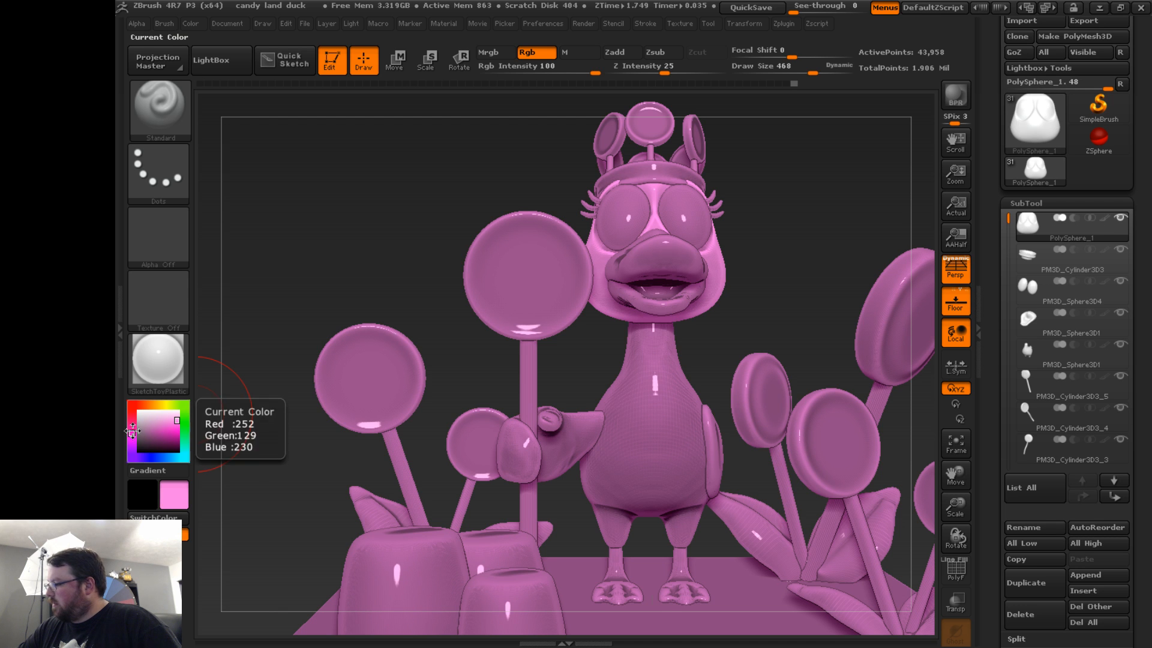
- Shift the current color to a warmer, paler pink, RGB 251, 181, 211, judging it on the whole scene
left_click_drag(954, 508, 827, 498)
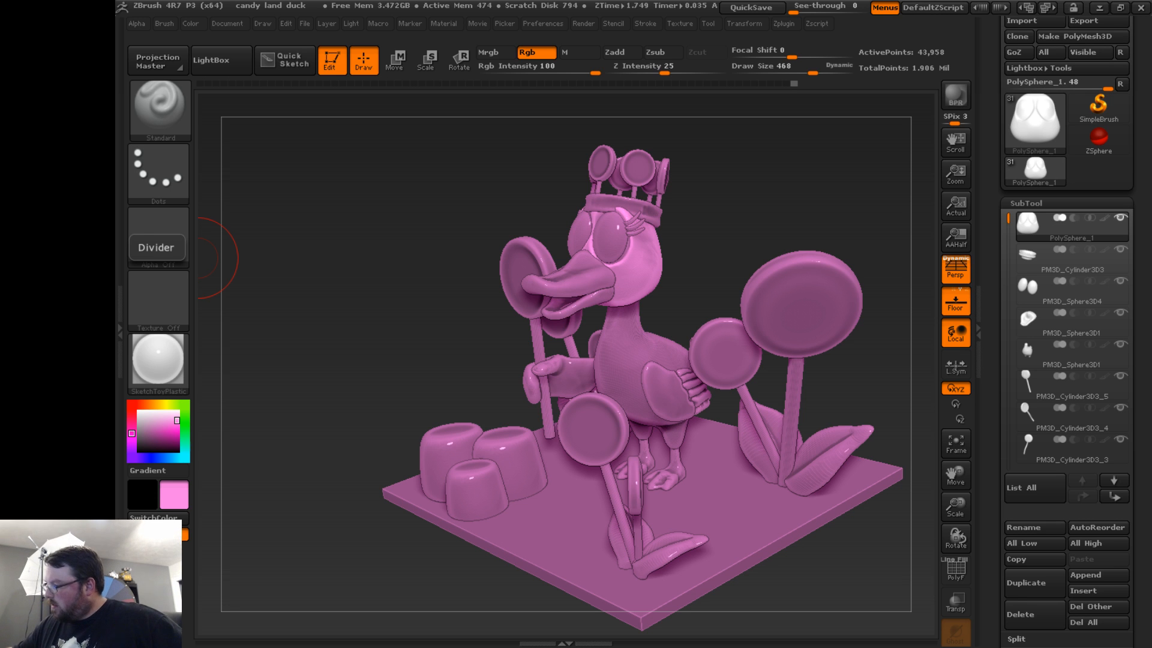
left_click(133, 426)
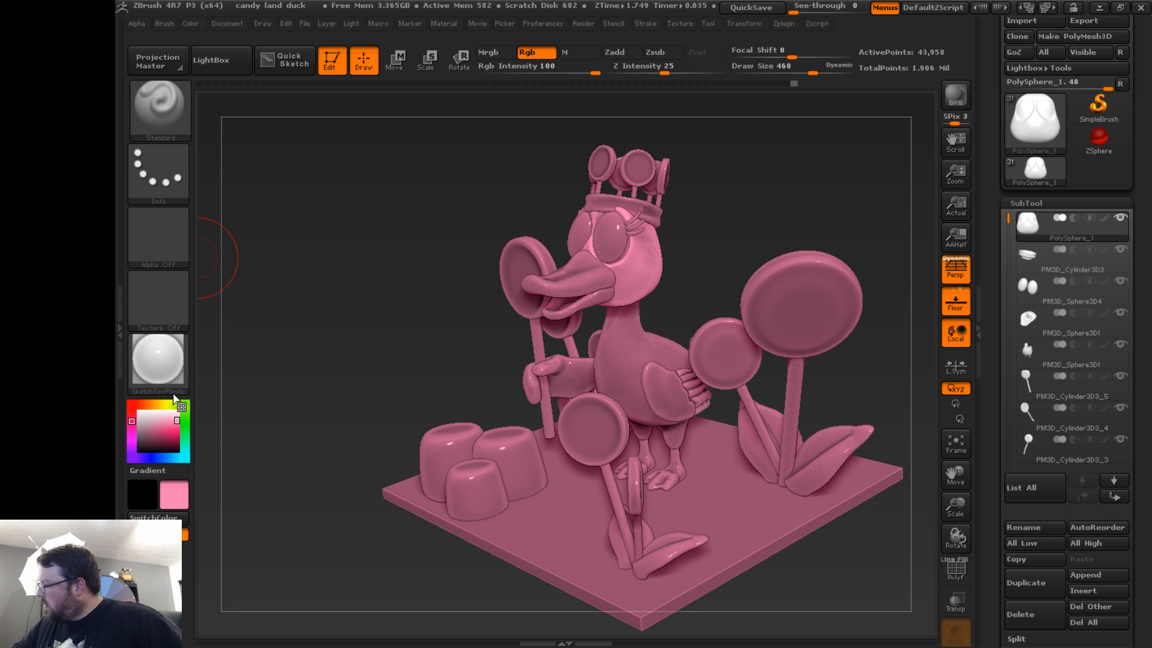
left_click_drag(177, 420, 165, 449)
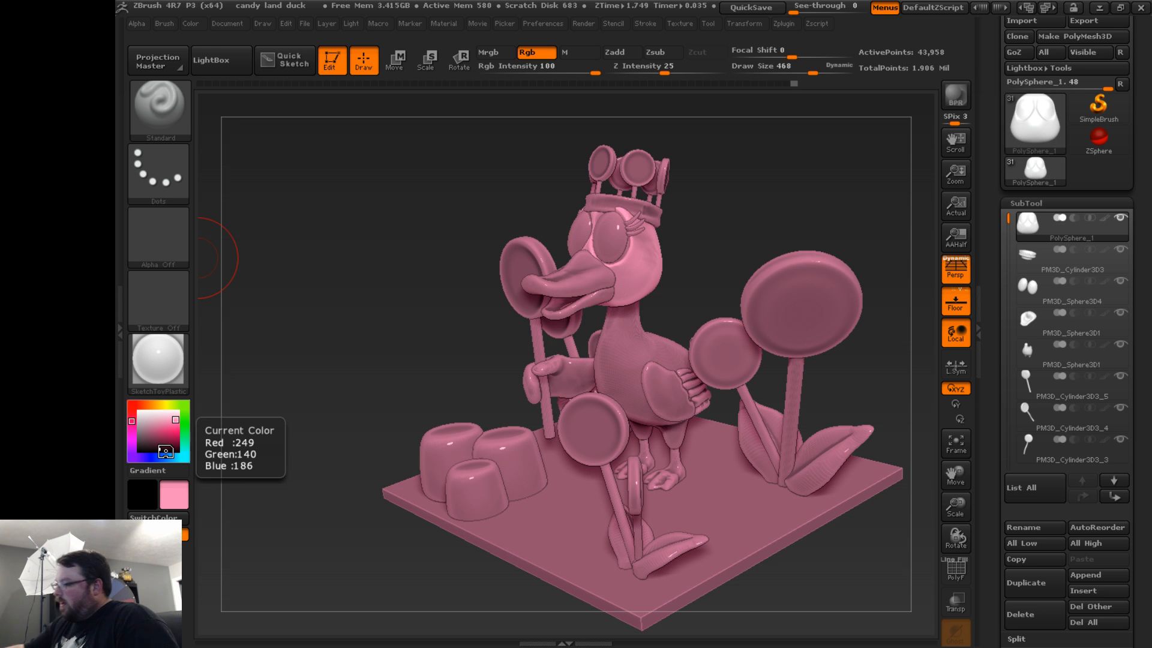
left_click(159, 421)
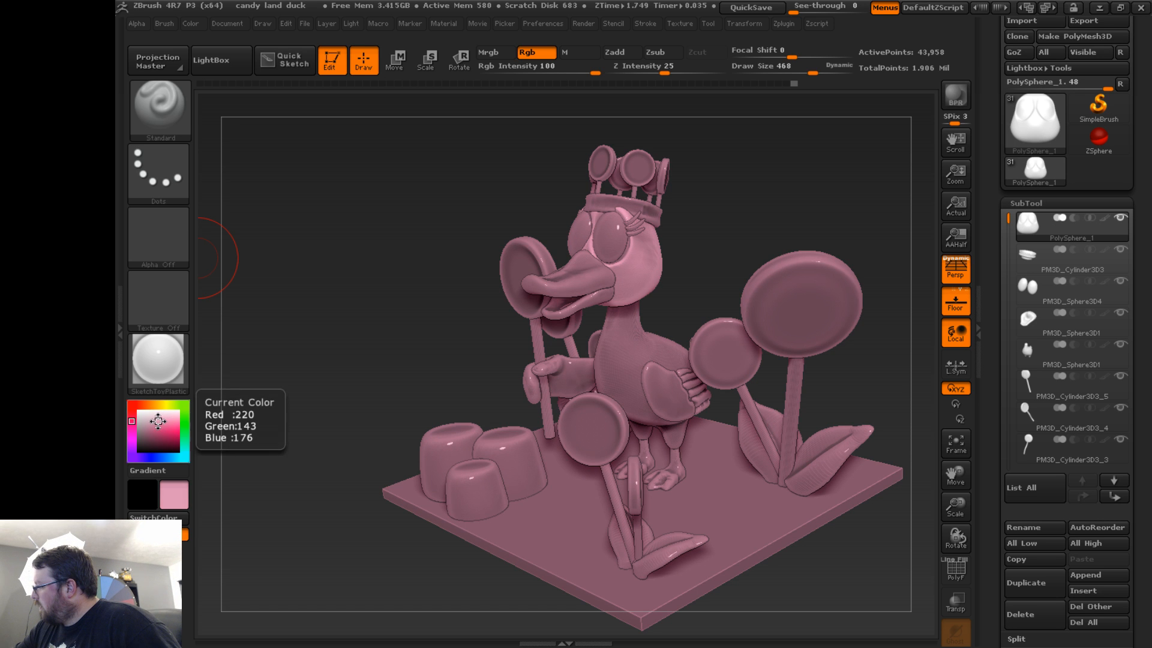
left_click(158, 420)
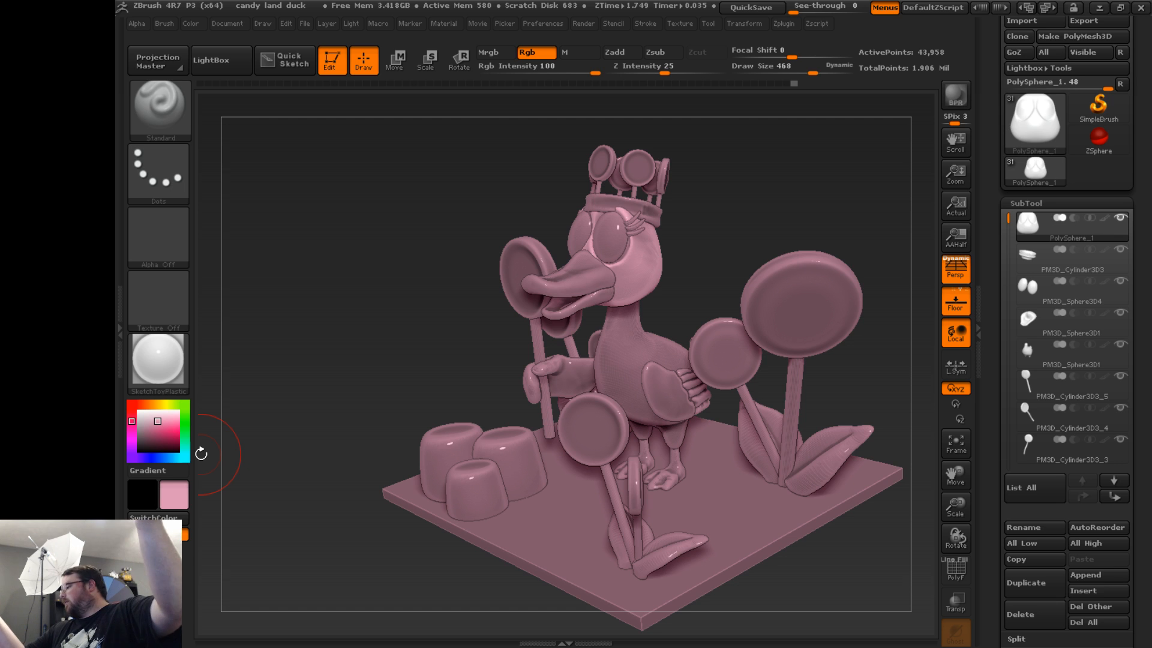
left_click(166, 421)
left_click(174, 414)
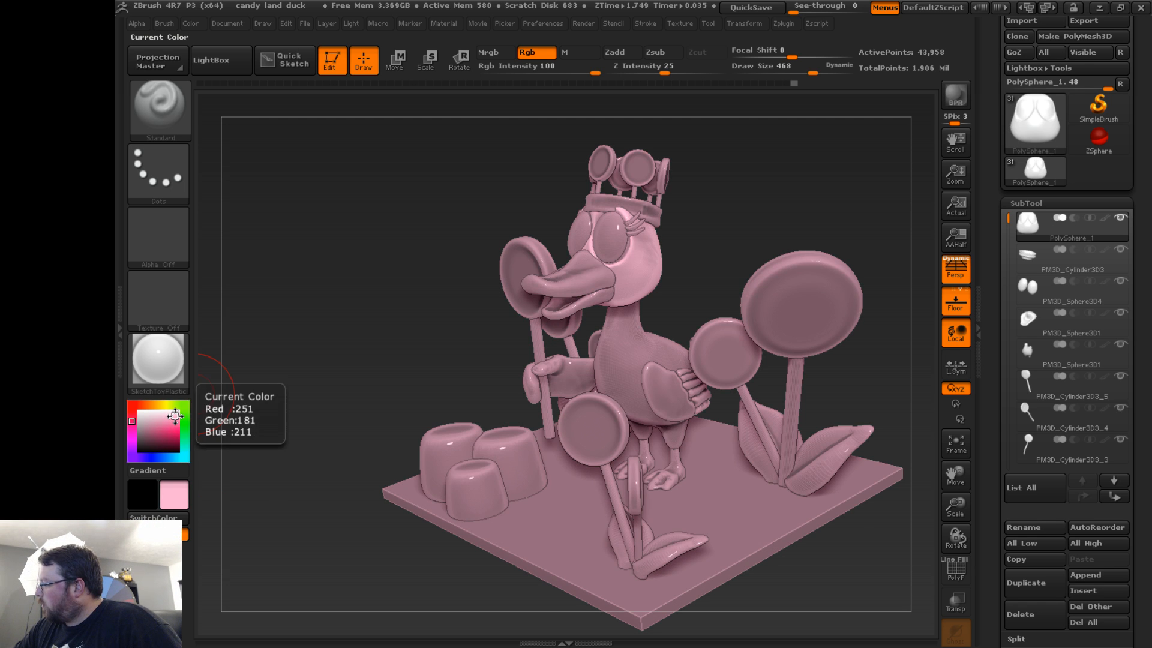
- Adjust the current color to a slightly deeper, more saturated pink, judging it on the whole scene
left_click(175, 417)
left_click_drag(174, 416, 174, 415)
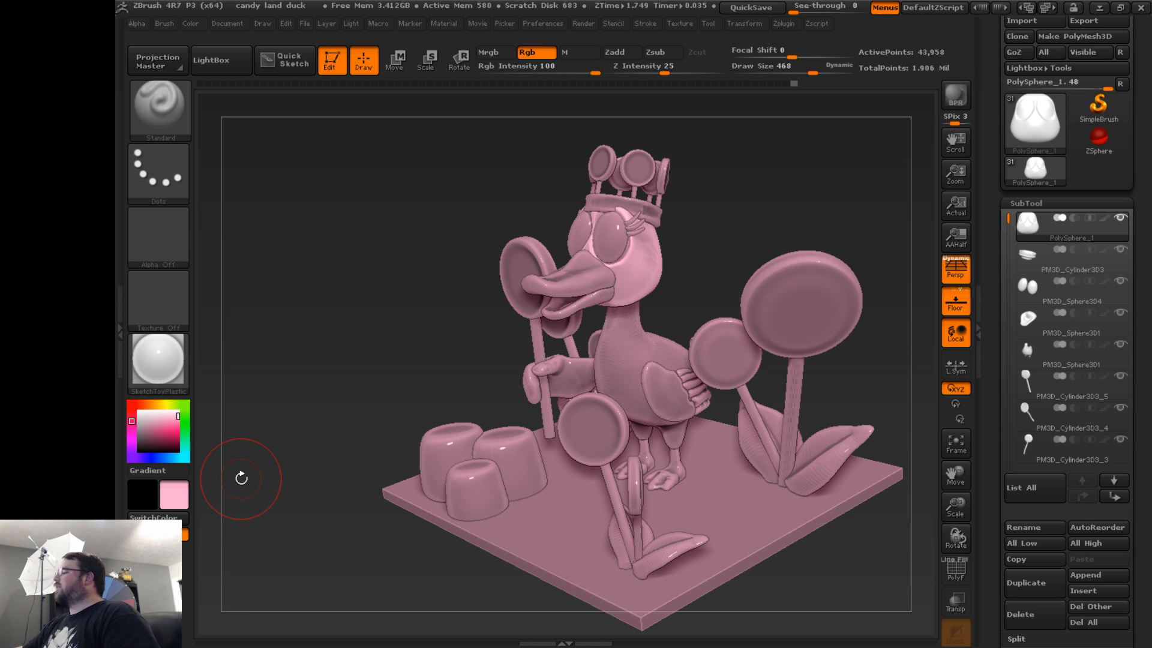
left_click_drag(177, 417, 176, 419)
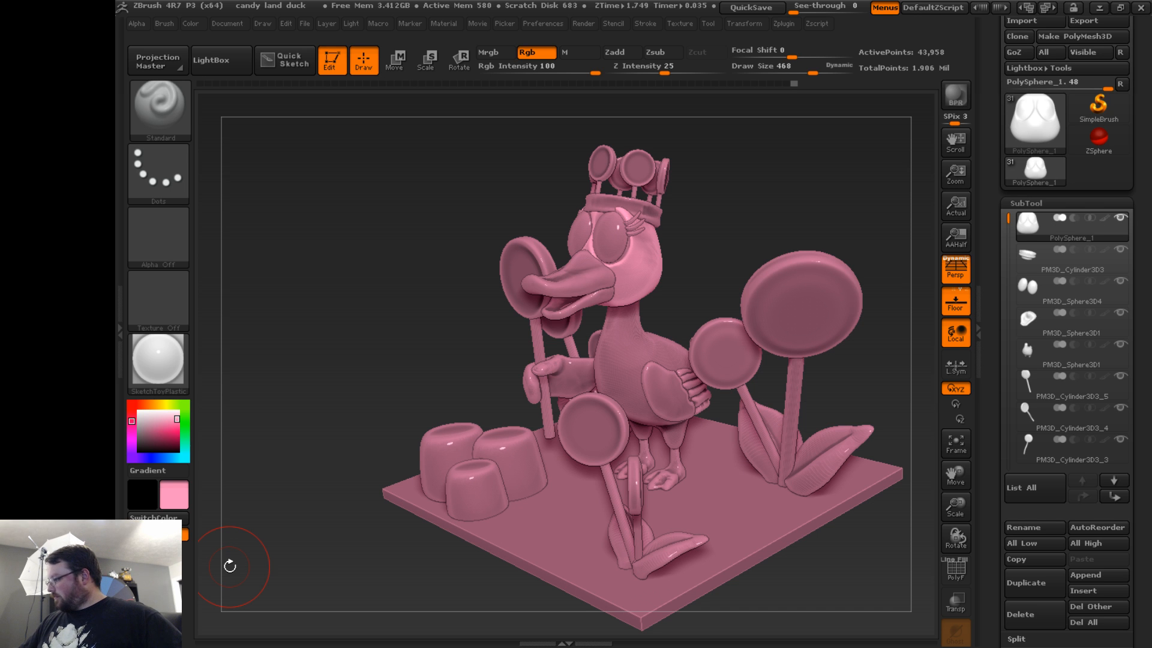
left_click(1120, 7)
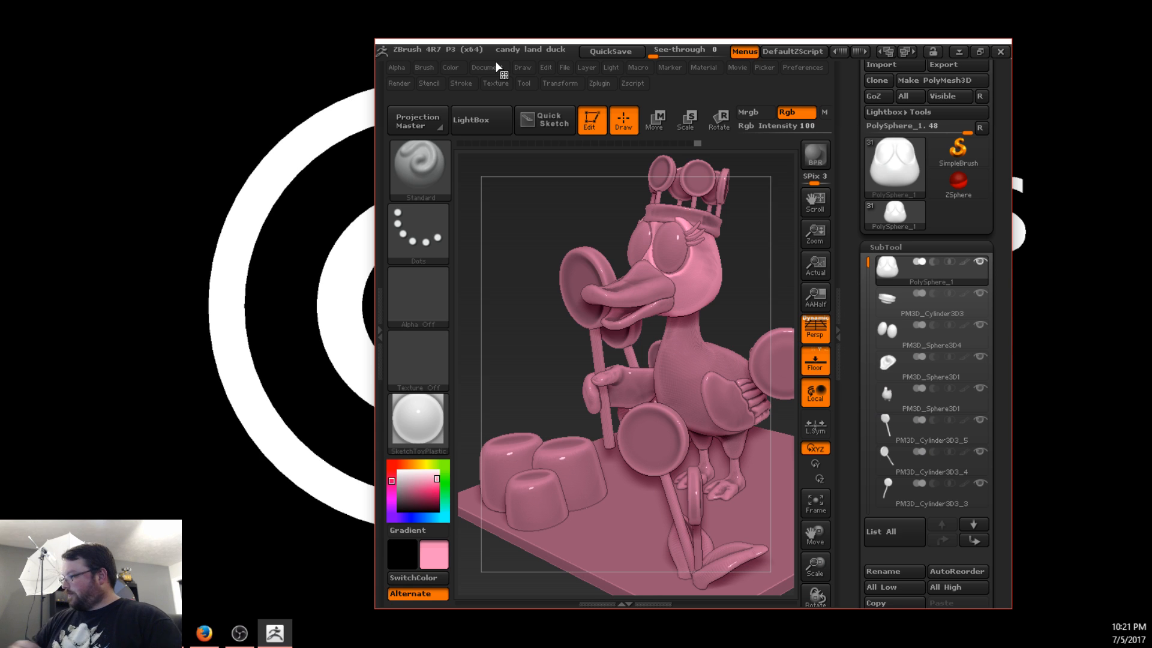
left_click_drag(490, 55, 0, 36)
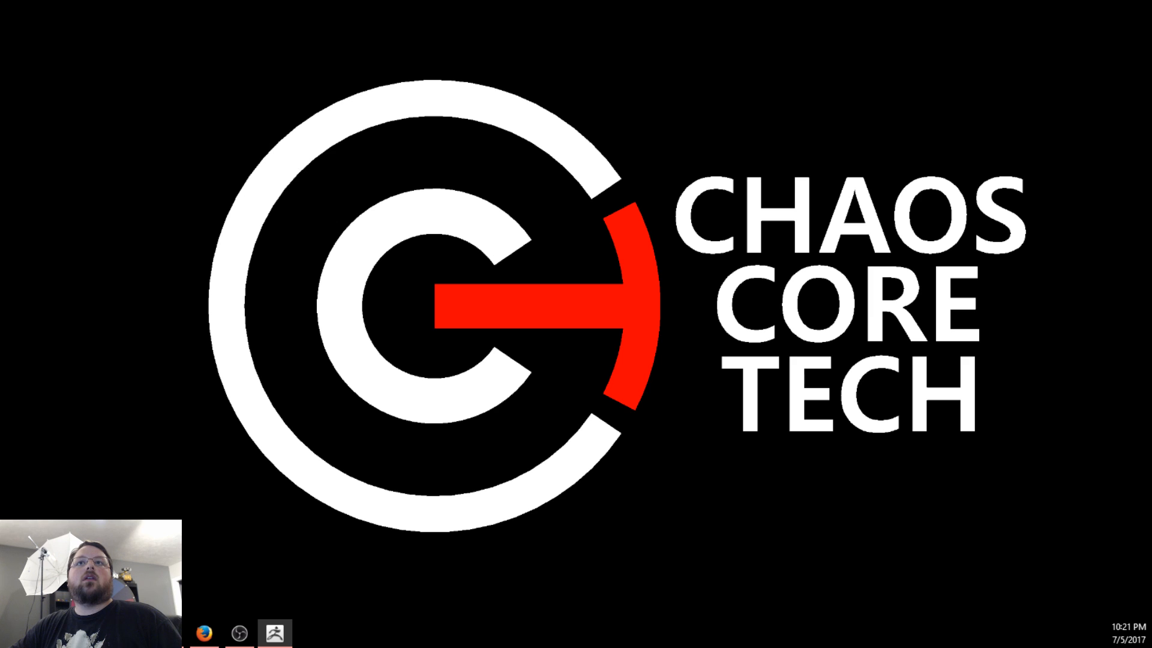
left_click_drag(360, 647, 422, 38)
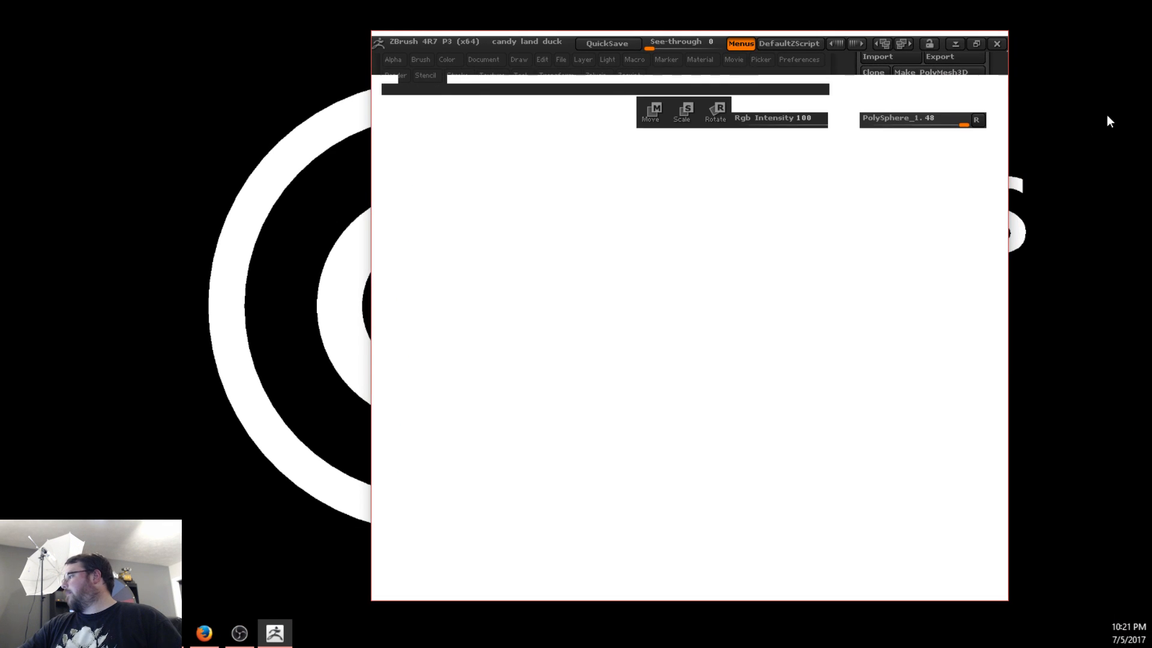
left_click(976, 44)
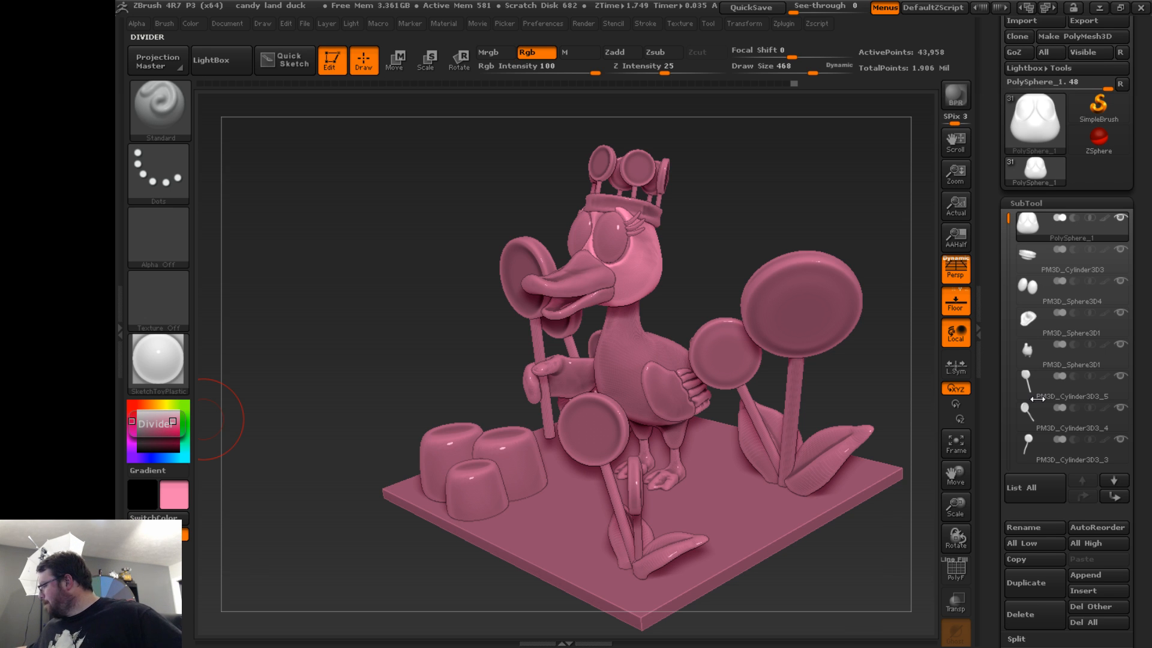
- Fill the duck's head subtool and its body subtool with the pink RGB 244, 127, 176
left_click(190, 23)
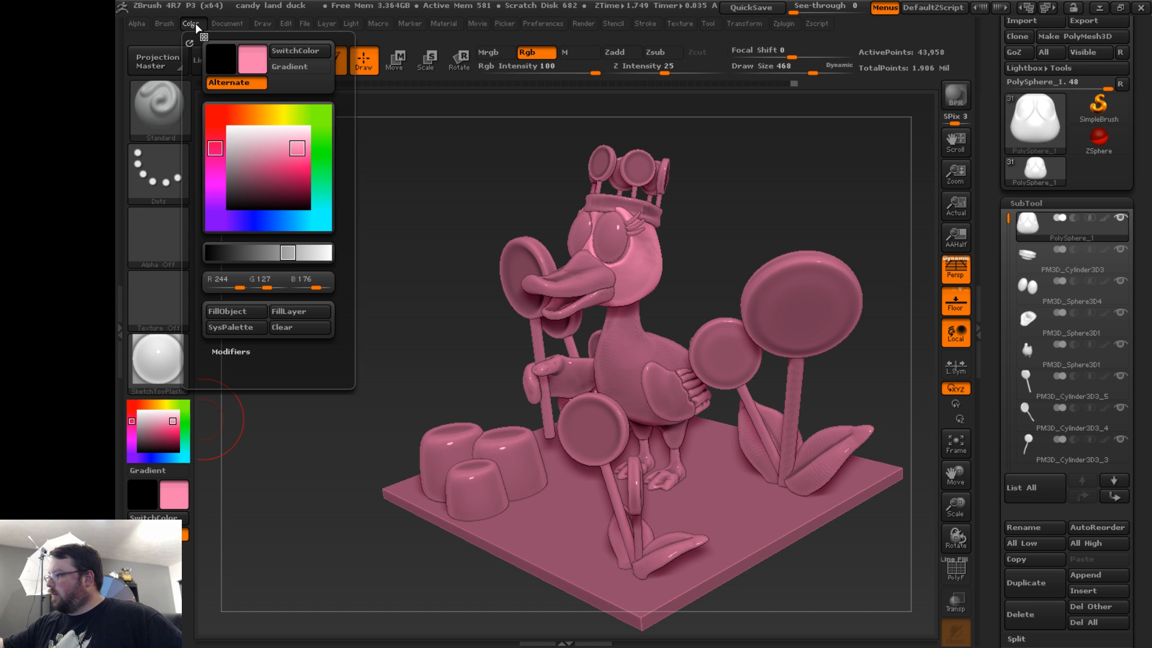
left_click(254, 311)
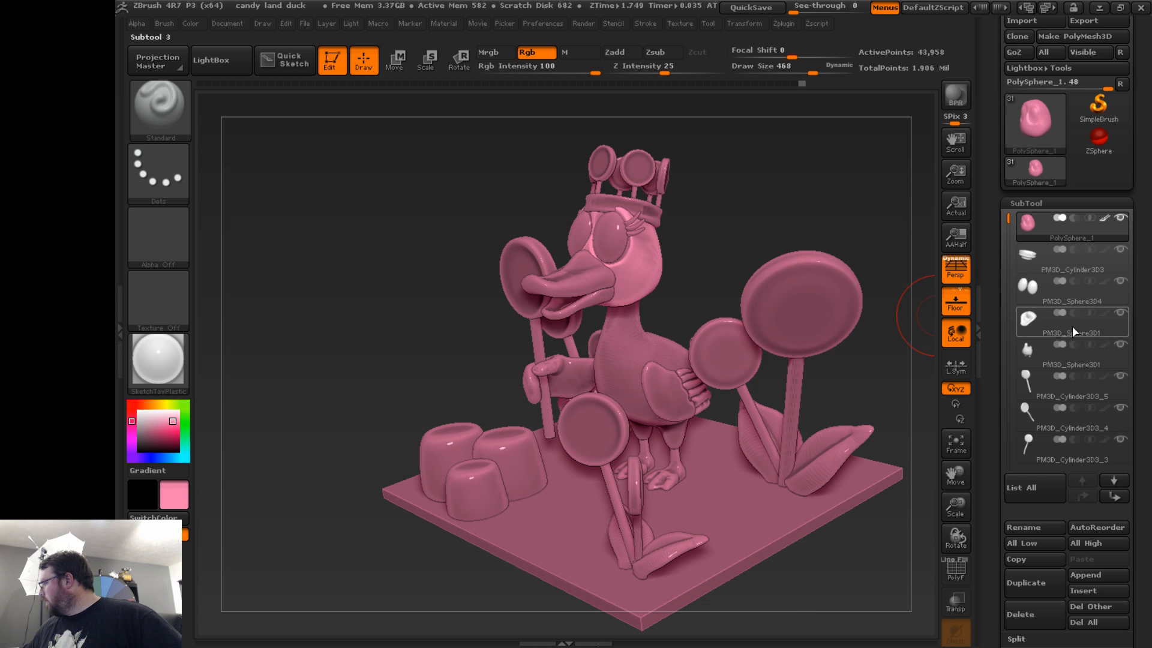
mouse_move(1072, 344)
left_click(1071, 363)
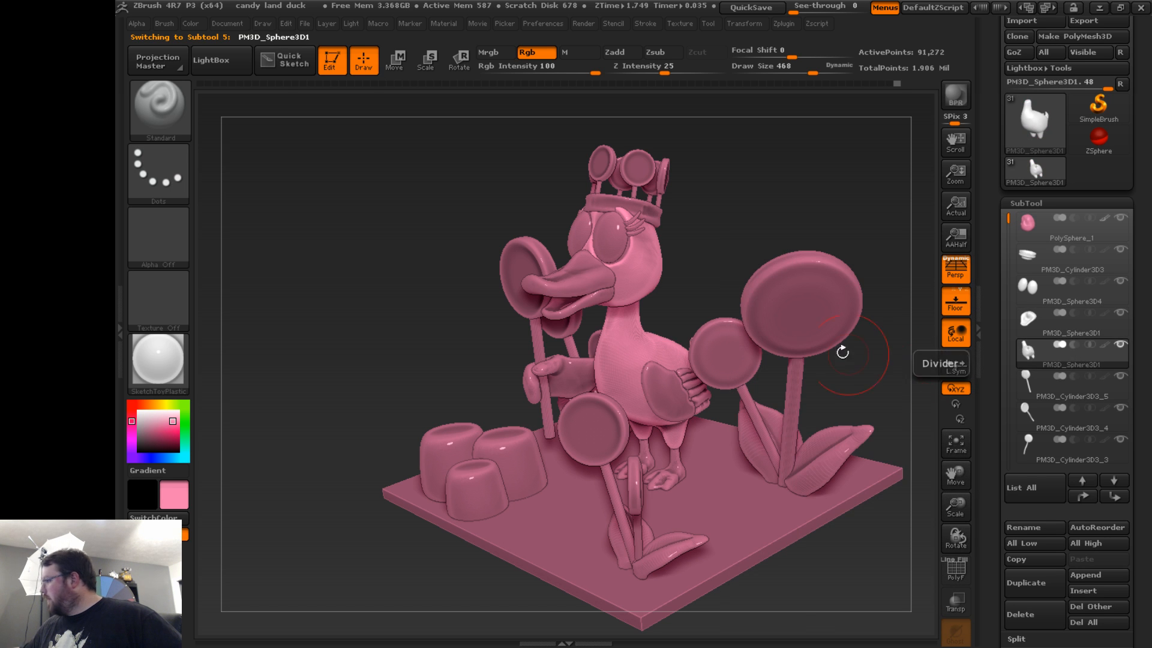
left_click(191, 24)
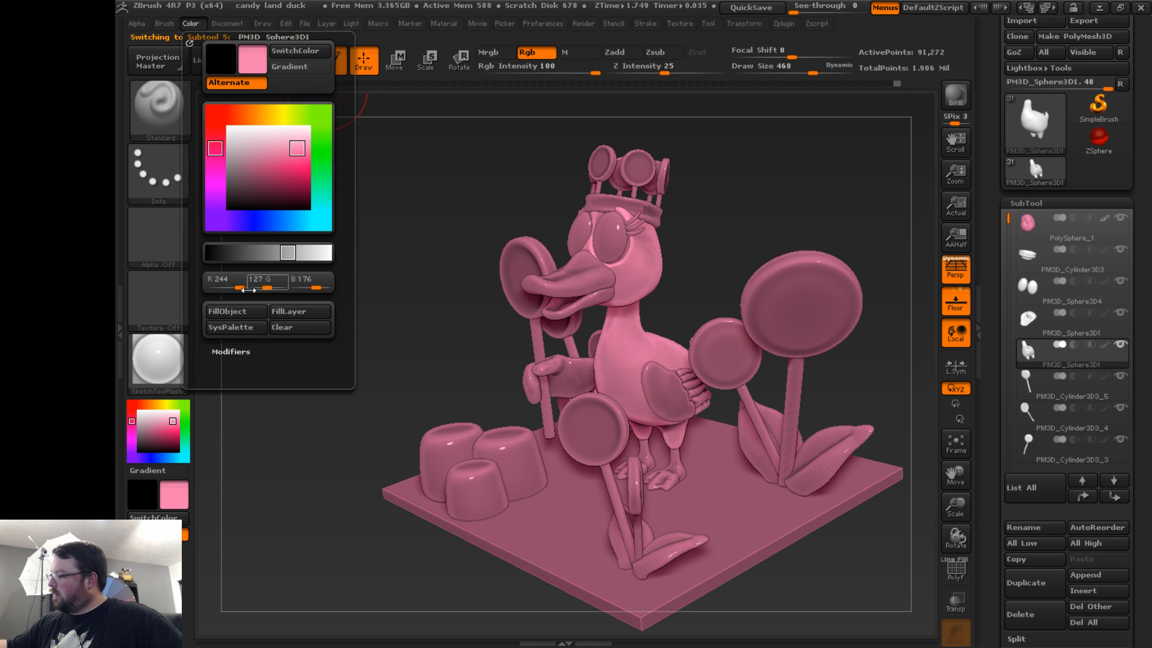
left_click(255, 310)
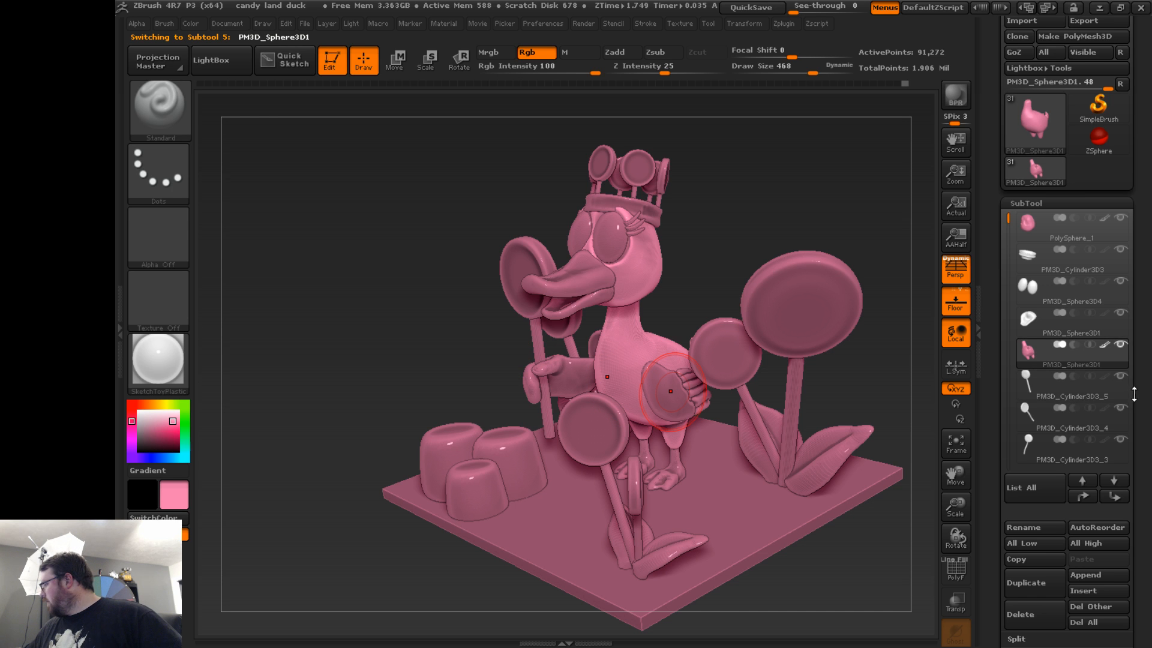
- Fill the duck's wing and the arm holding the lollipop with the same pink as the body
left_click_drag(1136, 393, 1140, 369)
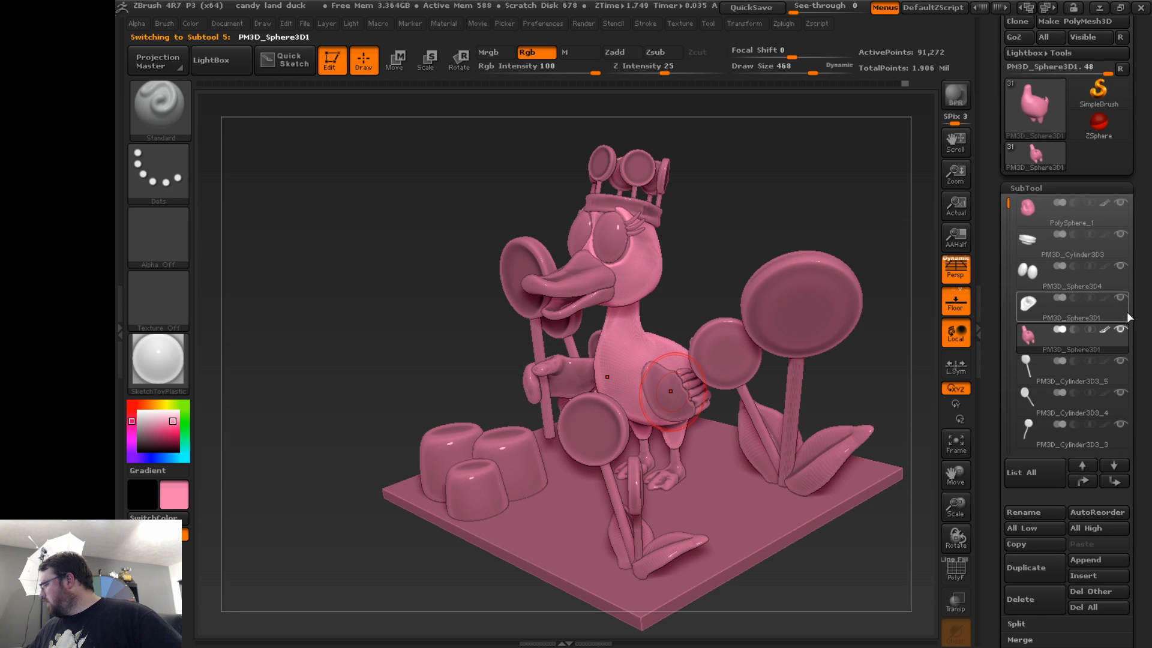
mouse_move(1041, 323)
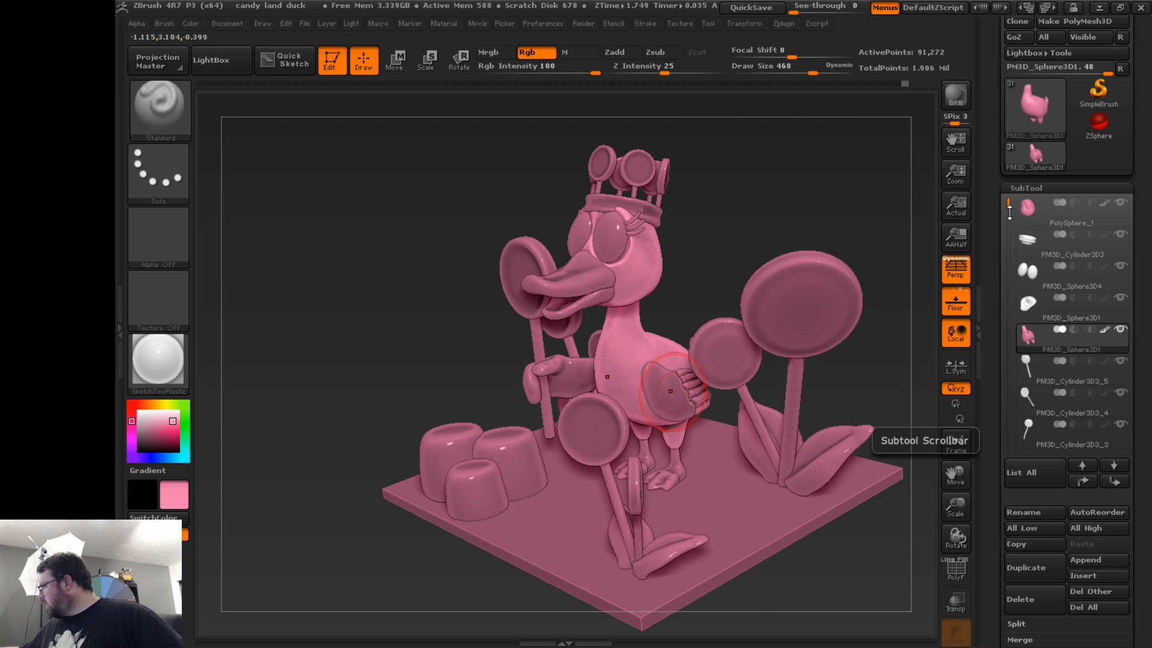
left_click_drag(1009, 207, 1012, 396)
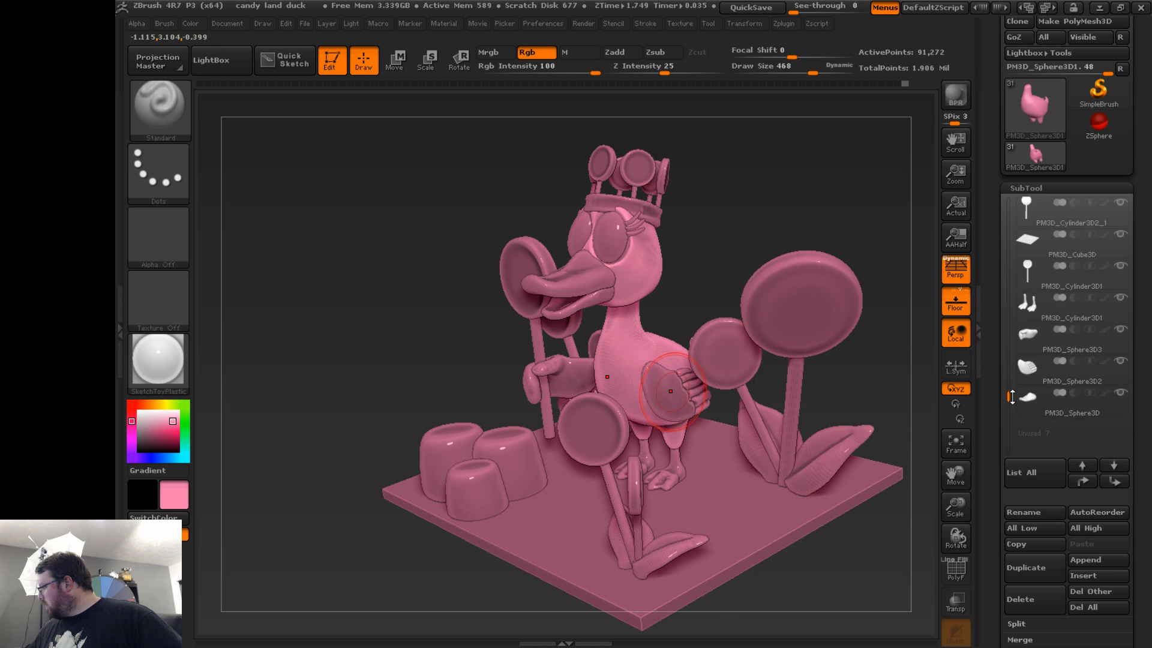
left_click(1051, 376)
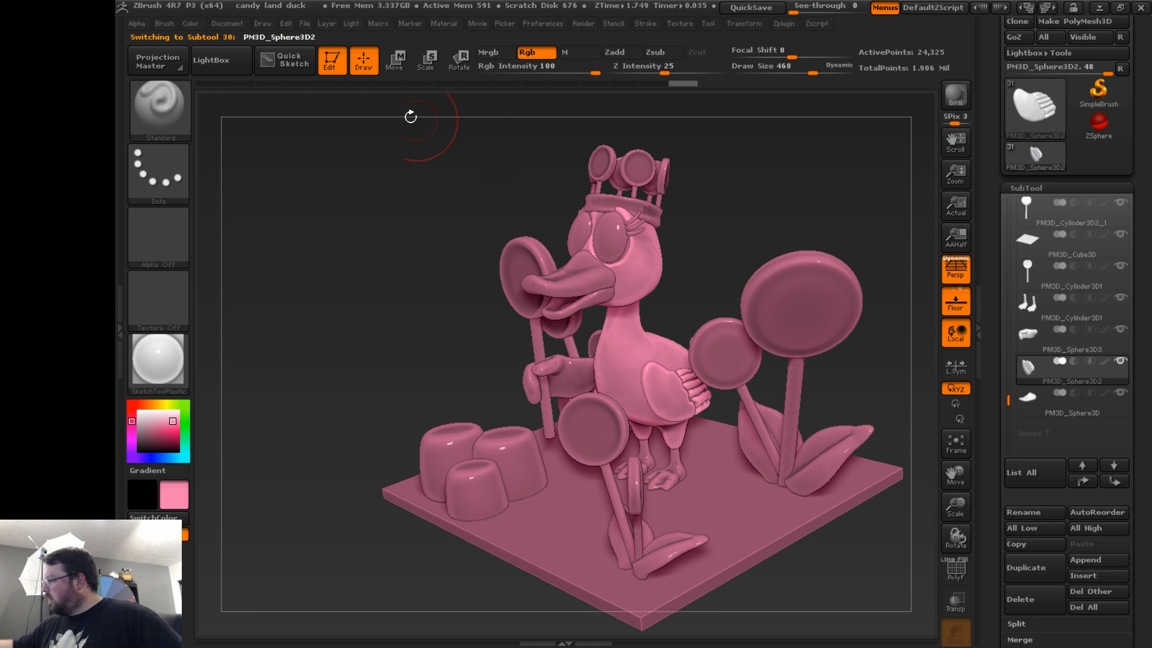
left_click(192, 24)
left_click(228, 311)
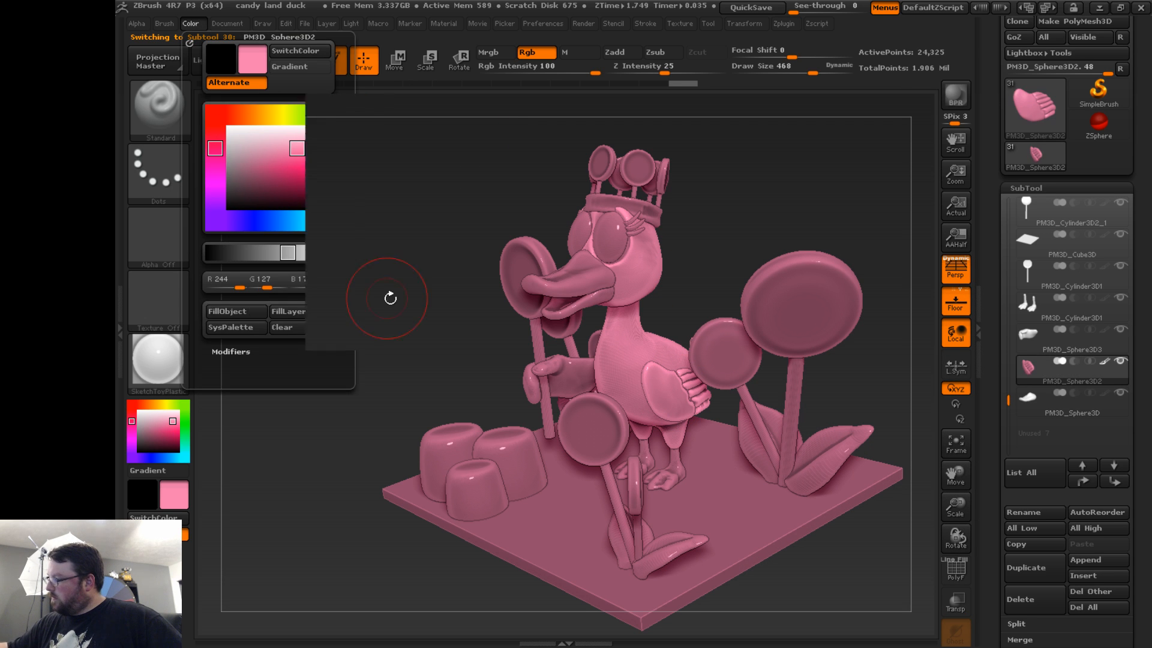
left_click(1060, 330)
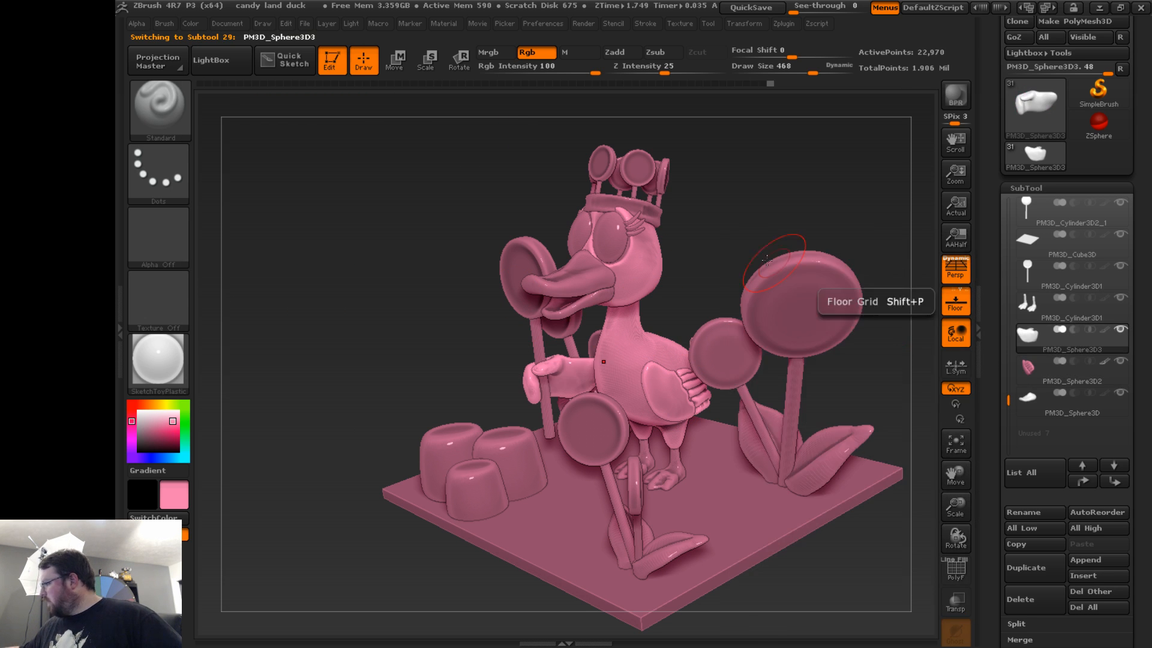
left_click(196, 23)
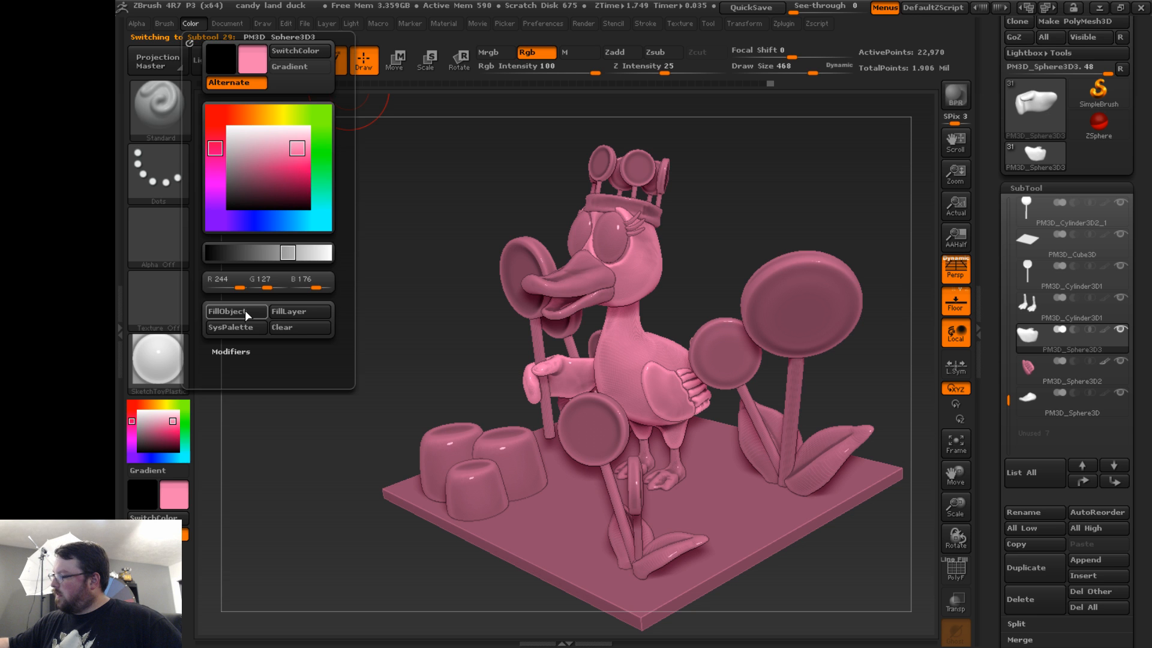
left_click(244, 311)
- Select the upper beak subtool and set the current color to an orange, RGB 245, 137, 40
left_click(1067, 409)
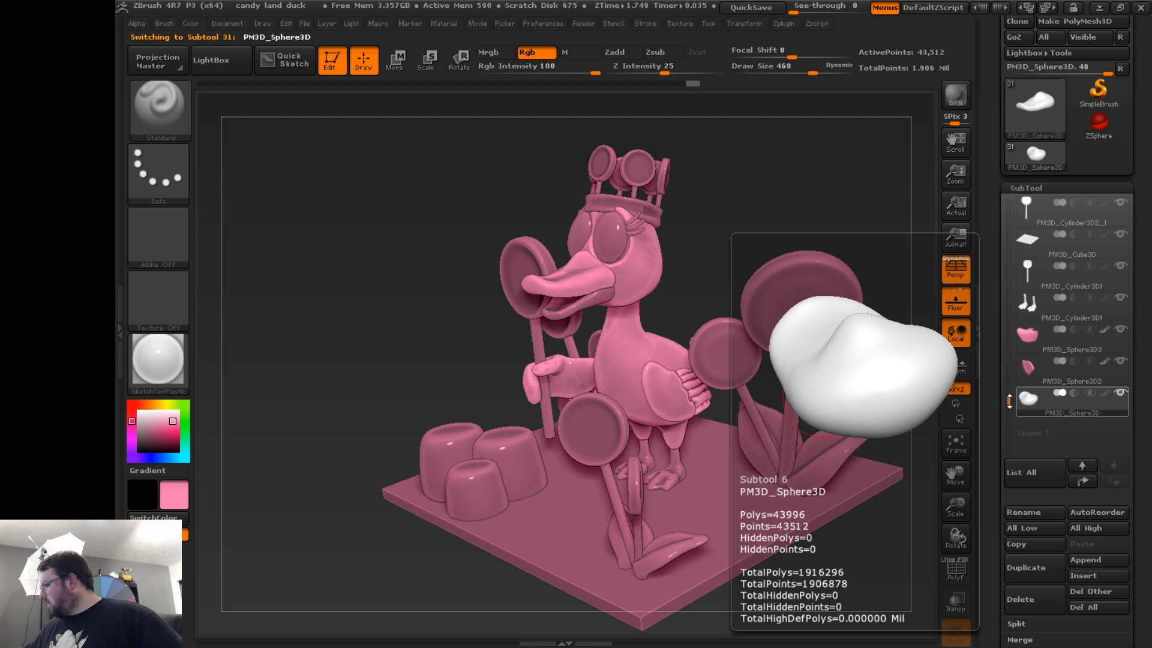
left_click(147, 406)
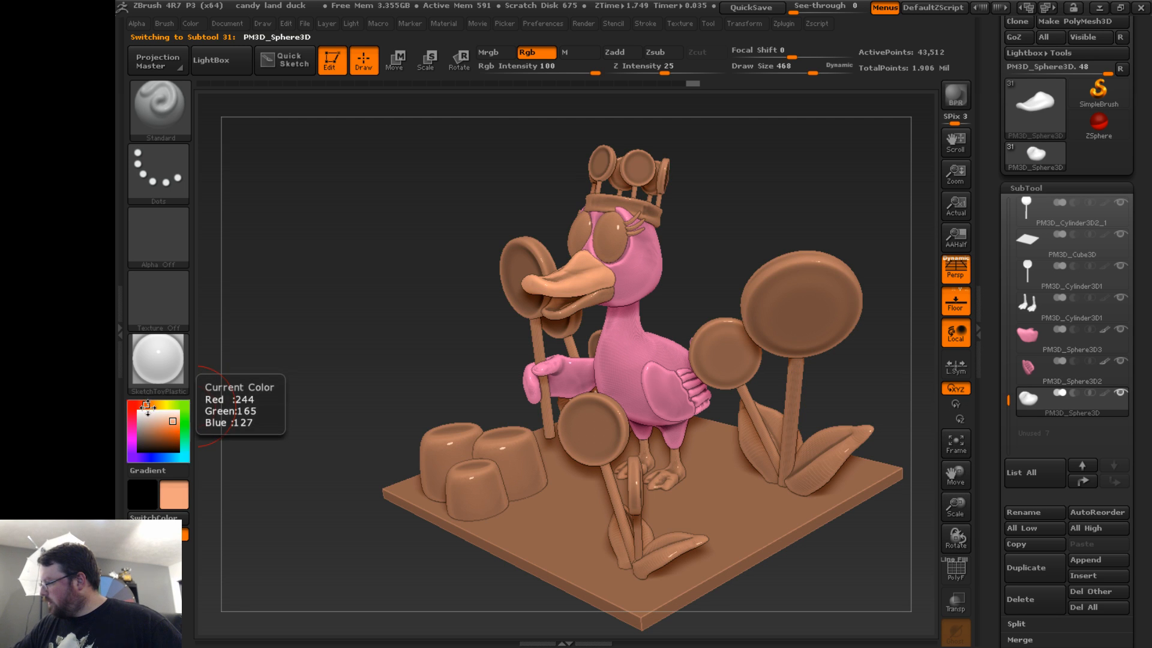
left_click(149, 406)
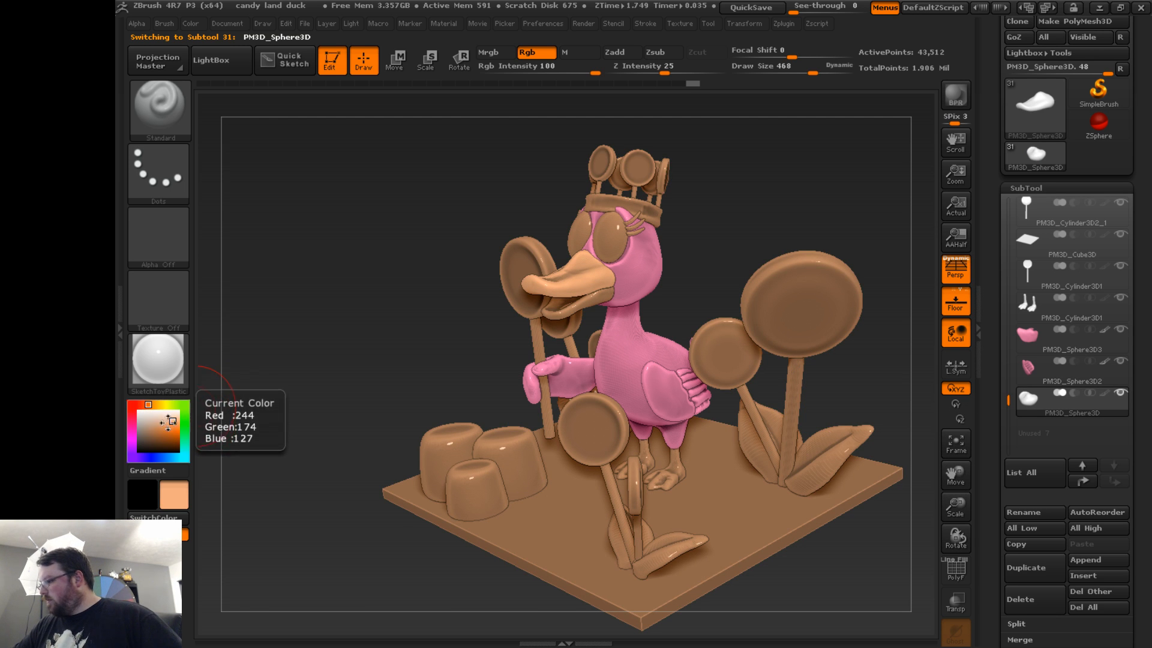
left_click(174, 428)
left_click(176, 426)
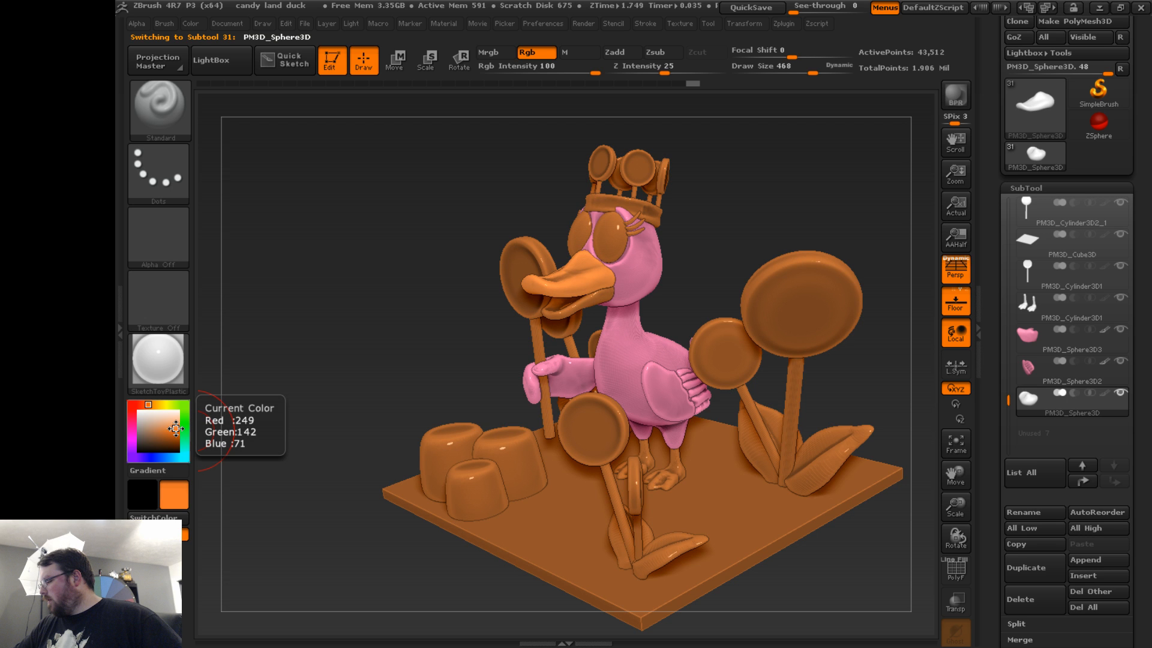
left_click(175, 428)
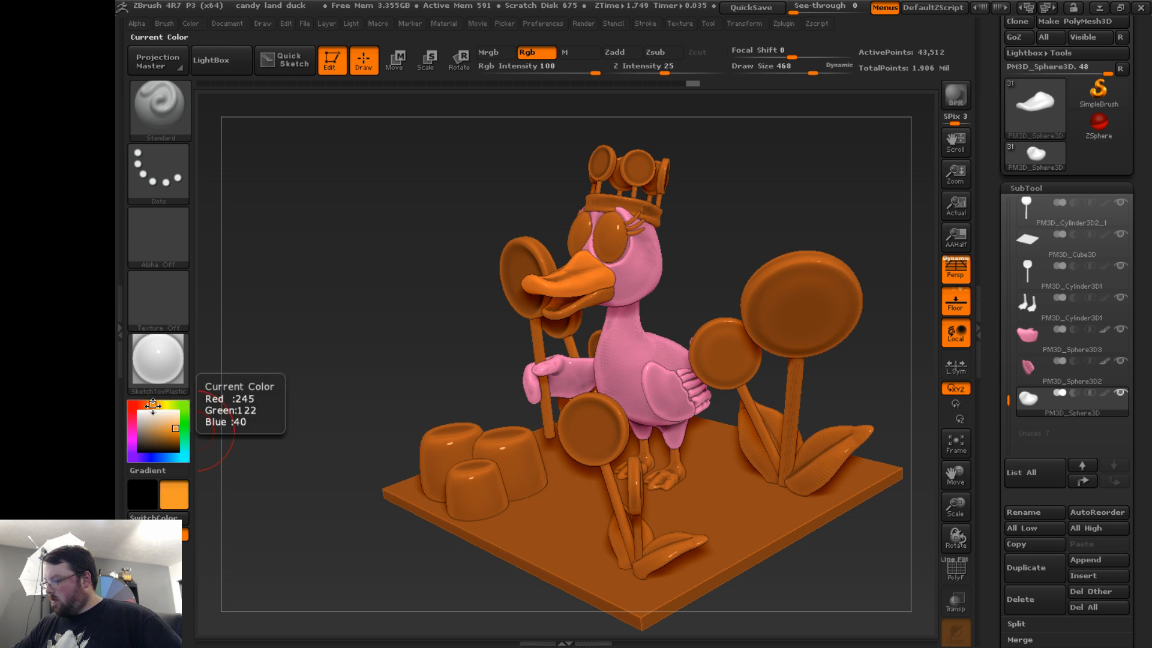
left_click(153, 405)
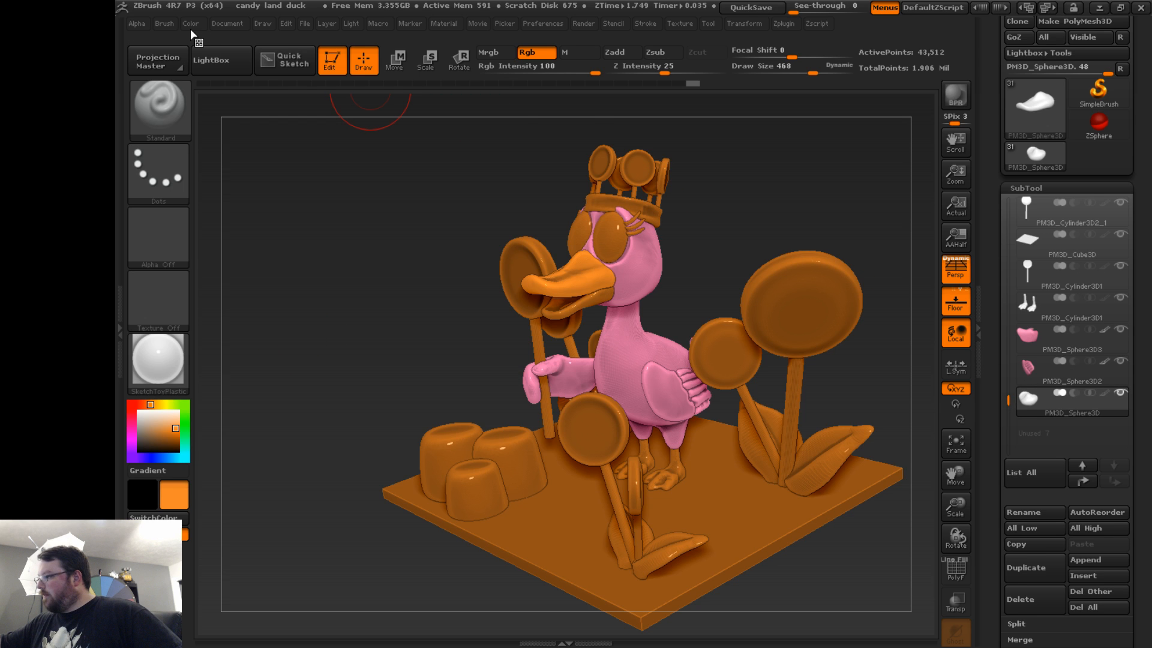
- Fill the duck's upper beak and its feet with the current orange
left_click(227, 24)
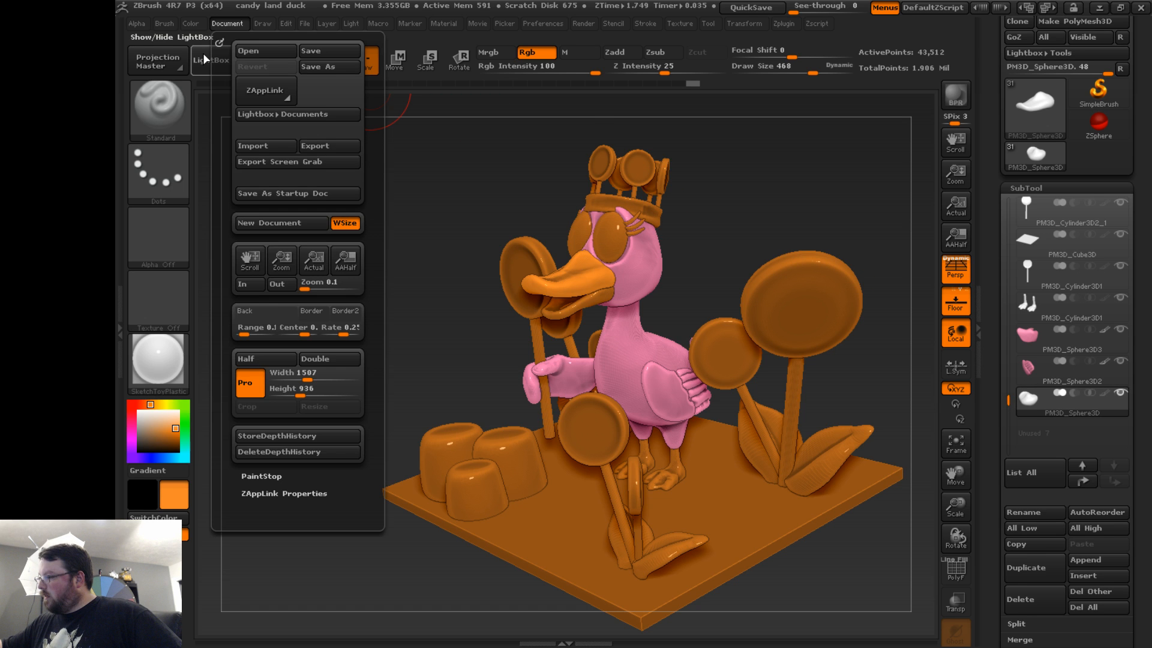
left_click(1030, 305)
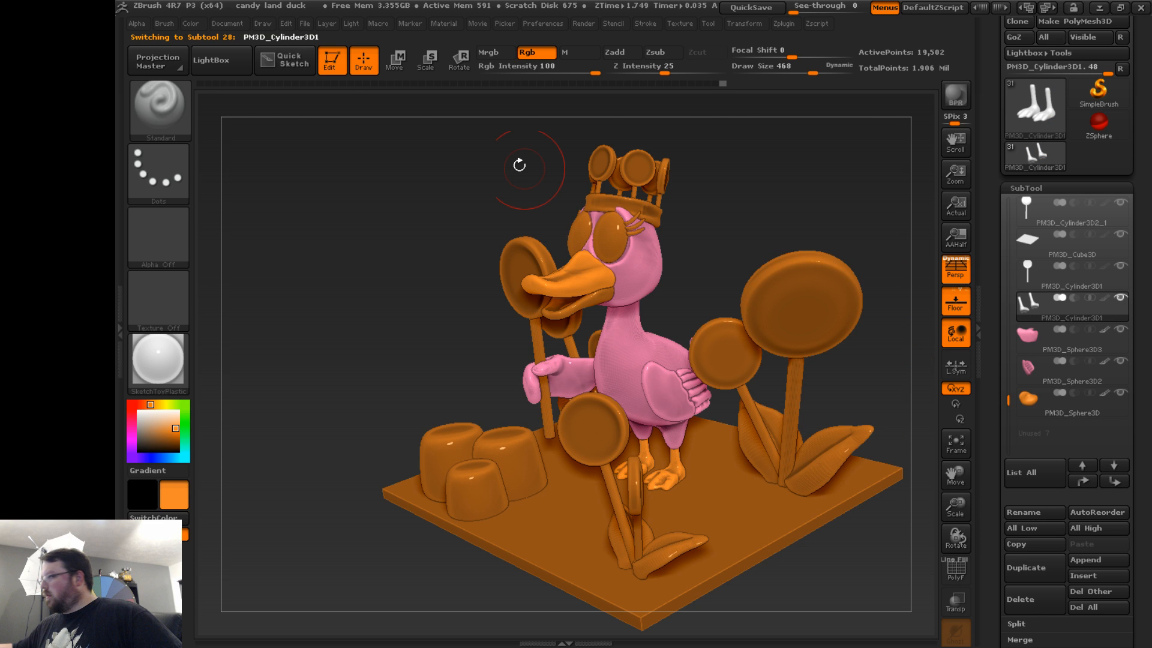
left_click(190, 23)
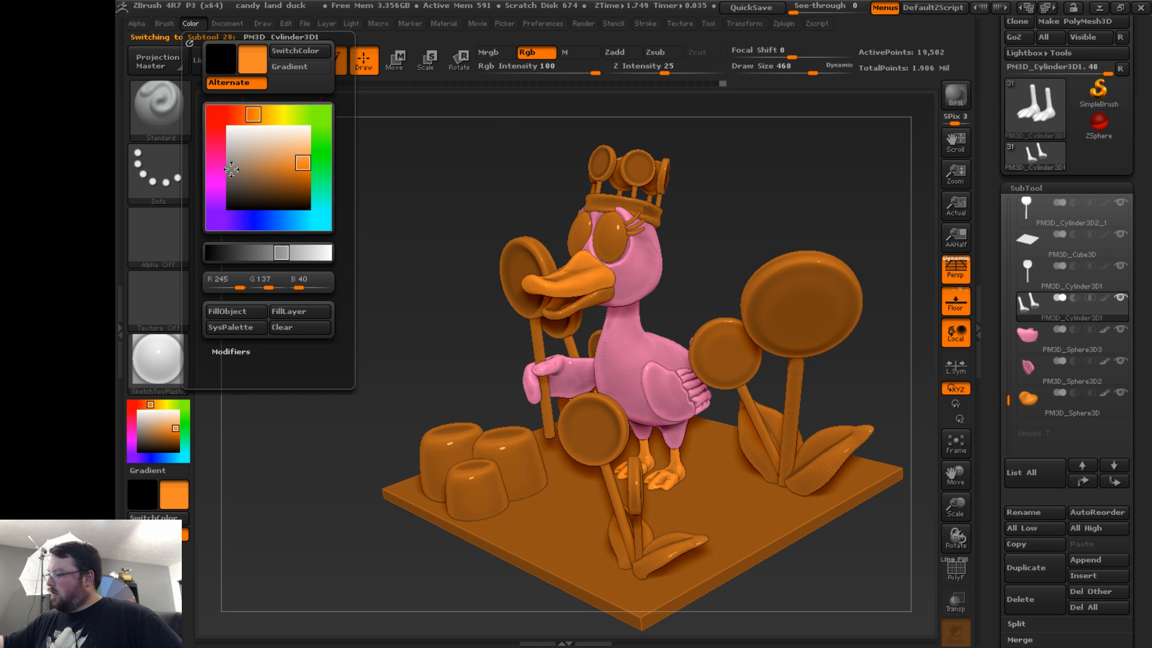
left_click(236, 311)
- Select the lower beak subtool and fill it with the same orange as the upper beak
left_click_drag(1008, 309, 1011, 196)
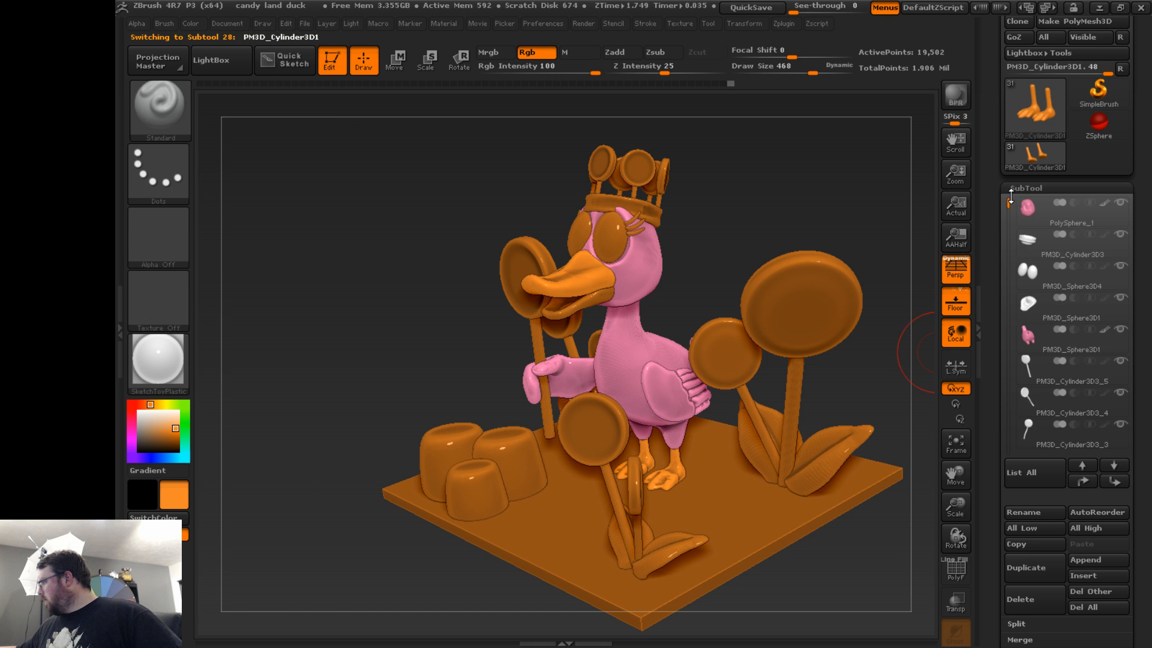
mouse_move(1060, 286)
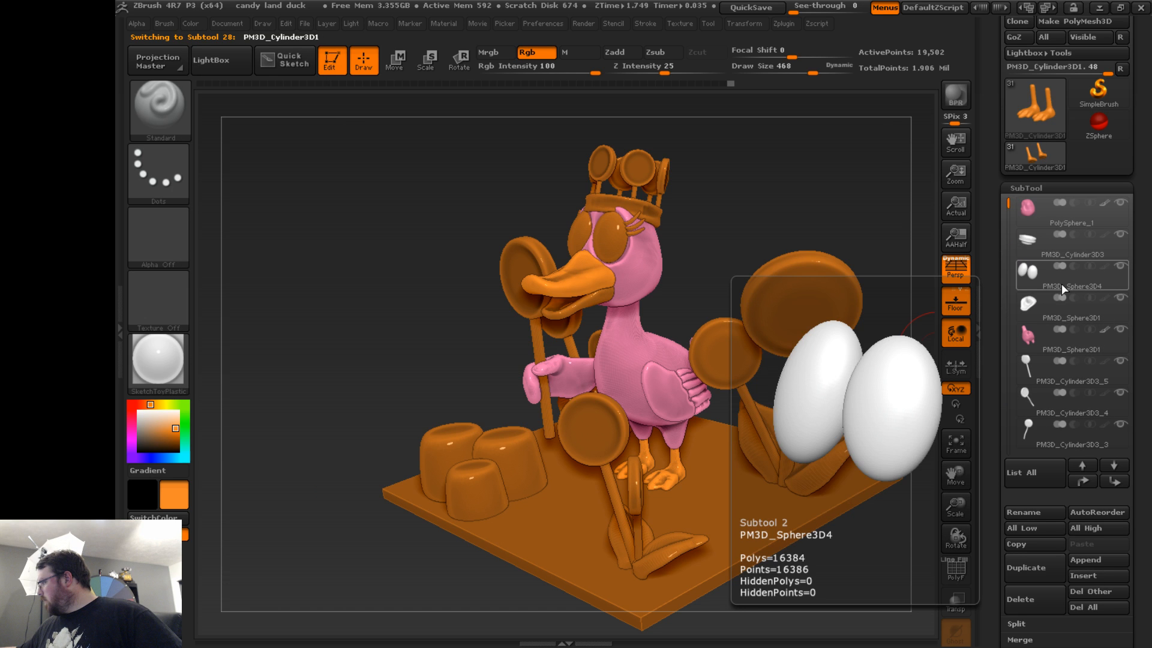
left_click(1056, 303)
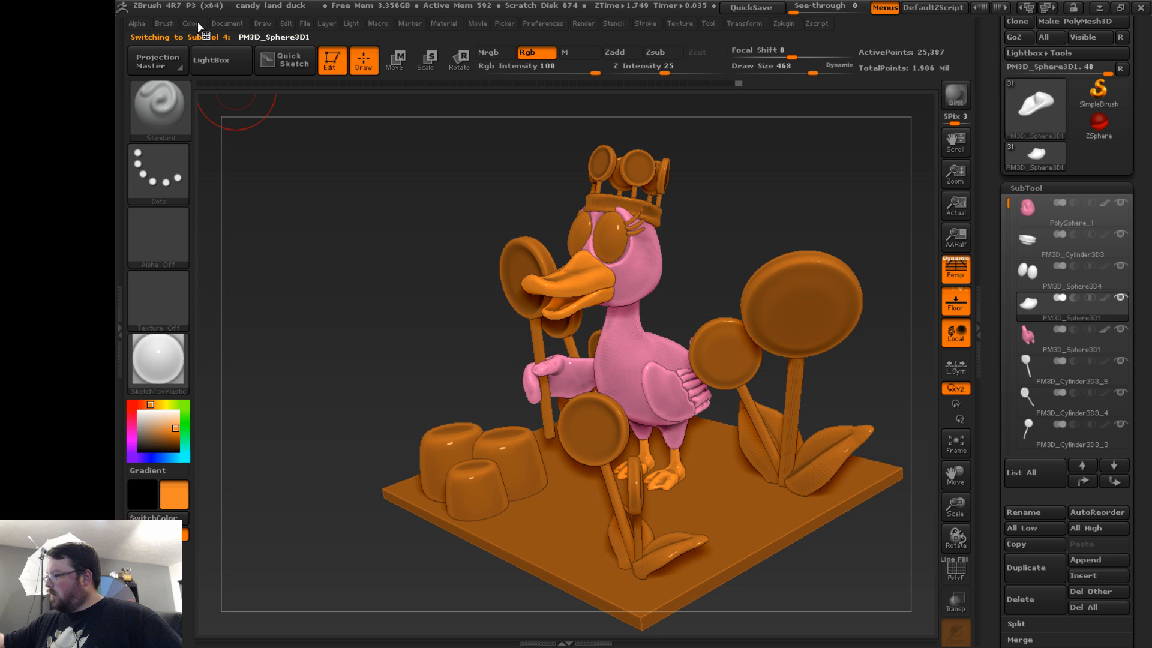
left_click(190, 23)
left_click(236, 312)
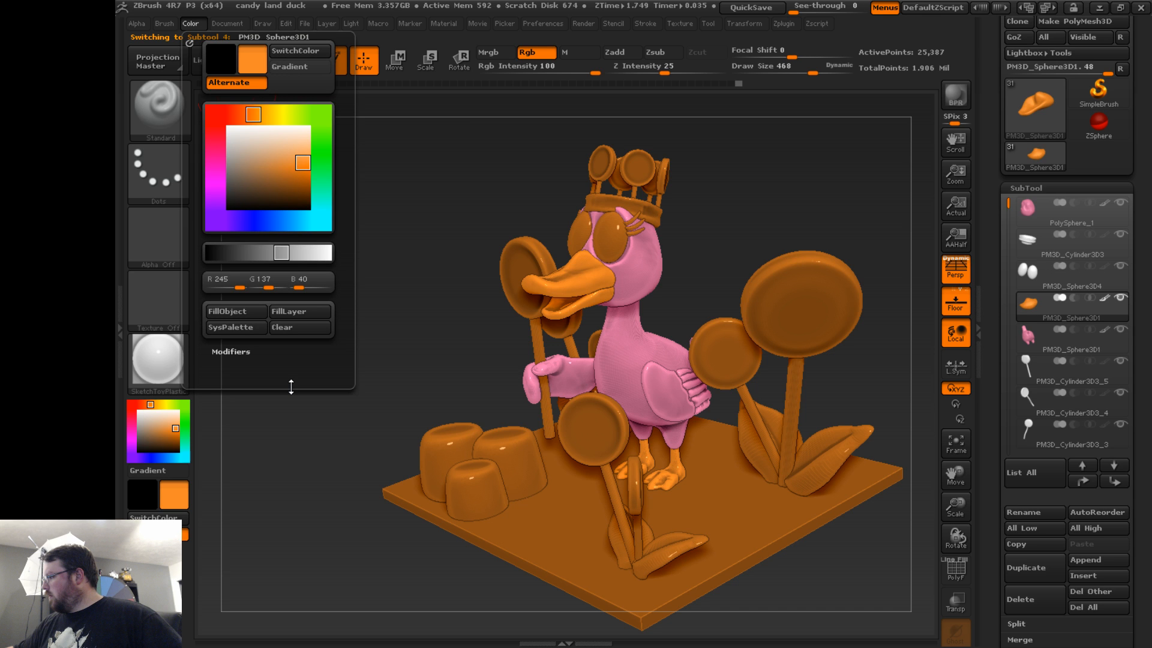
- Select the eyes subtool, set the current color to pure white, RGB 255, 255, 255, and fill the eyes with it
left_click(833, 320, "alt")
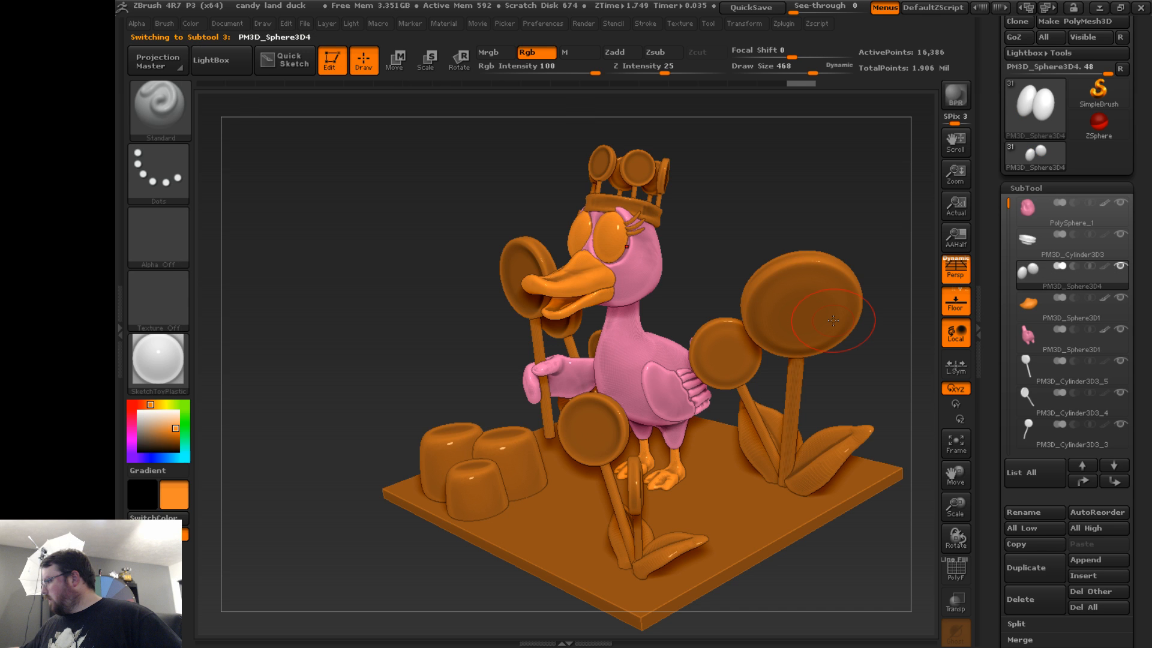
left_click(138, 411)
left_click(191, 23)
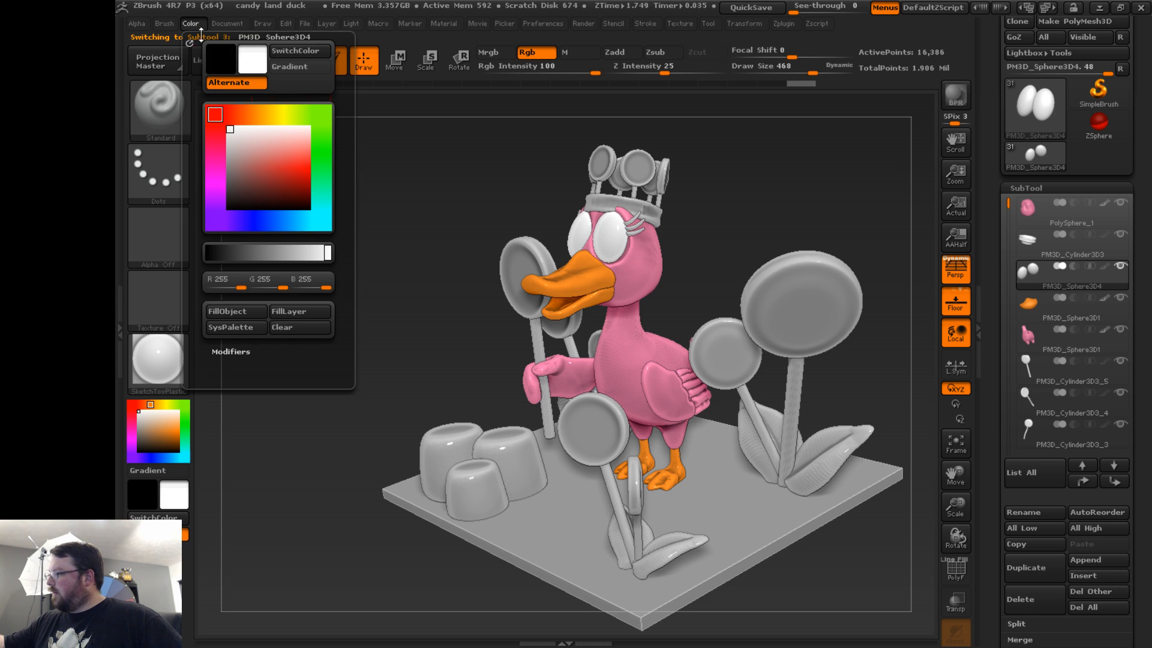
left_click(240, 311)
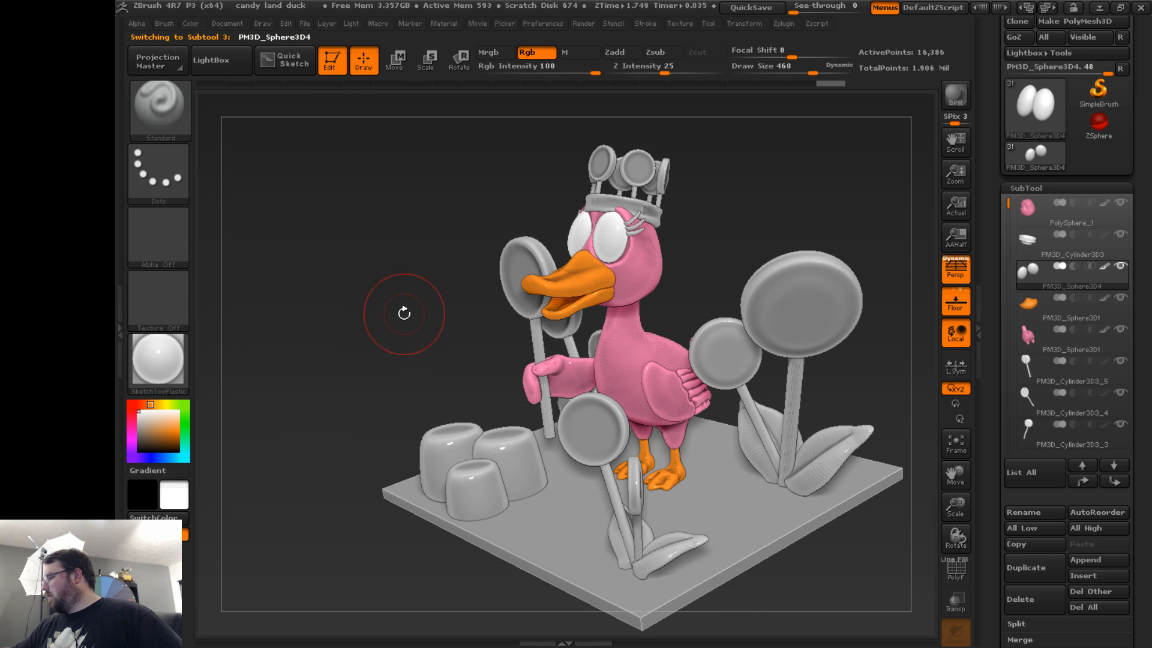
- Set the draw size to 93 and switch the current color to black for painting the duck's eyes
left_click_drag(404, 313, 459, 326)
left_click_drag(956, 507, 930, 588)
left_click_drag(959, 475, 938, 517)
left_click_drag(924, 444, 936, 394, "shift")
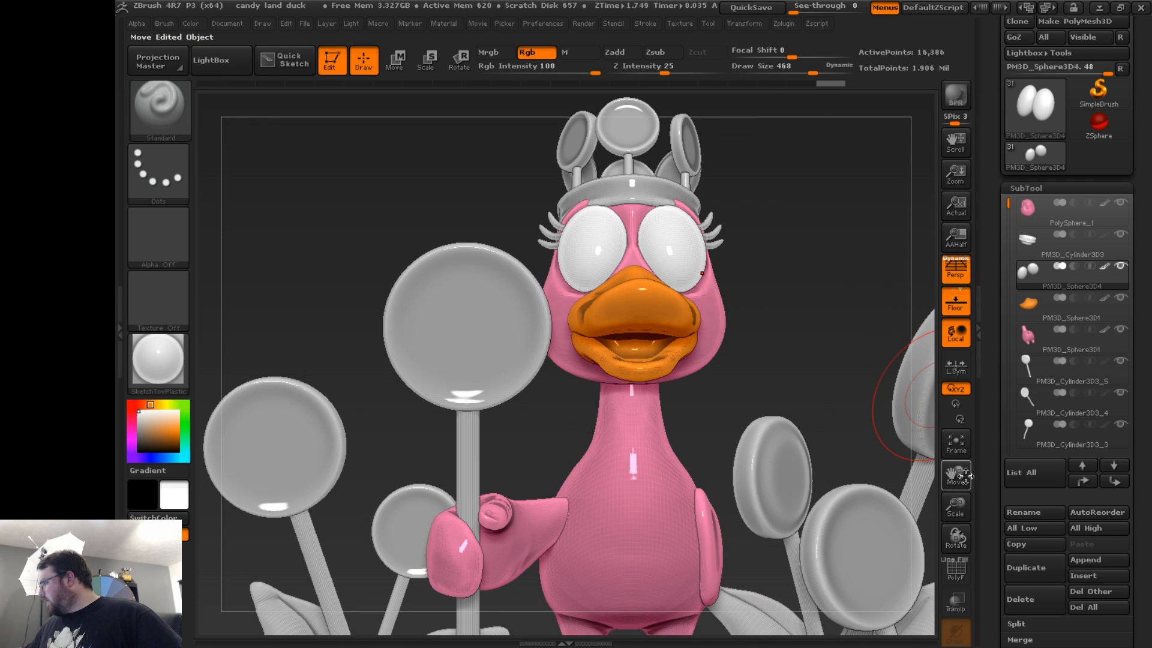
left_click_drag(957, 504, 962, 533)
left_click_drag(955, 477, 903, 543)
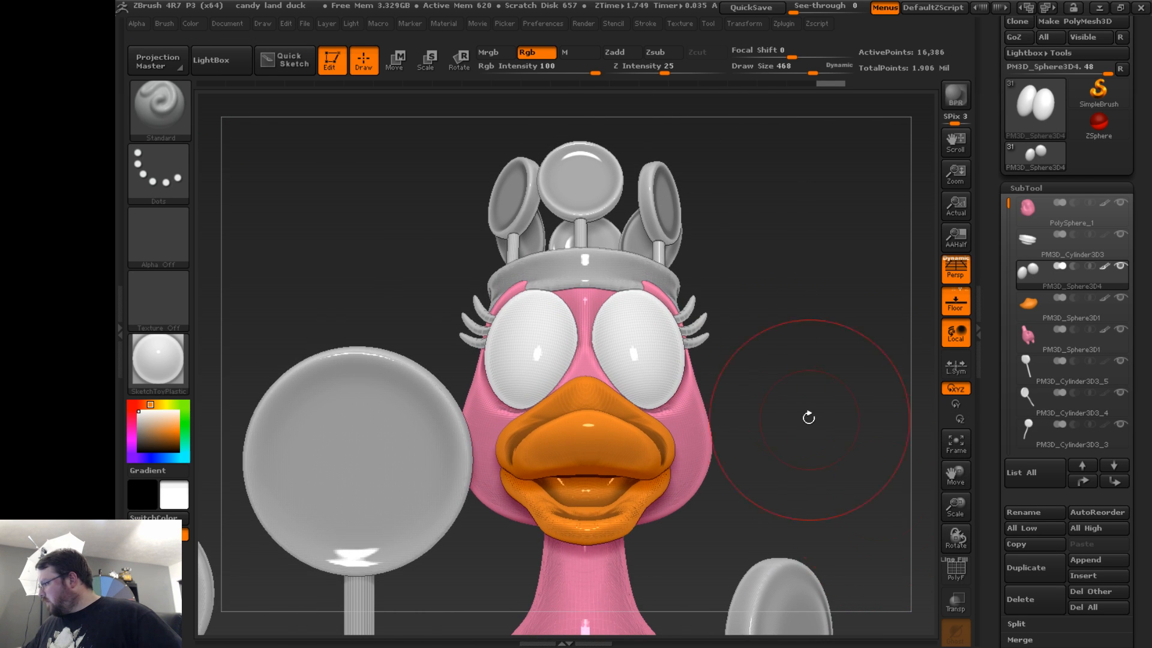
key("s")
left_click_drag(753, 285, 726, 286)
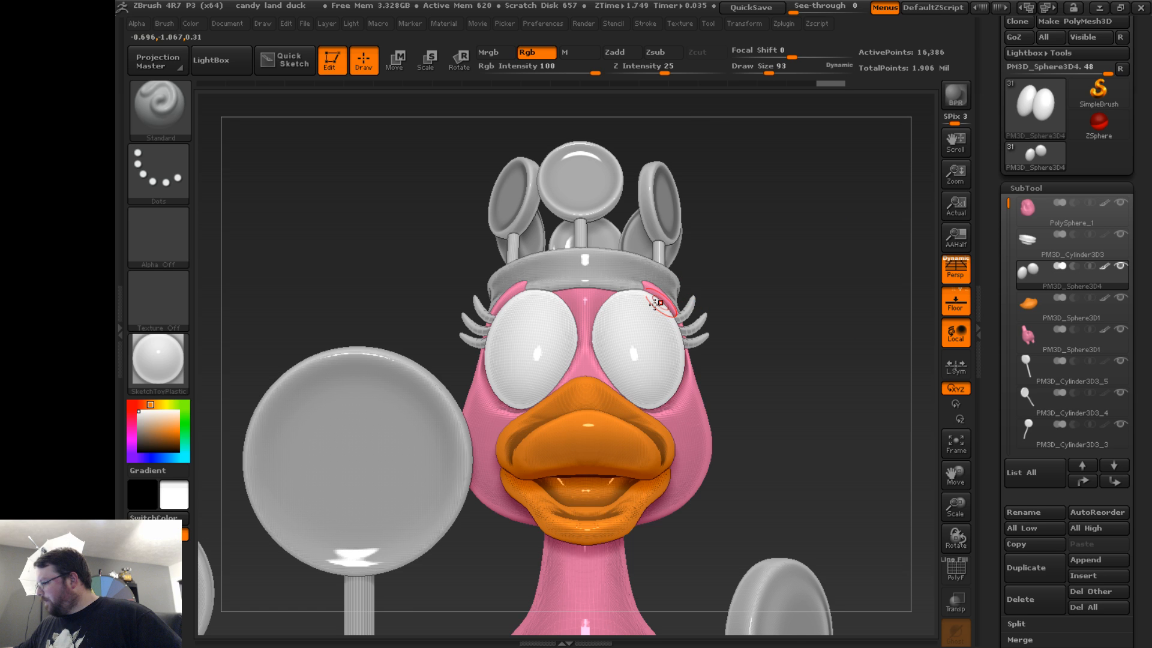
key("v")
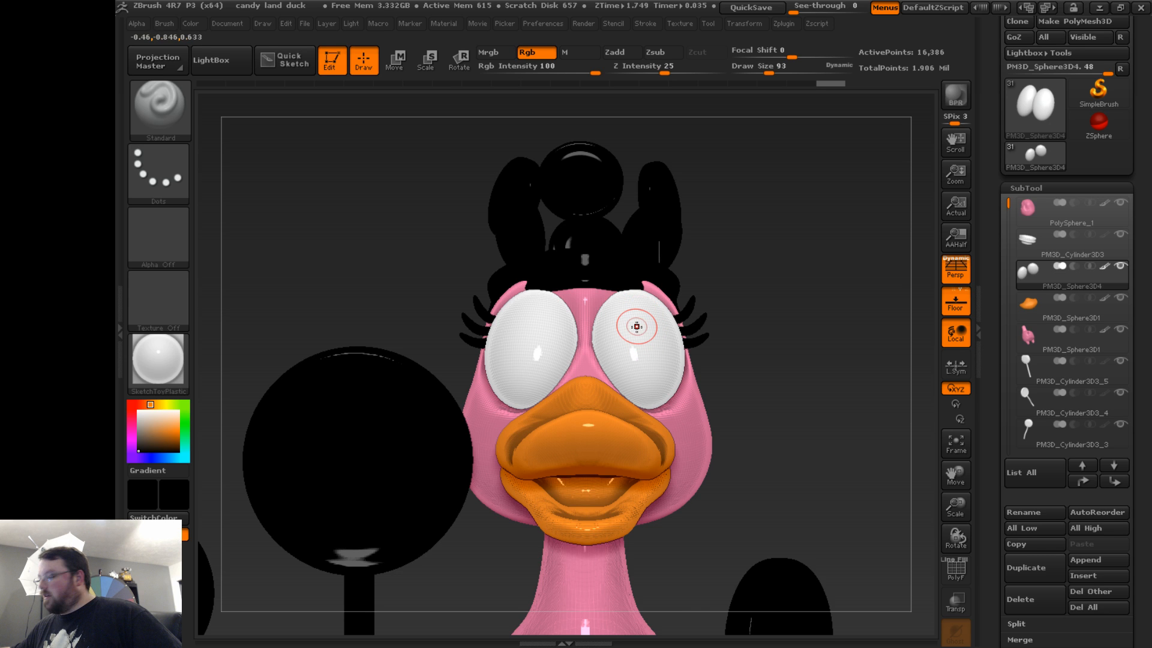
- Try painting black pupils on the eyes at draw size 93, with focal shifts of 0 and -100
left_click_drag(636, 326, 648, 339)
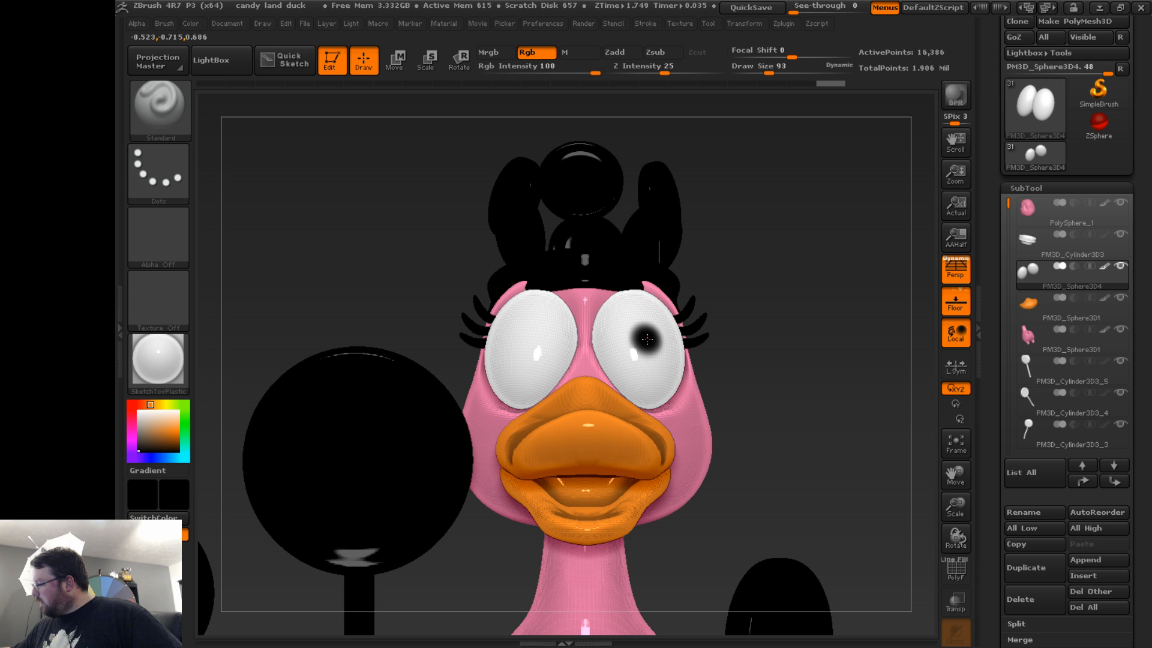
key("ctrl+z")
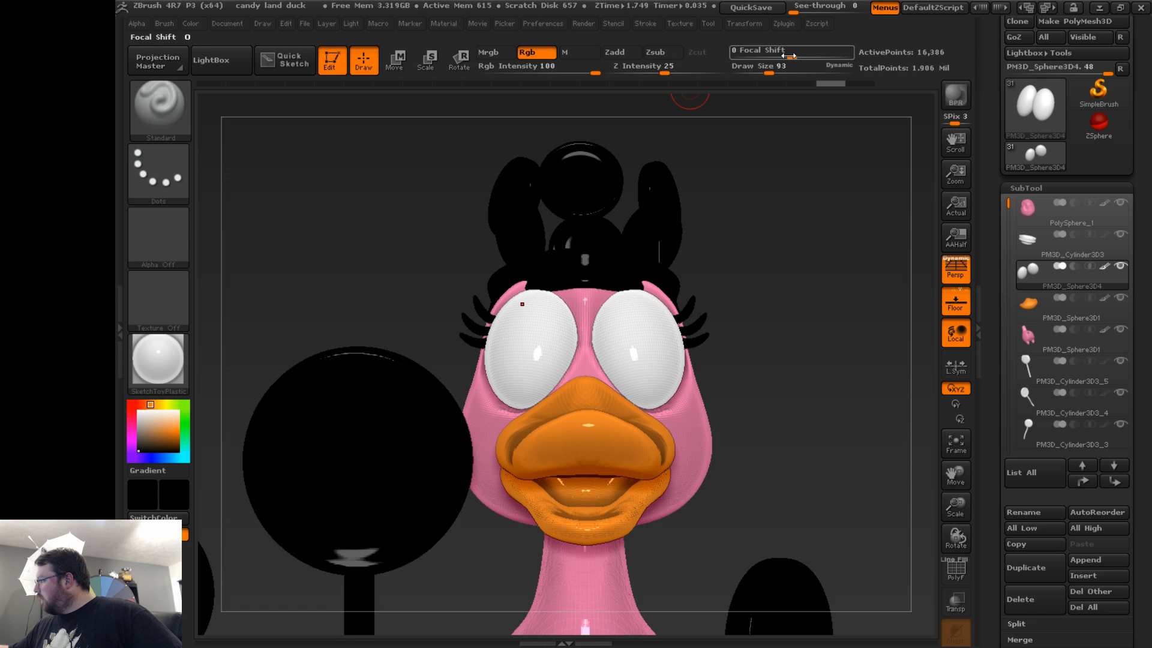
left_click_drag(789, 56, 733, 56)
left_click(645, 339)
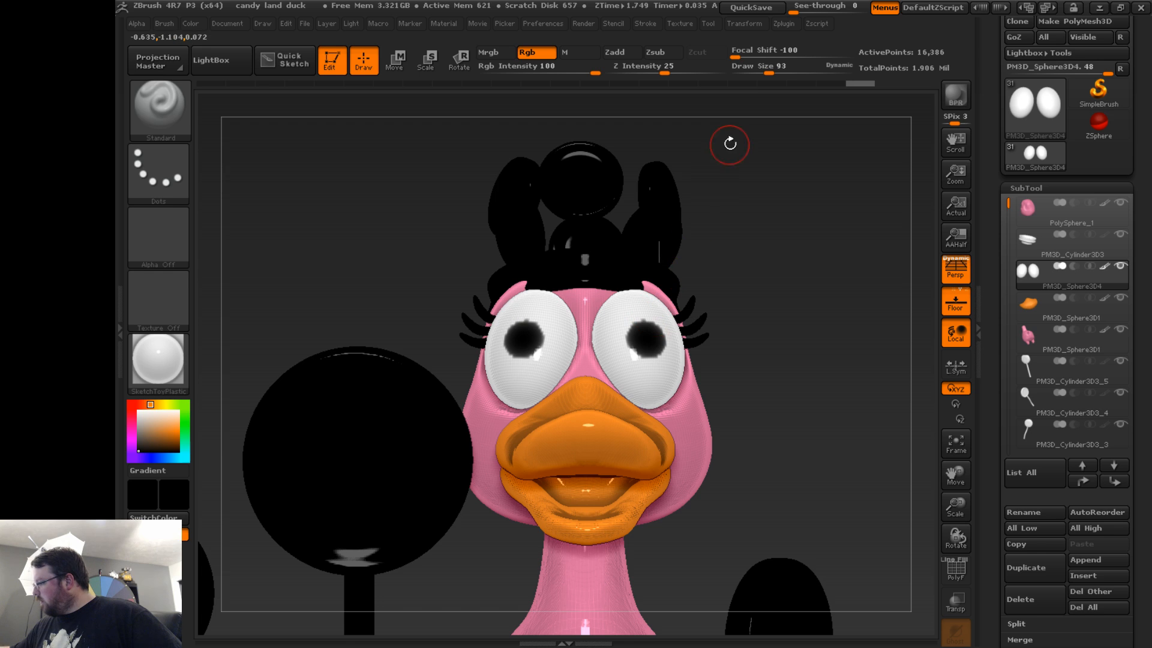
key("ctrl+z")
left_click_drag(736, 55, 785, 55)
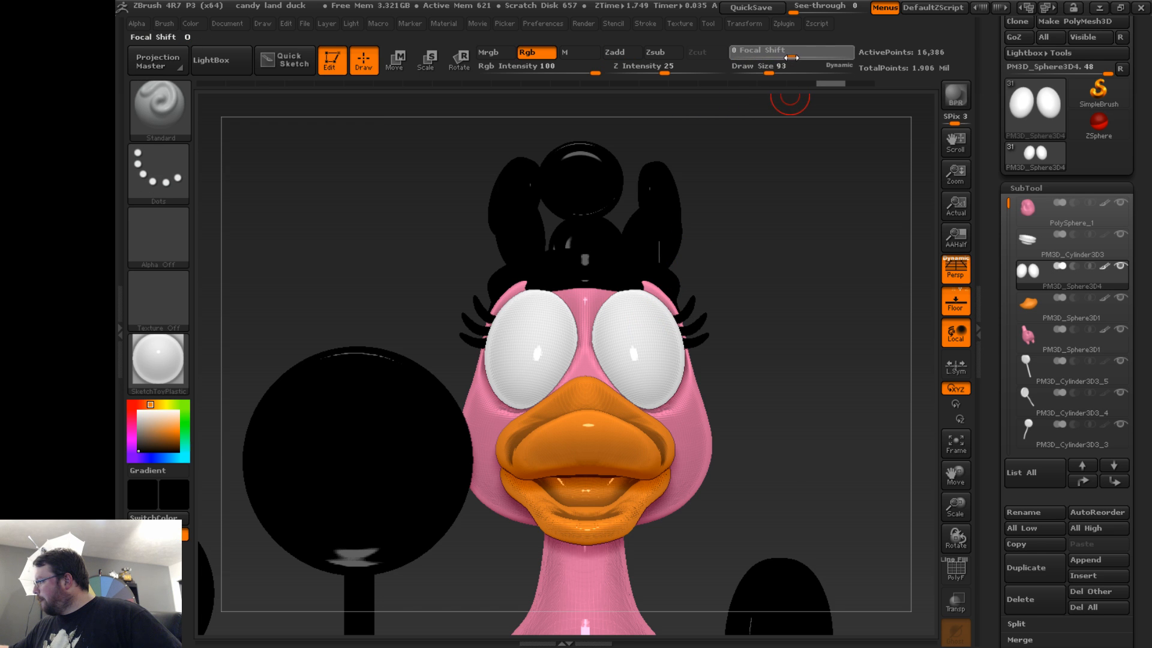
- Set the draw size to 56 and paint a small black pupil on each eye
key("s")
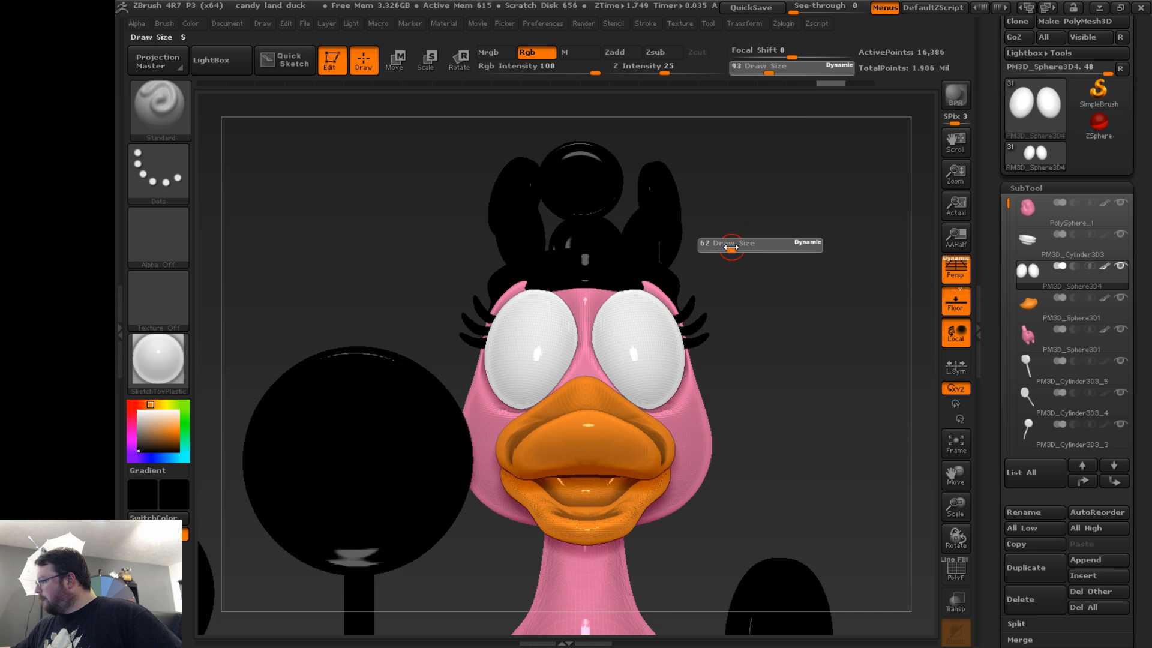
left_click_drag(731, 247, 727, 246)
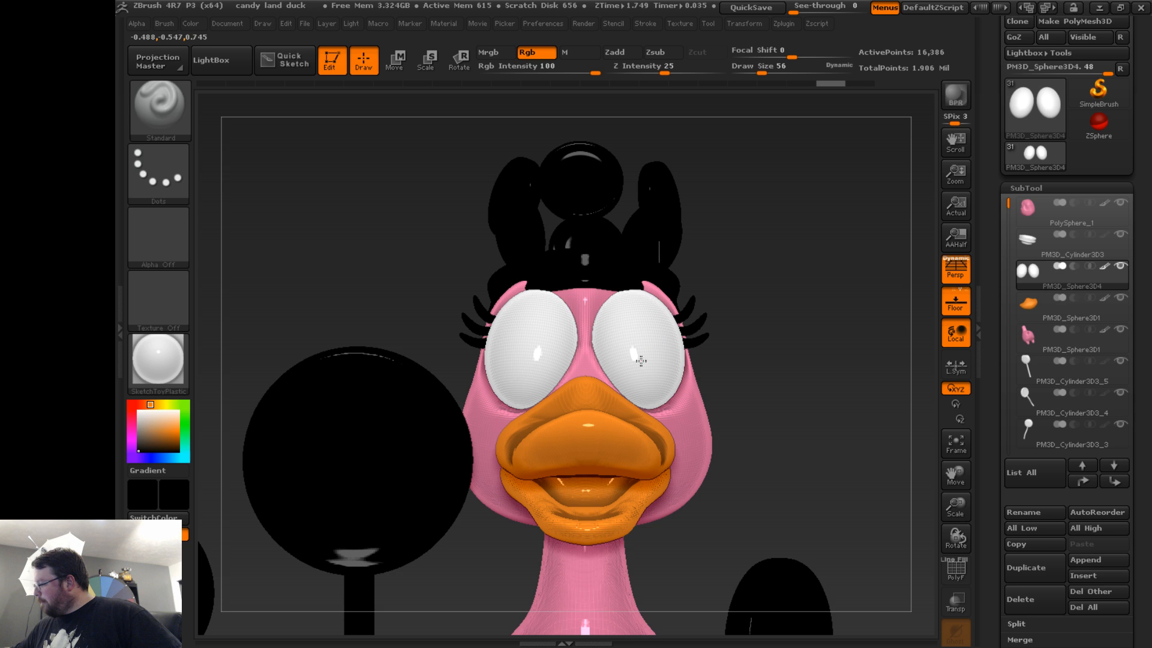
left_click(640, 360)
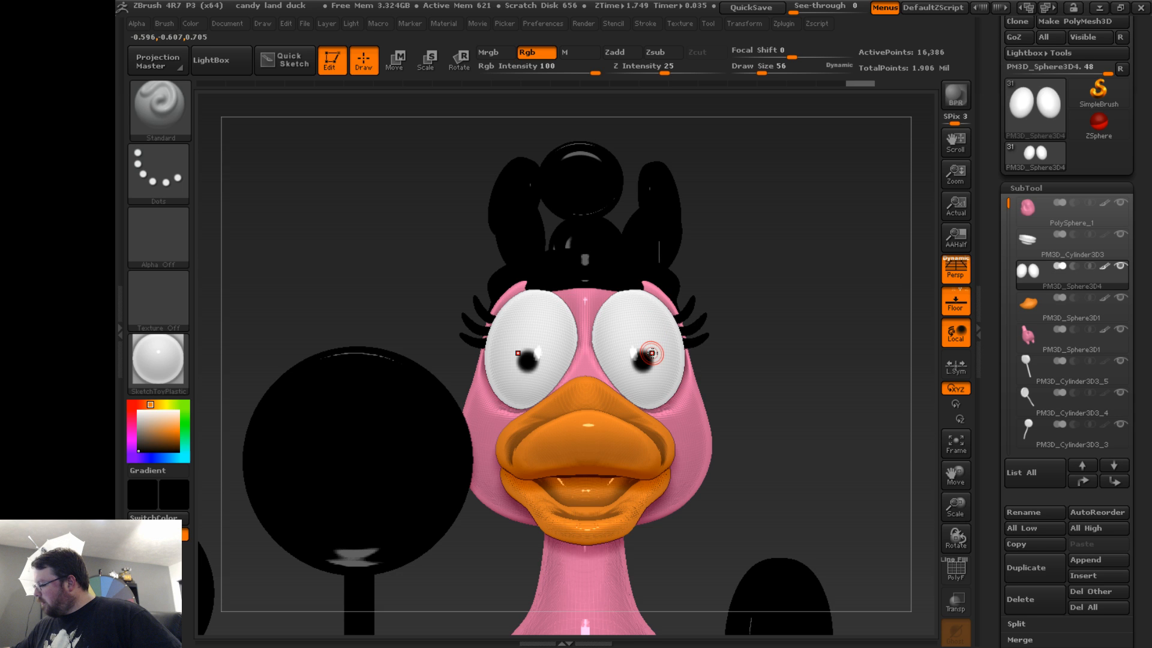
left_click(953, 443)
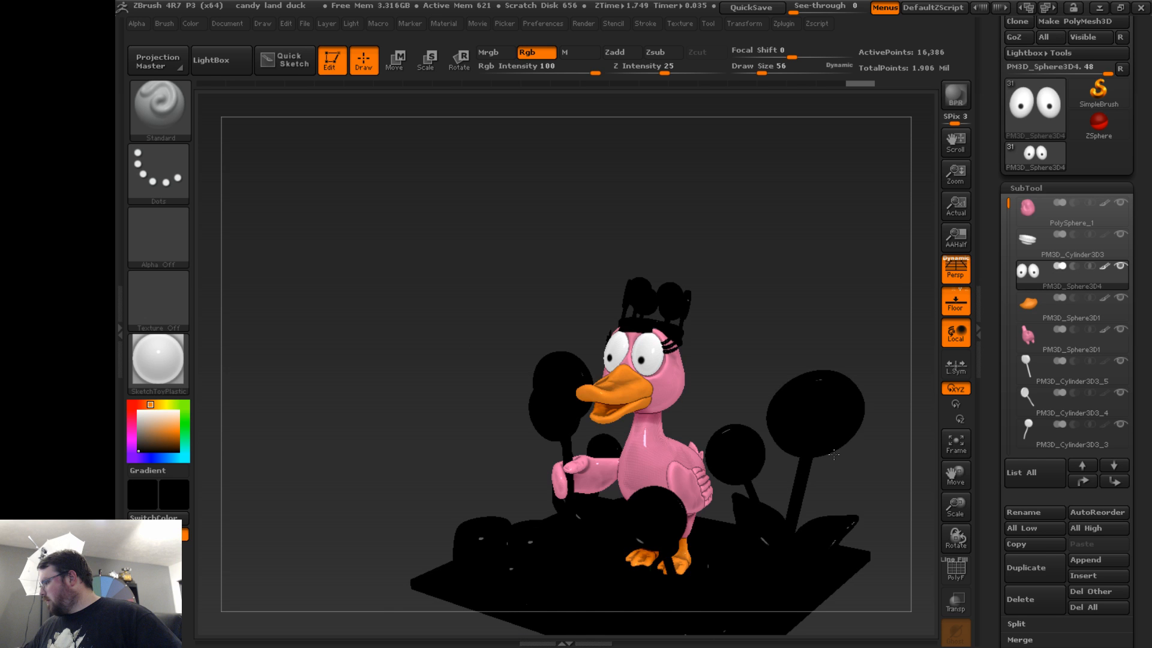
left_click_drag(834, 455, 864, 442)
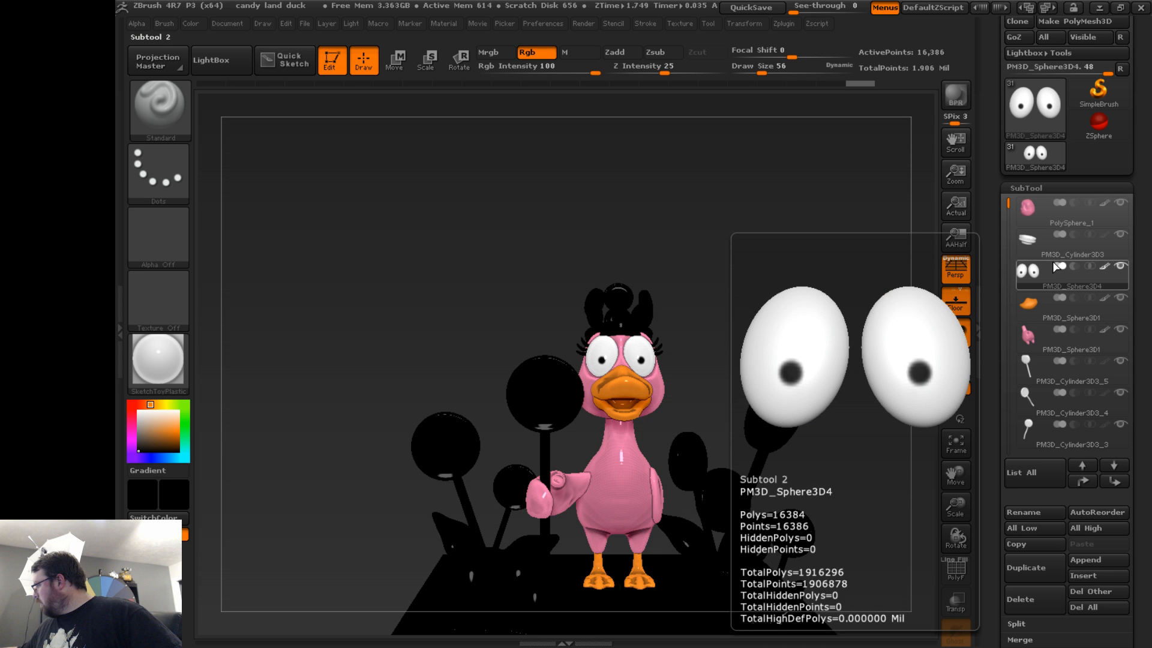
- Fill the two eyelash subtools, PM3D_Cube3D3 and PM3D_Cube3D4, with the current black
left_click_drag(1007, 269, 1007, 351)
left_click(1028, 305)
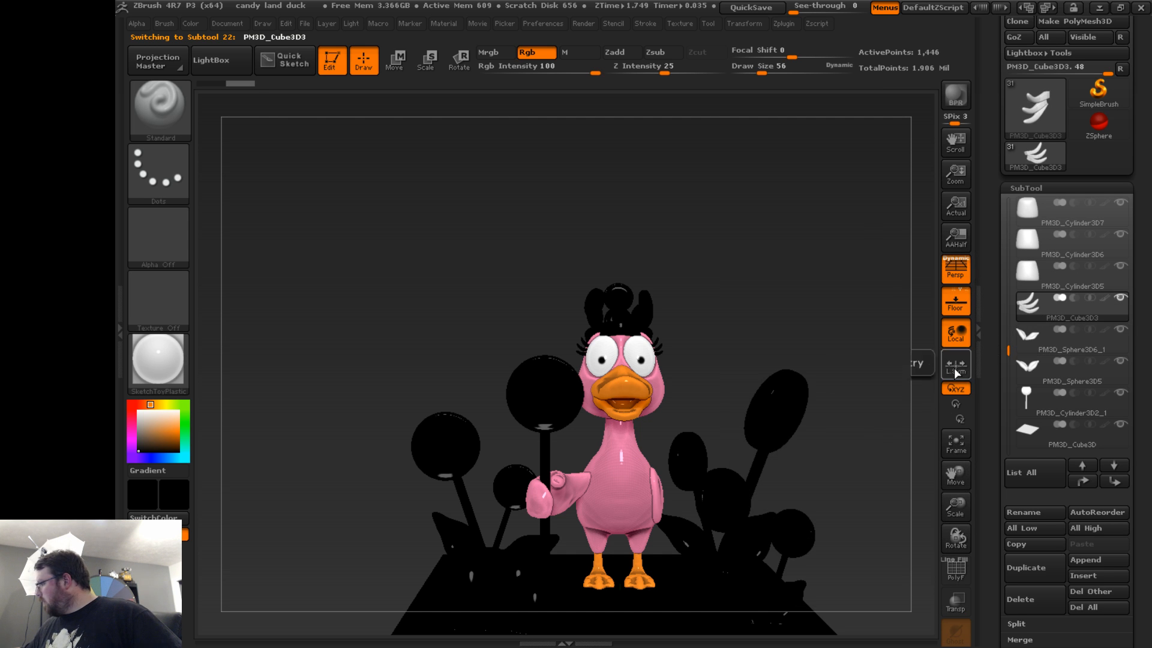
left_click(191, 24)
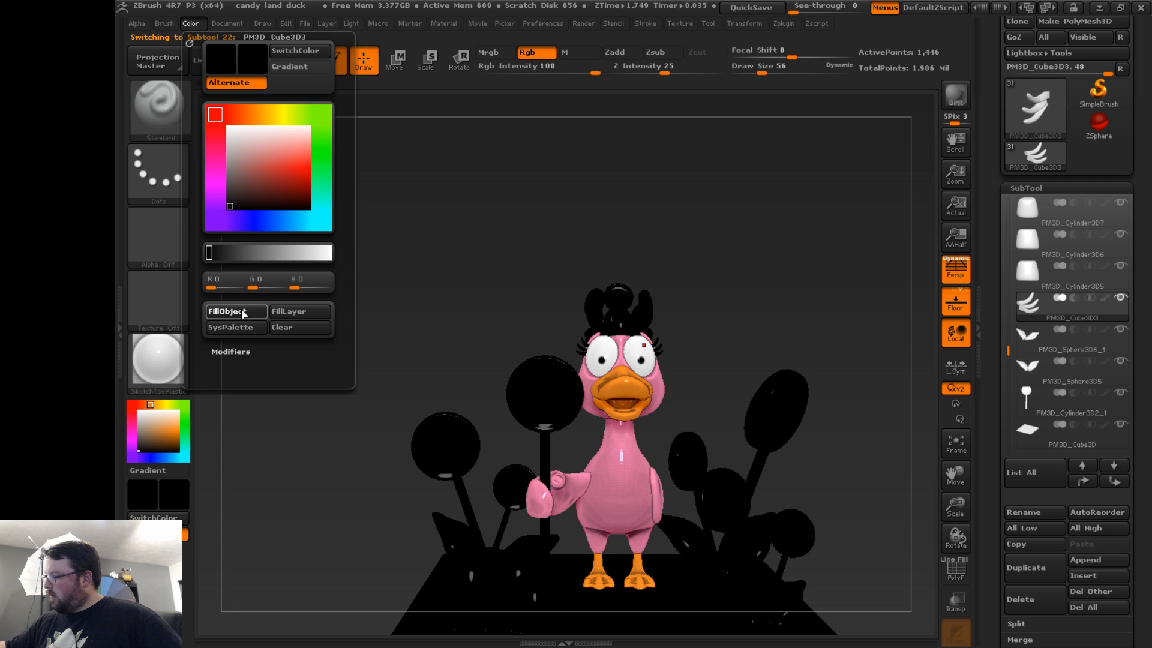
left_click(243, 313)
mouse_move(1008, 351)
left_mouse_down()
mouse_move(1007, 389)
mouse_move(1007, 326)
left_mouse_up()
left_click(1031, 273)
left_click(193, 24)
left_click(260, 312)
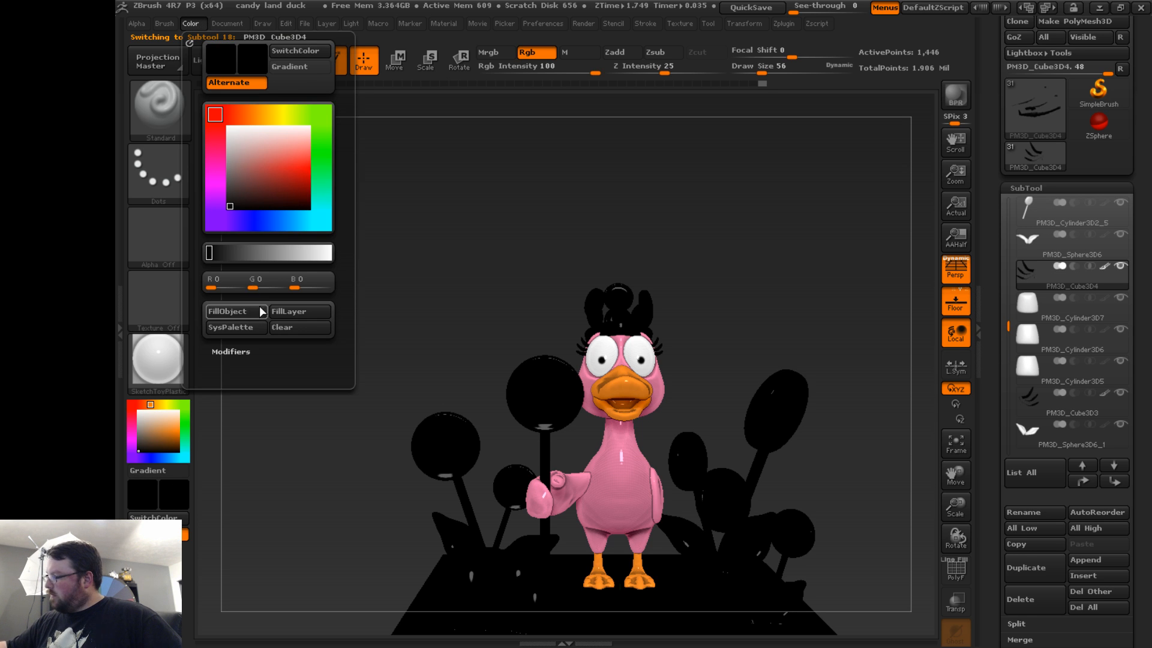
- Select the leaf subtool PM3D_Sphere3D6, set the current color to dark green, RGB 4, 130, 0, and fill the leaves with it
left_click(1057, 256)
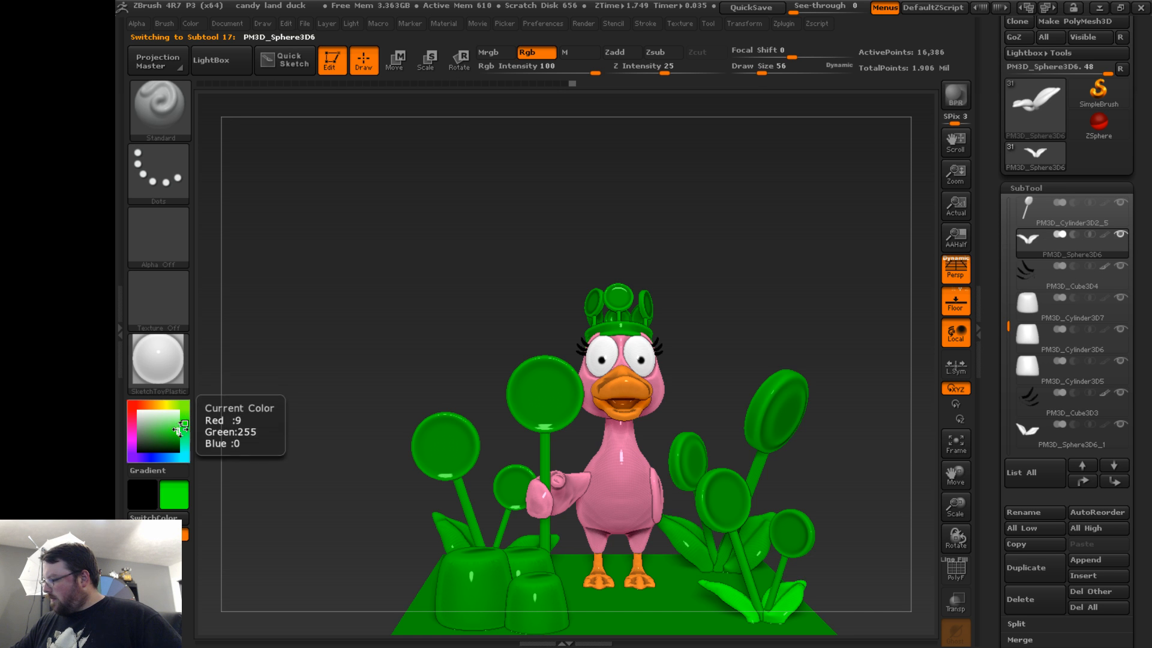
left_click_drag(182, 427, 178, 440)
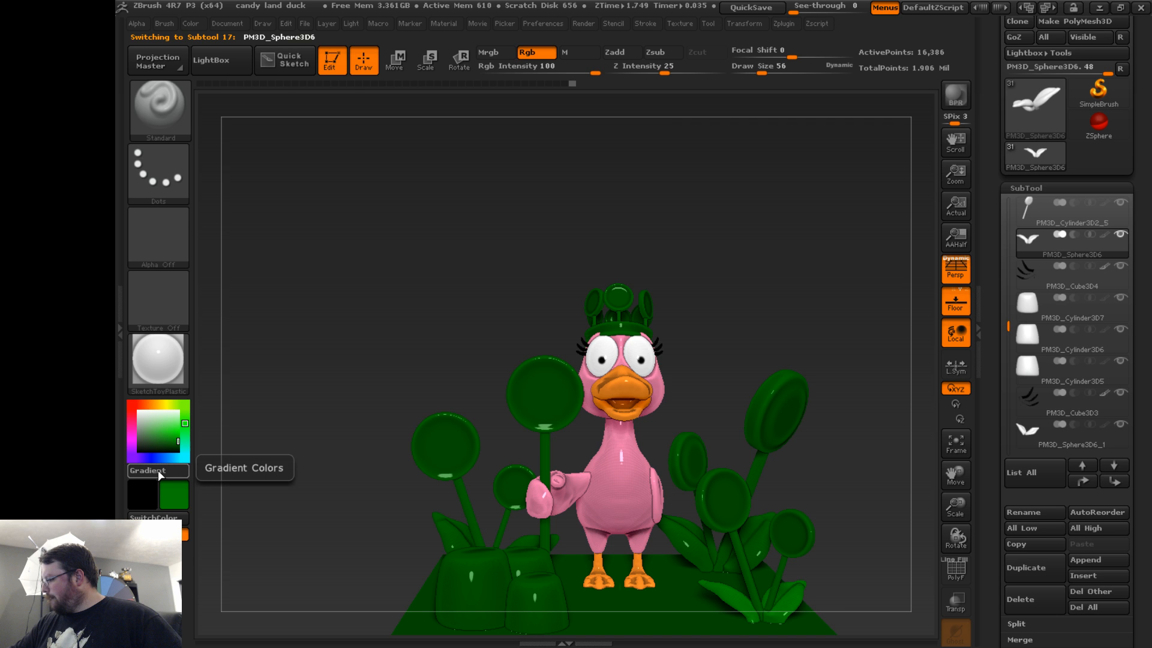
left_click(195, 24)
left_click(264, 310)
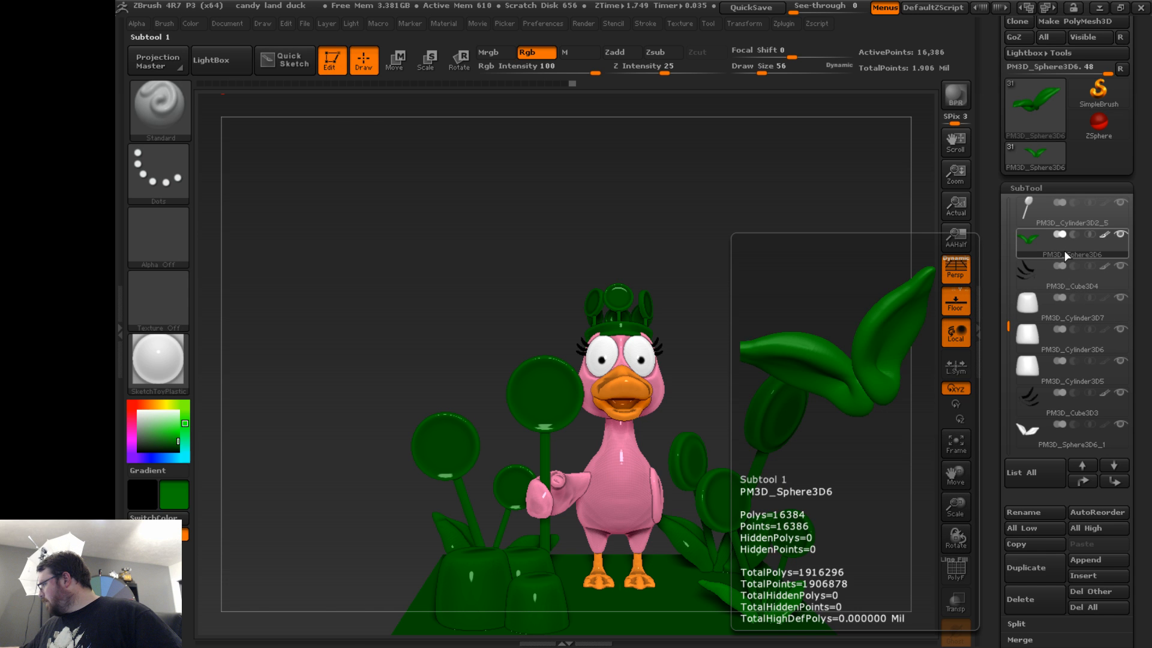
- Fill the other two leaf subtools, PM3D_Sphere3D6_1 and PM3D_Sphere3D5, with the same dark green
left_click(1061, 438)
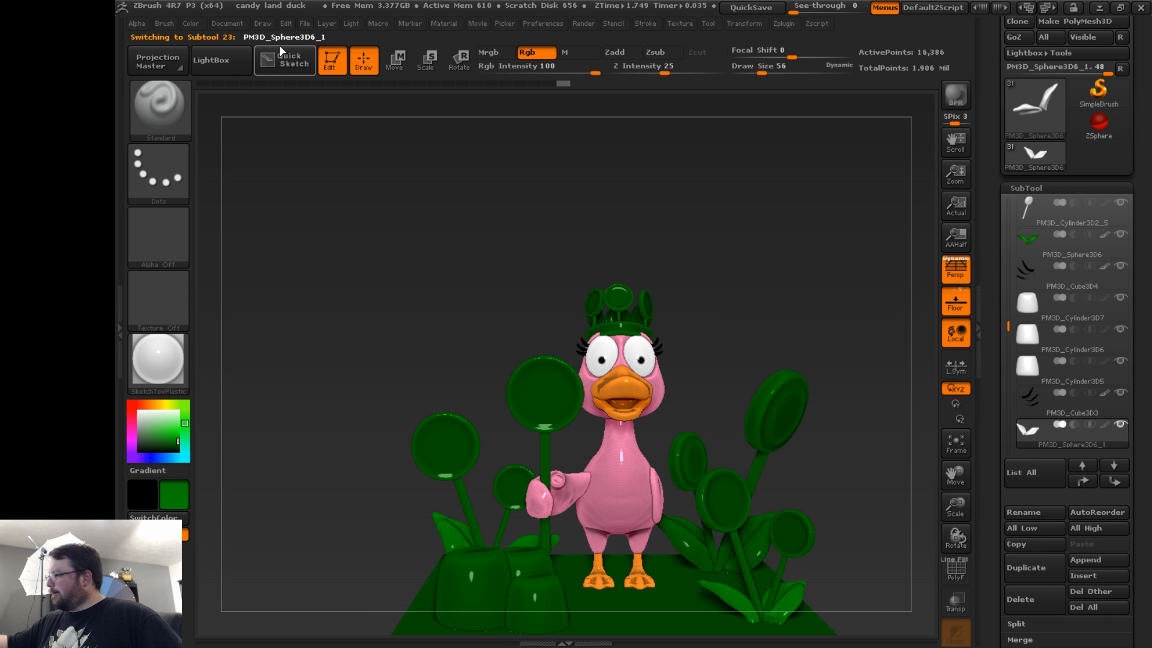
left_click(198, 24)
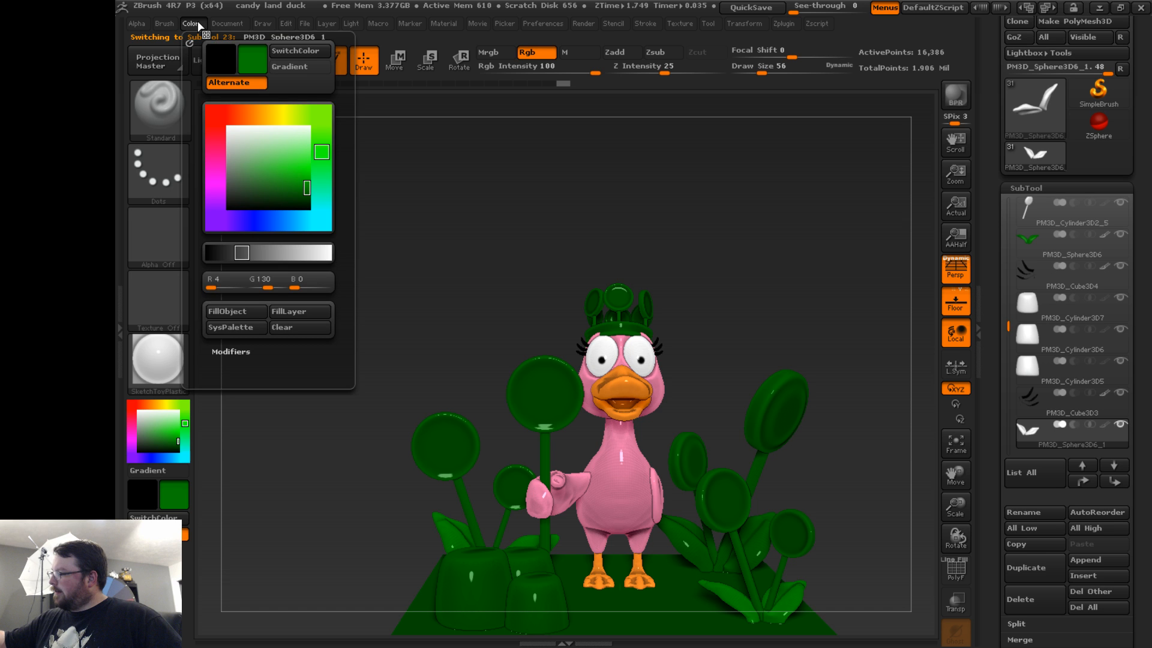
left_click_drag(1008, 326, 1012, 352)
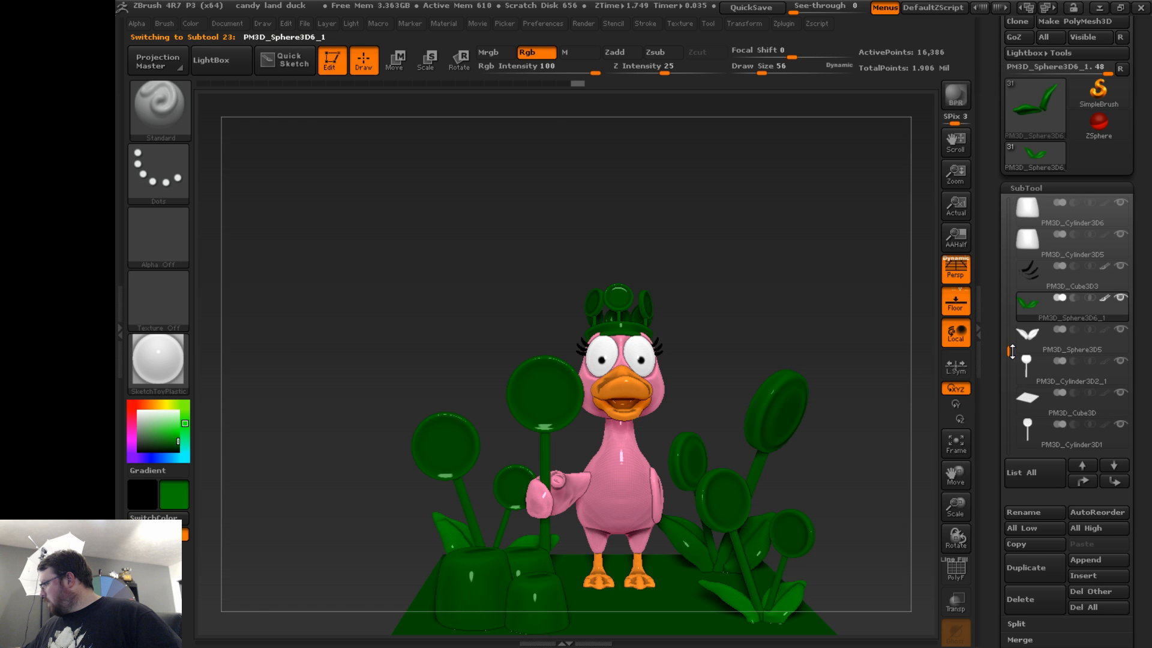
mouse_move(1062, 351)
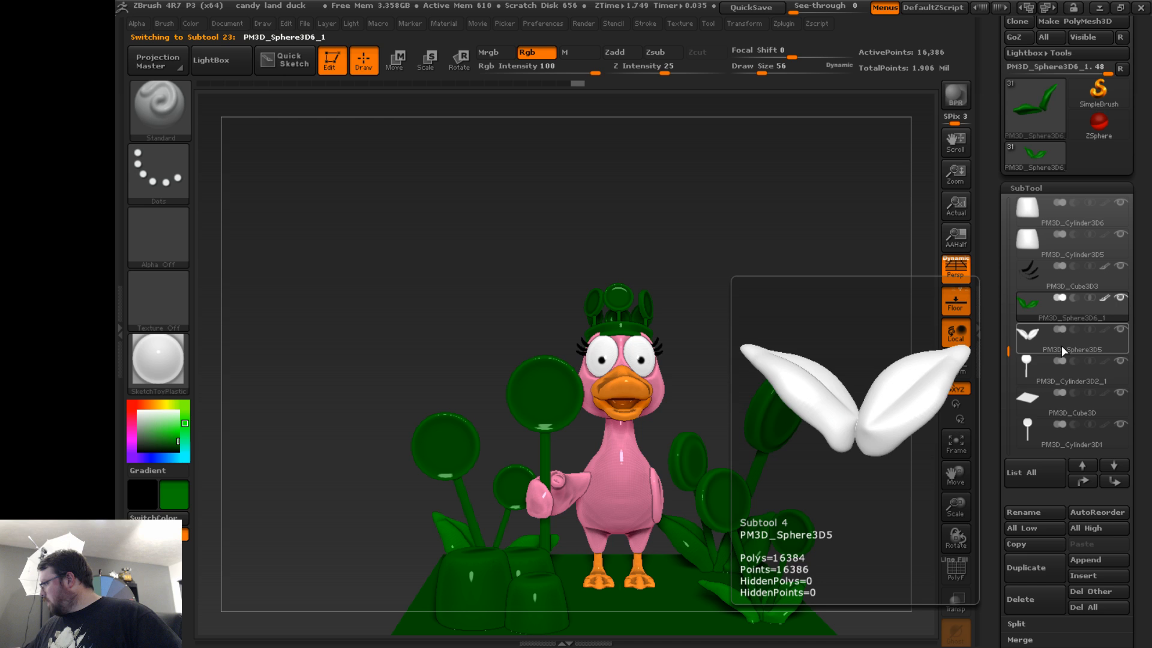
left_click(1061, 345)
left_click(190, 24)
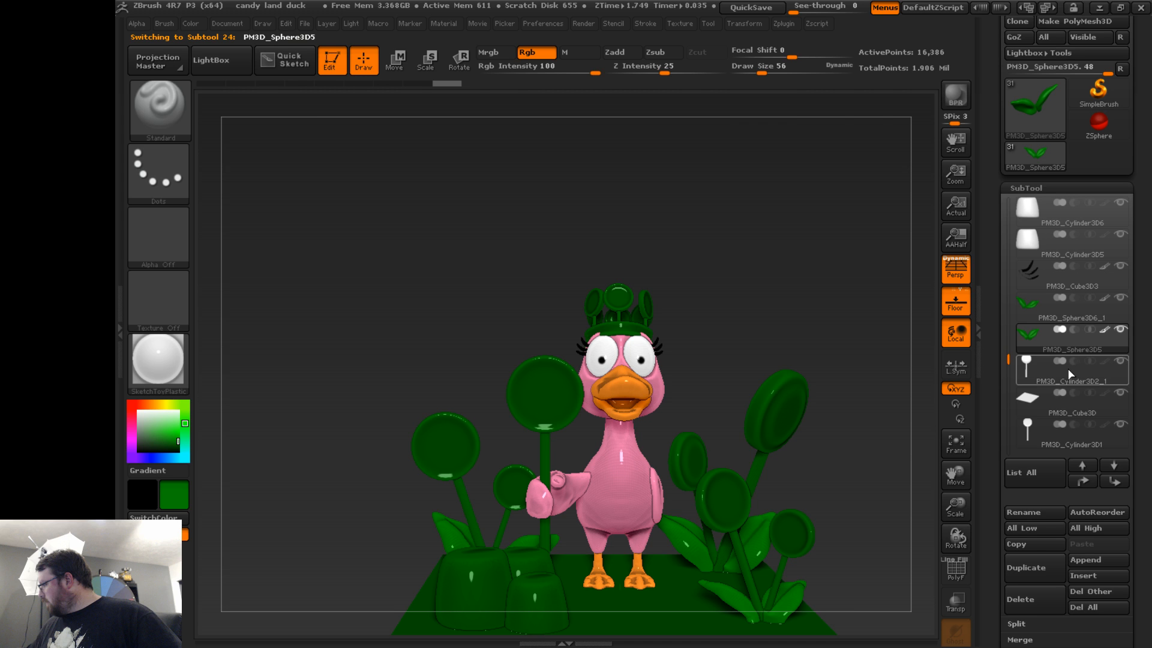
- Select the flat ground base, PM3D_Cube3D, and fill it with the same dark green as the leaves
left_click(1065, 397)
left_click(198, 24)
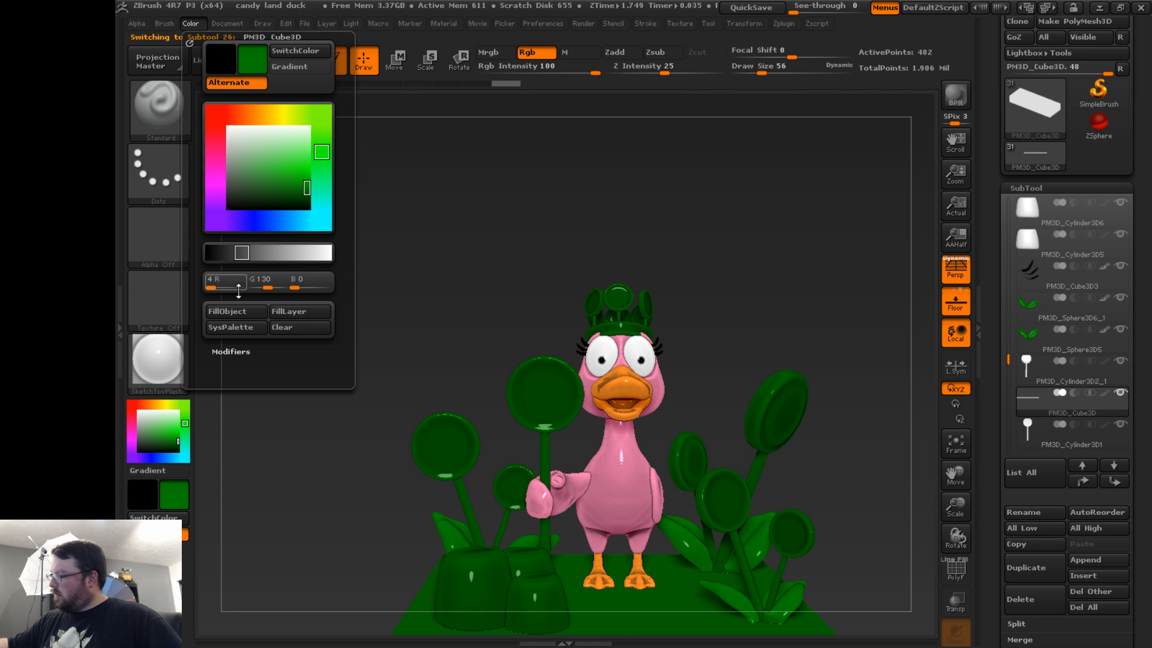
left_click(247, 311)
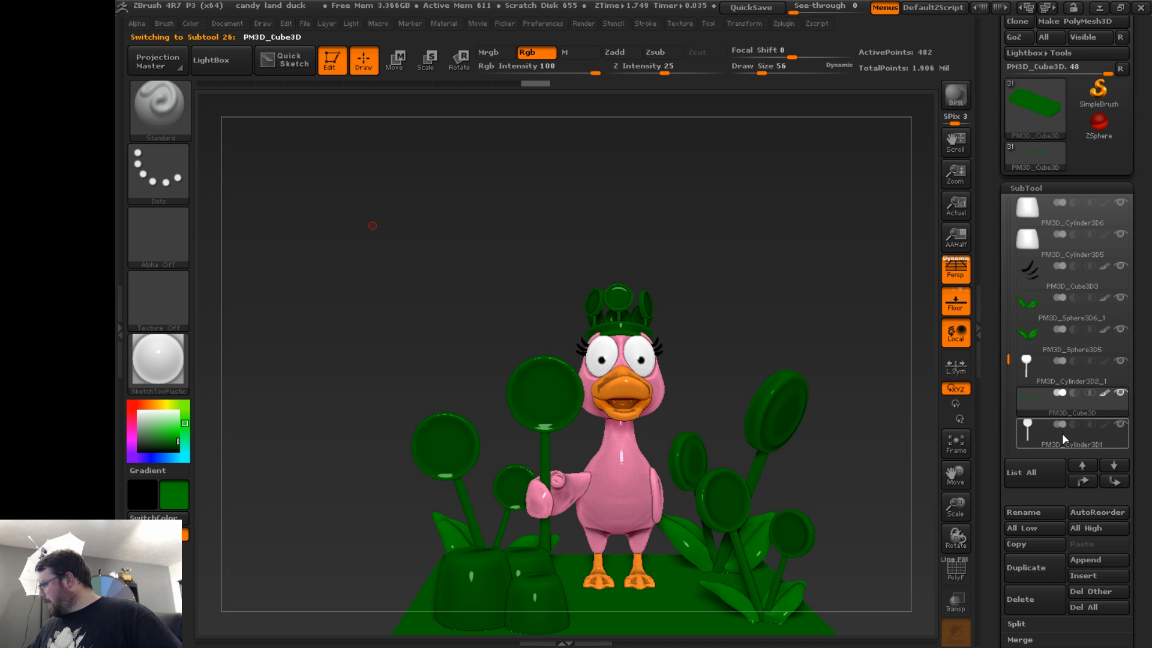
- Select the crown's band subtool, set the current color to golden orange, RGB 252, 170, 60, and fill the band with it
left_click_drag(1008, 360, 1012, 202)
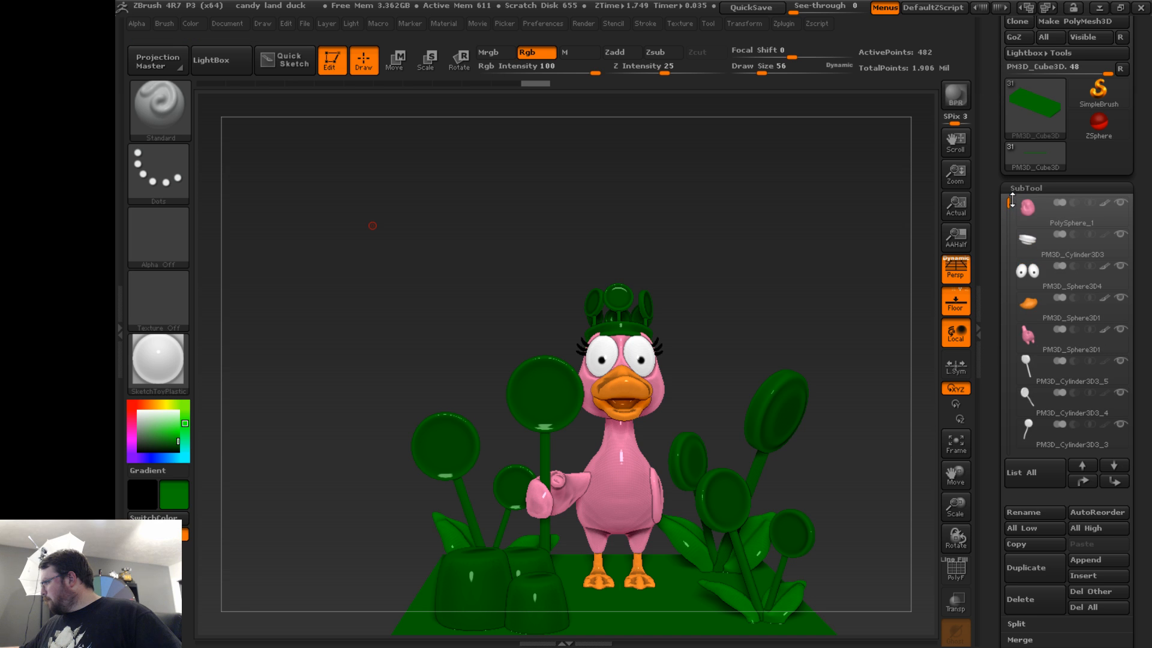
left_click(1056, 243)
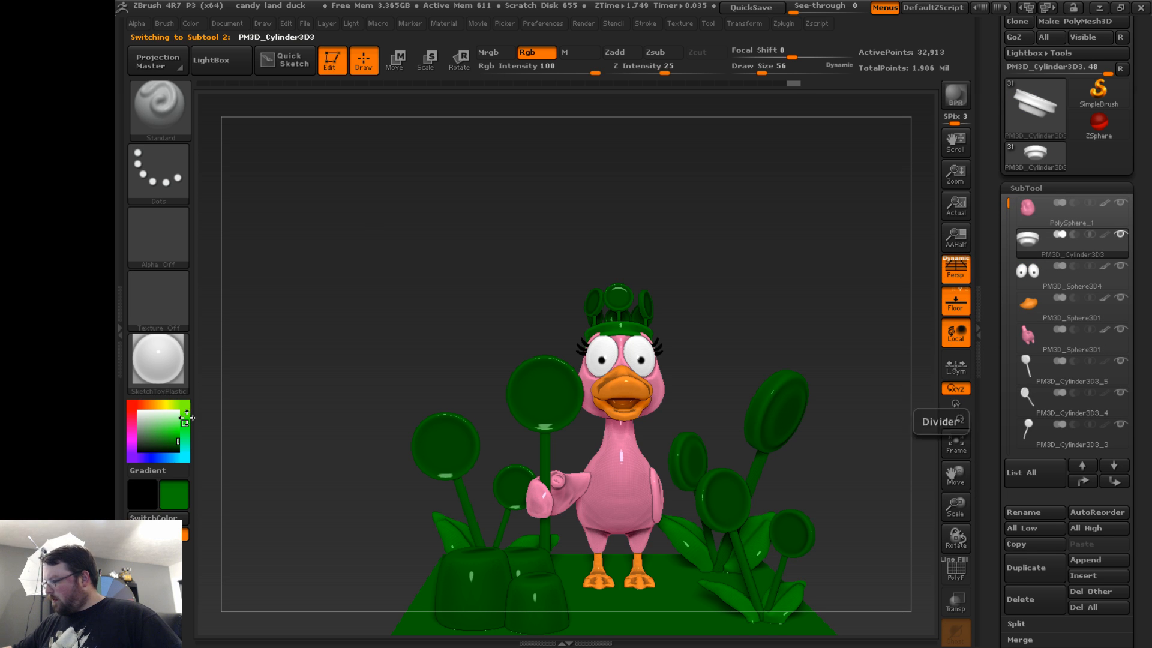
left_click(157, 405)
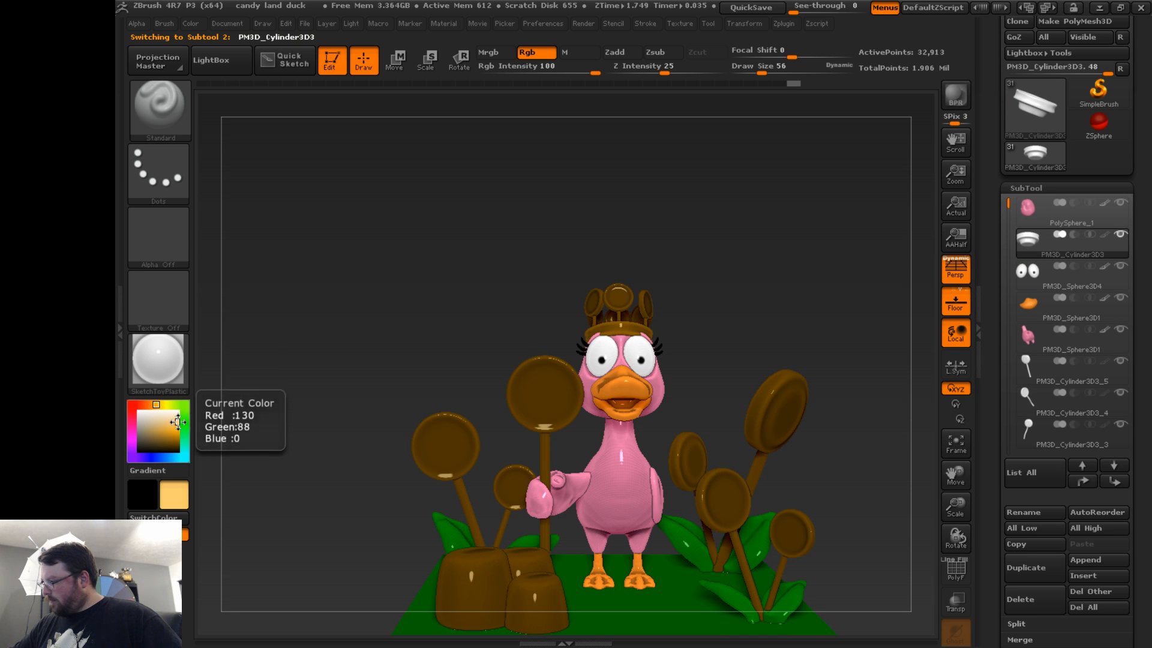
left_click(177, 421)
left_click_drag(177, 421, 177, 426)
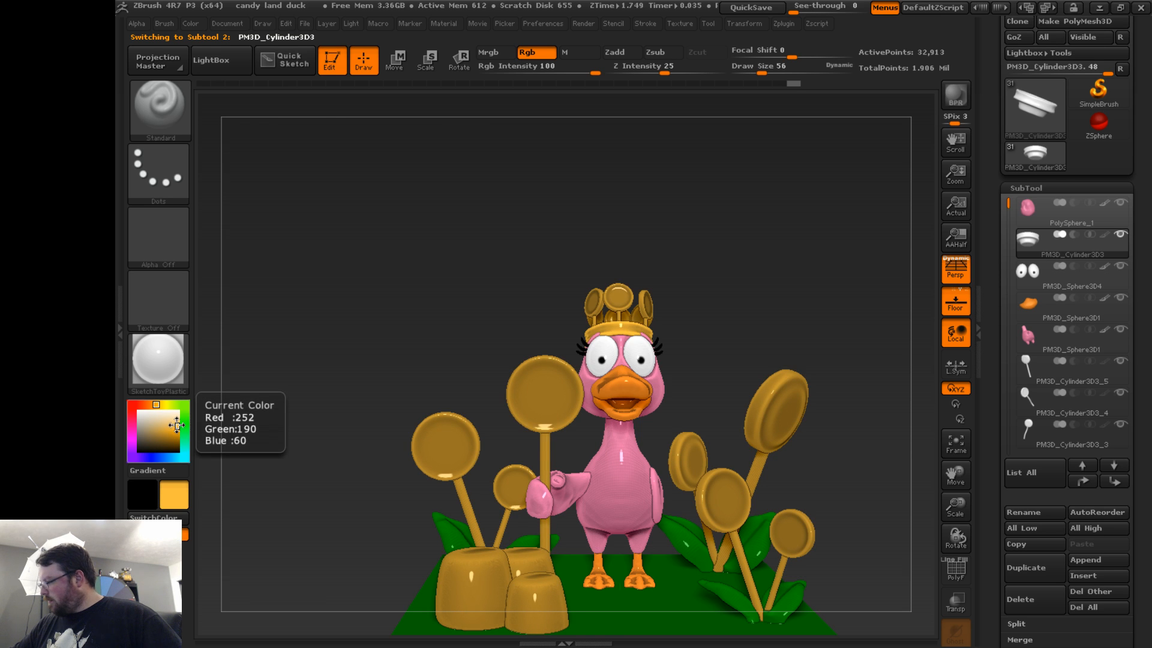
left_click(156, 405)
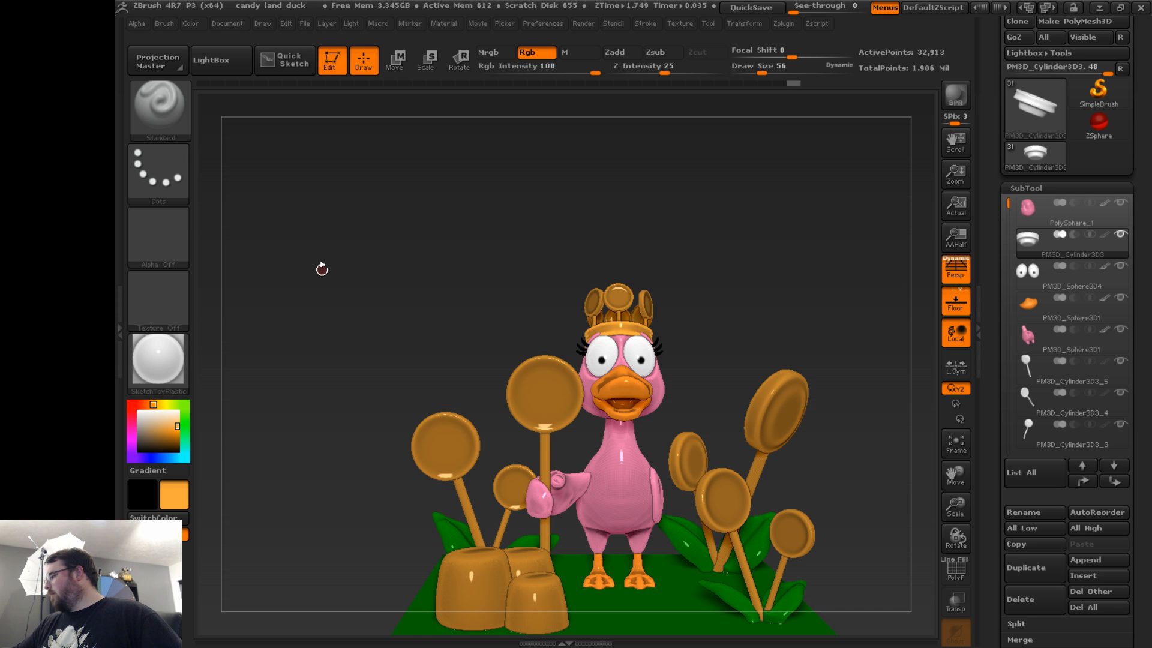
left_click_drag(349, 250, 331, 295)
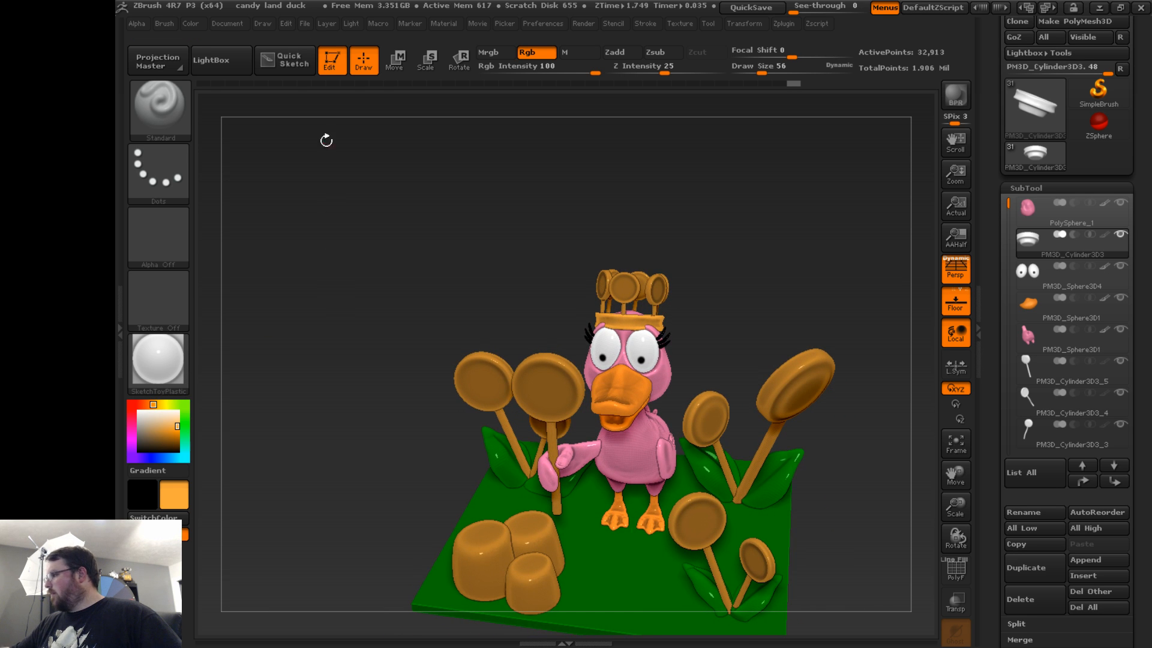
left_click(192, 24)
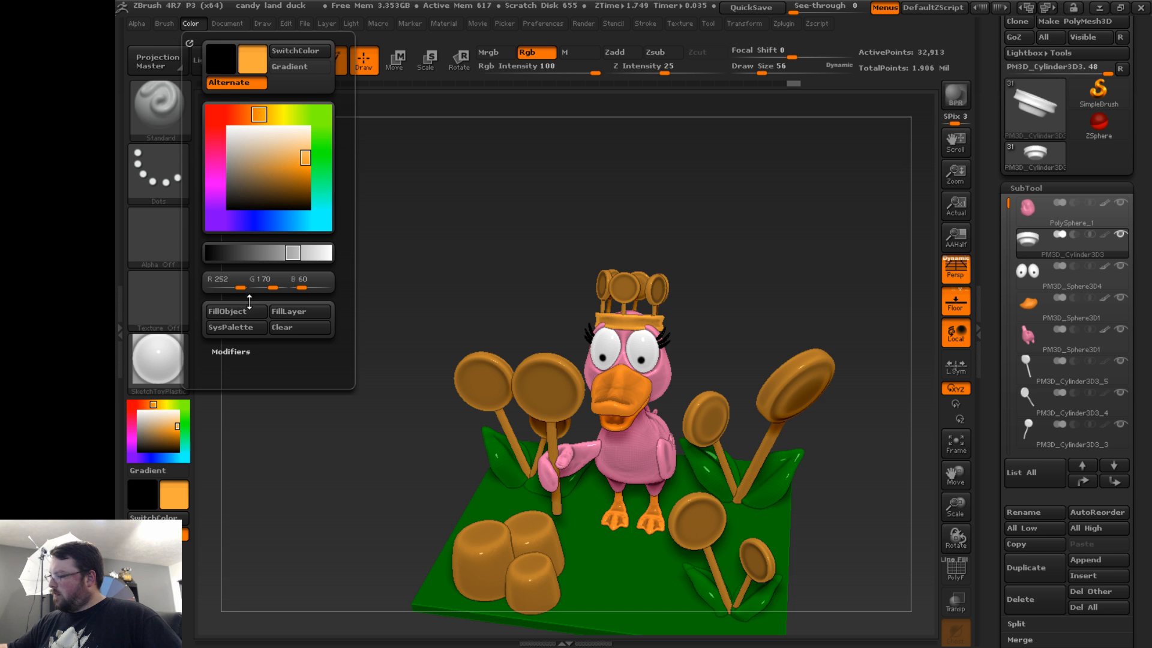
- Select the crown lollipop subtool PM3D_Cylinder3D3_5 and merge it down with PM3D_Cylinder3D3_4
left_click_drag(825, 288, 889, 234)
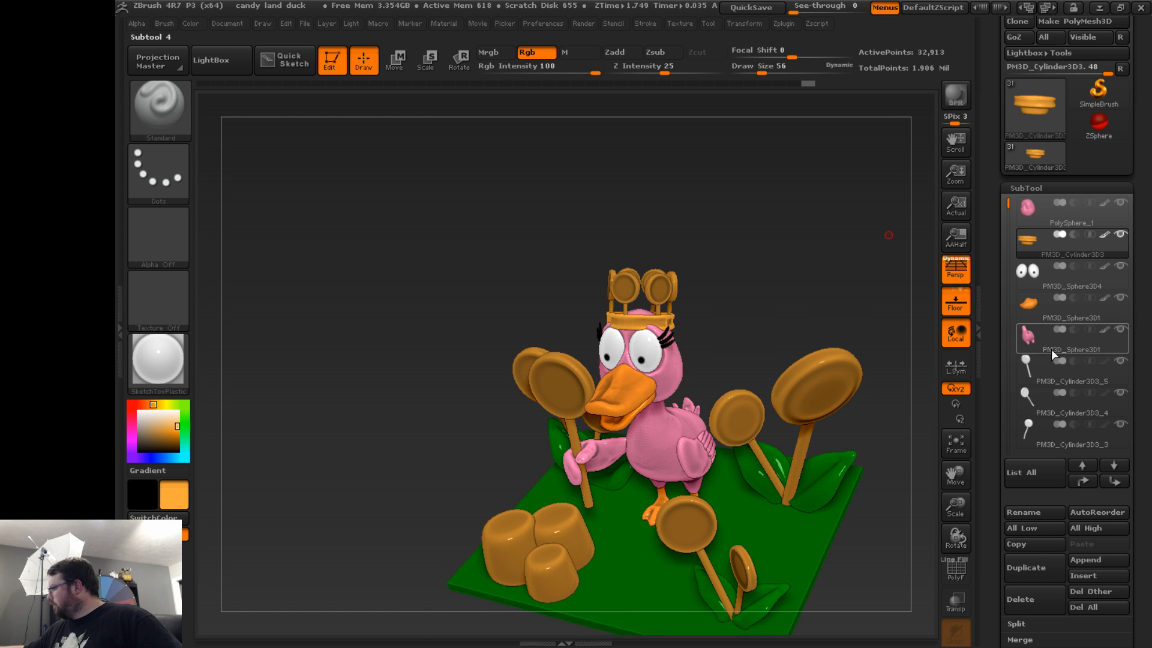
left_click(1056, 376)
left_click_drag(803, 309, 575, 142)
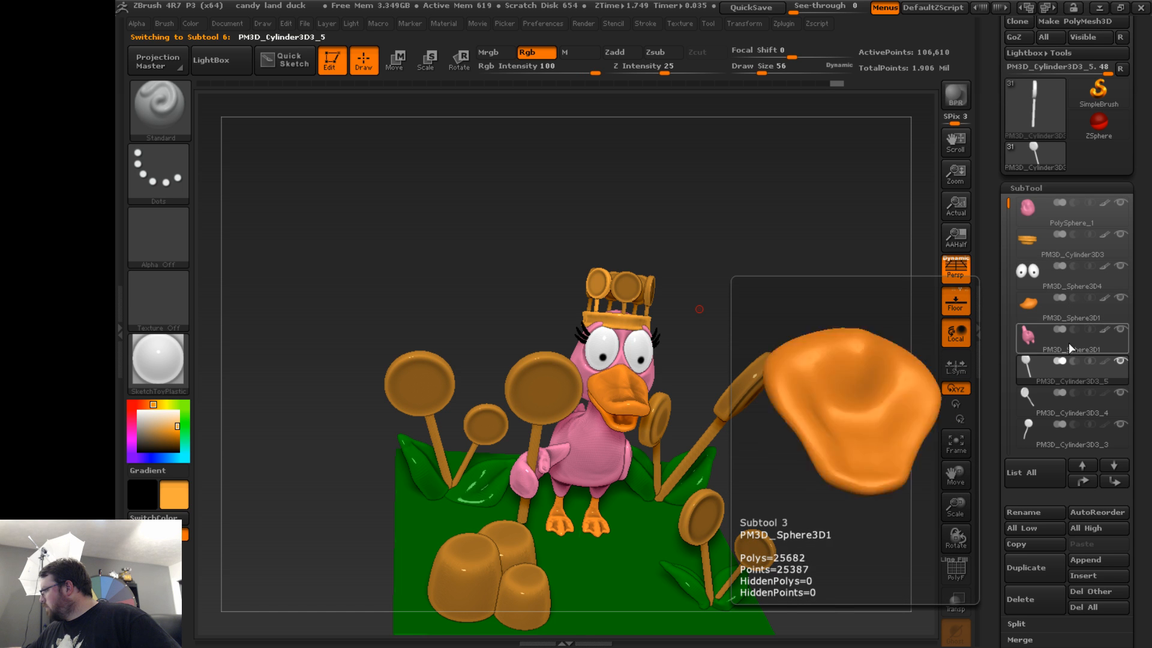
left_click(1070, 410)
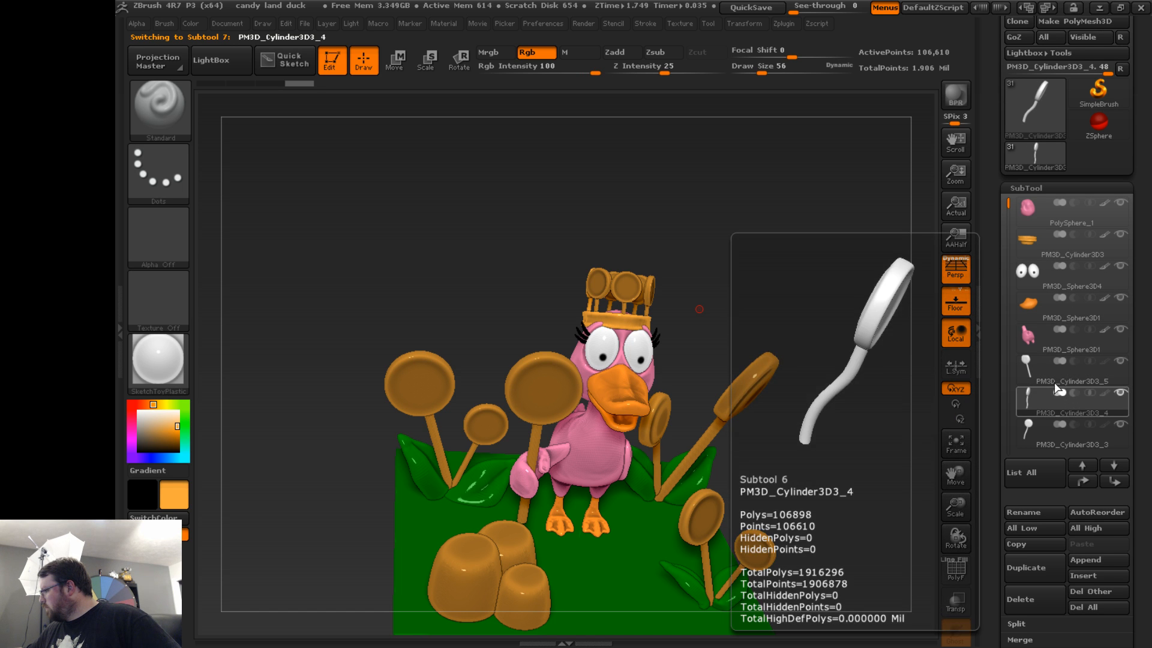
left_click_drag(853, 369, 846, 430)
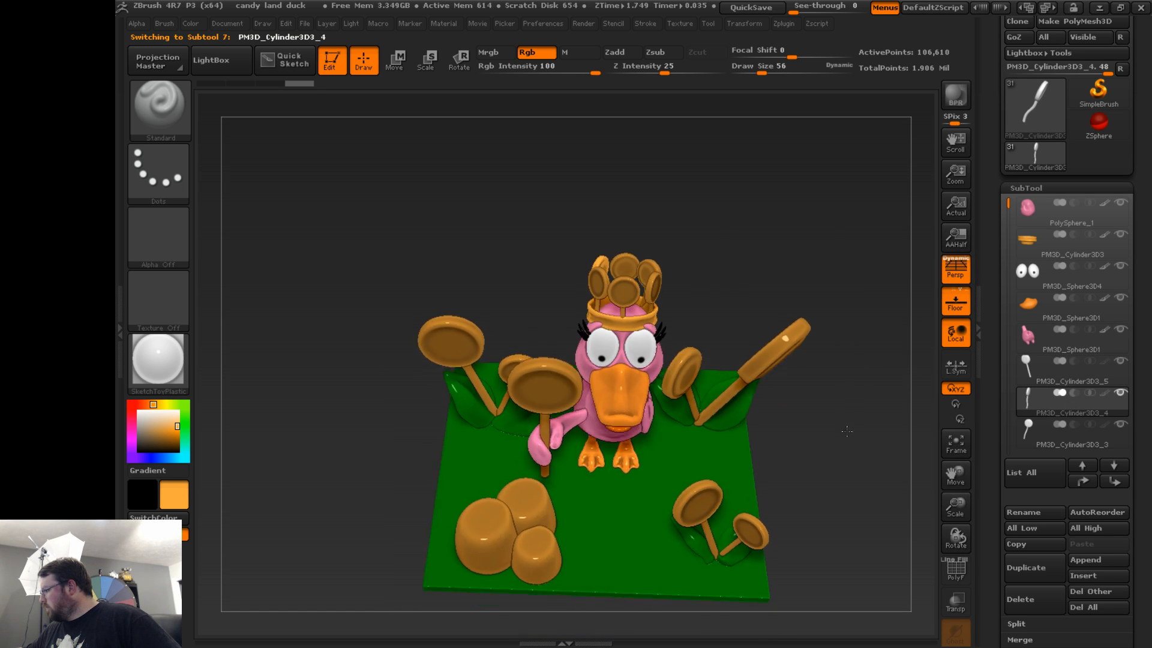
left_click(1070, 378)
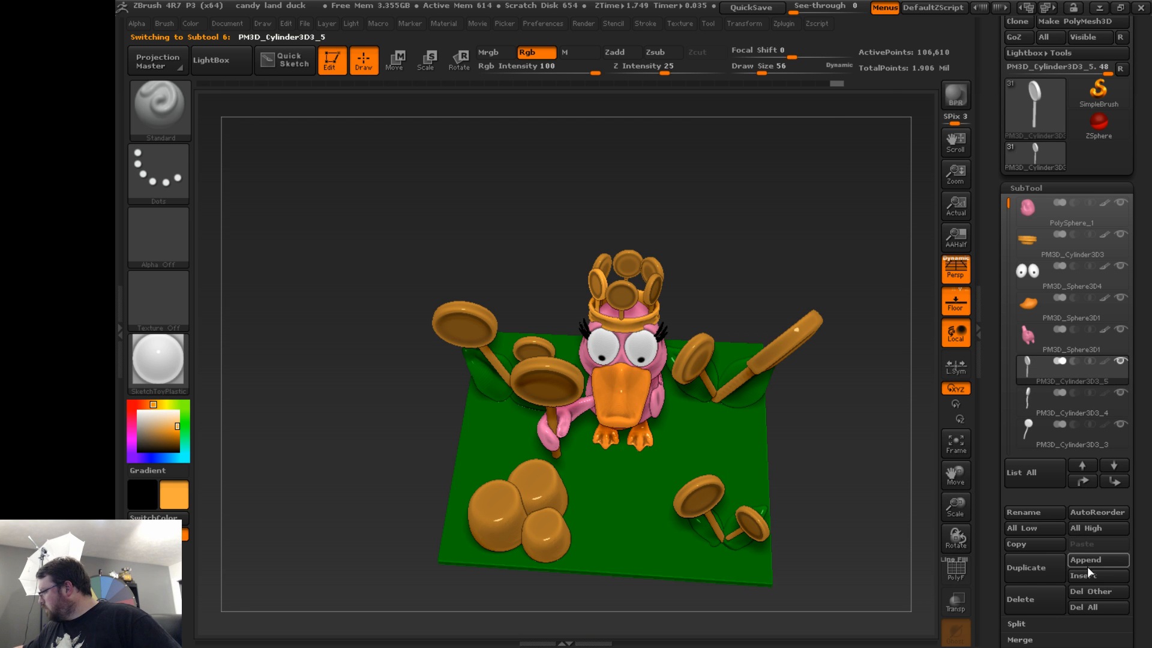
scroll(1074, 580, "down", 4)
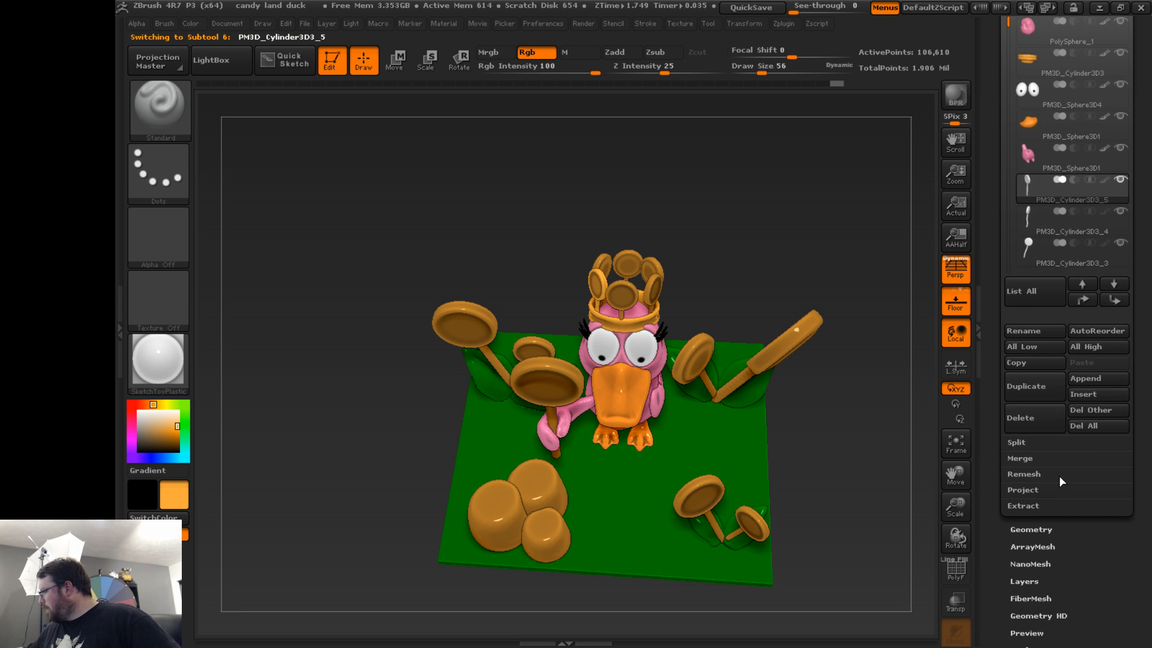
left_click(1027, 462)
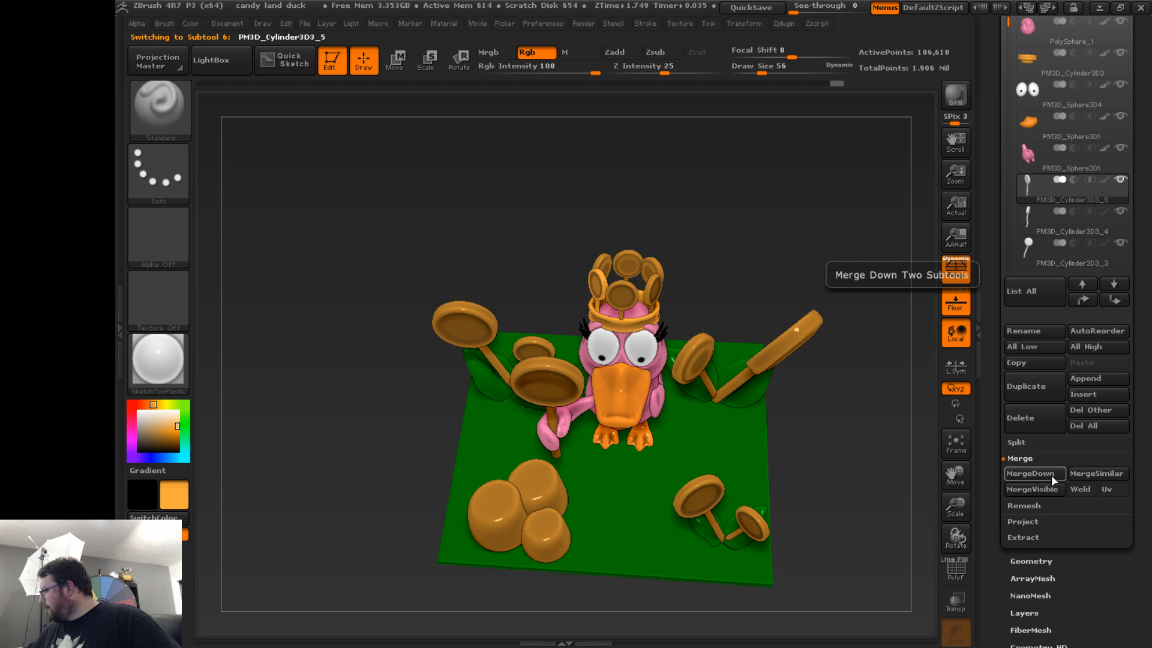
left_click(1051, 474)
left_click(879, 508)
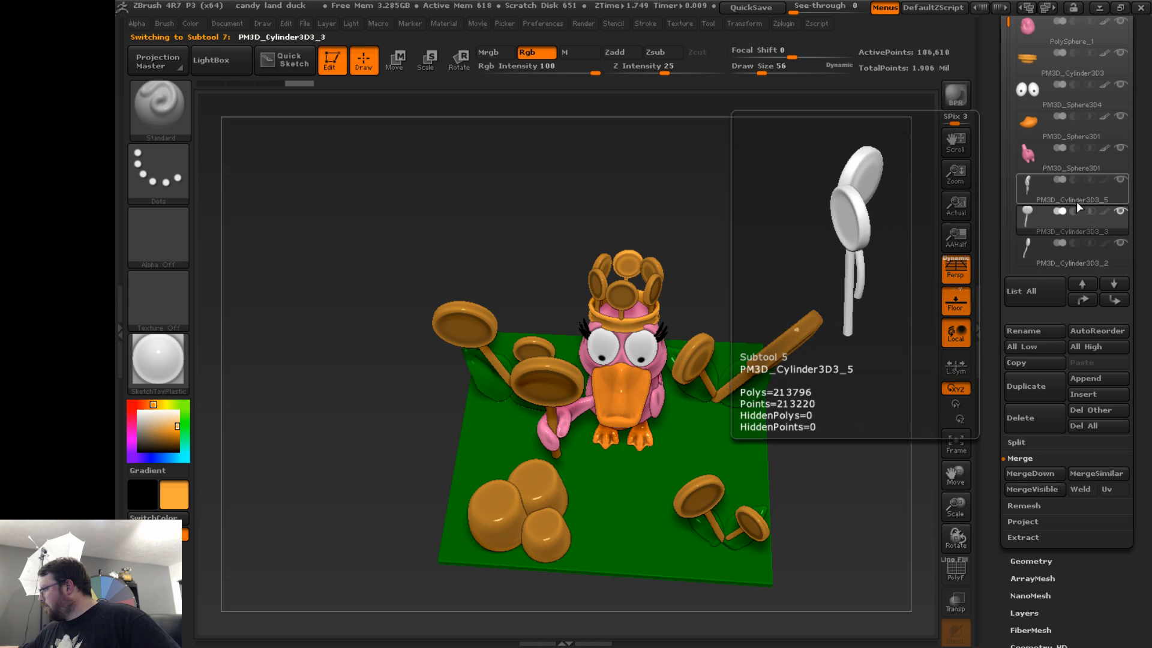
- Merge the crown lollipops PM3D_Cylinder3D3_3, PM3D_Cylinder3D3_2 and PM3D_Cylinder3D3_1 into PM3D_Cylinder3D3_5
left_click(1046, 476)
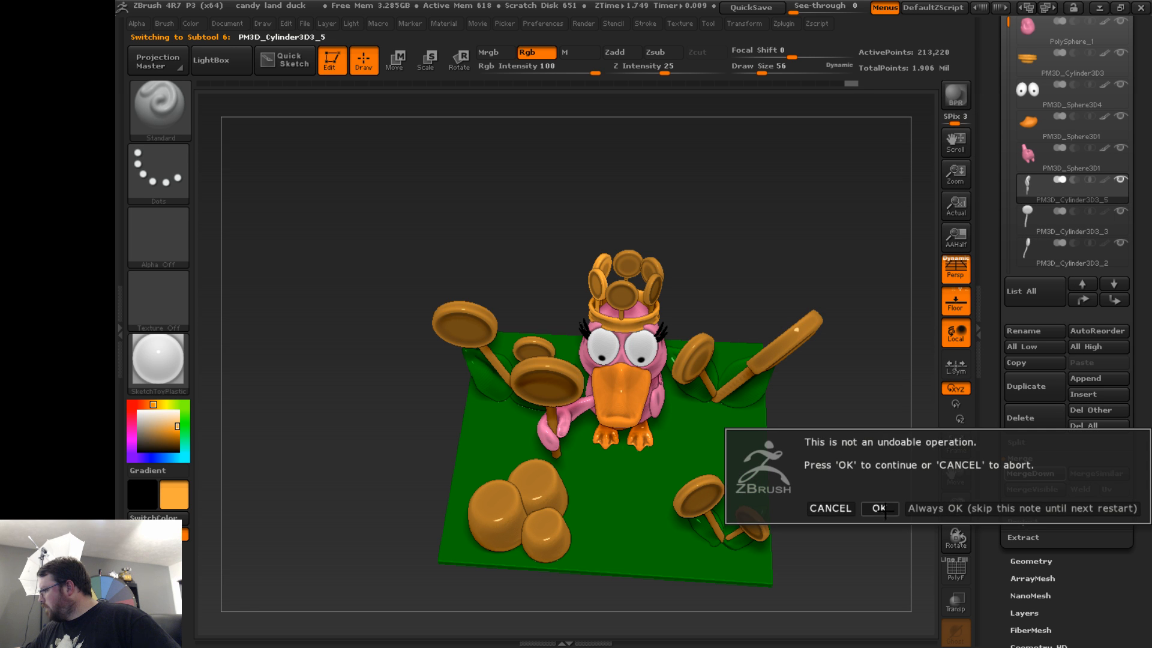
left_click(879, 507)
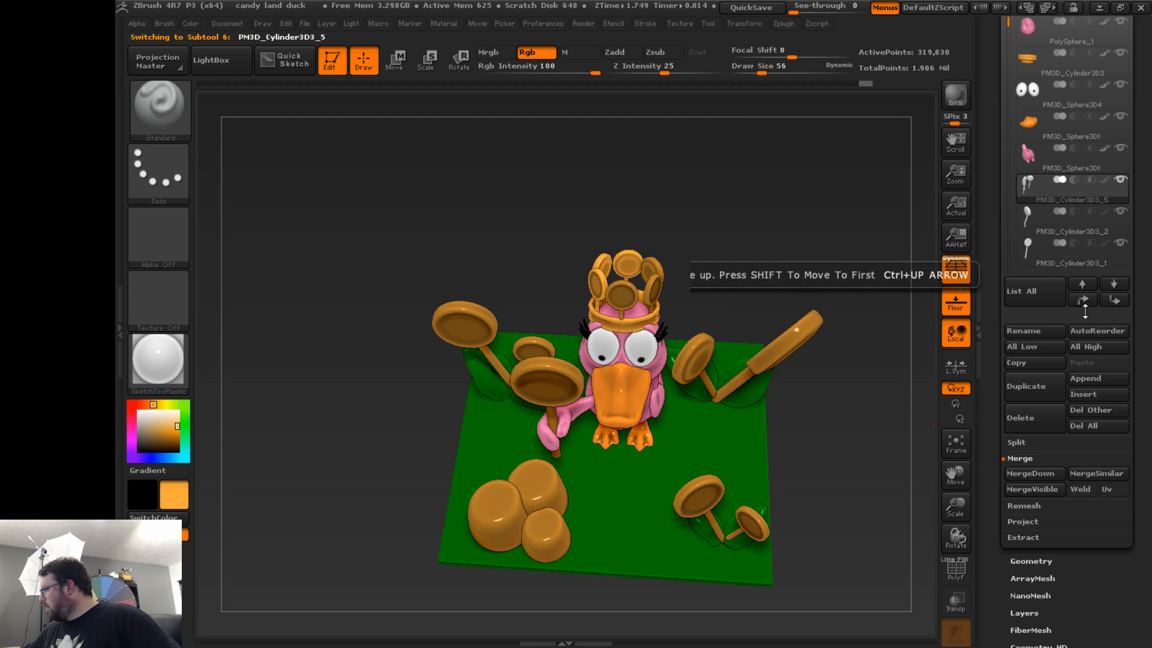
left_click(1031, 474)
left_click(896, 504)
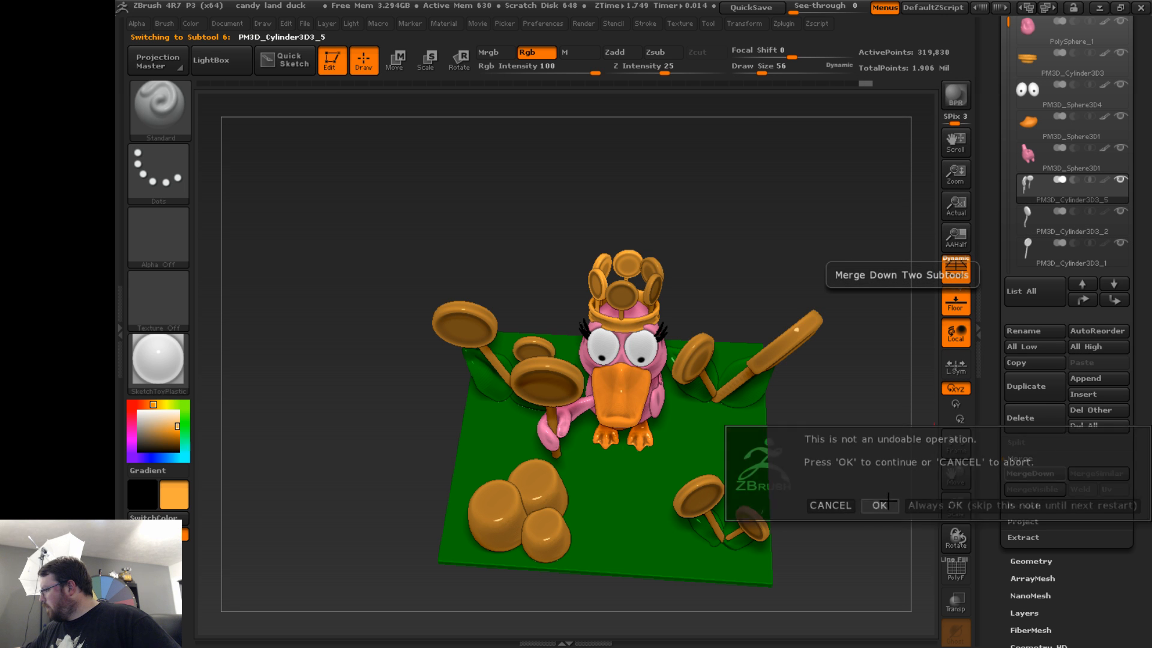
left_click(1070, 231)
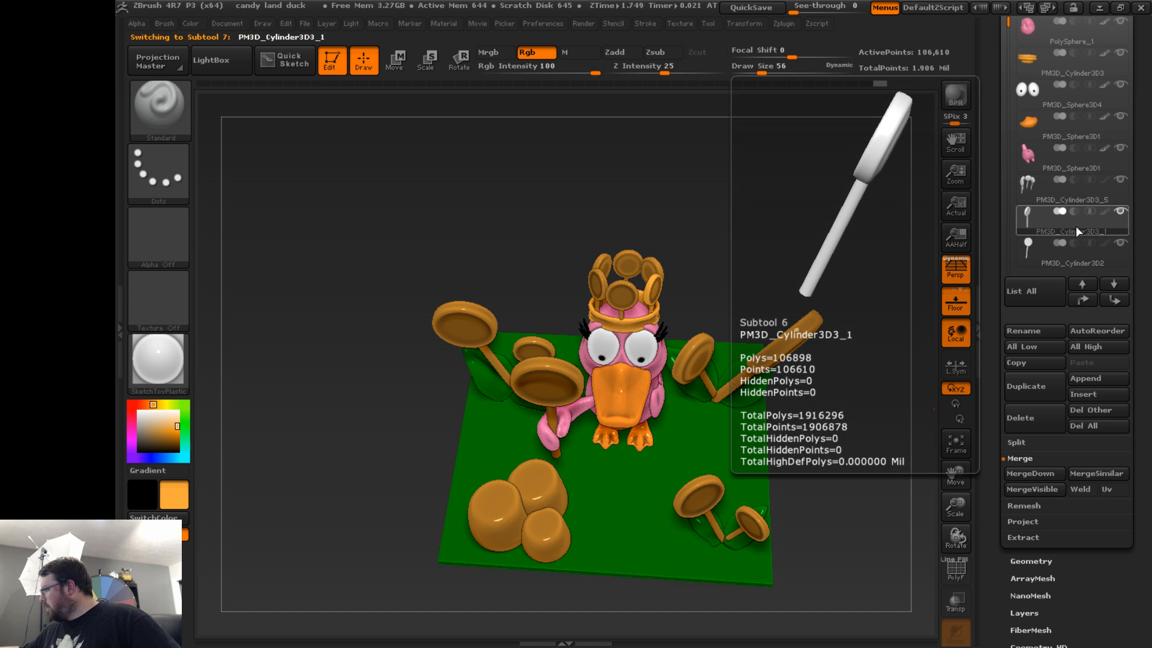
left_click(1072, 199)
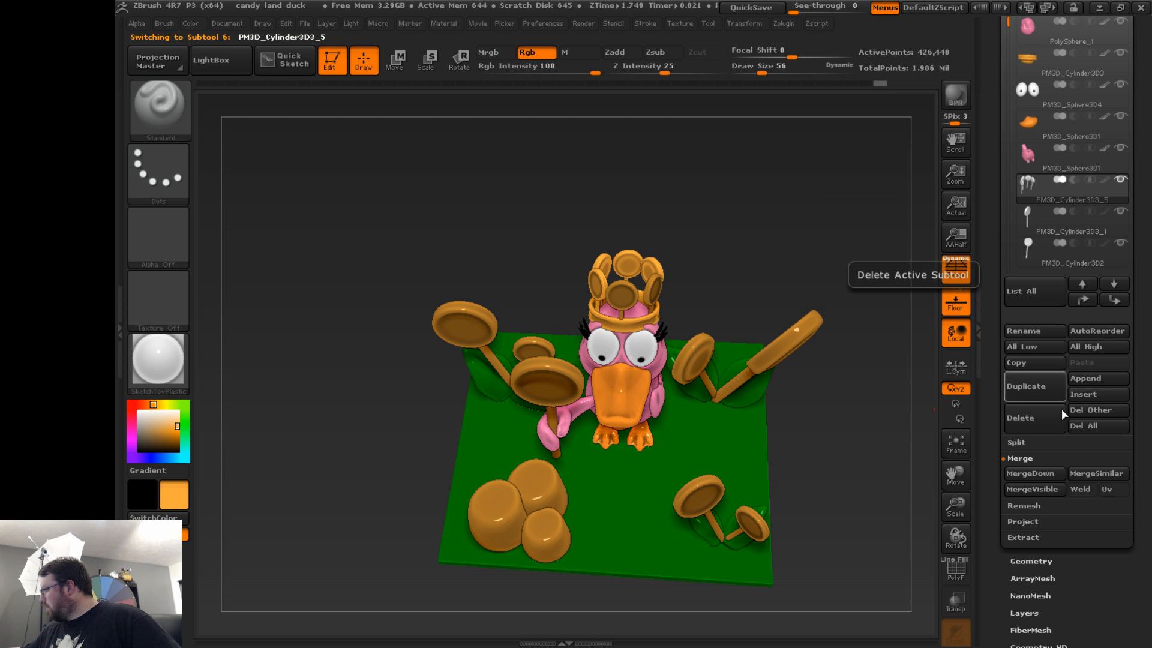
left_click(1046, 473)
left_click(879, 505)
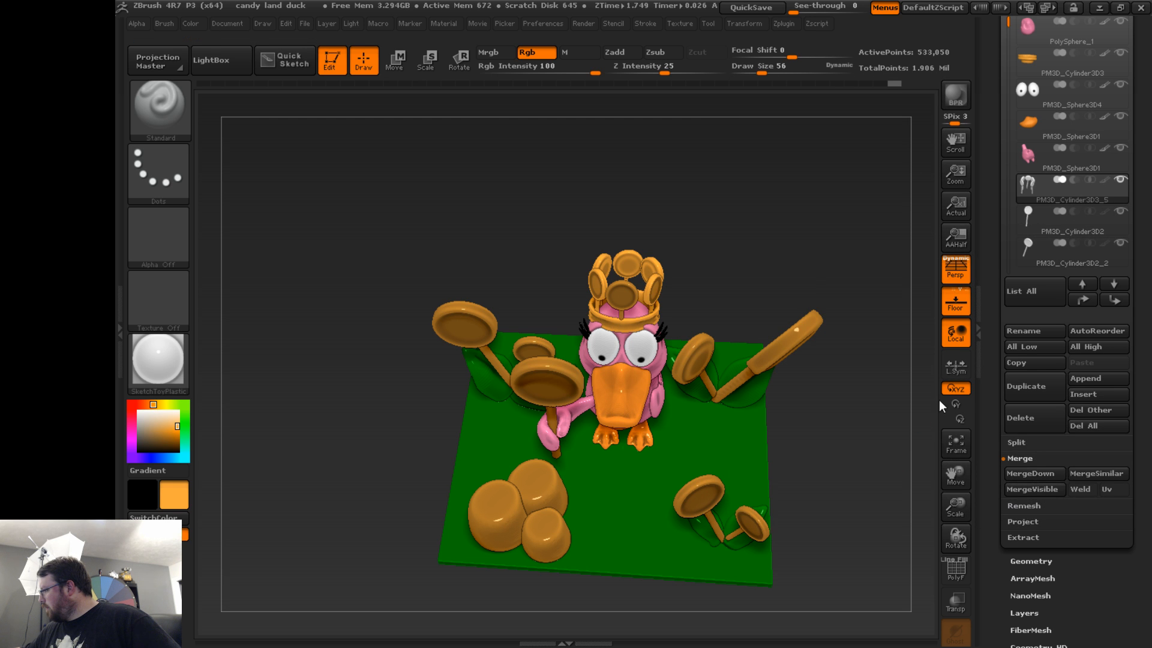
- Merge the last crown lollipop, PM3D_Cylinder3D2, into PM3D_Cylinder3D3_5 and fill the merged subtool with the current golden orange
left_click(1086, 228)
left_click(1077, 200)
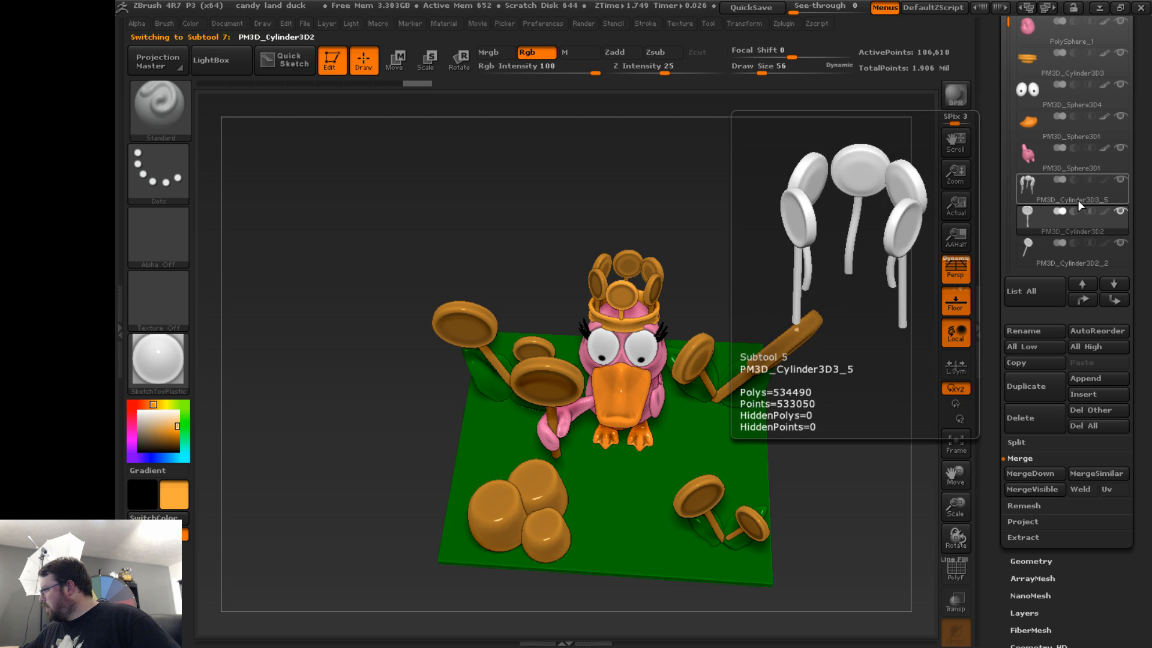
left_click(1042, 473)
left_click(879, 503)
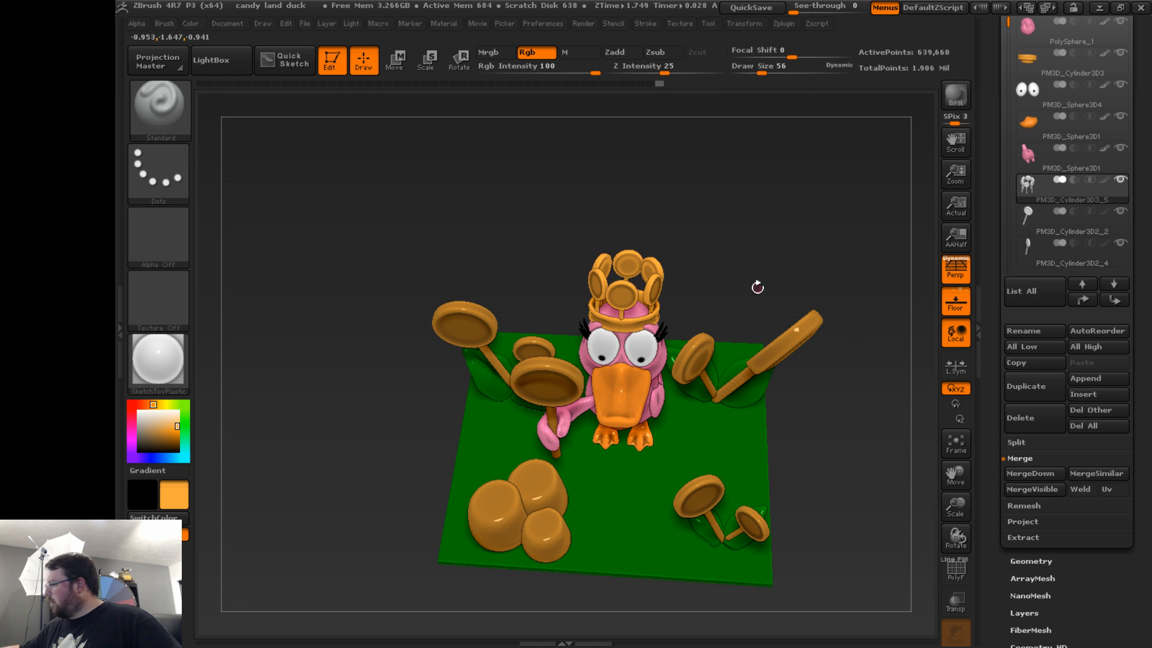
left_click(191, 23)
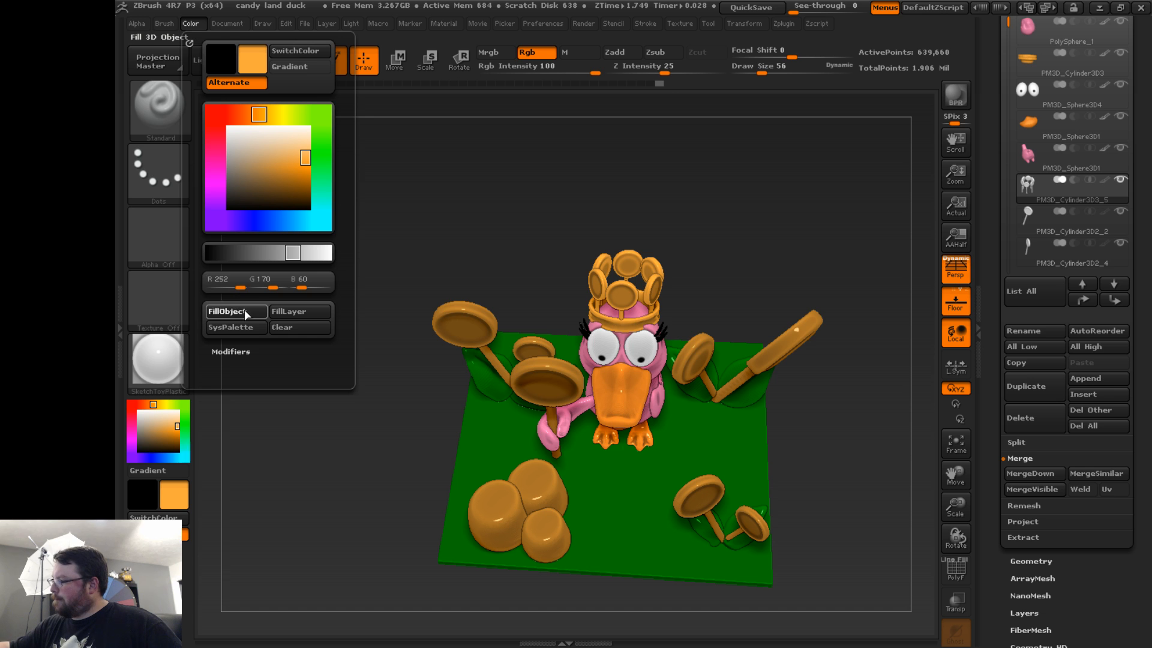
left_click(244, 311)
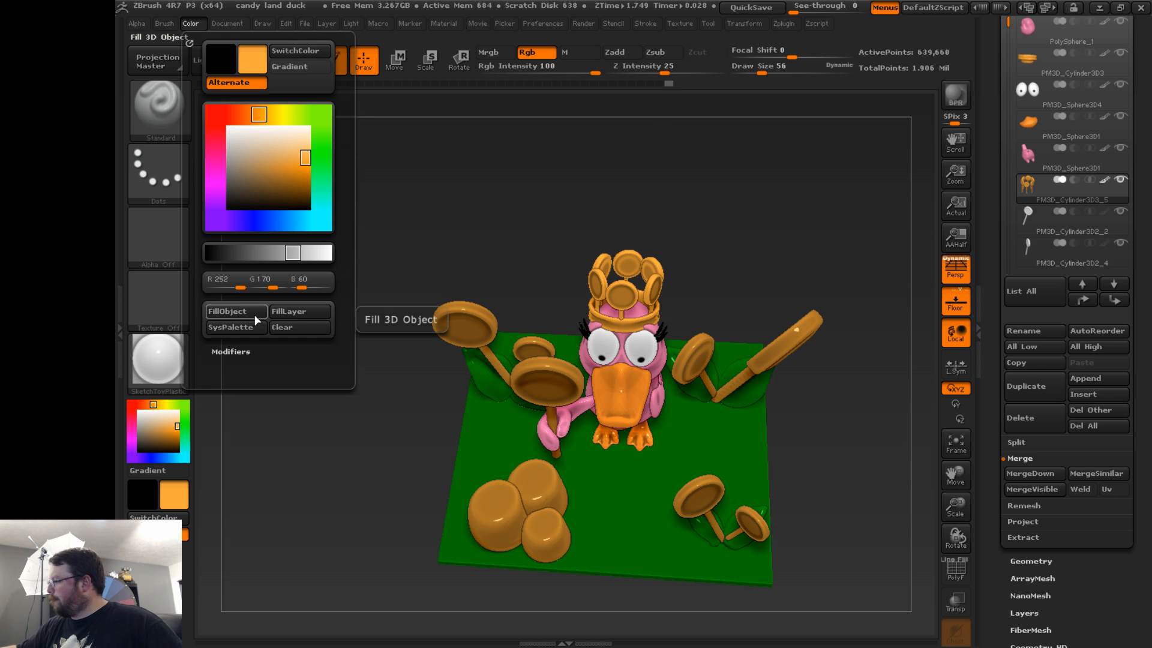
- Select the small ground lollipop PM3D_Cylinder3D2_2 and merge it down with PM3D_Cylinder3D2_4
left_click(1071, 231)
left_click_drag(871, 472, 878, 406)
left_click_drag(963, 482, 963, 377)
left_click_drag(894, 414, 864, 458)
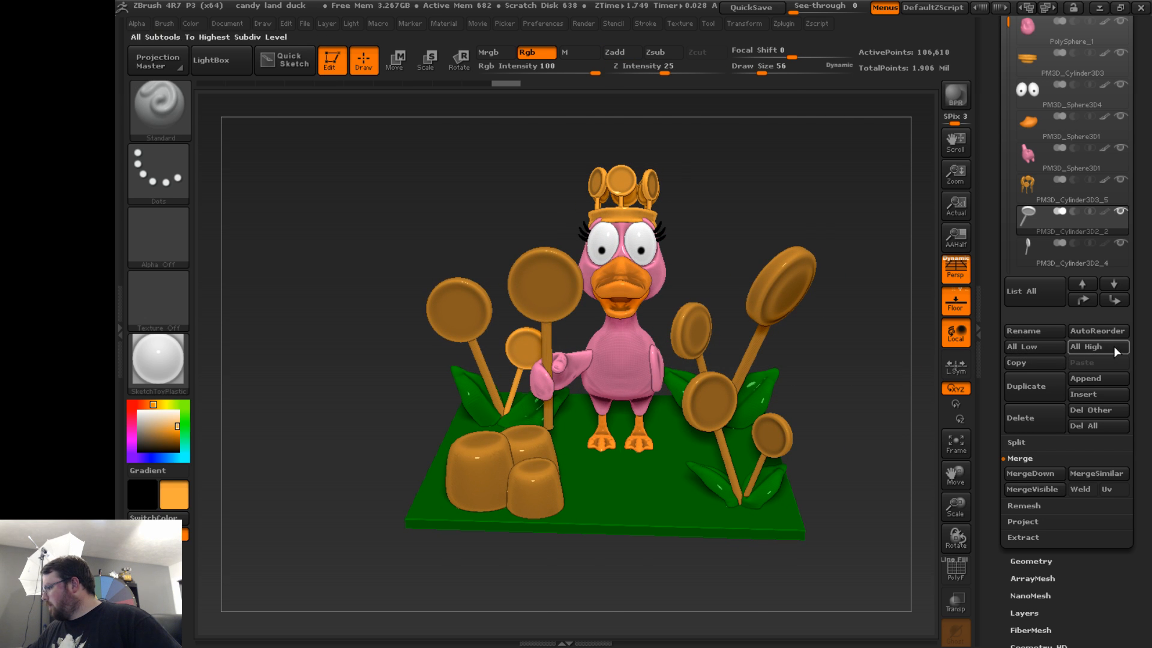
mouse_move(1091, 251)
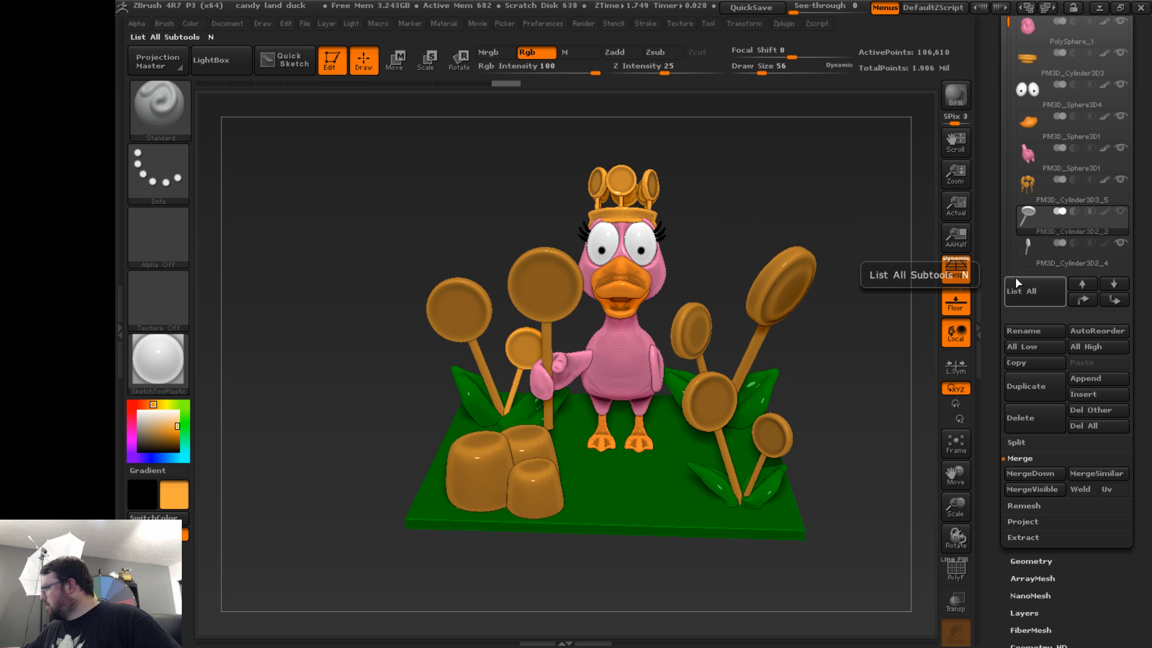
left_click(1063, 259)
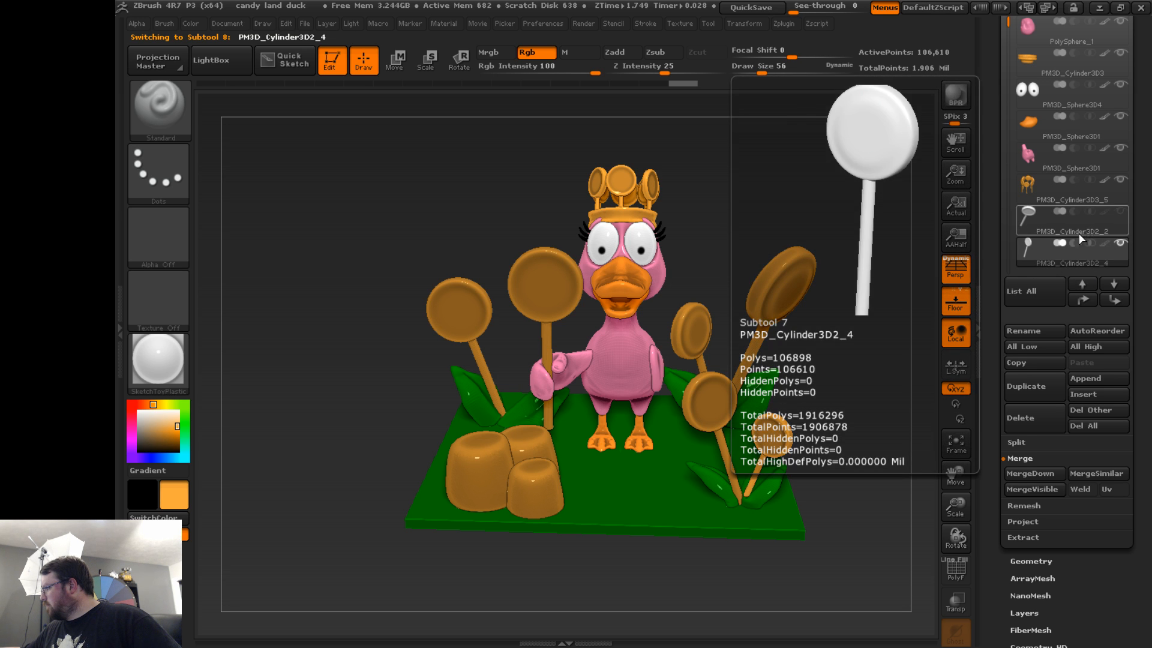
left_click(1107, 229)
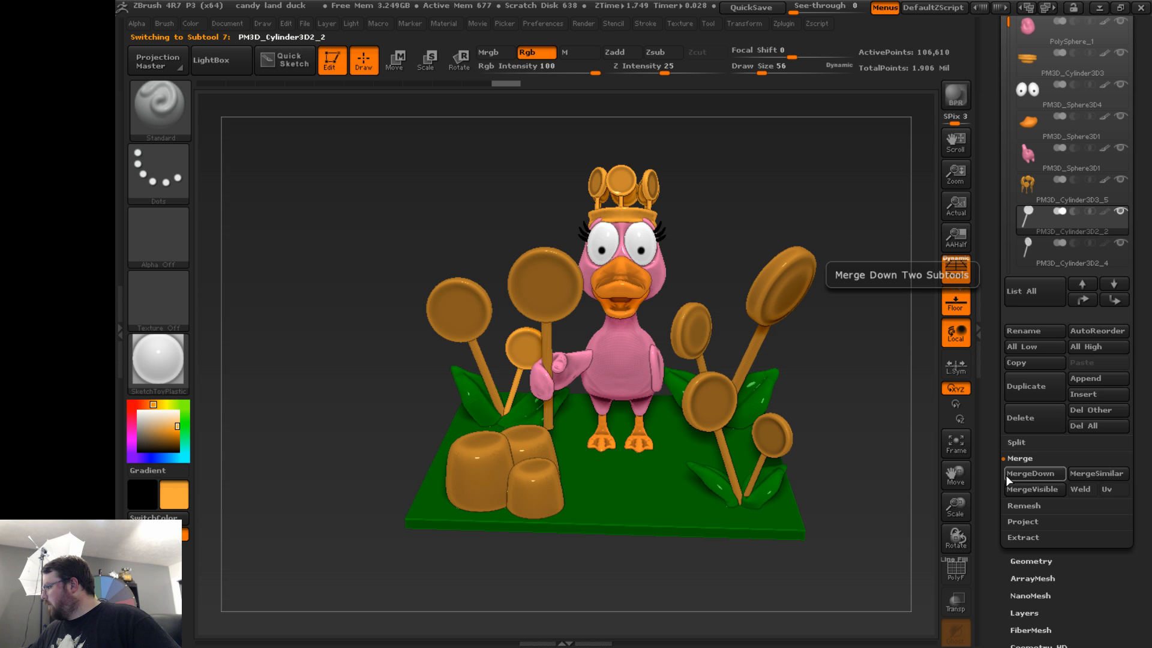
left_click(1045, 473)
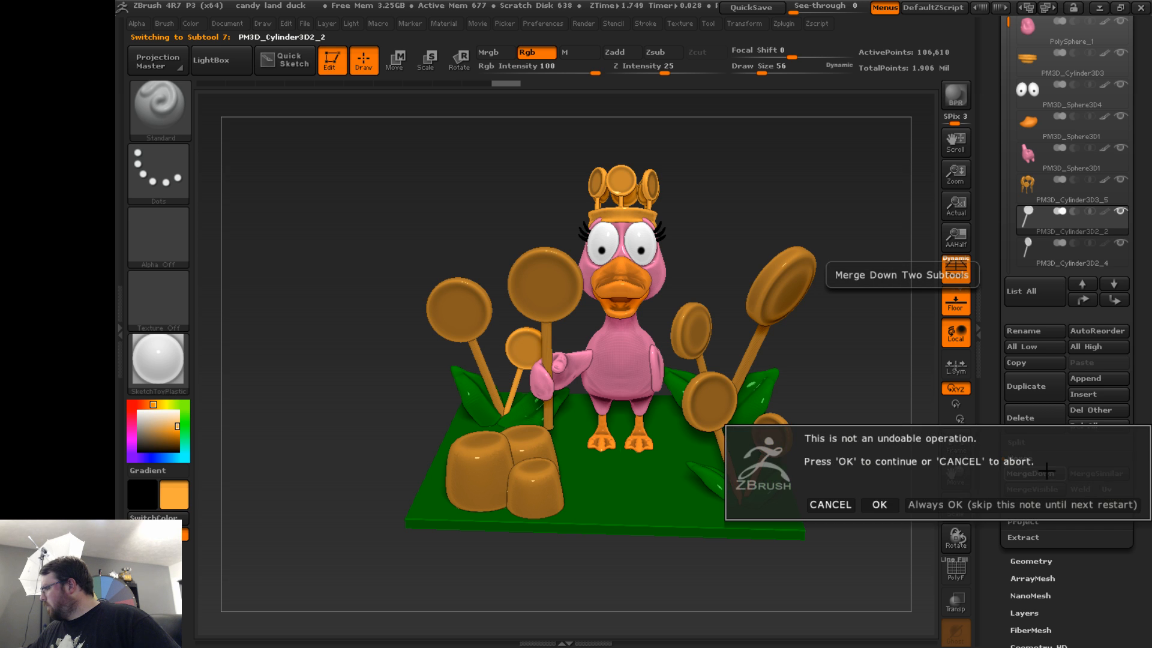
left_click(879, 505)
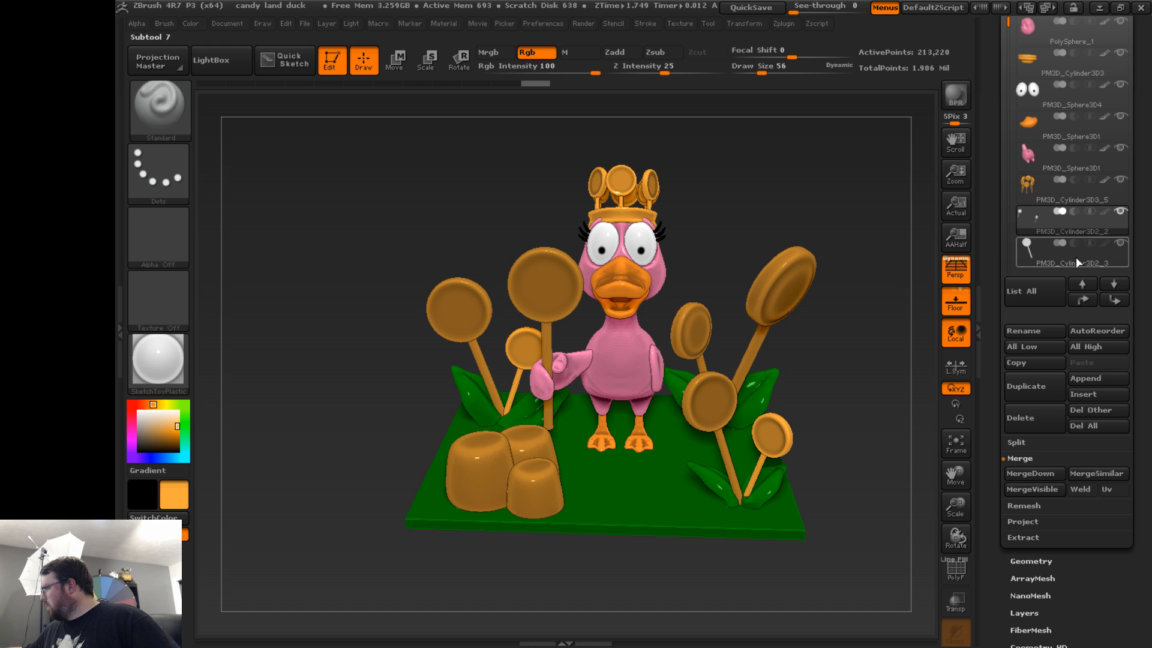
- Merge the ground lollipops PM3D_Cylinder3D2_3, PM3D_Cylinder3D2_6 and PM3D_Cylinder3D2_5 into PM3D_Cylinder3D2_2
left_click(1082, 264)
left_click(1085, 235)
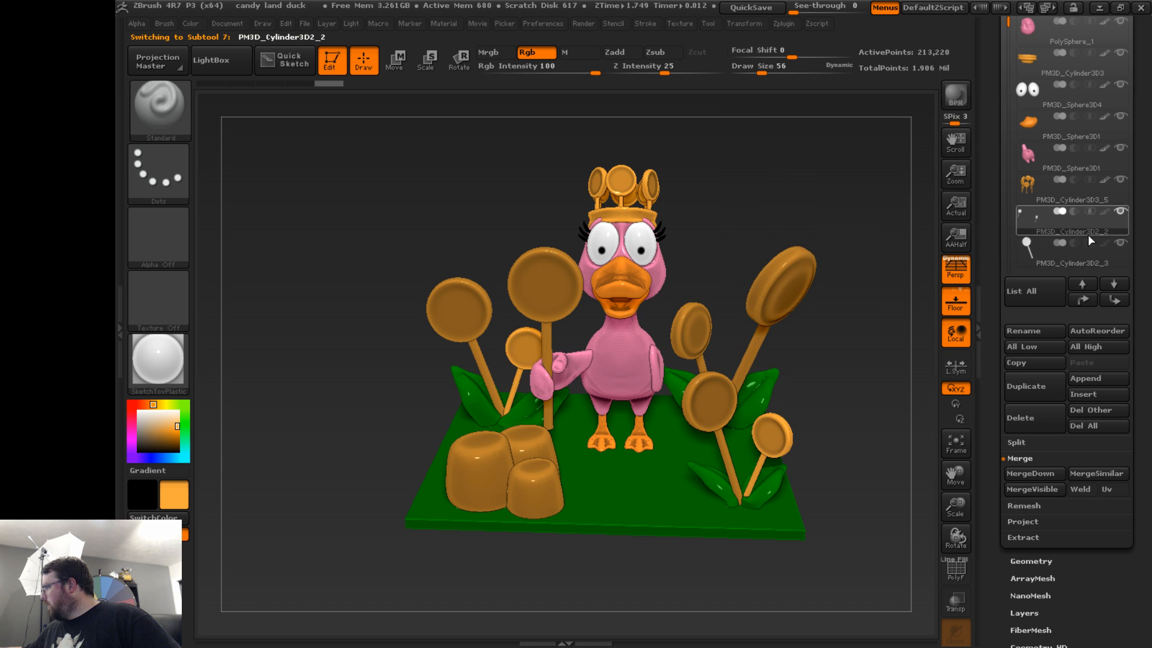
left_click(1043, 479)
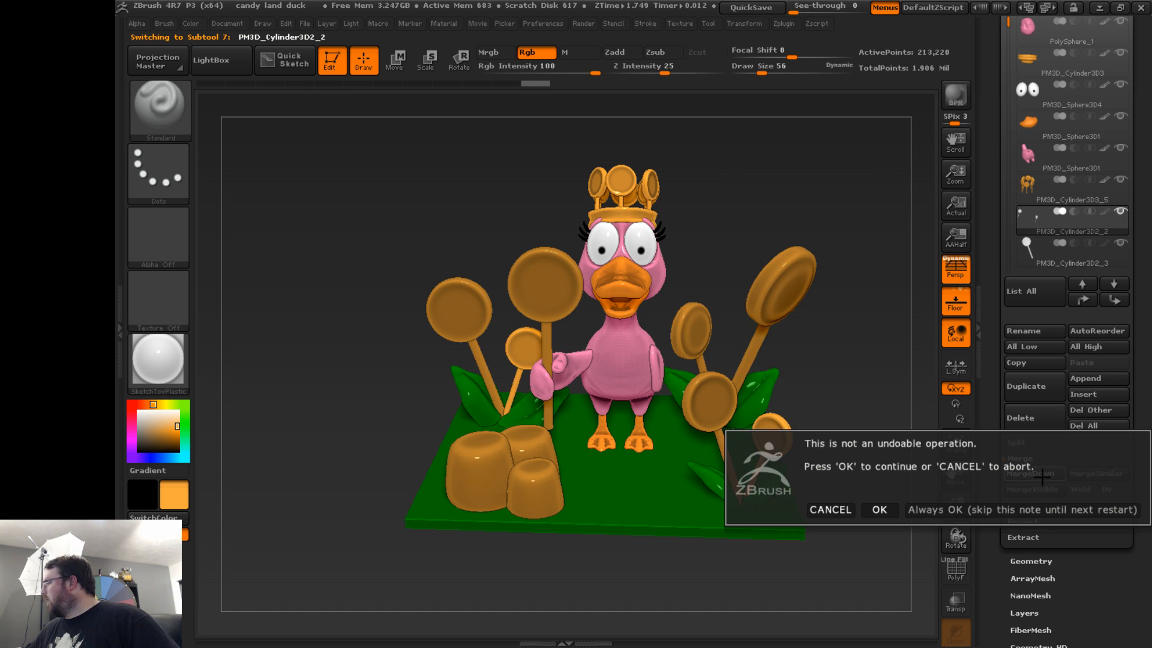
left_click(879, 509)
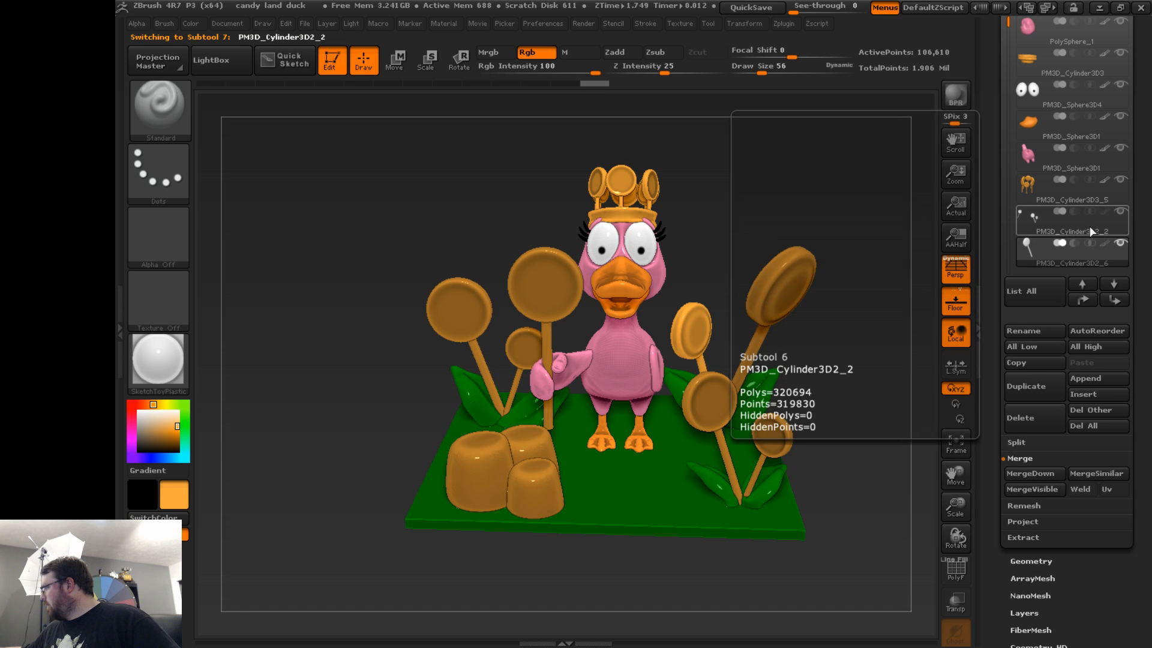
left_click(1039, 478)
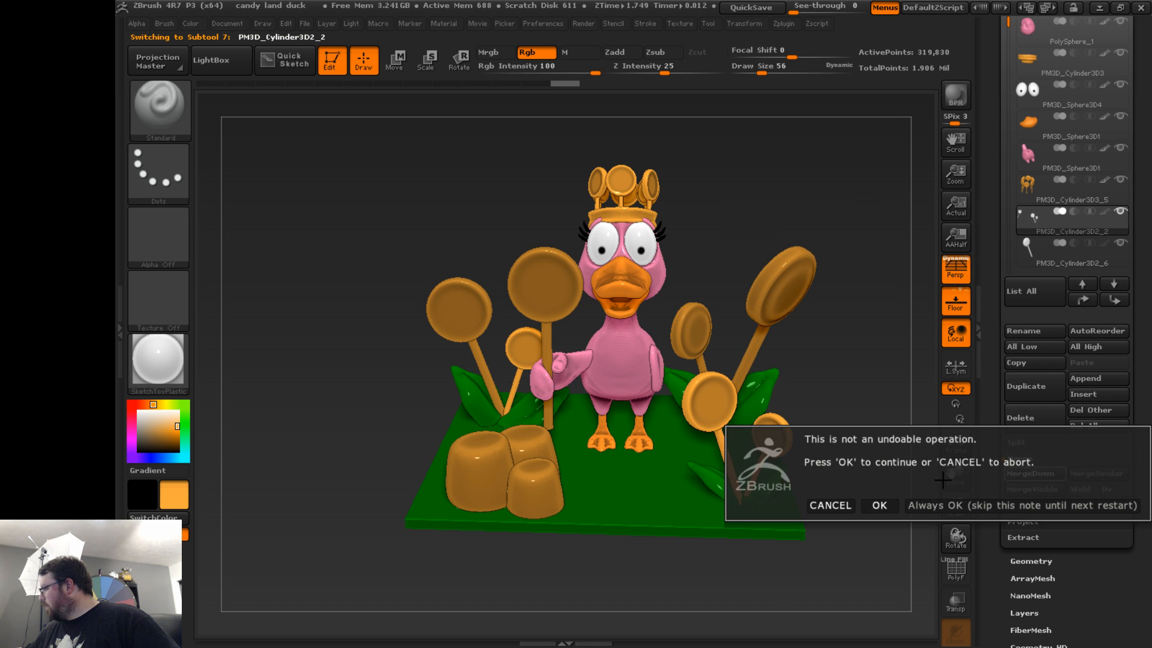
left_click(878, 506)
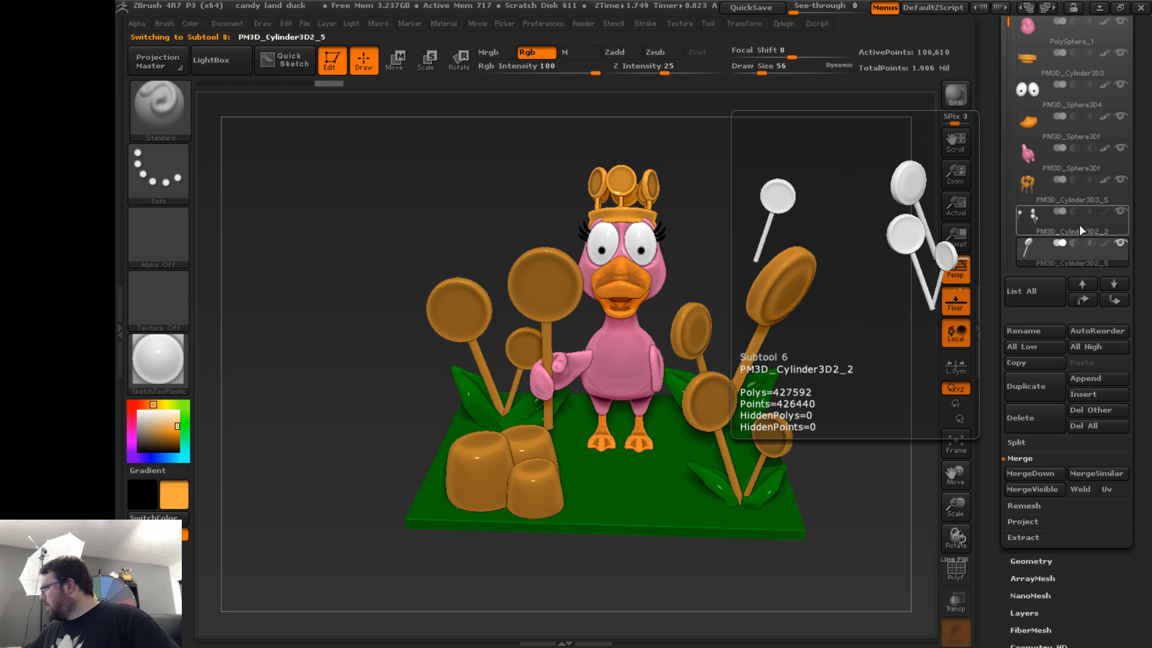
left_click(1042, 473)
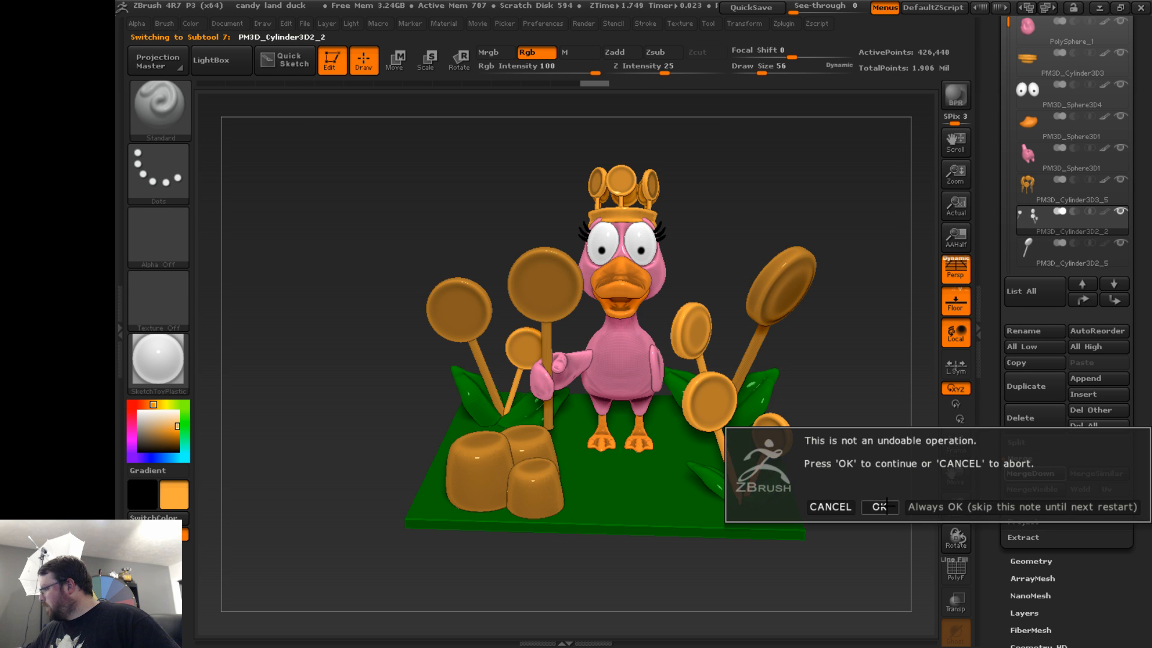
left_click(879, 506)
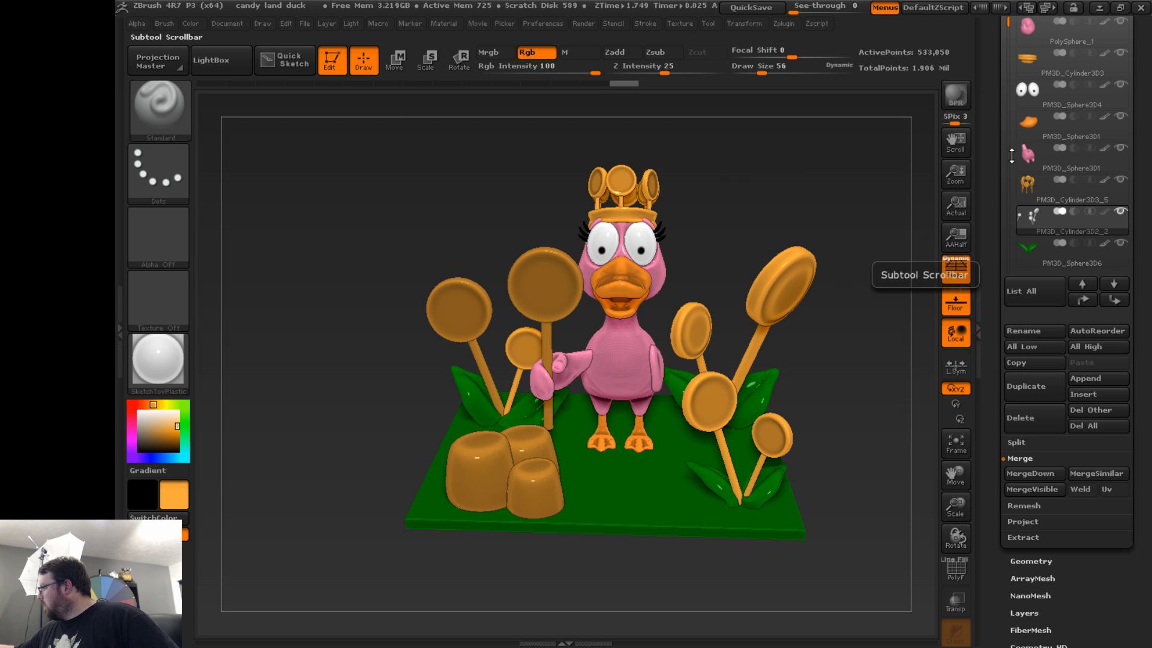
- Select the large ground lollipop PM3D_Cylinder3D2_1 and reorder it in the subtool list to sit directly below PM3D_Cylinder3D2_2
left_click(1009, 156)
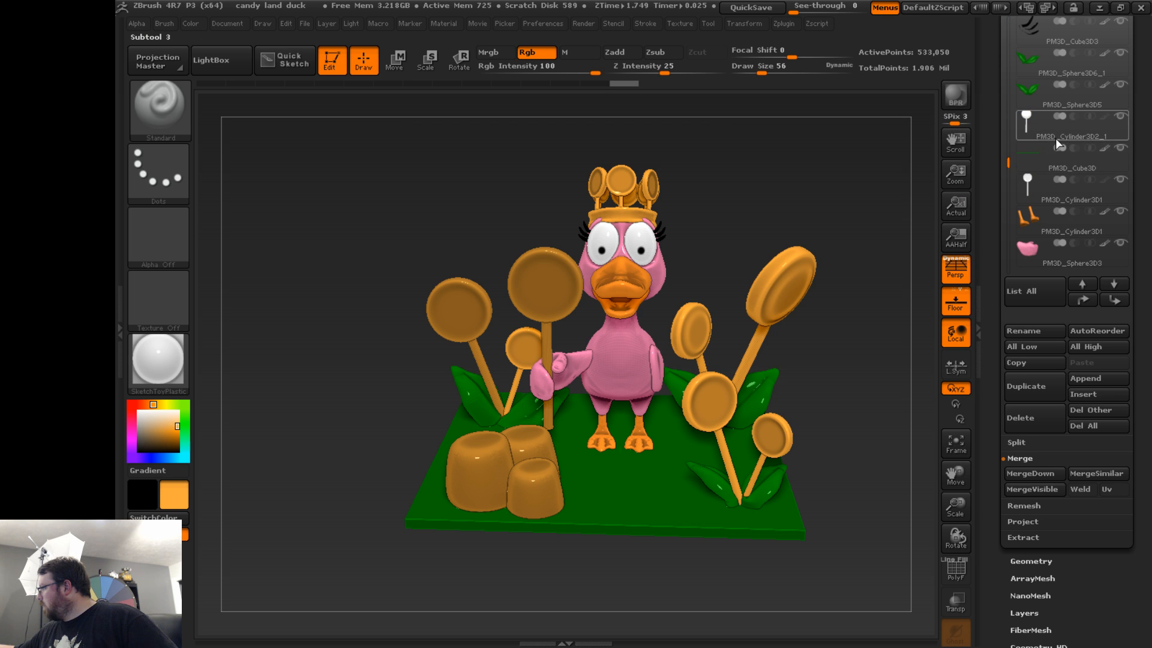
left_click(1073, 134)
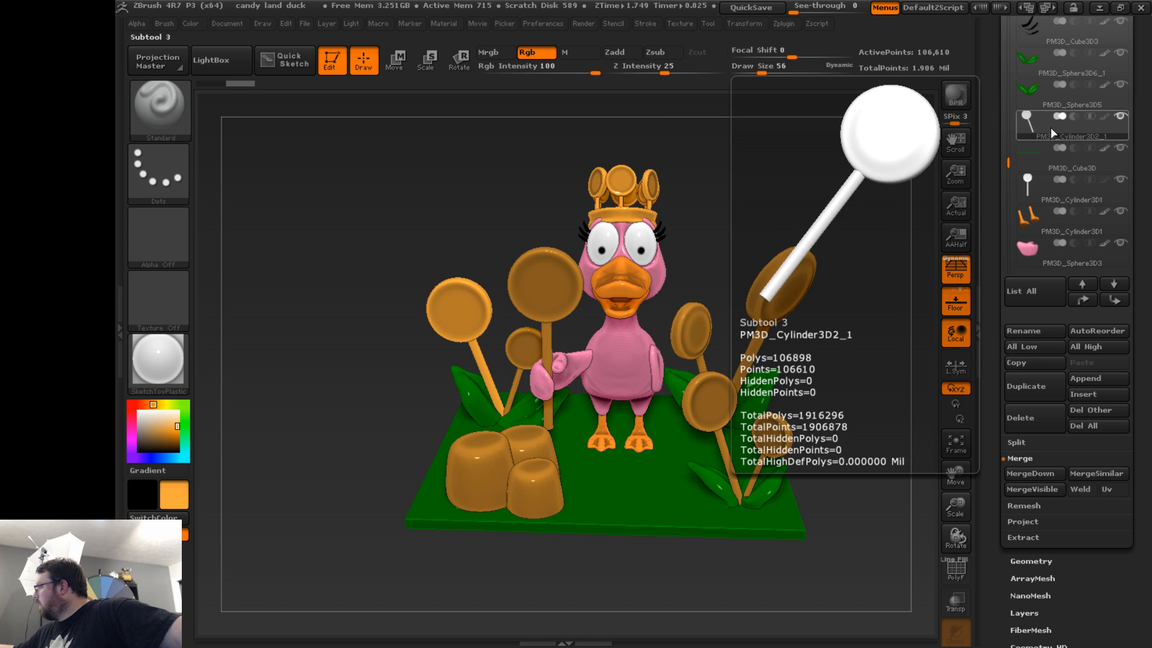
left_click(1092, 282)
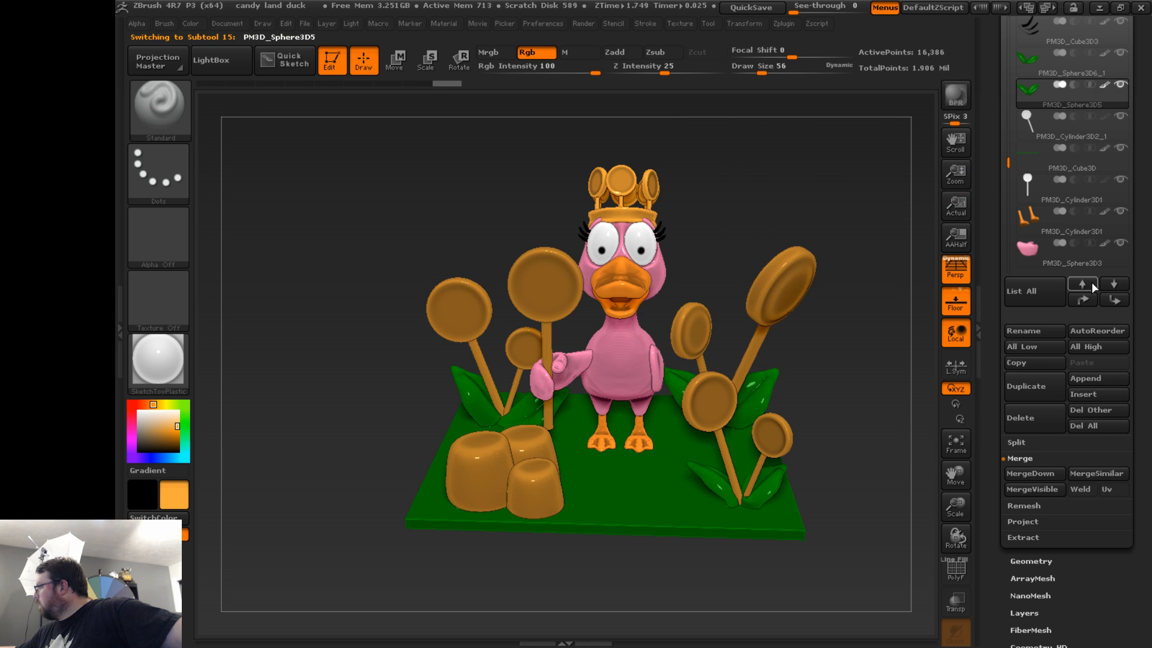
left_click(1113, 283)
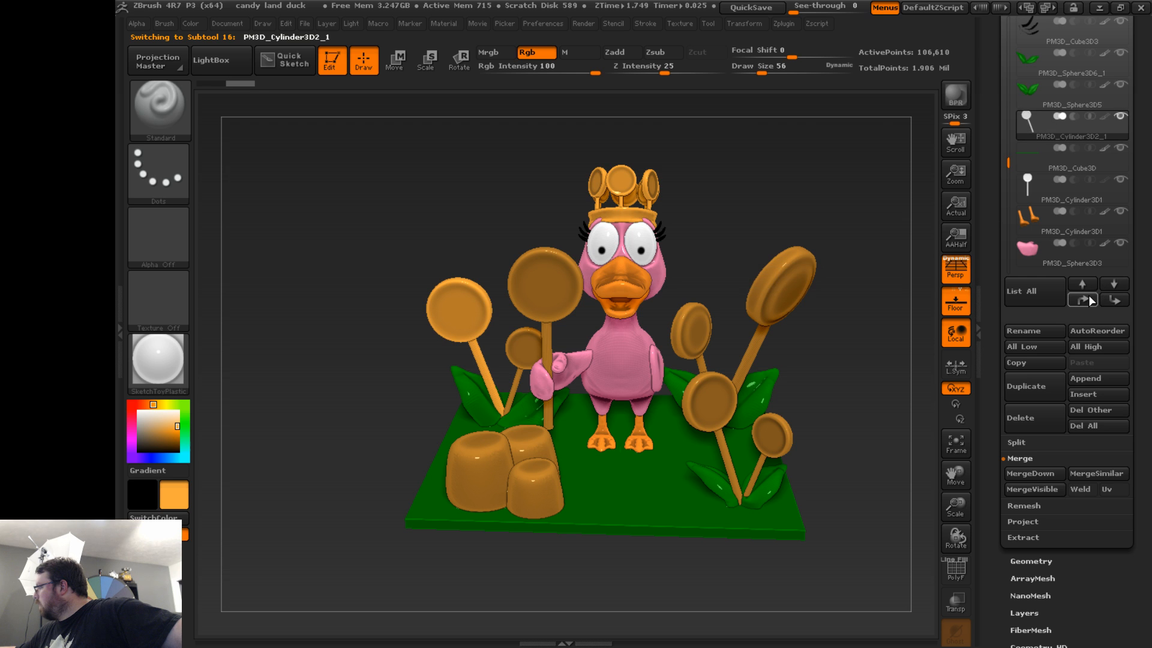
left_click(1088, 300)
left_click(1088, 300)
left_click(1088, 300)
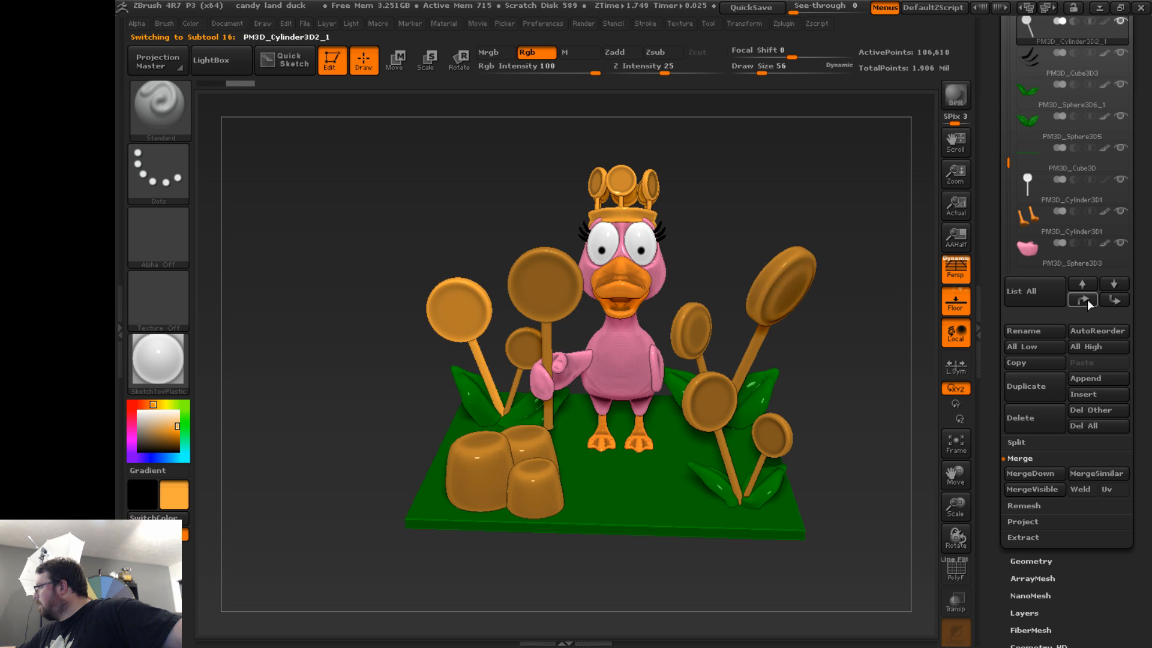
left_click(1087, 299)
left_click_drag(1008, 151, 1004, 77)
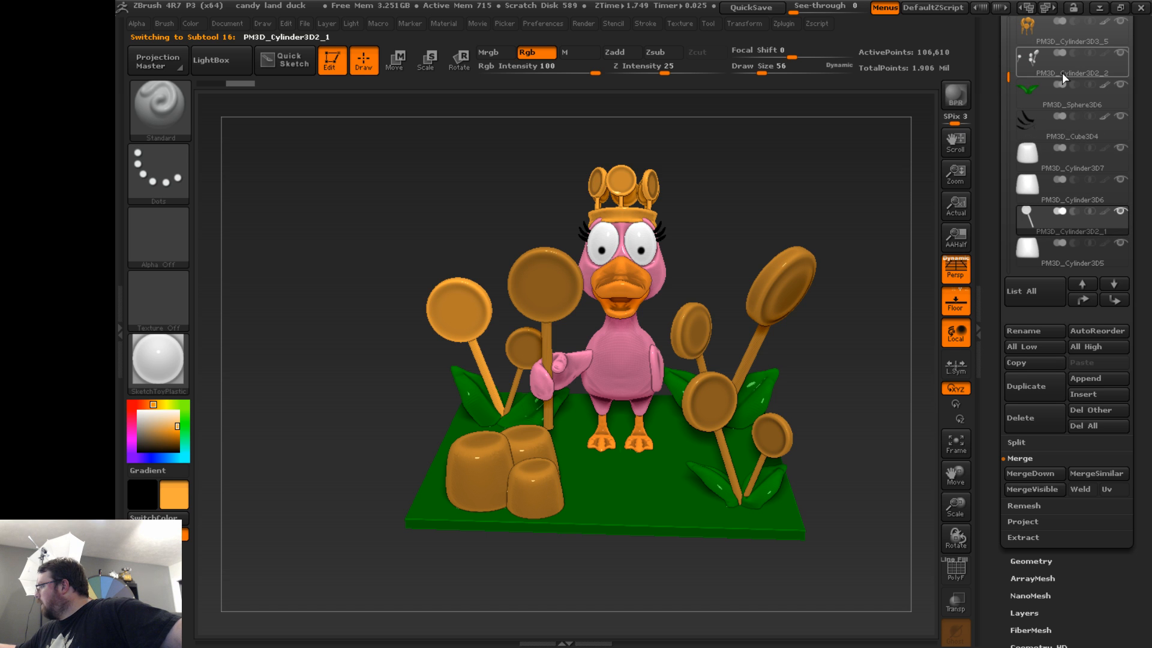
left_click(1089, 298)
left_click(1090, 297)
left_click(1090, 297)
left_click(1089, 297)
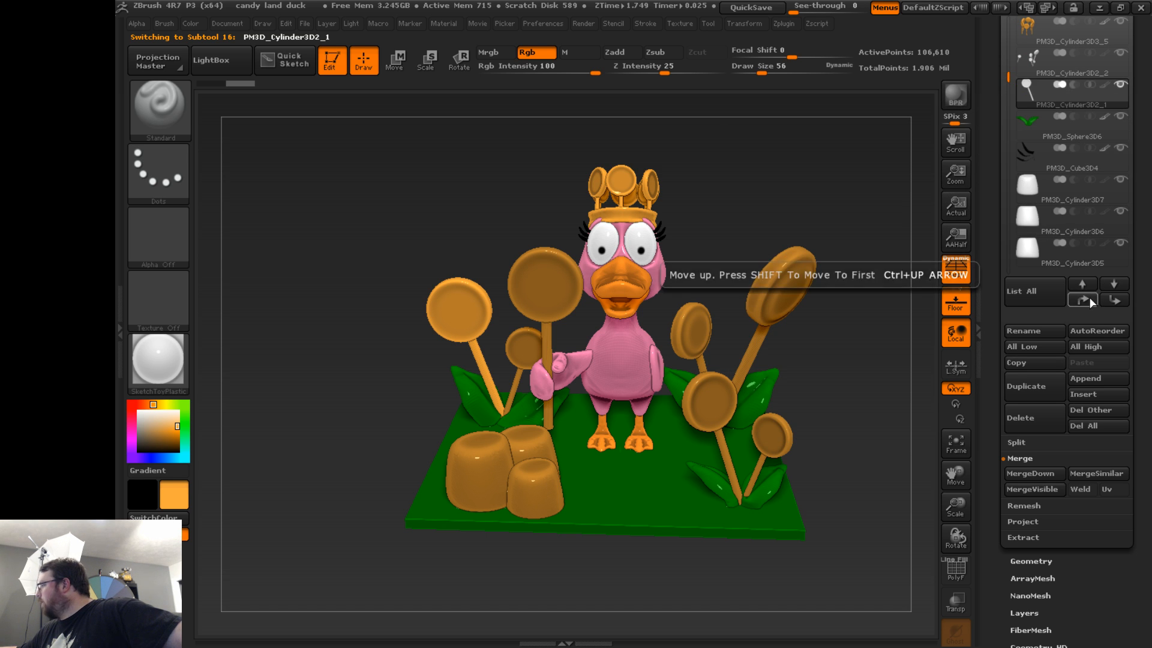
- Merge PM3D_Cylinder3D2_1 into PM3D_Cylinder3D2_2 and isolate the merged subtool briefly to check that all ground lollipops are included
left_click(1089, 71)
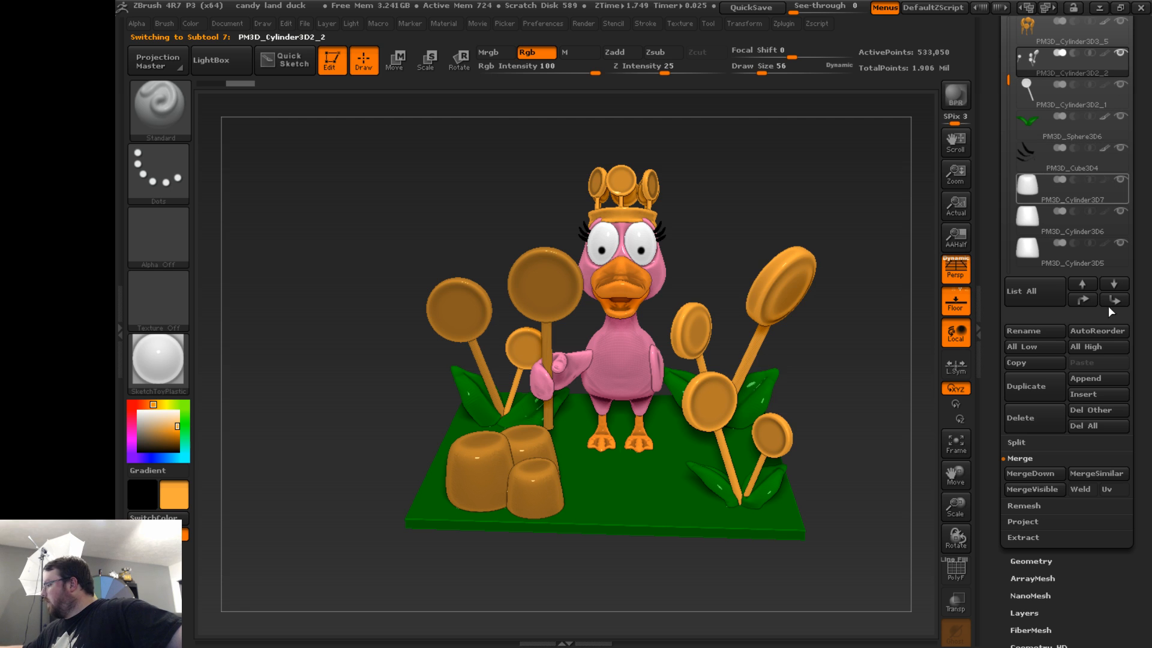
left_click(1027, 473)
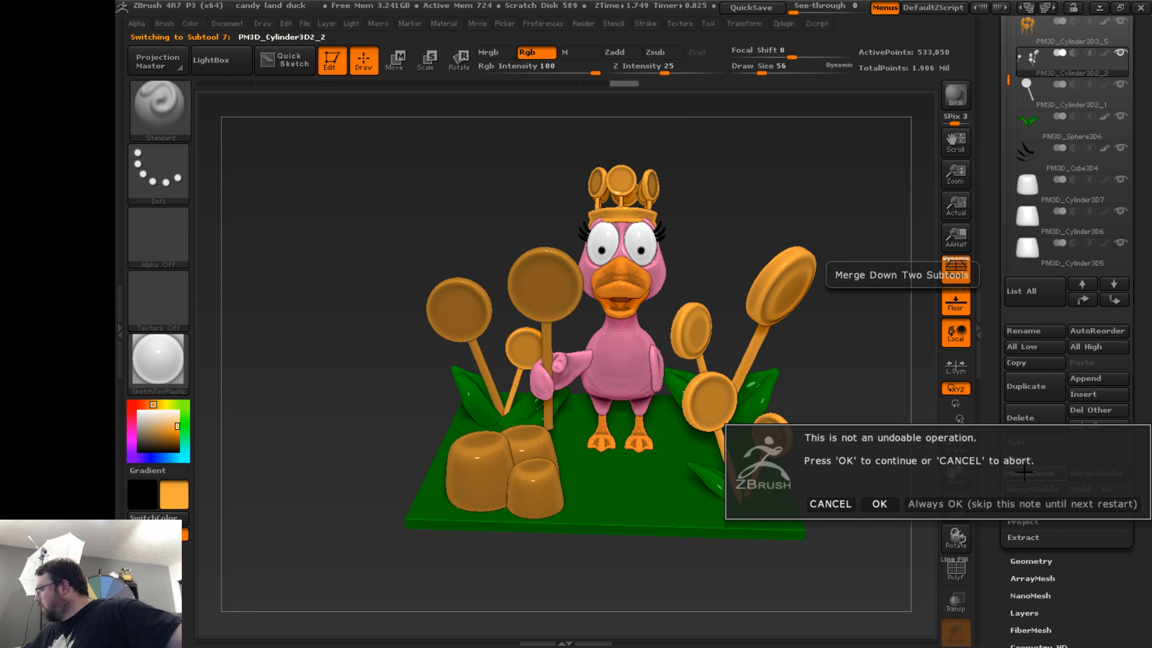
left_click(880, 502)
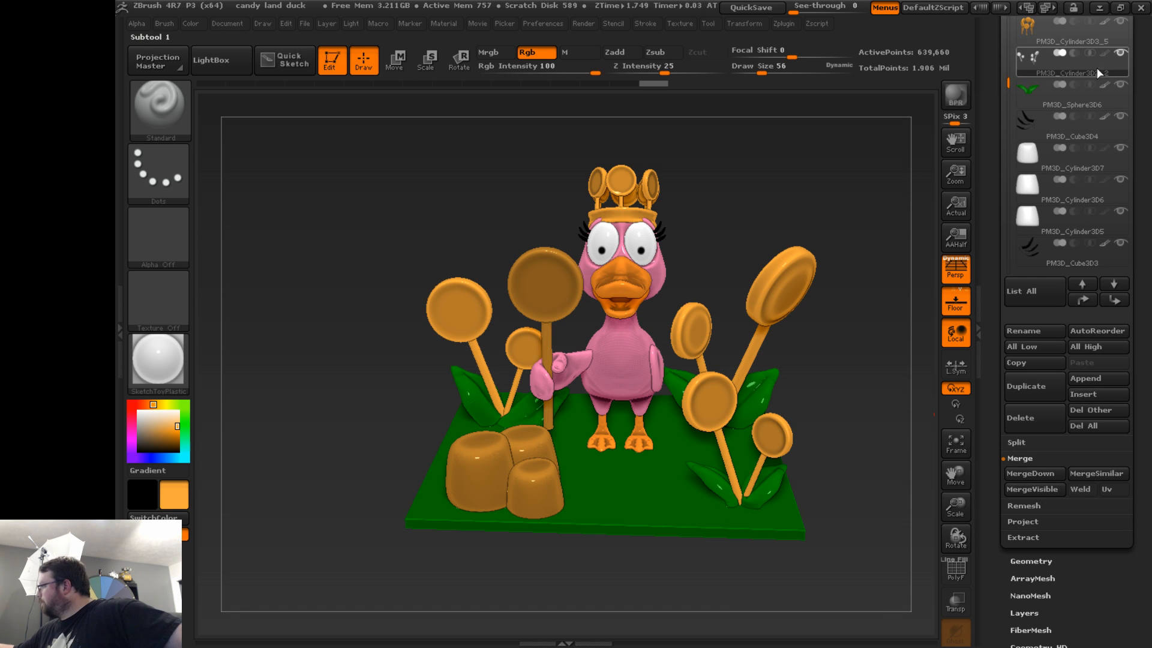
left_click(1118, 53)
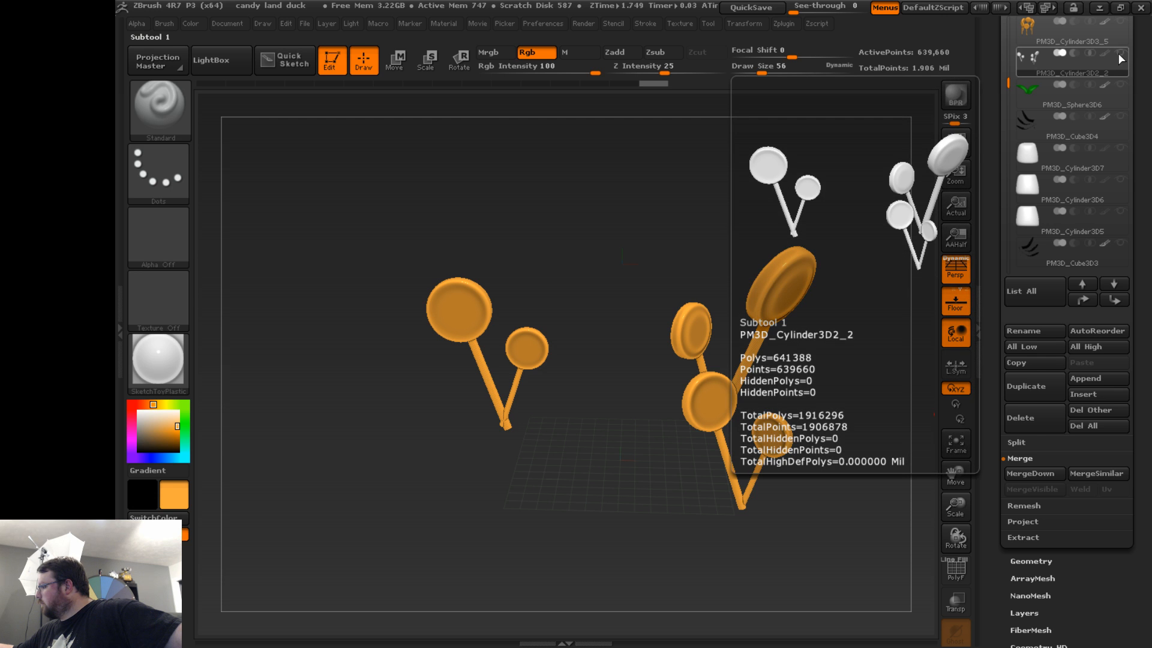
left_click(1118, 53)
left_click(1118, 53)
left_click(1119, 52)
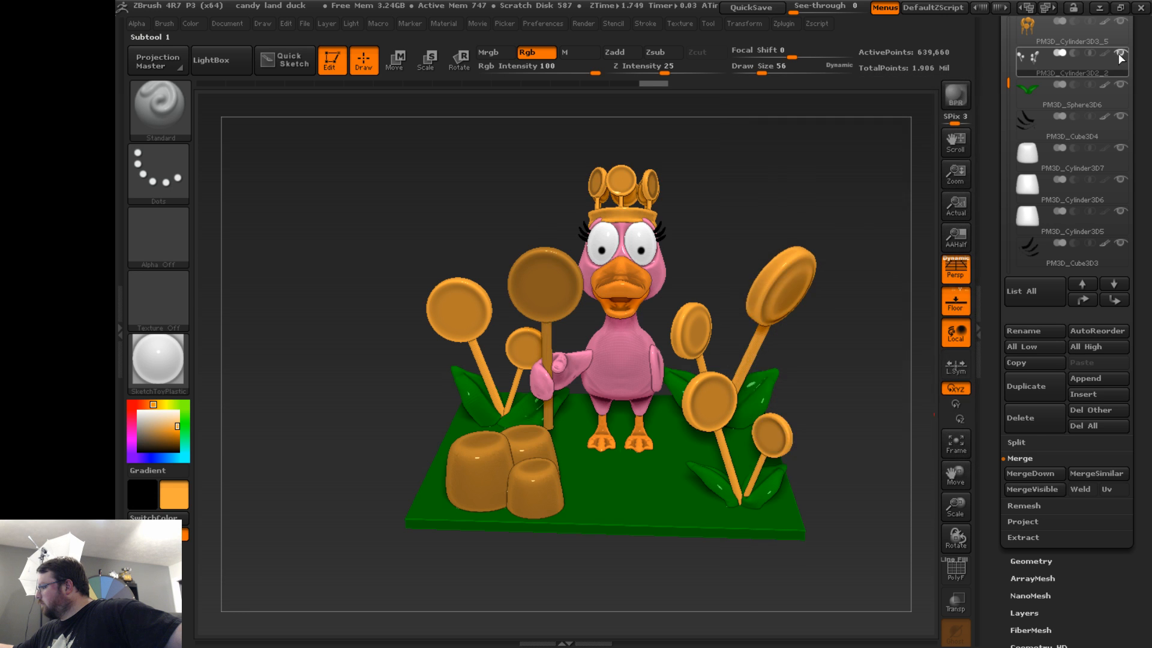
- Select the leaf subtool PM3D_Sphere3D6_1 and merge it down with the leaves PM3D_Sphere3D5
left_click_drag(1008, 84, 1014, 147)
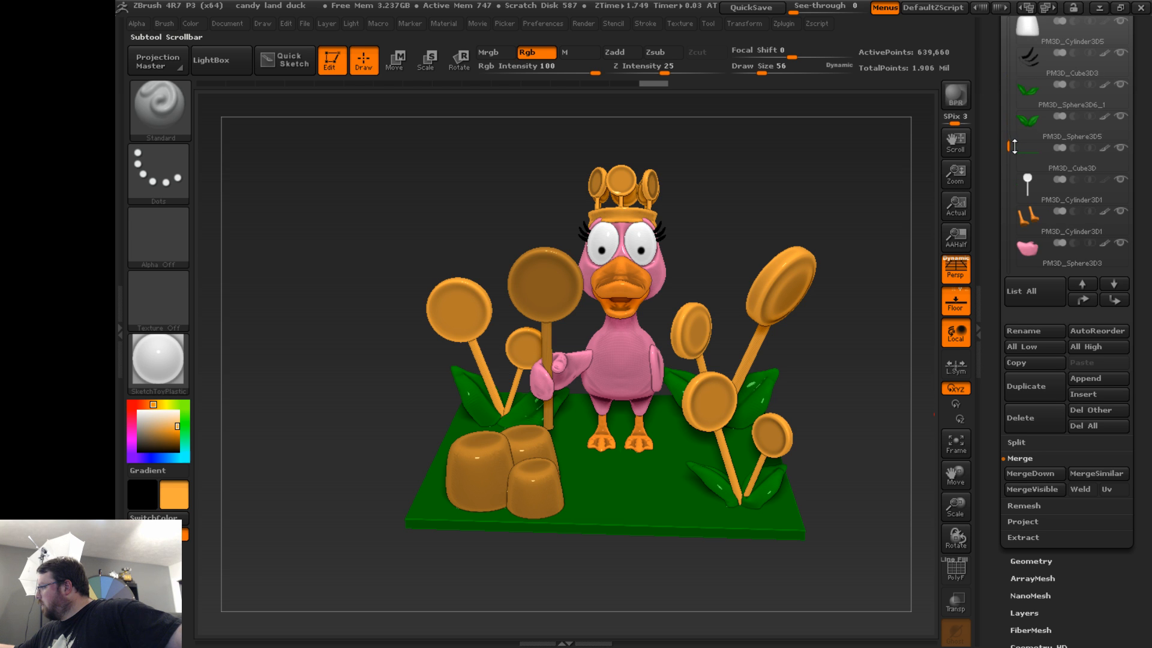
left_click(1060, 105)
left_click(1028, 474)
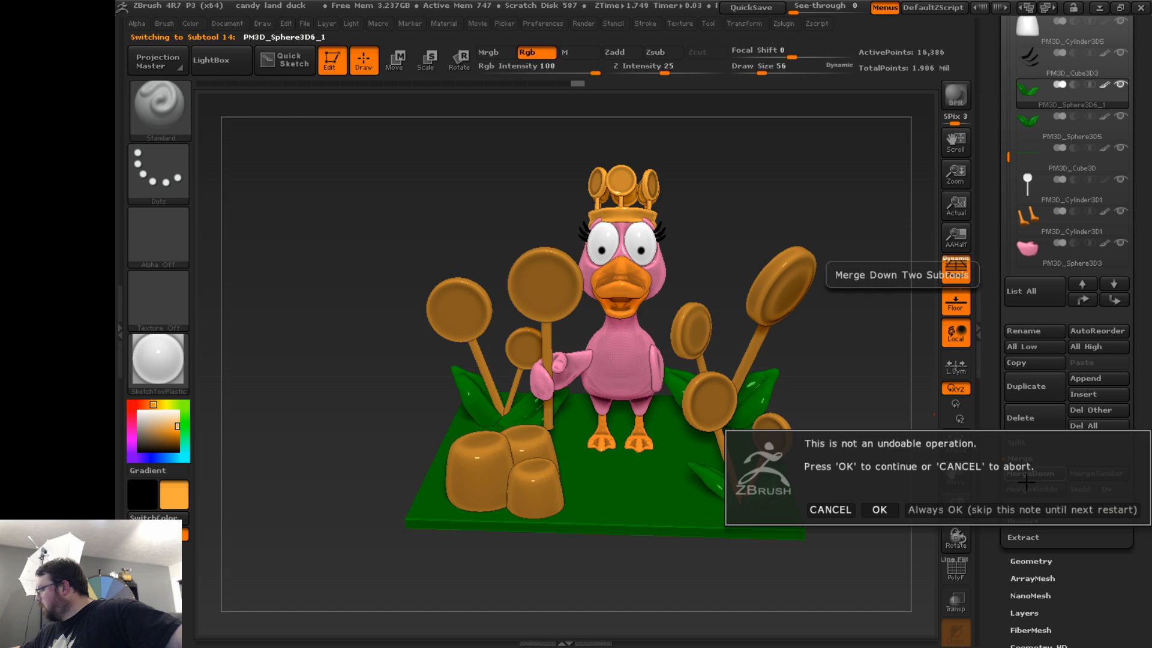
left_click(882, 510)
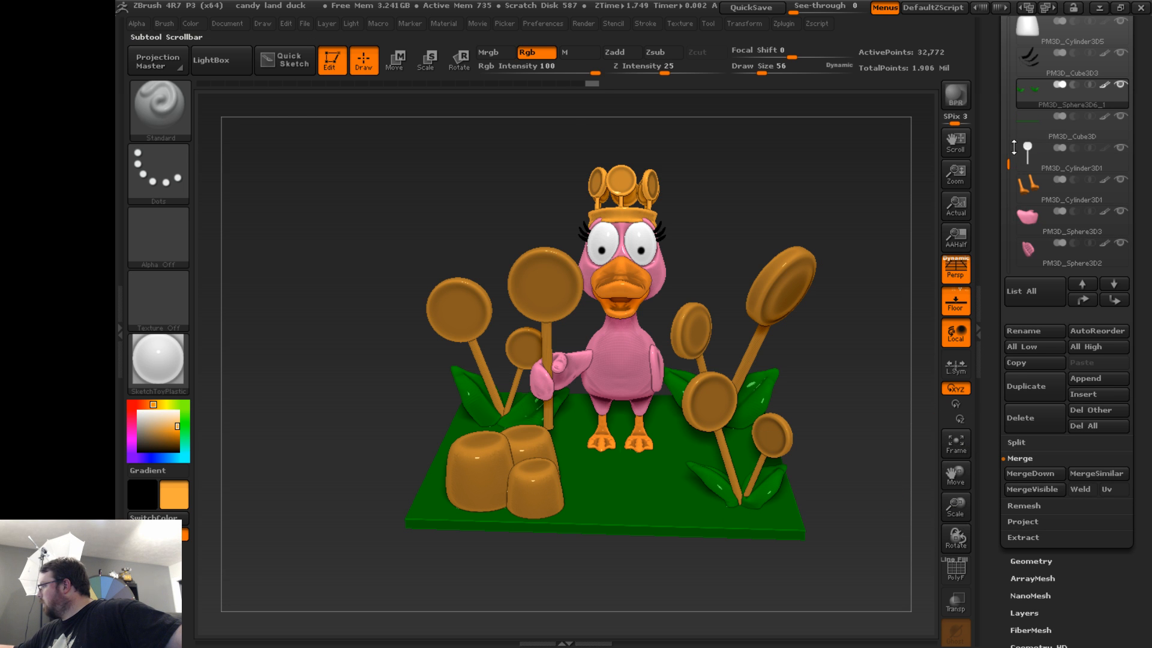
- Reorder the leaves PM3D_Sphere3D6 to sit directly below PM3D_Sphere3D6_1 and merge them into it
left_click_drag(1010, 154, 1009, 99)
left_click(1061, 66)
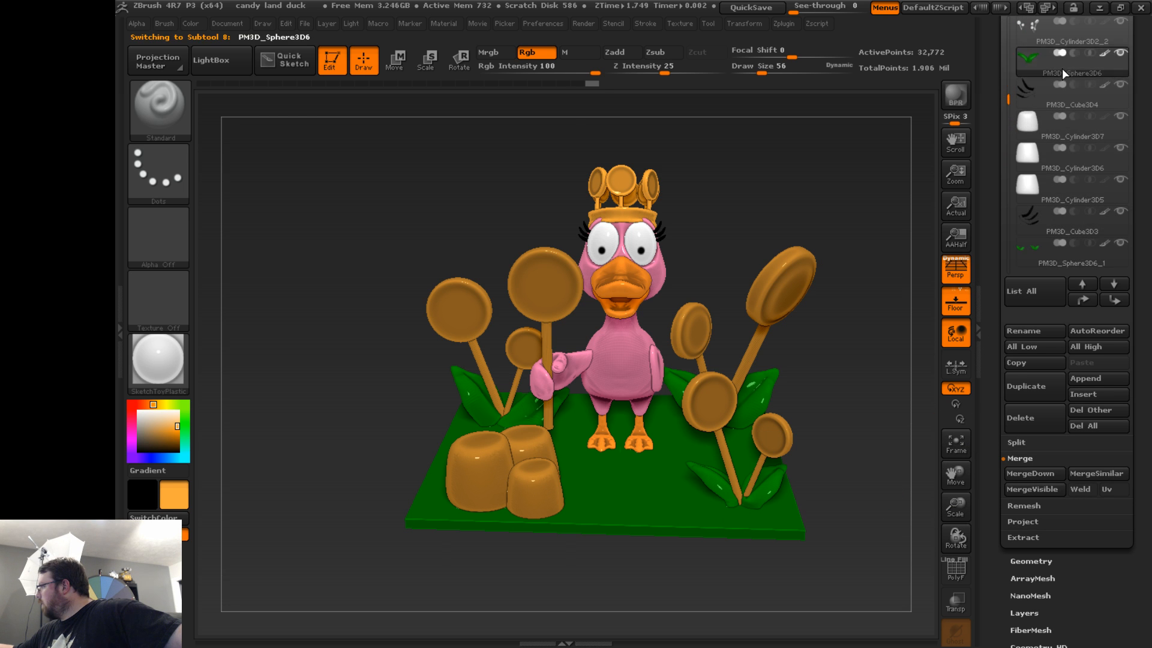
left_click(1120, 300)
left_click(1121, 300)
left_click(1121, 300)
left_click(1121, 300)
left_click(1120, 300)
left_click(1121, 300)
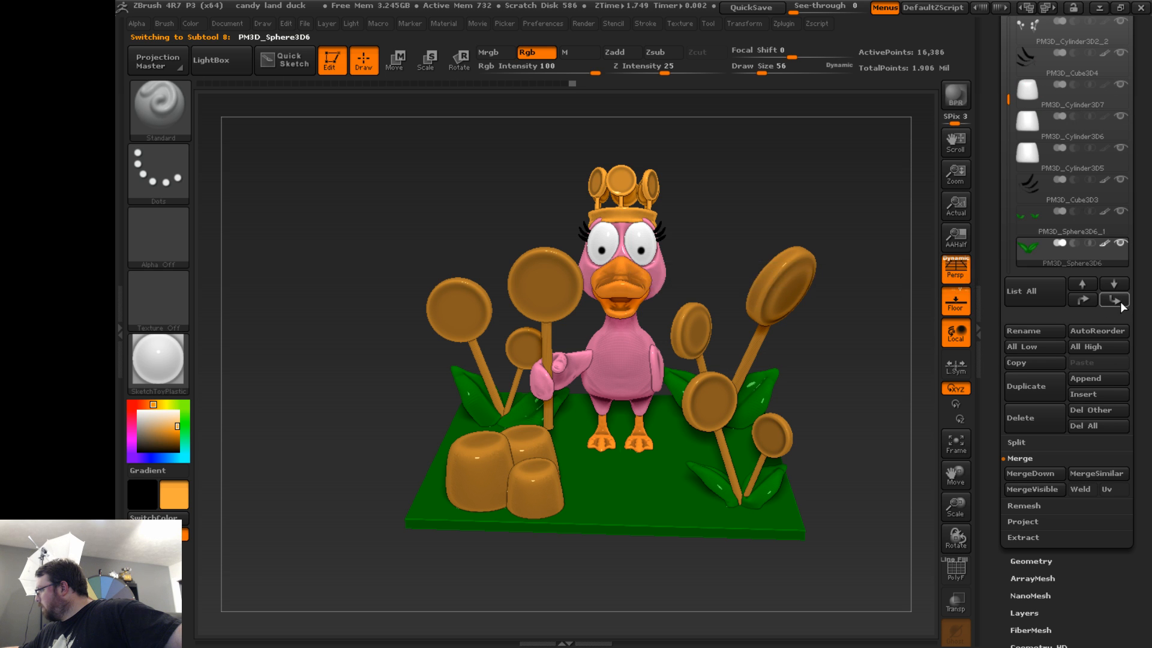
left_click(1094, 231)
left_click(1029, 473)
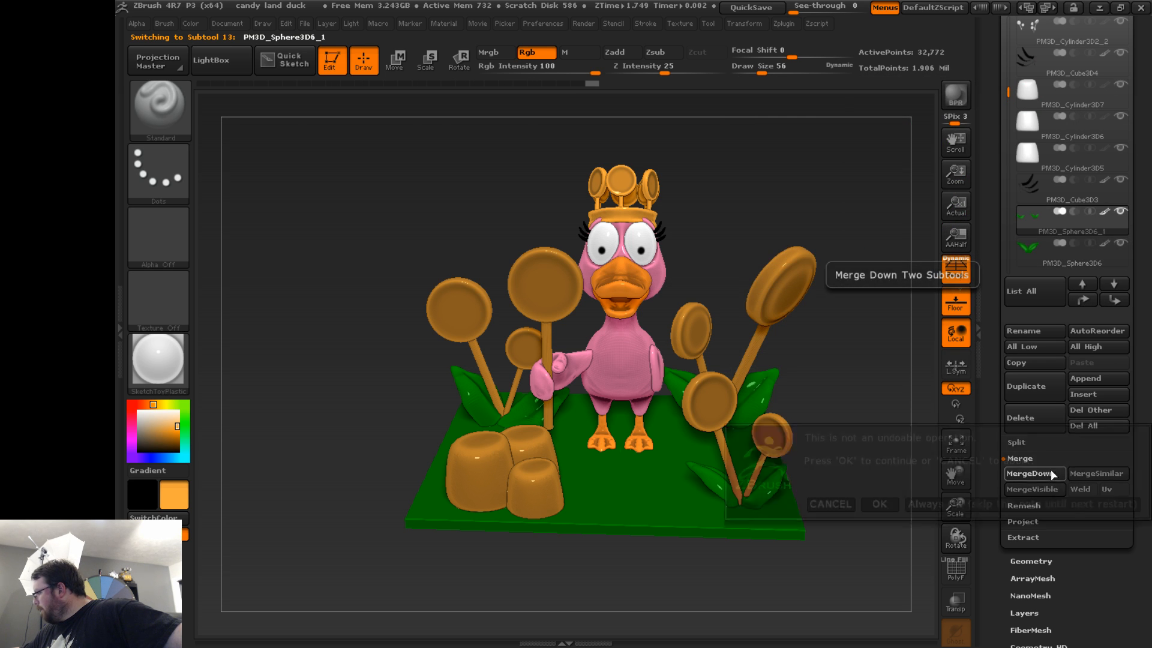
left_click(879, 503)
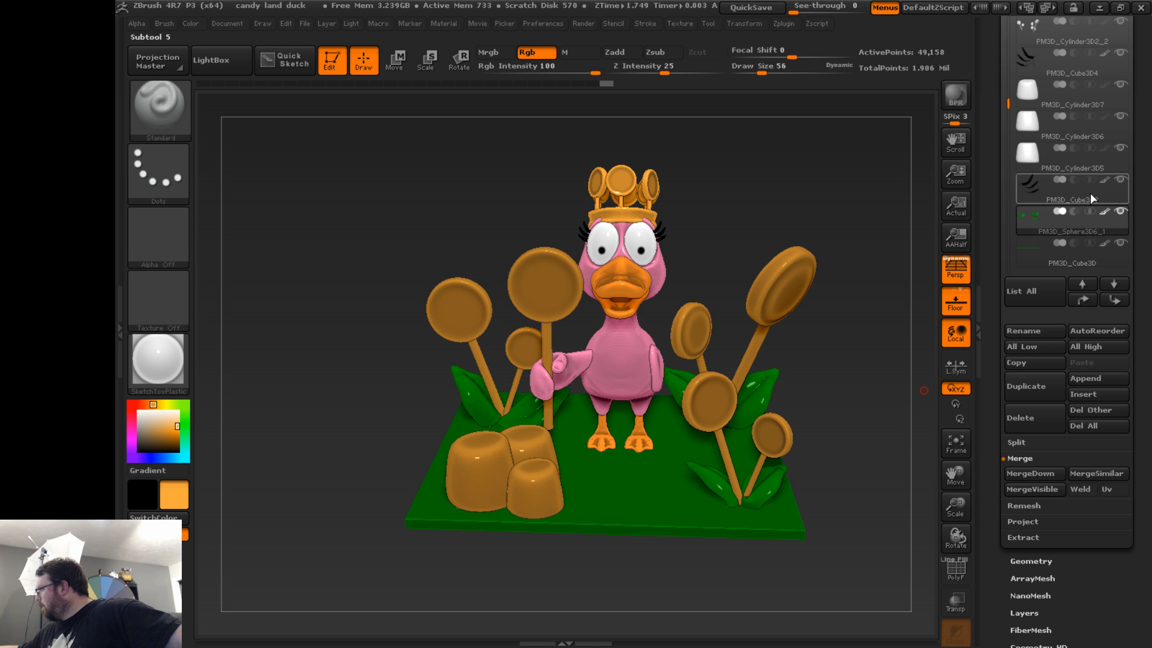
- Move the eyelash subtool PM3D_Cube3D4 down to just above PM3D_Cube3D3 and merge the two
left_click(1071, 72)
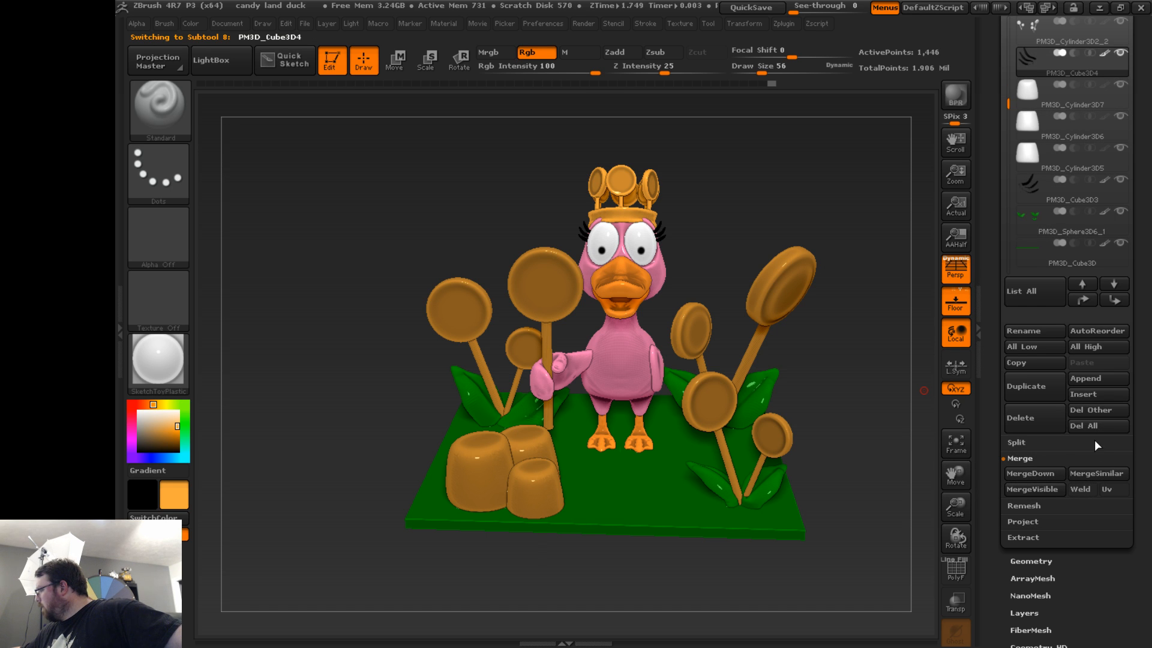
left_click(1115, 300)
left_click(1116, 299)
left_click(1113, 300)
left_click(1030, 473)
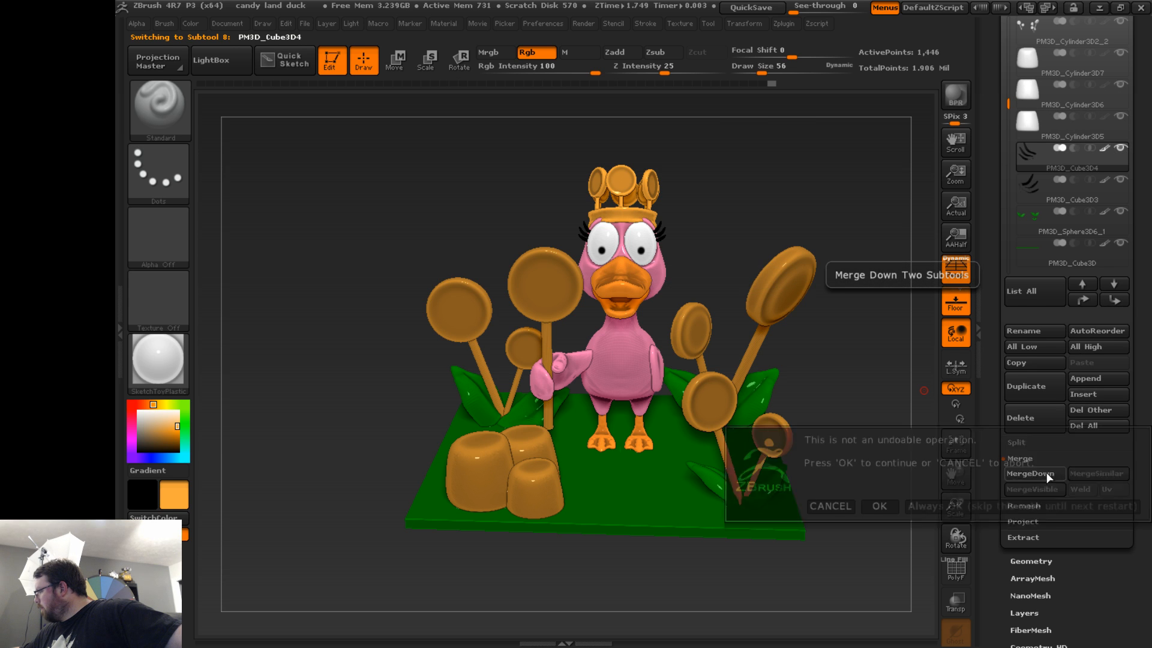
left_click(880, 504)
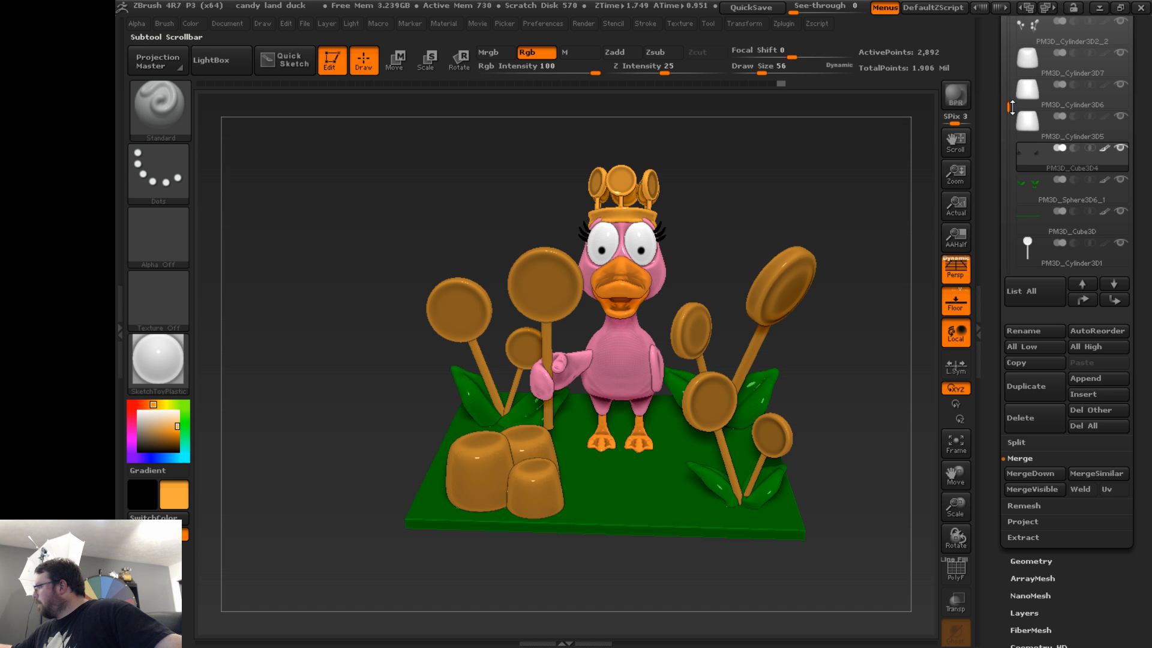
- Move the duck's handheld lollipop PM3D_Cylinder3D1 up the subtool list to directly below PM3D_Cylinder3D2_2
left_click(1072, 253)
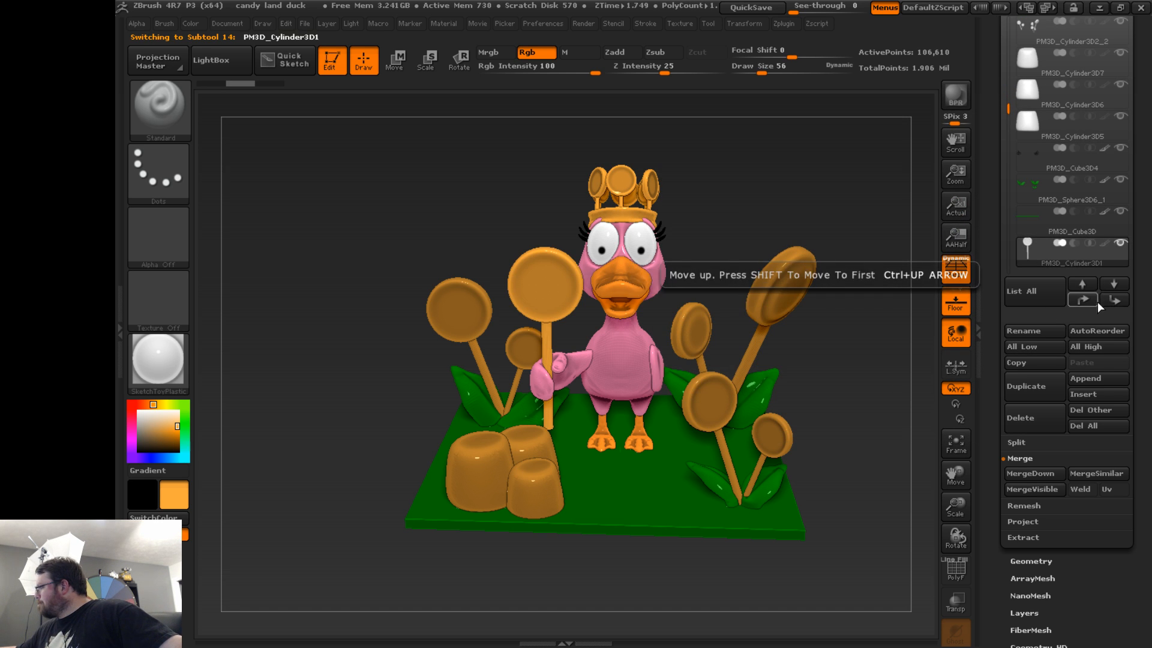
left_click(1090, 299)
left_click(1090, 299)
left_click(1088, 297)
left_click(1088, 297)
left_click(1088, 297)
left_click(1089, 298)
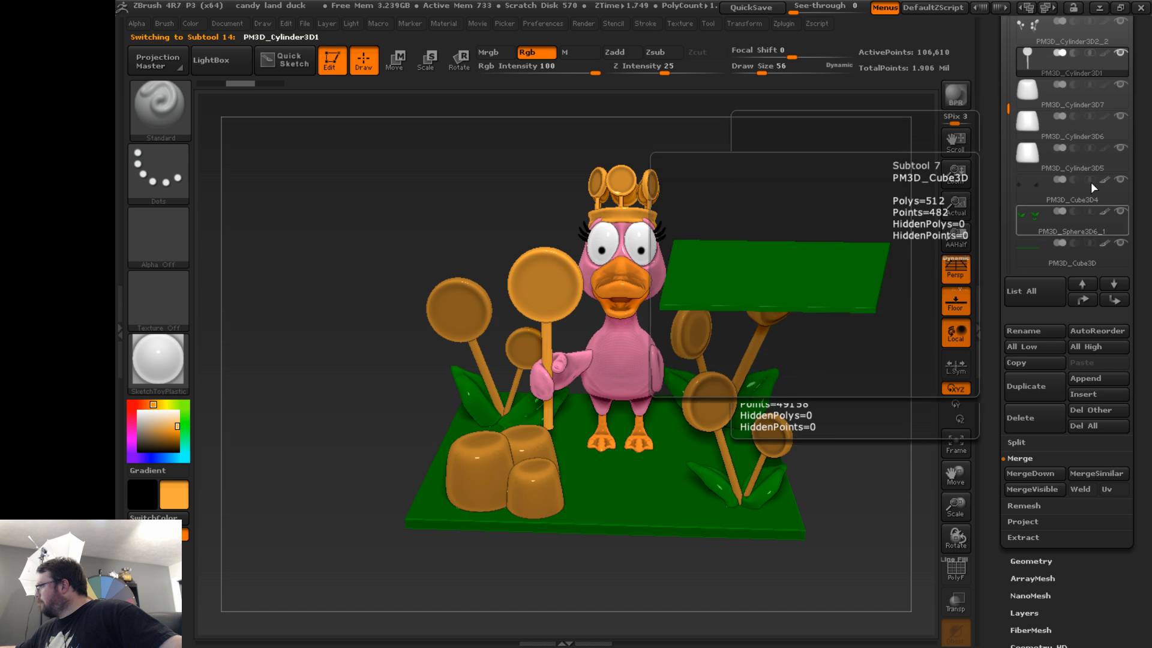
- Set the current color to white (255, 255, 255) and fill the merged ground lollipops and the handheld lollipop with it
left_click(1078, 39)
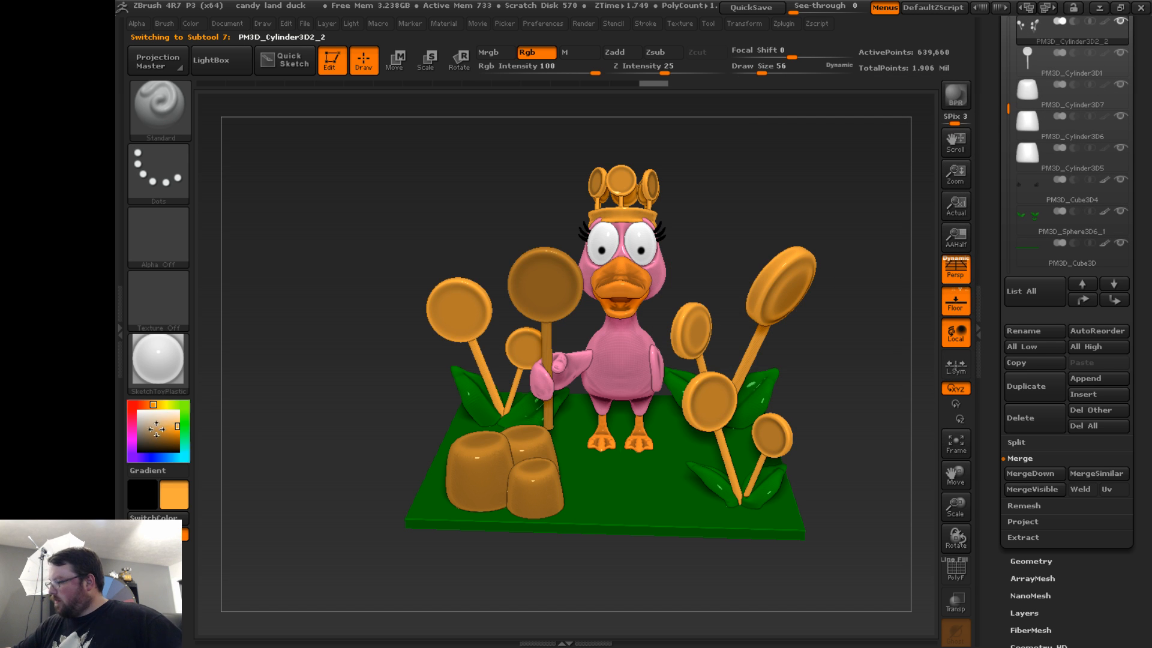
left_click(138, 412)
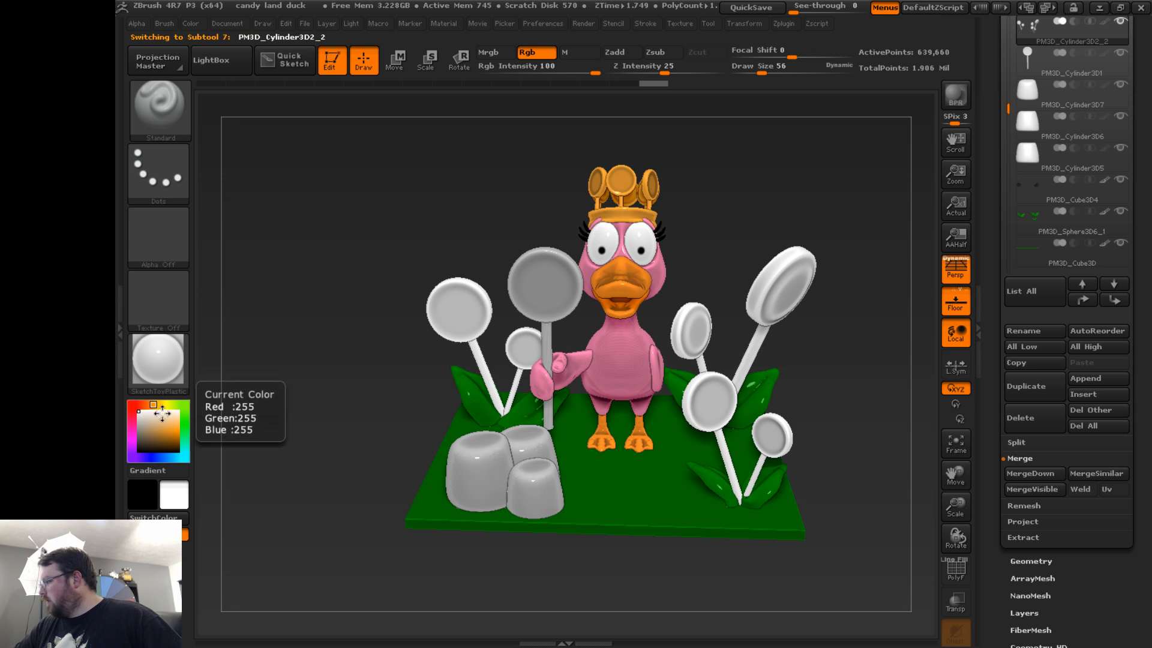
left_click(190, 24)
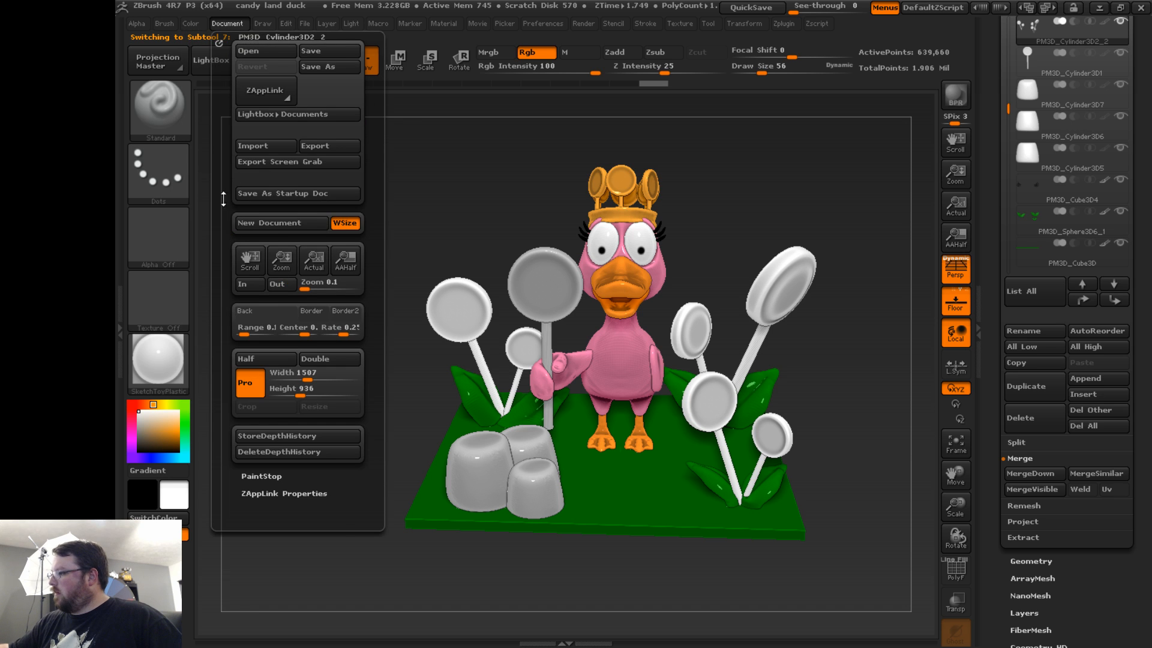
left_click(235, 312)
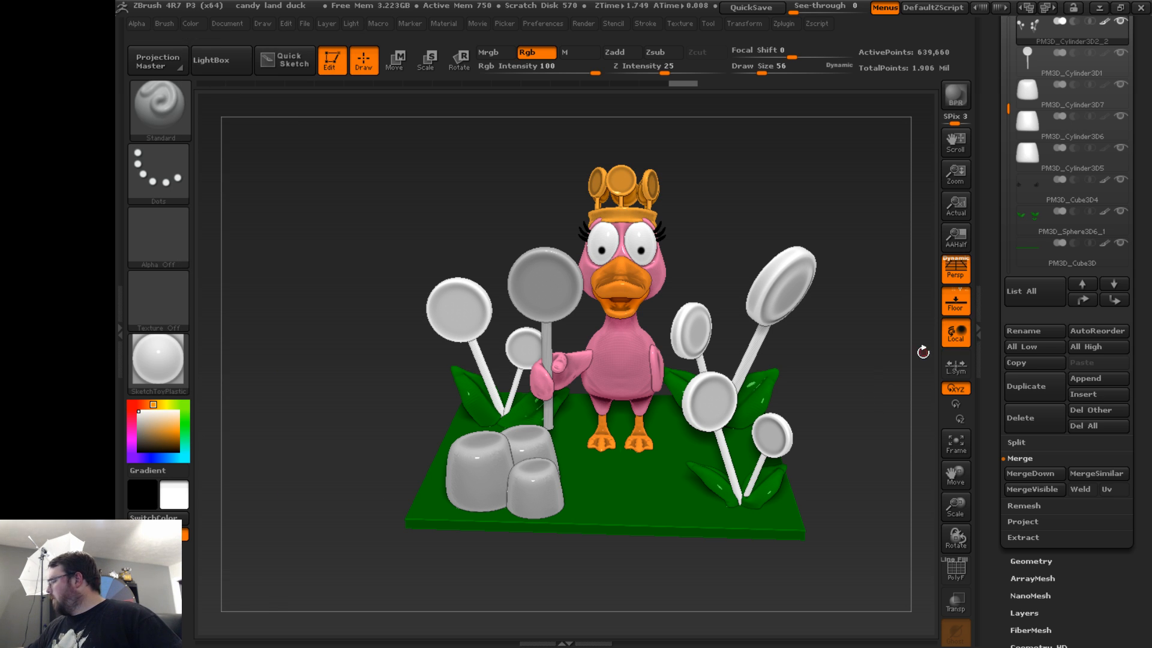
left_click_drag(865, 400, 826, 354)
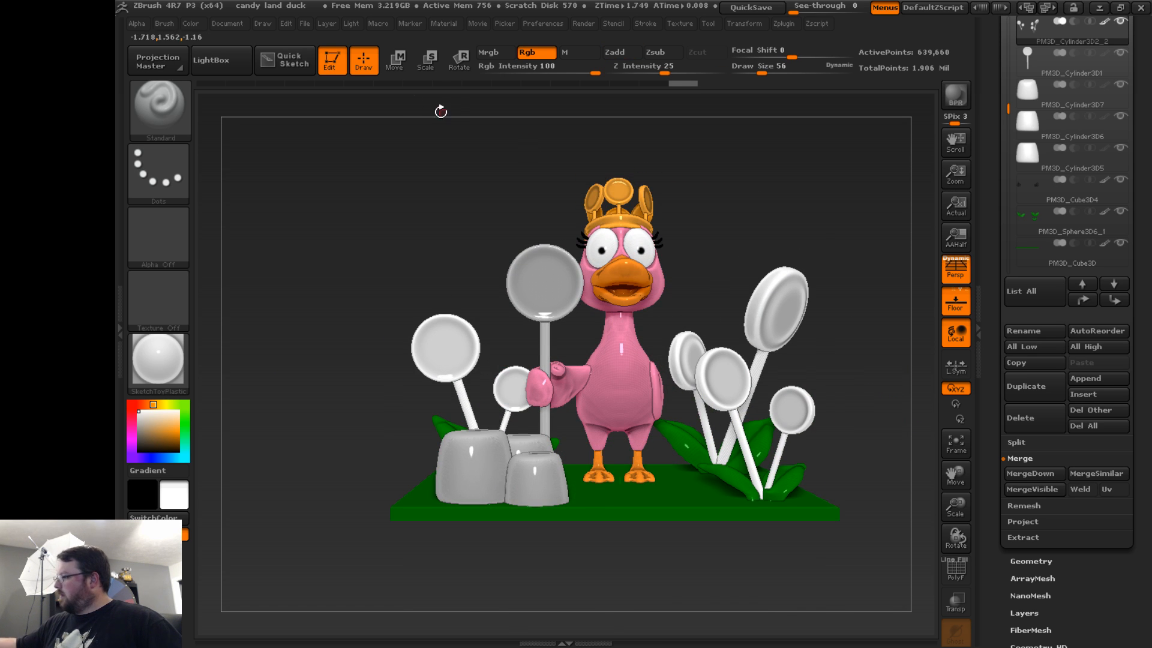
left_click(192, 24)
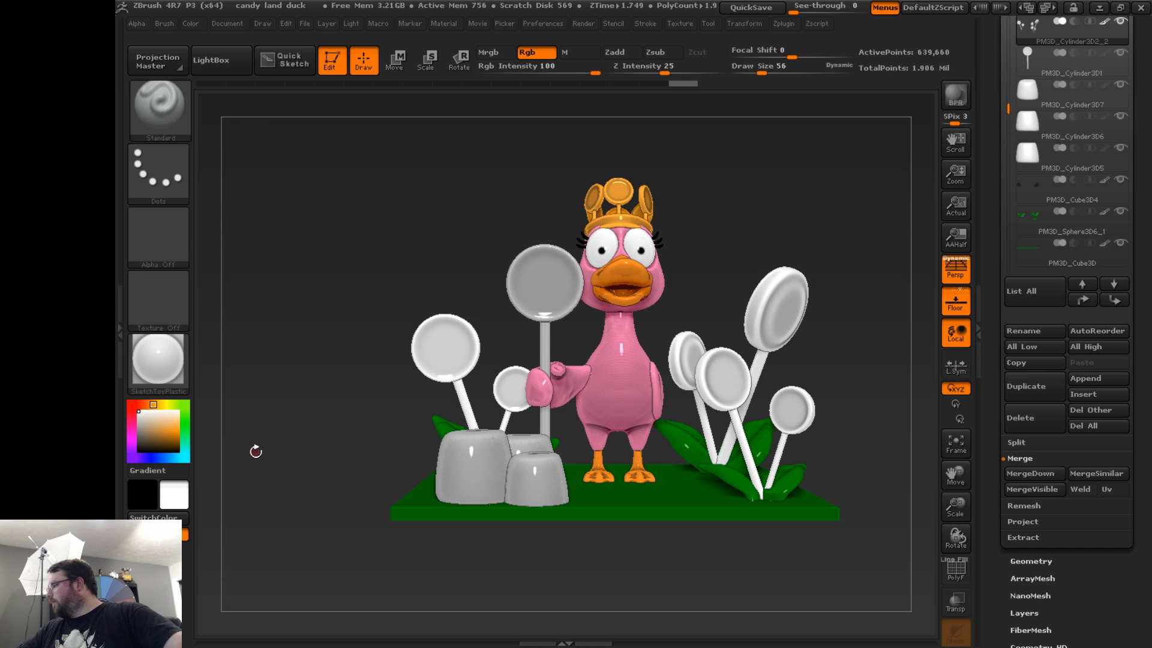
left_click(1065, 70)
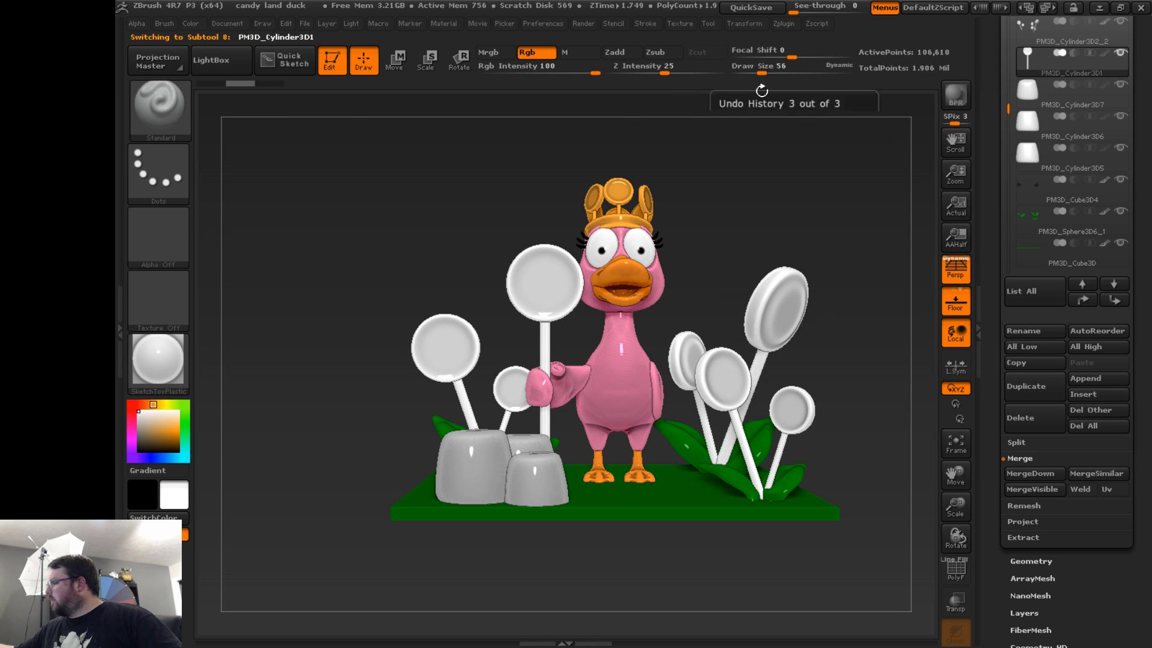
left_click(202, 19)
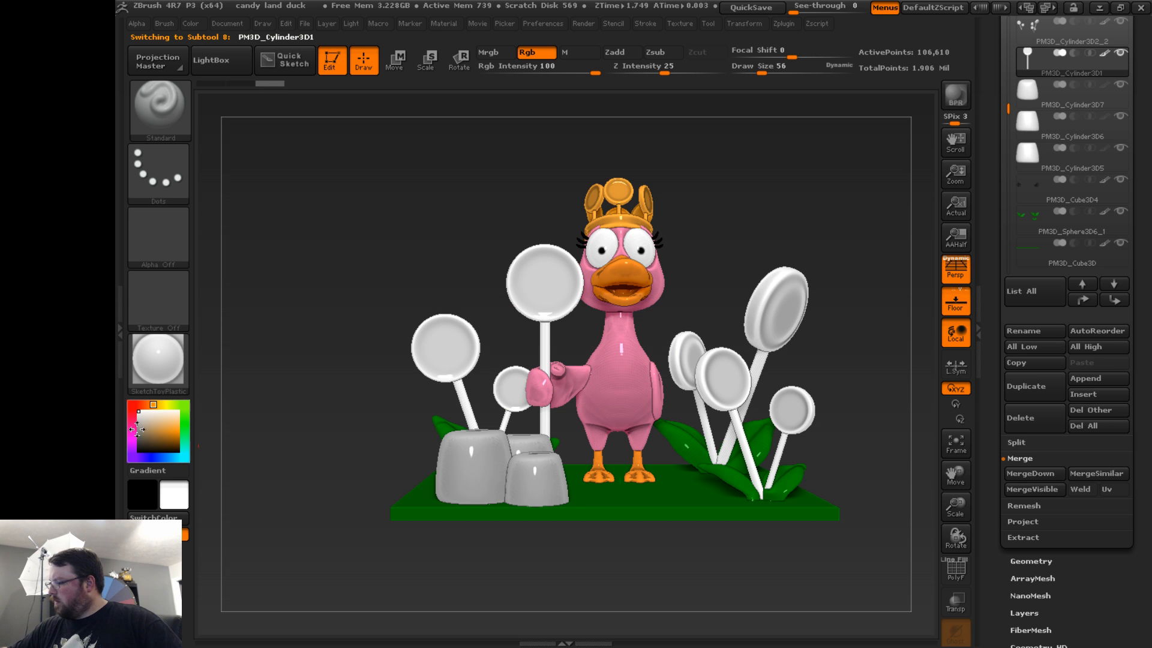
- Pick bright red, set the draw size to 355 and paint the head of the handheld lollipop
left_click(132, 404)
left_click(178, 431)
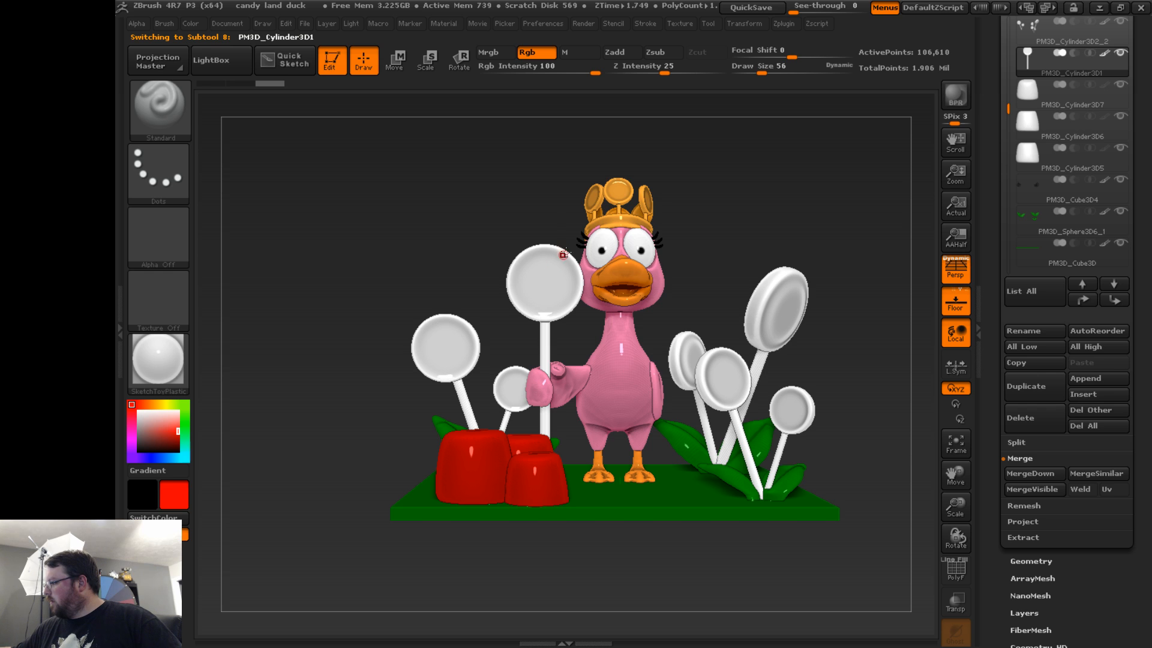
key("s")
left_click_drag(733, 219, 739, 219)
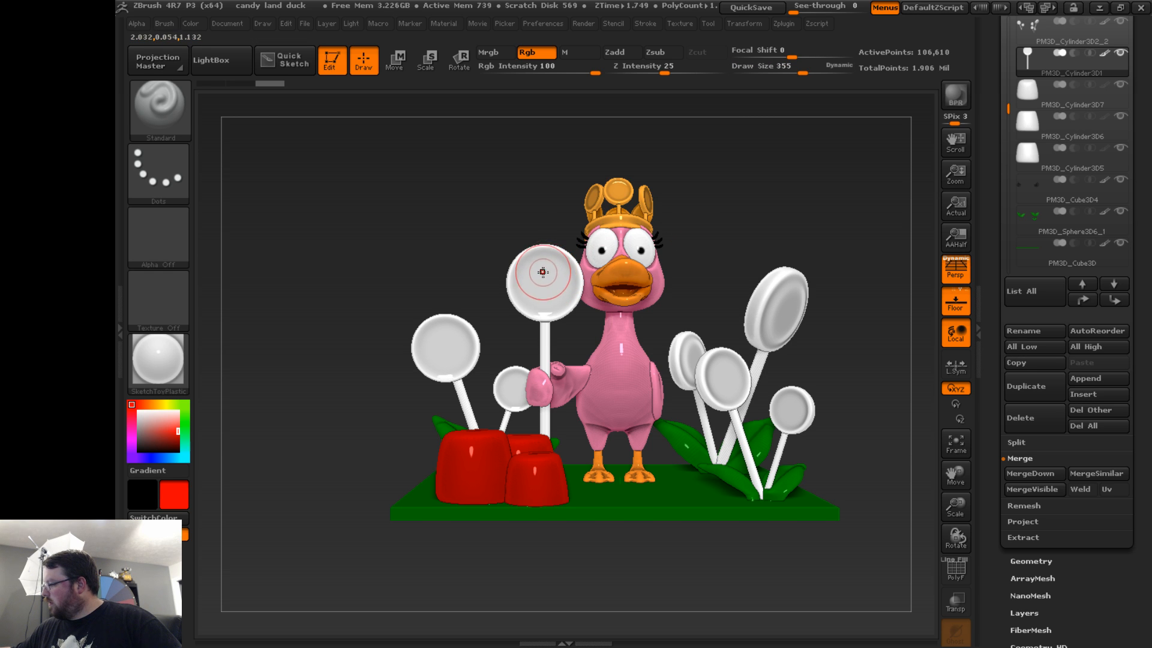
mouse_move(548, 275)
left_mouse_down()
mouse_move(531, 266)
mouse_move(563, 300)
left_mouse_up()
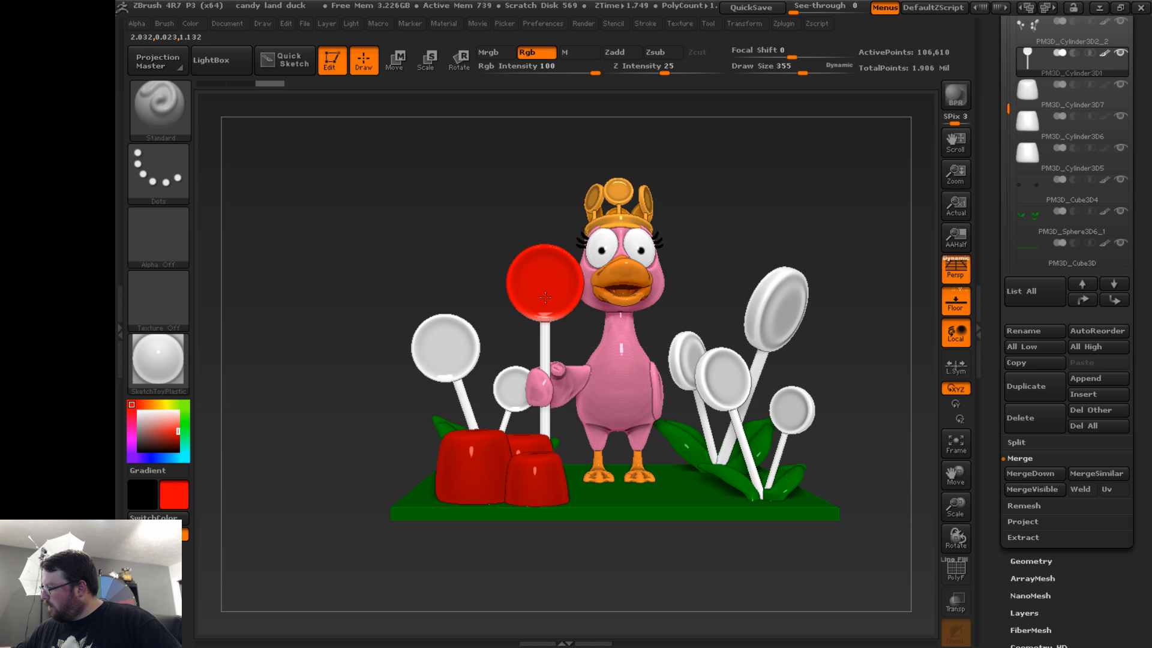
- Finish covering the head of the handheld lollipop with red, including its back side
left_click_drag(682, 187, 686, 240)
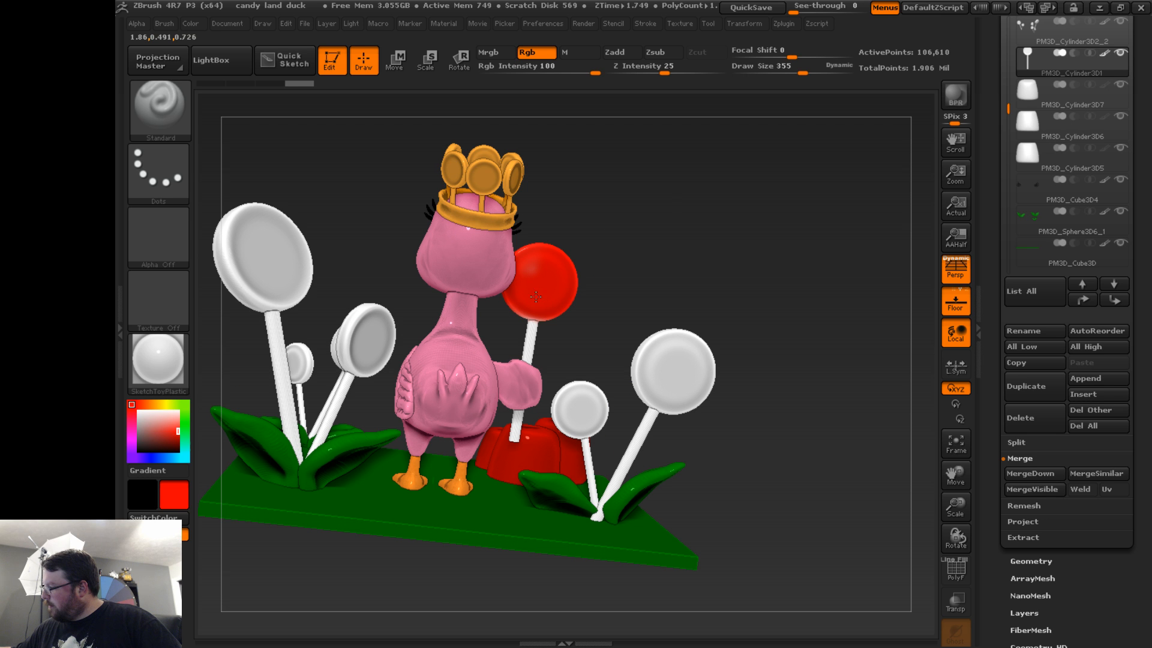
left_click_drag(616, 235, 543, 269)
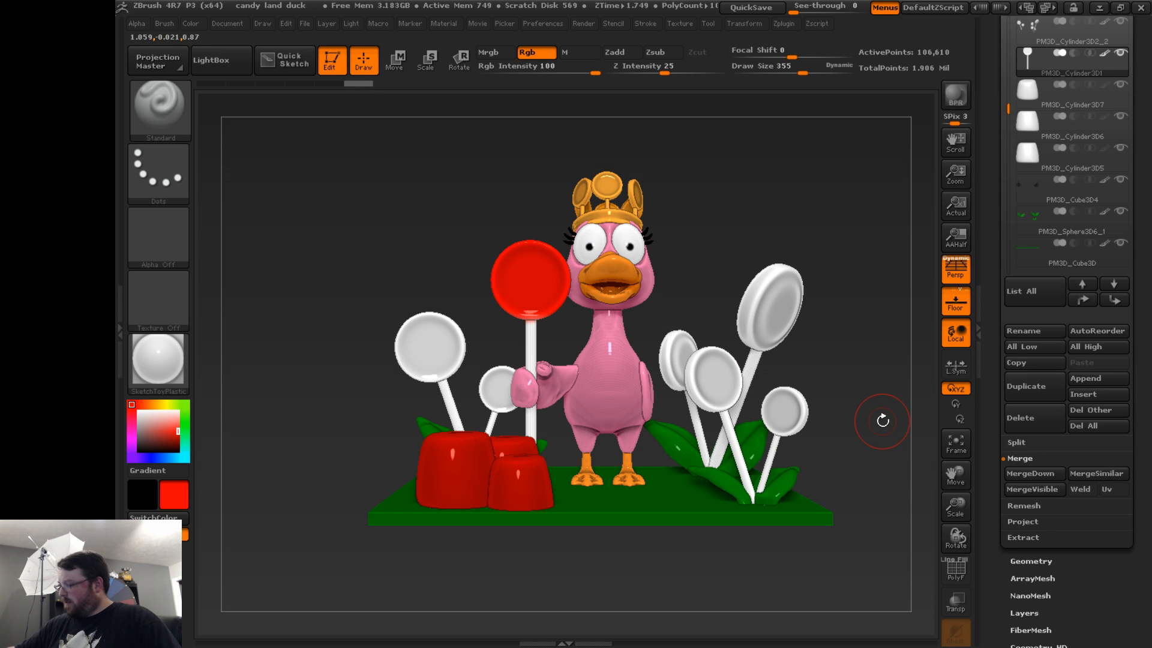
left_click(168, 355)
left_click(163, 379)
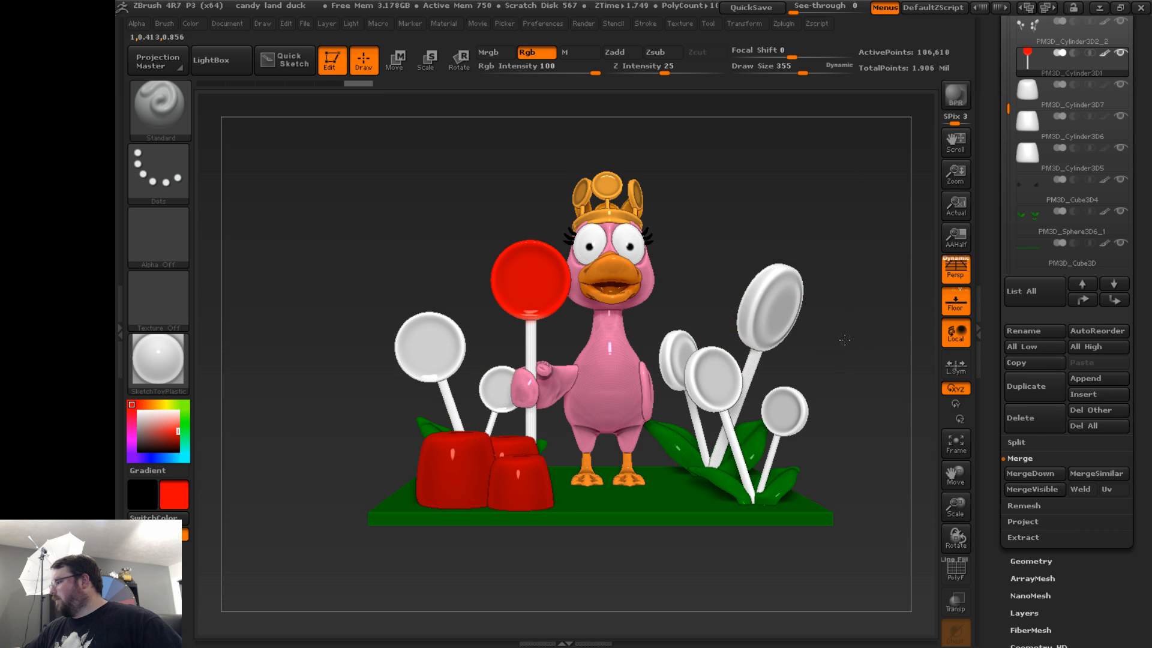
left_click_drag(845, 340, 843, 391)
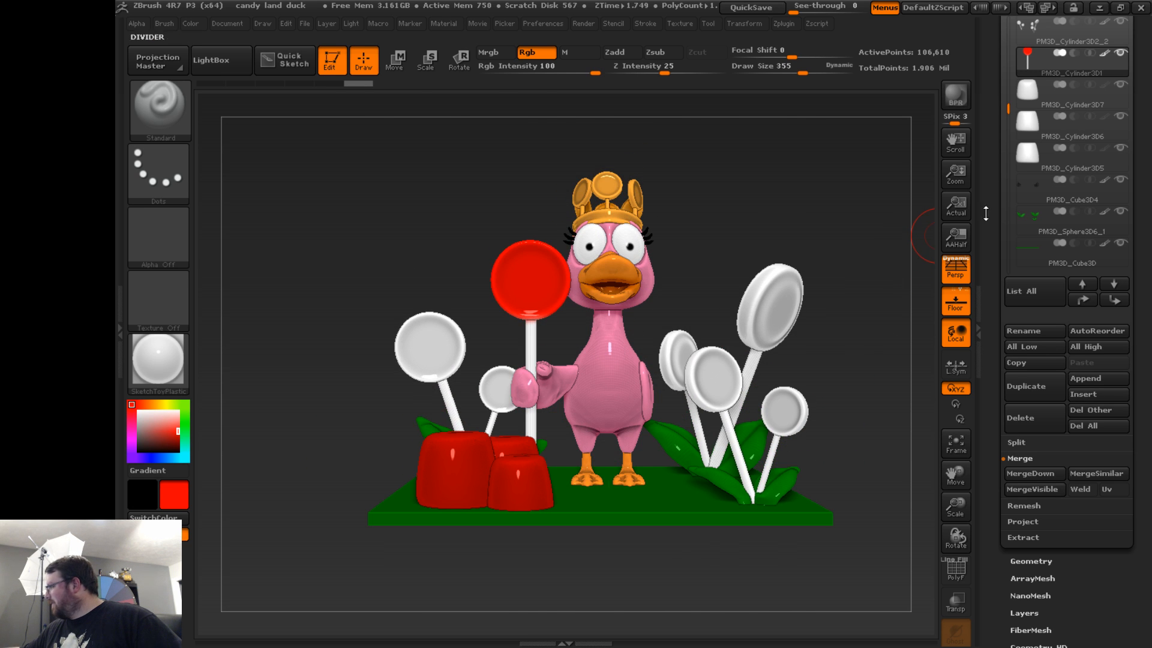
- On subtool PM3D_Cylinder3D2_2, paint the large lollipop head behind the gumdrops magenta (255, 0, 166), front and back
left_click(1061, 39)
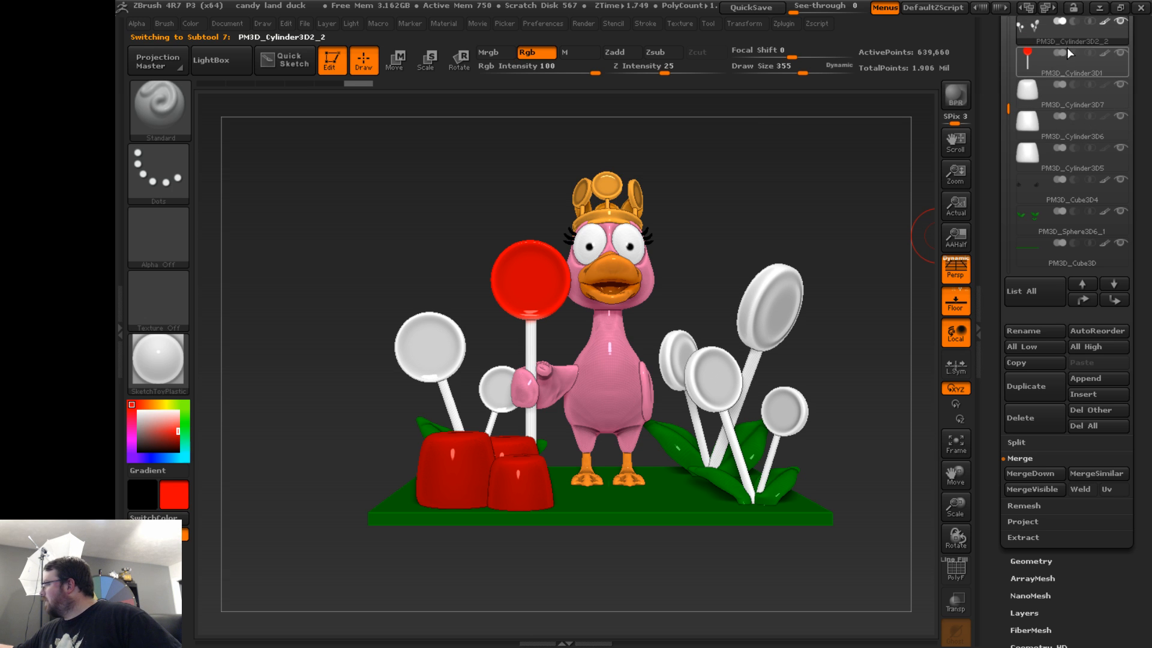
left_click(132, 428)
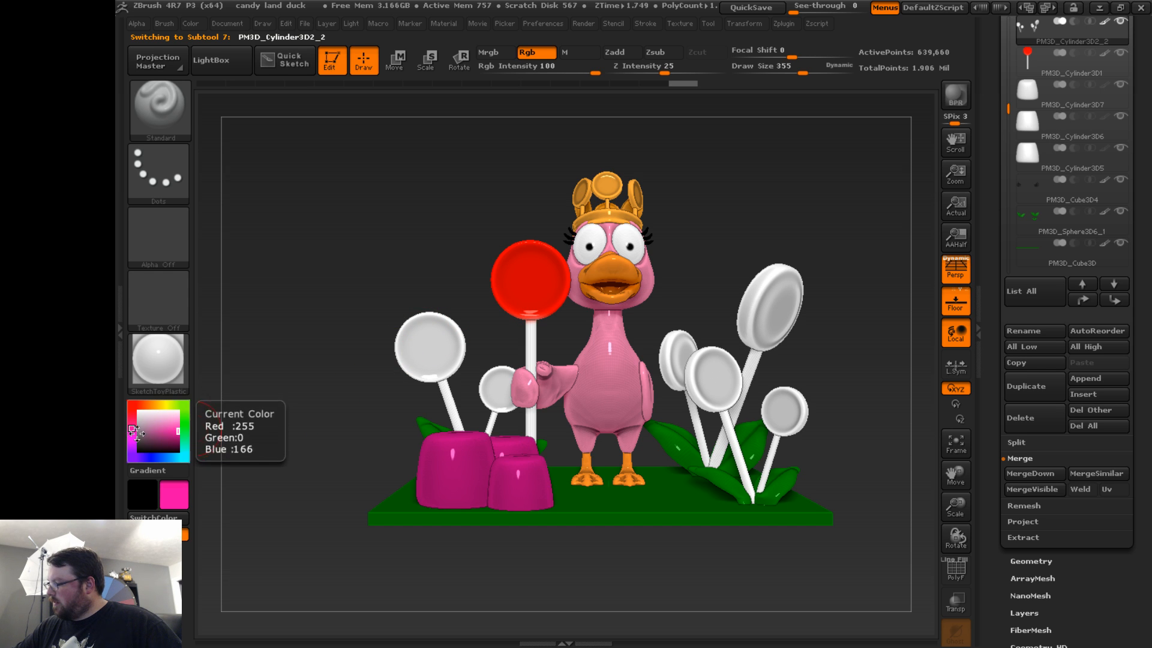
mouse_move(418, 328)
left_mouse_down()
mouse_move(411, 344)
mouse_move(429, 333)
mouse_move(450, 345)
left_mouse_up()
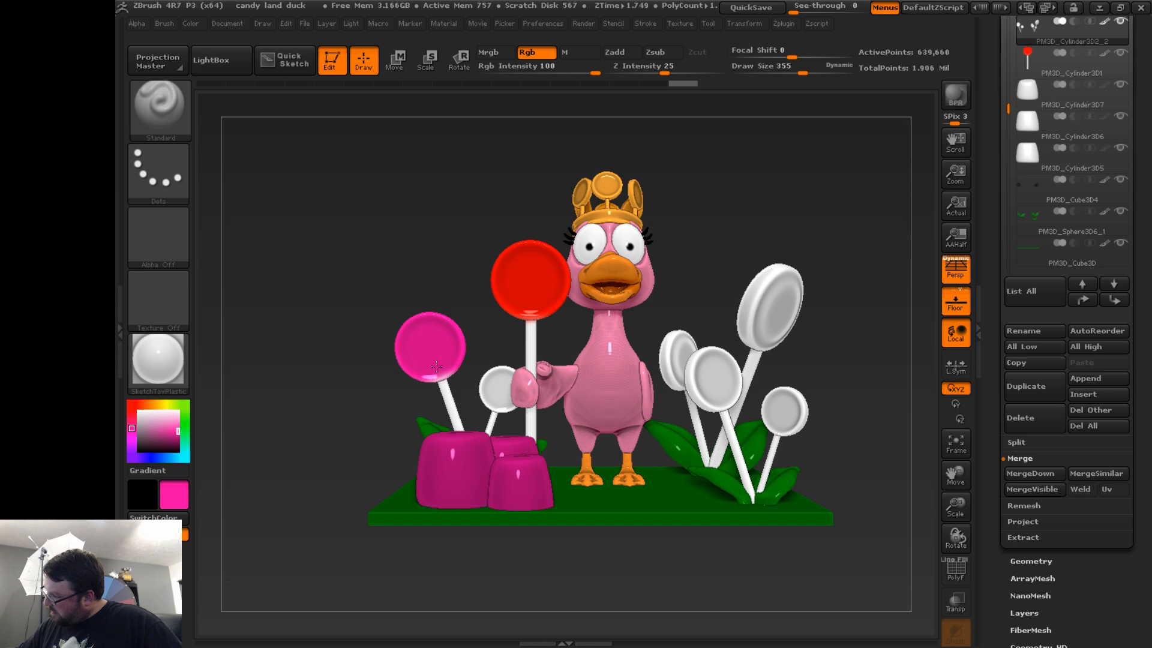
left_click_drag(437, 366, 443, 378)
left_click_drag(447, 281, 591, 239)
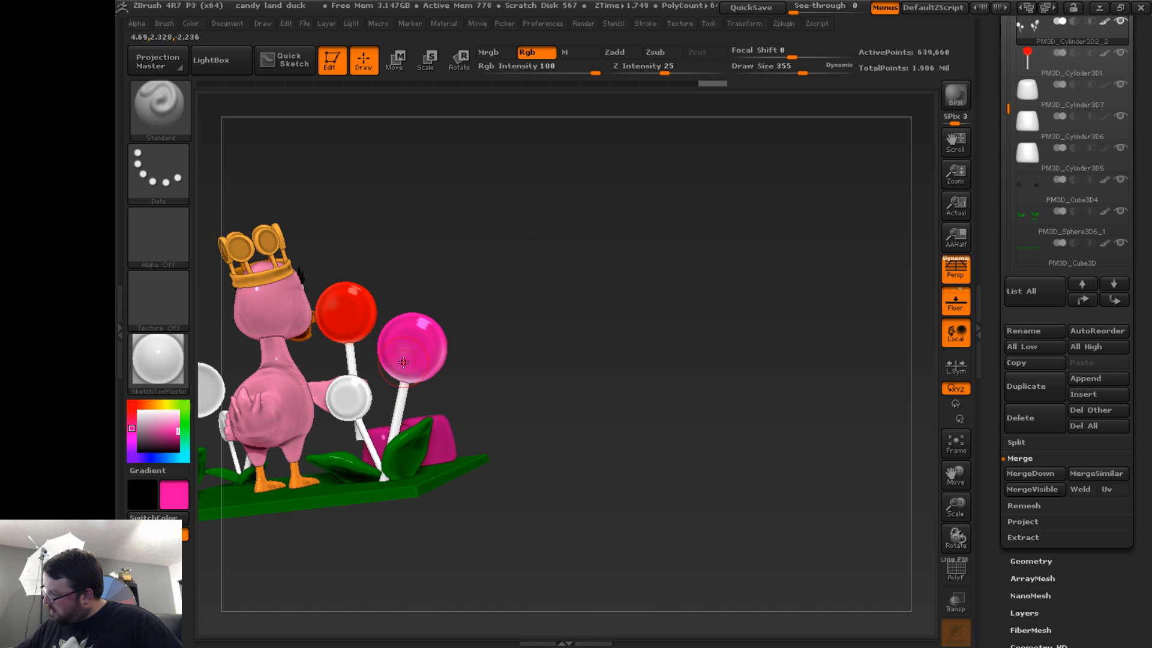
left_click_drag(546, 292, 420, 345)
- Pick bright yellow and paint the head of the small lollipop beside the magenta one
left_click_drag(160, 401, 165, 409)
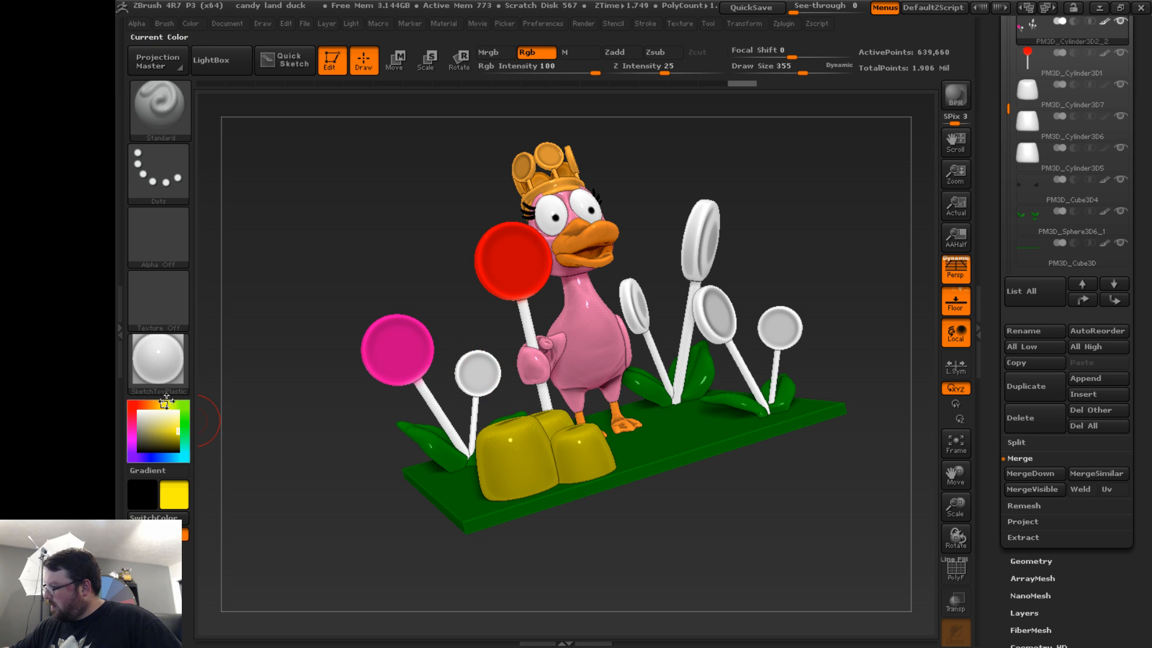
left_click(163, 403)
left_click(167, 405)
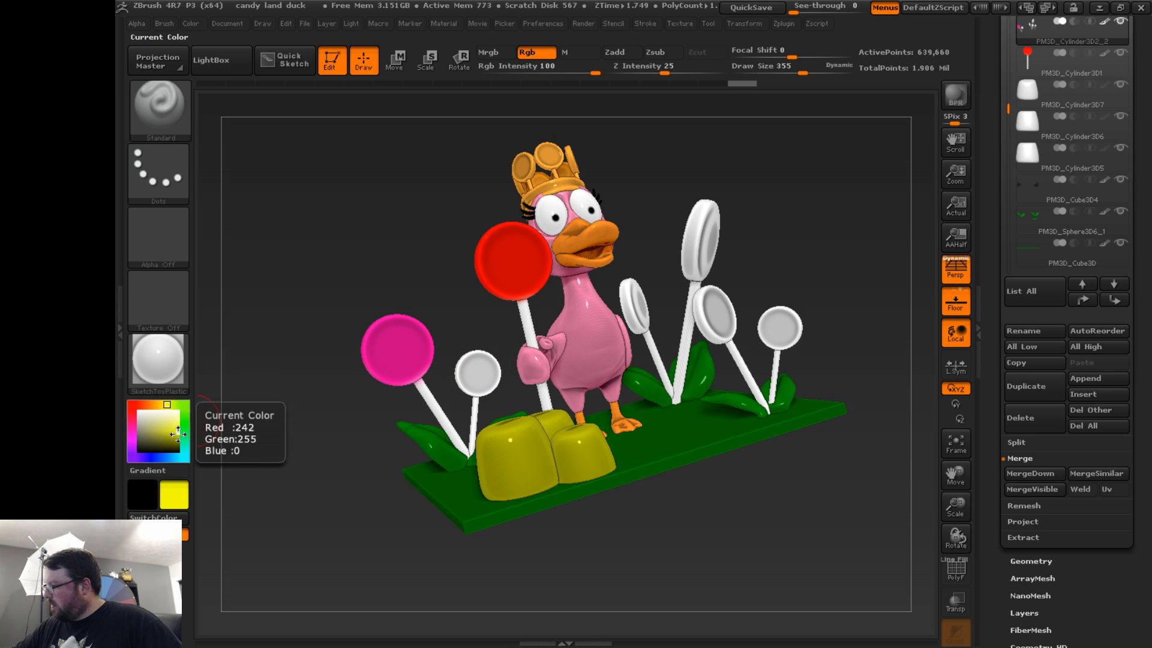
left_click(165, 404)
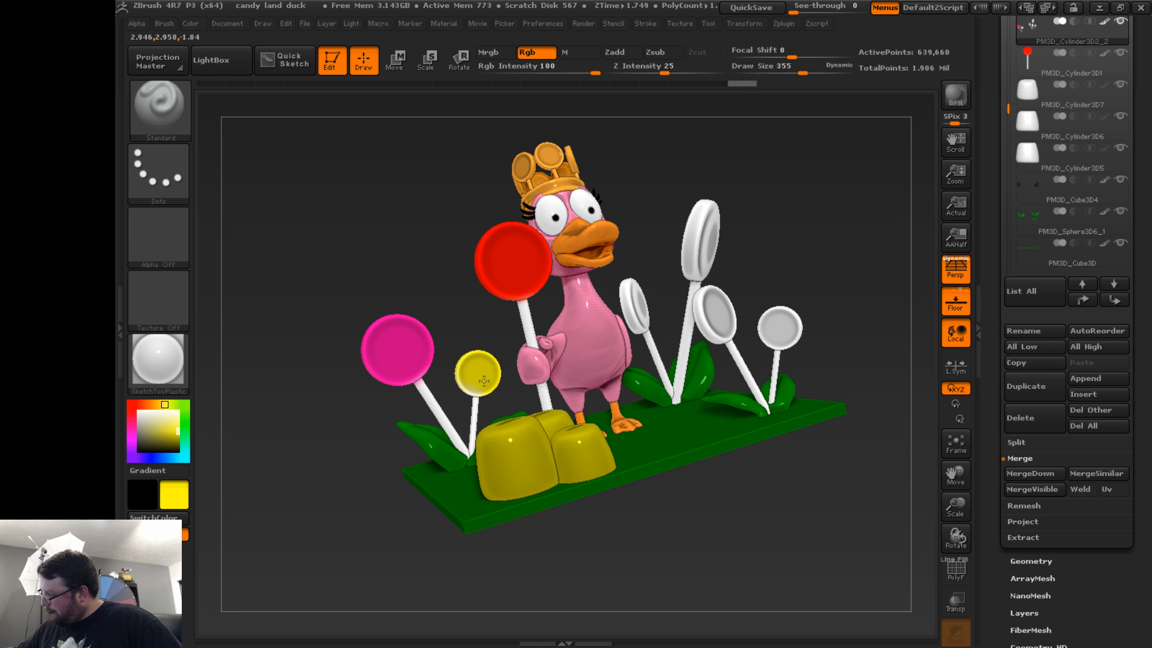
left_click_drag(288, 351, 488, 354)
- Pick cyan and paint the head of the tallest ground lollipop on all sides, down to where it meets the stick
left_click_drag(537, 294, 502, 297)
left_click(152, 457)
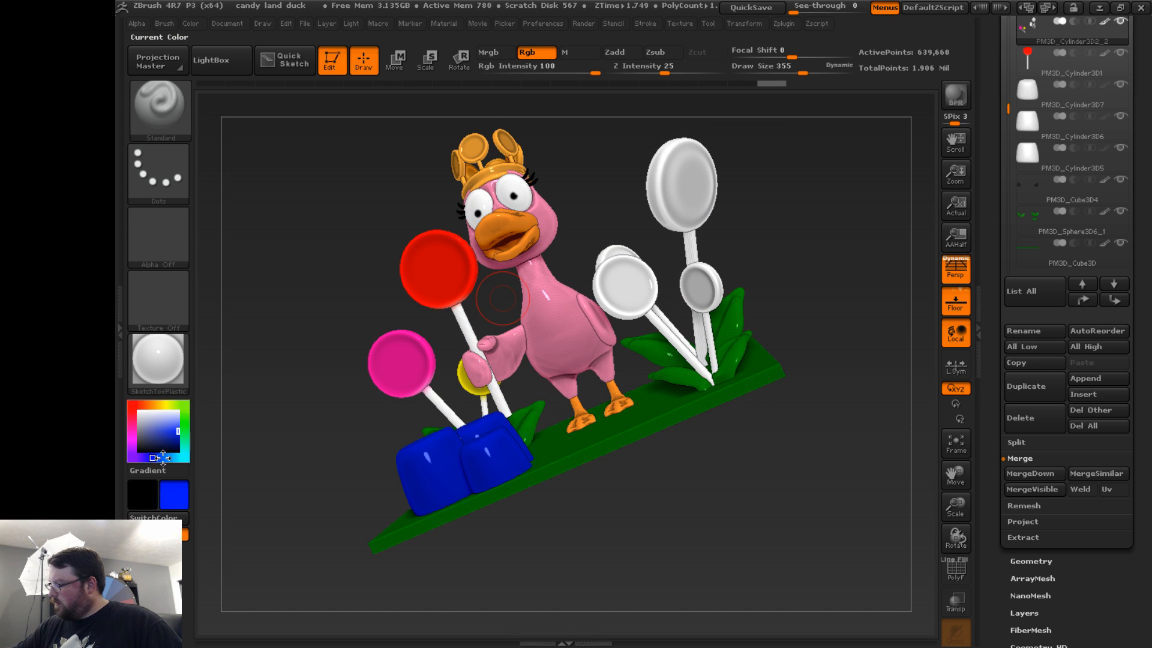
left_click_drag(161, 459, 178, 459)
left_click(183, 459)
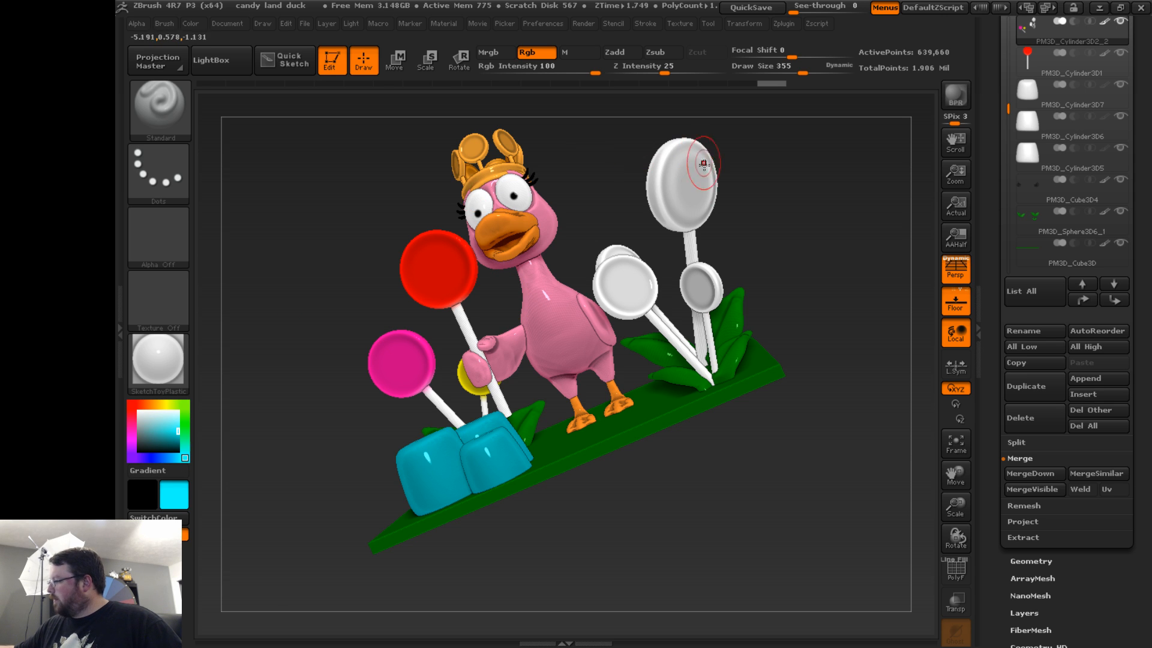
mouse_move(674, 204)
left_mouse_down()
mouse_move(666, 183)
mouse_move(696, 162)
mouse_move(713, 192)
left_mouse_up()
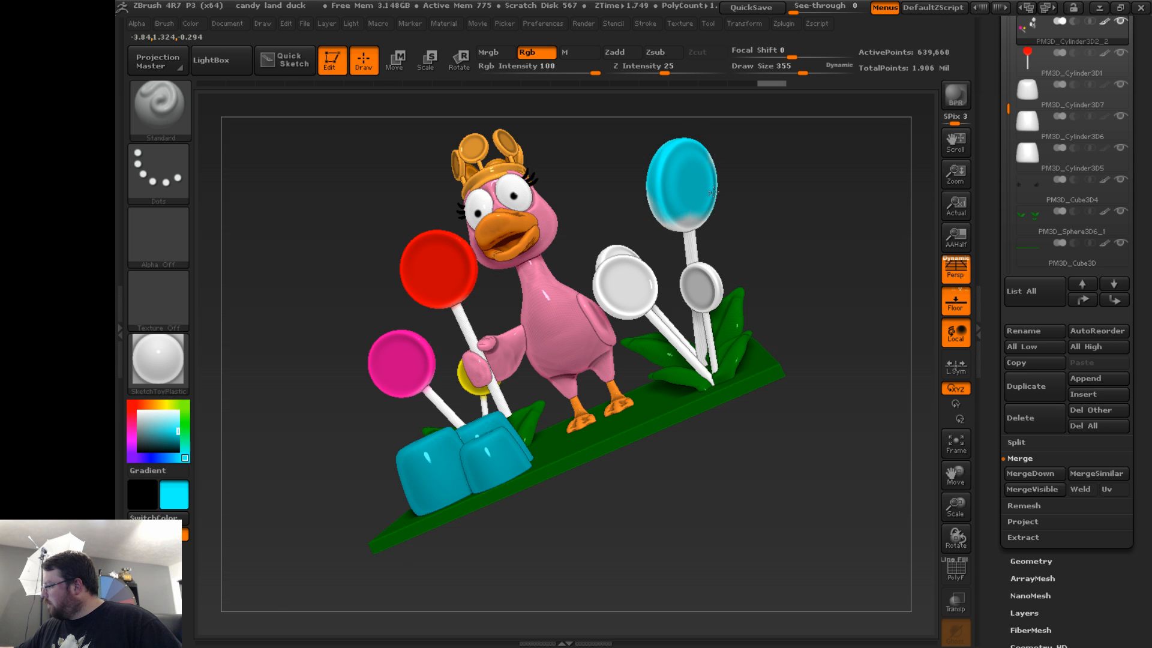
left_click_drag(786, 201, 720, 171)
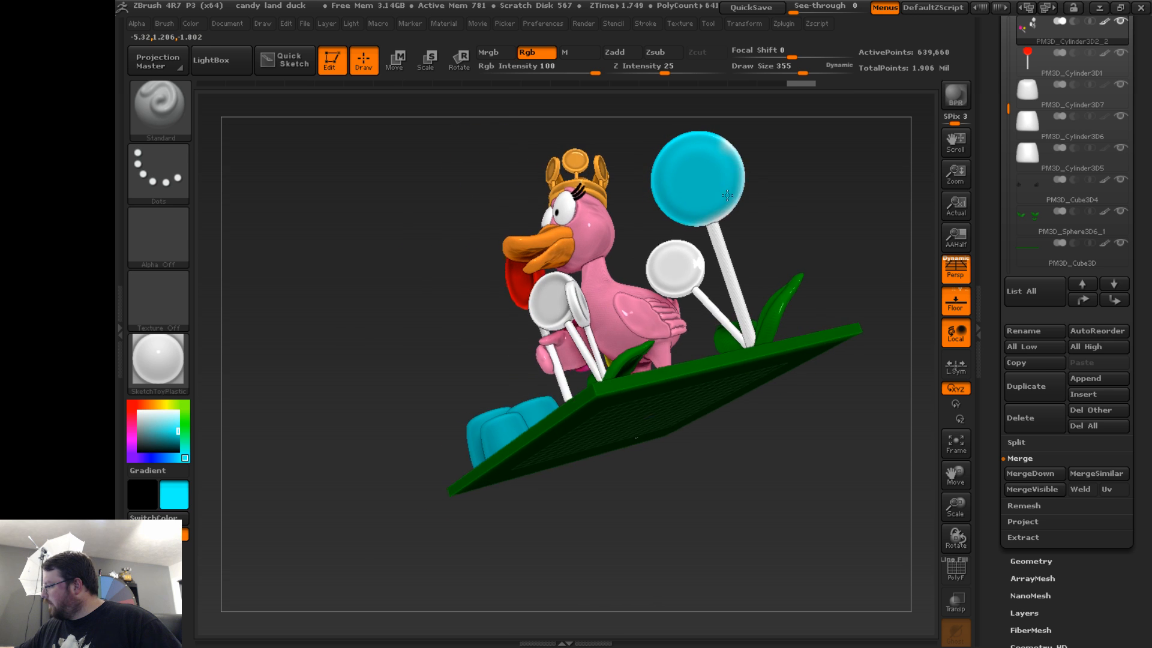
left_click_drag(733, 210, 721, 200)
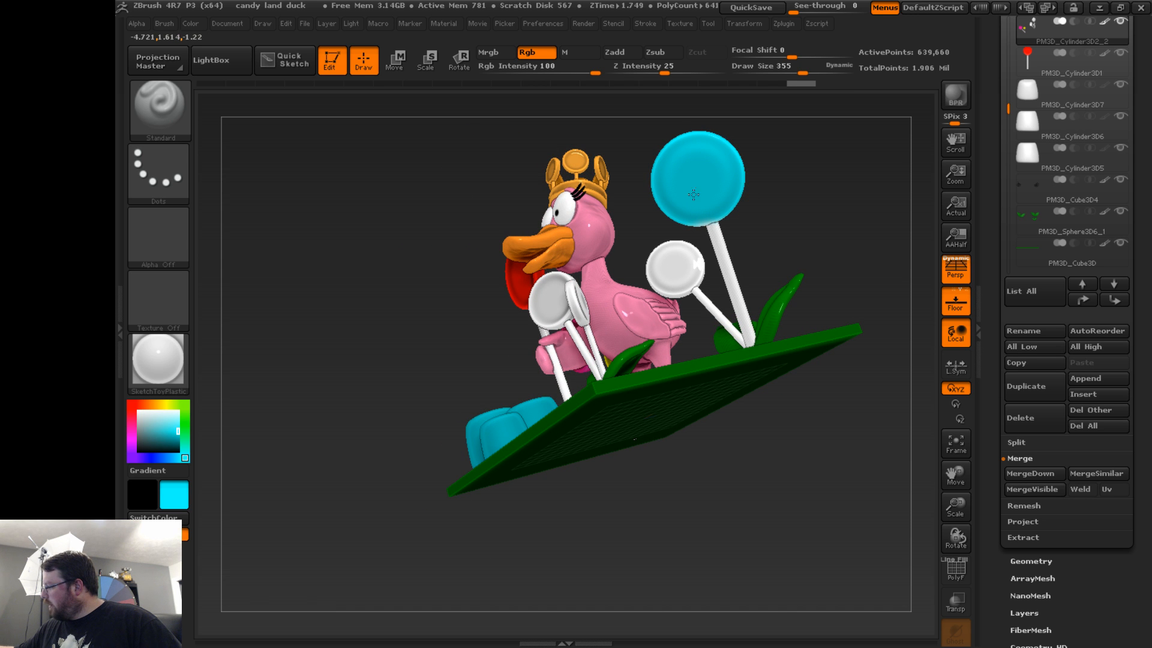
left_click_drag(746, 173, 734, 195)
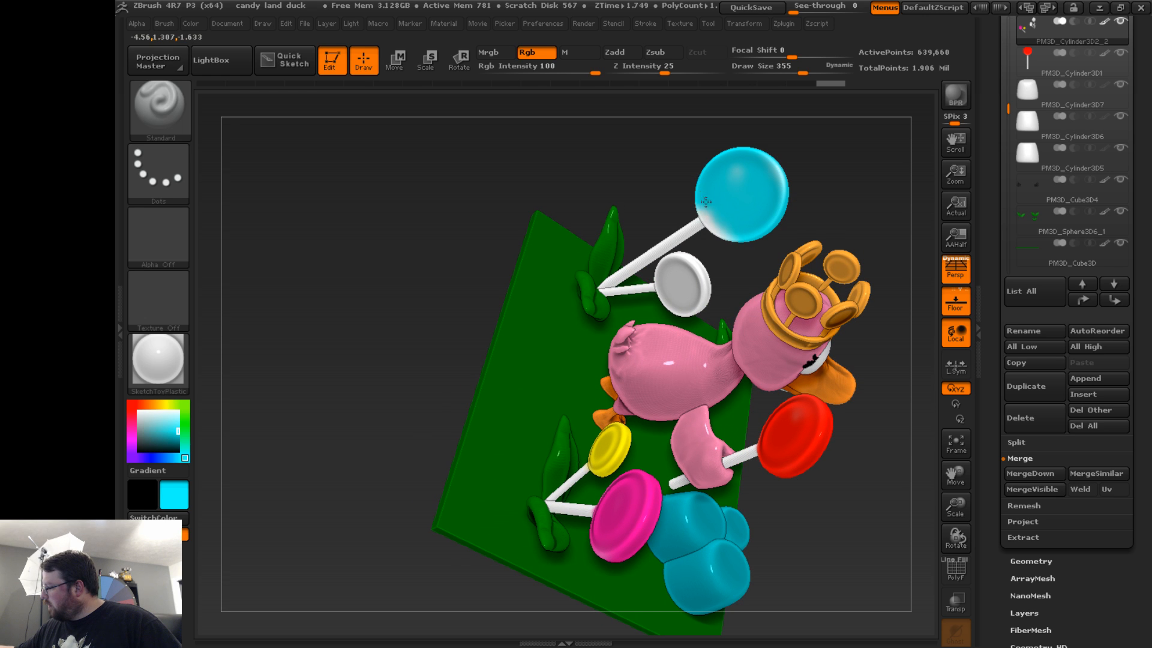
left_click_drag(838, 185, 777, 155)
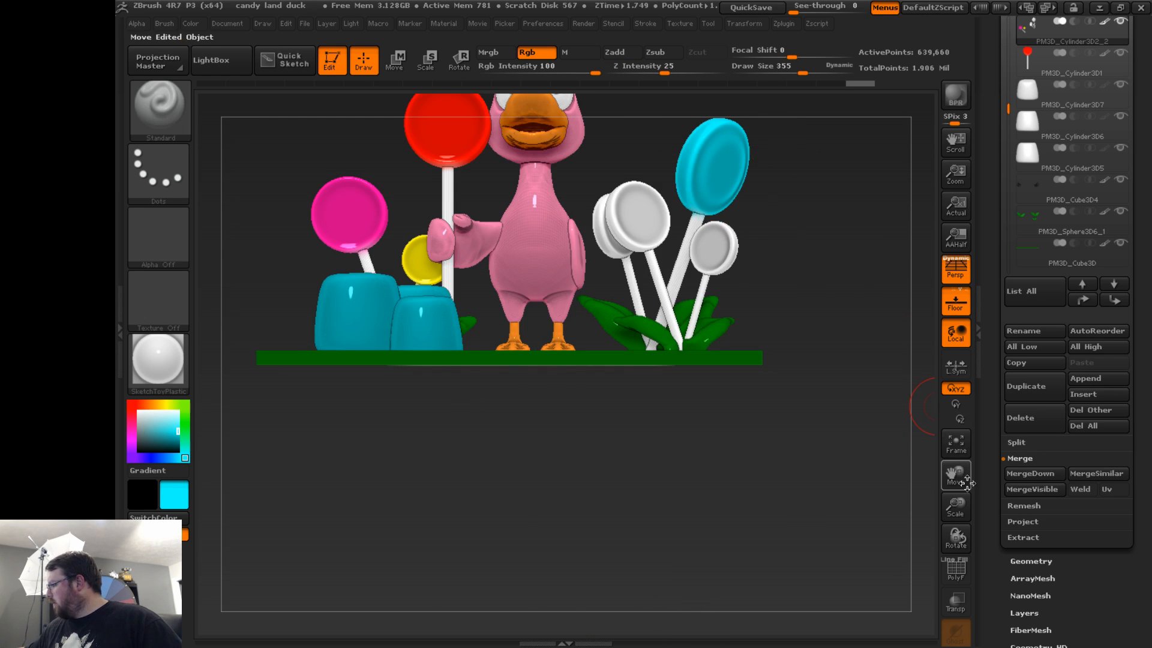
- Pick purple and paint the front lollipop head in the group of four, undoing stray strokes
left_click_drag(956, 474, 963, 519)
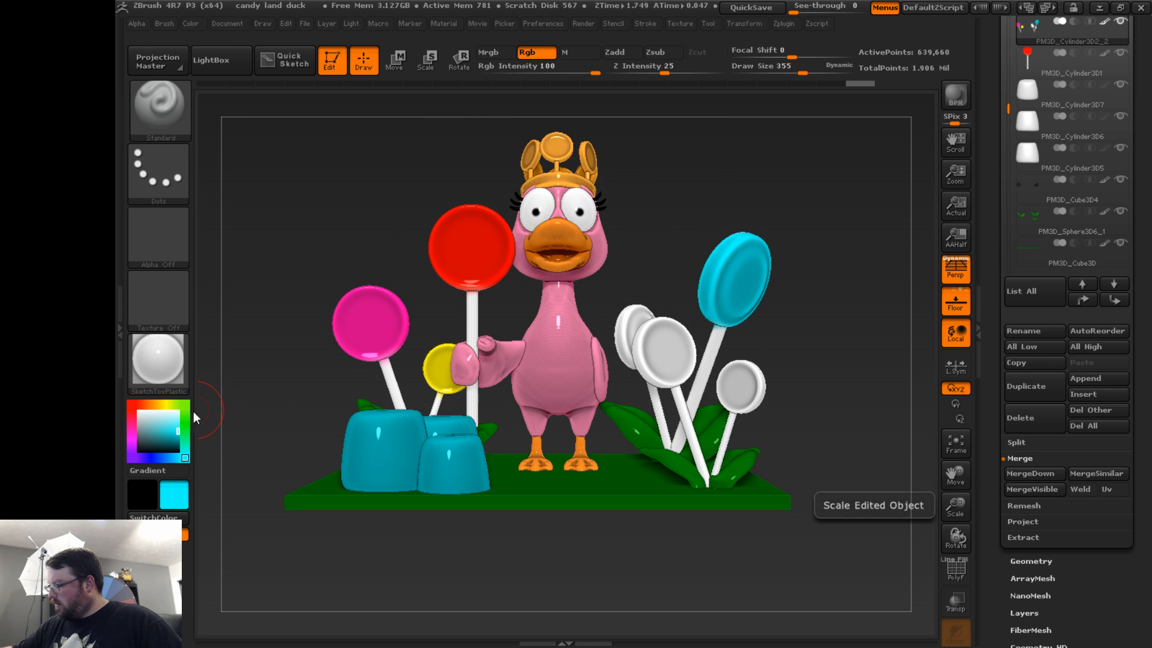
left_click(153, 454)
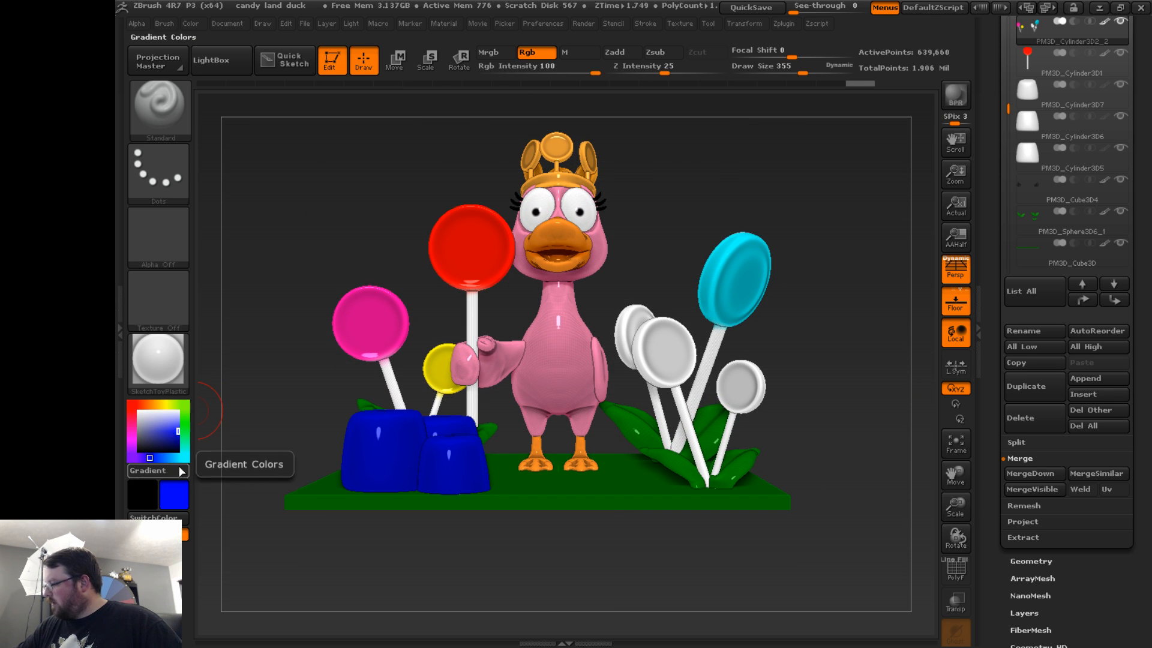
left_click(132, 454)
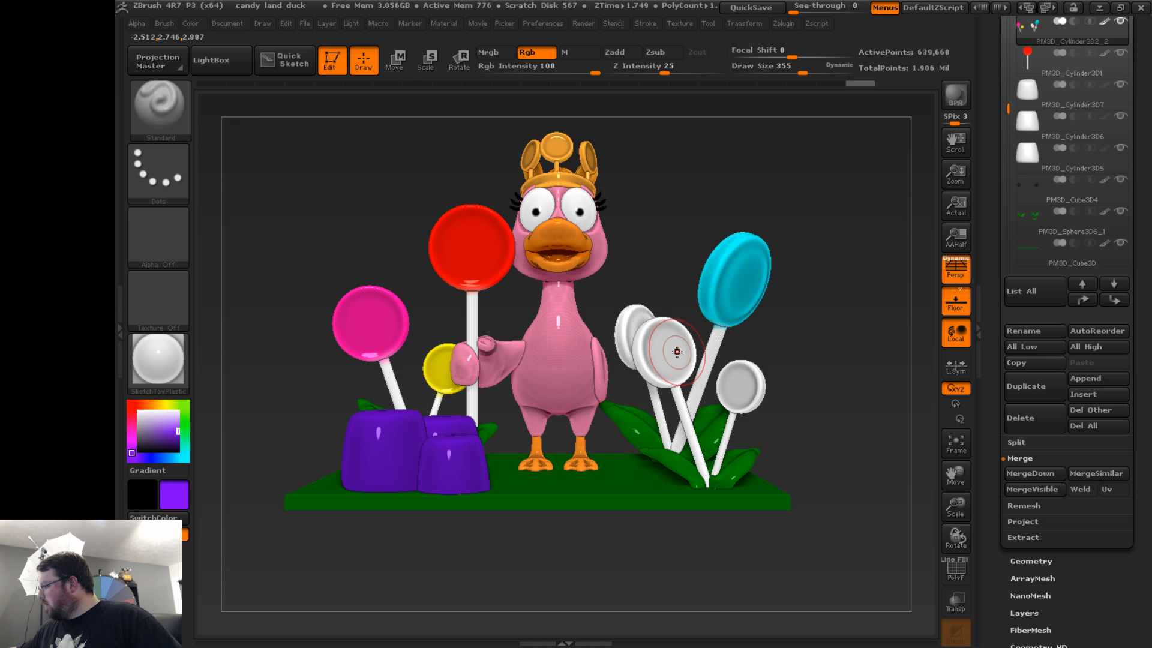
left_click_drag(663, 358, 652, 339)
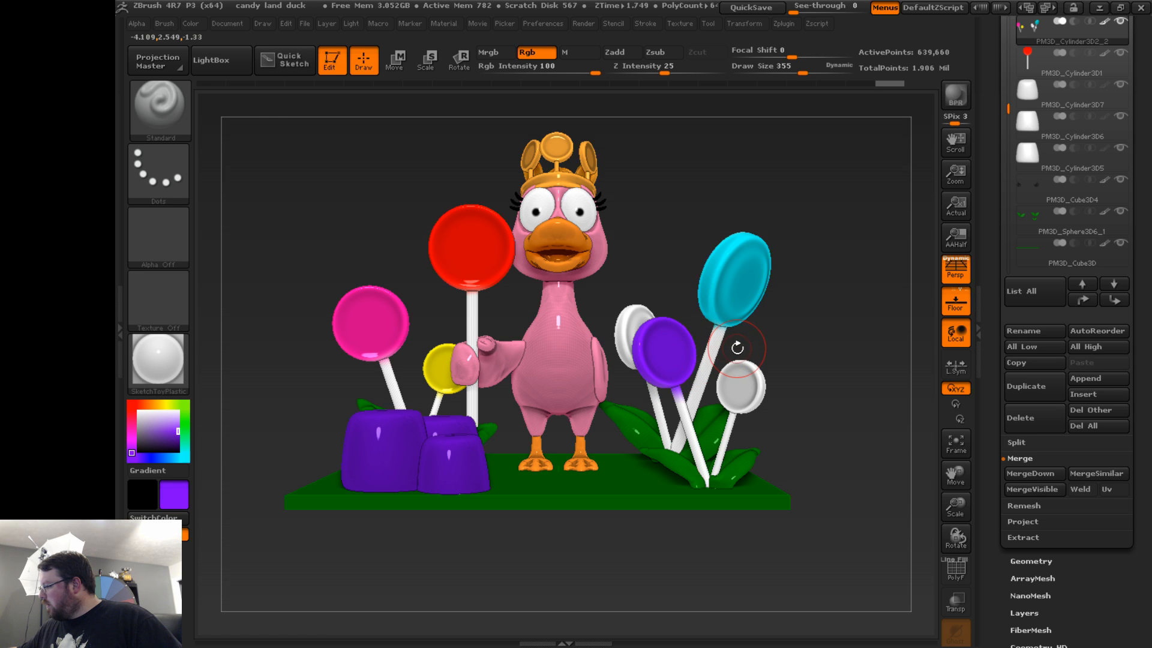
key("ctrl+z")
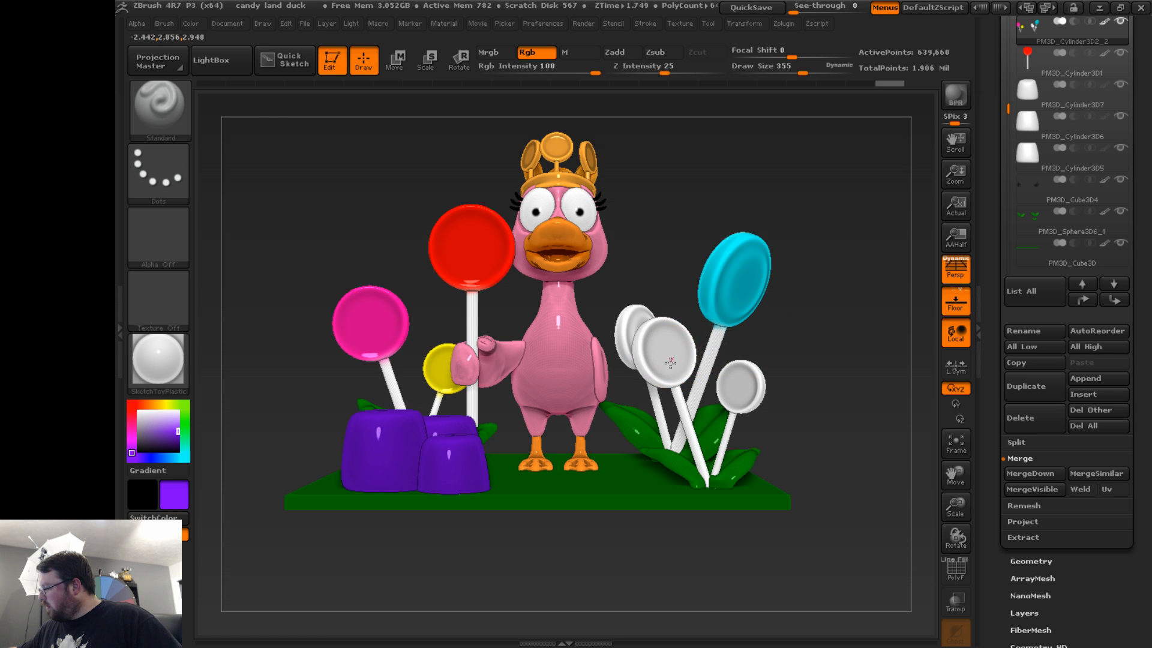
mouse_move(670, 362)
left_mouse_down()
mouse_move(654, 366)
mouse_move(672, 351)
mouse_move(657, 358)
mouse_move(653, 342)
left_mouse_up()
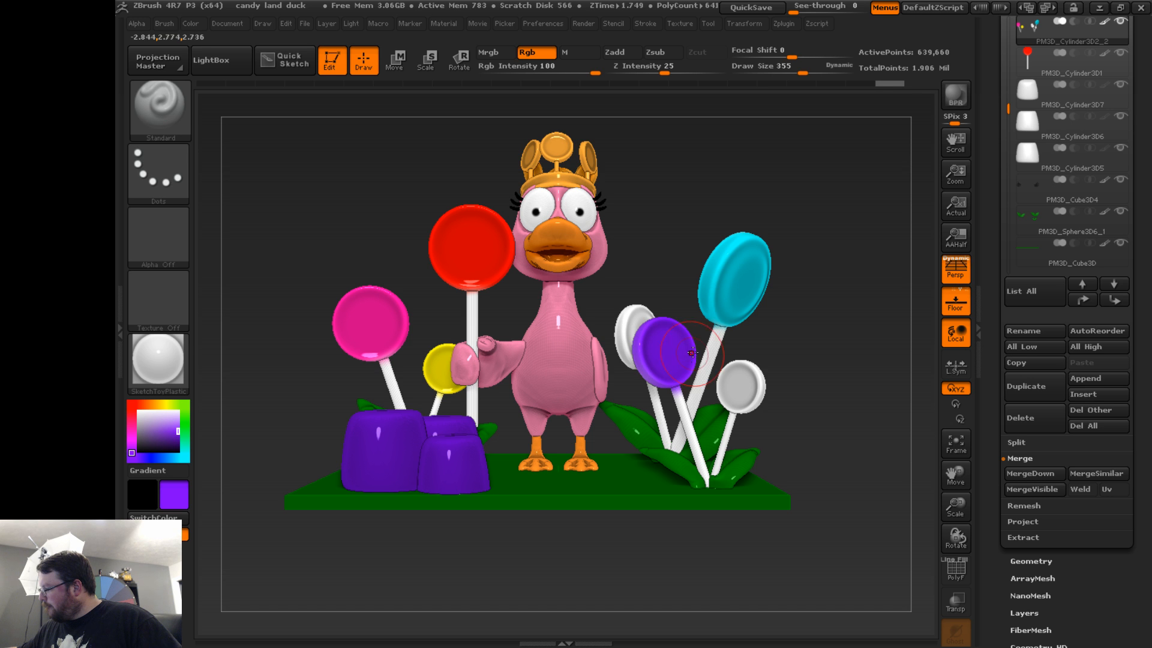
left_click_drag(792, 309, 858, 334)
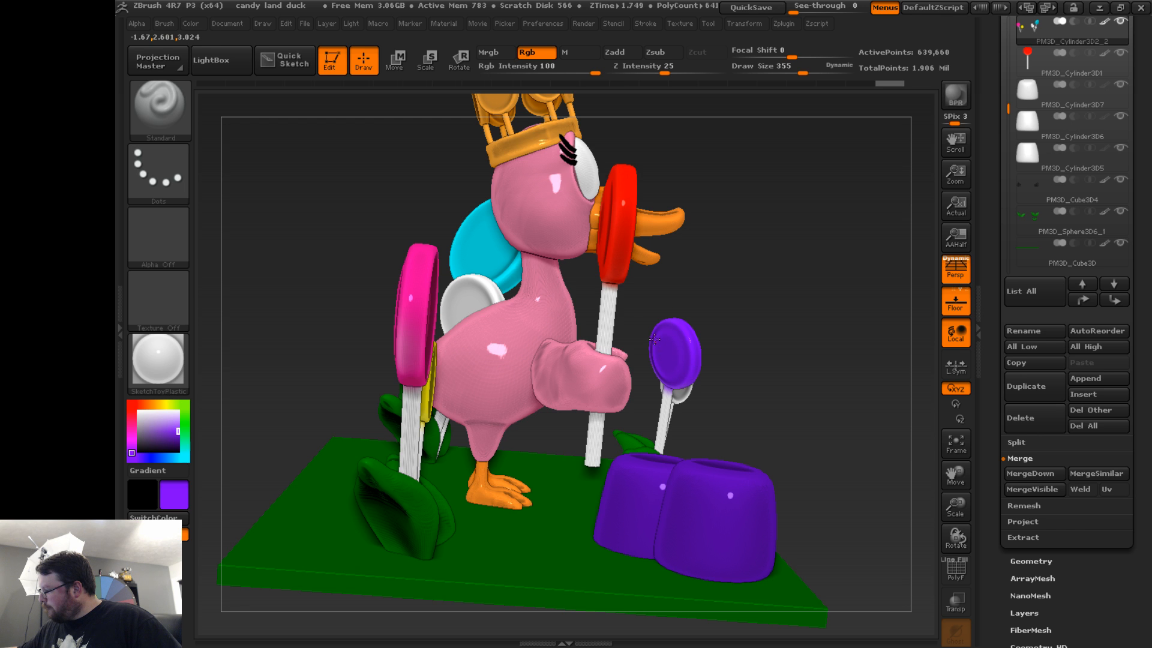
key("ctrl+z")
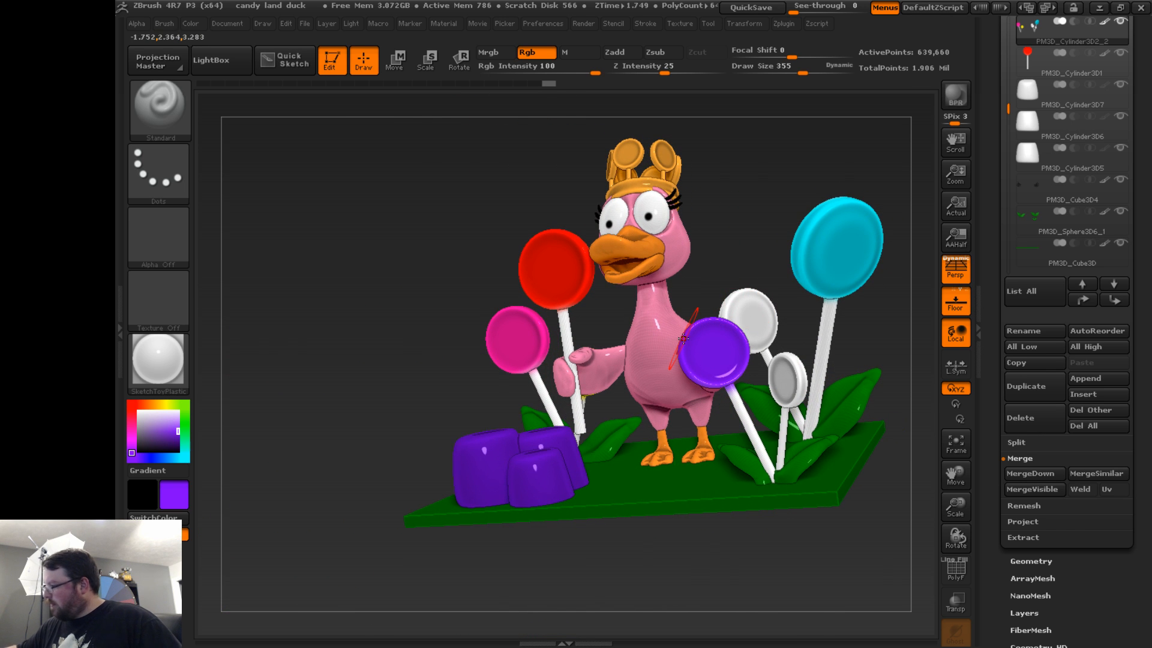
- Set the color to yellow (255, 249, 0) and paint the head of the smallest lollipop beside the purple one
left_click(164, 404)
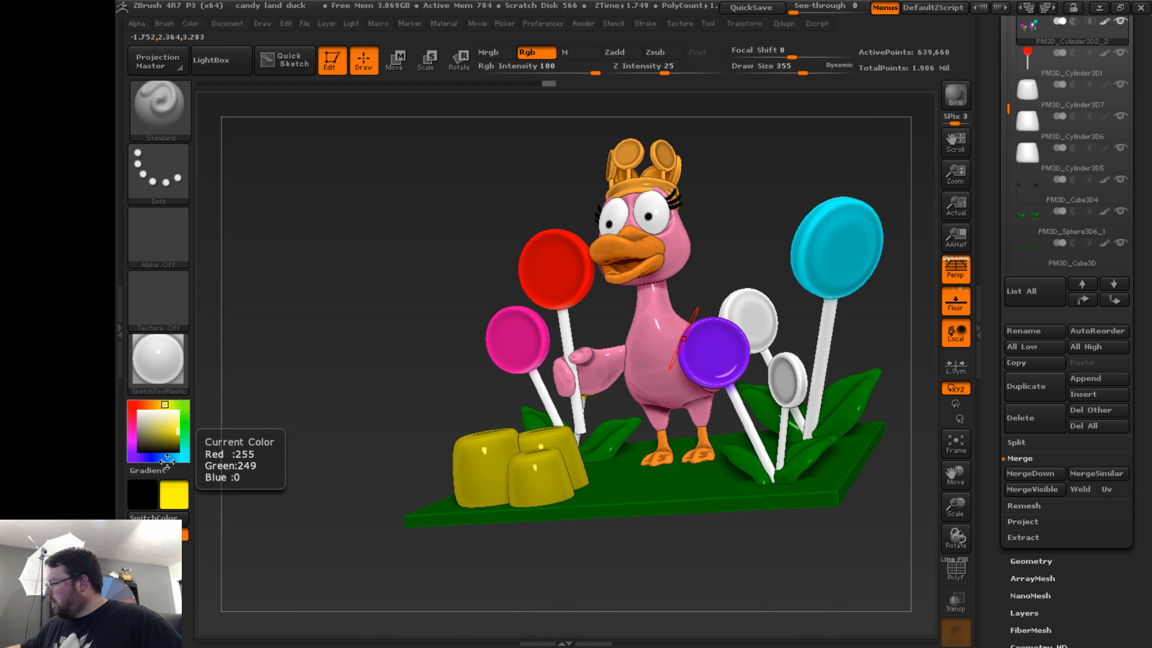
left_click_drag(876, 330, 894, 337)
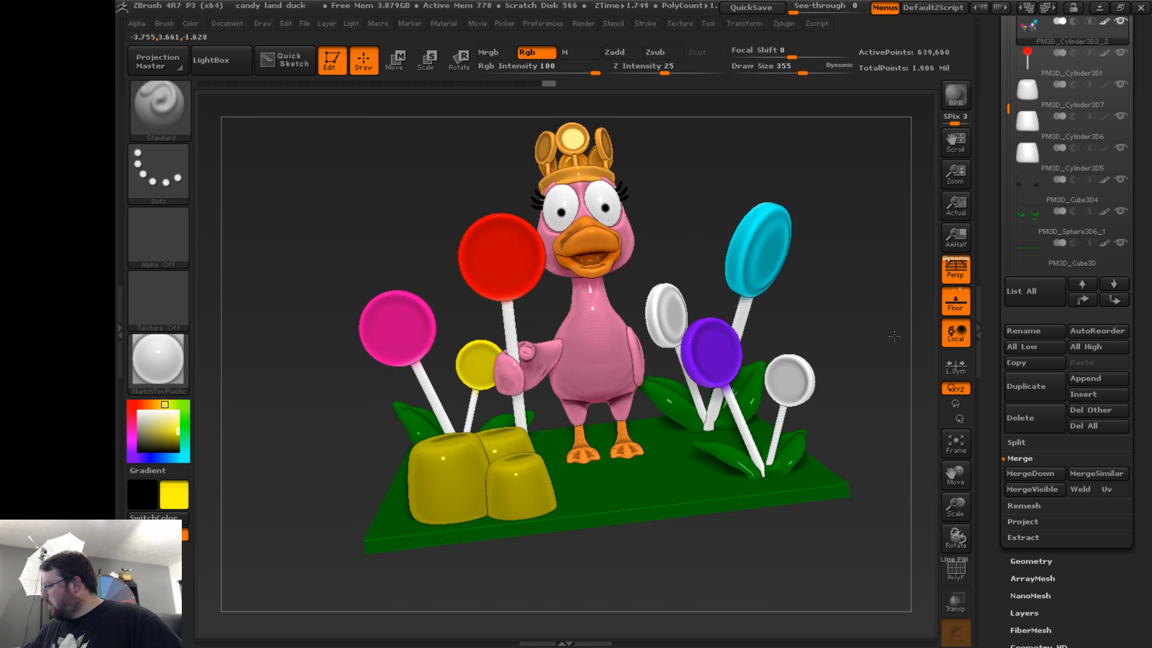
left_click(772, 387)
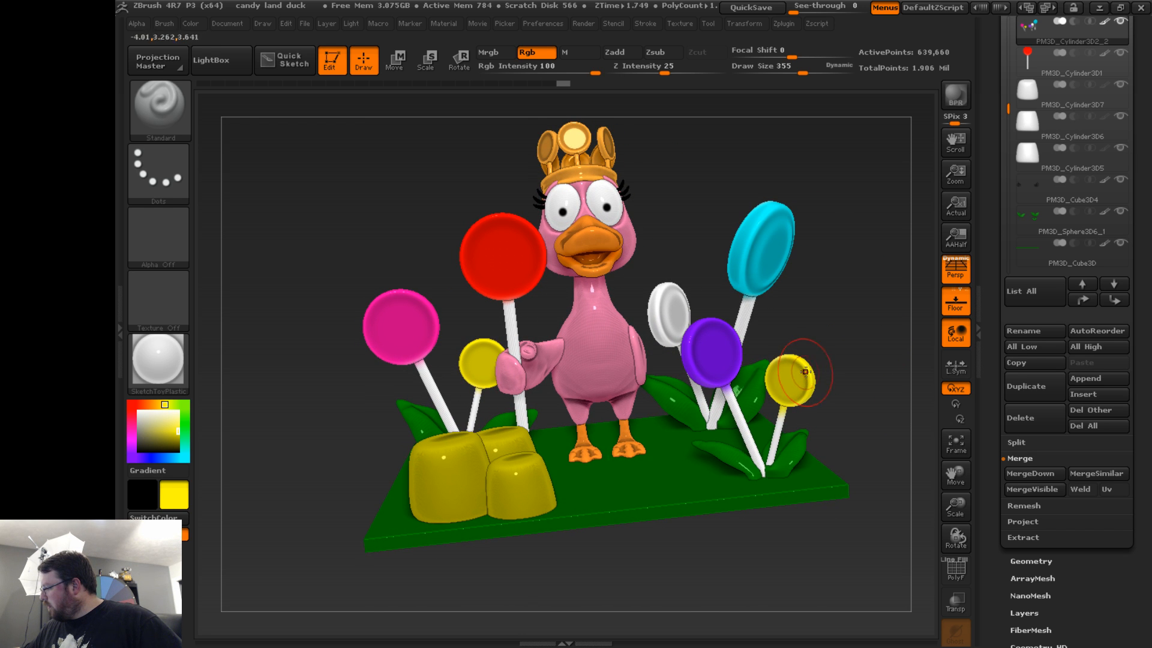
key("ctrl+z")
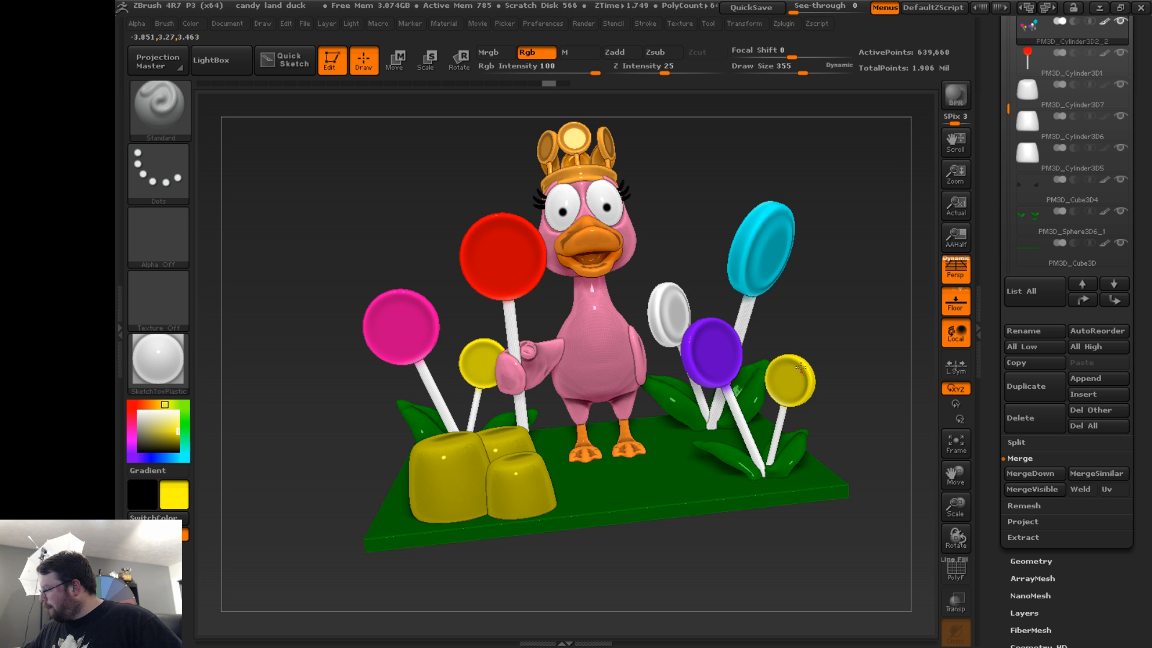
left_click_drag(882, 353, 835, 406)
- Pick a softened lime green and paint the remaining white lollipop head between the duck and the cyan lollipop, front and back
left_click_drag(165, 415, 178, 431)
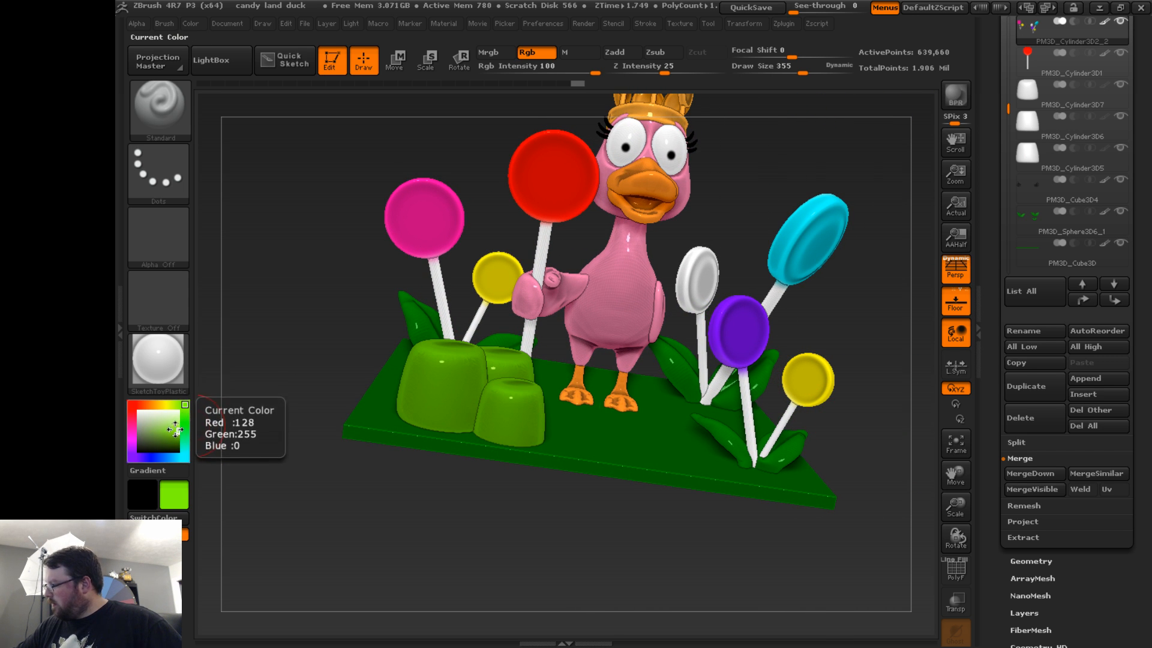
left_click(177, 422)
left_click(175, 427)
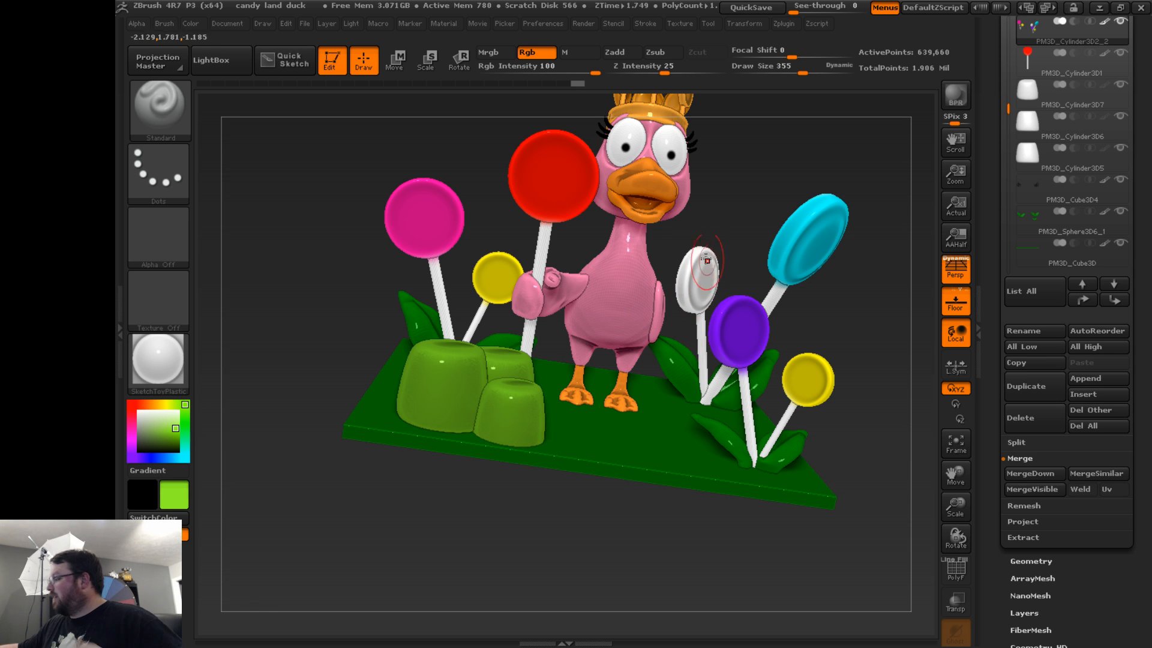
left_click_drag(703, 261, 699, 263)
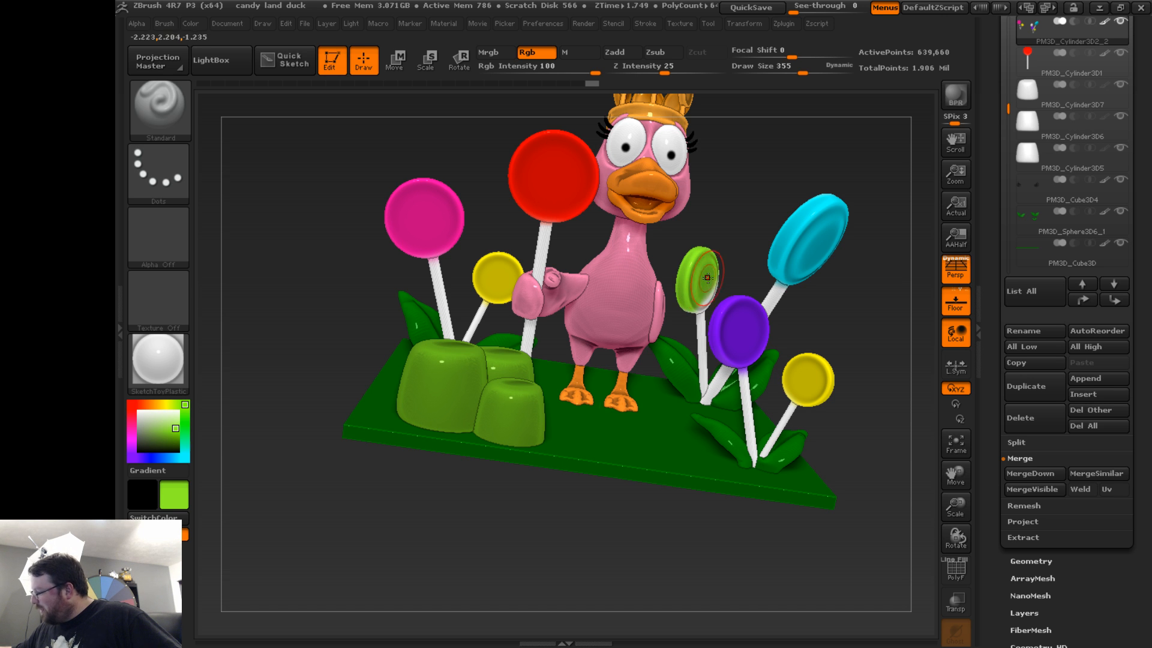
left_click_drag(730, 255, 699, 270)
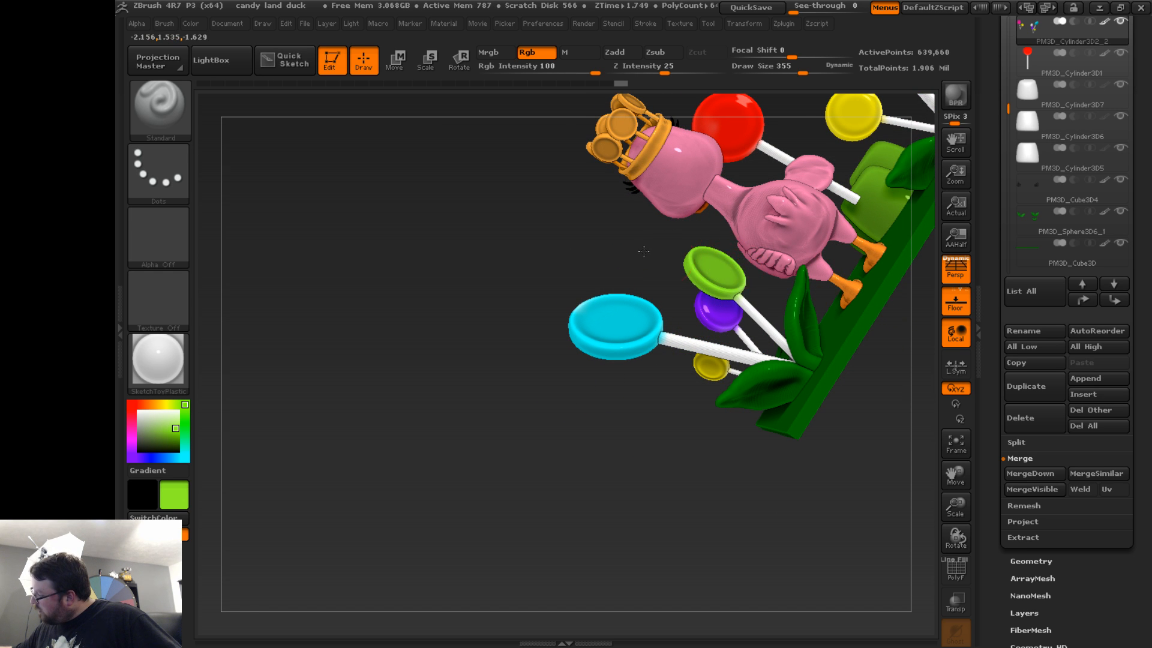
left_click_drag(643, 248, 786, 135)
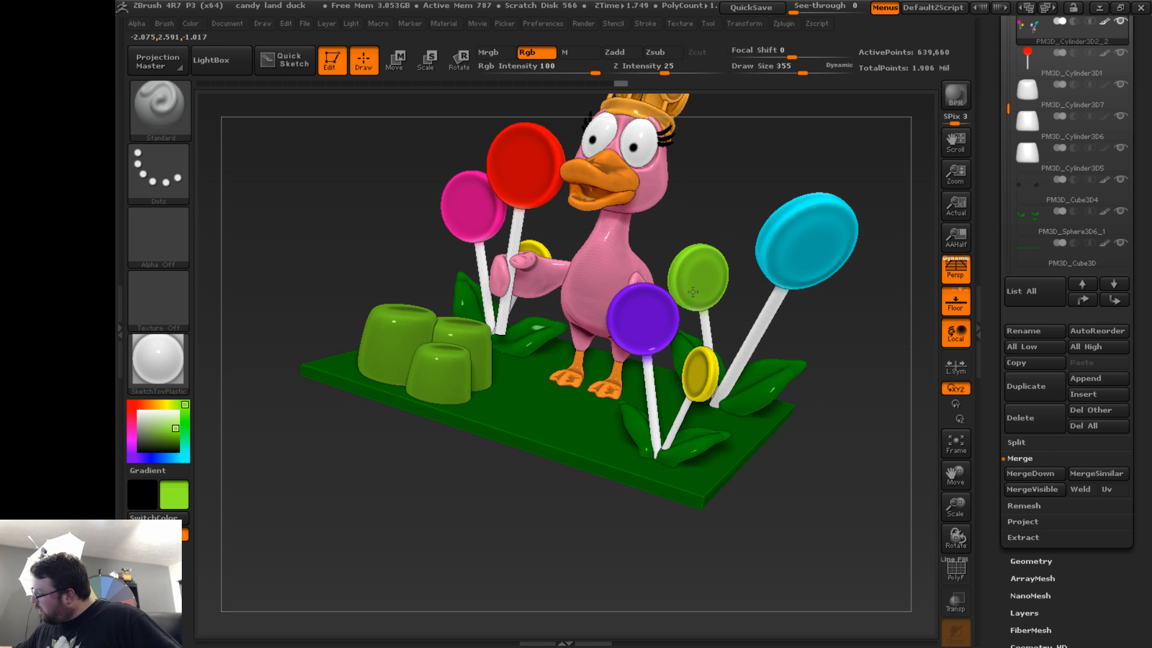
- Select the rear gumdrop and fill the whole object with the current lime green (143, 245, 40)
left_click_drag(796, 478, 828, 475)
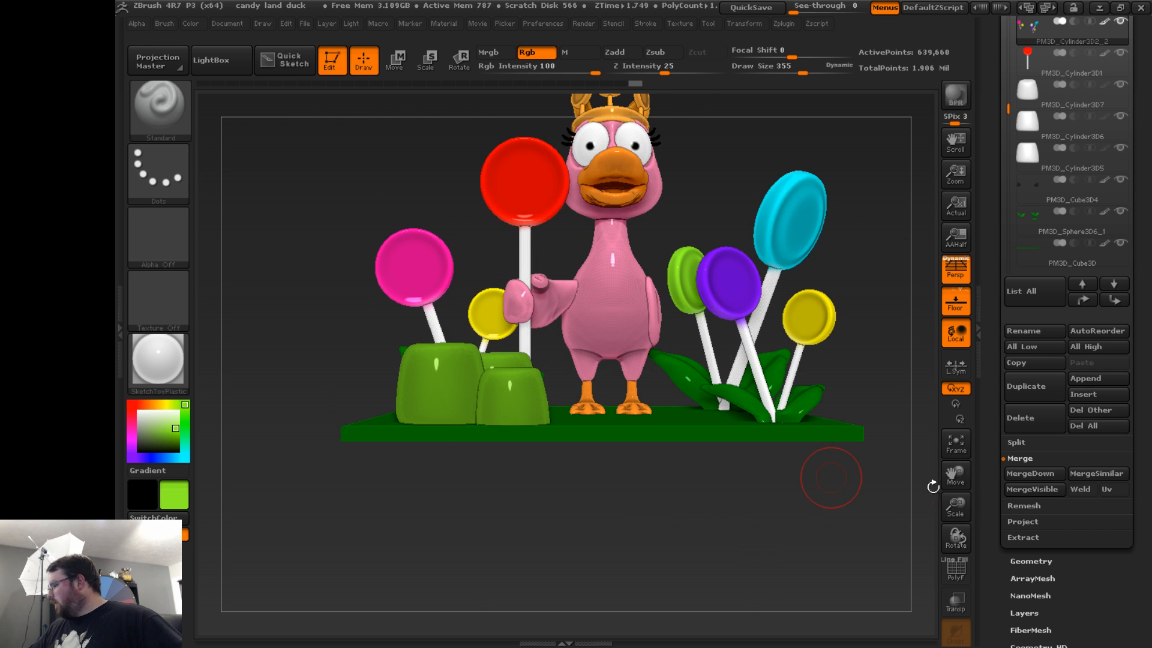
left_click_drag(782, 522, 786, 560)
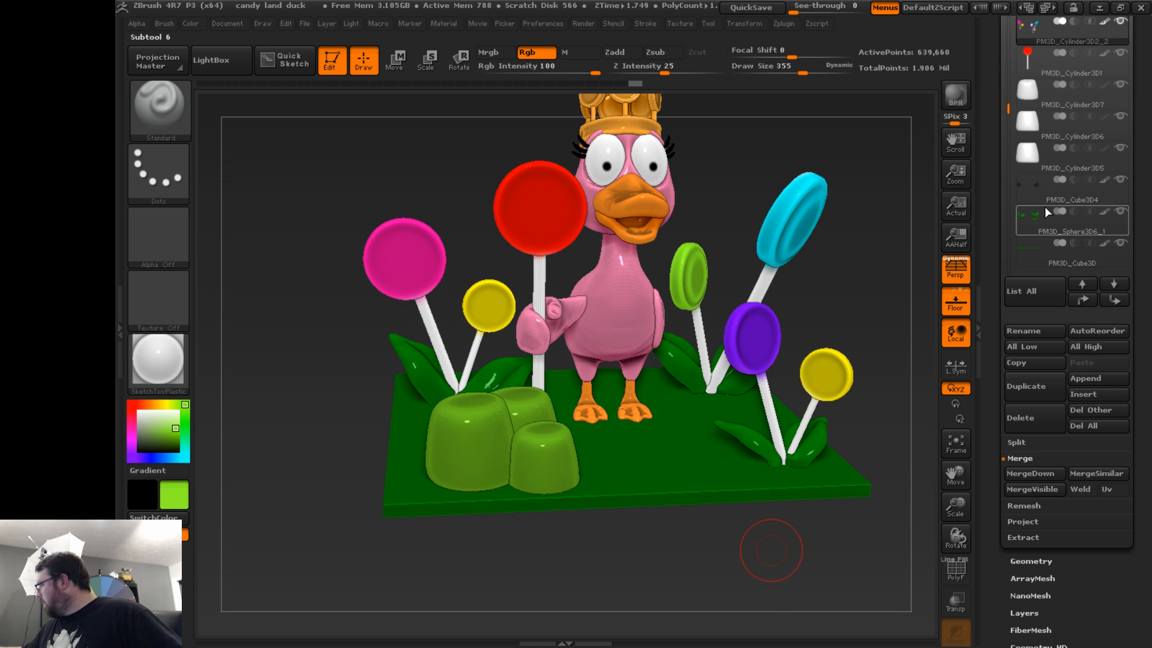
left_click(1070, 105)
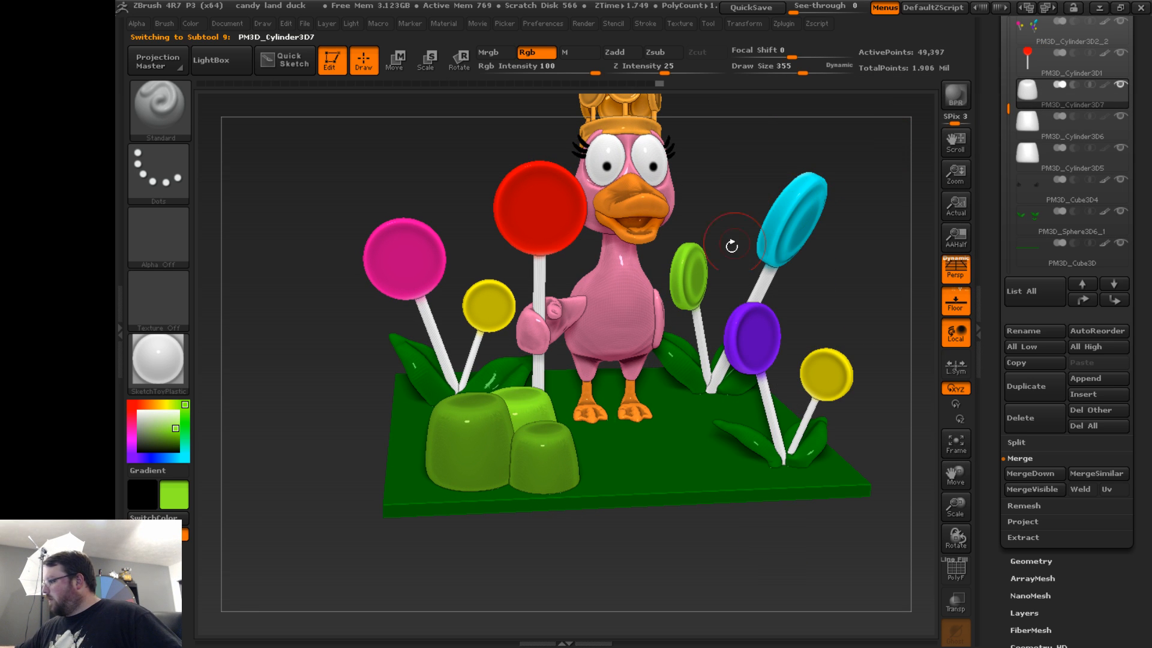
left_click(190, 24)
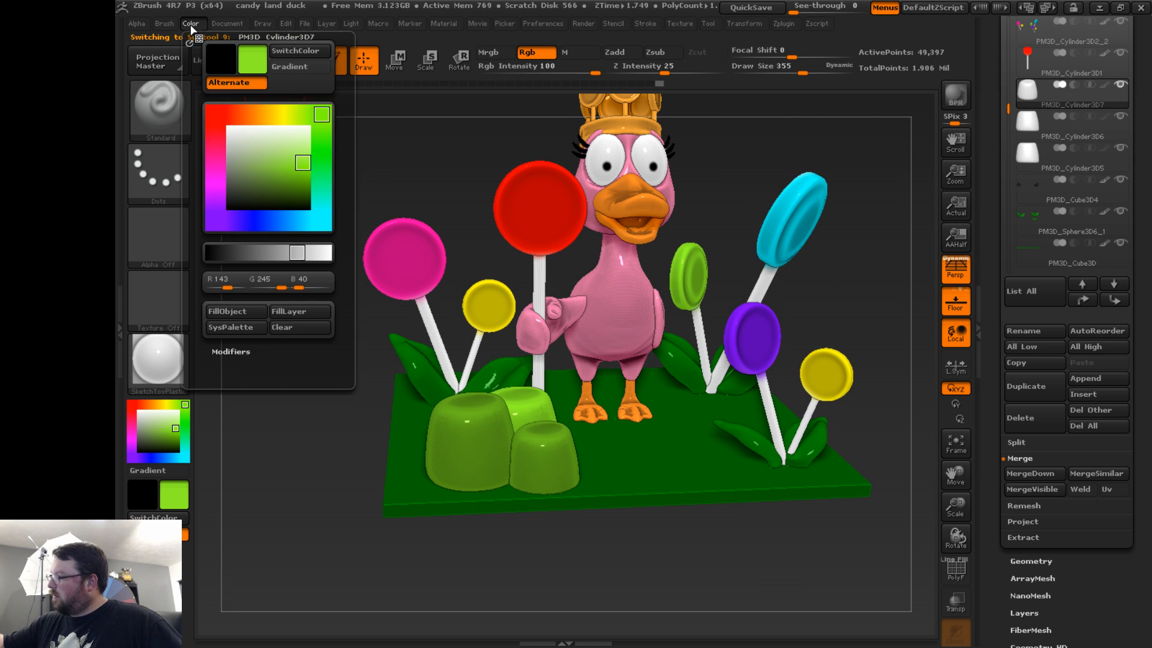
left_click(245, 310)
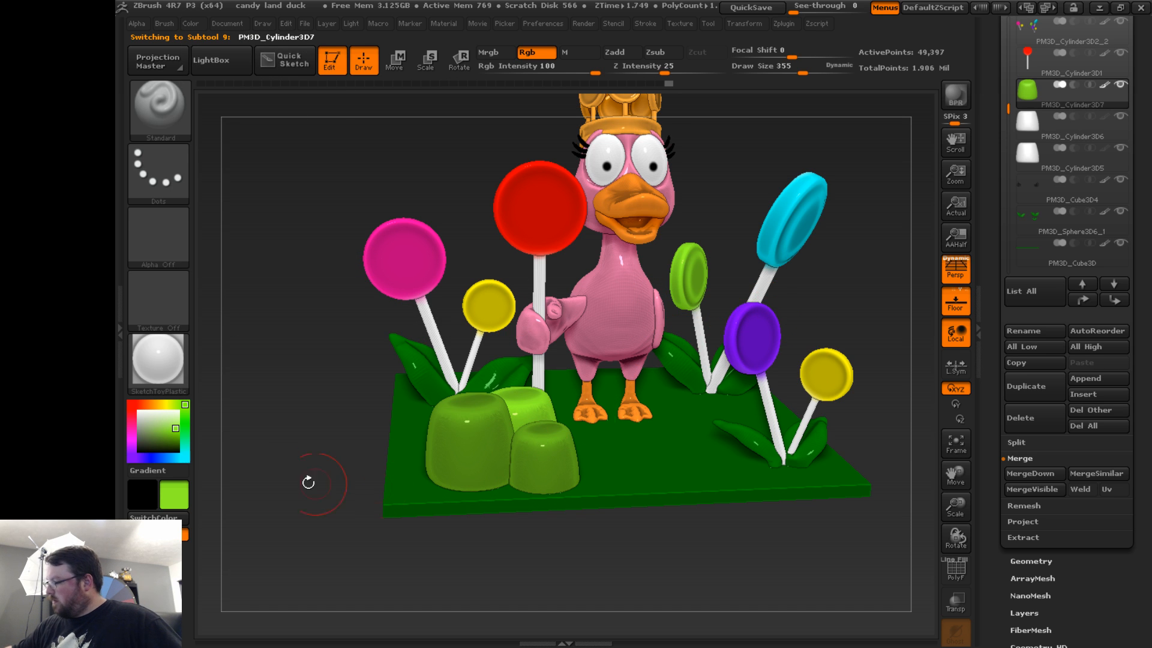
- Pick bright red (255, 13, 13) and fill the small front gumdrop with it
left_click(132, 406)
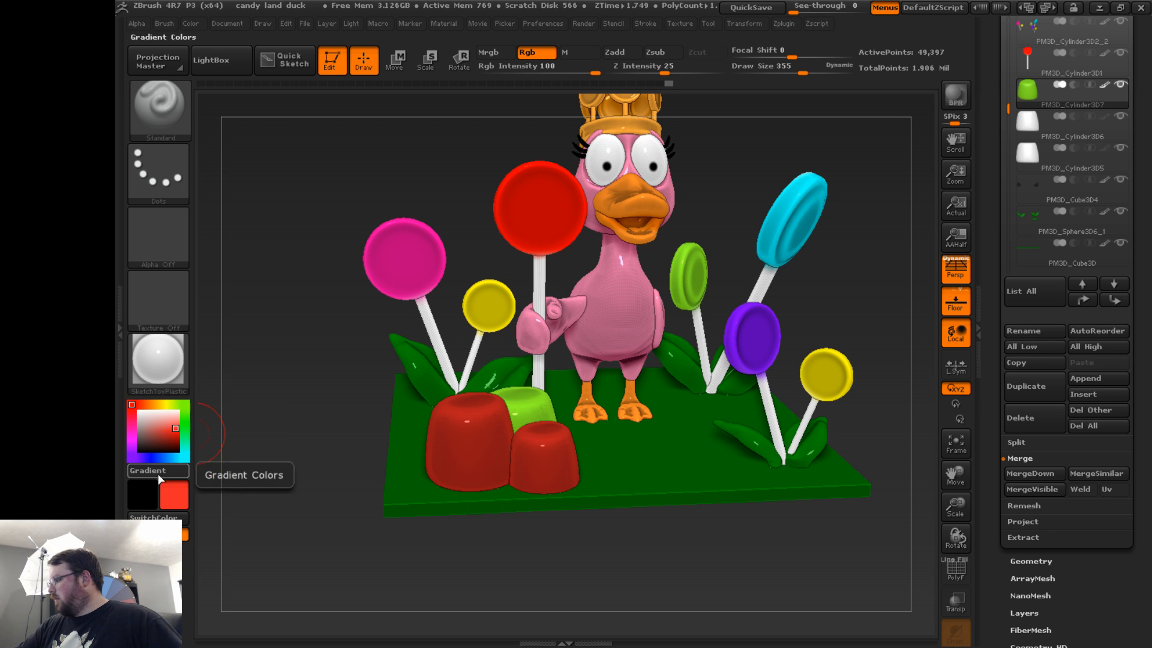
mouse_move(174, 427)
left_mouse_down()
mouse_move(164, 420)
mouse_move(178, 430)
left_mouse_up()
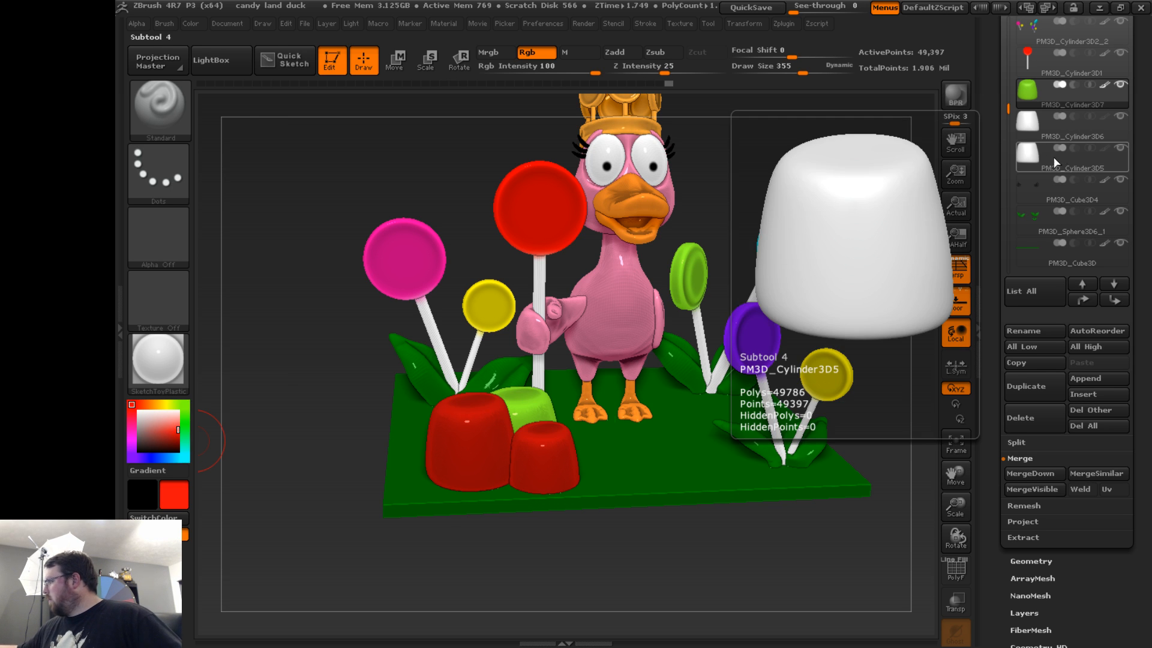
left_click(1060, 135)
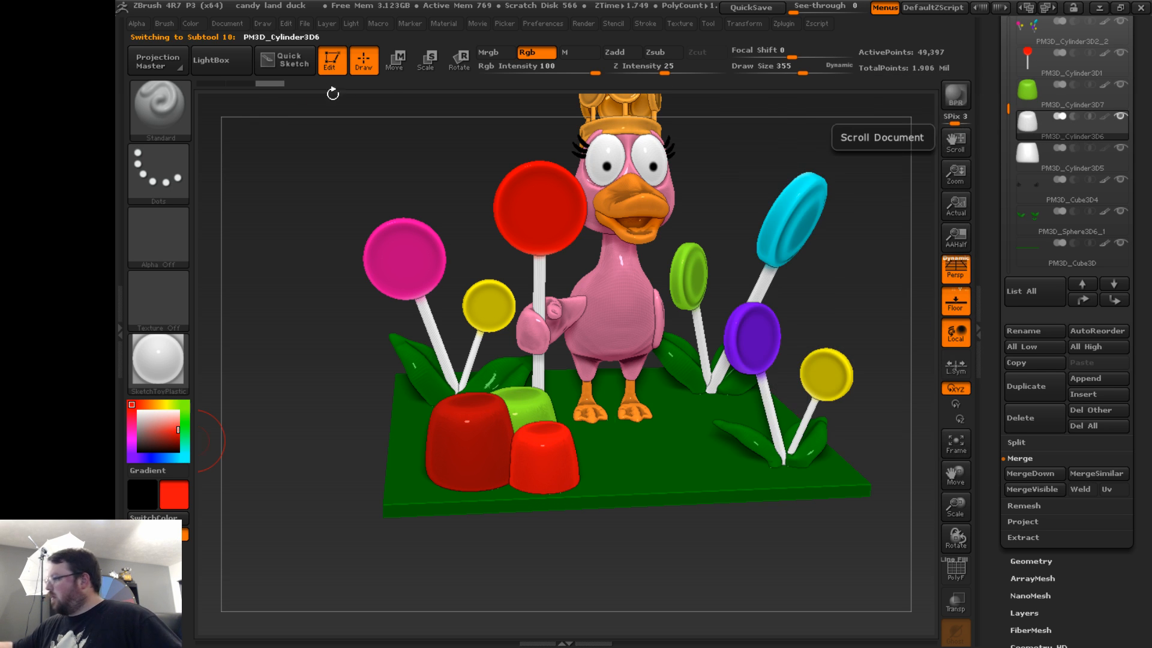
left_click(192, 24)
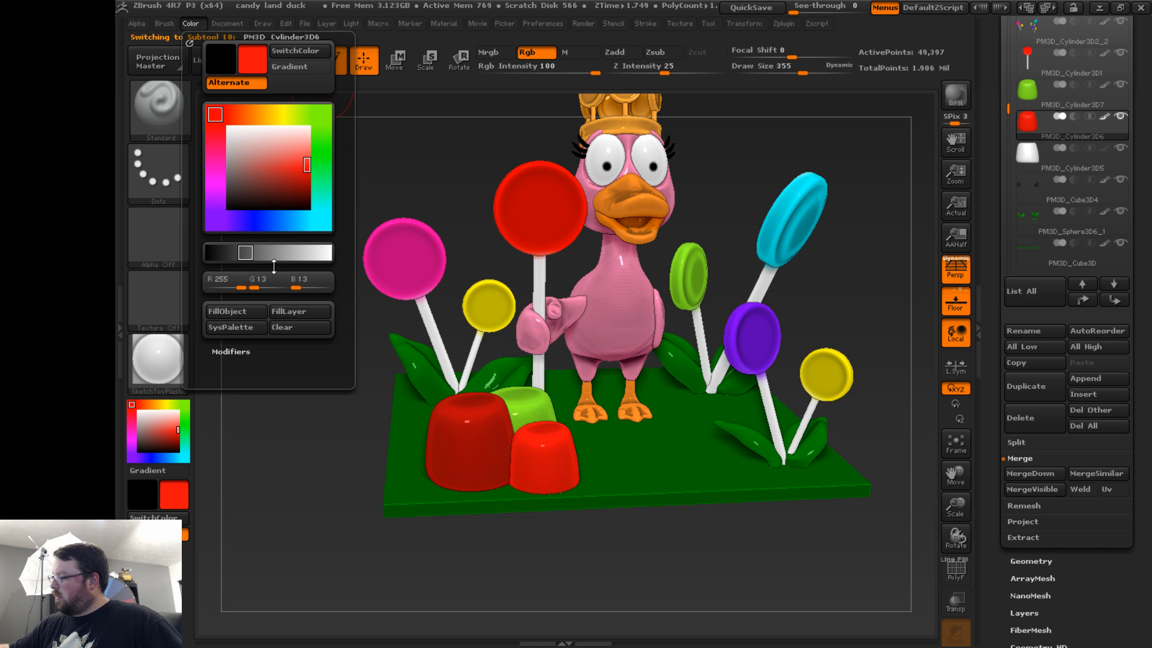
- Select the large white gumdrop, pick sky blue (13, 217, 255) and fill the object with it
left_click(1060, 157)
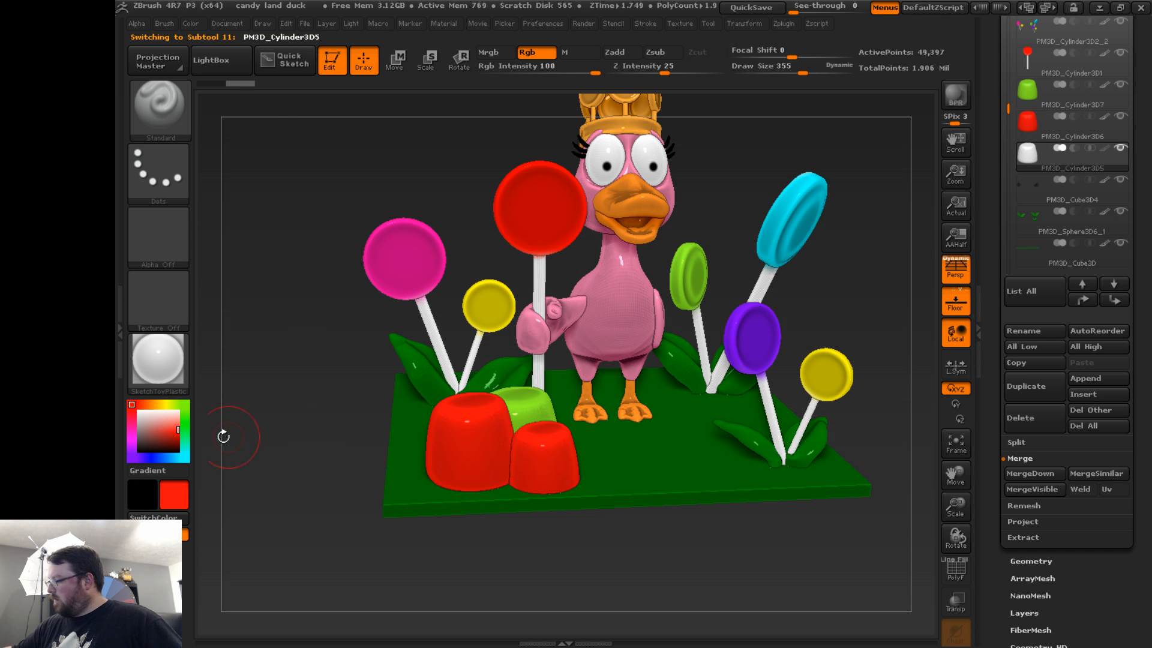
left_click(185, 450)
left_click_drag(184, 453, 175, 460)
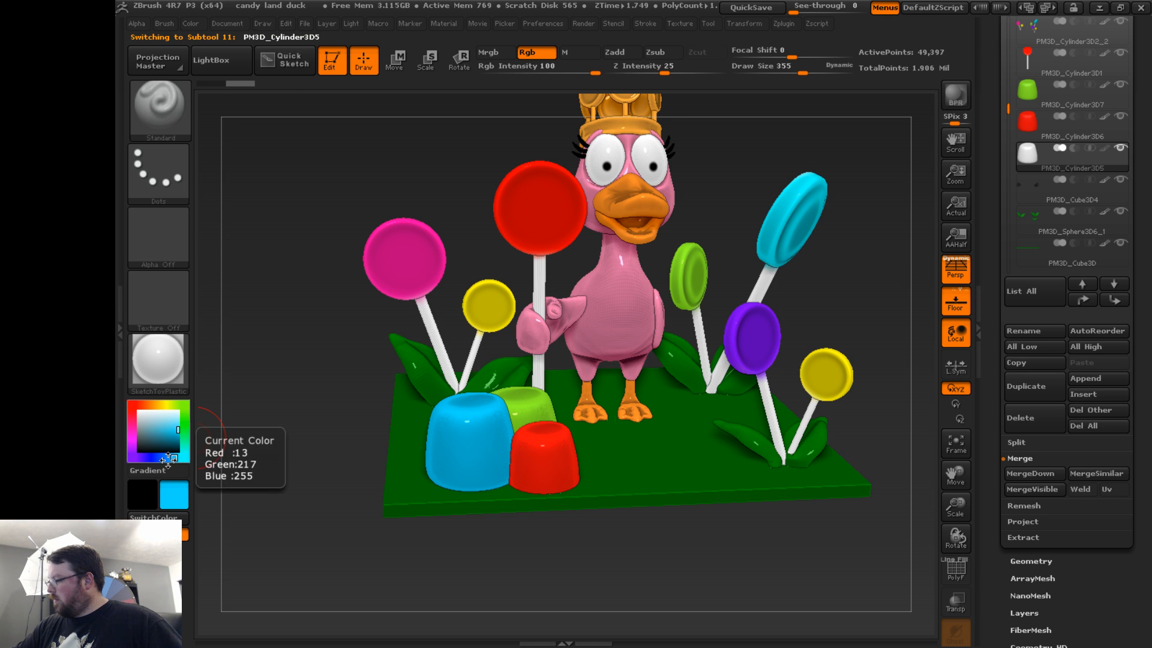
left_click(192, 24)
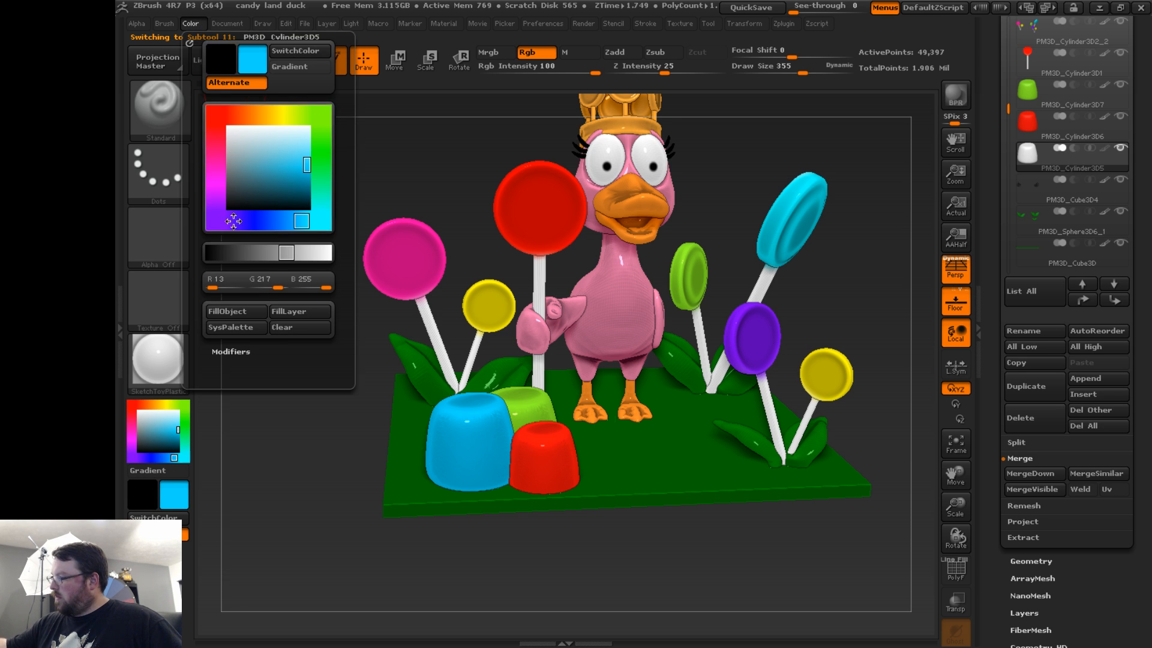
left_click(231, 311)
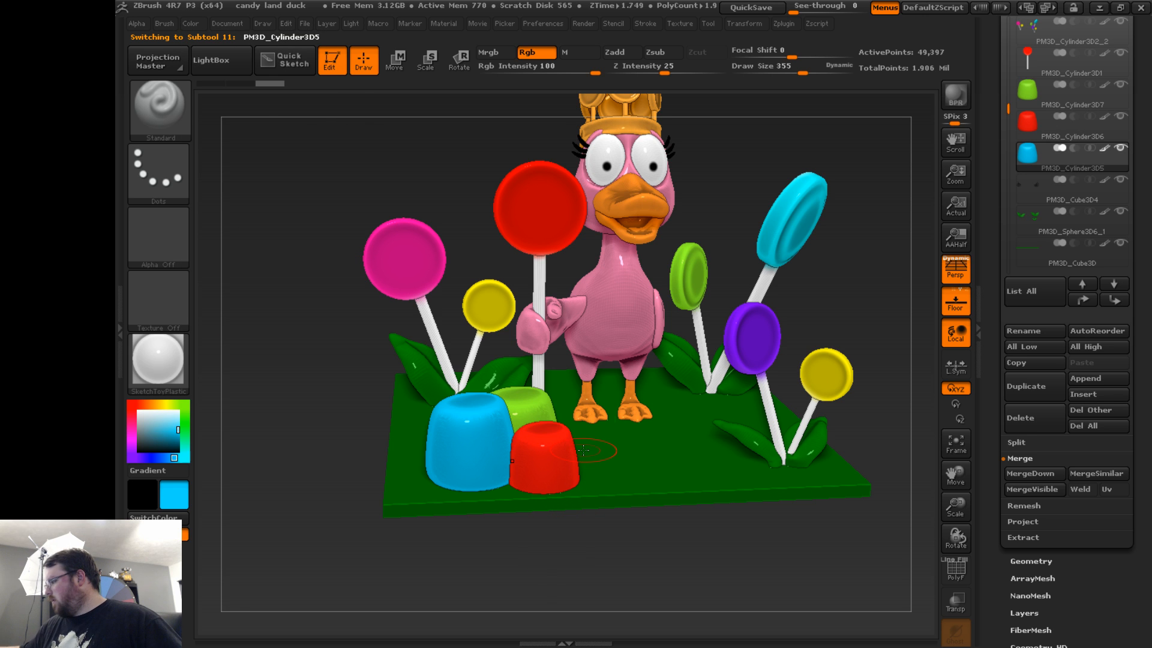
- Frame the whole duck scene and save the project over the existing candy land duck.ZPR file
left_click_drag(955, 506, 847, 519)
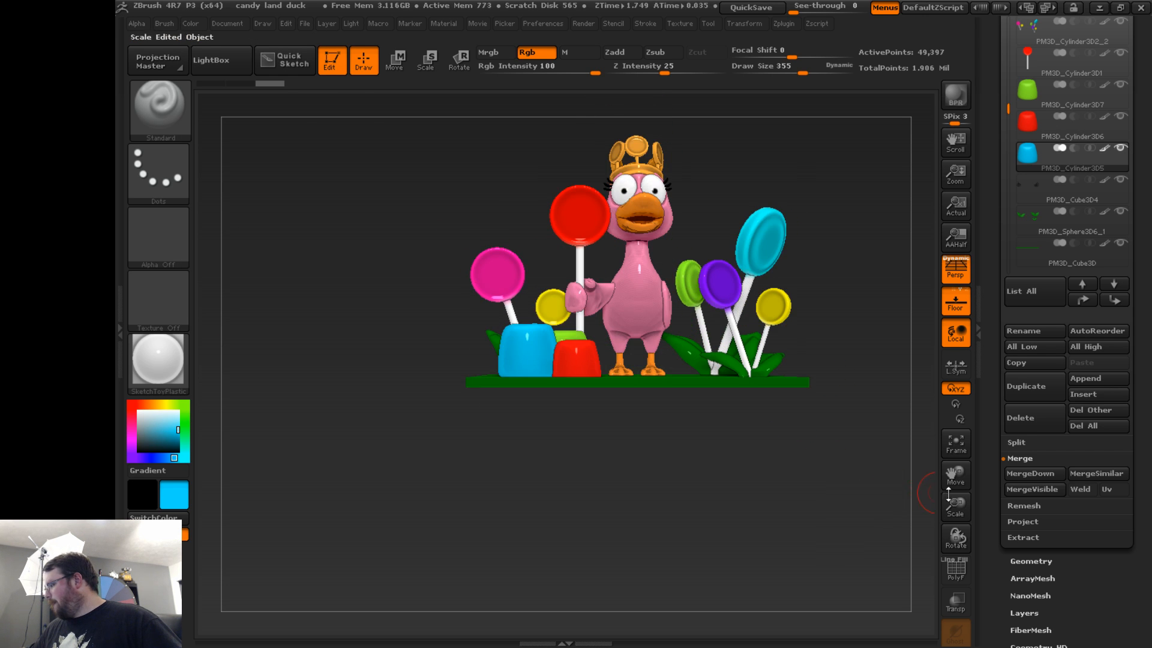
left_click_drag(955, 474, 931, 552)
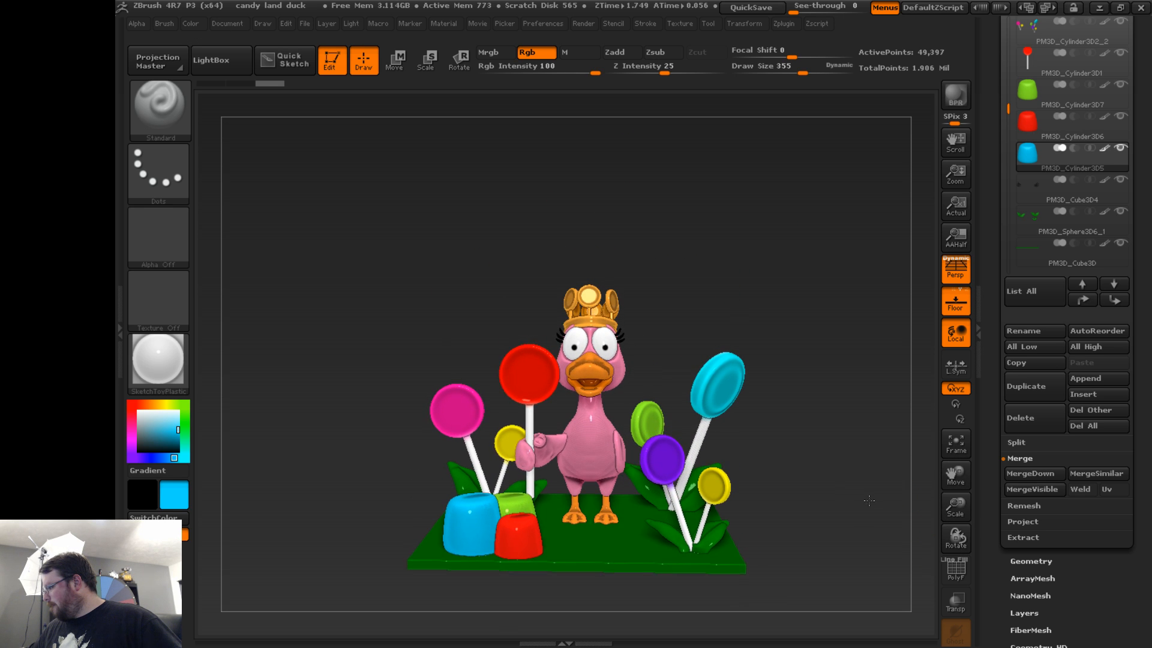
left_click_drag(956, 474, 957, 439)
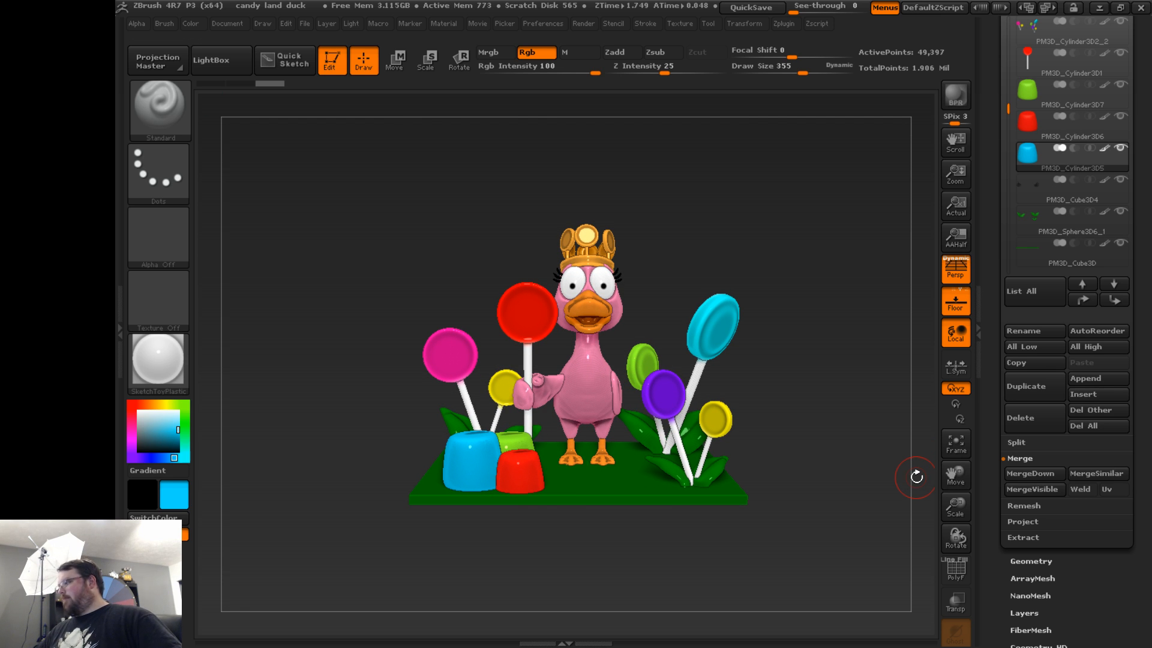
key("ctrl")
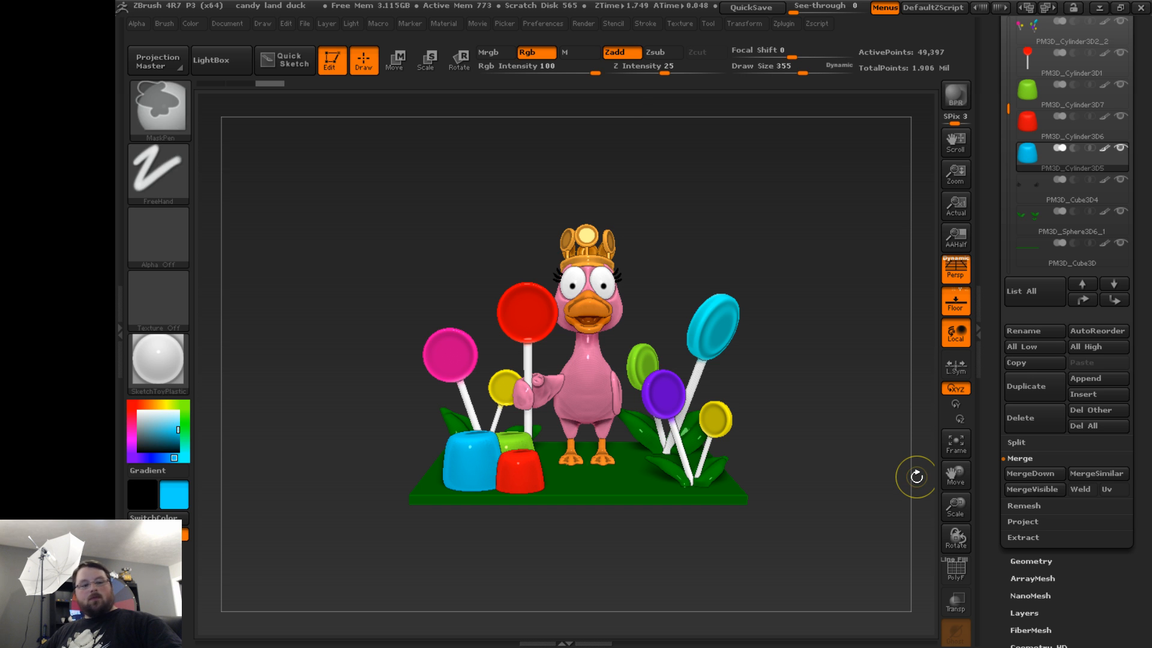
key("ctrl+s")
key("Return")
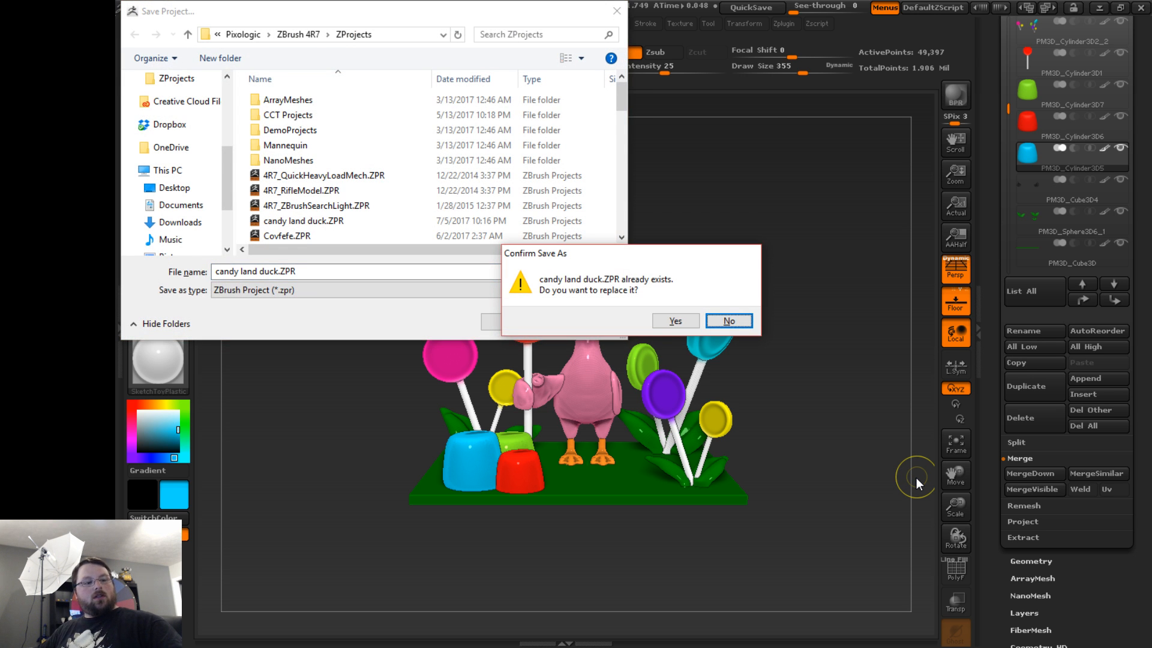
key("Left")
key("Return")
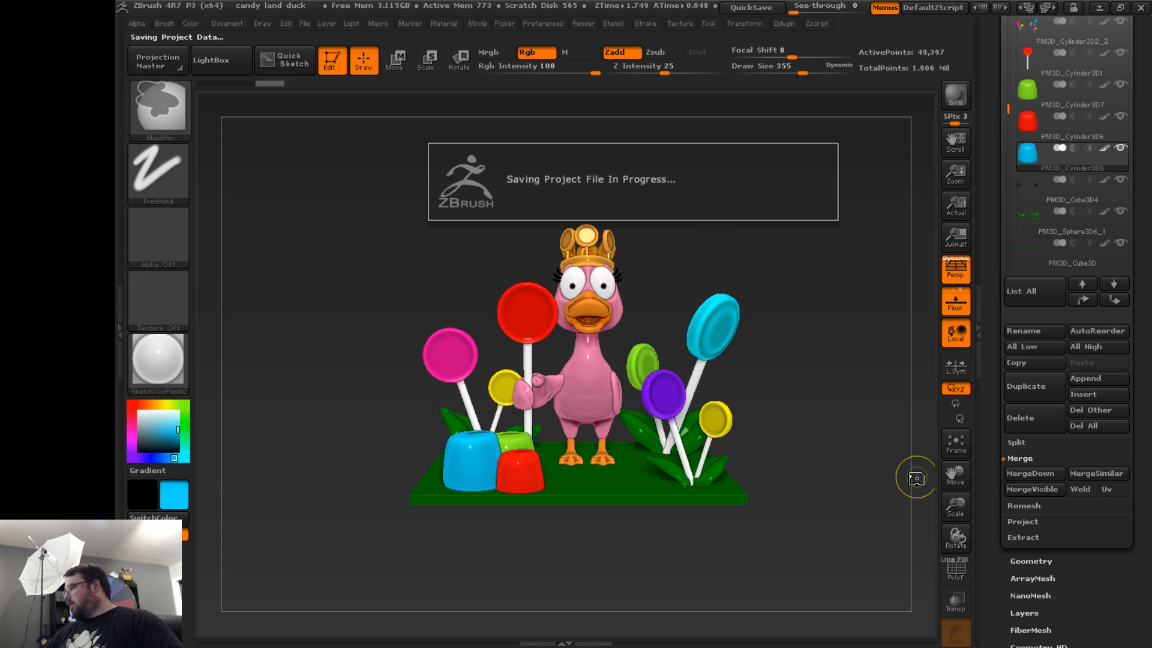
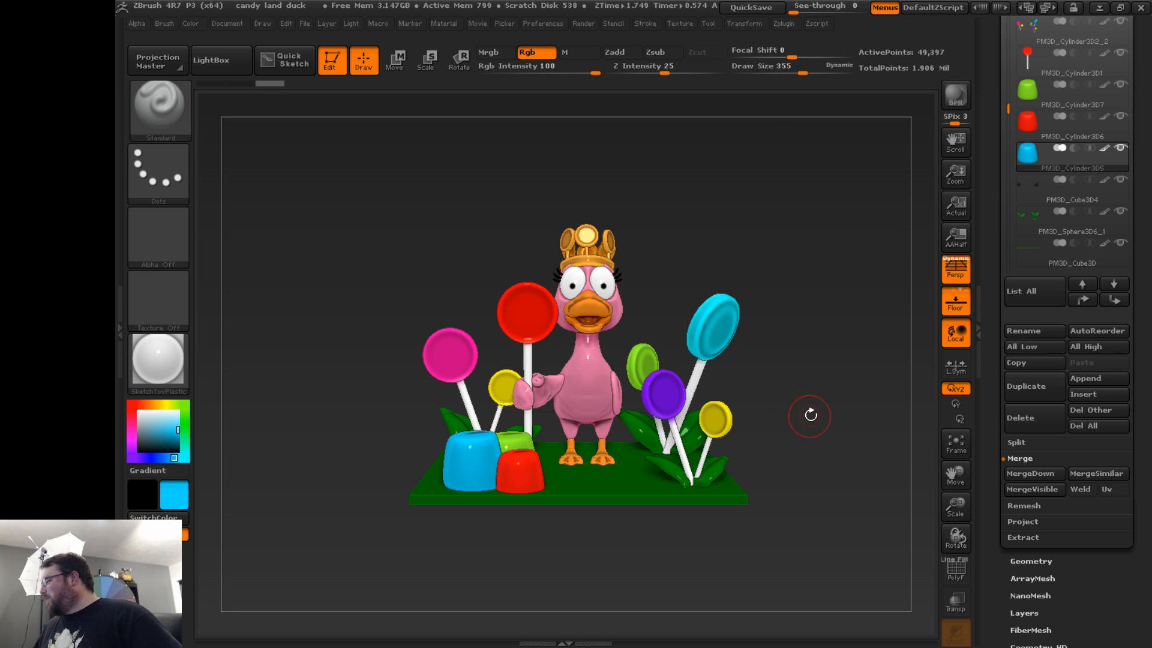
- Select the duck's crown, set the draw size to 155 and paint the front crown lollipop's face sky blue, undoing the stray stroke
mouse_move(810, 414)
left_mouse_down()
mouse_move(826, 476)
mouse_move(814, 434)
left_mouse_up()
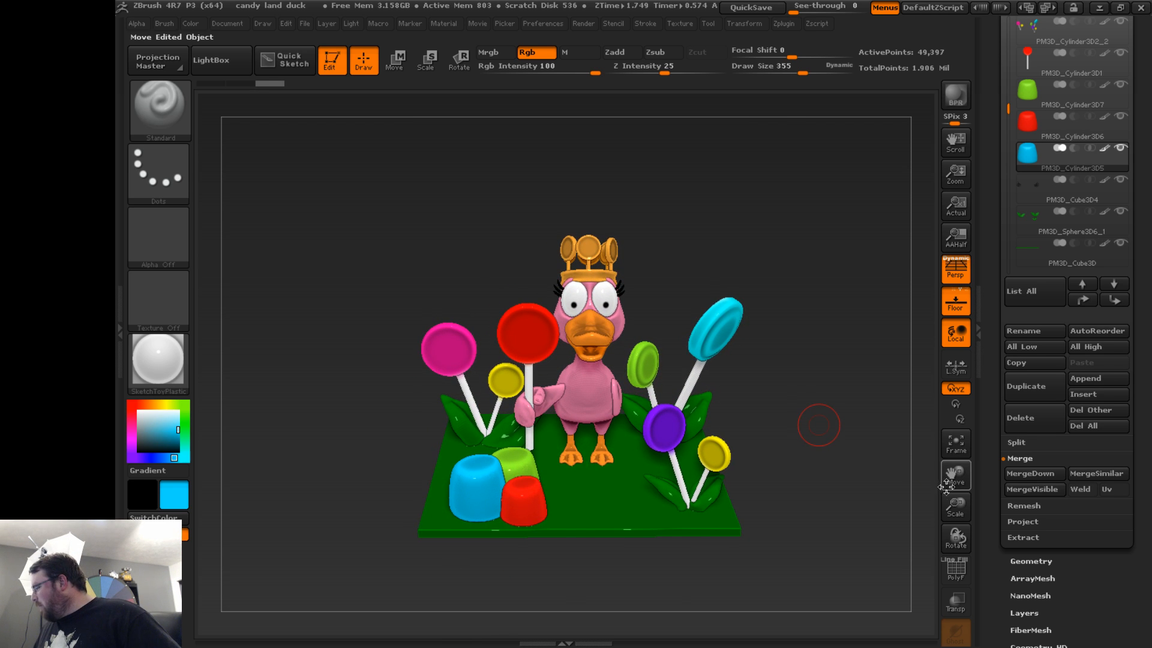
left_click_drag(956, 508, 967, 543)
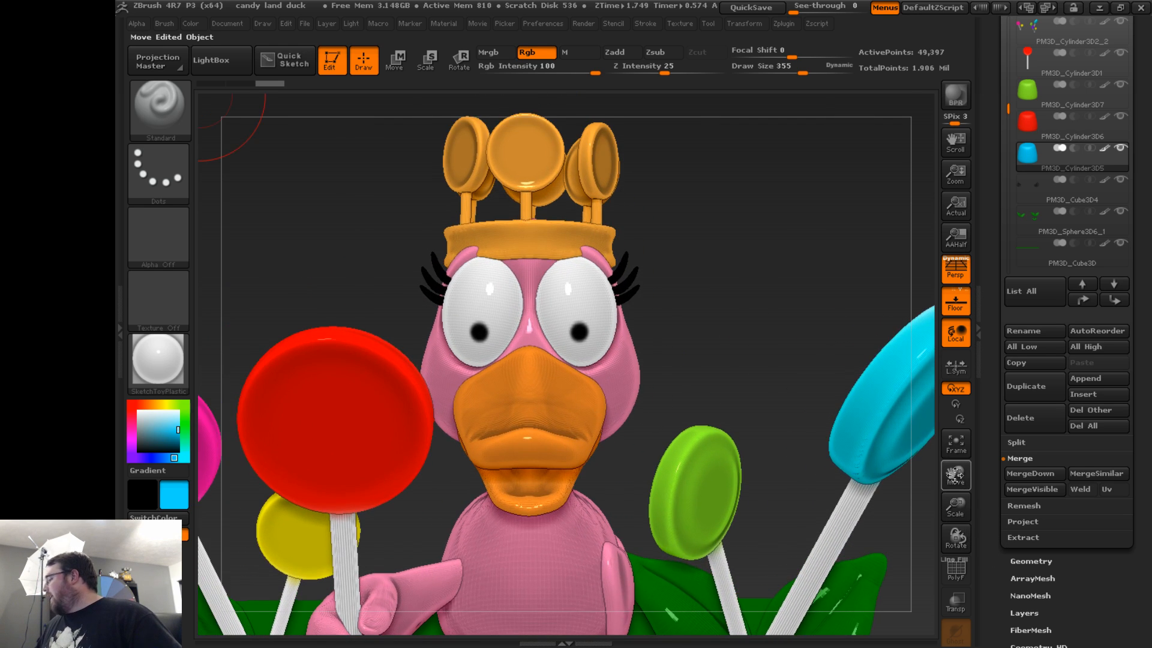
left_click_drag(957, 476, 1009, 570)
left_click_drag(731, 245, 733, 300)
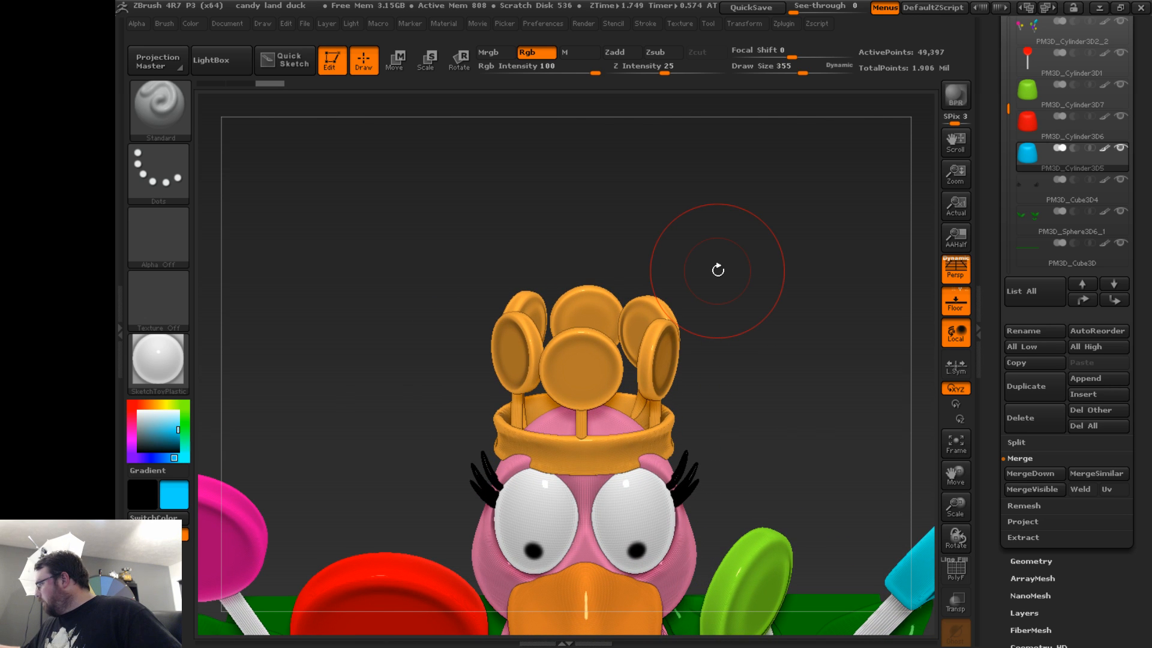
left_click_drag(1009, 100, 991, 77)
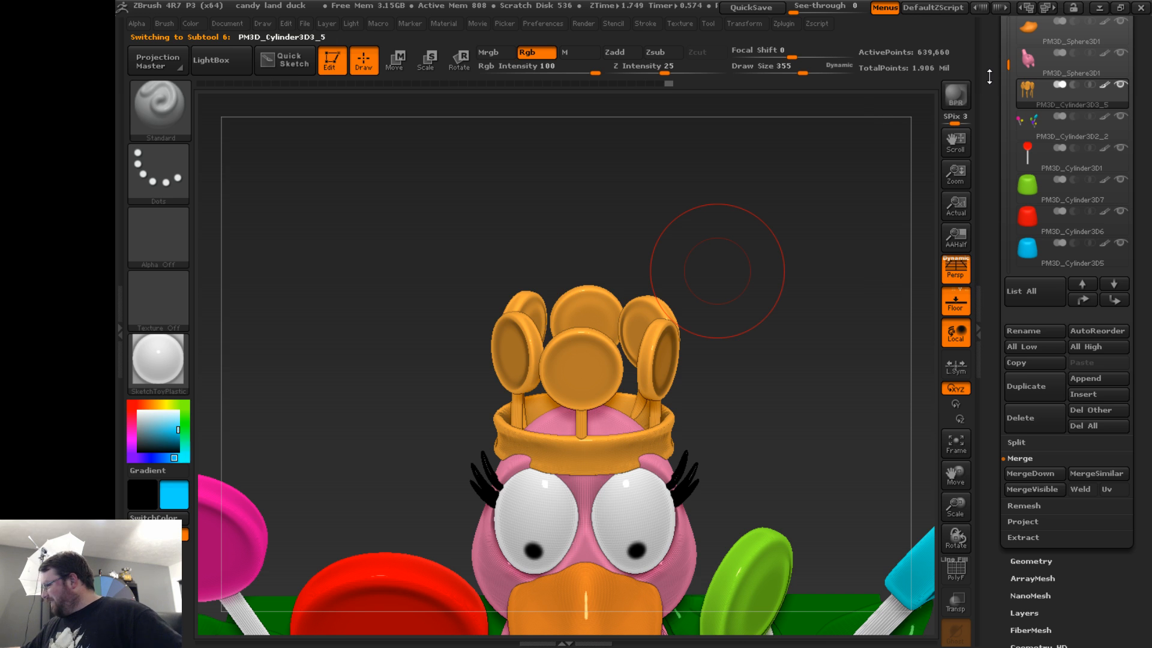
key("s")
left_click_drag(775, 264, 748, 265)
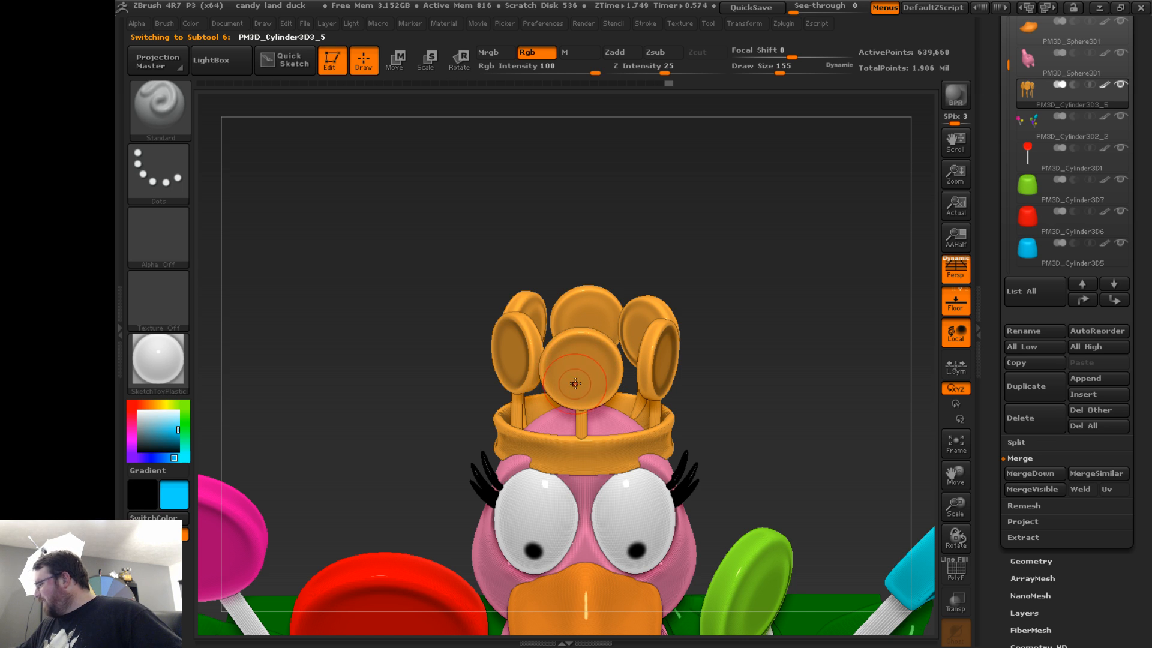
mouse_move(569, 367)
left_mouse_down()
mouse_move(573, 349)
mouse_move(549, 353)
mouse_move(612, 360)
mouse_move(611, 390)
mouse_move(557, 381)
mouse_move(565, 355)
mouse_move(607, 341)
mouse_move(614, 377)
mouse_move(595, 385)
left_mouse_up()
key("ctrl+z")
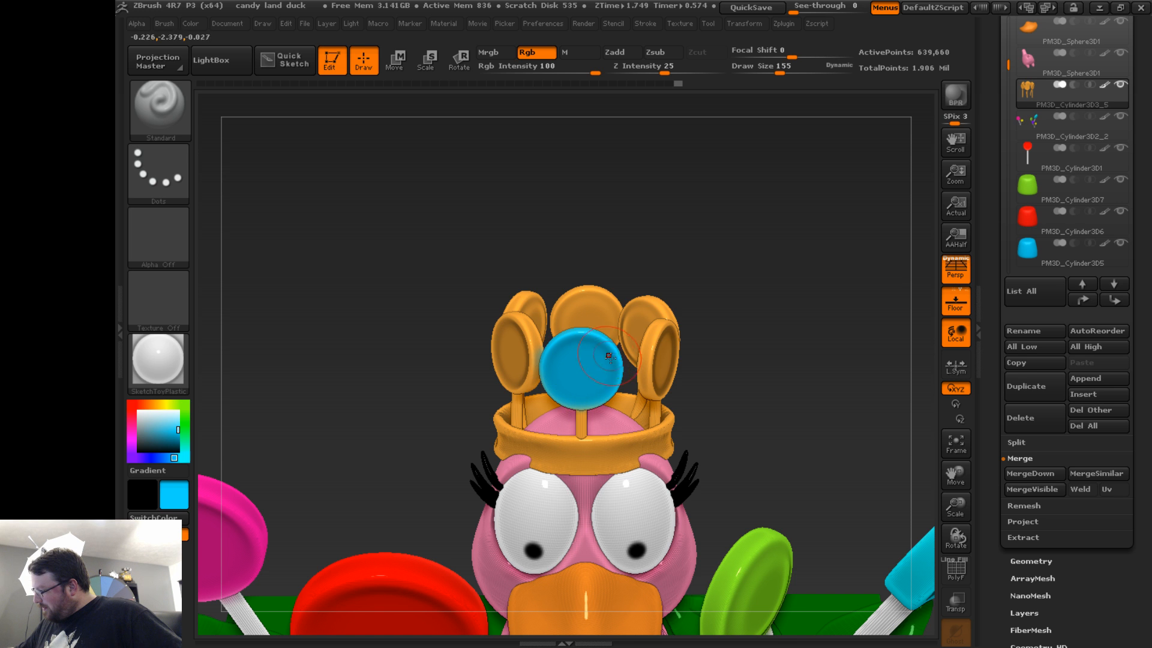
- Paint the remaining sides of the front crown lollipop head sky blue and check its coverage from several angles
left_click_drag(733, 264, 619, 329)
left_click_drag(585, 492, 621, 357)
left_click_drag(543, 459, 776, 236)
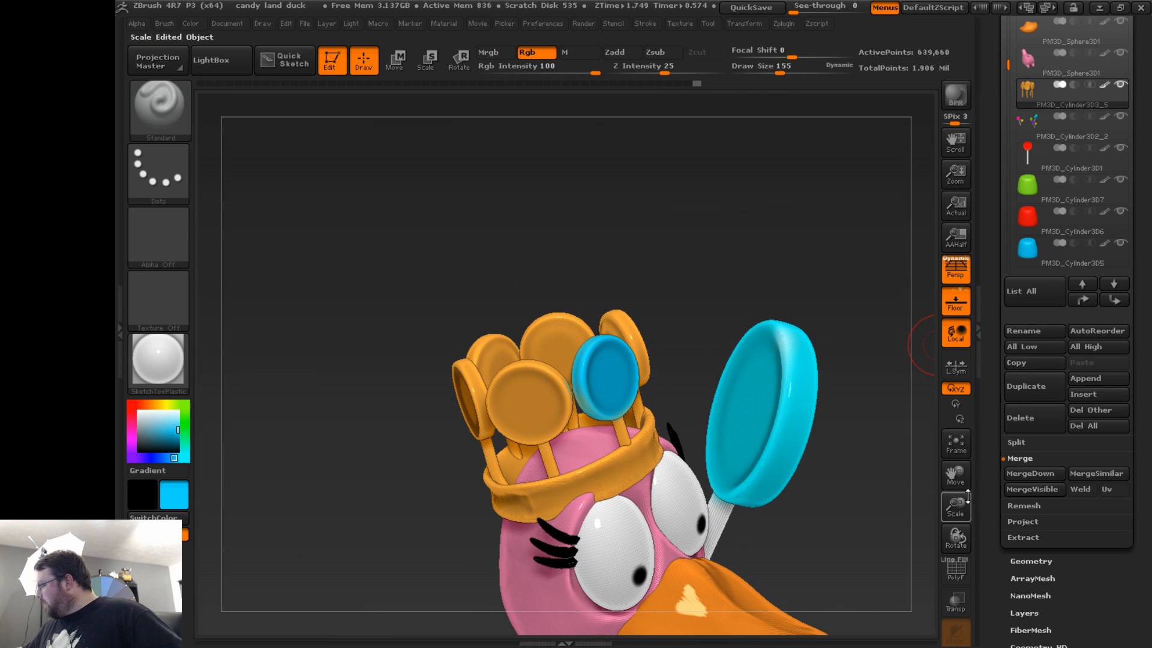
left_click_drag(956, 506, 956, 420)
left_click_drag(804, 437, 832, 476)
left_click_drag(956, 504, 957, 559)
left_click_drag(955, 473, 940, 402)
left_click_drag(799, 357, 779, 430)
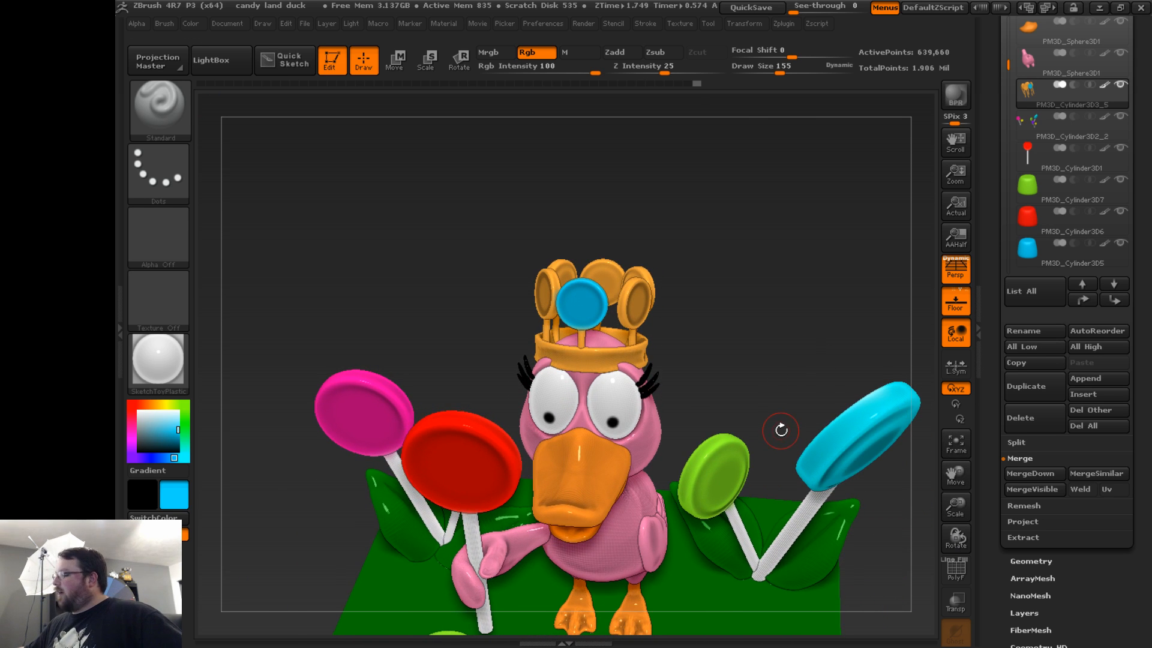
left_click_drag(704, 283, 615, 311)
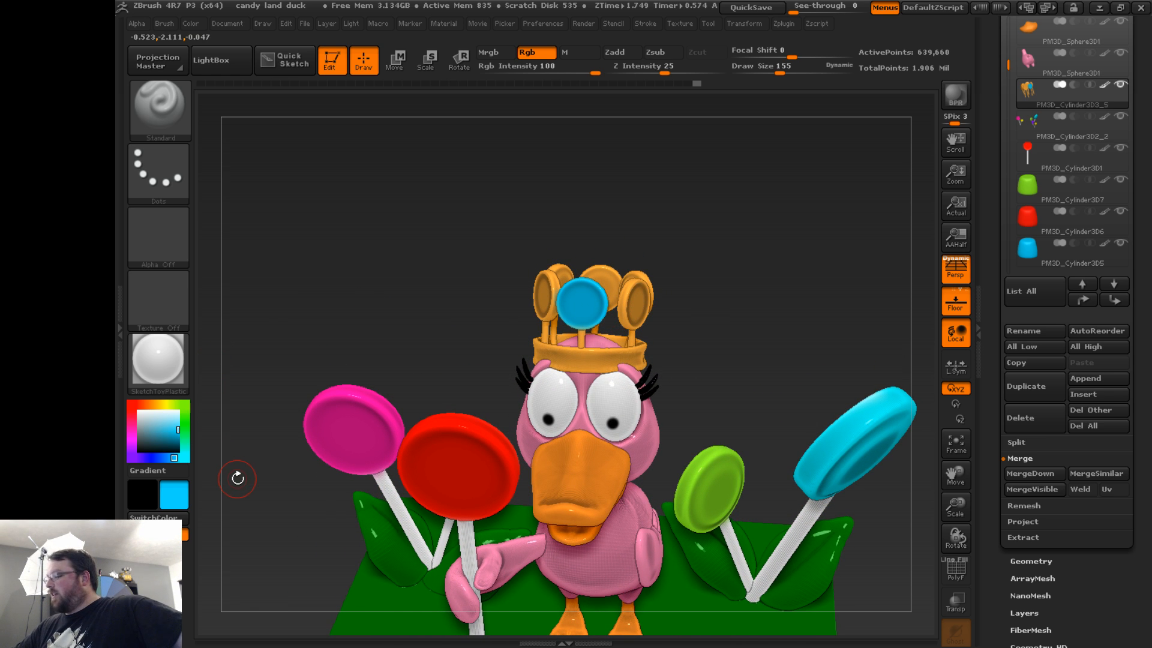
- Pick lime green (134, 255, 13) and paint the crown lollipop head next to the blue one, front and back
left_click(185, 413)
left_click(185, 405)
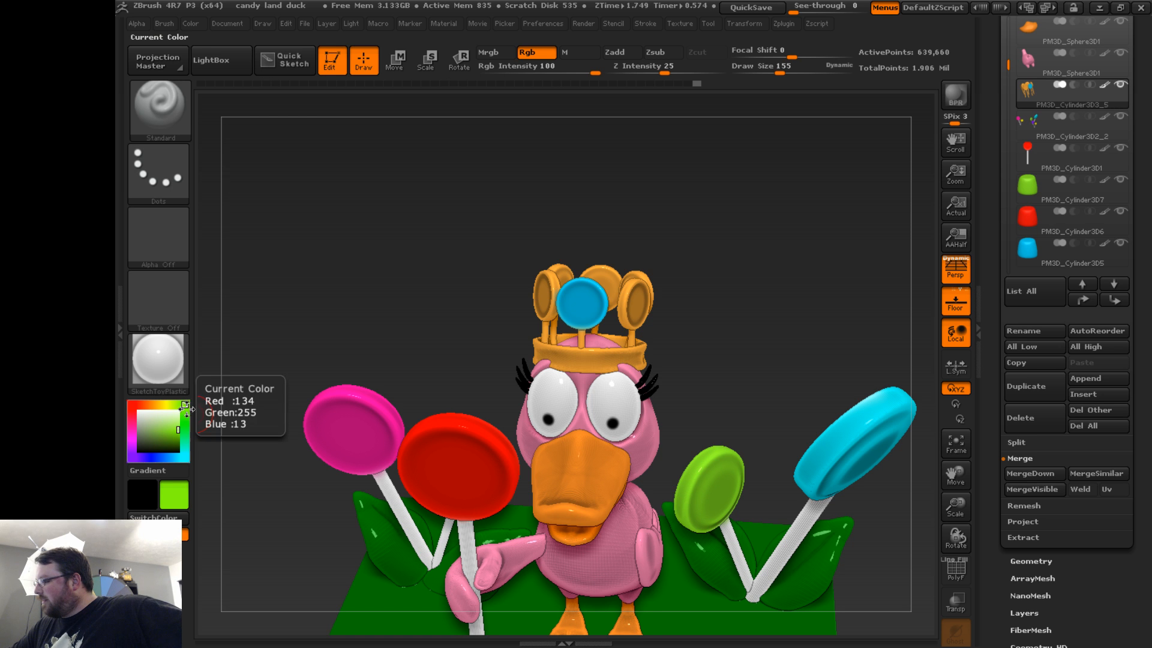
left_click_drag(291, 334, 627, 296)
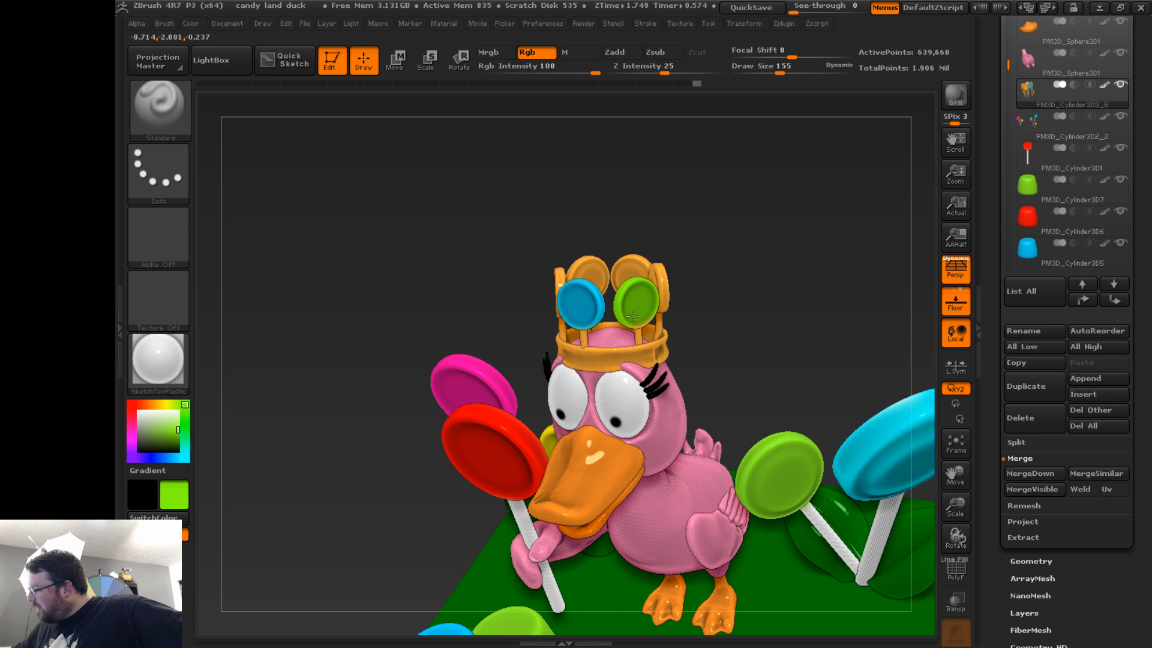
left_click_drag(724, 213, 786, 293)
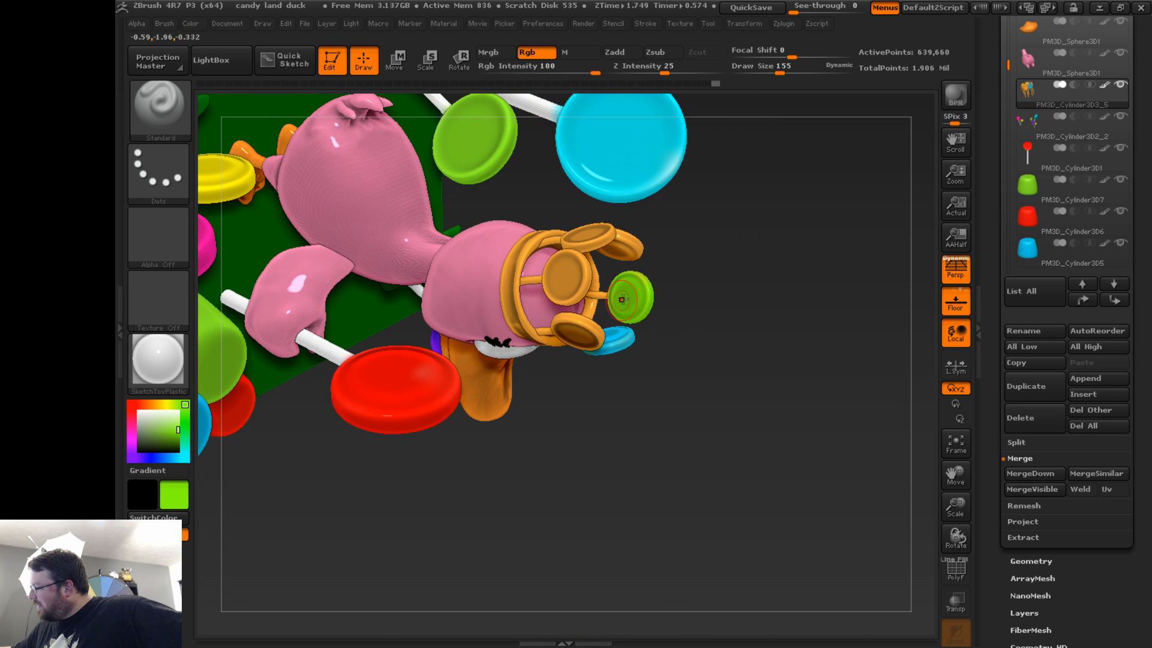
mouse_move(722, 312)
left_mouse_down()
mouse_move(735, 316)
mouse_move(668, 267)
mouse_move(526, 310)
left_mouse_up()
- Pick yellow and paint the crown lollipop head behind the green one on all sides
left_click_drag(184, 405, 163, 404)
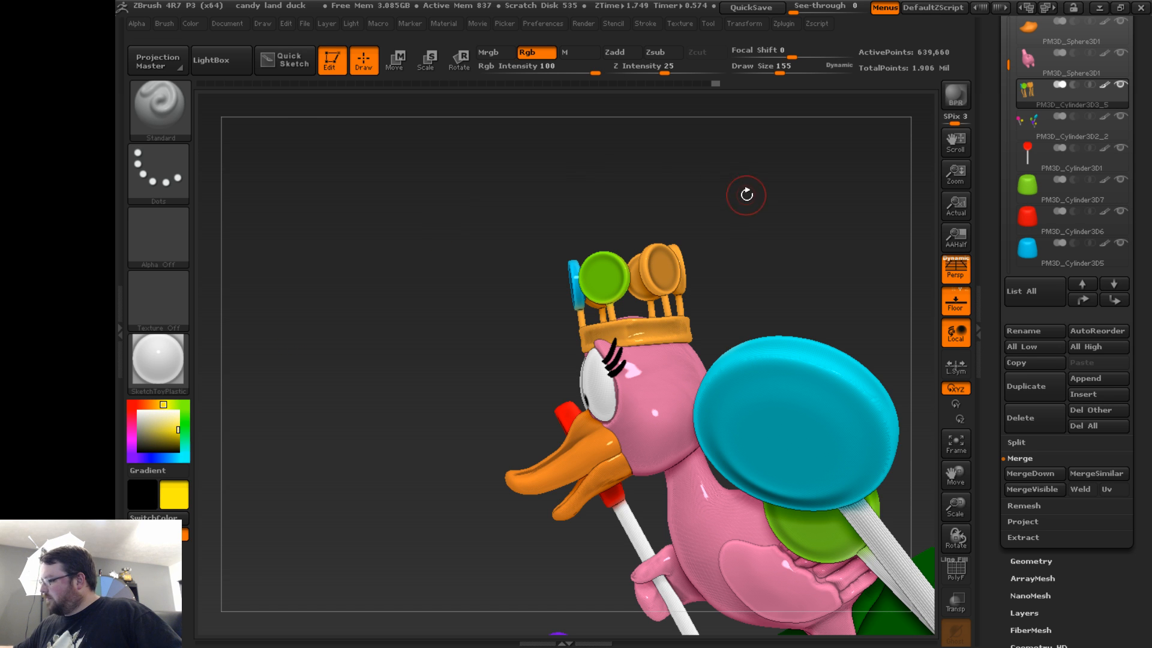
left_click_drag(746, 193, 714, 274)
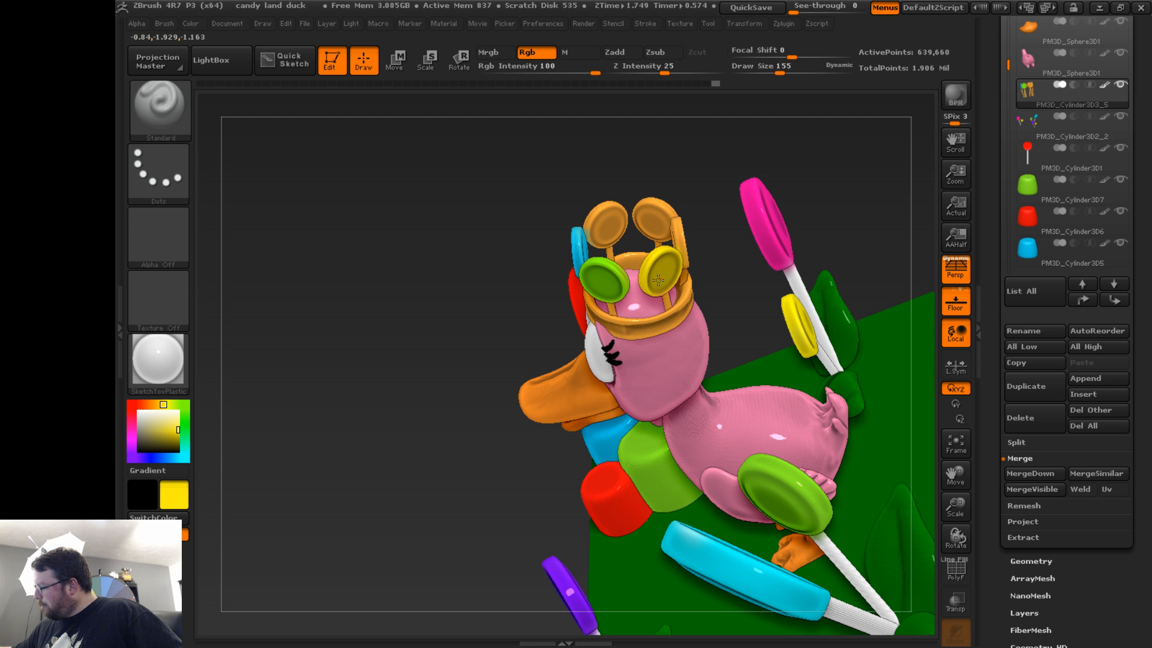
left_click_drag(828, 186, 787, 283)
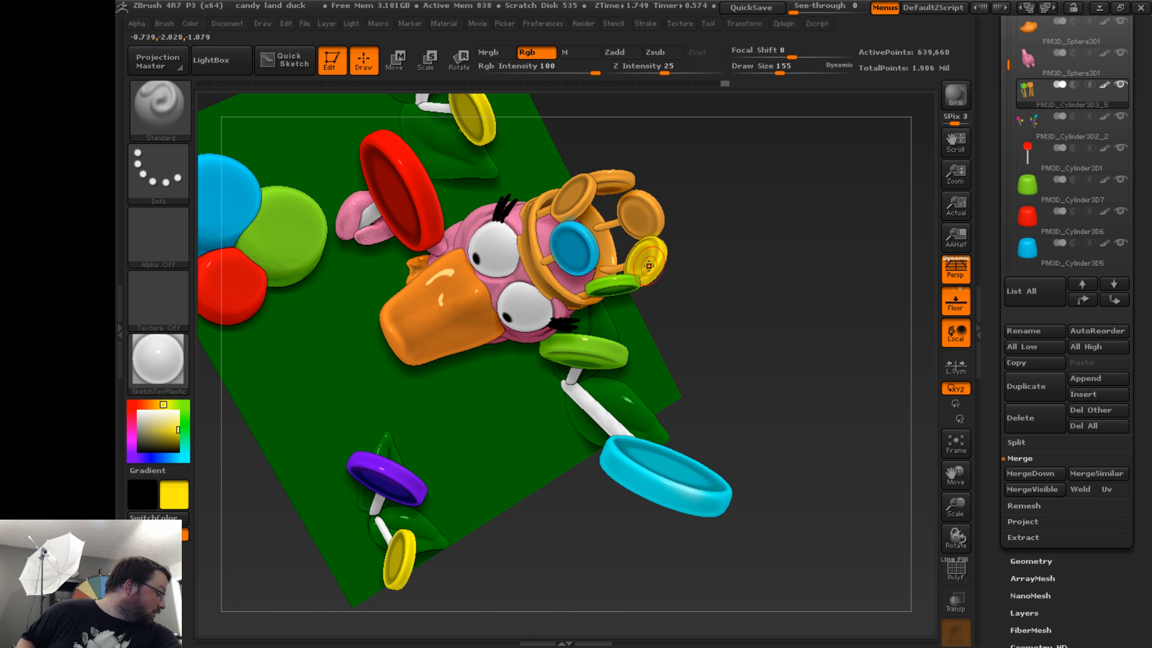
- Pick red and paint the crown lollipop head beside the blue one, opposite the green one, on both sides
left_click_drag(700, 239, 690, 194)
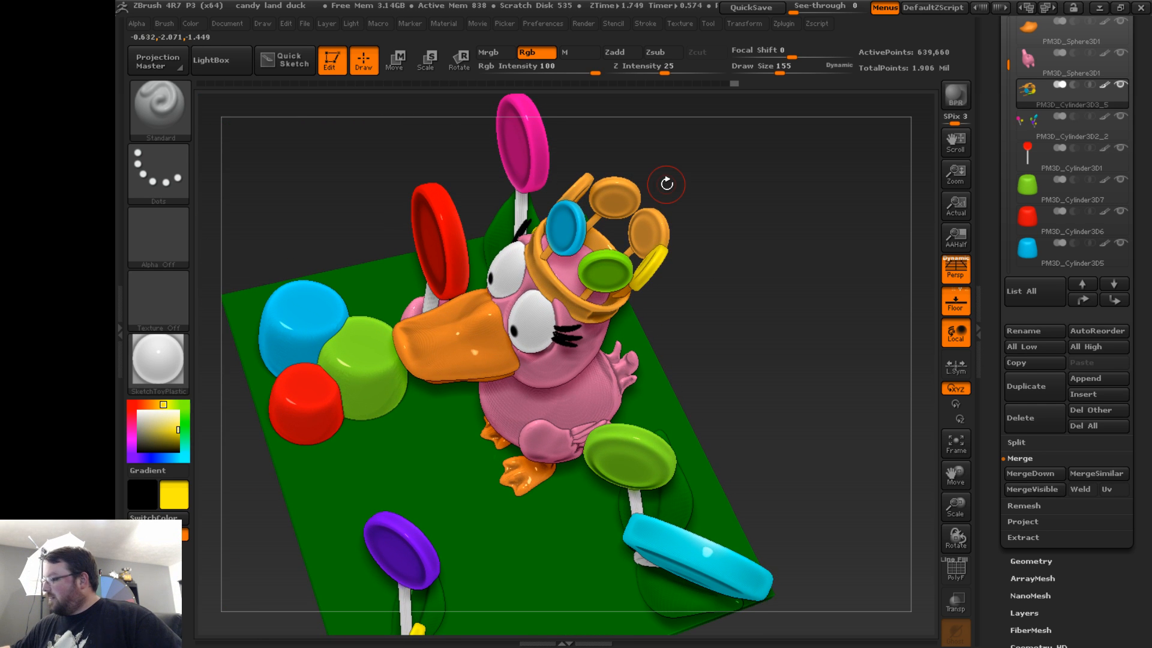
left_click(132, 405)
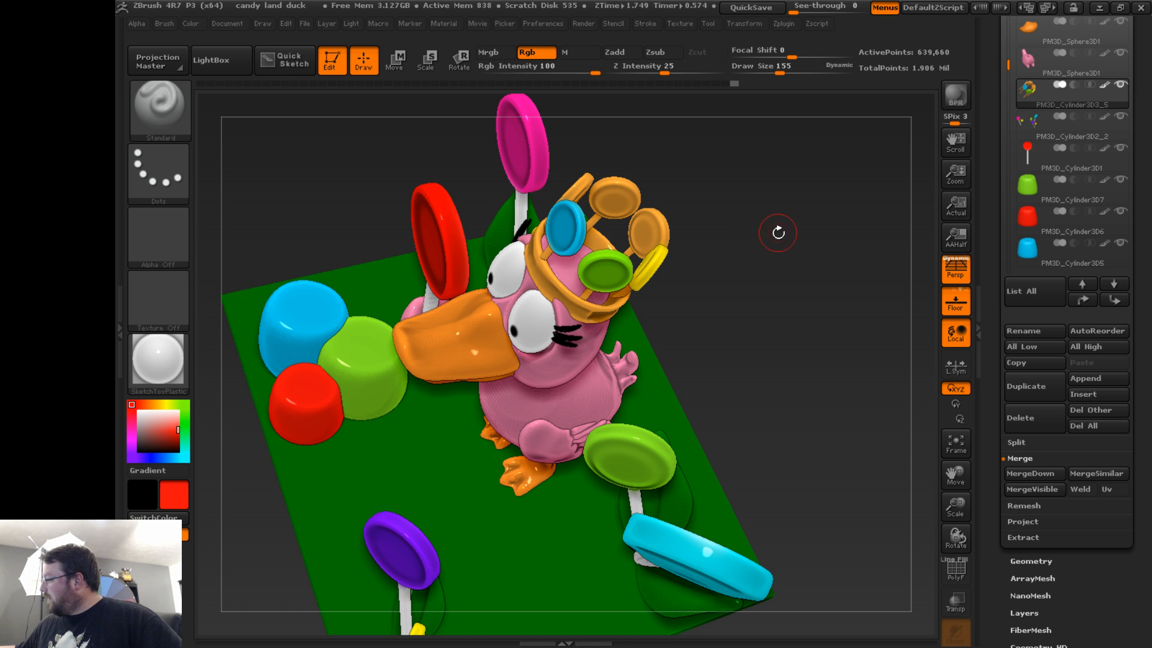
mouse_move(776, 232)
left_mouse_down()
mouse_move(691, 288)
mouse_move(603, 231)
mouse_move(624, 240)
mouse_move(611, 218)
mouse_move(627, 253)
mouse_move(593, 246)
mouse_move(598, 231)
left_mouse_up()
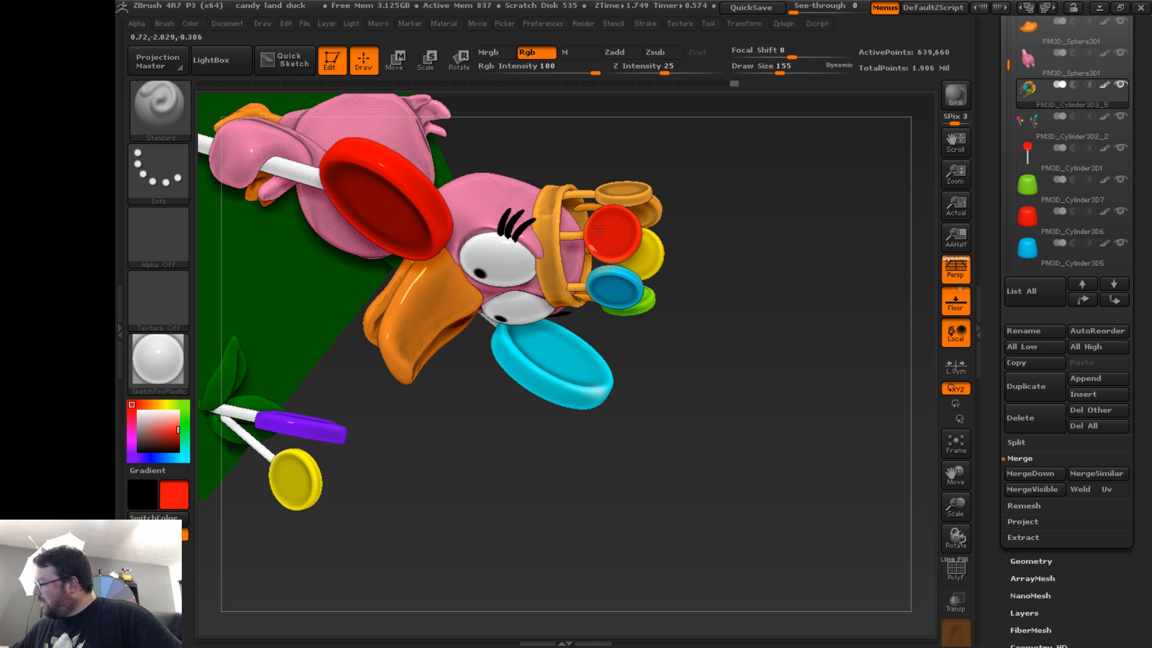
mouse_move(797, 277)
left_mouse_down()
mouse_move(610, 218)
mouse_move(608, 246)
left_mouse_up()
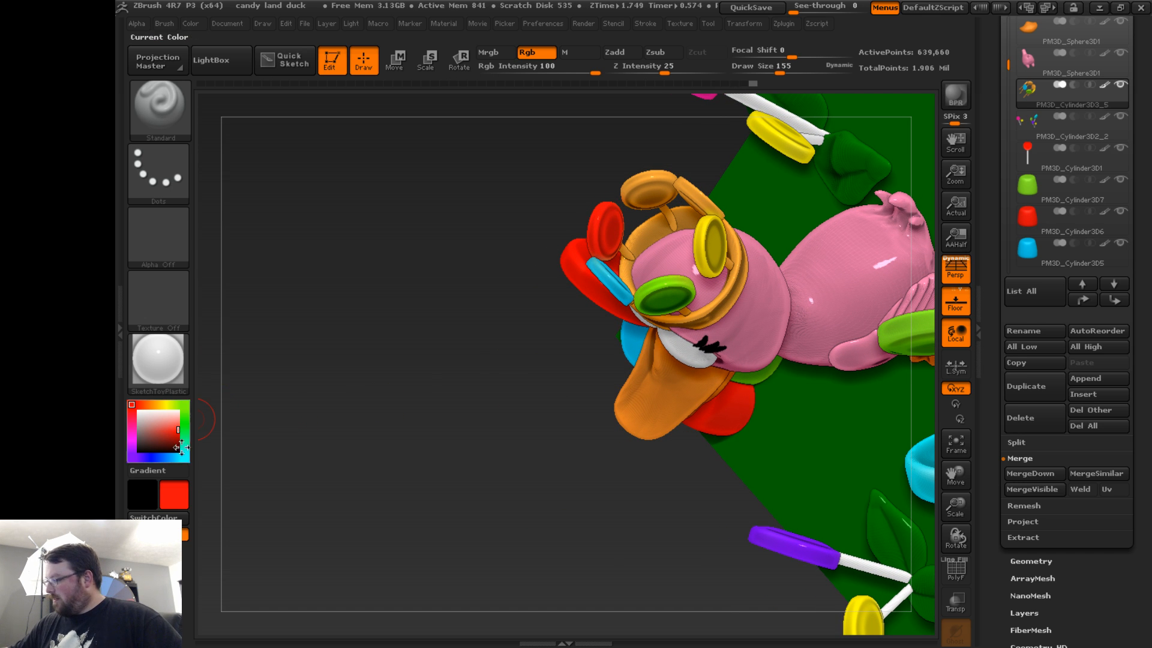
- Pick purple and paint the crown lollipop head next to the yellow one, covering its front and back
left_click(146, 457)
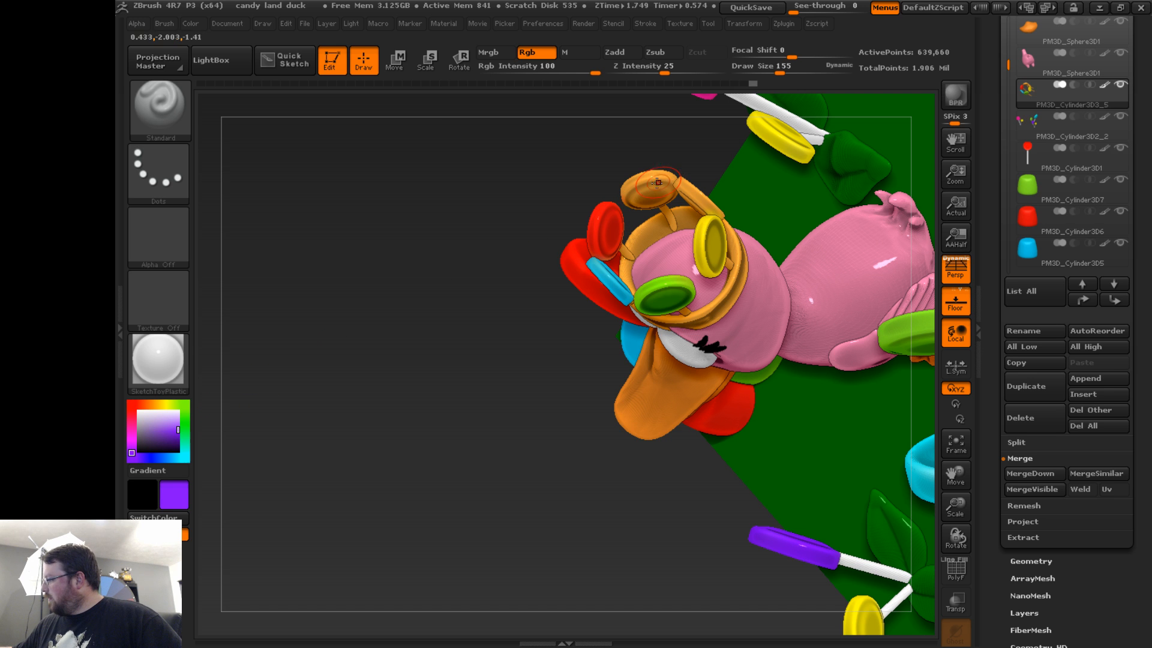
mouse_move(683, 181)
left_mouse_down()
mouse_move(664, 247)
mouse_move(671, 237)
mouse_move(683, 261)
mouse_move(707, 240)
mouse_move(675, 220)
mouse_move(672, 230)
mouse_move(712, 228)
left_mouse_up()
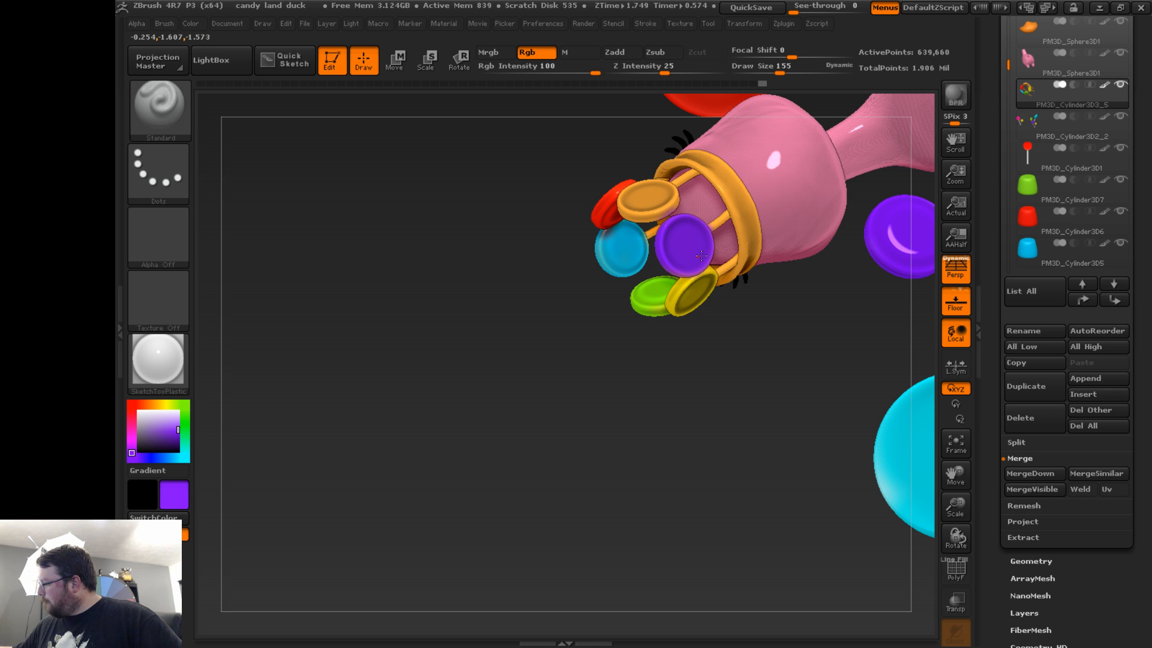
left_click_drag(525, 398, 514, 344)
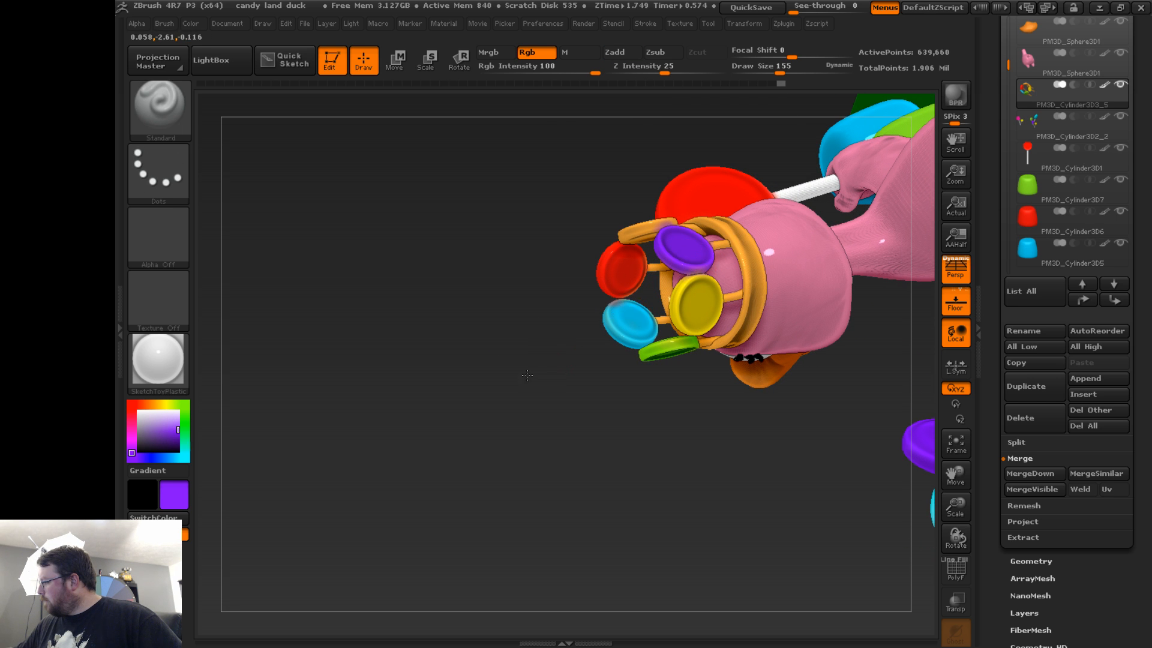
left_click_drag(527, 375, 549, 410)
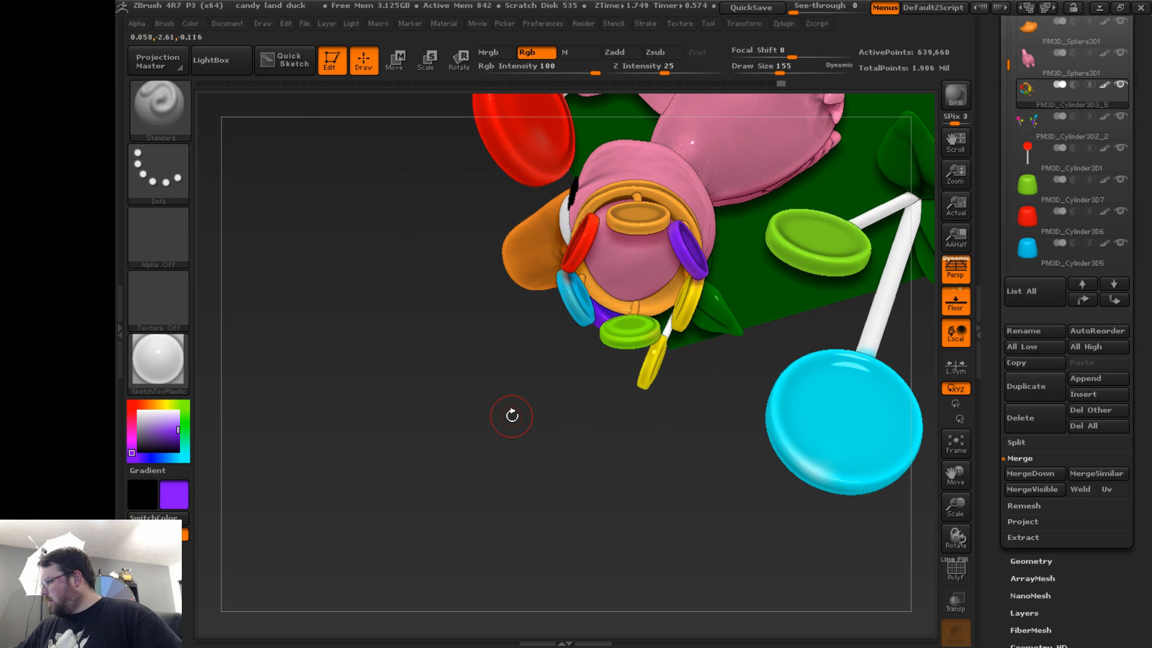
mouse_move(444, 466)
left_mouse_down()
mouse_move(480, 447)
mouse_move(503, 393)
mouse_move(470, 382)
left_mouse_up()
- Pick hot pink and paint the last orange crown lollipop head, between the red and purple ones
left_click(132, 432)
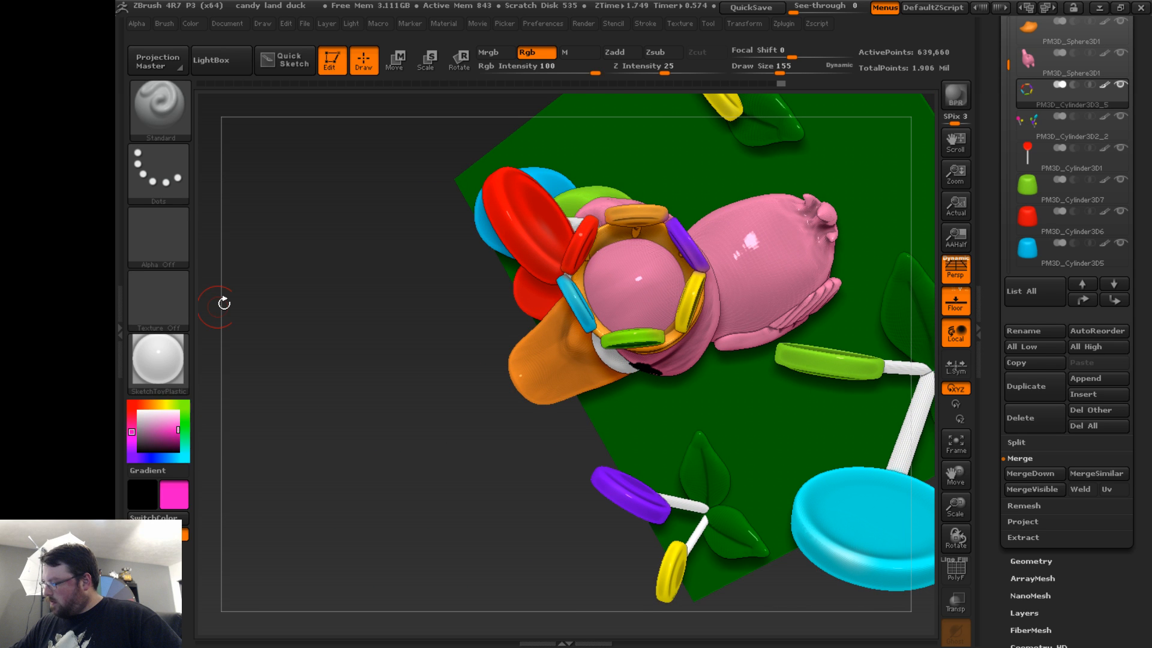
left_click_drag(224, 303, 524, 282)
mouse_move(619, 229)
left_mouse_down()
mouse_move(626, 240)
mouse_move(653, 223)
mouse_move(633, 218)
left_mouse_up()
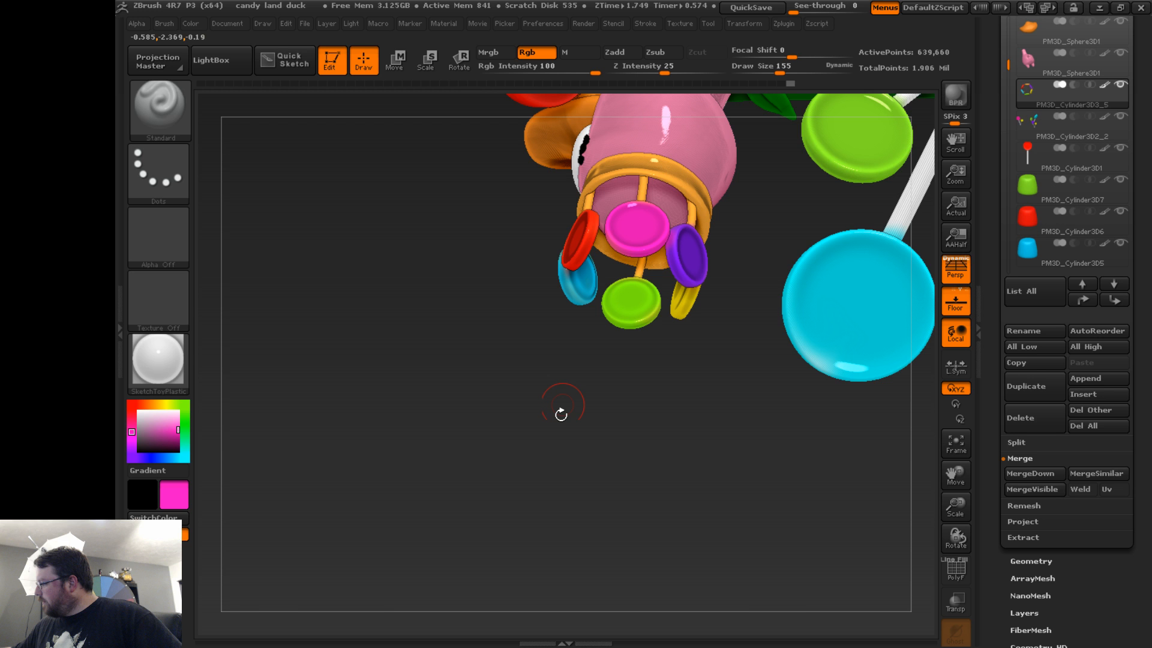
left_click_drag(561, 414, 849, 465)
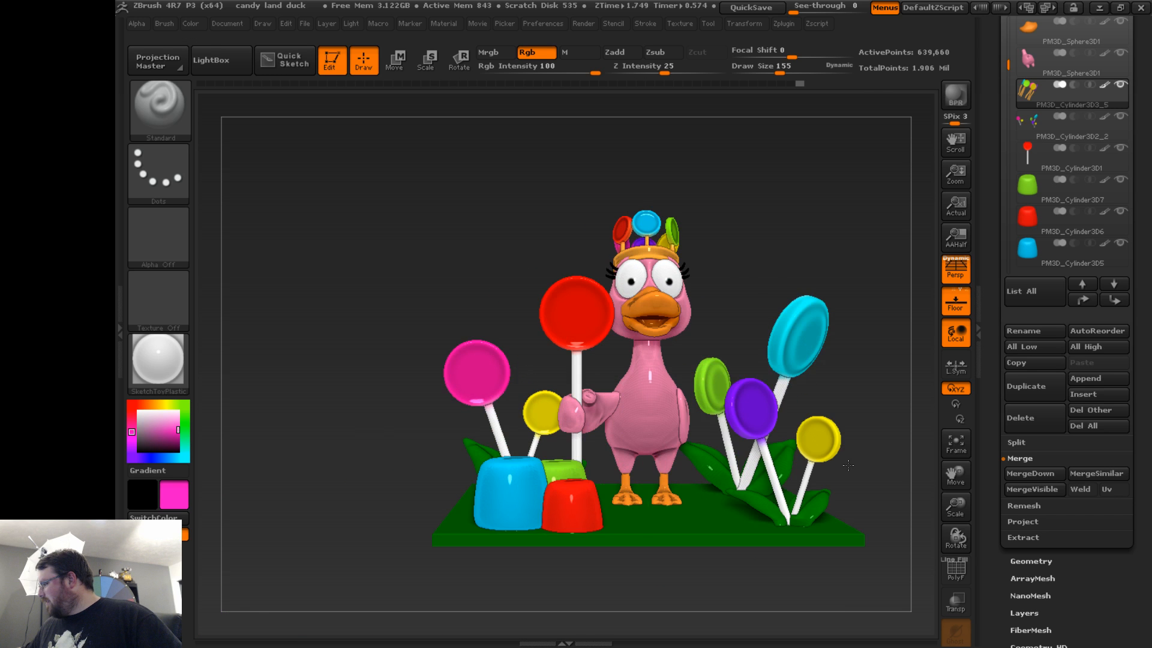
- Frame the whole candy land scene from the front and open the material library
left_click_drag(955, 475, 982, 489)
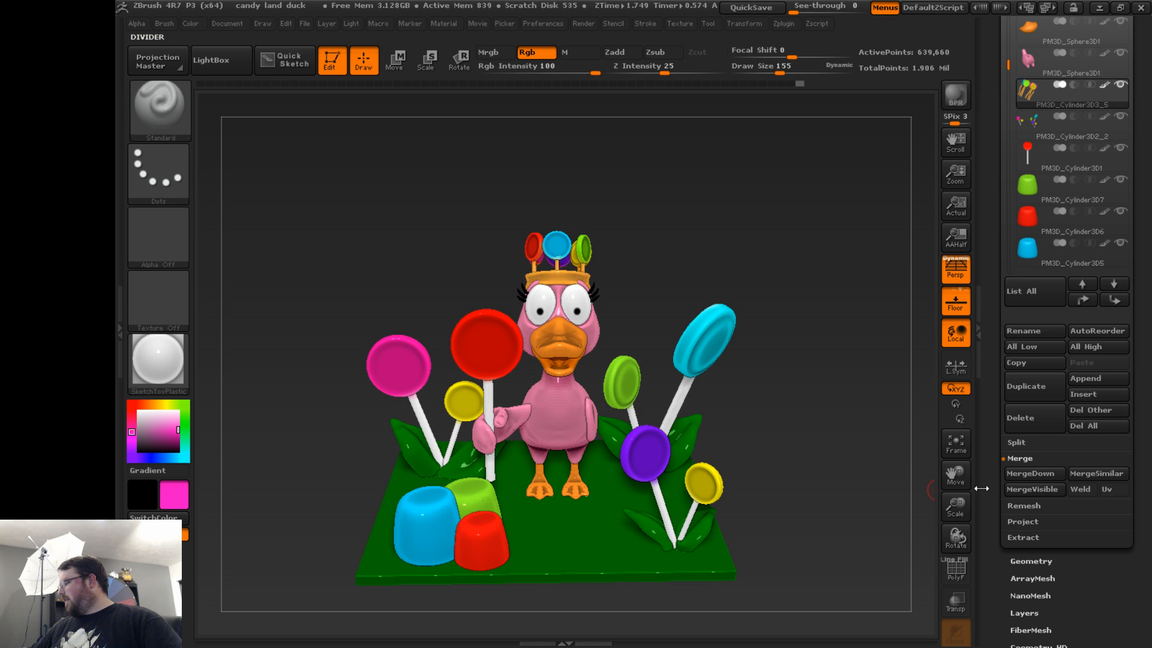
key("f")
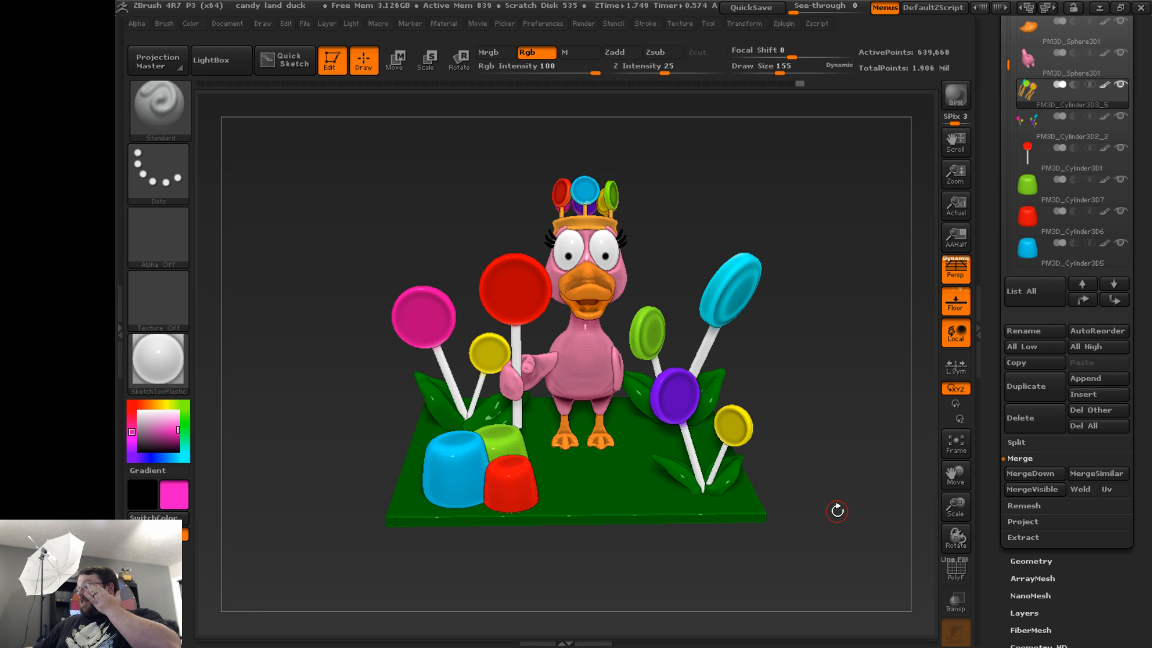
left_click_drag(837, 510, 808, 441)
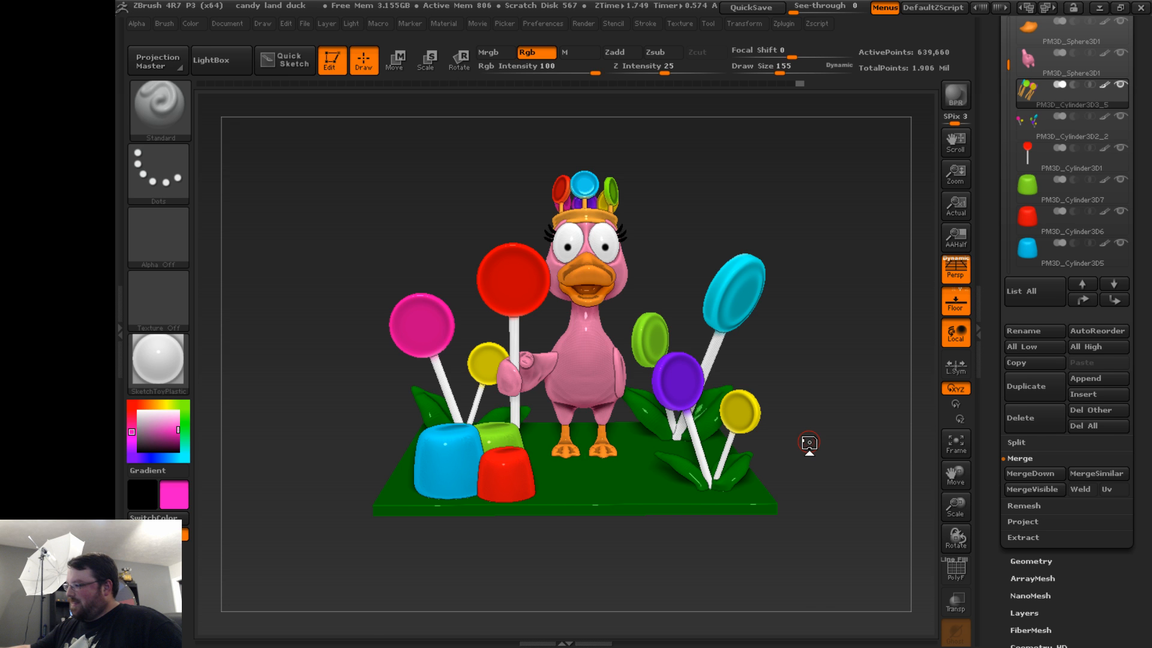
left_click(157, 360)
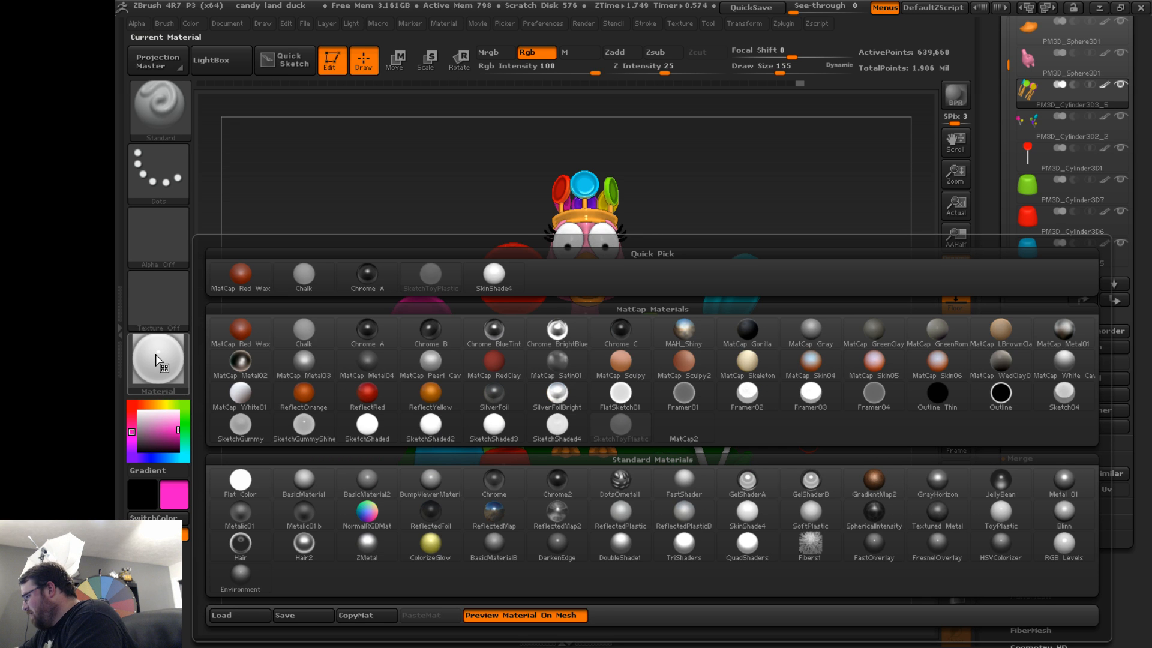